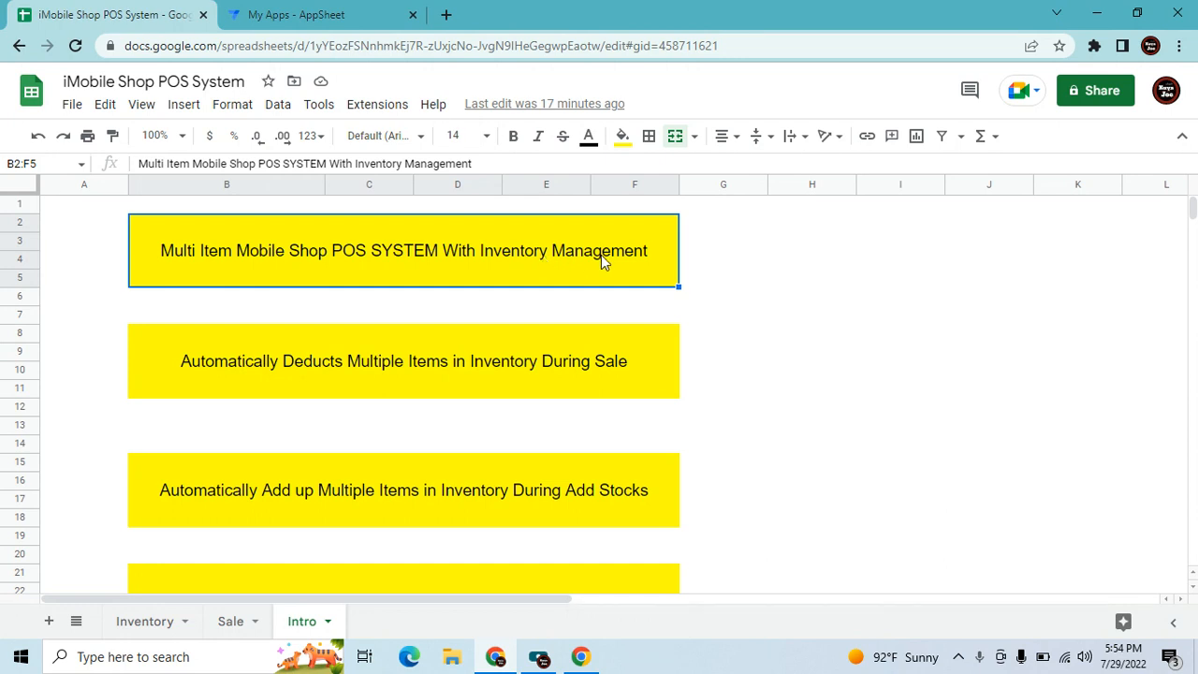
# Review the POS system feature list on the Intro sheet, from the system title through voided transaction history.
pyautogui.click(517, 370)
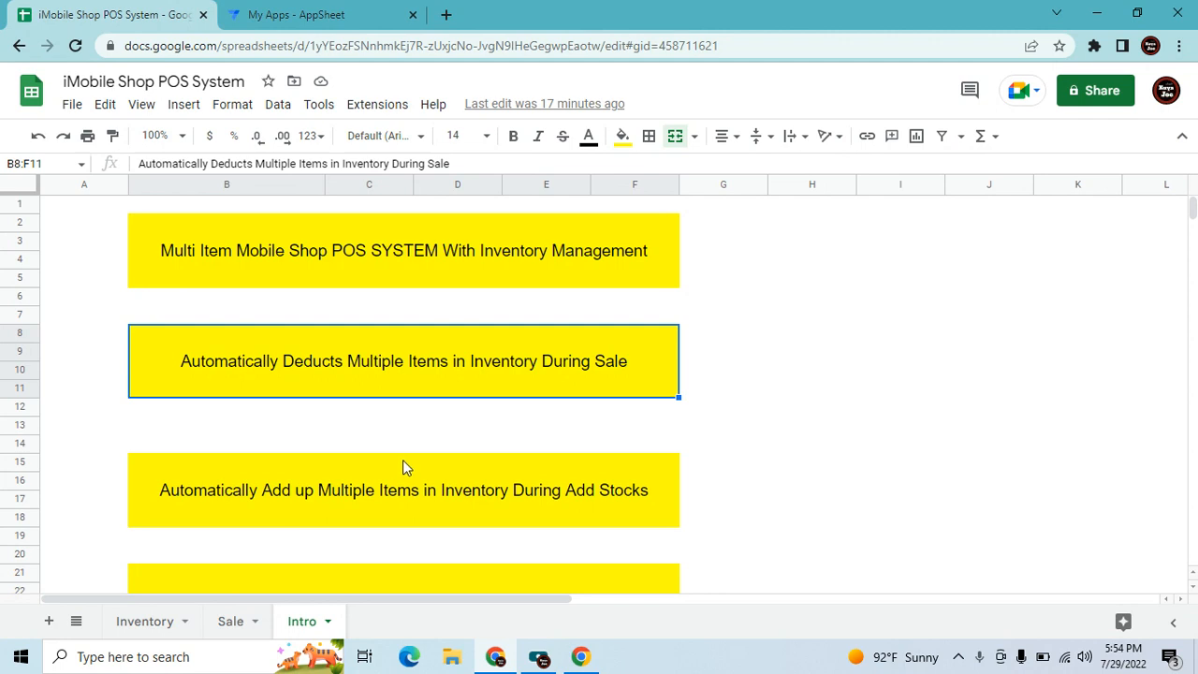
pyautogui.click(402, 489)
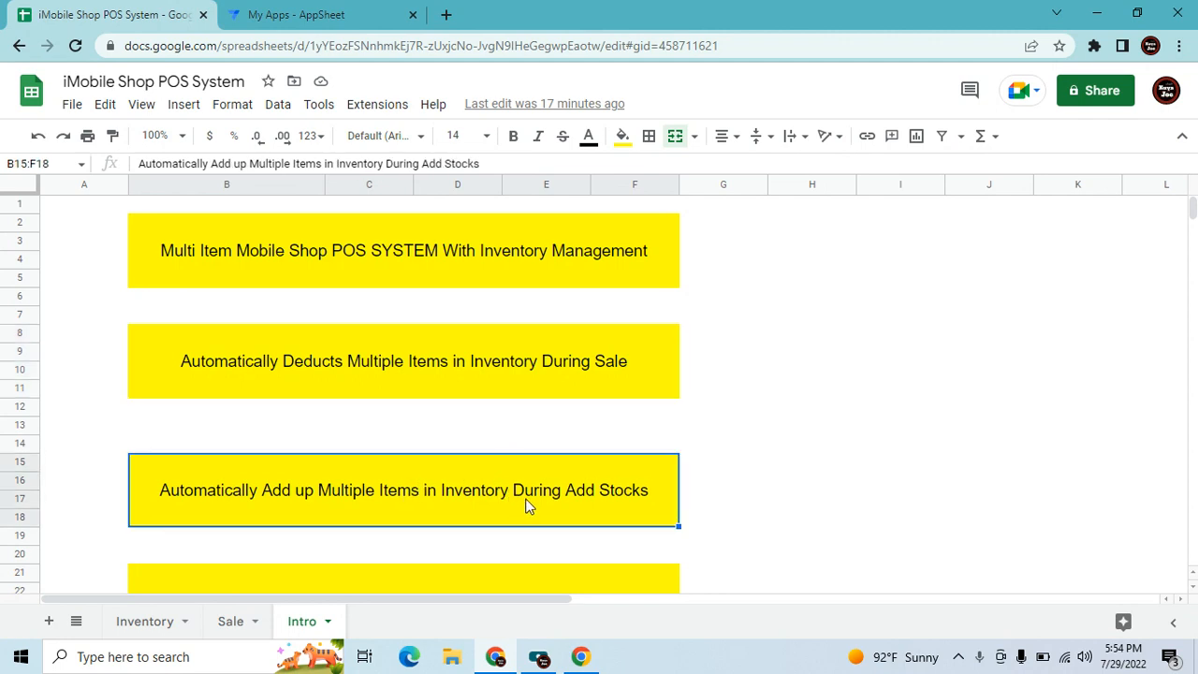
pyautogui.click(556, 412)
pyautogui.scroll(-1, 556, 417)
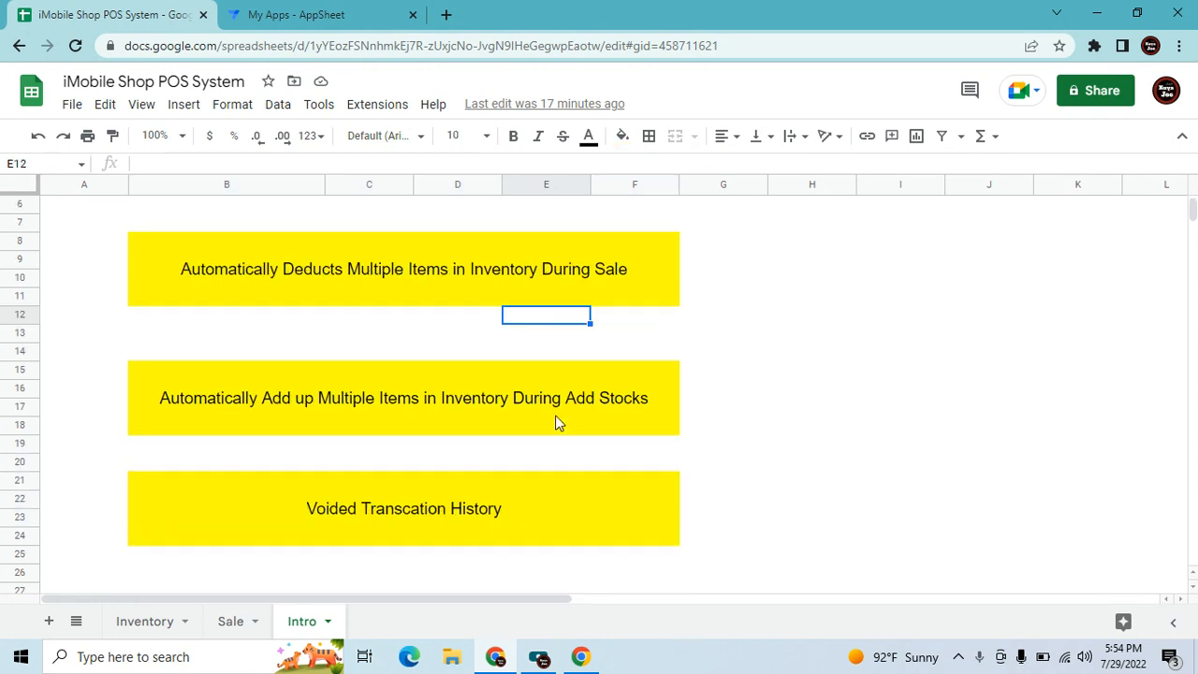
pyautogui.click(555, 415)
pyautogui.click(487, 521)
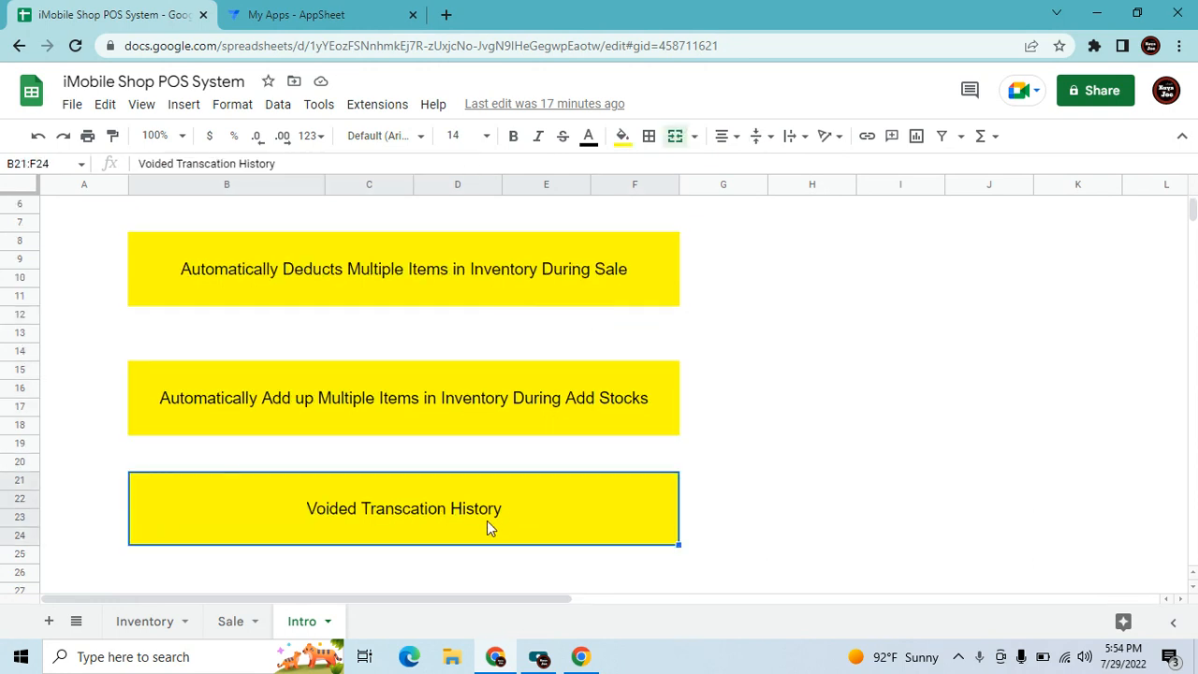
pyautogui.click(321, 393)
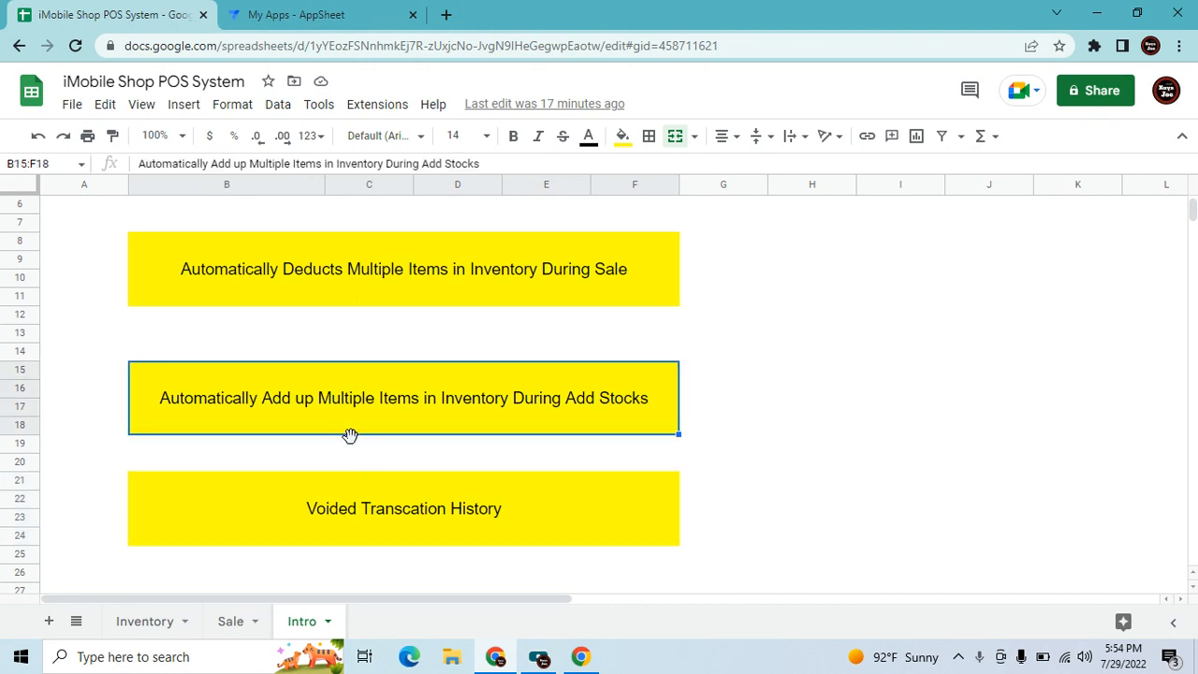
# Open the Inventory sheet and look over the listed items, their unit prices and available stocks.
pyautogui.click(148, 629)
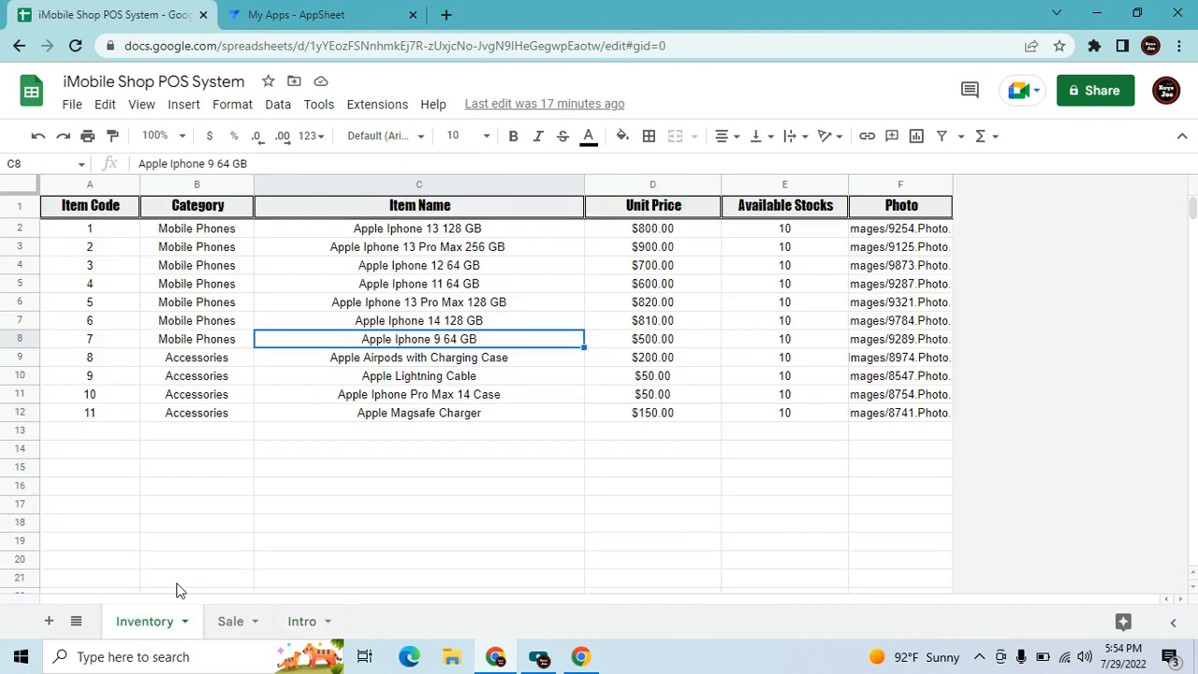
pyautogui.click(215, 506)
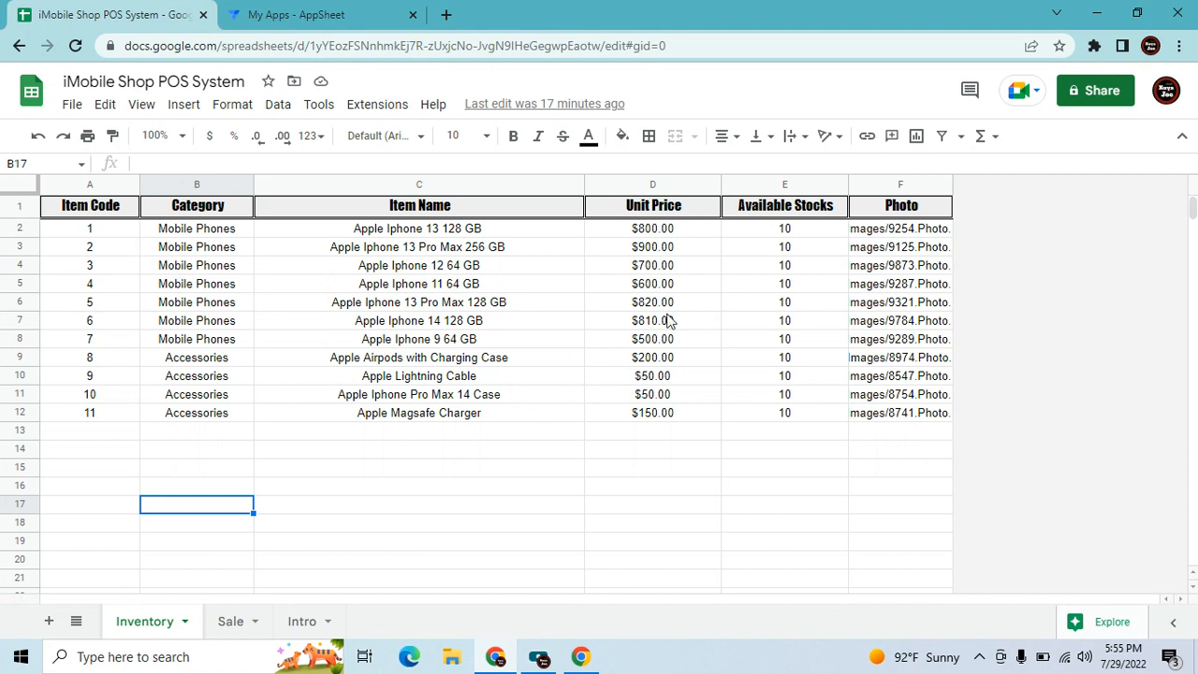
pyautogui.click(802, 233)
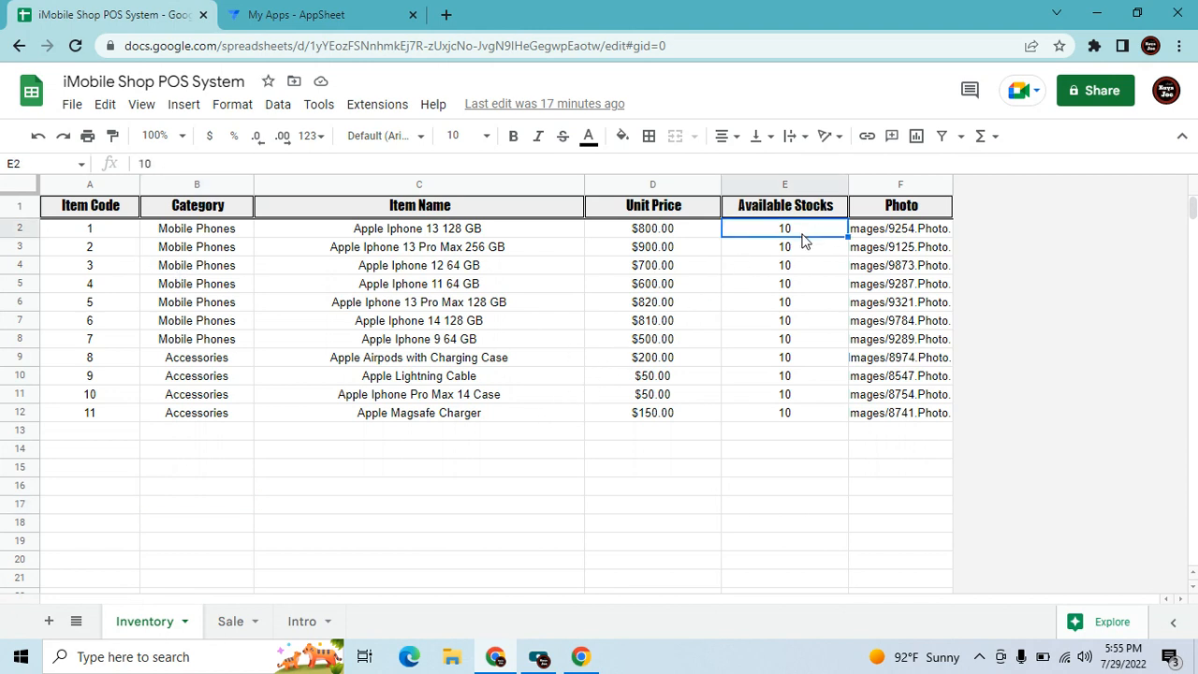
pyautogui.click(693, 233)
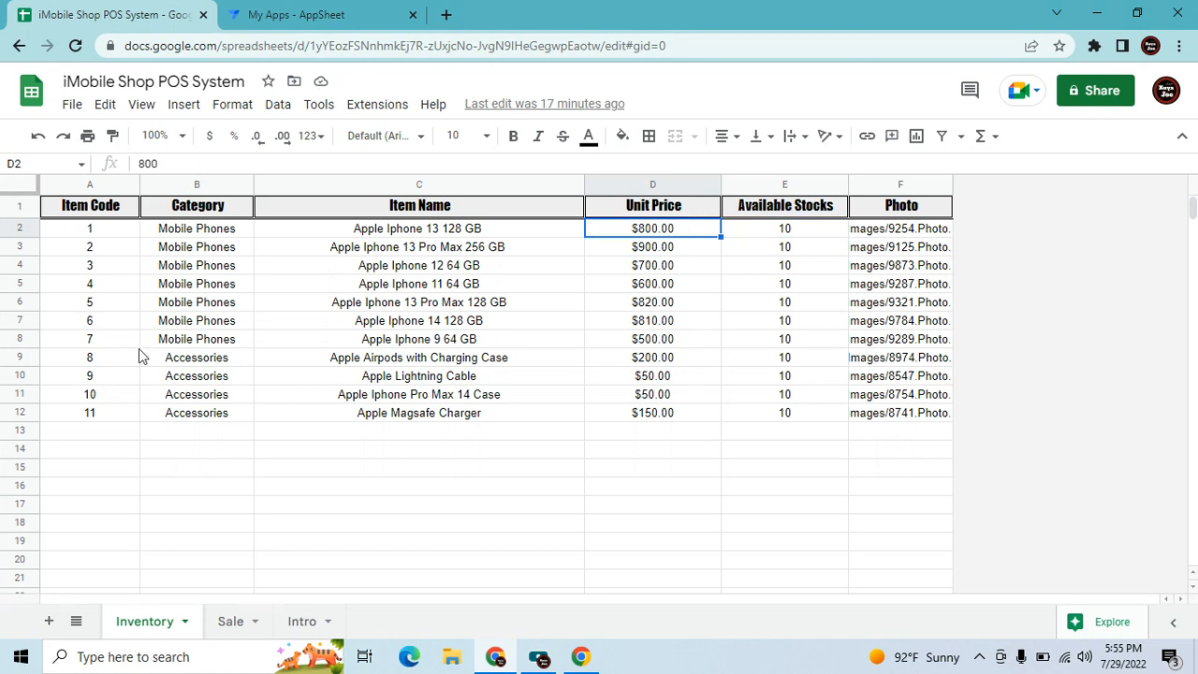
pyautogui.click(236, 468)
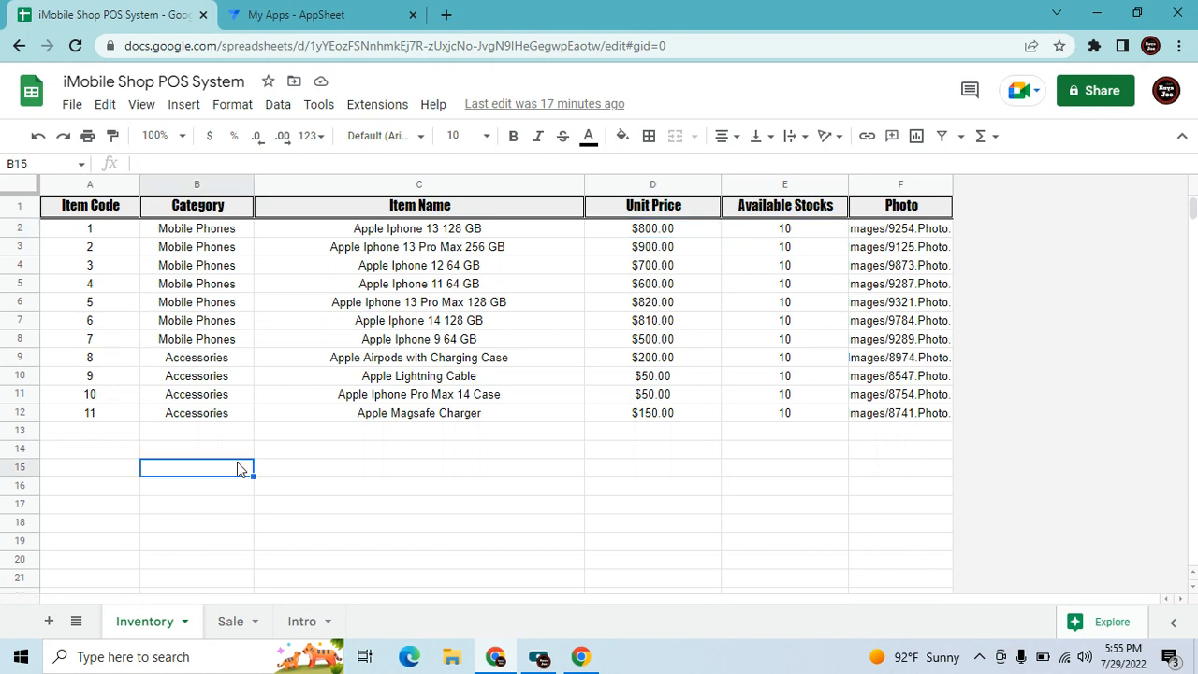
# Examine each Inventory column from Item Code to Photo, including the stock quantities in E2:E12 and a photo file path.
pyautogui.click(106, 212)
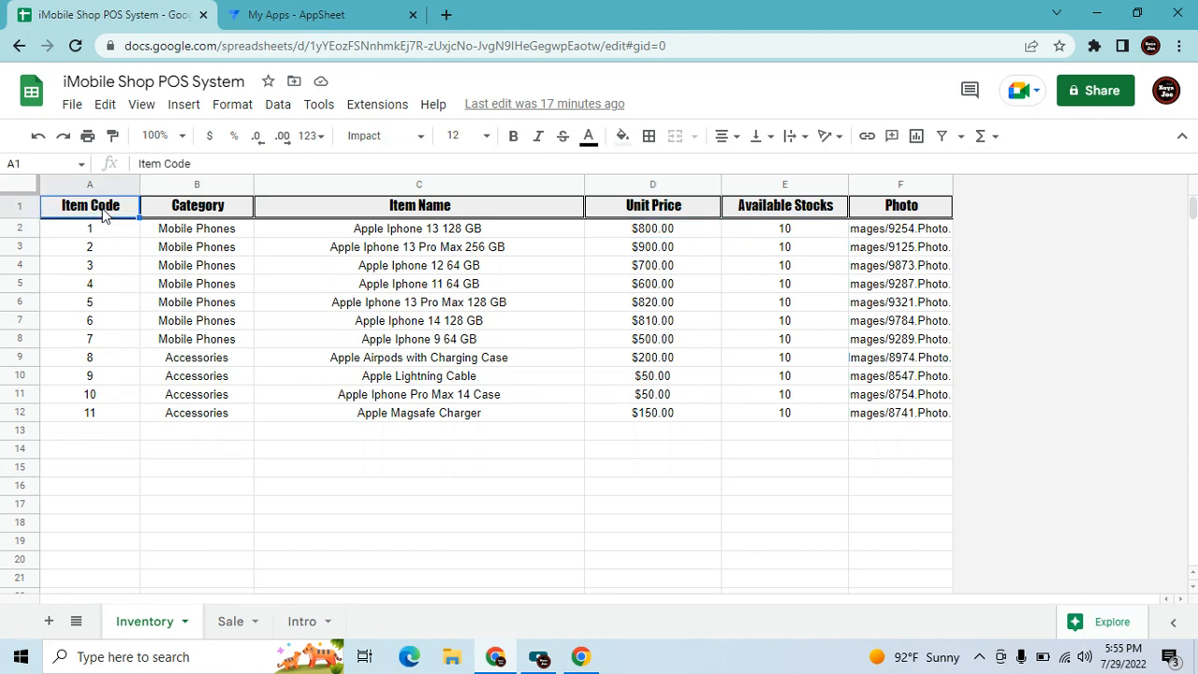
pyautogui.click(187, 216)
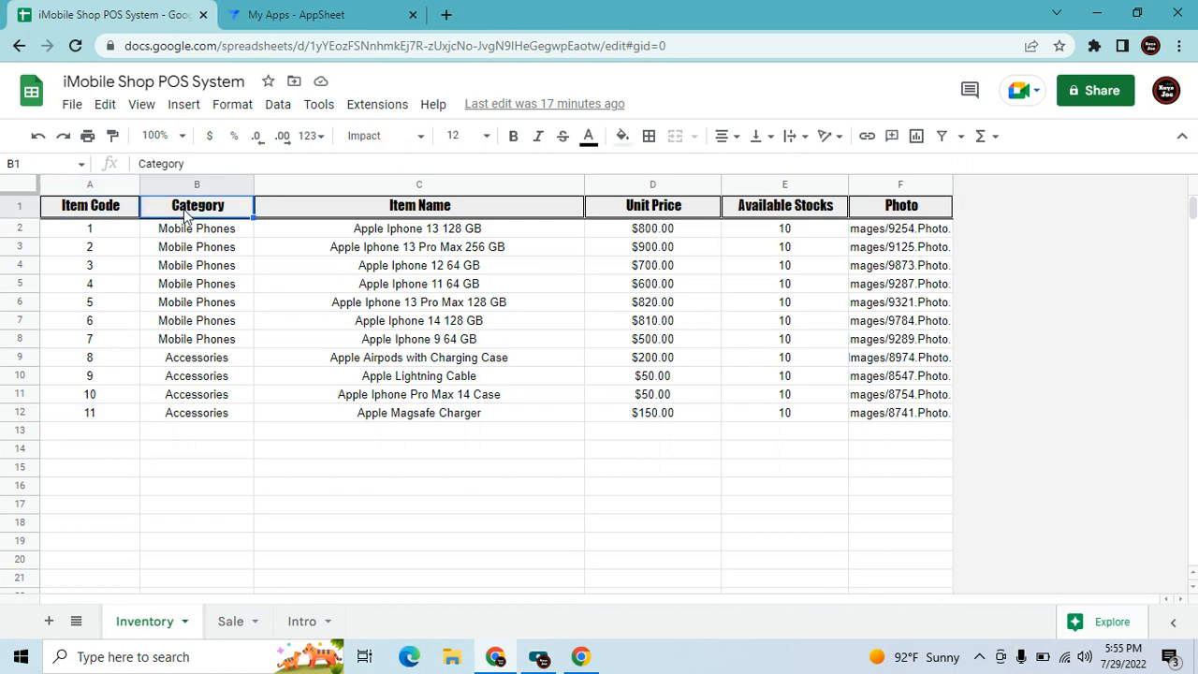
pyautogui.click(426, 213)
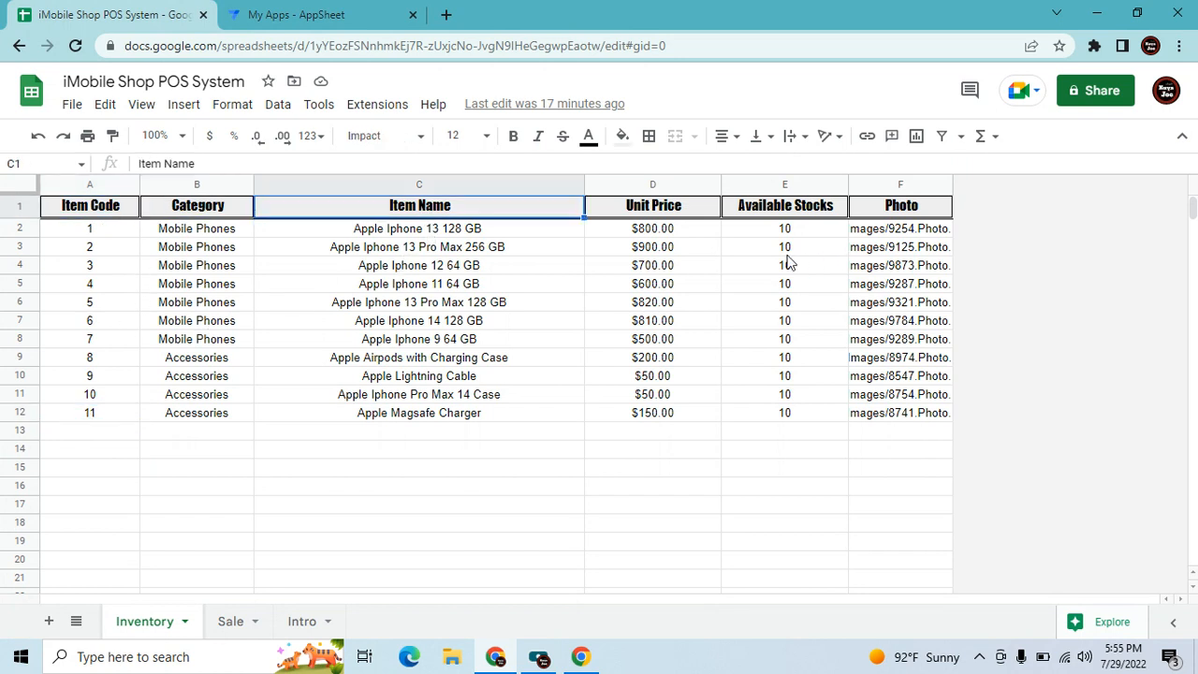
pyautogui.click(684, 212)
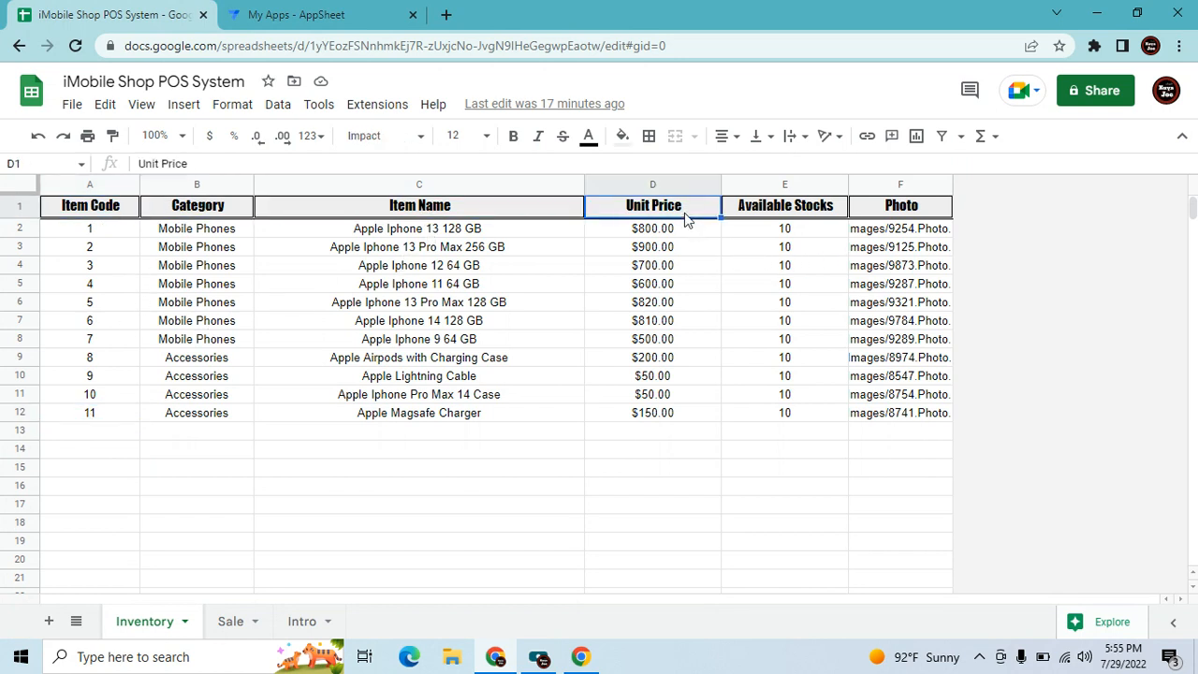
pyautogui.click(760, 218)
pyautogui.click(769, 237)
pyautogui.click(762, 363)
pyautogui.moveTo(779, 234); pyautogui.dragTo(777, 412)
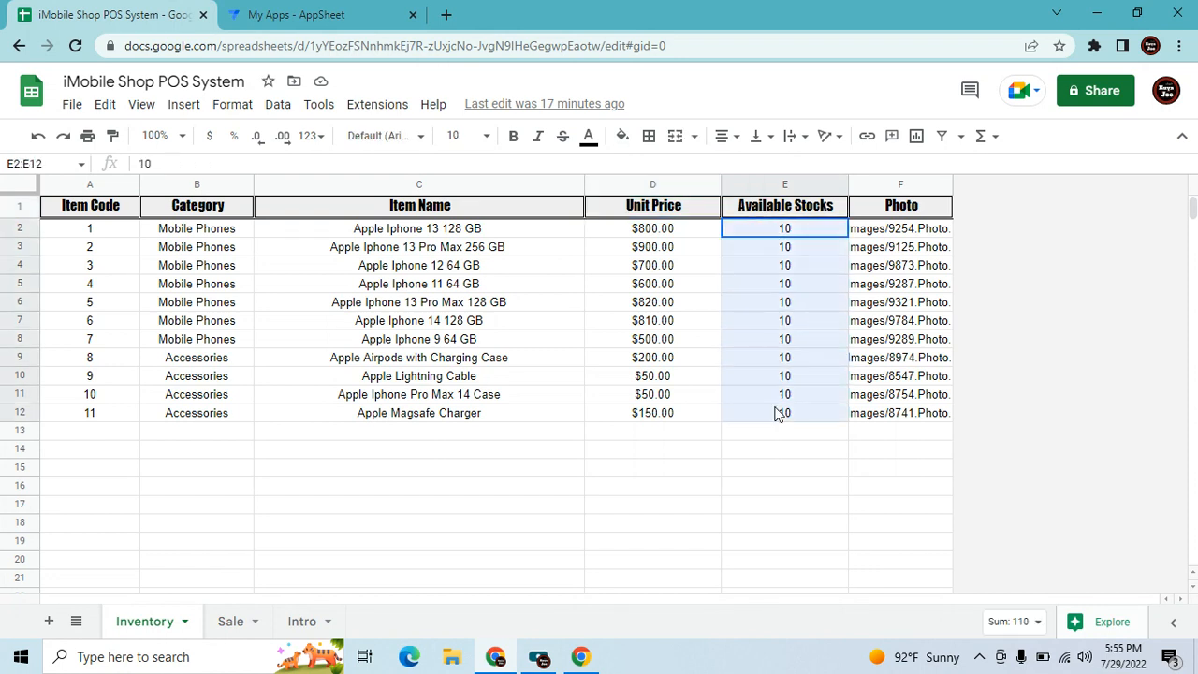
pyautogui.click(793, 474)
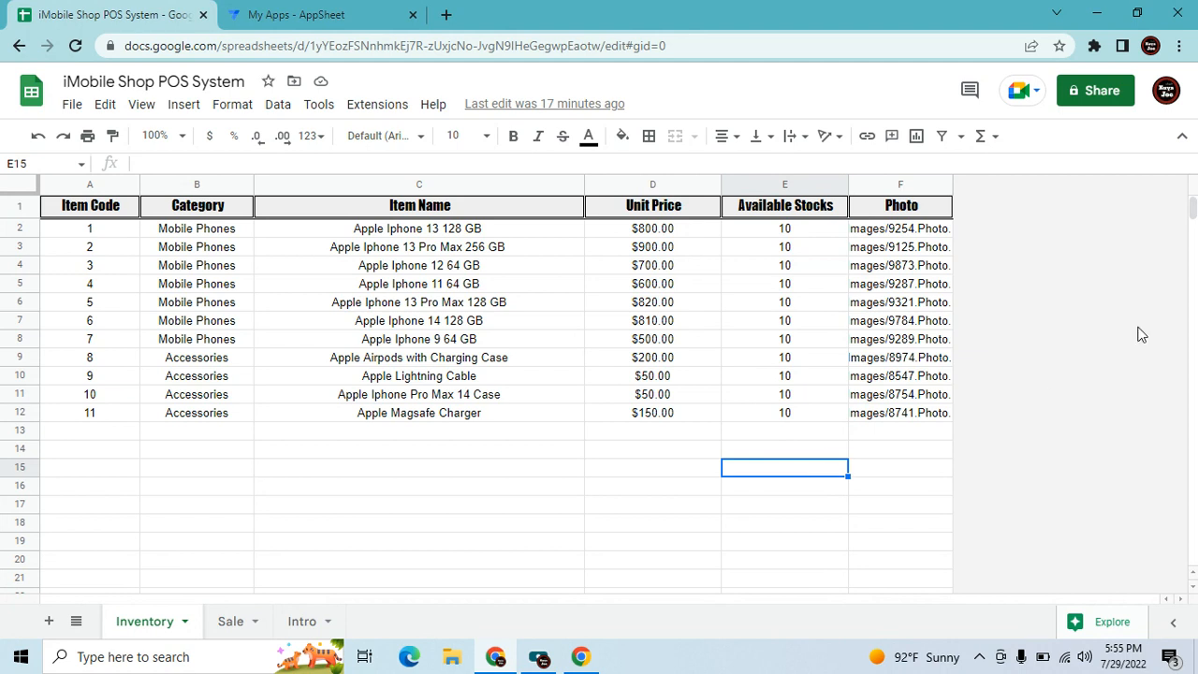
pyautogui.click(917, 208)
pyautogui.click(914, 249)
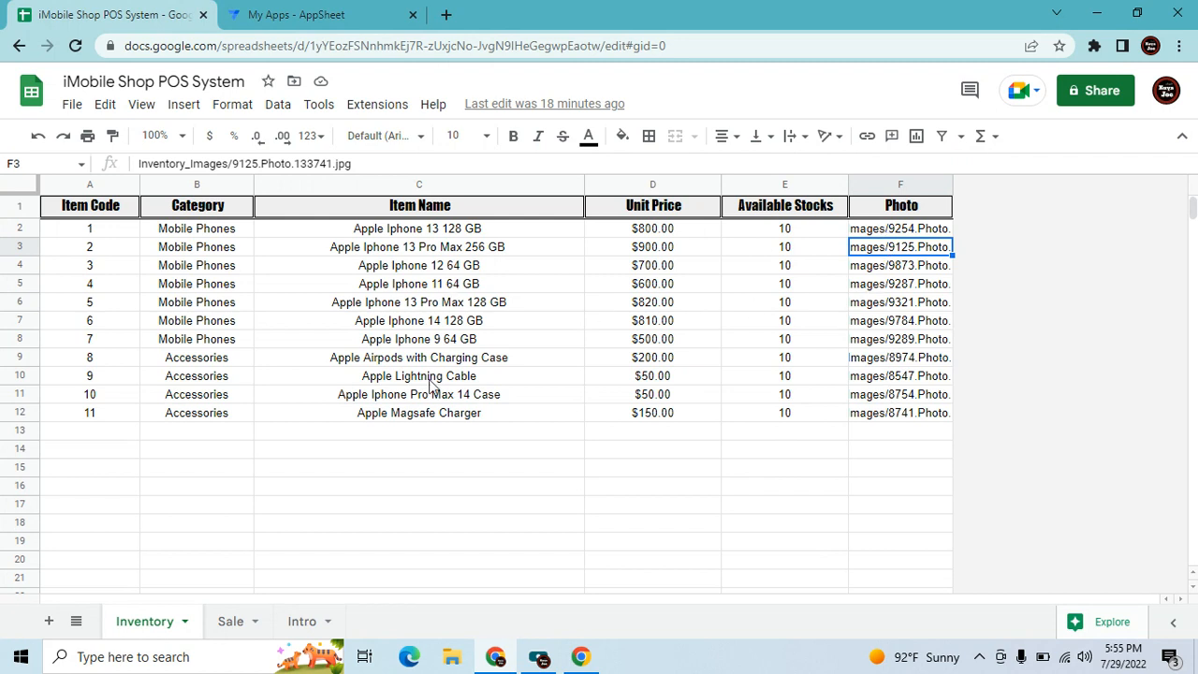
pyautogui.click(472, 448)
# Switch to AppSheet and start a new app from own data, named iMobile POS System, with category Education & Training.
pyautogui.click(346, 11)
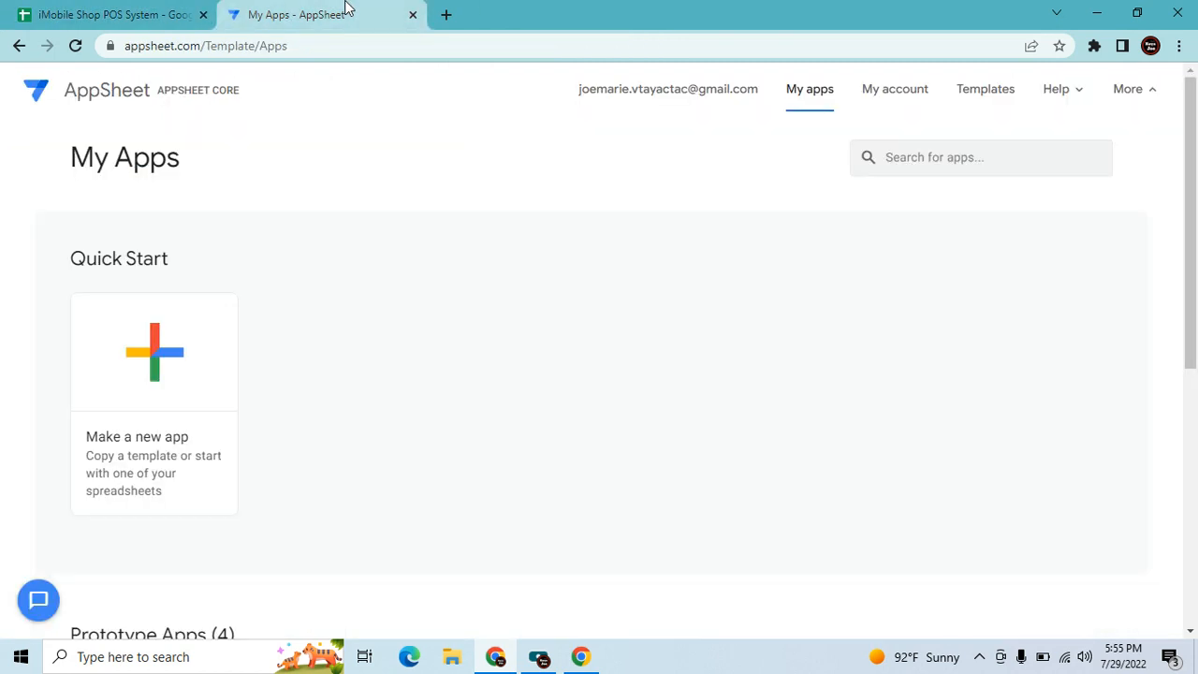
pyautogui.click(175, 405)
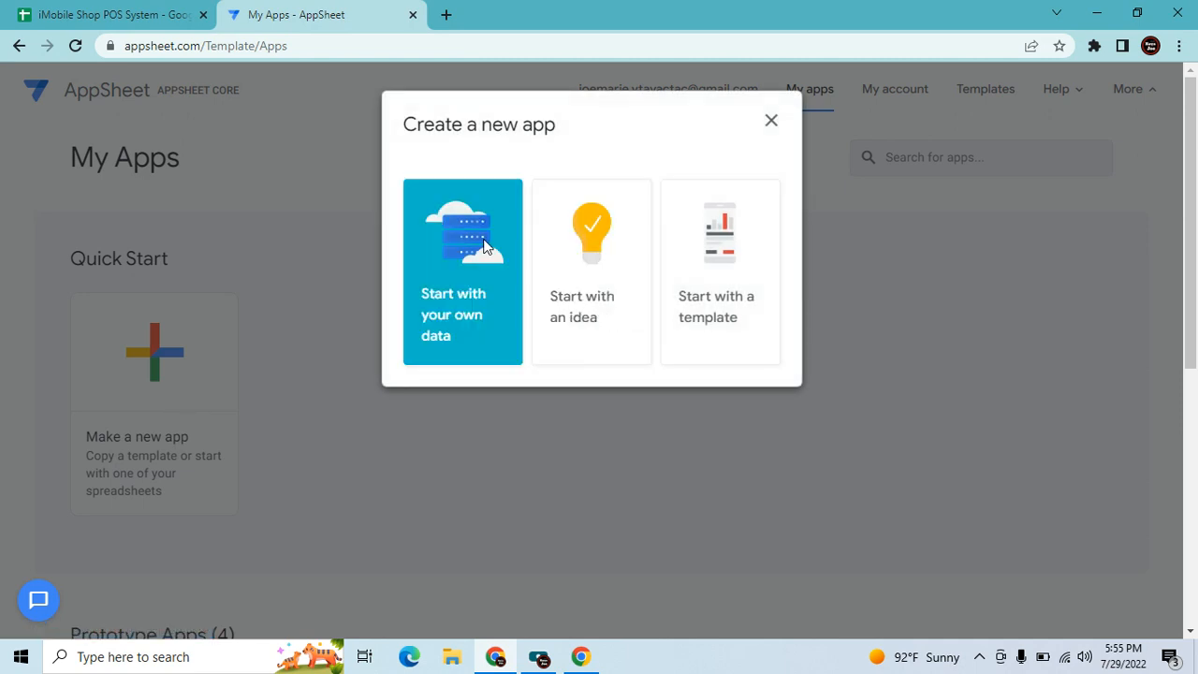
pyautogui.click(486, 245)
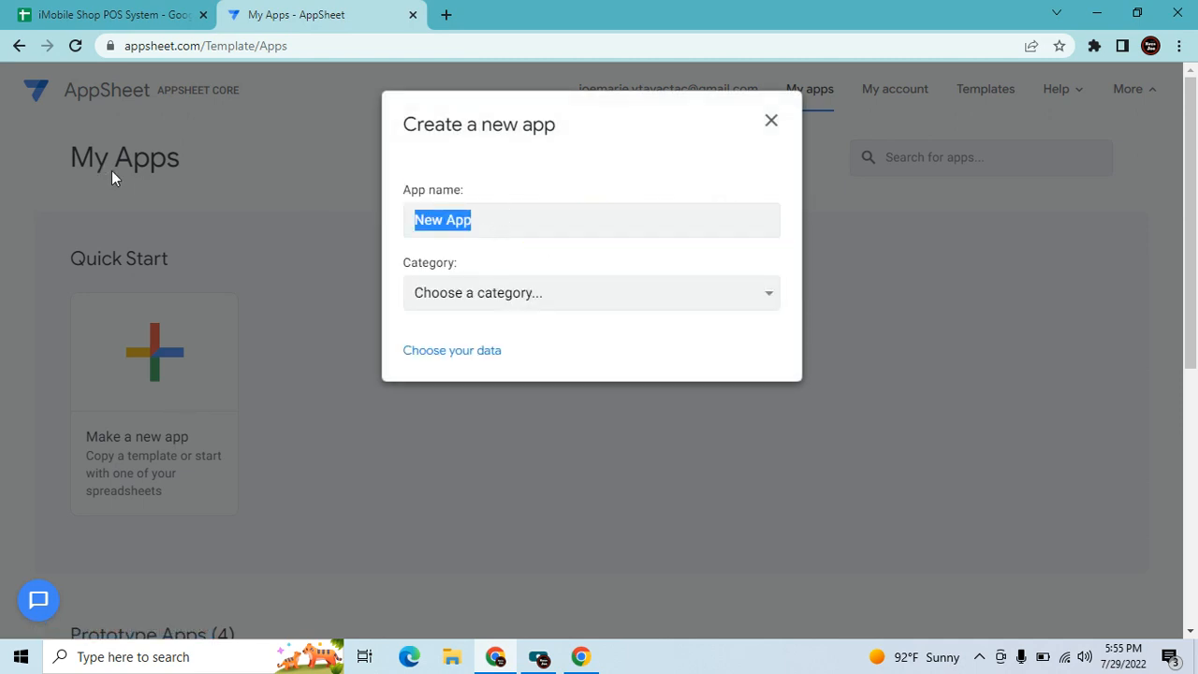
pyautogui.write('iM')
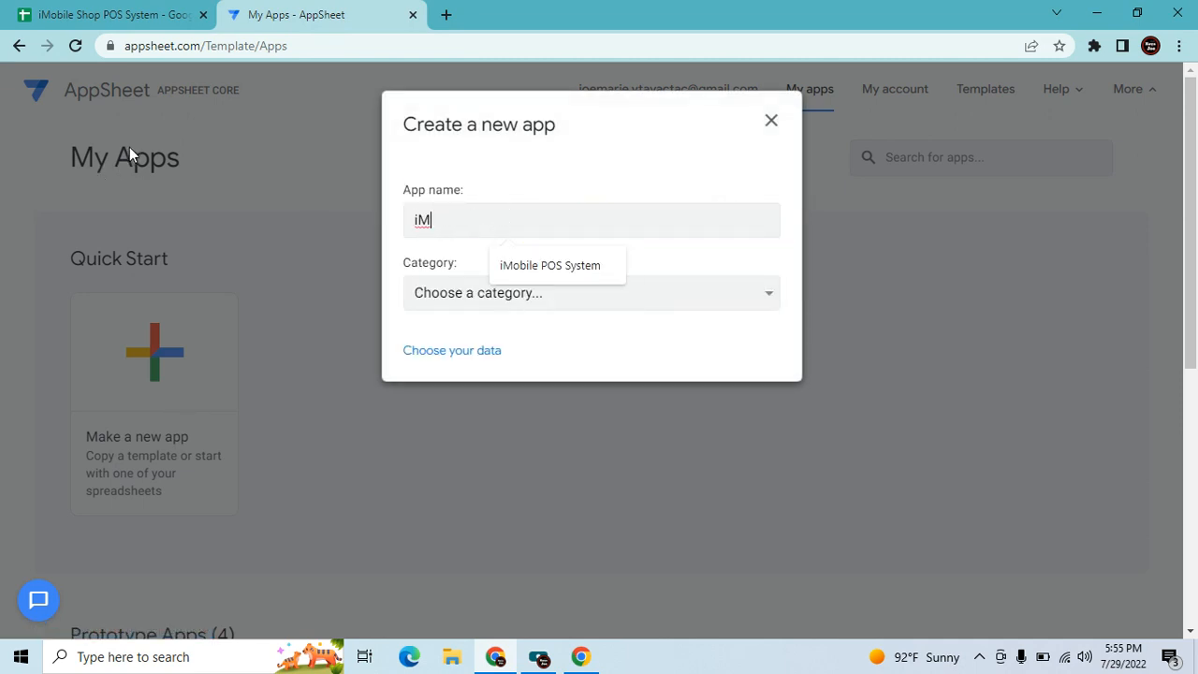
pyautogui.click(560, 267)
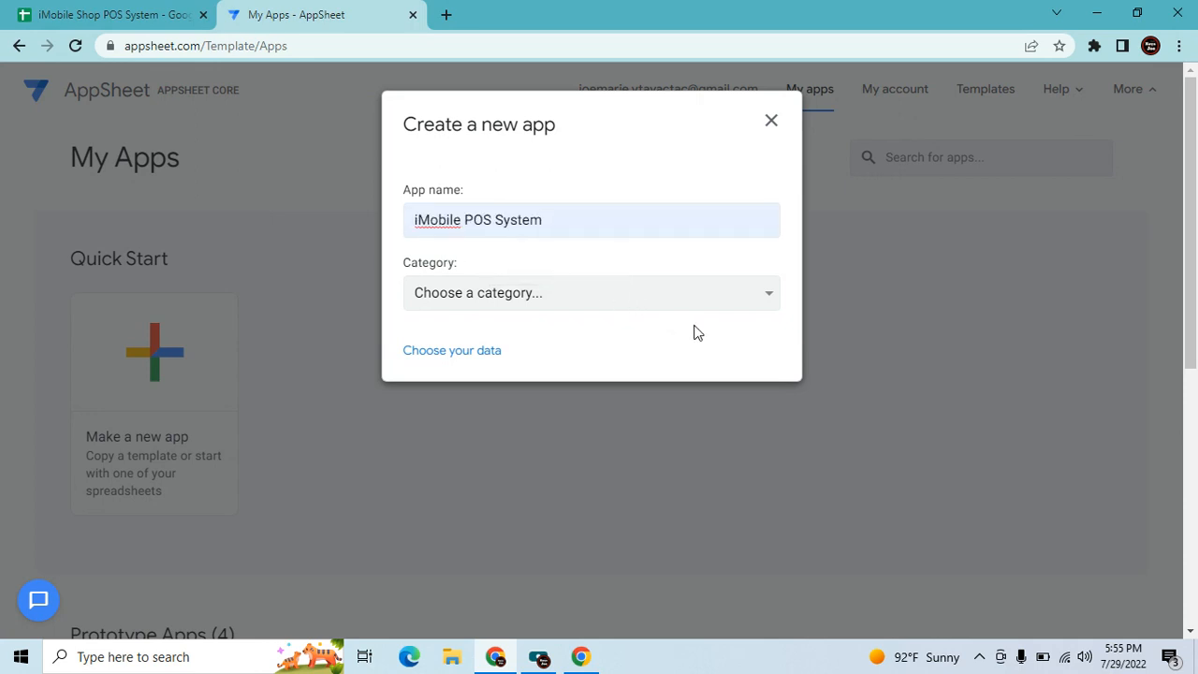
pyautogui.click(770, 299)
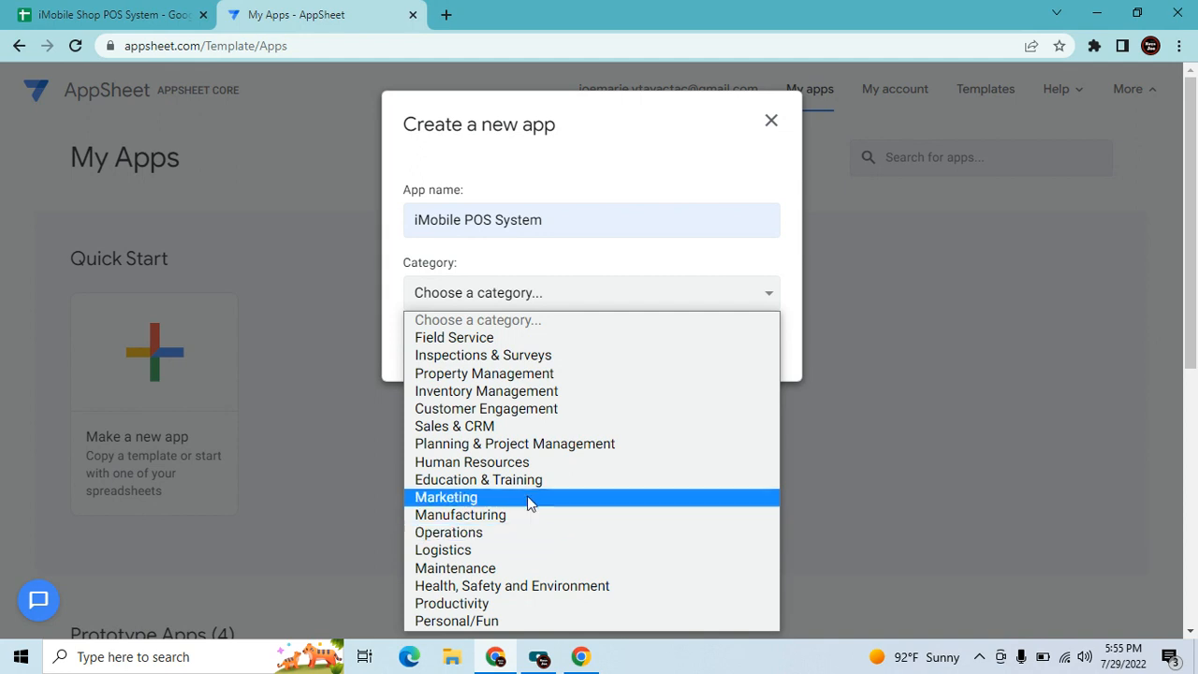
pyautogui.click(525, 483)
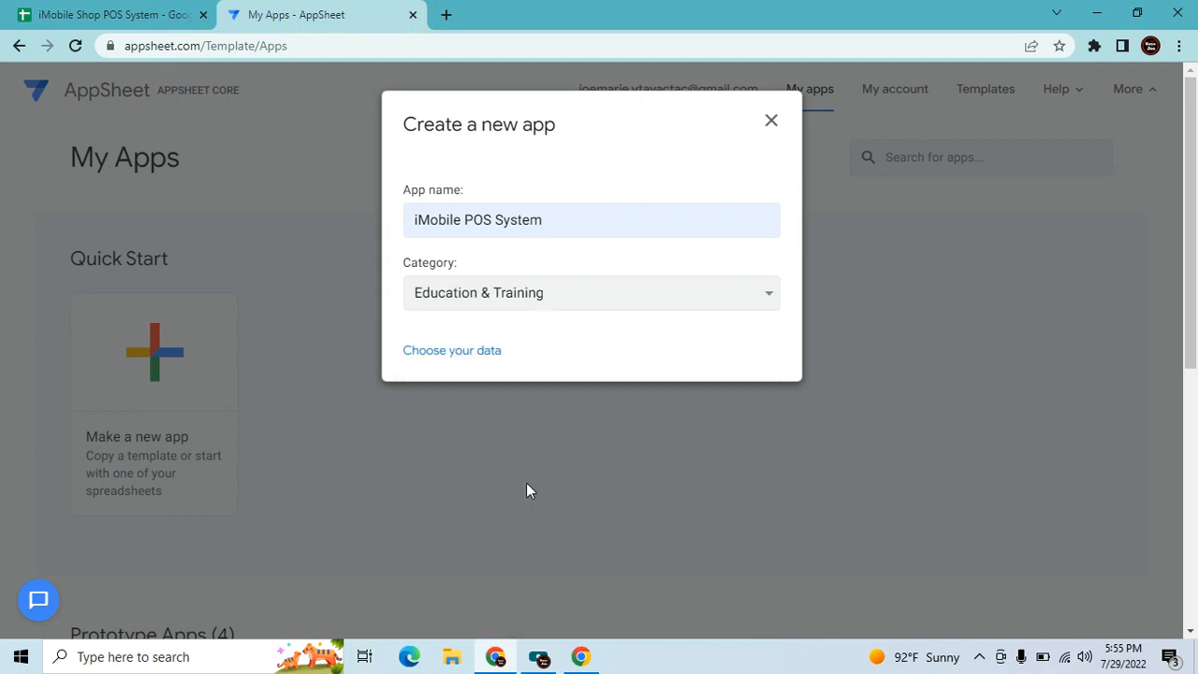
# Choose the iMobile Shop POS System spreadsheet from the POS With Inventory Management folder as the app's data source.
pyautogui.click(475, 355)
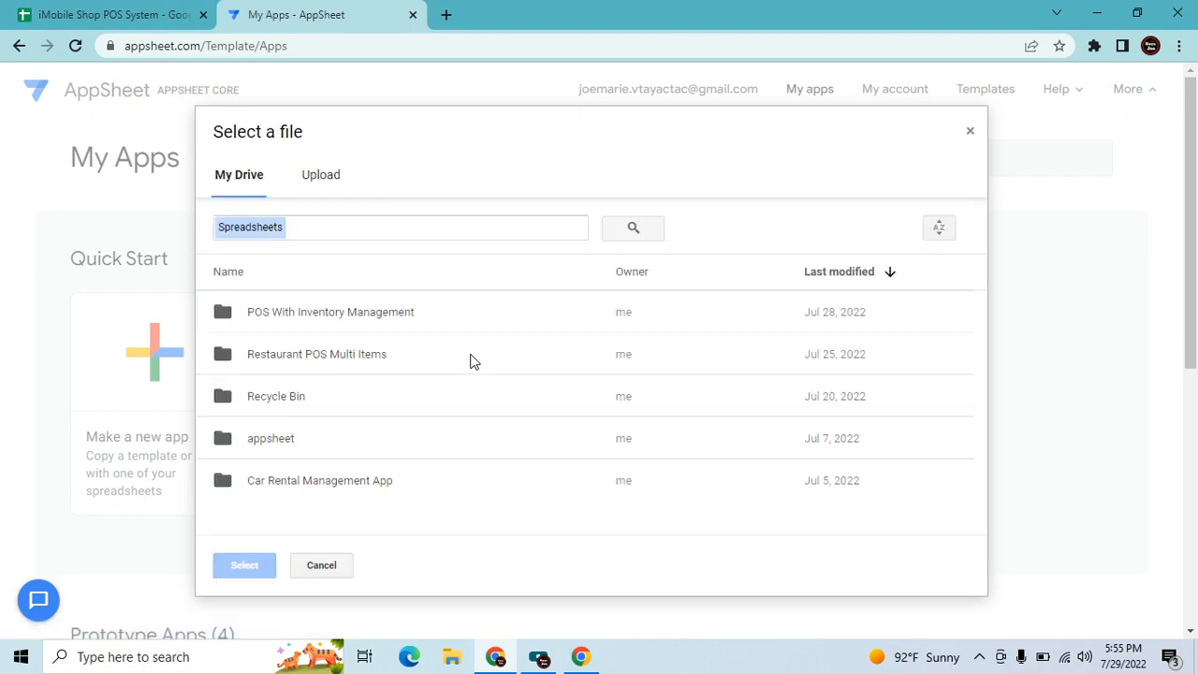
pyautogui.doubleClick(391, 318)
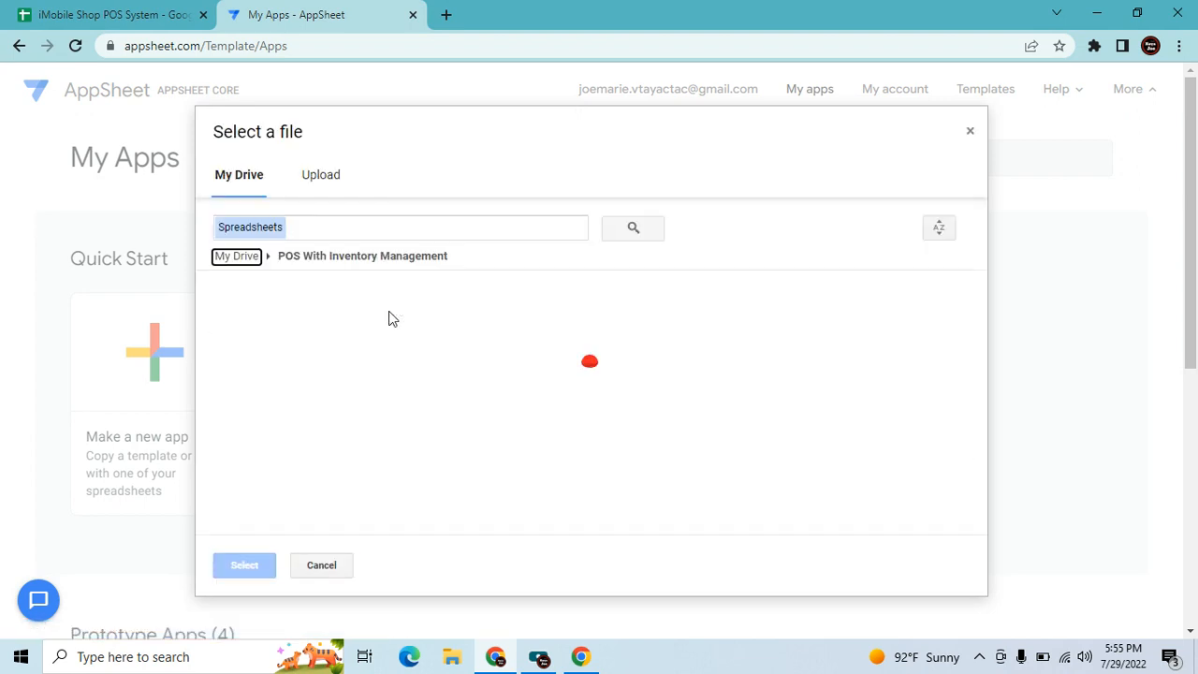
pyautogui.click(339, 369)
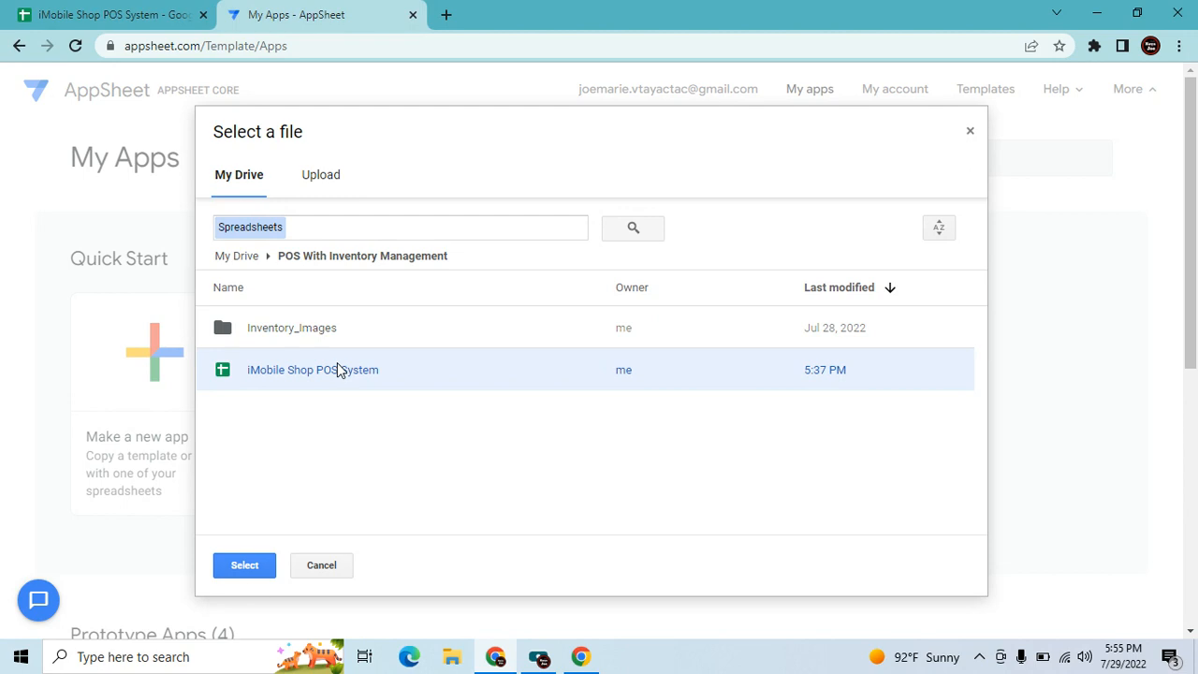
pyautogui.click(247, 572)
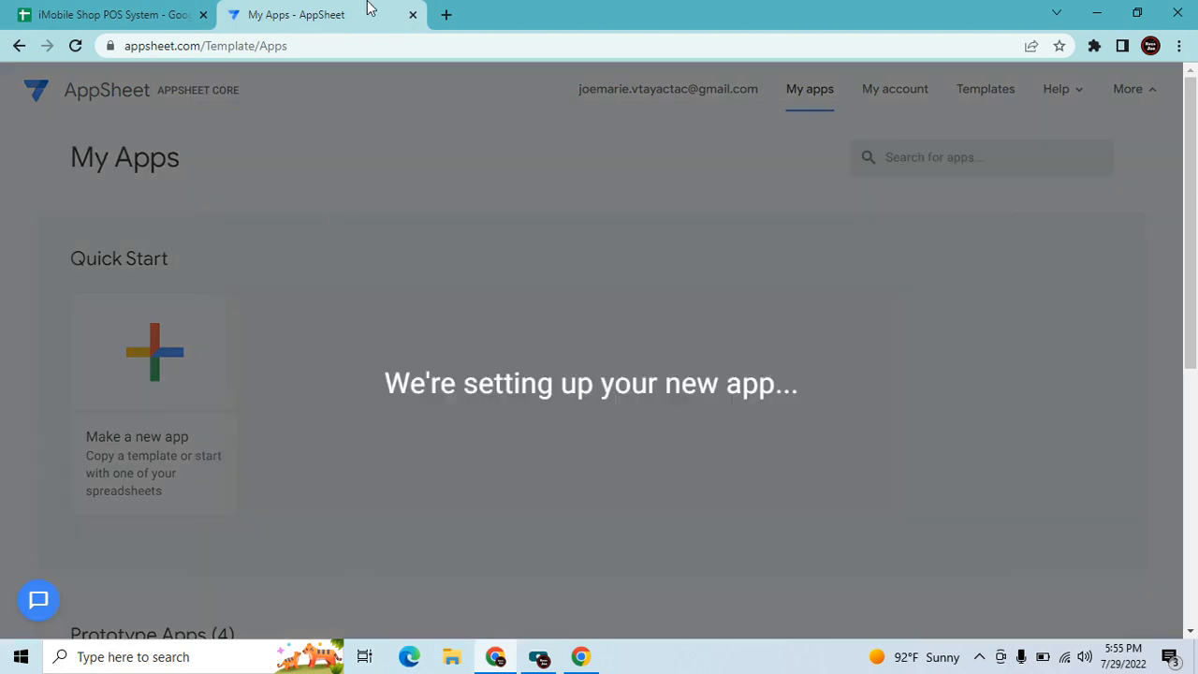
# Switch back to the iMobile Shop POS System spreadsheet in Google Sheets and delete the Intro sheet.
pyautogui.click(79, 13)
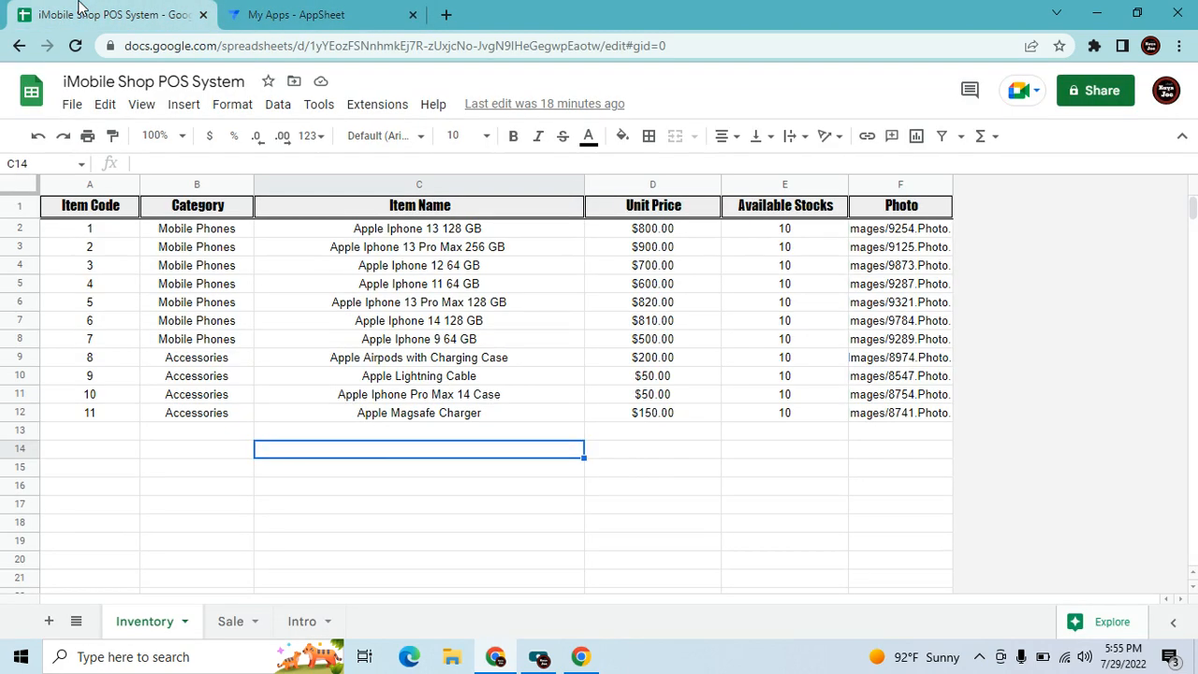
pyautogui.click(284, 11)
pyautogui.click(78, 13)
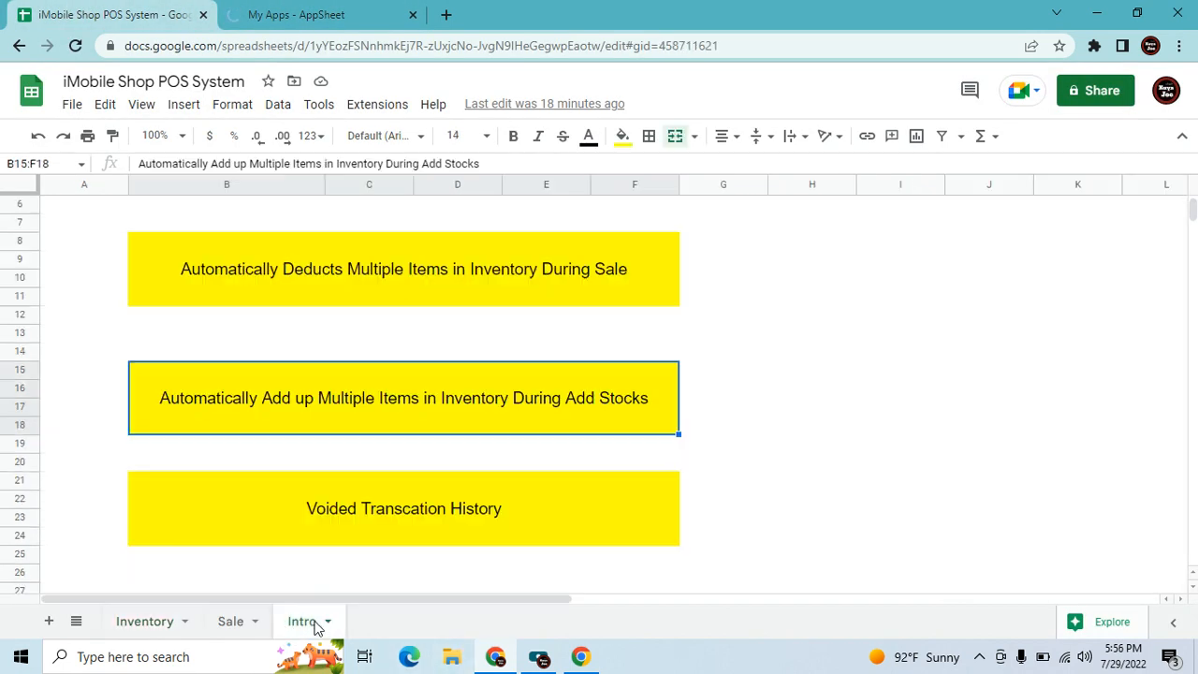
pyautogui.click(309, 622)
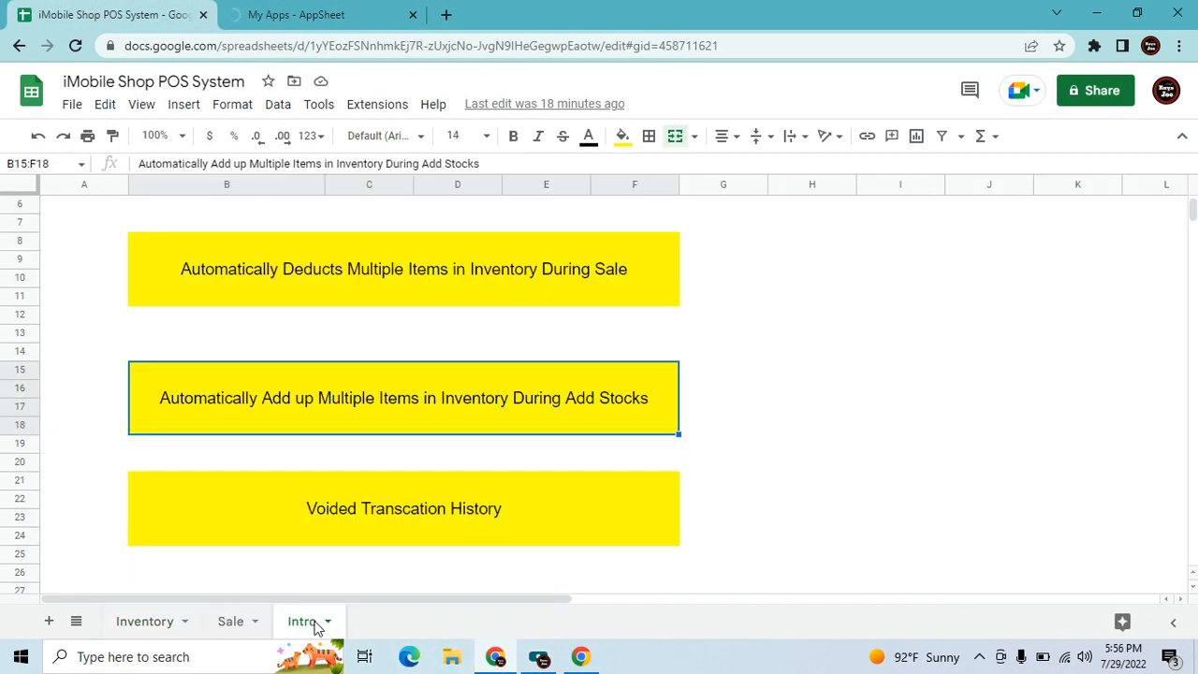
pyautogui.rightClick(317, 625)
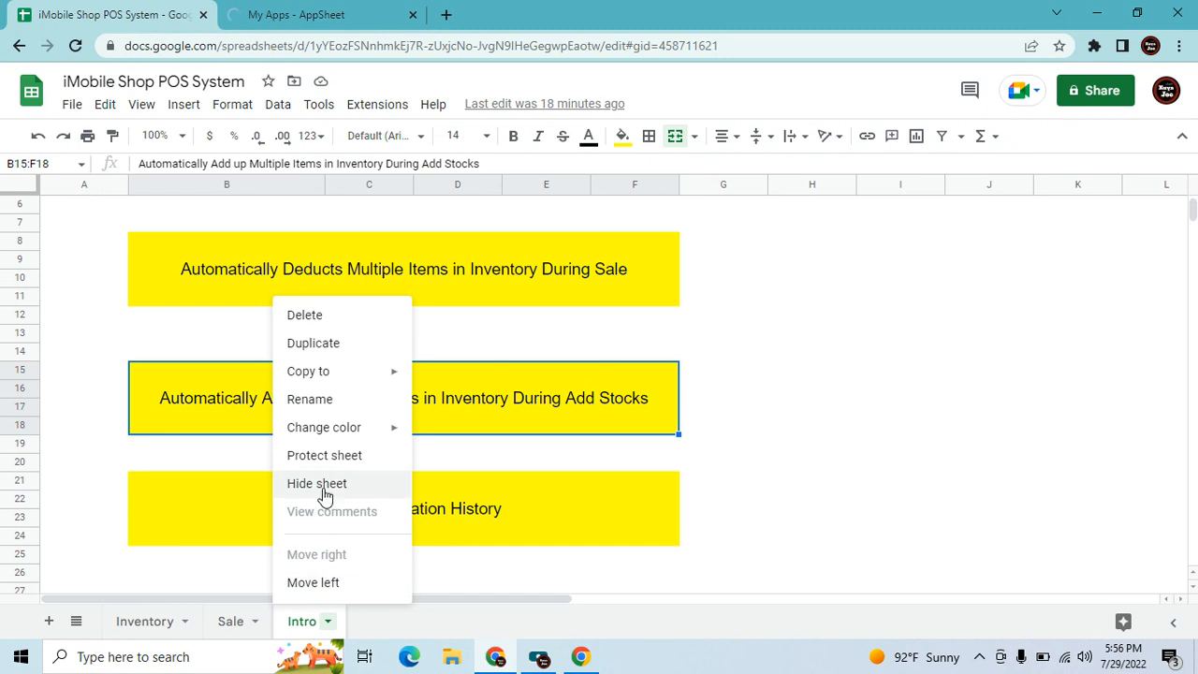
pyautogui.click(305, 316)
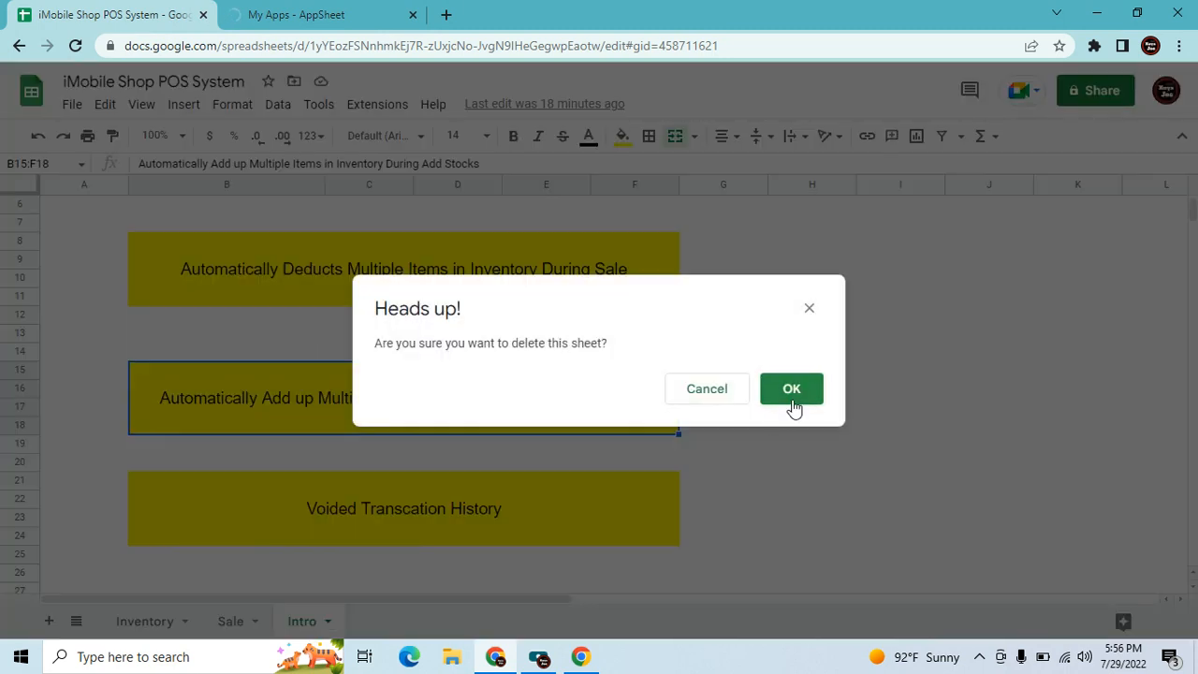
pyautogui.press('Return')
# Return to the new AppSheet app and open the column structure of the Inventory table.
pyautogui.click(334, 14)
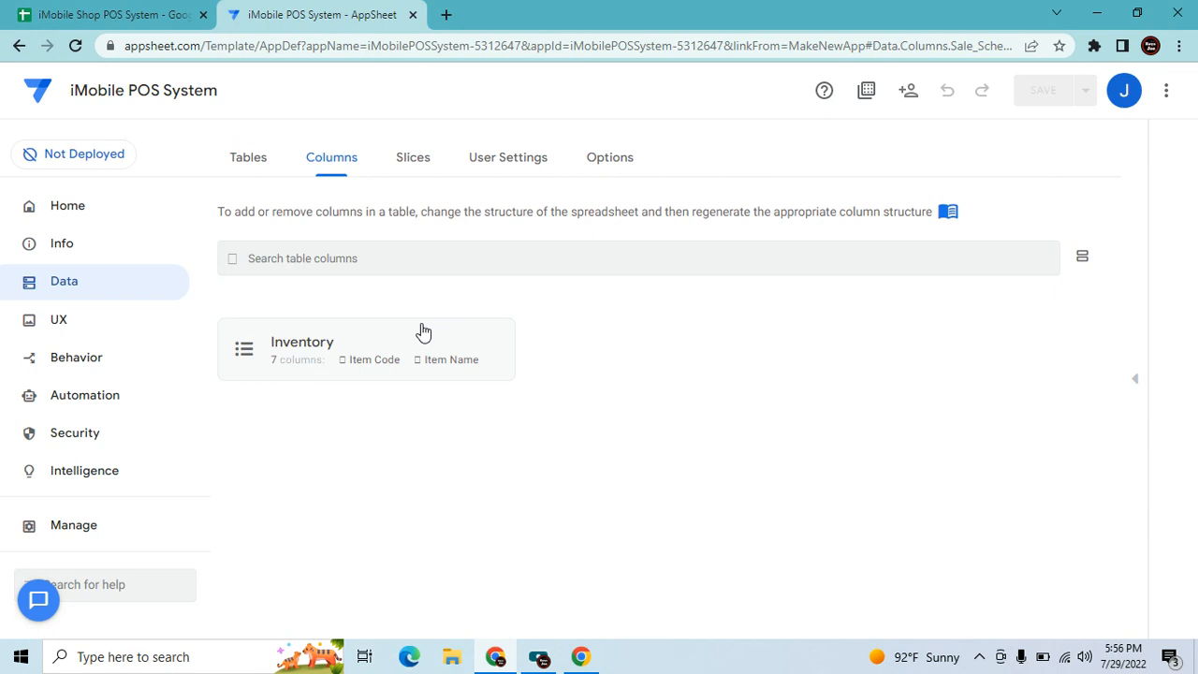
pyautogui.click(473, 374)
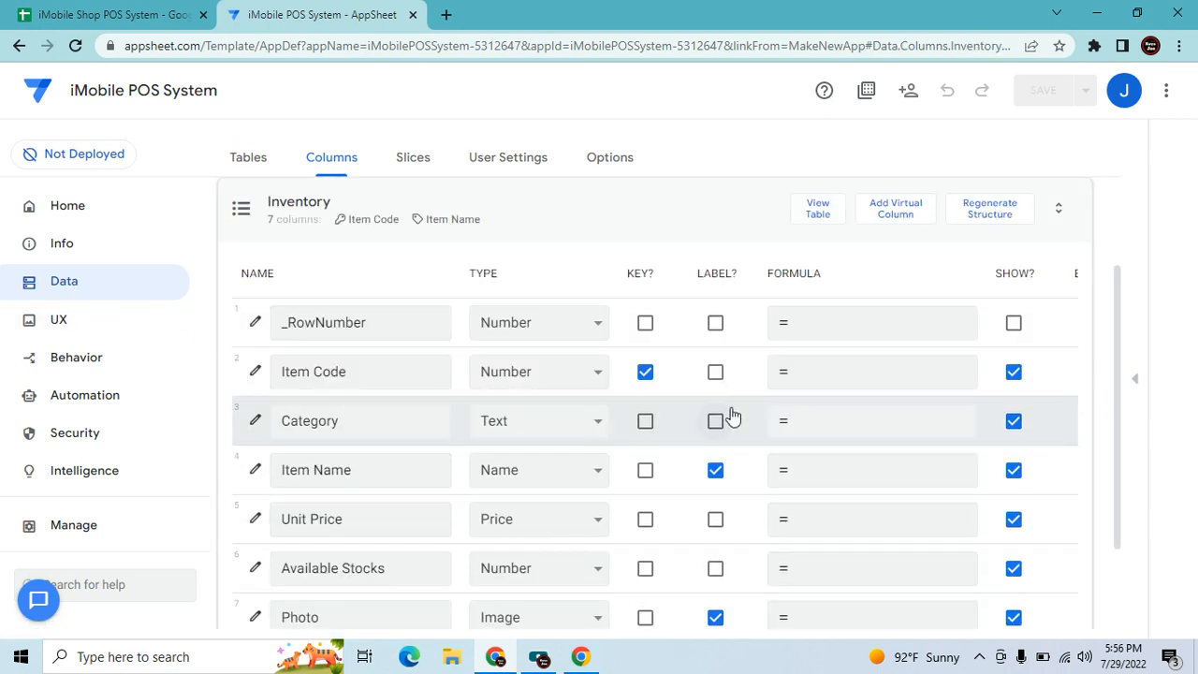
# Make Item Code a label column of the Inventory table and clear the label setting on Item Name.
pyautogui.click(441, 373)
pyautogui.click(717, 371)
pyautogui.click(716, 470)
pyautogui.scroll(-1, 723, 483)
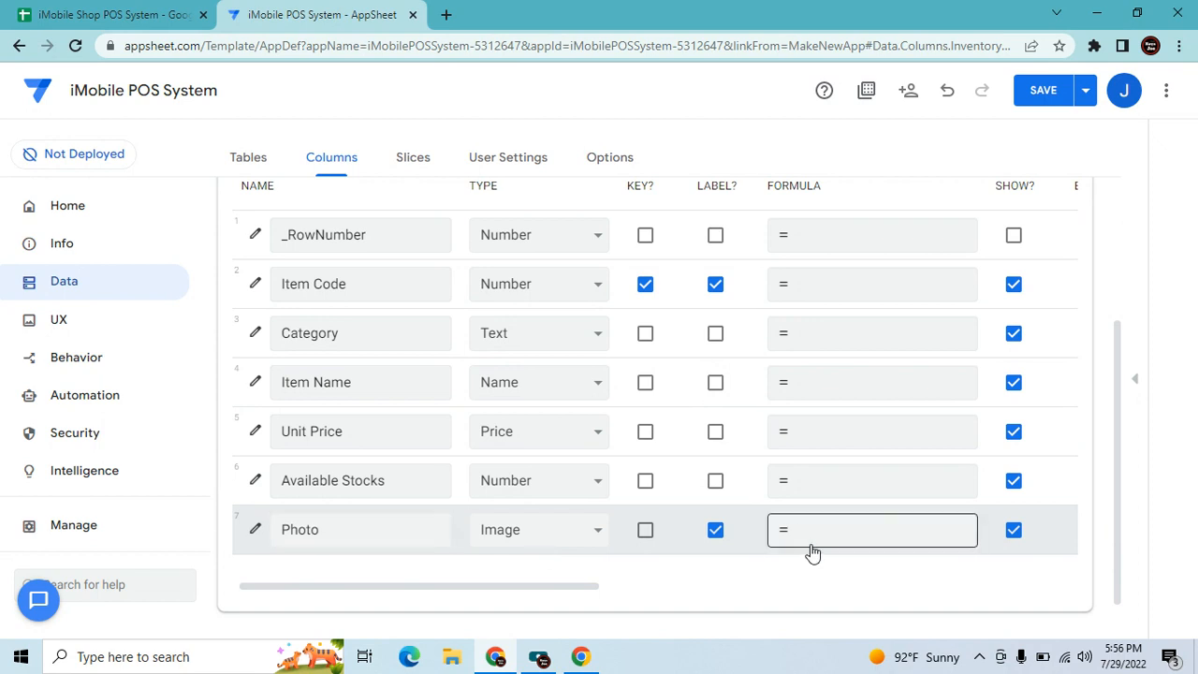
pyautogui.scroll(2, 709, 552)
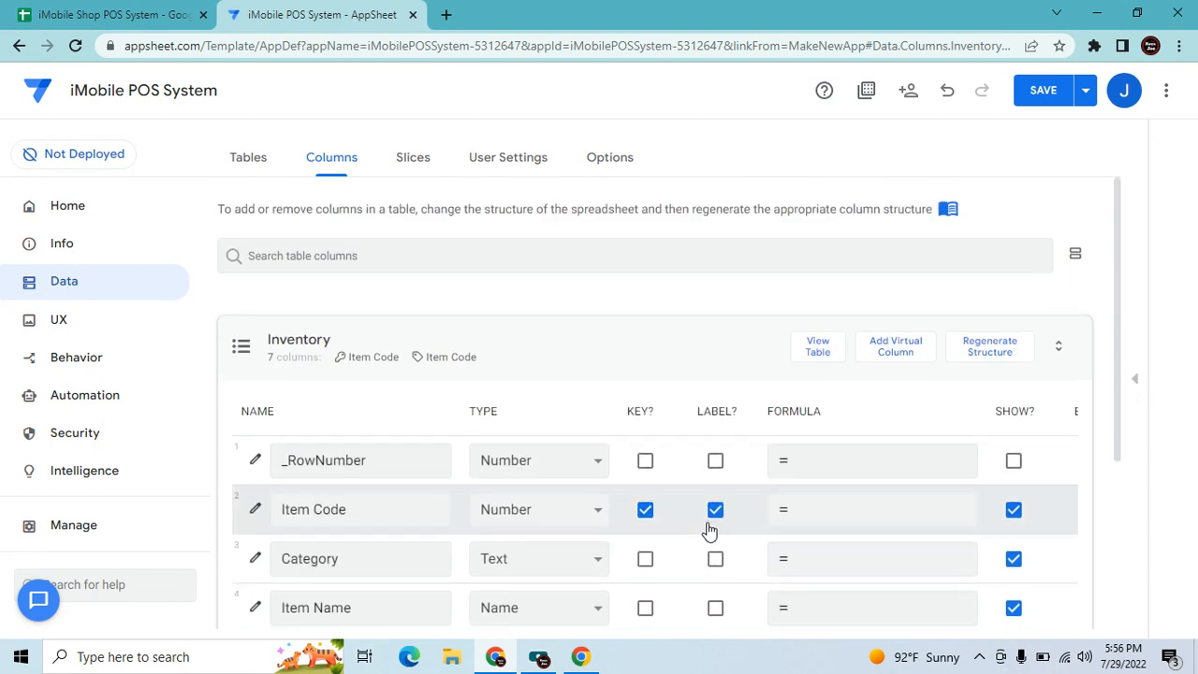
pyautogui.scroll(-1, 612, 529)
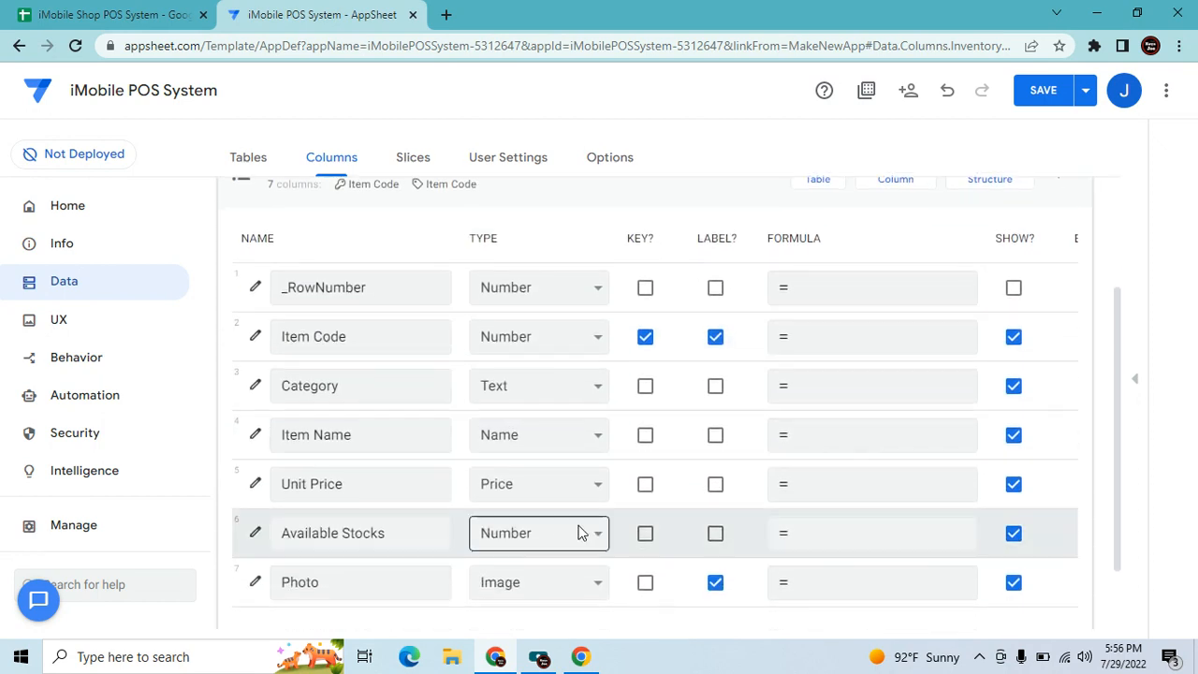
# Change the data type of the Inventory table's Item Name column to Text.
pyautogui.click(547, 441)
pyautogui.scroll(-3, 533, 410)
pyautogui.click(533, 410)
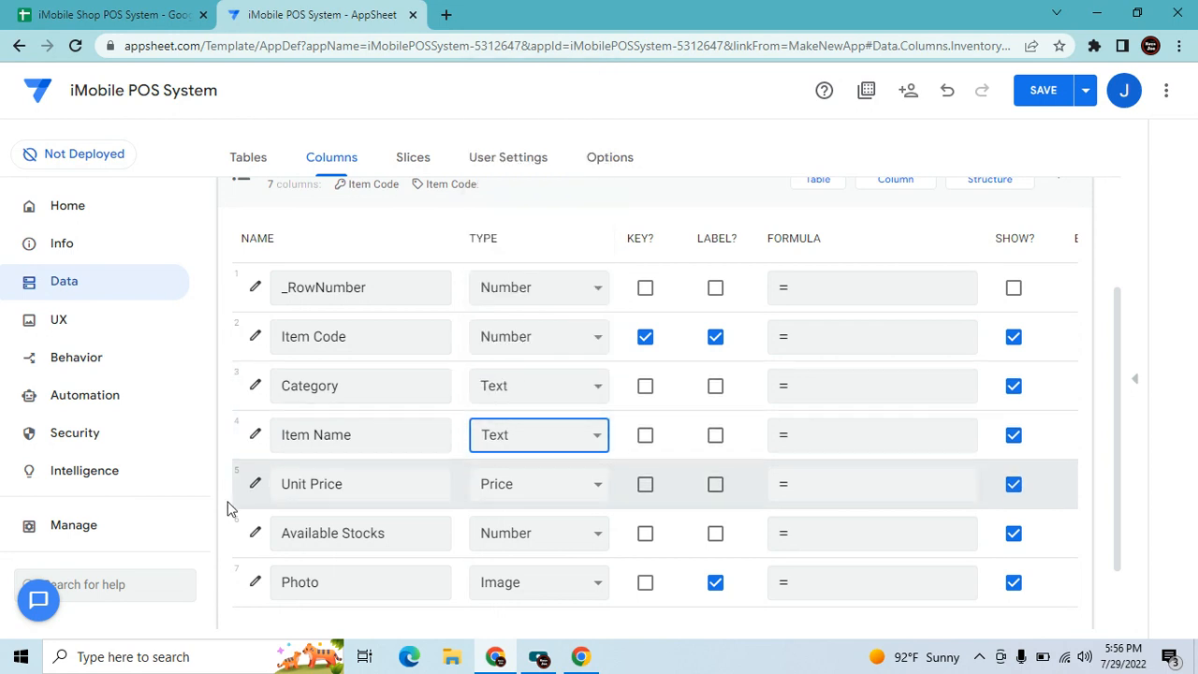
# Set the Inventory table's Unit Price column to show 3 decimal digits.
pyautogui.click(254, 485)
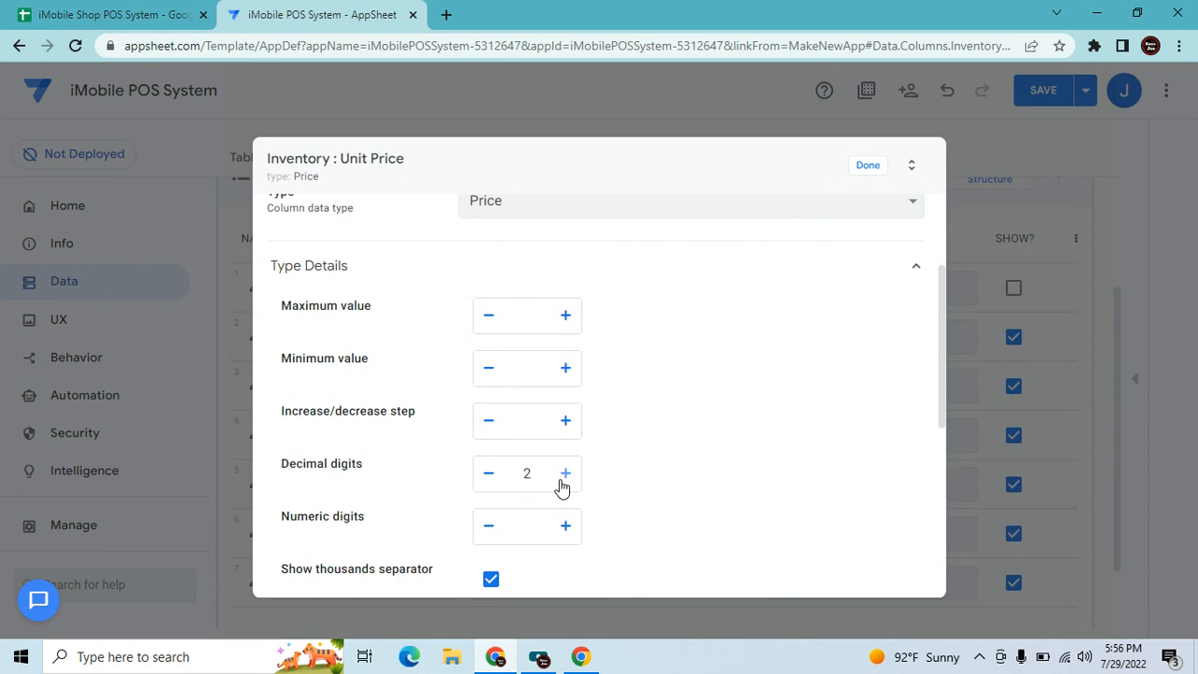
pyautogui.click(565, 473)
pyautogui.scroll(-2, 567, 477)
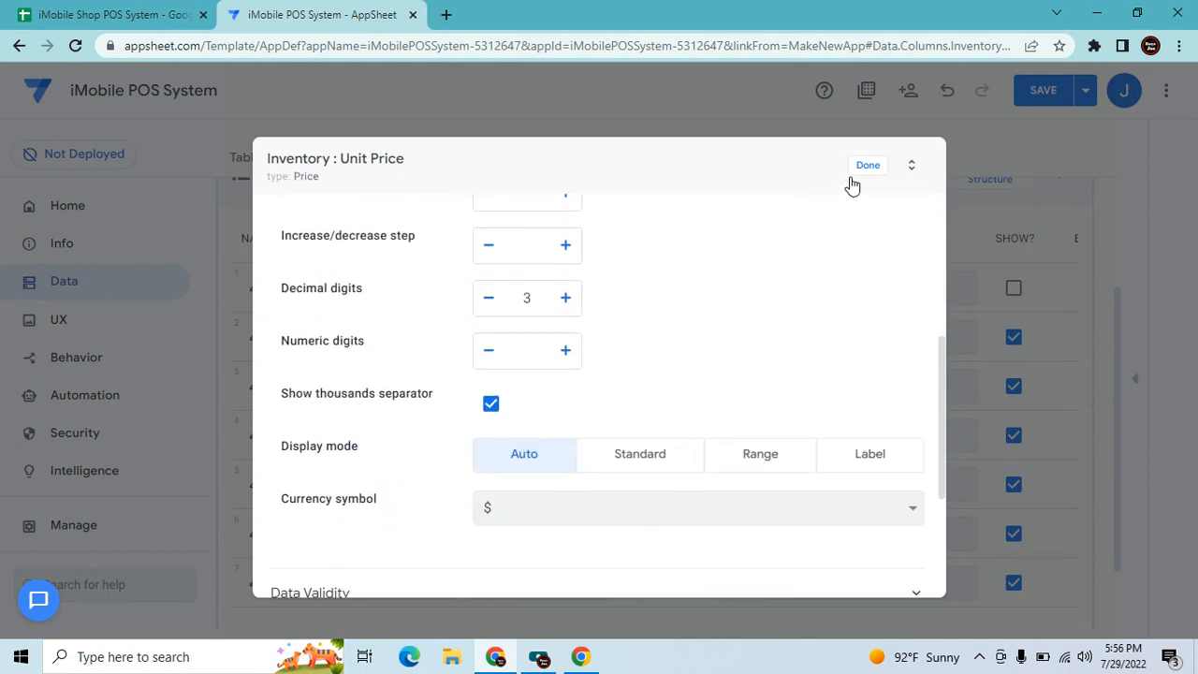
pyautogui.click(727, 518)
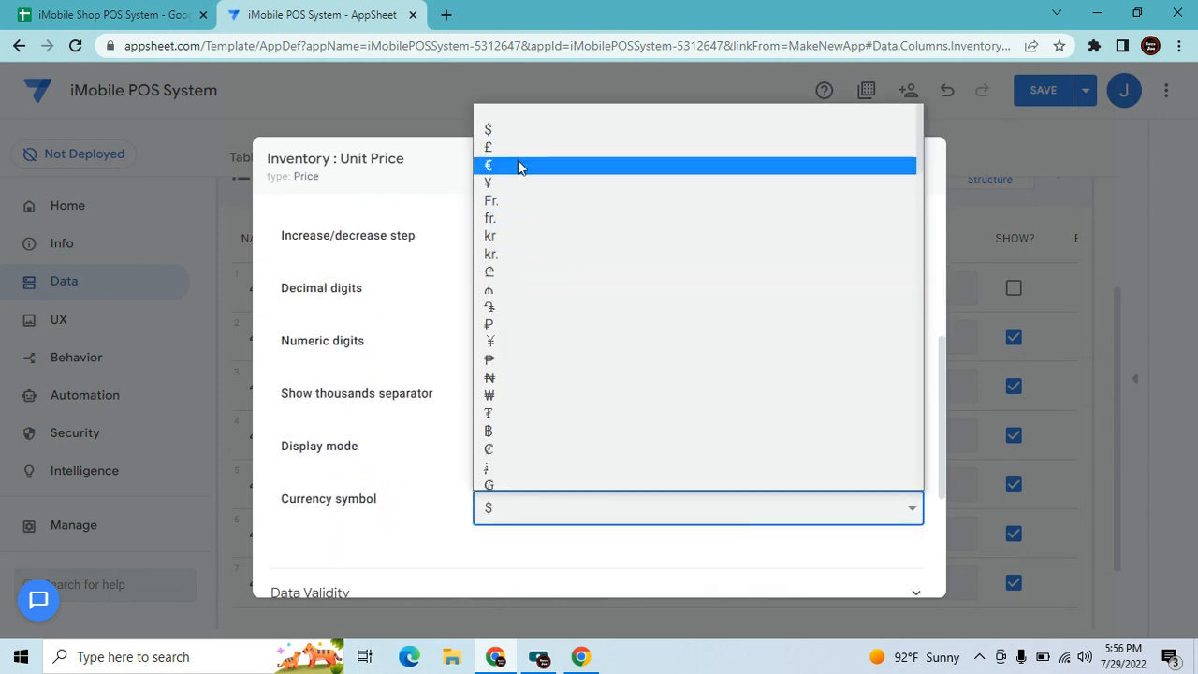
pyautogui.click(973, 321)
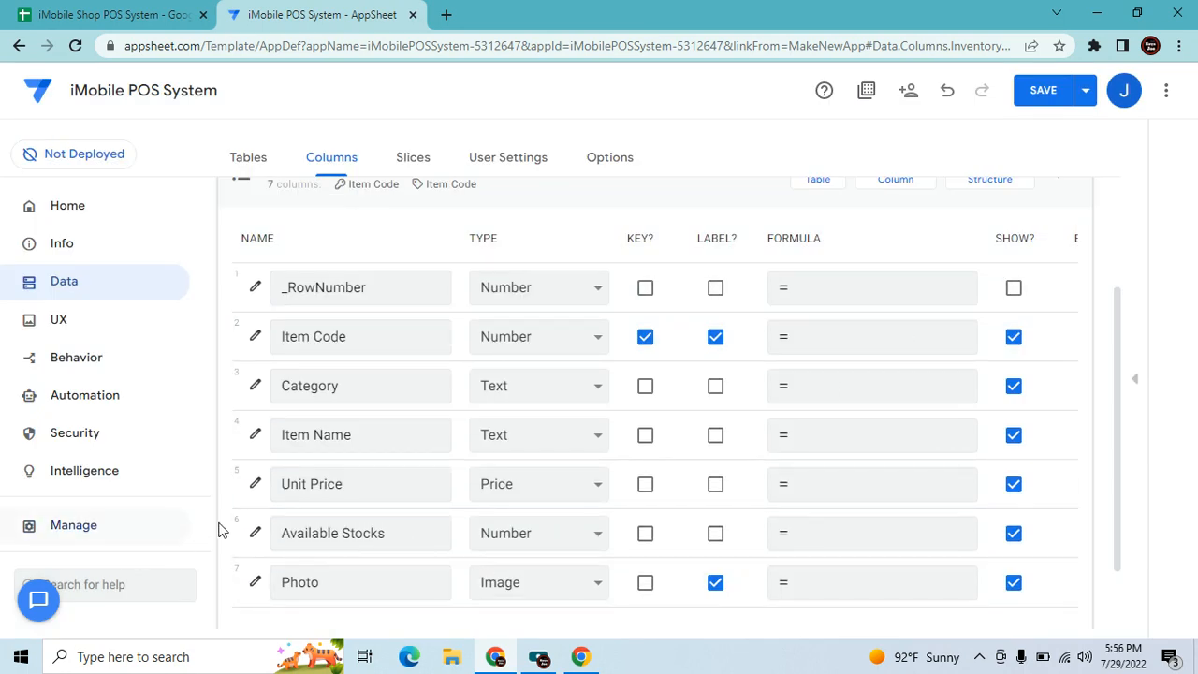
# Turn off the thousands separator for the Inventory table's Available Stocks column.
pyautogui.click(256, 534)
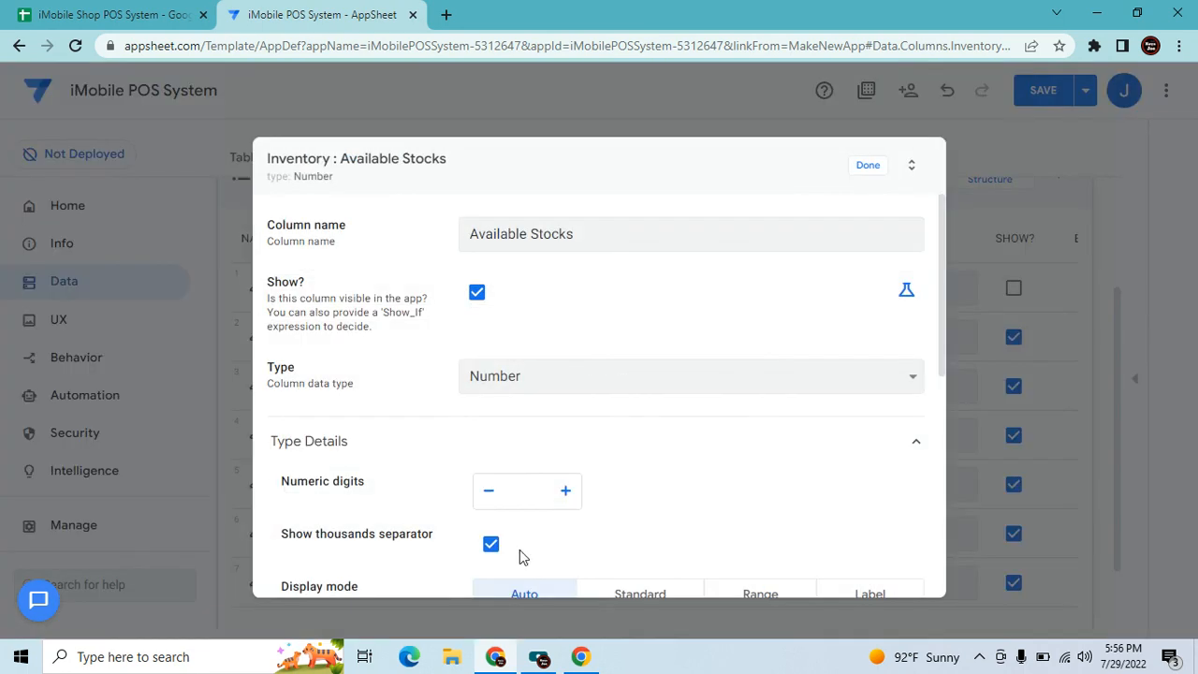
pyautogui.click(490, 546)
pyautogui.click(25, 432)
# Open the Inventory primary view's settings and set its position to left most.
pyautogui.click(58, 328)
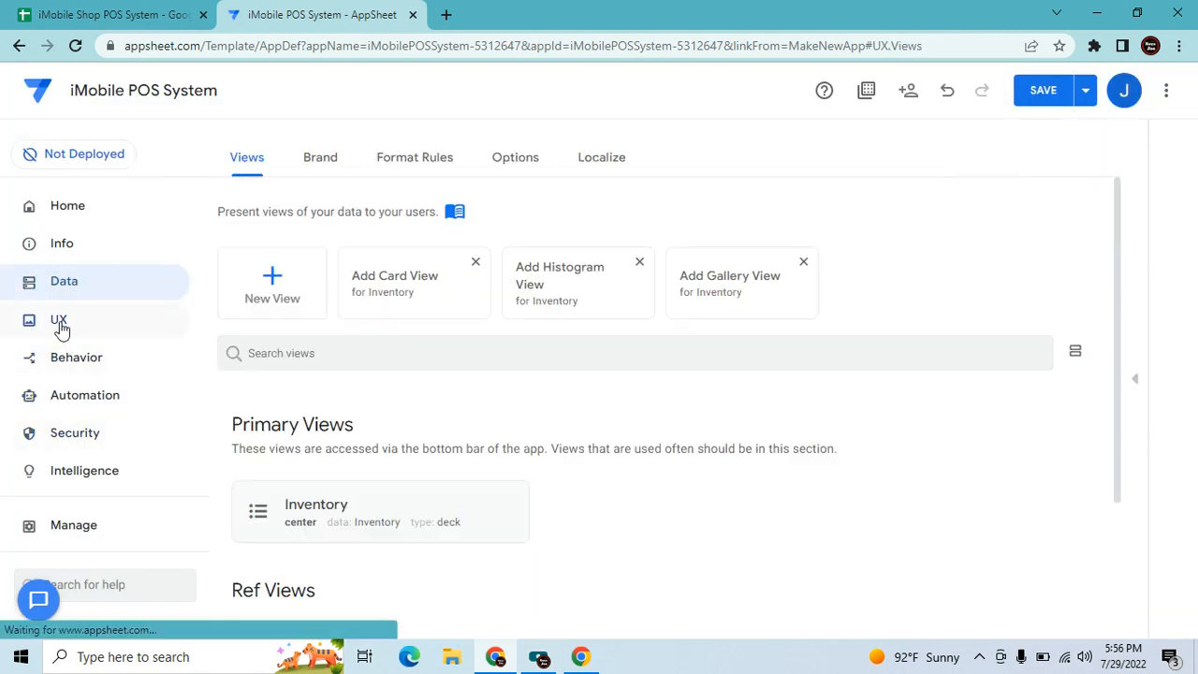
pyautogui.scroll(-2, 404, 427)
pyautogui.click(382, 341)
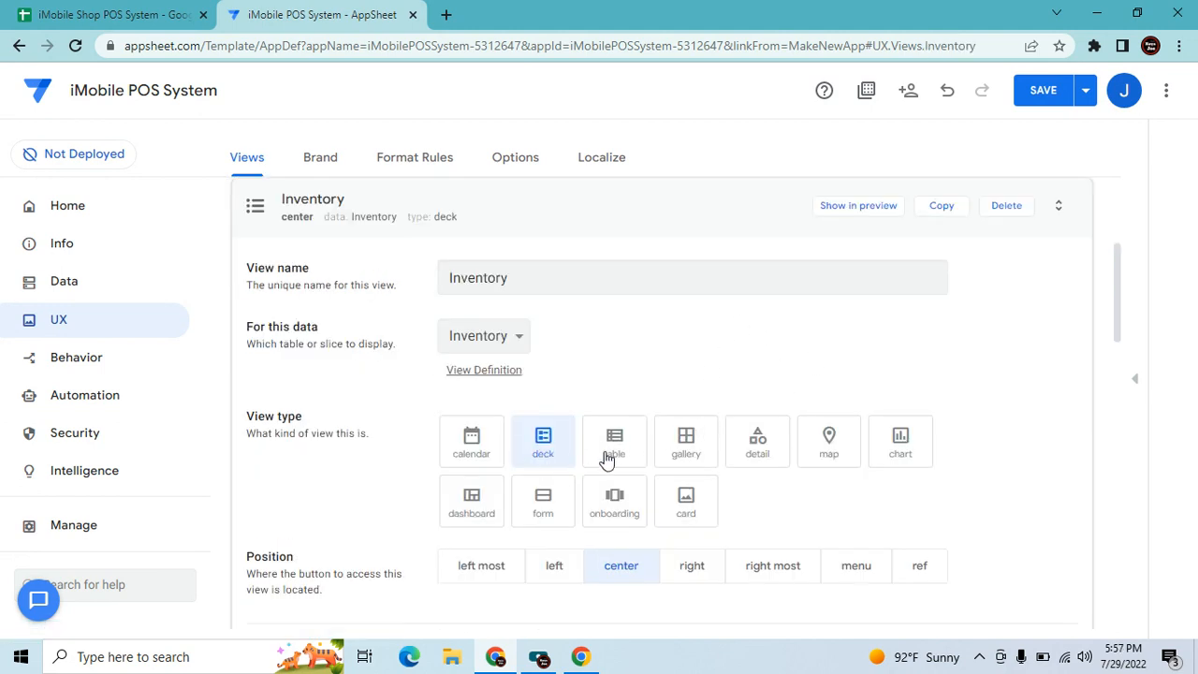
pyautogui.scroll(-1, 604, 465)
pyautogui.click(488, 482)
pyautogui.scroll(-1, 608, 524)
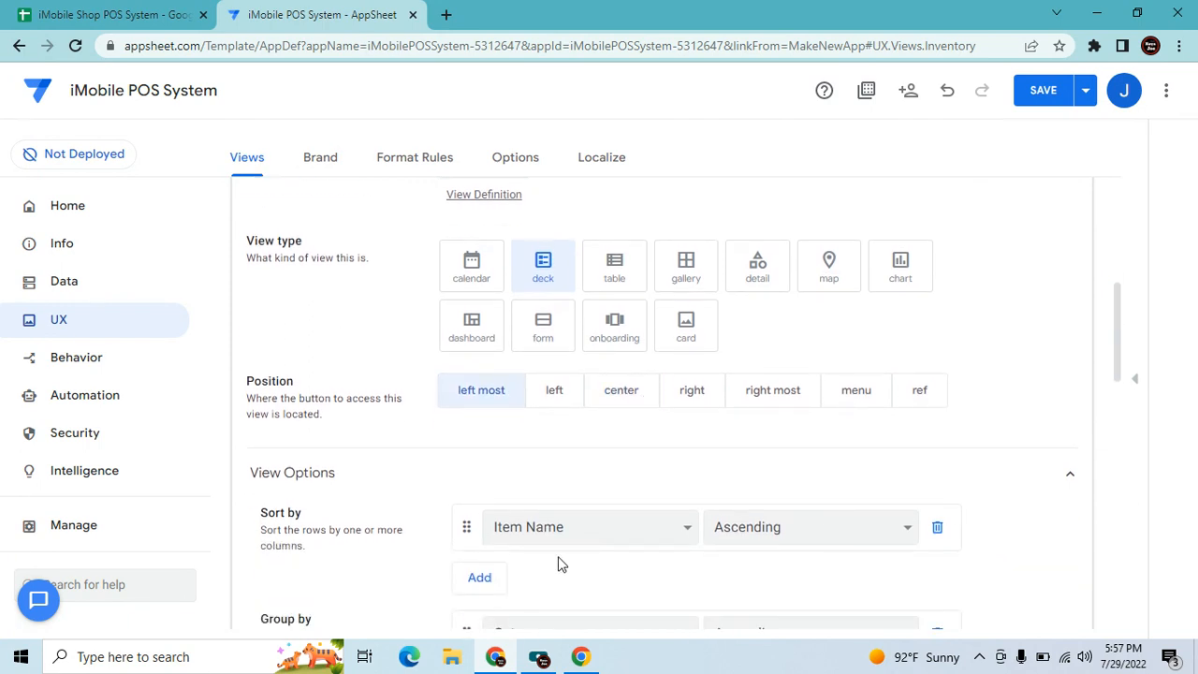
# Remove the Item Name sort rule from the Inventory view and set its group aggregate to NONE.
pyautogui.click(937, 528)
pyautogui.scroll(-1, 931, 512)
pyautogui.scroll(-1, 929, 510)
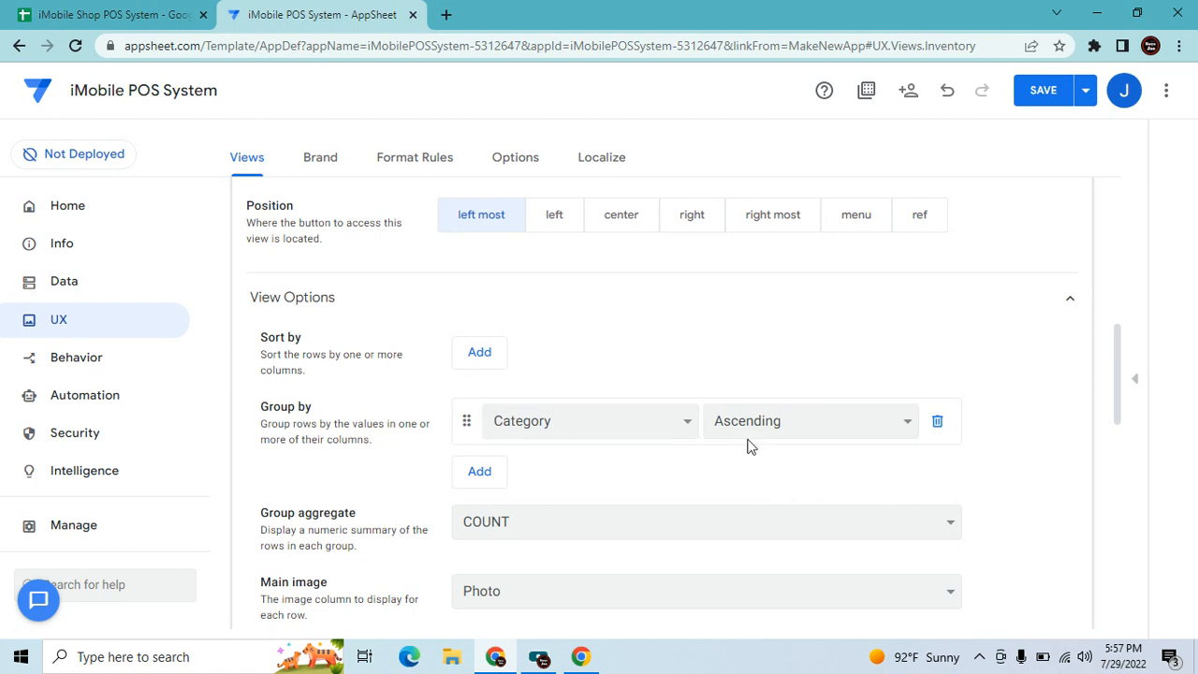
pyautogui.scroll(-2, 370, 510)
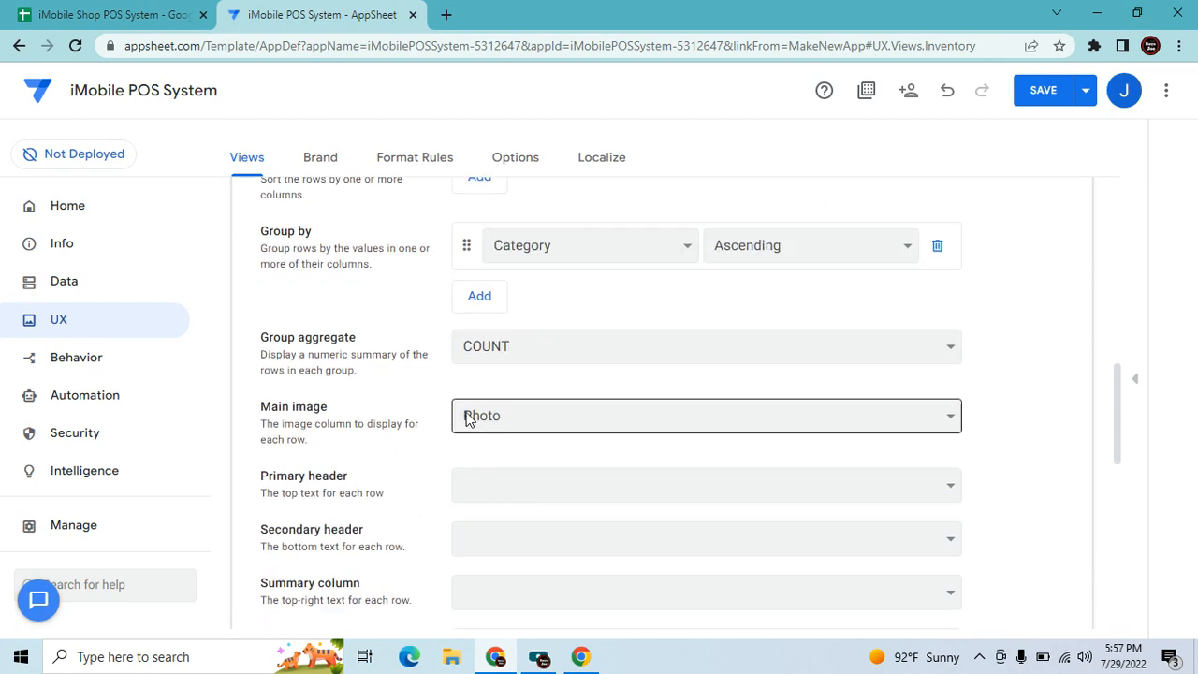
pyautogui.click(501, 346)
pyautogui.click(528, 380)
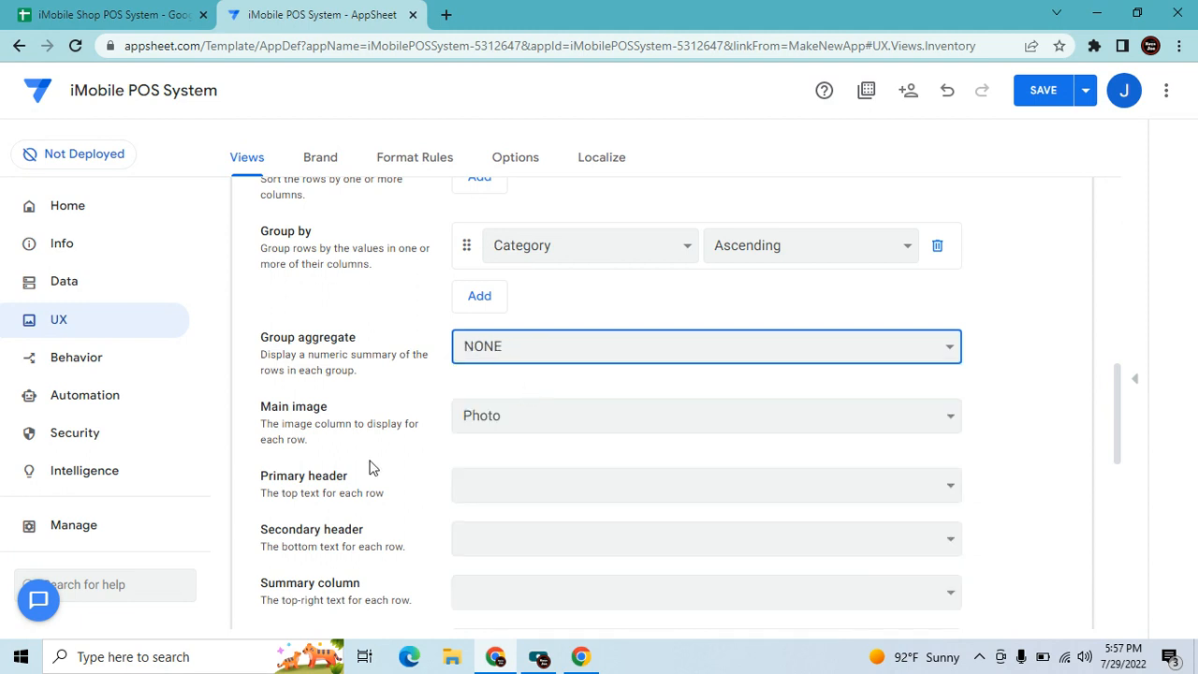
# Set the Inventory view's primary header to Item Name and its secondary header to Available Stocks.
pyautogui.moveTo(288, 479); pyautogui.dragTo(237, 488)
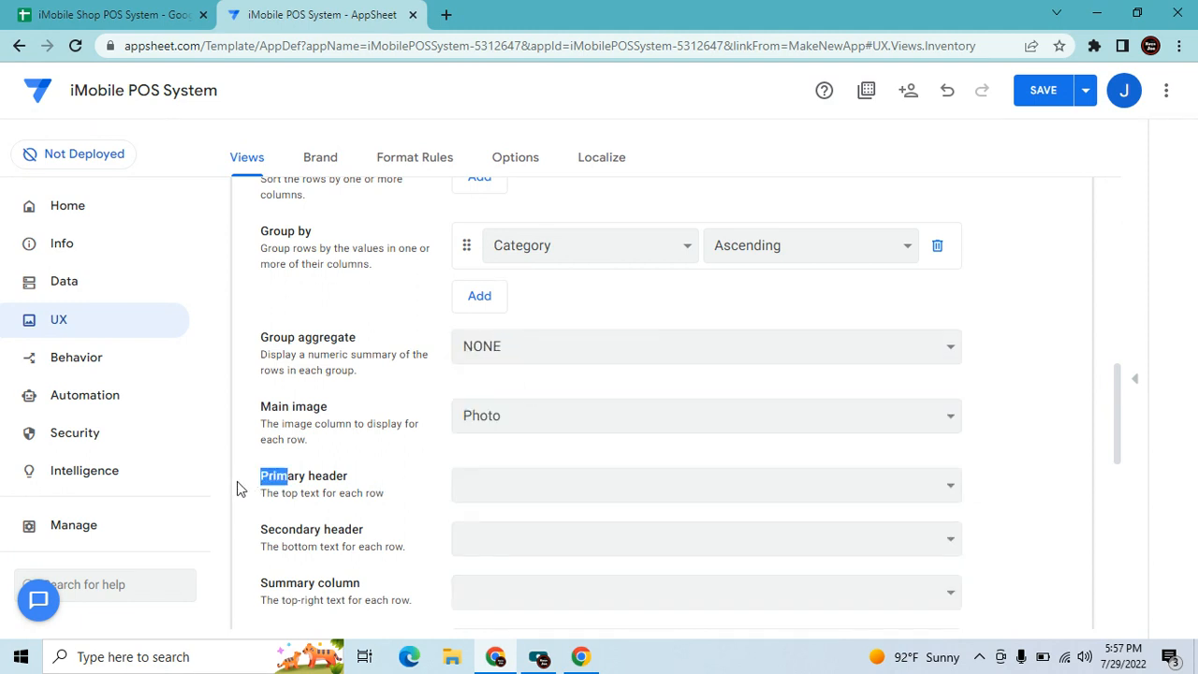
pyautogui.click(535, 497)
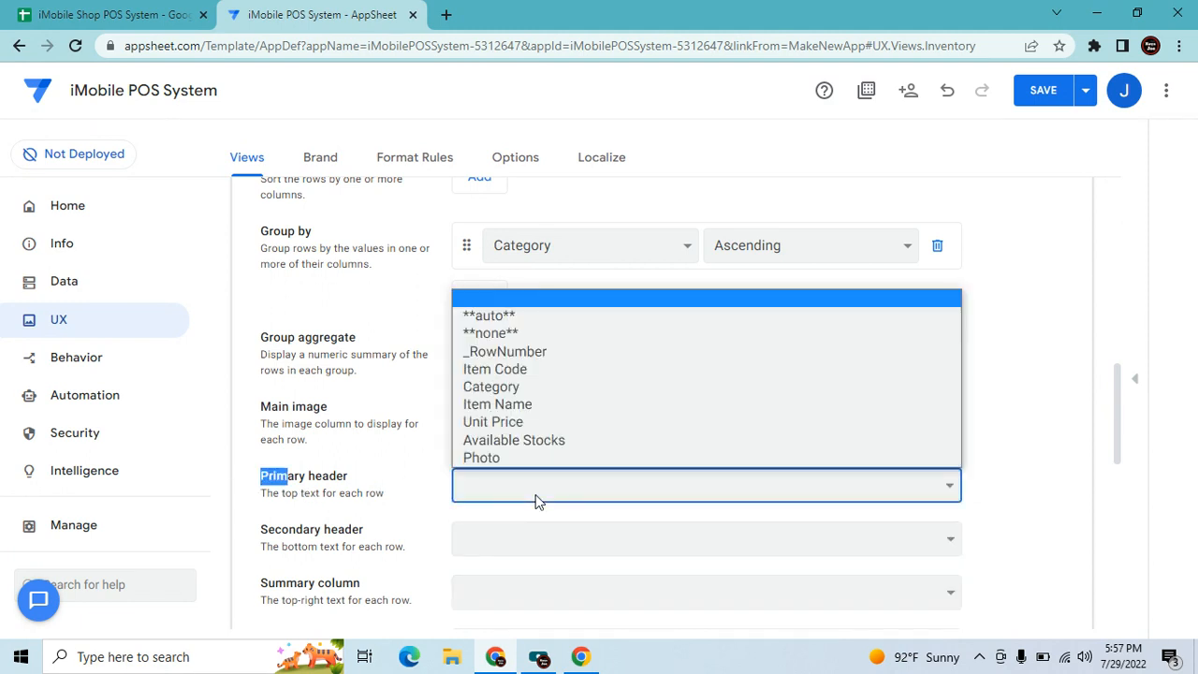
pyautogui.click(528, 405)
pyautogui.scroll(-1, 538, 464)
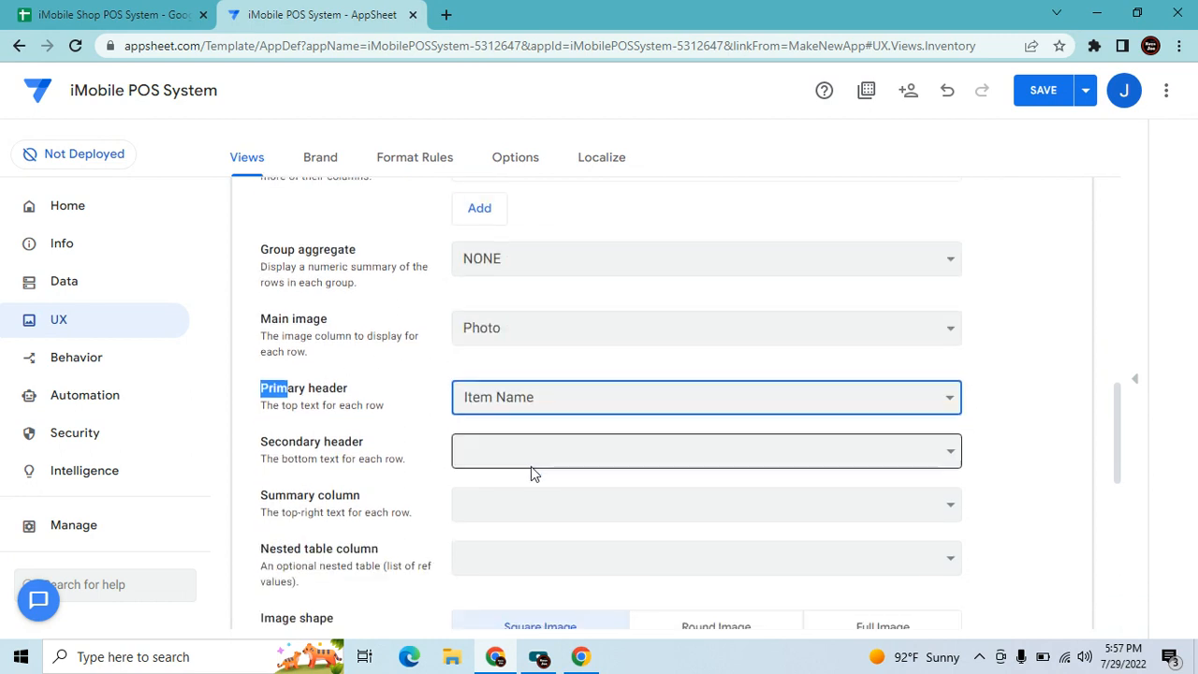
pyautogui.click(524, 461)
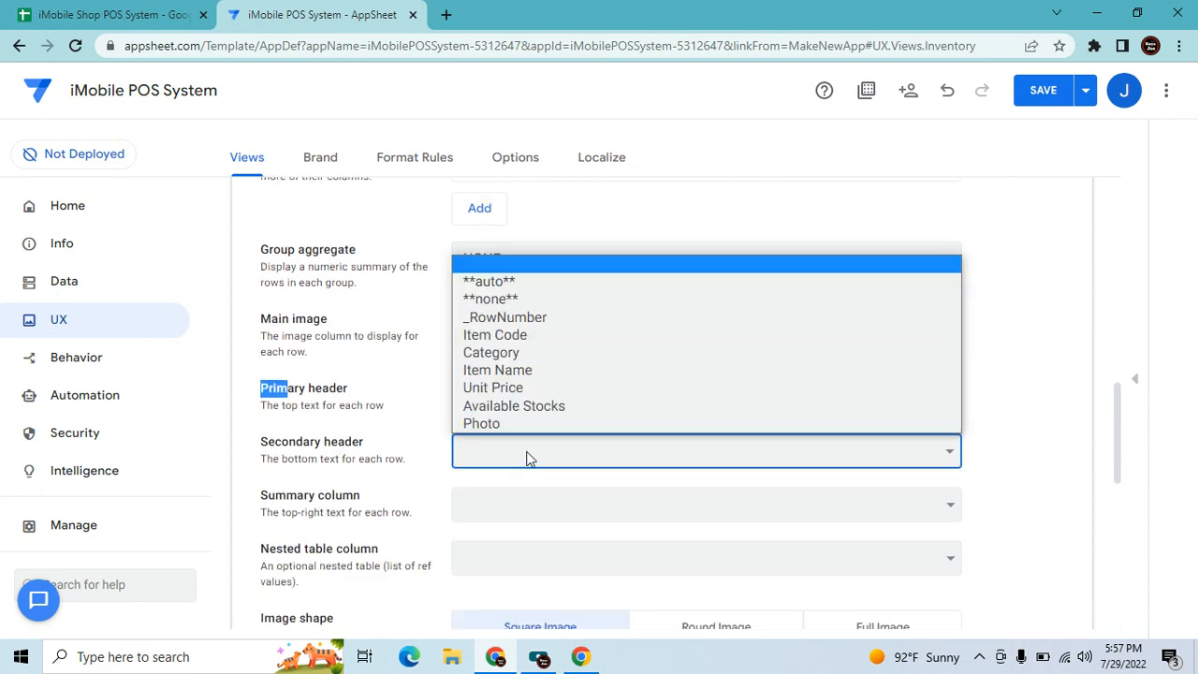
pyautogui.click(537, 404)
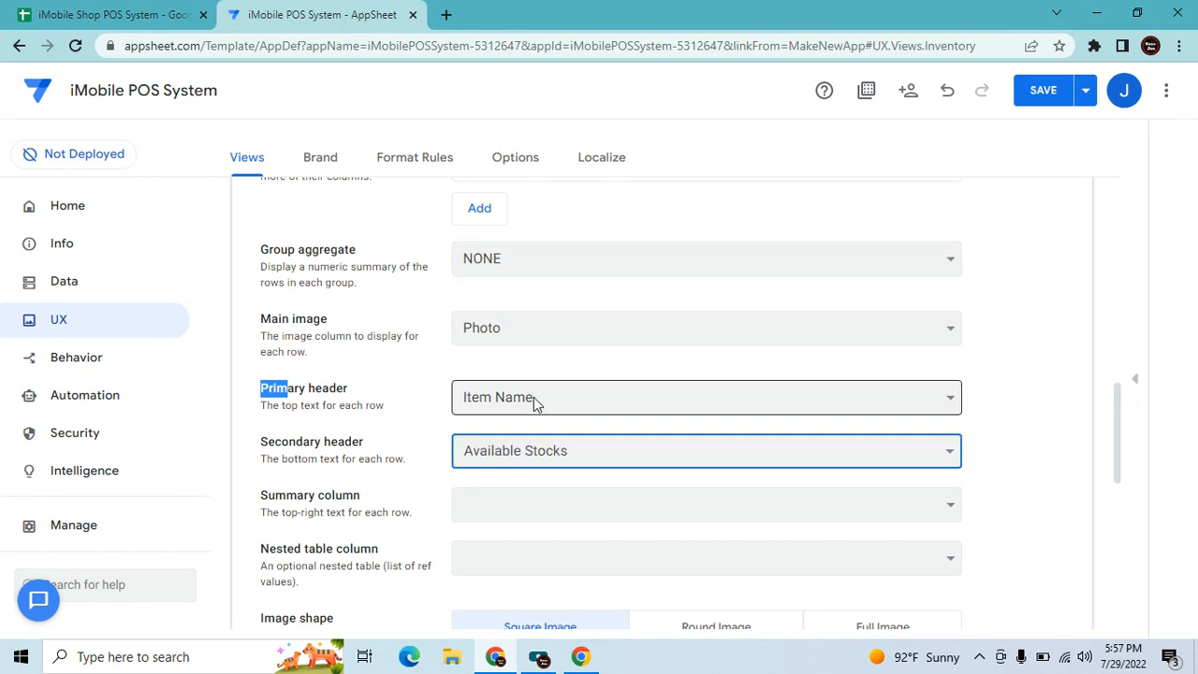
# Set the Inventory view's summary column to Unit Price and disable its action bar.
pyautogui.click(528, 516)
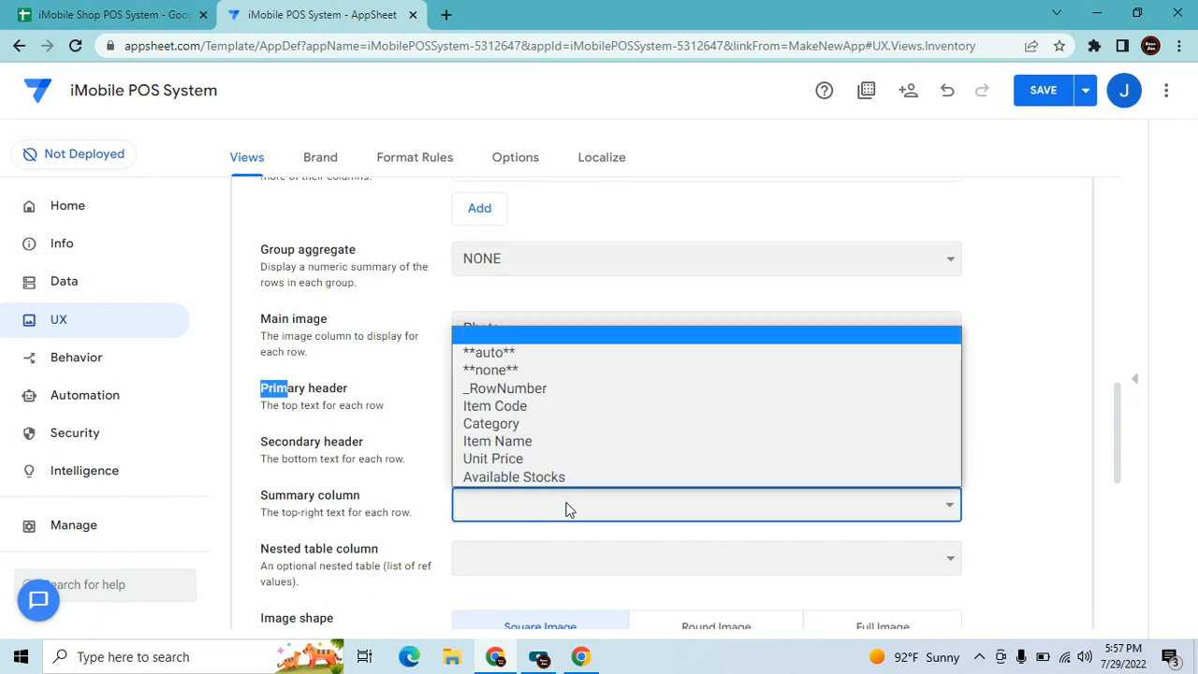
pyautogui.click(535, 459)
pyautogui.scroll(-2, 619, 509)
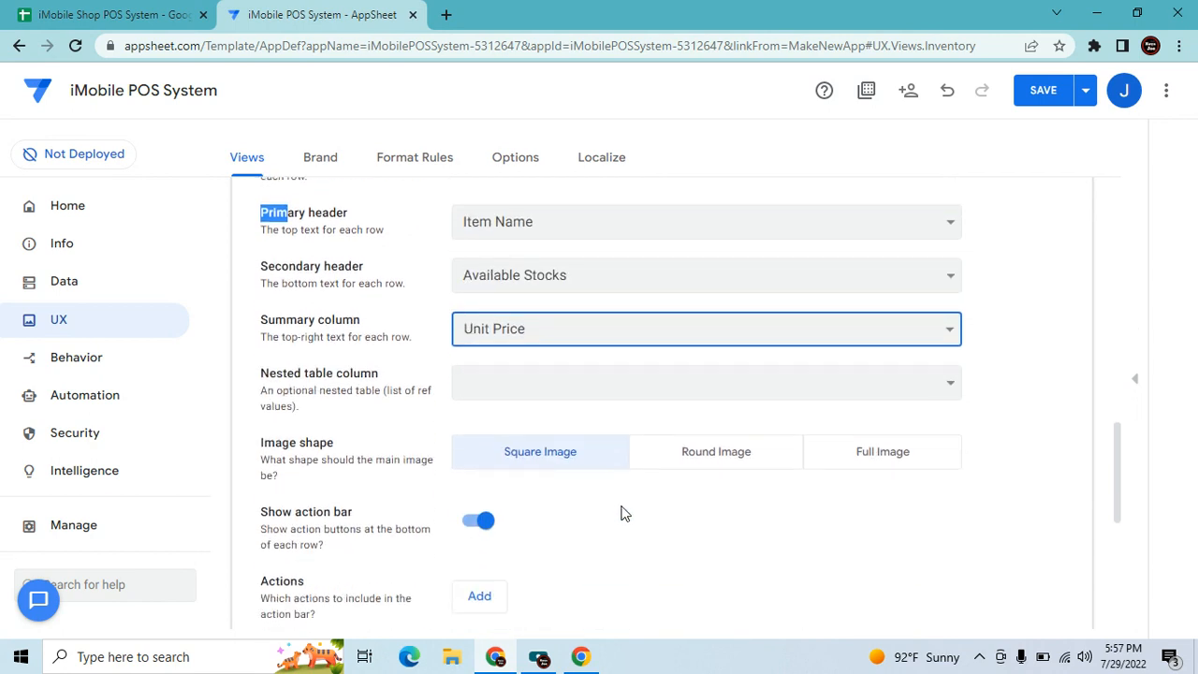
pyautogui.scroll(1, 624, 513)
pyautogui.scroll(-2, 627, 515)
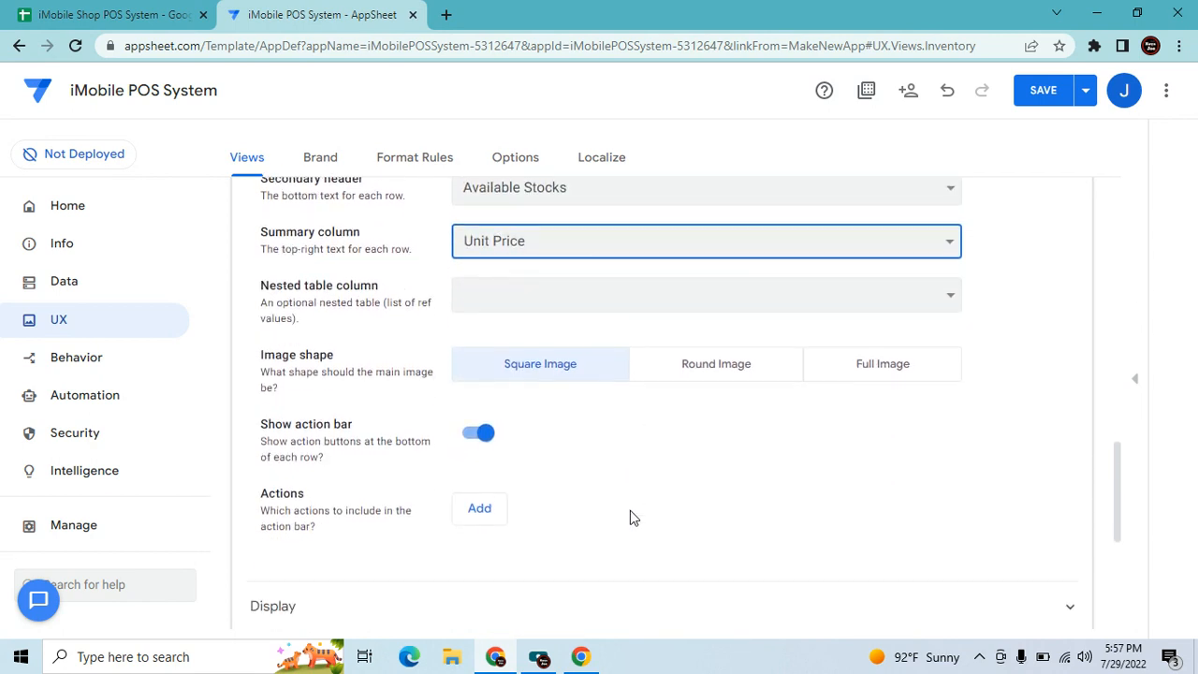
pyautogui.click(480, 452)
pyautogui.scroll(-2, 572, 463)
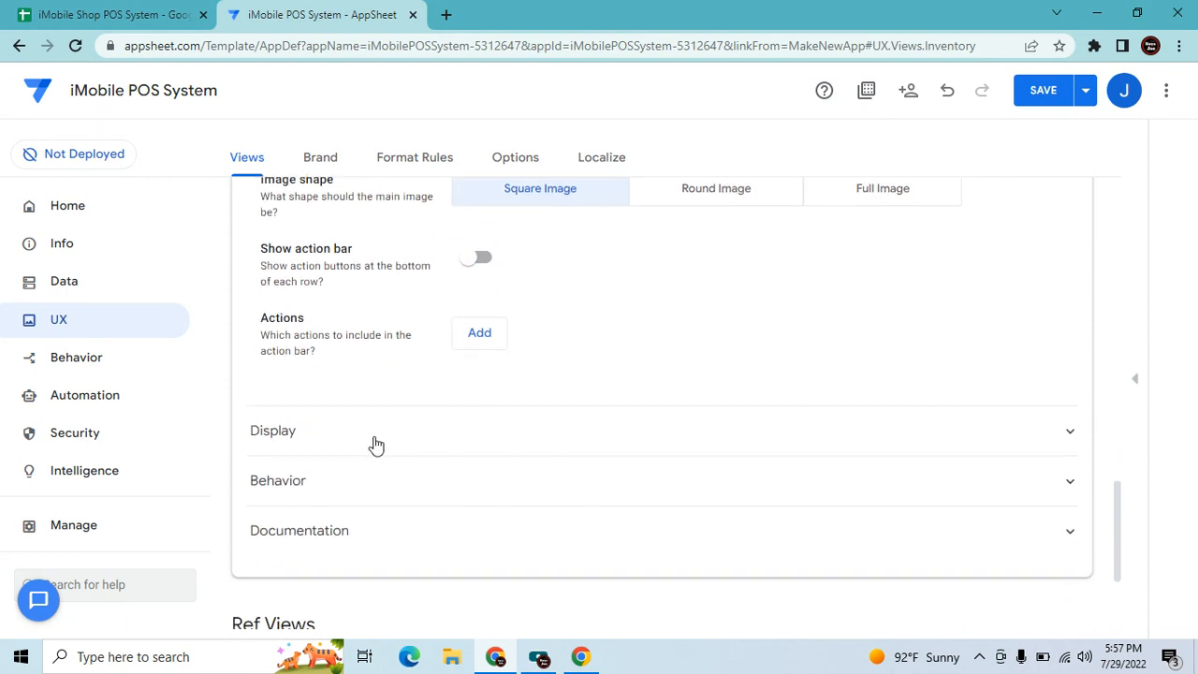
# Search the Inventory view's display icons for "inv" and choose the cart loaded with boxes.
pyautogui.click(592, 433)
pyautogui.scroll(-1, 592, 433)
pyautogui.click(587, 408)
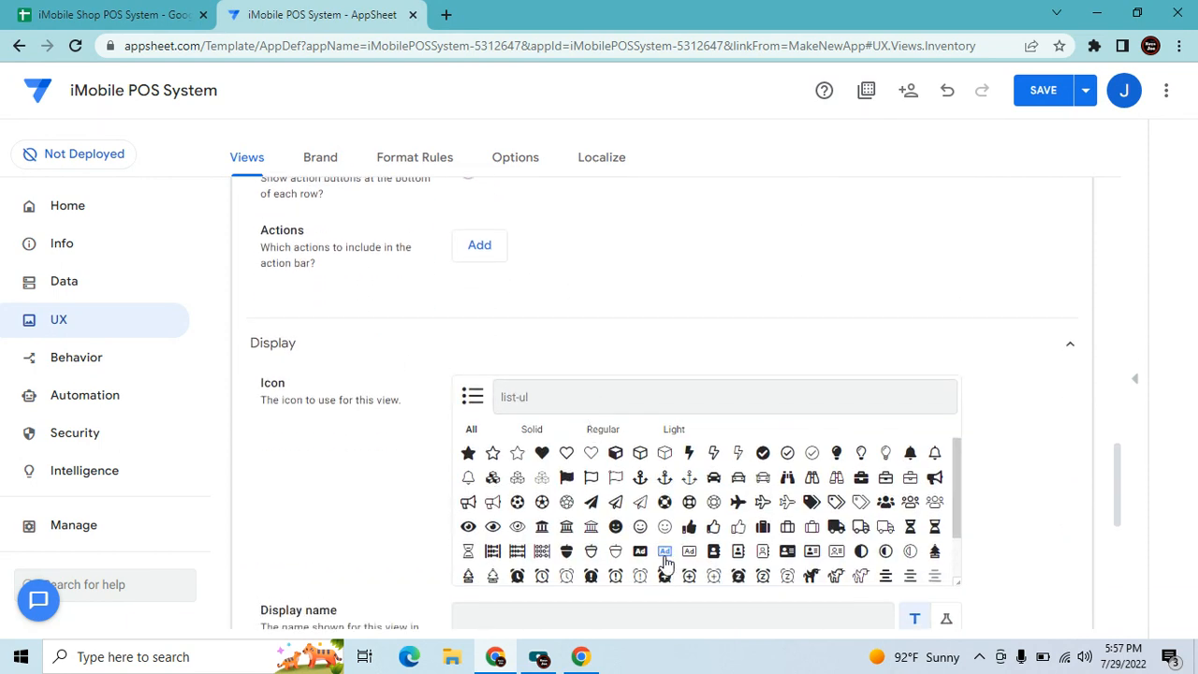
pyautogui.write('inv')
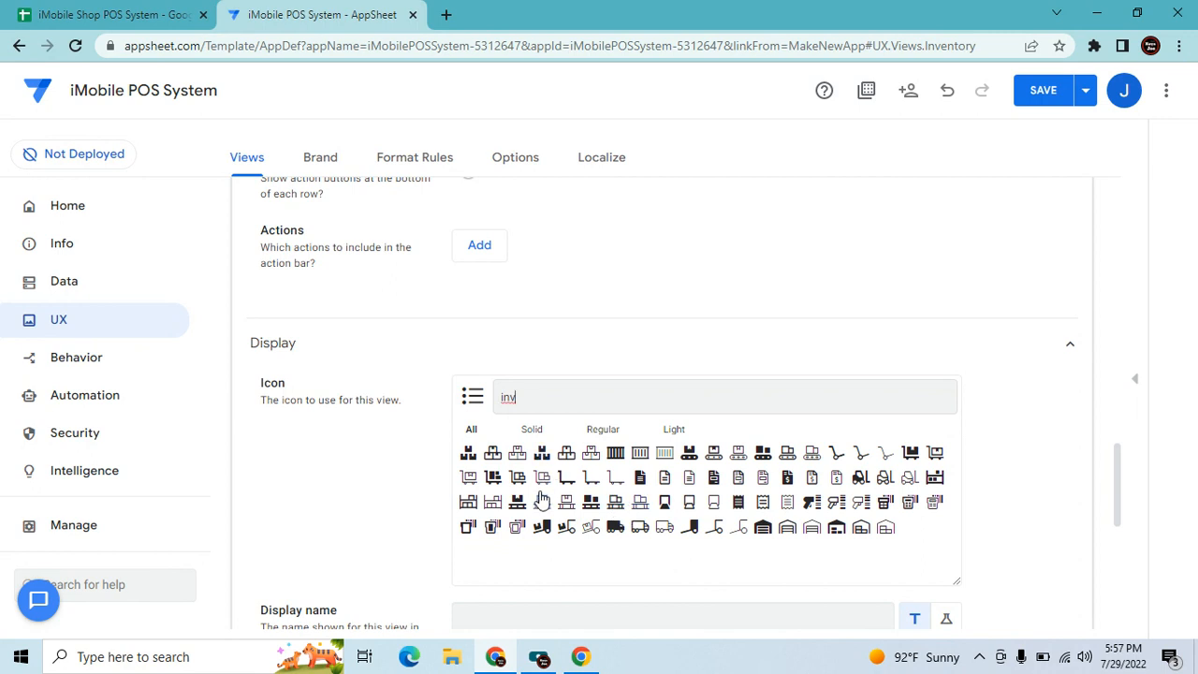
pyautogui.click(492, 476)
# Set the app's brand theme to dark and choose the monitor with a dollar sign as the app logo.
pyautogui.click(52, 292)
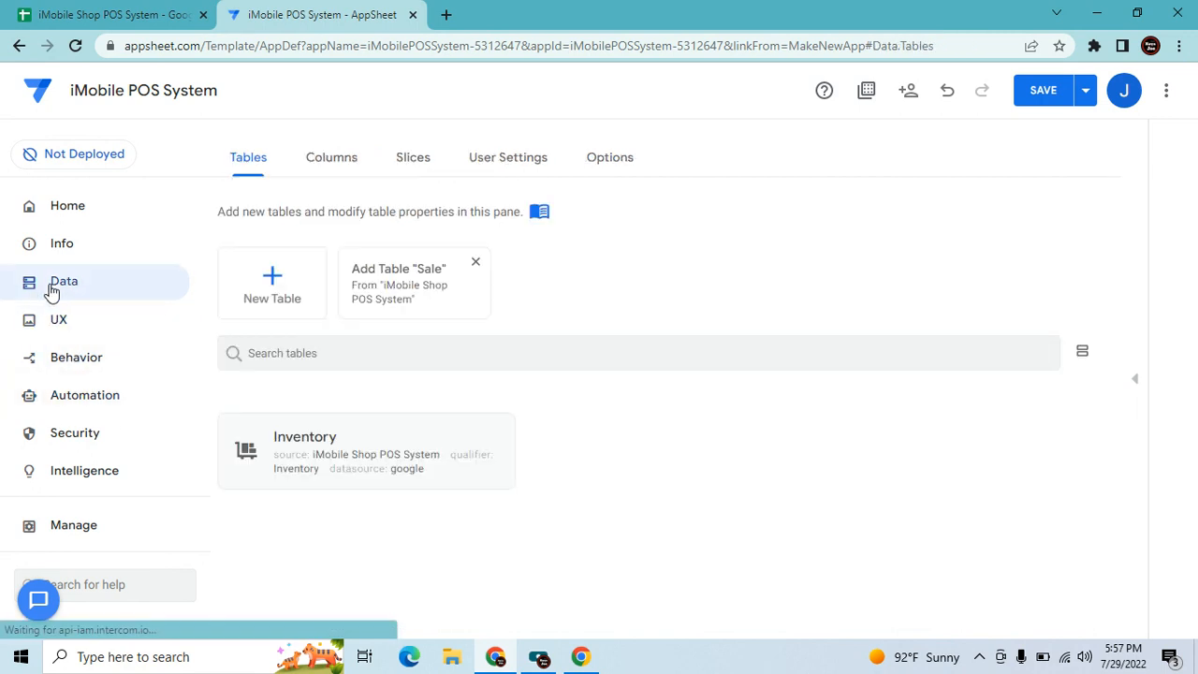
pyautogui.click(70, 334)
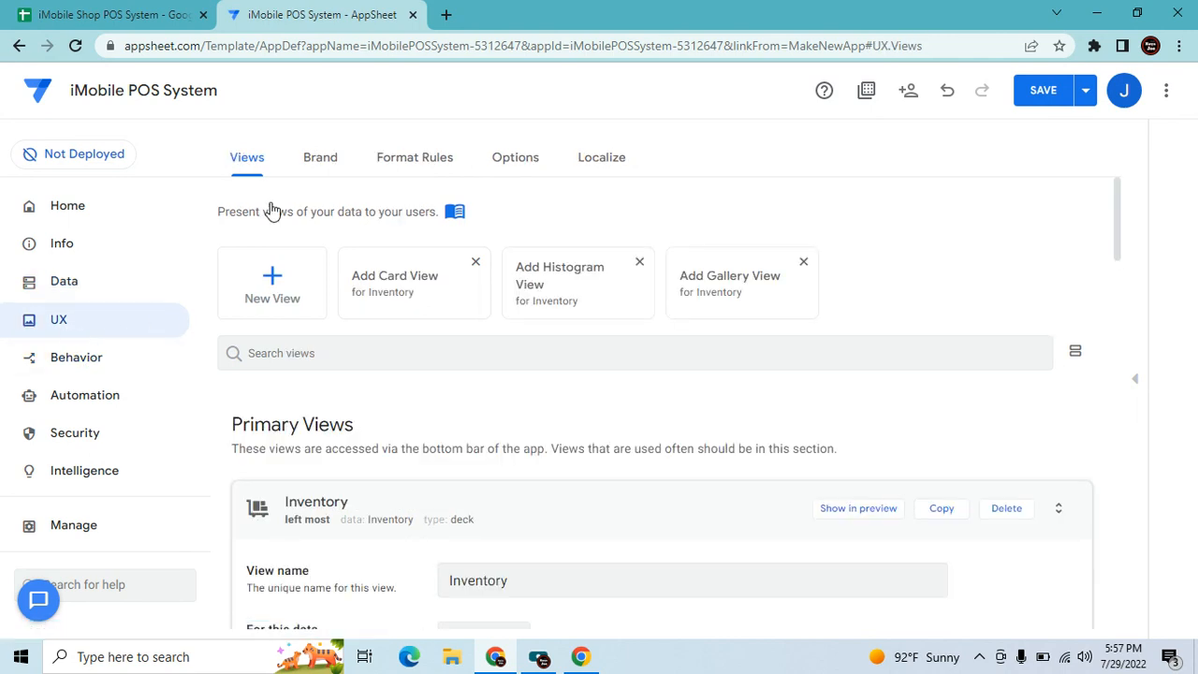
pyautogui.click(317, 157)
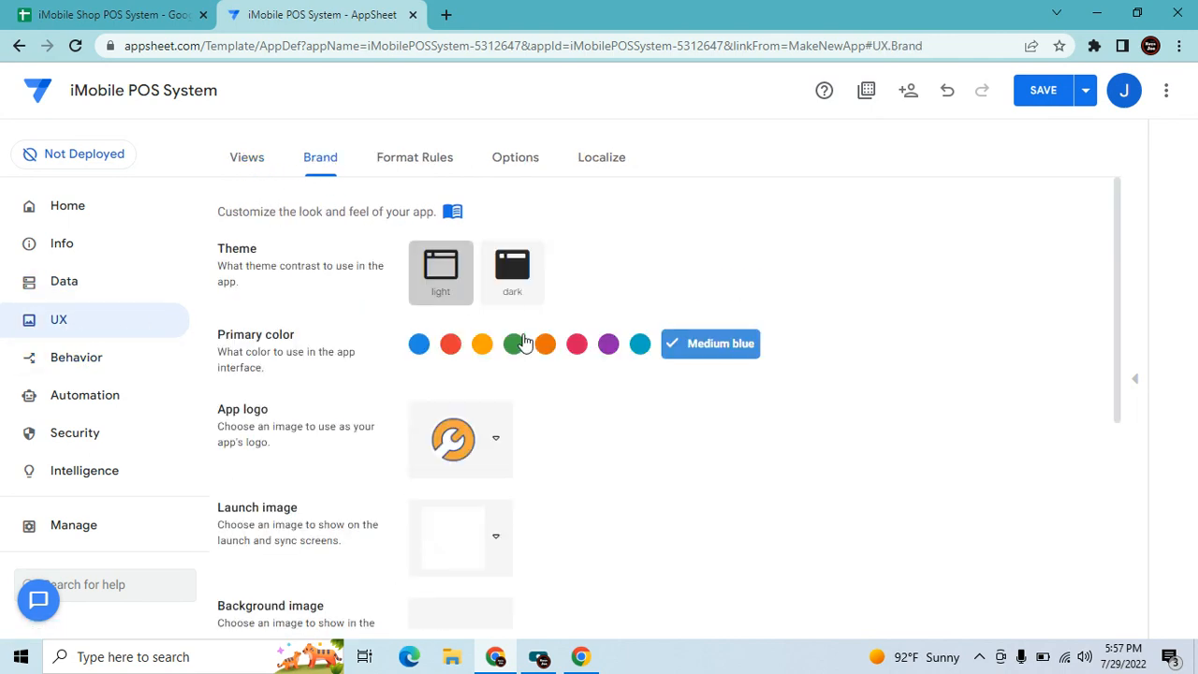
pyautogui.click(512, 271)
pyautogui.click(492, 443)
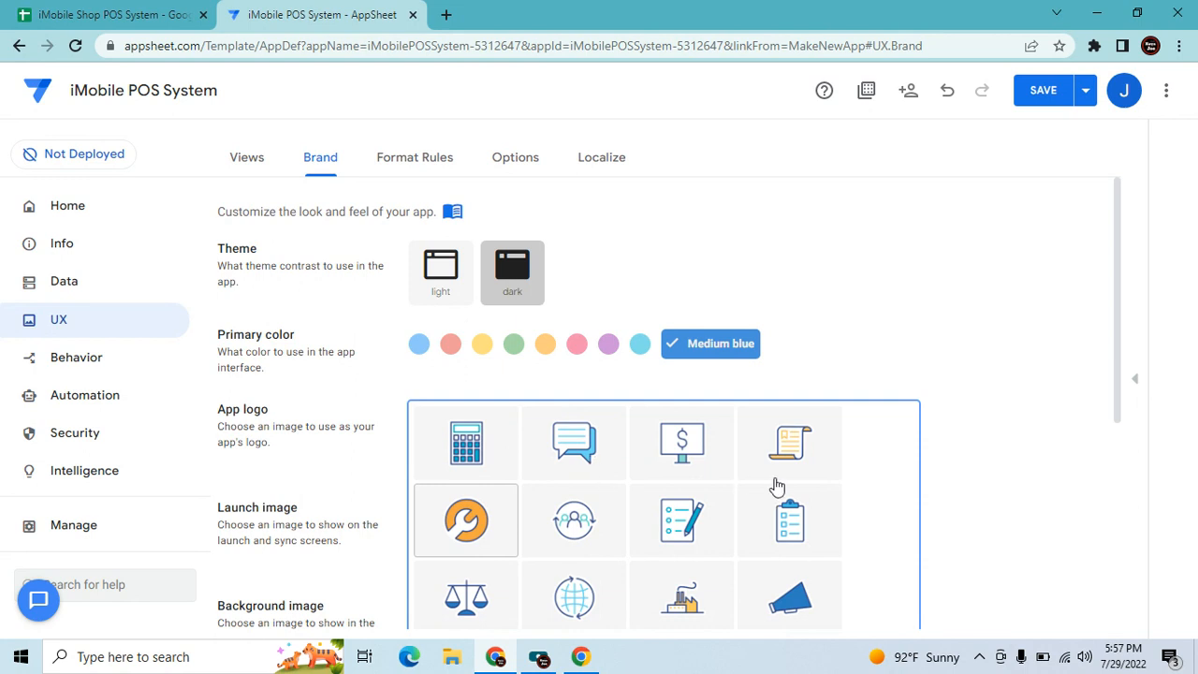
pyautogui.click(688, 463)
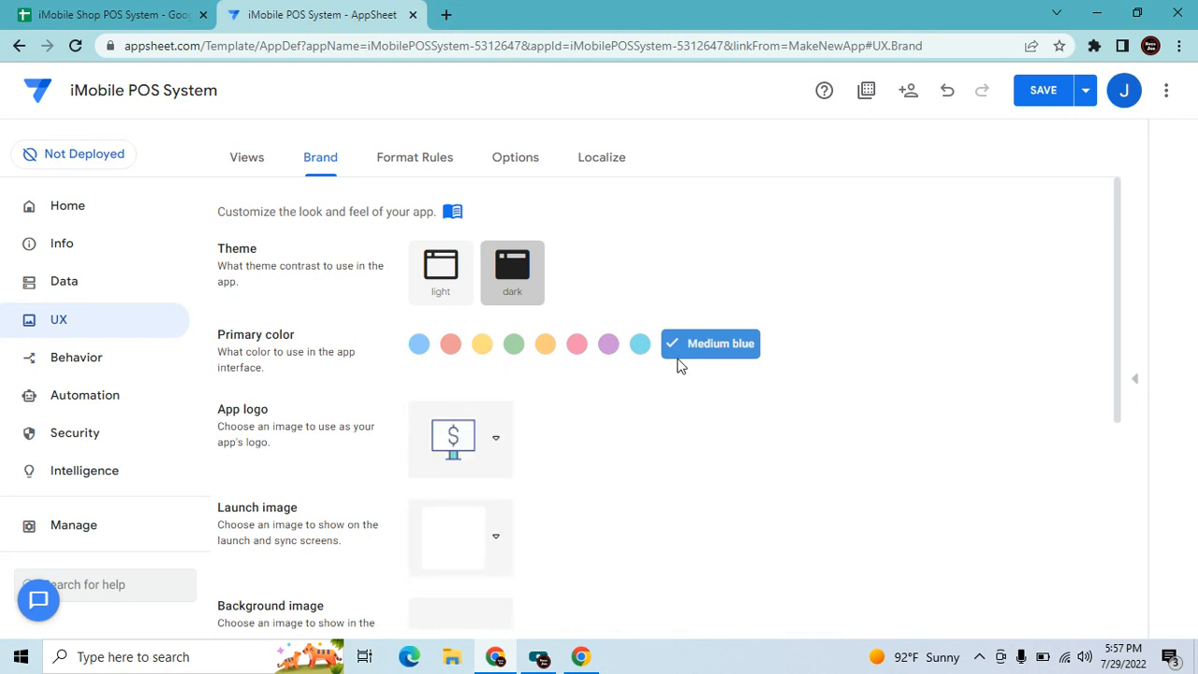
# Set the app's primary color to the custom dark red #800C0F.
pyautogui.click(703, 348)
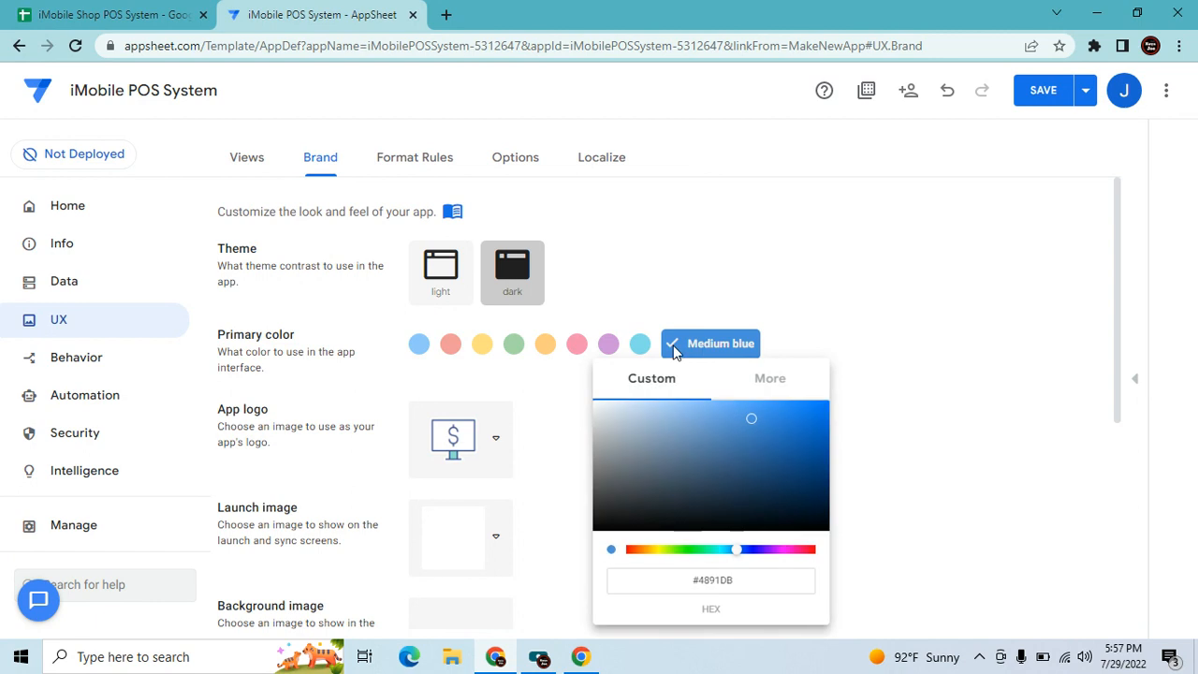
pyautogui.click(807, 550)
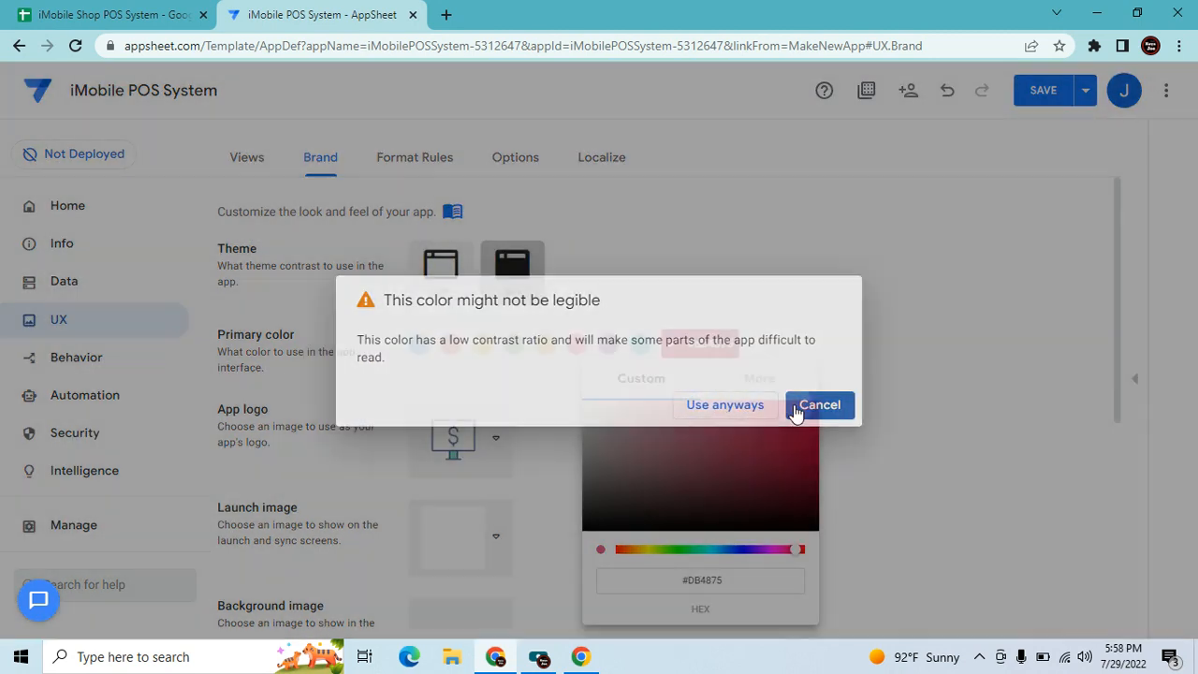
pyautogui.click(795, 412)
pyautogui.moveTo(796, 443); pyautogui.dragTo(797, 465)
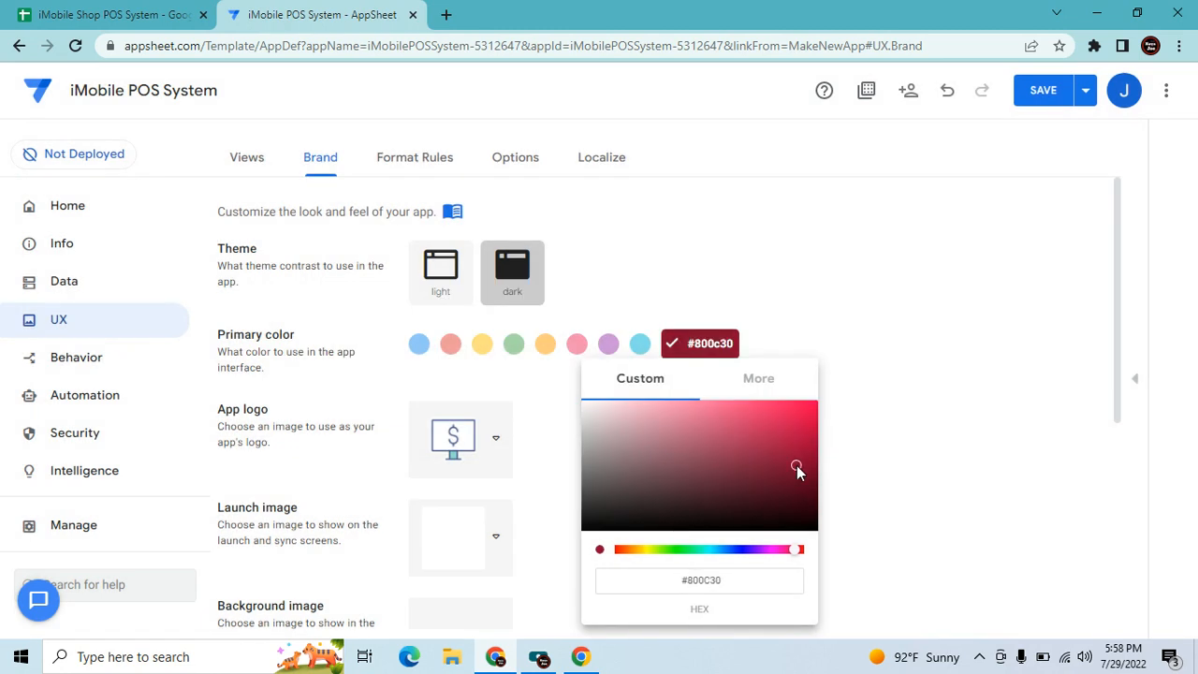
pyautogui.click(802, 551)
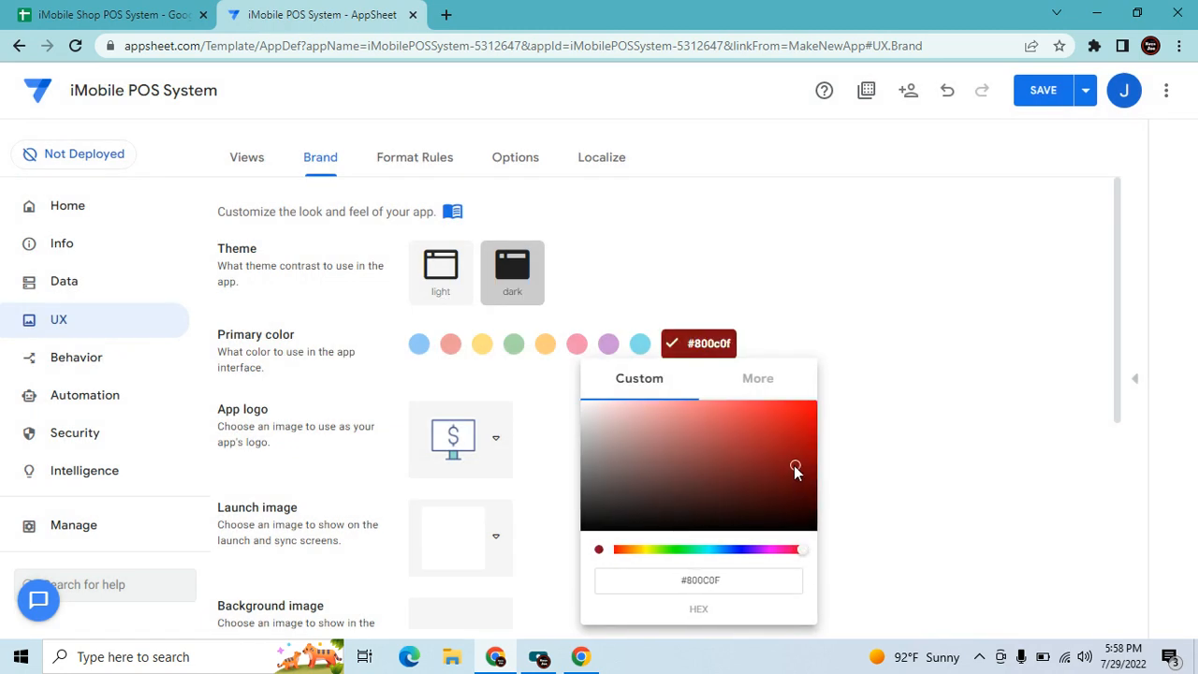
# Apply the Accented Footer style, show the logo in the header and save the app.
pyautogui.click(973, 473)
pyautogui.scroll(-4, 971, 473)
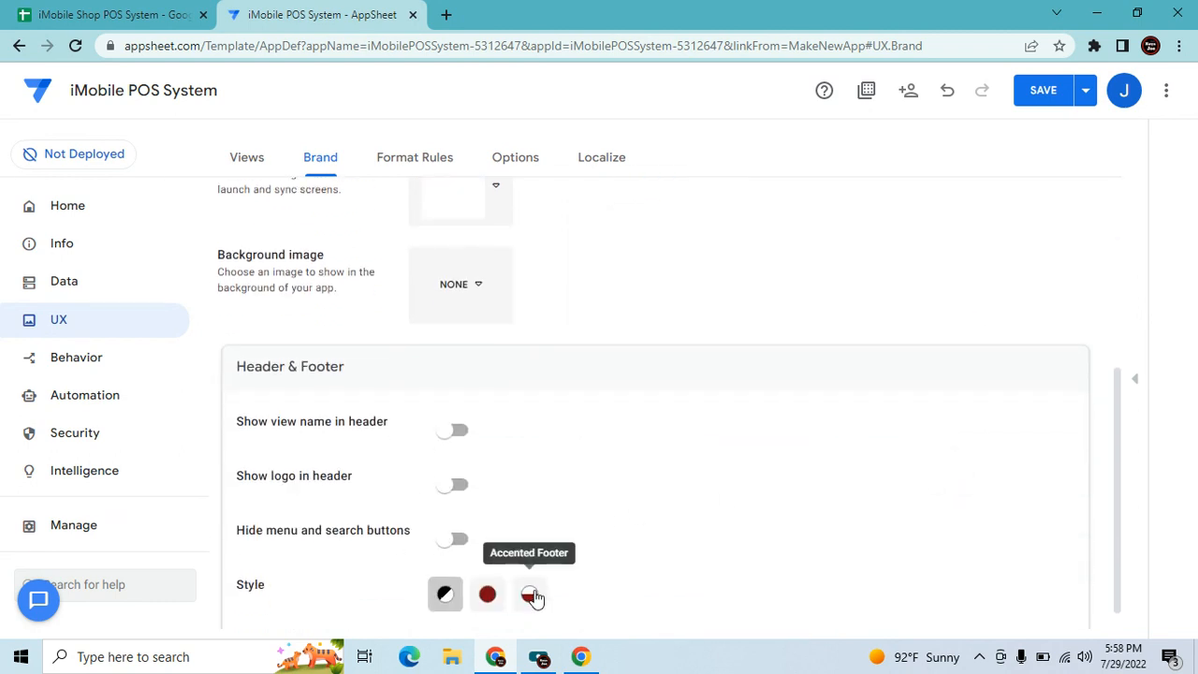
pyautogui.click(527, 597)
pyautogui.click(453, 489)
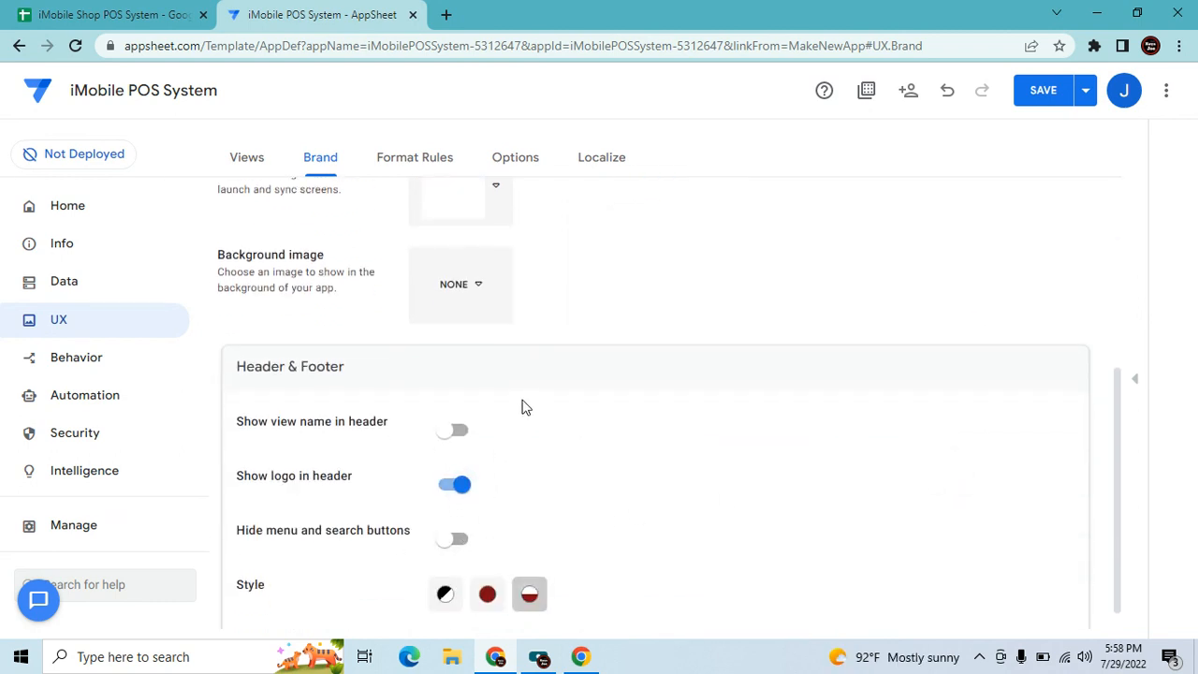
pyautogui.scroll(2, 1095, 275)
pyautogui.click(1045, 90)
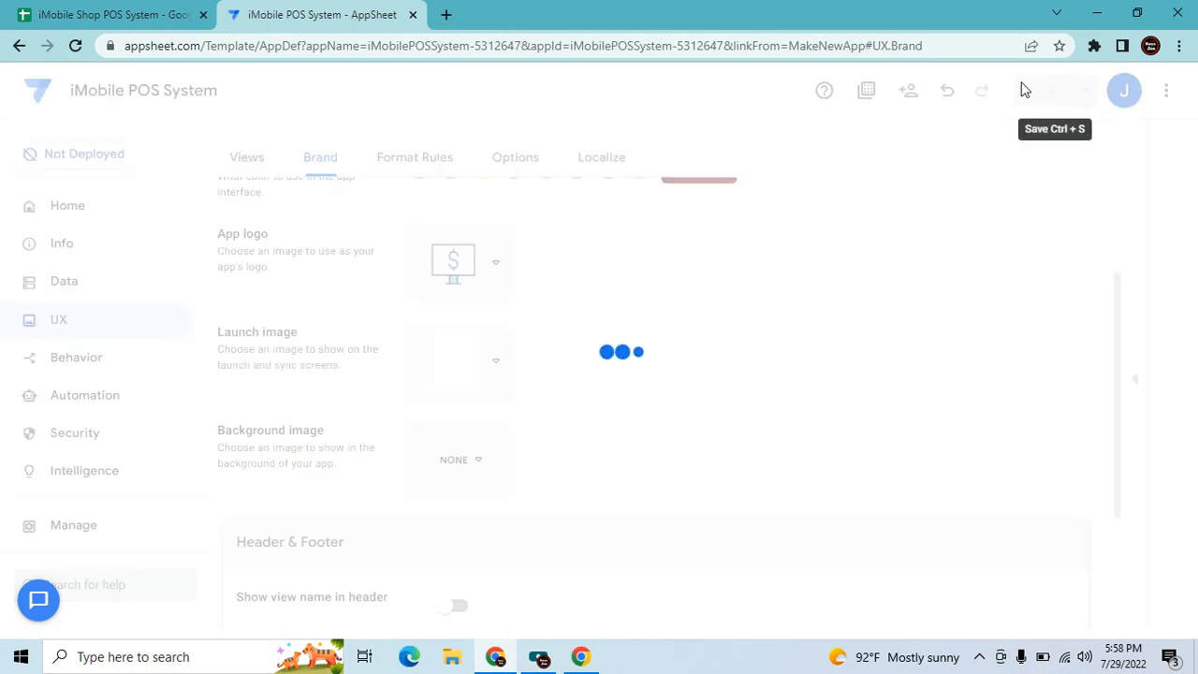
# Open the app preview in its own browser tab and check the fields of a new inventory item form, cancelling the form without saving.
pyautogui.click(1135, 379)
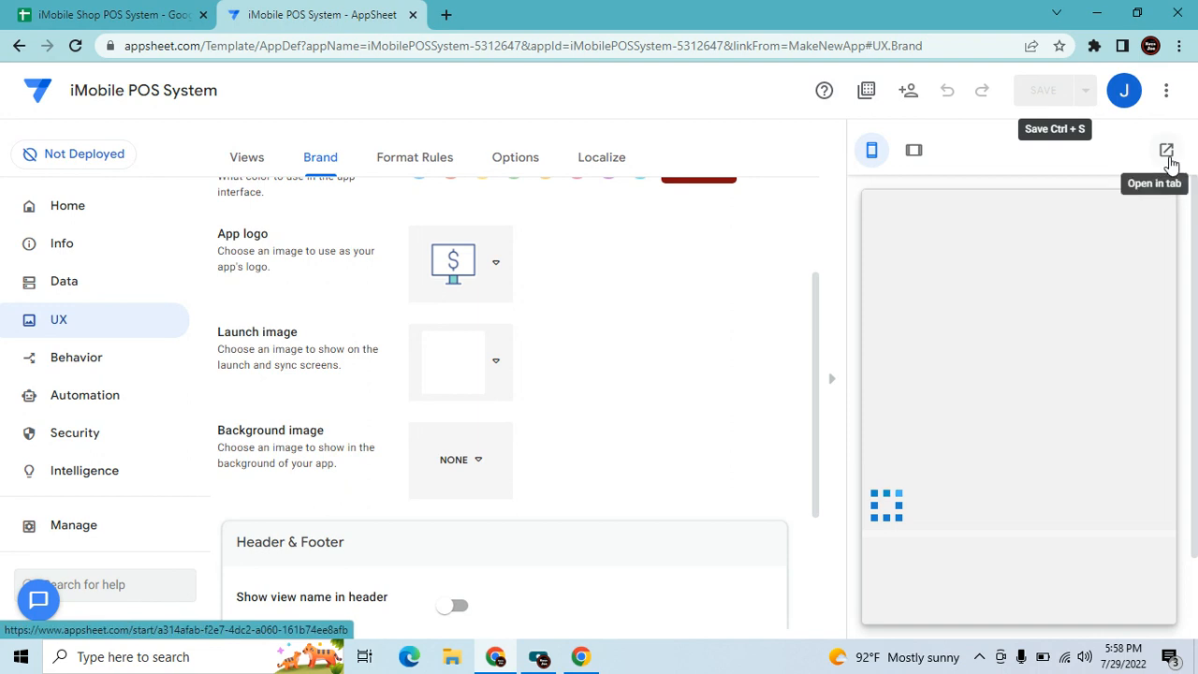
pyautogui.click(1167, 151)
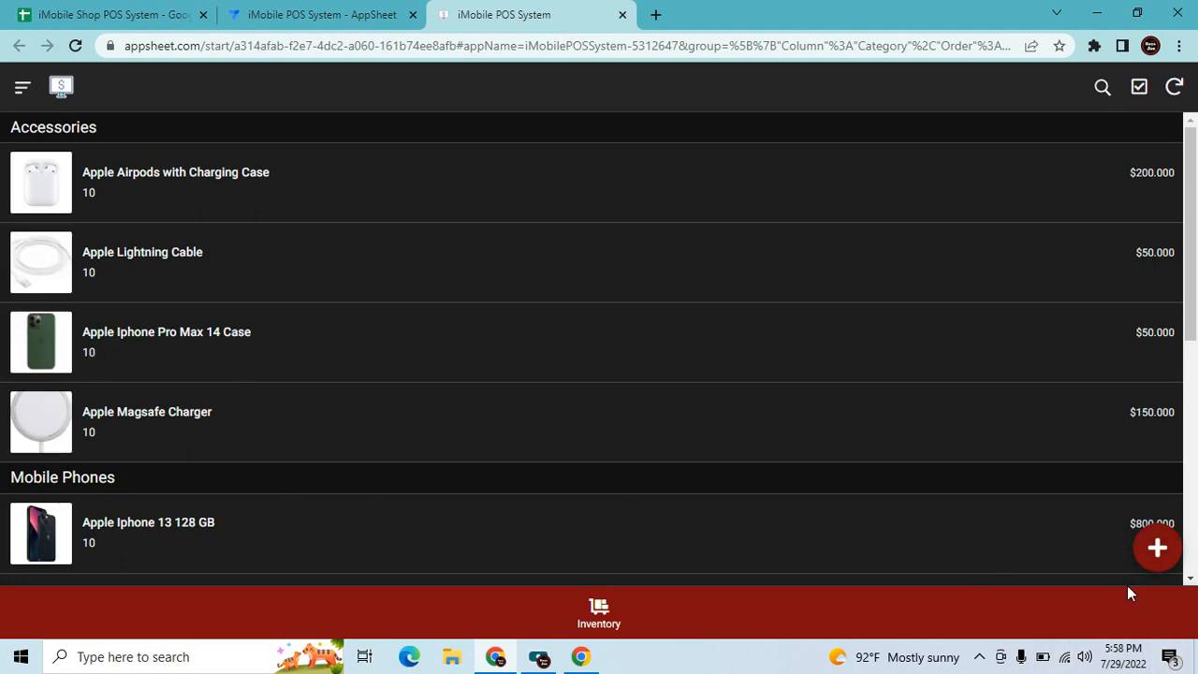
pyautogui.click(1157, 550)
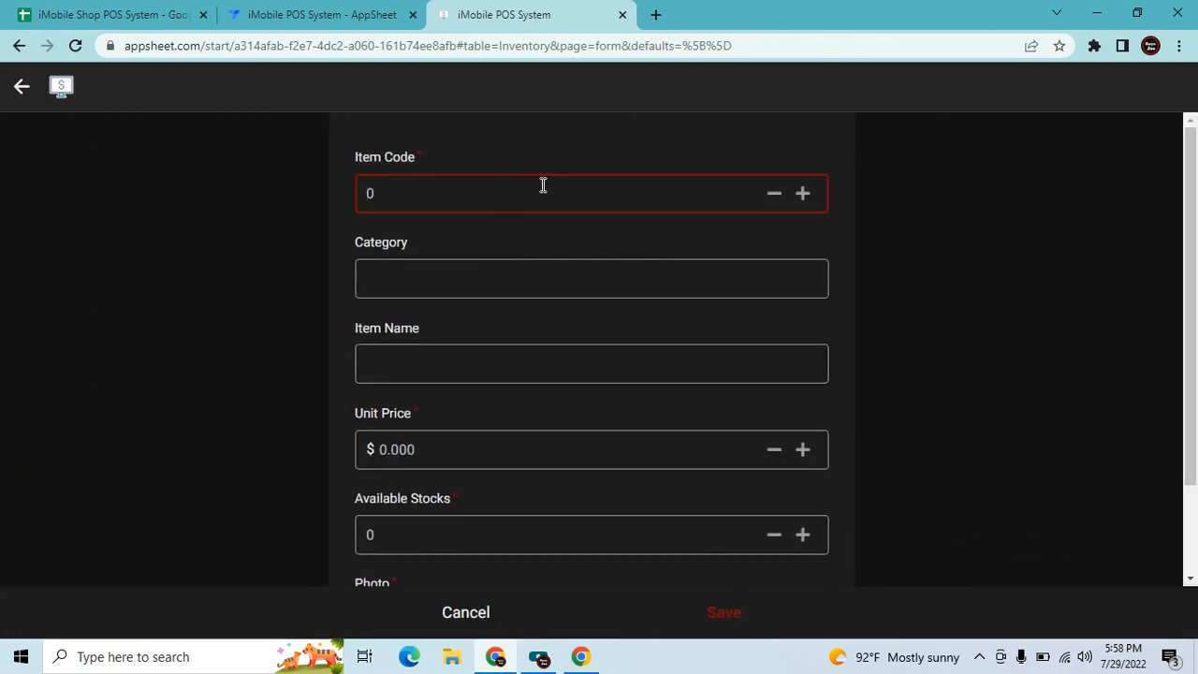
pyautogui.click(563, 289)
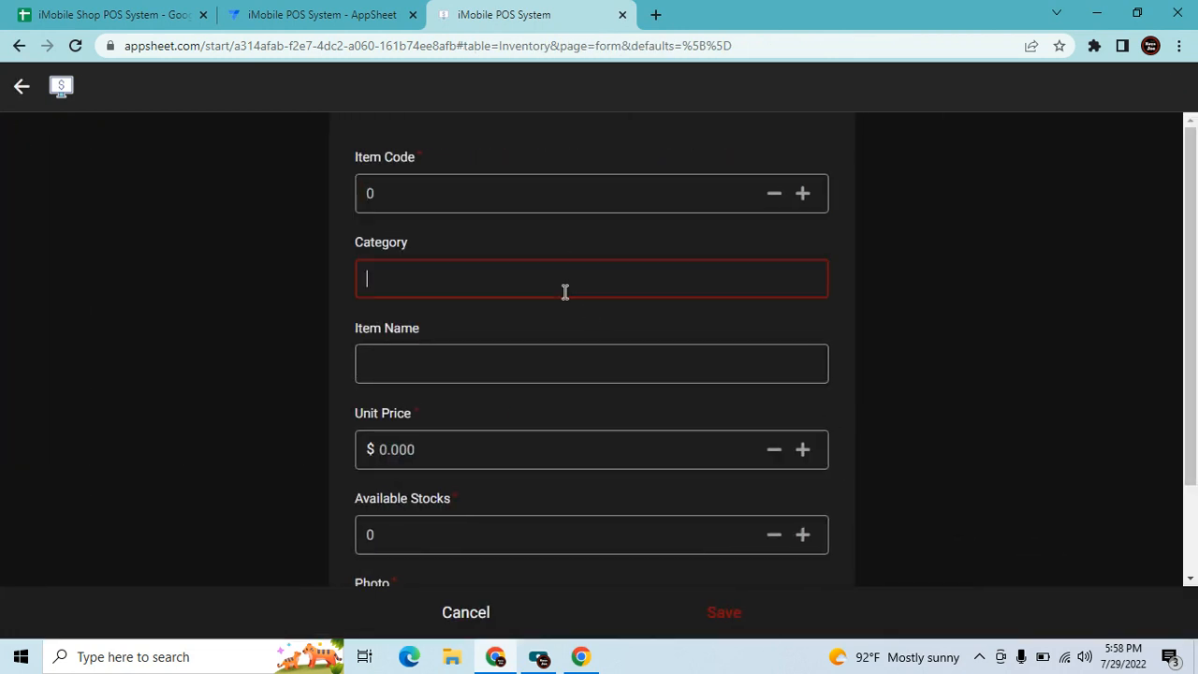
pyautogui.click(565, 358)
pyautogui.scroll(-1, 580, 412)
pyautogui.scroll(-1, 589, 468)
pyautogui.click(599, 541)
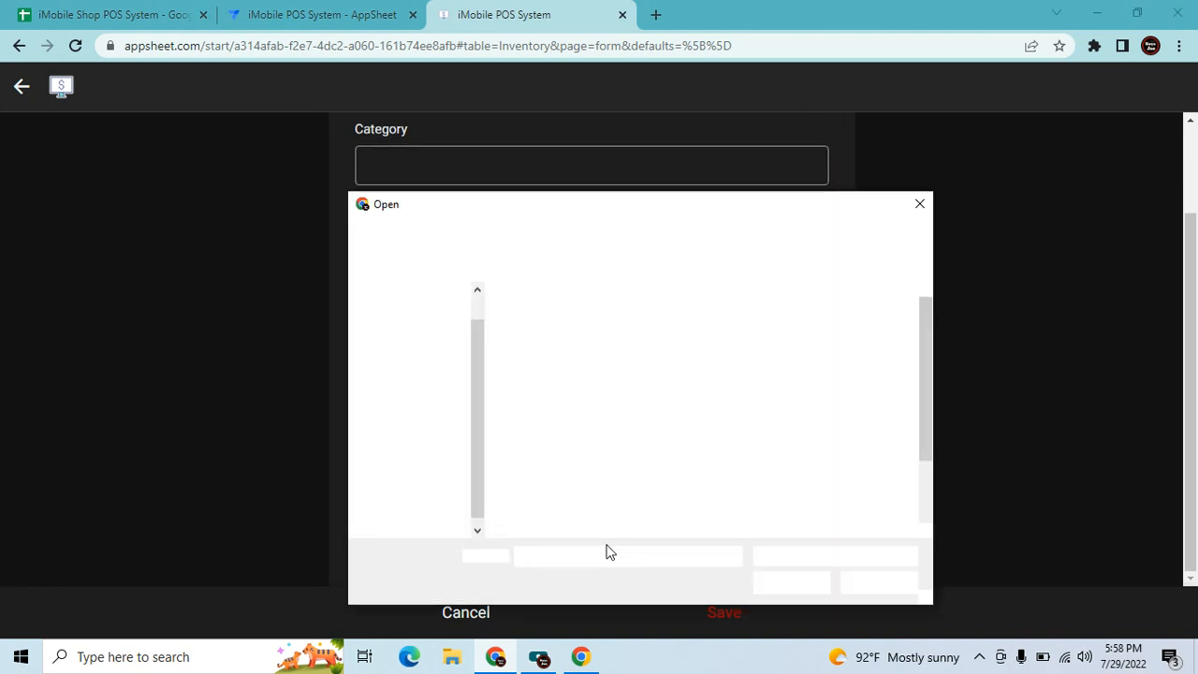
pyautogui.click(880, 582)
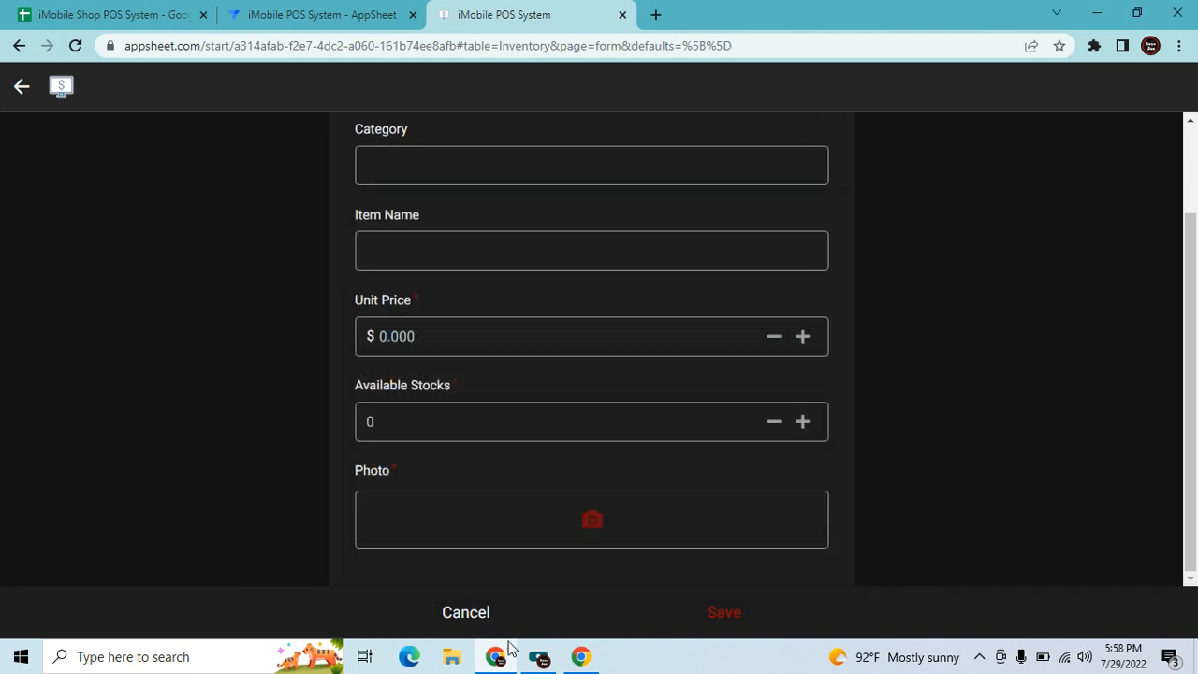
pyautogui.click(476, 610)
# Return to the AppSheet editor and change the Inventory table's Category column type to Enum.
pyautogui.click(308, 14)
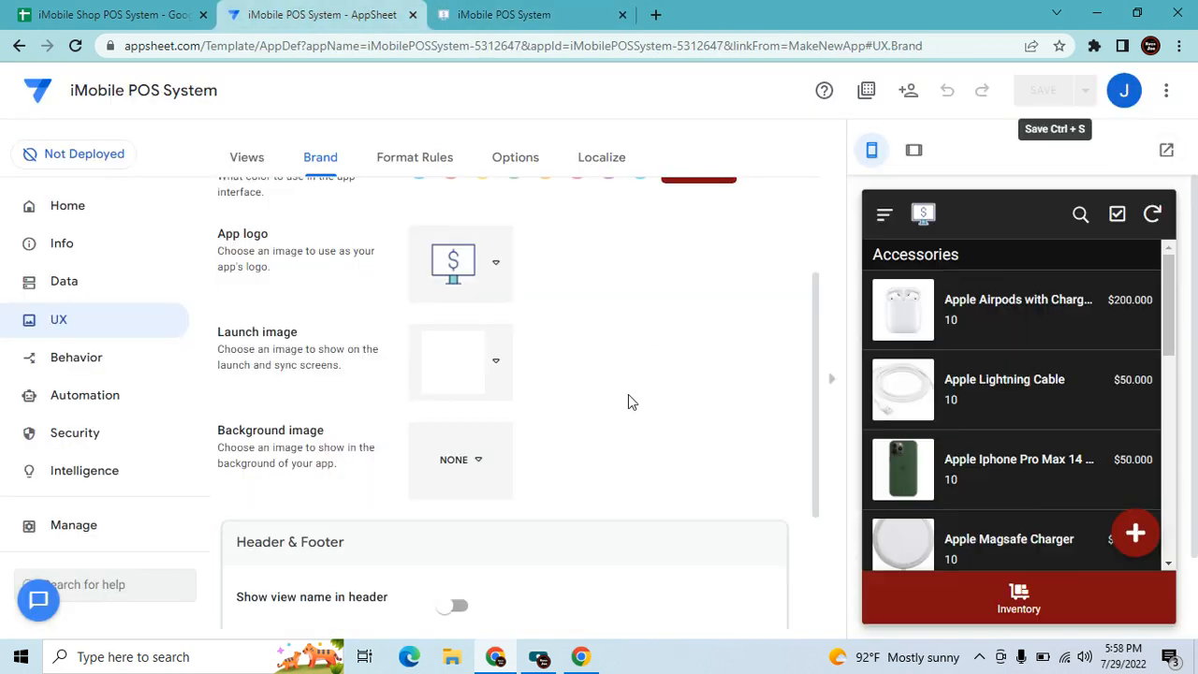
pyautogui.click(69, 283)
pyautogui.click(453, 458)
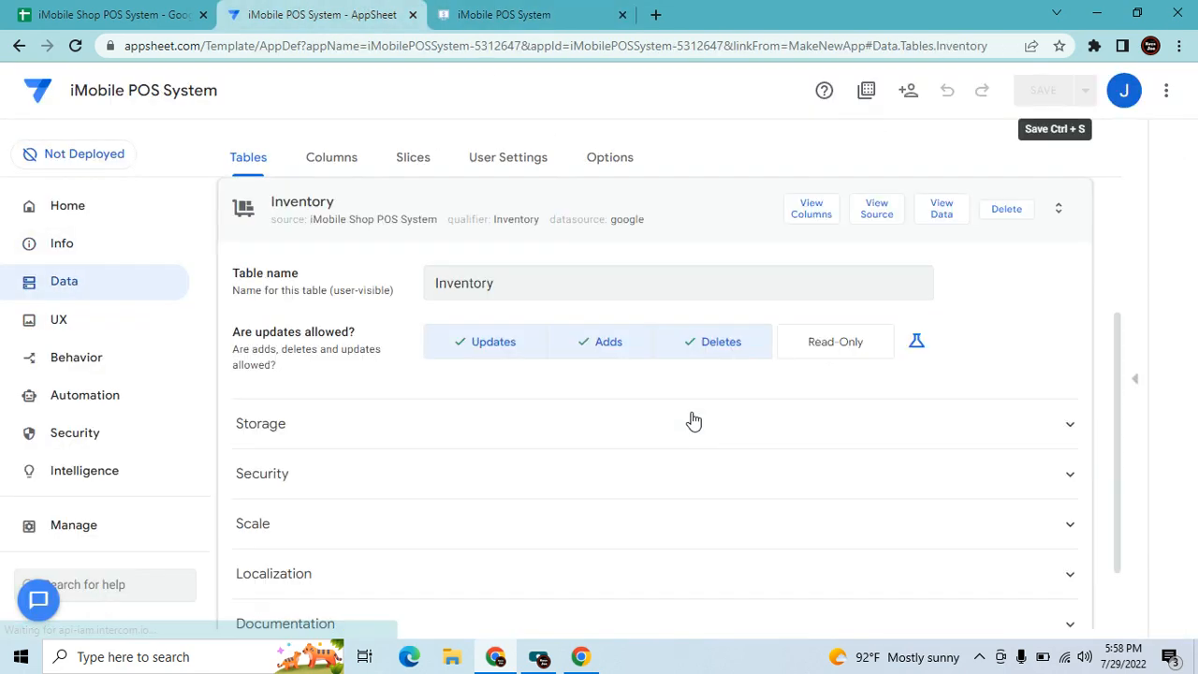
pyautogui.click(792, 225)
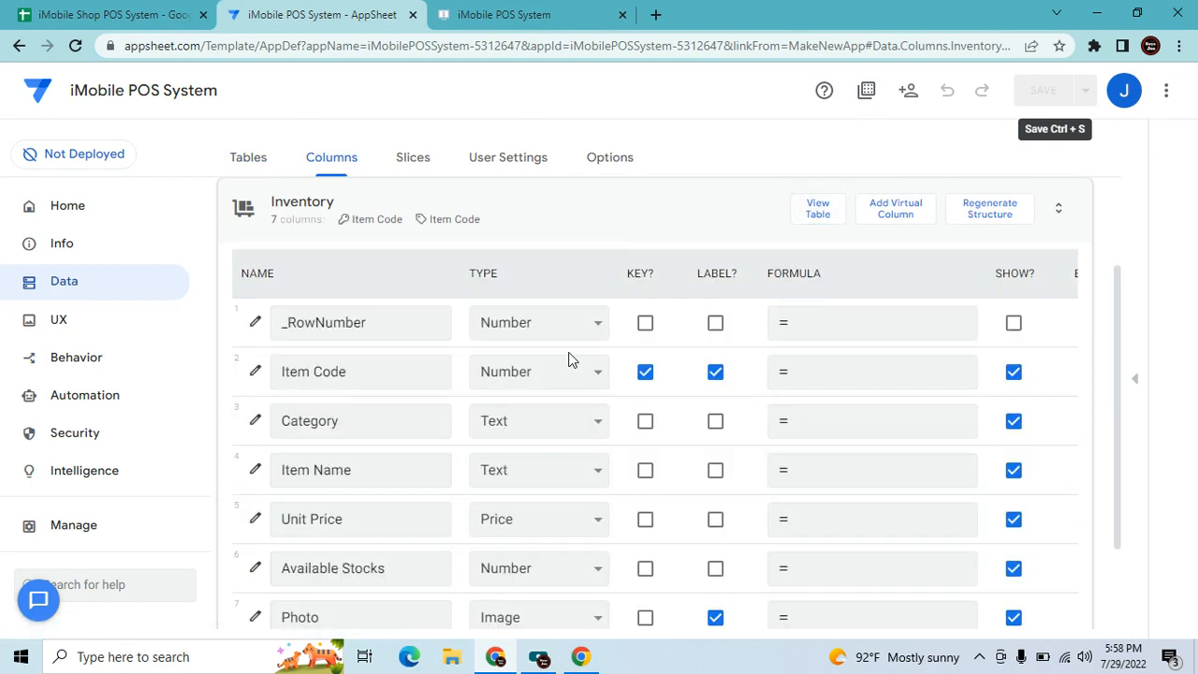
pyautogui.click(573, 425)
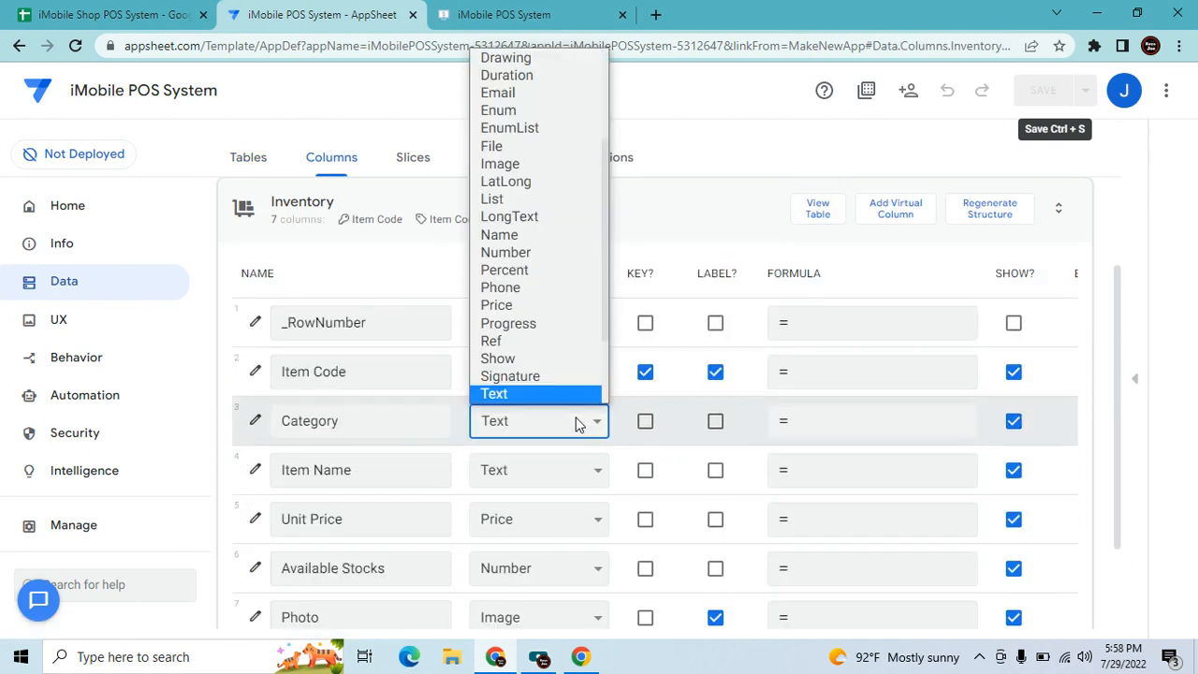
pyautogui.press('e')
pyautogui.press('n')
pyautogui.click(513, 115)
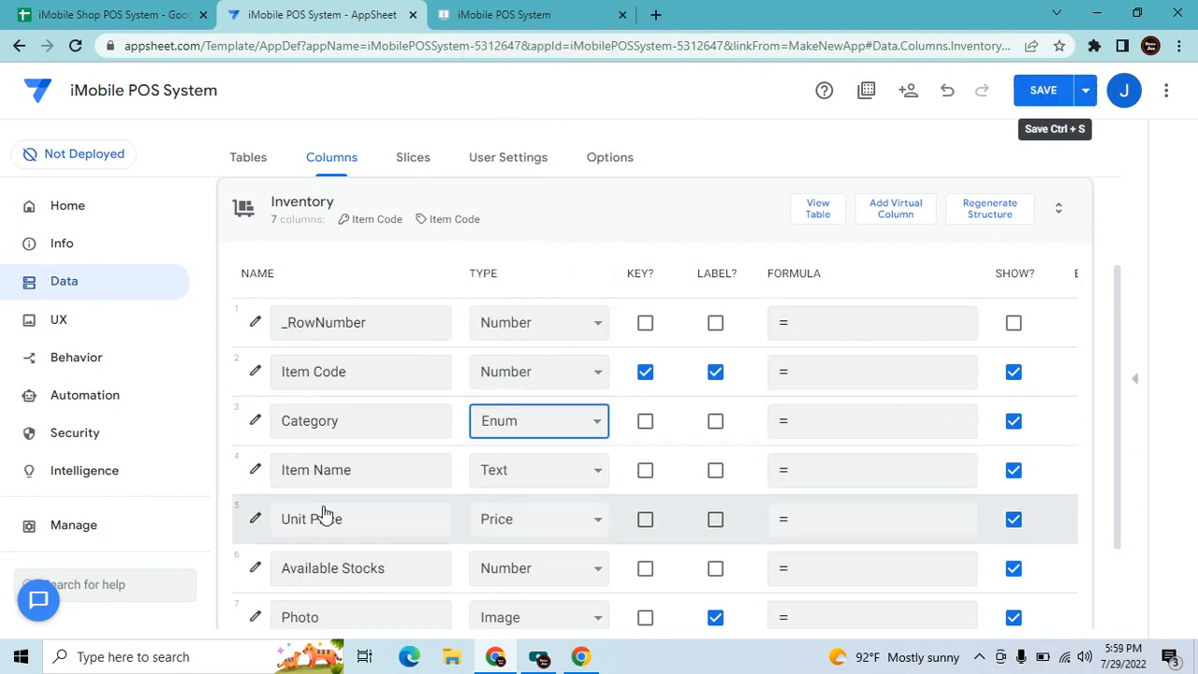
# Add "Mobile Phones", copied from the spreadsheet's Inventory sheet, as an allowed value of the Category column.
pyautogui.click(256, 420)
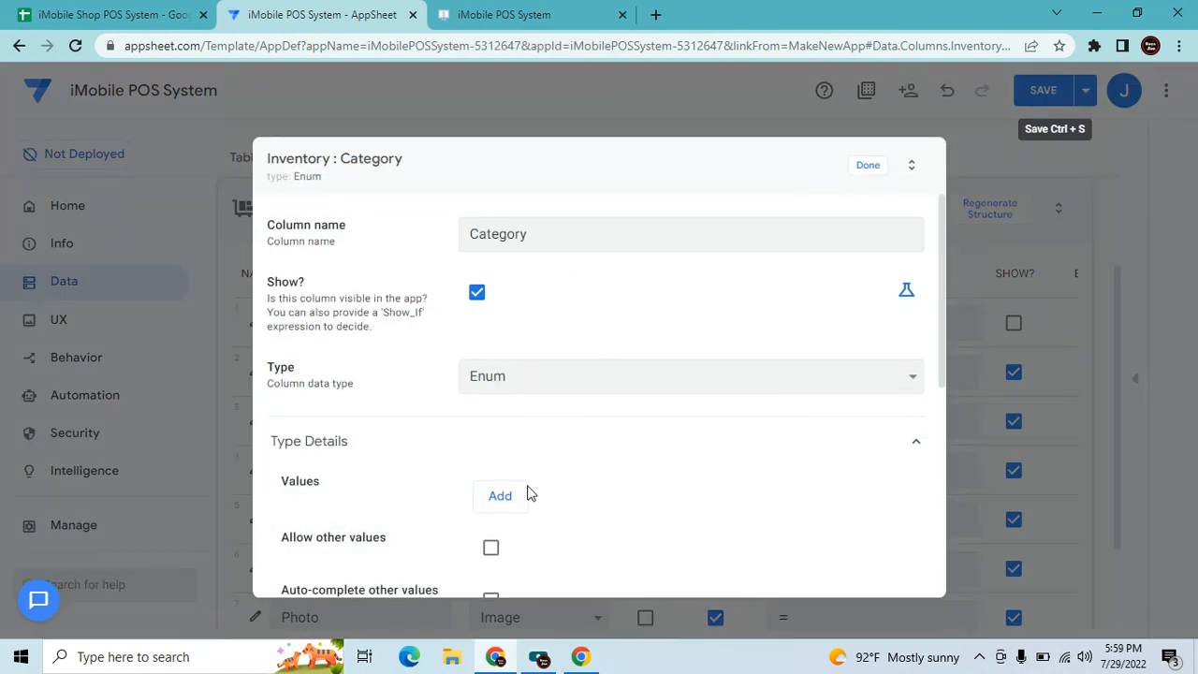
pyautogui.click(520, 495)
pyautogui.click(103, 14)
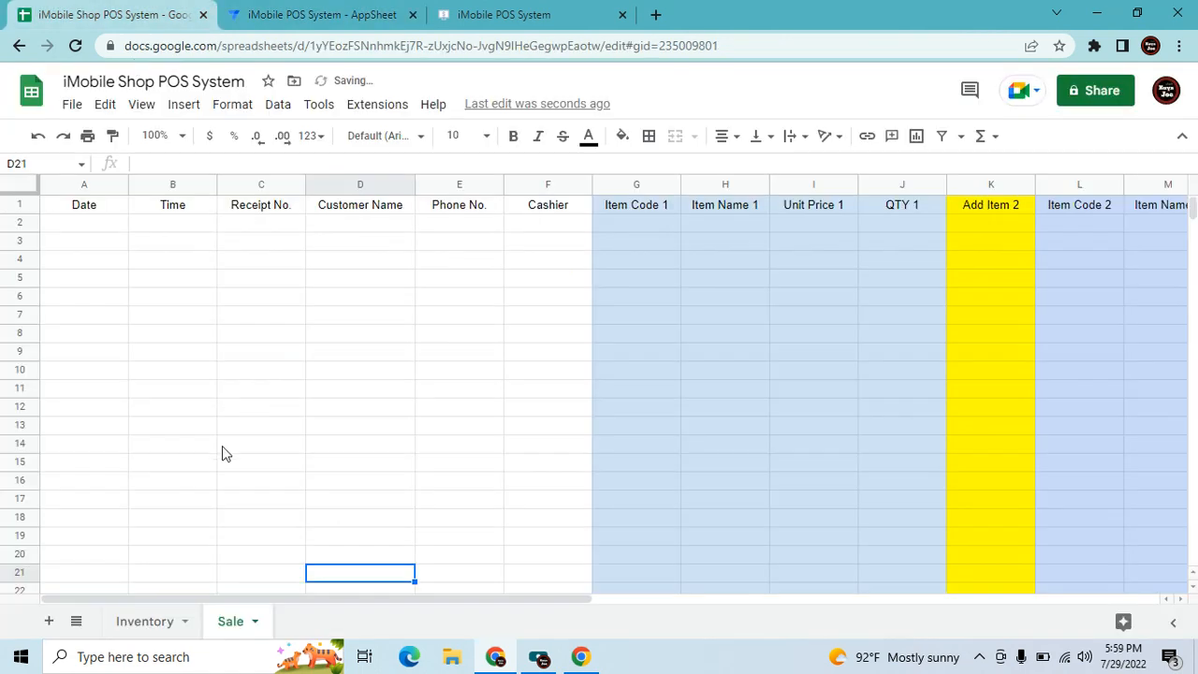
pyautogui.click(145, 622)
pyautogui.click(190, 234)
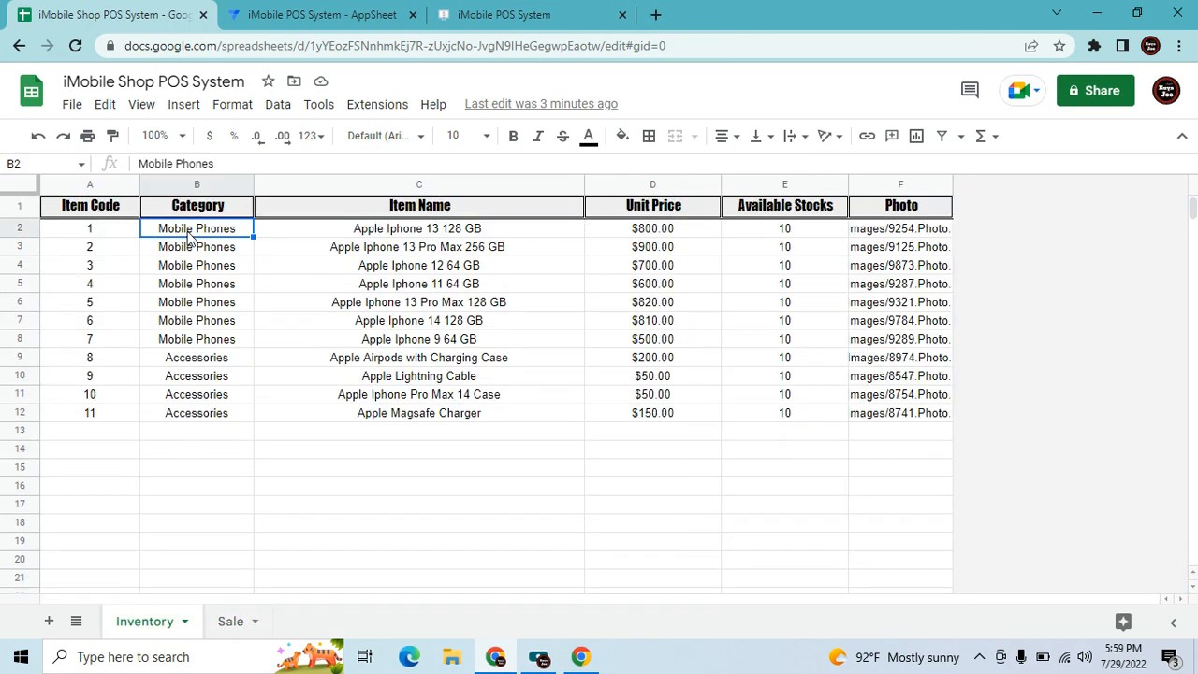
pyautogui.click(473, 14)
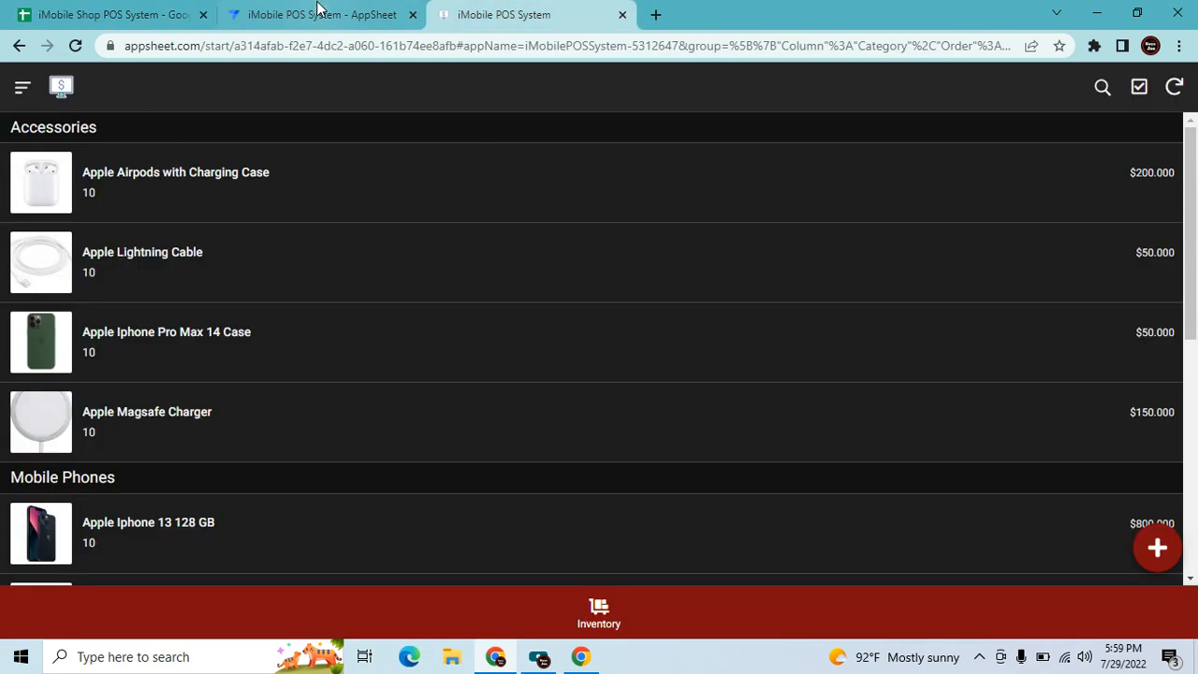
pyautogui.click(318, 11)
pyautogui.write('Mobile Phones')
# Add "Accessories", copied from the spreadsheet's Inventory sheet, as a second allowed value of the Category column.
pyautogui.click(499, 545)
pyautogui.click(145, 11)
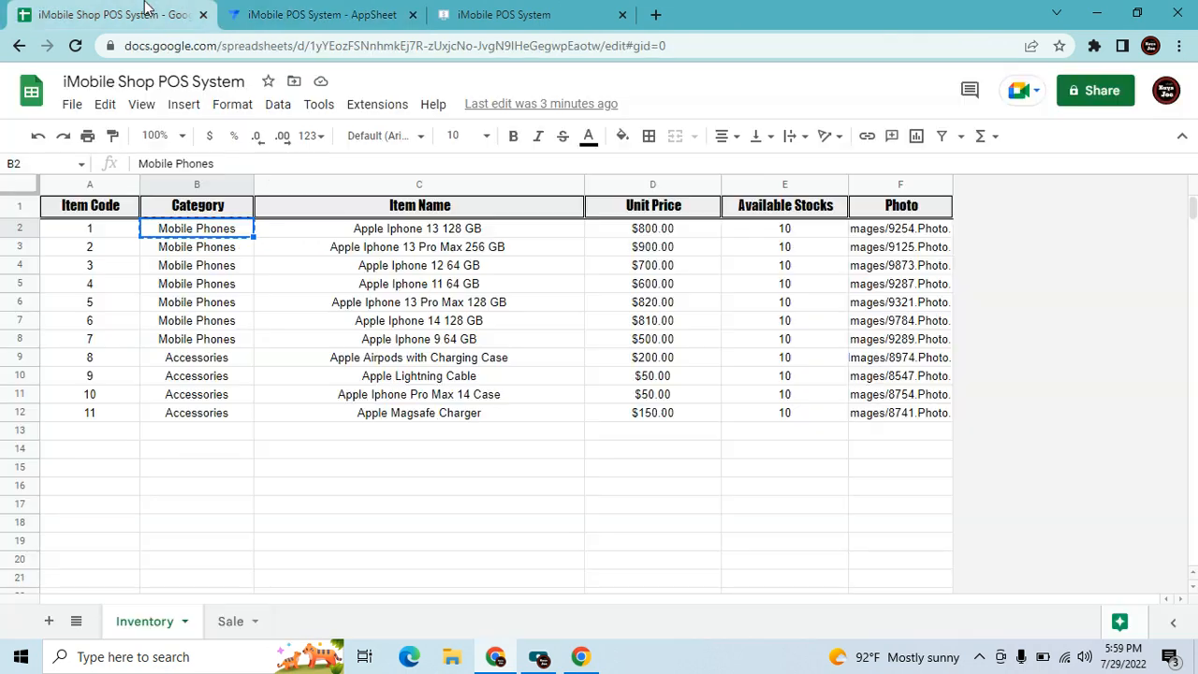
pyautogui.click(195, 397)
pyautogui.click(489, 13)
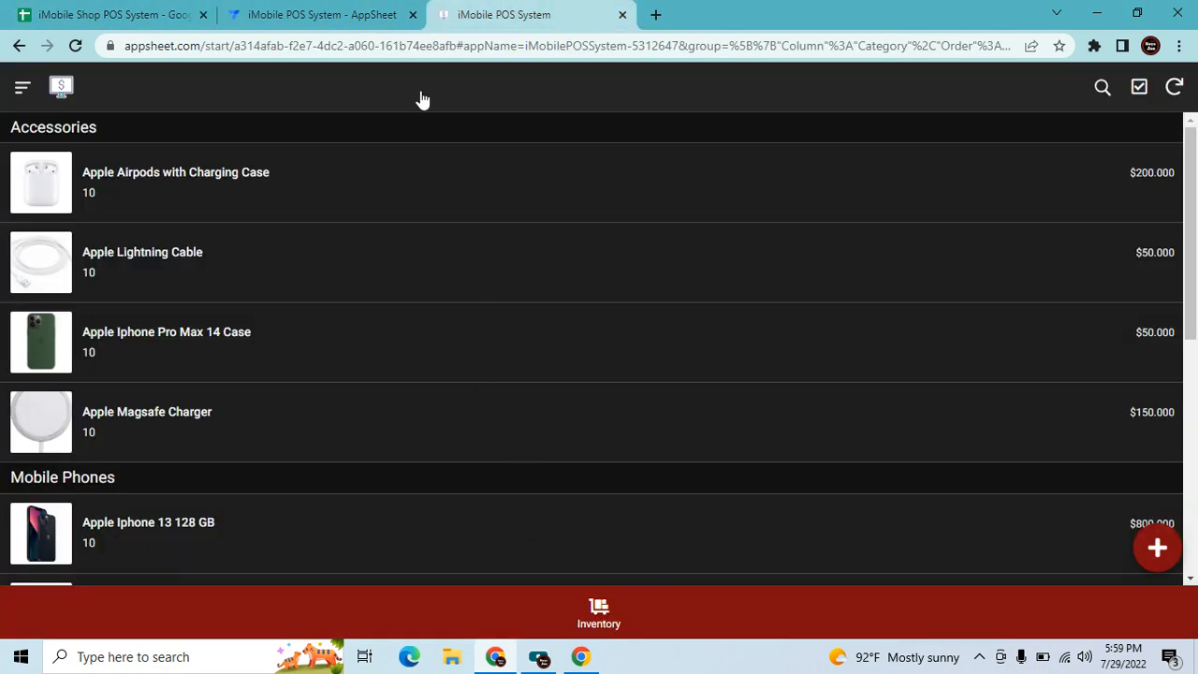
pyautogui.click(319, 13)
pyautogui.click(527, 550)
pyautogui.write('Accessories')
# Set the Category column's input mode to Dropdown, finish the column settings and save the app.
pyautogui.scroll(-4, 684, 453)
pyautogui.click(842, 446)
pyautogui.scroll(-1, 842, 445)
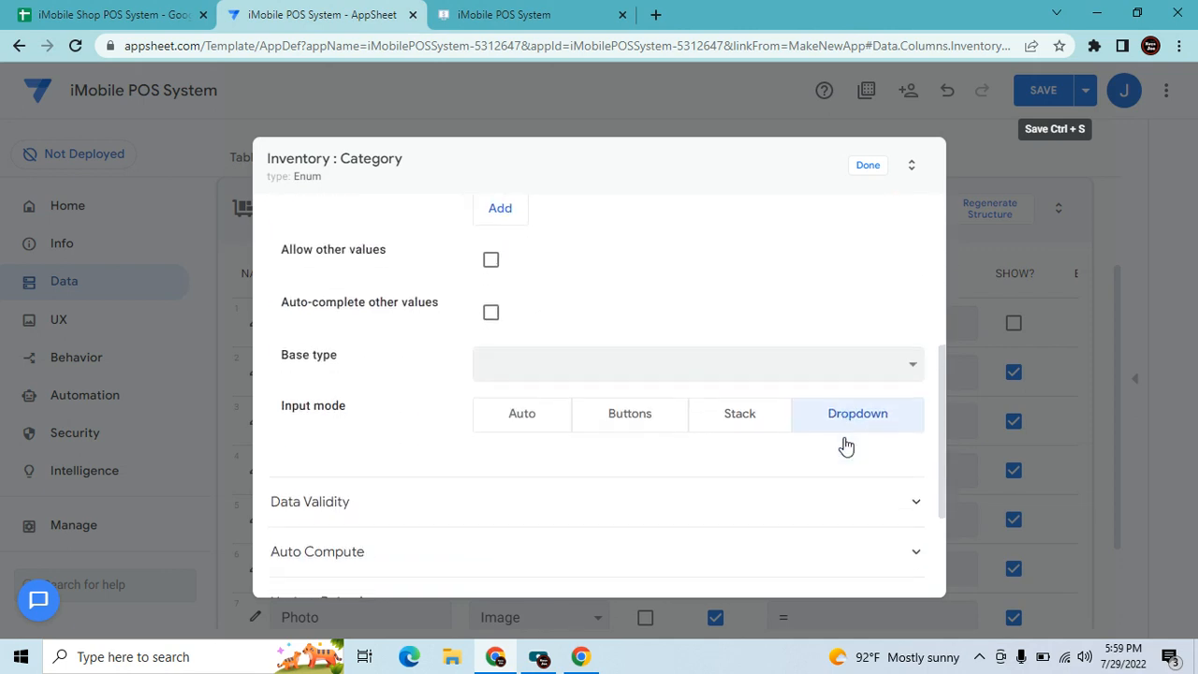
pyautogui.click(867, 166)
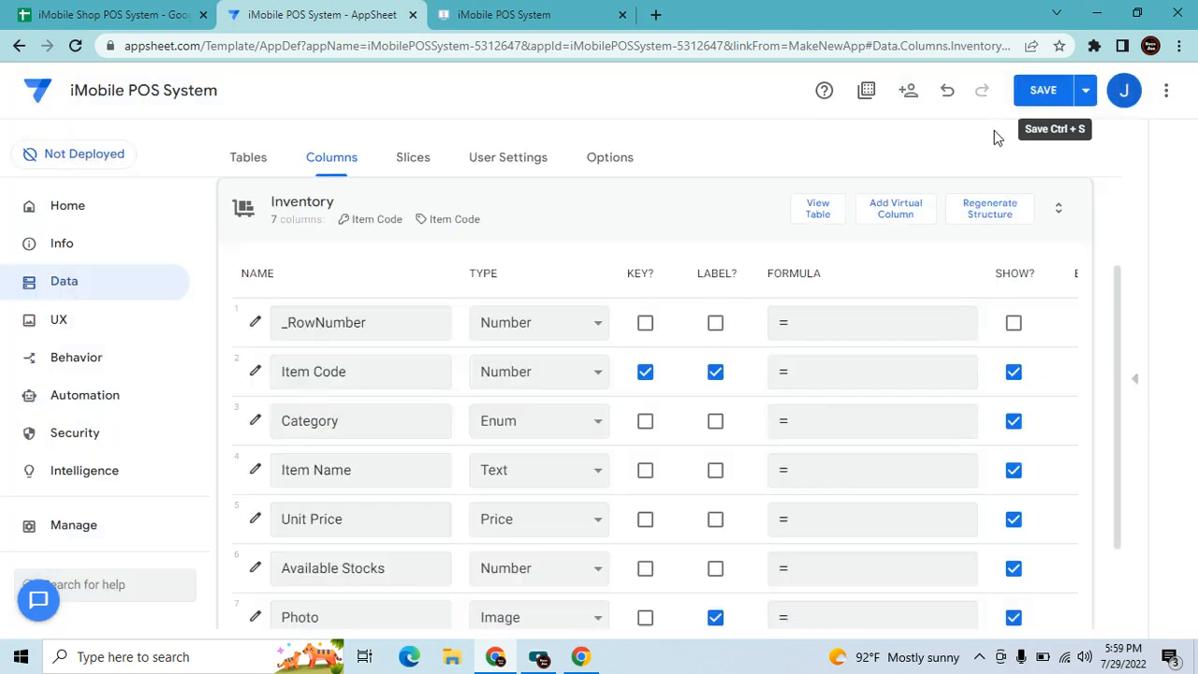
pyautogui.click(1022, 89)
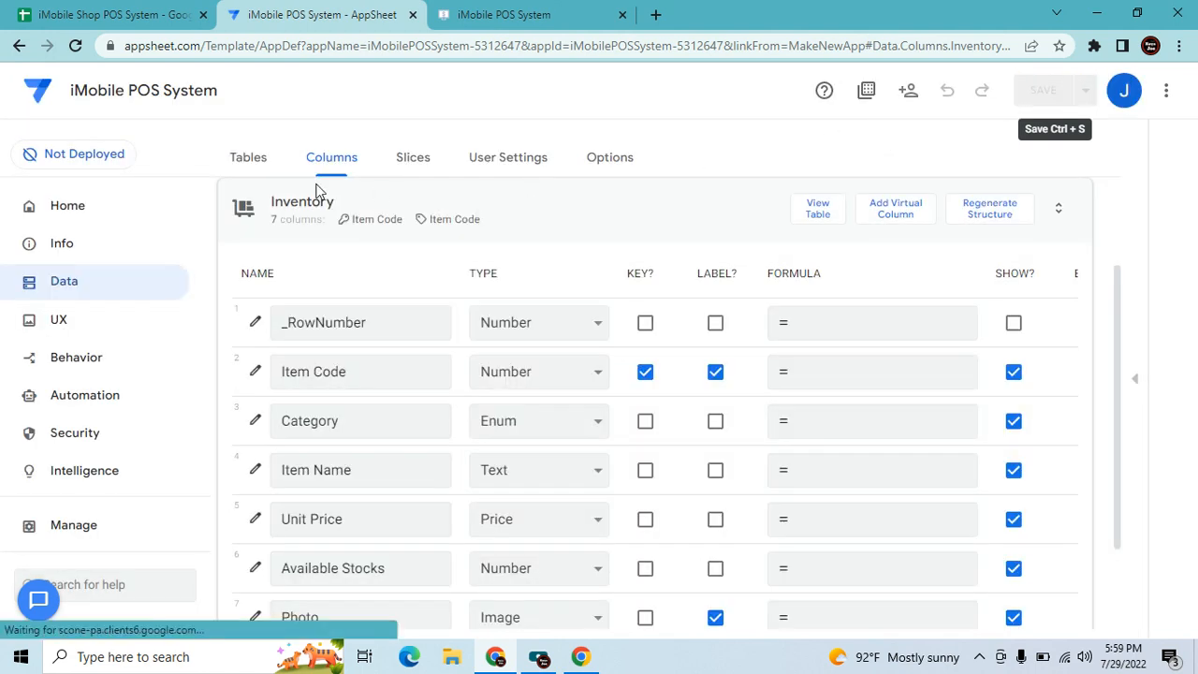
pyautogui.click(472, 216)
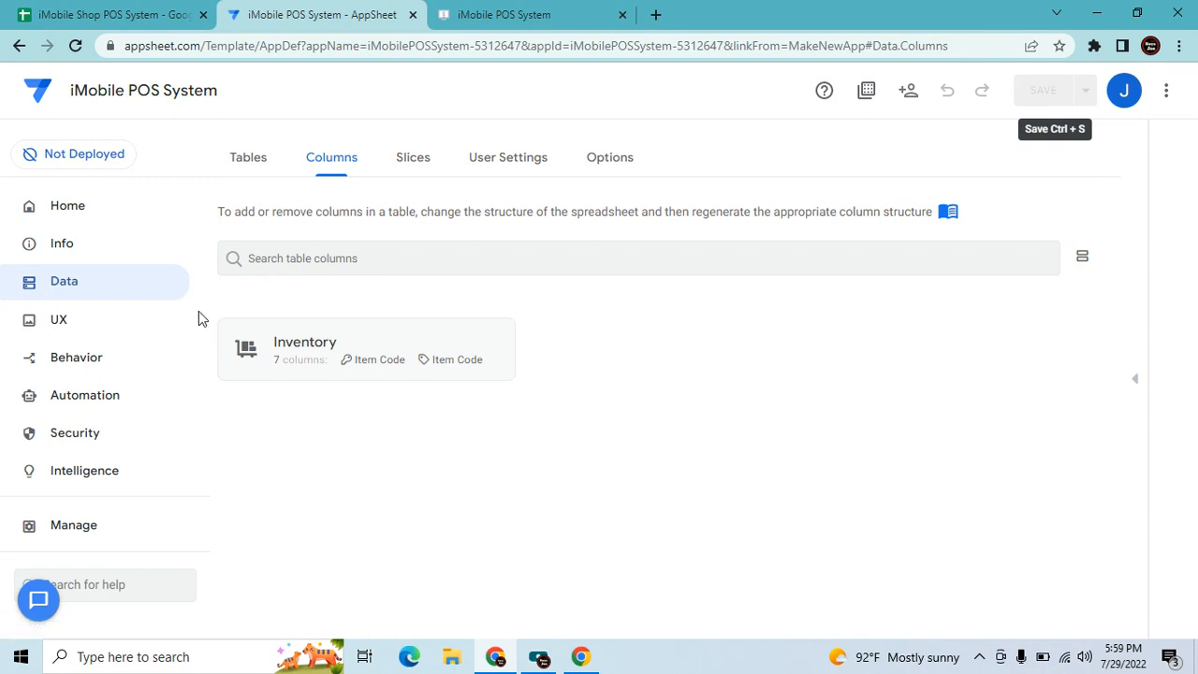
# Switch to the spreadsheet's Sale sheet and review its general sale column headings from Date to Cashier.
pyautogui.click(131, 13)
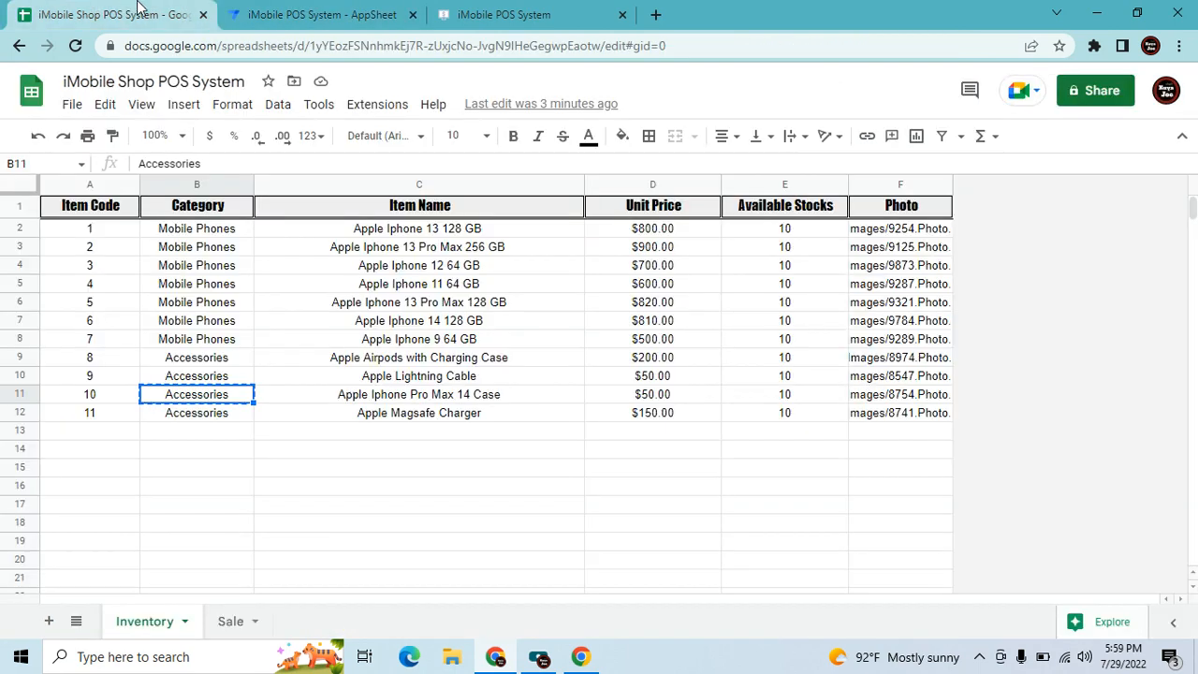
pyautogui.click(225, 628)
pyautogui.click(206, 412)
pyautogui.click(420, 236)
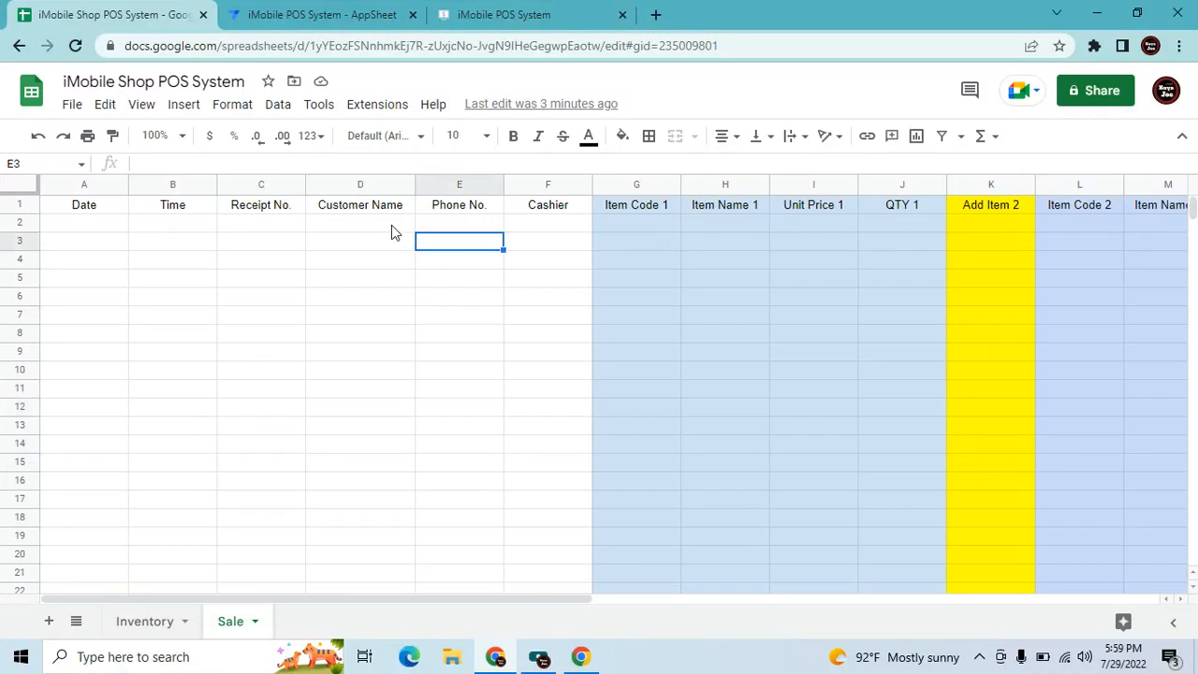
pyautogui.press('Left')
pyautogui.press('Left')
pyautogui.press('Left')
pyautogui.press('Left')
pyautogui.press('Up')
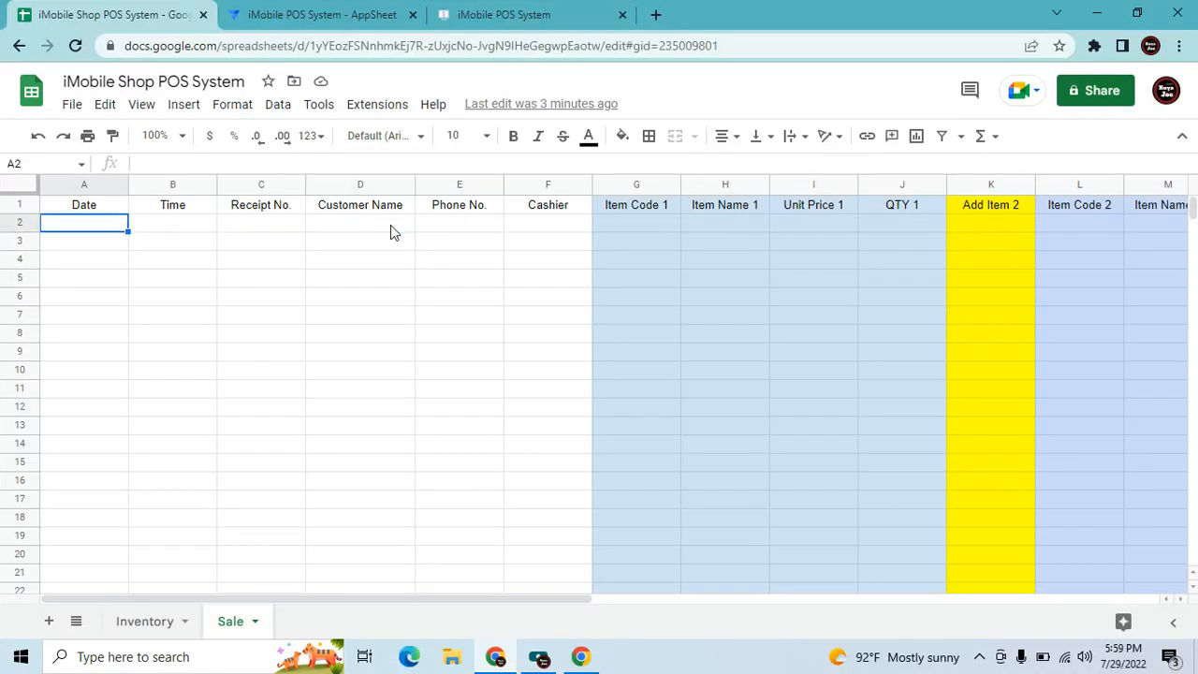
pyautogui.press('Up')
pyautogui.press('Right')
pyautogui.press('Left')
pyautogui.press('Right')
pyautogui.press('Right')
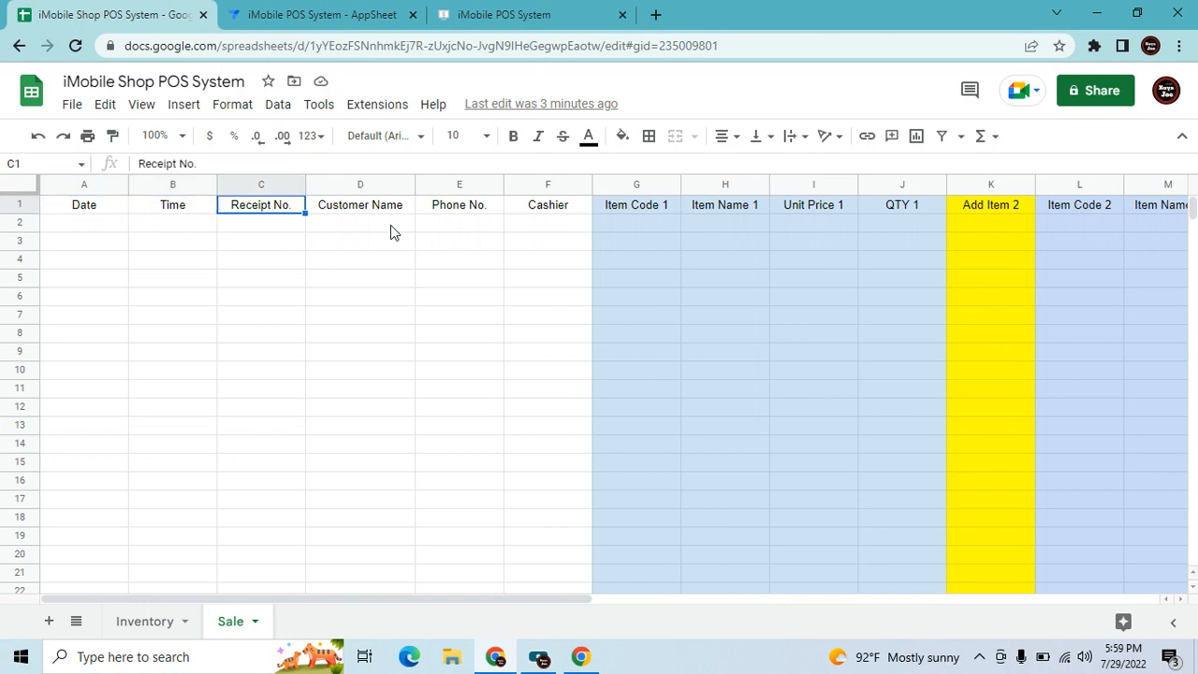
pyautogui.press('Right')
pyautogui.press('Right')
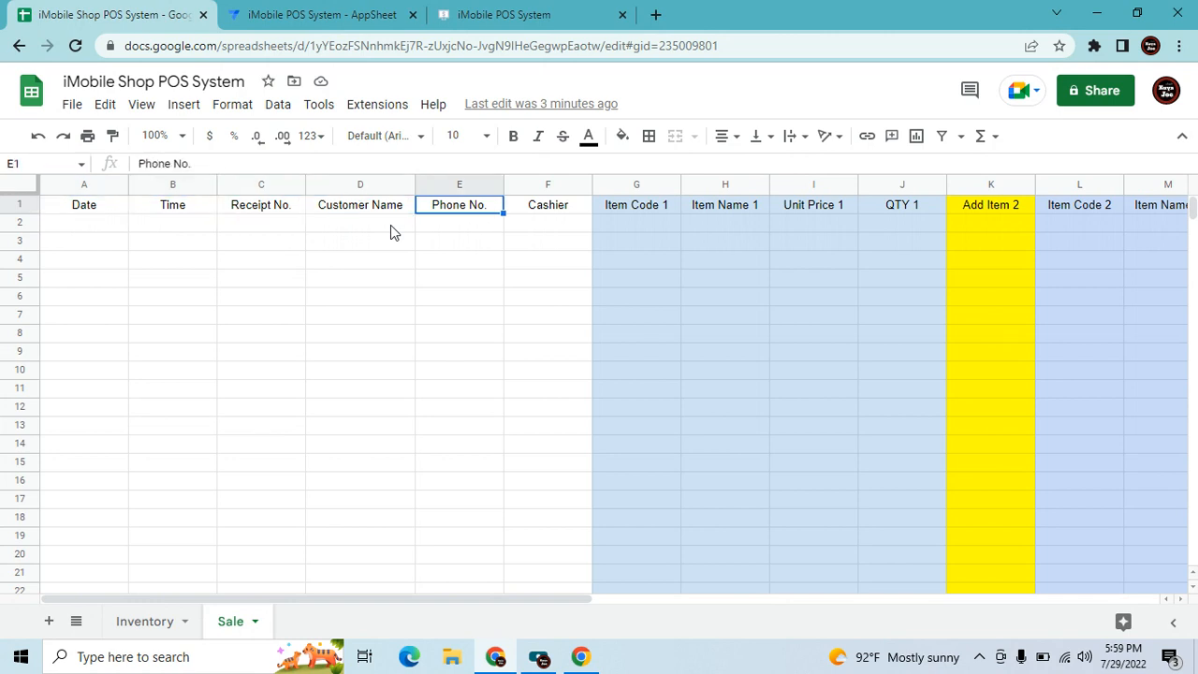
pyautogui.press('Right')
# Review the Sale sheet's first item column headings from Item Code 1 through Add Item 2.
pyautogui.press('Right')
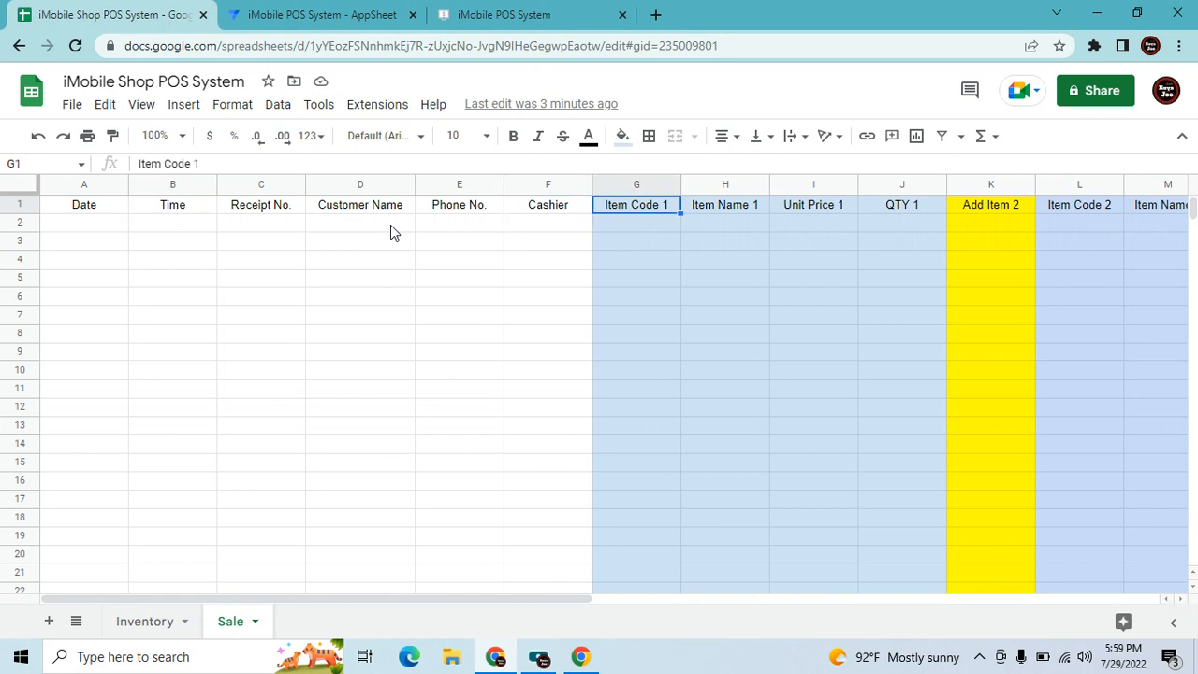
pyautogui.press('Right')
pyautogui.press('Right')
pyautogui.press('Right')
pyautogui.press('Left')
pyautogui.press('Left')
pyautogui.press('Left')
pyautogui.press('Right')
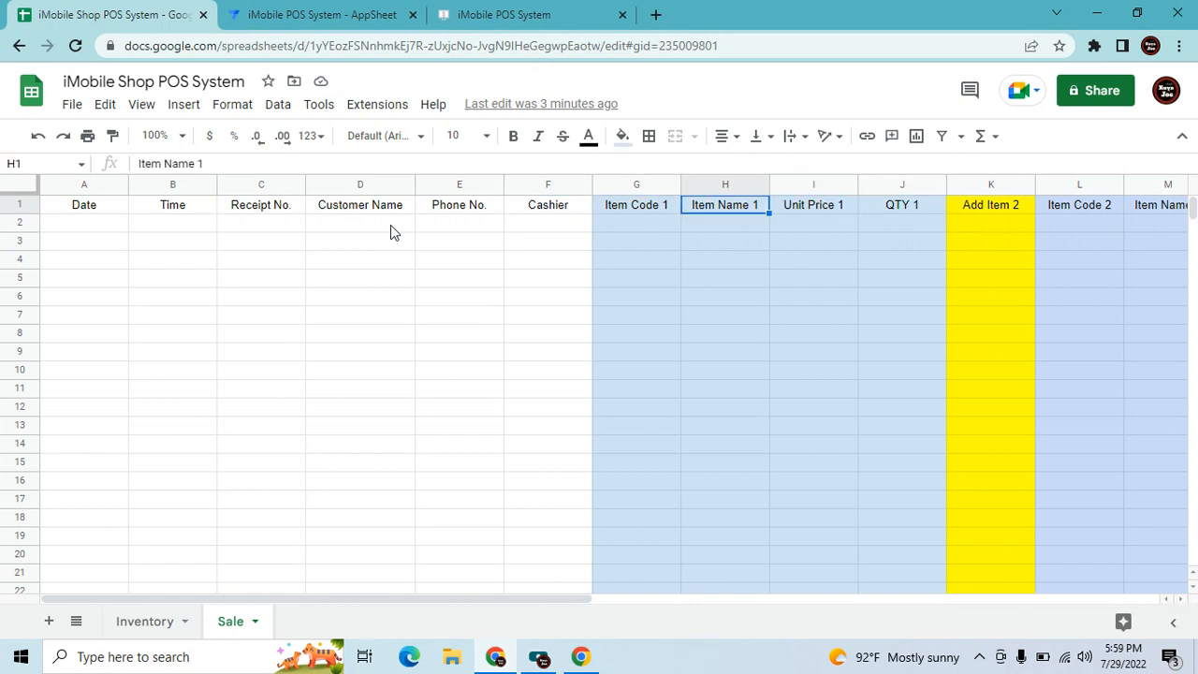
pyautogui.press('Right')
pyautogui.press('Right')
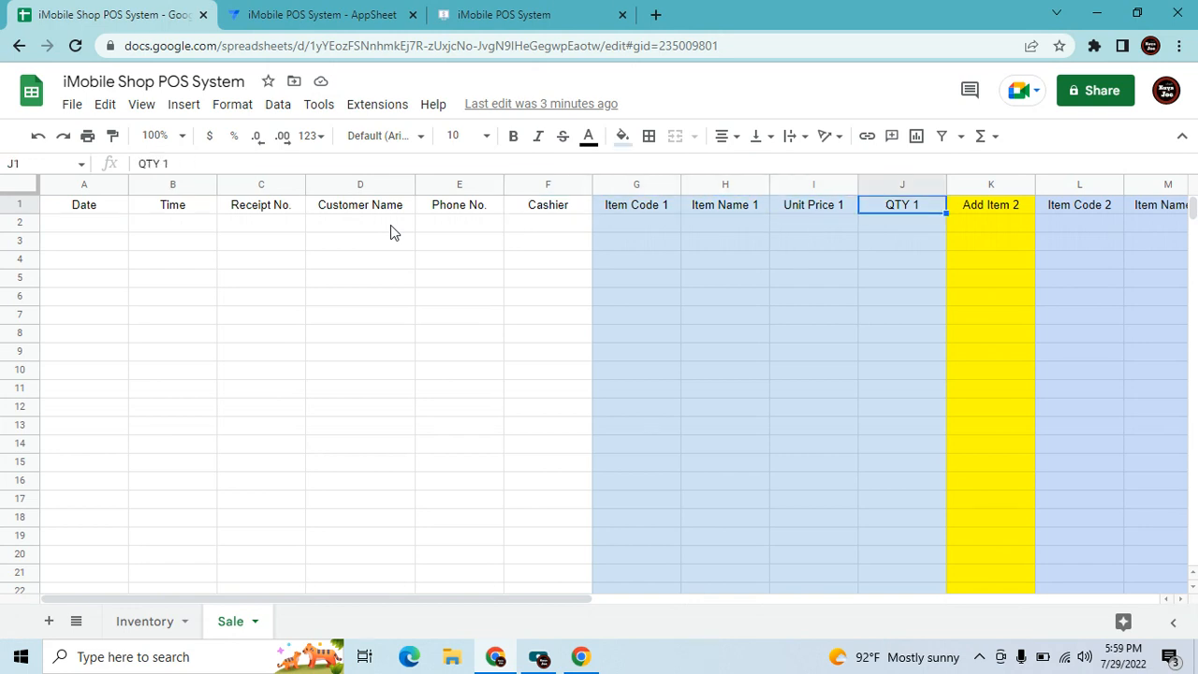
pyautogui.press('Right')
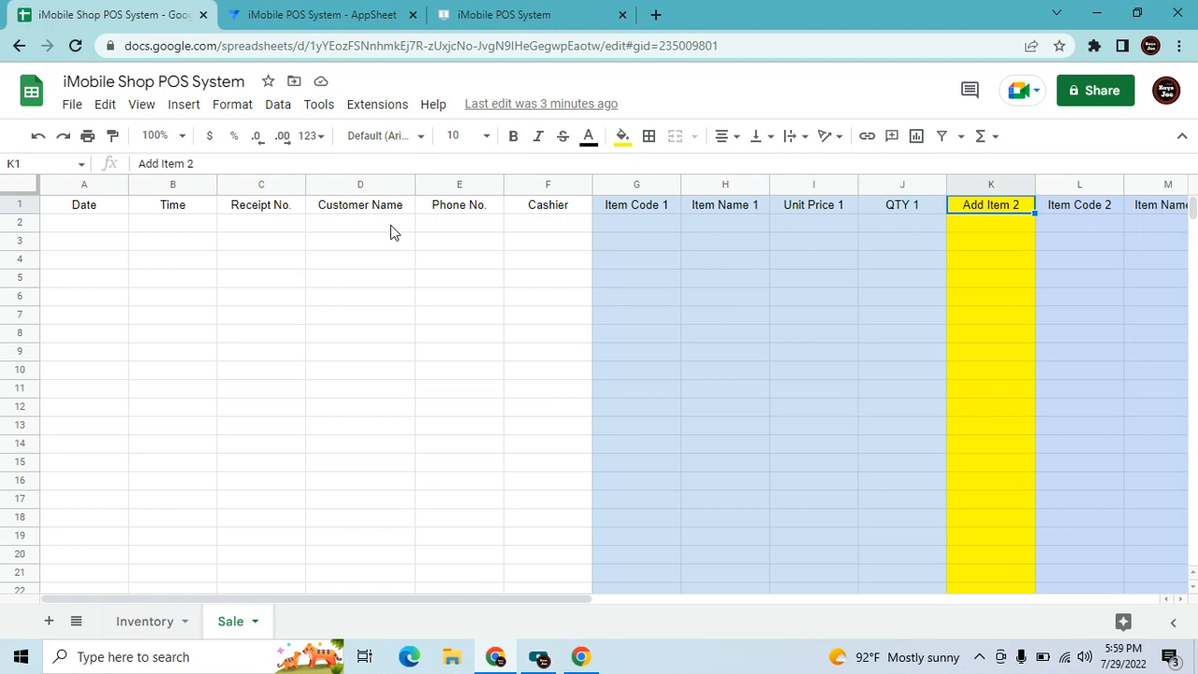
# Compare the Sale sheet's Item Code 1 column with the item data on the Inventory sheet.
pyautogui.click(657, 313)
pyautogui.click(627, 208)
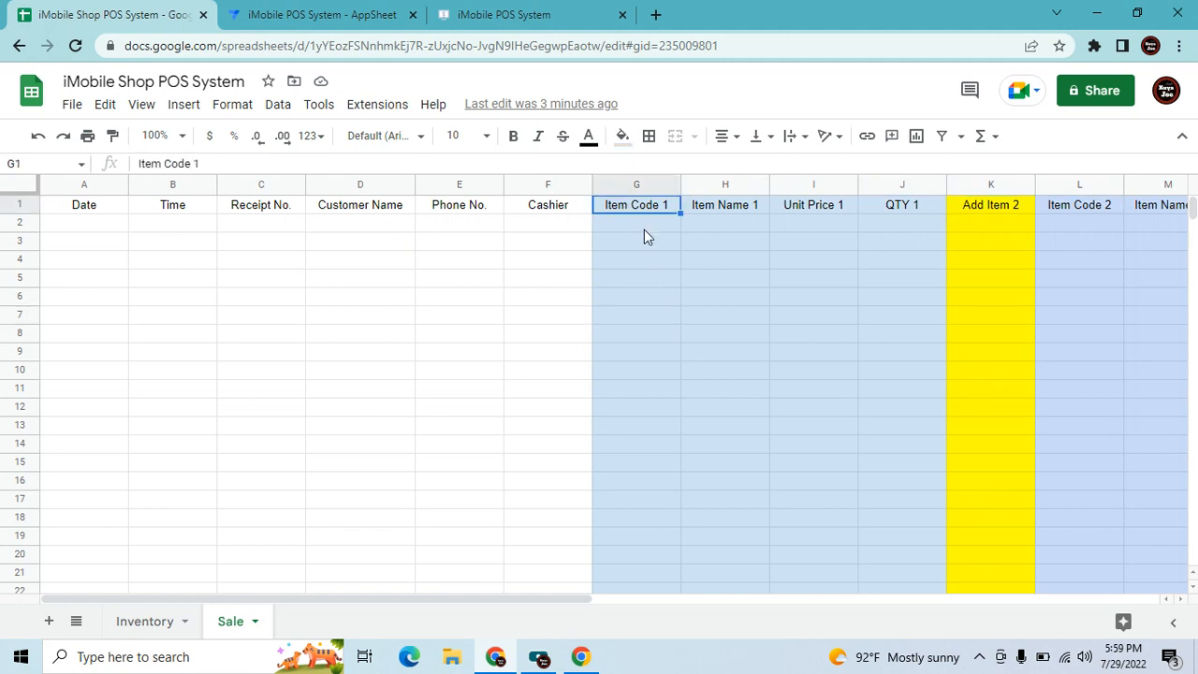
pyautogui.click(136, 622)
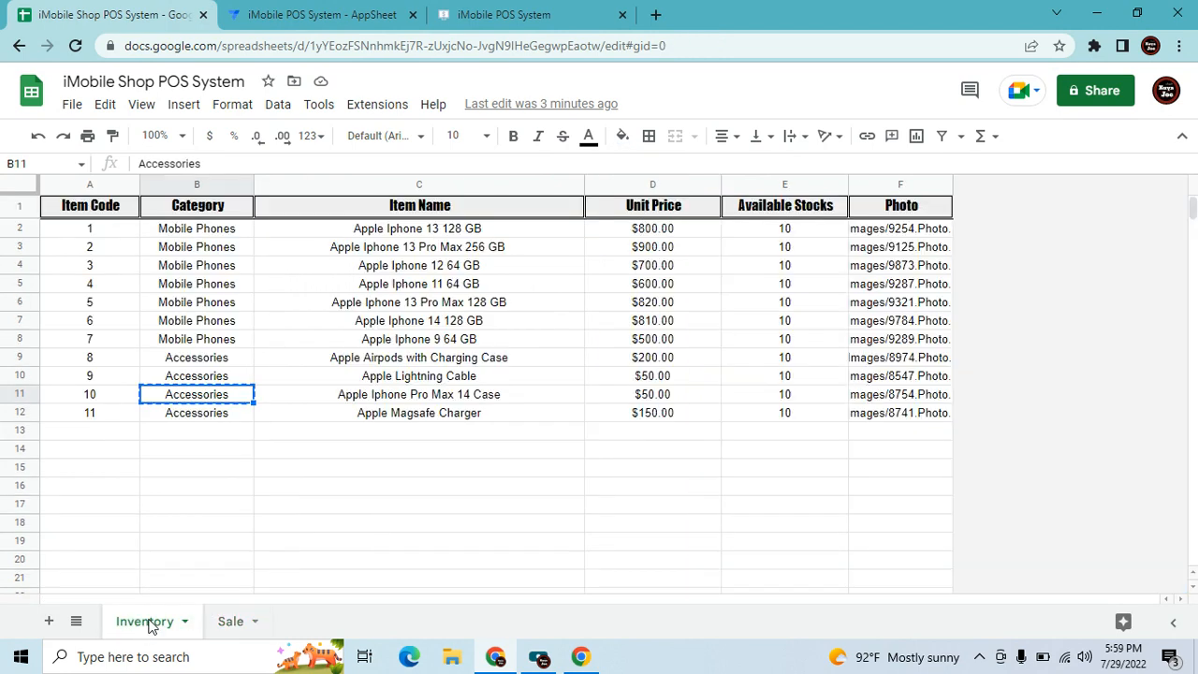
# Return to the Sale sheet and examine the first item's columns from Item Code 1 to QTY 1.
pyautogui.click(131, 213)
pyautogui.click(234, 621)
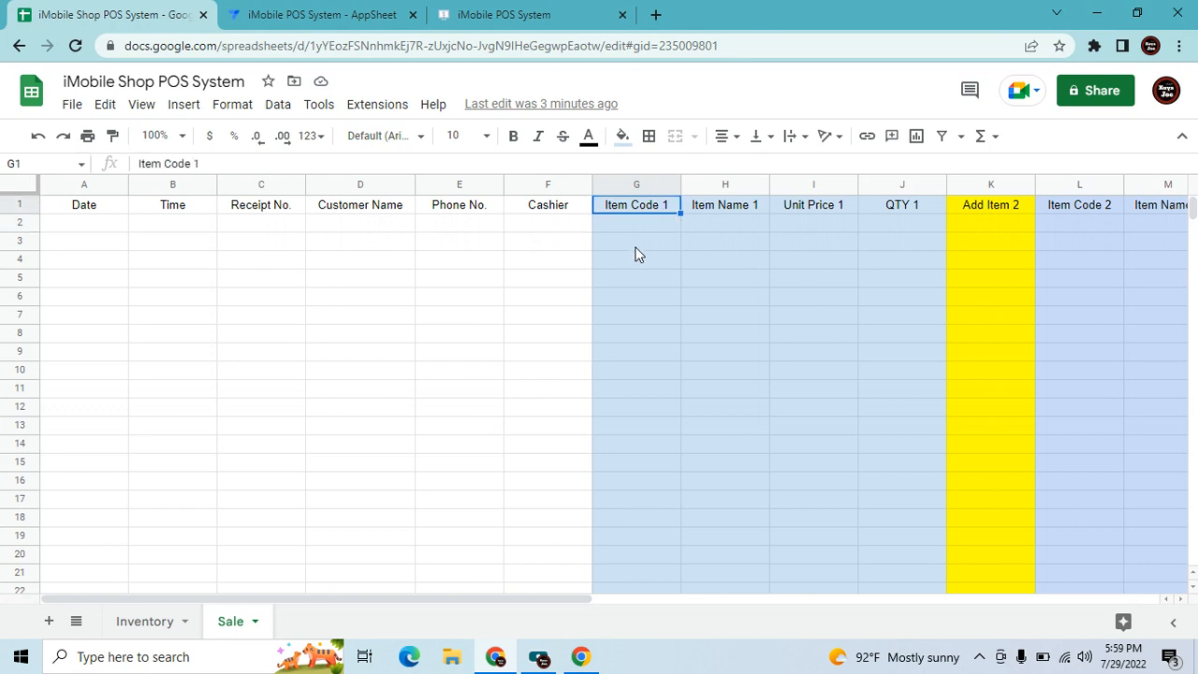
pyautogui.moveTo(685, 266); pyautogui.dragTo(686, 271)
pyautogui.click(700, 222)
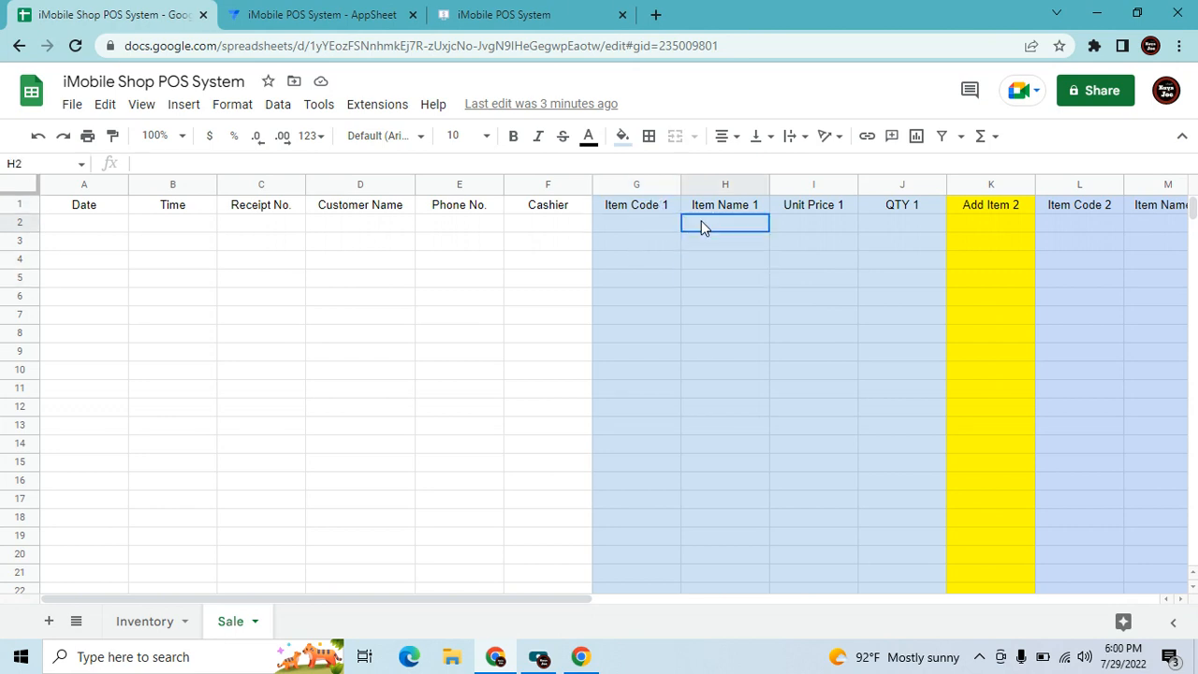
pyautogui.click(793, 225)
pyautogui.click(738, 223)
pyautogui.click(803, 225)
pyautogui.click(882, 222)
pyautogui.moveTo(670, 206); pyautogui.dragTo(869, 356)
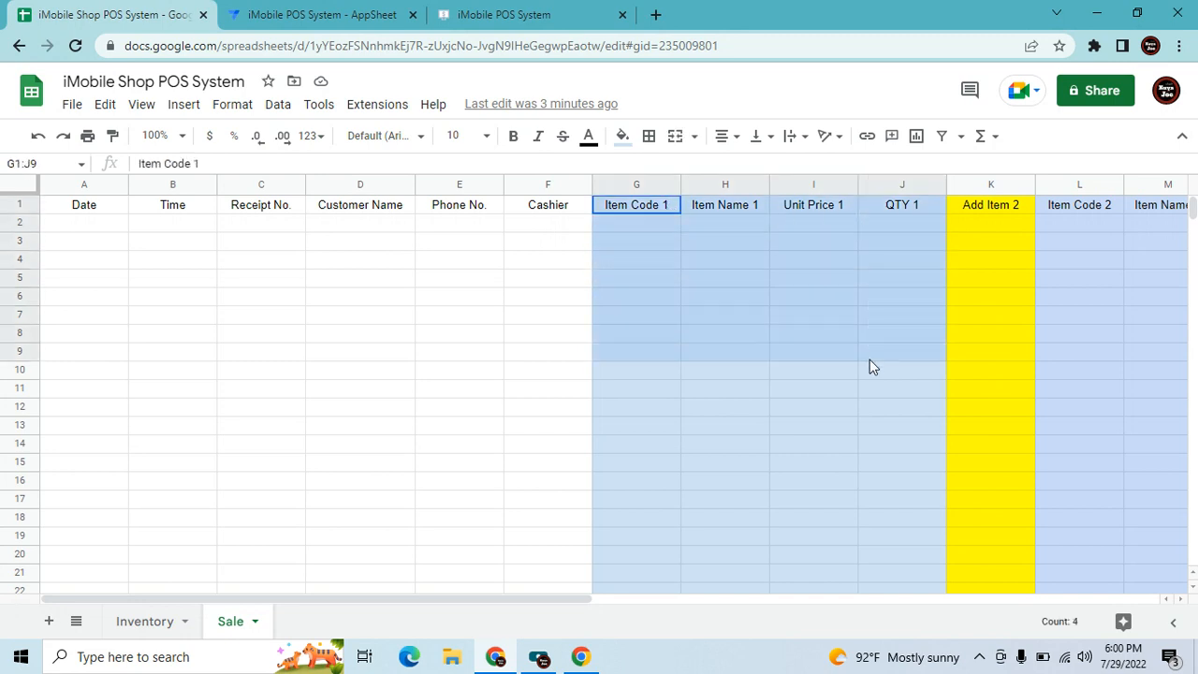
pyautogui.click(913, 284)
pyautogui.click(811, 263)
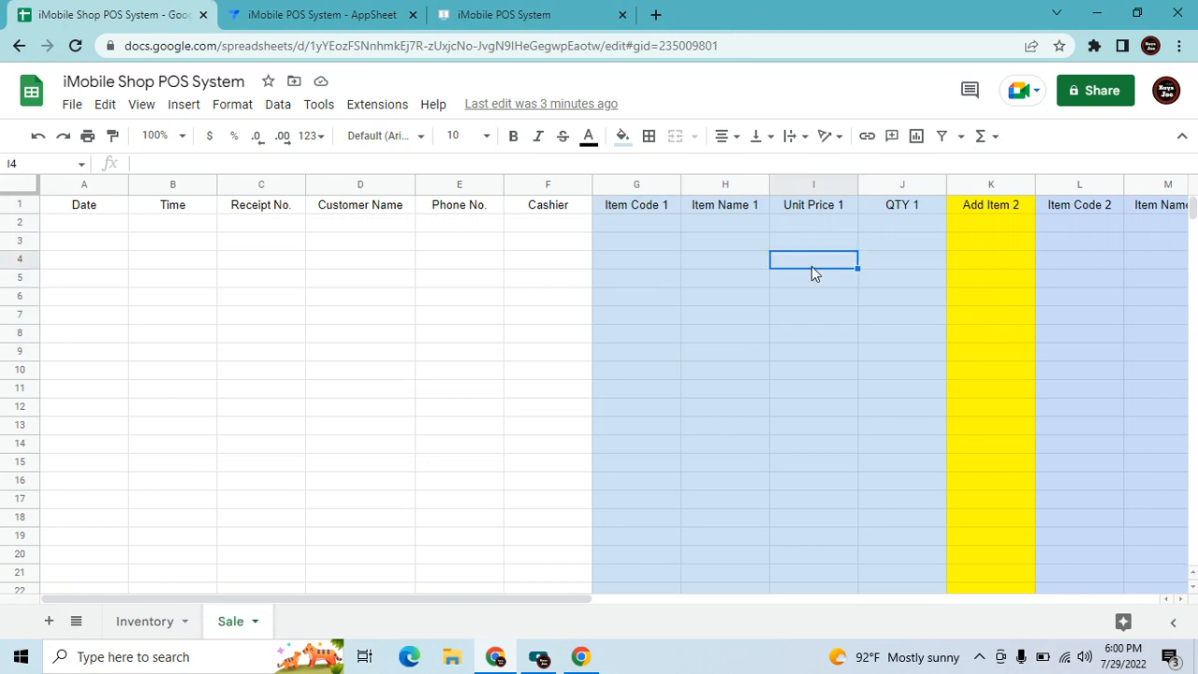
# Examine the Sale sheet's Add Item 2 column in relation to the first item's columns before it.
pyautogui.click(973, 297)
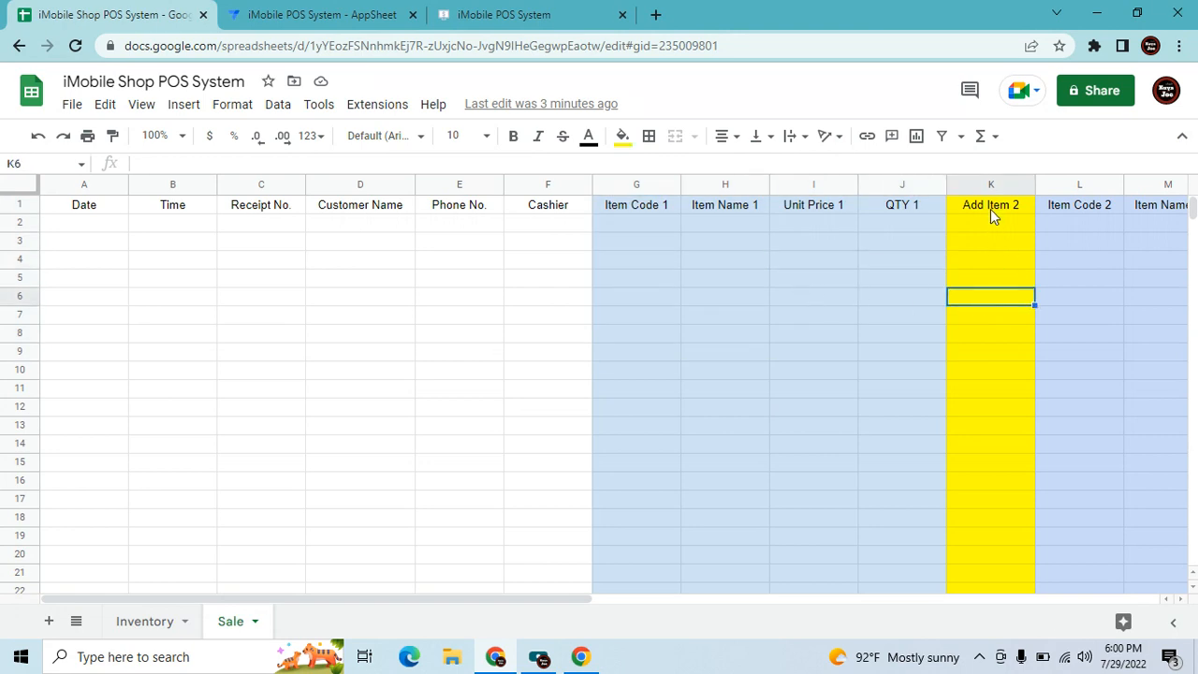
pyautogui.click(990, 209)
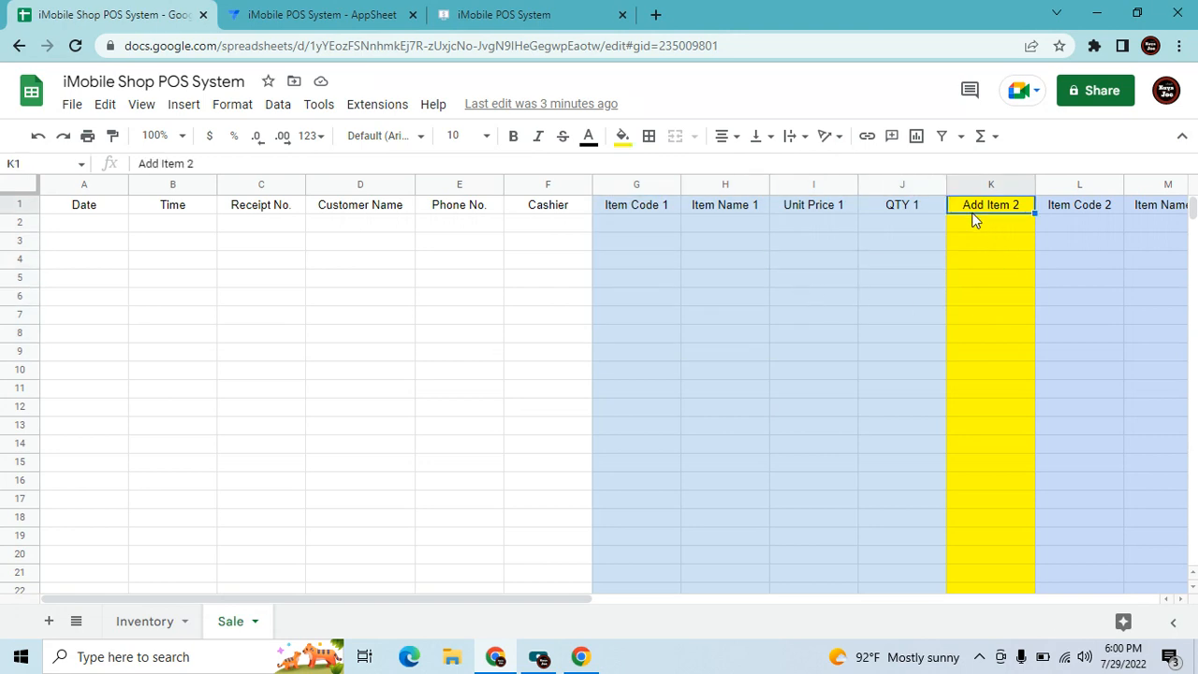
pyautogui.press('Right')
pyautogui.press('Left')
pyautogui.press('Left')
pyautogui.press('Left')
pyautogui.press('Left')
pyautogui.press('Left')
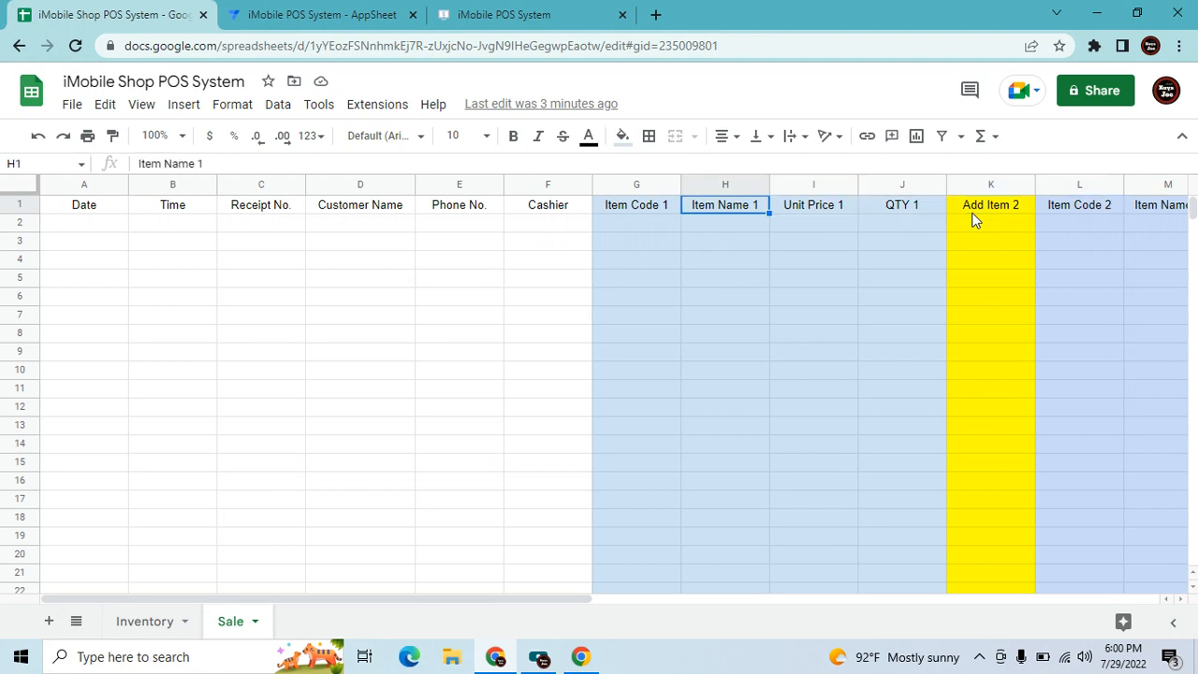
# Review the Sale sheet's second item column headings from Item Code 2 to QTY 2.
pyautogui.press('Right')
pyautogui.press('Right')
pyautogui.press('Right')
pyautogui.press('Right')
pyautogui.press('Right')
pyautogui.press('Right')
pyautogui.press('Right')
pyautogui.press('Right')
pyautogui.press('Right')
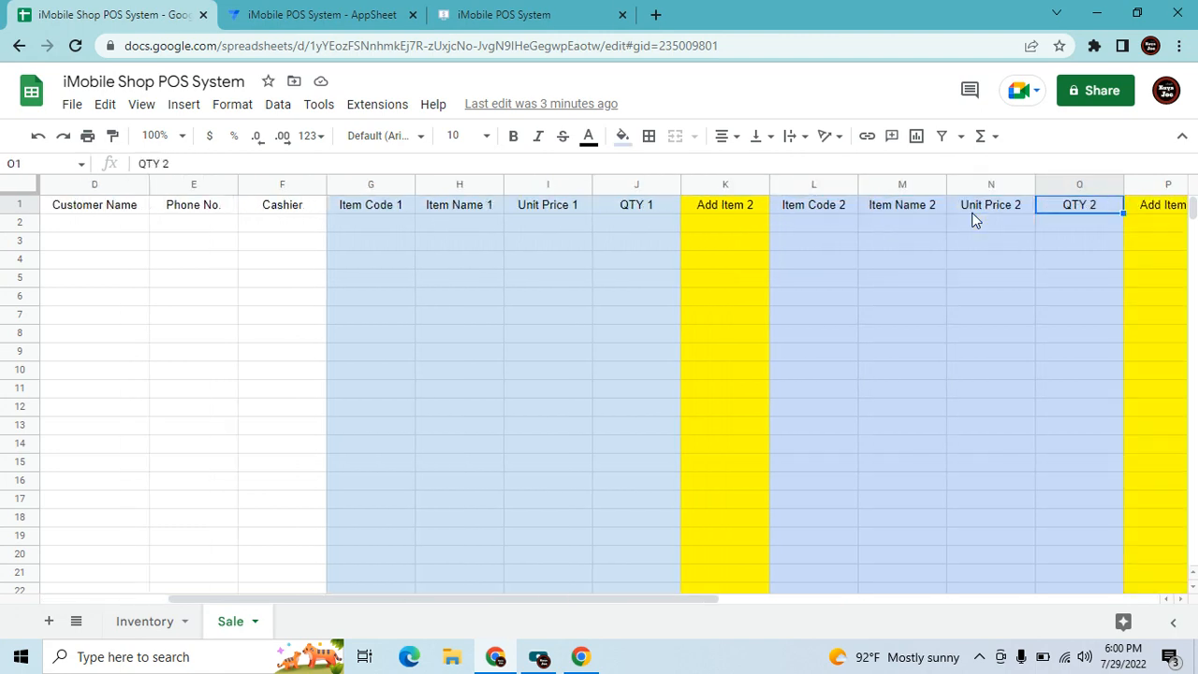
pyautogui.press('Left')
pyautogui.press('Left')
pyautogui.press('Left')
pyautogui.press('Left')
pyautogui.press('Right')
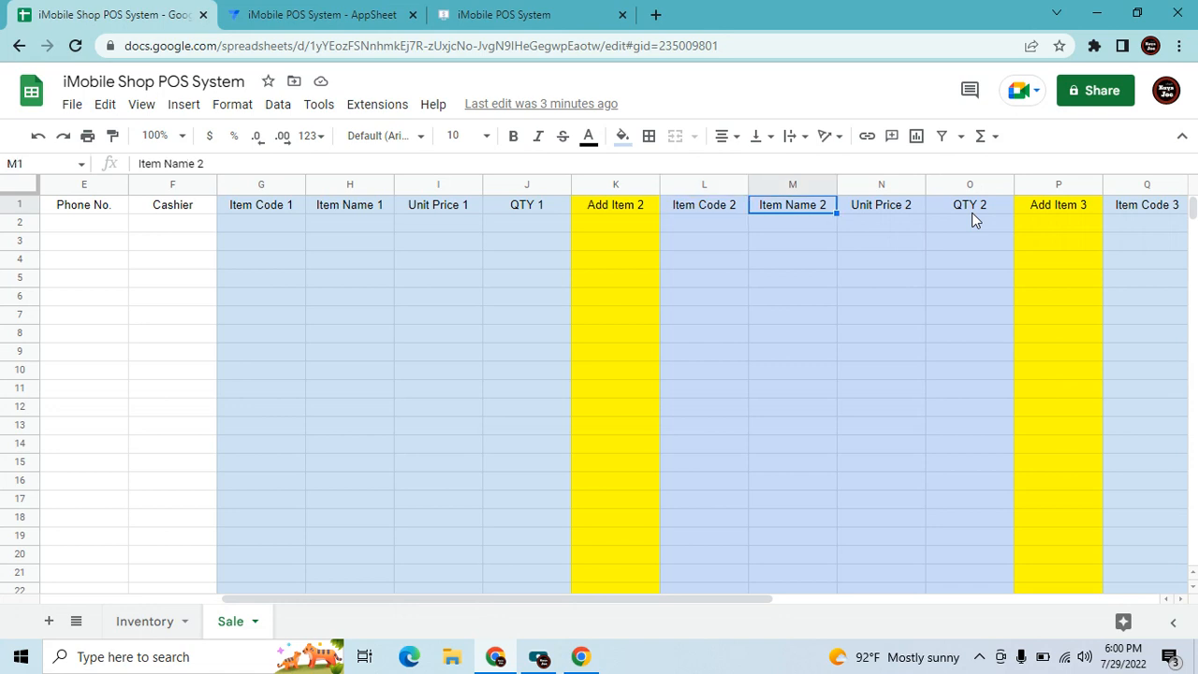
pyautogui.press('Right')
pyautogui.press('Right')
pyautogui.press('Right')
pyautogui.press('Right')
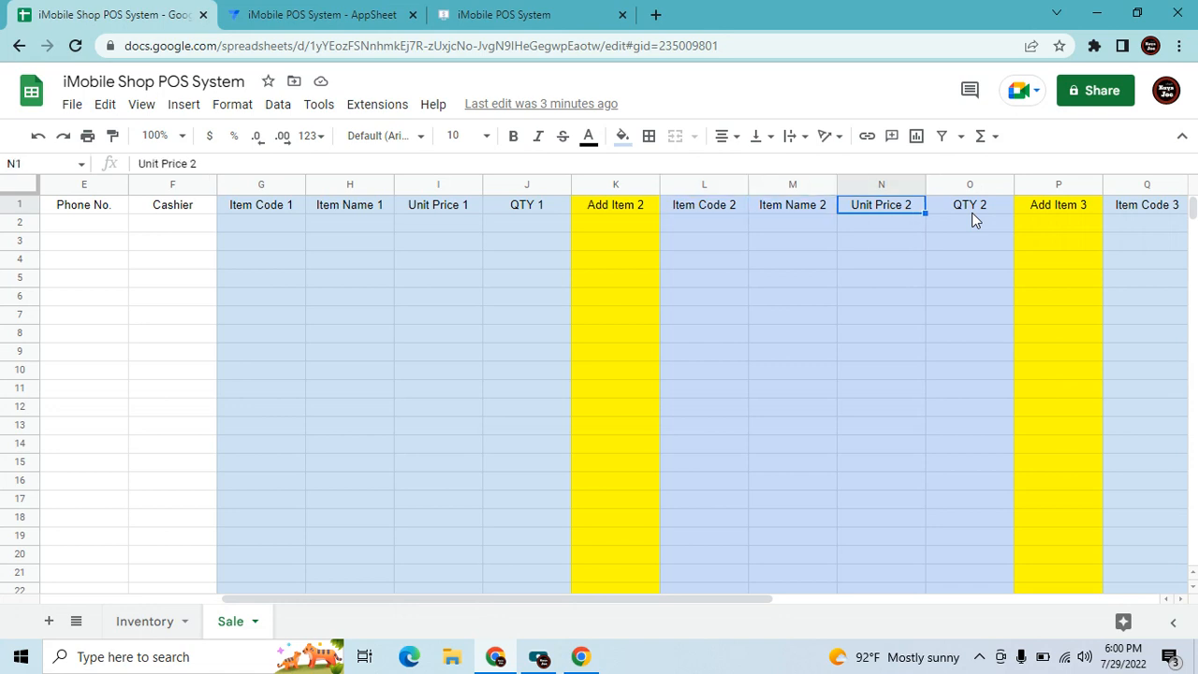
# Look through the Sale sheet headings from Item Name 2 past Add Item 3 to Total Item 1.
pyautogui.press('Left')
pyautogui.press('Down')
pyautogui.press('Up')
pyautogui.press('Right')
pyautogui.press('Right')
pyautogui.press('Right')
pyautogui.press('Left')
pyautogui.press('Left')
pyautogui.press('Right')
pyautogui.press('Right')
pyautogui.press('Right')
pyautogui.press('Right')
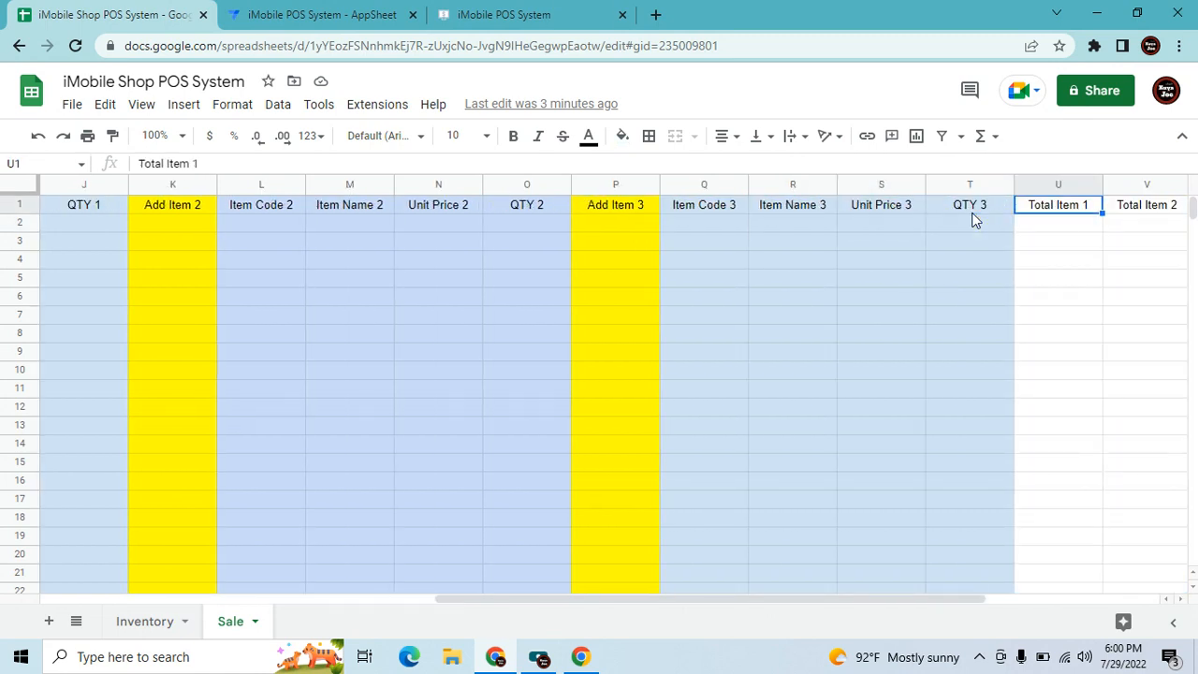
# Review the Add Item 3 heading and the third item's headings from Item Code 3 to QTY 3.
pyautogui.press('Left')
pyautogui.press('Left')
pyautogui.press('Left')
pyautogui.press('Left')
pyautogui.press('Left')
pyautogui.press('Left')
pyautogui.press('Right')
pyautogui.press('Right')
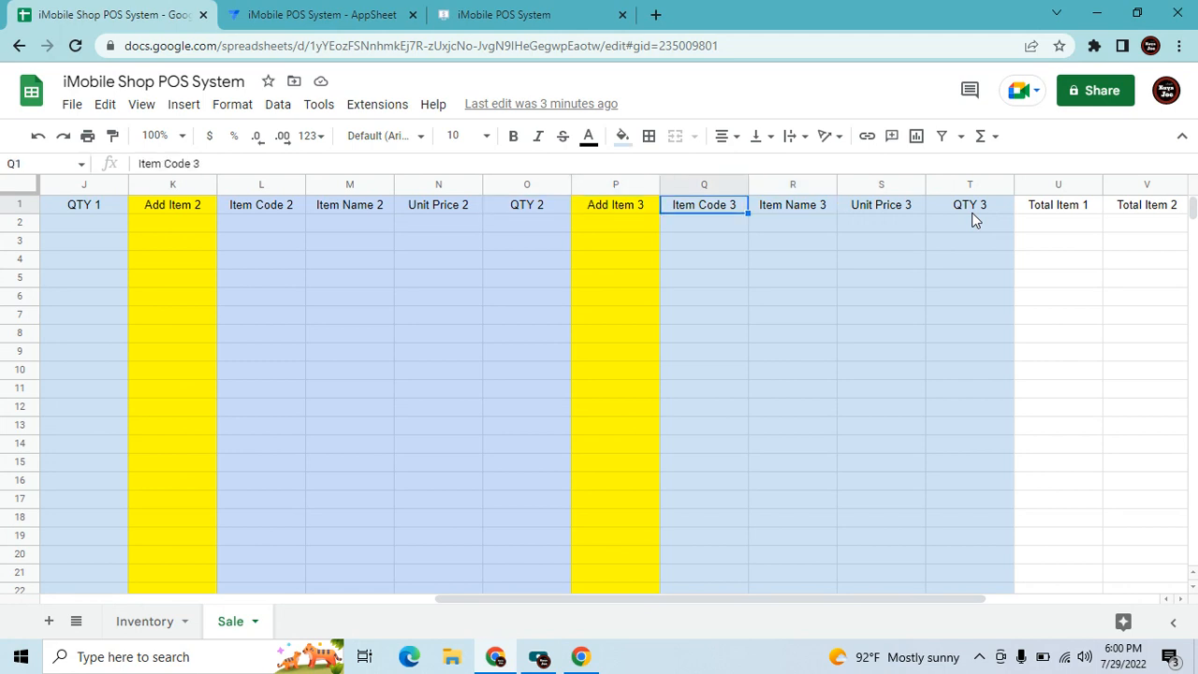
pyautogui.press('Left')
pyautogui.press('Right')
pyautogui.press('Right')
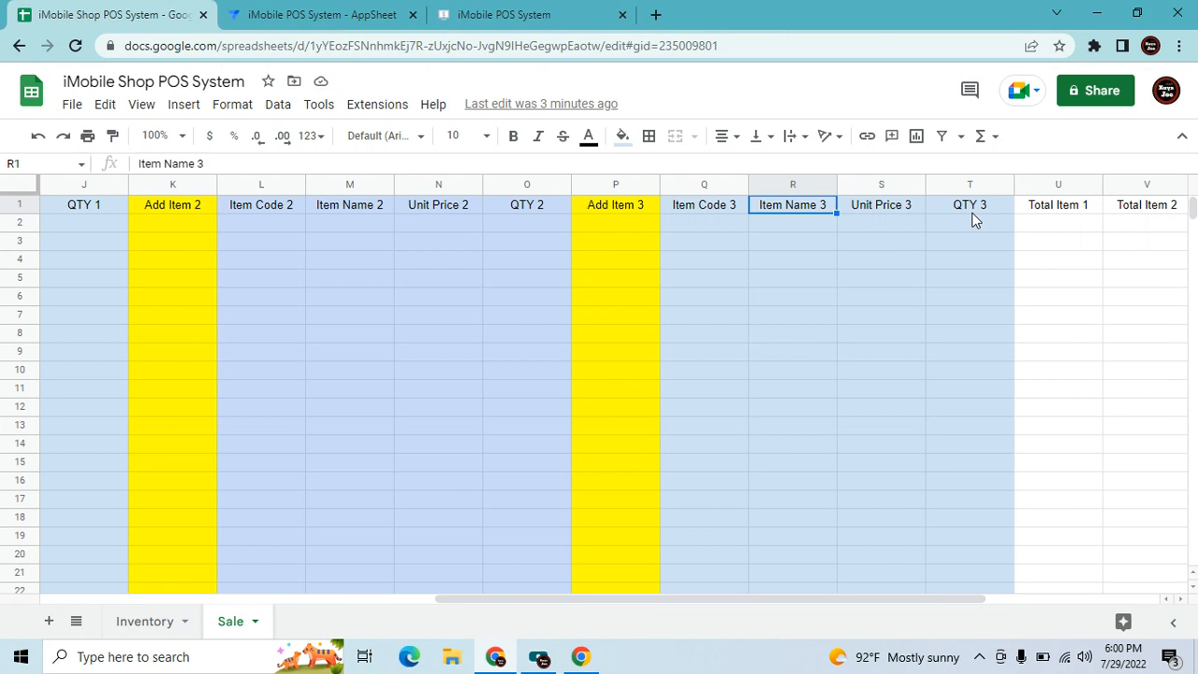
pyautogui.press('Right')
pyautogui.press('Right')
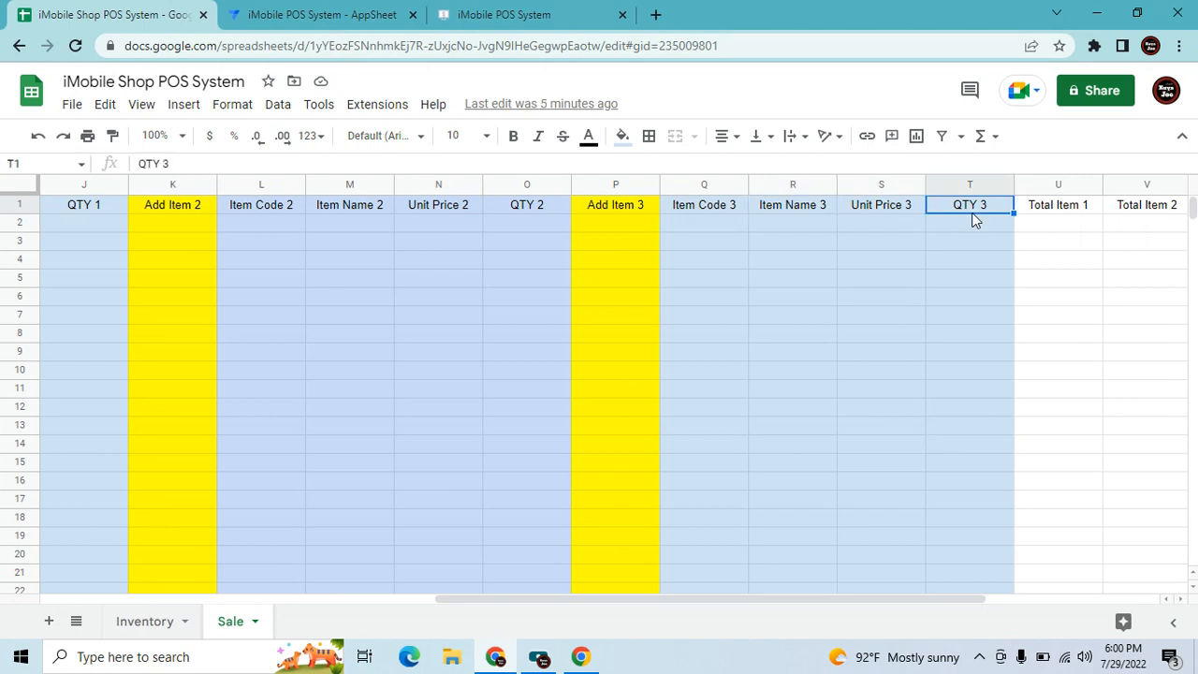
pyautogui.press('Left')
pyautogui.press('Right')
pyautogui.press('Left')
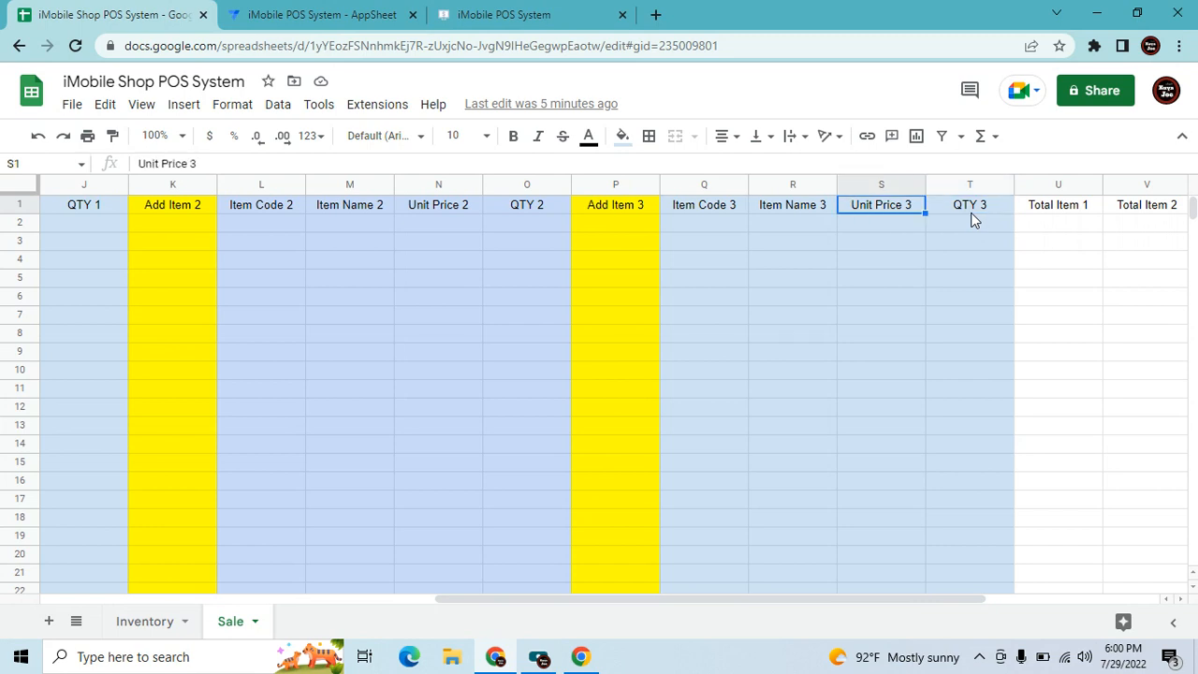
pyautogui.press('Right')
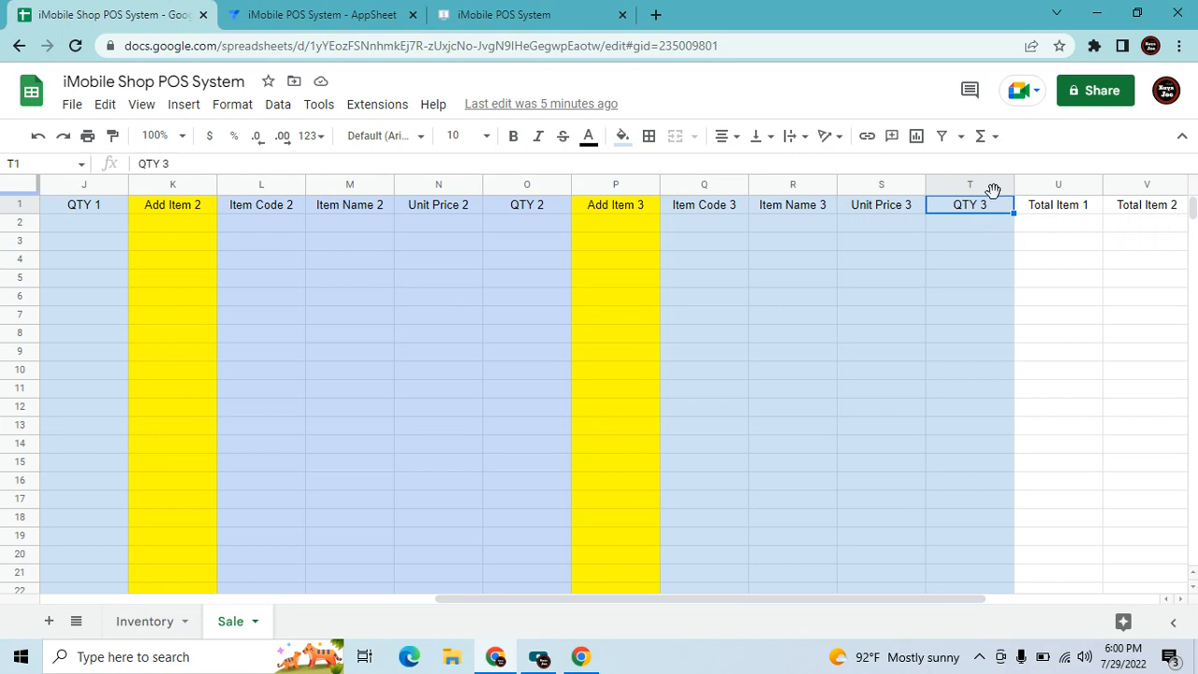
# Insert one column immediately after the QTY 3 column on the Sale sheet.
pyautogui.click(977, 183)
pyautogui.rightClick(977, 183)
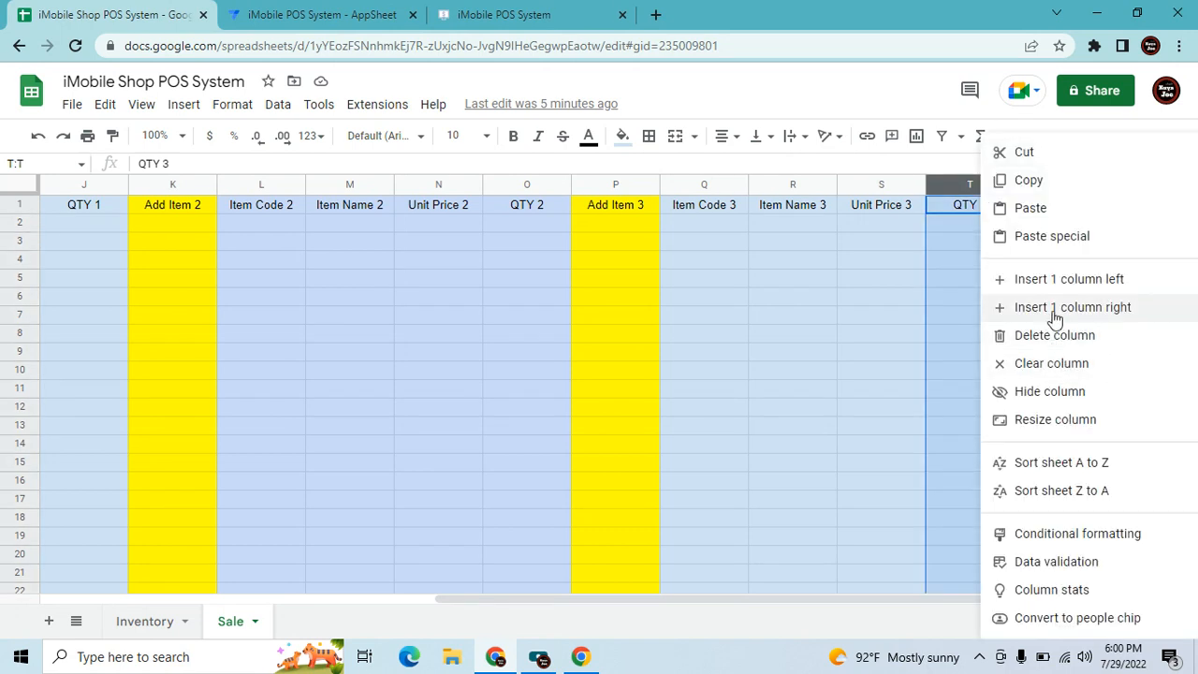
pyautogui.click(1054, 315)
pyautogui.click(1053, 315)
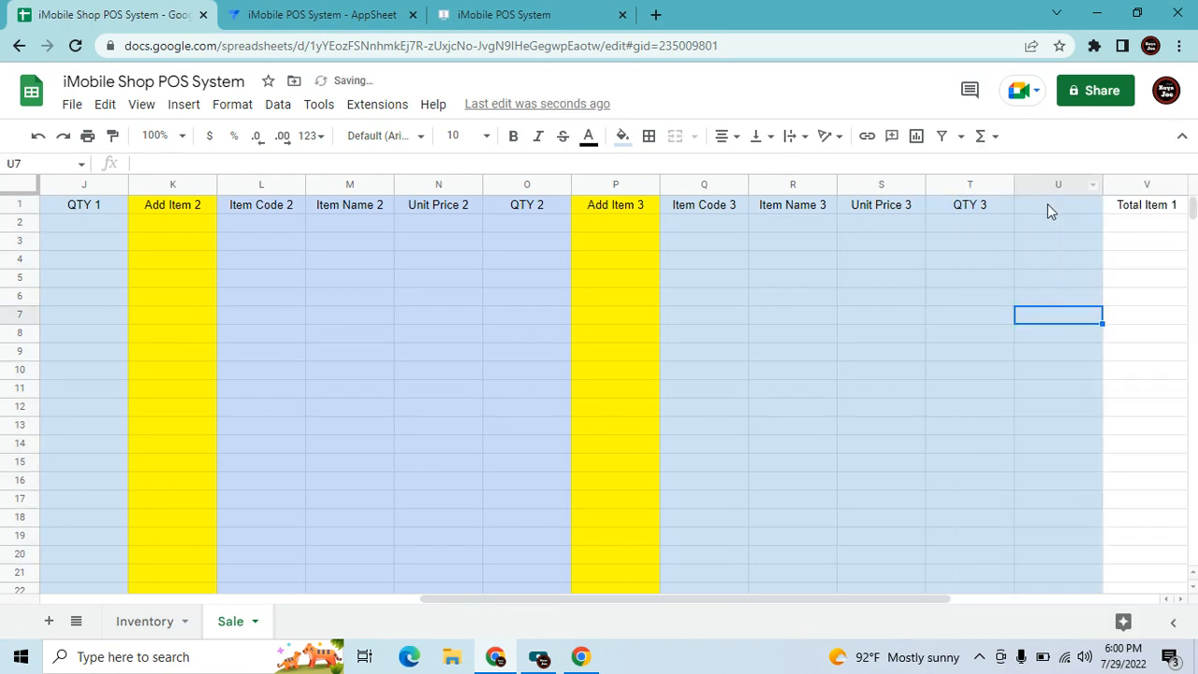
# Fill the entire blank column U on the Sale sheet with yellow.
pyautogui.click(1046, 181)
pyautogui.click(622, 137)
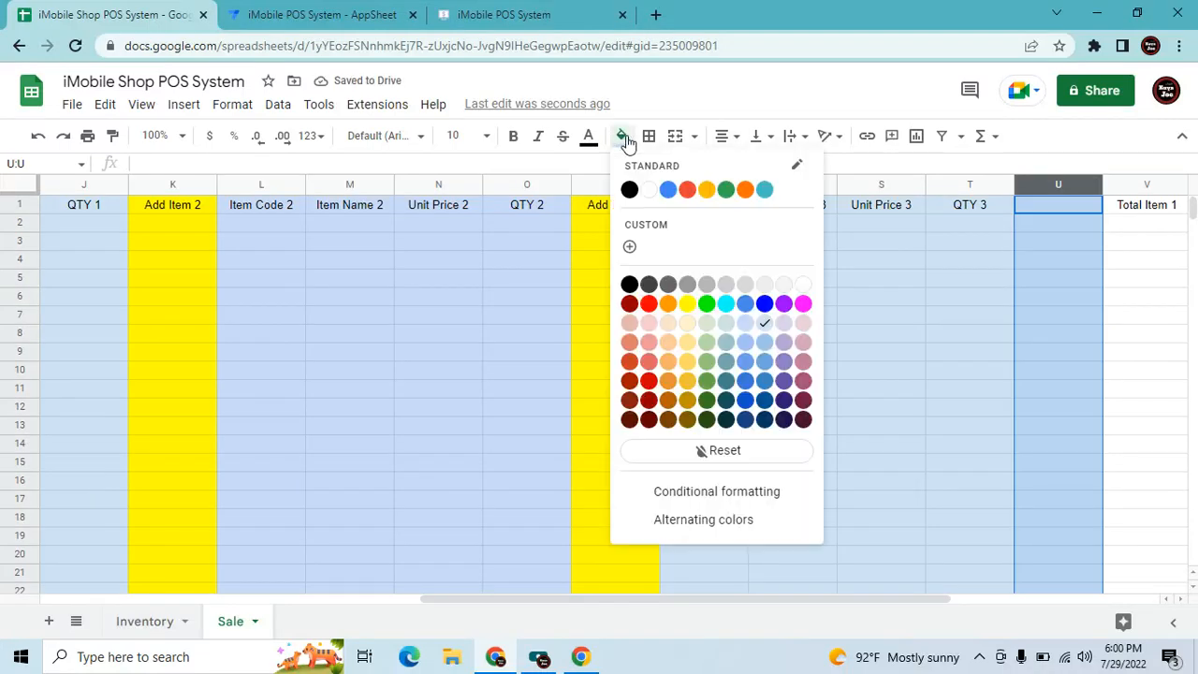
pyautogui.click(686, 305)
pyautogui.click(990, 371)
# Enter the heading "Show Order Summary" in cell U1 and widen column U to fit it.
pyautogui.click(1084, 202)
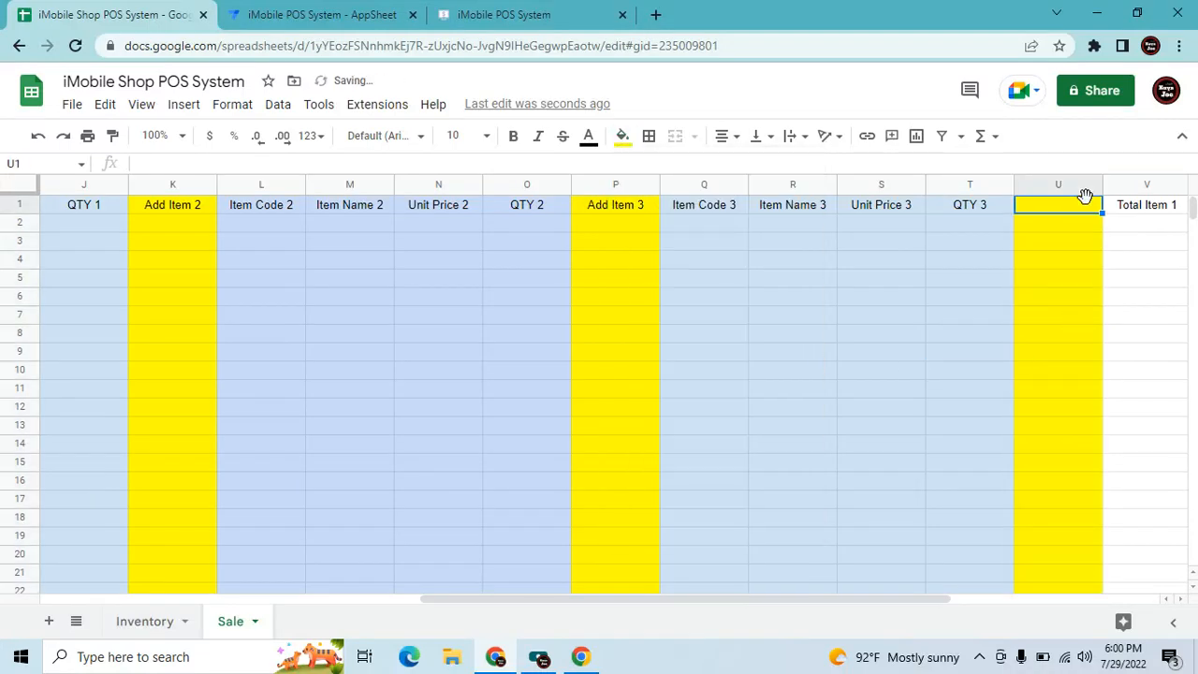
pyautogui.write('Show Ord')
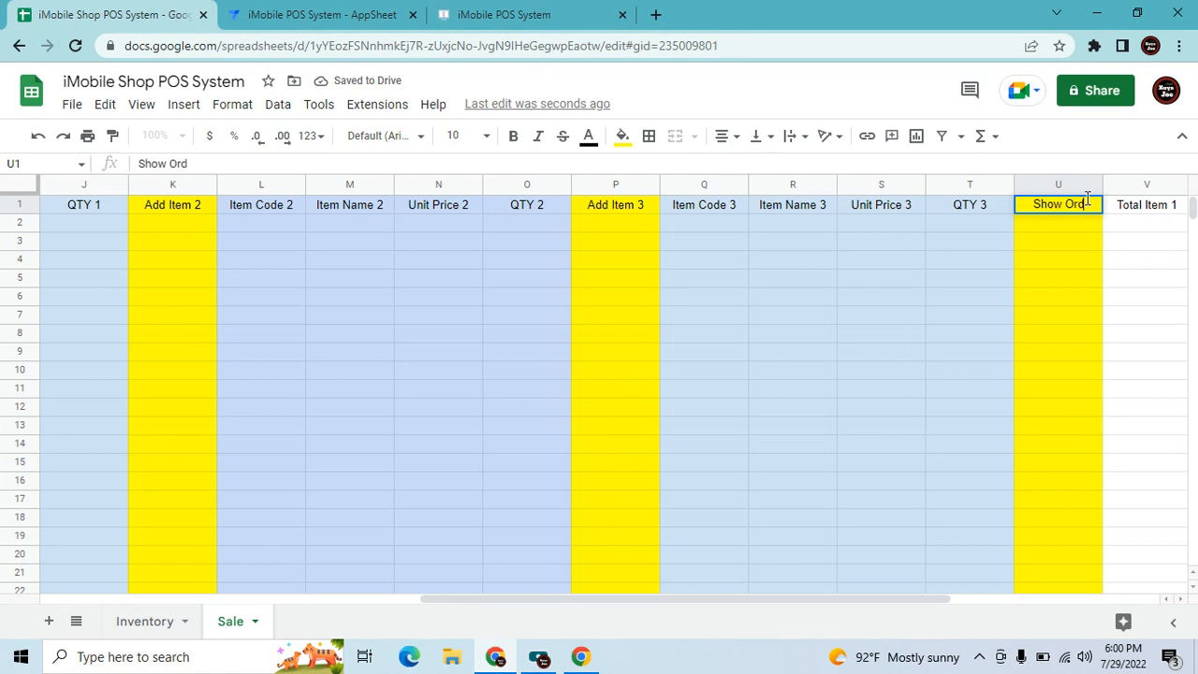
pyautogui.write('er Sum')
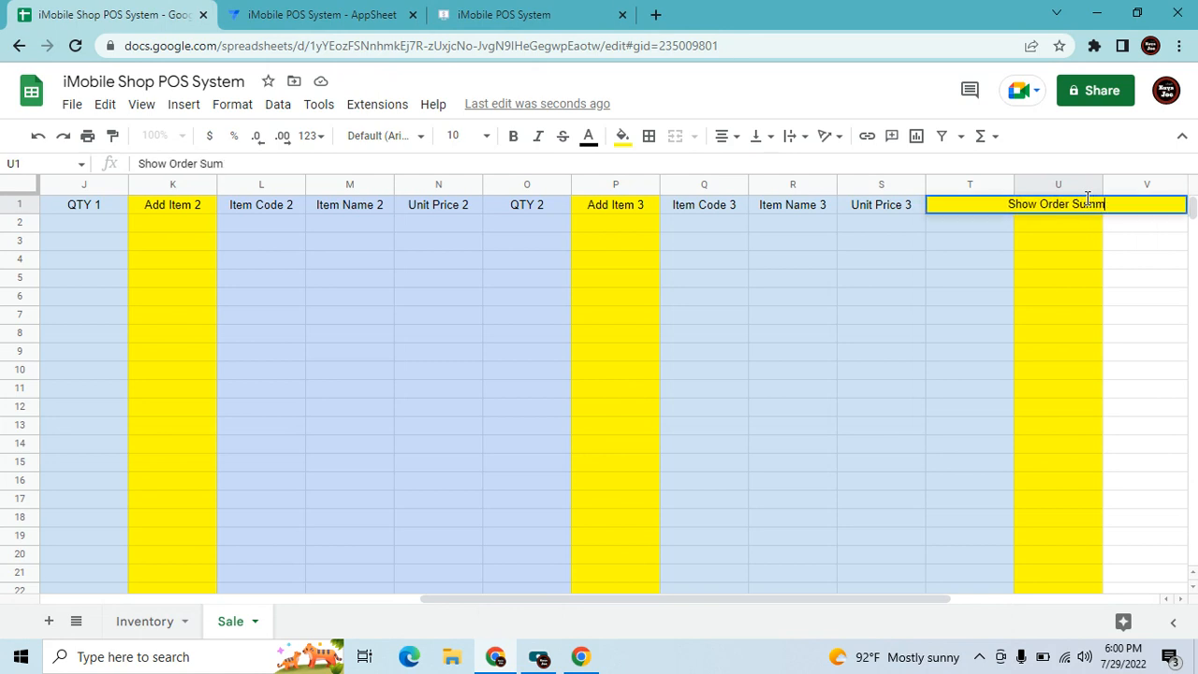
pyautogui.write('mary')
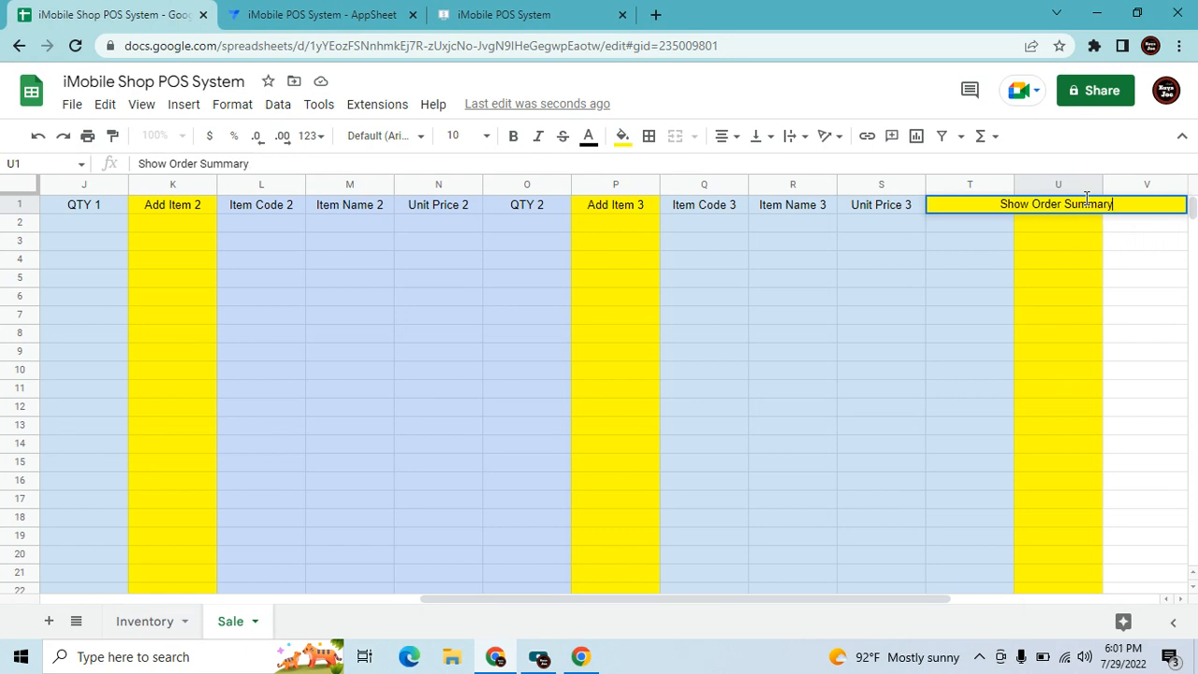
pyautogui.press('Tab')
pyautogui.moveTo(1012, 181); pyautogui.dragTo(1064, 170)
pyautogui.click(1035, 299)
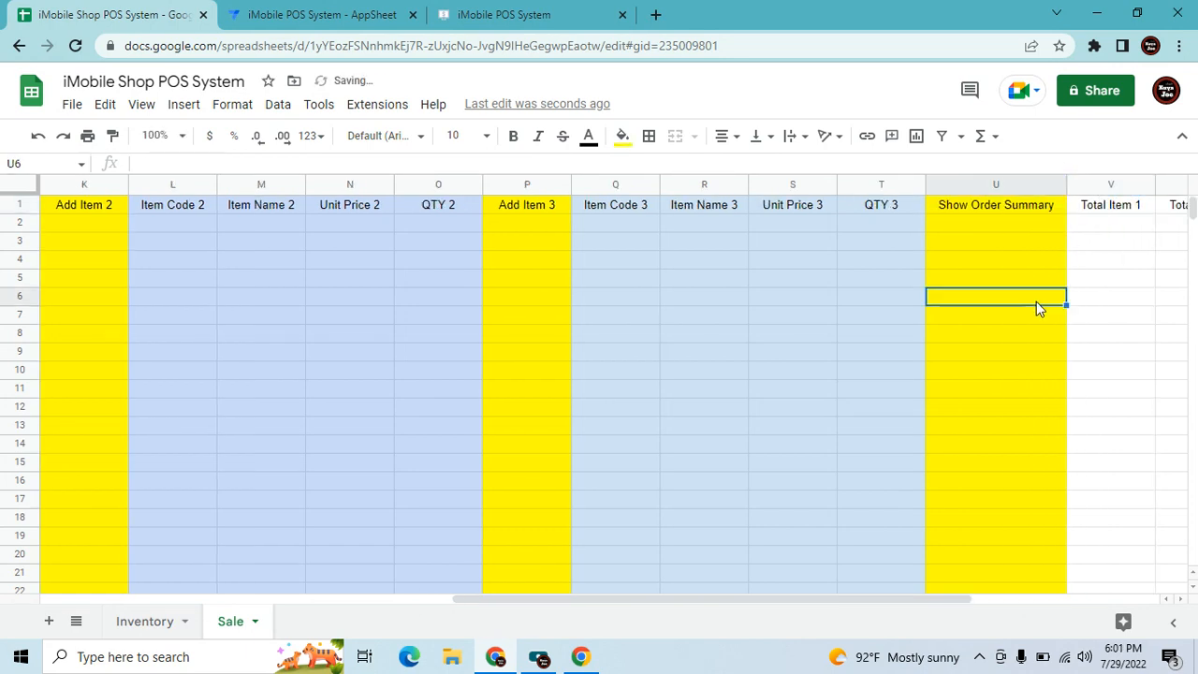
# Review the Sale sheet headings from Show Order Summary through the Total Item 1 to Total Item 3 columns.
pyautogui.click(1027, 207)
pyautogui.press('Right')
pyautogui.press('Right')
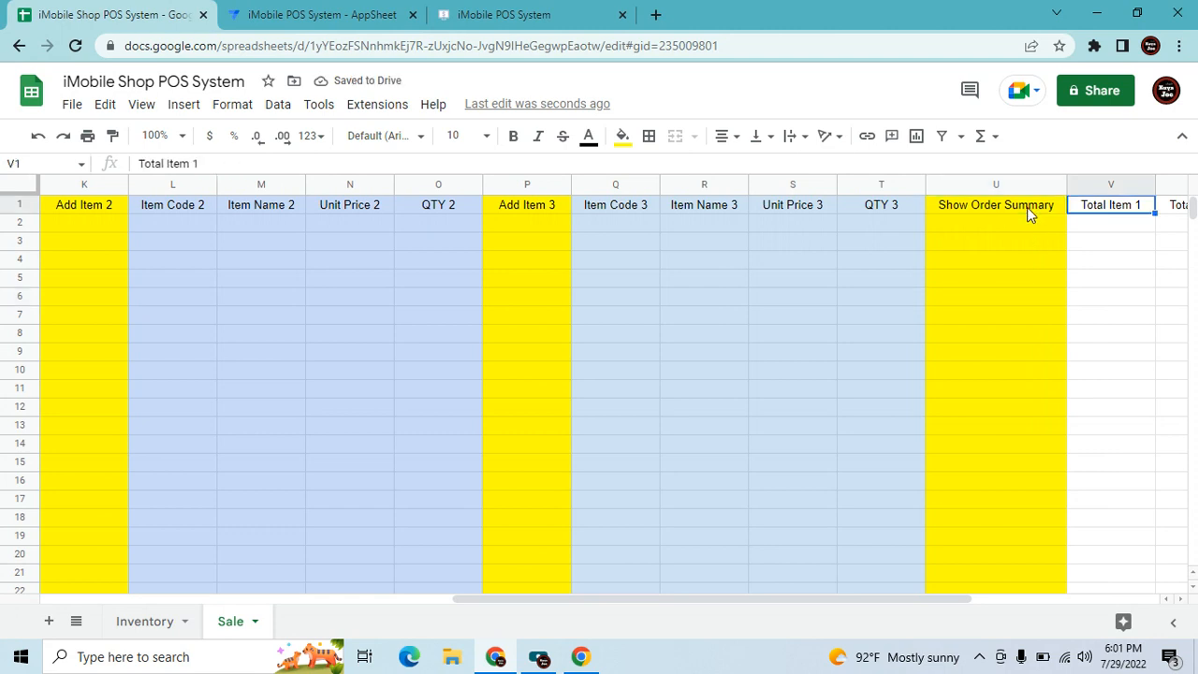
pyautogui.press('Left')
pyautogui.press('Left')
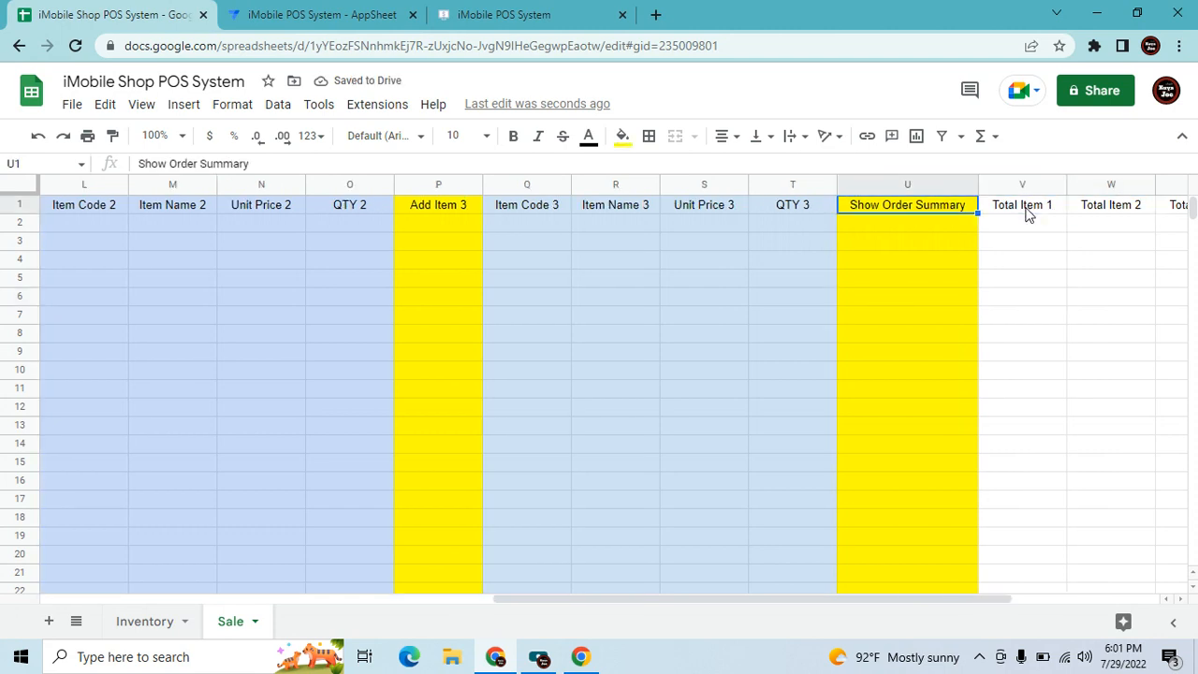
pyautogui.press('Right')
pyautogui.press('Right')
pyautogui.press('Right')
pyautogui.press('Right')
pyautogui.press('Left')
pyautogui.press('Left')
pyautogui.press('Left')
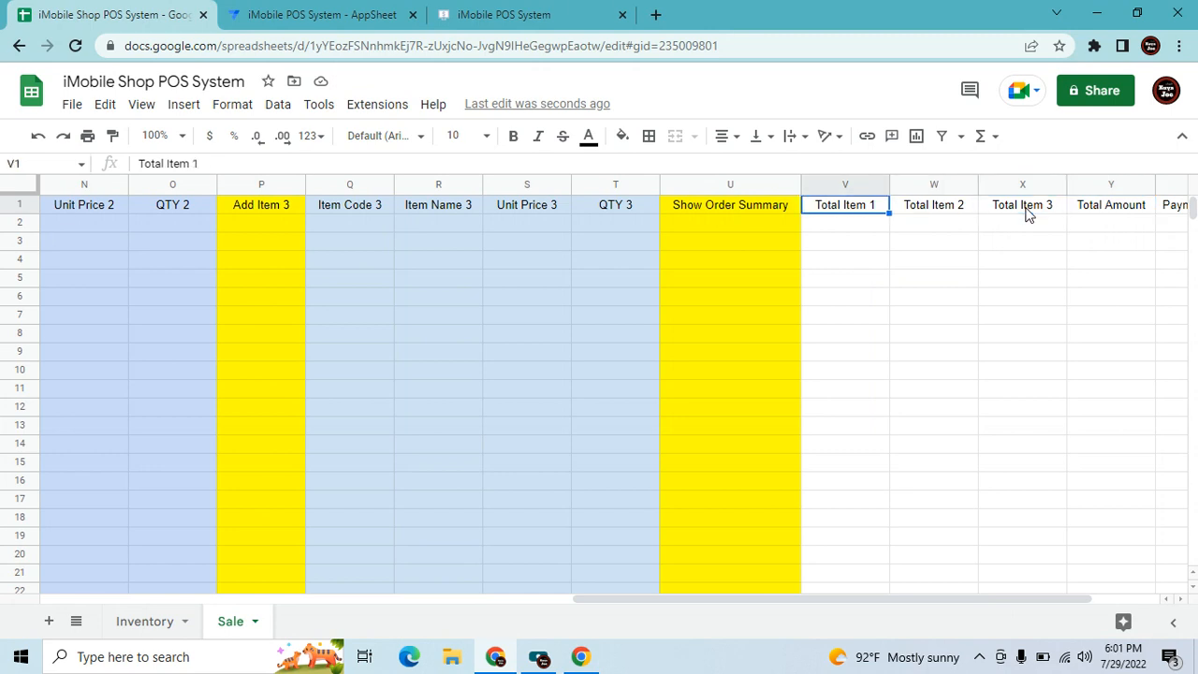
pyautogui.press('Right')
pyautogui.press('Right')
pyautogui.press('Right')
pyautogui.press('Right')
pyautogui.press('Right')
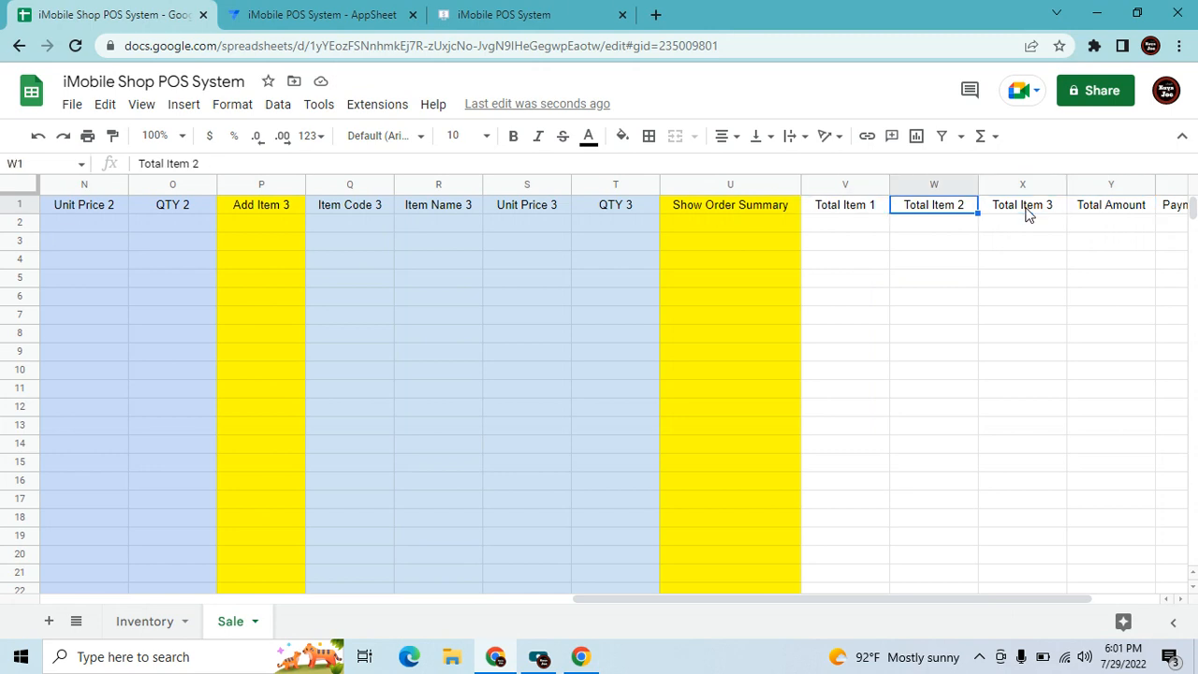
pyautogui.press('Left')
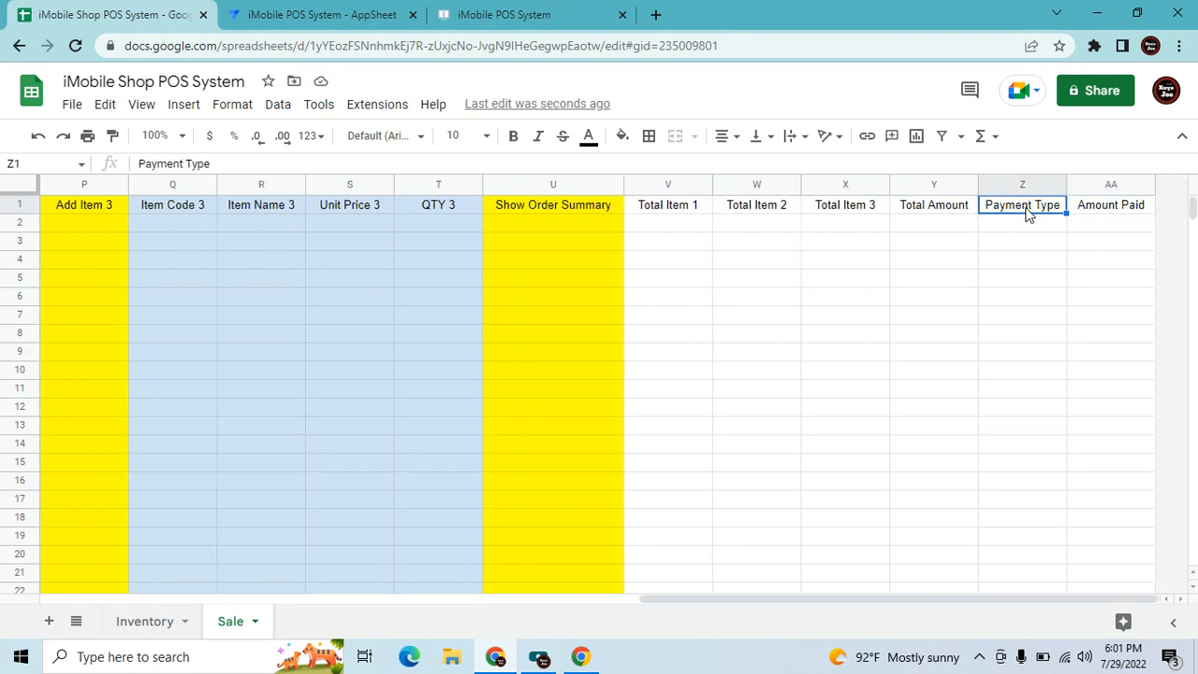
# Examine the Total Amount, Payment Type and Amount Paid headings alongside the item total columns.
pyautogui.press('Left')
pyautogui.press('Right')
pyautogui.press('Right')
pyautogui.press('Left')
pyautogui.press('Left')
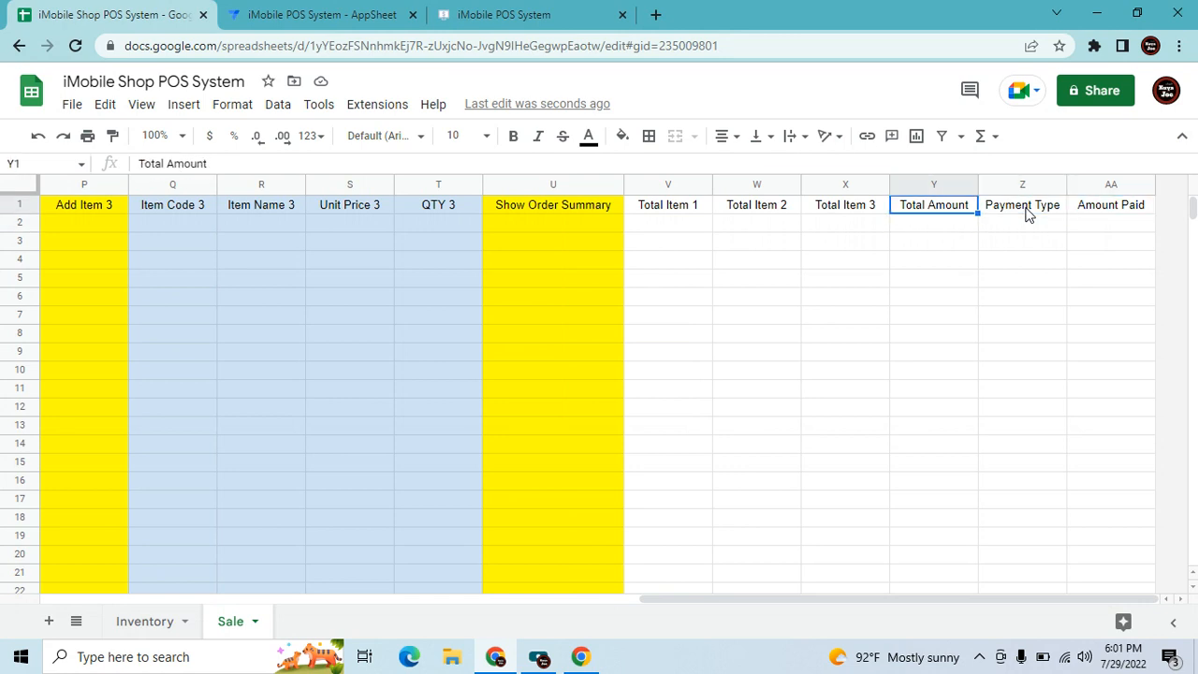
pyautogui.press('Left')
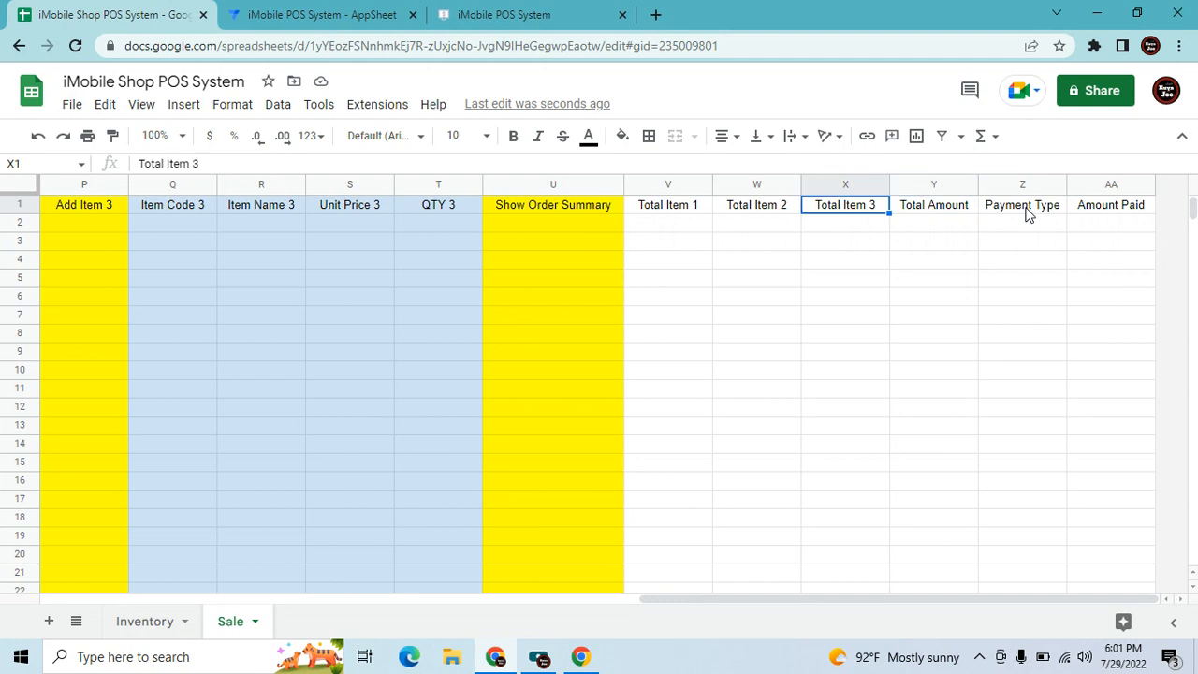
pyautogui.press('Left')
pyautogui.press('Left')
pyautogui.press('Right')
pyautogui.press('Right')
pyautogui.press('Right')
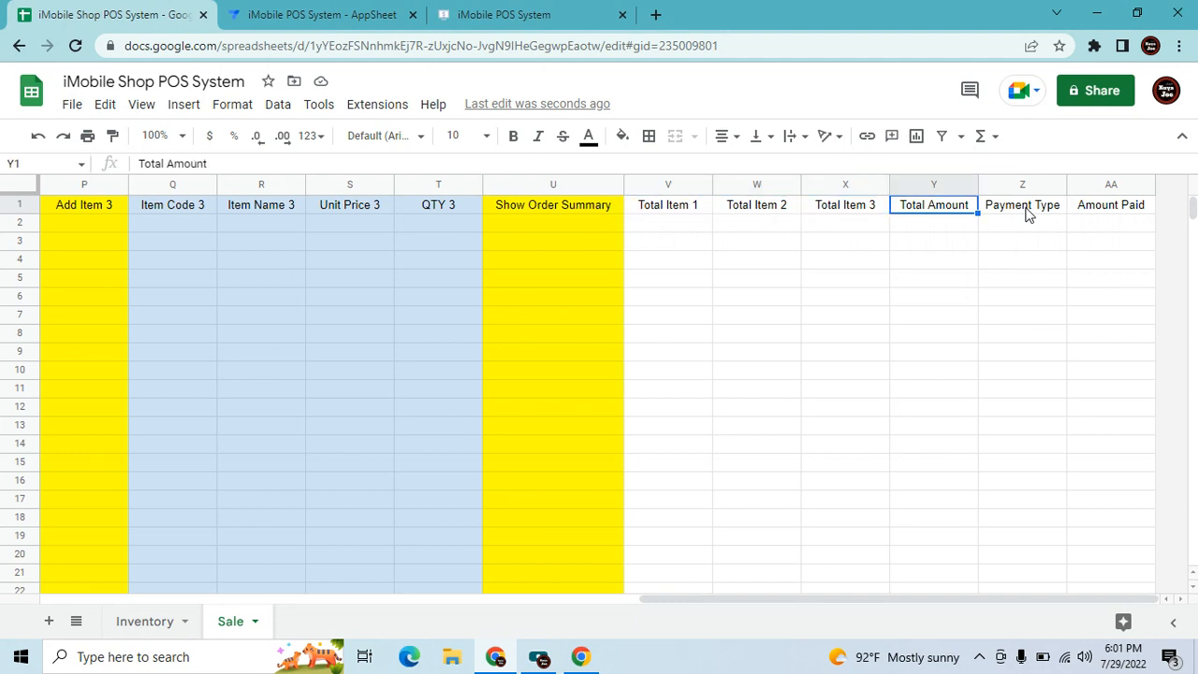
pyautogui.press('Right')
pyautogui.press('Right')
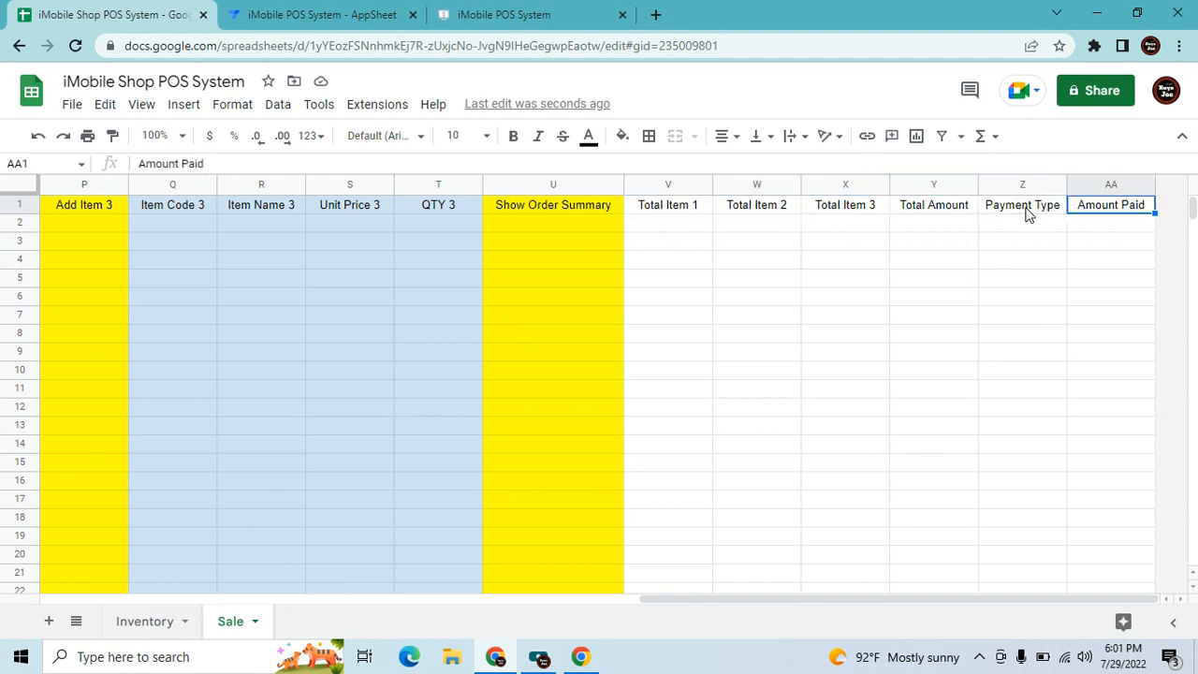
# Switch to AppSheet and start a new table from the iMobile Shop POS System spreadsheet in the POS With Inventory Management folder.
pyautogui.click(297, 11)
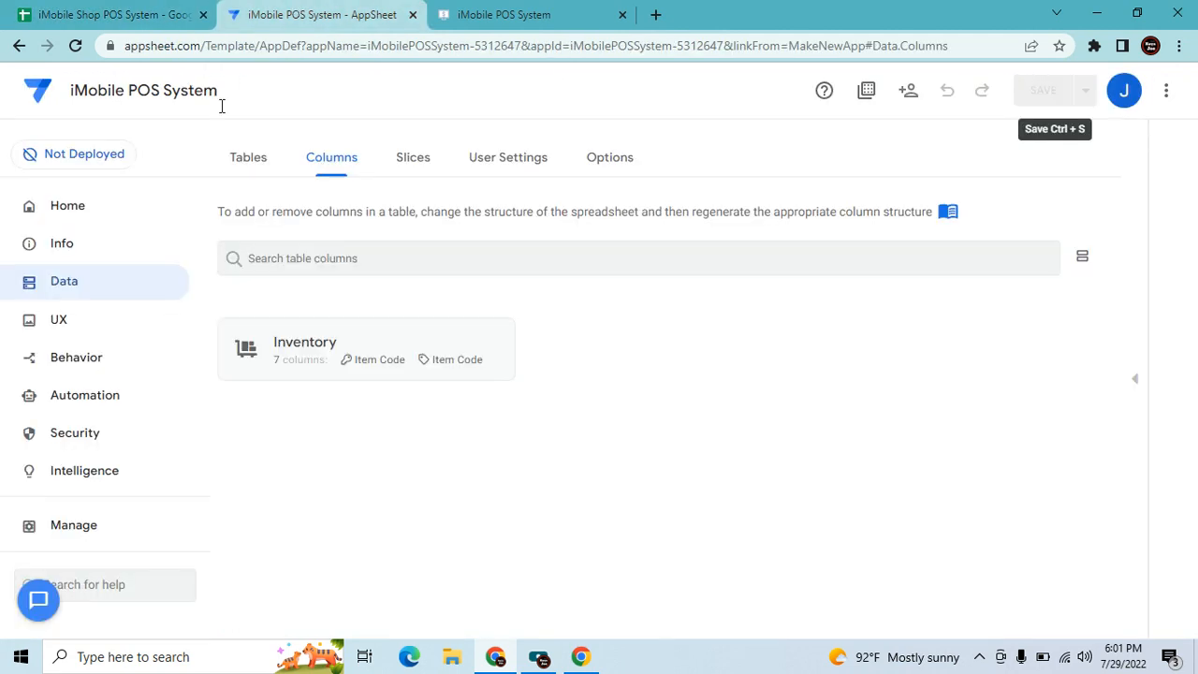
pyautogui.click(125, 285)
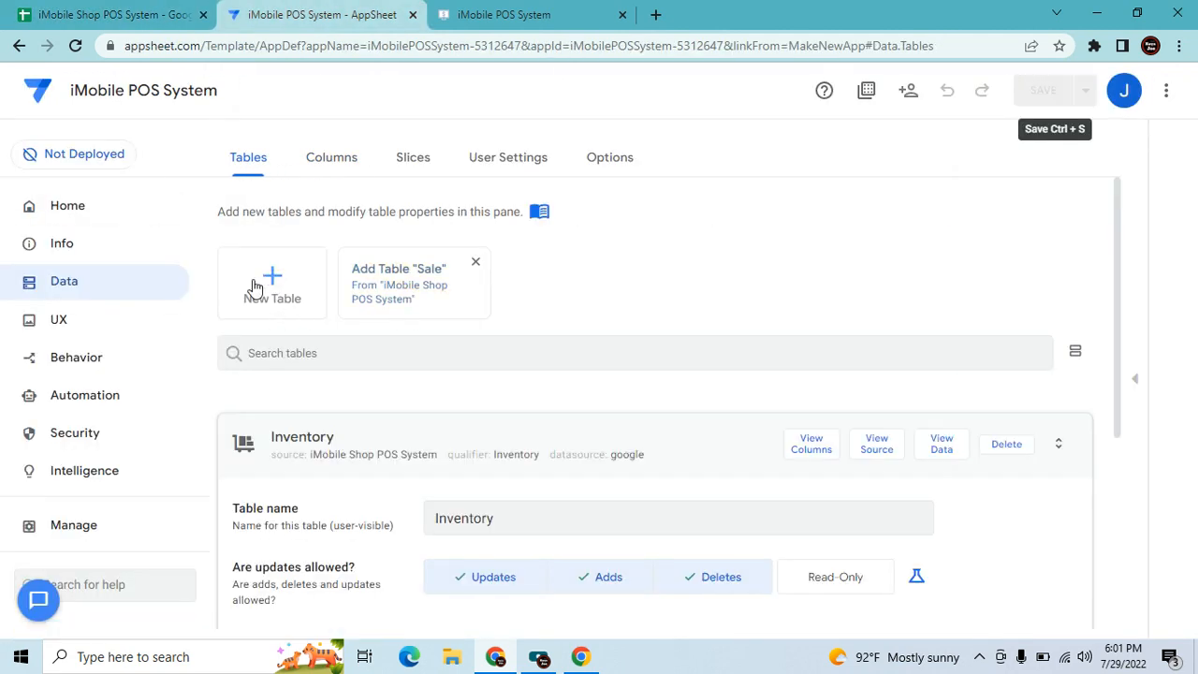
pyautogui.click(255, 287)
pyautogui.click(364, 235)
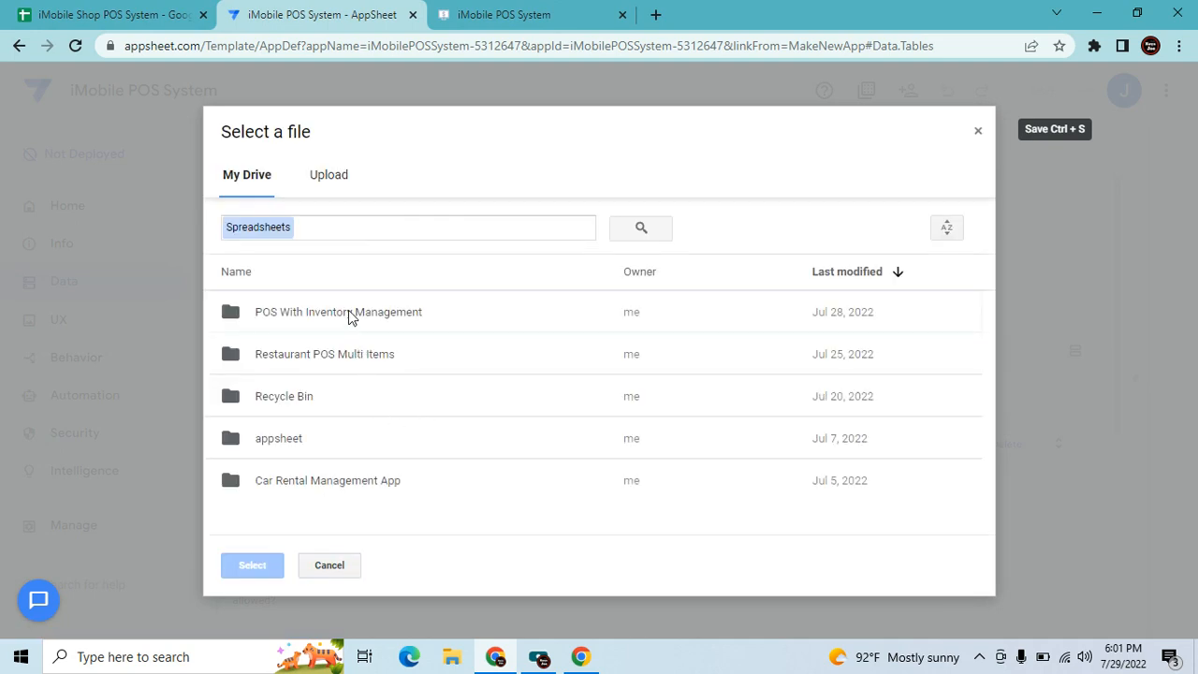
pyautogui.doubleClick(348, 316)
pyautogui.click(338, 373)
pyautogui.doubleClick(338, 372)
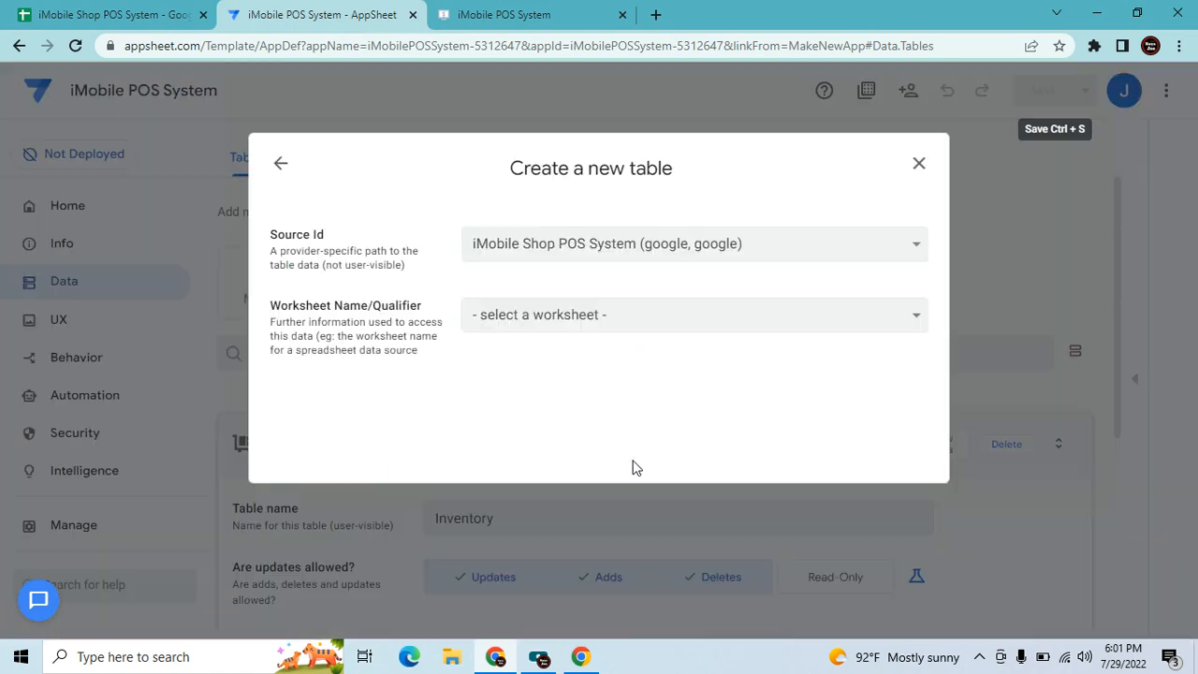
# Add the Sale worksheet as a table that allows adds and deletes but not updates.
pyautogui.click(598, 317)
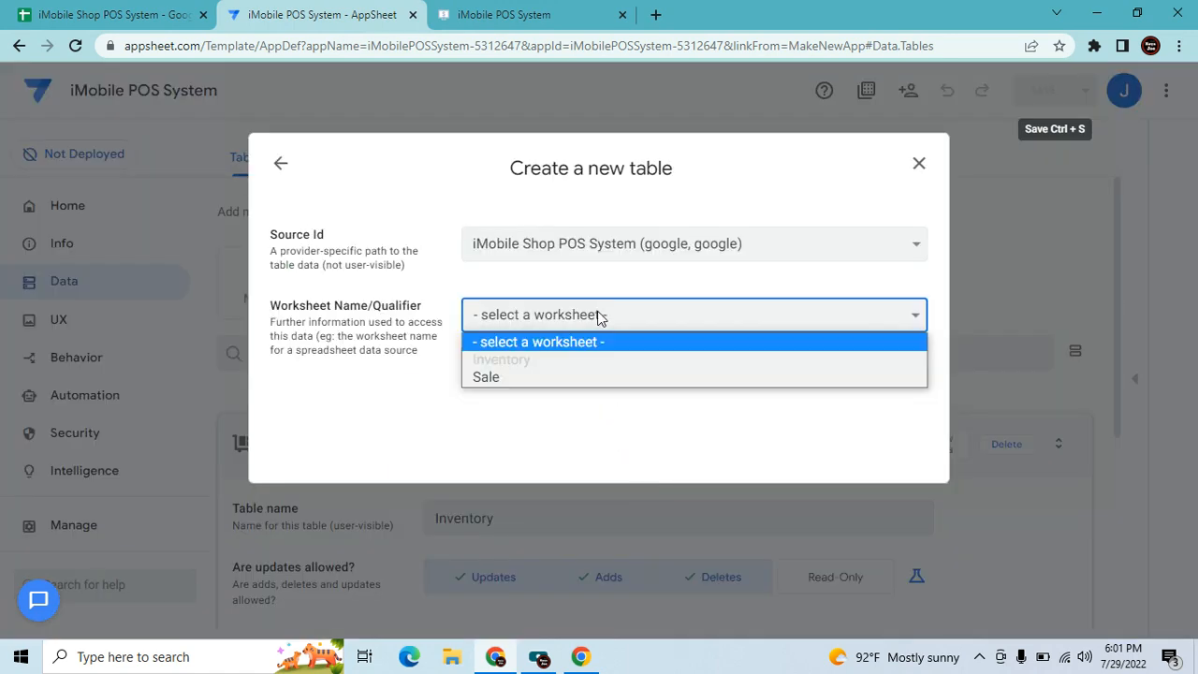
pyautogui.click(485, 375)
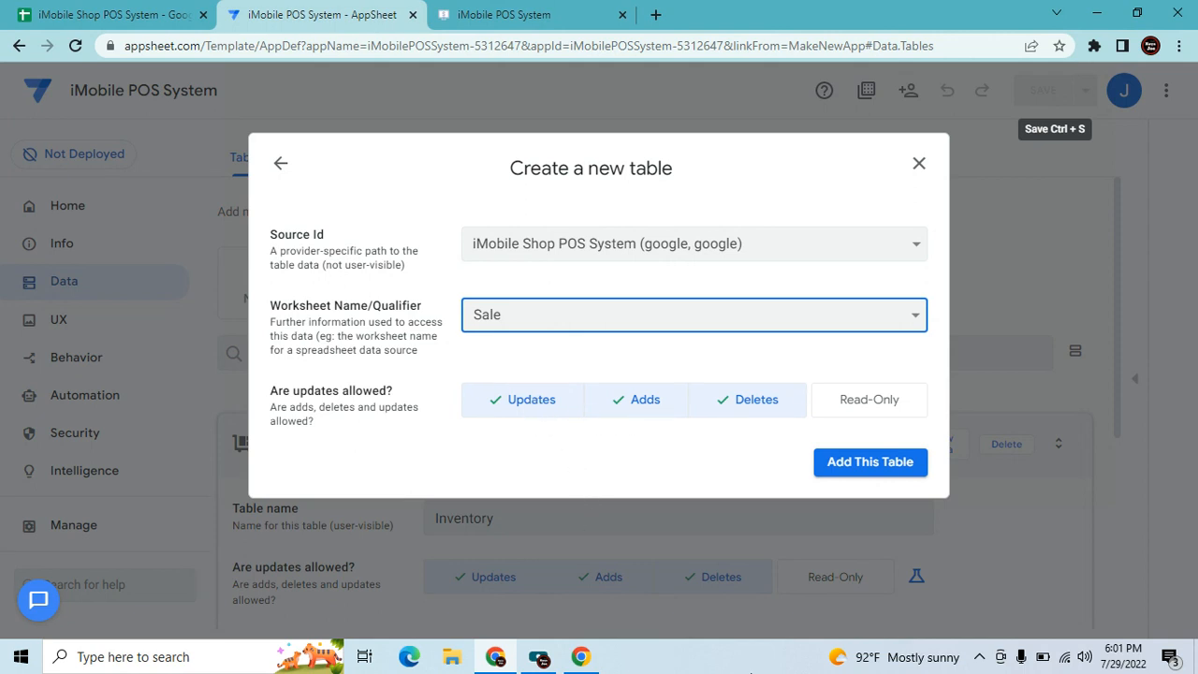
pyautogui.click(516, 402)
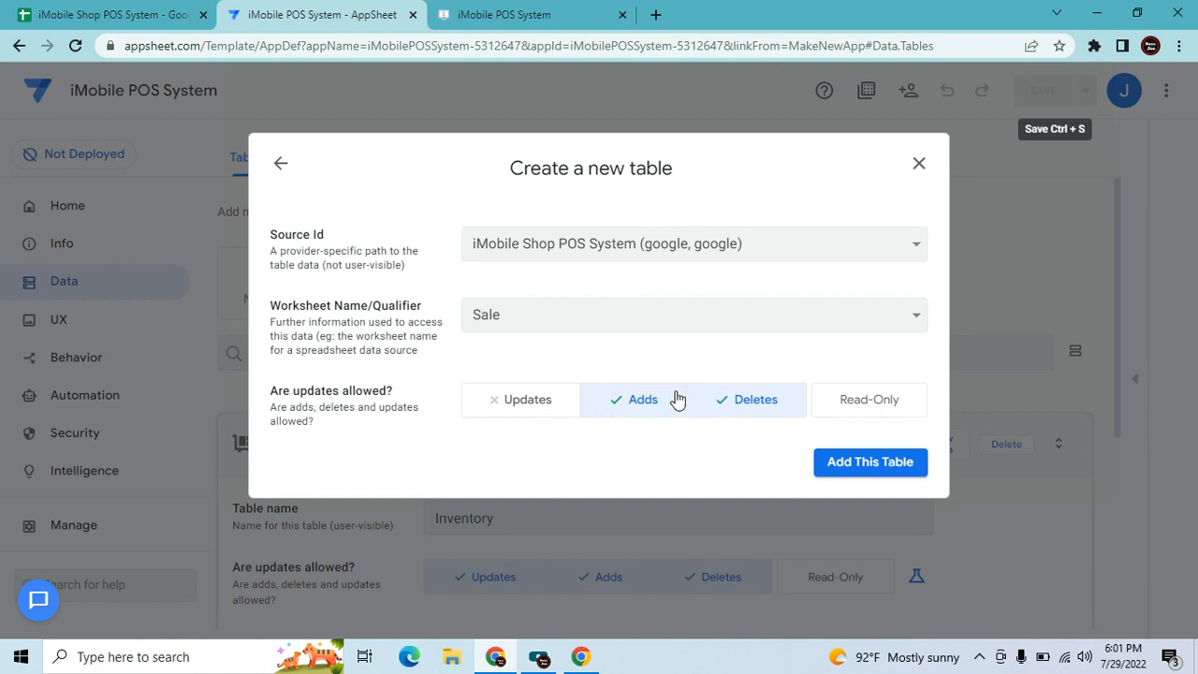
pyautogui.click(877, 468)
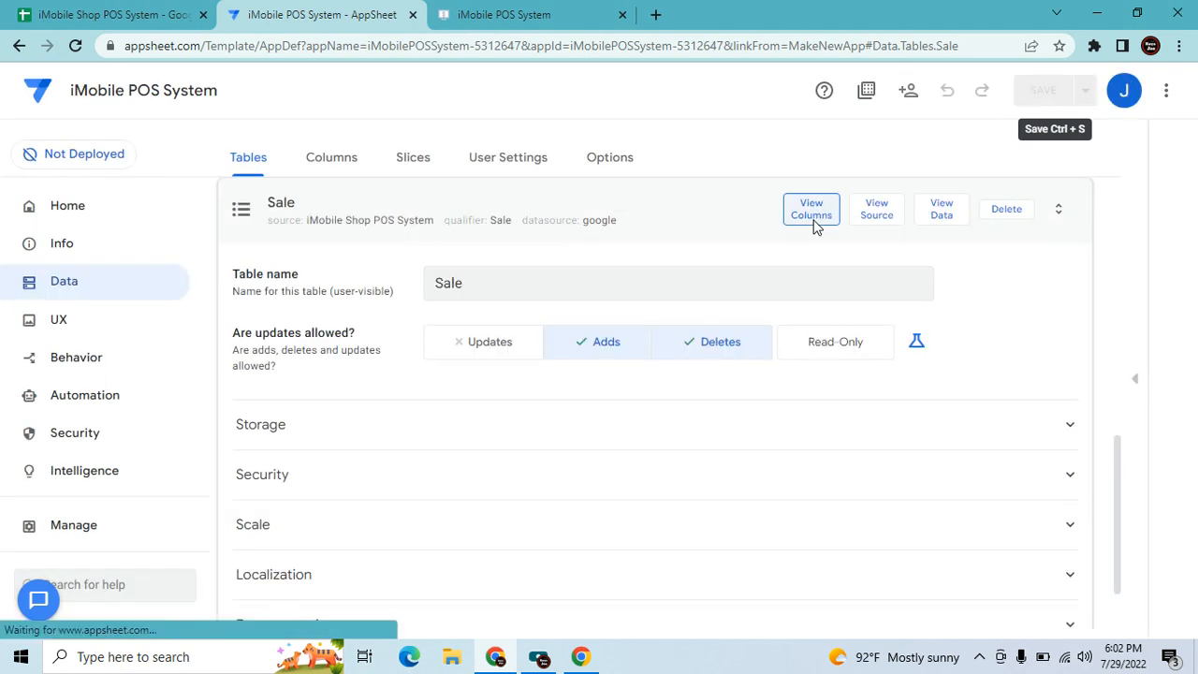
# Make Receipt No. the key column of the Sale table instead of Date.
pyautogui.click(811, 209)
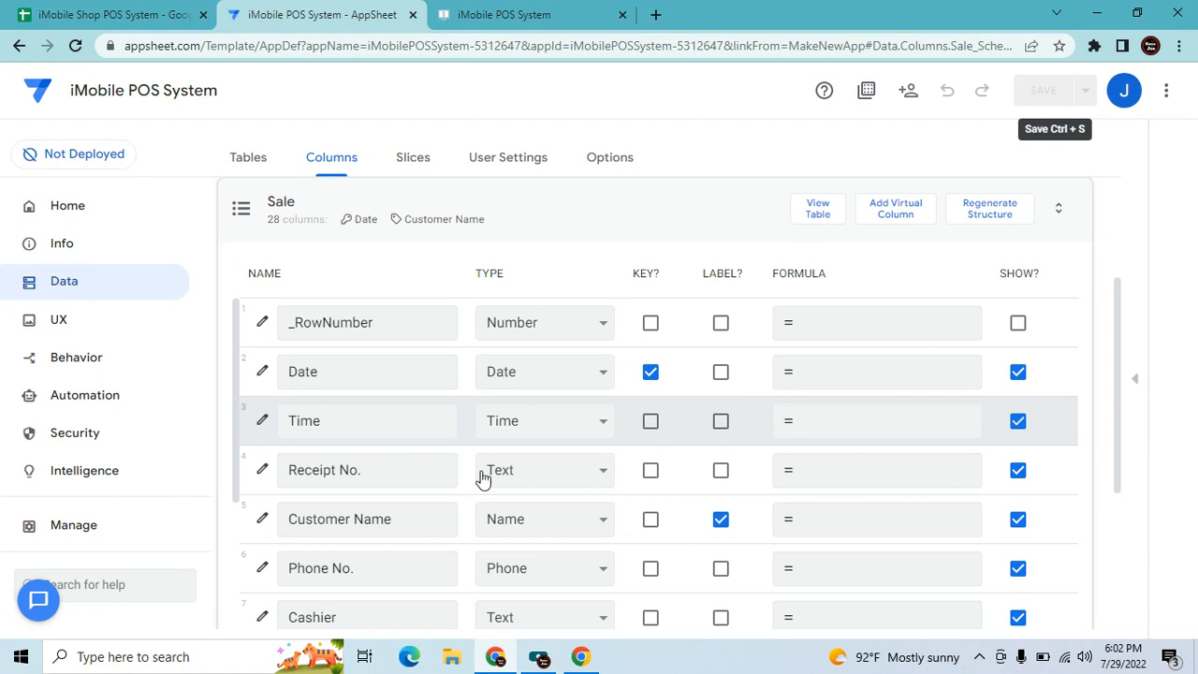
pyautogui.scroll(-1, 393, 472)
pyautogui.scroll(1, 525, 498)
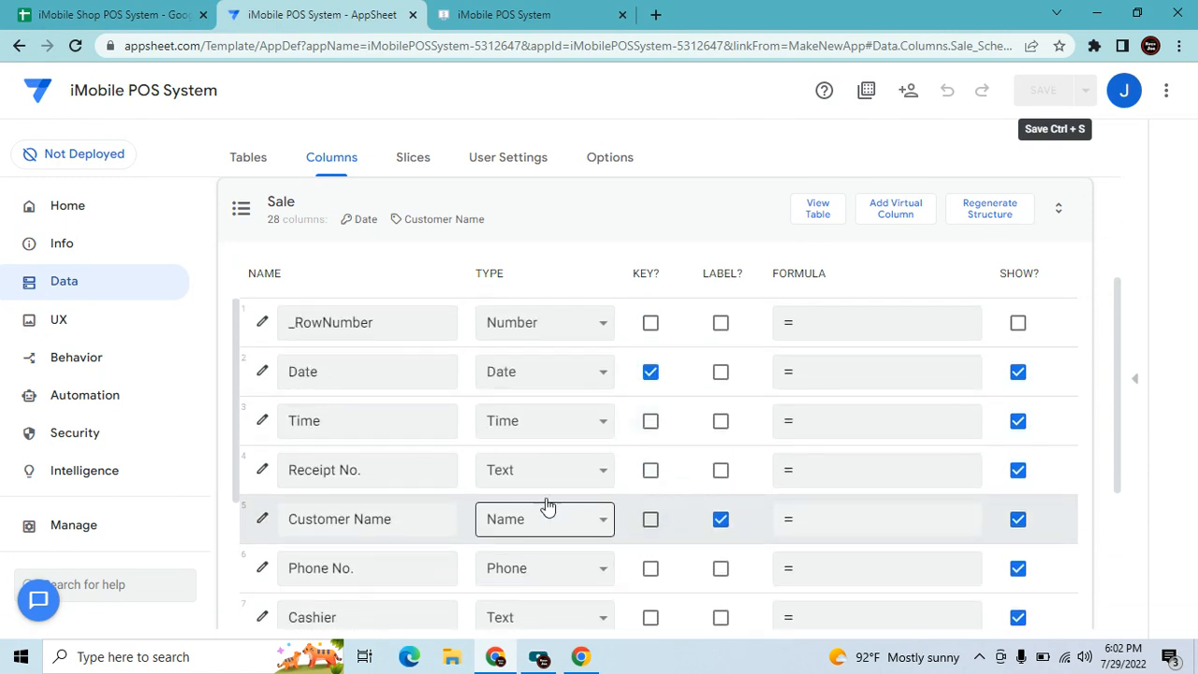
pyautogui.click(651, 470)
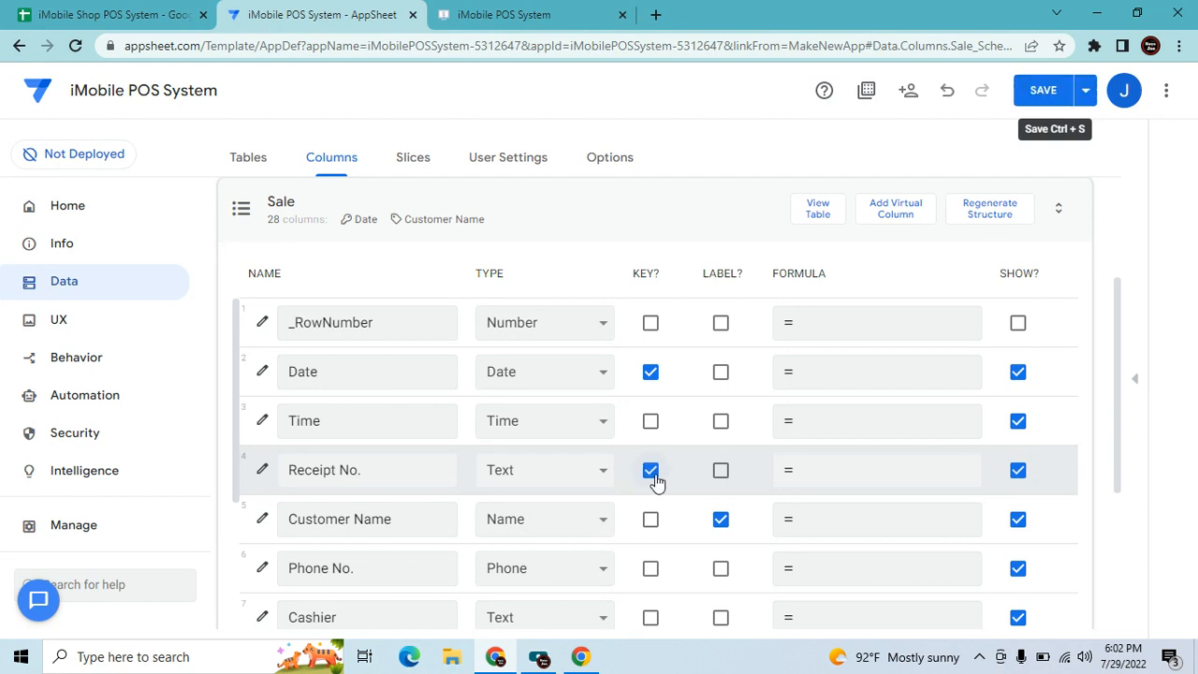
pyautogui.click(650, 372)
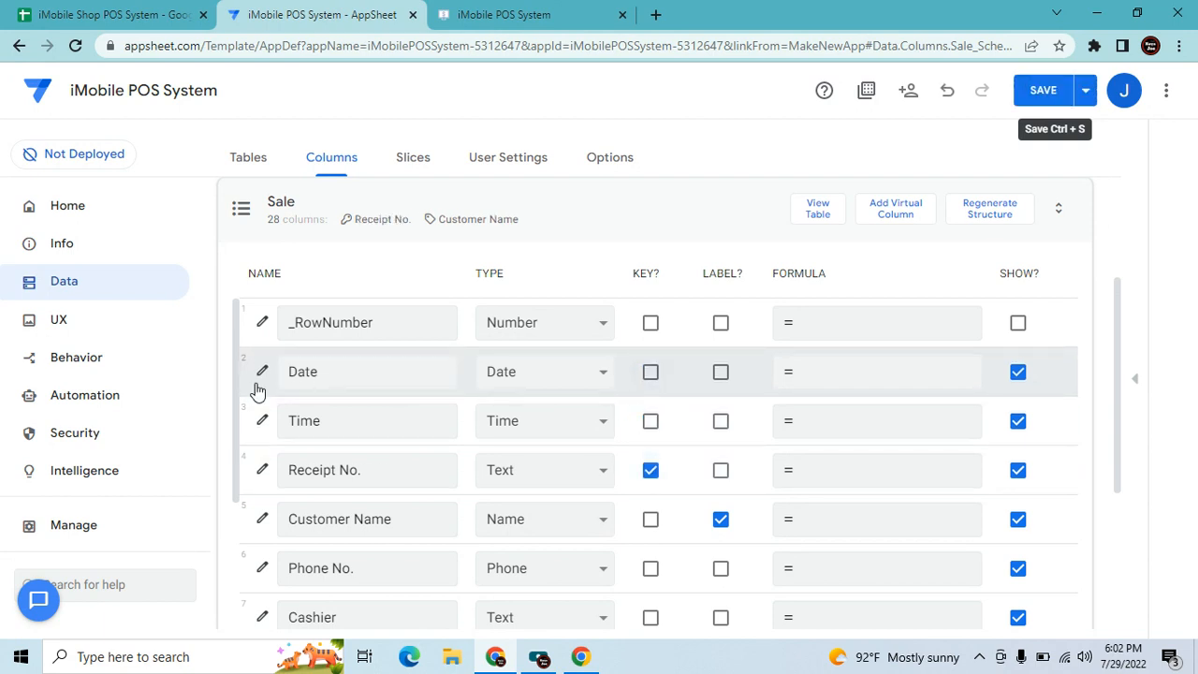
# Enable the long date format for the Sale table's Date column and ignore seconds for its Time column.
pyautogui.click(261, 376)
pyautogui.click(490, 491)
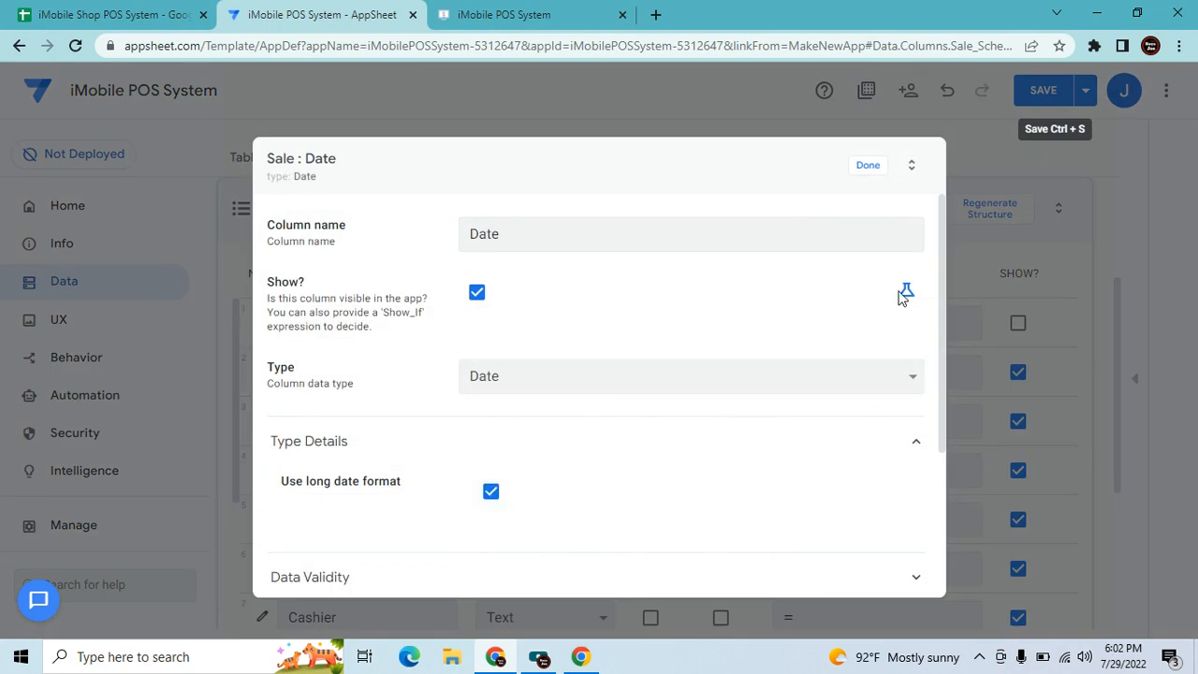
pyautogui.click(870, 168)
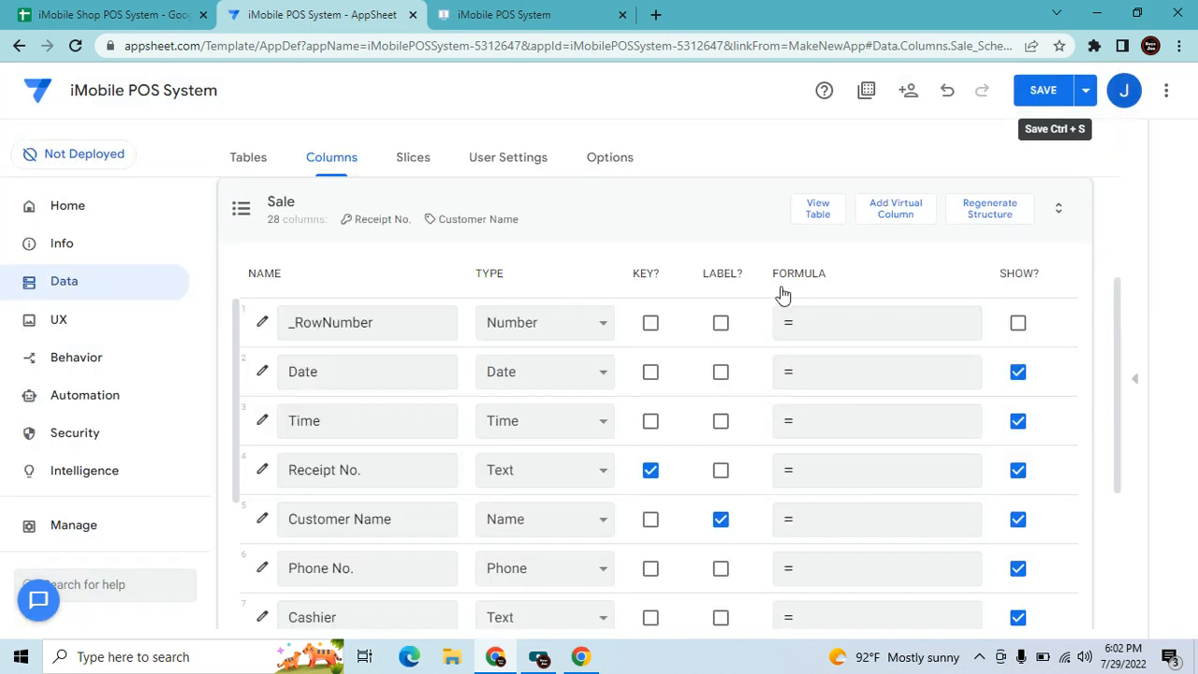
pyautogui.click(262, 420)
pyautogui.click(490, 491)
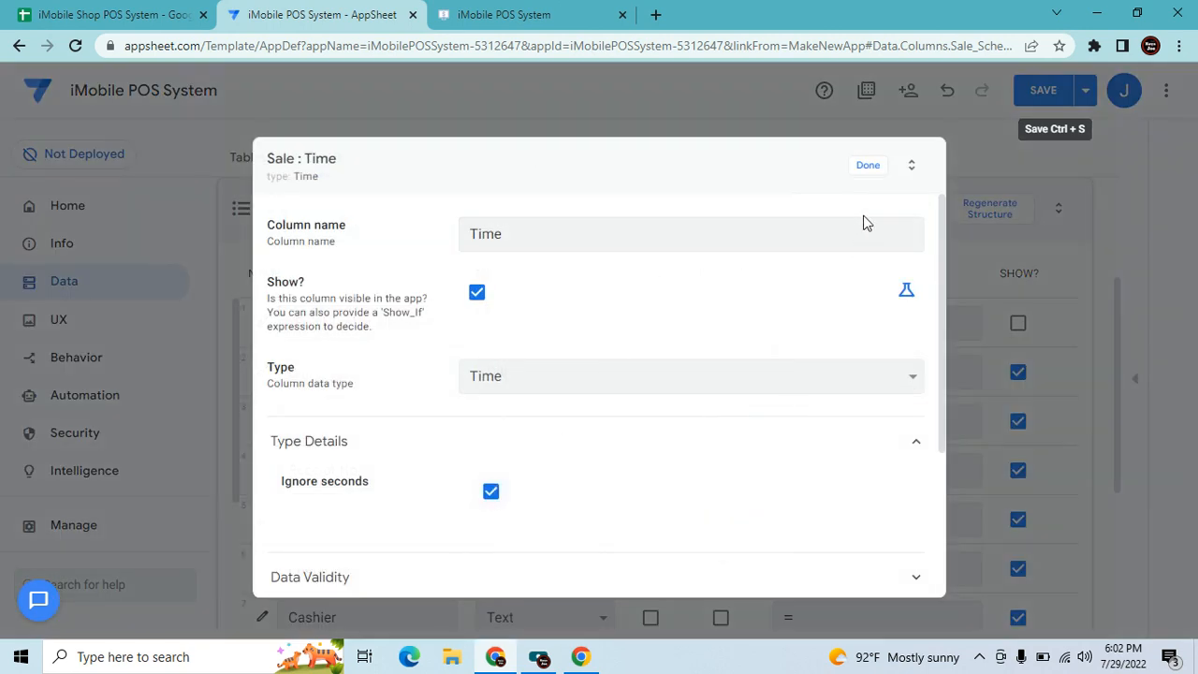
pyautogui.click(869, 167)
# Set the Date column's Editable condition to isblank([_THISROW].[Date]) and apply the column settings.
pyautogui.click(263, 371)
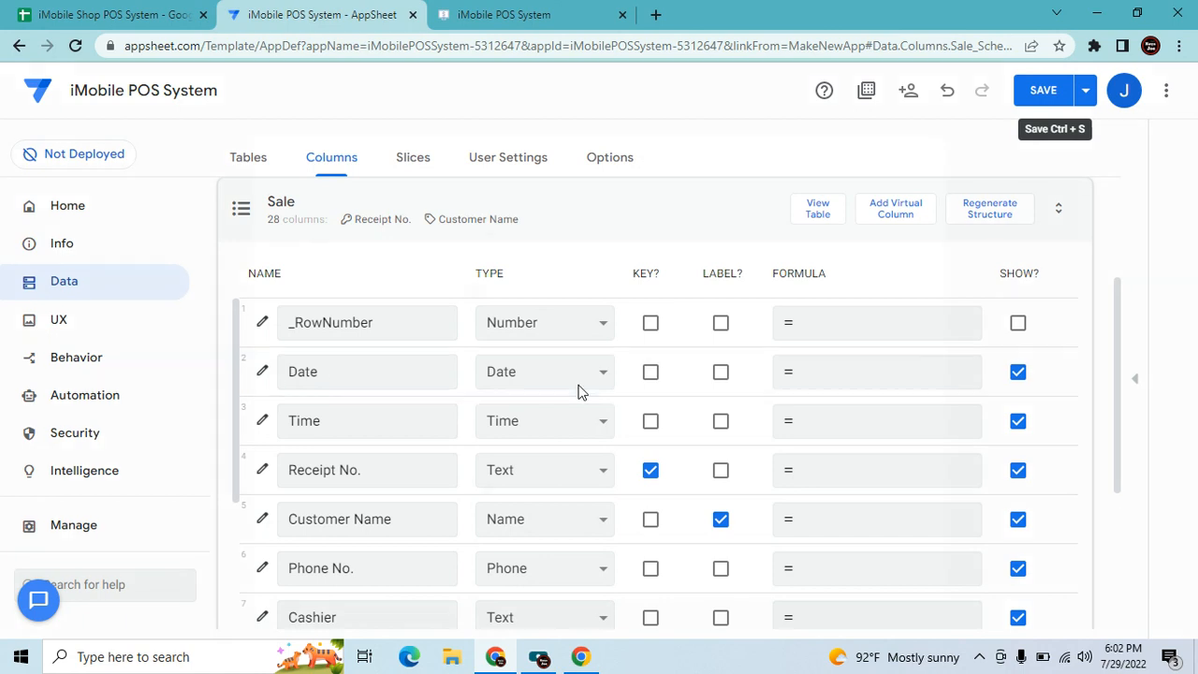
pyautogui.scroll(-3, 589, 402)
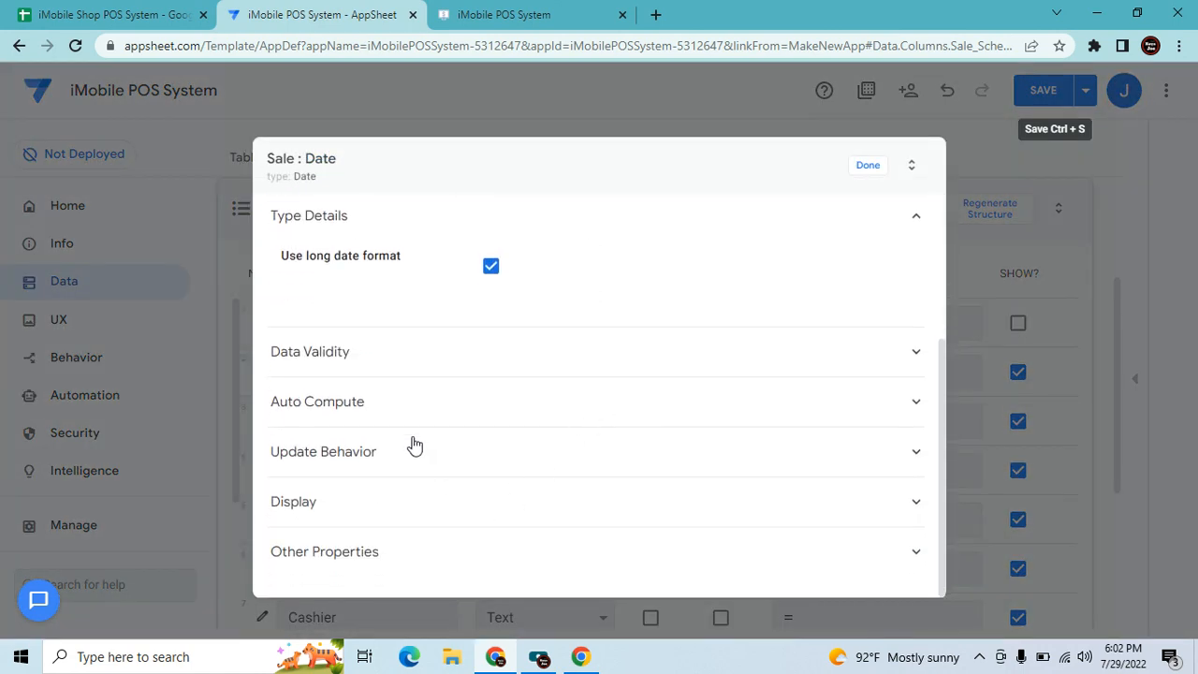
pyautogui.click(465, 400)
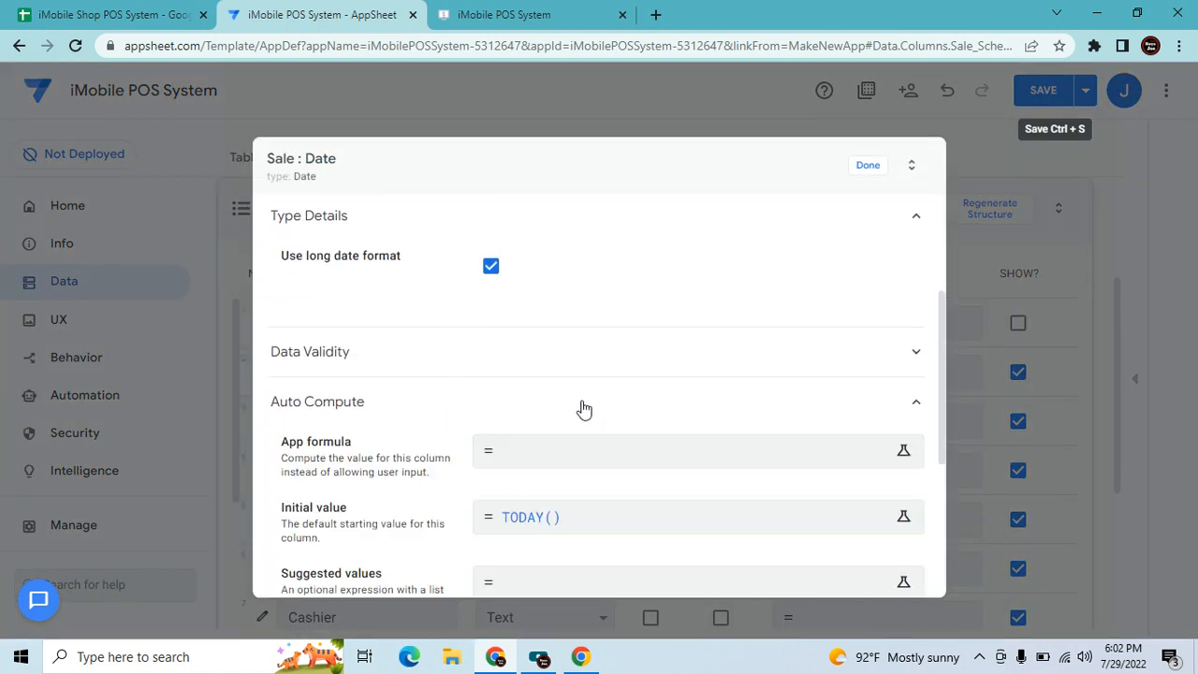
pyautogui.scroll(-2, 583, 406)
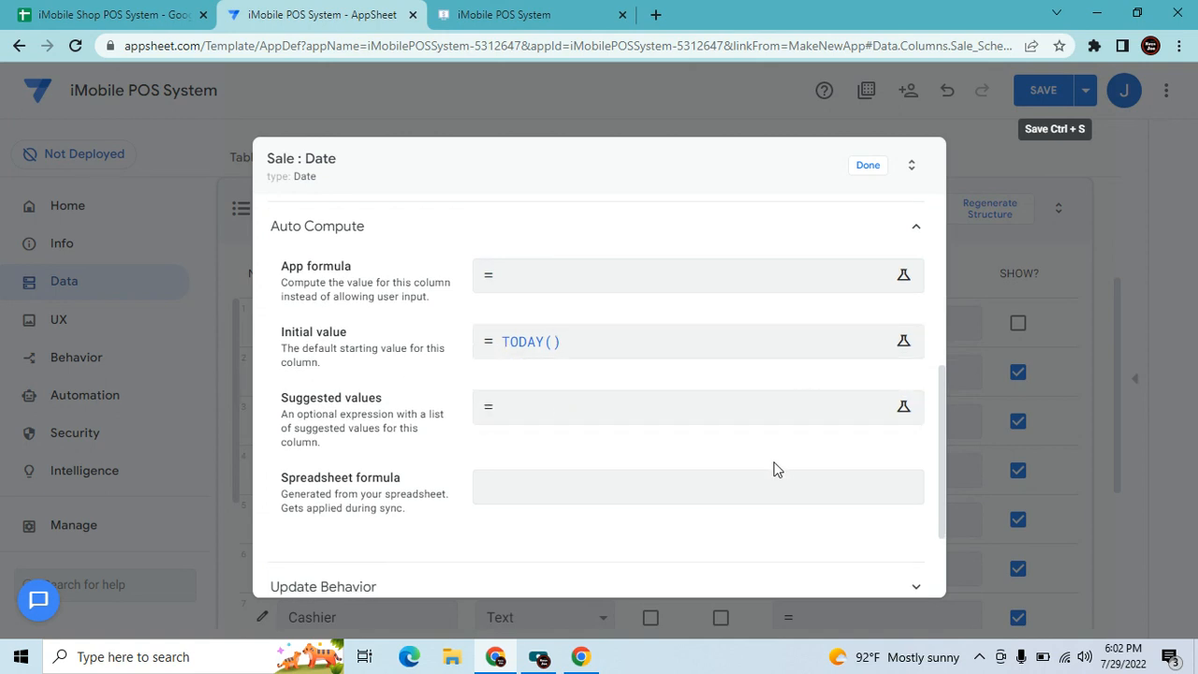
pyautogui.scroll(-1, 546, 561)
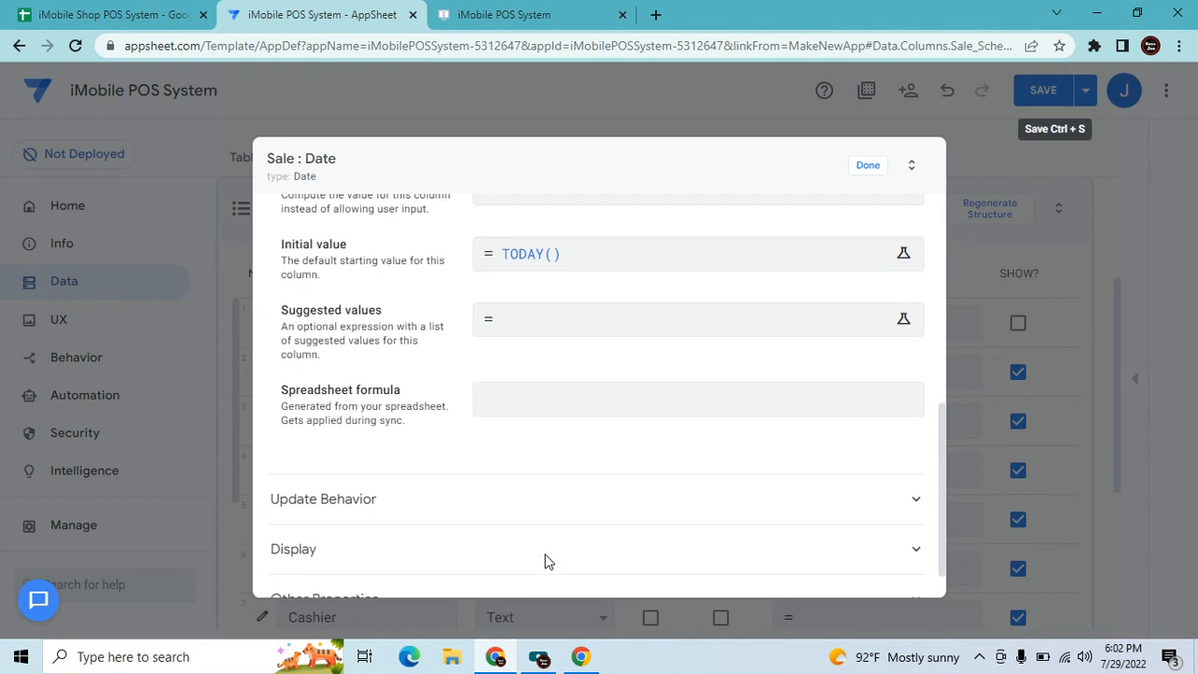
pyautogui.click(519, 501)
pyautogui.scroll(-1, 730, 543)
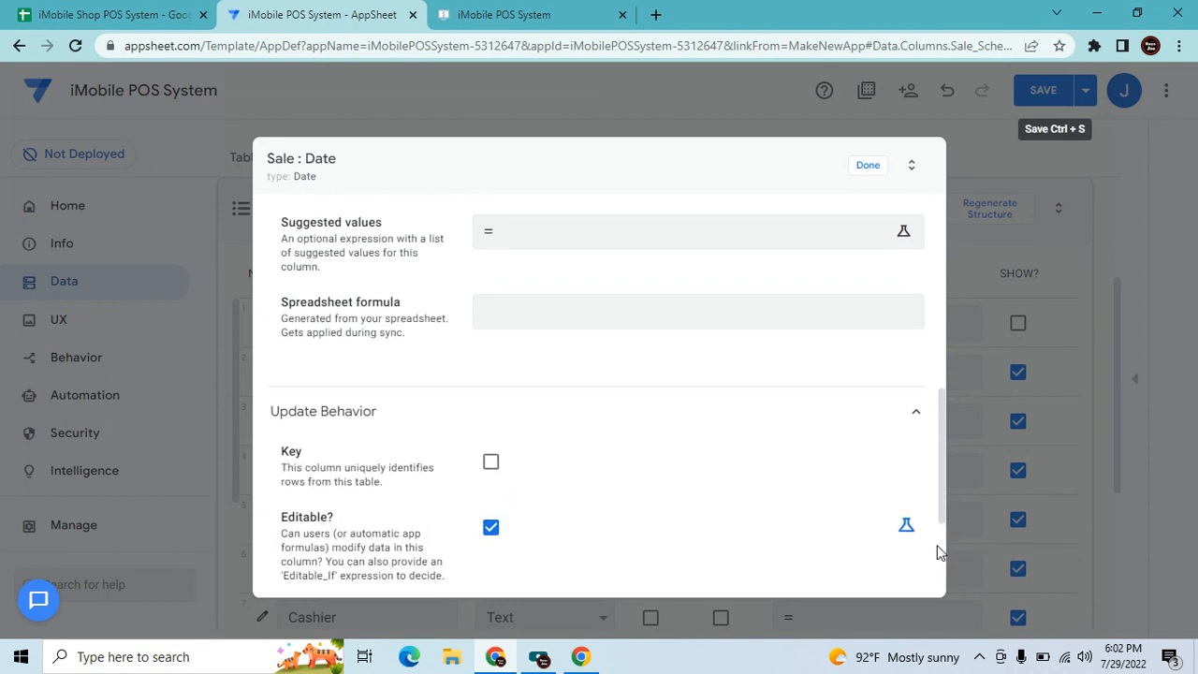
pyautogui.click(906, 529)
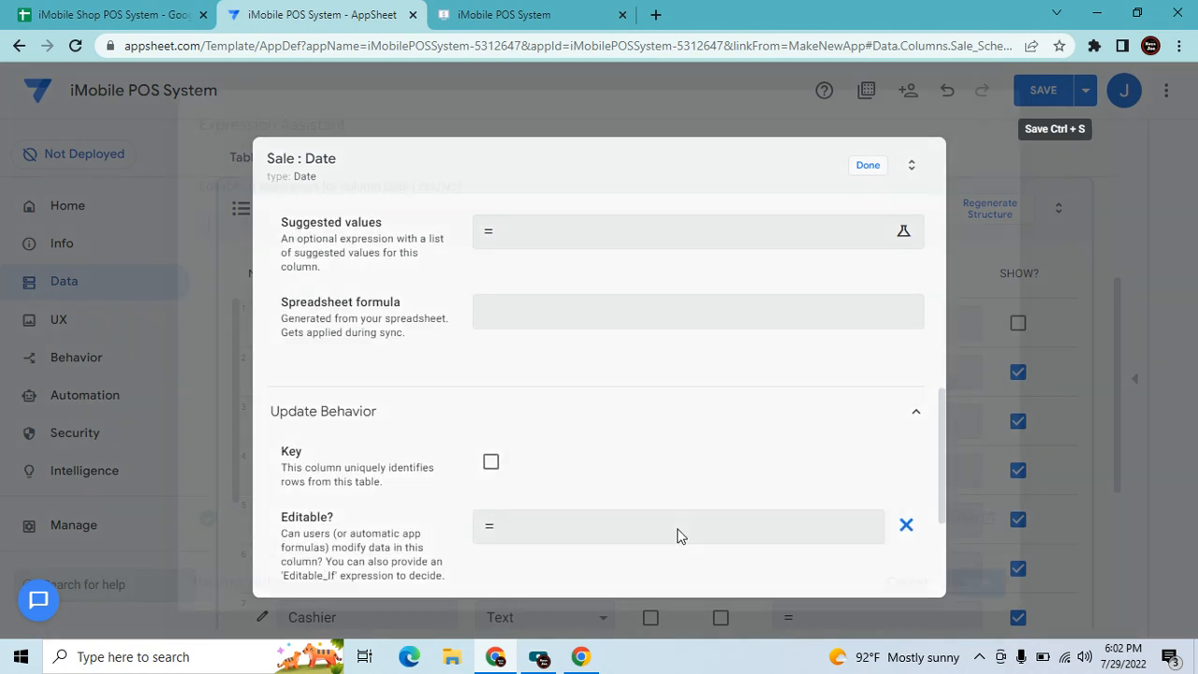
pyautogui.click(677, 531)
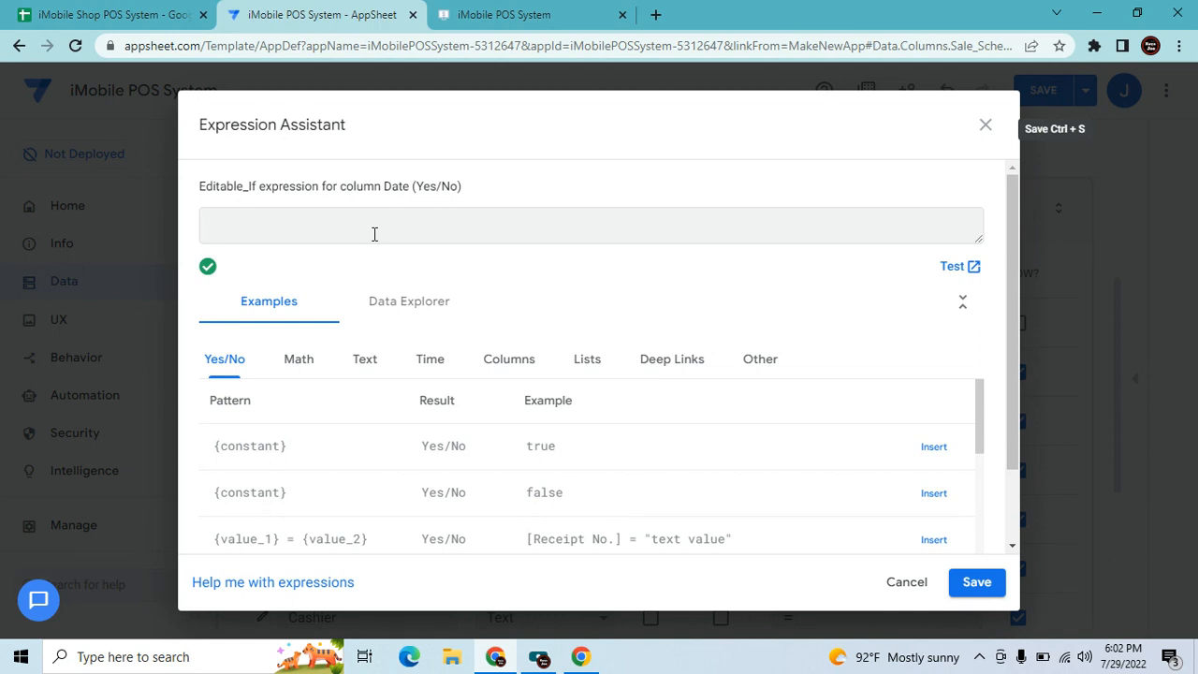
pyautogui.write('isblank([_')
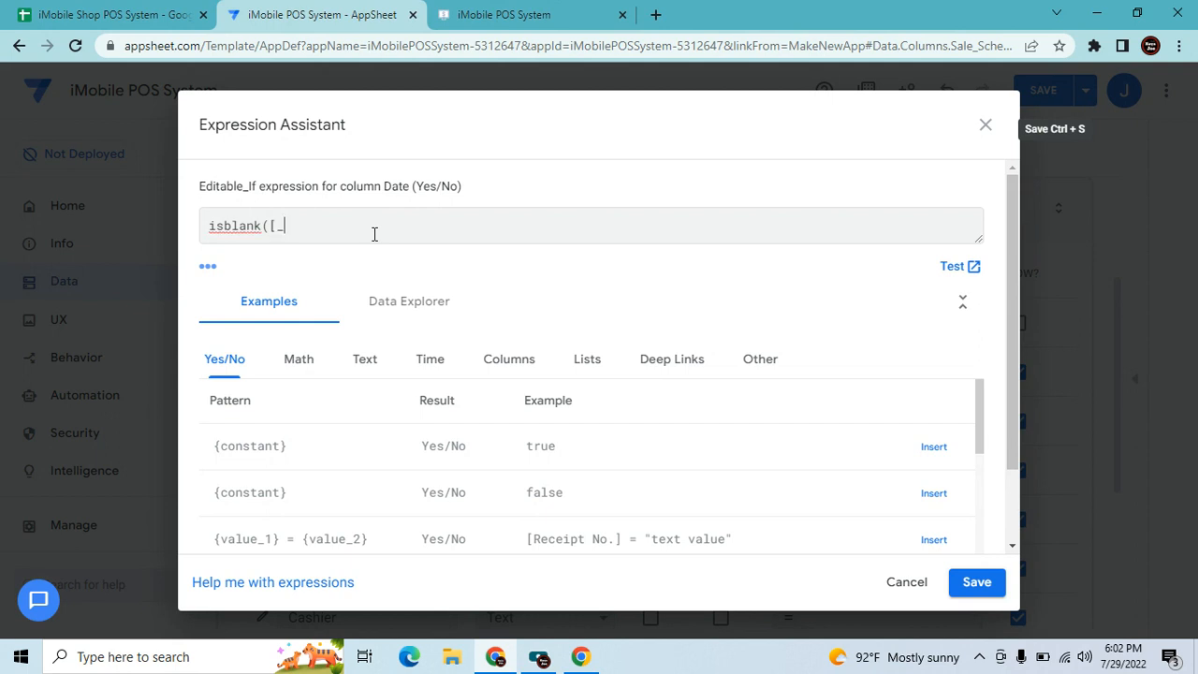
pyautogui.write('THISROW].[Date')
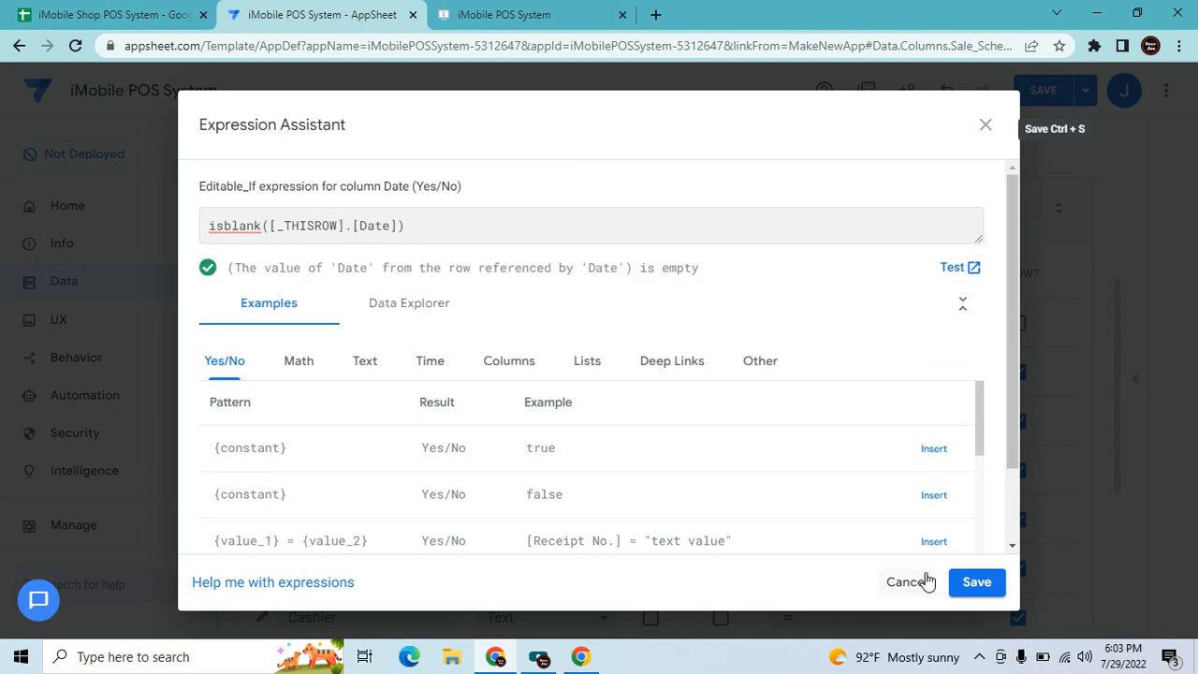
pyautogui.click(990, 585)
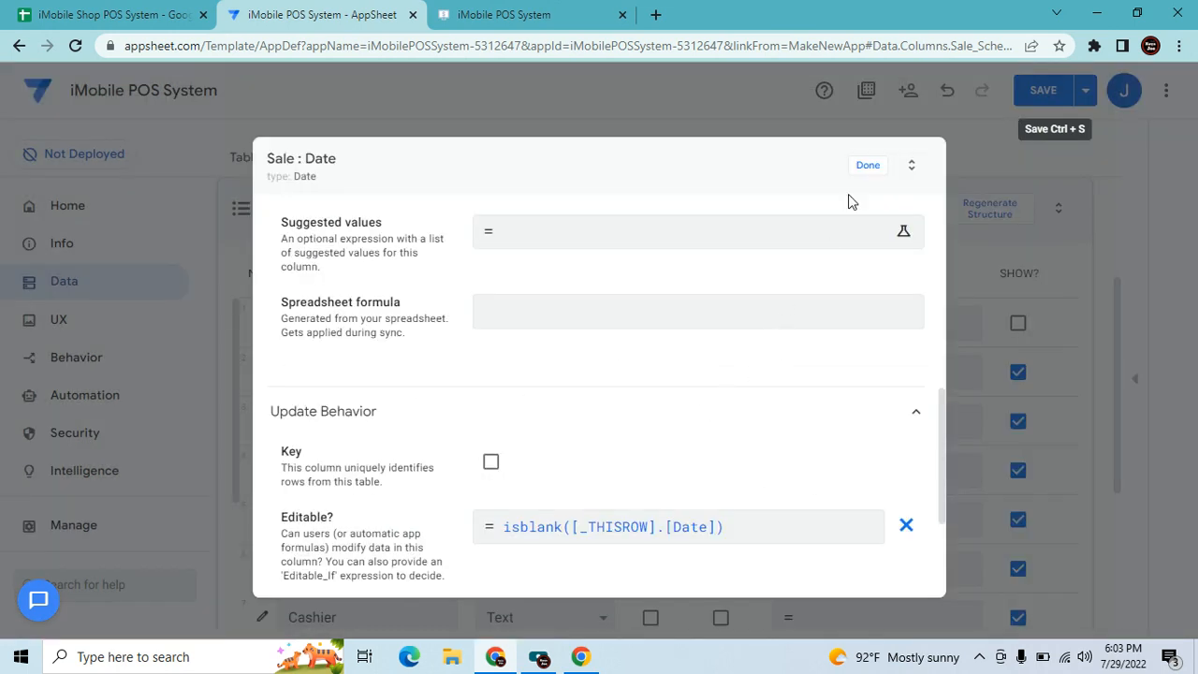
pyautogui.click(864, 166)
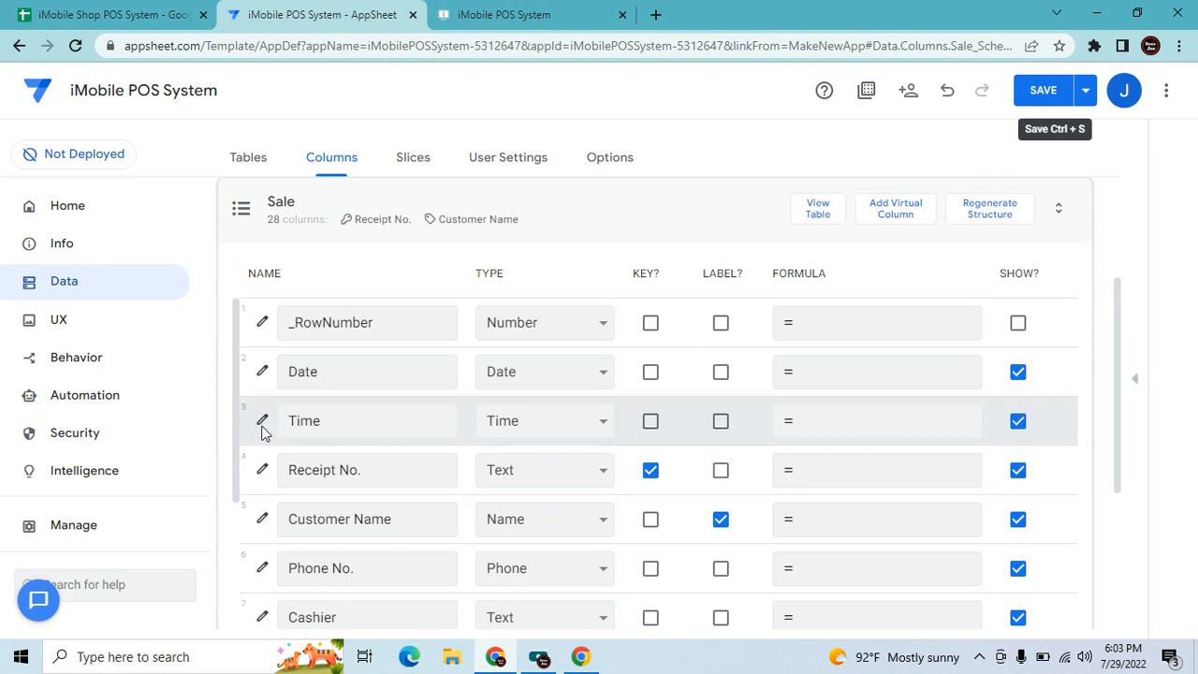
# Enter isblank([_THISROW].[Time]) as the Time column's invalid value error formula and apply the column settings.
pyautogui.click(262, 422)
pyautogui.scroll(-2, 601, 451)
pyautogui.scroll(-1, 600, 450)
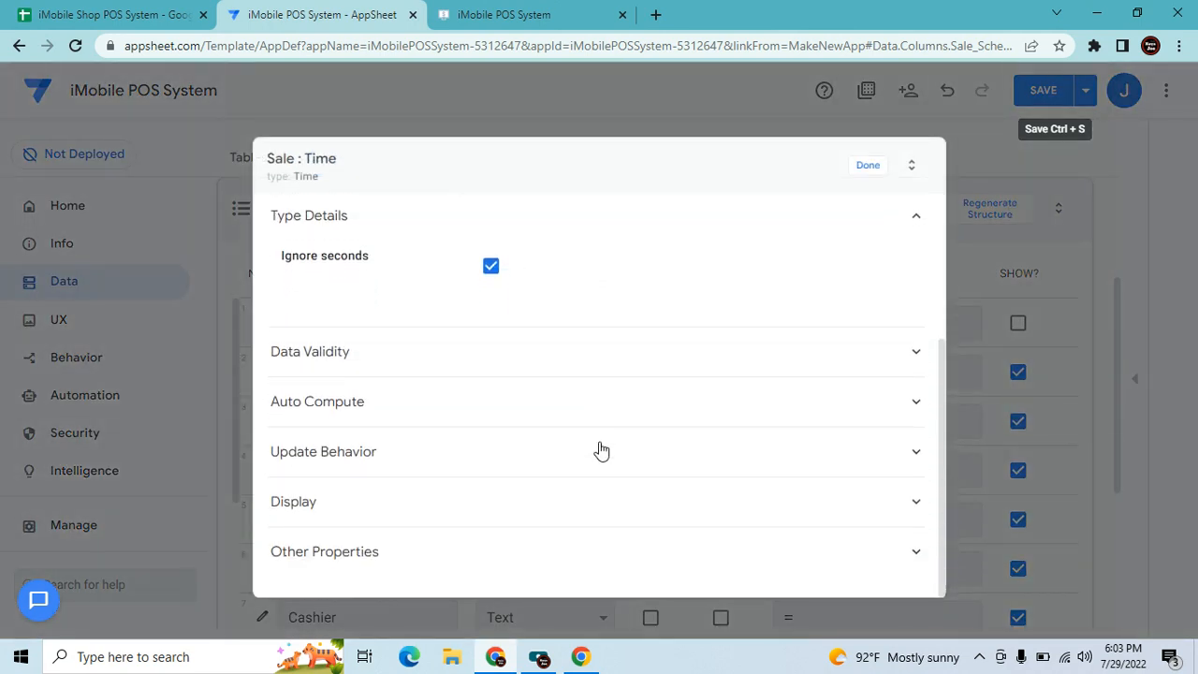
pyautogui.click(408, 376)
pyautogui.click(623, 481)
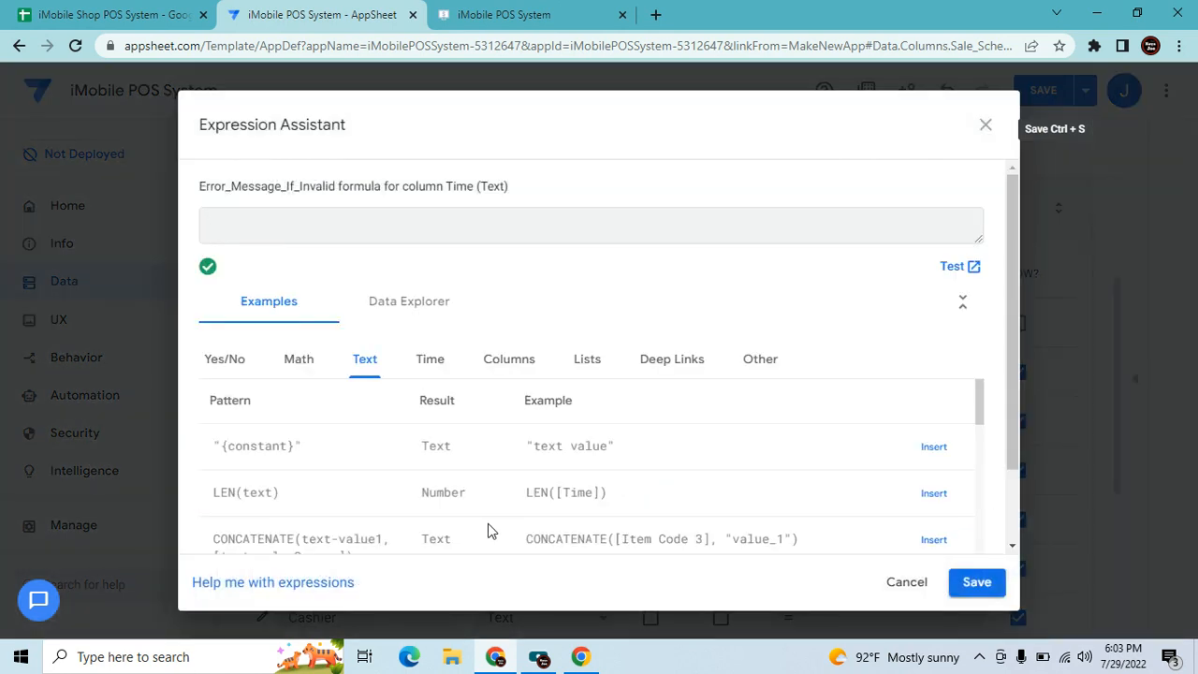
pyautogui.write('isblank([_THISROW].[Time')
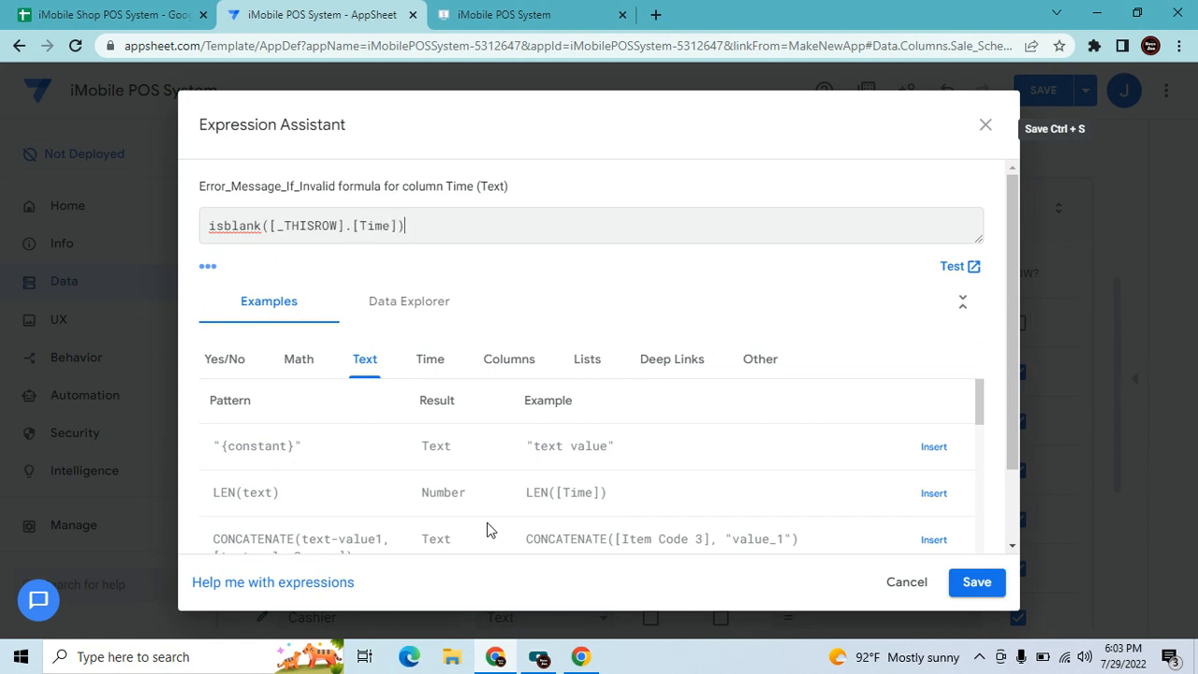
pyautogui.click(992, 589)
pyautogui.click(867, 166)
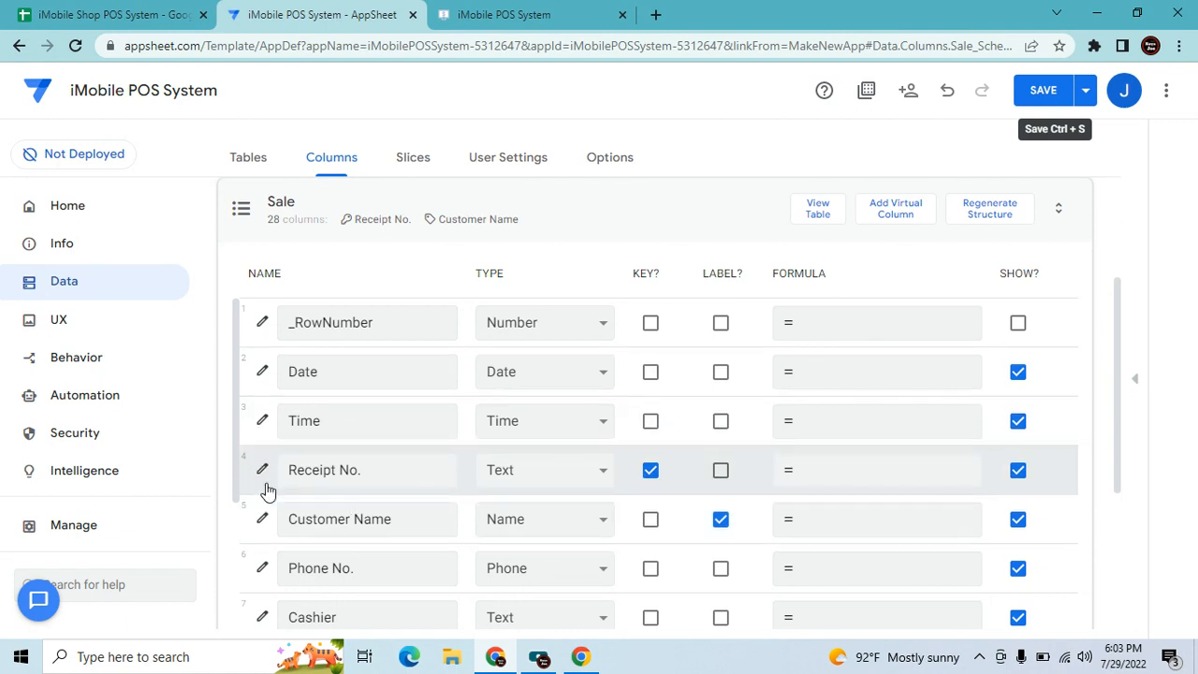
# Set the Receipt No. column's Editable condition to isblank([_THISROW].[Receipt No.]).
pyautogui.scroll(-1, 249, 472)
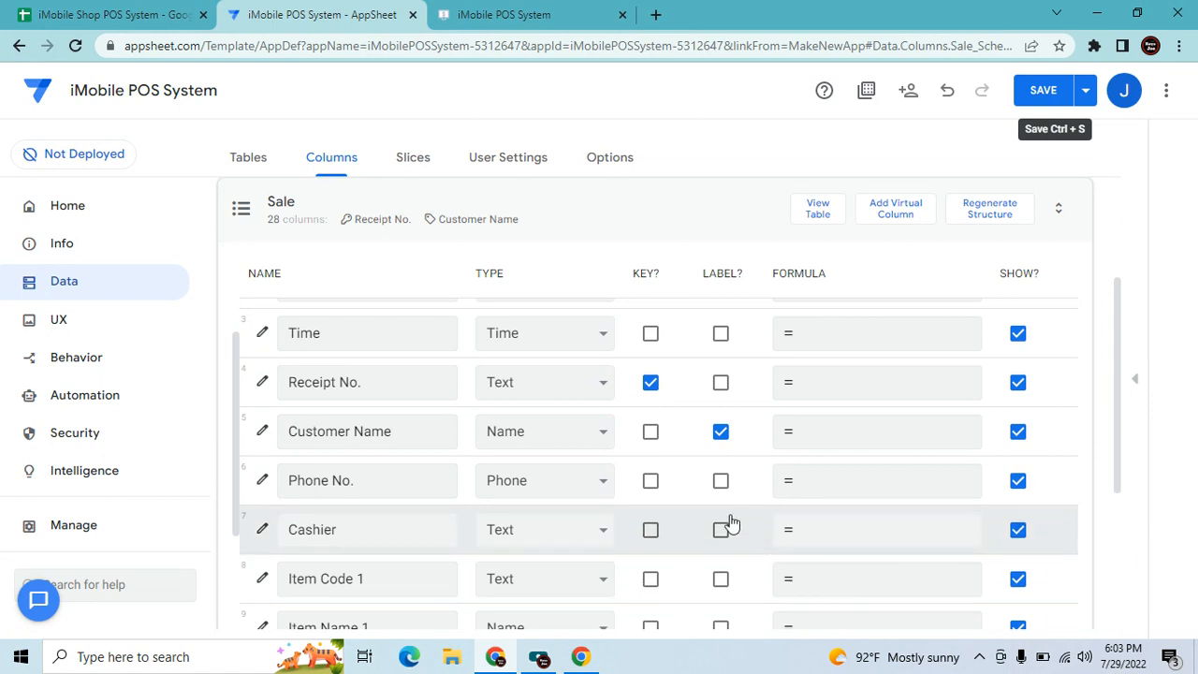
pyautogui.click(261, 382)
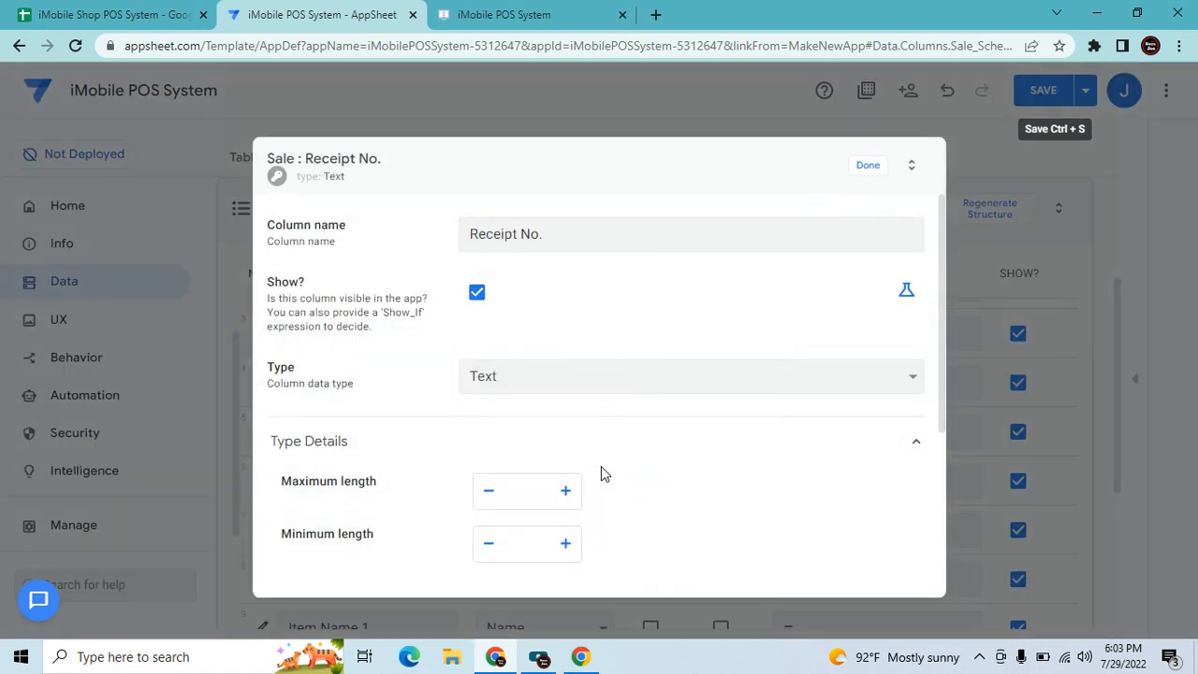
pyautogui.scroll(-3, 600, 472)
pyautogui.click(508, 465)
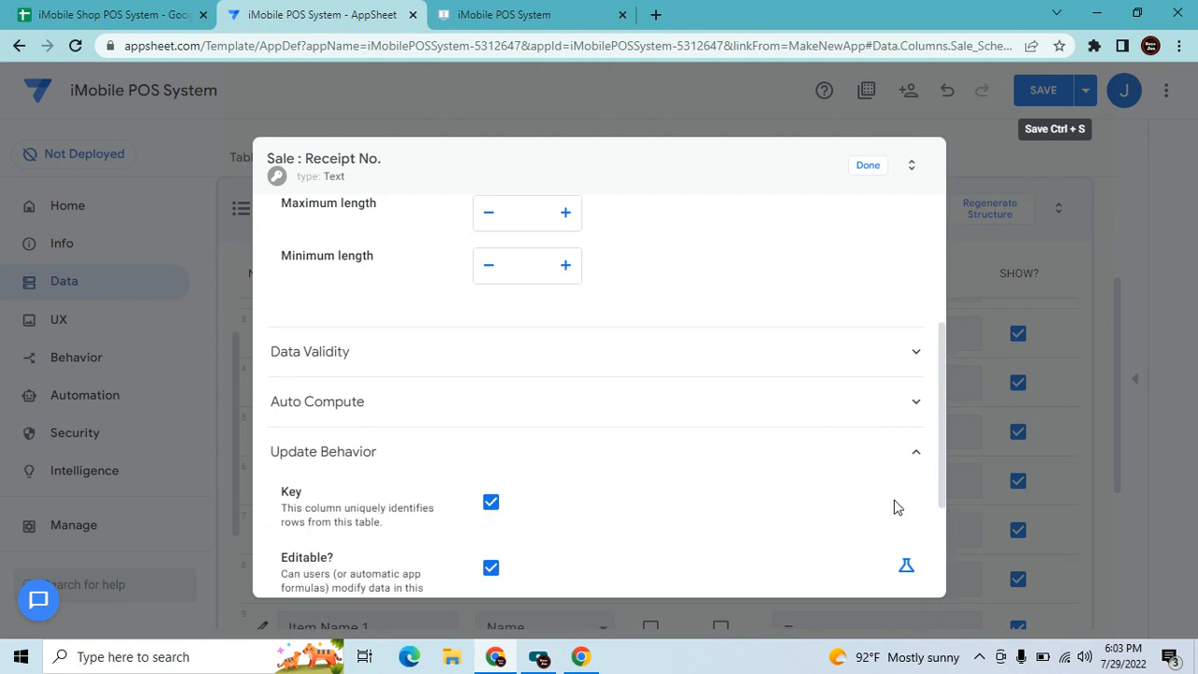
pyautogui.click(906, 567)
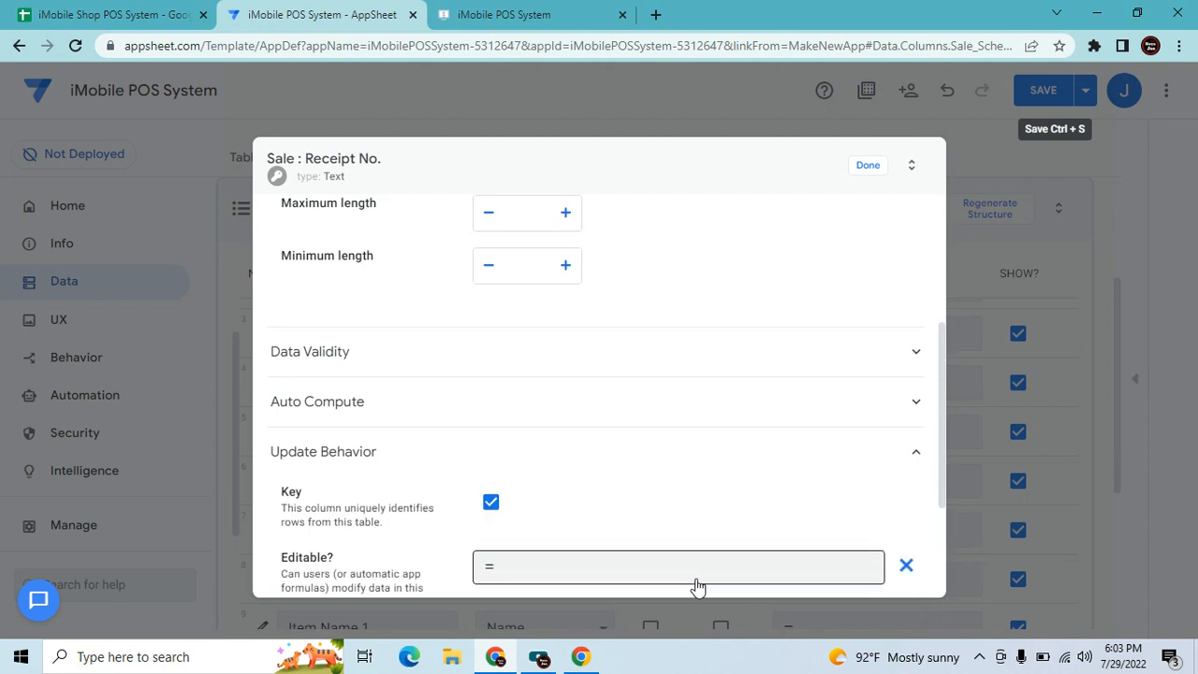
pyautogui.click(695, 586)
pyautogui.write('i')
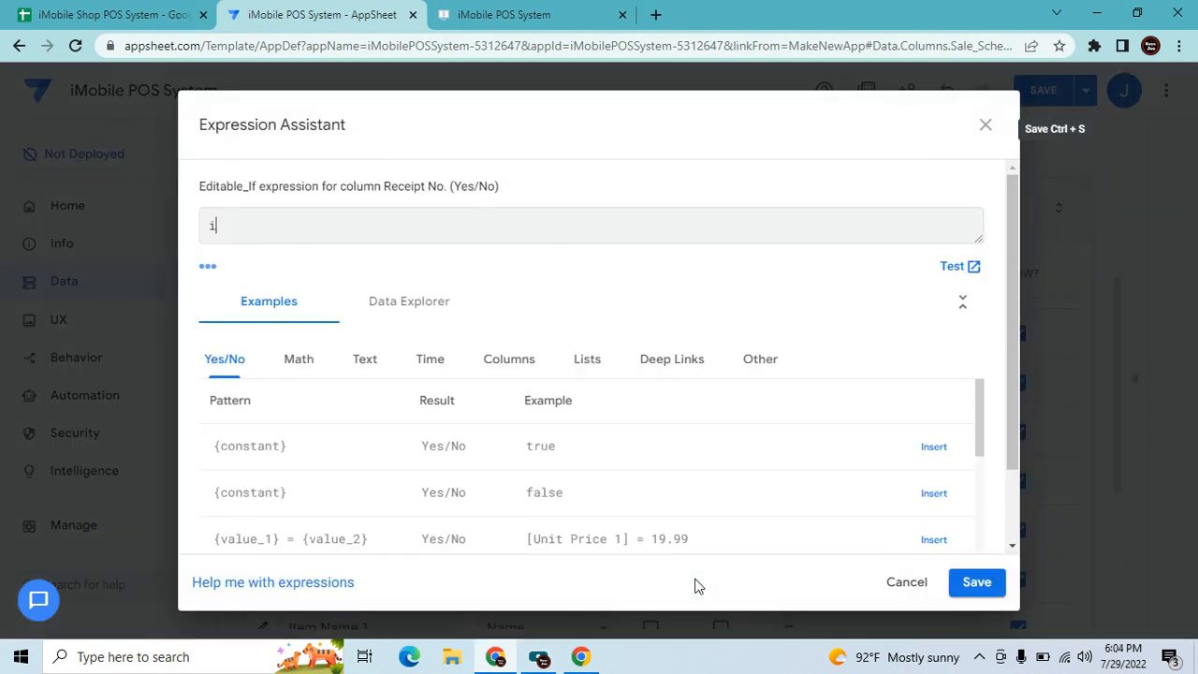
pyautogui.write('sblank([_THISROW].[Receipt No.')
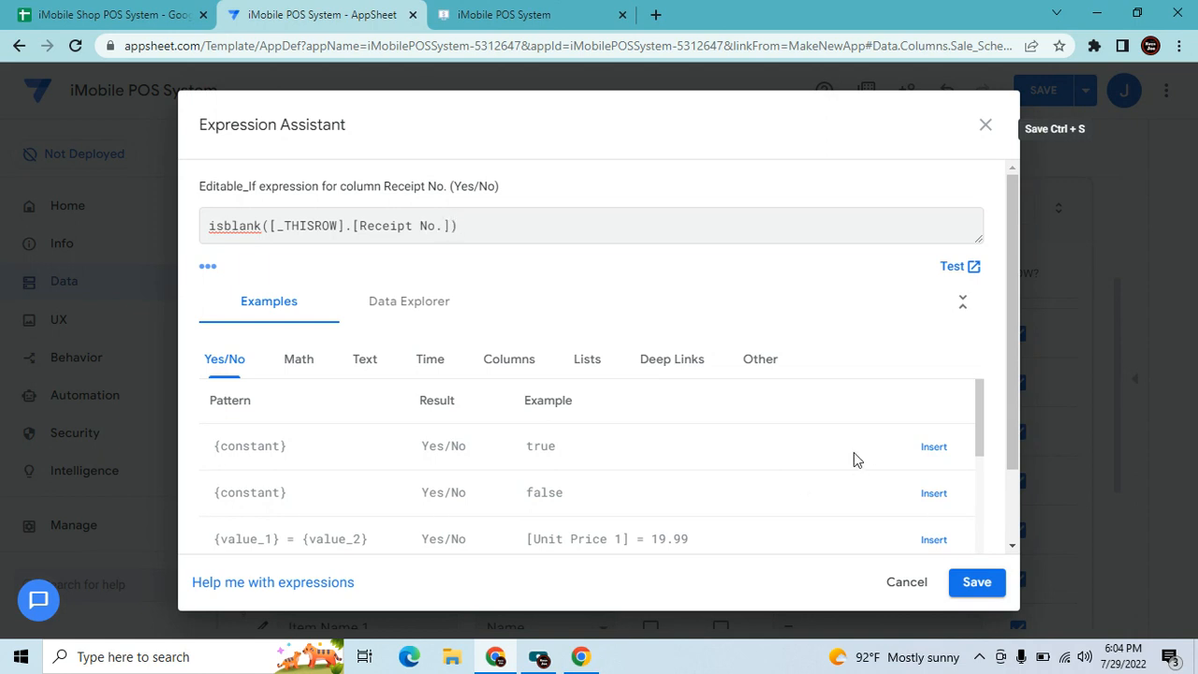
pyautogui.click(975, 581)
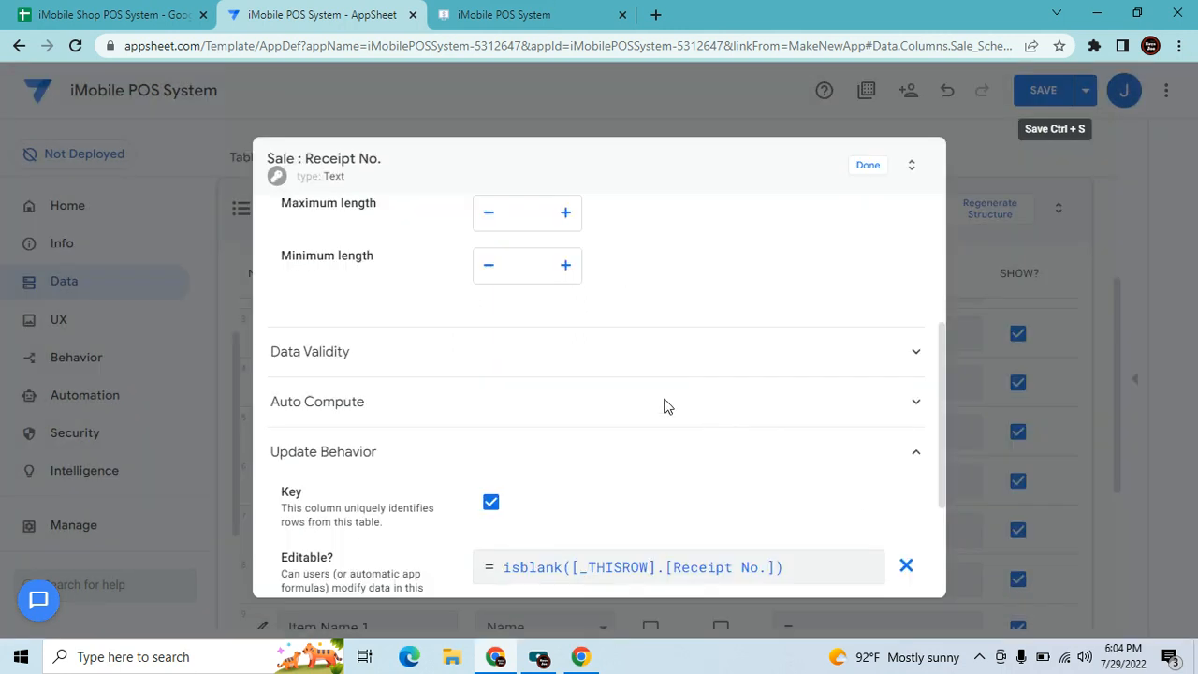
# Set the Receipt No. column's initial value to Concatenate("SR","-",uniqueid()) and apply the column settings.
pyautogui.click(558, 402)
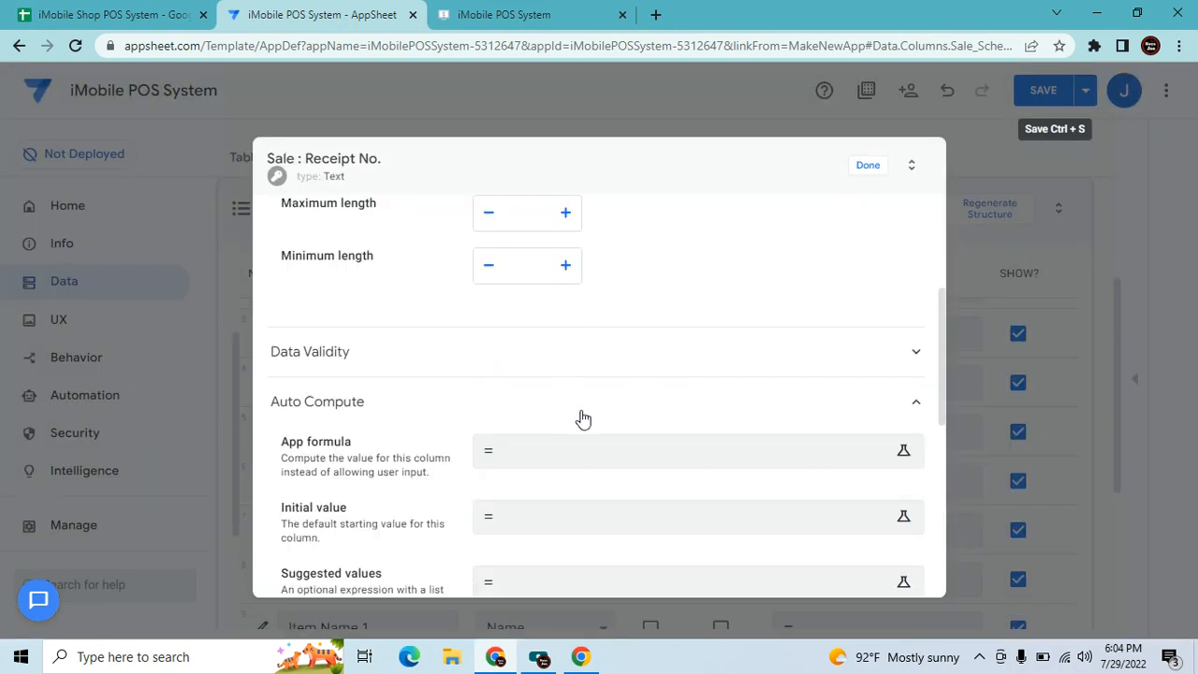
pyautogui.click(597, 516)
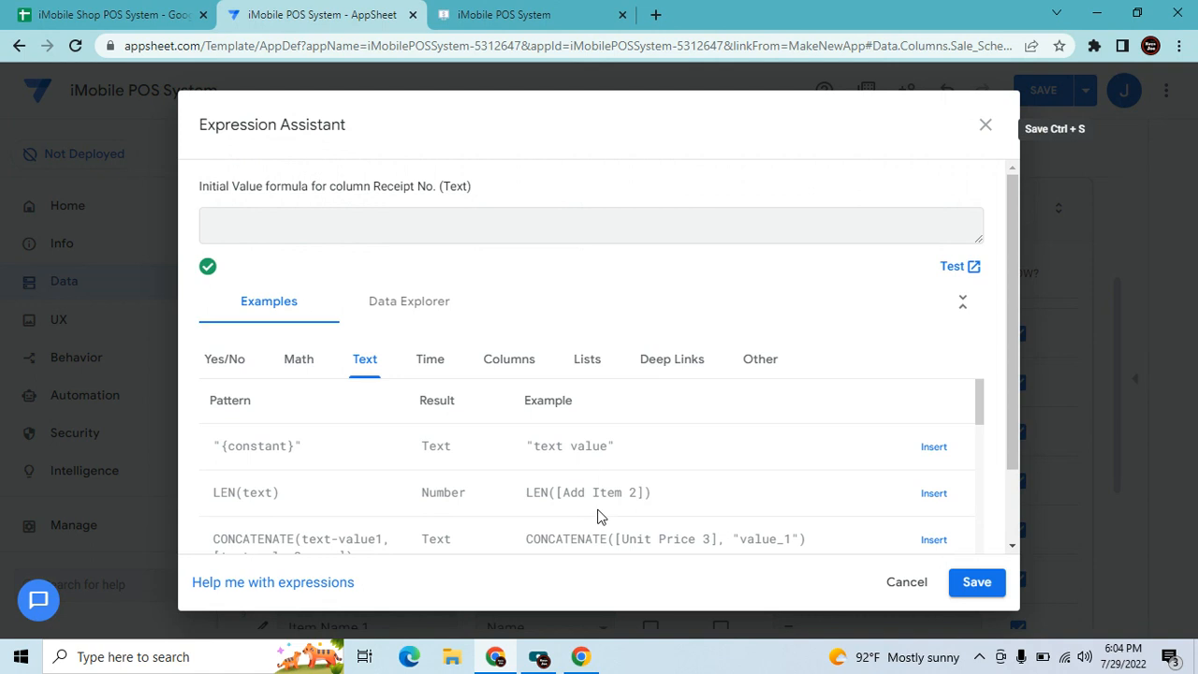
pyautogui.write('C')
pyautogui.write('ant')
pyautogui.write('(')
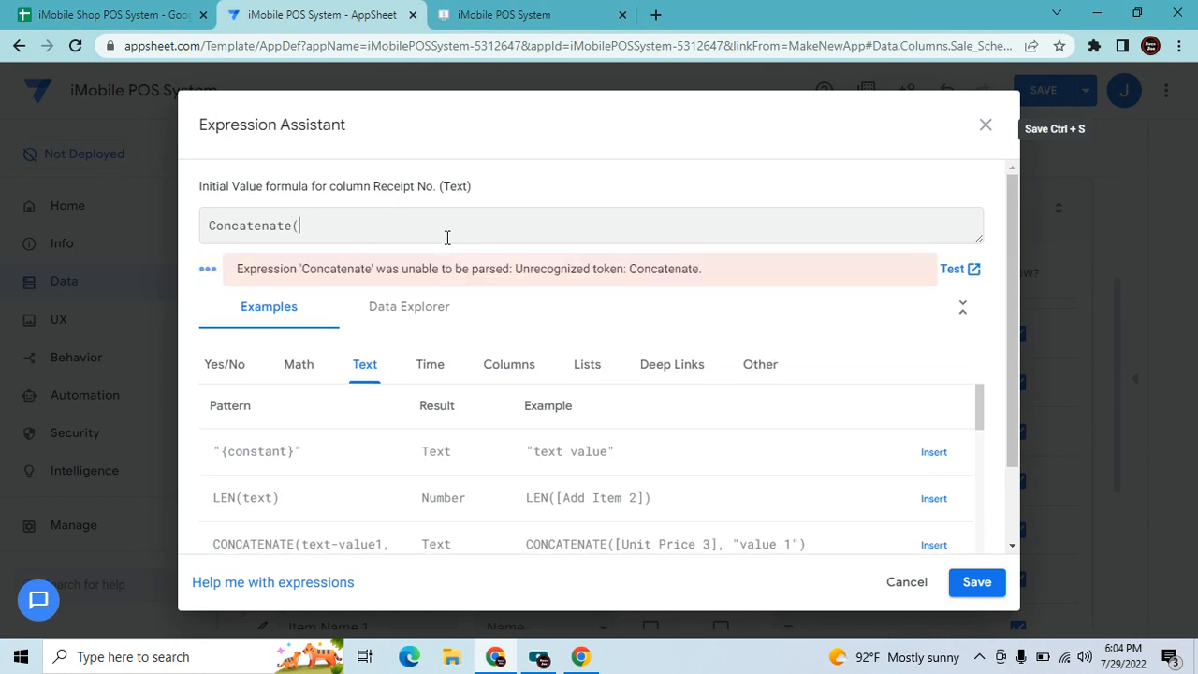
pyautogui.write('"SR')
pyautogui.write('","-",uniqueid')
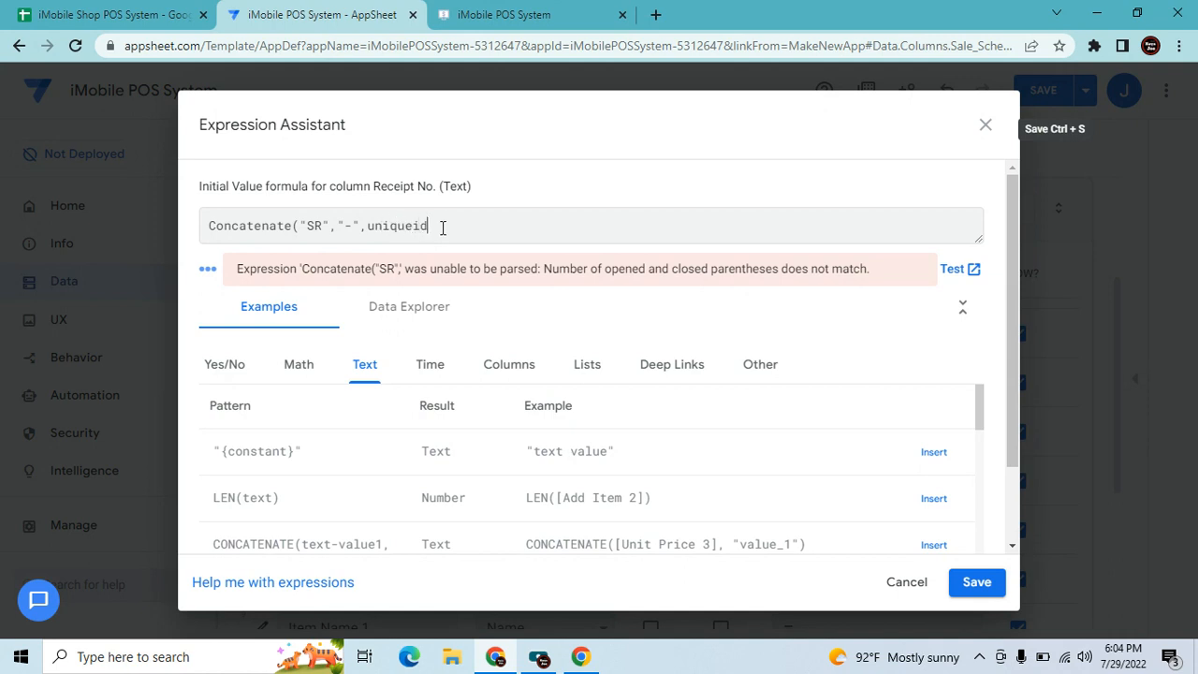
pyautogui.write(')')
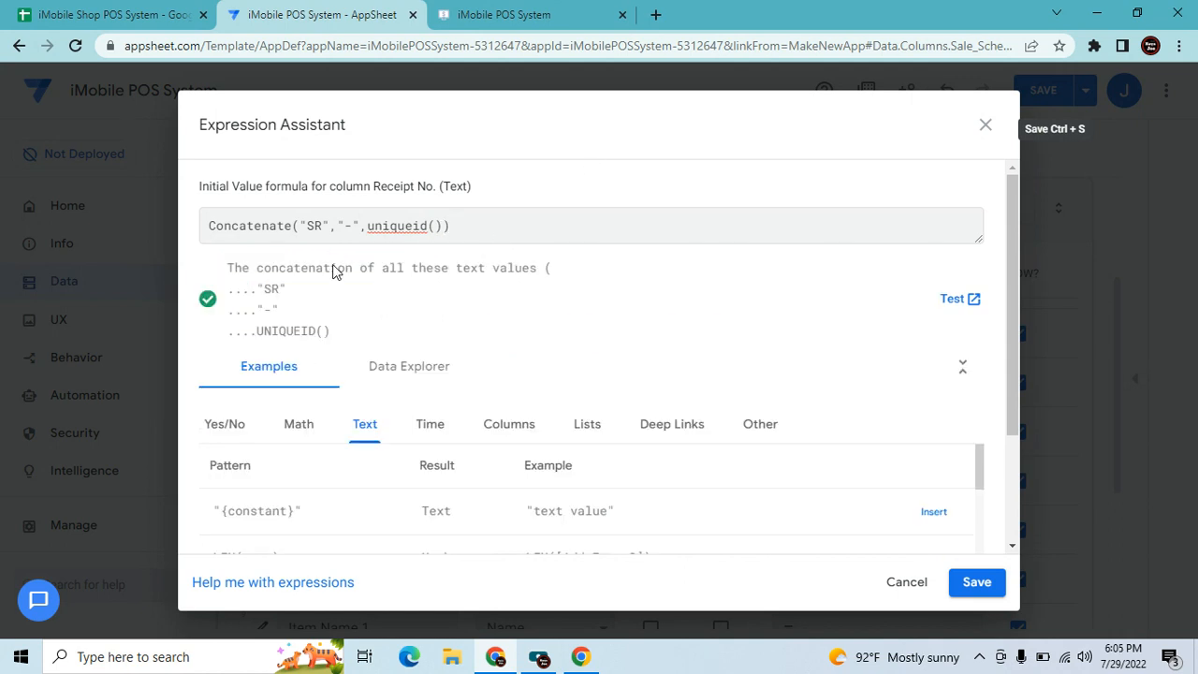
pyautogui.click(975, 582)
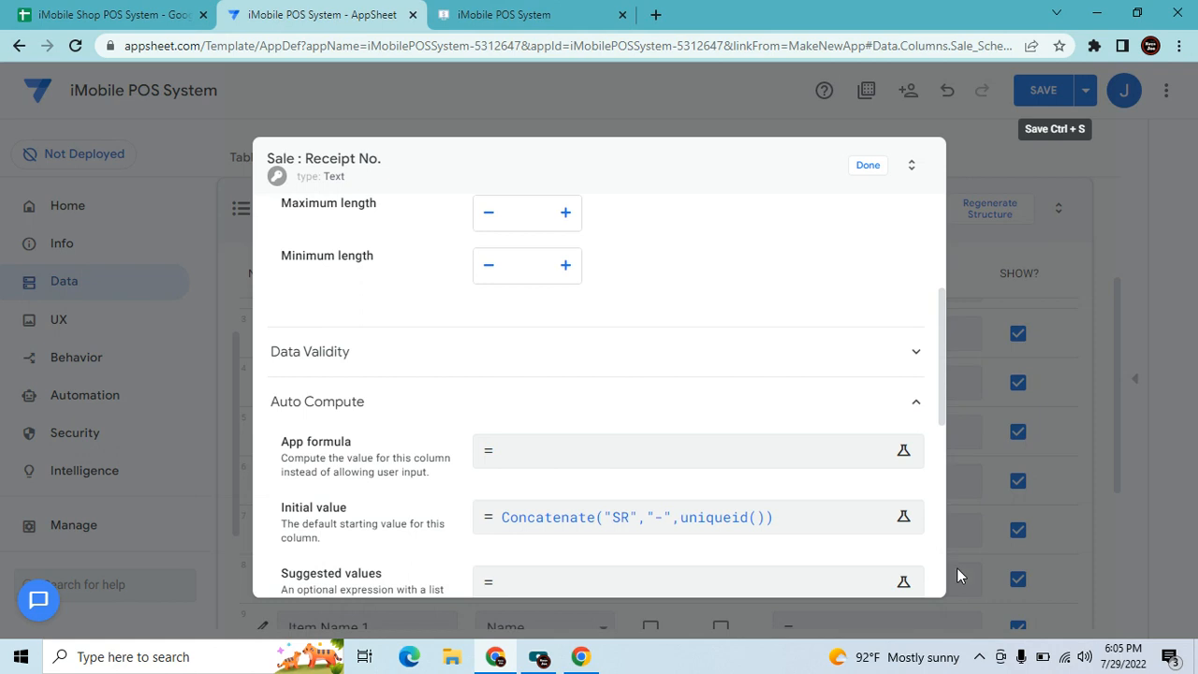
pyautogui.click(859, 178)
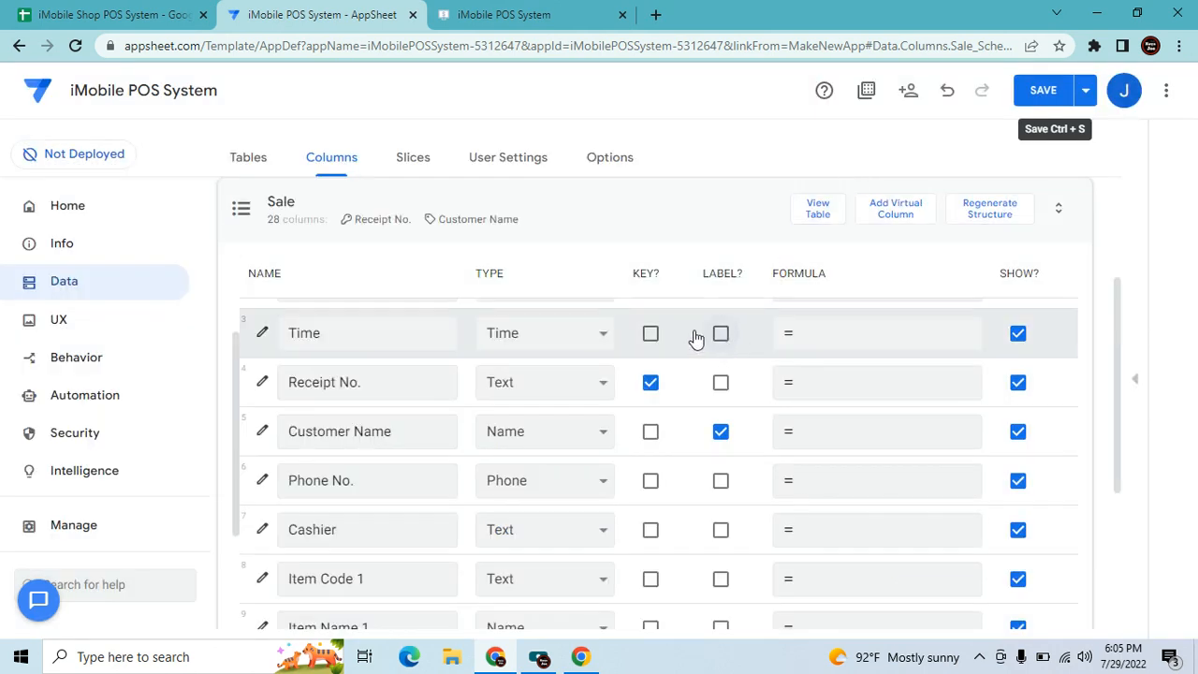
# Change the data type of the Sale table's Customer Name and Phone No. columns to Text.
pyautogui.scroll(-1, 431, 518)
pyautogui.scroll(2, 430, 496)
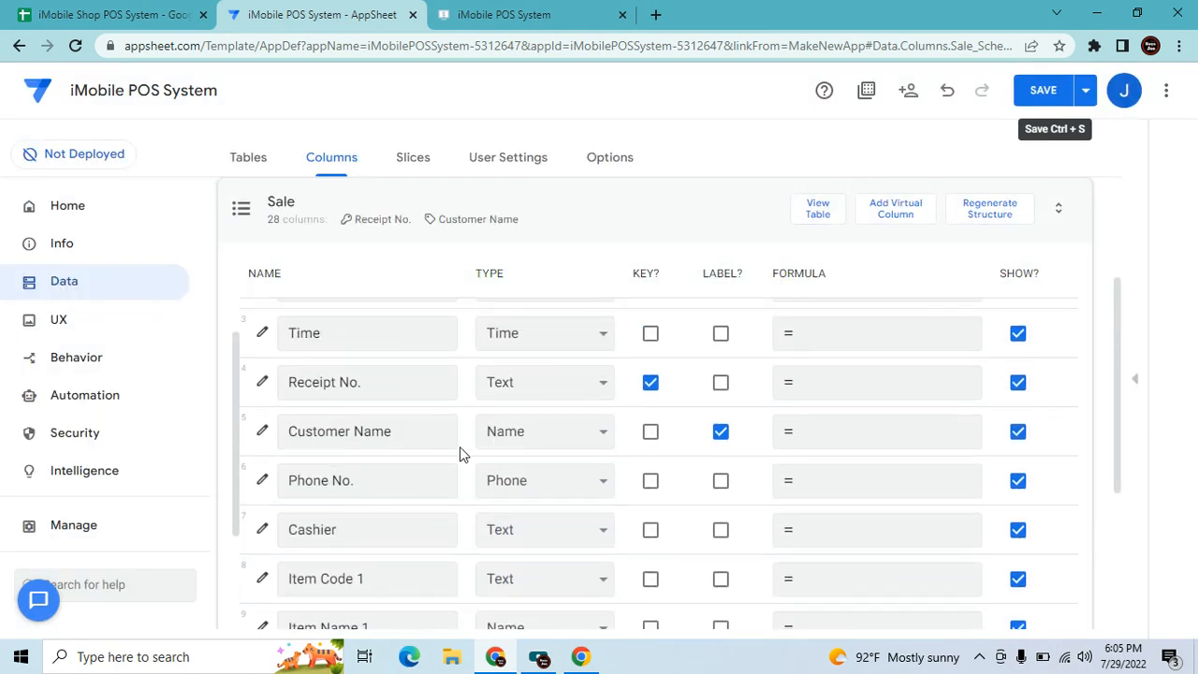
pyautogui.click(543, 442)
pyautogui.press('t')
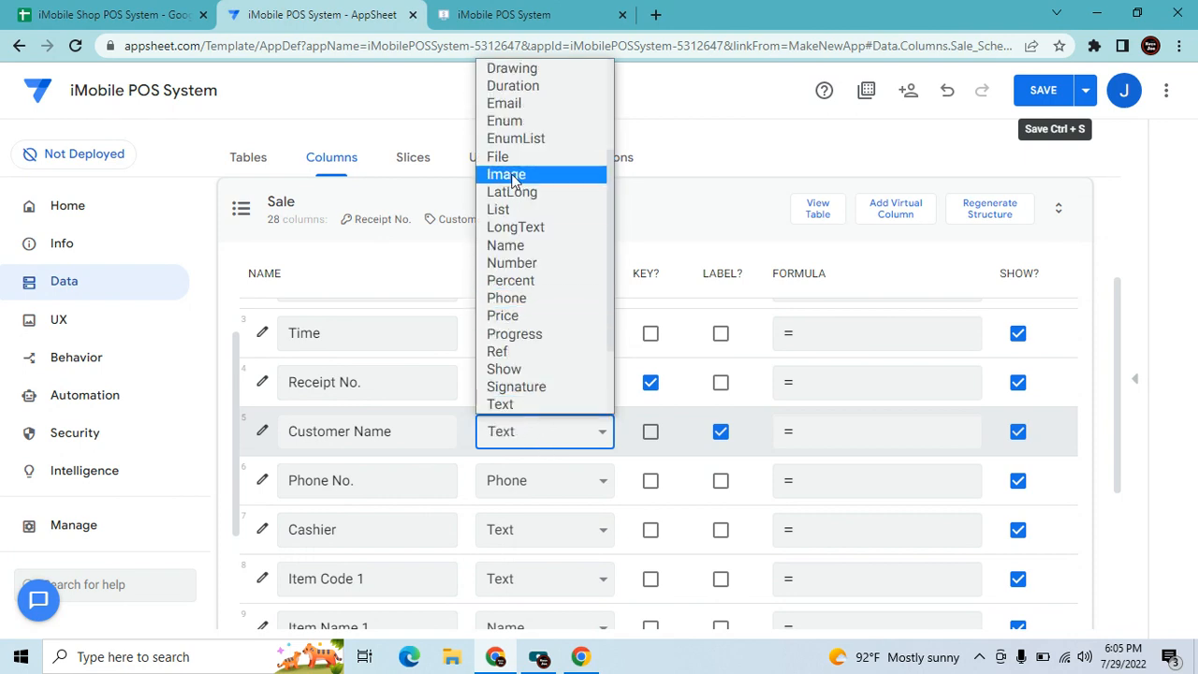
pyautogui.click(543, 408)
pyautogui.click(564, 481)
pyautogui.press('t')
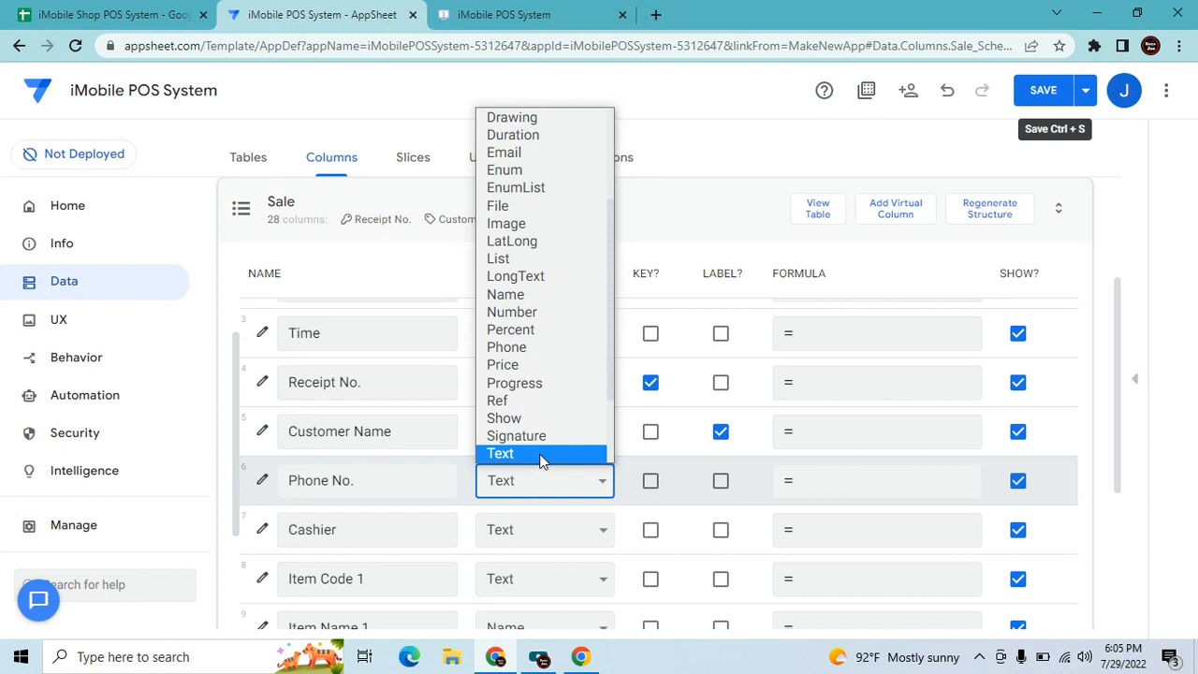
pyautogui.click(541, 453)
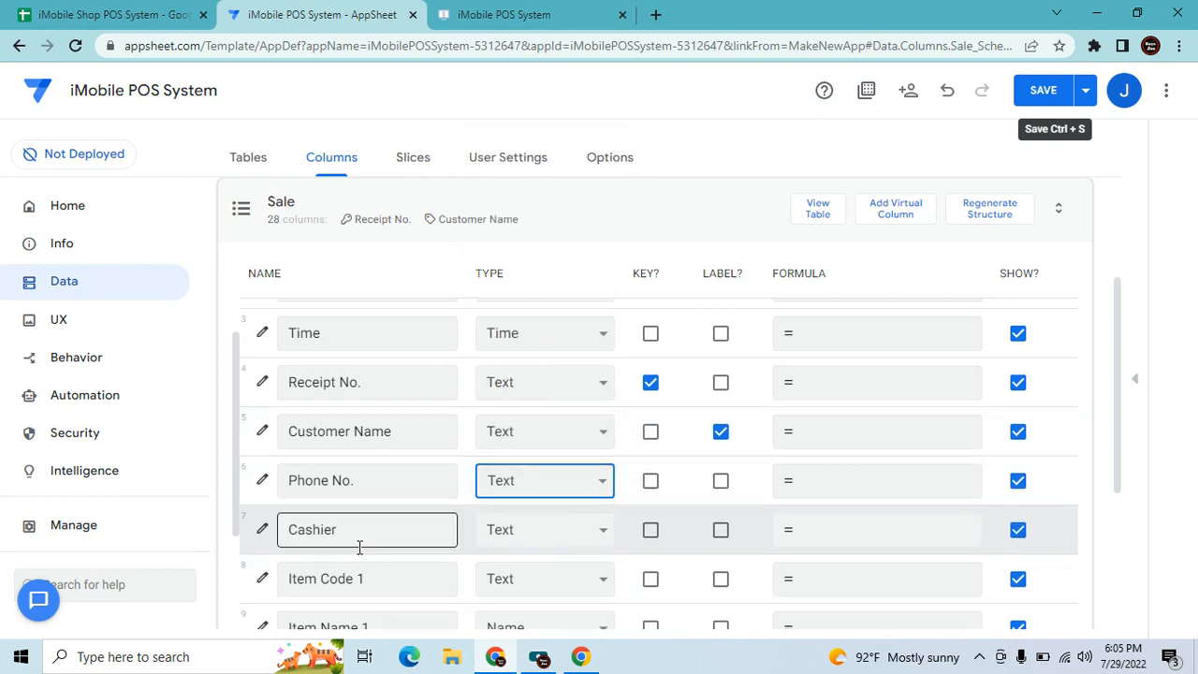
# Change the Cashier column's type to Enum and add the values Cashier 1 and Cashier 2.
pyautogui.click(509, 542)
pyautogui.press('e')
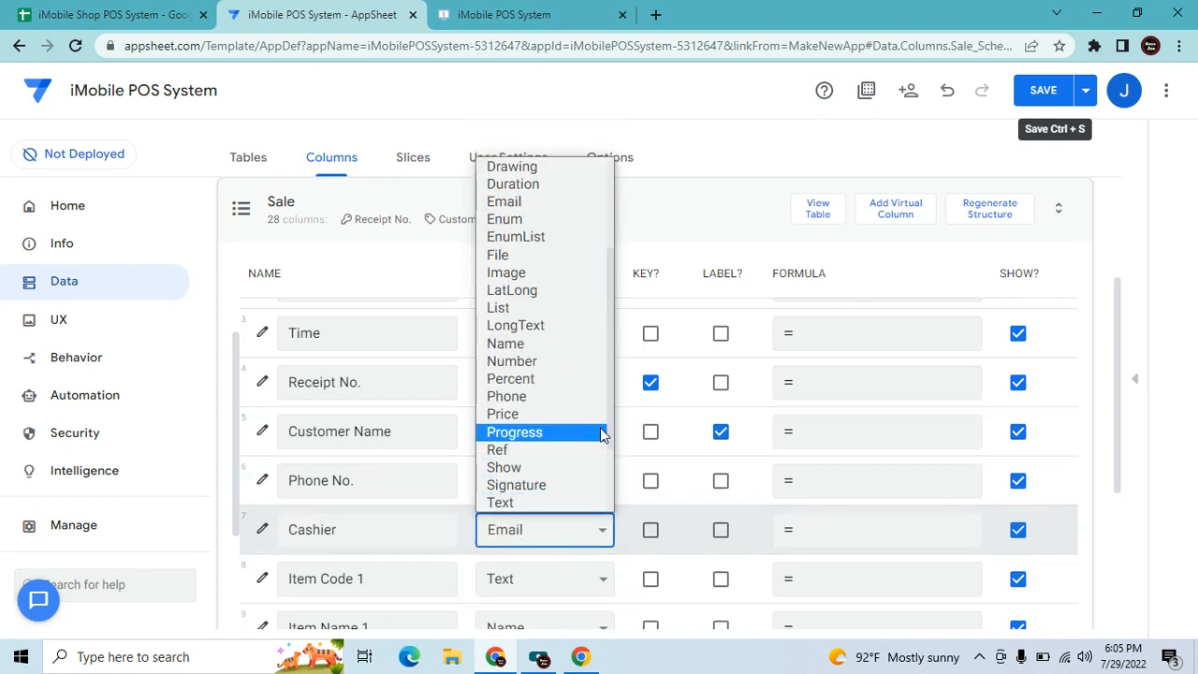
pyautogui.press('e')
pyautogui.click(527, 219)
pyautogui.click(265, 531)
pyautogui.click(502, 496)
pyautogui.write('Cashier 1')
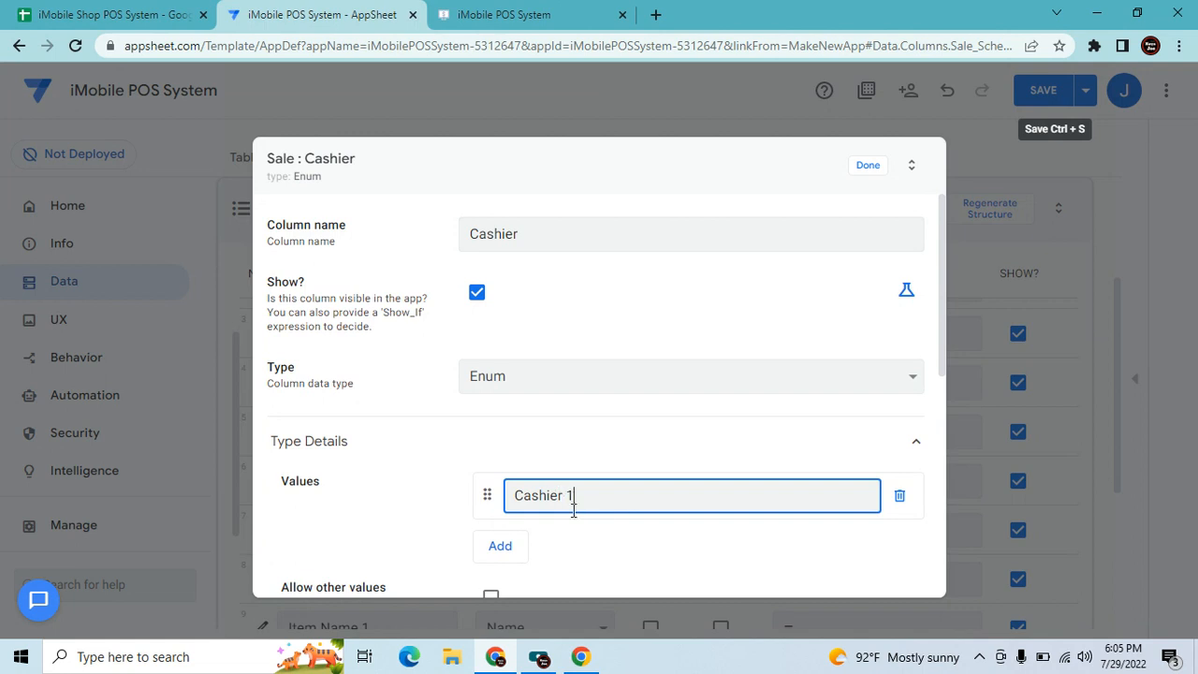
pyautogui.click(497, 546)
pyautogui.write('Cashier 2')
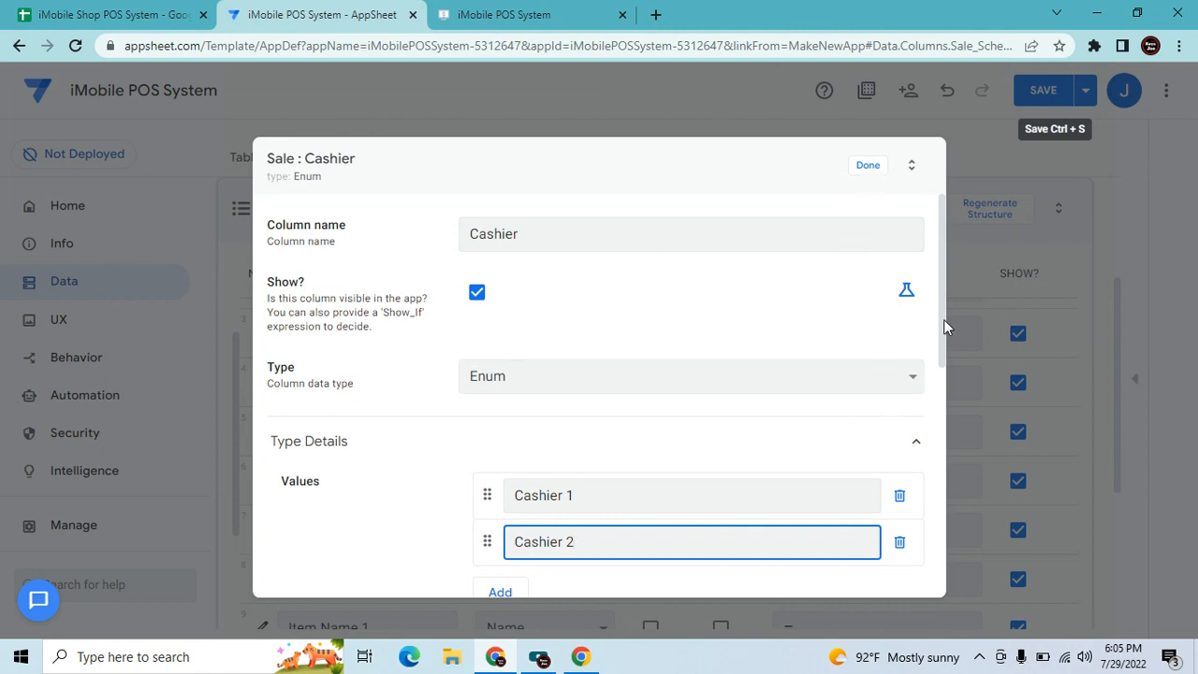
# Set the Cashier column's input mode to Dropdown and apply the column settings.
pyautogui.moveTo(943, 319); pyautogui.dragTo(949, 393)
pyautogui.moveTo(961, 477); pyautogui.dragTo(953, 499)
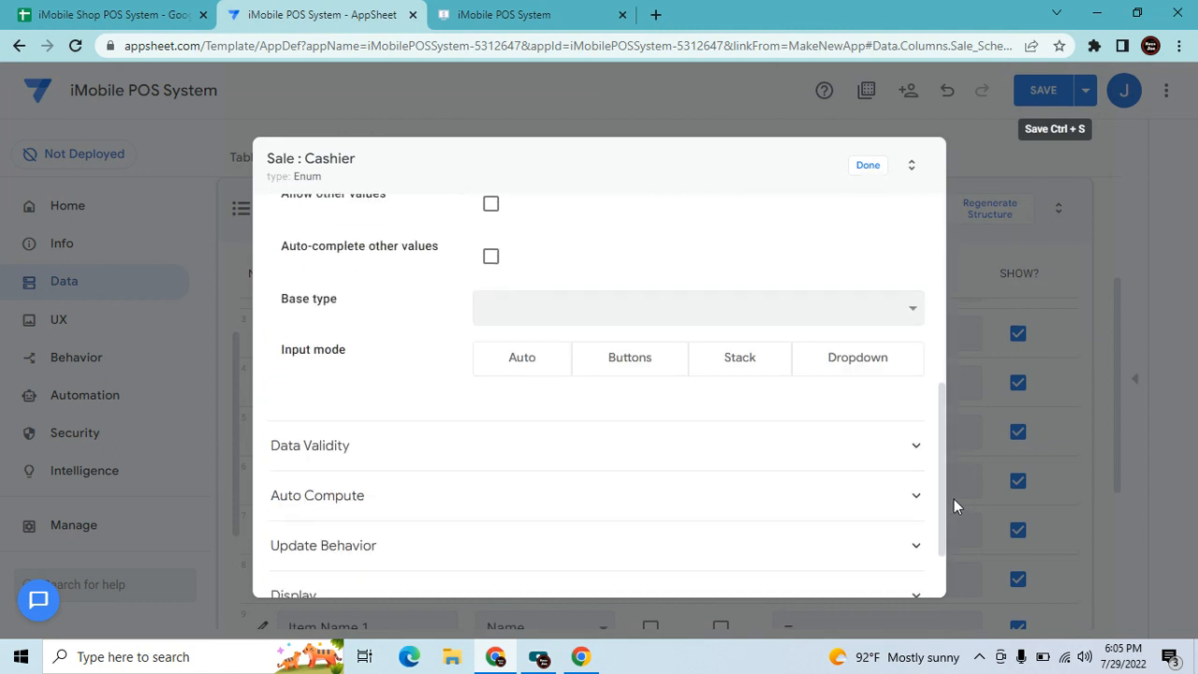
pyautogui.click(884, 363)
pyautogui.click(863, 166)
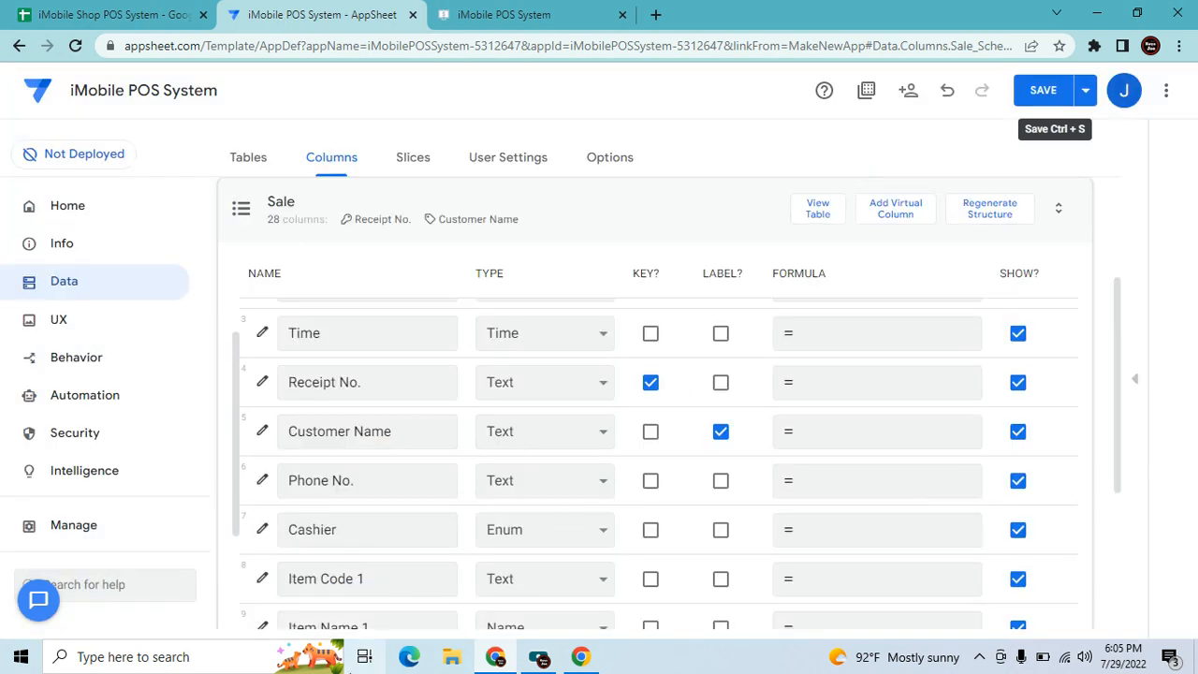
pyautogui.scroll(-2, 402, 477)
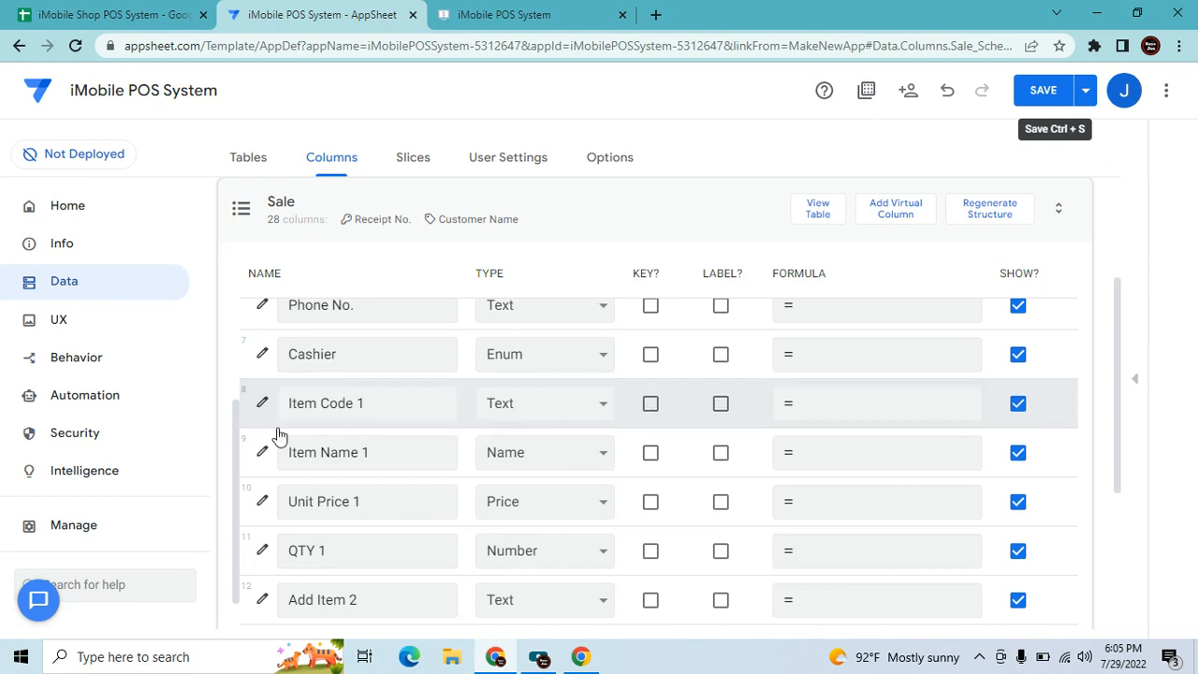
pyautogui.click(263, 404)
pyautogui.scroll(-2, 454, 471)
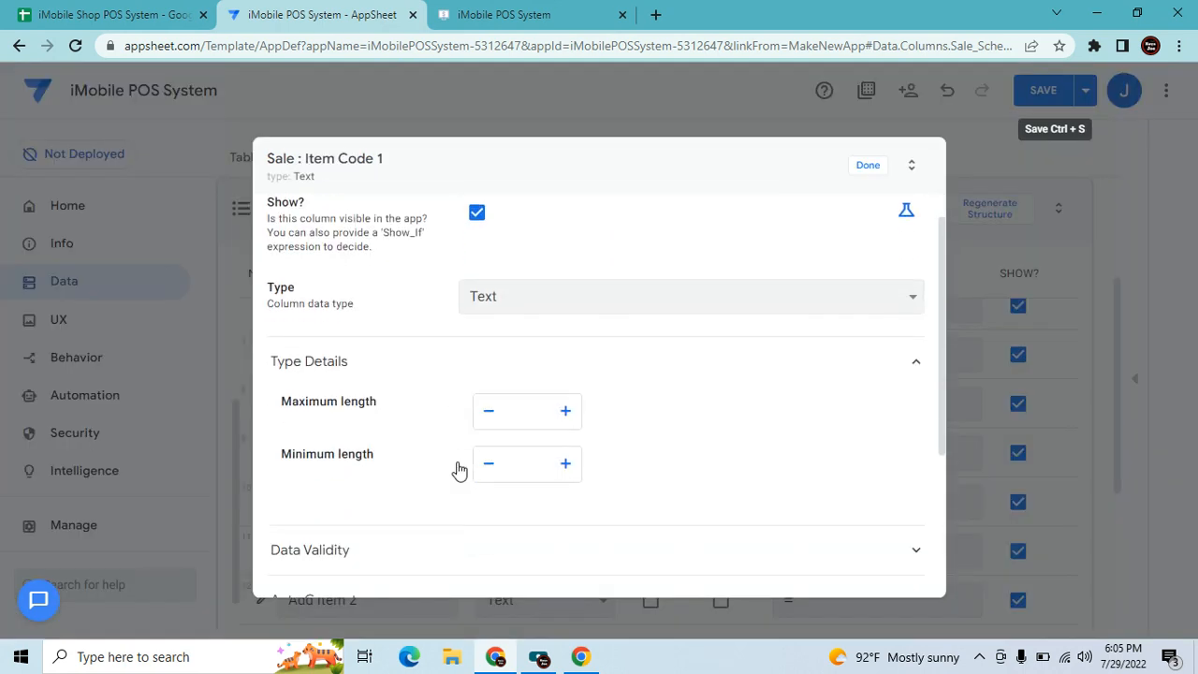
pyautogui.click(435, 468)
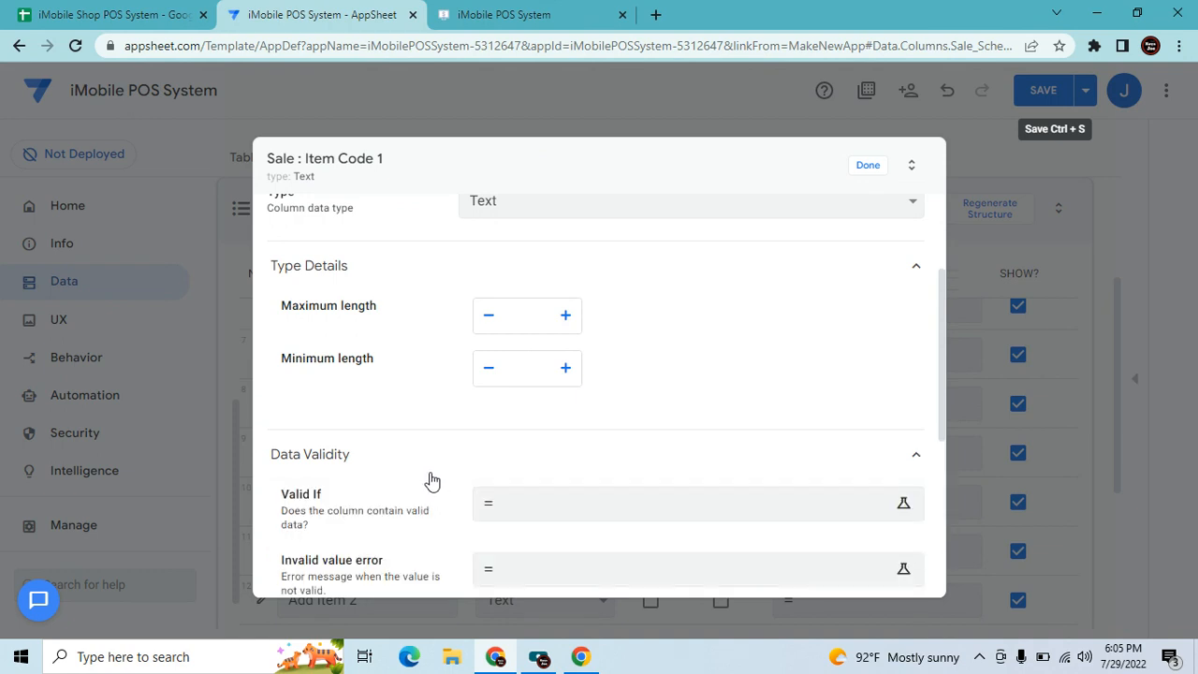
pyautogui.click(868, 166)
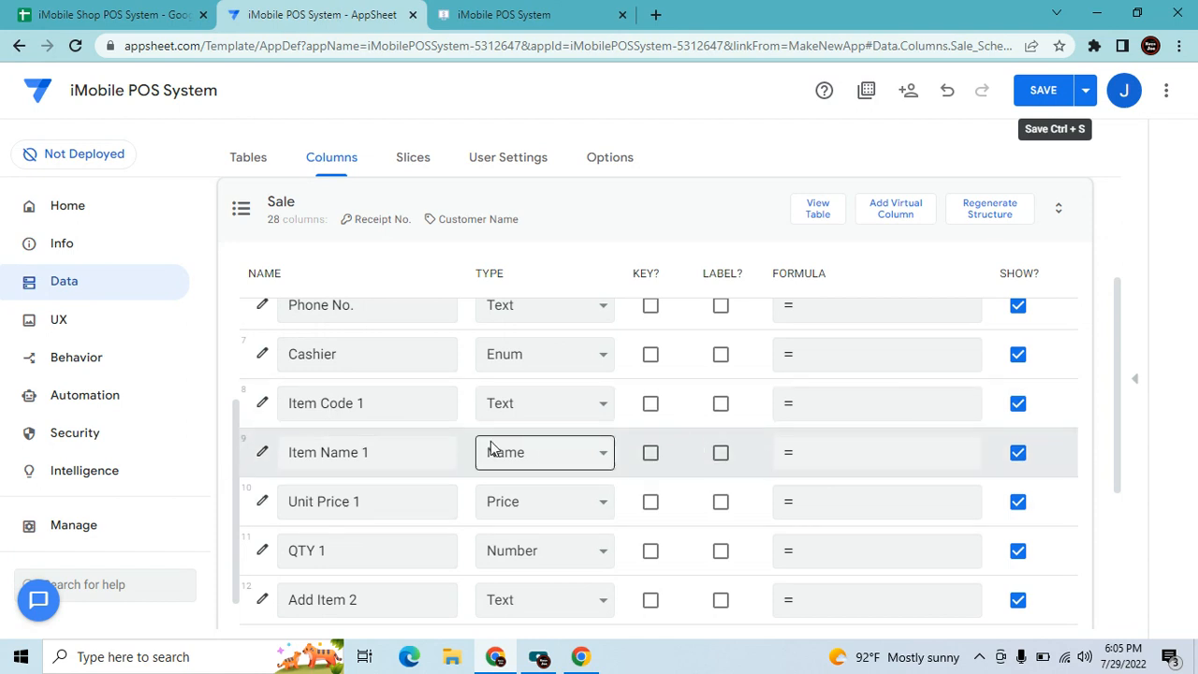
# Change the Item Code 1 column's data type to Ref.
pyautogui.click(599, 405)
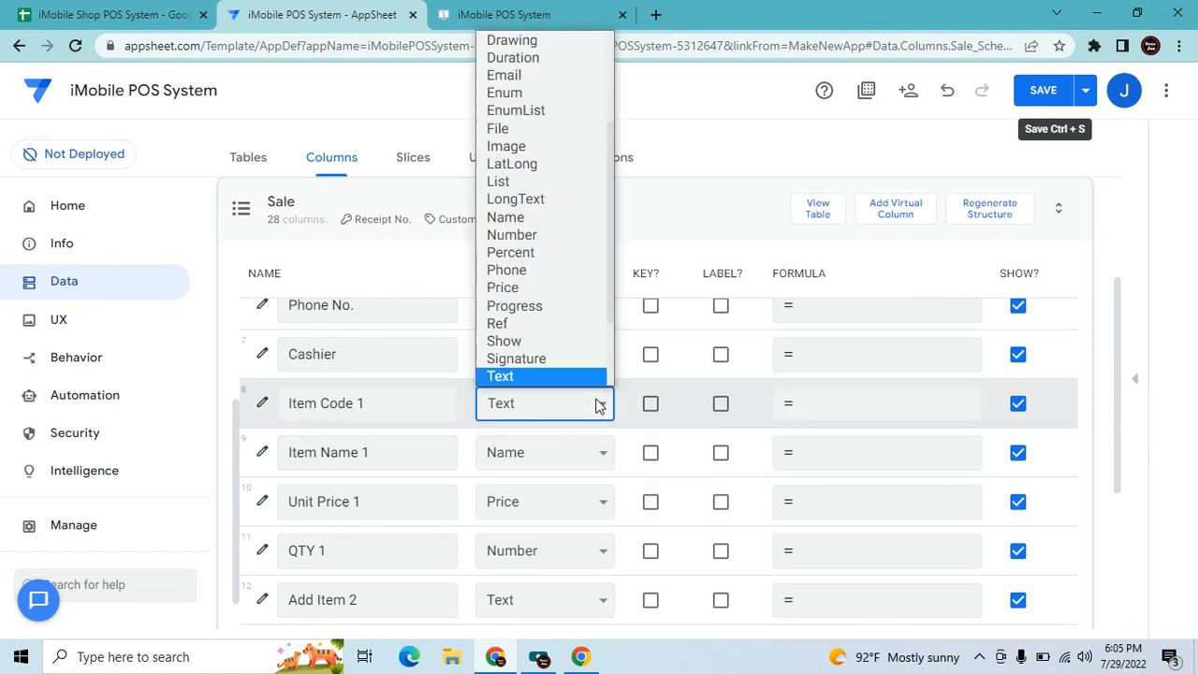
pyautogui.click(543, 326)
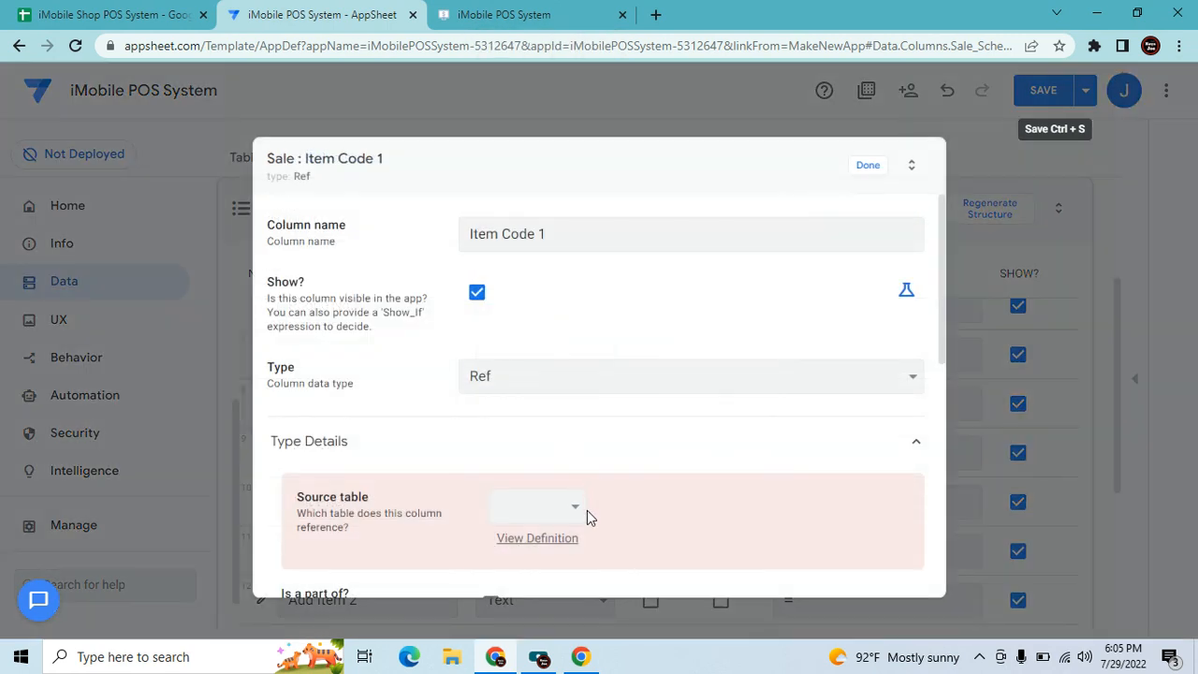
# Switch to the iMobile Shop POS System spreadsheet and examine the Item Code column of the Inventory sheet.
pyautogui.click(102, 14)
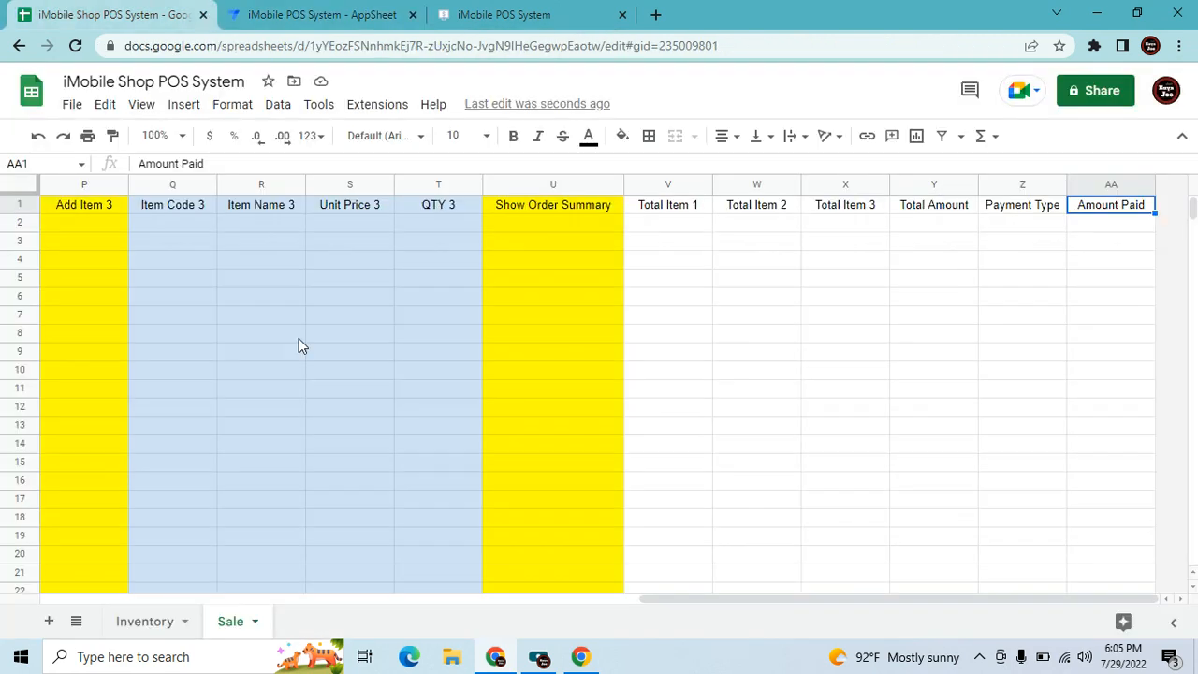
pyautogui.click(145, 621)
pyautogui.click(249, 486)
pyautogui.click(110, 215)
pyautogui.click(105, 233)
pyautogui.click(107, 251)
pyautogui.click(101, 231)
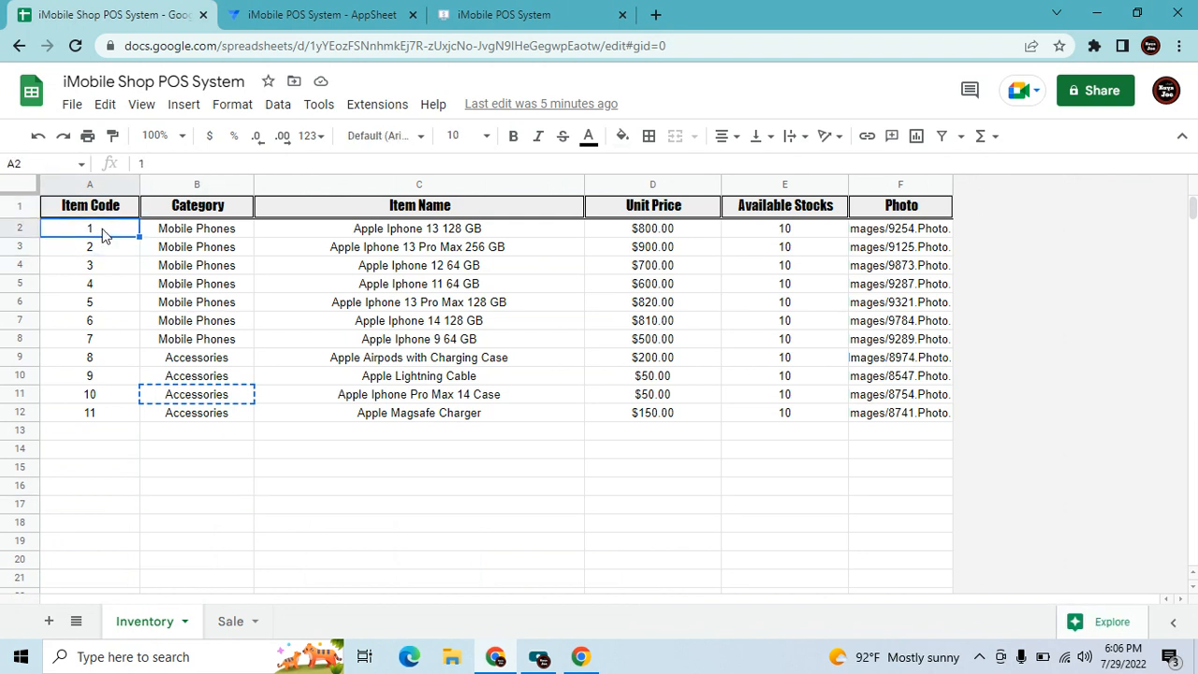
# Return to the AppSheet editor, make Inventory the source table for Item Code 1, and apply the column settings.
pyautogui.click(313, 14)
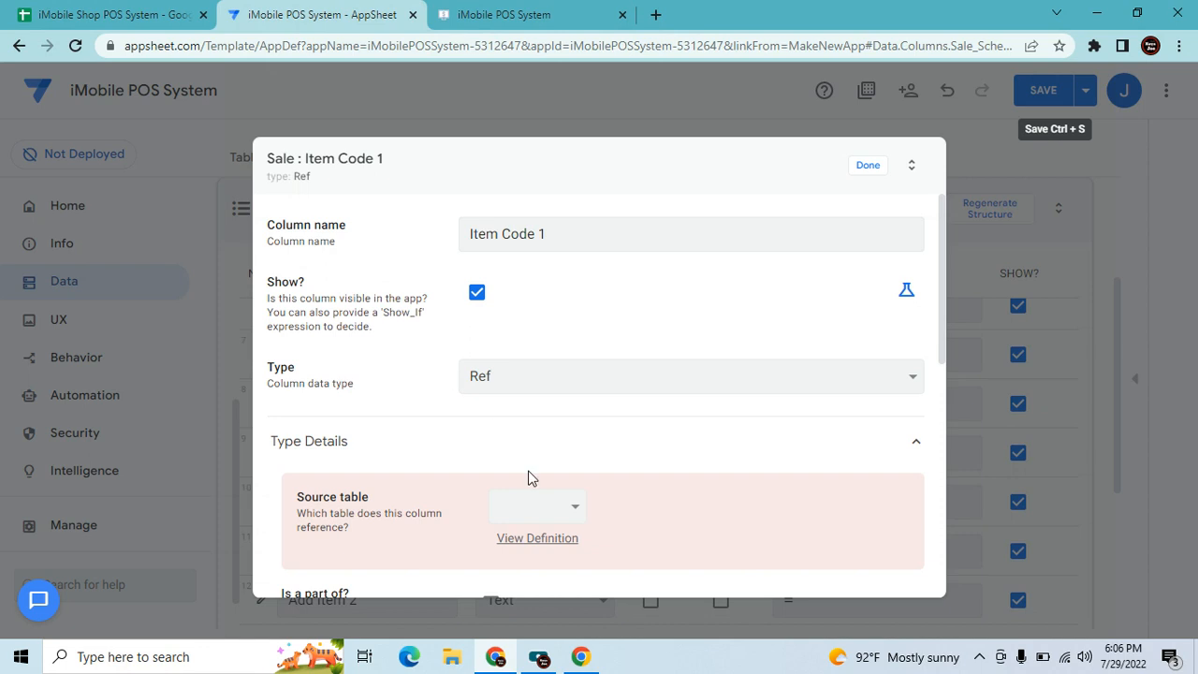
pyautogui.click(572, 513)
pyautogui.click(549, 551)
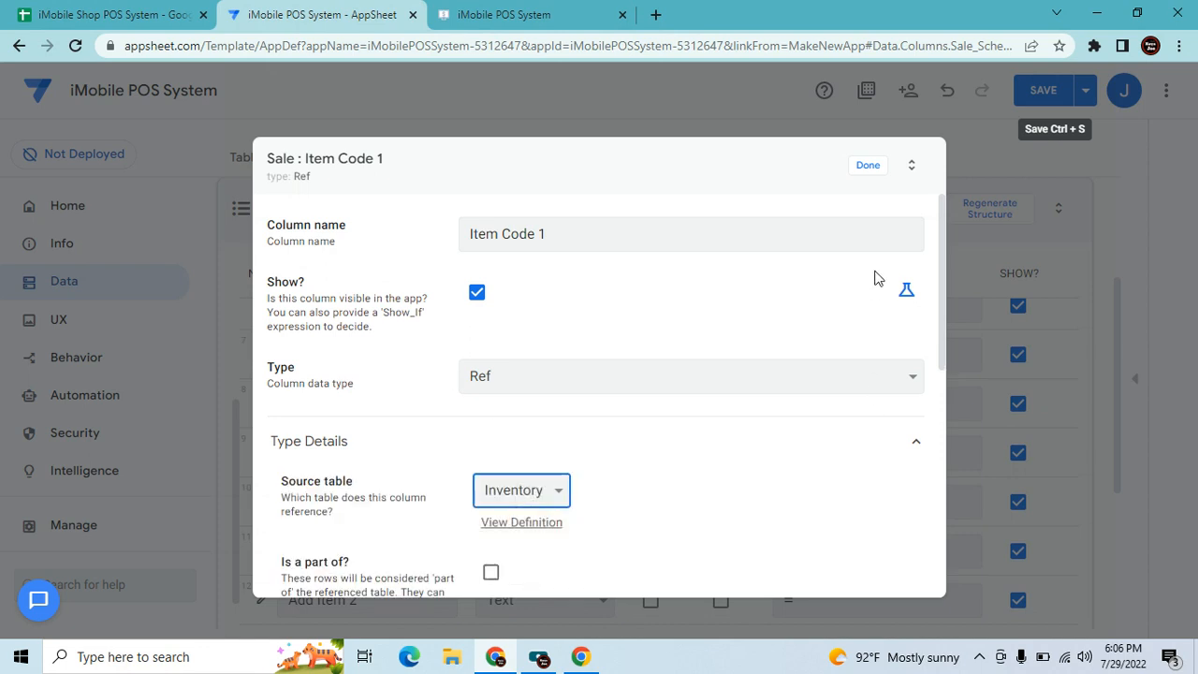
pyautogui.click(867, 164)
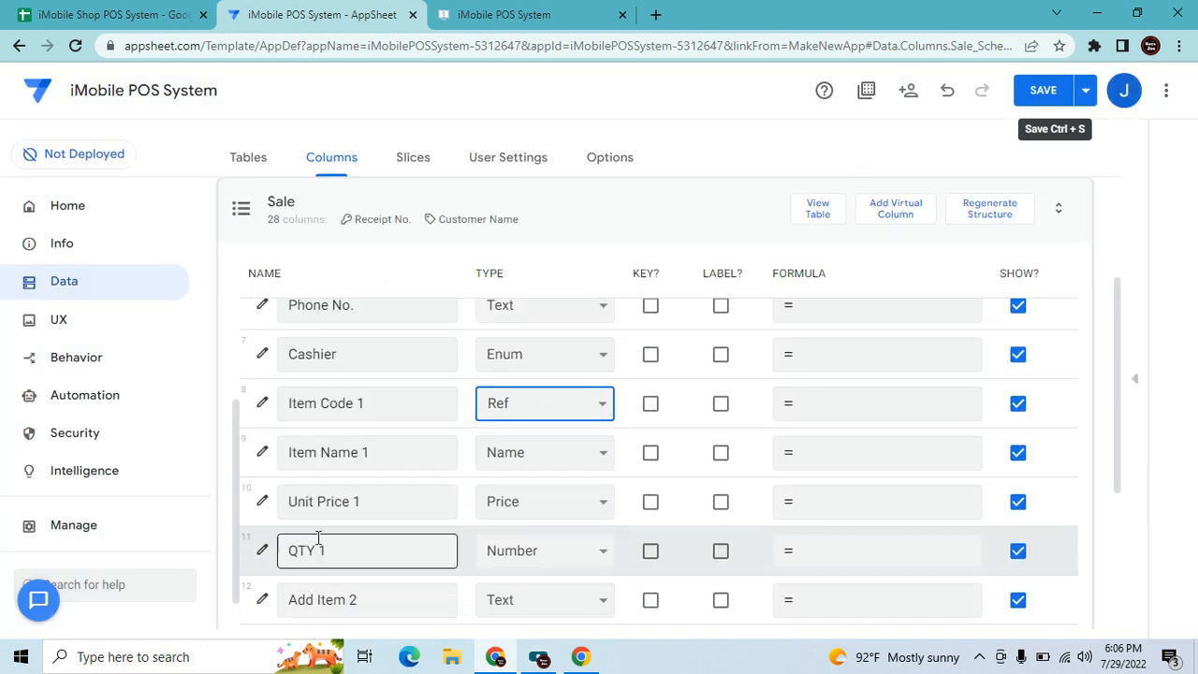
# Change the Item Name 1 column's data type to Text and open its column settings.
pyautogui.click(573, 464)
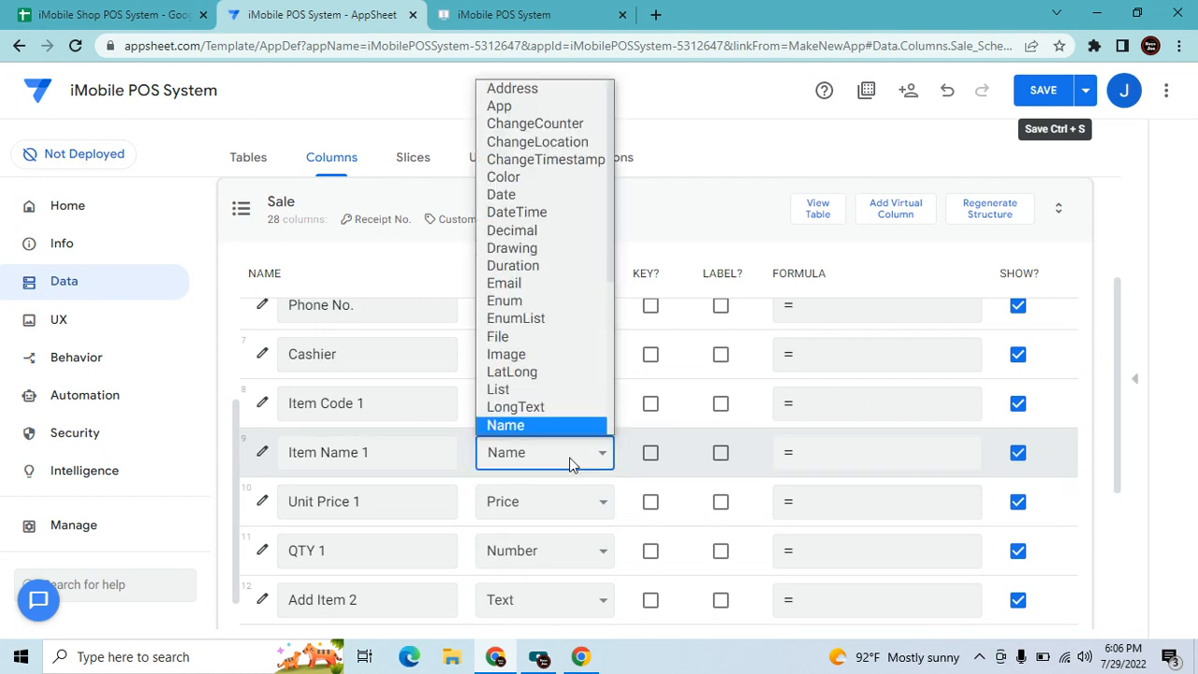
pyautogui.press('t')
pyautogui.click(545, 422)
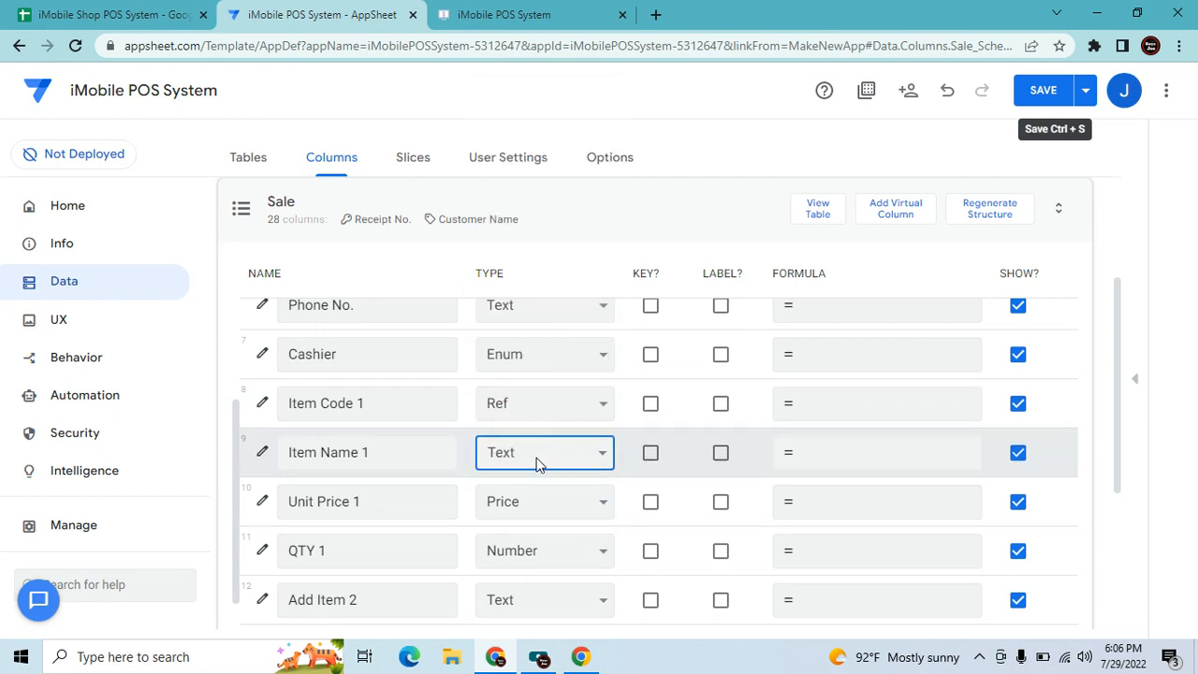
pyautogui.click(362, 454)
pyautogui.click(260, 455)
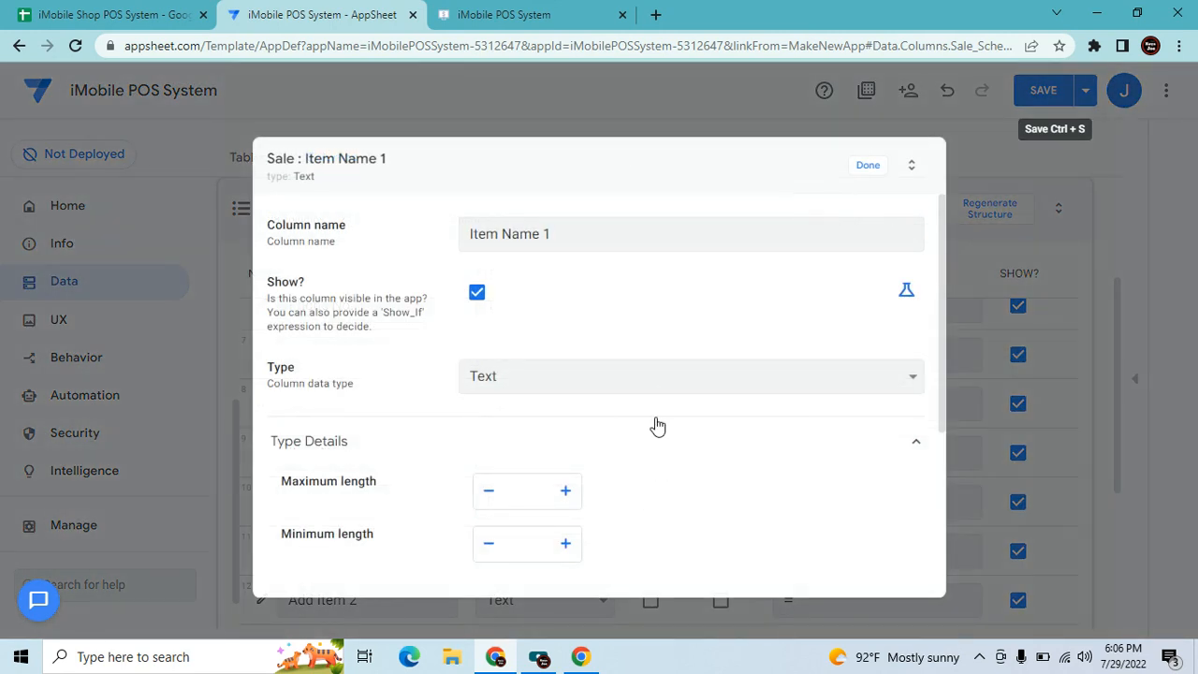
pyautogui.scroll(-3, 660, 430)
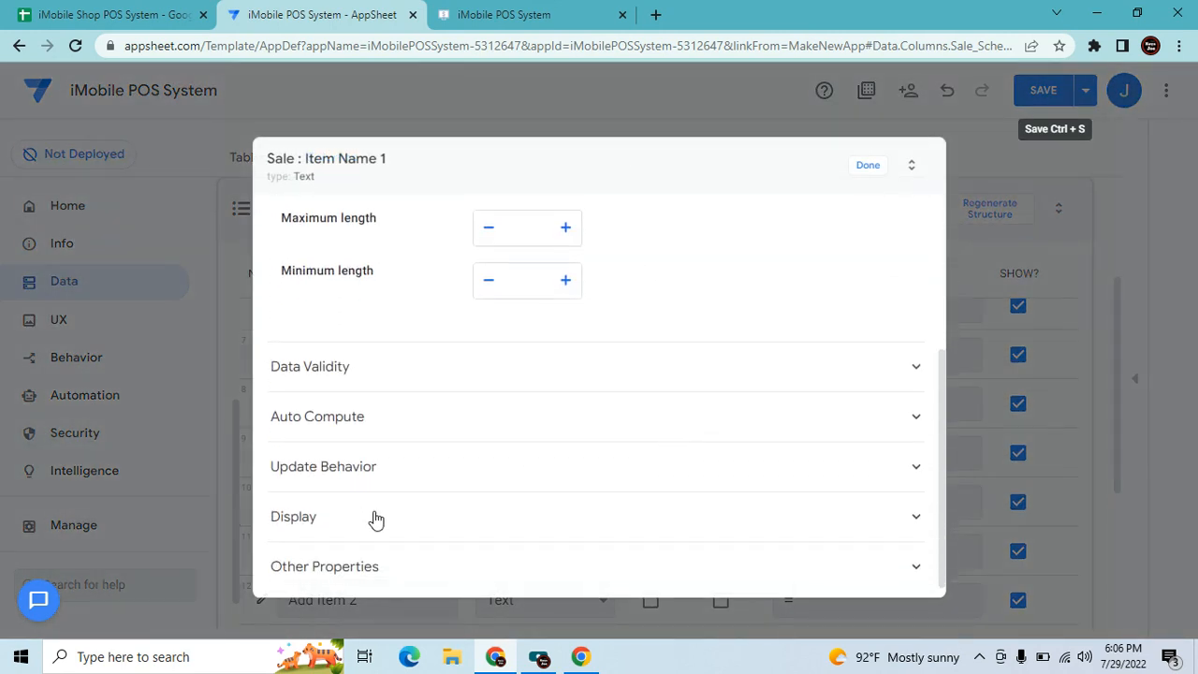
# Switch to the app preview and open a new Inventory item form to examine its Category and Item Name fields.
pyautogui.click(506, 18)
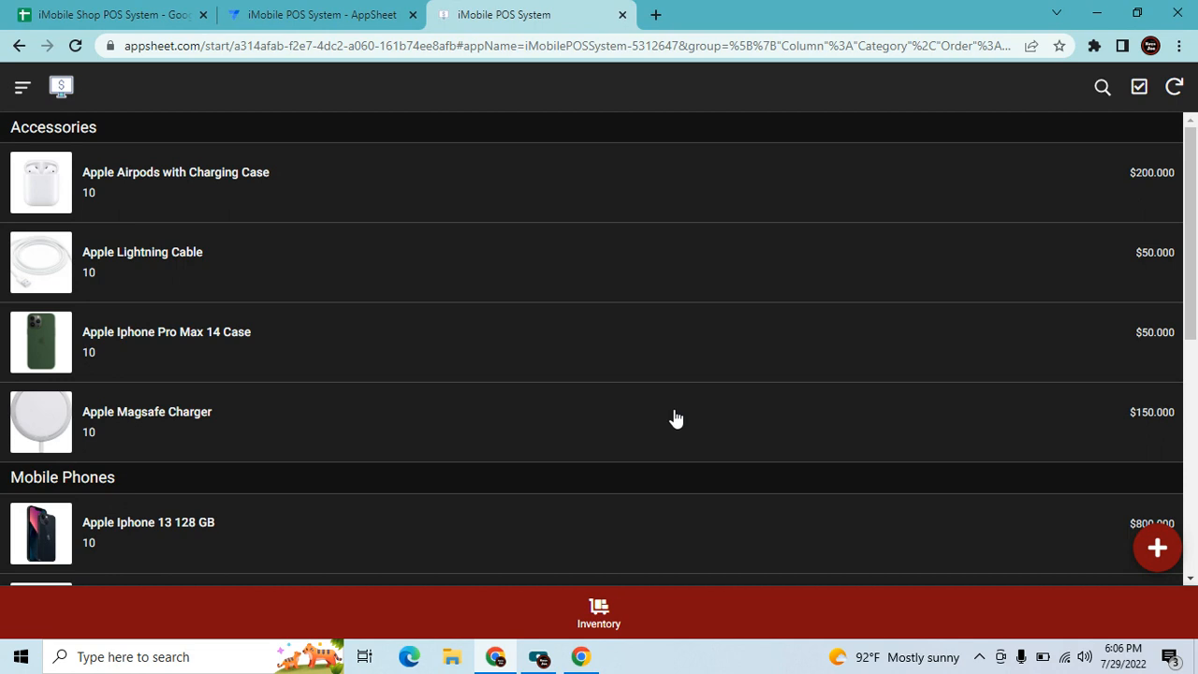
pyautogui.click(882, 350)
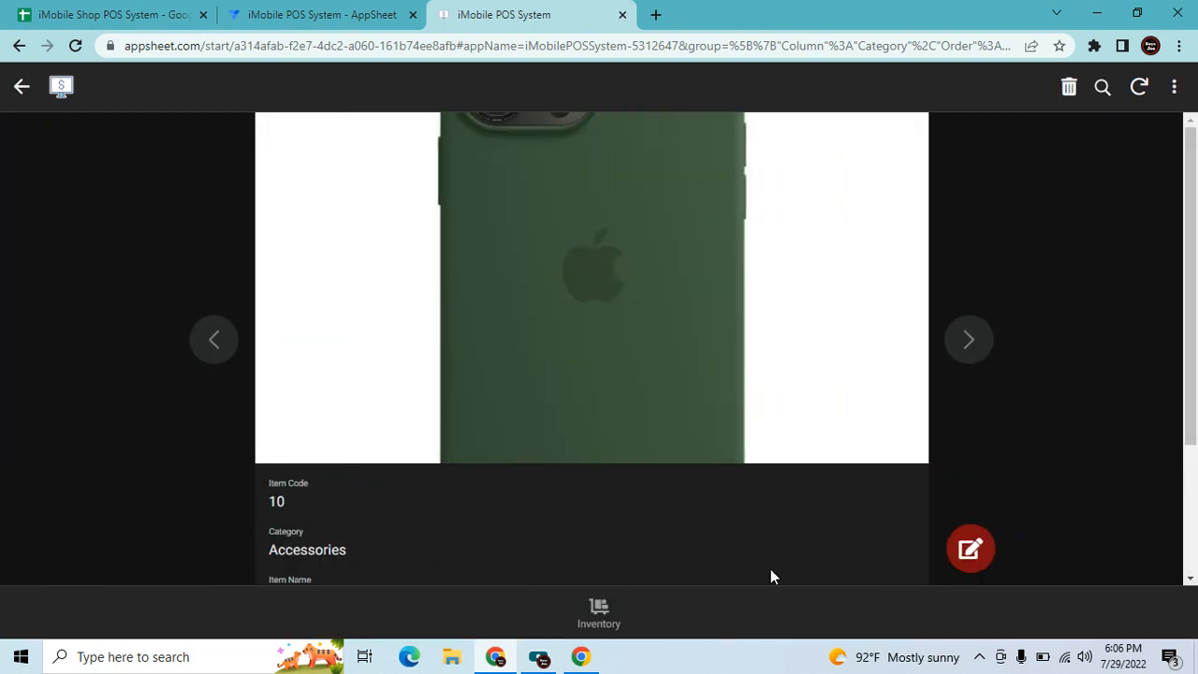
pyautogui.click(599, 613)
pyautogui.click(1160, 546)
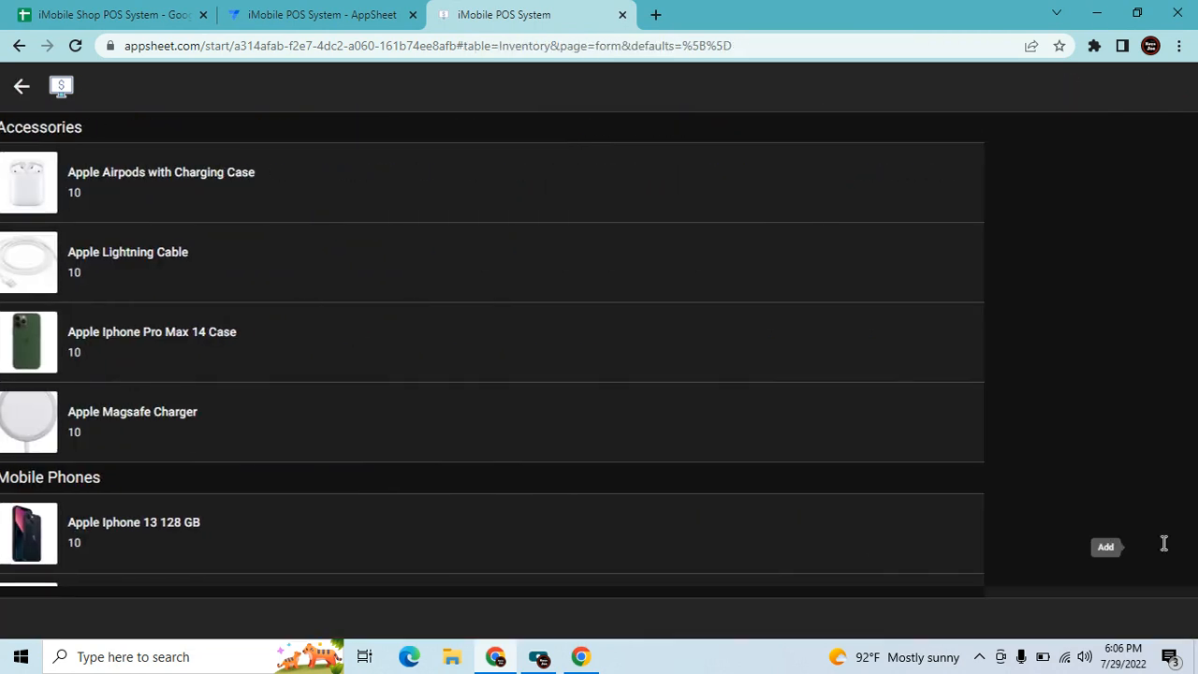
pyautogui.click(454, 272)
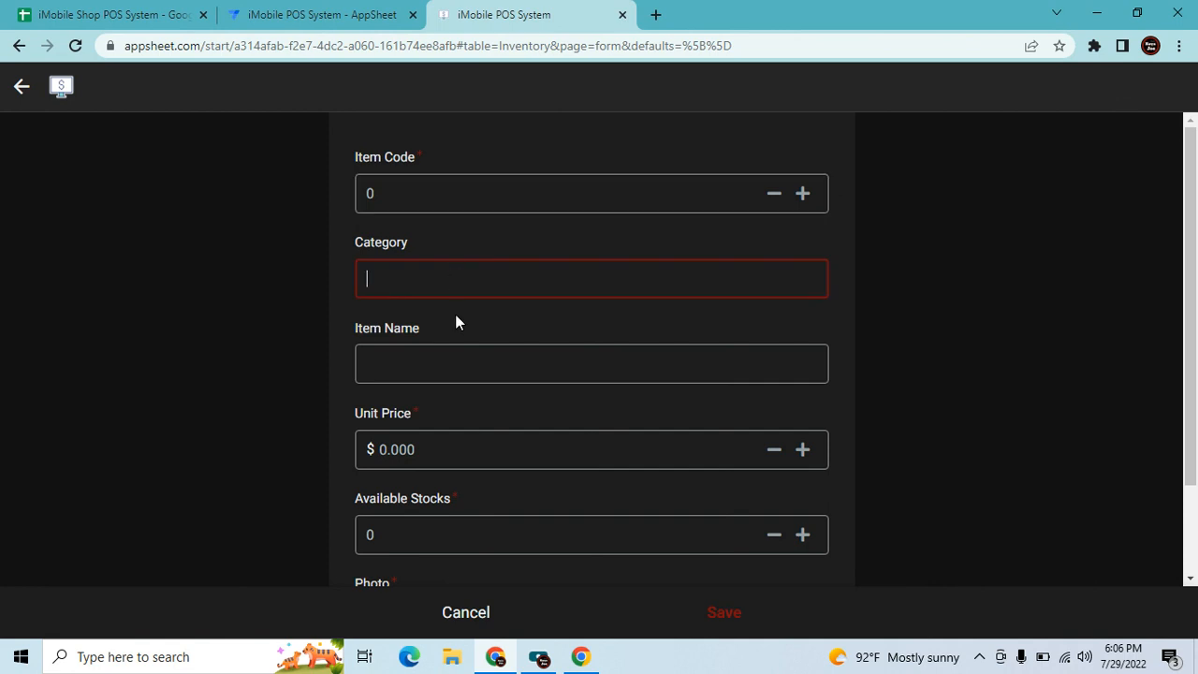
pyautogui.click(462, 281)
pyautogui.click(448, 359)
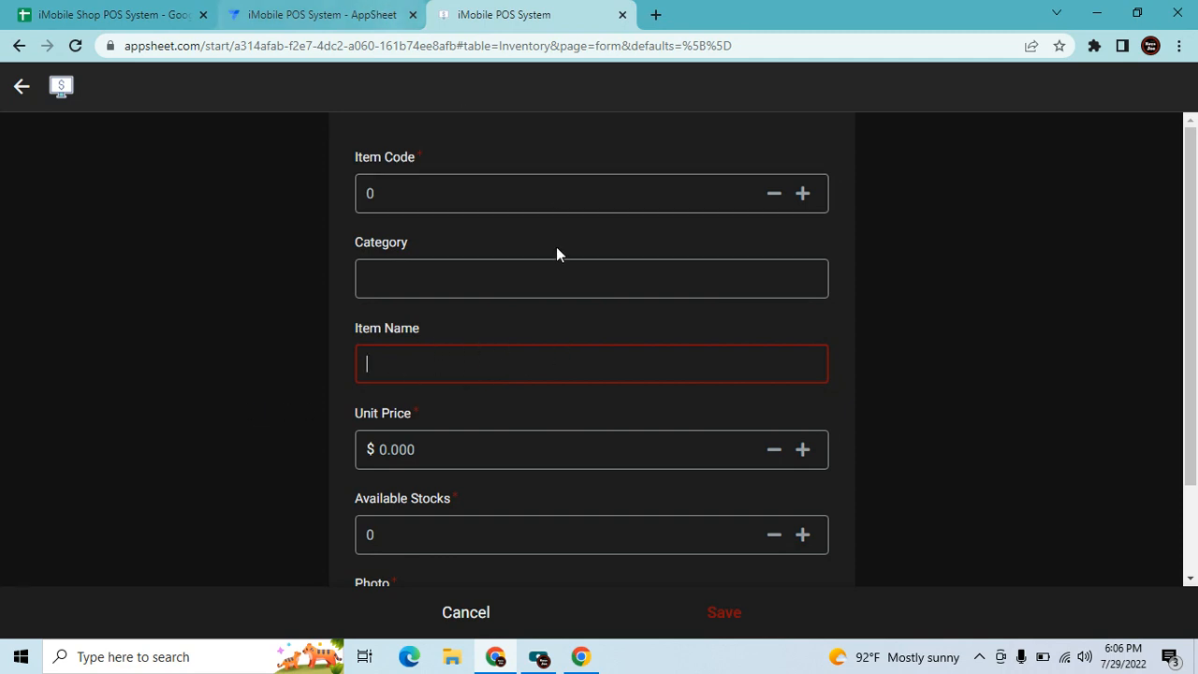
# Return to the AppSheet editor, set Item Name 1's editable condition to isblank([_THISROW].[Item Name 1]), and apply the column settings.
pyautogui.click(265, 7)
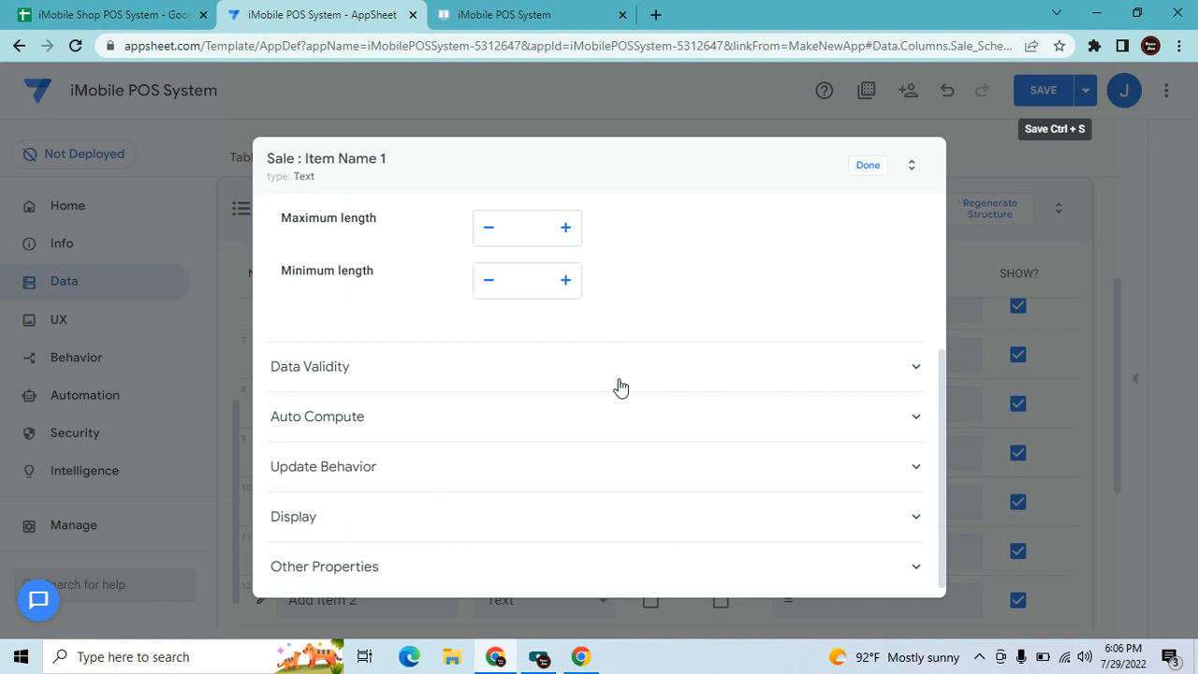
pyautogui.click(484, 465)
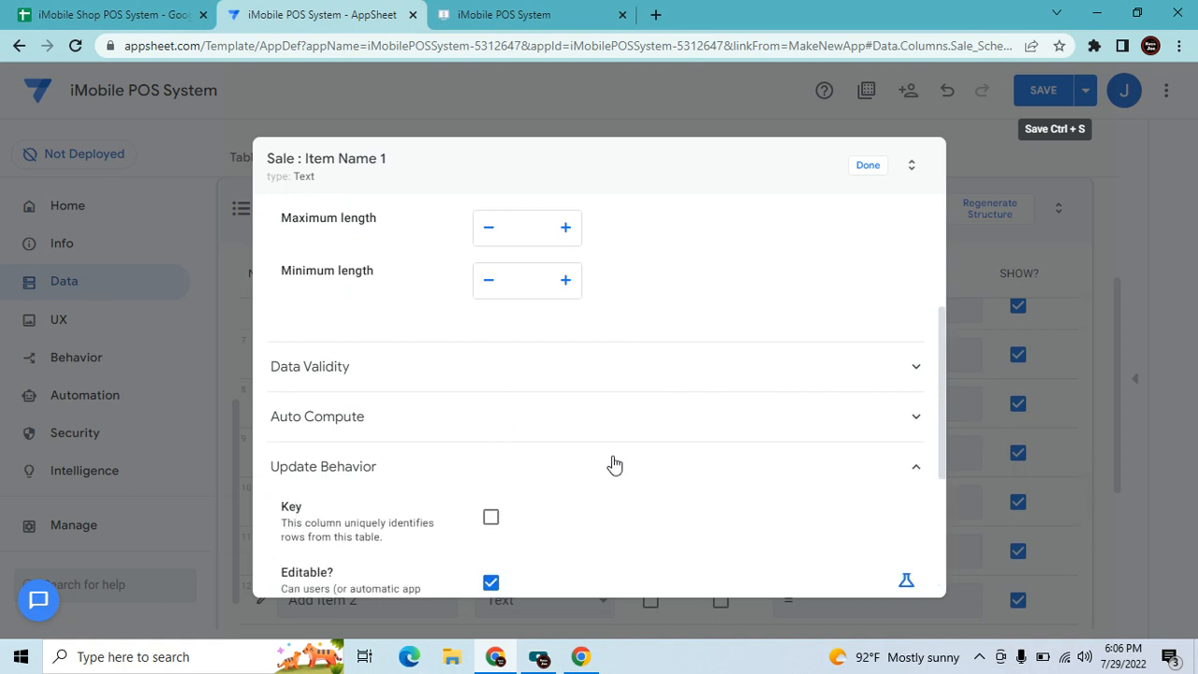
pyautogui.click(905, 579)
pyautogui.click(756, 581)
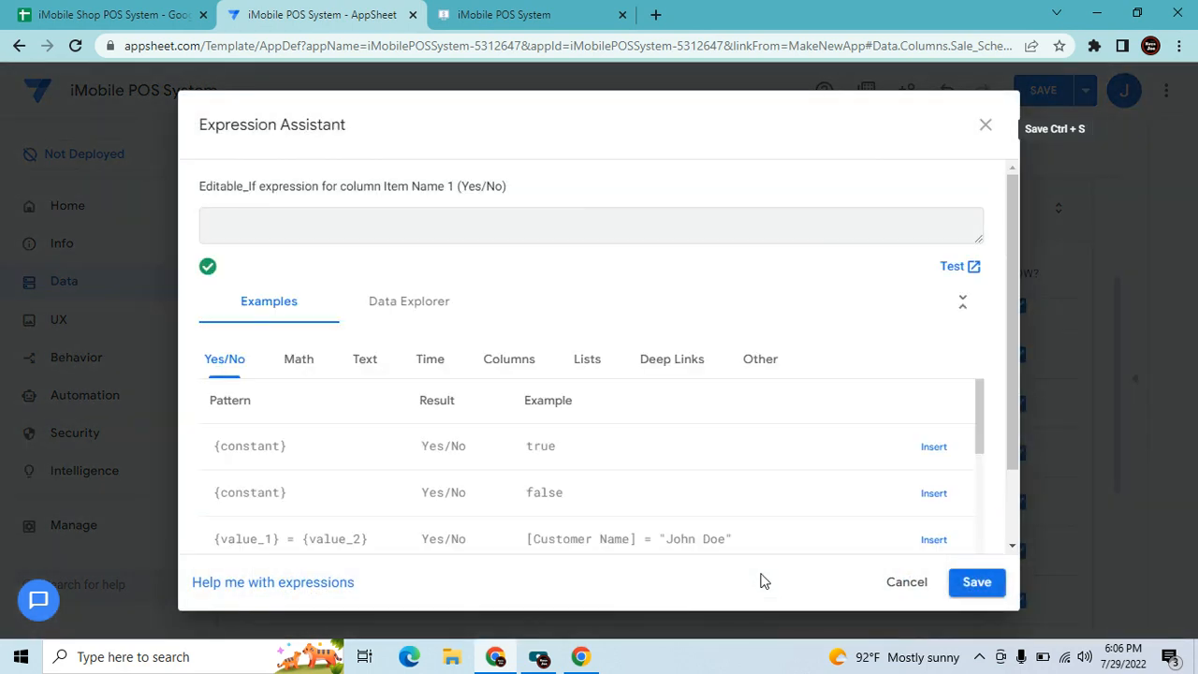
pyautogui.write('isblank([')
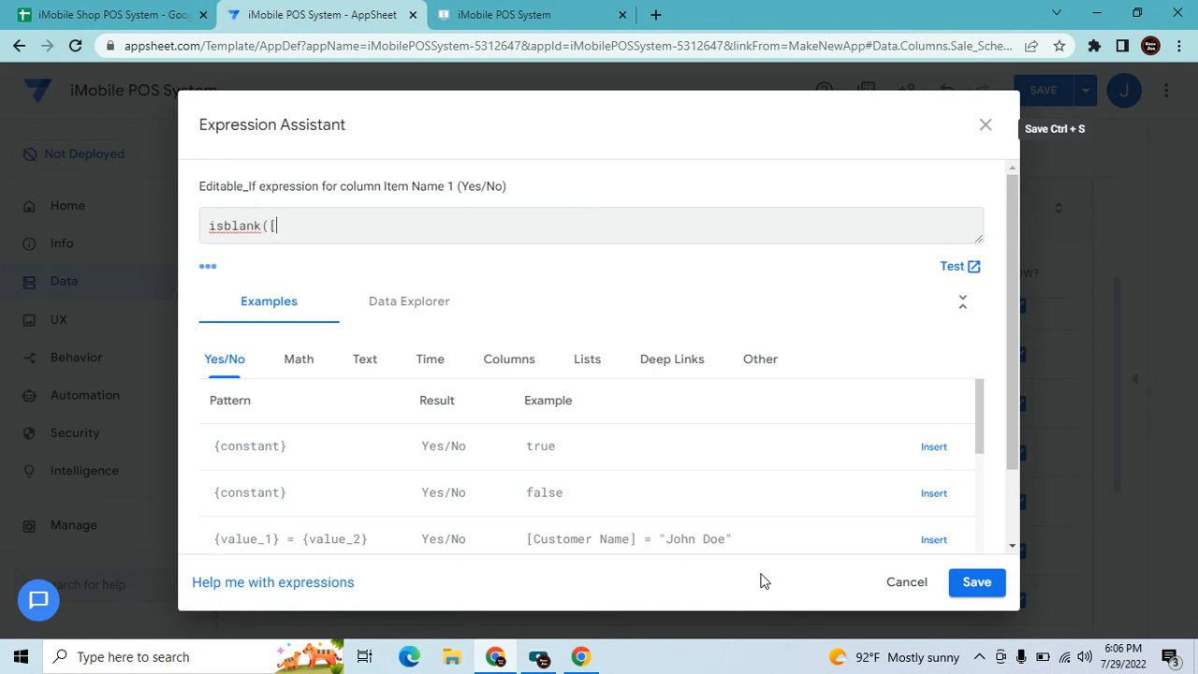
pyautogui.write('_THISROW].[Na')
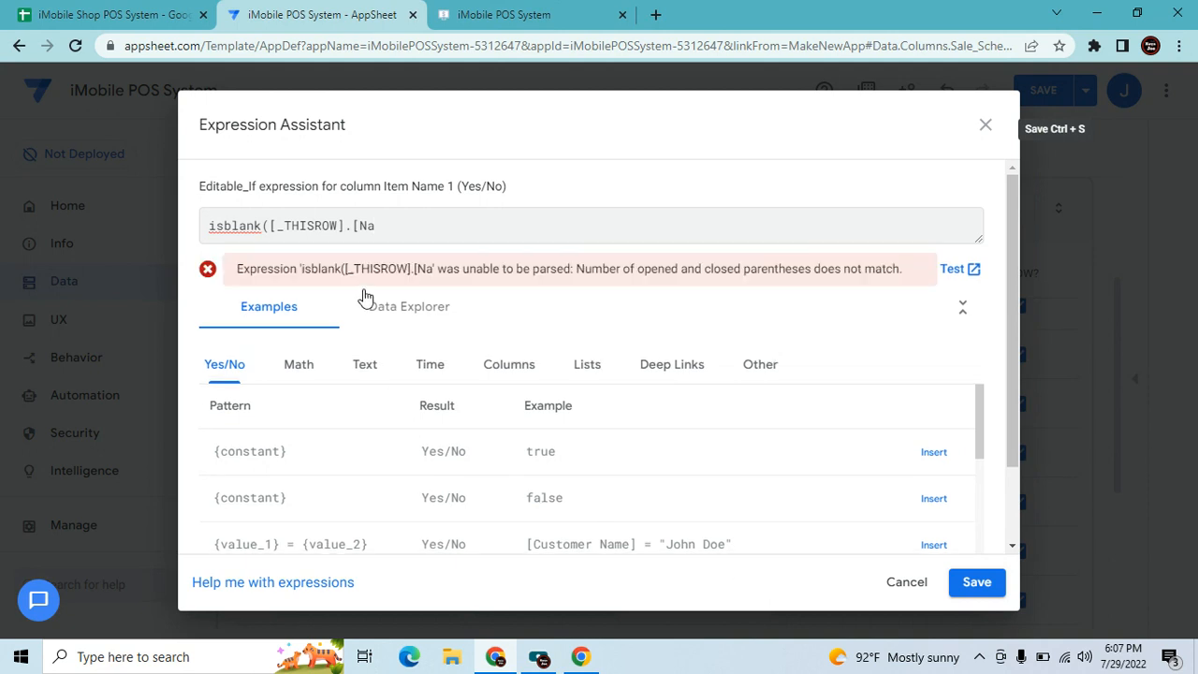
pyautogui.press('BackSpace')
pyautogui.press('BackSpace')
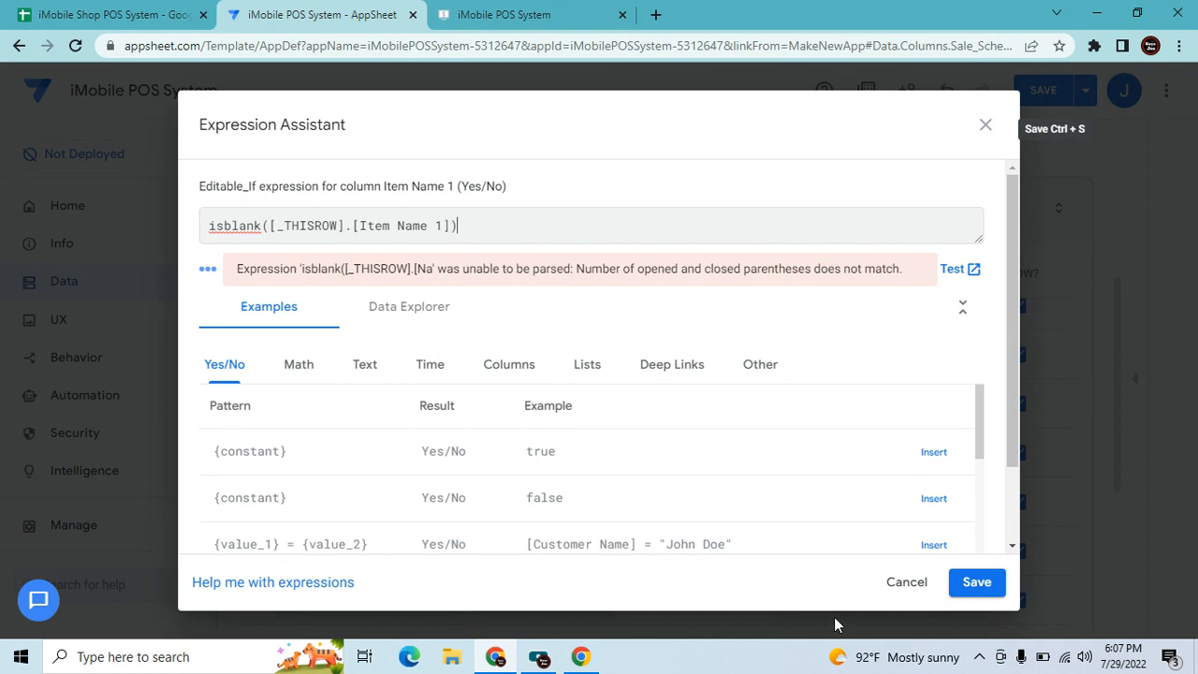
pyautogui.moveTo(471, 212); pyautogui.dragTo(115, 215)
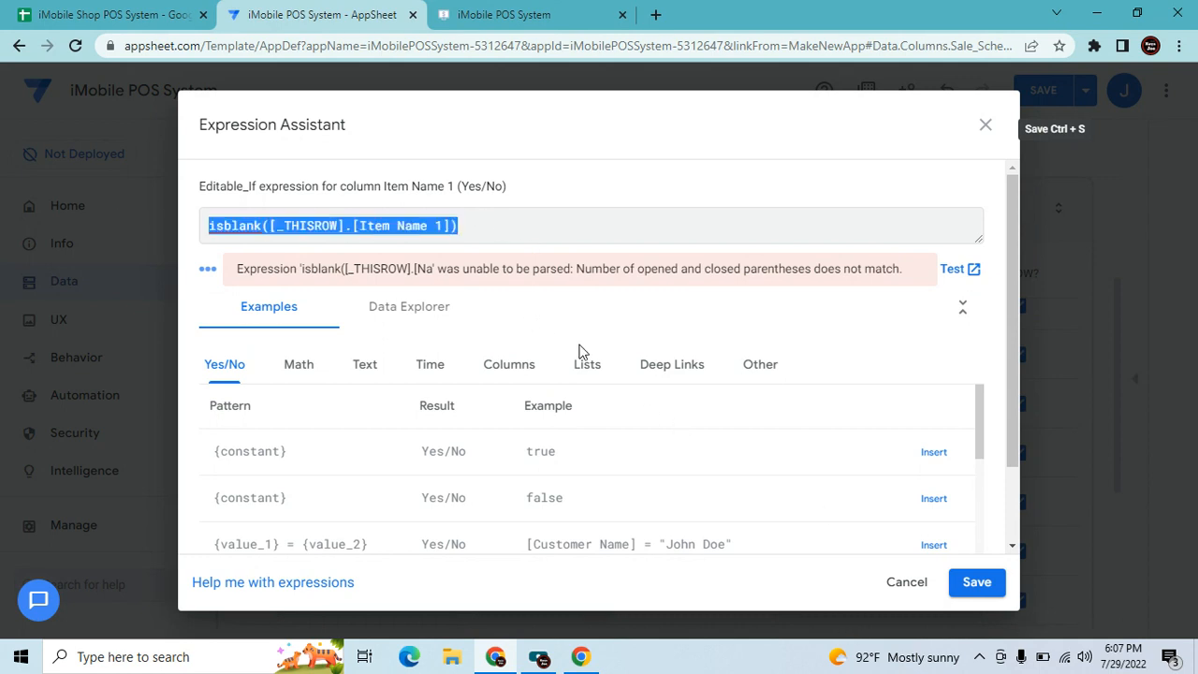
pyautogui.click(974, 583)
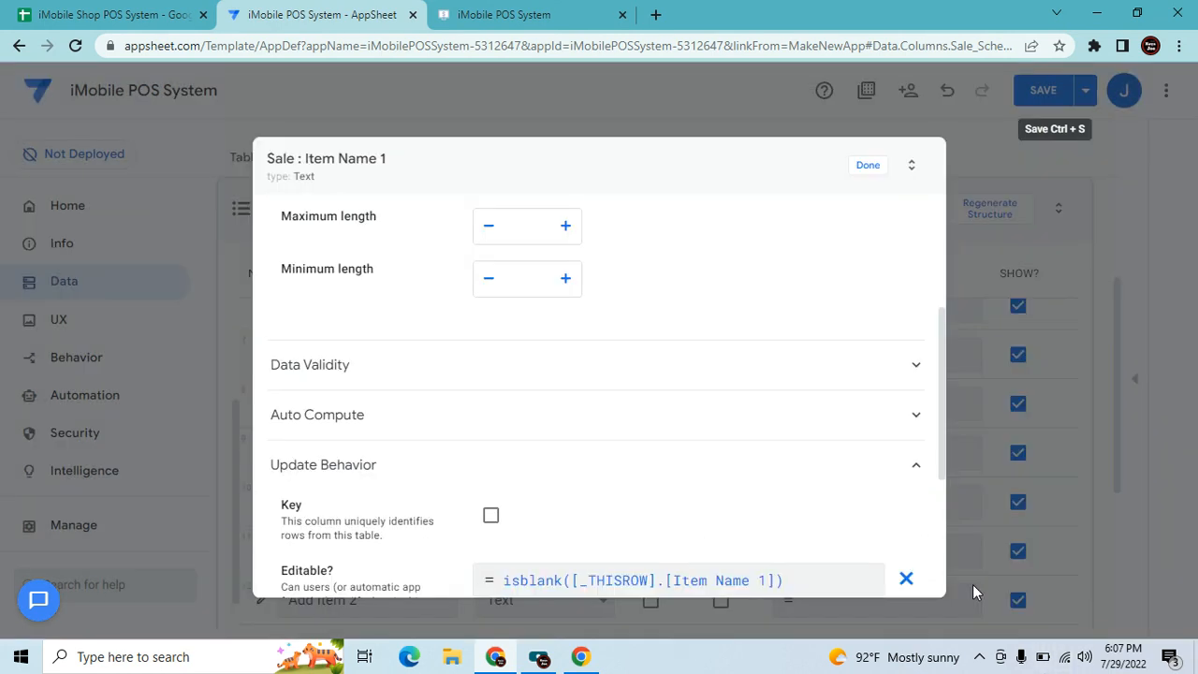
pyautogui.click(868, 166)
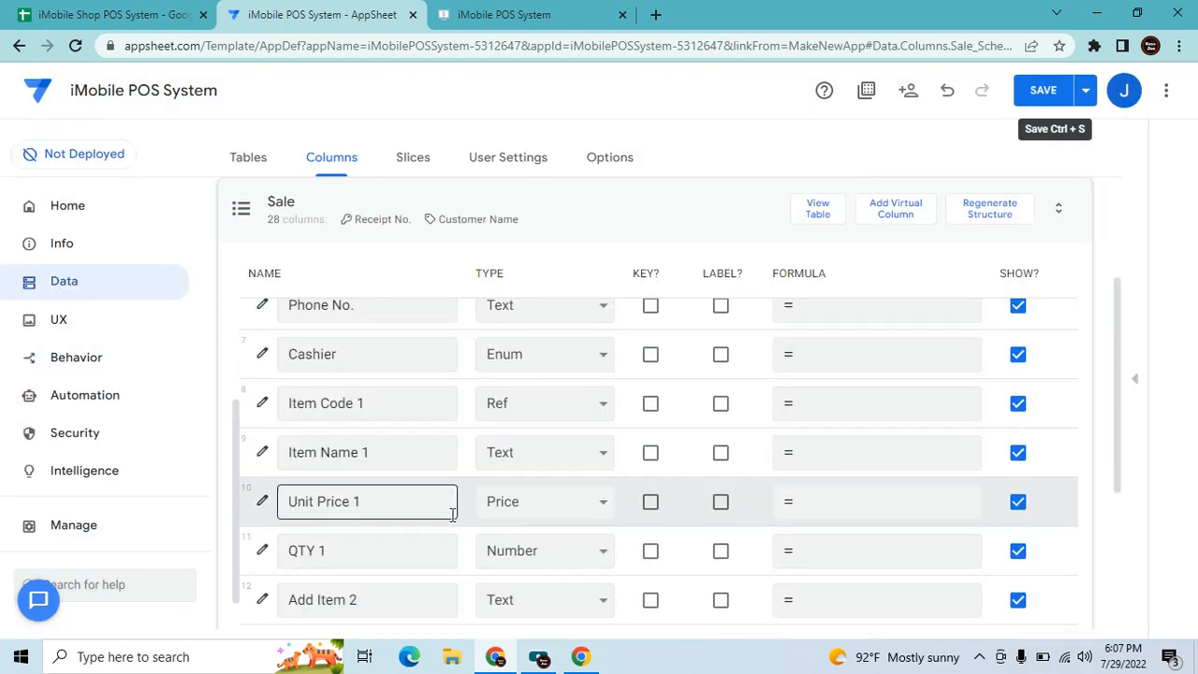
# Reopen the Item Name 1 settings and begin its initial value formula with Any(Select(Inventory.
pyautogui.click(263, 456)
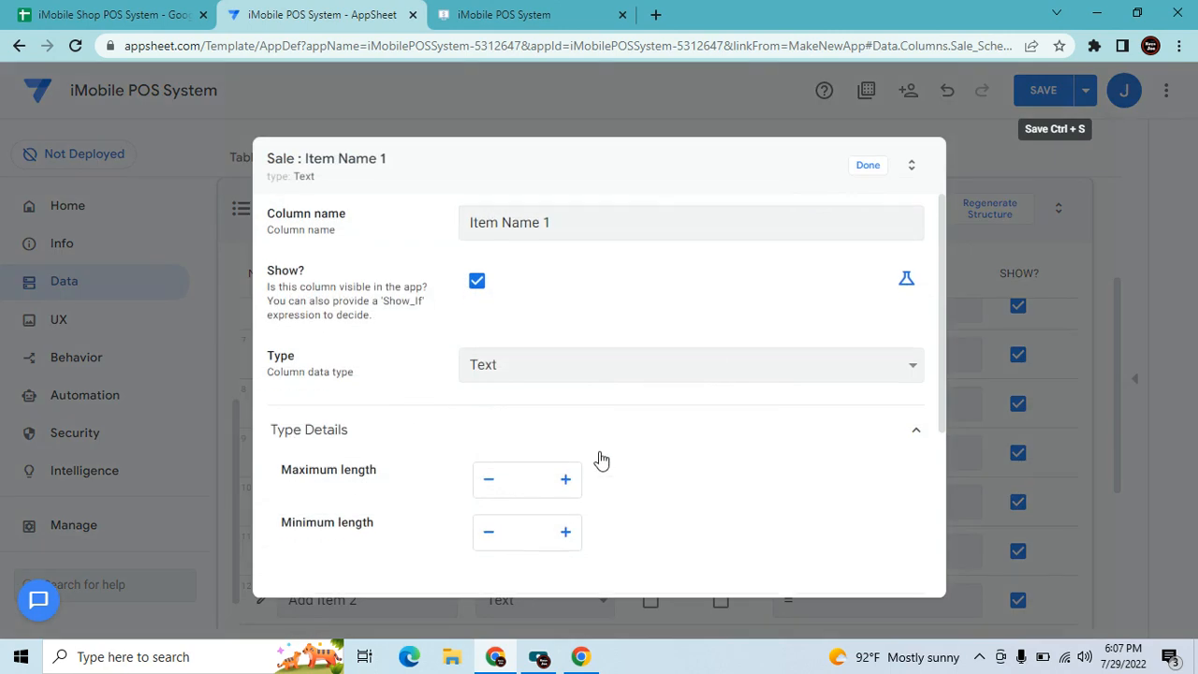
pyautogui.scroll(-3, 603, 460)
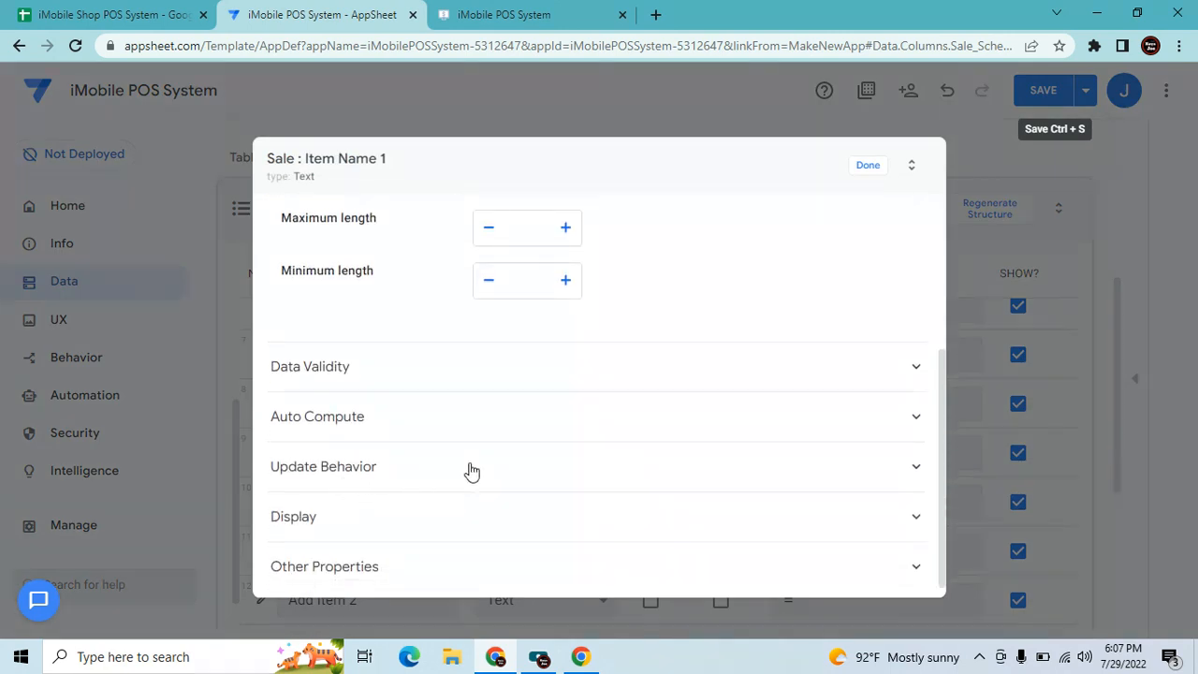
pyautogui.click(492, 417)
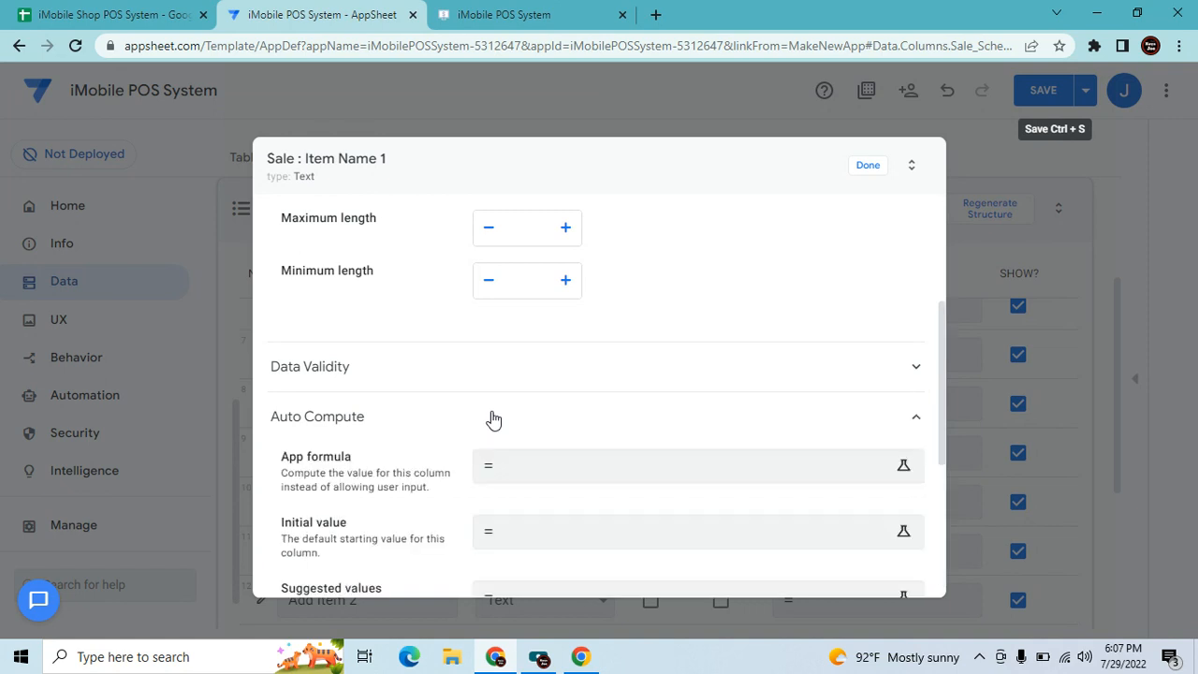
pyautogui.click(613, 541)
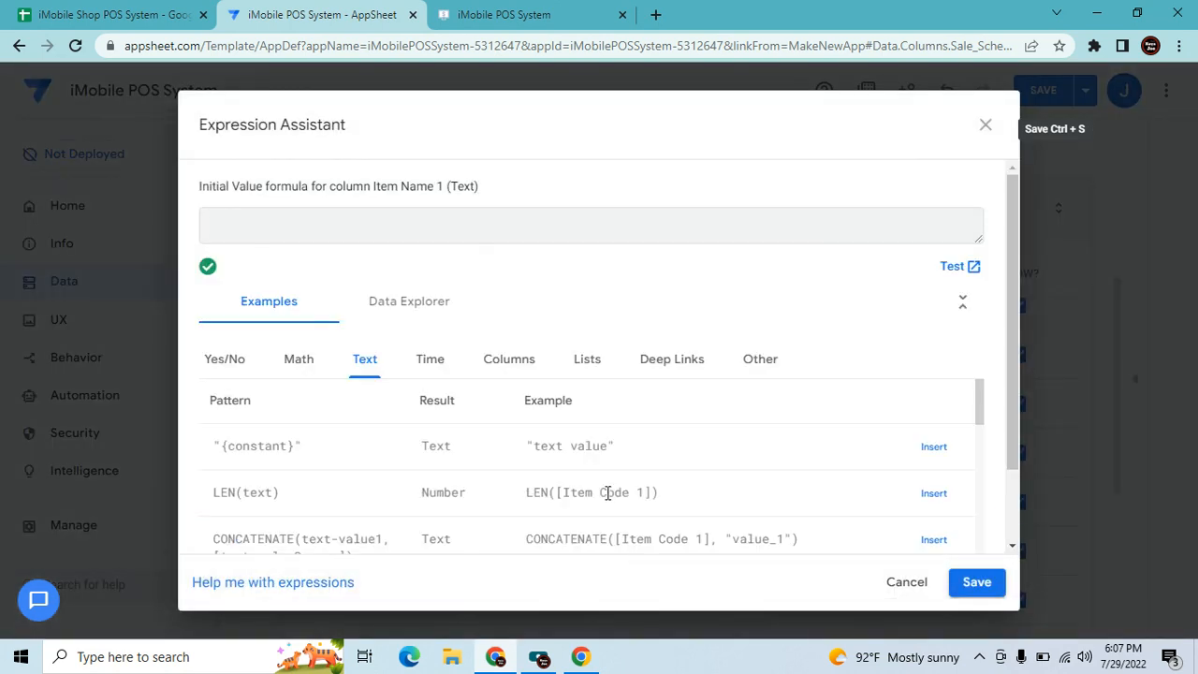
pyautogui.write('Any(Select(Inventory')
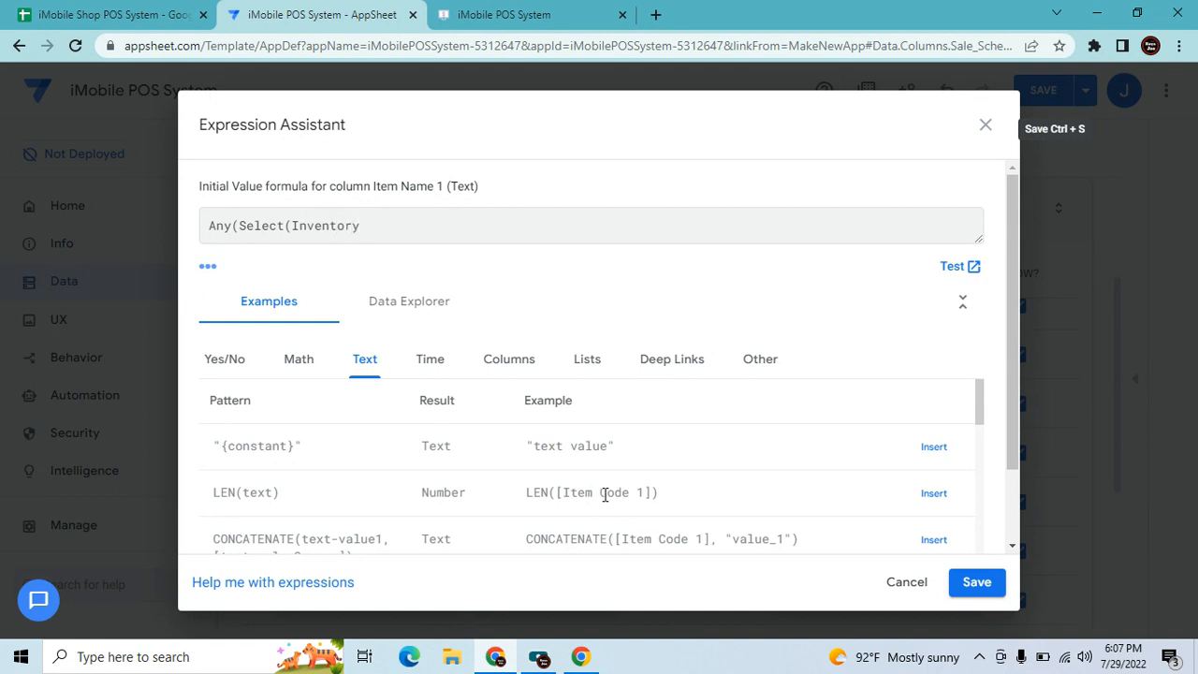
# Check the Item Name column in the Inventory spreadsheet, and extend the AppSheet formula with [Item Name],[_THISROW].[Item Name 1]=[.
pyautogui.click(19, 10)
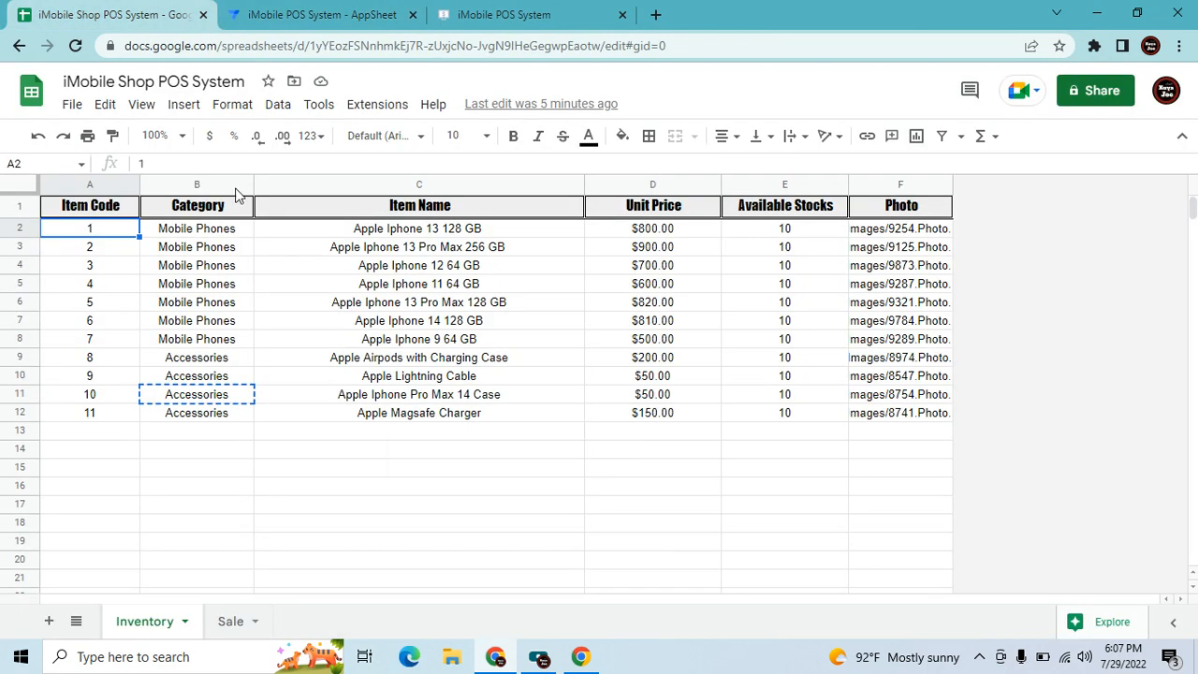
pyautogui.click(511, 235)
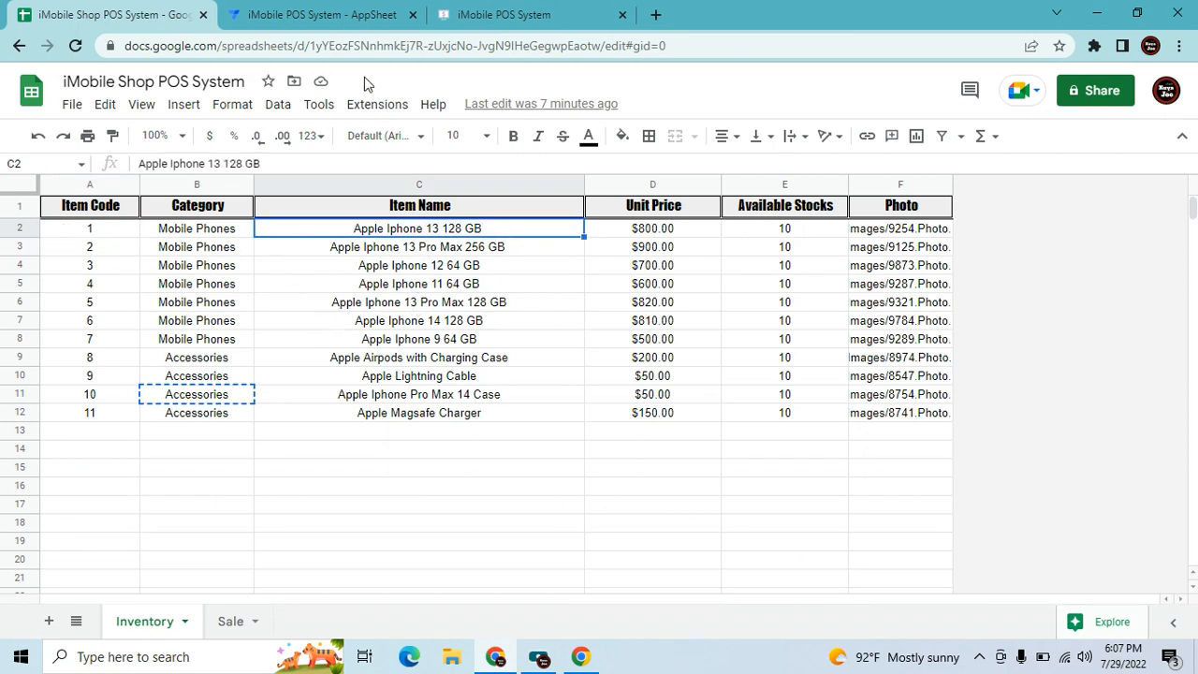
pyautogui.click(358, 10)
pyautogui.write('[')
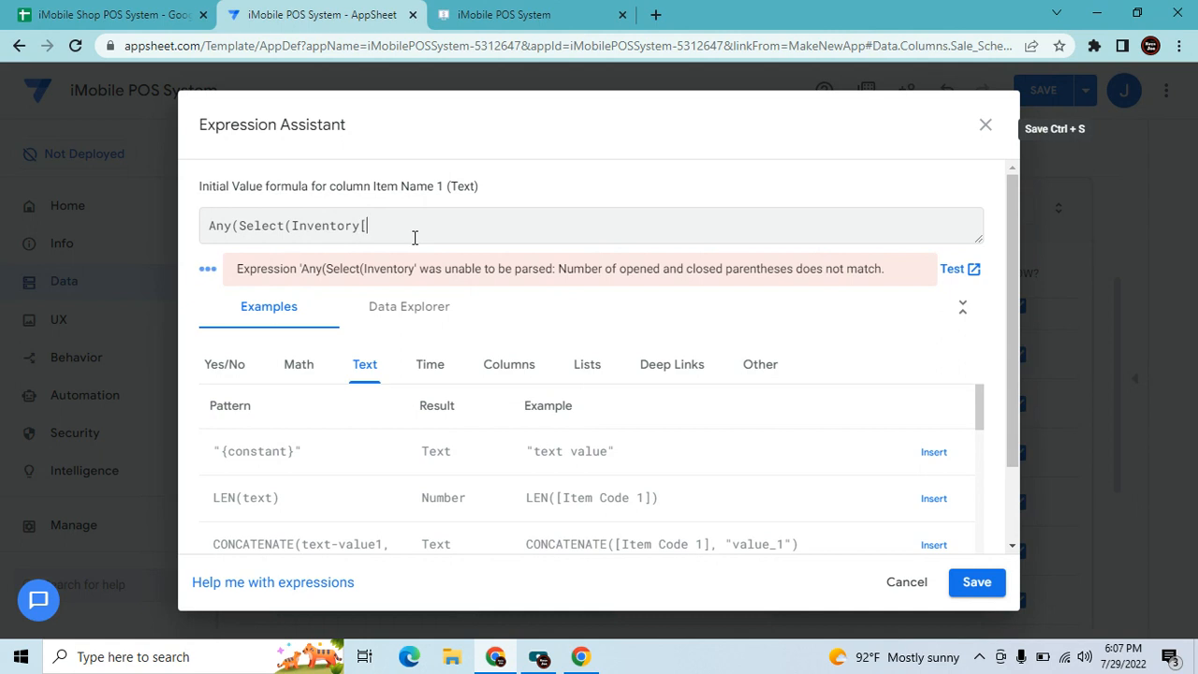
pyautogui.write('Item Nam')
pyautogui.write('e],[_THISROW')
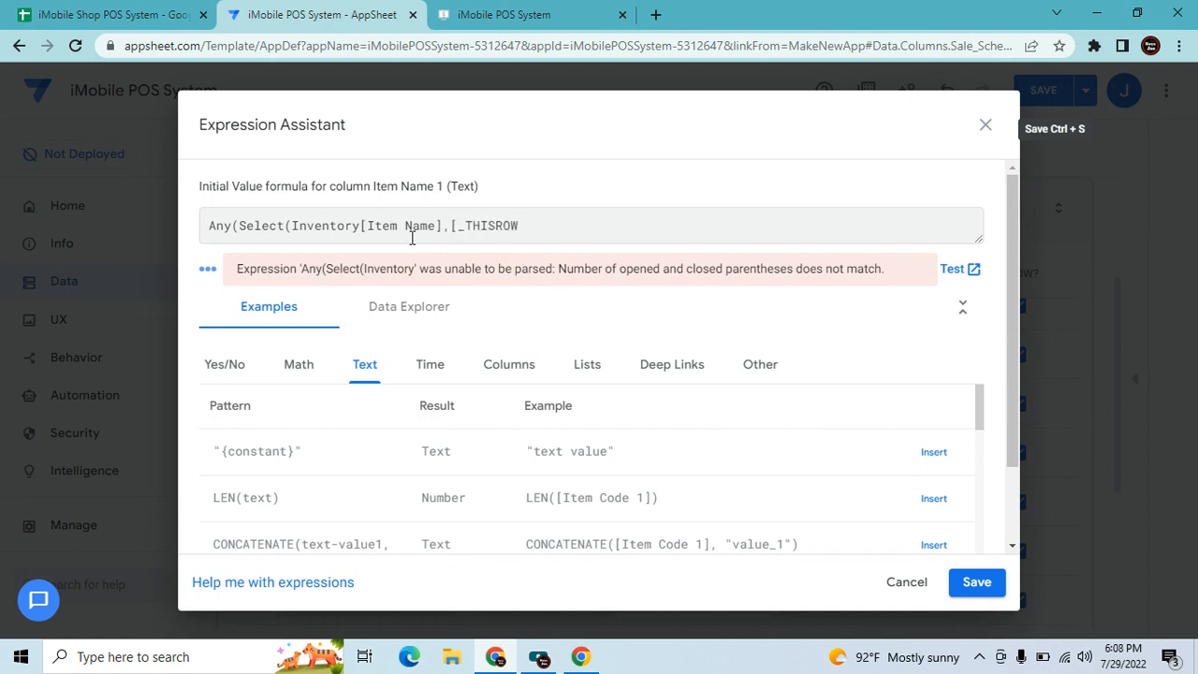
pyautogui.write('].[Item Name 1')
pyautogui.click(411, 238)
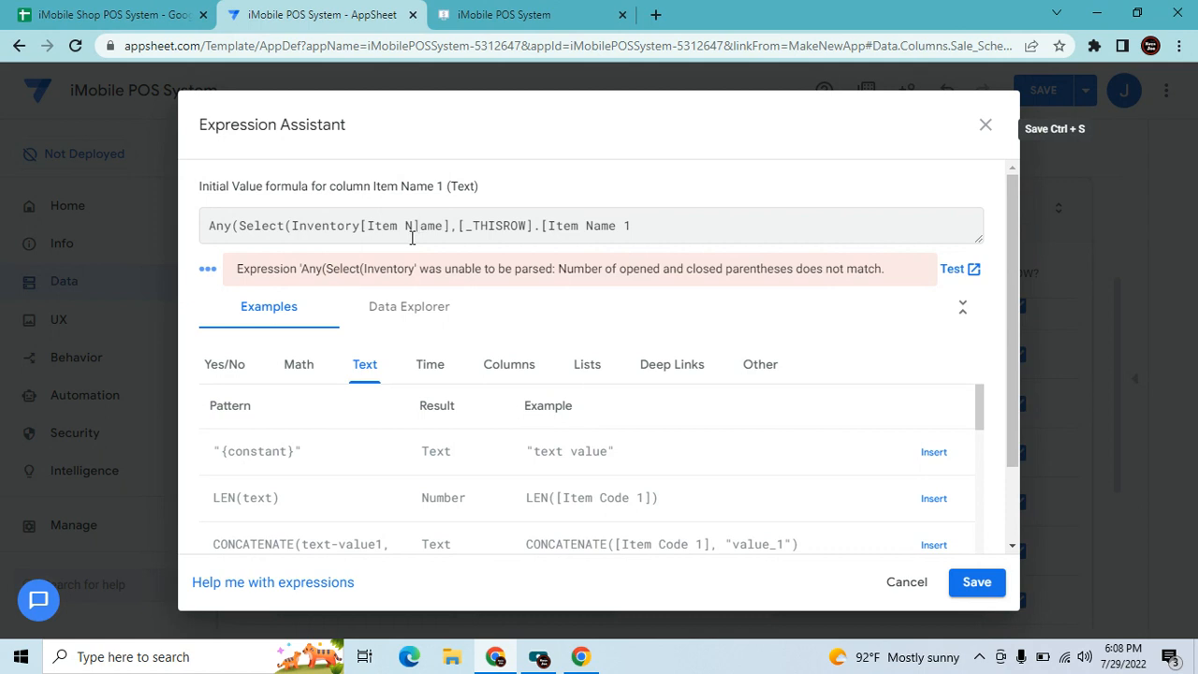
pyautogui.press('BackSpace')
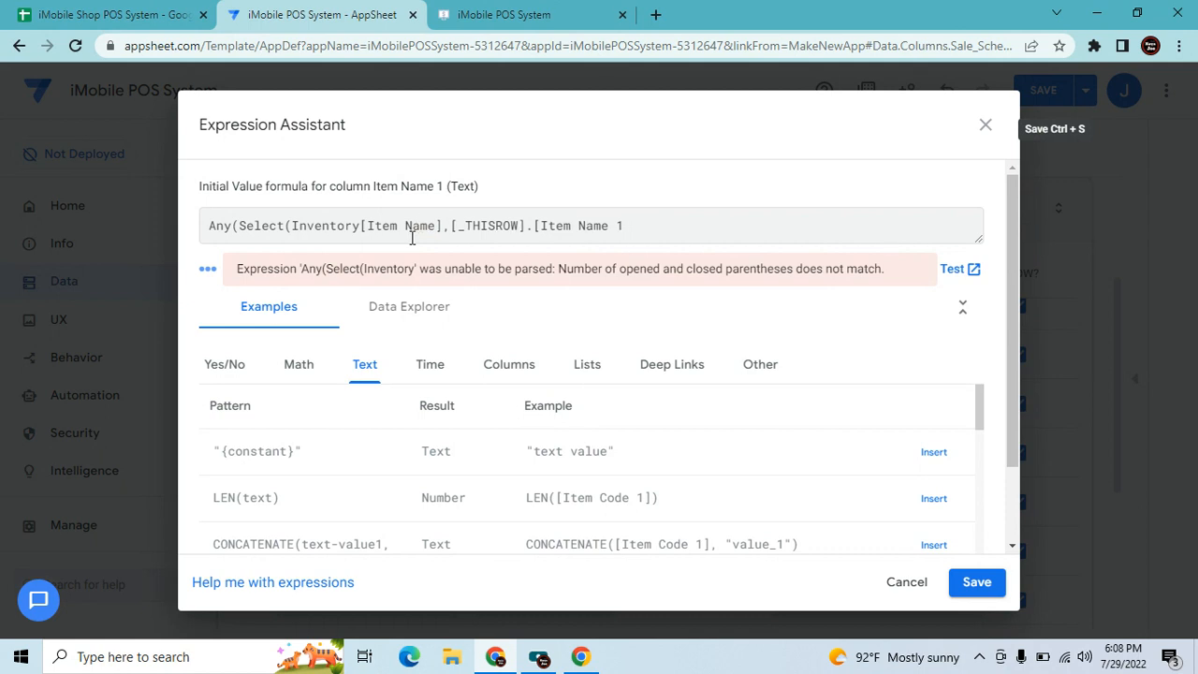
pyautogui.click(669, 233)
pyautogui.write(']=[')
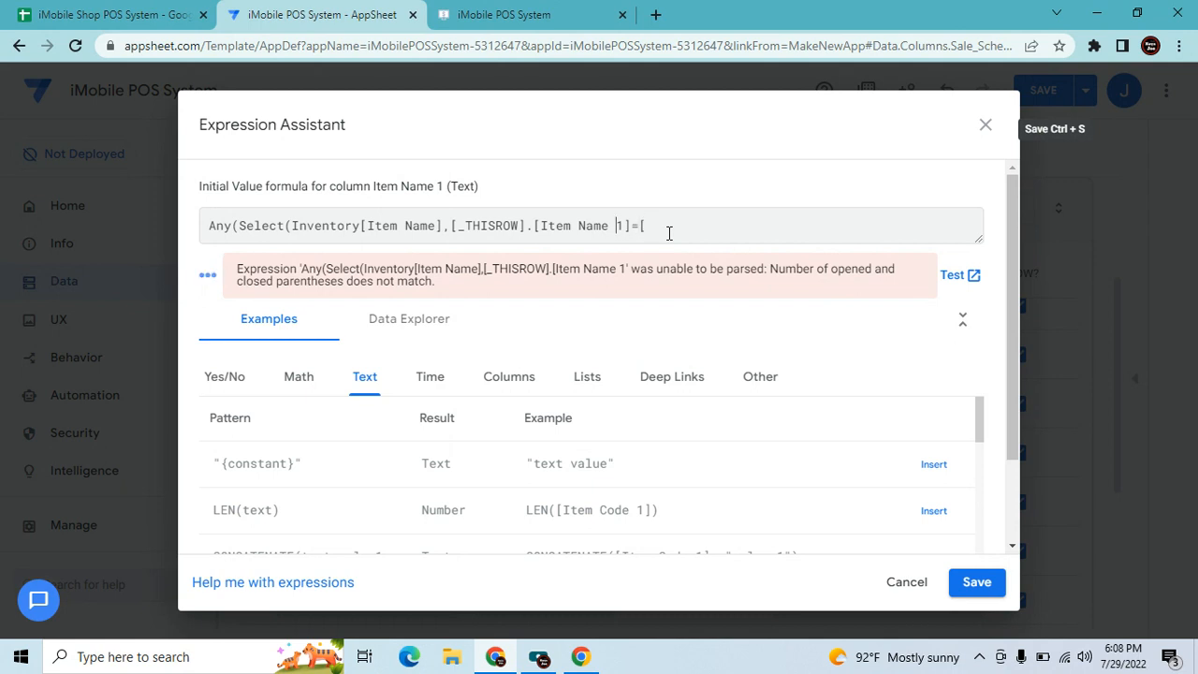
# Replace the formula's comparison with [_THISROW].[Item Code 1]=[Item Code] and close the expression's parentheses.
pyautogui.press('Left')
pyautogui.press('Left')
pyautogui.press('Left')
pyautogui.press('Left')
pyautogui.press('Left')
pyautogui.press('BackSpace')
pyautogui.press('BackSpace')
pyautogui.press('BackSpace')
pyautogui.press('BackSpace')
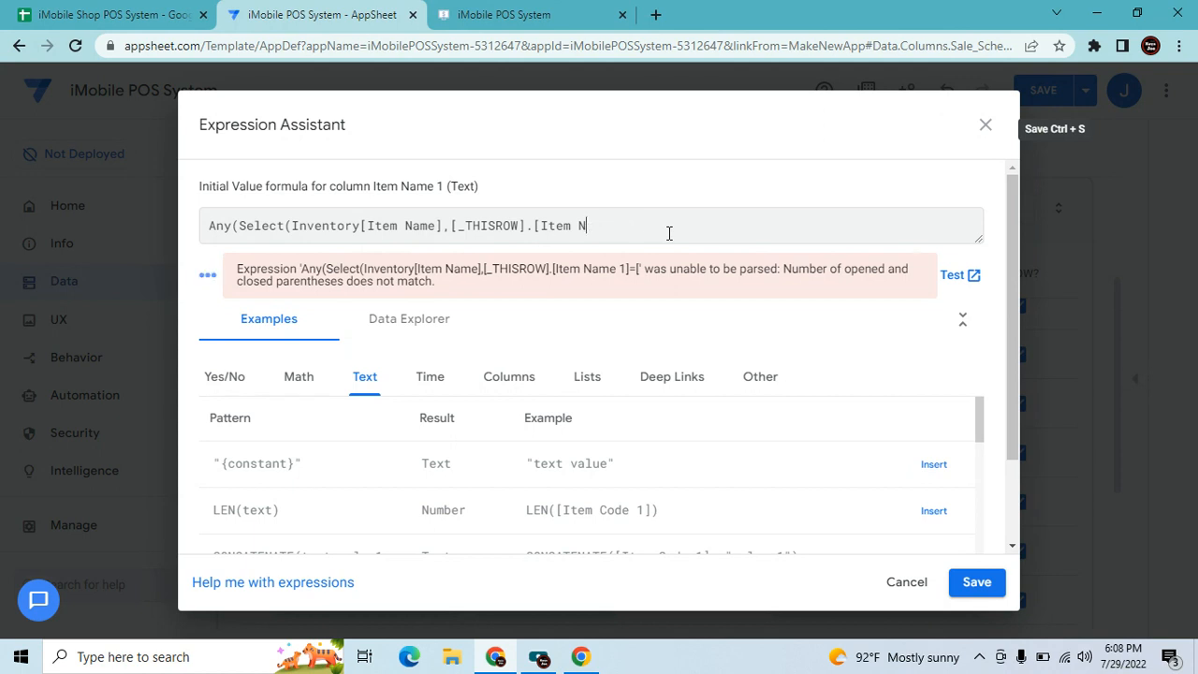
pyautogui.write('Code')
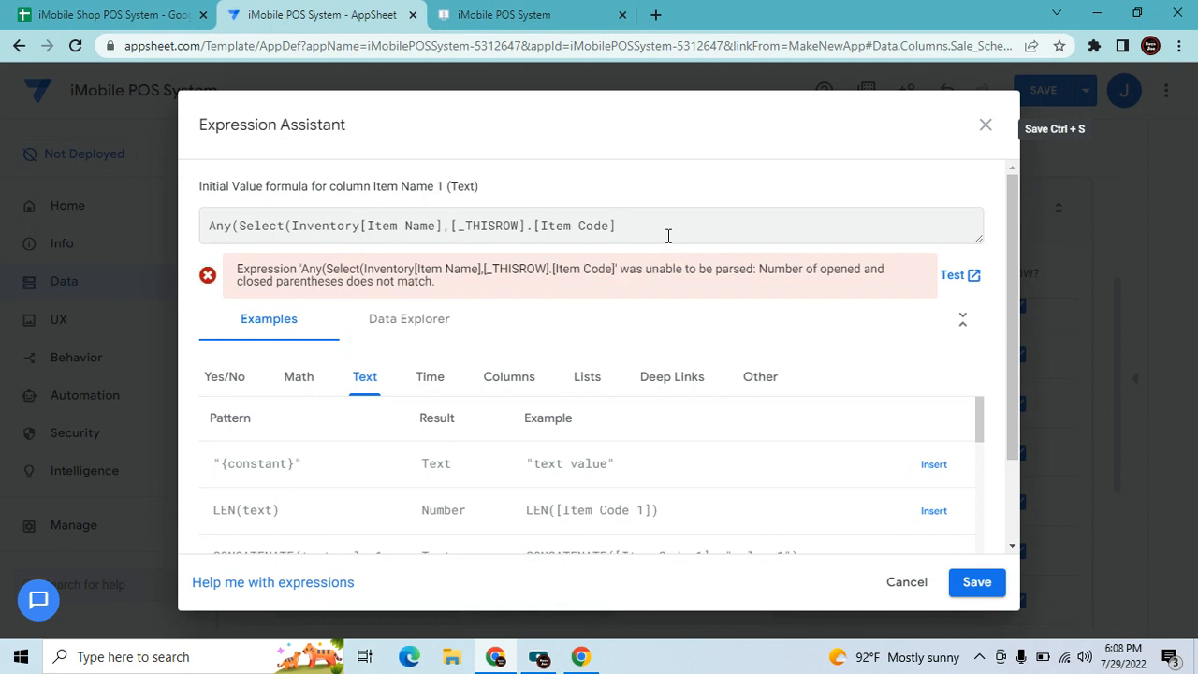
pyautogui.write('1]=[Item Code]))')
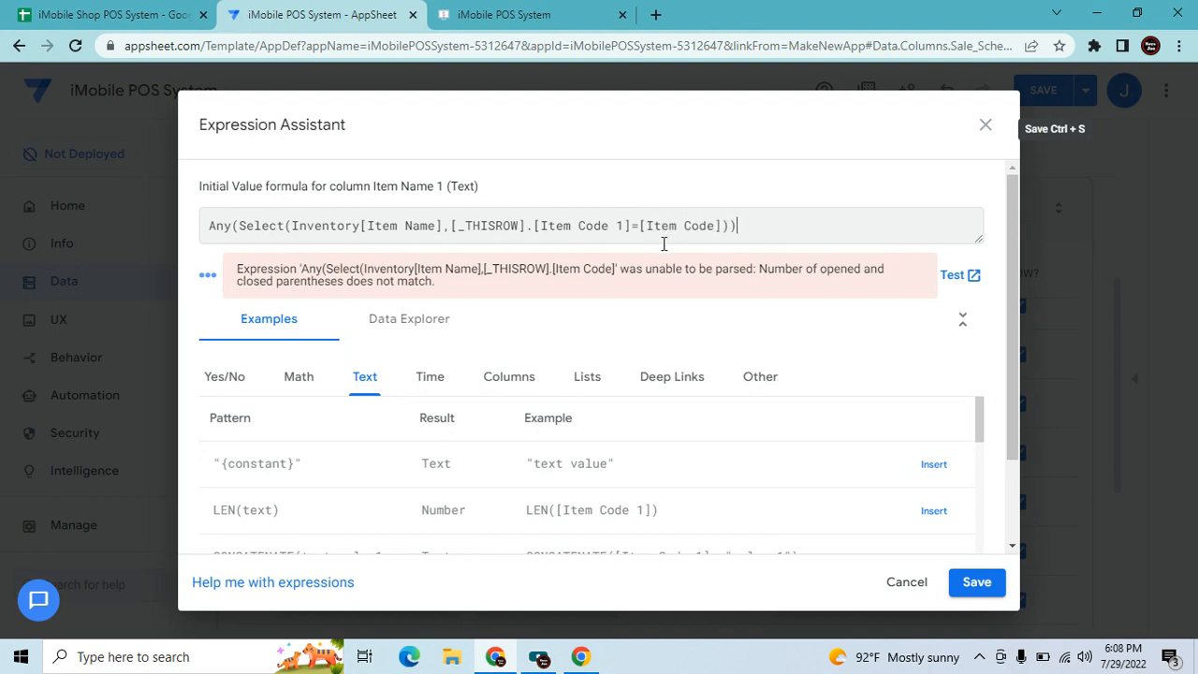
# Switch to the iMobile Shop POS System spreadsheet and locate the Item Code 1 column in the Sale sheet.
pyautogui.click(108, 13)
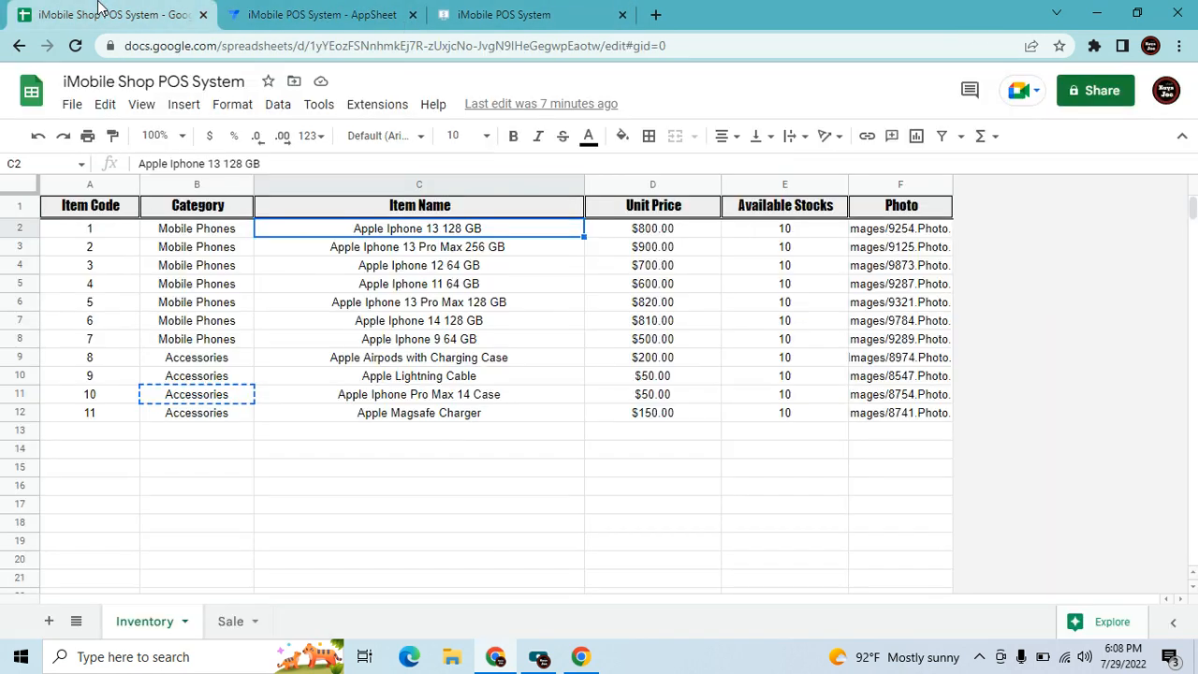
pyautogui.doubleClick(232, 621)
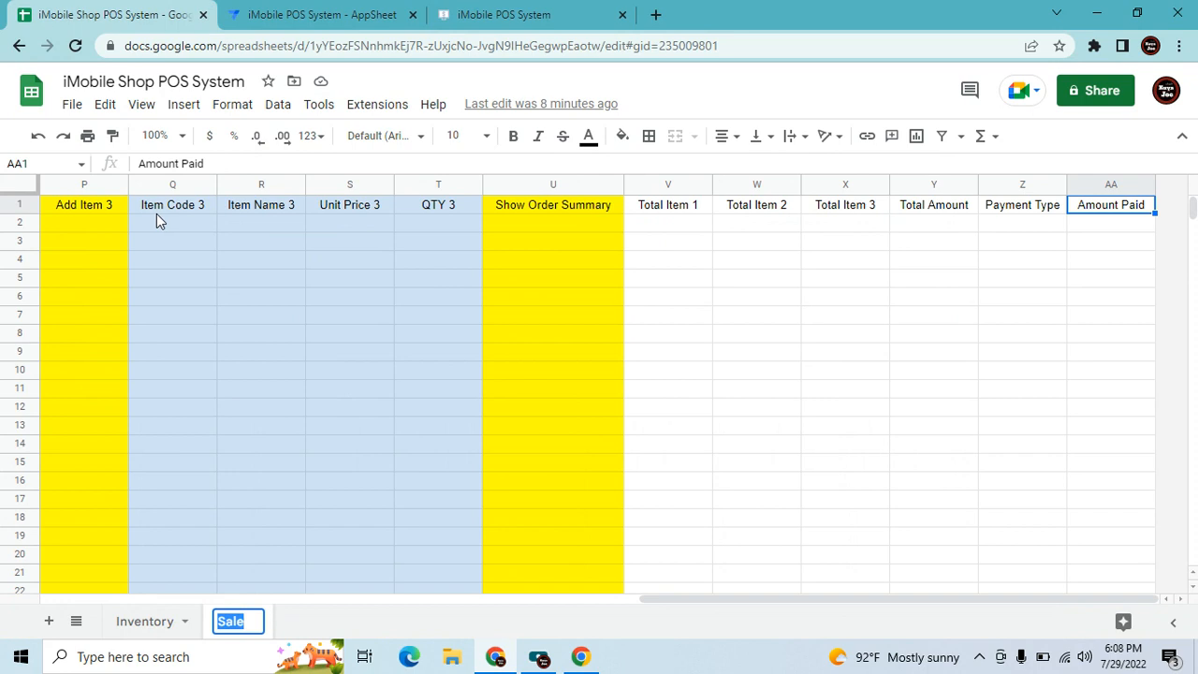
pyautogui.click(158, 213)
pyautogui.press('Left')
pyautogui.press('Left')
pyautogui.press('Left')
pyautogui.press('Left')
pyautogui.press('Left')
pyautogui.press('Left')
pyautogui.press('Left')
pyautogui.press('Left')
pyautogui.press('Left')
pyautogui.press('Left')
pyautogui.press('Left')
pyautogui.press('Left')
pyautogui.press('Left')
pyautogui.press('Left')
pyautogui.press('Left')
pyautogui.press('Left')
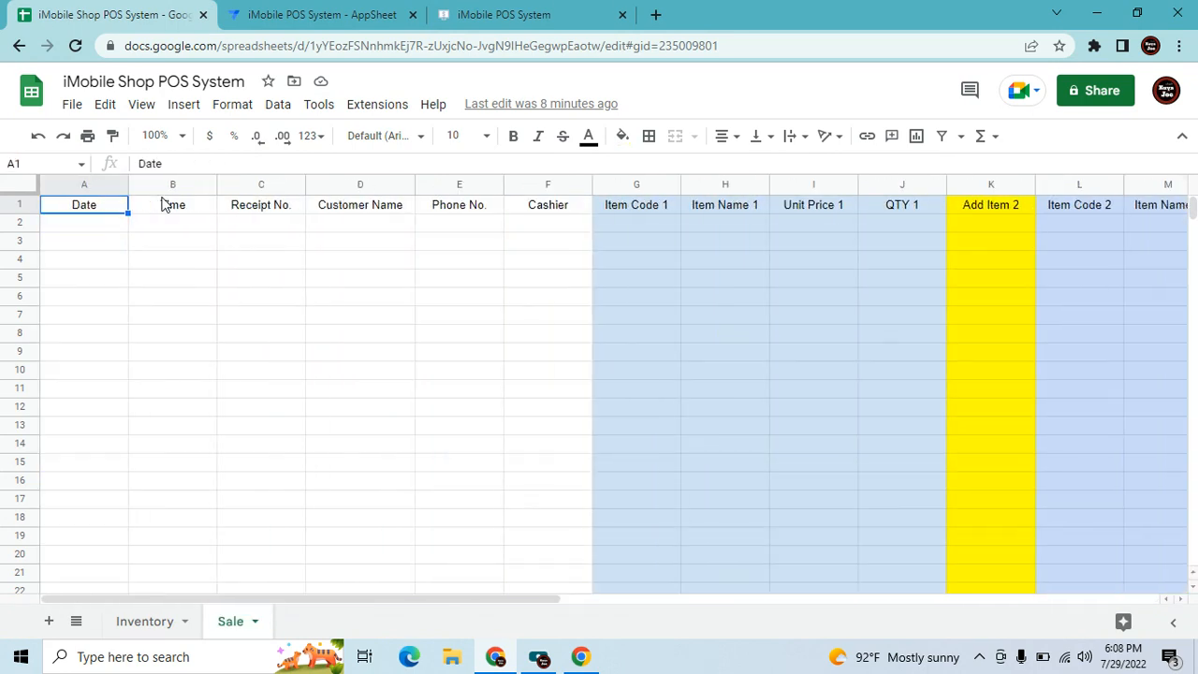
pyautogui.click(631, 208)
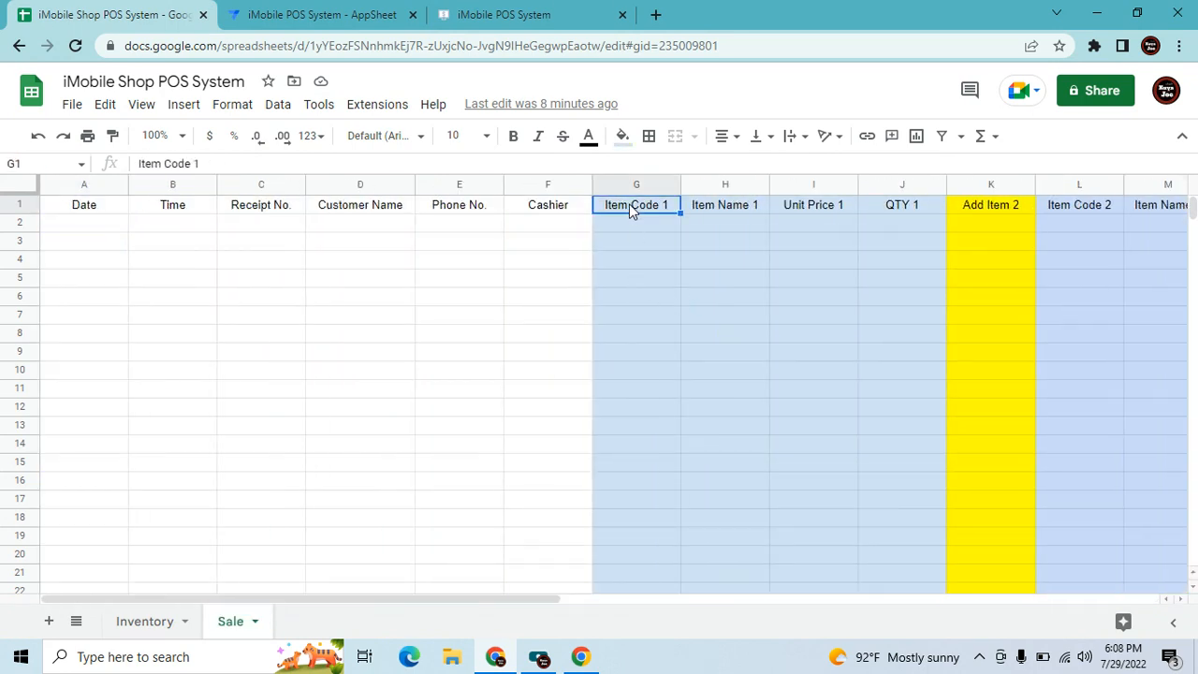
# Examine the Inventory sheet's Item Code column and the category, item name, price and stock cells it relates to.
pyautogui.click(145, 621)
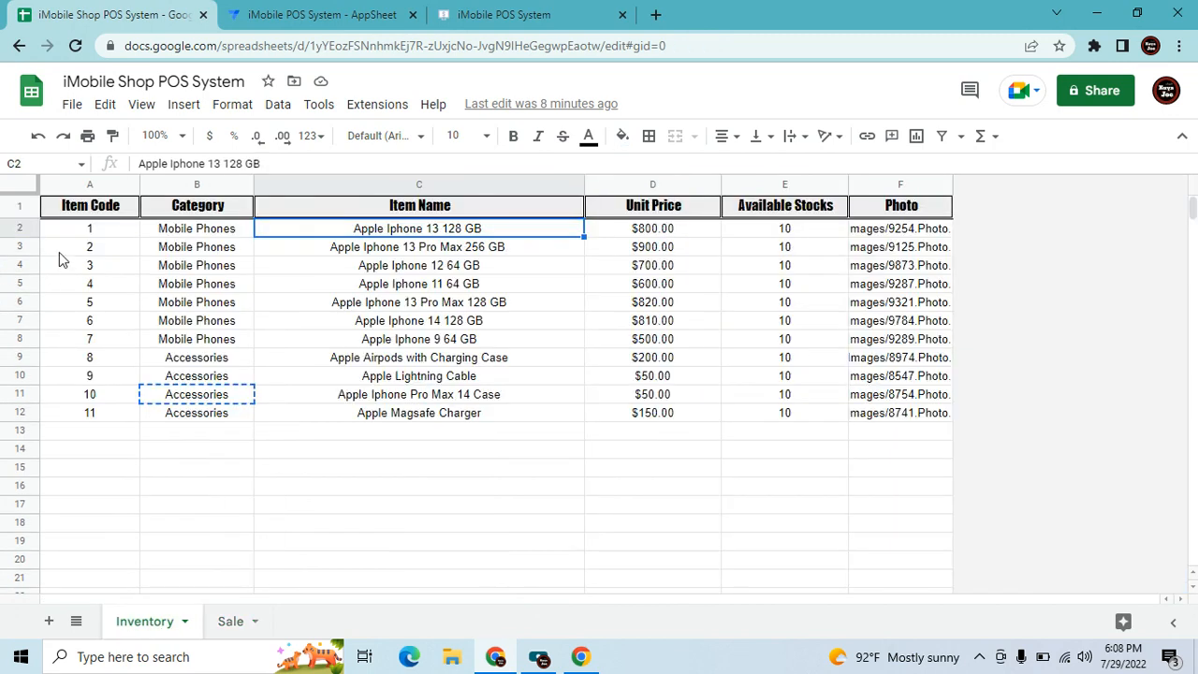
pyautogui.click(120, 232)
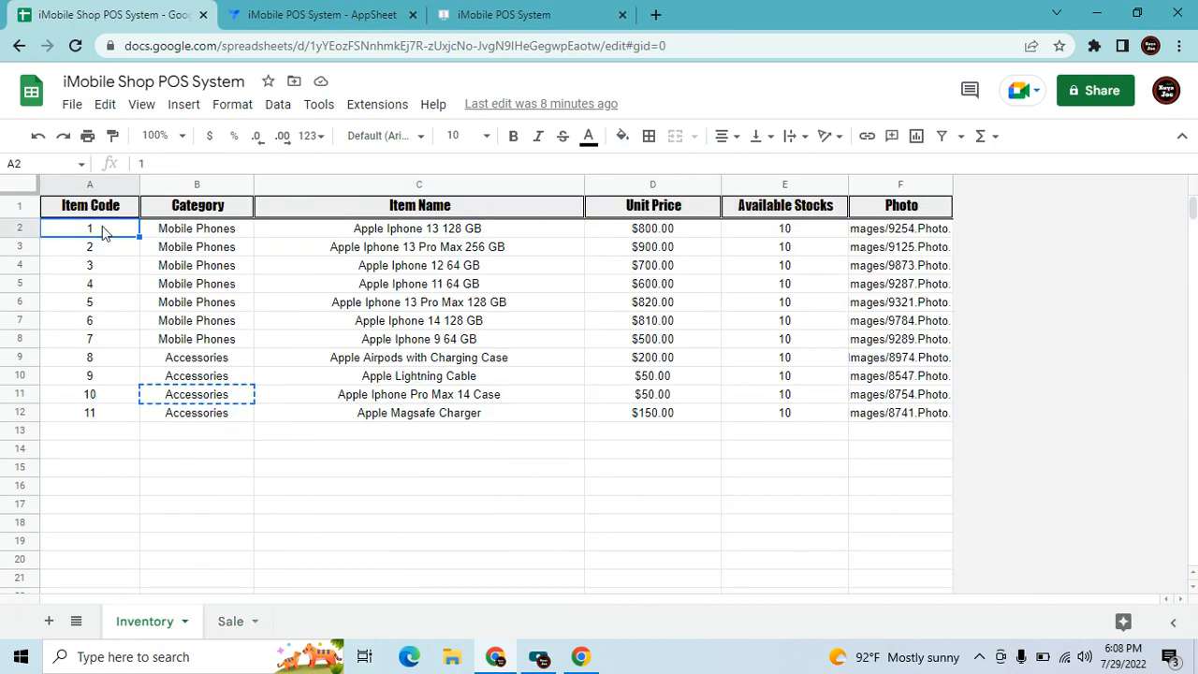
pyautogui.moveTo(187, 234); pyautogui.dragTo(672, 264)
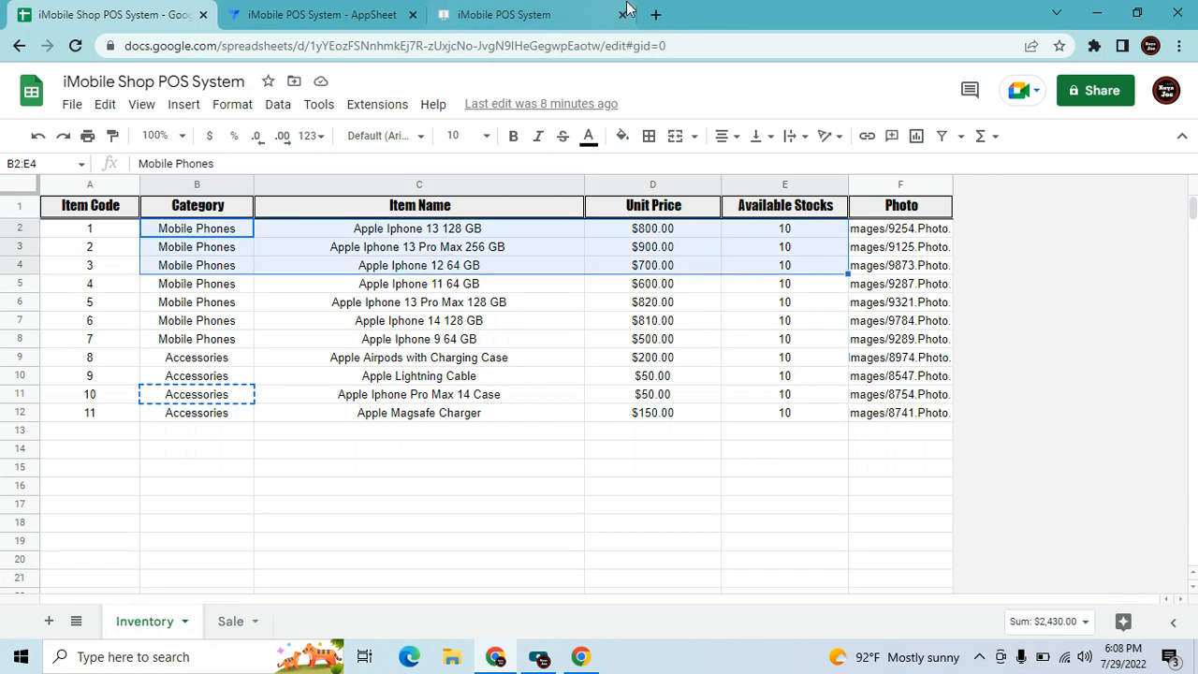
# Return to the AppSheet editor, save Item Name 1's initial value formula, and apply the column settings.
pyautogui.click(319, 14)
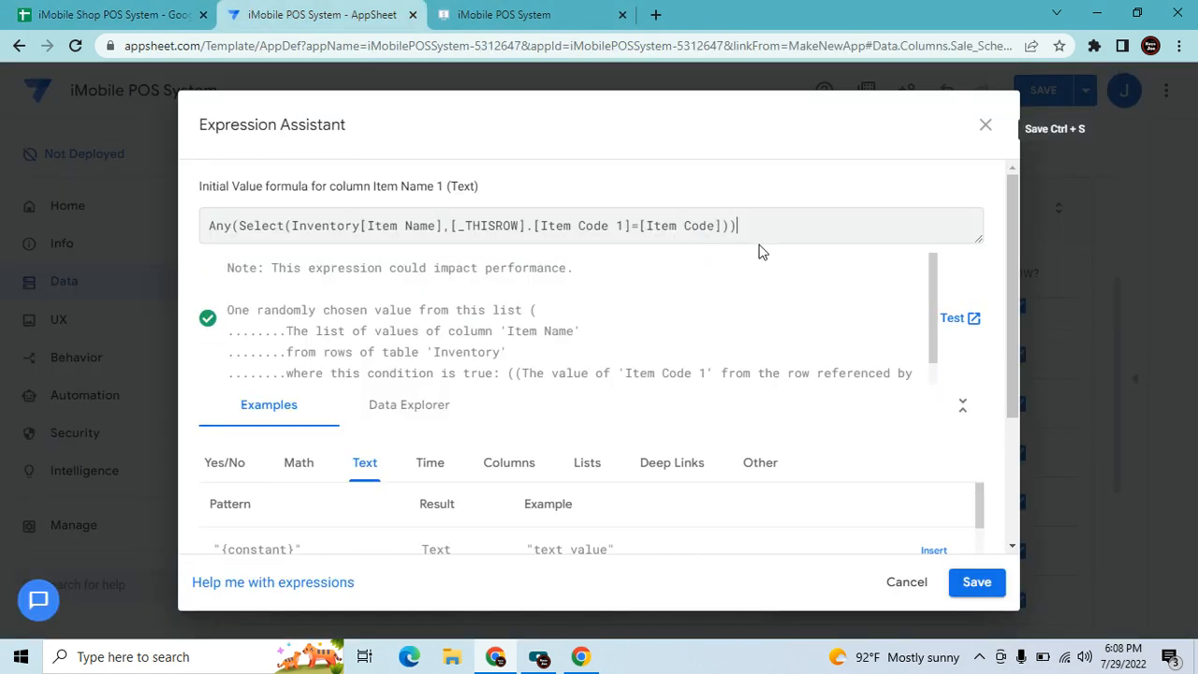
pyautogui.click(976, 582)
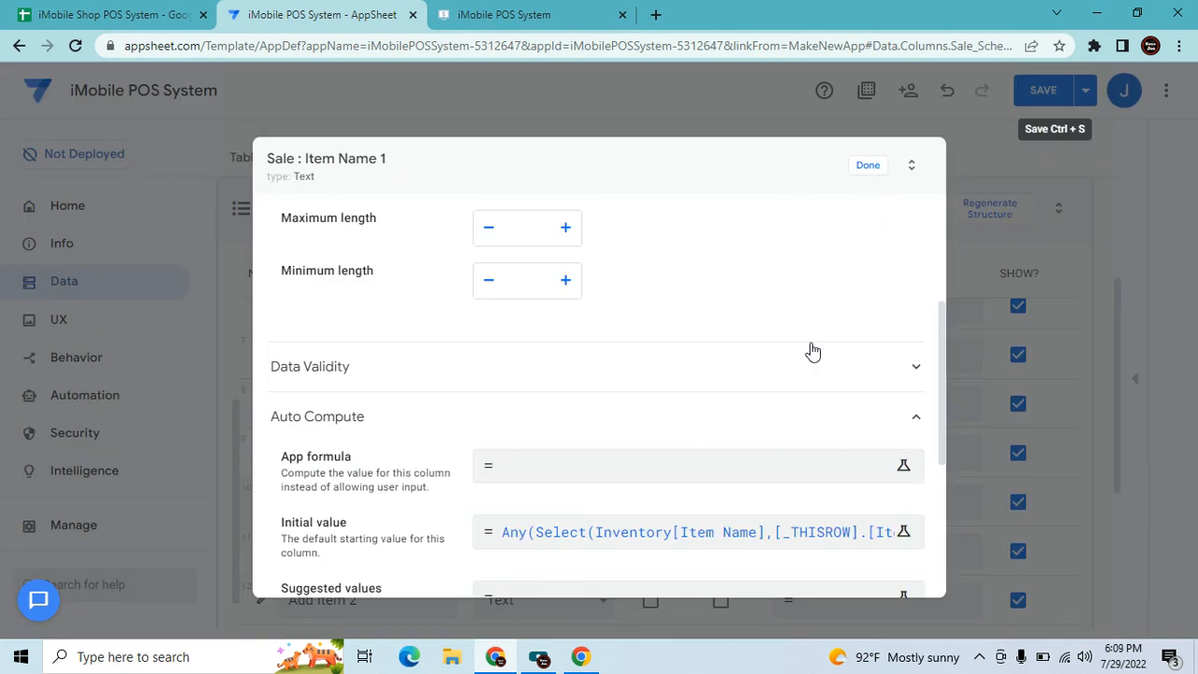
pyautogui.scroll(3, 835, 426)
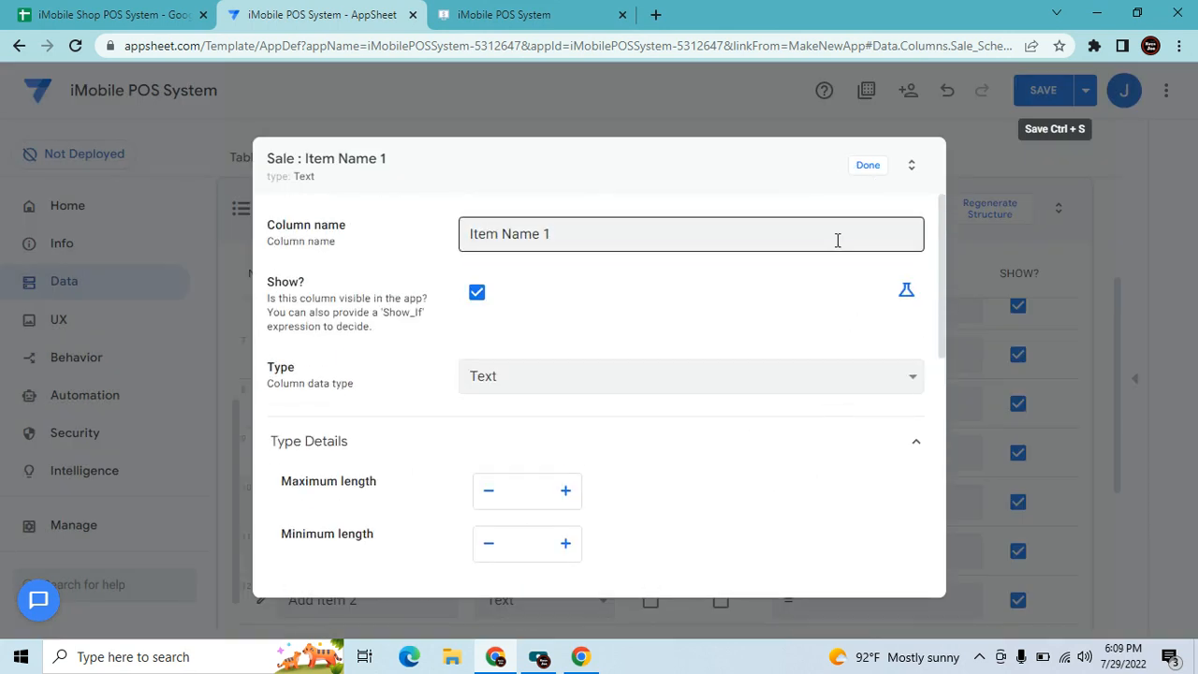
pyautogui.click(865, 166)
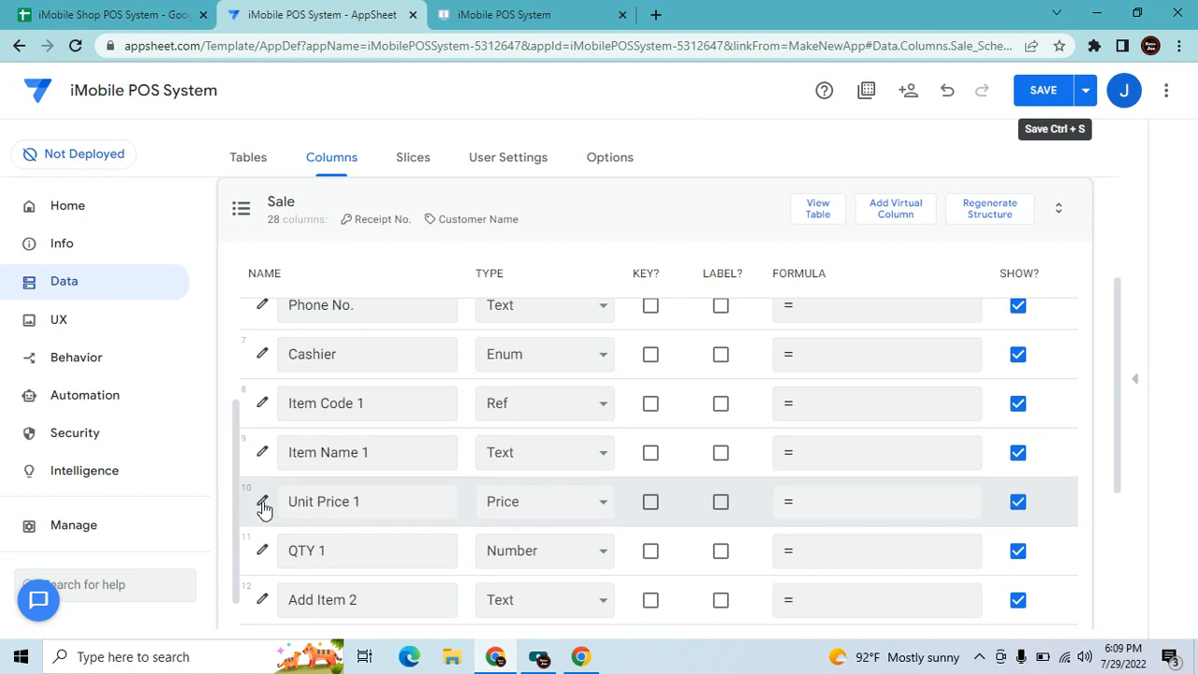
# Reopen Item Name 1's settings, copy its whole initial value formula for reuse, and close the settings.
pyautogui.click(262, 455)
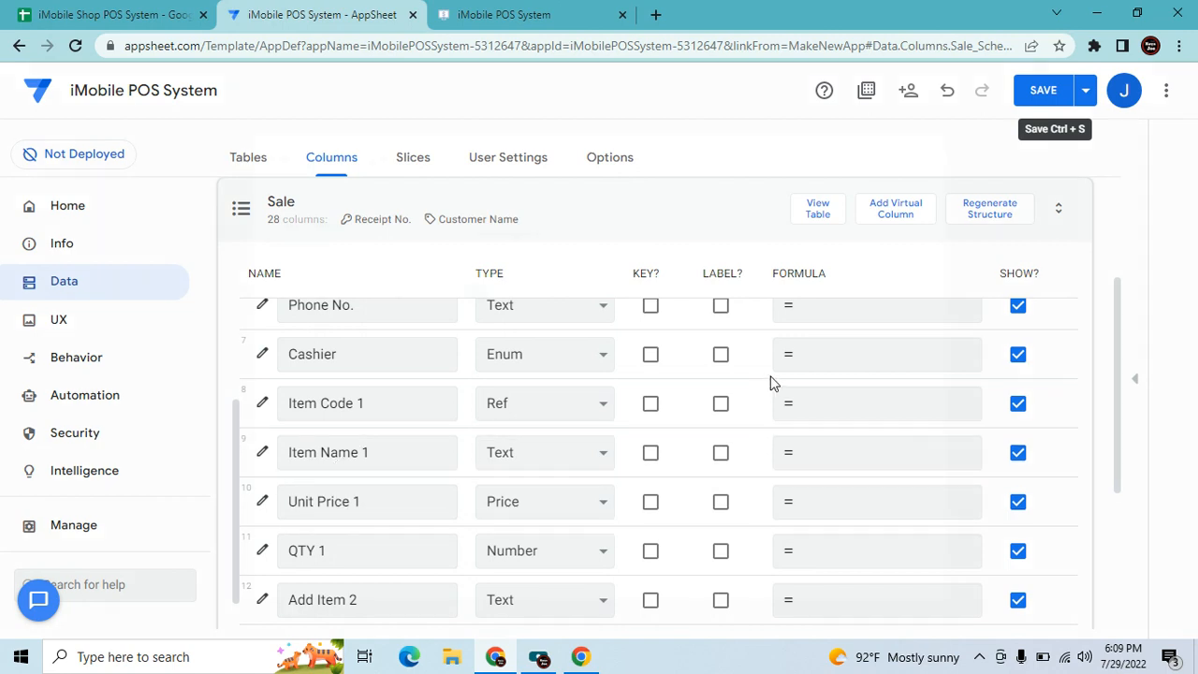
pyautogui.scroll(-3, 773, 382)
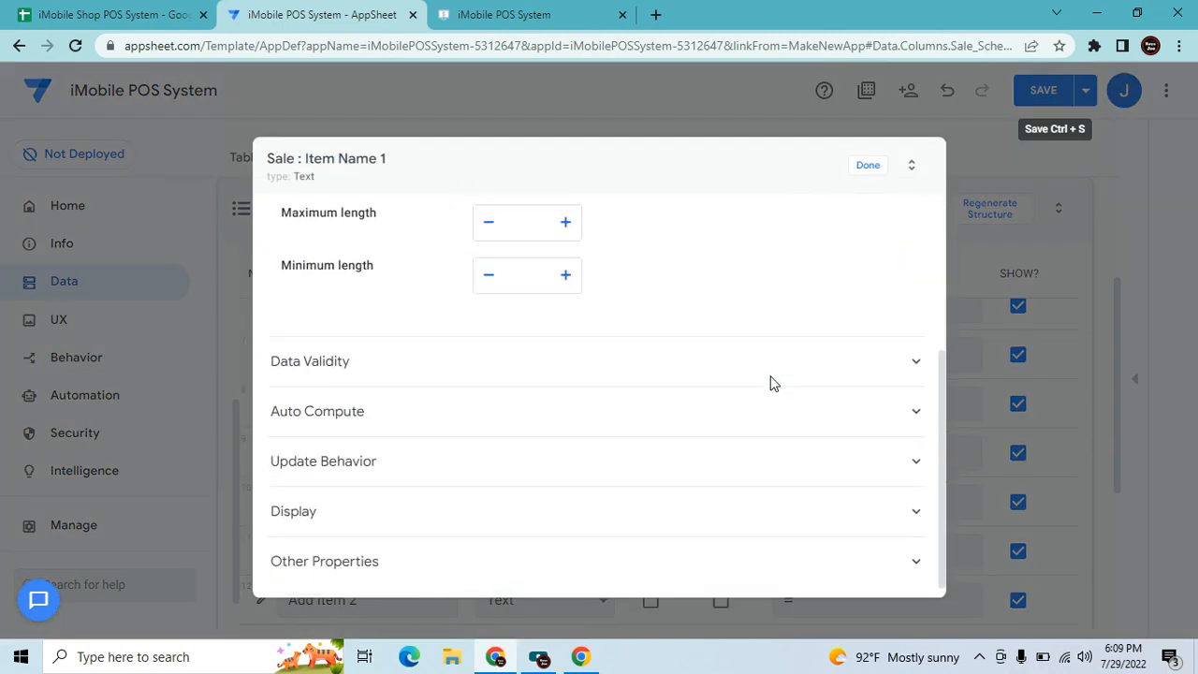
pyautogui.click(559, 407)
pyautogui.click(669, 516)
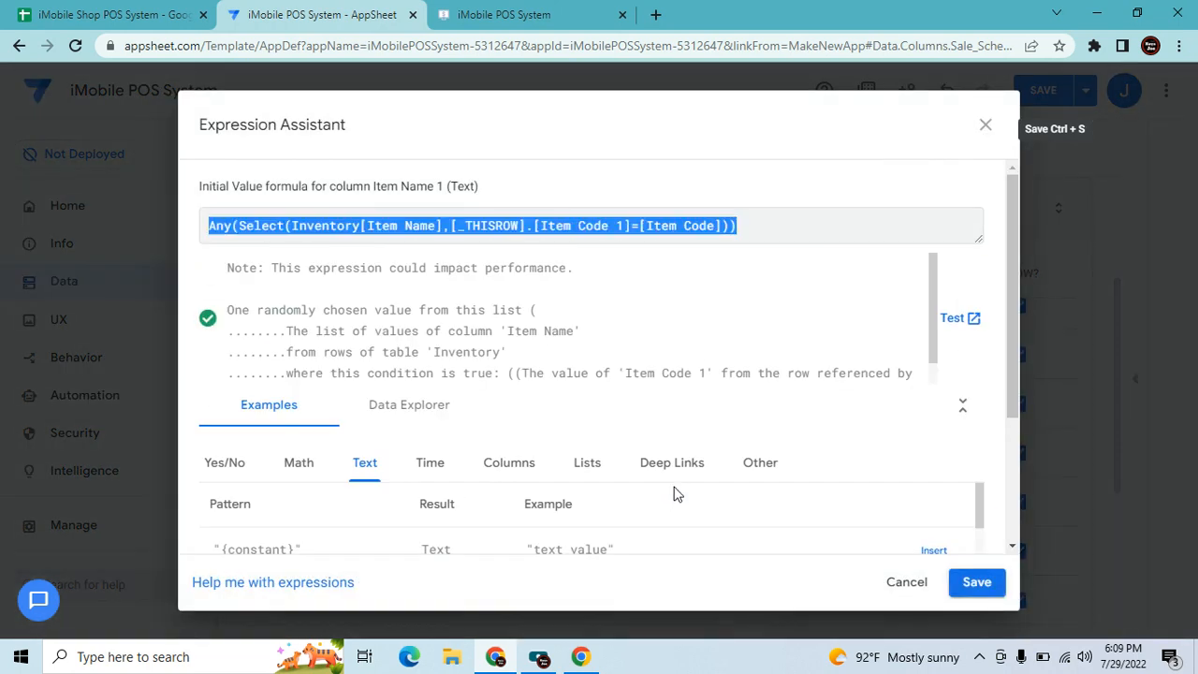
pyautogui.click(976, 584)
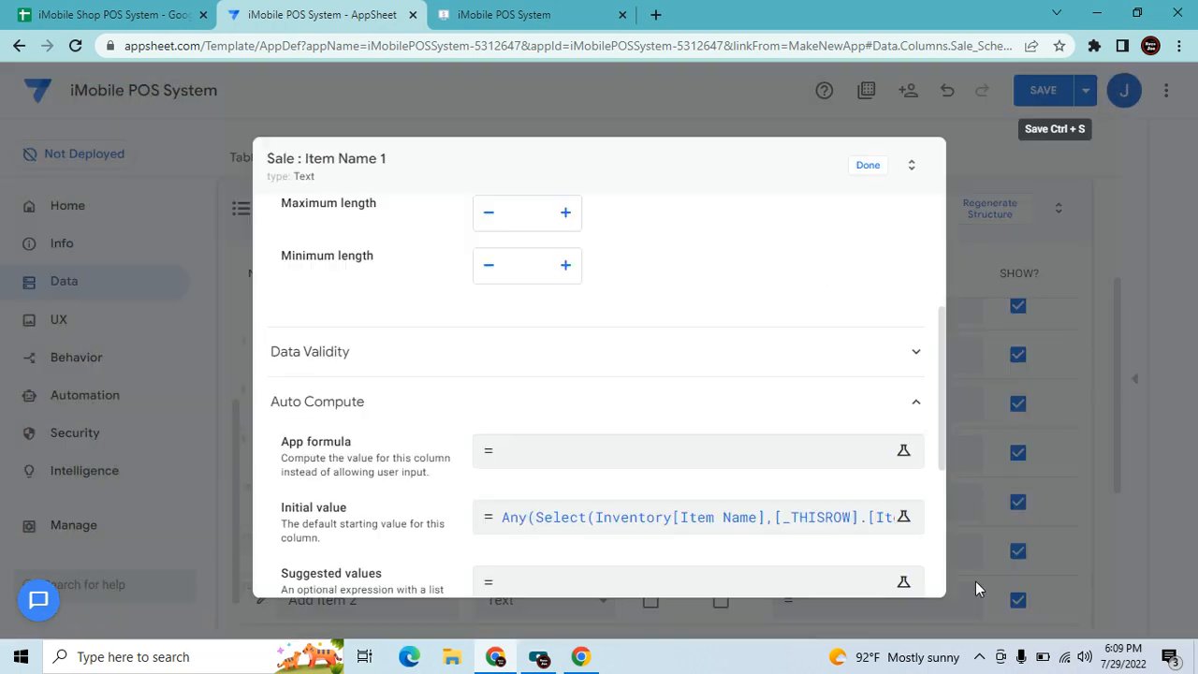
pyautogui.click(870, 166)
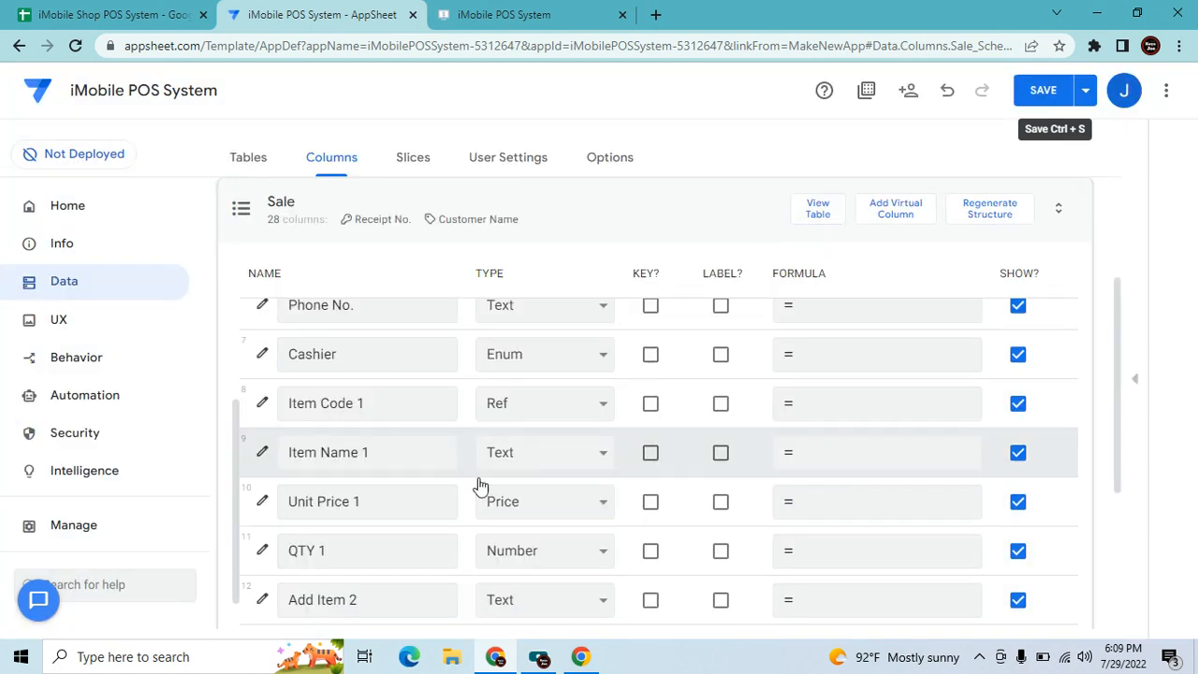
# Set Unit Price 1's editable condition to isblank([_THISROW].[Unit Price 1]) and save the expression.
pyautogui.click(261, 502)
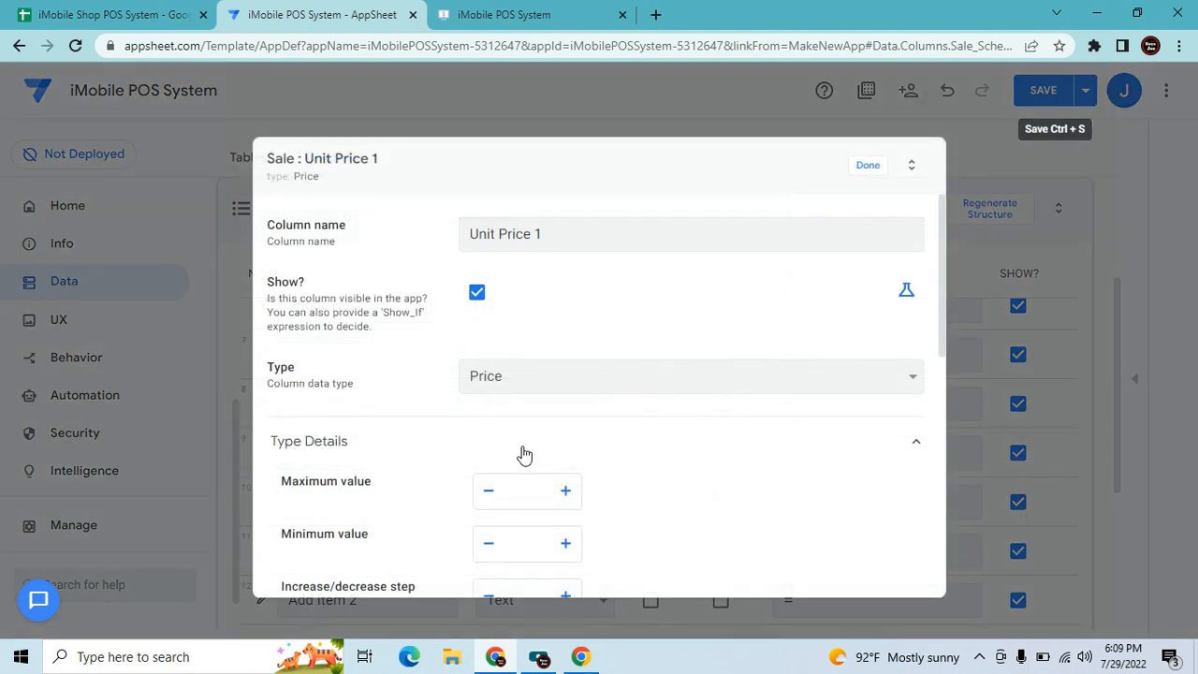
pyautogui.scroll(-6, 879, 412)
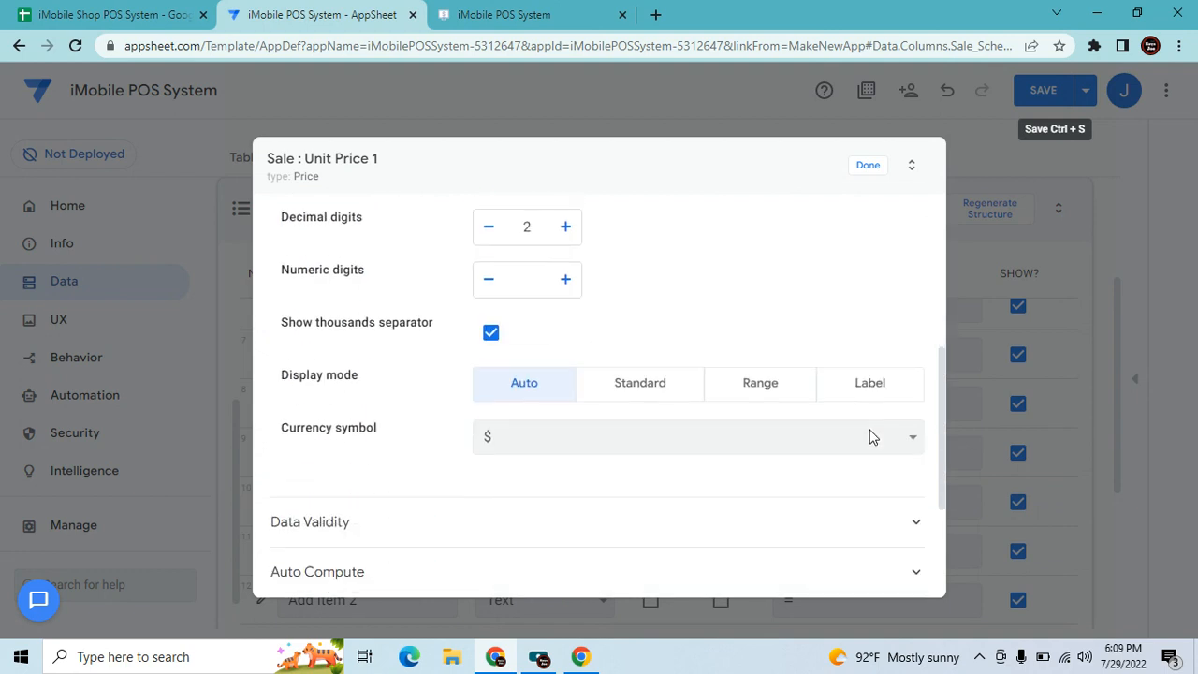
pyautogui.click(503, 461)
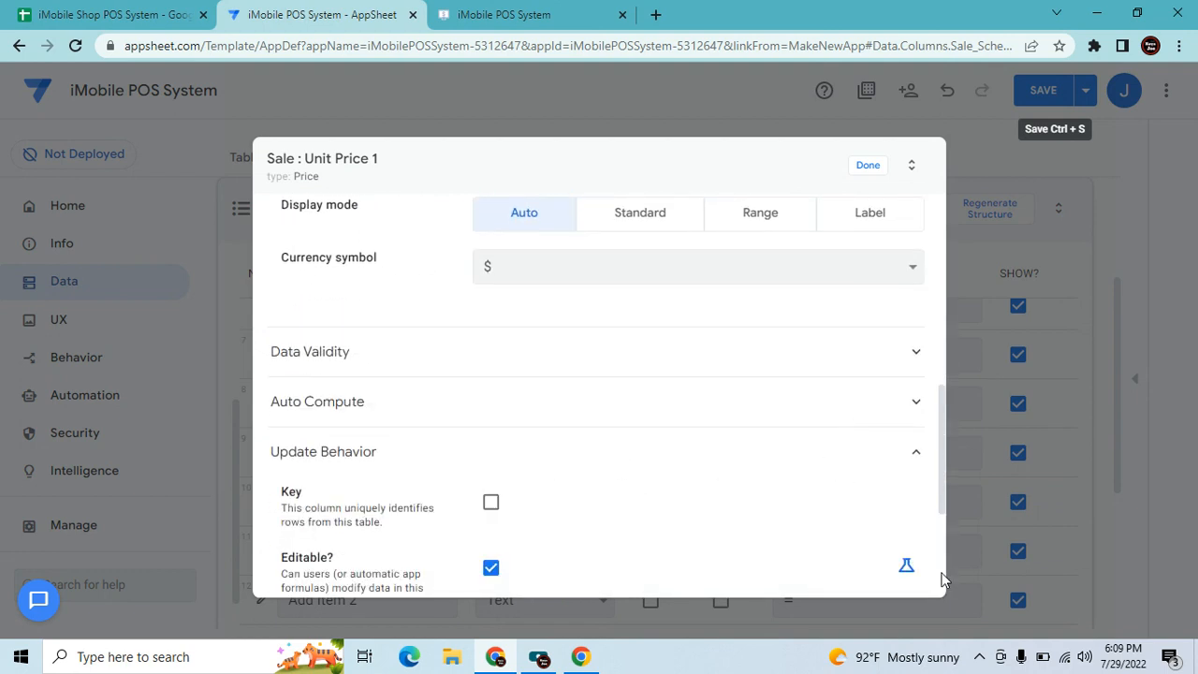
pyautogui.click(905, 574)
pyautogui.click(779, 559)
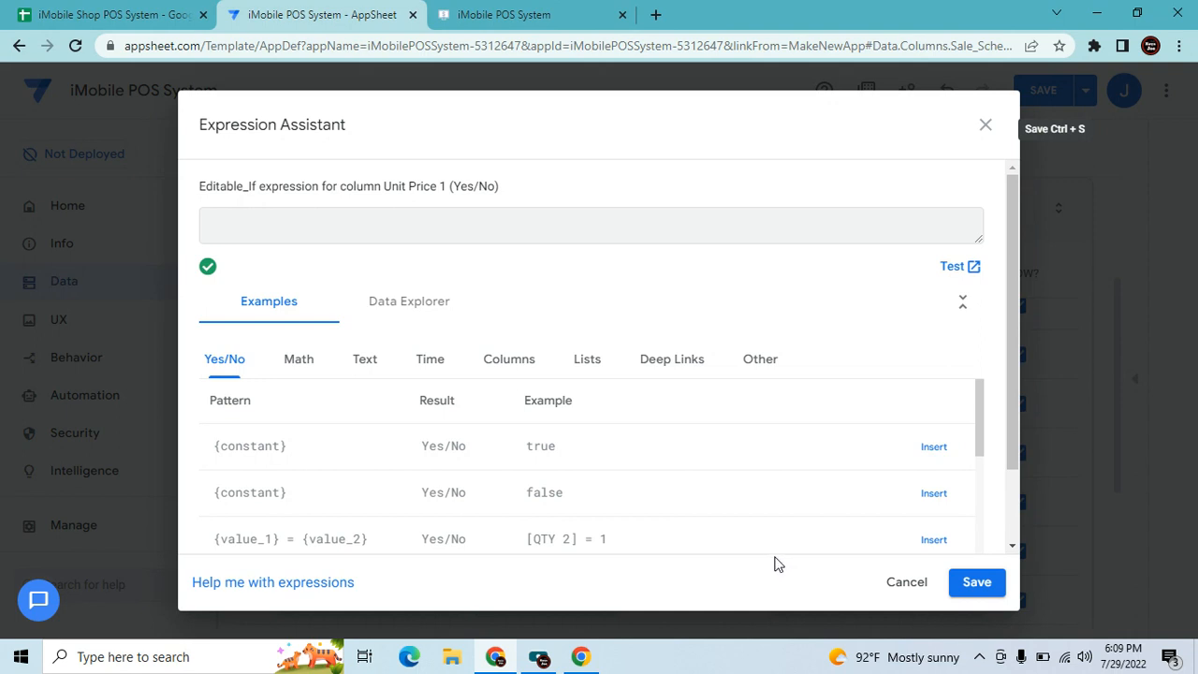
pyautogui.write('isblank([_THISROW].[Unit Price])')
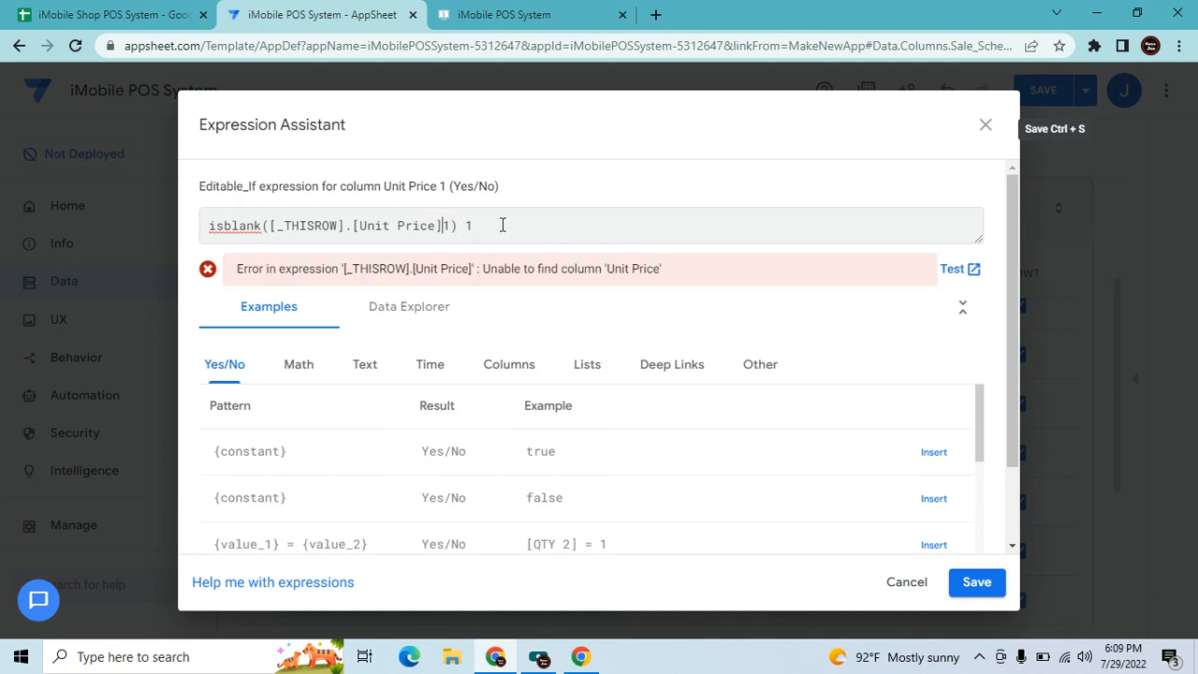
pyautogui.press('BackSpace')
pyautogui.press('BackSpace')
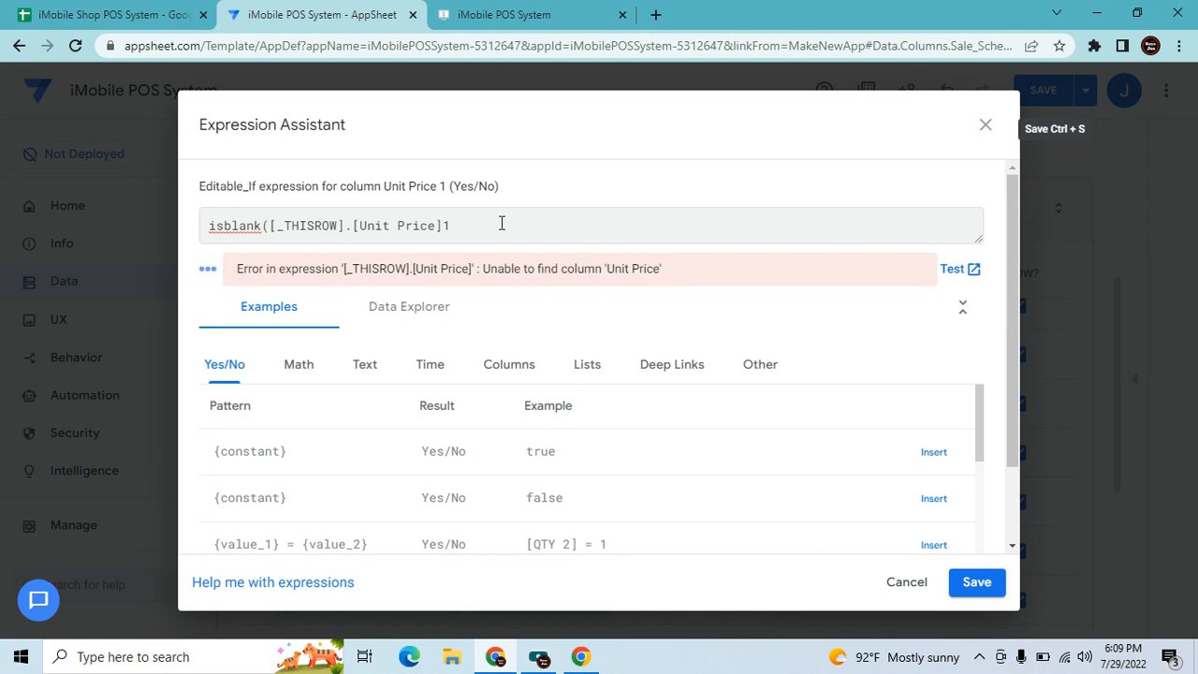
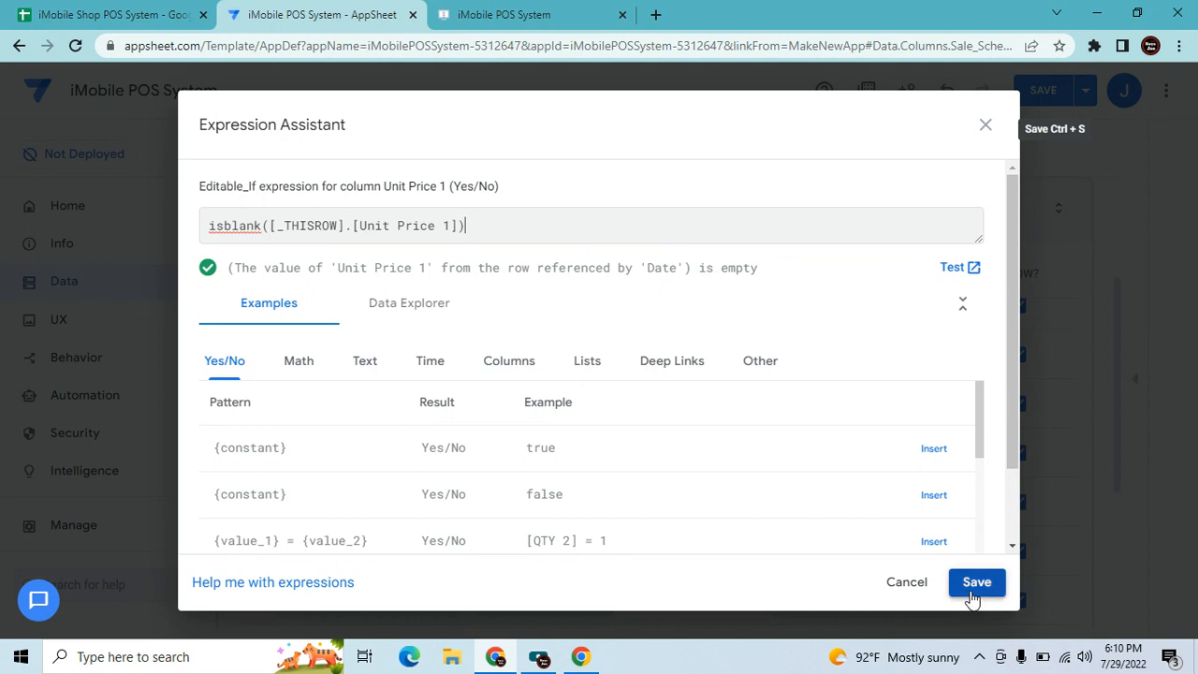
pyautogui.click(973, 584)
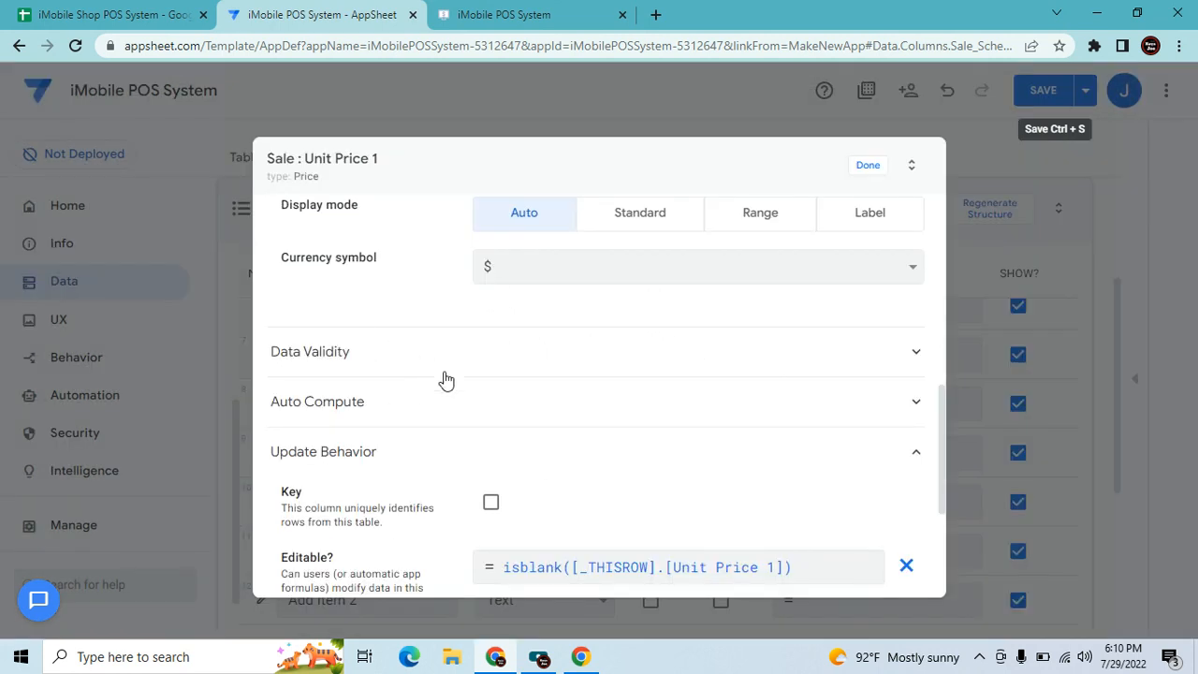
# Set Unit Price 1's initial value to Any(Select(Inventory[Unit Price],[_THISROW].[Item Code 1]=[Item Code])) and apply the column settings.
pyautogui.click(390, 318)
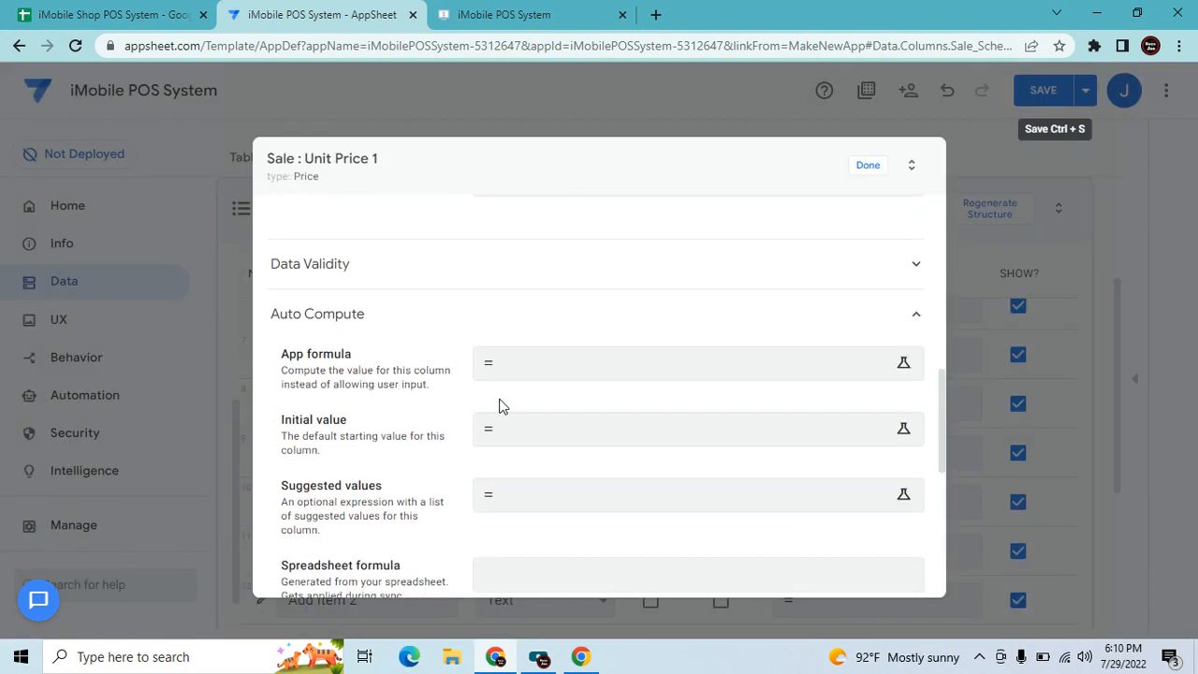
pyautogui.click(568, 433)
pyautogui.write('Any(Select(Inventory[Item Name],[_THISROW].[Item Code 1]=[Item Code]))')
pyautogui.click(440, 225)
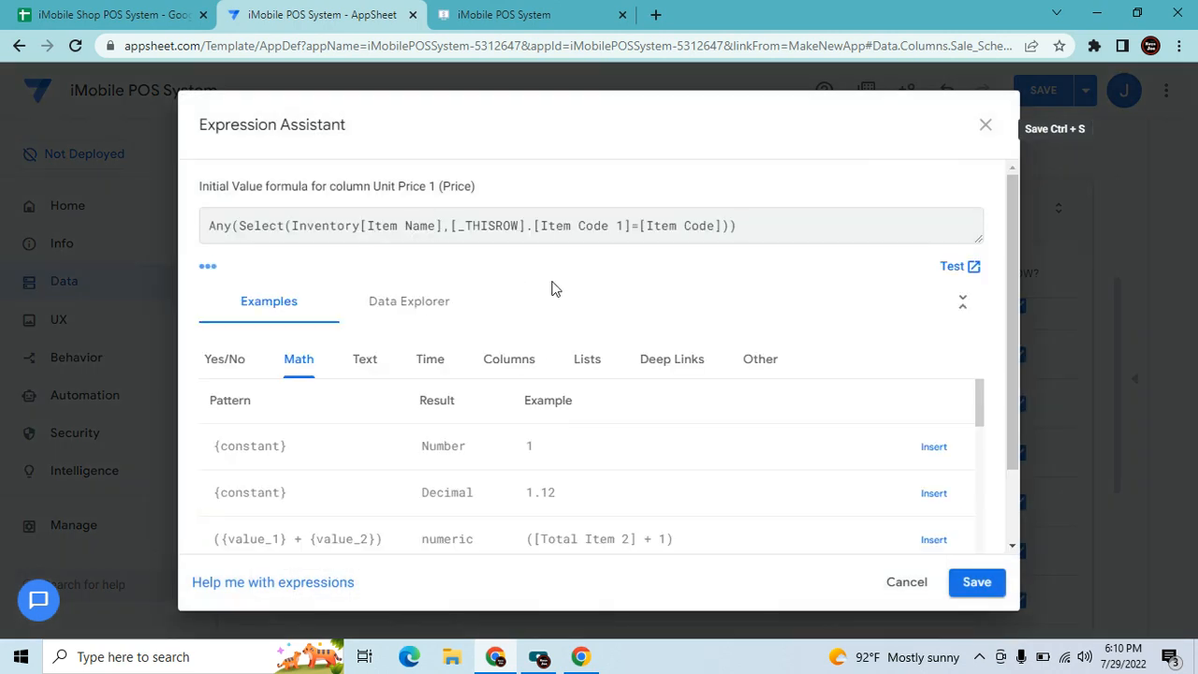
pyautogui.press('BackSpace')
pyautogui.press('BackSpace')
pyautogui.press('BackSpace')
pyautogui.press('BackSpace')
pyautogui.press('BackSpace')
pyautogui.press('BackSpace')
pyautogui.press('BackSpace')
pyautogui.press('BackSpace')
pyautogui.press('BackSpace')
pyautogui.write('Unit ')
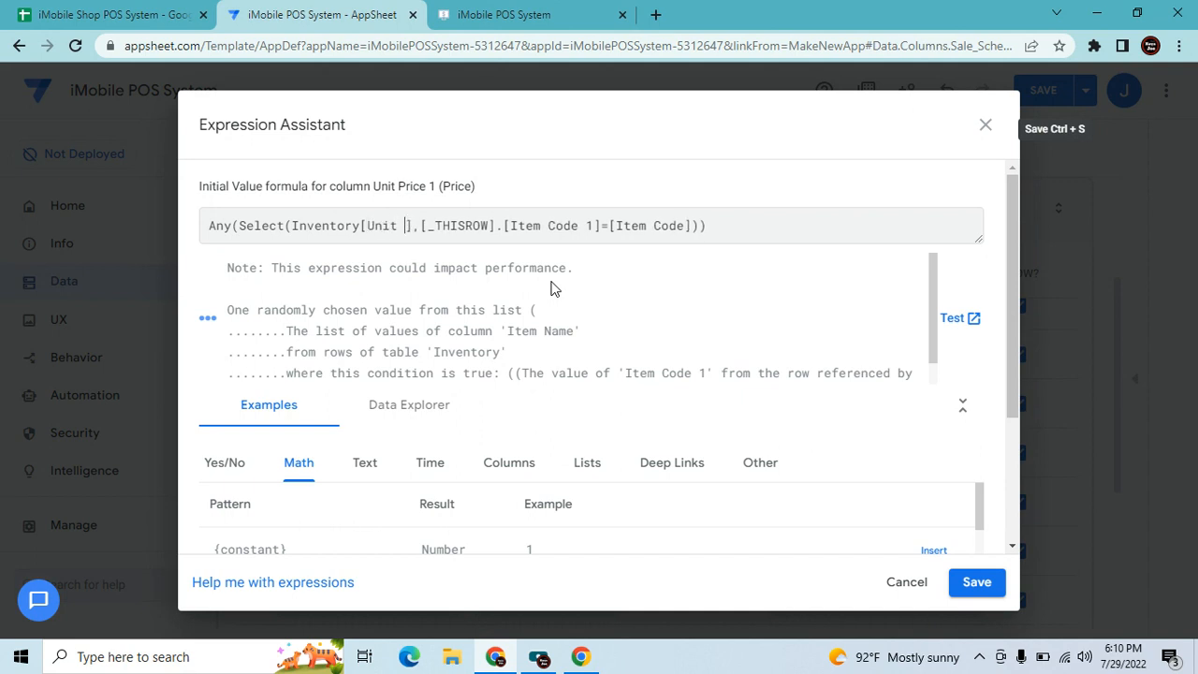
pyautogui.write('Prc')
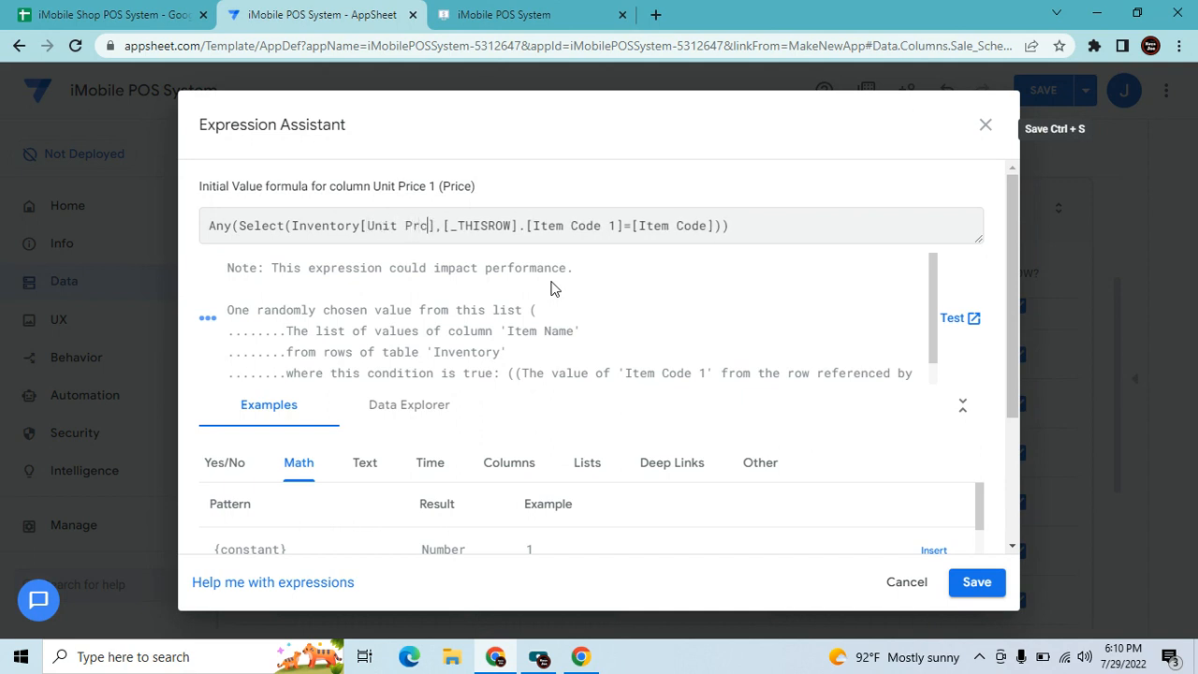
pyautogui.press('BackSpace')
pyautogui.write('ice')
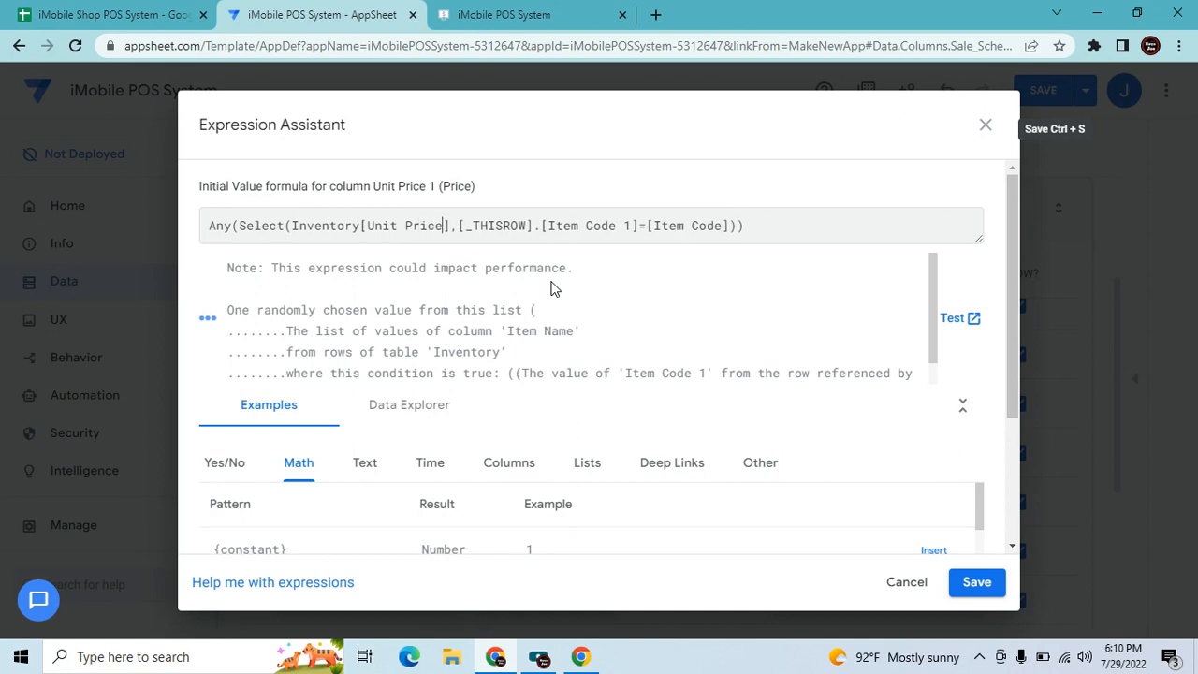
pyautogui.click(976, 582)
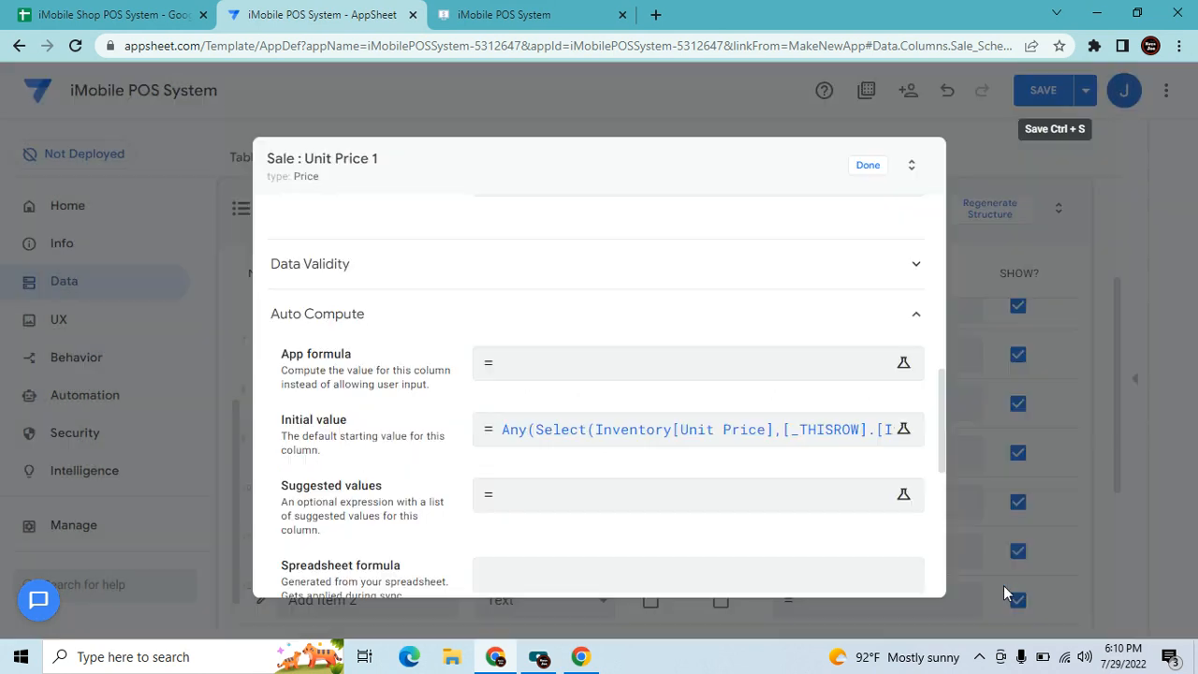
pyautogui.click(871, 169)
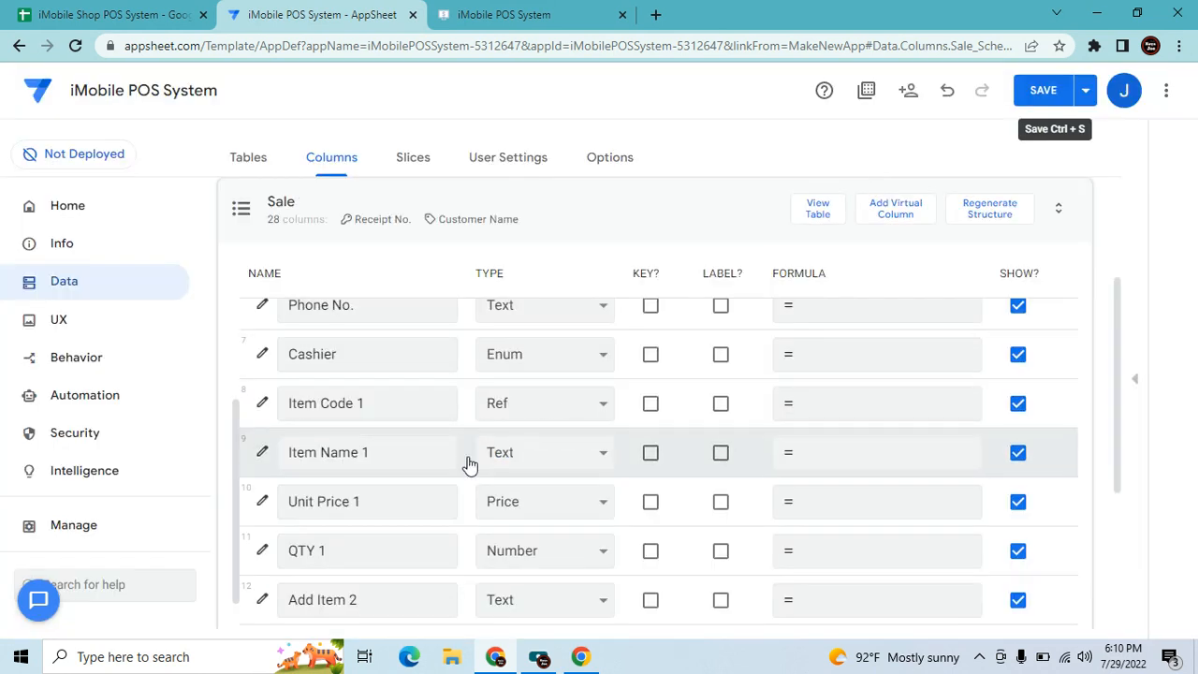
# Look at the Unit Price field on the Inventory form in the live app, and return to the Sale column editor.
pyautogui.scroll(-1, 387, 506)
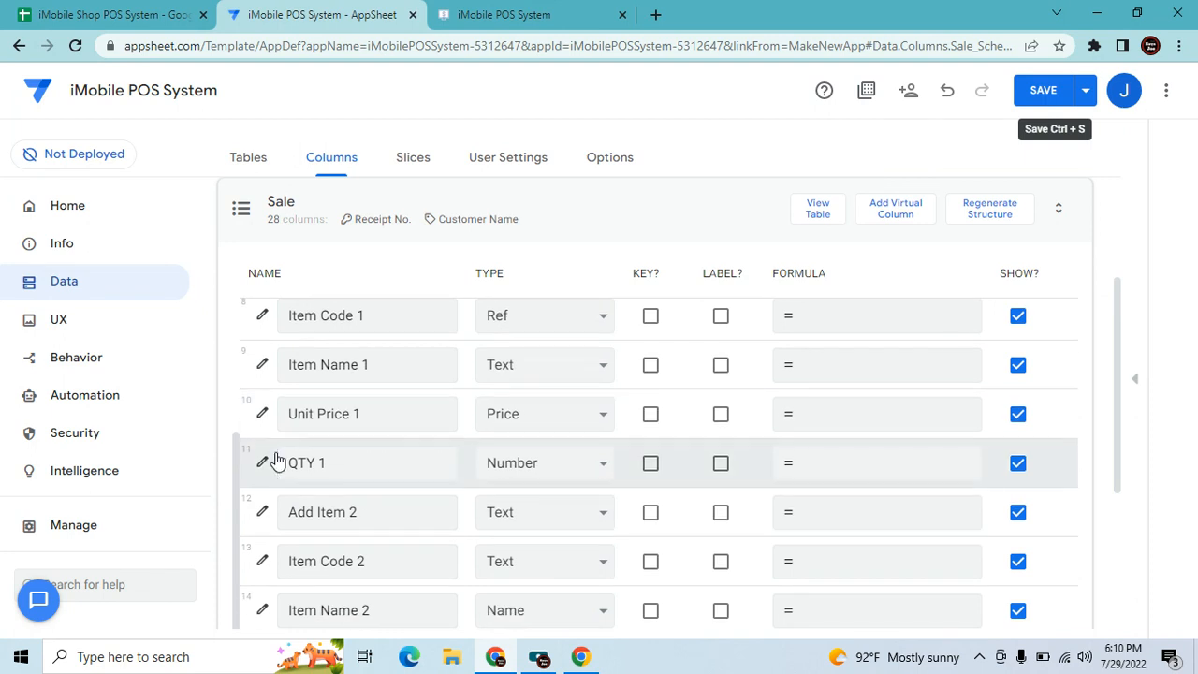
pyautogui.click(505, 14)
pyautogui.click(515, 459)
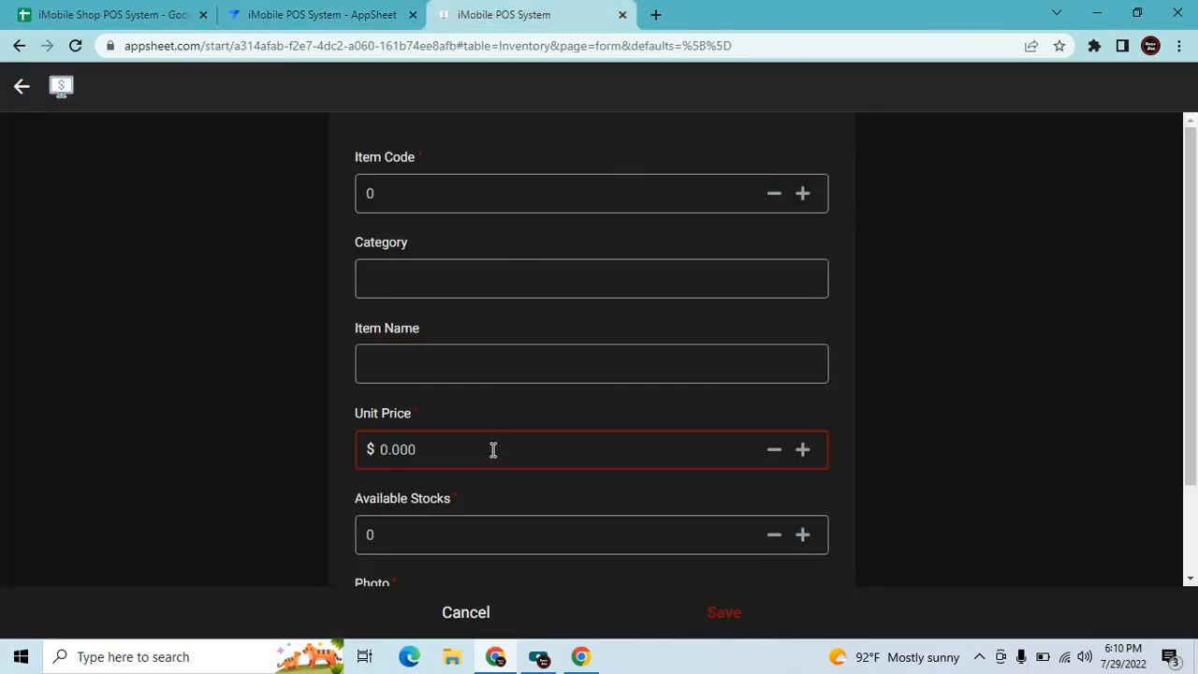
pyautogui.click(328, 12)
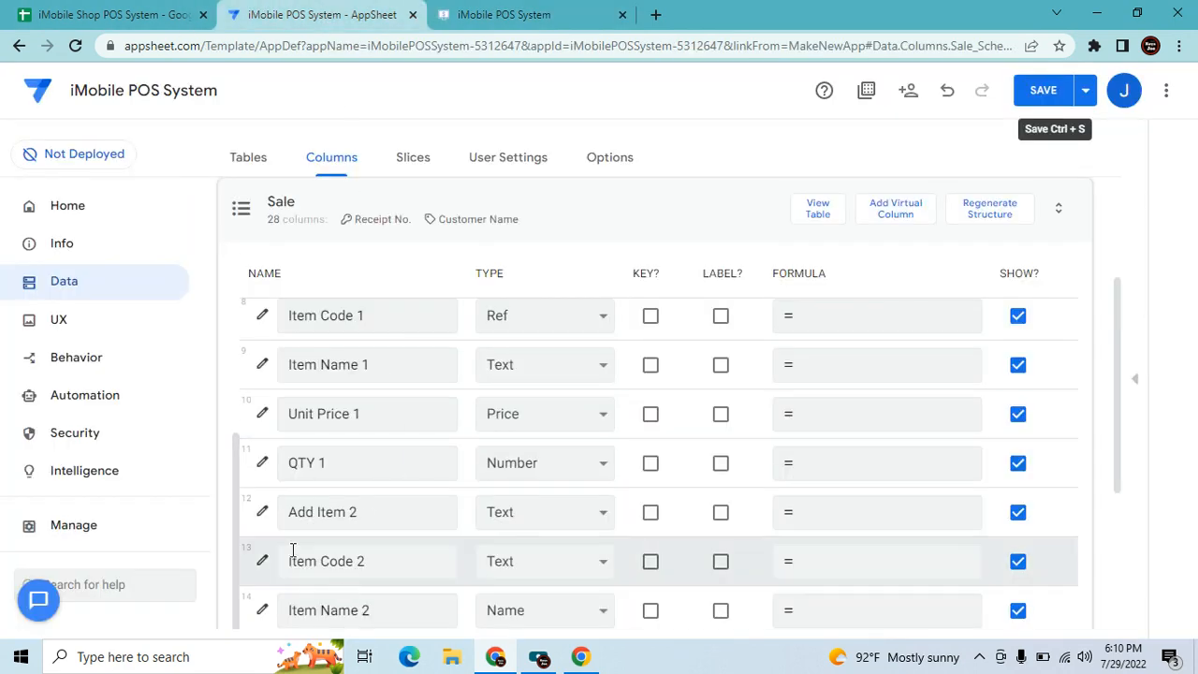
# Turn off QTY 1's thousands separator, raise its minimum value by one step, and apply the column settings.
pyautogui.click(263, 460)
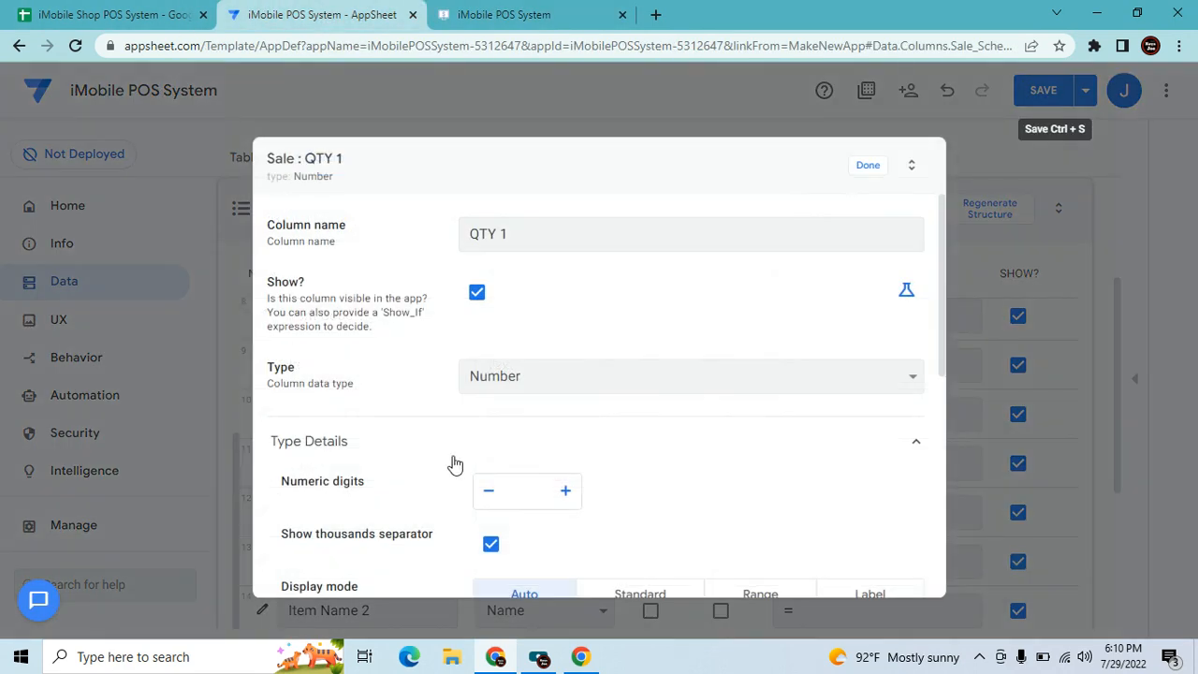
pyautogui.click(491, 544)
pyautogui.scroll(-1, 786, 462)
pyautogui.scroll(-2, 786, 463)
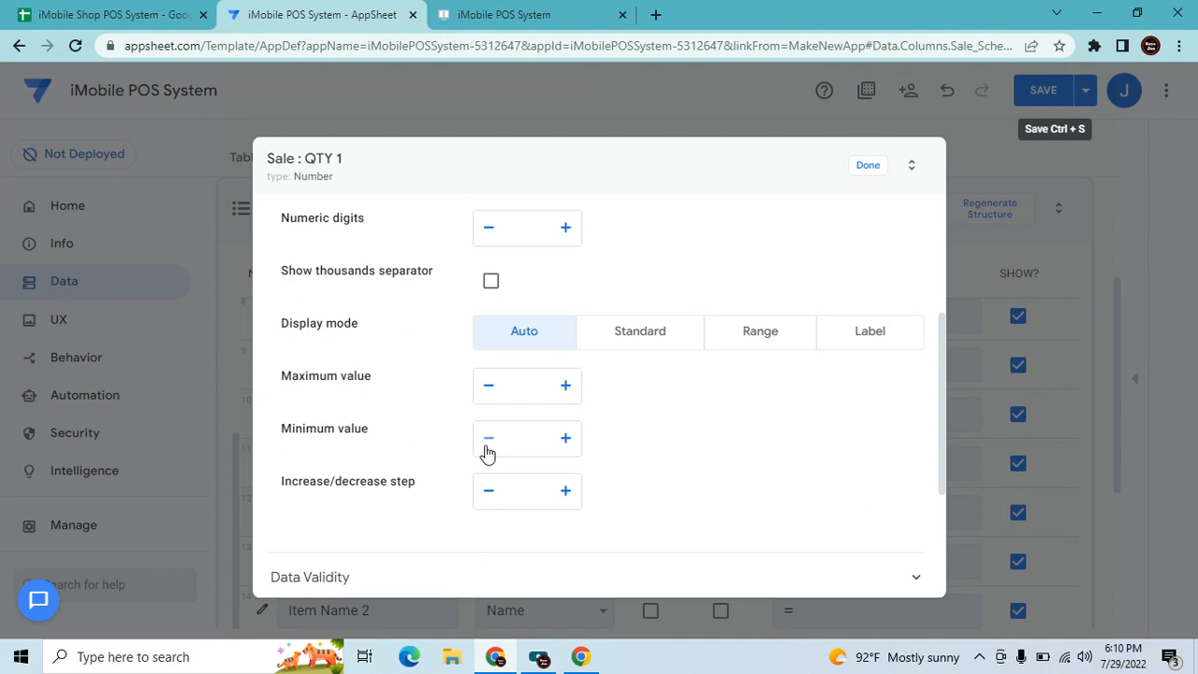
pyautogui.click(566, 439)
pyautogui.click(862, 166)
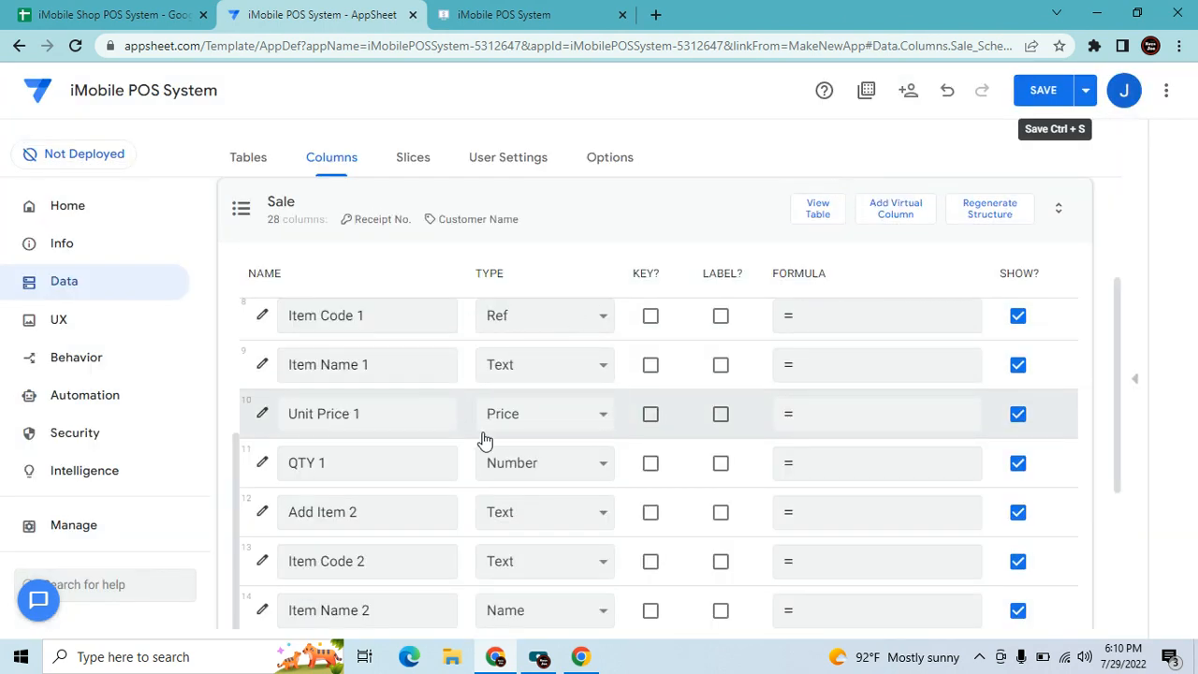
# Set Item Code 1's display name expression to "Item Code" and apply the column settings.
pyautogui.scroll(1, 535, 411)
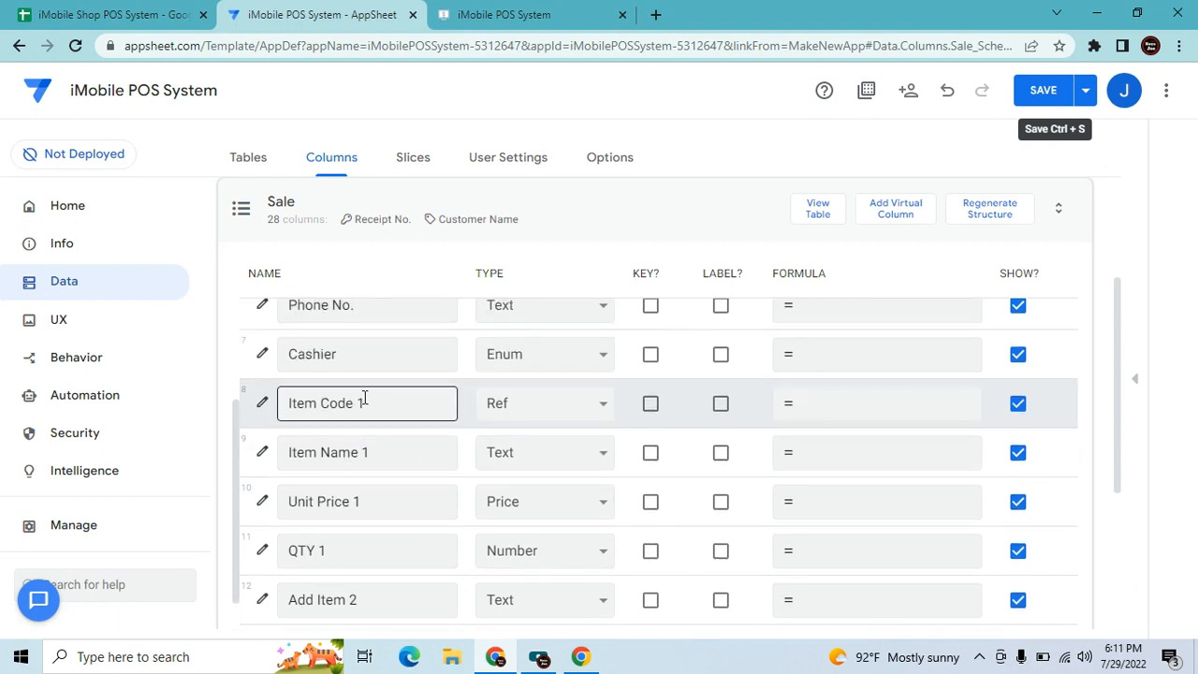
pyautogui.click(319, 454)
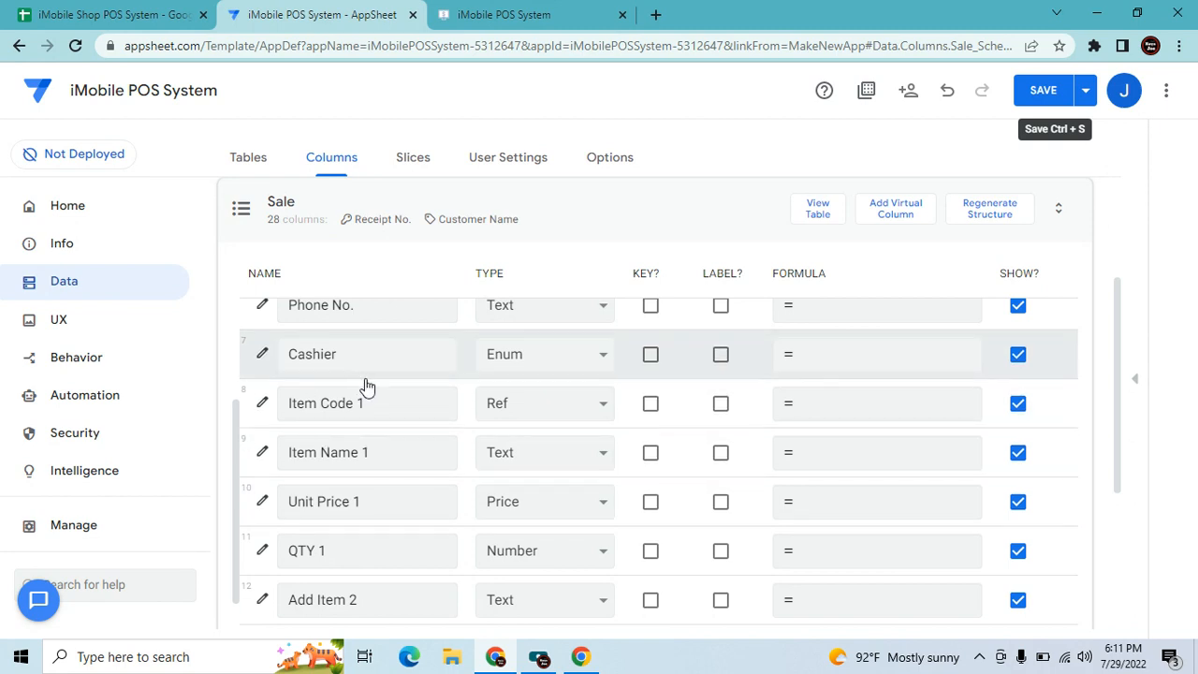
pyautogui.click(265, 404)
pyautogui.scroll(-2, 604, 412)
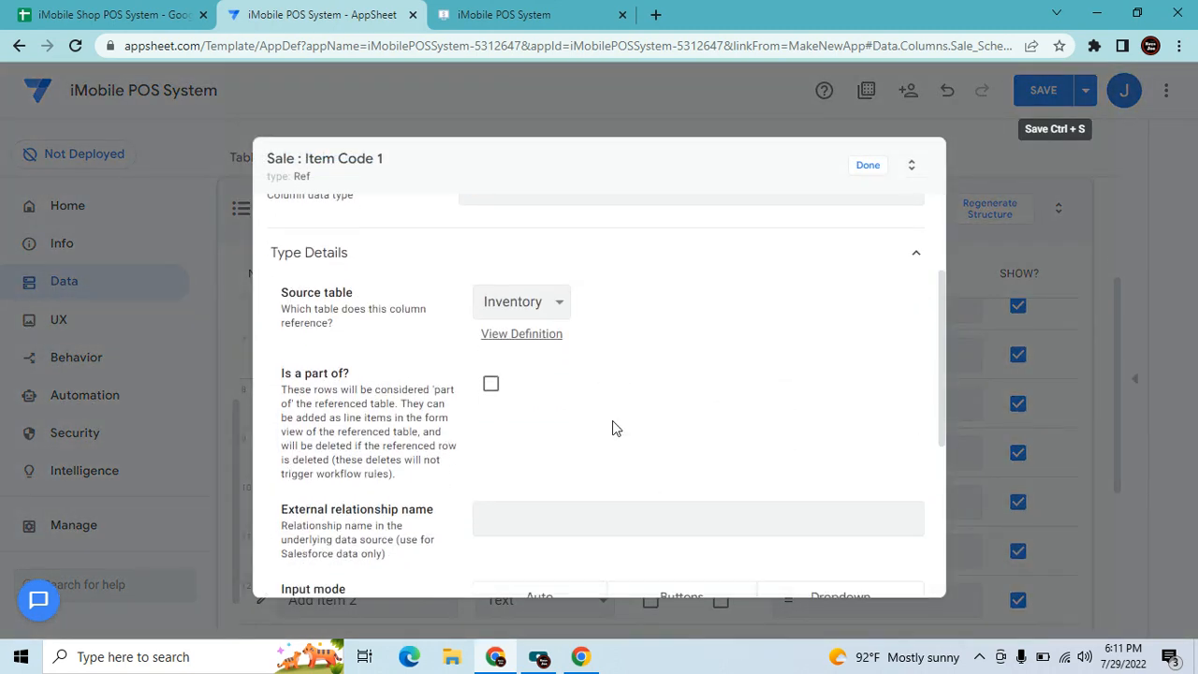
pyautogui.scroll(-3, 612, 426)
pyautogui.click(503, 511)
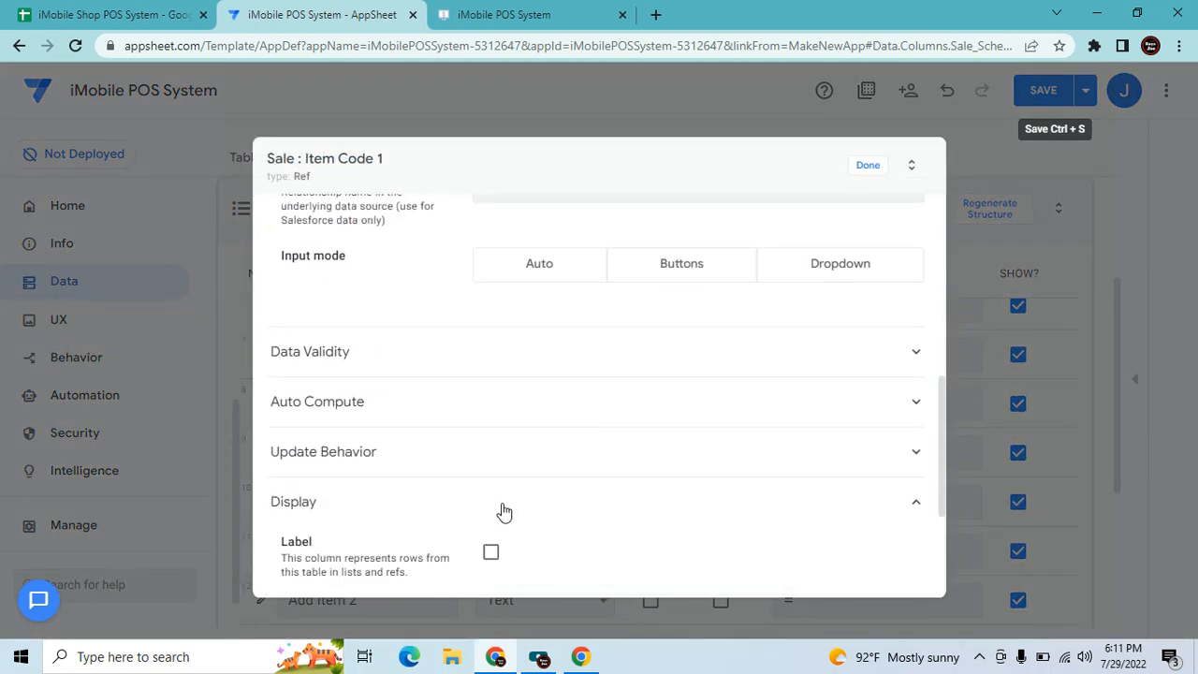
pyautogui.scroll(-4, 518, 493)
pyautogui.click(532, 447)
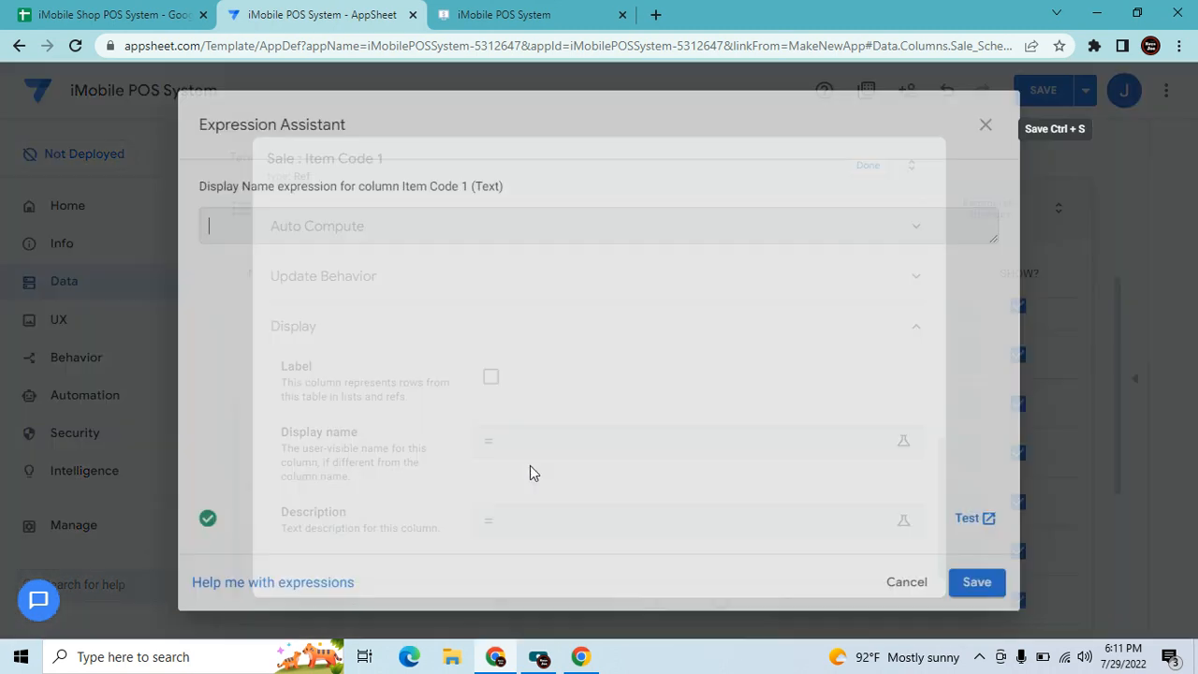
pyautogui.write('"')
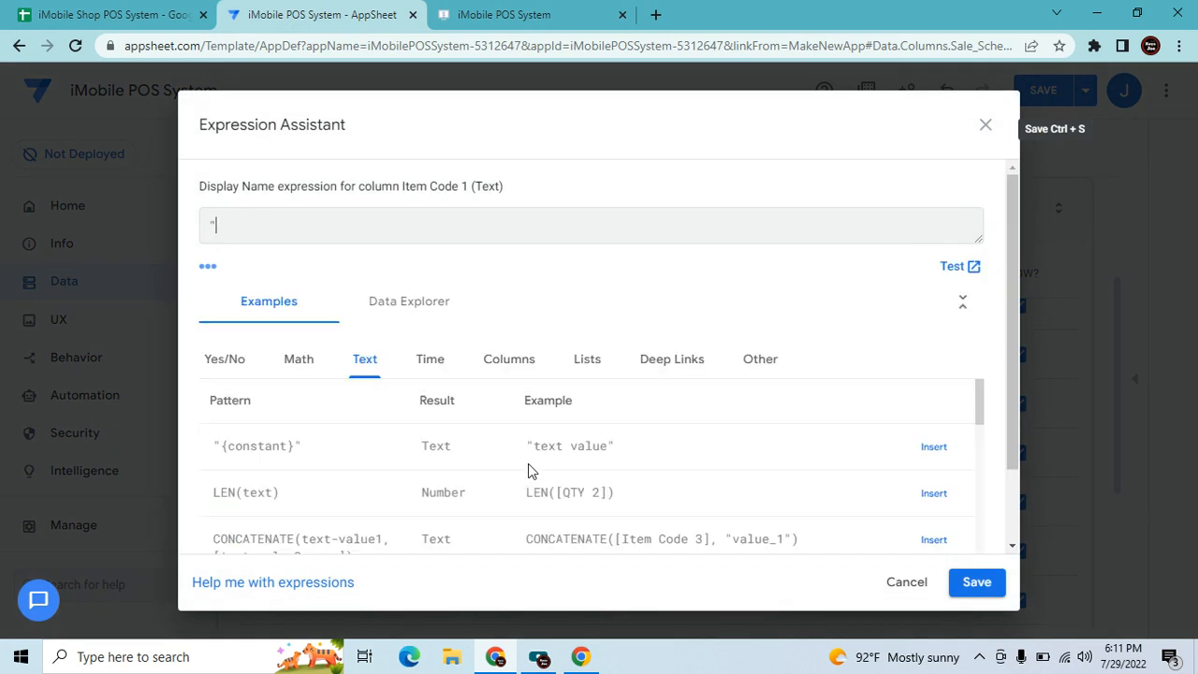
pyautogui.write('Item CV')
pyautogui.click(963, 584)
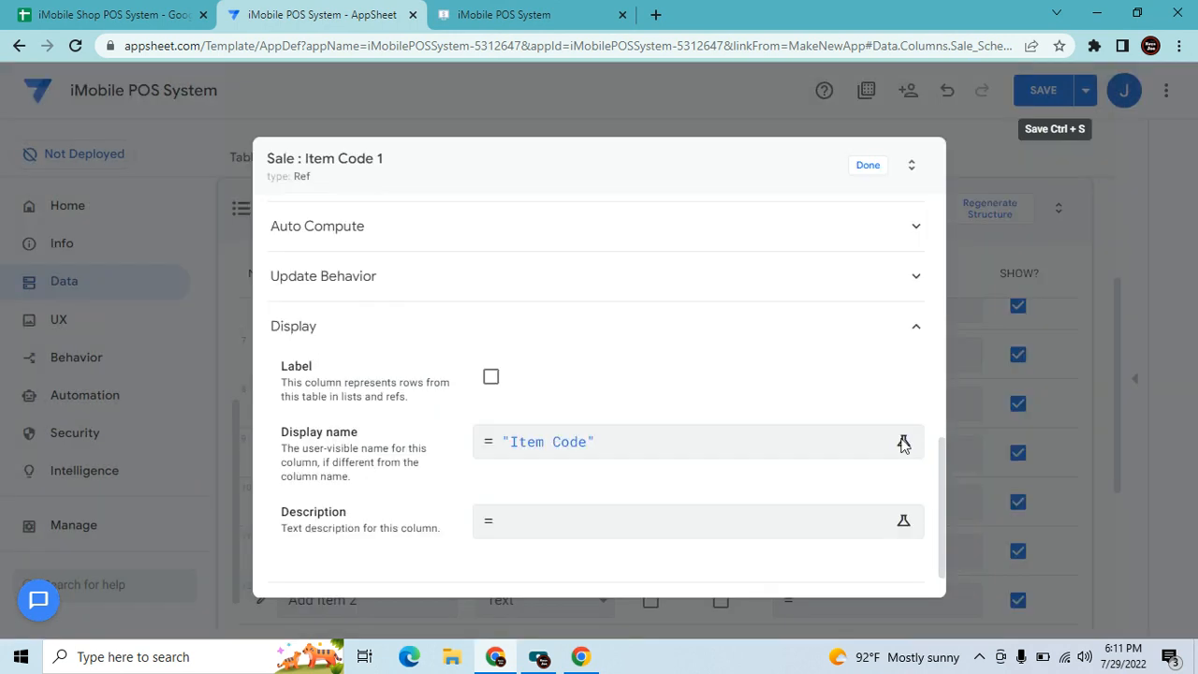
pyautogui.click(867, 166)
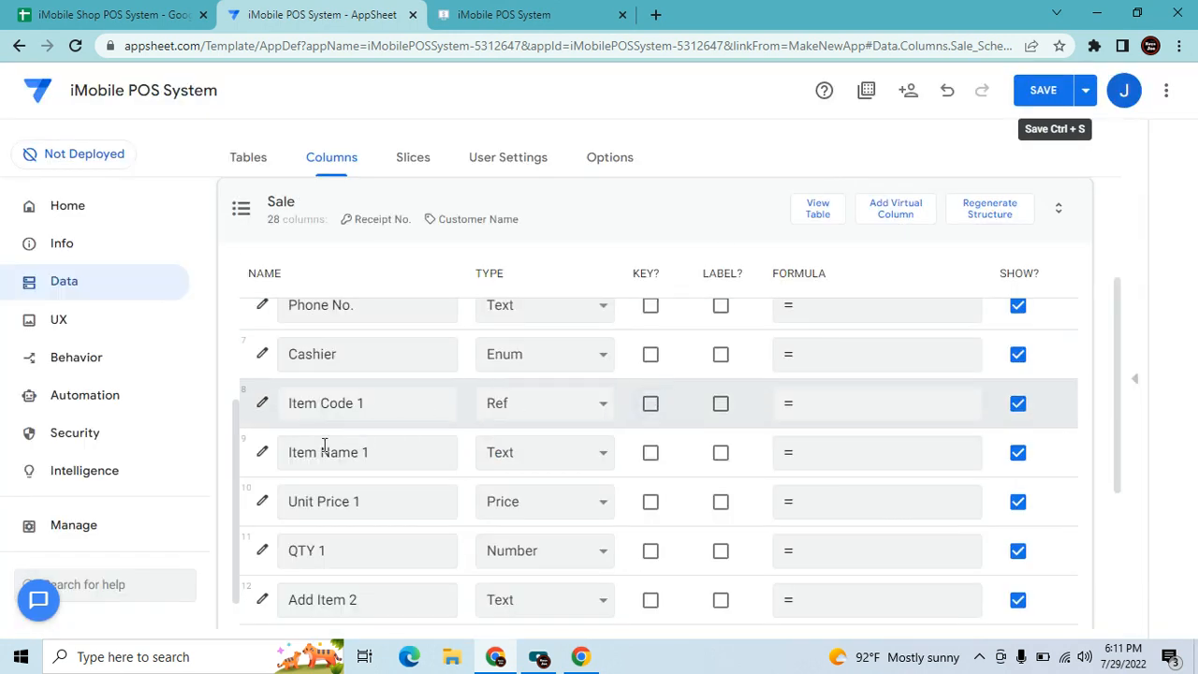
# Set Item Name 1's display name expression to "Item Name" and apply the column settings.
pyautogui.click(297, 468)
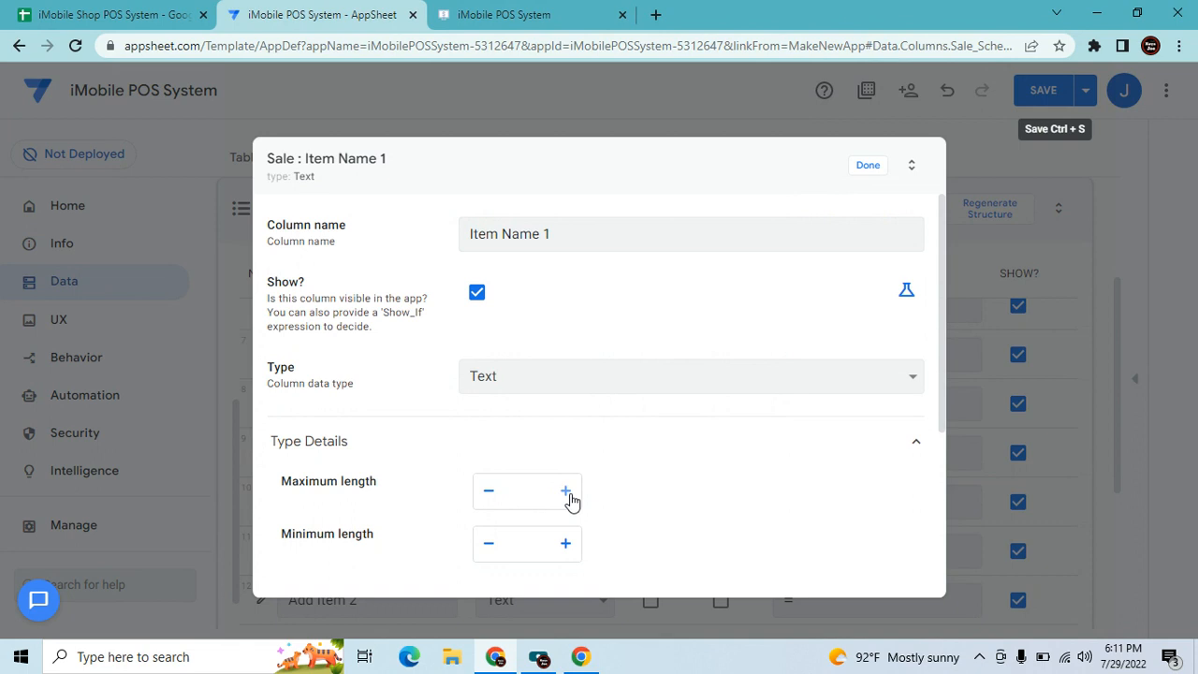
pyautogui.scroll(-2, 569, 499)
pyautogui.scroll(-1, 570, 510)
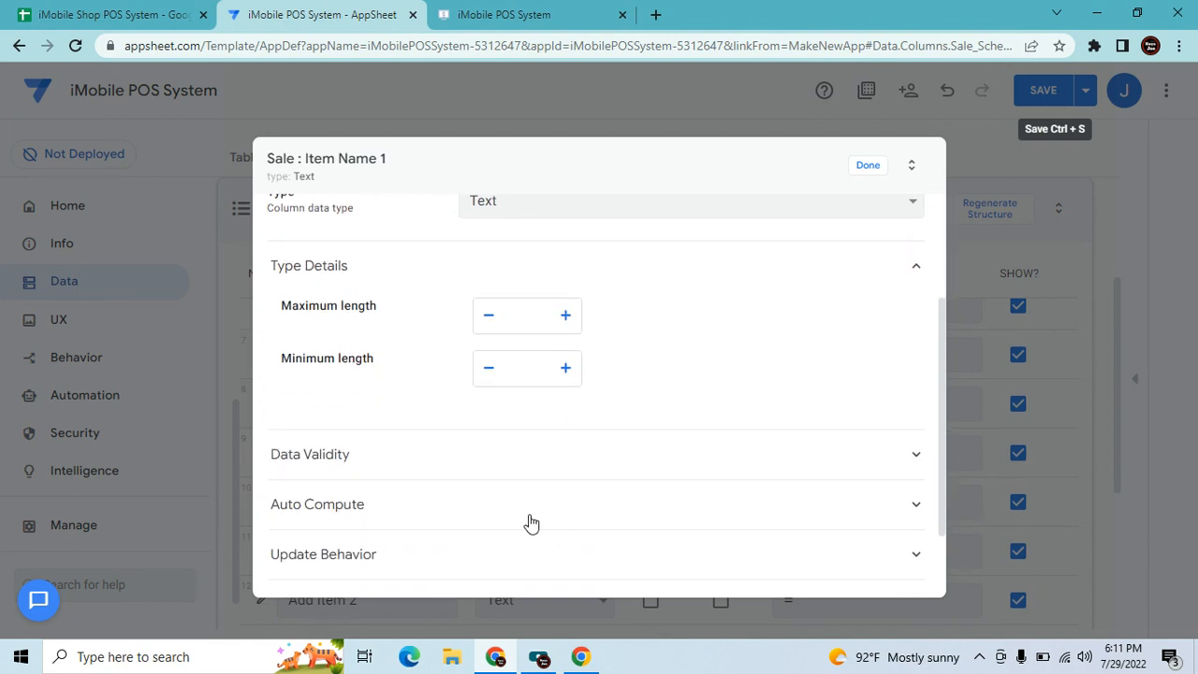
pyautogui.scroll(2, 530, 519)
pyautogui.scroll(-3, 532, 511)
pyautogui.click(561, 502)
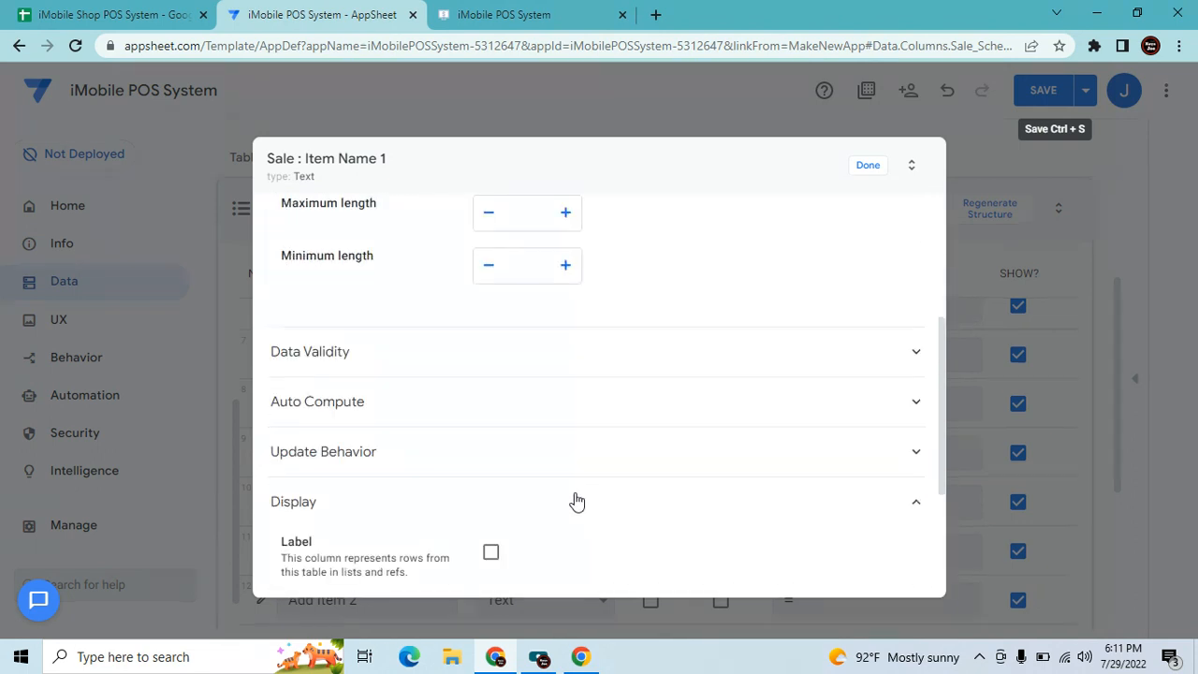
pyautogui.scroll(-1, 580, 501)
pyautogui.click(603, 532)
pyautogui.write('"Item Name')
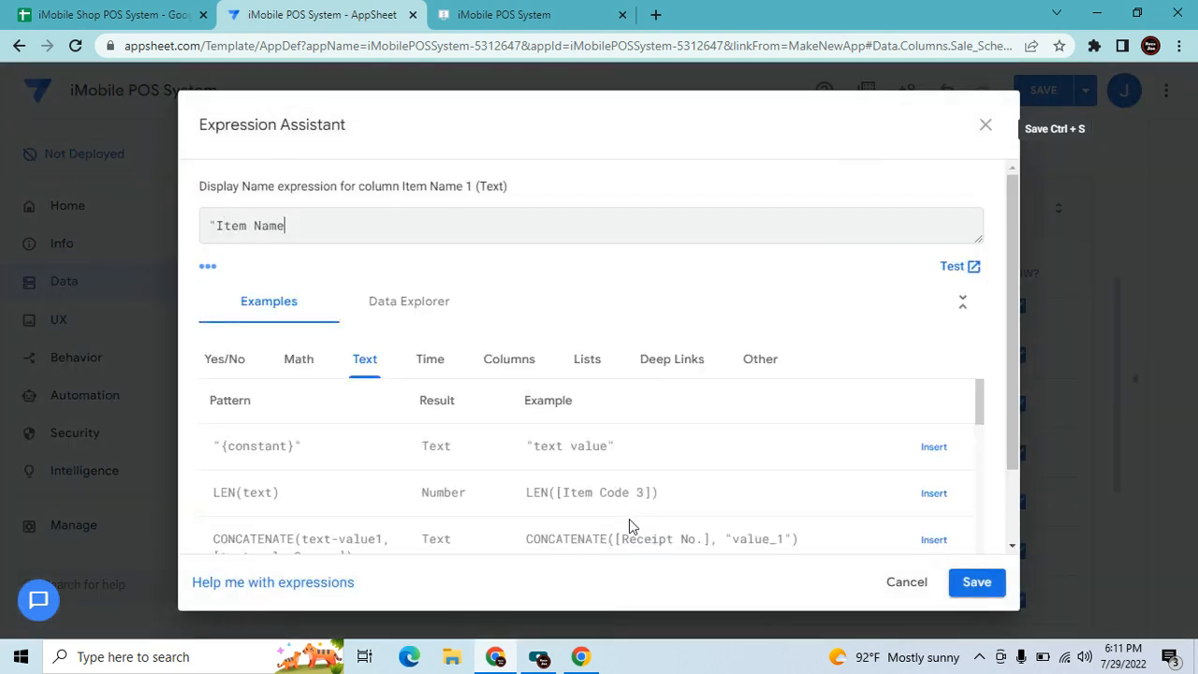
pyautogui.click(978, 582)
pyautogui.click(853, 165)
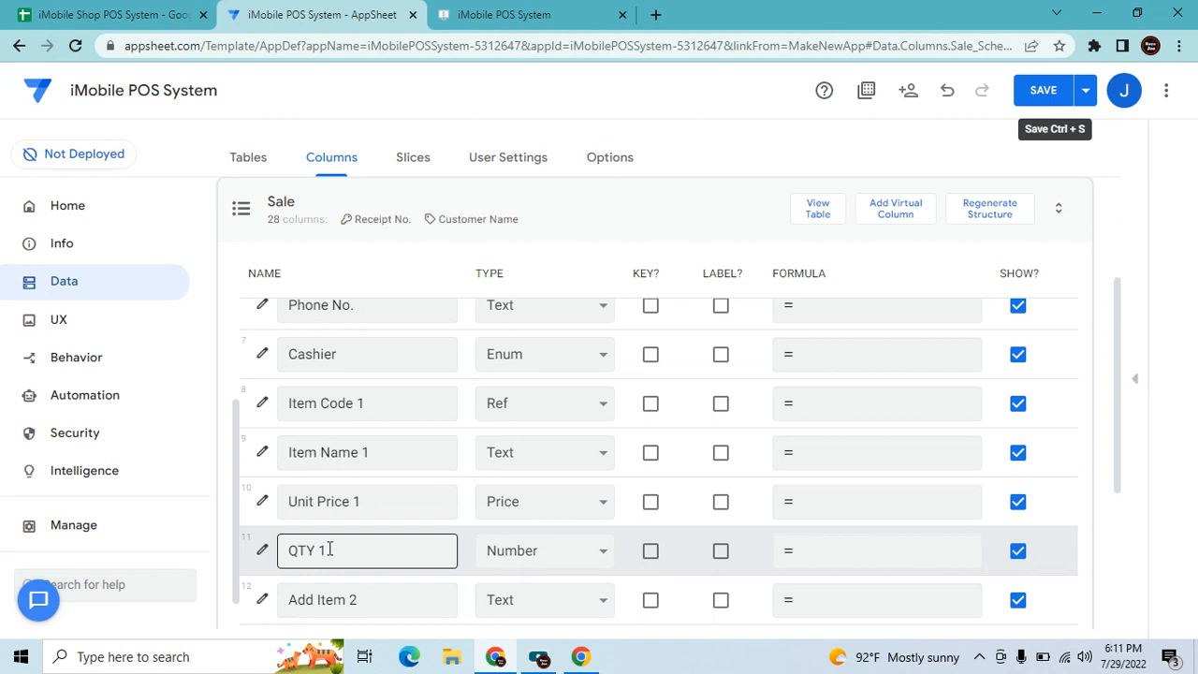
# Set QTY 1's display name expression to "QTY" and apply the column settings.
pyautogui.scroll(-2, 330, 550)
pyautogui.click(260, 461)
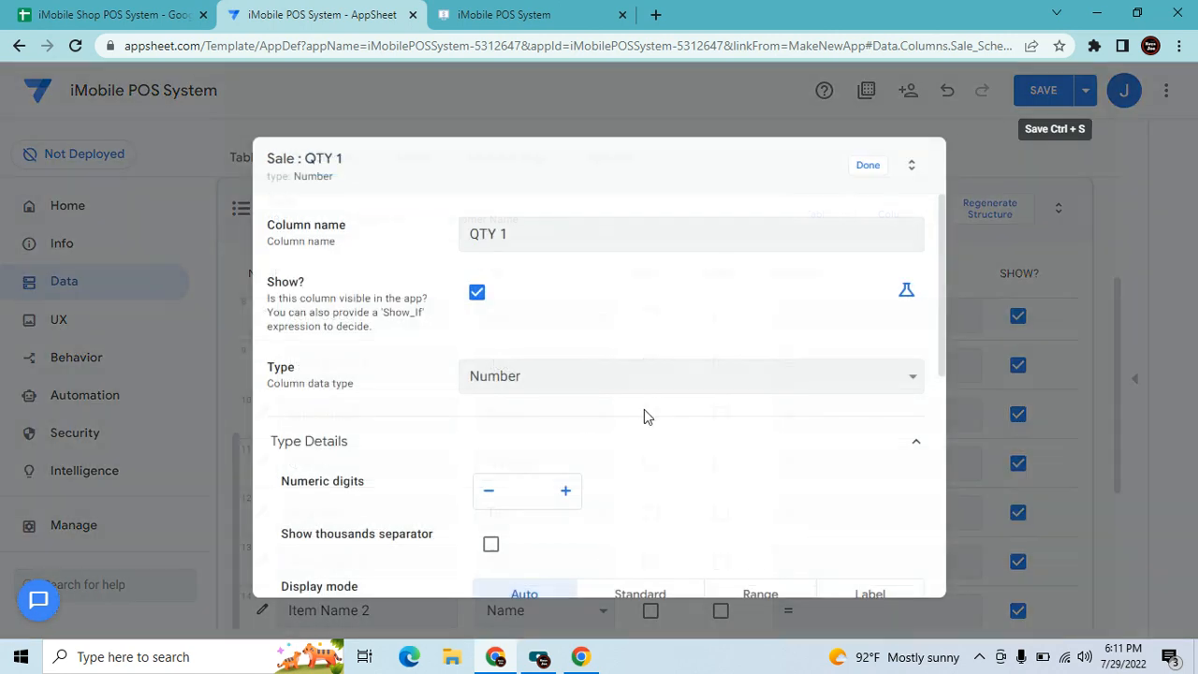
pyautogui.scroll(-3, 655, 421)
pyautogui.scroll(-2, 477, 561)
pyautogui.click(473, 551)
pyautogui.scroll(-2, 530, 543)
pyautogui.click(556, 494)
pyautogui.write('"QTY')
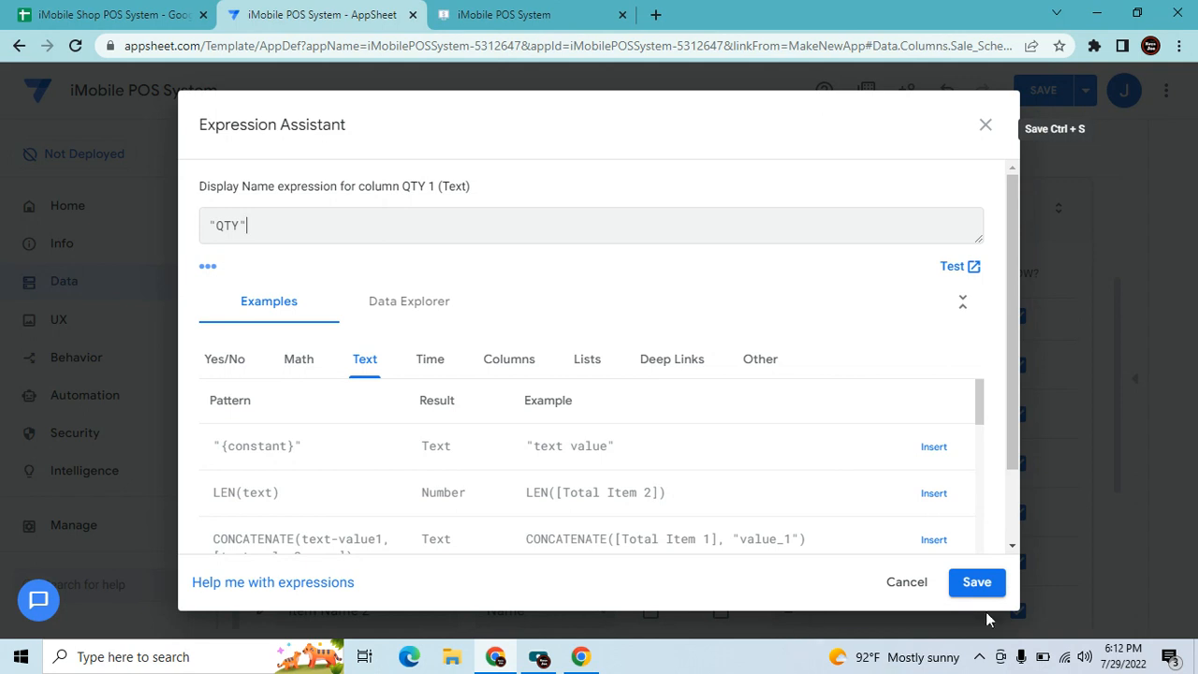
pyautogui.click(976, 582)
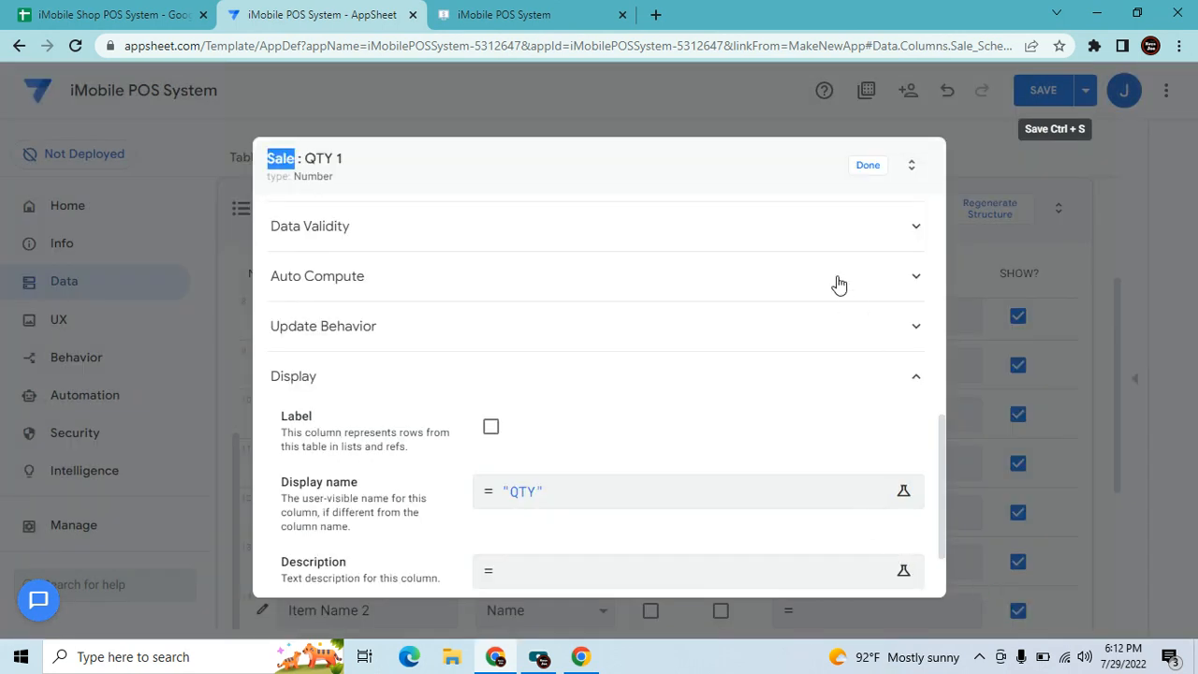
pyautogui.click(865, 165)
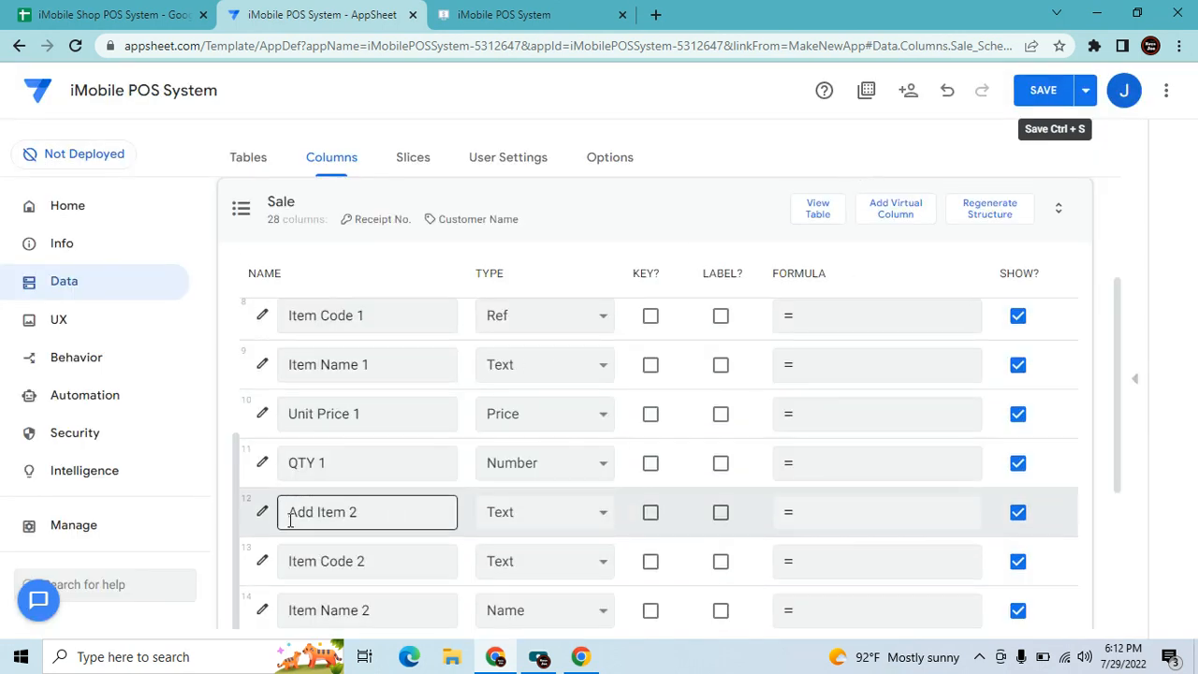
# Switch to the Google Sheets workbook and review the Sale sheet's columns from Item Code 1 through Add Item 2.
pyautogui.scroll(1, 337, 490)
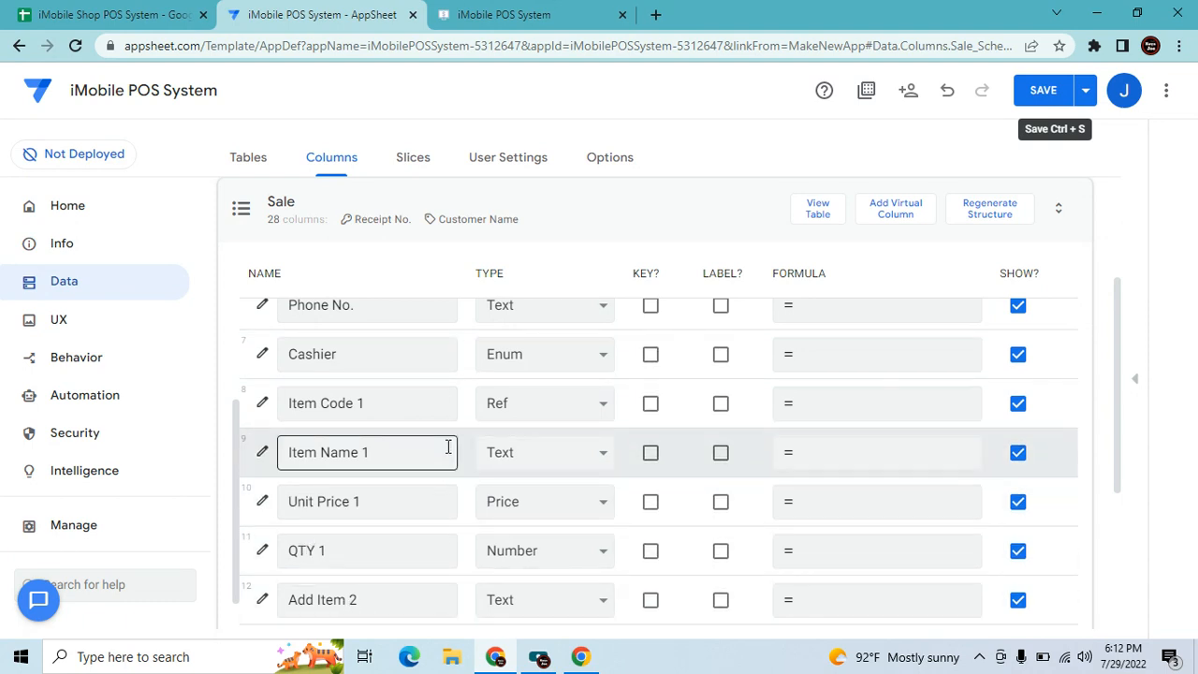
pyautogui.scroll(-1, 449, 448)
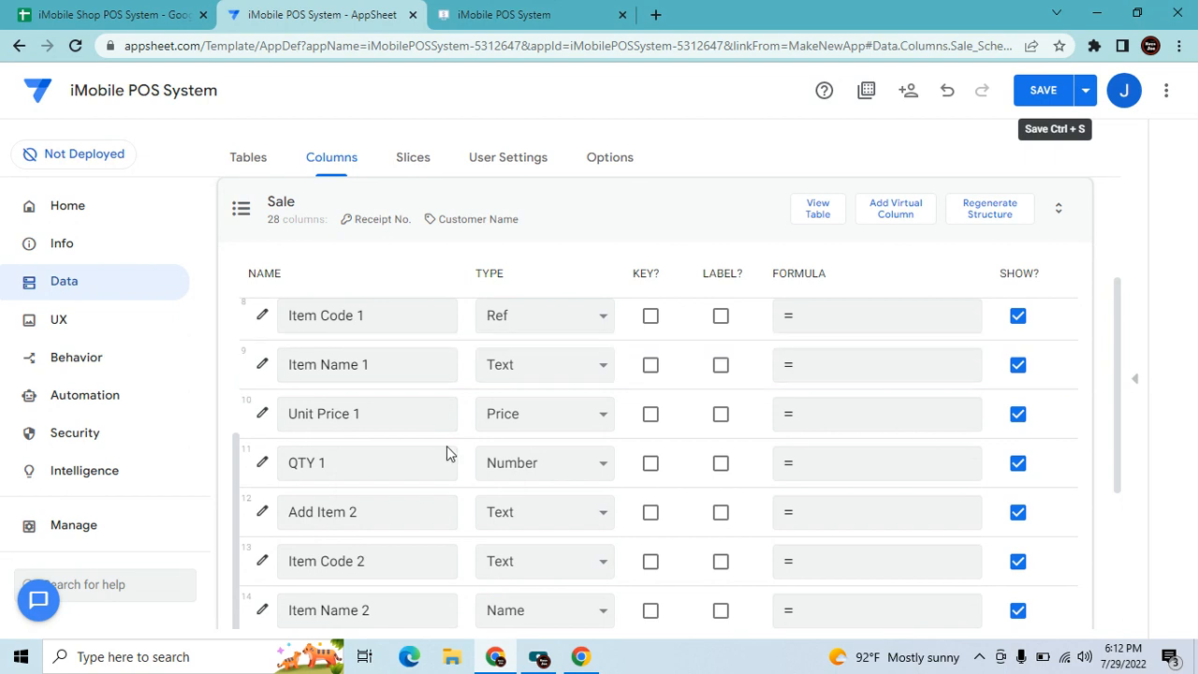
pyautogui.scroll(-1, 446, 453)
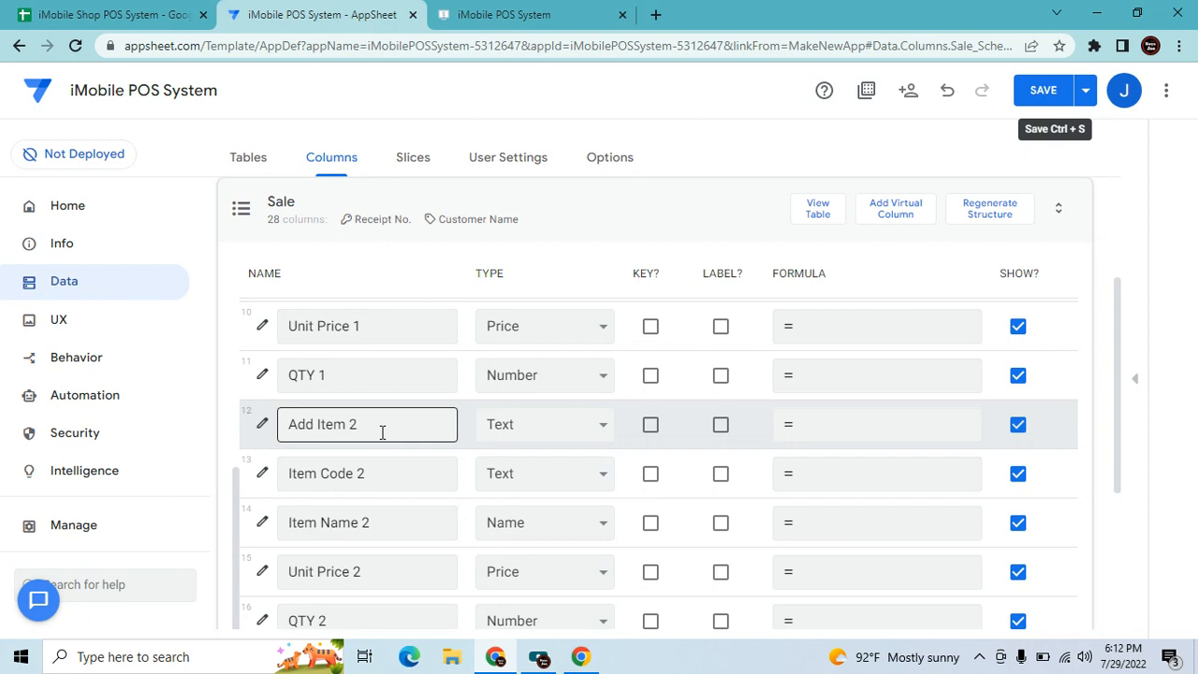
pyautogui.click(121, 14)
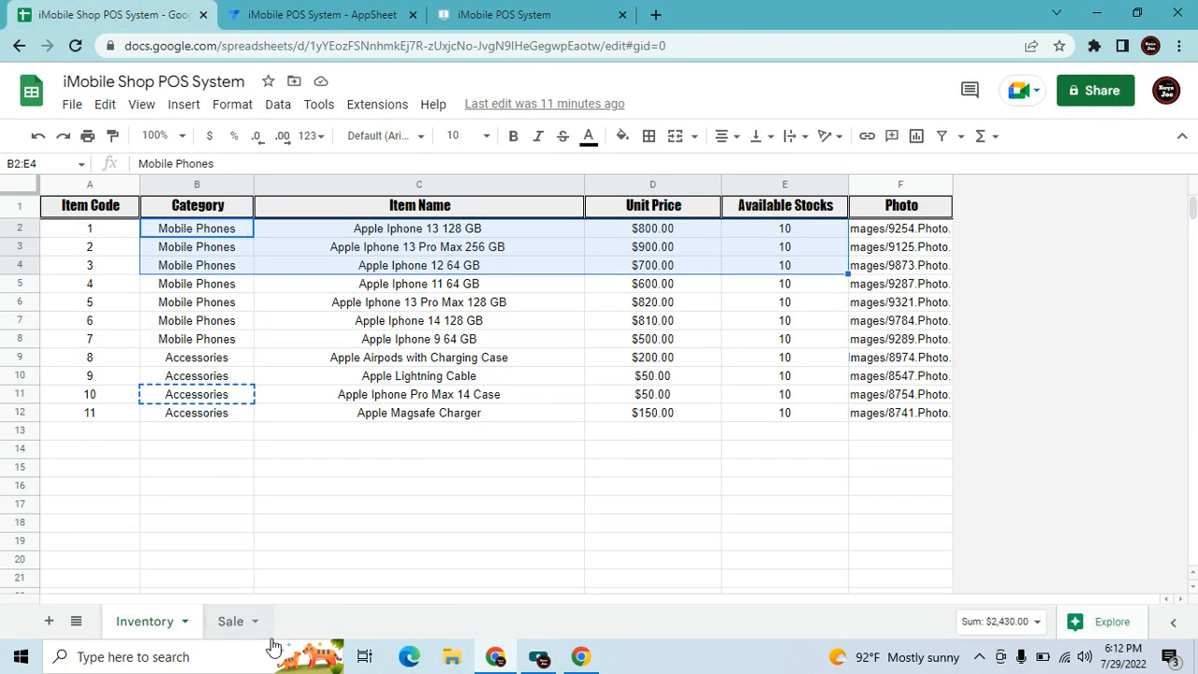
pyautogui.click(230, 620)
pyautogui.click(541, 500)
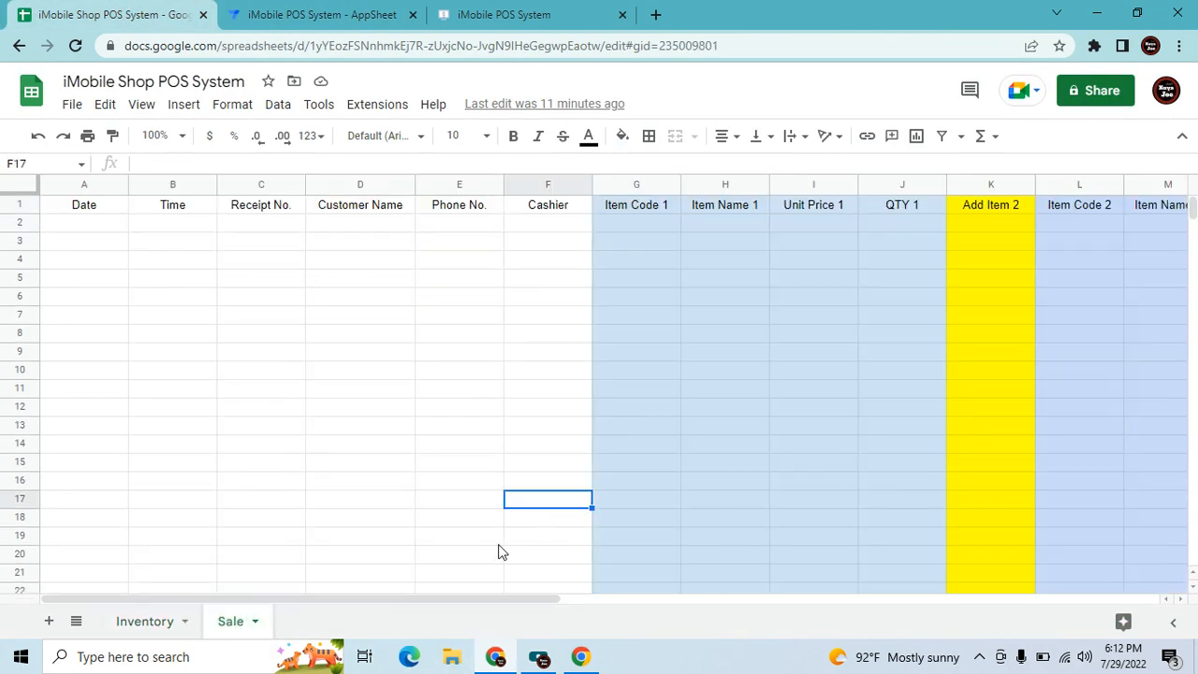
pyautogui.click(661, 222)
pyautogui.click(657, 257)
pyautogui.click(655, 221)
pyautogui.click(782, 226)
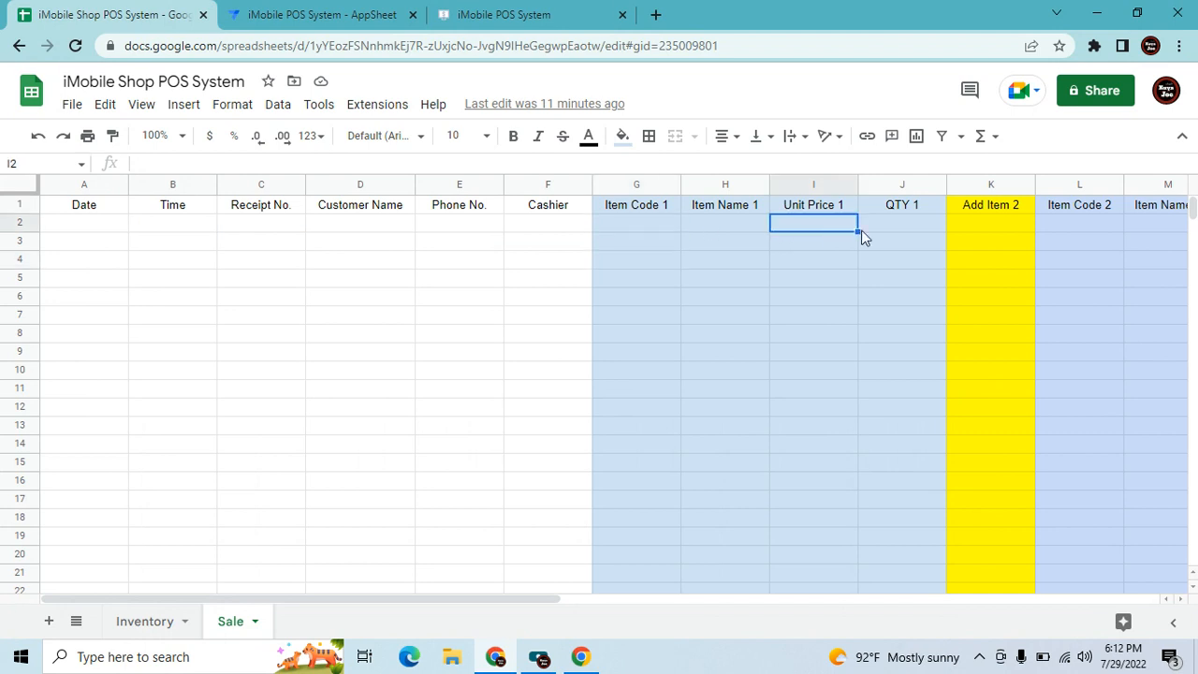
pyautogui.click(890, 230)
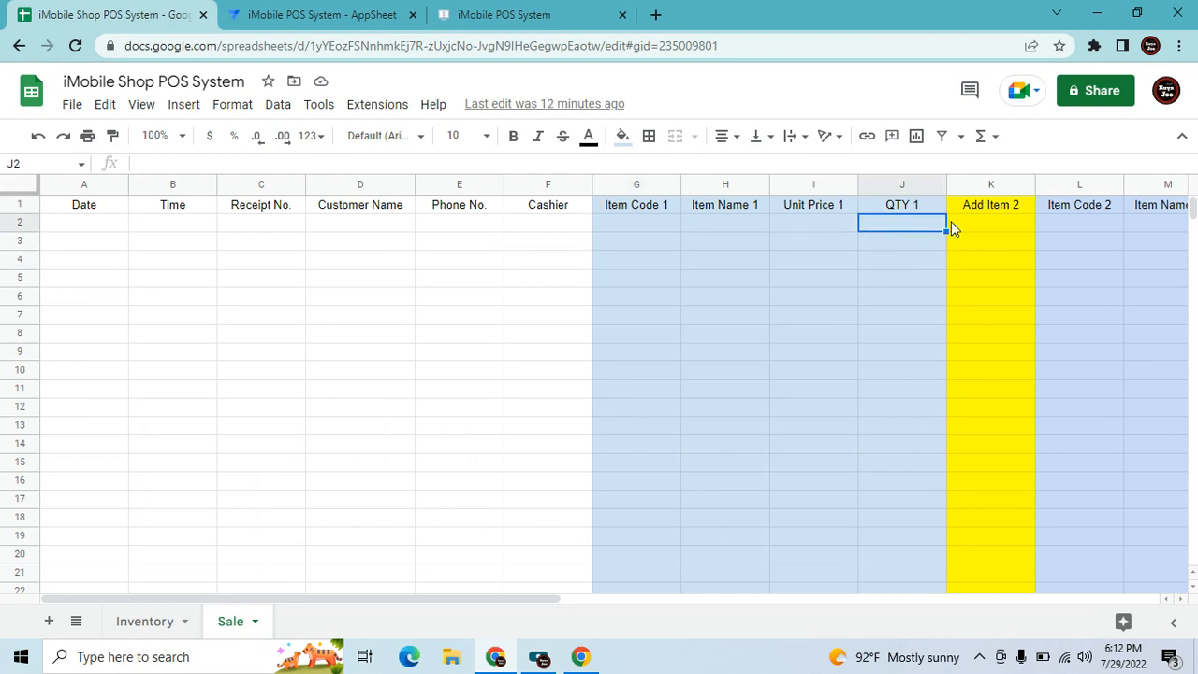
pyautogui.click(991, 221)
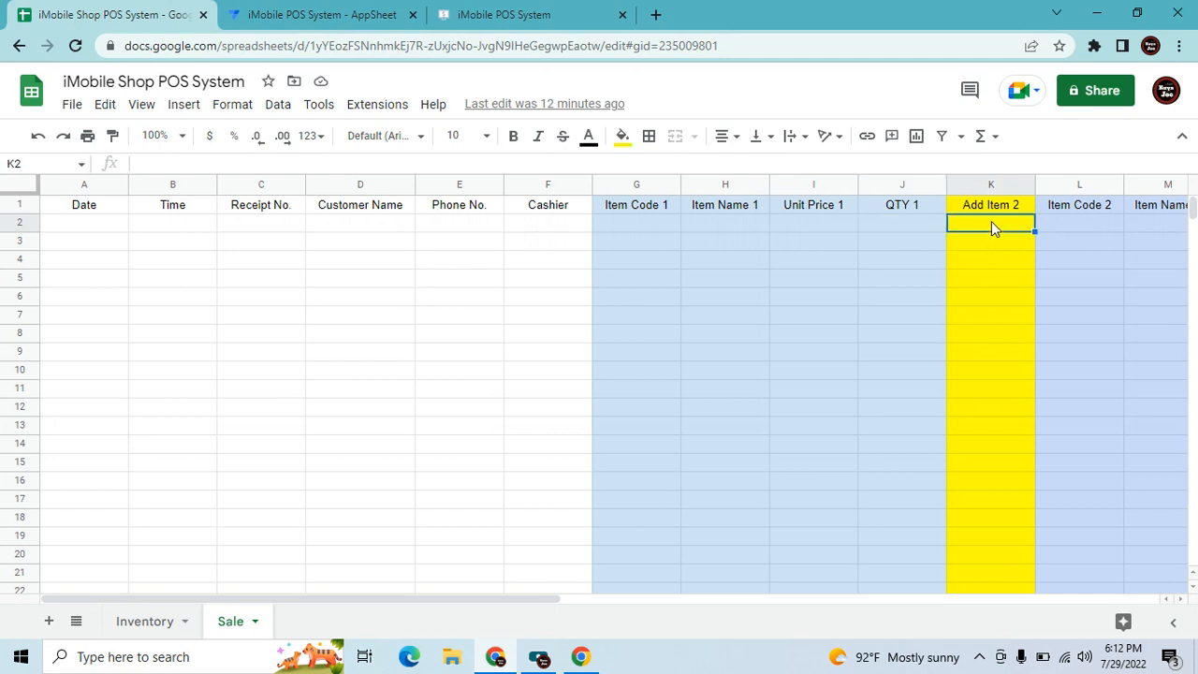
# Examine how the Add Item 2 column leads into the second item's code, name, unit price and quantity columns.
pyautogui.click(847, 295)
pyautogui.click(987, 230)
pyautogui.click(1075, 213)
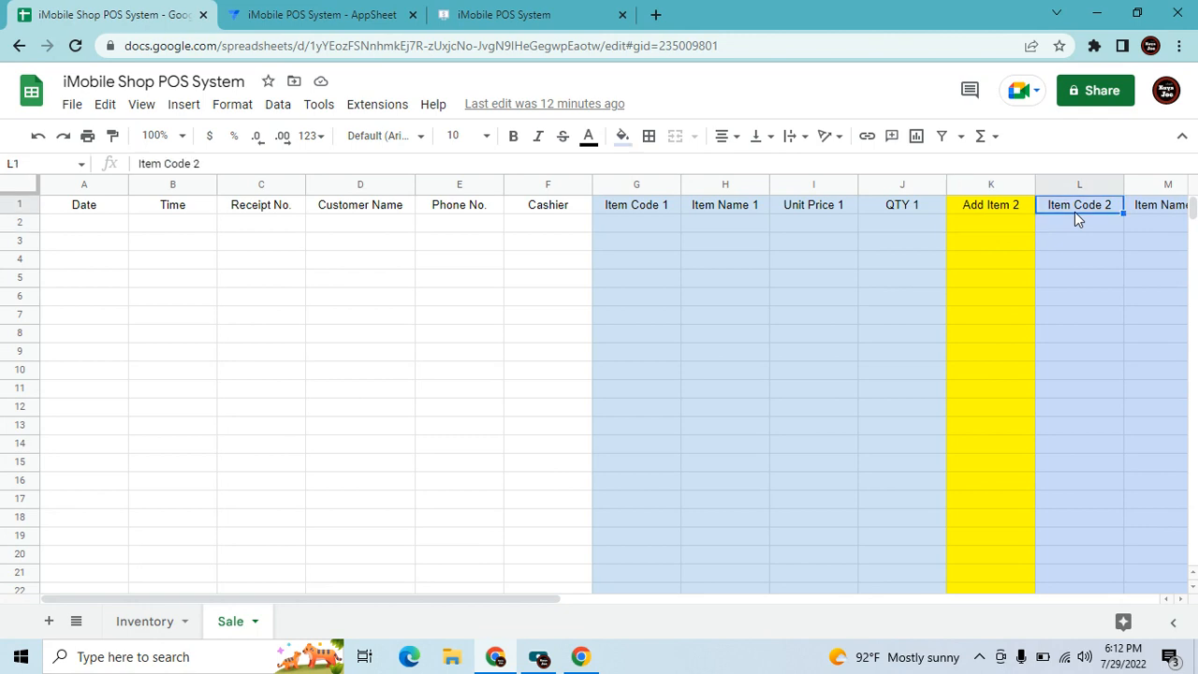
pyautogui.click(1010, 245)
pyautogui.press('Right')
pyautogui.press('Right')
pyautogui.press('Right')
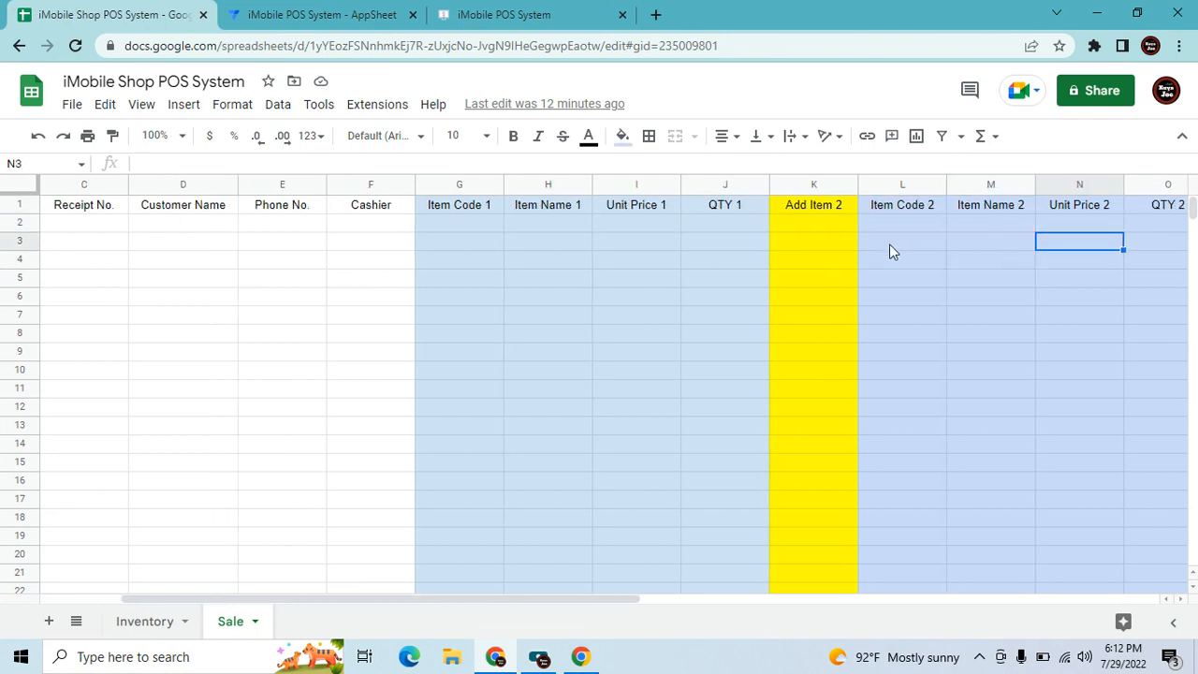
pyautogui.click(893, 225)
pyautogui.moveTo(890, 202); pyautogui.dragTo(1045, 234)
pyautogui.moveTo(1137, 236); pyautogui.dragTo(1057, 488)
# Switch to the AppSheet editor and set Add Item 2's display name expression to "Add Item".
pyautogui.click(312, 14)
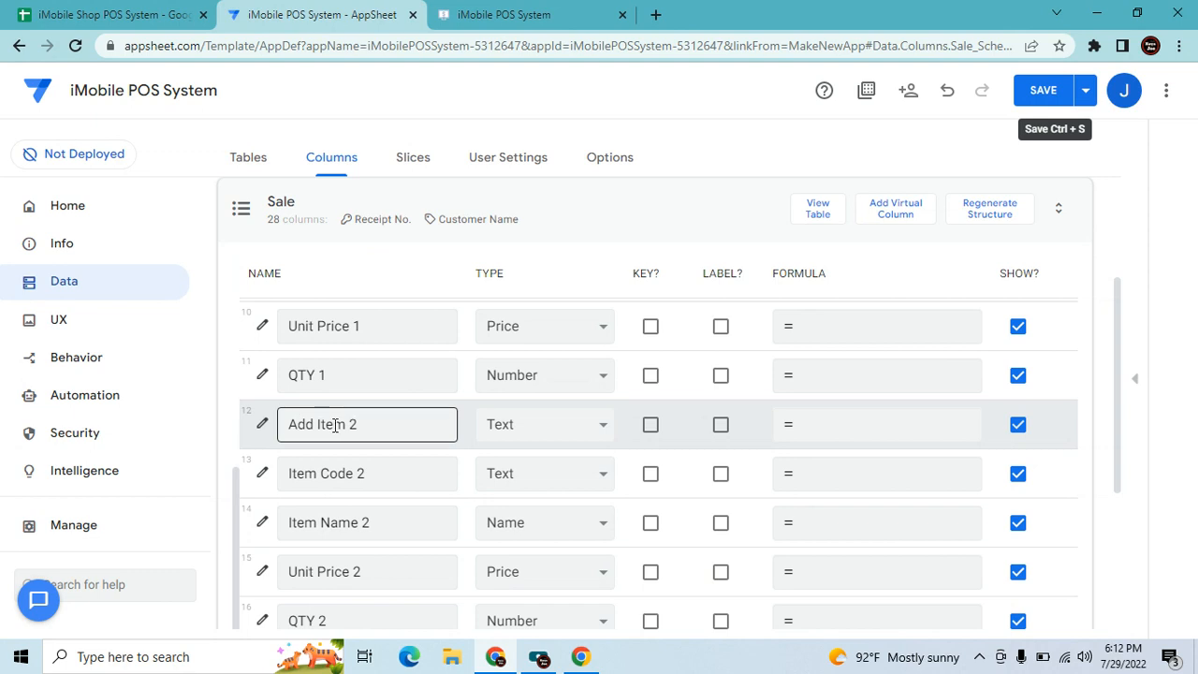
pyautogui.click(262, 424)
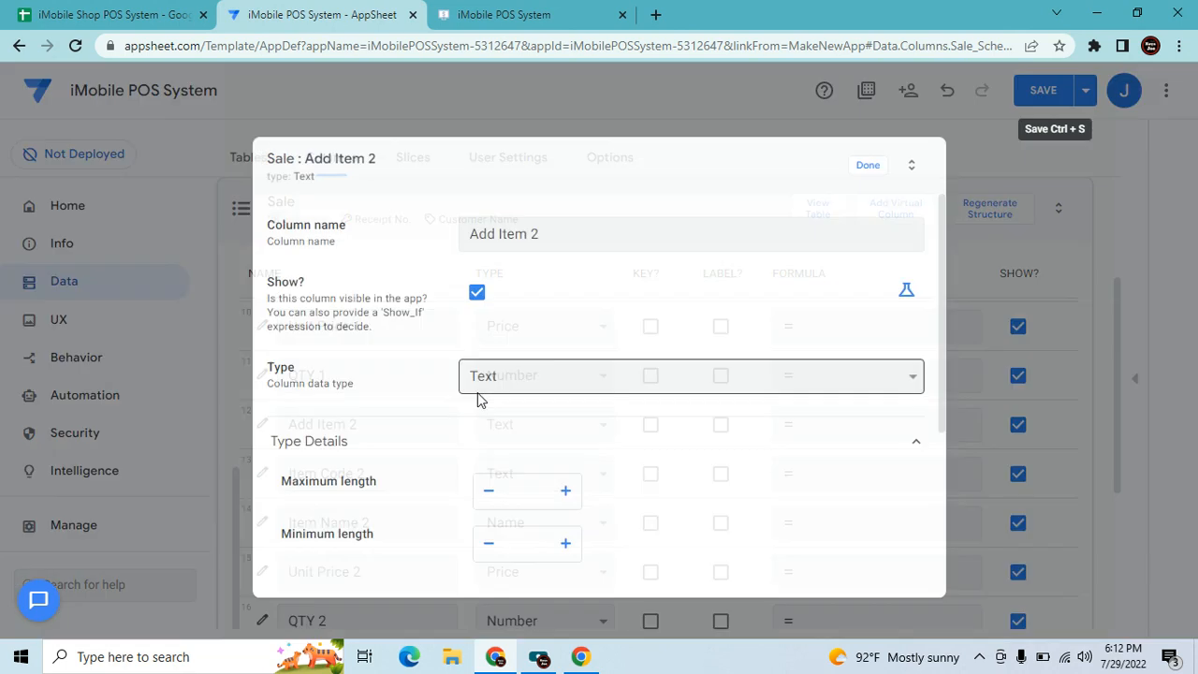
pyautogui.scroll(-1, 482, 412)
pyautogui.scroll(-2, 524, 500)
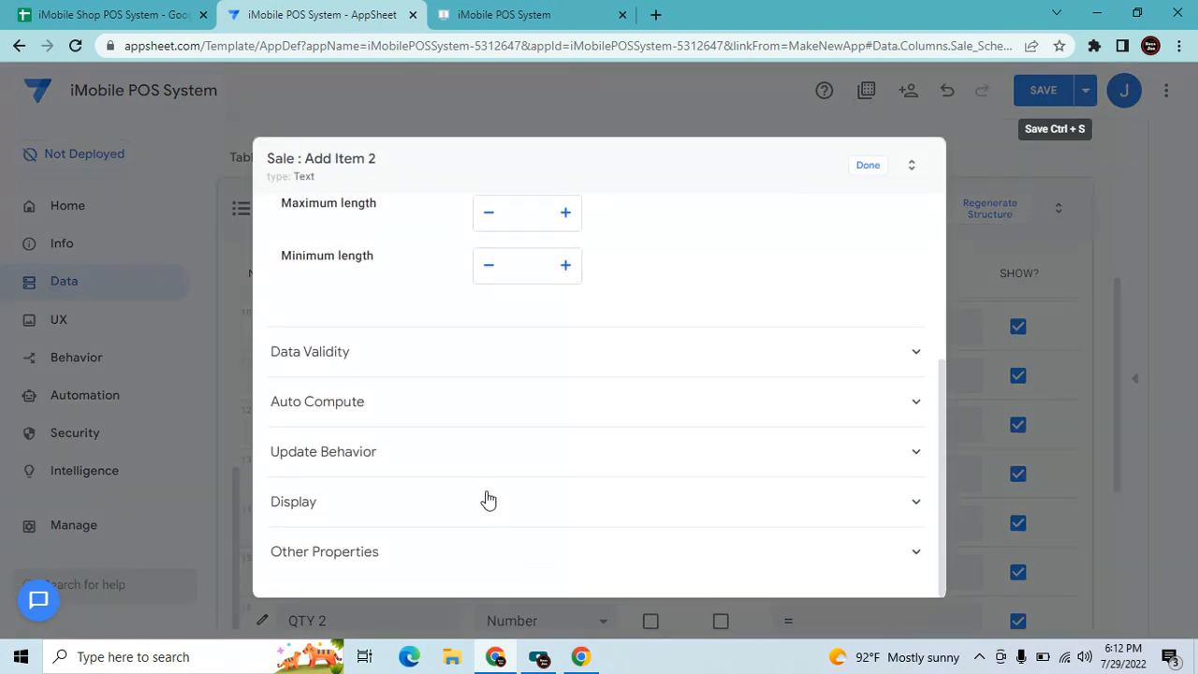
pyautogui.click(540, 503)
pyautogui.scroll(-2, 540, 504)
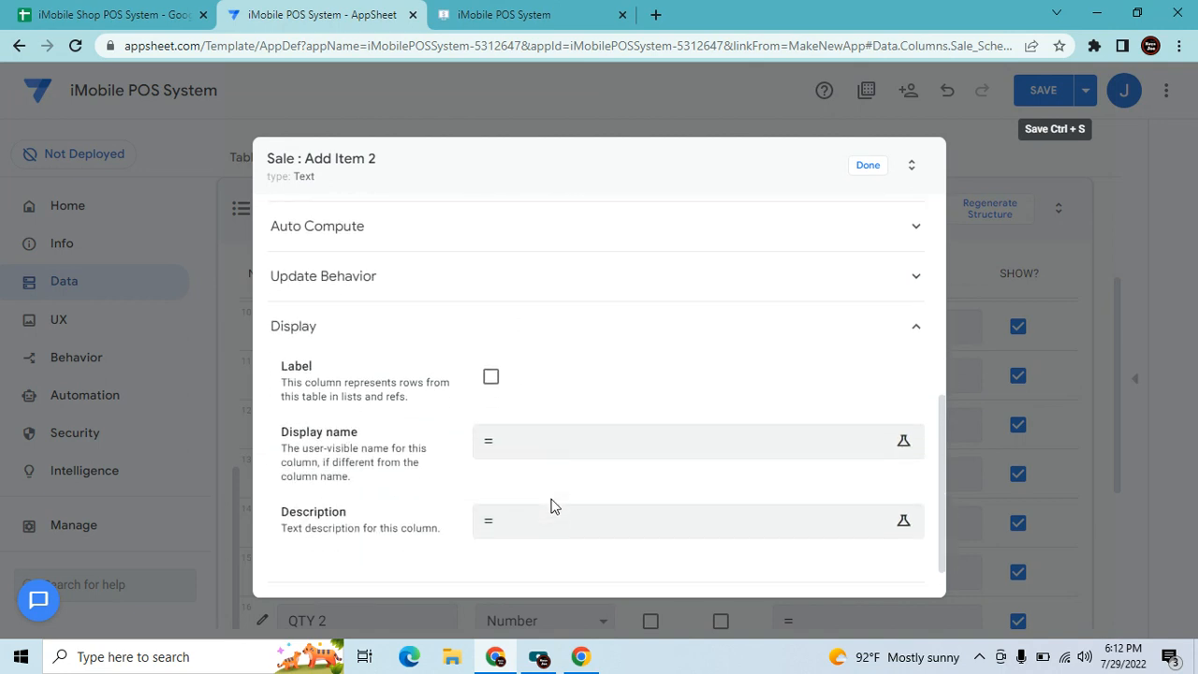
pyautogui.click(563, 450)
pyautogui.write('"Add Item')
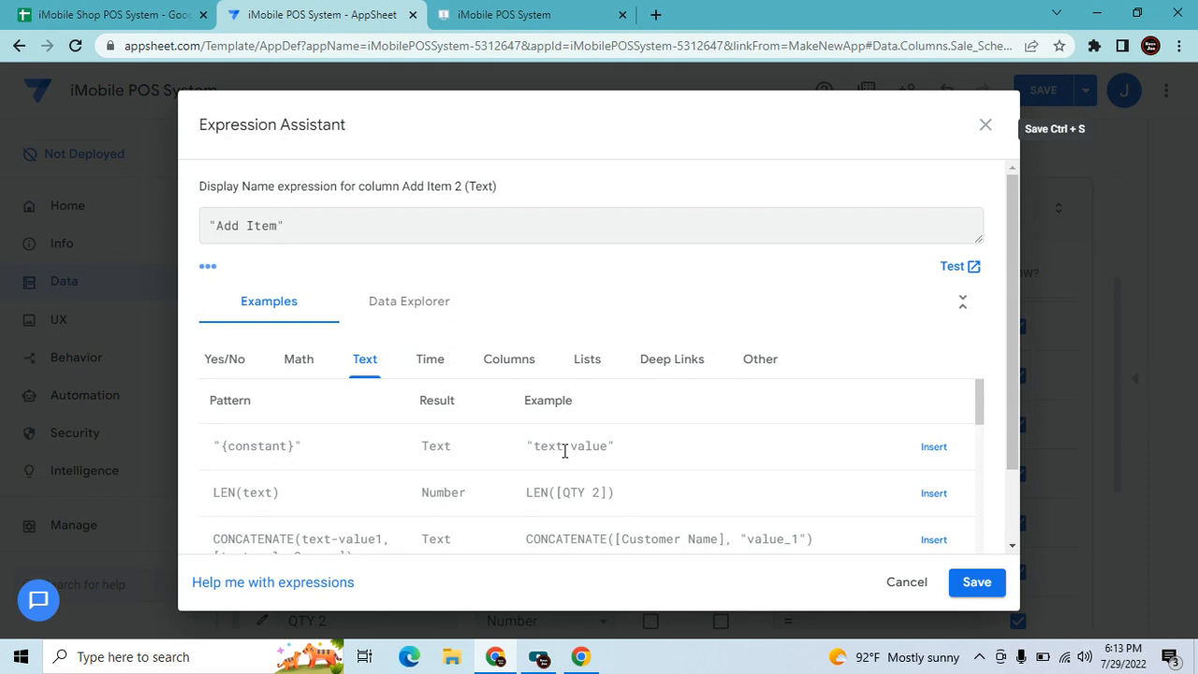
pyautogui.click(983, 582)
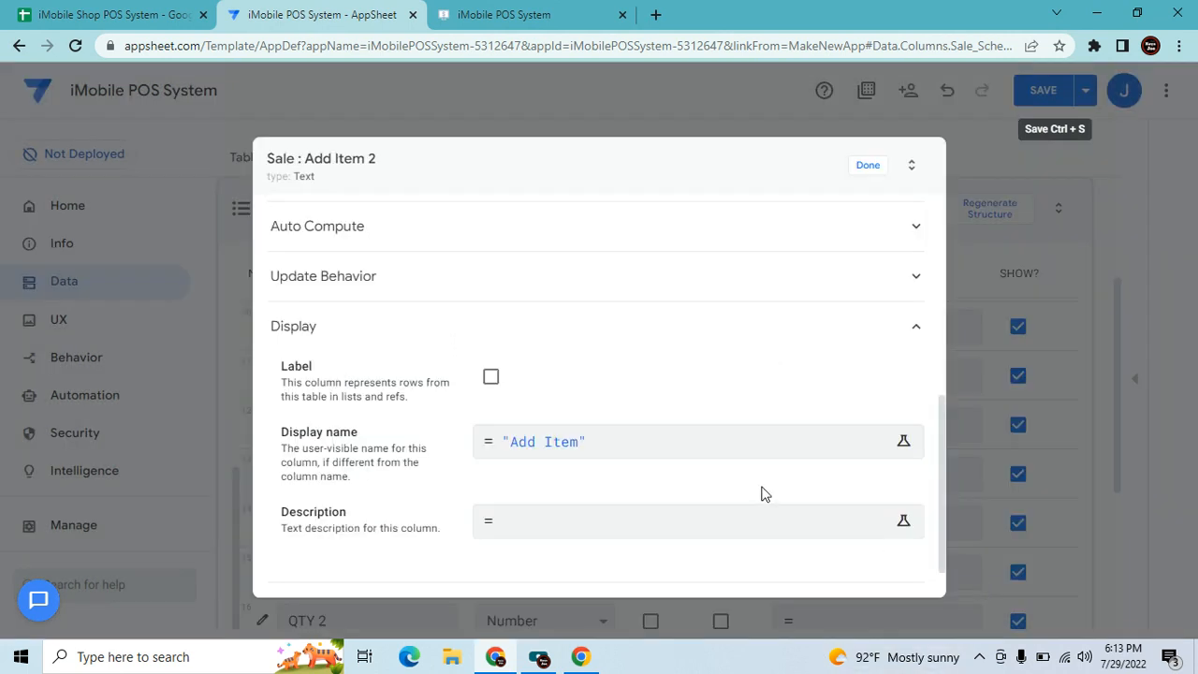
# Switch to the Sale sheet in Google Sheets and enter a trial quantity of 1 in the first row under QTY 1.
pyautogui.scroll(3, 837, 361)
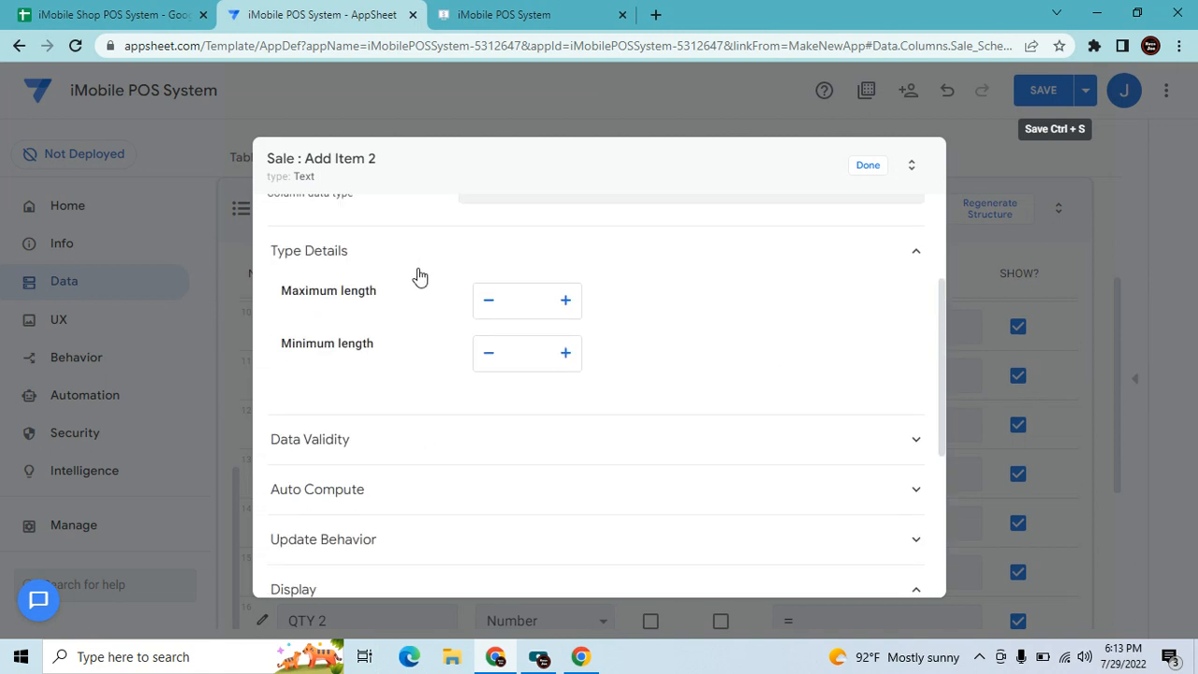
pyautogui.scroll(2, 548, 366)
pyautogui.click(168, 17)
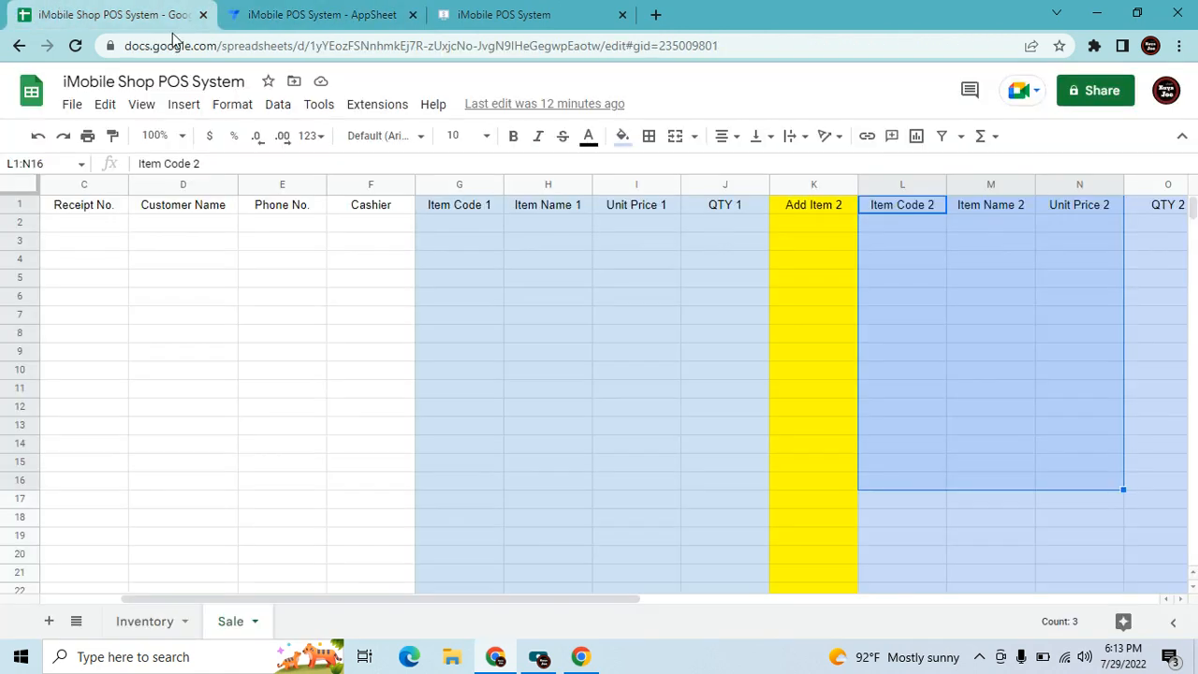
pyautogui.moveTo(765, 280); pyautogui.dragTo(766, 280)
pyautogui.click(753, 273)
pyautogui.click(737, 225)
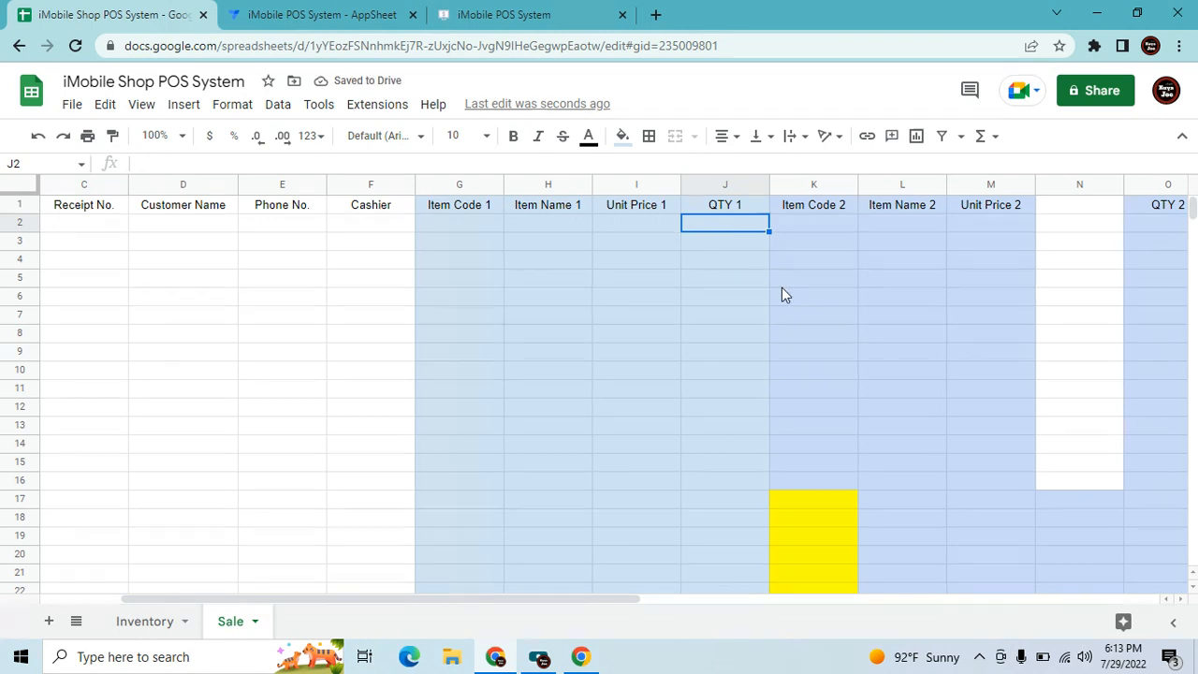
pyautogui.click(714, 241)
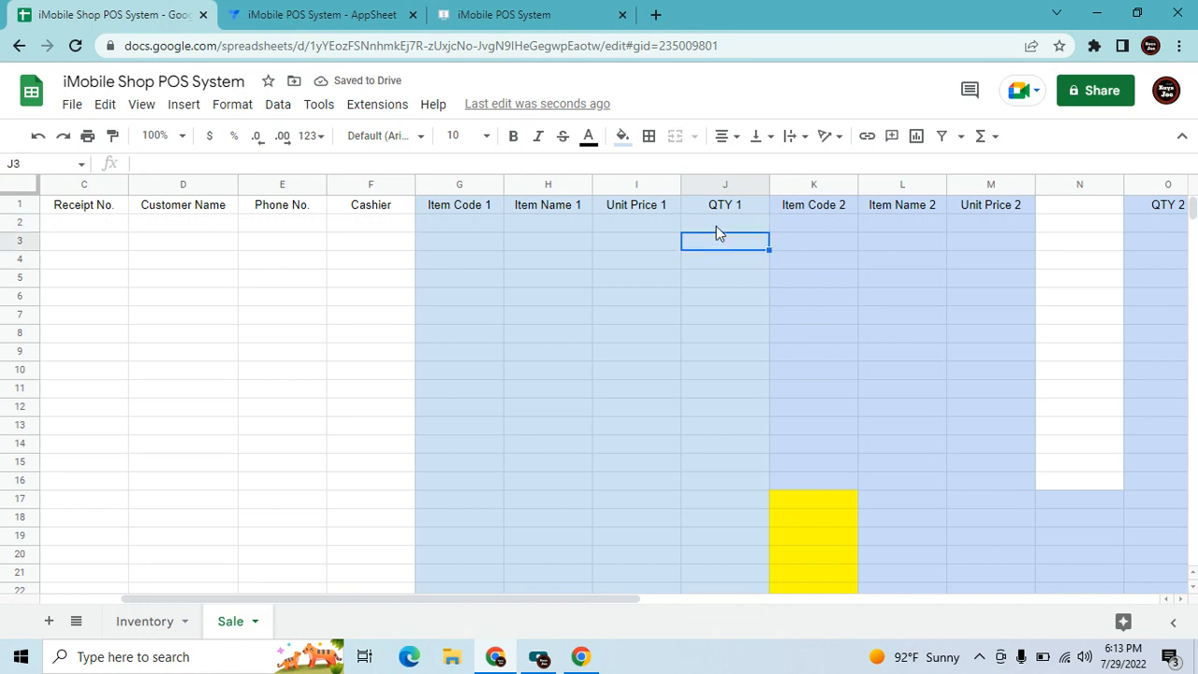
pyautogui.click(716, 226)
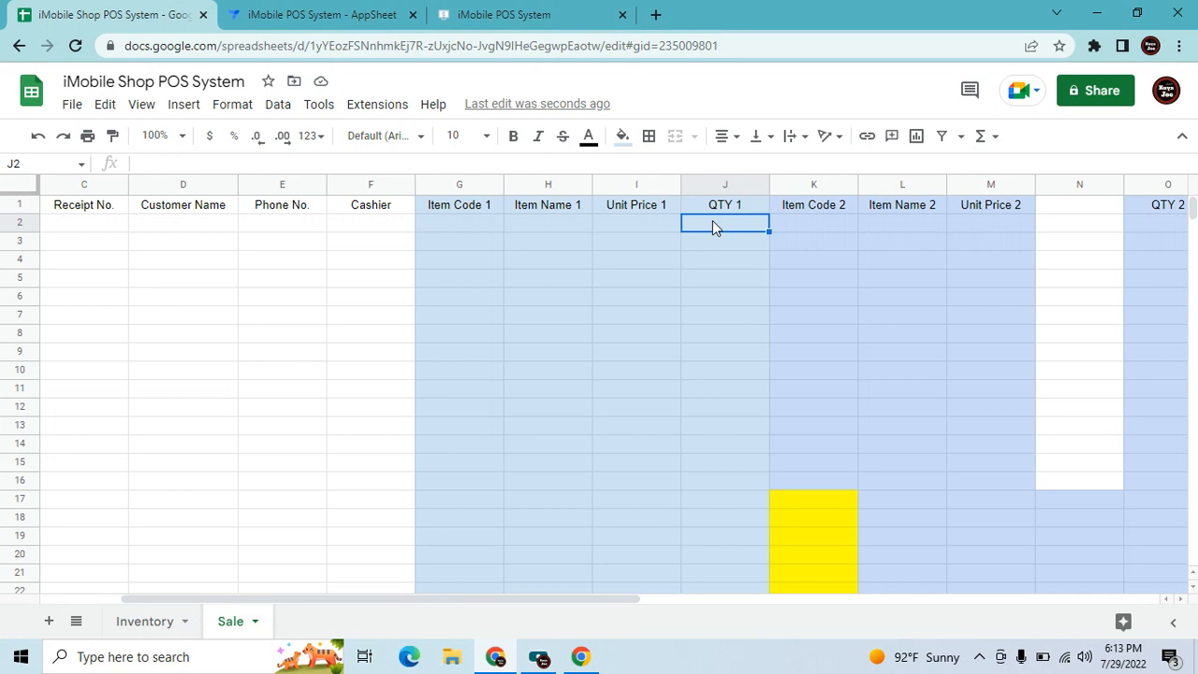
pyautogui.write('1')
pyautogui.press('Left')
pyautogui.click(711, 223)
# Return to AppSheet and start a Show_If expression for Add Item 2 by inserting the [QTY 1] column reference.
pyautogui.click(343, 14)
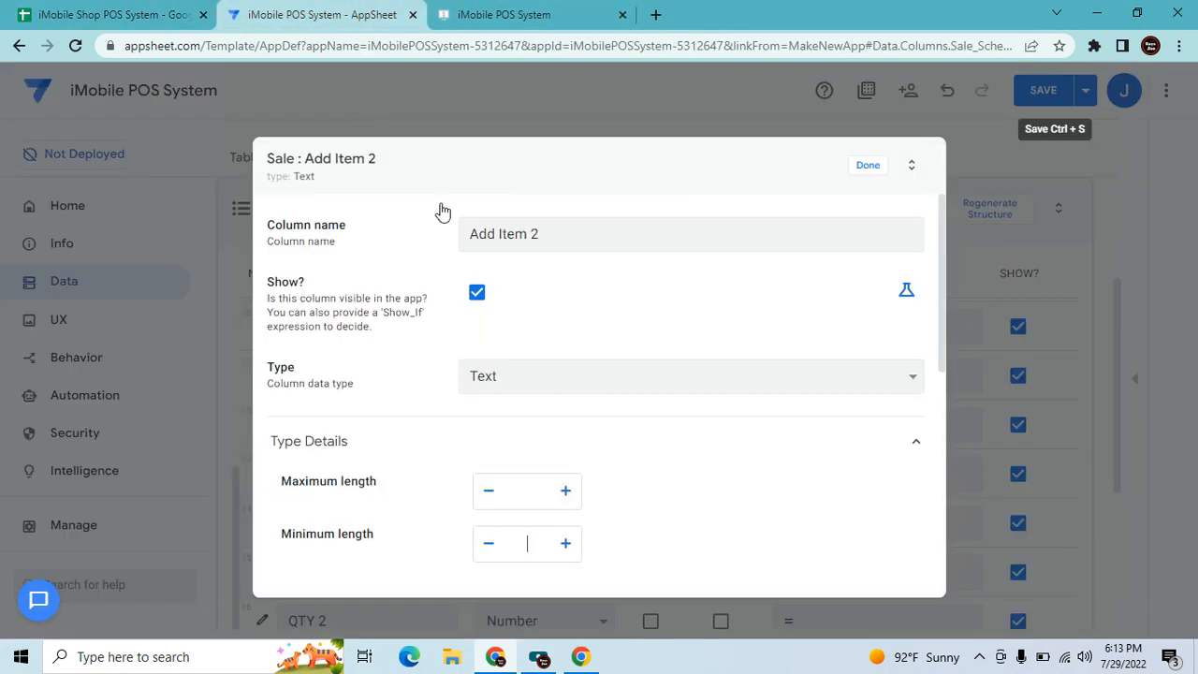
pyautogui.click(905, 288)
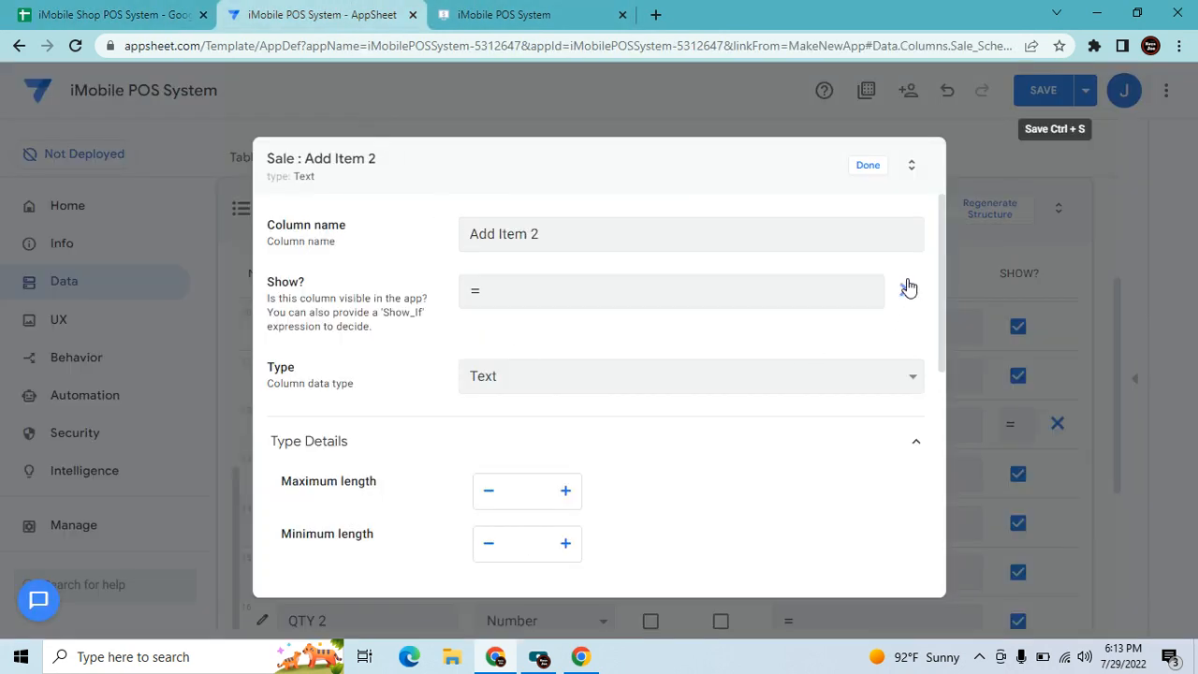
pyautogui.click(713, 286)
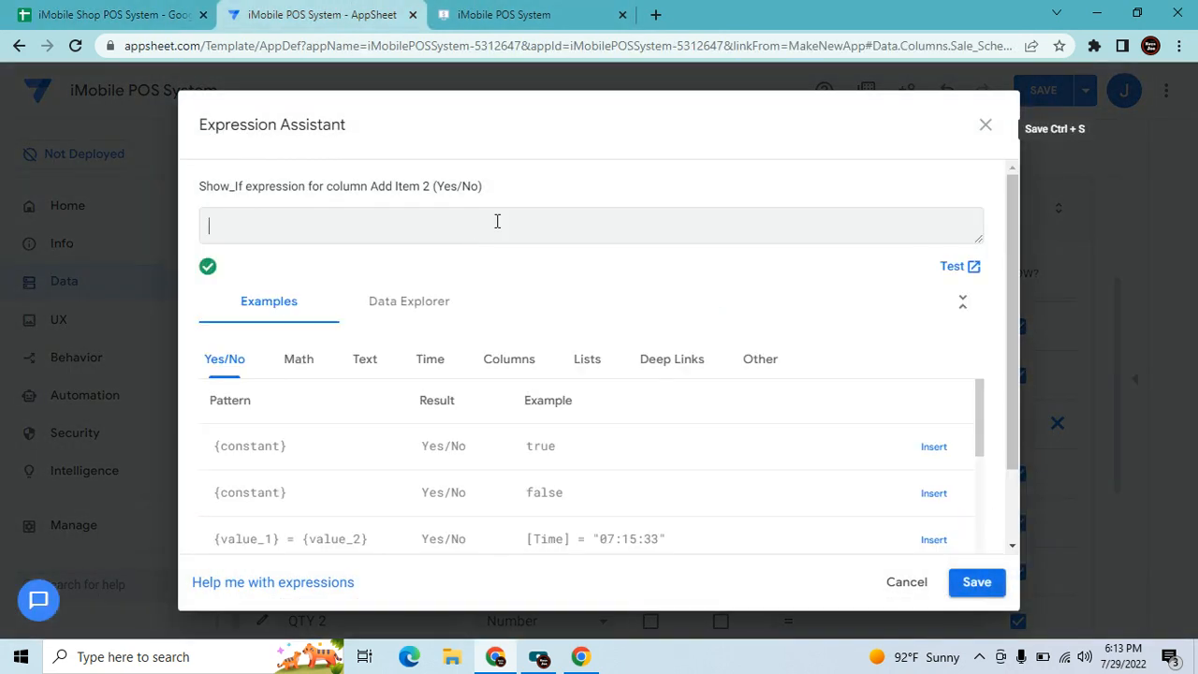
pyautogui.click(516, 363)
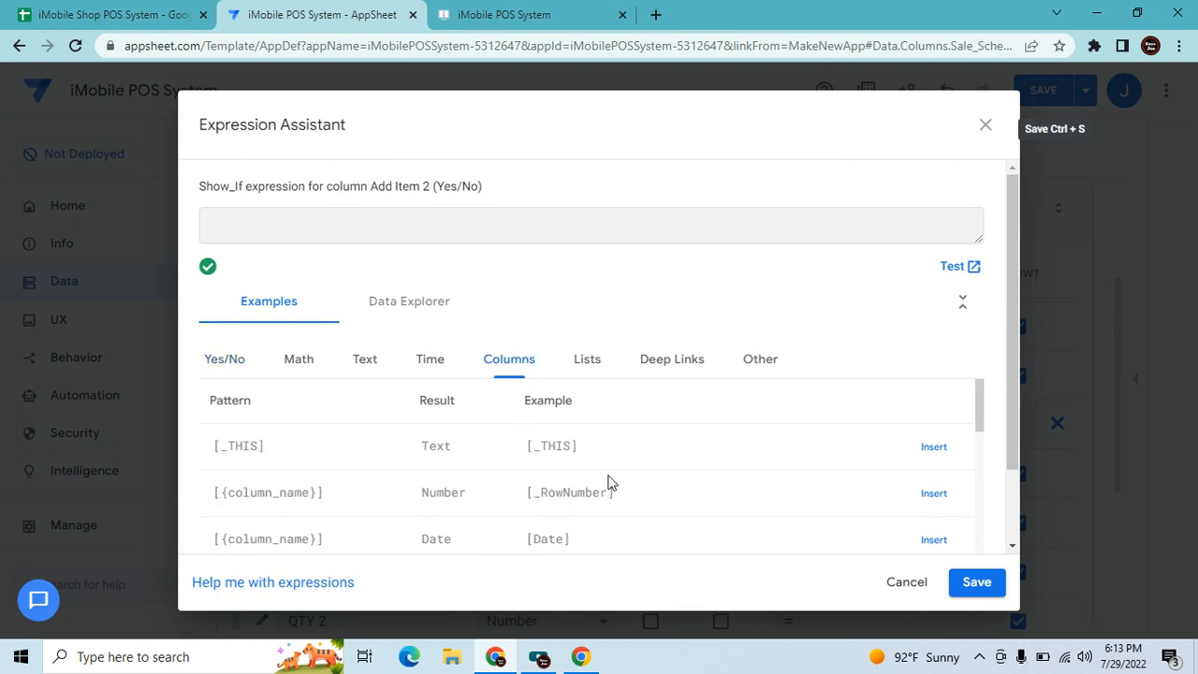
pyautogui.scroll(-1, 646, 486)
pyautogui.scroll(-2, 659, 494)
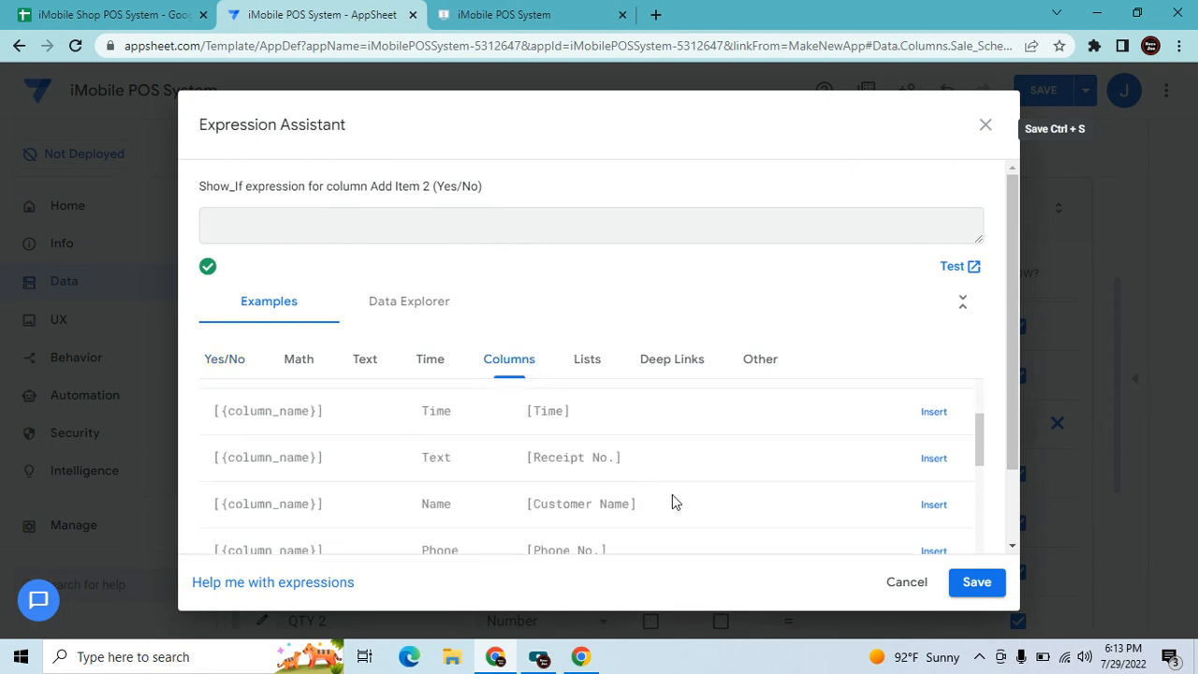
pyautogui.scroll(-2, 671, 494)
pyautogui.scroll(-2, 673, 502)
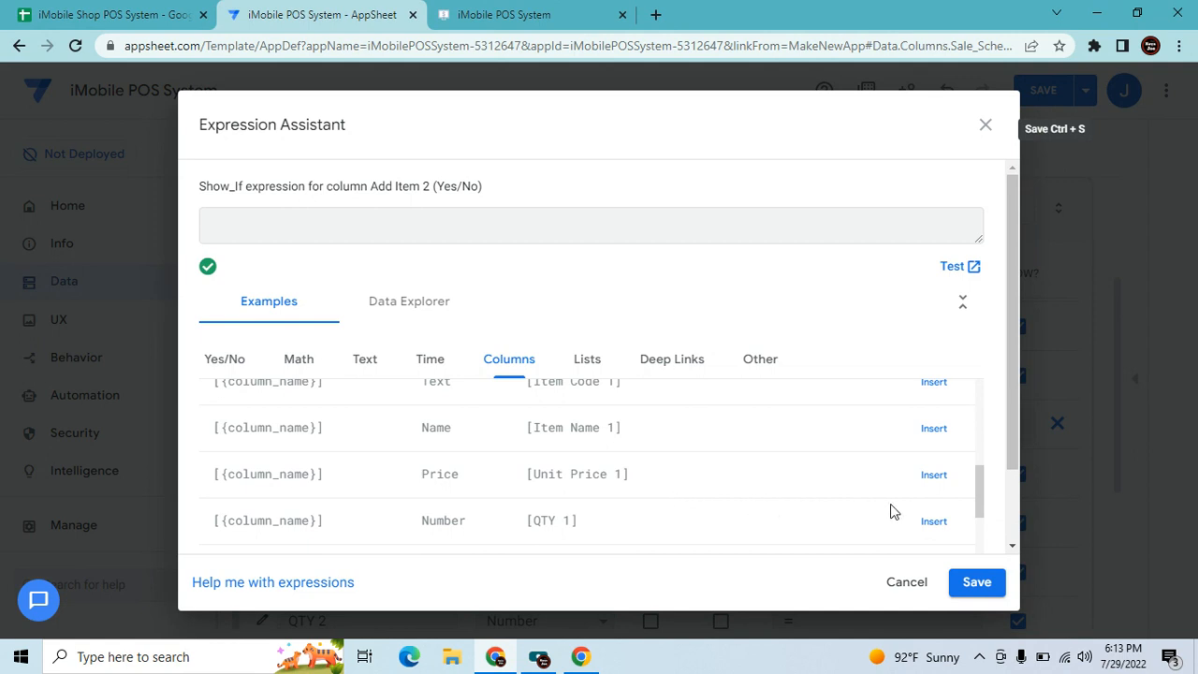
pyautogui.click(933, 521)
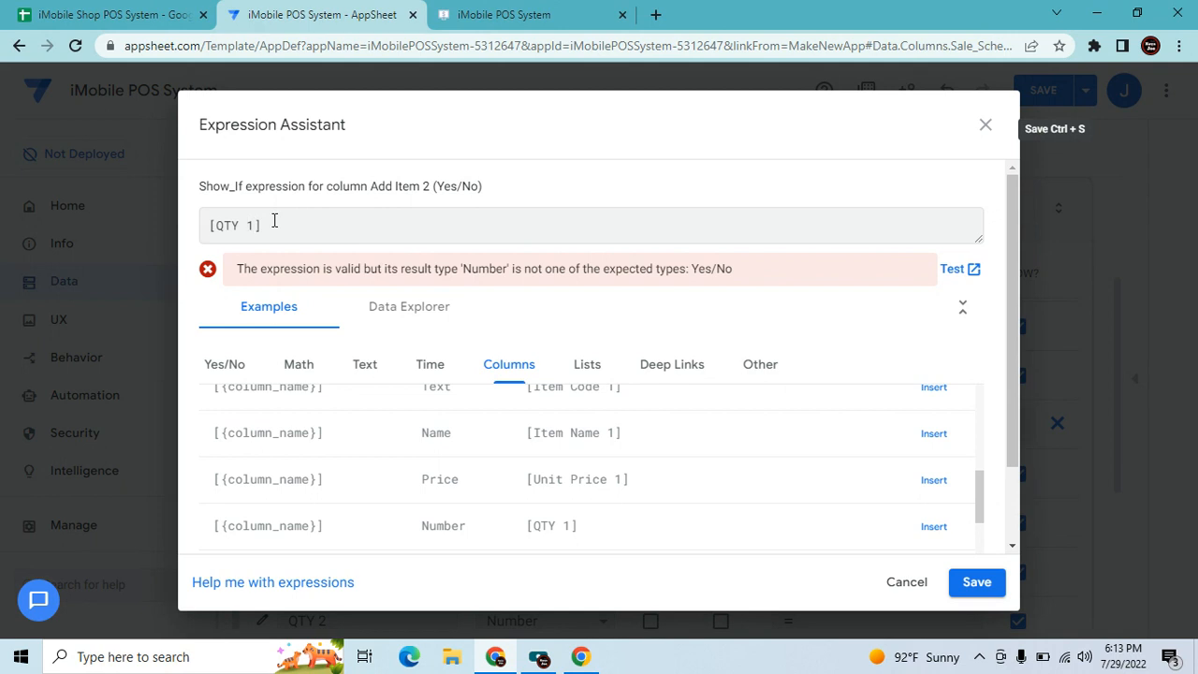
# Complete Add Item 2's Show_If expression as isnotblank([QTY 1]) and save it.
pyautogui.write('iSNO')
pyautogui.press('BackSpace')
pyautogui.press('BackSpace')
pyautogui.press('BackSpace')
pyautogui.press('BackSpace')
pyautogui.write('isnotblank')
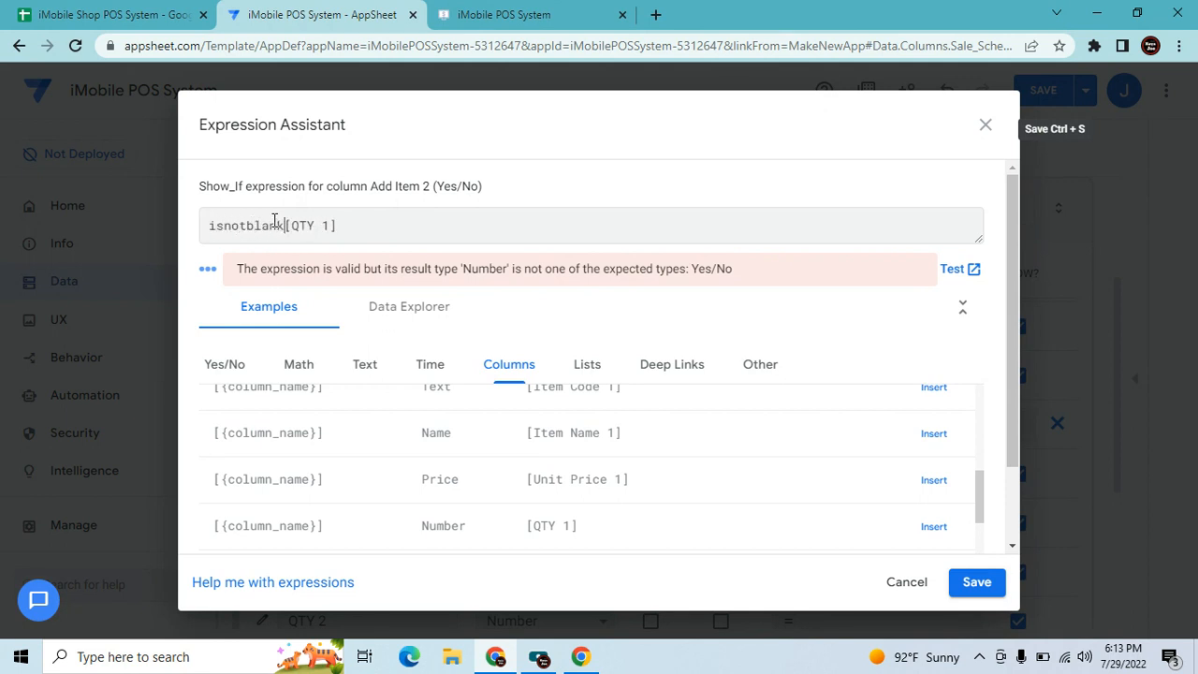
pyautogui.write('(')
pyautogui.click(391, 225)
pyautogui.write(')')
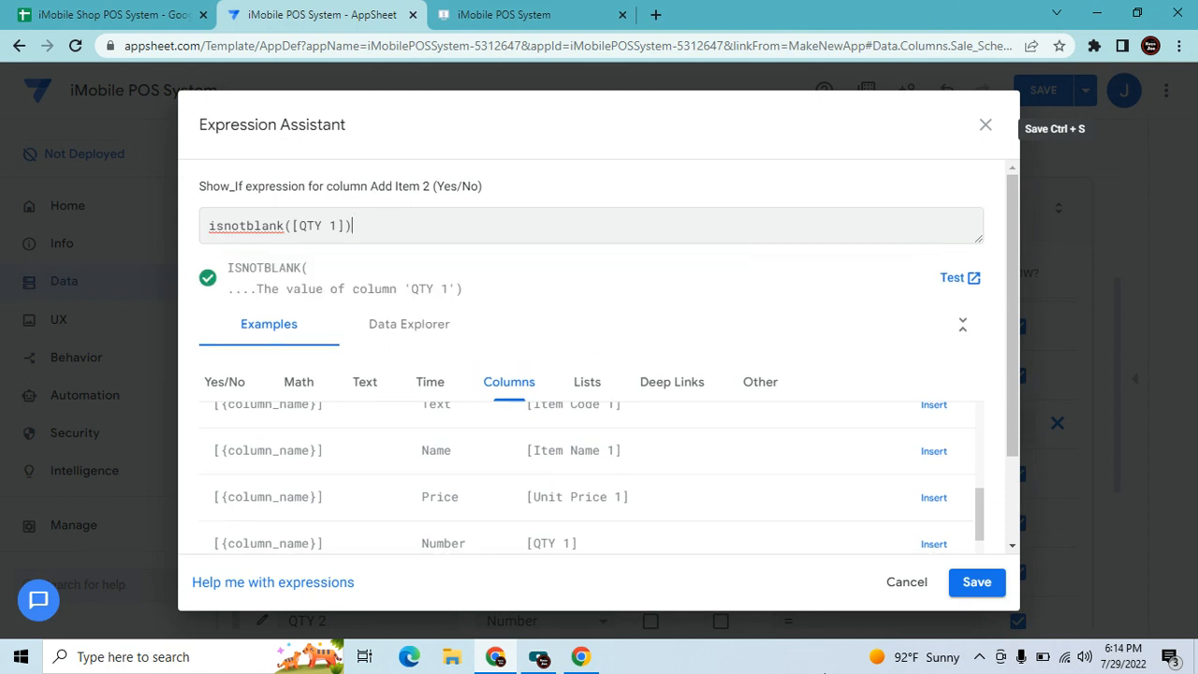
pyautogui.click(976, 581)
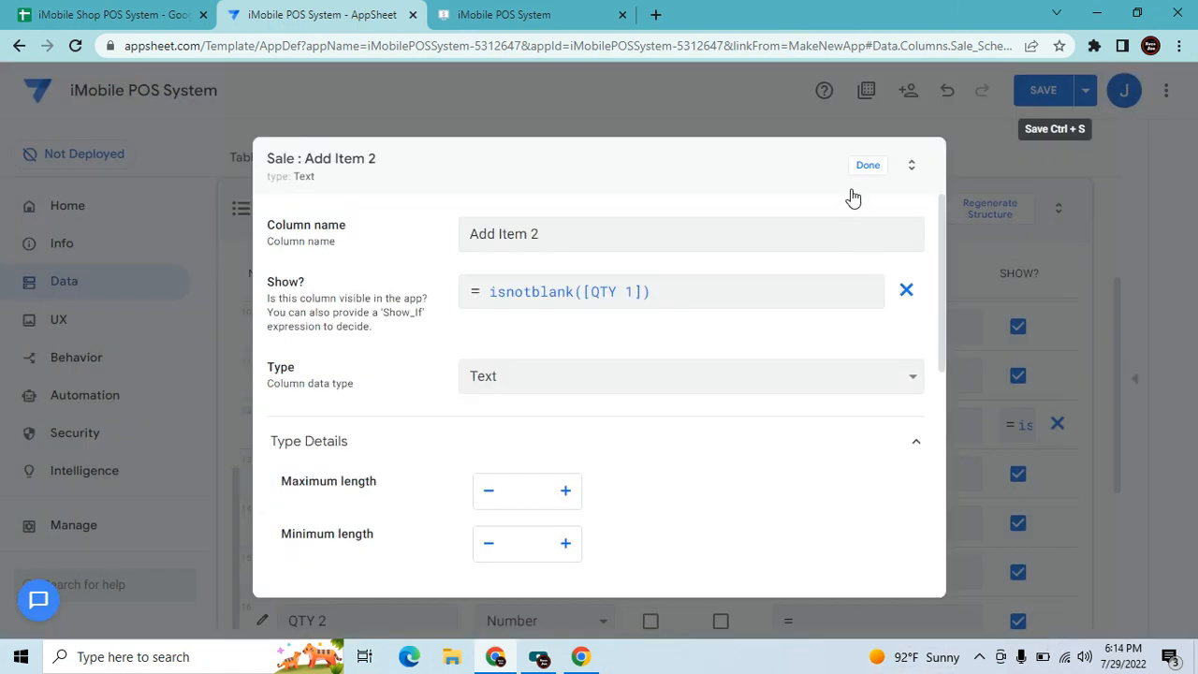
# Change Add Item 2's column type to Enum and add "Add Item" as its value.
pyautogui.scroll(-1, 683, 465)
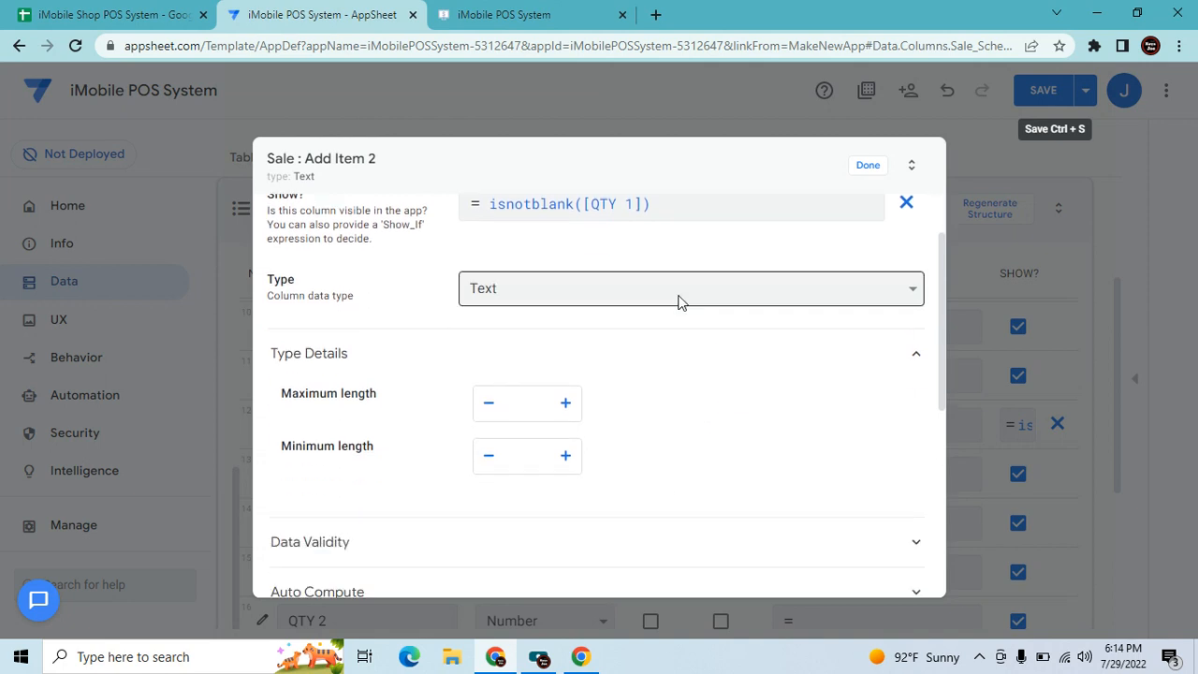
pyautogui.click(676, 297)
pyautogui.click(584, 352)
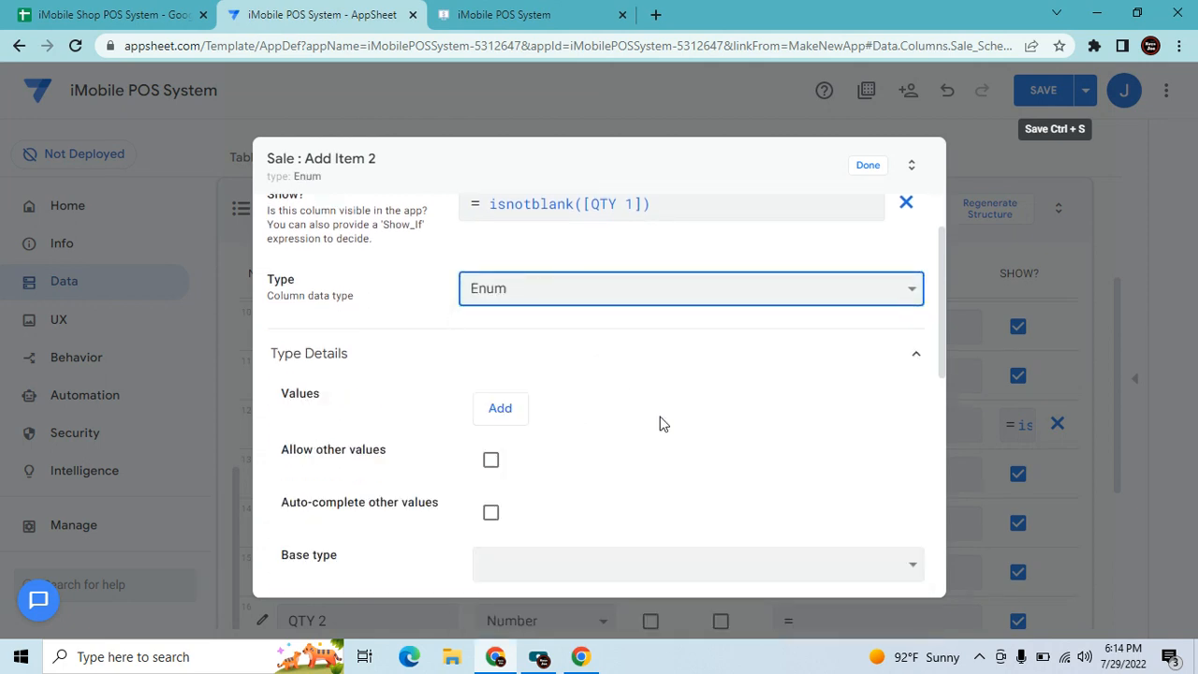
pyautogui.click(520, 409)
pyautogui.write('Add Item')
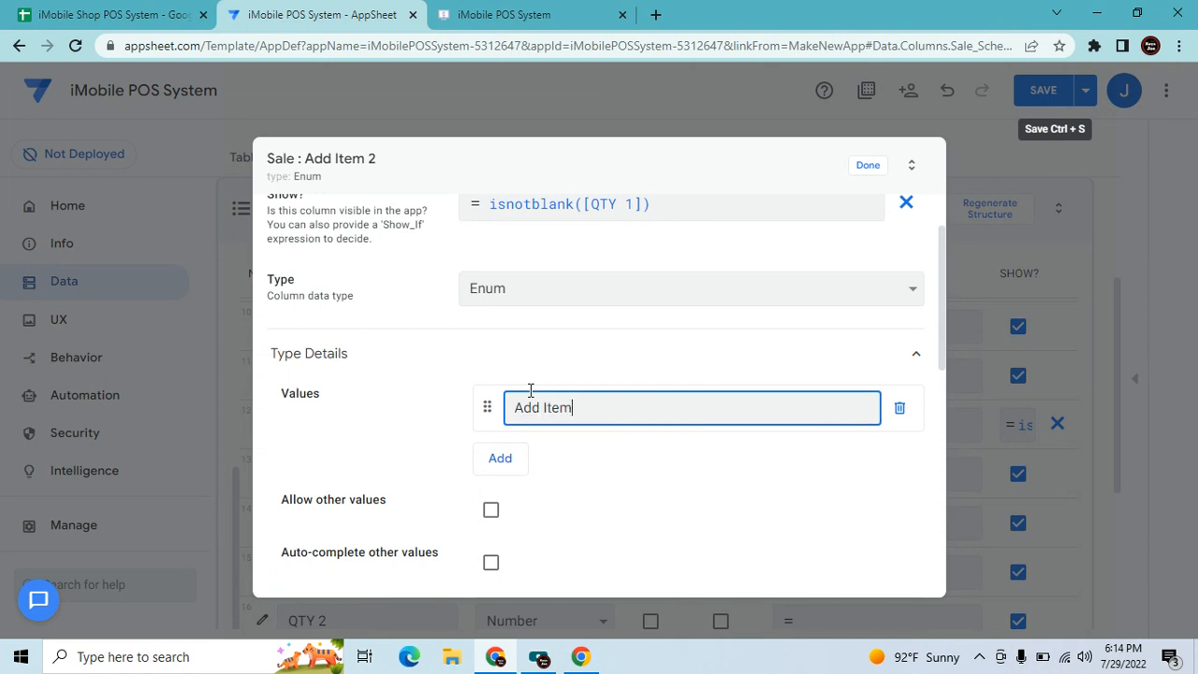
# Set Add Item 2's input mode to Buttons and apply the column settings.
pyautogui.scroll(-3, 687, 489)
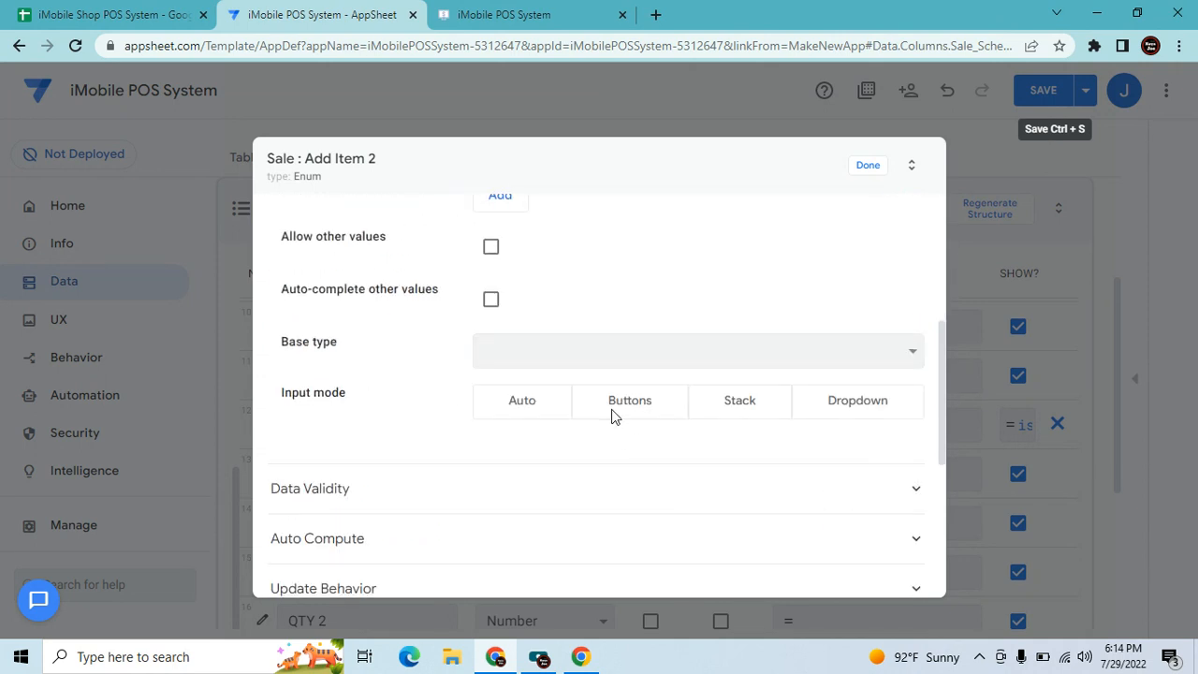
pyautogui.moveTo(612, 412); pyautogui.dragTo(860, 444)
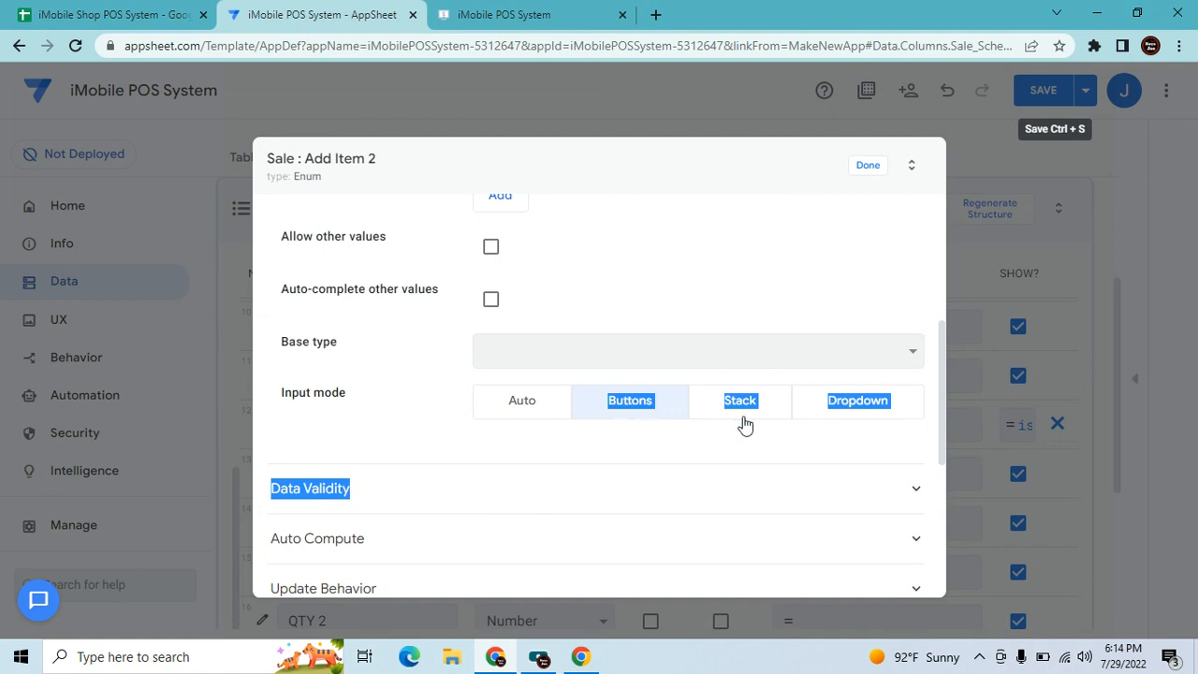
pyautogui.click(523, 400)
pyautogui.click(664, 457)
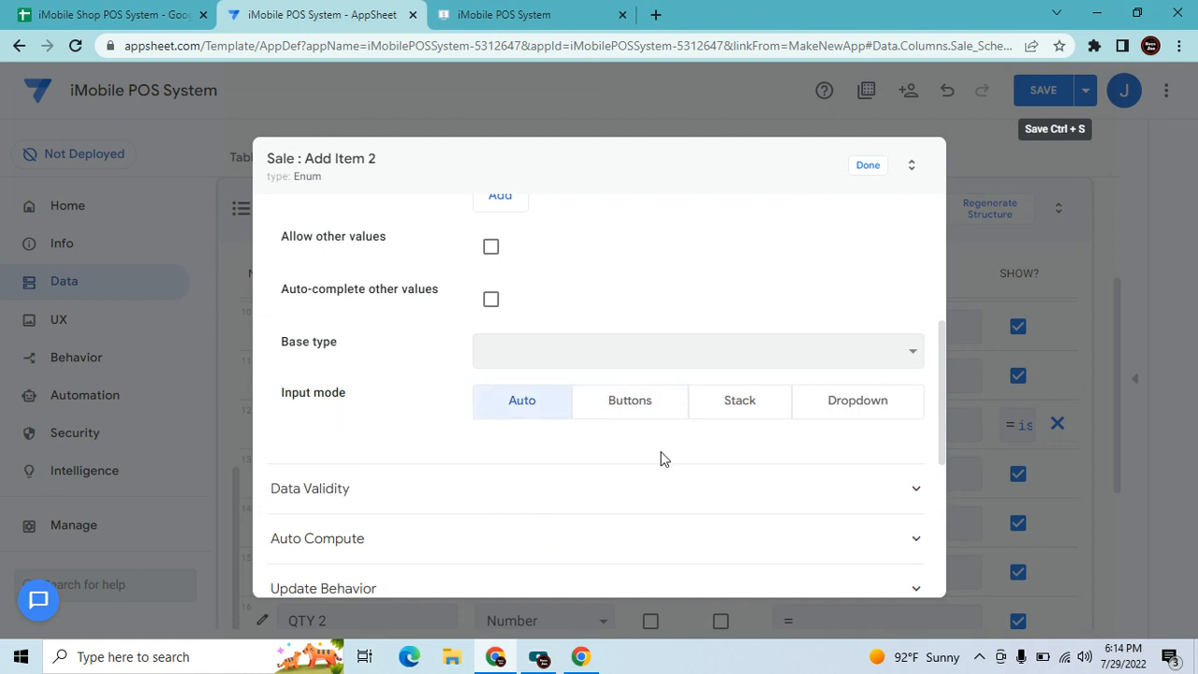
pyautogui.click(630, 401)
pyautogui.click(879, 164)
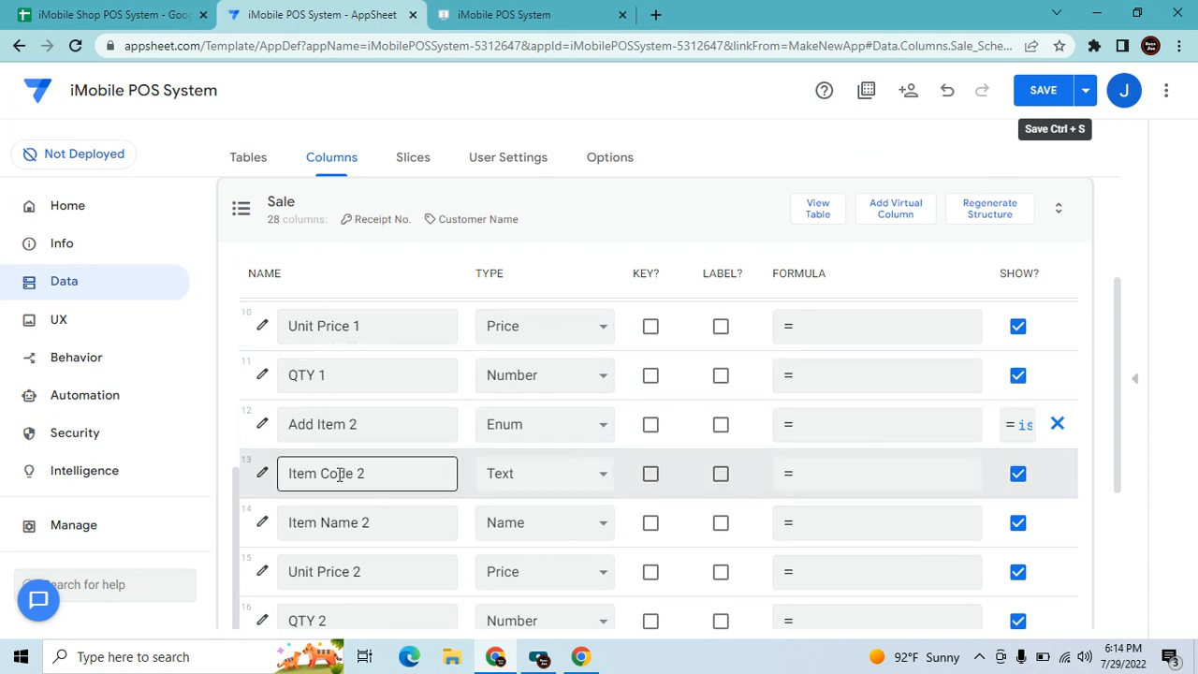
# Change Item Code 2's column type to Ref and open its Show_If expression with the column examples.
pyautogui.click(536, 493)
pyautogui.press('r')
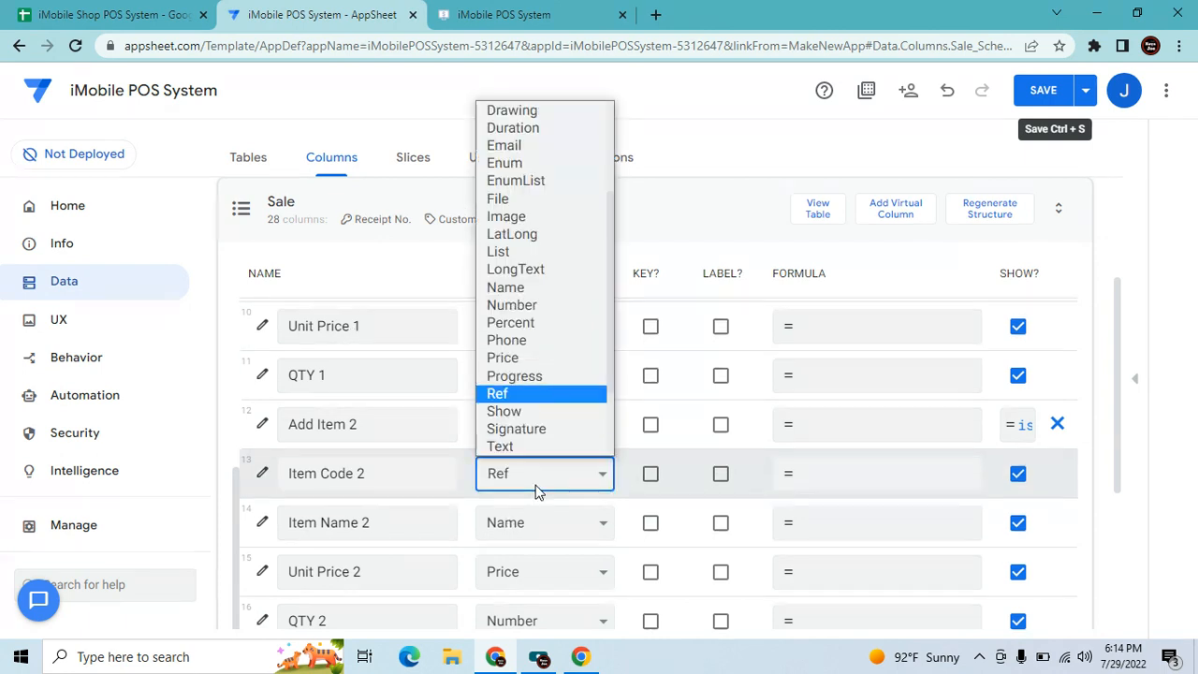
pyautogui.click(540, 401)
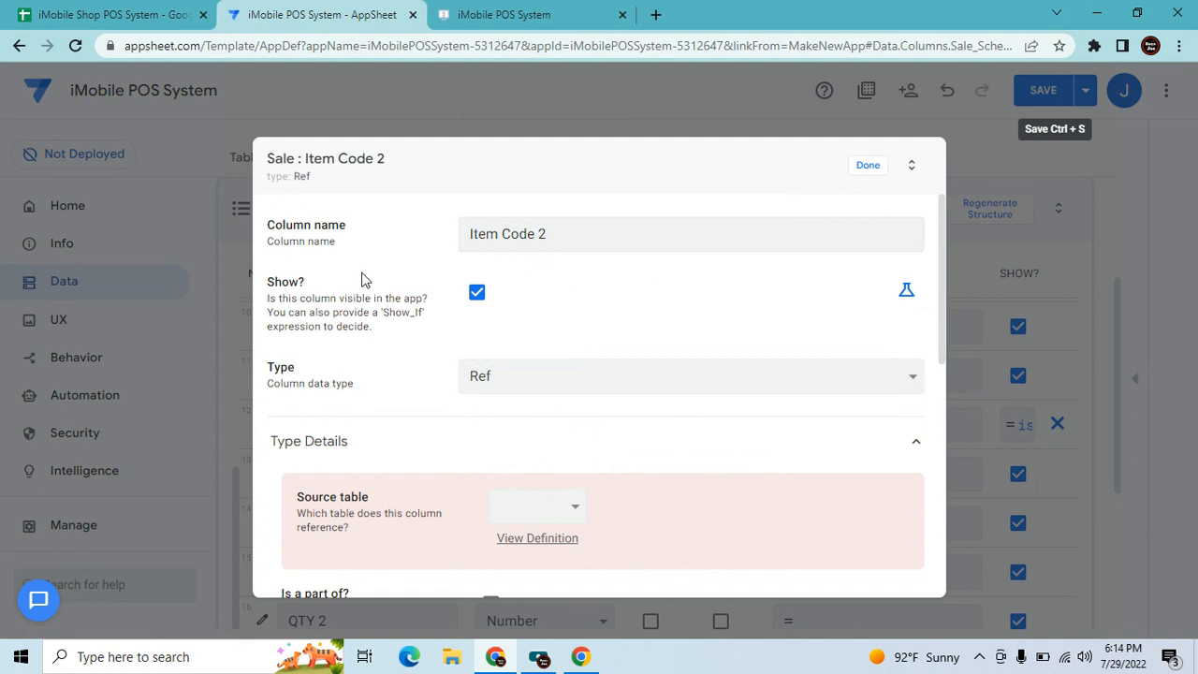
pyautogui.click(905, 291)
pyautogui.click(767, 294)
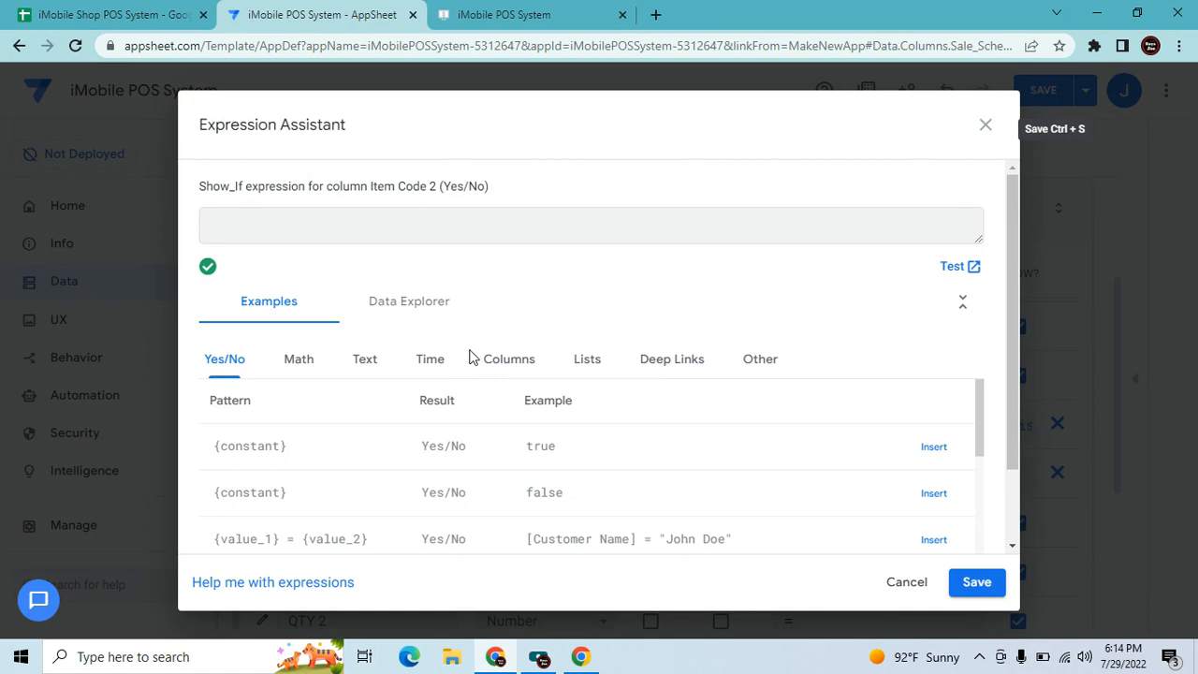
pyautogui.click(530, 361)
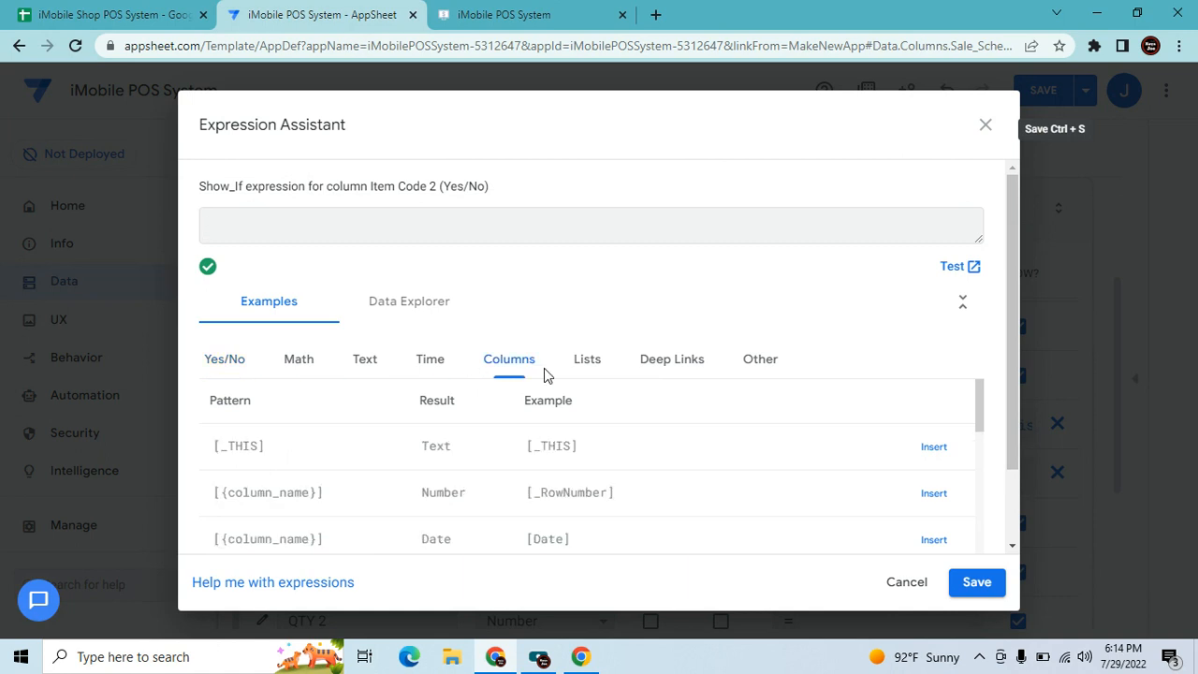
# Switch to the Google Sheets spreadsheet and undo the last two edits to the Sale sheet that displaced the Add Item 2 column.
pyautogui.click(56, 14)
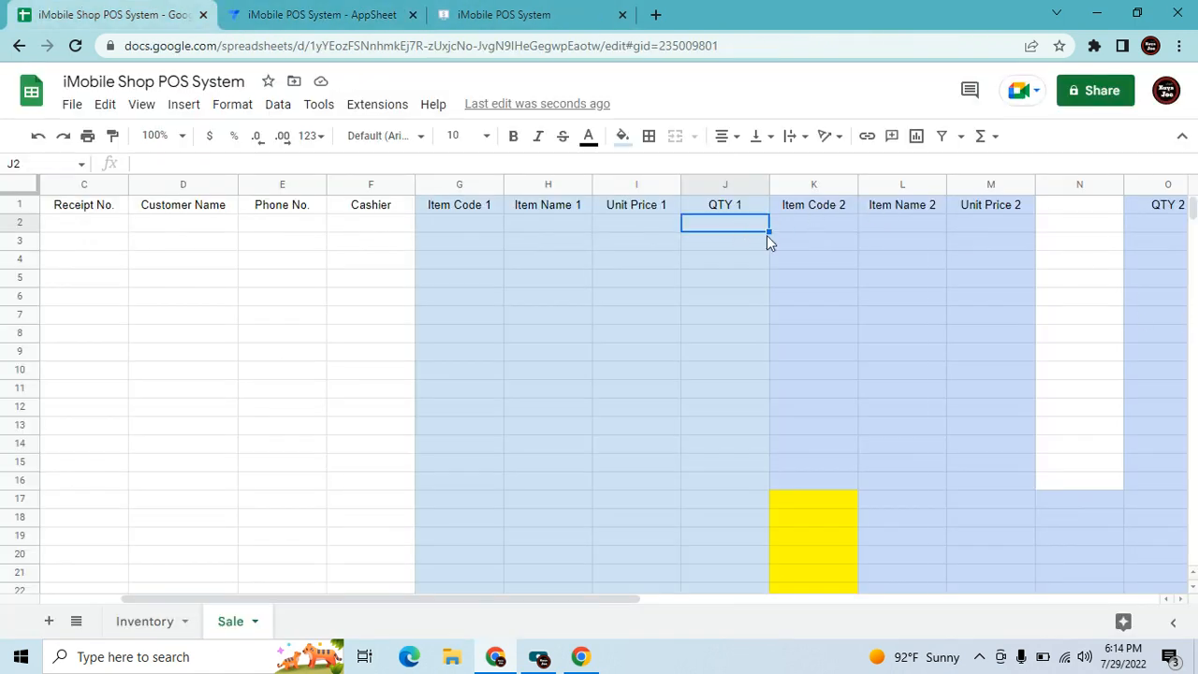
pyautogui.click(898, 318)
pyautogui.moveTo(820, 390); pyautogui.dragTo(816, 374)
pyautogui.click(921, 275)
pyautogui.click(954, 260)
pyautogui.click(1072, 373)
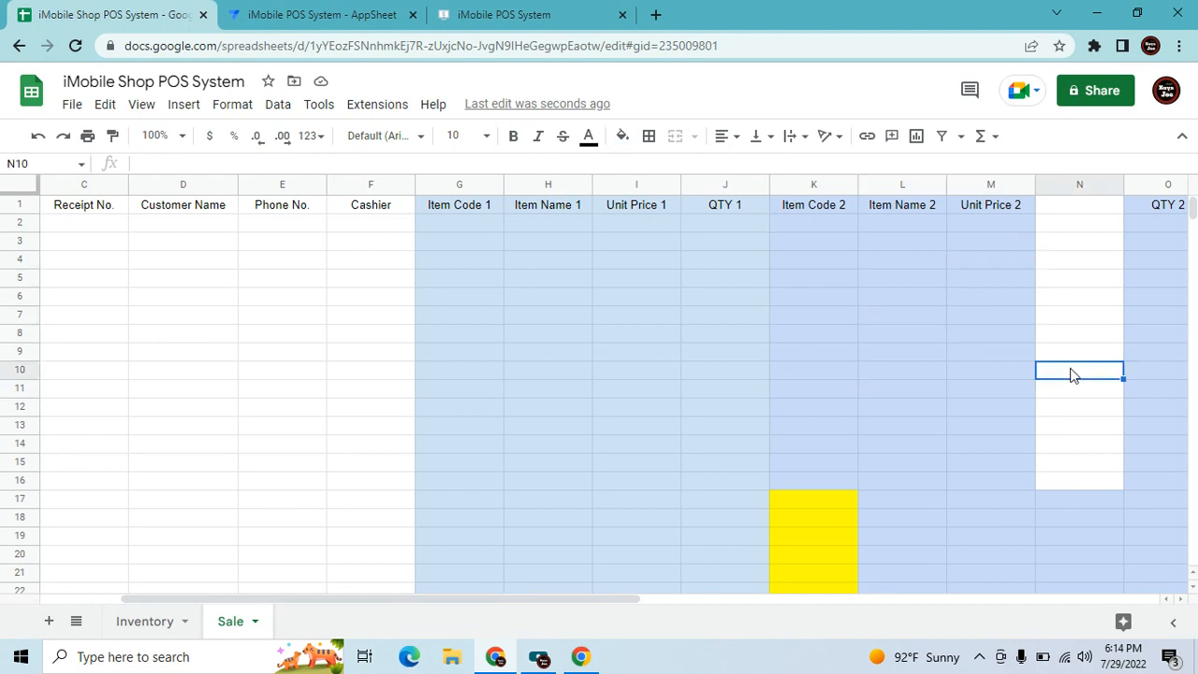
pyautogui.scroll(-1, 707, 249)
pyautogui.scroll(1, 707, 249)
pyautogui.click(37, 137)
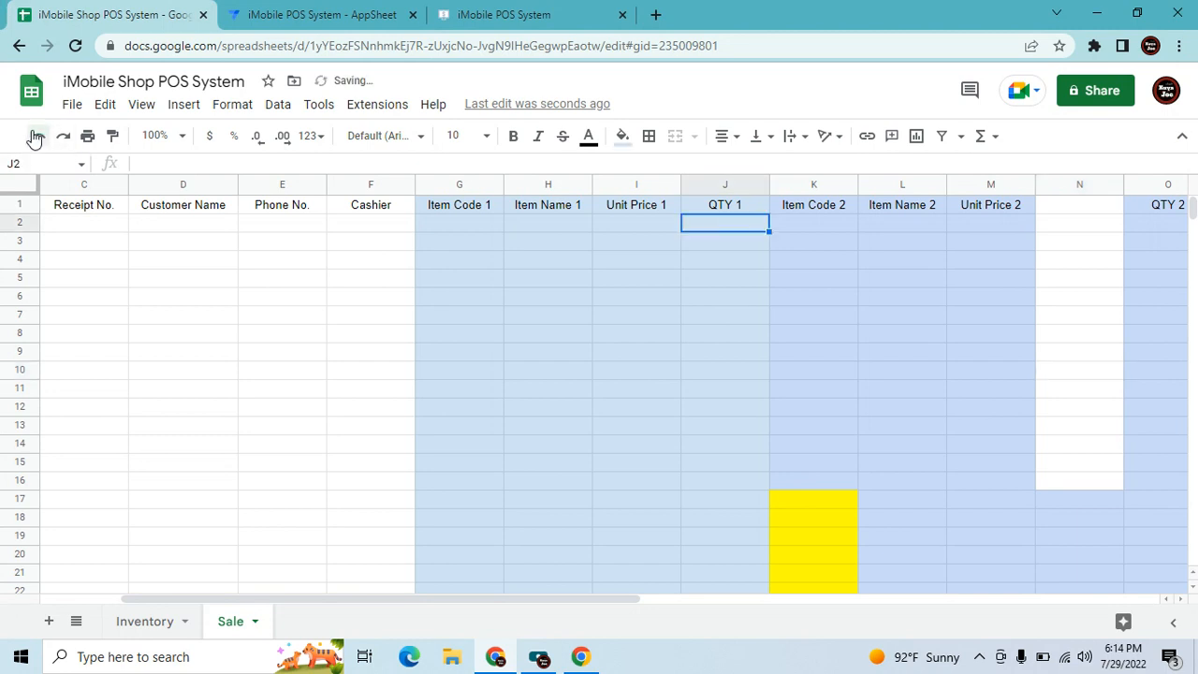
pyautogui.click(35, 137)
pyautogui.click(584, 517)
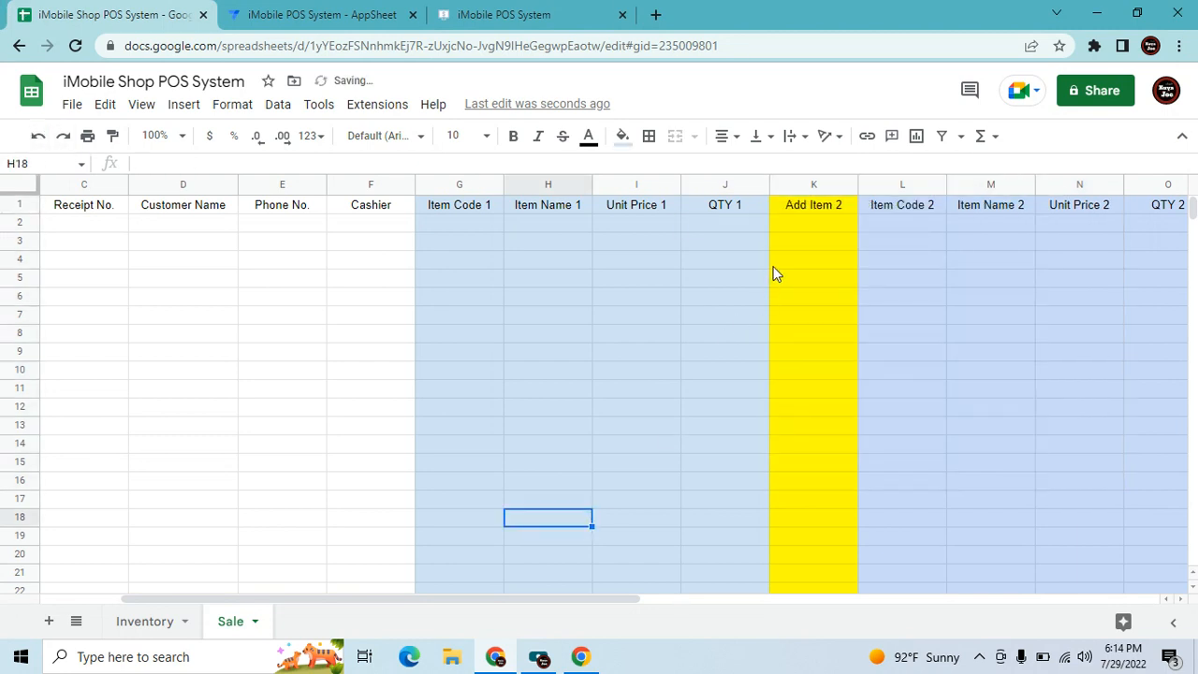
# Check the Add Item 2 and Item Code 2 column headers in the Sale sheet.
pyautogui.click(807, 212)
pyautogui.click(907, 209)
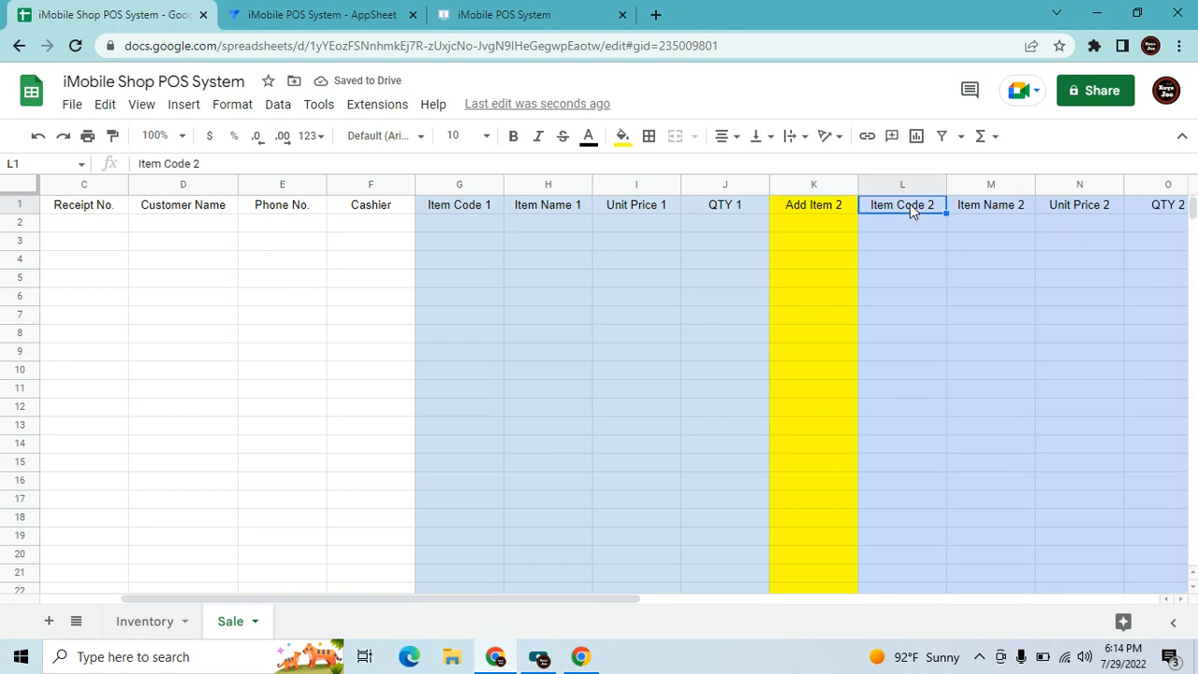
pyautogui.click(1039, 222)
pyautogui.click(821, 205)
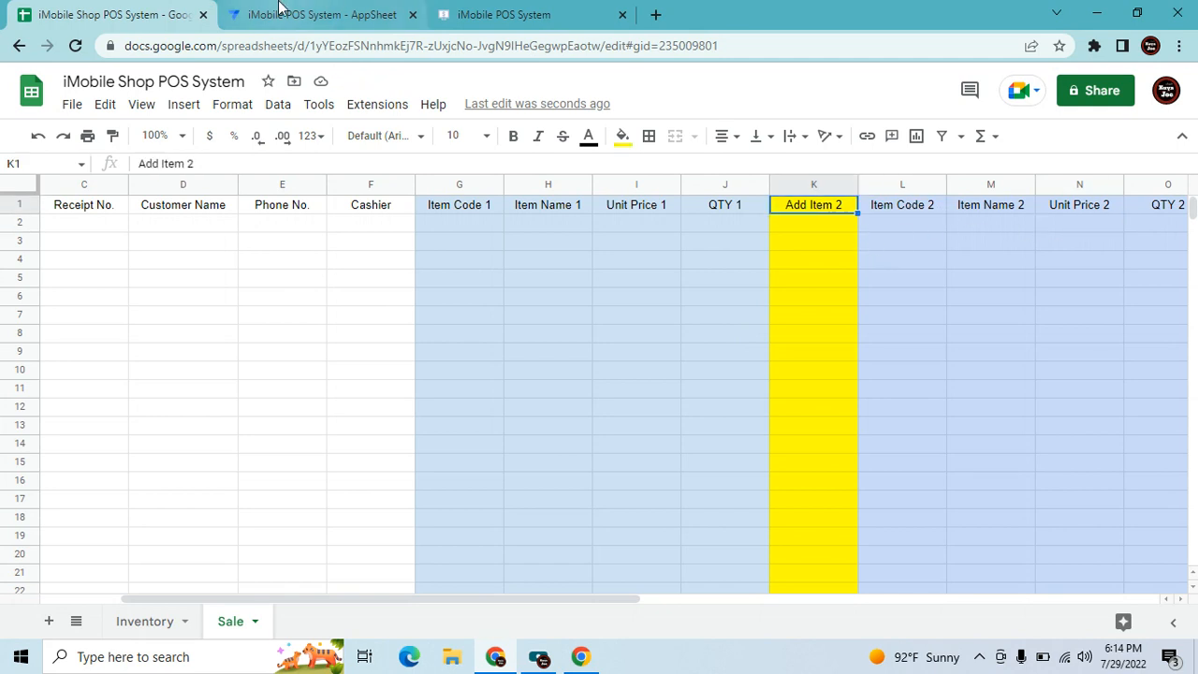
# Return to the AppSheet editor and insert the [Add Item 2] column reference into Item Code 2's Show_If expression.
pyautogui.click(421, 11)
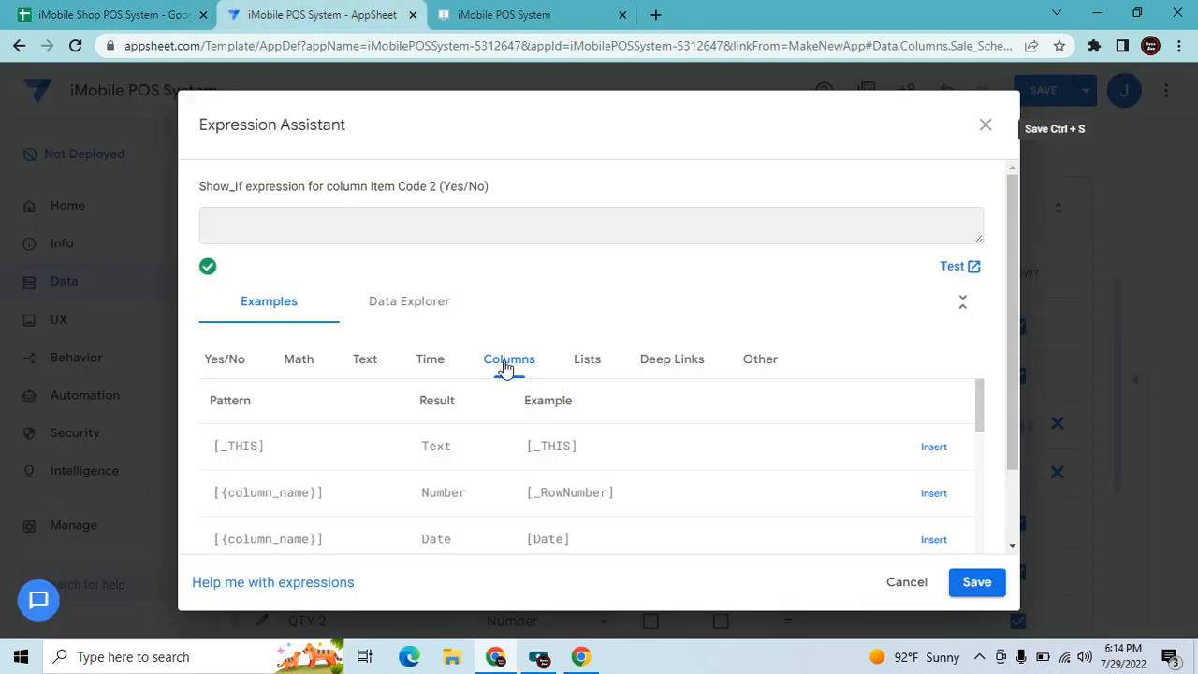
pyautogui.scroll(-3, 662, 506)
pyautogui.scroll(-1, 687, 477)
pyautogui.scroll(-4, 687, 478)
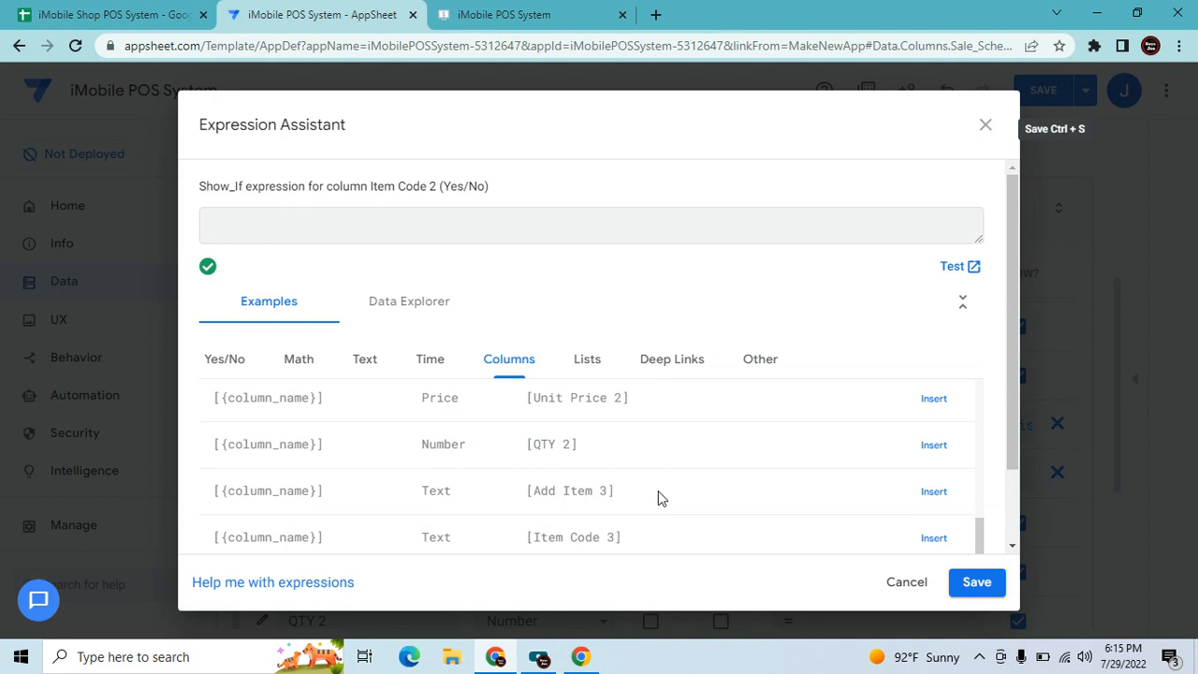
pyautogui.scroll(2, 658, 491)
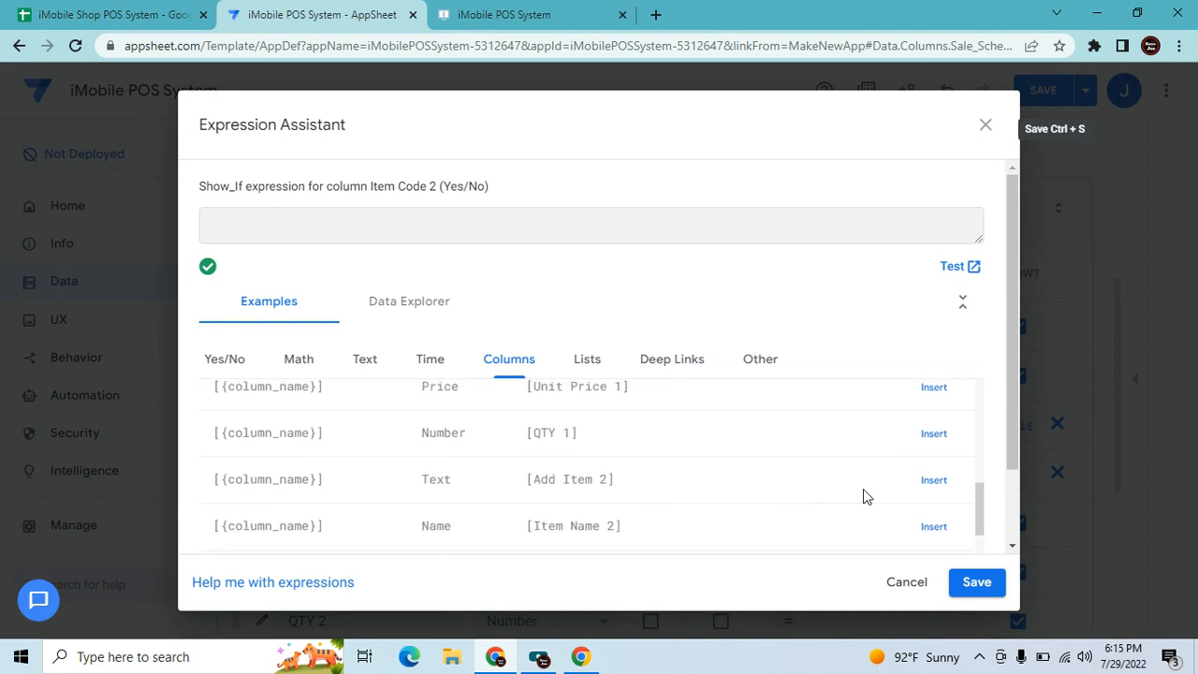
pyautogui.click(932, 480)
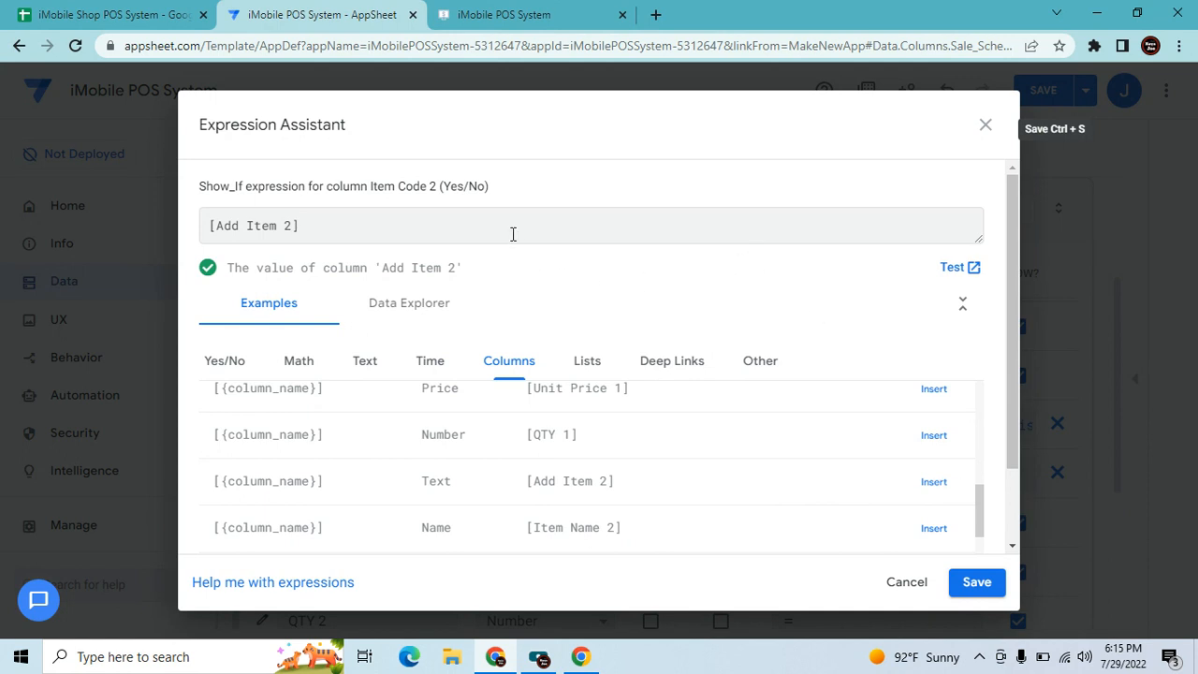
# Complete Item Code 2's Show_If expression as [Add Item 2]="Add Item" and set the column's source table to Inventory.
pyautogui.write('="Add Item')
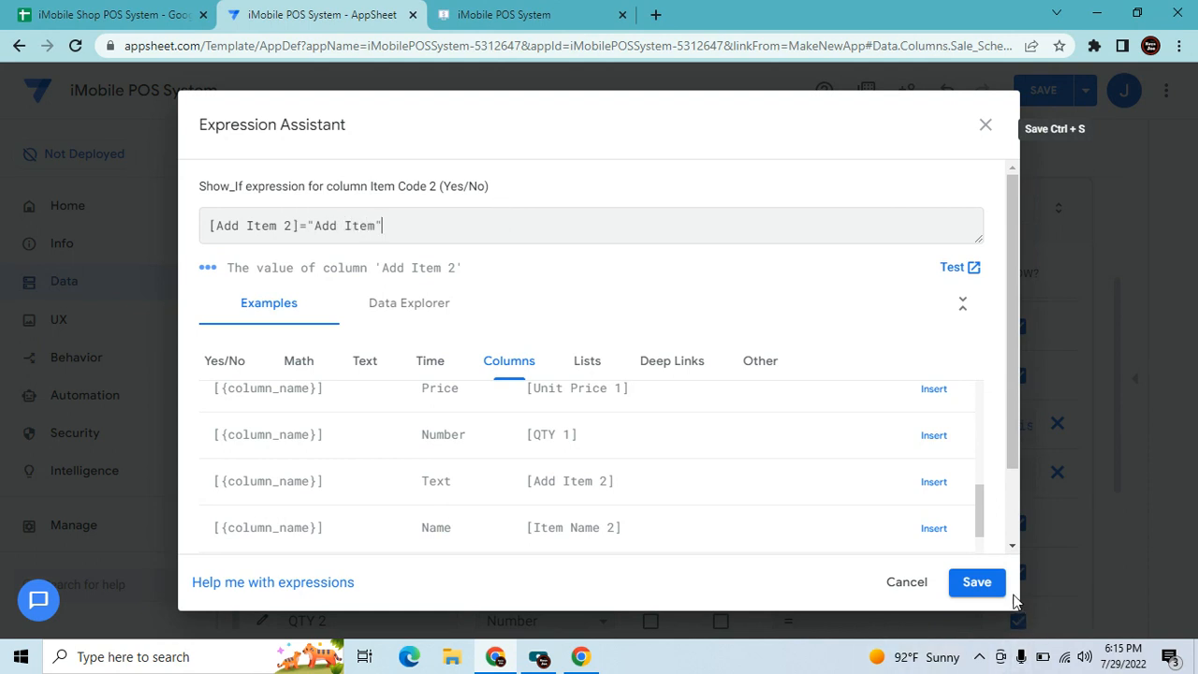
pyautogui.click(976, 582)
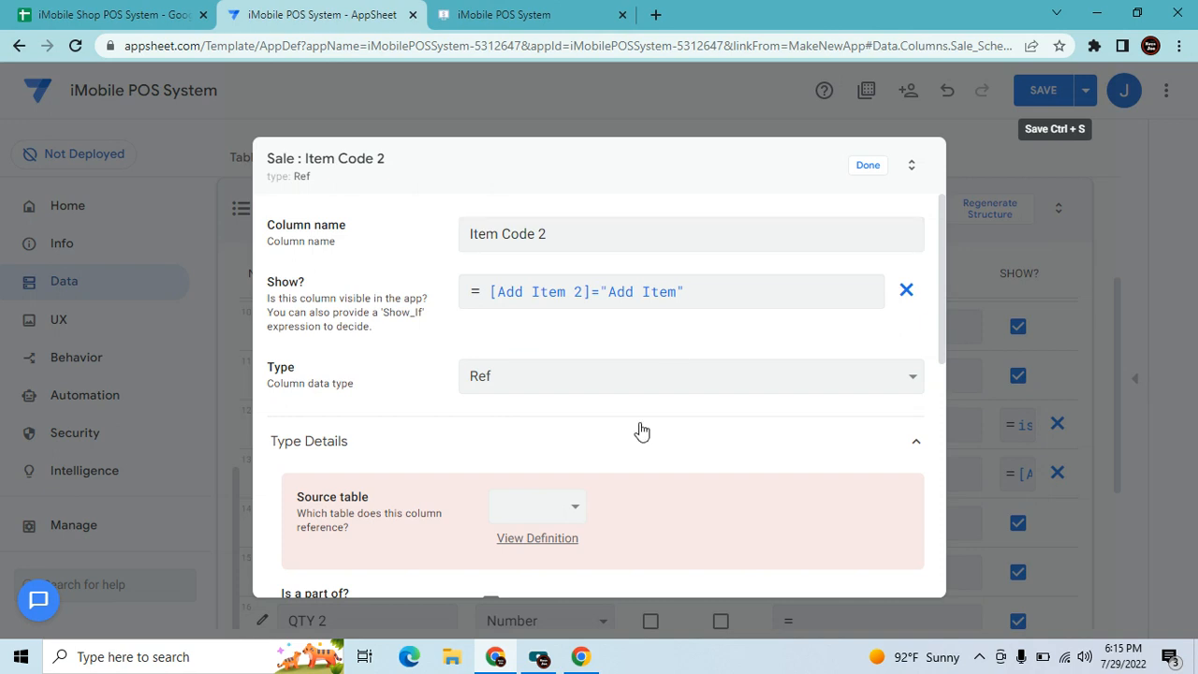
pyautogui.scroll(-4, 641, 435)
pyautogui.scroll(3, 631, 418)
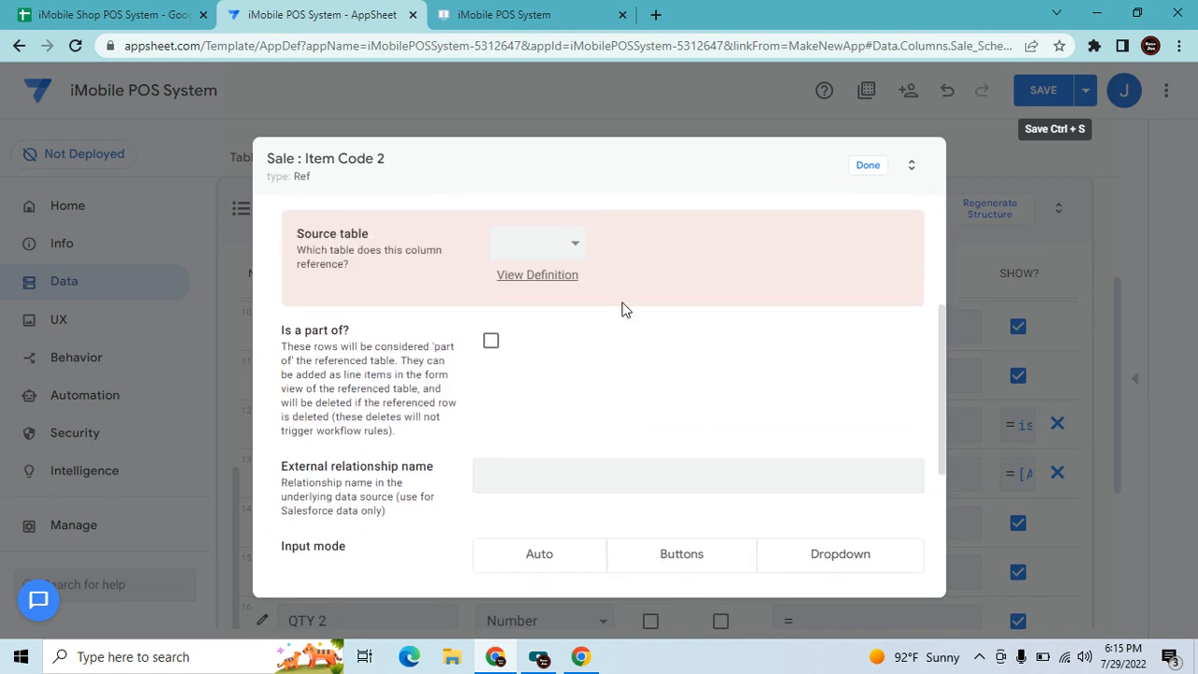
pyautogui.click(575, 420)
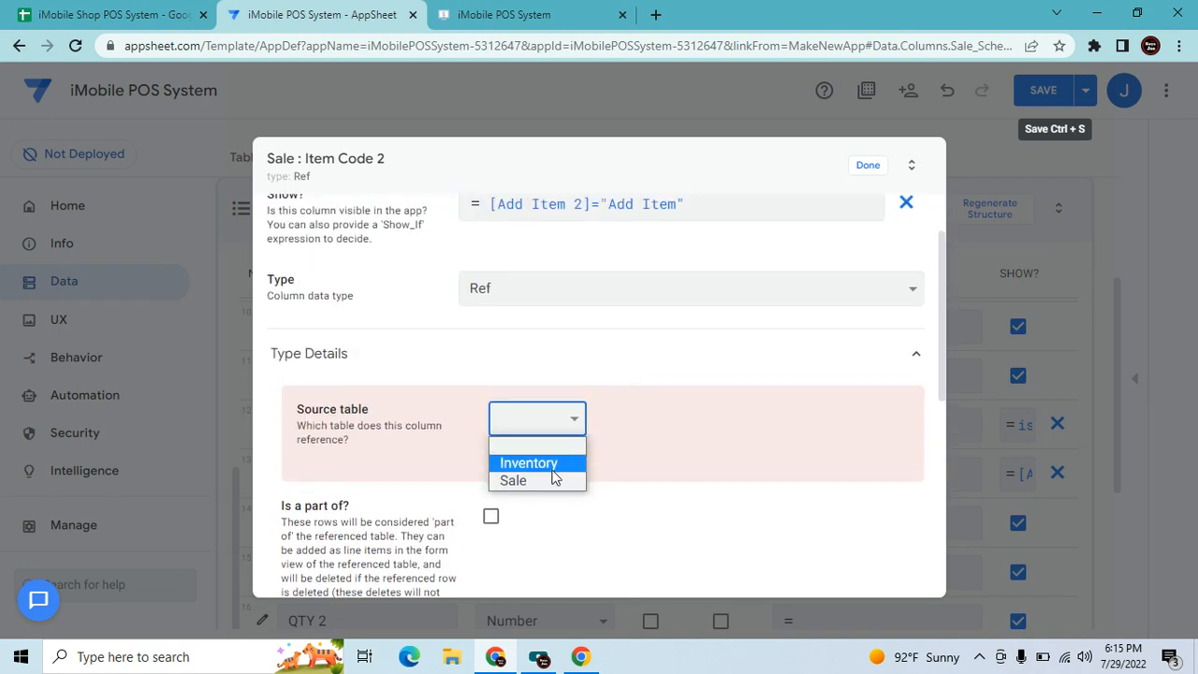
pyautogui.click(556, 463)
# Set the display name of the Item Code 2 column to "Item Code" and finish editing the column.
pyautogui.scroll(-5, 614, 479)
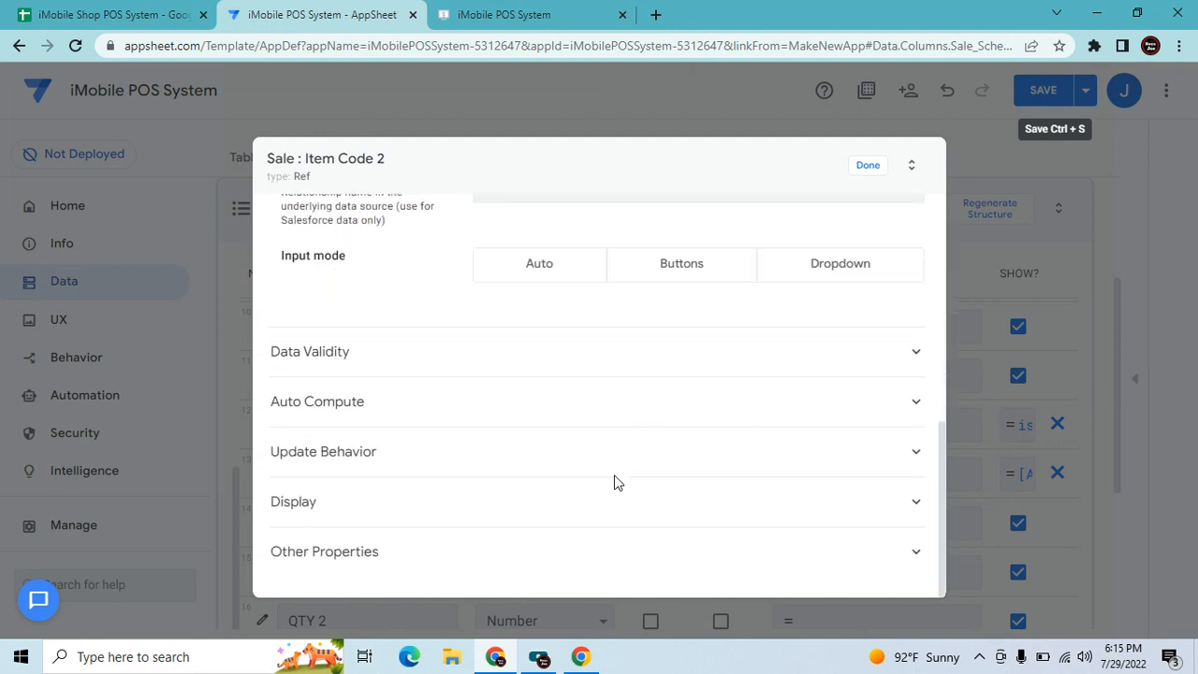
pyautogui.click(578, 507)
pyautogui.scroll(-2, 559, 511)
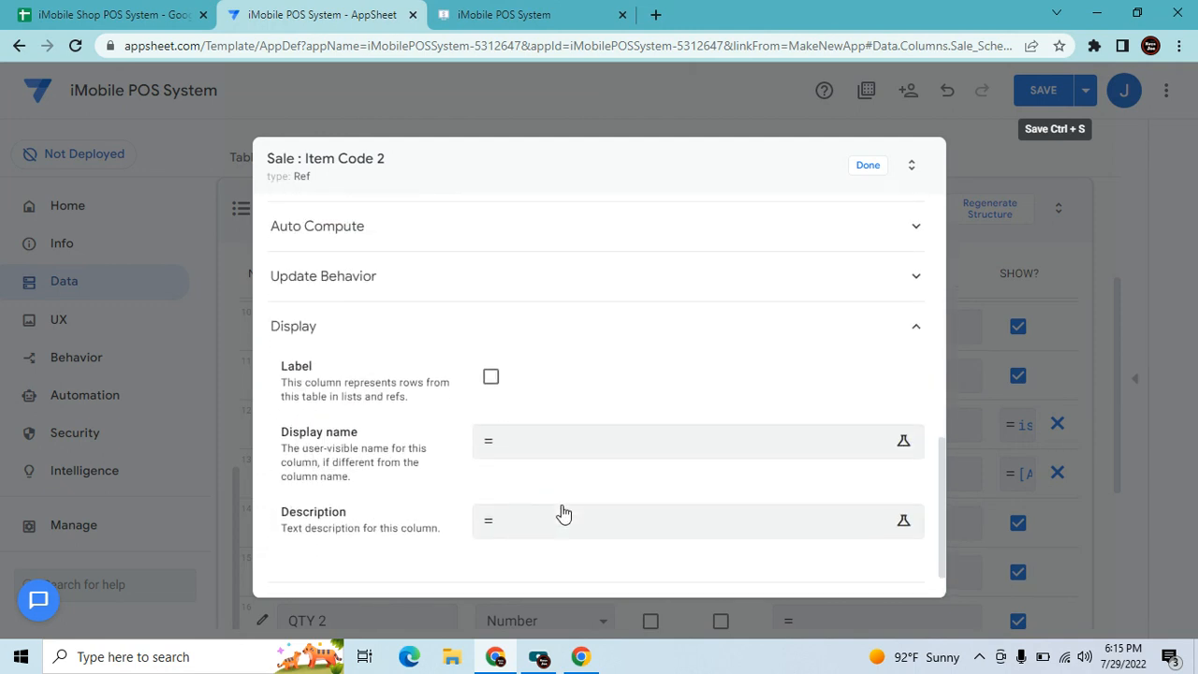
pyautogui.click(584, 453)
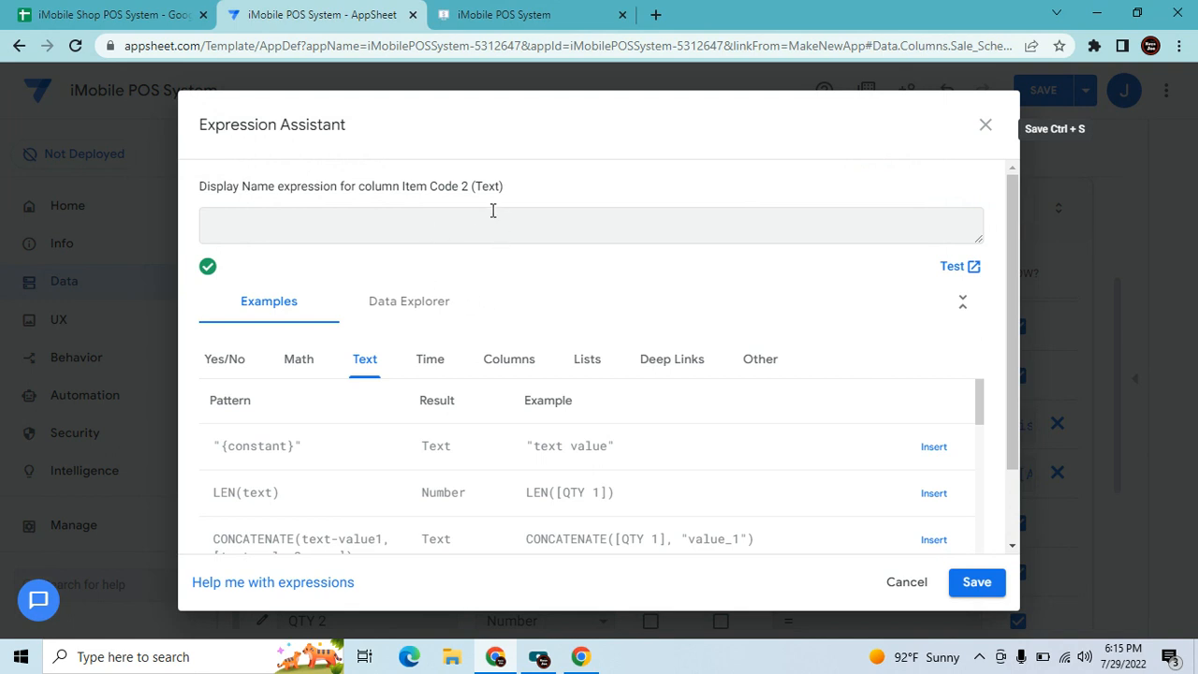
pyautogui.write('"Item Code"')
pyautogui.click(974, 588)
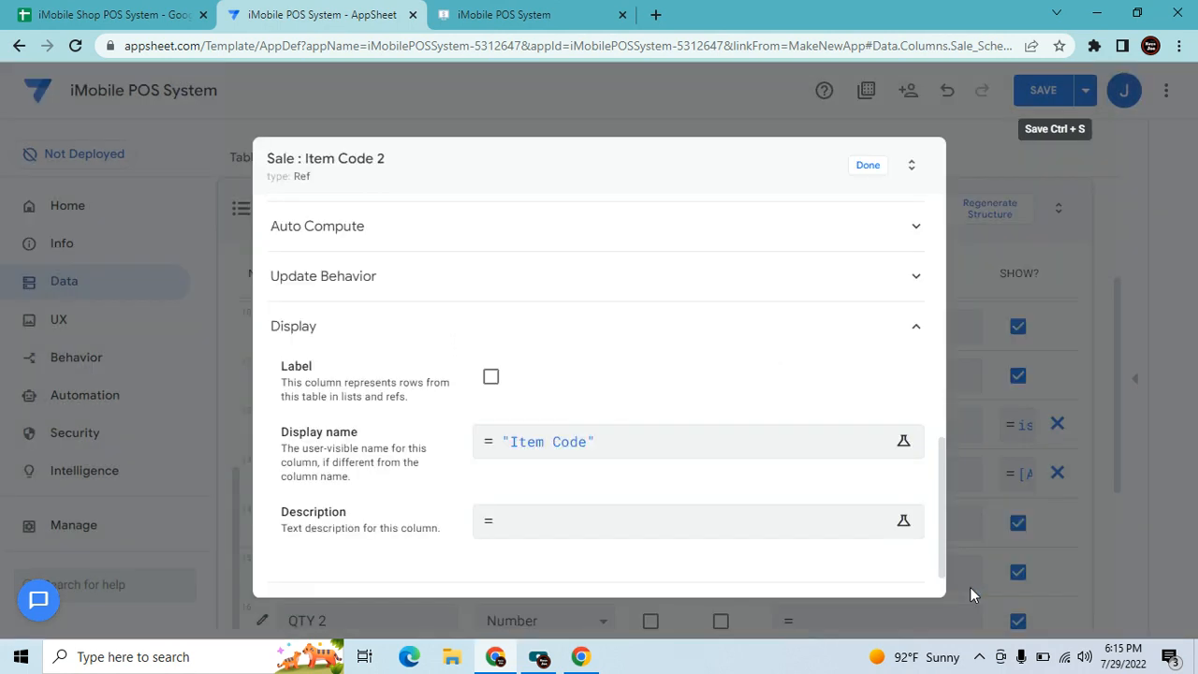
pyautogui.click(870, 167)
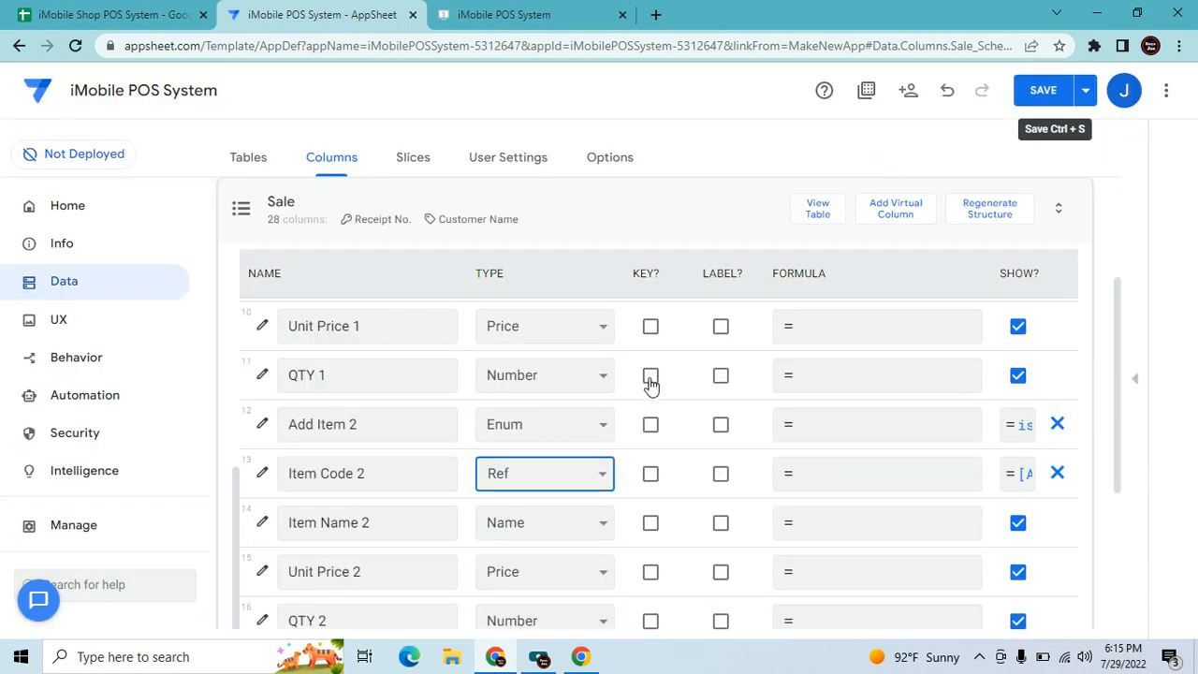
# Copy the Show_If expression from the Item Code 2 column and close its settings.
pyautogui.click(410, 524)
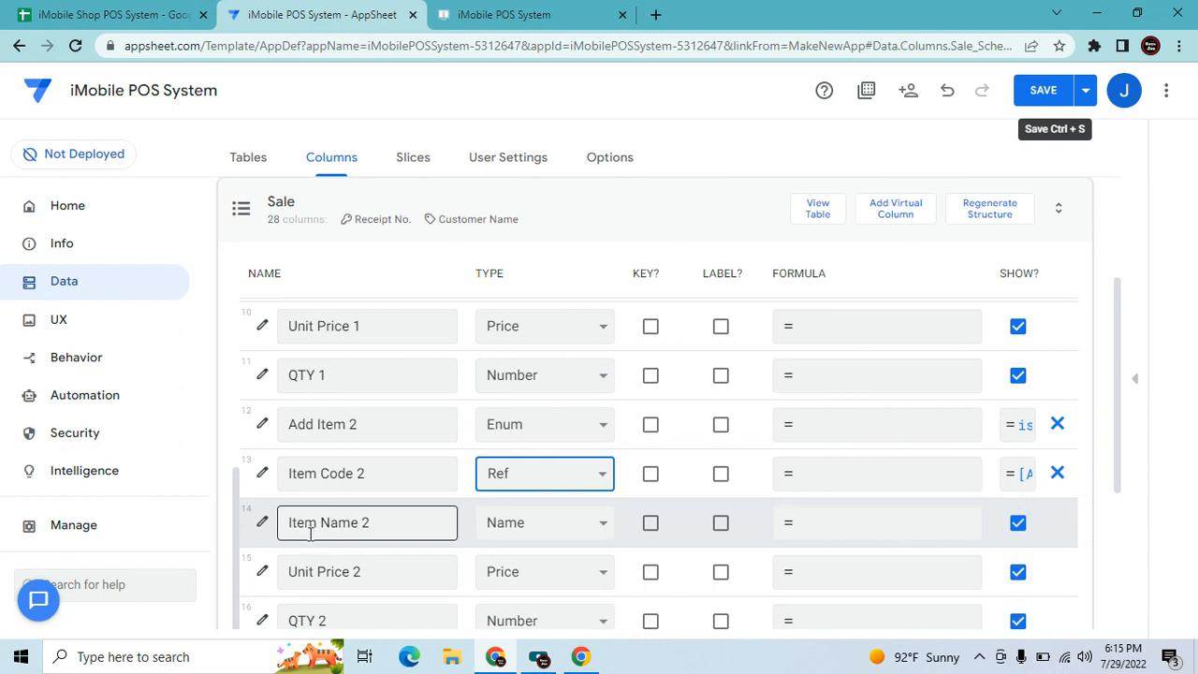
pyautogui.moveTo(359, 529); pyautogui.dragTo(351, 529)
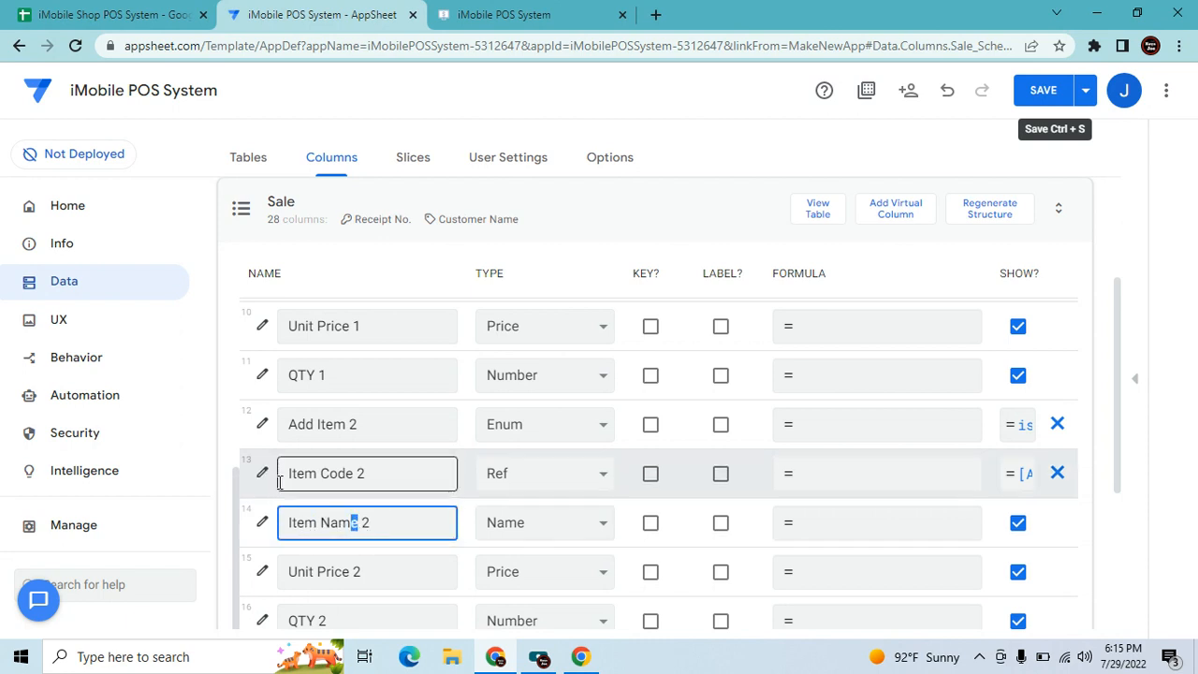
pyautogui.click(263, 473)
pyautogui.click(697, 298)
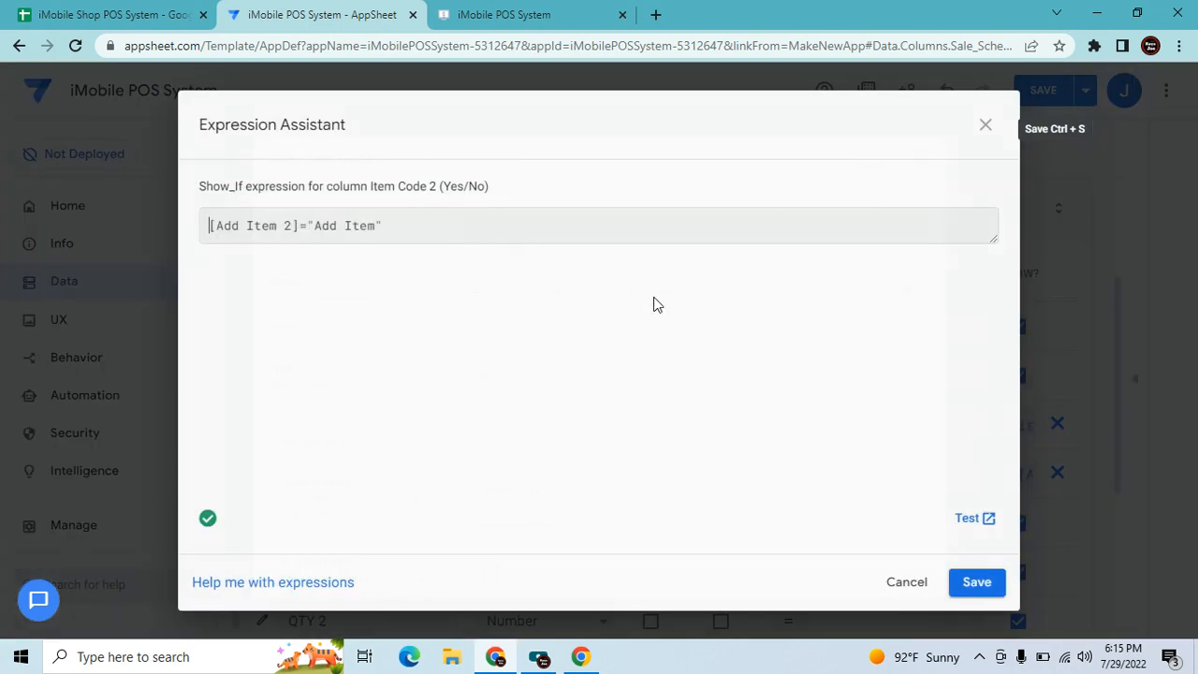
pyautogui.moveTo(211, 226); pyautogui.dragTo(571, 313)
pyautogui.hotkey('ctrl', 'c')
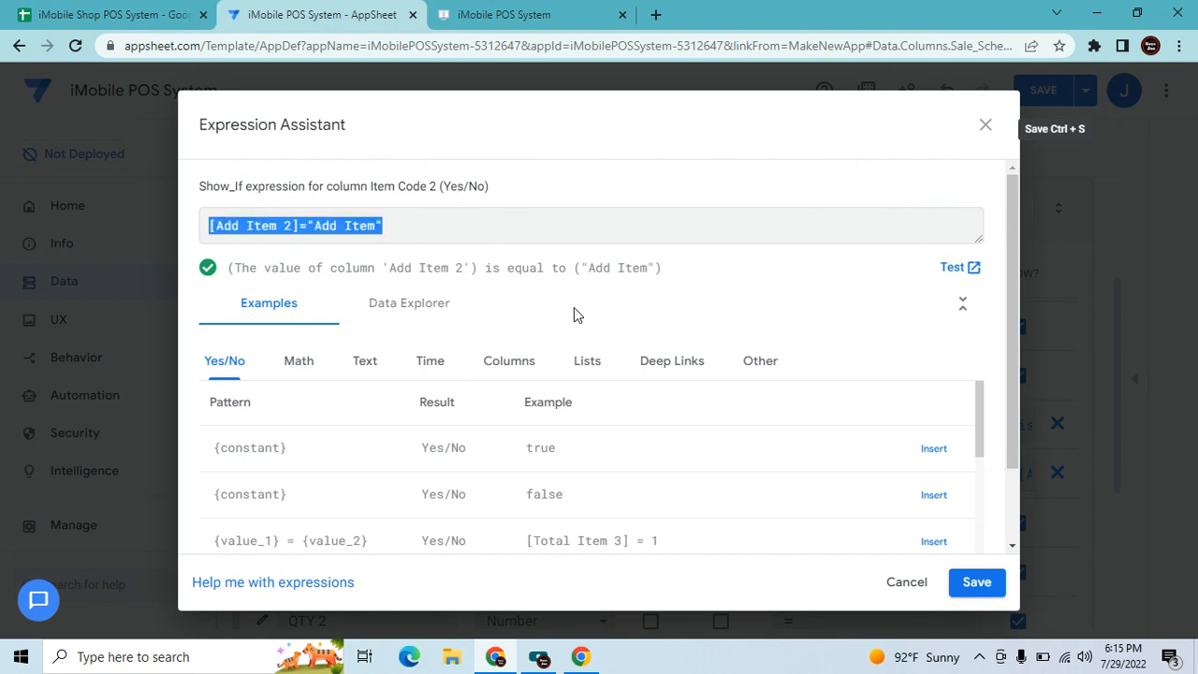
pyautogui.click(978, 584)
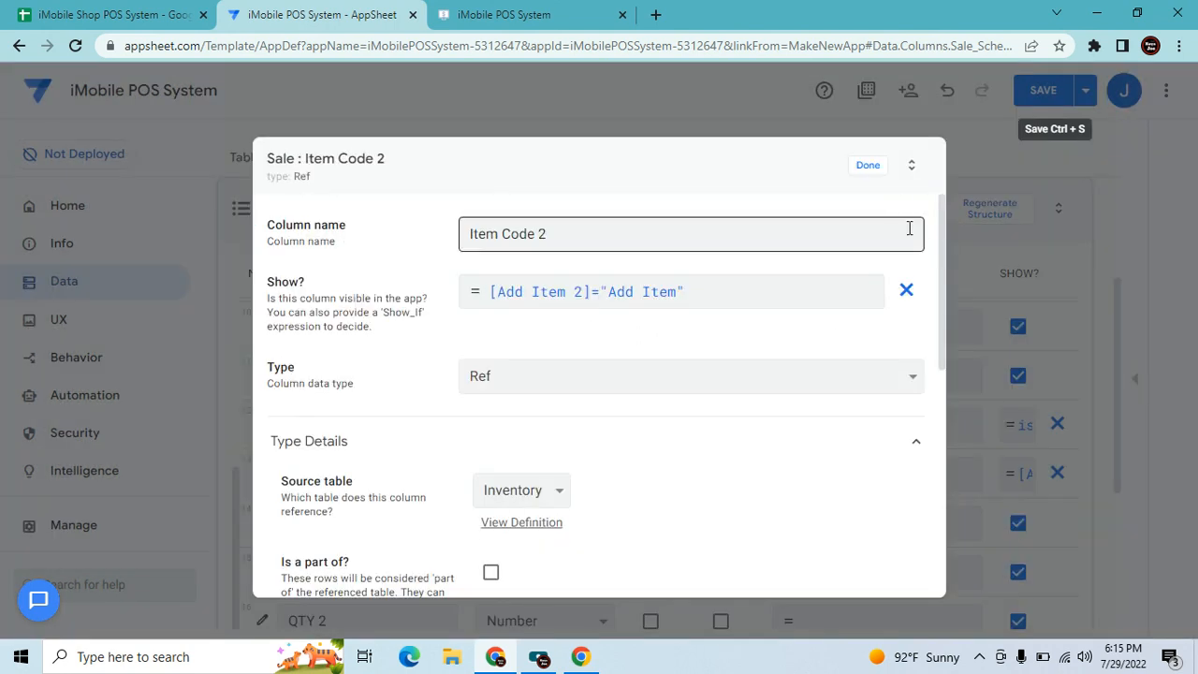
pyautogui.click(869, 165)
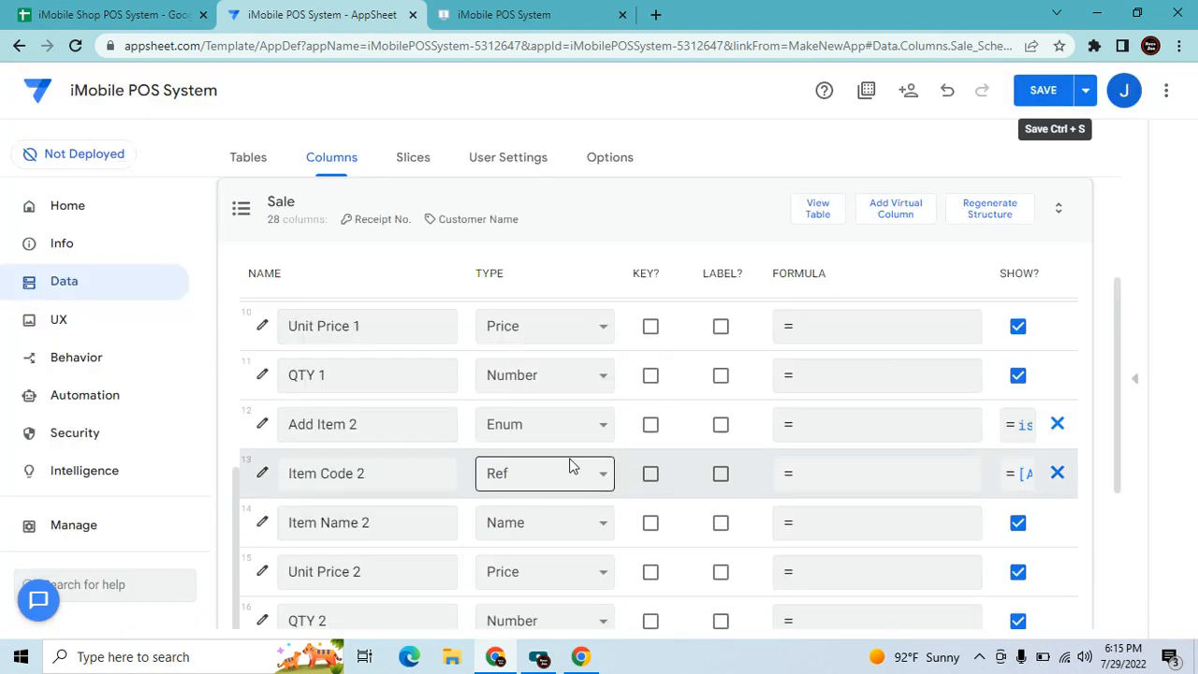
# Give the Item Name 2 column the copied Show_If expression [Add Item 2]="Add Item".
pyautogui.click(263, 526)
pyautogui.click(907, 292)
pyautogui.click(847, 302)
pyautogui.hotkey('ctrl', 'v')
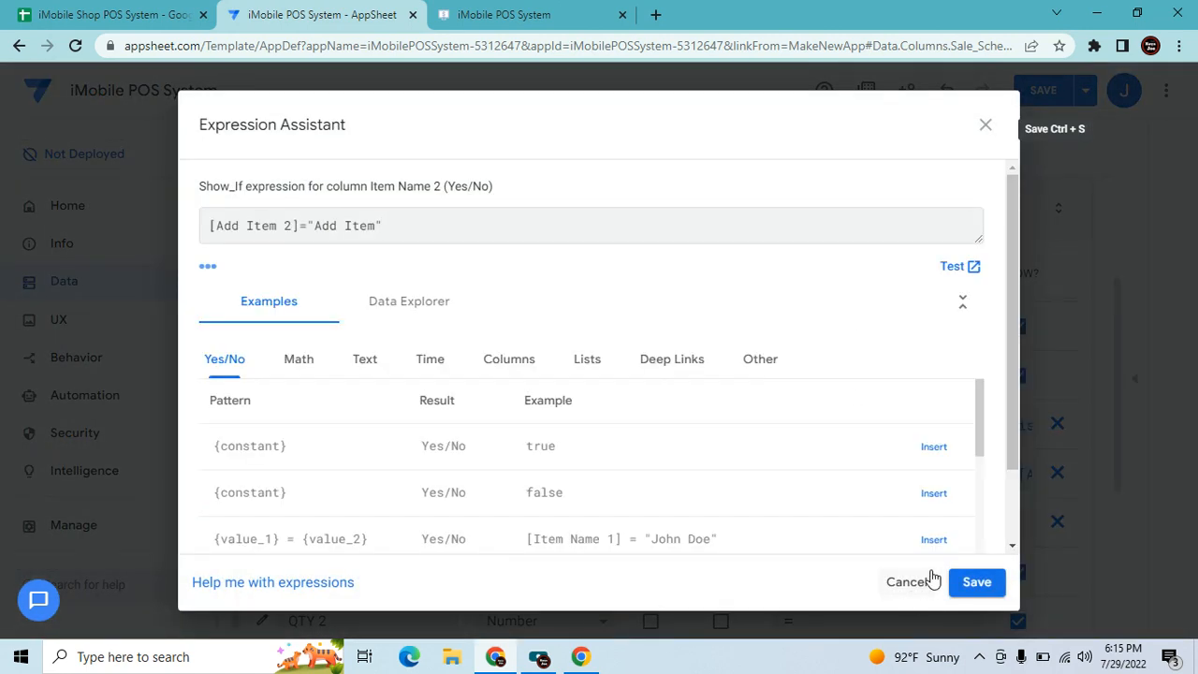
pyautogui.click(991, 586)
pyautogui.scroll(-2, 573, 442)
pyautogui.scroll(3, 582, 440)
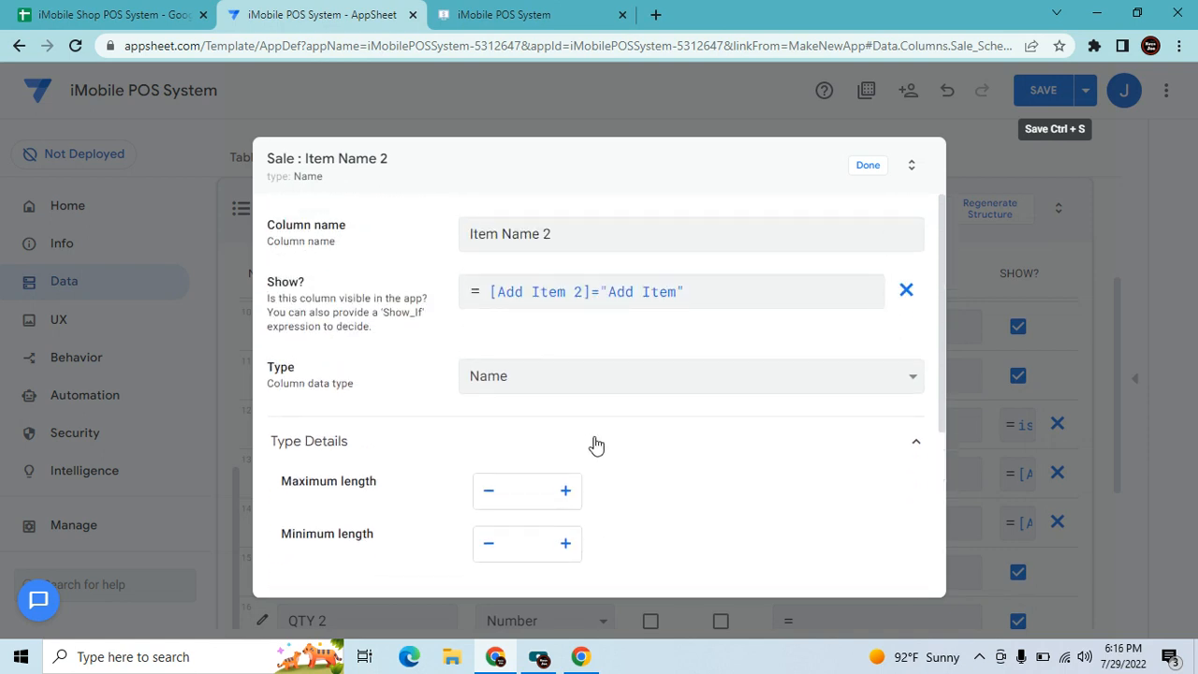
# Set Item Name 2's initial value to Any(Select(Inventory[Item Name],[_THISROW].[Item Code 2]=[Item Code])).
pyautogui.scroll(-3, 596, 443)
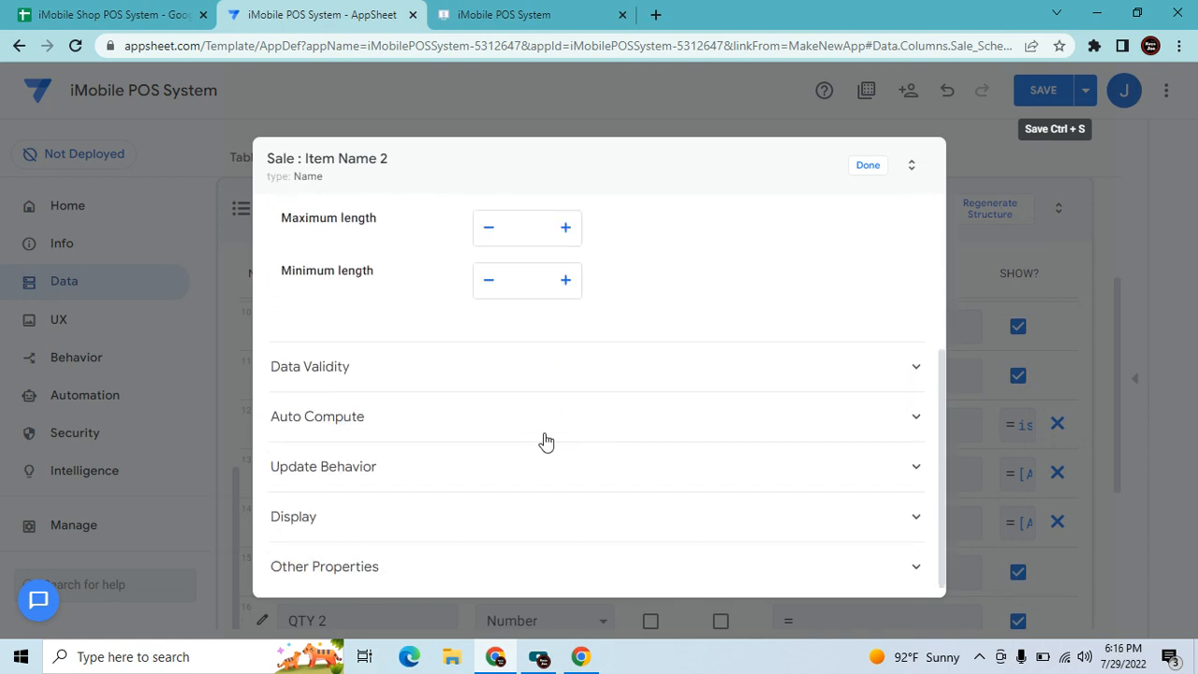
pyautogui.click(409, 420)
pyautogui.scroll(-1, 653, 489)
pyautogui.click(564, 447)
pyautogui.write('Any')
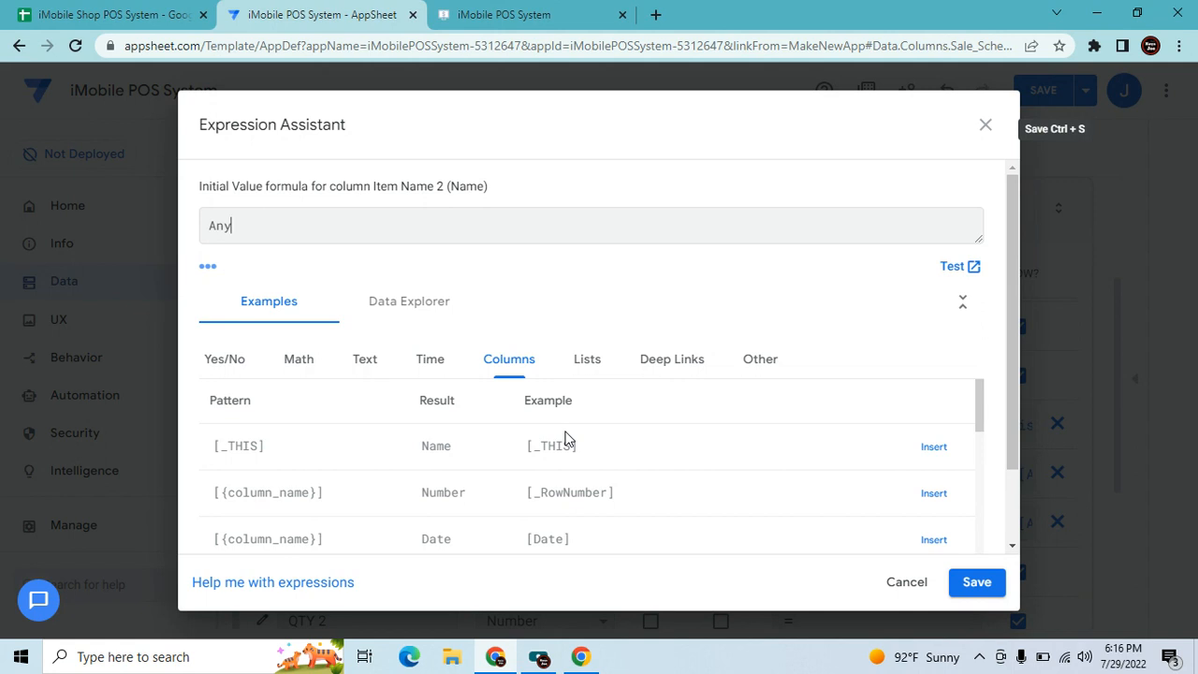
pyautogui.write('(Select(Inventory')
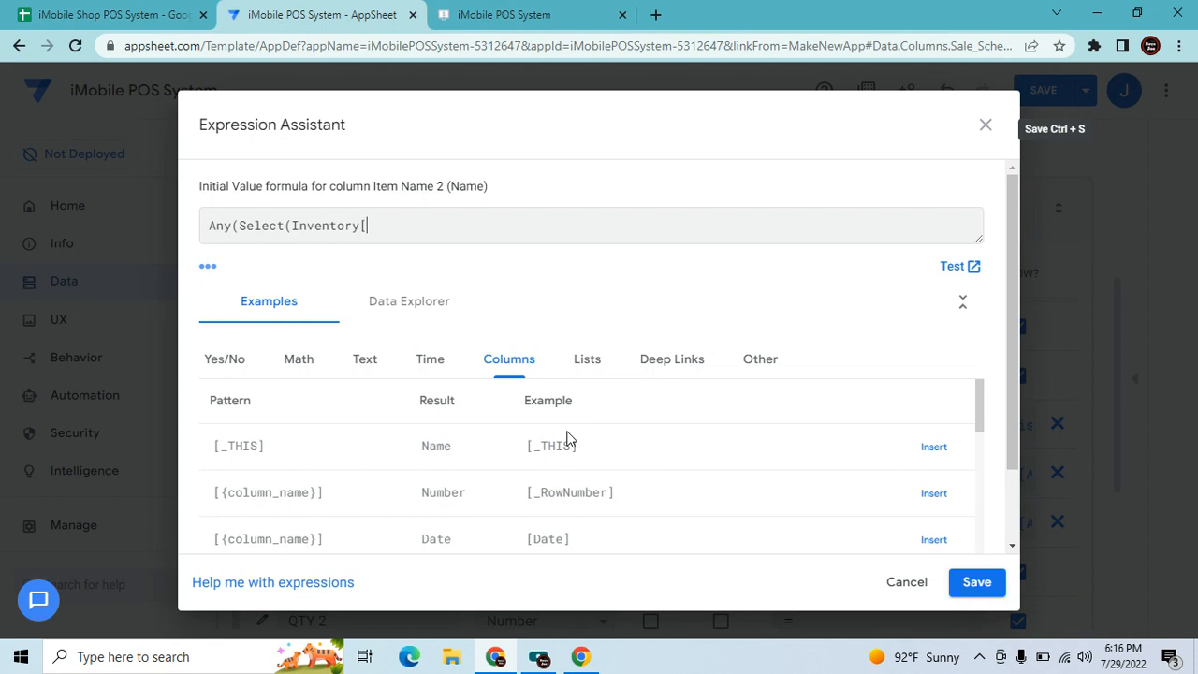
pyautogui.write('[Item Nam')
pyautogui.write('e]')
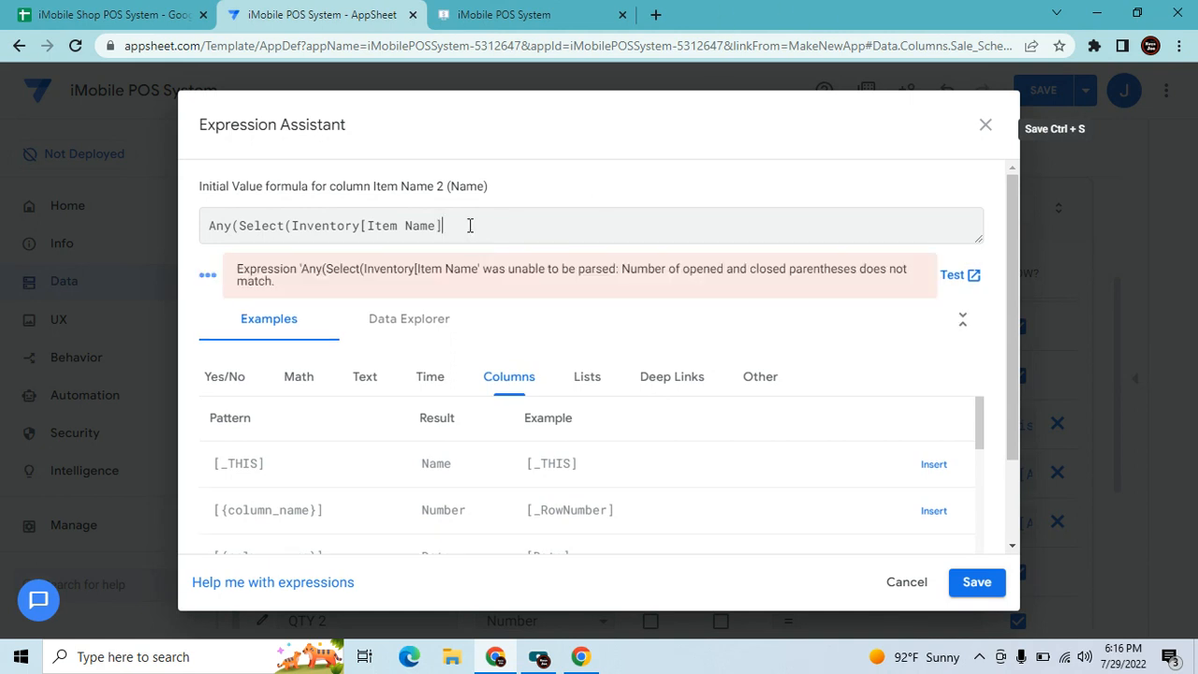
pyautogui.write(',[_THISROW].[Item Code 2]=[Item Code')
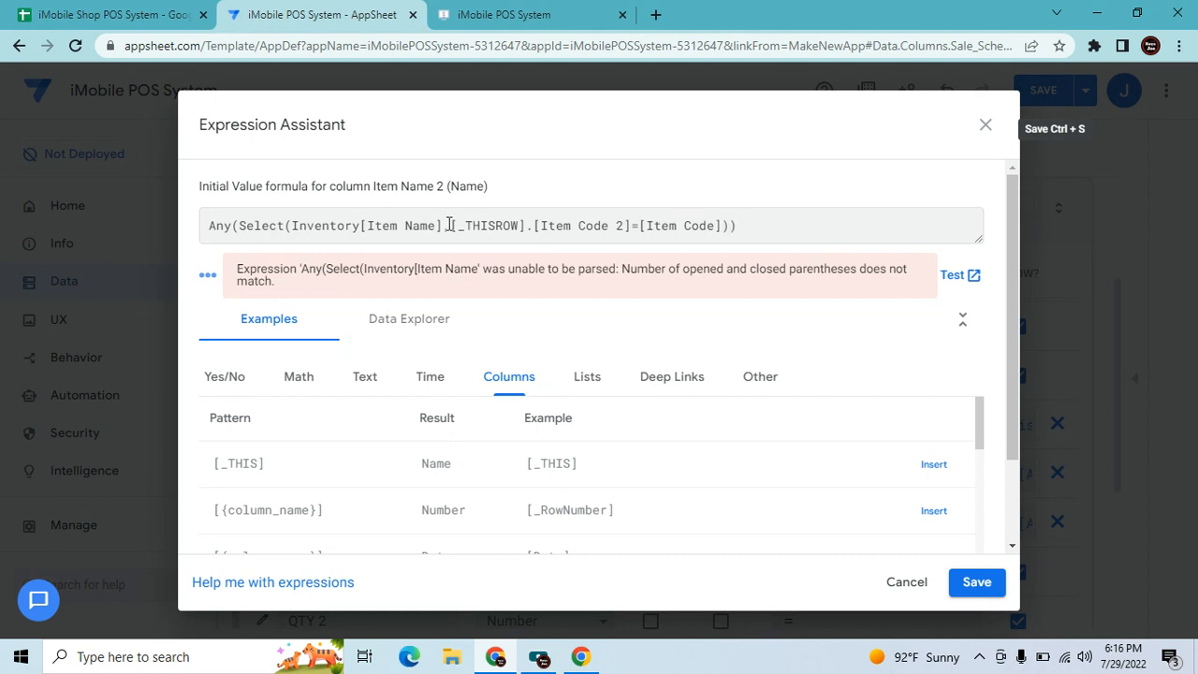
pyautogui.moveTo(767, 226); pyautogui.dragTo(0, 243)
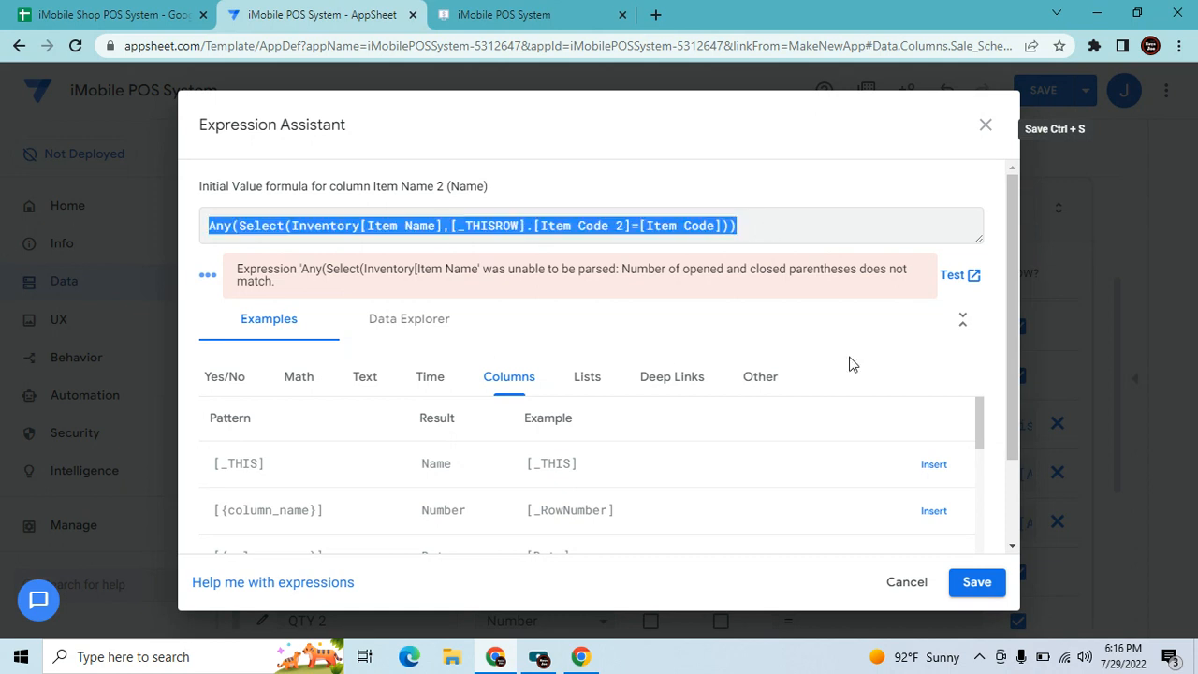
pyautogui.click(992, 582)
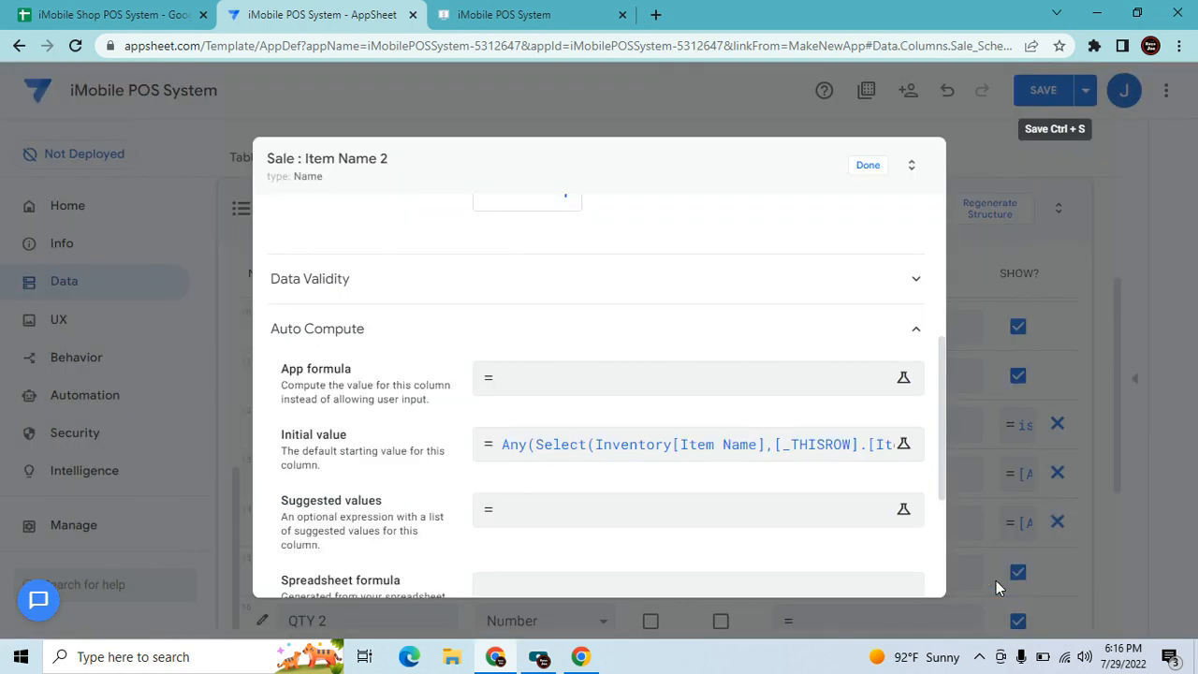
# Make Item Name 2 conditionally editable with the Editable_If expression isblank([_THISROW].[Item Name 2]).
pyautogui.scroll(-2, 690, 505)
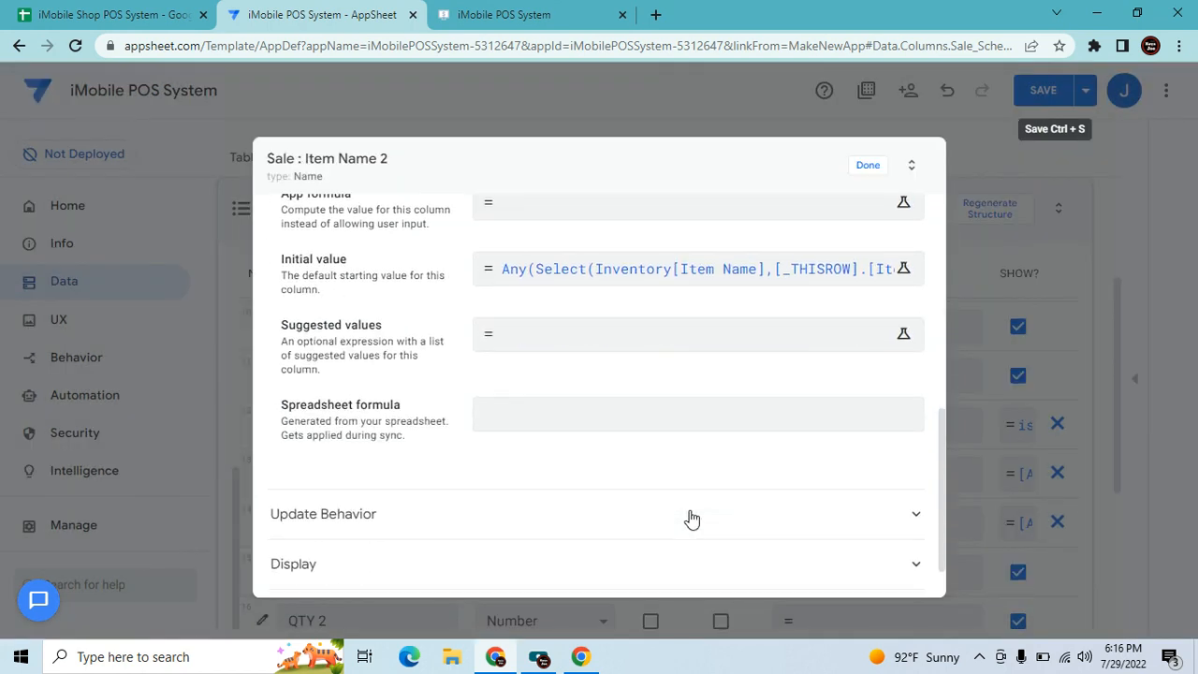
pyautogui.scroll(-1, 690, 518)
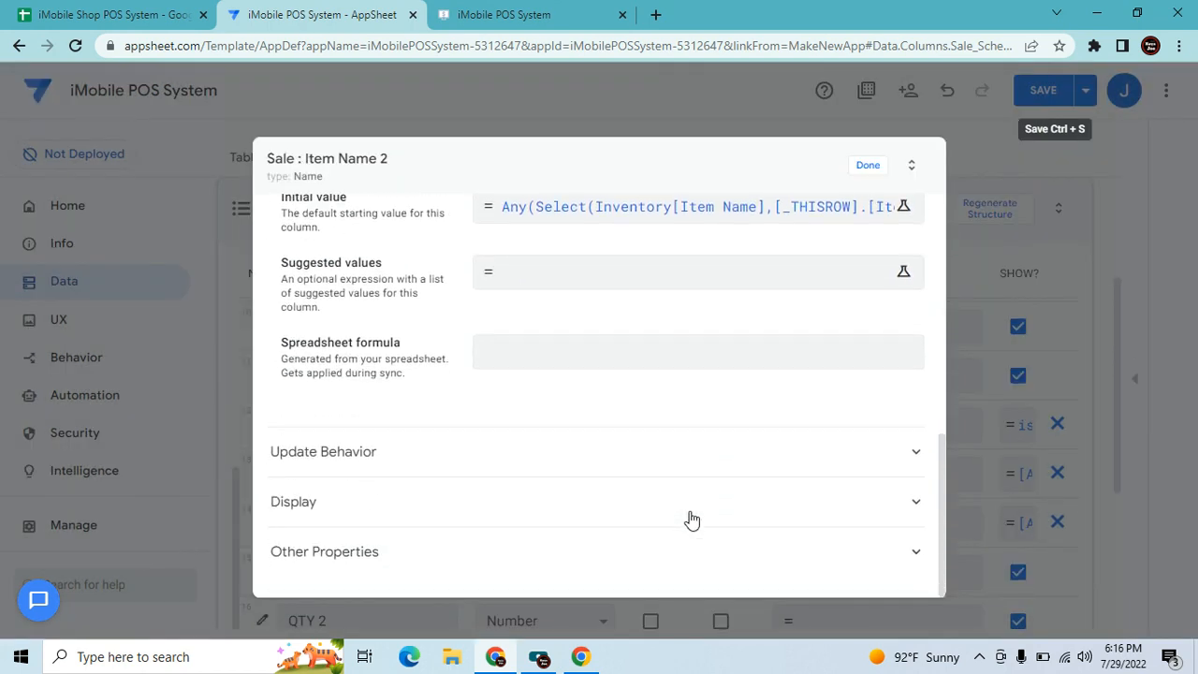
pyautogui.click(593, 451)
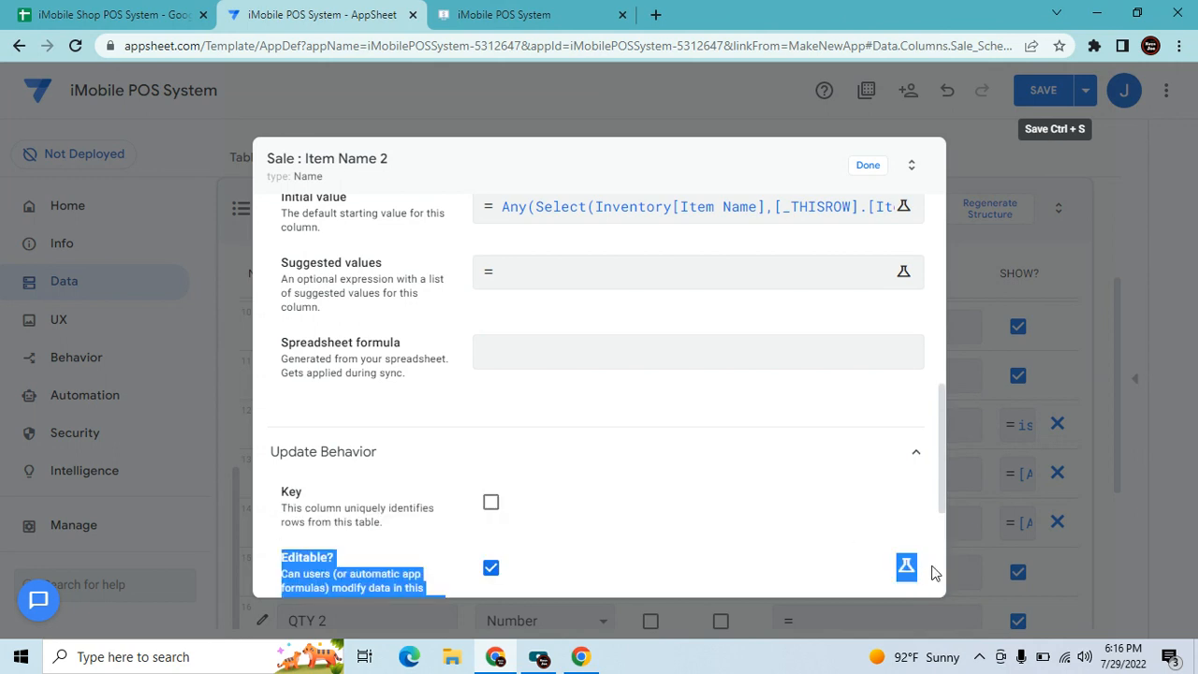
pyautogui.click(905, 565)
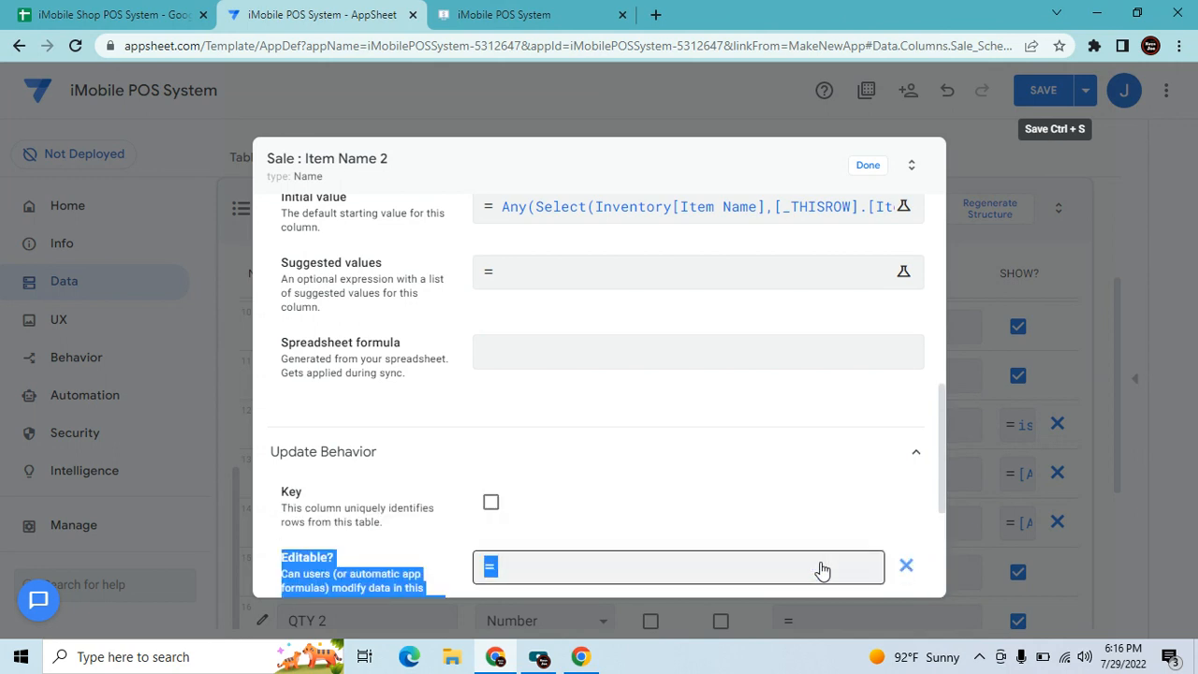
pyautogui.click(761, 569)
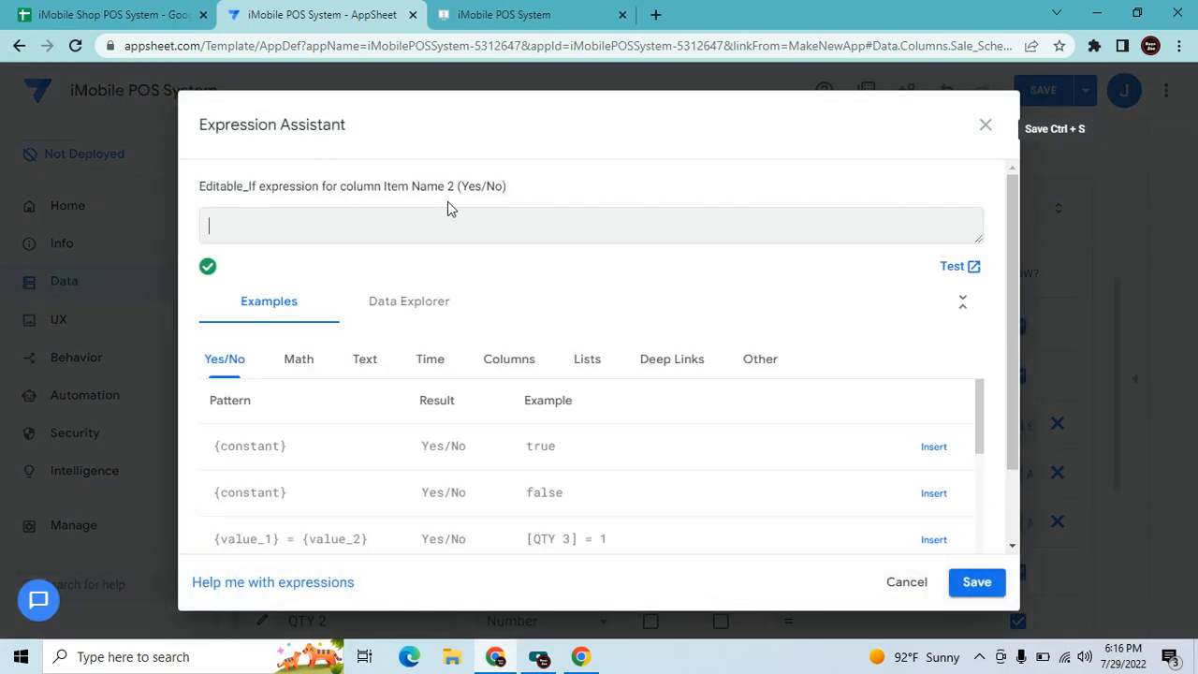
pyautogui.write('isblank')
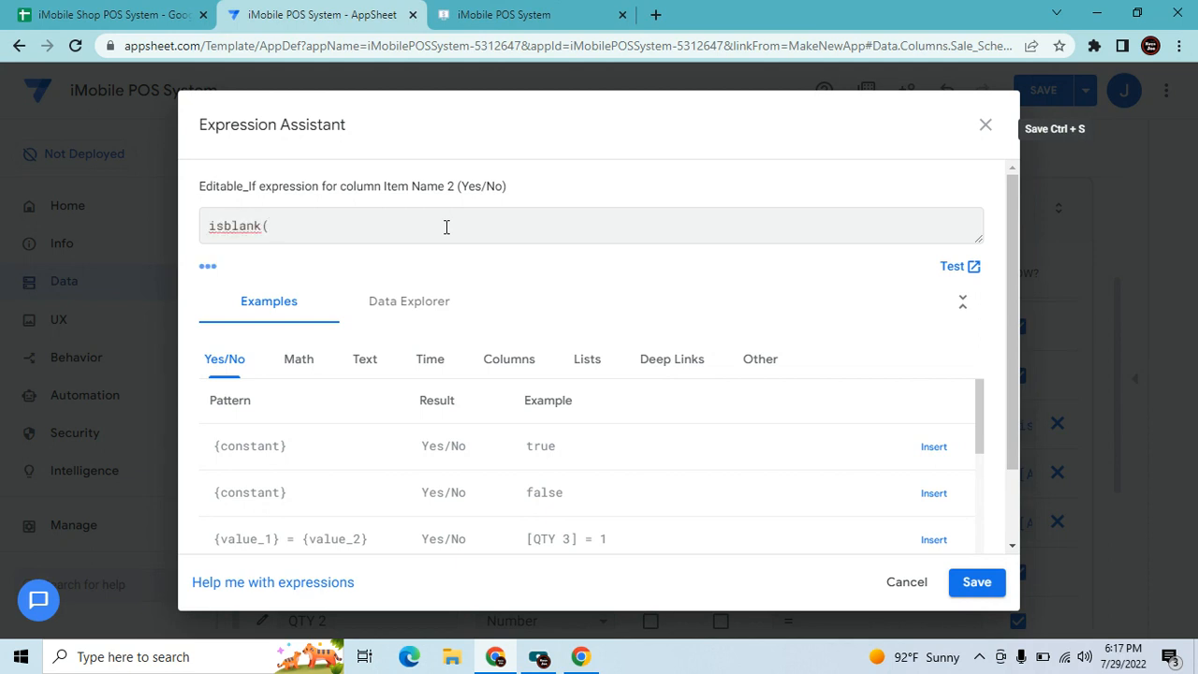
pyautogui.write('(')
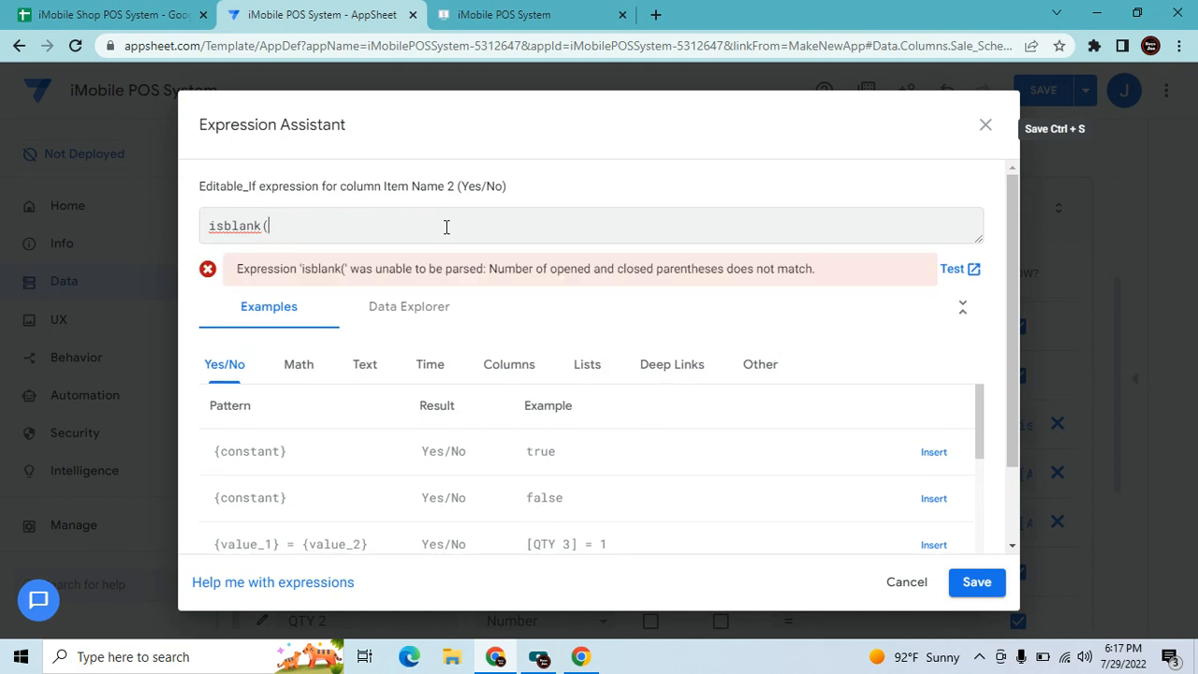
pyautogui.write('[_THISROW].')
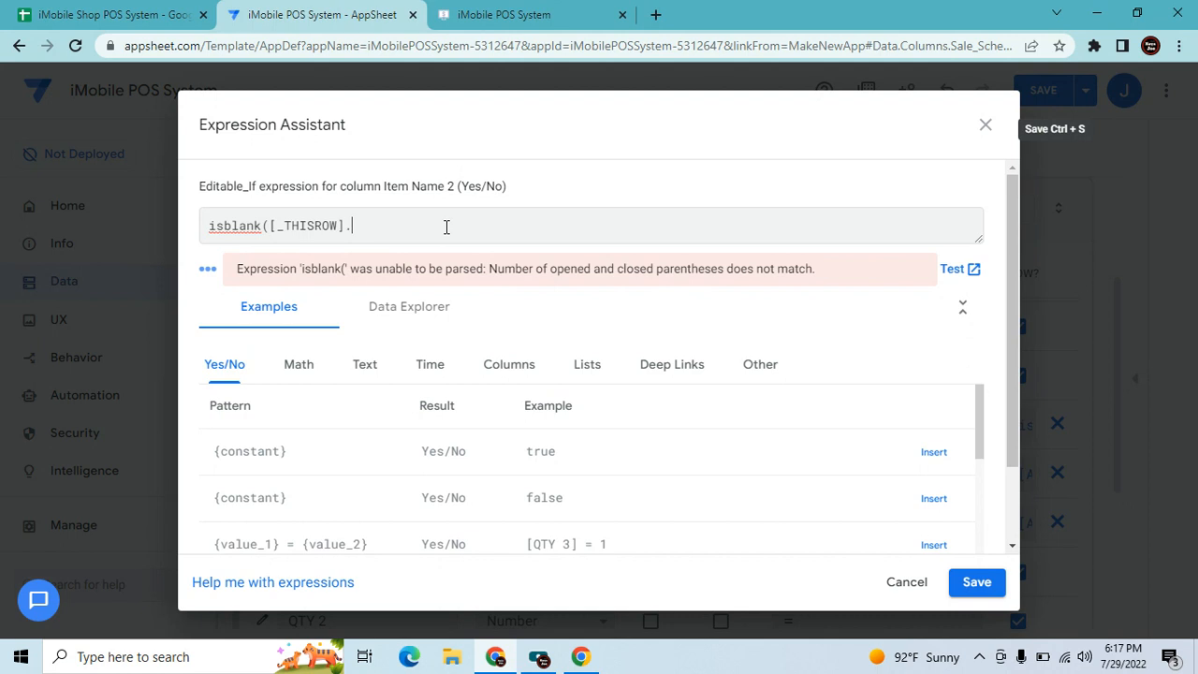
pyautogui.write('[Item BNanm')
pyautogui.press('BackSpace')
pyautogui.press('BackSpace')
pyautogui.press('BackSpace')
pyautogui.write('Name 2]')
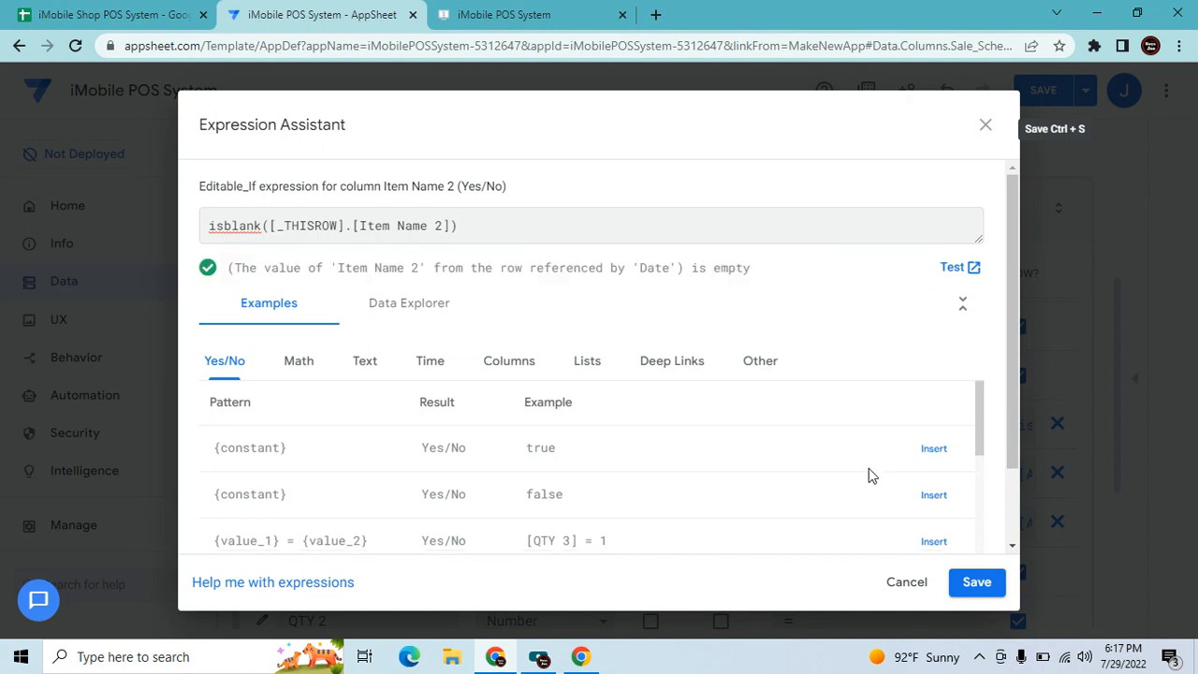
pyautogui.click(977, 591)
# Set the Item Name 2 column's display name to "Item Name" and close its settings.
pyautogui.scroll(-3, 820, 471)
pyautogui.scroll(7, 832, 481)
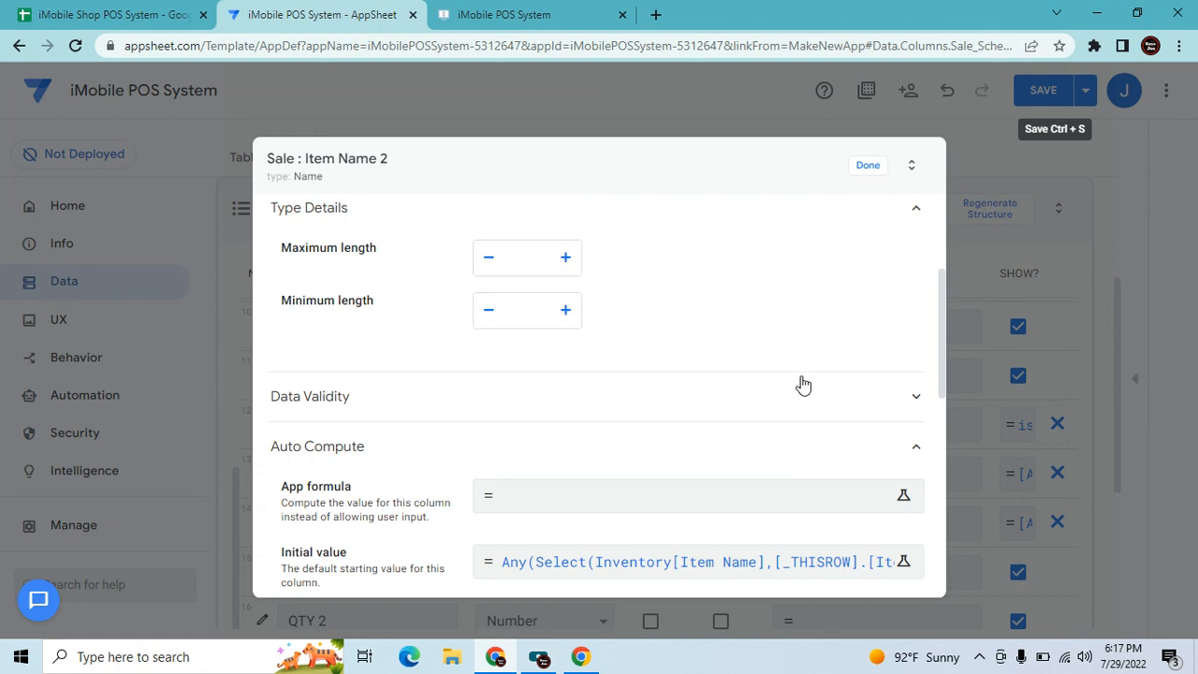
pyautogui.scroll(-5, 823, 454)
pyautogui.click(575, 505)
pyautogui.scroll(-2, 677, 508)
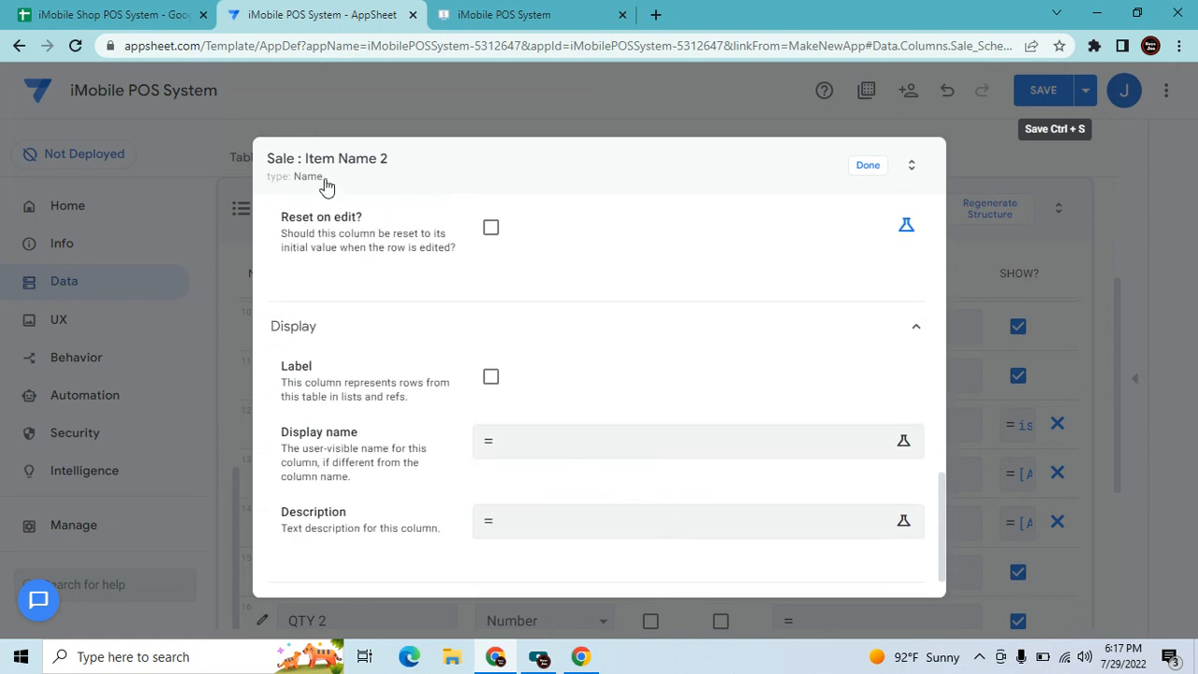
pyautogui.click(627, 445)
pyautogui.write('"Item ')
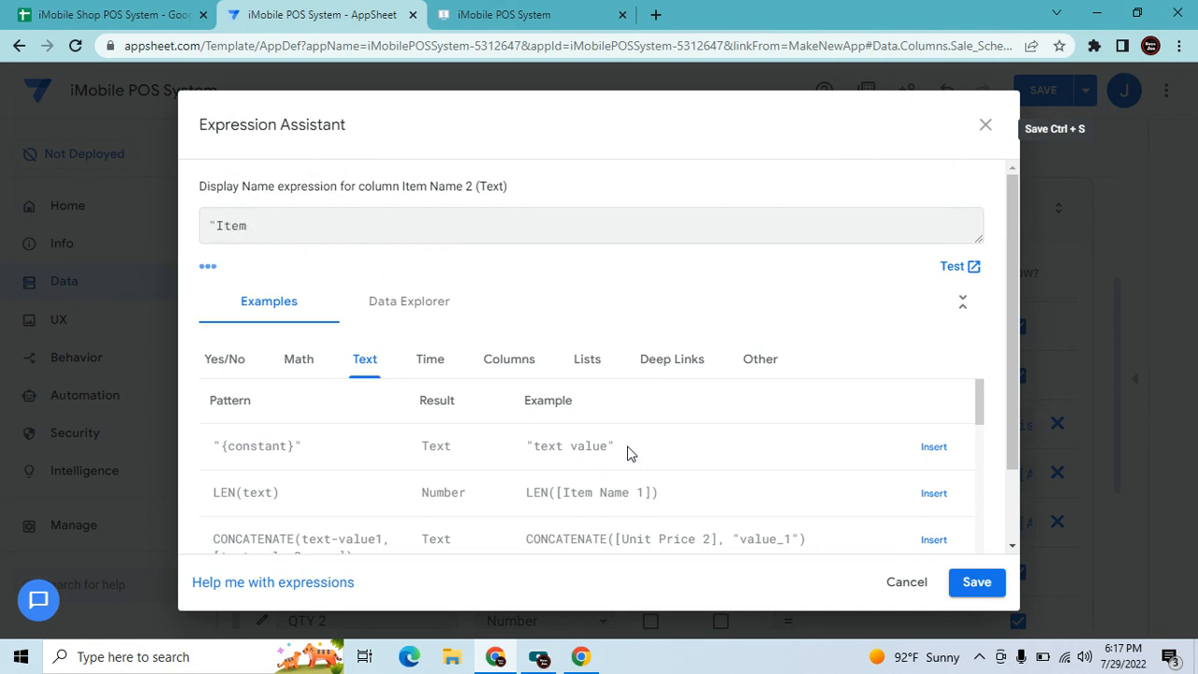
pyautogui.write('Name"')
pyautogui.click(973, 584)
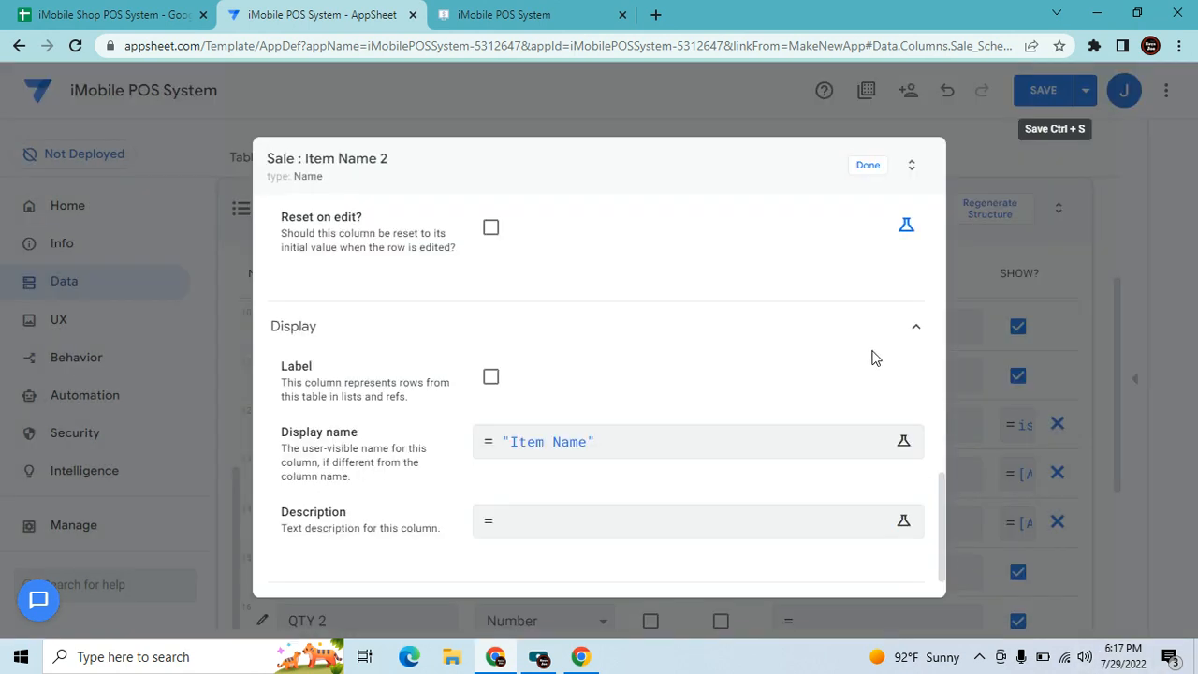
pyautogui.click(865, 166)
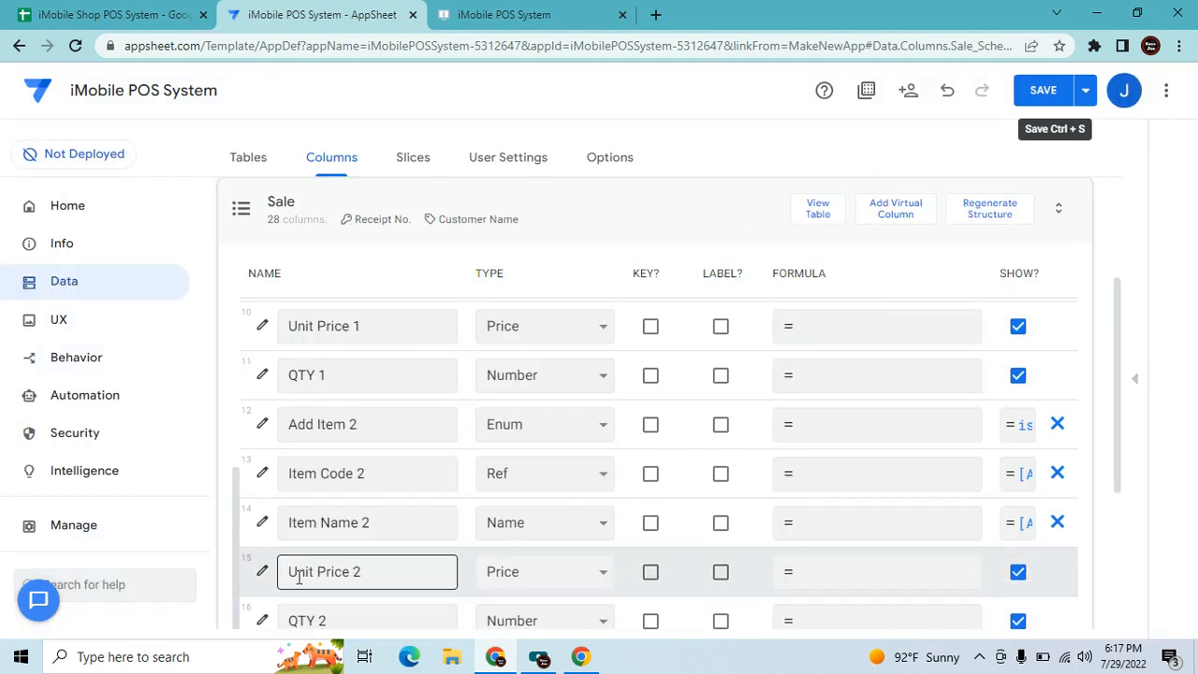
# Give the Unit Price 2 column the Show_If expression [Add Item 2]="Add Item".
pyautogui.click(261, 572)
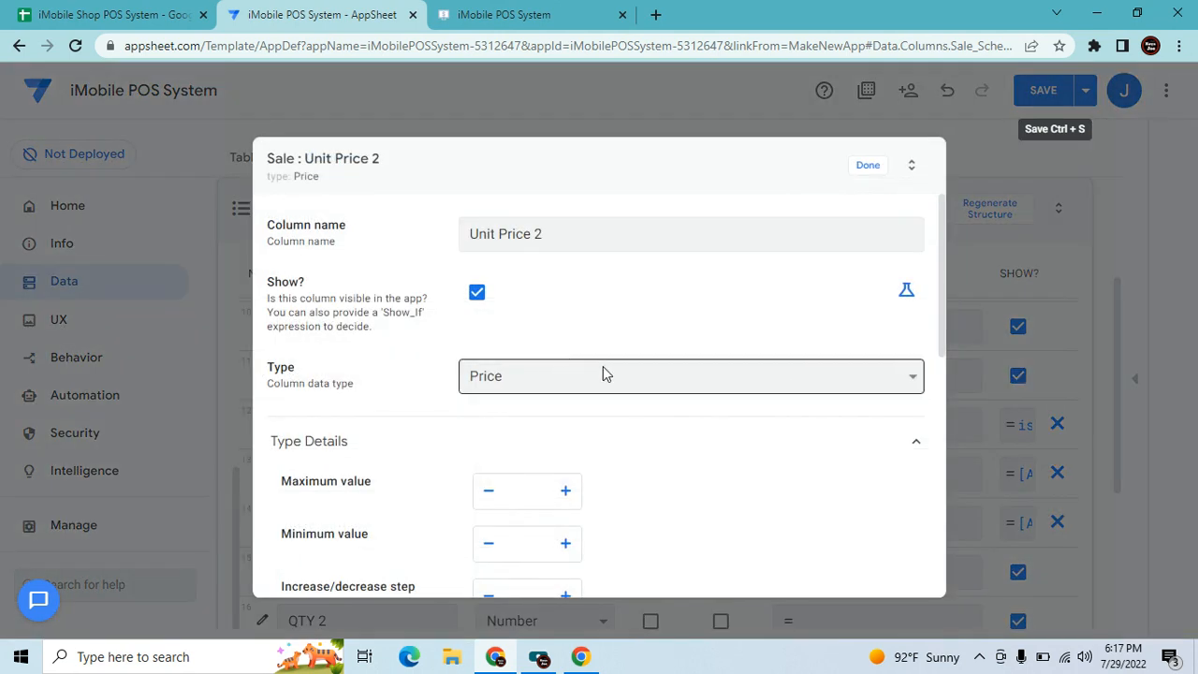
pyautogui.click(905, 289)
pyautogui.click(778, 299)
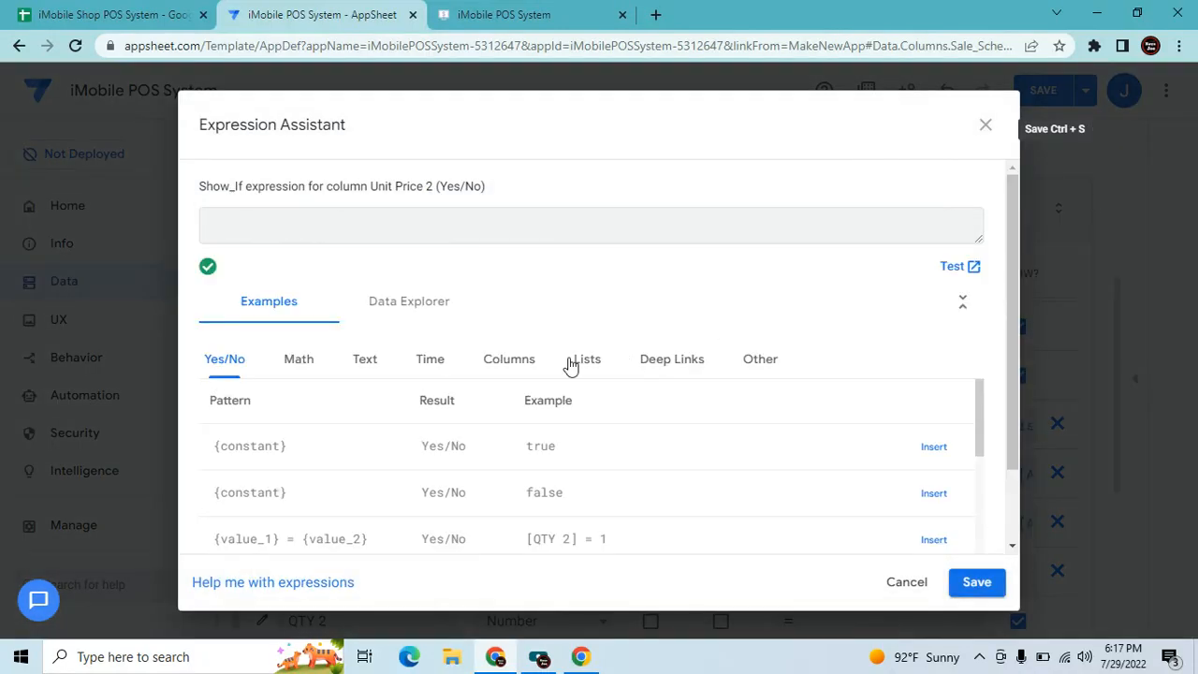
pyautogui.click(524, 359)
pyautogui.scroll(-10, 737, 512)
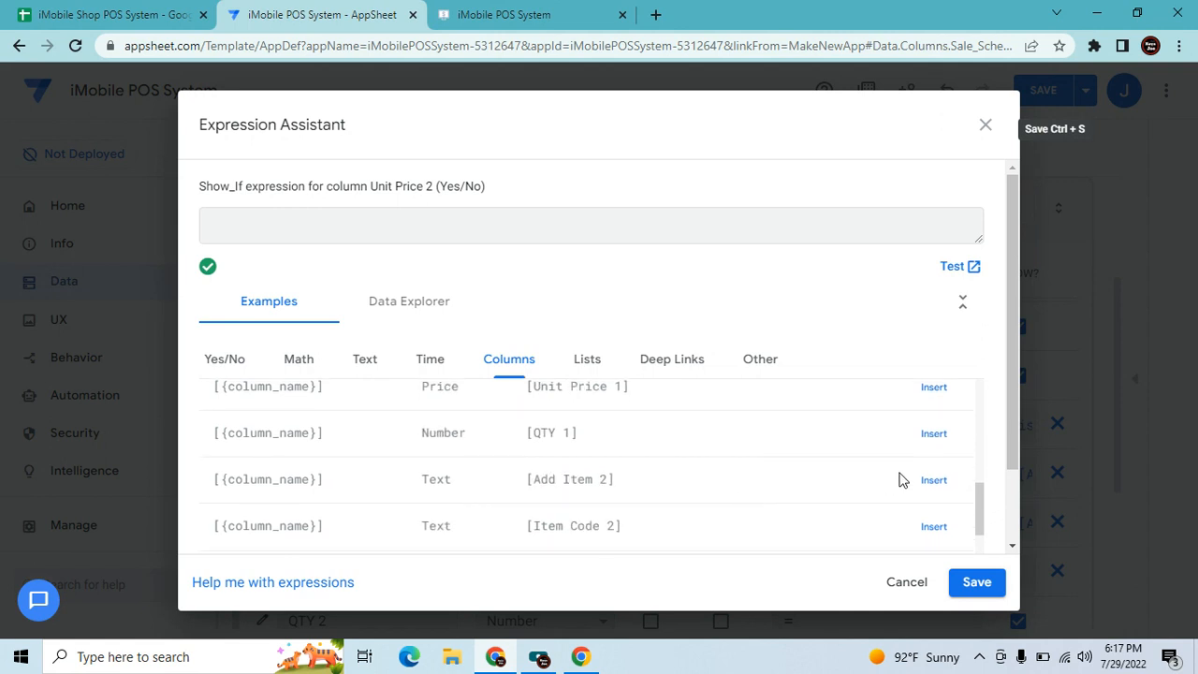
pyautogui.click(932, 481)
pyautogui.write('="Add Item')
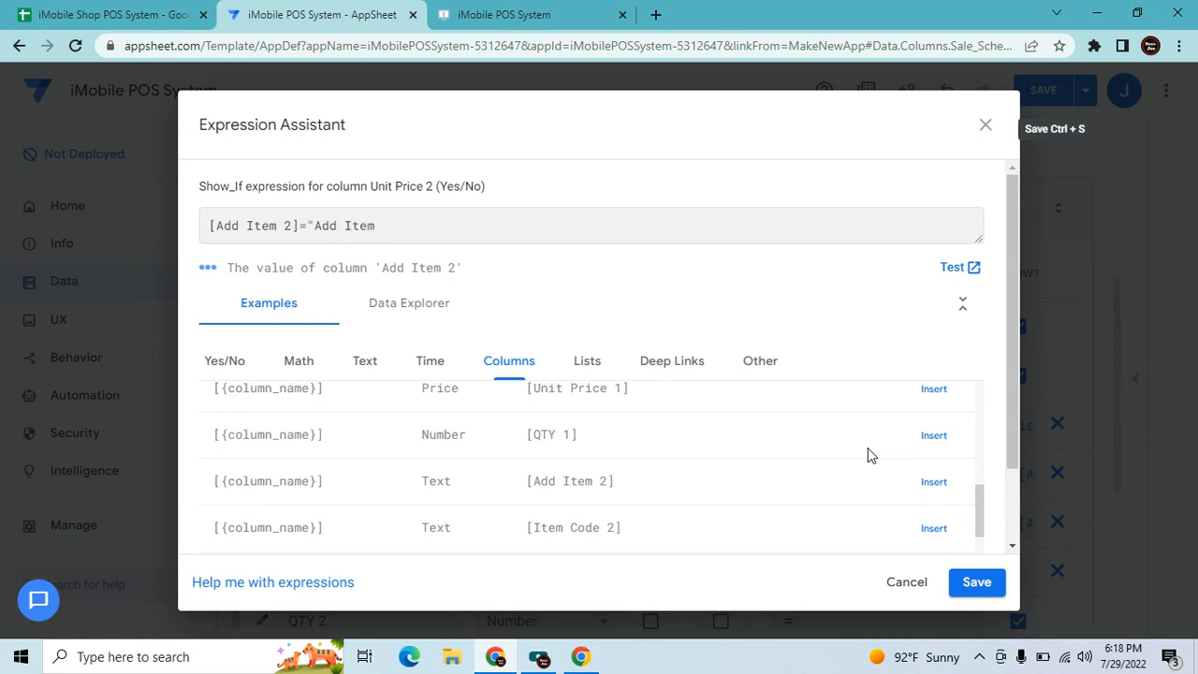
pyautogui.click(977, 584)
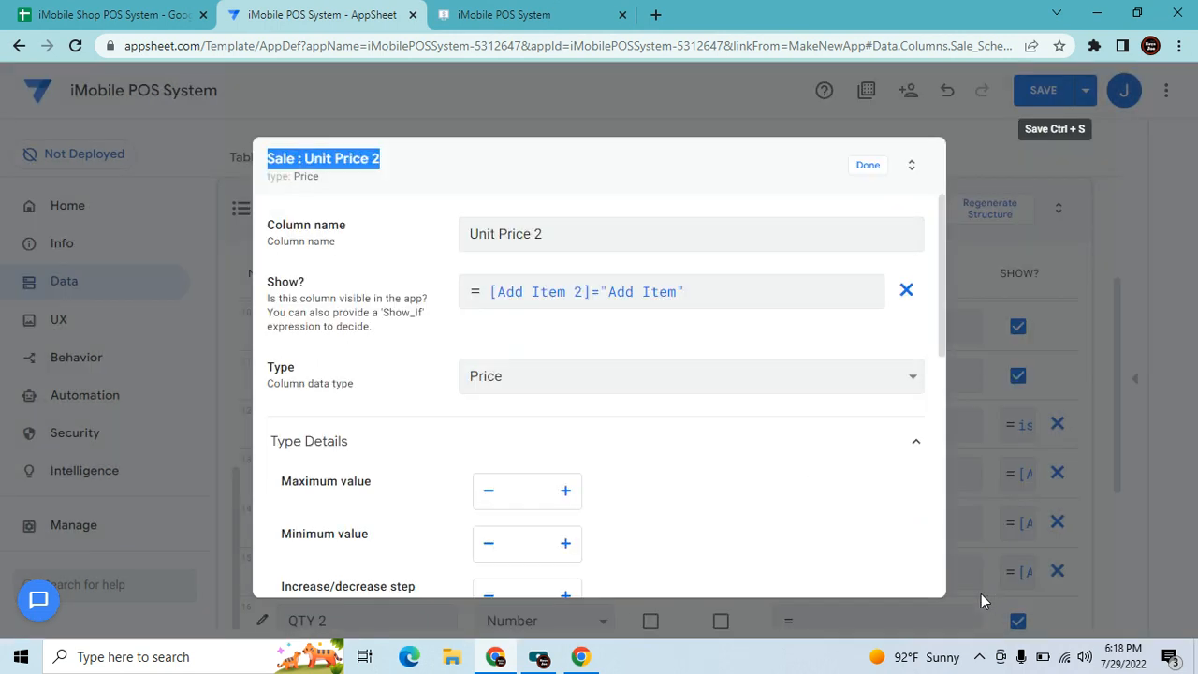
# Set the Unit Price 2 column's decimal digits to 3.
pyautogui.scroll(-2, 583, 471)
pyautogui.scroll(2, 591, 475)
pyautogui.scroll(-2, 596, 481)
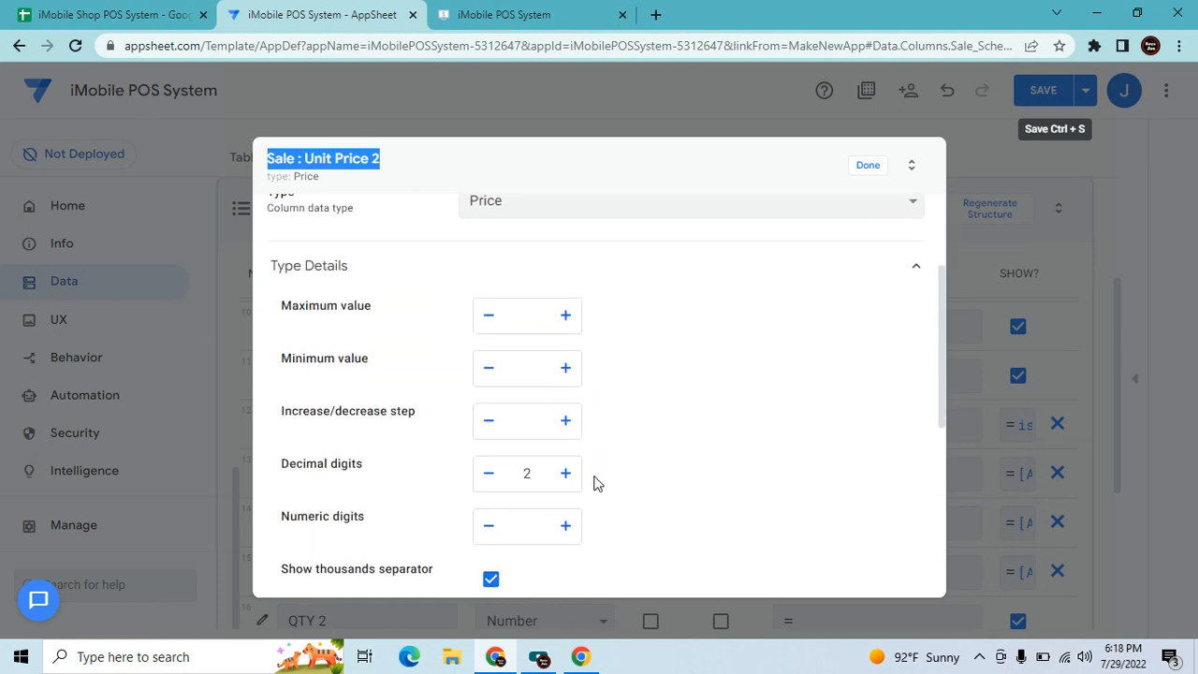
pyautogui.scroll(-4, 631, 455)
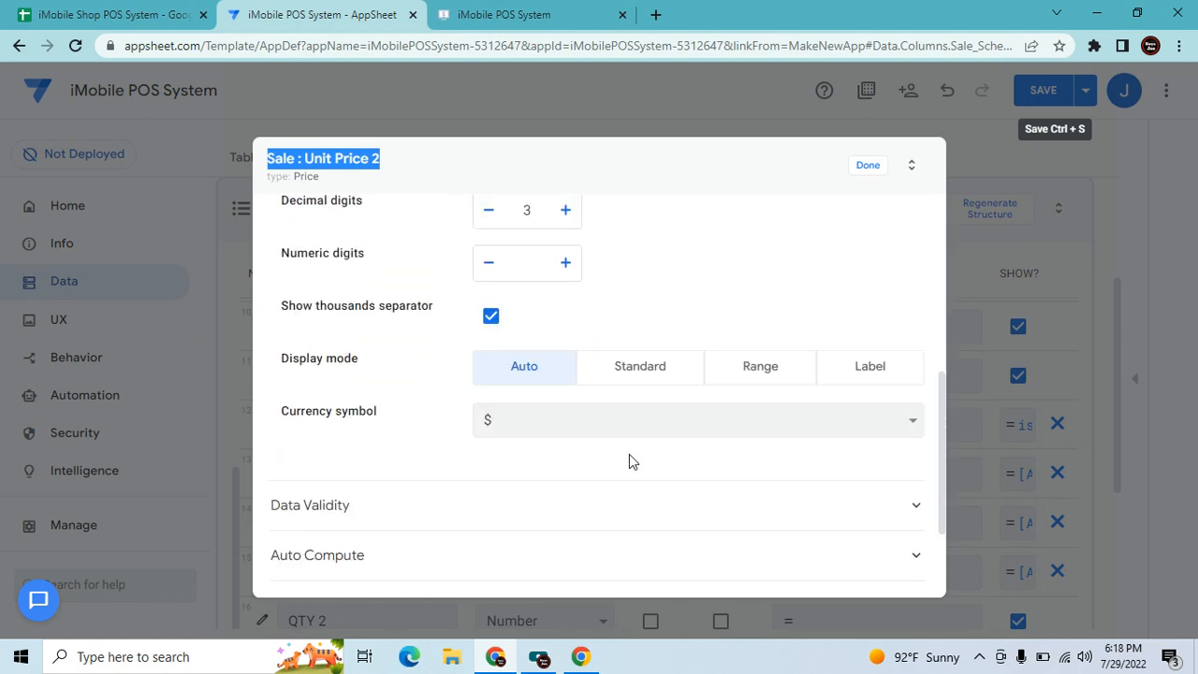
# Set Unit Price 2's initial value to Any(Select(Inventory[Unit Price],[_THISROW].[Item Code 2]=[Item Code])), adapting the copied Item Name formula.
pyautogui.click(554, 477)
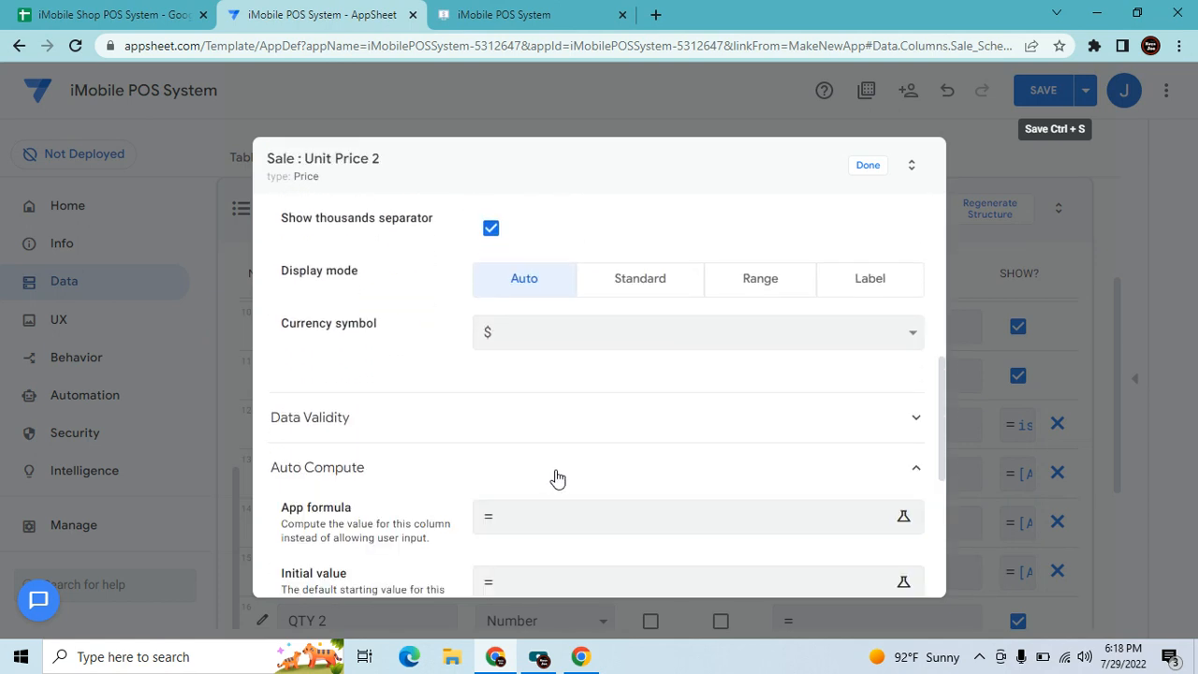
pyautogui.scroll(-1, 564, 473)
pyautogui.click(566, 498)
pyautogui.write('Any(Select(Inventory[Item Name],[_THISROW].[Item Code 2]=[Item Code]))')
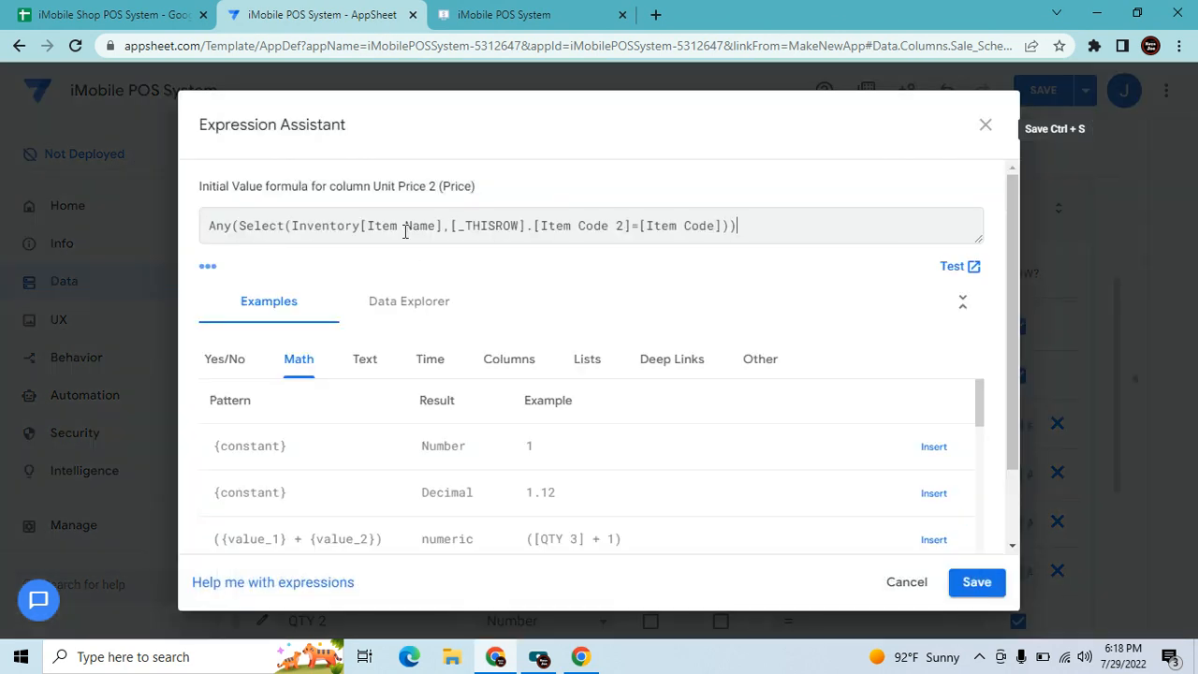
pyautogui.press('BackSpace')
pyautogui.press('BackSpace')
pyautogui.press('BackSpace')
pyautogui.press('BackSpace')
pyautogui.press('BackSpace')
pyautogui.press('BackSpace')
pyautogui.press('BackSpace')
pyautogui.press('BackSpace')
pyautogui.press('BackSpace')
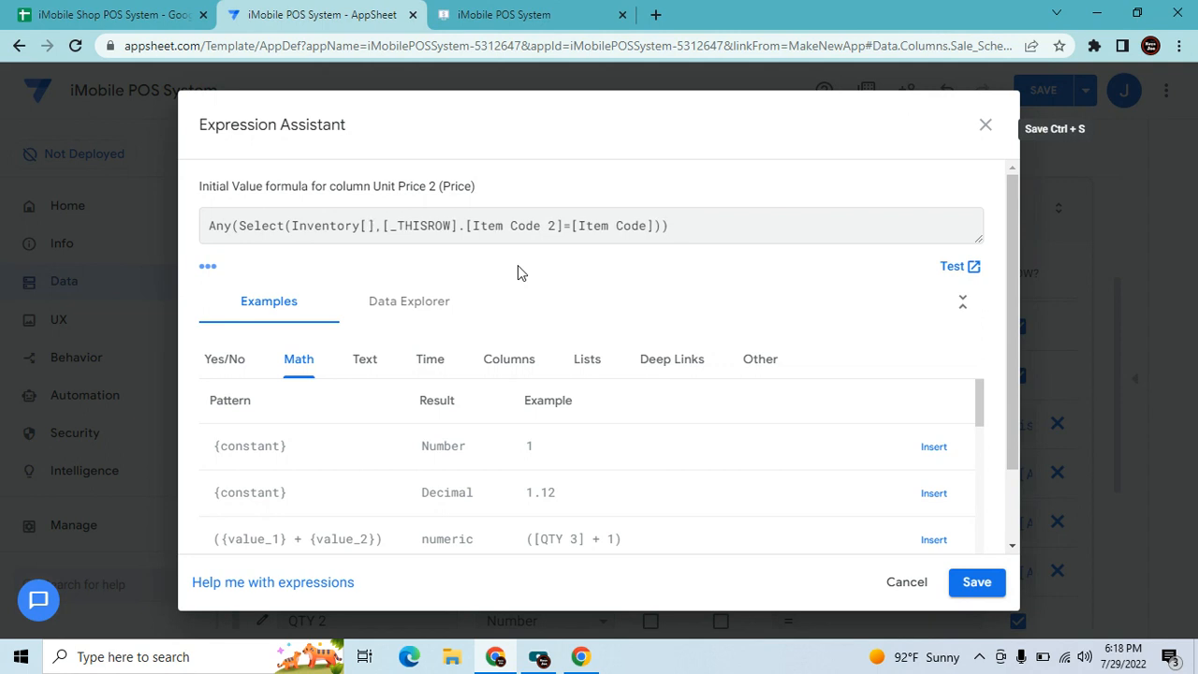
pyautogui.write('Unit Price')
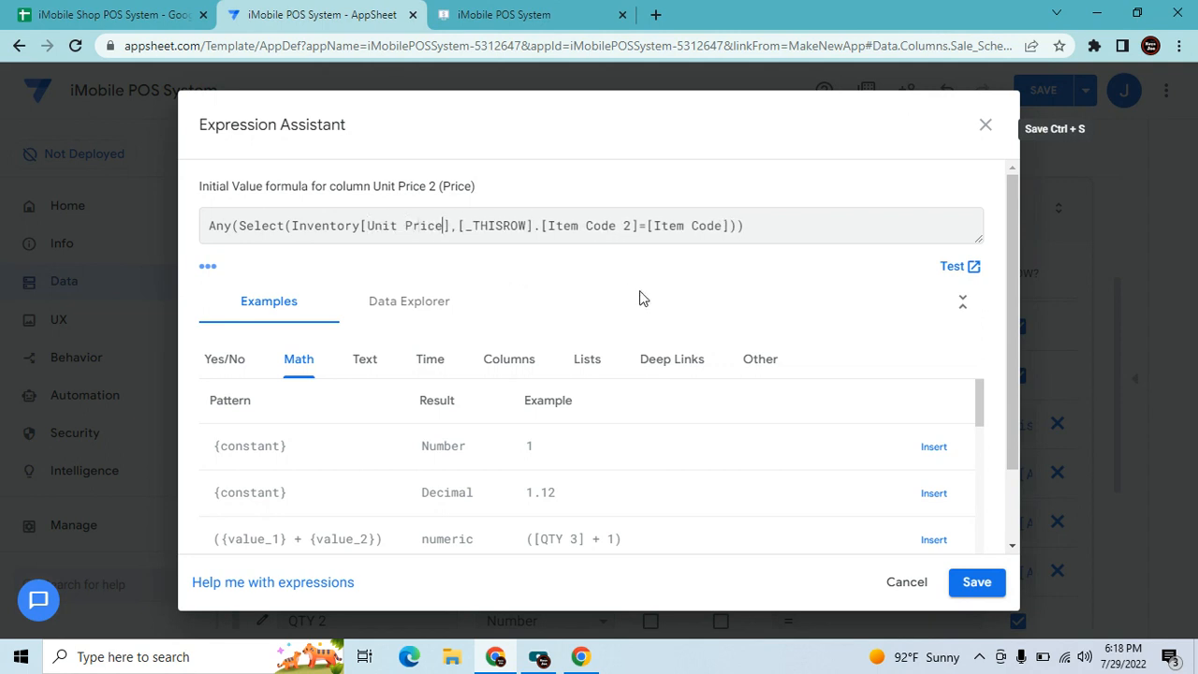
pyautogui.click(976, 582)
# Make Unit Price 2 conditionally editable with the Editable_If expression isblank([_THISROW].[Unit Price 2]).
pyautogui.scroll(-3, 802, 511)
pyautogui.scroll(-2, 802, 511)
pyautogui.click(786, 464)
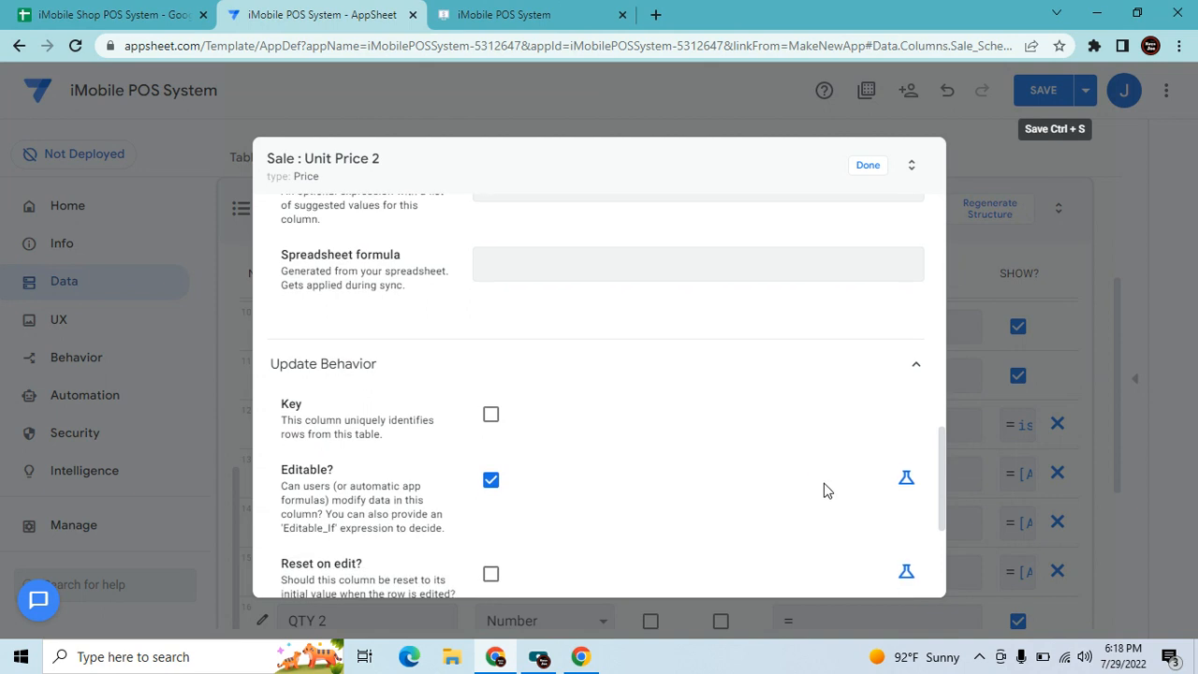
pyautogui.click(906, 478)
pyautogui.click(796, 478)
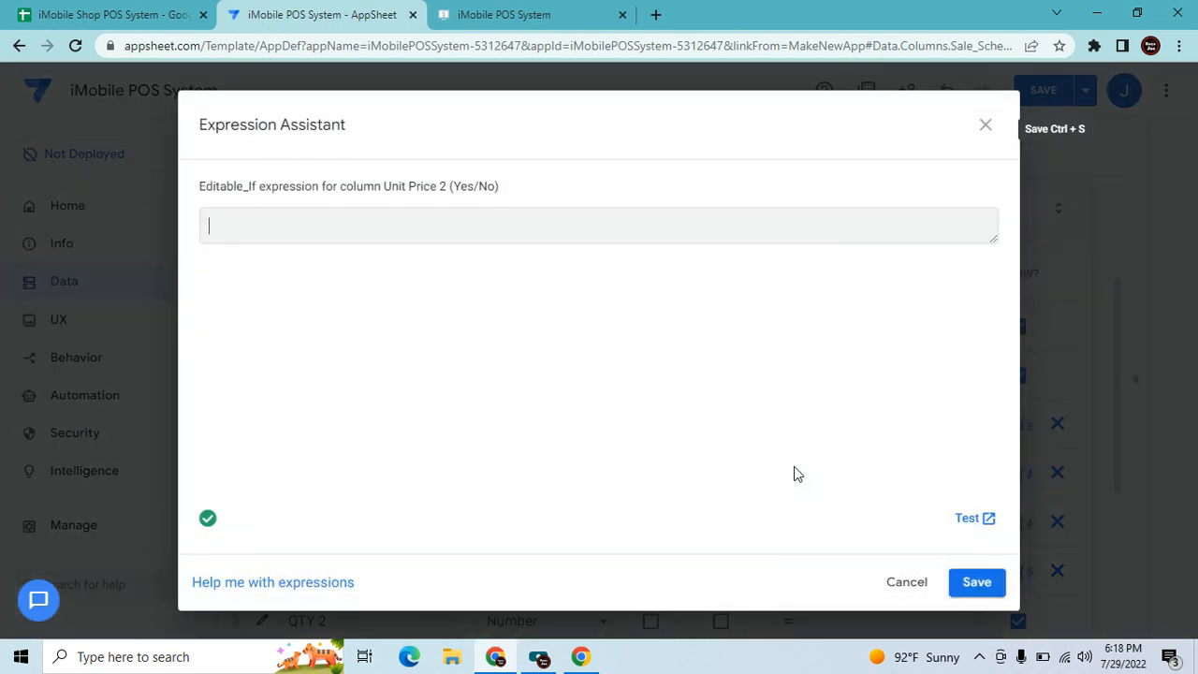
pyautogui.write('isb')
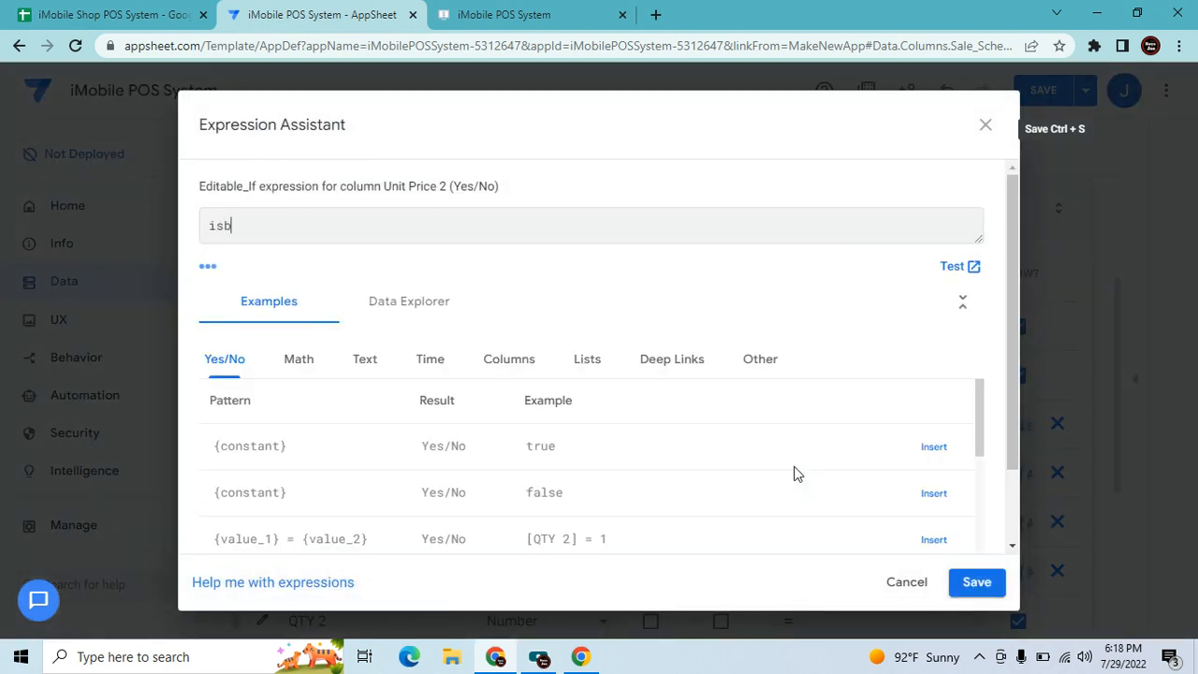
pyautogui.write('lank([_THISROW].[Unit Price 2')
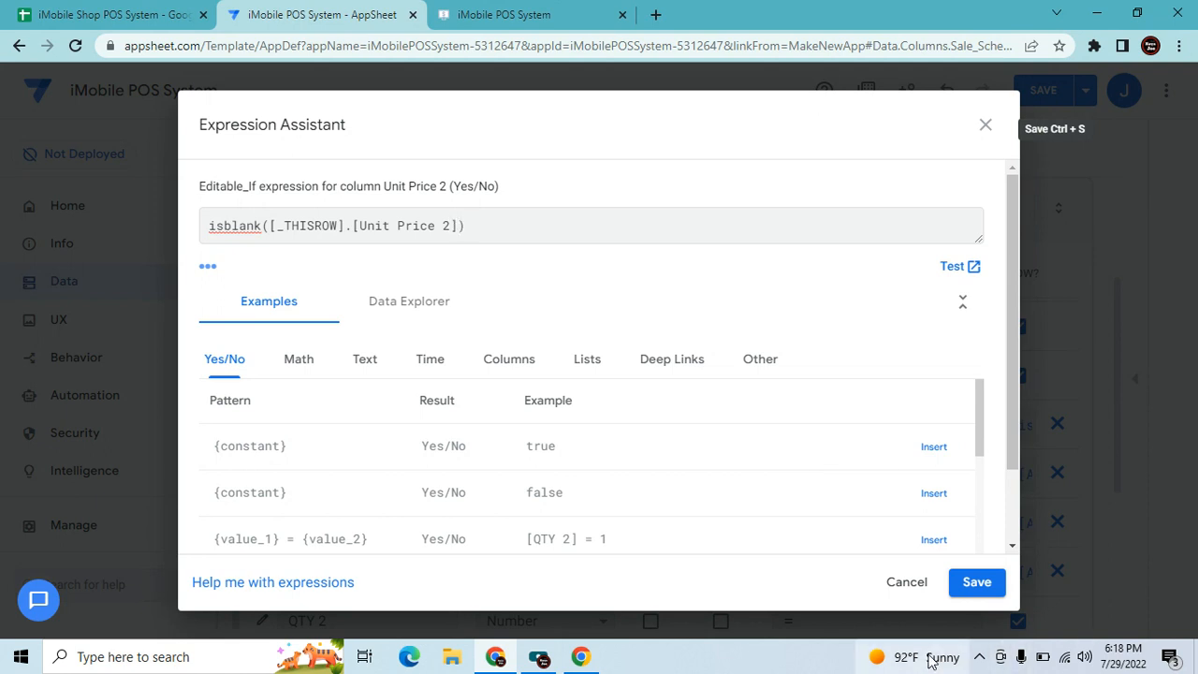
pyautogui.click(978, 585)
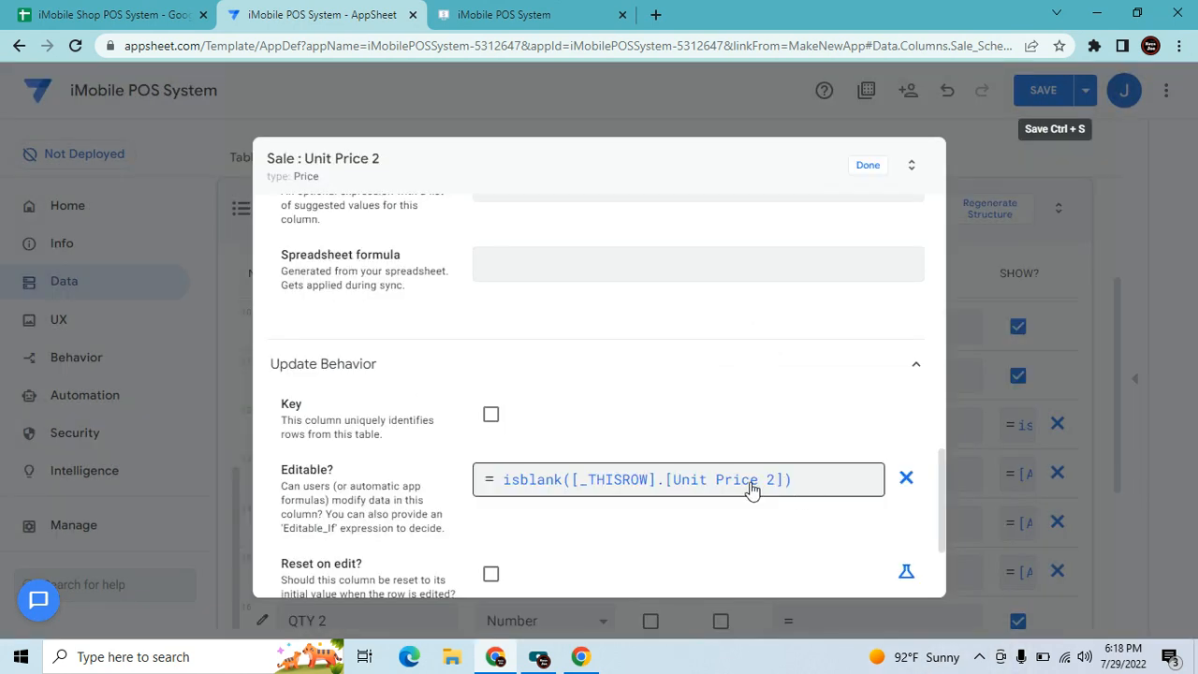
# Set the Unit Price 2 column's display name to "Unit Price" and close its settings.
pyautogui.scroll(-2, 751, 489)
pyautogui.click(551, 503)
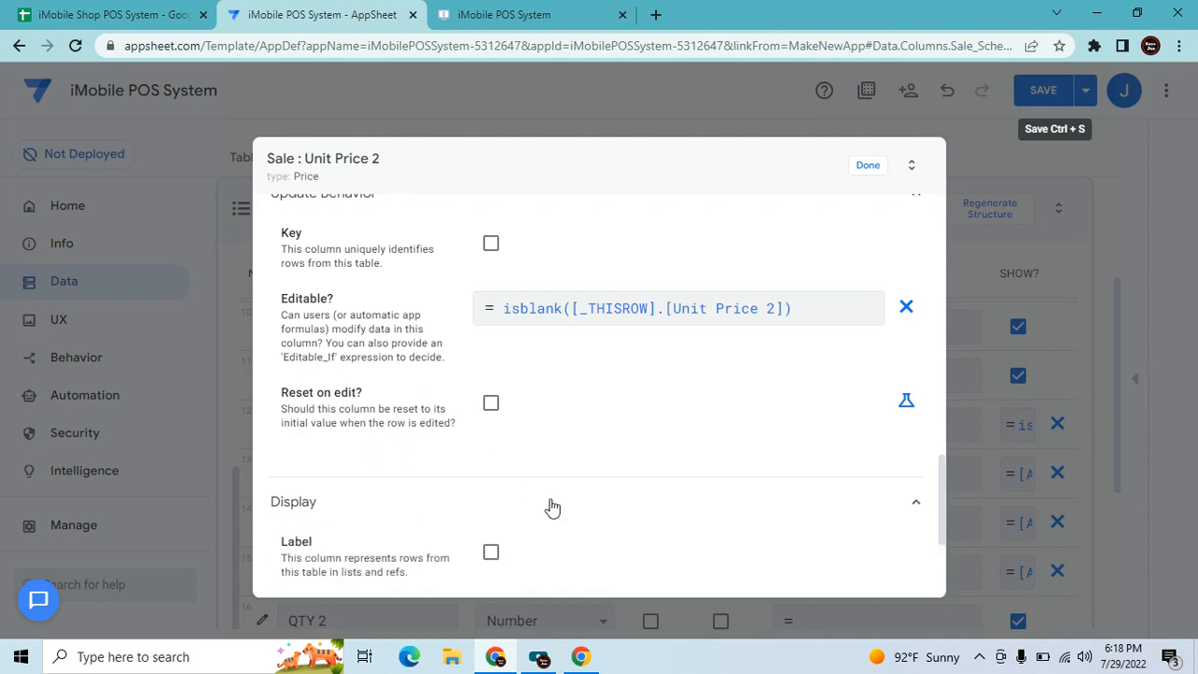
pyautogui.scroll(-1, 552, 505)
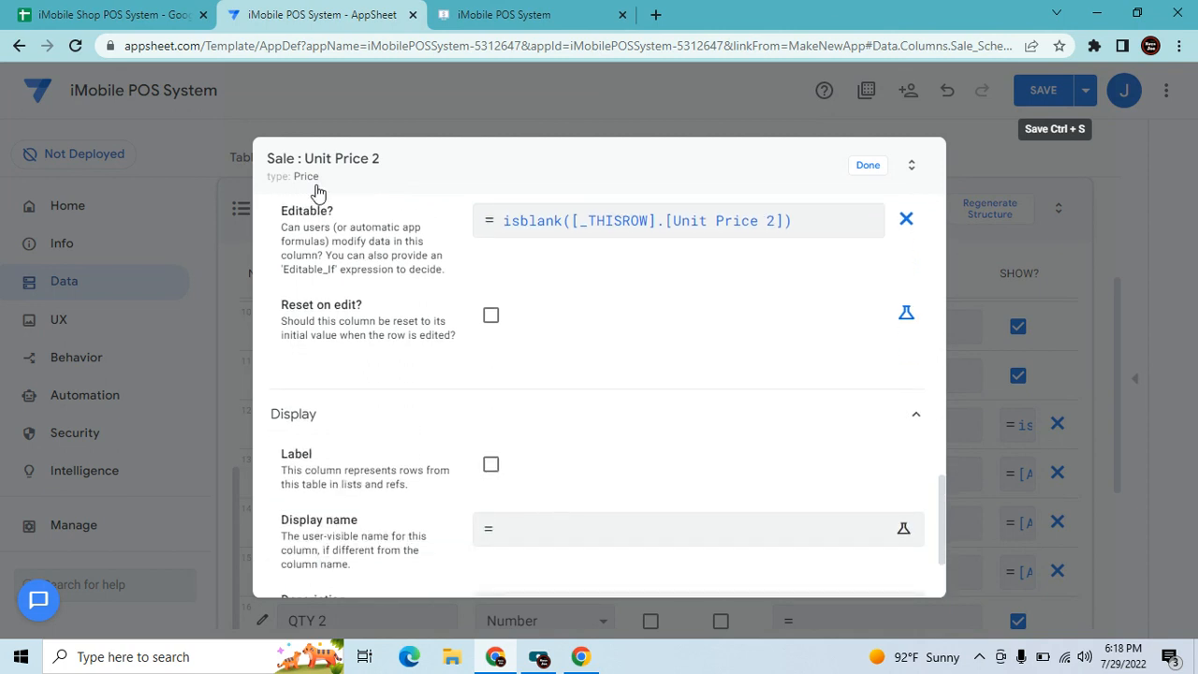
pyautogui.click(599, 531)
pyautogui.write('"Unit Price')
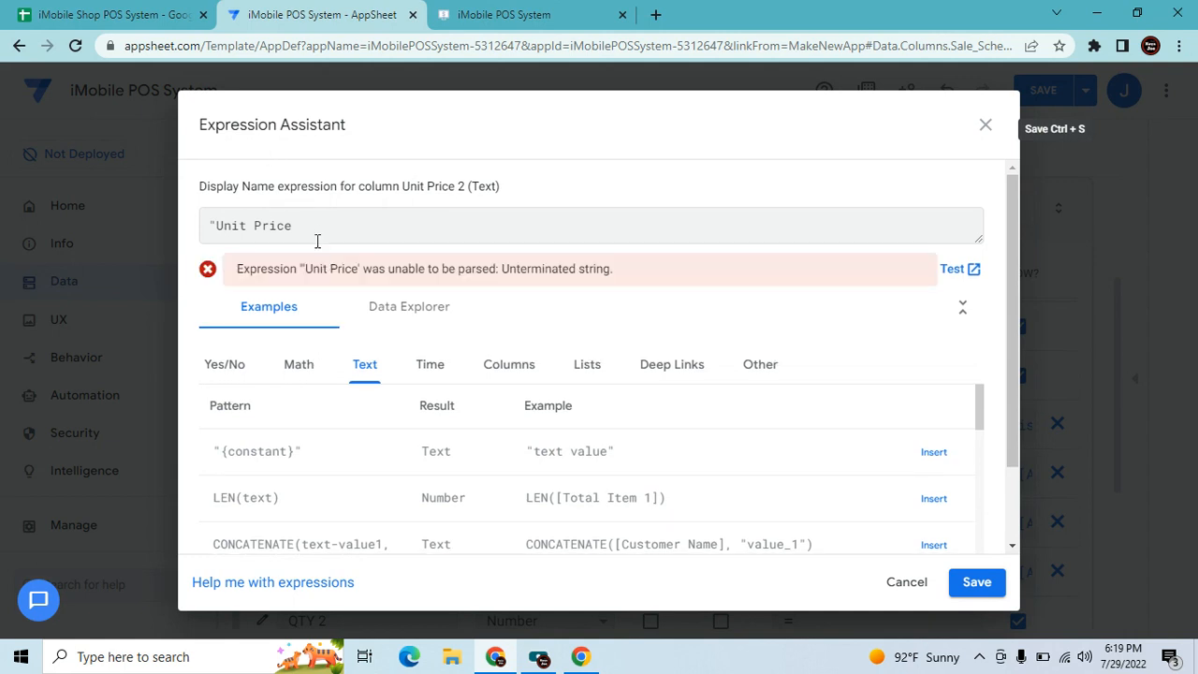
pyautogui.write('"')
pyautogui.click(978, 582)
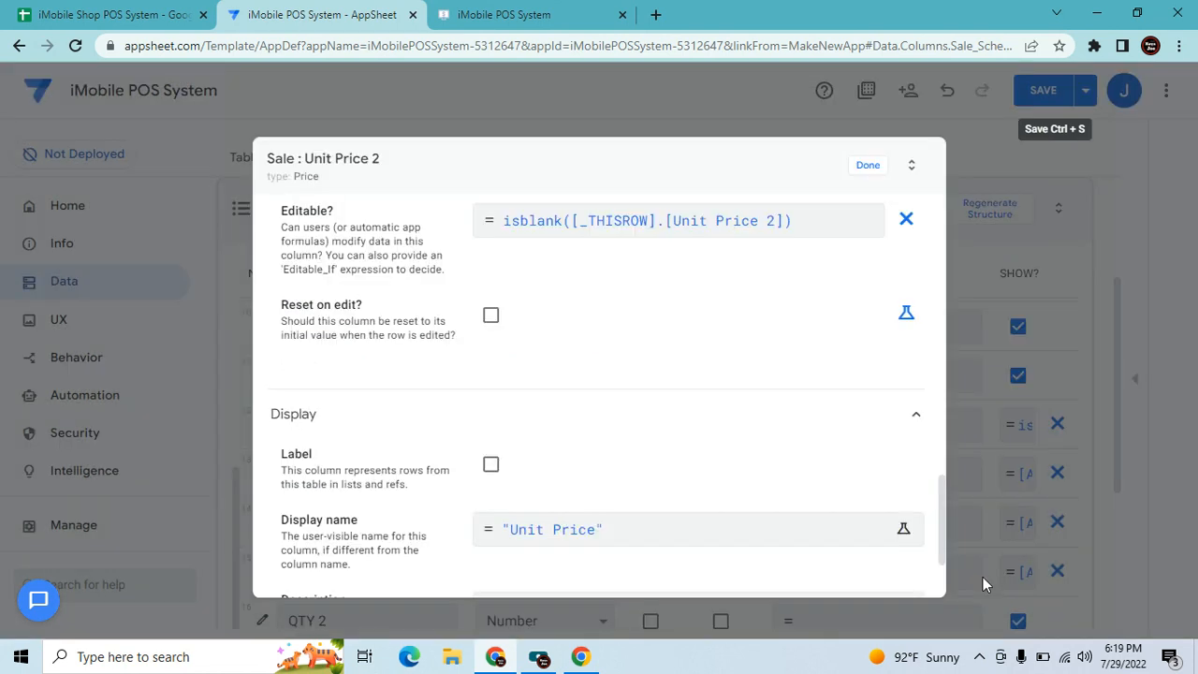
pyautogui.click(862, 166)
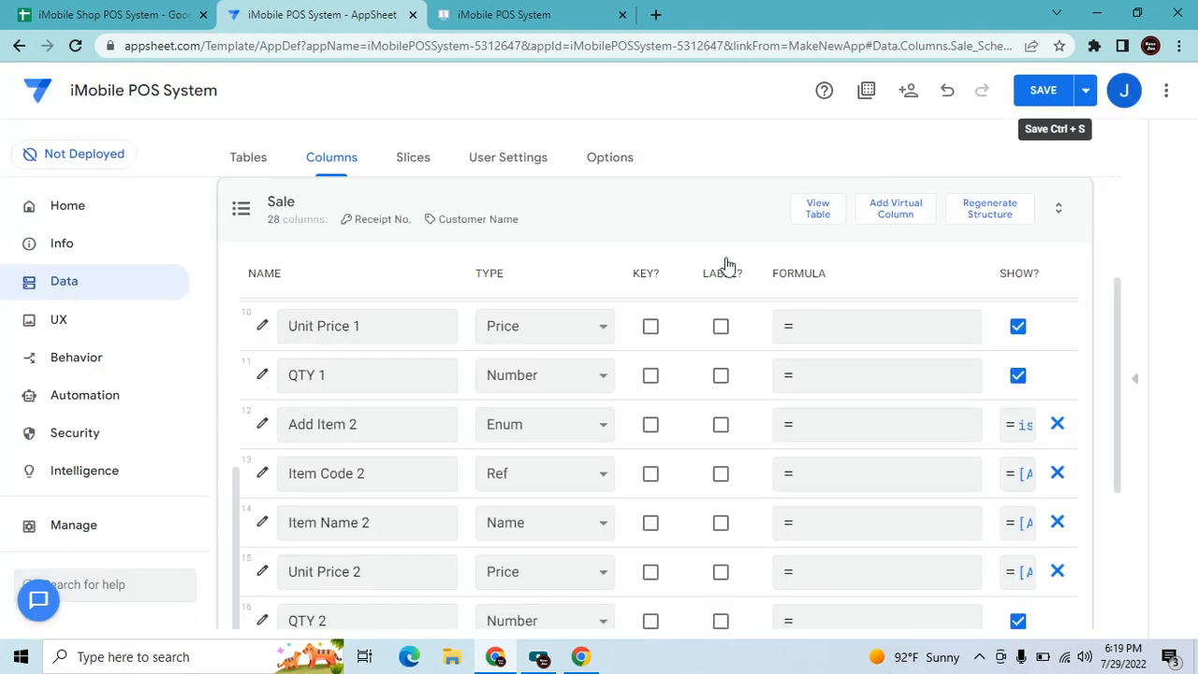
pyautogui.click(263, 571)
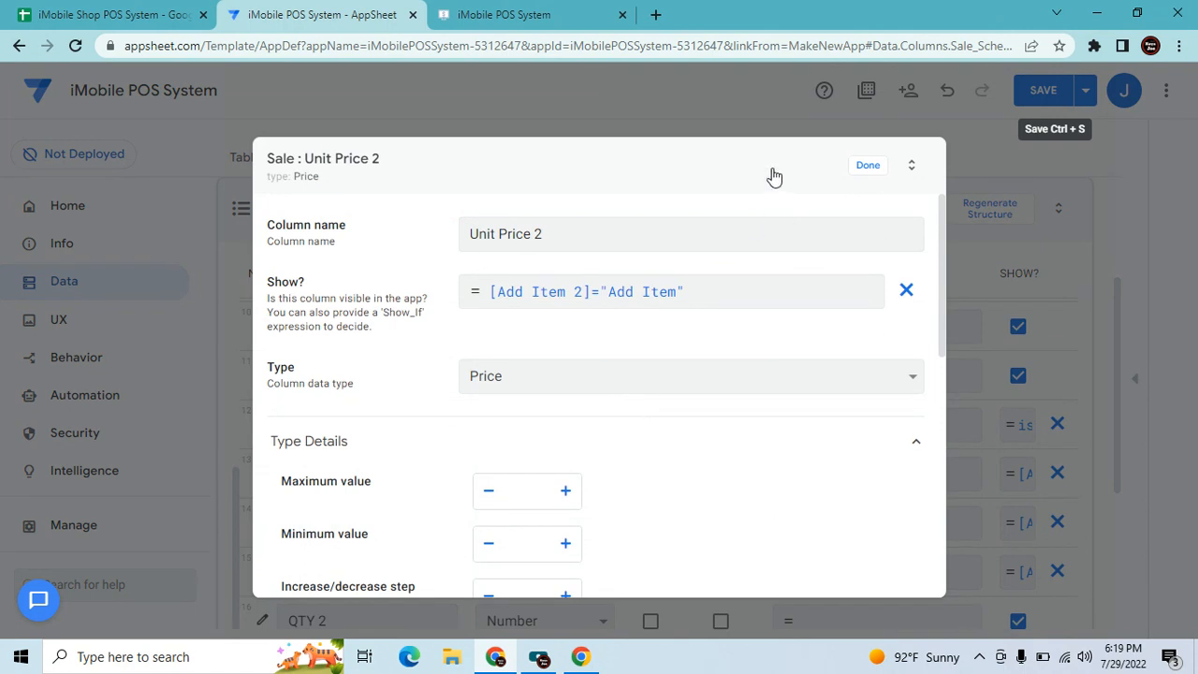
pyautogui.click(870, 166)
# Turn off the thousands separator for the QTY 2 column and set its minimum value to 1.
pyautogui.scroll(-1, 541, 427)
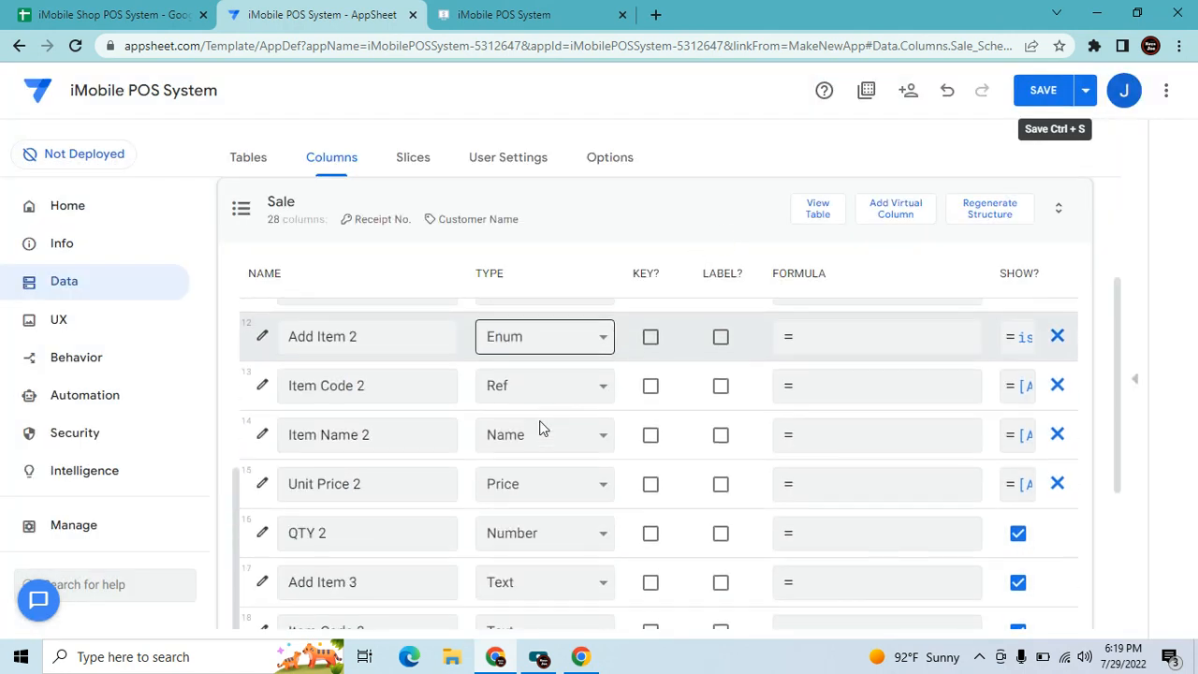
pyautogui.click(265, 534)
pyautogui.scroll(-1, 642, 493)
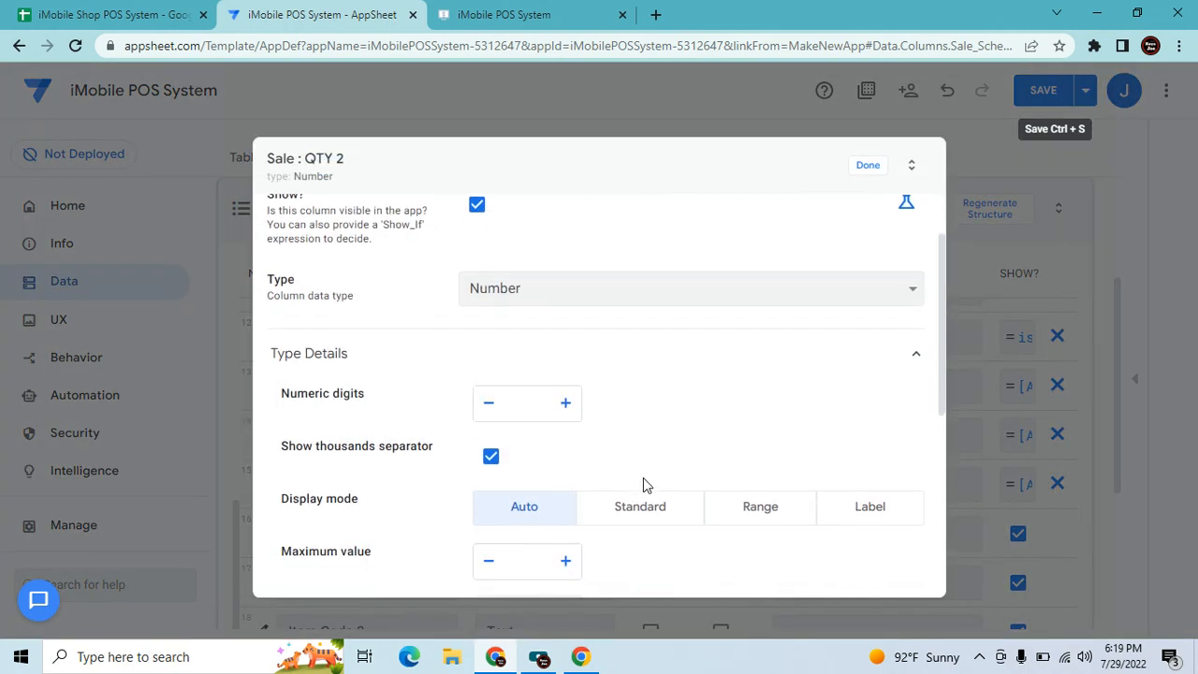
pyautogui.click(490, 455)
pyautogui.scroll(-2, 563, 455)
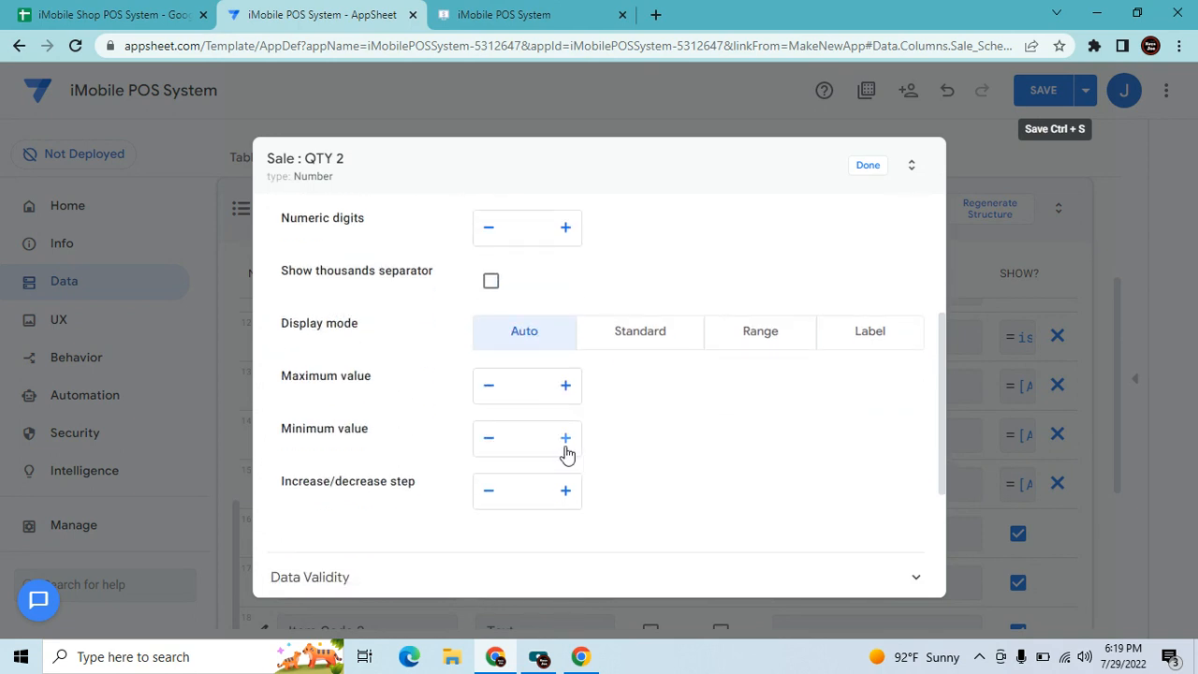
pyautogui.click(566, 440)
pyautogui.scroll(-2, 689, 487)
pyautogui.scroll(3, 690, 471)
pyautogui.scroll(-3, 697, 470)
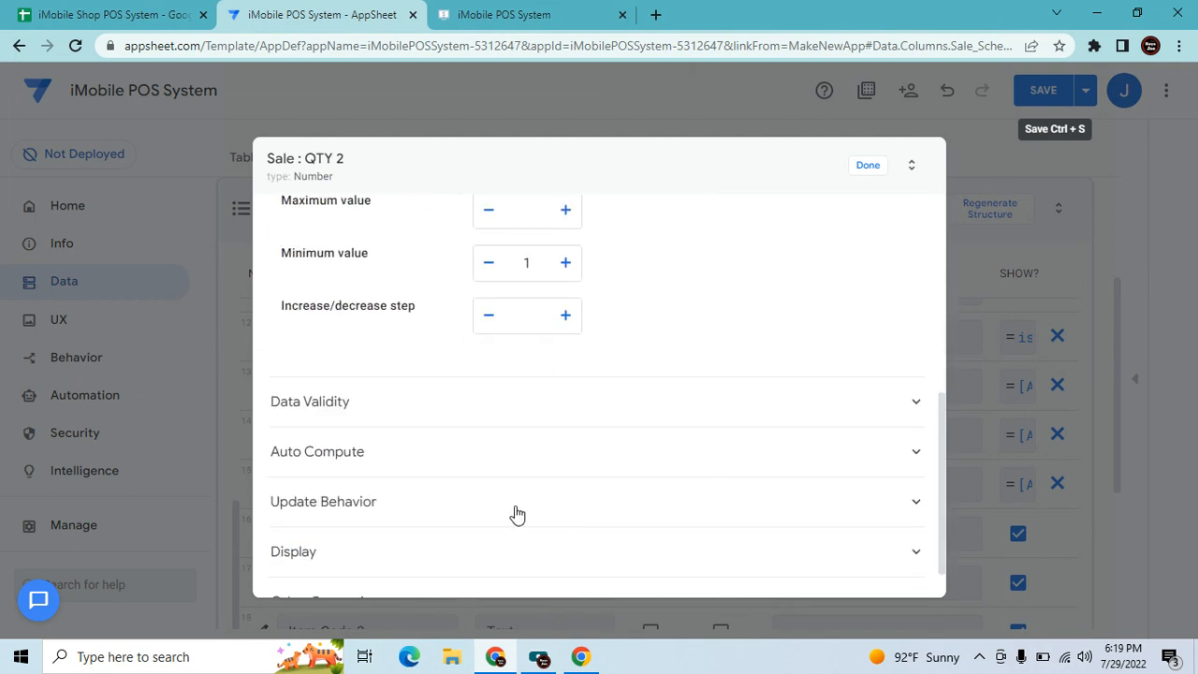
# Set the QTY 2 column's display name to "QTY".
pyautogui.scroll(-1, 515, 514)
pyautogui.click(484, 509)
pyautogui.scroll(-2, 545, 498)
pyautogui.click(545, 455)
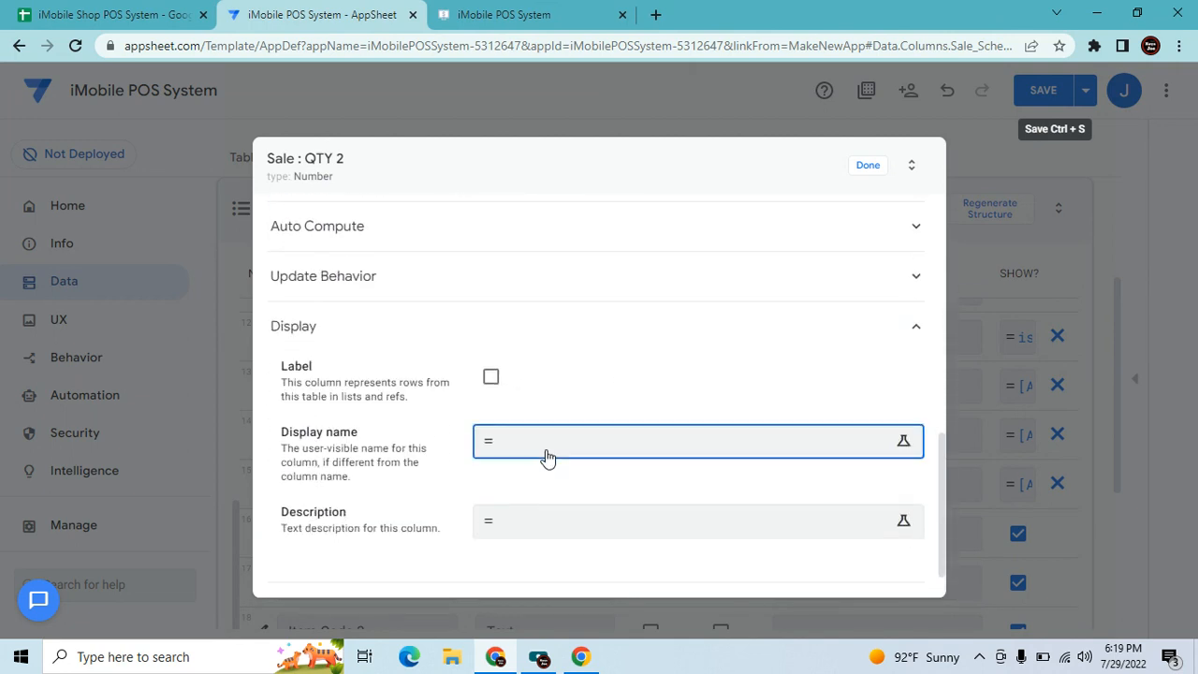
pyautogui.write('"QTY')
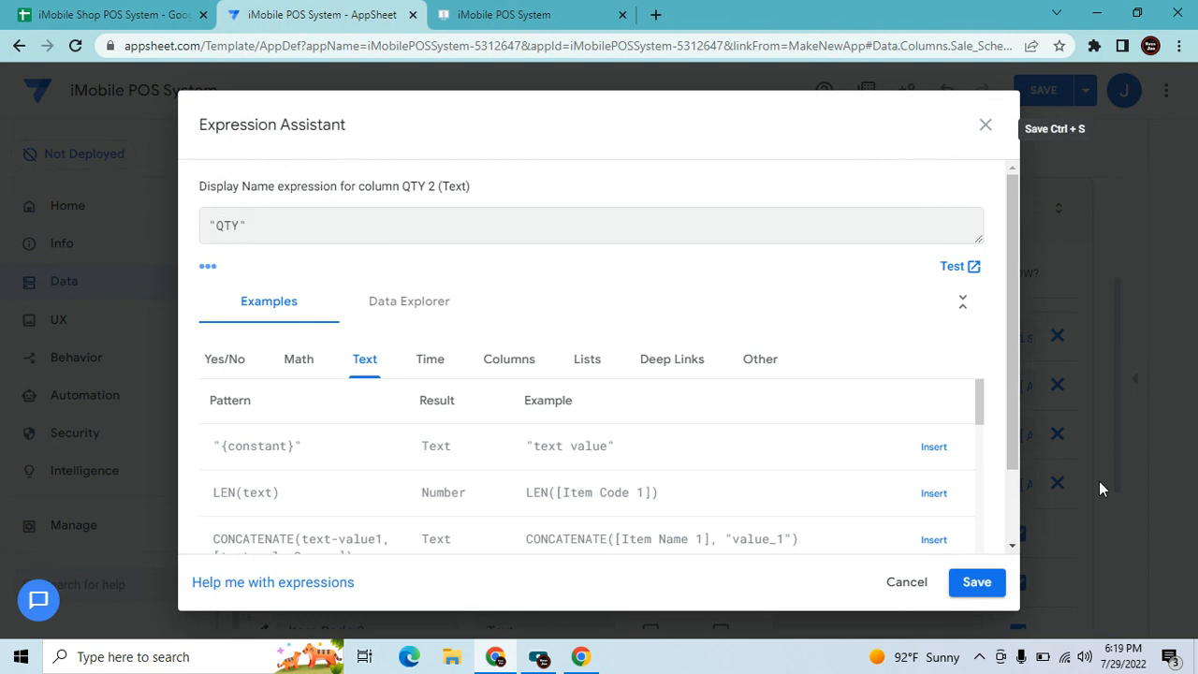
pyautogui.click(973, 582)
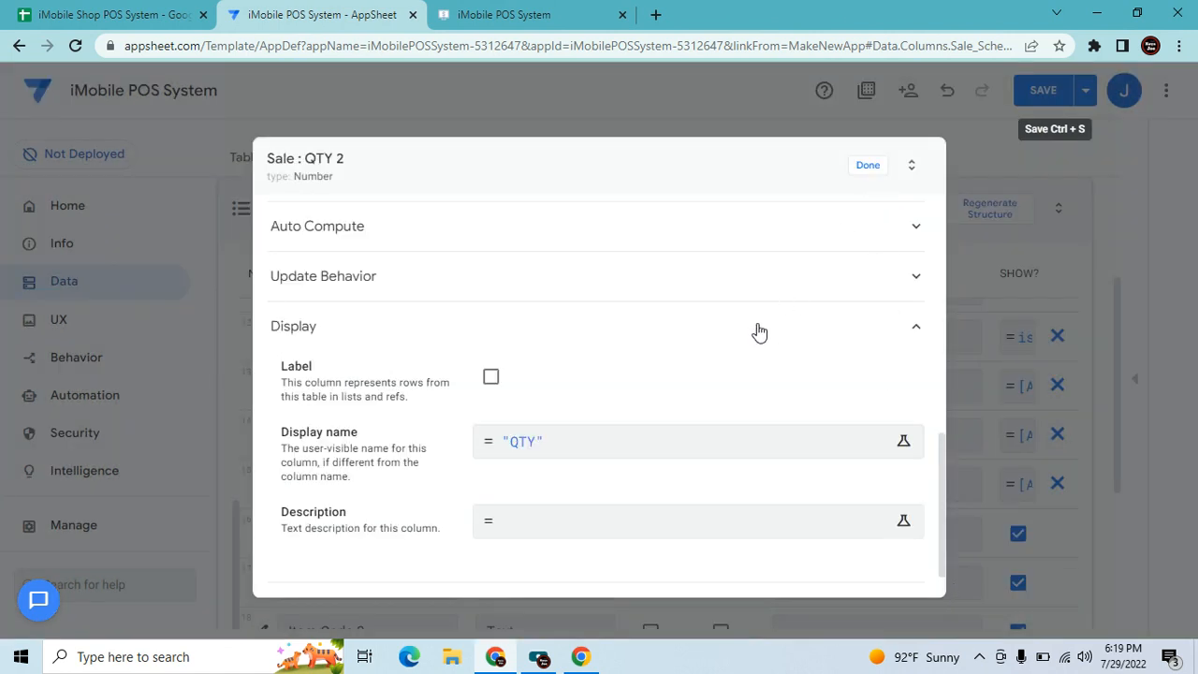
pyautogui.scroll(10, 762, 339)
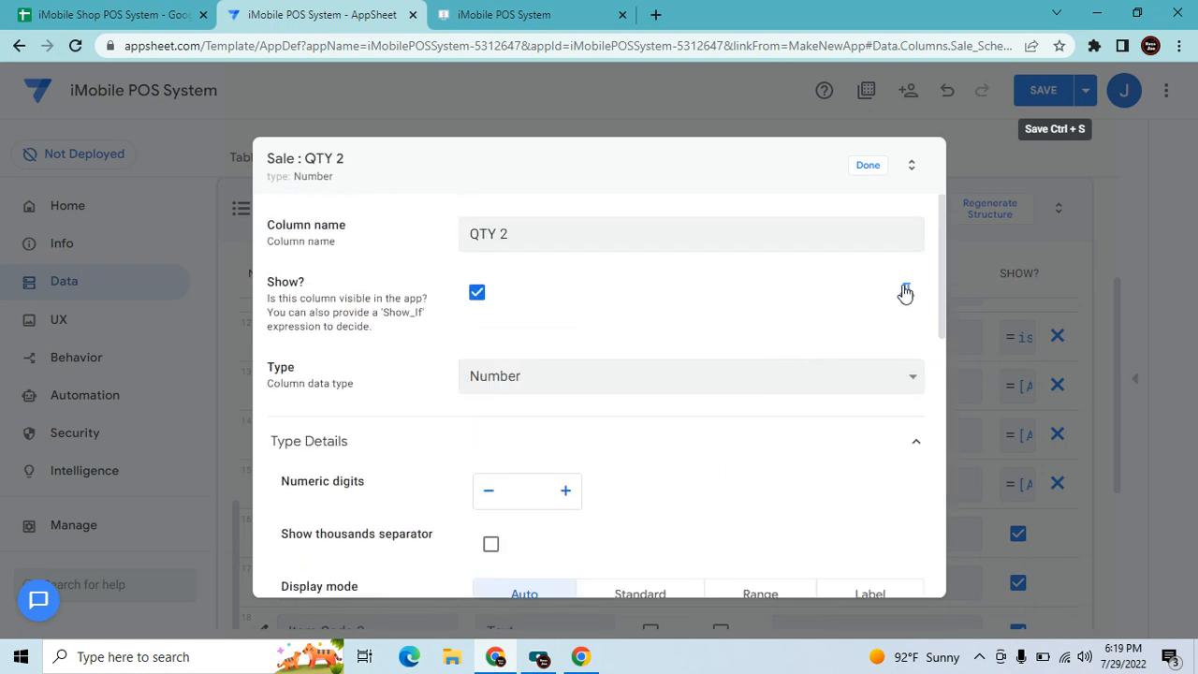
# Make QTY 2 conditionally visible with the Show_If expression [Add Item 2]="Add Item" and close its settings.
pyautogui.click(905, 290)
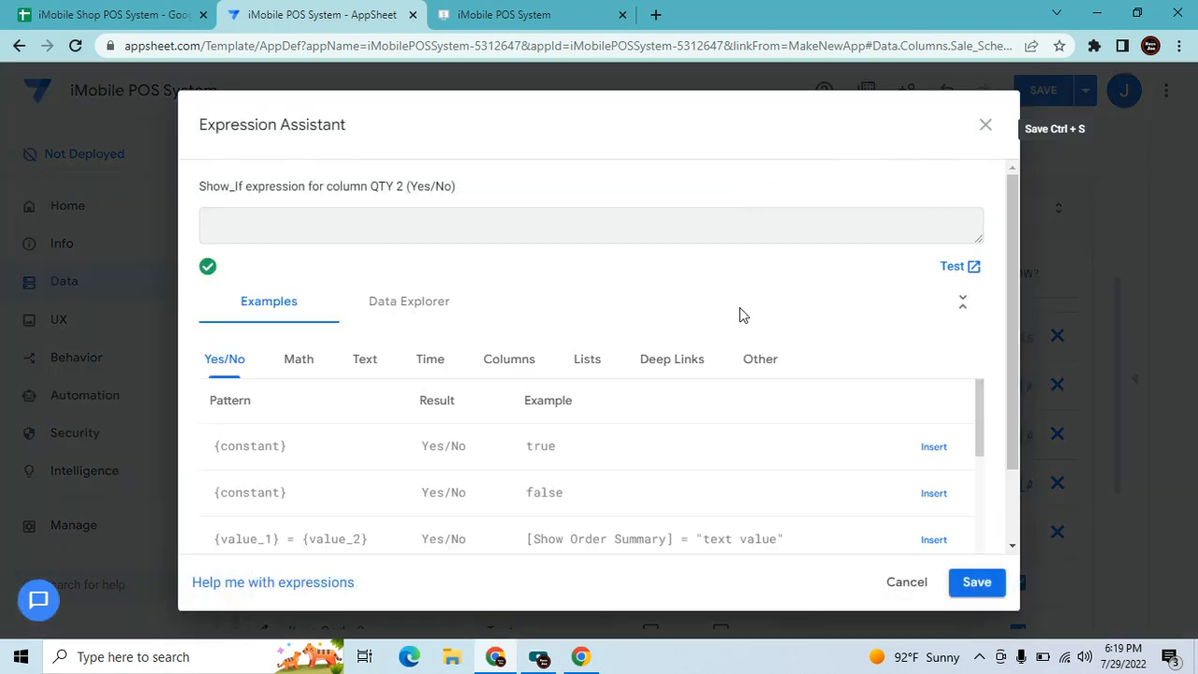
pyautogui.click(514, 361)
pyautogui.scroll(-2, 760, 505)
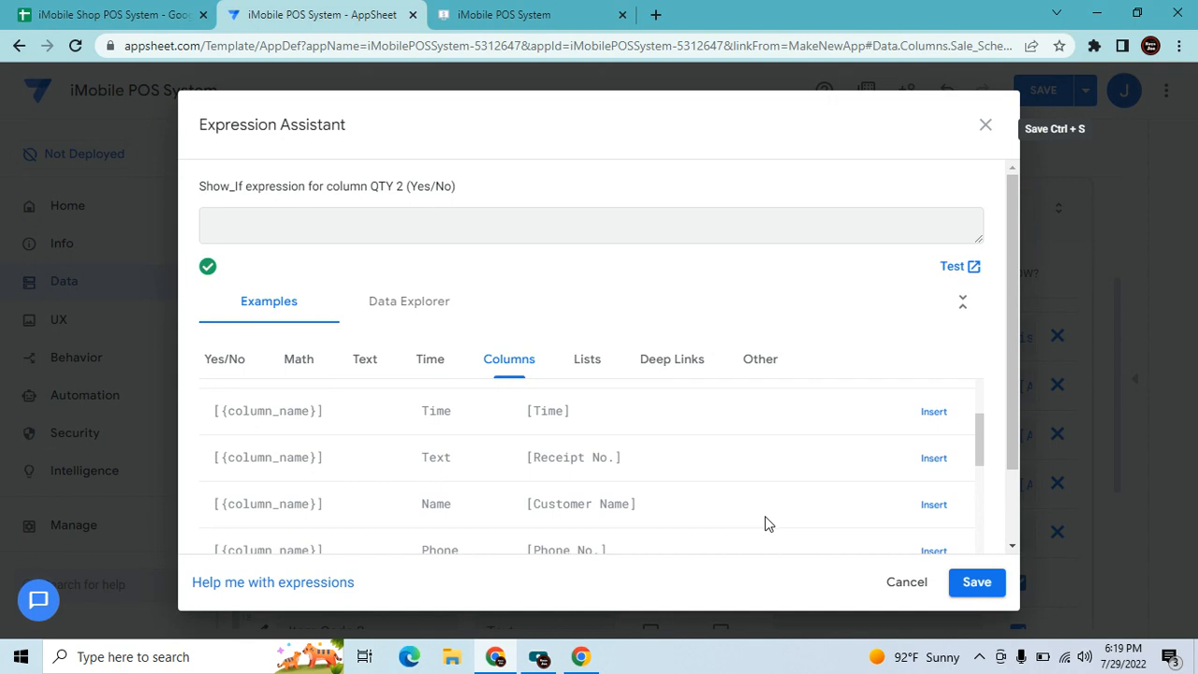
pyautogui.scroll(-3, 764, 515)
pyautogui.scroll(-1, 763, 516)
pyautogui.scroll(-2, 764, 520)
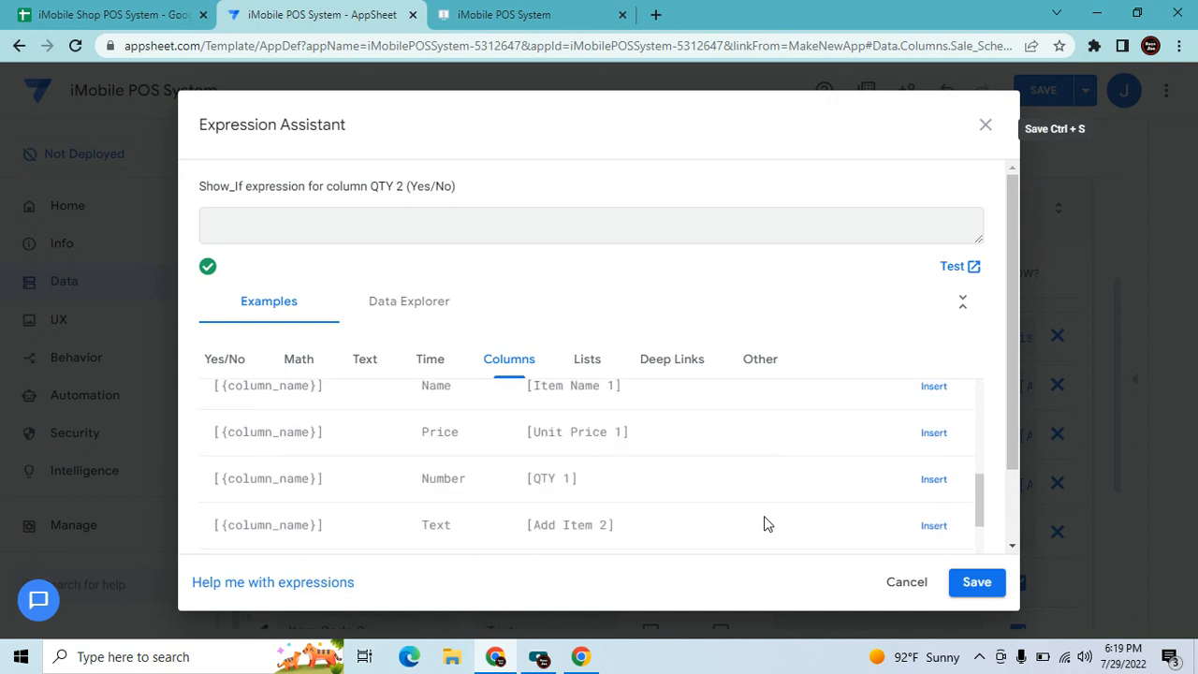
pyautogui.click(947, 485)
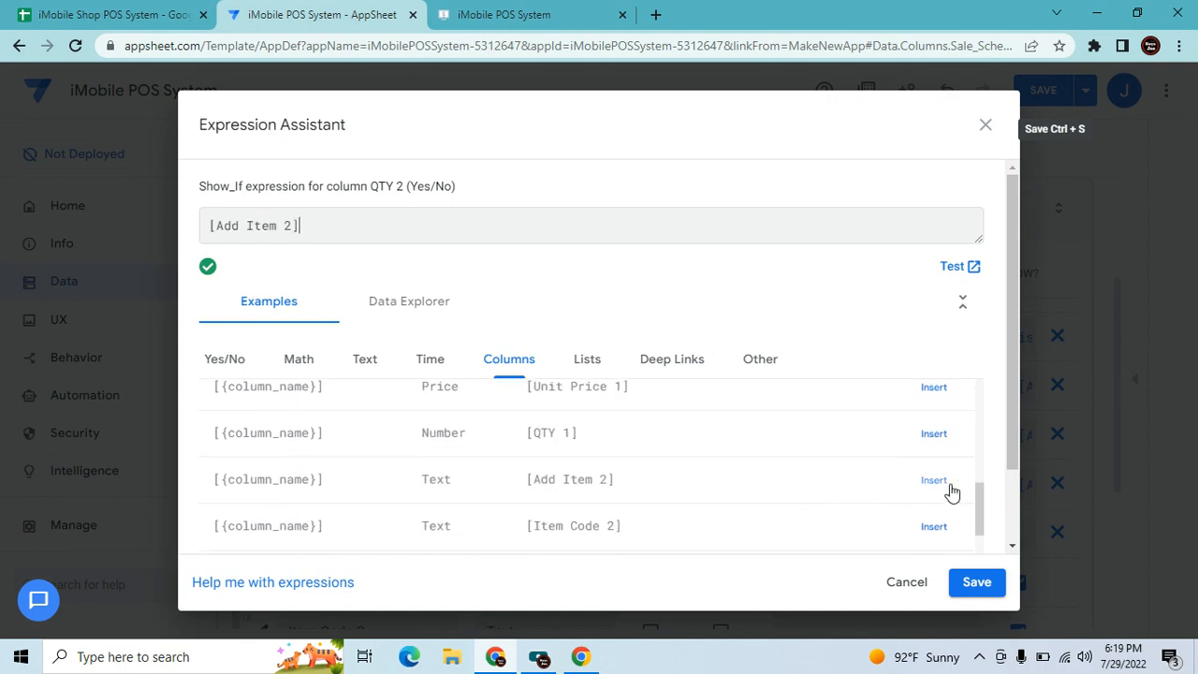
pyautogui.write('="Add Item')
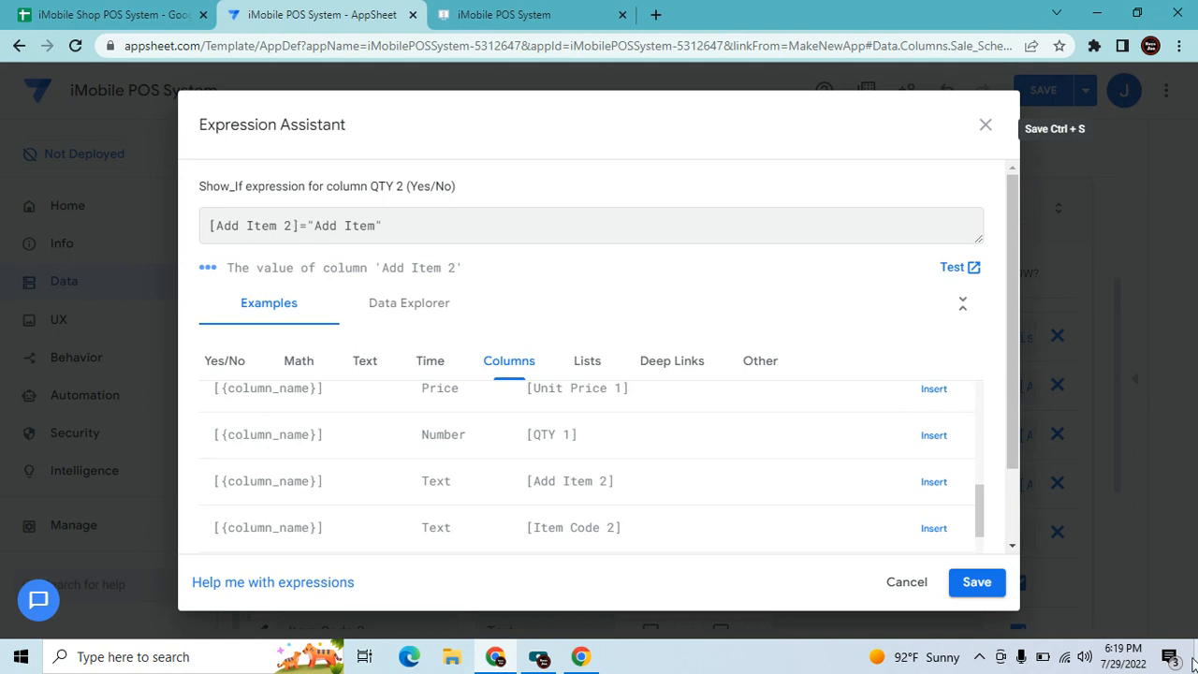
pyautogui.click(971, 584)
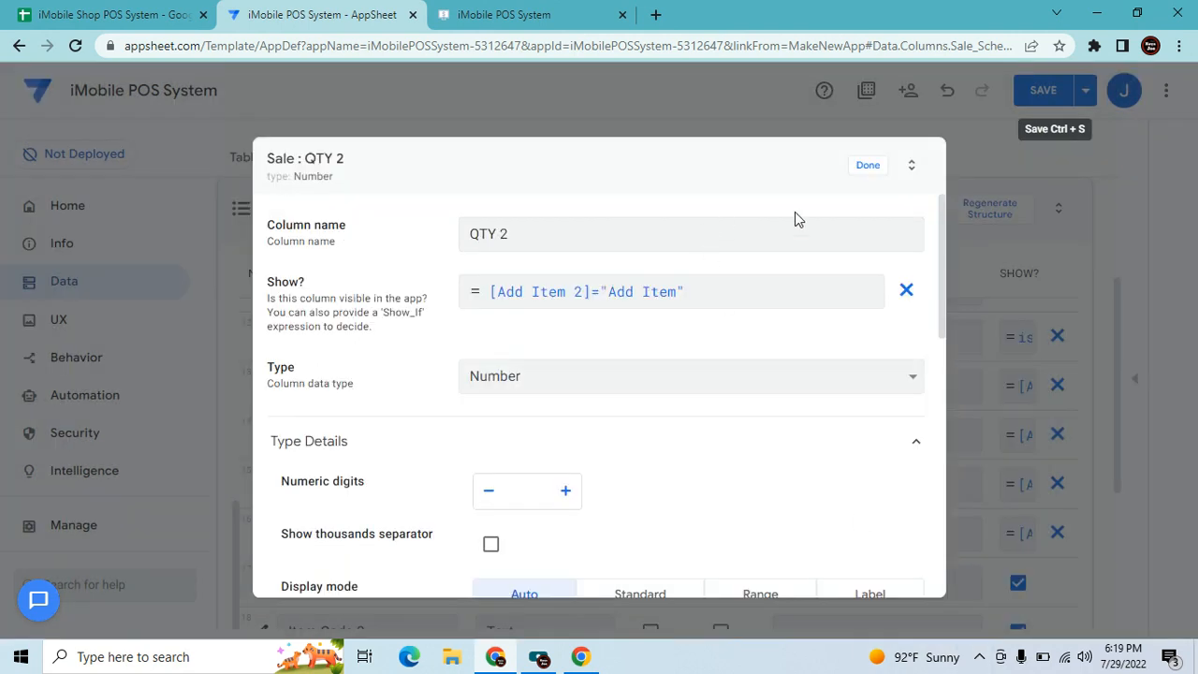
pyautogui.click(863, 165)
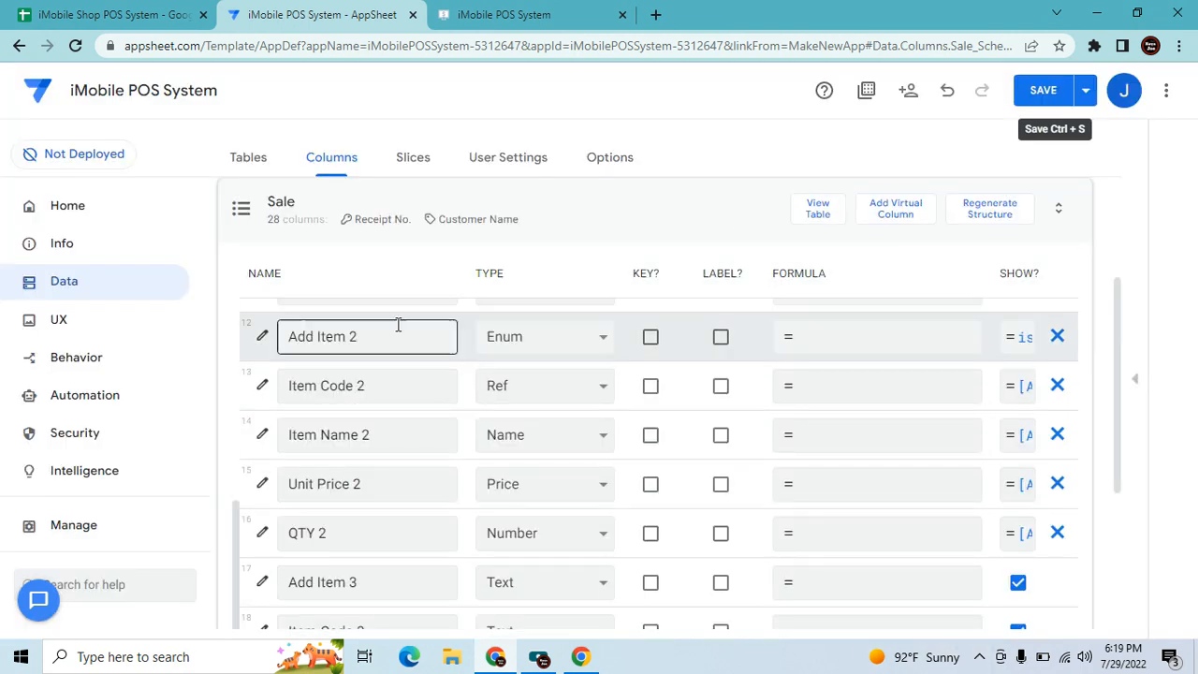
# Start a Show_If expression for the Add Item 3 column by inserting the [QTY 2] column reference.
pyautogui.scroll(-1, 479, 475)
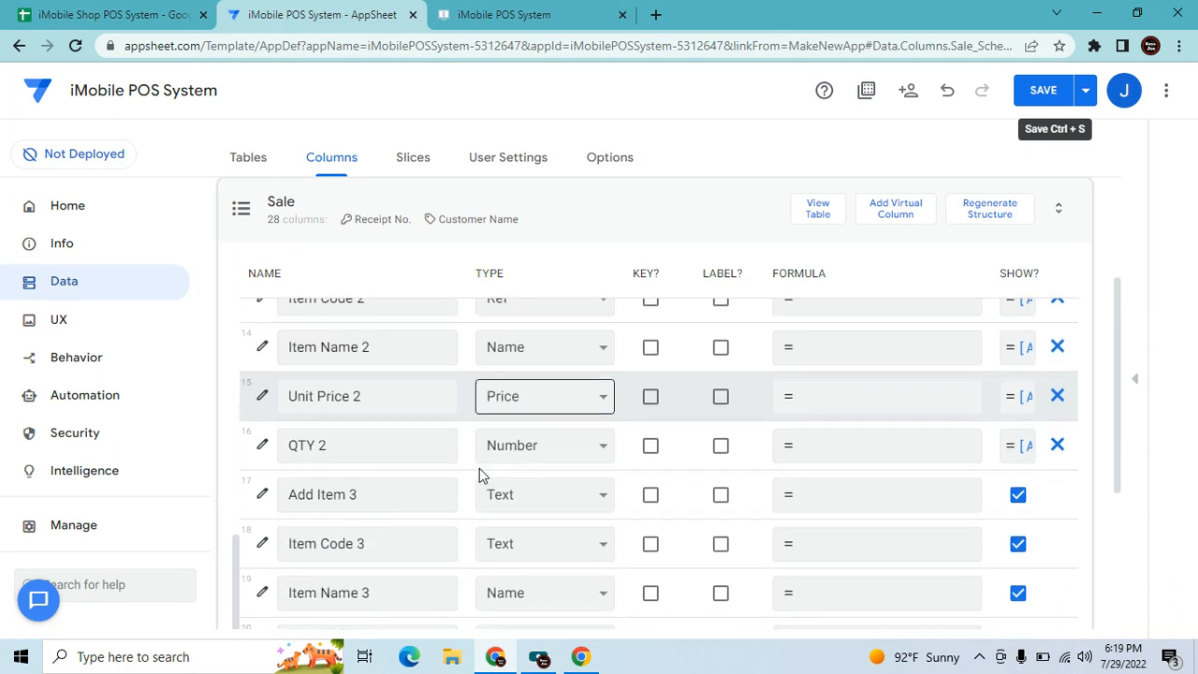
pyautogui.scroll(-1, 479, 472)
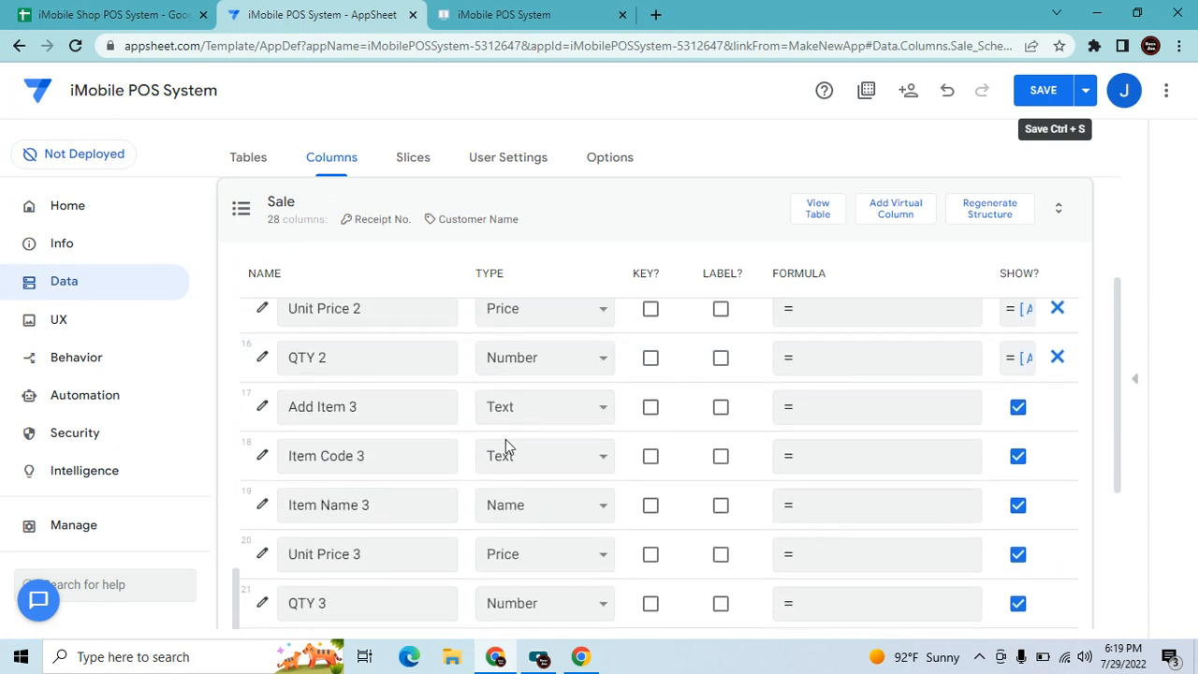
pyautogui.click(347, 356)
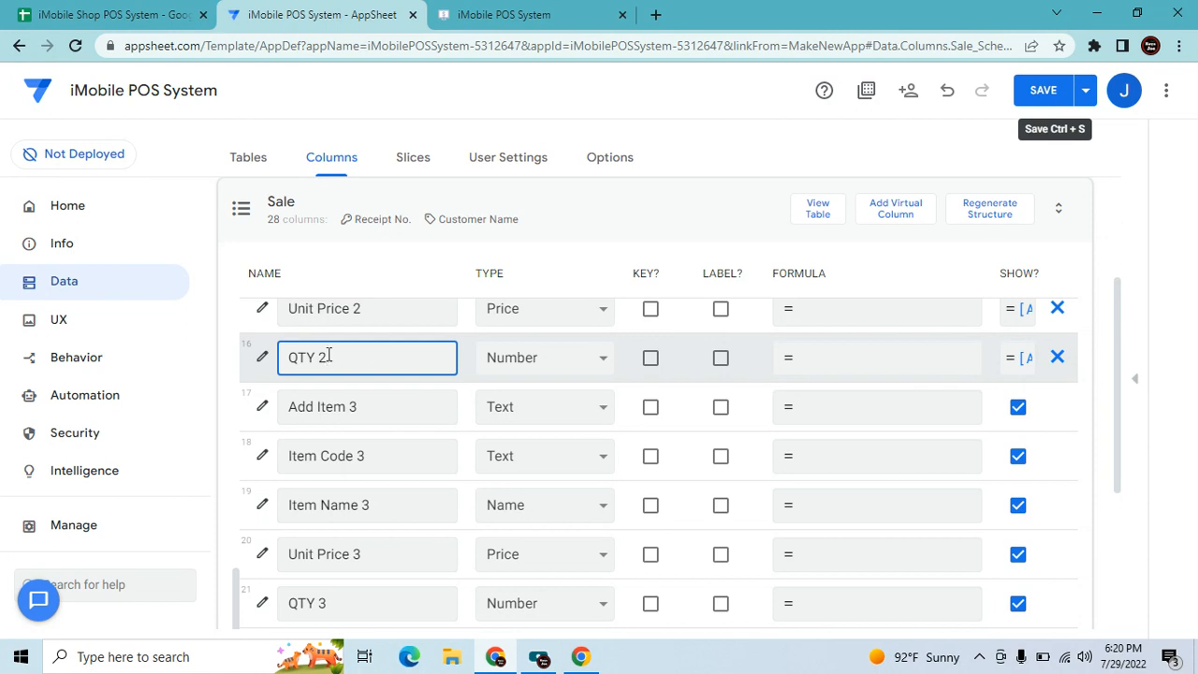
pyautogui.click(262, 408)
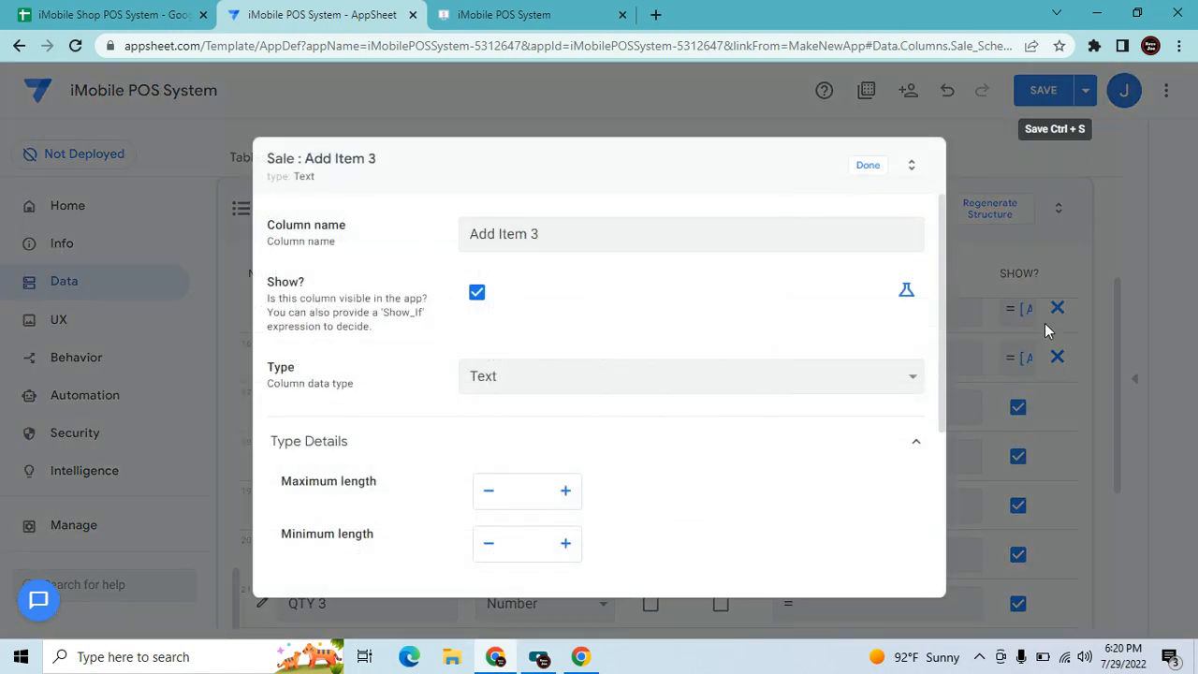
pyautogui.click(906, 289)
pyautogui.click(596, 301)
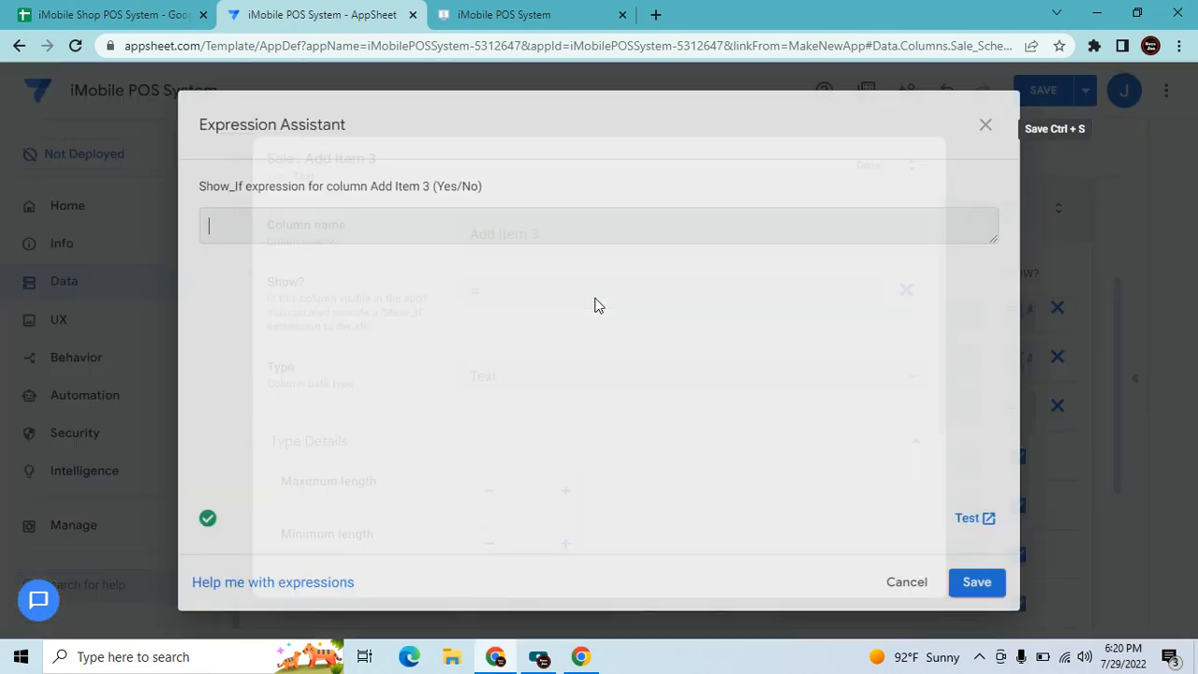
pyautogui.click(500, 363)
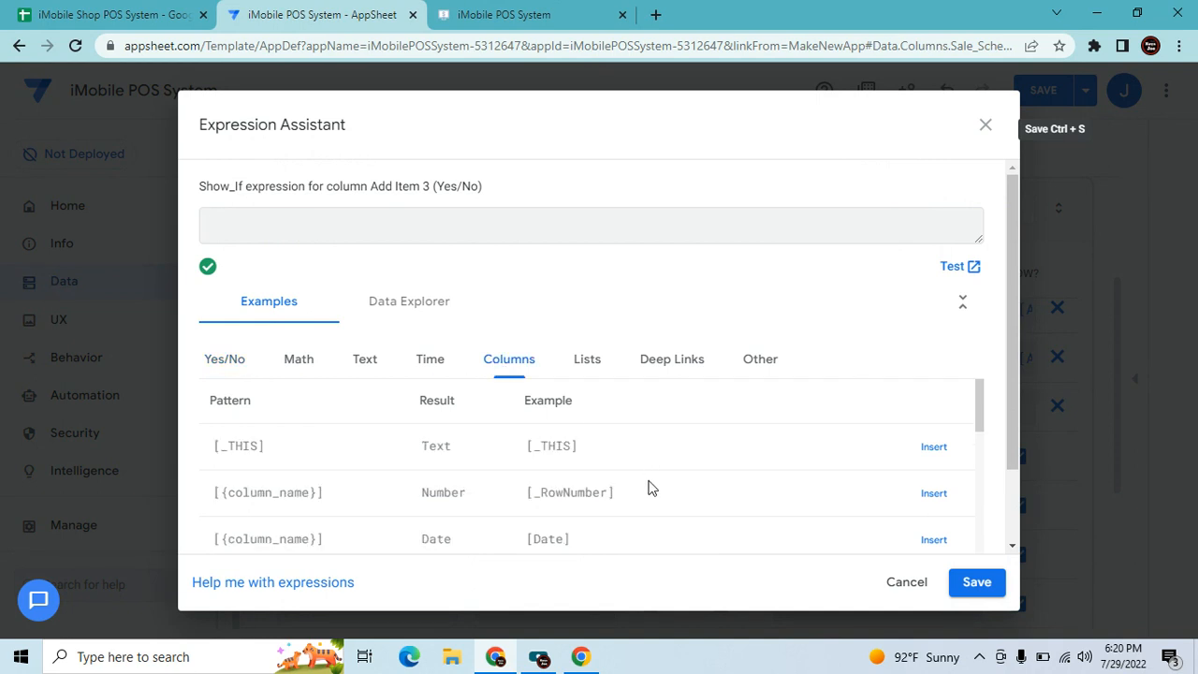
pyautogui.scroll(-5, 652, 487)
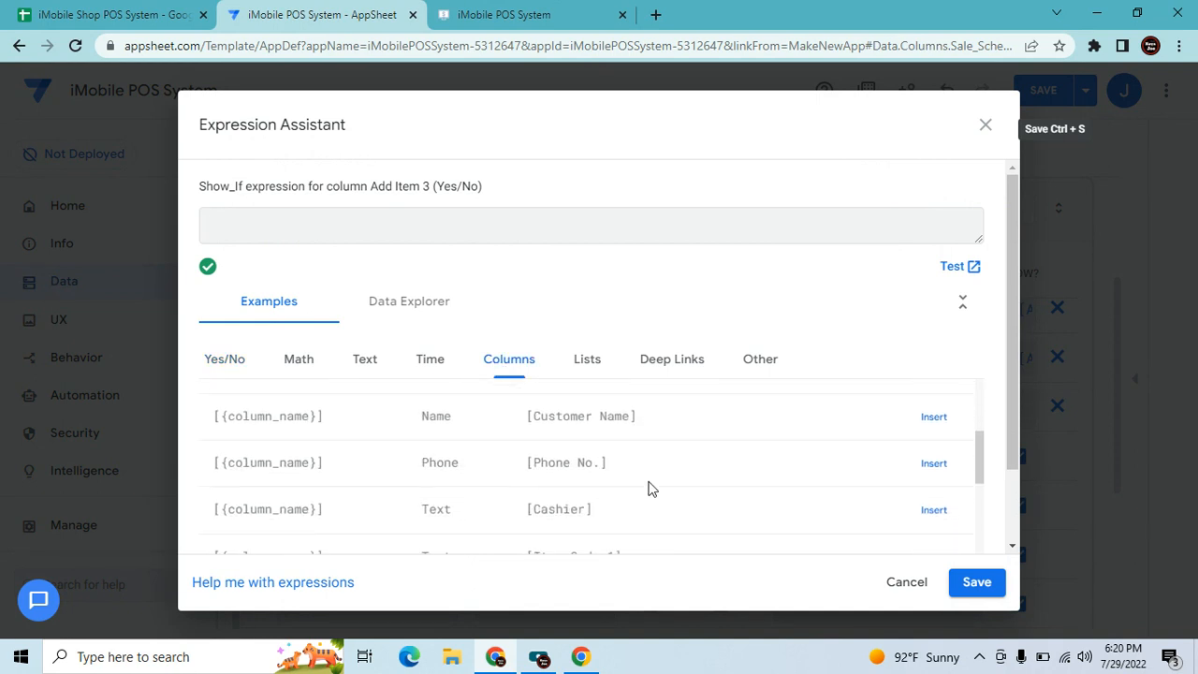
pyautogui.scroll(-10, 652, 487)
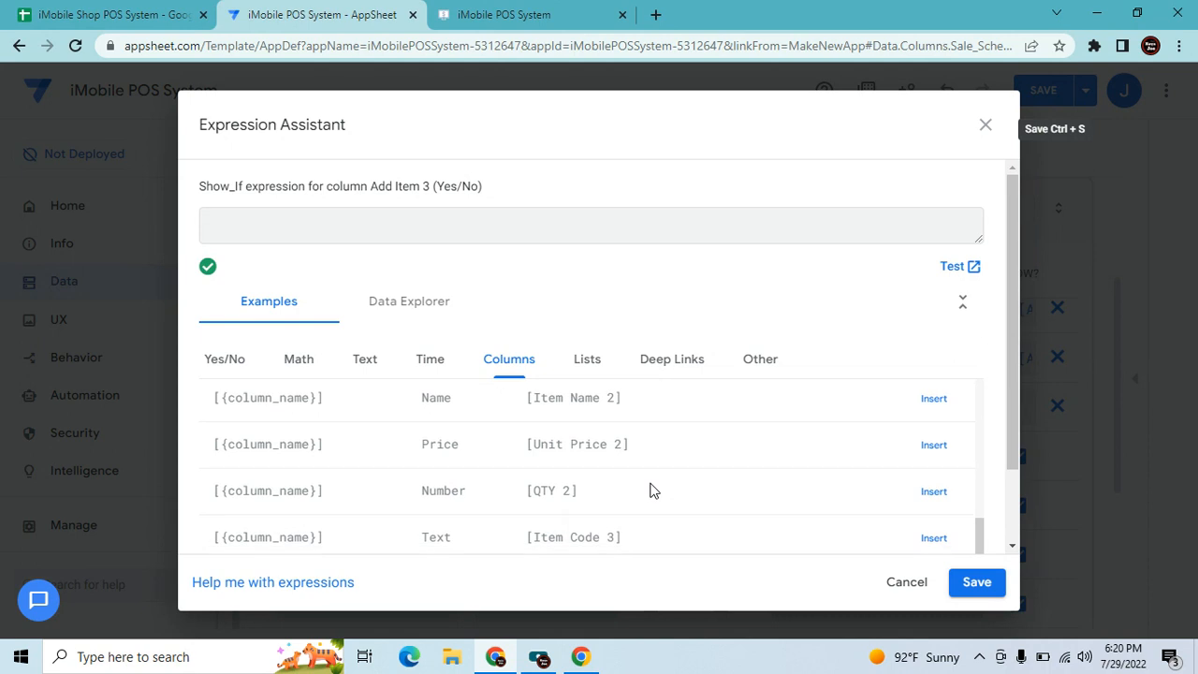
pyautogui.click(933, 492)
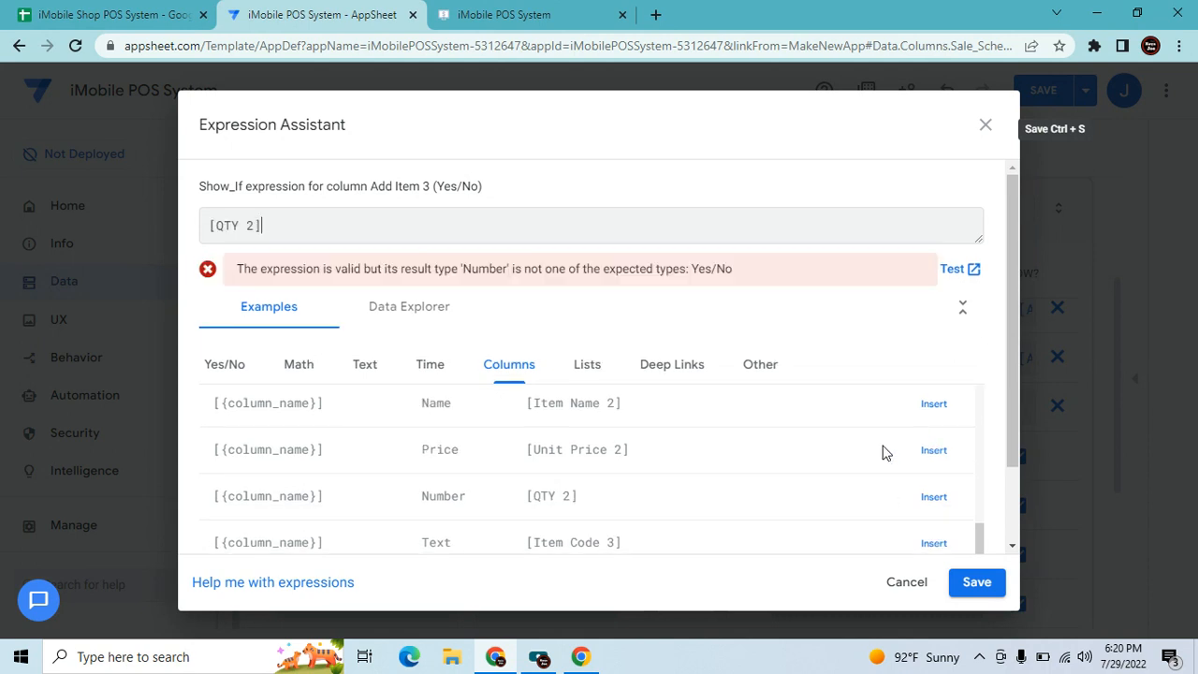
# Wrap the reference in Add Item 3's Show_If expression as isnotblank([QTY 2]) and save the expression.
pyautogui.write('isb')
pyautogui.press('BackSpace')
pyautogui.write('notblank(')
pyautogui.press('Right')
pyautogui.press('Right')
pyautogui.press('Right')
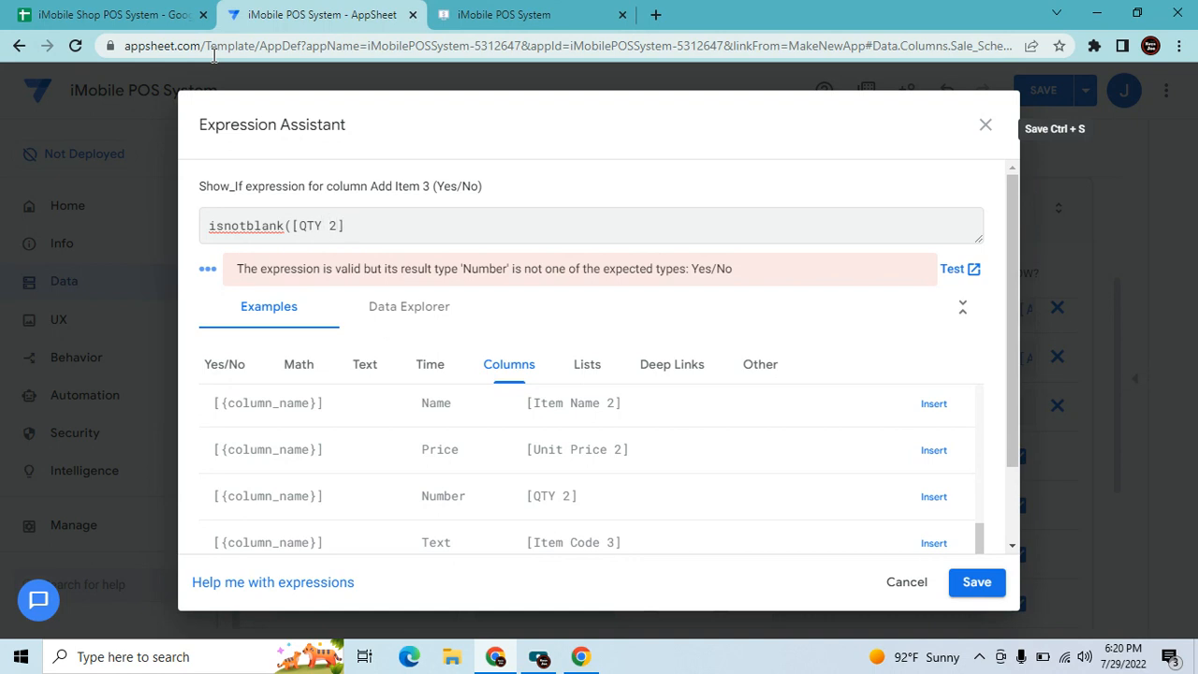
pyautogui.write(')')
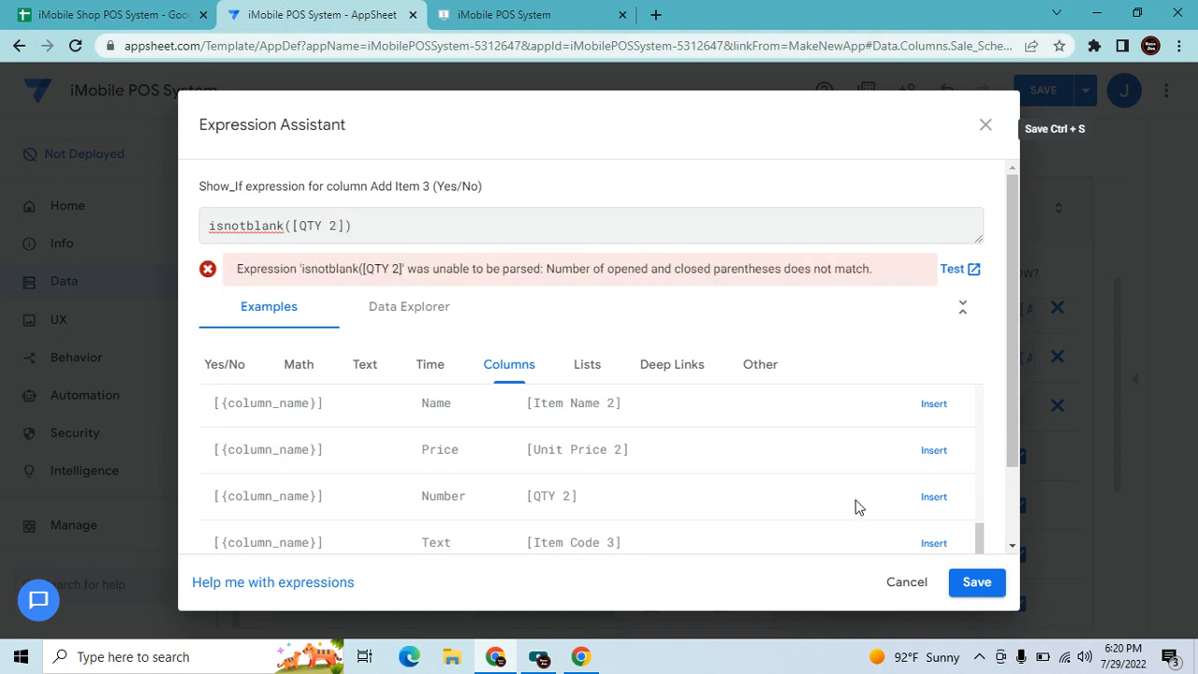
pyautogui.click(969, 595)
# Change the Add Item 3 column's data type to Enum.
pyautogui.click(762, 431)
pyautogui.scroll(-2, 762, 431)
pyautogui.scroll(2, 761, 431)
pyautogui.scroll(-2, 761, 430)
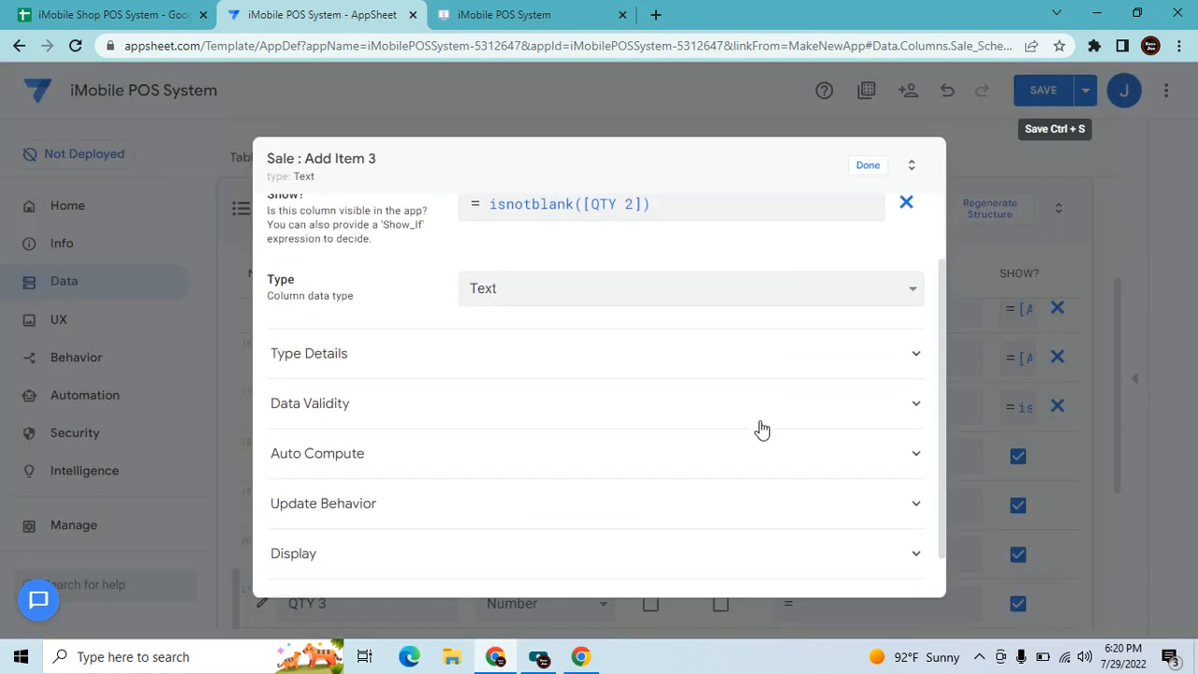
pyautogui.click(726, 292)
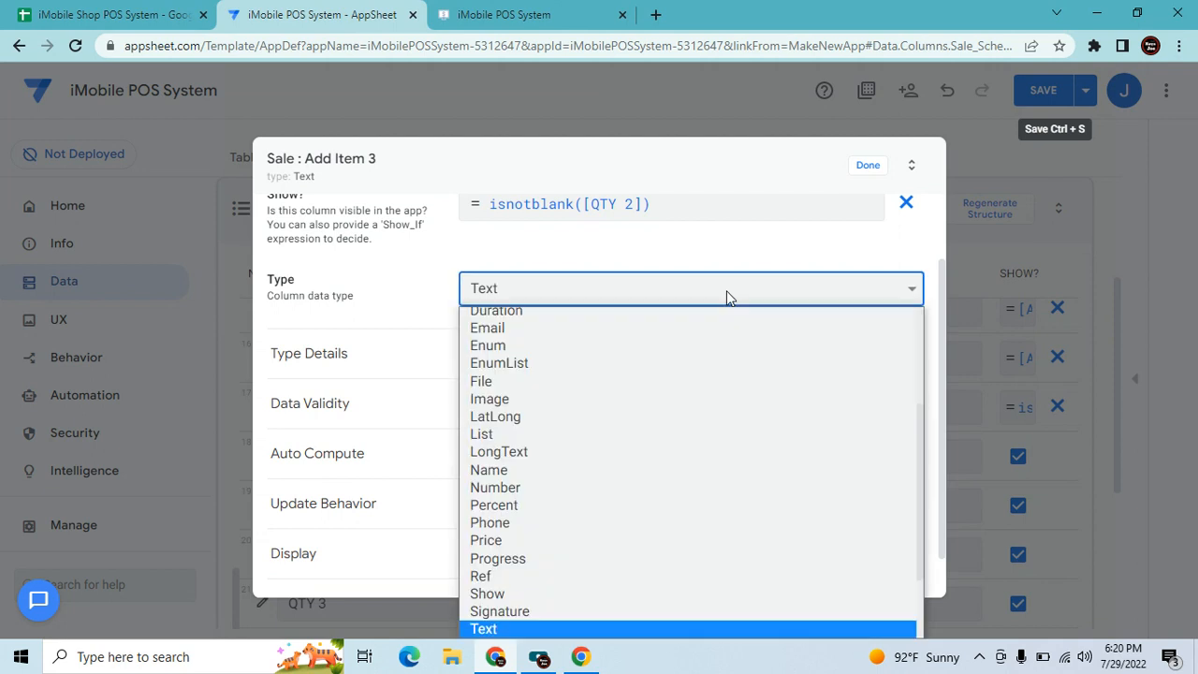
pyautogui.click(540, 356)
pyautogui.scroll(1, 650, 411)
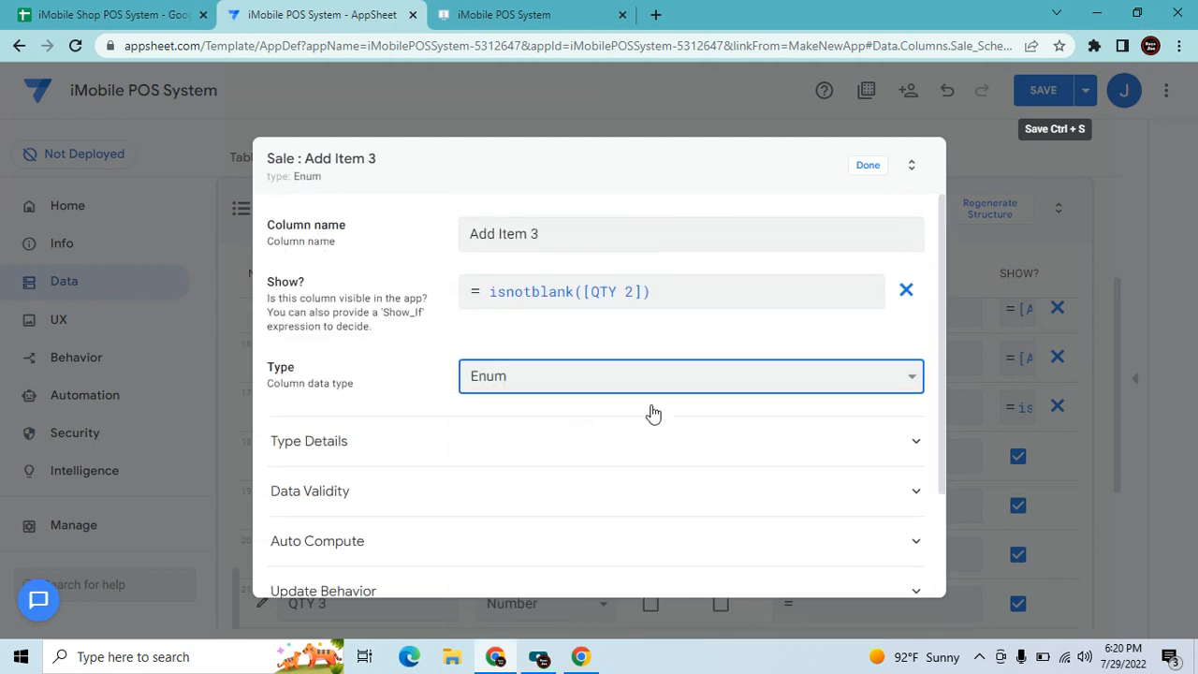
# Add the Enum value "Add Item" to the Add Item 3 column and set its input mode to Buttons.
pyautogui.click(649, 444)
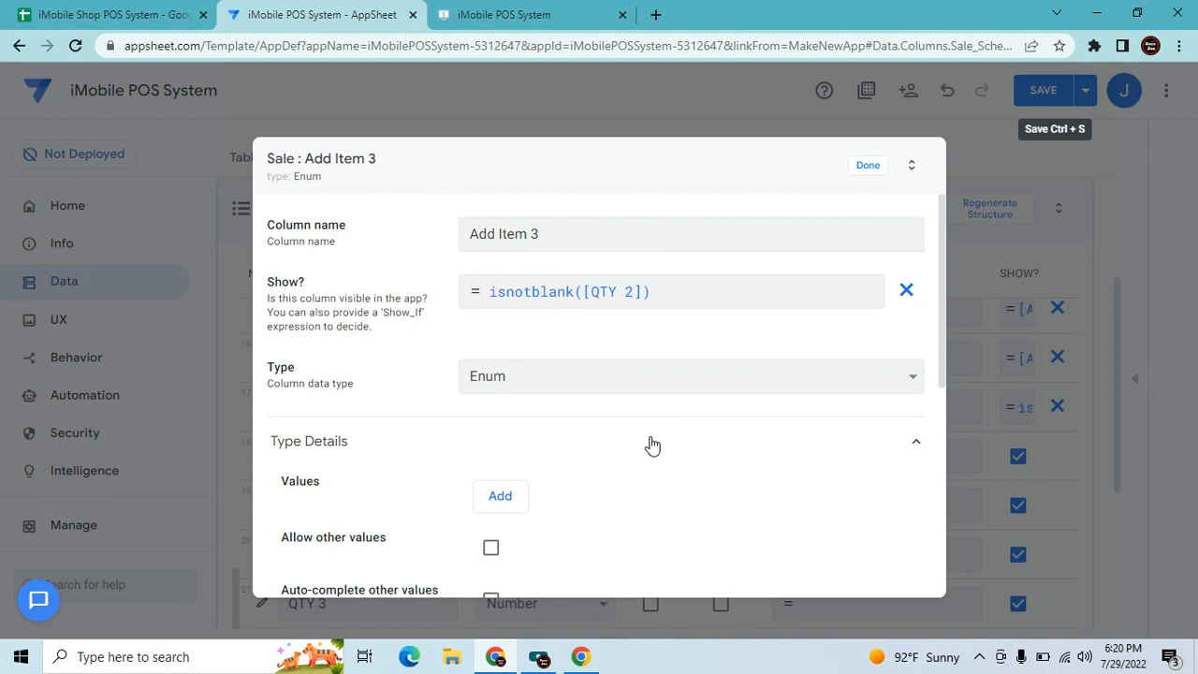
pyautogui.click(515, 505)
pyautogui.click(604, 498)
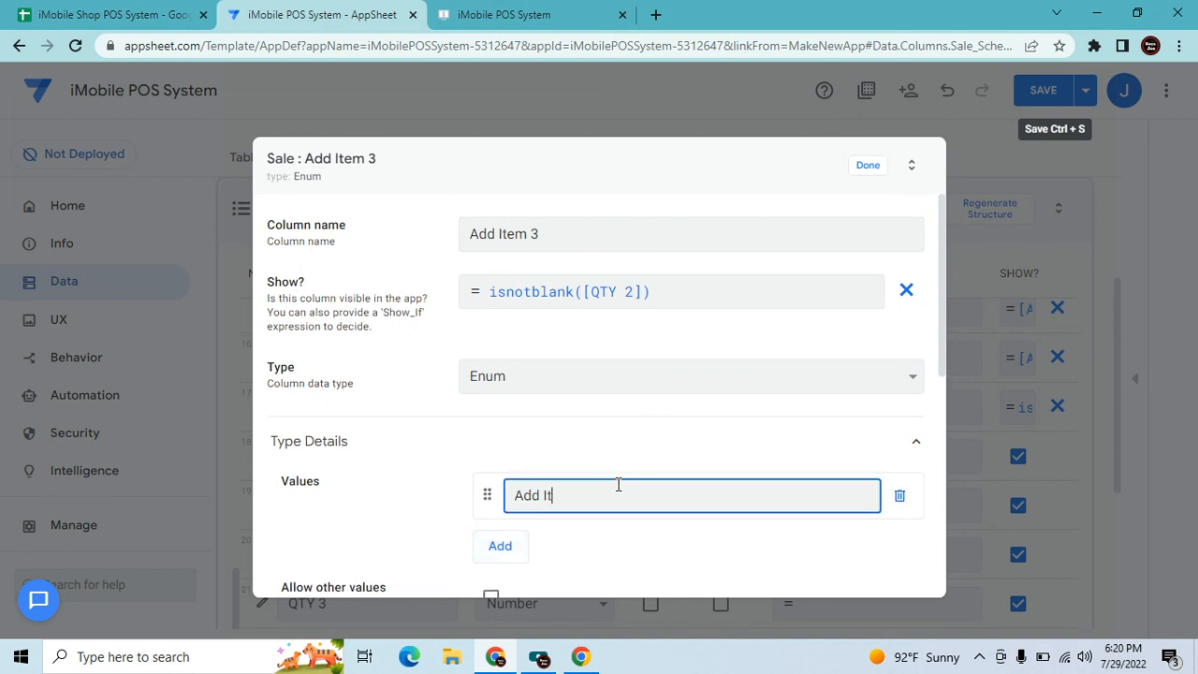
pyautogui.scroll(-3, 583, 441)
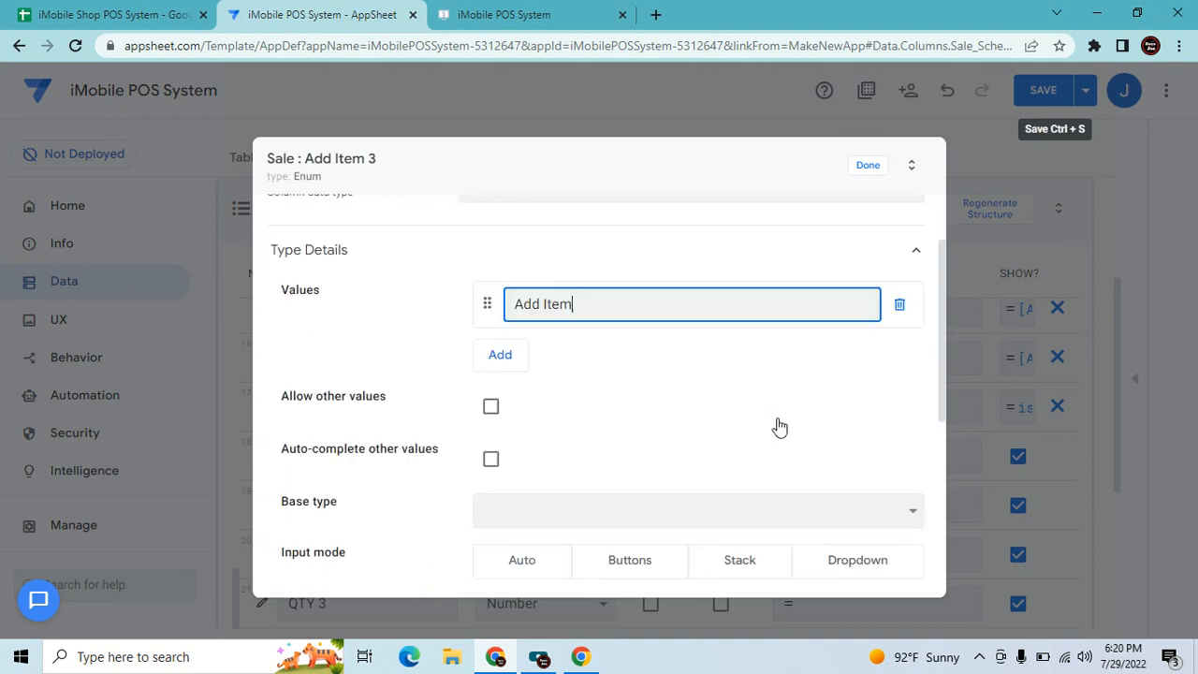
pyautogui.click(640, 504)
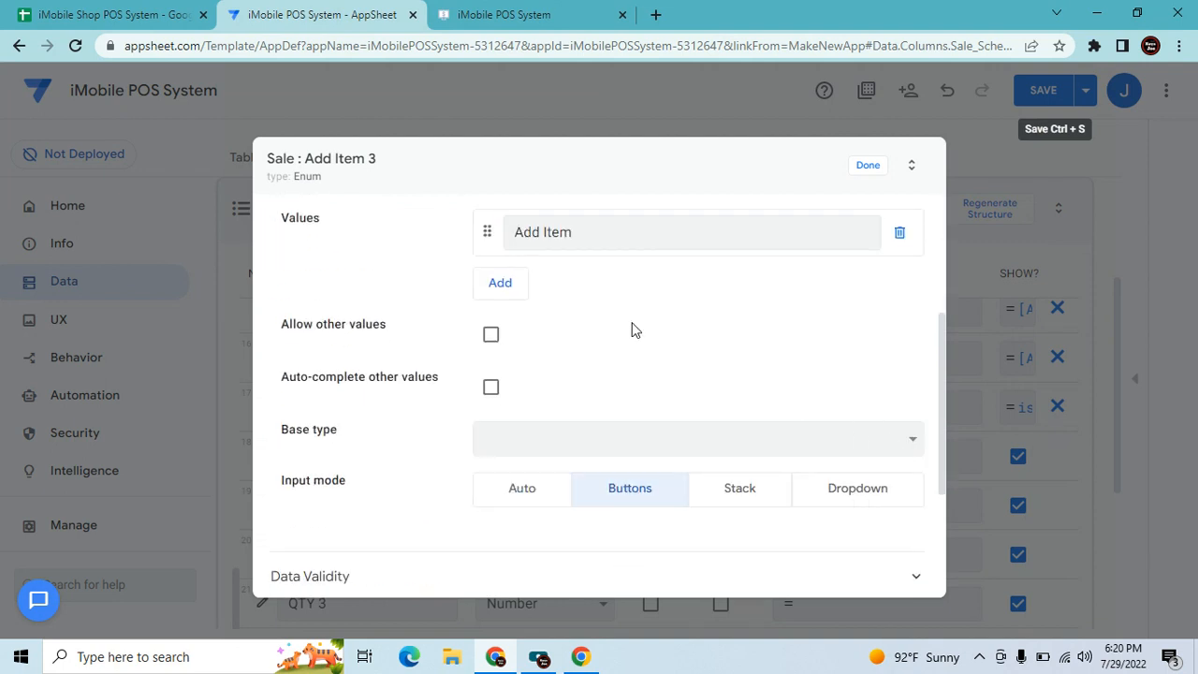
pyautogui.scroll(2, 708, 399)
pyautogui.scroll(-3, 709, 398)
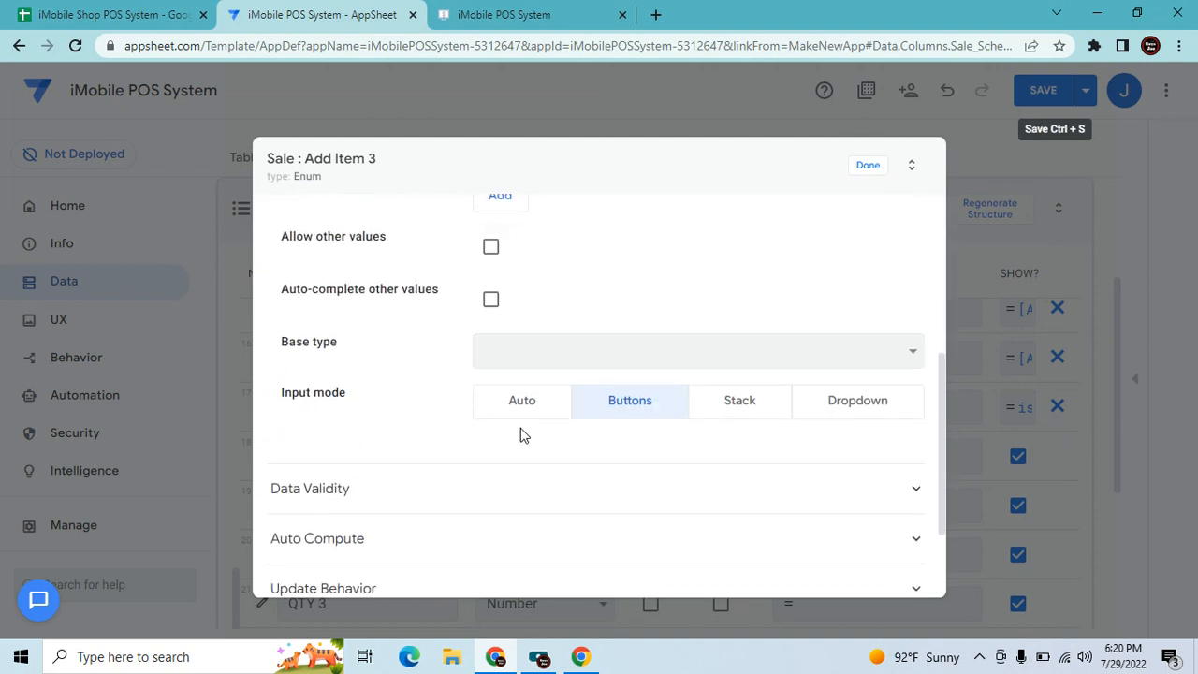
# Set the Add Item 3 column's display name to "Add Item" and close its settings.
pyautogui.scroll(-2, 492, 514)
pyautogui.click(444, 552)
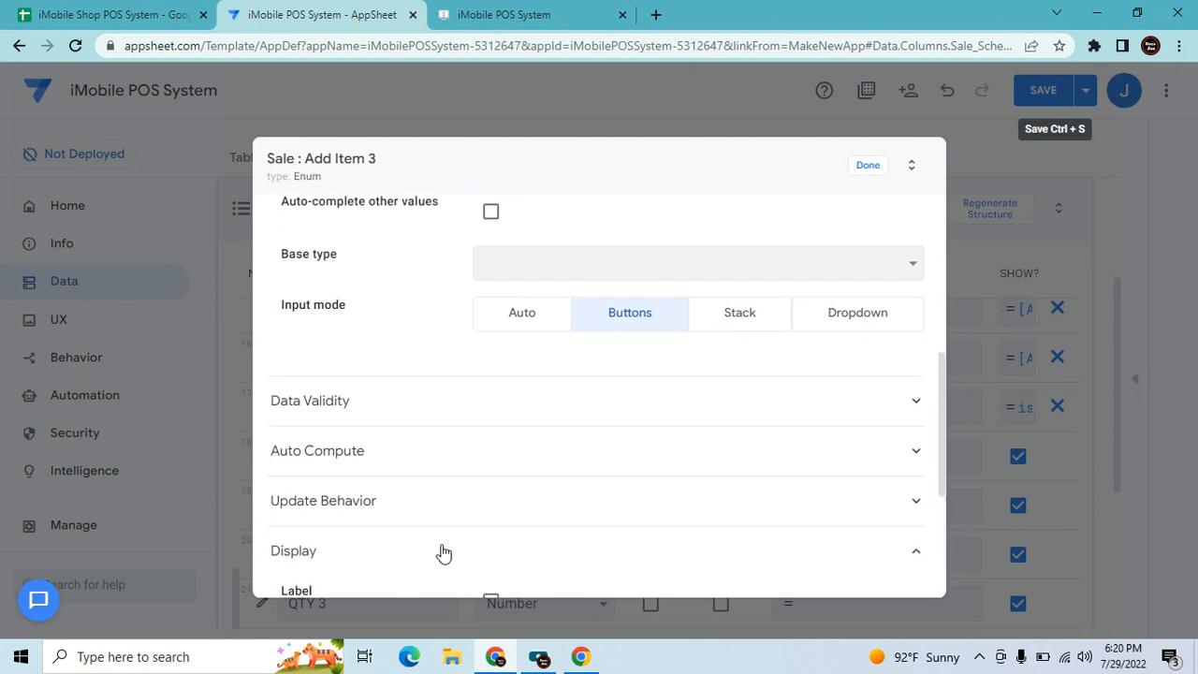
pyautogui.scroll(-4, 577, 548)
pyautogui.click(578, 510)
pyautogui.write('"Add Item')
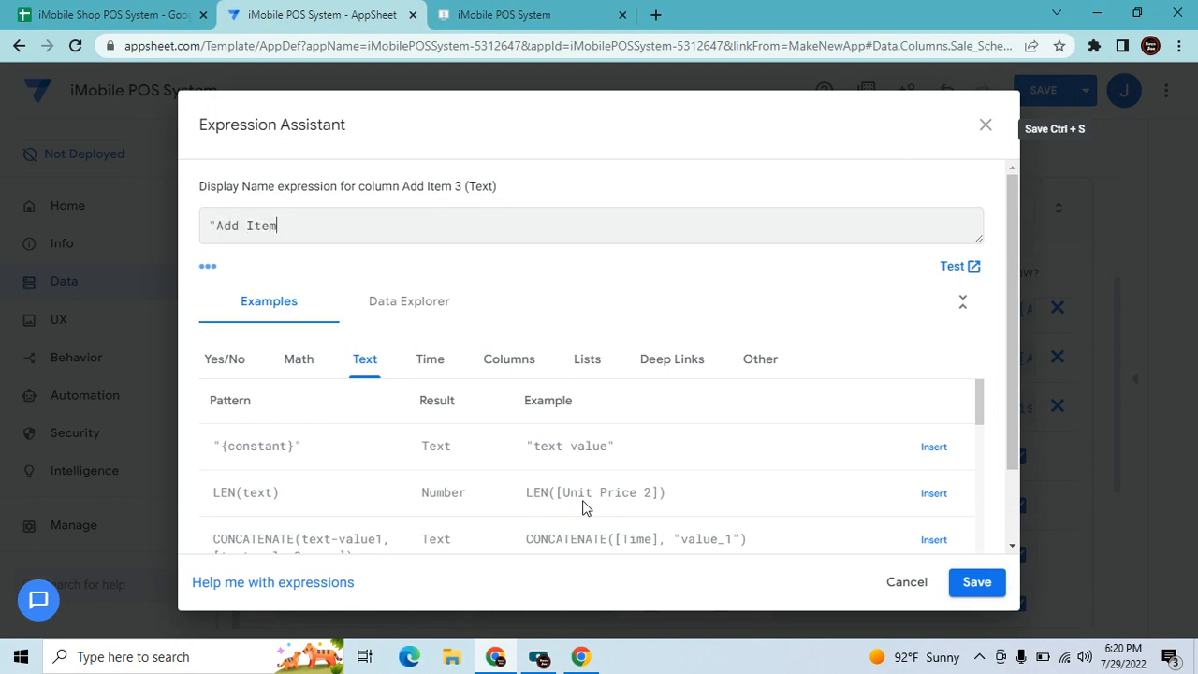
pyautogui.click(976, 582)
pyautogui.click(863, 163)
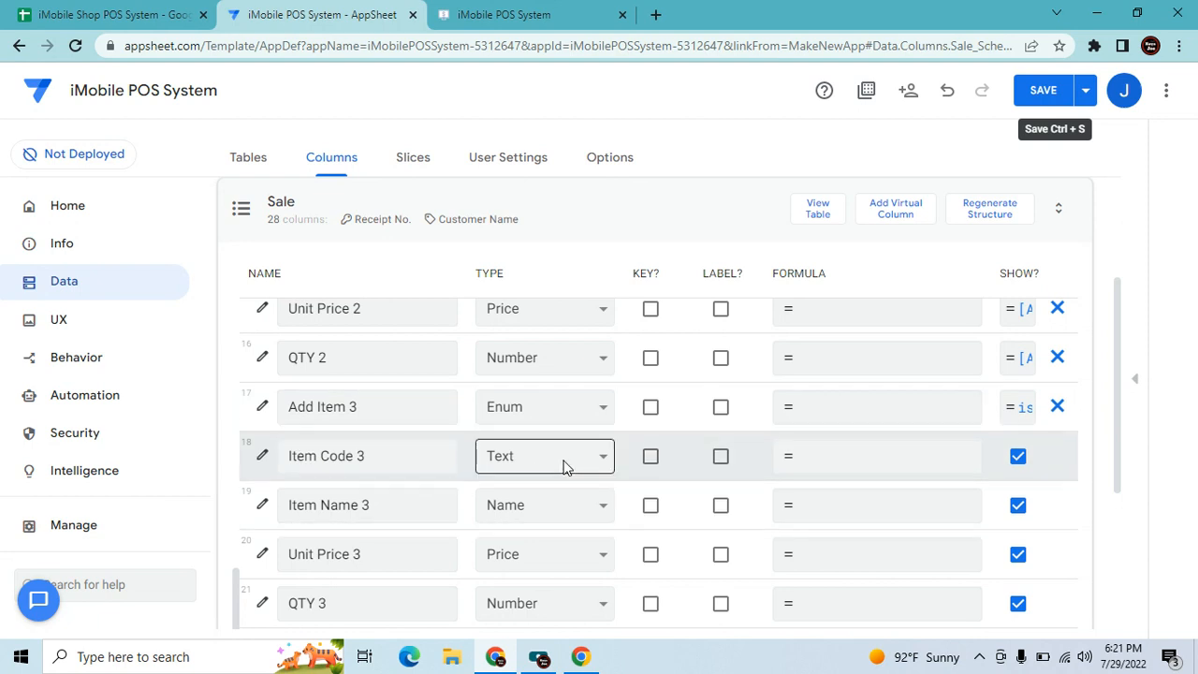
# Set the Item Code 3 column's Show_If expression to [Add Item 3]="Add Item" and save the expression.
pyautogui.click(263, 457)
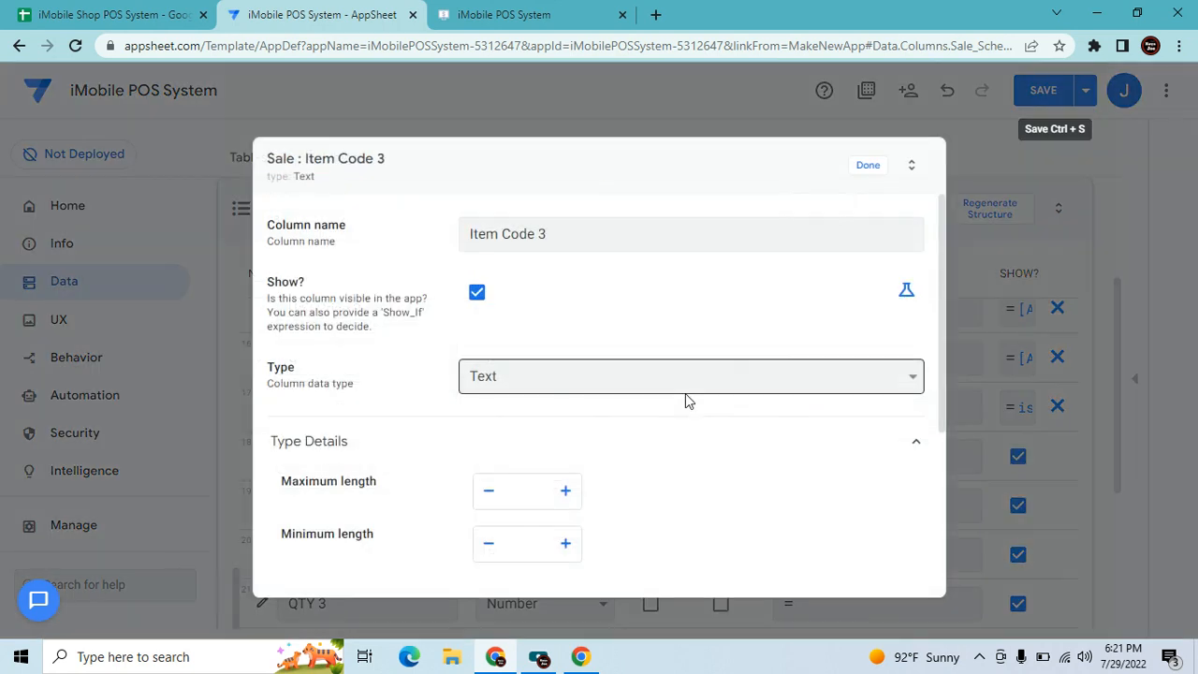
pyautogui.click(905, 295)
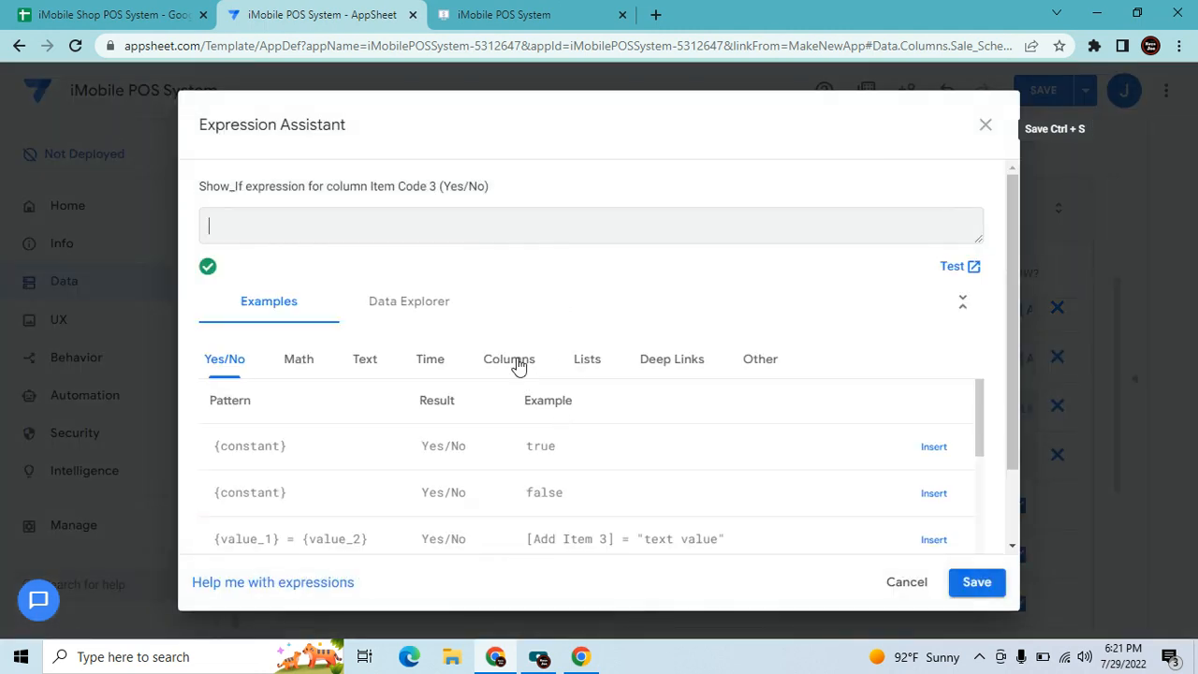
pyautogui.click(516, 361)
pyautogui.scroll(-8, 738, 470)
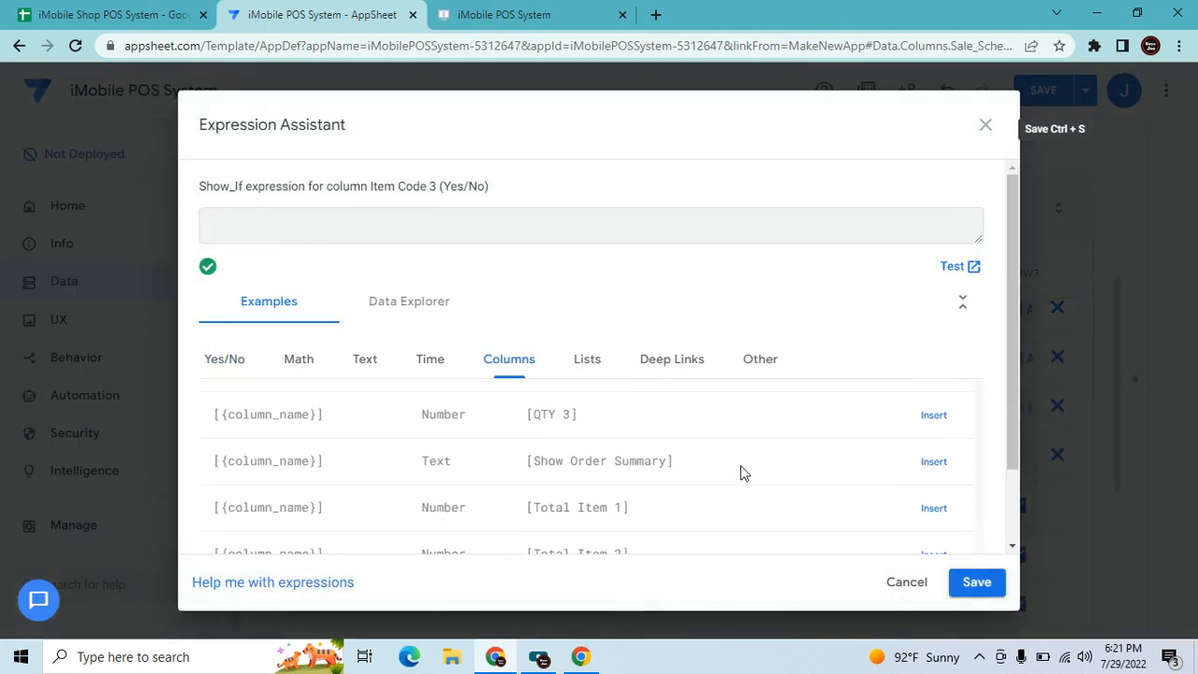
pyautogui.scroll(-1, 742, 474)
pyautogui.scroll(1, 742, 474)
pyautogui.scroll(1, 742, 474)
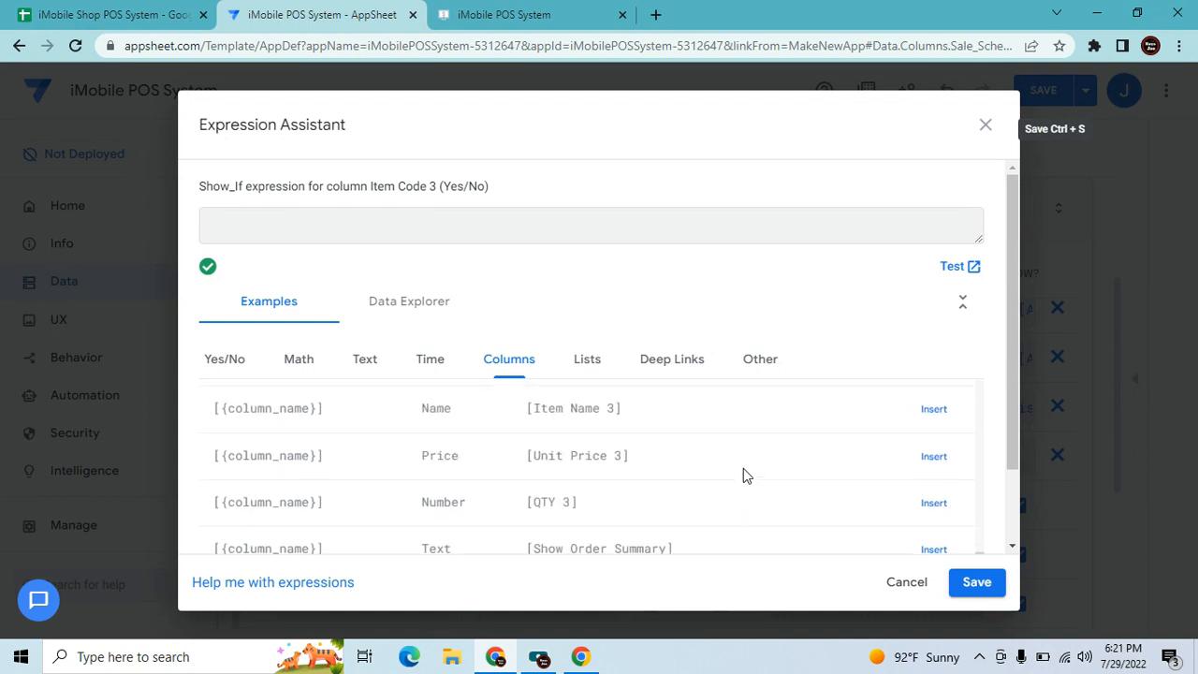
pyautogui.scroll(-1, 743, 475)
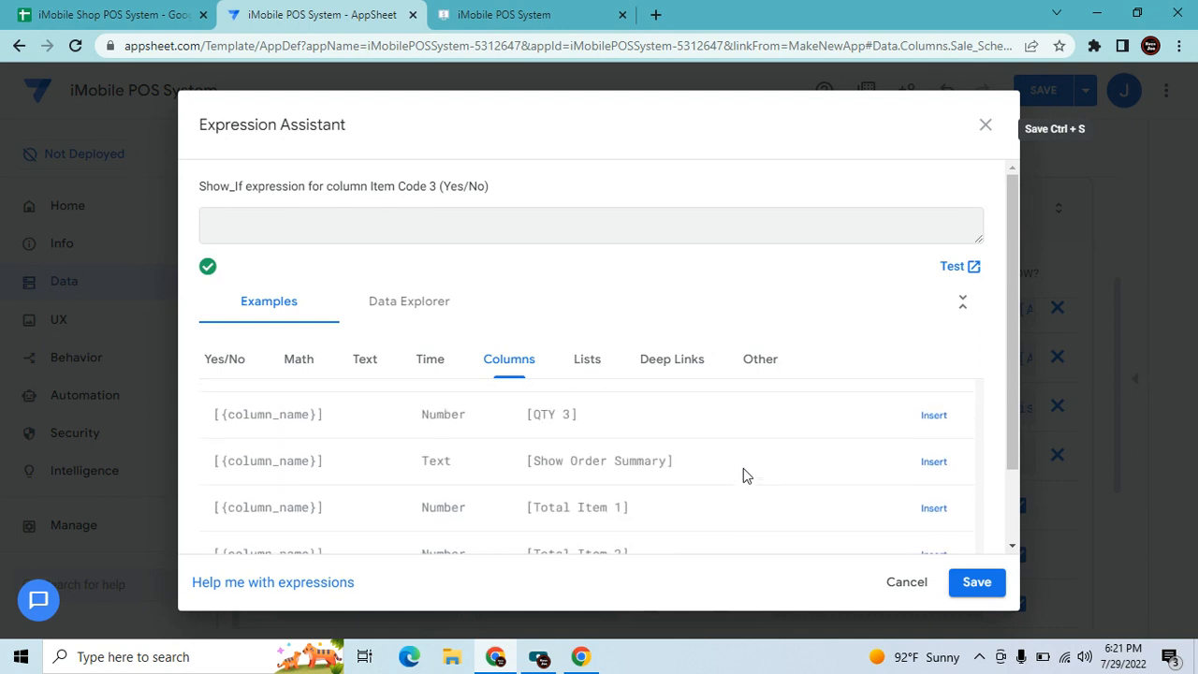
pyautogui.scroll(1, 743, 475)
pyautogui.scroll(2, 742, 475)
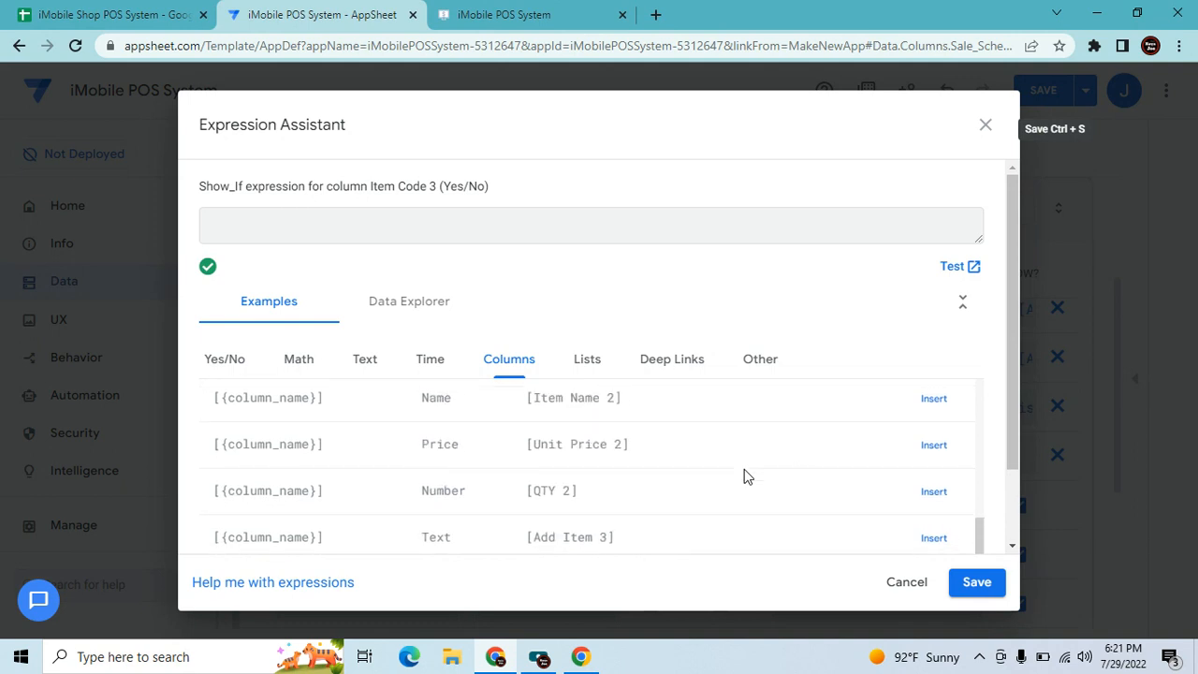
pyautogui.click(926, 539)
pyautogui.write('="Add Item')
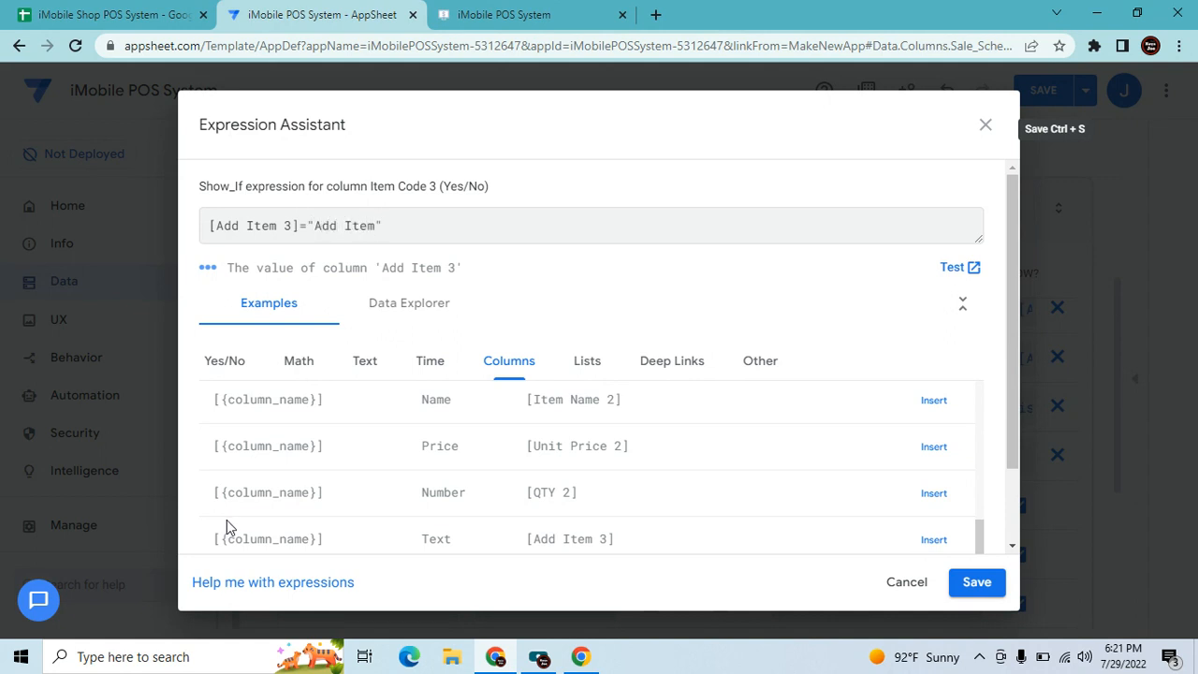
pyautogui.click(991, 585)
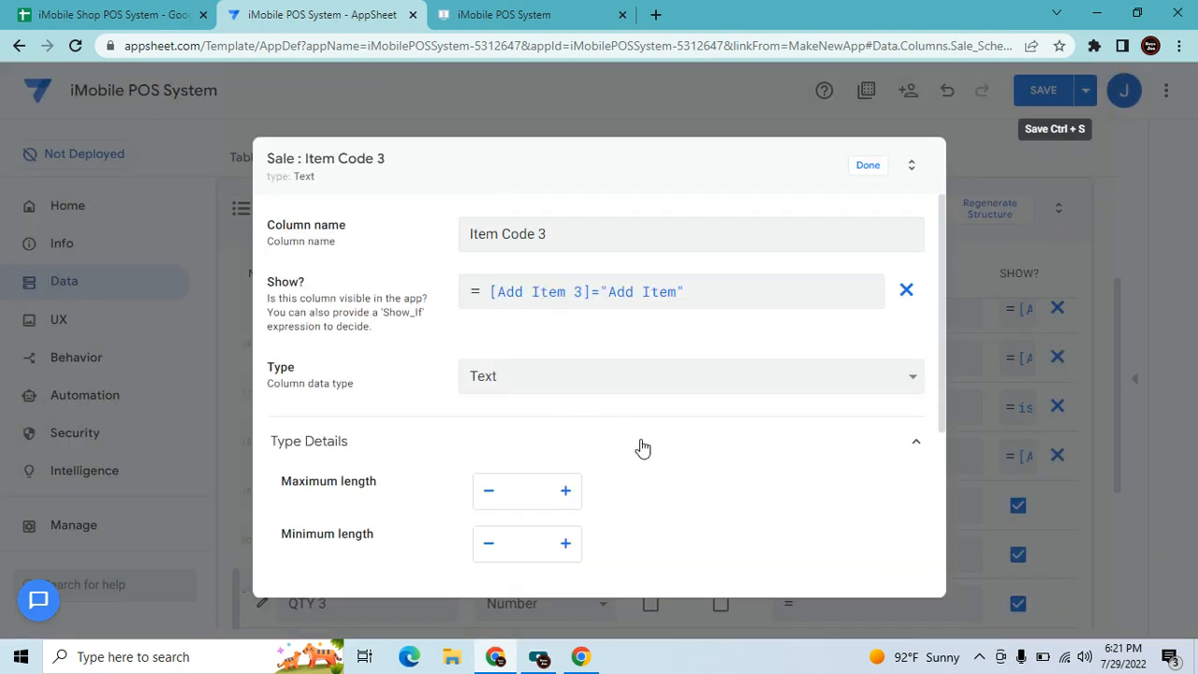
# Change the Item Code 3 column's data type to Ref with Inventory as its source table.
pyautogui.click(620, 379)
pyautogui.click(506, 295)
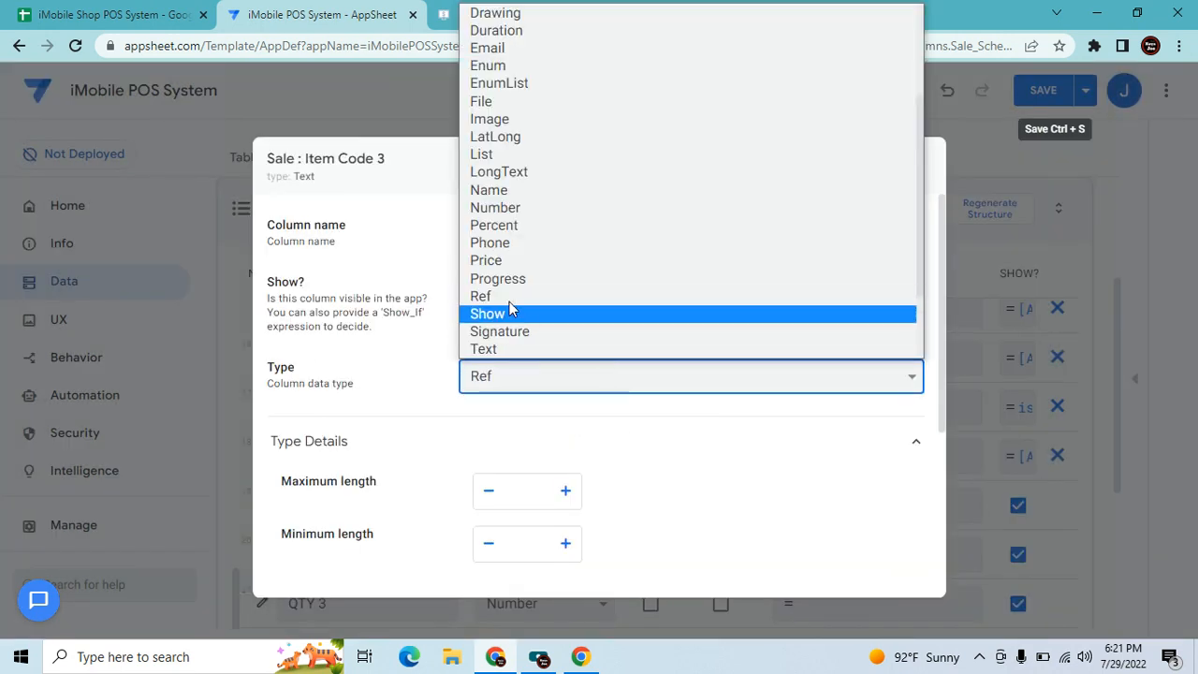
pyautogui.click(562, 517)
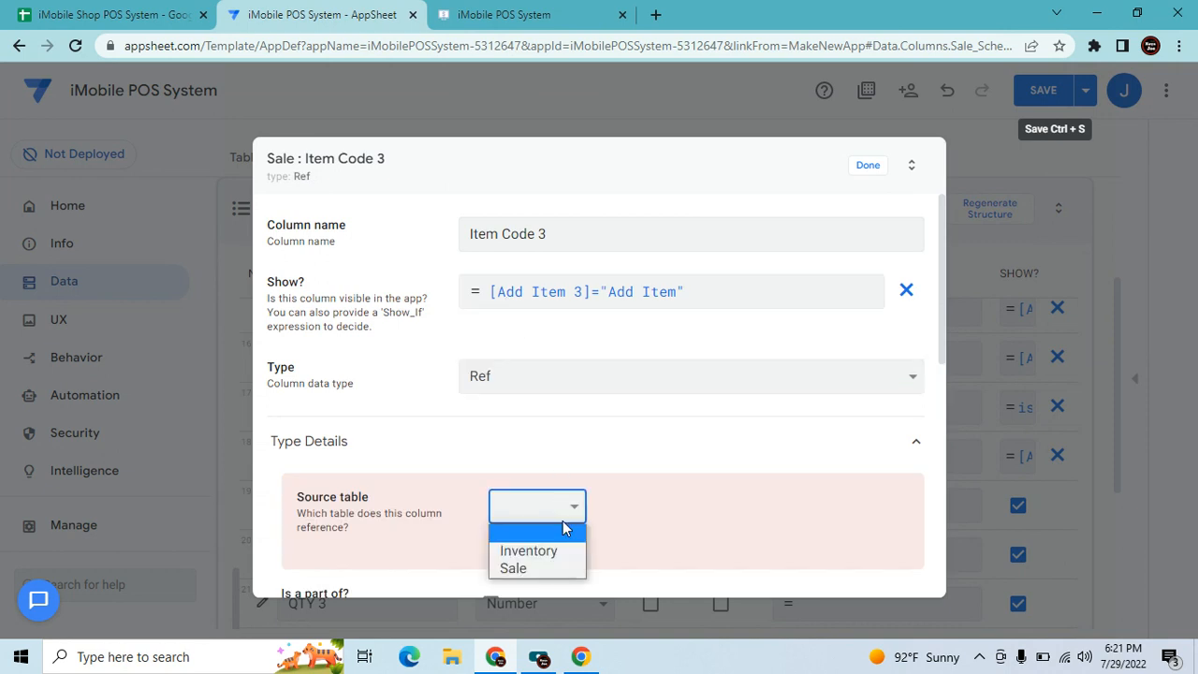
pyautogui.click(557, 551)
# Set the Item Code 3 column's display name to "Item Code" and close its settings.
pyautogui.scroll(-4, 613, 552)
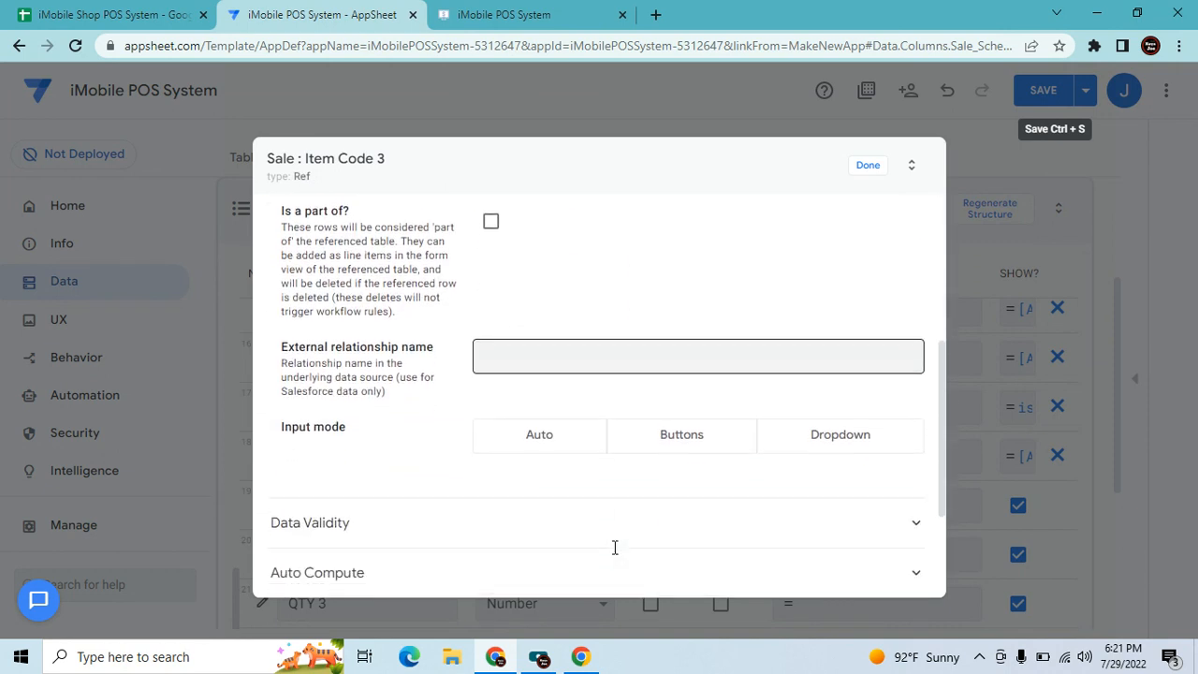
pyautogui.scroll(-1, 516, 497)
pyautogui.scroll(-1, 514, 497)
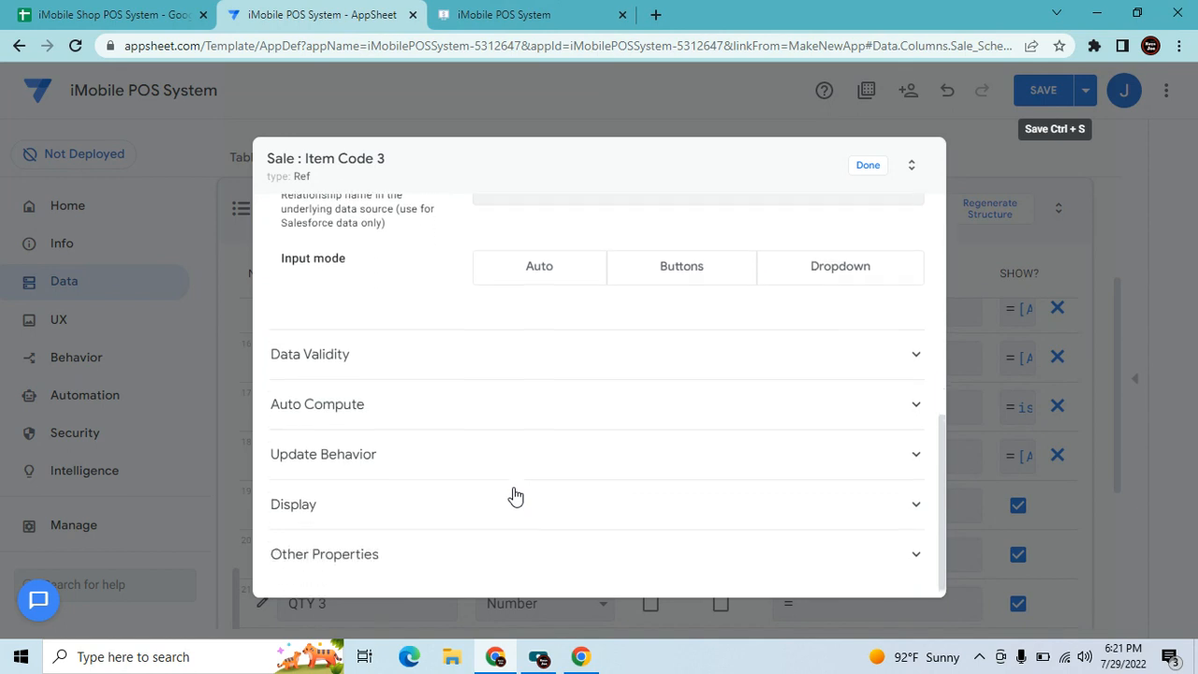
pyautogui.click(540, 505)
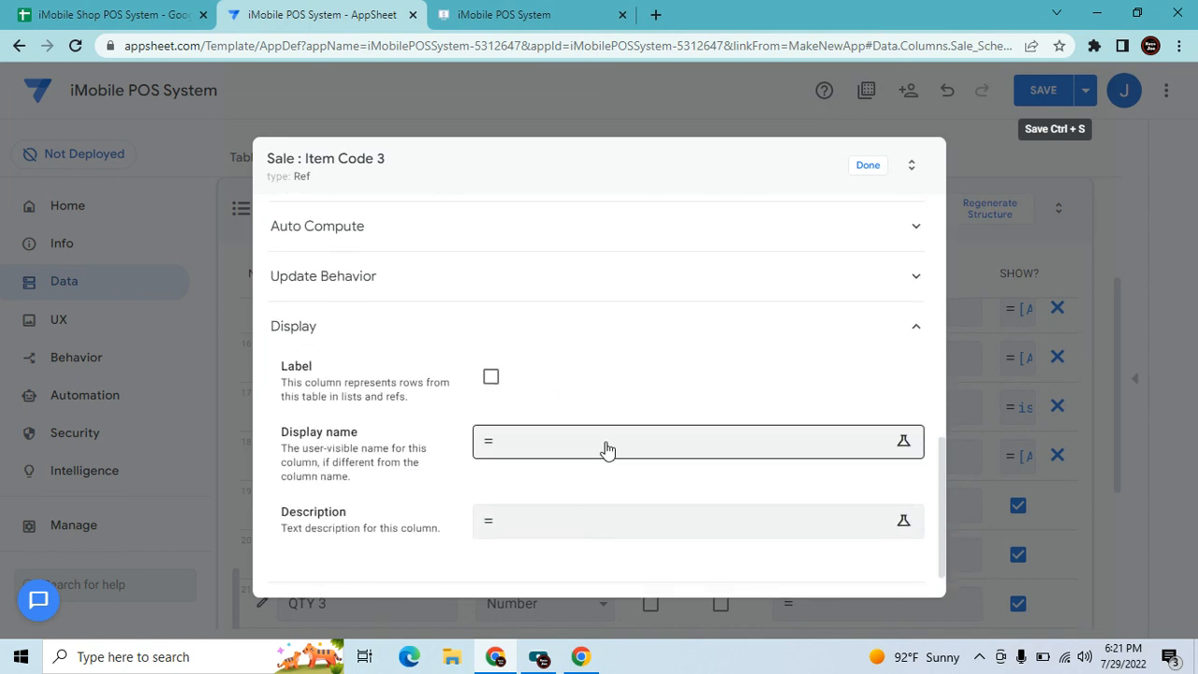
pyautogui.click(607, 447)
pyautogui.write('"')
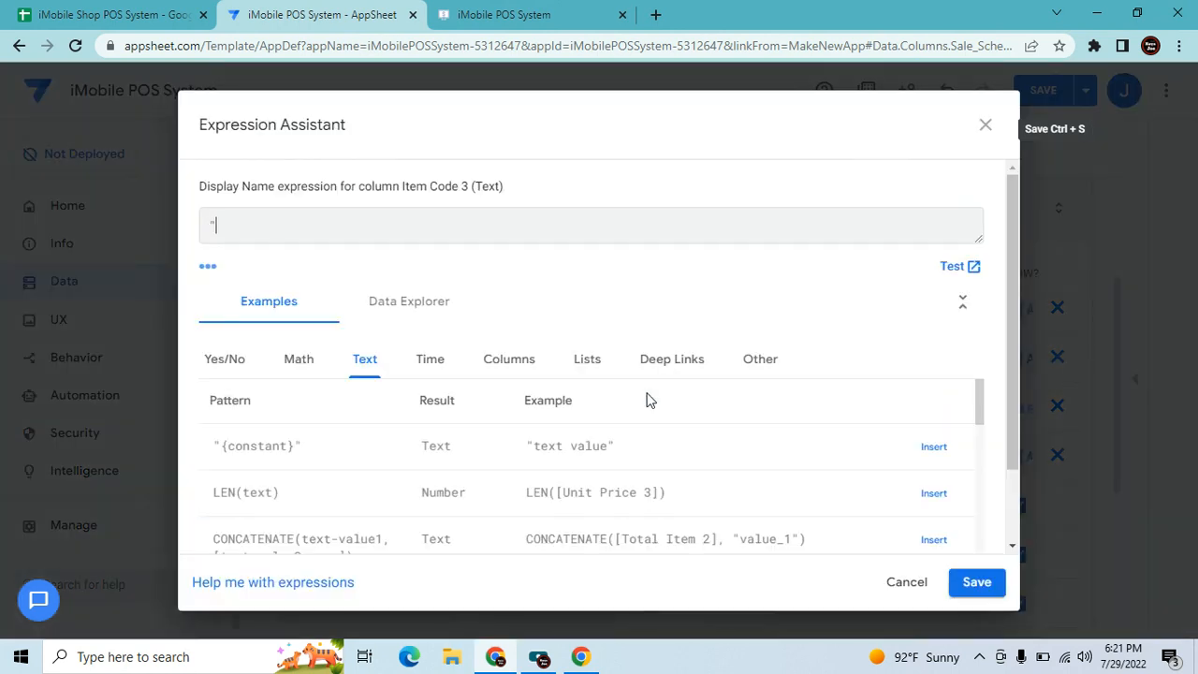
pyautogui.write('It')
pyautogui.click(974, 584)
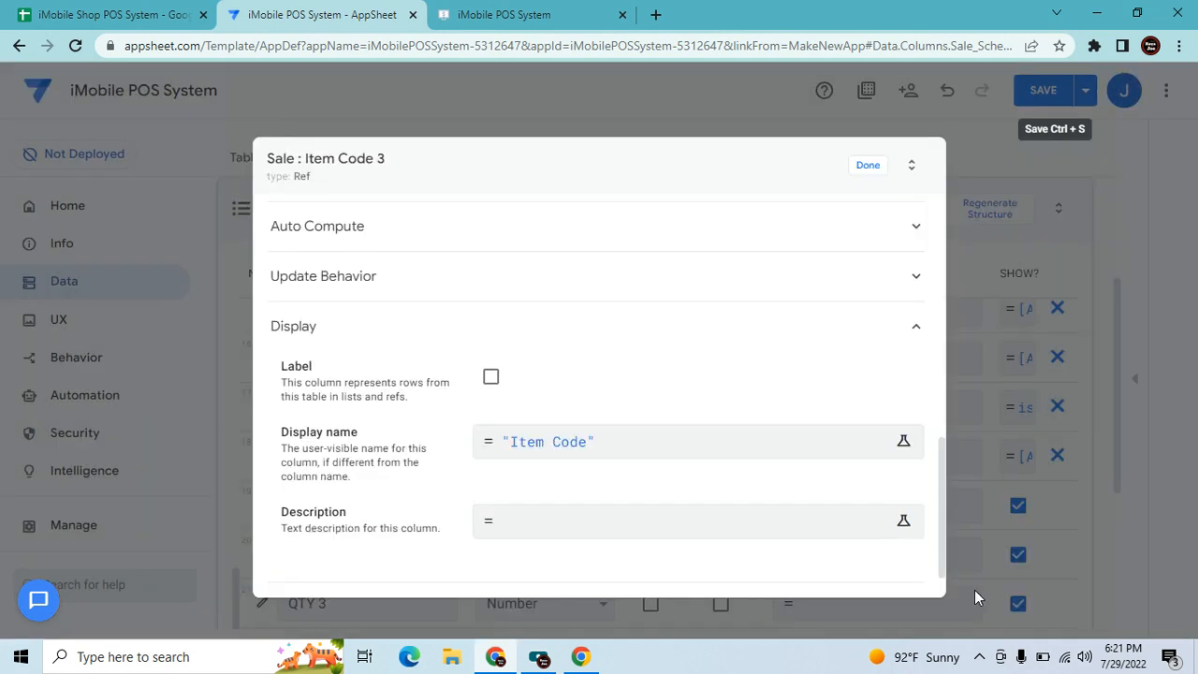
pyautogui.click(865, 165)
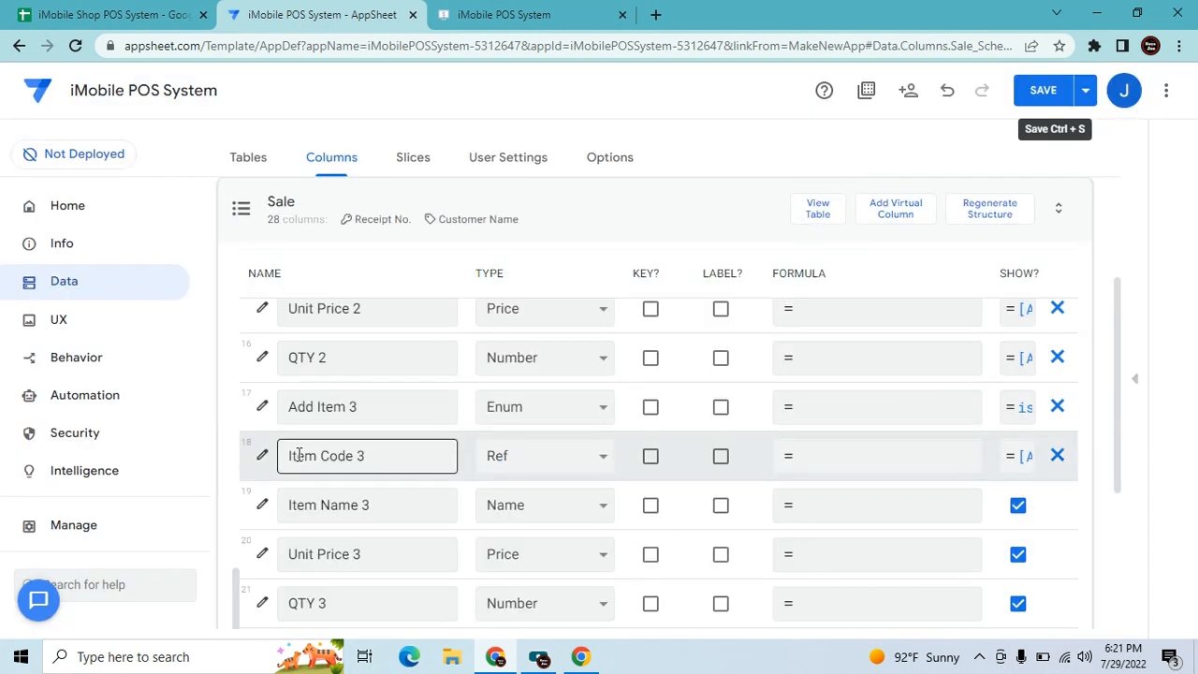
# Change the Item Name 3 column's data type to Text in the Sale table's column list.
pyautogui.click(513, 518)
pyautogui.scroll(-1, 520, 482)
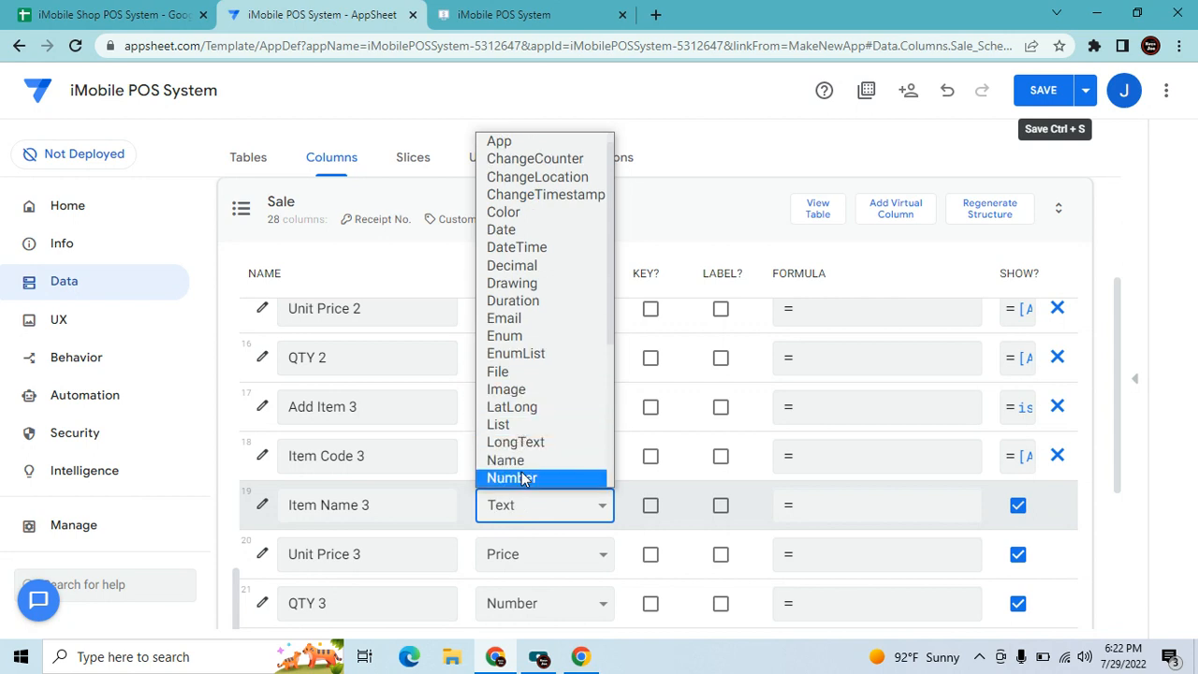
pyautogui.click(519, 423)
pyautogui.click(550, 505)
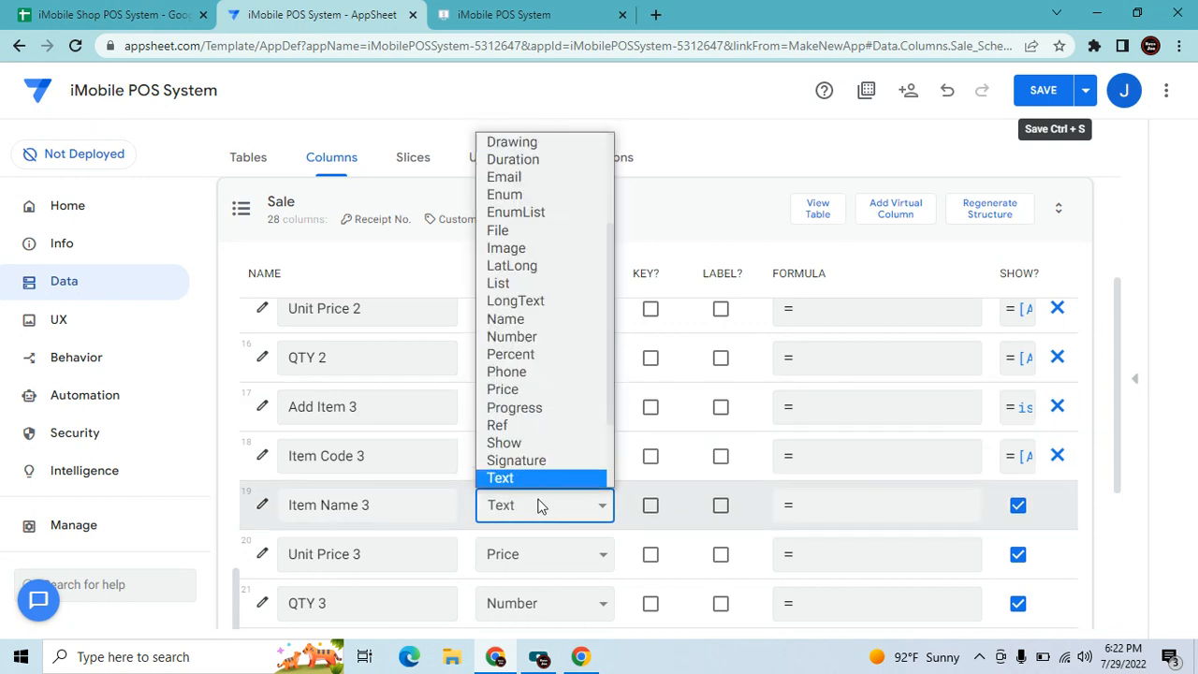
pyautogui.click(528, 478)
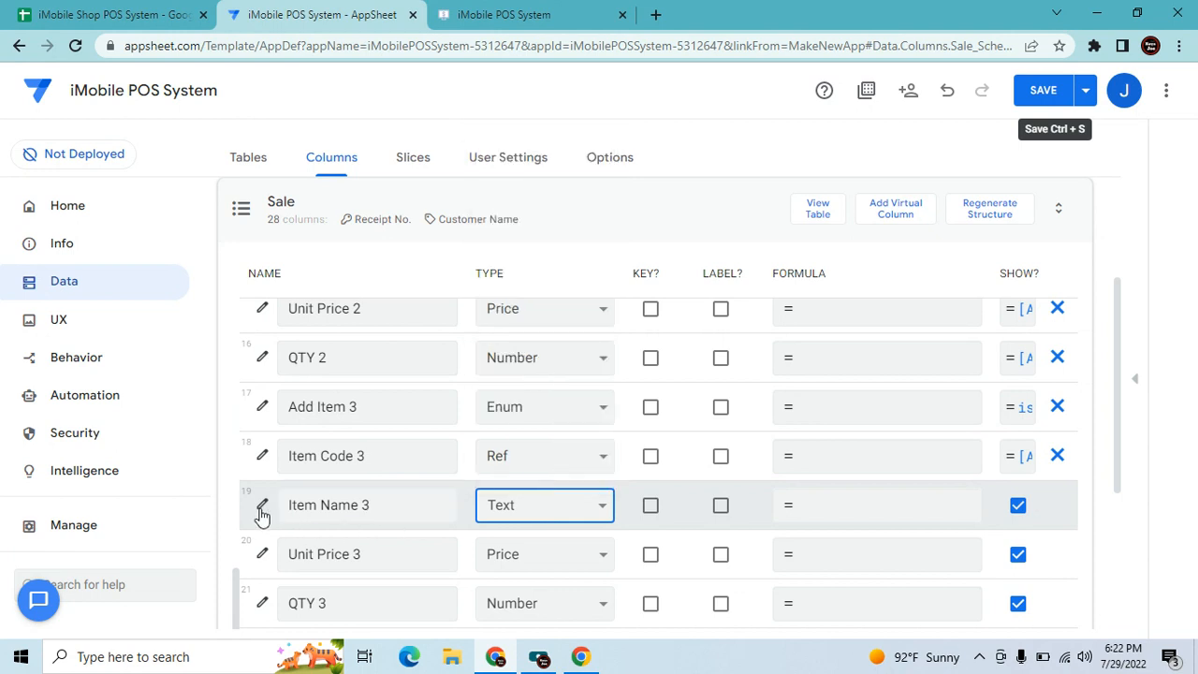
# Set the Item Name 3 column's Show_If expression to [Add Item 3]="Add Item" and save the expression.
pyautogui.click(451, 508)
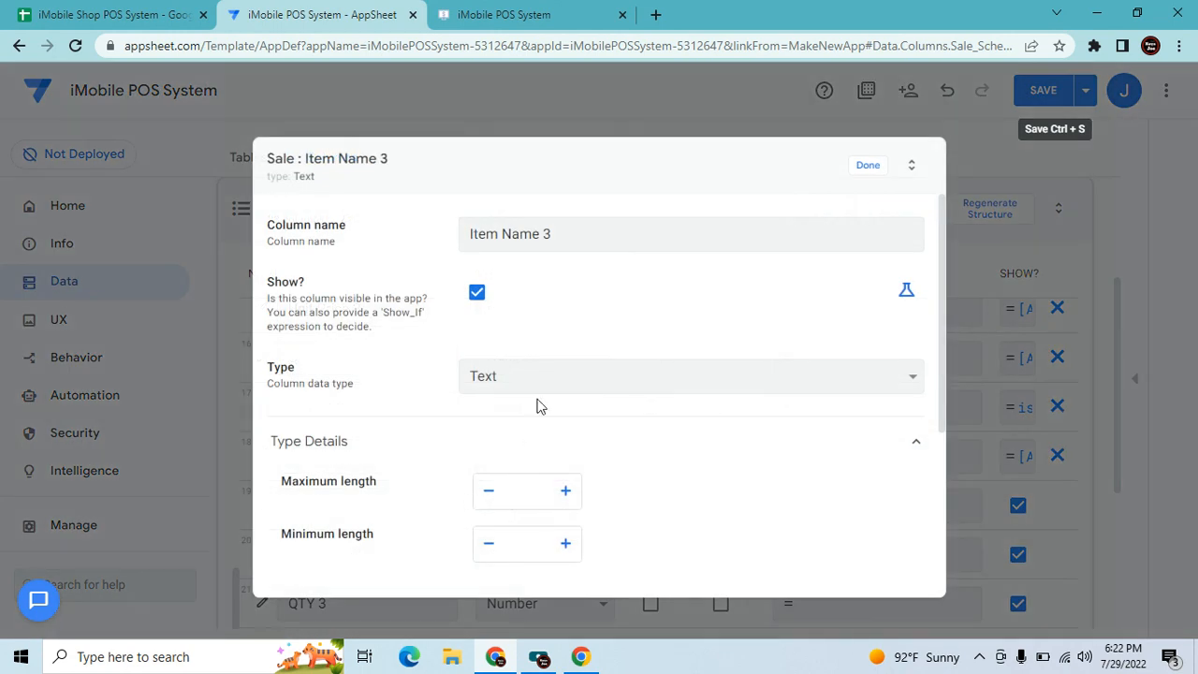
pyautogui.click(904, 290)
pyautogui.click(806, 294)
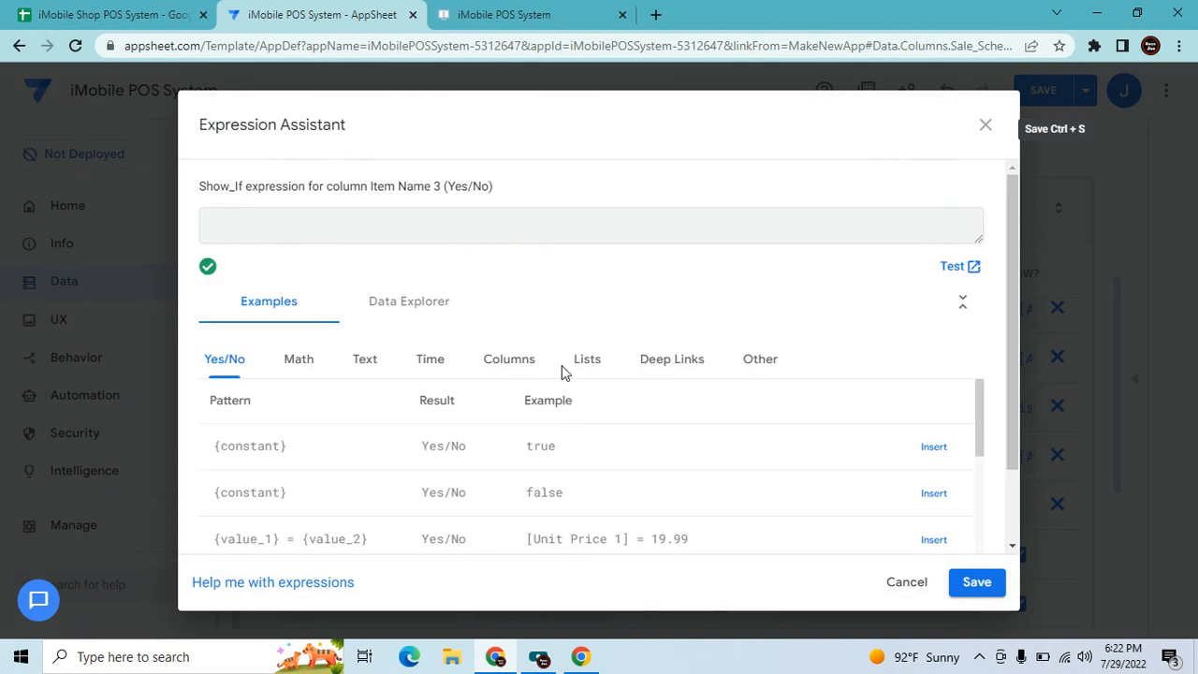
pyautogui.click(530, 372)
pyautogui.scroll(-5, 701, 494)
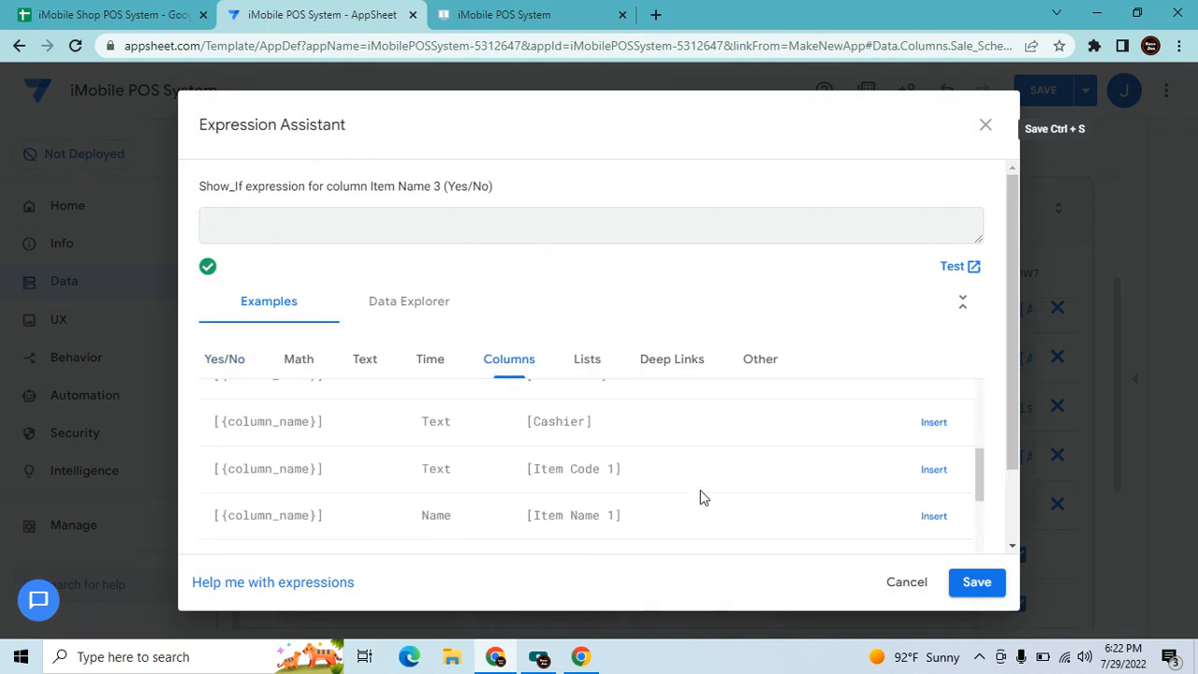
pyautogui.scroll(-3, 703, 497)
pyautogui.scroll(-2, 704, 500)
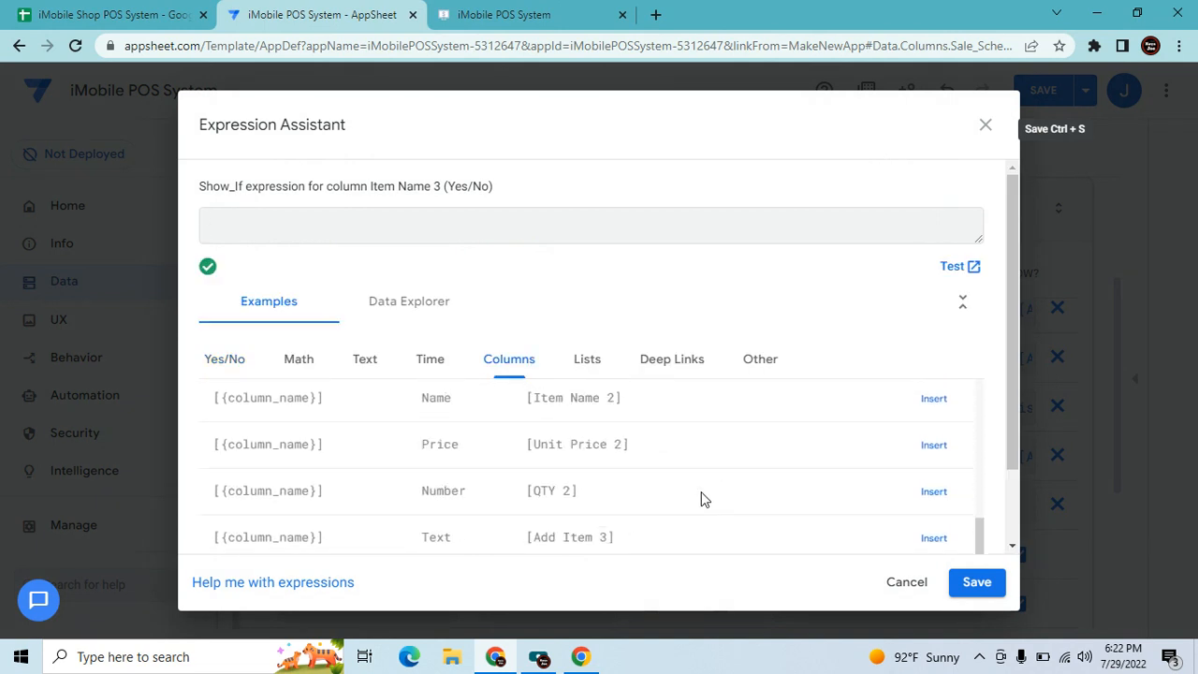
pyautogui.click(933, 538)
pyautogui.write('="Add Item')
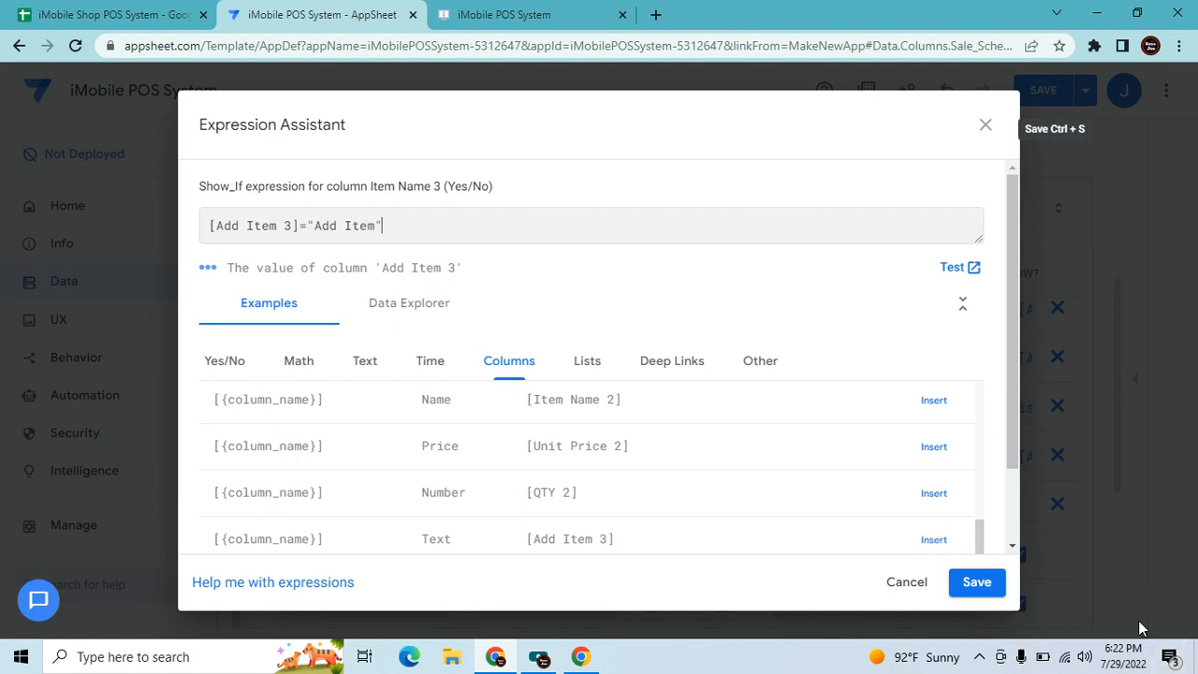
pyautogui.click(976, 582)
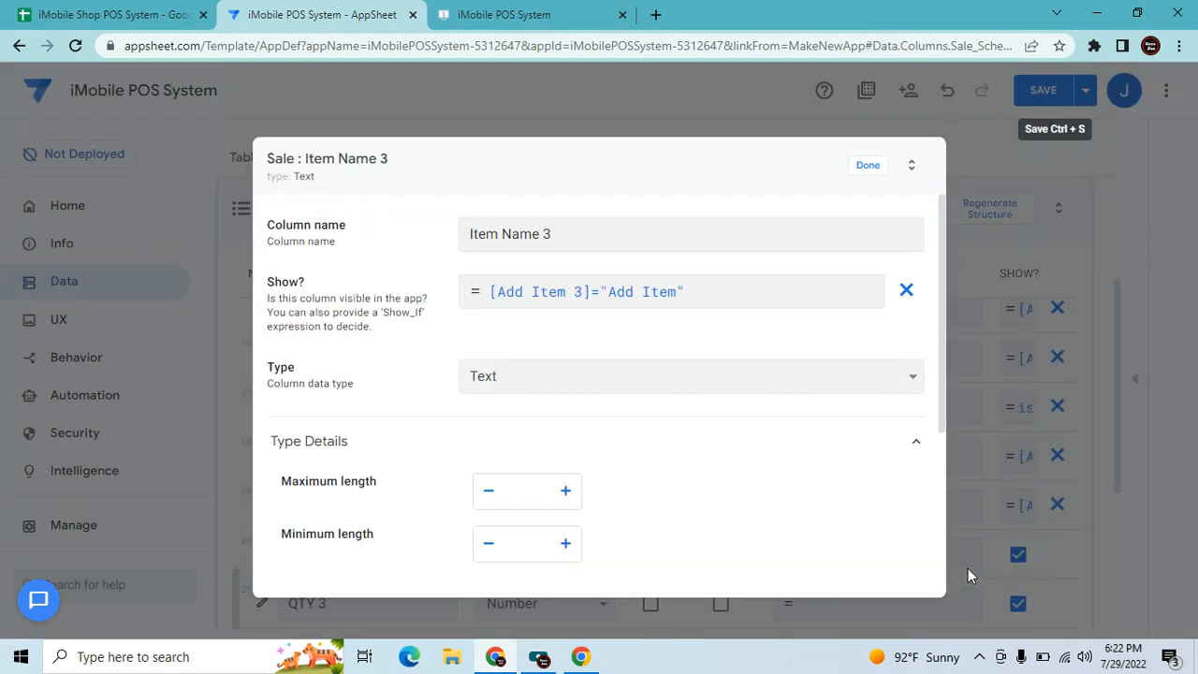
# Set the Item Name 3 column's display name to "Item Name" and save the expression.
pyautogui.scroll(-1, 753, 484)
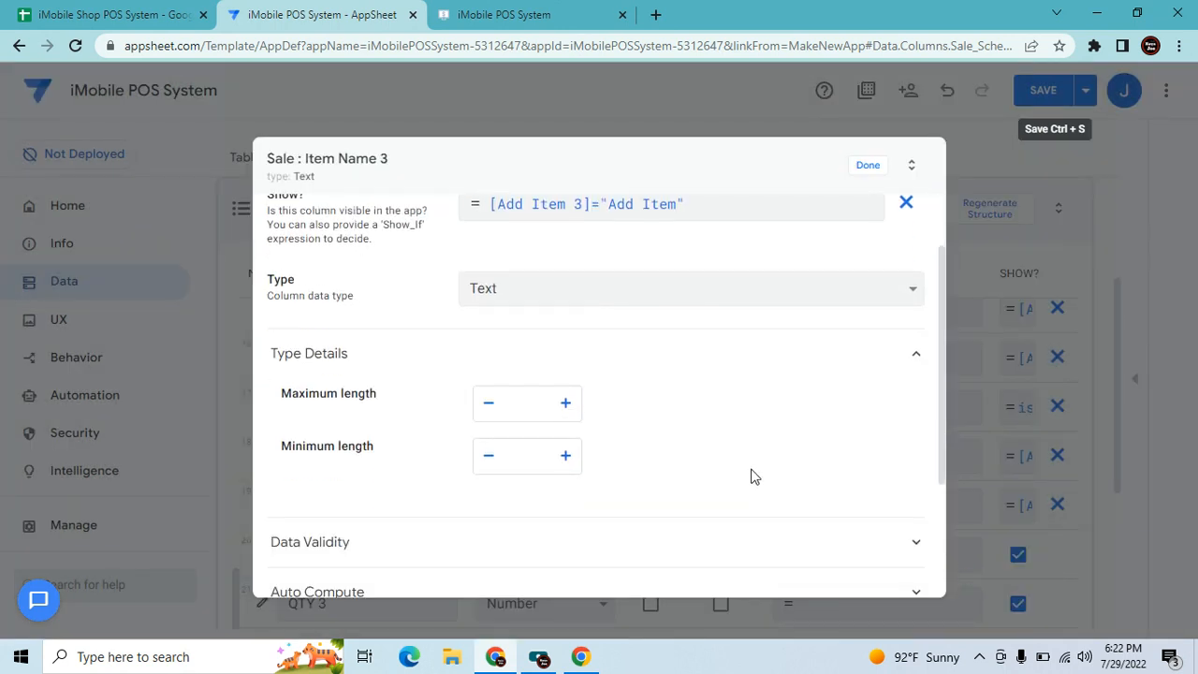
pyautogui.scroll(-2, 753, 477)
pyautogui.click(616, 500)
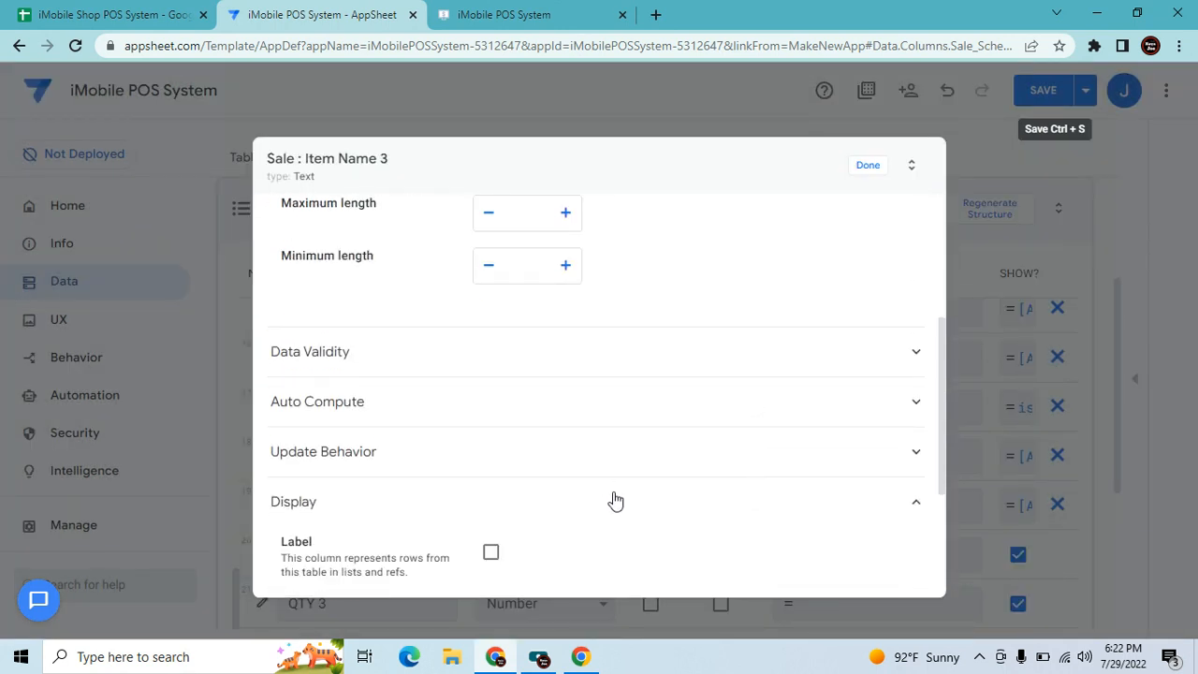
pyautogui.scroll(-1, 617, 515)
pyautogui.click(623, 537)
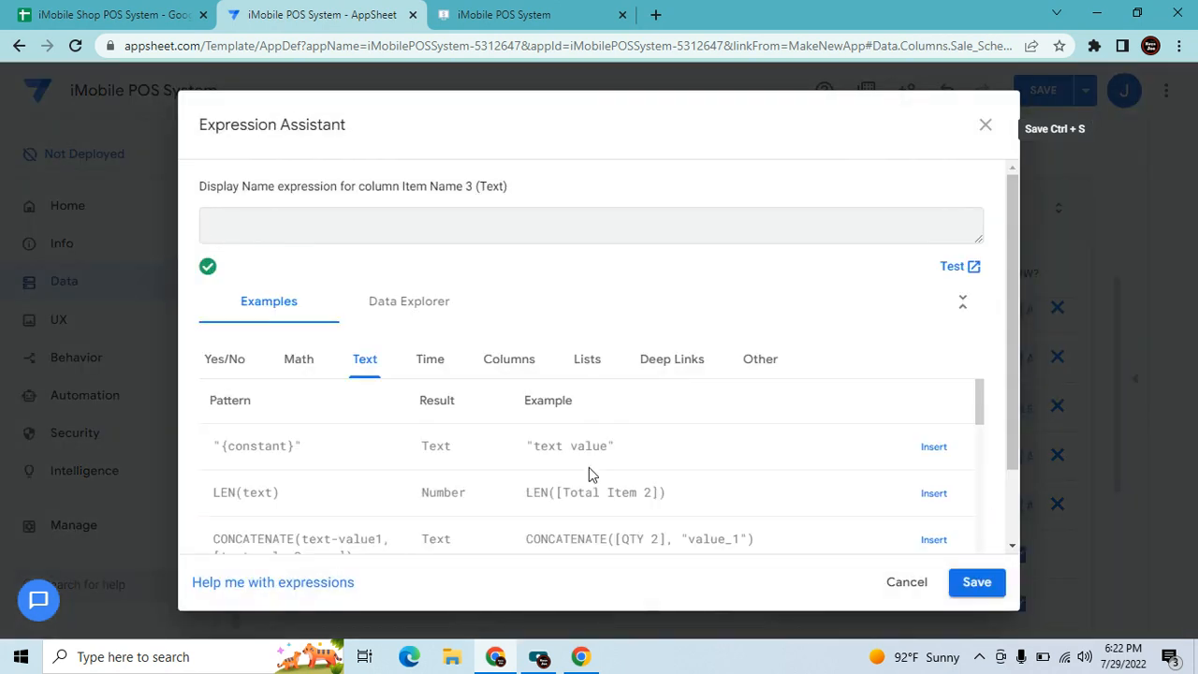
pyautogui.write('"Item Name')
pyautogui.click(978, 593)
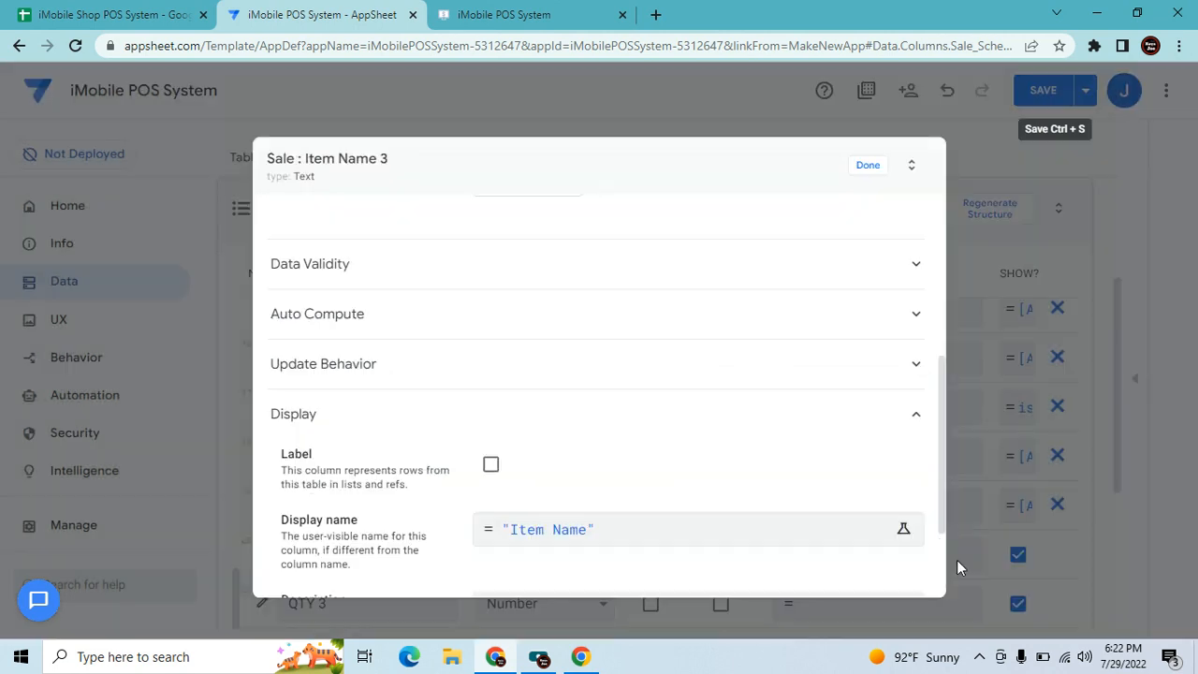
# Set Item Name 3's initial value to Any(Select(Inventory[Item Name],[_THISROW].[Item Code 3]=[Item Code])) and close the column's settings.
pyautogui.click(610, 318)
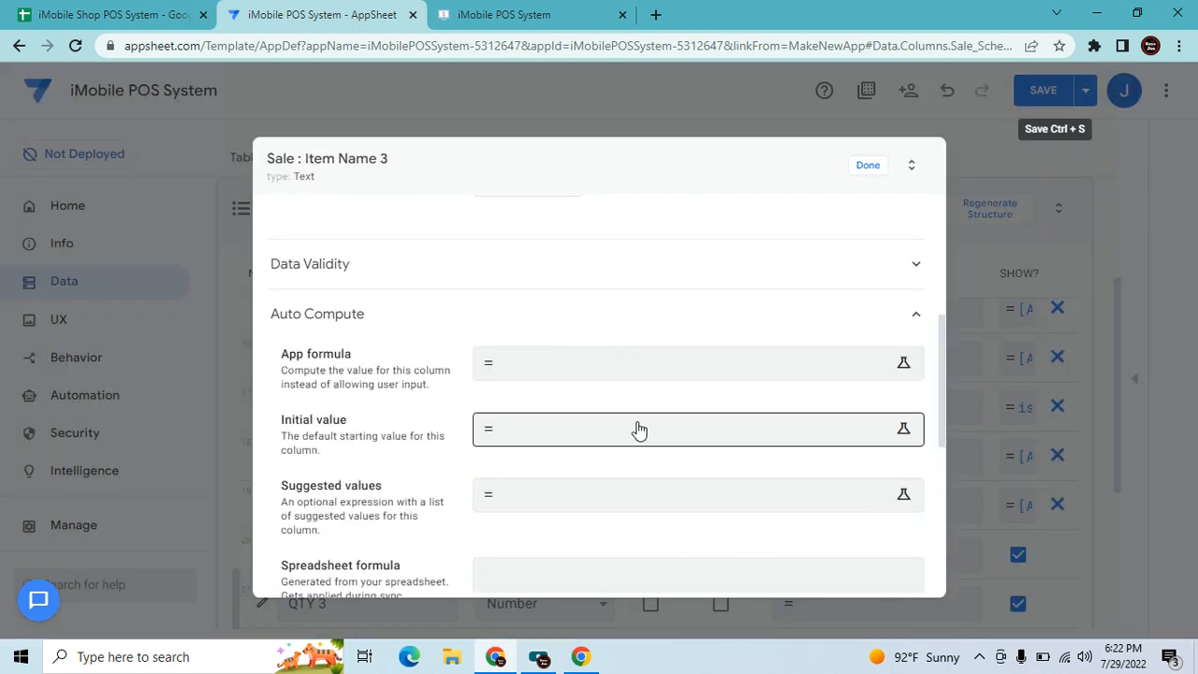
pyautogui.click(638, 428)
pyautogui.write('Any(Select(Inventory[Item Name],[_THISROW].[Item Code 2]=[Item Code]))')
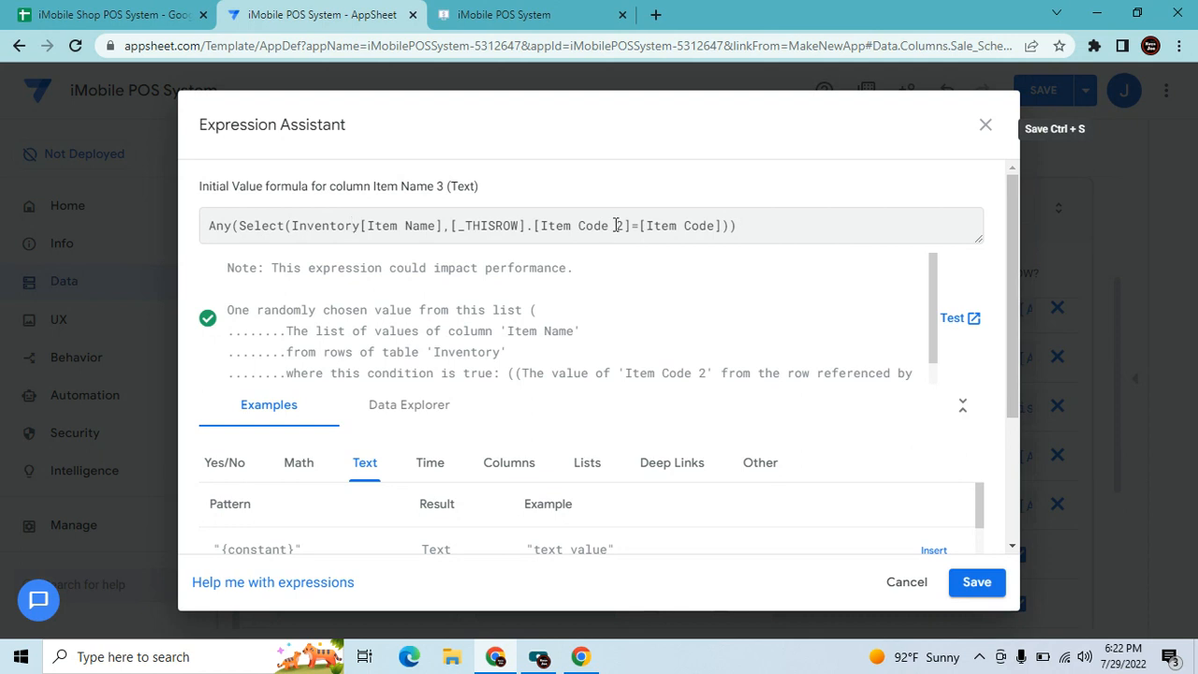
pyautogui.press('BackSpace')
pyautogui.write('3')
pyautogui.click(977, 582)
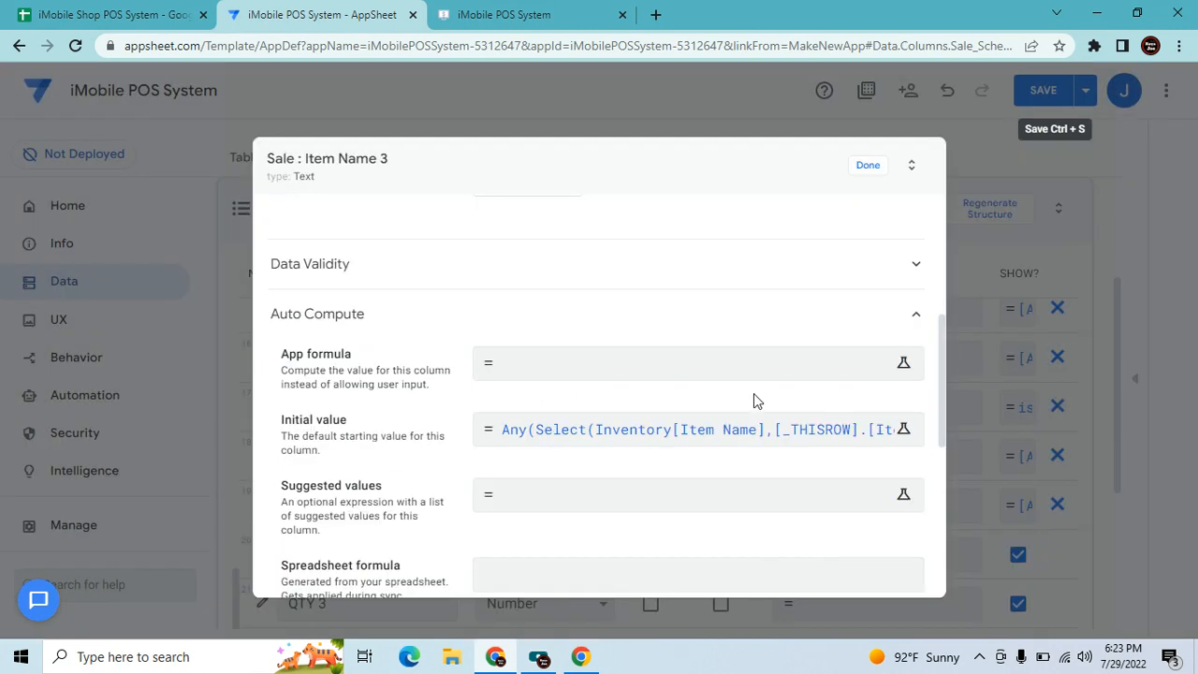
pyautogui.click(868, 170)
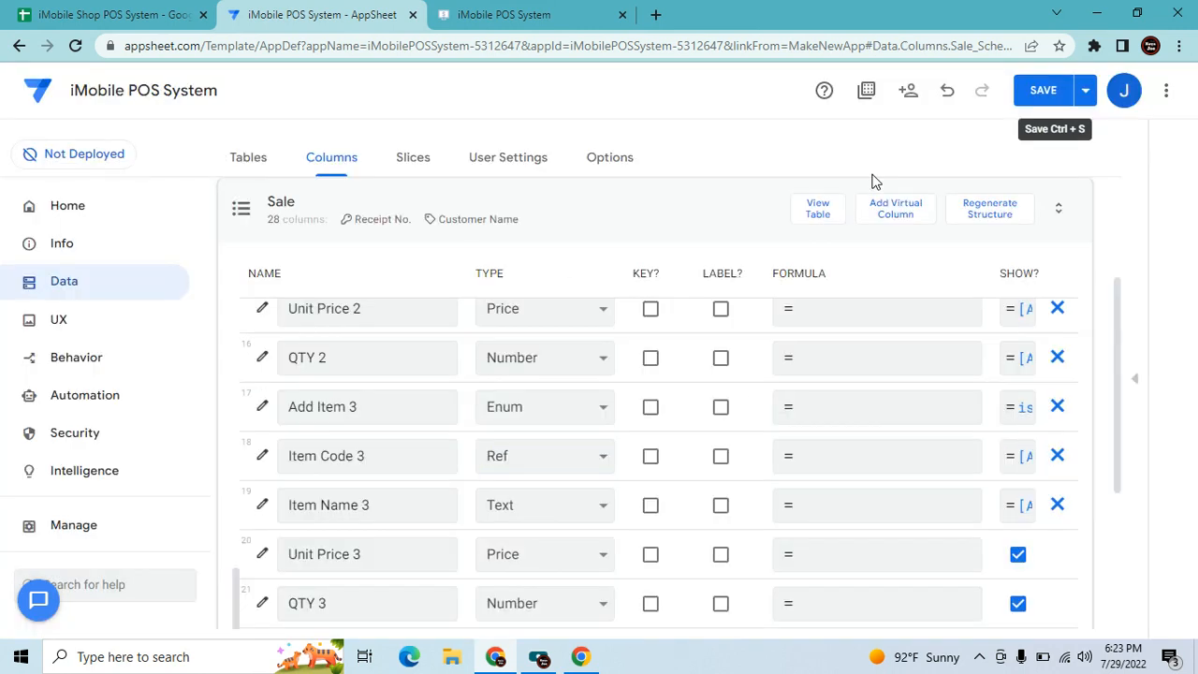
# Set the Unit Price 3 column's Show_If expression to [Add Item 3]="Add Item" and save the expression.
pyautogui.click(263, 554)
pyautogui.click(914, 291)
pyautogui.click(745, 313)
pyautogui.click(530, 361)
pyautogui.scroll(-5, 676, 459)
pyautogui.scroll(-5, 678, 480)
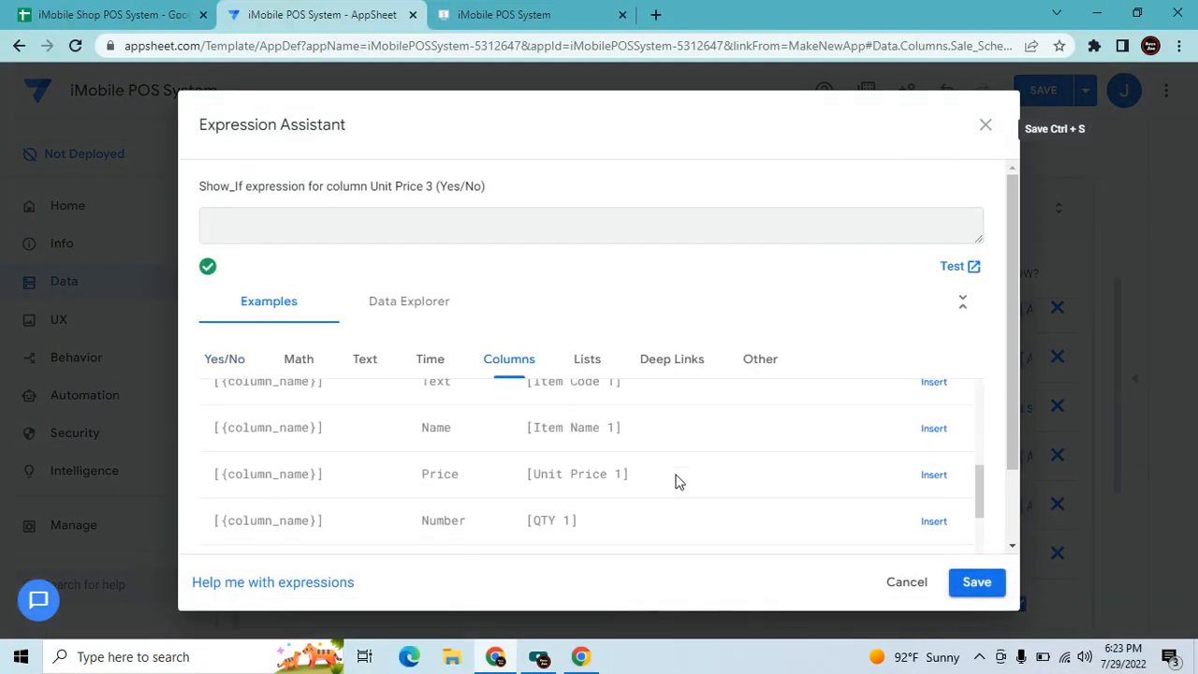
pyautogui.scroll(-2, 679, 482)
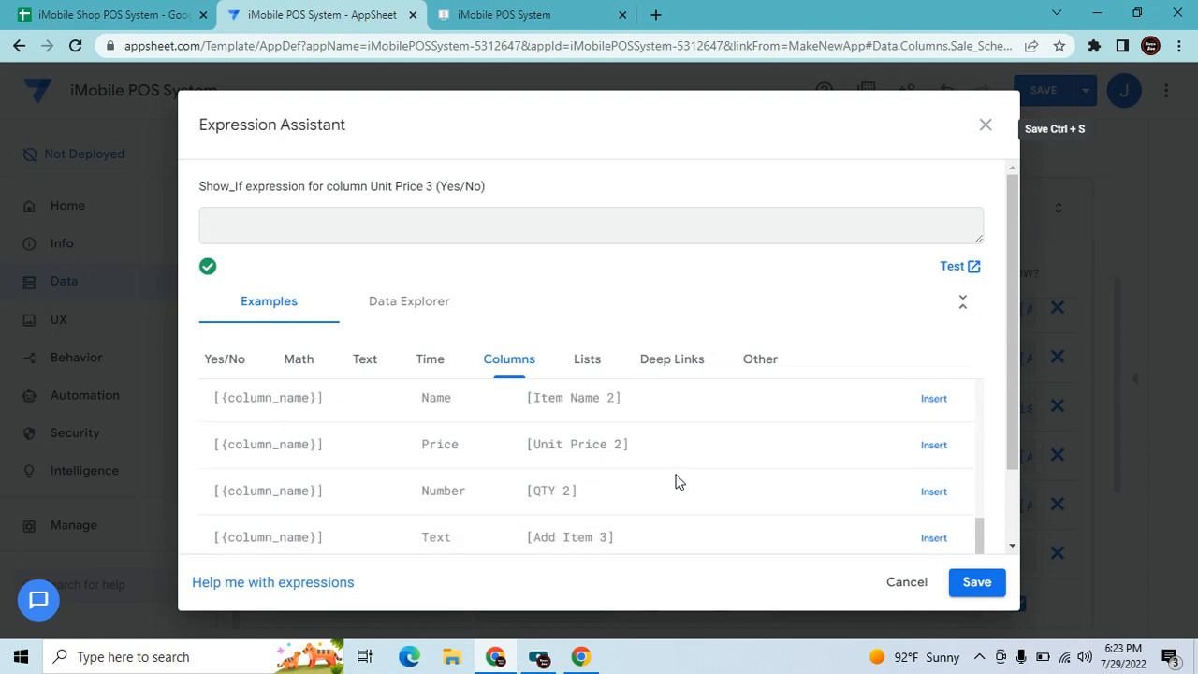
pyautogui.scroll(-2, 680, 482)
pyautogui.click(934, 451)
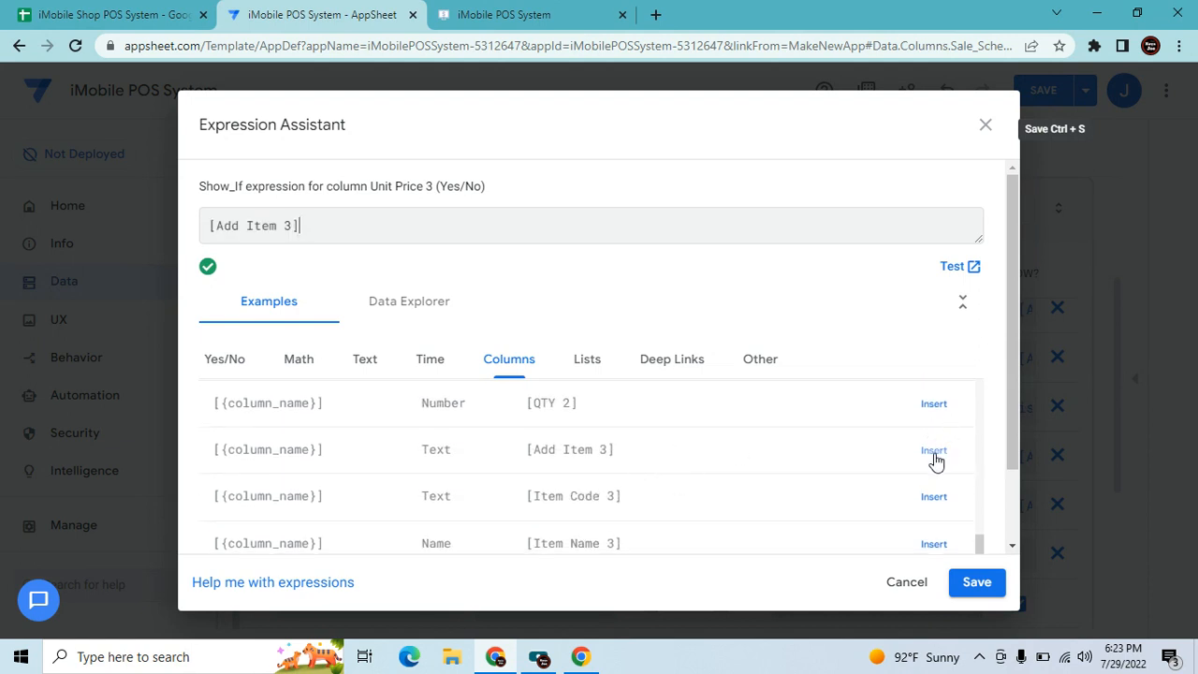
pyautogui.write('="Add Item')
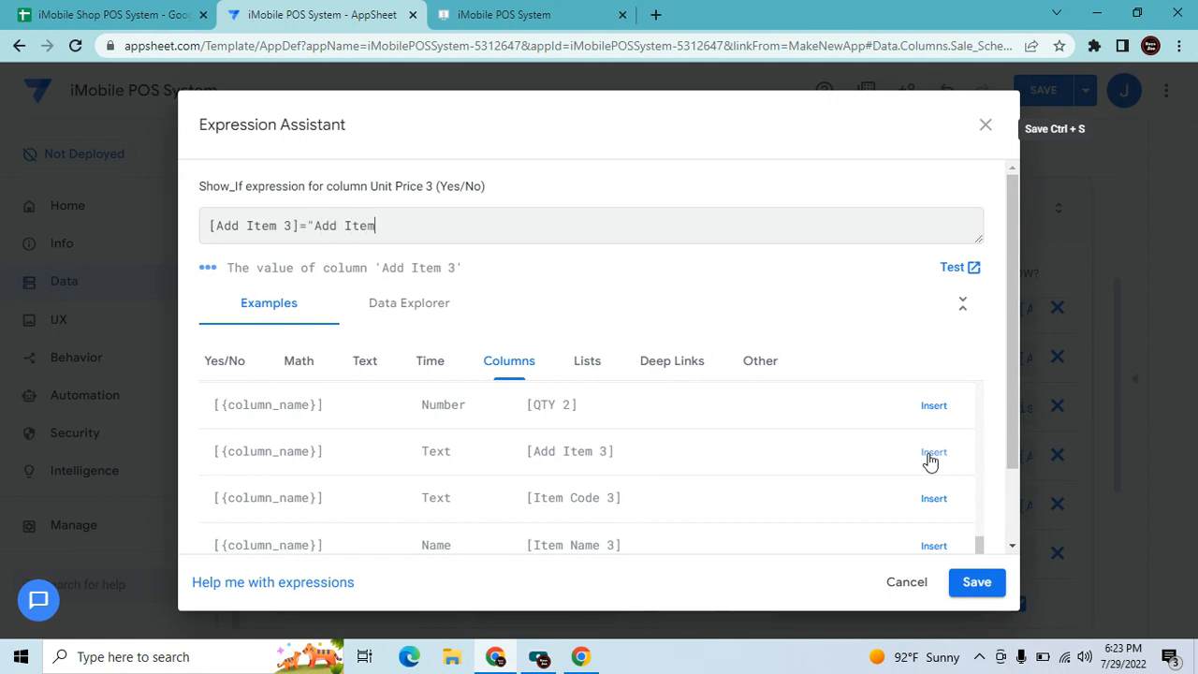
pyautogui.click(973, 586)
# Set Unit Price 3's decimal digits to 3 and its display name to "Unit Price".
pyautogui.scroll(-2, 606, 435)
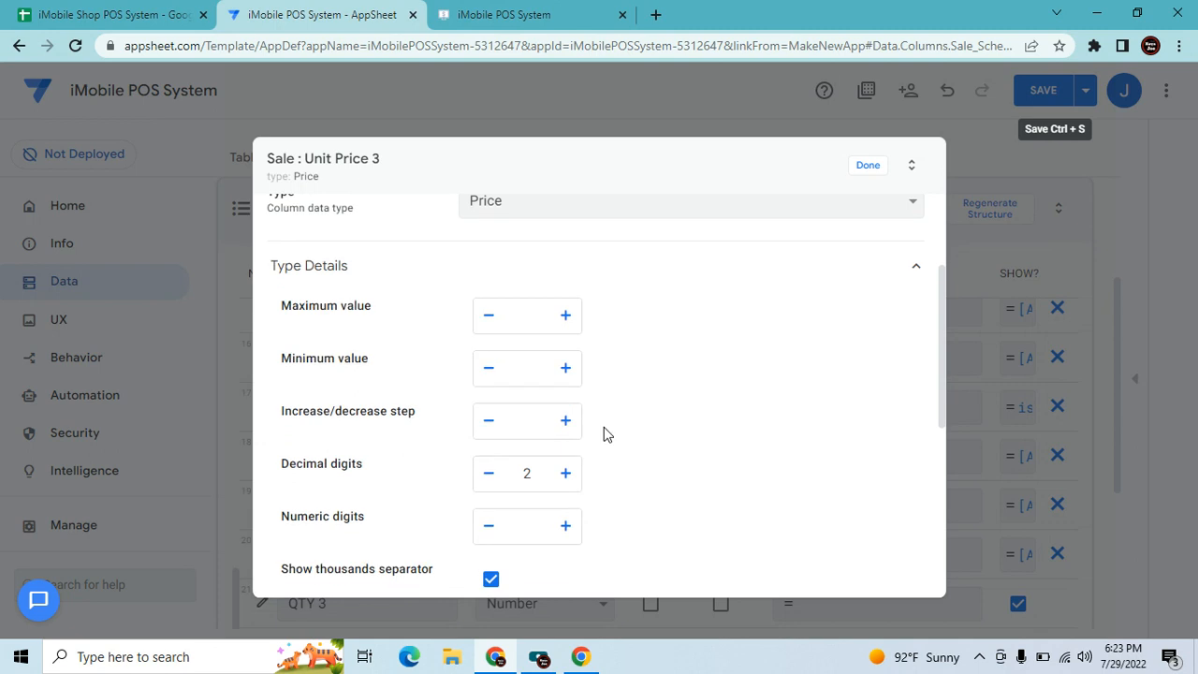
pyautogui.click(565, 473)
pyautogui.scroll(-3, 648, 492)
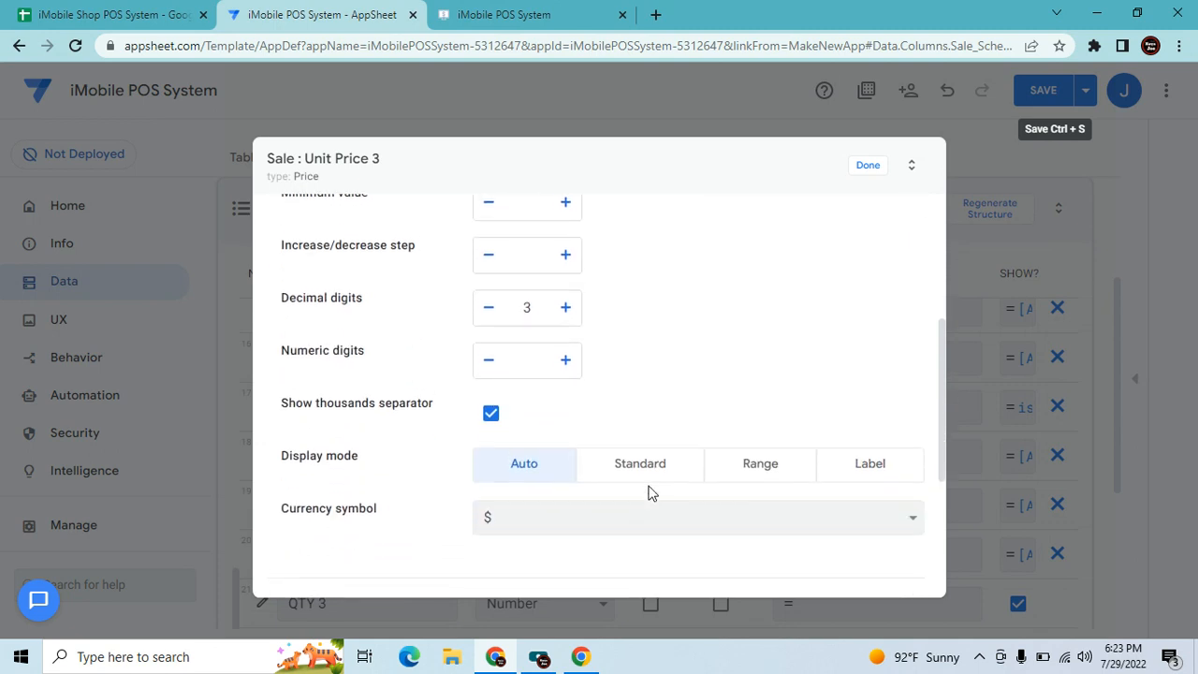
pyautogui.scroll(-2, 601, 534)
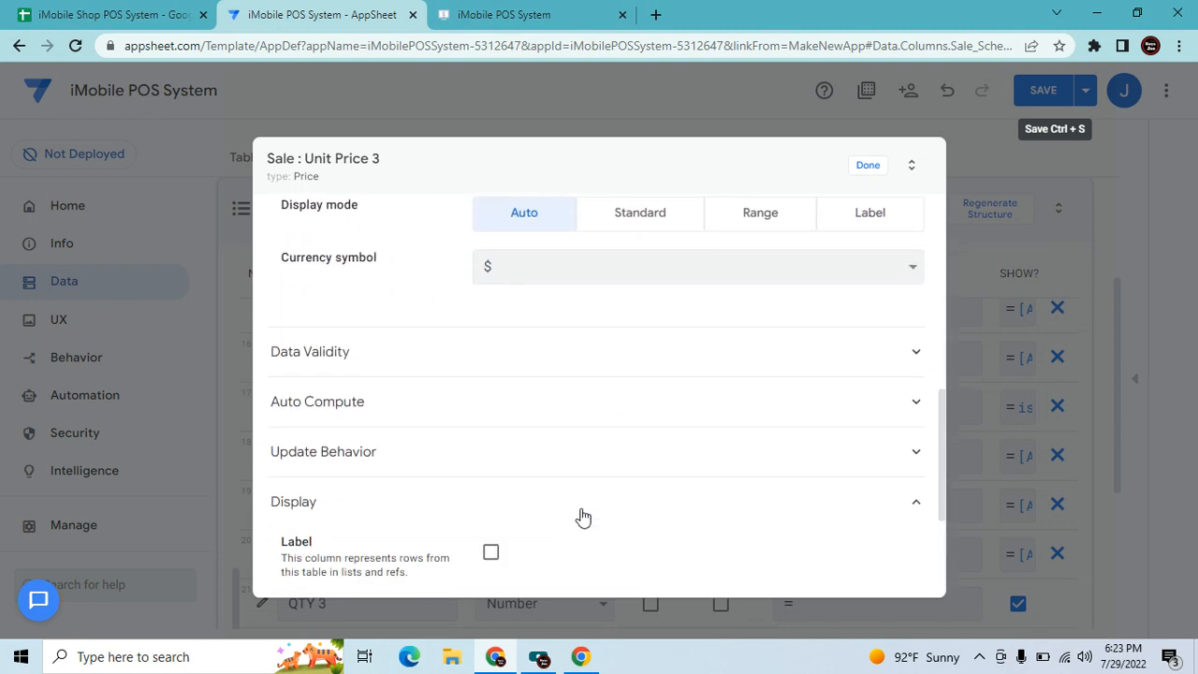
pyautogui.click(574, 510)
pyautogui.click(624, 535)
pyautogui.write('"Unit')
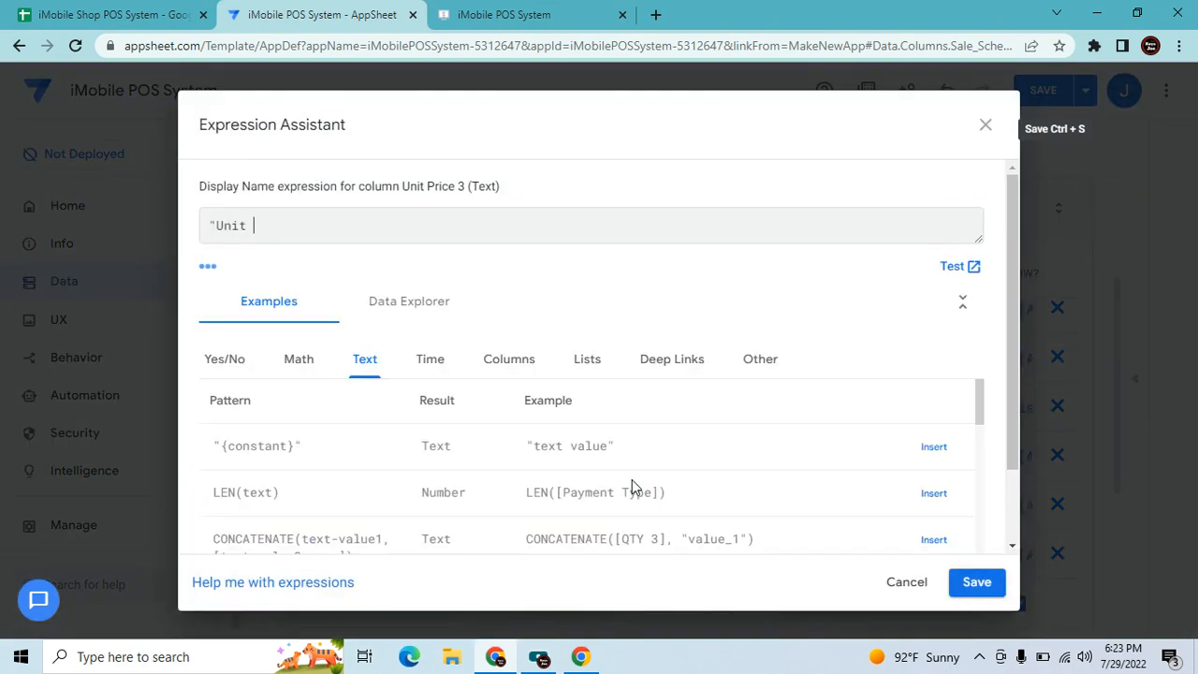
pyautogui.write(' Price"')
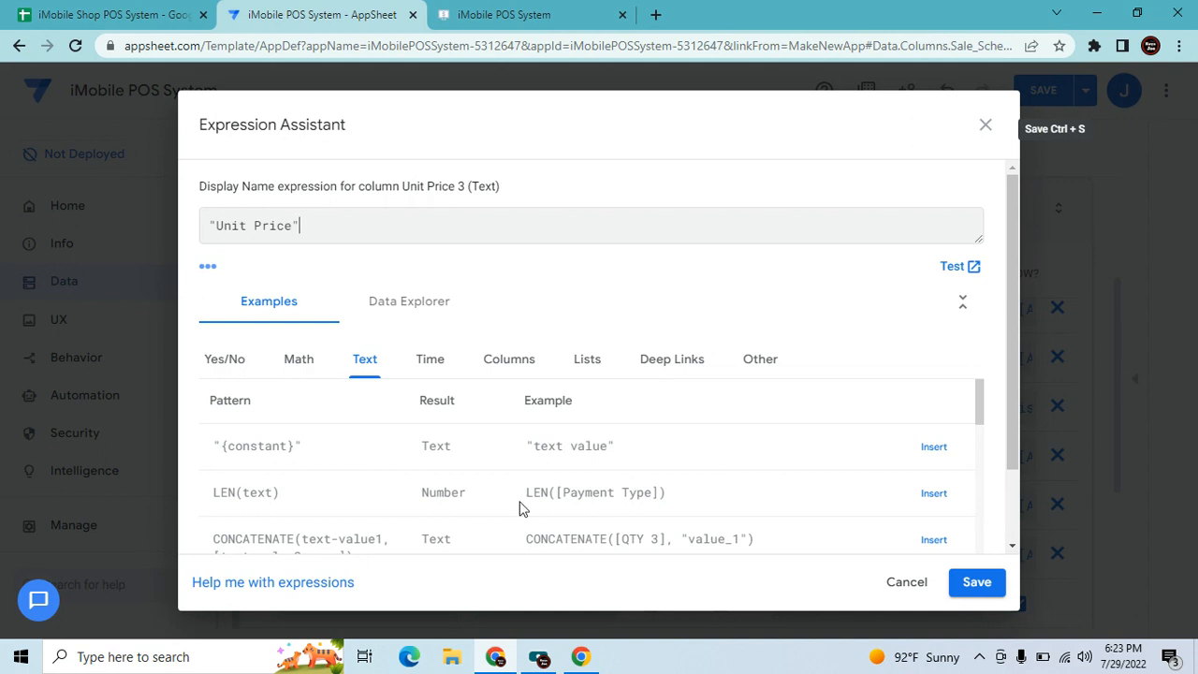
pyautogui.click(975, 582)
# Set Unit Price 3's initial value to Any(Select(Inventory[Unit Price],[_THISROW].[Item Code 3]=[Item Code])) and close the column's settings.
pyautogui.scroll(1, 508, 424)
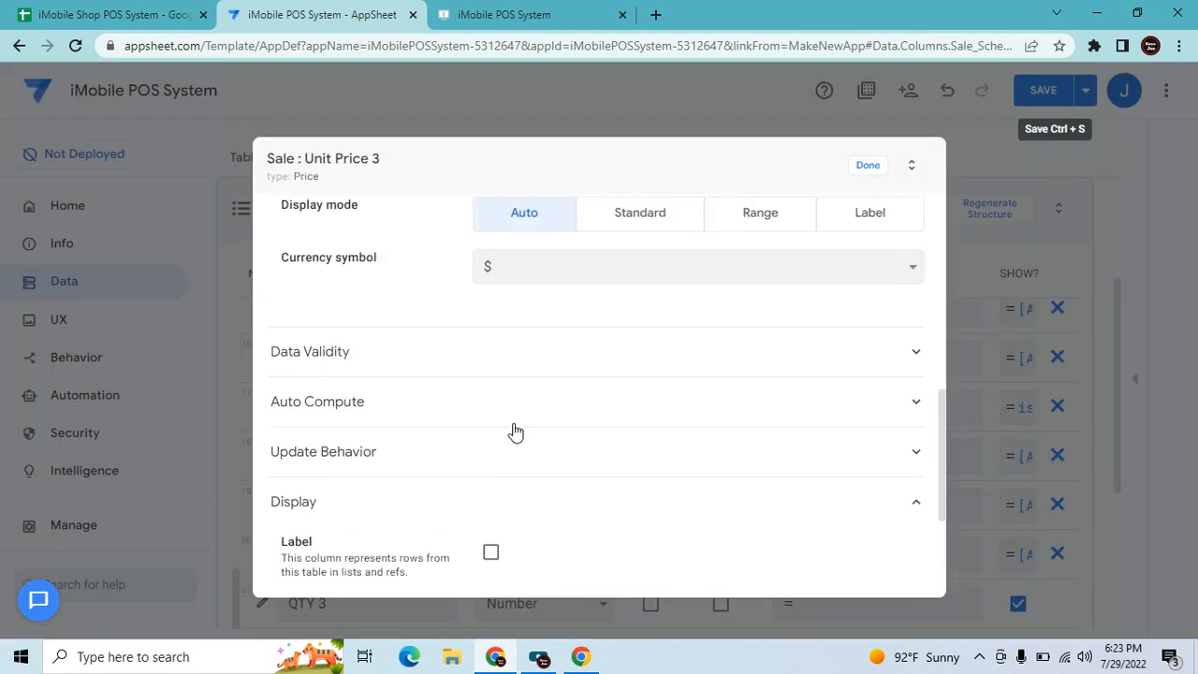
pyautogui.click(514, 431)
pyautogui.click(626, 511)
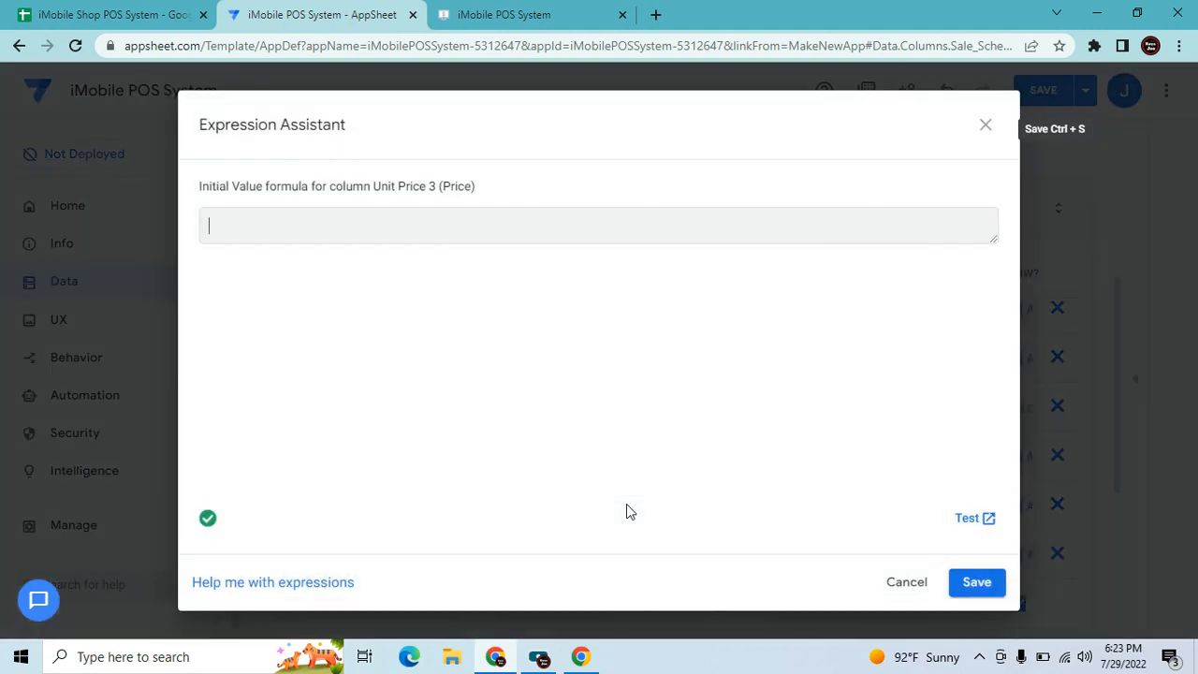
pyautogui.write('Any(Select(Inventory[Item Name],[_THISROW].[Item Code 2]=[Item Code]))')
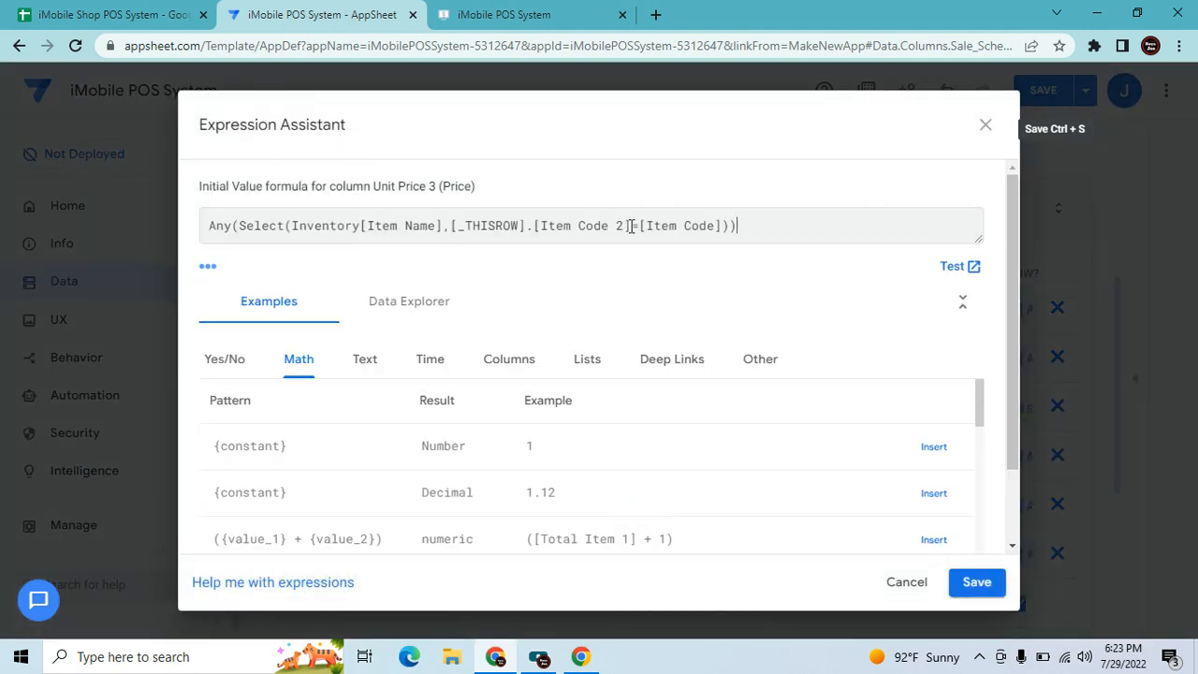
pyautogui.press('Left')
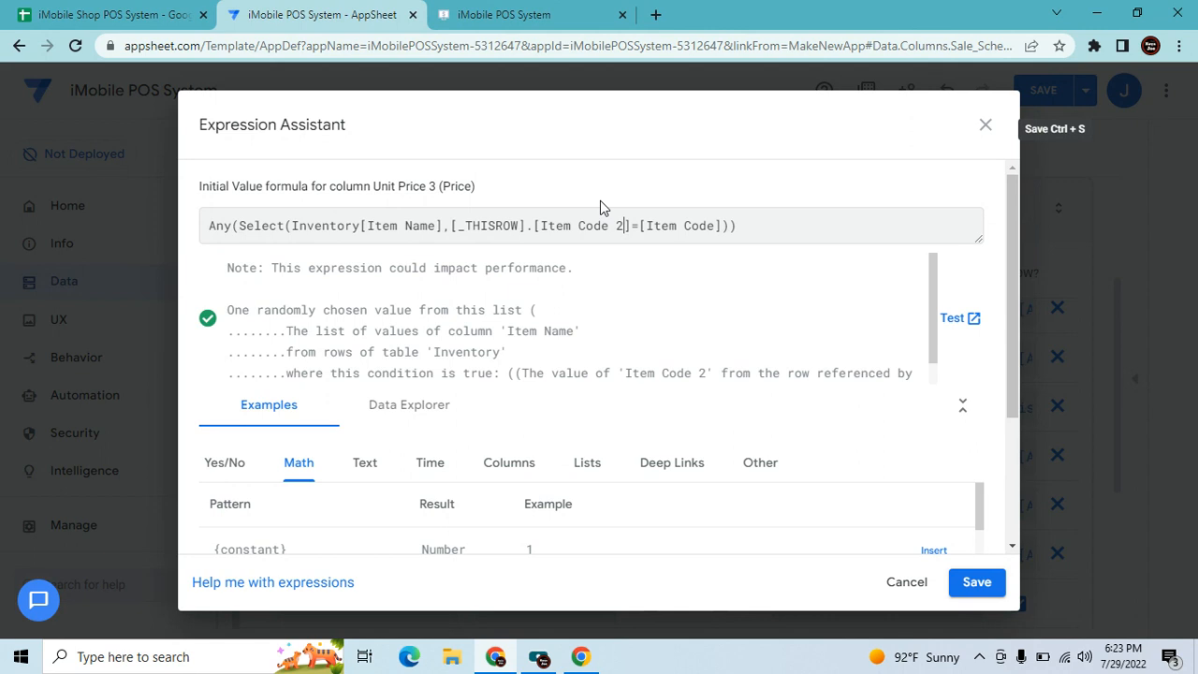
pyautogui.press('BackSpace')
pyautogui.write('3')
pyautogui.press('BackSpace')
pyautogui.press('BackSpace')
pyautogui.press('BackSpace')
pyautogui.press('BackSpace')
pyautogui.press('BackSpace')
pyautogui.press('BackSpace')
pyautogui.press('BackSpace')
pyautogui.press('BackSpace')
pyautogui.press('BackSpace')
pyautogui.write('Unit Price')
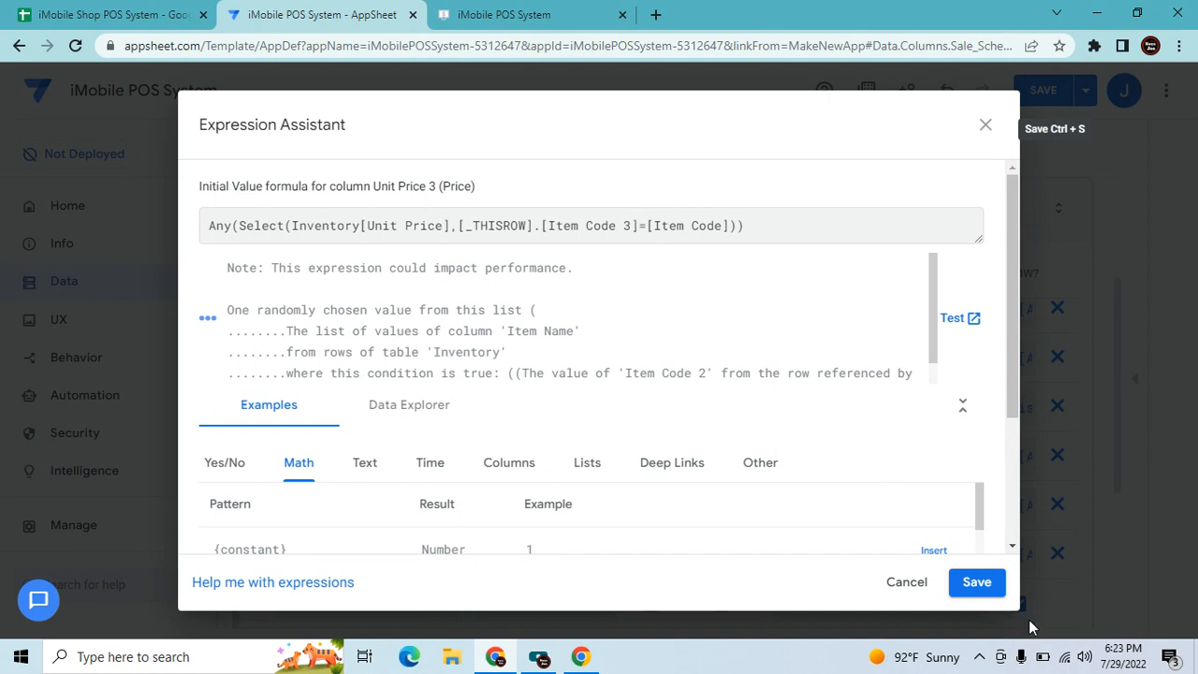
pyautogui.click(973, 583)
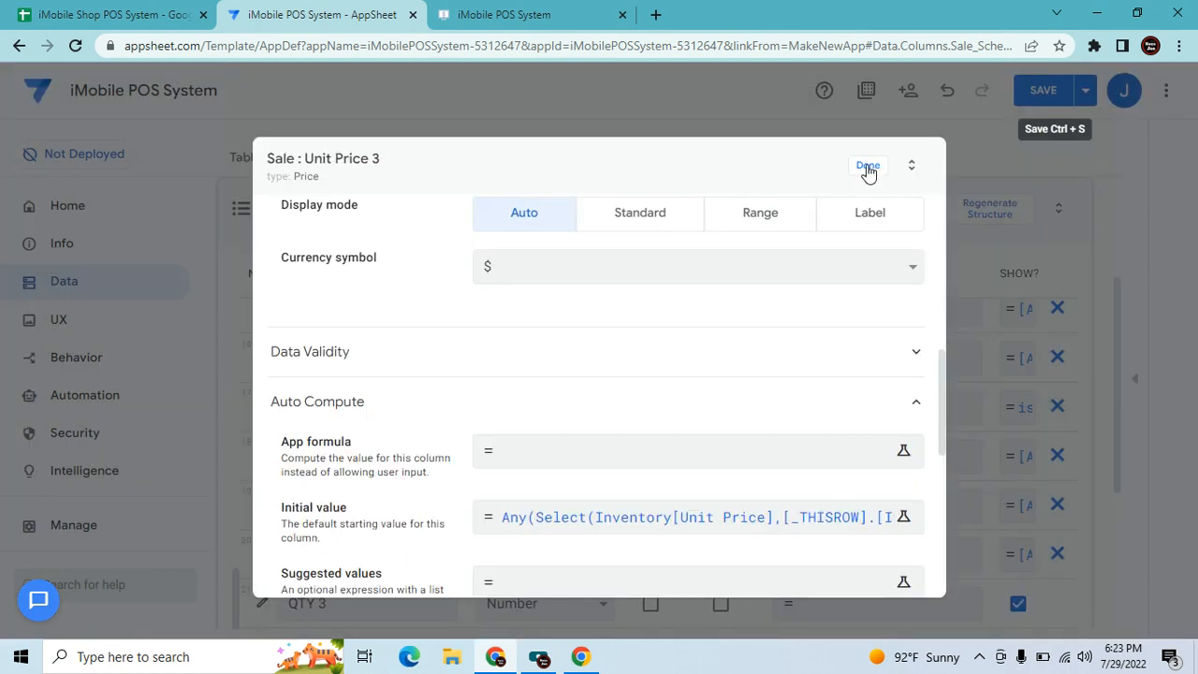
pyautogui.click(868, 167)
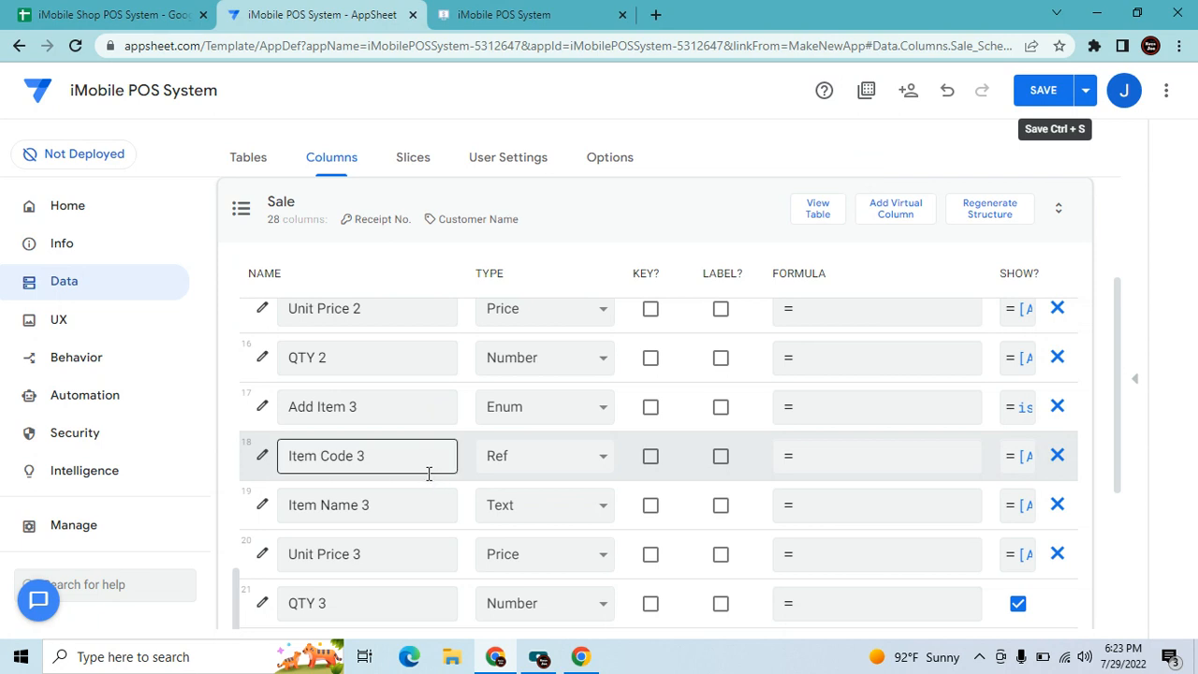
# Set the QTY 3 column's Show_If expression to [Add Item 3]="Add Item" and save the expression.
pyautogui.scroll(-1, 419, 559)
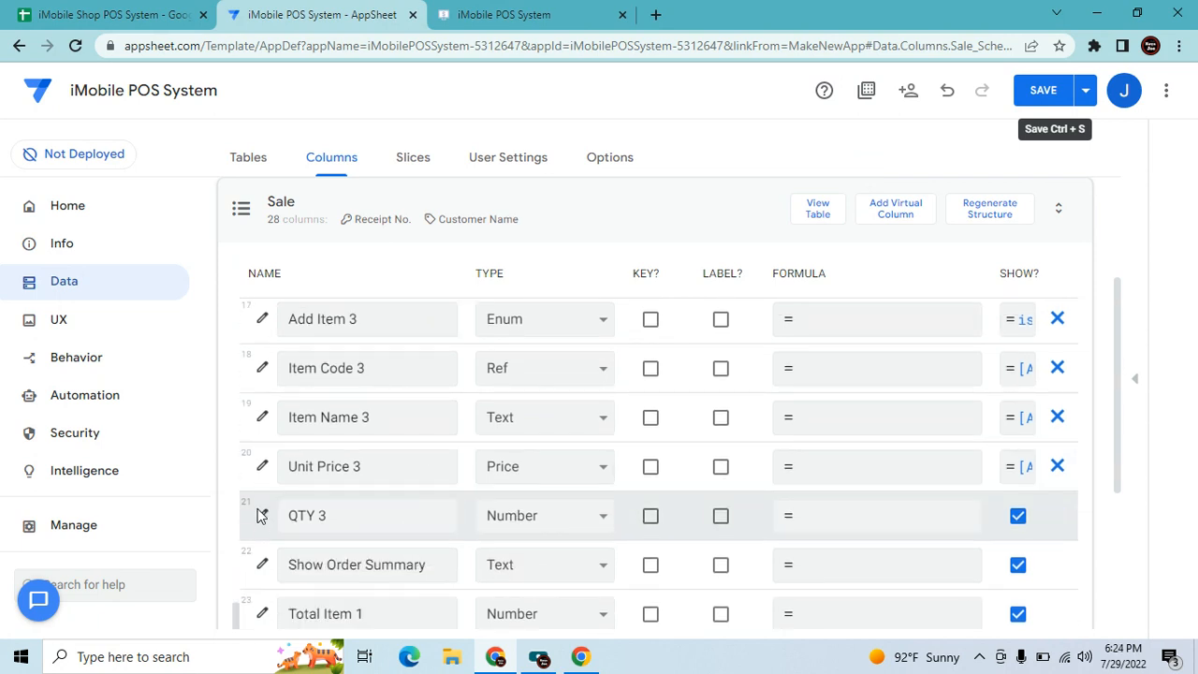
pyautogui.click(260, 516)
pyautogui.click(908, 292)
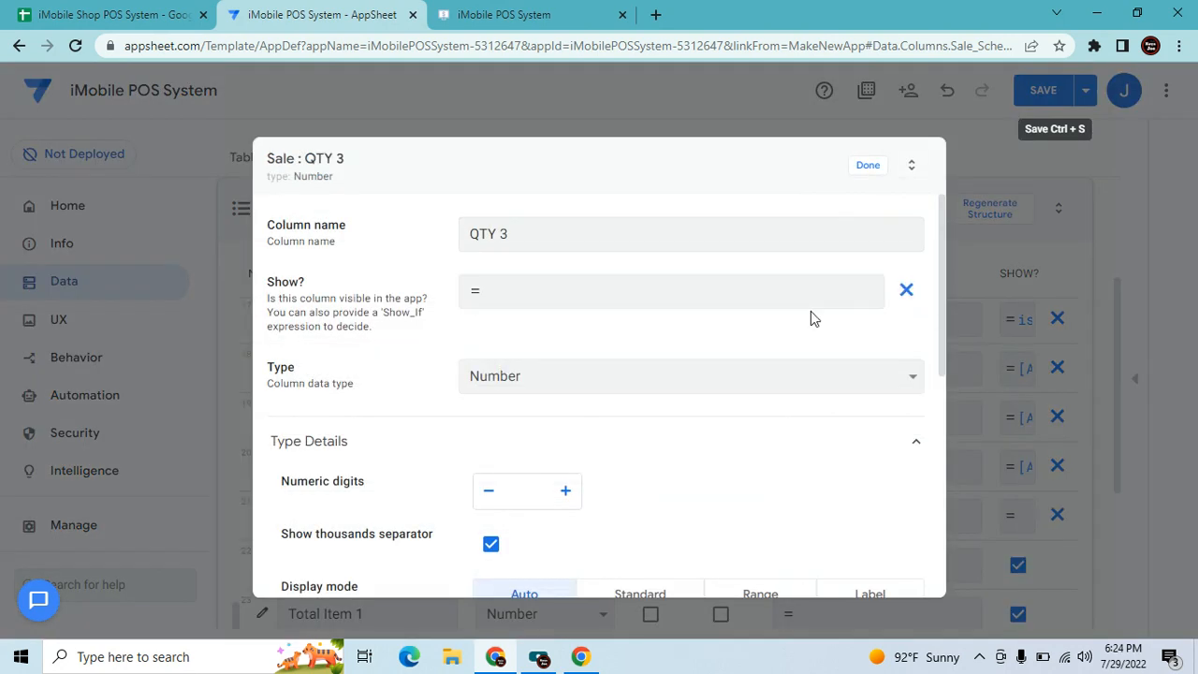
pyautogui.click(789, 288)
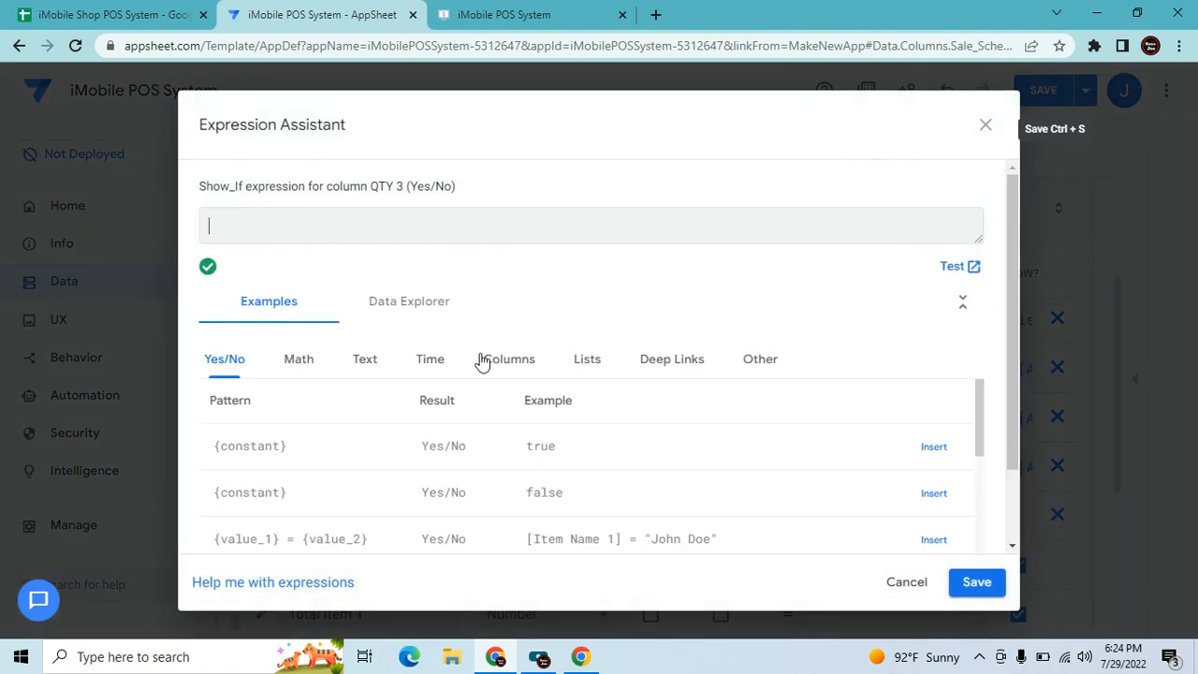
pyautogui.click(514, 359)
pyautogui.scroll(-10, 695, 482)
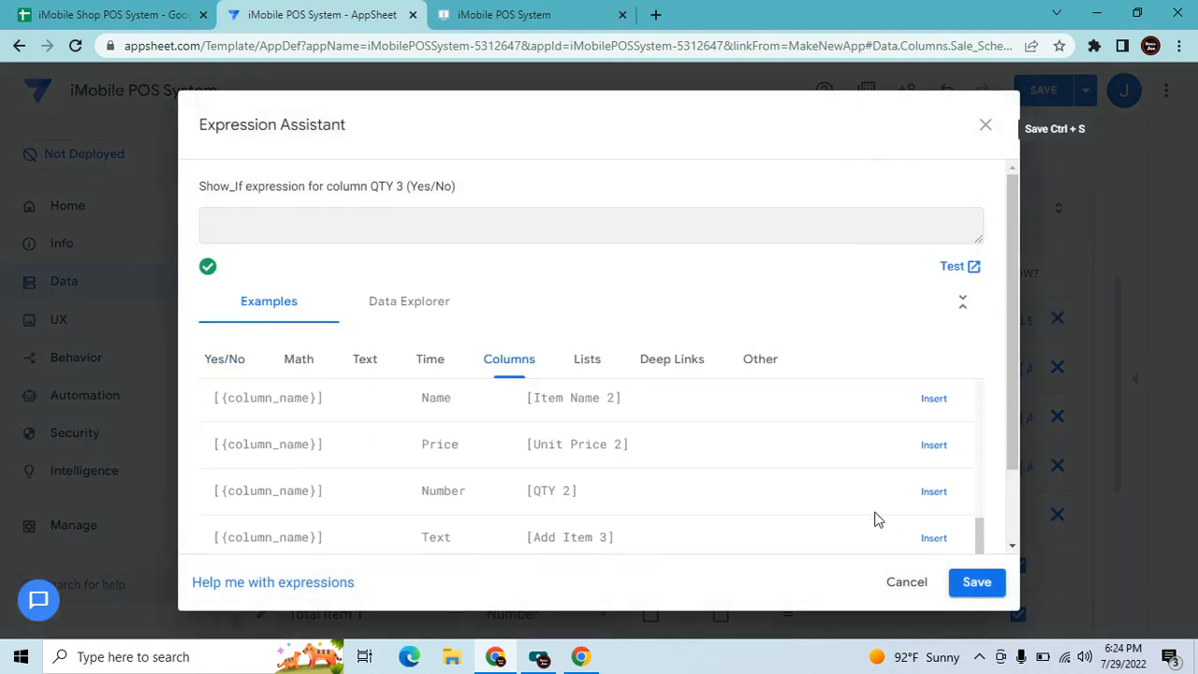
pyautogui.click(932, 538)
pyautogui.write('="Add Item')
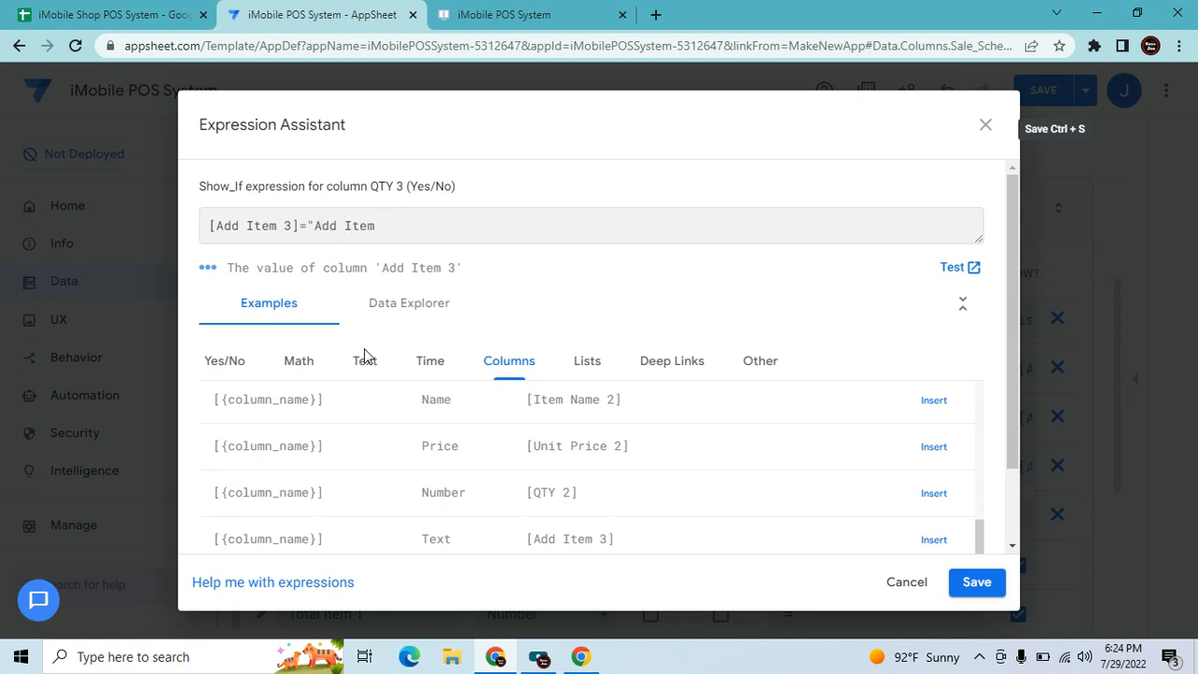
pyautogui.write('"')
pyautogui.click(964, 582)
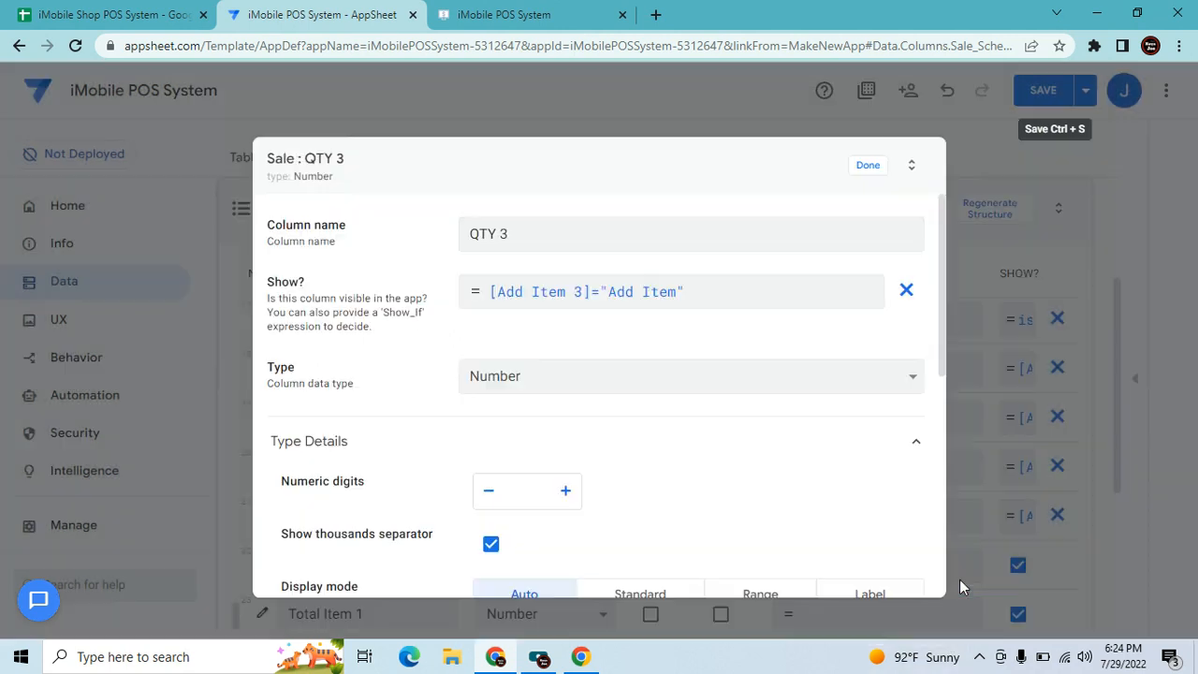
# Set the QTY 3 column's minimum value to 1.
pyautogui.scroll(-3, 679, 514)
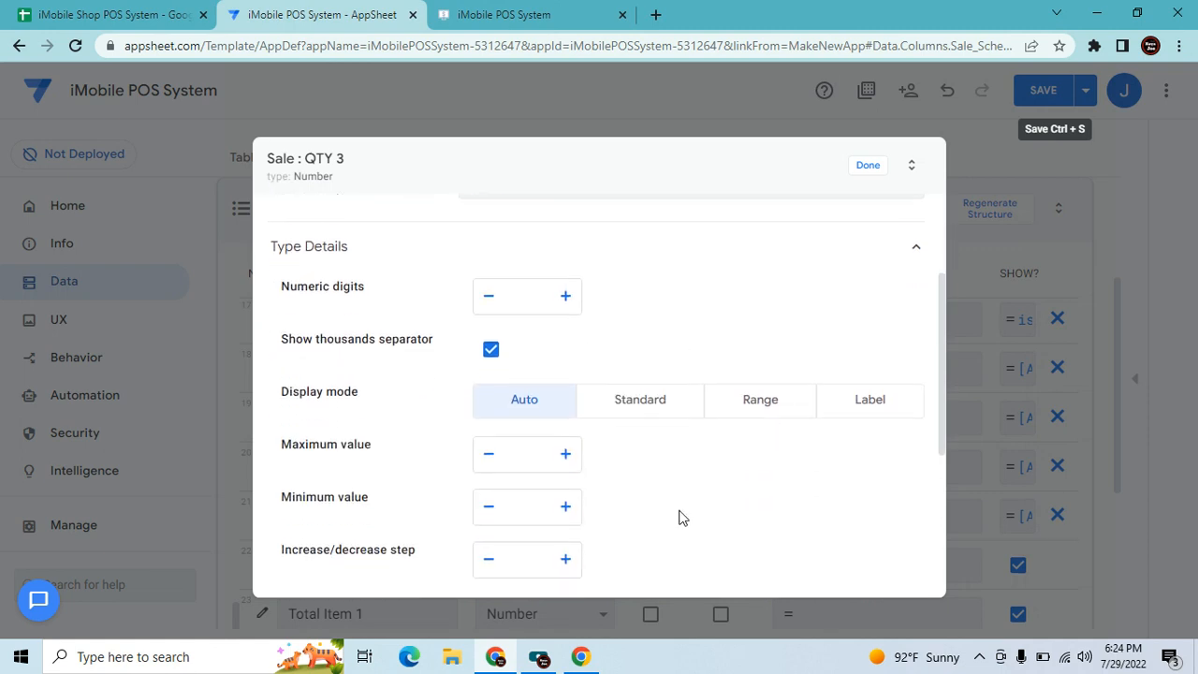
pyautogui.click(565, 438)
pyautogui.scroll(-3, 636, 456)
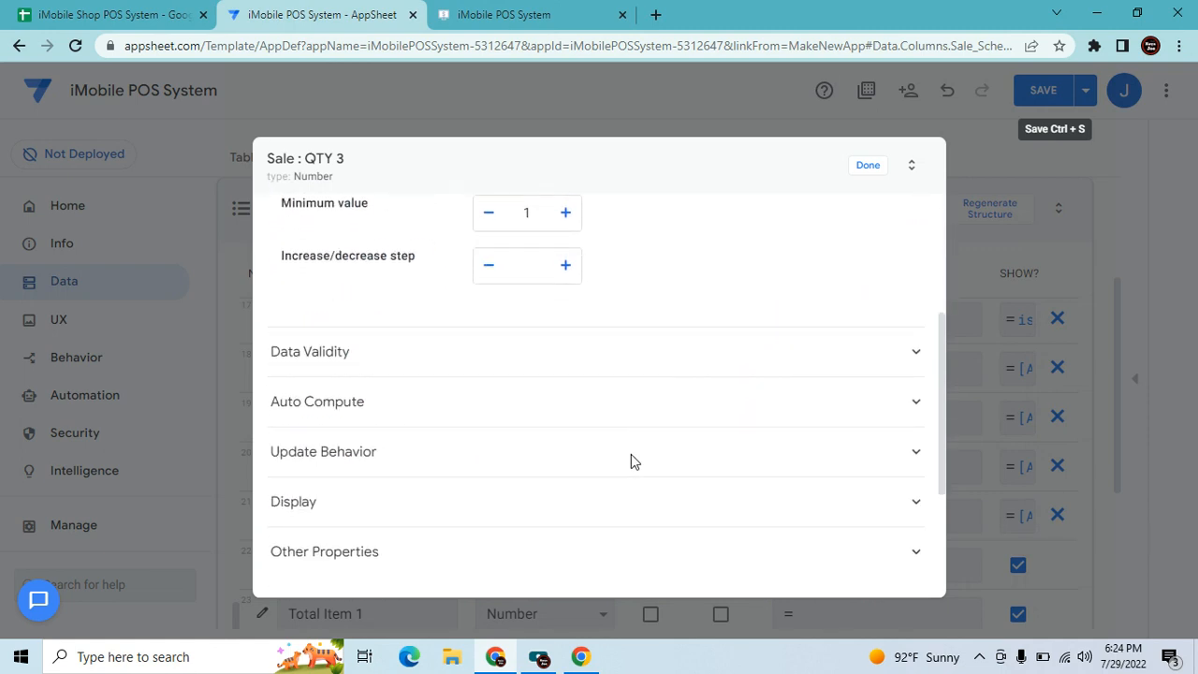
# Set the QTY 3 column's display name to "QTY" and close the column's settings.
pyautogui.click(419, 453)
pyautogui.scroll(-2, 608, 484)
pyautogui.scroll(1, 561, 449)
pyautogui.scroll(-2, 512, 459)
pyautogui.click(514, 499)
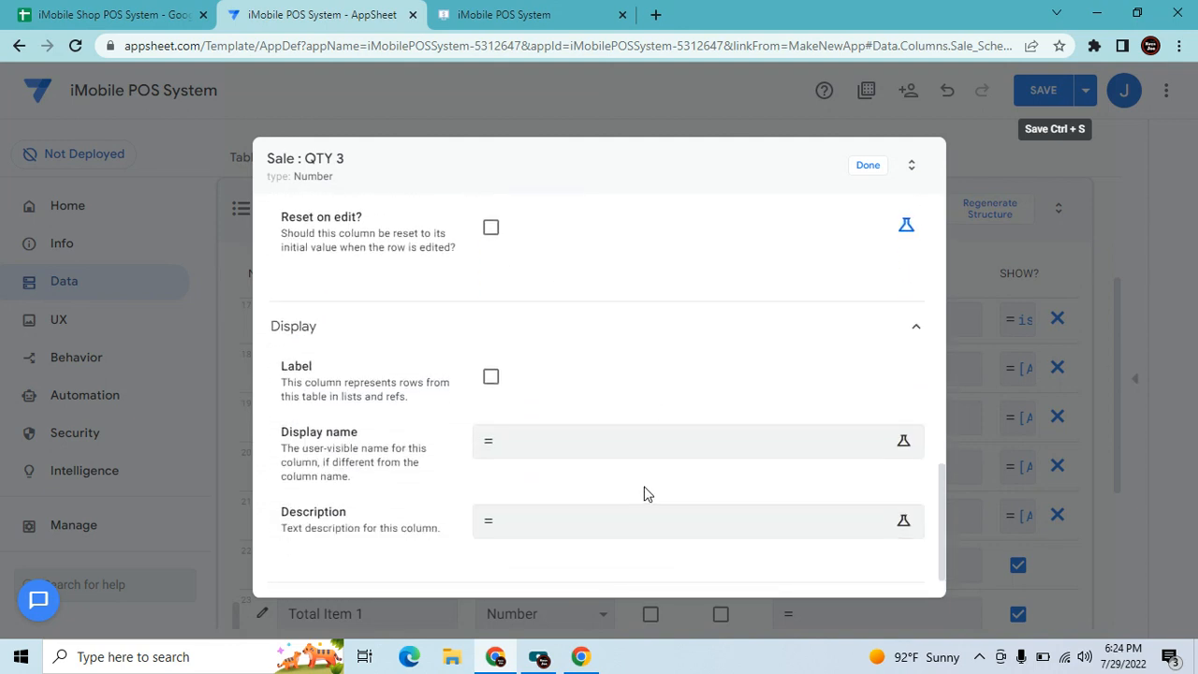
pyautogui.click(637, 454)
pyautogui.write('"QTY')
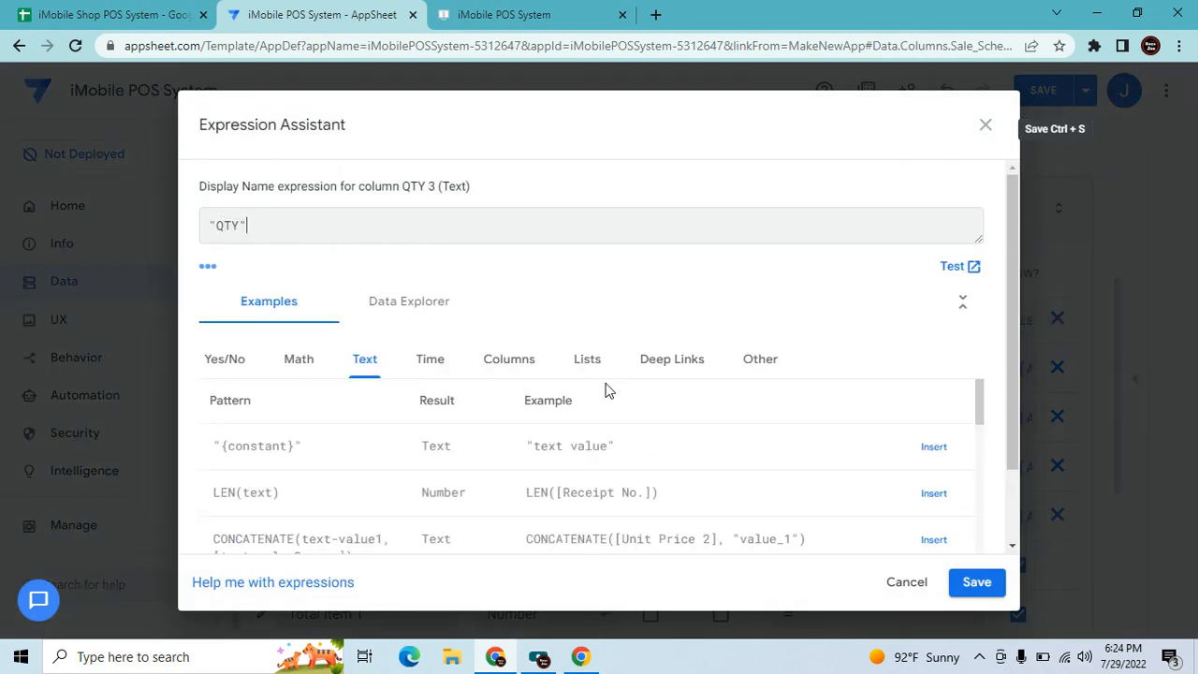
pyautogui.click(977, 582)
pyautogui.click(868, 166)
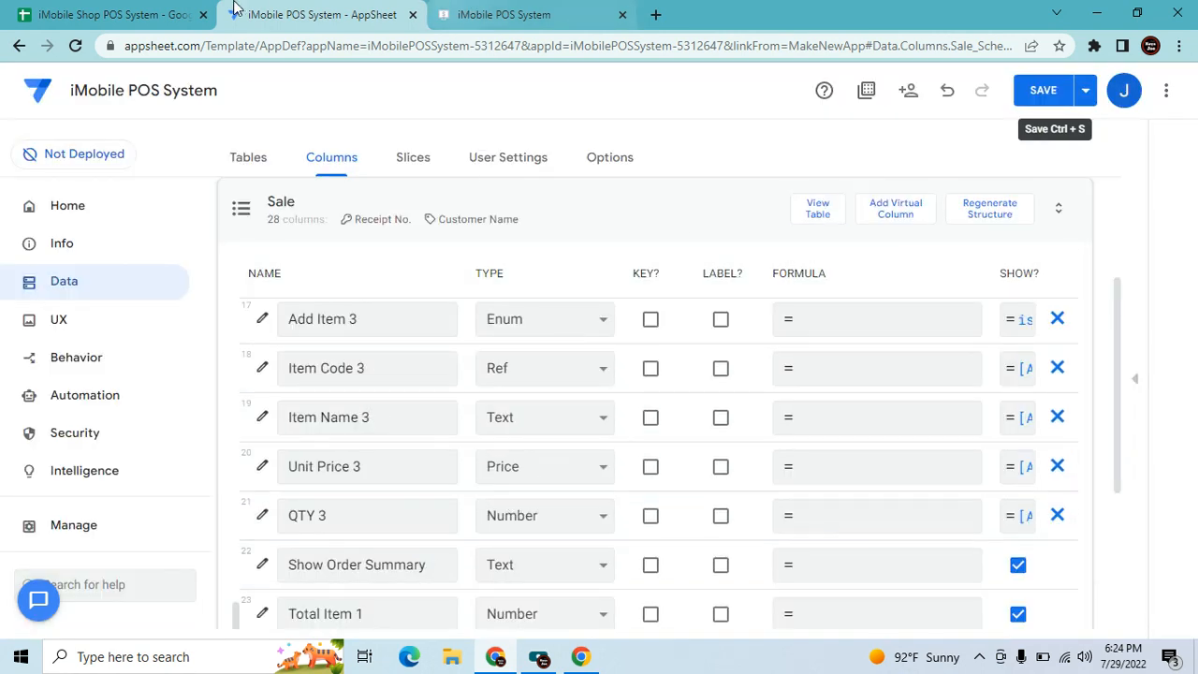
# Switch to the iMobile Shop POS System spreadsheet and review the Sale sheet's item column headers up to Show Order Summary.
pyautogui.click(107, 14)
pyautogui.click(859, 293)
pyautogui.press('Right')
pyautogui.press('Right')
pyautogui.press('Right')
pyautogui.press('Right')
pyautogui.press('Right')
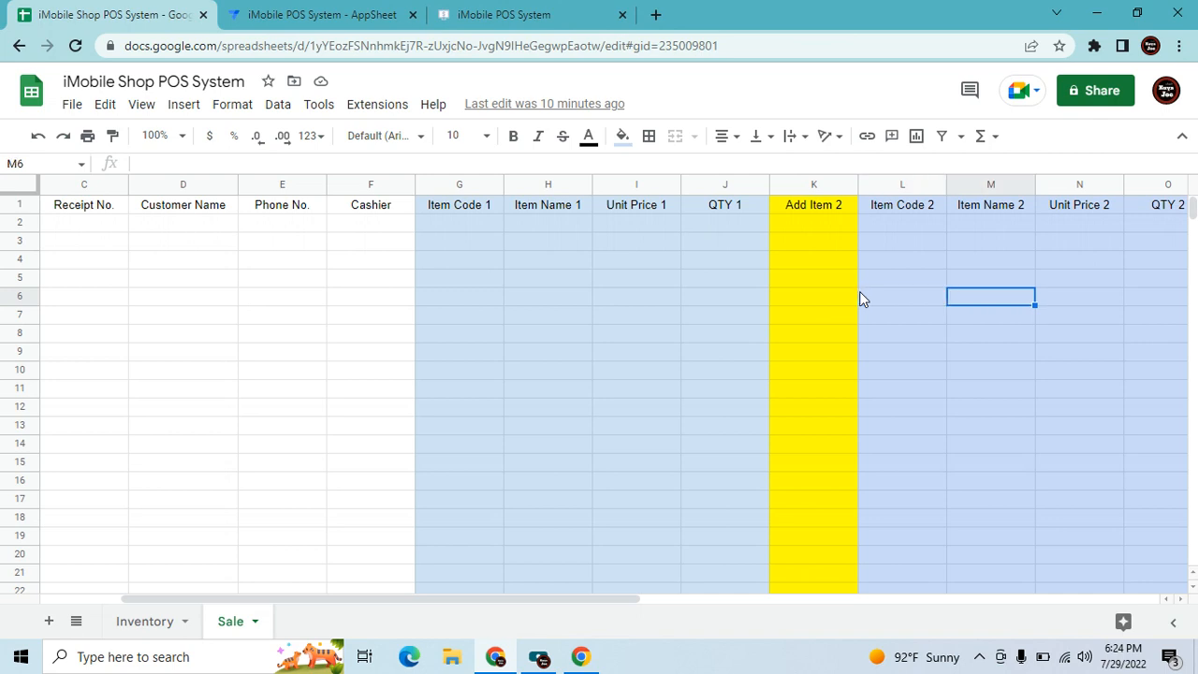
pyautogui.press('Right')
pyautogui.press('Up')
pyautogui.press('Up')
pyautogui.press('Up')
pyautogui.press('Up')
pyautogui.press('Up')
pyautogui.press('Right')
pyautogui.press('Right')
pyautogui.press('Left')
pyautogui.press('Left')
pyautogui.press('Right')
pyautogui.press('Right')
pyautogui.press('Right')
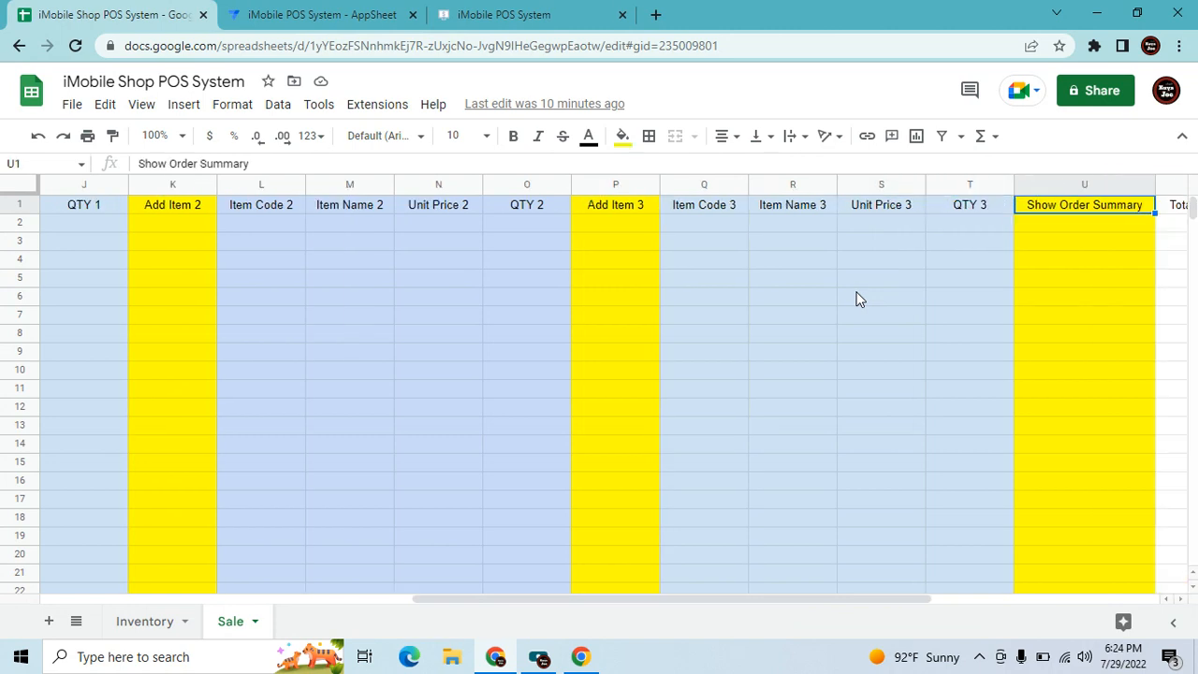
# Examine the Sale sheet's headers from Show Order Summary through the item totals to Amount Paid, and return to the AppSheet editor.
pyautogui.press('Right')
pyautogui.press('Right')
pyautogui.press('Right')
pyautogui.press('Left')
pyautogui.press('Left')
pyautogui.press('Right')
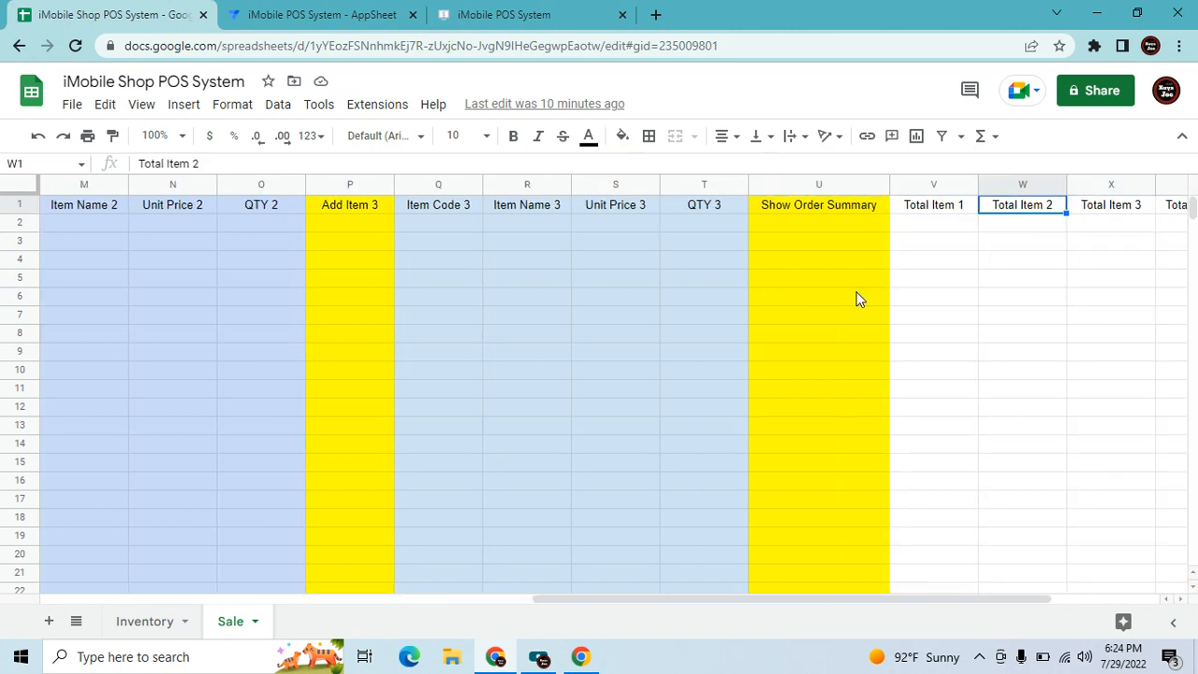
pyautogui.press('Right')
pyautogui.press('Right')
pyautogui.press('Right')
pyautogui.press('Left')
pyautogui.press('Left')
pyautogui.press('Left')
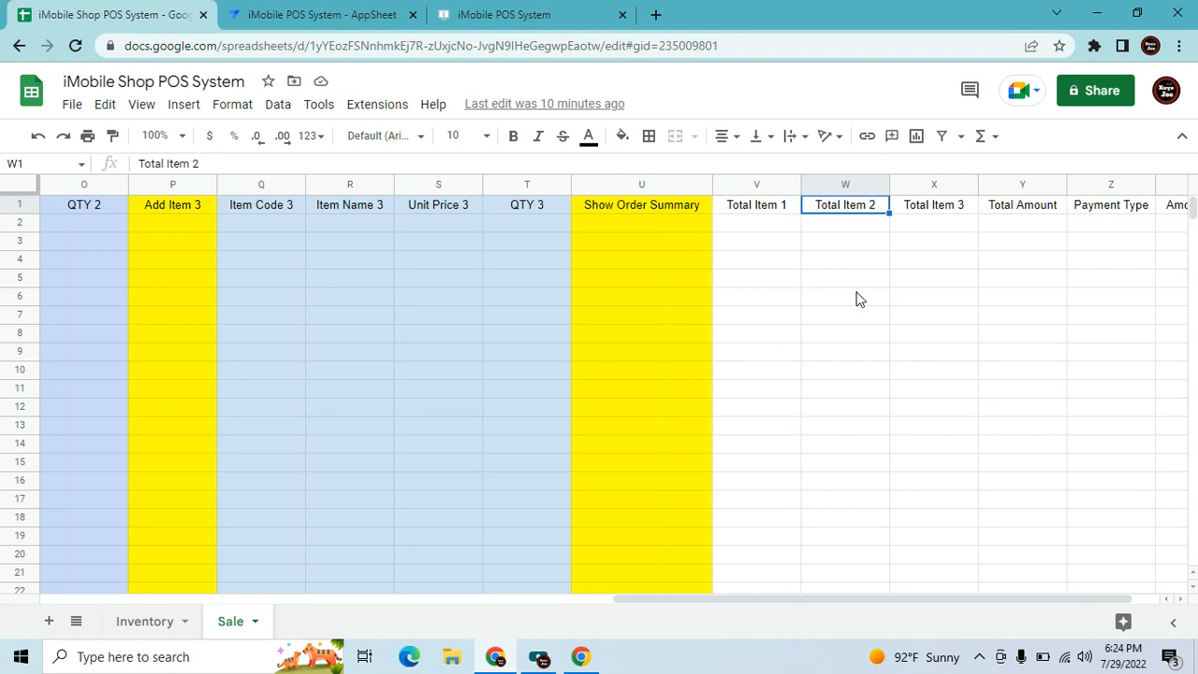
pyautogui.press('Left')
pyautogui.press('Right')
pyautogui.press('Left')
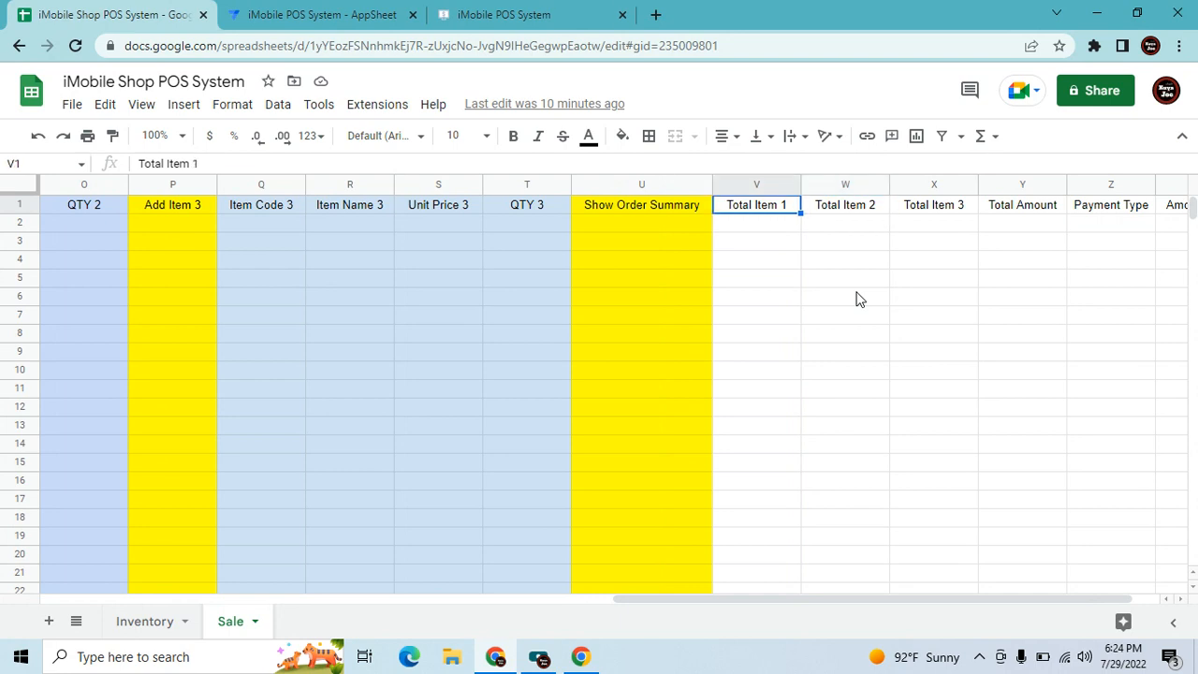
pyautogui.press('Left')
pyautogui.press('Down')
pyautogui.press('Up')
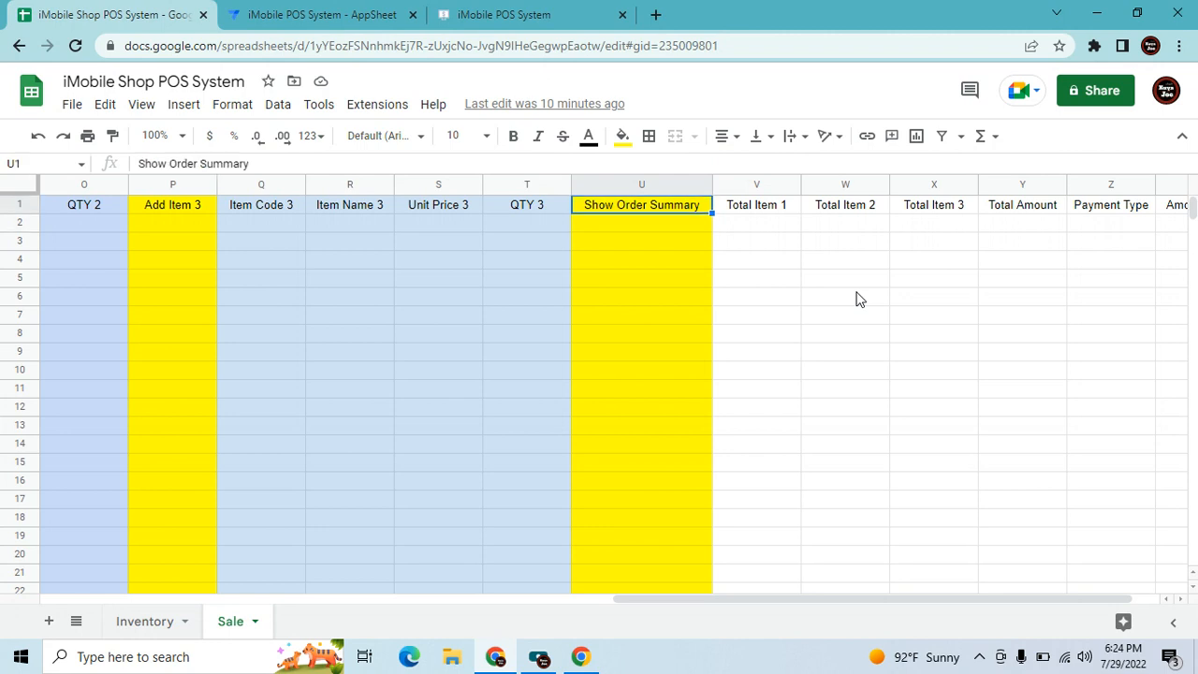
pyautogui.press('Right')
pyautogui.press('Right')
pyautogui.press('Right')
pyautogui.press('Right')
pyautogui.press('Right')
pyautogui.press('Right')
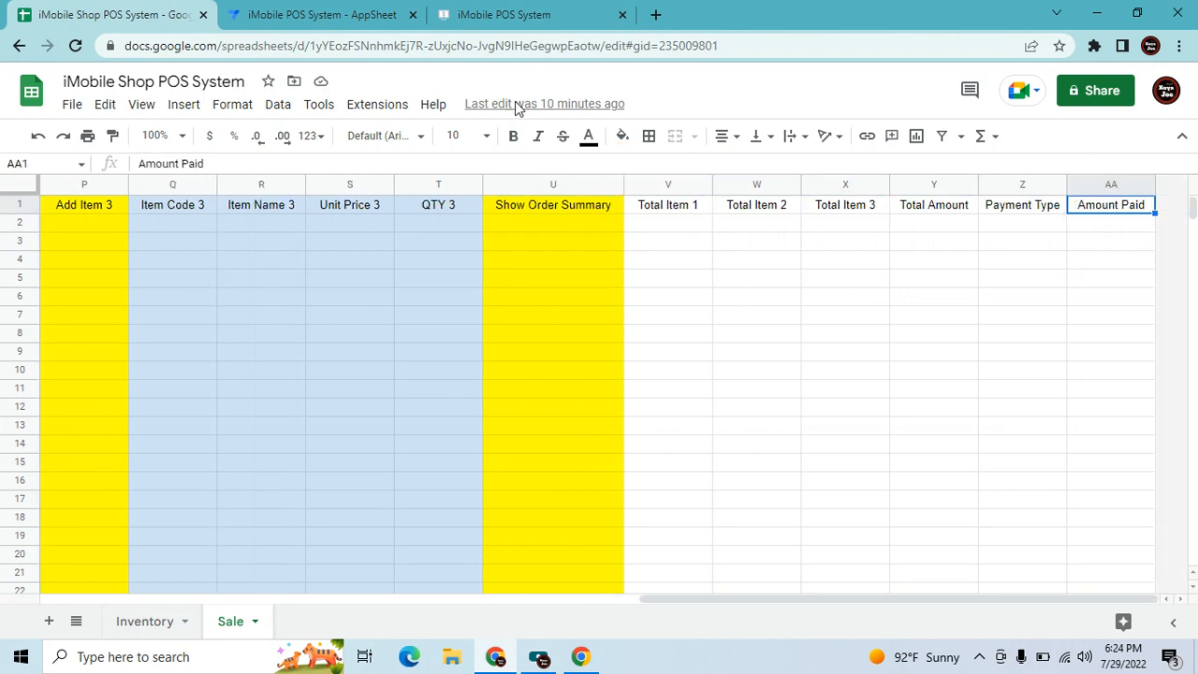
pyautogui.click(286, 13)
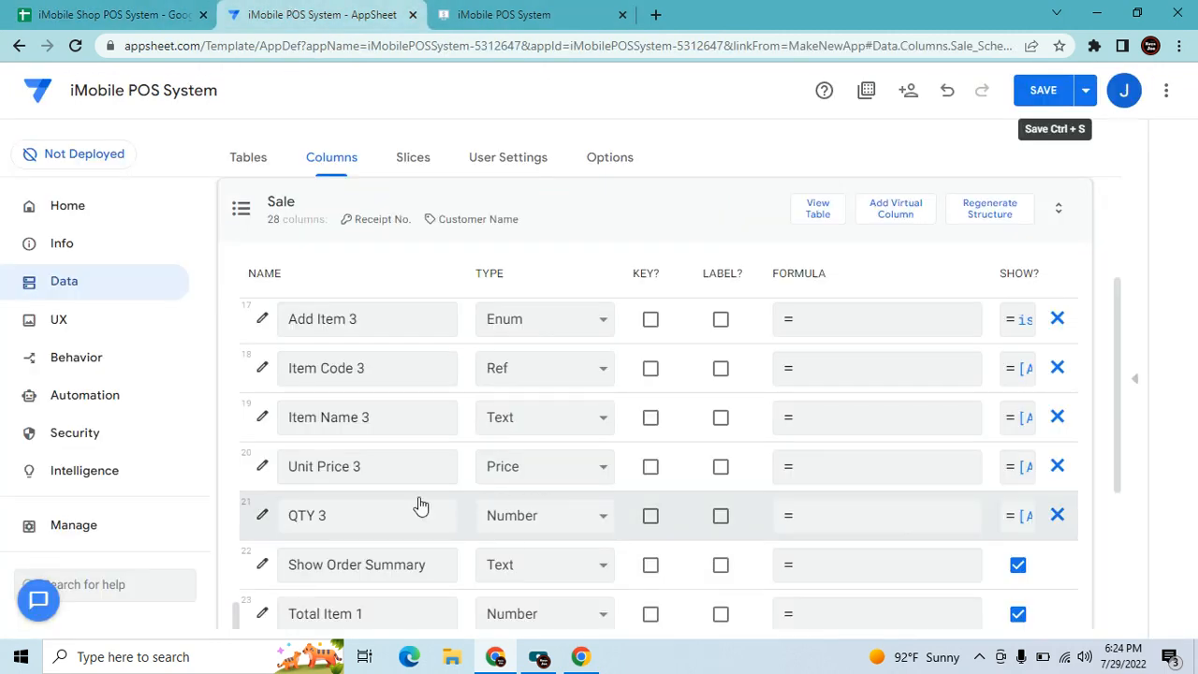
# Change the Show Order Summary column's type to Enum and add "Show Order Summary" as its selectable value.
pyautogui.click(590, 566)
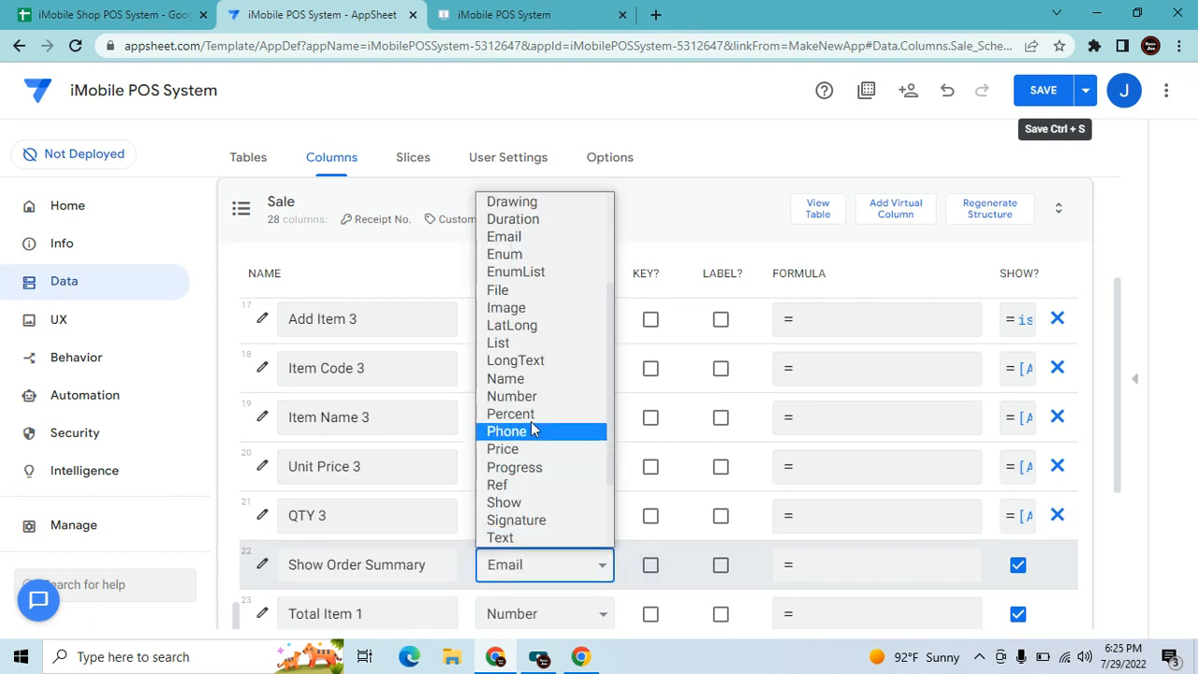
pyautogui.click(524, 254)
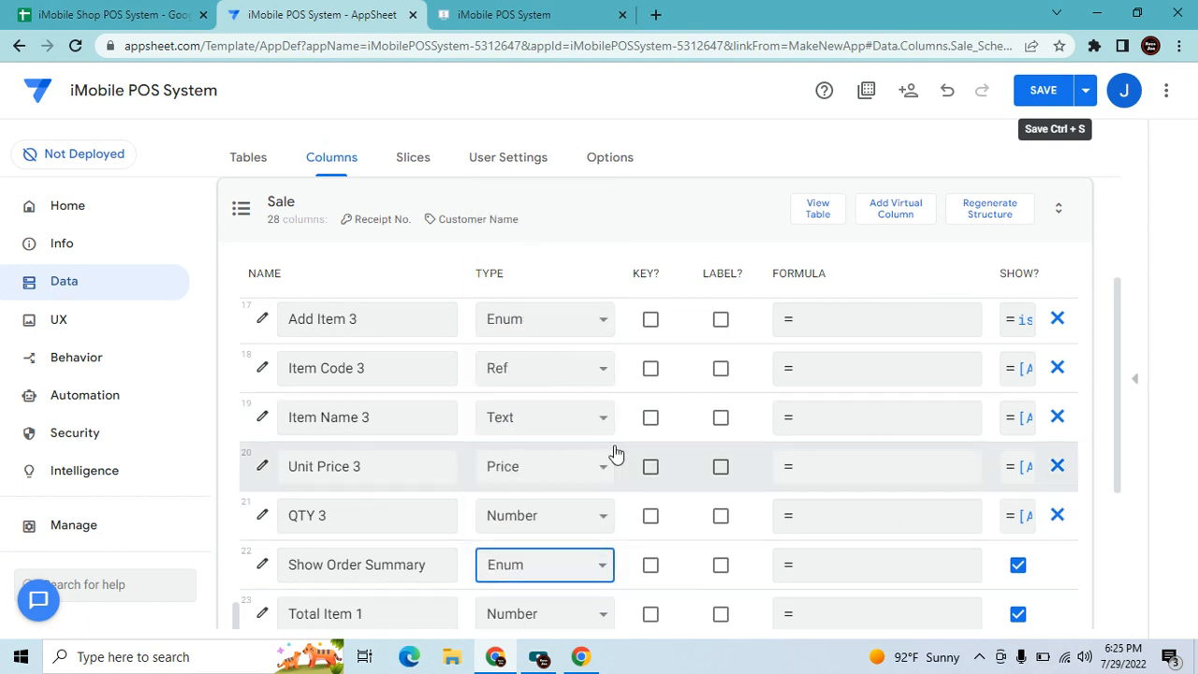
pyautogui.scroll(-1, 524, 505)
pyautogui.click(265, 512)
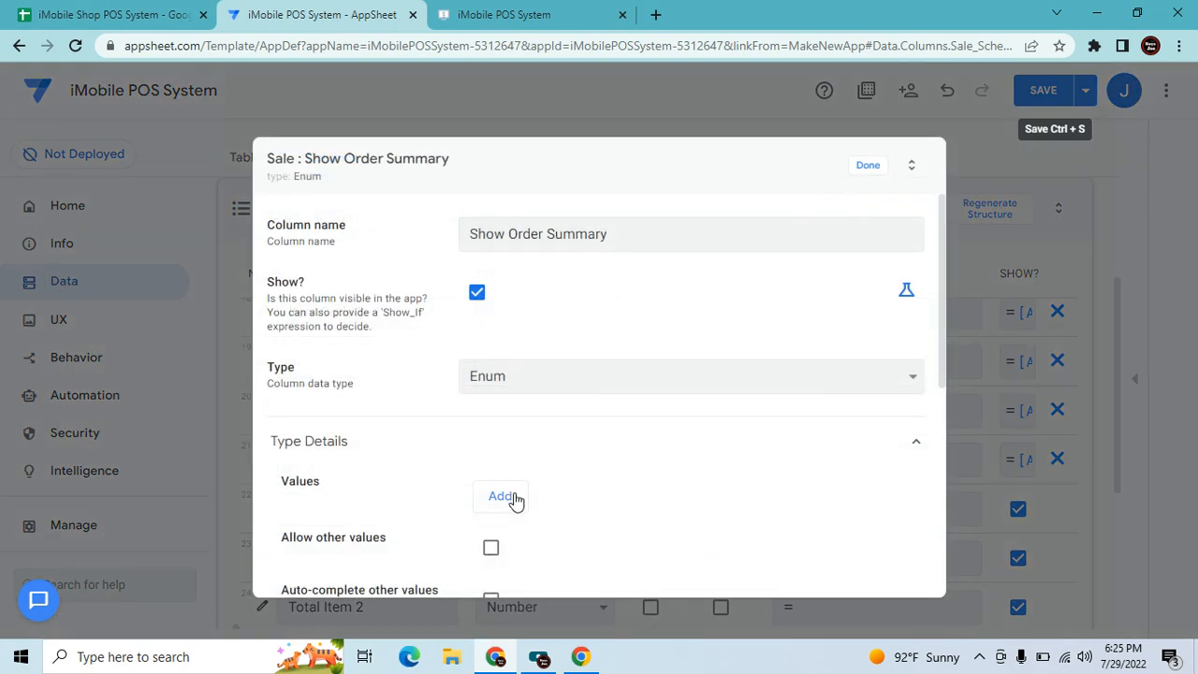
pyautogui.click(506, 497)
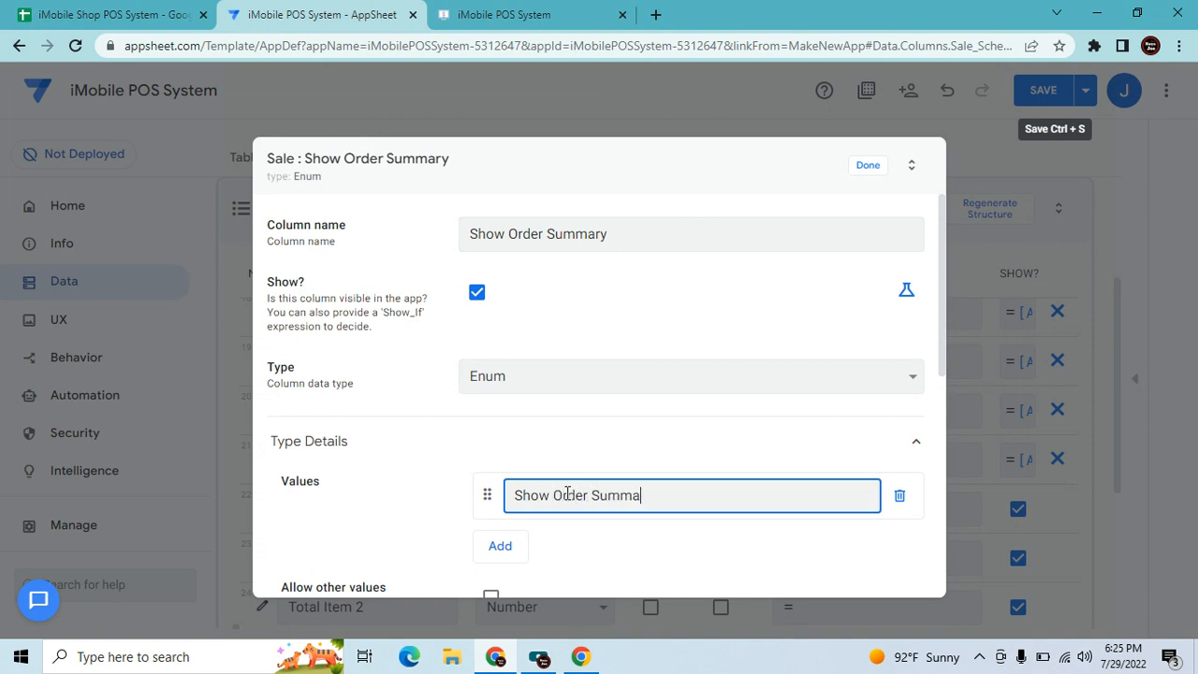
# Set the Show Order Summary column's input mode to Buttons and close the column's settings.
pyautogui.scroll(-1, 923, 428)
pyautogui.scroll(1, 913, 440)
pyautogui.scroll(-3, 895, 453)
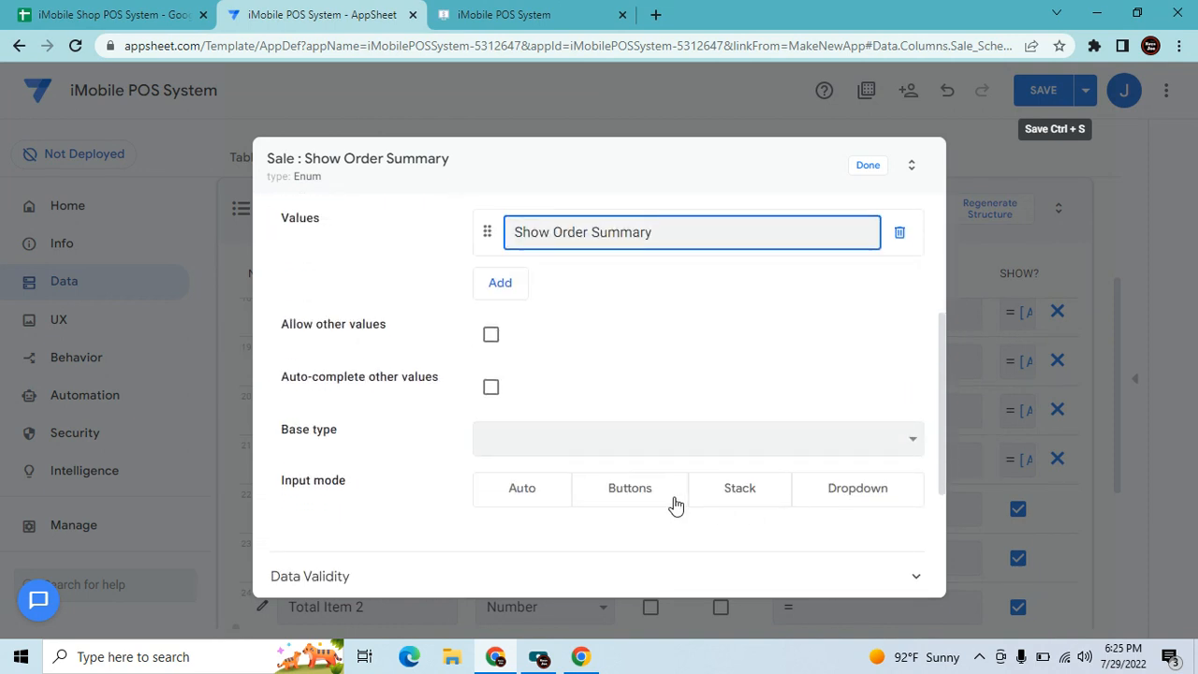
pyautogui.click(617, 488)
pyautogui.click(868, 165)
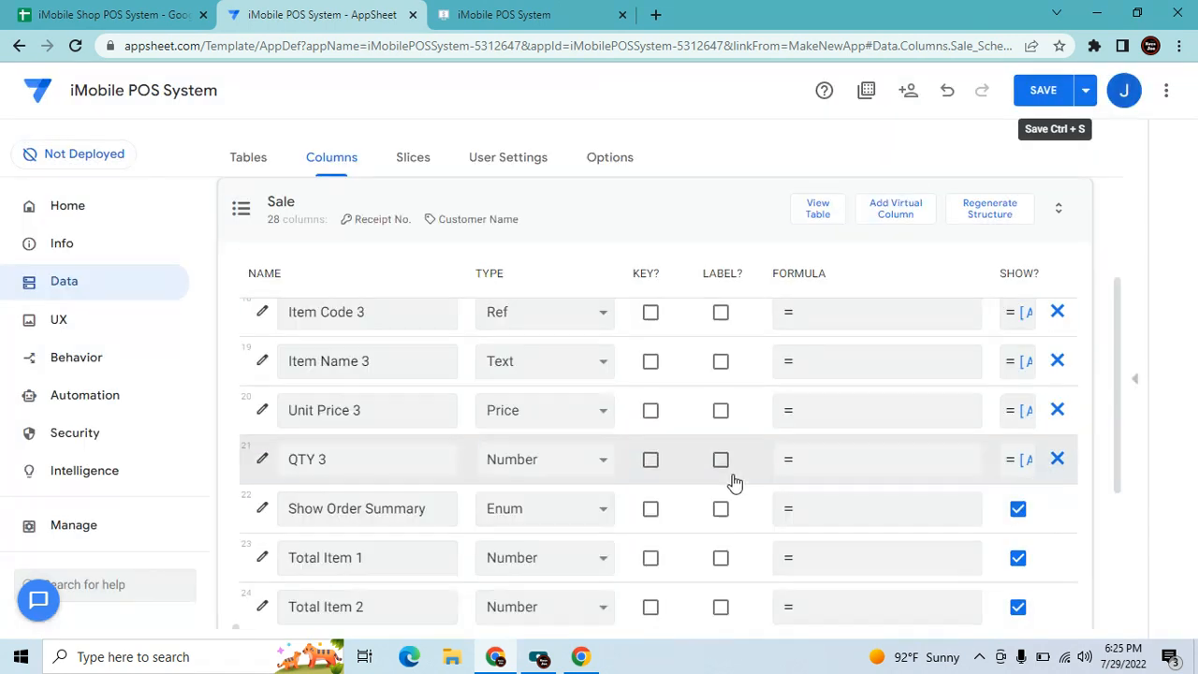
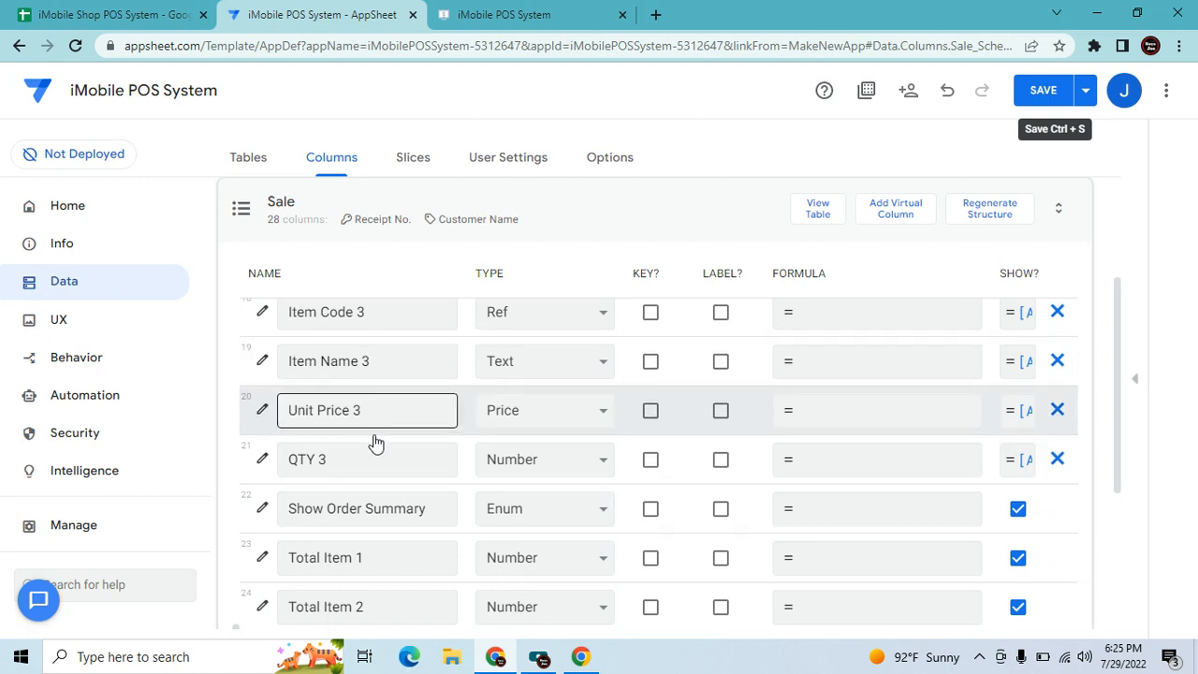
# Review the Sale table's column list from the item totals back up to the Date, Cashier and Item Code 1 columns.
pyautogui.scroll(1, 387, 449)
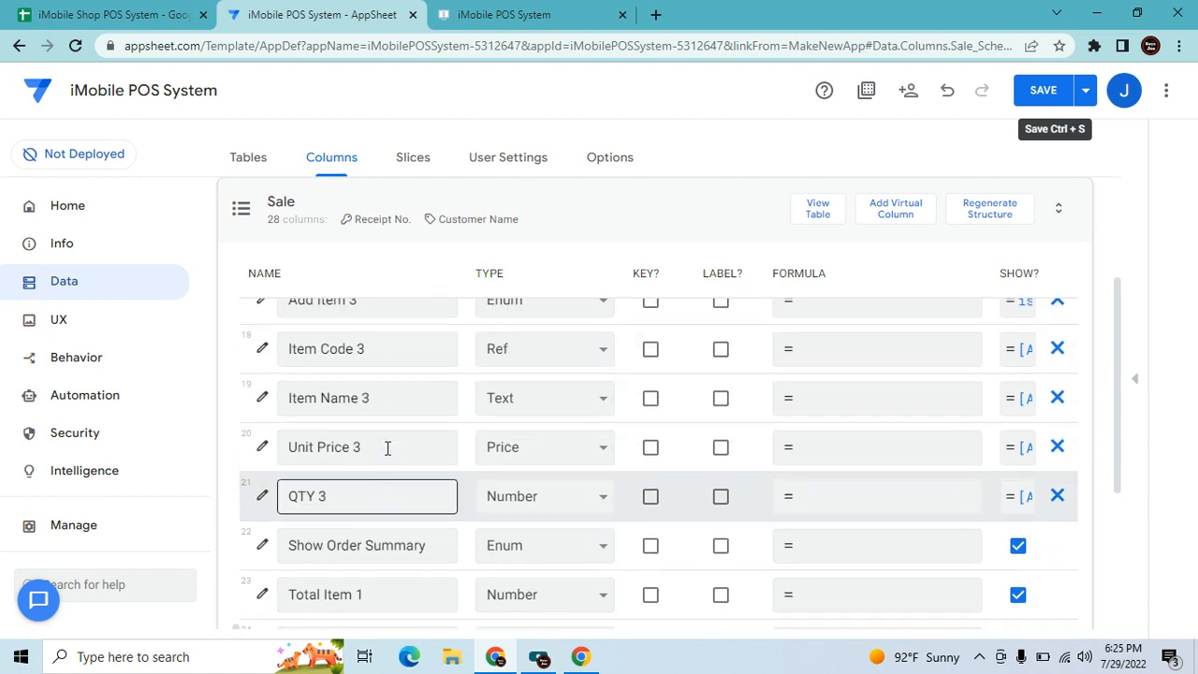
pyautogui.scroll(-1, 361, 505)
pyautogui.scroll(-1, 360, 505)
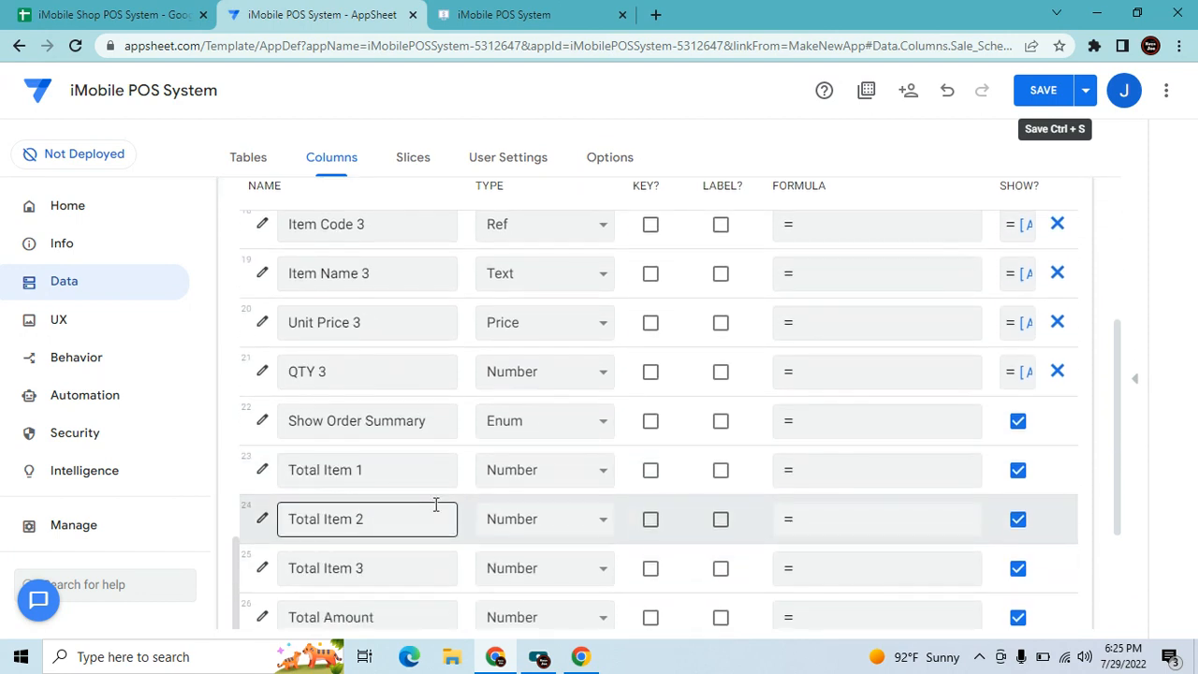
pyautogui.scroll(6, 391, 476)
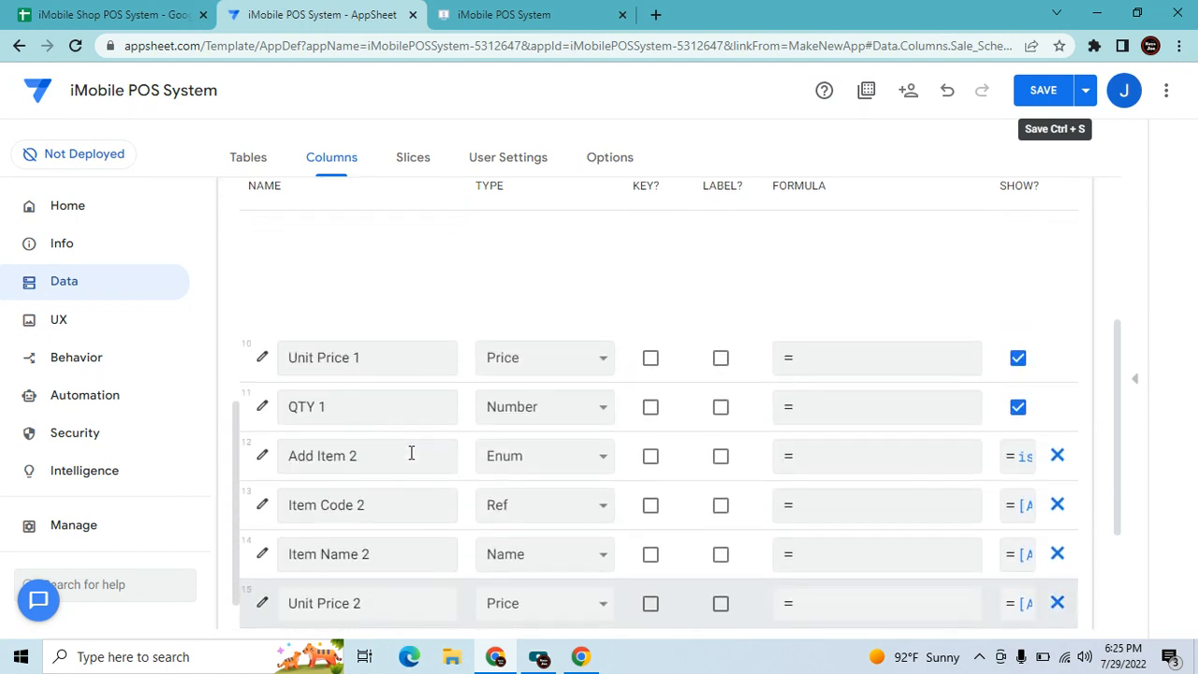
pyautogui.scroll(1, 308, 396)
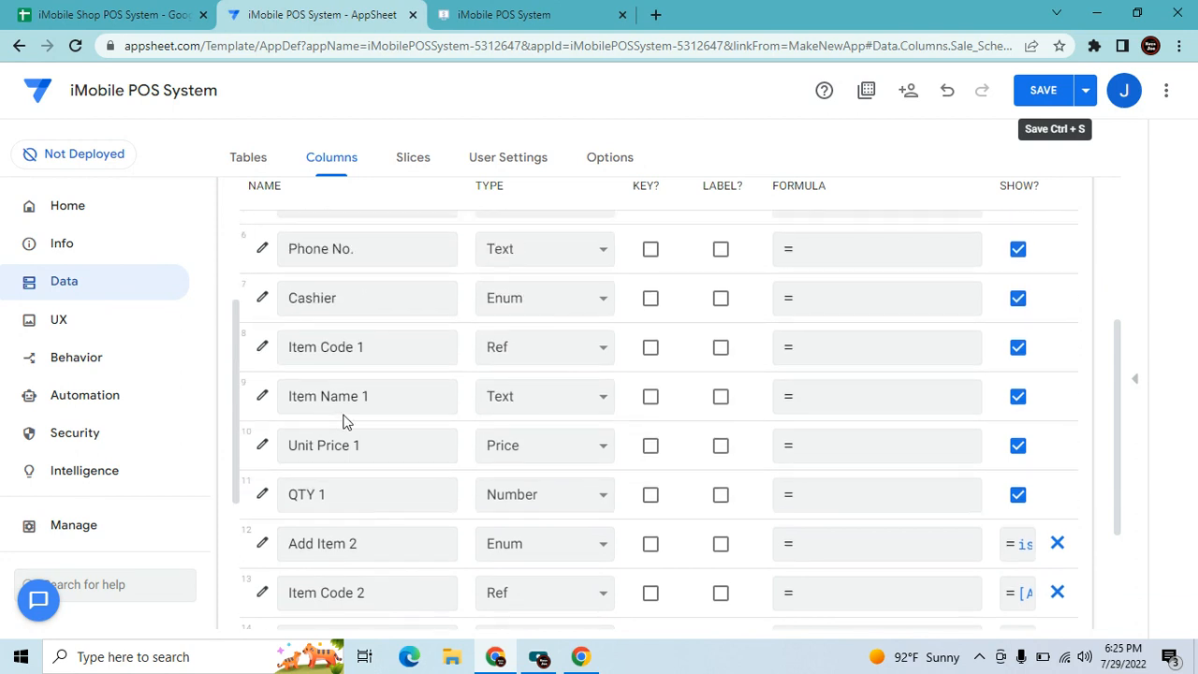
pyautogui.scroll(2, 343, 422)
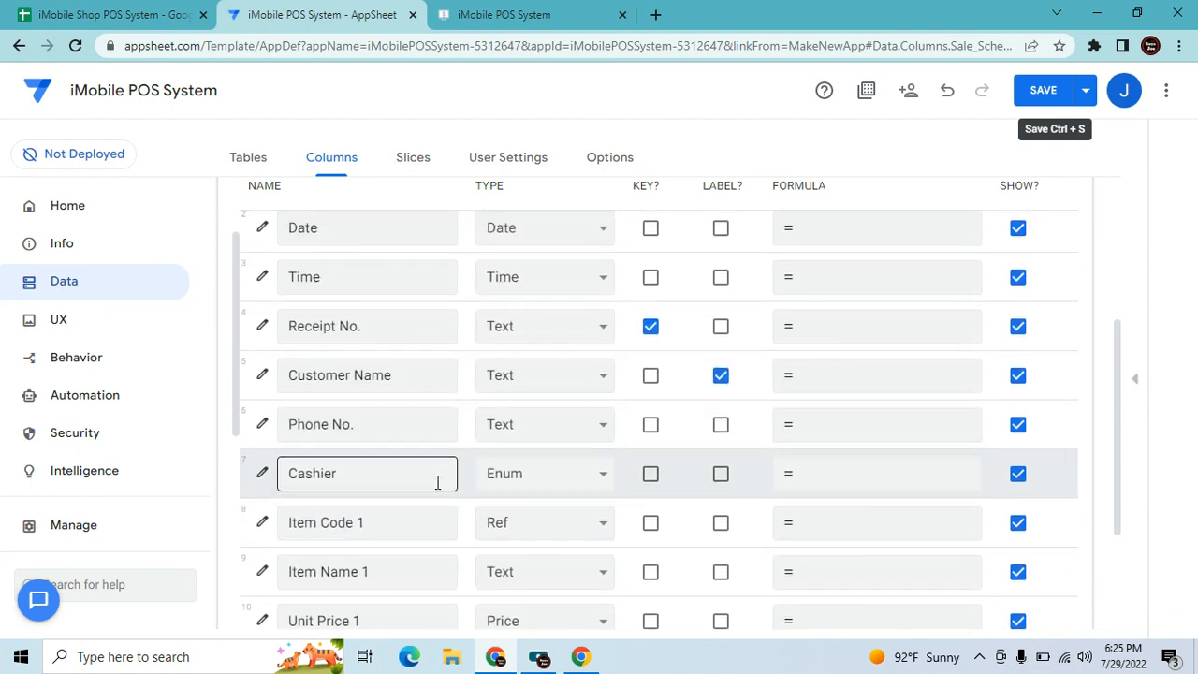
pyautogui.scroll(-1, 437, 482)
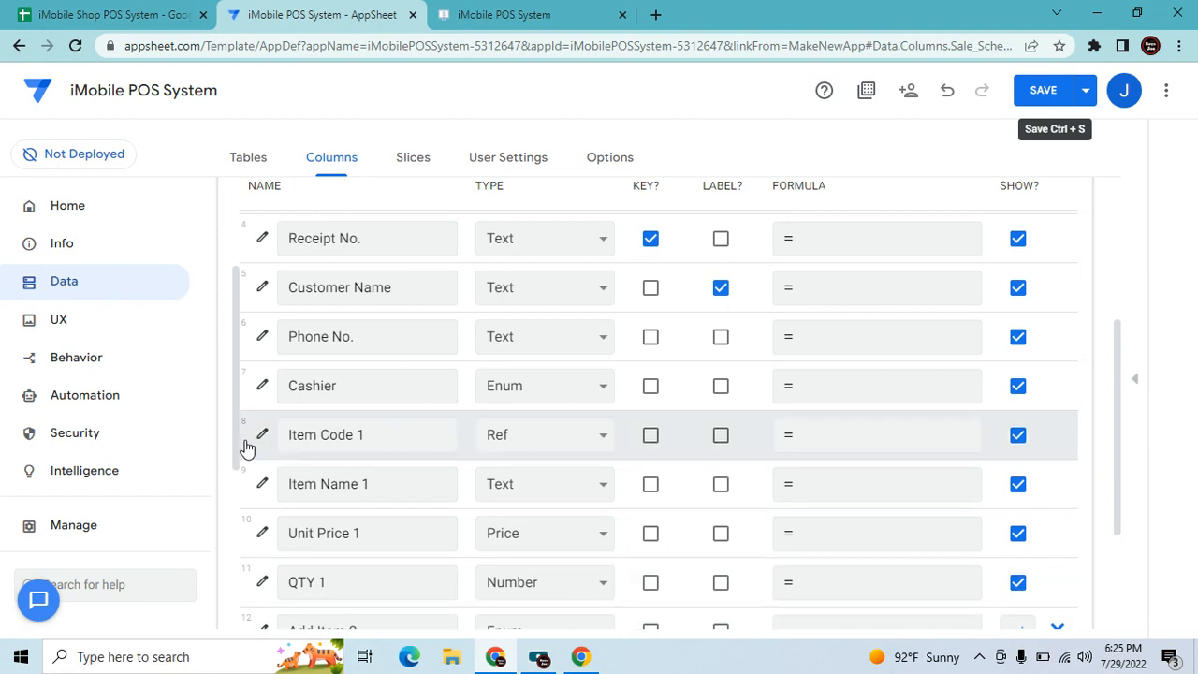
# Give the Item Code 1 column the Show_If expression [Show Order Summary]="Show Order Summary", save it and close the column's settings.
pyautogui.click(261, 436)
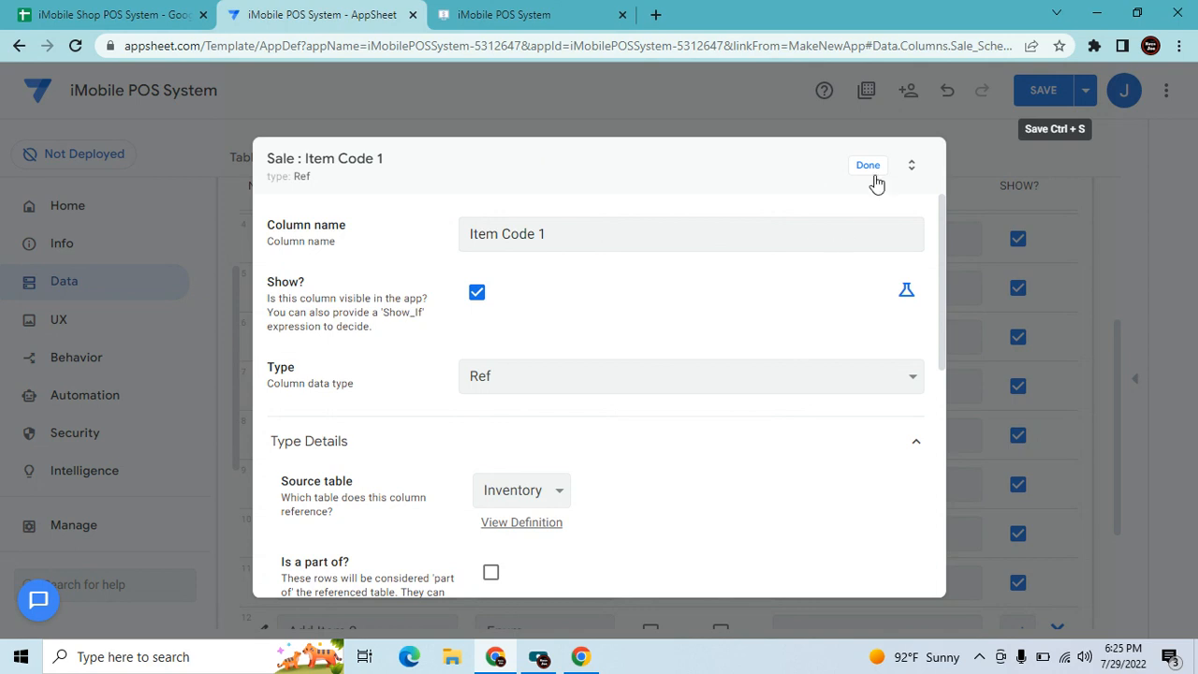
pyautogui.click(907, 293)
pyautogui.click(642, 293)
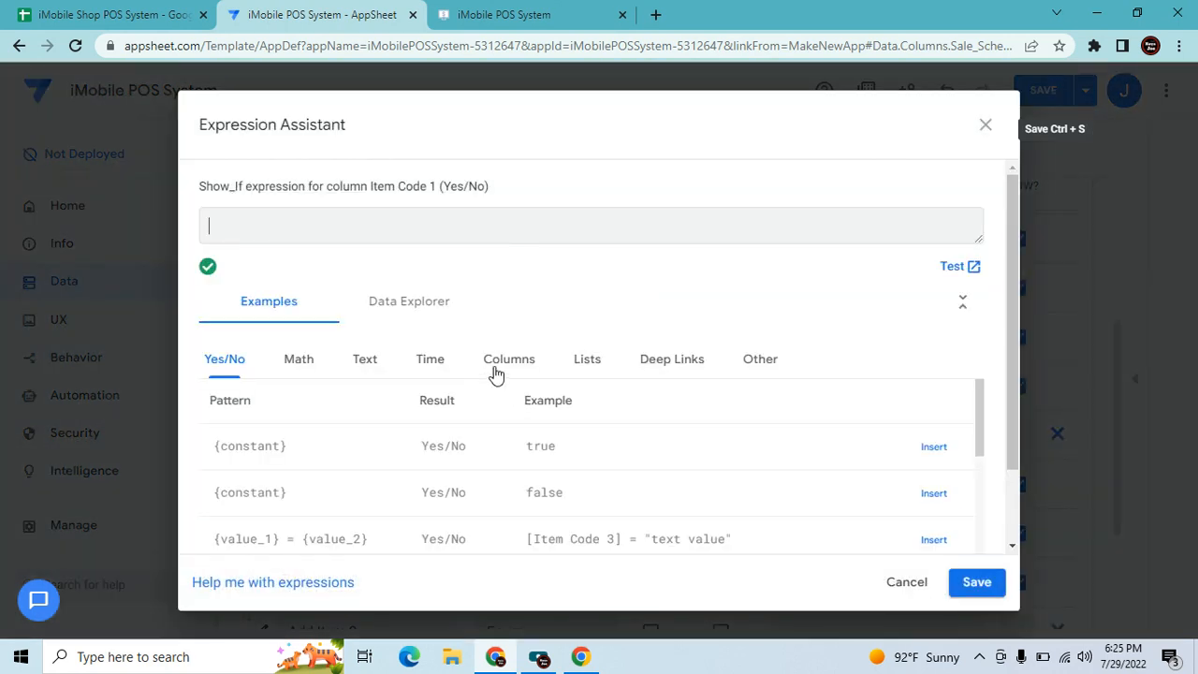
pyautogui.click(496, 370)
pyautogui.scroll(-2, 776, 494)
pyautogui.scroll(-8, 786, 548)
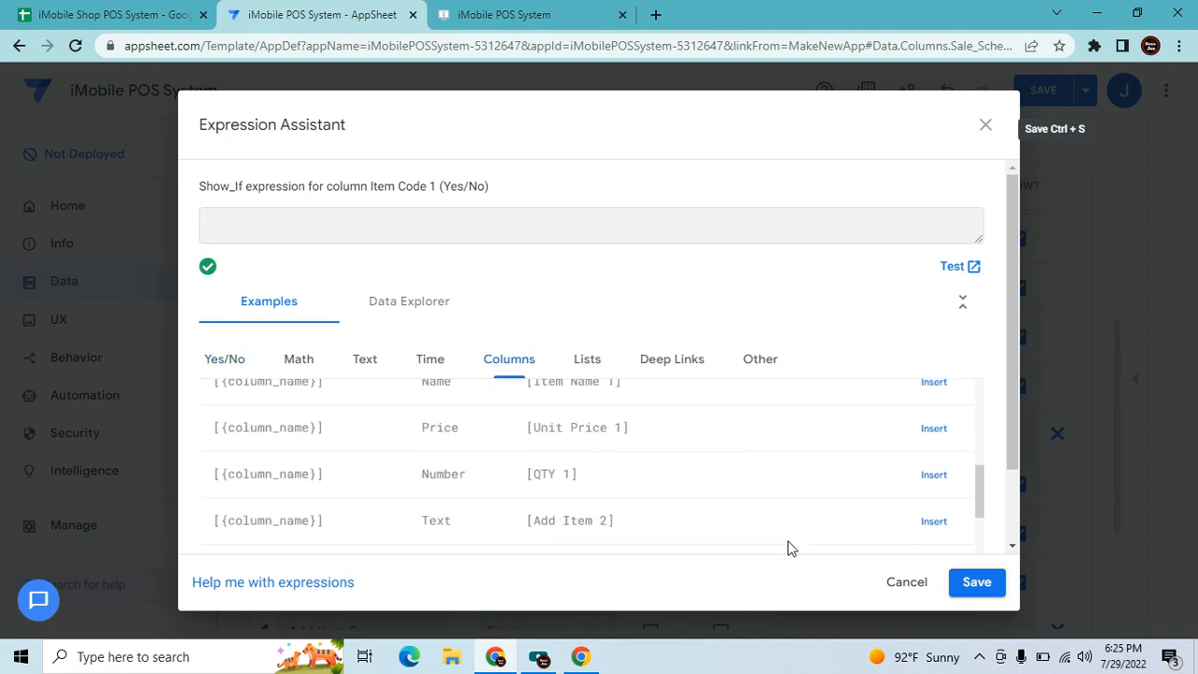
pyautogui.scroll(-3, 776, 499)
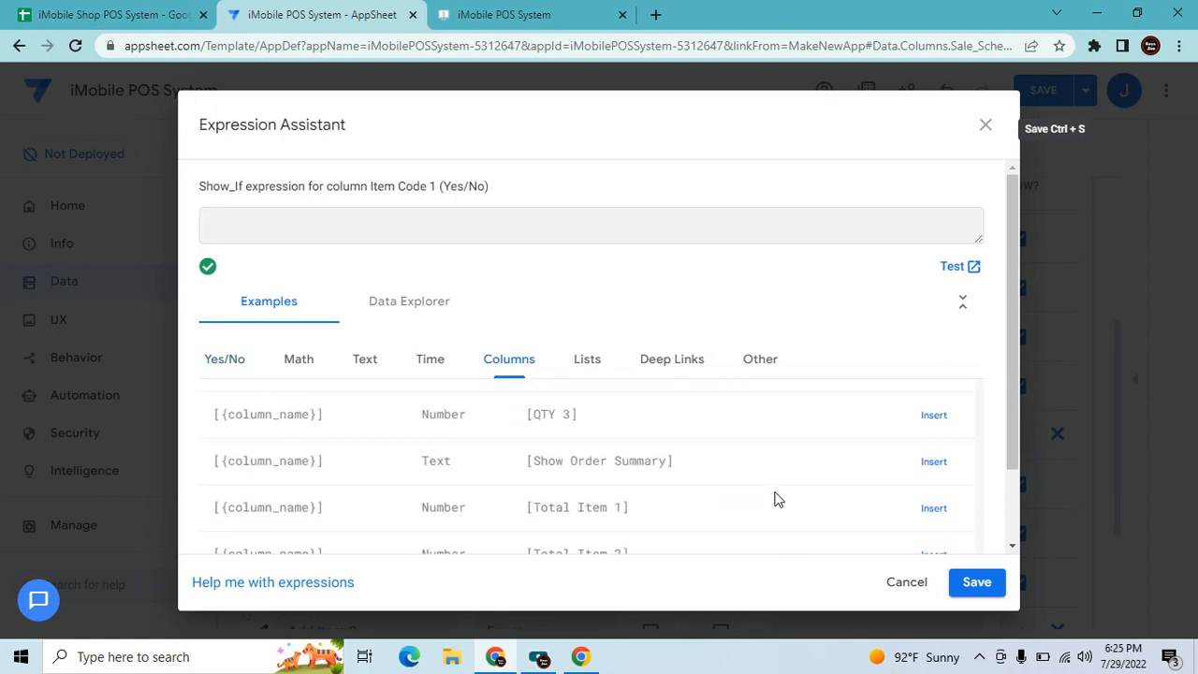
pyautogui.click(931, 465)
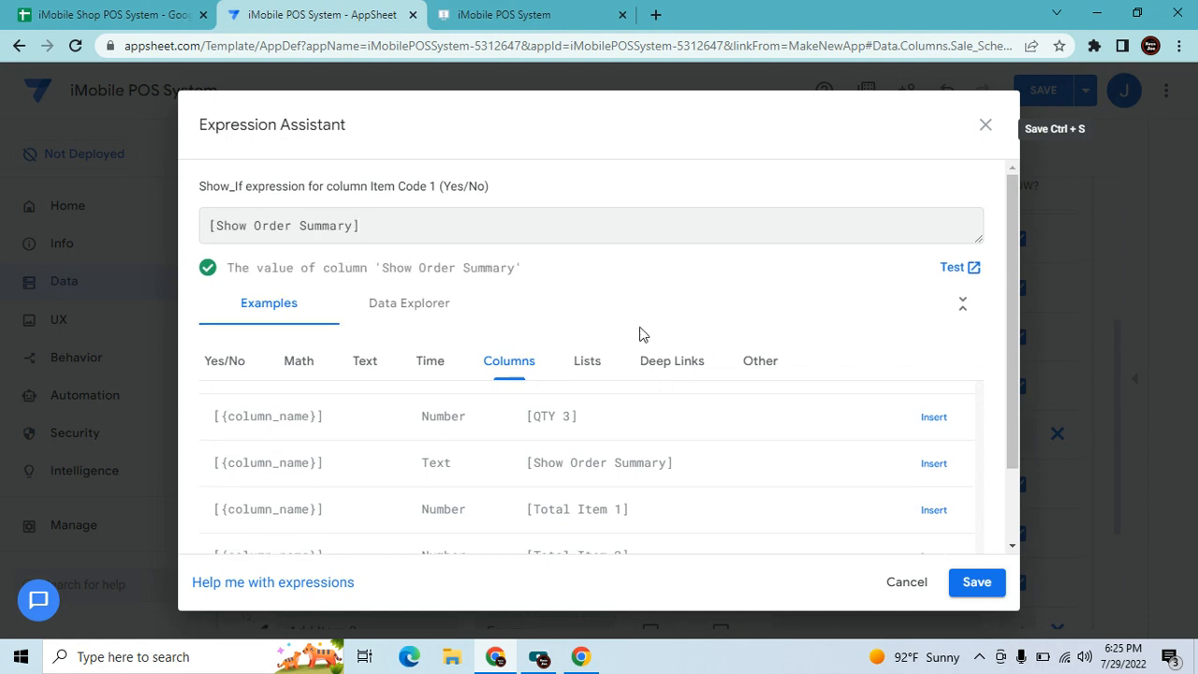
pyautogui.write('="Show Order Summary')
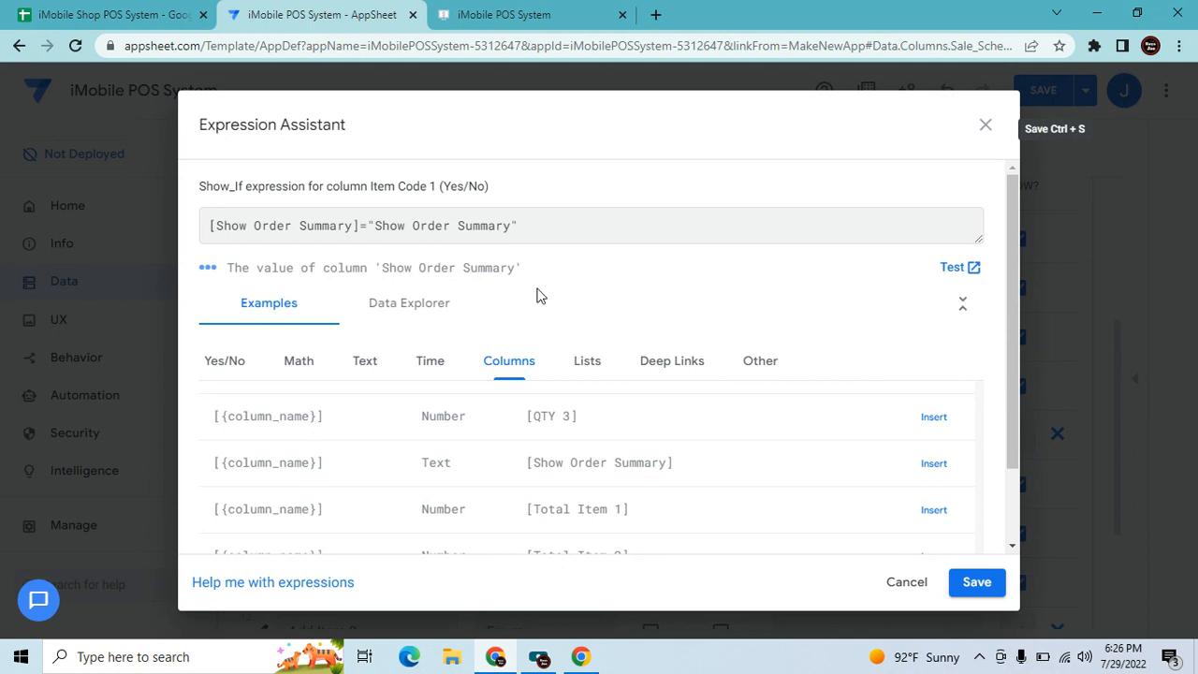
pyautogui.hotkey('ctrl', 'a')
pyautogui.moveTo(812, 450); pyautogui.dragTo(994, 582)
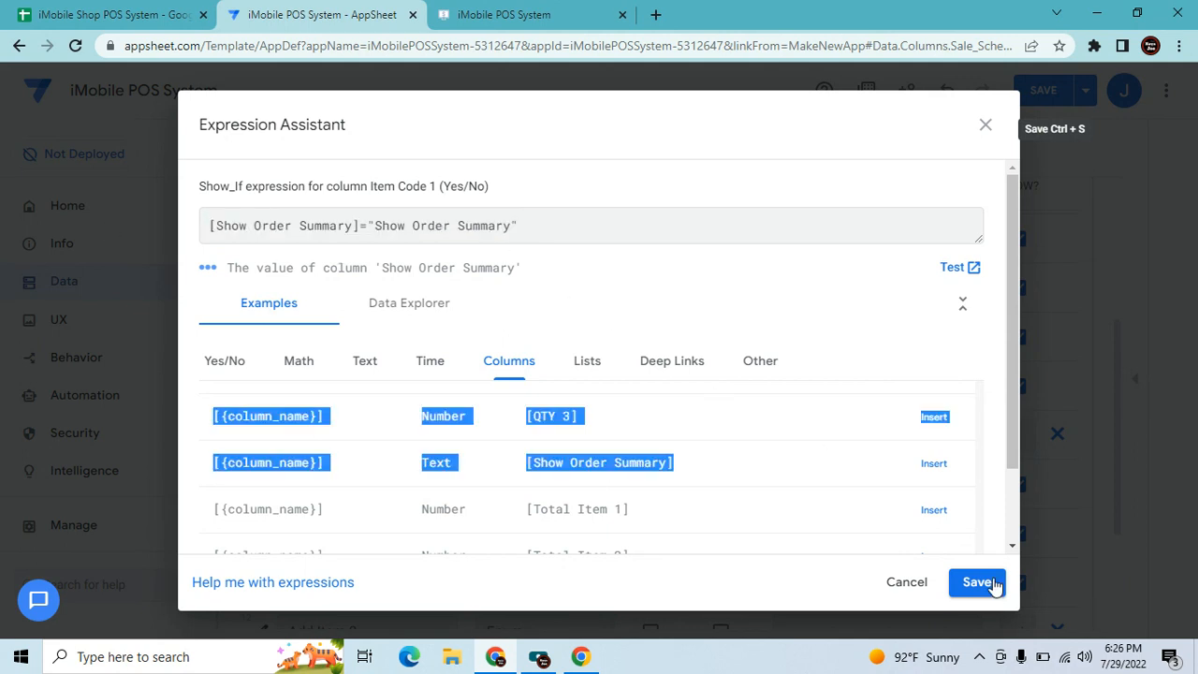
pyautogui.click(975, 582)
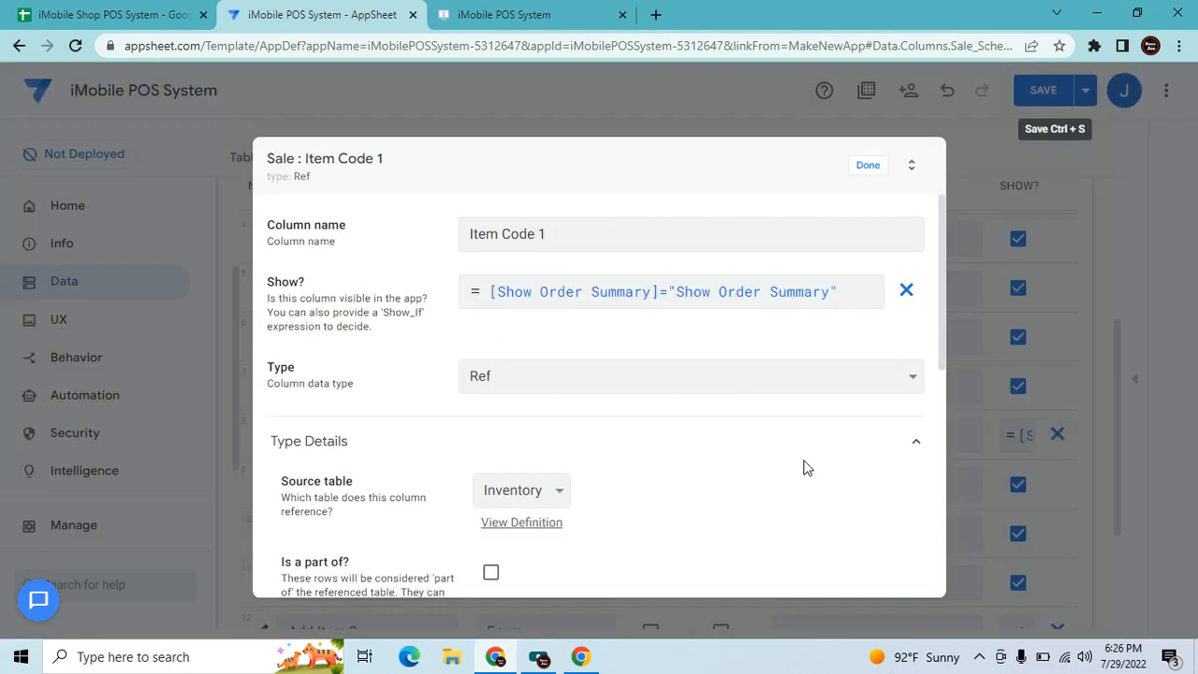
pyautogui.click(866, 168)
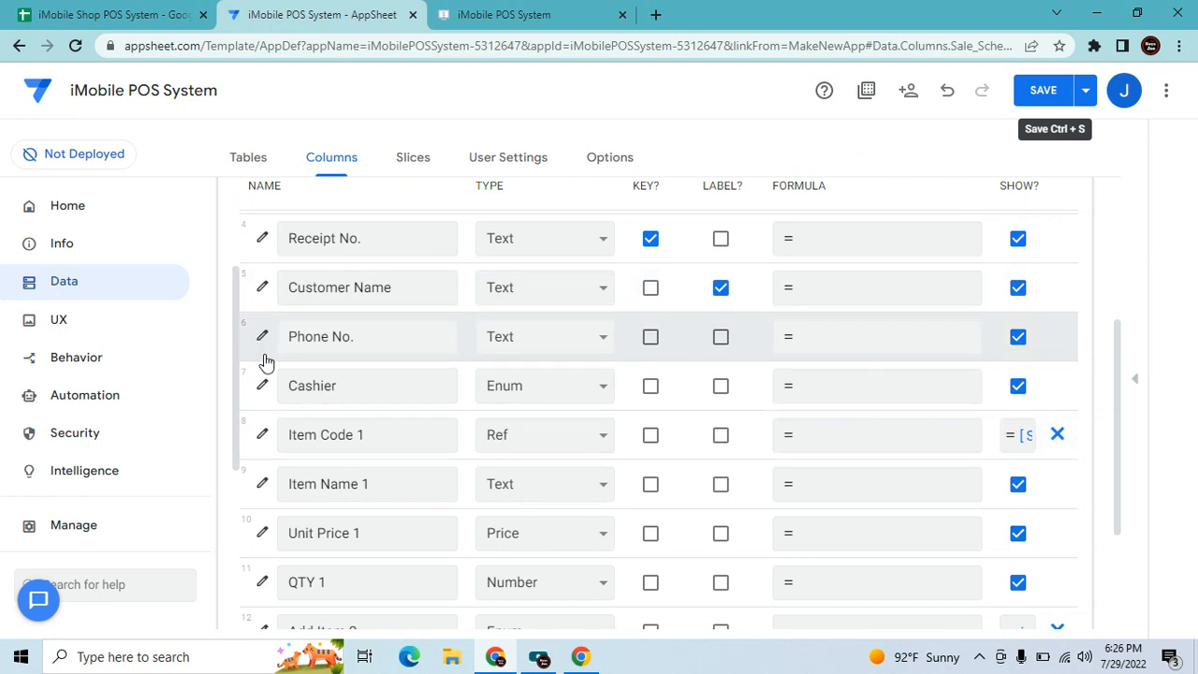
# Reopen Item Code 1's Show_If expression and replace its equals operator with <>.
pyautogui.moveTo(320, 435); pyautogui.dragTo(275, 436)
pyautogui.click(263, 429)
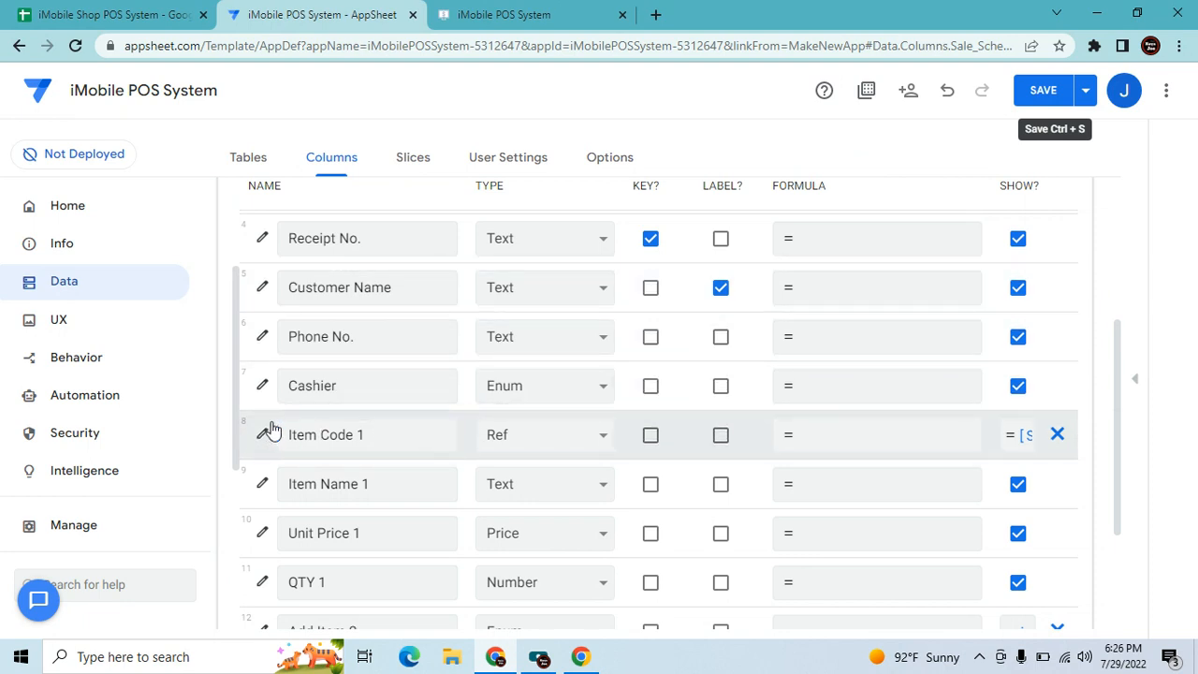
pyautogui.click(679, 303)
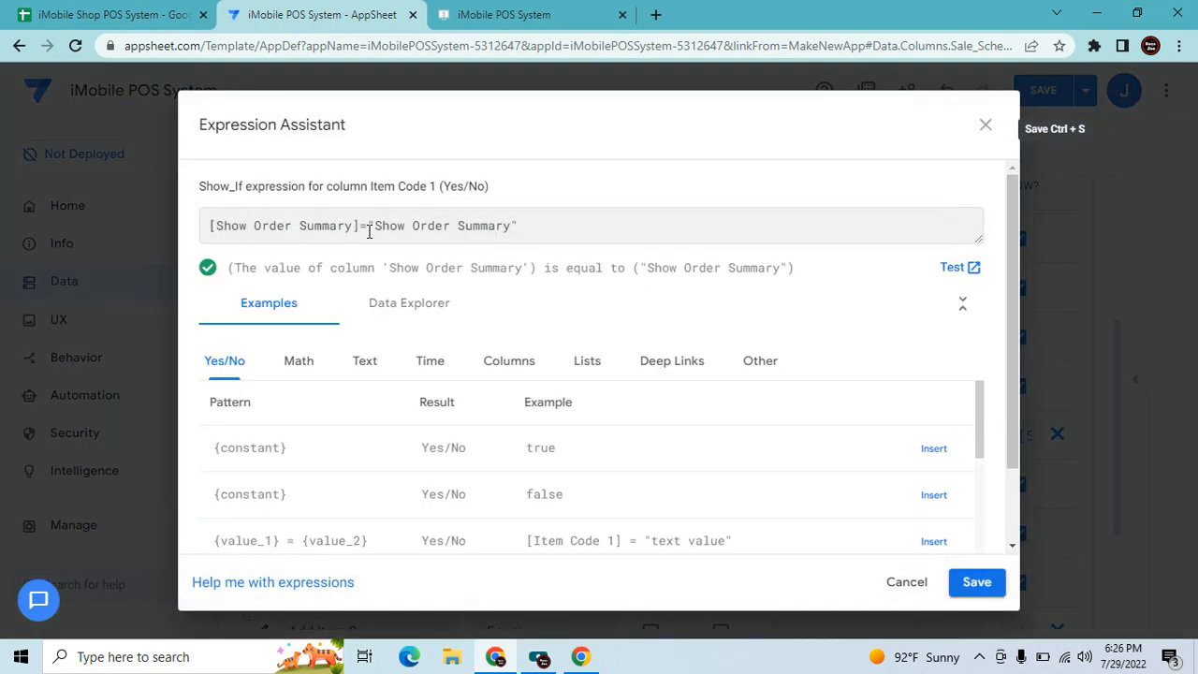
pyautogui.click(370, 224)
pyautogui.press('BackSpace')
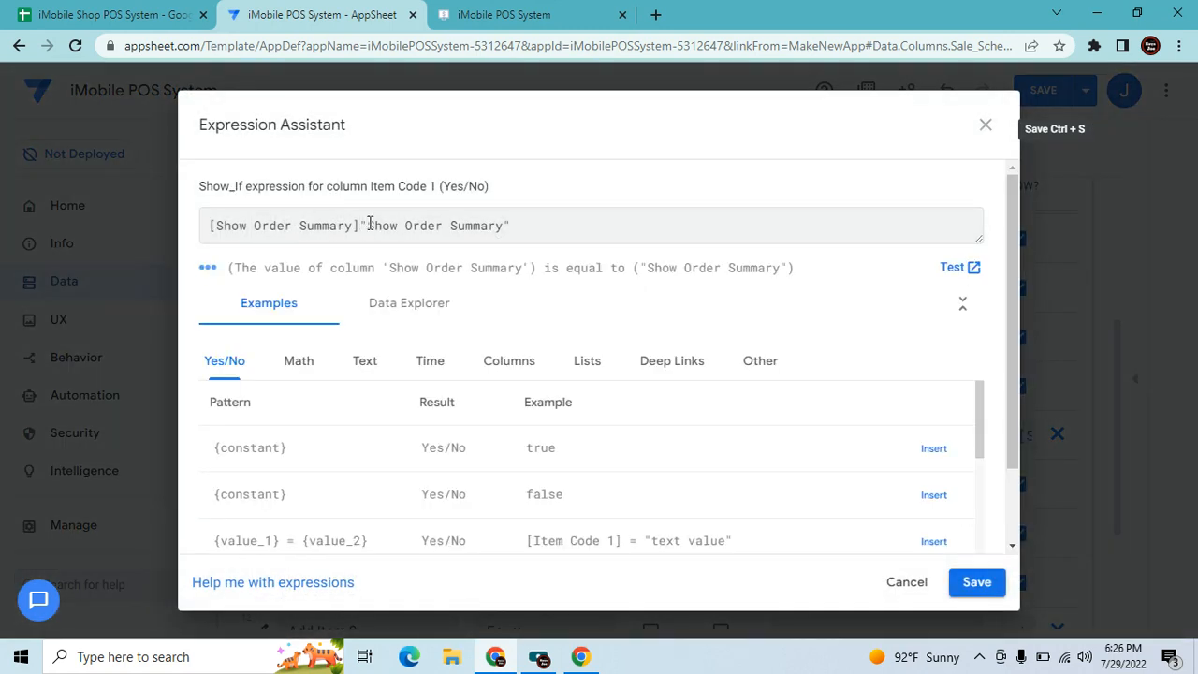
pyautogui.write('>')
pyautogui.press('BackSpace')
pyautogui.write('<>')
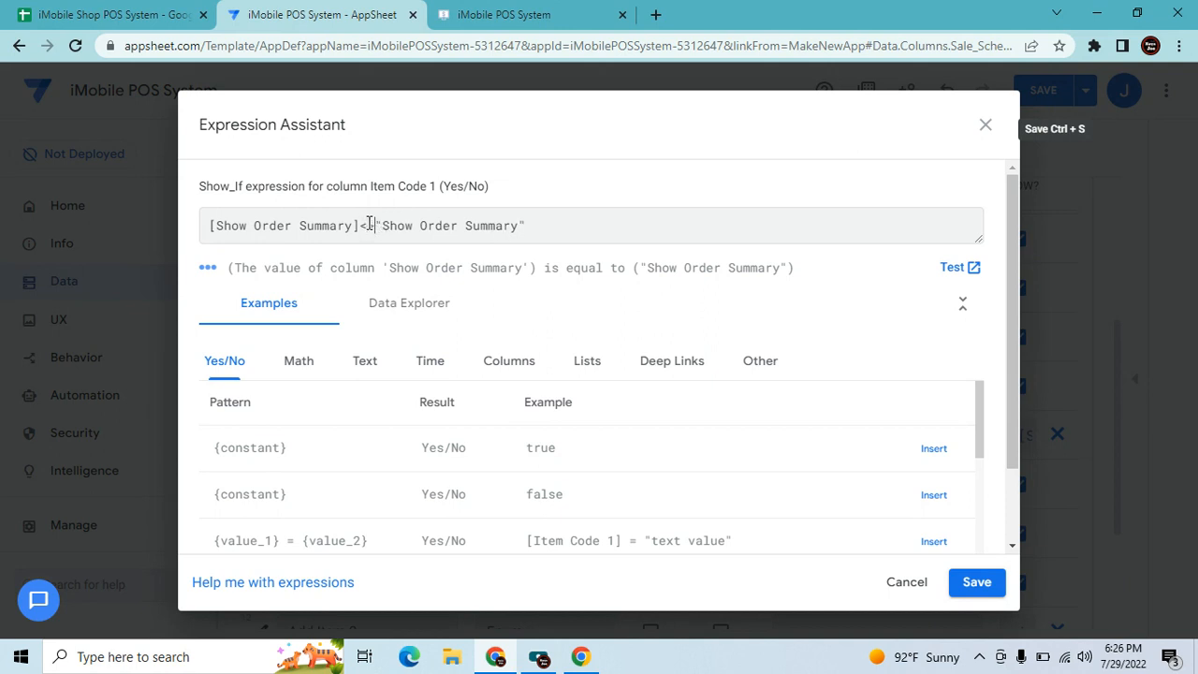
# Copy Item Code 1's whole Show_If expression, save it and close the column's settings.
pyautogui.moveTo(527, 226); pyautogui.dragTo(171, 232)
pyautogui.hotkey('ctrl', 'c')
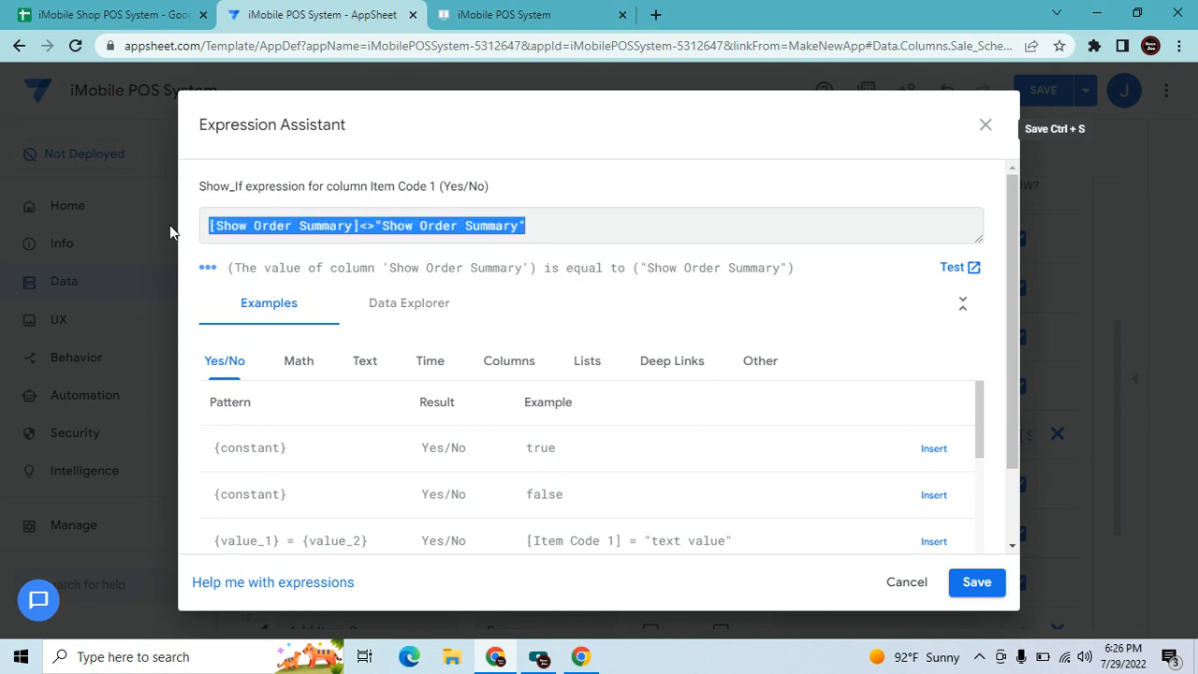
pyautogui.click(978, 582)
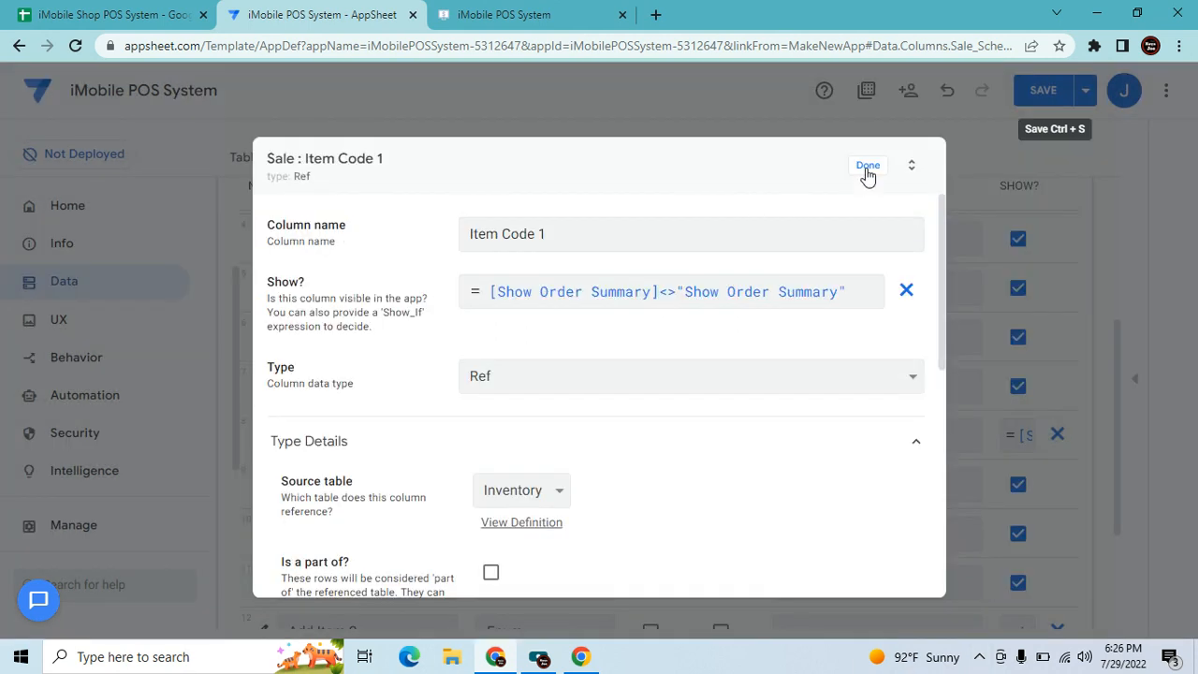
pyautogui.click(866, 166)
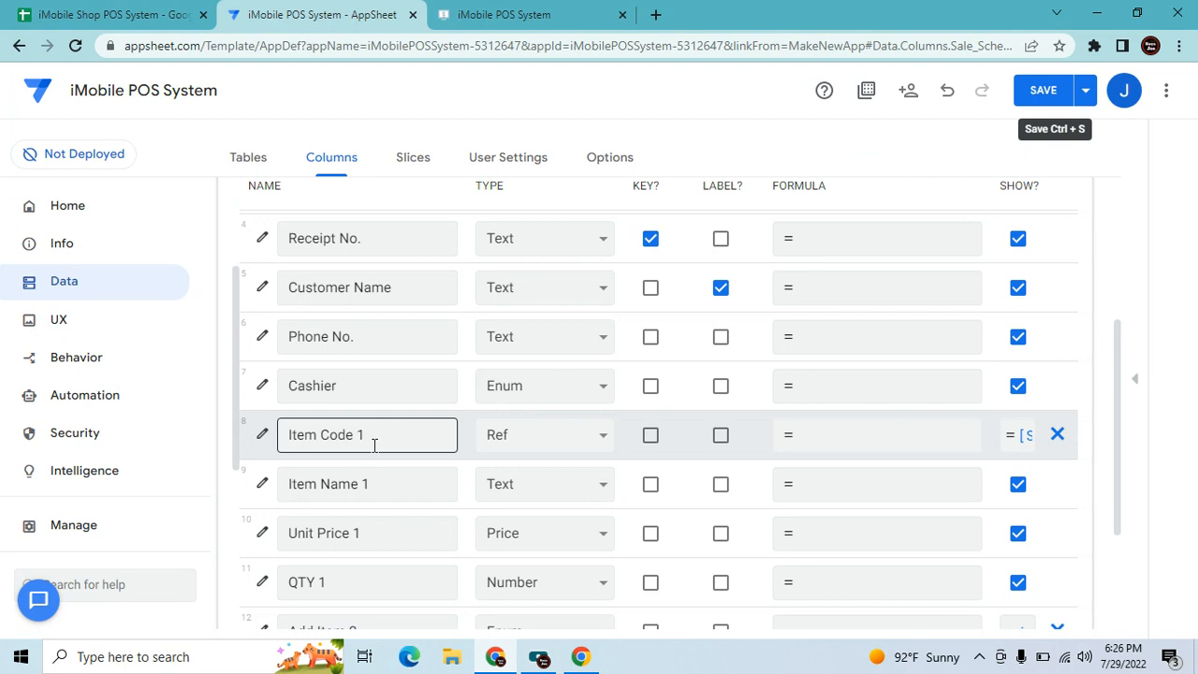
# Set the Item Name 1 column's Show_If expression to [Show Order Summary]<>"Show Order Summary", save it and close the settings.
pyautogui.click(262, 484)
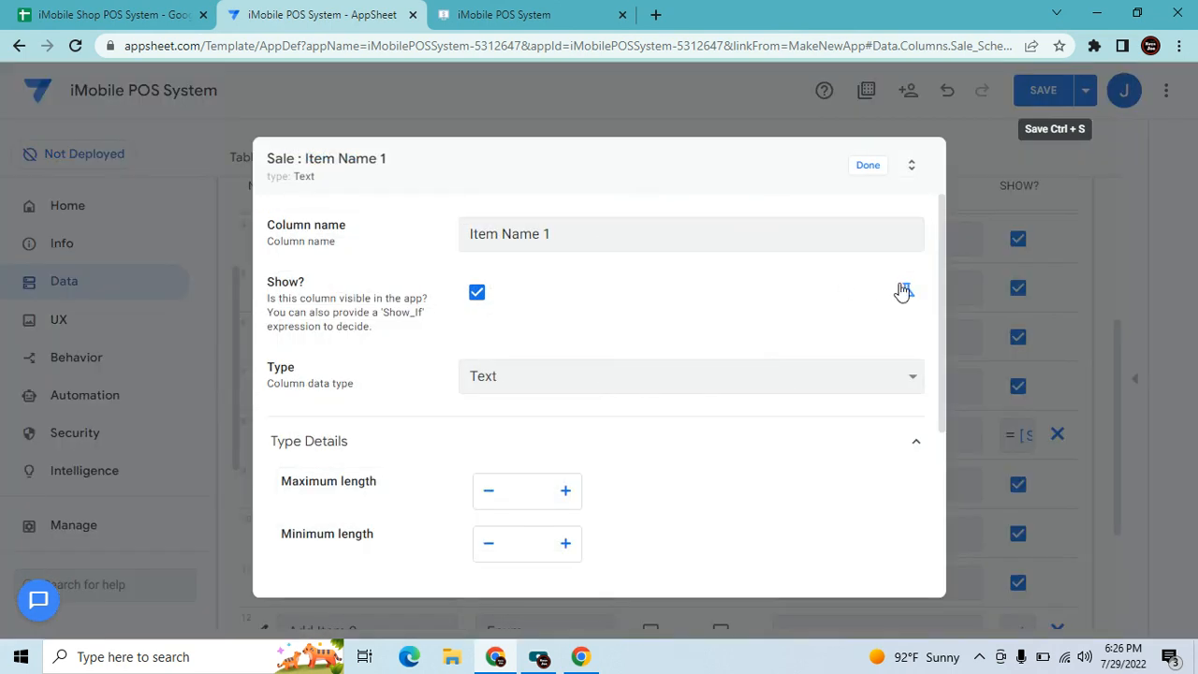
pyautogui.click(905, 293)
pyautogui.click(736, 294)
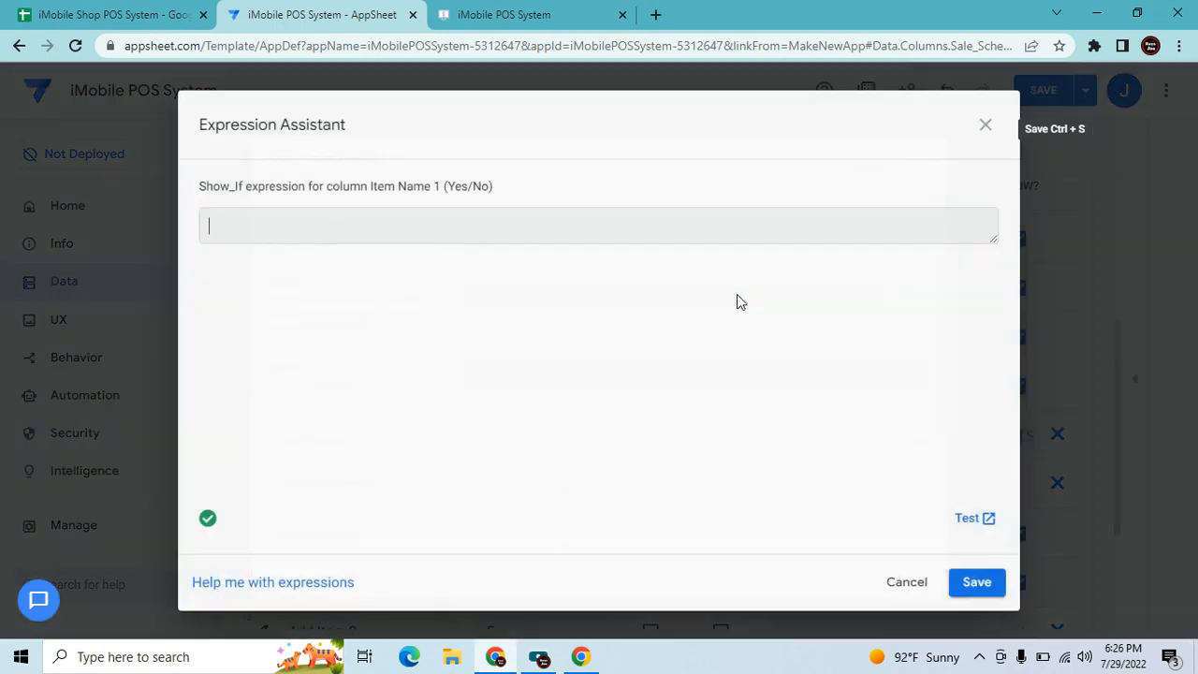
pyautogui.hotkey('ctrl', 'v')
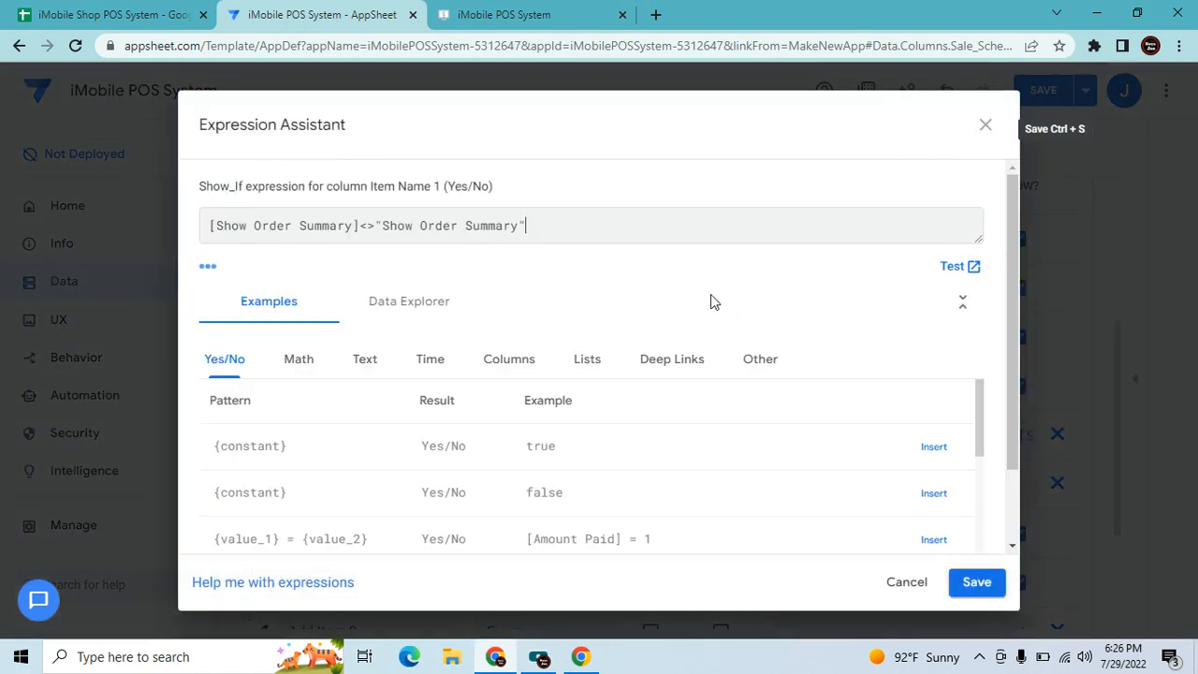
pyautogui.click(973, 583)
pyautogui.click(865, 166)
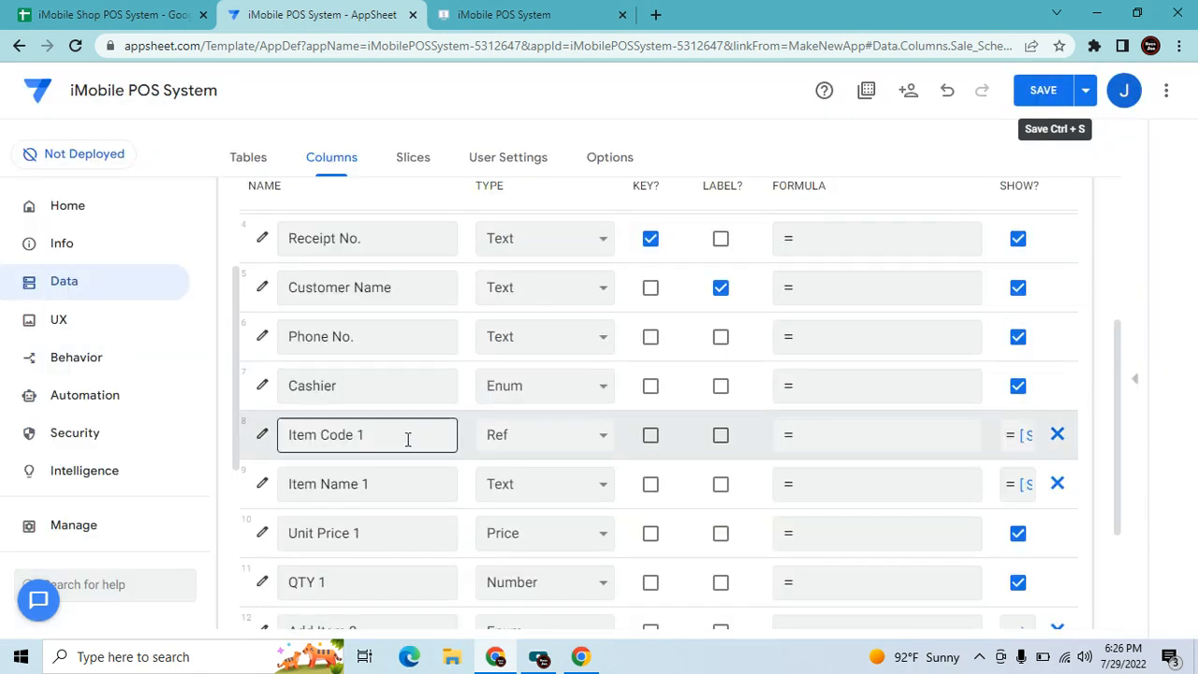
# Set the Unit Price 1 column's Show_If expression to [Show Order Summary]<>"Show Order Summary", save it and close the column's settings.
pyautogui.scroll(-1, 363, 463)
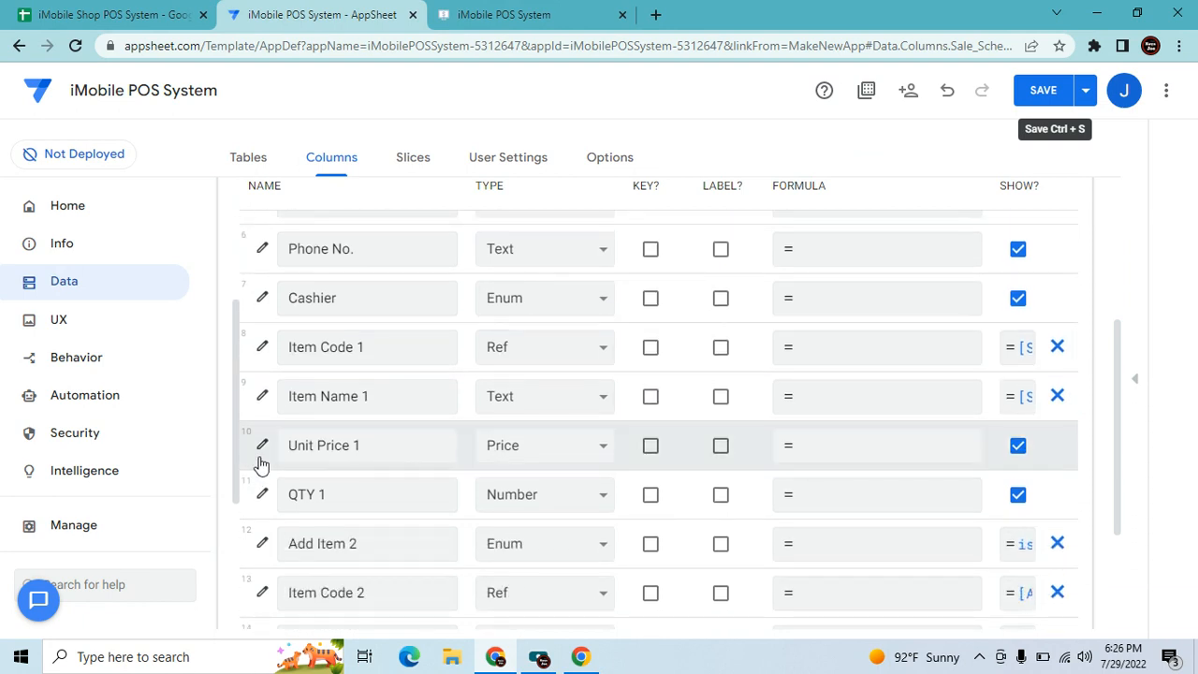
pyautogui.click(263, 447)
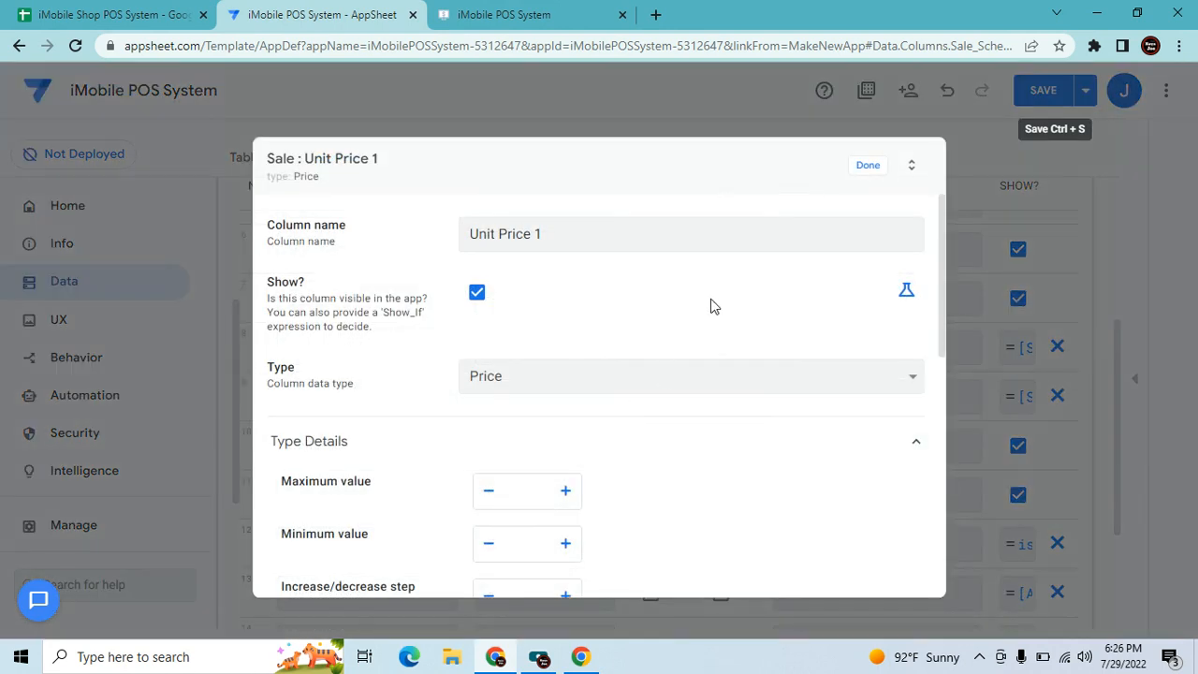
pyautogui.click(905, 290)
pyautogui.click(810, 291)
pyautogui.hotkey('ctrl', 'v')
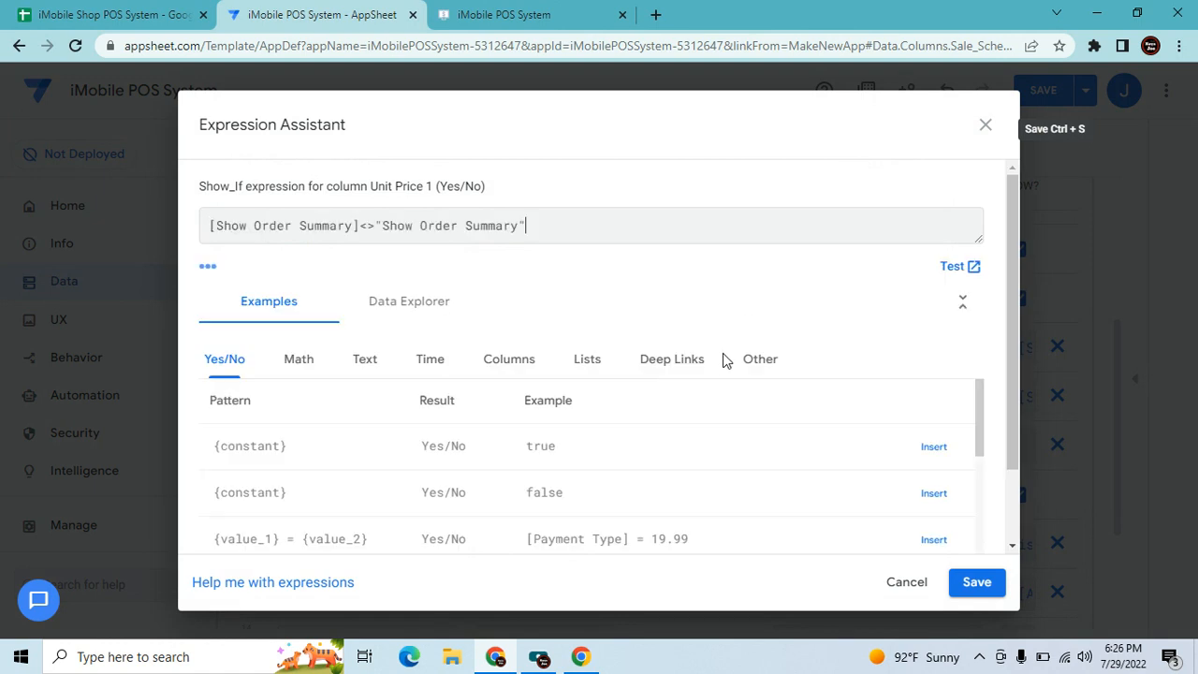
pyautogui.click(976, 582)
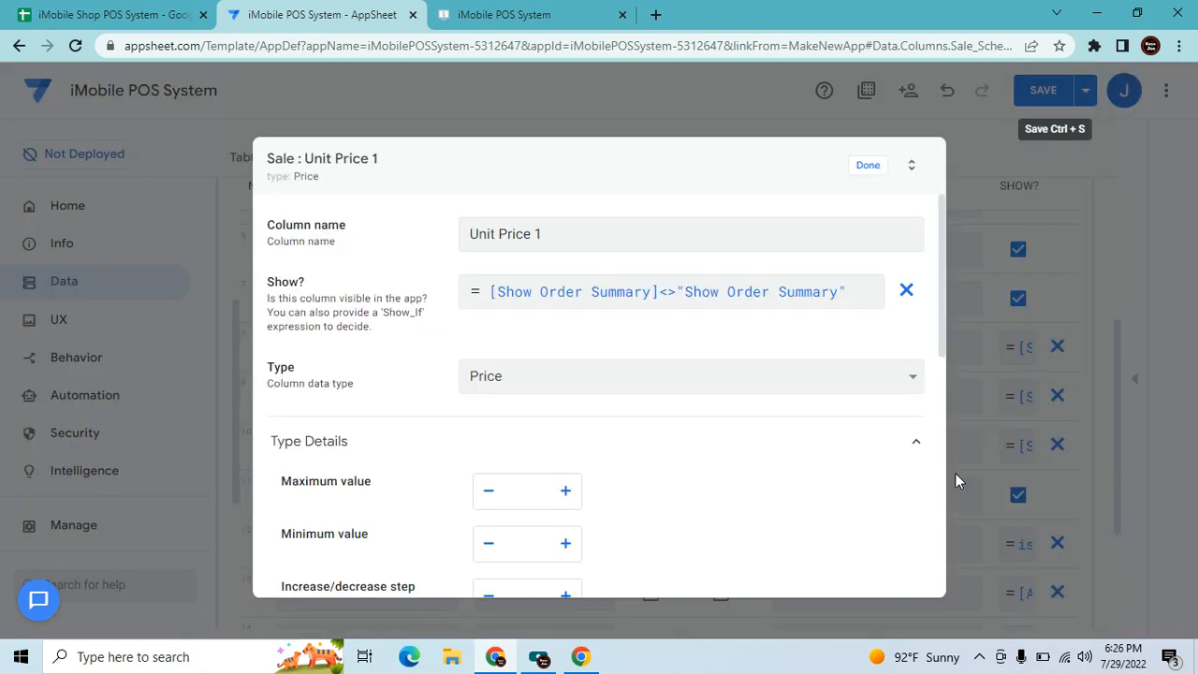
pyautogui.click(868, 166)
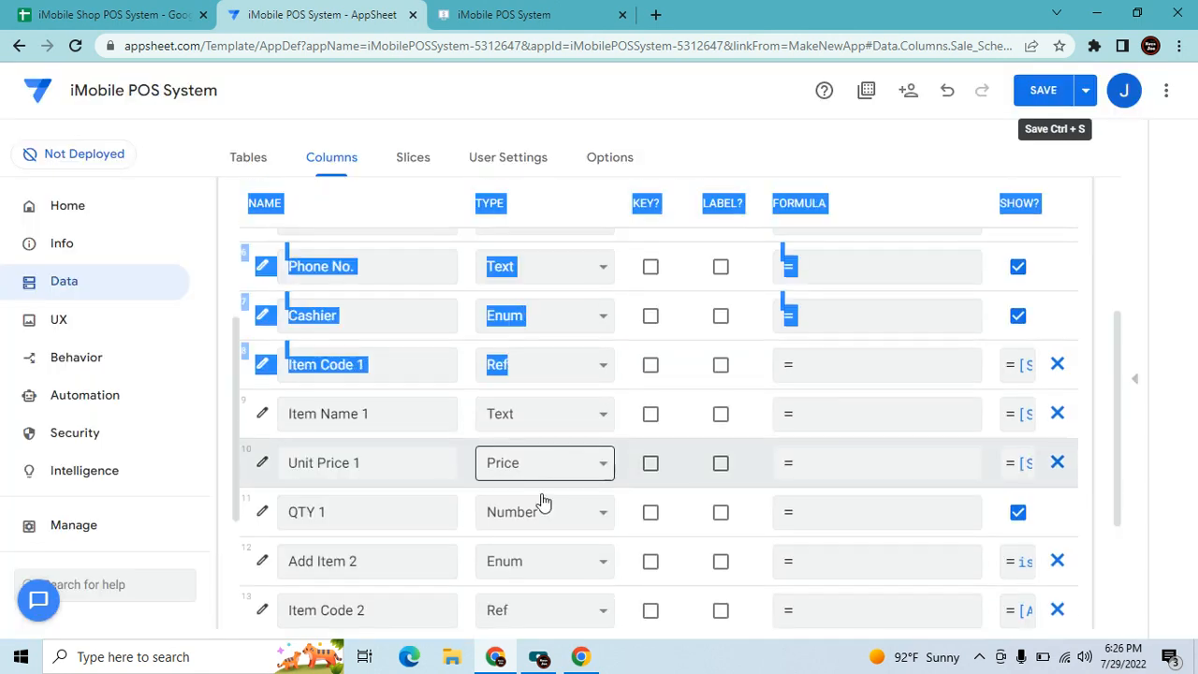
# Set the QTY 1 column's Show_If expression to [Show Order Summary]<>"Show Order Summary", save it and close the column's settings.
pyautogui.click(262, 516)
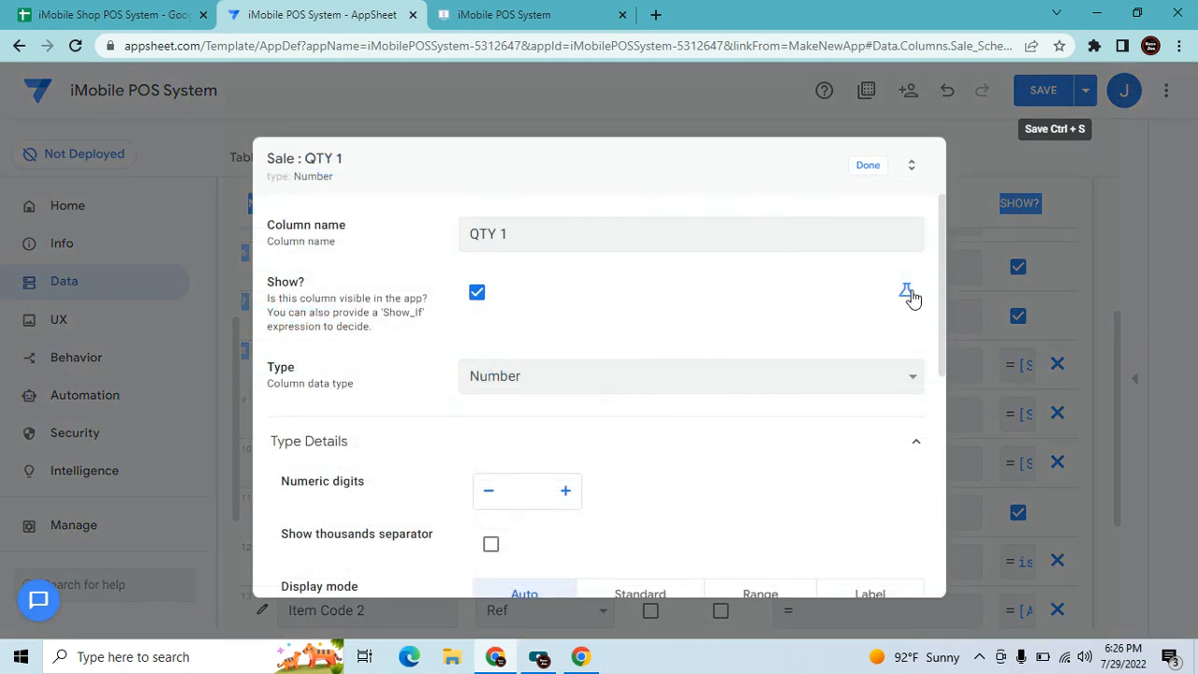
pyautogui.click(905, 290)
pyautogui.click(789, 296)
pyautogui.hotkey('ctrl', 'v')
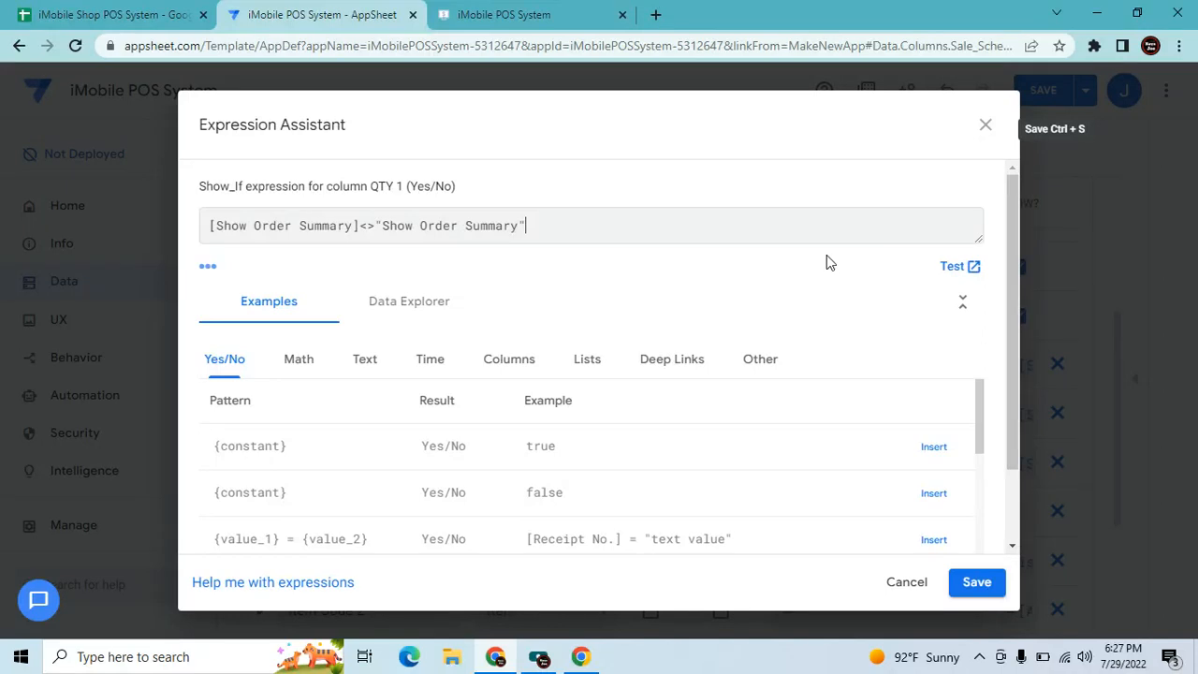
pyautogui.click(977, 582)
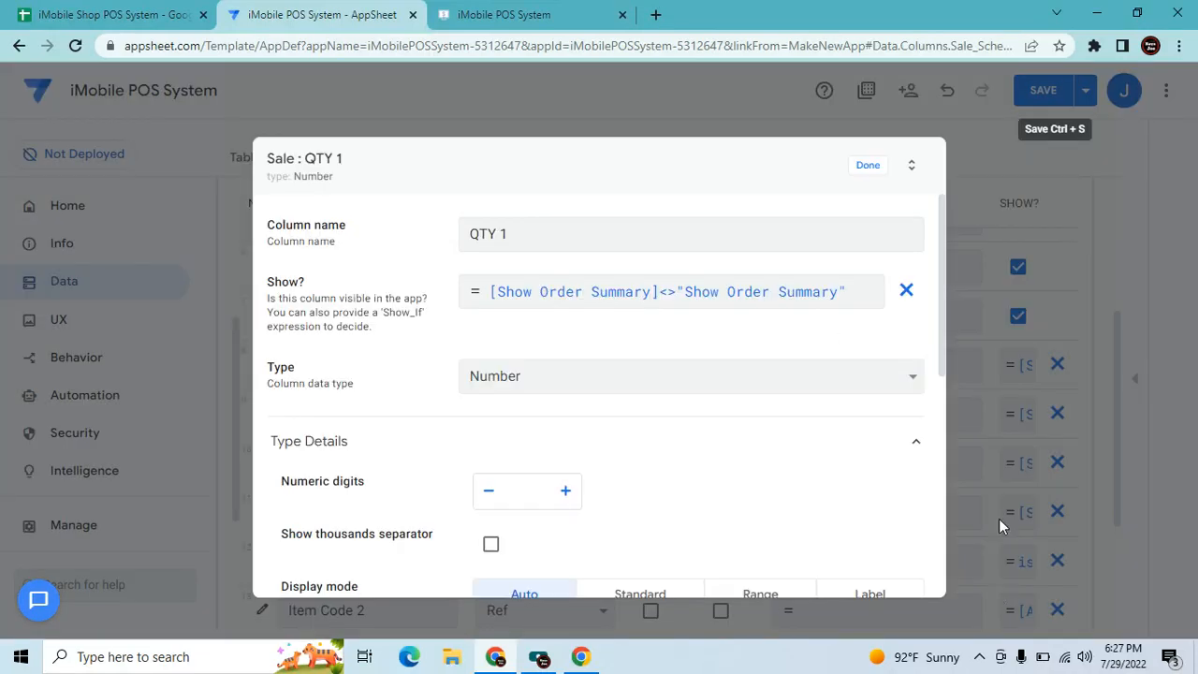
pyautogui.click(859, 168)
# Change the Add Item 2 column's Show_If expression to And(isnotblank([QTY 1]),[Show Order Summary]<>"Show Order Summary"), save it and close the settings.
pyautogui.scroll(-1, 374, 439)
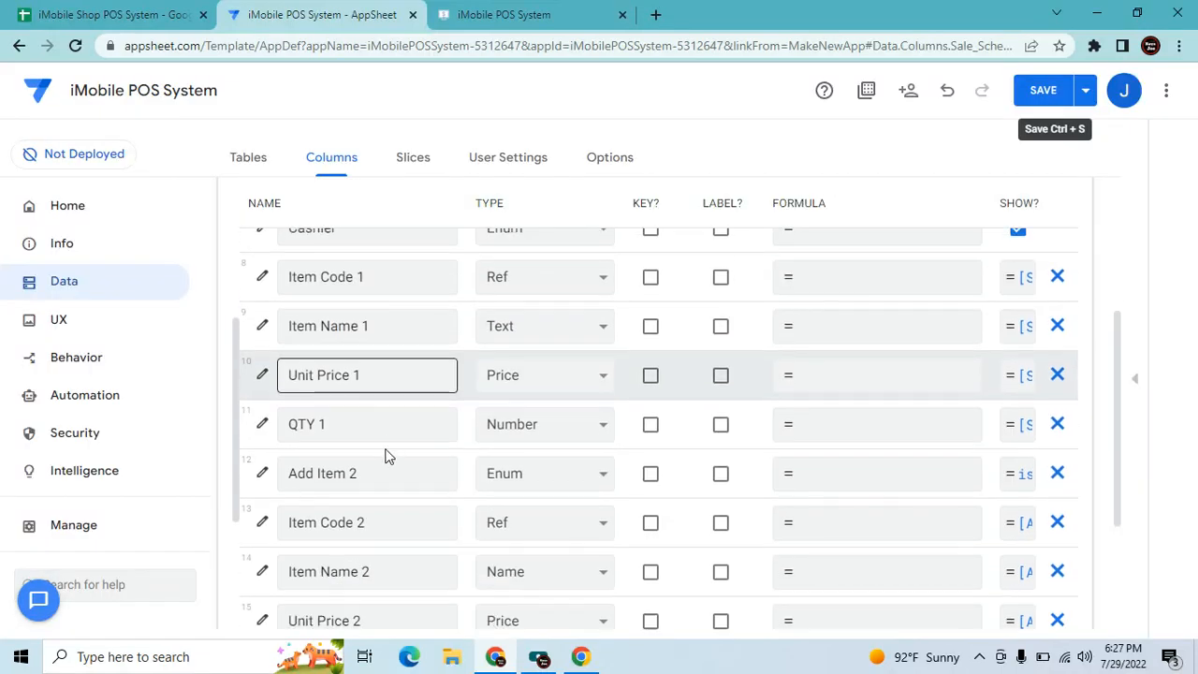
pyautogui.scroll(-1, 484, 494)
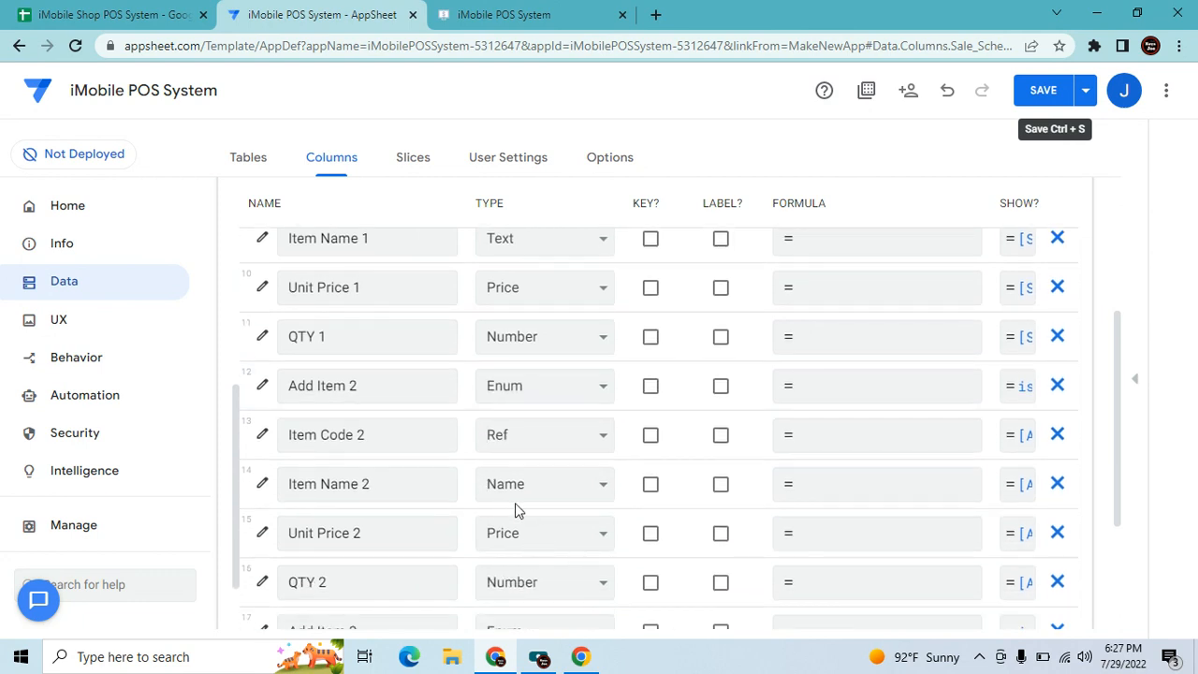
pyautogui.click(263, 387)
pyautogui.click(827, 298)
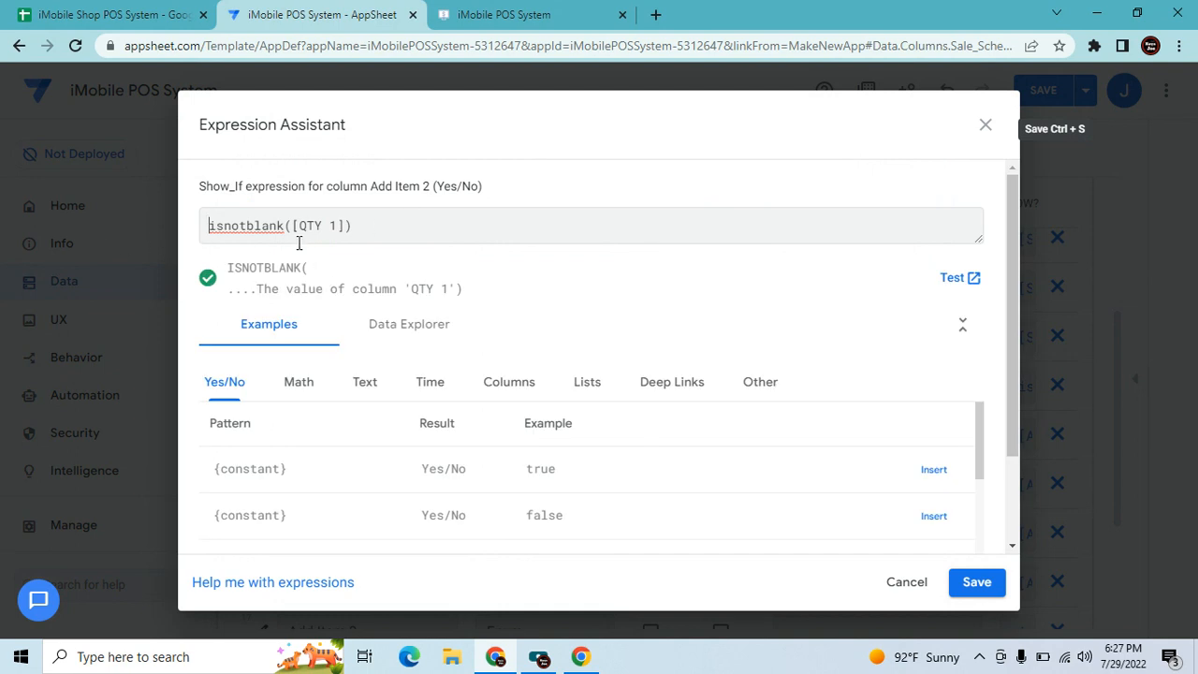
pyautogui.write(',')
pyautogui.hotkey('ctrl', 'v')
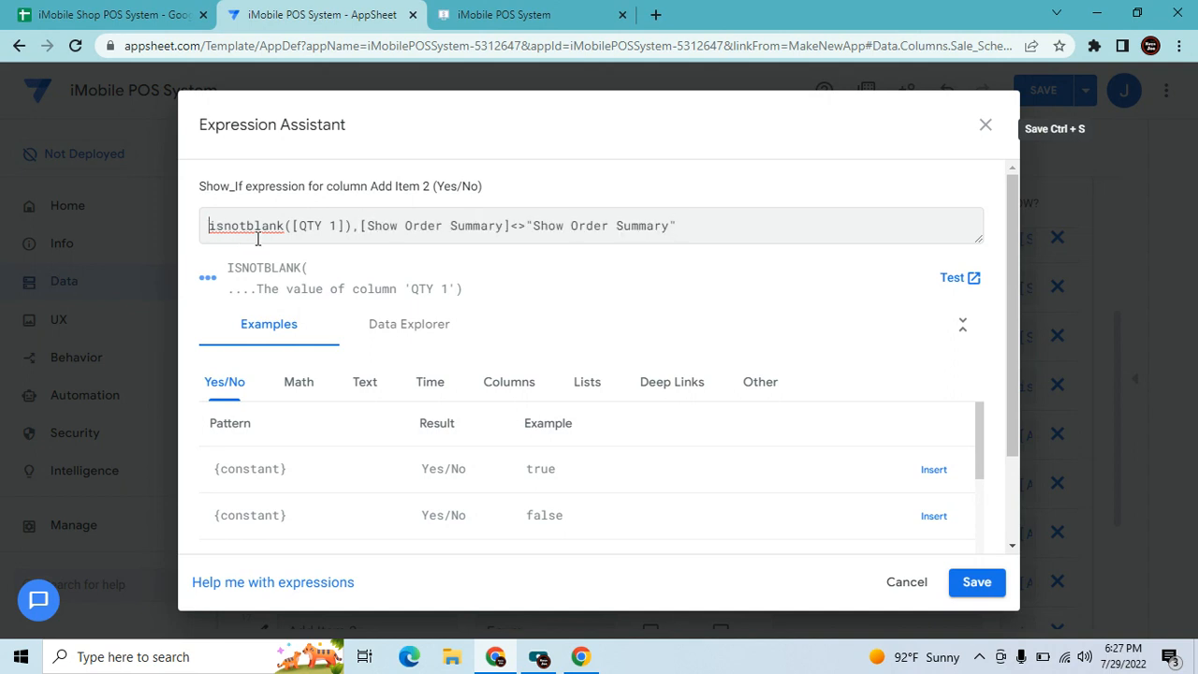
pyautogui.write('And(')
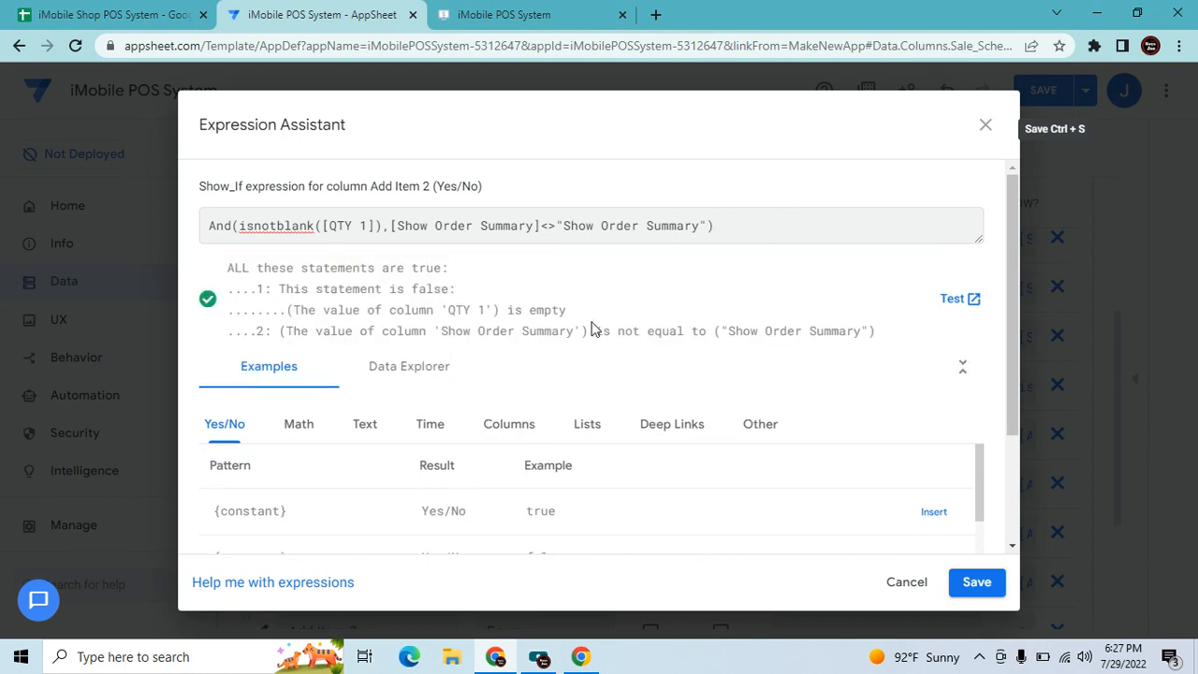
pyautogui.click(977, 582)
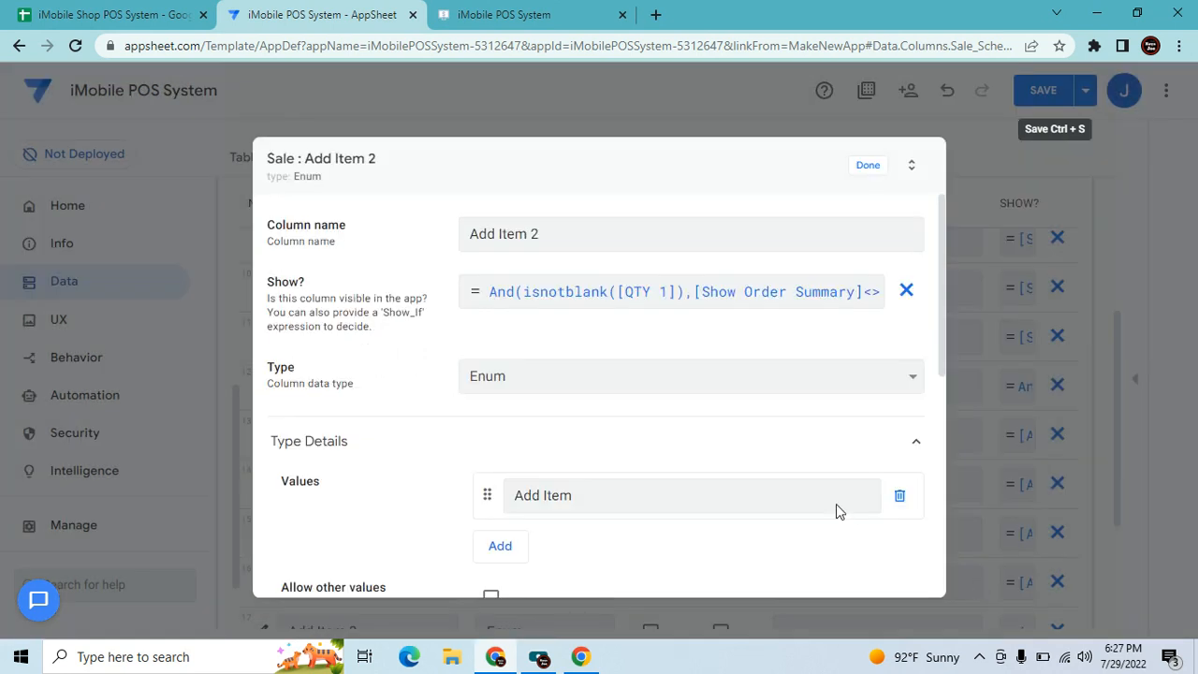
pyautogui.click(872, 176)
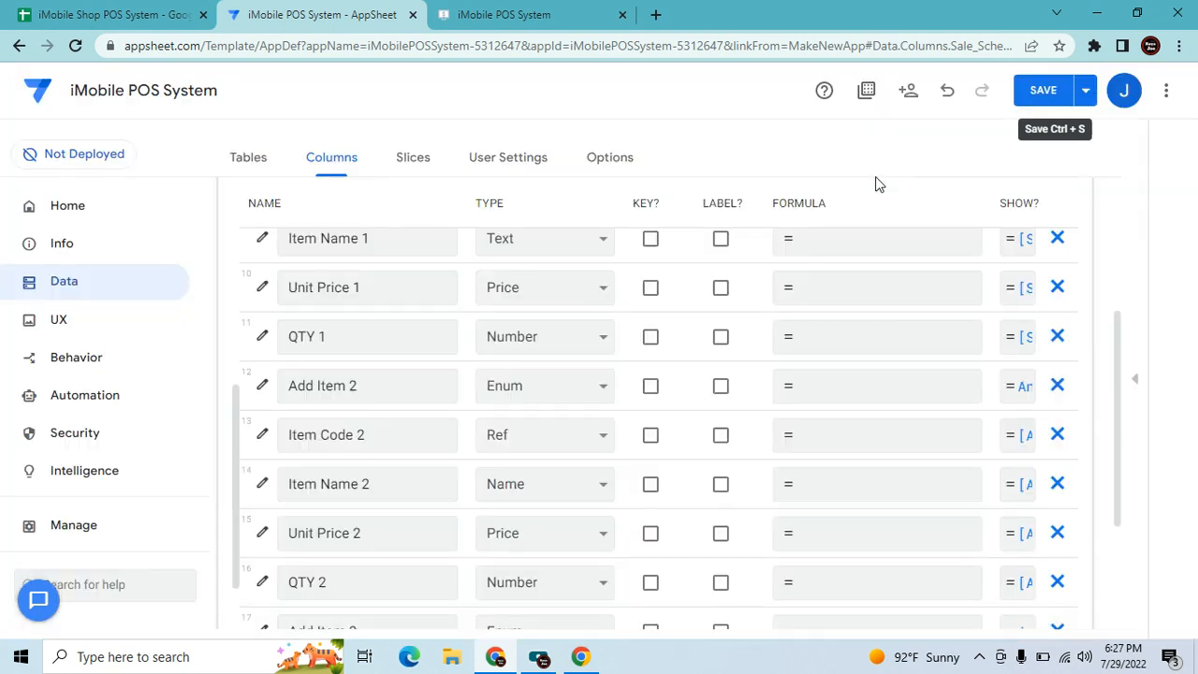
# Change the Item Code 2 column's Show_If expression to And([Add Item 2]="Add Item",[Show Order Summary]<>"Show Order Summary"), save it and close the settings.
pyautogui.click(280, 443)
pyautogui.click(650, 291)
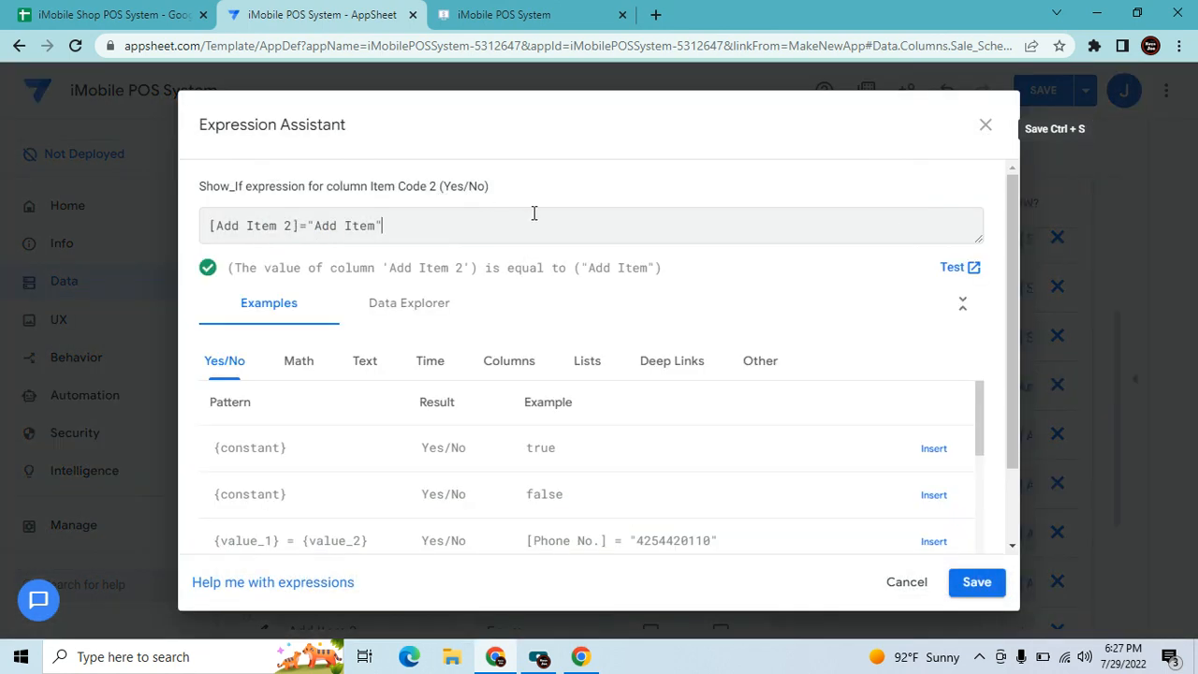
pyautogui.write(',[Show Order Summary]<>"Show Order Summary"')
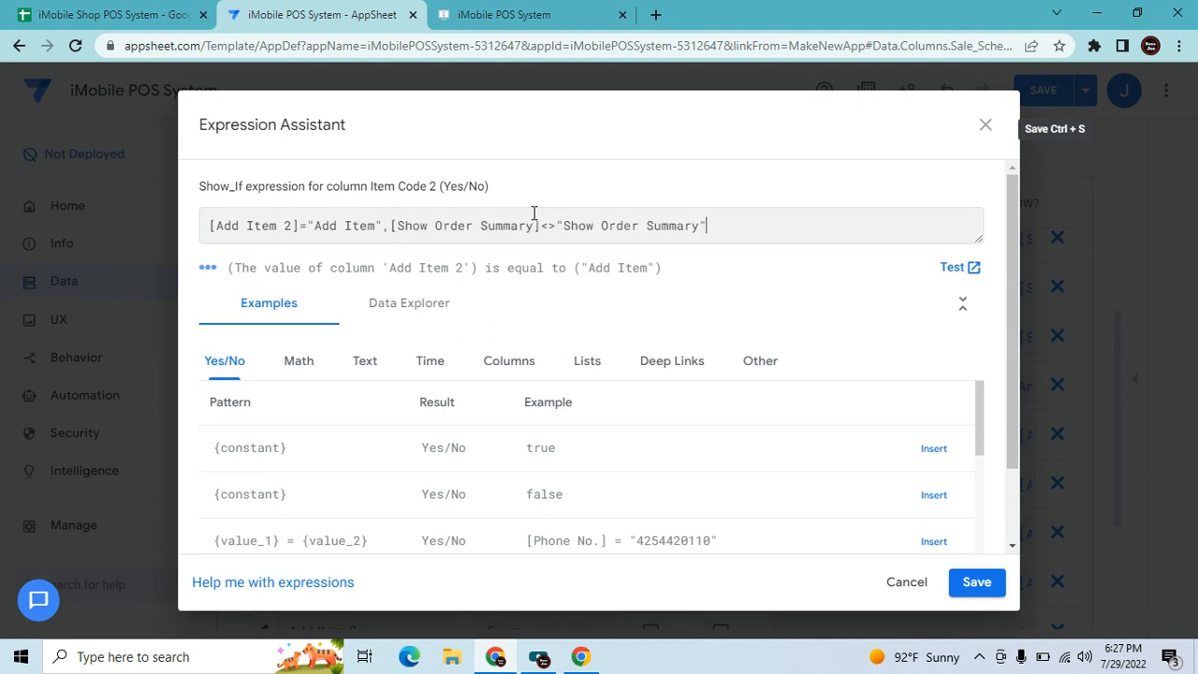
pyautogui.click(206, 225)
pyautogui.write('And')
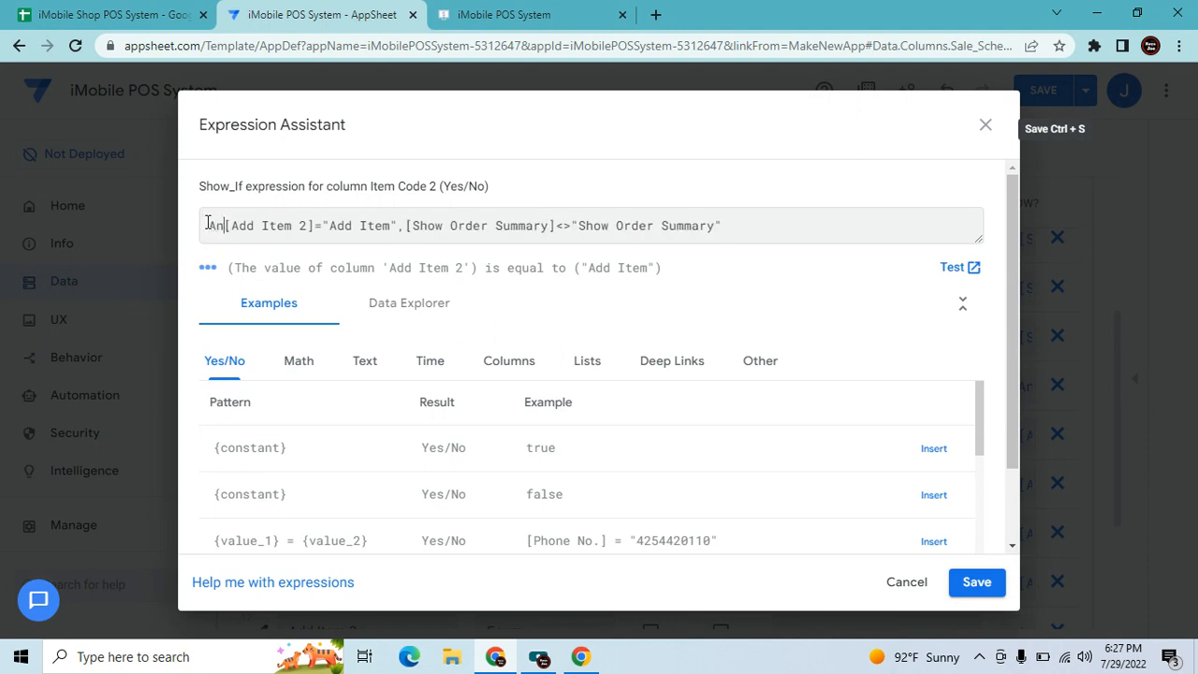
pyautogui.write('(')
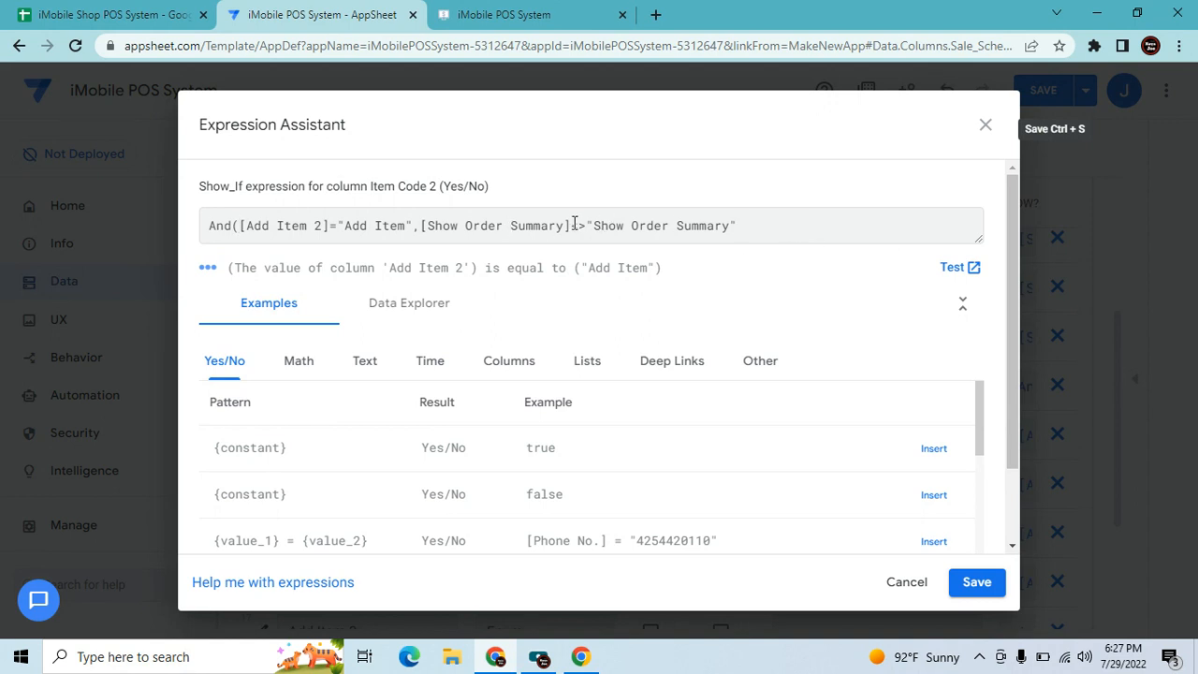
pyautogui.write(')')
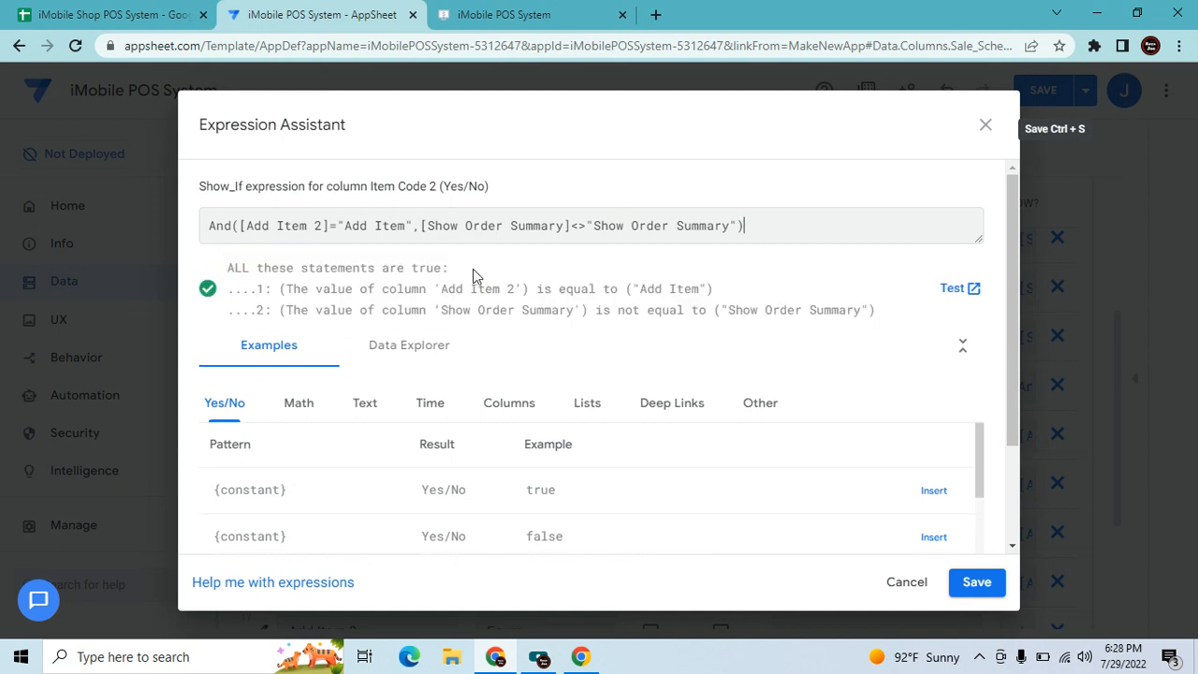
pyautogui.click(974, 584)
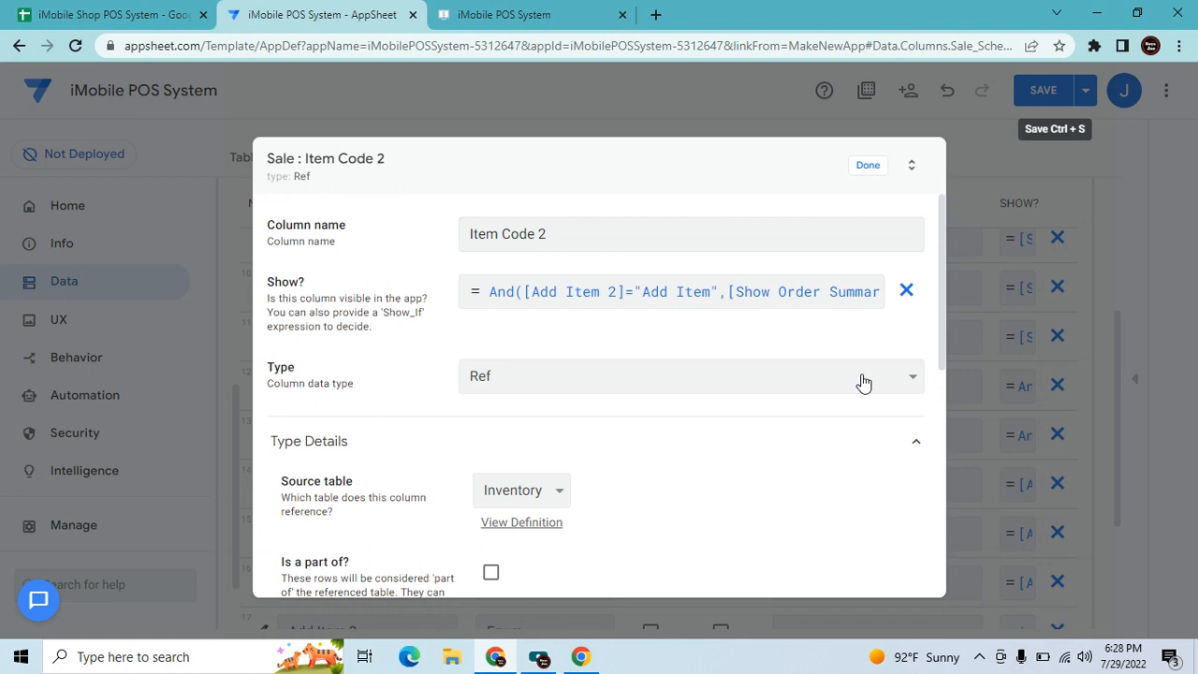
pyautogui.click(865, 171)
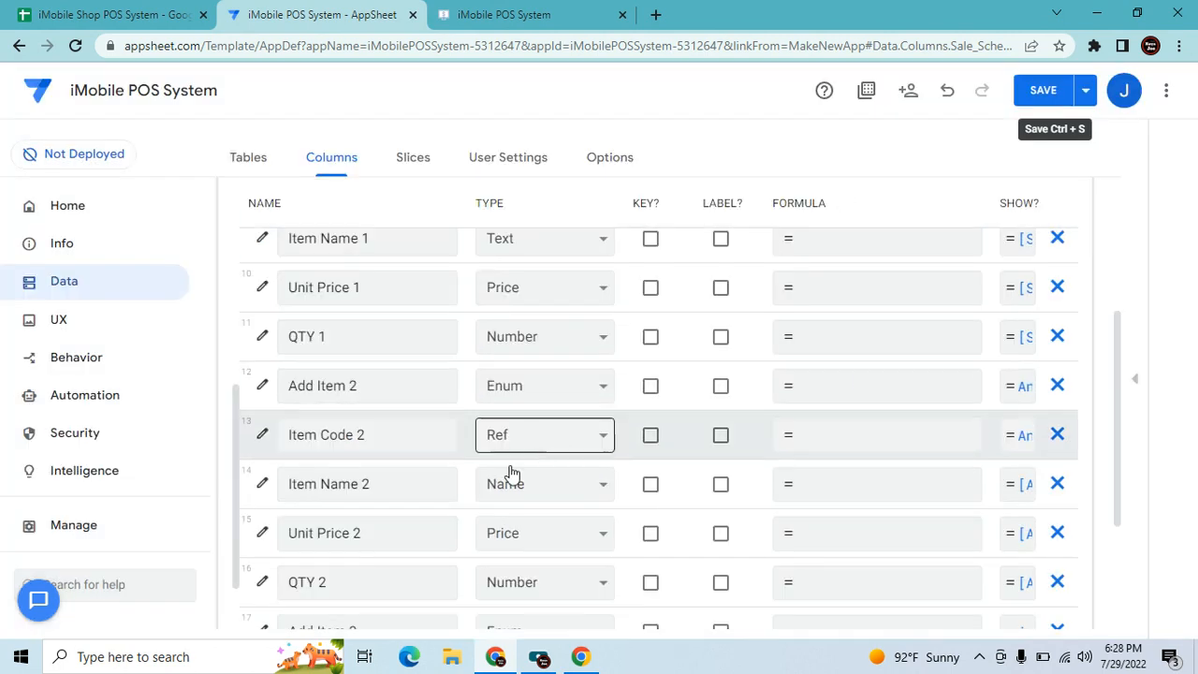
# Change the Item Name 2 column's Show_If expression to And([Add Item 2]="Add Item",[Show Order Summary]<>"Show Order Summary"), save it and recheck the column's settings.
pyautogui.click(263, 483)
pyautogui.click(605, 282)
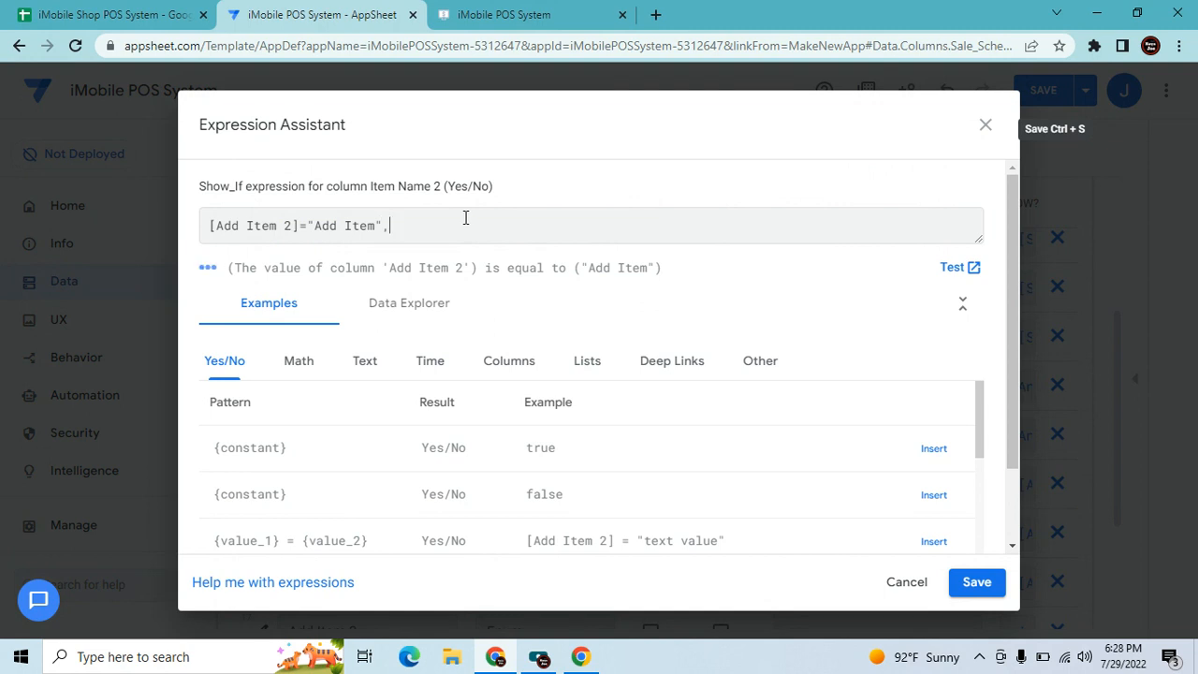
pyautogui.write(',[Show Order Summary]<>"Show Order Summary"')
pyautogui.click(211, 228)
pyautogui.write('and(')
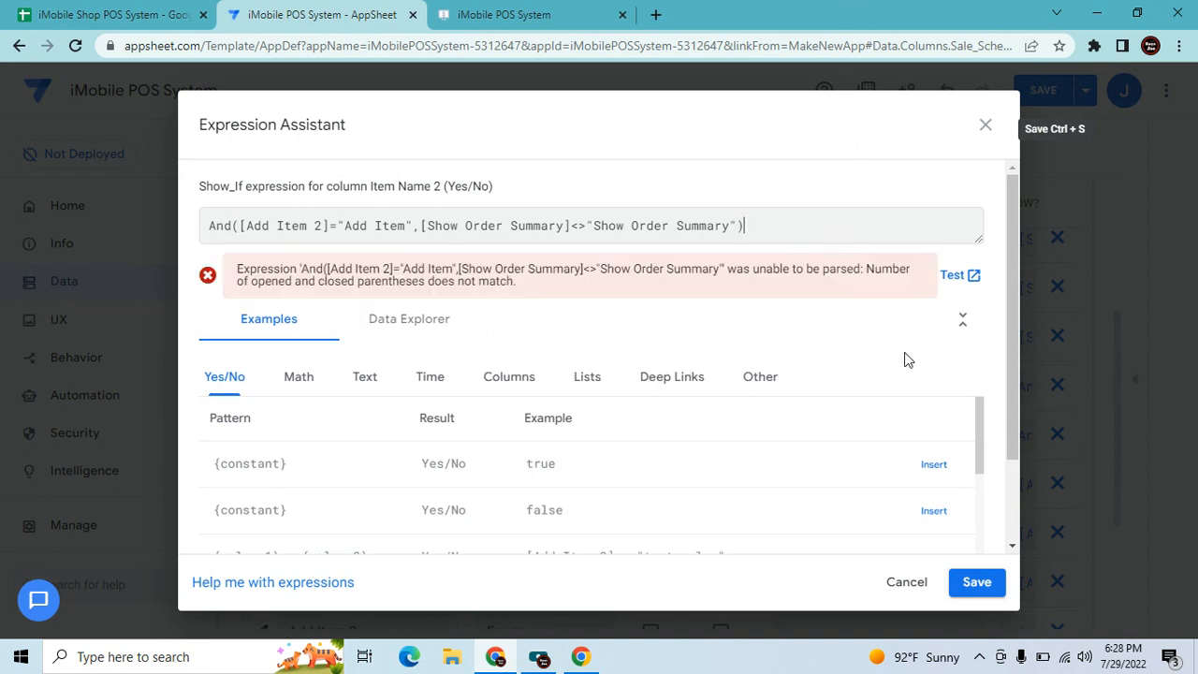
pyautogui.click(976, 581)
pyautogui.click(868, 166)
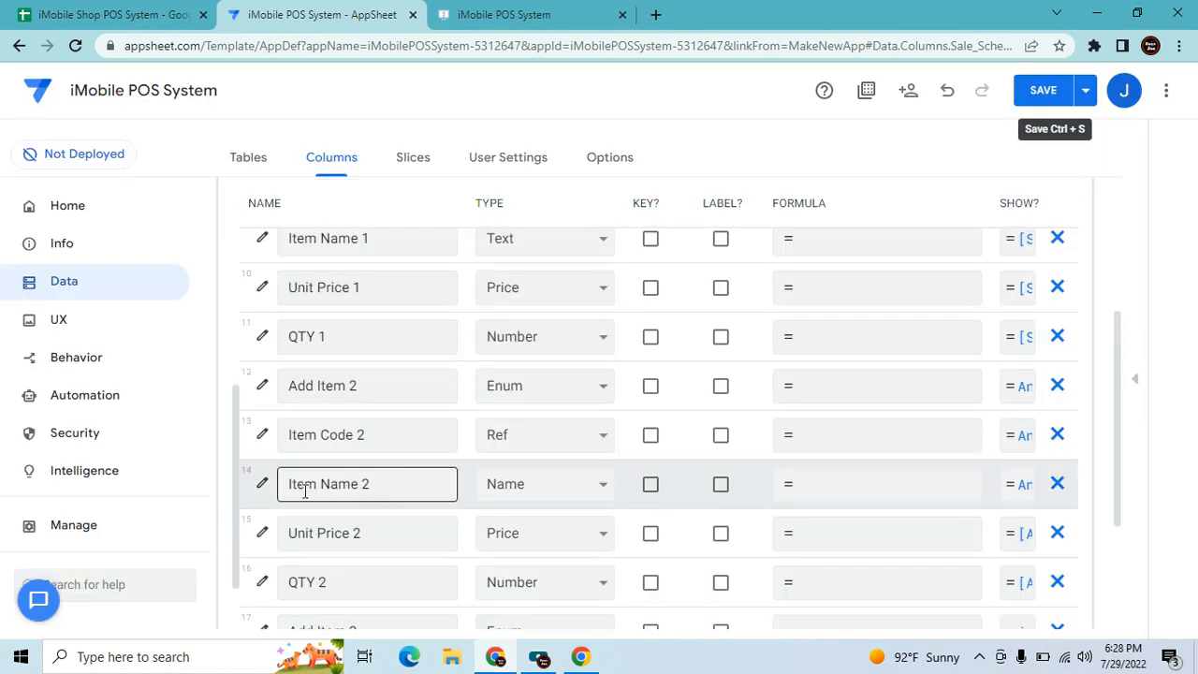
pyautogui.click(260, 485)
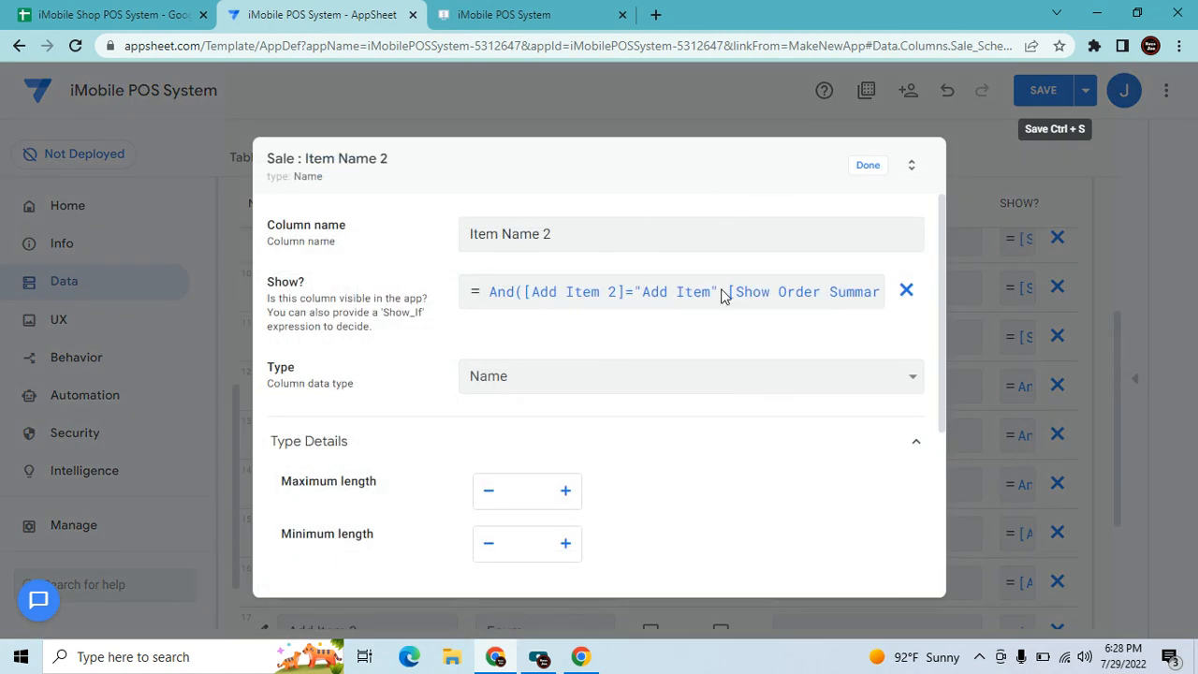
pyautogui.click(867, 165)
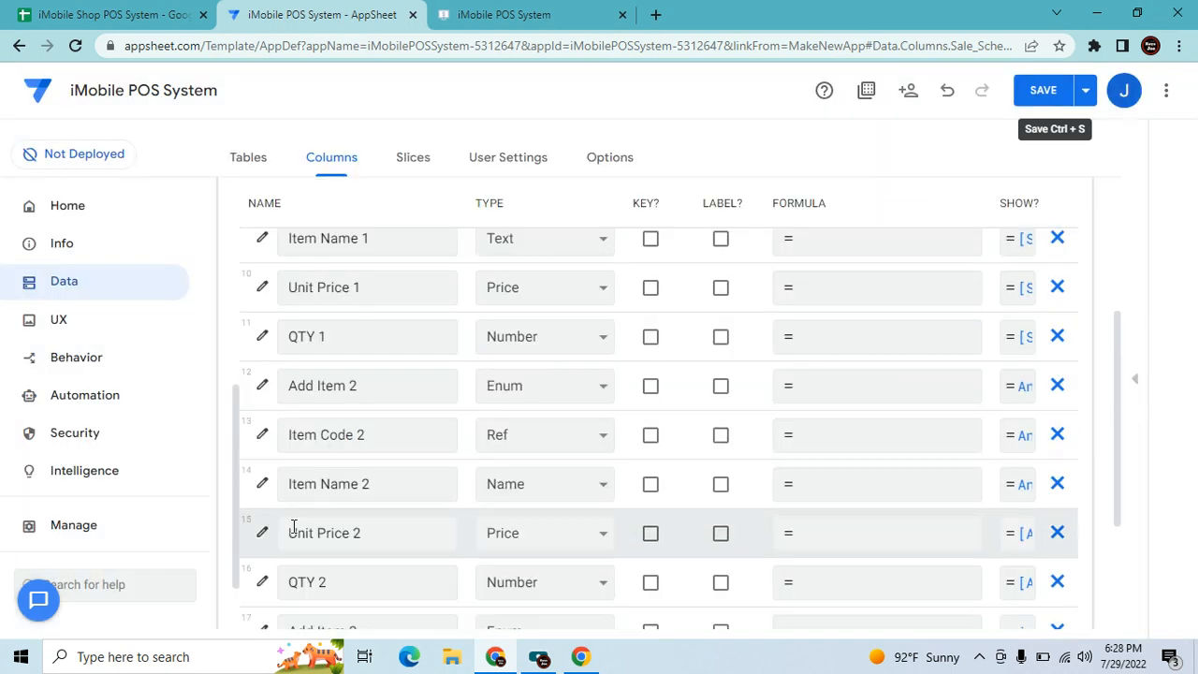
# Change the Unit Price 2 column's Show_If expression to and([Add Item 2]="Add Item",[Show Order Summary]<>"Show Order Summary"), save it and close the settings.
pyautogui.click(263, 532)
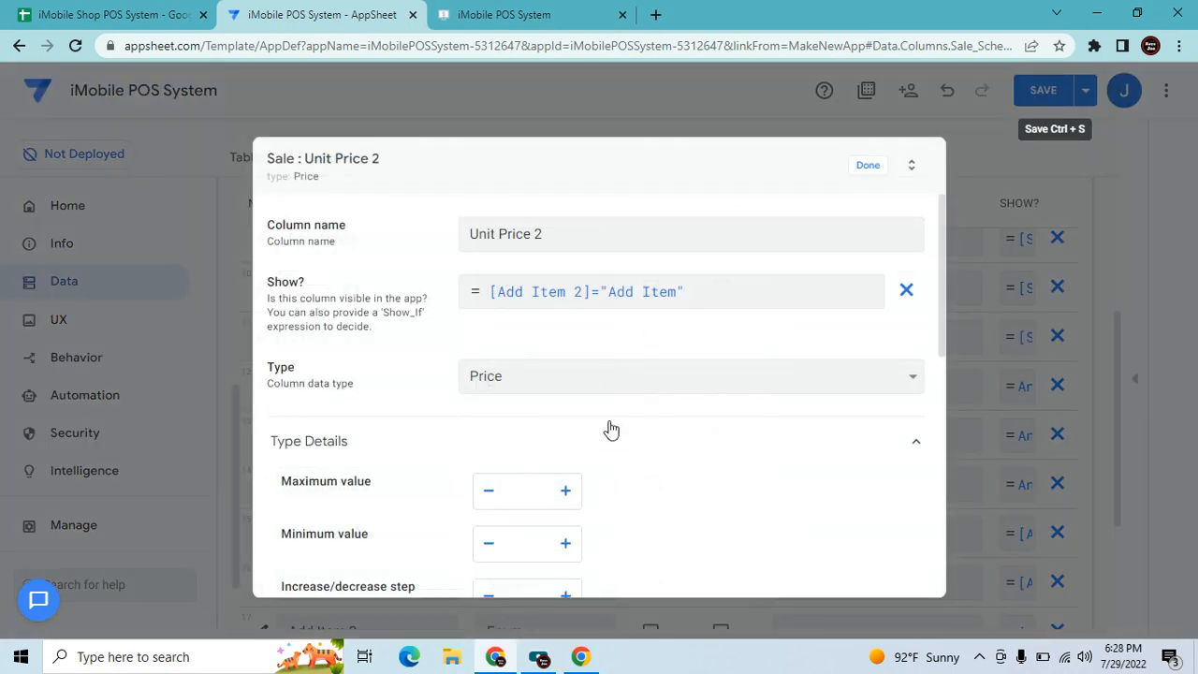
pyautogui.click(714, 281)
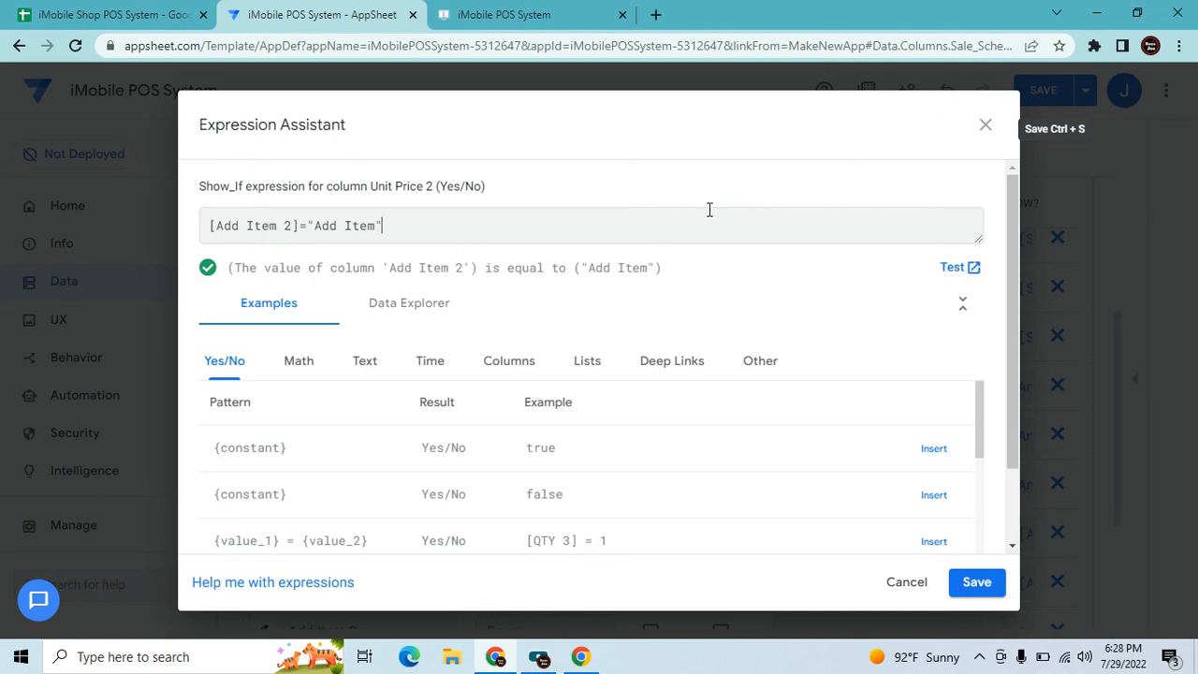
pyautogui.write(',')
pyautogui.write('[Show Order Summary]<>"Show Order Summary"')
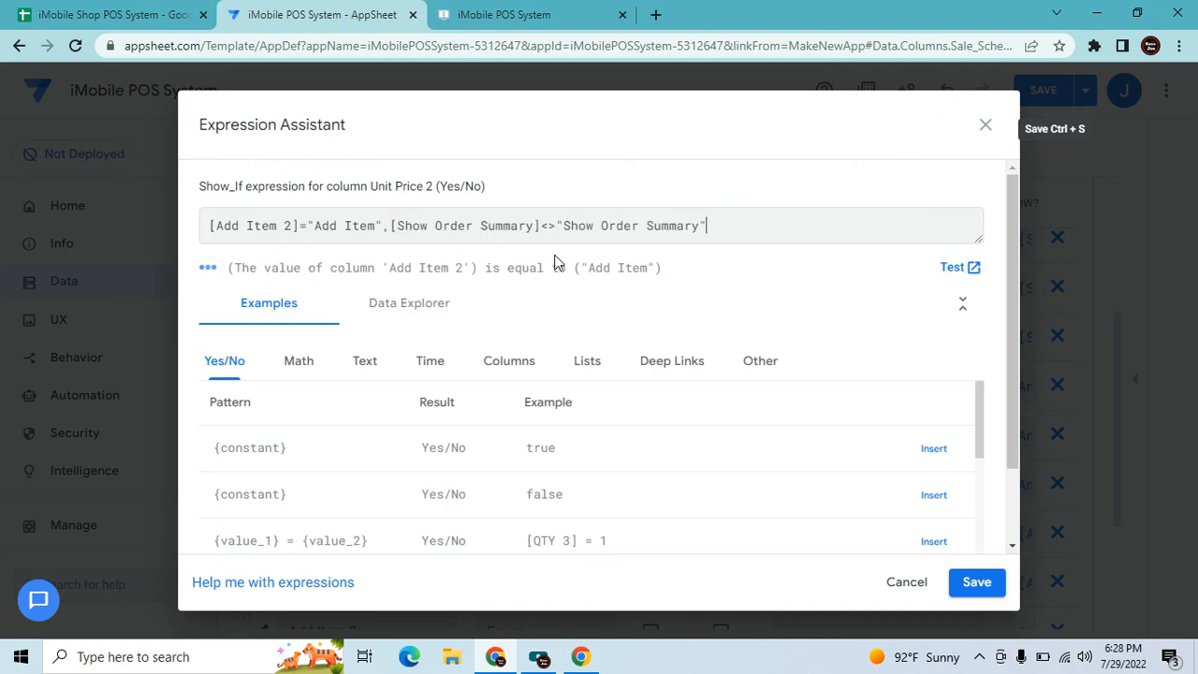
pyautogui.write('and(')
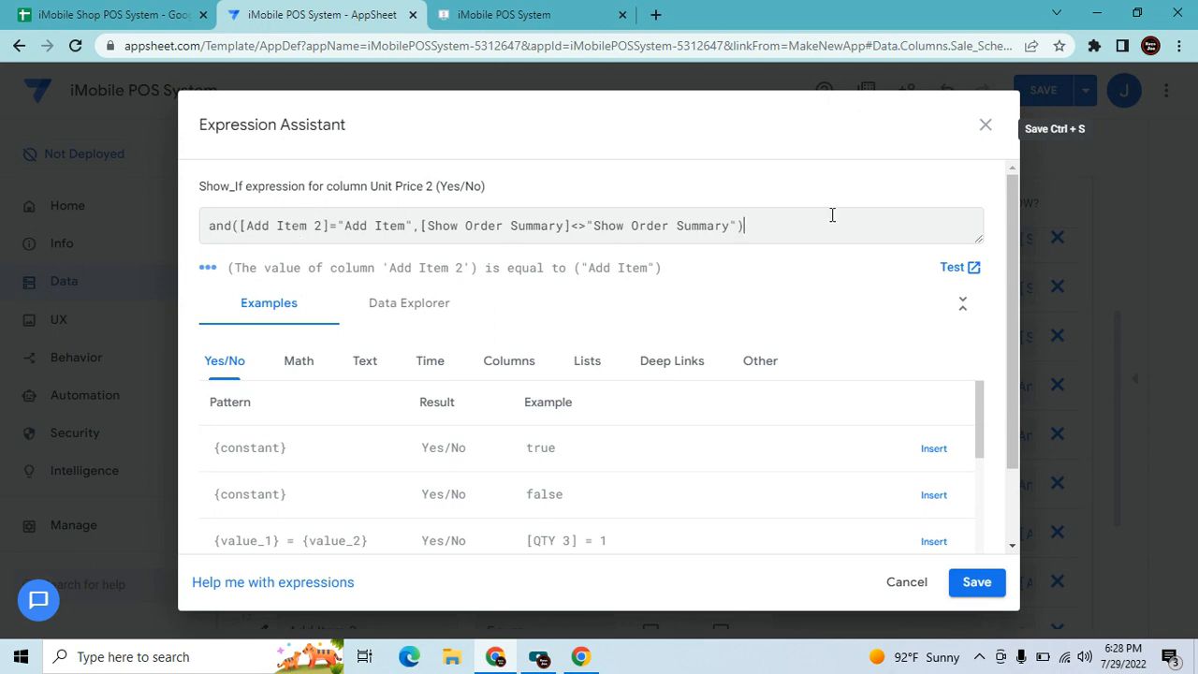
pyautogui.press('End')
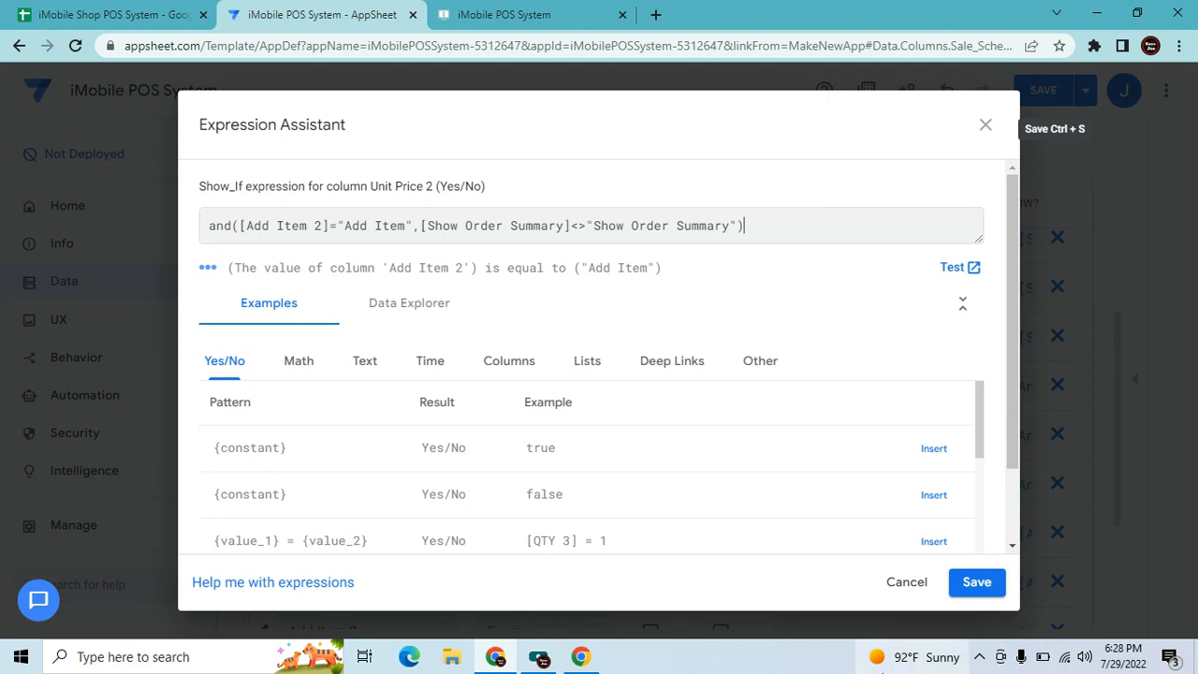
pyautogui.click(984, 582)
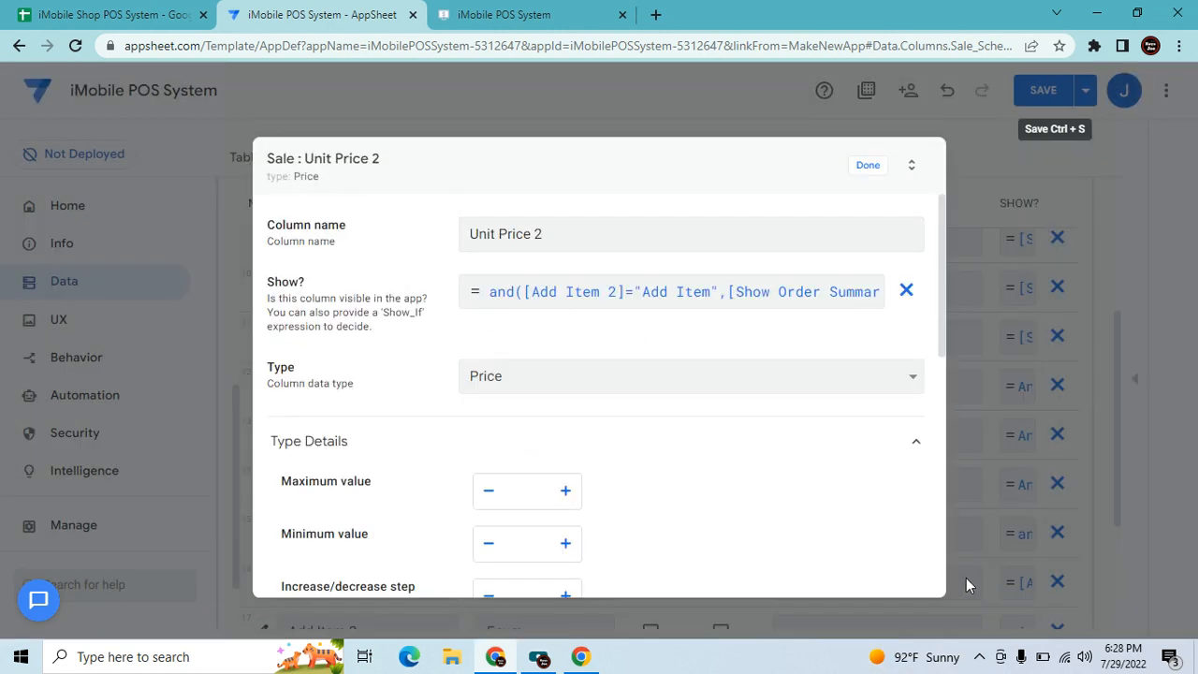
pyautogui.click(867, 167)
# Change the QTY 2 column's Show_If expression to And([Add Item 2]="Add Item",[Show Order Summary]<>"Show Order Summary"), save it and close the settings.
pyautogui.scroll(-1, 327, 522)
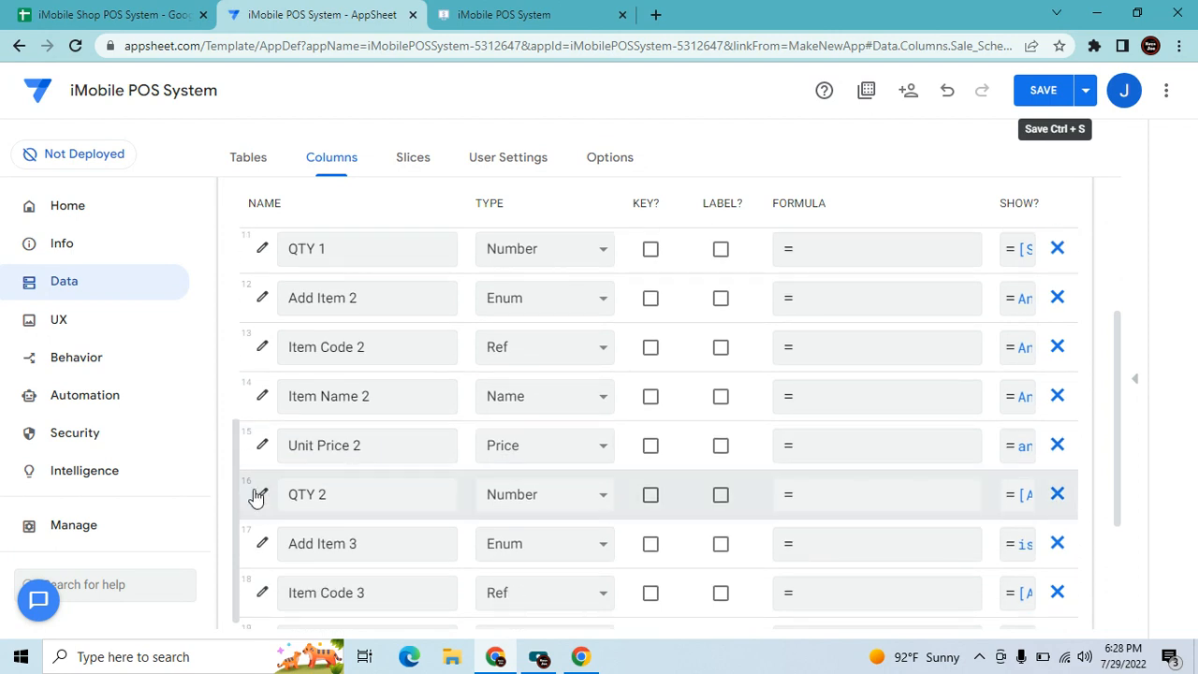
pyautogui.click(262, 492)
pyautogui.click(655, 296)
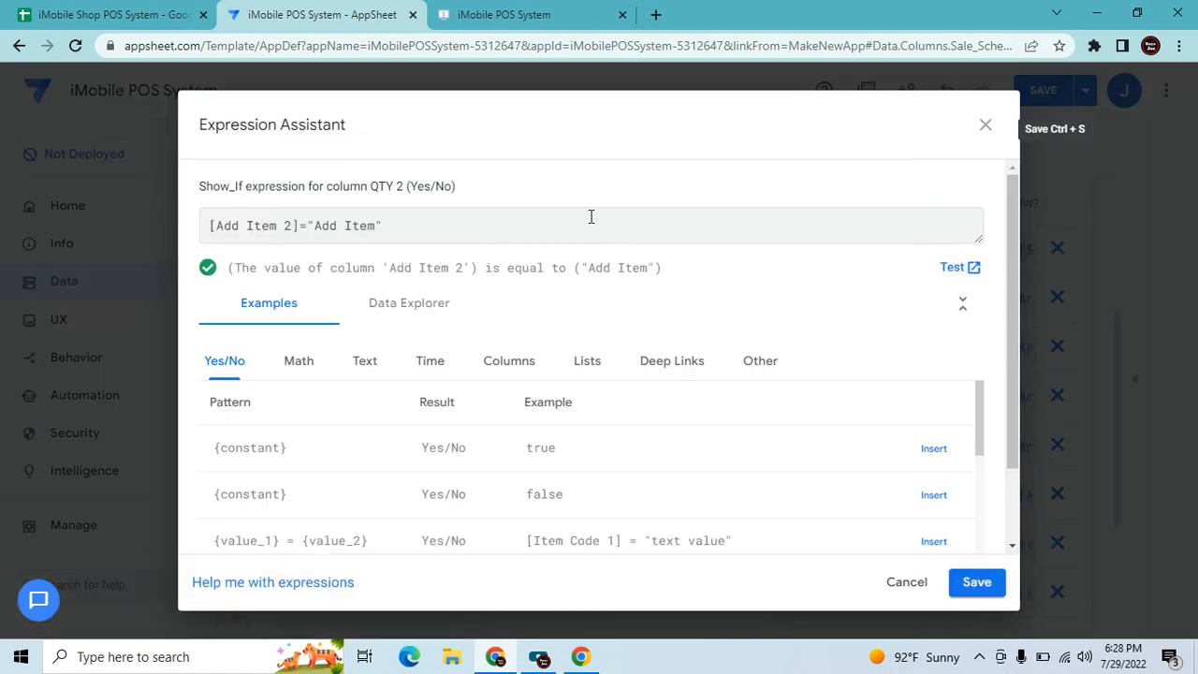
pyautogui.write(',')
pyautogui.write('[Show Order Summary]<>"Show Order Summary"')
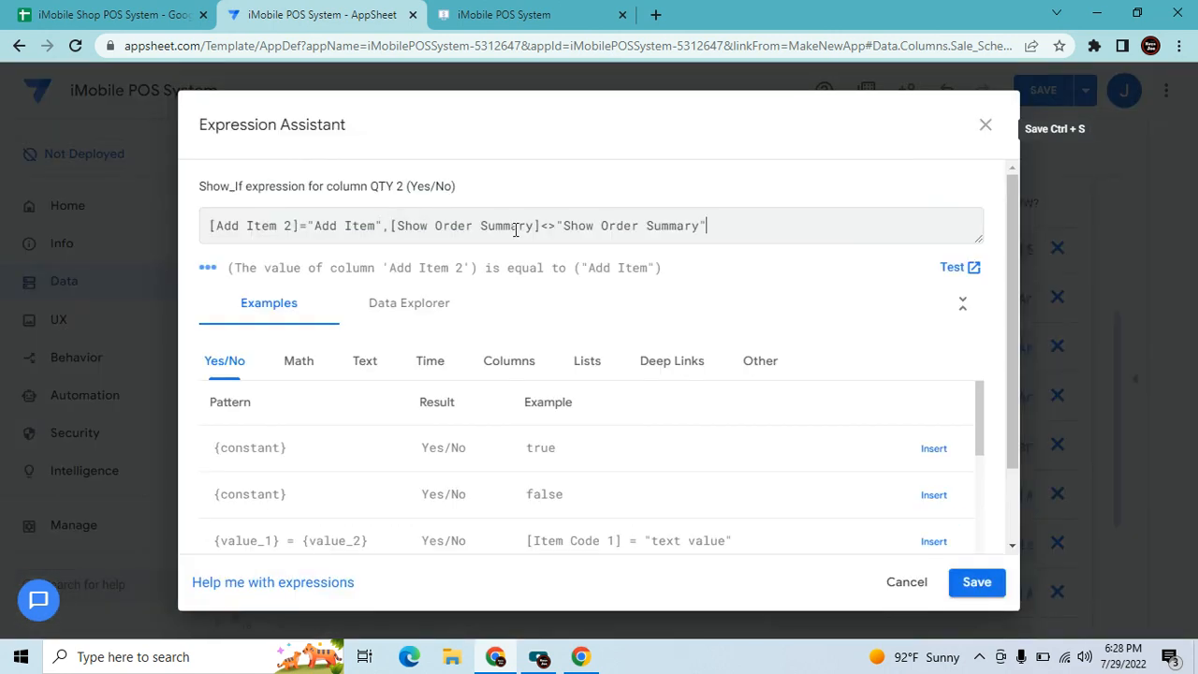
pyautogui.write('And')
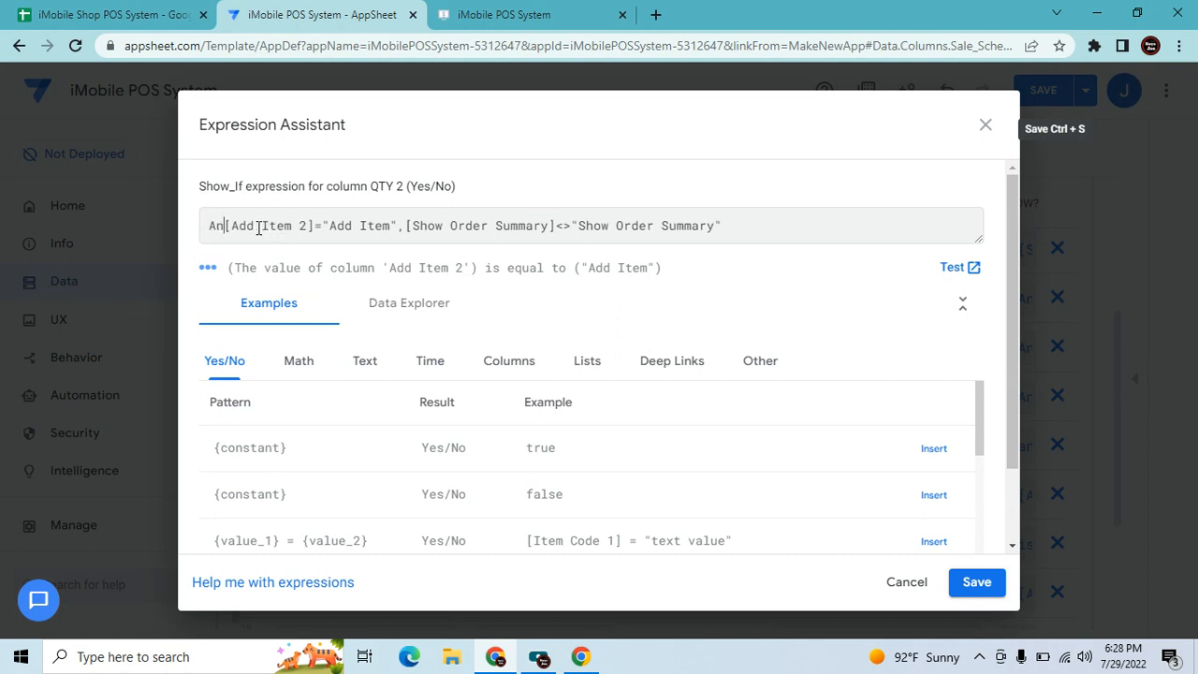
pyautogui.write('(')
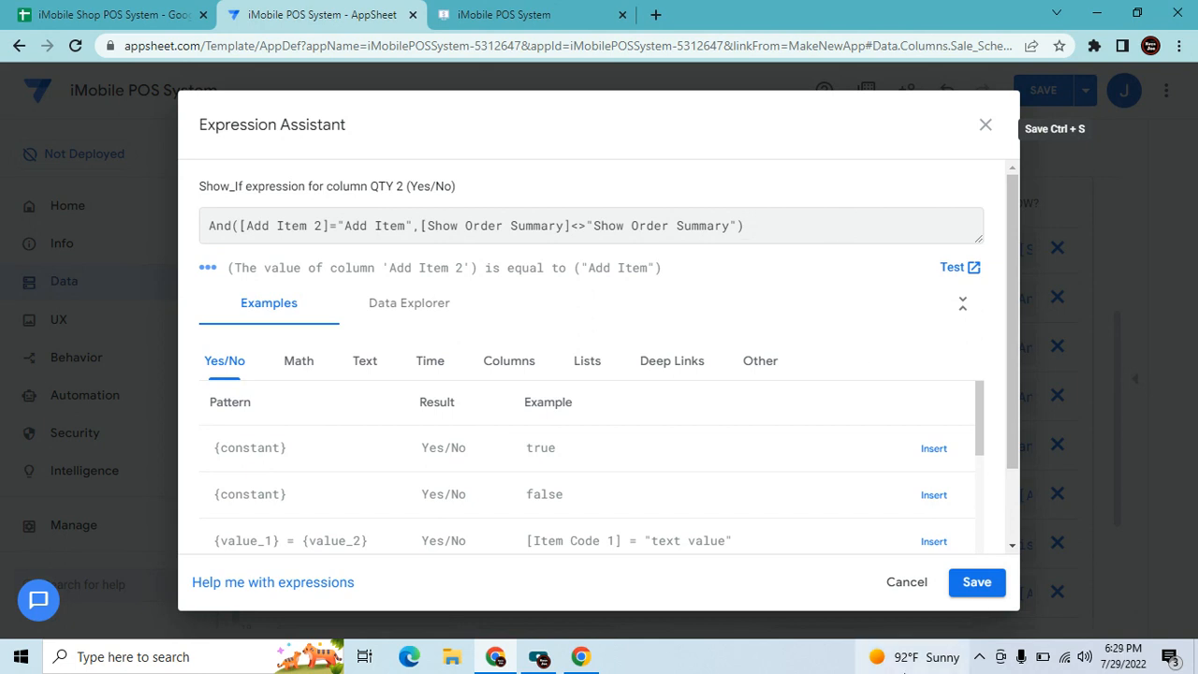
pyautogui.click(971, 584)
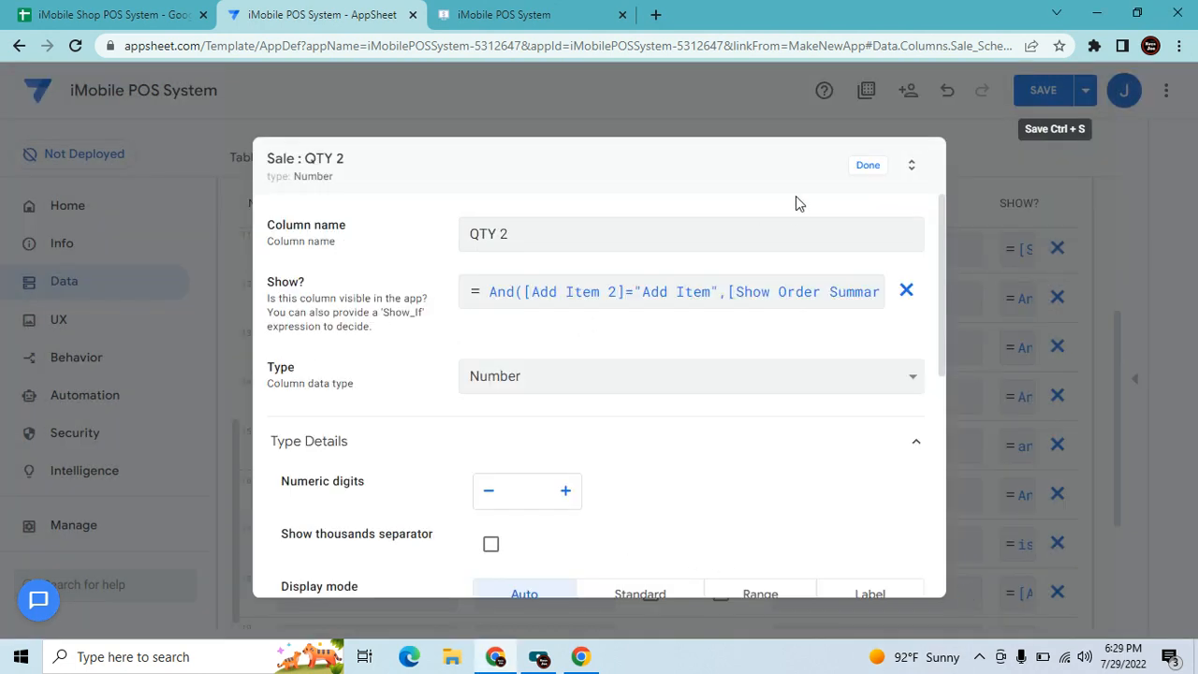
pyautogui.click(867, 165)
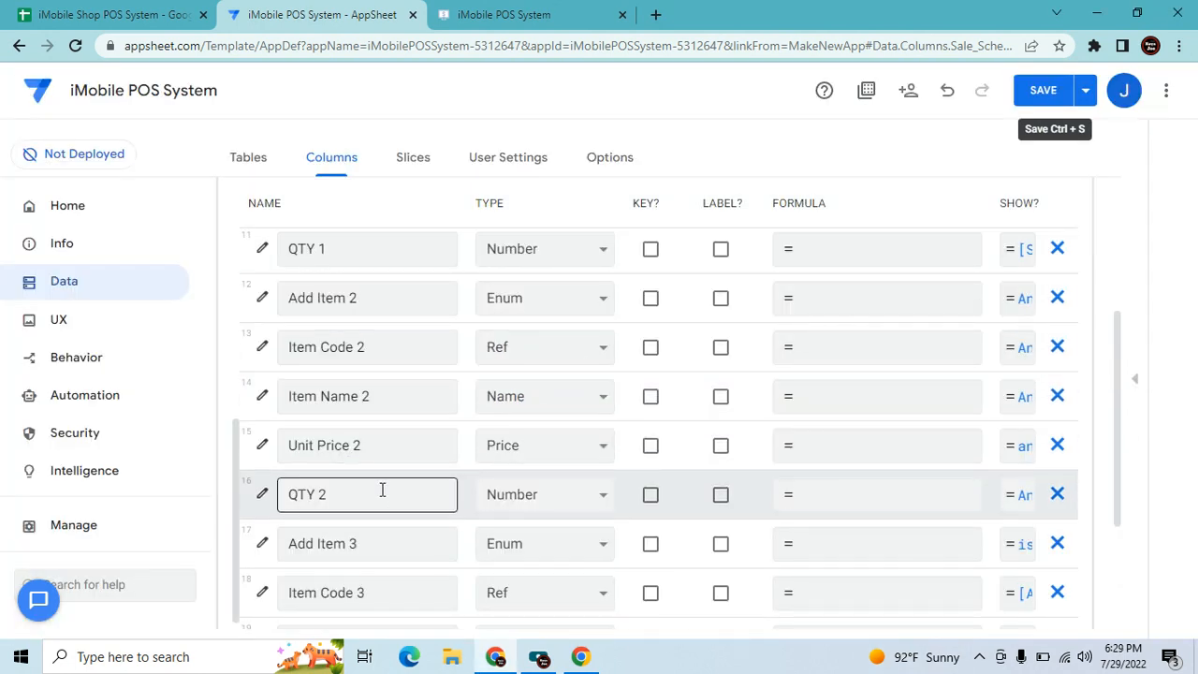
# Change the Add Item 3 column's Show_If expression to And(isnotblank([QTY 2]),[Show Order Summary]<>"Show Order Summary"), save it and close the settings.
pyautogui.scroll(-1, 382, 489)
pyautogui.click(266, 458)
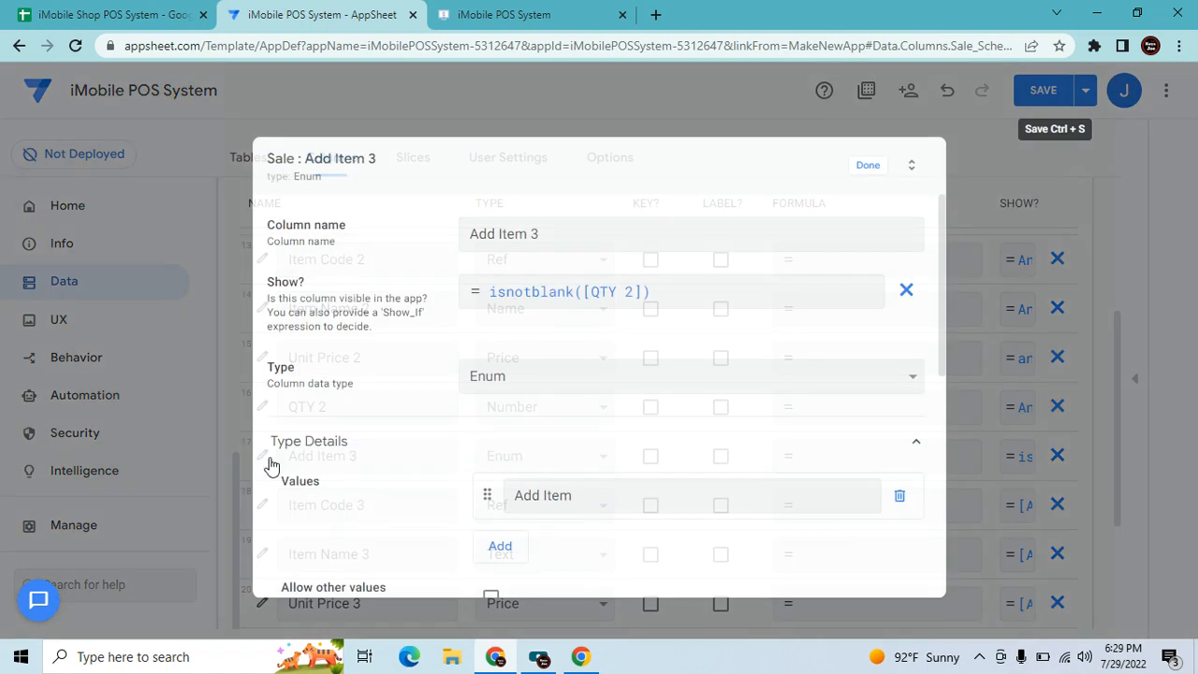
pyautogui.click(763, 305)
pyautogui.write('And(')
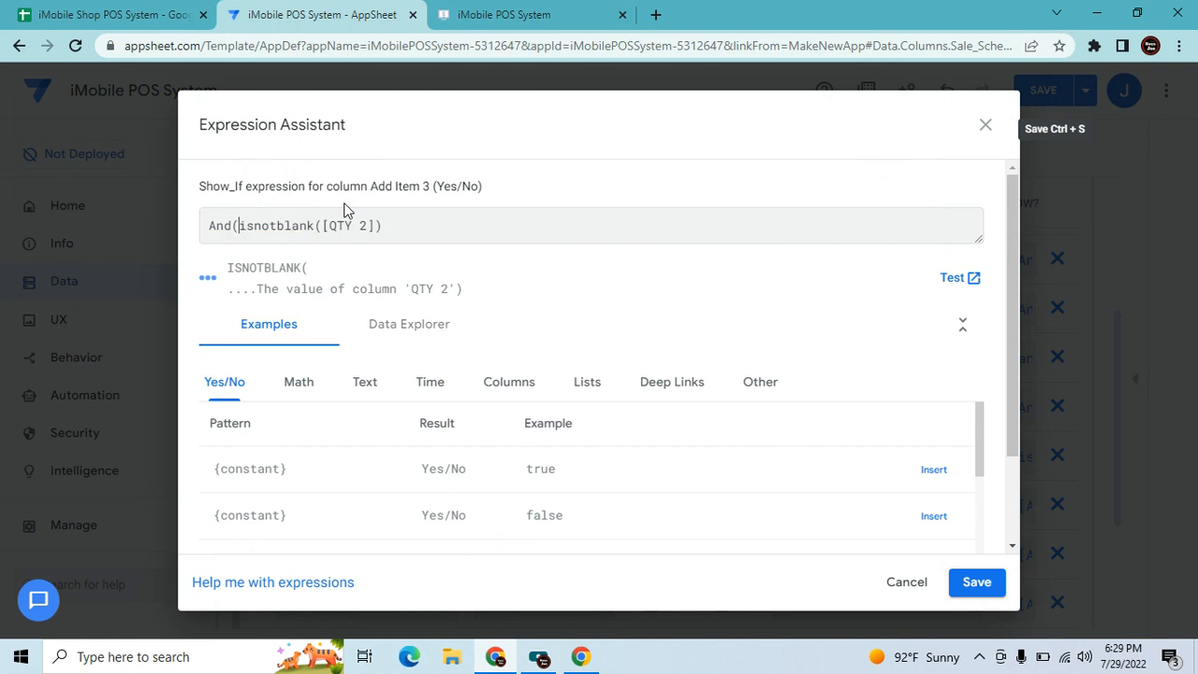
pyautogui.click(410, 212)
pyautogui.write(',')
pyautogui.write('[Show Order Summary]<>"Show Order Summary"')
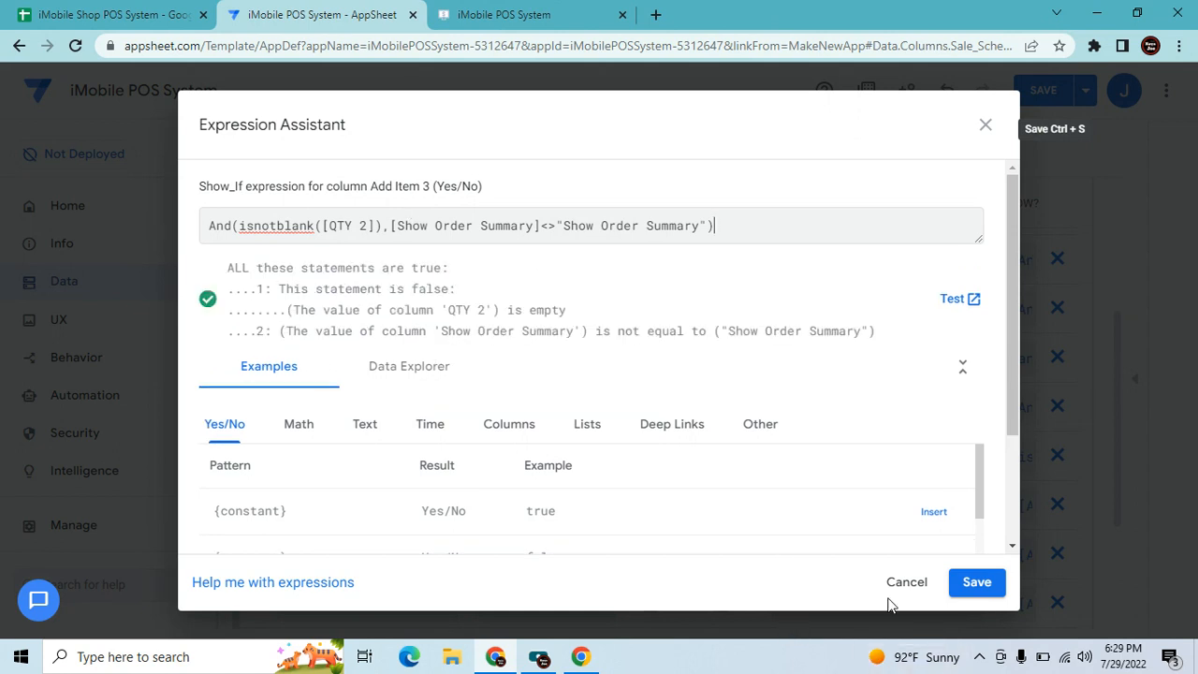
pyautogui.click(978, 582)
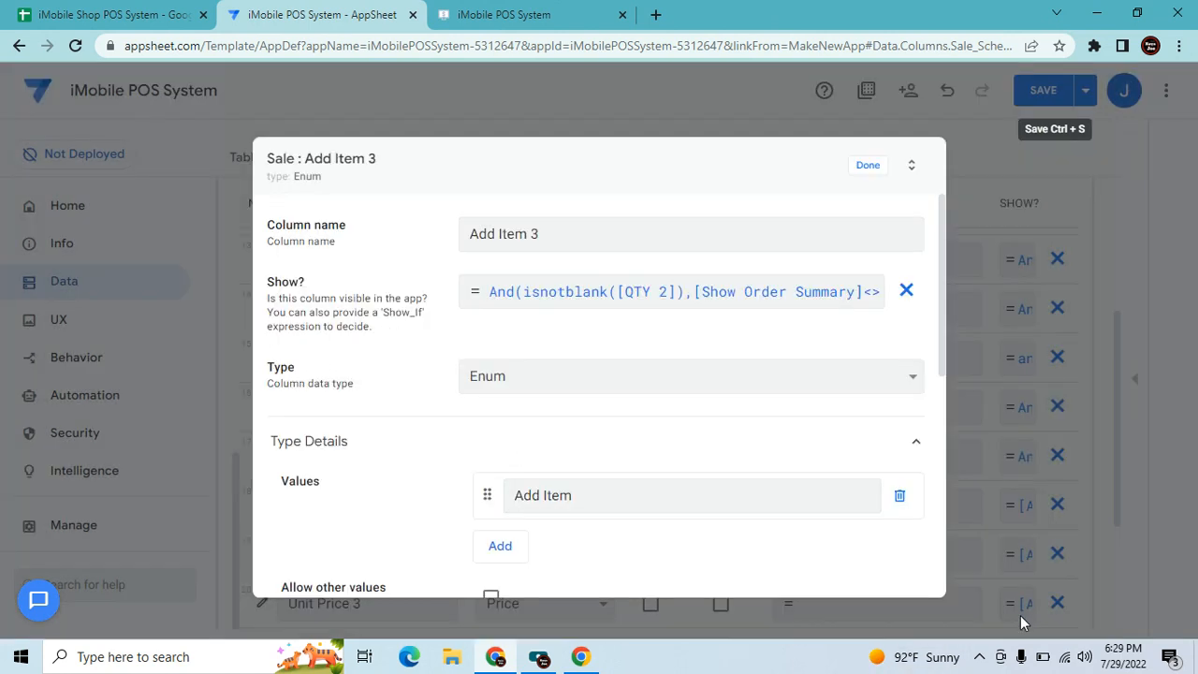
pyautogui.click(868, 165)
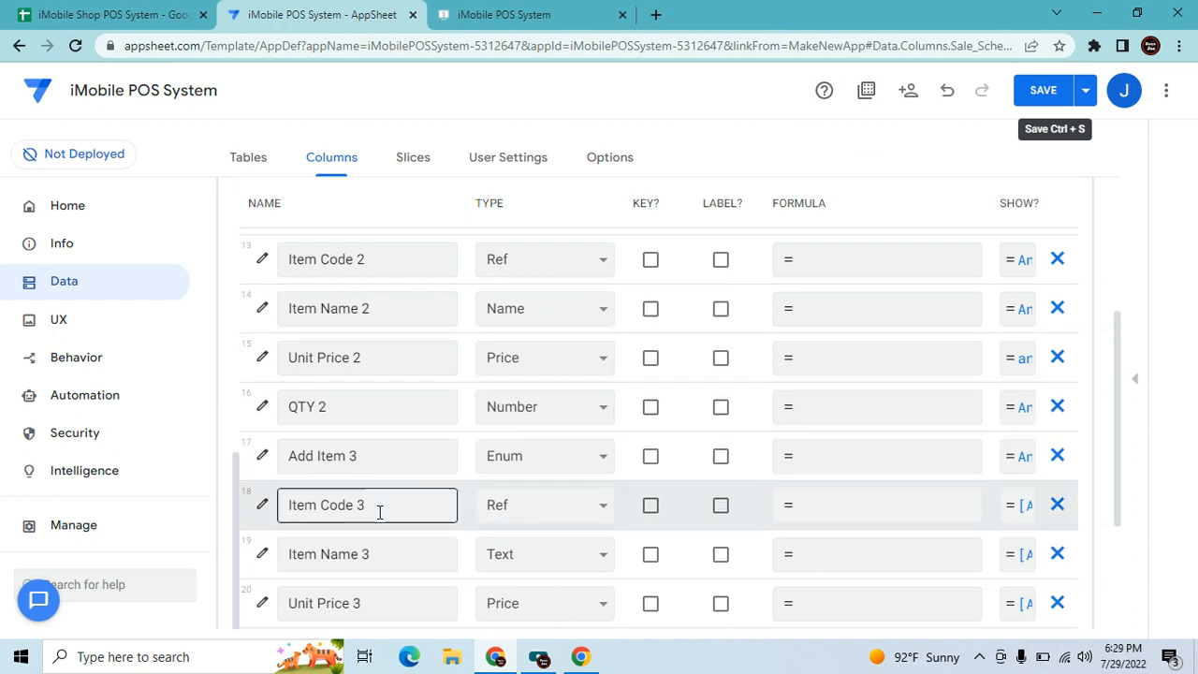
# Change the Item Code 3 column's Show_If expression to And([Add Item 3]="Add Item",[Show Order Summary]<>"Show Order Summary"), save it and close the settings.
pyautogui.click(259, 506)
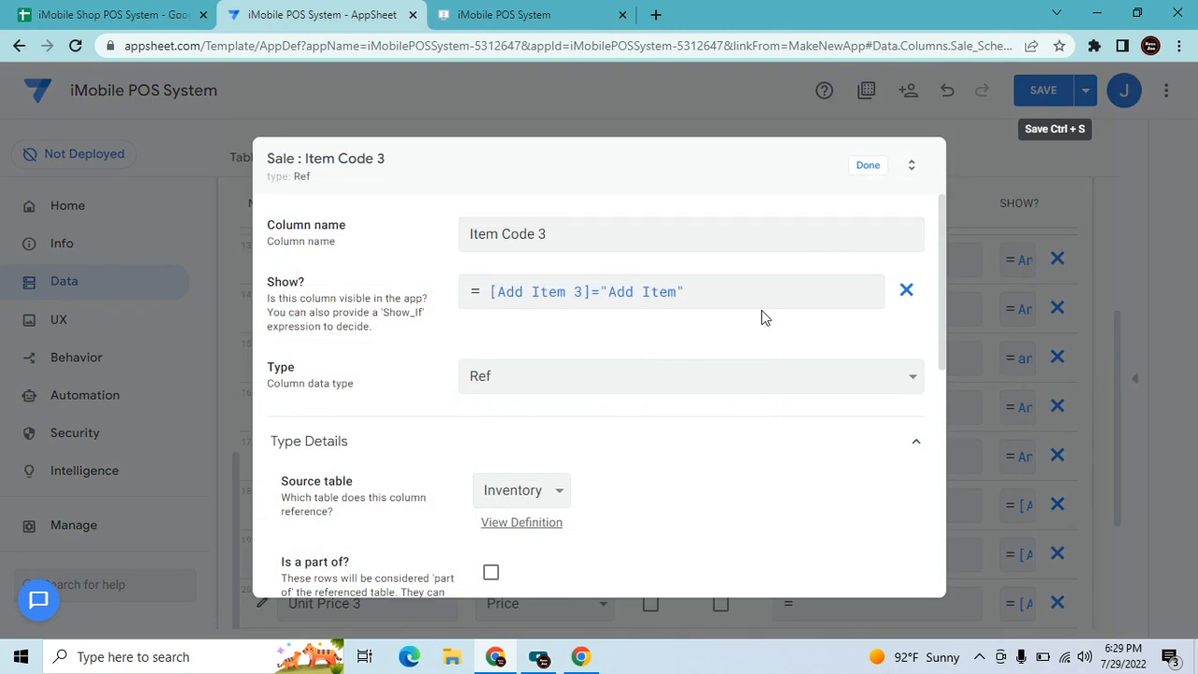
pyautogui.click(762, 303)
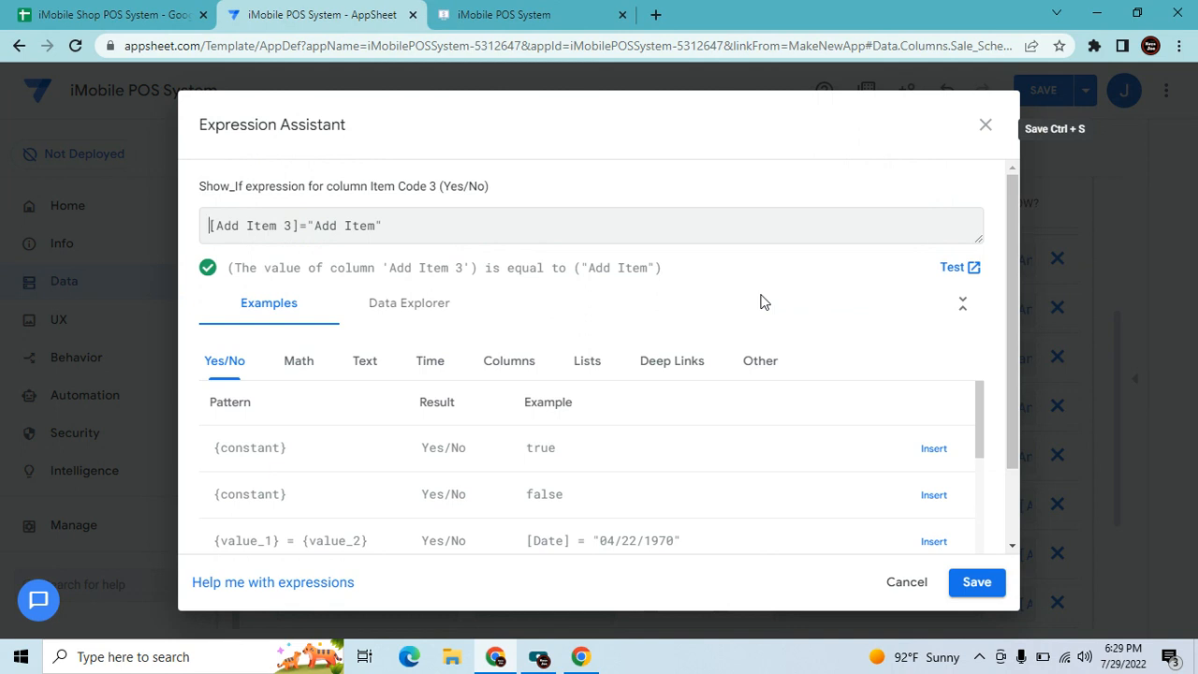
pyautogui.write('And(')
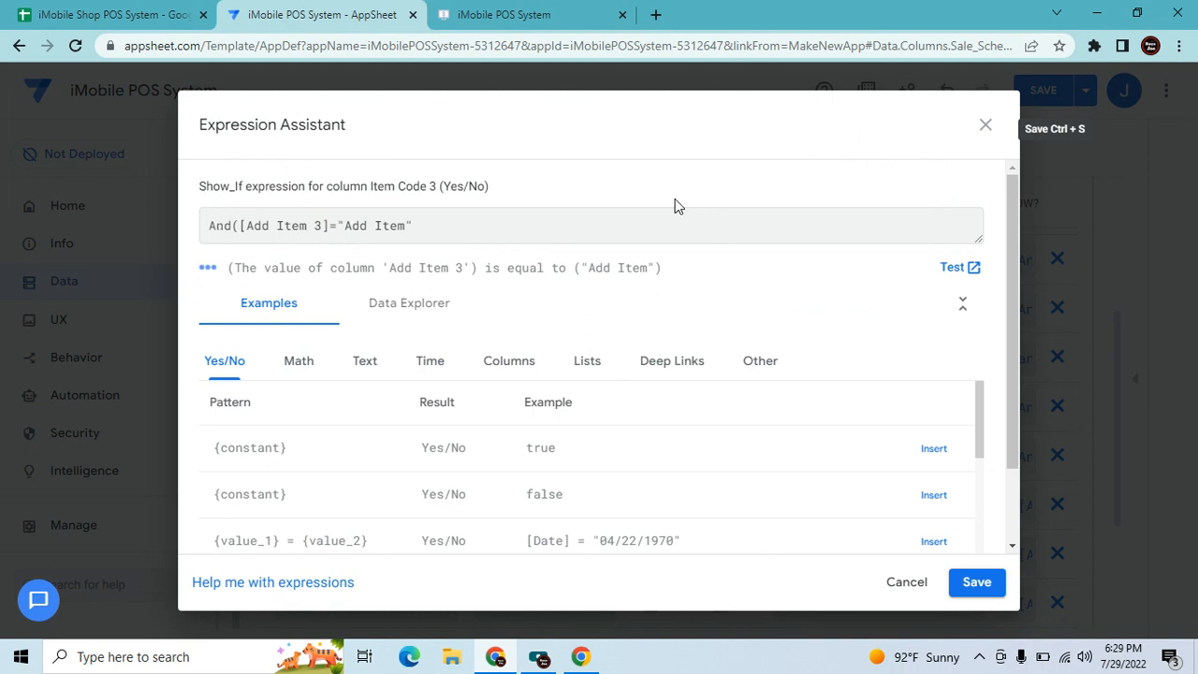
pyautogui.write('[Show Order Summary]<>"Show Order Summary"')
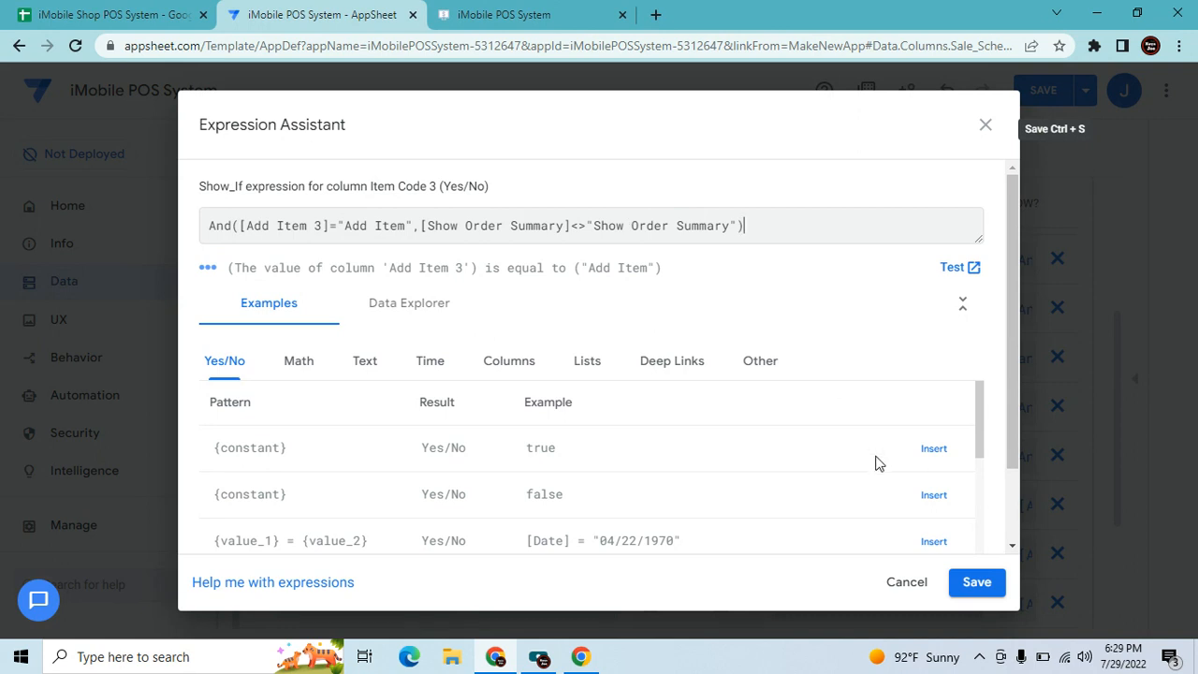
pyautogui.click(987, 582)
pyautogui.click(875, 168)
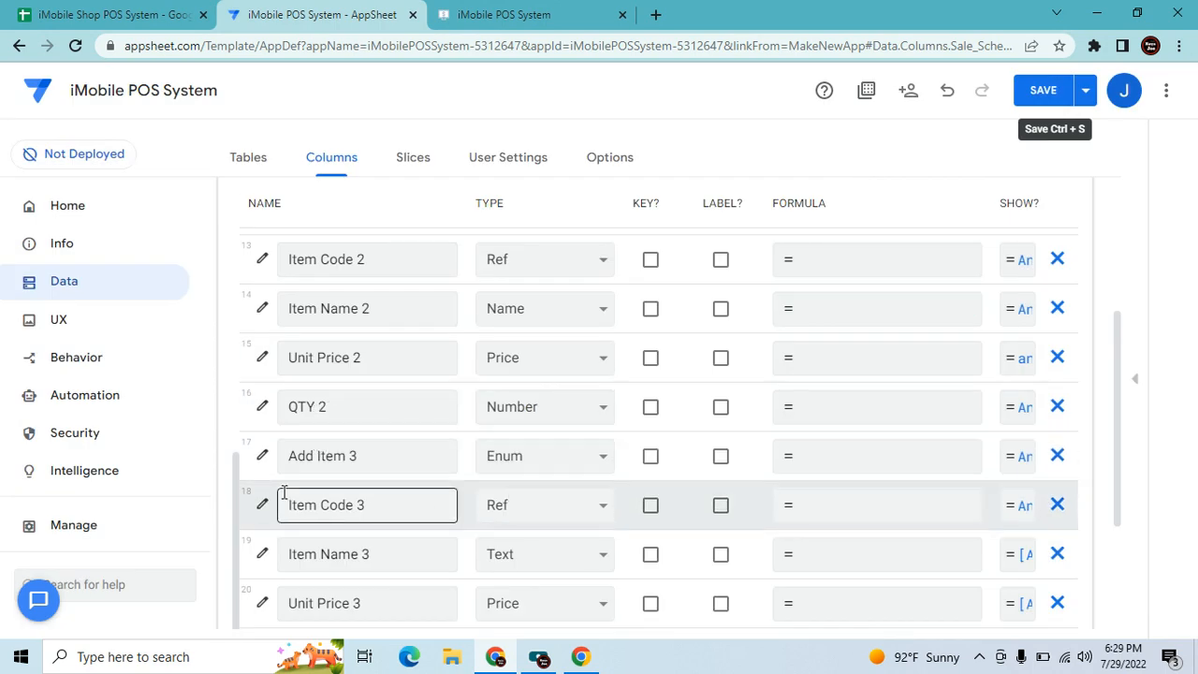
# Change the Item Name 3 column's Show_If expression to And([Add Item 3]="Add Item",[Show Order Summary]<>"Show Order Summary"), save it and recheck the column's settings.
pyautogui.click(263, 554)
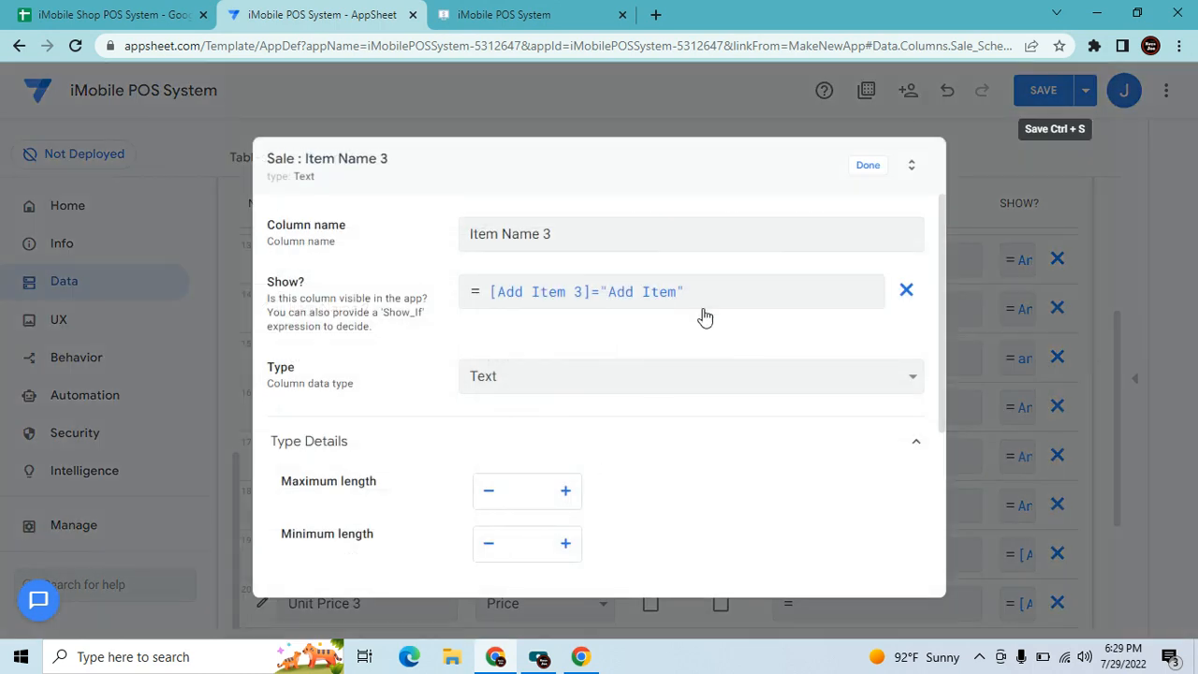
pyautogui.click(698, 296)
pyautogui.write(',[Show Order Summary]<>"Show Order Summary"')
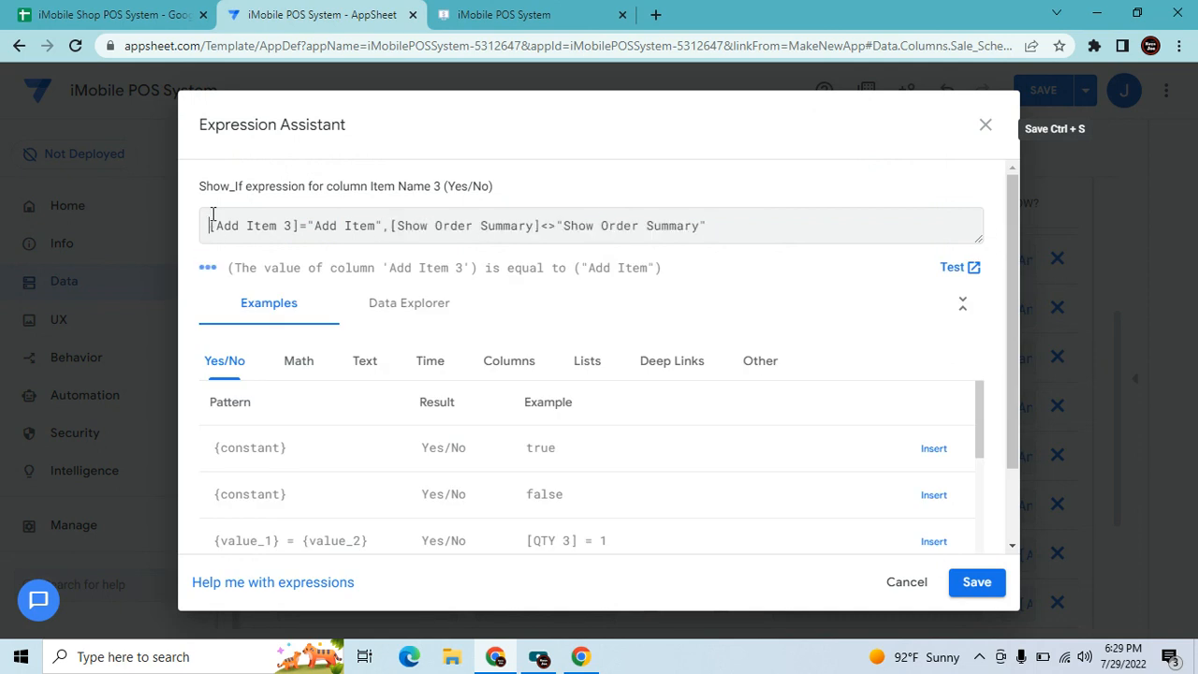
pyautogui.write('And(')
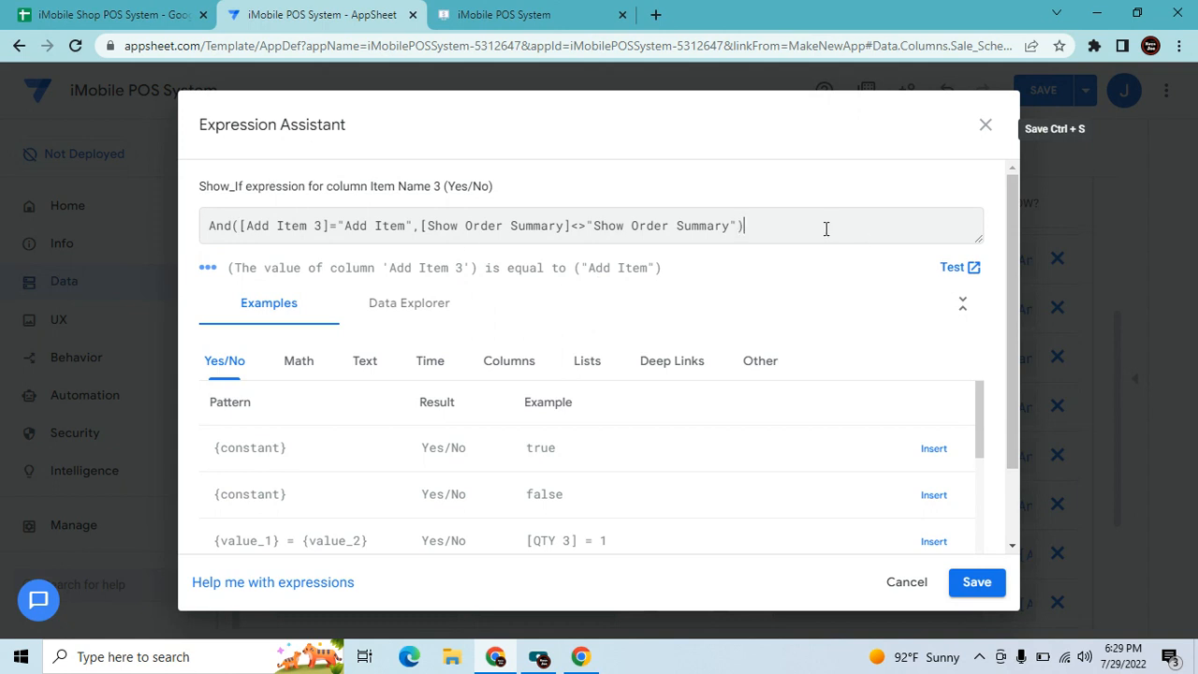
pyautogui.click(975, 584)
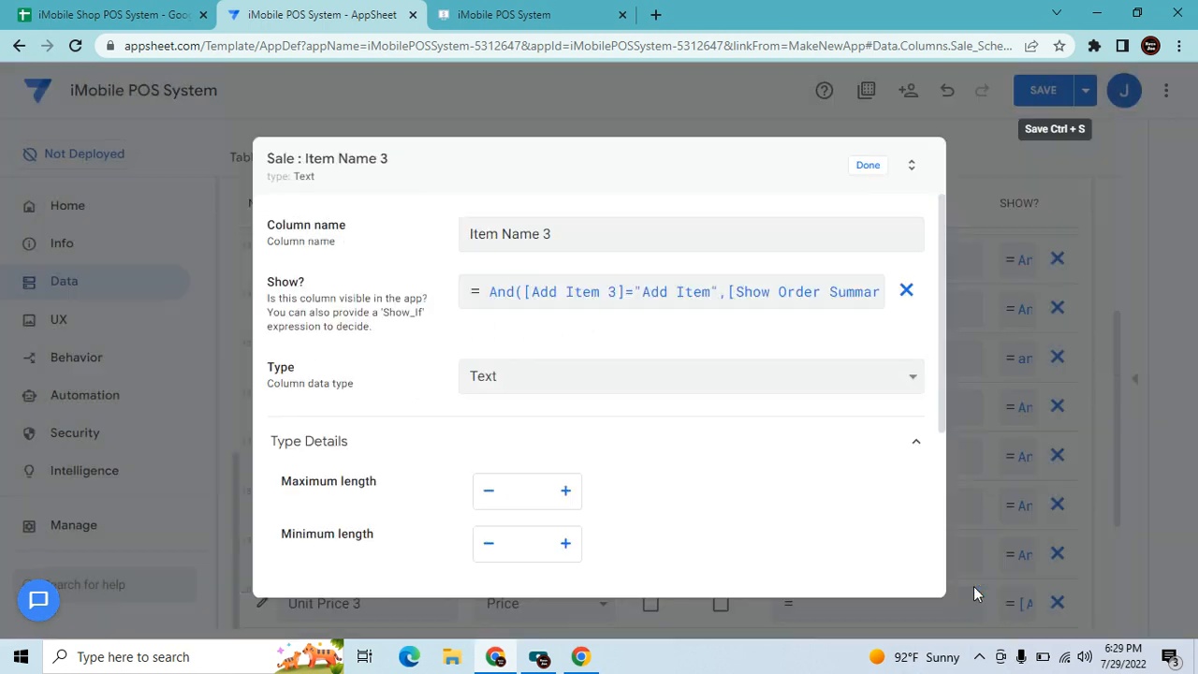
pyautogui.click(863, 165)
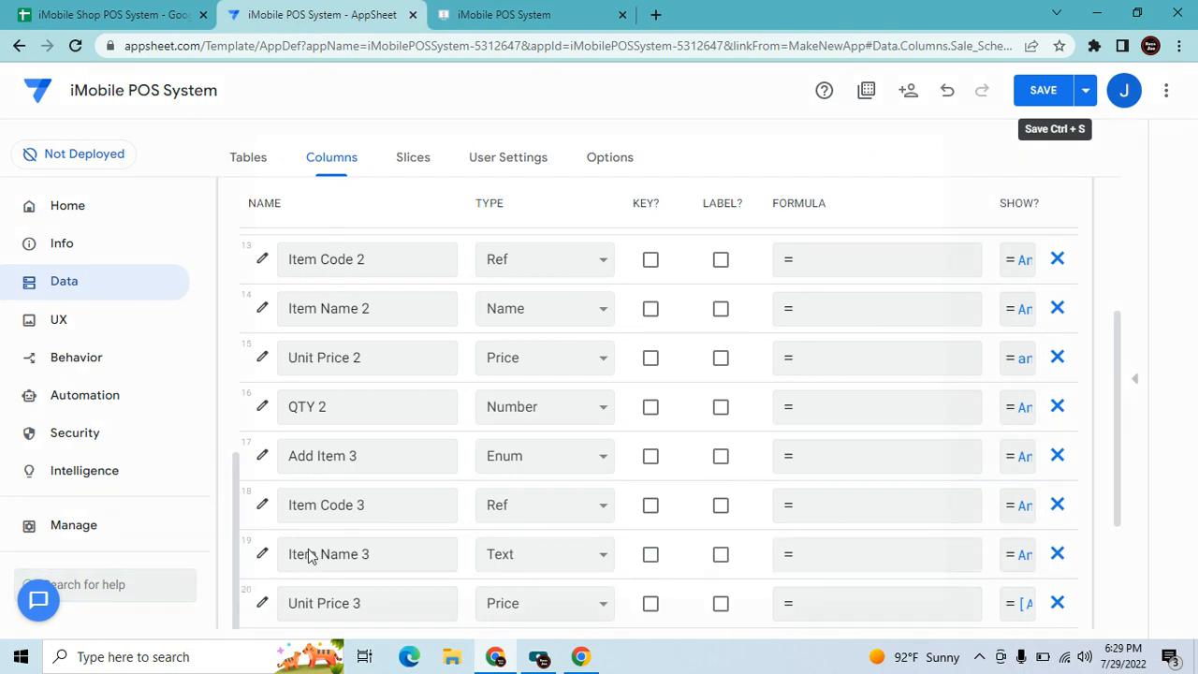
pyautogui.click(268, 553)
pyautogui.click(862, 163)
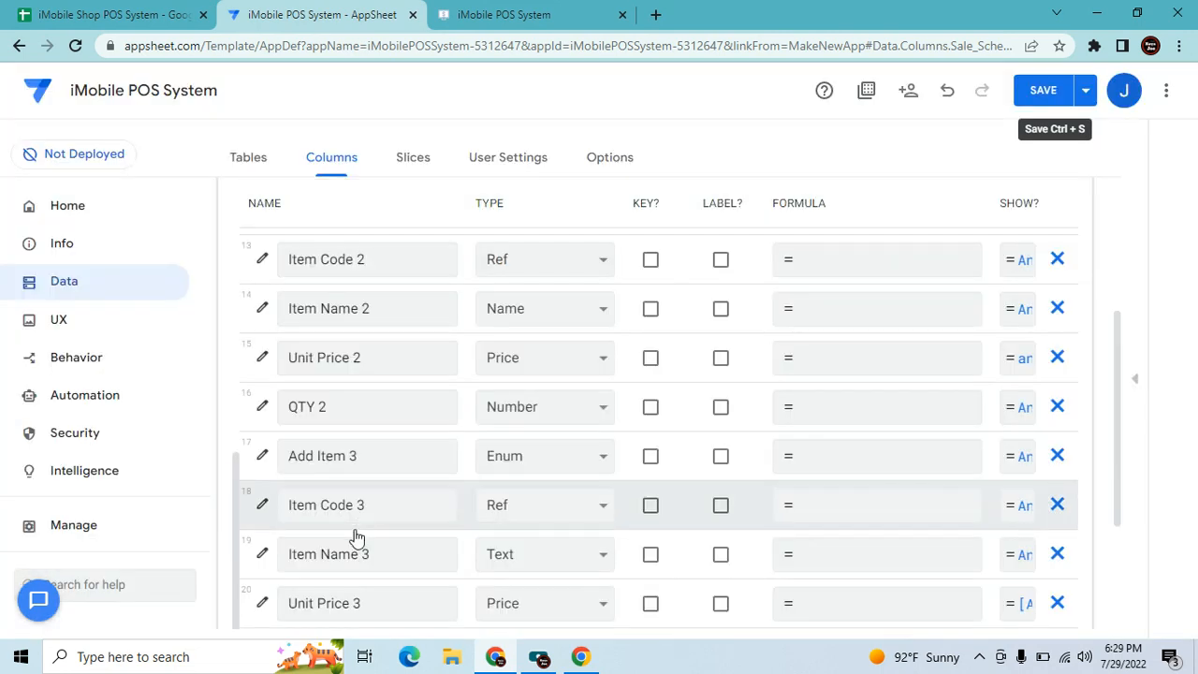
# Change the Unit Price 3 column's Show_If expression to And([Add Item 3]="Add Item",[Show Order Summary]<>"Show Order Summary"), save it and close the settings.
pyautogui.scroll(-1, 353, 534)
pyautogui.click(259, 517)
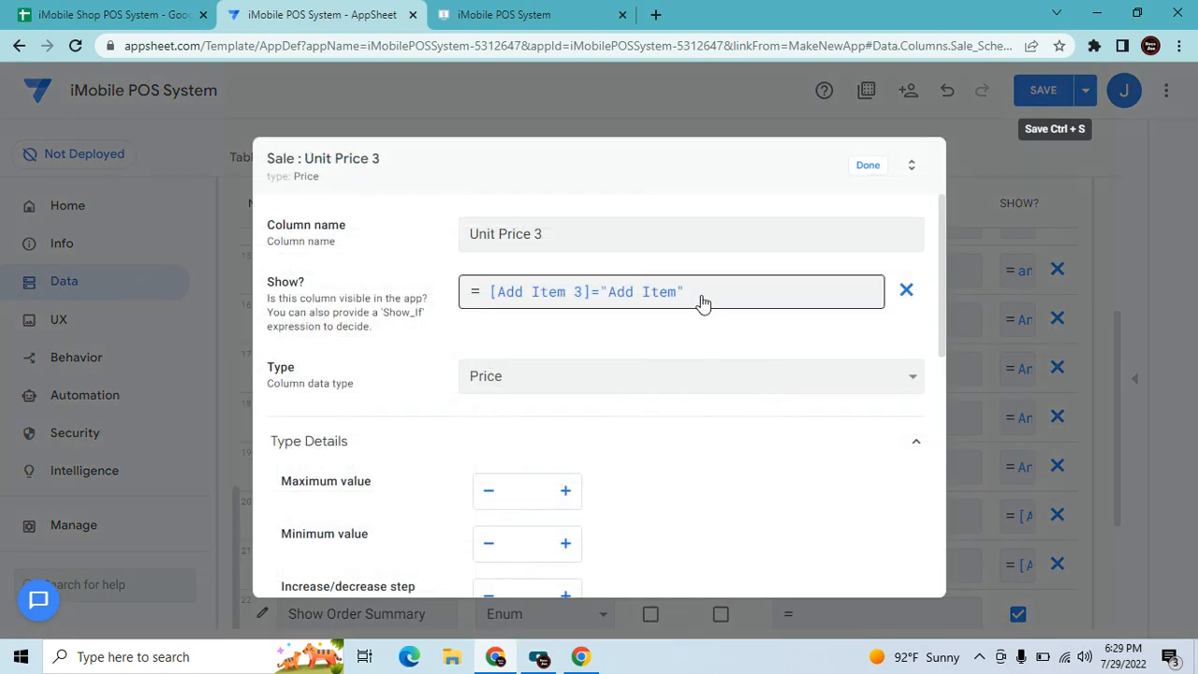
pyautogui.click(699, 292)
pyautogui.write('And(')
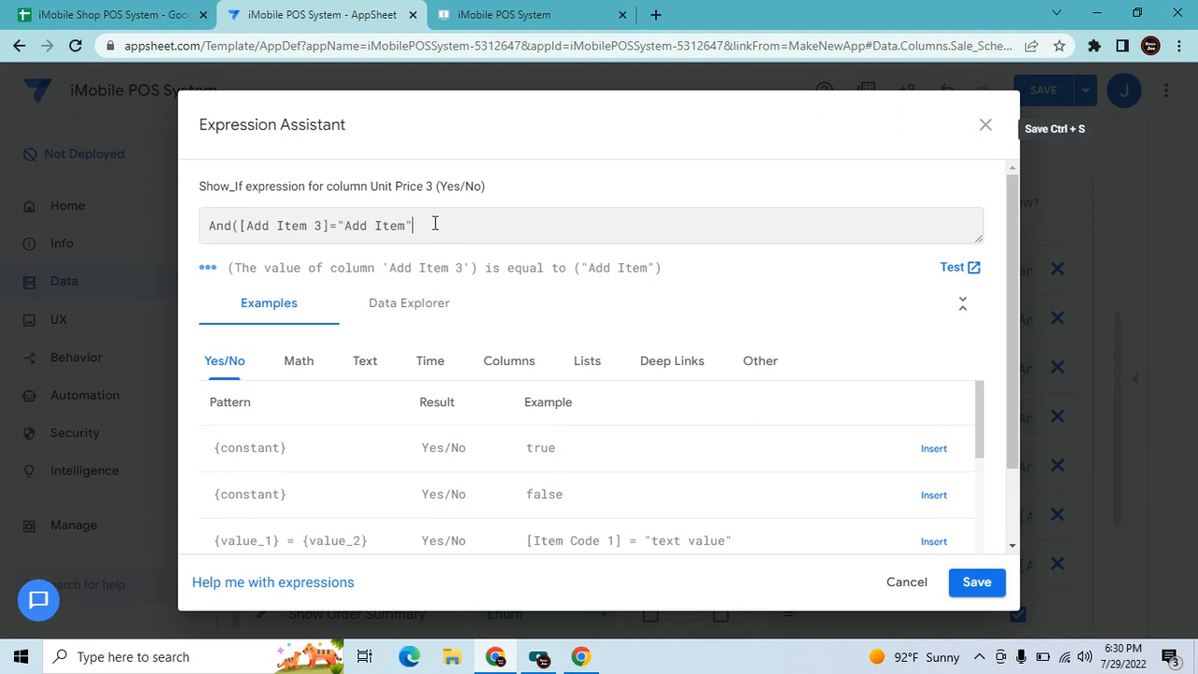
pyautogui.write('[Show Order Summary]<>"Show Order Summary"')
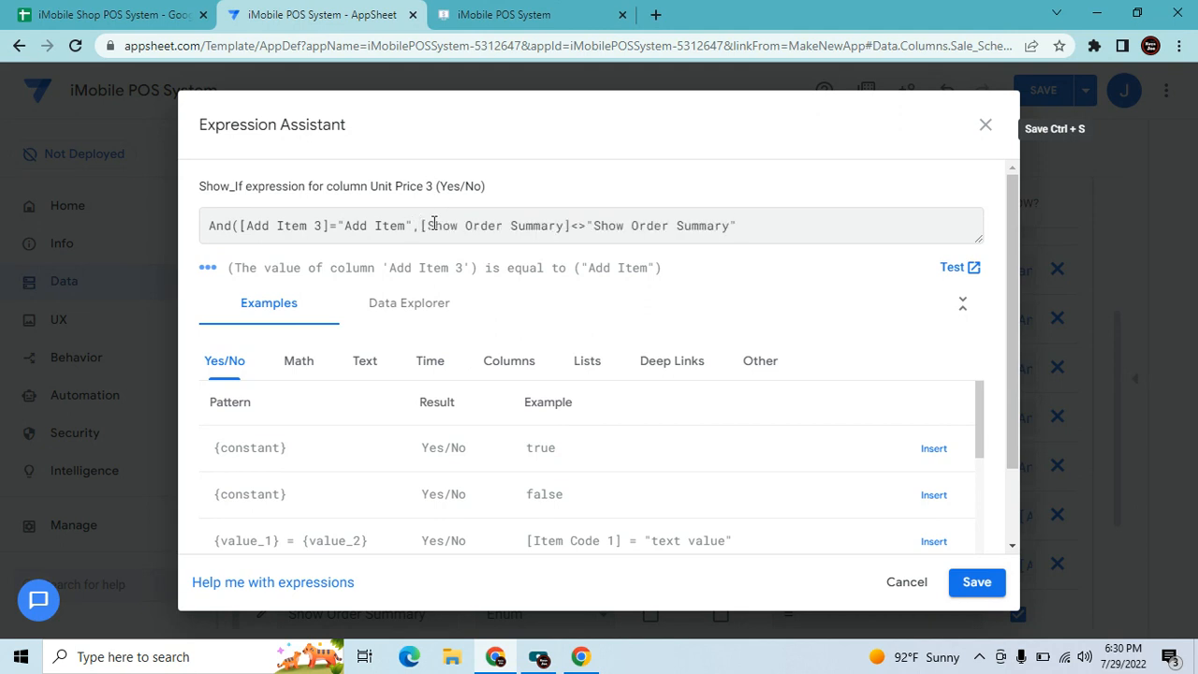
pyautogui.click(964, 583)
pyautogui.click(871, 166)
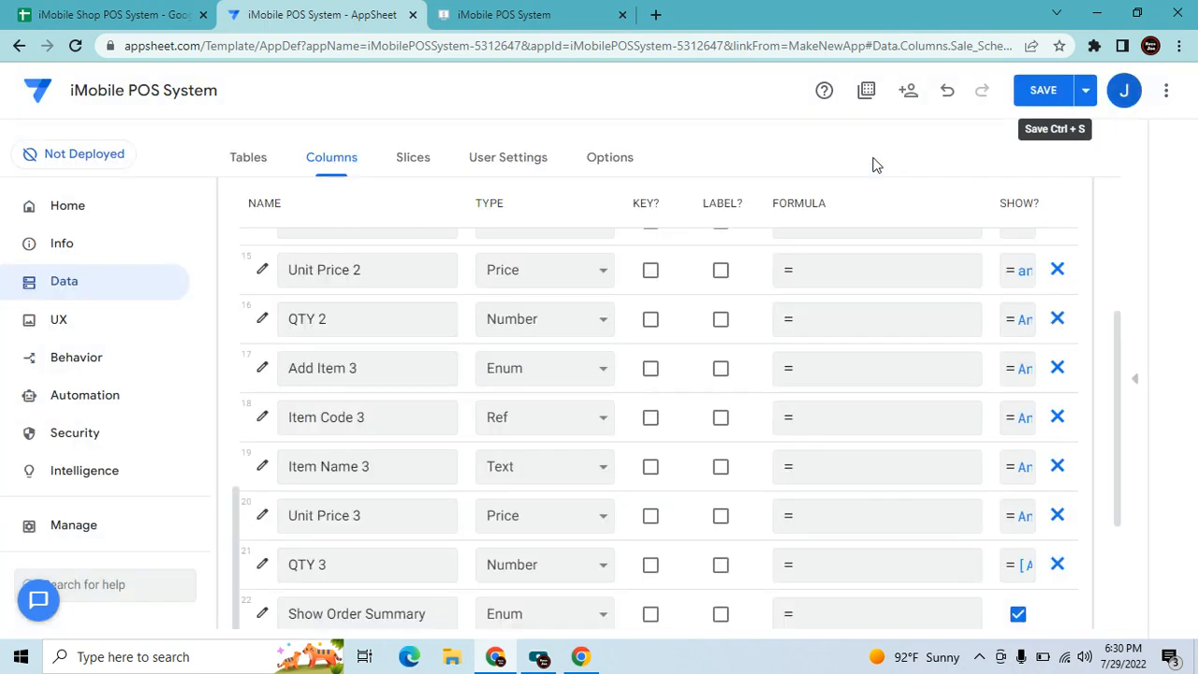
# Change the QTY 3 column's Show_If expression to And([Add Item 3]="Add Item",[Show Order Summary]<>"Show Order Summary"), save it and close the settings.
pyautogui.scroll(-1, 392, 509)
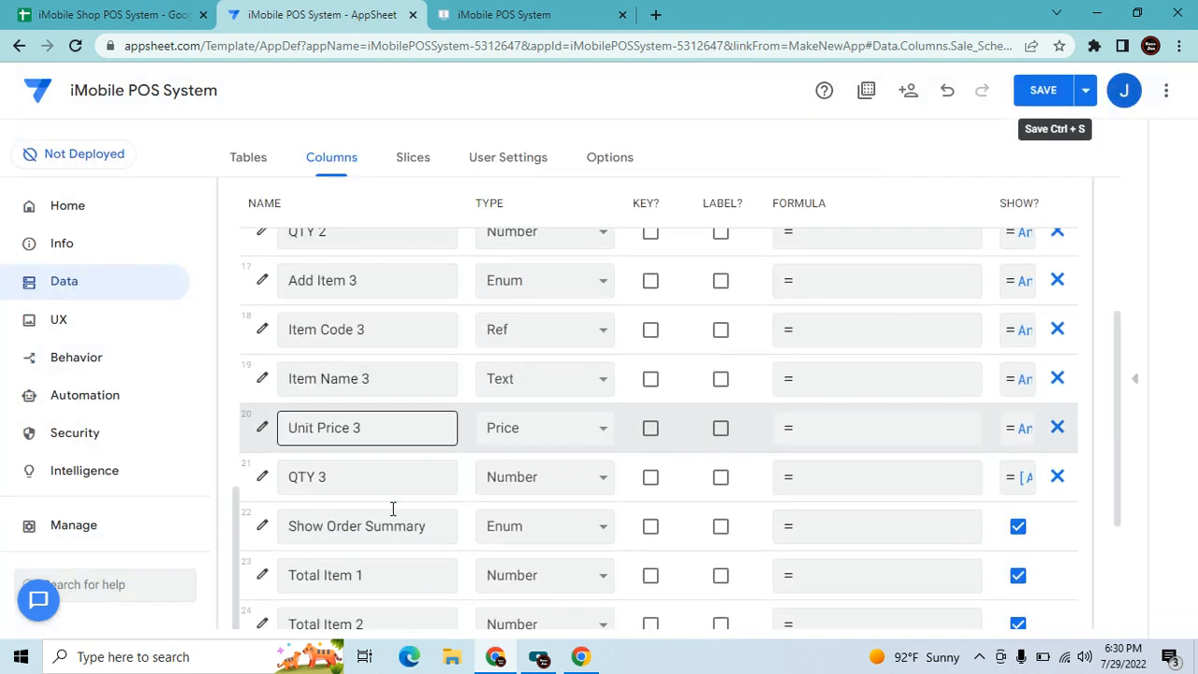
pyautogui.click(261, 474)
pyautogui.click(682, 308)
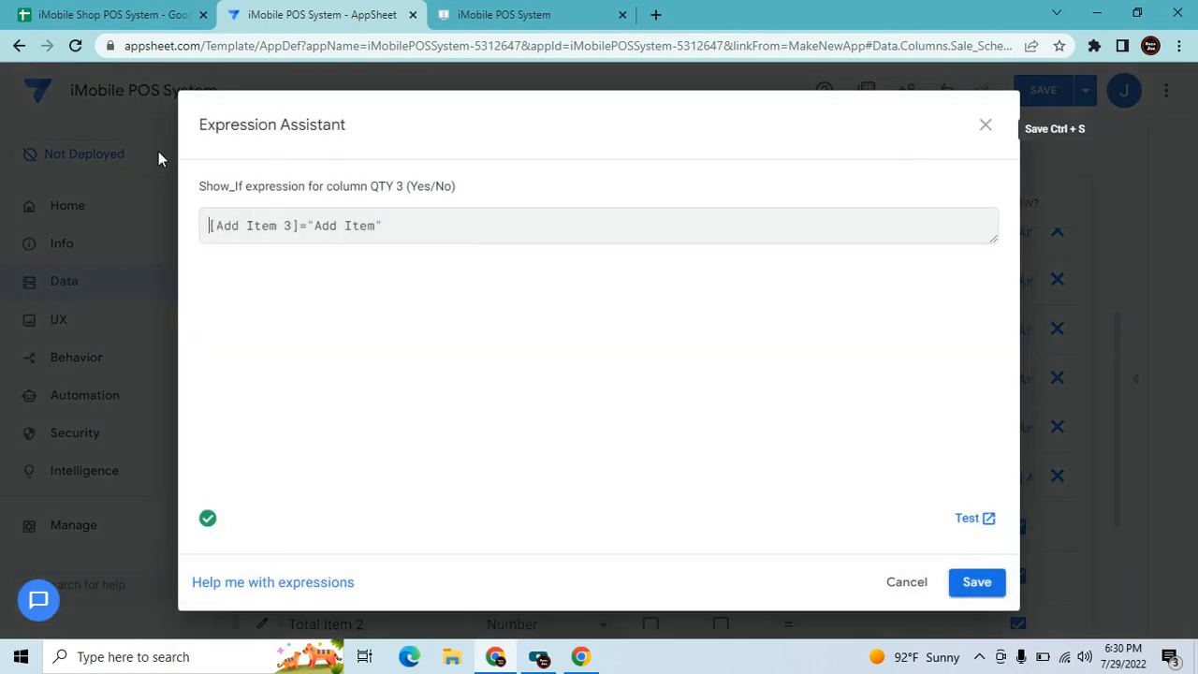
pyautogui.write('And([Add Item 3]="Add Item"')
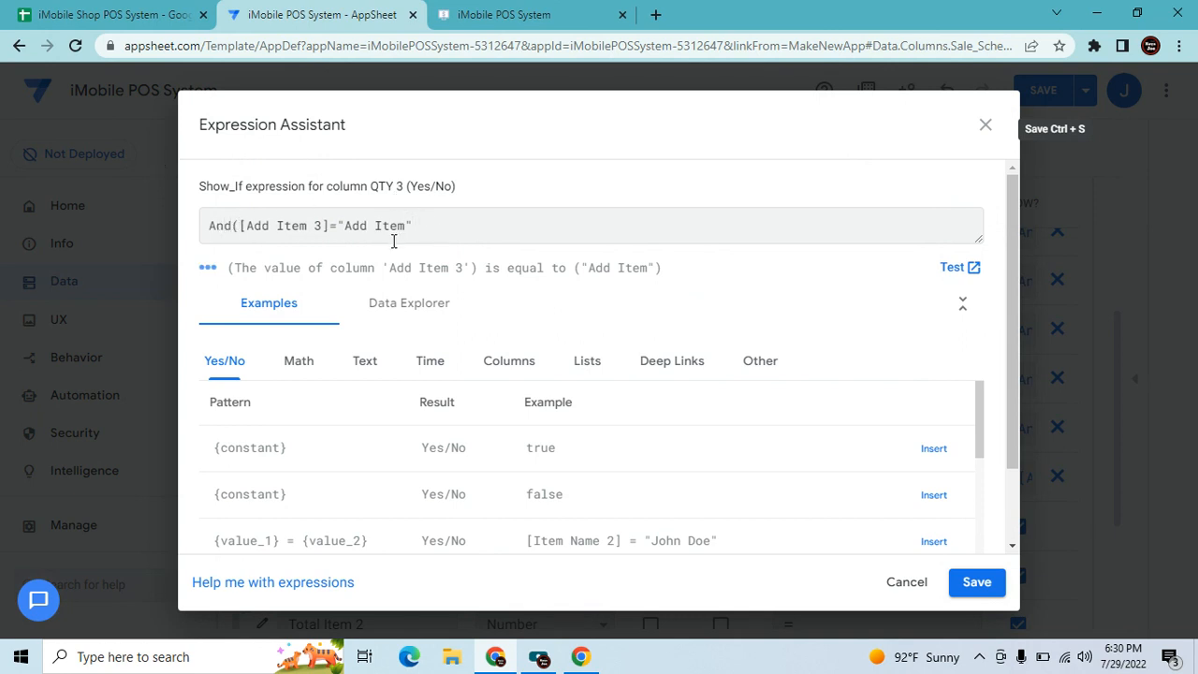
pyautogui.write(',[Show Order Summary]<>"Show Order Summary"')
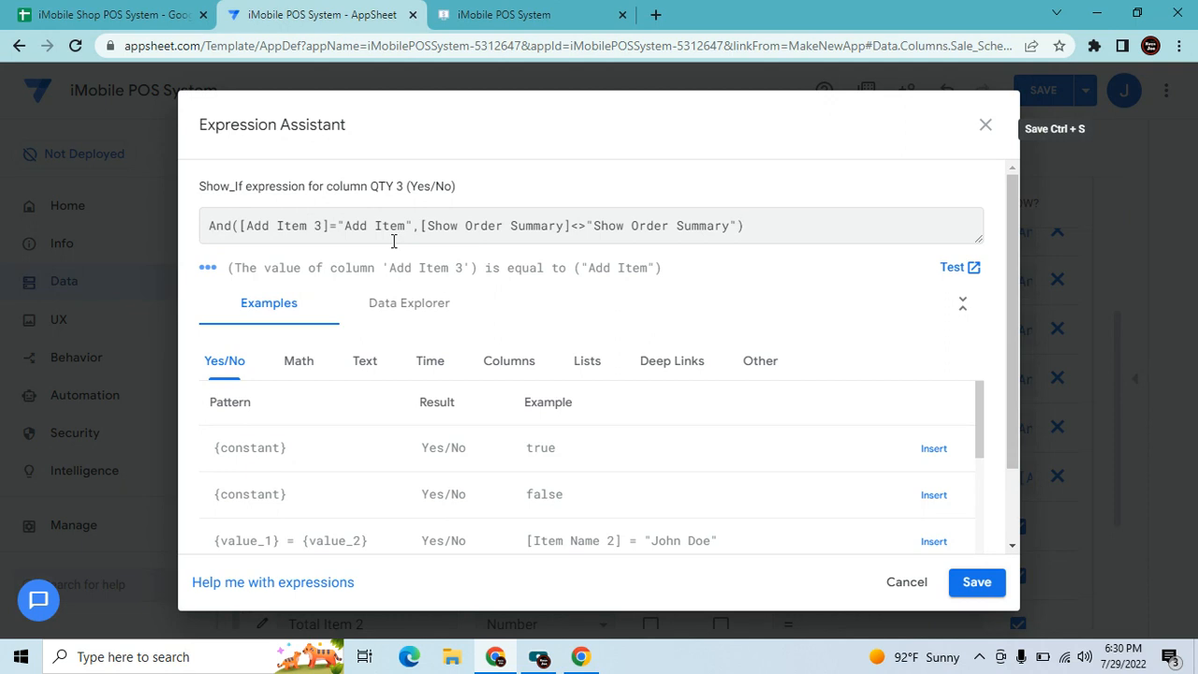
pyautogui.click(992, 589)
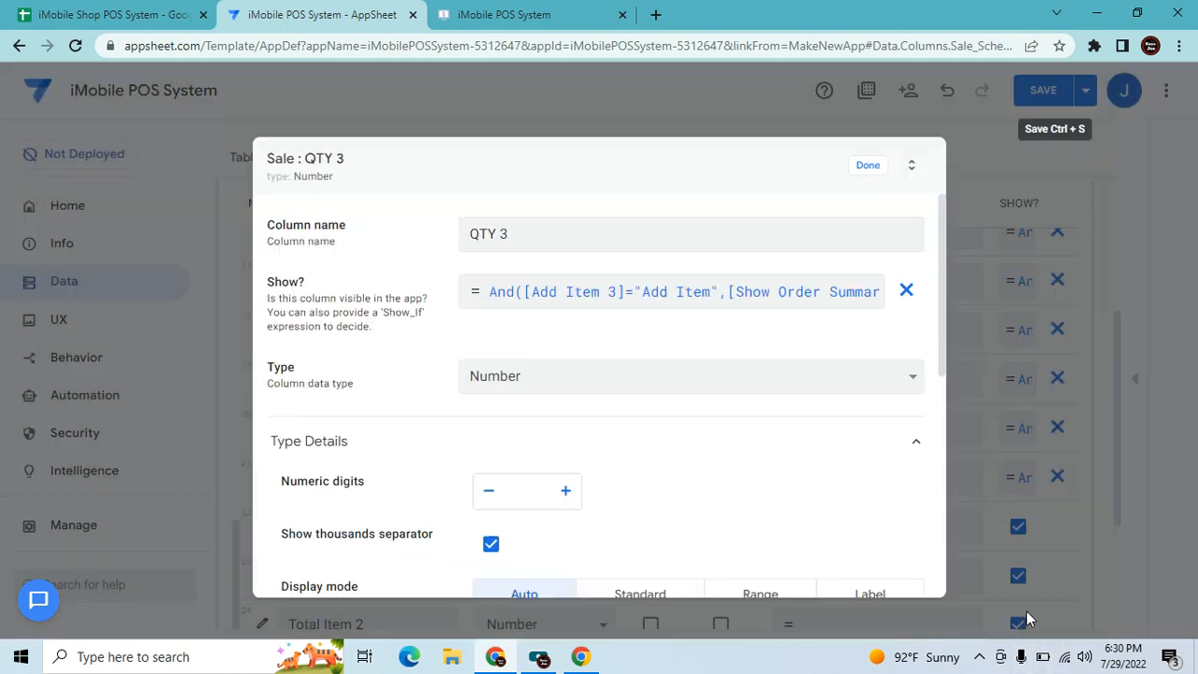
pyautogui.click(866, 164)
# Save the app with the updated Show_If expressions of the Sale table's item columns.
pyautogui.scroll(-2, 452, 430)
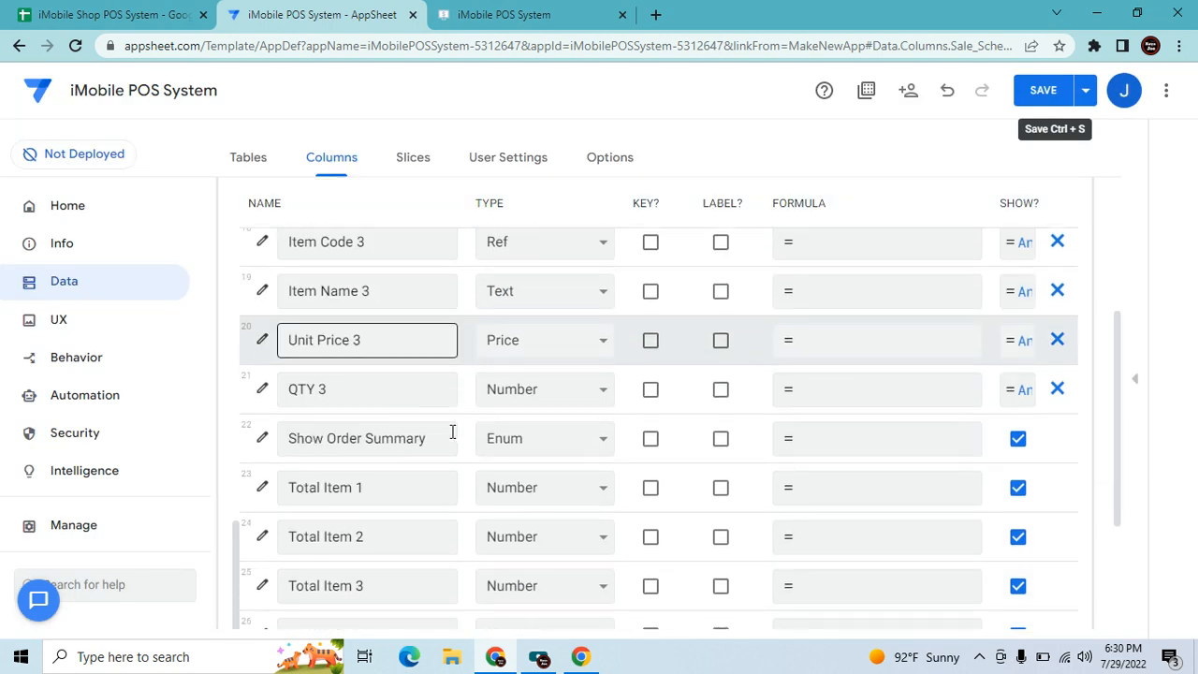
pyautogui.click(1037, 89)
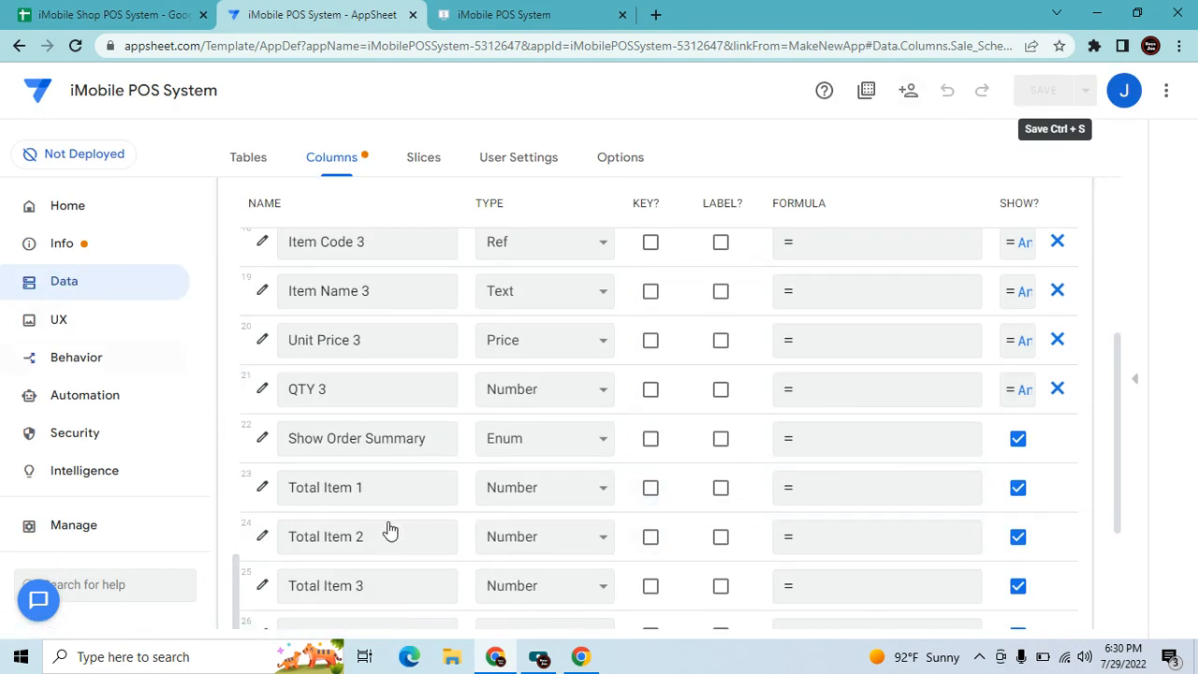
pyautogui.scroll(-3, 388, 529)
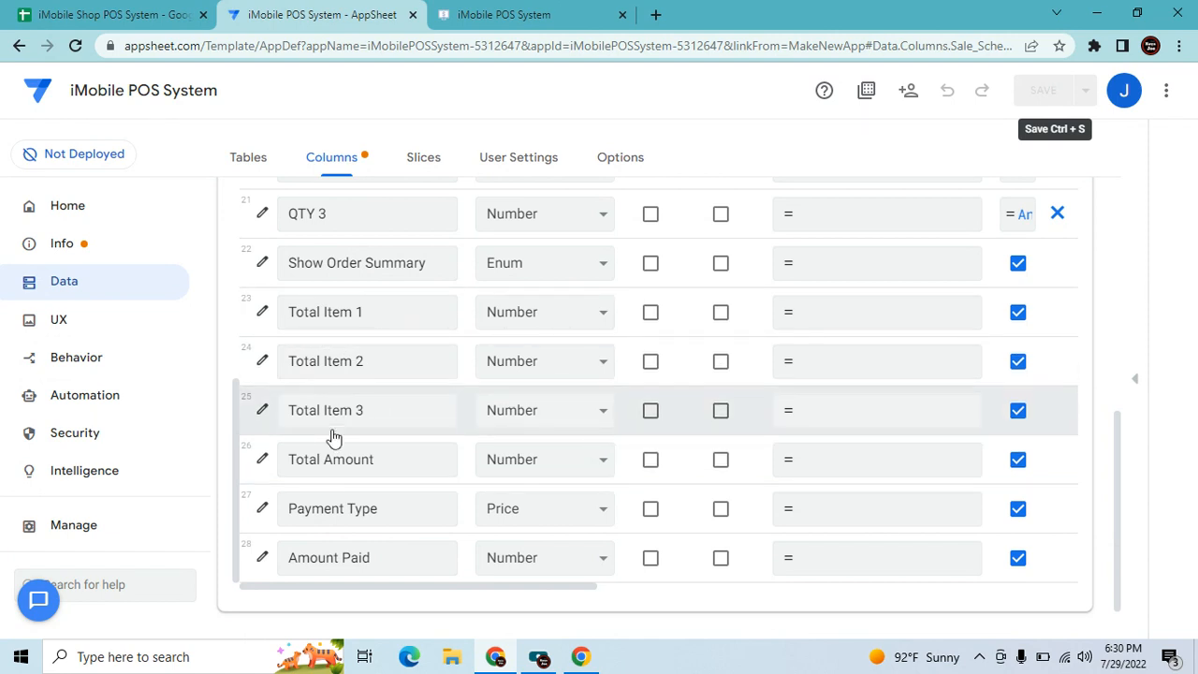
# Set the column type of Total Item 1 and Total Item 2 to Price.
pyautogui.click(558, 318)
pyautogui.press('r')
pyautogui.press('p')
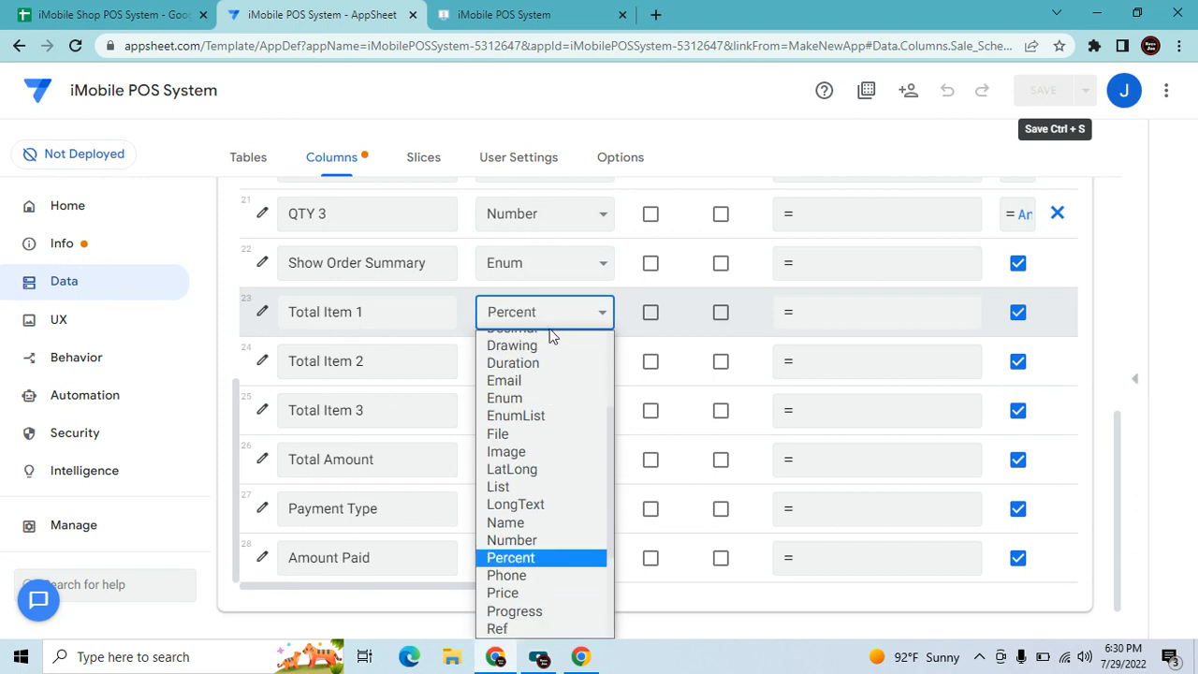
pyautogui.click(527, 597)
pyautogui.click(581, 369)
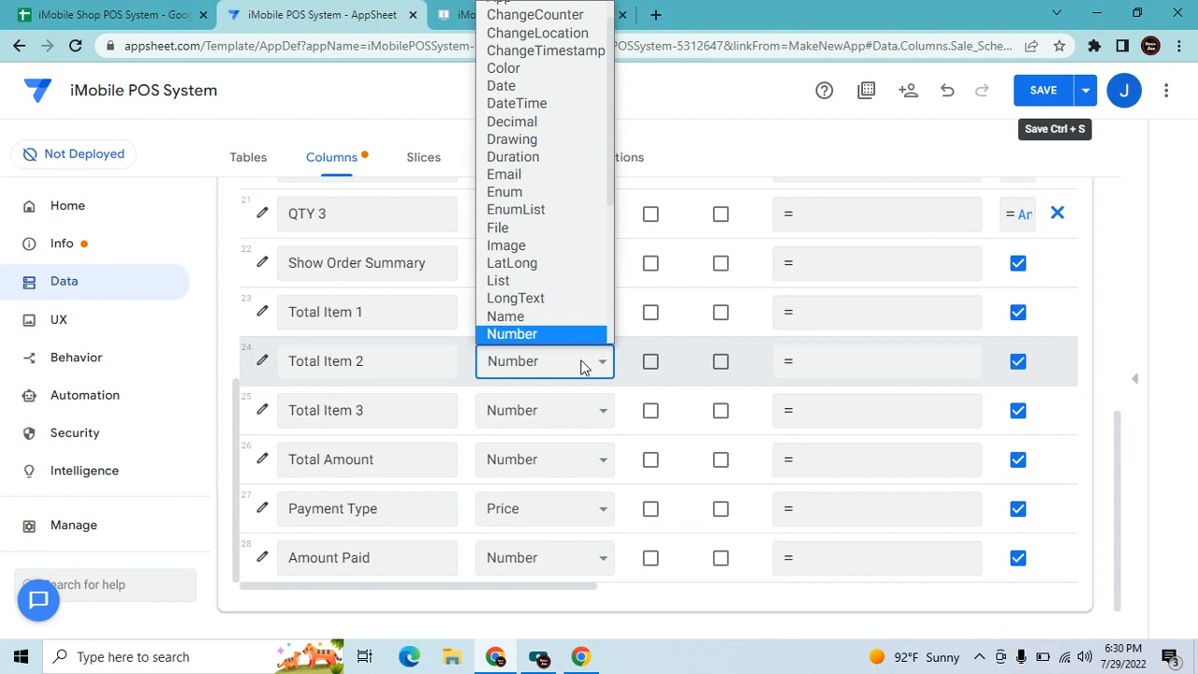
pyautogui.press('p')
pyautogui.scroll(-2, 529, 224)
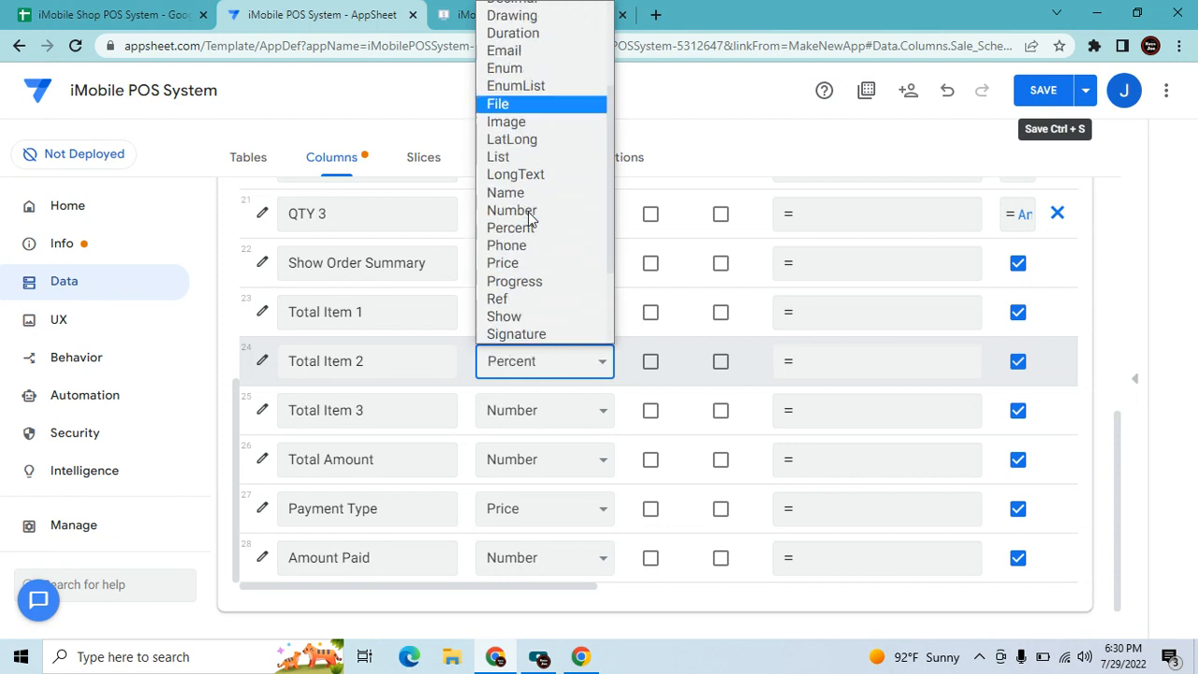
pyautogui.scroll(-1, 528, 217)
pyautogui.click(527, 193)
# Set the column type of Total Item 3 and Total Amount to Price.
pyautogui.click(580, 420)
pyautogui.press('p')
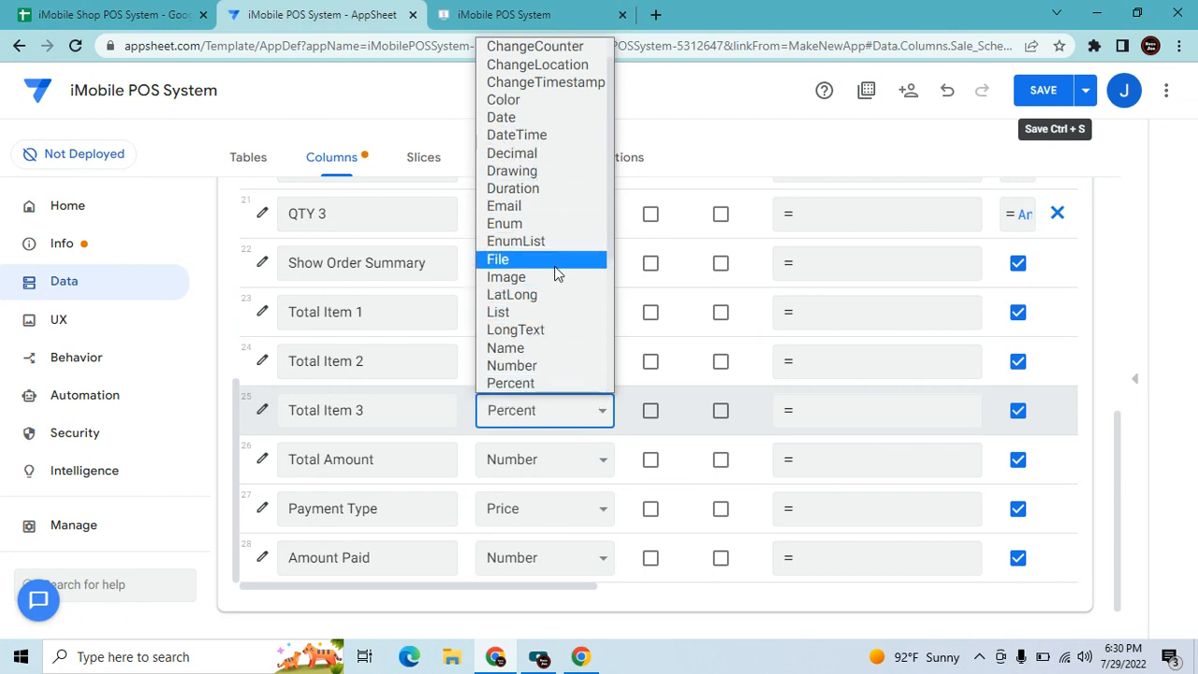
pyautogui.scroll(-2, 549, 348)
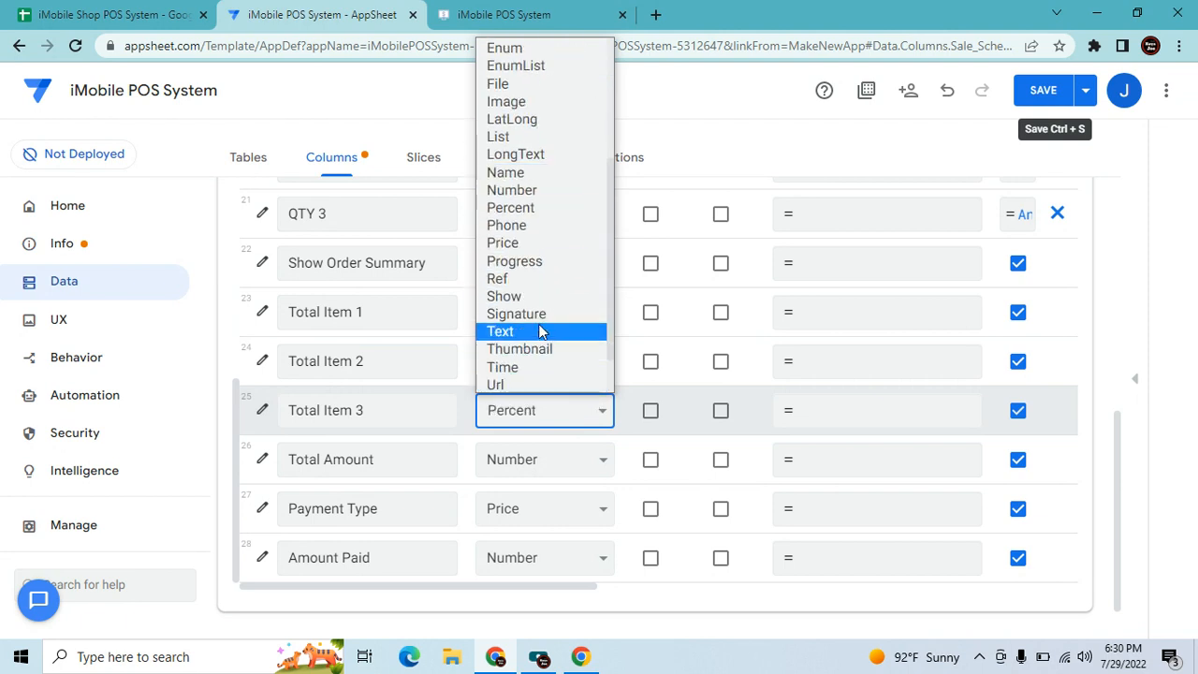
pyautogui.click(538, 246)
pyautogui.click(567, 463)
pyautogui.press('p')
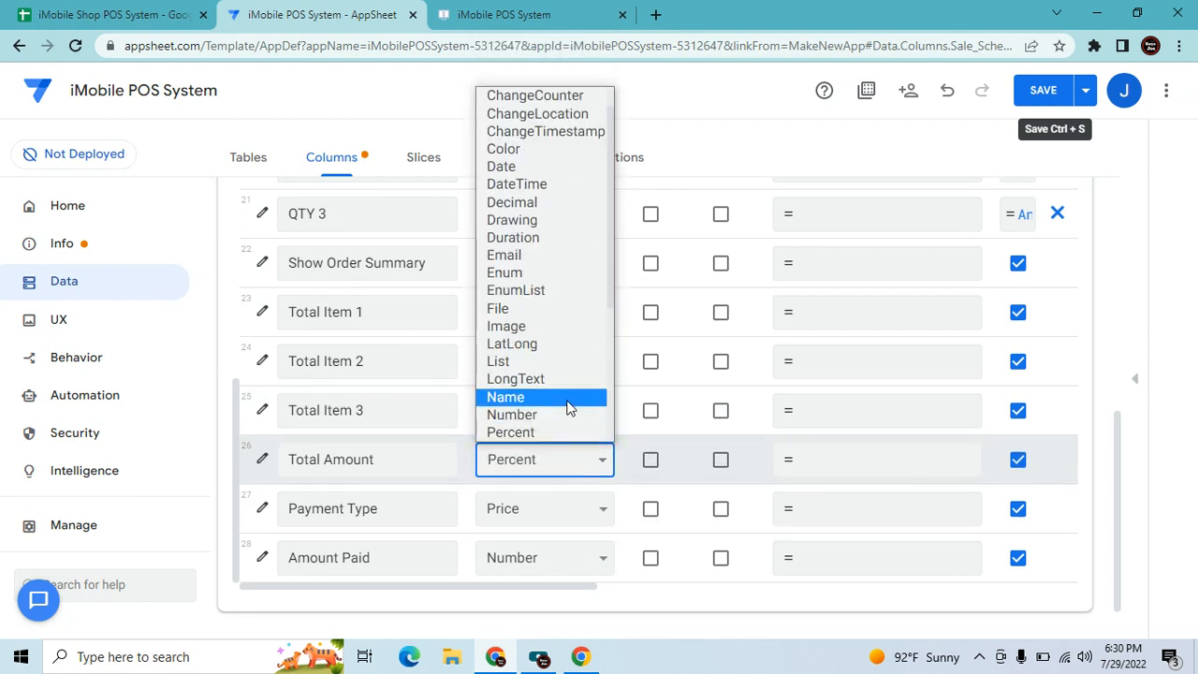
pyautogui.scroll(-2, 556, 406)
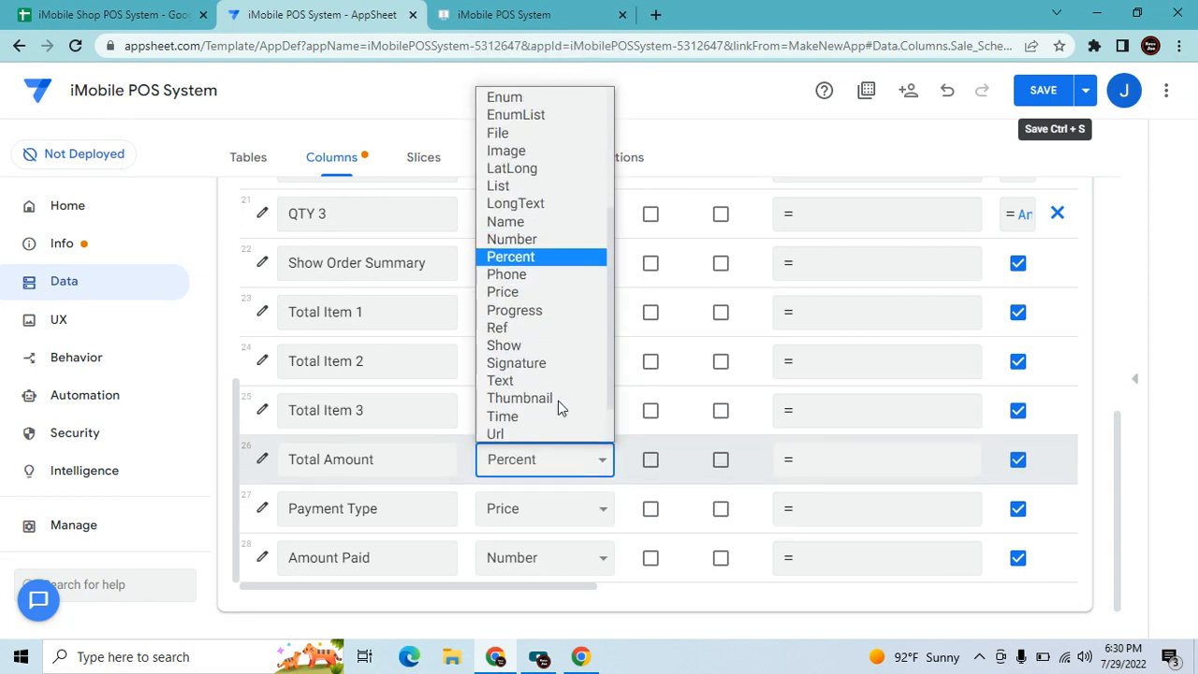
pyautogui.click(540, 292)
# Set the column type of Amount Paid to Price.
pyautogui.click(551, 558)
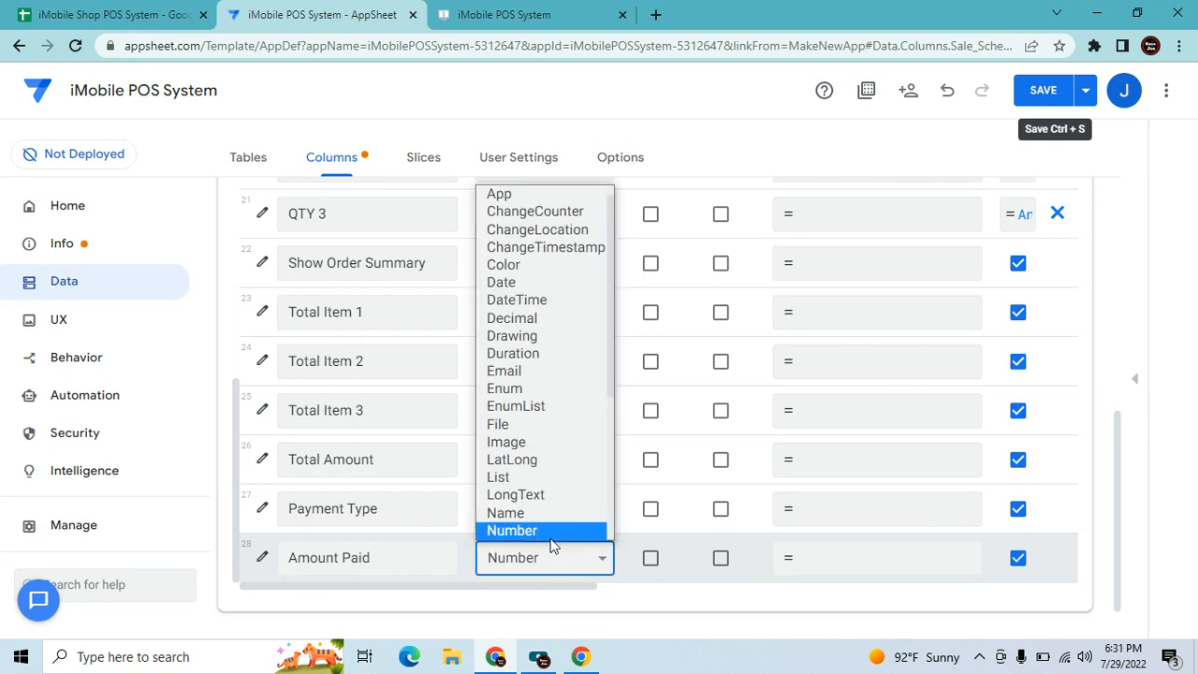
pyautogui.press('p')
pyautogui.scroll(-3, 554, 465)
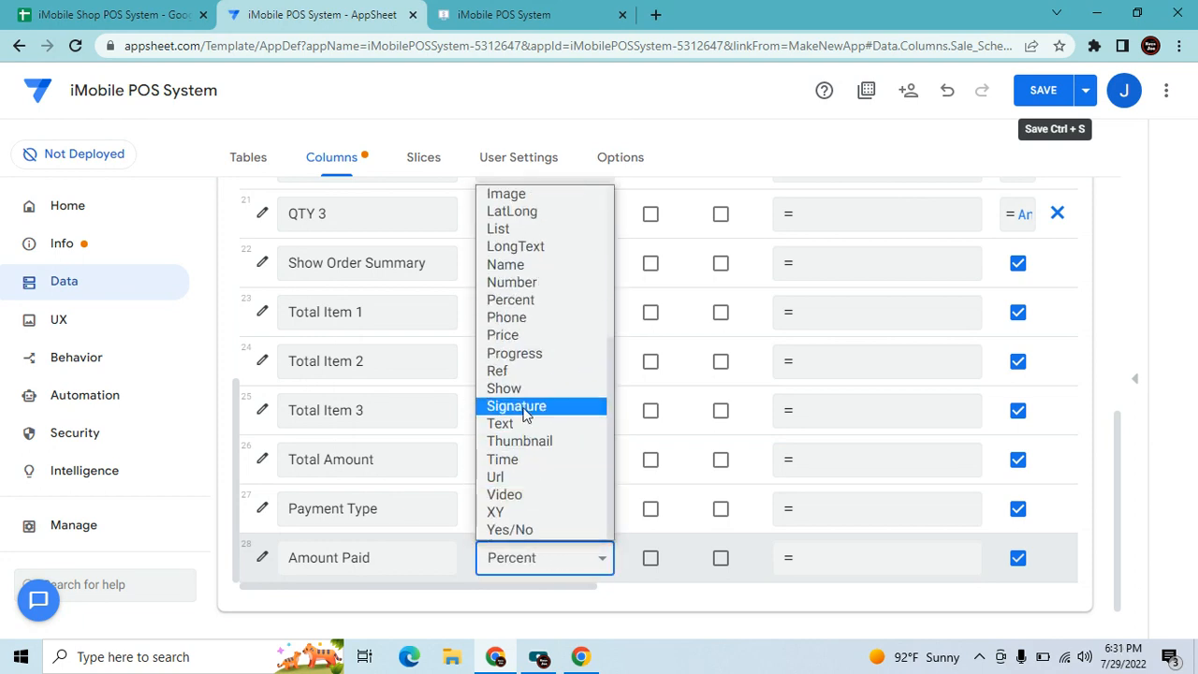
pyautogui.press('Escape')
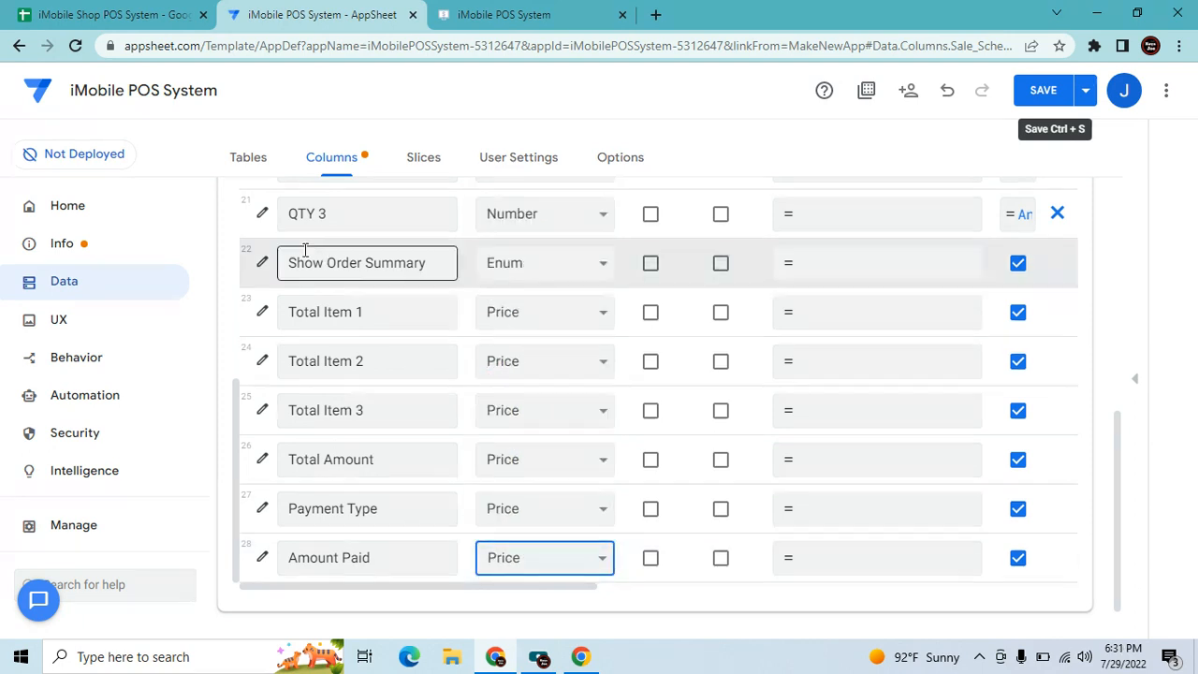
# Give the Total Item 1 column the Show_If expression [Show Order Summary]="Show Order Summary", copy it for reuse, save it and close the settings.
pyautogui.click(263, 312)
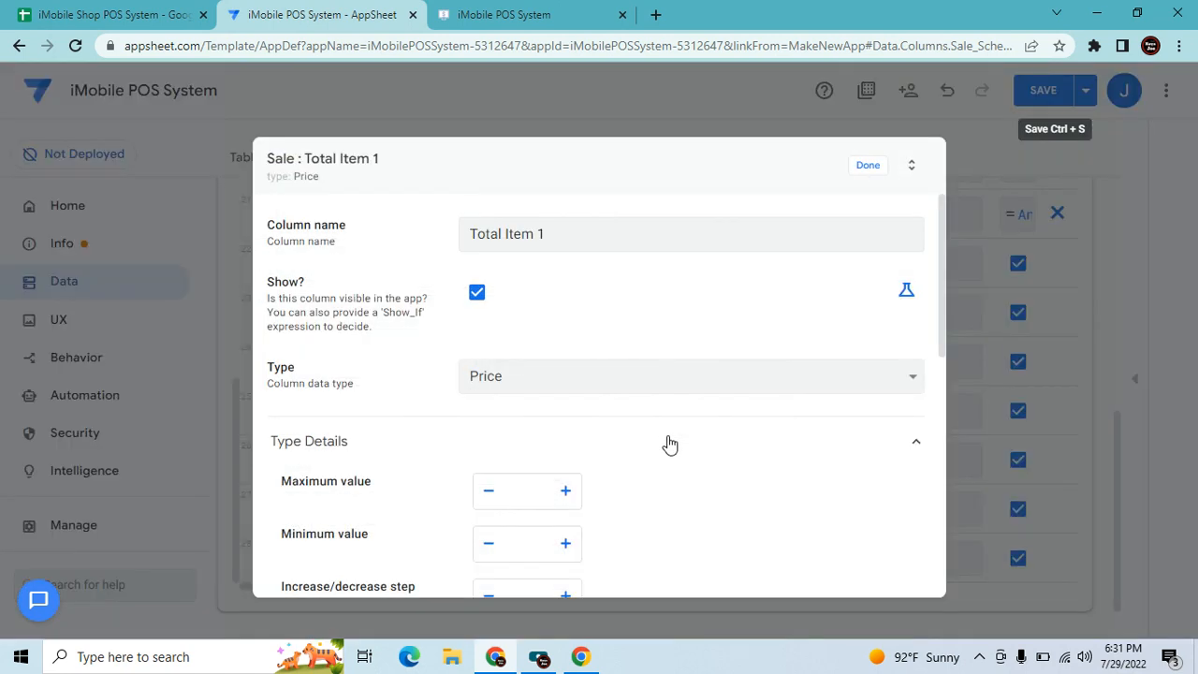
pyautogui.scroll(-1, 670, 445)
pyautogui.scroll(1, 799, 409)
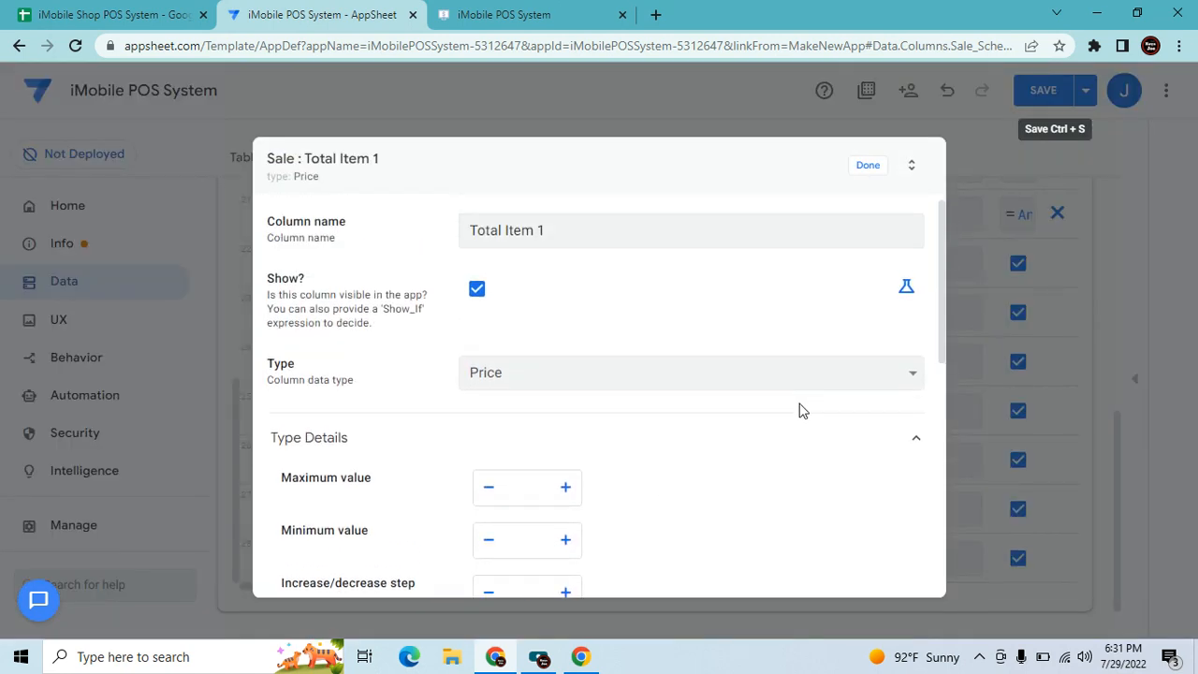
pyautogui.click(905, 290)
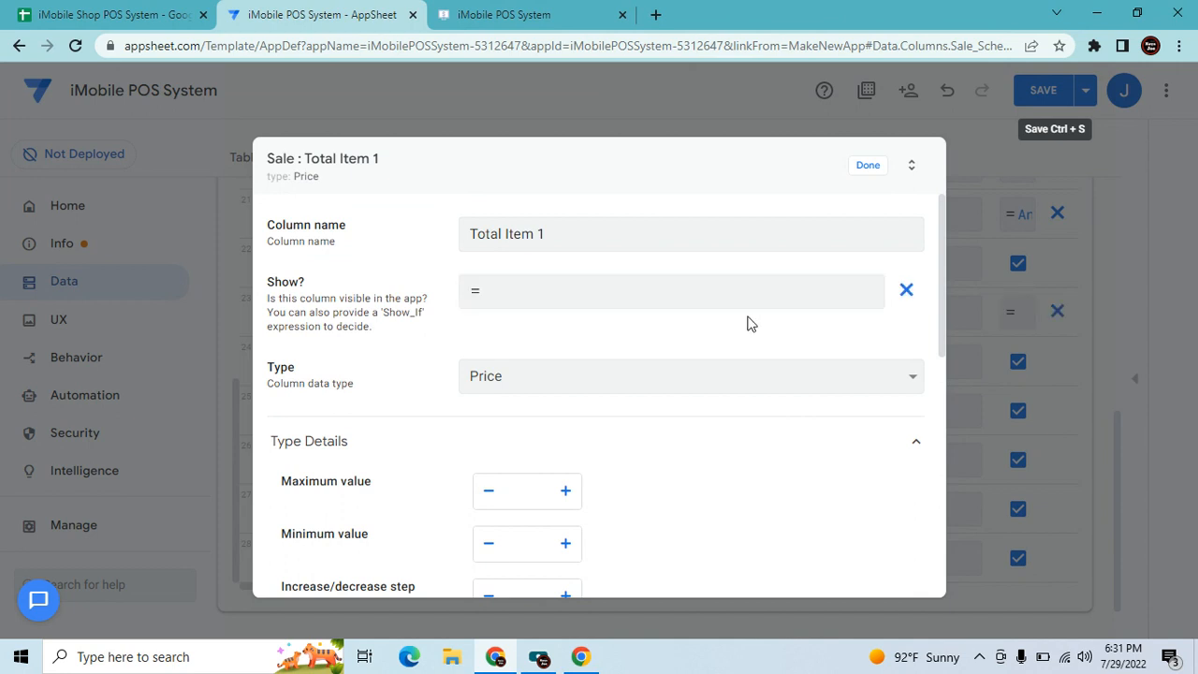
pyautogui.click(742, 300)
pyautogui.write('[Show Order Summary]<>"Show Order Summary"')
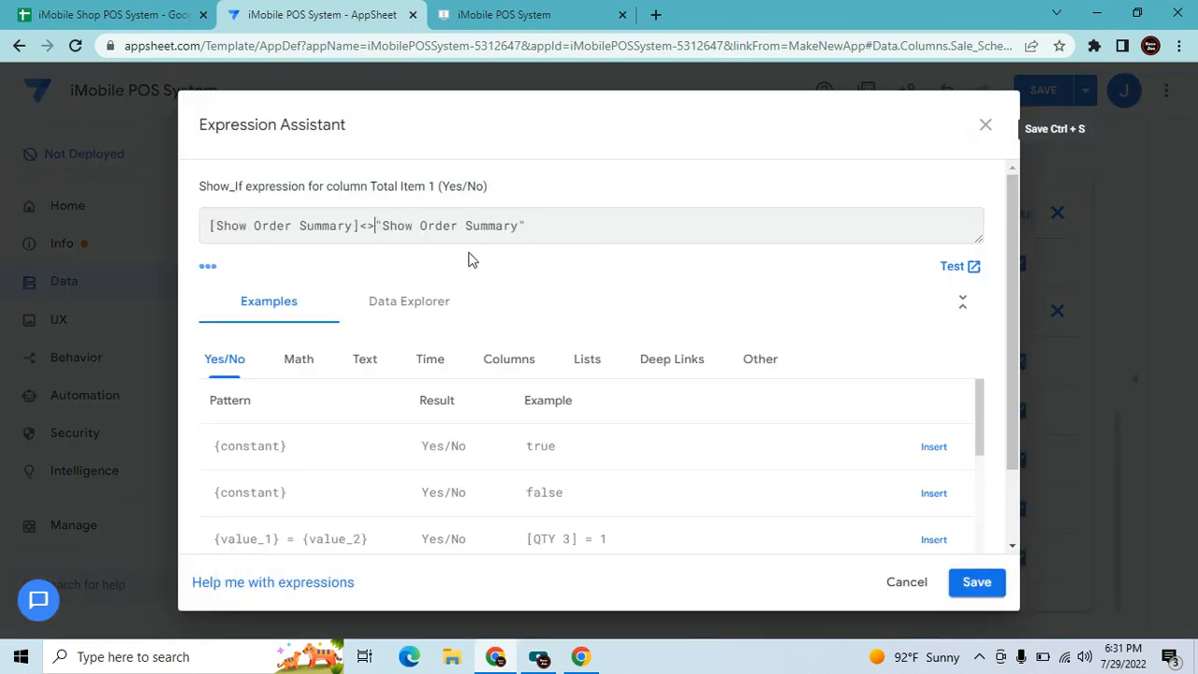
pyautogui.press('BackSpace')
pyautogui.press('BackSpace')
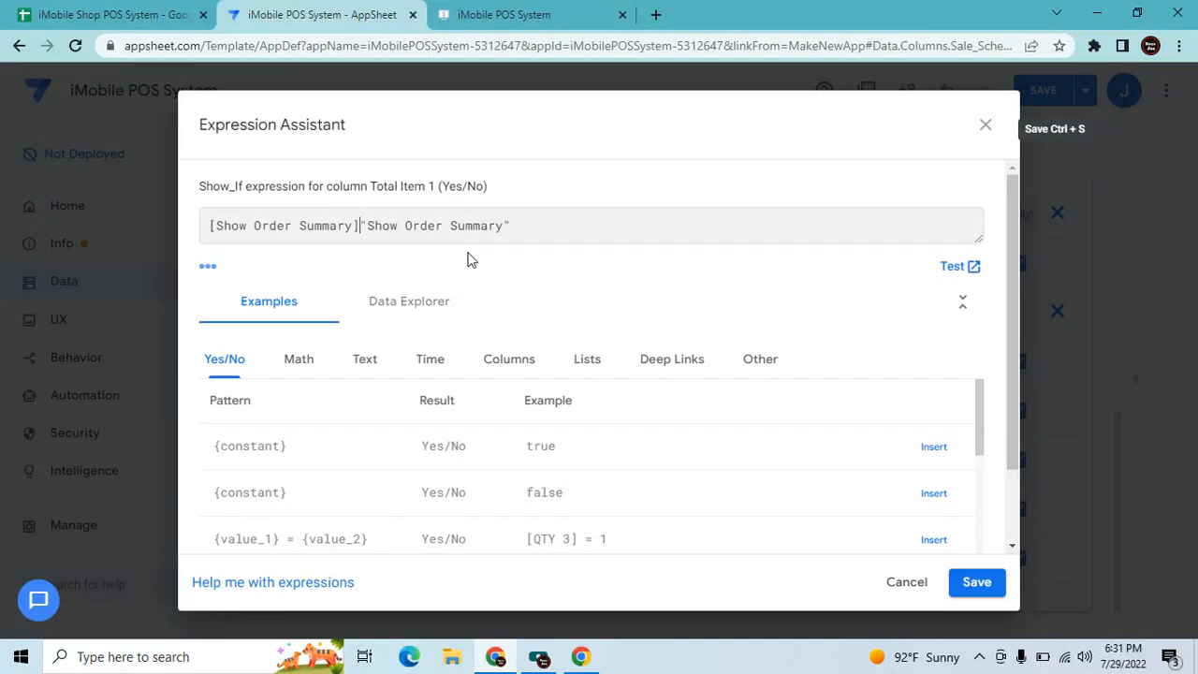
pyautogui.write('=')
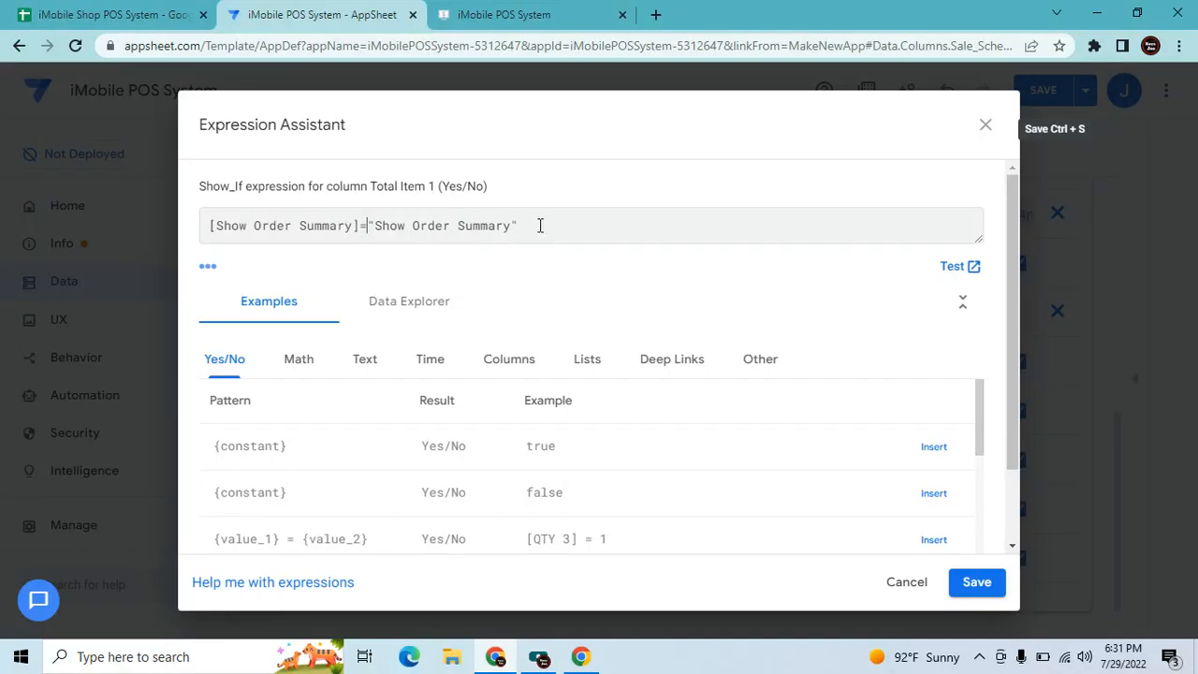
pyautogui.moveTo(515, 226); pyautogui.dragTo(0, 238)
pyautogui.hotkey('ctrl', 'c')
pyautogui.click(976, 582)
pyautogui.click(880, 172)
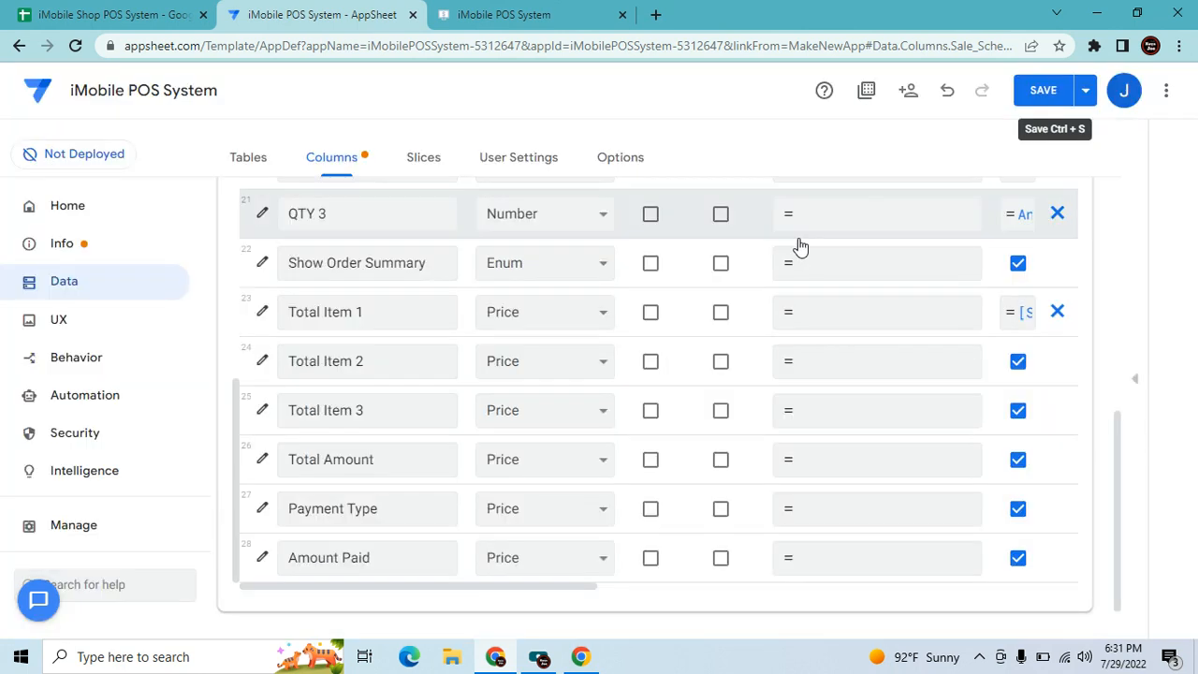
# In the Total Item 2 column's settings, set the decimal digits to 3 and choose a currency symbol.
pyautogui.click(546, 356)
pyautogui.scroll(-2, 566, 486)
pyautogui.click(561, 473)
pyautogui.click(561, 473)
pyautogui.click(562, 472)
pyautogui.scroll(-2, 668, 513)
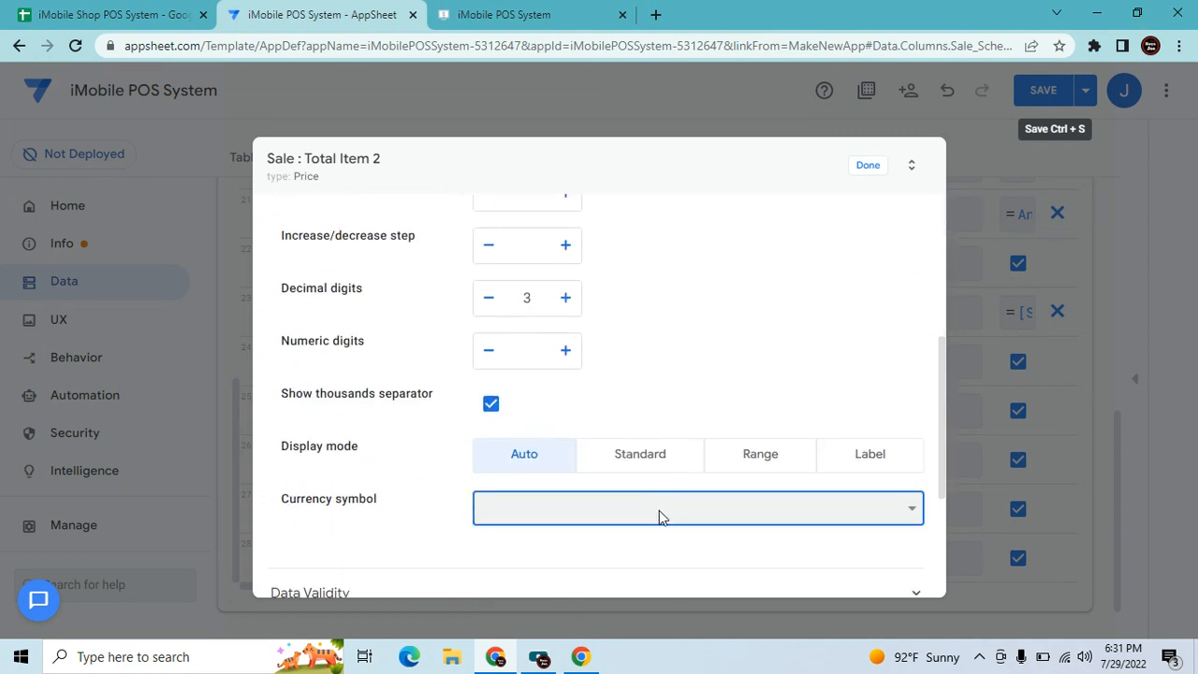
pyautogui.click(659, 511)
pyautogui.click(531, 141)
pyautogui.scroll(4, 610, 346)
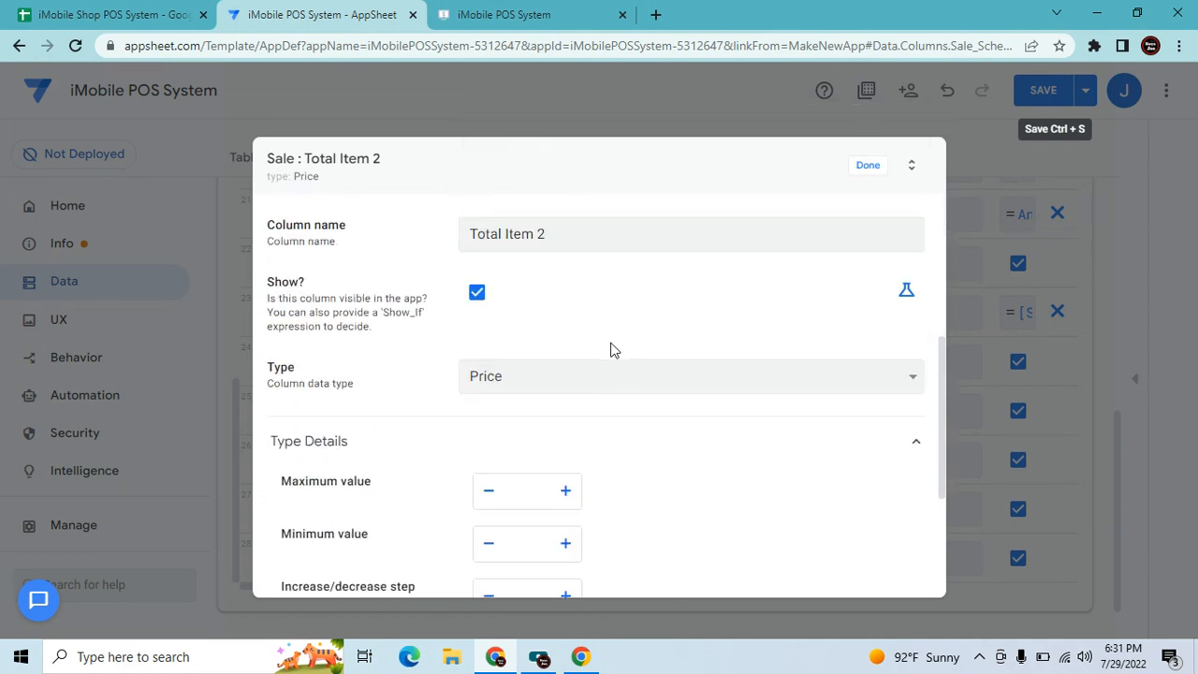
# Give the Total Item 2 column the Show_If expression [Show Order Summary]="Show Order Summary", save it and close the settings.
pyautogui.click(904, 294)
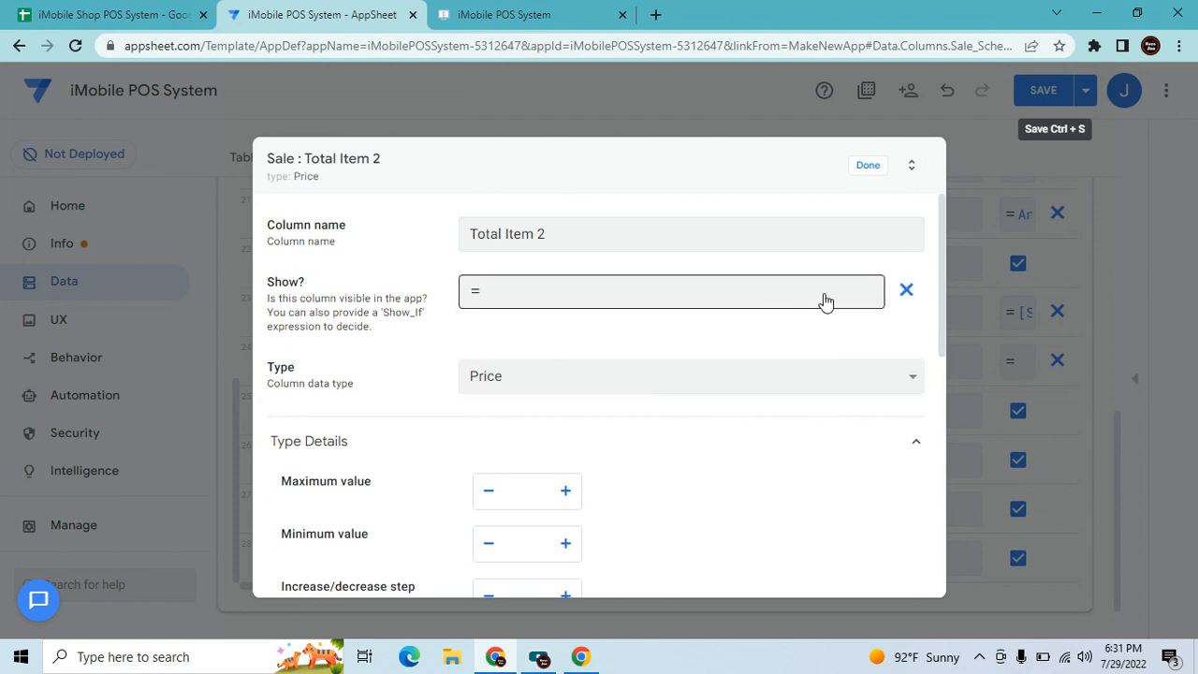
pyautogui.click(823, 293)
pyautogui.hotkey('ctrl', 'v')
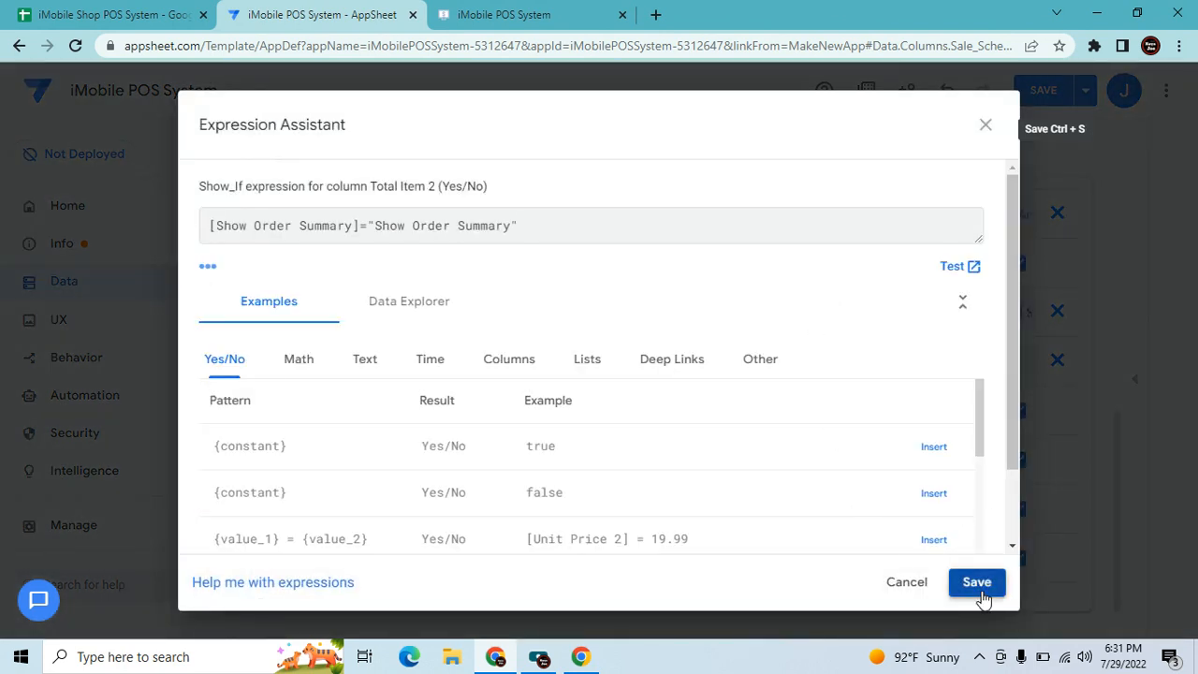
pyautogui.click(976, 582)
pyautogui.click(867, 165)
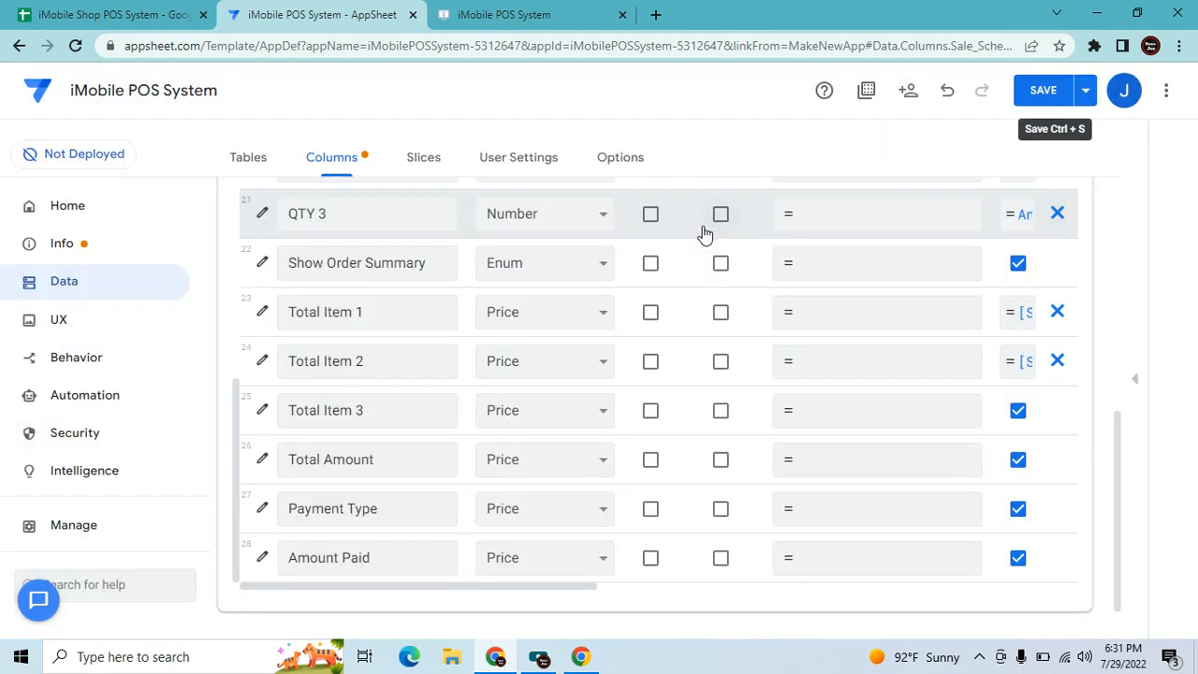
# Give the Total Item 3 column the Show_If expression [Show Order Summary]="Show Order Summary" and save it.
pyautogui.click(262, 412)
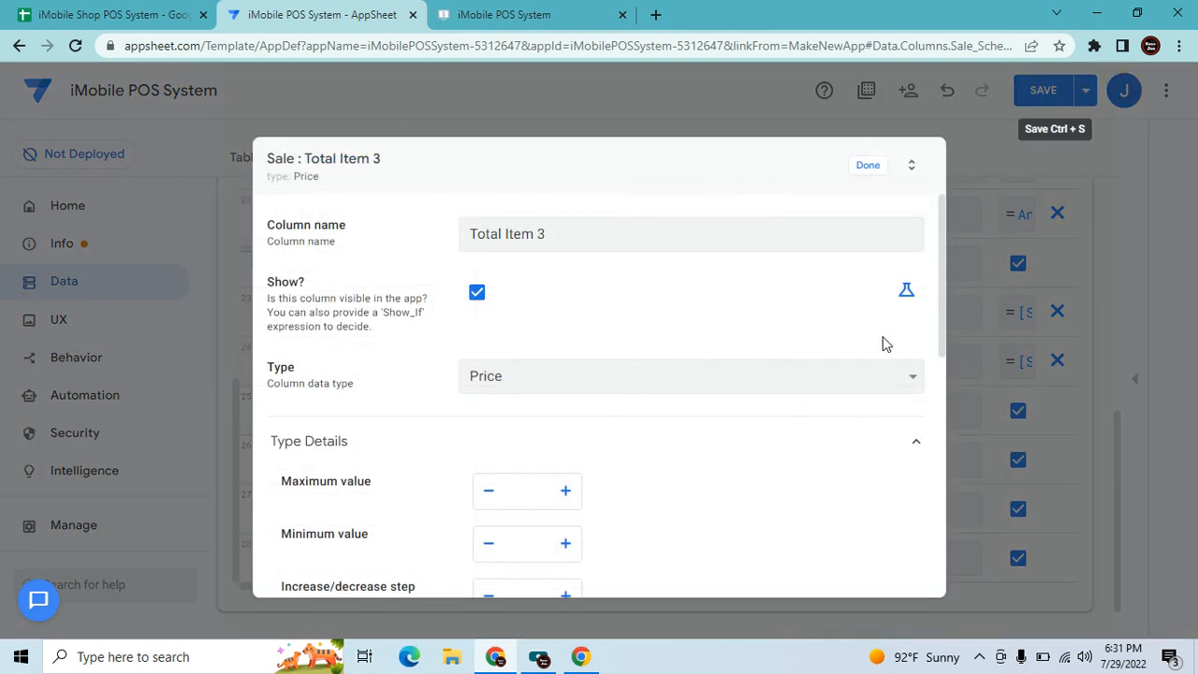
pyautogui.click(904, 296)
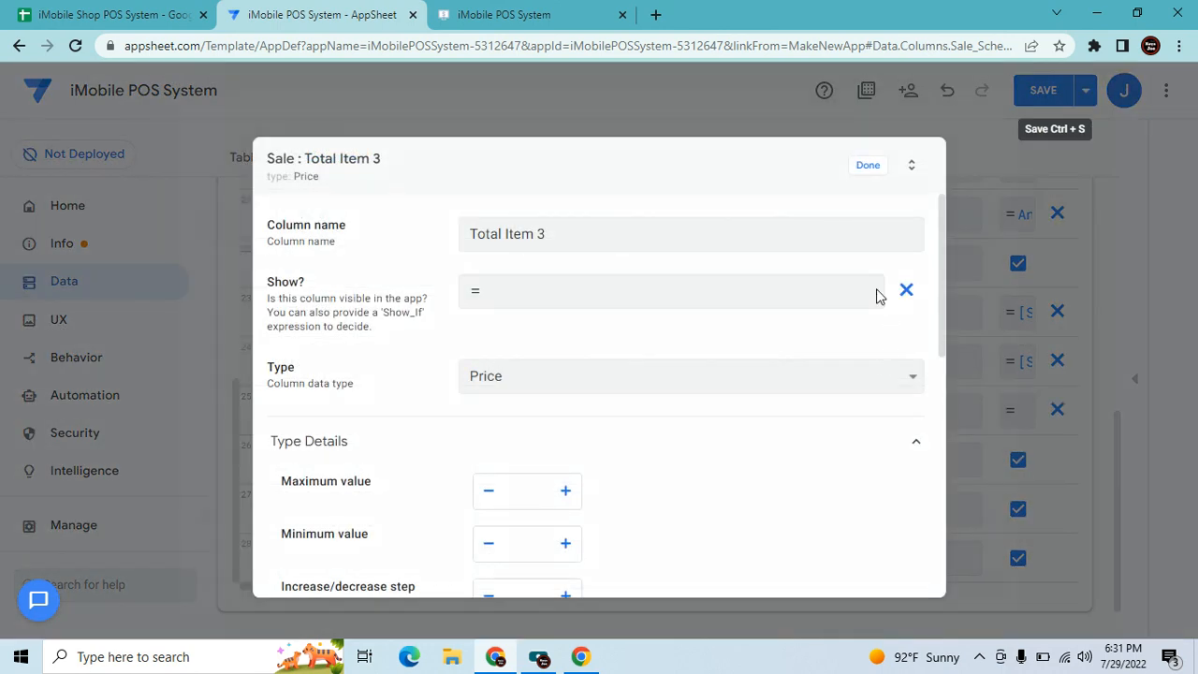
pyautogui.click(877, 294)
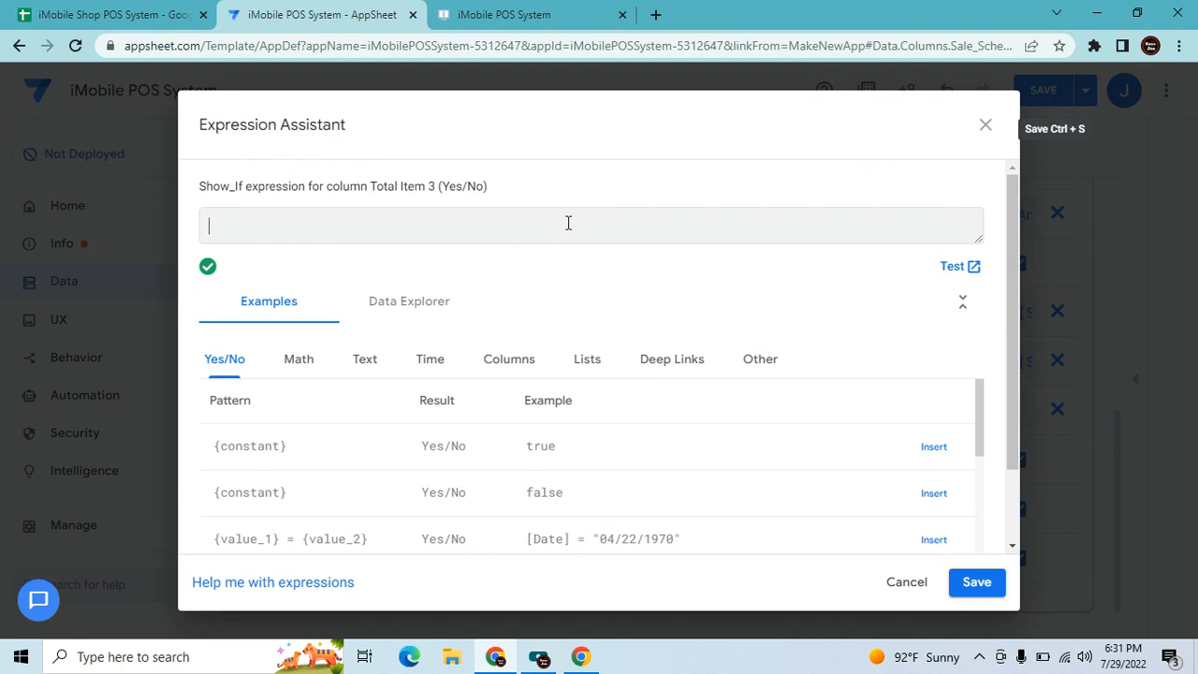
pyautogui.hotkey('ctrl', 'v')
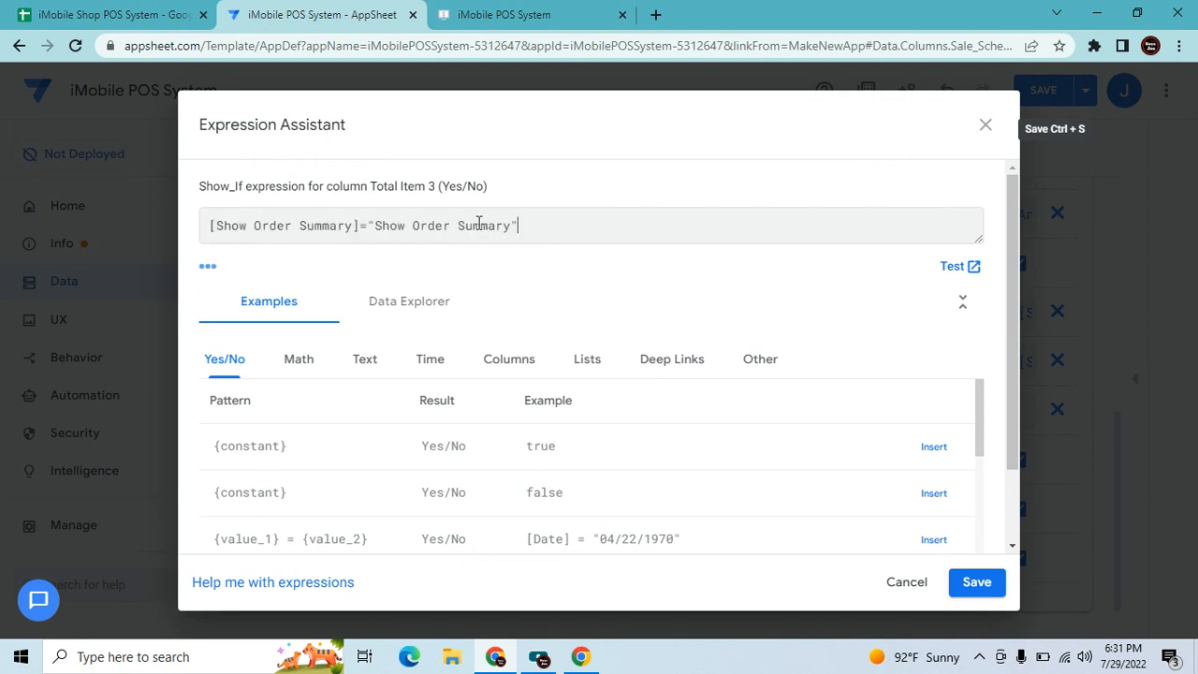
pyautogui.click(991, 590)
# Set the Total Item 3 column's decimal digits to 3, choose its currency symbol and close the settings.
pyautogui.moveTo(740, 470); pyautogui.dragTo(684, 524)
pyautogui.scroll(-2, 655, 496)
pyautogui.click(570, 472)
pyautogui.click(571, 472)
pyautogui.click(571, 473)
pyautogui.scroll(-3, 629, 491)
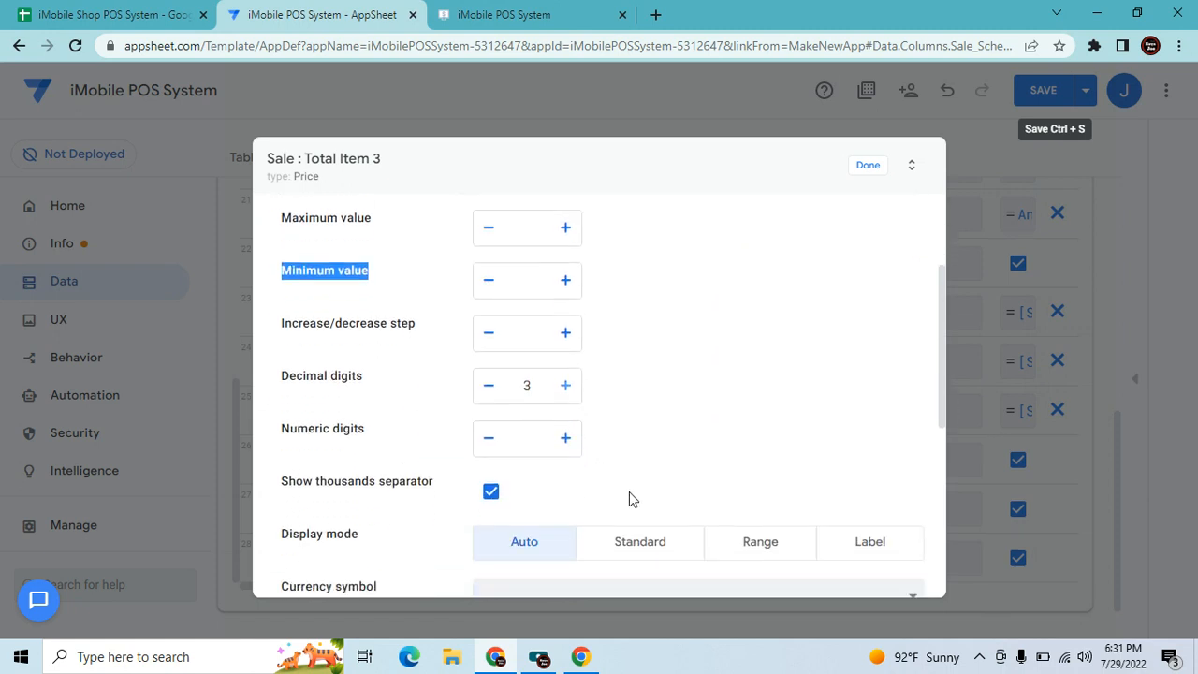
pyautogui.click(604, 420)
pyautogui.click(496, 50)
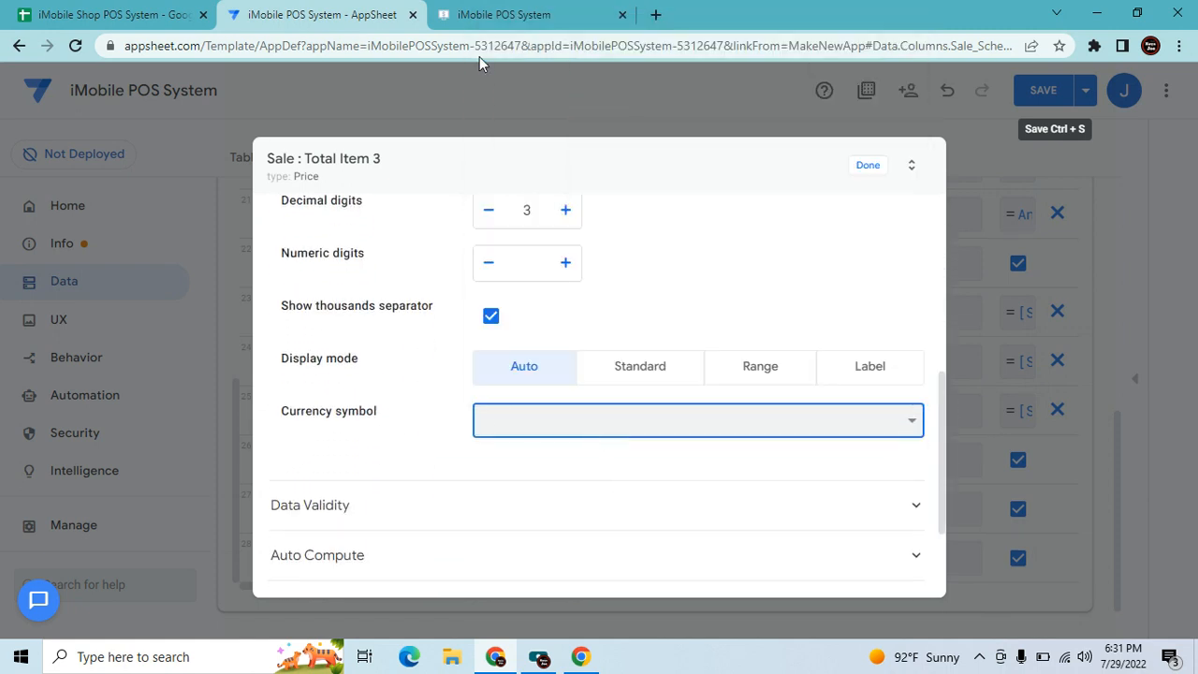
pyautogui.click(870, 167)
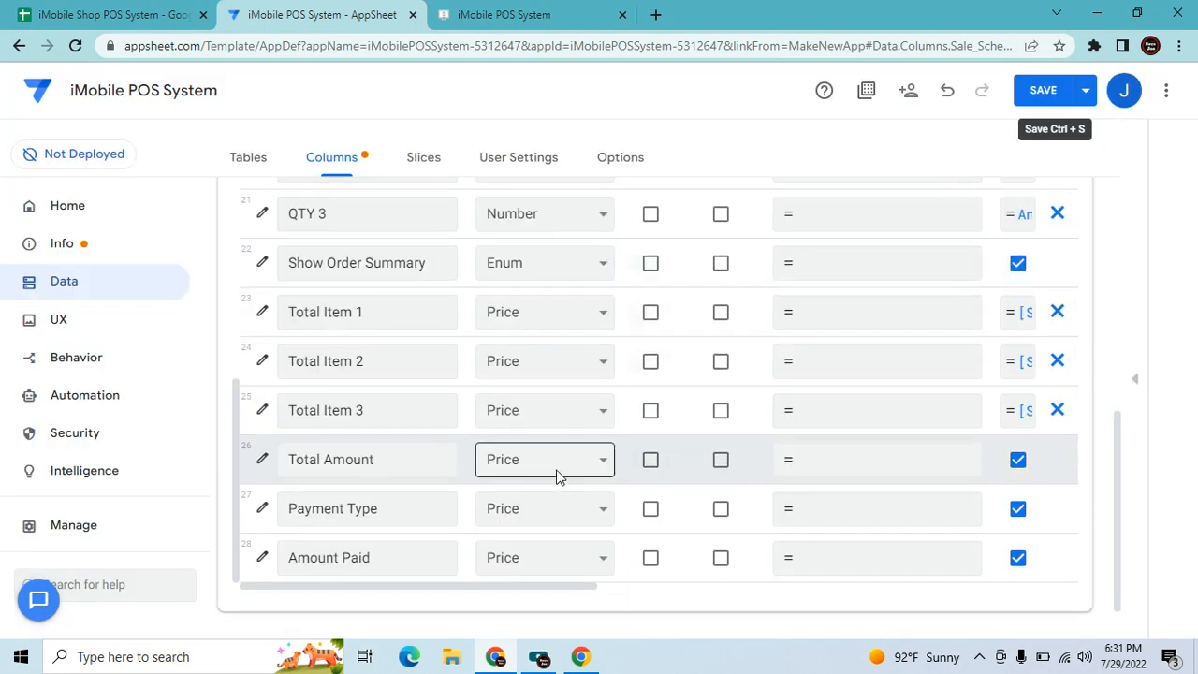
# Give the Total Amount column the Show_If expression [Show Order Summary]="Show Order Summary" and save it.
pyautogui.click(262, 459)
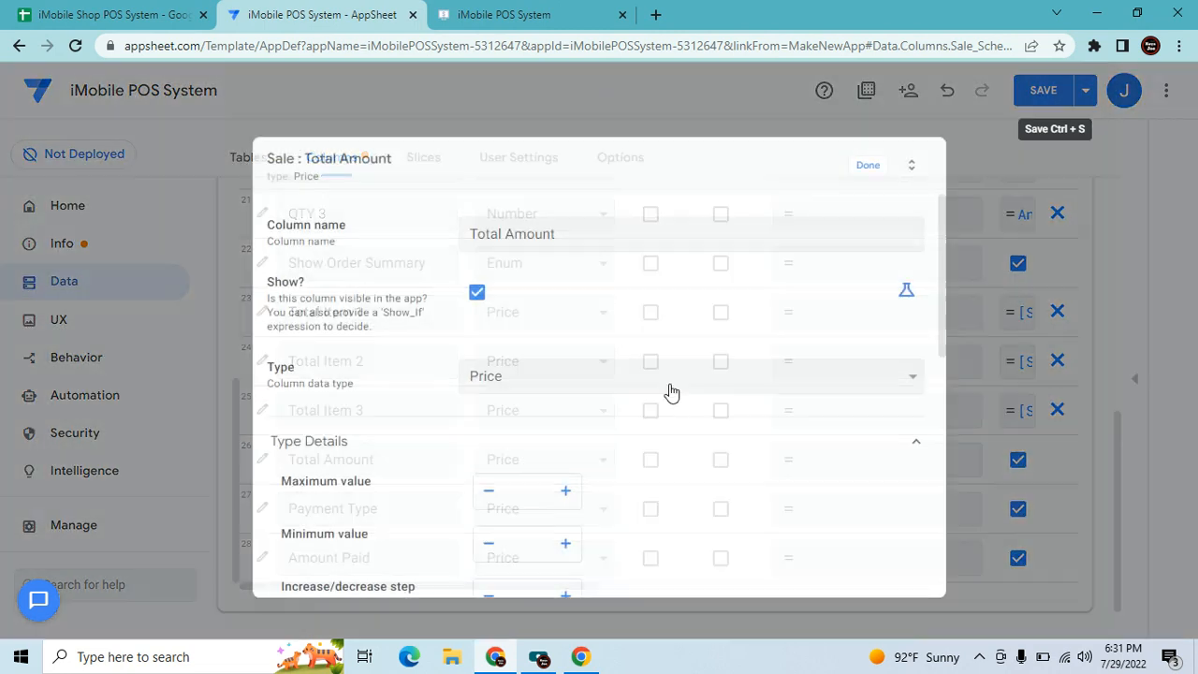
pyautogui.click(906, 289)
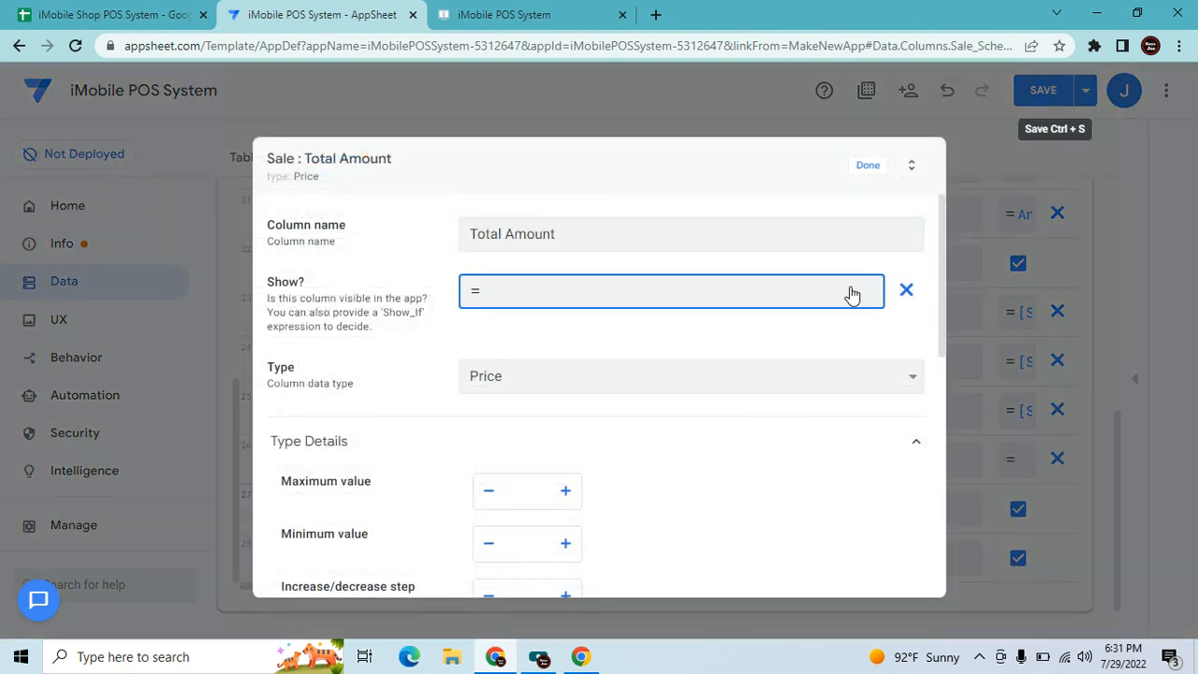
pyautogui.click(850, 291)
pyautogui.hotkey('ctrl', 'v')
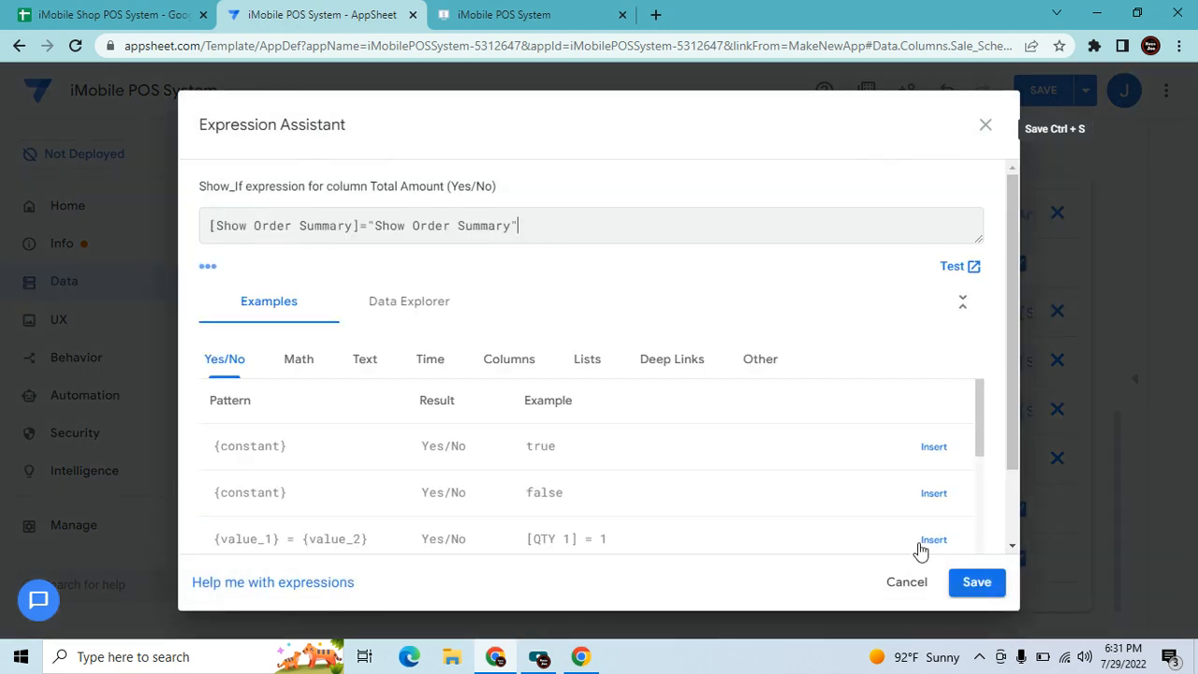
pyautogui.click(980, 582)
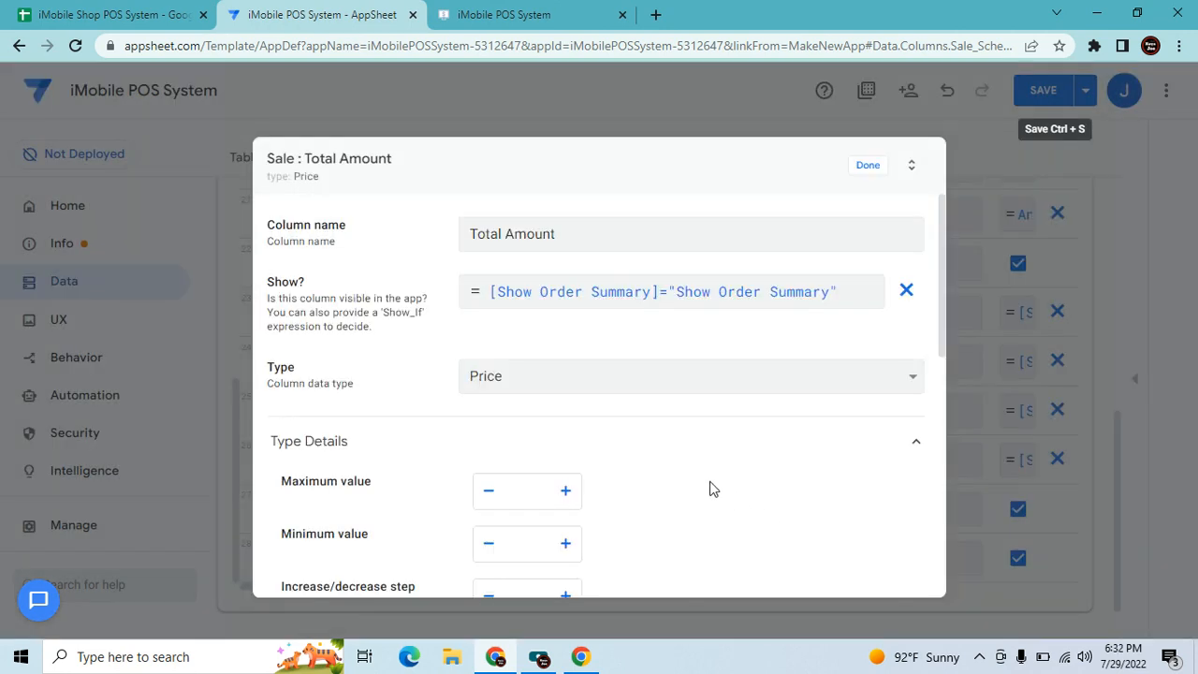
# Set the Total Amount column's decimal digits to 3 and its currency symbol to $.
pyautogui.scroll(-3, 626, 473)
pyautogui.scroll(-3, 646, 427)
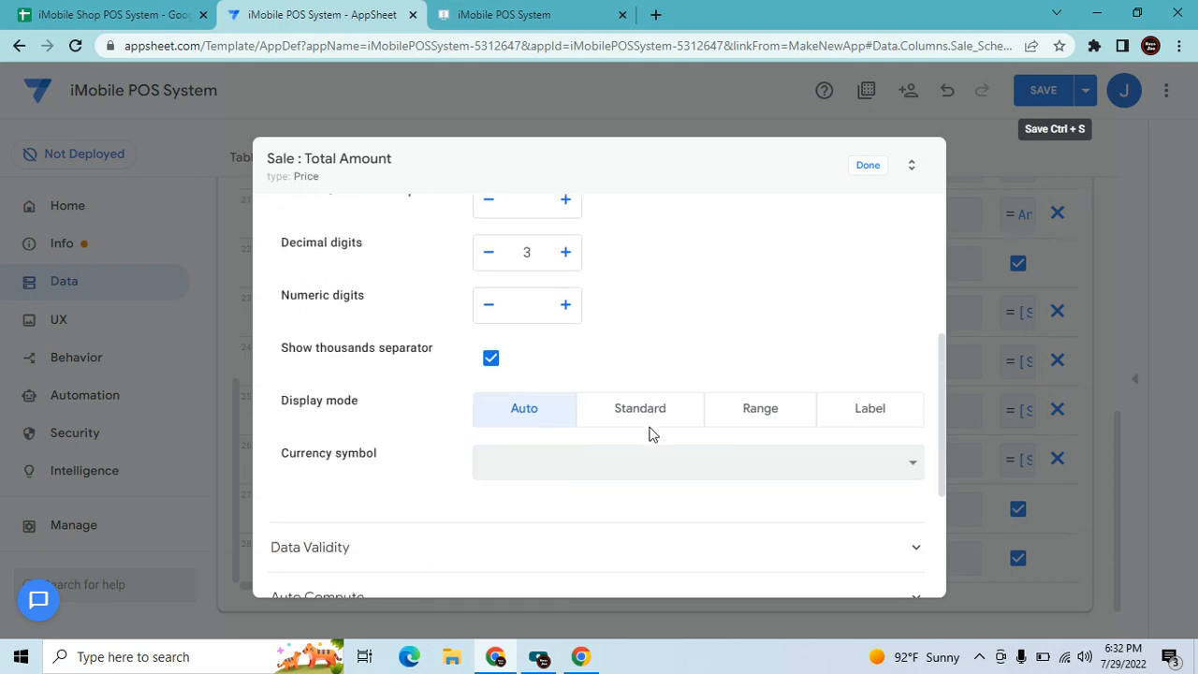
pyautogui.click(655, 428)
pyautogui.click(533, 70)
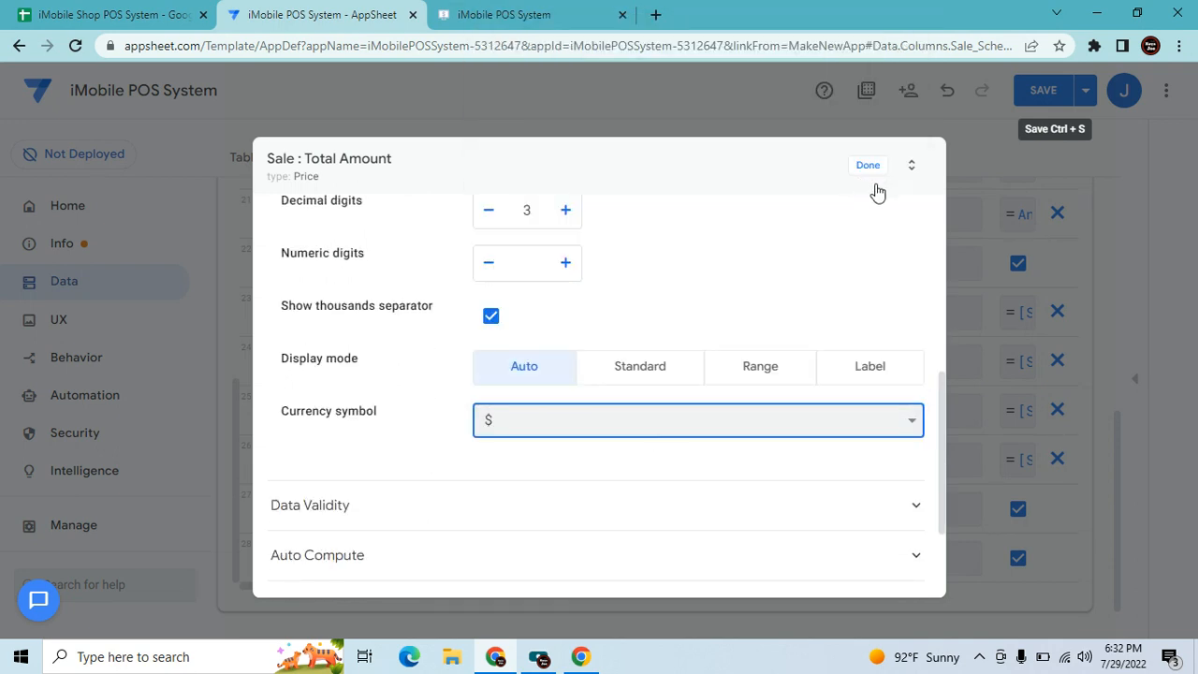
# Close the Total Amount settings and change the Payment Type column's type to Enum.
pyautogui.click(861, 173)
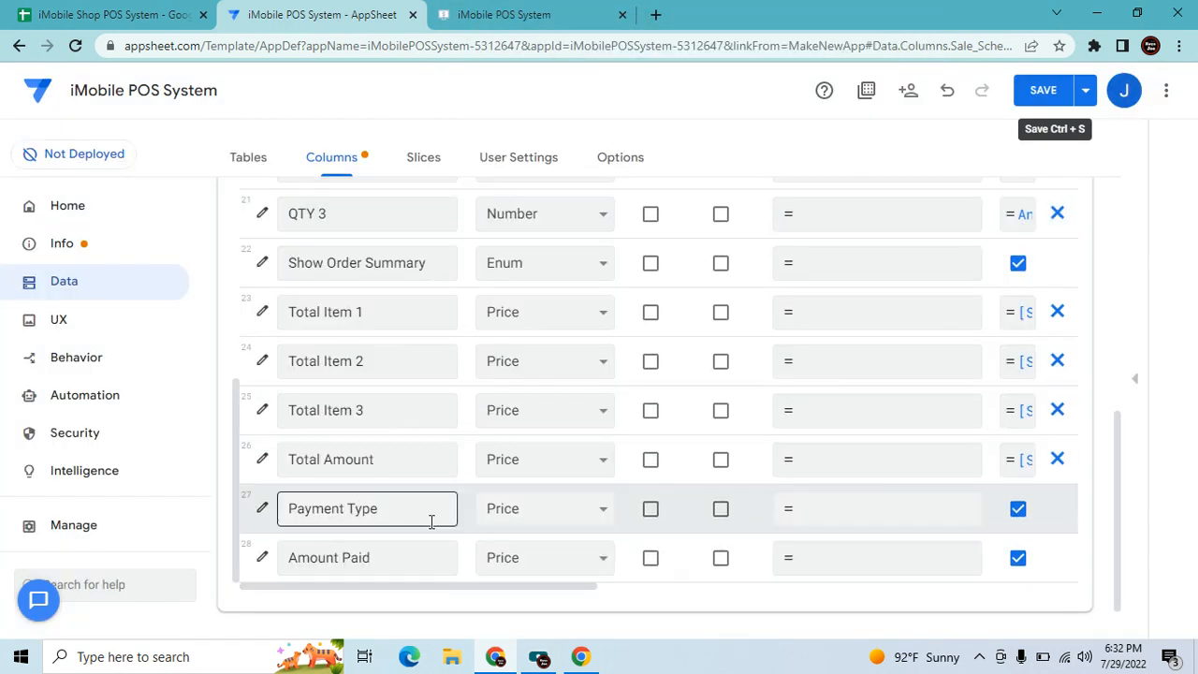
pyautogui.click(545, 515)
pyautogui.press('e')
pyautogui.press('n')
pyautogui.click(538, 287)
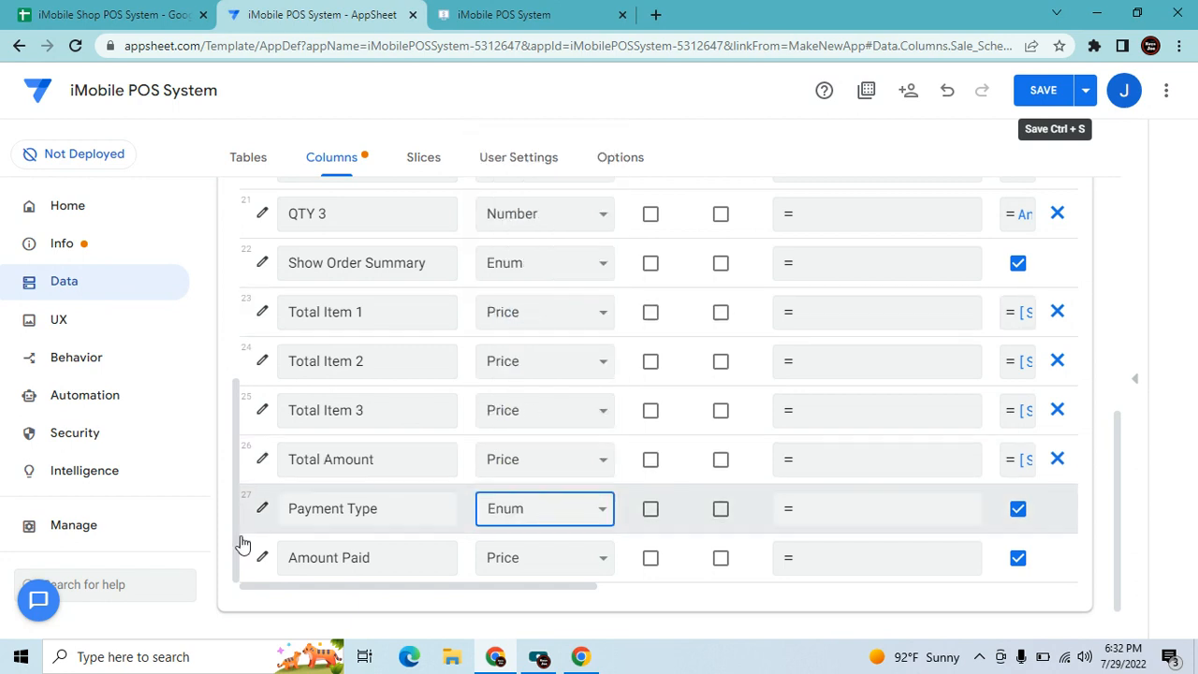
# Give the Payment Type column the Show_If expression [Show Order Summary]="Show Order Summary" and save it.
pyautogui.click(262, 508)
pyautogui.click(906, 290)
pyautogui.click(686, 299)
pyautogui.write('[Show Order Summary]="Show Order Summary"')
pyautogui.click(990, 593)
# Add Cash and a second payment option to the Payment Type column's Enum values and close the settings.
pyautogui.scroll(-2, 711, 496)
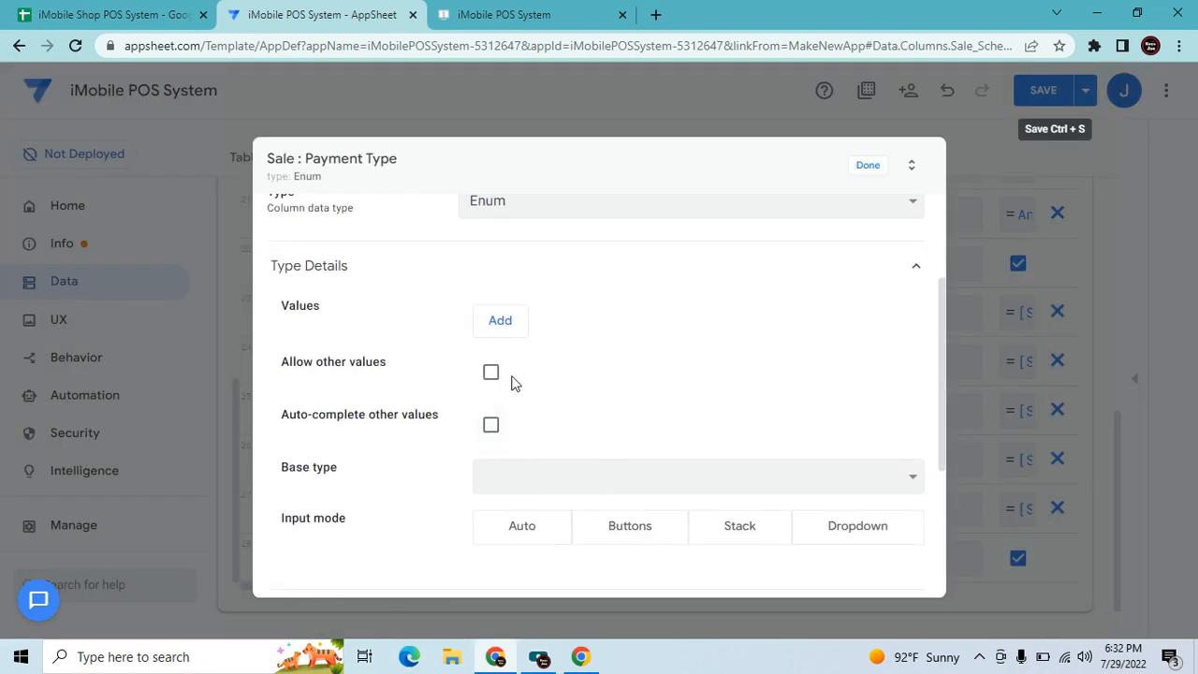
pyautogui.scroll(2, 603, 396)
pyautogui.click(524, 409)
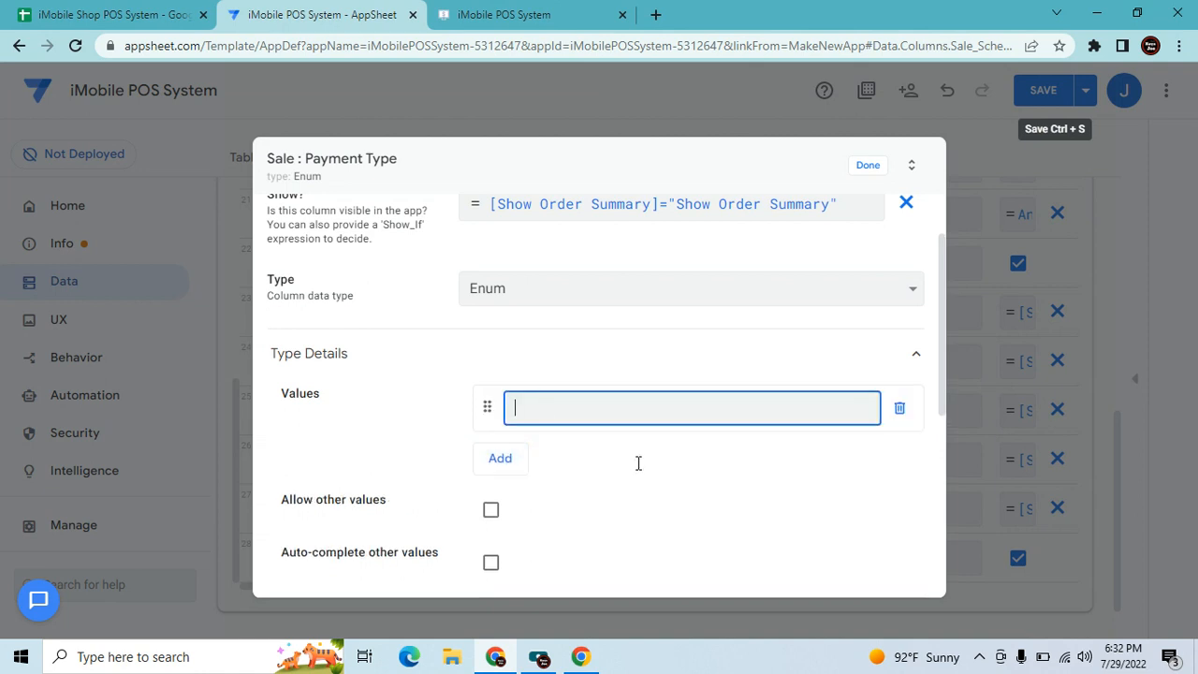
pyautogui.click(509, 466)
pyautogui.click(550, 457)
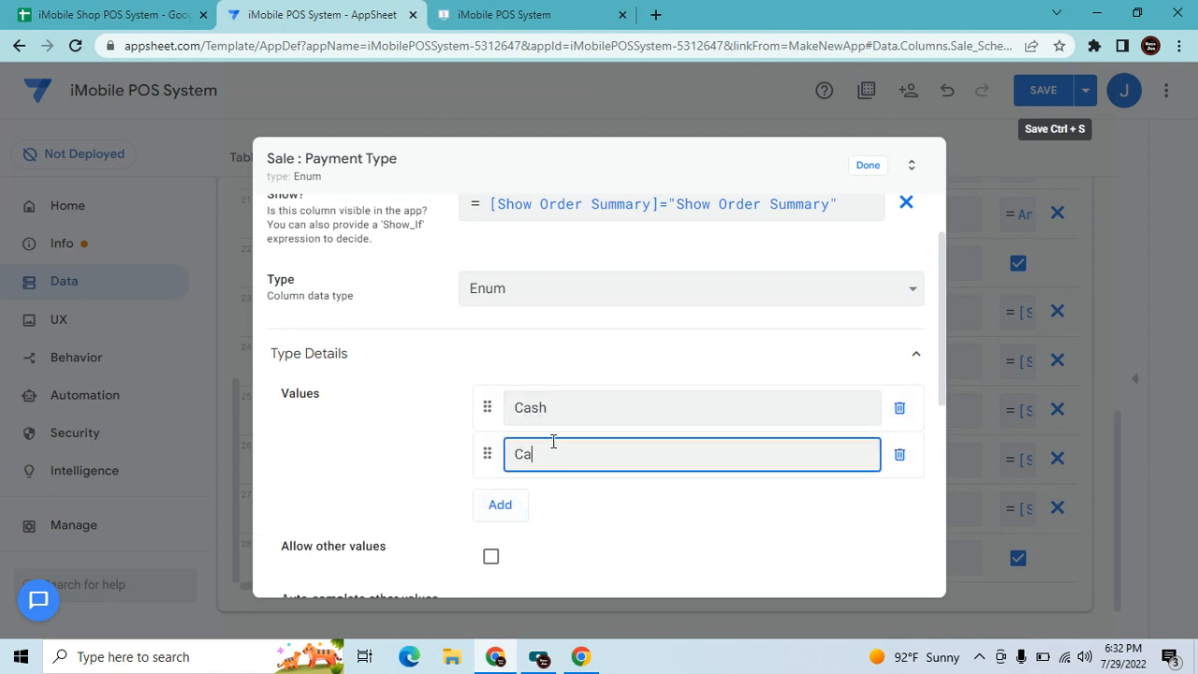
pyautogui.click(869, 170)
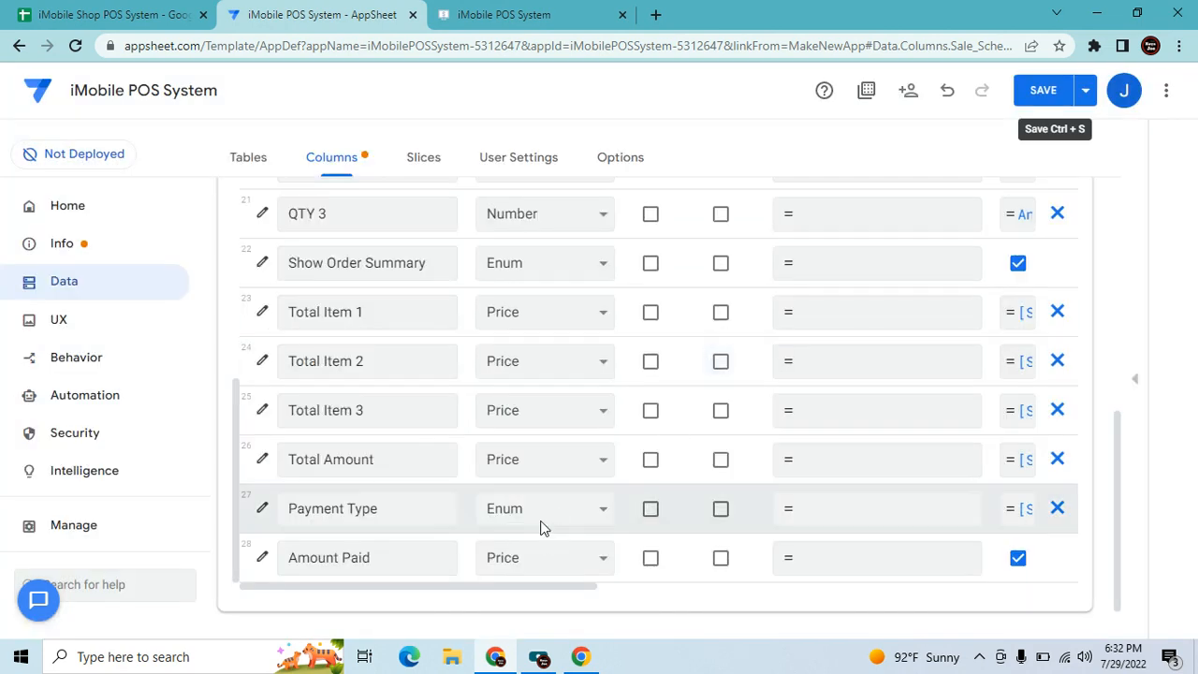
# Give the Amount Paid column the Show_If expression [Show Order Summary]="Show Order Summary" and save it.
pyautogui.click(262, 557)
pyautogui.click(904, 292)
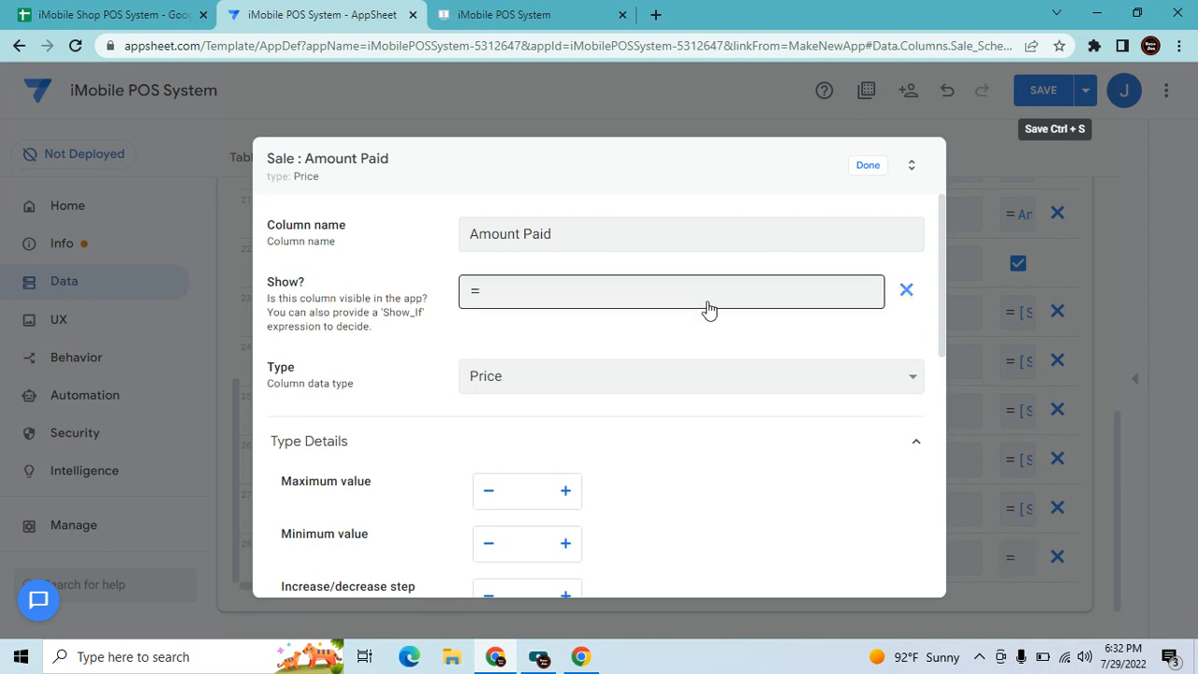
pyautogui.click(707, 310)
pyautogui.write('[Show Order Summary]="Show Order Summary"')
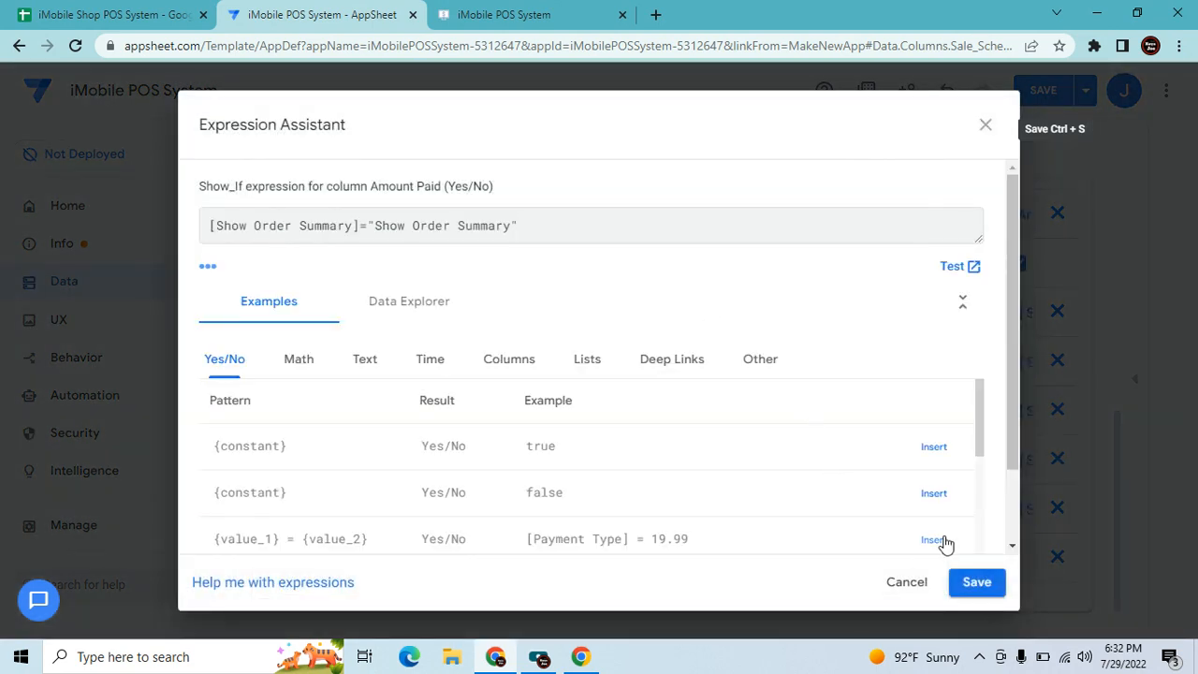
pyautogui.click(996, 586)
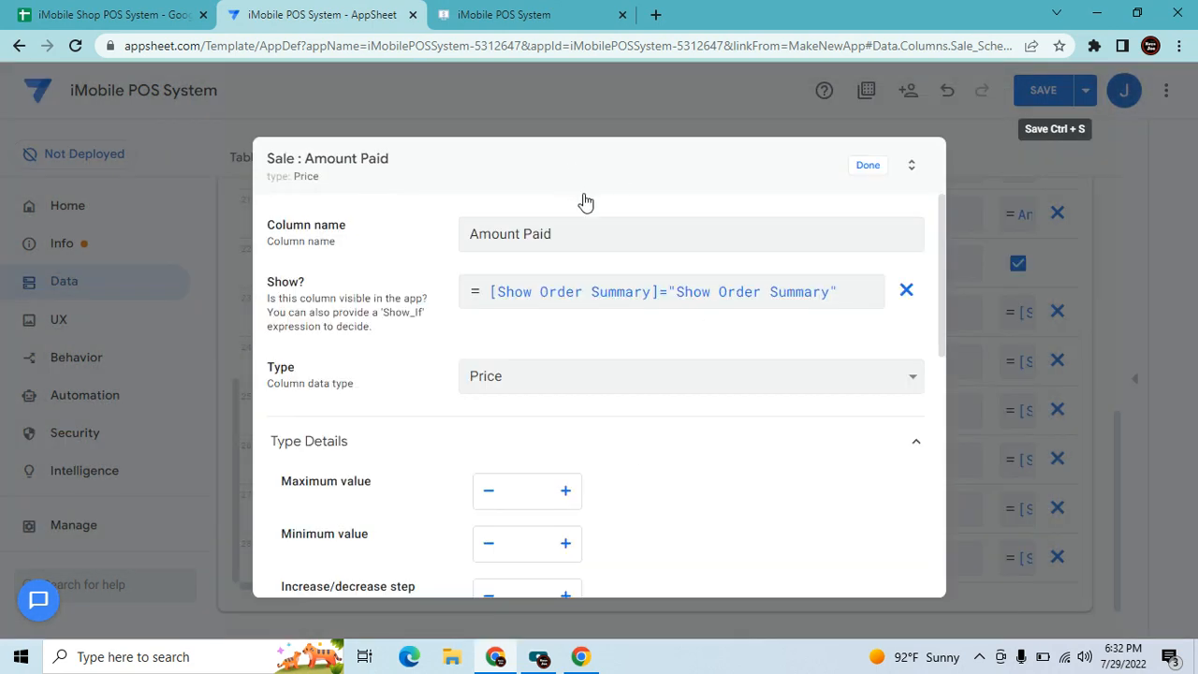
# Set the Amount Paid column's currency symbol to $ and its decimal digits to 3.
pyautogui.scroll(-4, 756, 481)
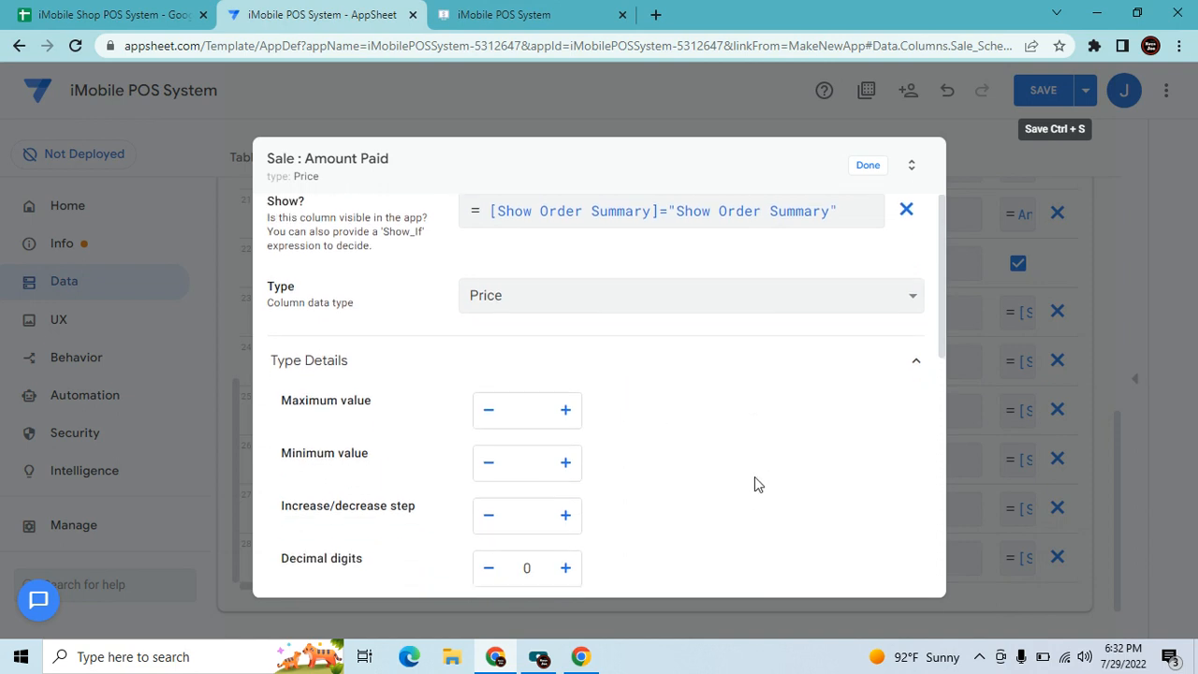
pyautogui.scroll(-2, 748, 493)
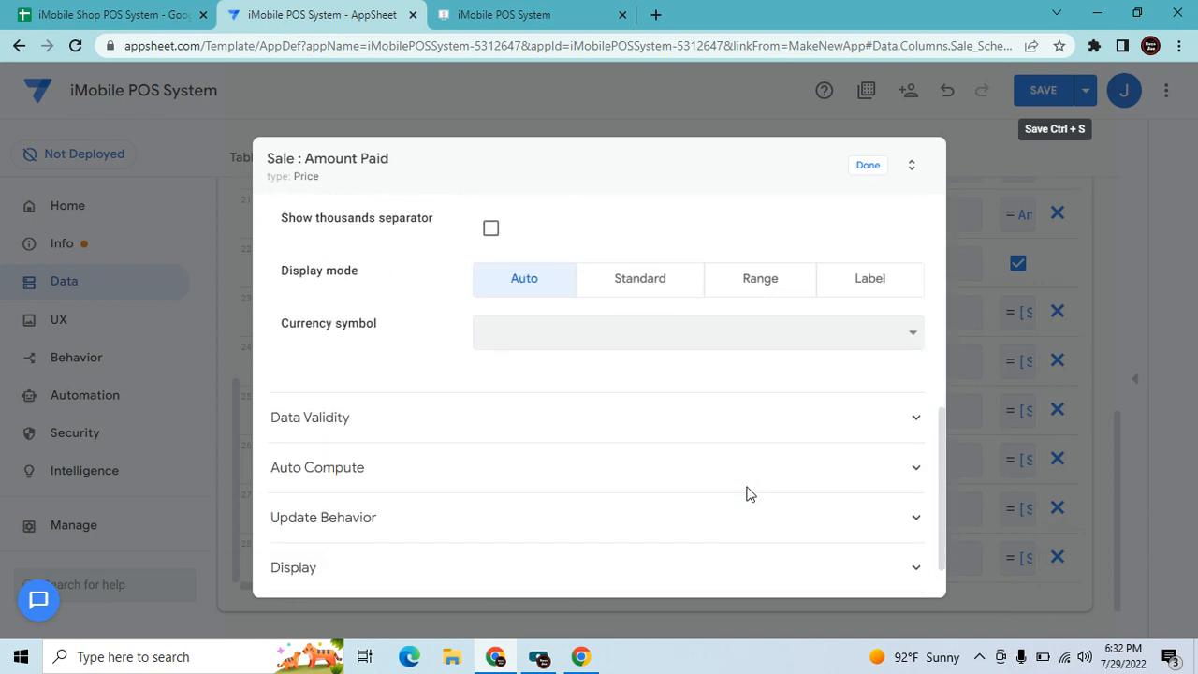
pyautogui.click(733, 339)
pyautogui.click(524, 42)
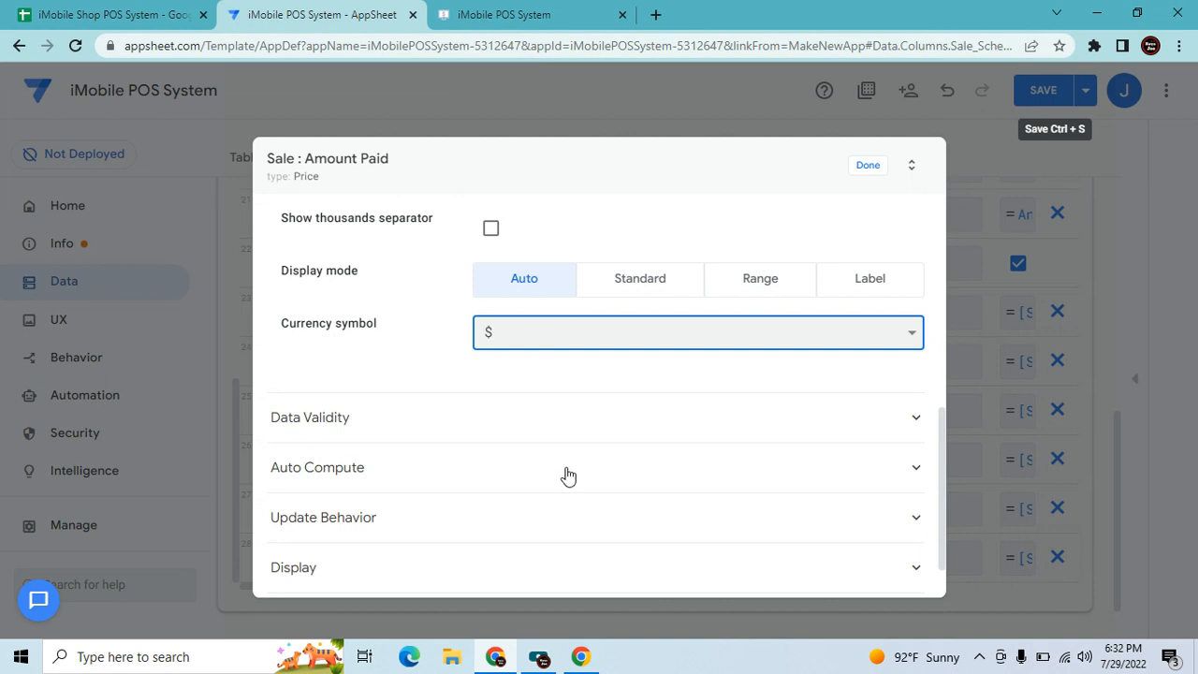
pyautogui.scroll(2, 562, 463)
pyautogui.doubleClick(567, 312)
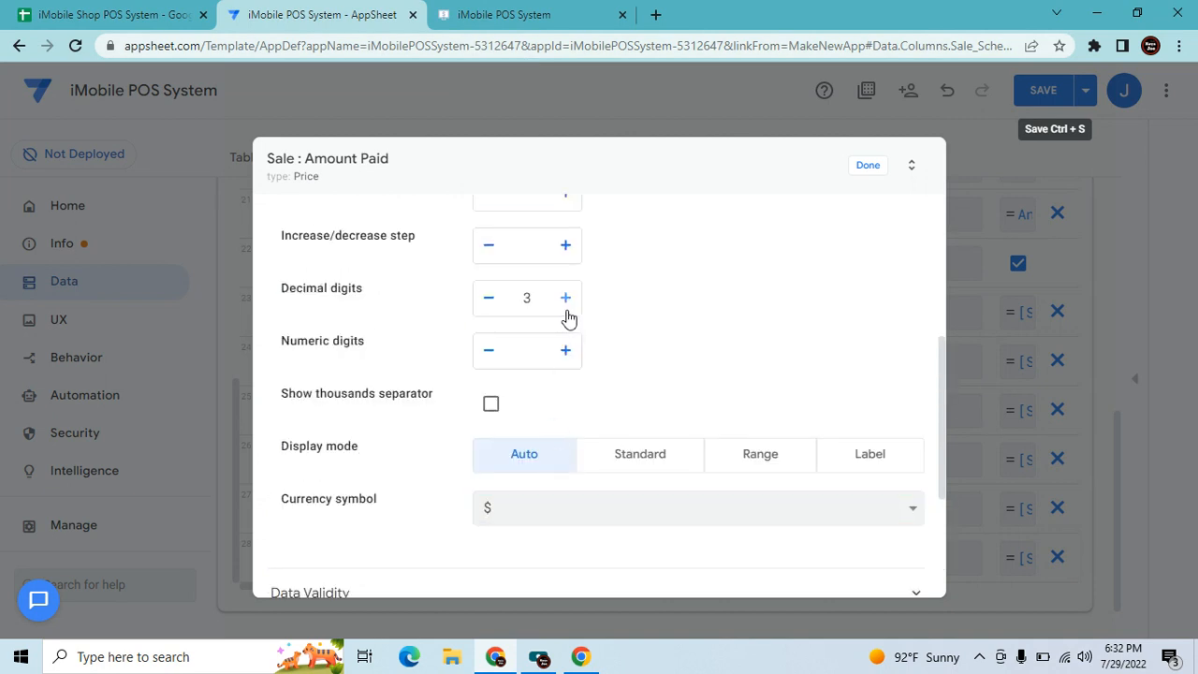
# Start the Amount Paid column's Valid If formula with [_THISROW].[Amount Paid]>=[_THISROW].
pyautogui.scroll(-2, 585, 479)
pyautogui.click(403, 420)
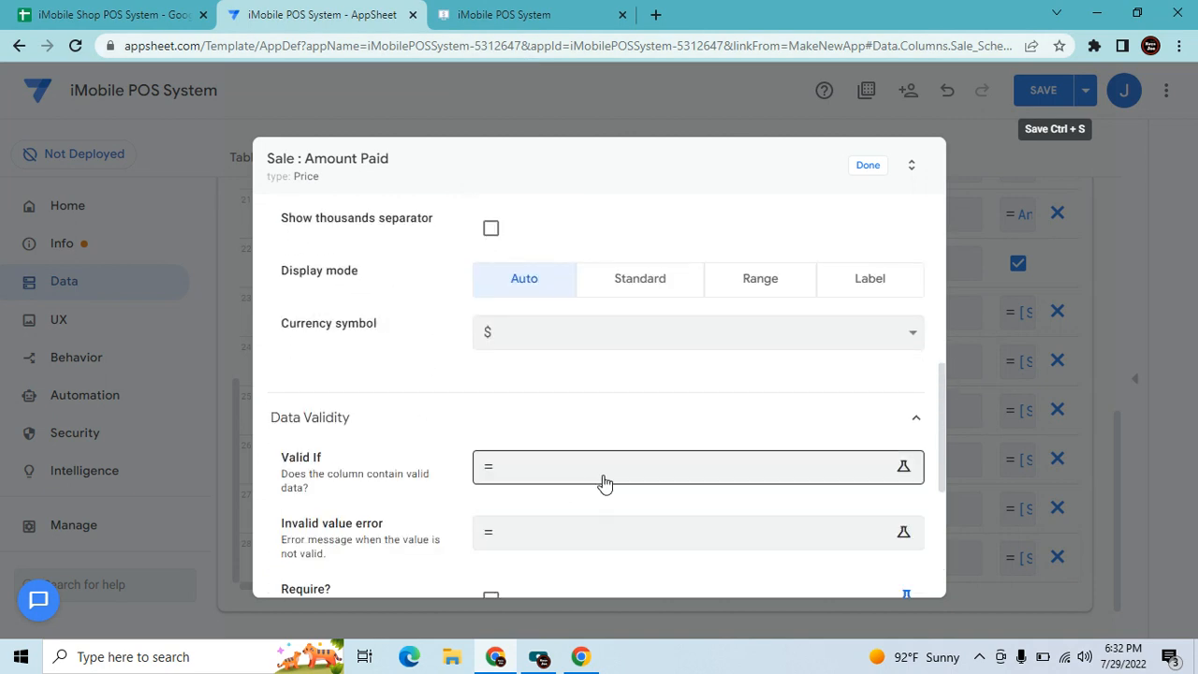
pyautogui.click(603, 482)
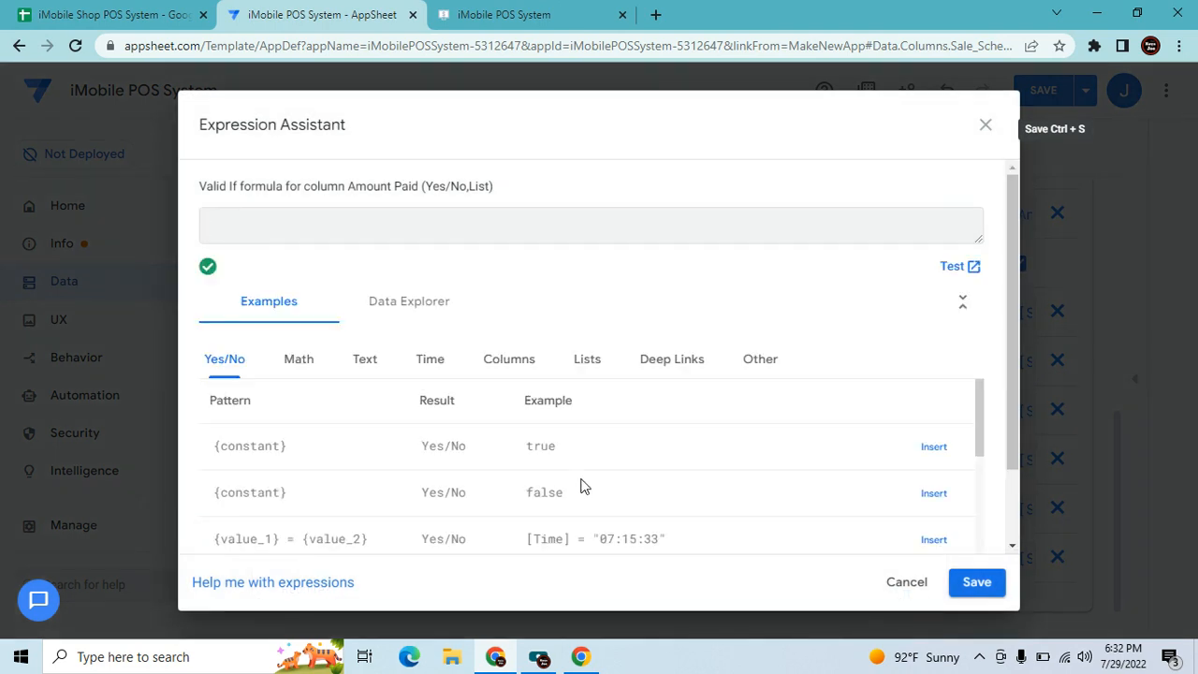
pyautogui.write('[_THISROW].[Amount Paid')
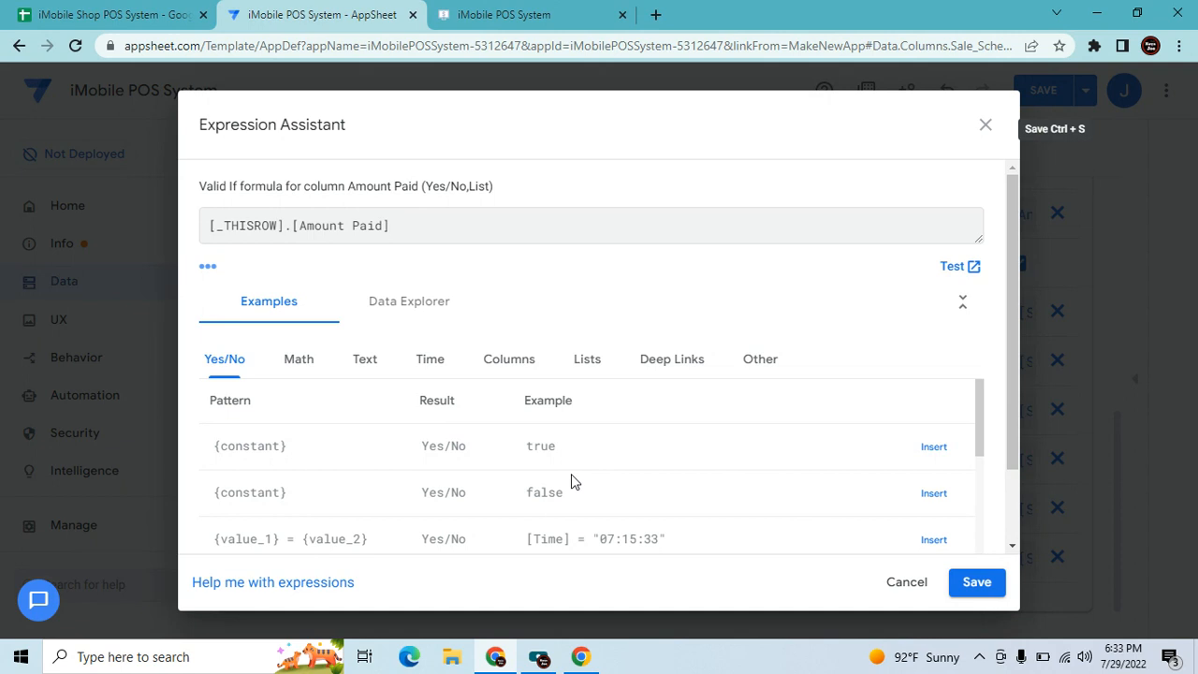
pyautogui.click(478, 240)
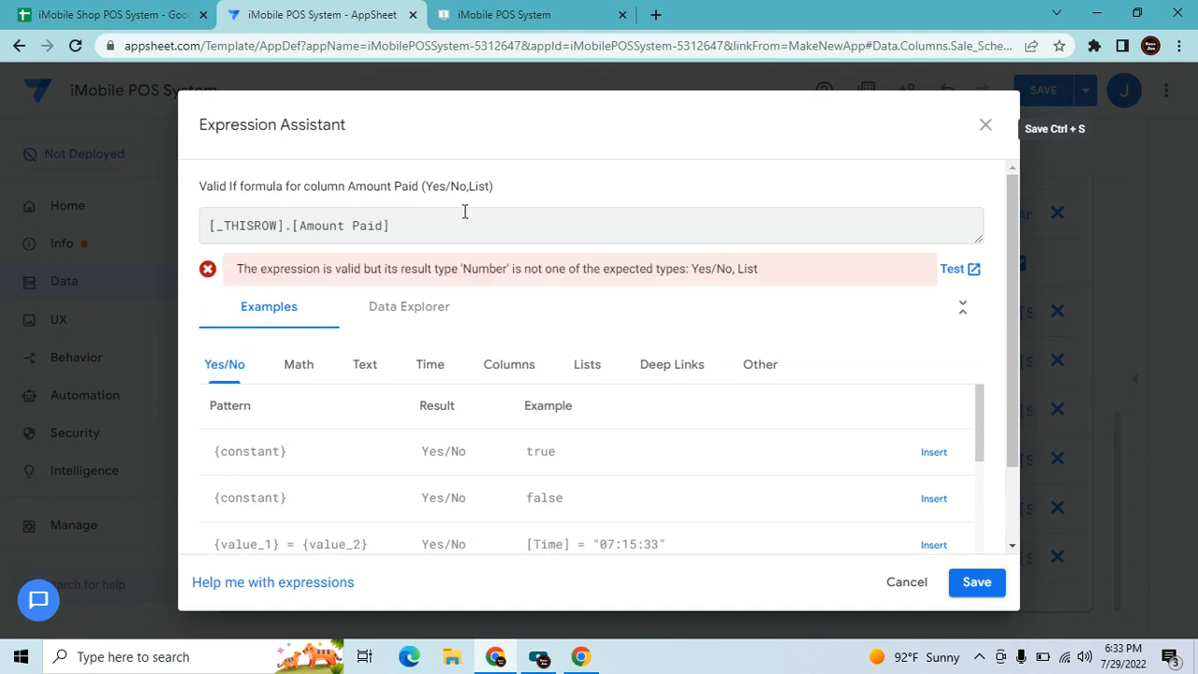
pyautogui.write('>')
pyautogui.write('=[_')
# Complete the Amount Paid Valid If formula with the [Total Amount] column, save it and close the settings.
pyautogui.scroll(-2, 534, 449)
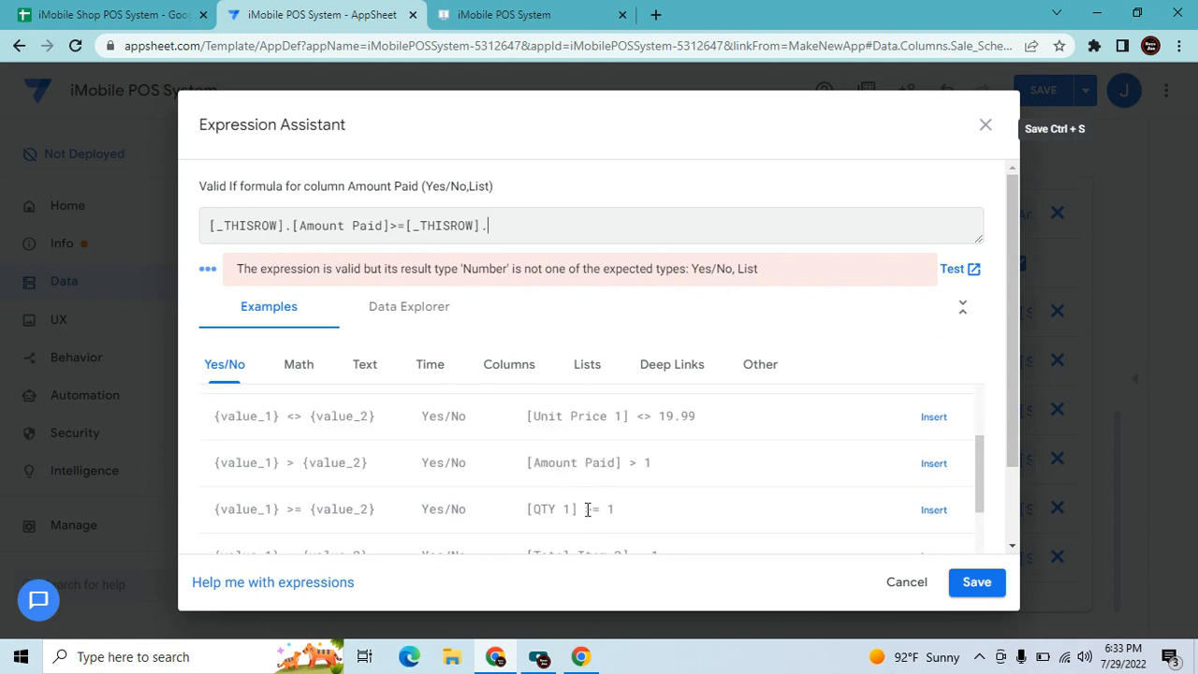
pyautogui.click(530, 368)
pyautogui.scroll(-4, 681, 491)
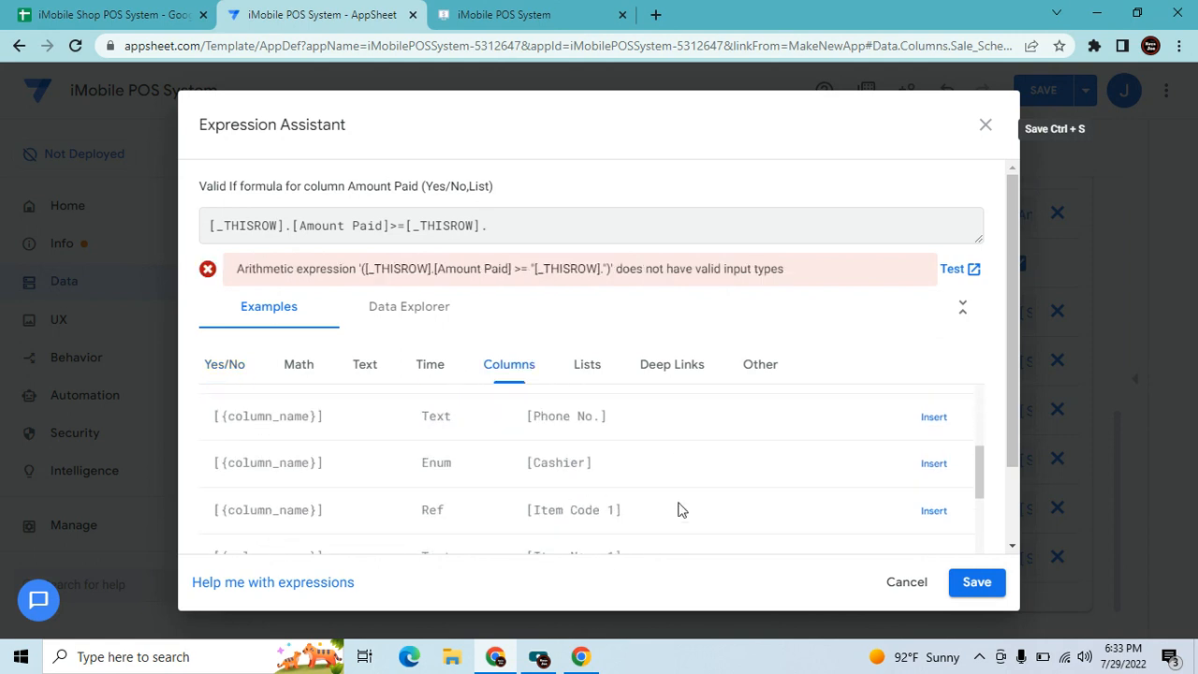
pyautogui.scroll(-4, 680, 510)
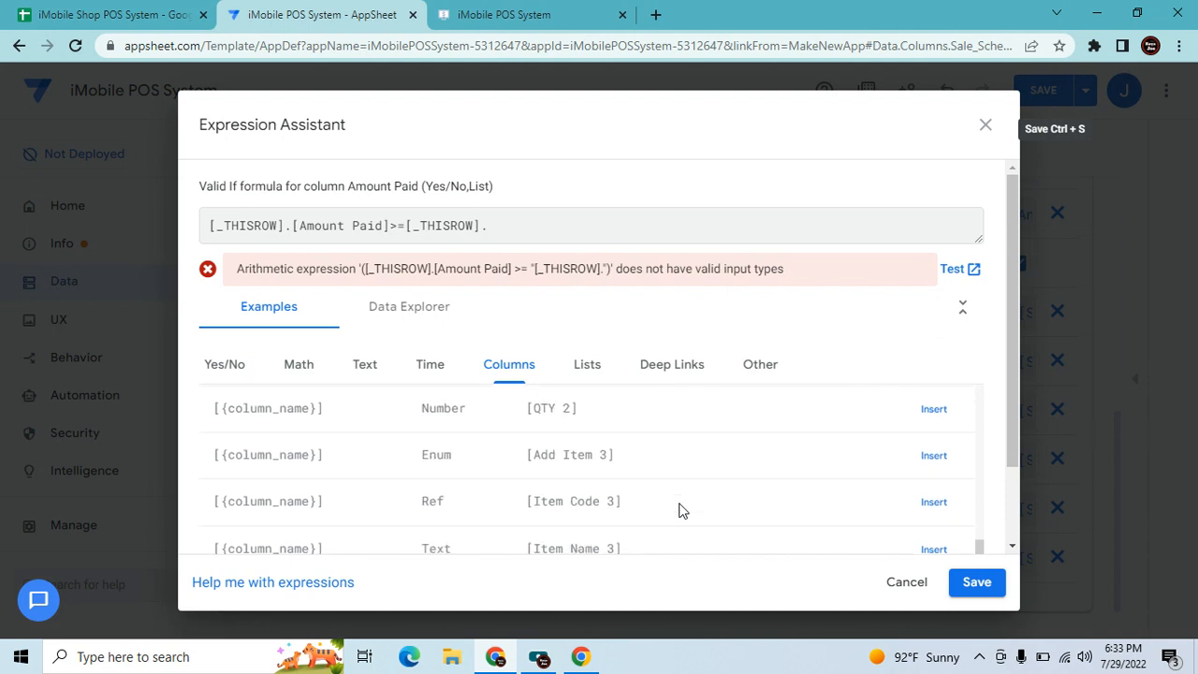
pyautogui.scroll(-3, 678, 509)
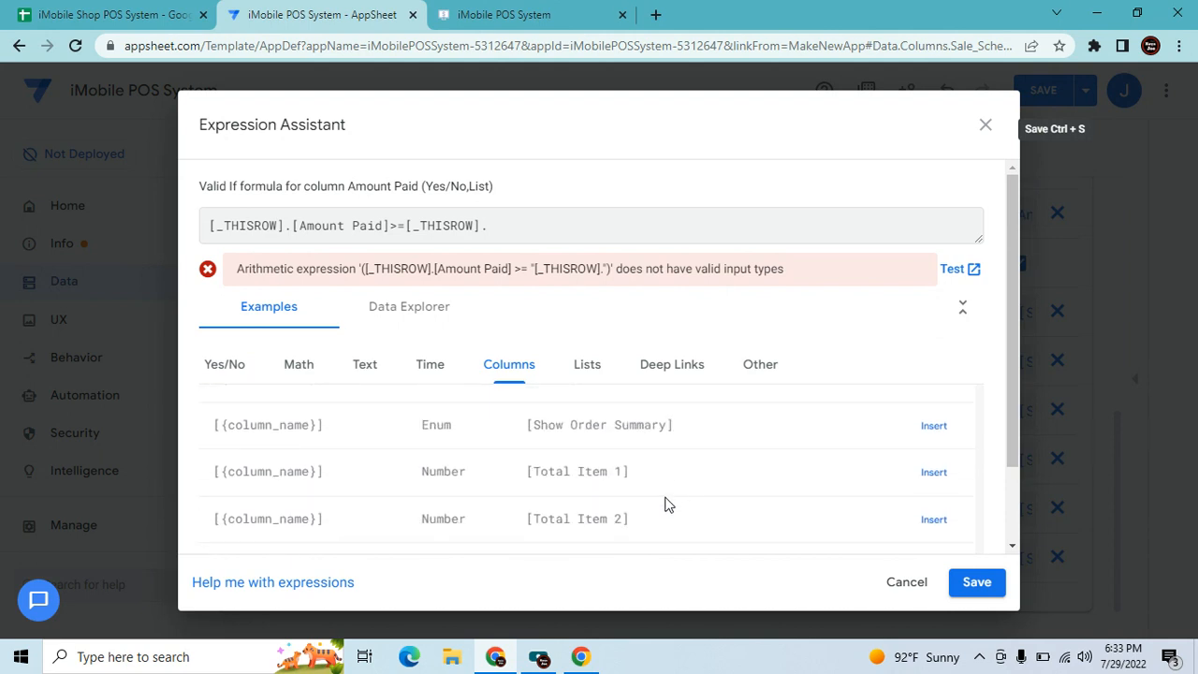
pyautogui.scroll(1, 666, 504)
pyautogui.scroll(-1, 666, 504)
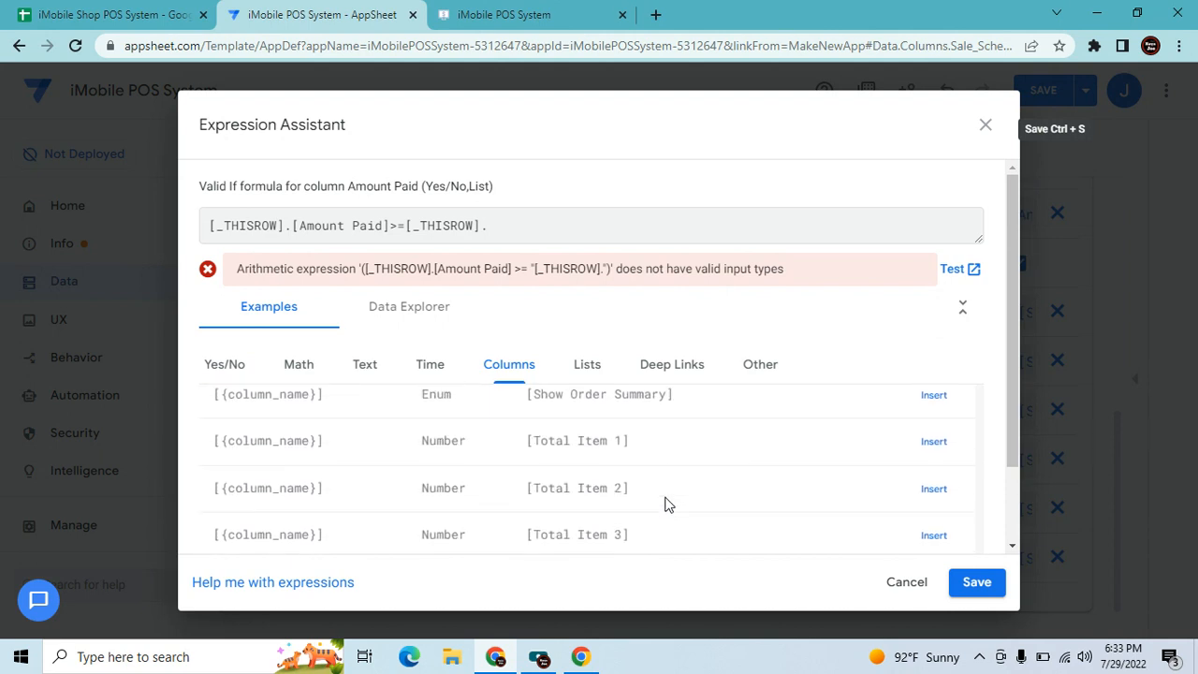
pyautogui.scroll(-1, 666, 504)
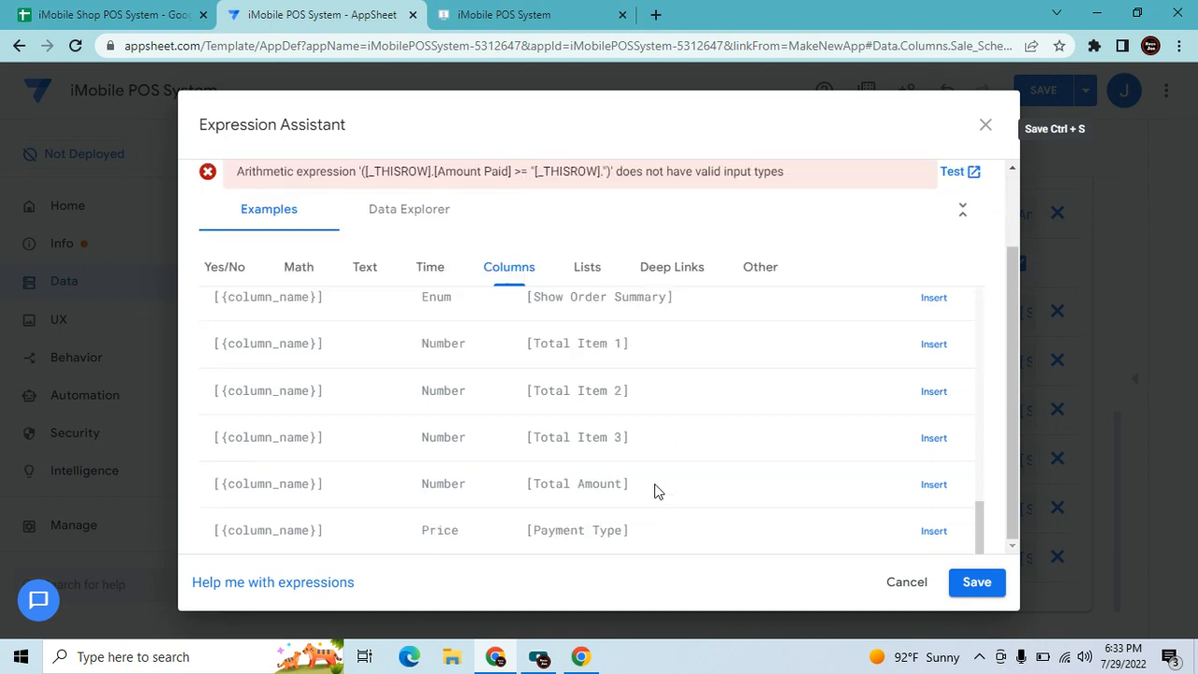
pyautogui.click(933, 484)
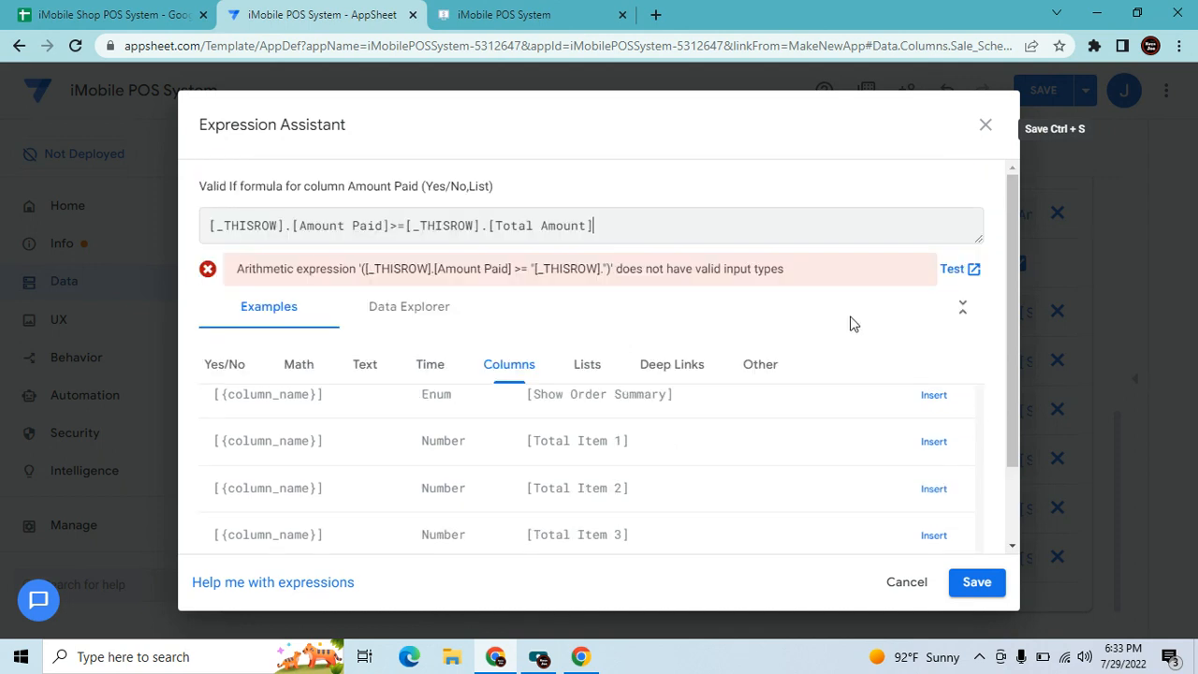
pyautogui.click(977, 582)
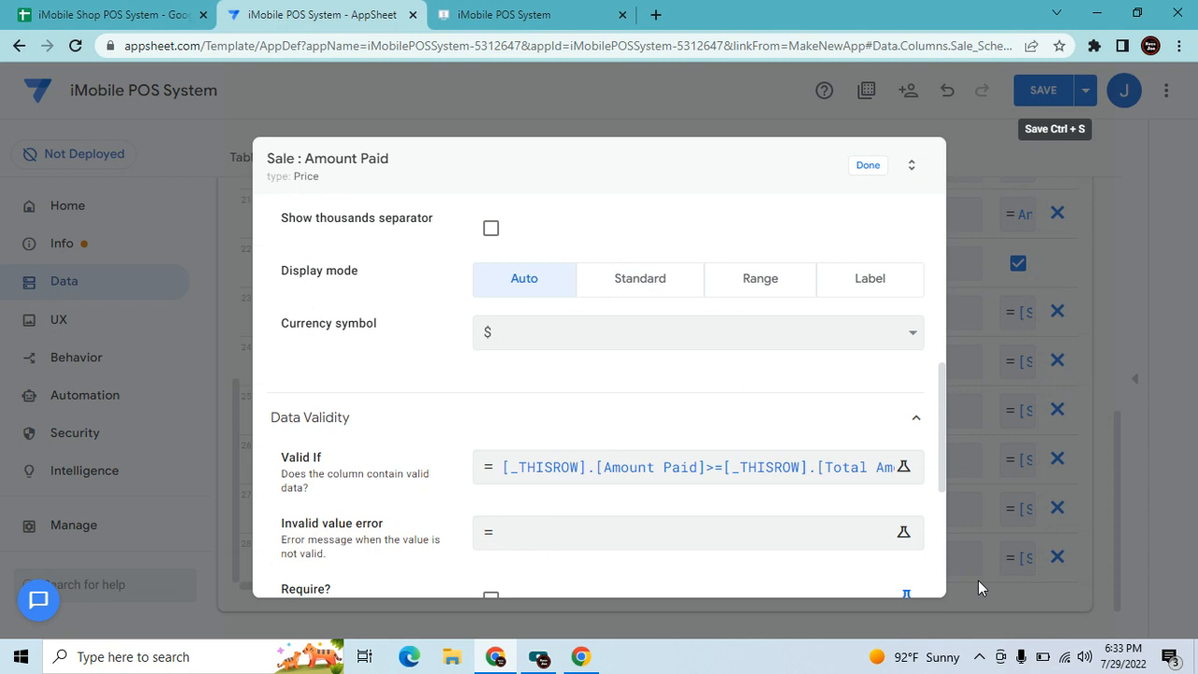
pyautogui.click(862, 176)
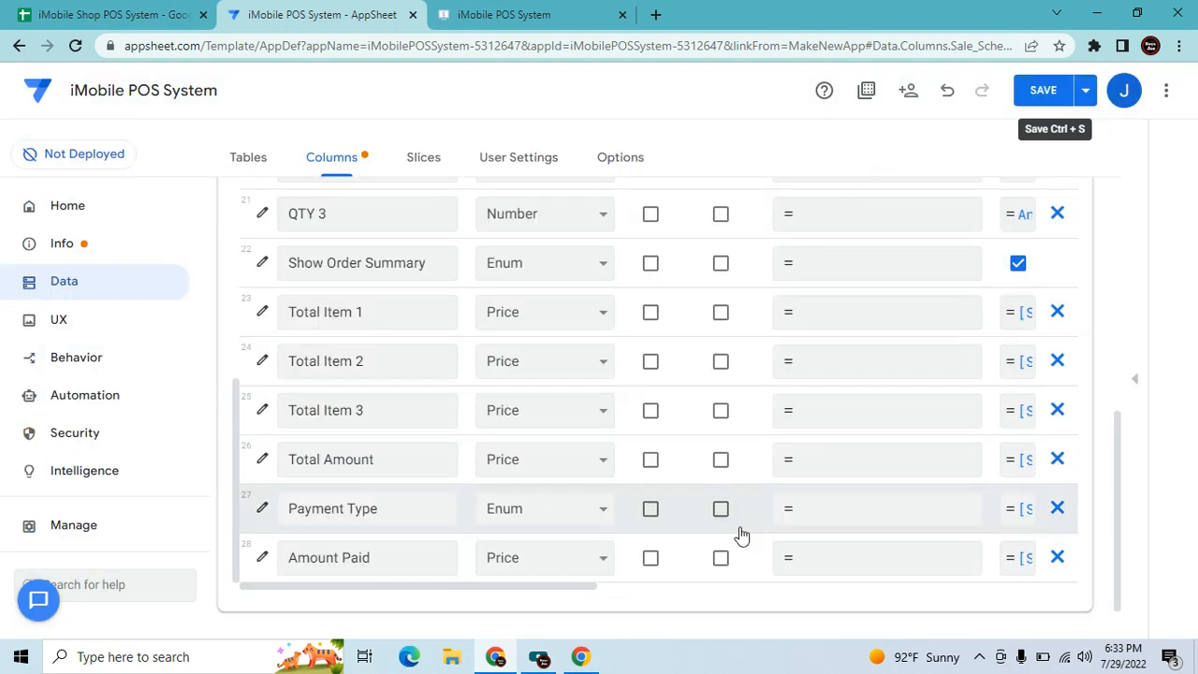
# Give the Total Amount column the app formula [Total Item 1]+[Total Item 2]+[Total Item 3] and save it.
pyautogui.scroll(-1, 721, 524)
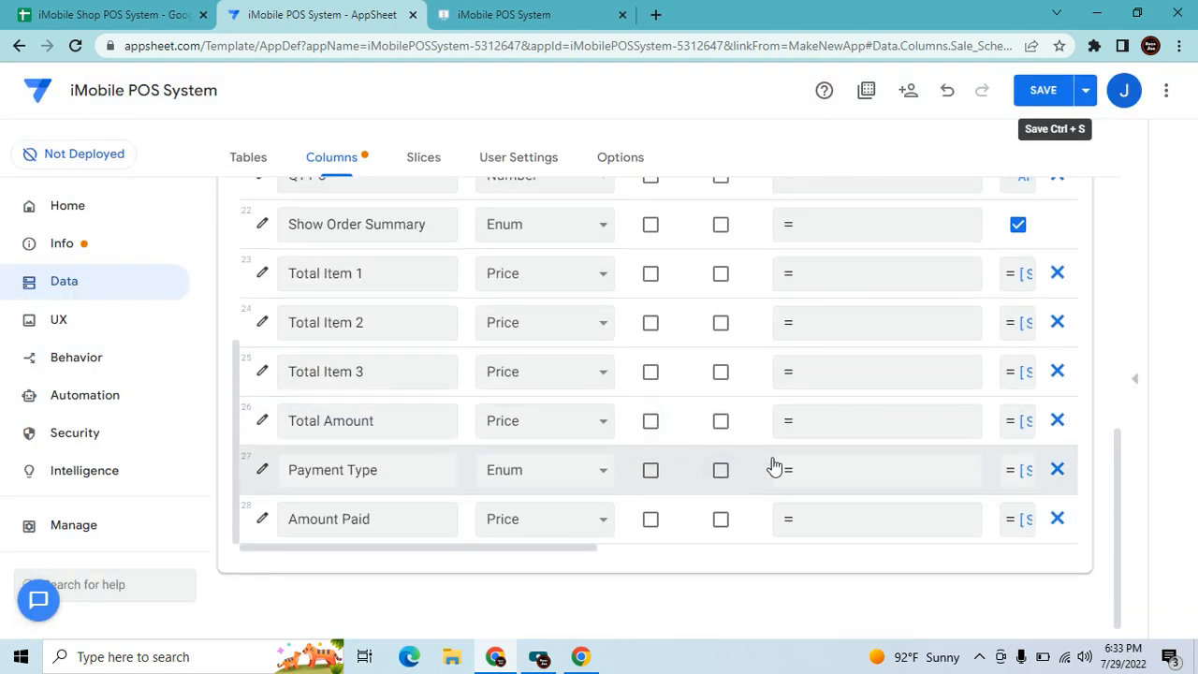
pyautogui.click(864, 435)
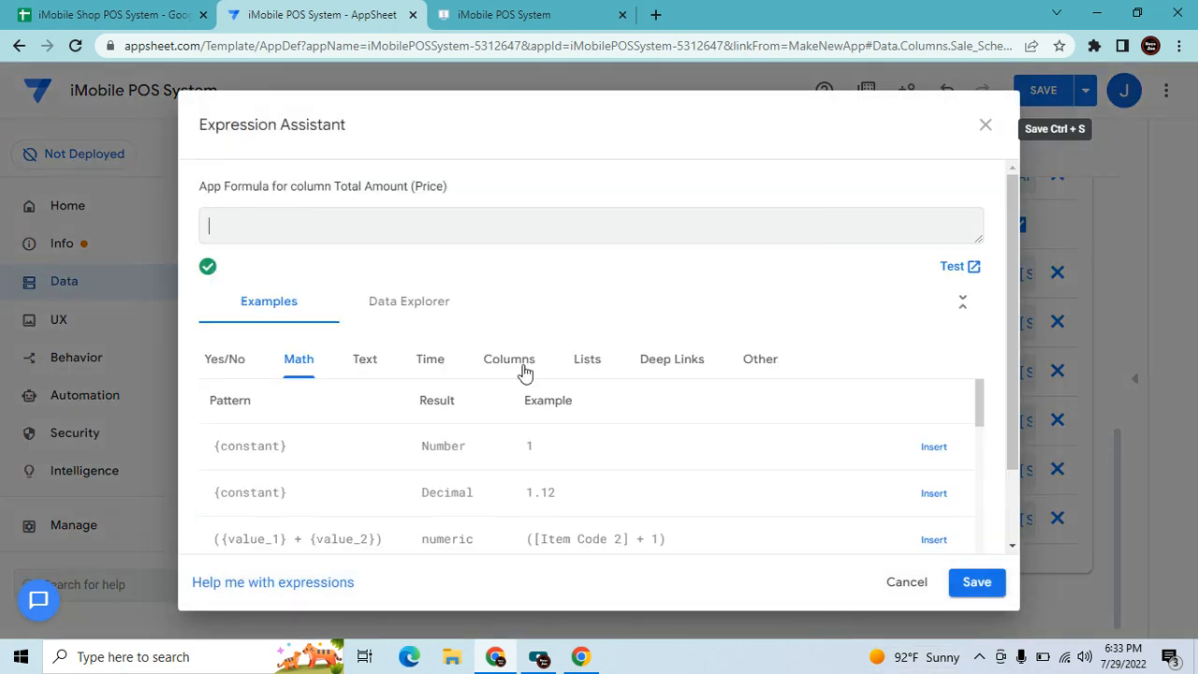
pyautogui.click(509, 360)
pyautogui.scroll(-3, 836, 482)
pyautogui.scroll(-8, 838, 481)
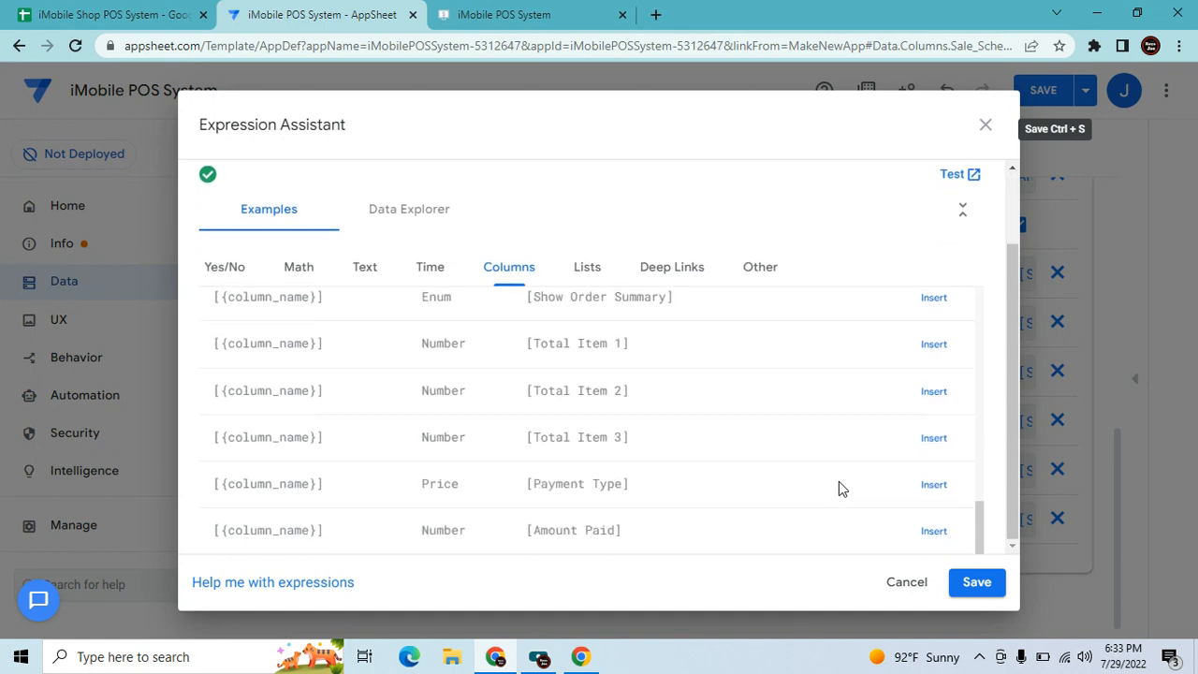
pyautogui.click(938, 345)
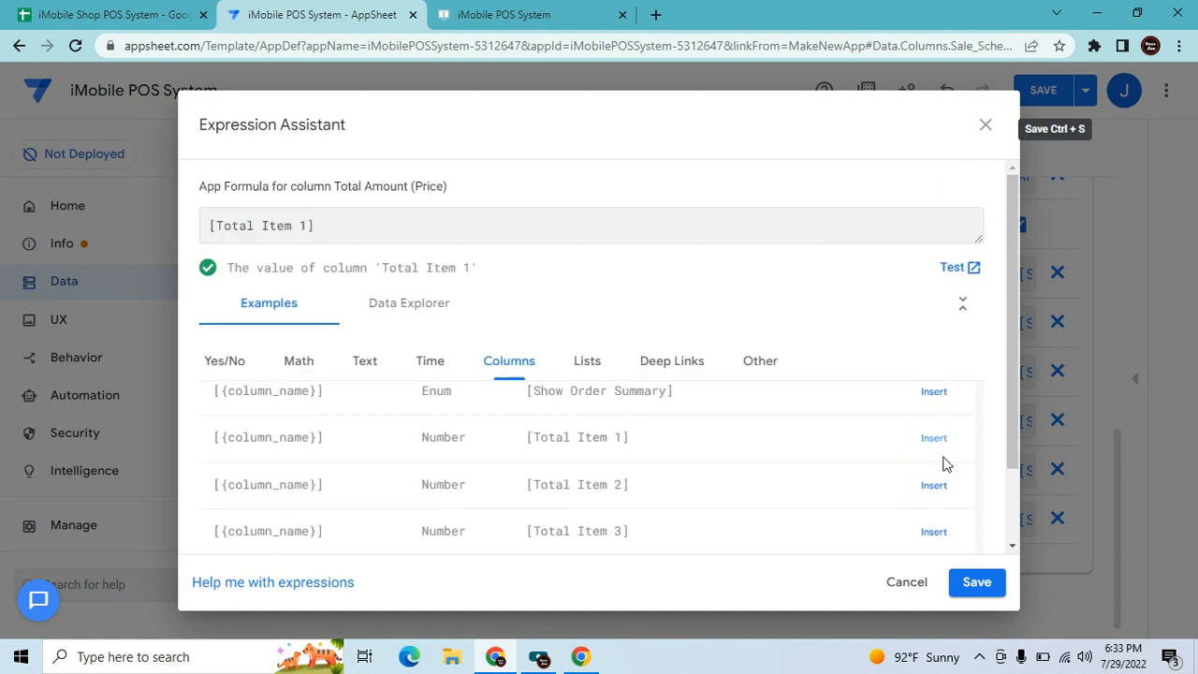
pyautogui.click(933, 485)
pyautogui.click(933, 532)
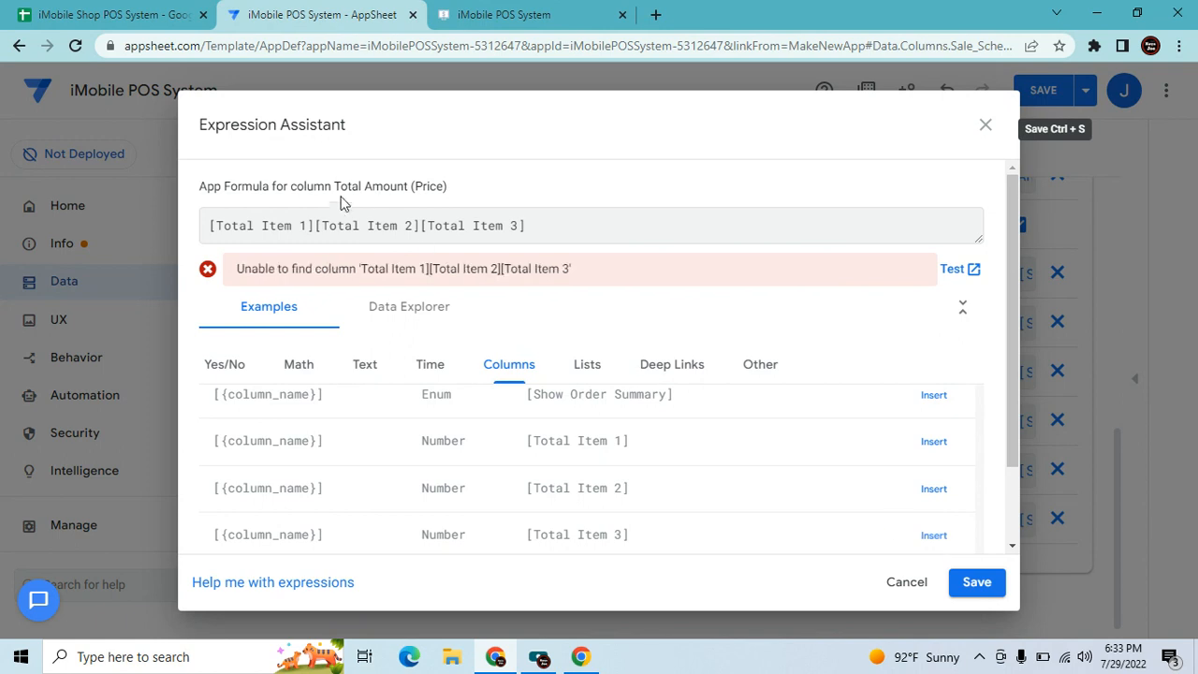
pyautogui.write('+')
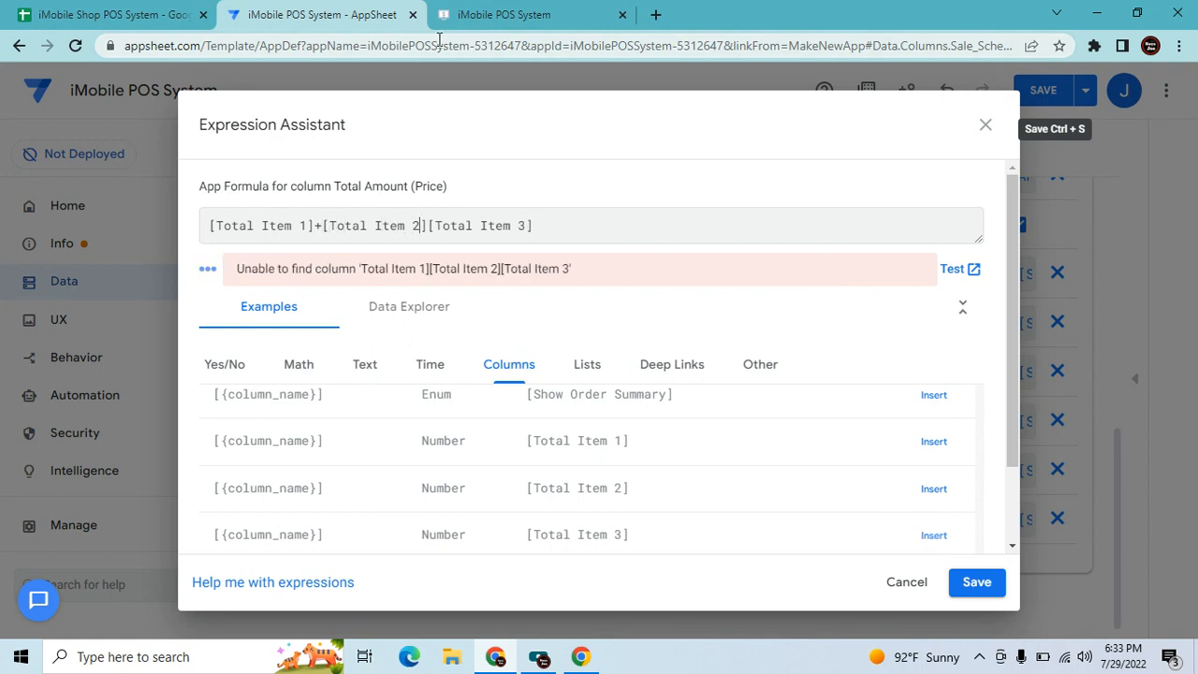
pyautogui.write('+')
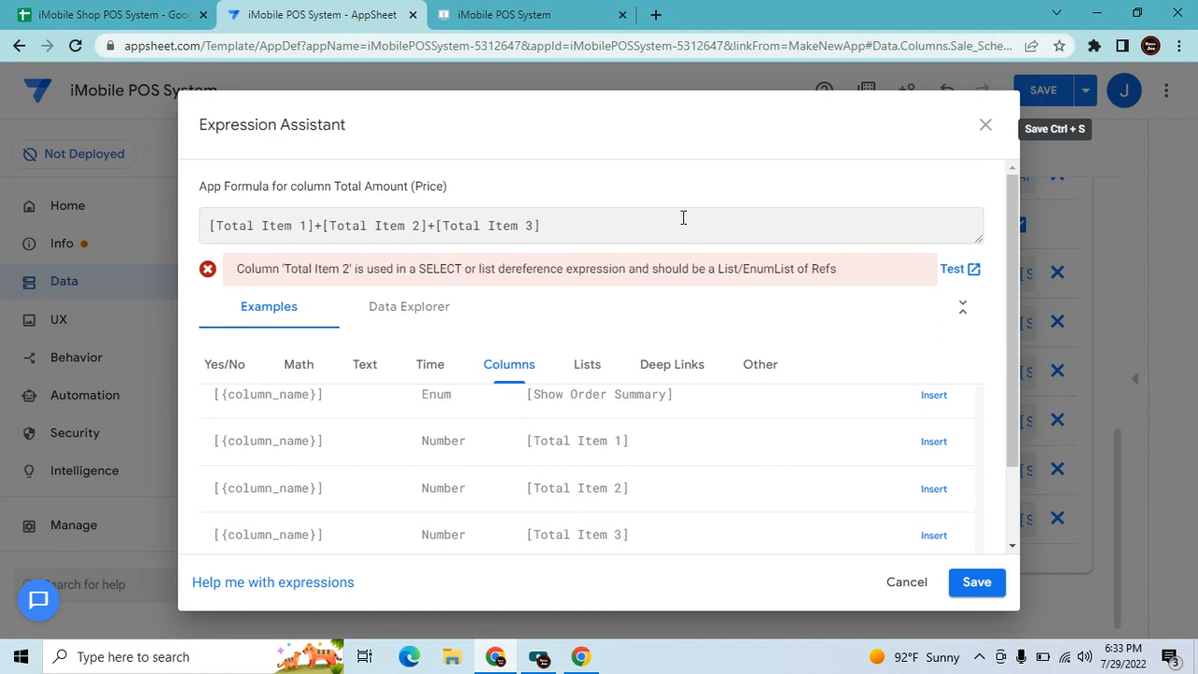
pyautogui.click(982, 584)
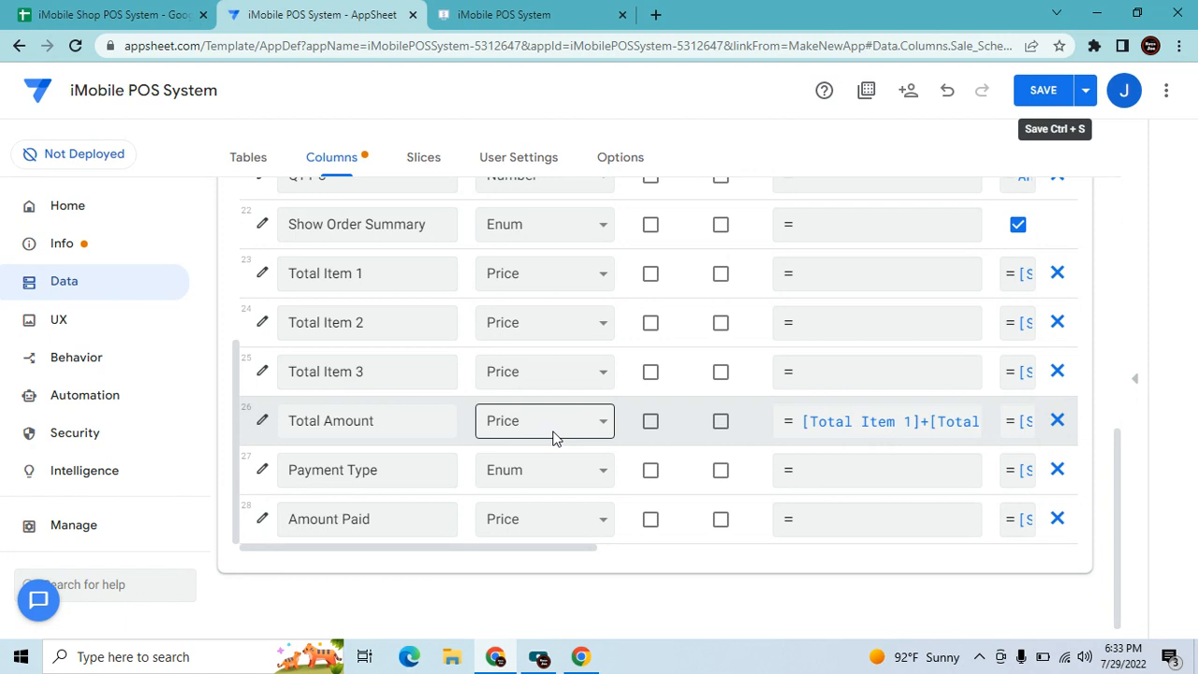
# Start the Total Item 1 column's Display Name expression with Concatenate("Item# 1".
pyautogui.scroll(1, 552, 438)
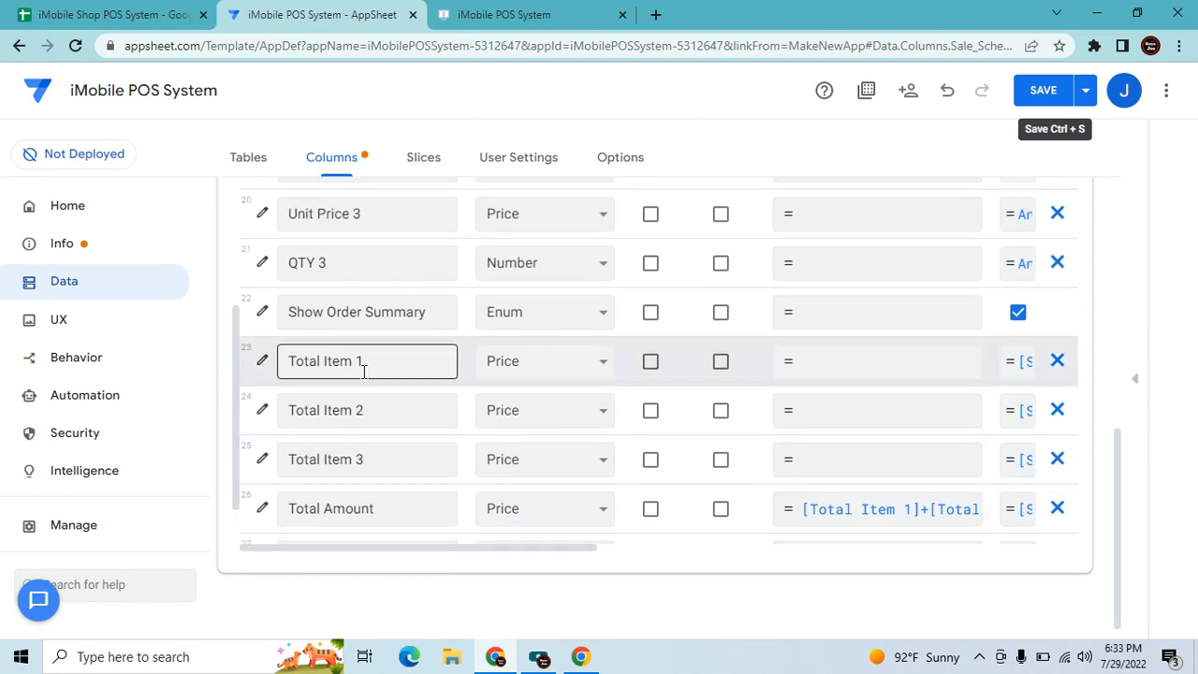
pyautogui.click(261, 363)
pyautogui.scroll(-5, 697, 412)
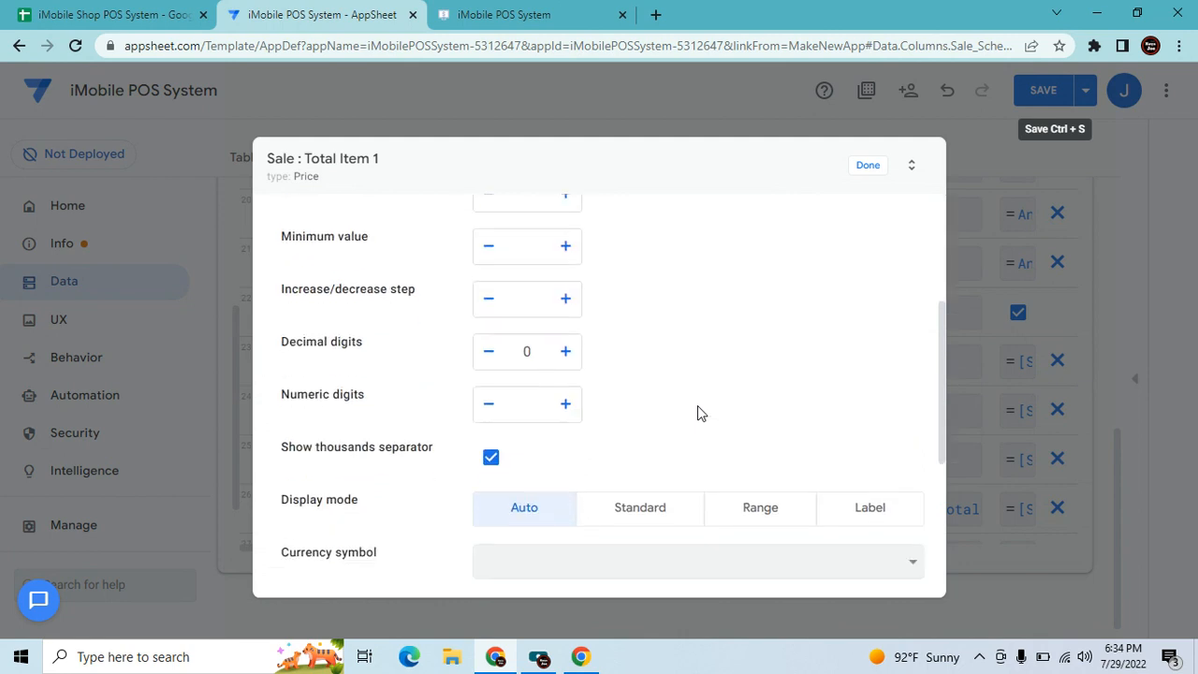
pyautogui.scroll(-1, 647, 504)
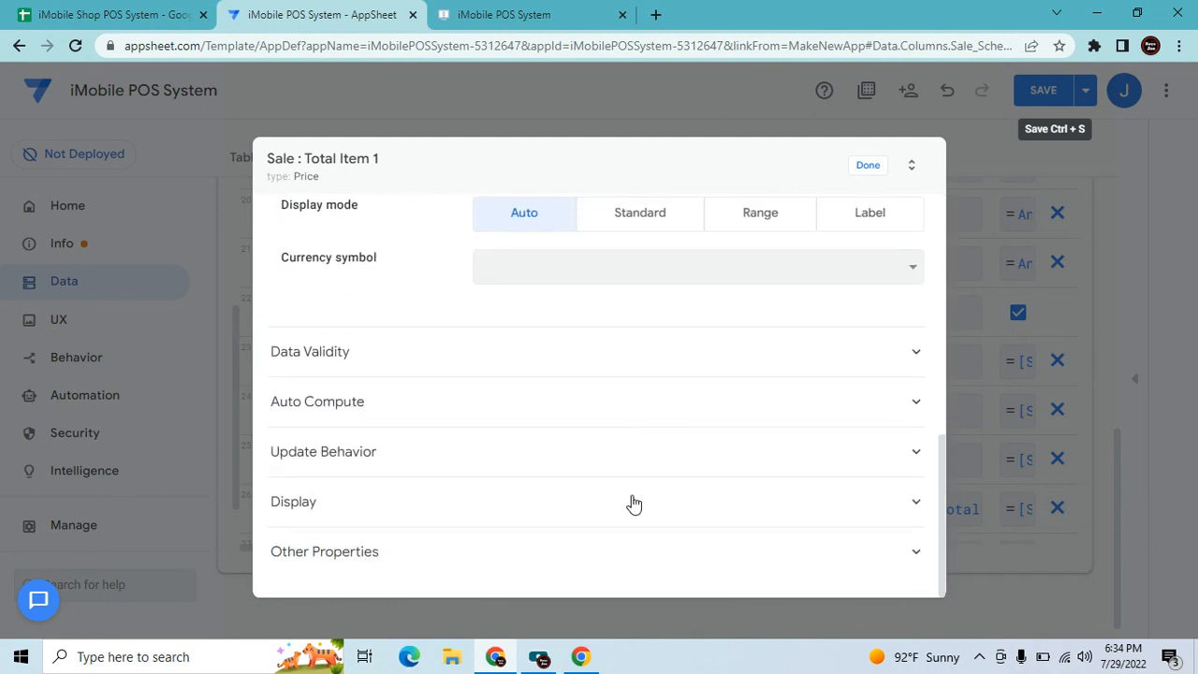
pyautogui.click(634, 505)
pyautogui.click(641, 544)
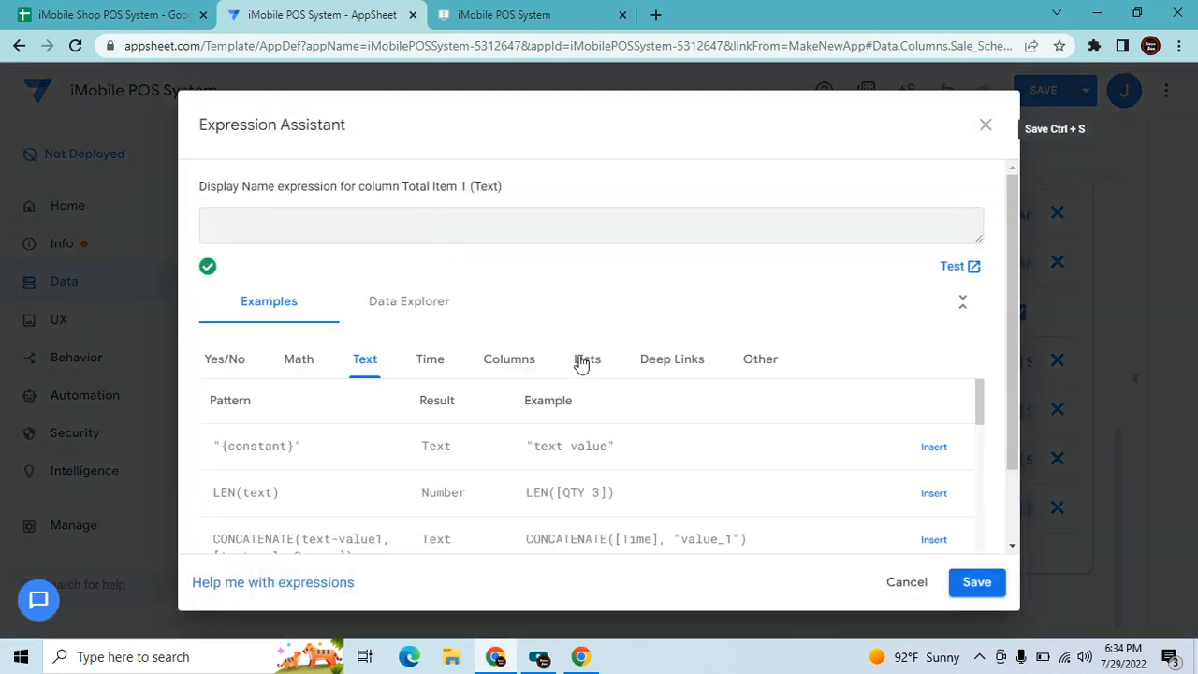
pyautogui.click(581, 363)
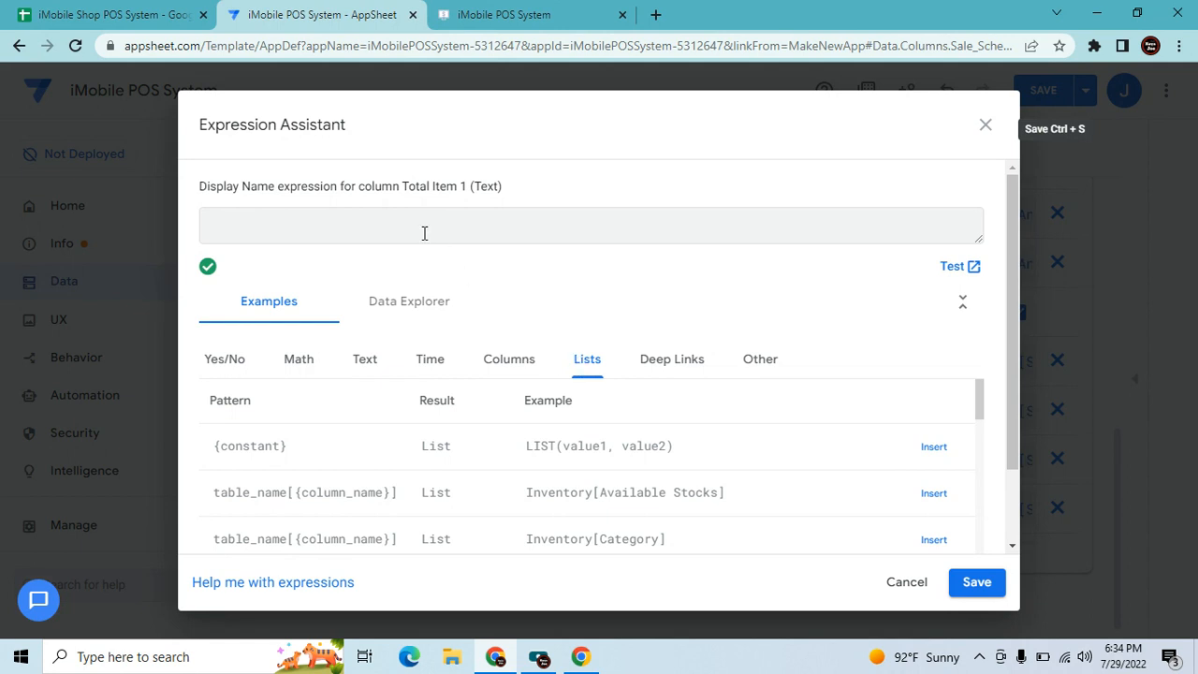
pyautogui.write('C')
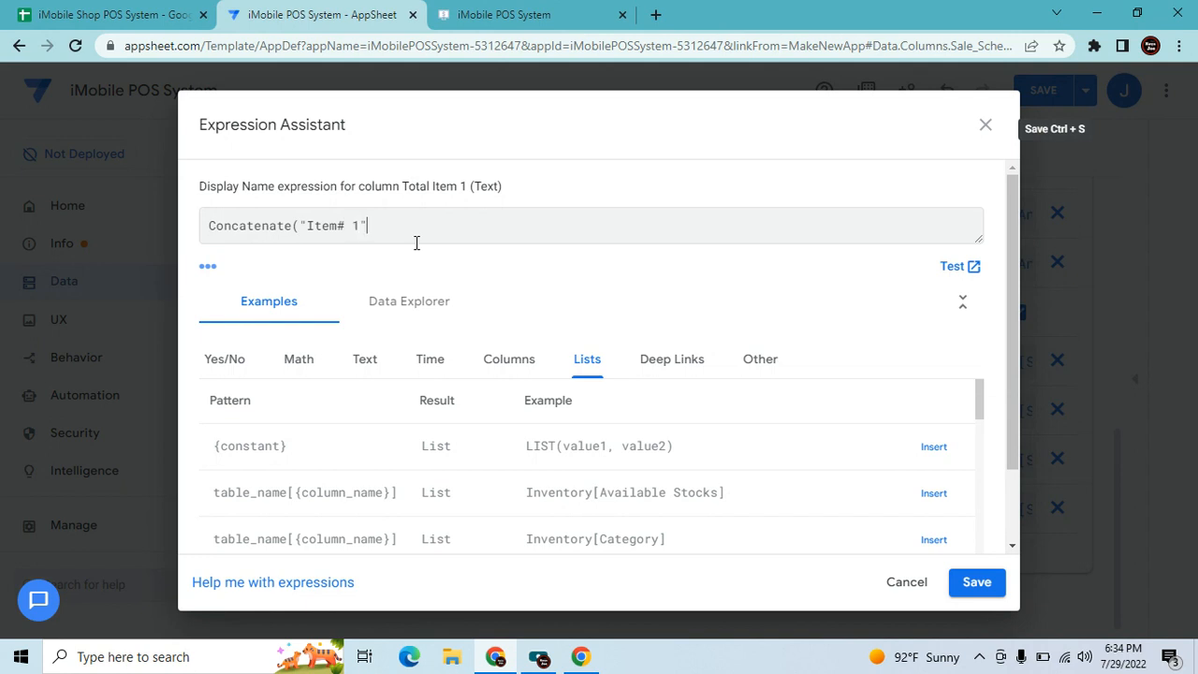
# Extend the Total Item 1 display name expression with "_", the [Item Name 1] column and another "_" separator.
pyautogui.write('_",')
pyautogui.click(489, 371)
pyautogui.scroll(-2, 800, 509)
pyautogui.scroll(-1, 782, 484)
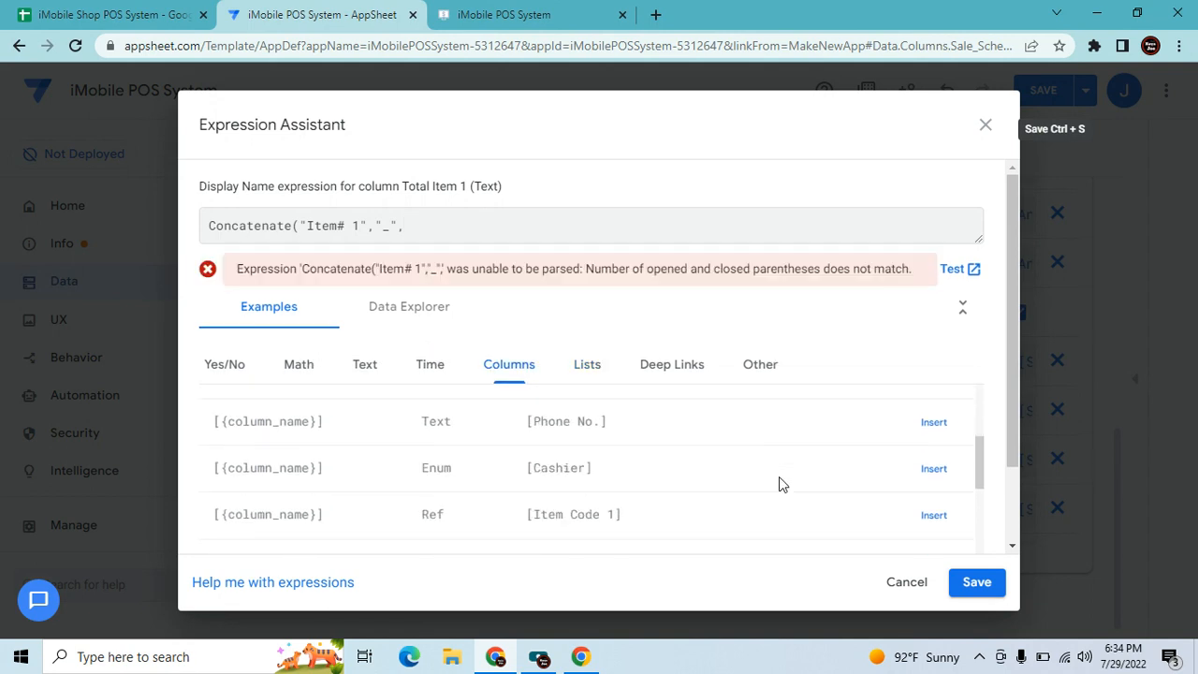
pyautogui.scroll(-1, 782, 484)
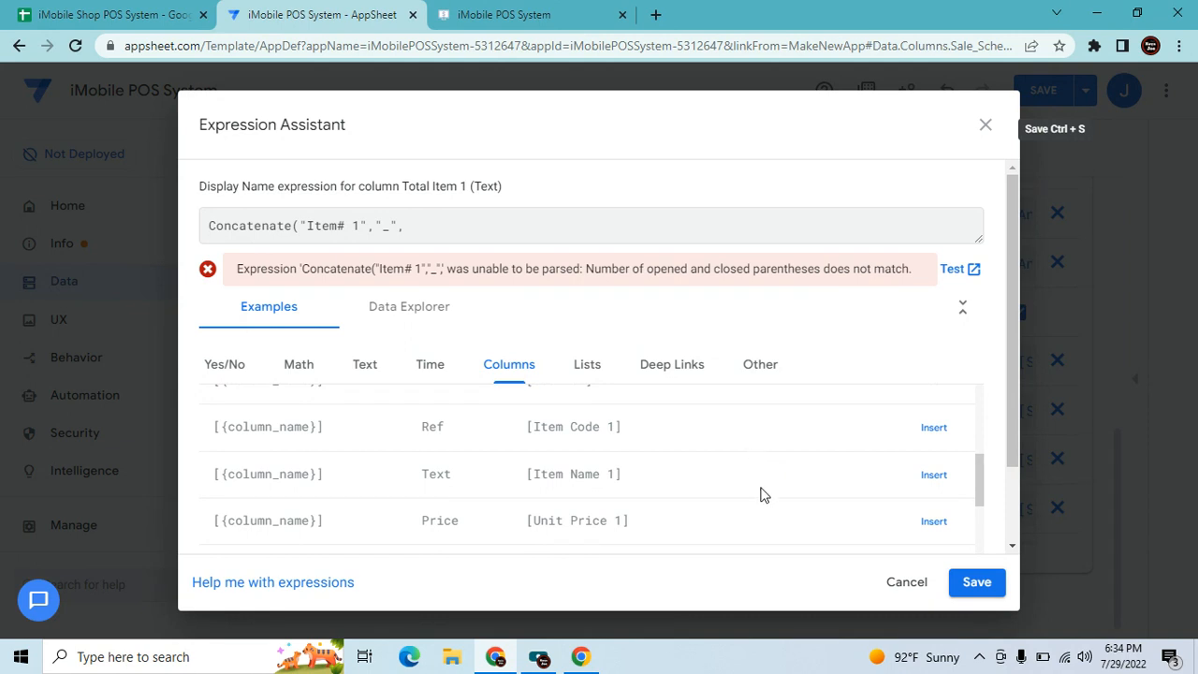
pyautogui.click(928, 479)
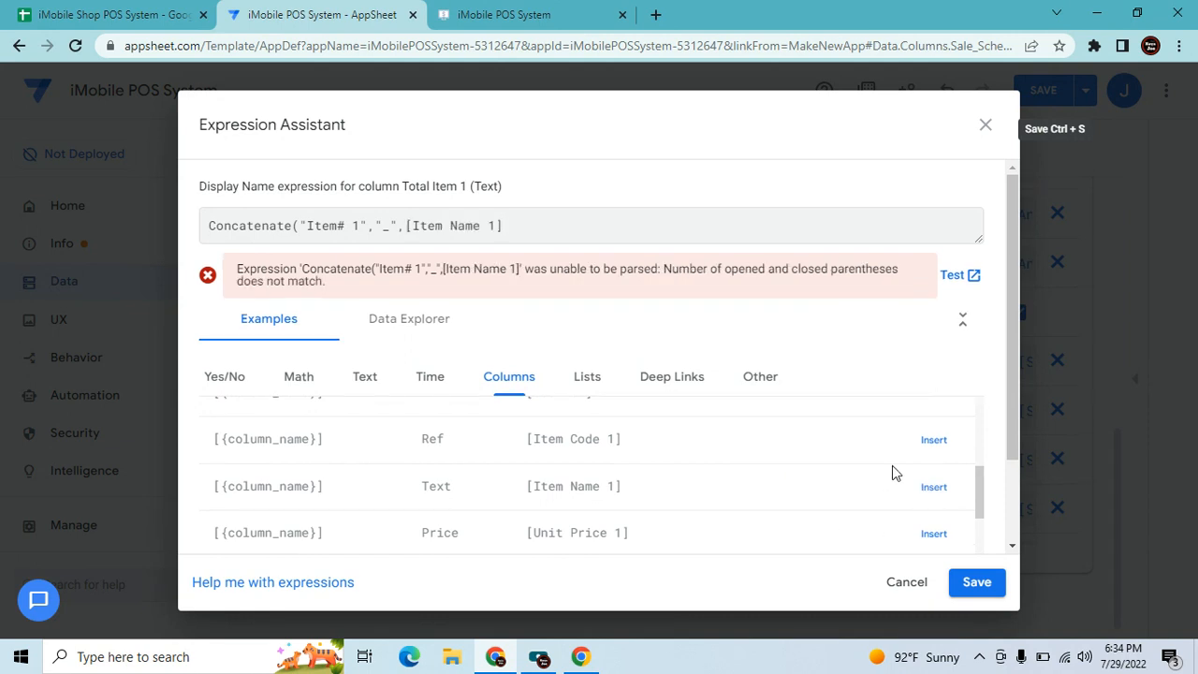
pyautogui.write(',"_",')
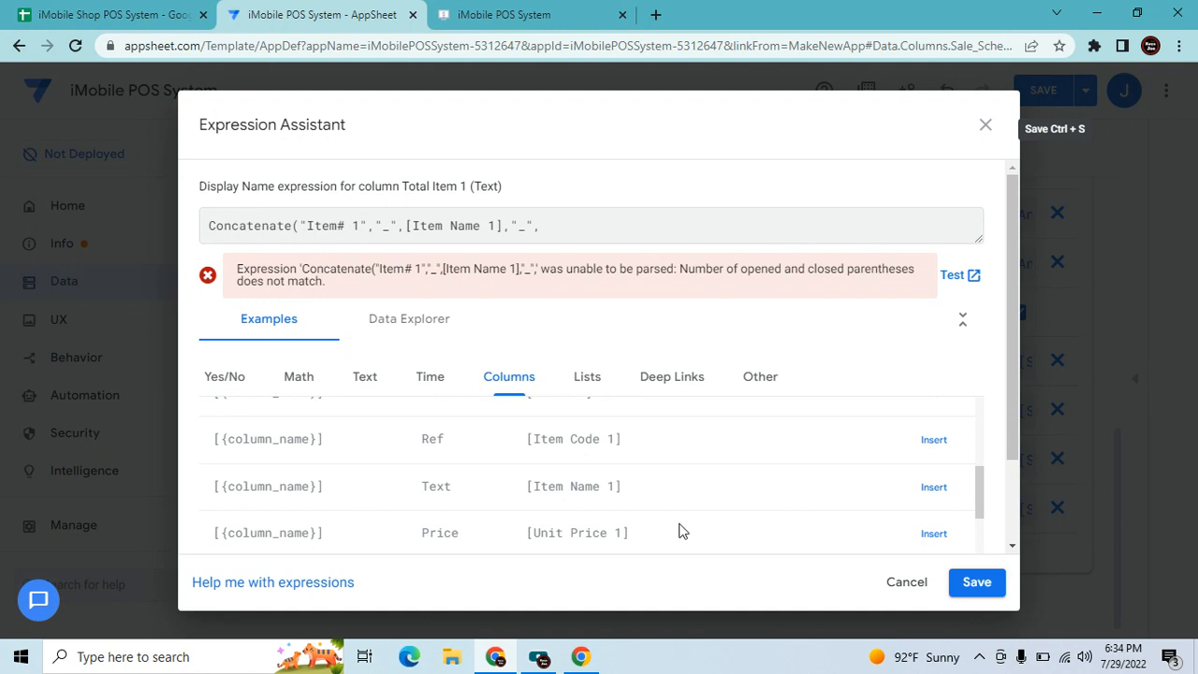
# Append [QTY 1], "-pcs.", a "_" separator and [Unit Price 1] to the Concatenate expression.
pyautogui.scroll(-1, 668, 512)
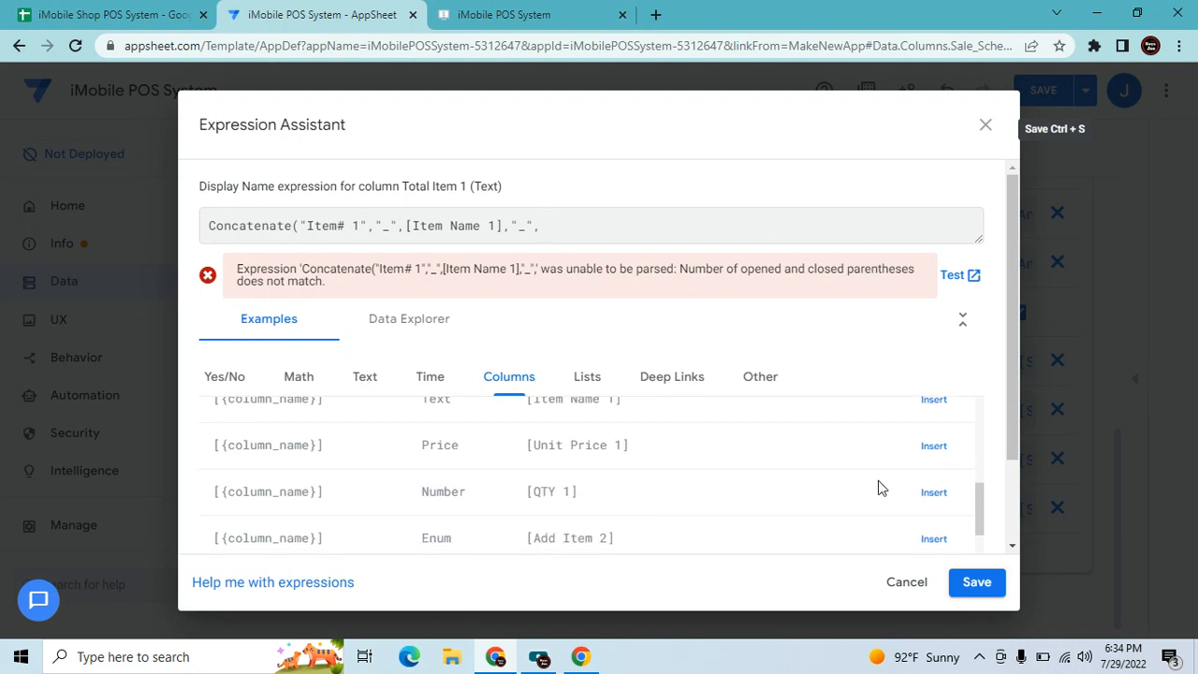
pyautogui.click(940, 501)
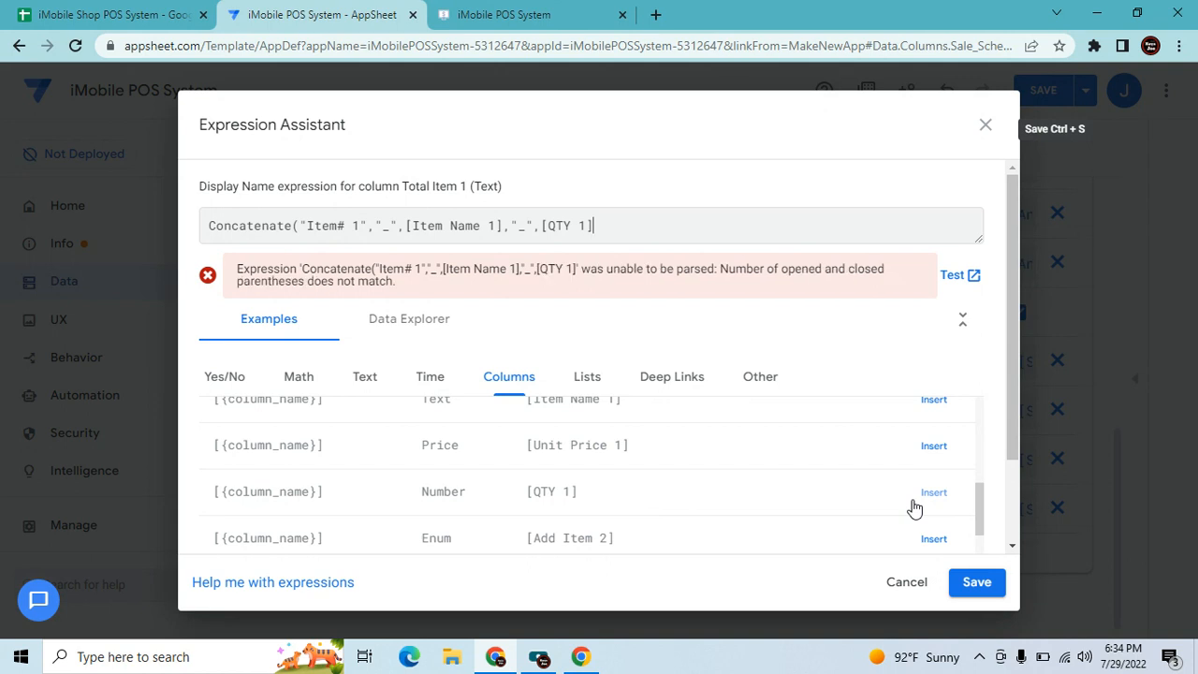
pyautogui.write(',"-')
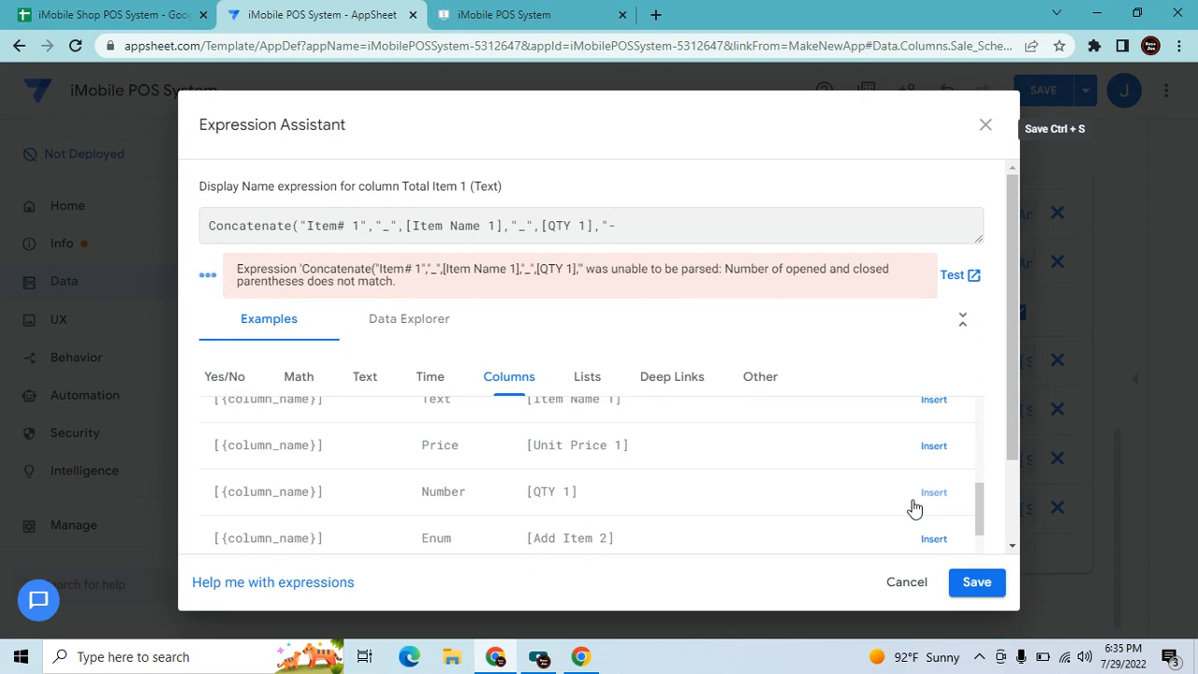
pyautogui.write('pcs.","_",')
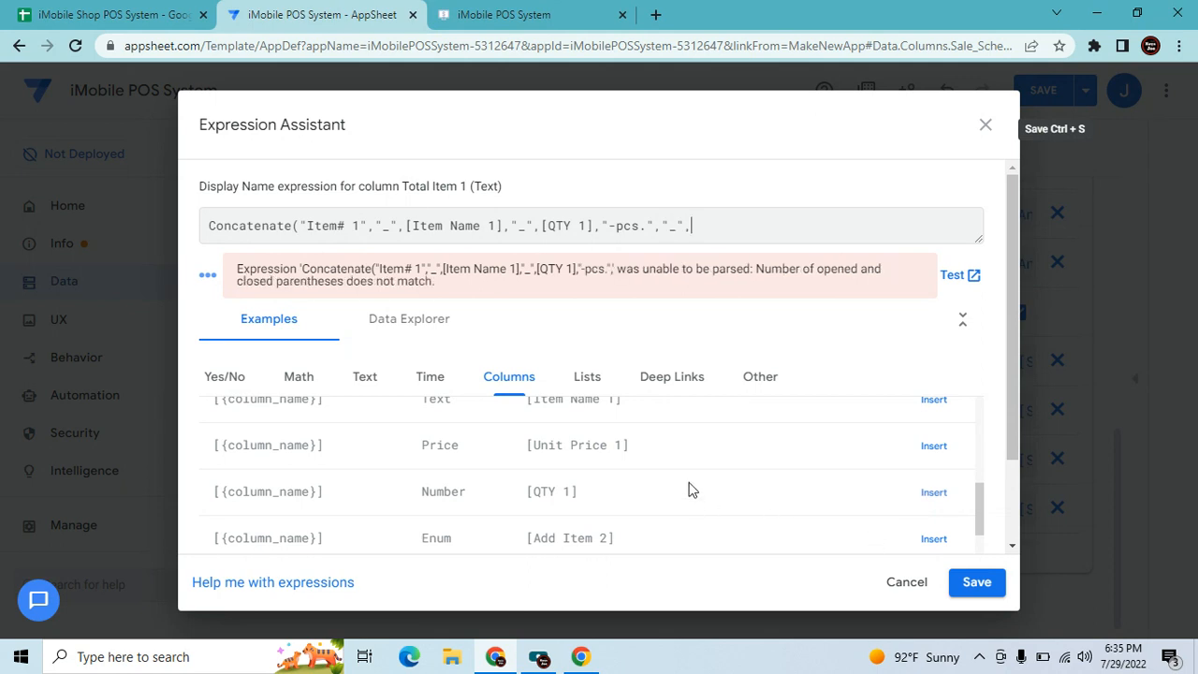
pyautogui.click(917, 455)
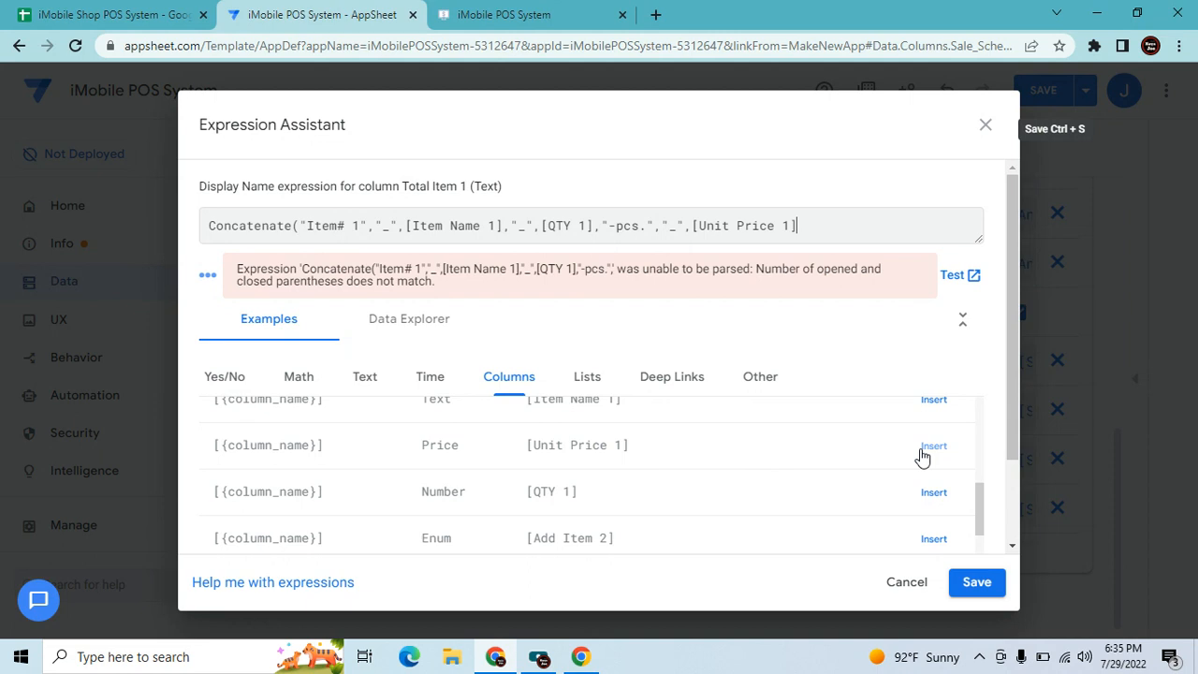
pyautogui.write(',')
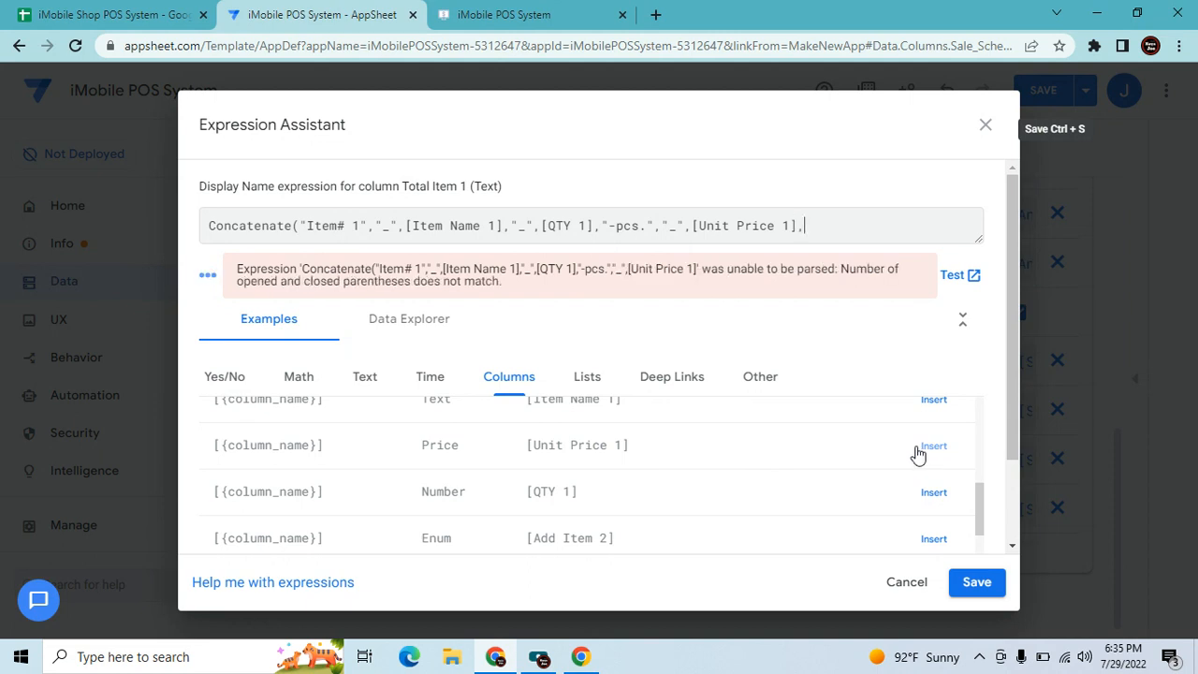
# Add the text "USD/per unit" after the unit price and close the Concatenate expression.
pyautogui.write('"USD/per')
pyautogui.click(932, 447)
pyautogui.write('unit')
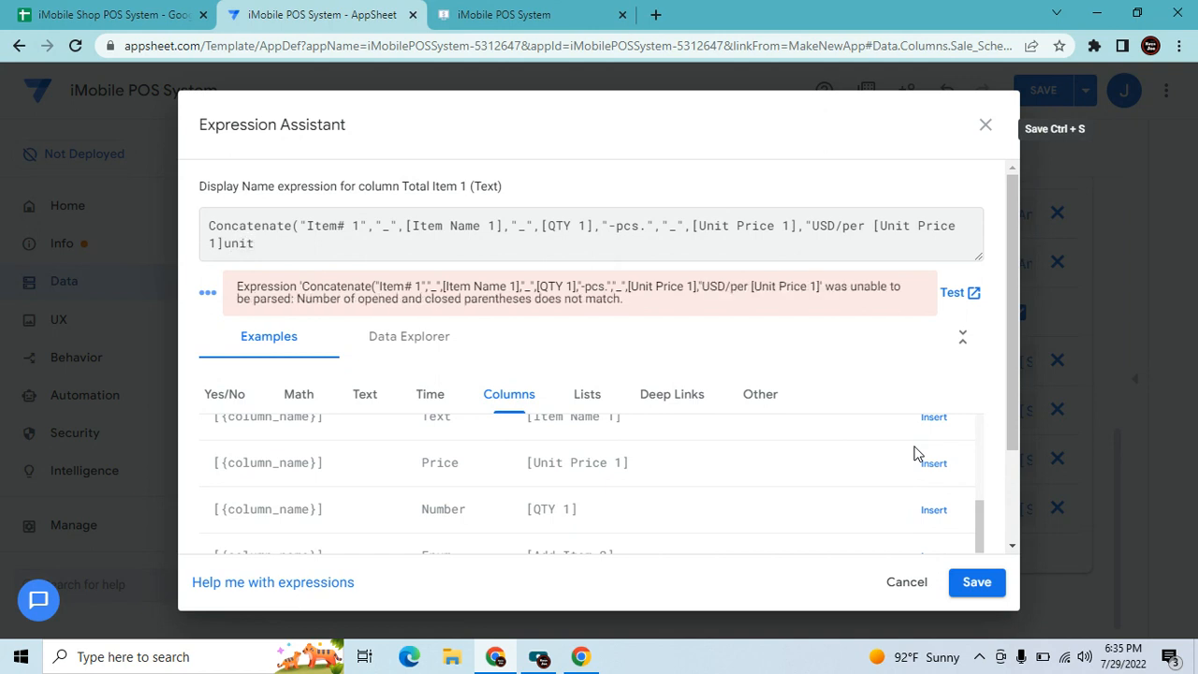
pyautogui.press('BackSpace')
pyautogui.press('BackSpace')
pyautogui.press('BackSpace')
pyautogui.press('BackSpace')
pyautogui.click(917, 454)
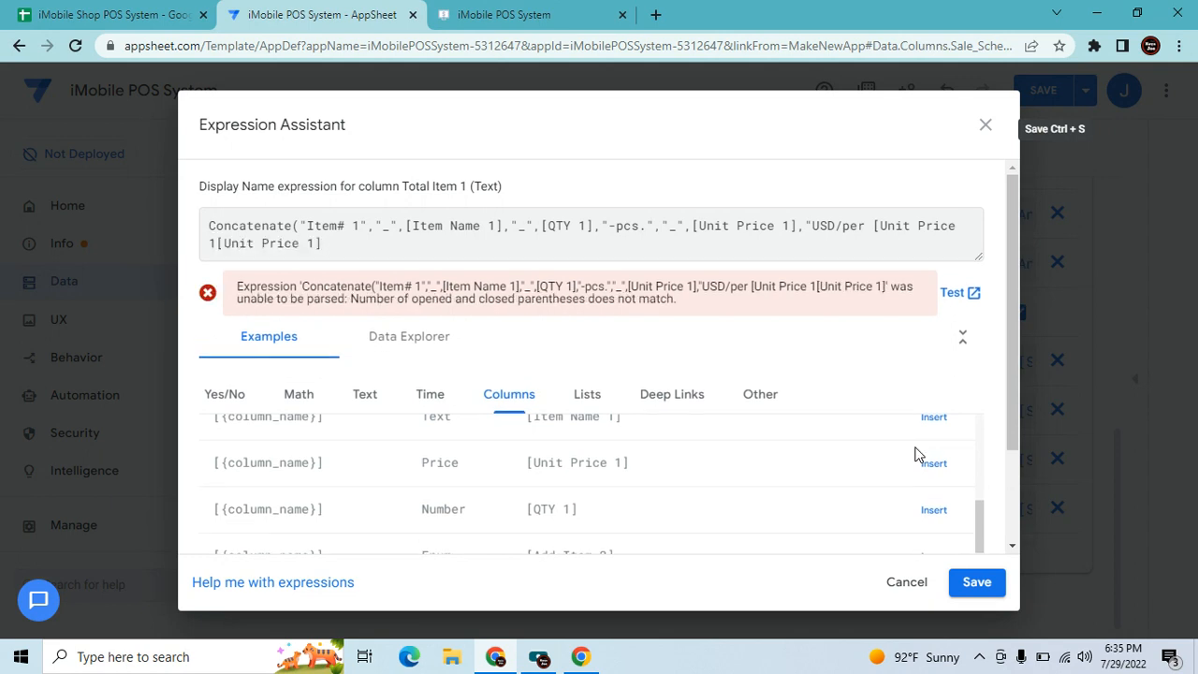
pyautogui.write(',"USD')
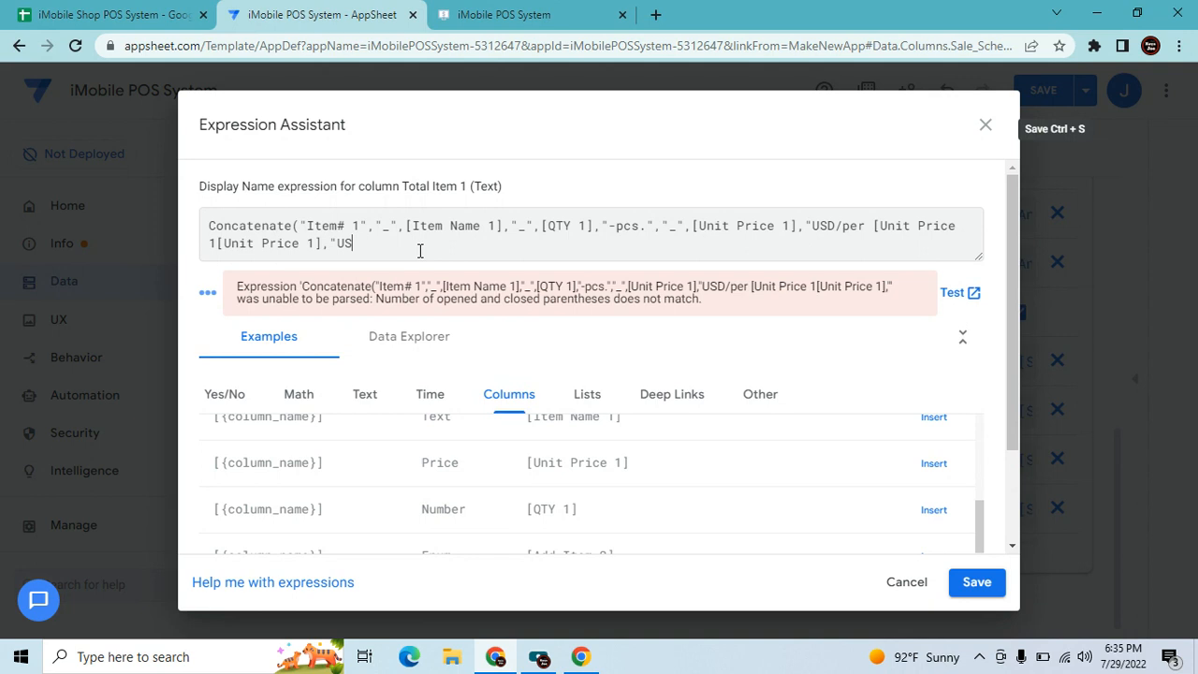
pyautogui.write('/per unit")')
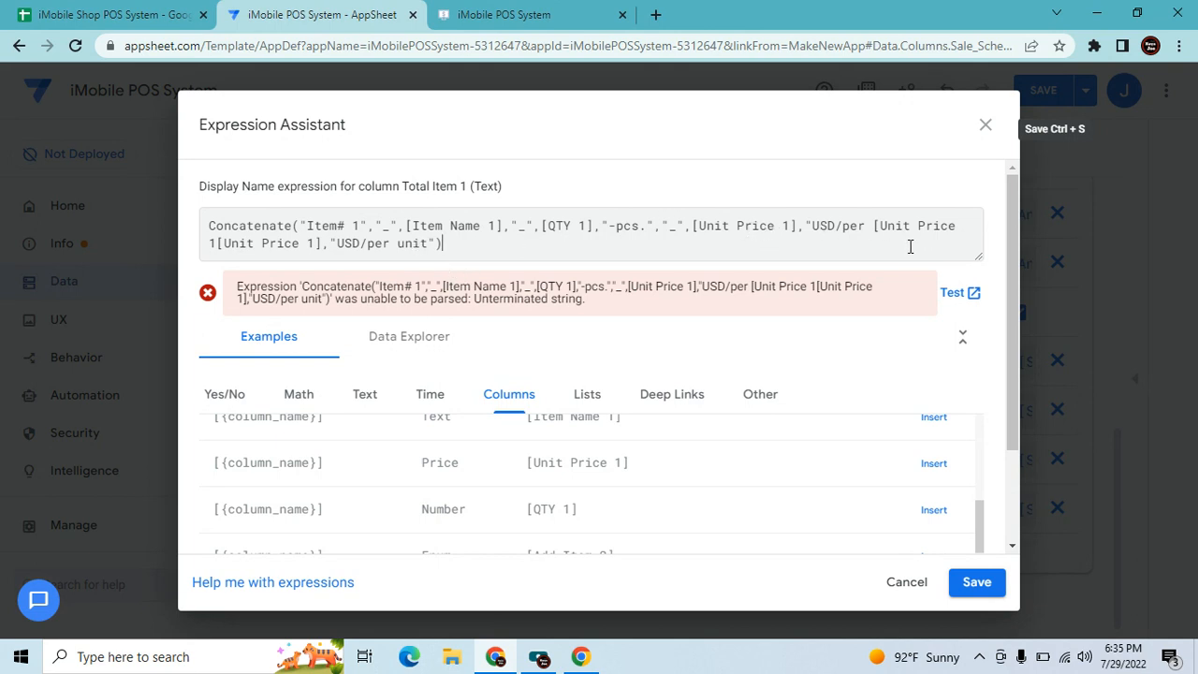
# Remove the stray "USD/per" text and duplicate unit price references, leaving one [Unit Price 1] before "USD/per unit".
pyautogui.click(871, 230)
pyautogui.press('BackSpace')
pyautogui.press('BackSpace')
pyautogui.press('BackSpace')
pyautogui.press('BackSpace')
pyautogui.press('BackSpace')
pyautogui.press('BackSpace')
pyautogui.press('BackSpace')
pyautogui.press('BackSpace')
pyautogui.press('BackSpace')
pyautogui.press('BackSpace')
pyautogui.press('BackSpace')
pyautogui.press('BackSpace')
pyautogui.press('BackSpace')
pyautogui.press('BackSpace')
pyautogui.press('BackSpace')
pyautogui.press('BackSpace')
pyautogui.press('BackSpace')
pyautogui.press('BackSpace')
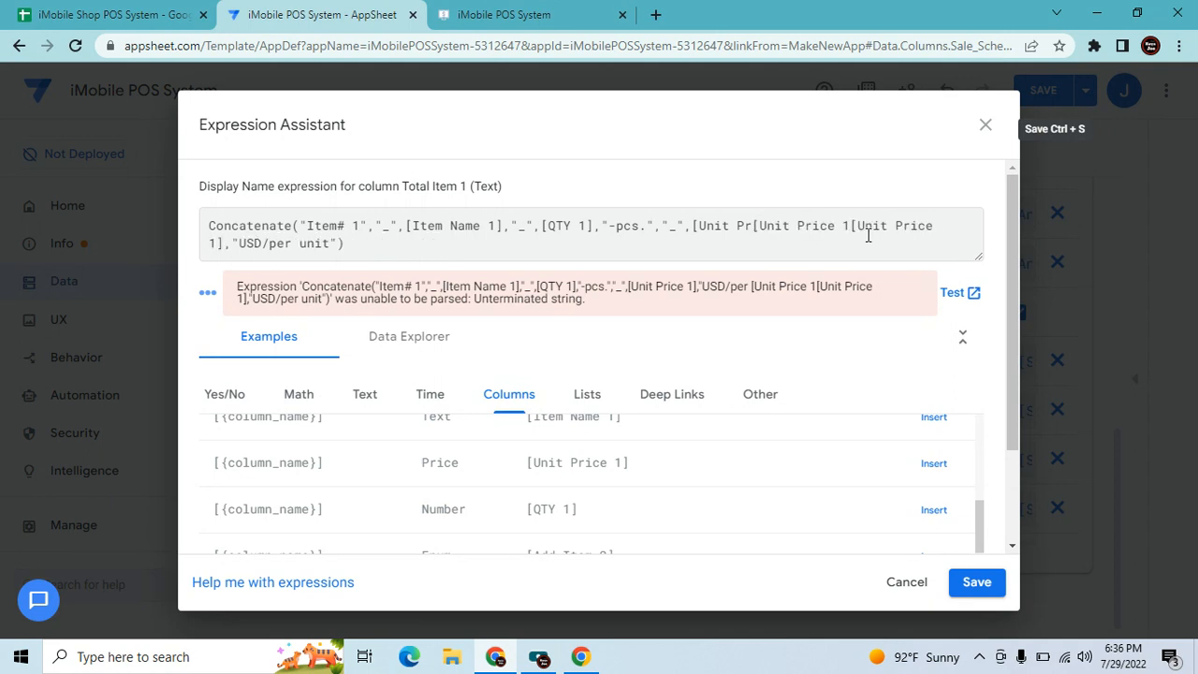
pyautogui.press('BackSpace')
pyautogui.press('BackSpace')
pyautogui.press('BackSpace')
pyautogui.press('BackSpace')
pyautogui.press('BackSpace')
pyautogui.press('BackSpace')
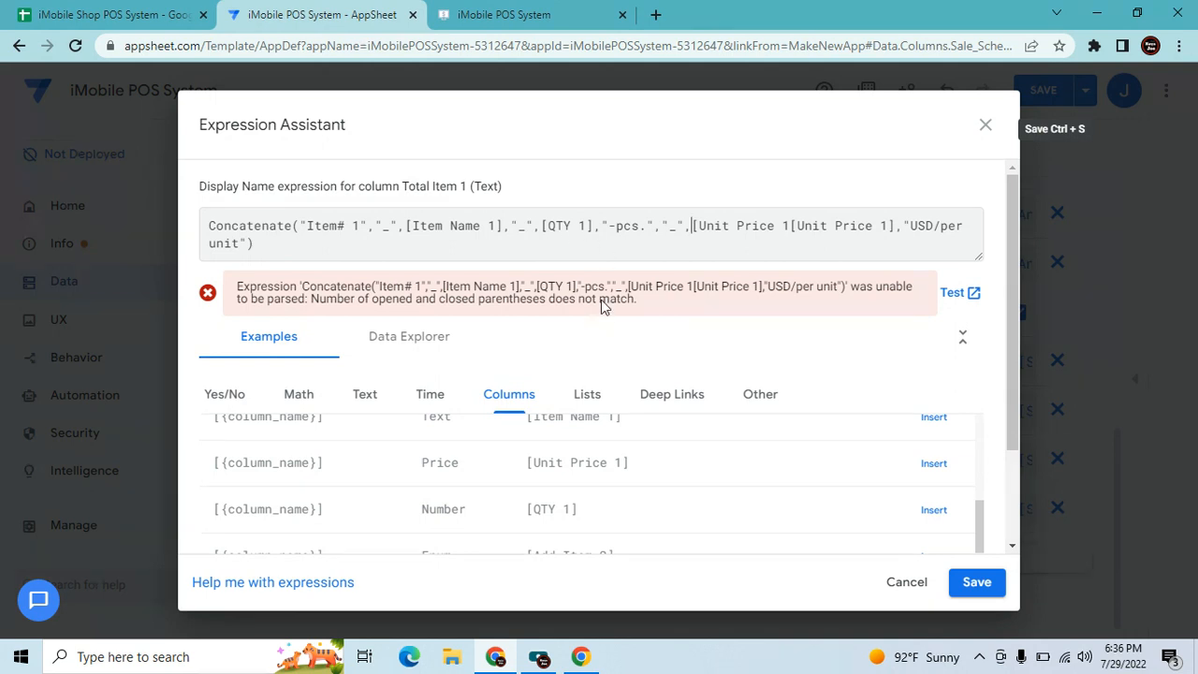
pyautogui.click(703, 228)
pyautogui.press('BackSpace')
pyautogui.press('BackSpace')
pyautogui.press('BackSpace')
pyautogui.press('BackSpace')
pyautogui.press('BackSpace')
pyautogui.press('BackSpace')
pyautogui.press('BackSpace')
pyautogui.press('BackSpace')
pyautogui.press('BackSpace')
pyautogui.press('BackSpace')
pyautogui.press('BackSpace')
pyautogui.press('BackSpace')
pyautogui.press('BackSpace')
pyautogui.press('BackSpace')
pyautogui.write(',')
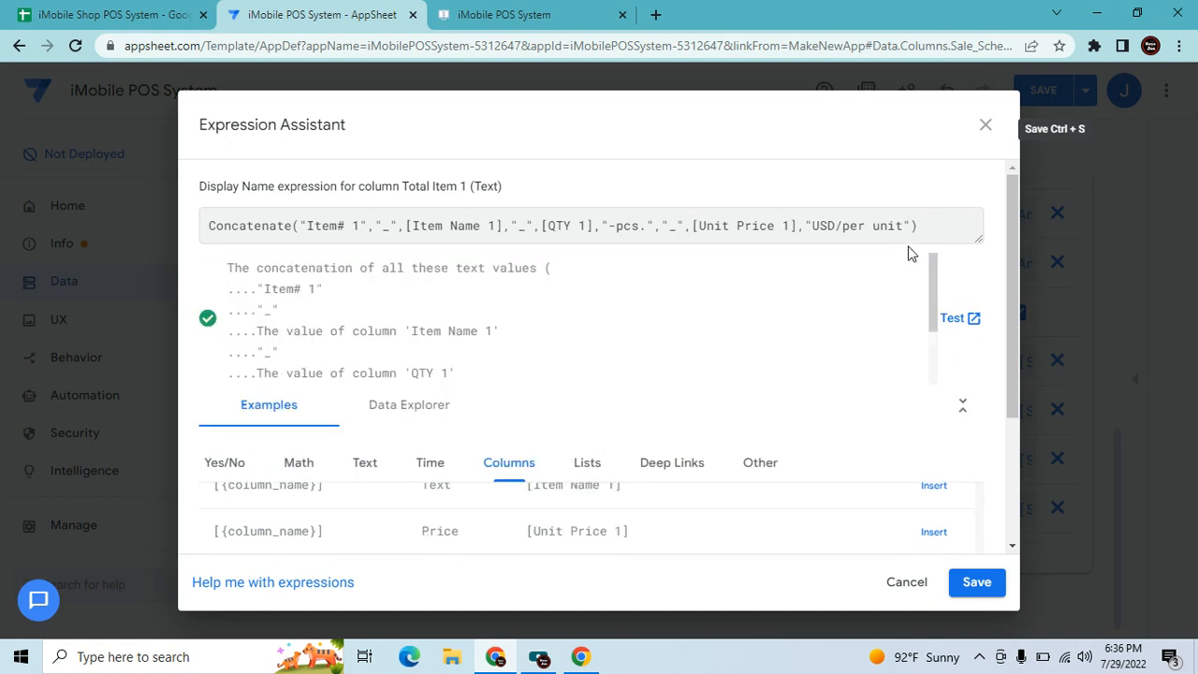
# Copy the whole Concatenate expression and save it as the display name of Total Item 1.
pyautogui.moveTo(942, 225); pyautogui.dragTo(203, 224)
pyautogui.hotkey('ctrl', 'c')
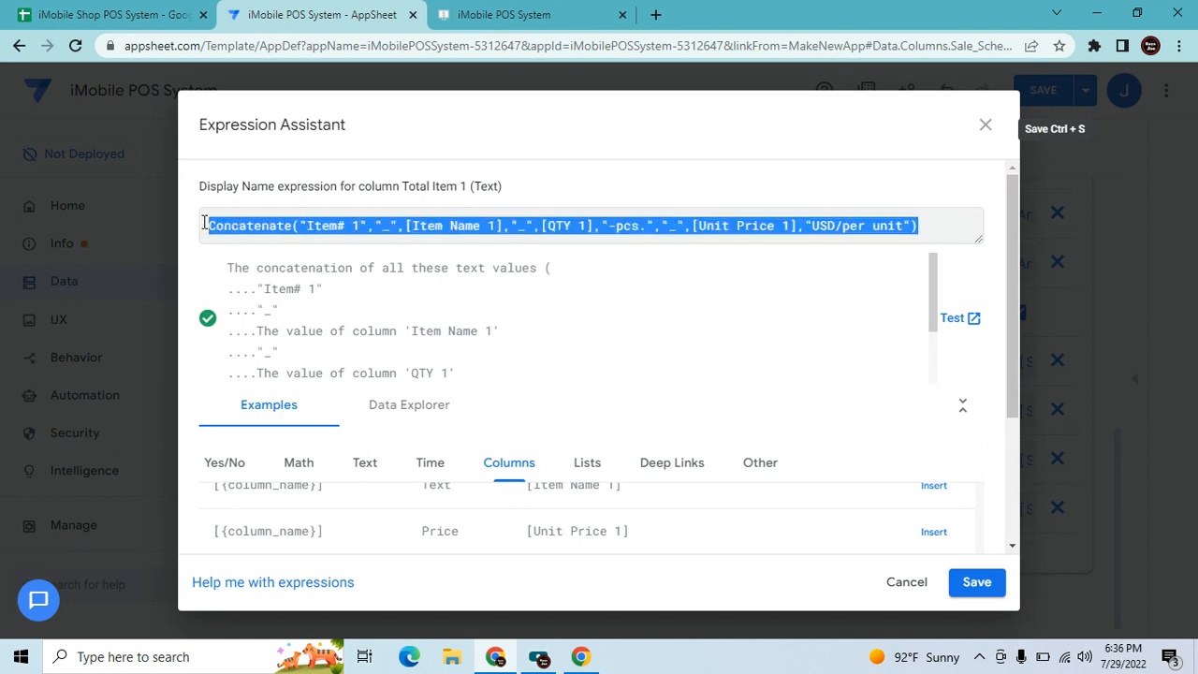
pyautogui.click(984, 585)
pyautogui.click(867, 166)
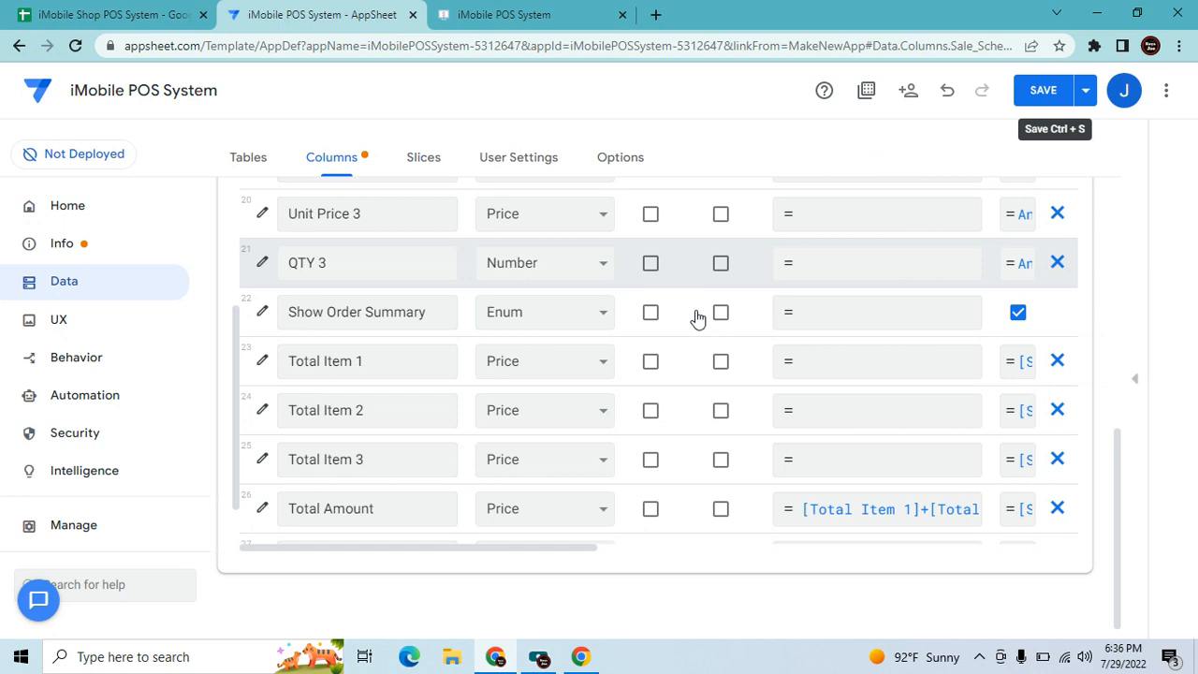
# Paste the copied Concatenate expression into the display name of the Total Item 2 column.
pyautogui.click(374, 414)
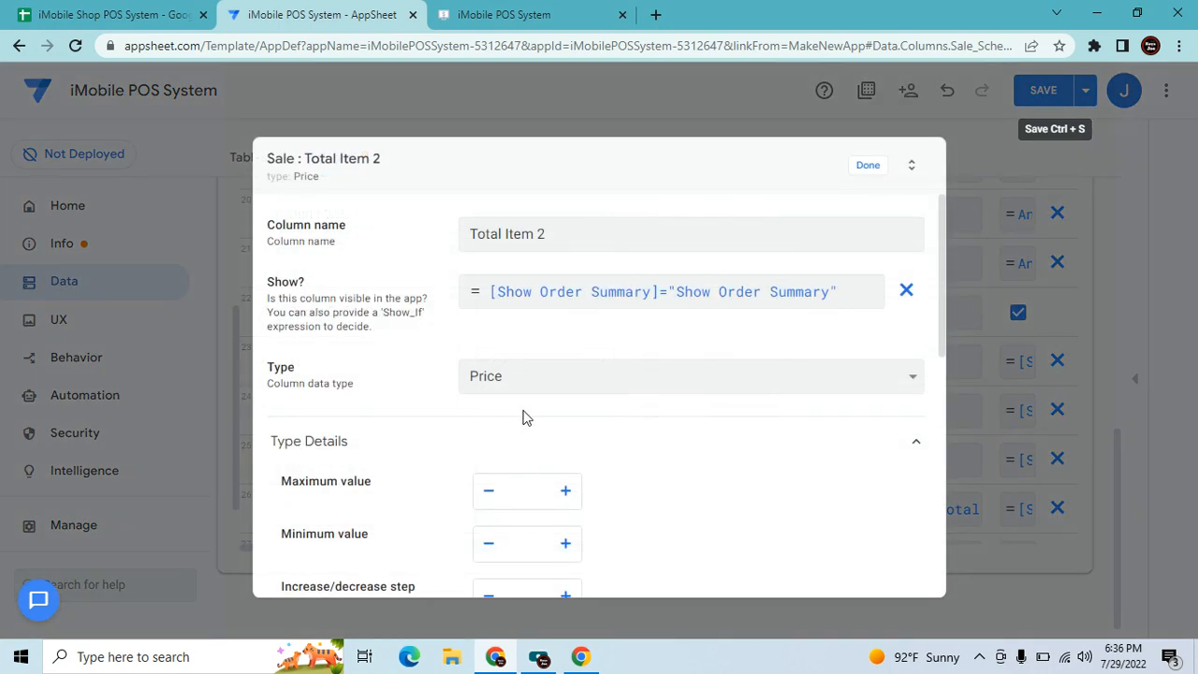
pyautogui.scroll(-5, 521, 417)
pyautogui.click(456, 505)
pyautogui.scroll(-1, 580, 514)
pyautogui.click(592, 525)
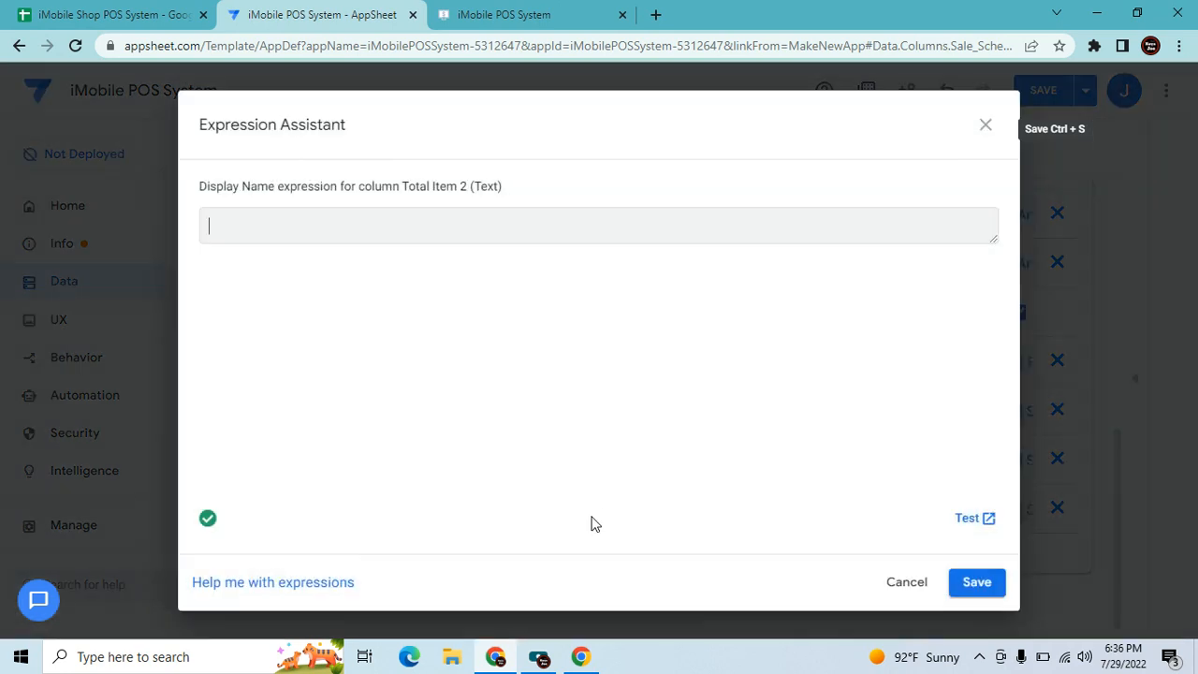
pyautogui.write('Concatenate("Item# ","_",[Item Name 1],"_",[QTY 1],"-pcs.","_",[Unit Price 1],"USD/per unit")')
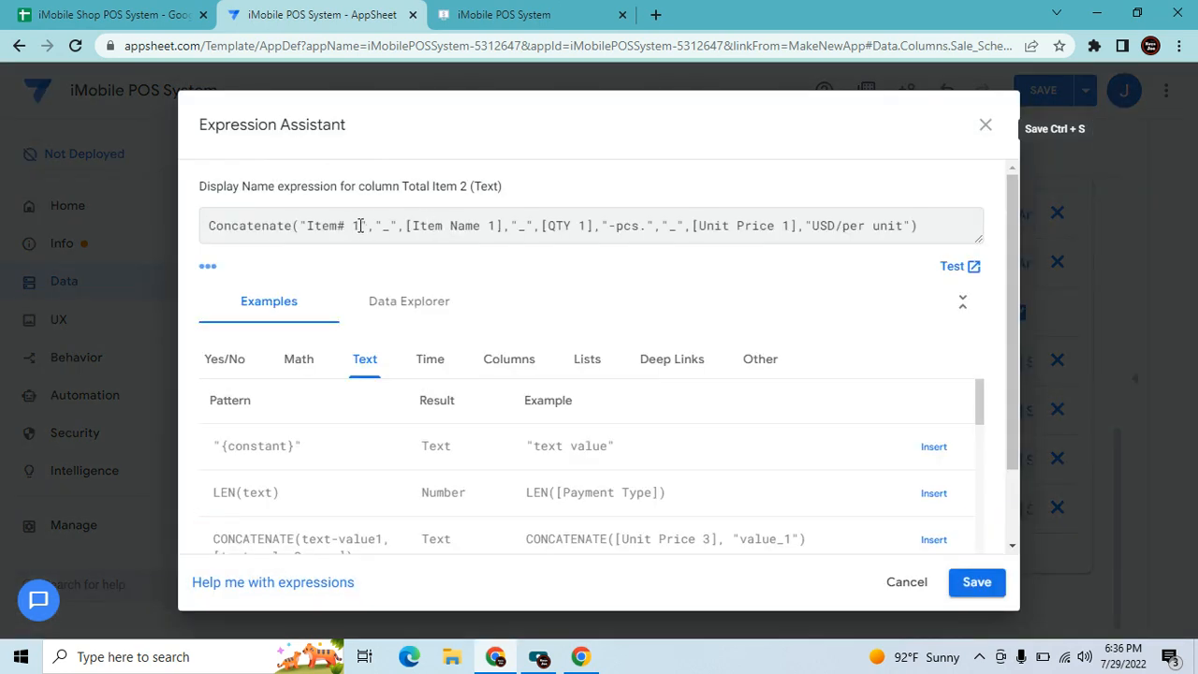
# Change the expression to Item# 2, [Item Name 2], [QTY 2] and [Unit Price 2], and save the Total Item 2 settings.
pyautogui.press('BackSpace')
pyautogui.write('2')
pyautogui.click(577, 211)
pyautogui.press('Delete')
pyautogui.write('2')
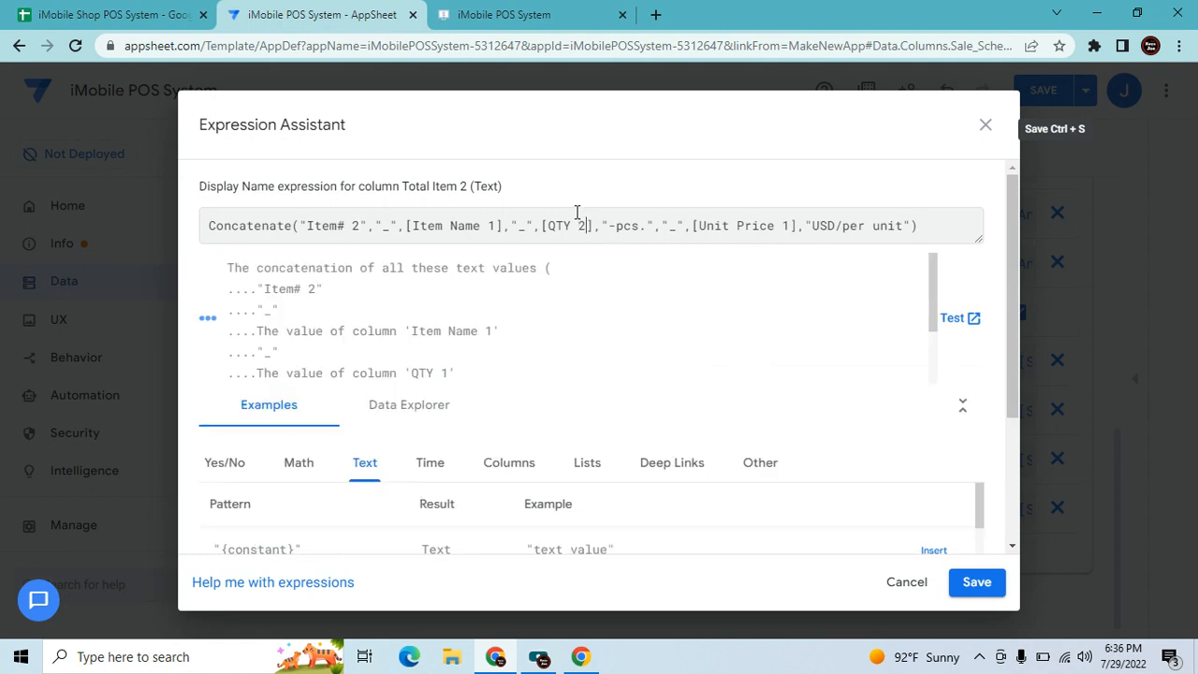
pyautogui.click(497, 230)
pyautogui.press('BackSpace')
pyautogui.write('2')
pyautogui.click(789, 233)
pyautogui.press('BackSpace')
pyautogui.write('2')
pyautogui.click(979, 587)
pyautogui.click(868, 168)
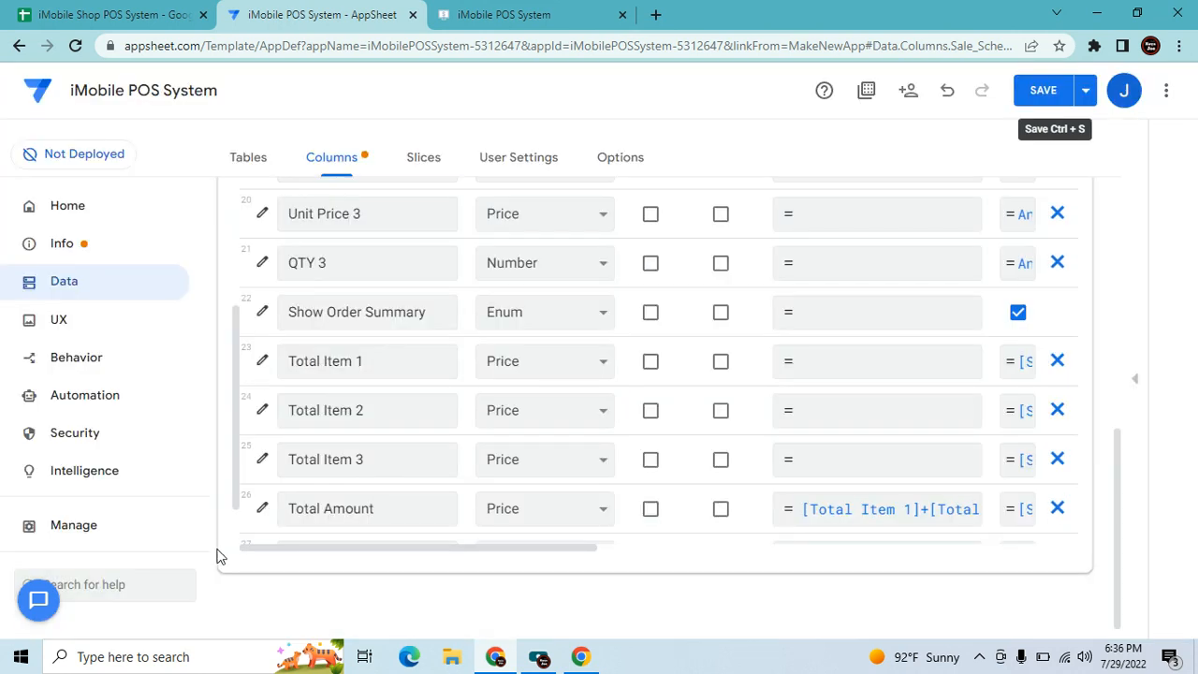
# Paste the copied Concatenate expression into the display name of the Total Item 3 column.
pyautogui.click(263, 458)
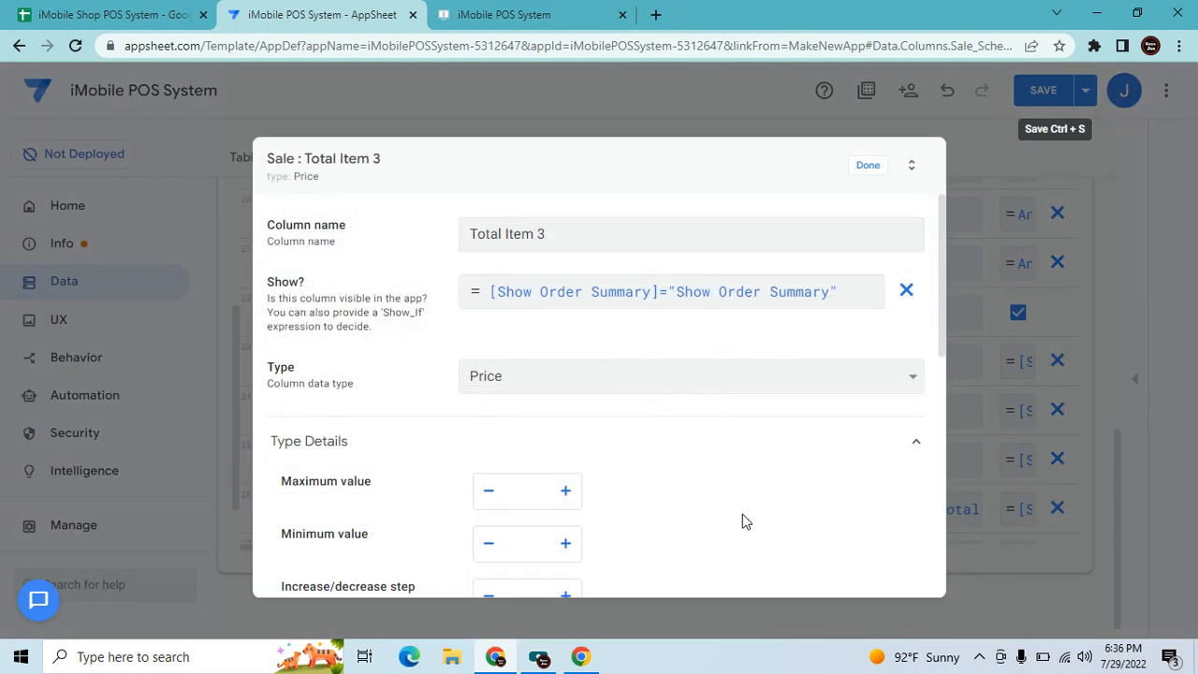
pyautogui.scroll(-5, 777, 428)
pyautogui.scroll(-1, 776, 429)
pyautogui.click(363, 455)
pyautogui.click(535, 474)
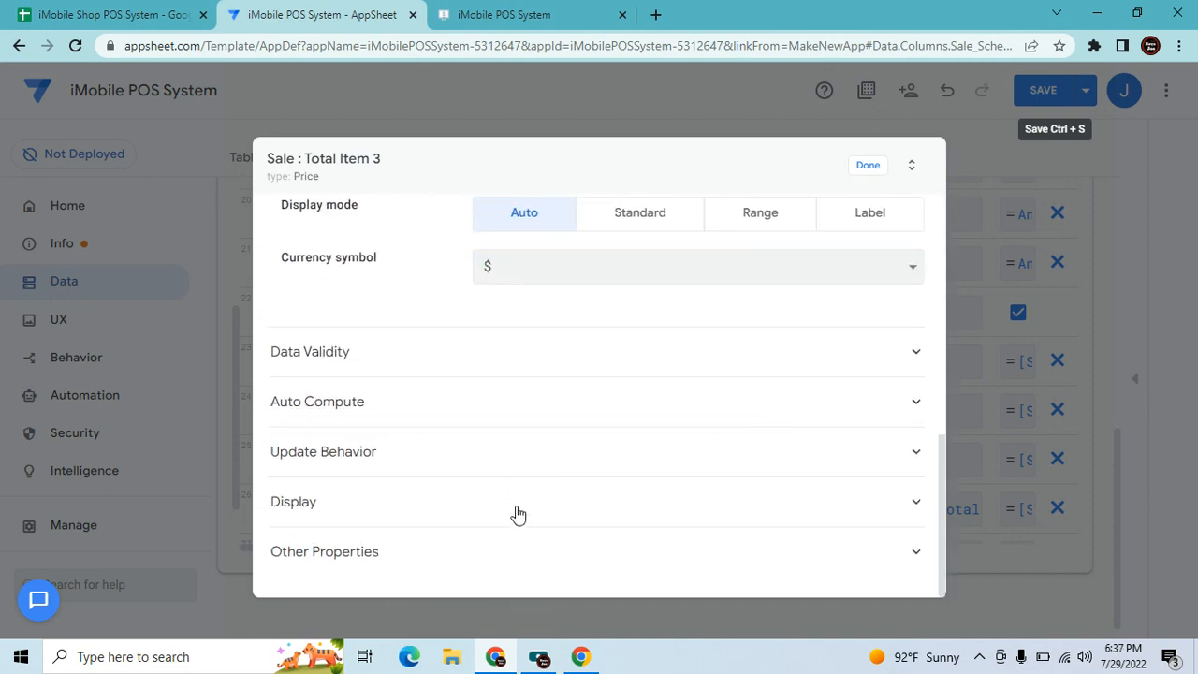
pyautogui.click(516, 511)
pyautogui.scroll(-1, 607, 514)
pyautogui.click(609, 527)
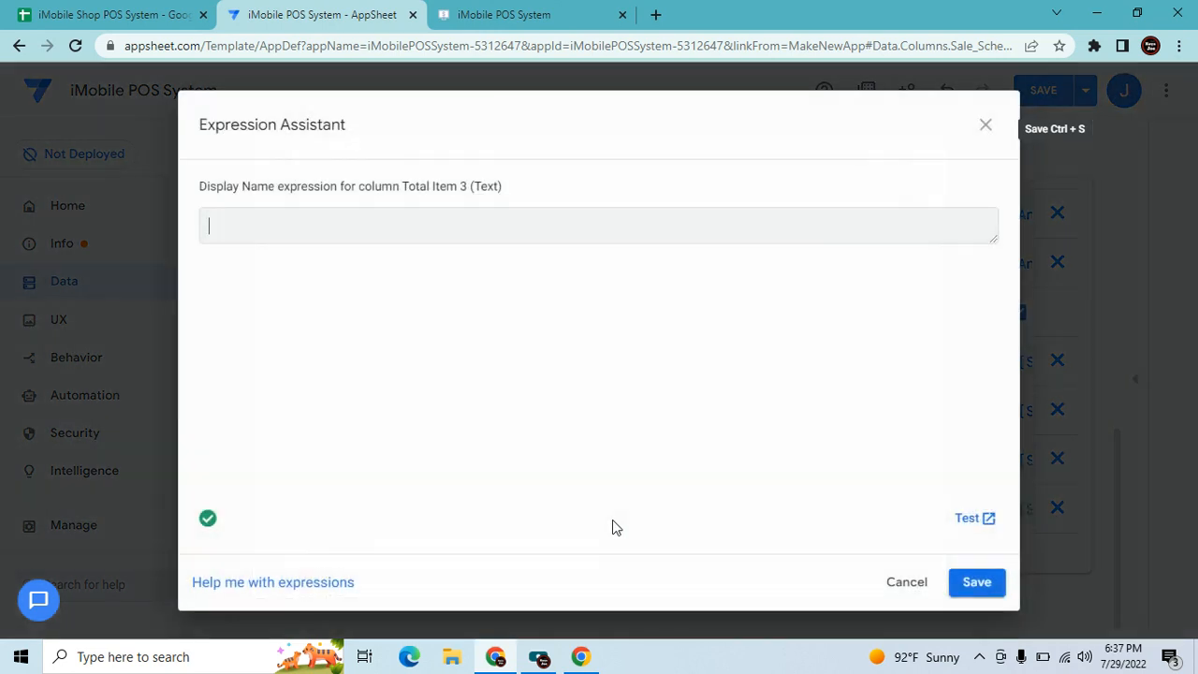
pyautogui.hotkey('ctrl', 'v')
# Change the expression to use Item# 3, [Item Name 3], [QTY 3] and [Unit Price 3].
pyautogui.click(361, 234)
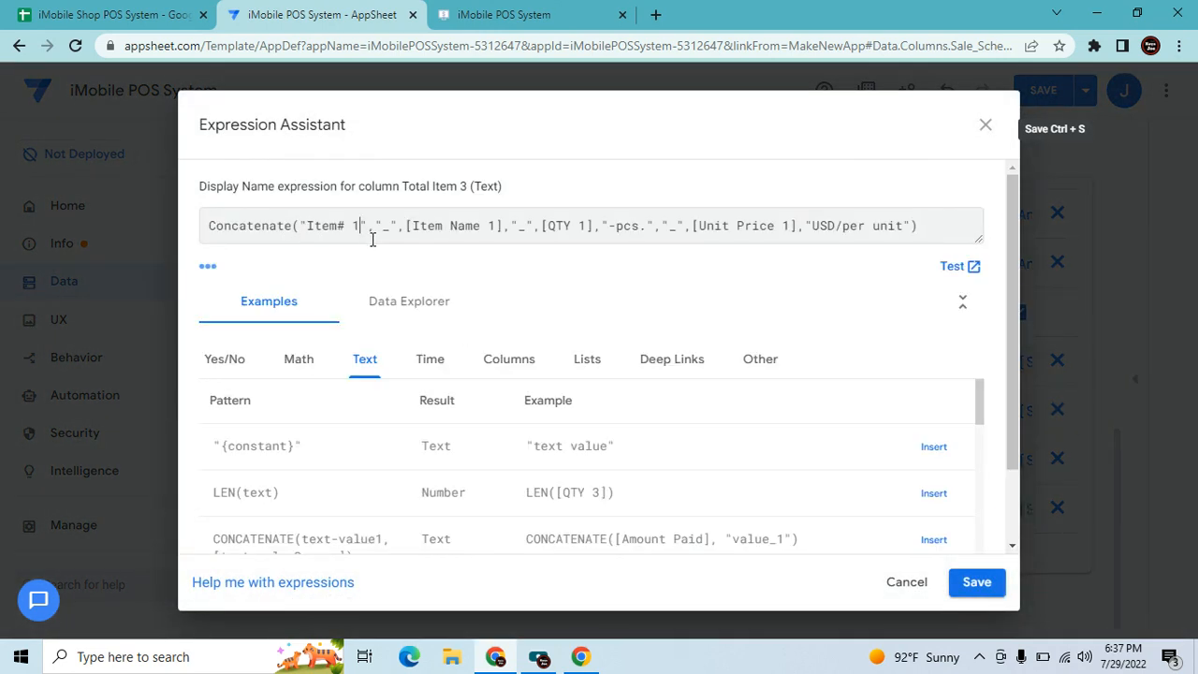
pyautogui.press('BackSpace')
pyautogui.write('3')
pyautogui.click(496, 229)
pyautogui.press('BackSpace')
pyautogui.write('3')
pyautogui.press('BackSpace')
pyautogui.write('3')
pyautogui.press('BackSpace')
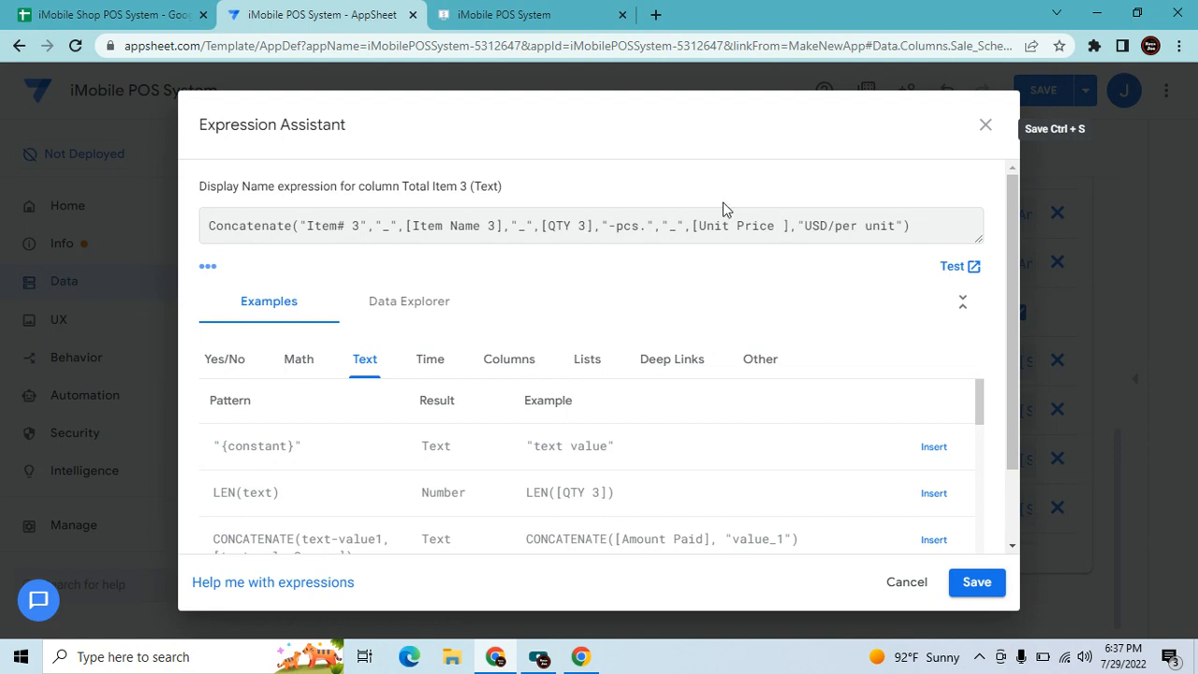
pyautogui.write('3')
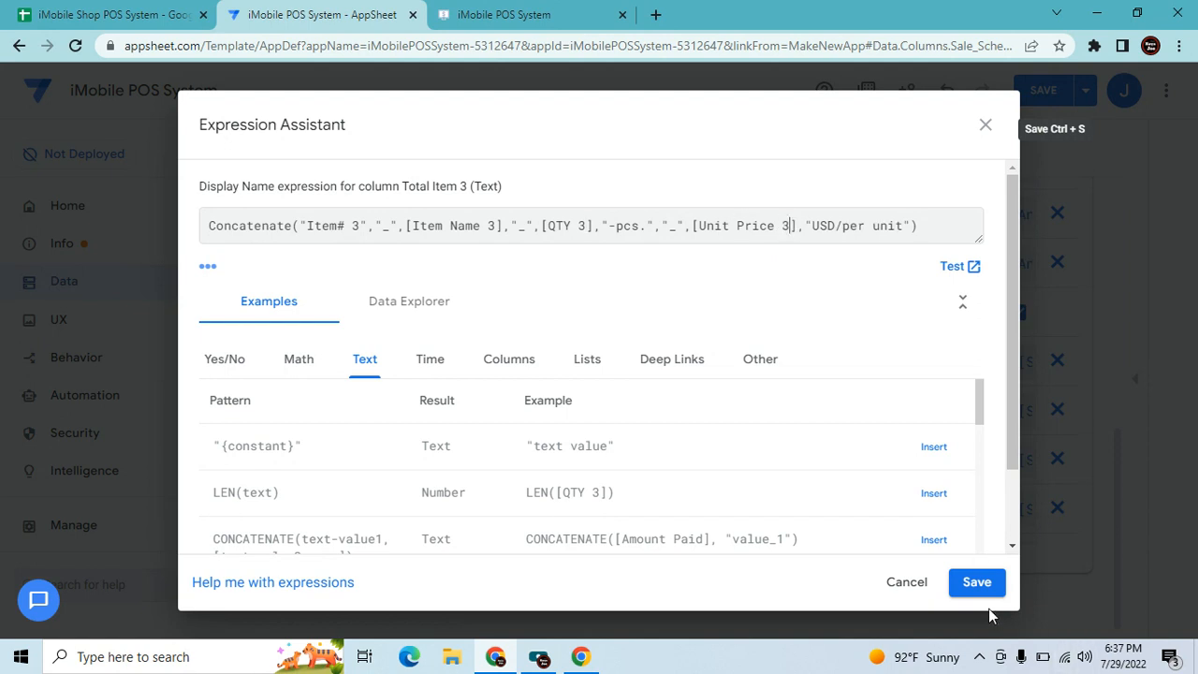
# Save the Total Item 3 display name expression and save the app changes.
pyautogui.click(976, 581)
pyautogui.click(858, 165)
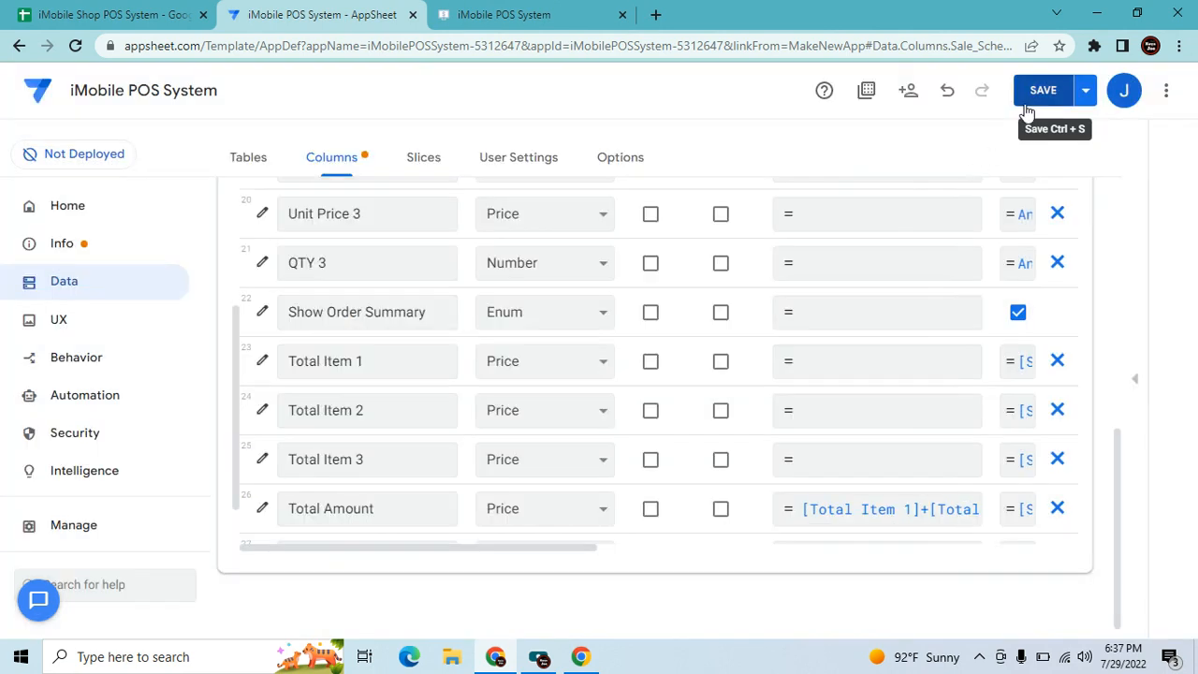
pyautogui.click(1041, 90)
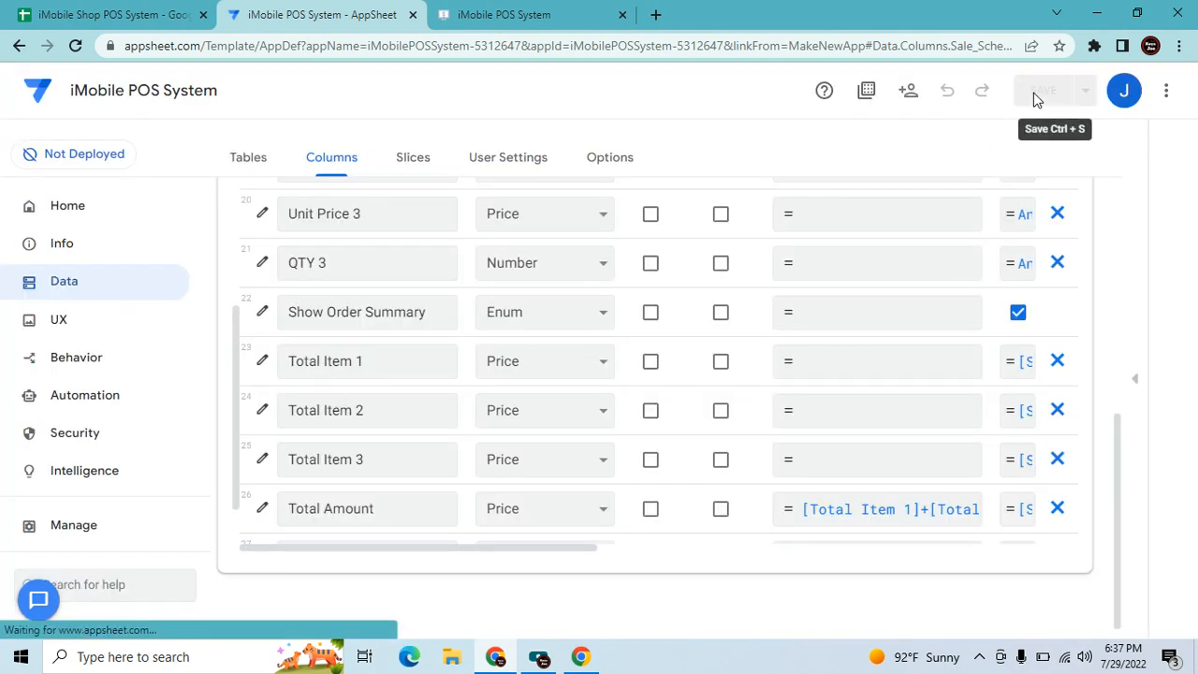
pyautogui.scroll(2, 407, 388)
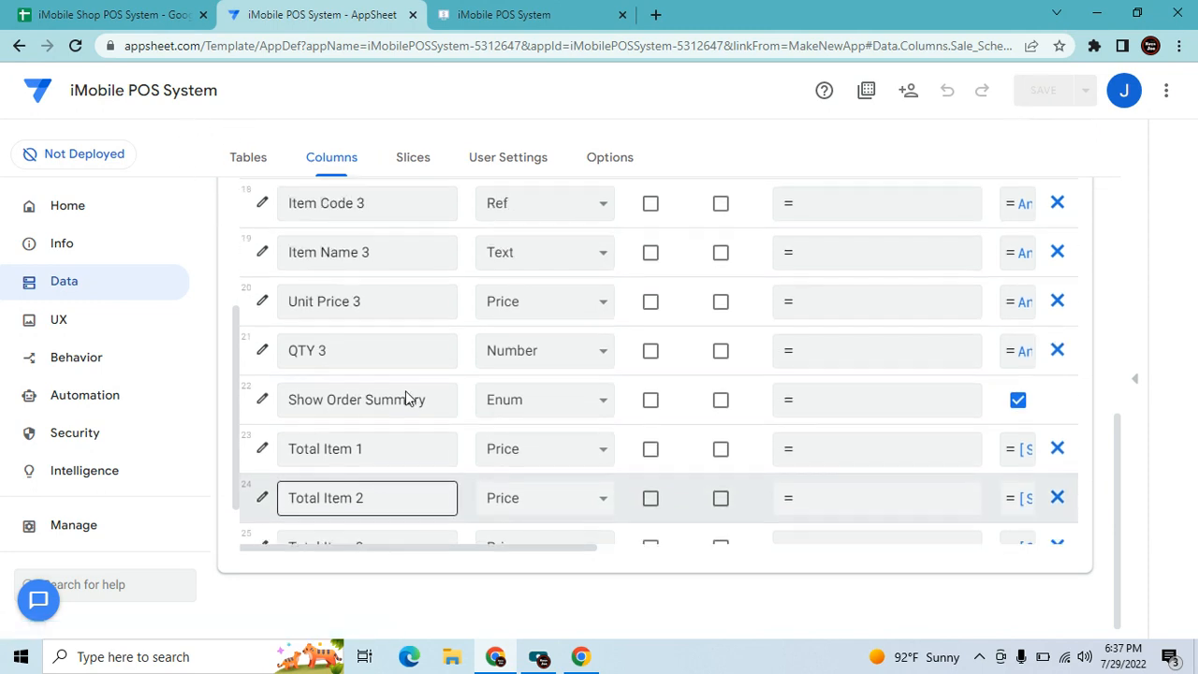
pyautogui.scroll(2, 409, 384)
pyautogui.click(431, 315)
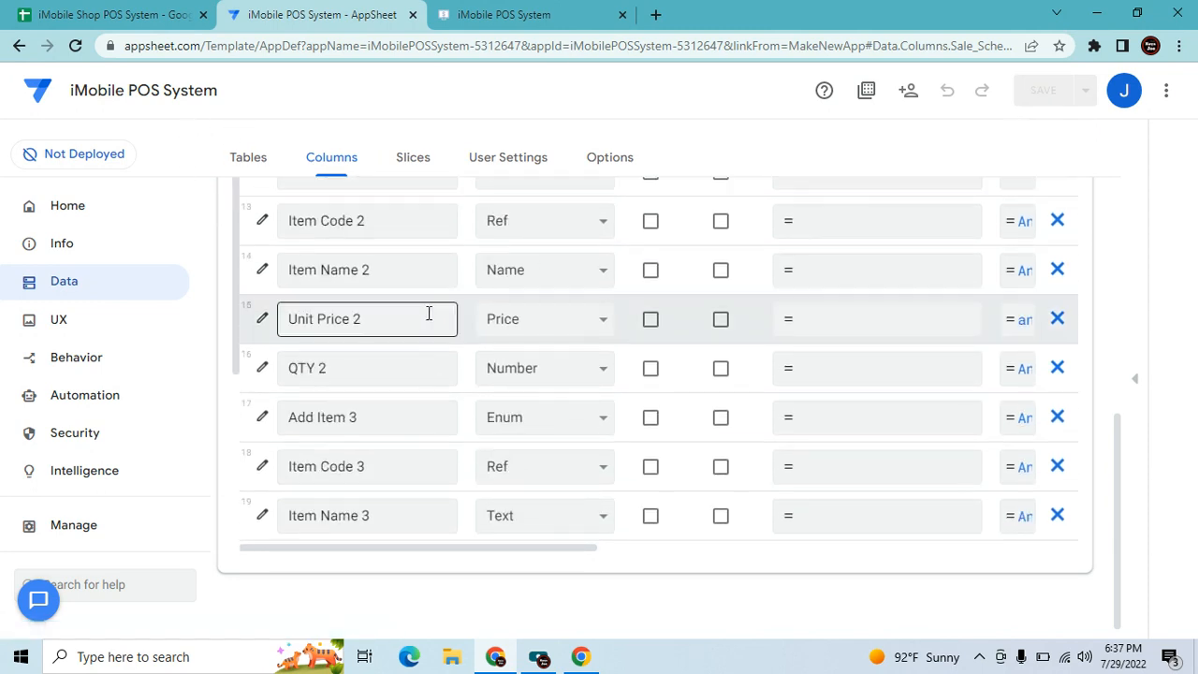
pyautogui.scroll(2, 421, 318)
pyautogui.scroll(-4, 456, 369)
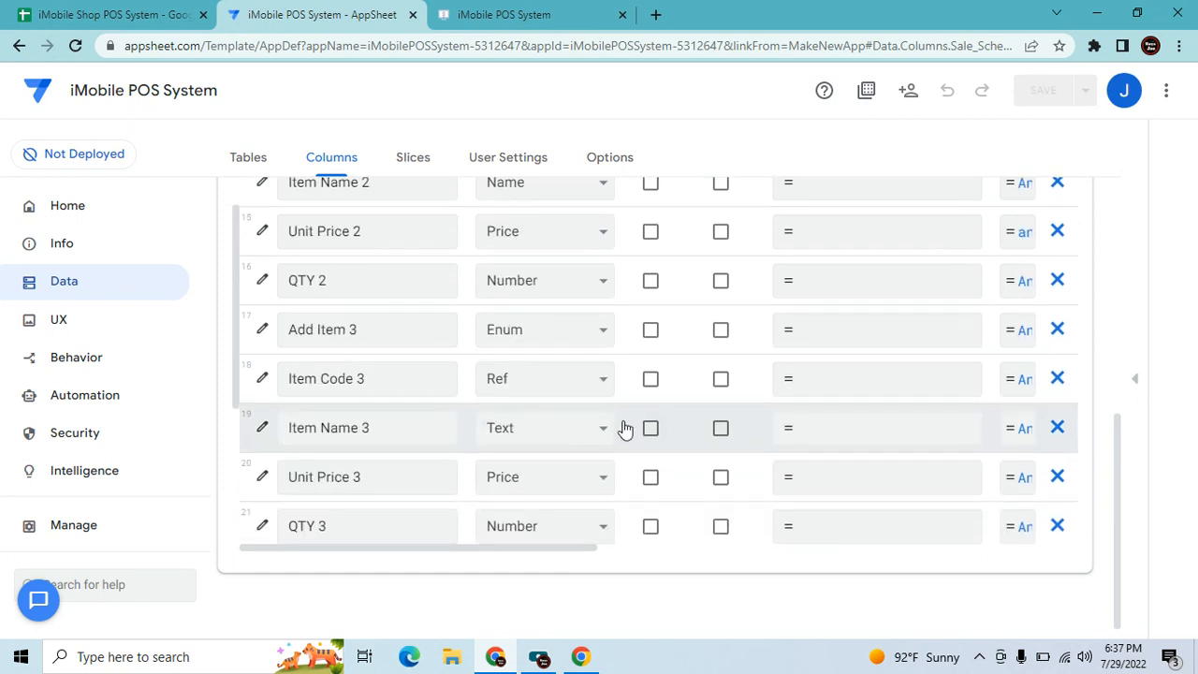
# Start wrapping the Total Item 2 column's Show_If expression in And( with an isnotblank( condition before the existing Show Order Summary check.
pyautogui.scroll(-4, 426, 458)
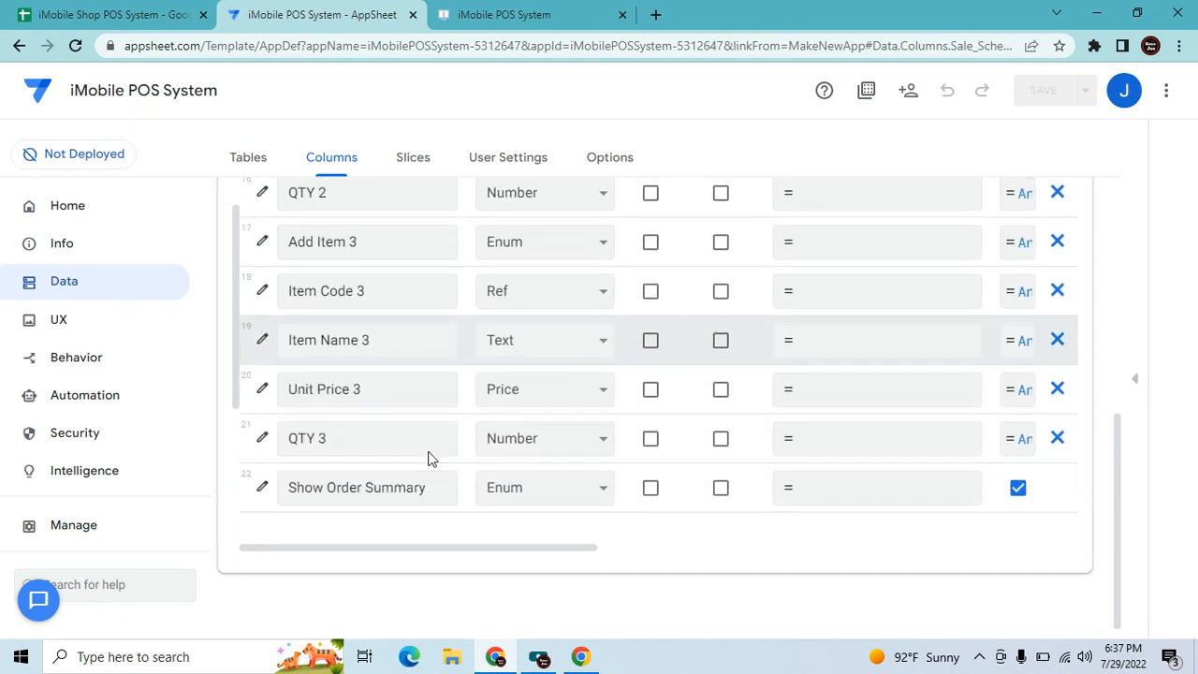
pyautogui.scroll(-3, 434, 450)
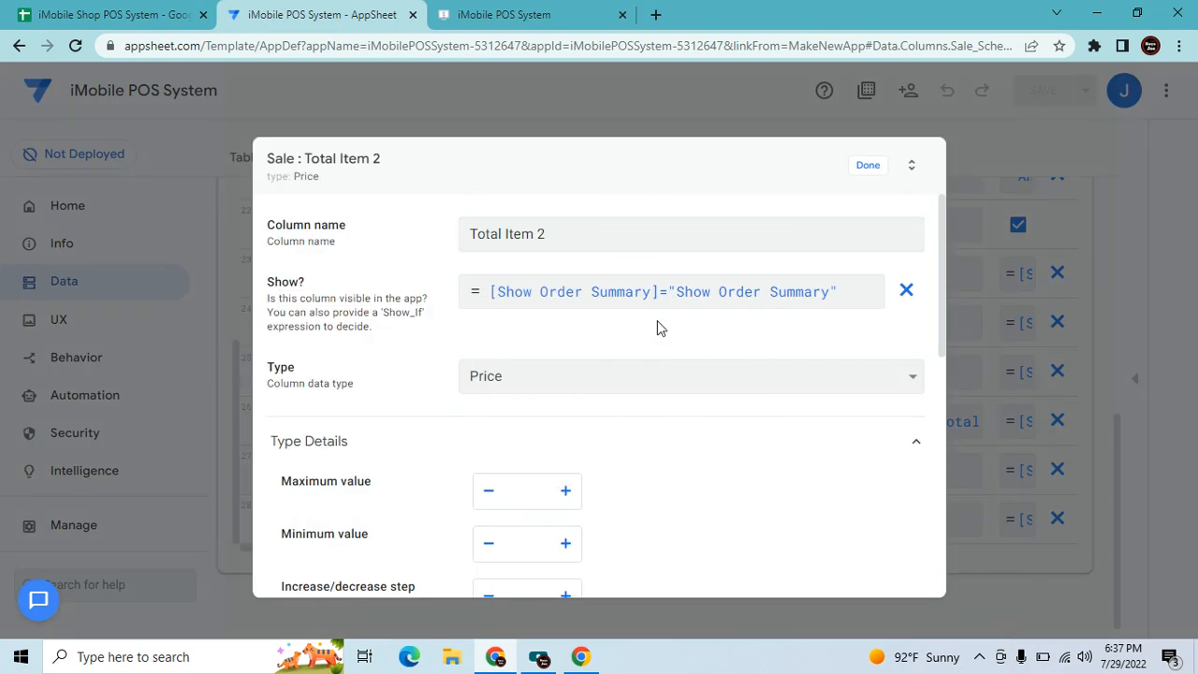
pyautogui.click(673, 304)
pyautogui.write('And')
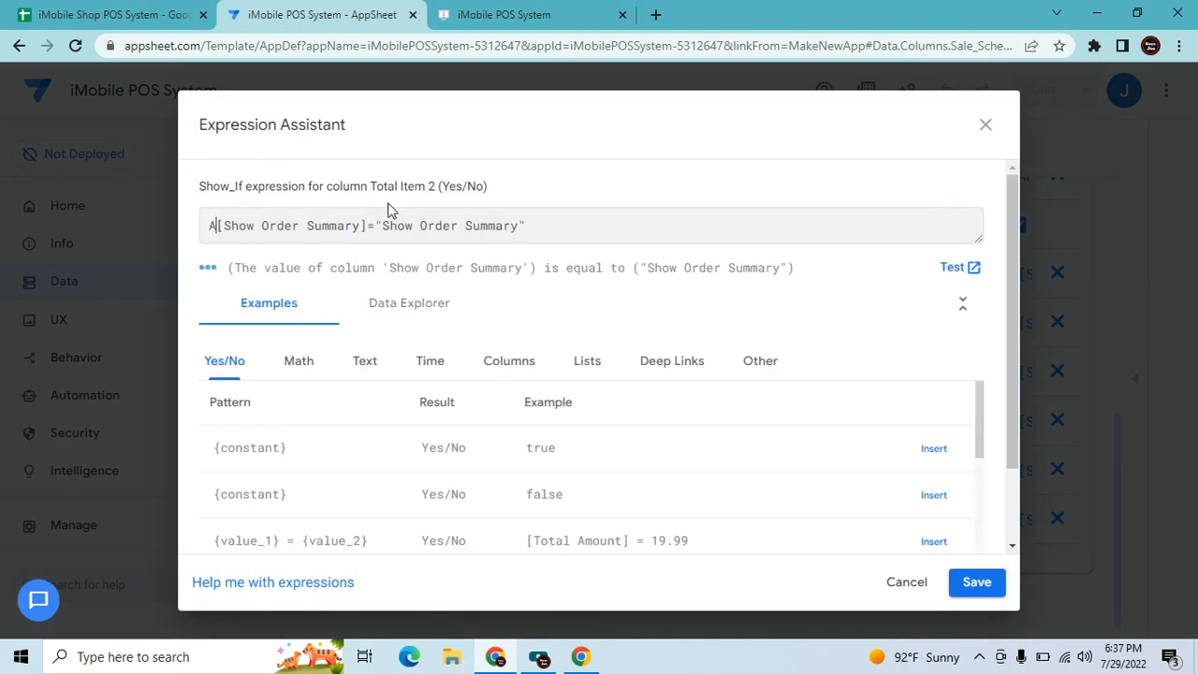
pyautogui.write('(')
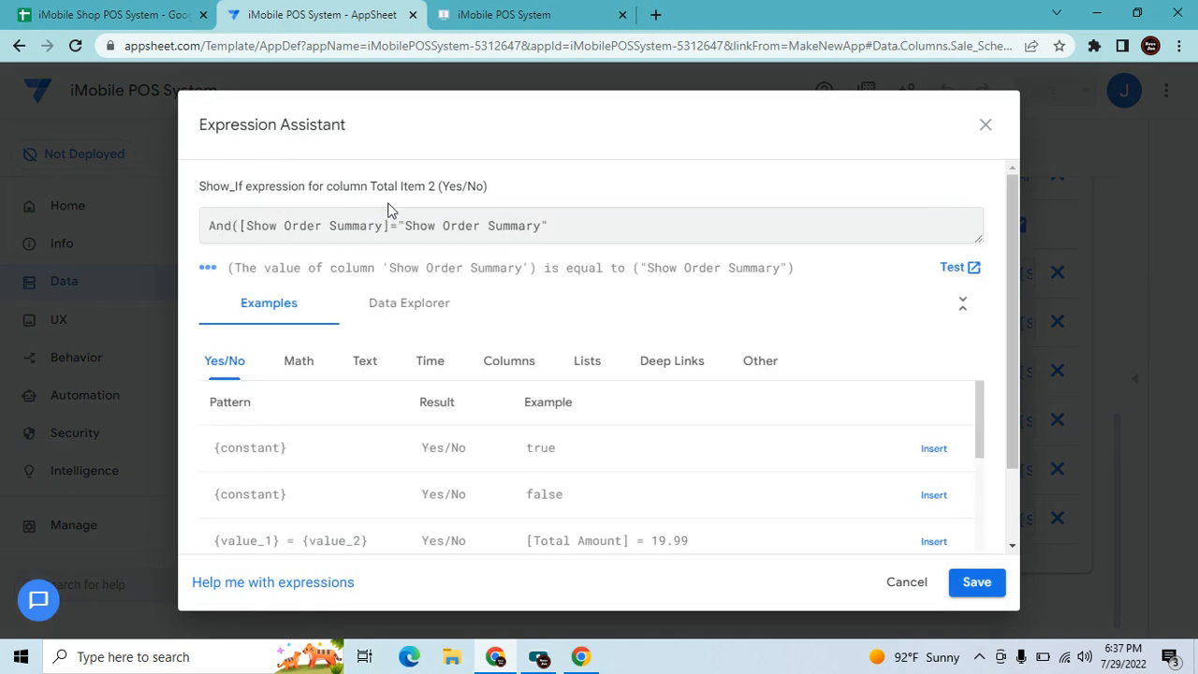
pyautogui.write('isnot')
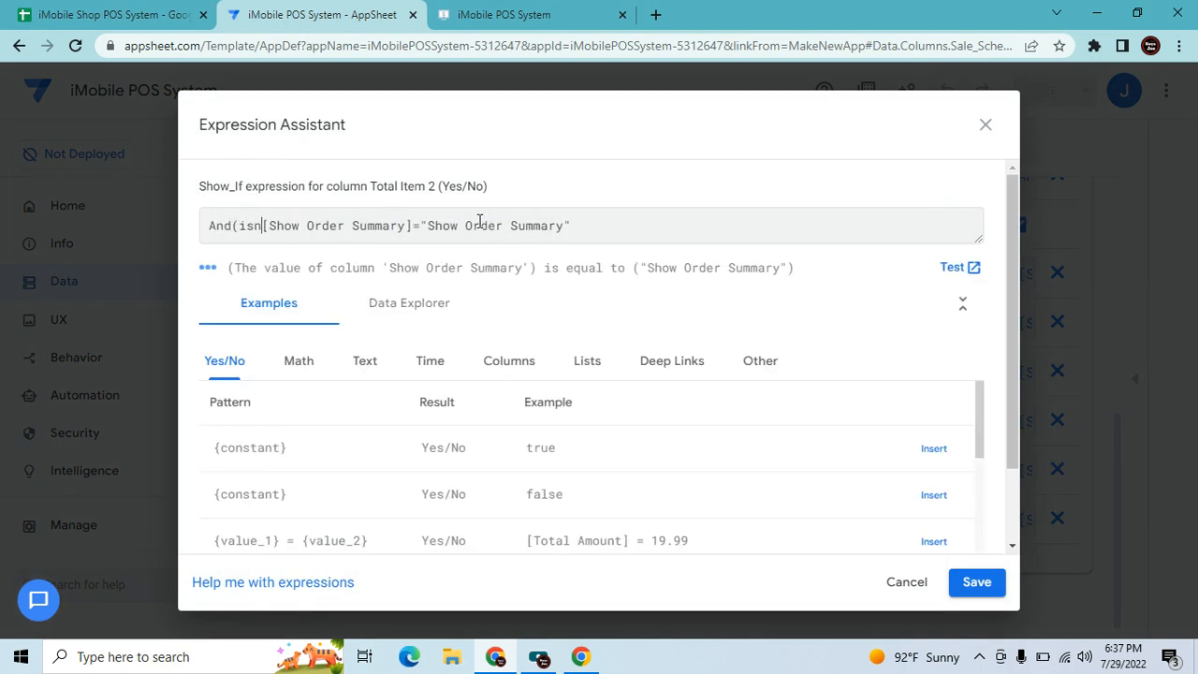
pyautogui.write('bla')
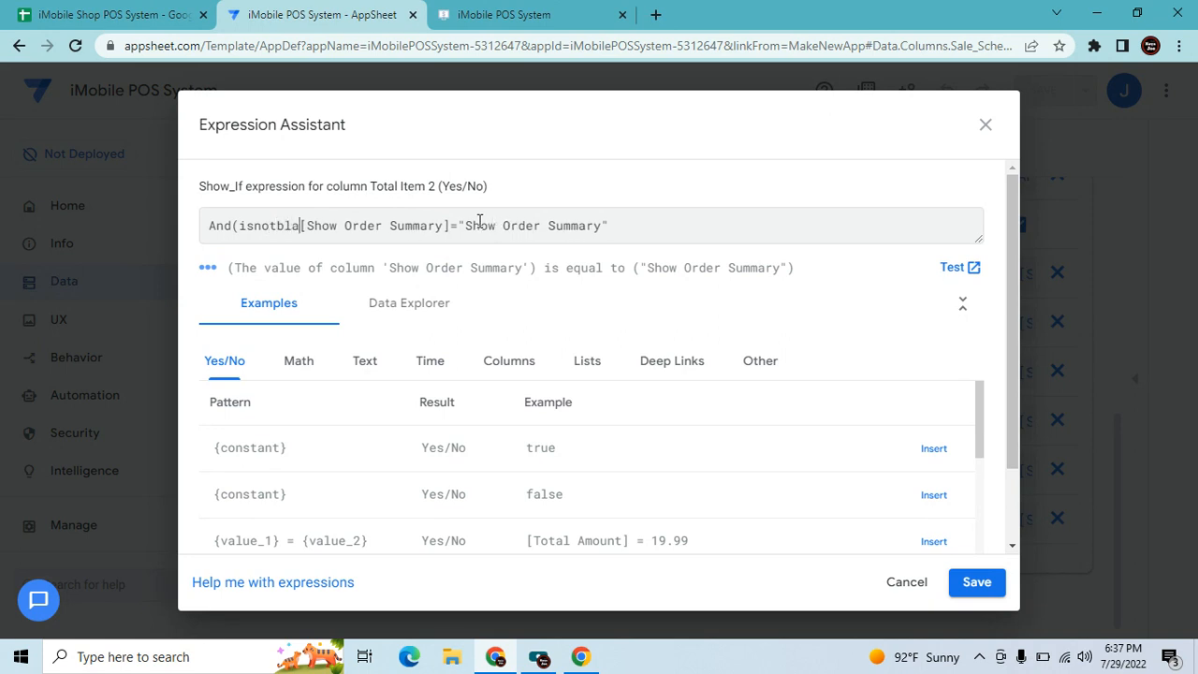
pyautogui.write('nk')
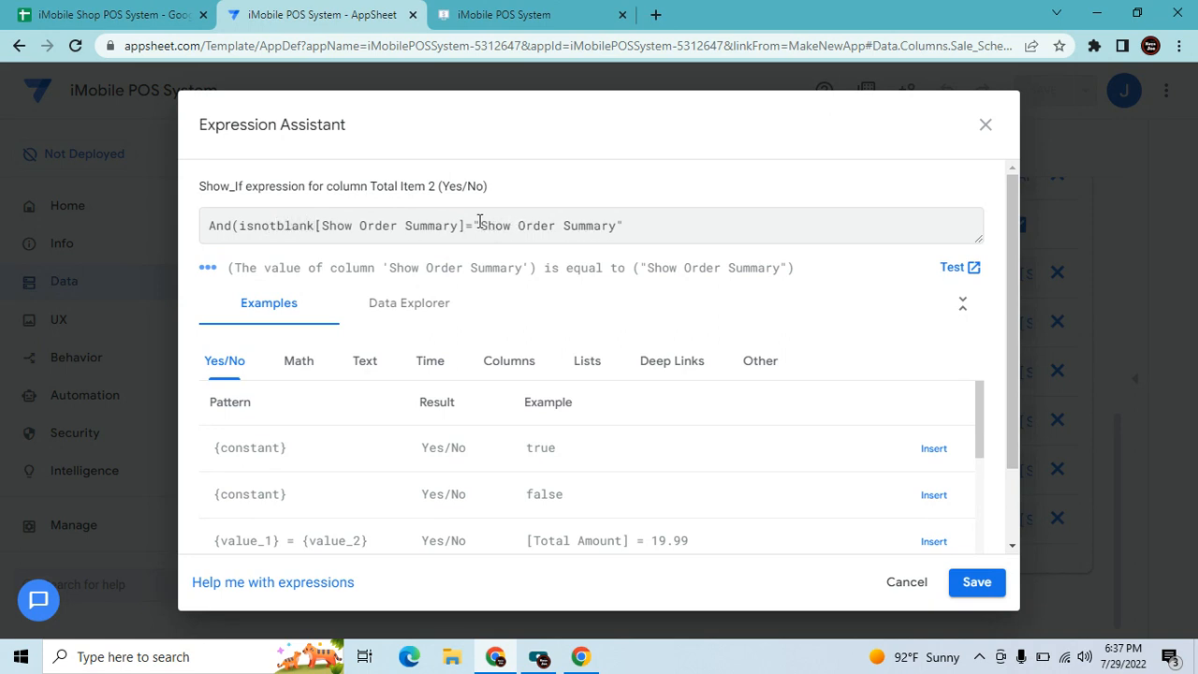
pyautogui.write('(')
# Insert [Item Code 2] as the isnotblank argument, separate it from the Show Order Summary condition with a comma, and close all parentheses.
pyautogui.click(510, 361)
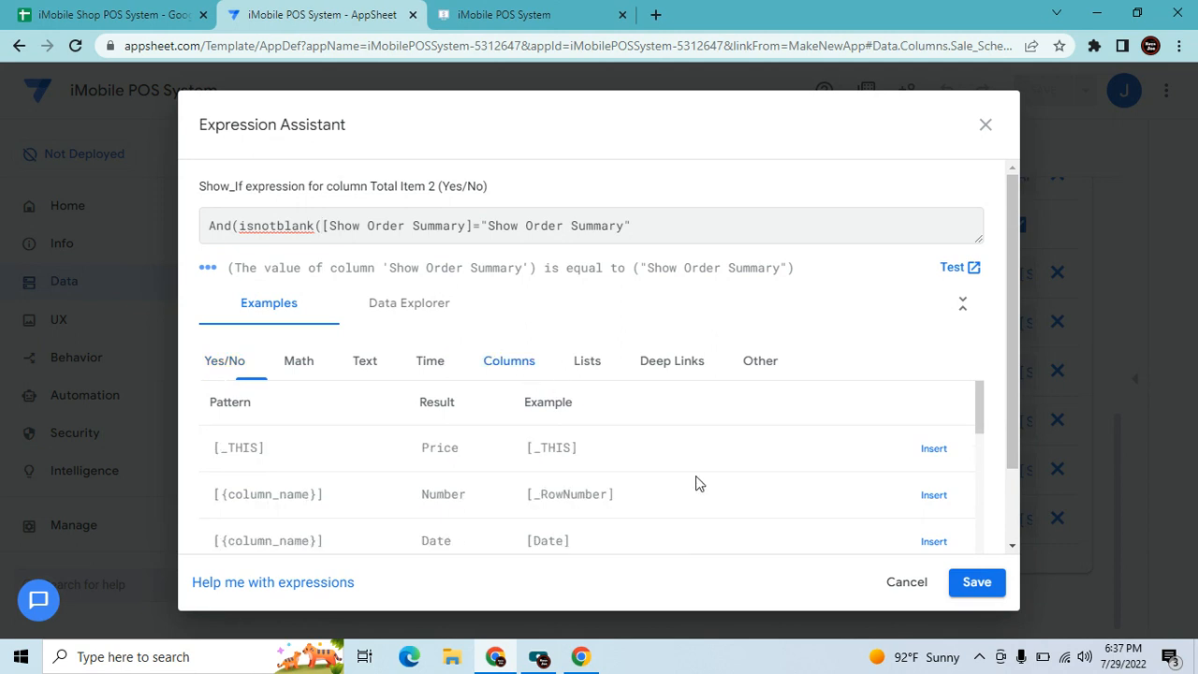
pyautogui.scroll(-6, 692, 477)
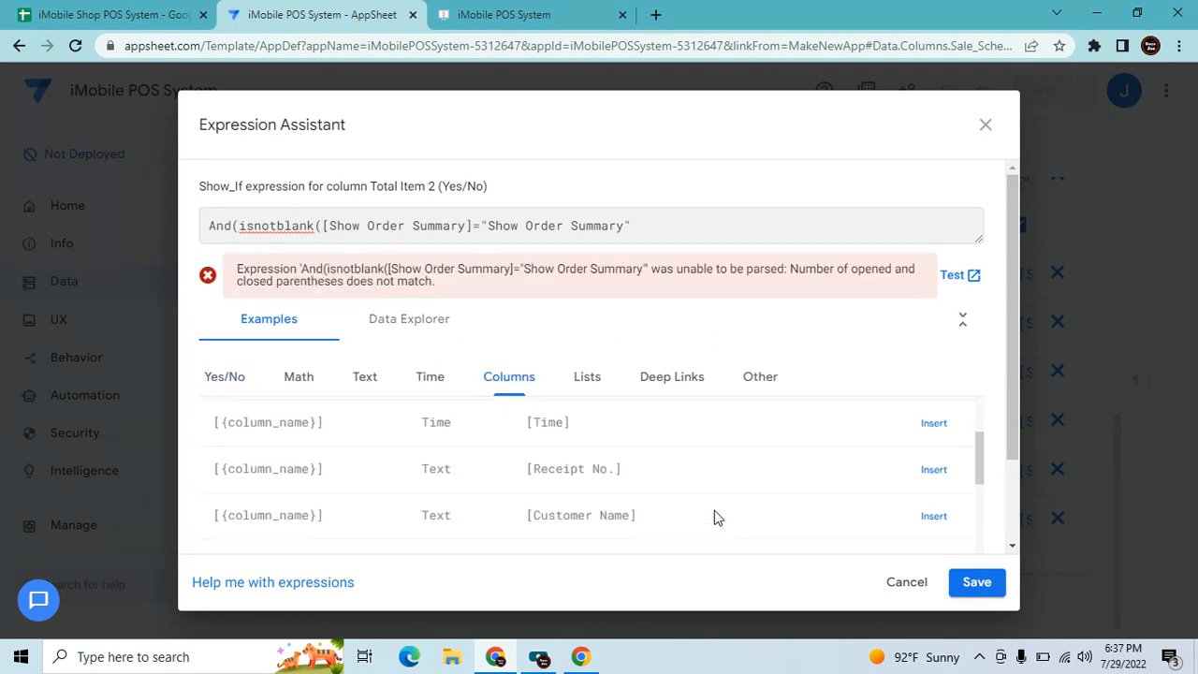
pyautogui.scroll(-1, 655, 484)
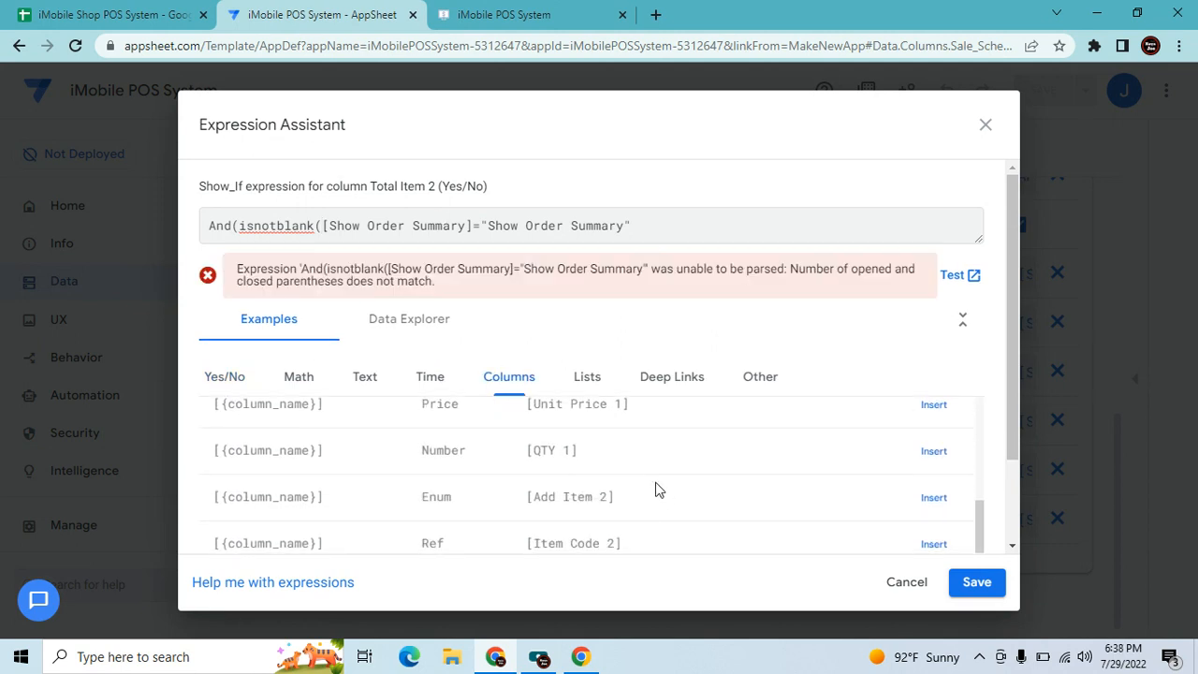
pyautogui.click(932, 543)
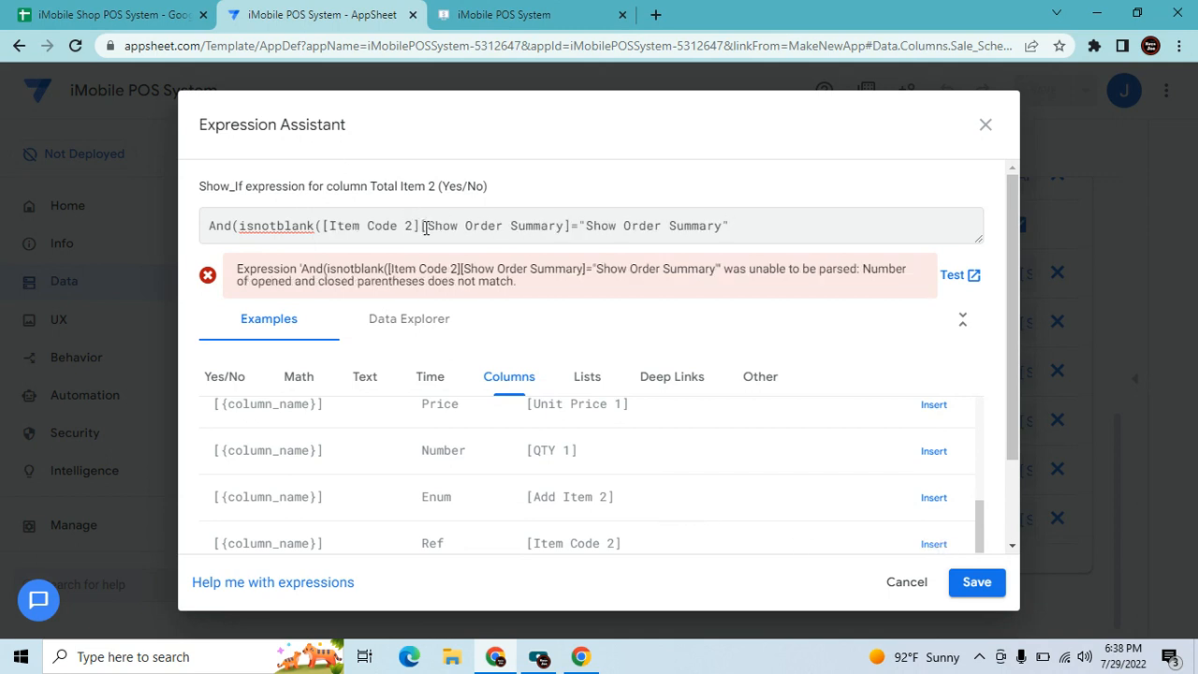
pyautogui.write(')')
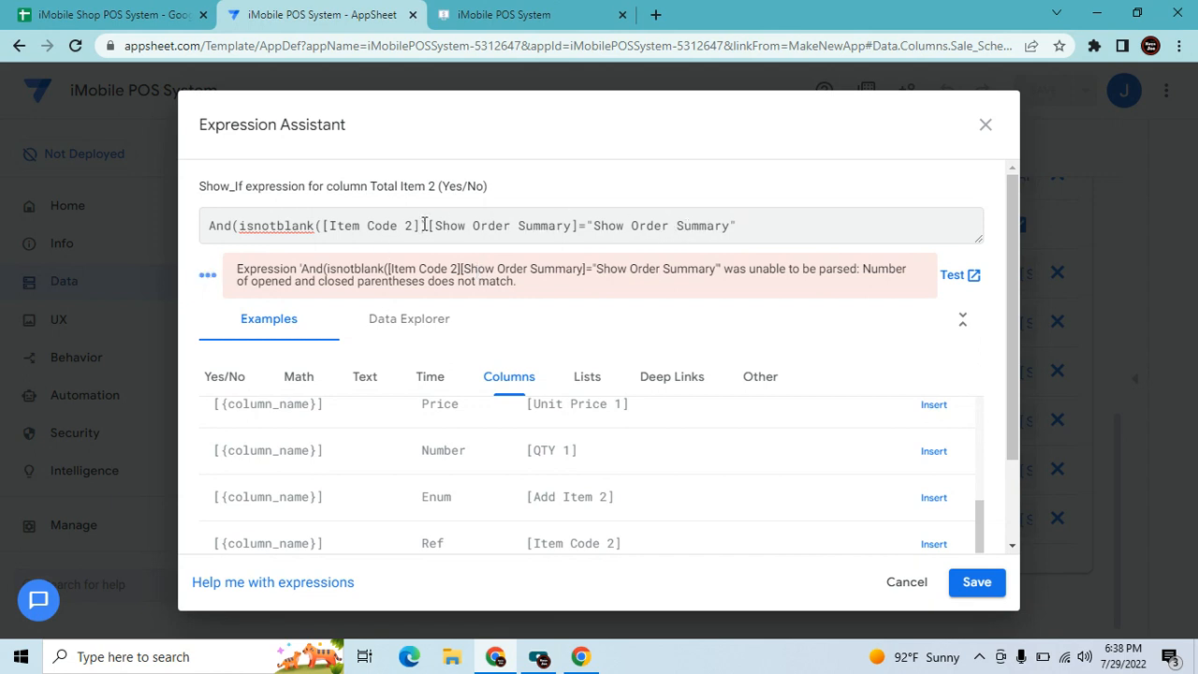
pyautogui.write(')')
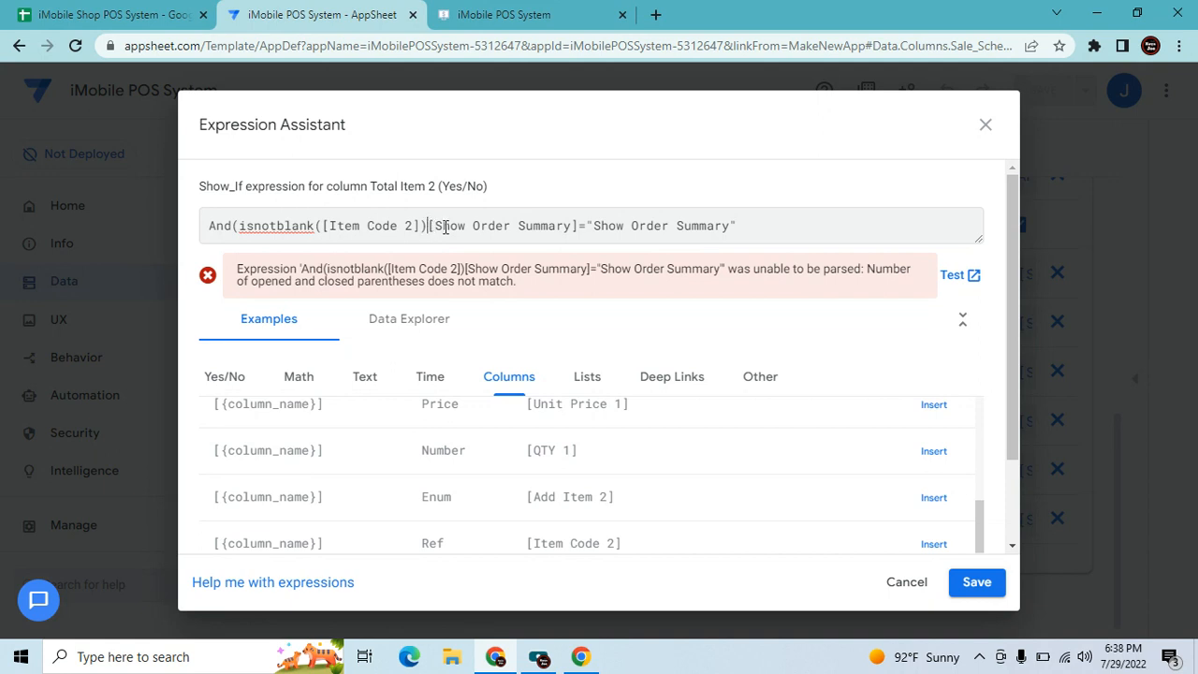
pyautogui.write(',')
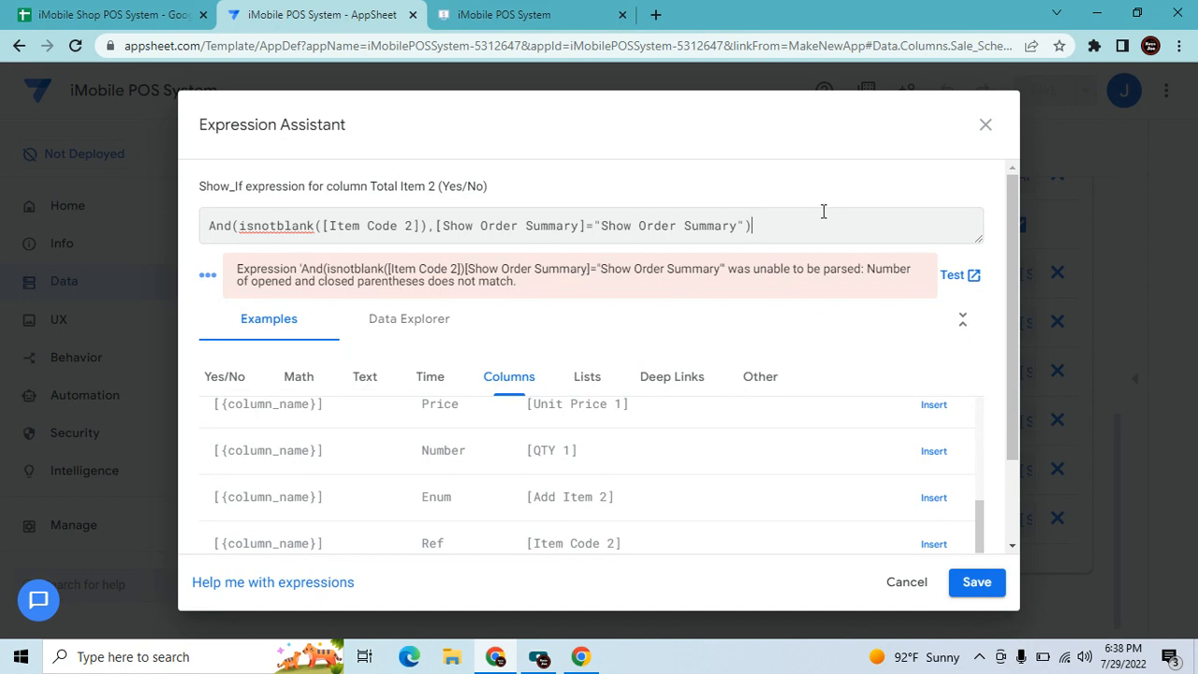
# Copy the complete And expression and save the Total Item 2 column settings.
pyautogui.hotkey('ctrl', 'a')
pyautogui.hotkey('ctrl', 'c')
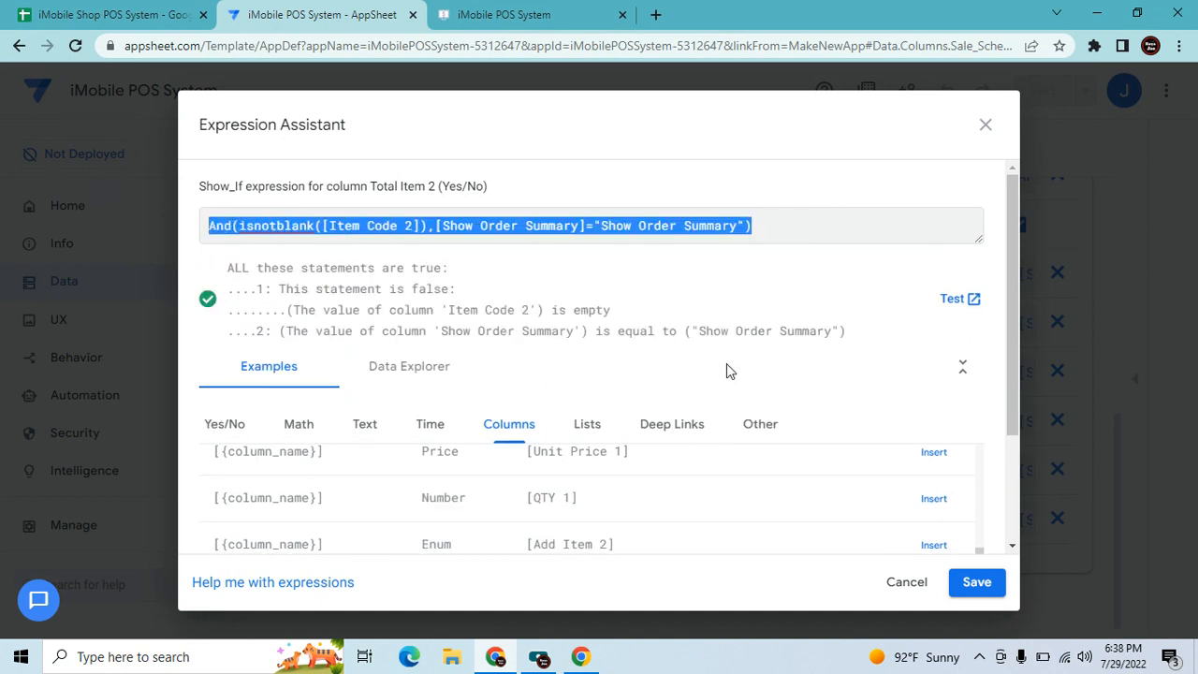
pyautogui.click(976, 588)
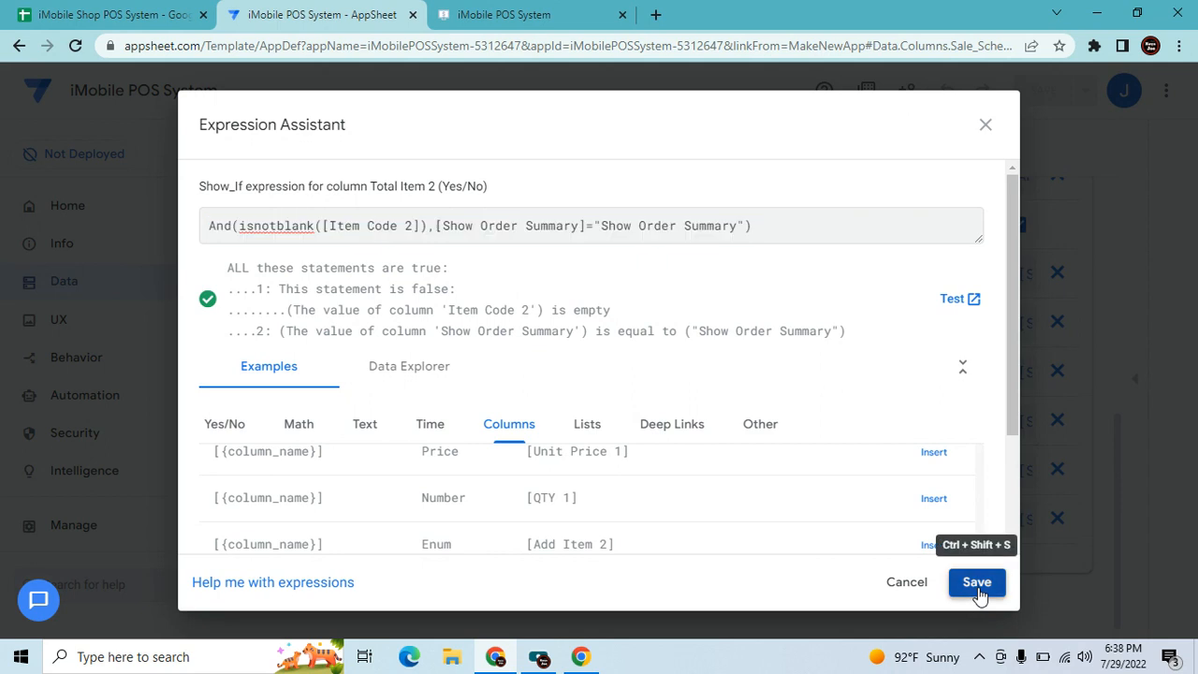
pyautogui.click(866, 165)
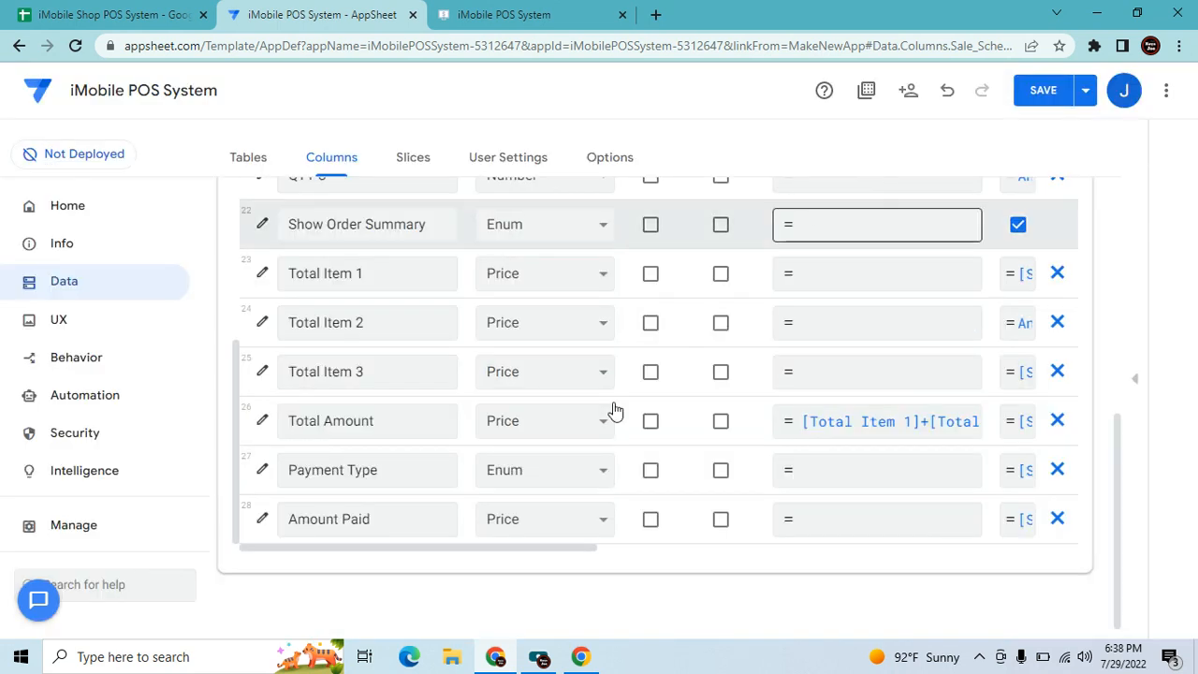
# Replace the Total Item 3 column's Show_If expression with the copied And expression.
pyautogui.click(263, 372)
pyautogui.click(534, 304)
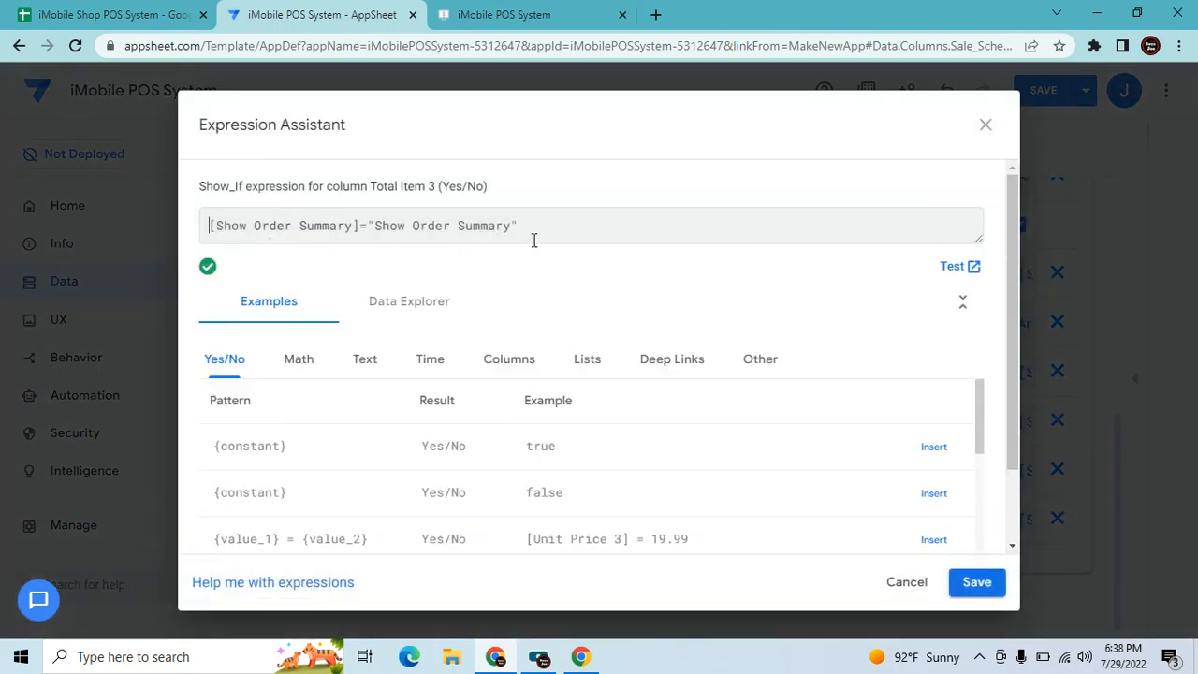
pyautogui.press('BackSpace')
pyautogui.hotkey('ctrl', 'v')
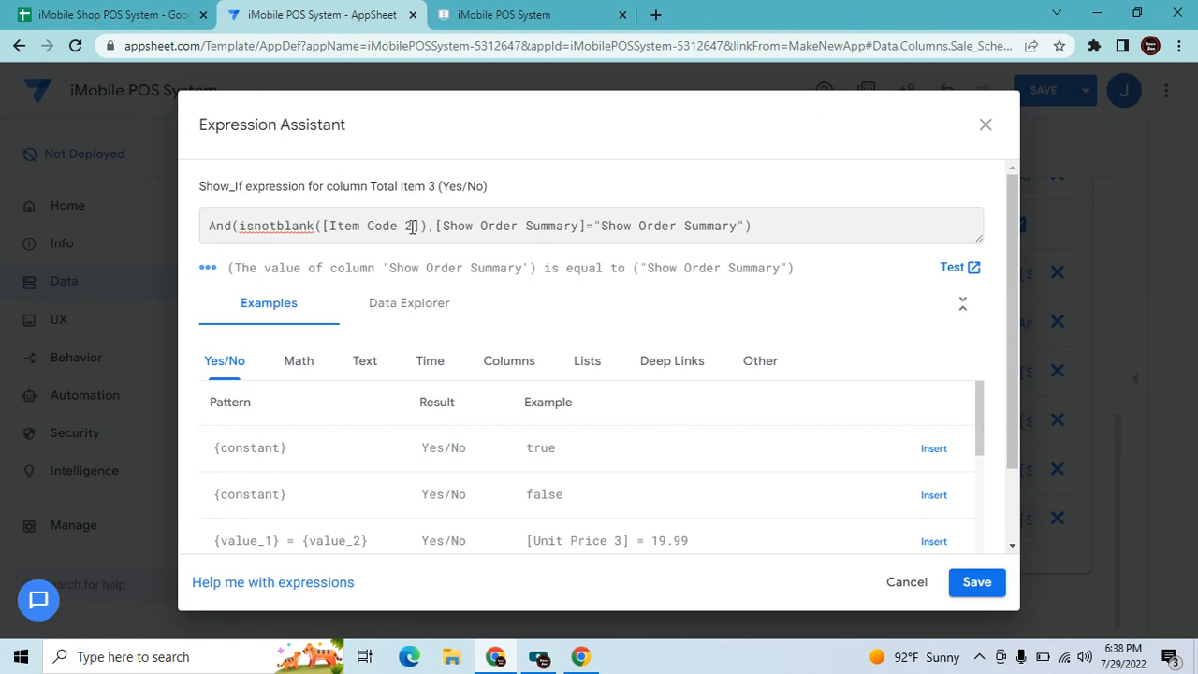
# Change the expression to check [Item Code 3], then save the Total Item 3 settings and the app.
pyautogui.press('BackSpace')
pyautogui.write('3')
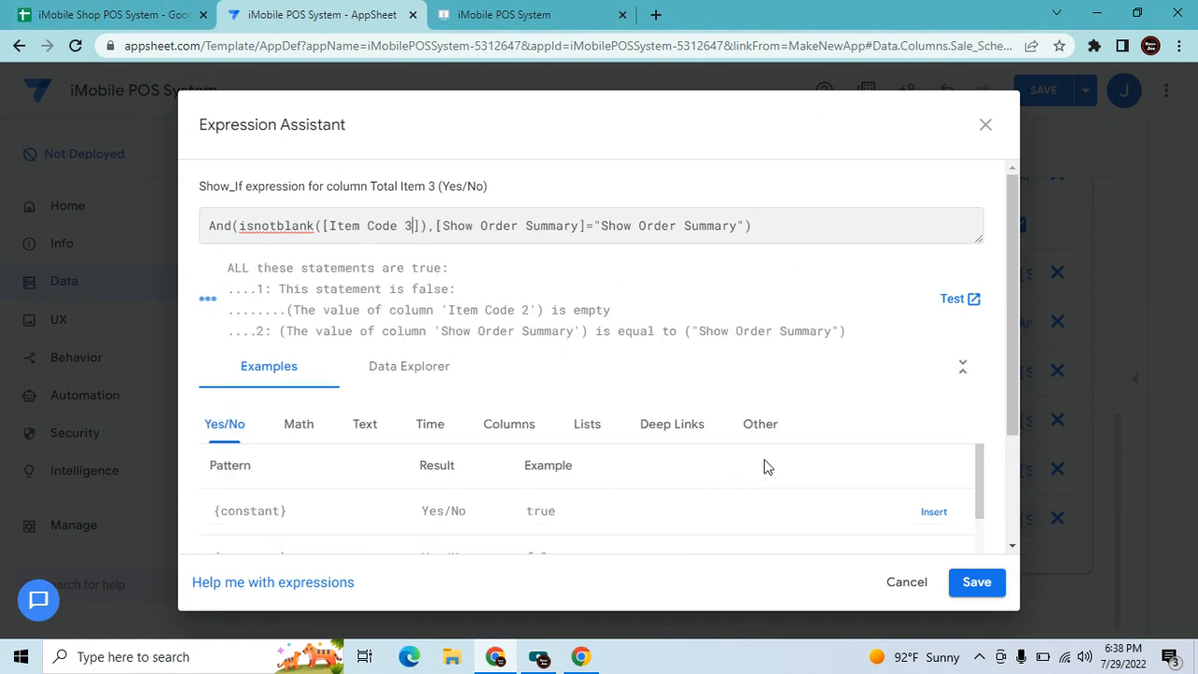
pyautogui.click(979, 584)
pyautogui.click(867, 166)
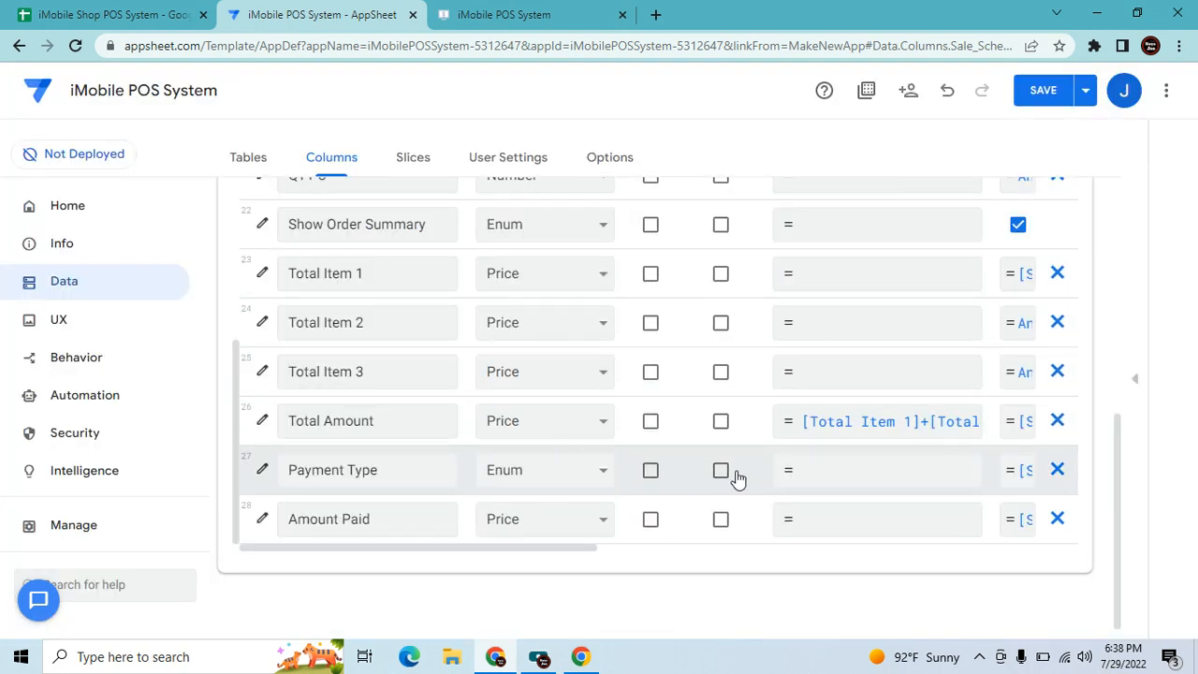
pyautogui.click(1046, 95)
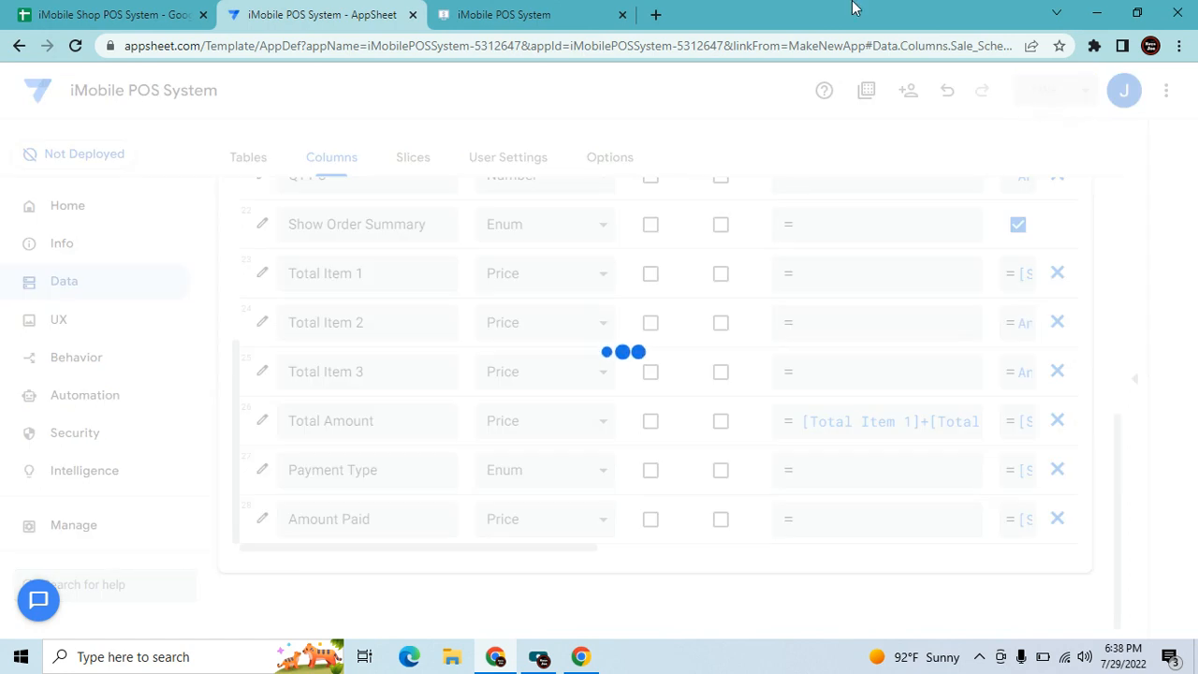
# Switch to the running iMobile POS app, discard the open inventory form and sync the app.
pyautogui.click(505, 14)
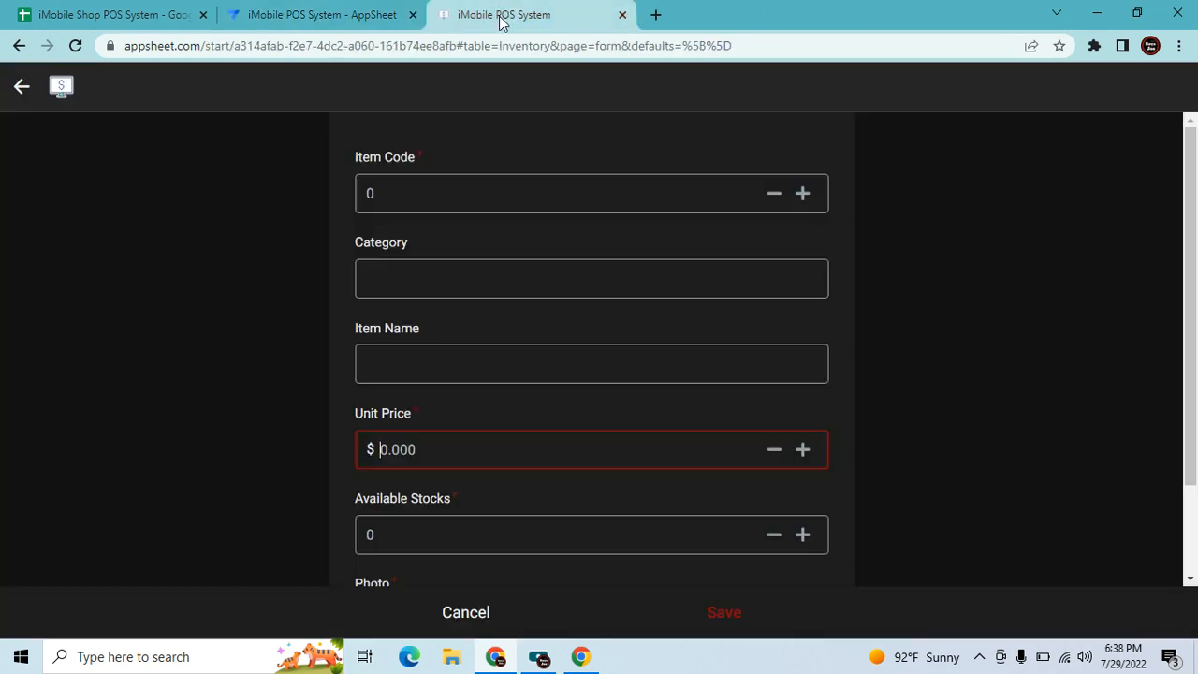
pyautogui.click(447, 614)
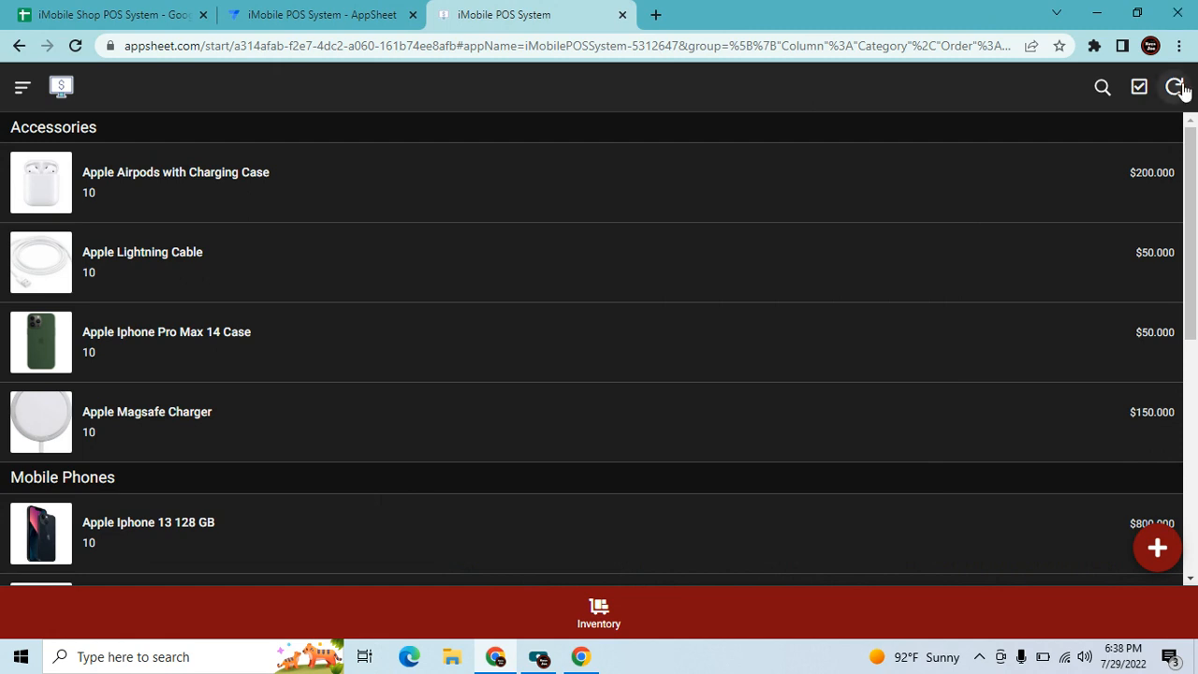
pyautogui.click(1175, 87)
# Return to the AppSheet editor and create a new view based on the Sale table.
pyautogui.click(318, 14)
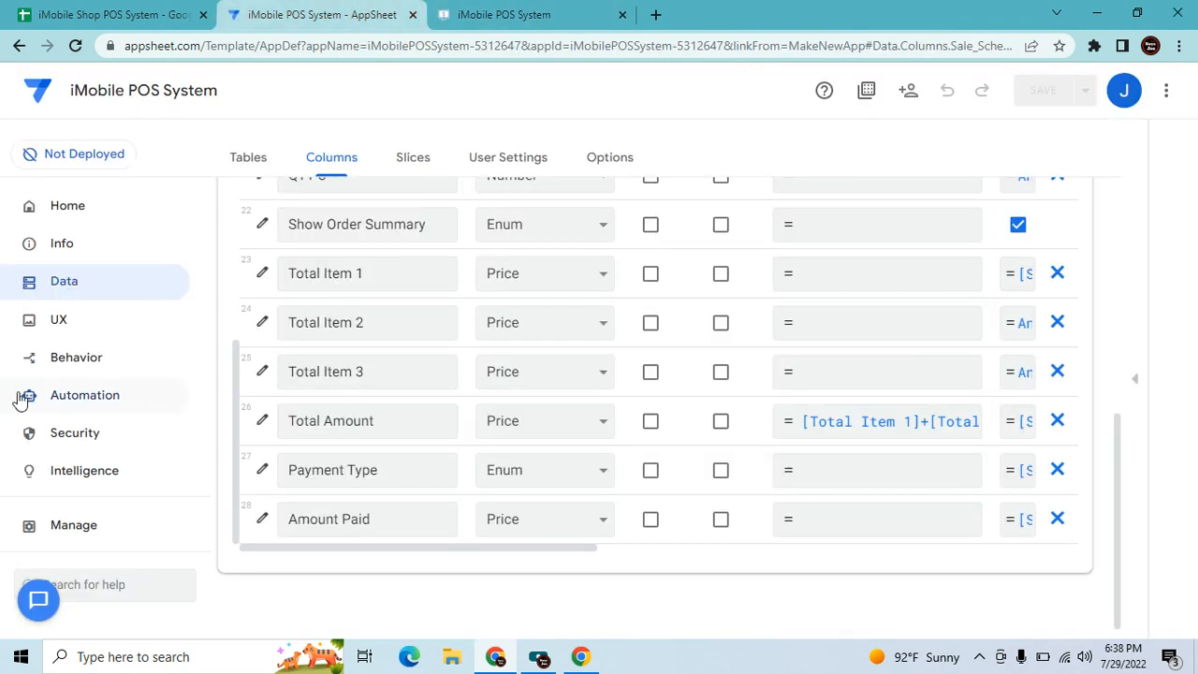
pyautogui.click(61, 322)
pyautogui.click(287, 298)
pyautogui.click(508, 338)
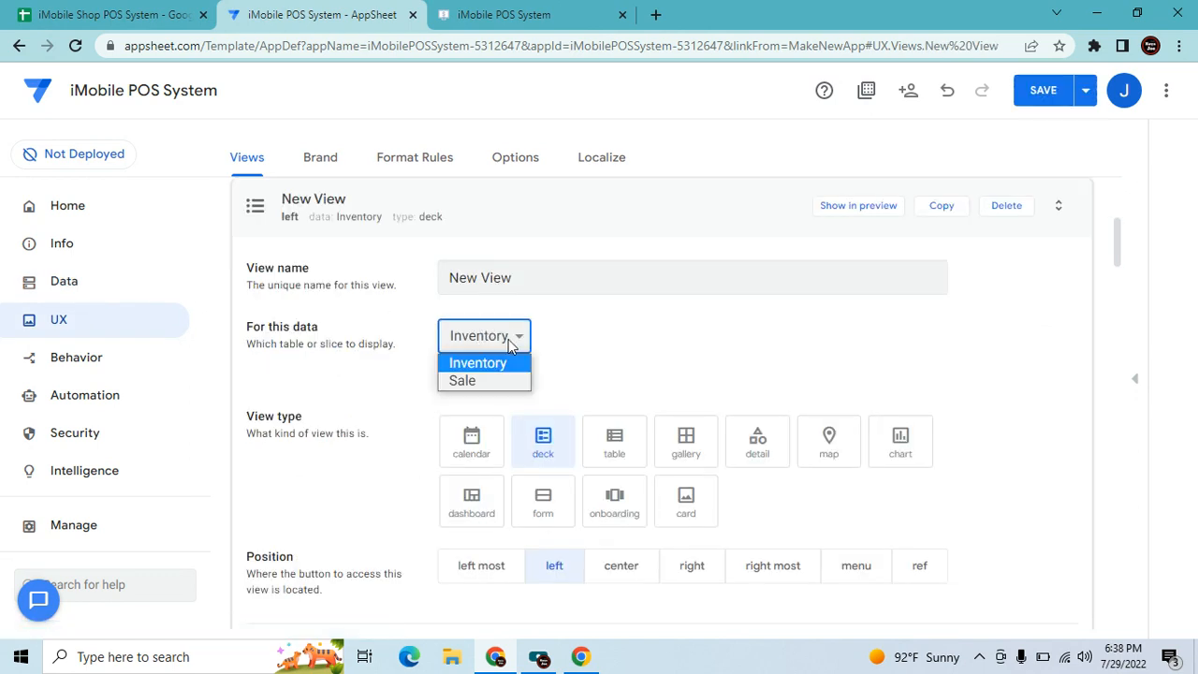
pyautogui.click(479, 378)
# Name the new view Sale 2 and set its view type to table.
pyautogui.click(447, 277)
pyautogui.hotkey('ctrl', 'a')
pyautogui.press('BackSpace')
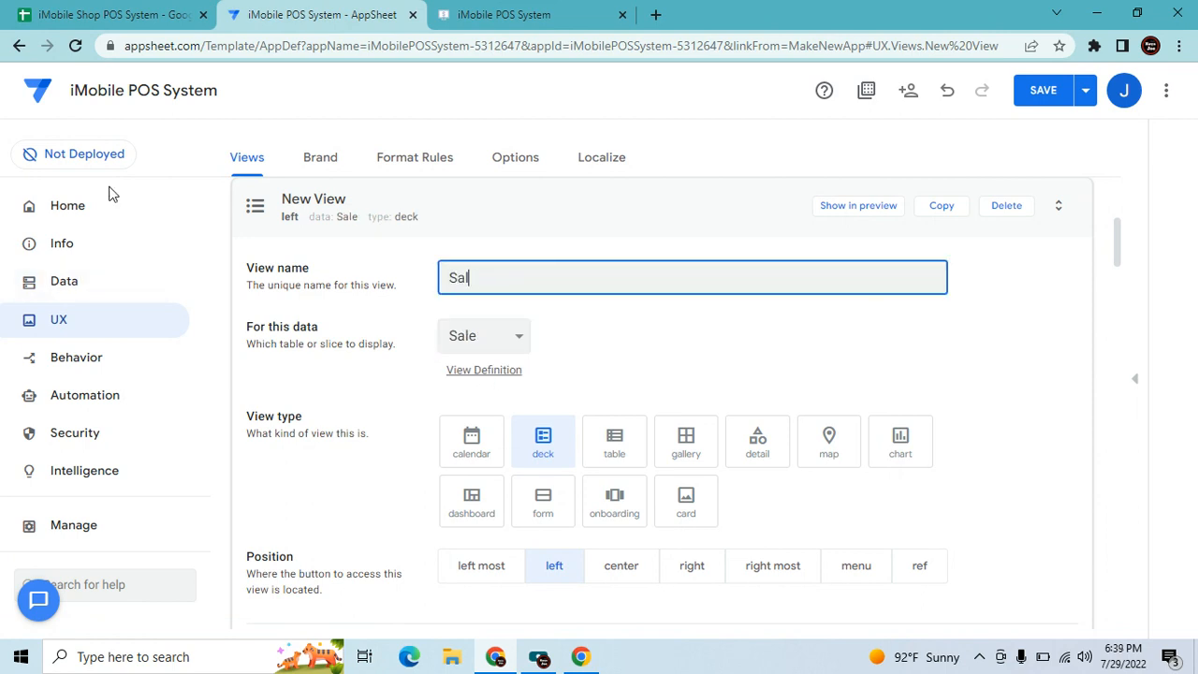
pyautogui.write('Sale 2')
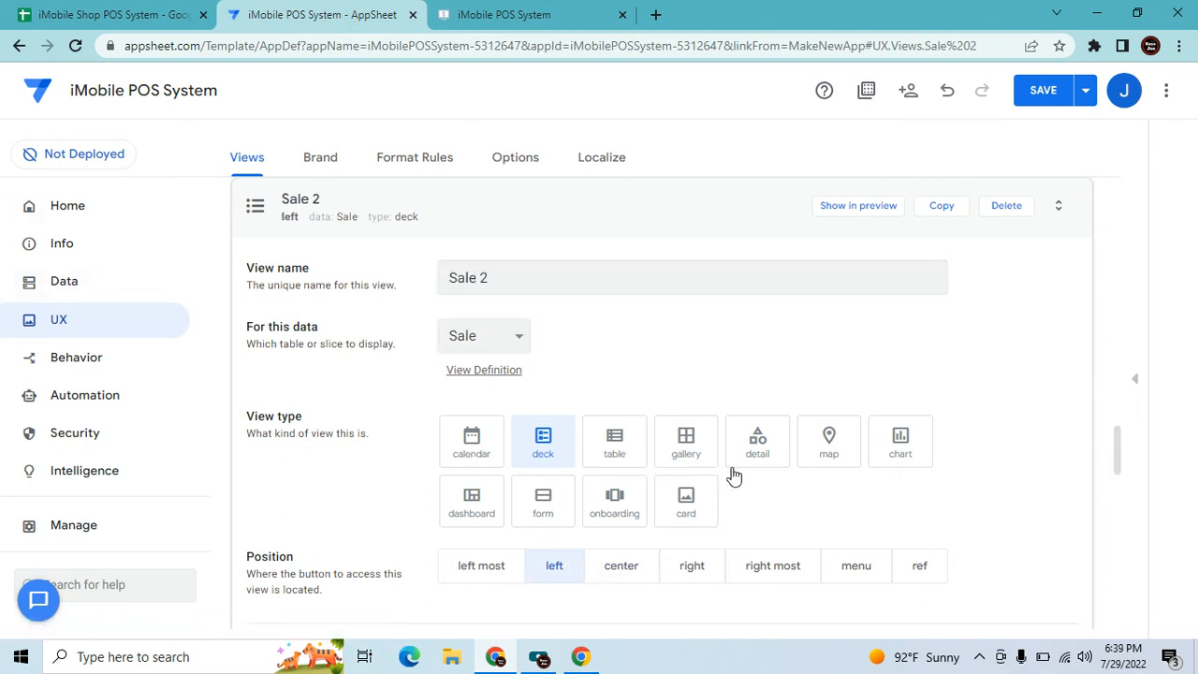
pyautogui.click(611, 449)
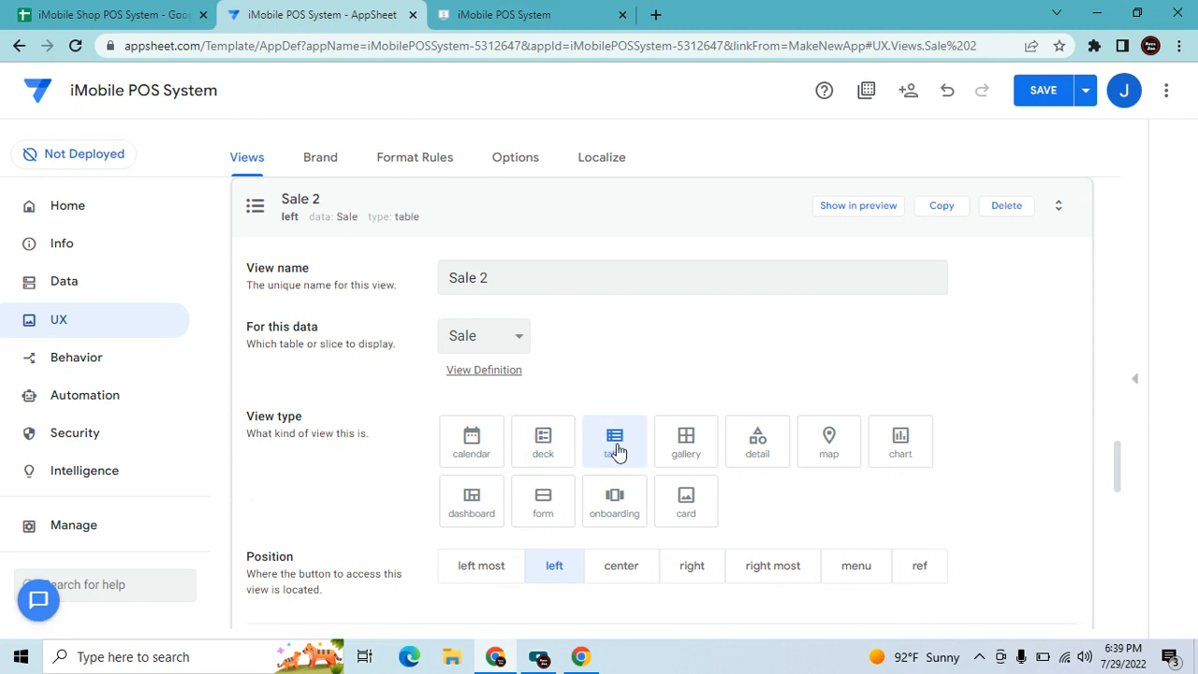
# Group the Sale 2 view's rows by Date in descending order.
pyautogui.scroll(-4, 627, 452)
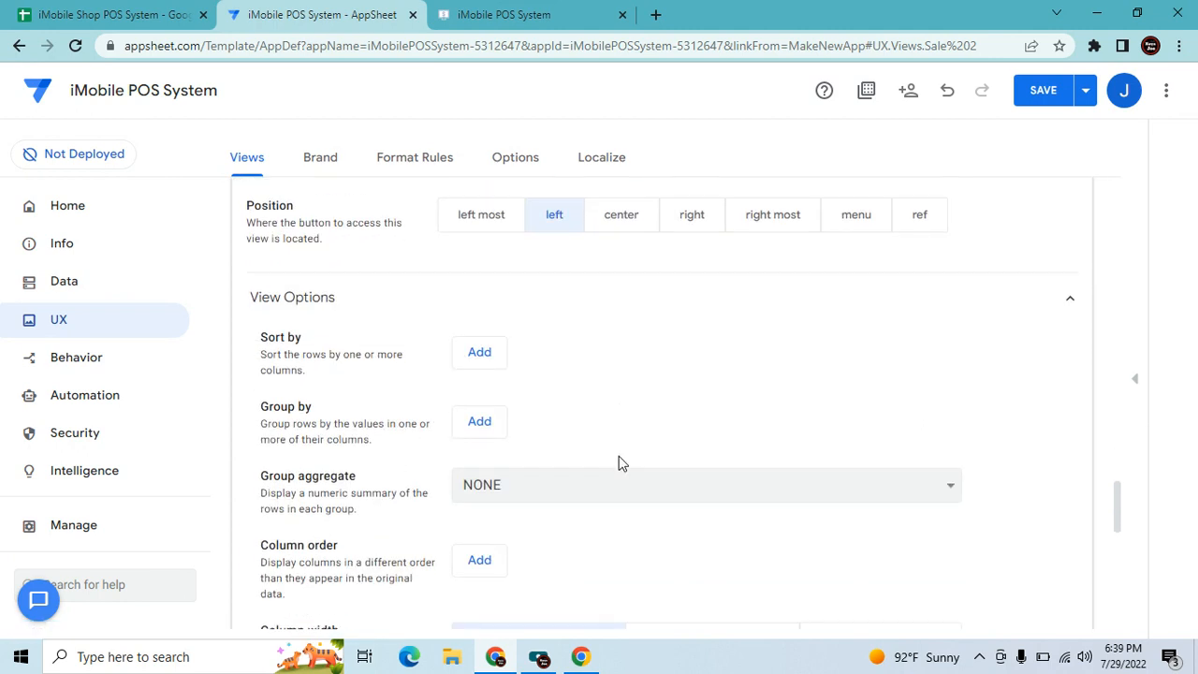
pyautogui.click(477, 423)
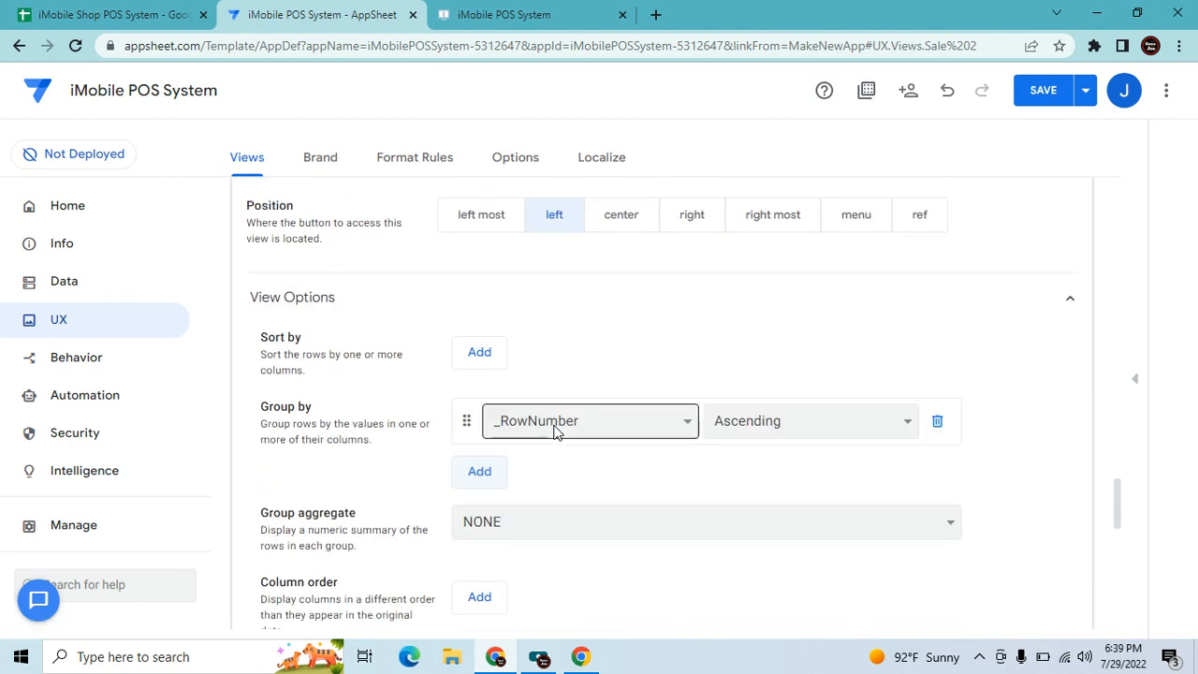
pyautogui.click(554, 428)
pyautogui.click(588, 77)
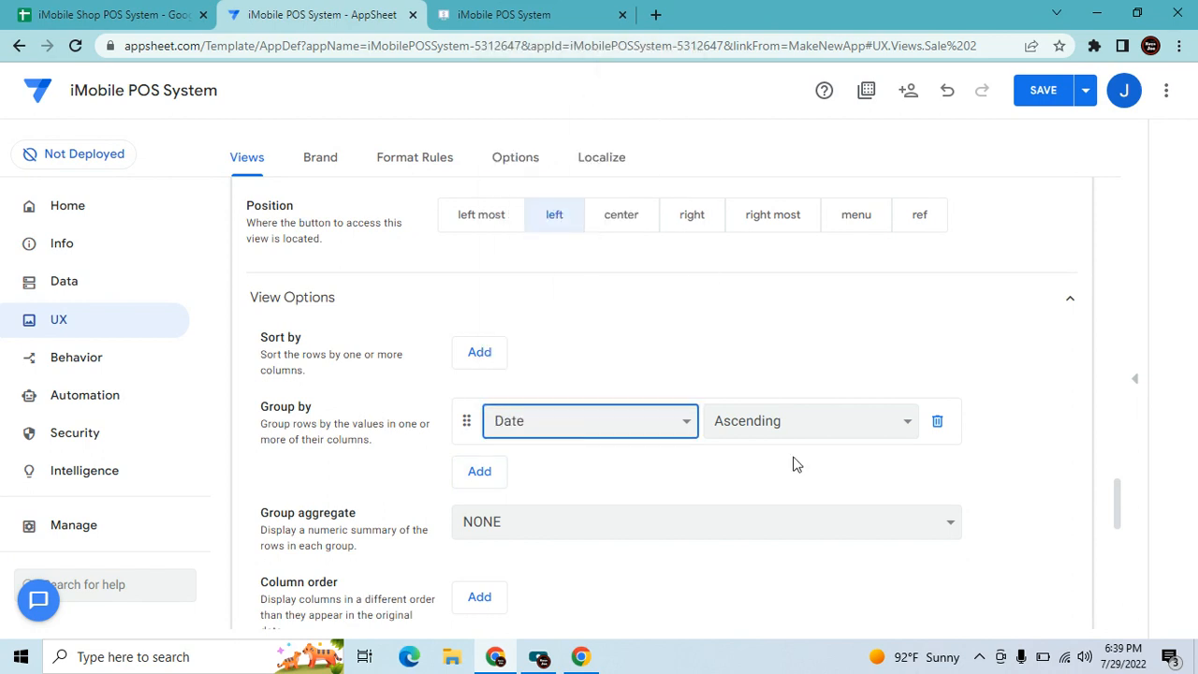
pyautogui.click(800, 423)
pyautogui.click(789, 466)
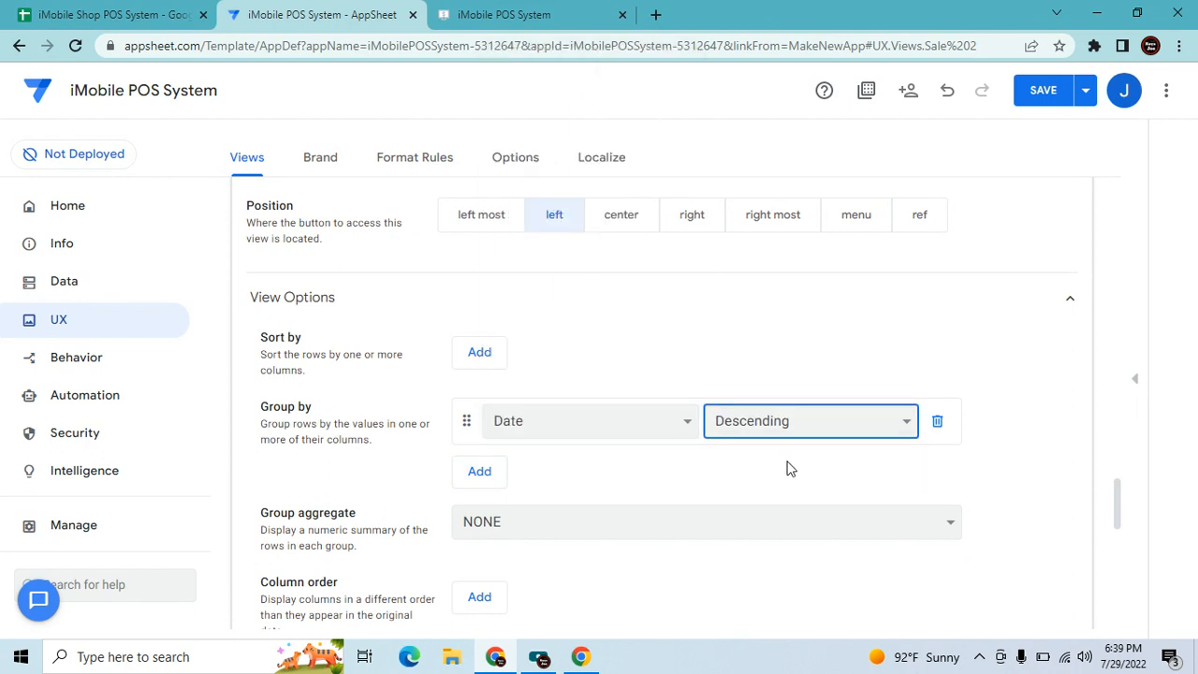
# Add a column order entry for **all other columns** to the Sale 2 view.
pyautogui.scroll(-1, 573, 552)
pyautogui.click(468, 507)
pyautogui.scroll(-3, 598, 486)
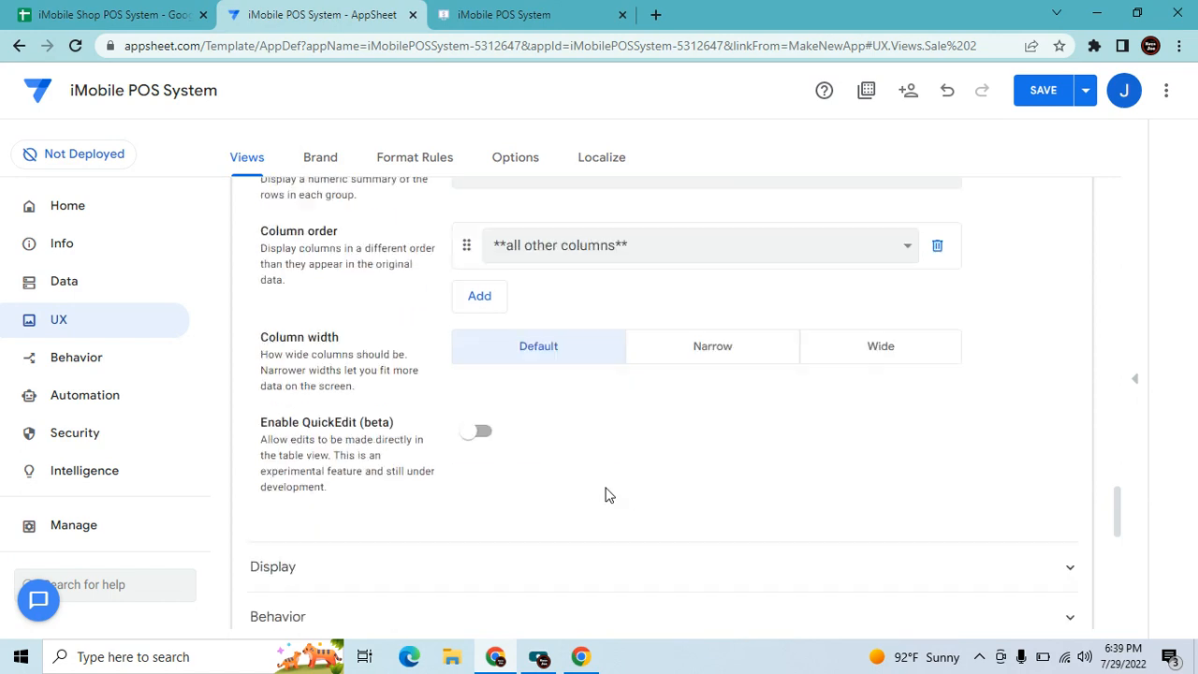
# Find cash icons in the Sale 2 view's display options and set the solid cash register as its icon.
pyautogui.click(639, 561)
pyautogui.scroll(-1, 630, 538)
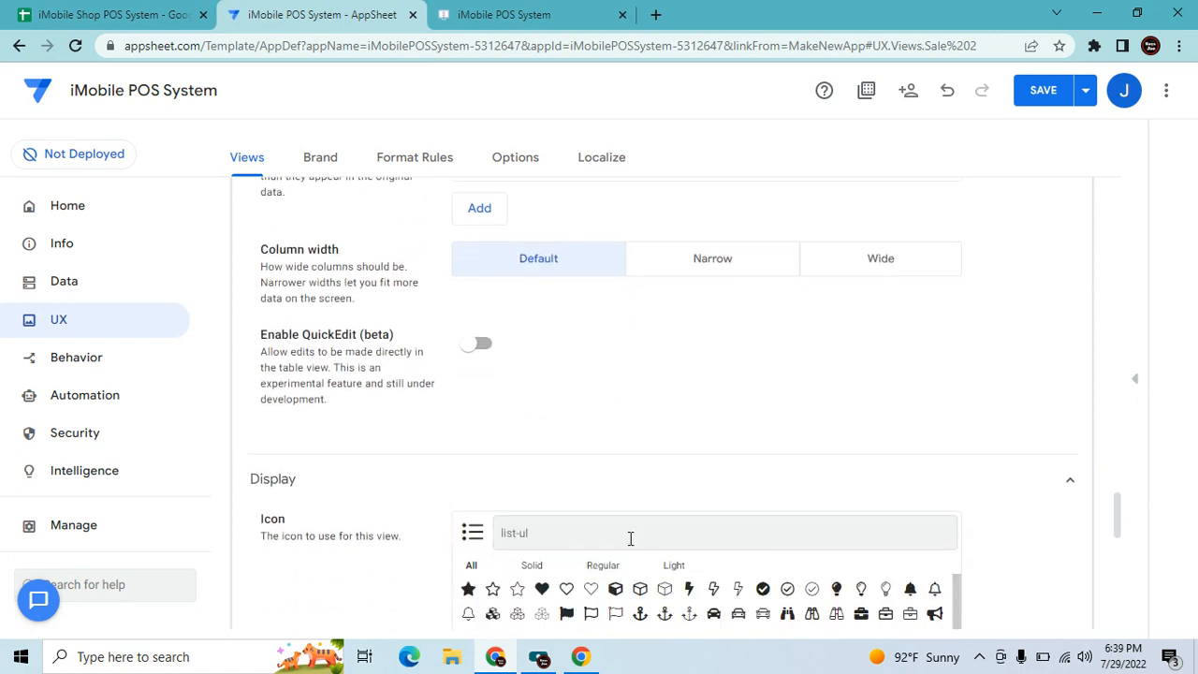
pyautogui.click(627, 537)
pyautogui.write('cash')
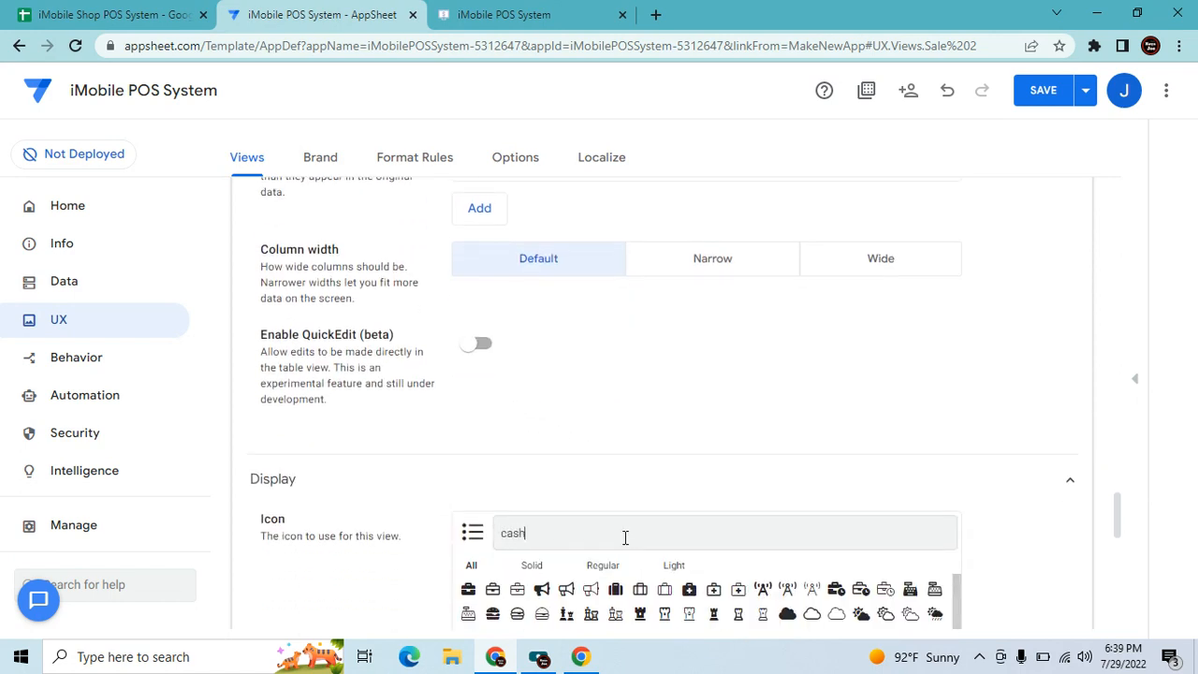
pyautogui.click(468, 588)
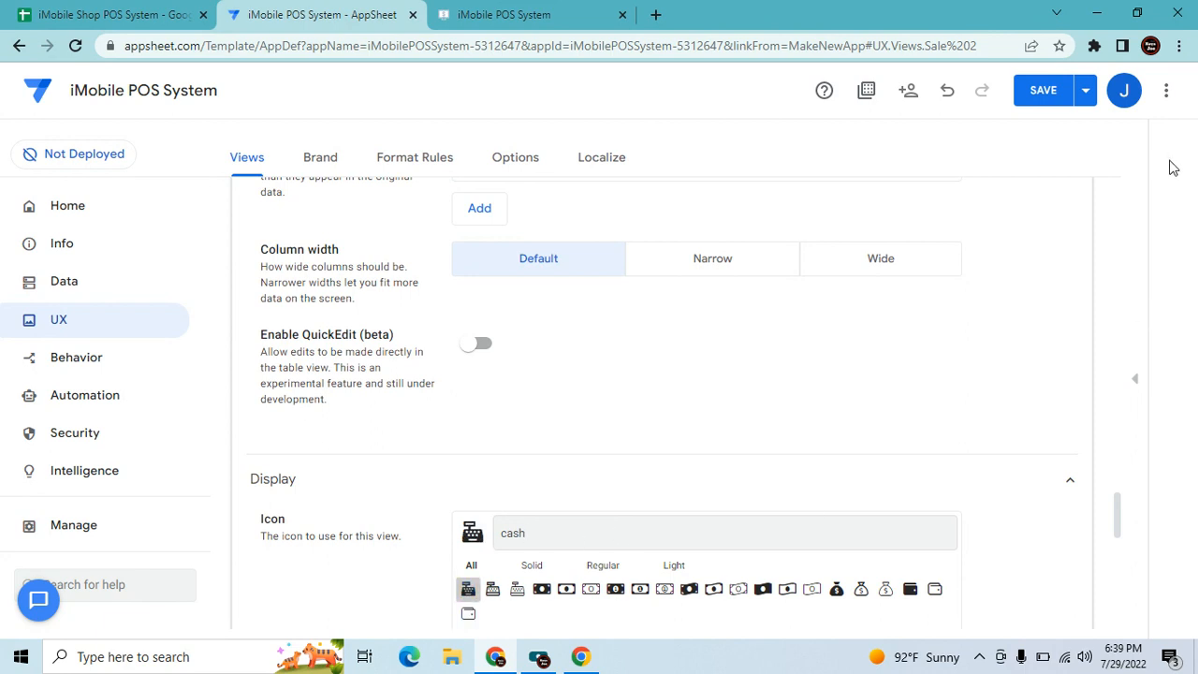
# Save the Sale 2 view's settings, switch to the running iMobile POS app and sync it.
pyautogui.scroll(4, 942, 318)
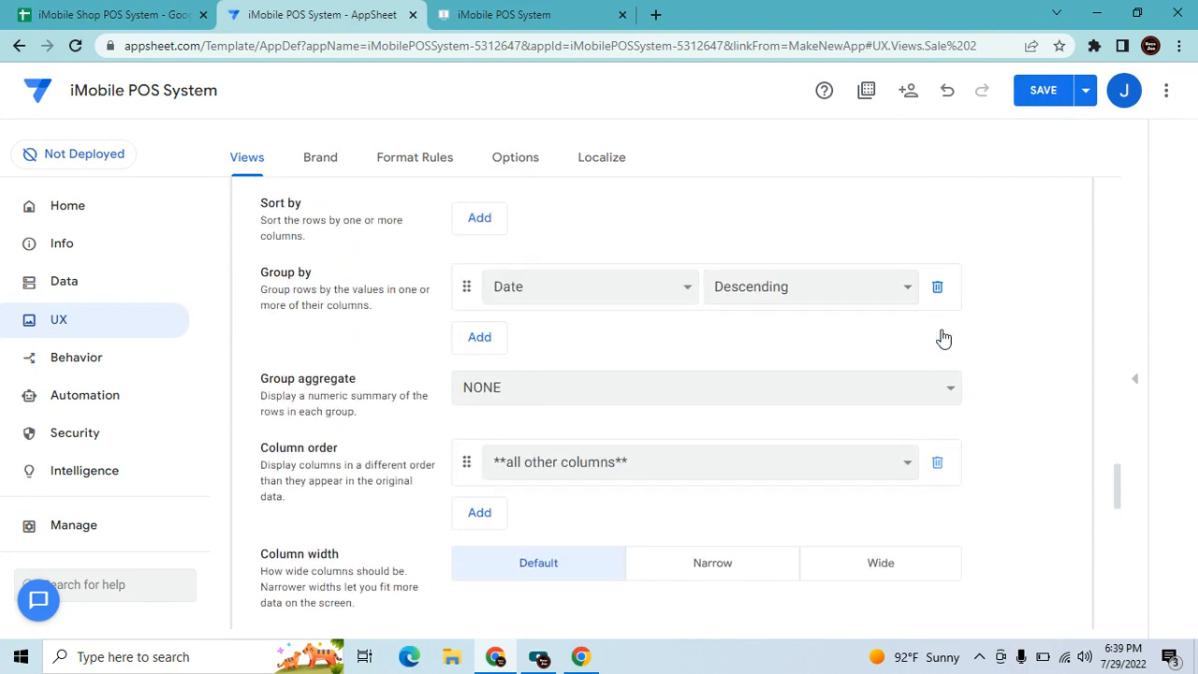
pyautogui.scroll(3, 943, 352)
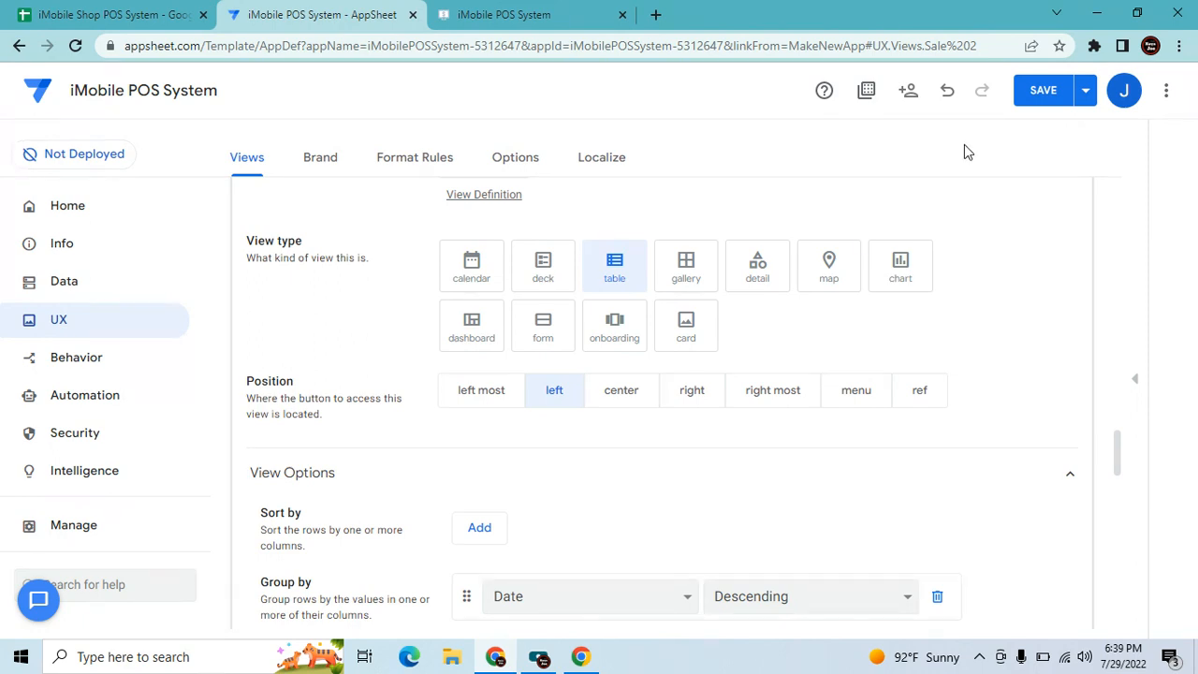
pyautogui.click(1042, 91)
pyautogui.click(523, 15)
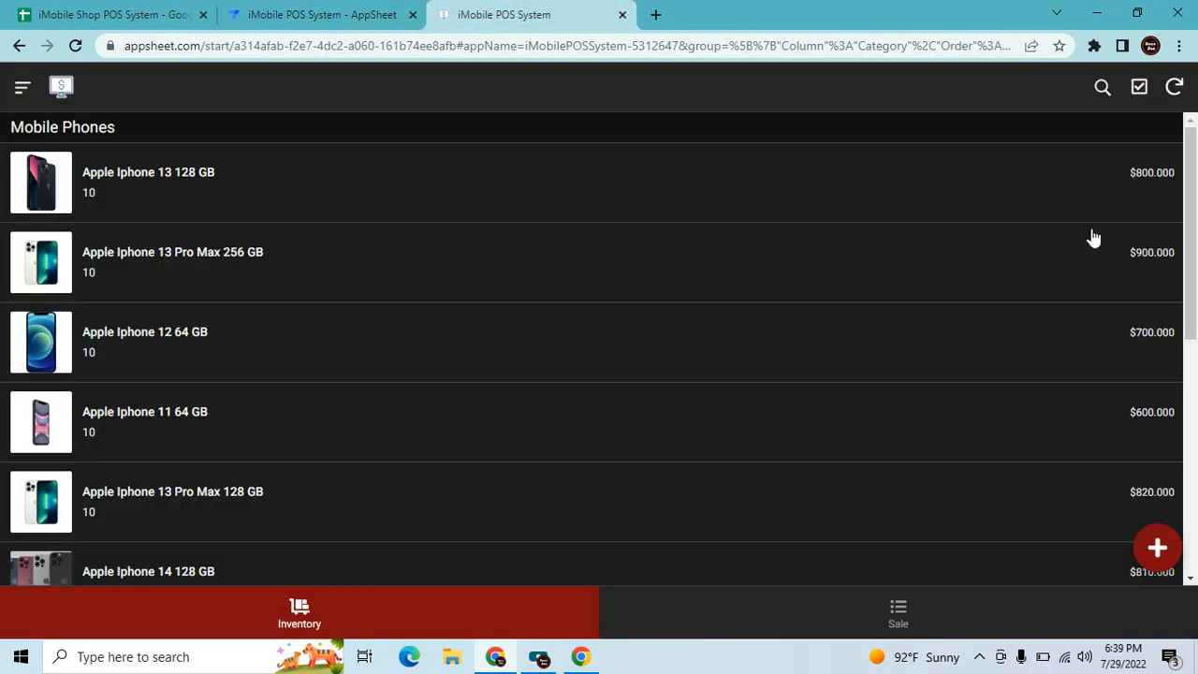
pyautogui.click(1170, 93)
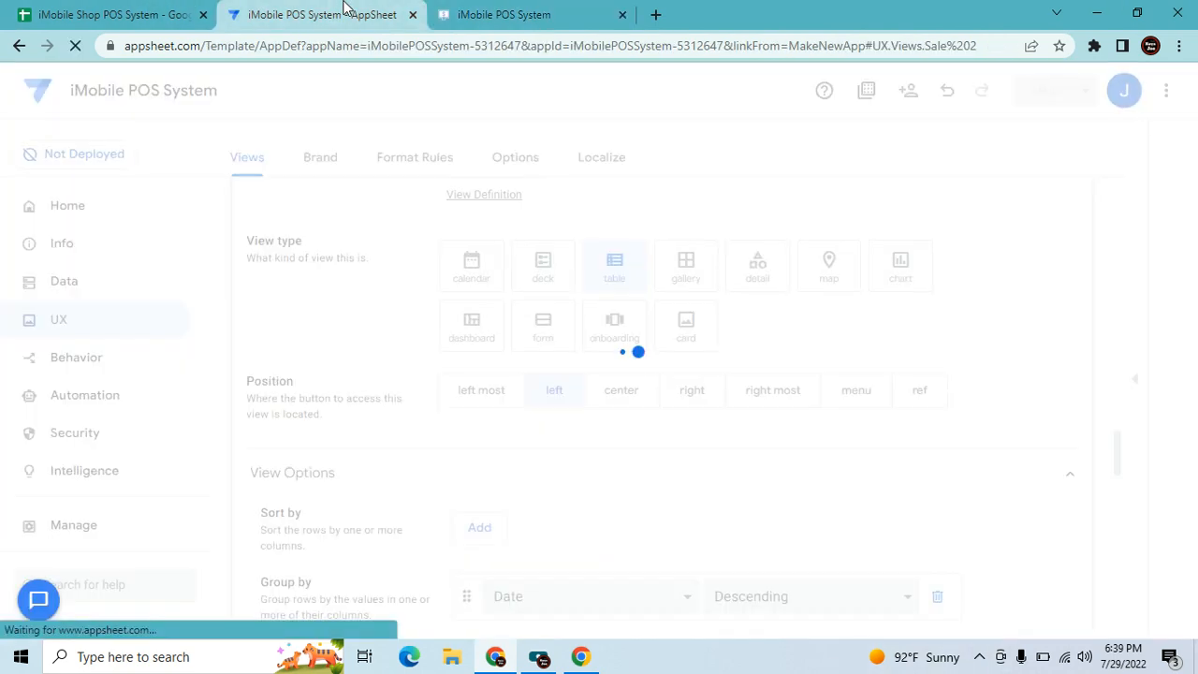
# Return to the AppSheet editor and delete the old deck-type Sale view.
pyautogui.click(347, 14)
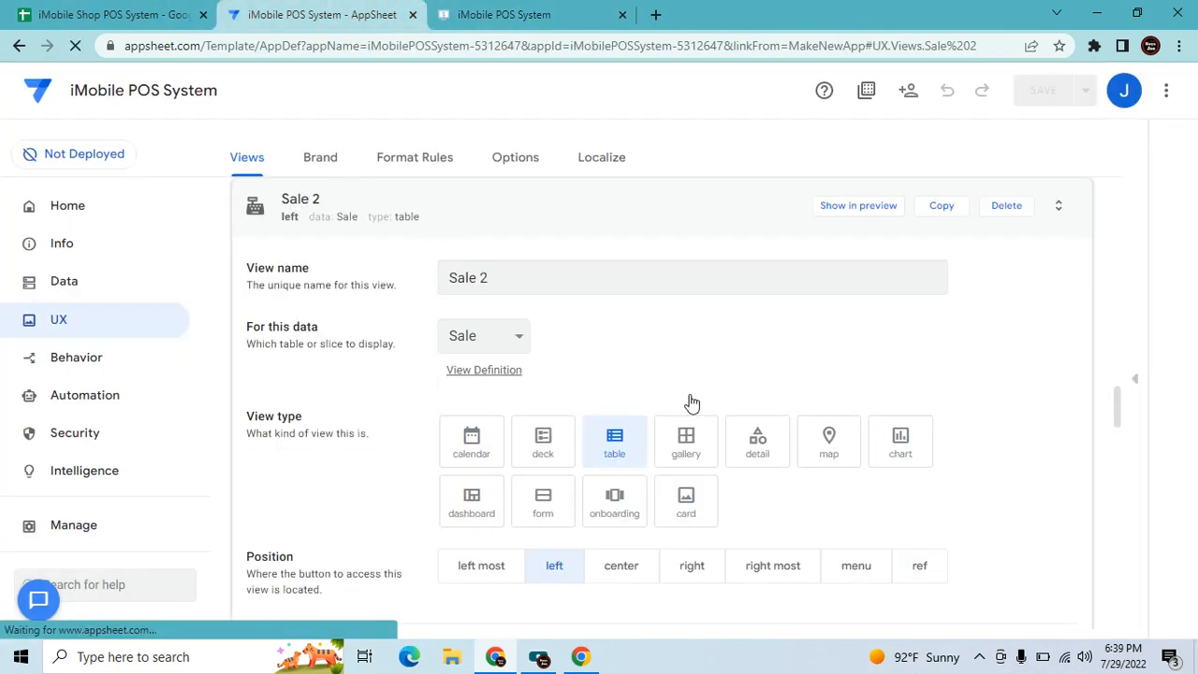
pyautogui.scroll(10, 668, 517)
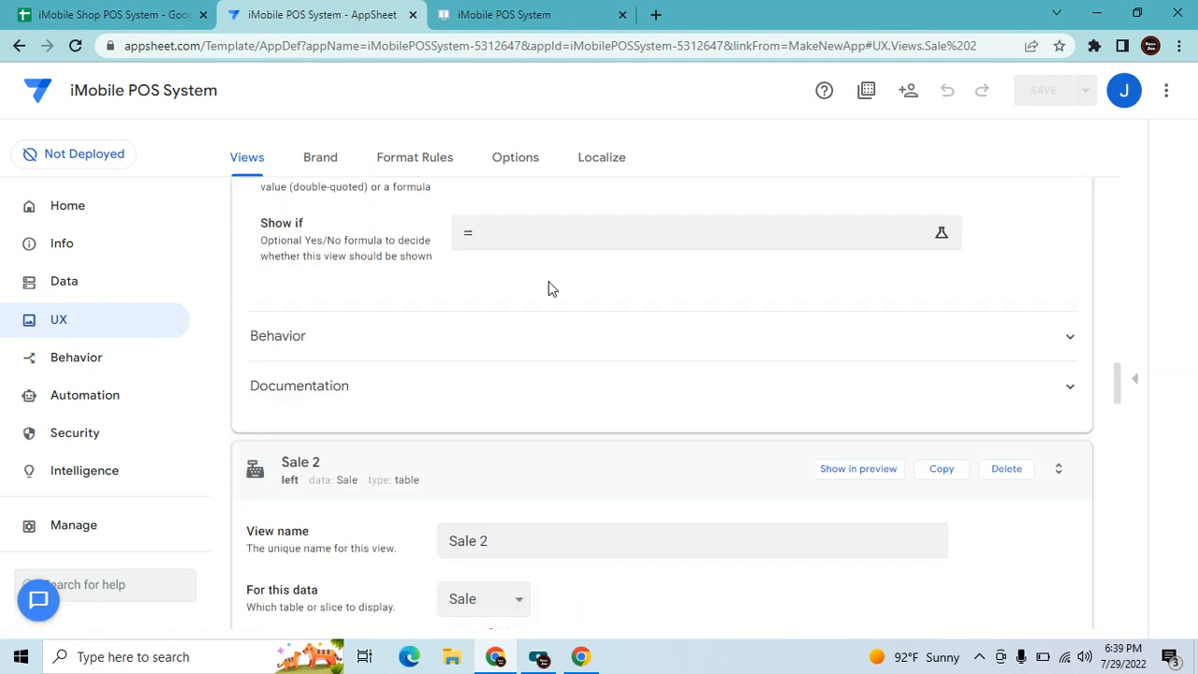
pyautogui.scroll(10, 668, 517)
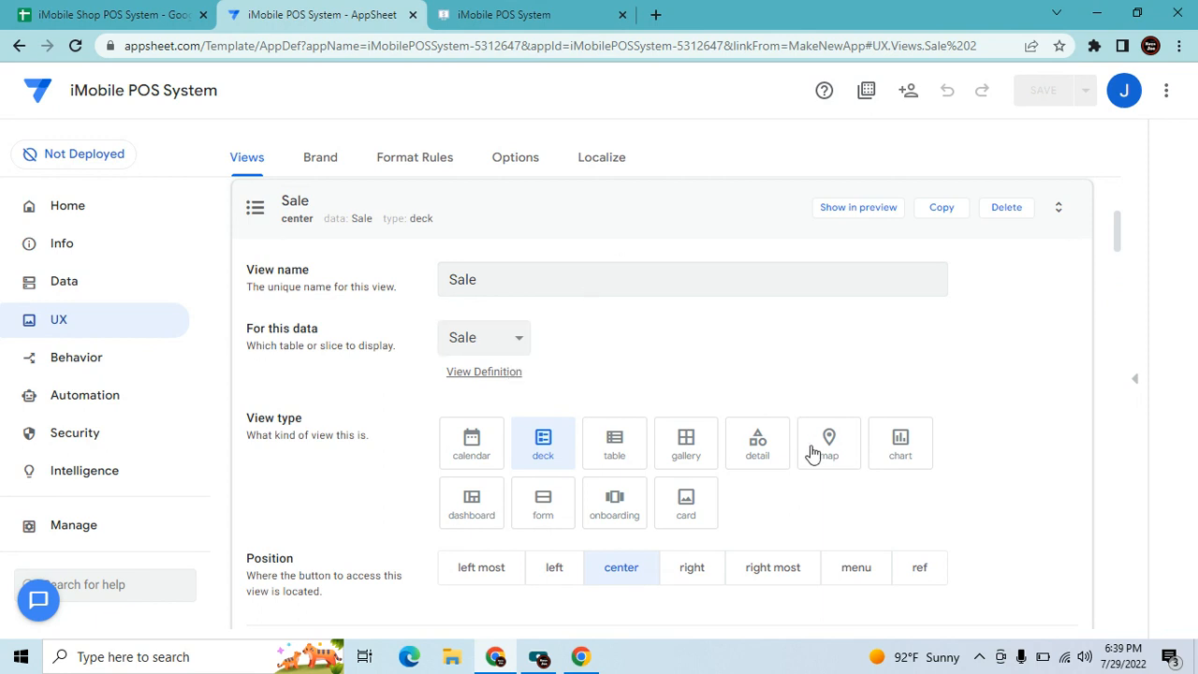
pyautogui.click(1008, 227)
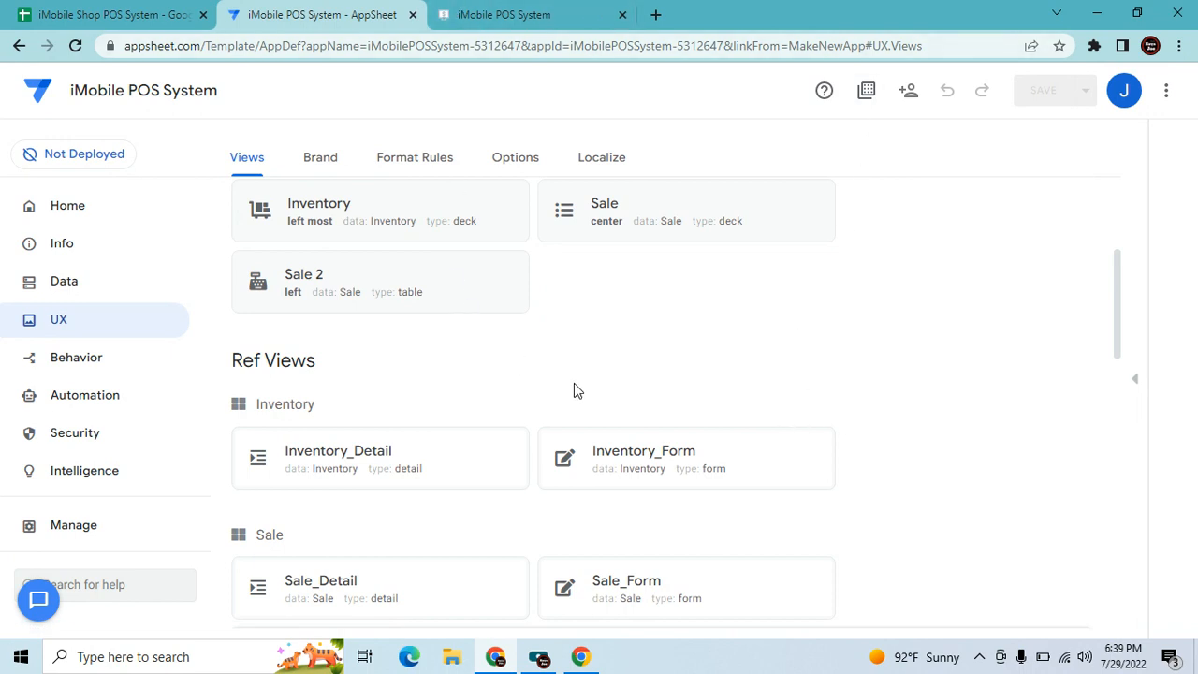
pyautogui.click(649, 208)
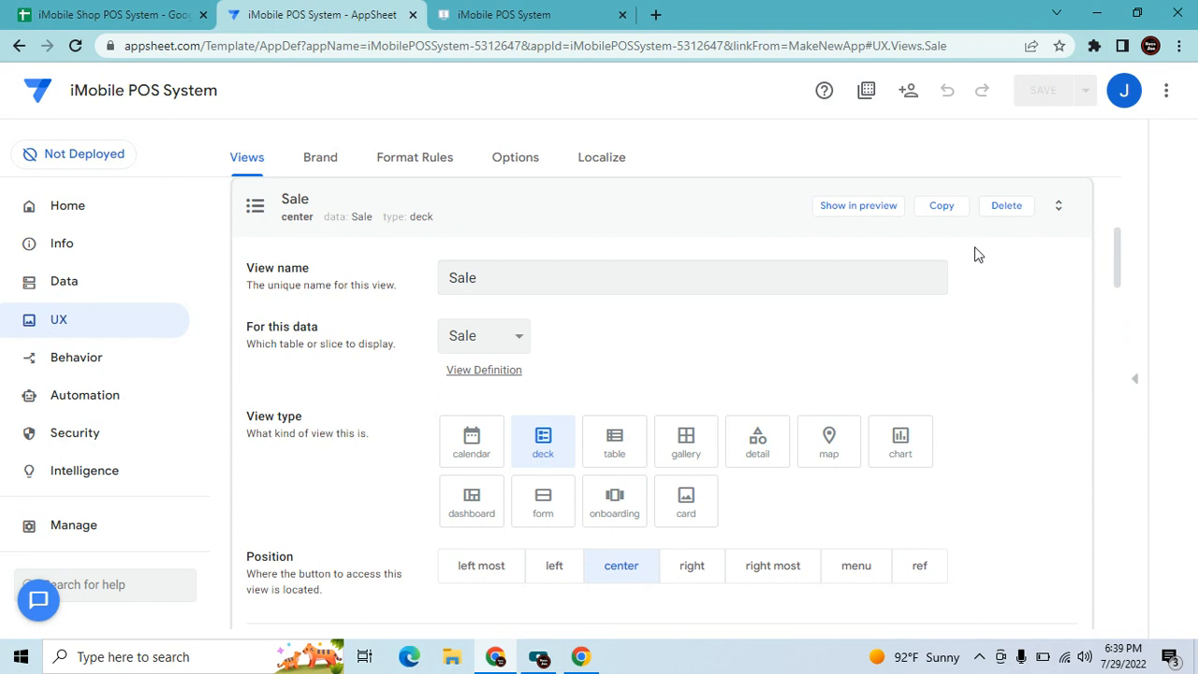
pyautogui.click(1008, 207)
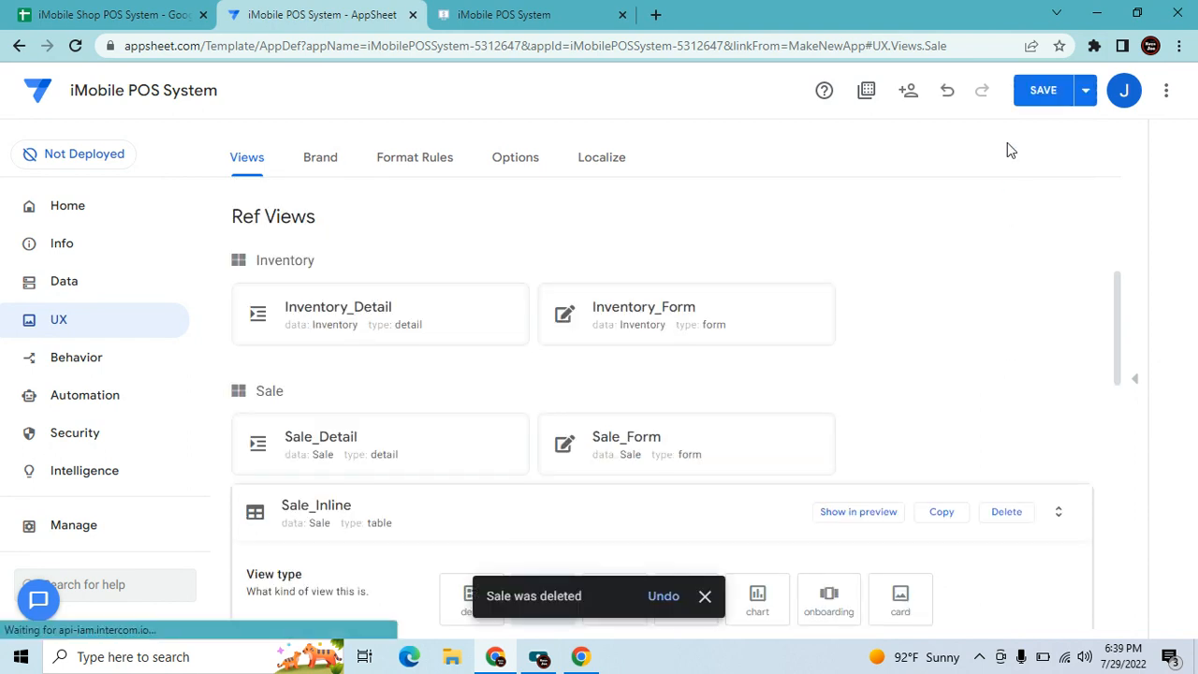
# Save the removal of the old Sale view and sync the running app again.
pyautogui.click(1039, 90)
pyautogui.click(535, 27)
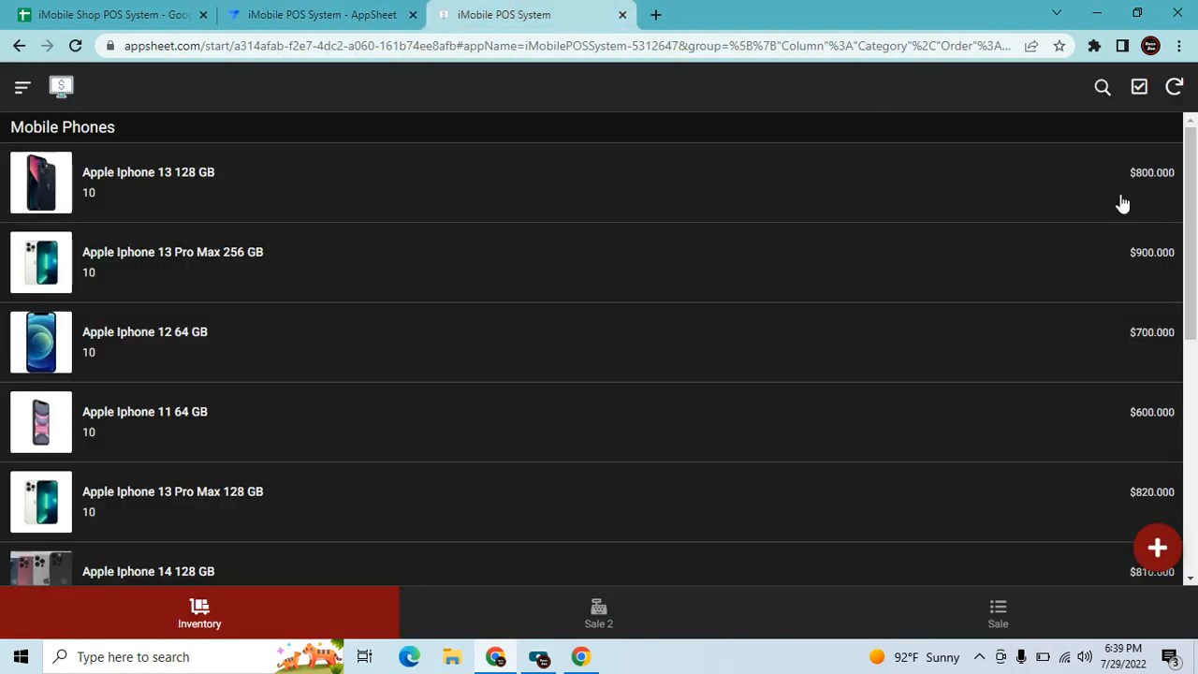
pyautogui.click(1173, 88)
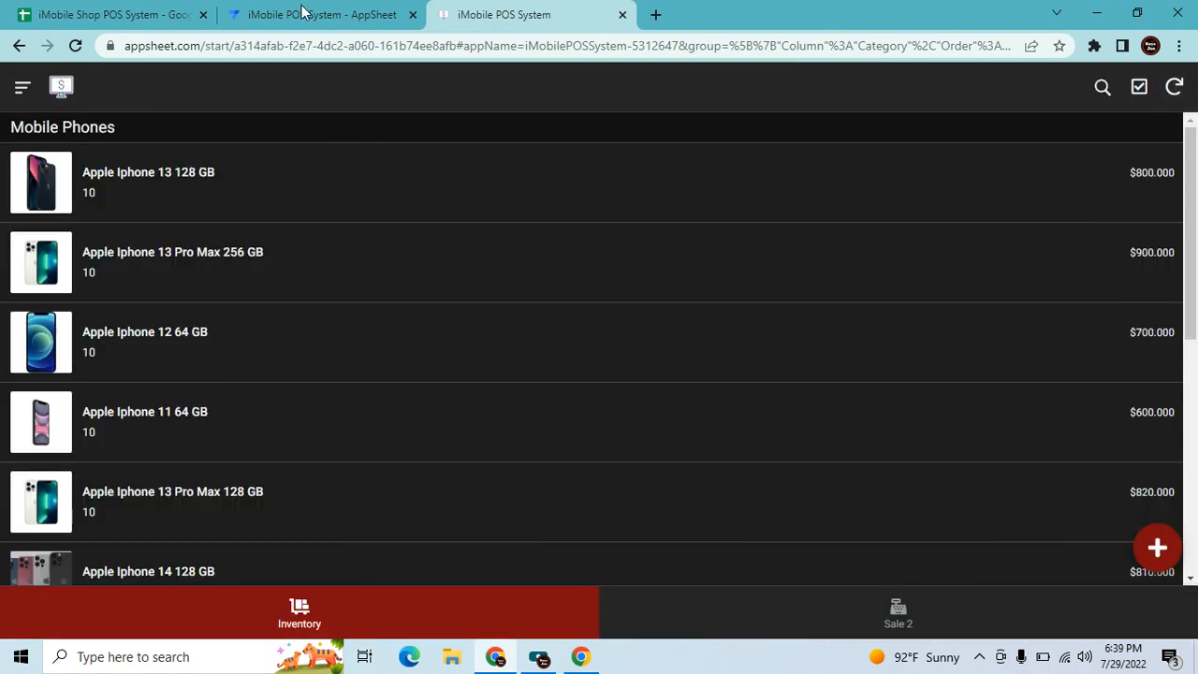
# In the AppSheet editor, rename the Sale 2 view as Sale and save the app.
pyautogui.click(309, 14)
pyautogui.click(514, 272)
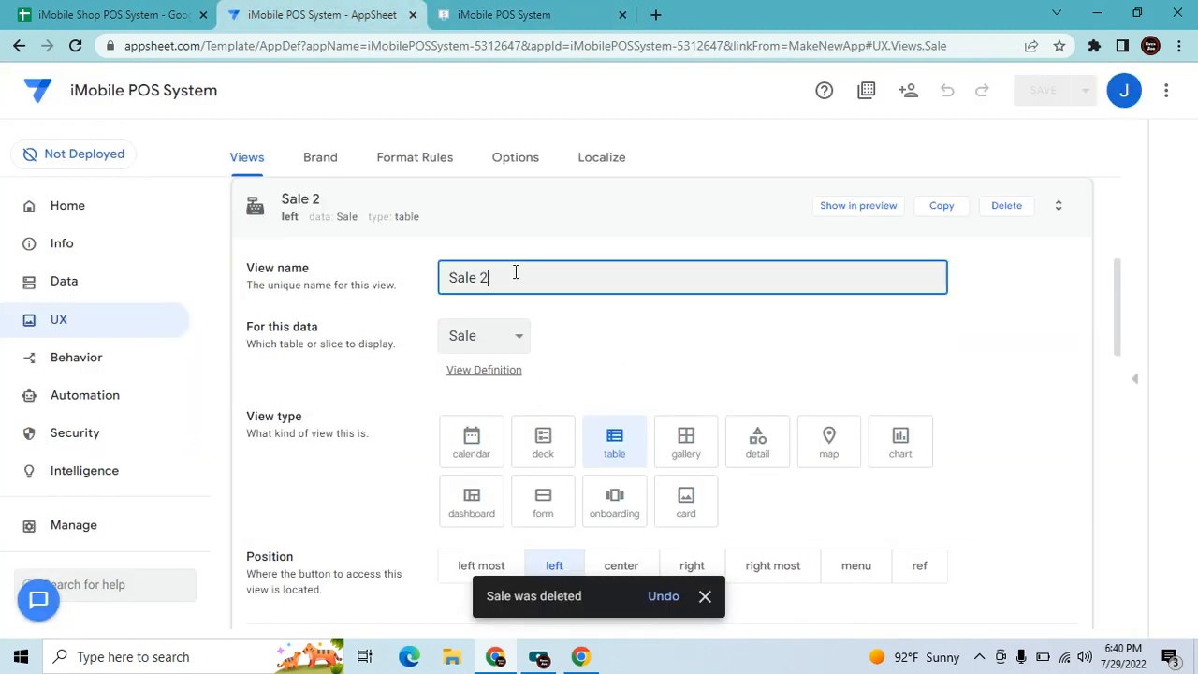
pyautogui.press('Tab')
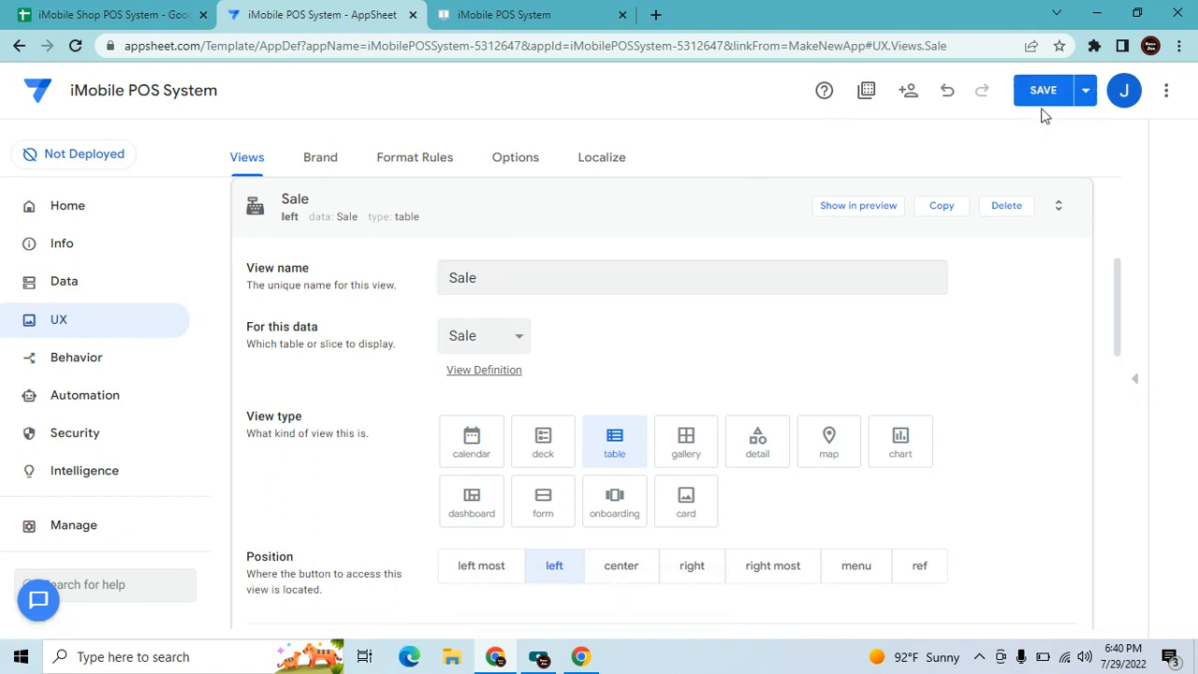
pyautogui.click(1042, 86)
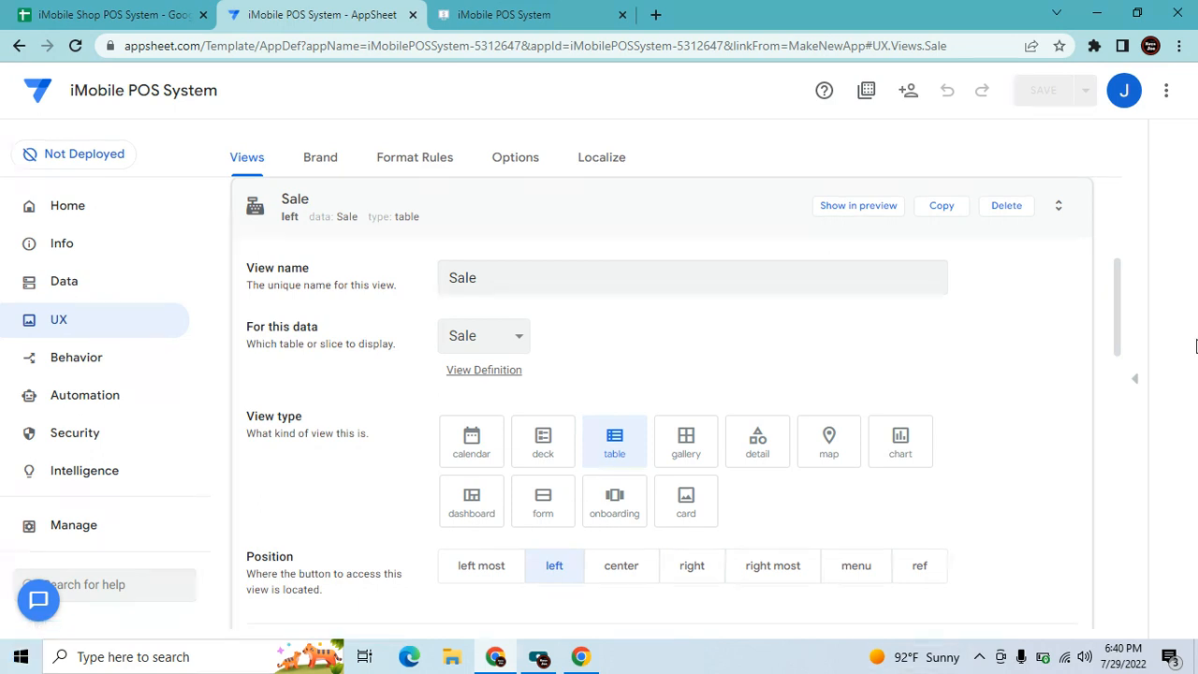
pyautogui.moveTo(1049, 662)
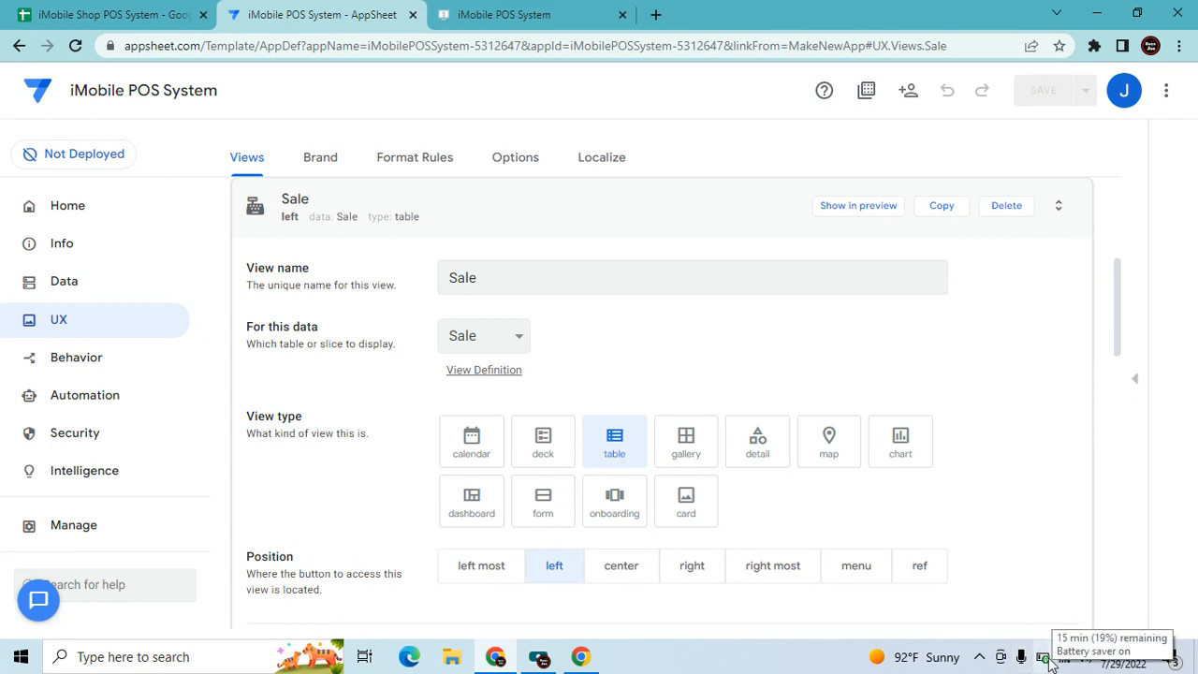
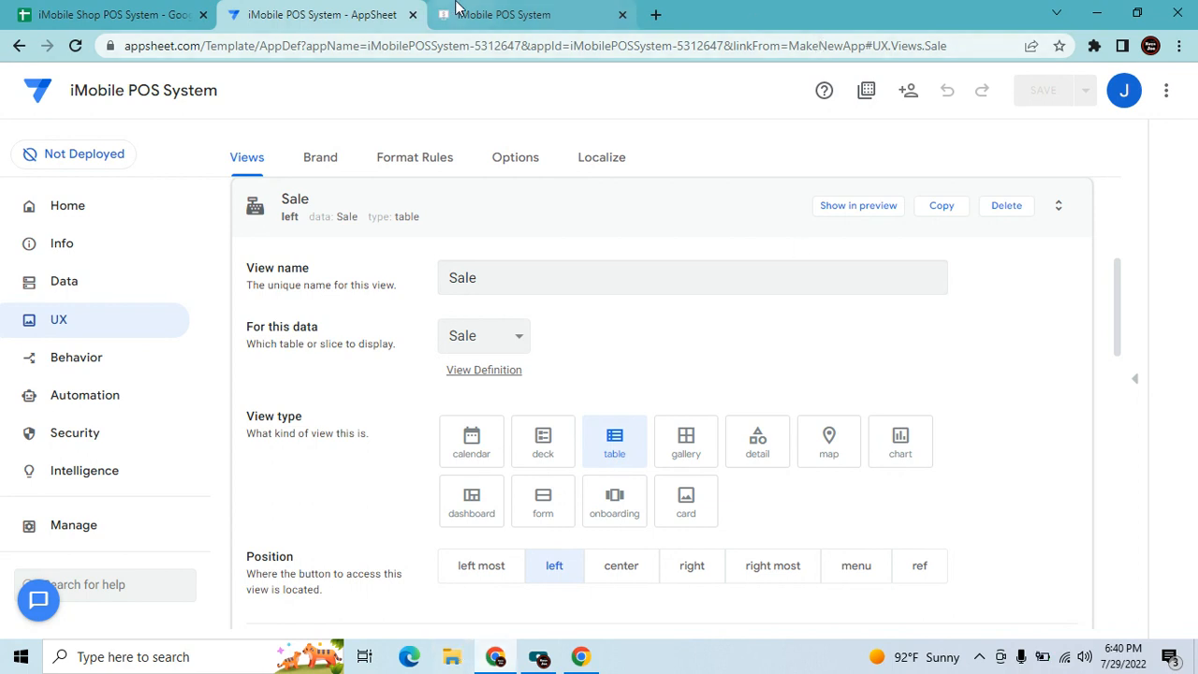
# Switch to the running app, sync it, open the Sale view and start a new sale record.
pyautogui.click(505, 14)
pyautogui.click(1175, 86)
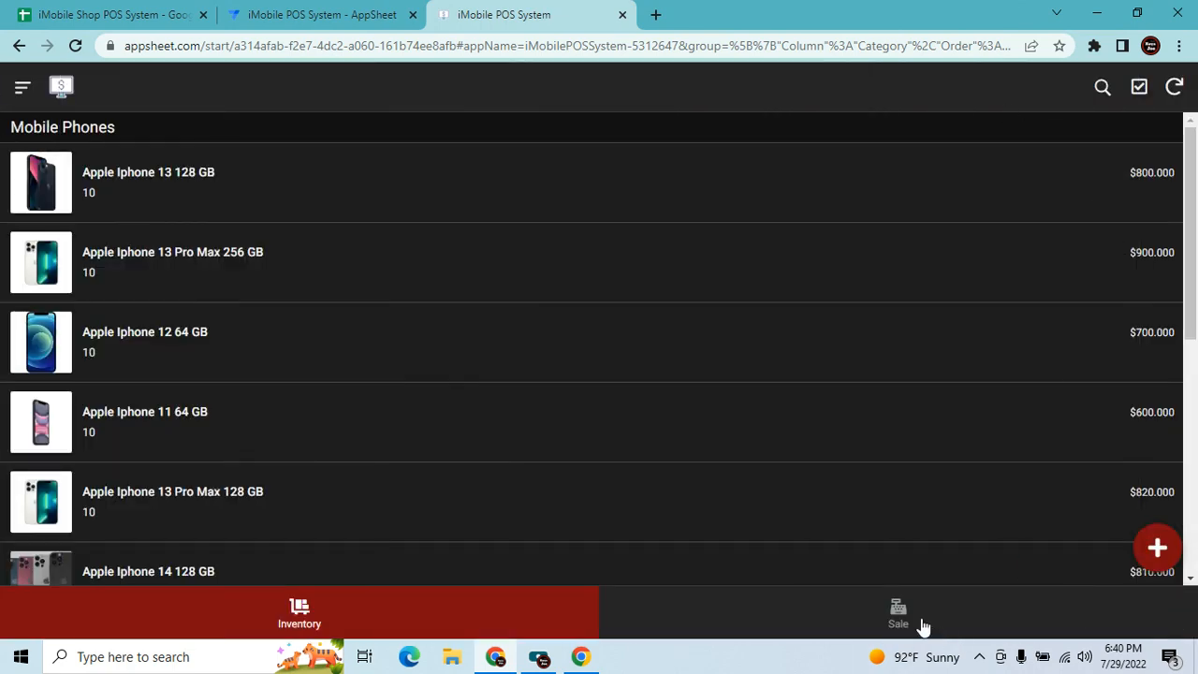
pyautogui.click(922, 625)
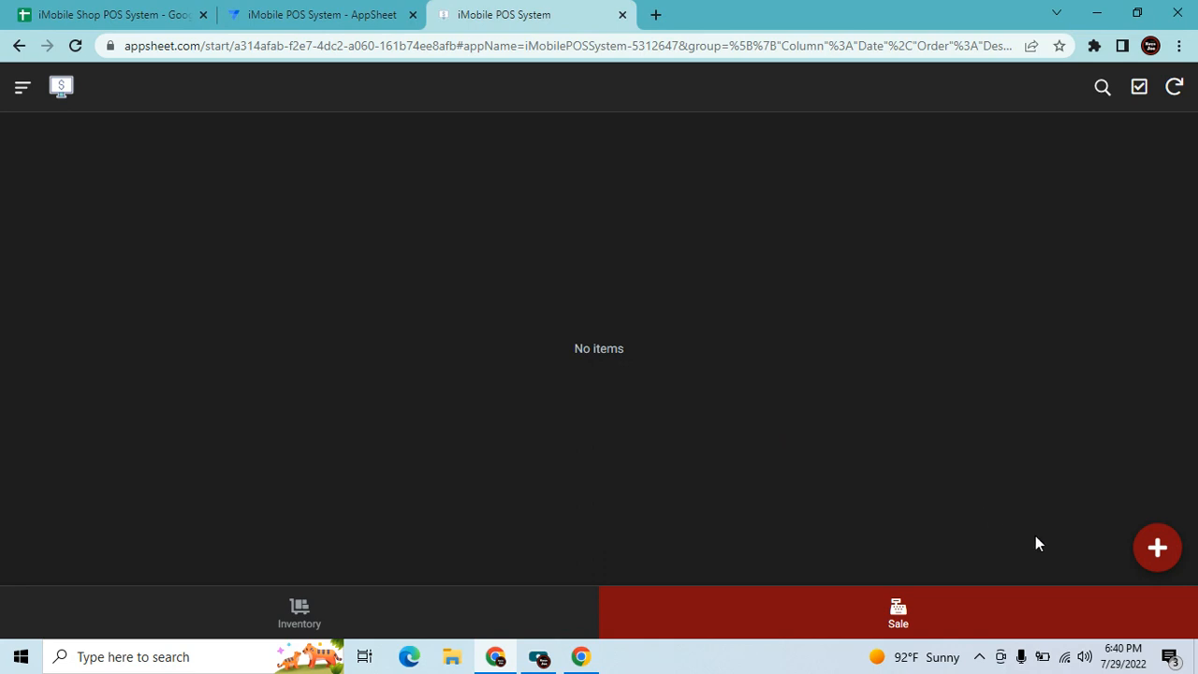
pyautogui.click(1156, 548)
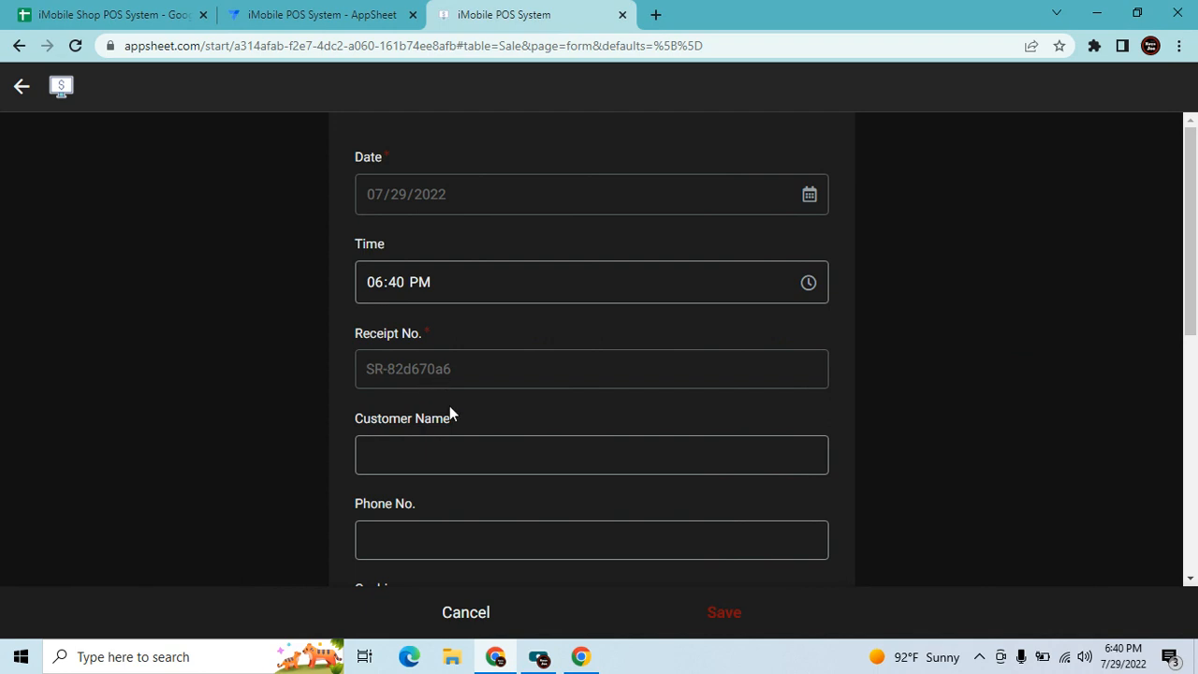
# Enter the customer's name and phone number in the sale form and choose Cashier 1 as the cashier.
pyautogui.click(468, 473)
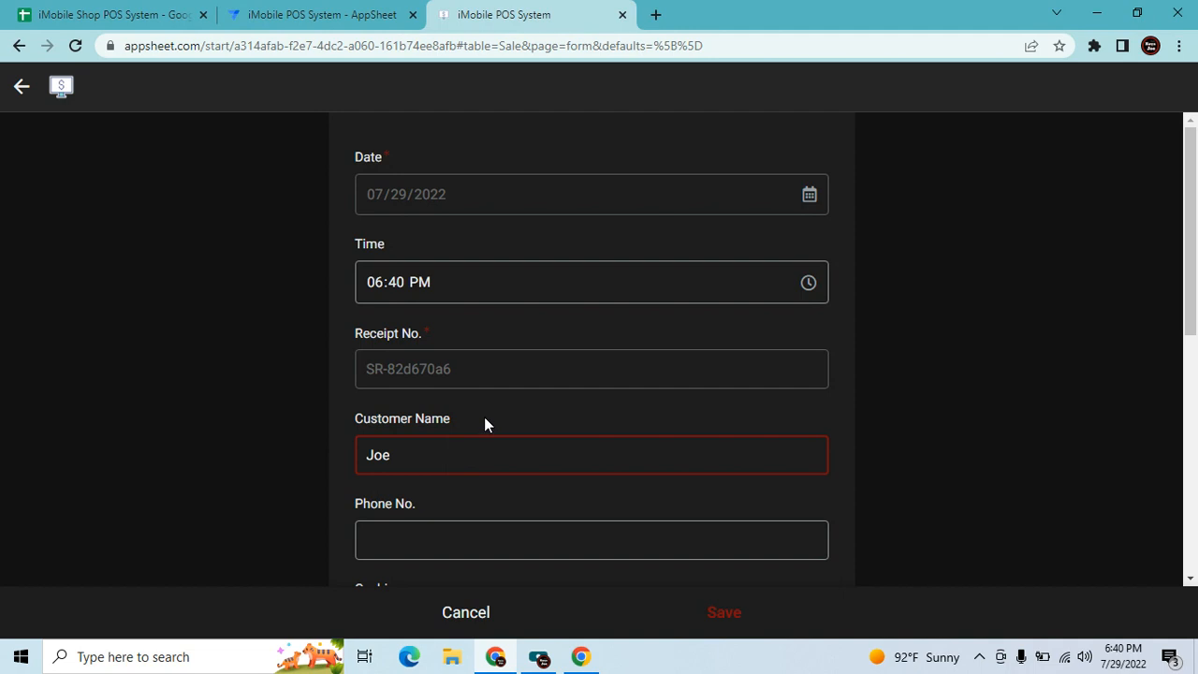
pyautogui.click(471, 545)
pyautogui.write('123456')
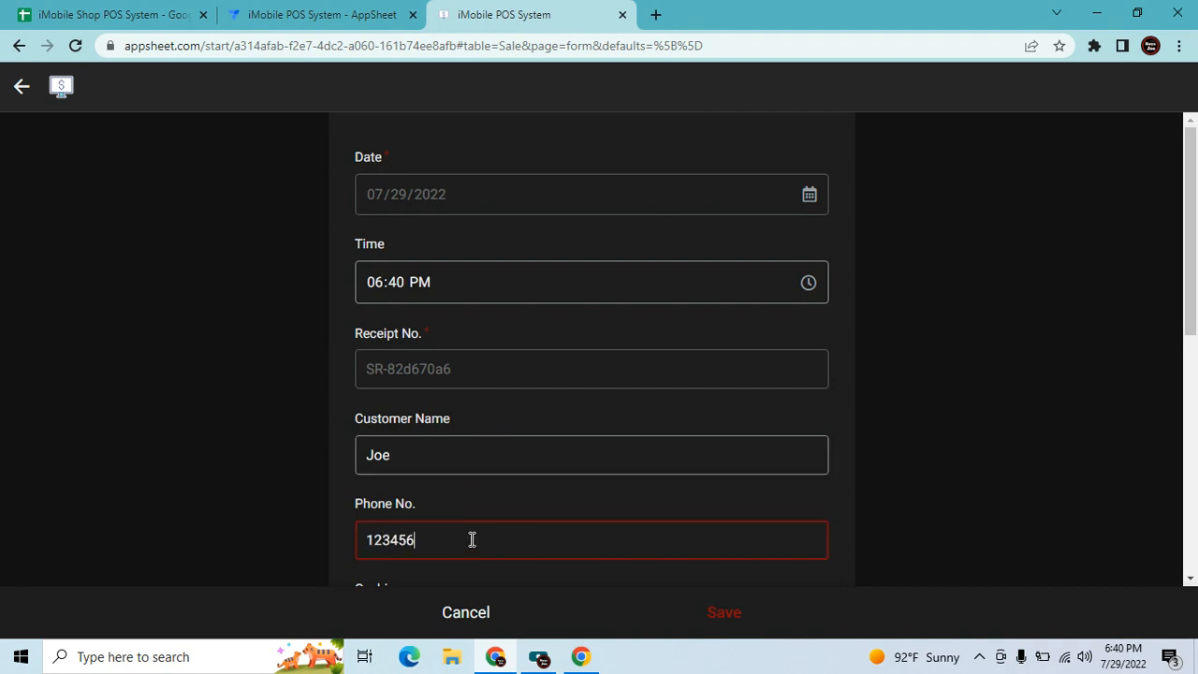
pyautogui.scroll(-3, 433, 423)
pyautogui.click(476, 372)
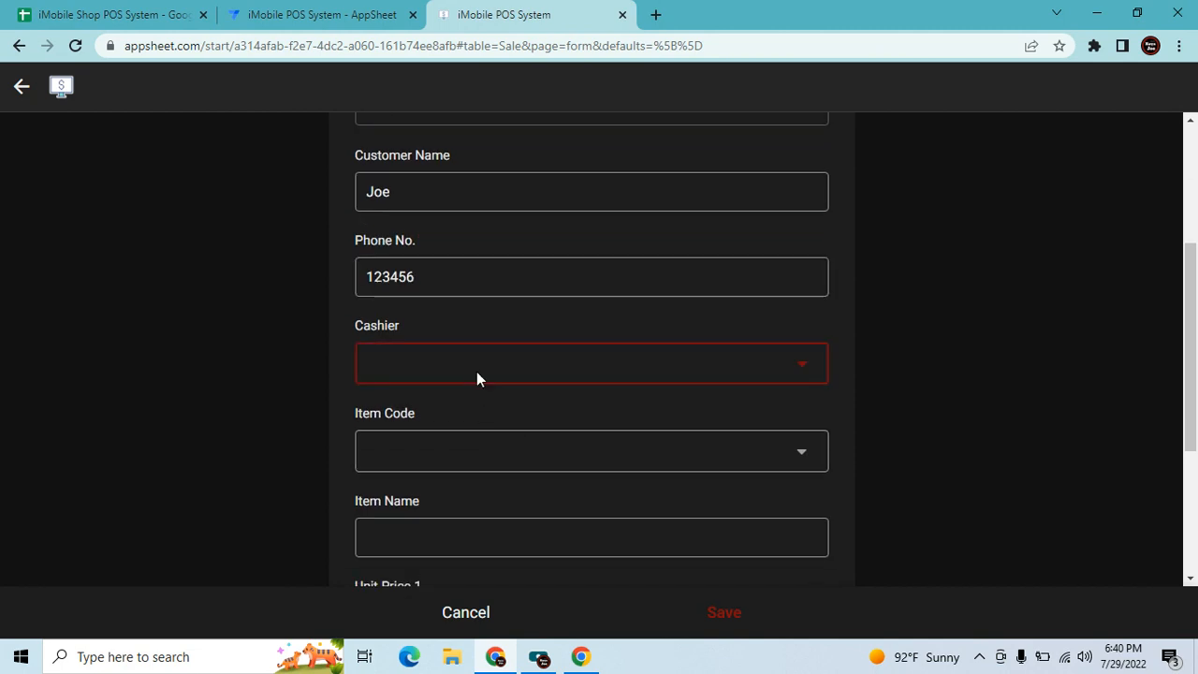
pyautogui.click(409, 150)
# Review the remaining fields of the sale form and choose item 1 as the Item Code.
pyautogui.scroll(-2, 694, 384)
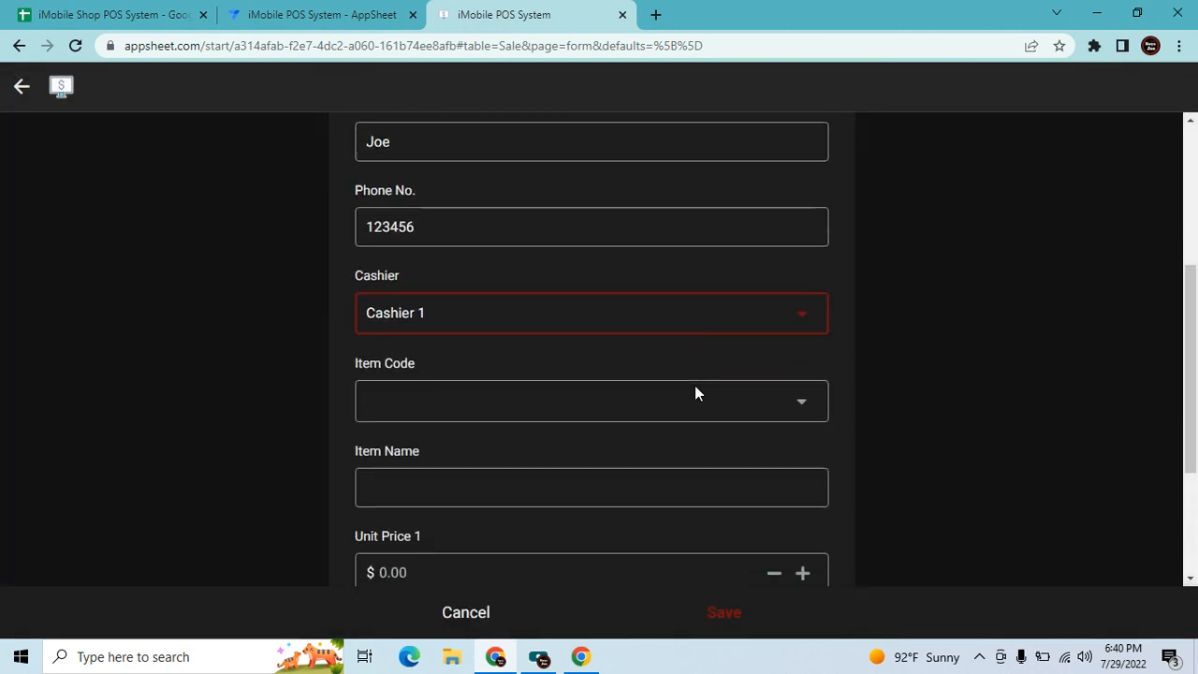
pyautogui.scroll(-1, 701, 414)
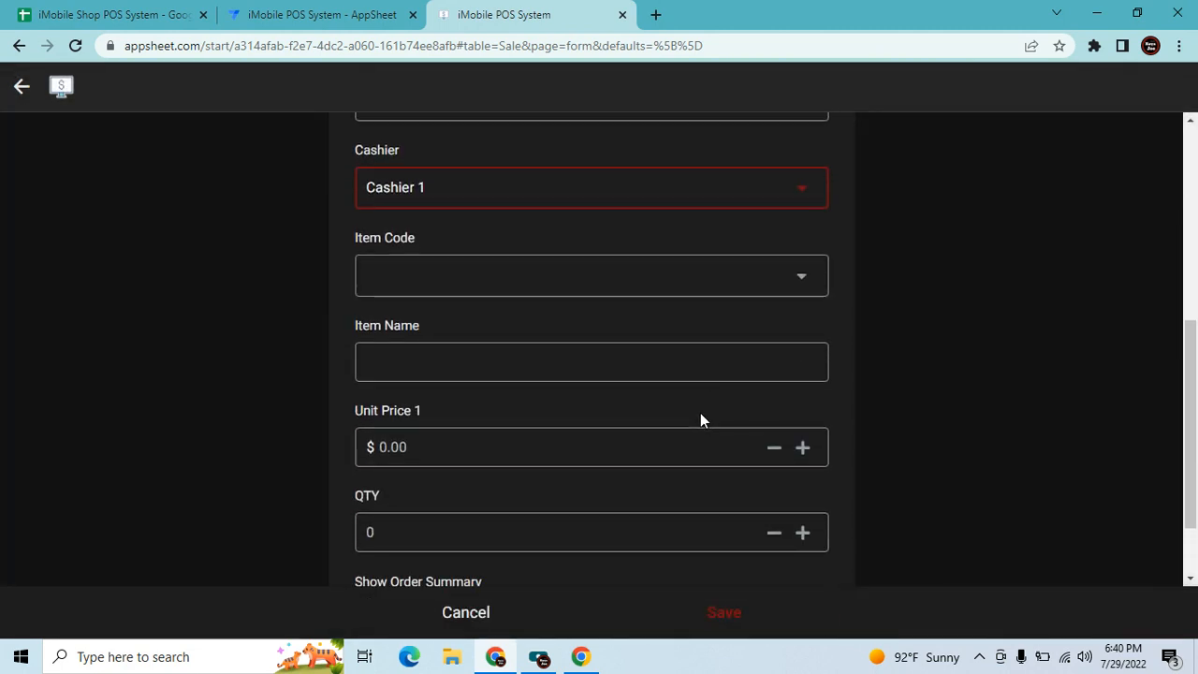
pyautogui.scroll(-1, 700, 412)
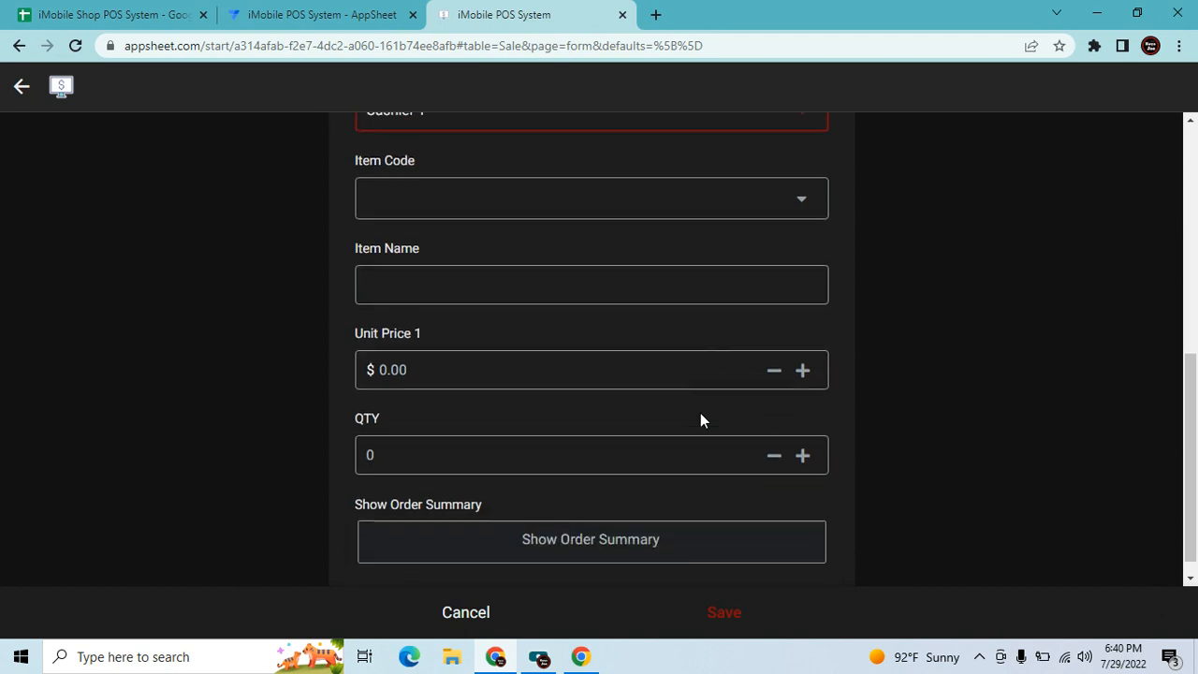
pyautogui.scroll(2, 670, 486)
pyautogui.scroll(2, 670, 486)
pyautogui.scroll(-2, 663, 463)
pyautogui.click(642, 365)
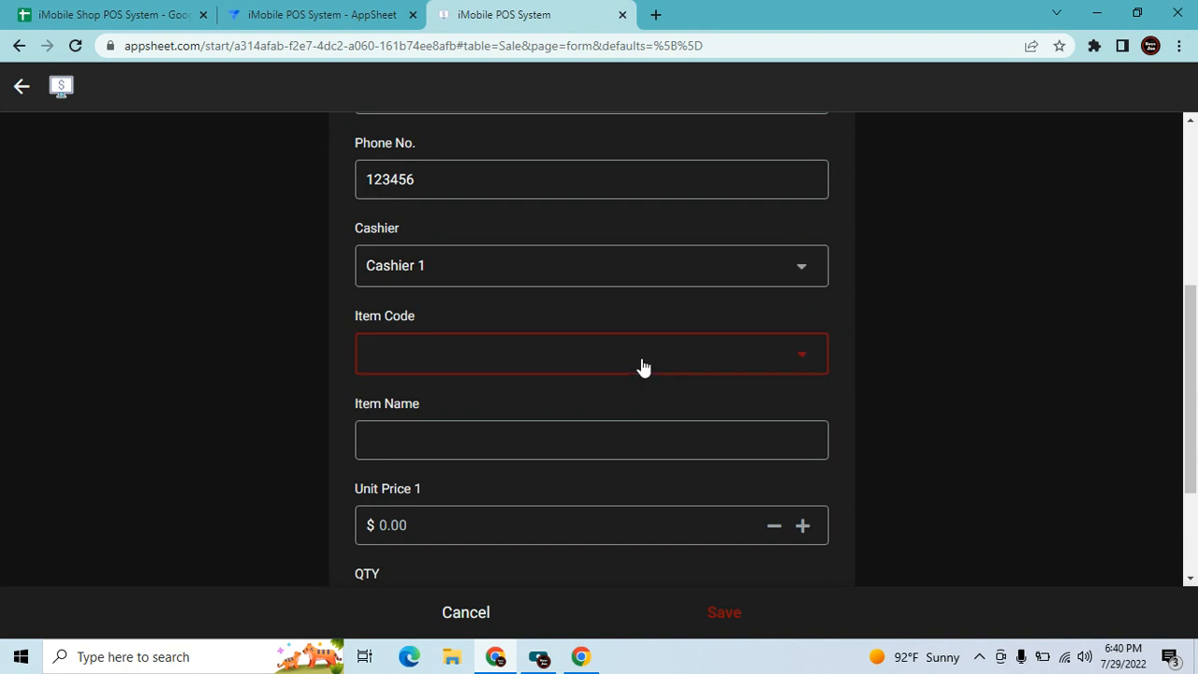
pyautogui.click(373, 251)
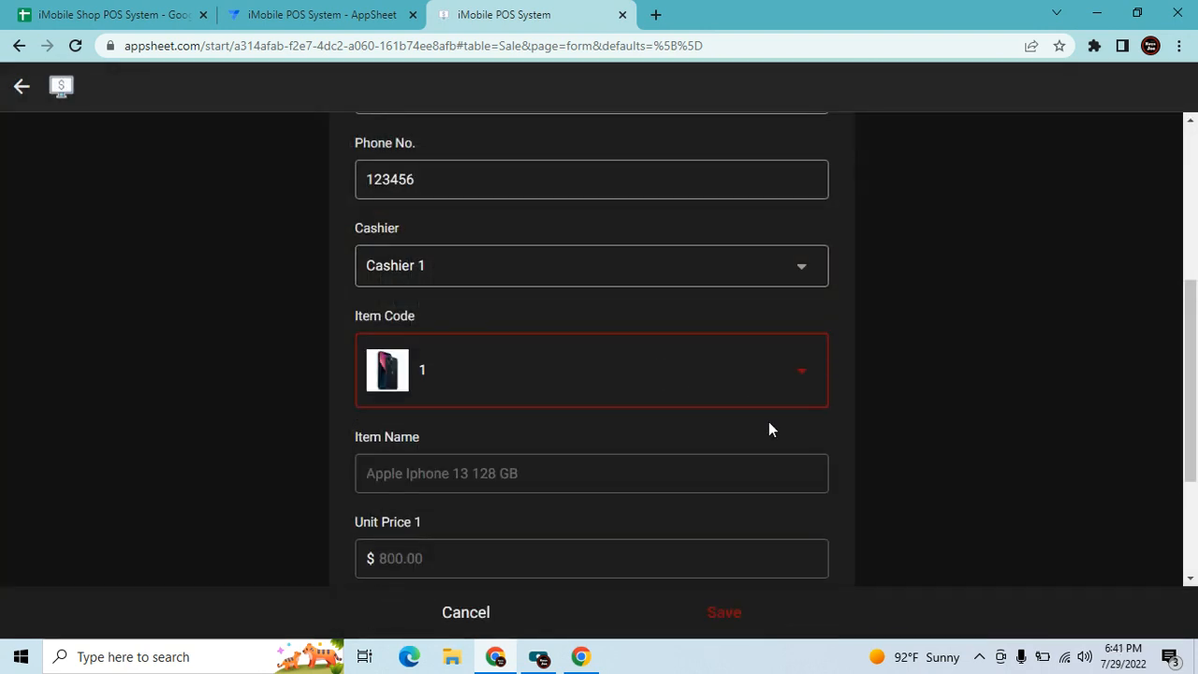
# Return to the AppSheet editor and open the column definitions of the Sale table.
pyautogui.click(329, 10)
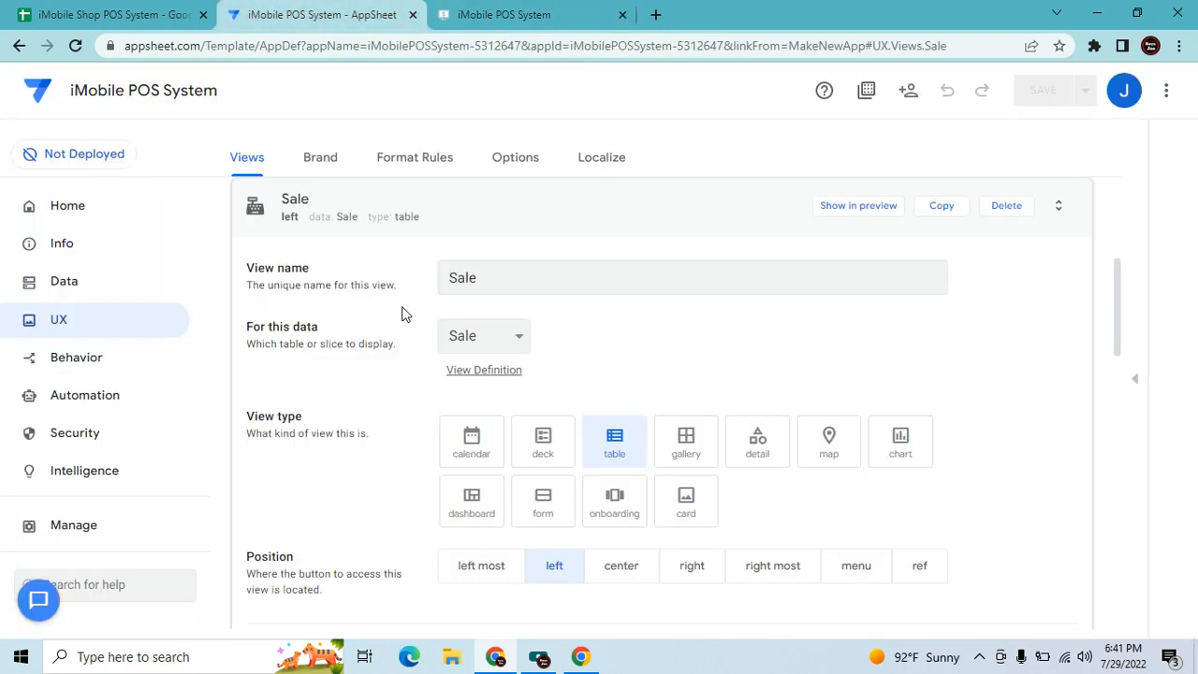
pyautogui.click(89, 289)
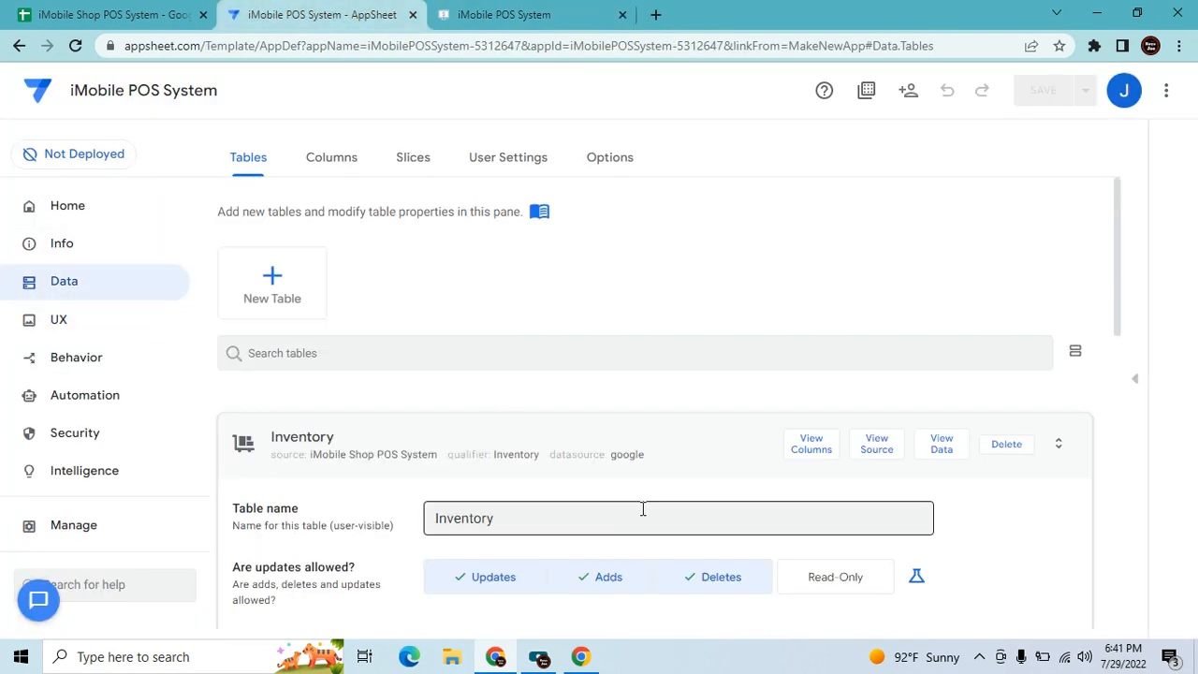
pyautogui.click(605, 442)
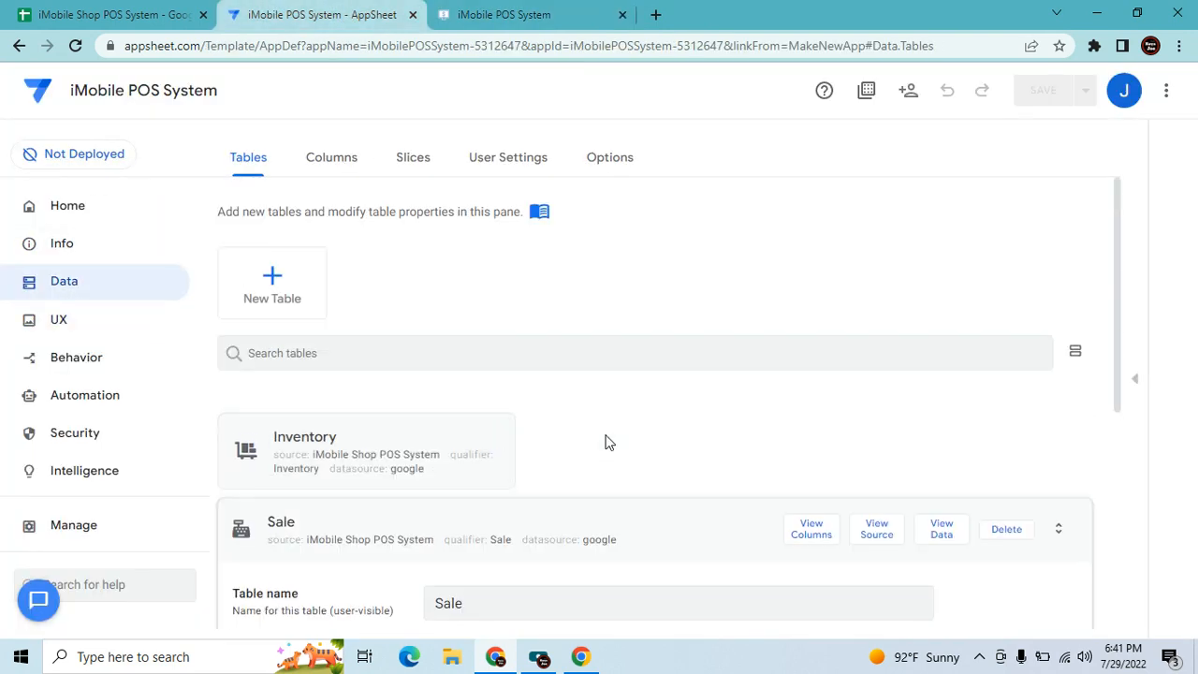
pyautogui.click(806, 532)
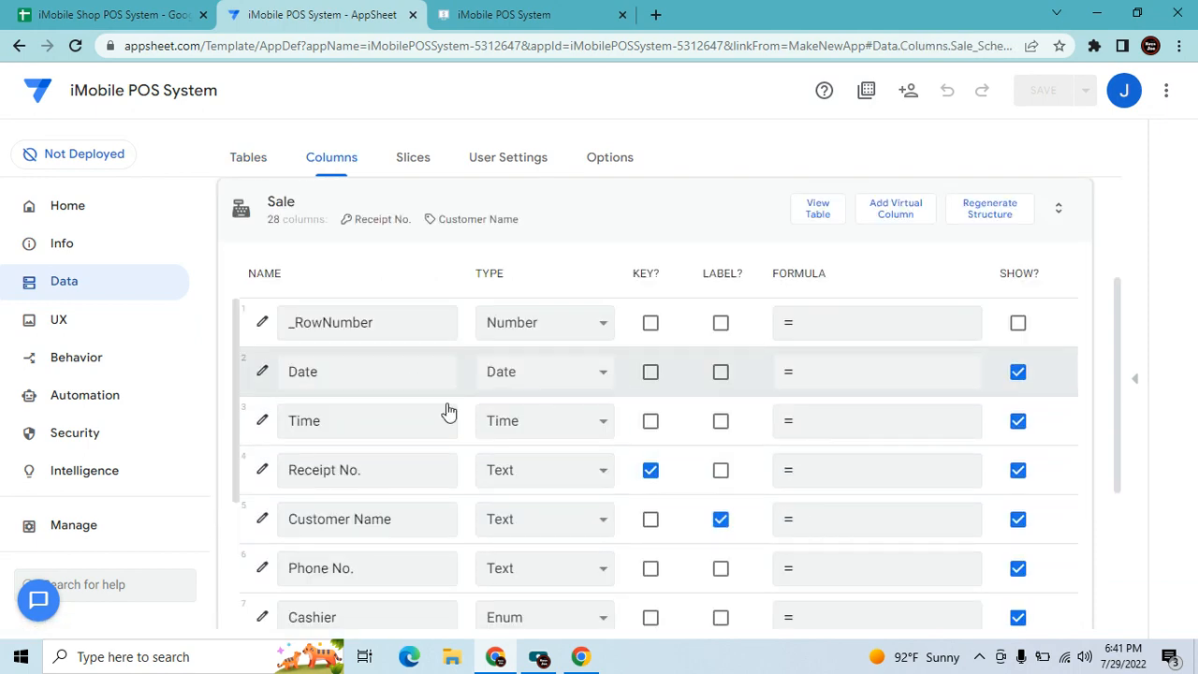
# Check the key and label settings of the Inventory table's columns and return to the Sale table's columns.
pyautogui.click(650, 225)
pyautogui.click(475, 358)
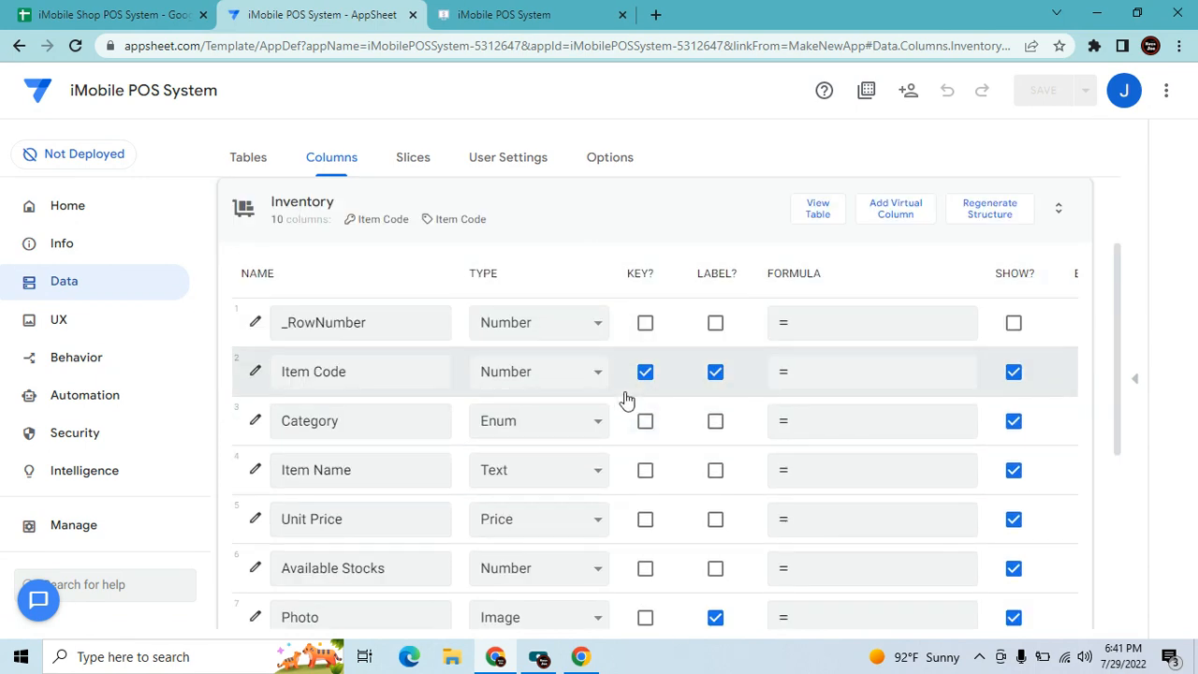
pyautogui.click(590, 204)
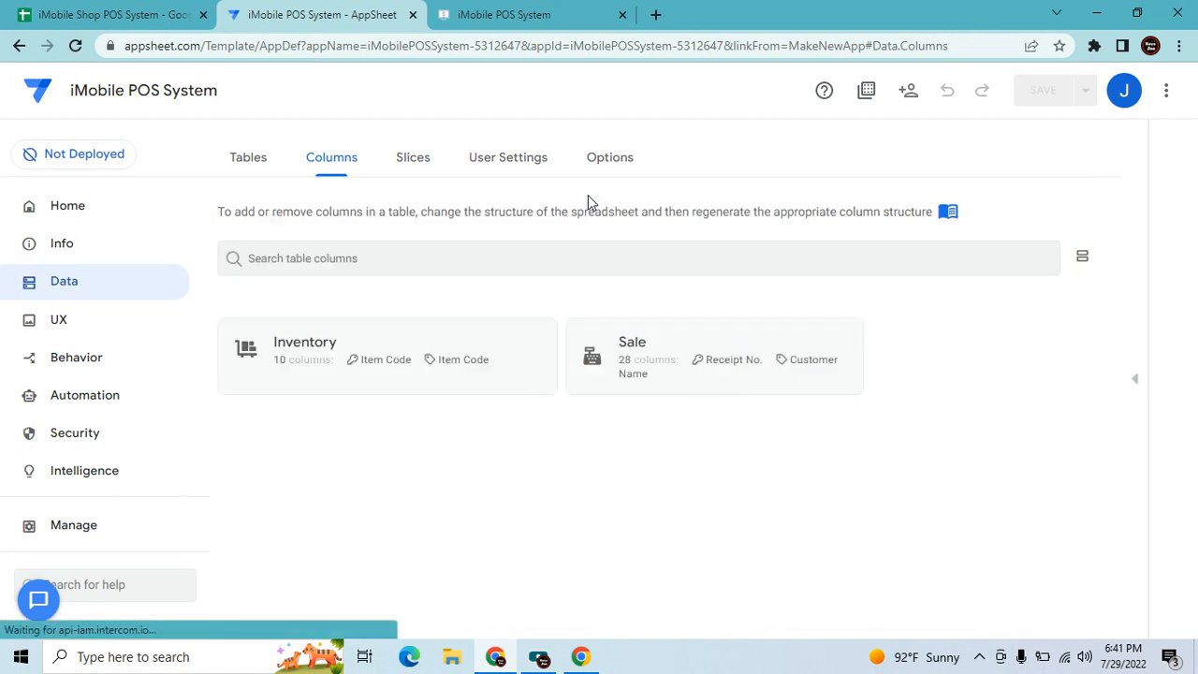
pyautogui.click(605, 358)
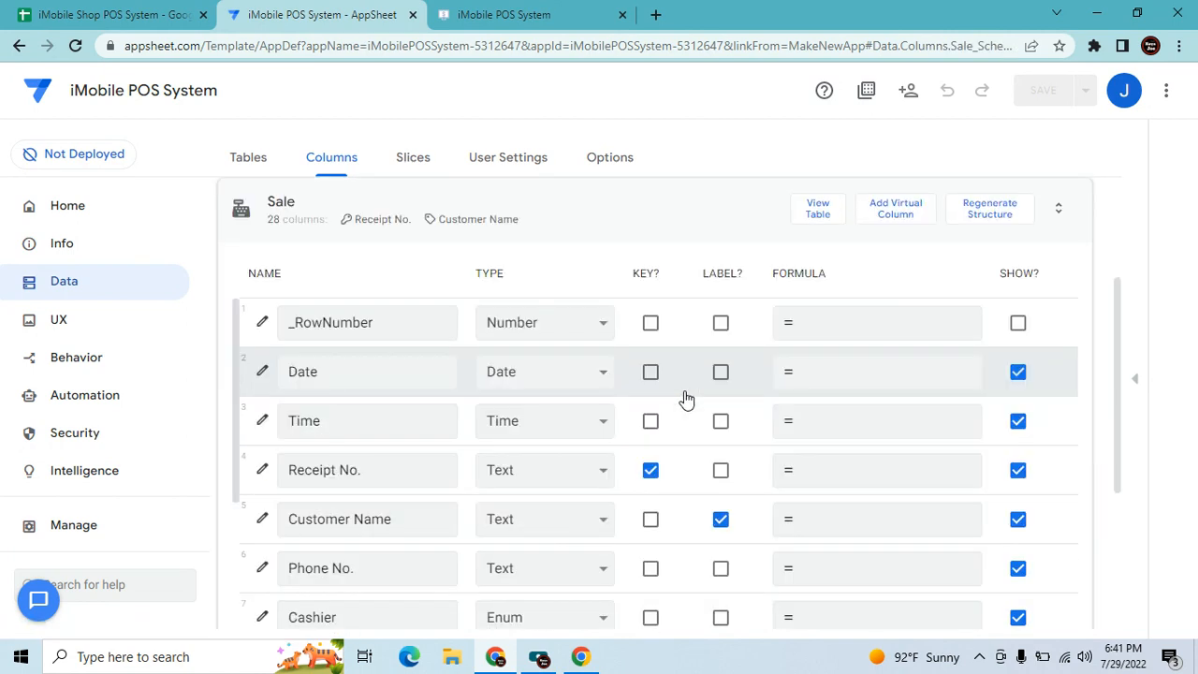
# Clear the label setting of the Customer Name column in the Sale table and restore it.
pyautogui.click(720, 520)
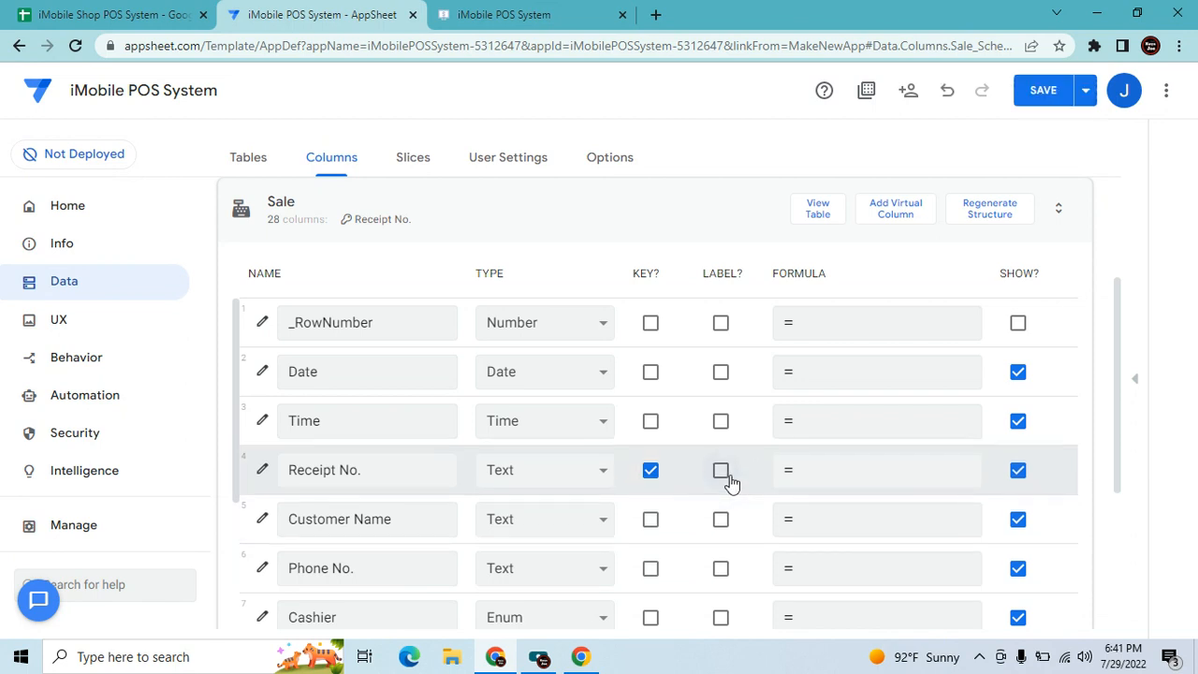
pyautogui.scroll(-2, 731, 481)
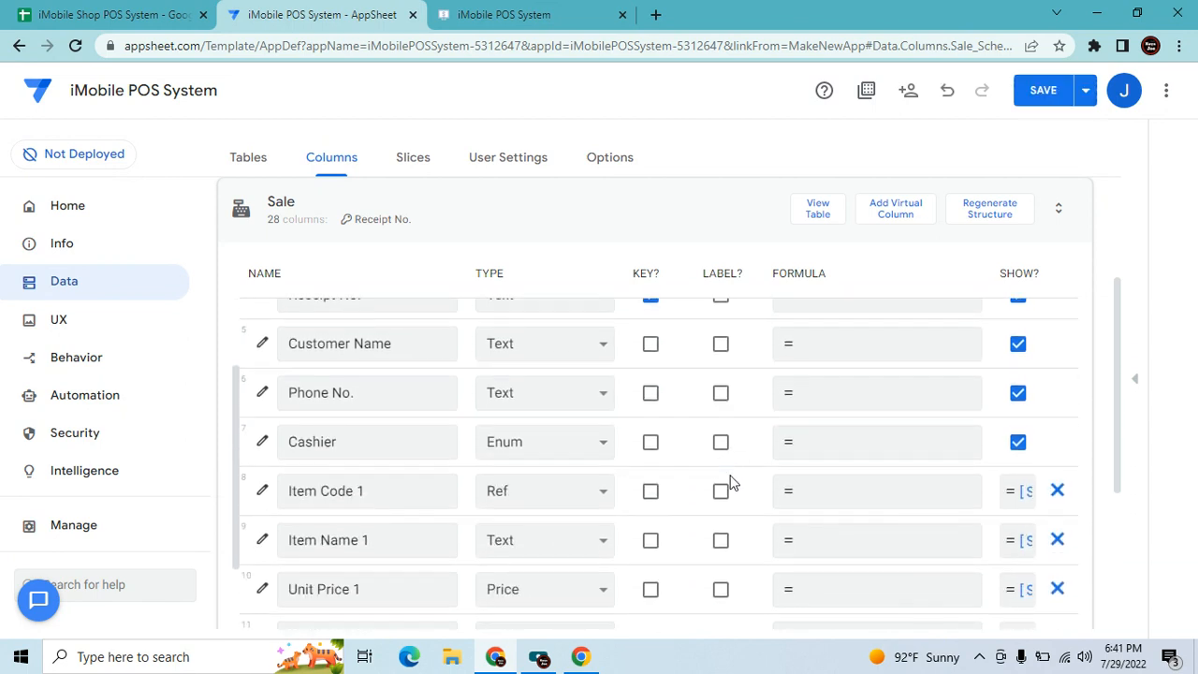
pyautogui.scroll(2, 731, 482)
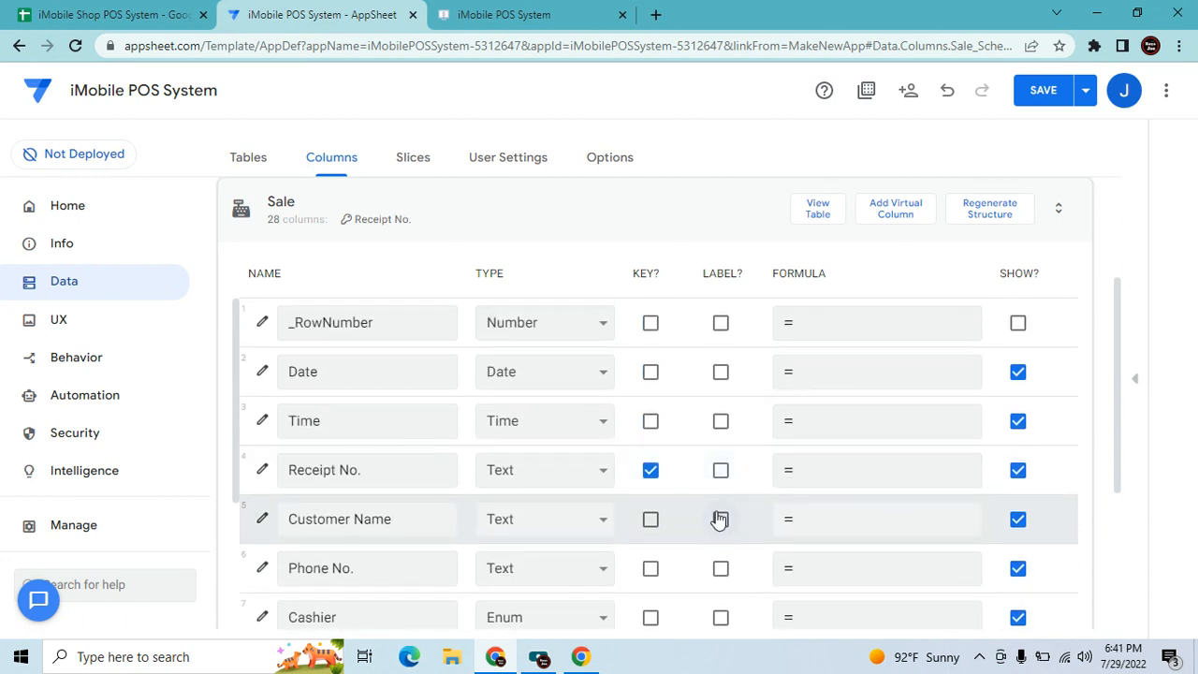
pyautogui.click(721, 518)
# Try to mark Item Name as an additional label column in the Inventory table and save the app.
pyautogui.click(556, 205)
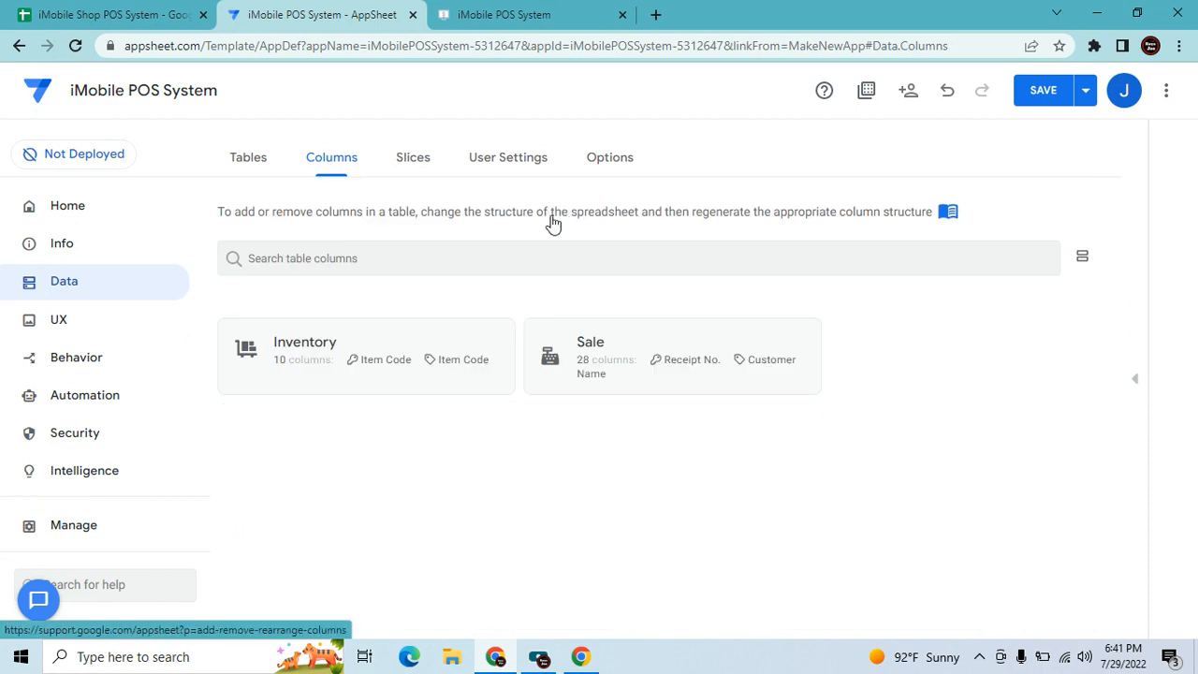
pyautogui.moveTo(481, 340); pyautogui.dragTo(584, 200)
pyautogui.click(583, 200)
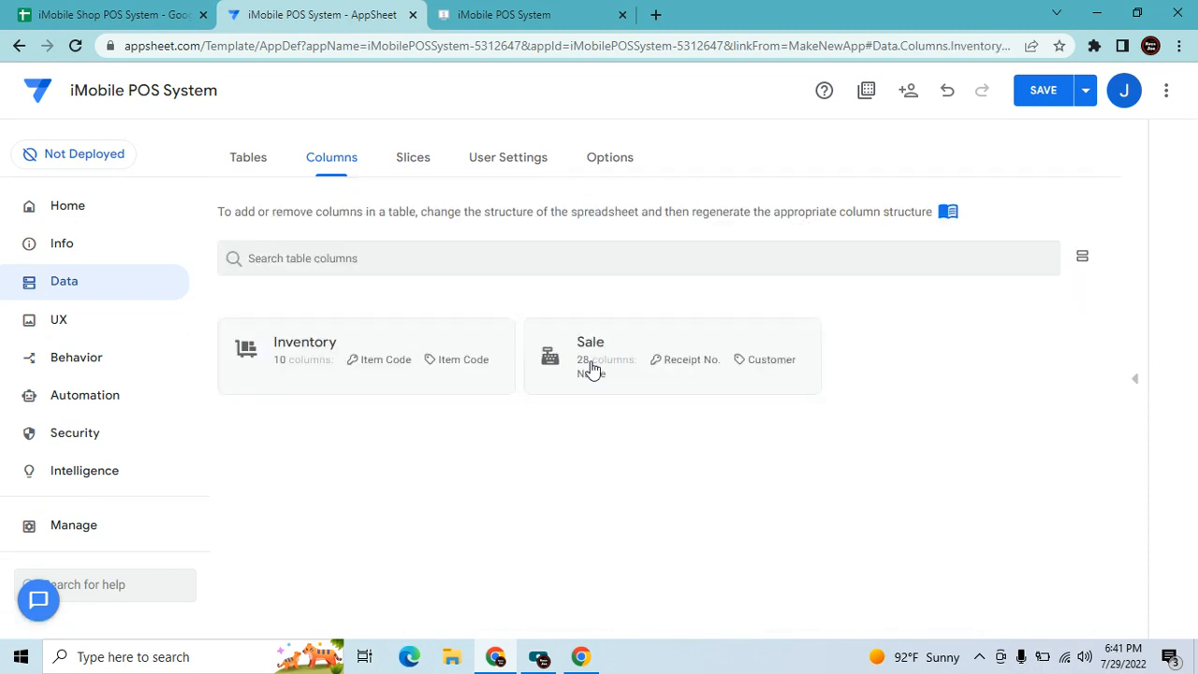
pyautogui.click(505, 326)
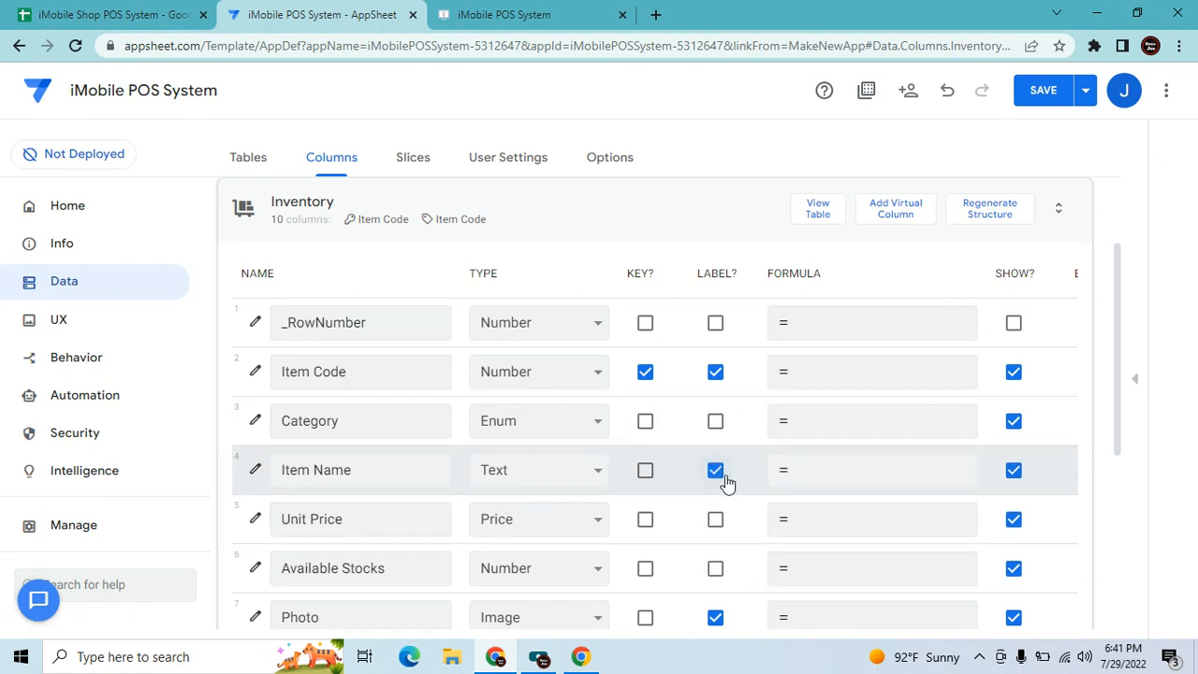
pyautogui.click(1042, 90)
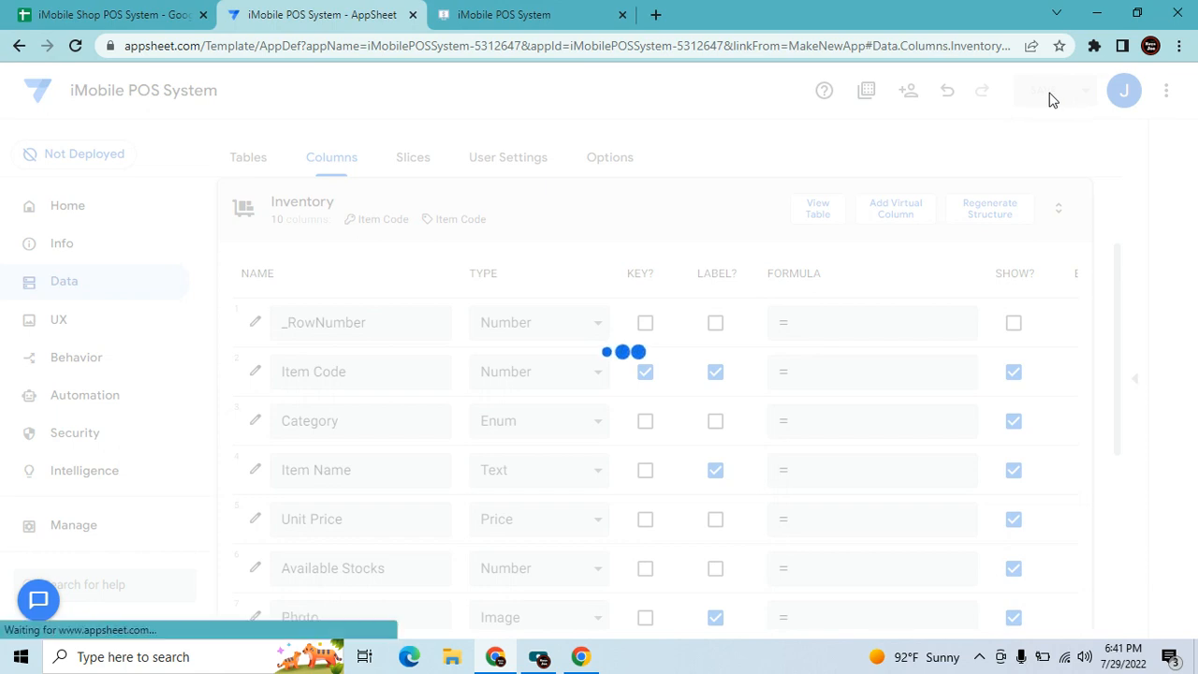
# Switch to the running app, discard the unsaved sale, sync the app and start a new sale record.
pyautogui.click(450, 14)
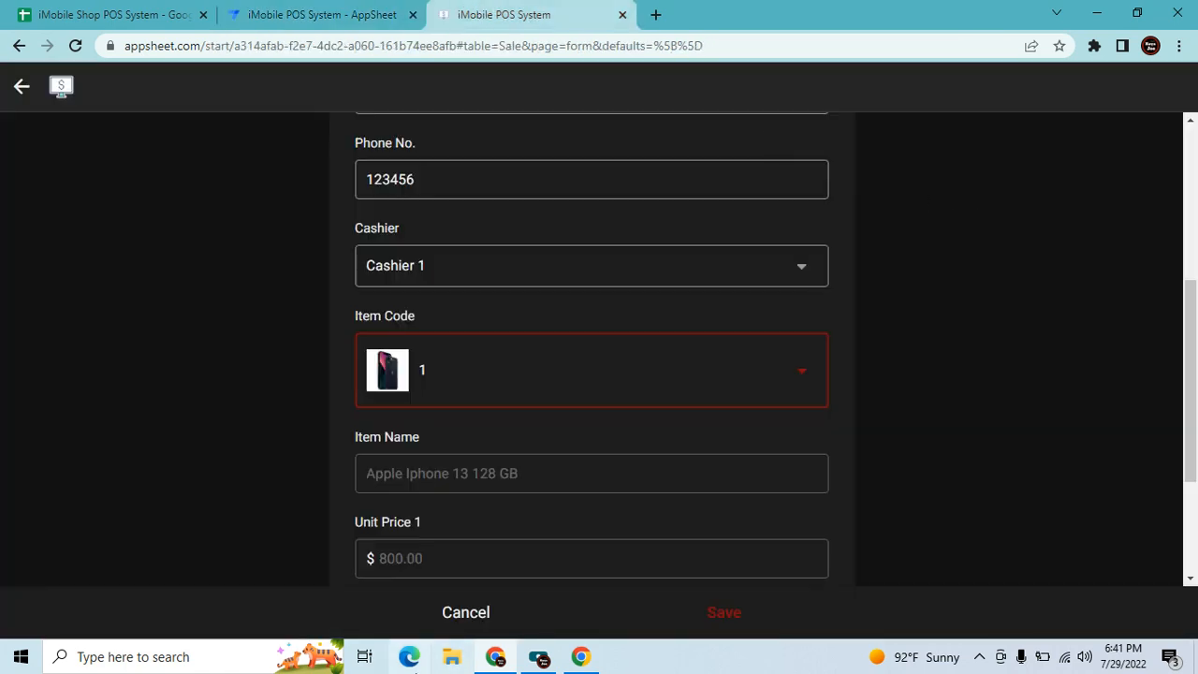
pyautogui.click(482, 612)
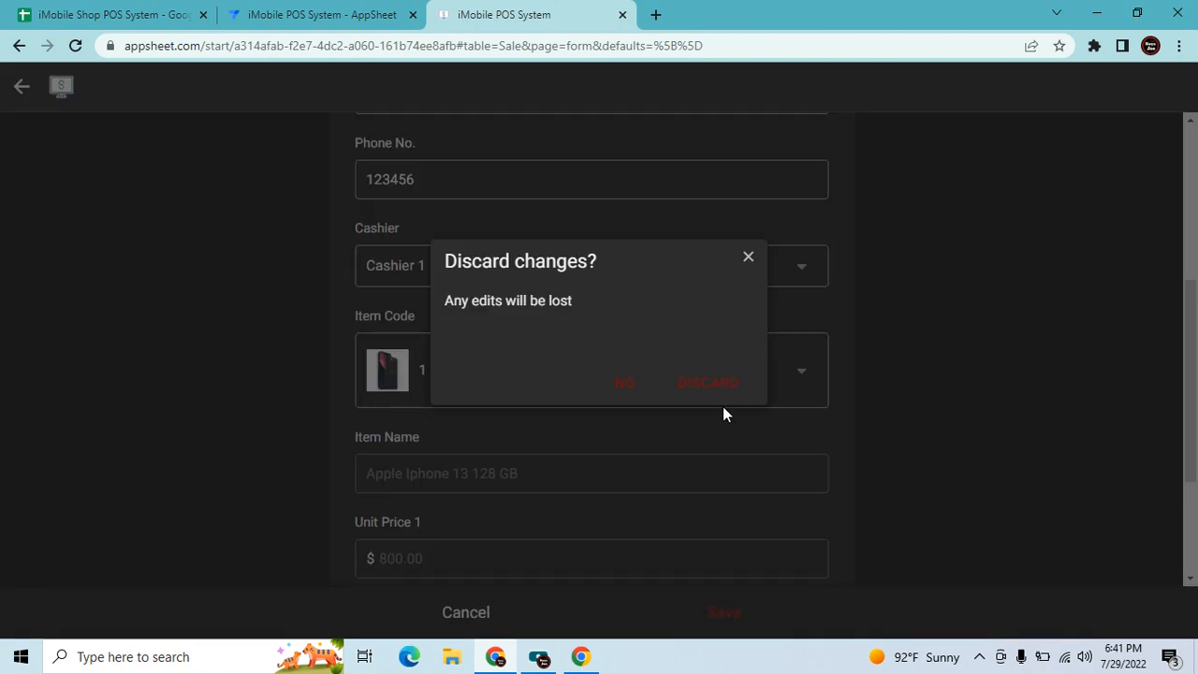
pyautogui.click(724, 385)
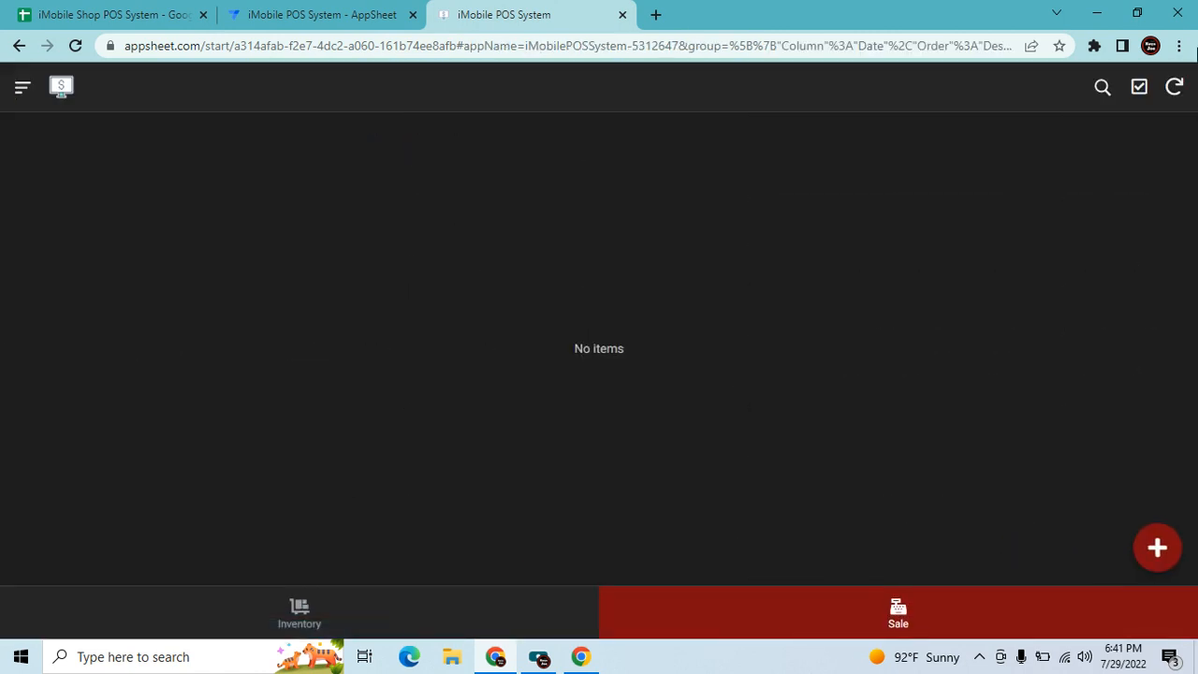
pyautogui.click(1169, 90)
pyautogui.click(1156, 548)
# Enter the customer's name and phone number in the new sale and choose Cashier 1 as the cashier.
pyautogui.click(408, 458)
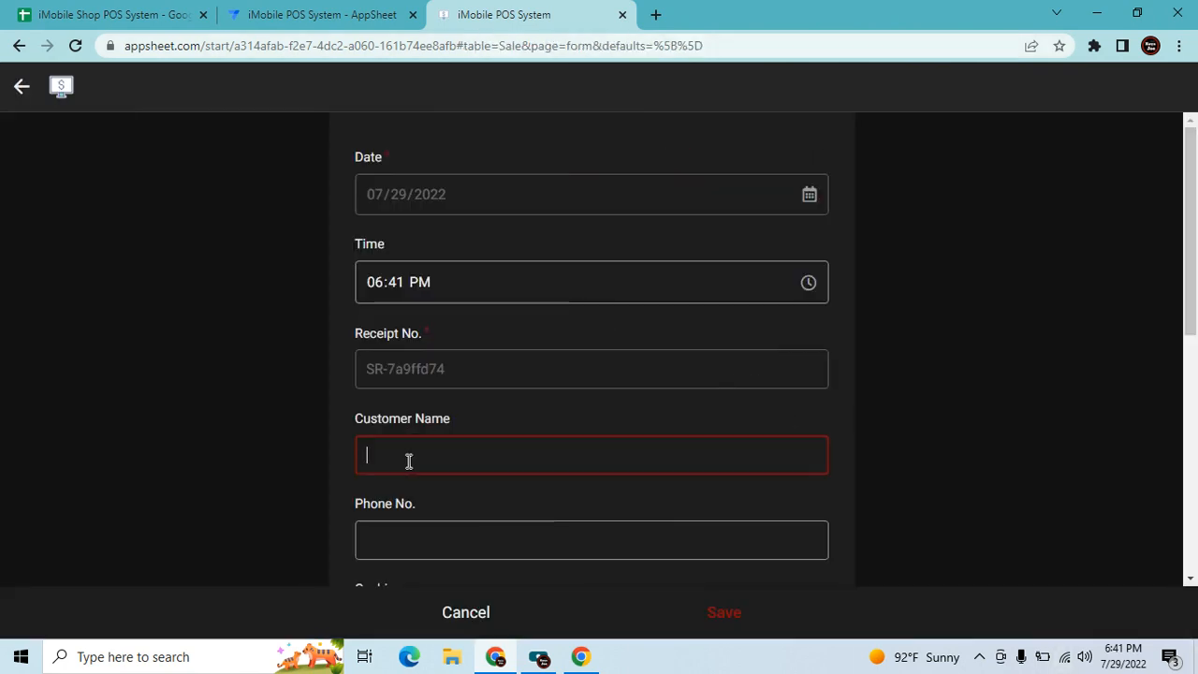
pyautogui.click(462, 541)
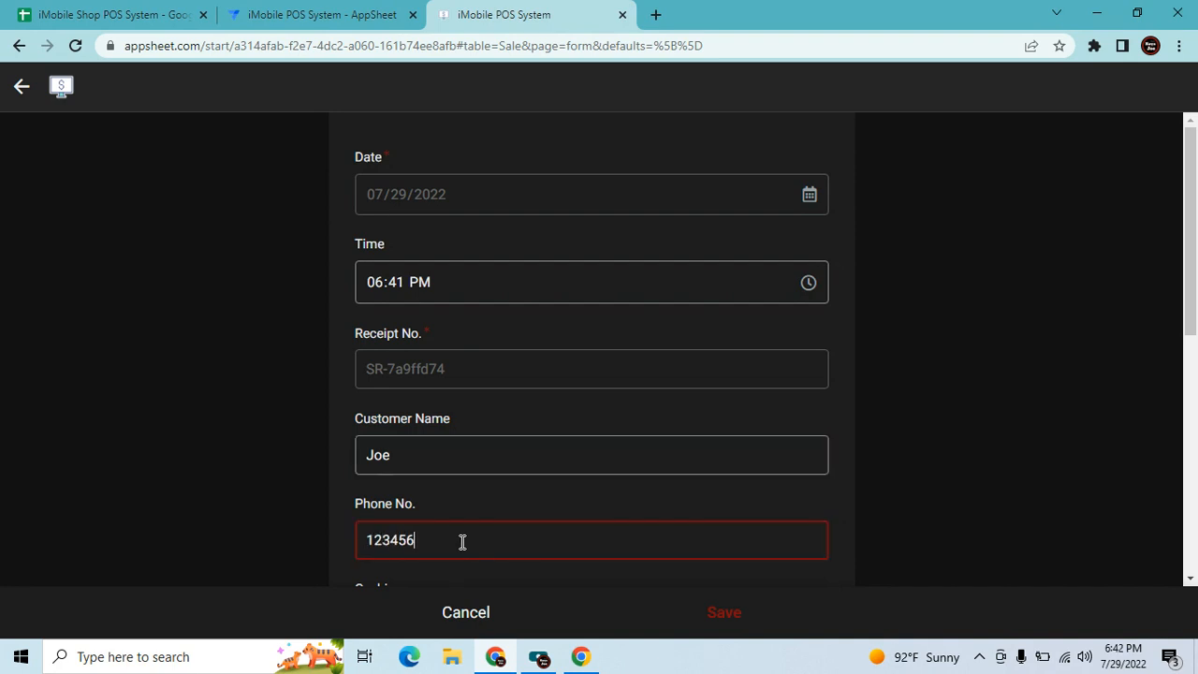
pyautogui.scroll(-1, 497, 473)
pyautogui.click(495, 539)
pyautogui.click(432, 152)
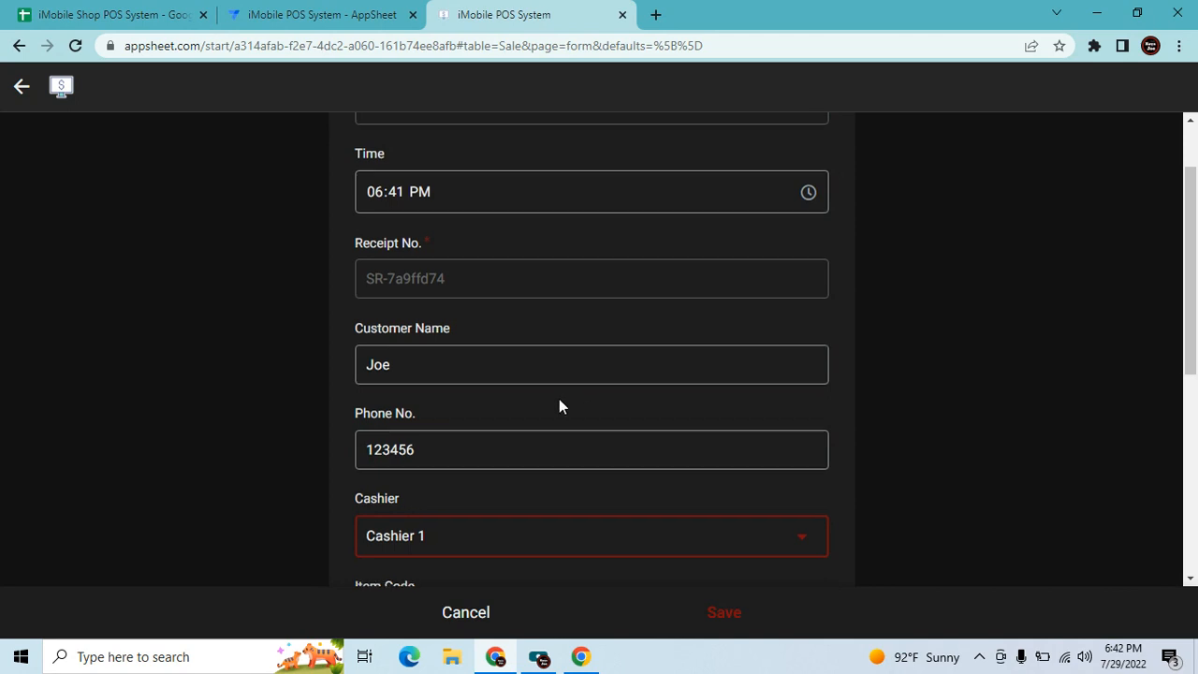
pyautogui.scroll(-1, 558, 405)
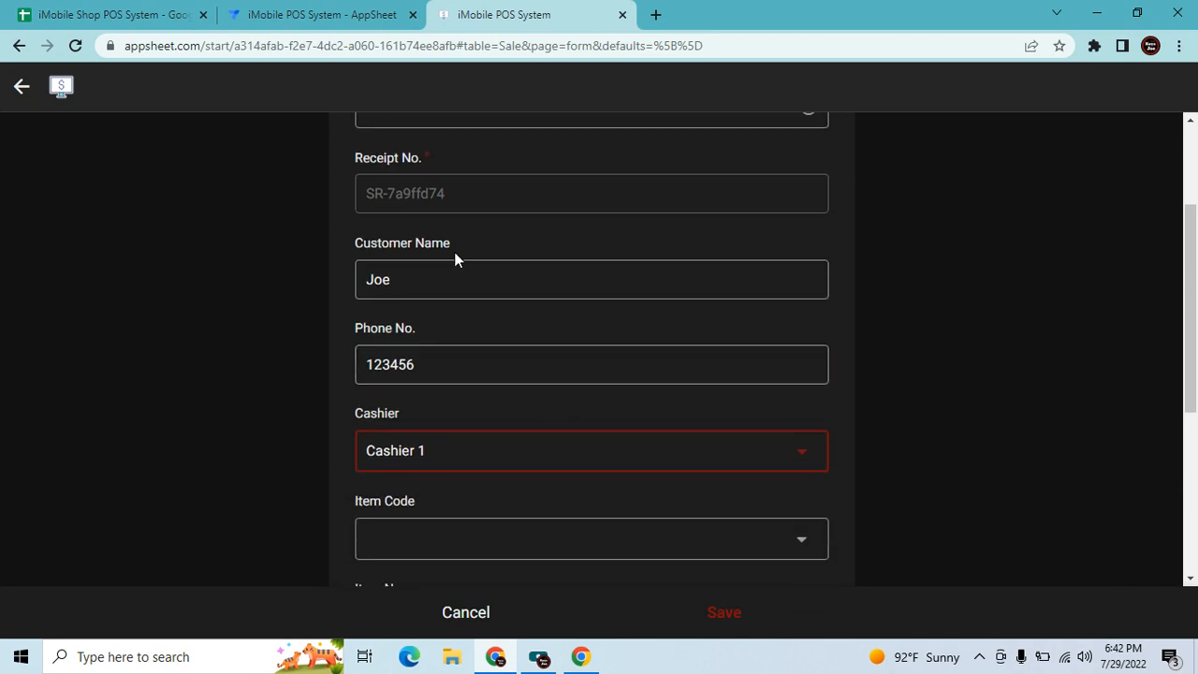
# Return to the AppSheet editor, make the Category and Item Name columns of the Inventory table required, and save the app.
pyautogui.click(318, 14)
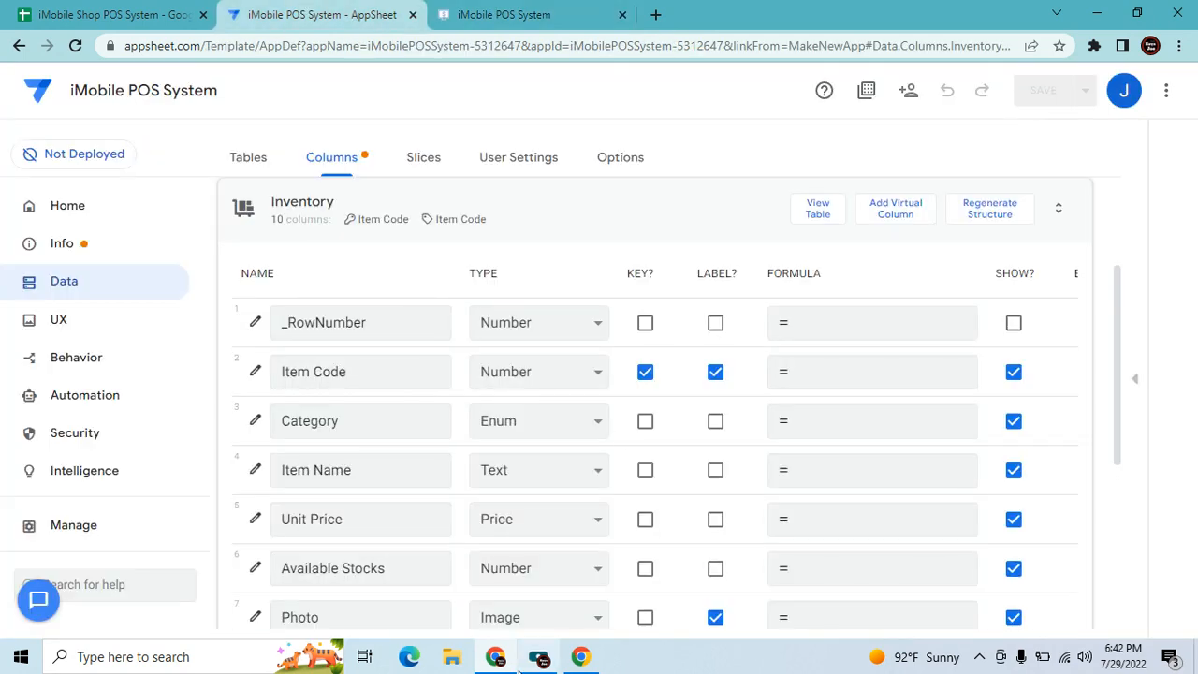
pyautogui.scroll(-2, 760, 428)
pyautogui.scroll(-1, 580, 486)
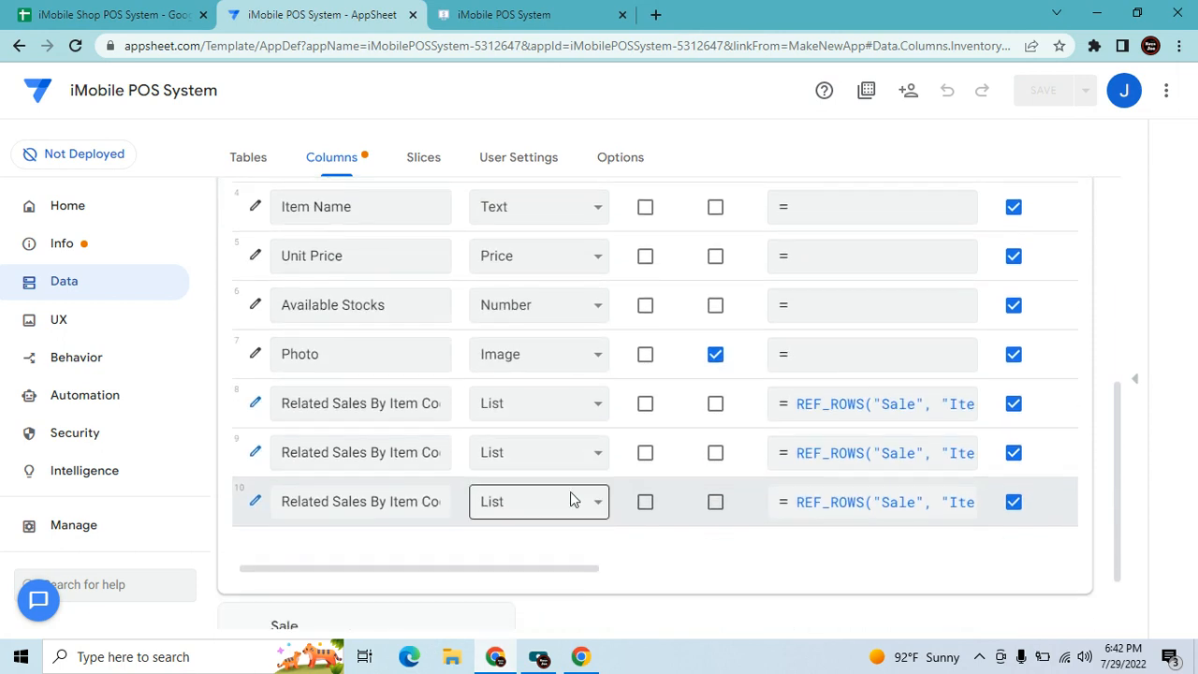
pyautogui.moveTo(570, 576); pyautogui.dragTo(773, 575)
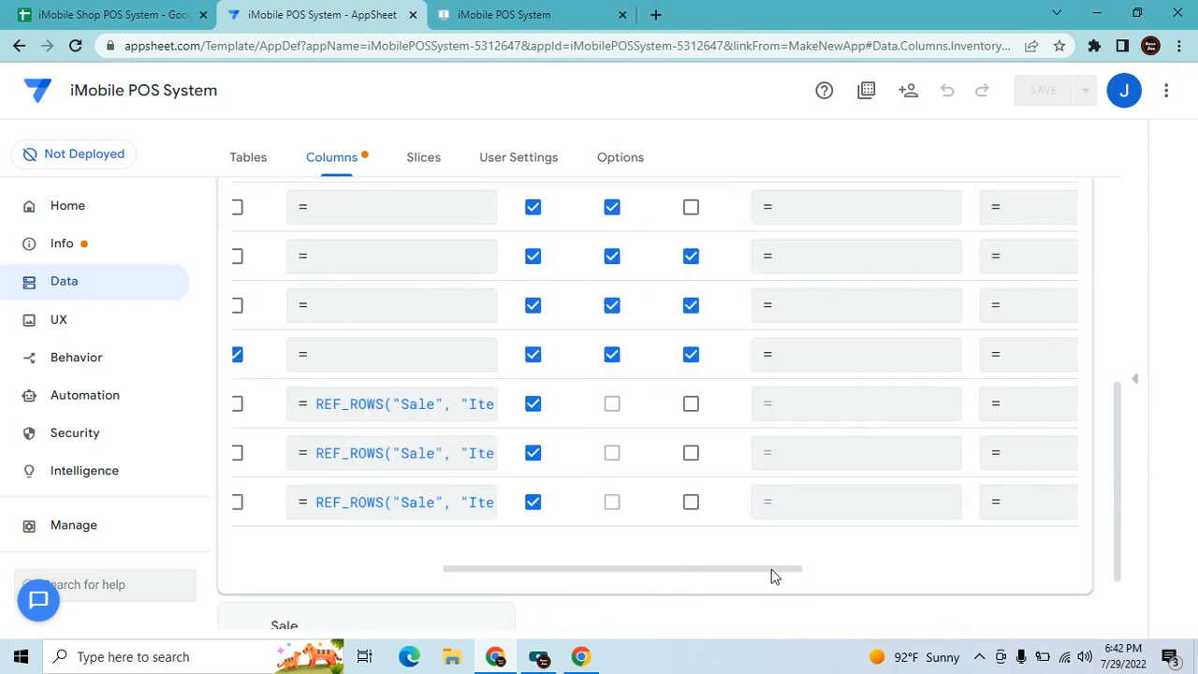
pyautogui.scroll(3, 789, 365)
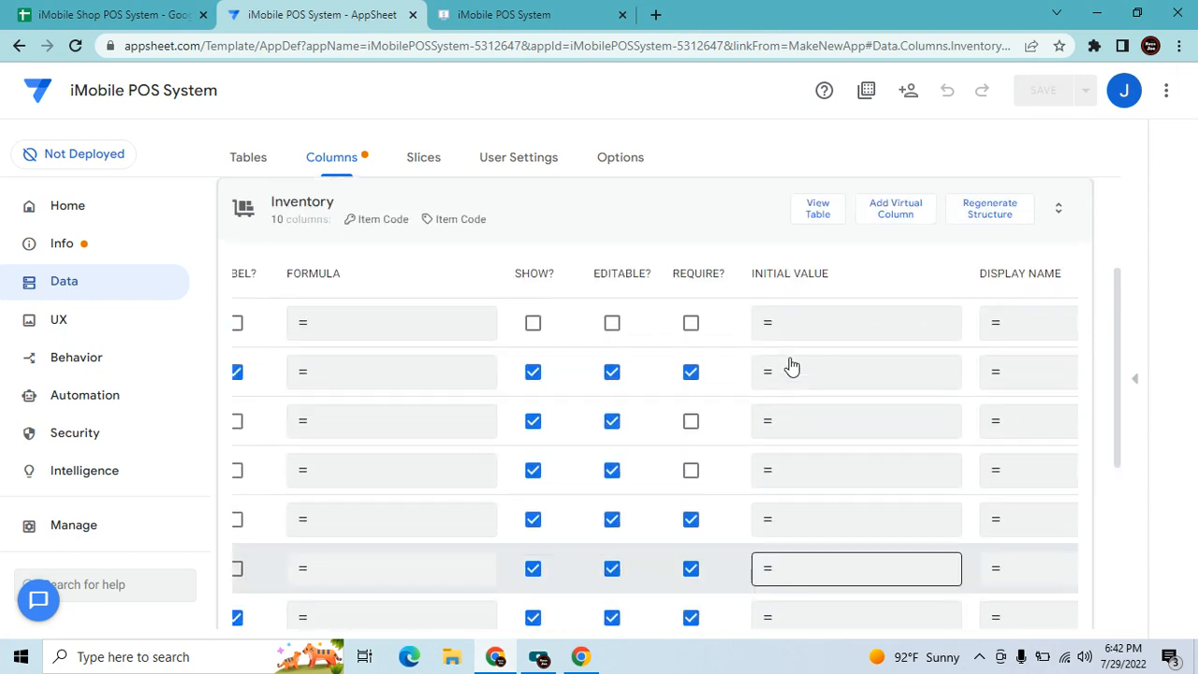
pyautogui.click(691, 421)
pyautogui.scroll(-3, 697, 484)
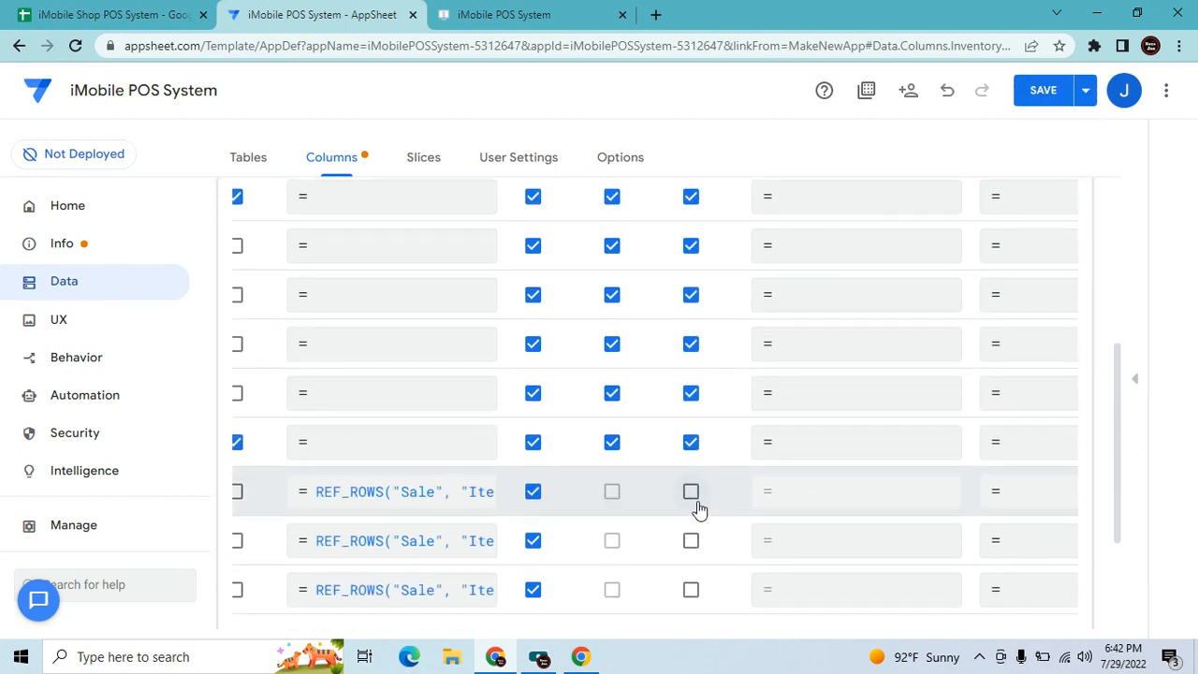
pyautogui.click(1043, 90)
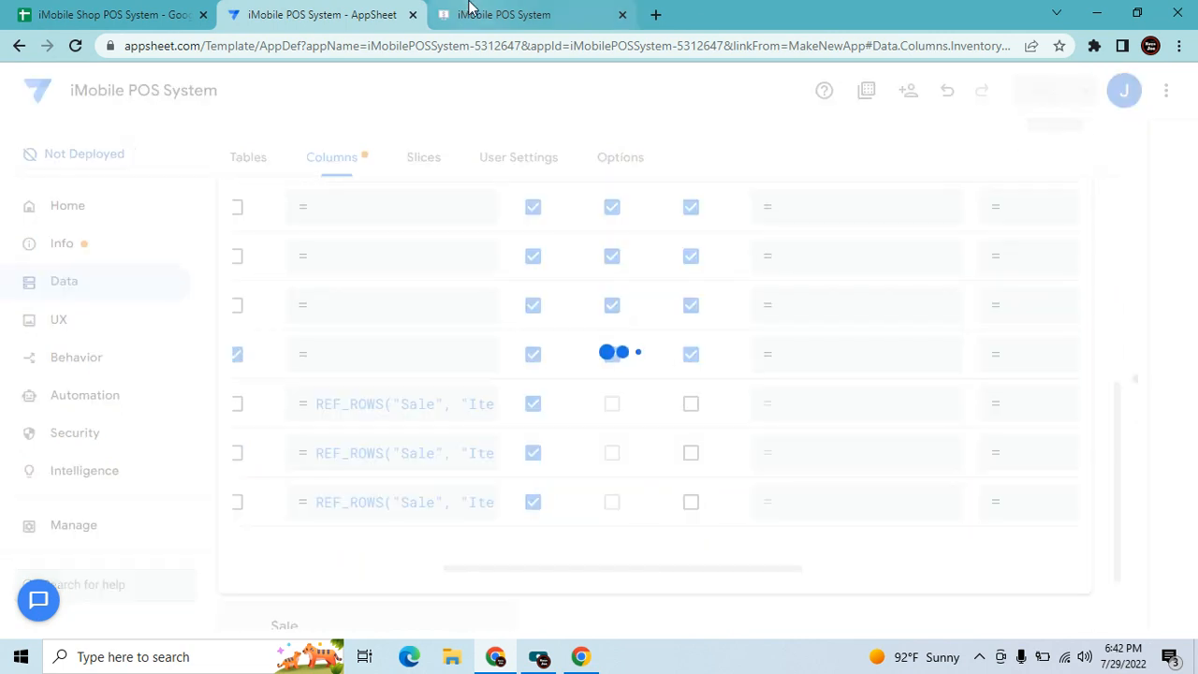
# Switch back to the running app, choose item 1 as the Item Code and check its filled-in name and unit price.
pyautogui.click(548, 14)
pyautogui.click(544, 555)
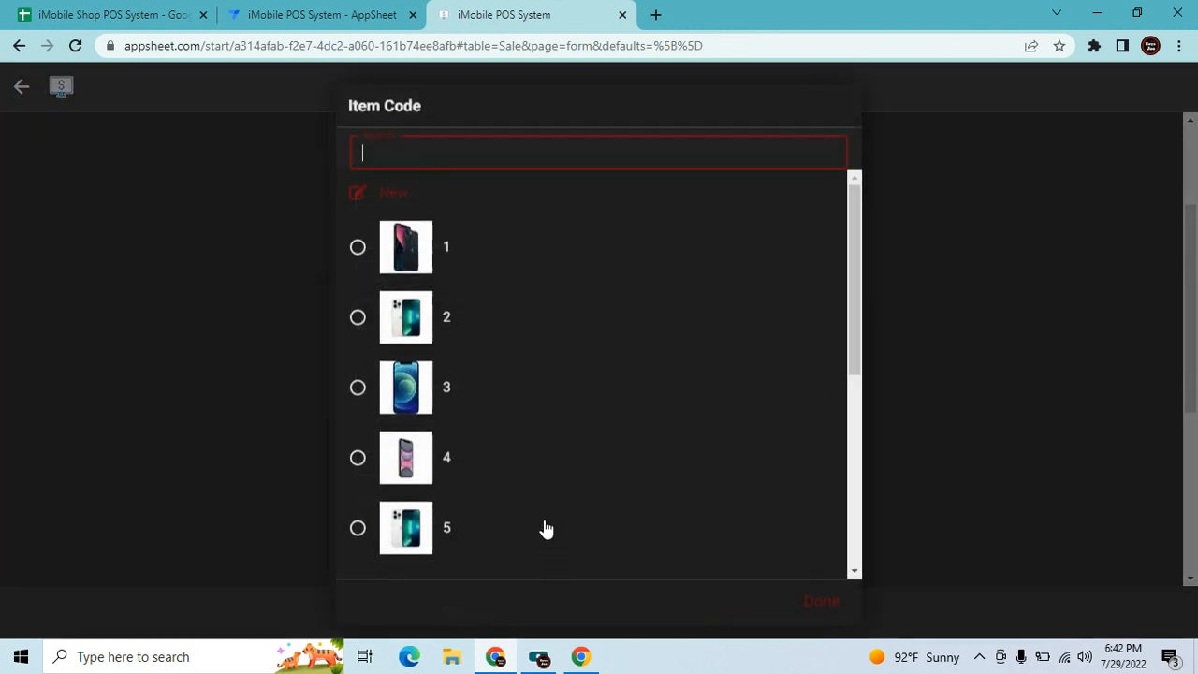
pyautogui.click(359, 253)
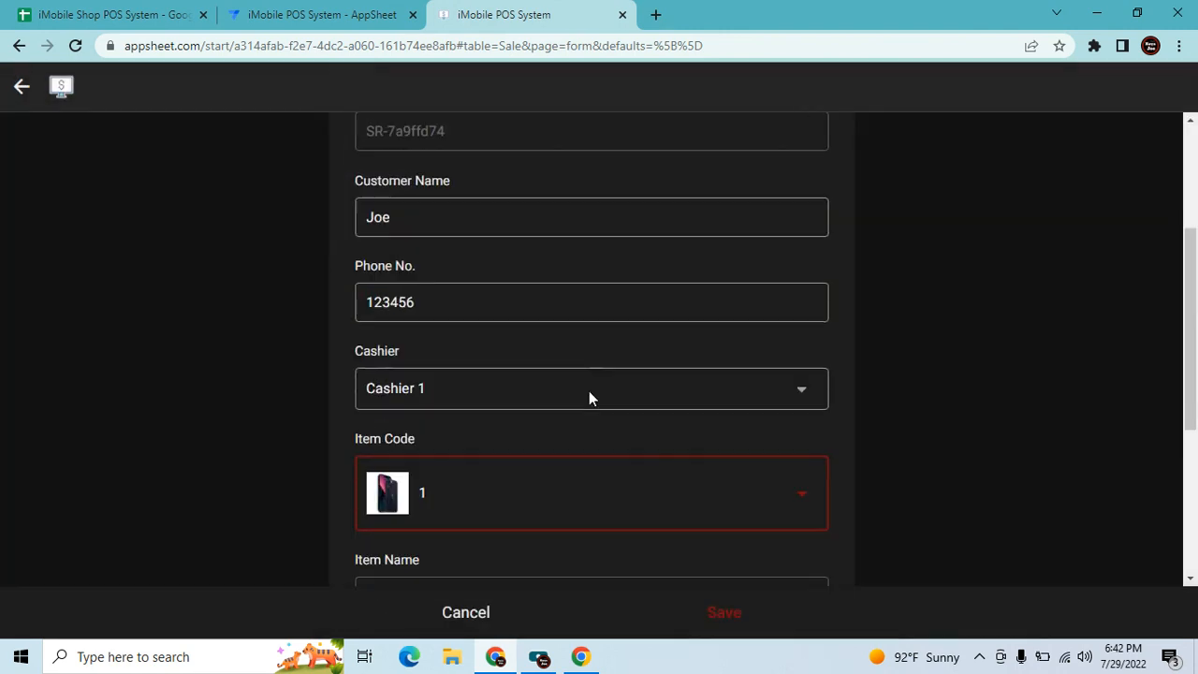
pyautogui.scroll(-2, 588, 396)
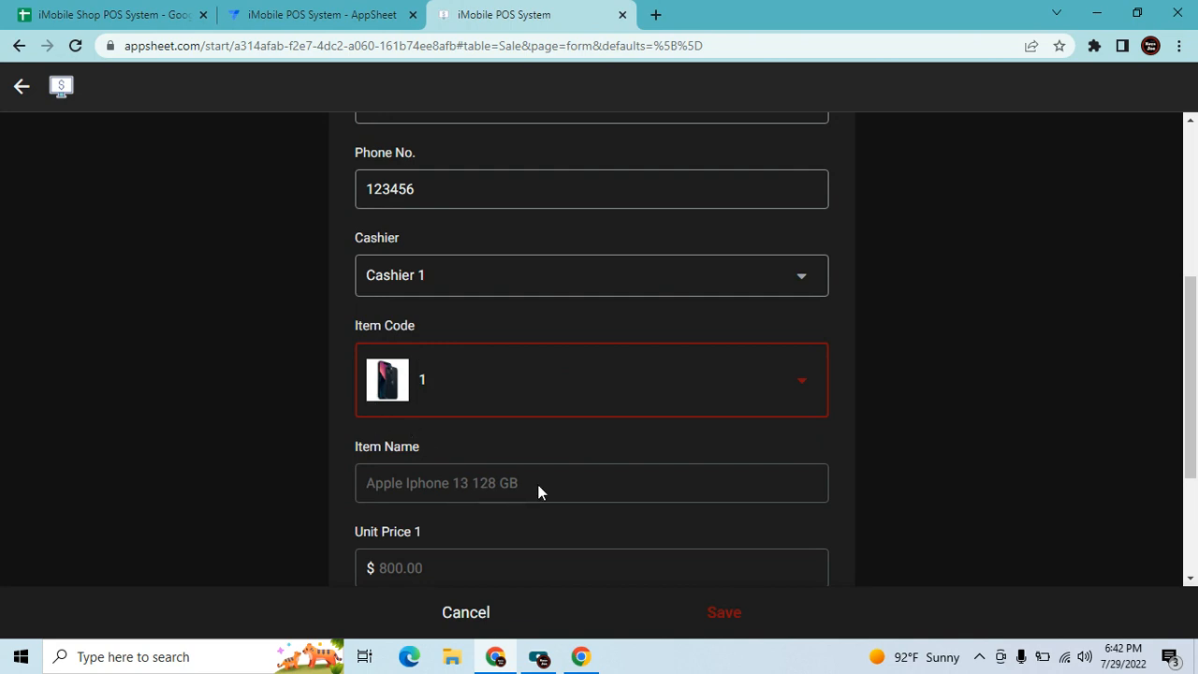
pyautogui.scroll(-1, 537, 492)
pyautogui.moveTo(522, 473); pyautogui.dragTo(354, 480)
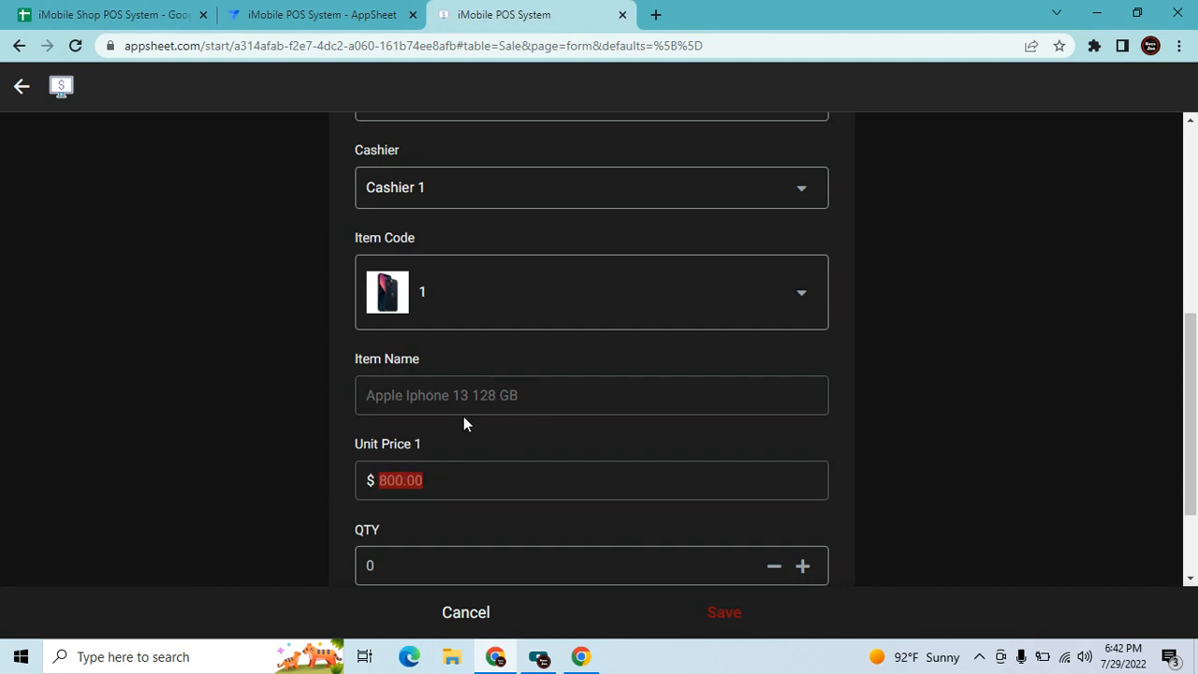
# Test the first item's QTY with -1 and replace it with 10.
pyautogui.click(452, 493)
pyautogui.scroll(-2, 463, 468)
pyautogui.click(517, 438)
pyautogui.press('Delete')
pyautogui.write('-1')
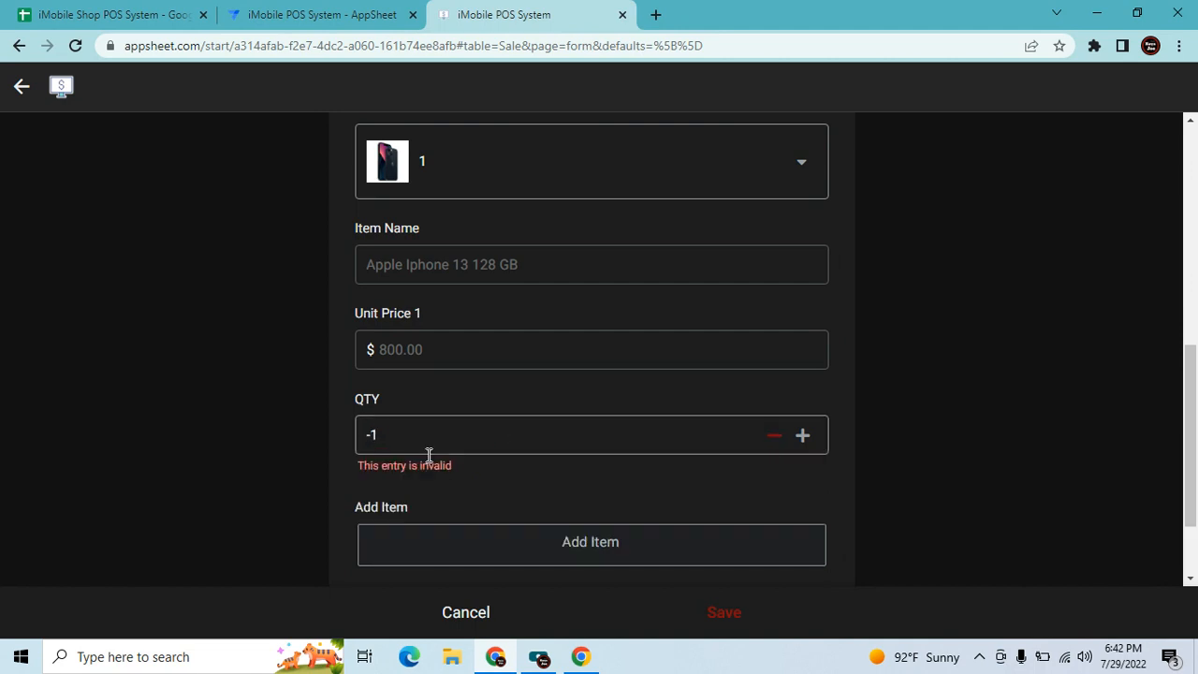
pyautogui.moveTo(388, 436); pyautogui.dragTo(328, 438)
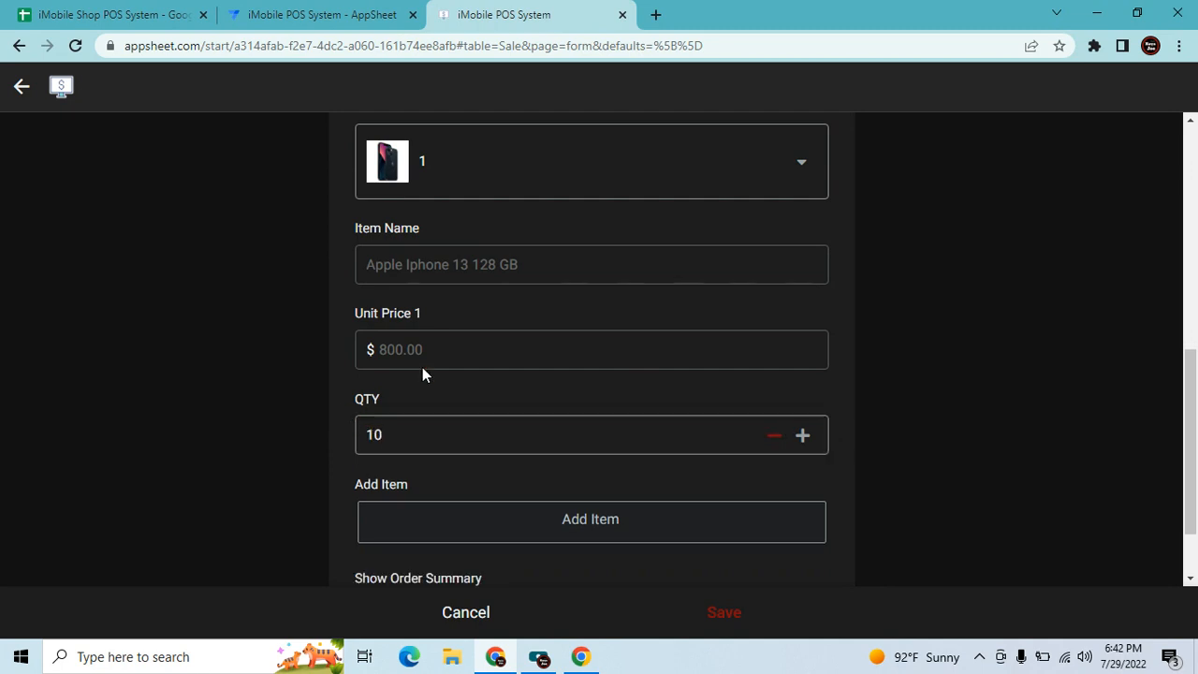
# Add a second item to the sale with Item Code 2 and a QTY of 10.
pyautogui.scroll(-1, 520, 337)
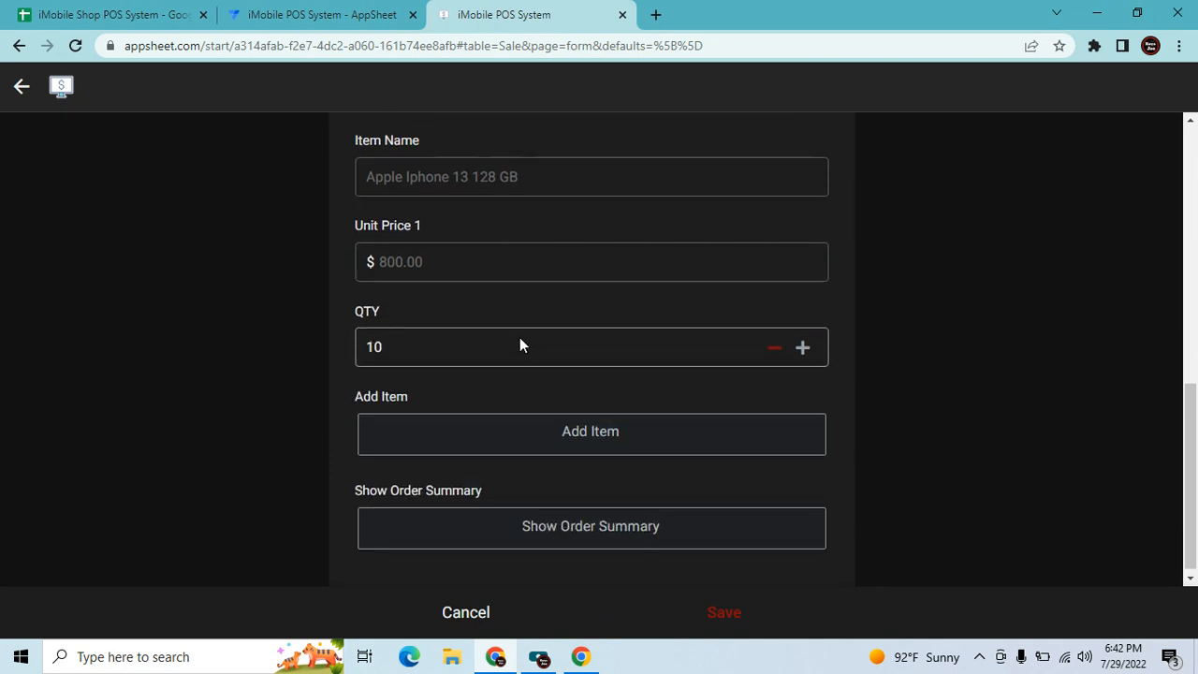
pyautogui.click(459, 444)
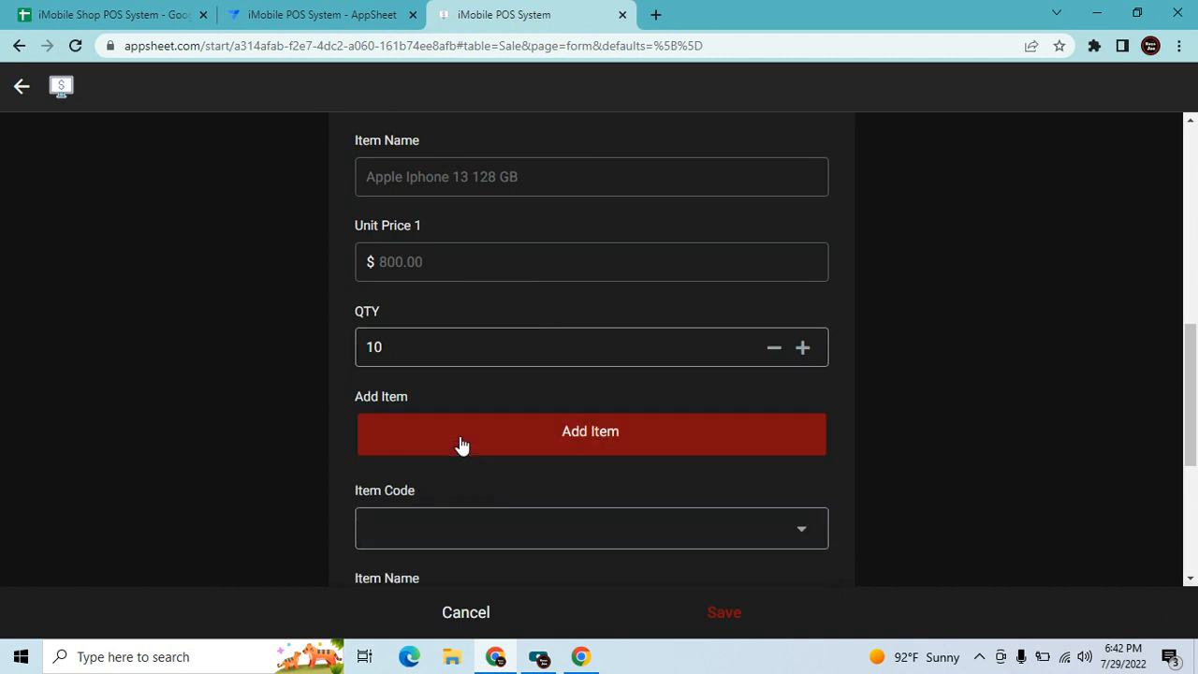
pyautogui.scroll(-1, 505, 482)
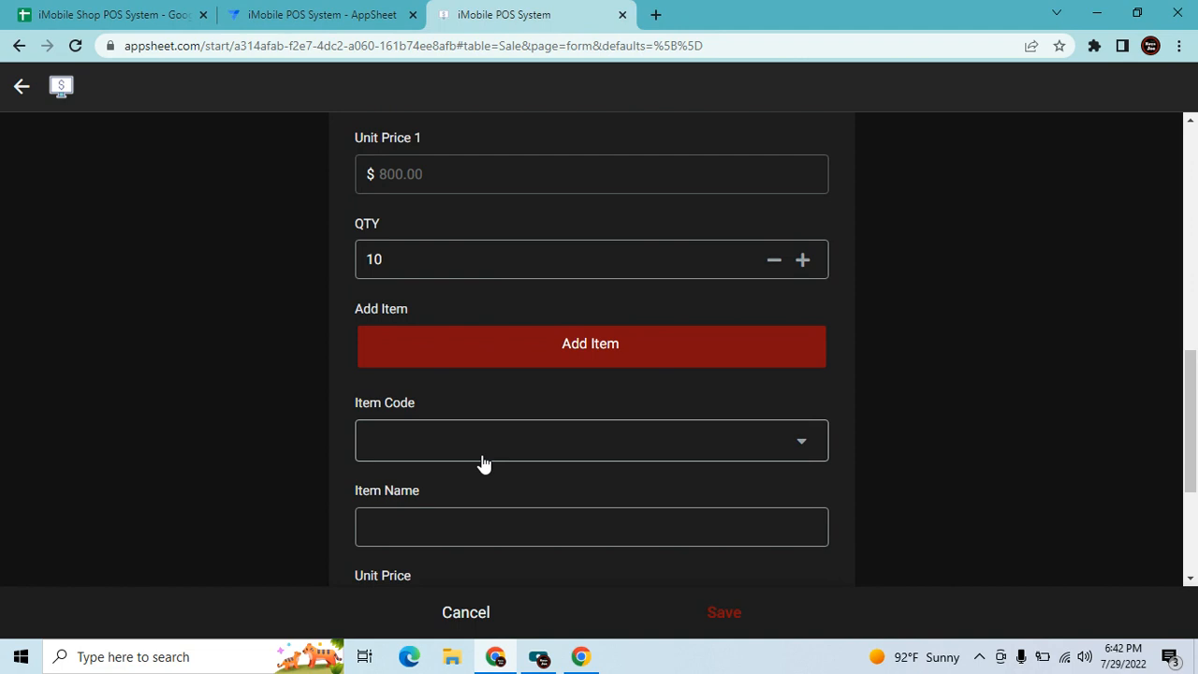
pyautogui.scroll(-2, 484, 462)
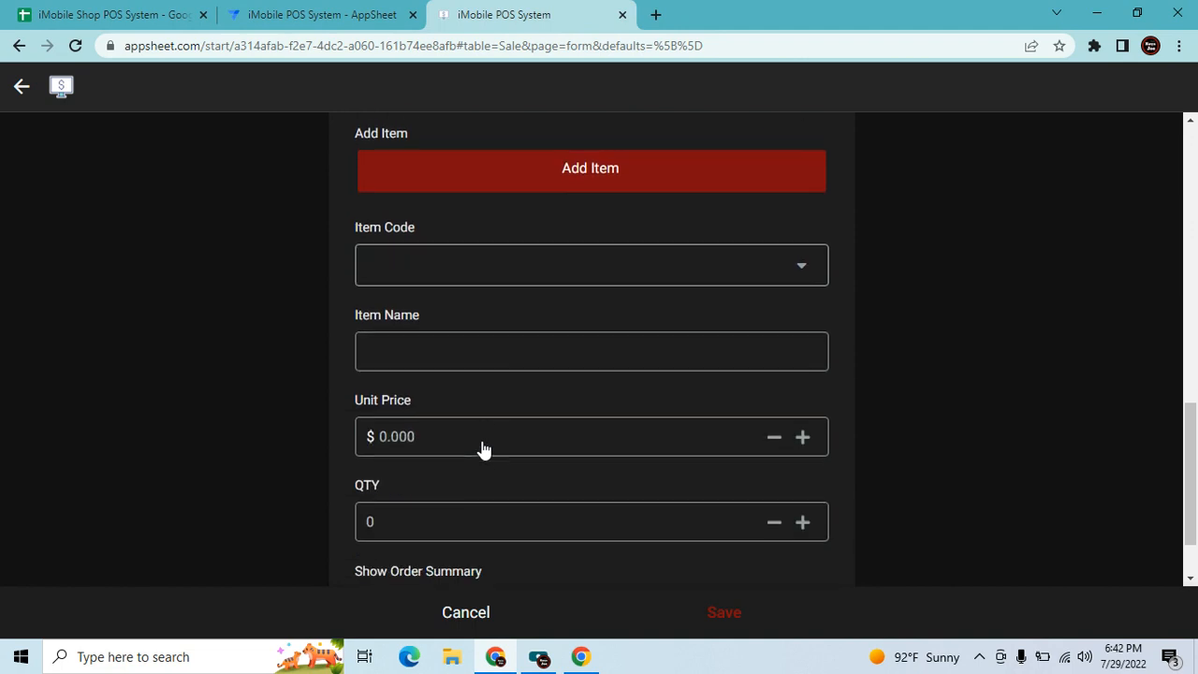
pyautogui.click(606, 276)
pyautogui.click(445, 321)
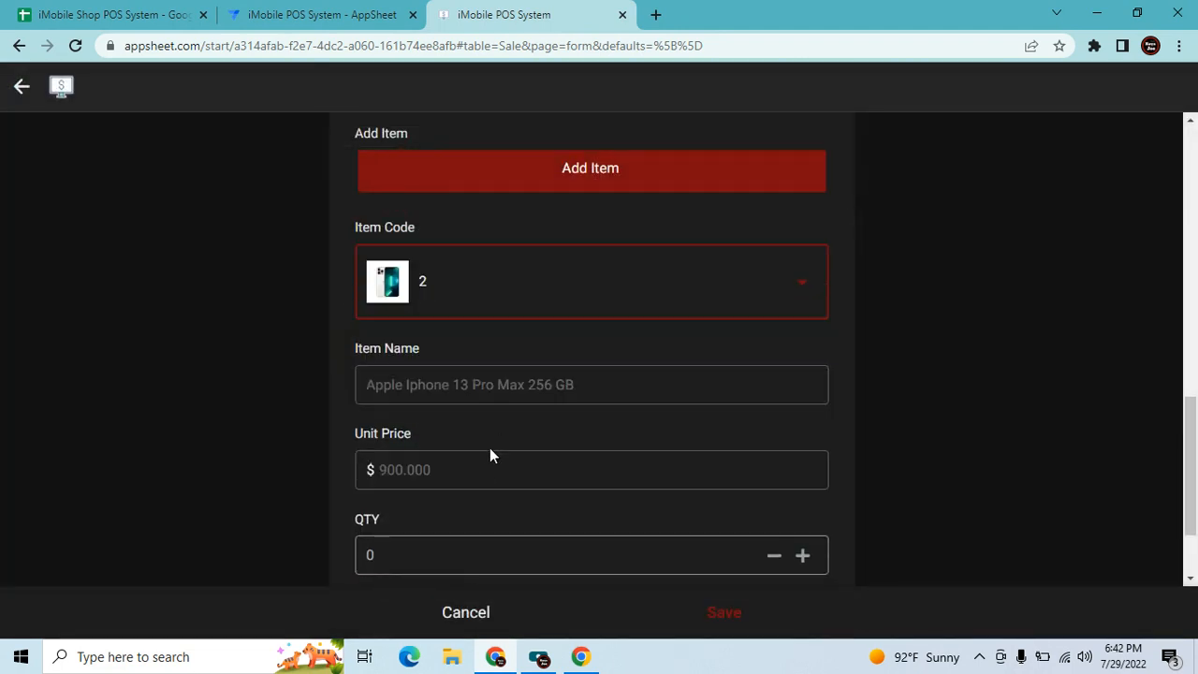
pyautogui.scroll(-1, 484, 471)
pyautogui.click(458, 473)
pyautogui.write('10')
pyautogui.scroll(-1, 549, 395)
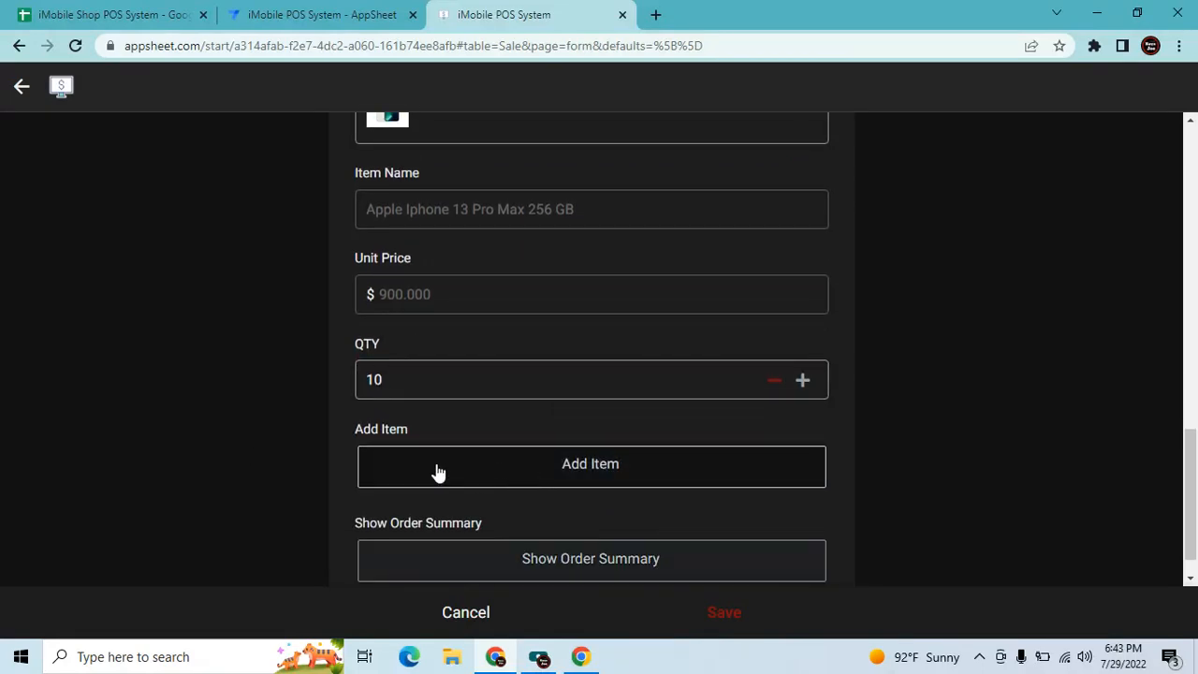
# Add a third item to the sale with Item Code 3 and a QTY of 10.
pyautogui.click(529, 483)
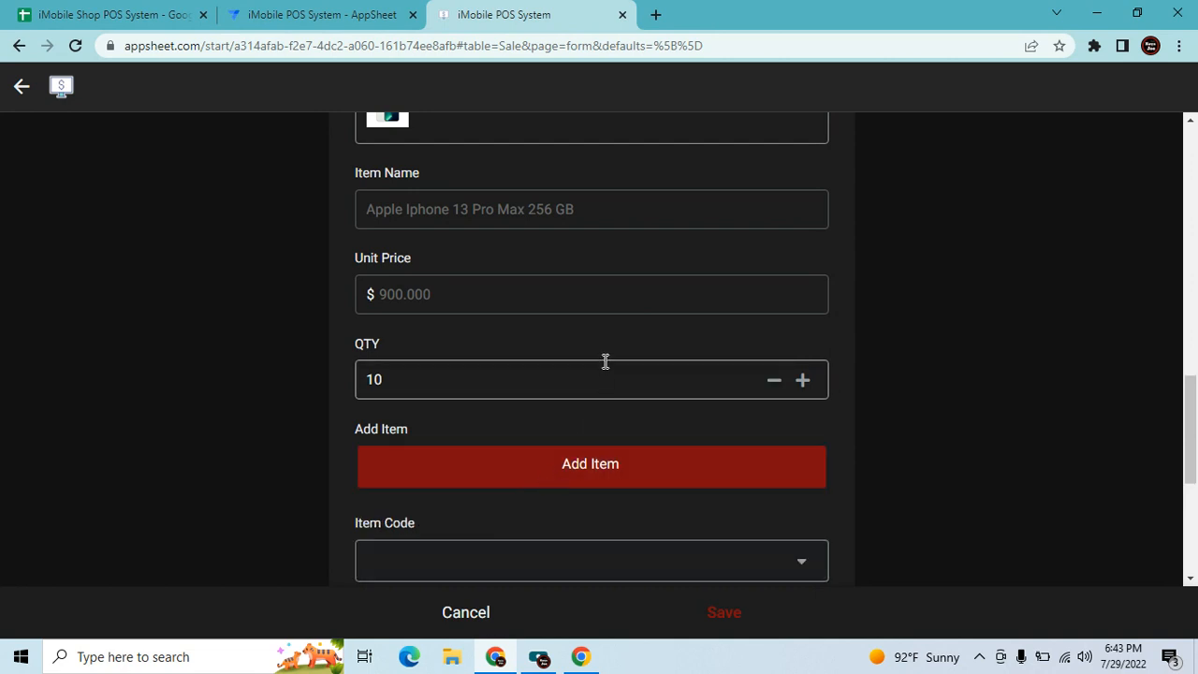
pyautogui.scroll(-2, 605, 346)
pyautogui.scroll(-1, 601, 333)
pyautogui.click(572, 297)
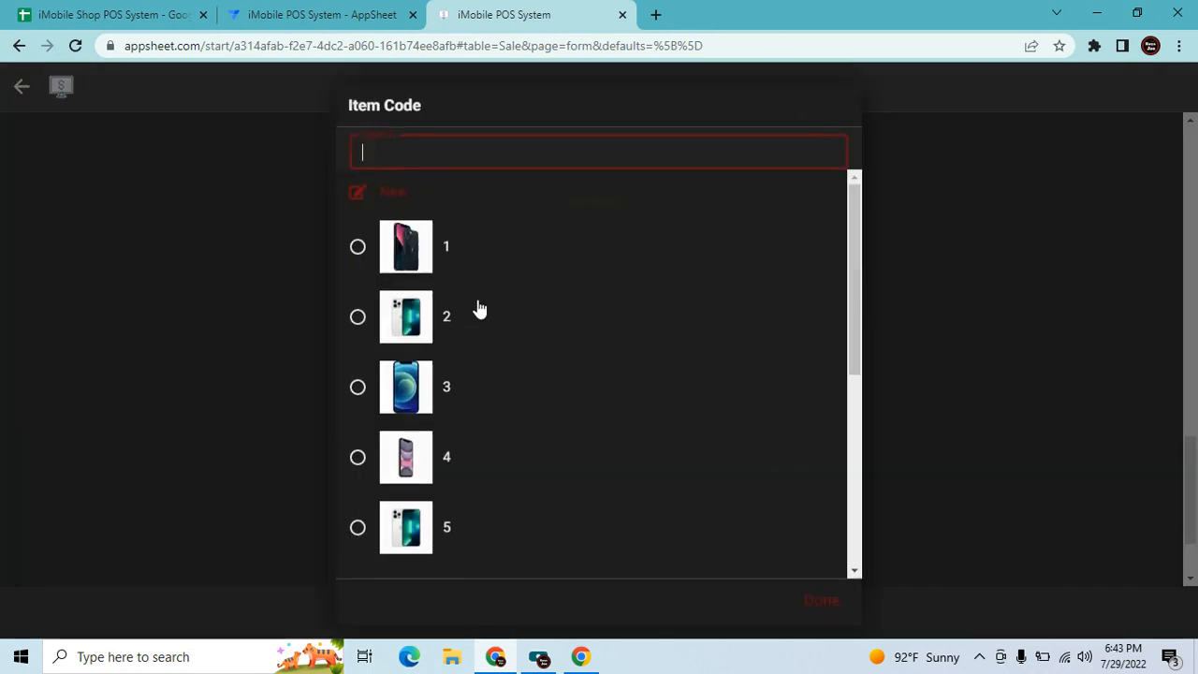
pyautogui.click(466, 399)
pyautogui.scroll(-1, 567, 428)
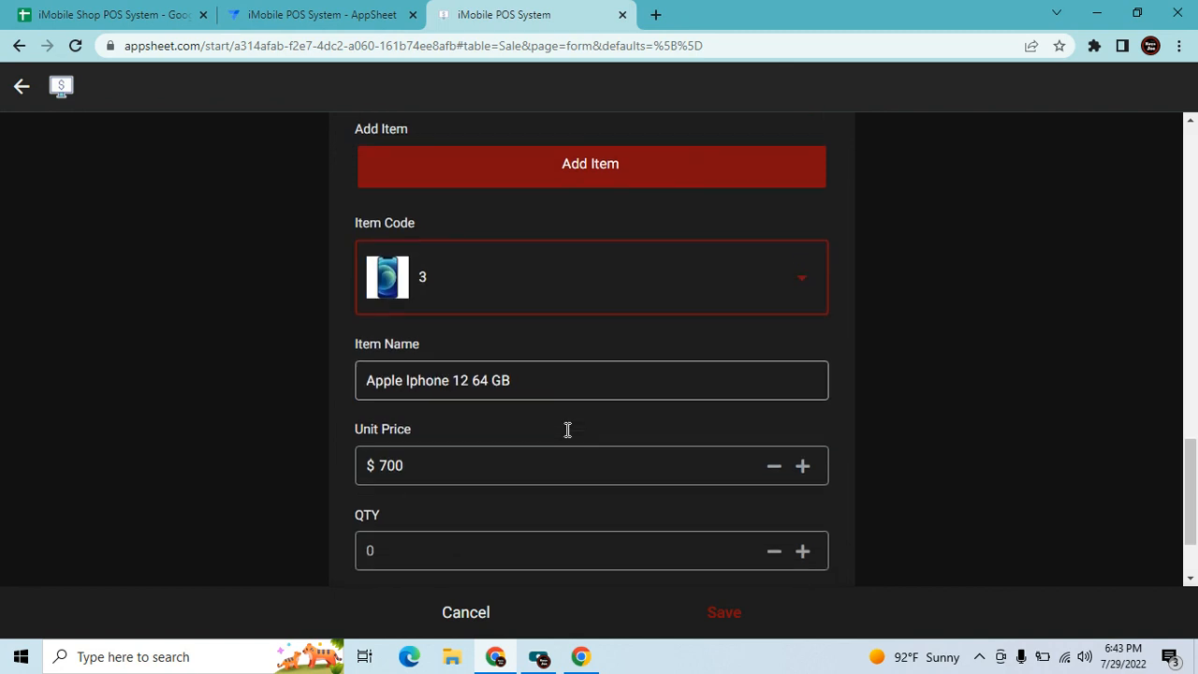
pyautogui.click(498, 506)
pyautogui.write('10')
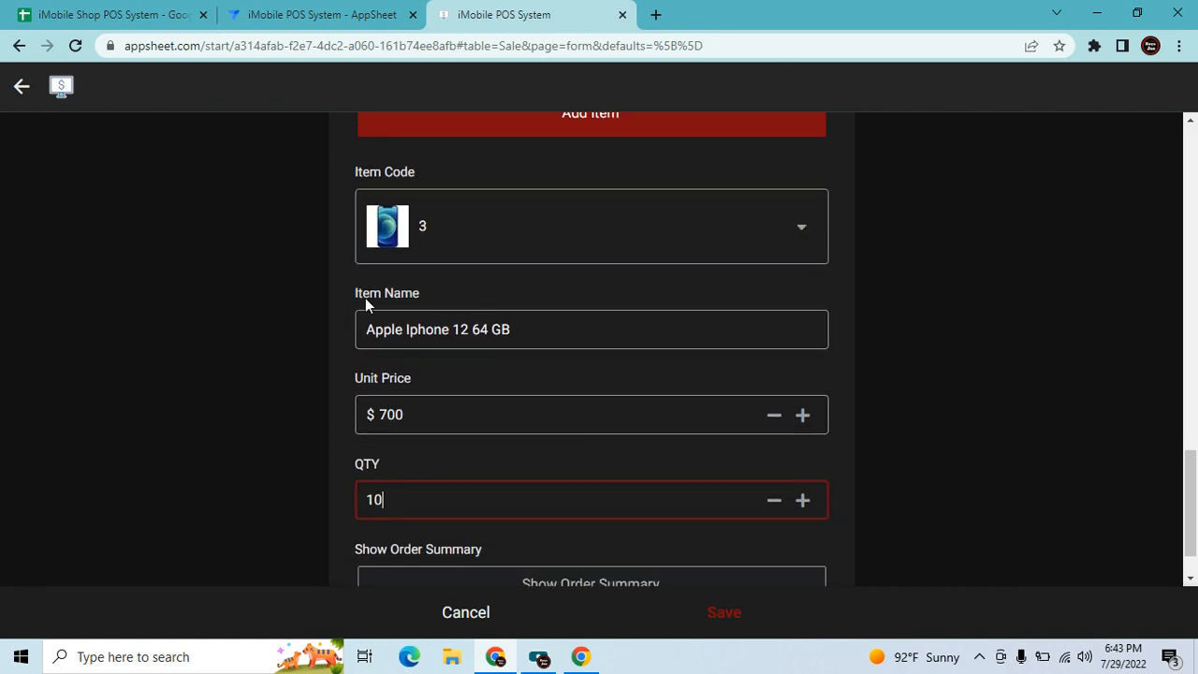
# Check whether the third item's Unit Price and Item Name fields accept editing.
pyautogui.click(441, 415)
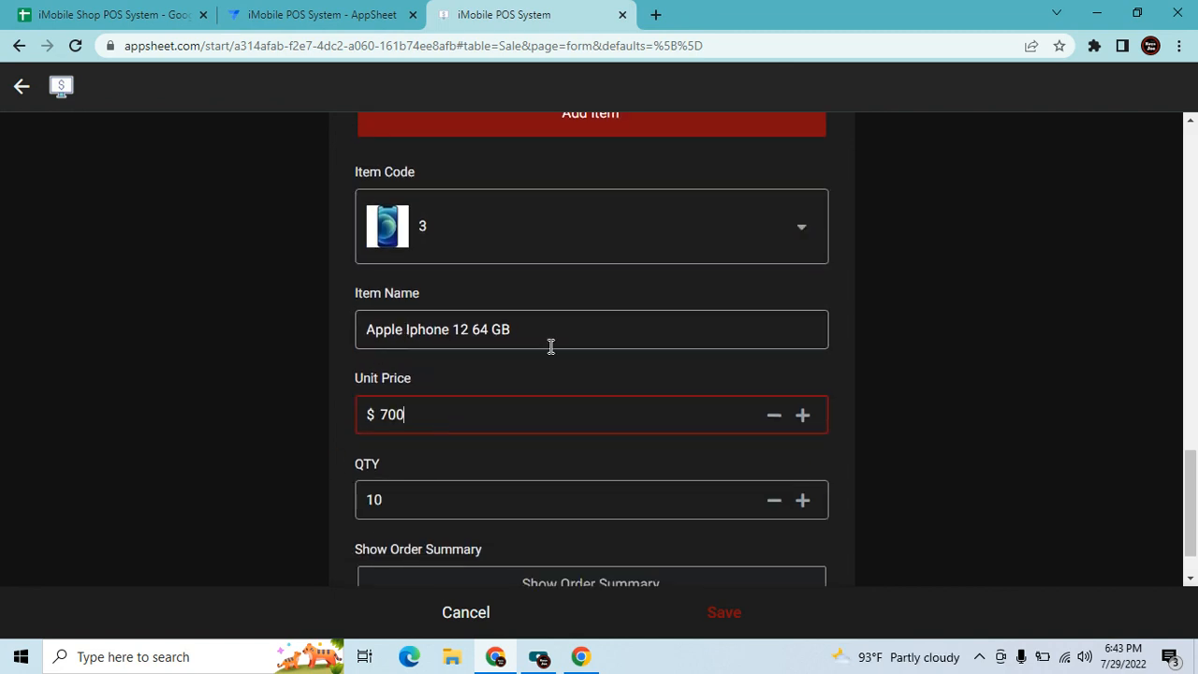
pyautogui.tripleClick(559, 317)
pyautogui.moveTo(559, 316); pyautogui.dragTo(574, 372)
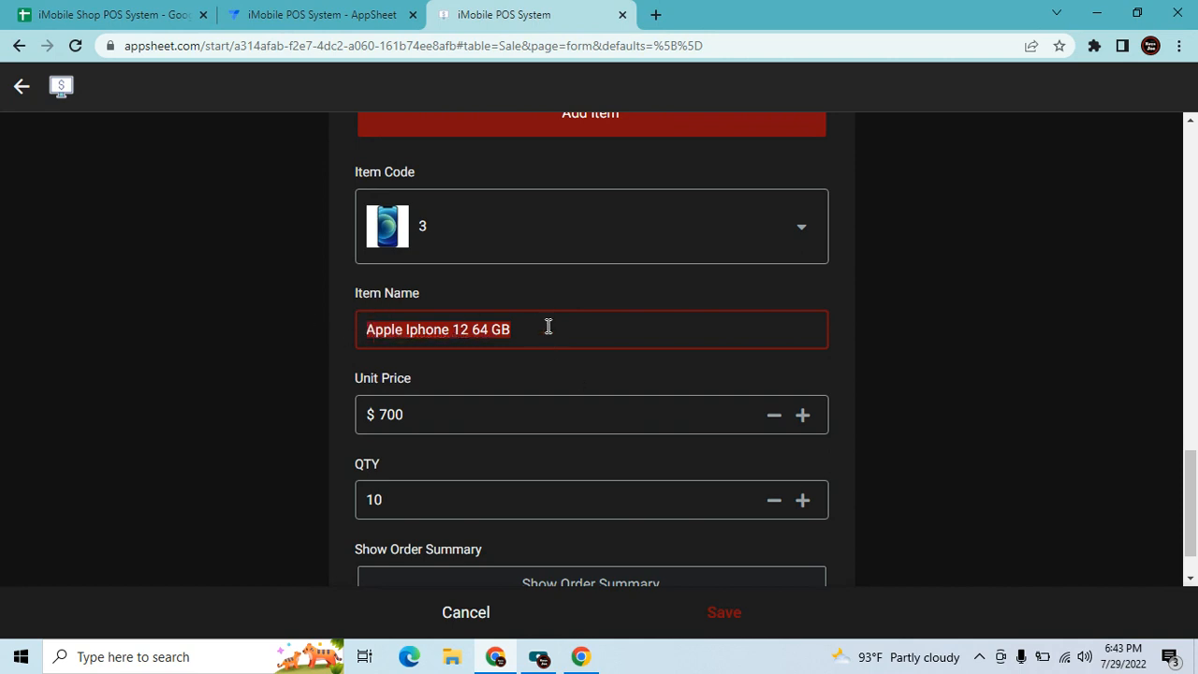
pyautogui.click(489, 408)
pyautogui.tripleClick(539, 337)
pyautogui.press('End')
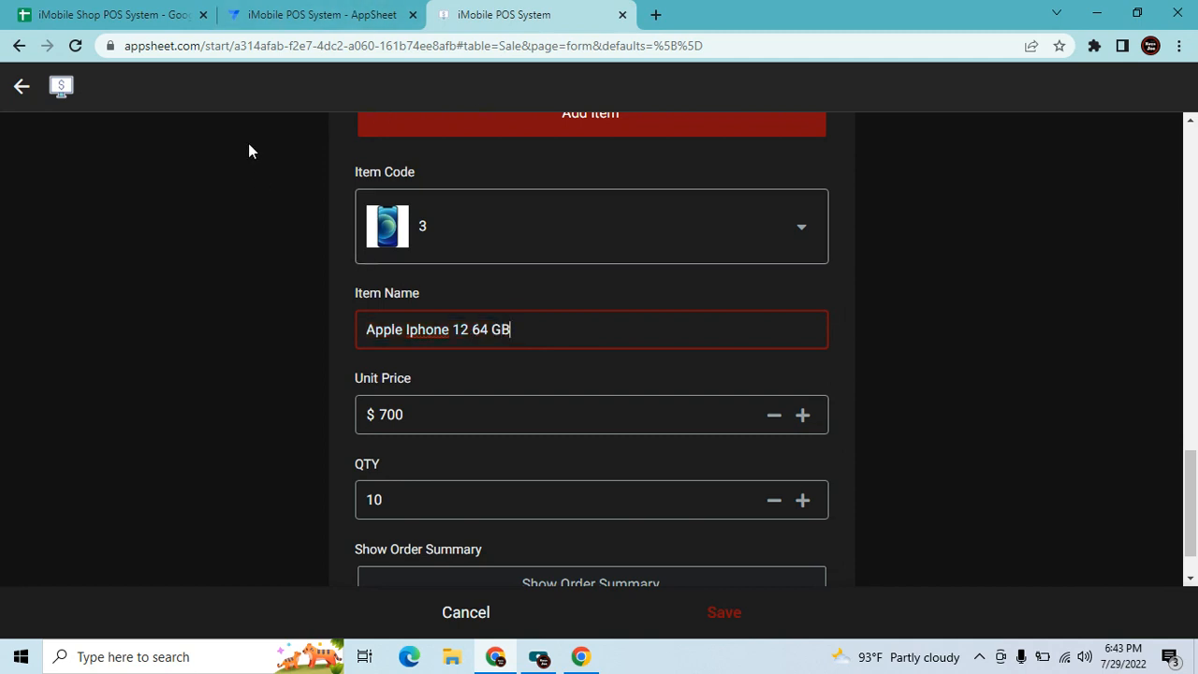
# Switch back to the AppSheet editor and open the columns of the Sale table at the Item 3 entries.
pyautogui.click(279, 14)
pyautogui.click(65, 280)
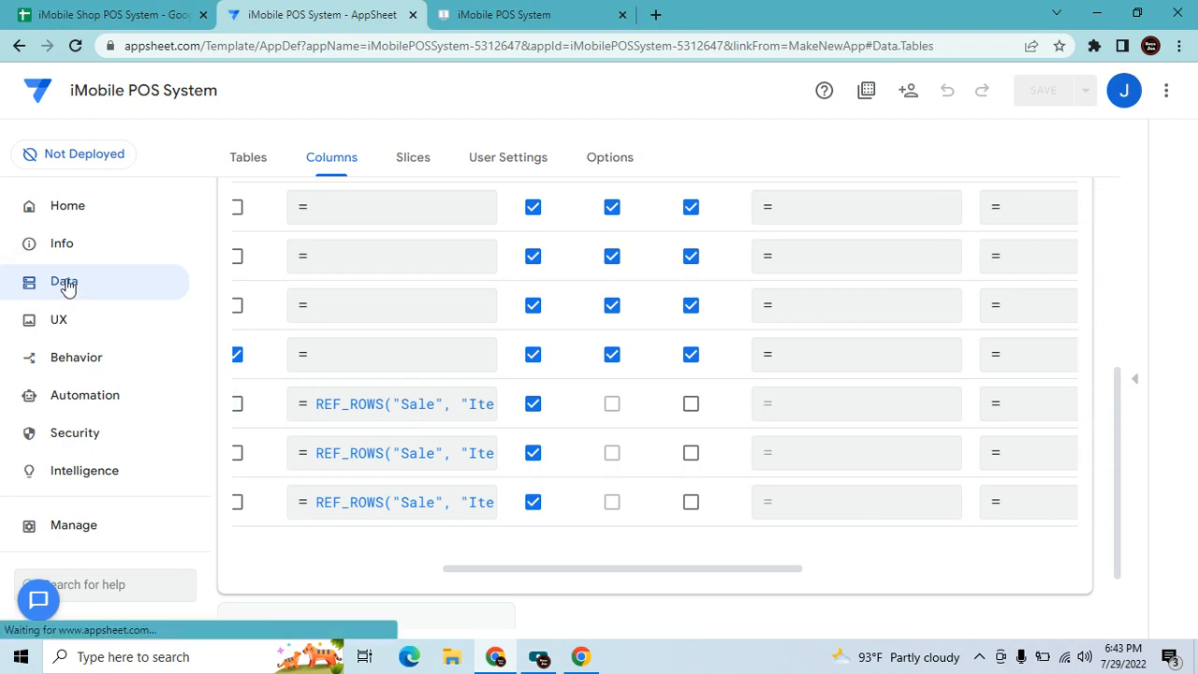
pyautogui.click(823, 538)
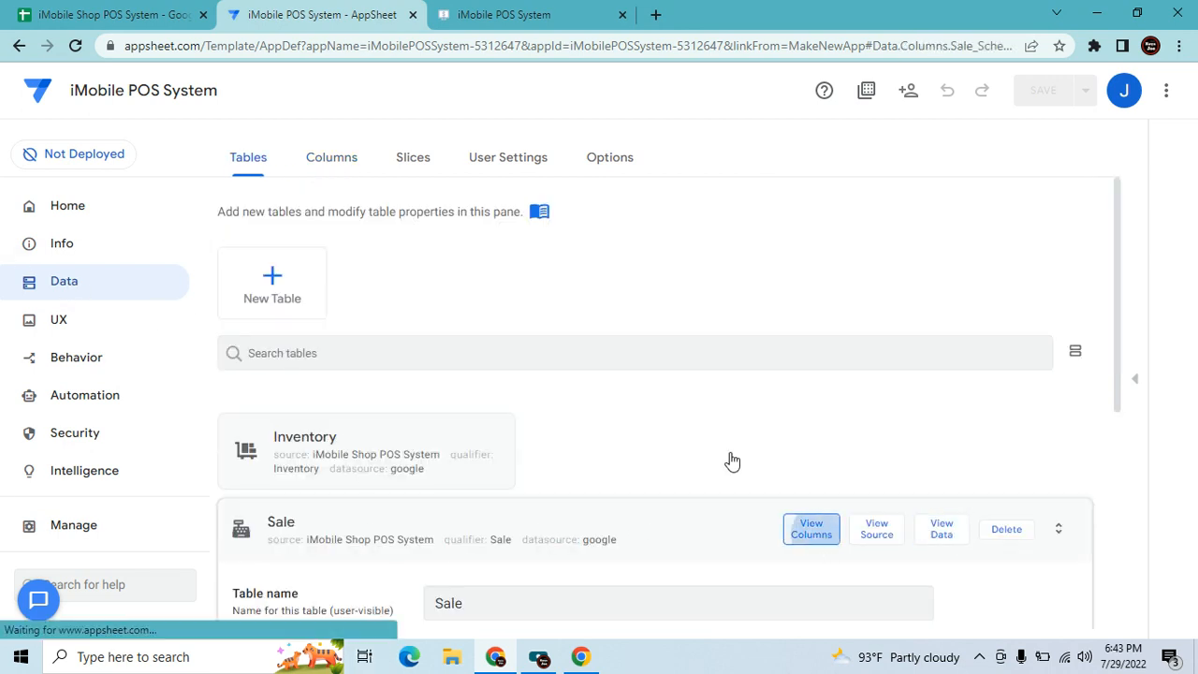
pyautogui.scroll(-7, 636, 430)
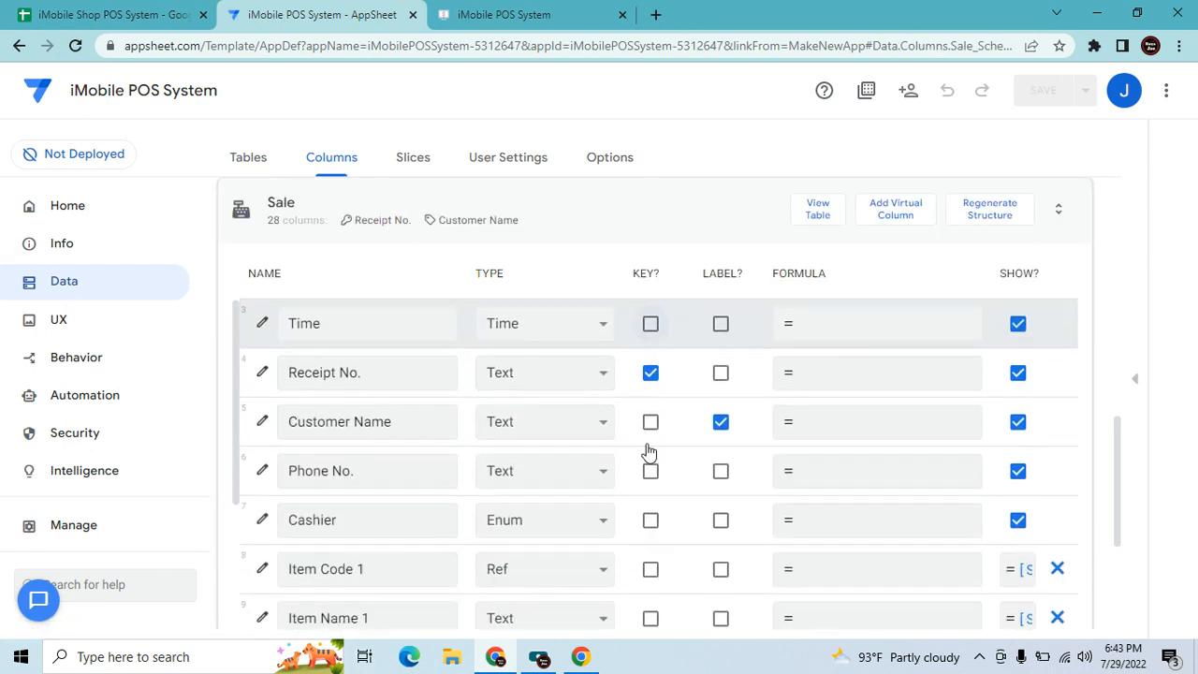
pyautogui.scroll(-3, 324, 533)
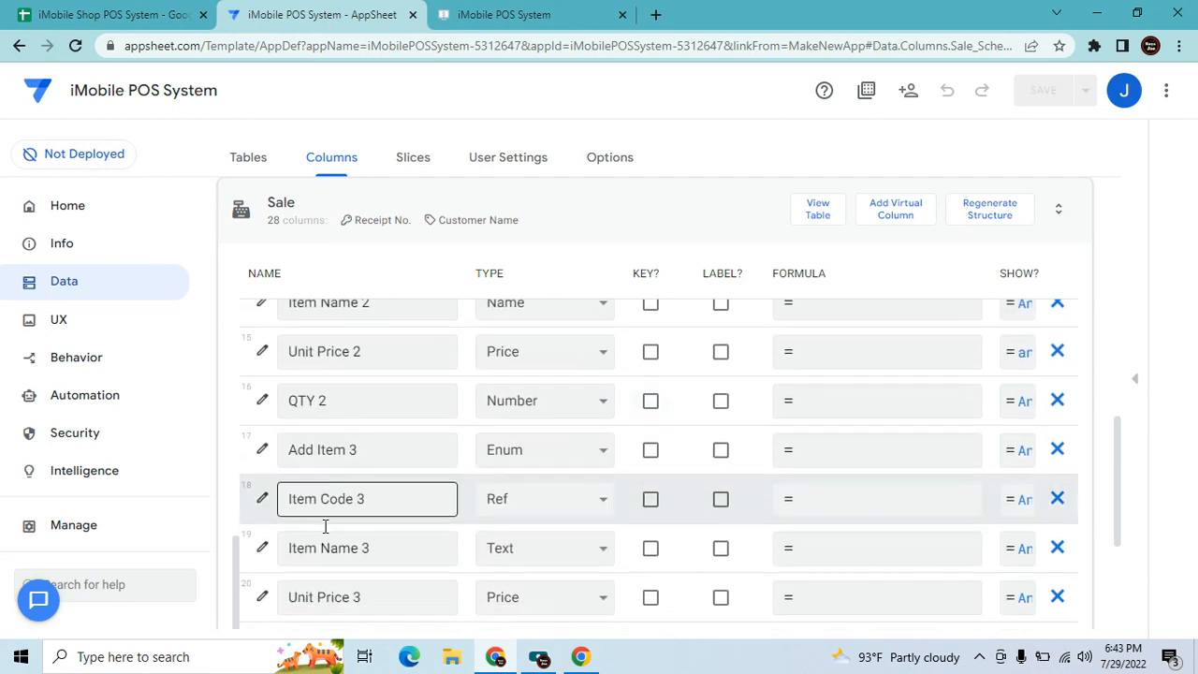
# Set the Editable condition of the Item Name 3 column to isblank([_THISROW].[Item Name 3]).
pyautogui.click(261, 421)
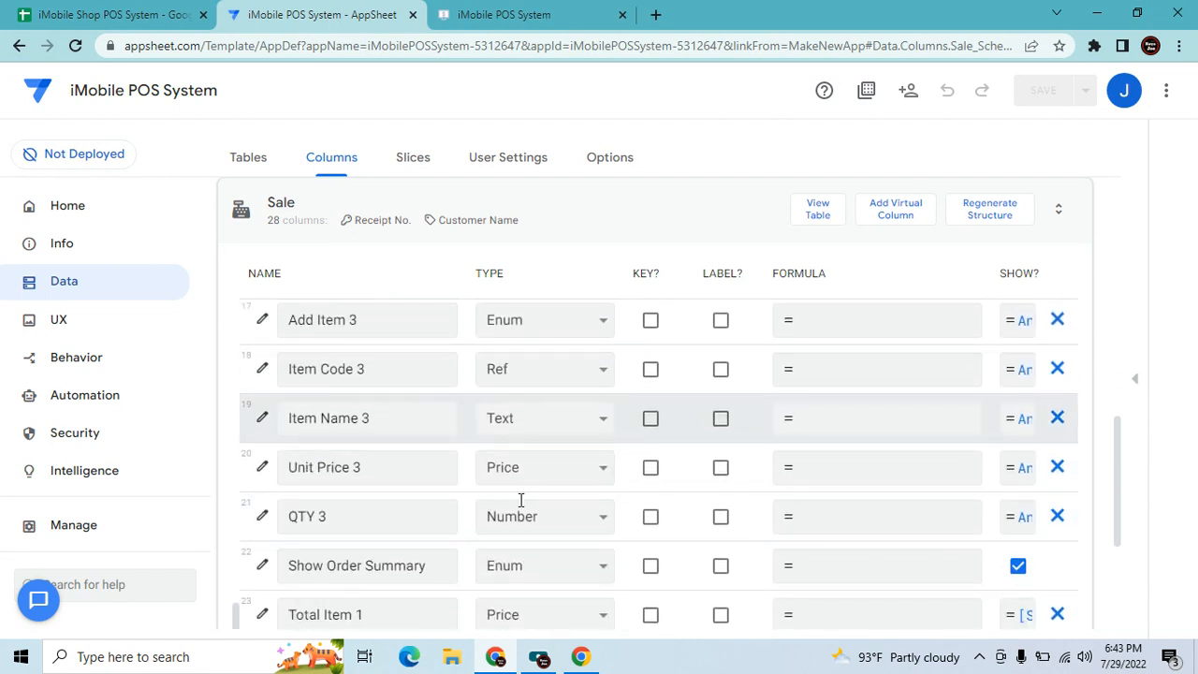
pyautogui.scroll(-2, 546, 500)
pyautogui.scroll(-2, 516, 492)
pyautogui.click(511, 466)
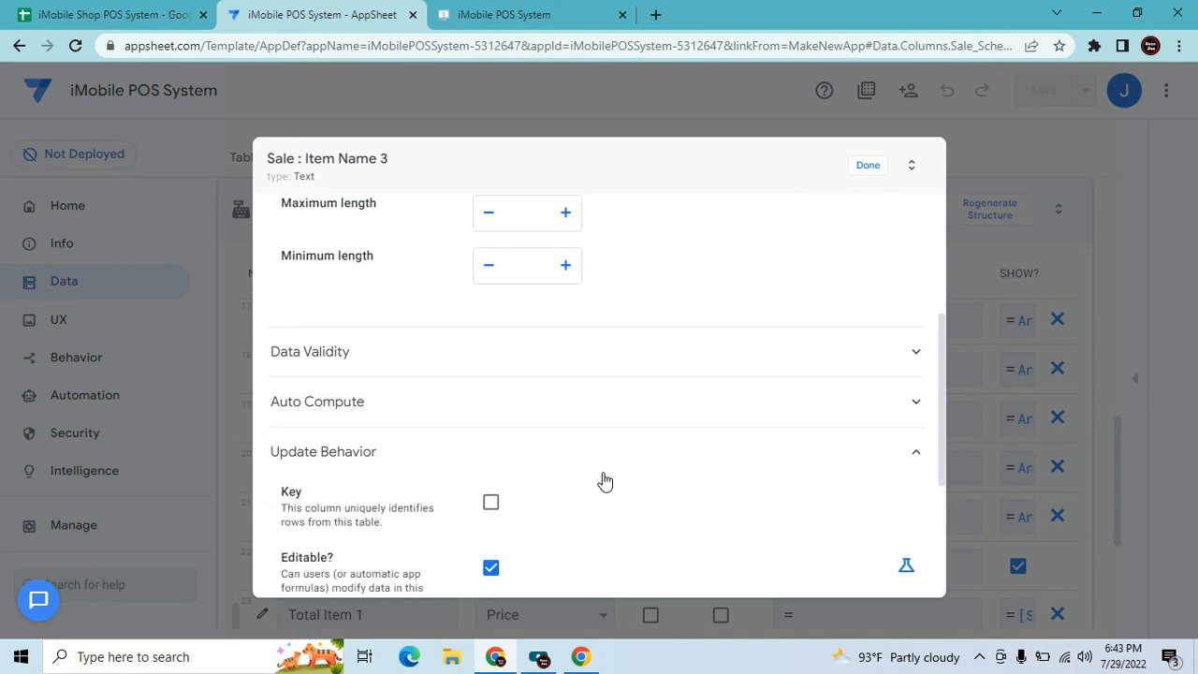
pyautogui.scroll(-1, 511, 470)
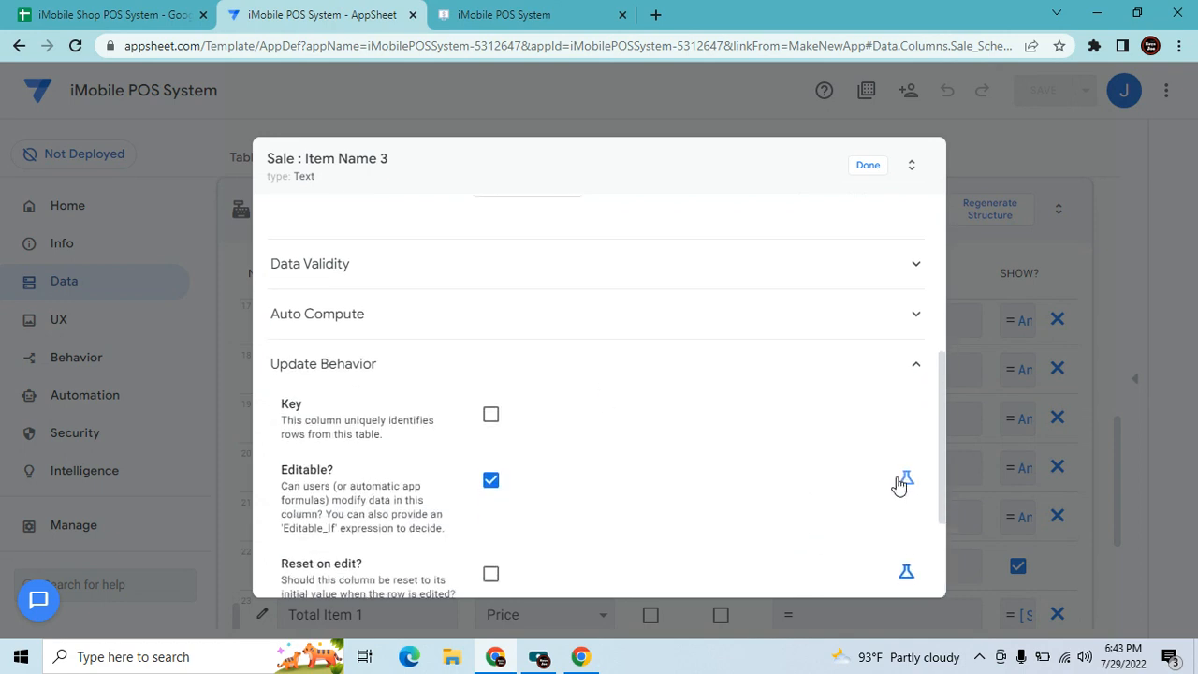
pyautogui.click(900, 482)
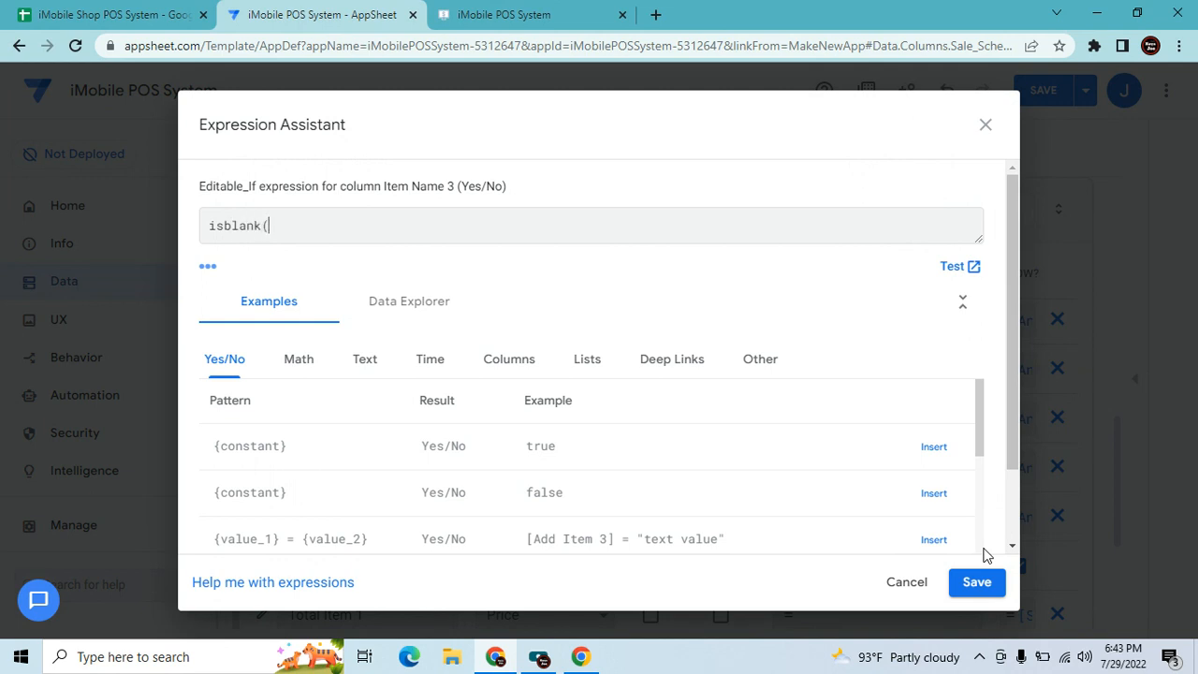
pyautogui.write('isblank([_THISROW].[Item Name 3')
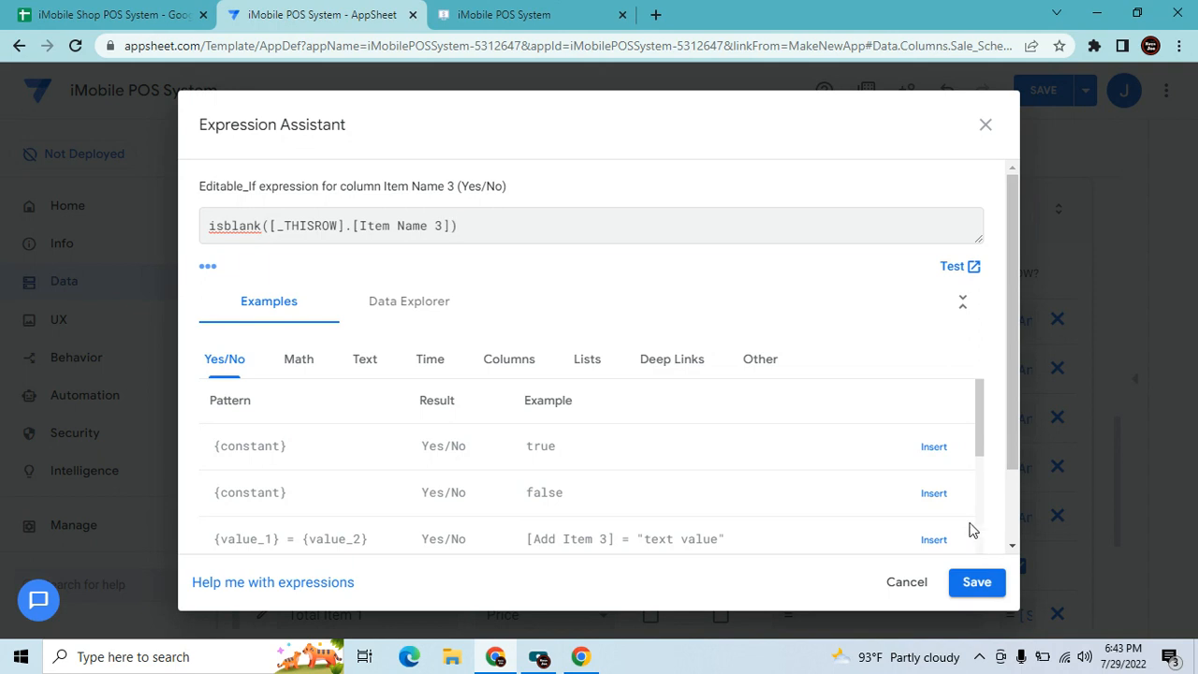
pyautogui.click(976, 582)
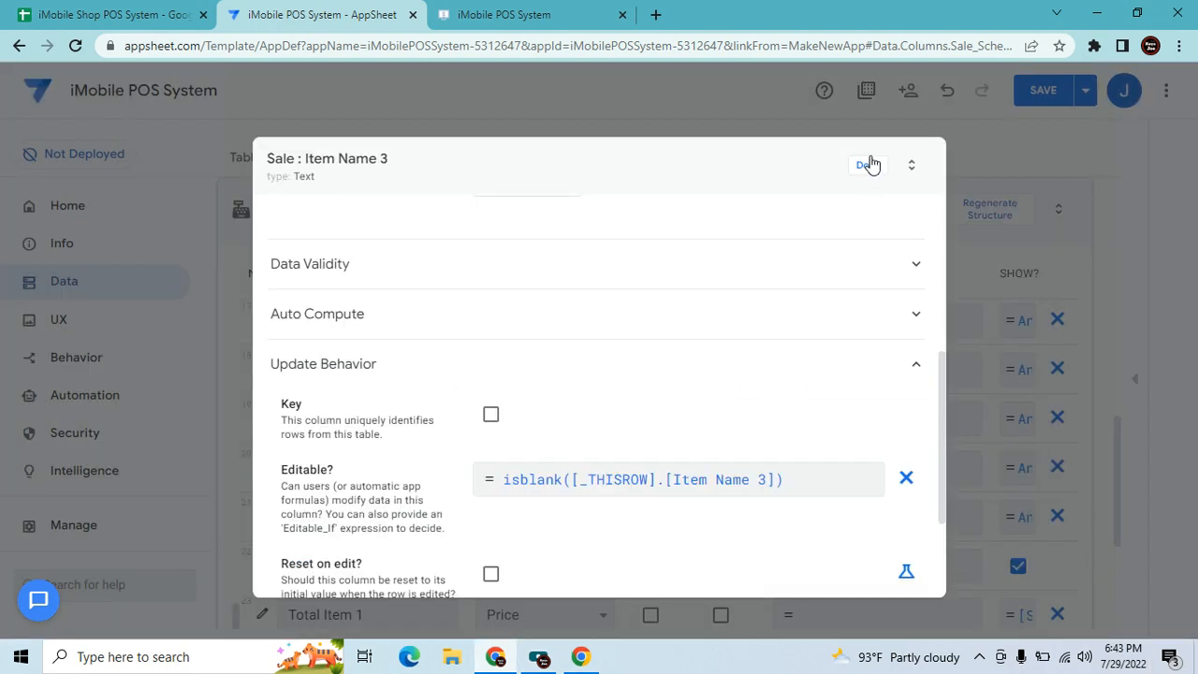
pyautogui.click(869, 164)
# Set the Editable condition of the Unit Price 3 column to isblank([_THISROW].[Unit Price 3]) and save the app.
pyautogui.scroll(-1, 433, 487)
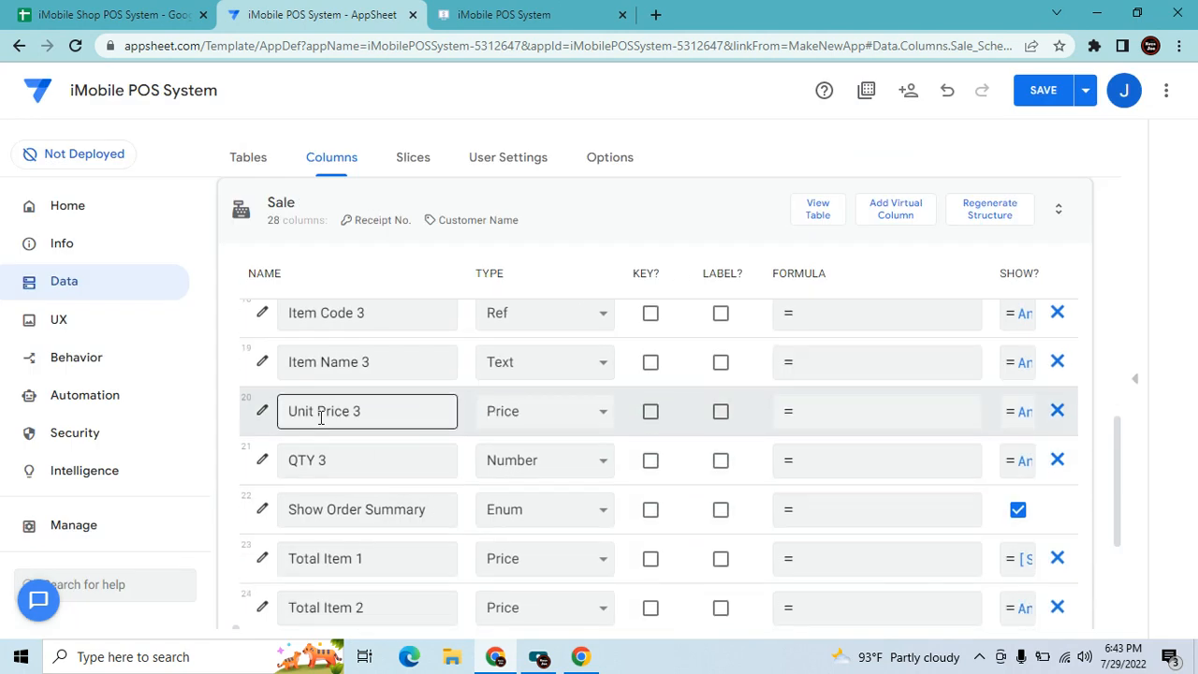
pyautogui.click(262, 410)
pyautogui.scroll(-2, 508, 484)
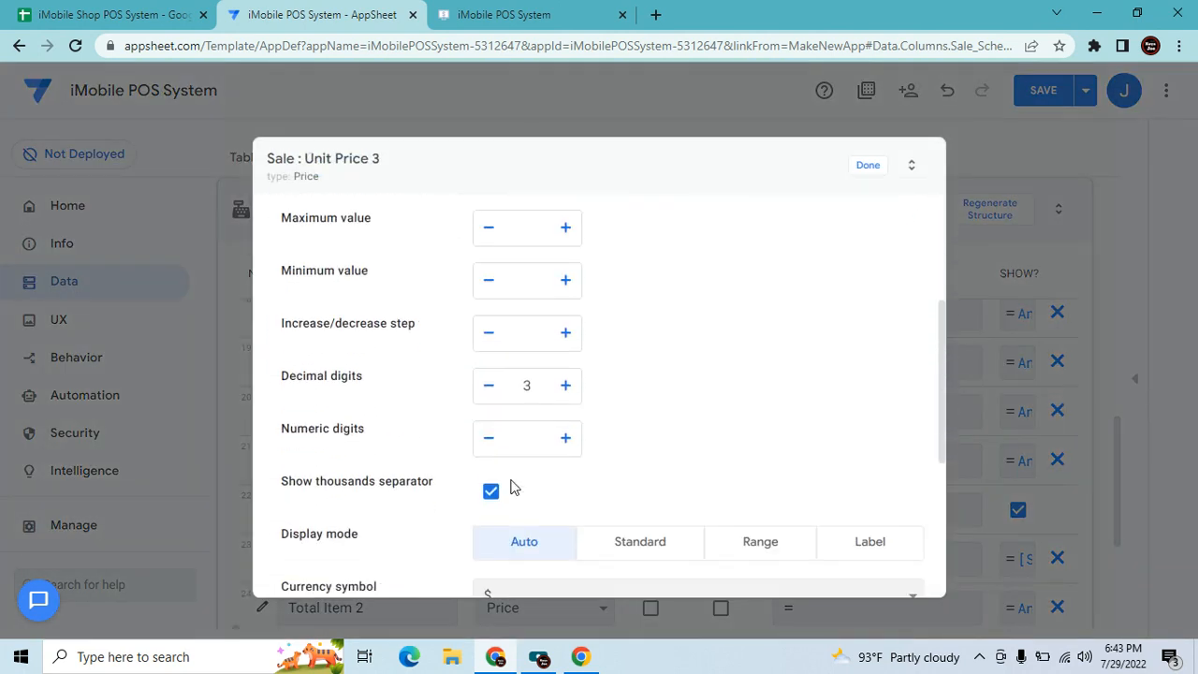
pyautogui.scroll(-3, 511, 485)
pyautogui.click(515, 514)
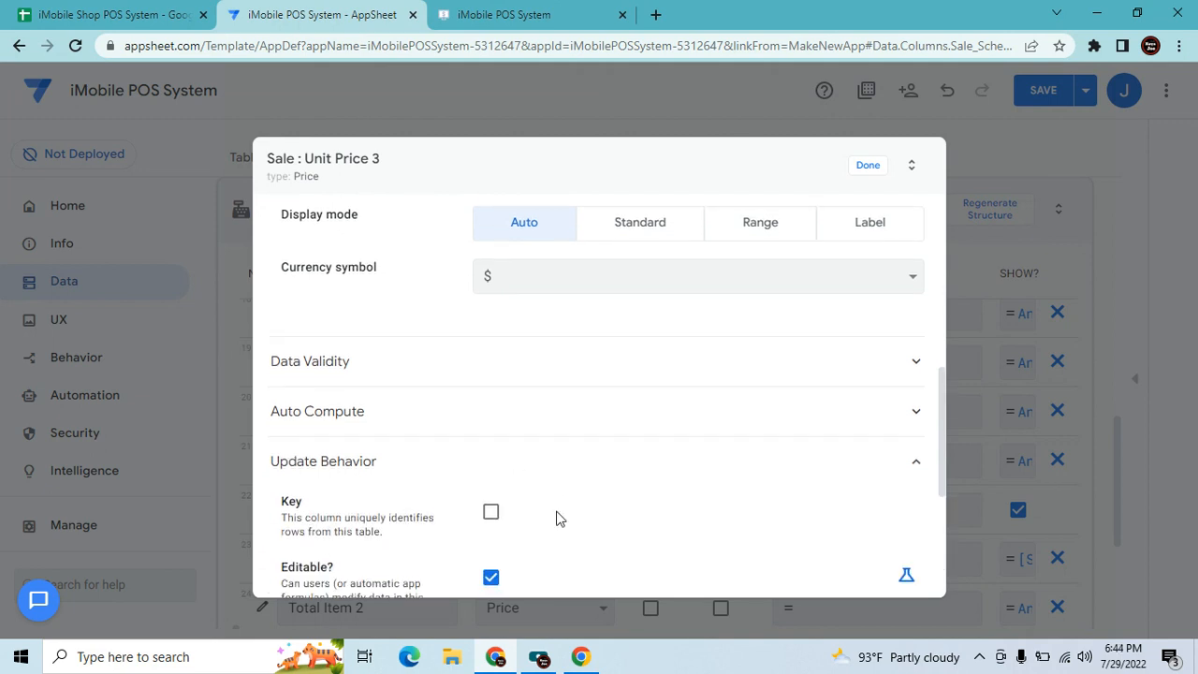
pyautogui.scroll(-2, 562, 496)
pyautogui.click(905, 458)
pyautogui.click(754, 462)
pyautogui.write('isbla')
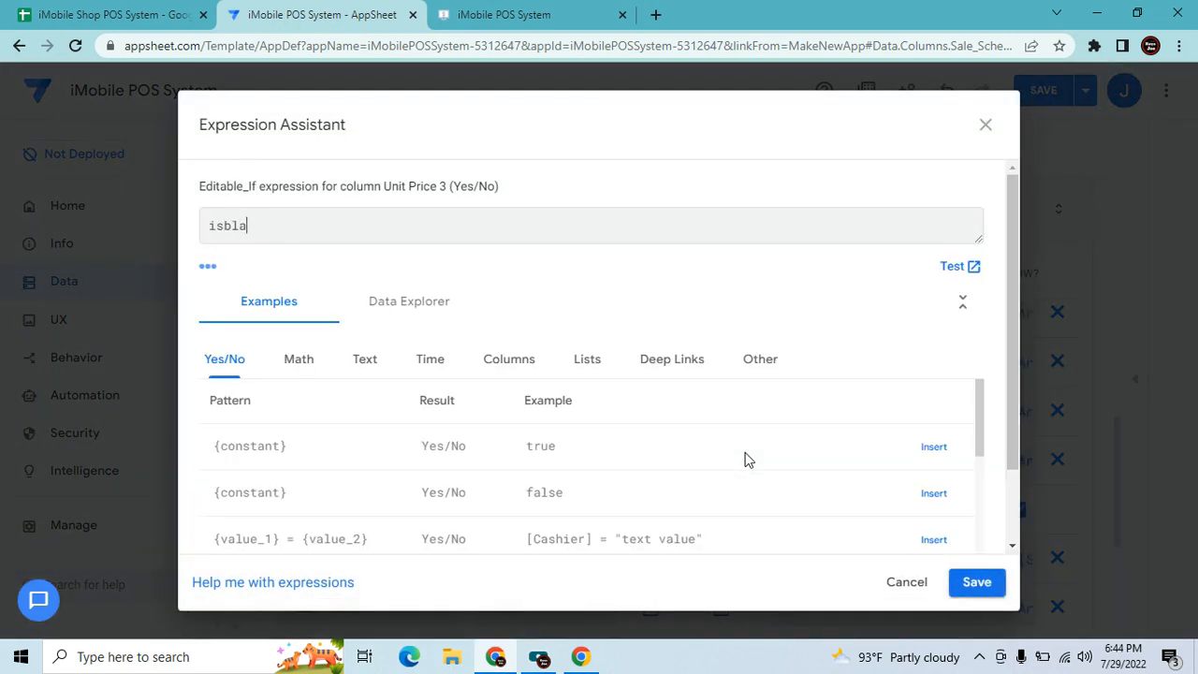
pyautogui.write('nk([_THISROW].[Unit Price 3')
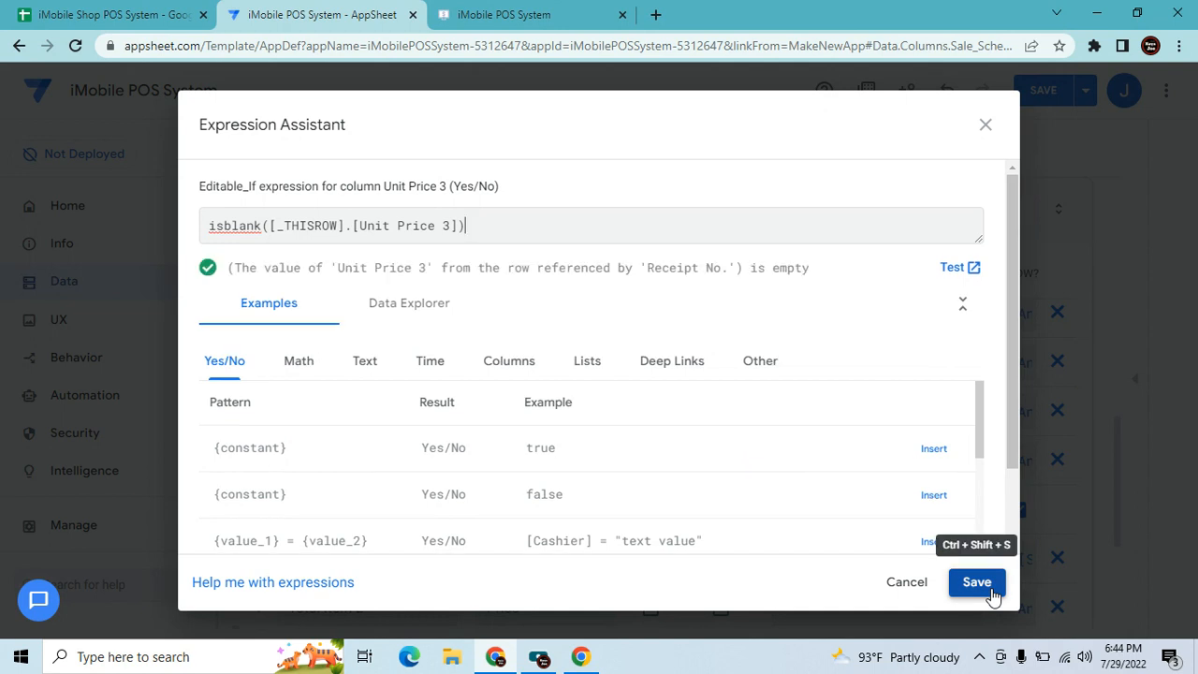
pyautogui.click(976, 582)
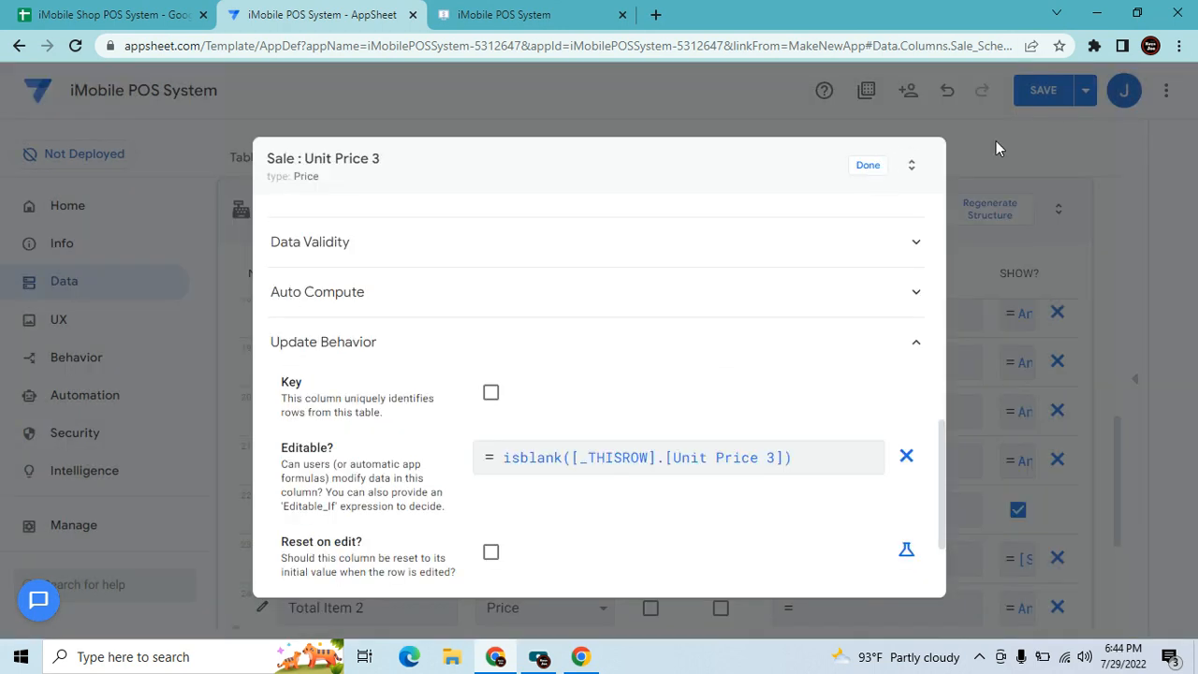
pyautogui.click(869, 166)
pyautogui.click(1040, 89)
# Switch to the running app and turn on Show Order Summary below the third item.
pyautogui.click(587, 31)
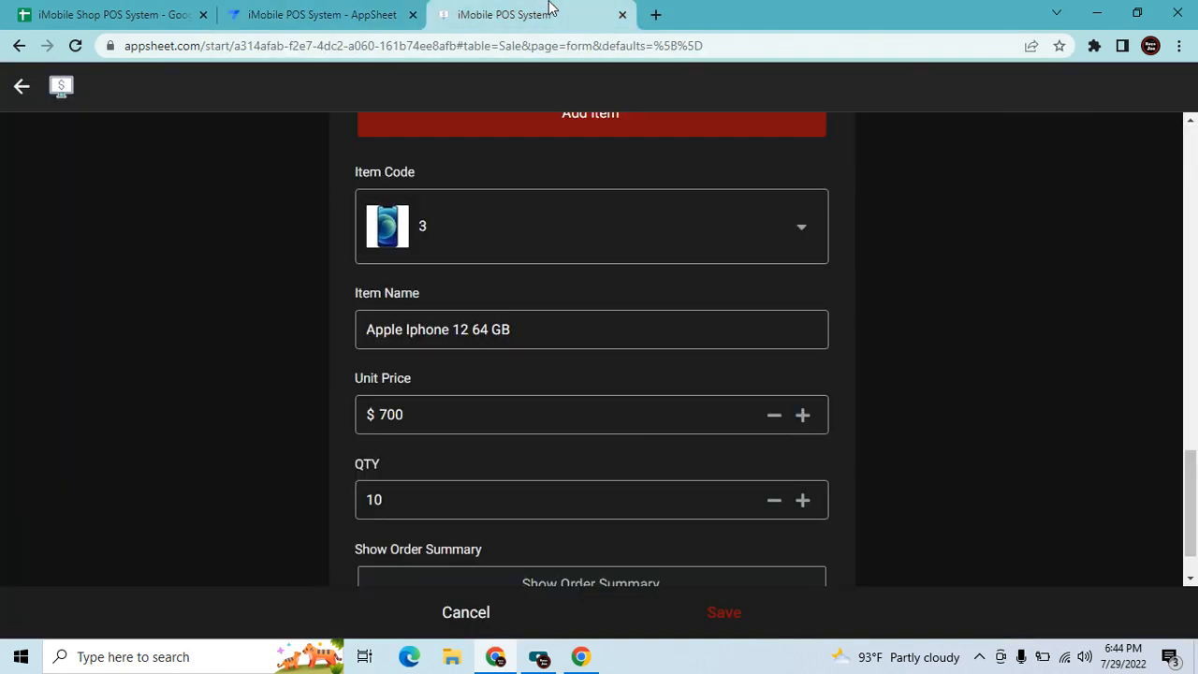
pyautogui.scroll(-1, 802, 402)
pyautogui.scroll(-1, 802, 402)
pyautogui.click(690, 432)
pyautogui.click(1095, 391)
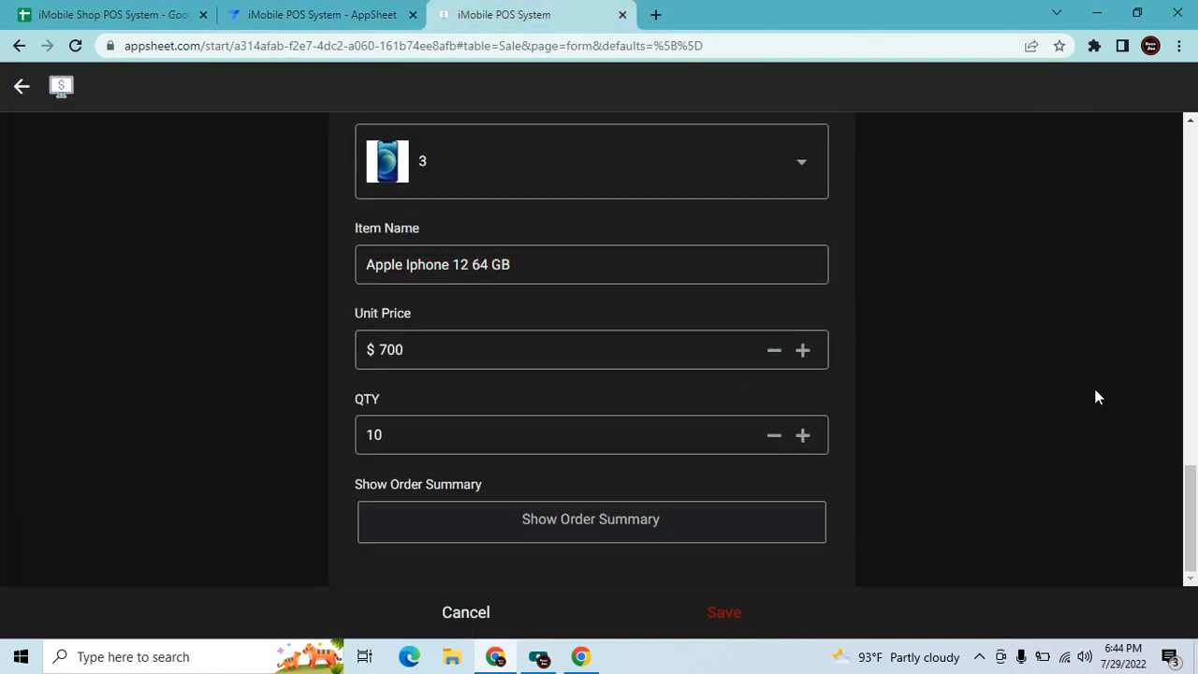
pyautogui.click(614, 546)
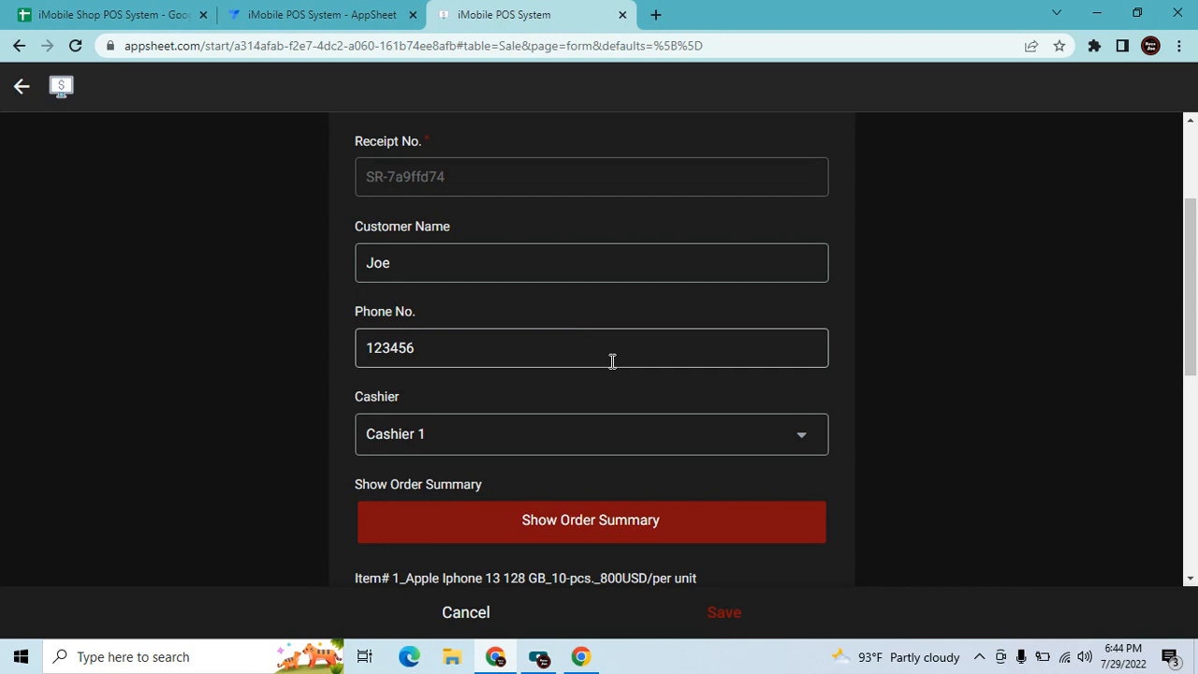
# Examine the sale form with the order summary shown, from the date and customer fields to the item totals and payment fields.
pyautogui.scroll(1, 602, 263)
pyautogui.scroll(2, 605, 266)
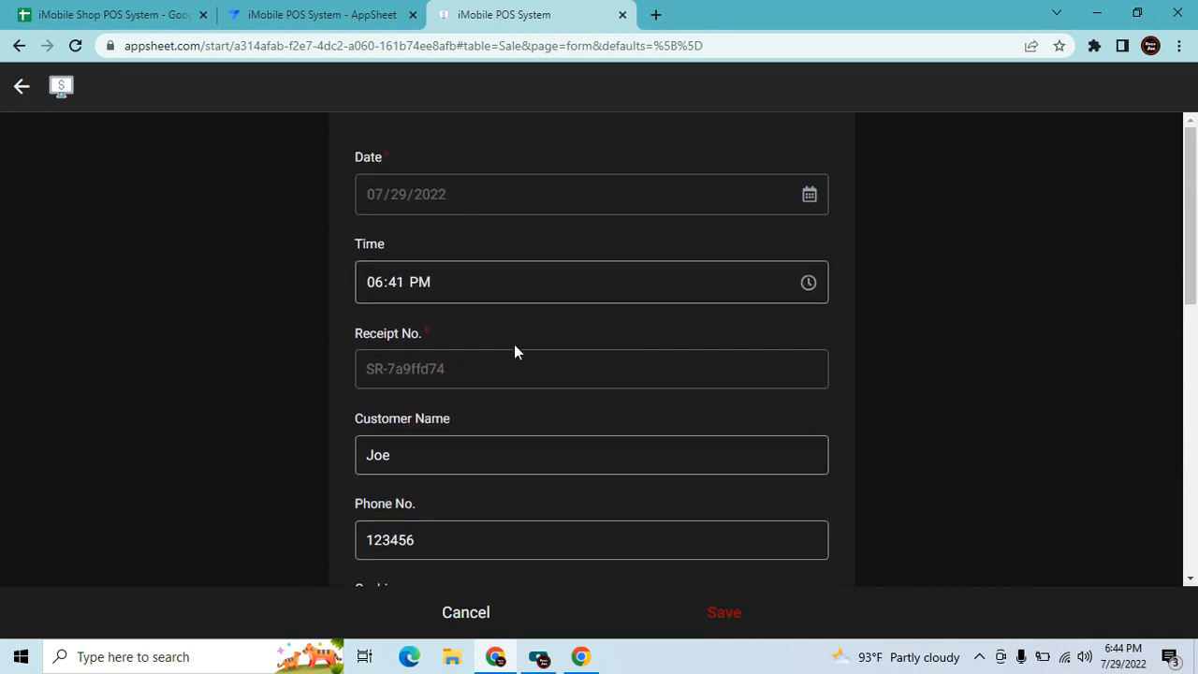
pyautogui.scroll(-2, 558, 414)
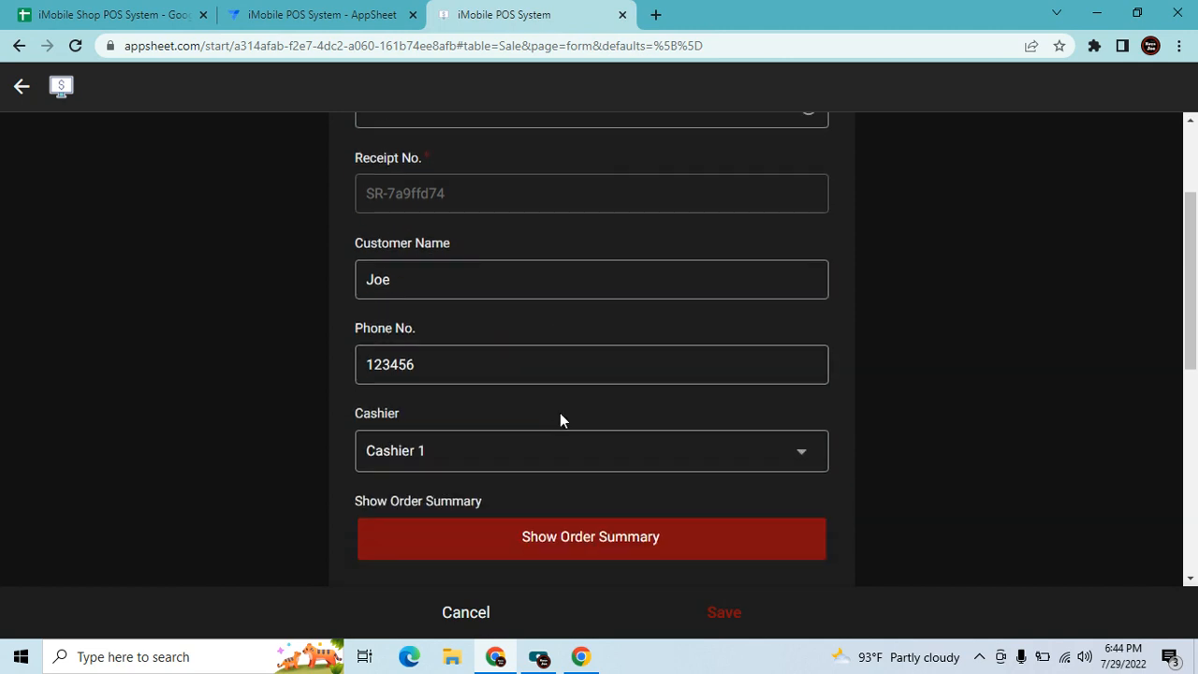
pyautogui.scroll(-1, 560, 414)
pyautogui.scroll(-1, 571, 408)
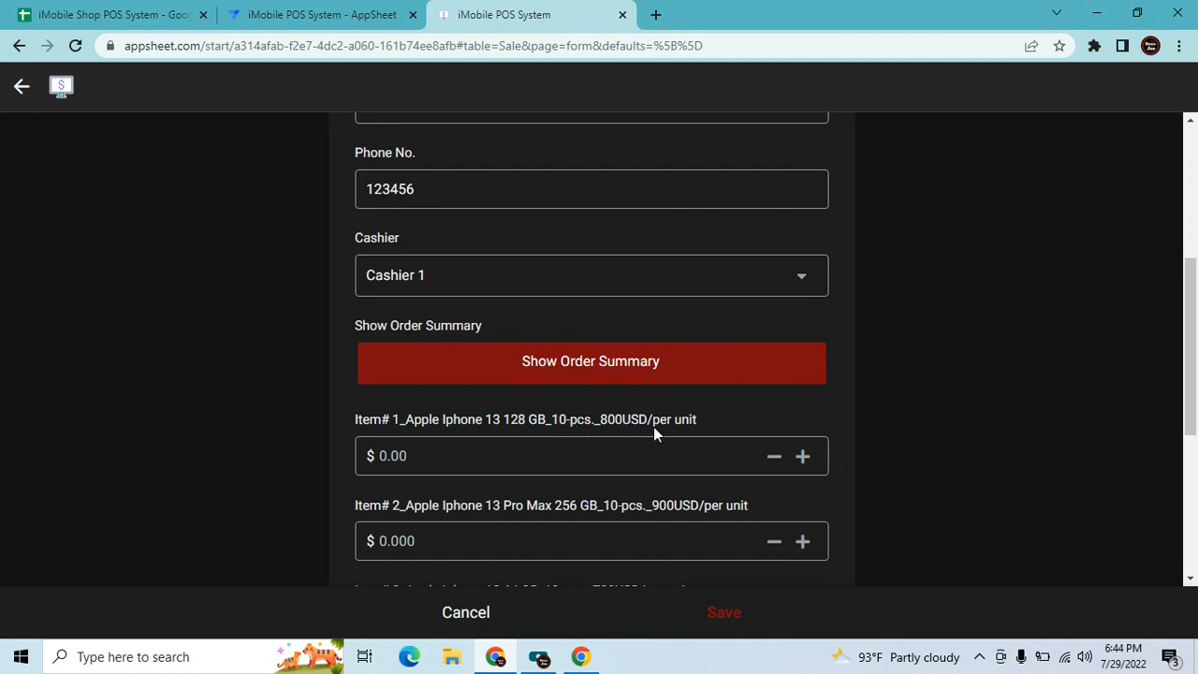
pyautogui.scroll(-2, 653, 427)
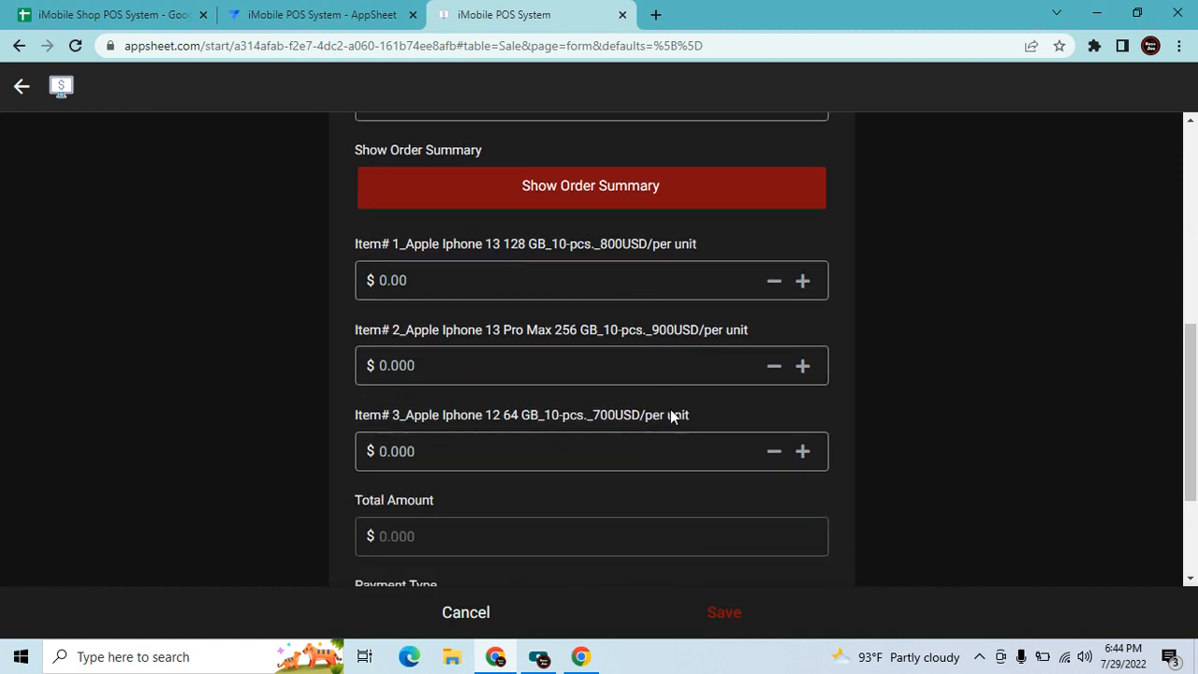
pyautogui.scroll(-2, 695, 452)
pyautogui.scroll(2, 697, 459)
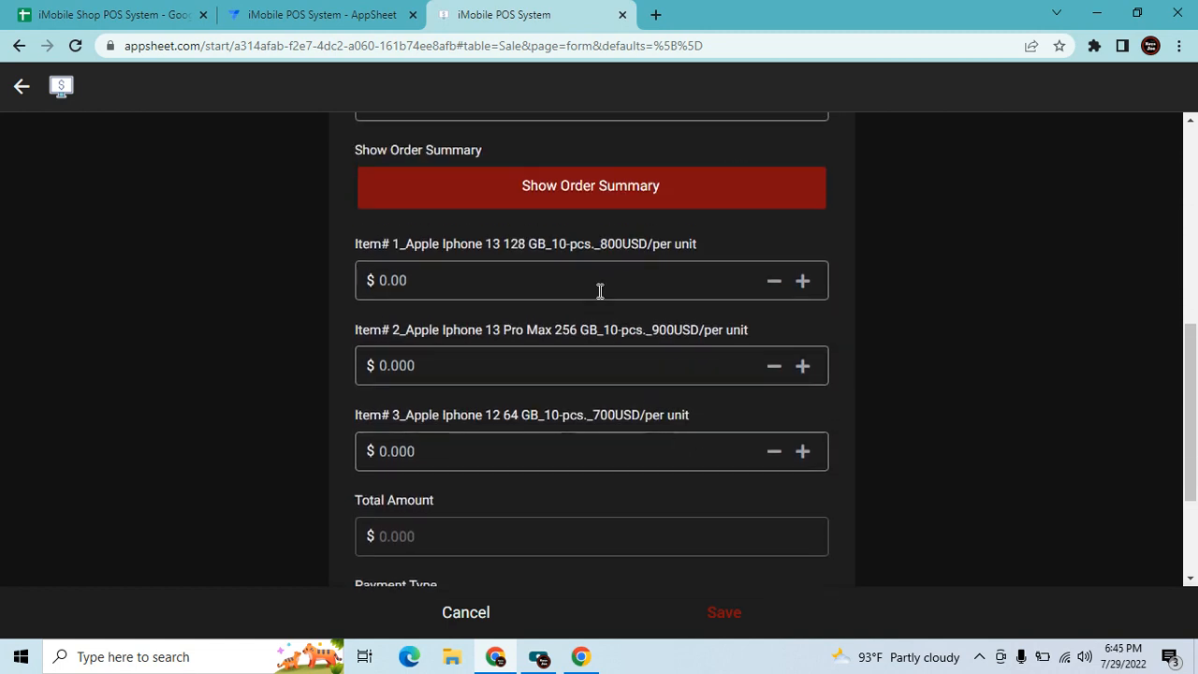
# Hide the order summary to review the entered sale items, and show it again to check the item totals.
pyautogui.click(583, 206)
pyautogui.scroll(2, 683, 524)
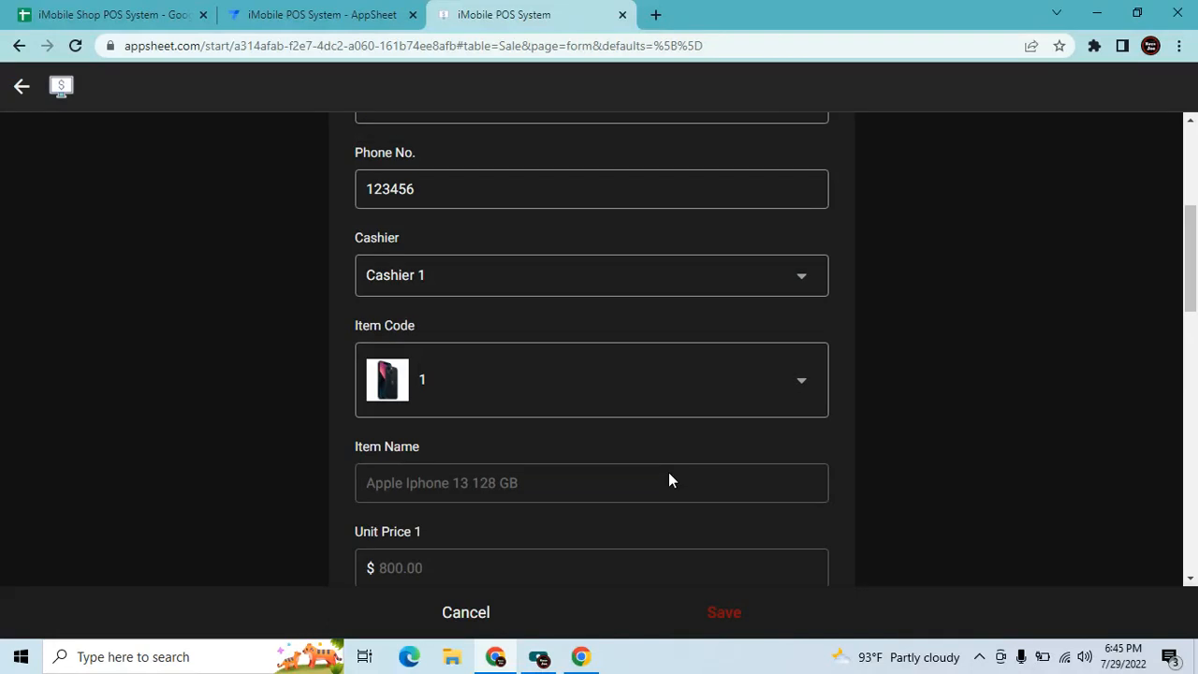
pyautogui.scroll(4, 668, 477)
pyautogui.scroll(-10, 668, 470)
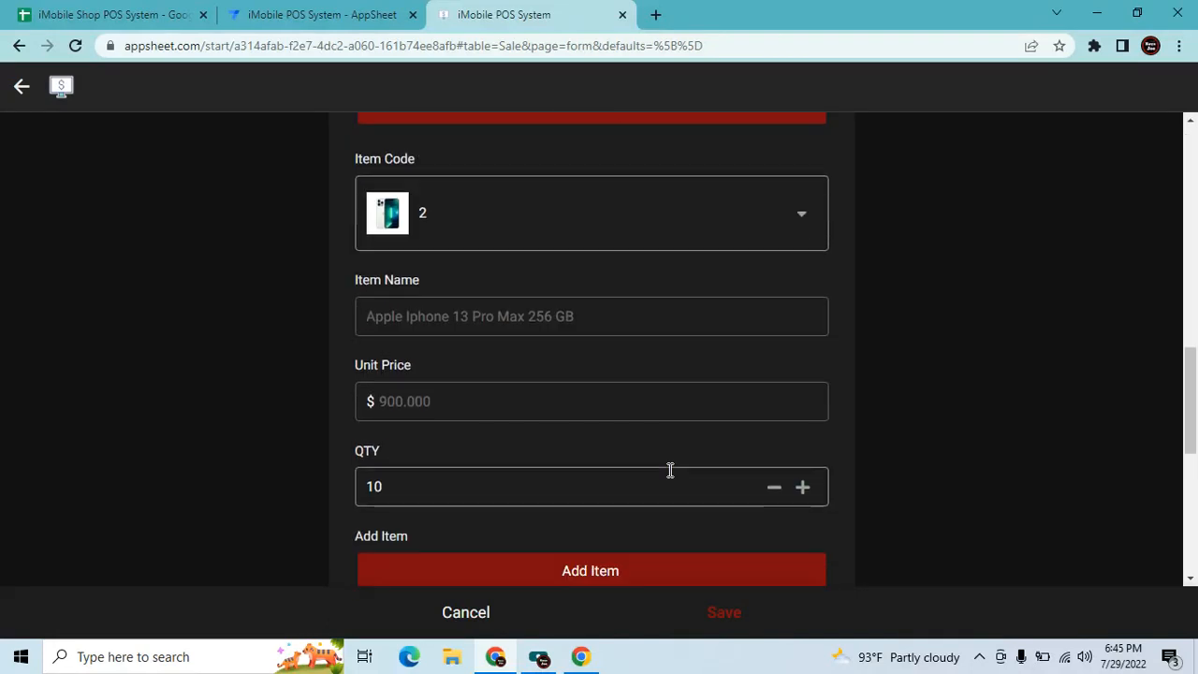
pyautogui.scroll(-5, 670, 470)
pyautogui.click(640, 533)
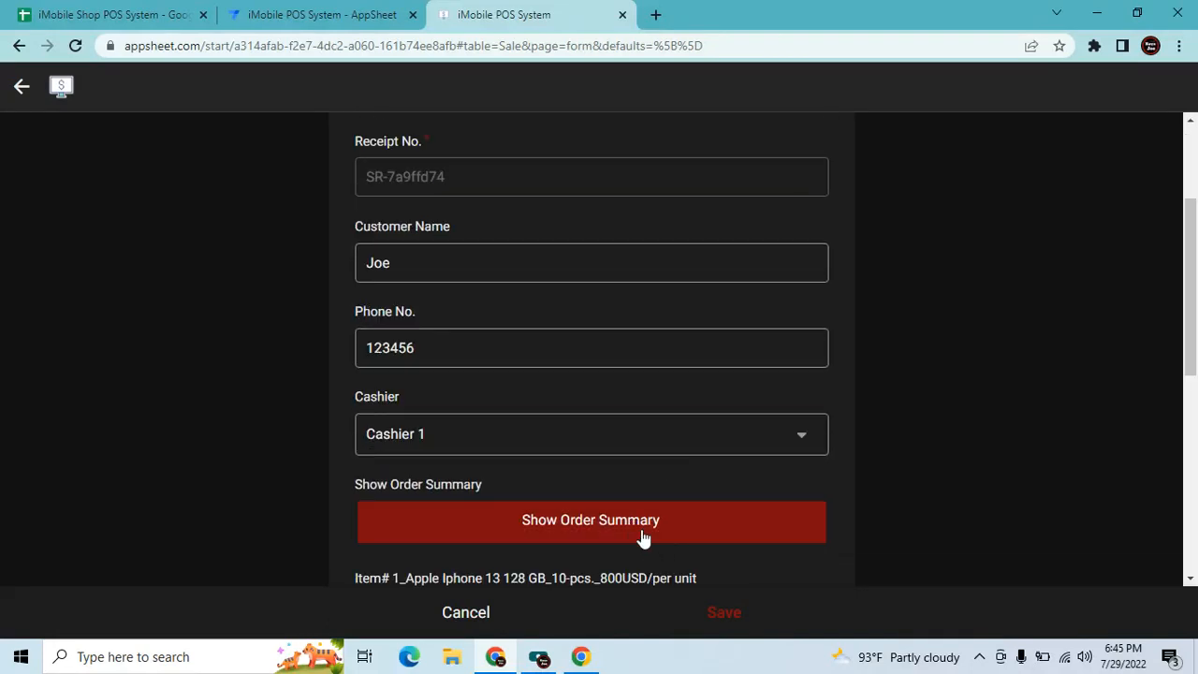
pyautogui.scroll(-5, 644, 540)
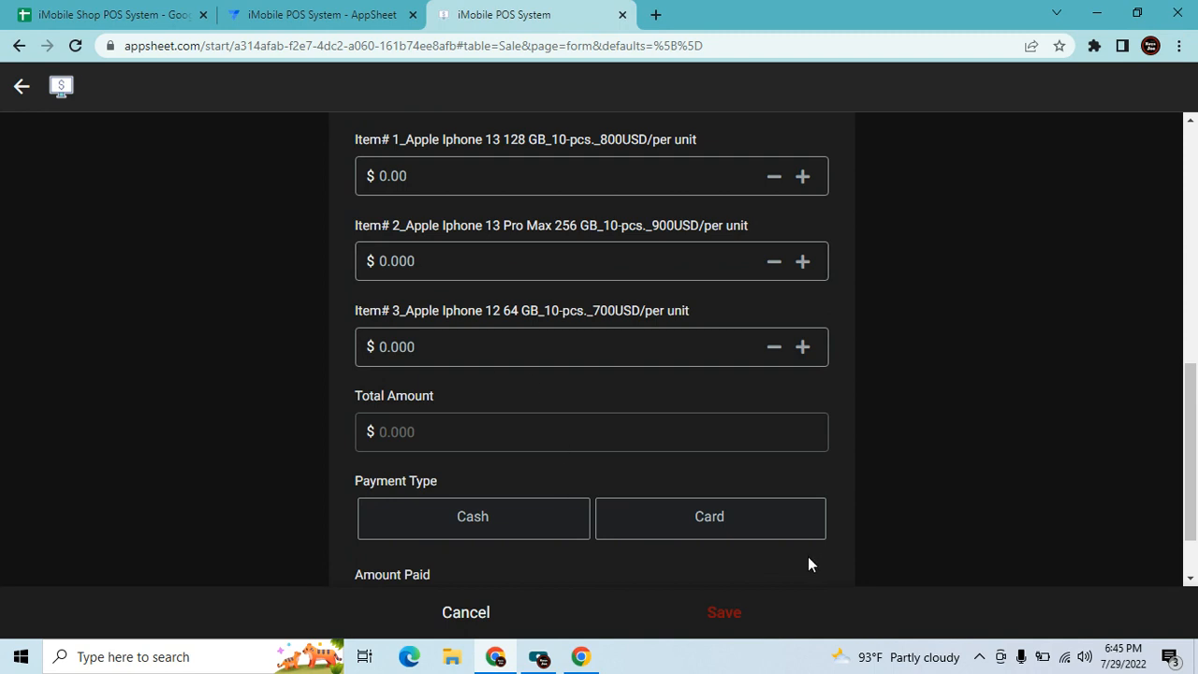
# Check whether the three item total fields in the order summary can be edited.
pyautogui.click(436, 180)
pyautogui.click(433, 258)
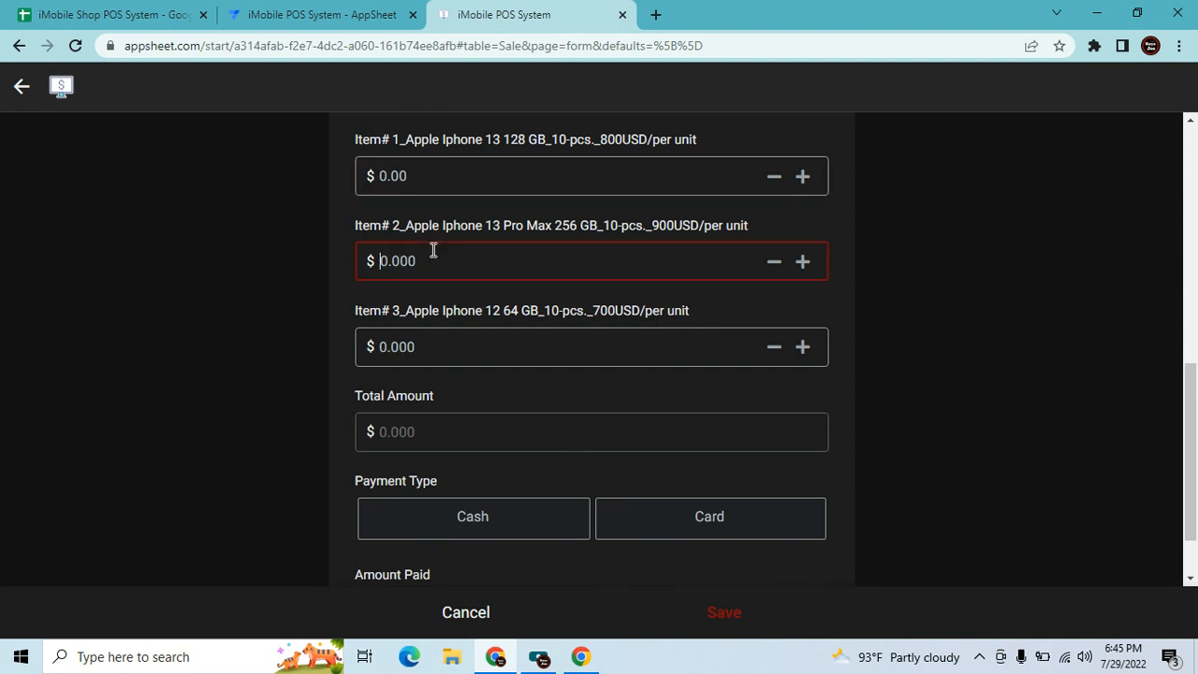
pyautogui.click(465, 347)
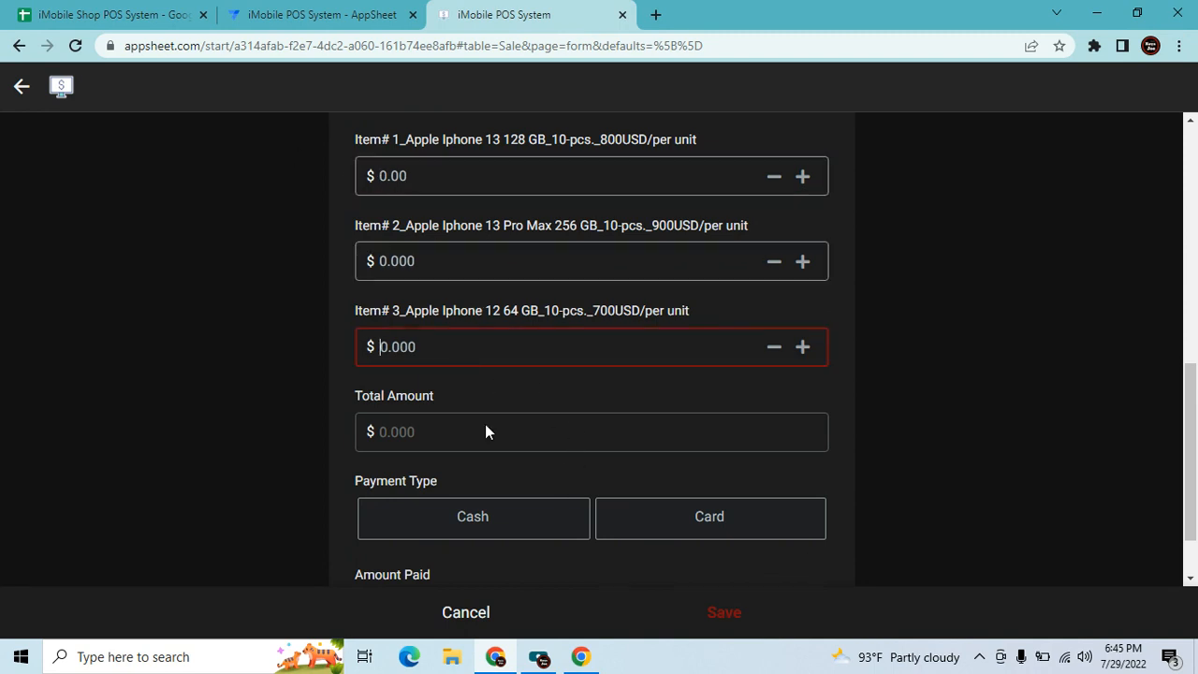
# Switch to the AppSheet editor, set the Total Item 1 app formula to [Unit Price 1]*[QTY 1] and copy the expression.
pyautogui.click(309, 14)
pyautogui.scroll(-2, 538, 412)
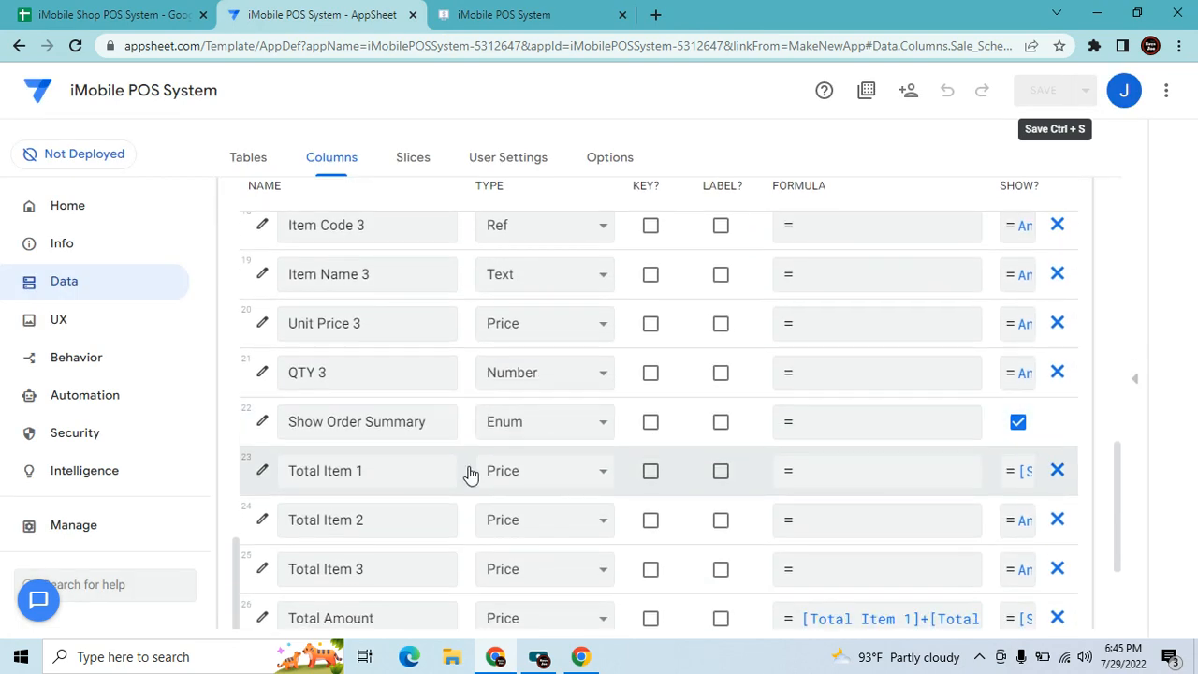
pyautogui.click(854, 479)
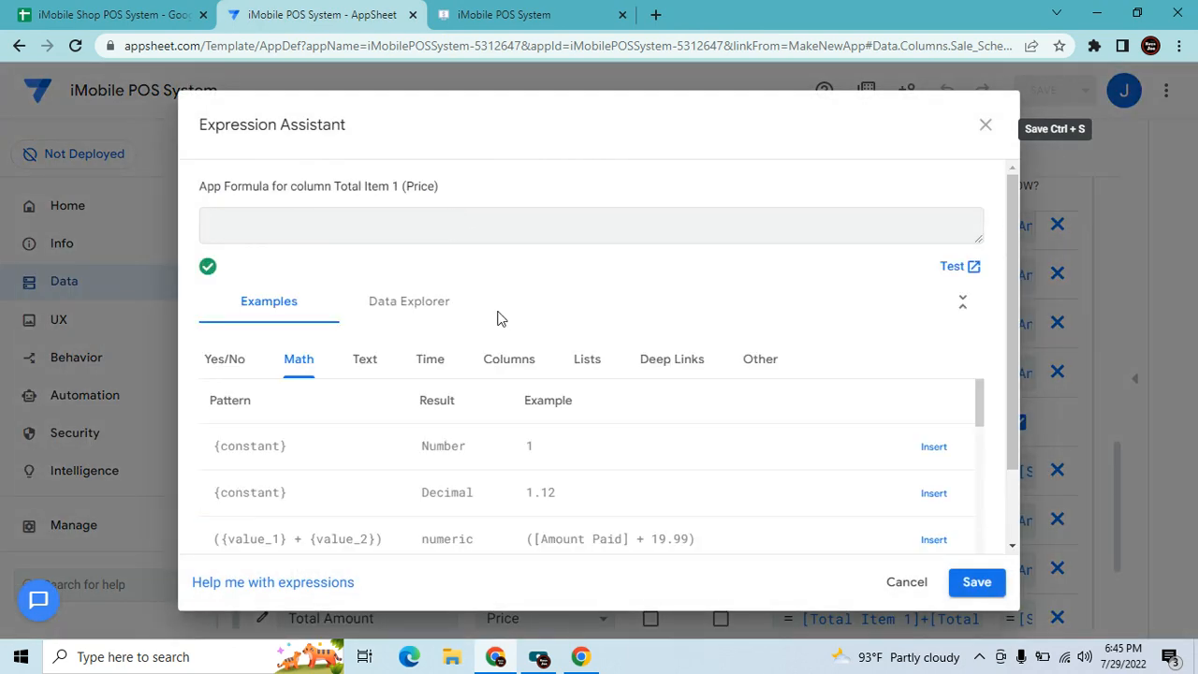
pyautogui.click(509, 360)
pyautogui.scroll(-5, 672, 465)
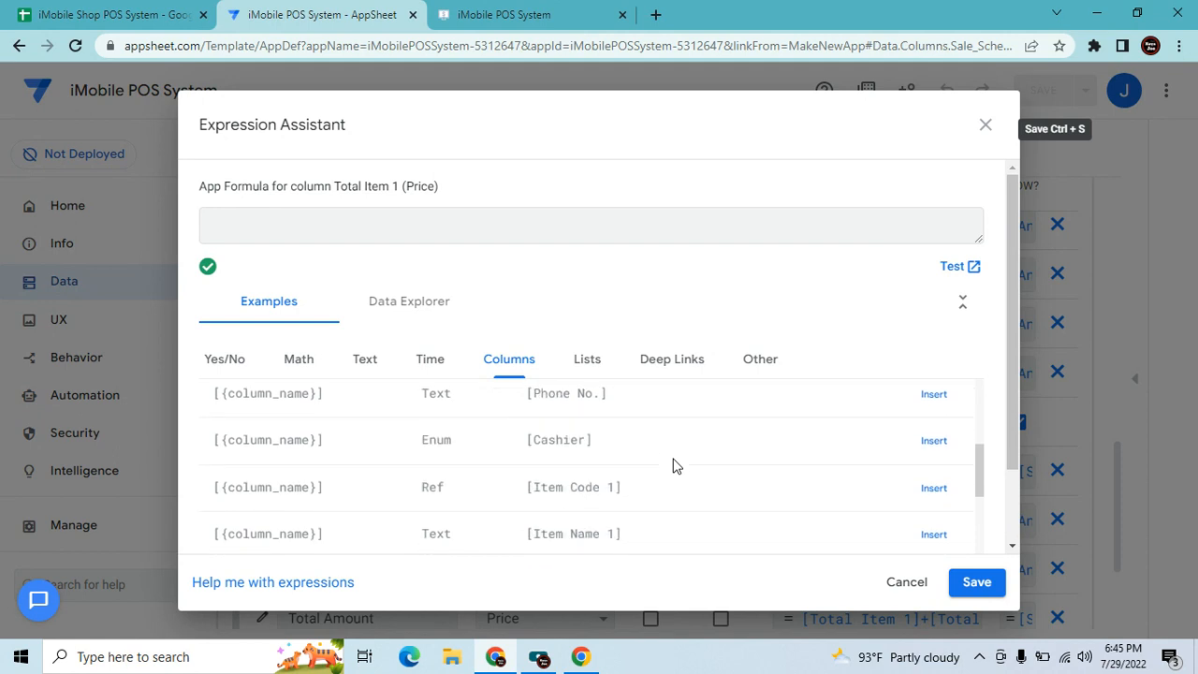
pyautogui.scroll(-2, 673, 465)
pyautogui.click(923, 482)
pyautogui.write('*')
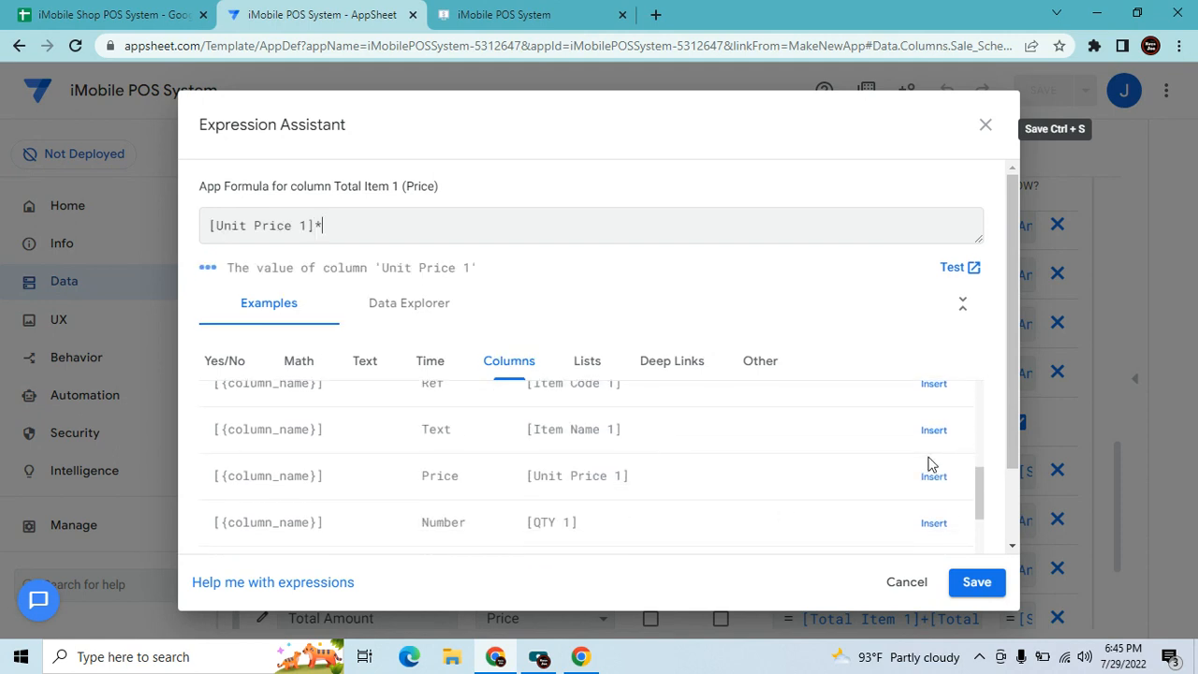
pyautogui.scroll(-2, 656, 479)
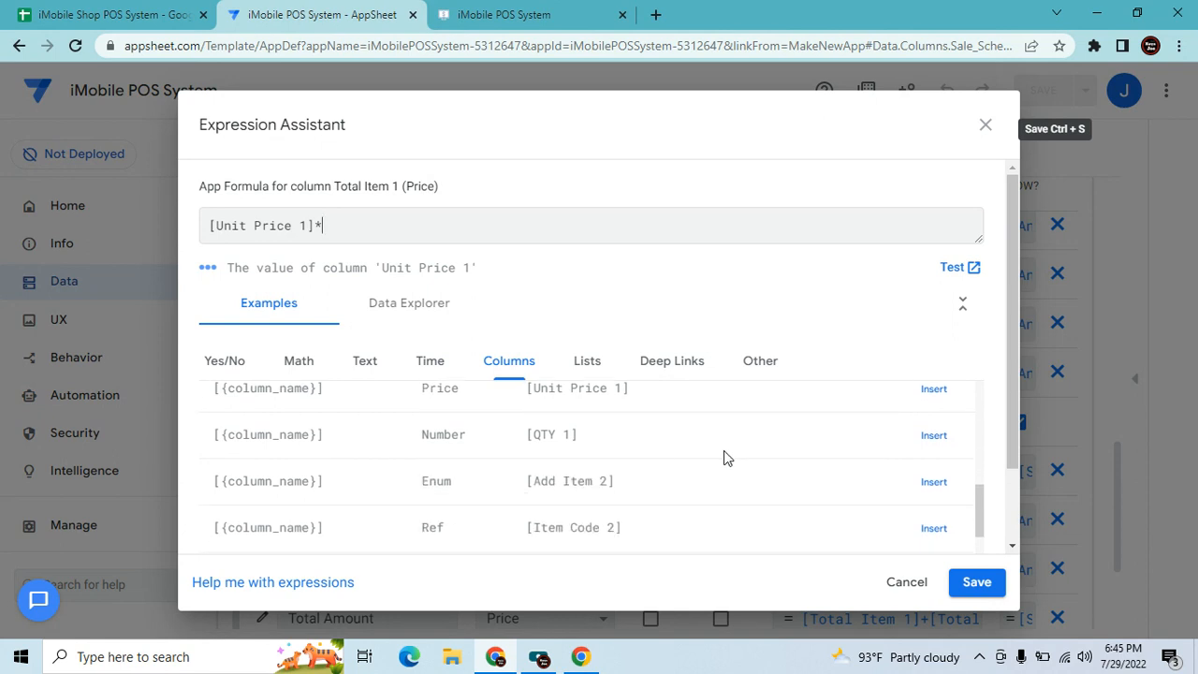
pyautogui.click(931, 436)
pyautogui.moveTo(393, 232); pyautogui.dragTo(159, 208)
pyautogui.hotkey('ctrl', 'c')
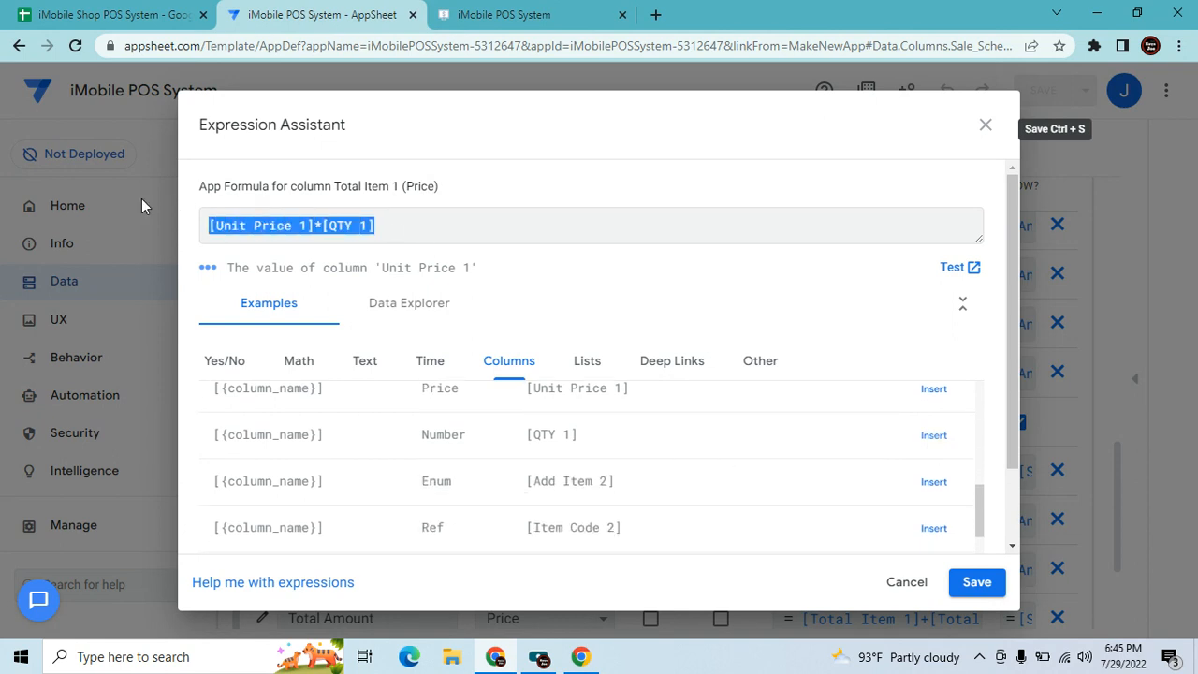
pyautogui.click(975, 584)
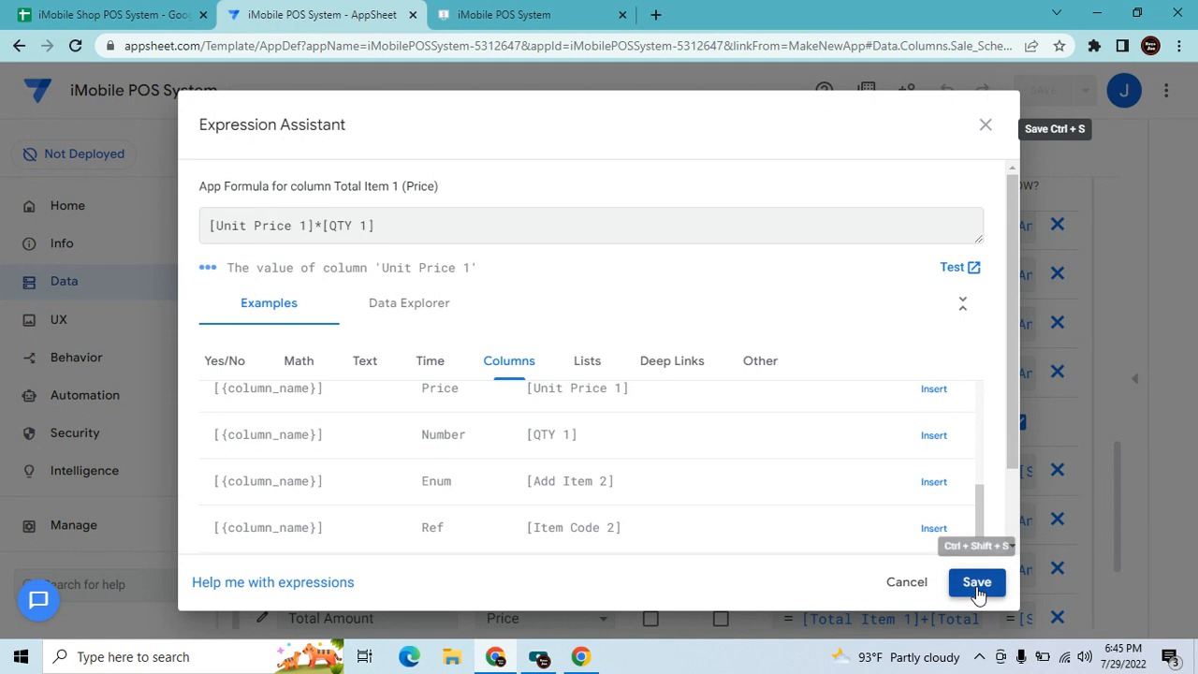
# Set the app formula of the Total Item 2 column to [Unit Price 2]*[QTY 2], reusing the copied expression.
pyautogui.click(879, 529)
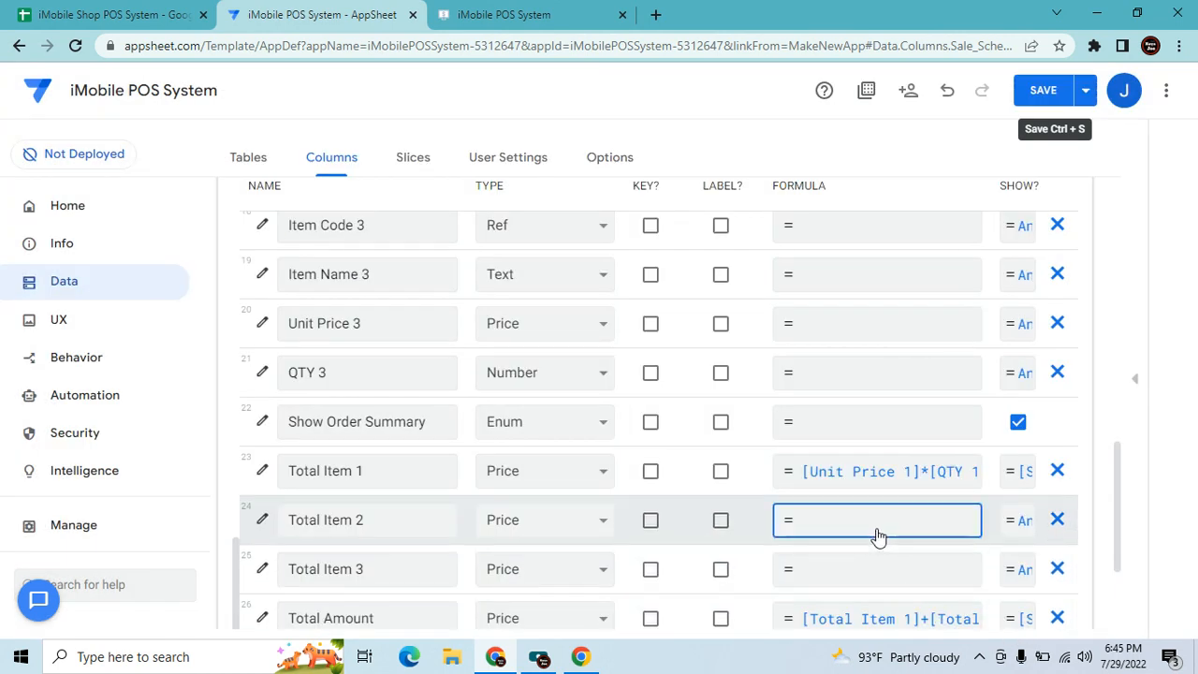
pyautogui.hotkey('ctrl', 'v')
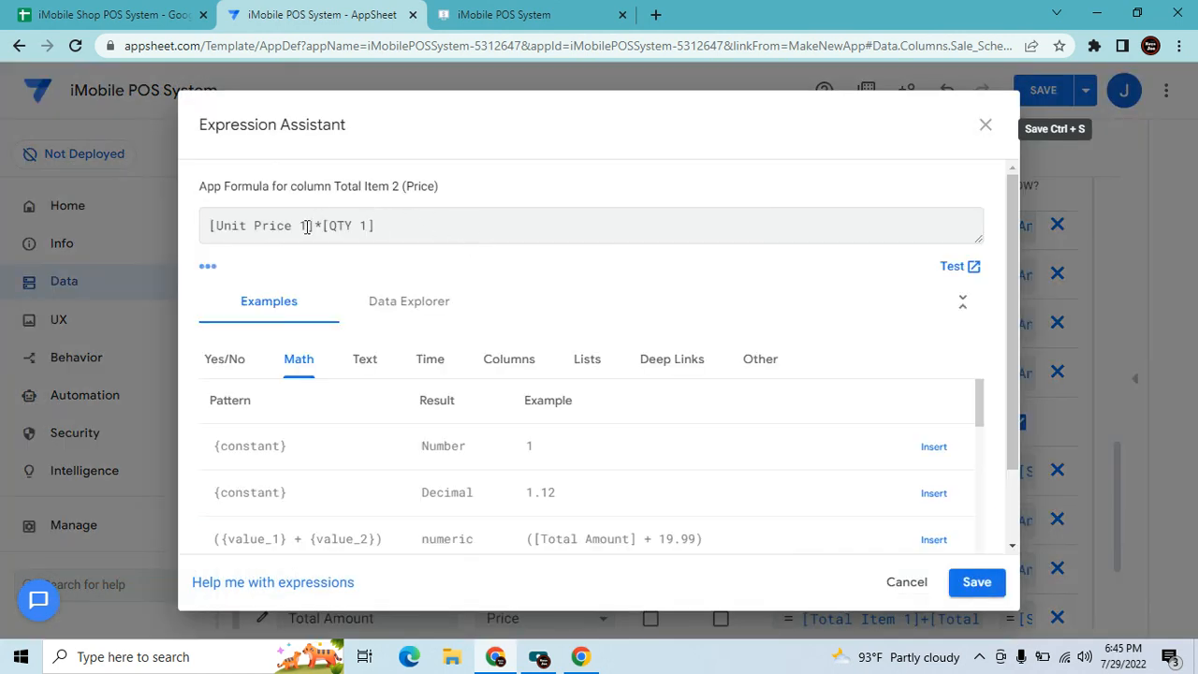
pyautogui.press('BackSpace')
pyautogui.write('2')
pyautogui.click(973, 581)
# Set the app formula of the Total Item 3 column to [Unit Price 3]*[QTY 3] and save the app.
pyautogui.click(890, 578)
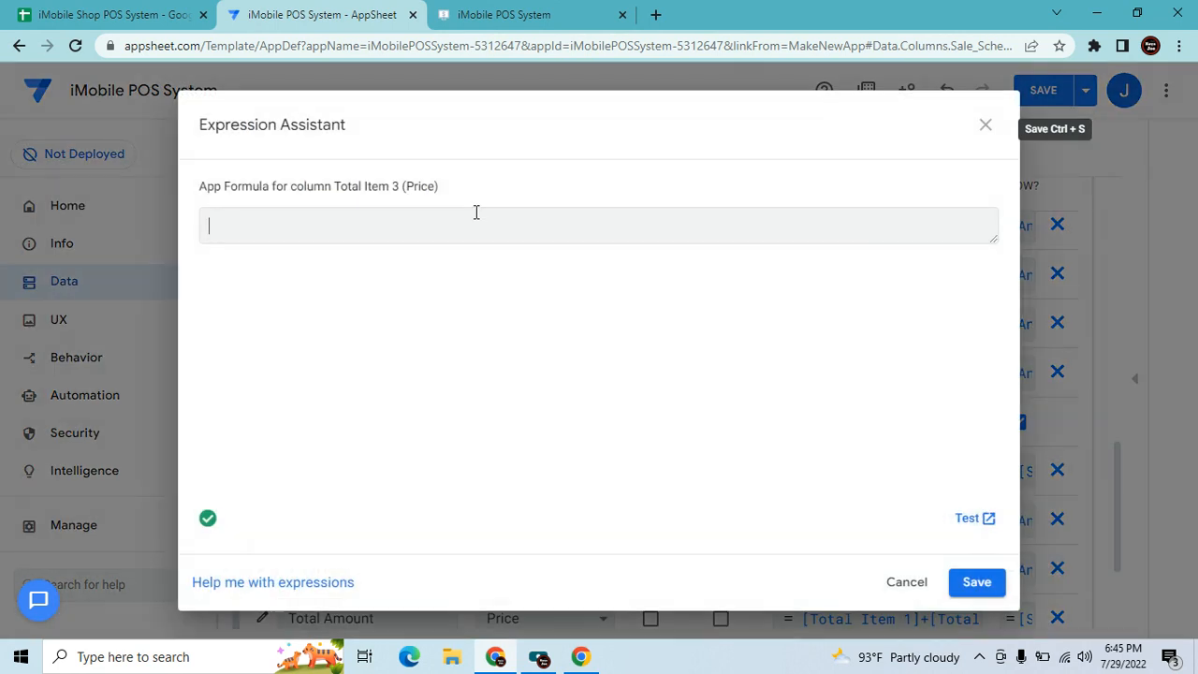
pyautogui.hotkey('ctrl', 'v')
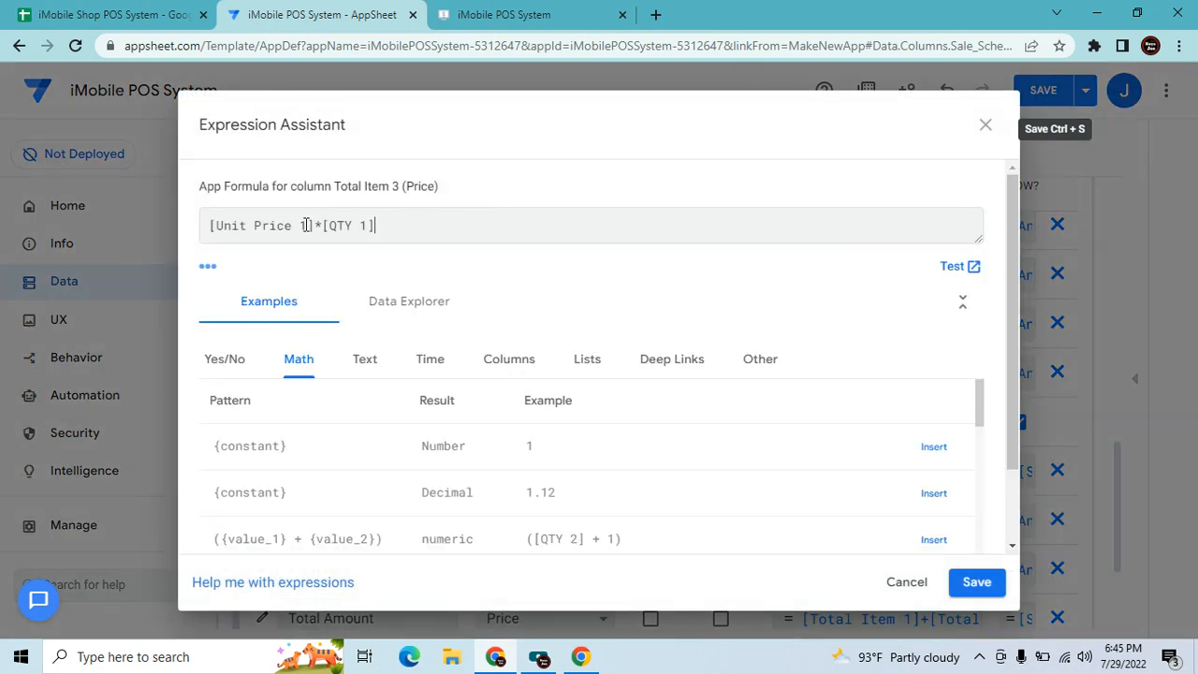
pyautogui.press('BackSpace')
pyautogui.write('3')
pyautogui.click(973, 584)
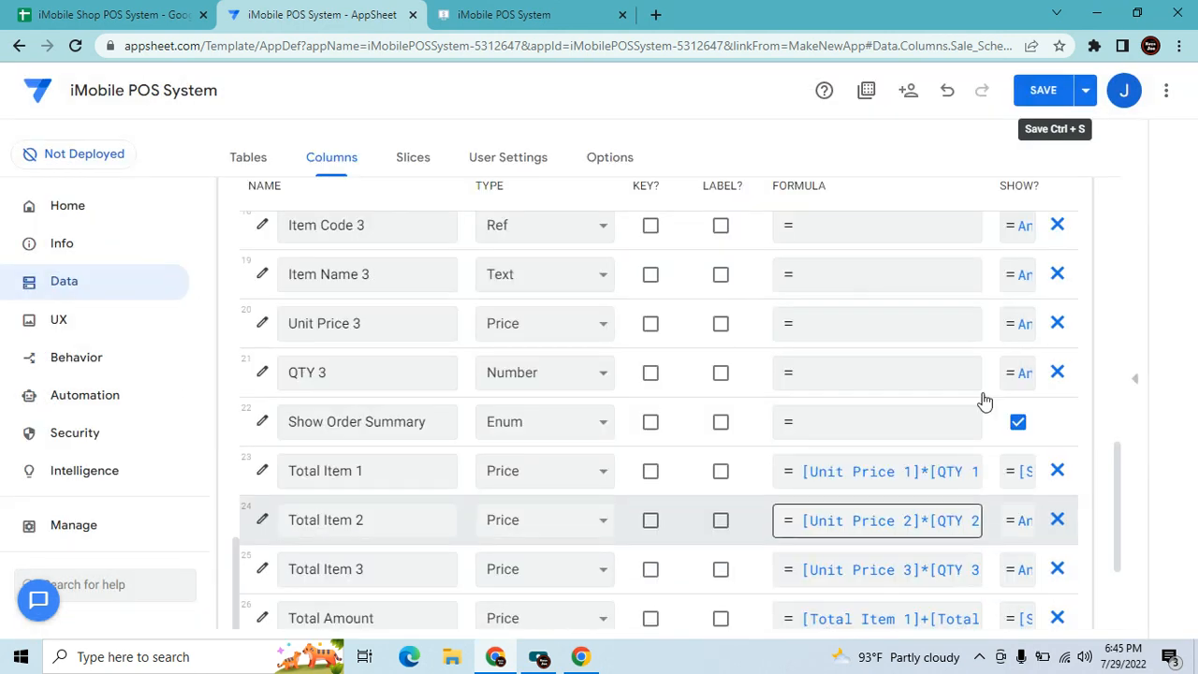
pyautogui.click(1036, 96)
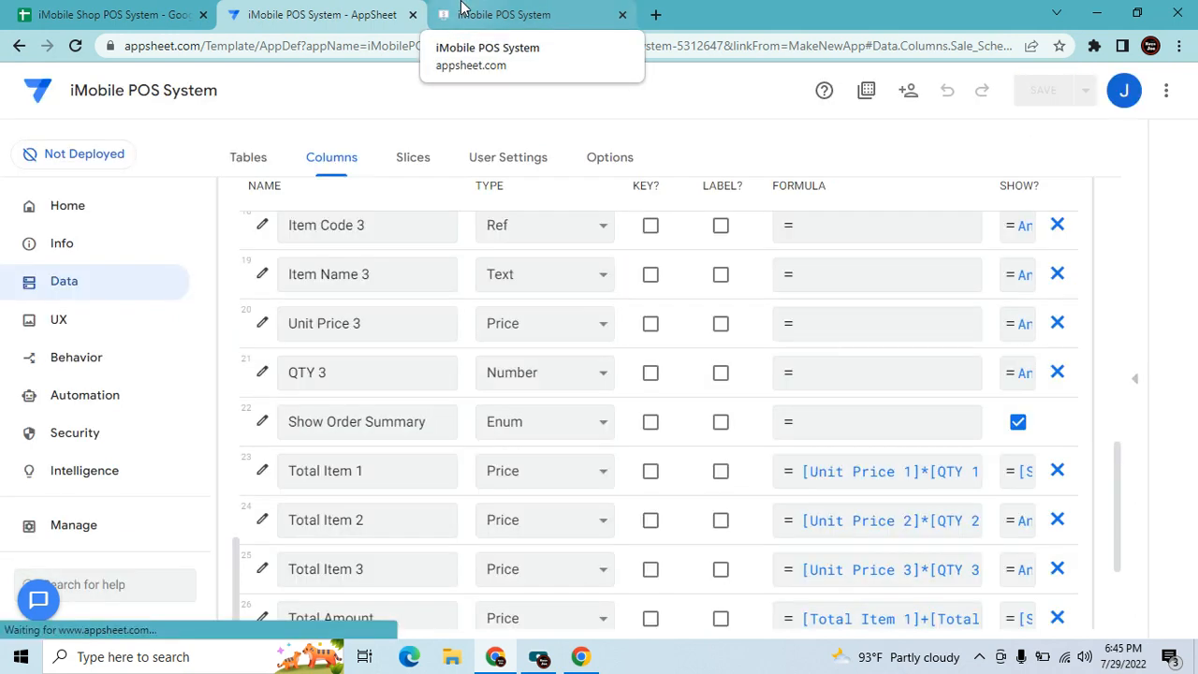
# Switch to the running iMobile POS app, discard the open sale form and sync the app.
pyautogui.click(459, 10)
pyautogui.click(473, 613)
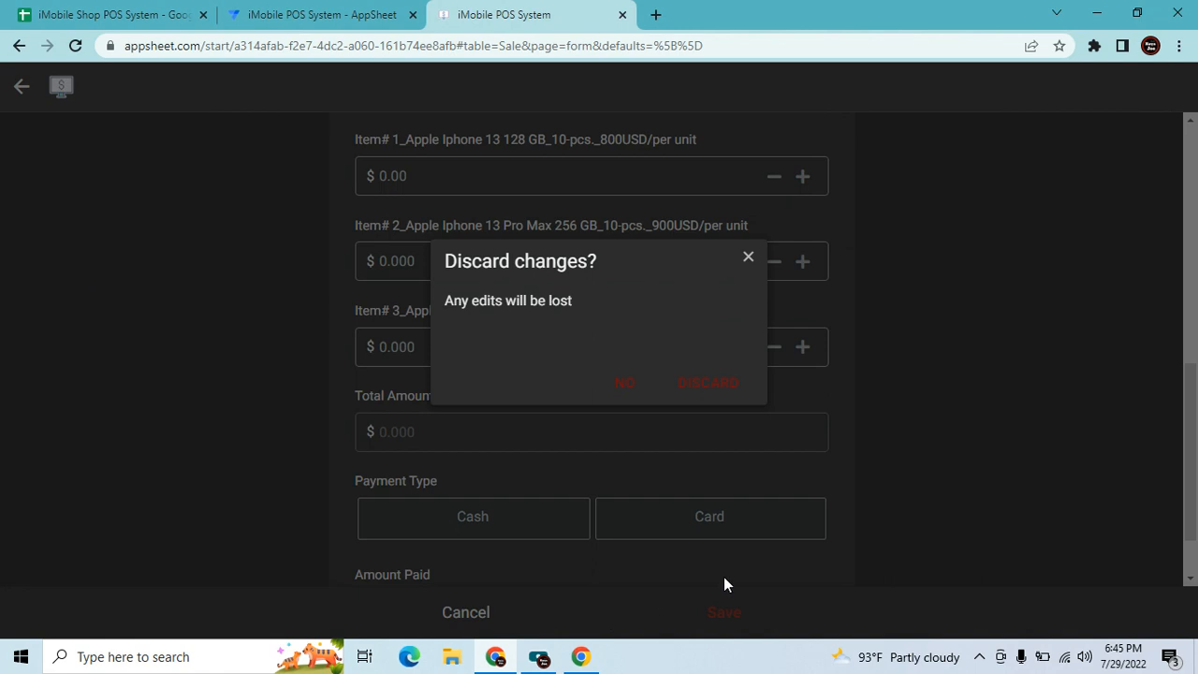
pyautogui.click(707, 383)
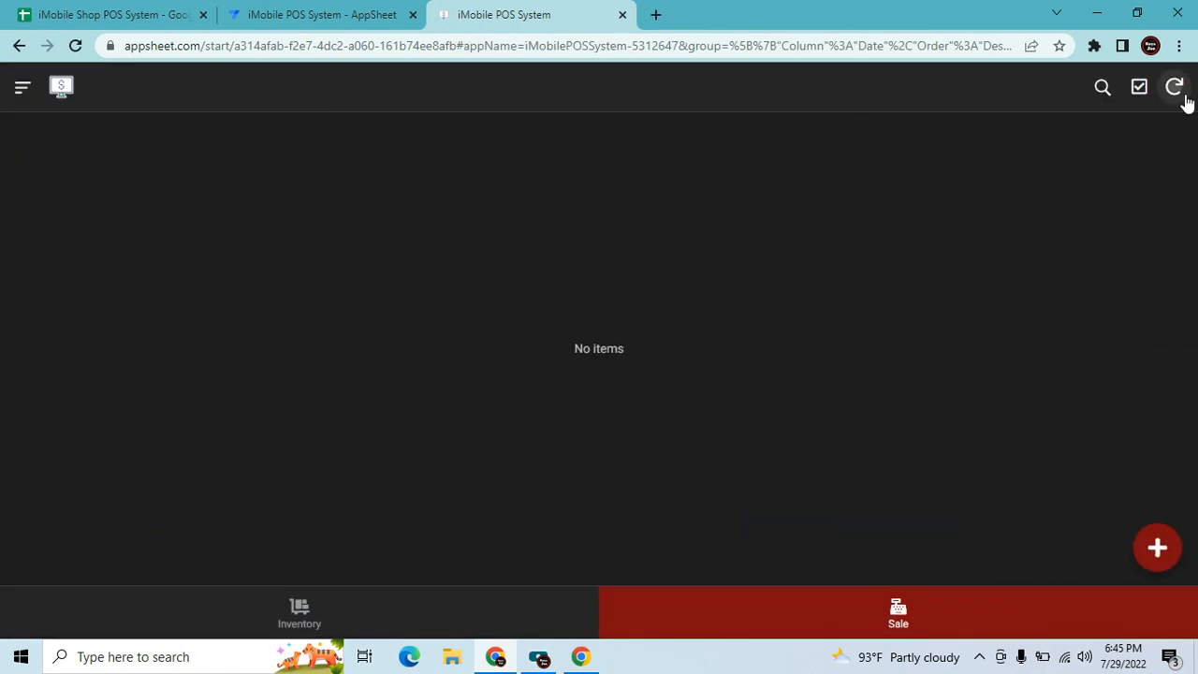
pyautogui.click(1181, 93)
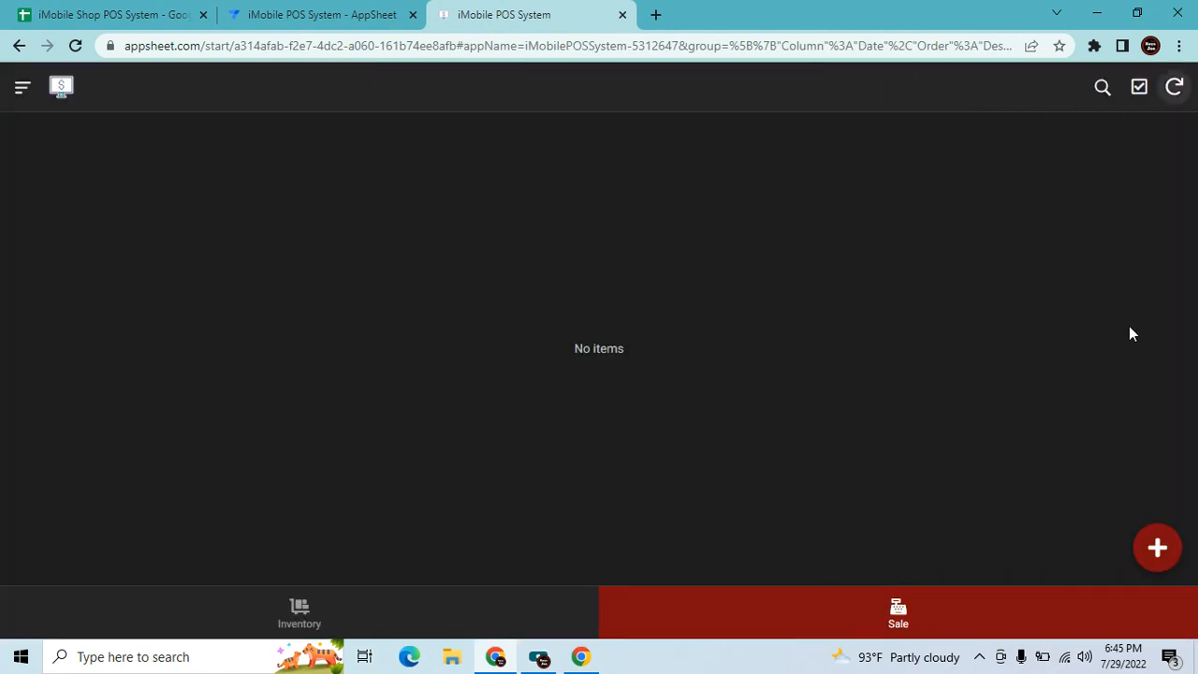
# Start a new sale, enter the customer's name and phone number, and choose Cashier 1 as the cashier.
pyautogui.click(1148, 559)
pyautogui.click(558, 443)
pyautogui.write('Joe')
pyautogui.press('Tab')
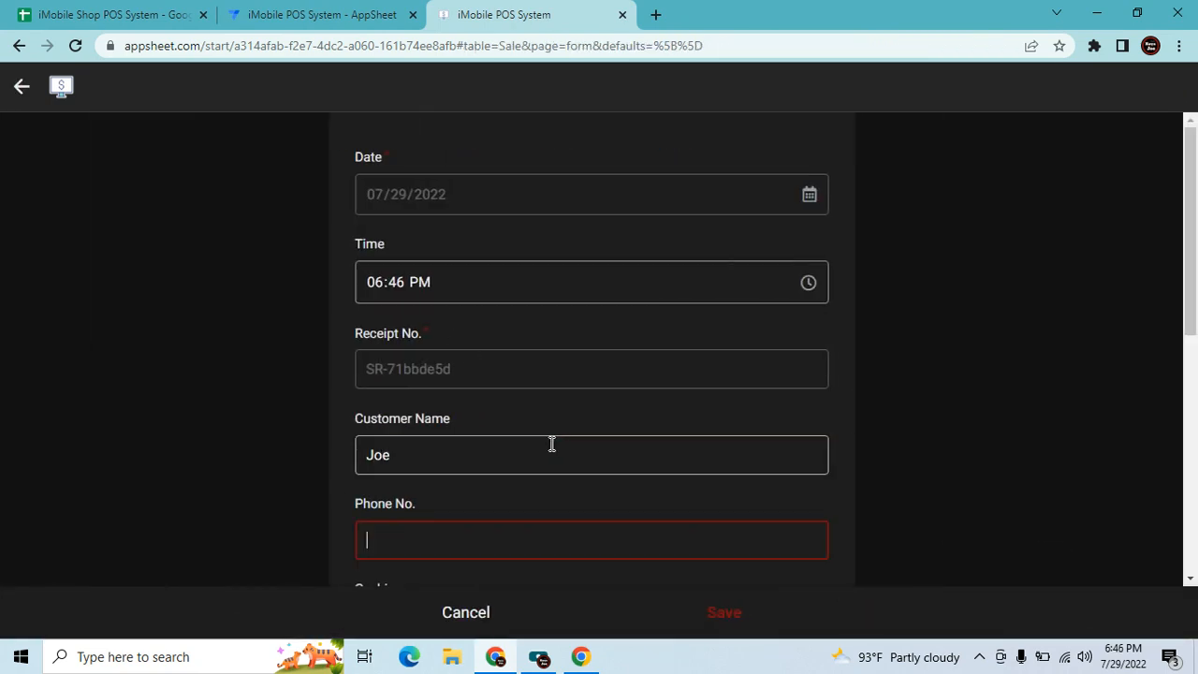
pyautogui.press('Tab')
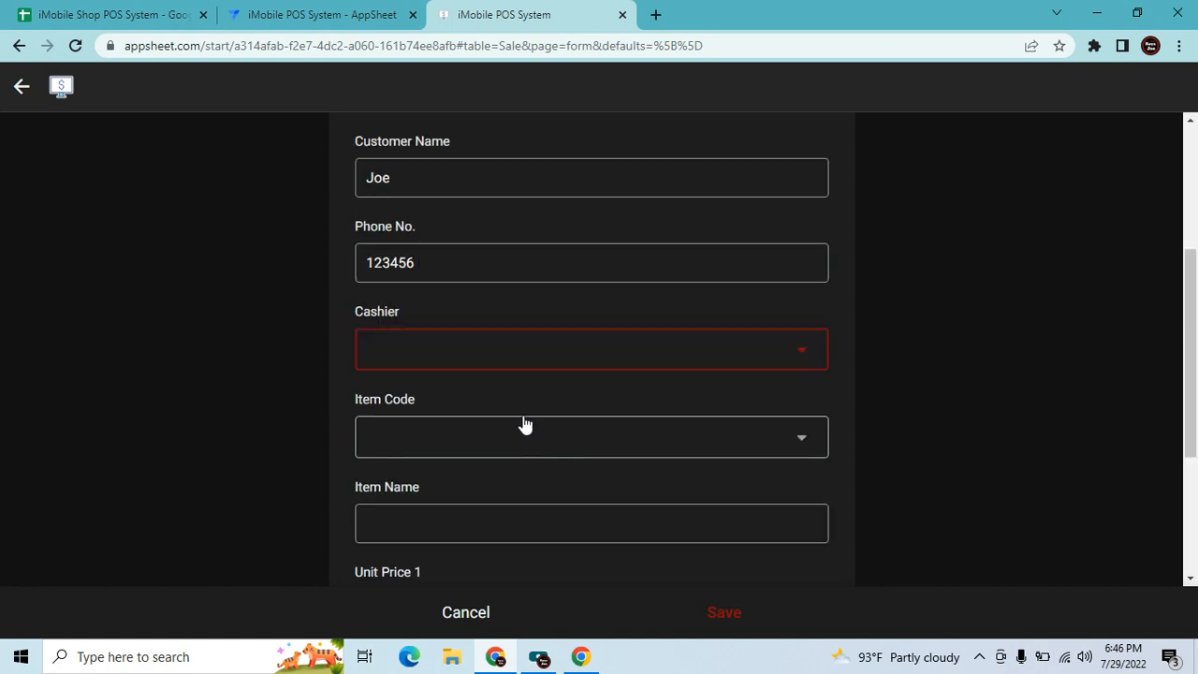
pyautogui.click(505, 348)
pyautogui.click(408, 147)
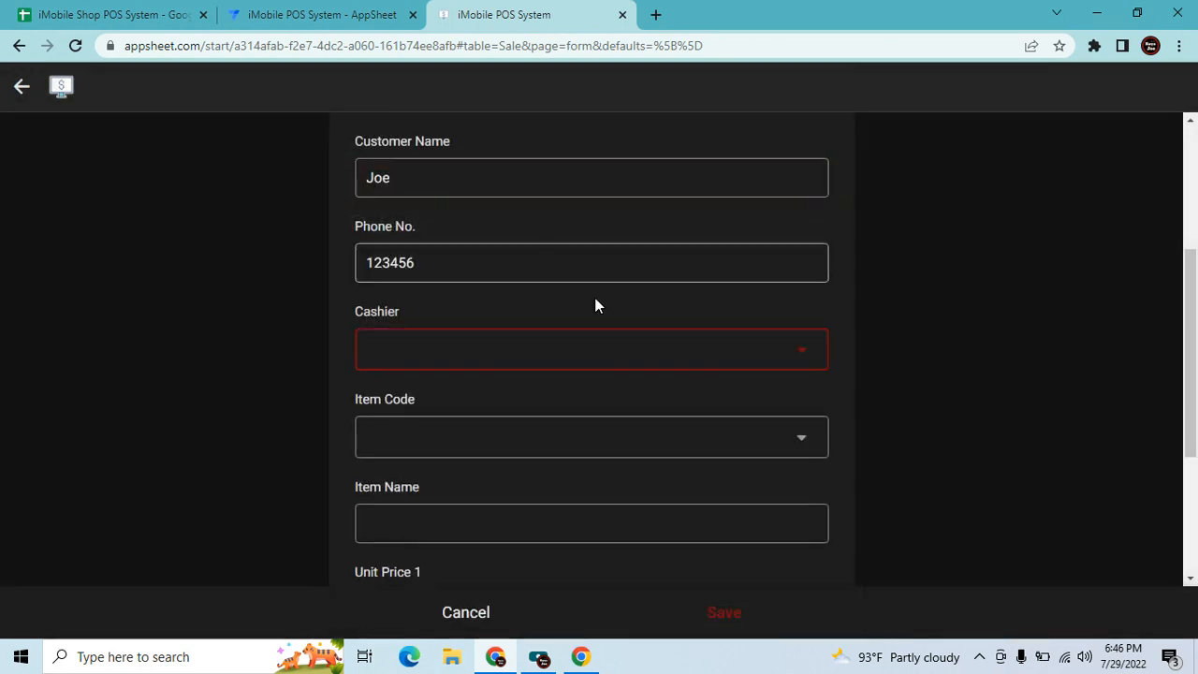
# Choose item code 1 as the first sale item and set its quantity to 10.
pyautogui.click(598, 273)
pyautogui.click(481, 246)
pyautogui.click(454, 543)
pyautogui.write('10')
# Add a second item to the sale with item code 2 and a quantity of 10.
pyautogui.scroll(-2, 459, 533)
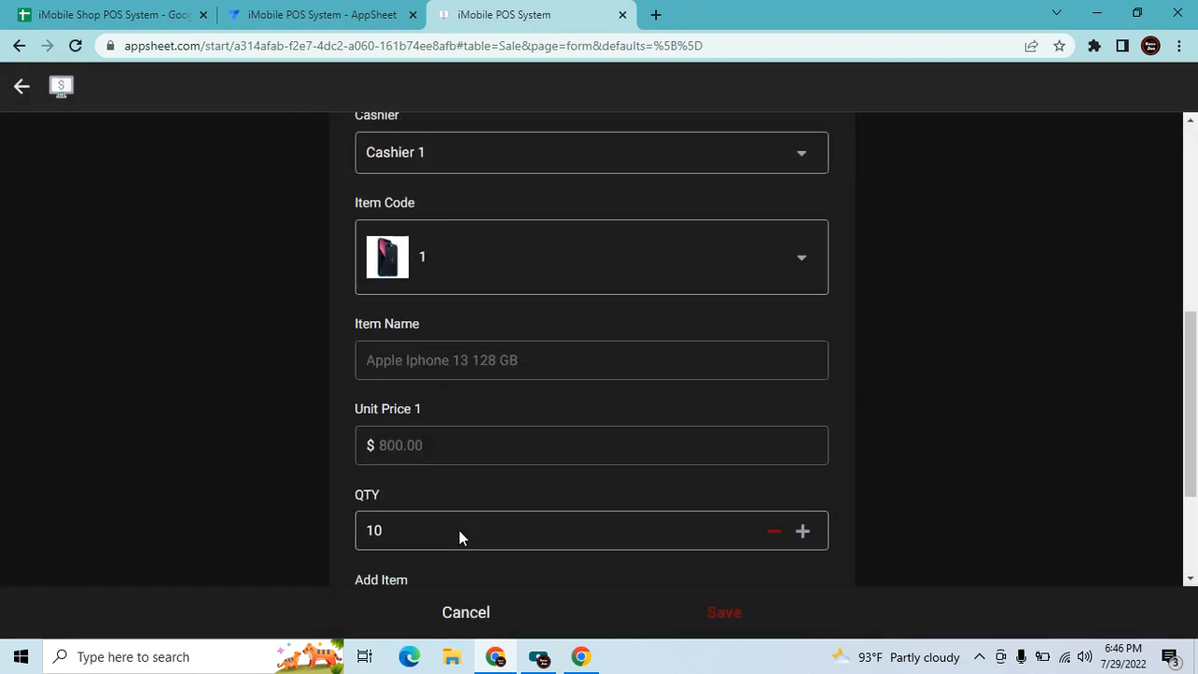
pyautogui.click(503, 462)
pyautogui.scroll(-1, 504, 462)
pyautogui.click(504, 462)
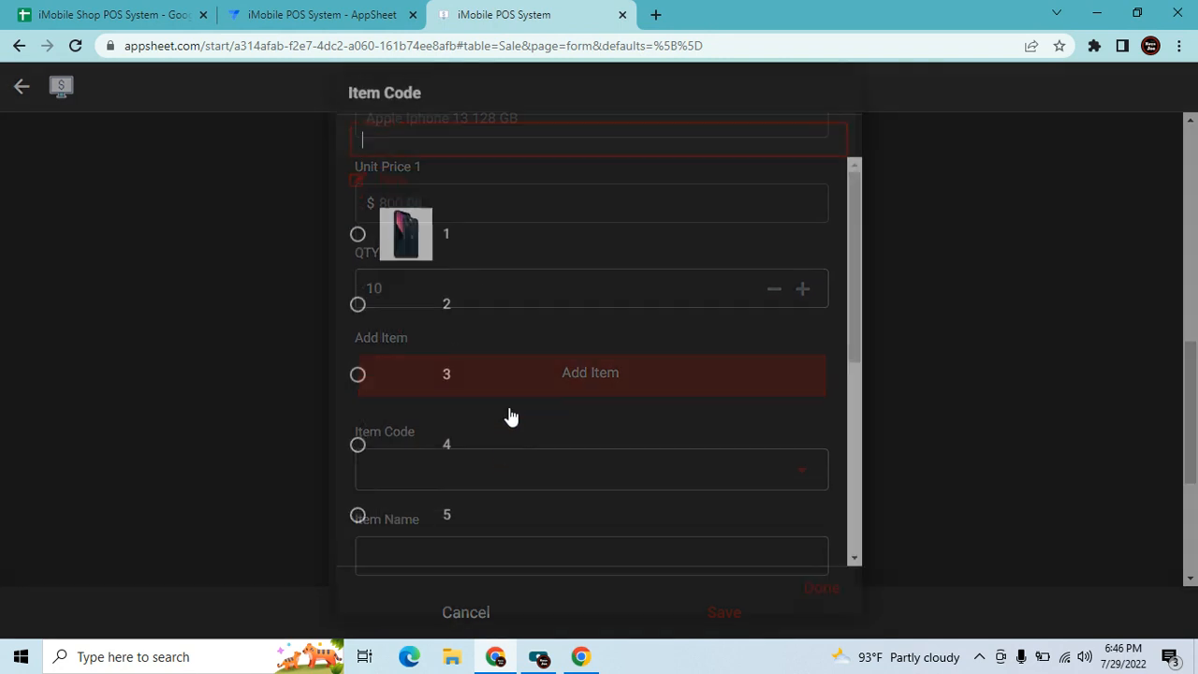
pyautogui.click(471, 347)
pyautogui.scroll(-2, 514, 454)
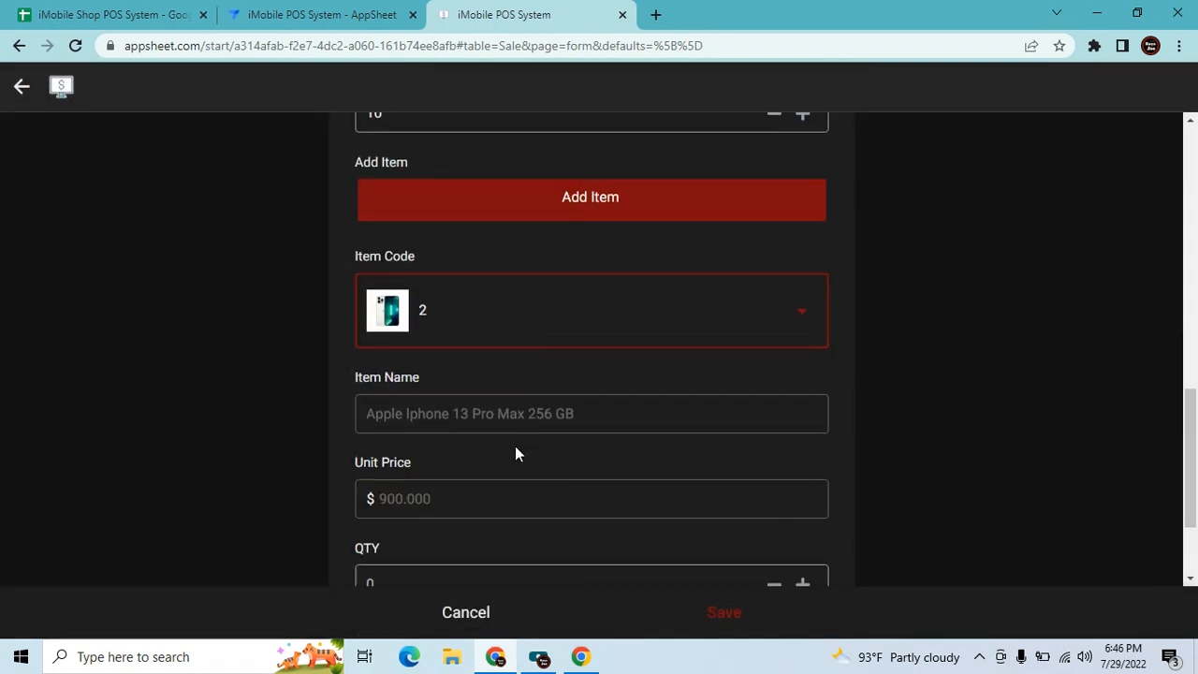
pyautogui.scroll(-1, 496, 510)
pyautogui.click(495, 505)
pyautogui.write('10')
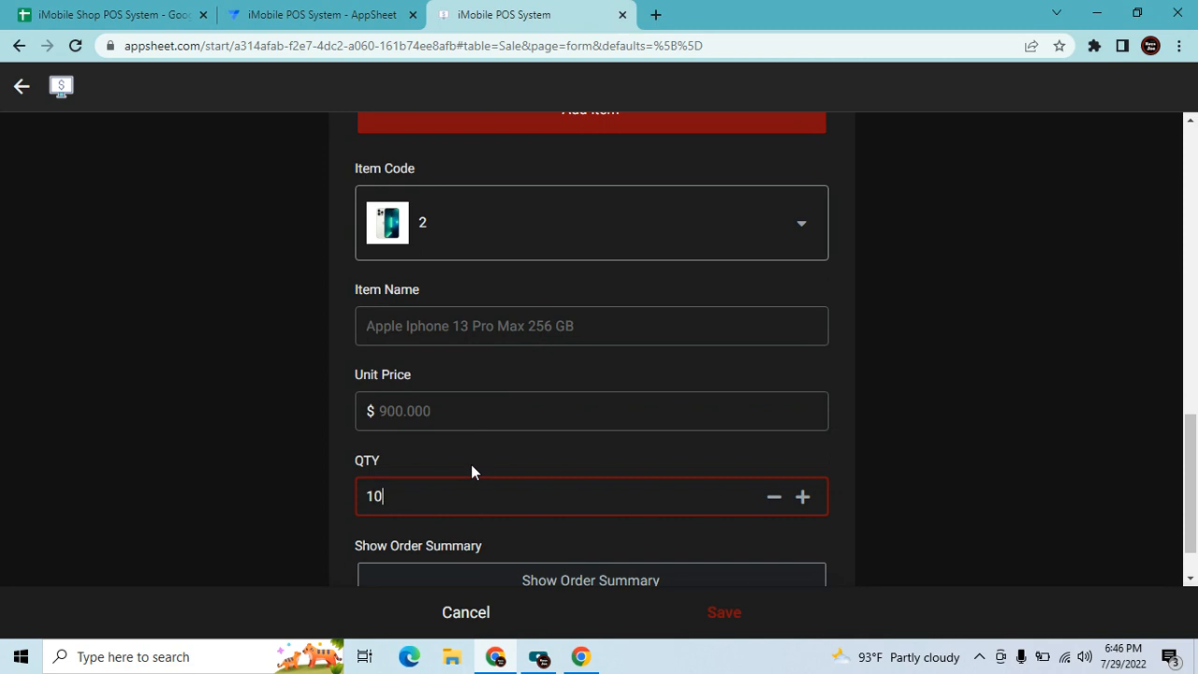
# Add a third item to the sale with item code 3 and a quantity of 10.
pyautogui.scroll(-1, 471, 465)
pyautogui.click(579, 529)
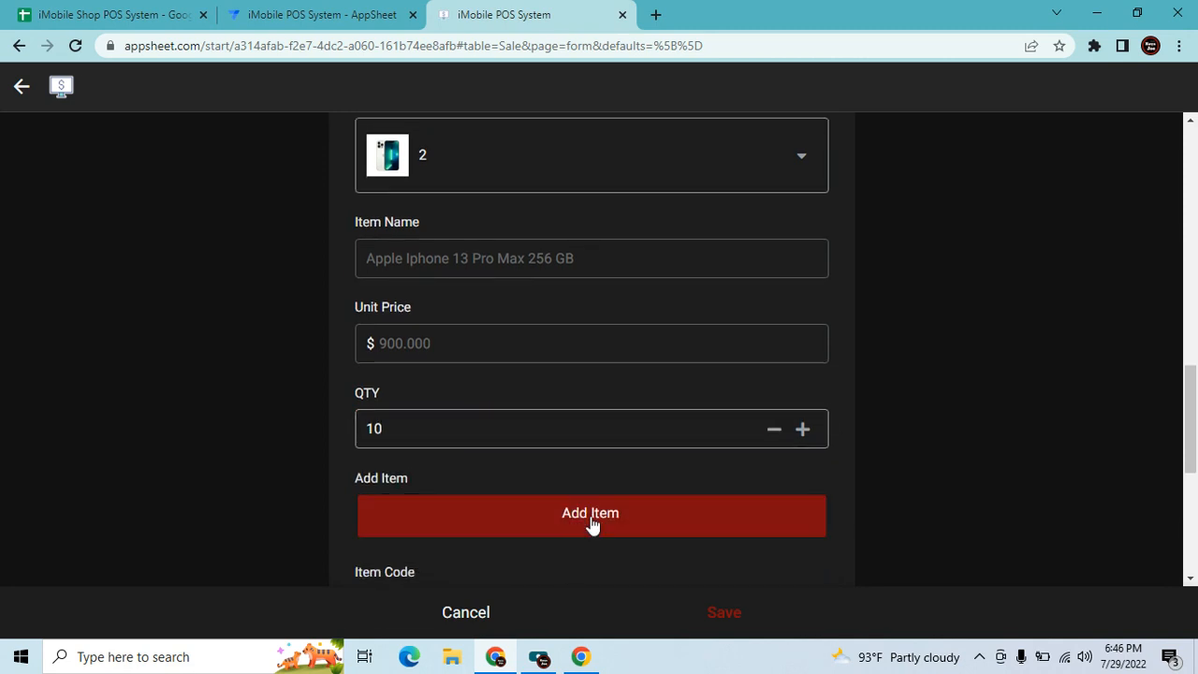
pyautogui.scroll(-2, 599, 494)
pyautogui.click(527, 439)
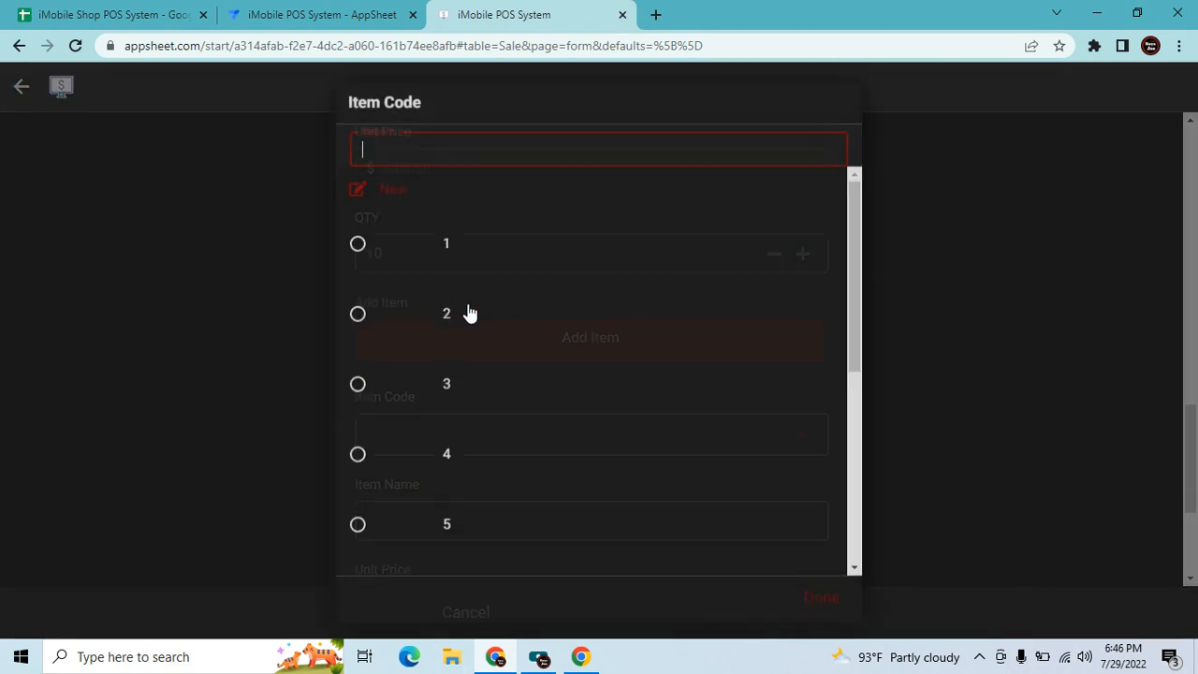
pyautogui.click(452, 386)
pyautogui.scroll(-3, 573, 406)
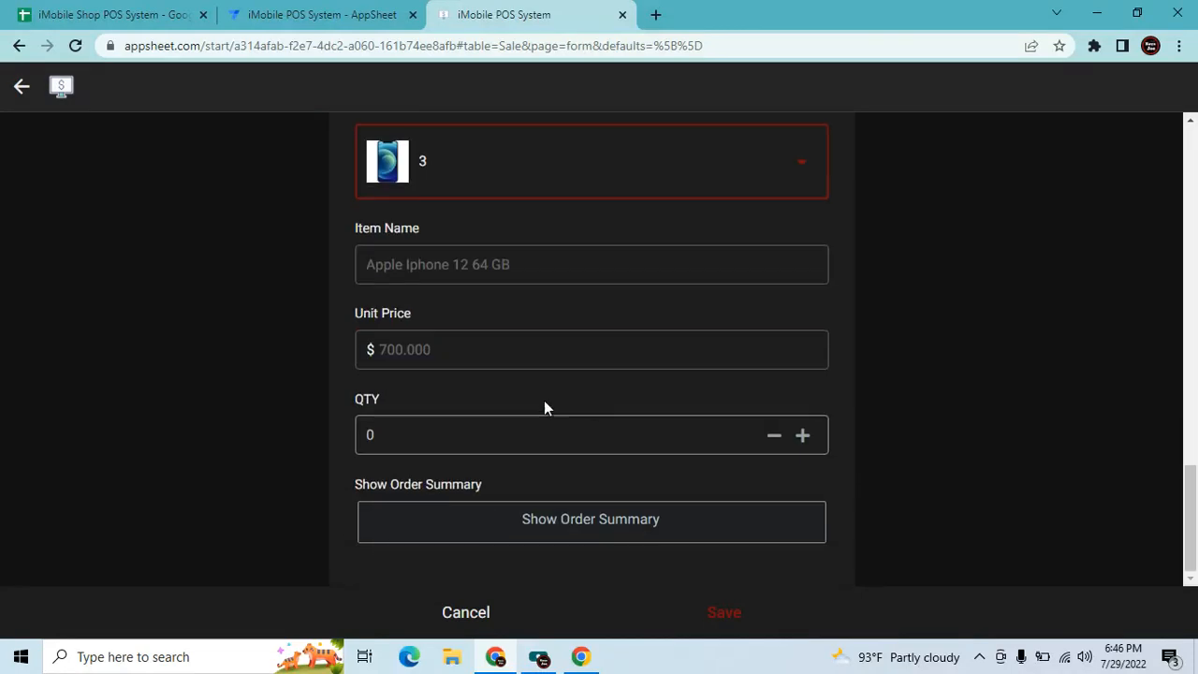
pyautogui.click(488, 439)
pyautogui.write('10')
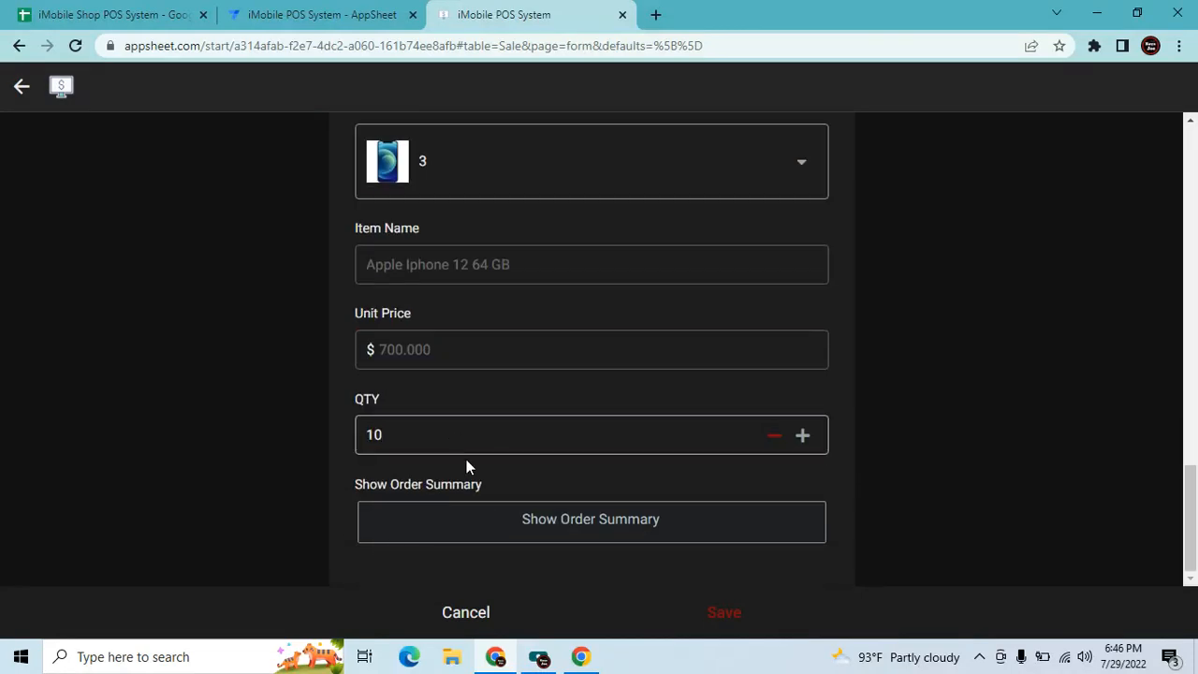
# Turn on Show Order Summary and review the three item totals and the total amount.
pyautogui.click(503, 515)
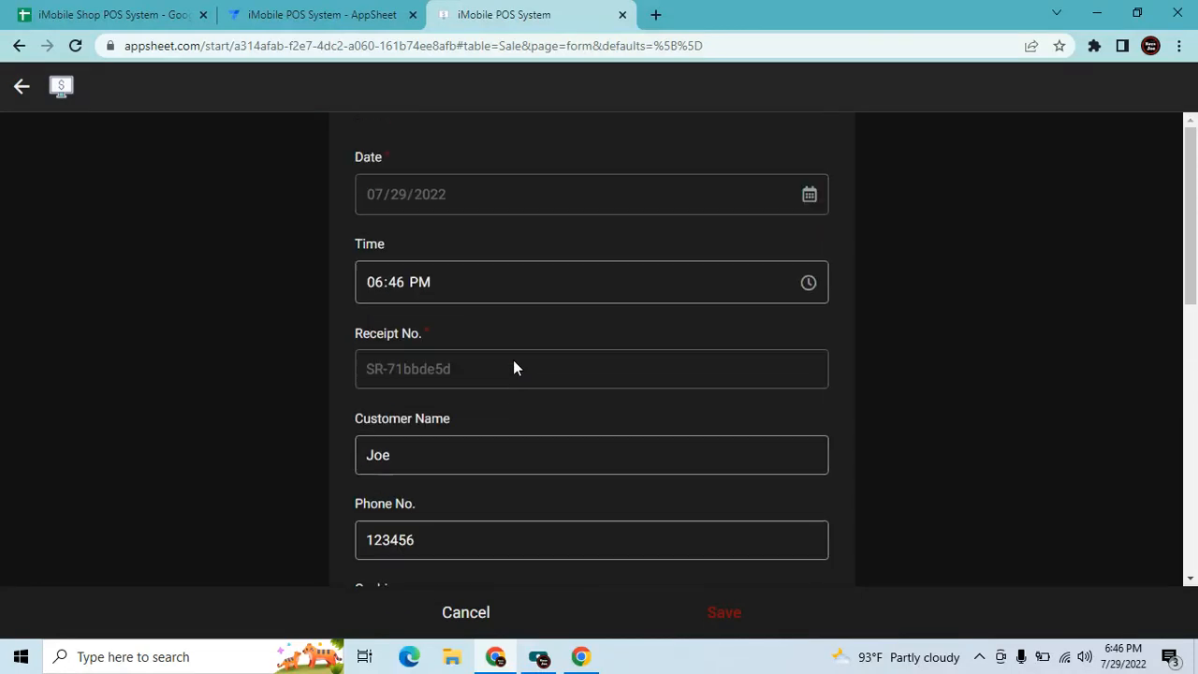
pyautogui.scroll(-6, 513, 369)
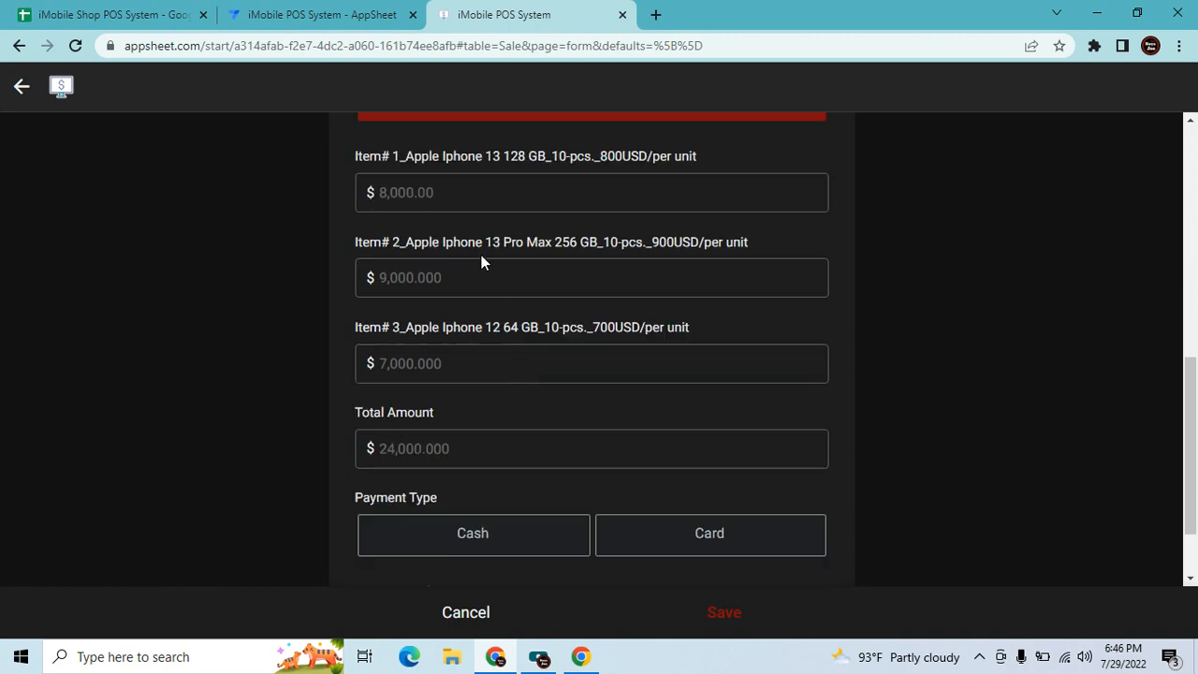
pyautogui.scroll(1, 473, 253)
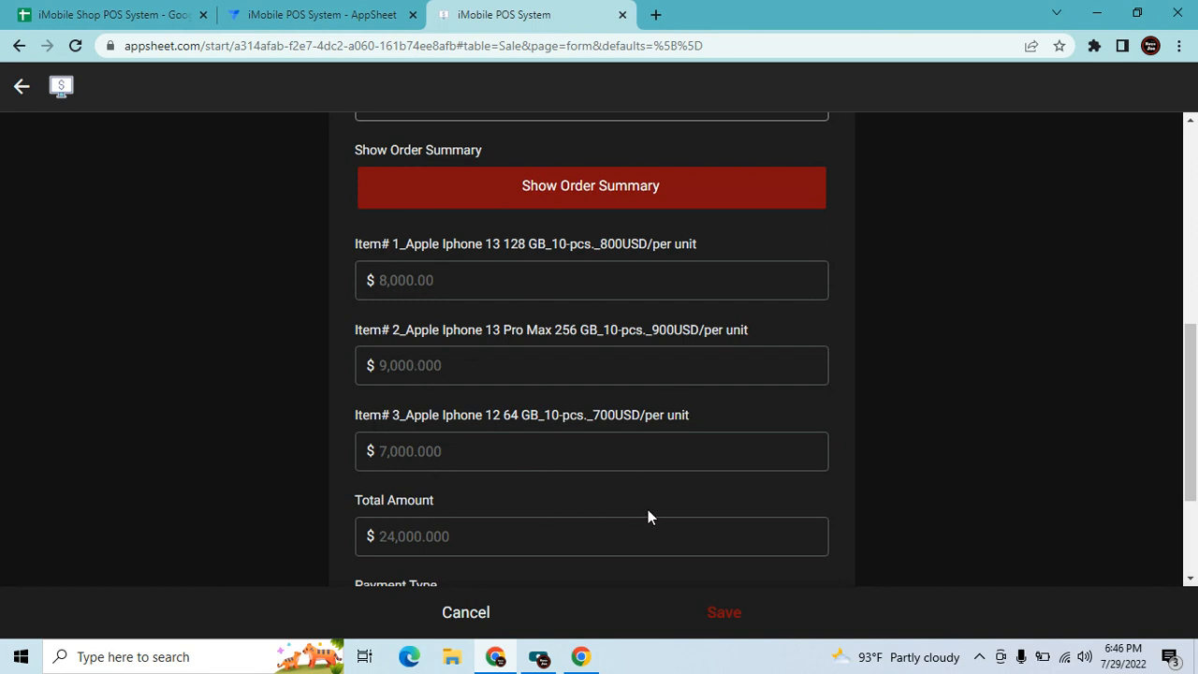
pyautogui.scroll(-1, 648, 509)
# Choose Cash as the payment type and try an amount paid of 23000.
pyautogui.click(521, 544)
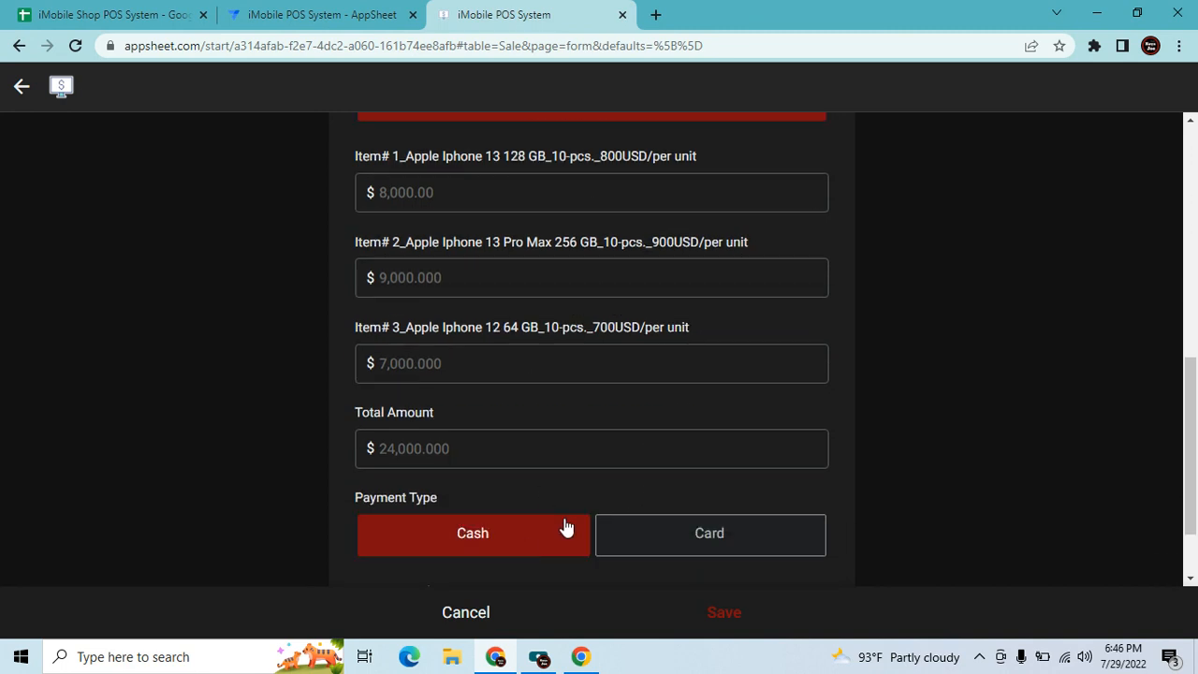
pyautogui.scroll(-1, 566, 524)
pyautogui.click(533, 548)
pyautogui.write('23000')
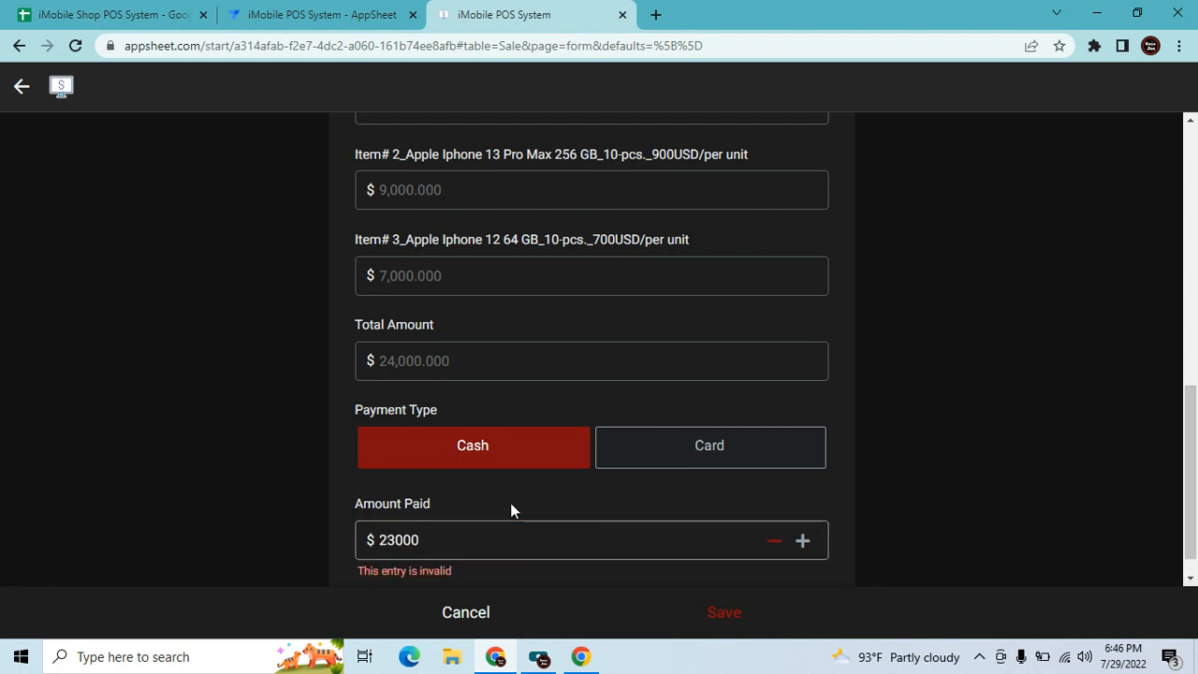
# Replace the amount paid with 24000.
pyautogui.click(441, 545)
pyautogui.hotkey('ctrl', 'a')
pyautogui.write('24000')
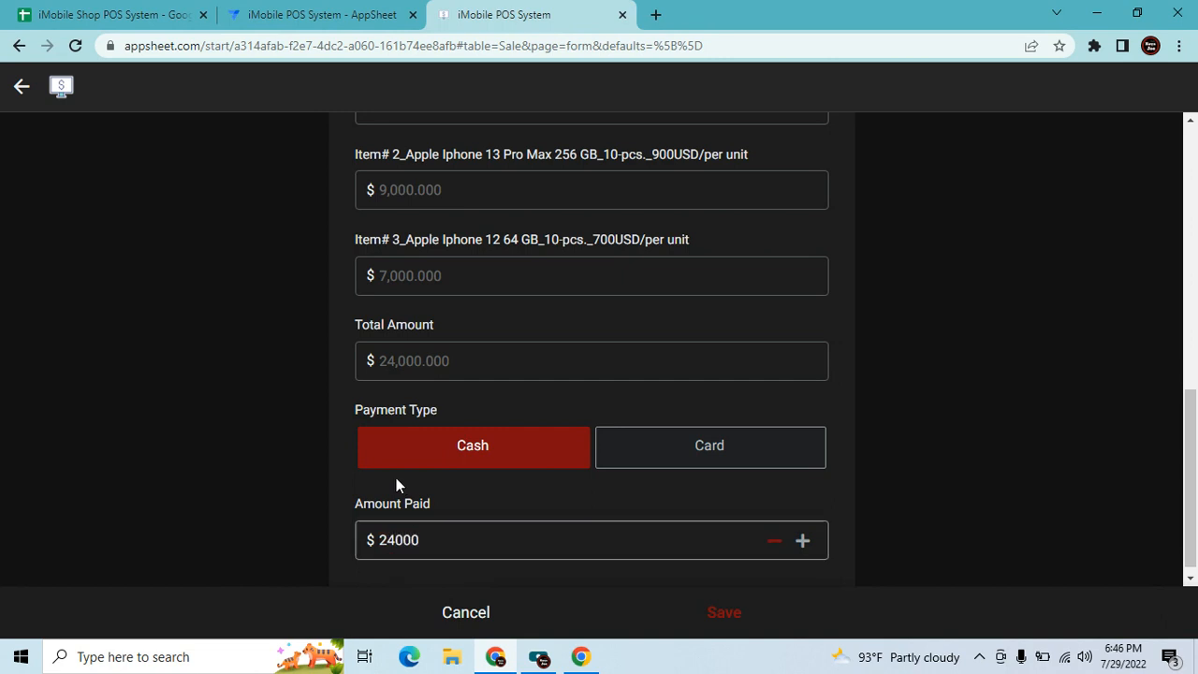
# Finish entering the cash payment of 24000, save the three-item sale and sync the app.
pyautogui.press('Tab')
pyautogui.click(420, 537)
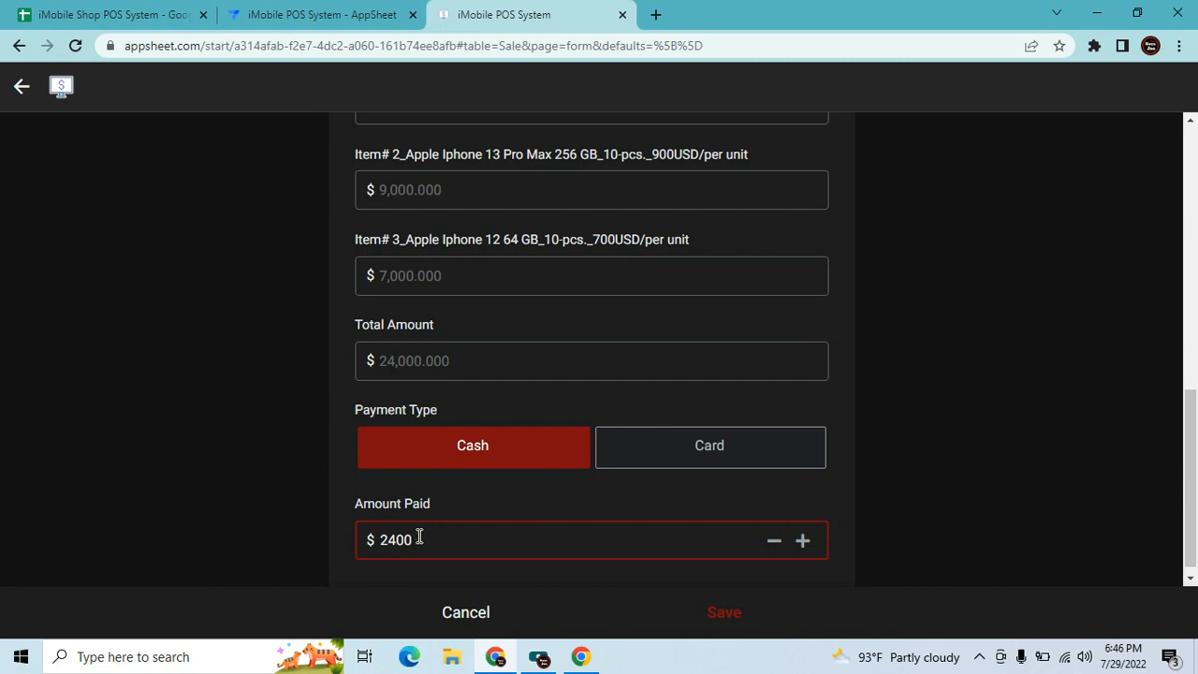
pyautogui.press('Tab')
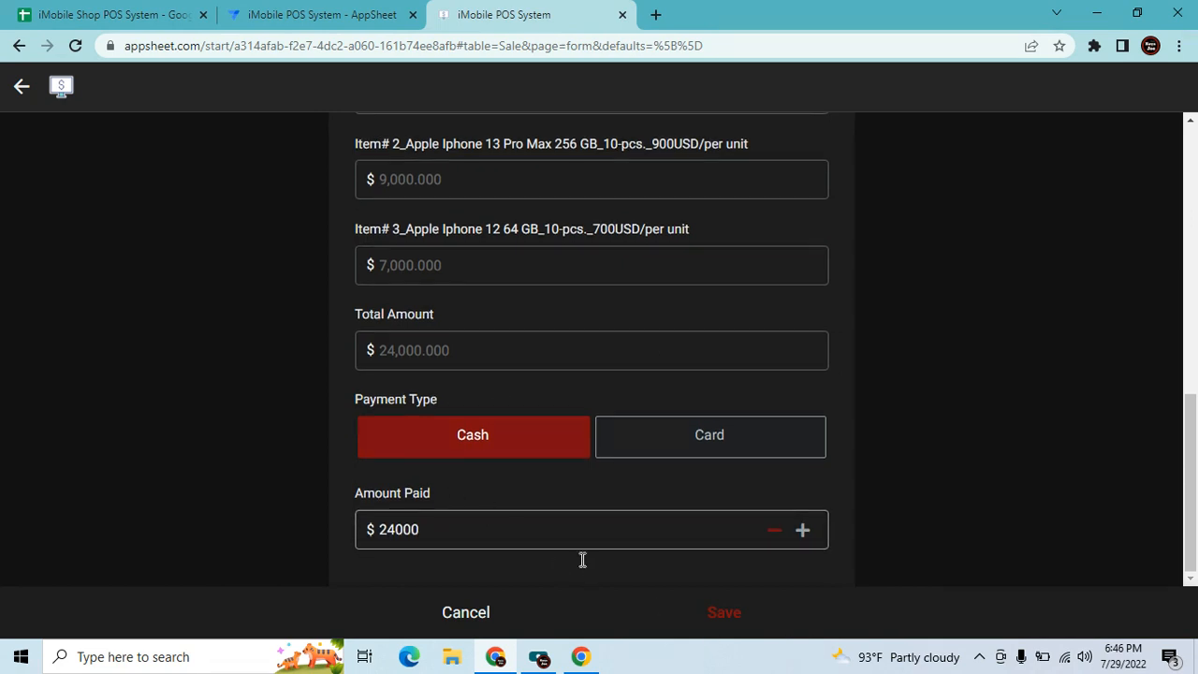
pyautogui.click(727, 618)
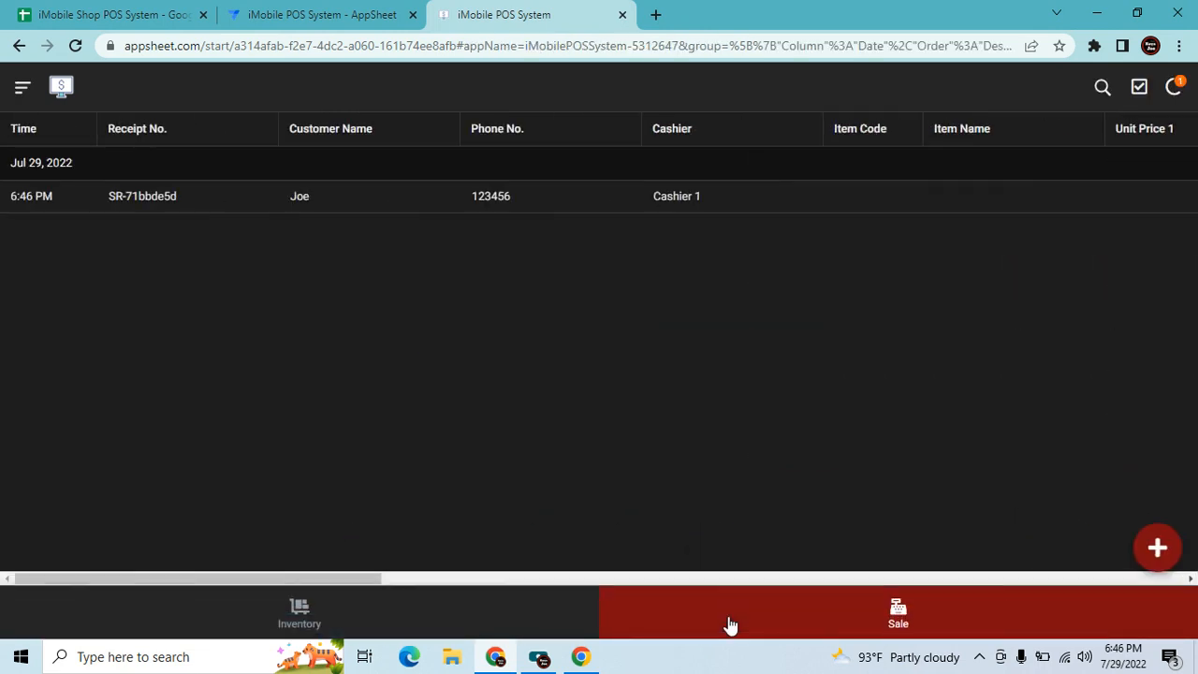
pyautogui.click(1175, 90)
# Turn off Delayed sync in the app's Offline/Sync behavior settings in the AppSheet editor and save the app.
pyautogui.click(321, 14)
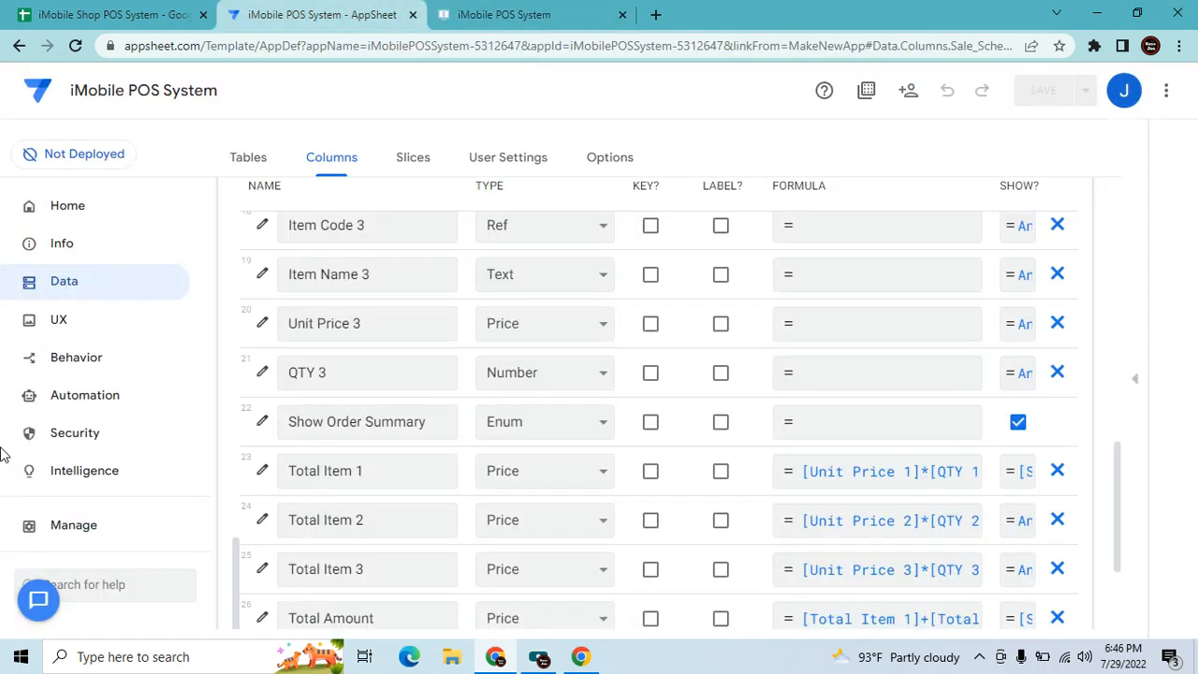
pyautogui.click(102, 364)
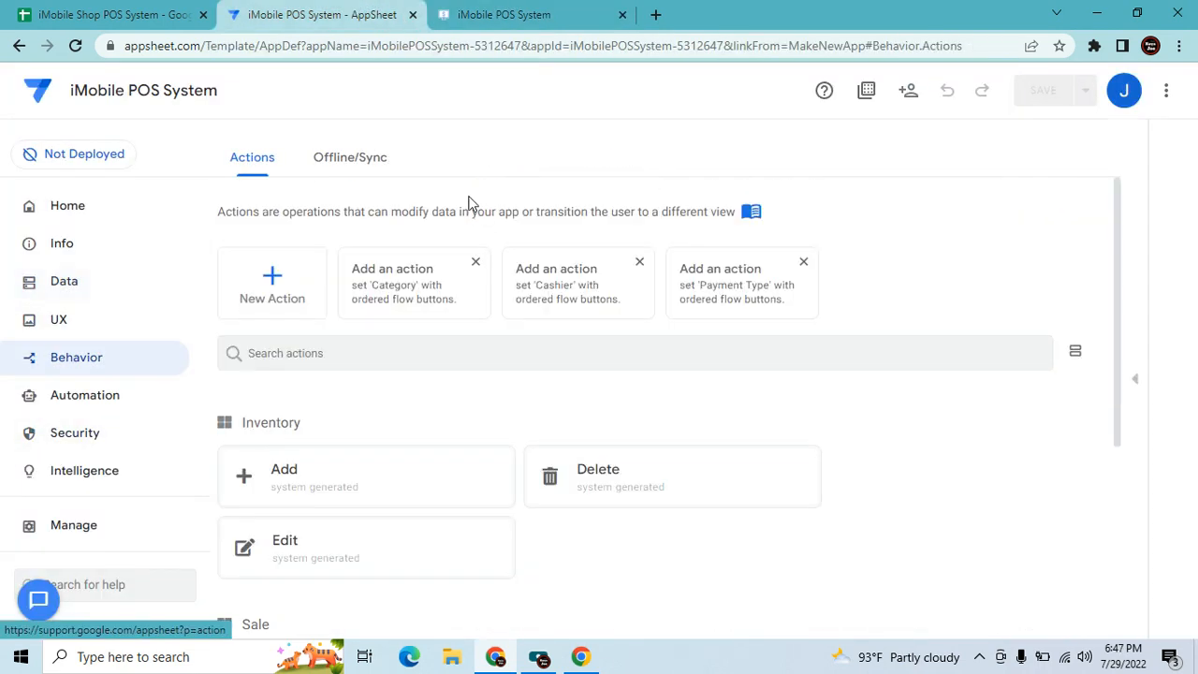
pyautogui.click(362, 172)
pyautogui.click(456, 414)
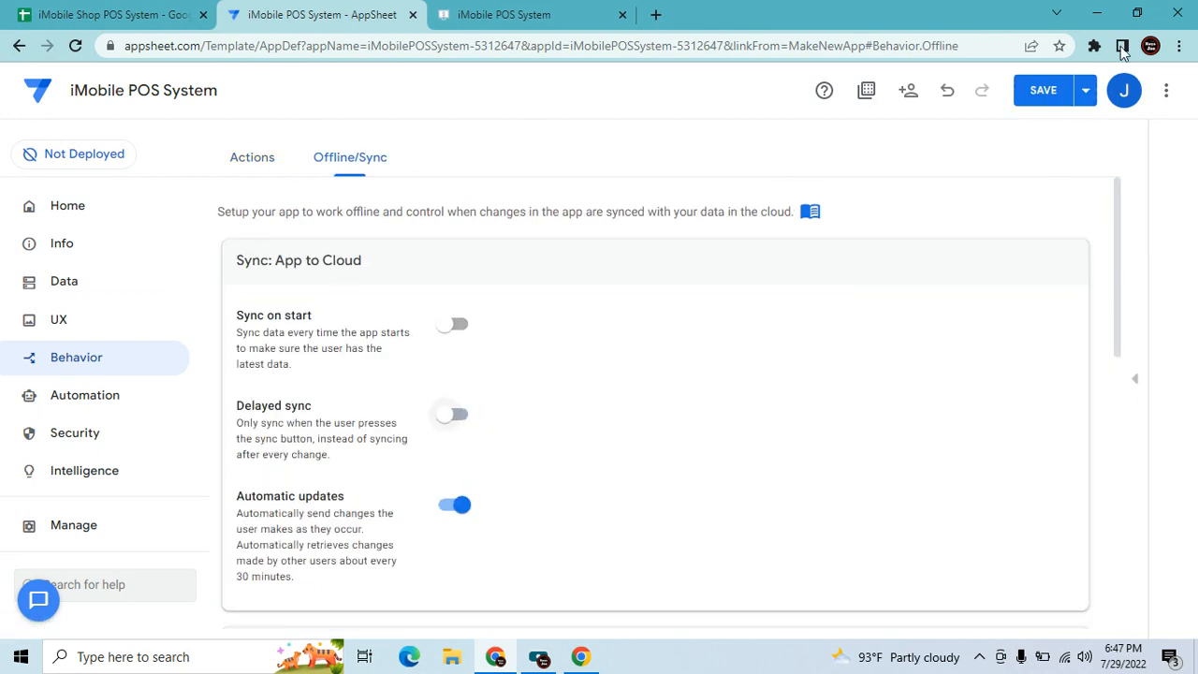
pyautogui.click(1043, 90)
# Examine the saved sale's item totals and total amount in the running app, and check the stock quantities in Inventory.
pyautogui.click(552, 15)
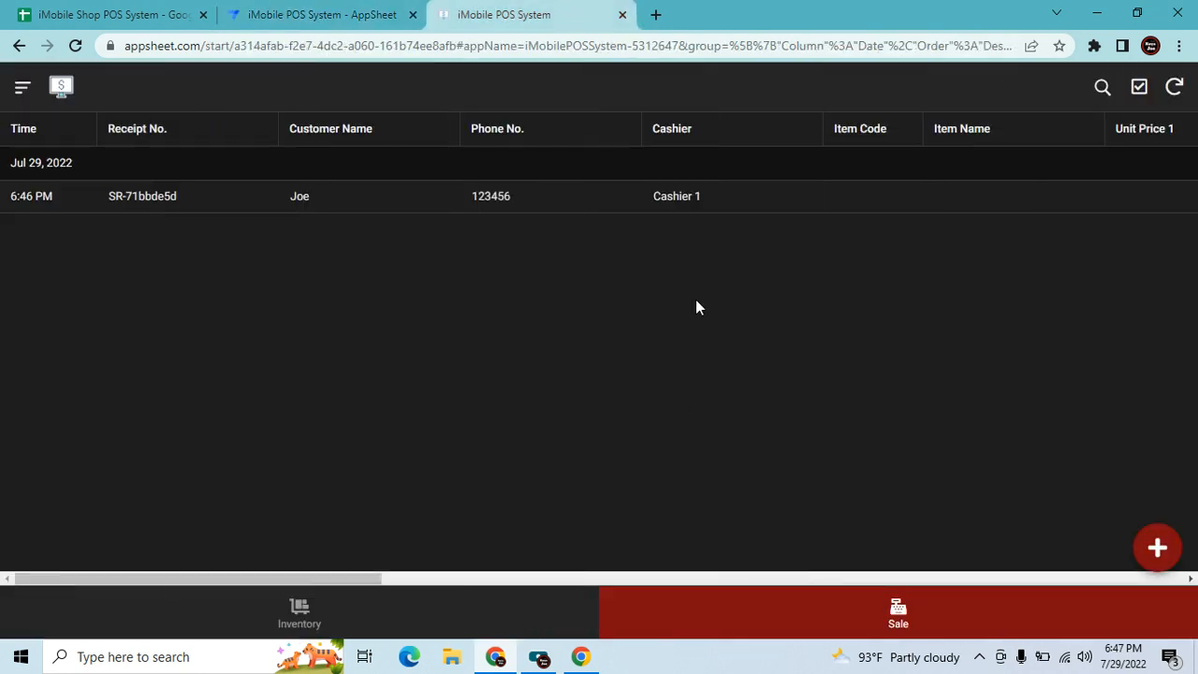
pyautogui.click(529, 200)
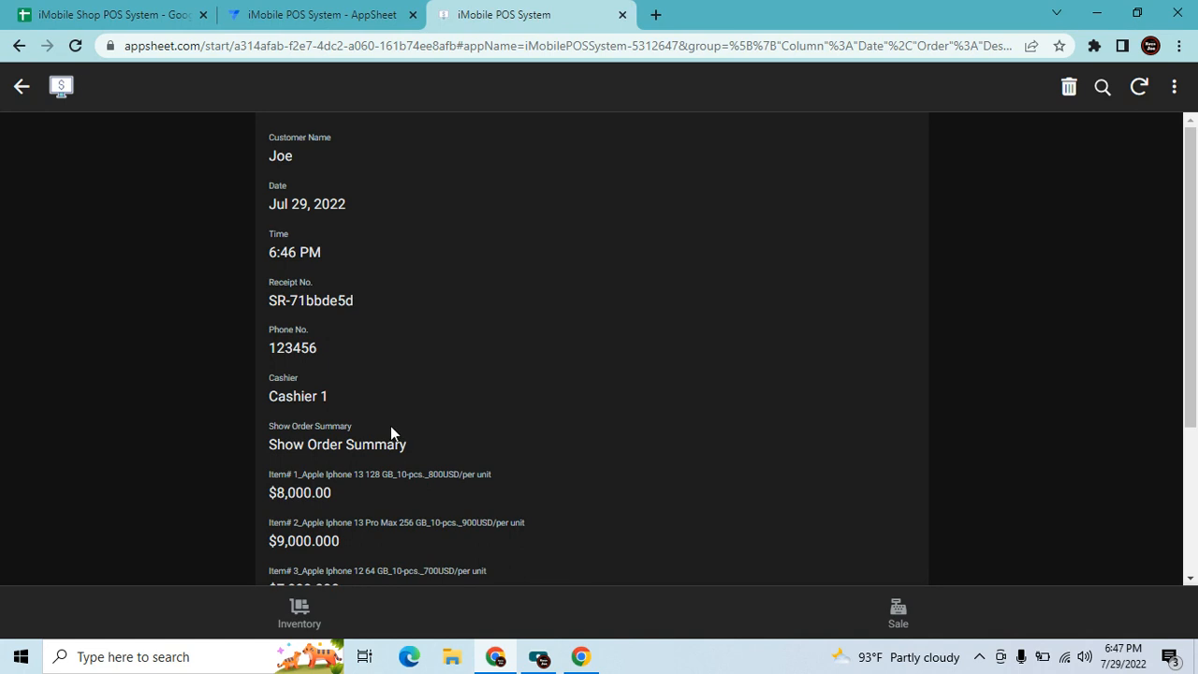
pyautogui.scroll(-3, 399, 417)
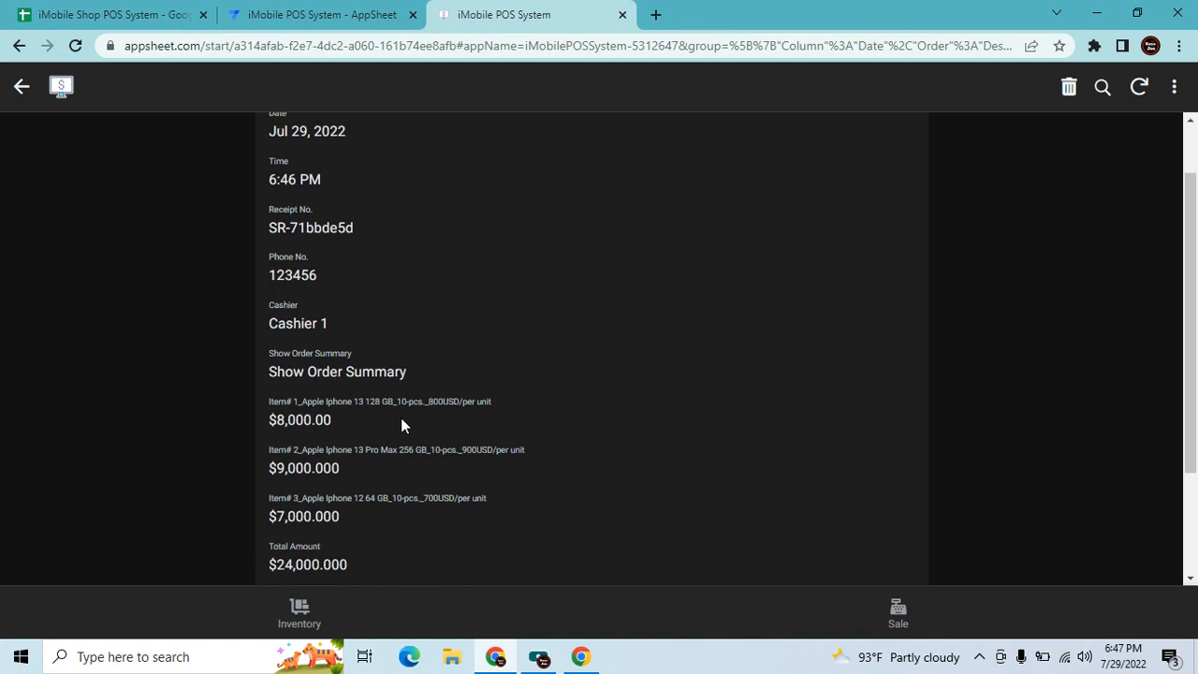
pyautogui.scroll(1, 400, 417)
pyautogui.scroll(1, 400, 424)
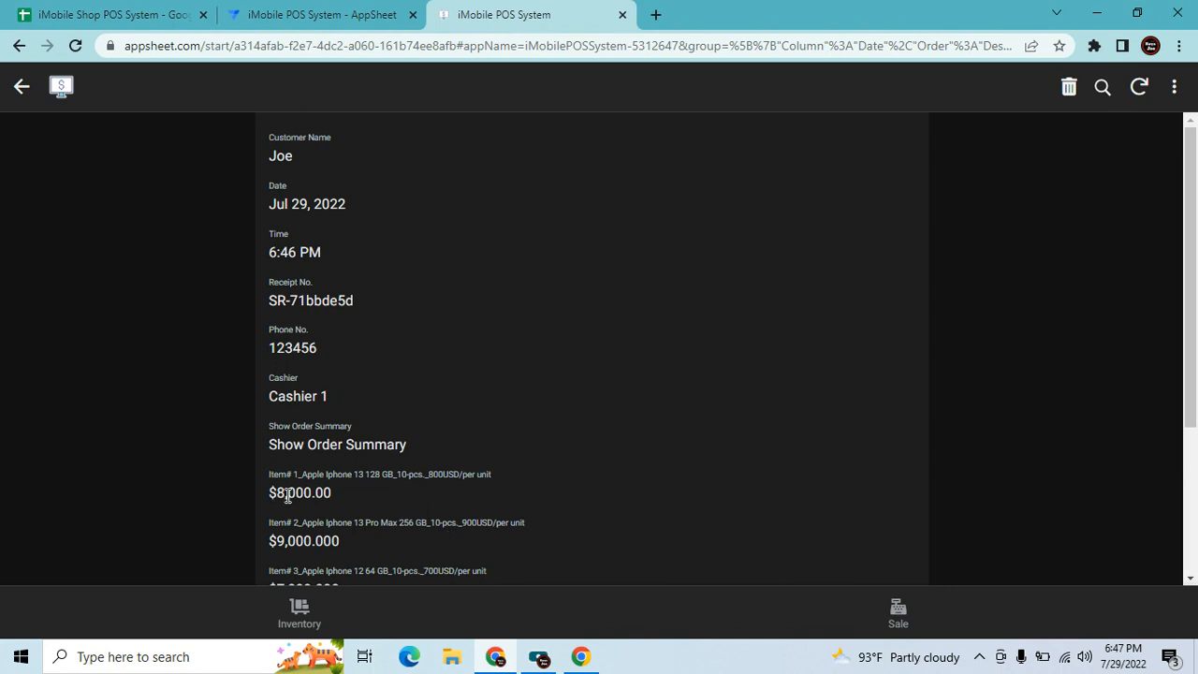
pyautogui.click(293, 617)
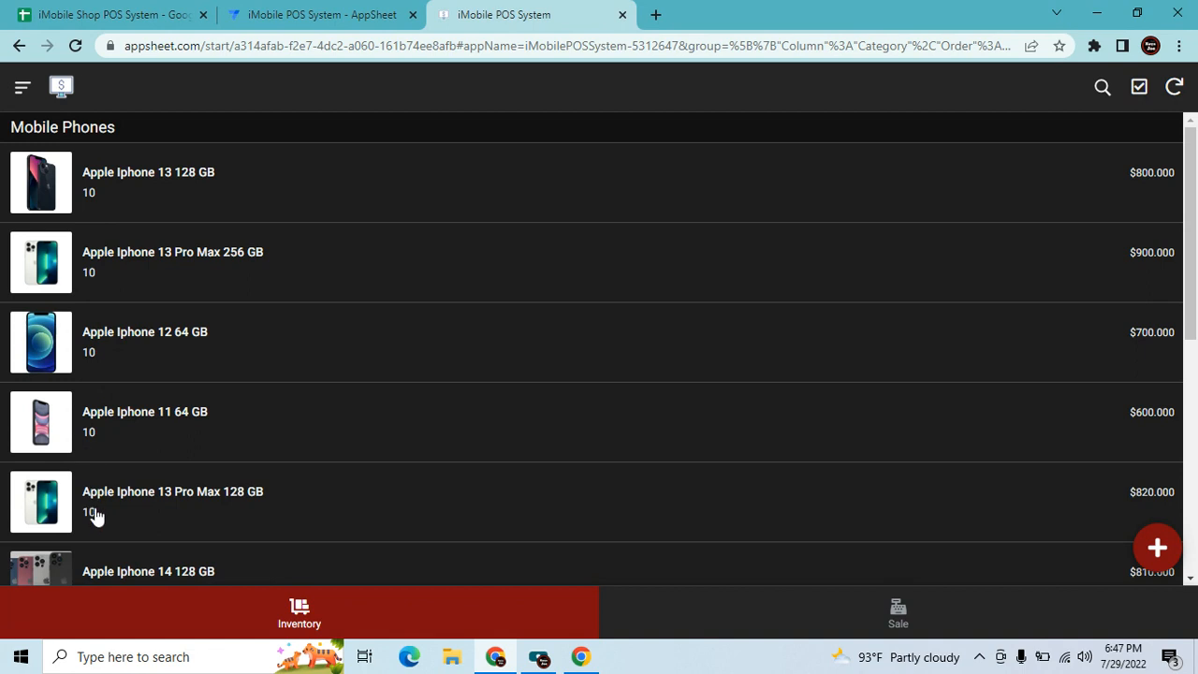
# In the AppSheet editor, add a virtual column named Available Stocks Item 1 to the Sale table.
pyautogui.click(316, 13)
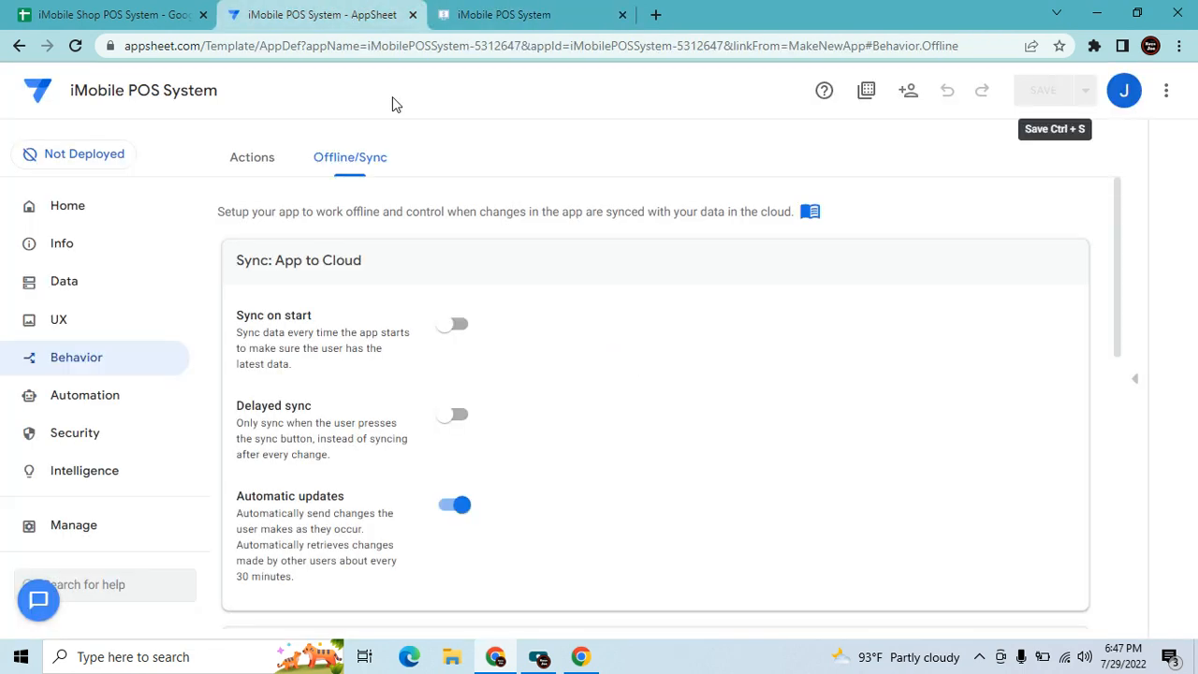
pyautogui.click(59, 280)
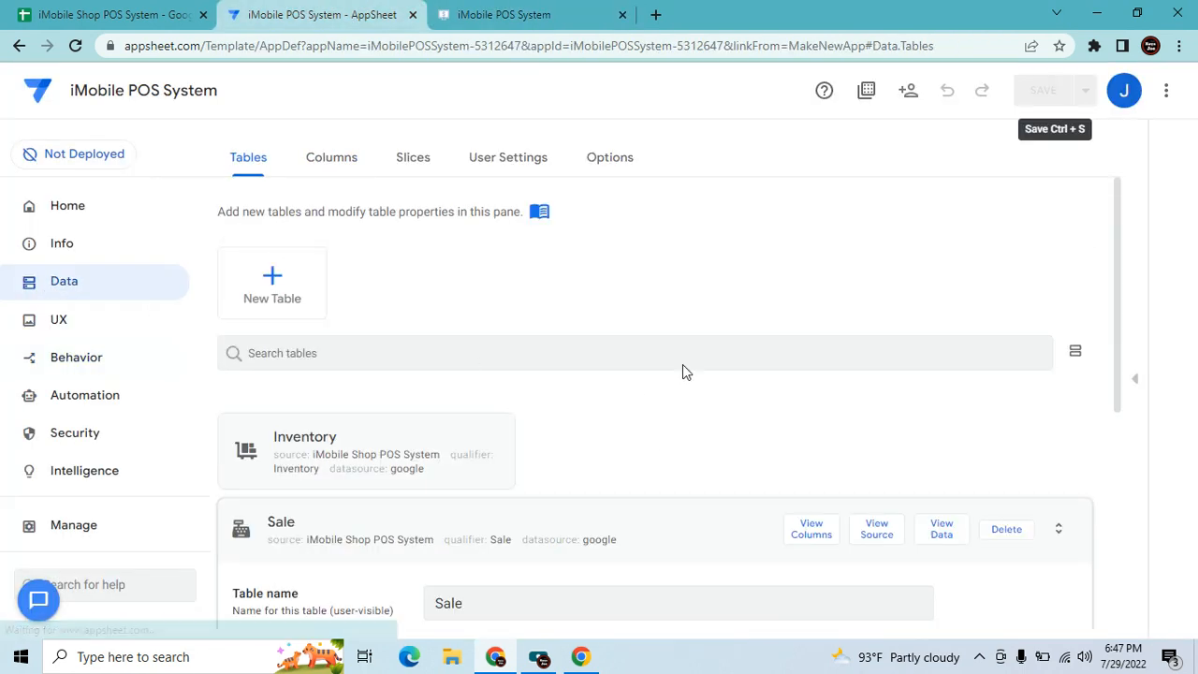
pyautogui.scroll(-1, 721, 473)
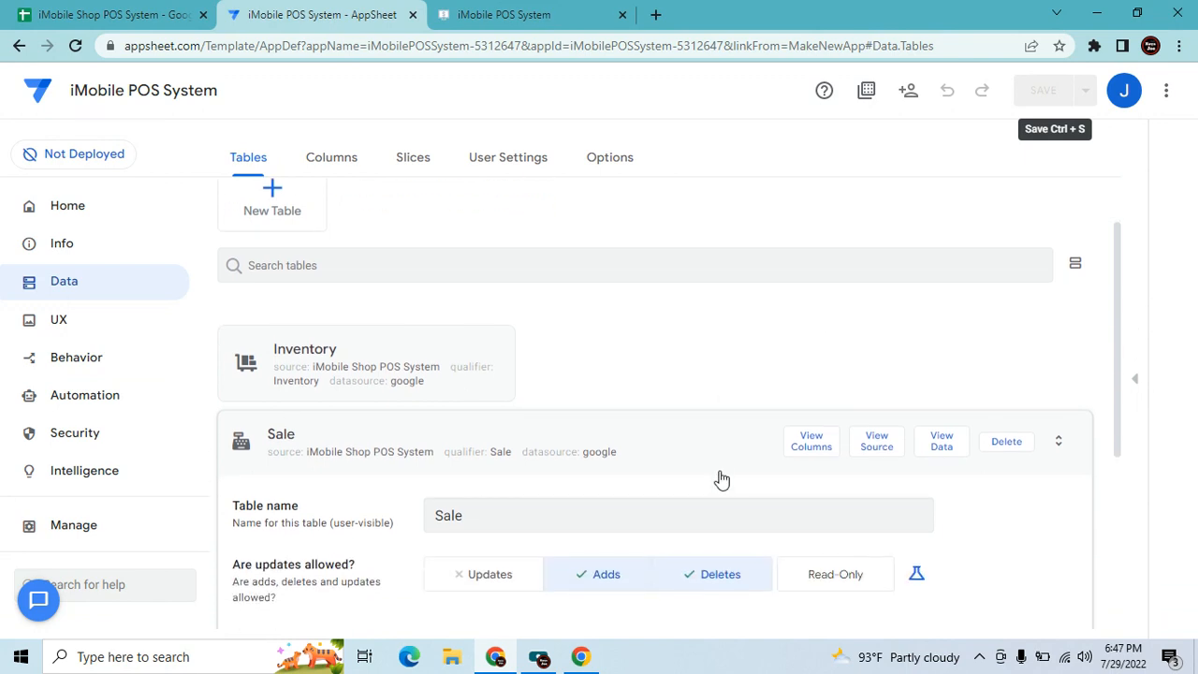
pyautogui.click(816, 442)
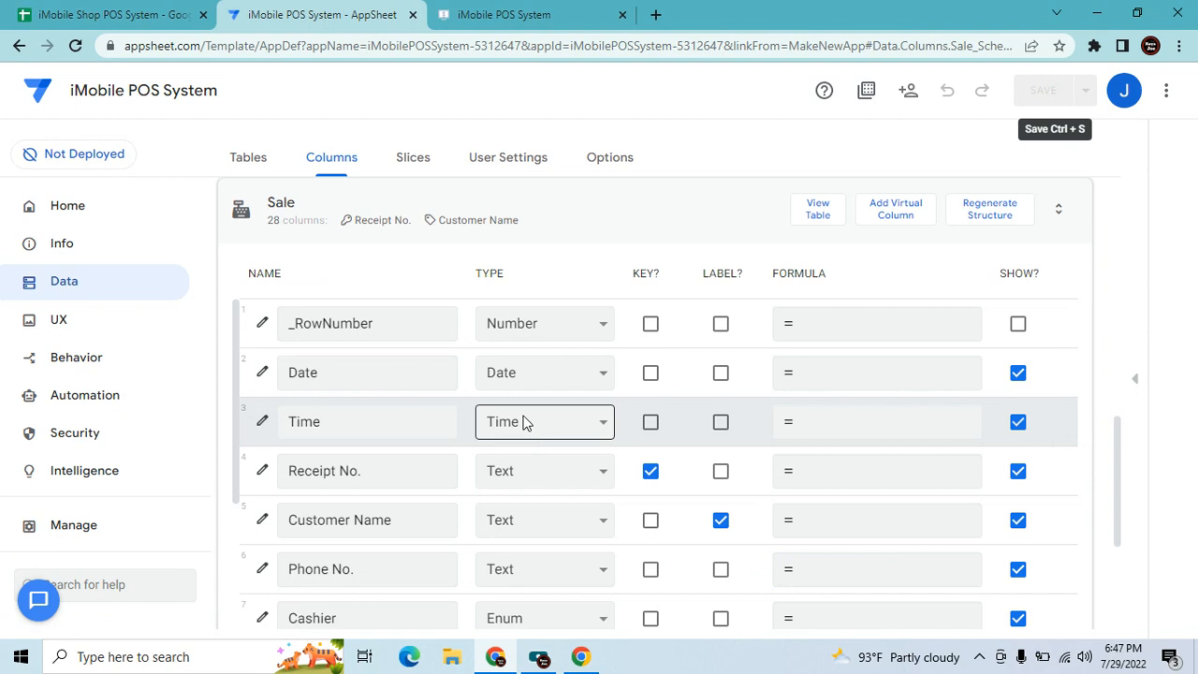
pyautogui.click(903, 221)
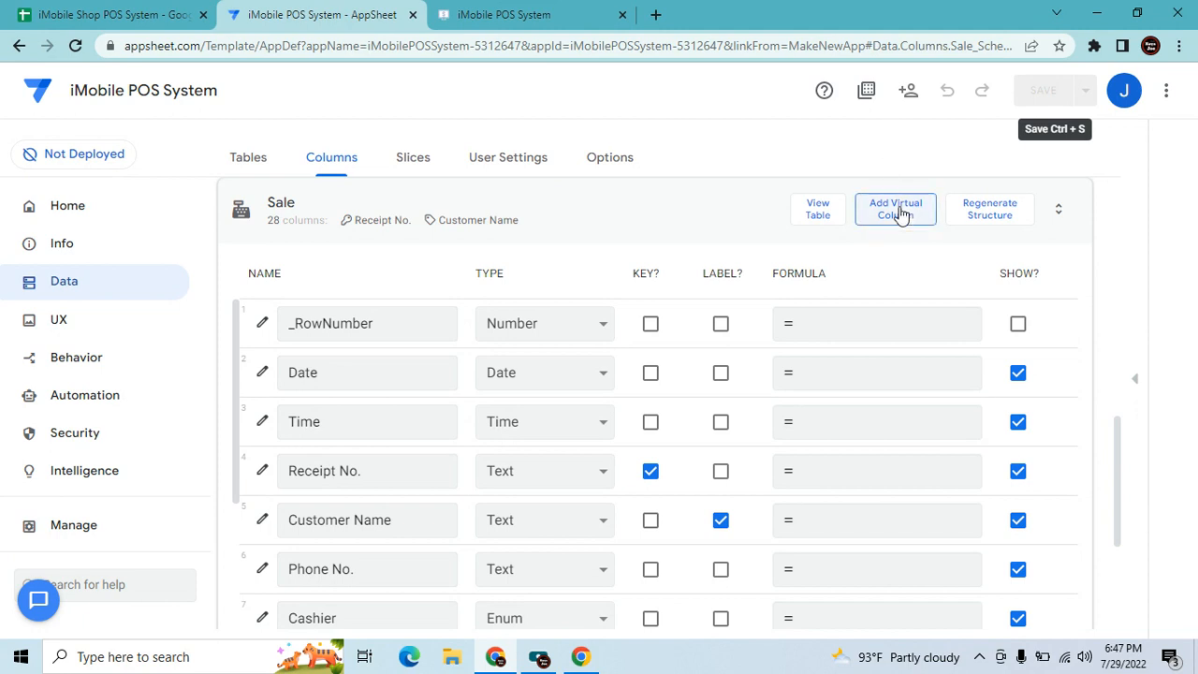
pyautogui.click(898, 213)
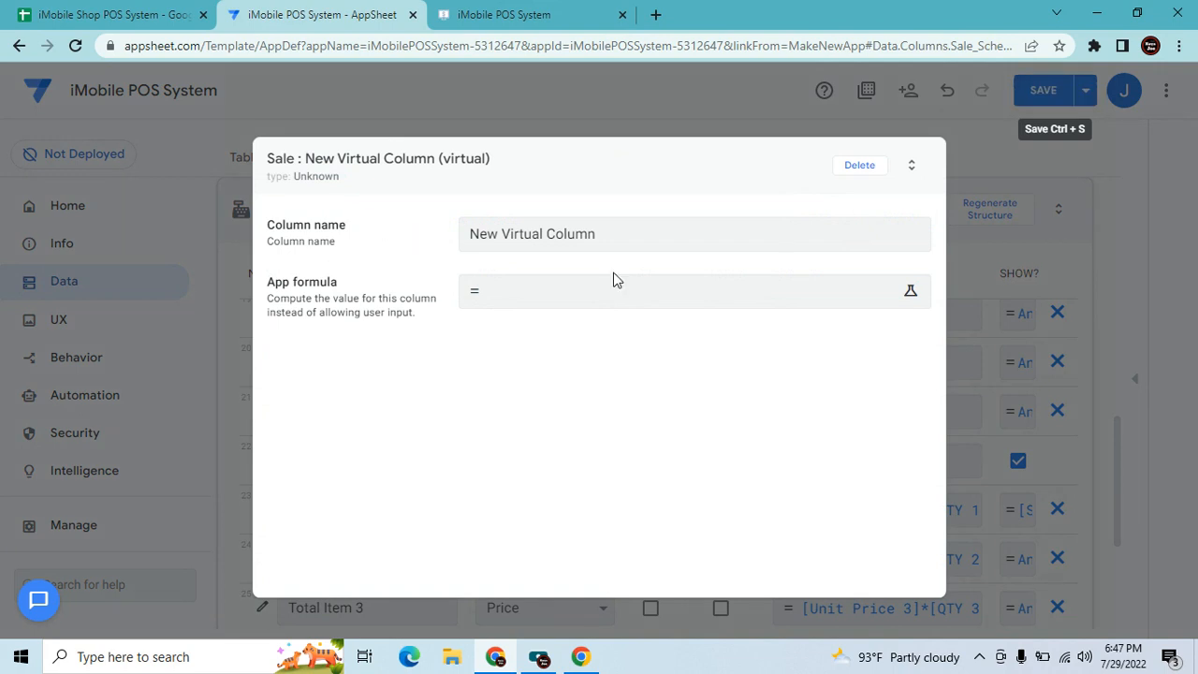
pyautogui.click(623, 229)
pyautogui.hotkey('ctrl', 'a')
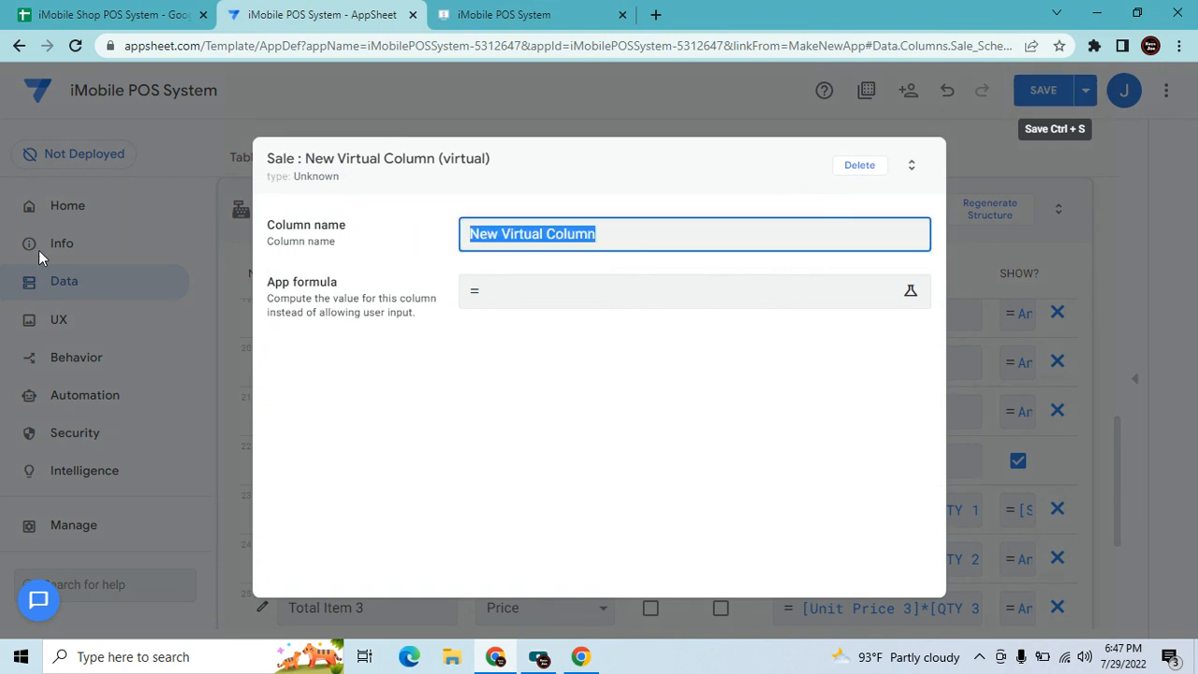
pyautogui.press('BackSpace')
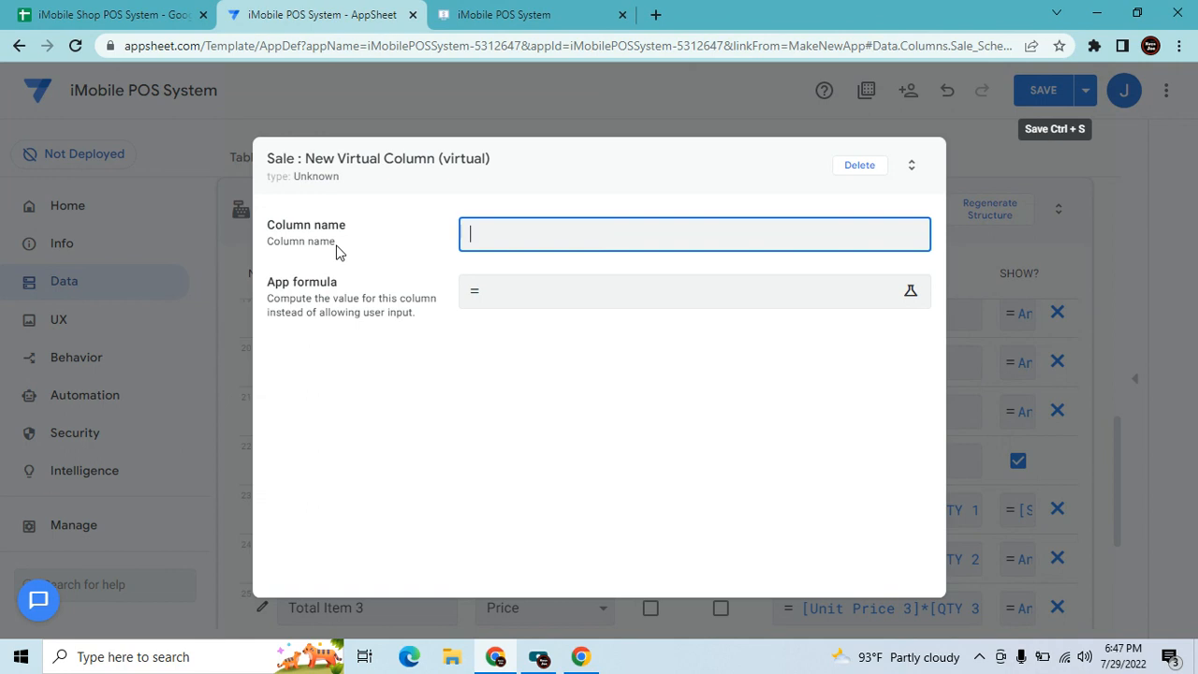
pyautogui.write('Available Stocks Item 1')
# Enter the app formula Any(select(Inventory[Available Stocks],[_THISROW].[Item Code 1]=[Item Code])) for the Available Stocks Item 1 column.
pyautogui.click(530, 294)
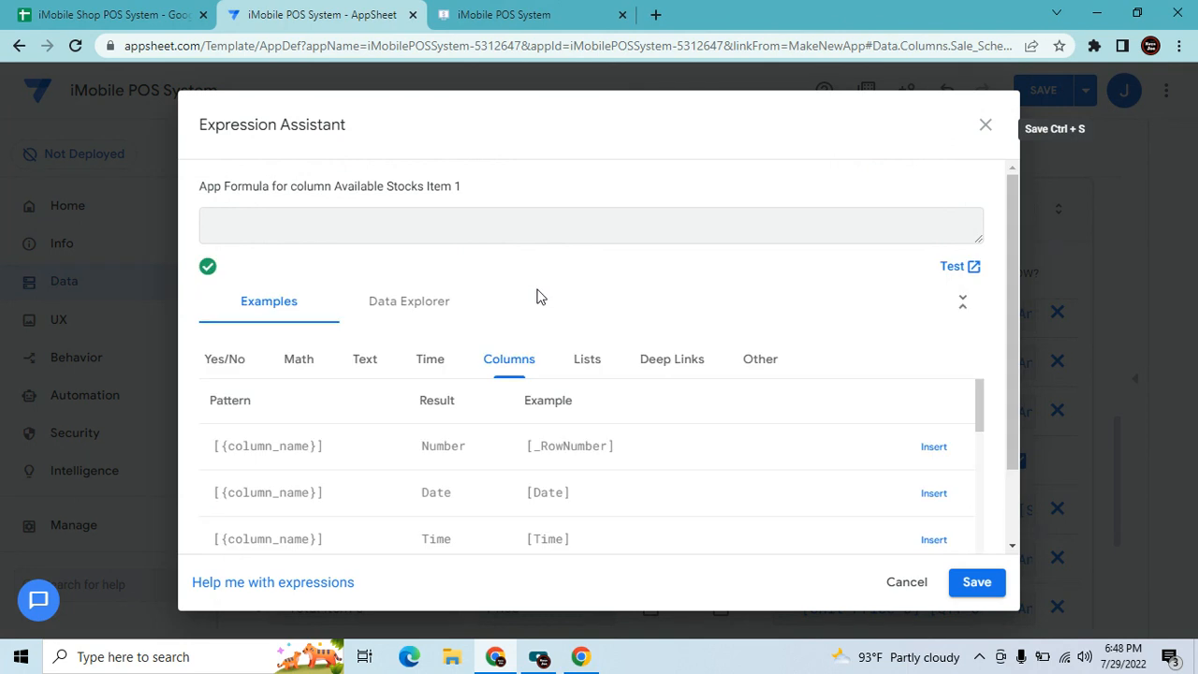
pyautogui.click(441, 221)
pyautogui.write('Any(select(')
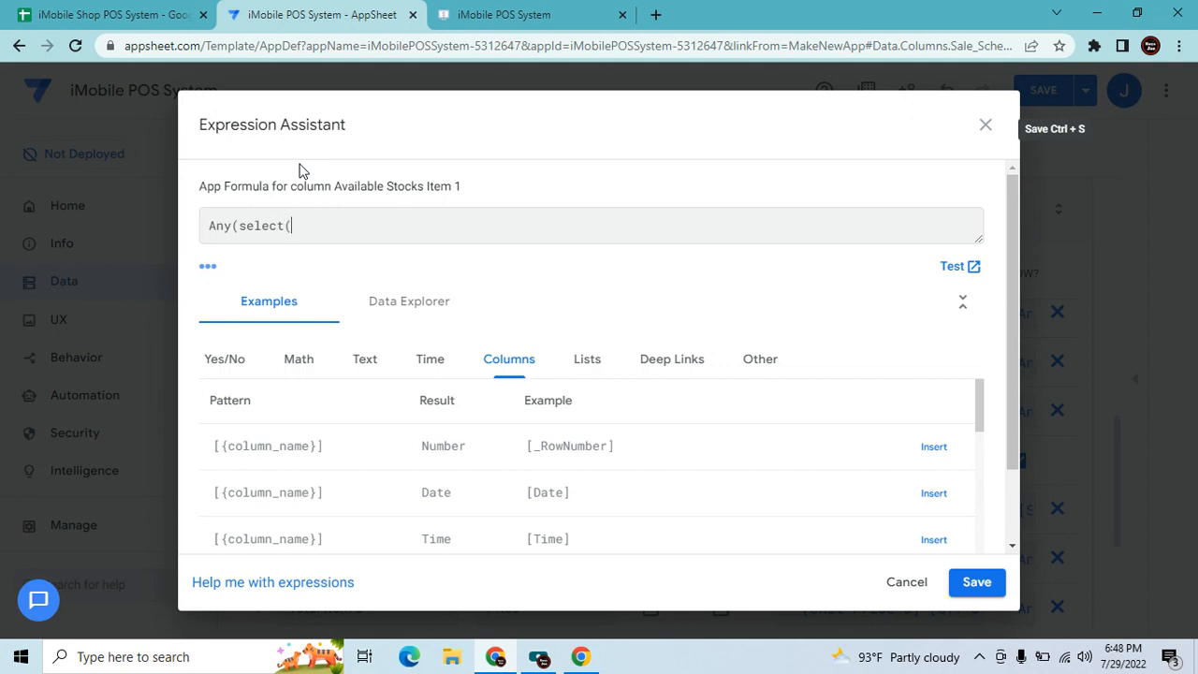
pyautogui.write('i')
pyautogui.write('Inve')
pyautogui.write('ntory')
pyautogui.write('[')
pyautogui.write('Available ')
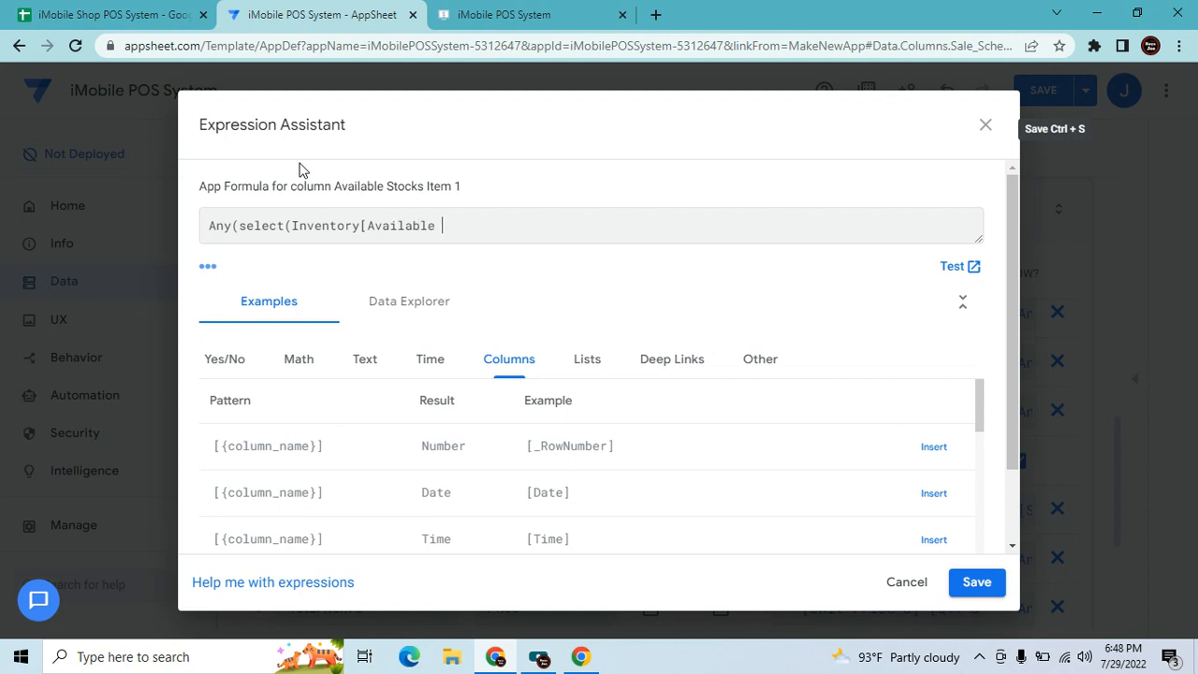
pyautogui.write('Stok')
pyautogui.write('s],[_THISEOP')
pyautogui.write('ROW')
pyautogui.write('].[')
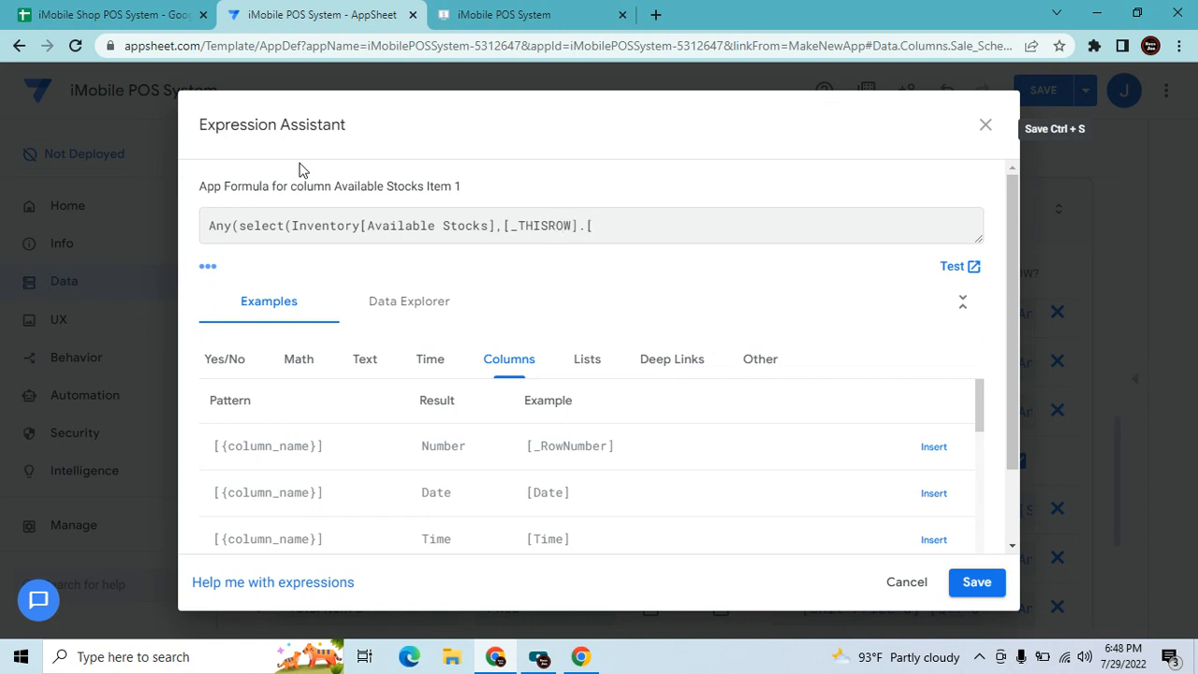
pyautogui.write('Item Code 1]=[Item Code]))')
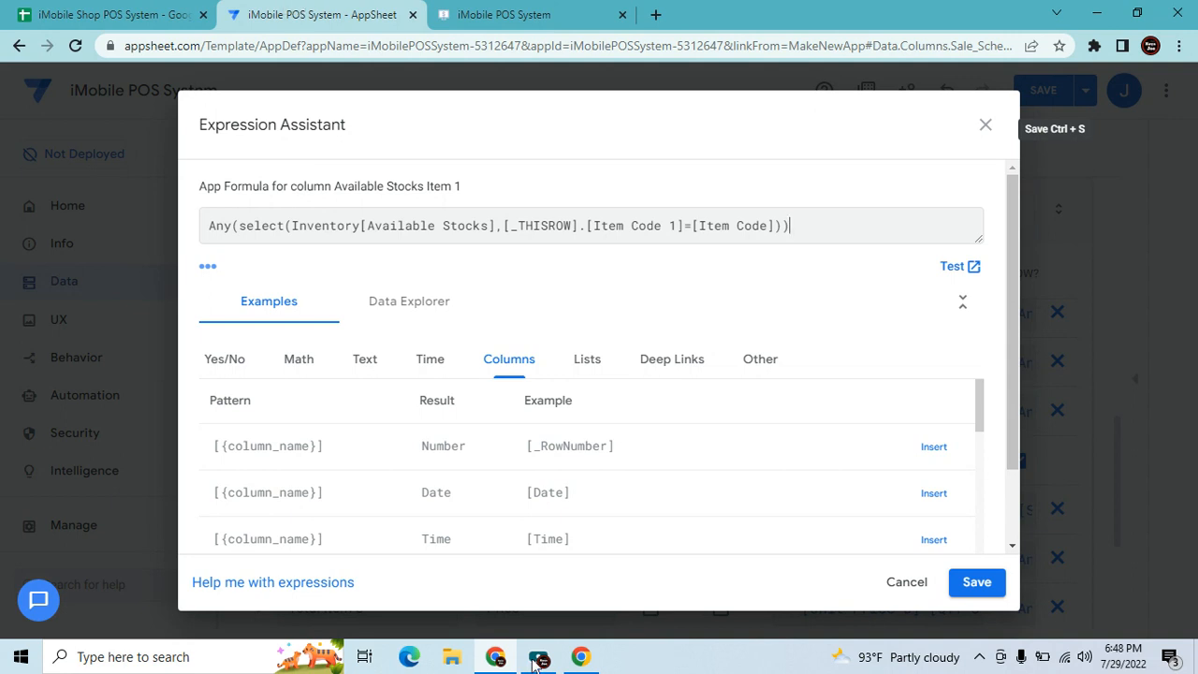
# Copy the whole Available Stocks Item 1 formula for reuse, save the expression and finish the column.
pyautogui.moveTo(791, 241); pyautogui.dragTo(113, 135)
pyautogui.hotkey('ctrl', 'c')
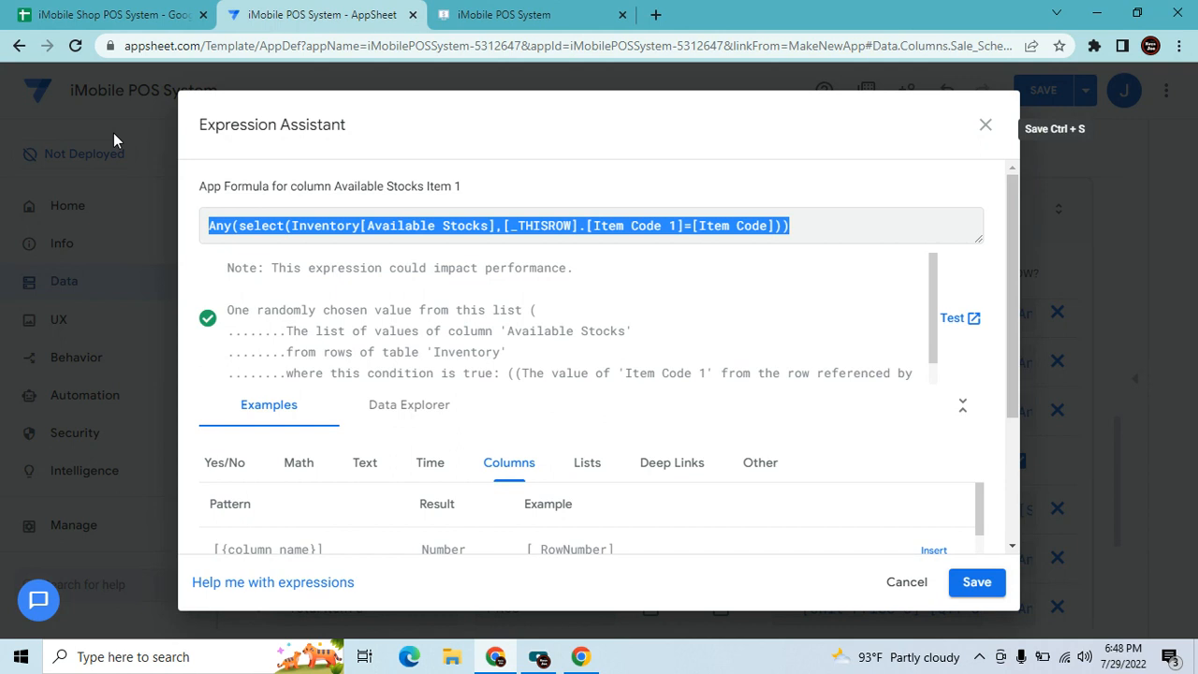
pyautogui.click(976, 584)
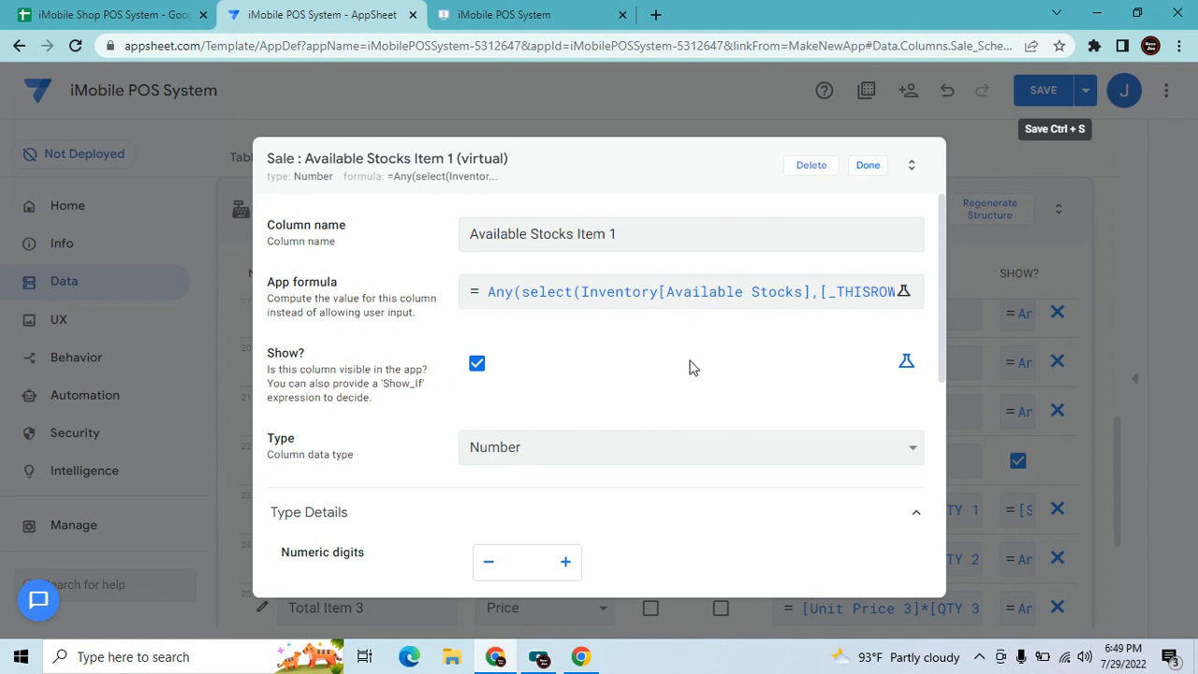
pyautogui.click(867, 171)
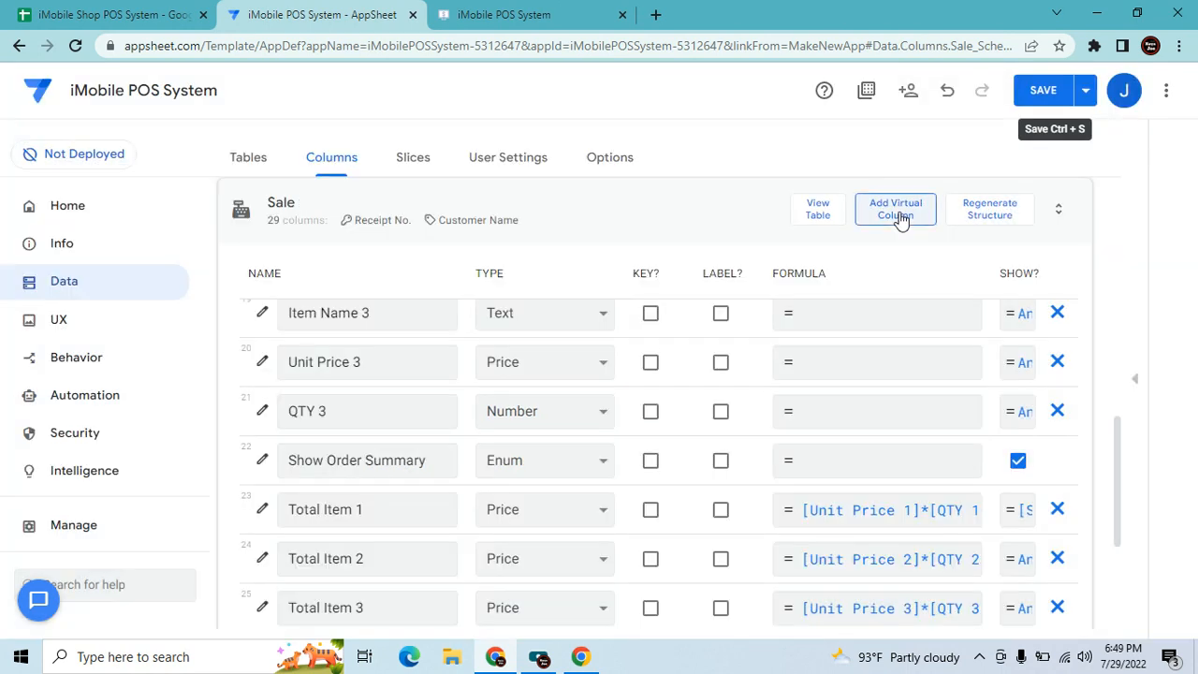
# Add a second virtual column to Sale using the copied stock formula, with Item Code 2 in place of Item Code 1.
pyautogui.click(893, 209)
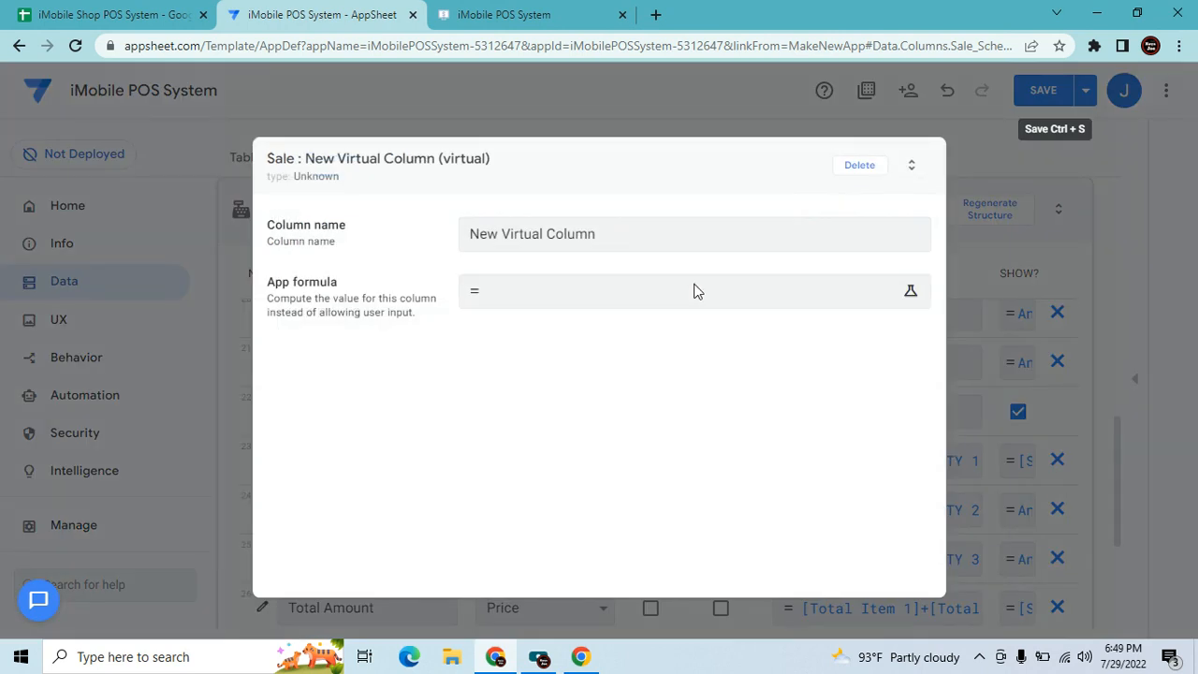
pyautogui.click(694, 291)
pyautogui.click(679, 225)
pyautogui.hotkey('ctrl', 'v')
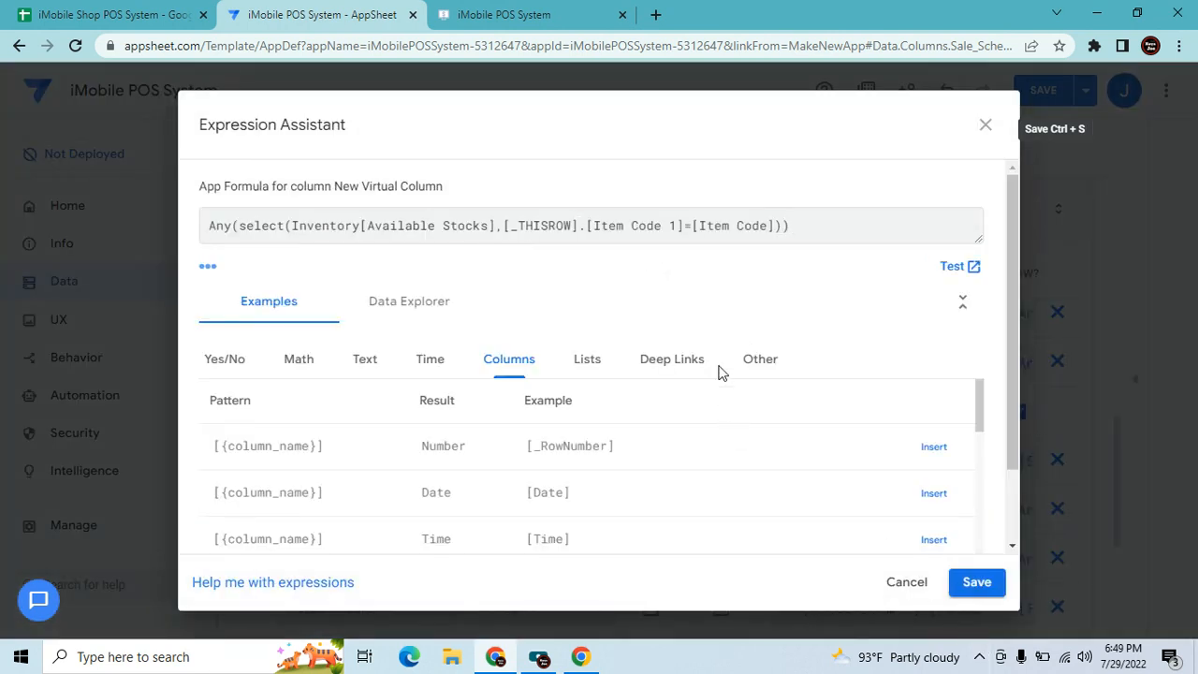
pyautogui.click(677, 231)
pyautogui.press('BackSpace')
pyautogui.write('2')
pyautogui.click(976, 582)
# Name the second stock virtual column Available Stocks Item 2 and finish it.
pyautogui.tripleClick(609, 230)
pyautogui.press('BackSpace')
pyautogui.write('Available')
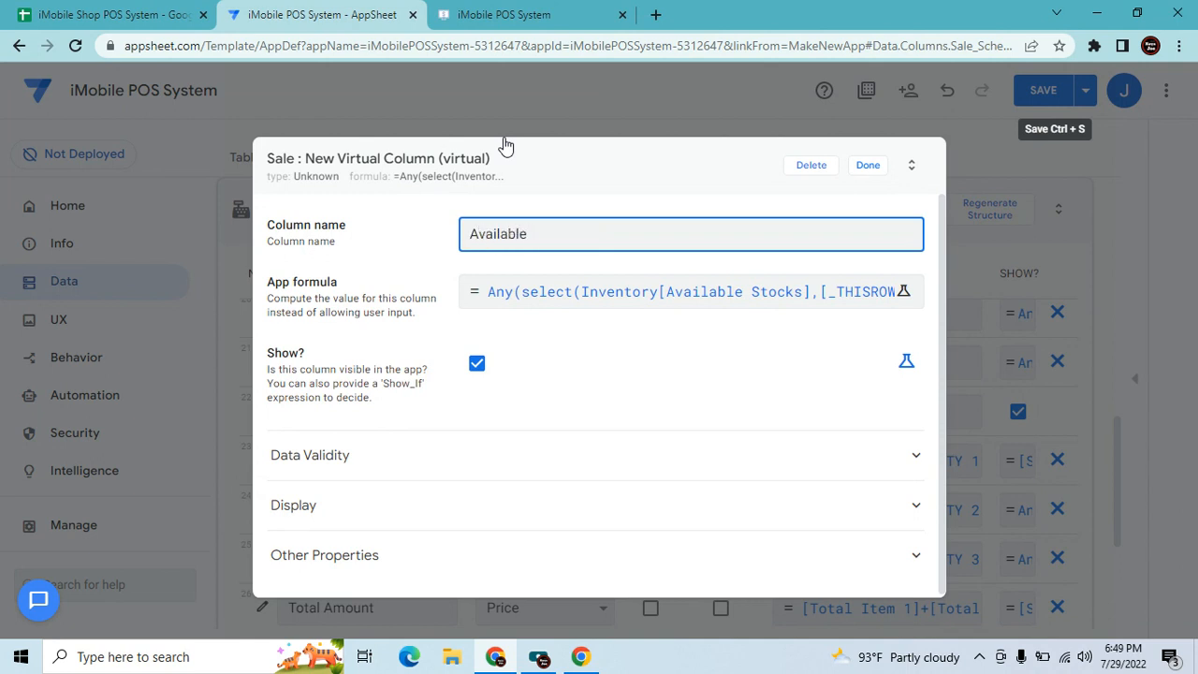
pyautogui.write(' Stocks Item 2')
pyautogui.click(864, 168)
# Add a third virtual column to Sale using the copied stock formula, with Item Code 3 in place of Item Code 1.
pyautogui.click(905, 208)
pyautogui.click(637, 297)
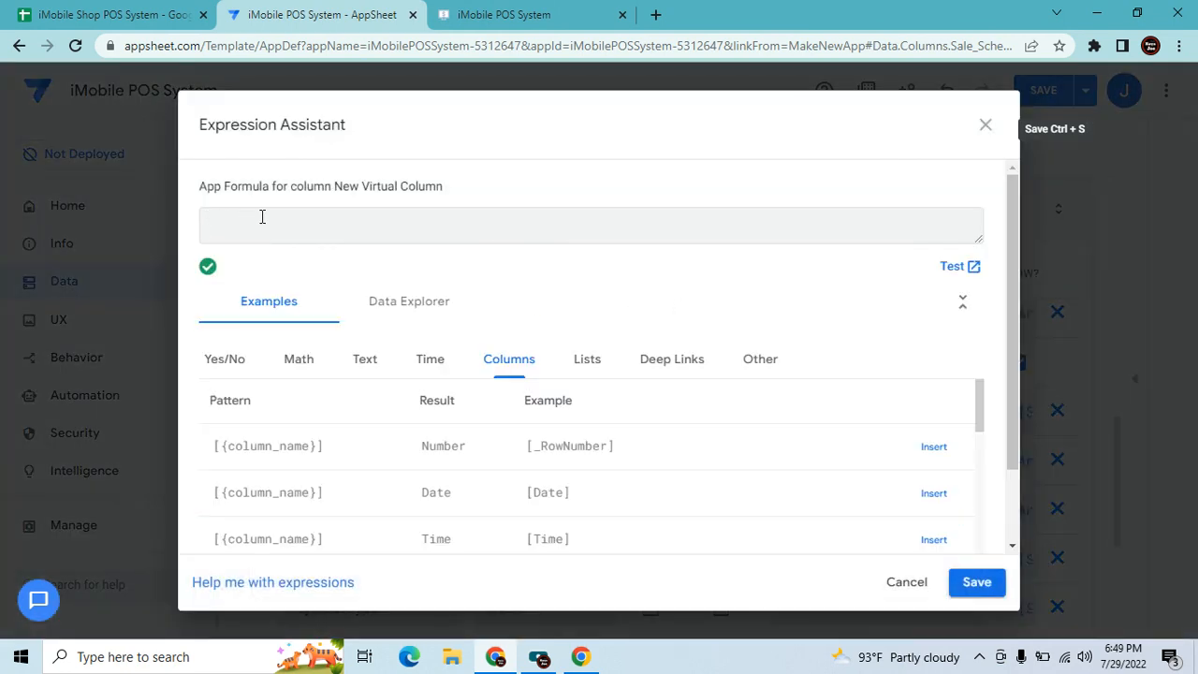
pyautogui.hotkey('ctrl', 'v')
pyautogui.click(679, 226)
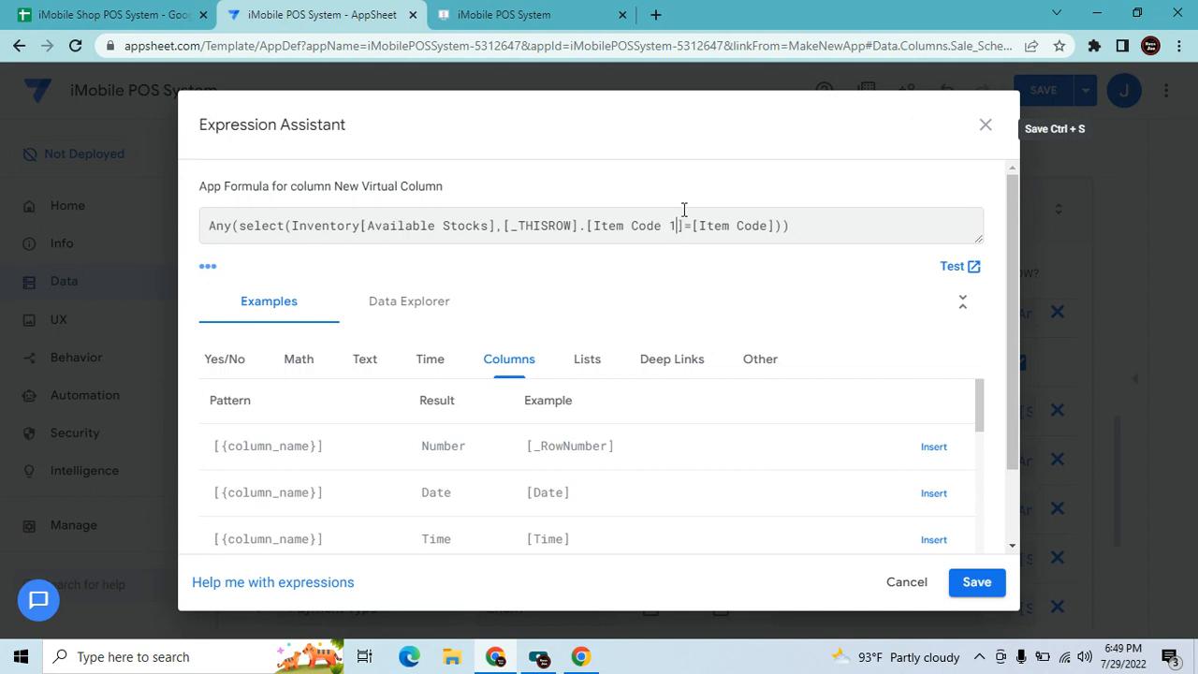
pyautogui.press('BackSpace')
pyautogui.write('3')
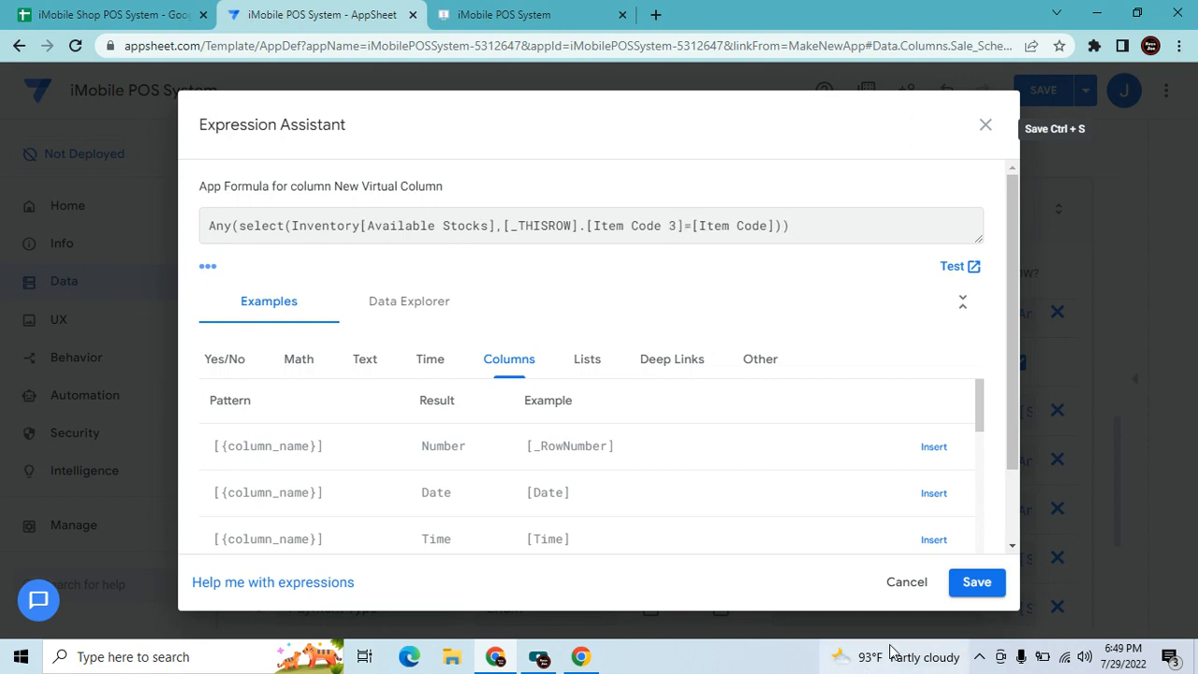
pyautogui.click(975, 582)
# Name the third stock virtual column Available Stocks Item 3, finish it and save the app.
pyautogui.click(590, 232)
pyautogui.hotkey('ctrl', 'a')
pyautogui.write('Ava')
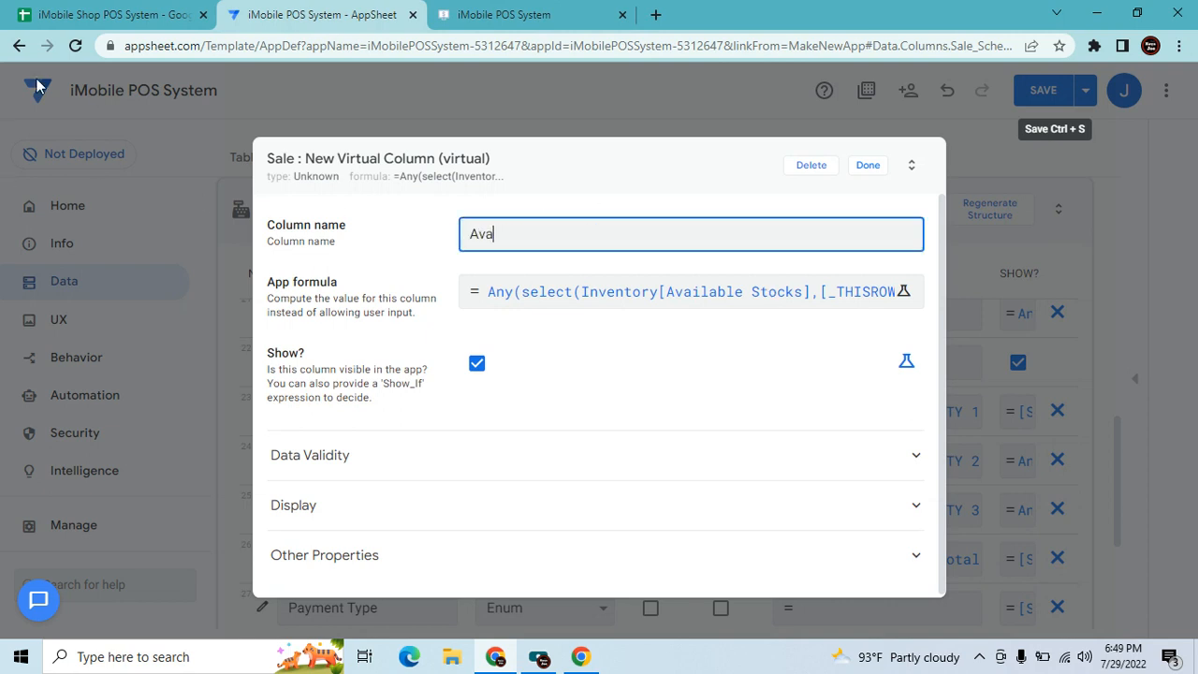
pyautogui.write('ilable Stocks Item')
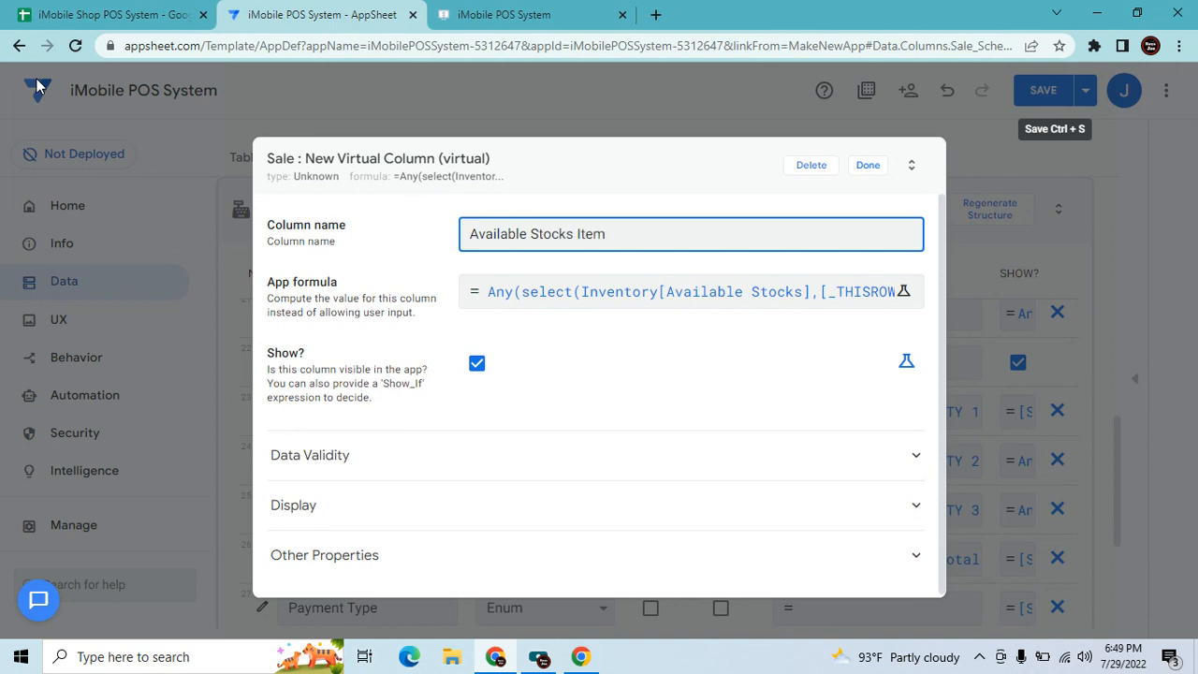
pyautogui.write(' 3')
pyautogui.click(866, 166)
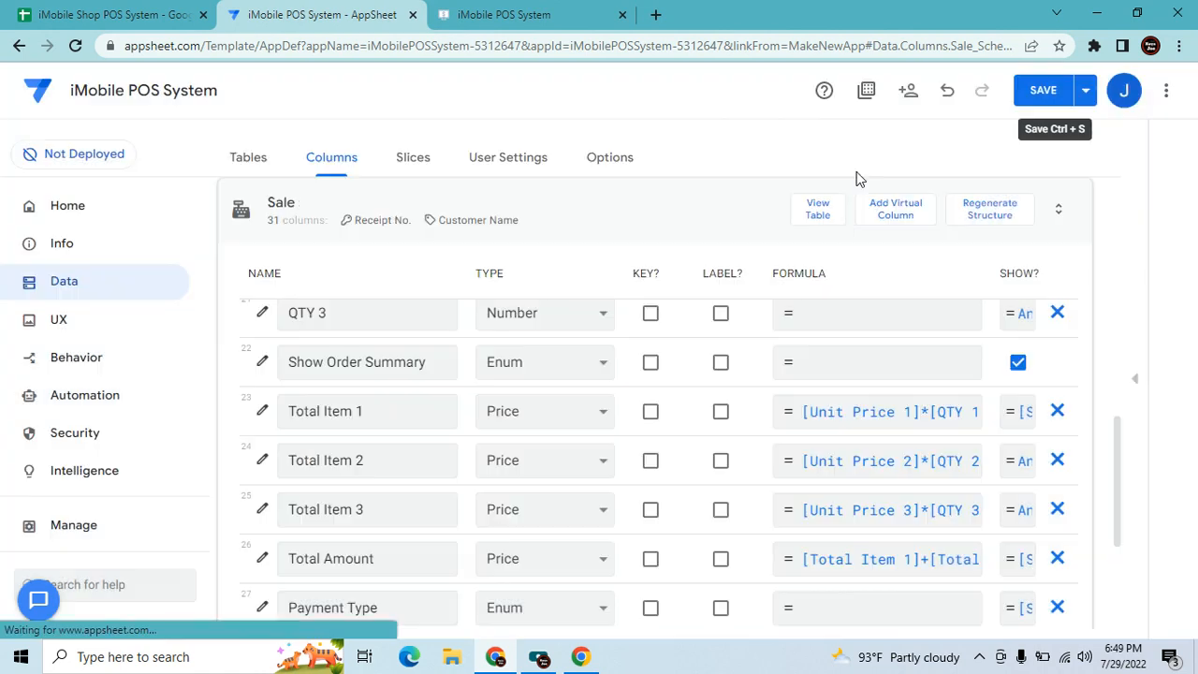
pyautogui.click(1046, 94)
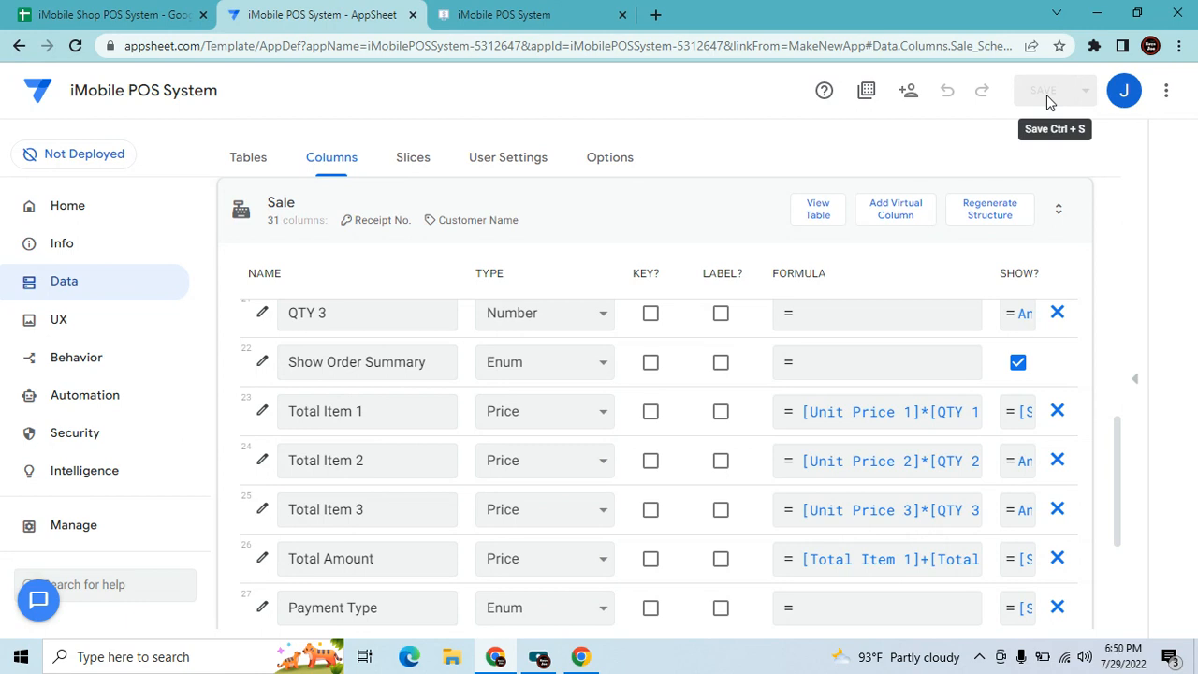
# Add another virtual column to the Sale table and name it New Available Stocks Item 1.
pyautogui.scroll(-3, 541, 477)
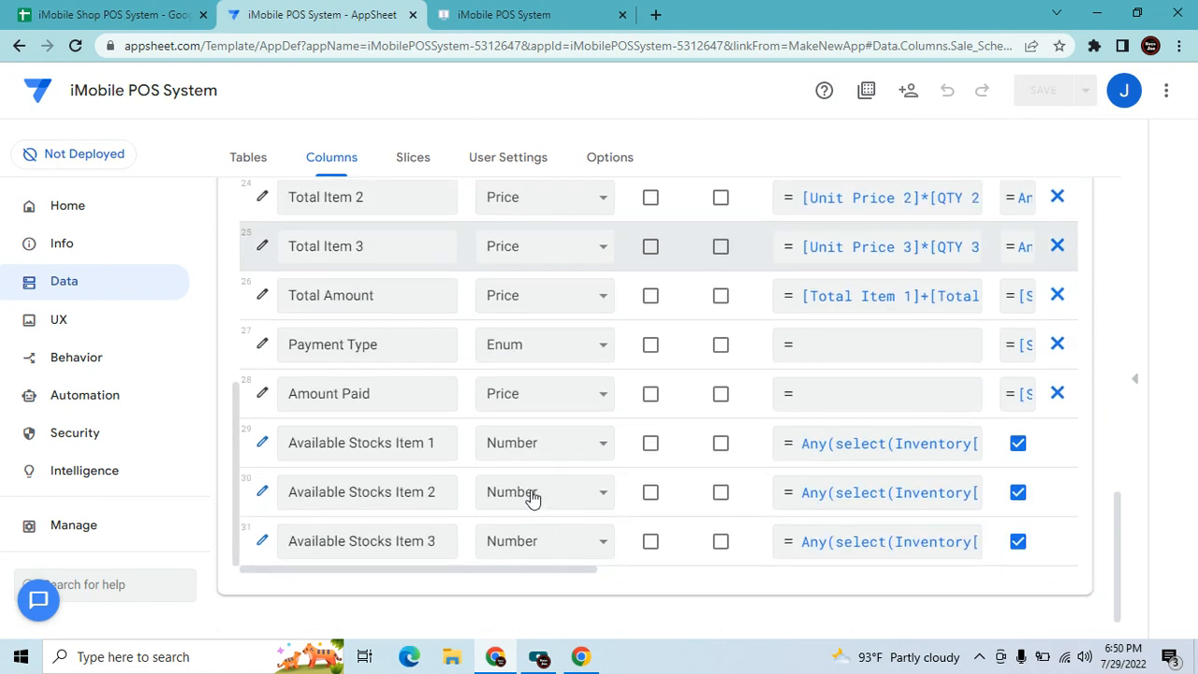
pyautogui.scroll(5, 900, 341)
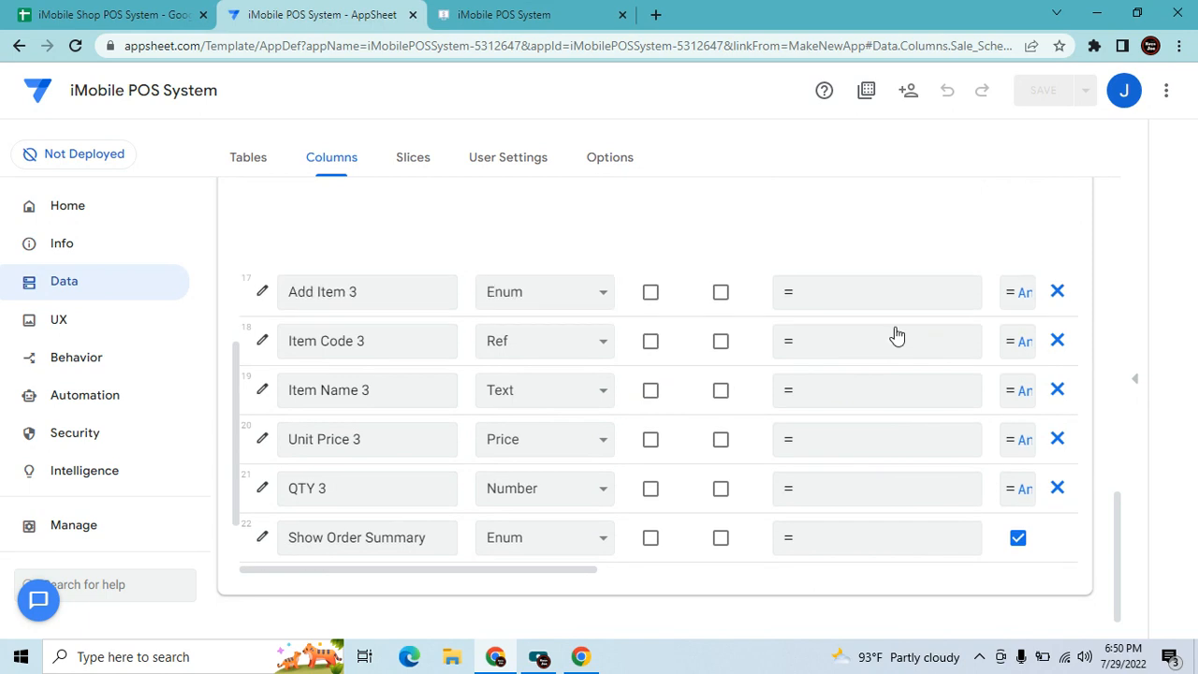
pyautogui.scroll(6, 889, 278)
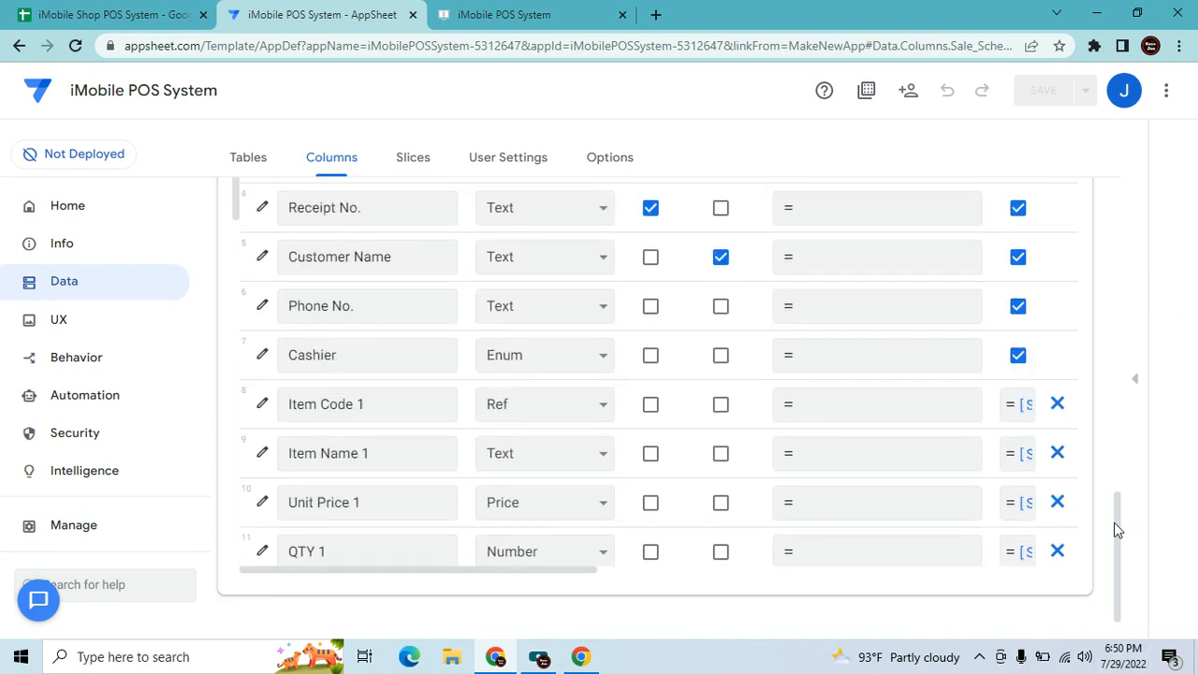
pyautogui.moveTo(1114, 524); pyautogui.dragTo(1116, 393)
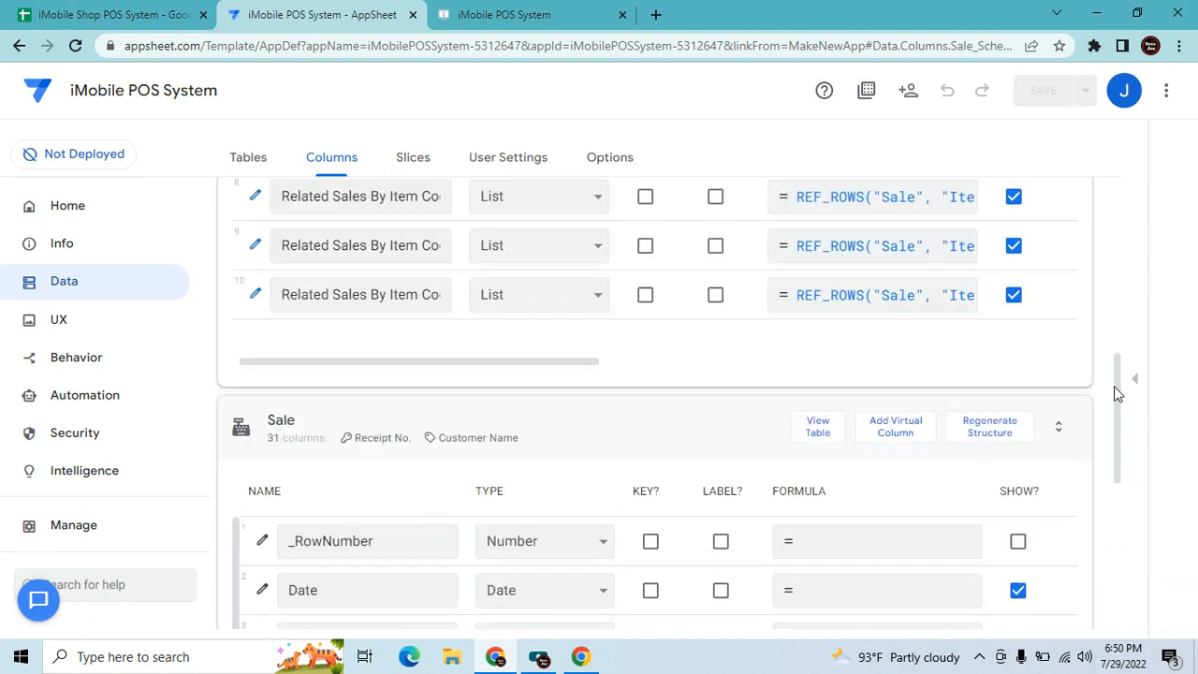
pyautogui.click(904, 440)
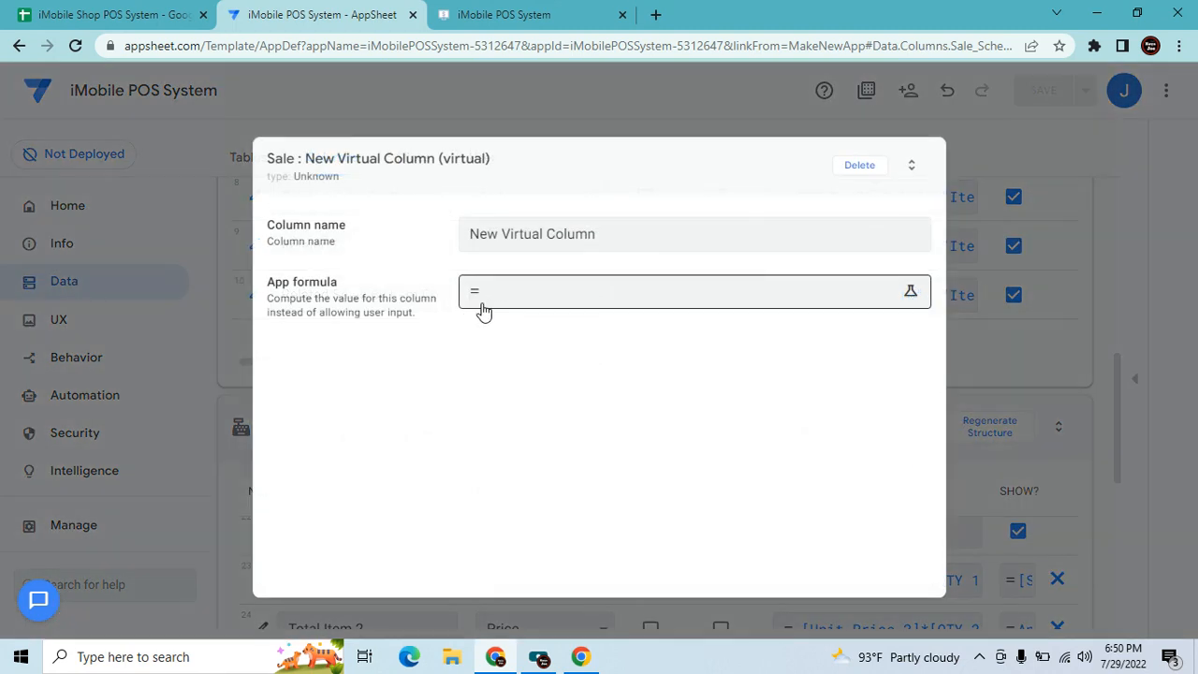
pyautogui.moveTo(644, 229); pyautogui.dragTo(424, 346)
pyautogui.write('New ')
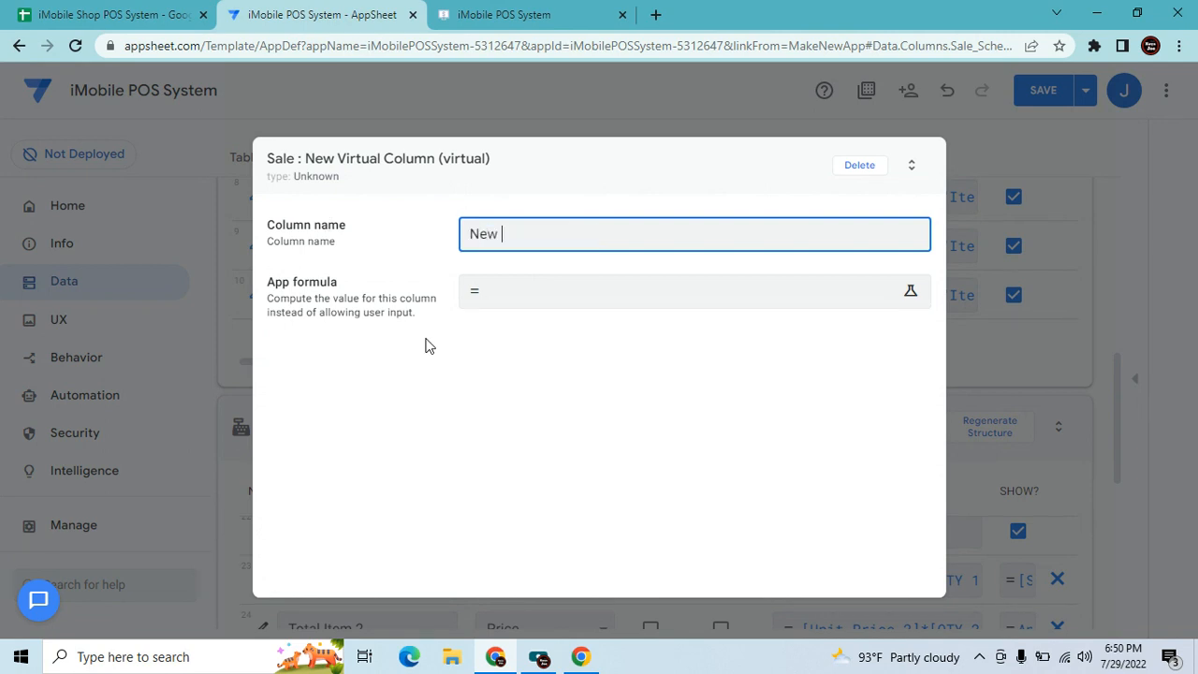
pyautogui.write('Available Stocks')
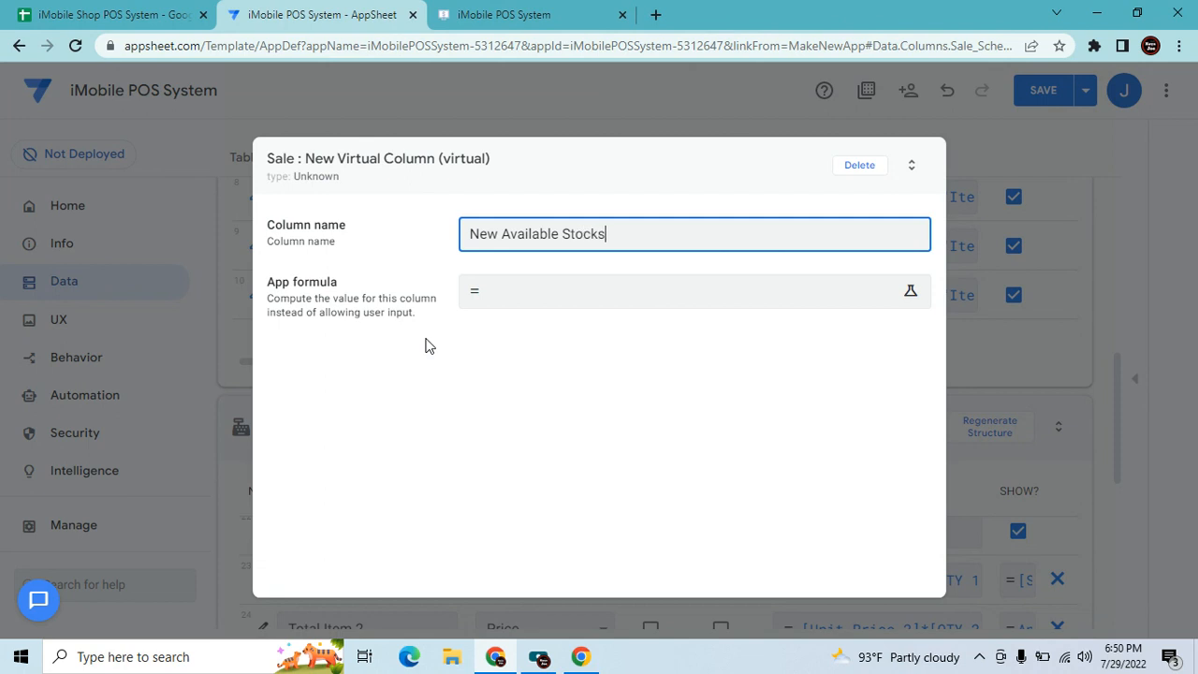
pyautogui.write(' Item 1')
# Start the app formula of New Available Stocks Item 1 with the [Available Stocks Item 1] column.
pyautogui.click(529, 299)
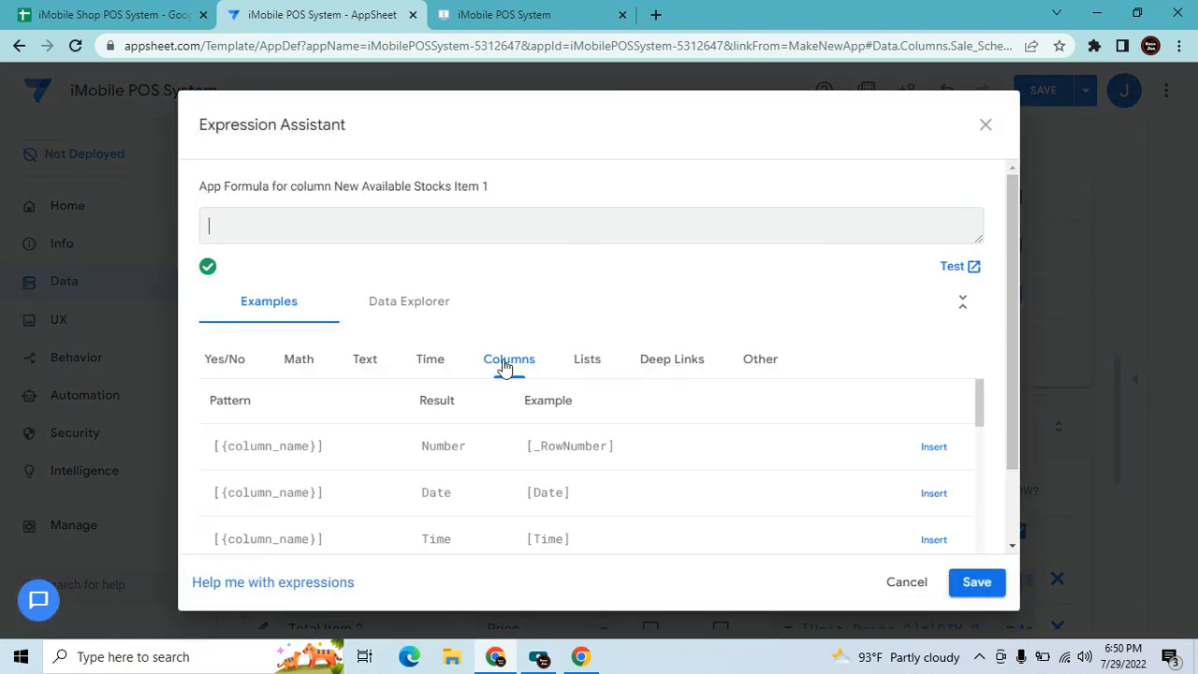
pyautogui.scroll(-3, 667, 468)
pyautogui.scroll(-10, 666, 496)
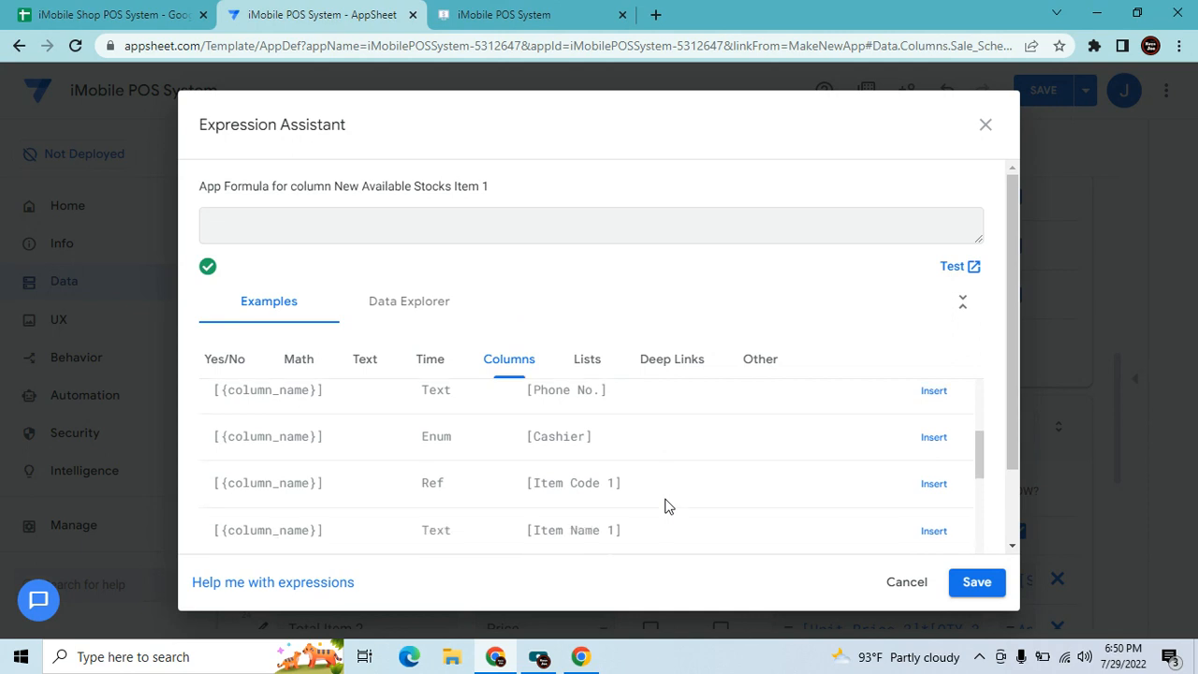
pyautogui.scroll(-10, 666, 506)
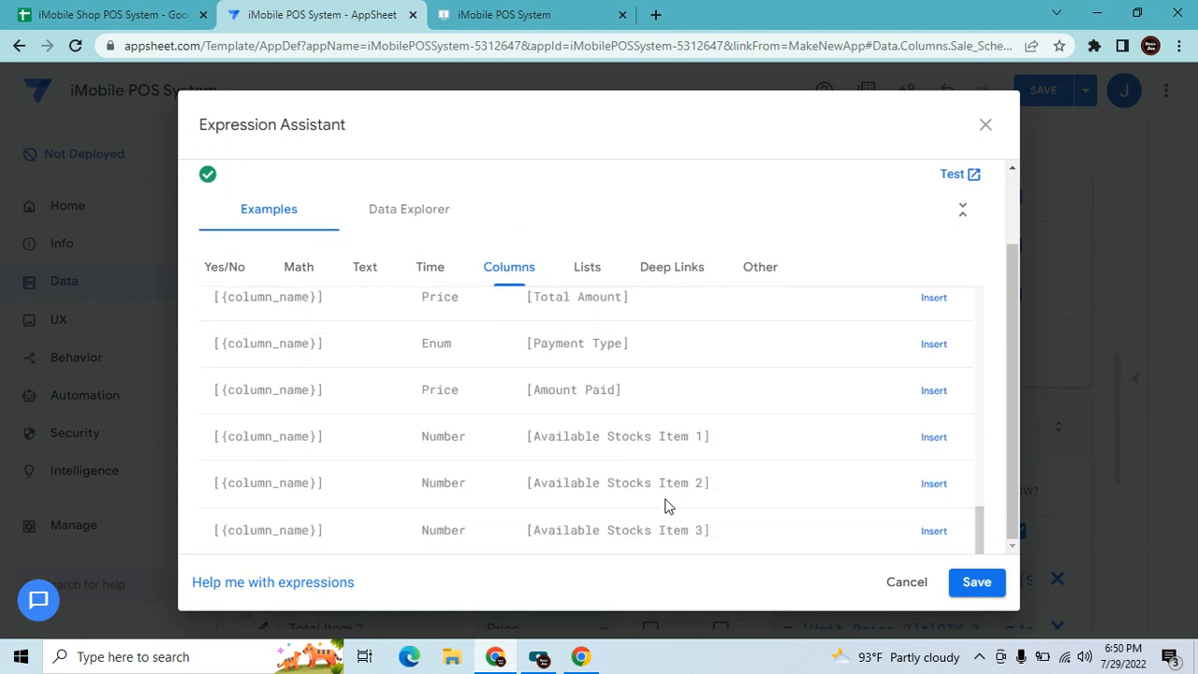
pyautogui.click(932, 439)
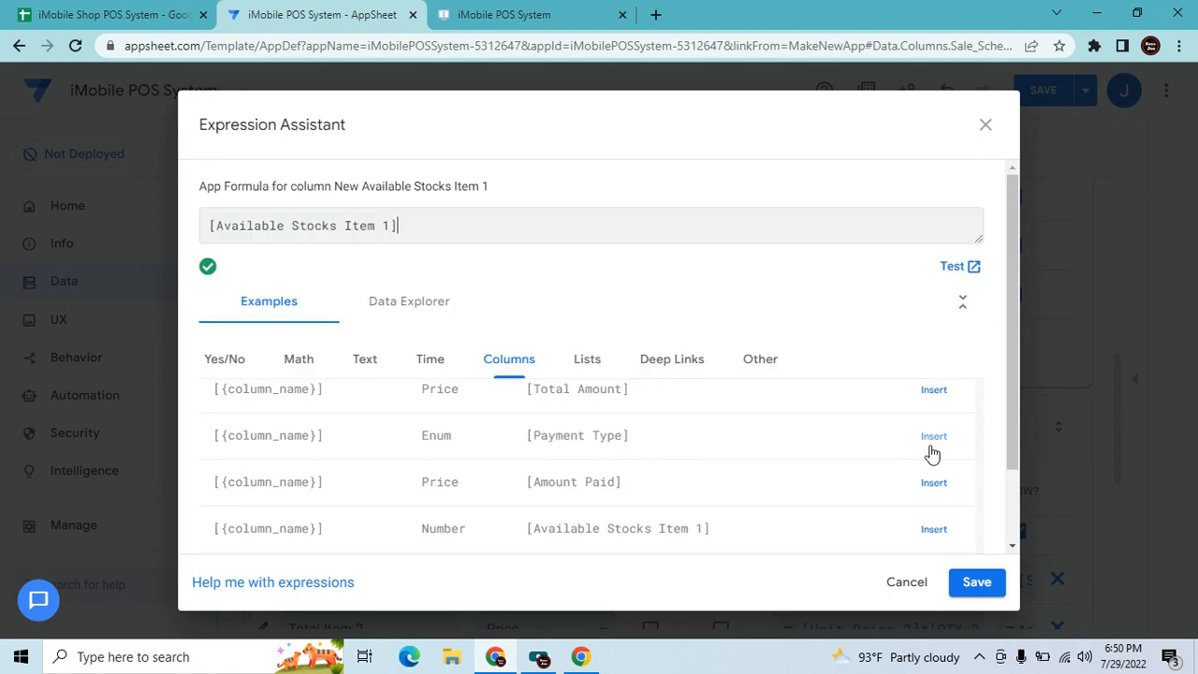
# Subtract [QTY 1] in the New Available Stocks Item 1 formula, save the expression and finish the column.
pyautogui.write('-')
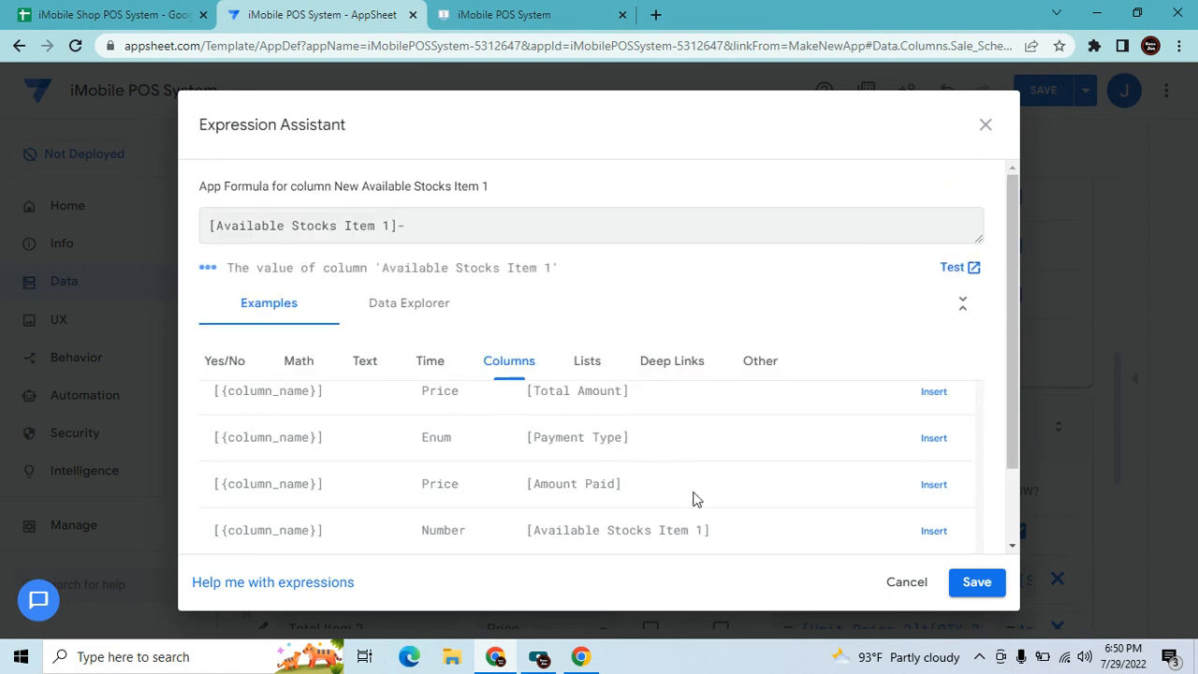
pyautogui.scroll(5, 688, 486)
pyautogui.scroll(3, 682, 473)
pyautogui.scroll(-2, 681, 472)
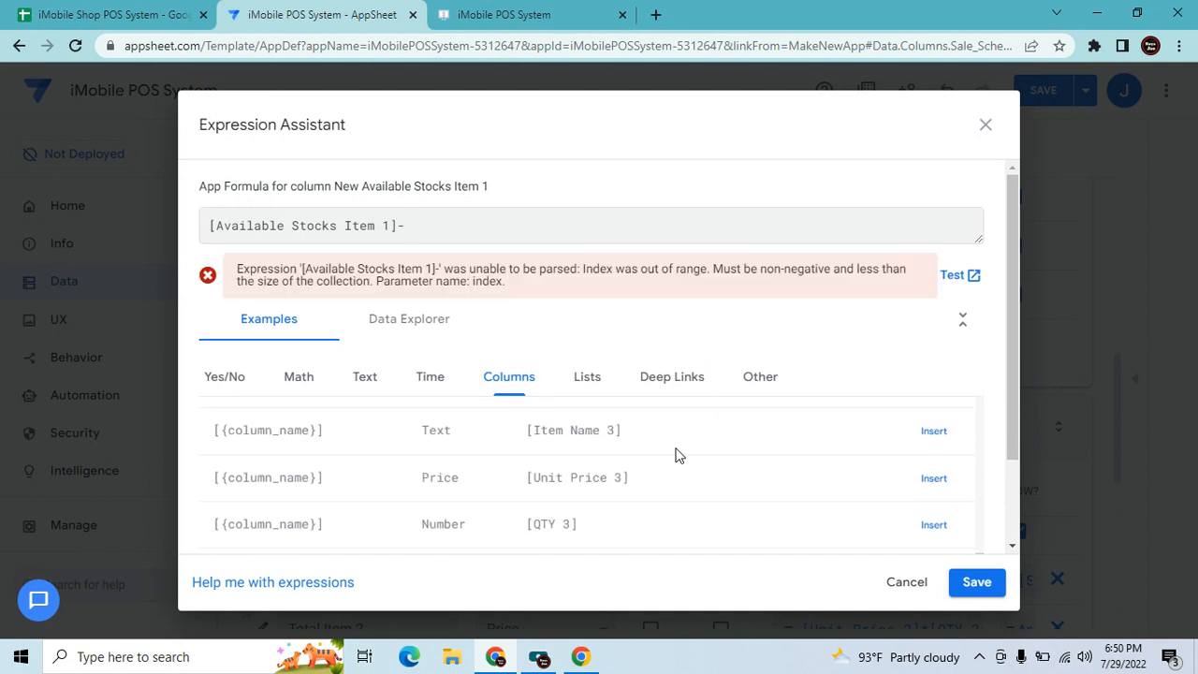
pyautogui.scroll(2, 675, 459)
pyautogui.scroll(-2, 695, 486)
pyautogui.scroll(3, 695, 484)
pyautogui.click(931, 411)
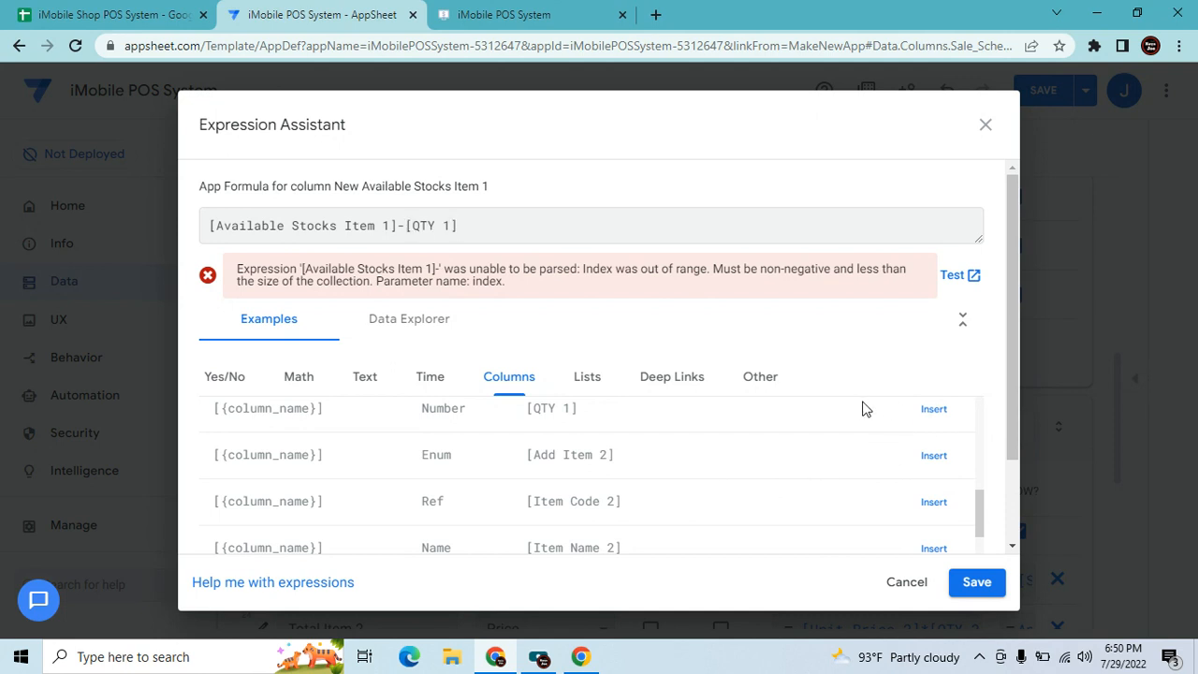
pyautogui.click(993, 583)
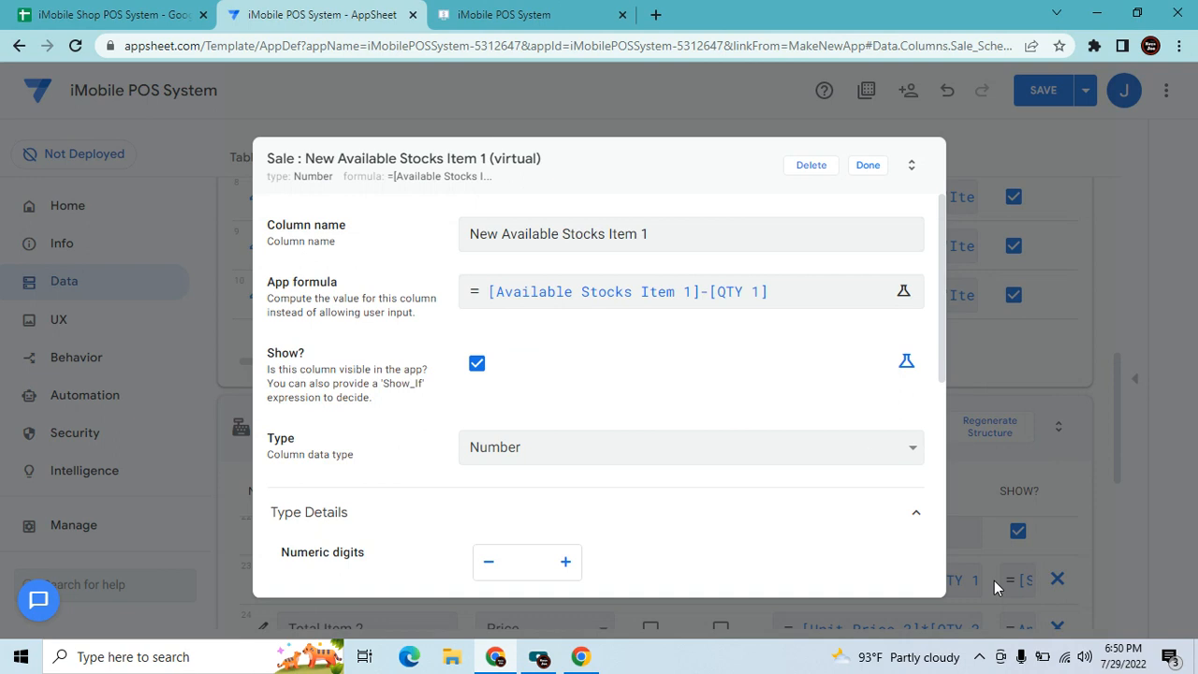
pyautogui.click(867, 165)
# Add another virtual column to Sale and start its app formula with the [Available Stocks Item 2] column.
pyautogui.scroll(4, 937, 207)
pyautogui.scroll(-3, 951, 267)
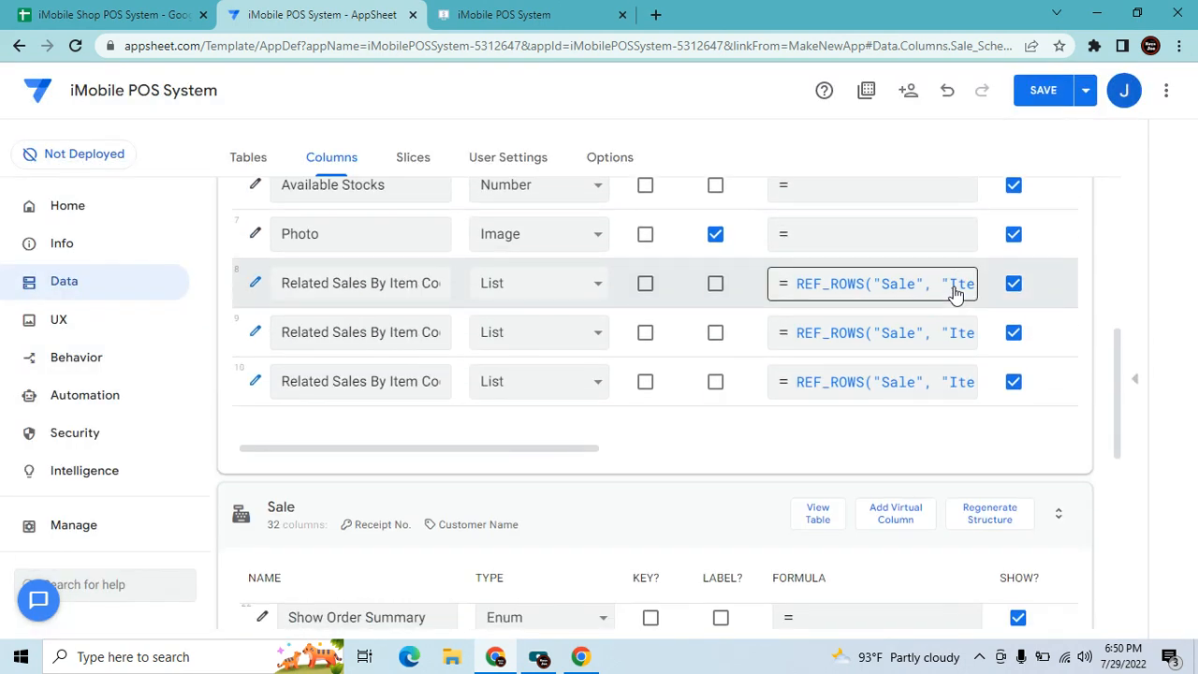
pyautogui.scroll(-2, 955, 292)
pyautogui.scroll(1, 952, 293)
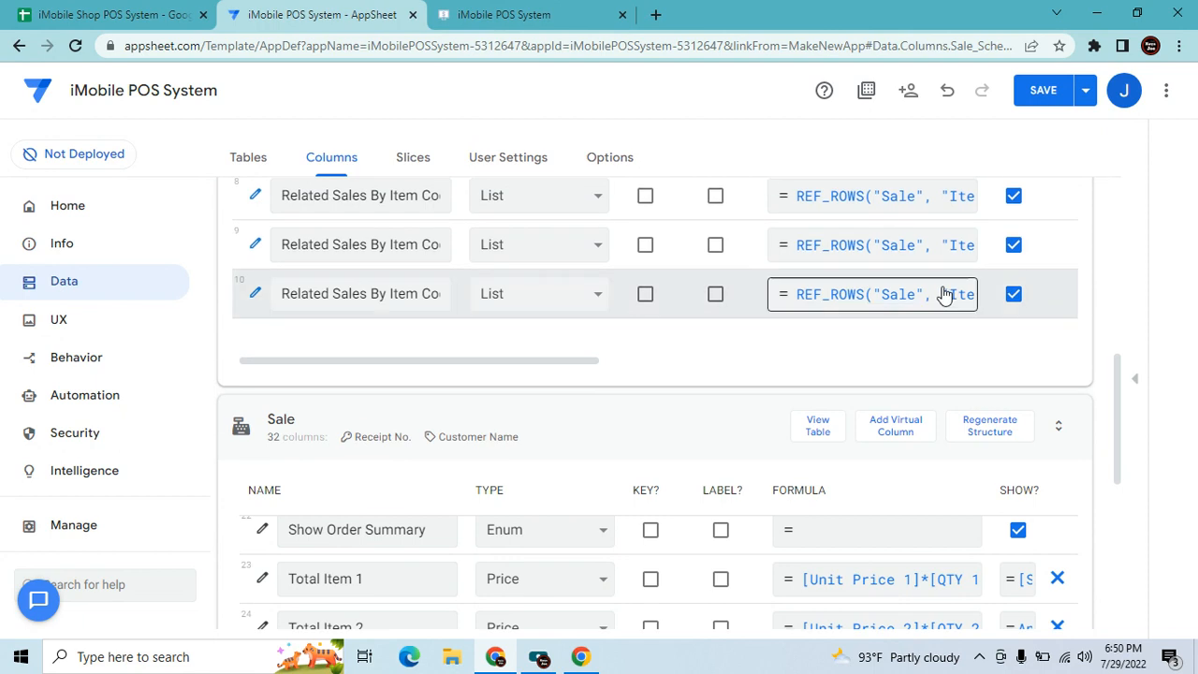
pyautogui.scroll(-4, 908, 372)
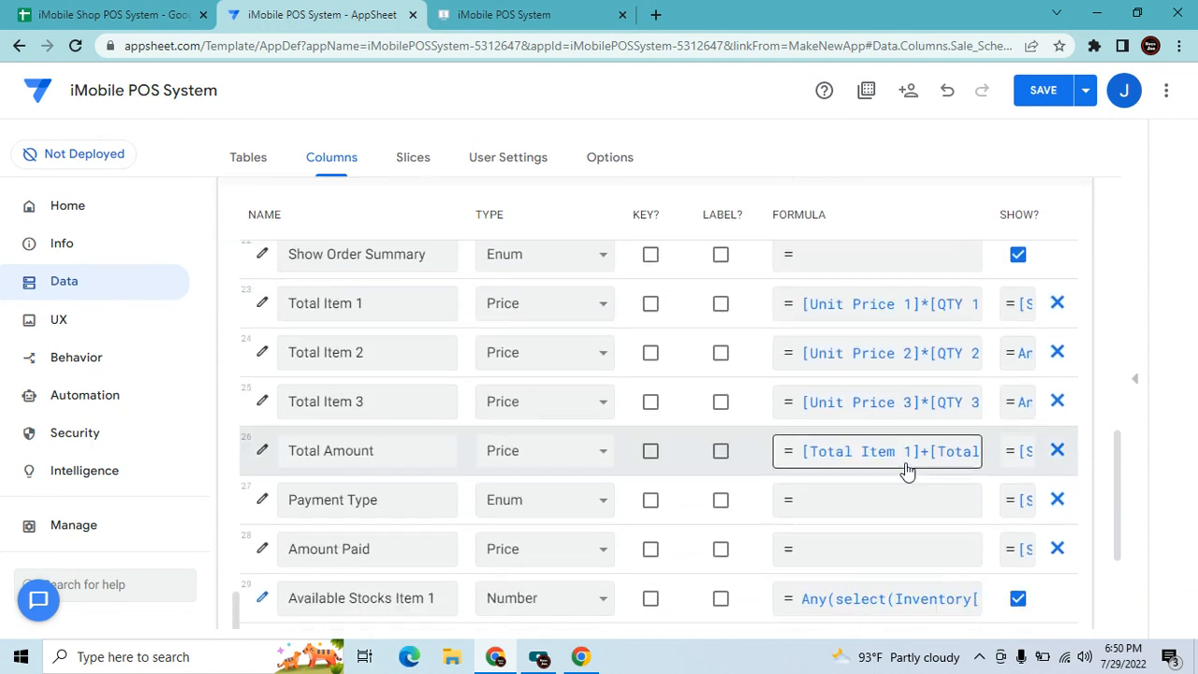
pyautogui.scroll(-2, 906, 471)
pyautogui.scroll(4, 906, 470)
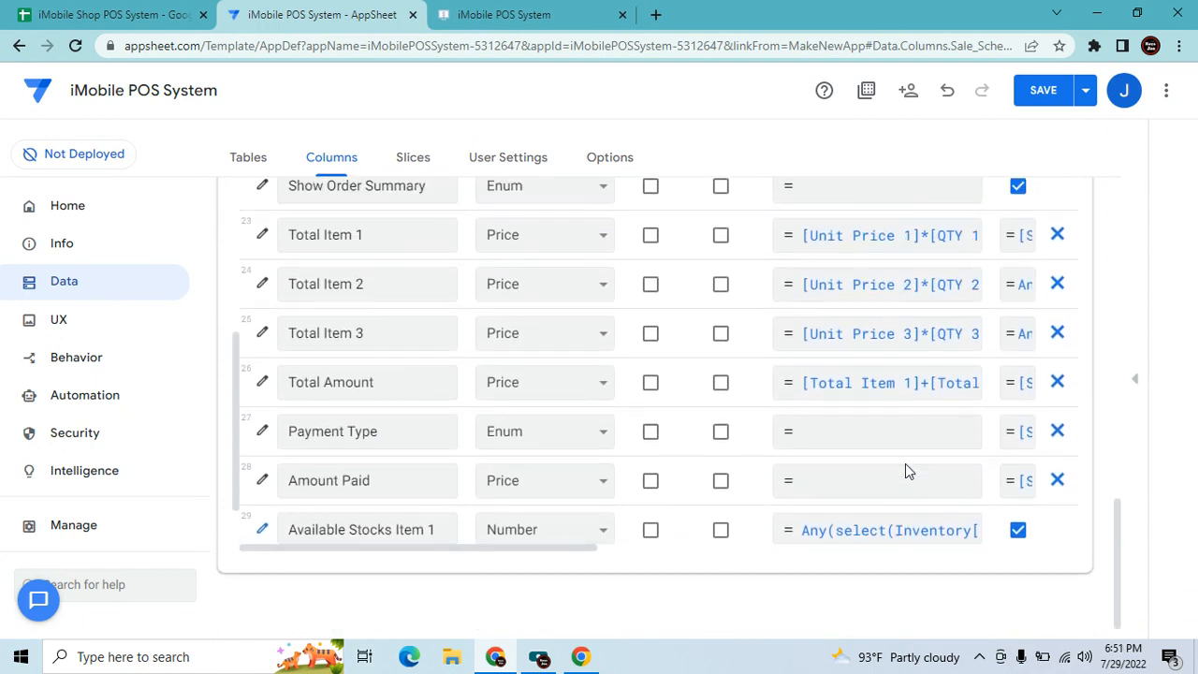
pyautogui.scroll(7, 906, 470)
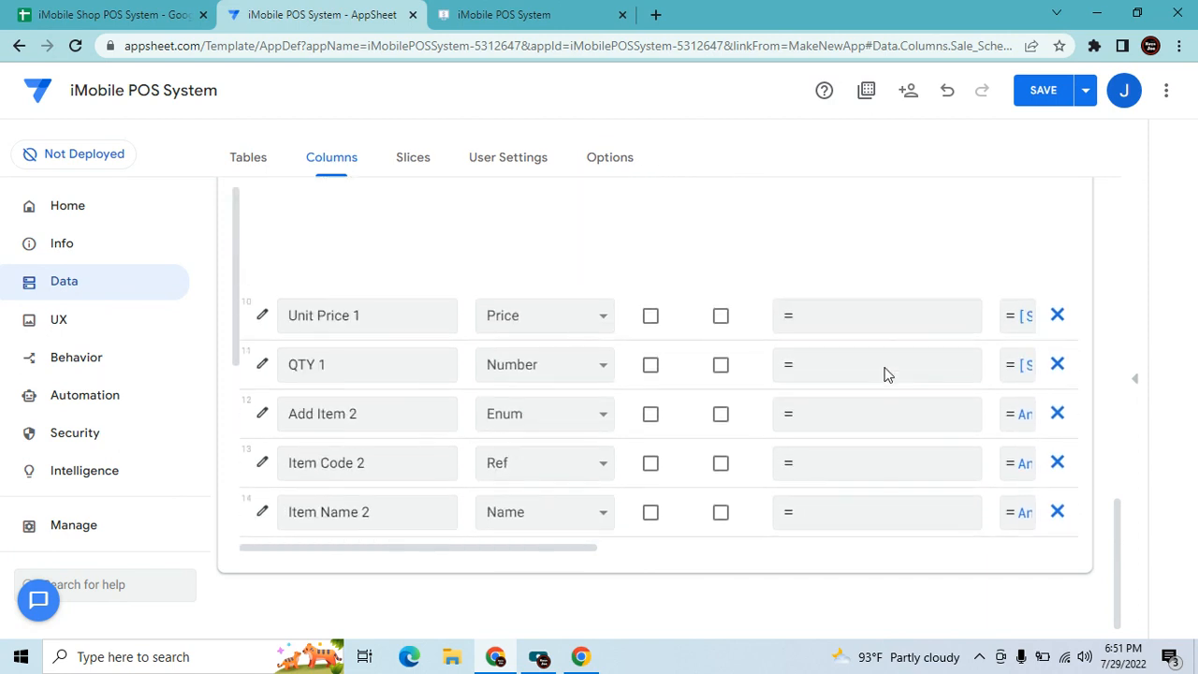
pyautogui.scroll(1, 887, 375)
pyautogui.scroll(4, 843, 298)
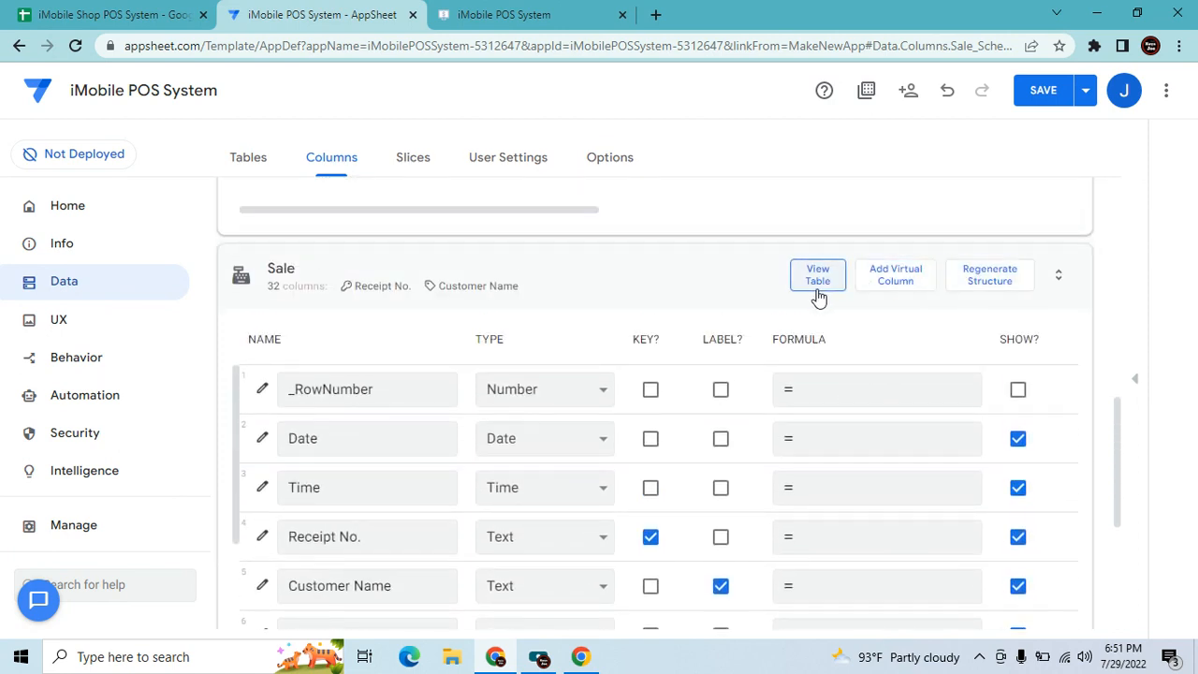
pyautogui.click(912, 281)
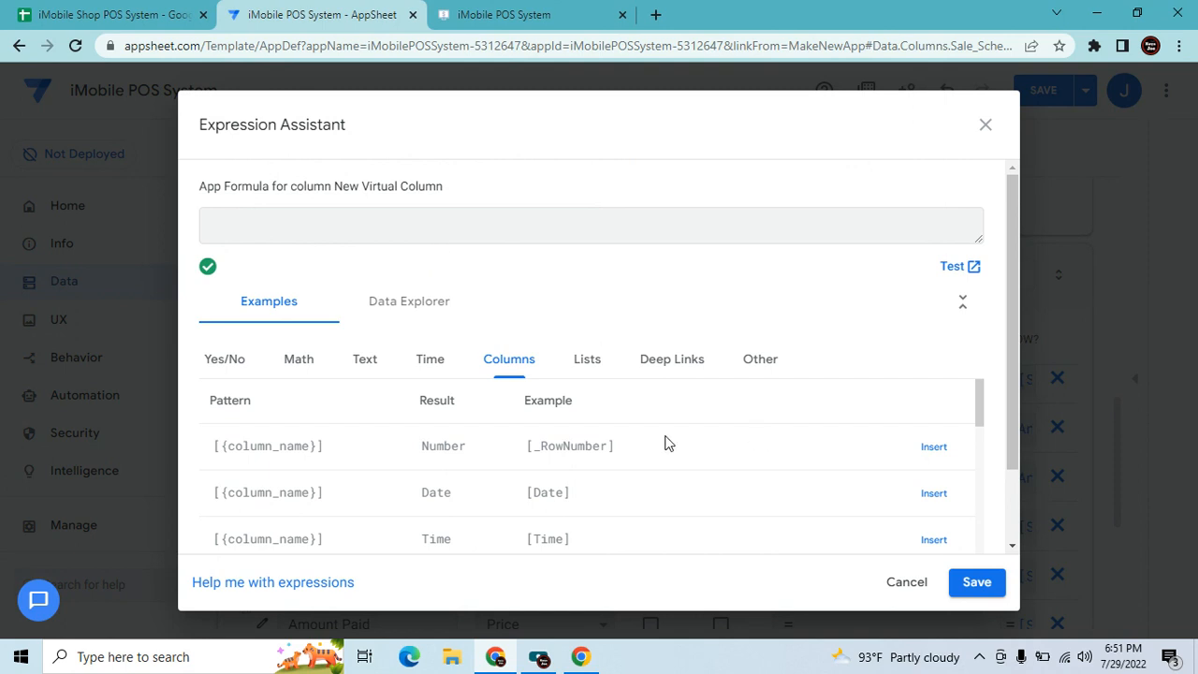
pyautogui.scroll(-3, 704, 479)
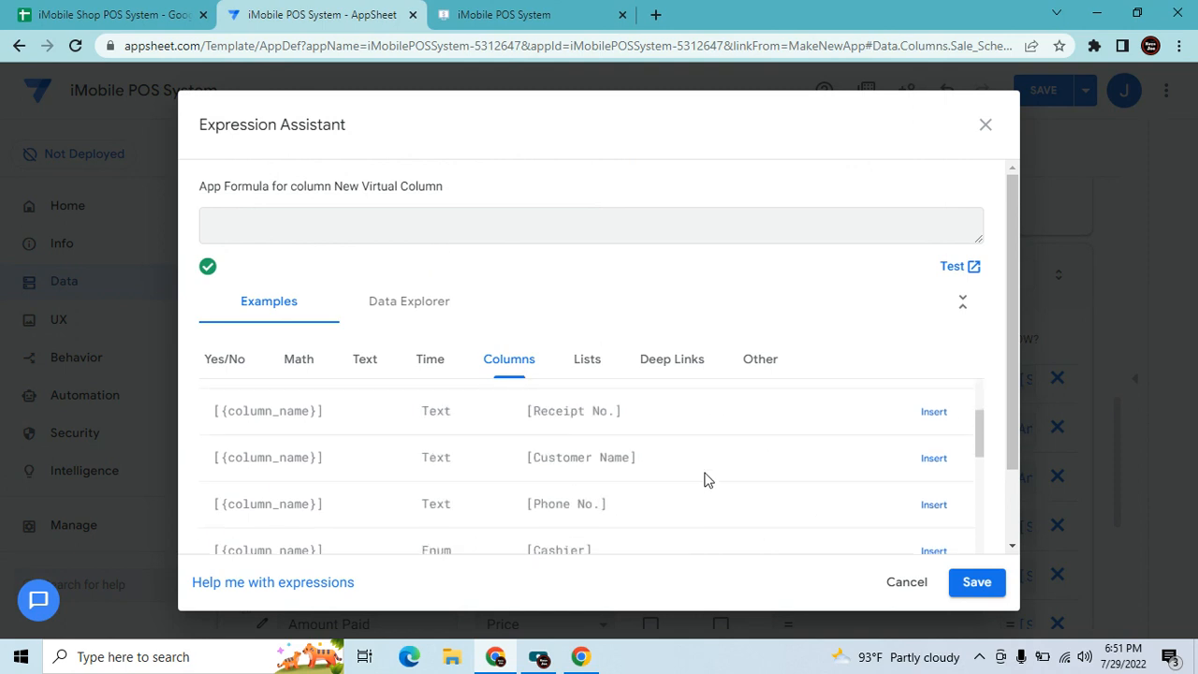
pyautogui.scroll(-10, 715, 522)
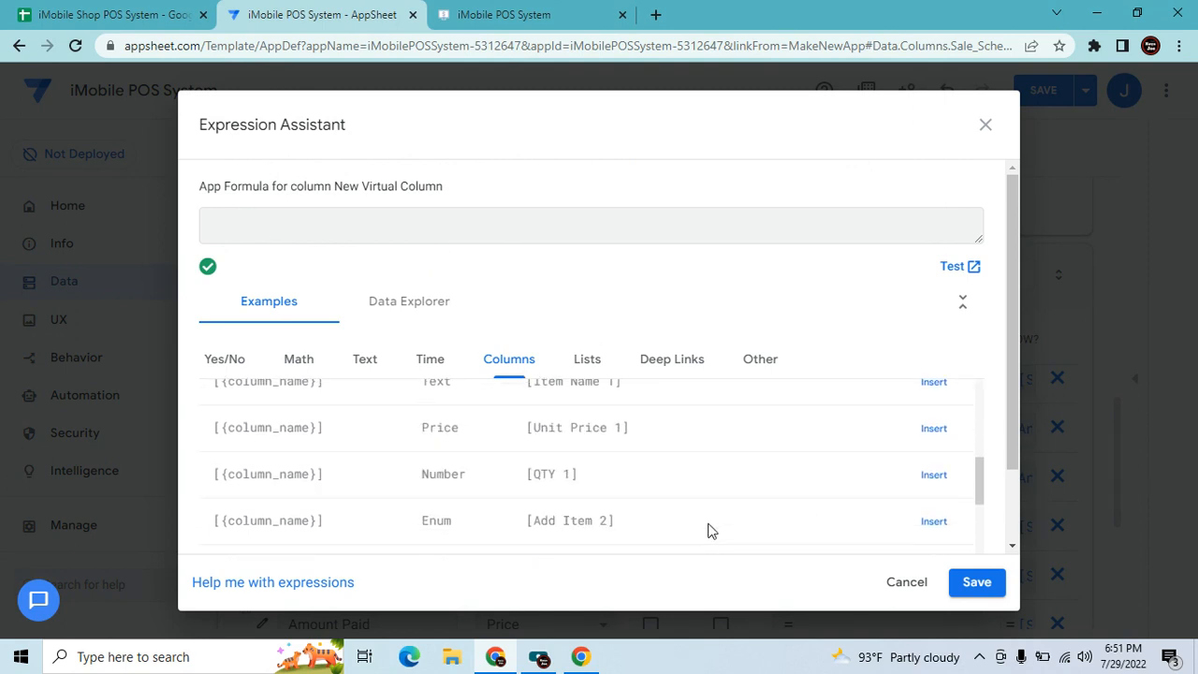
pyautogui.scroll(-5, 708, 526)
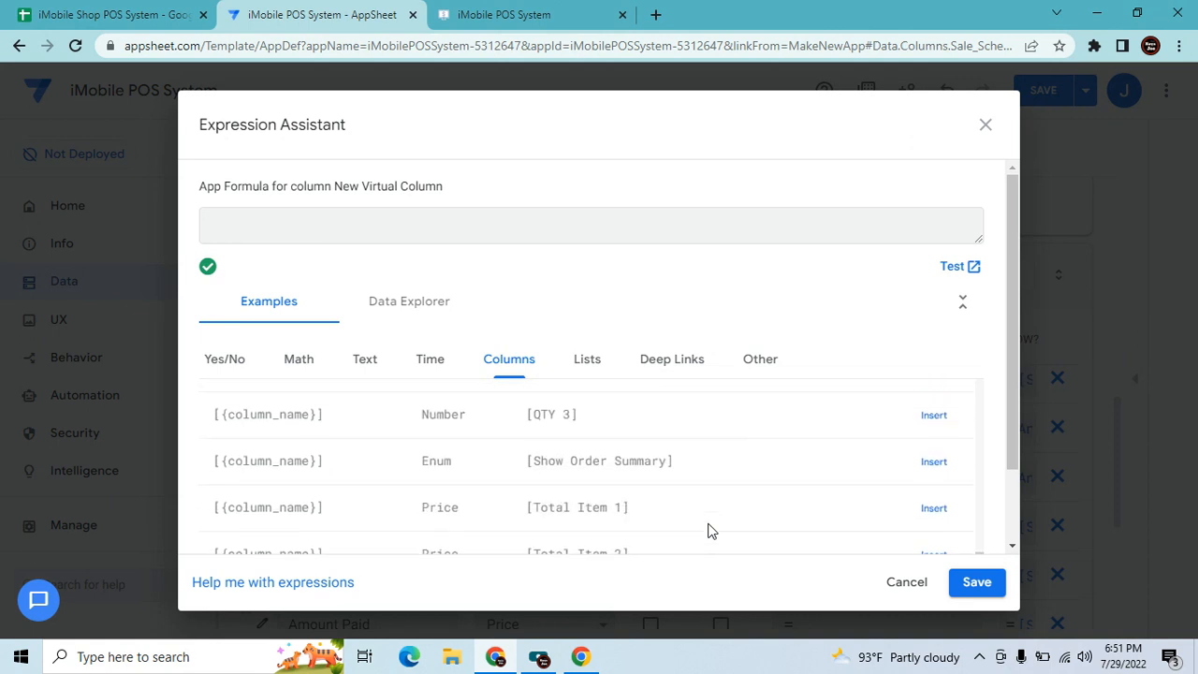
pyautogui.scroll(-2, 706, 505)
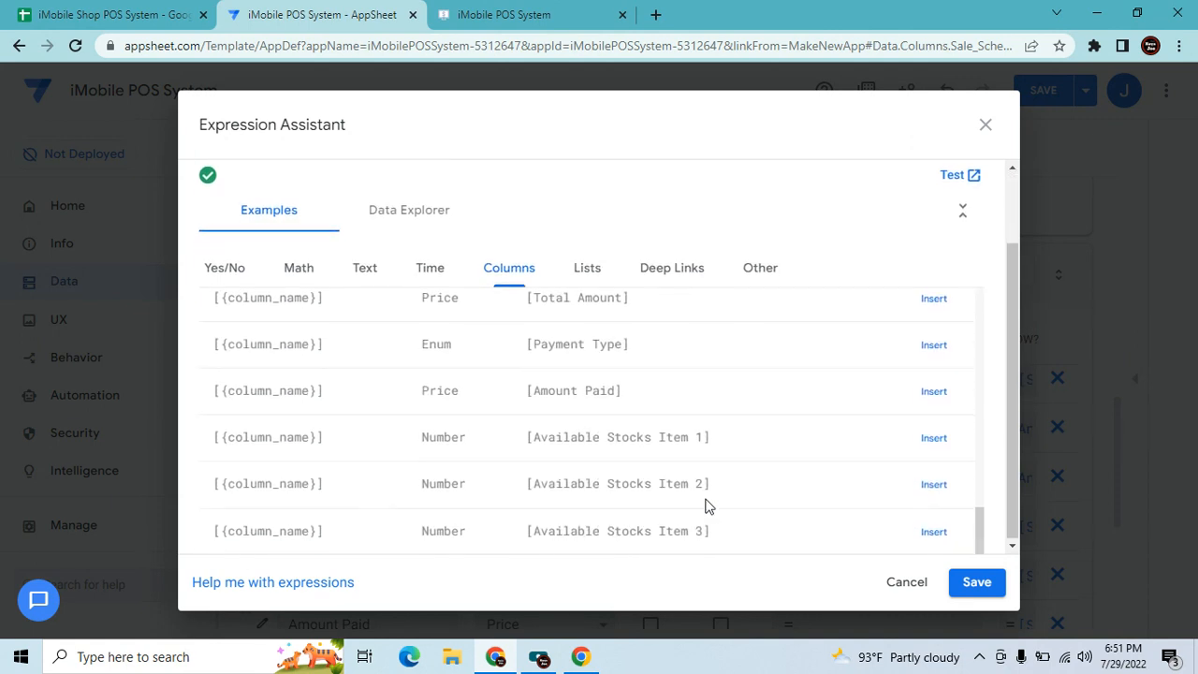
pyautogui.click(922, 486)
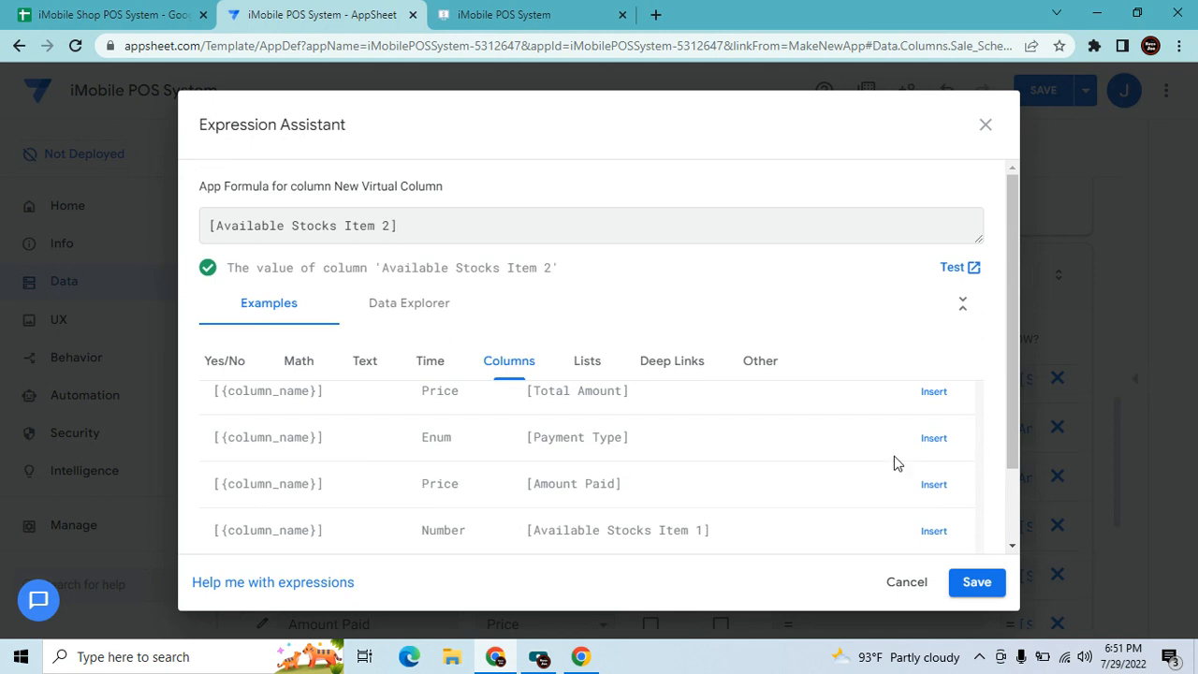
# Subtract [QTY 2] from [Available Stocks Item 2] in the new column's formula and save the expression.
pyautogui.write('-')
pyautogui.scroll(4, 702, 453)
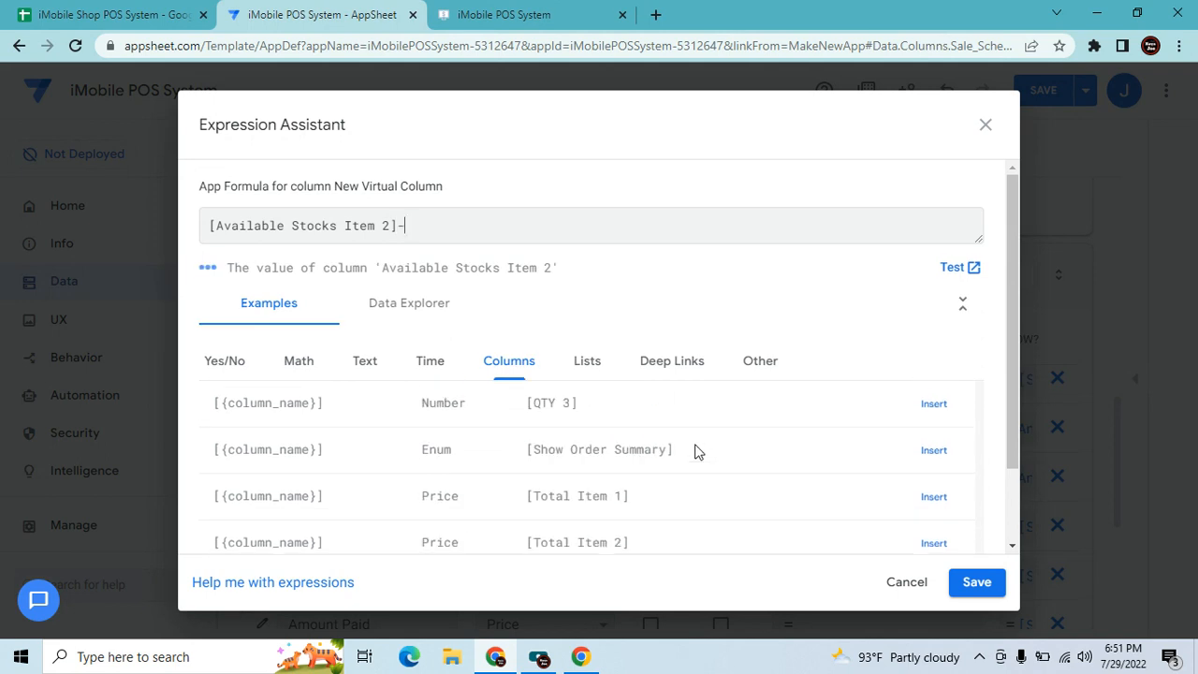
pyautogui.scroll(-4, 696, 453)
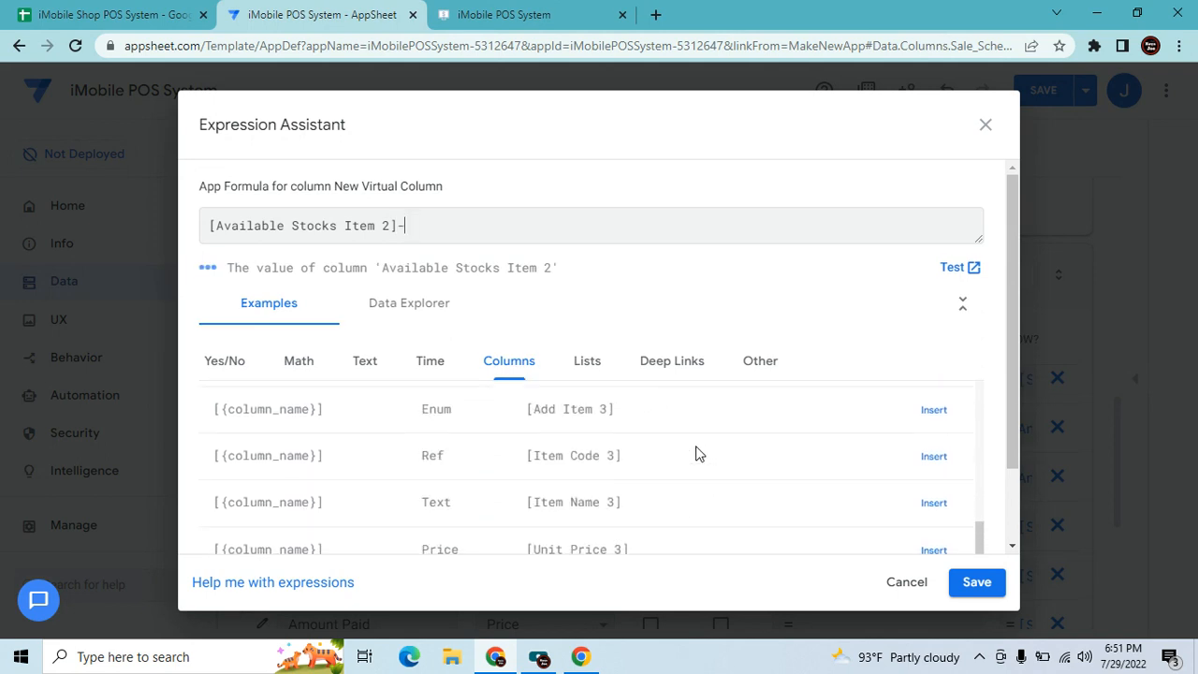
pyautogui.scroll(2, 696, 453)
pyautogui.click(928, 473)
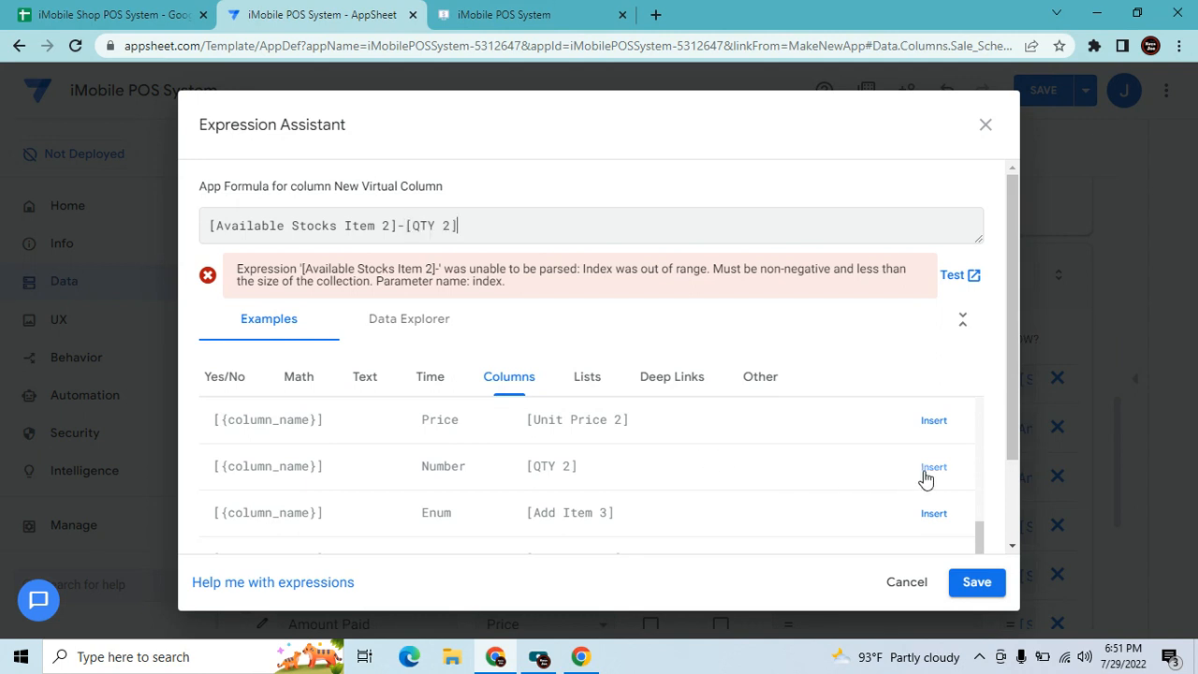
pyautogui.click(984, 583)
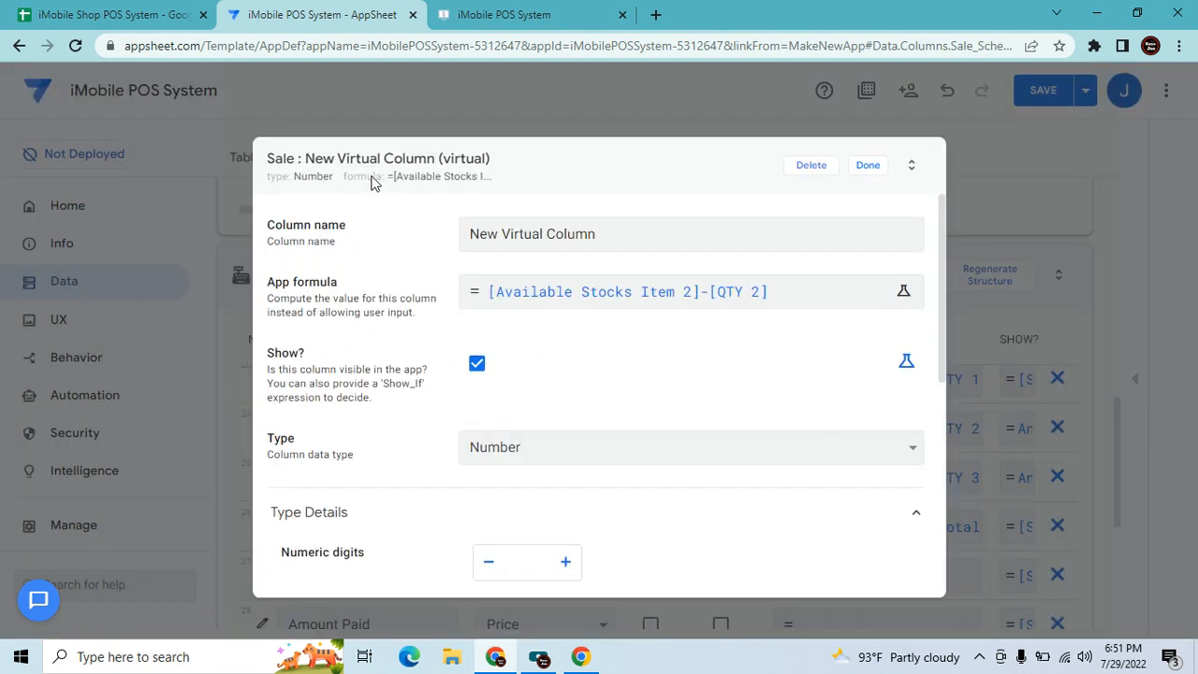
# Name the virtual column computed from [Available Stocks Item 2]-[QTY 2] New Available Stocks Item 2 and finish the column.
pyautogui.moveTo(622, 241); pyautogui.dragTo(238, 166)
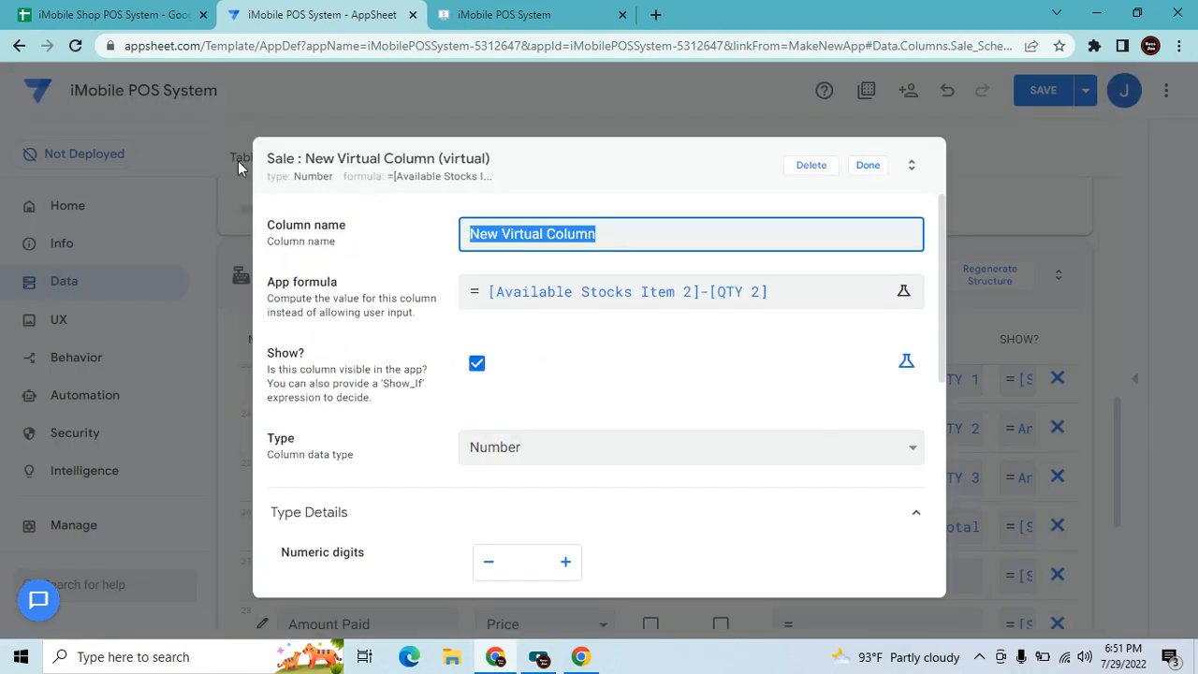
pyautogui.press('BackSpace')
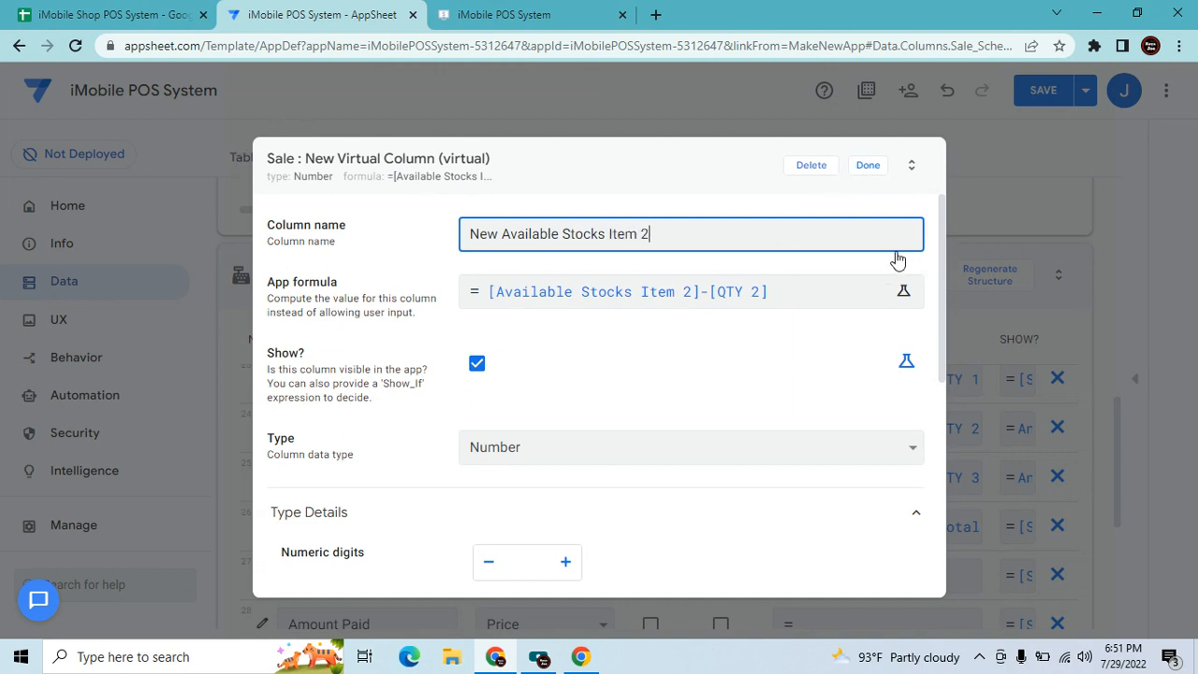
pyautogui.press('Return')
# Add another virtual column to Sale and name it New Available Stocks Item 3.
pyautogui.click(906, 281)
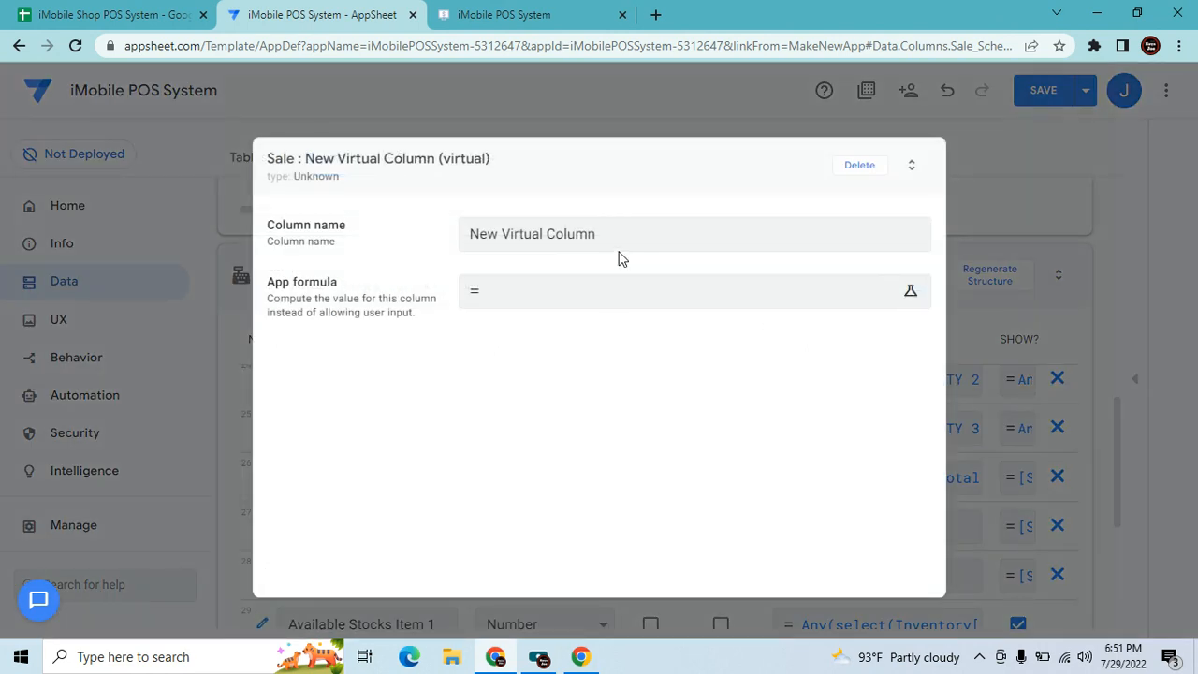
pyautogui.tripleClick(617, 239)
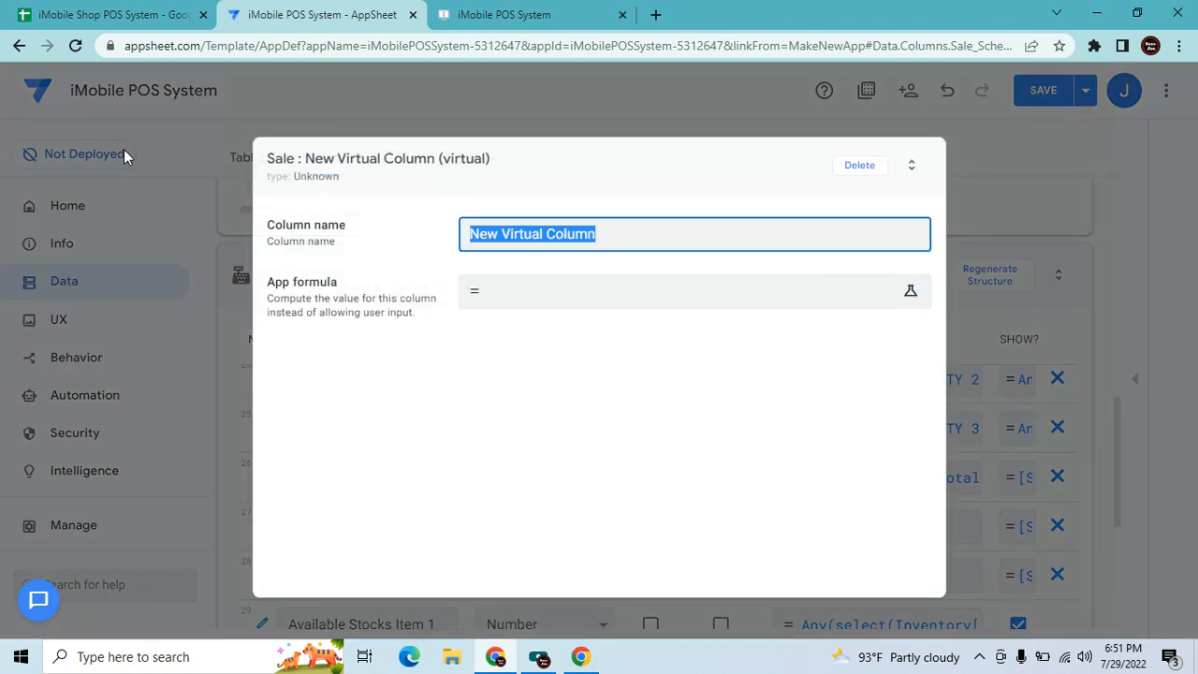
pyautogui.press('BackSpace')
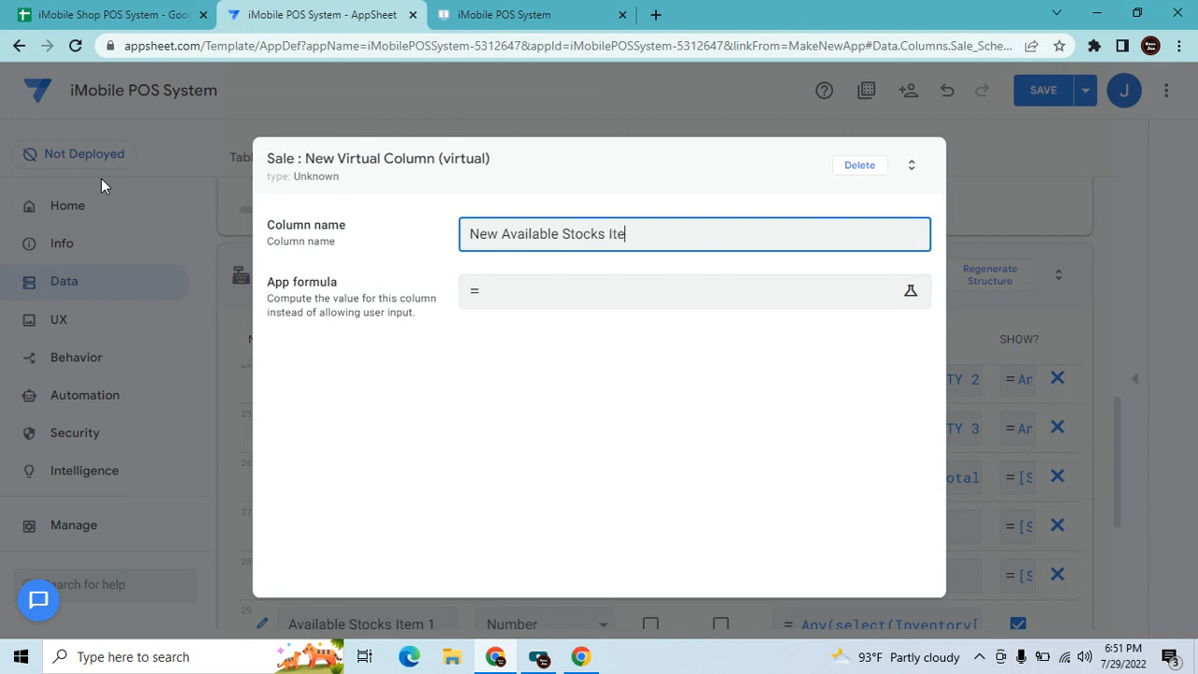
# Start the app formula of New Available Stocks Item 3 with the [Available Stocks Item 3] column.
pyautogui.click(551, 285)
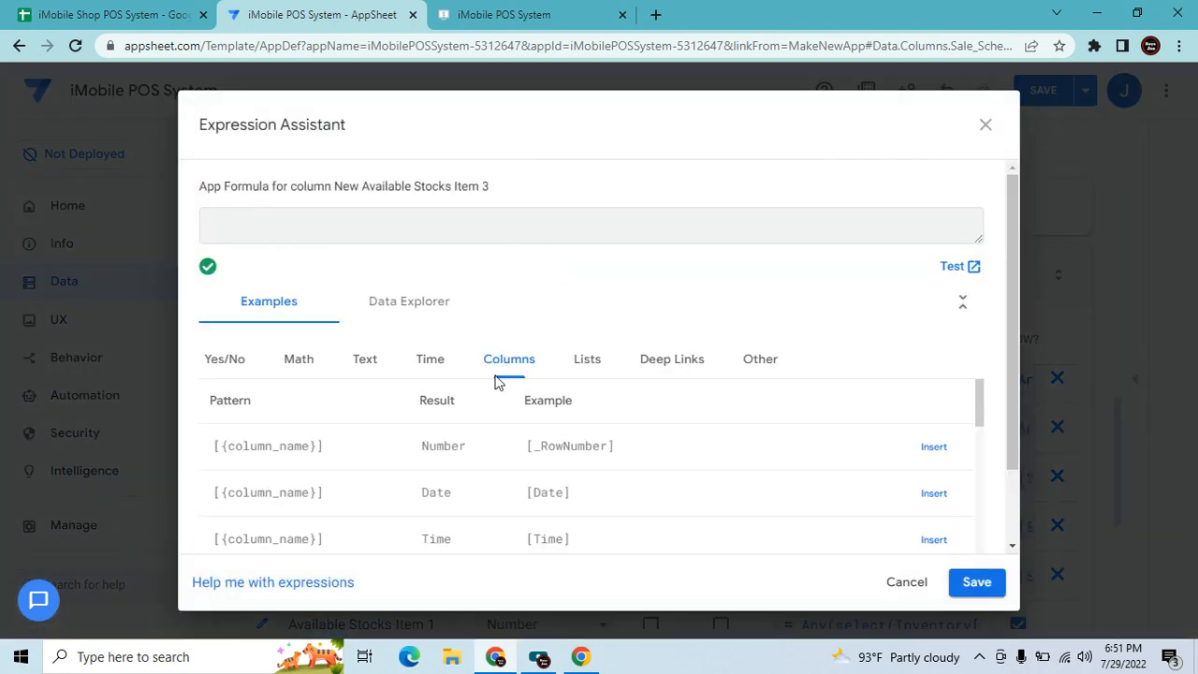
pyautogui.scroll(-3, 695, 486)
pyautogui.scroll(-8, 697, 490)
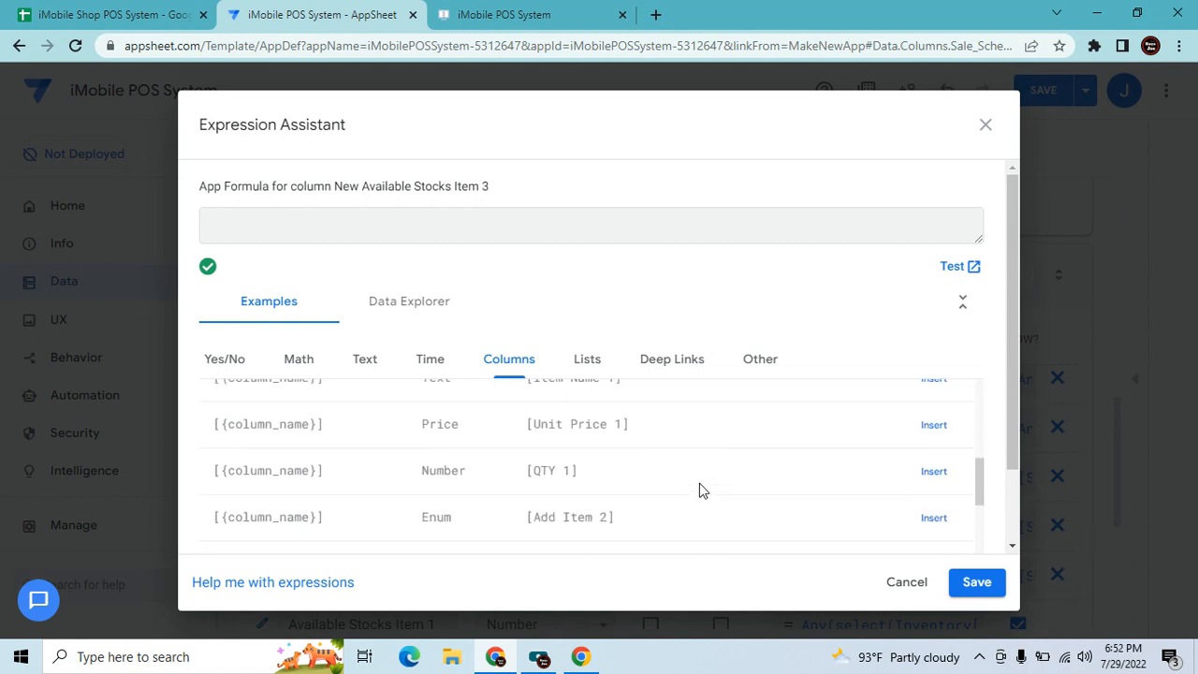
pyautogui.scroll(-5, 702, 491)
pyautogui.scroll(-1, 701, 491)
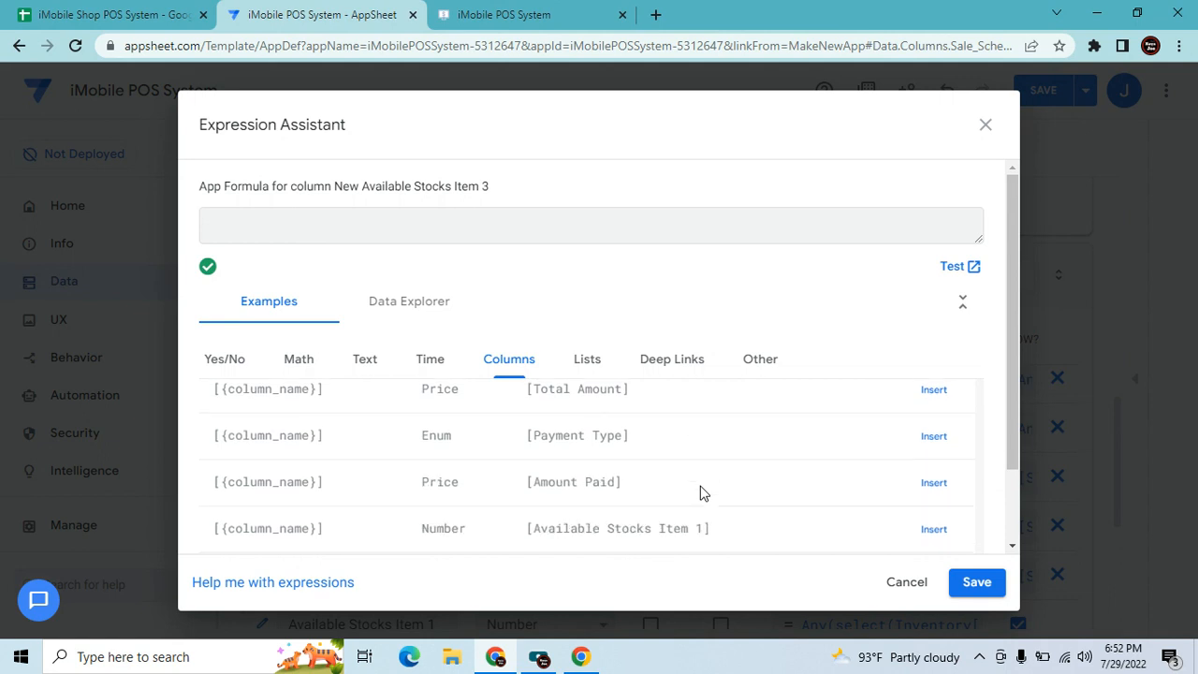
pyautogui.scroll(-2, 701, 492)
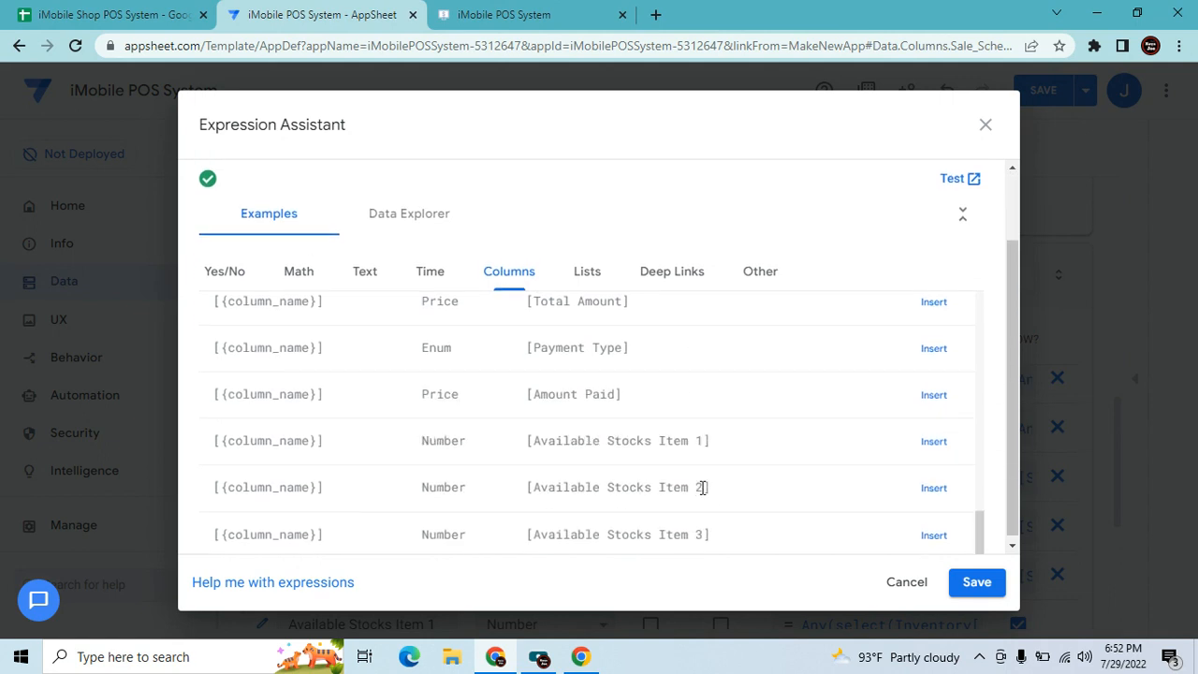
pyautogui.click(931, 541)
# Subtract [QTY 3] in the New Available Stocks Item 3 formula, finish the column and save the app.
pyautogui.write('-')
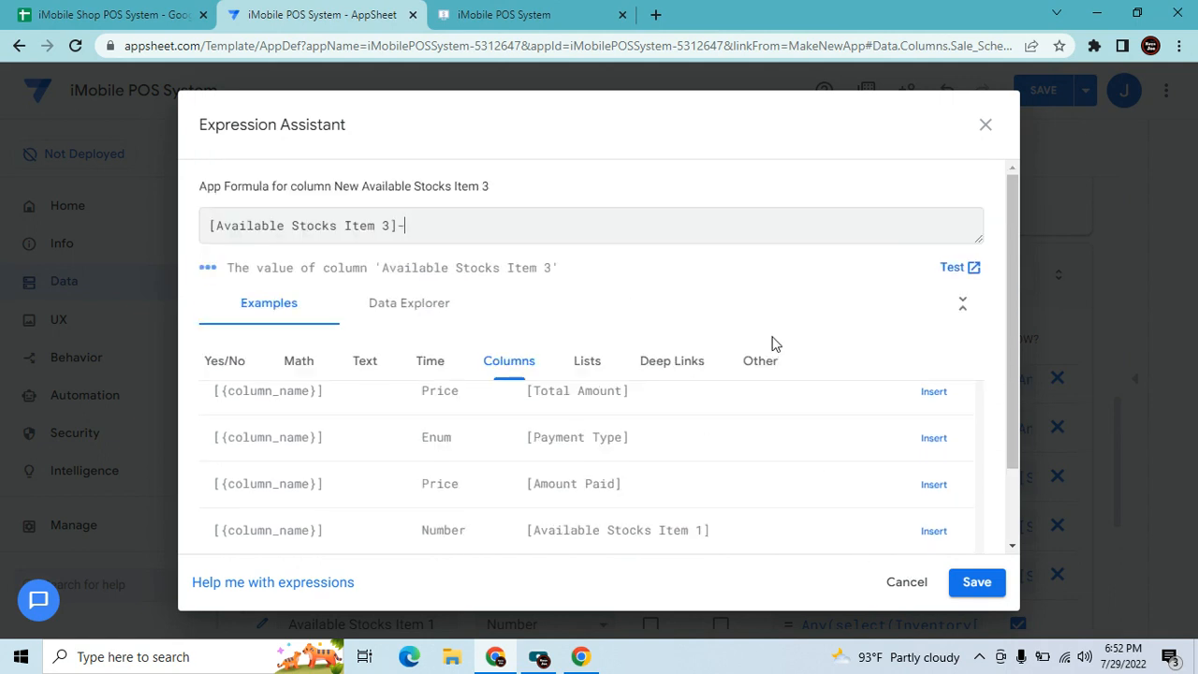
pyautogui.scroll(-3, 700, 497)
pyautogui.click(934, 421)
pyautogui.click(982, 589)
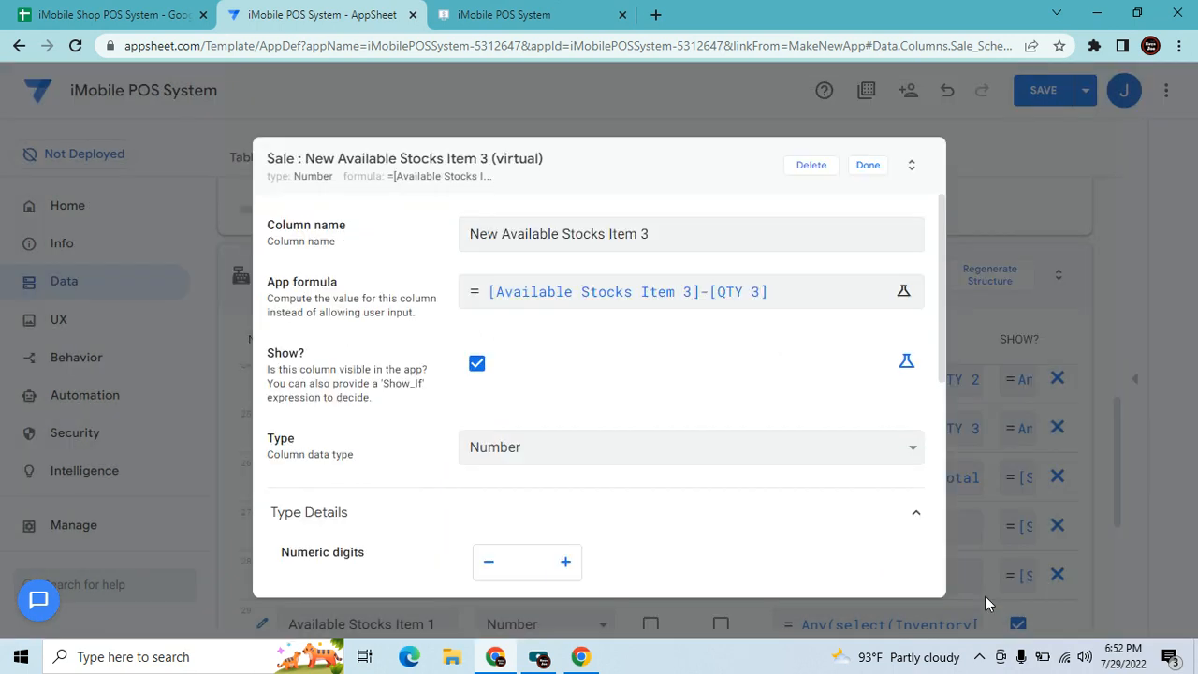
pyautogui.click(877, 172)
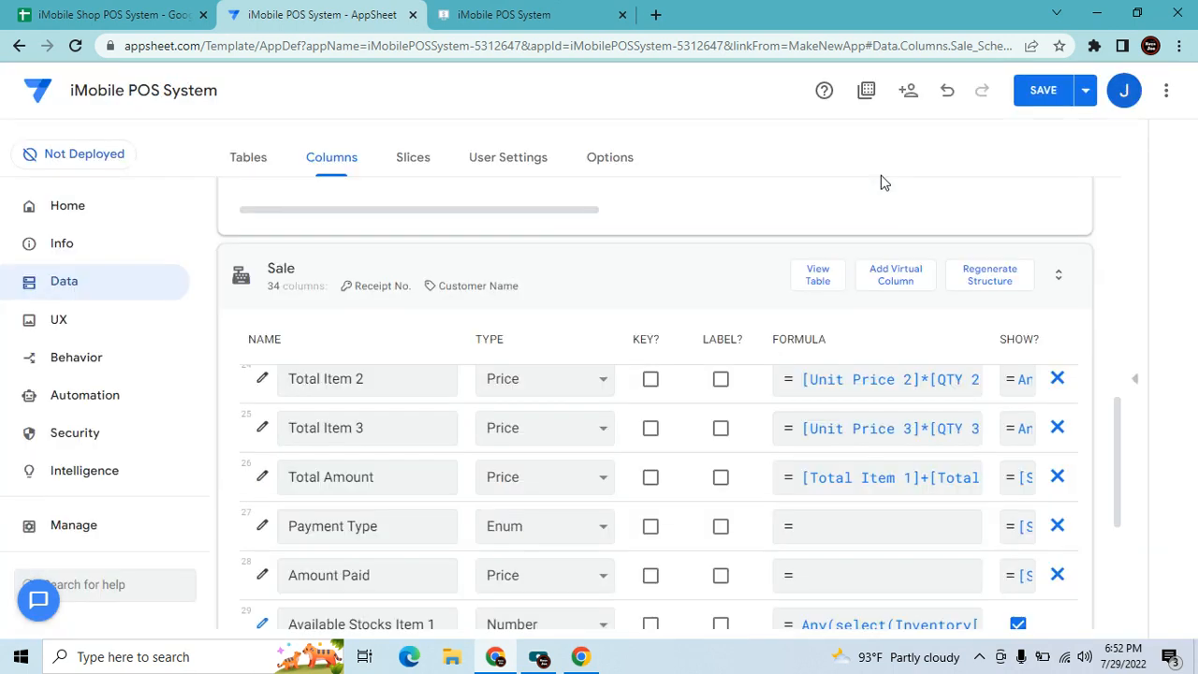
pyautogui.click(1034, 91)
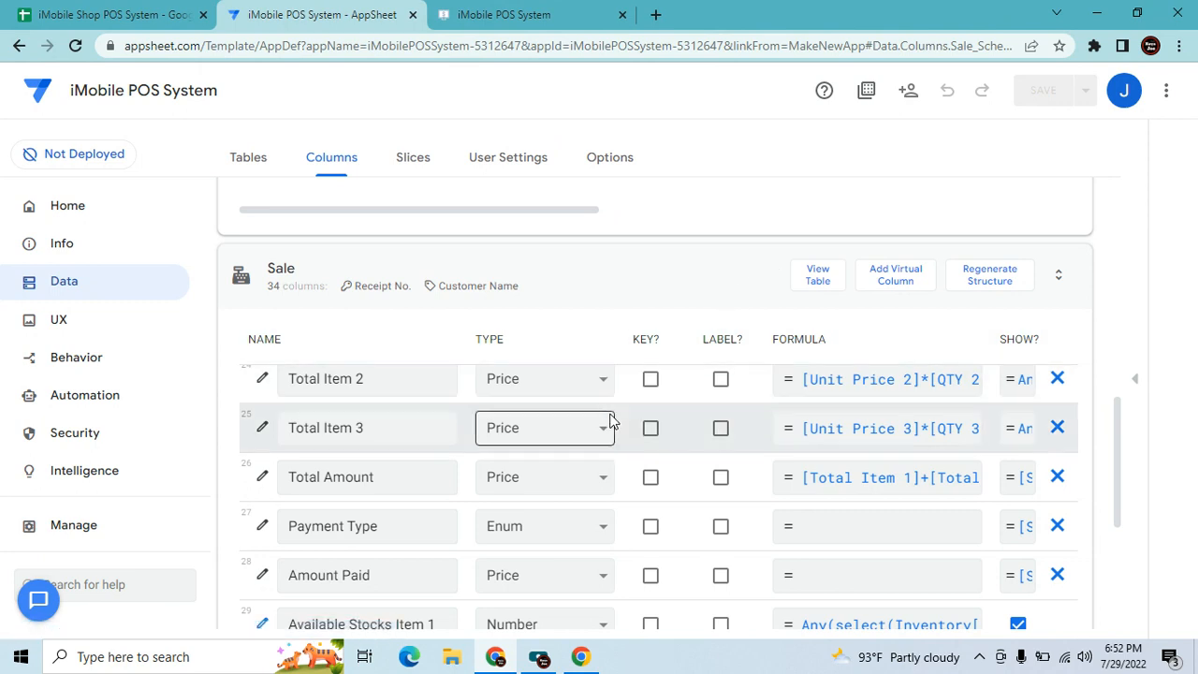
# Edit the Available Stocks Item 2 column and start a Show_If expression with the [Item Code 2] column.
pyautogui.scroll(-3, 610, 421)
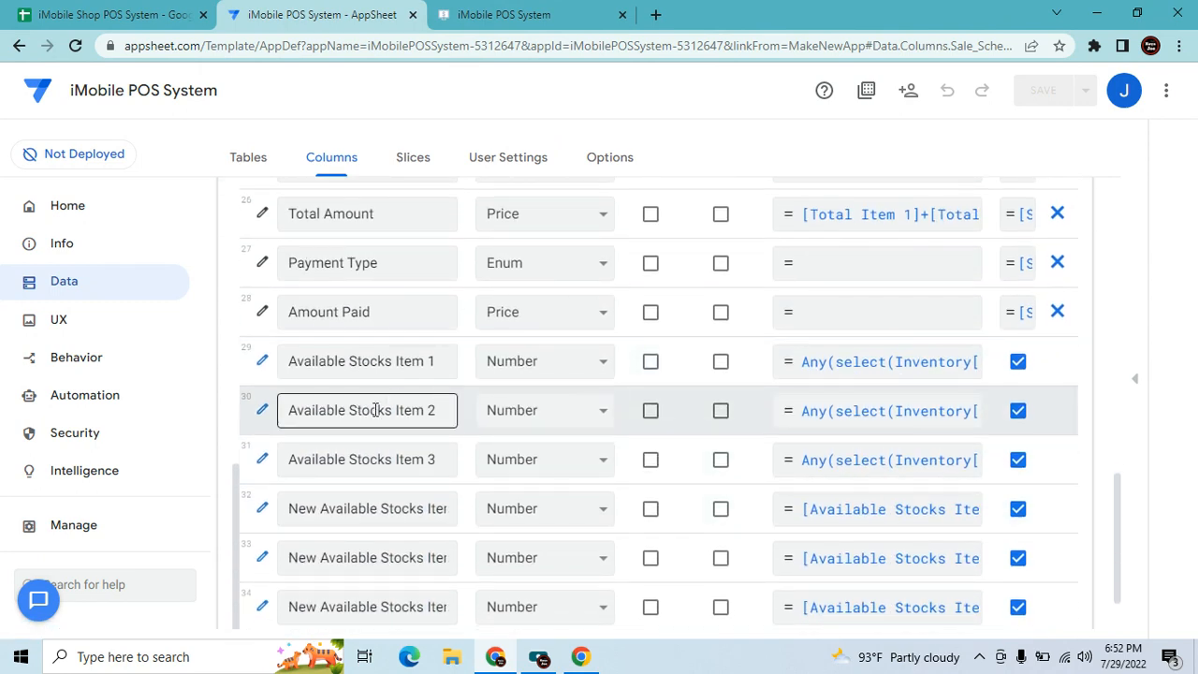
pyautogui.click(263, 412)
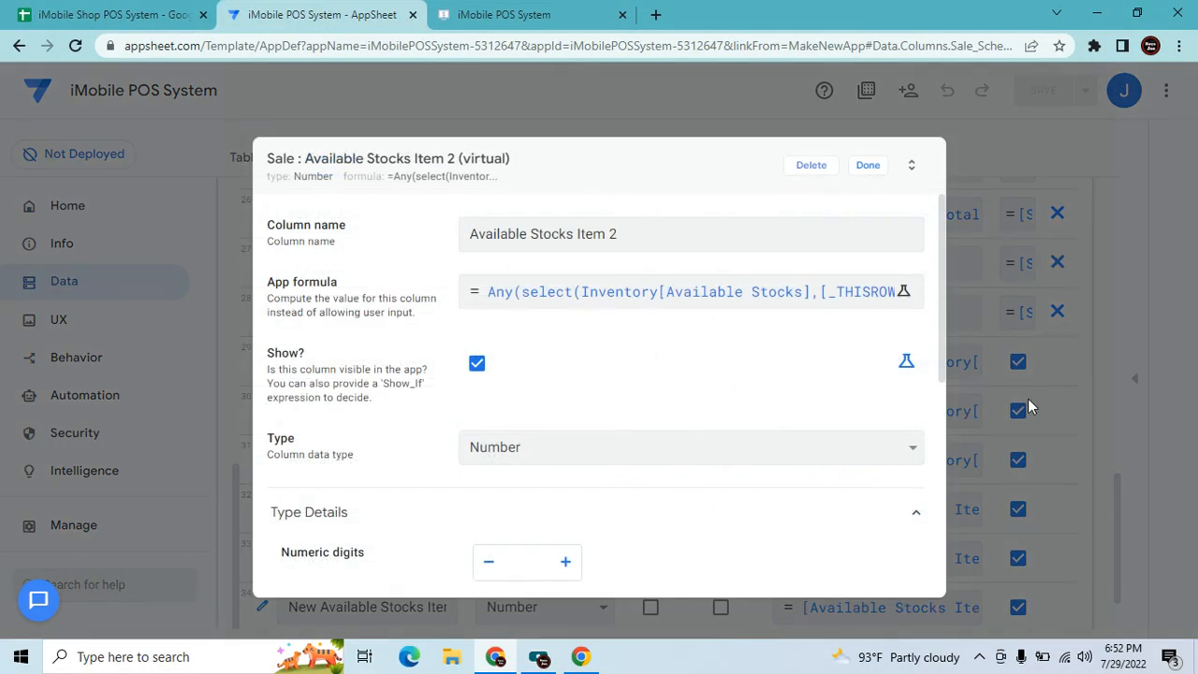
pyautogui.click(906, 364)
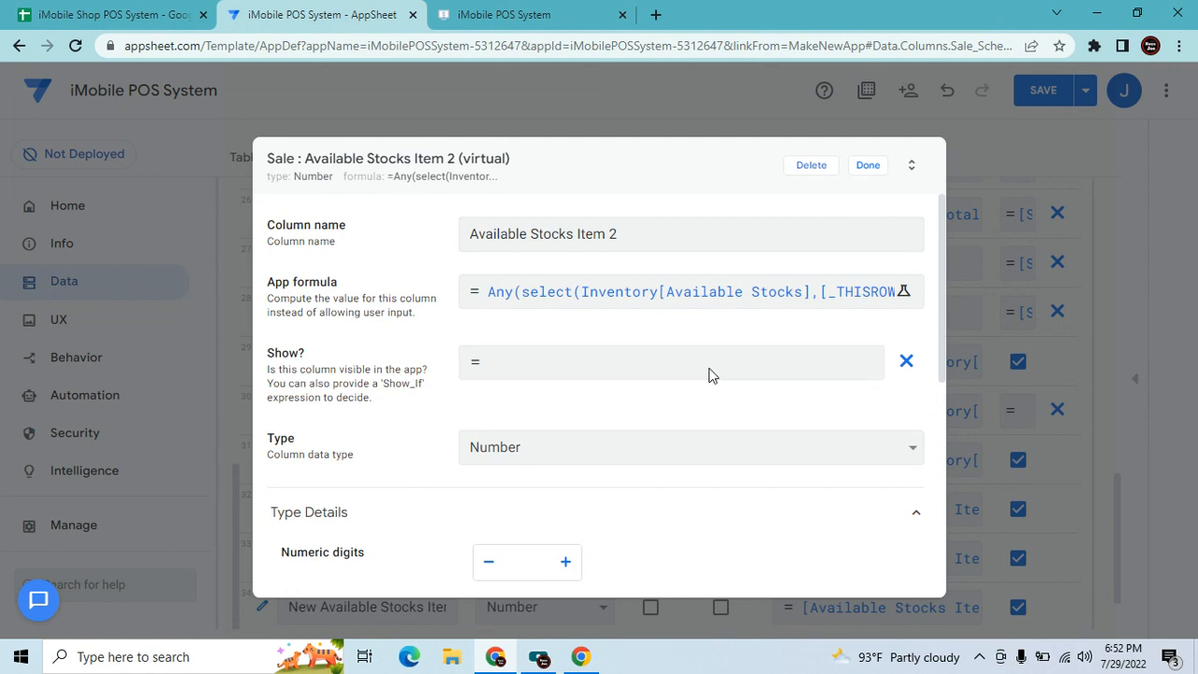
pyautogui.click(713, 373)
pyautogui.click(541, 371)
pyautogui.scroll(-1, 692, 496)
pyautogui.scroll(-1, 692, 497)
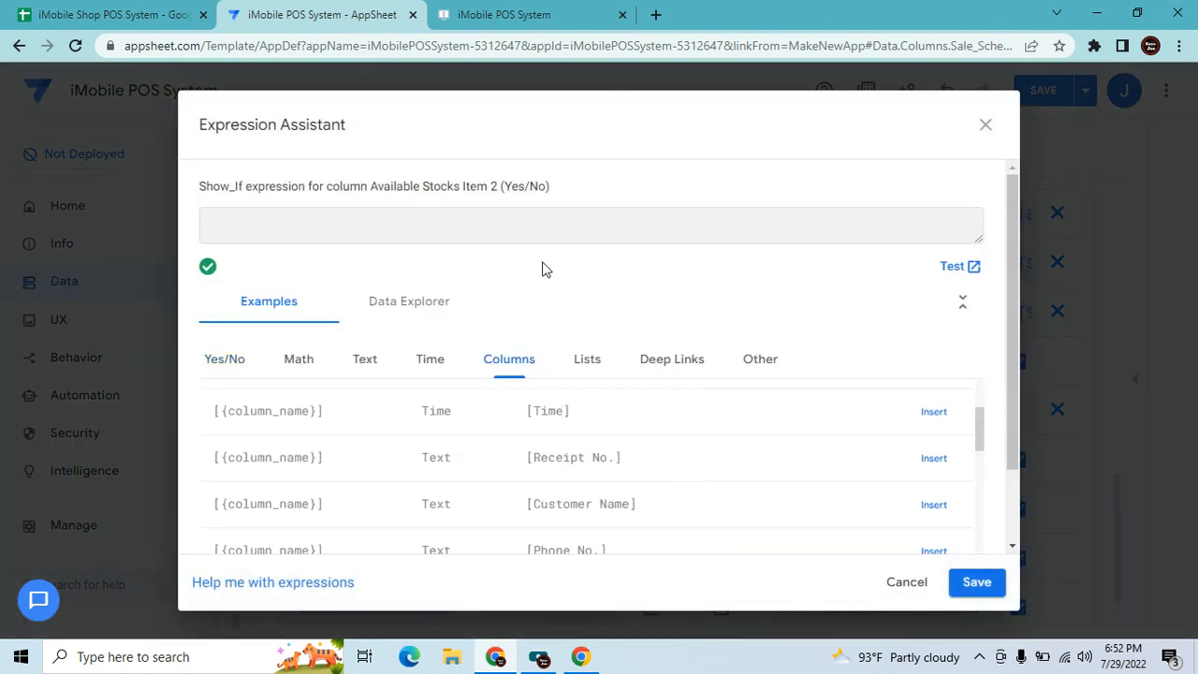
pyautogui.scroll(-2, 778, 509)
pyautogui.scroll(-5, 775, 509)
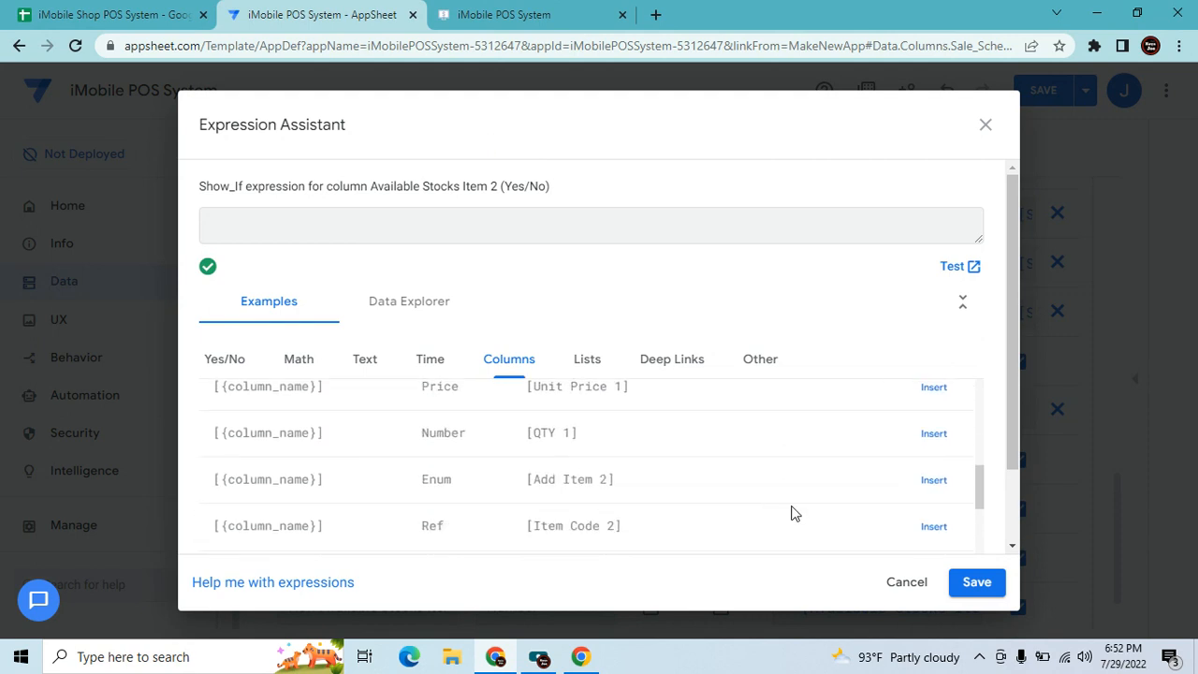
pyautogui.click(930, 531)
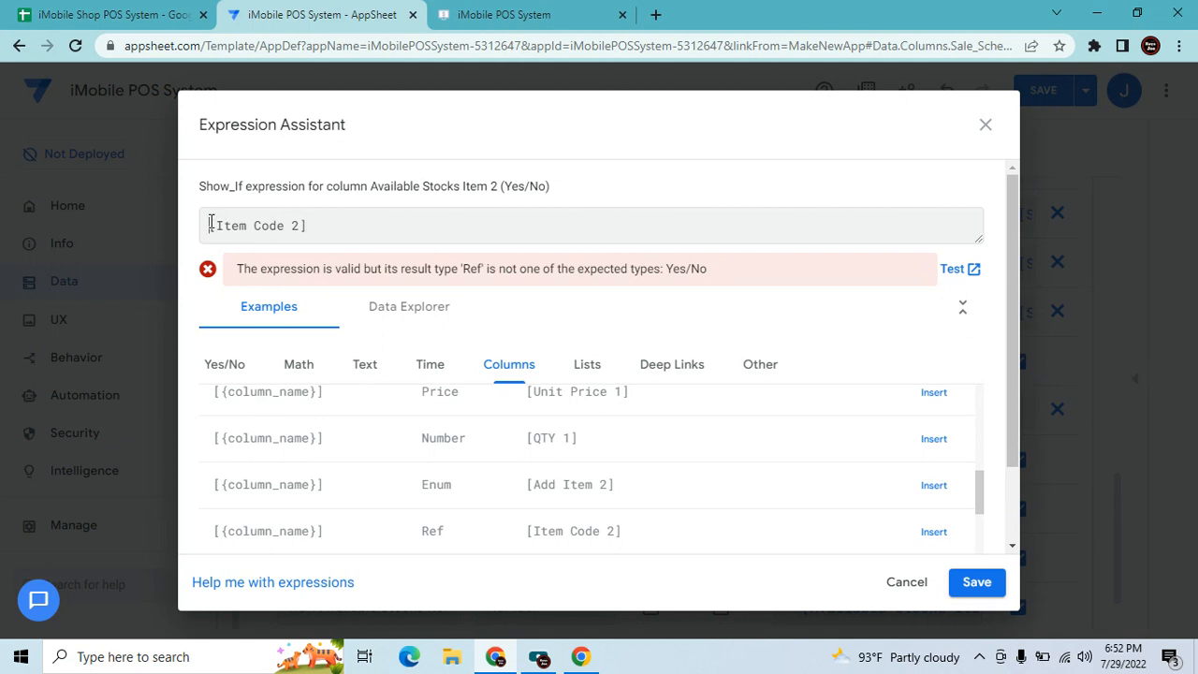
# Complete the Show_If expression as isnotblank([Item Code 2]), save it and finish the Available Stocks Item 2 column.
pyautogui.click(212, 224)
pyautogui.write('is')
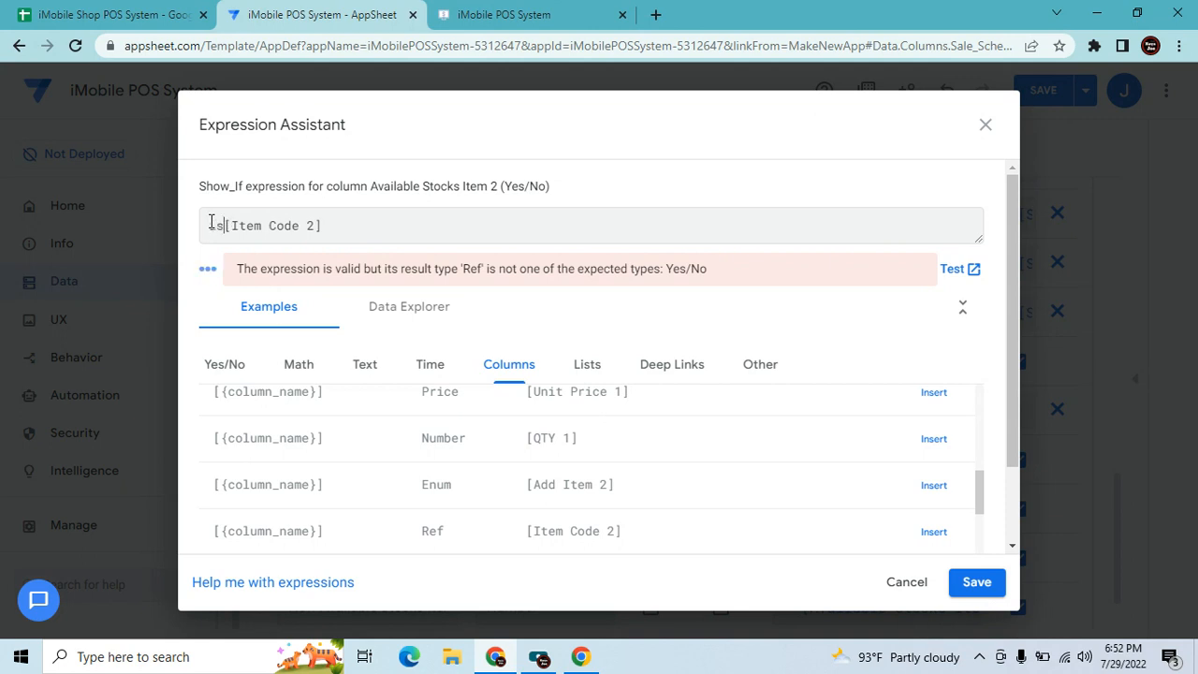
pyautogui.write('notblank')
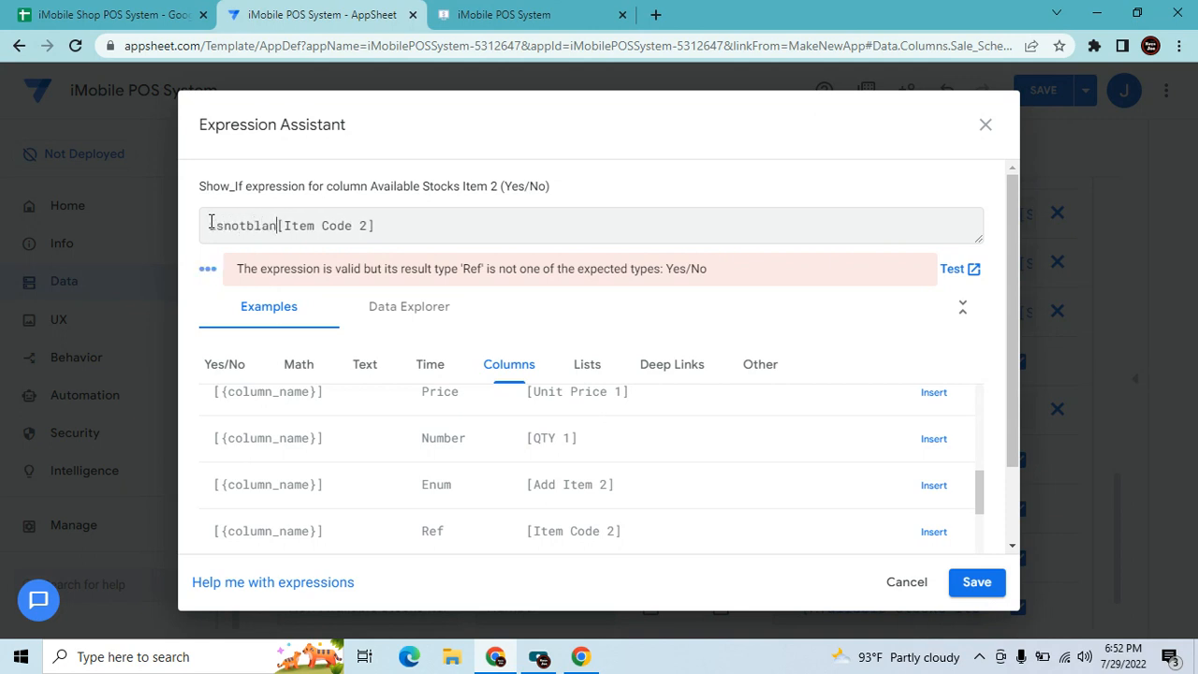
pyautogui.write('(')
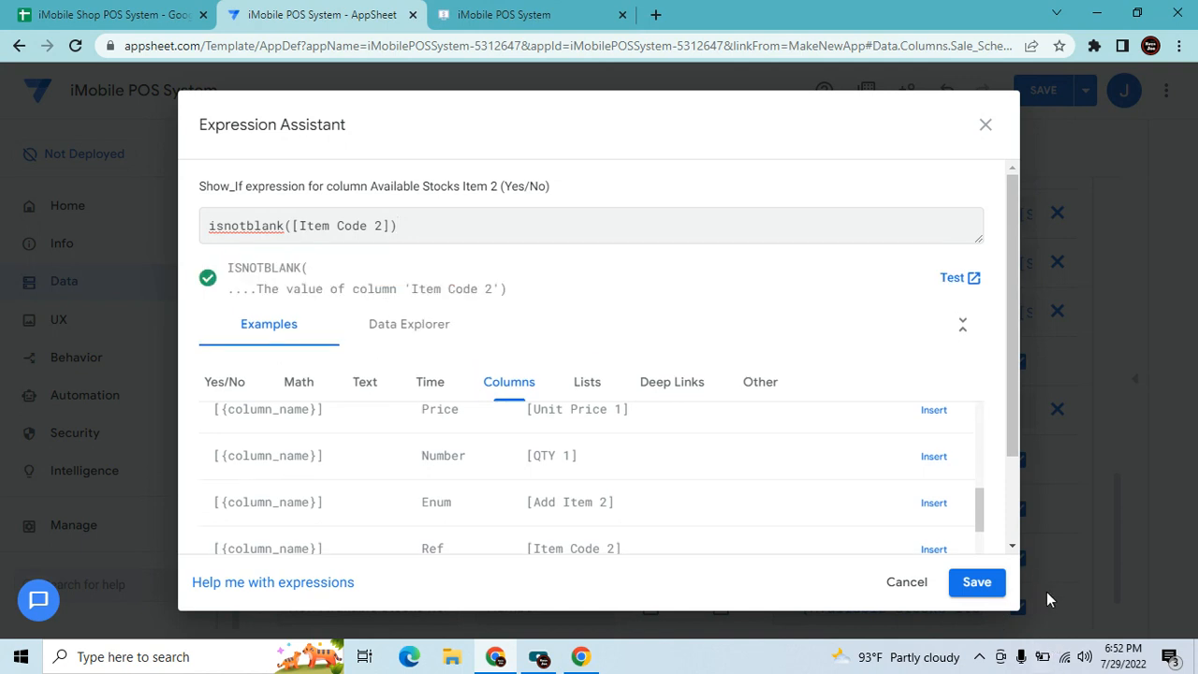
pyautogui.click(976, 582)
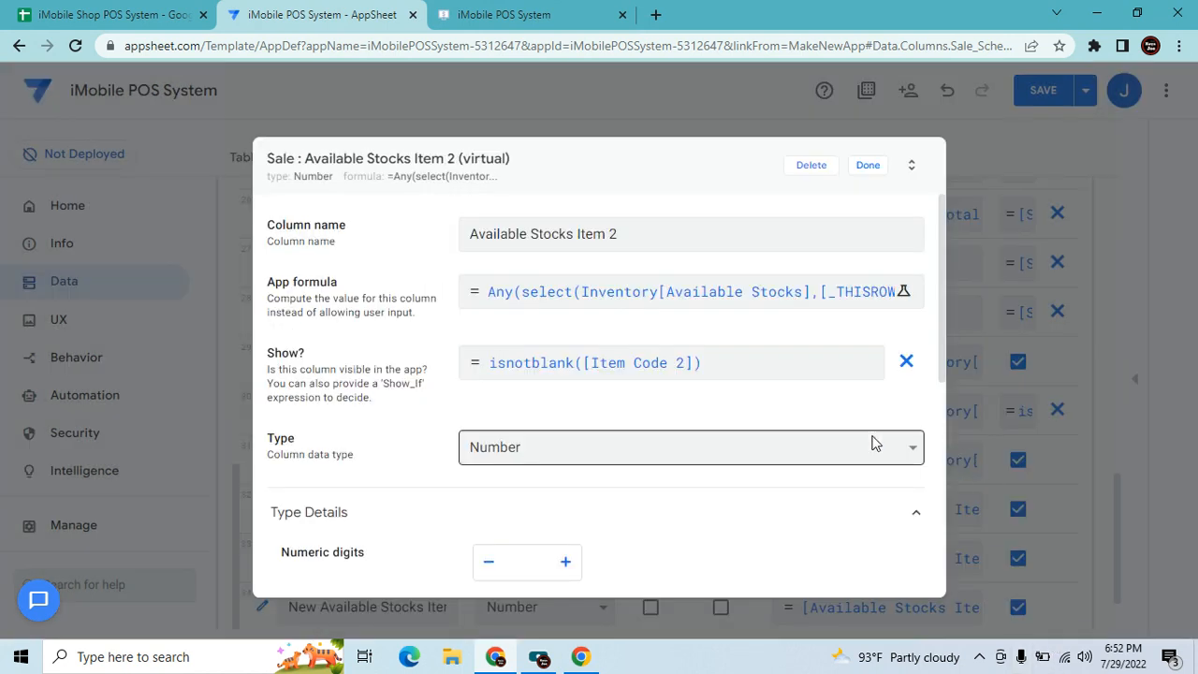
pyautogui.click(868, 166)
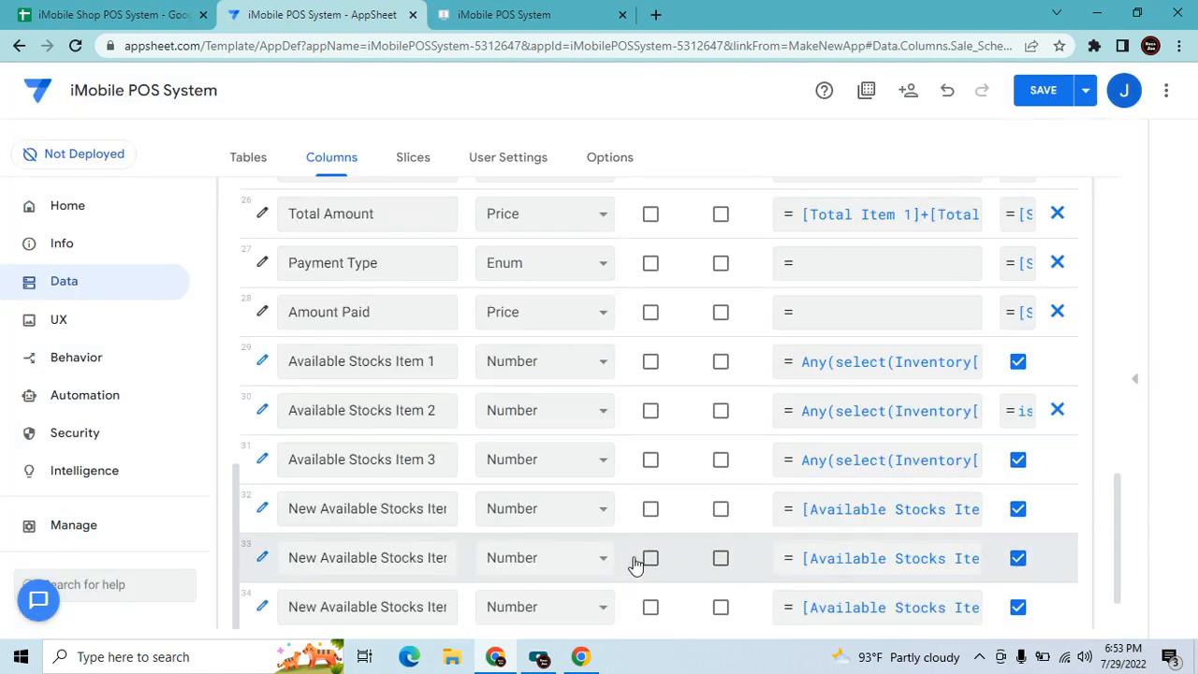
# Edit the Available Stocks Item 3 column and start its Show_If expression with isnotblank(.
pyautogui.click(262, 464)
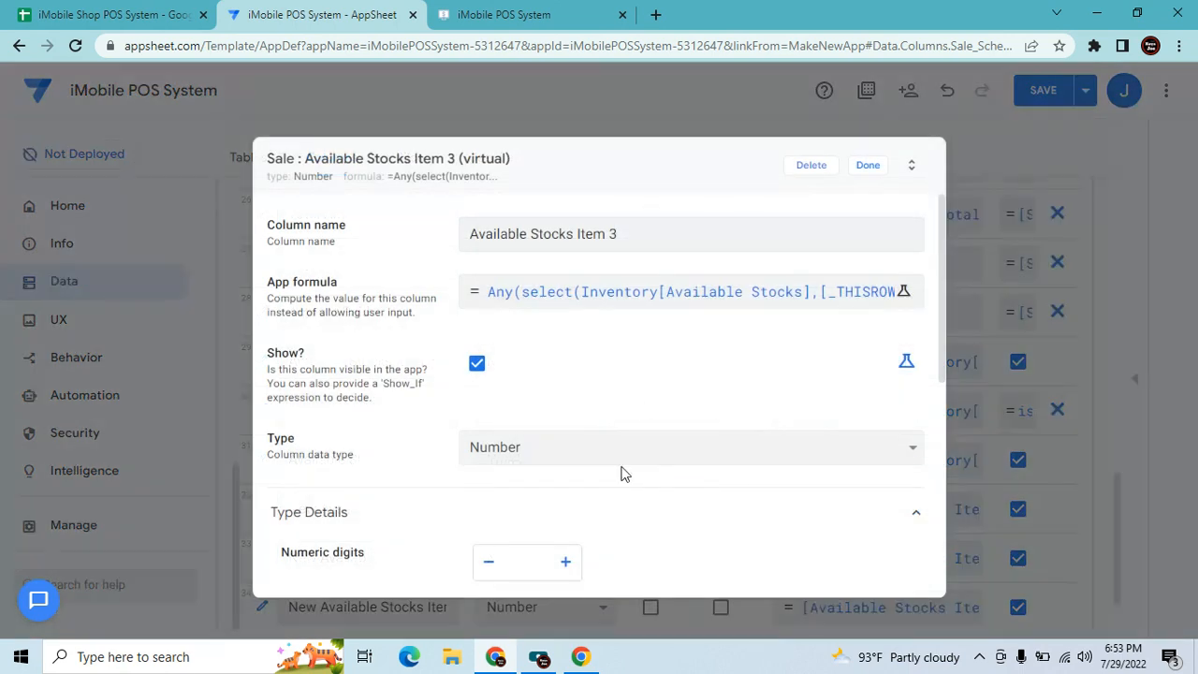
pyautogui.click(904, 363)
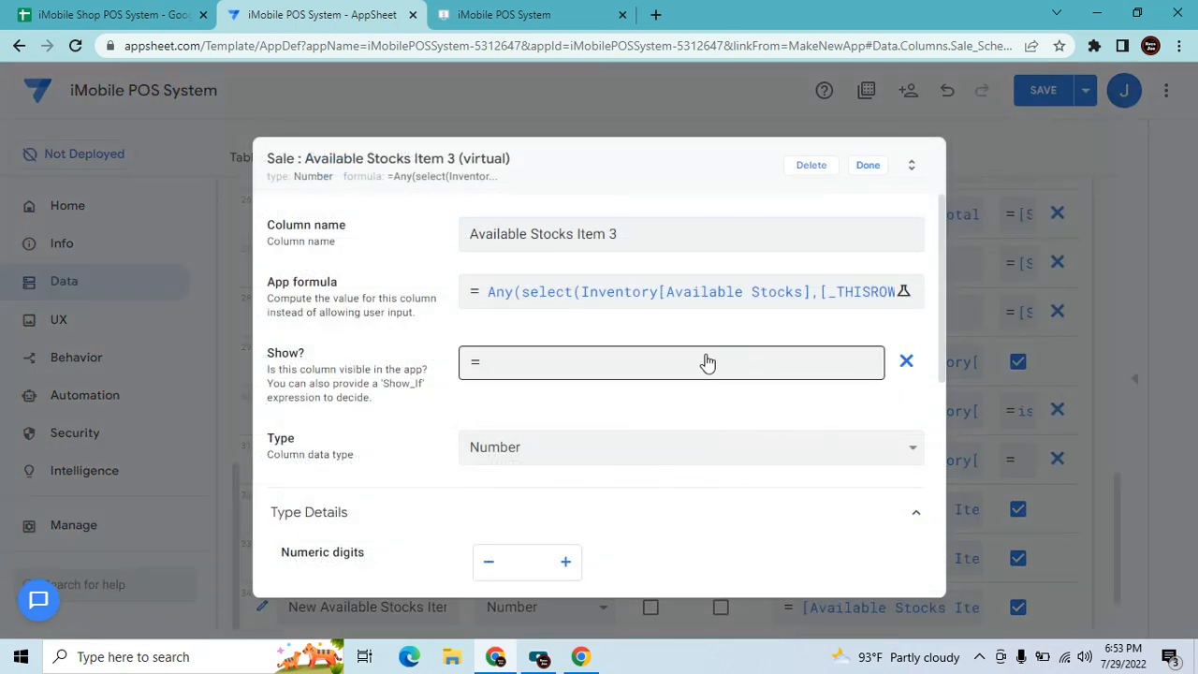
pyautogui.click(707, 363)
pyautogui.write('isnotblan')
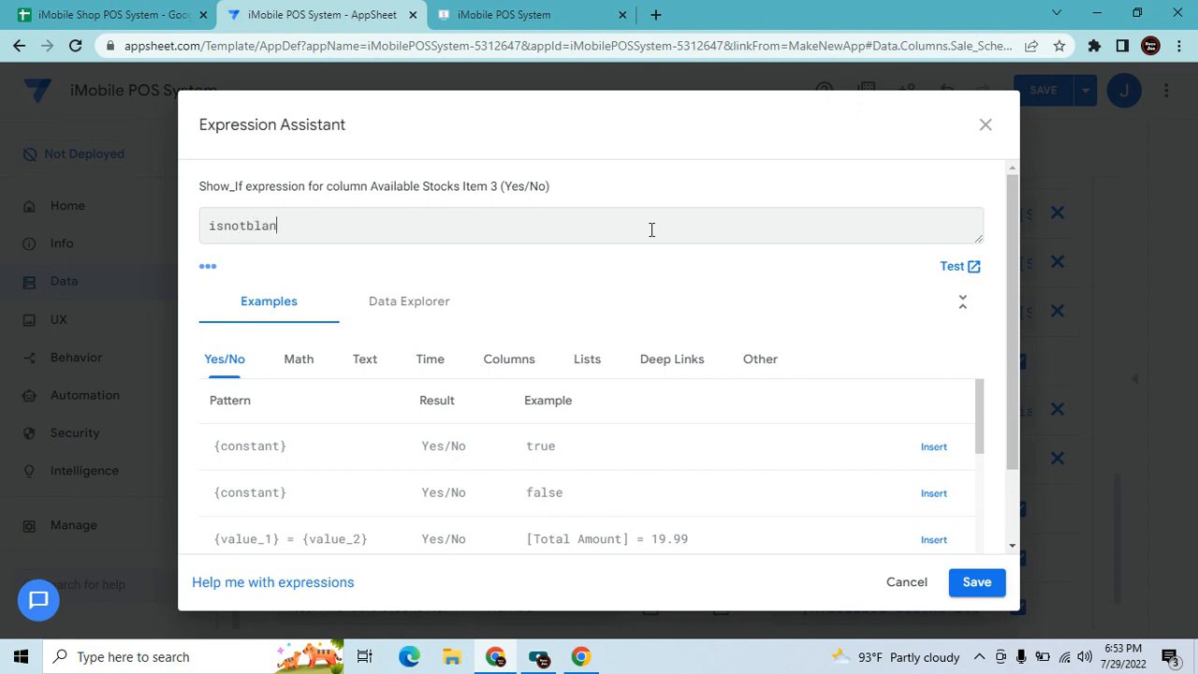
pyautogui.write('k(')
# Complete the Show_If expression as isnotblank([Item Code 3]), save it and finish the Available Stocks Item 3 column.
pyautogui.click(511, 363)
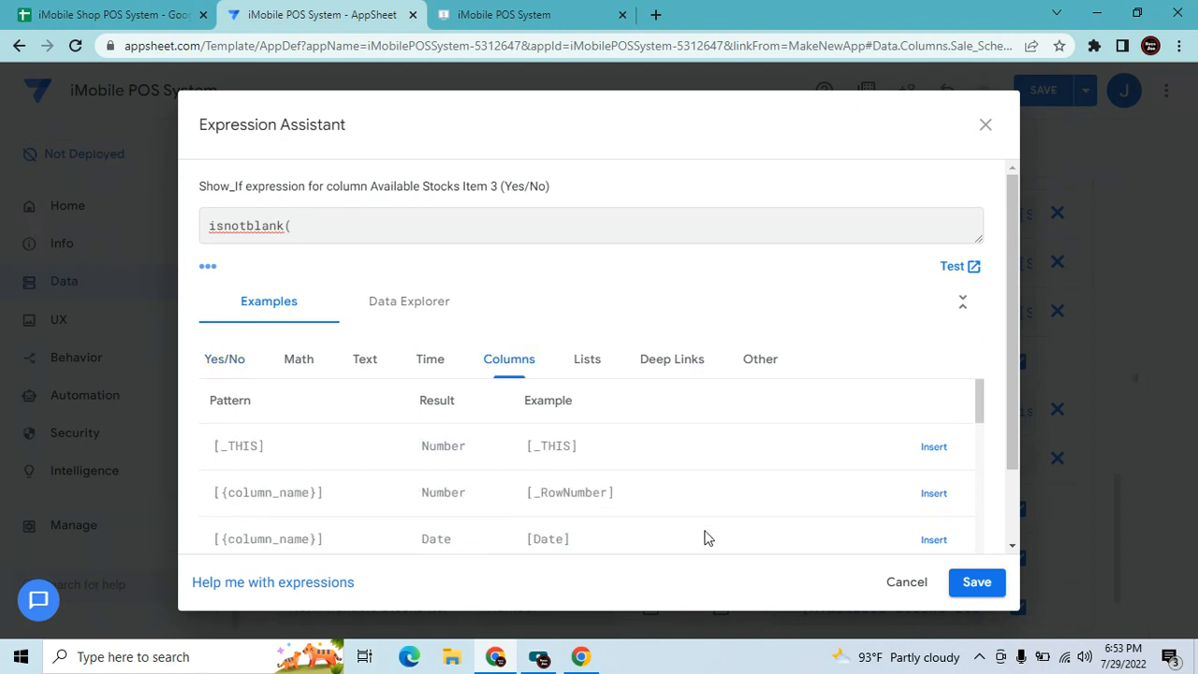
pyautogui.scroll(-2, 707, 529)
pyautogui.scroll(-10, 706, 526)
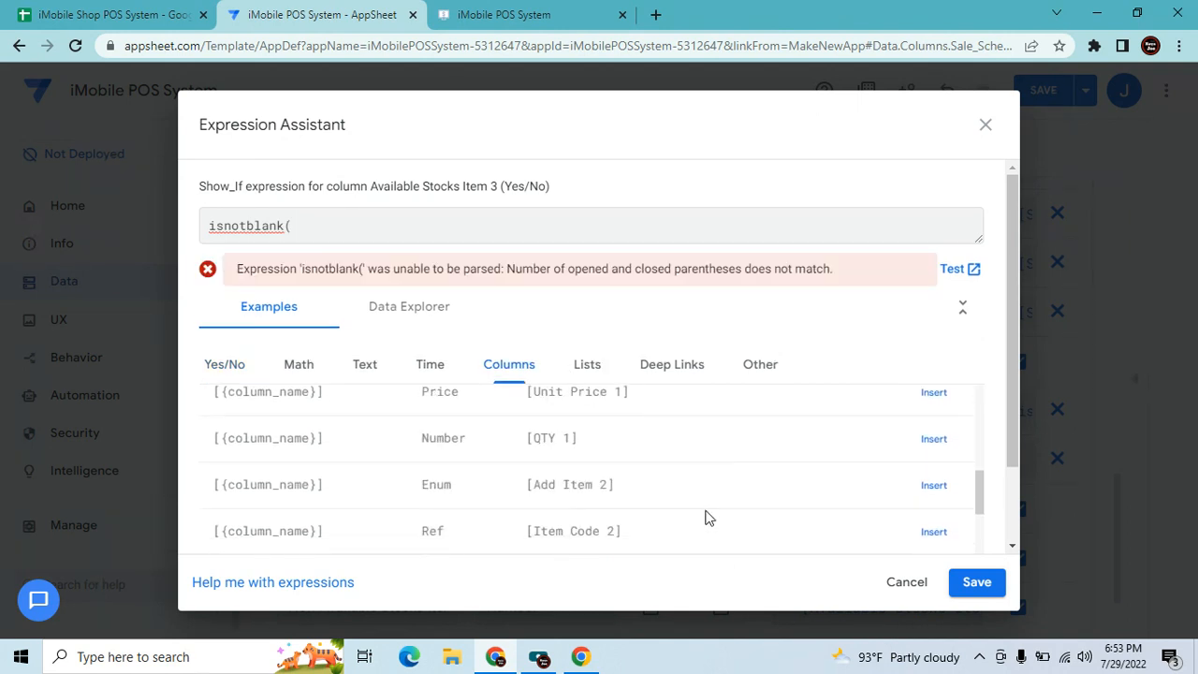
pyautogui.scroll(-2, 706, 511)
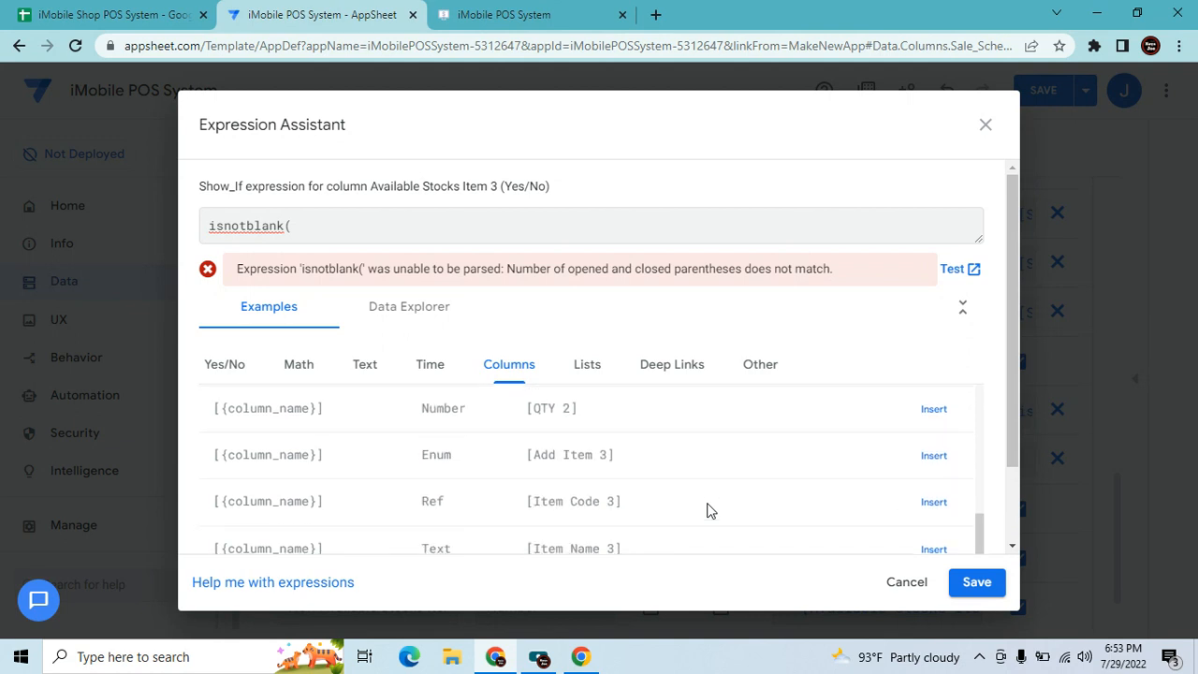
pyautogui.click(931, 500)
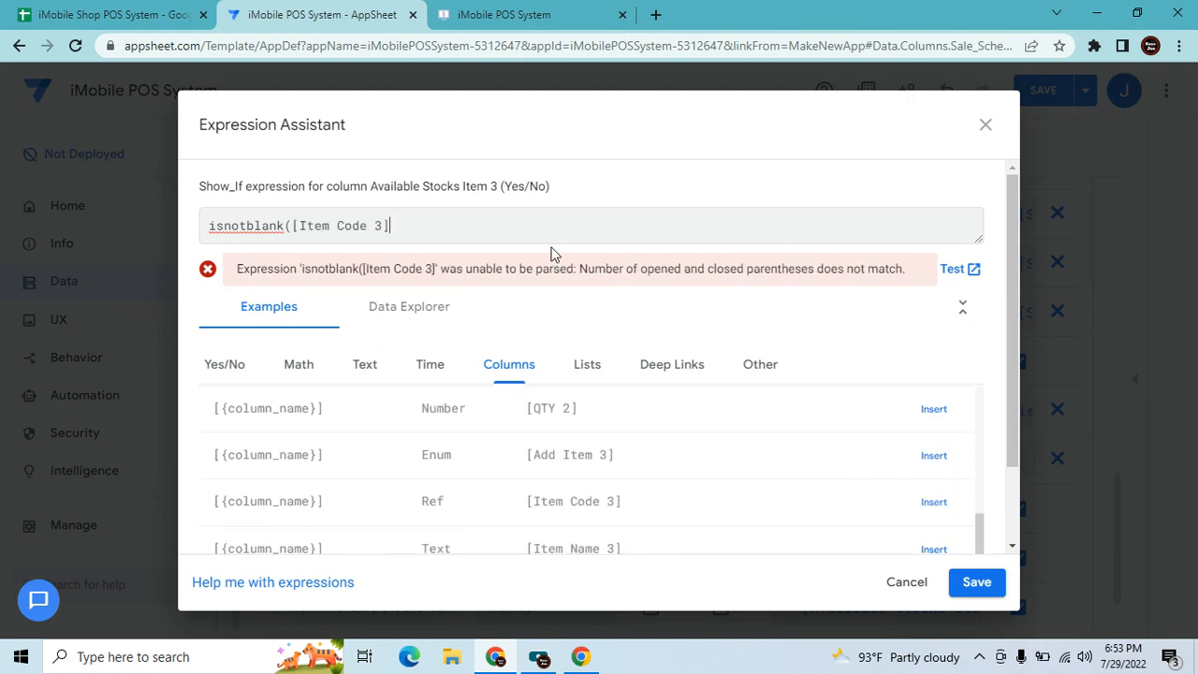
pyautogui.write(')')
pyautogui.click(976, 582)
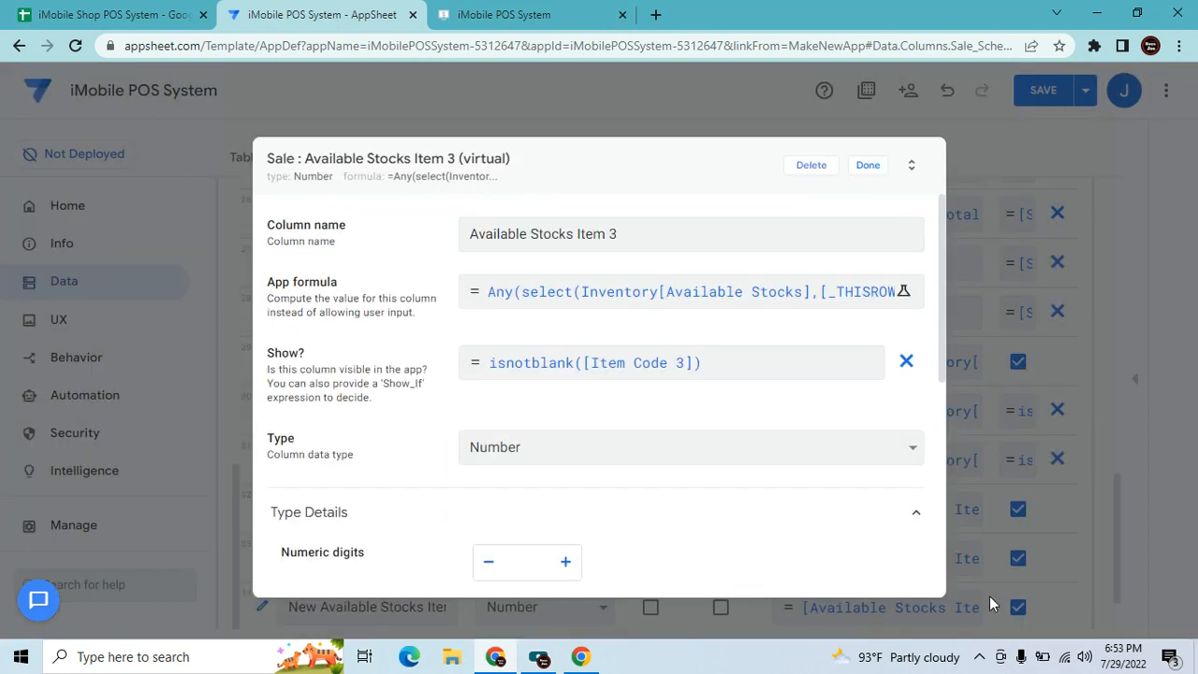
pyautogui.click(866, 163)
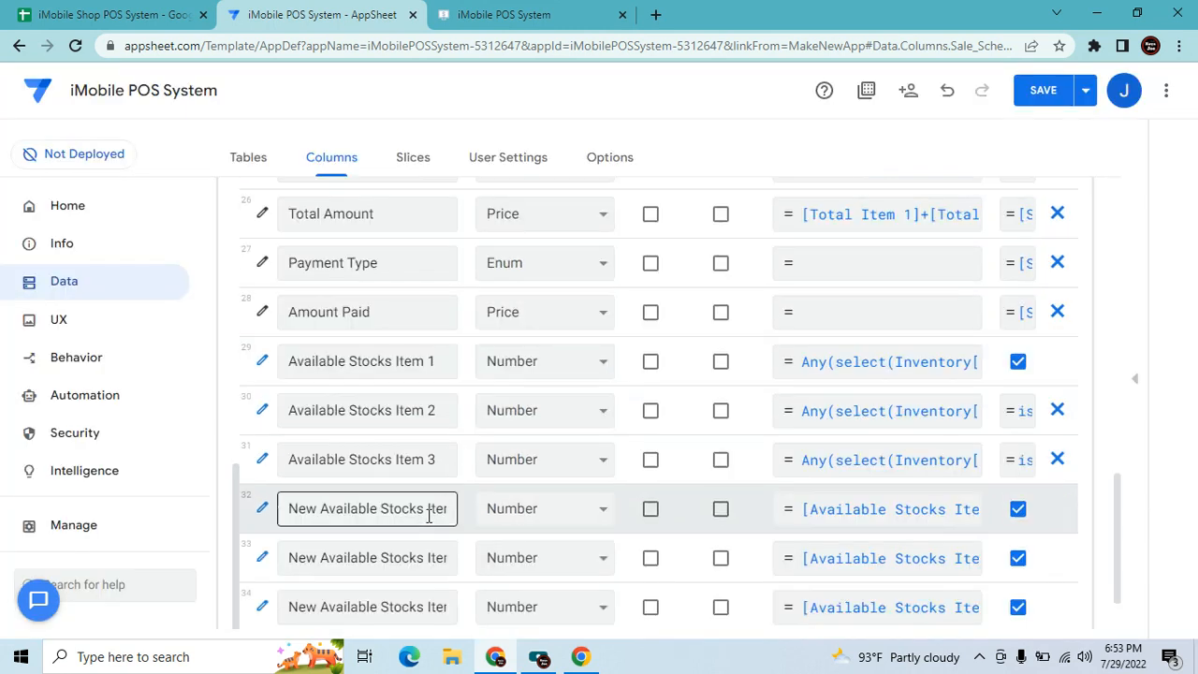
# Edit the New Available Stocks Item 2 column and start its Show_If expression with isnotblank(.
pyautogui.scroll(-2, 428, 509)
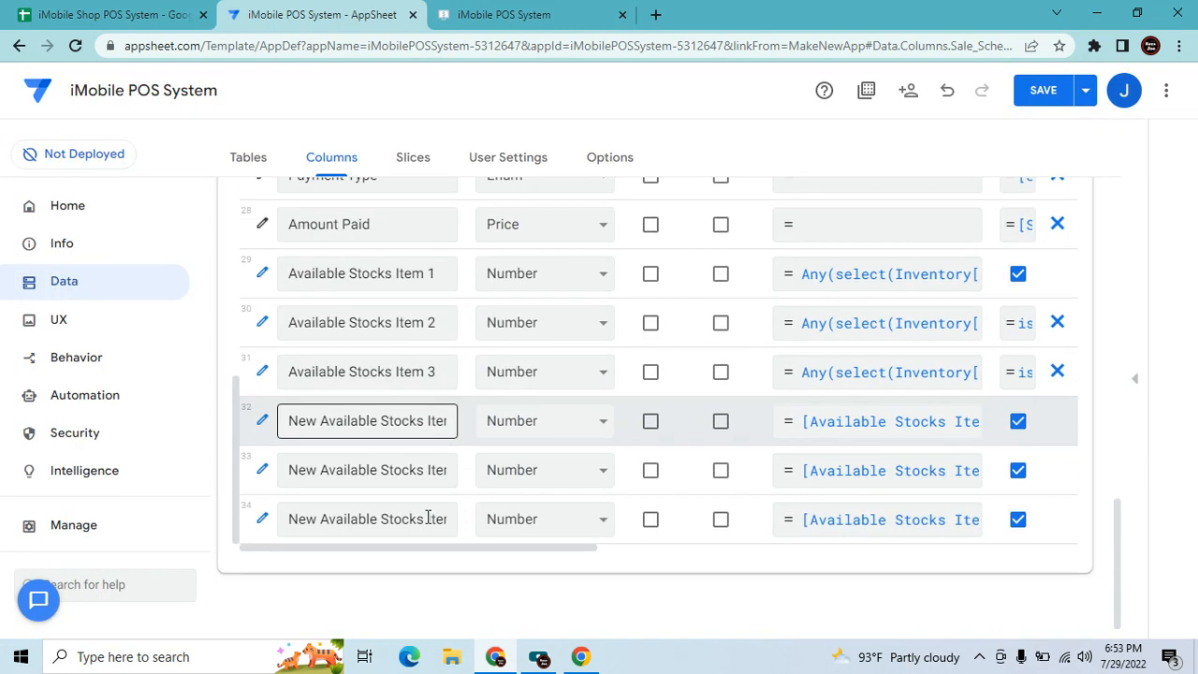
pyautogui.click(262, 469)
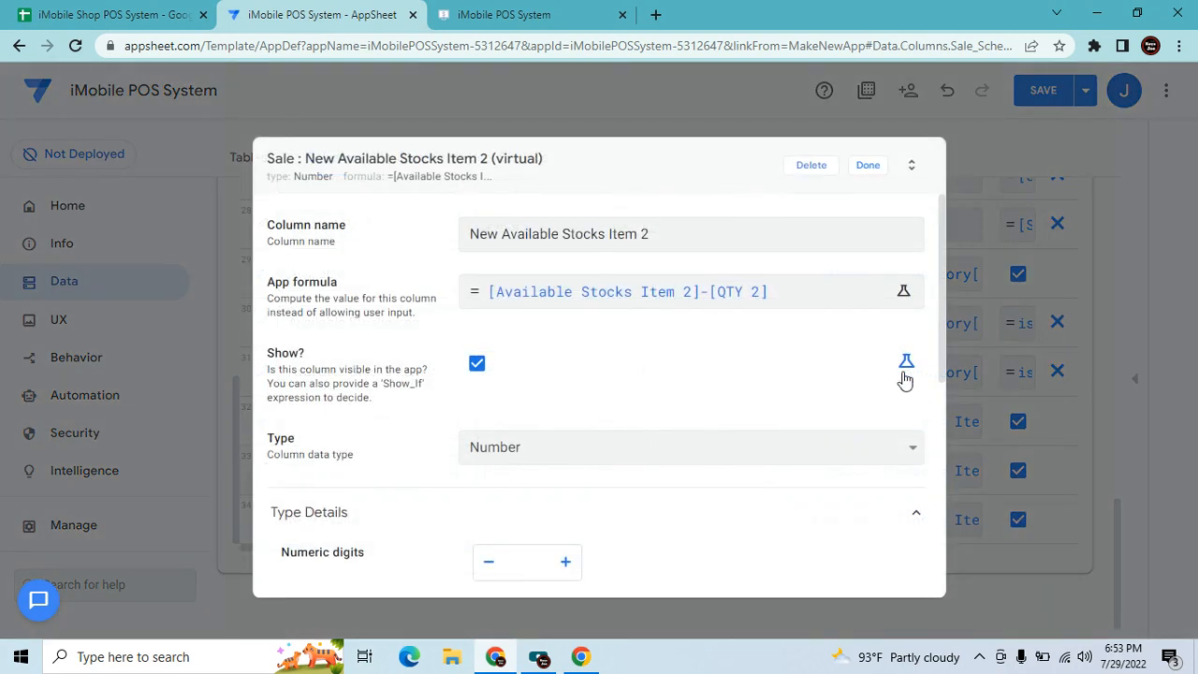
pyautogui.click(906, 360)
pyautogui.click(733, 386)
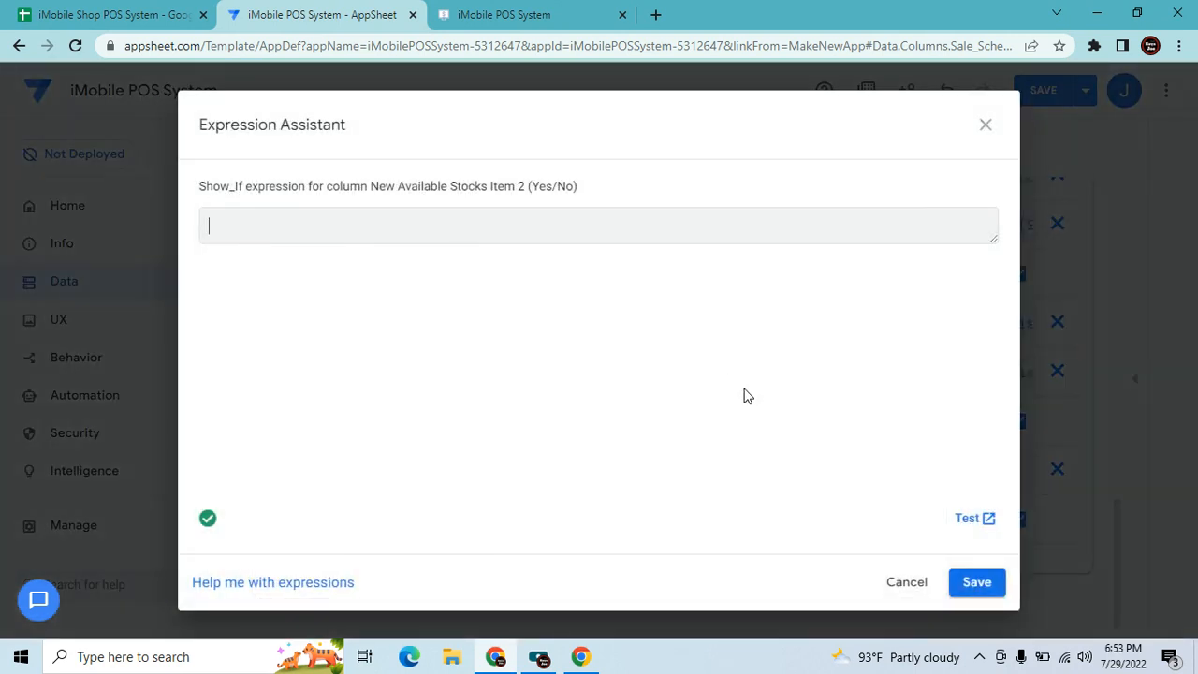
pyautogui.write('isnotblank(')
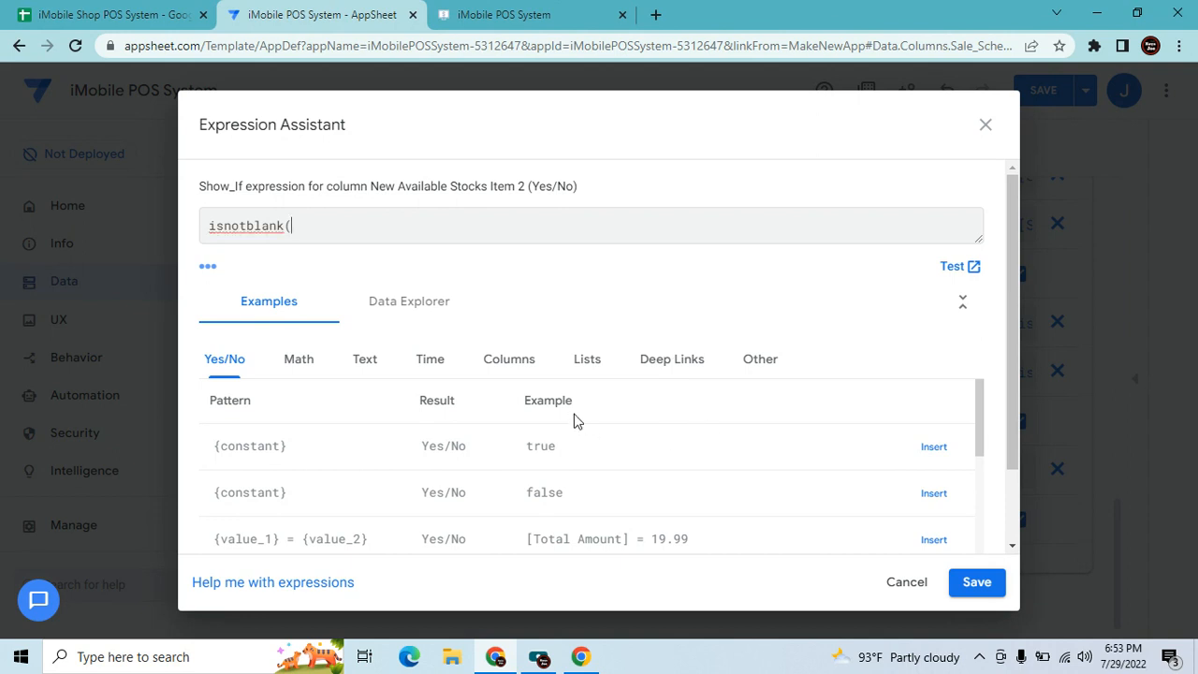
# Complete the New Available Stocks Item 2 Show_If expression as isnotblank([Item Code 3]) from the list of column examples.
pyautogui.click(493, 366)
pyautogui.scroll(-5, 653, 494)
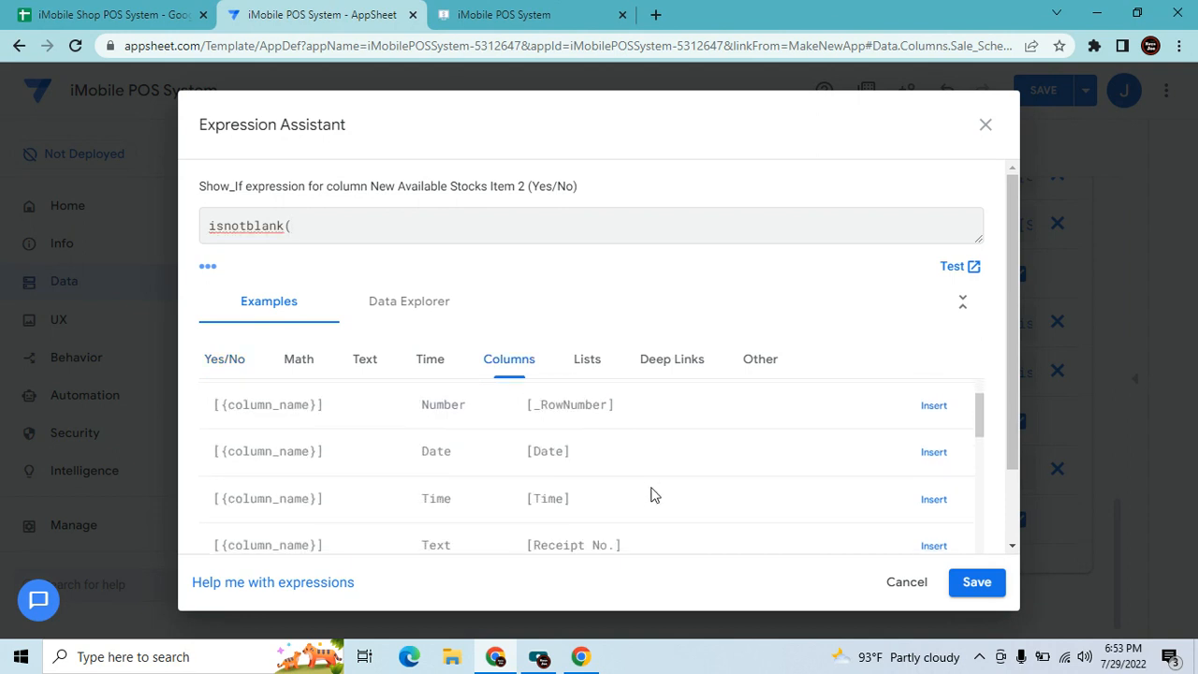
pyautogui.scroll(-5, 665, 497)
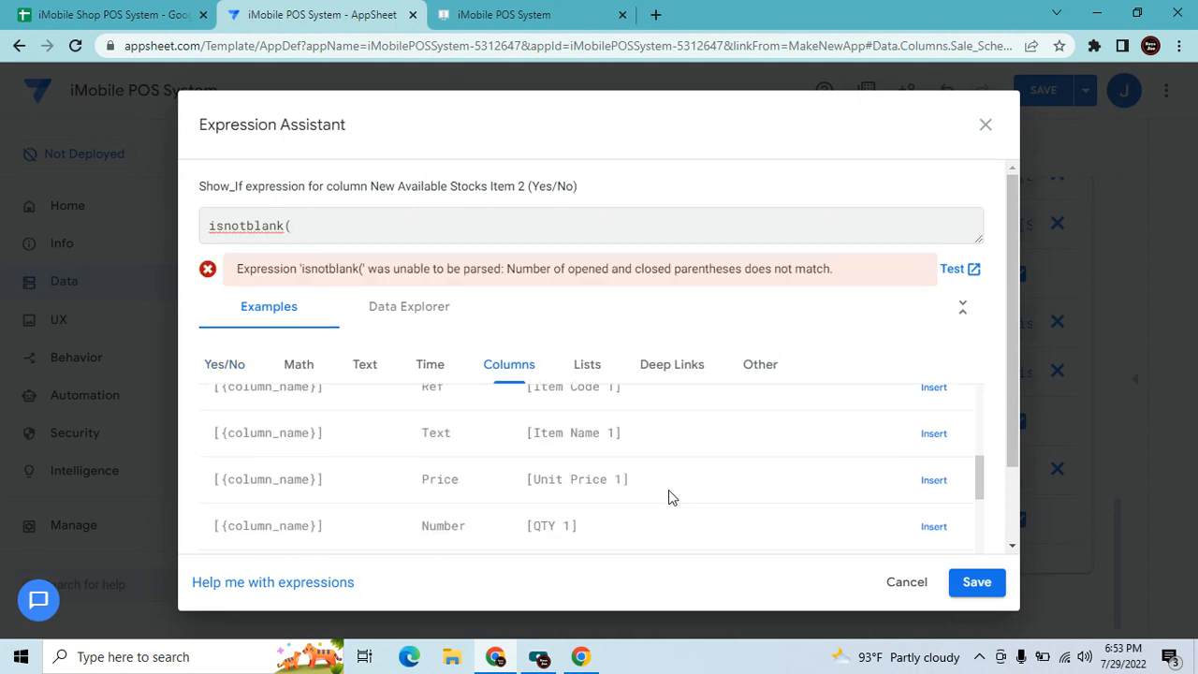
pyautogui.scroll(-2, 668, 492)
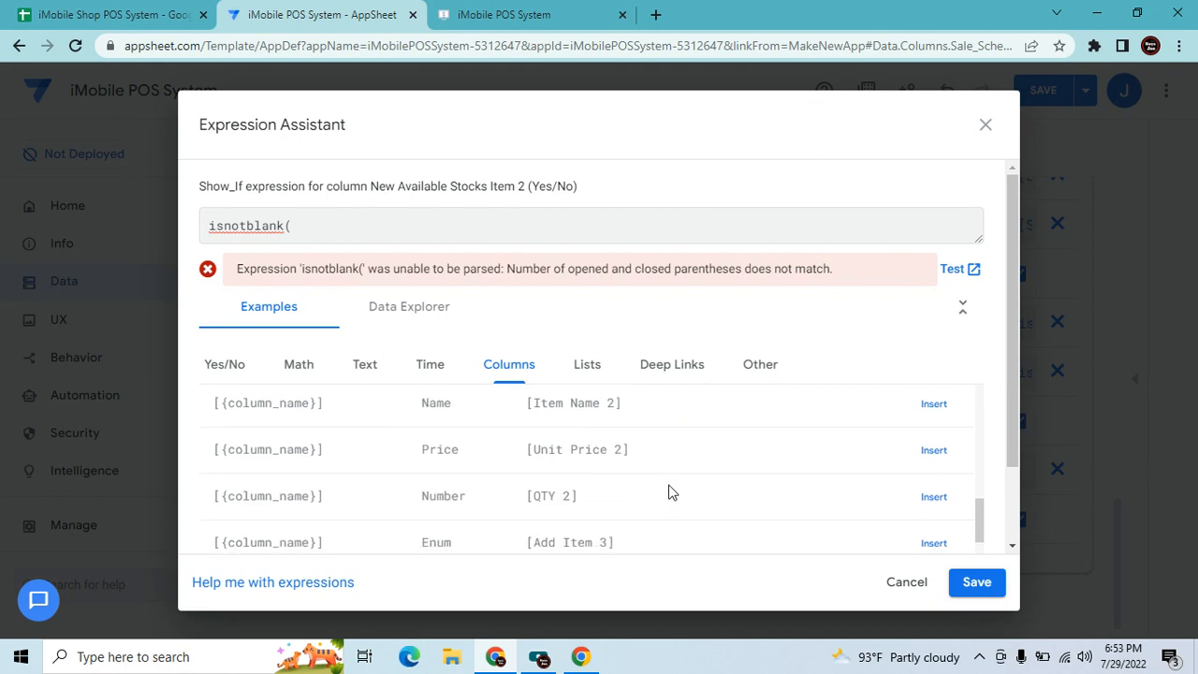
pyautogui.scroll(-2, 668, 492)
pyautogui.scroll(-2, 668, 492)
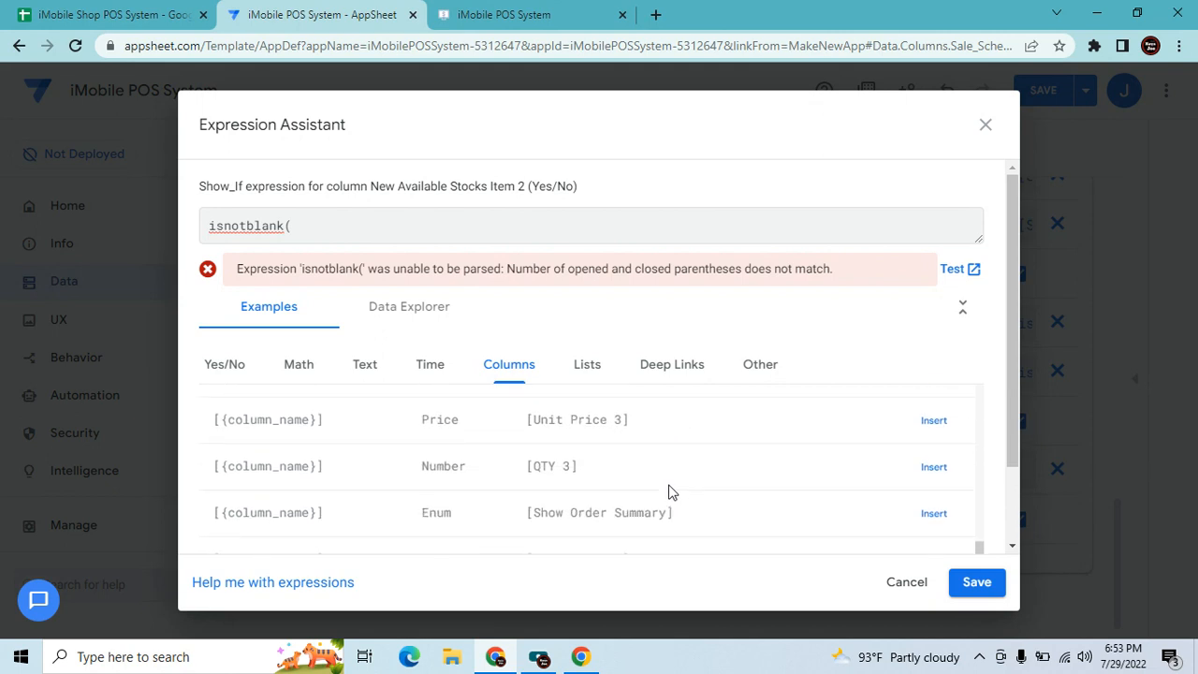
pyautogui.scroll(-3, 668, 492)
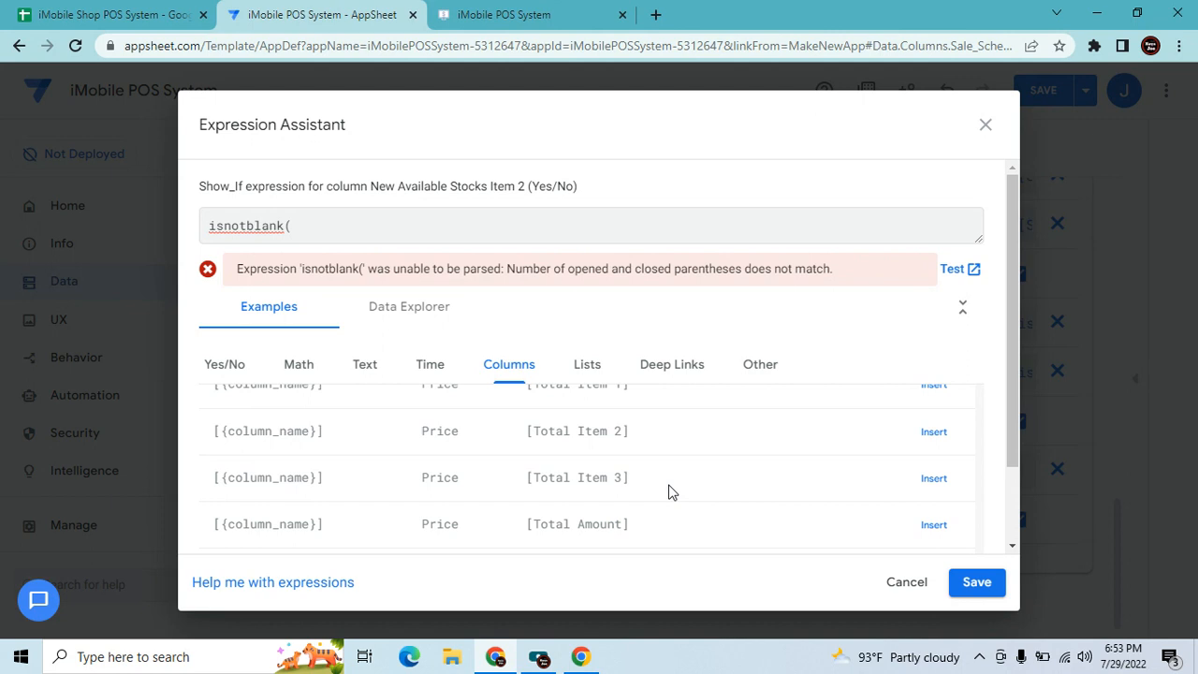
pyautogui.scroll(2, 670, 484)
pyautogui.scroll(5, 670, 485)
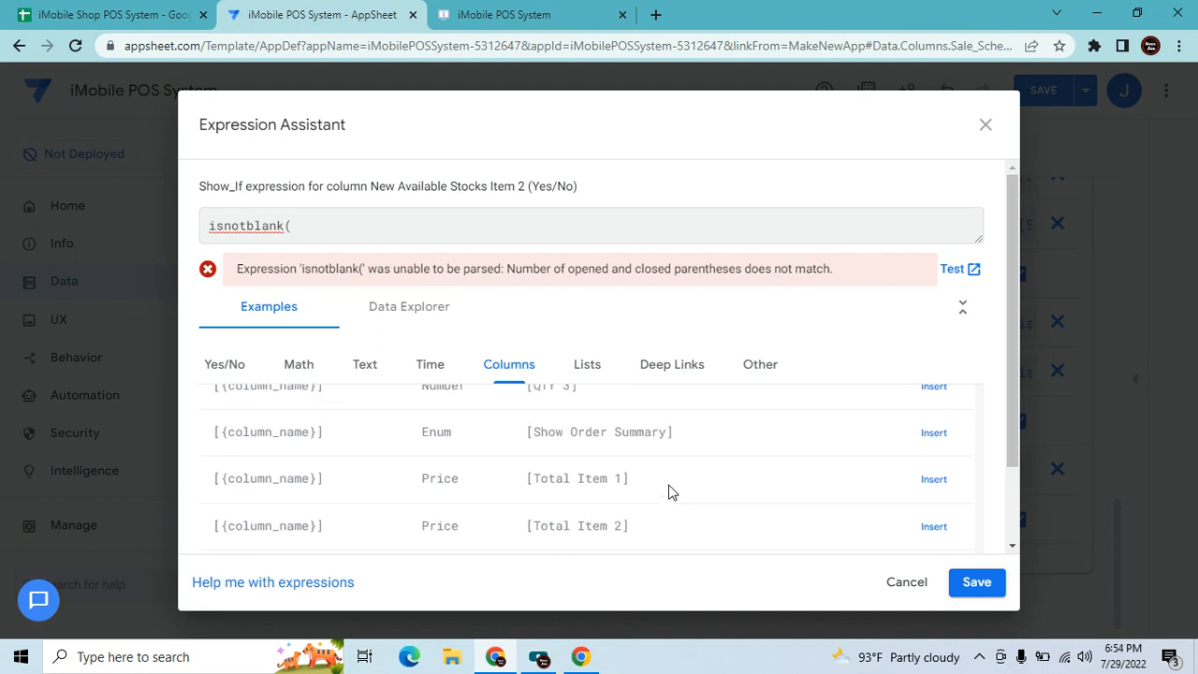
pyautogui.scroll(-2, 670, 490)
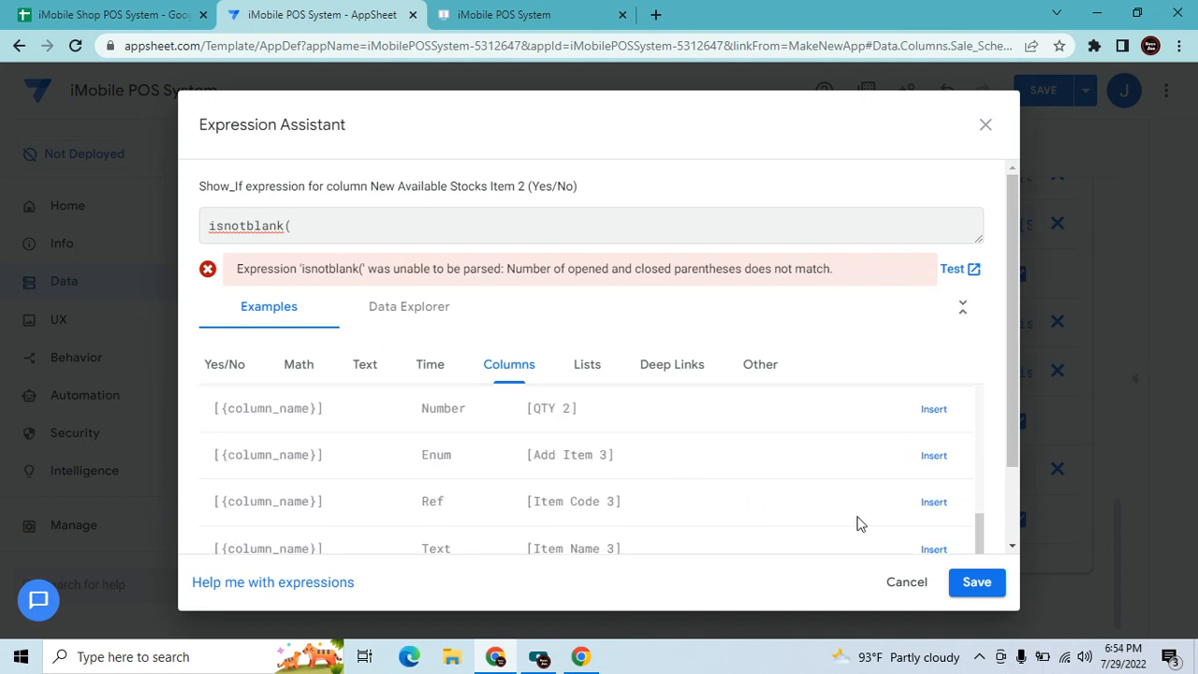
pyautogui.click(935, 502)
pyautogui.write(')')
# Copy the whole Show_If expression, save it and finish editing the New Available Stocks Item 2 column.
pyautogui.moveTo(443, 226); pyautogui.dragTo(207, 225)
pyautogui.hotkey('ctrl', 'c')
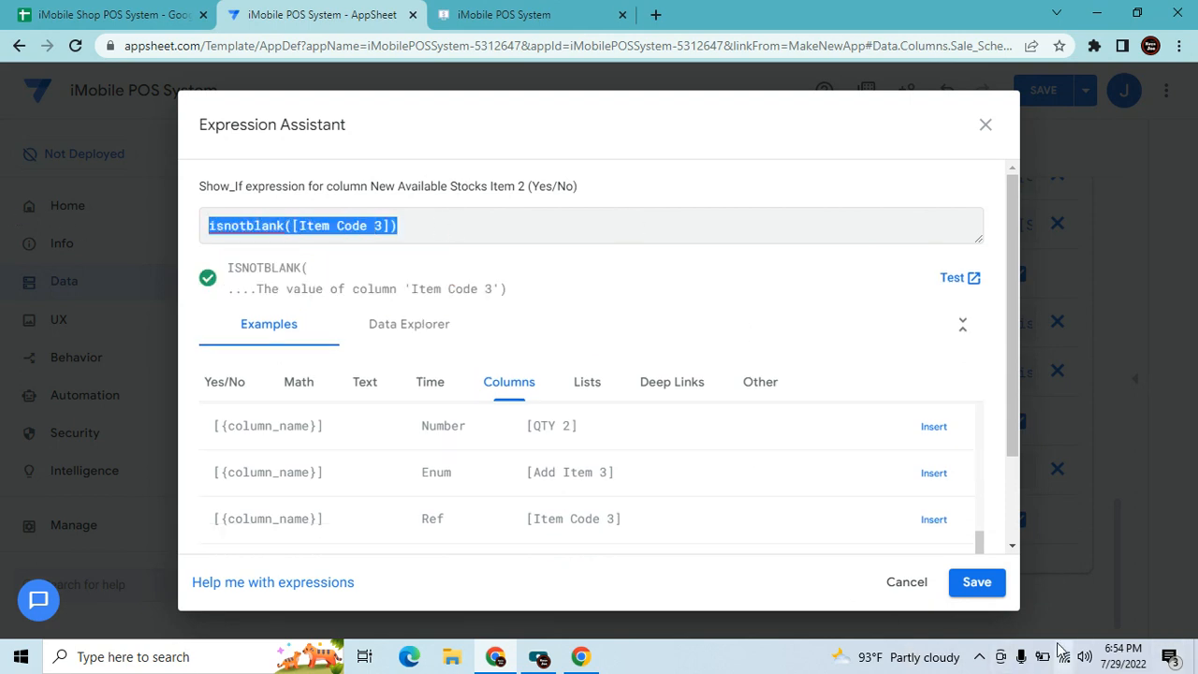
pyautogui.click(976, 581)
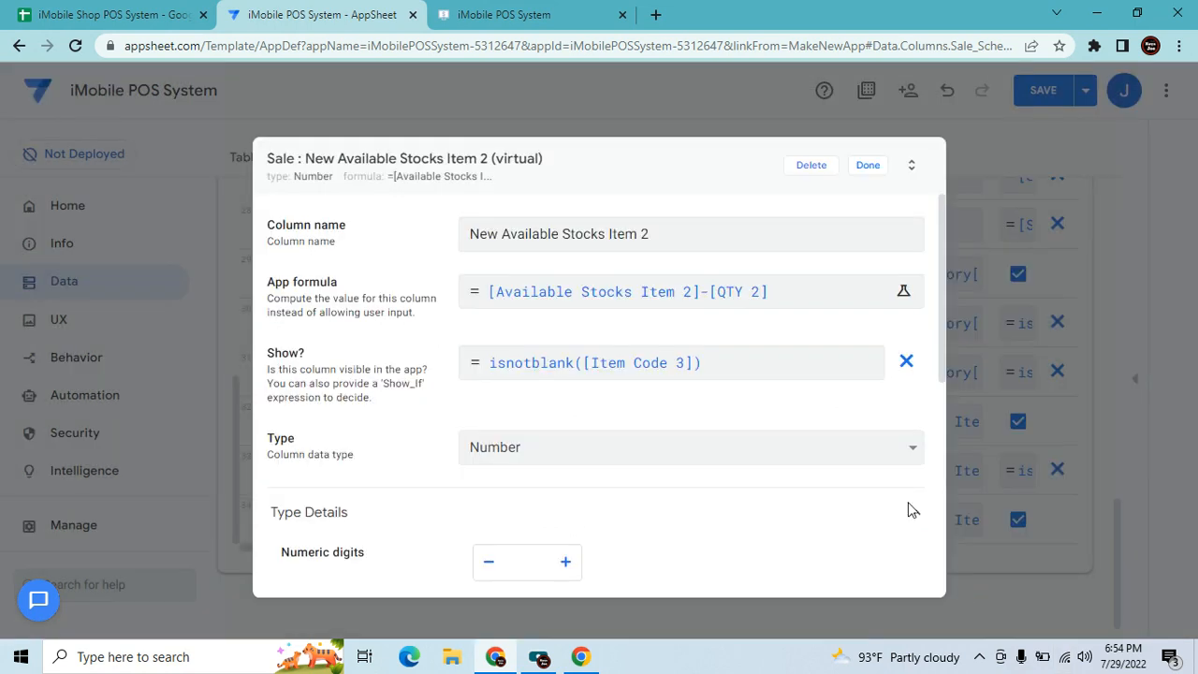
pyautogui.click(869, 166)
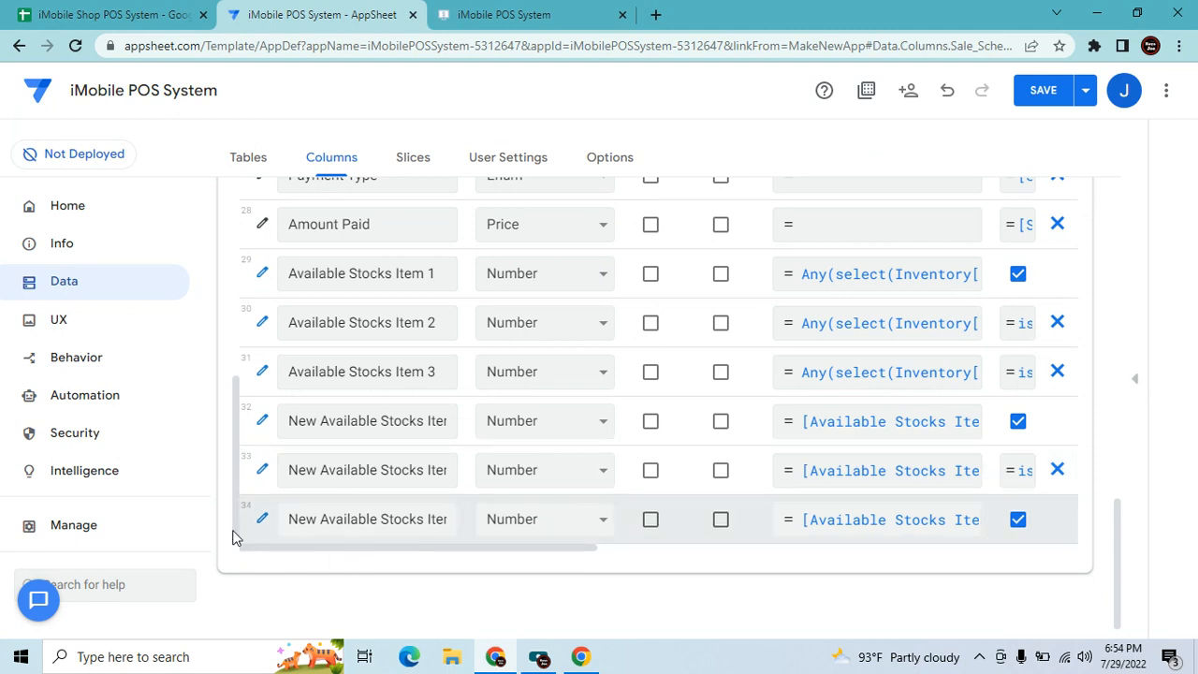
# Paste isnotblank([Item Code 3]) as the Show_If expression of the New Available Stocks Item 3 column, save it and finish the column.
pyautogui.click(264, 529)
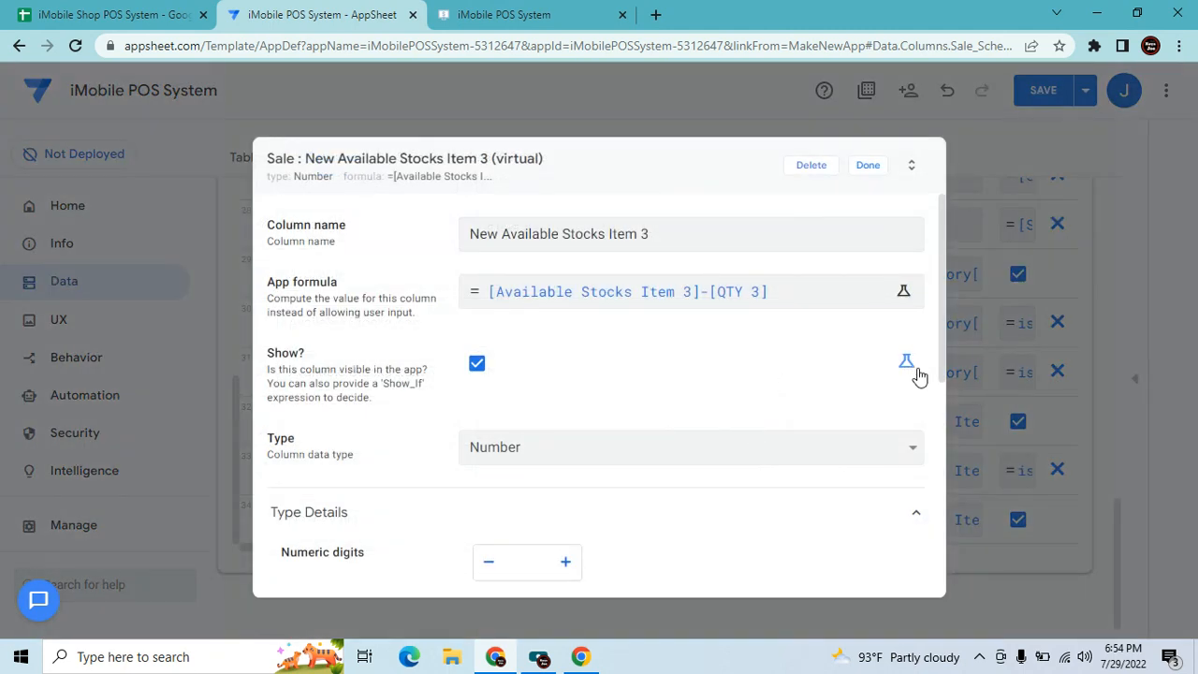
pyautogui.click(909, 365)
pyautogui.click(802, 362)
pyautogui.hotkey('ctrl', 'v')
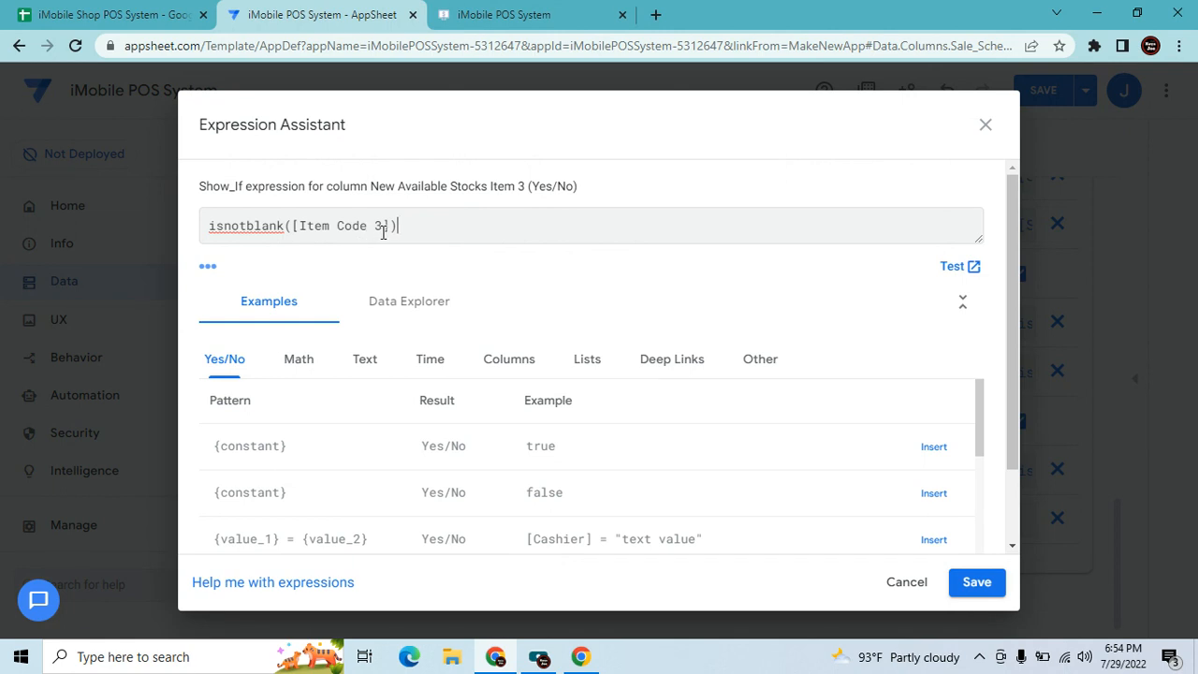
pyautogui.click(982, 586)
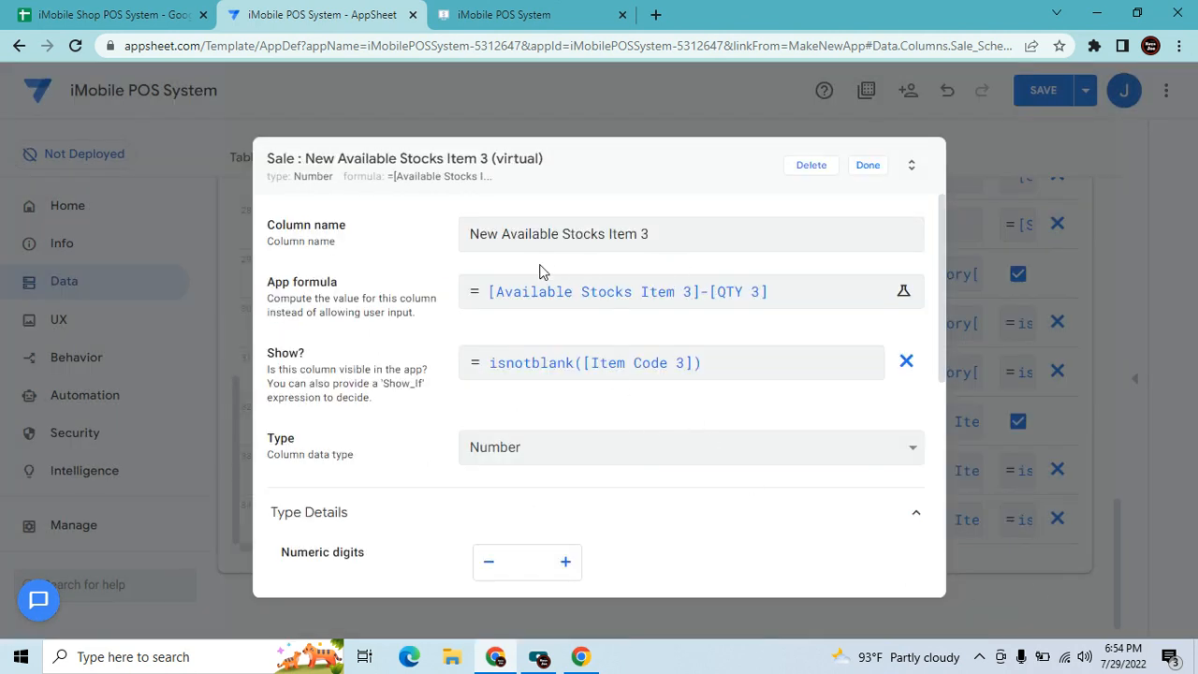
pyautogui.click(865, 166)
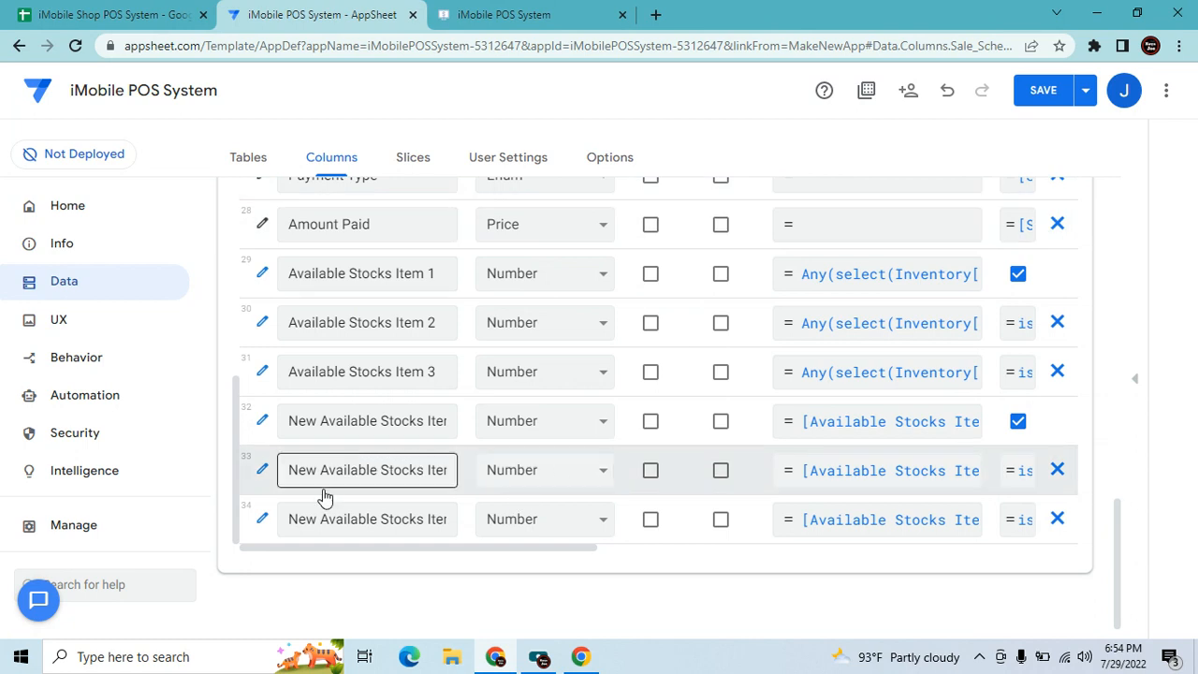
# Correct the New Available Stocks Item 2 Show_If expression to isnotblank([Item Code 2]) and save the app definition.
pyautogui.click(261, 468)
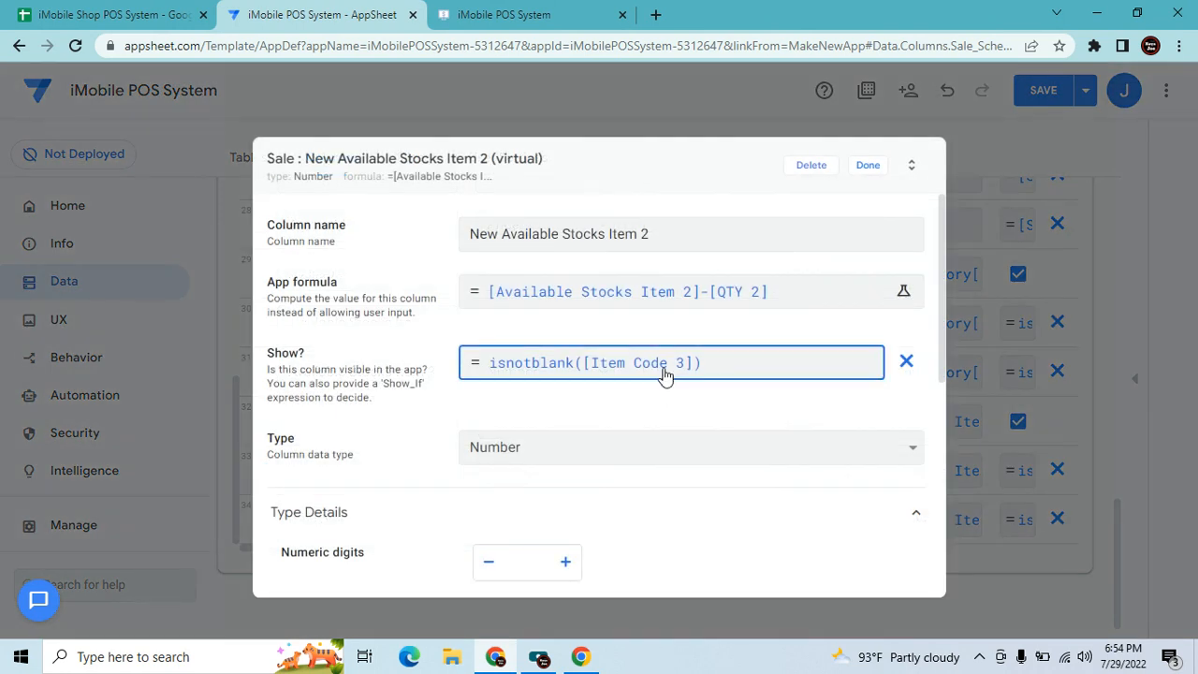
pyautogui.click(663, 374)
pyautogui.press('BackSpace')
pyautogui.write('2')
pyautogui.click(963, 585)
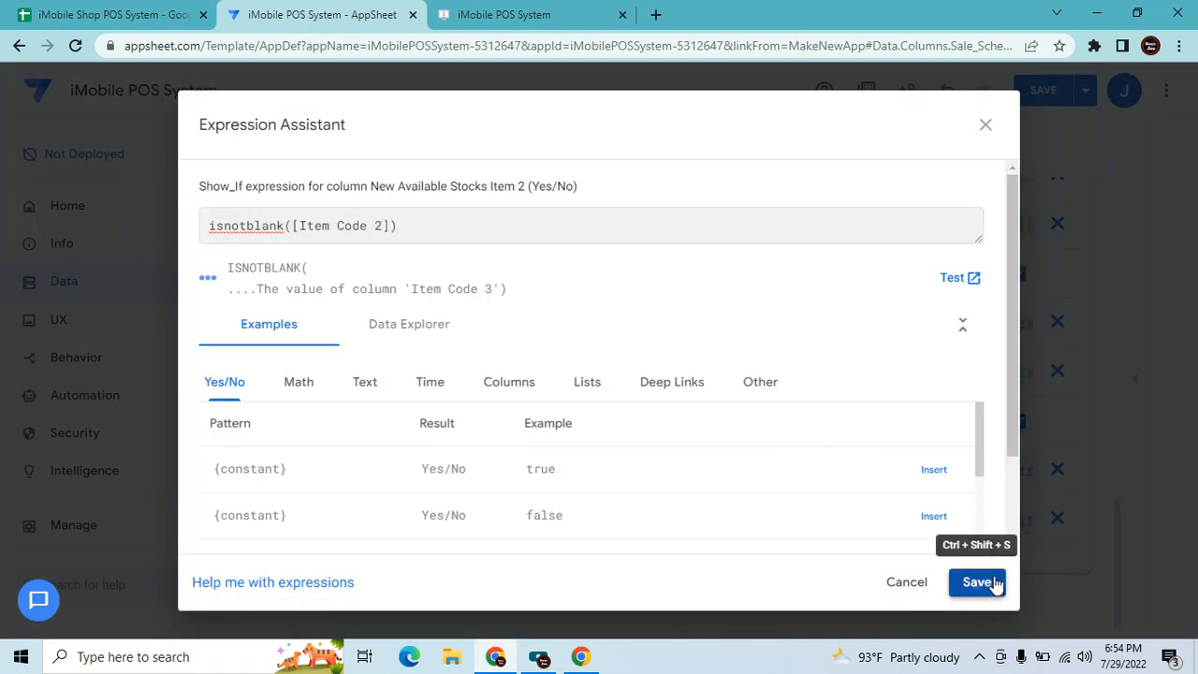
pyautogui.click(867, 173)
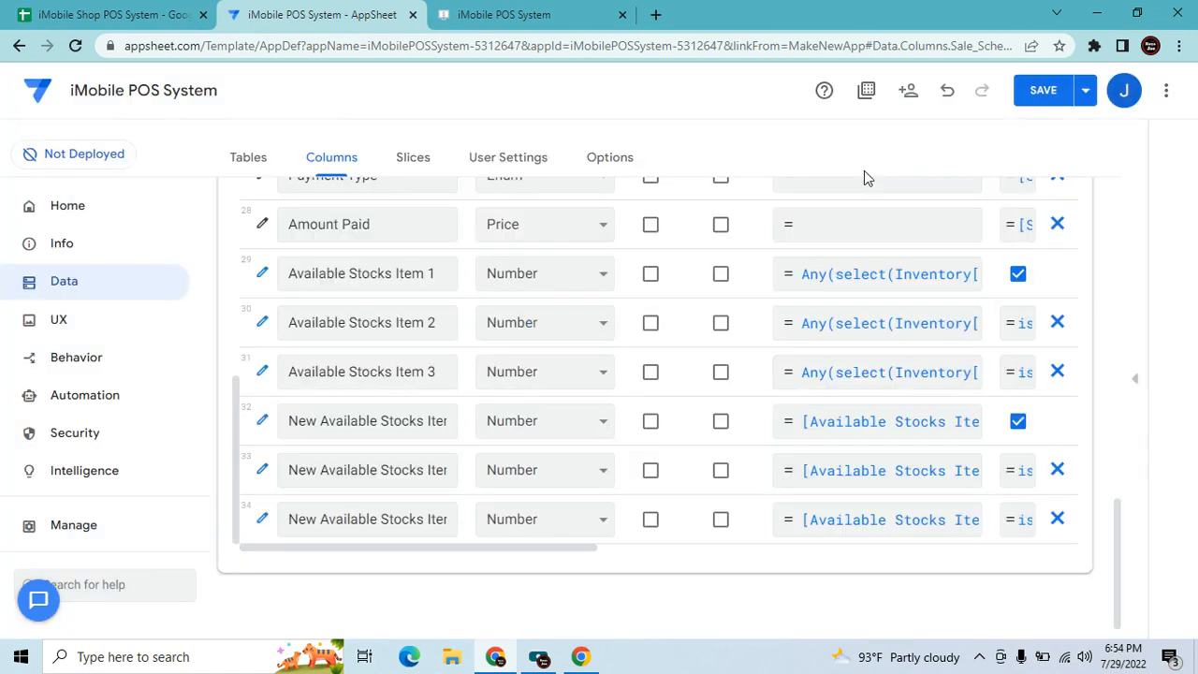
pyautogui.click(1055, 87)
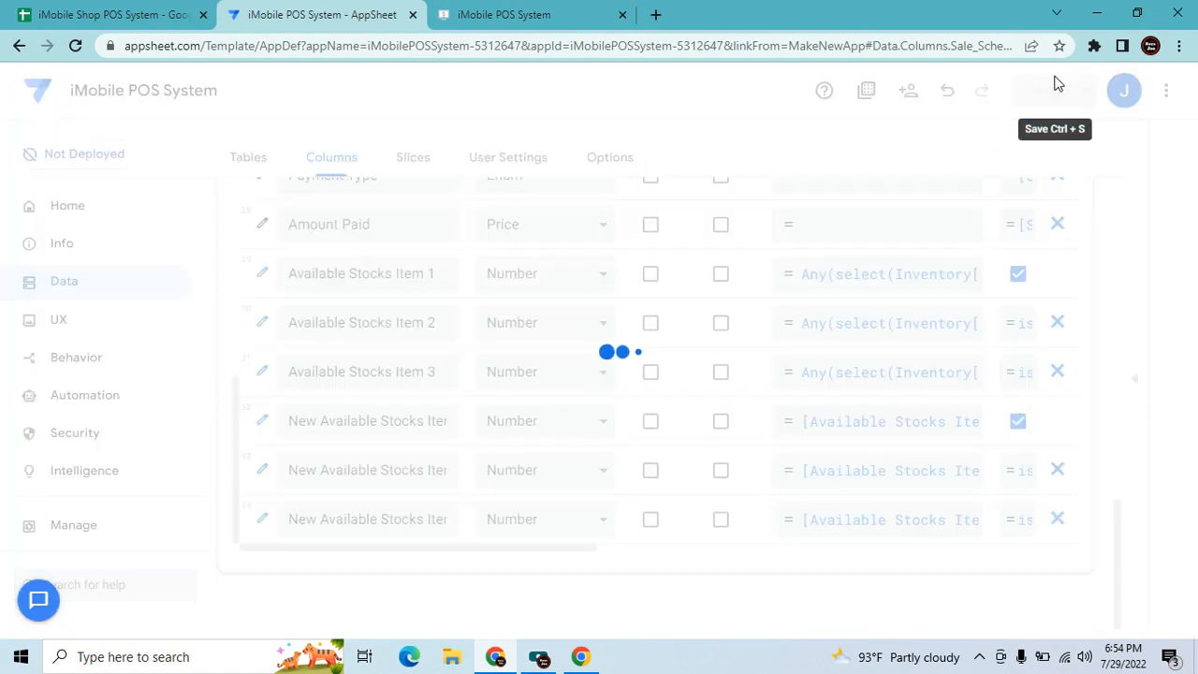
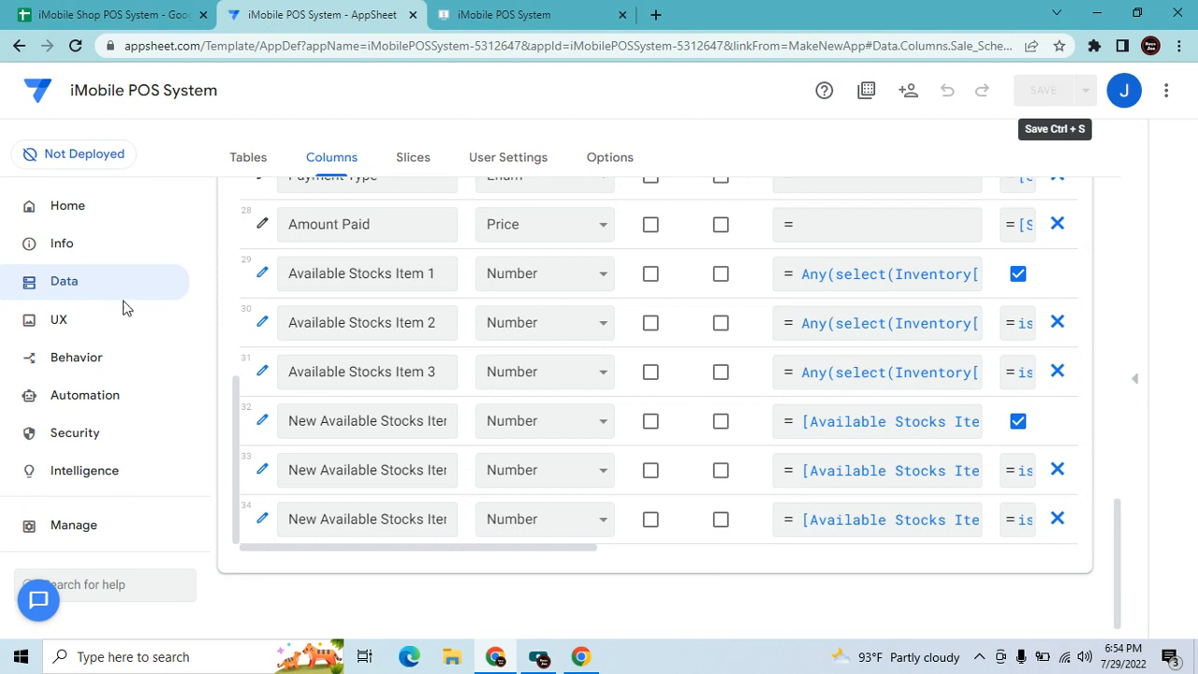
# Switch to the running iMobile POS System app and sync it with the saved changes.
pyautogui.click(500, 11)
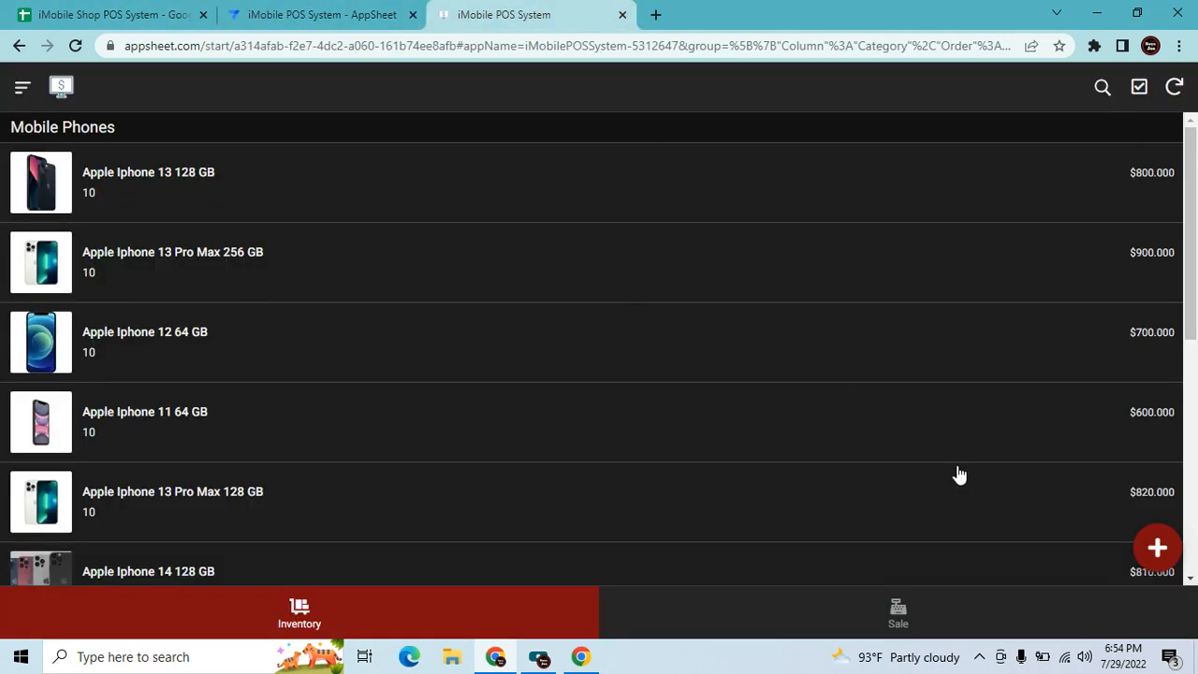
pyautogui.click(1172, 91)
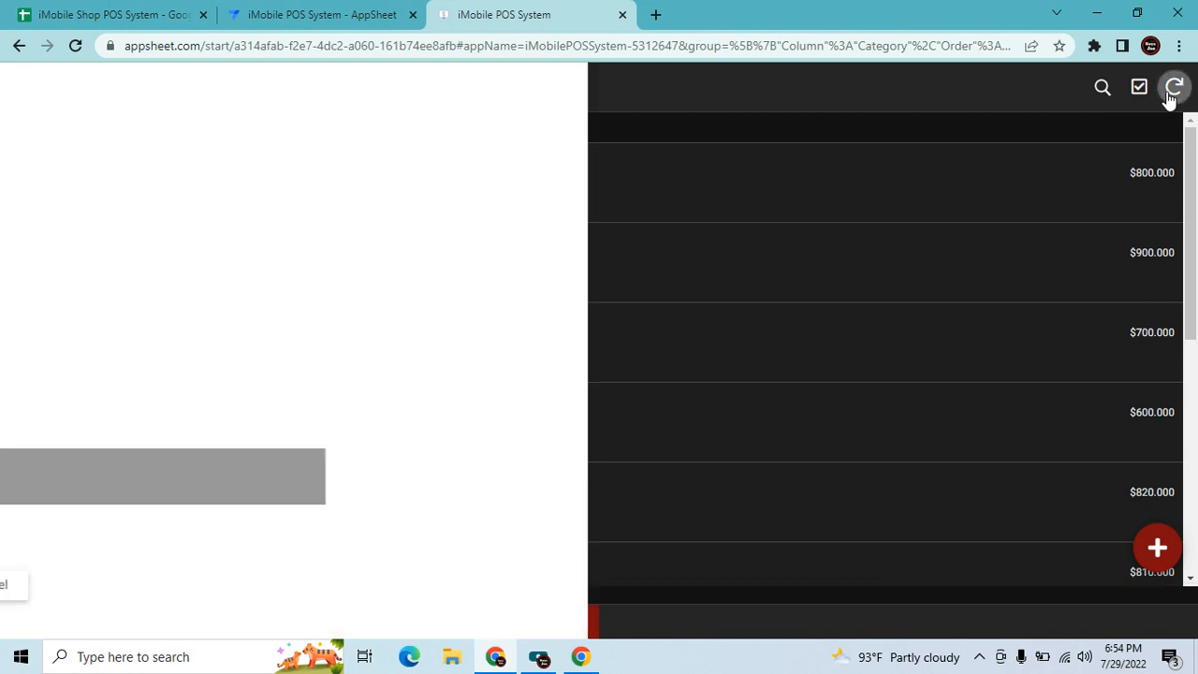
pyautogui.click(306, 11)
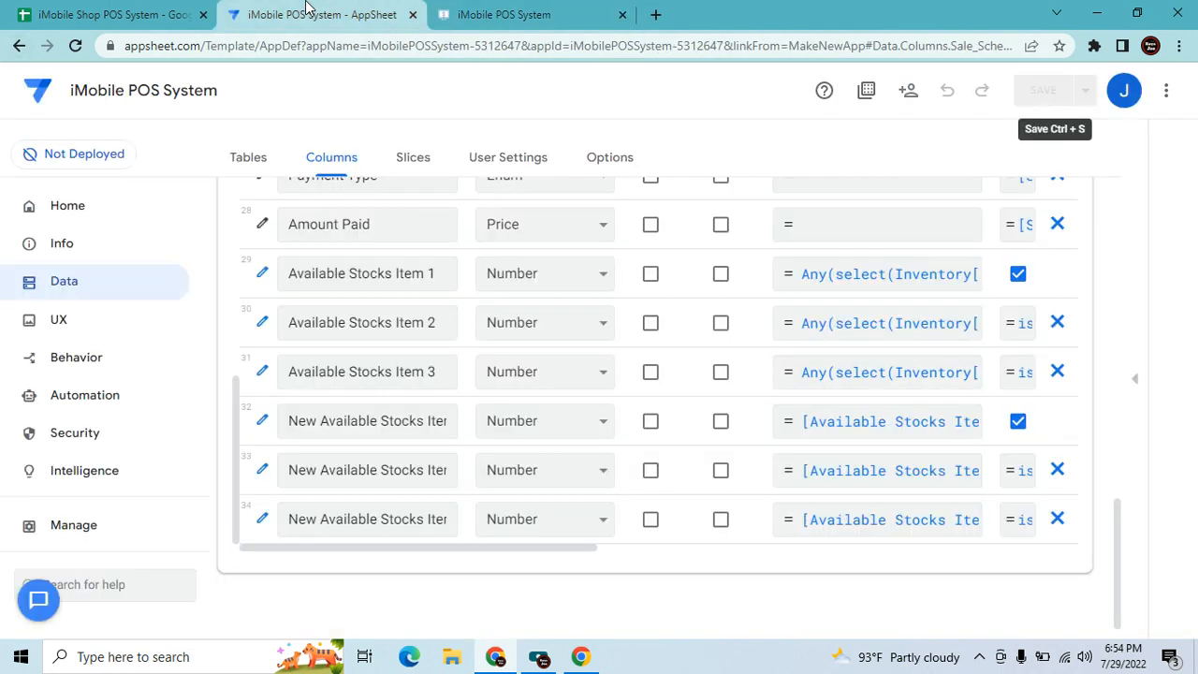
pyautogui.click(580, 14)
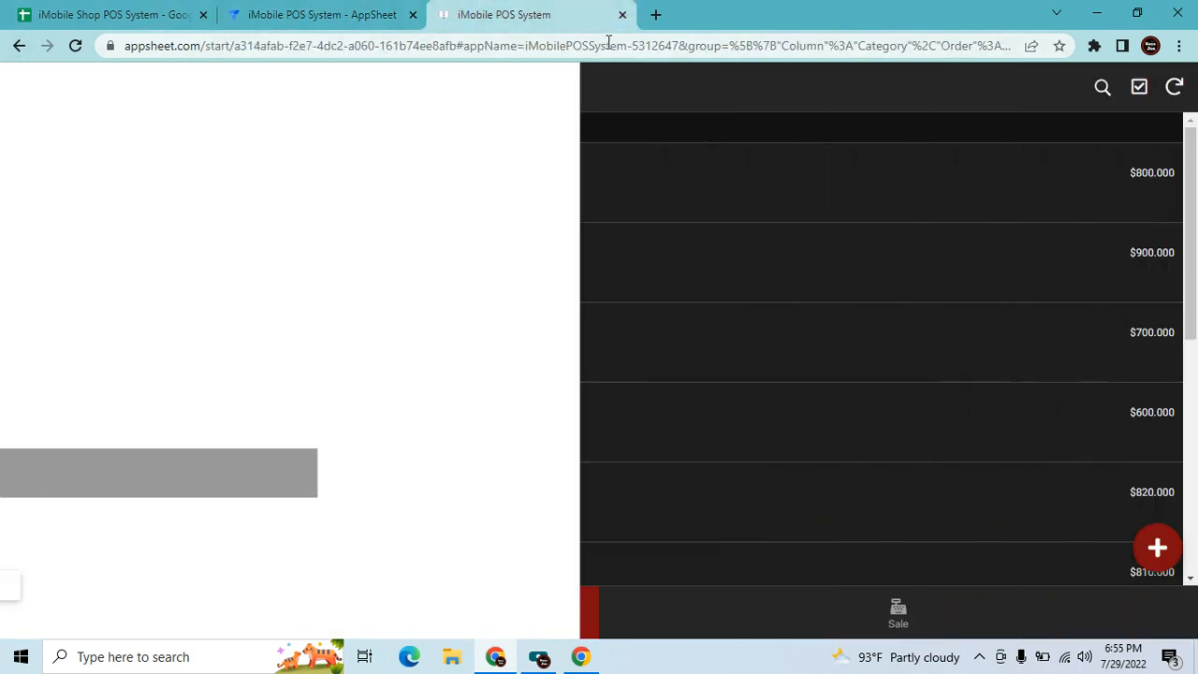
# Start a new record in the Sale view and set its cashier to Cashier 1.
pyautogui.click(938, 629)
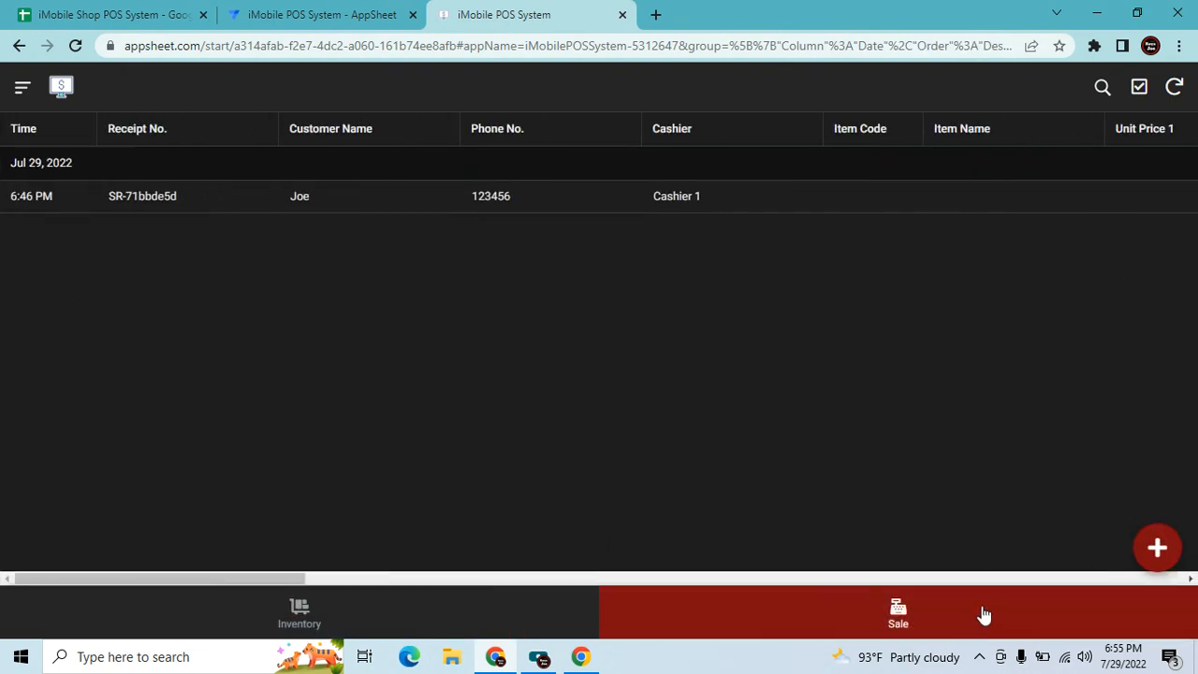
pyautogui.click(1158, 550)
pyautogui.scroll(-1, 626, 427)
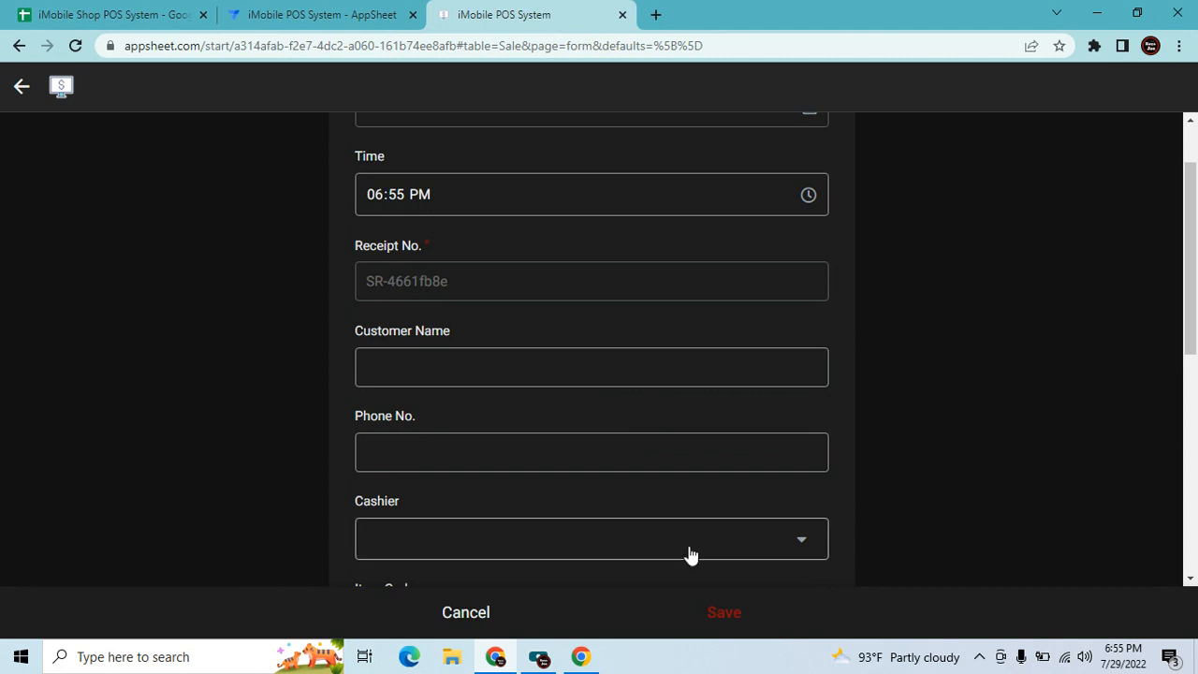
pyautogui.click(690, 539)
pyautogui.click(481, 154)
# Choose item 1 as the first Item Code of the new sale.
pyautogui.scroll(-1, 649, 454)
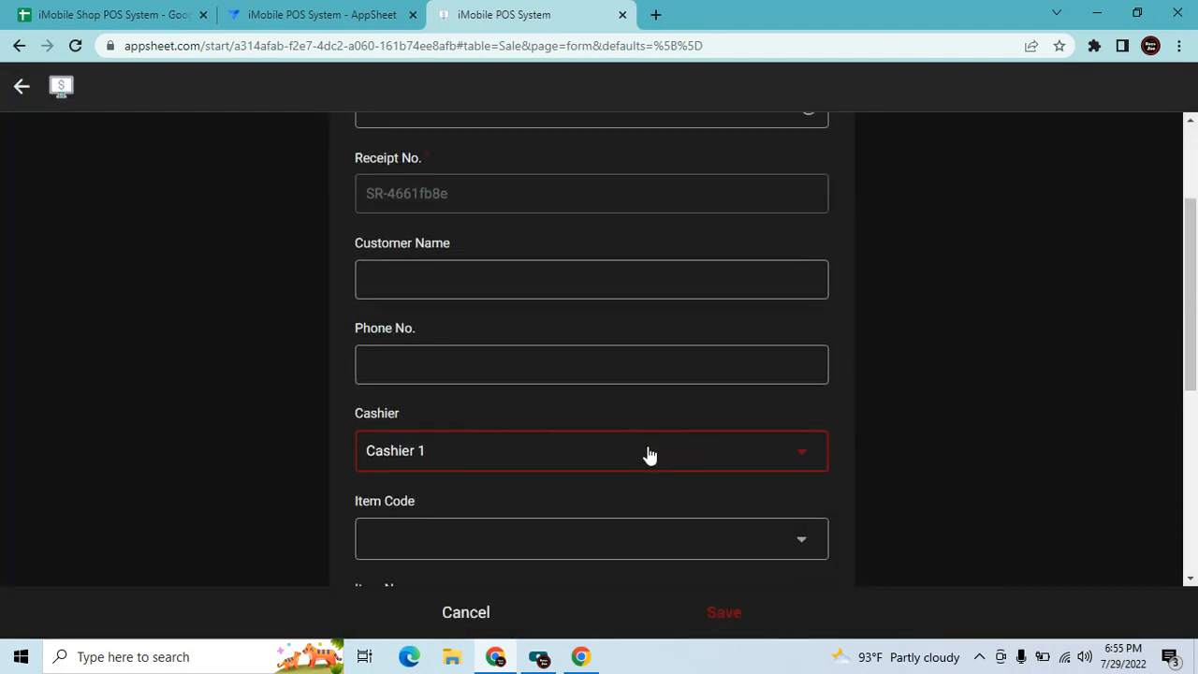
pyautogui.scroll(-2, 649, 455)
pyautogui.click(622, 382)
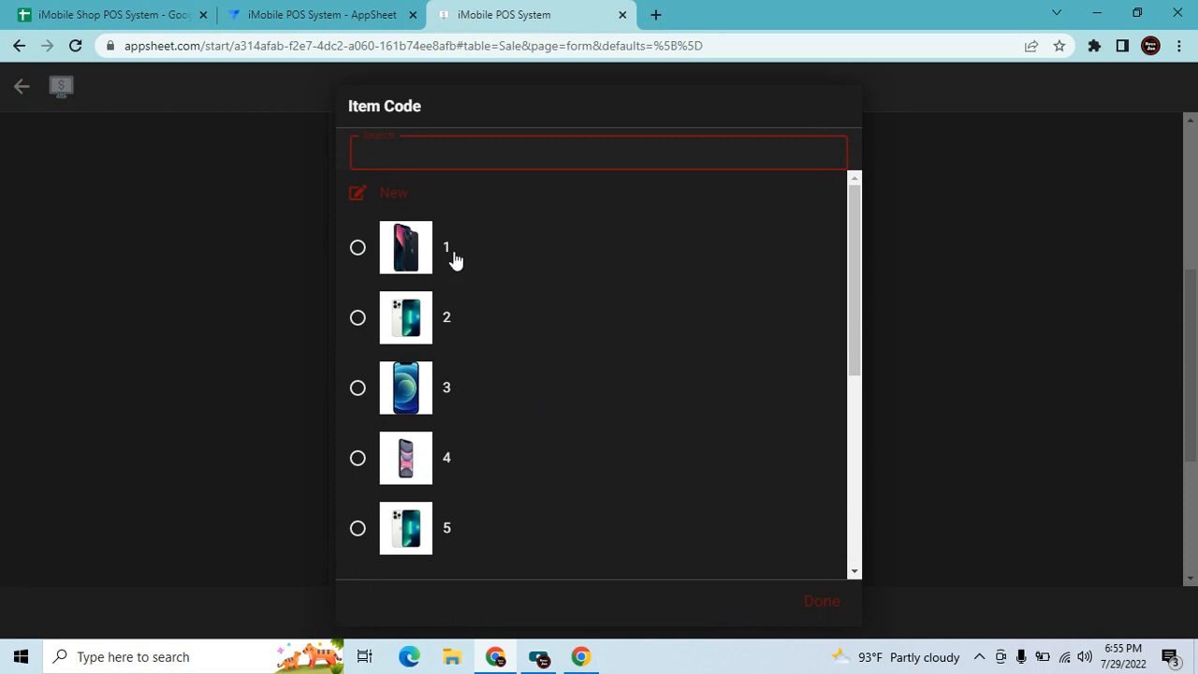
pyautogui.click(453, 259)
pyautogui.scroll(-1, 725, 379)
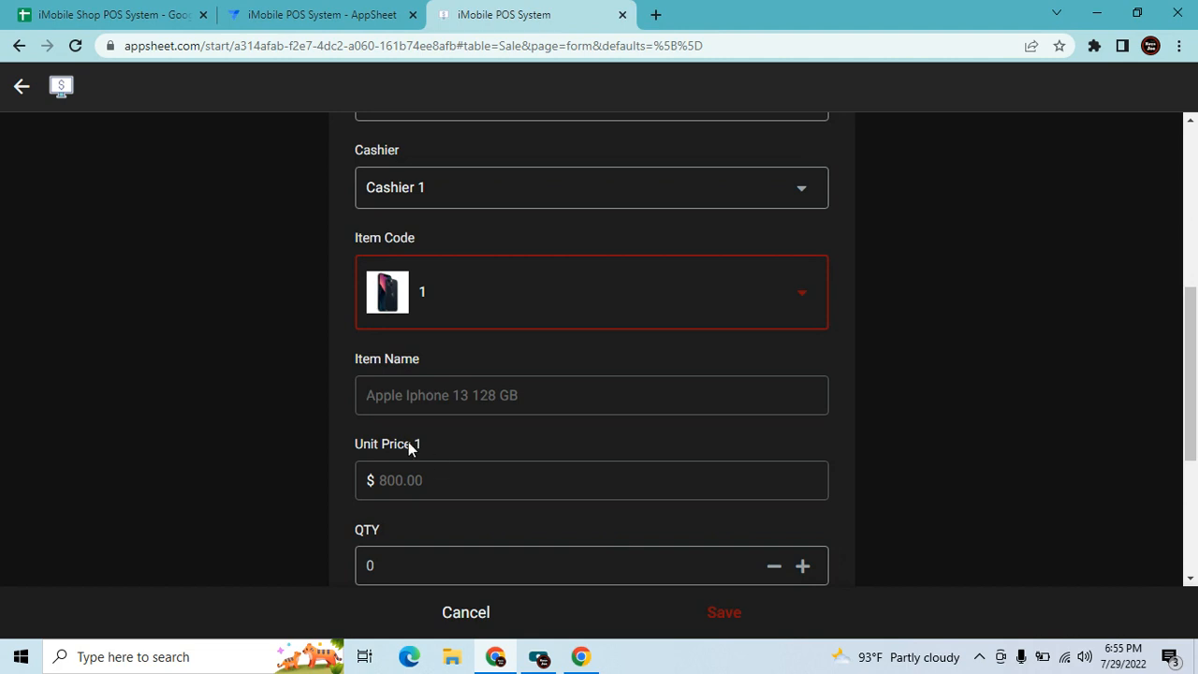
# In the AppSheet editor, set the display name of the Sale table's Unit Price 1 column to "Unit Price" and save the app.
pyautogui.click(308, 14)
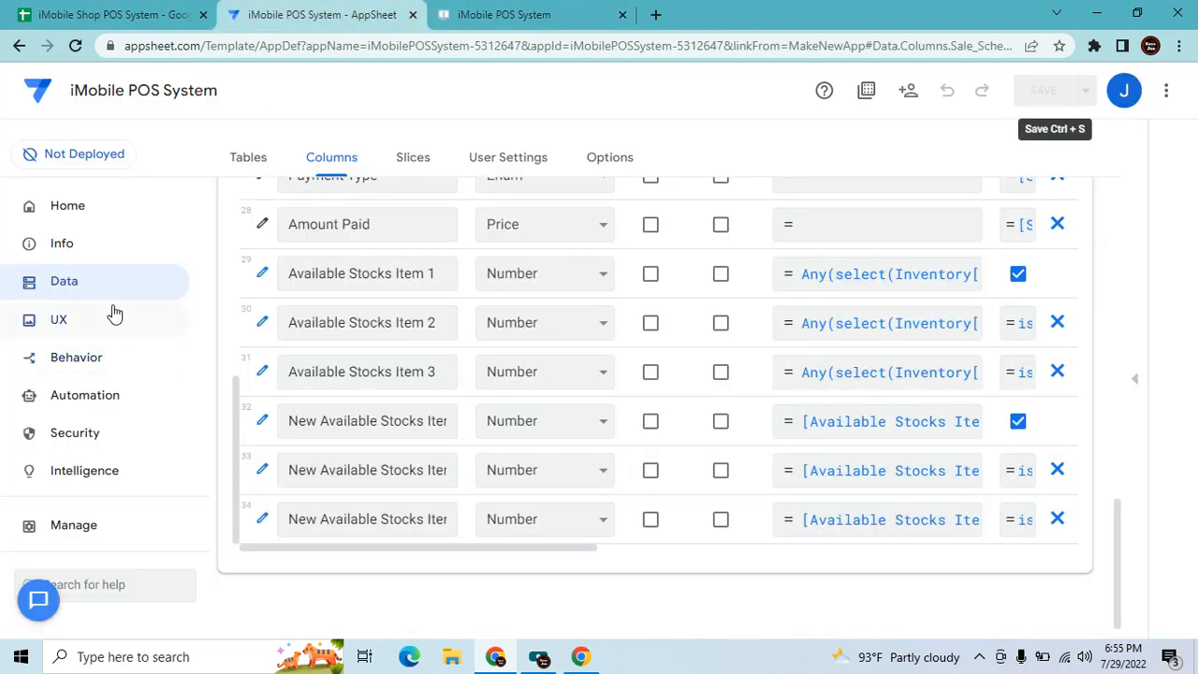
pyautogui.scroll(1, 421, 351)
pyautogui.scroll(8, 421, 351)
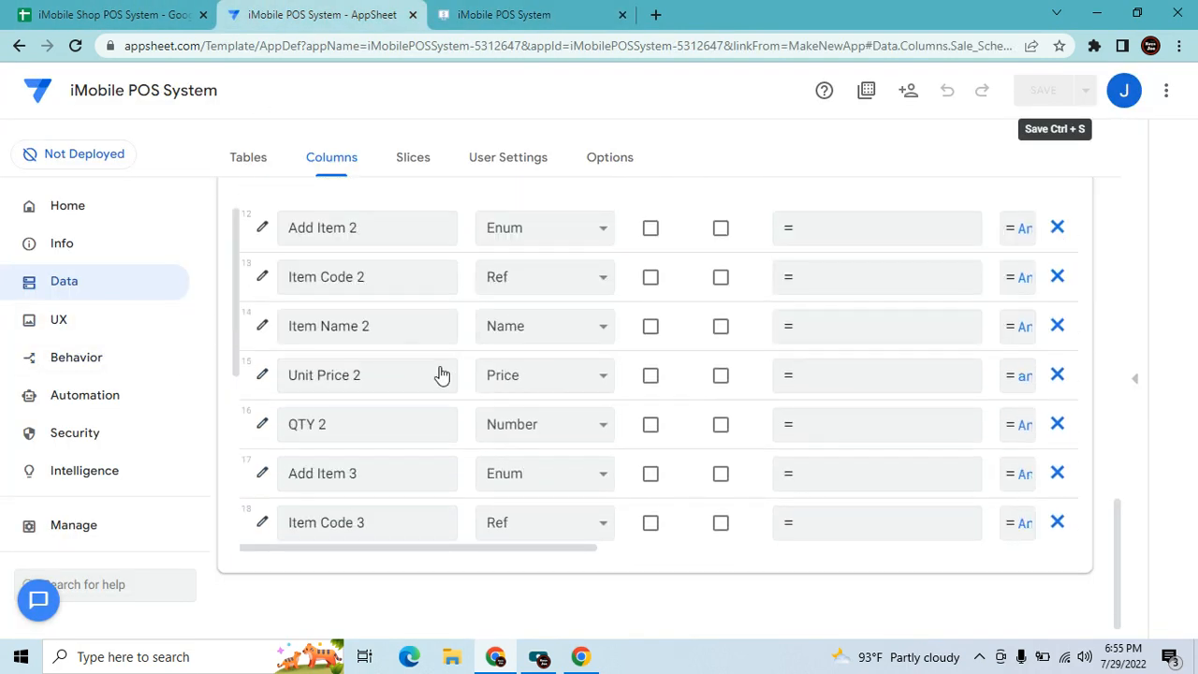
pyautogui.scroll(2, 435, 351)
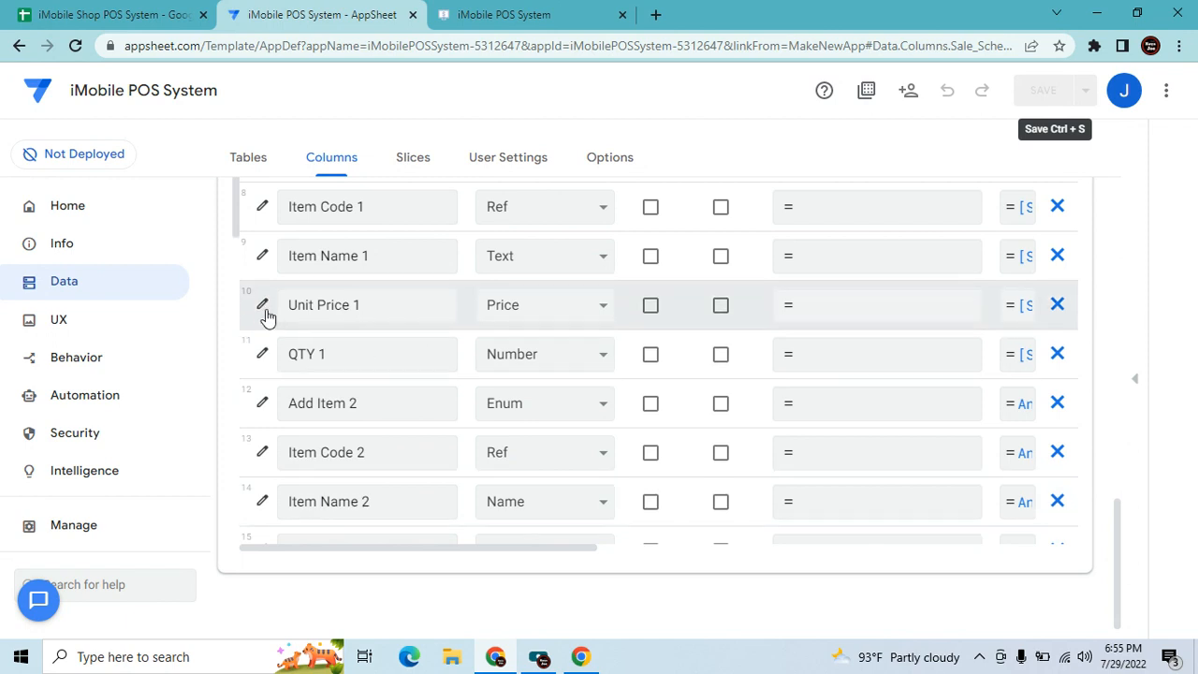
pyautogui.scroll(-8, 663, 452)
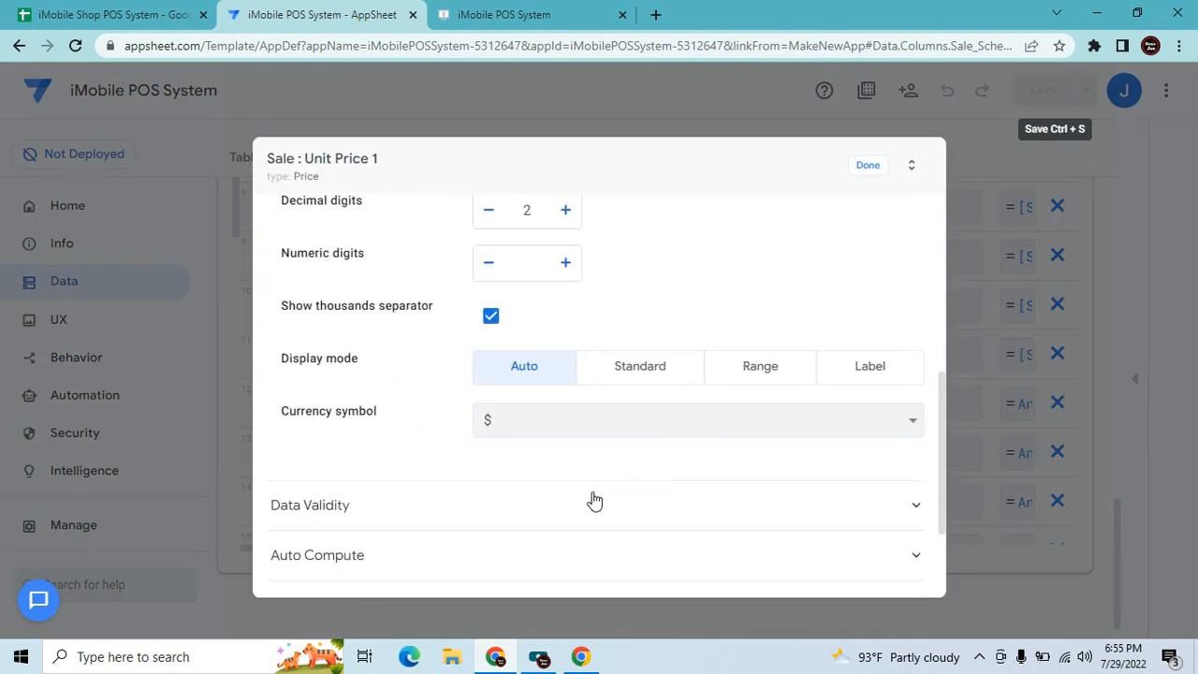
pyautogui.scroll(-2, 570, 533)
pyautogui.click(572, 510)
pyautogui.scroll(-3, 584, 513)
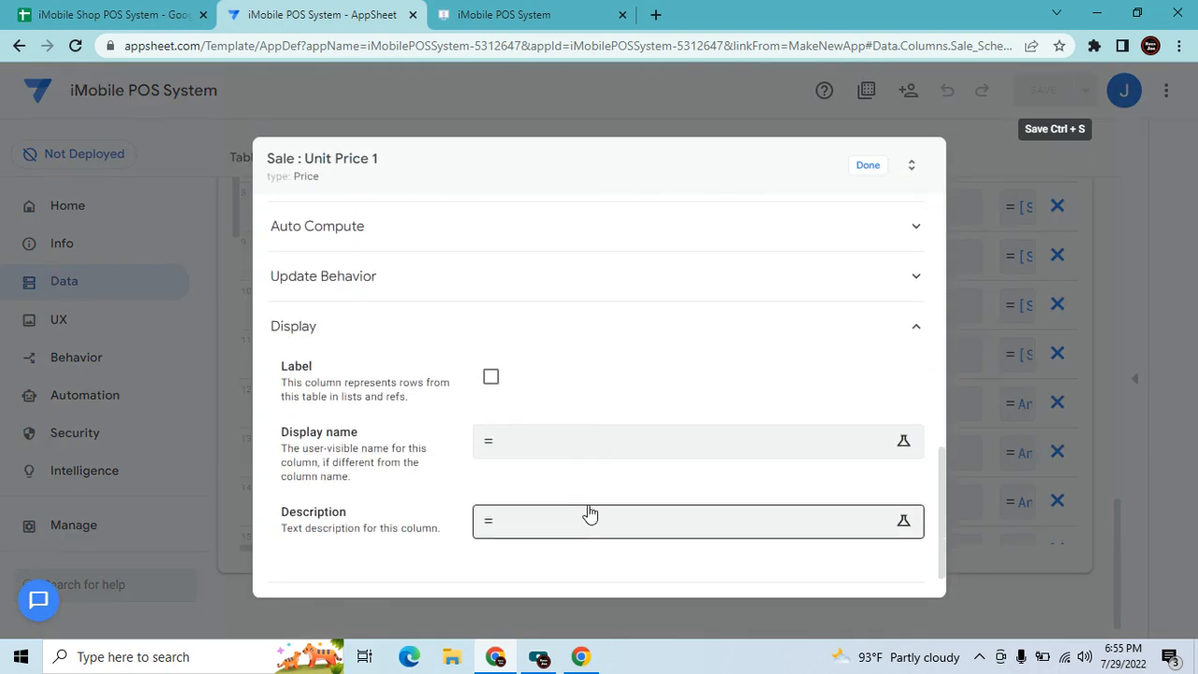
pyautogui.click(565, 441)
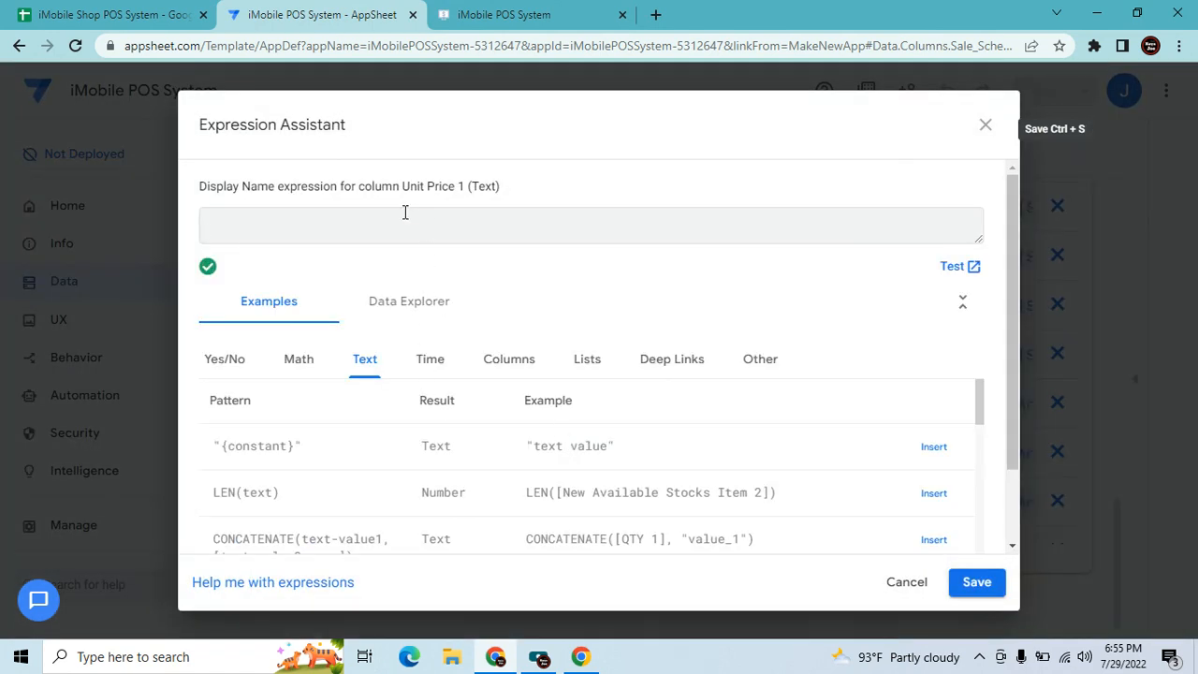
pyautogui.write('"Unit Price')
pyautogui.click(979, 581)
pyautogui.click(867, 165)
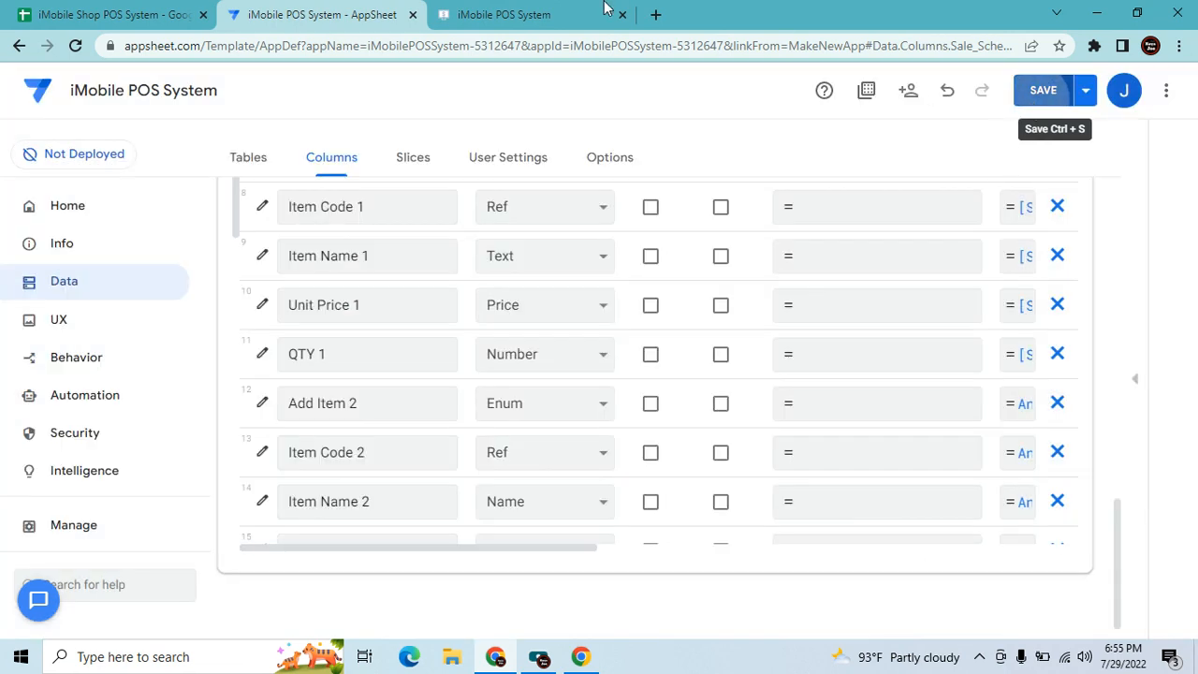
# In the running POS app, set the sale form's quantity to 9 and compare the available and new available stocks for item 1.
pyautogui.click(568, 11)
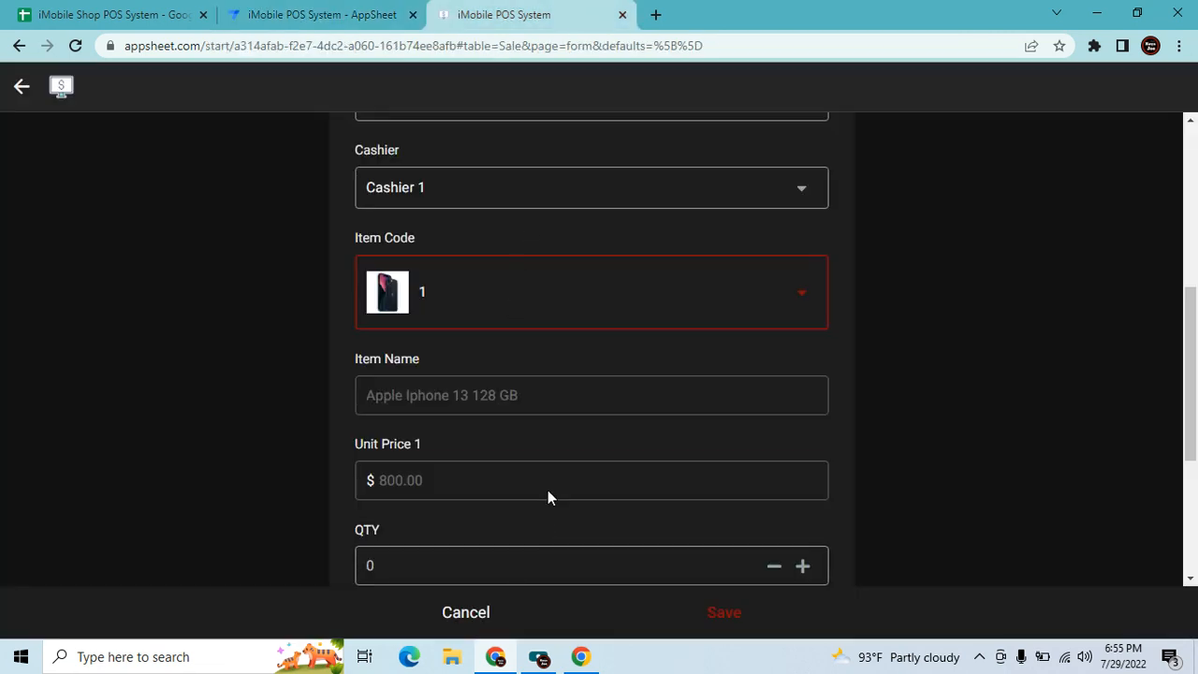
pyautogui.scroll(-1, 547, 489)
pyautogui.scroll(-3, 547, 489)
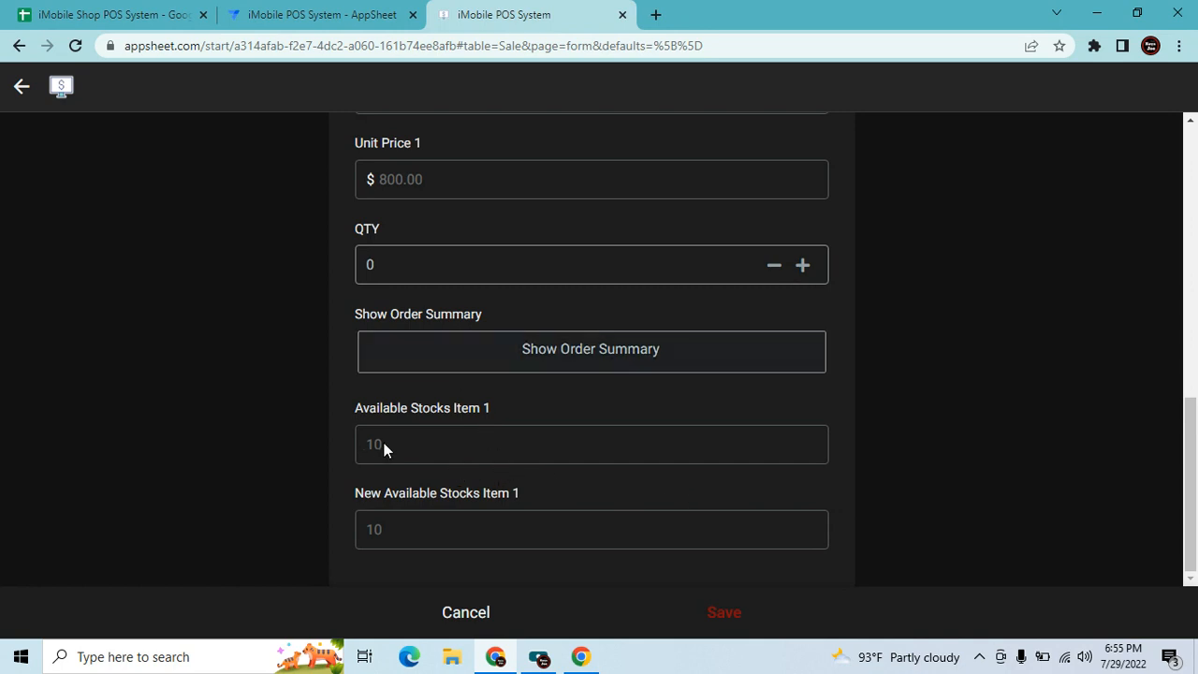
pyautogui.scroll(3, 415, 393)
pyautogui.click(440, 529)
pyautogui.write('9')
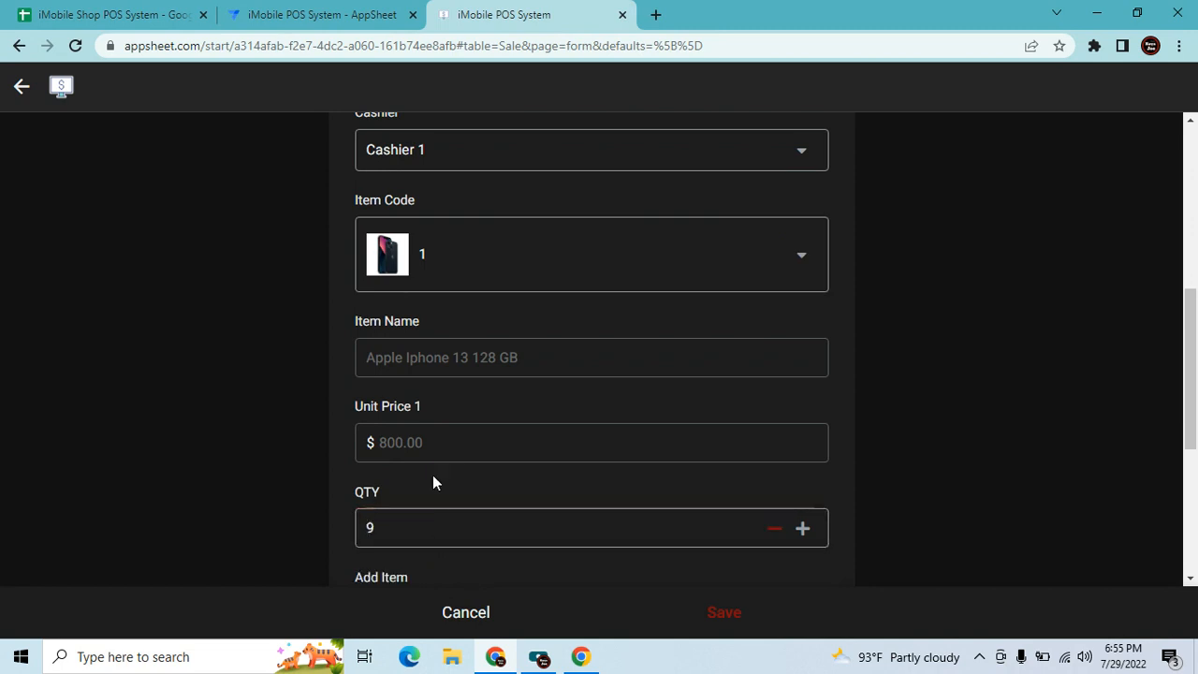
pyautogui.scroll(-4, 445, 468)
pyautogui.scroll(-1, 445, 477)
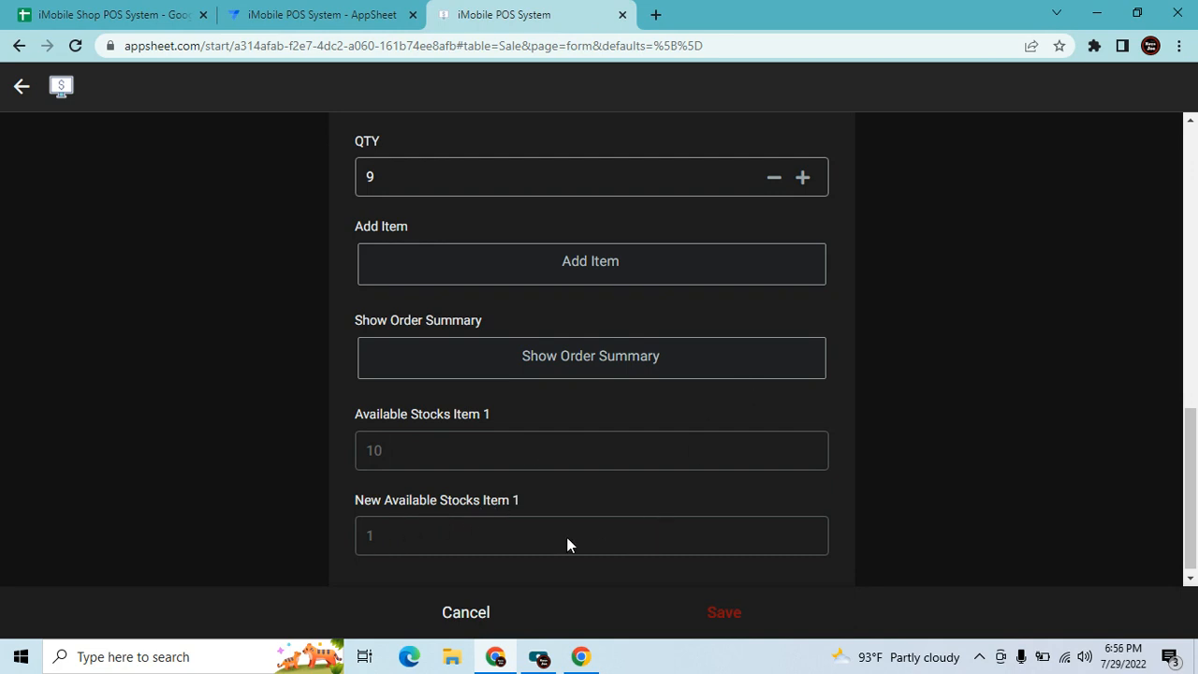
pyautogui.scroll(4, 567, 535)
pyautogui.scroll(-4, 567, 535)
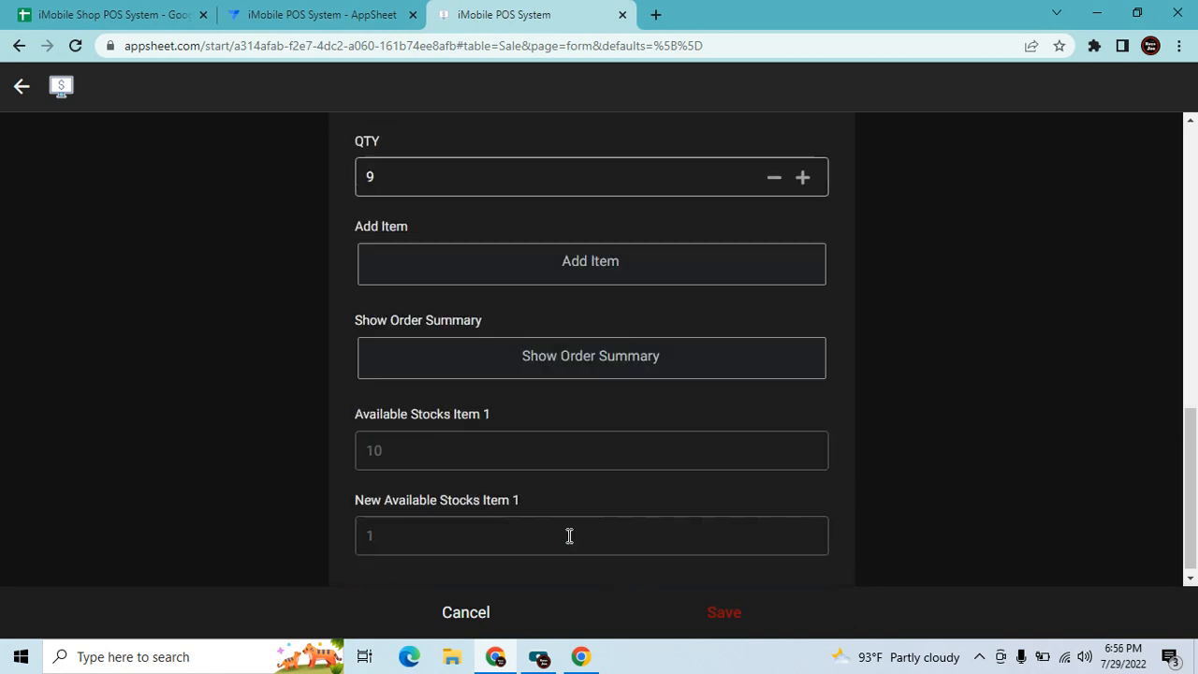
# Cancel the open sale form and discard its edits.
pyautogui.scroll(7, 617, 496)
pyautogui.click(470, 614)
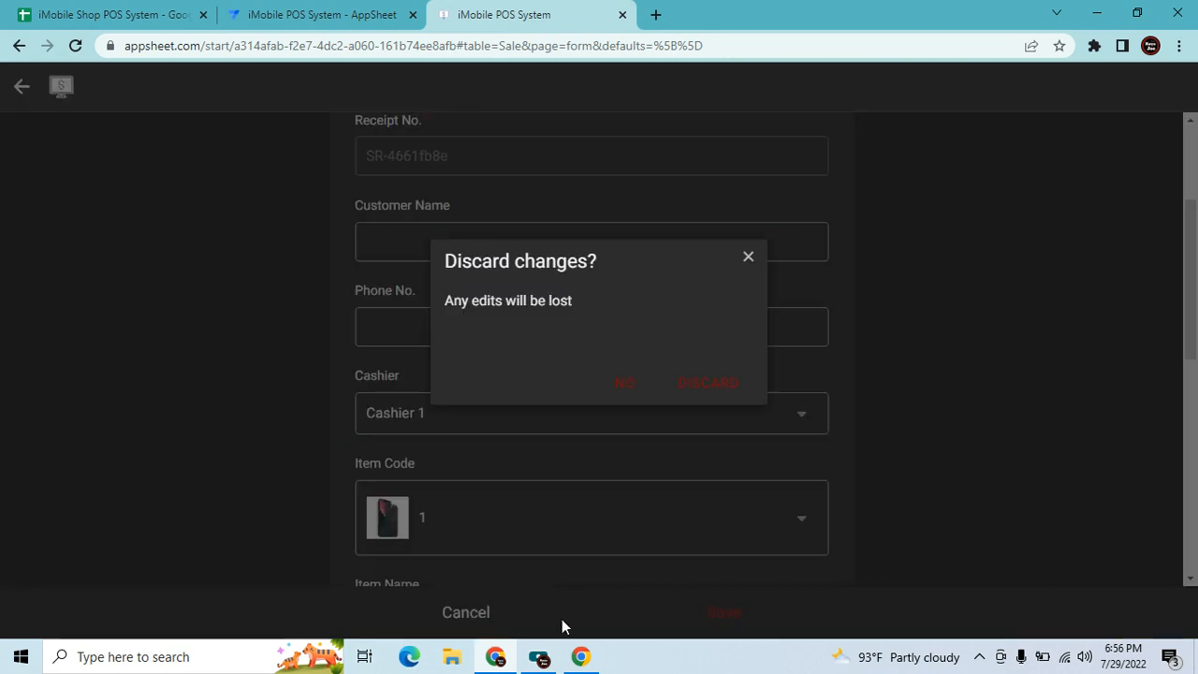
pyautogui.click(734, 384)
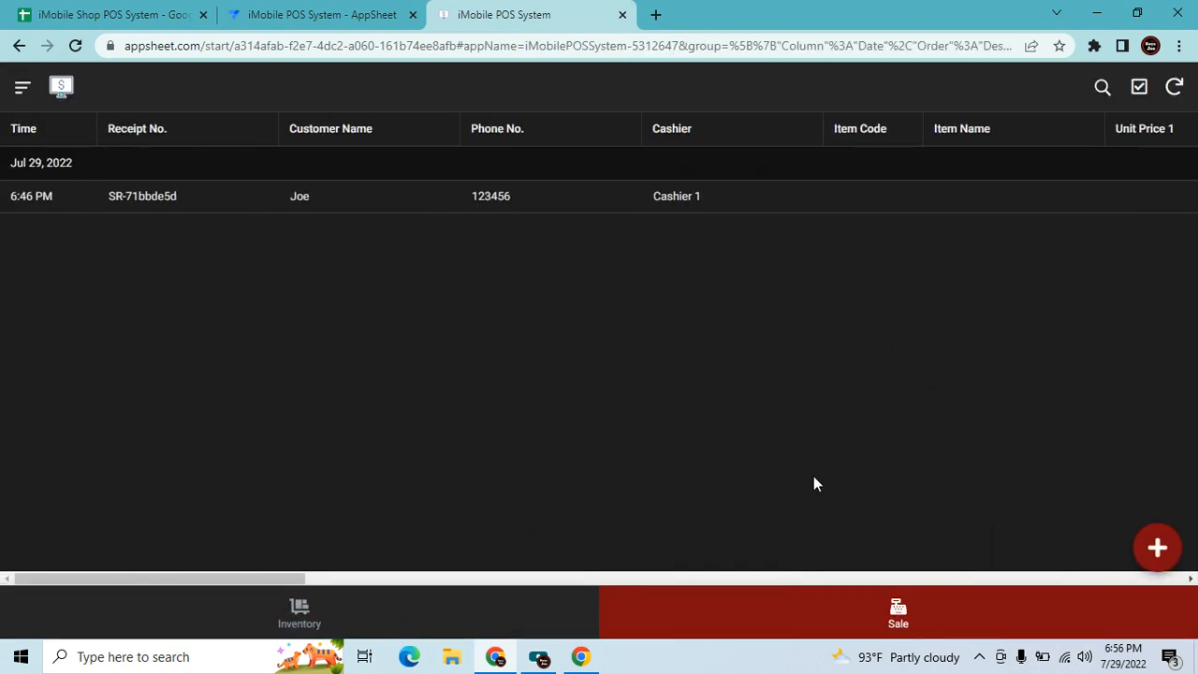
# Back in the AppSheet editor, create a new action for the Inventory table and name it "Inventory Item 1".
pyautogui.click(303, 12)
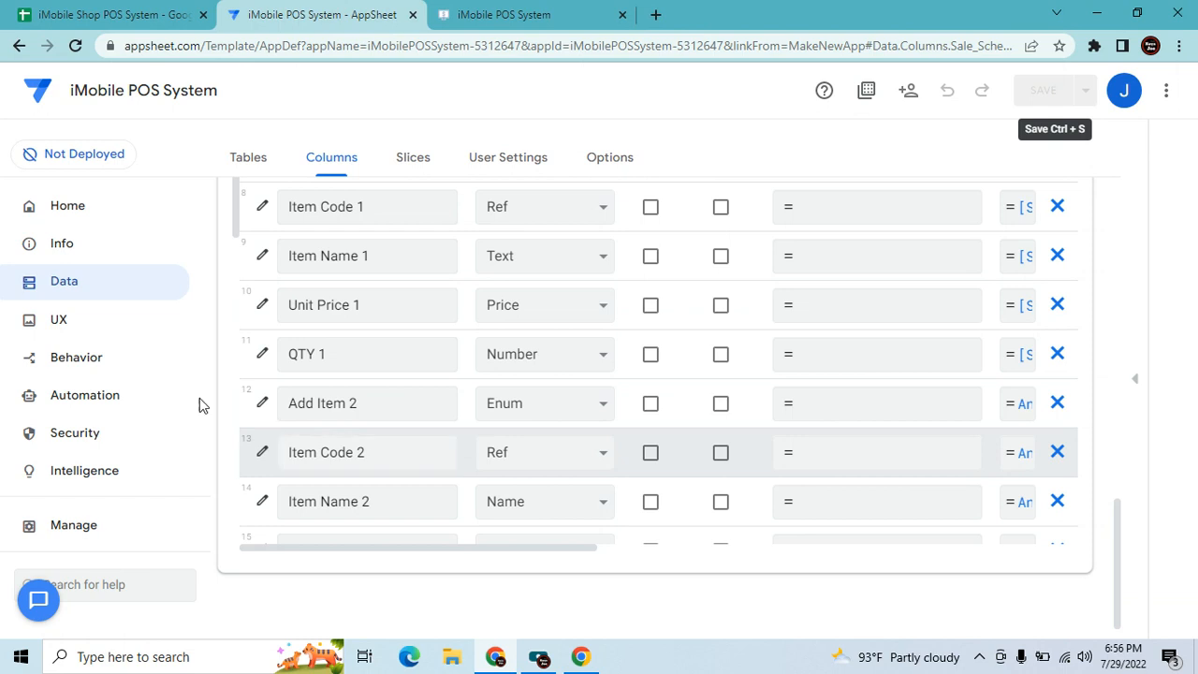
pyautogui.click(45, 320)
pyautogui.click(79, 357)
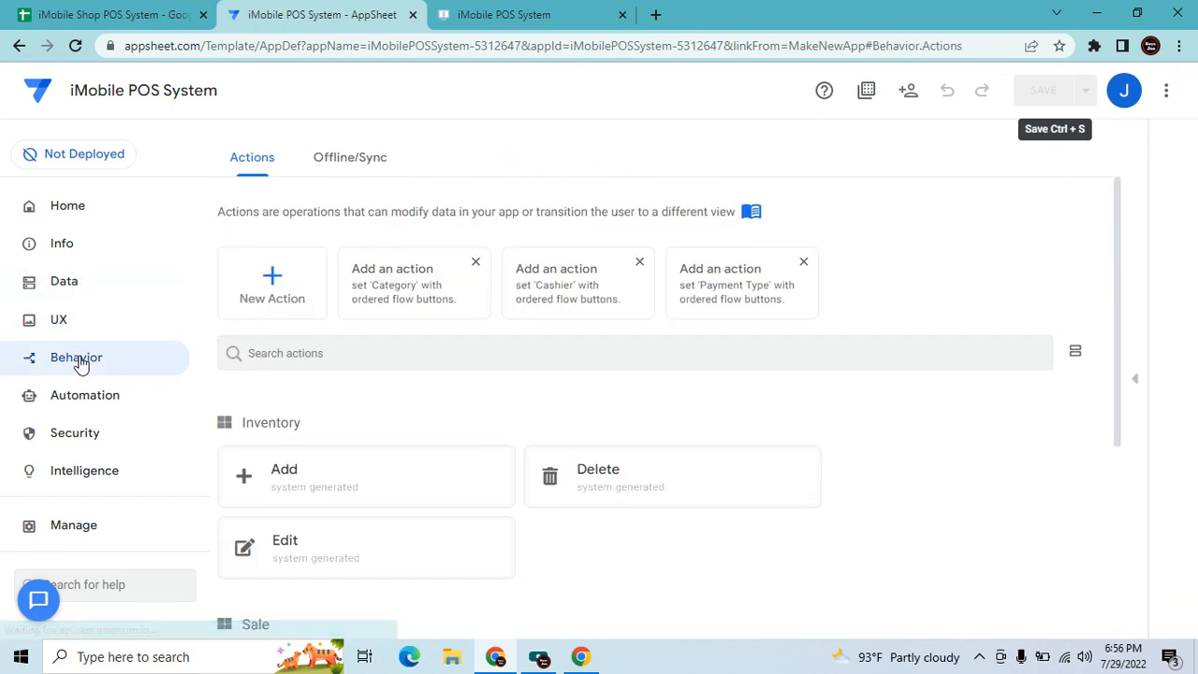
pyautogui.click(310, 289)
pyautogui.click(518, 276)
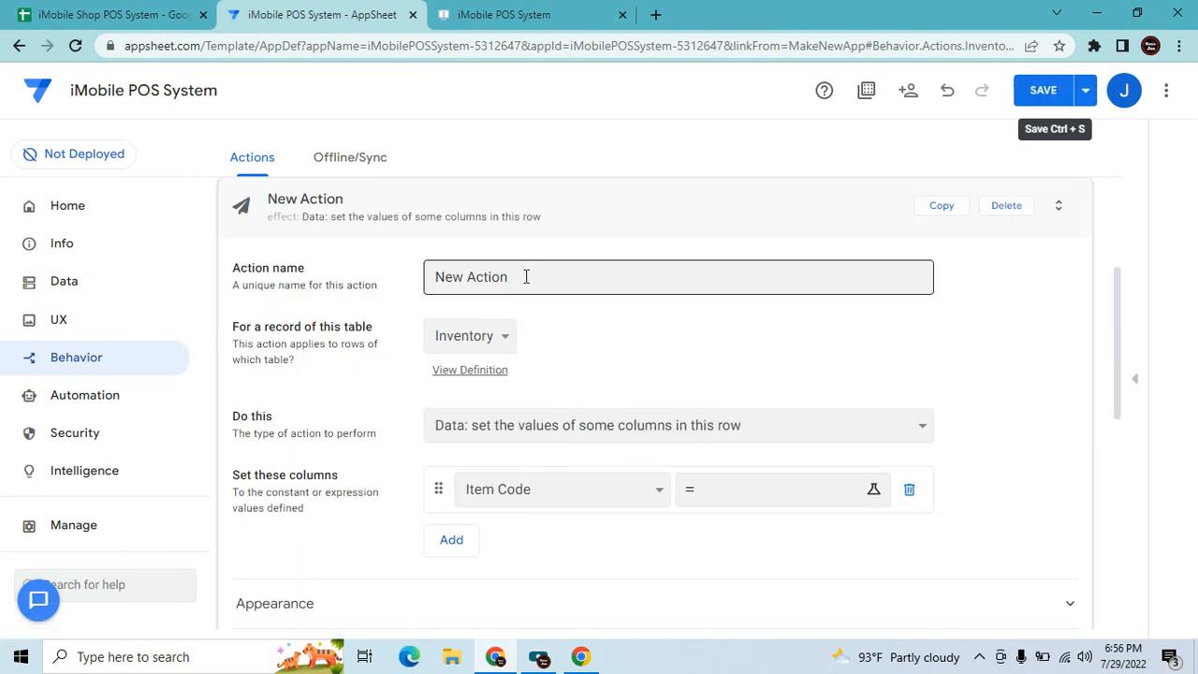
pyautogui.moveTo(510, 277); pyautogui.dragTo(430, 252)
pyautogui.press('BackSpace')
pyautogui.write('Inventory Item 1')
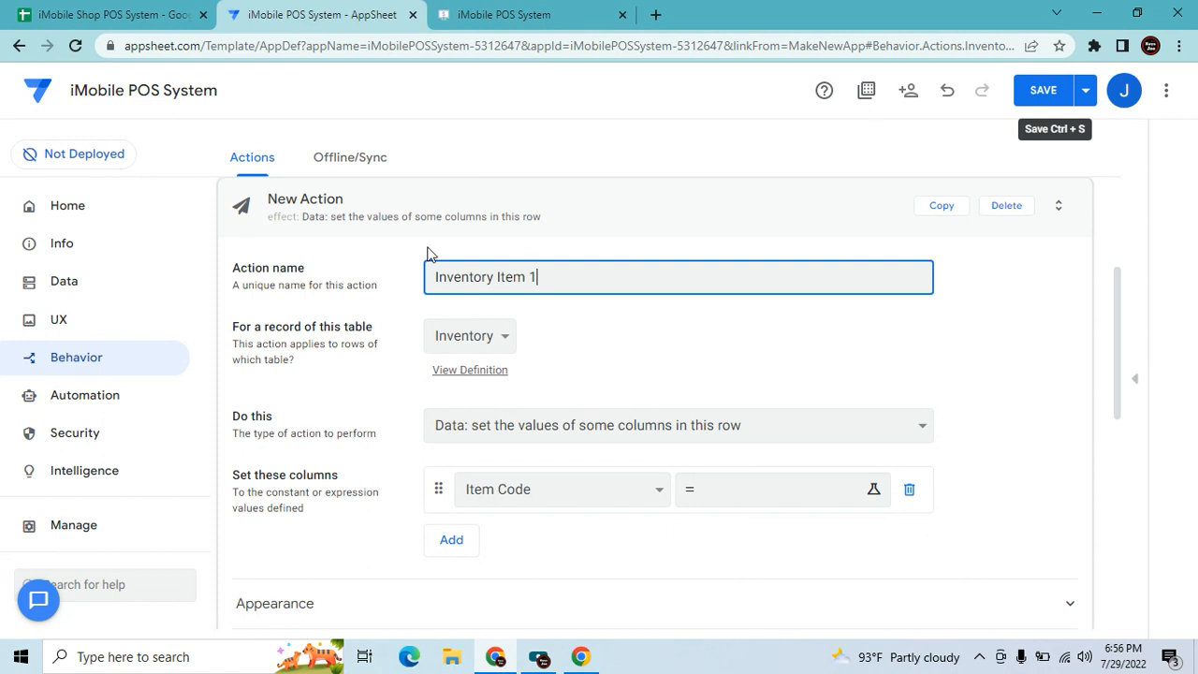
# Keep the action type that sets column values in the row and choose Available Stocks as the column to set.
pyautogui.click(683, 440)
pyautogui.click(683, 440)
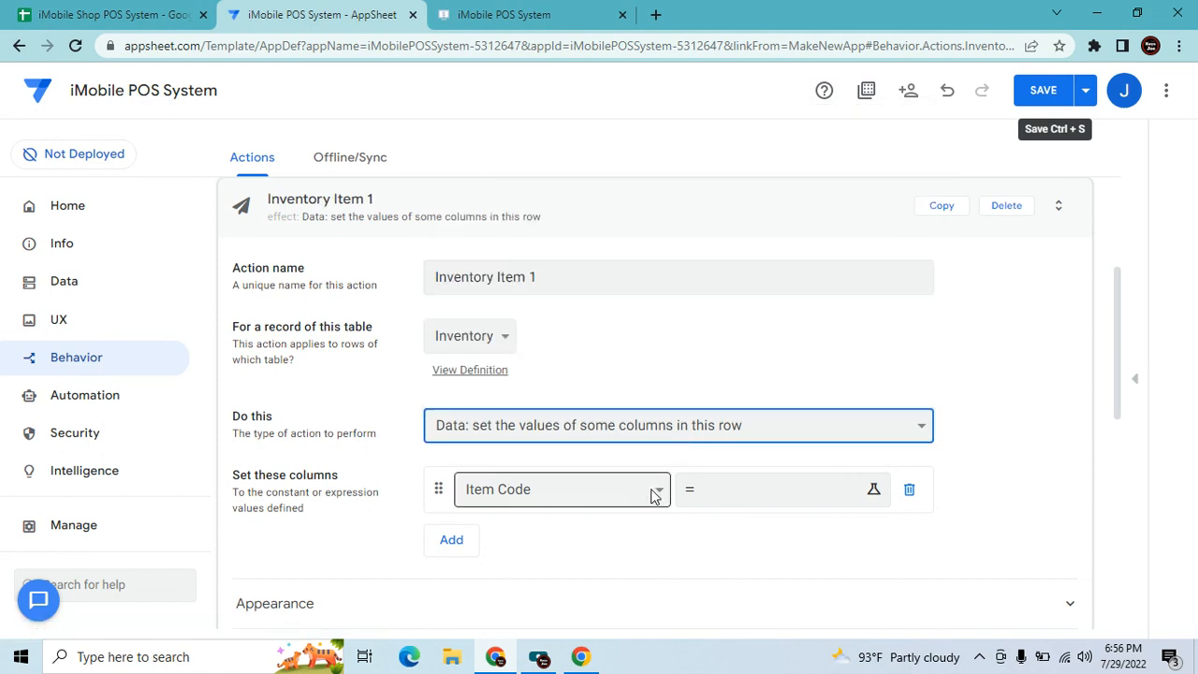
pyautogui.click(650, 491)
pyautogui.click(568, 587)
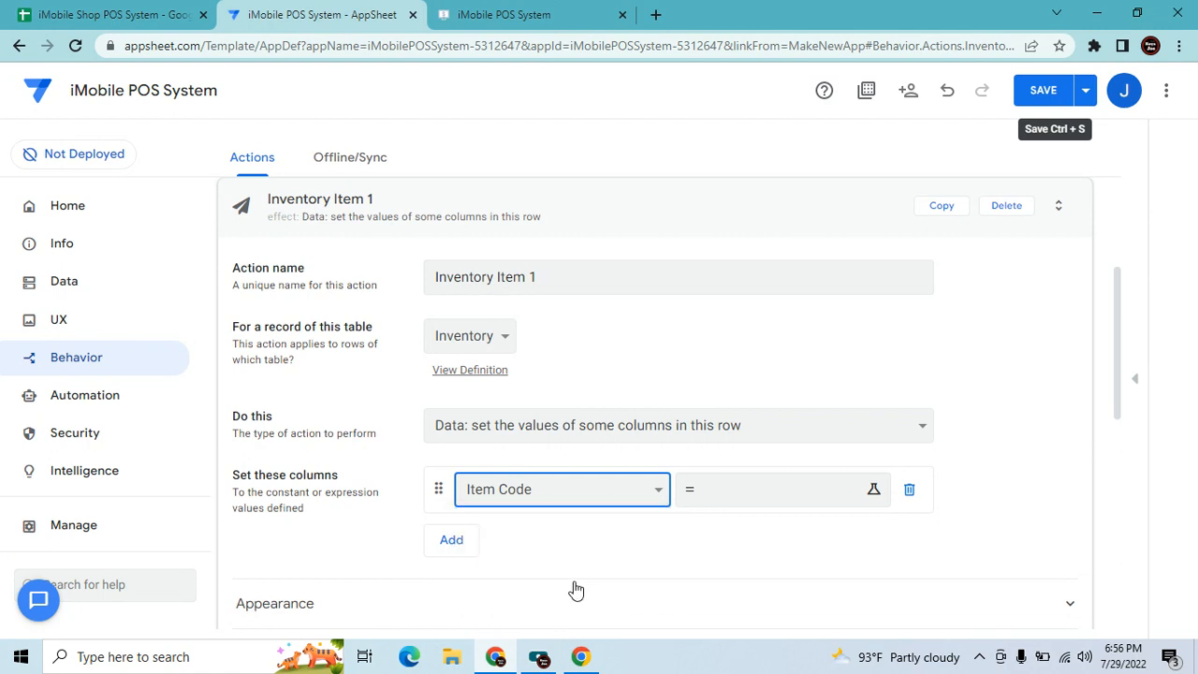
# Enter the Available Stocks expression Any(Select(Sale[New Available Stocks Item 1],[_THISROW].[Item Code]=[Item Code 1])).
pyautogui.click(769, 491)
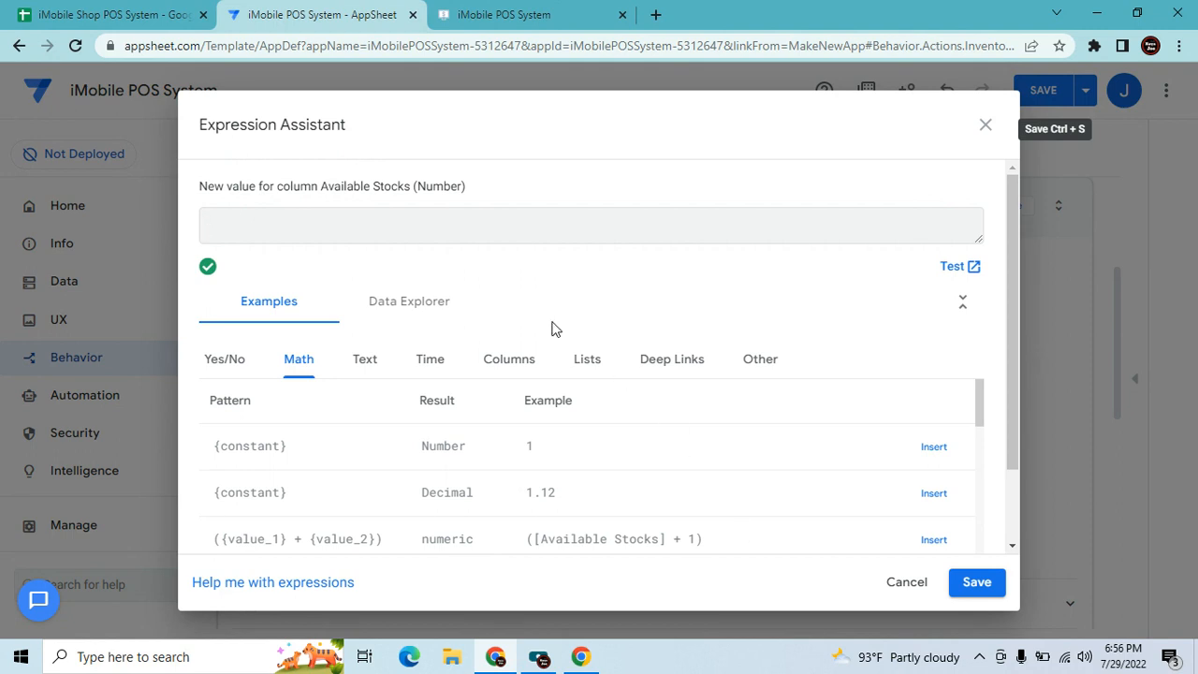
pyautogui.write('Any(Select')
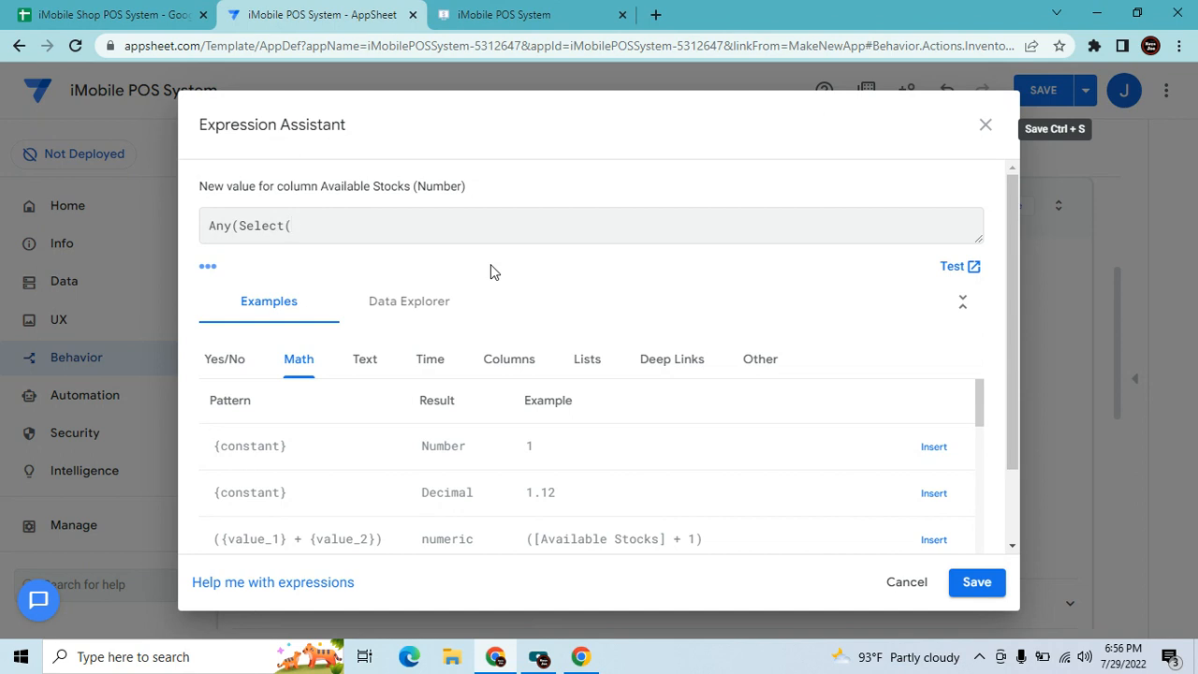
pyautogui.write('(Sal')
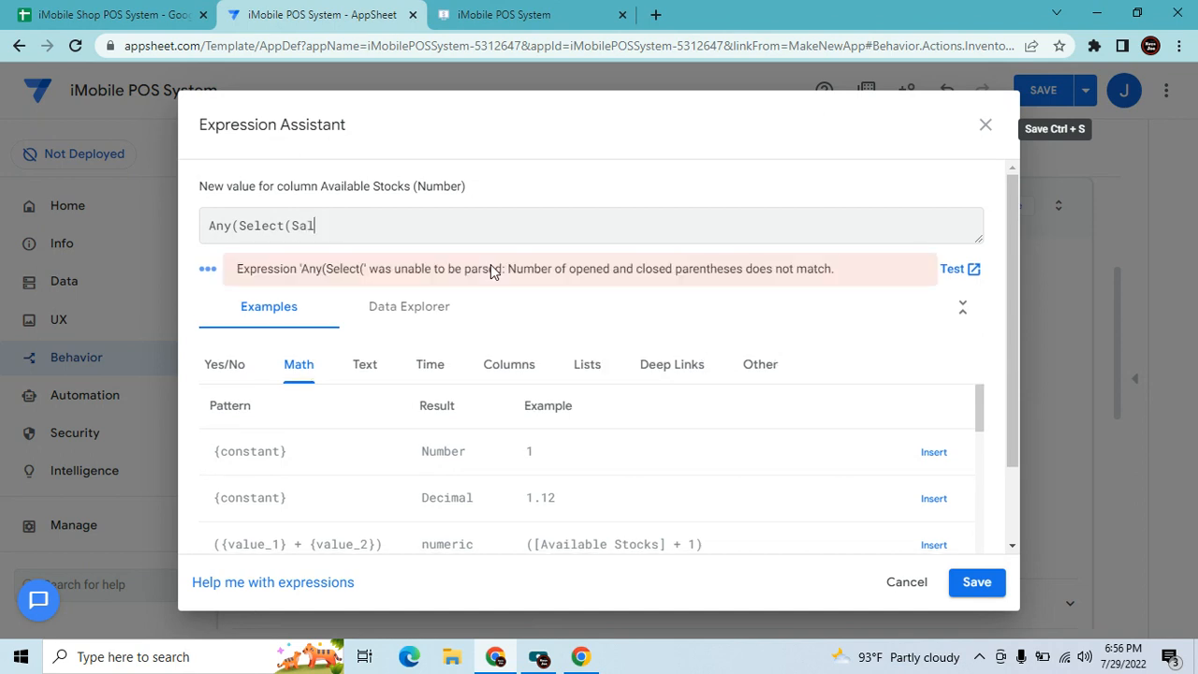
pyautogui.write('e[New Available')
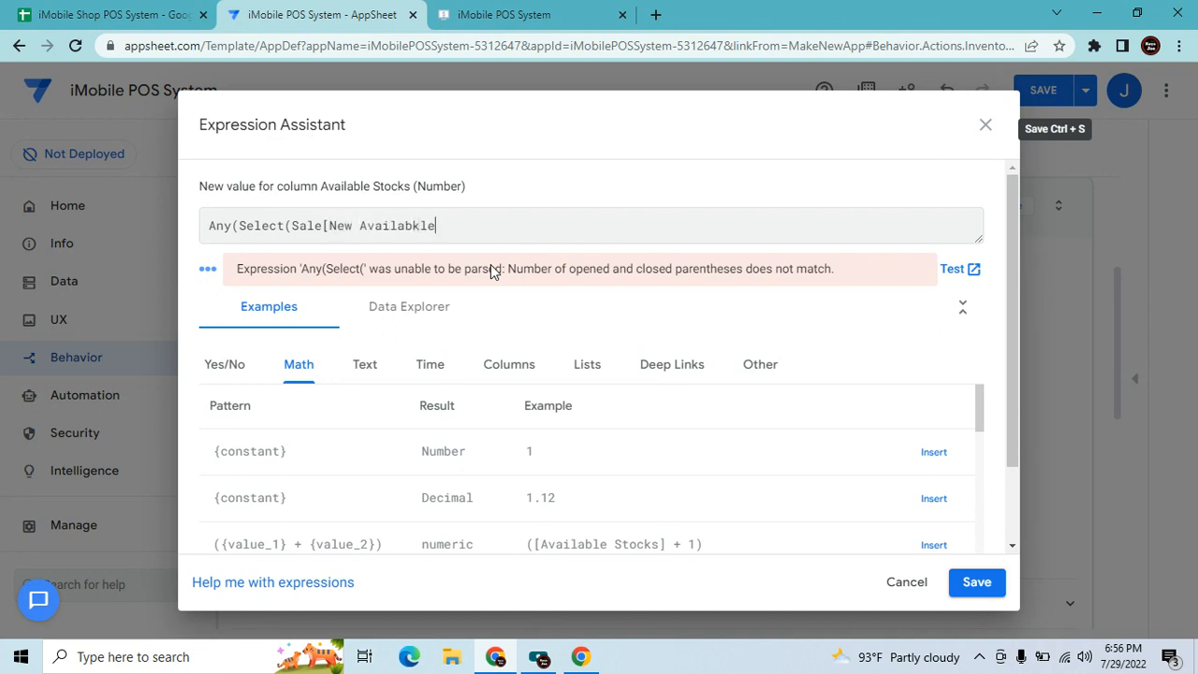
pyautogui.press('BackSpace')
pyautogui.press('BackSpace')
pyautogui.write('le Stocks Item 1]')
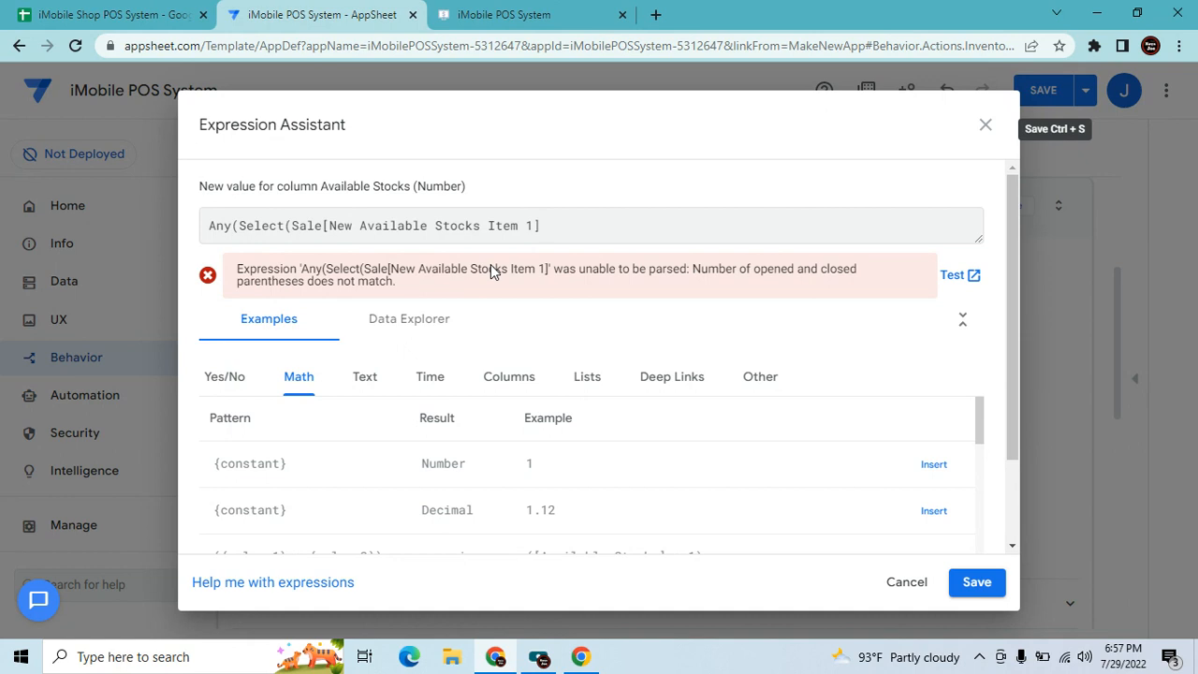
pyautogui.write(',[_THISROW].[Item Cod')
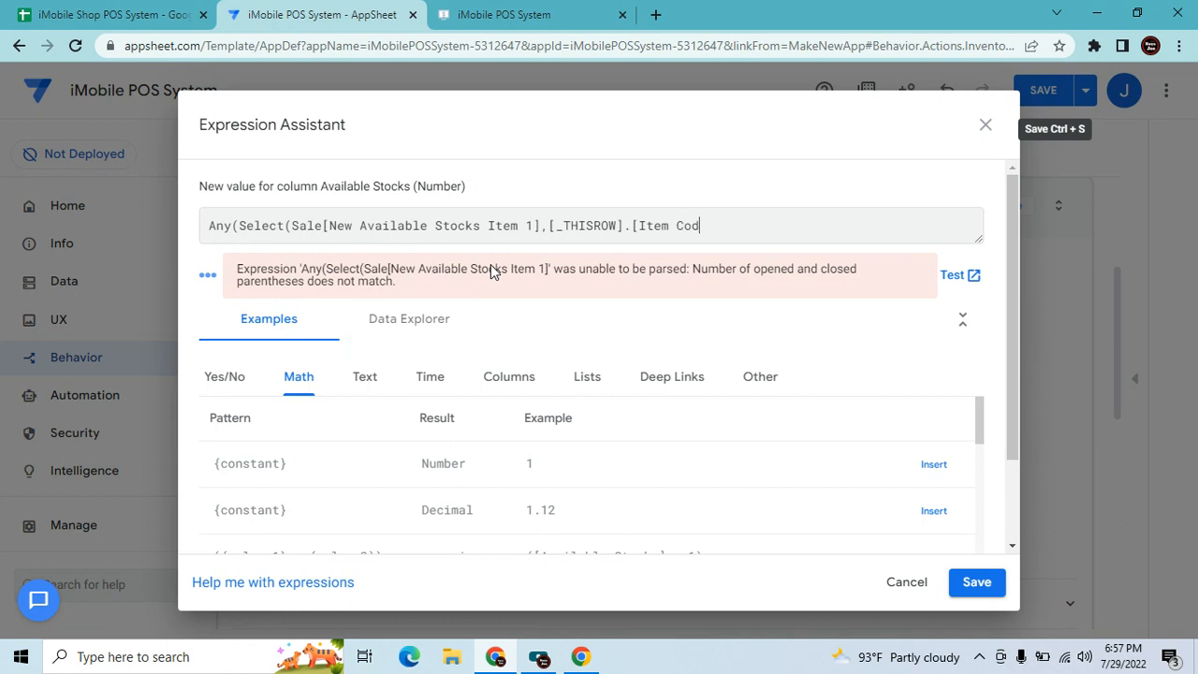
pyautogui.write('e 1]')
pyautogui.write('=[Ite')
pyautogui.press('BackSpace')
pyautogui.press('BackSpace')
pyautogui.press('BackSpace')
pyautogui.press('BackSpace')
pyautogui.press('BackSpace')
pyautogui.press('BackSpace')
pyautogui.press('BackSpace')
pyautogui.write(']=[Item Code 1])')
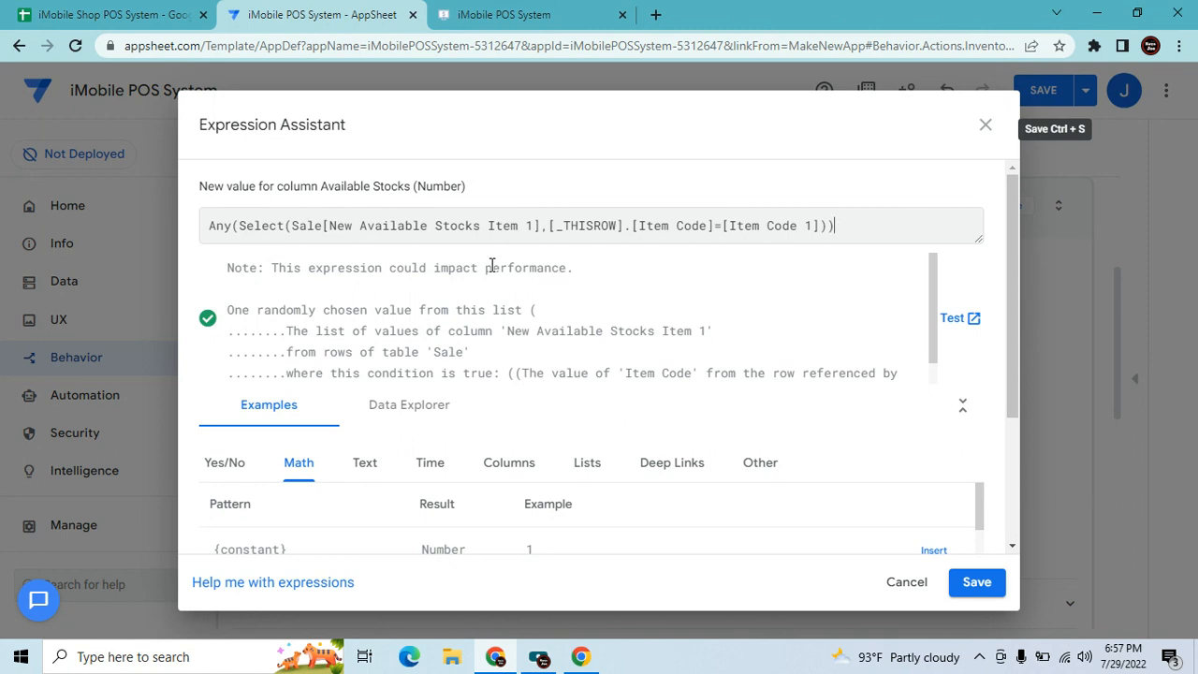
# Copy the whole Available Stocks expression for reuse and save it in the action.
pyautogui.moveTo(858, 230); pyautogui.dragTo(182, 176)
pyautogui.hotkey('ctrl', 'c')
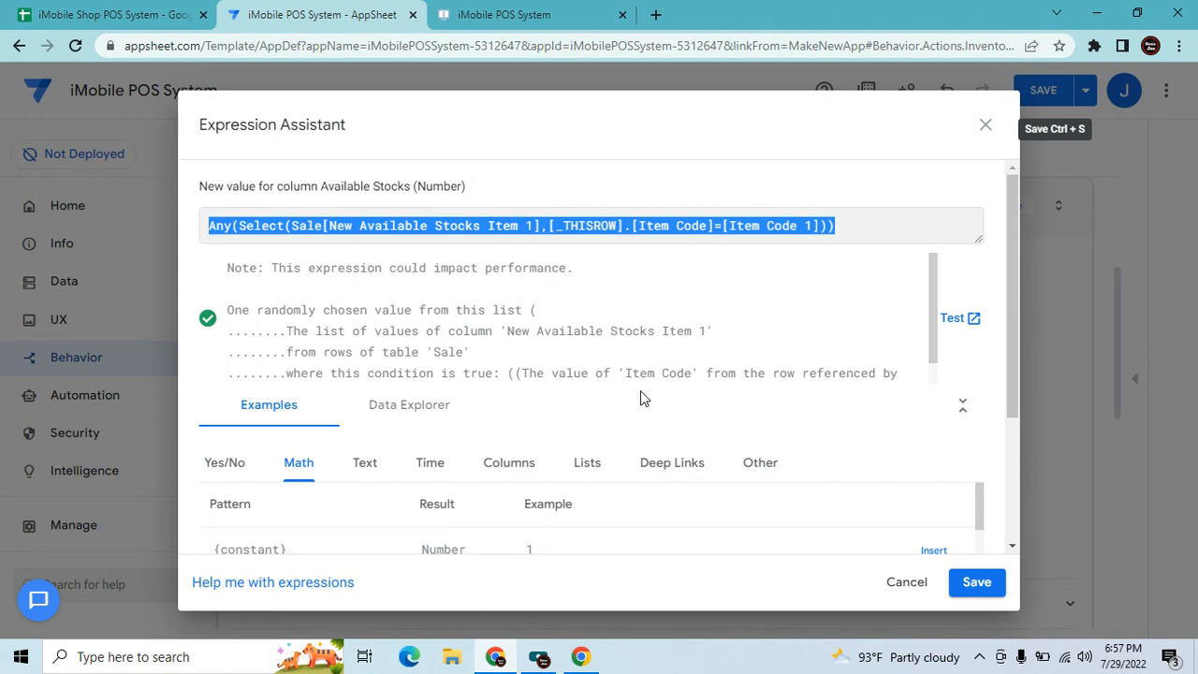
pyautogui.click(997, 583)
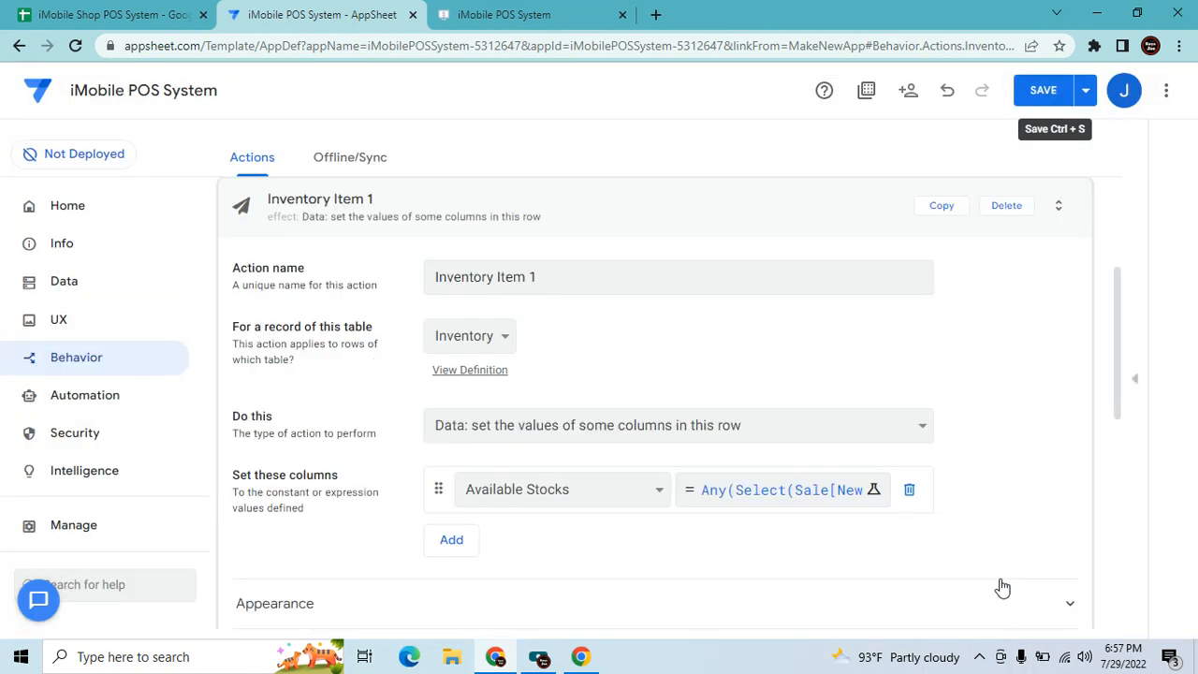
# Set the prominence of the Inventory Item 1 action to Do not display.
pyautogui.scroll(-1, 810, 351)
pyautogui.click(561, 542)
pyautogui.scroll(-5, 742, 455)
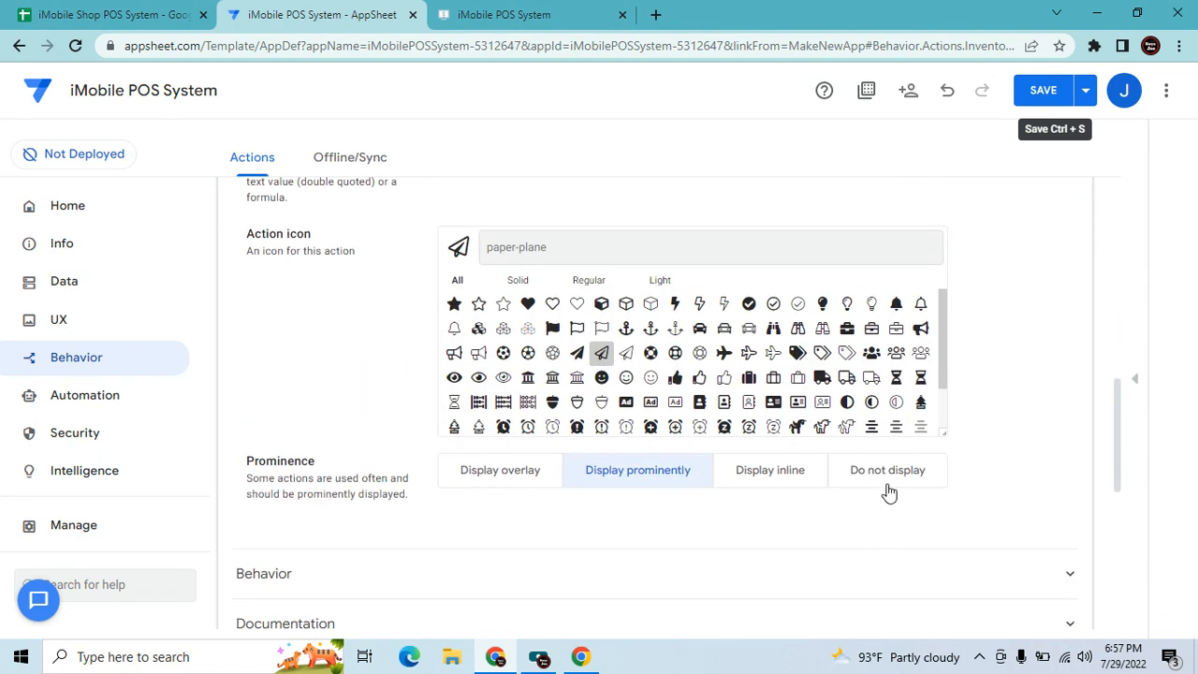
pyautogui.click(885, 485)
# Create another action for the Inventory table and name it "Inventory Item 2".
pyautogui.scroll(10, 754, 321)
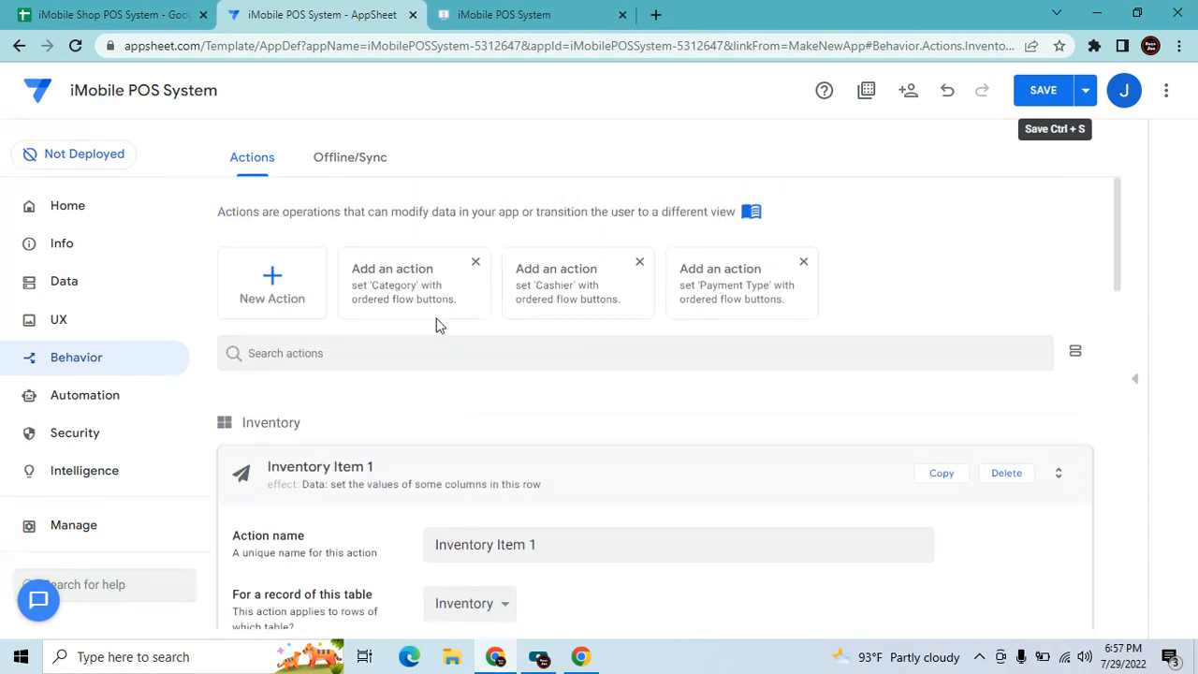
pyautogui.click(272, 280)
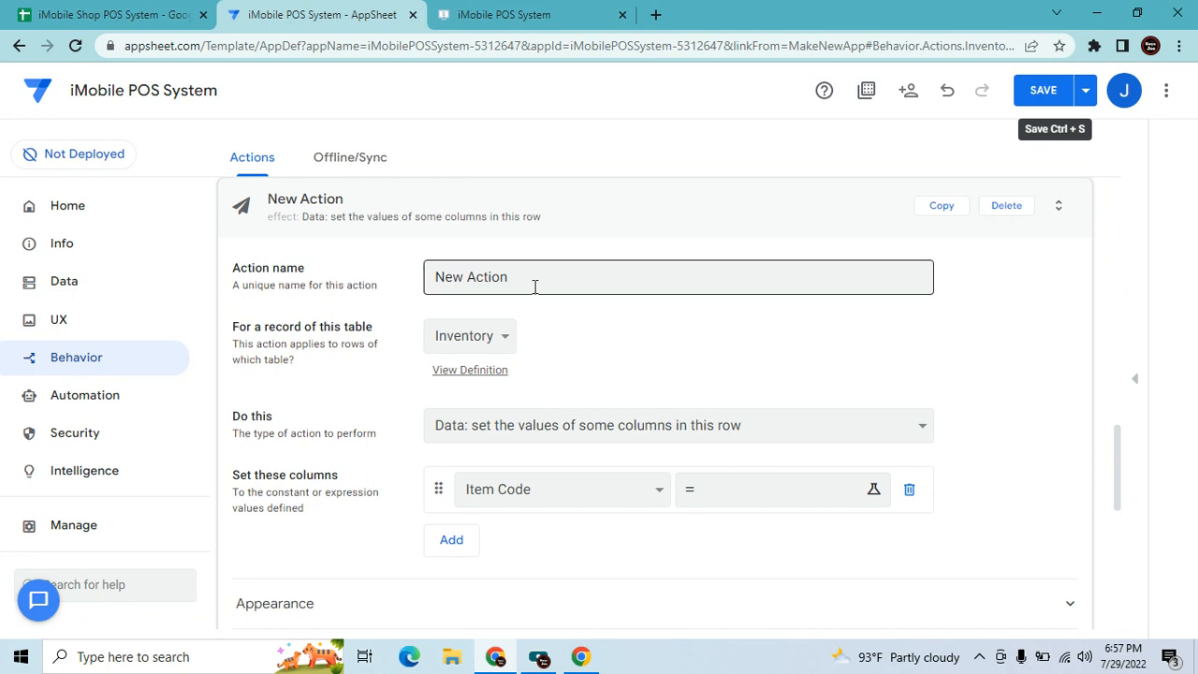
pyautogui.hotkey('ctrl', 'z')
pyautogui.scroll(5, 586, 262)
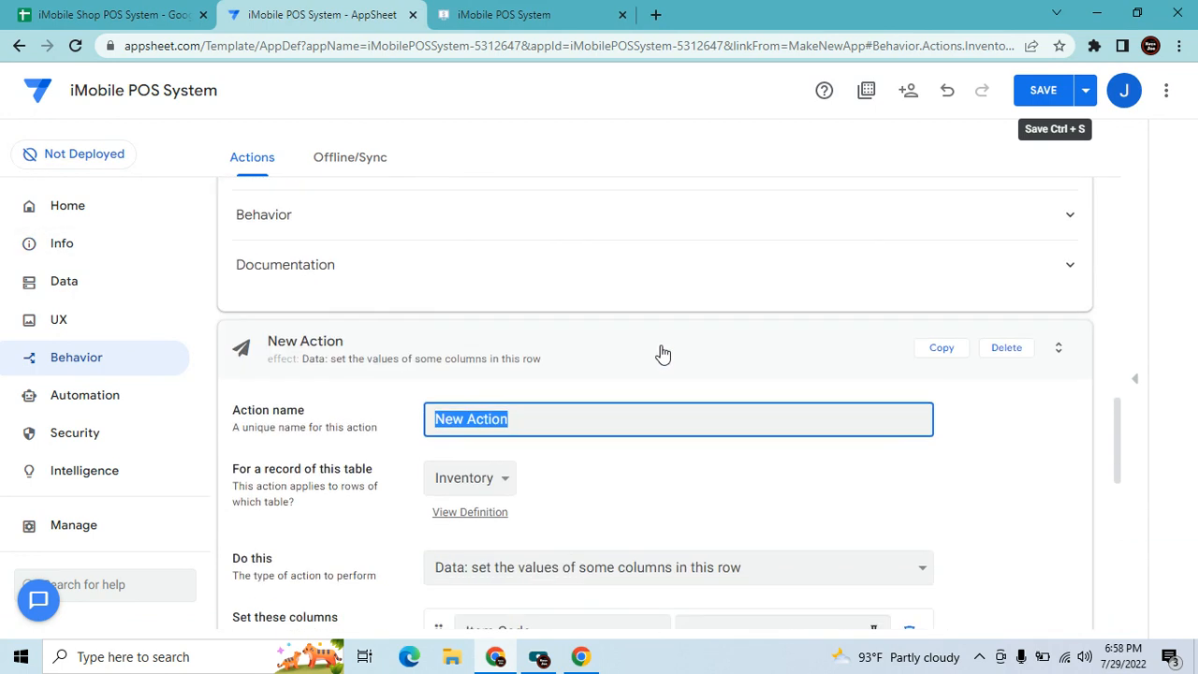
pyautogui.press('BackSpace')
pyautogui.write('Inventory Item 2')
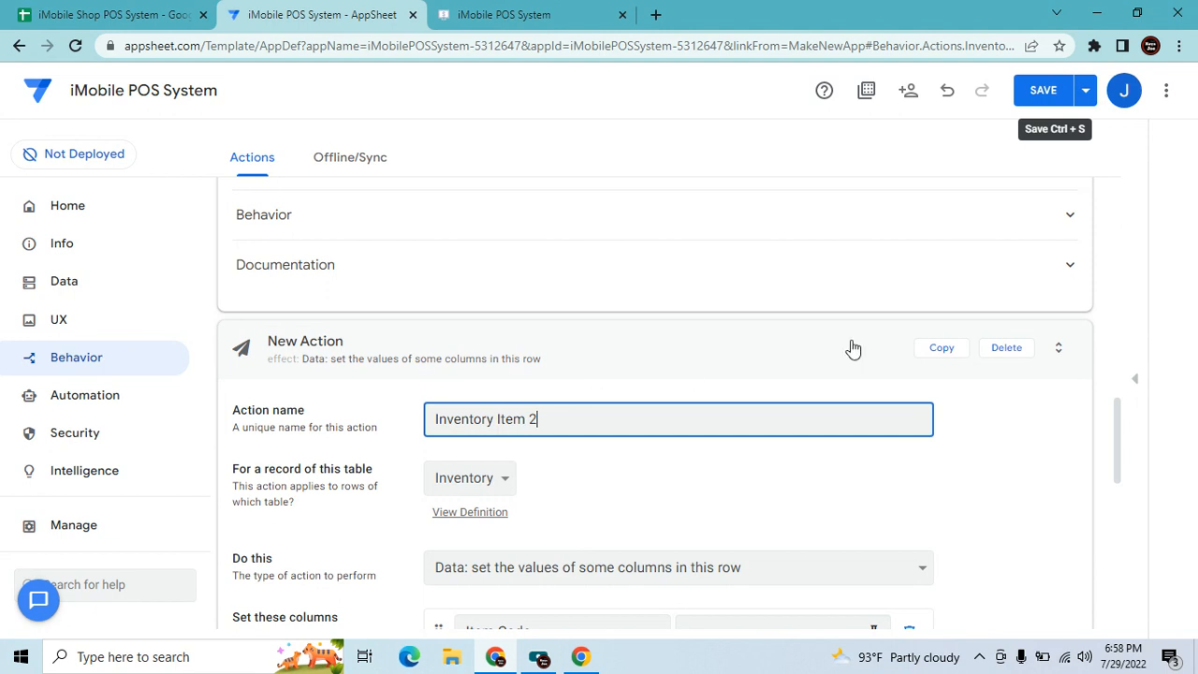
# Make the Inventory Item 2 action set the Available Stocks column and paste the copied Any(Select(...)) expression as its value.
pyautogui.scroll(-2, 882, 374)
pyautogui.click(585, 456)
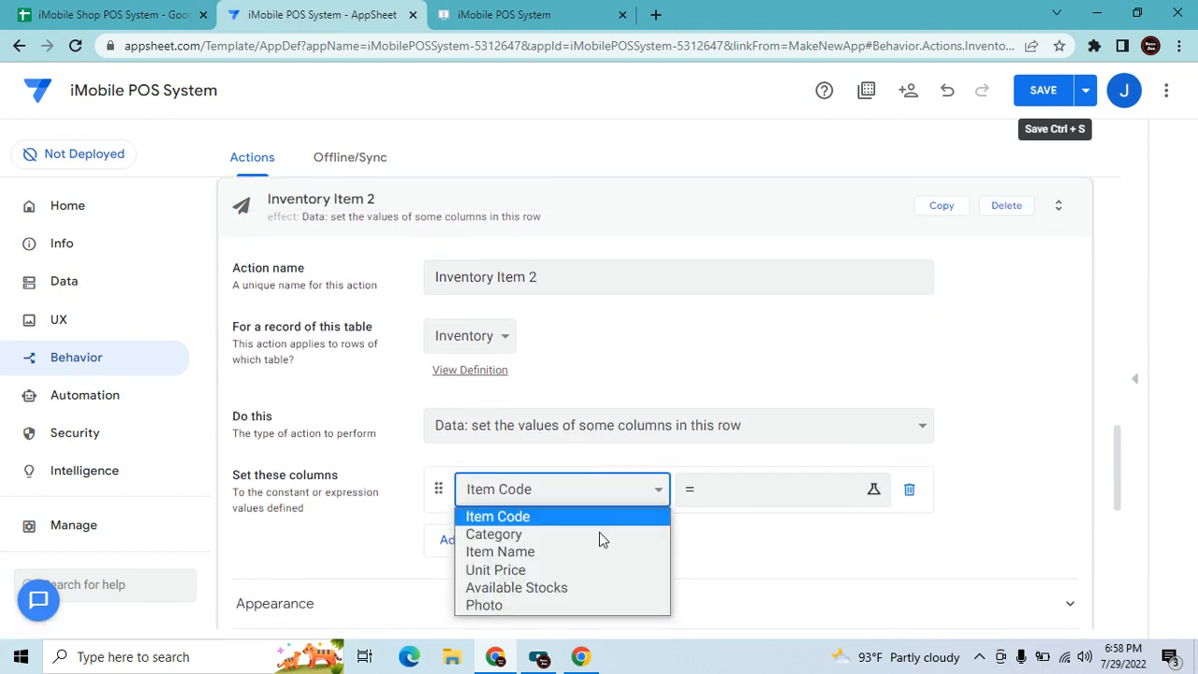
pyautogui.click(587, 586)
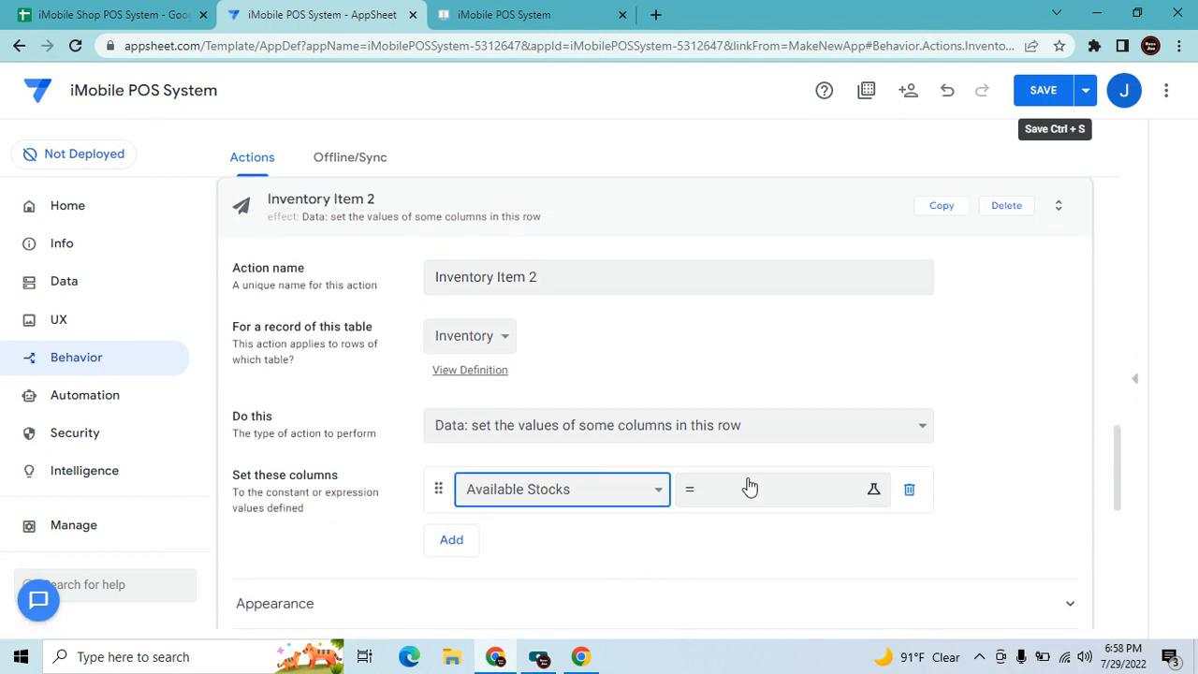
pyautogui.click(748, 490)
pyautogui.write('Any(Select(Sale[New Available Stocks Item 1][_THISROW].[Item Code]=[Item Code 1]))')
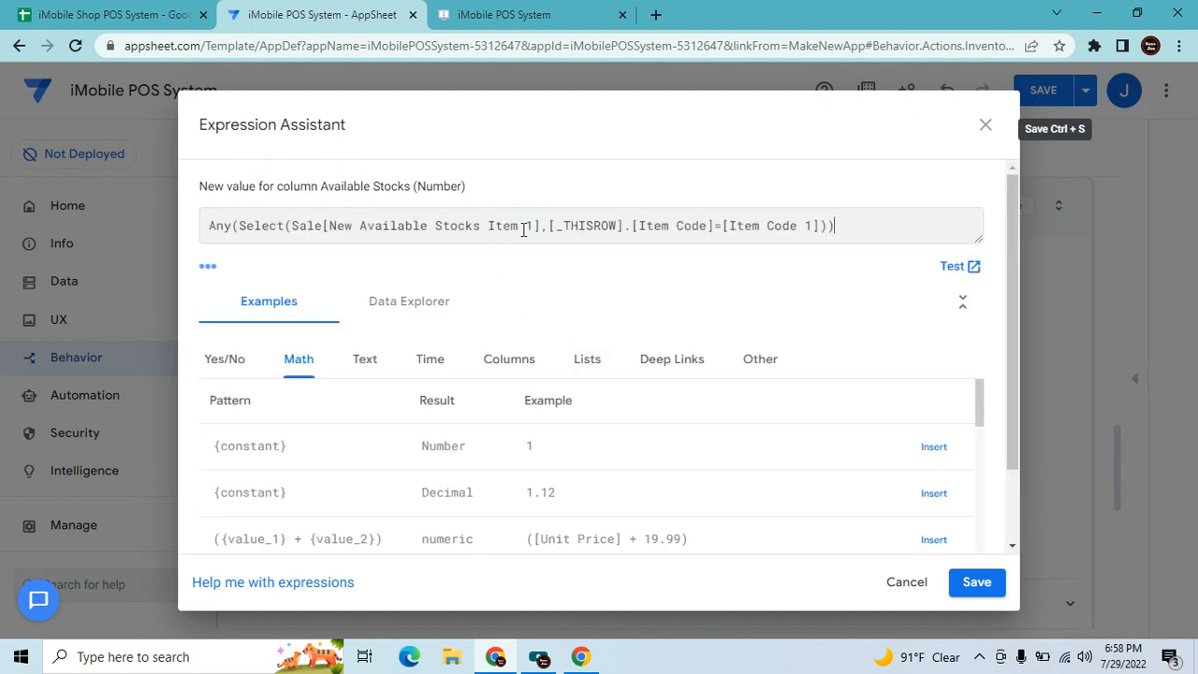
# Adapt the expression to Any(Select(Sale[New Available Stocks Item 2],[_THISROW].[Item Code]=[Item Code 2])) and save it in the action.
pyautogui.click(534, 226)
pyautogui.press('BackSpace')
pyautogui.write('2')
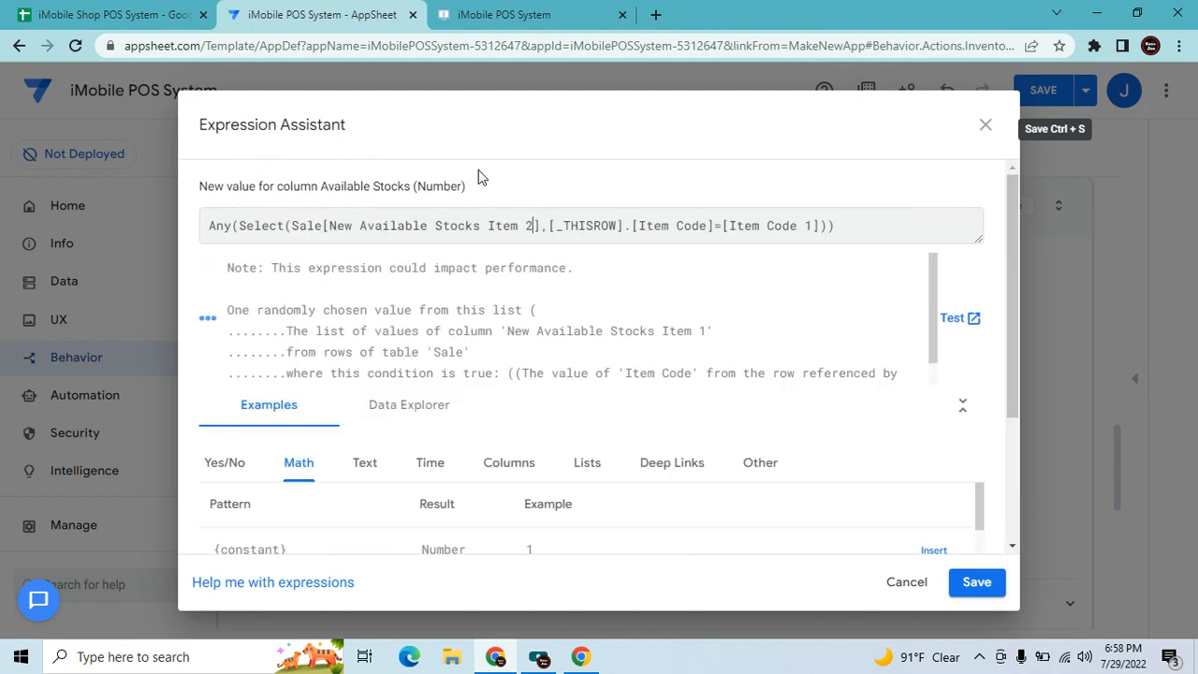
pyautogui.click(813, 225)
pyautogui.press('BackSpace')
pyautogui.write('2')
pyautogui.click(975, 582)
# Set the prominence of the Inventory Item 2 action to Do not display.
pyautogui.scroll(-3, 802, 436)
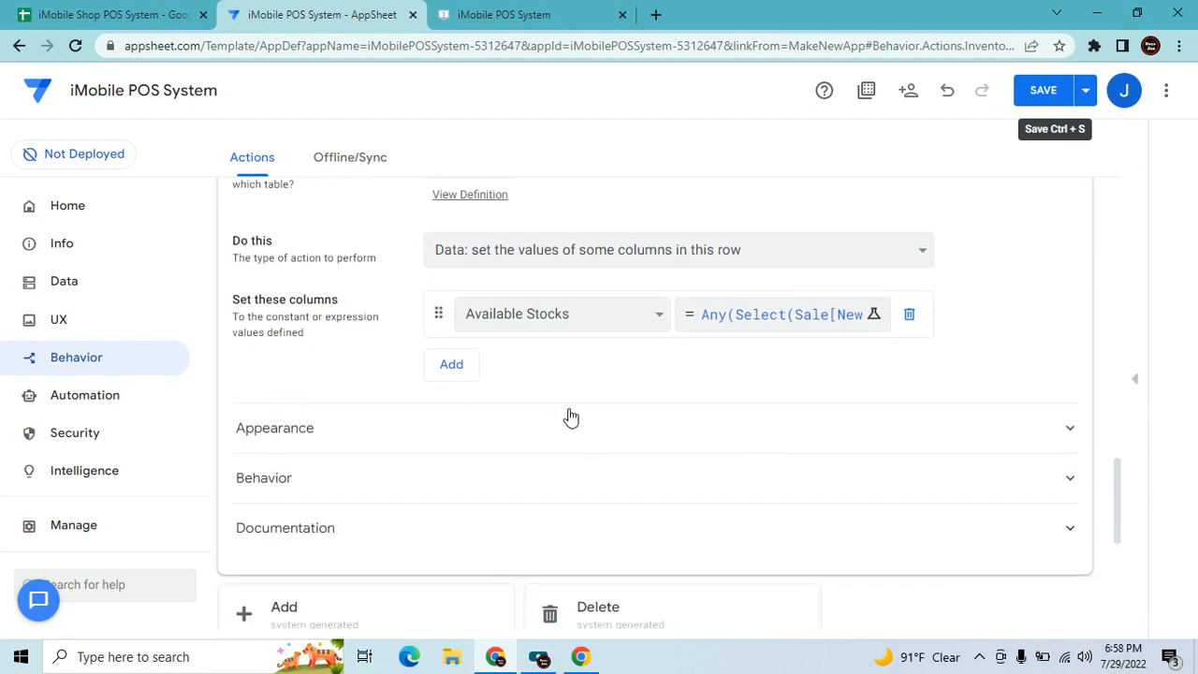
pyautogui.click(569, 421)
pyautogui.click(855, 375)
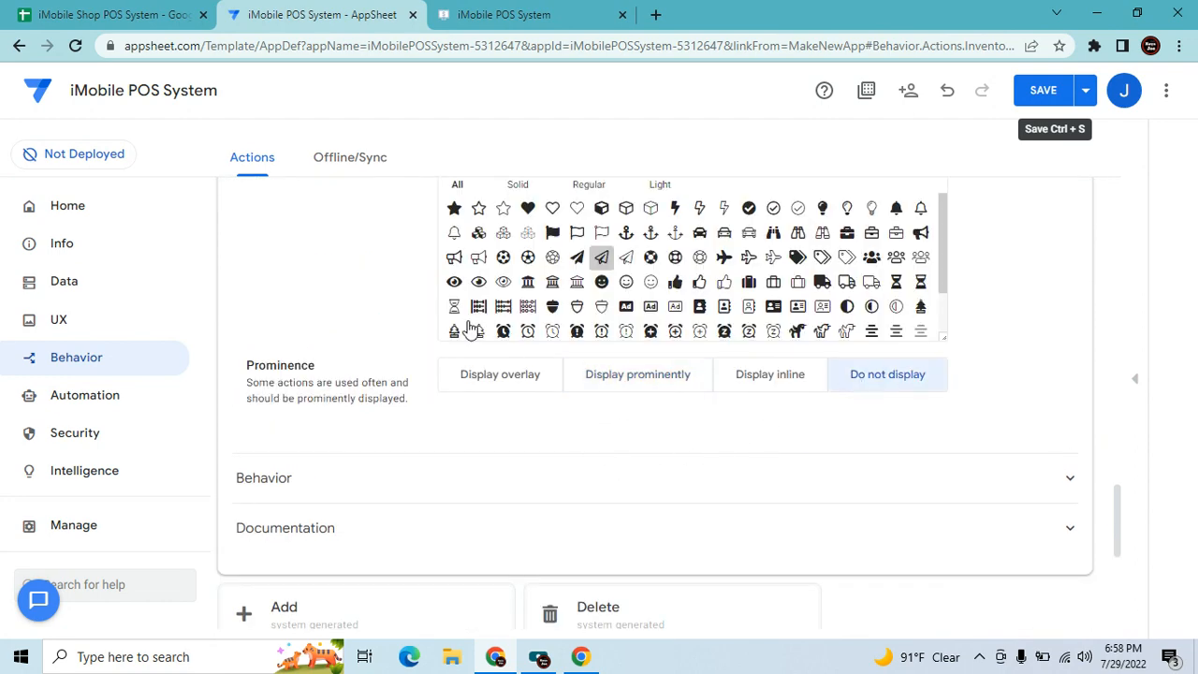
# Create another action for the Inventory table and name it "Inventory Item 3".
pyautogui.scroll(5, 459, 299)
pyautogui.scroll(-3, 460, 300)
pyautogui.scroll(10, 481, 286)
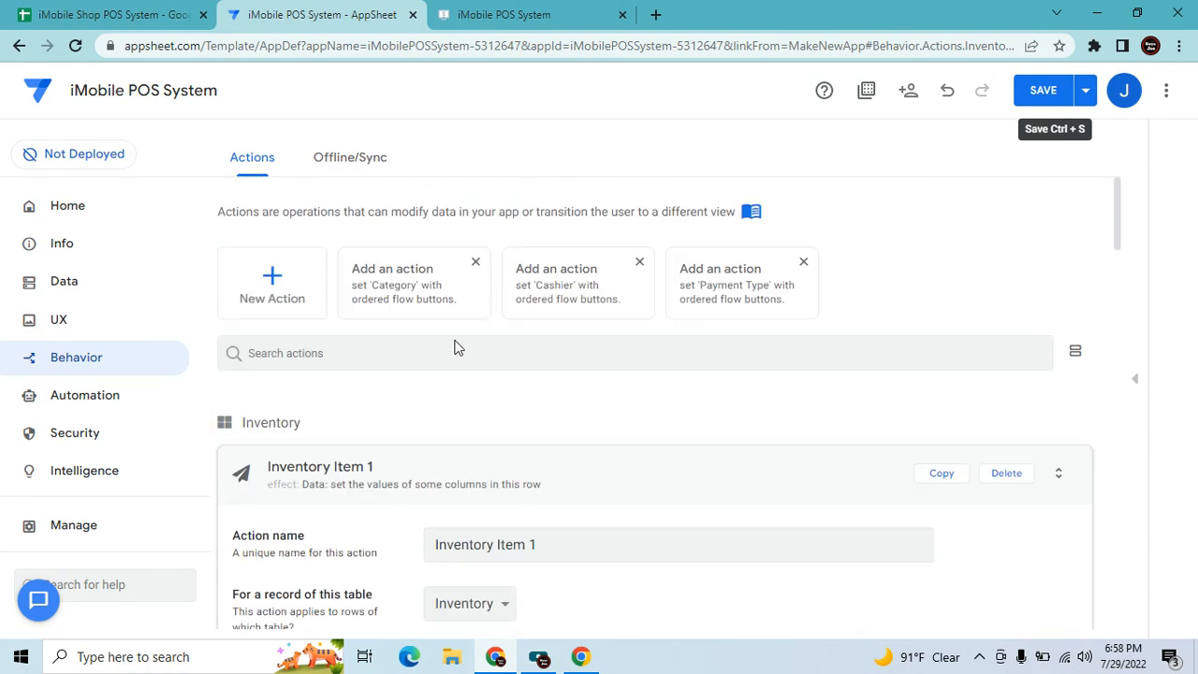
pyautogui.click(293, 282)
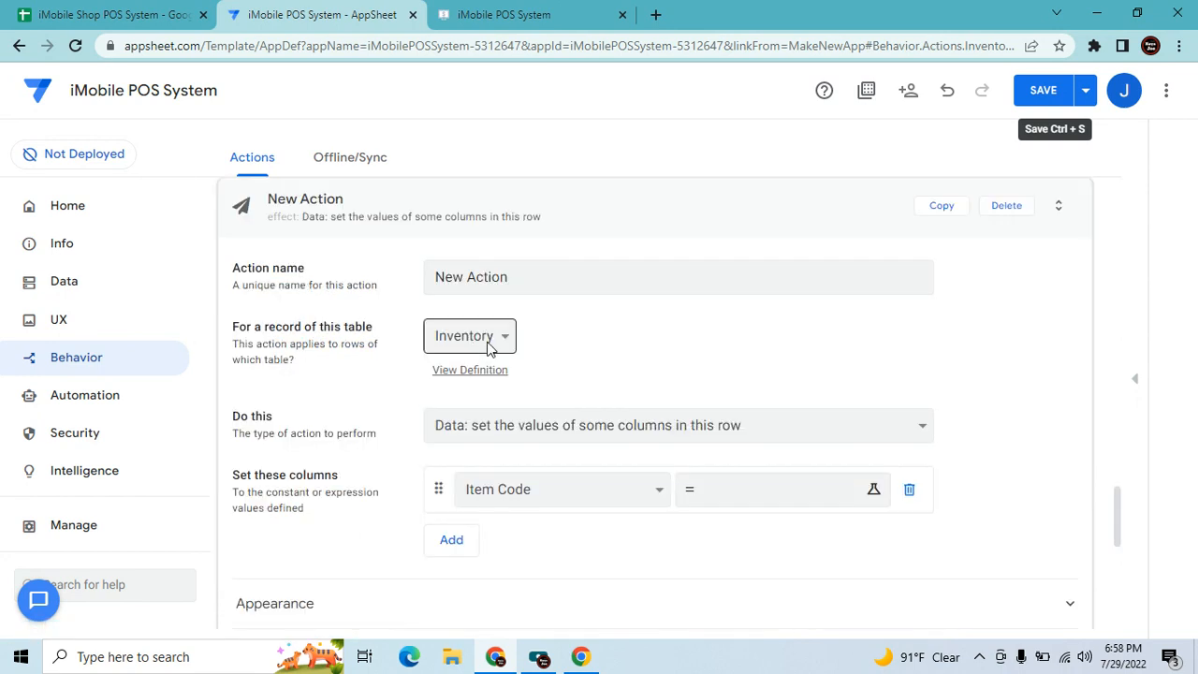
pyautogui.click(518, 276)
pyautogui.hotkey('ctrl', 'a')
pyautogui.press('BackSpace')
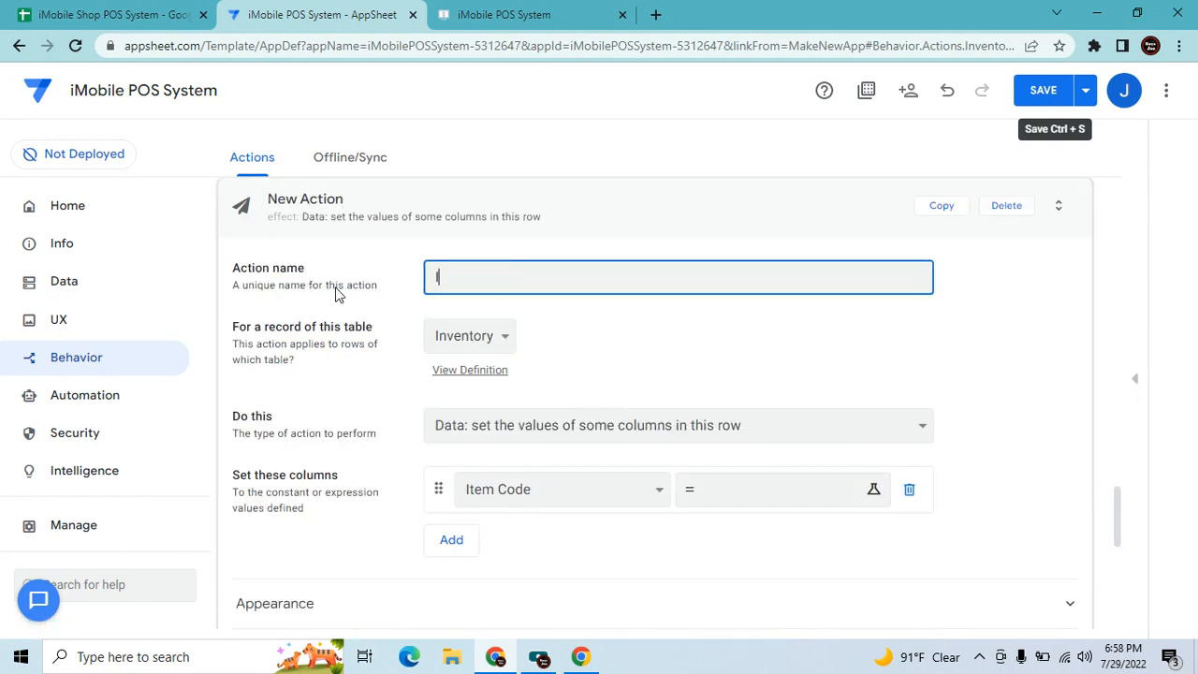
pyautogui.write('Inventory Item 3')
# Make the Inventory Item 3 action set the Available Stocks column and paste the copied Any(Select(...)) expression as its value.
pyautogui.click(594, 506)
pyautogui.click(573, 590)
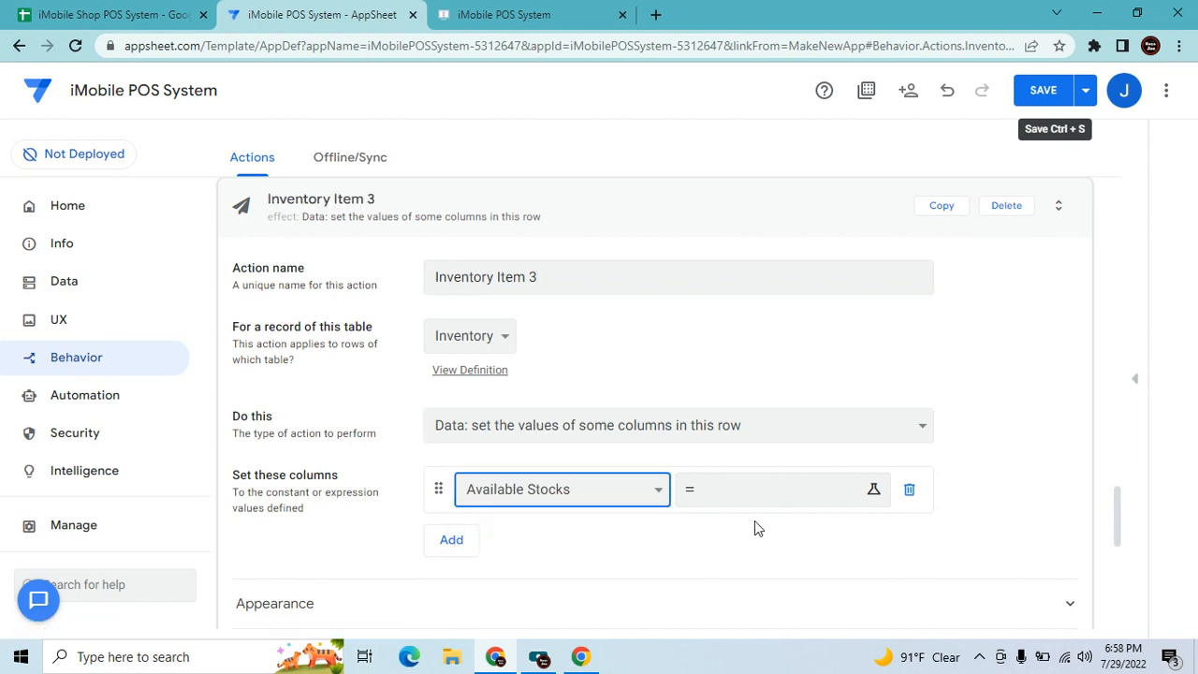
pyautogui.click(763, 494)
pyautogui.hotkey('ctrl', 'v')
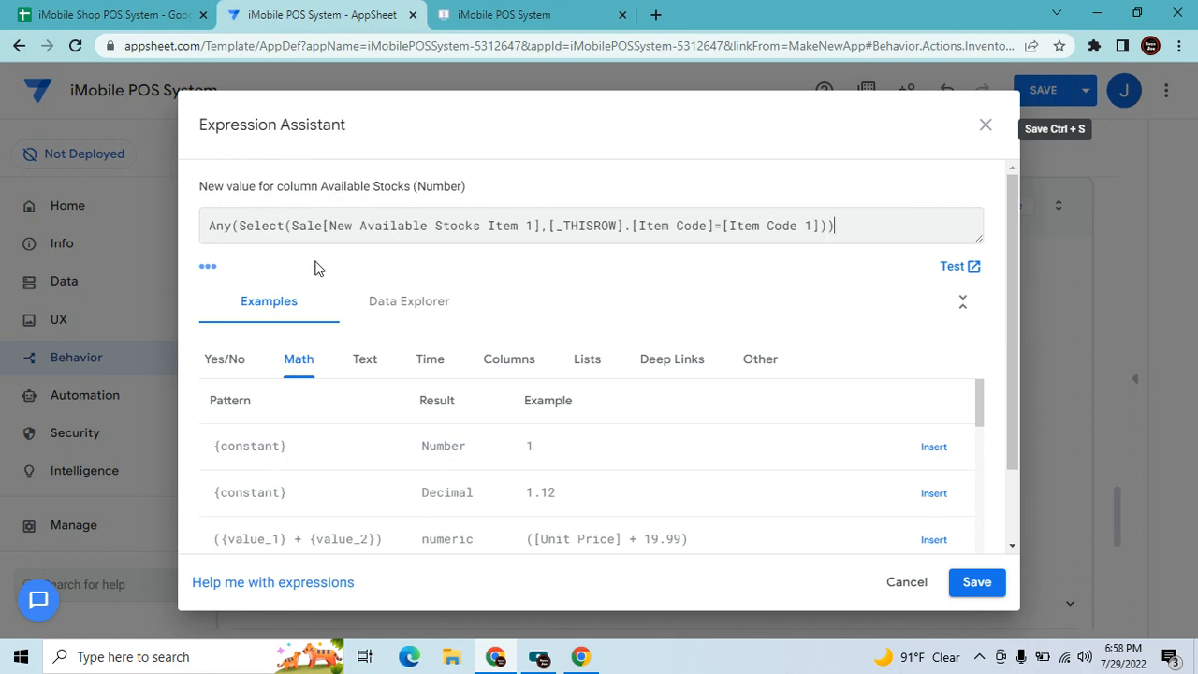
# Change the item numbers in the pasted expression's New Available Stocks Item and Item Code columns to 3 and save the expression.
pyautogui.press('BackSpace')
pyautogui.write('3')
pyautogui.press('BackSpace')
pyautogui.write('3')
pyautogui.click(978, 585)
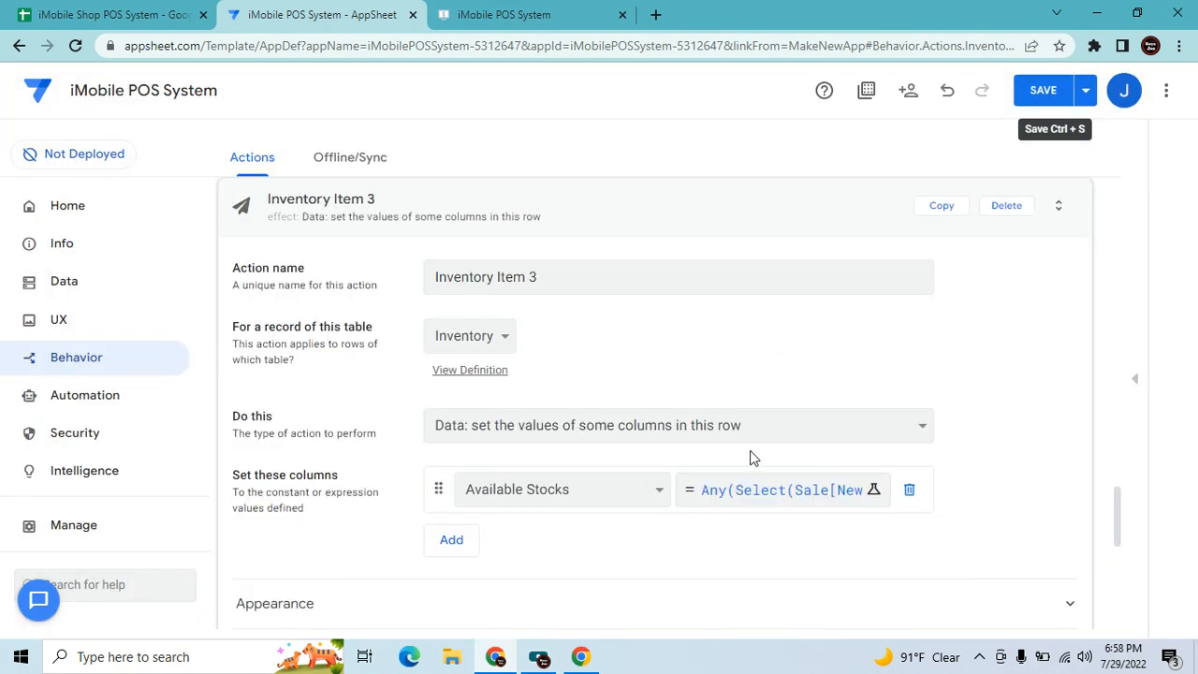
# Set the prominence of the Inventory Item 3 action to Do not display and save the app.
pyautogui.click(510, 590)
pyautogui.scroll(-1, 801, 553)
pyautogui.scroll(-4, 801, 553)
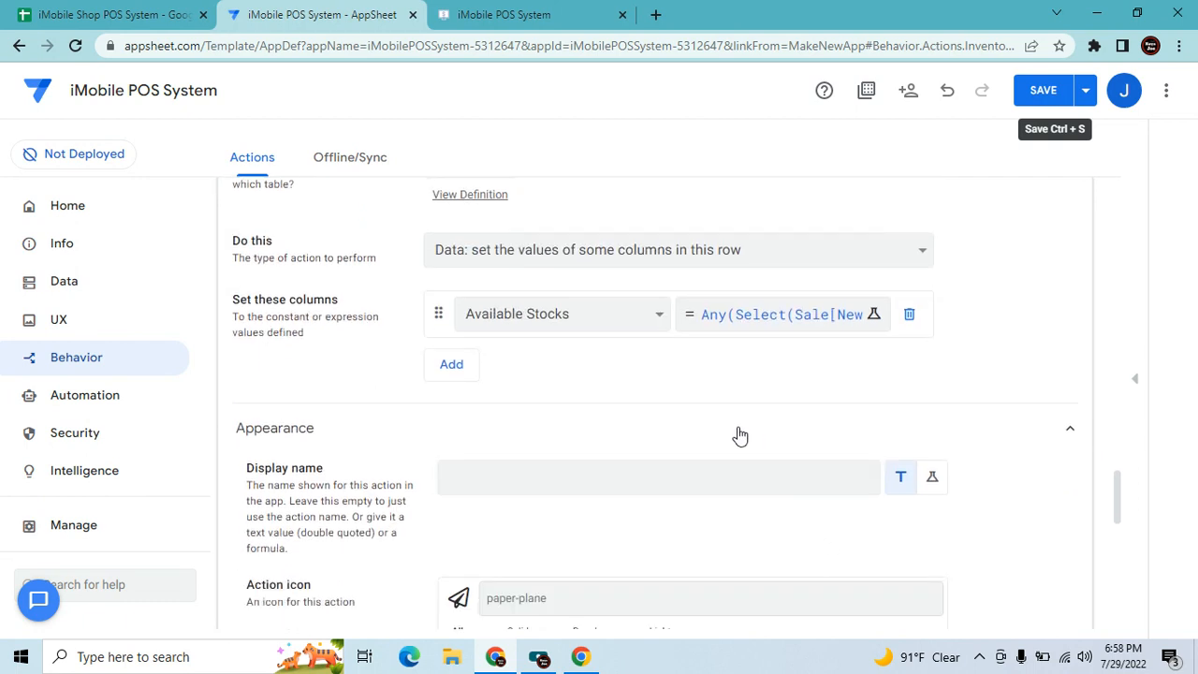
pyautogui.click(934, 575)
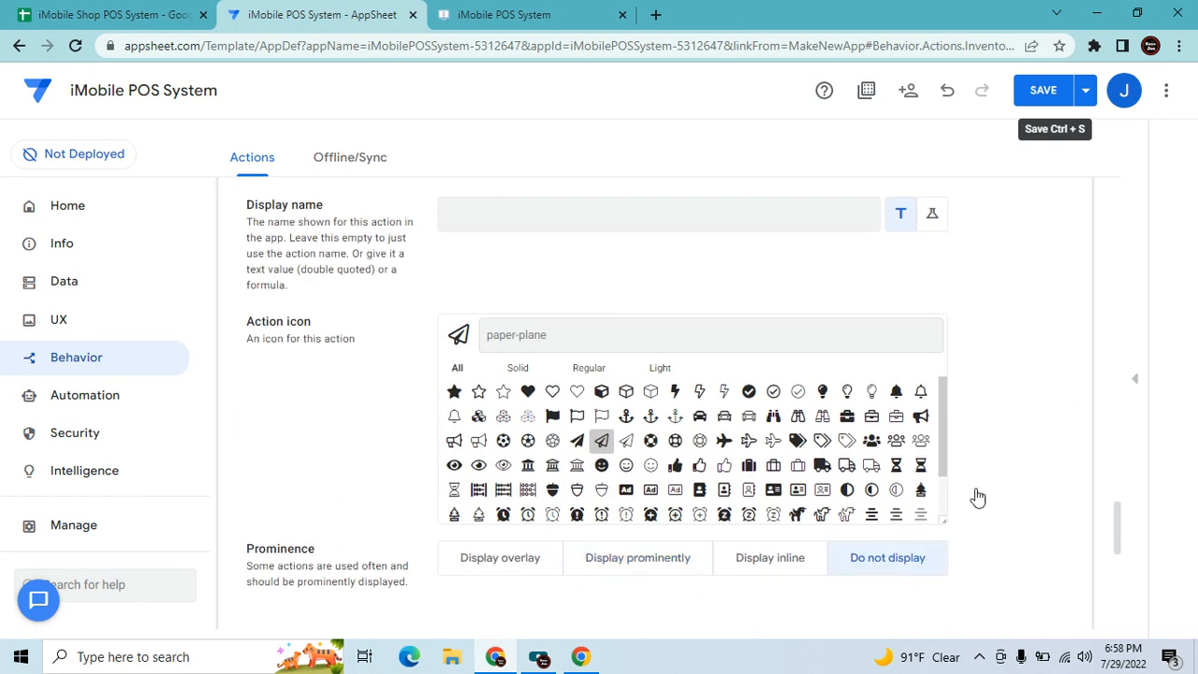
pyautogui.click(1029, 94)
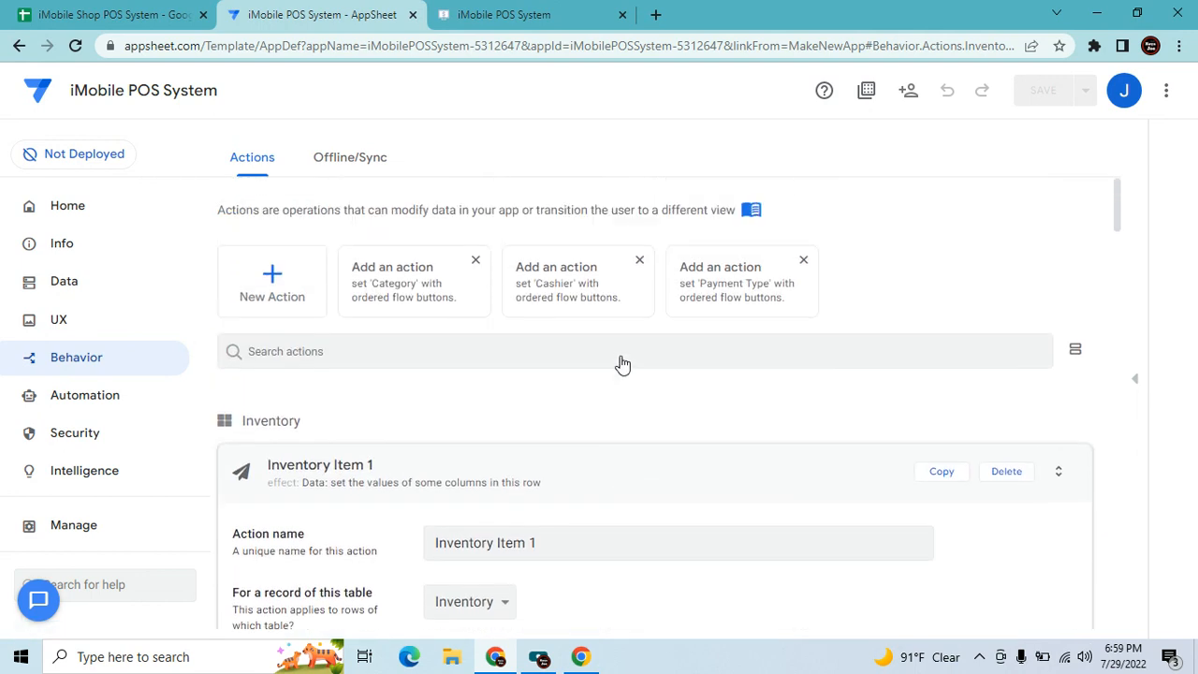
# Create a new action named "Sale Item 1" of the type Data: execute an action on a set of rows.
pyautogui.click(272, 282)
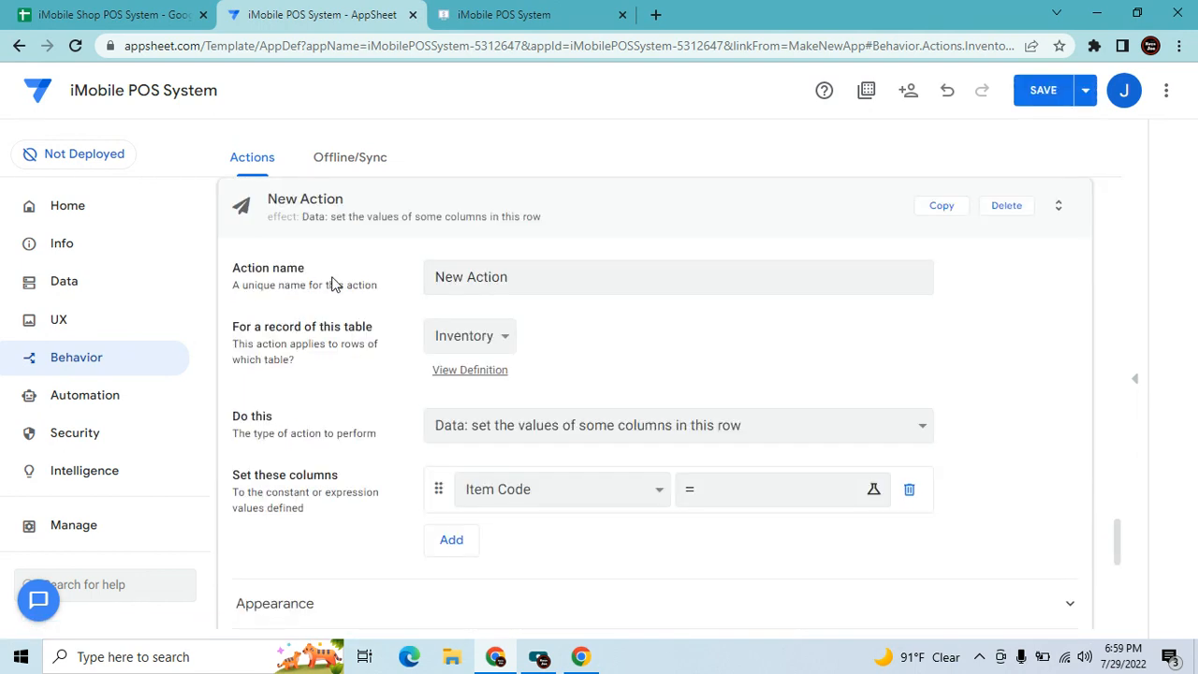
pyautogui.click(557, 417)
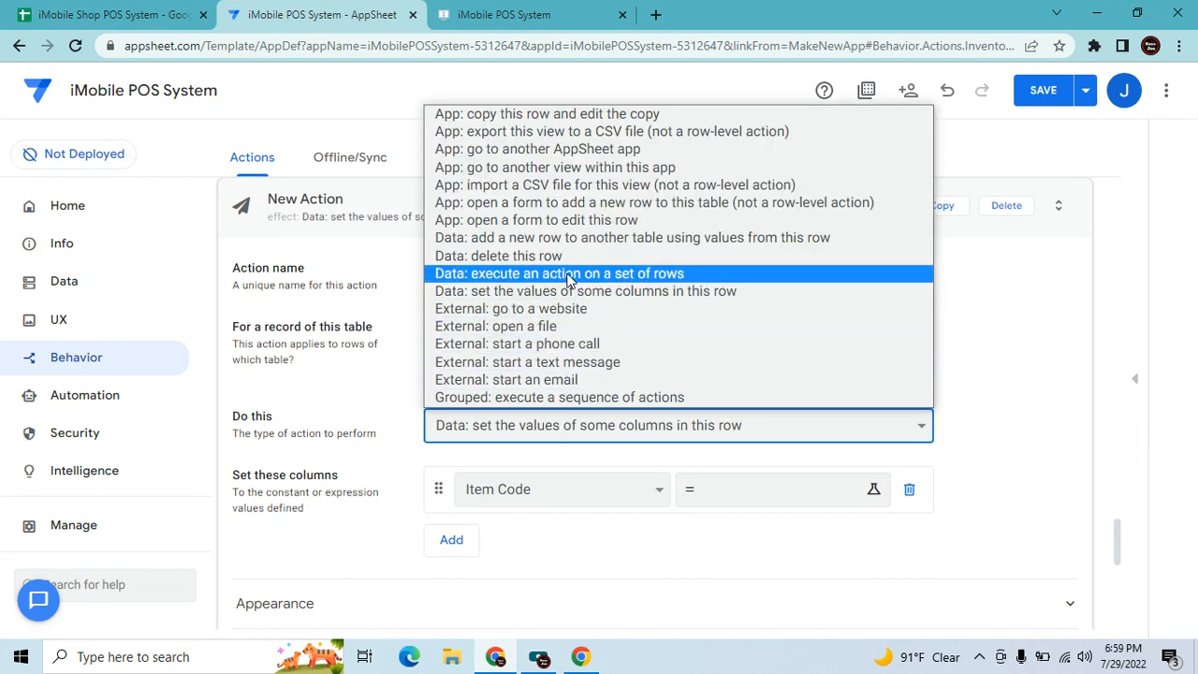
pyautogui.click(670, 273)
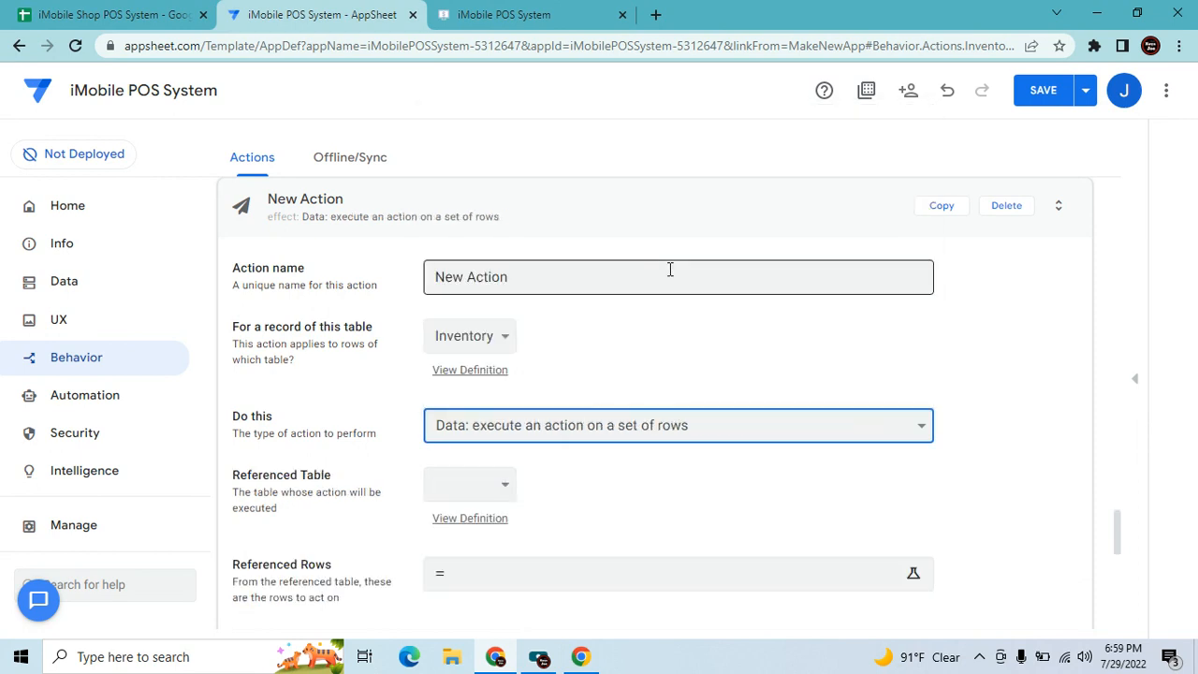
pyautogui.tripleClick(534, 276)
pyautogui.press('BackSpace')
pyautogui.write('Sale Item ')
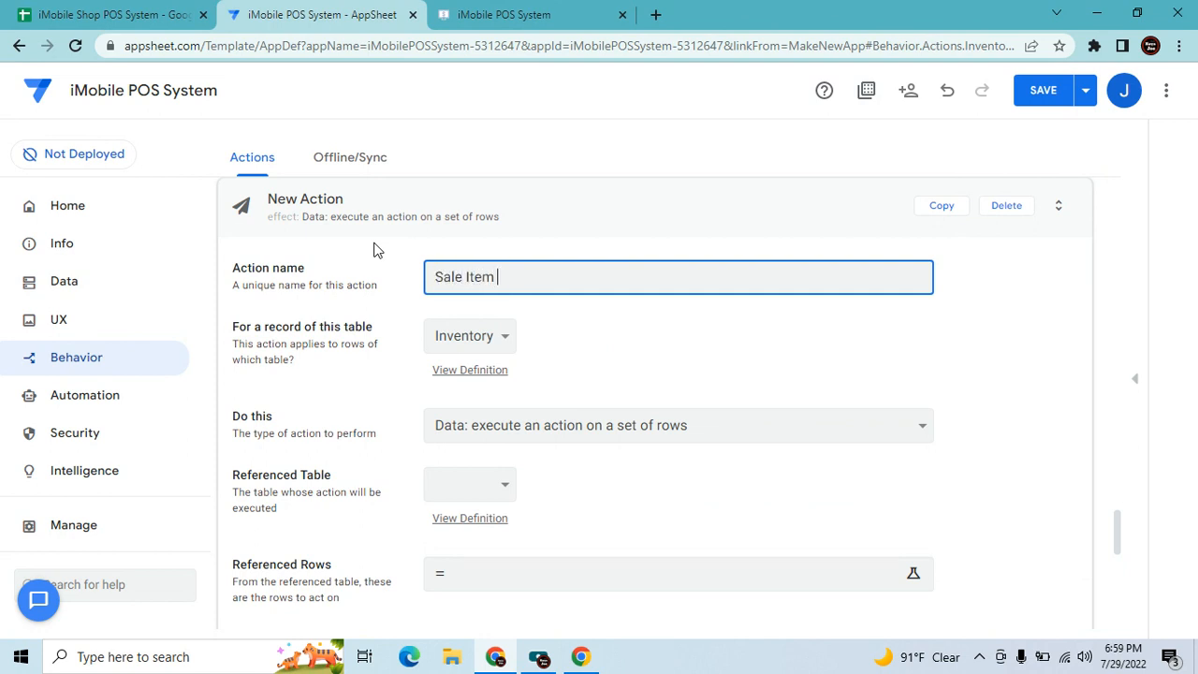
pyautogui.write('1')
# Apply the Sale Item 1 action to records of the Sale table and set its referenced table to Inventory.
pyautogui.click(505, 335)
pyautogui.click(472, 383)
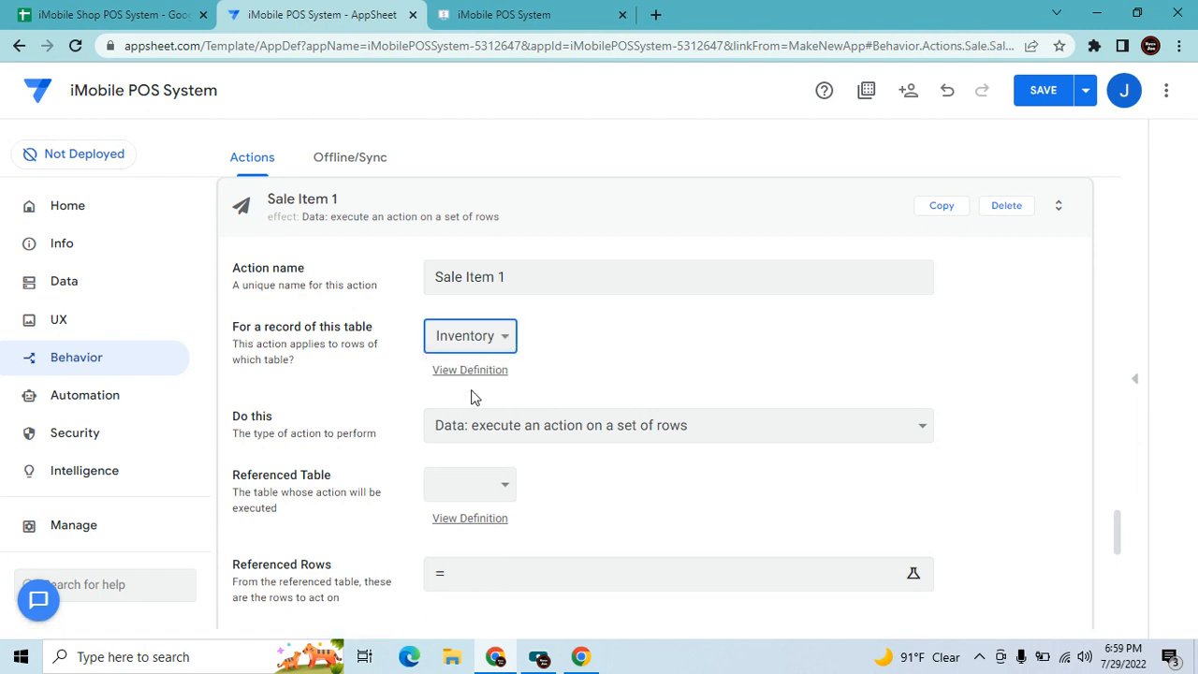
pyautogui.click(506, 489)
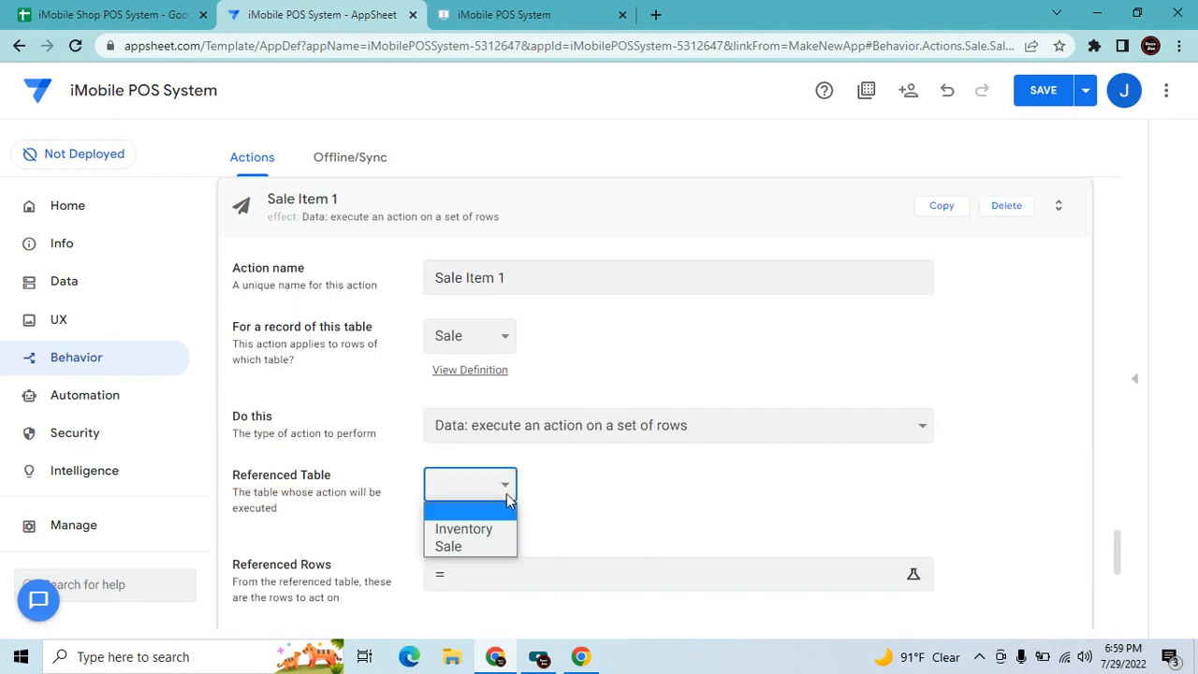
pyautogui.click(468, 529)
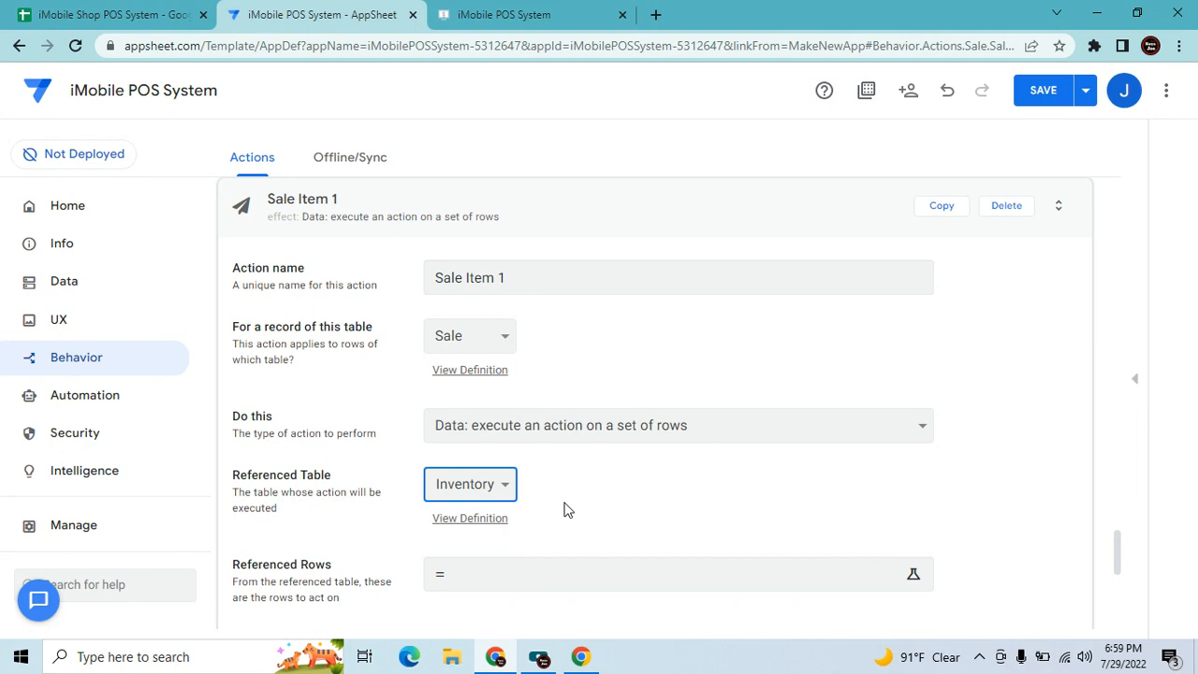
# Set the referenced action of Sale Item 1 to Inventory Item 1.
pyautogui.scroll(-1, 586, 496)
pyautogui.scroll(-1, 561, 496)
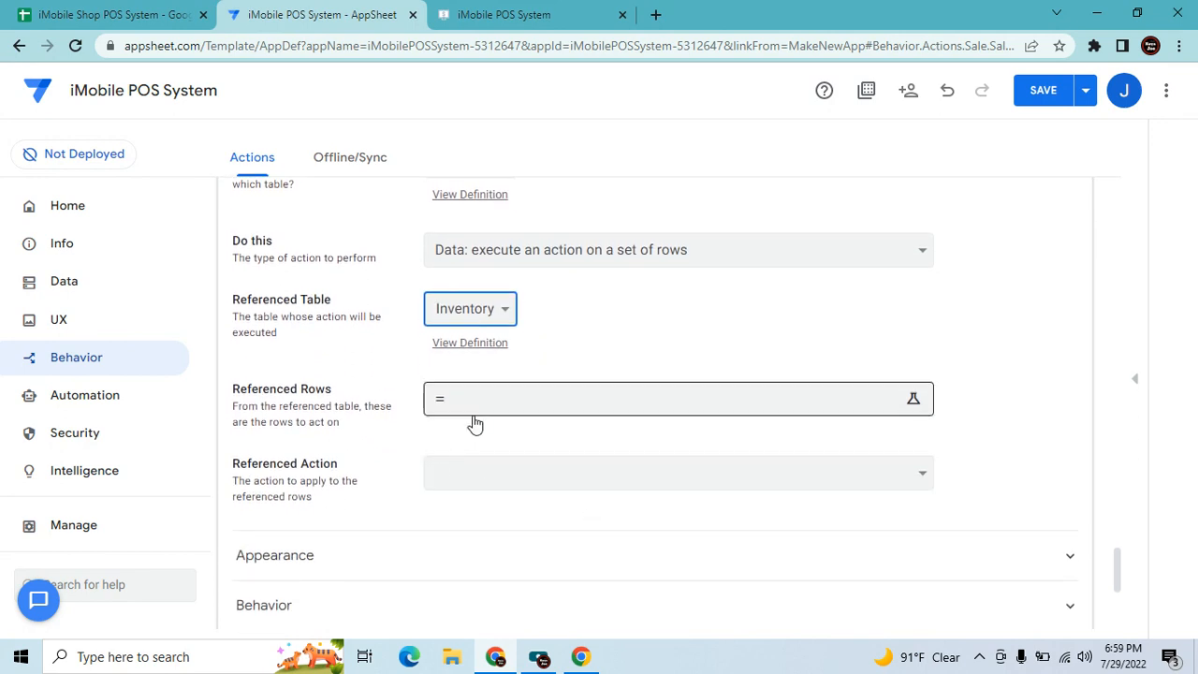
pyautogui.click(513, 482)
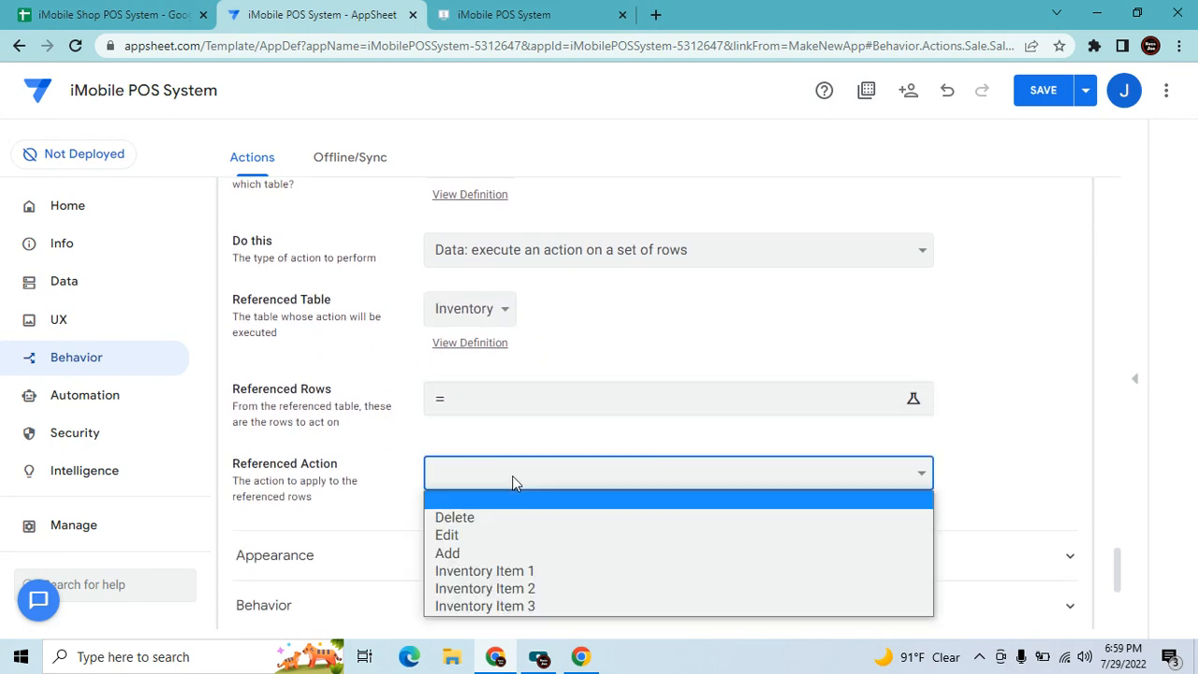
pyautogui.click(500, 570)
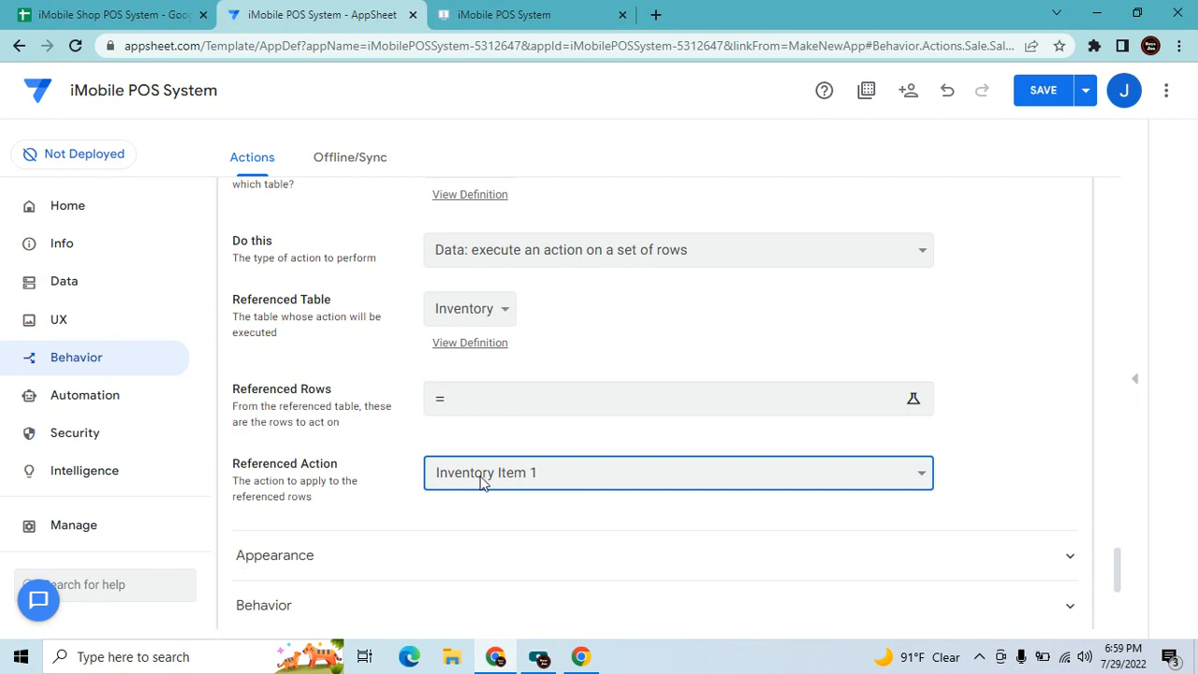
# Enter the Referenced Rows expression Any(Select(Sale[Item Code 1],[_THISROW].[Item Code 1]=[Item Code 1])) and save it.
pyautogui.click(561, 404)
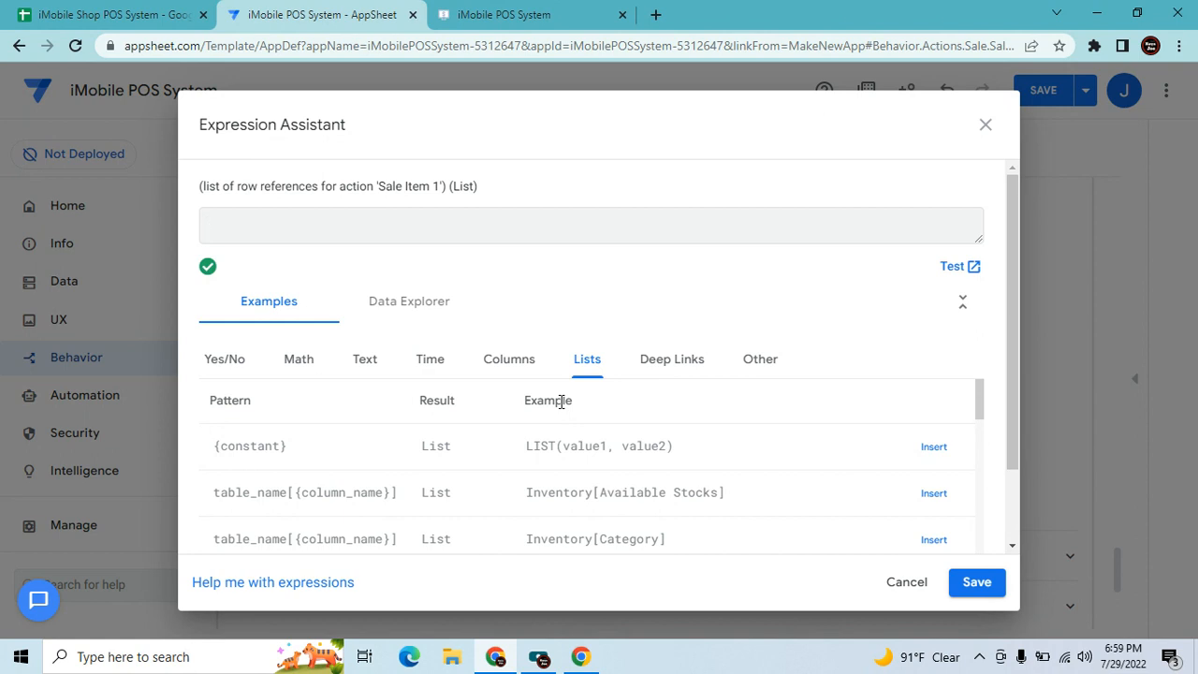
pyautogui.write('Any(Select')
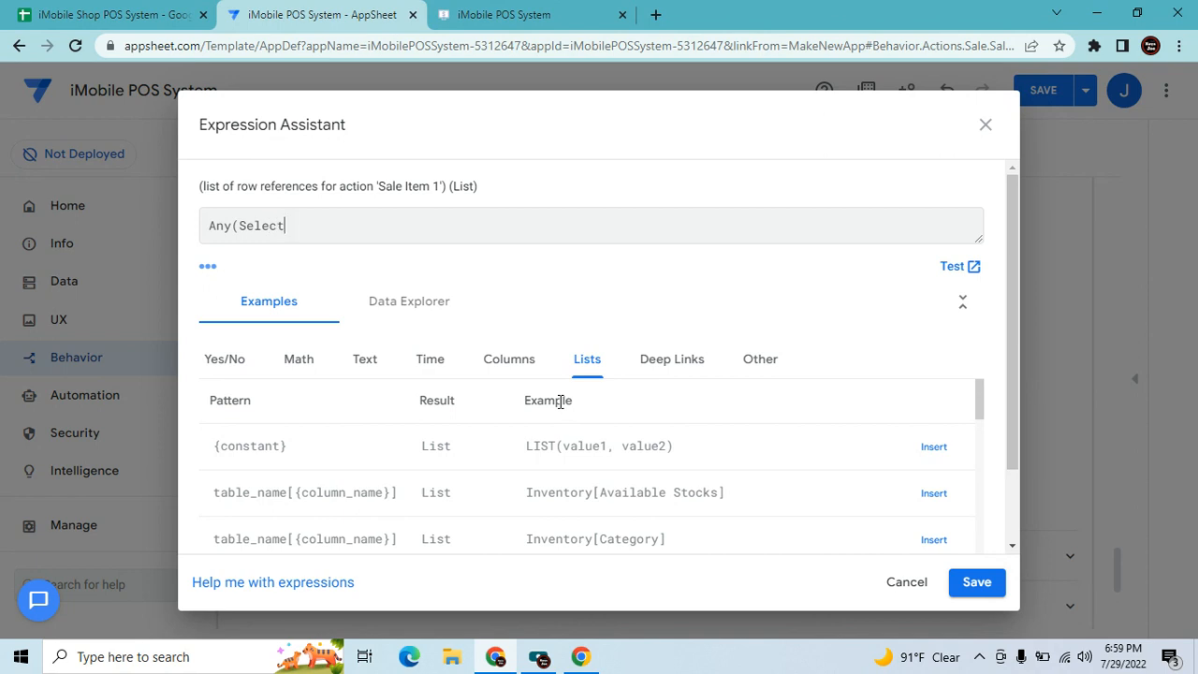
pyautogui.write('(Sale[Item Code')
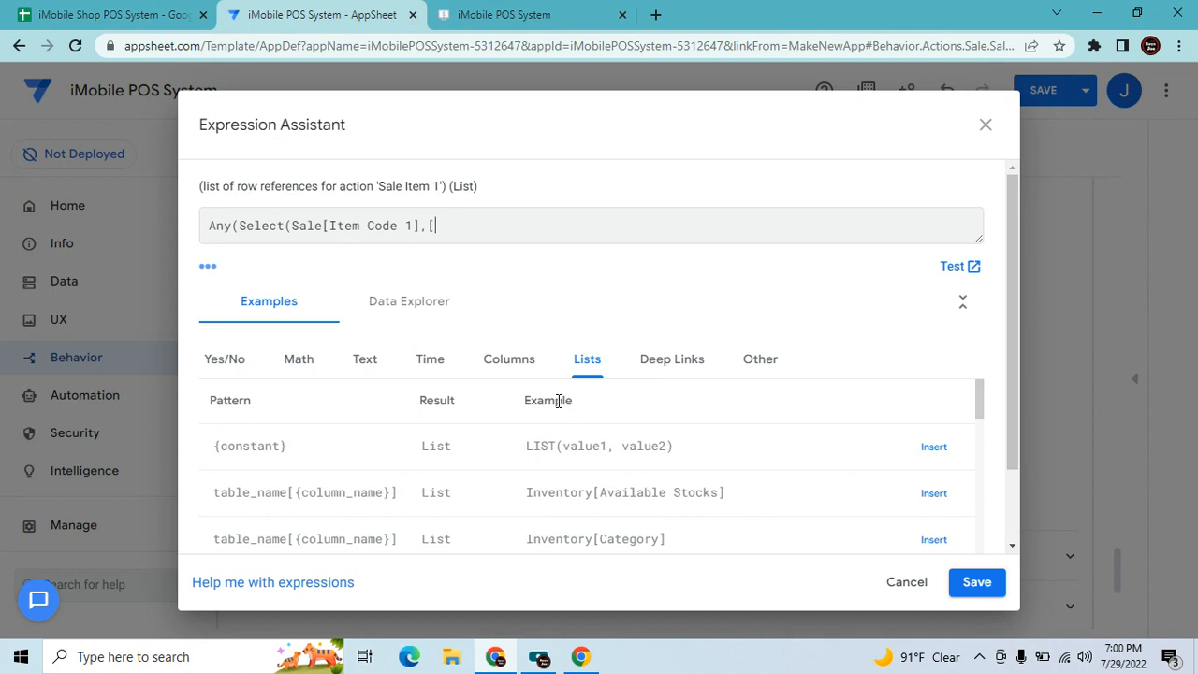
pyautogui.write('1],[_THISROW].[Item C')
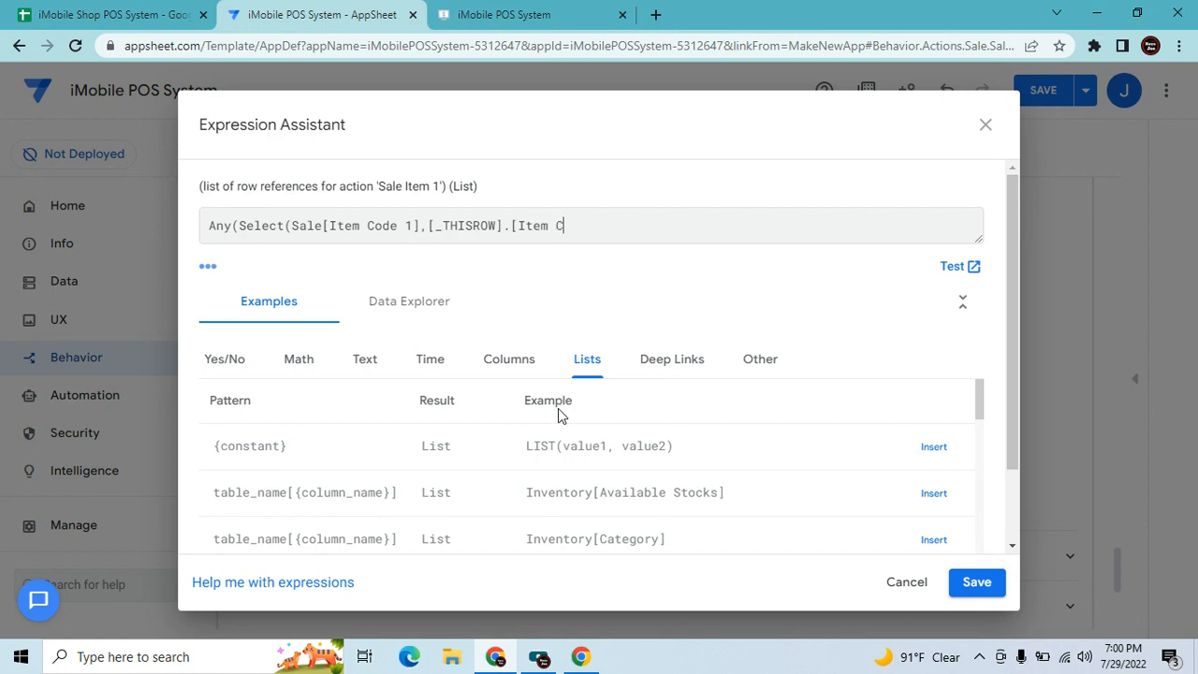
pyautogui.write('ode 1]=[Item Code 1]))')
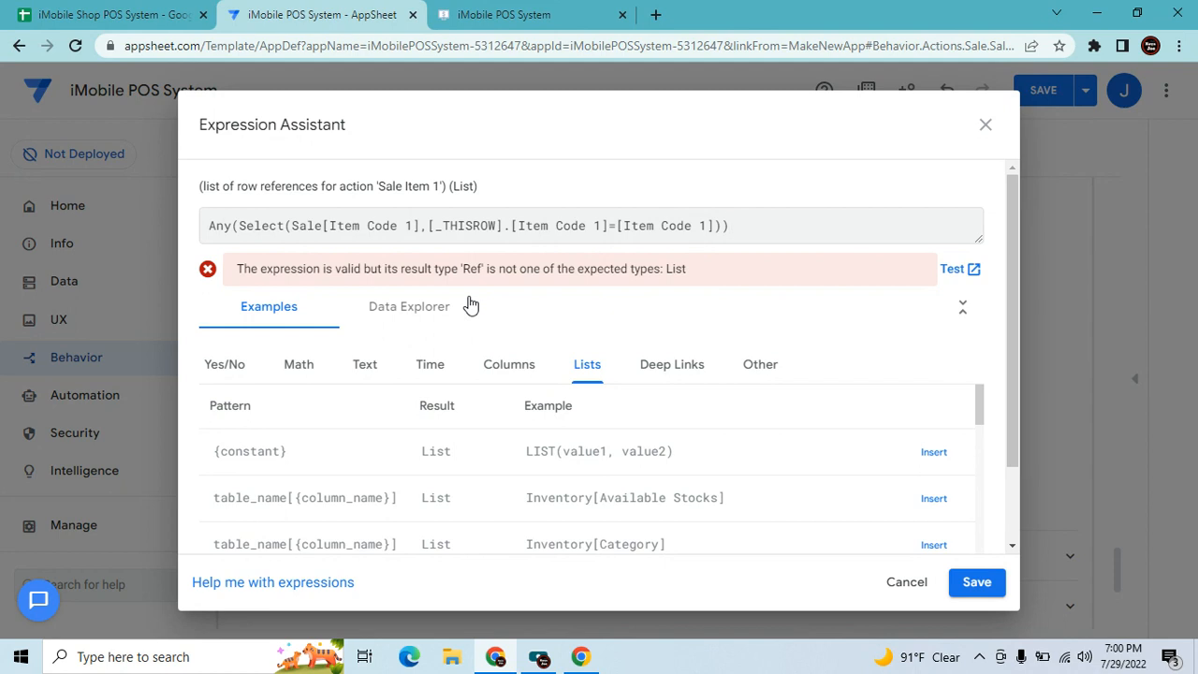
pyautogui.click(976, 581)
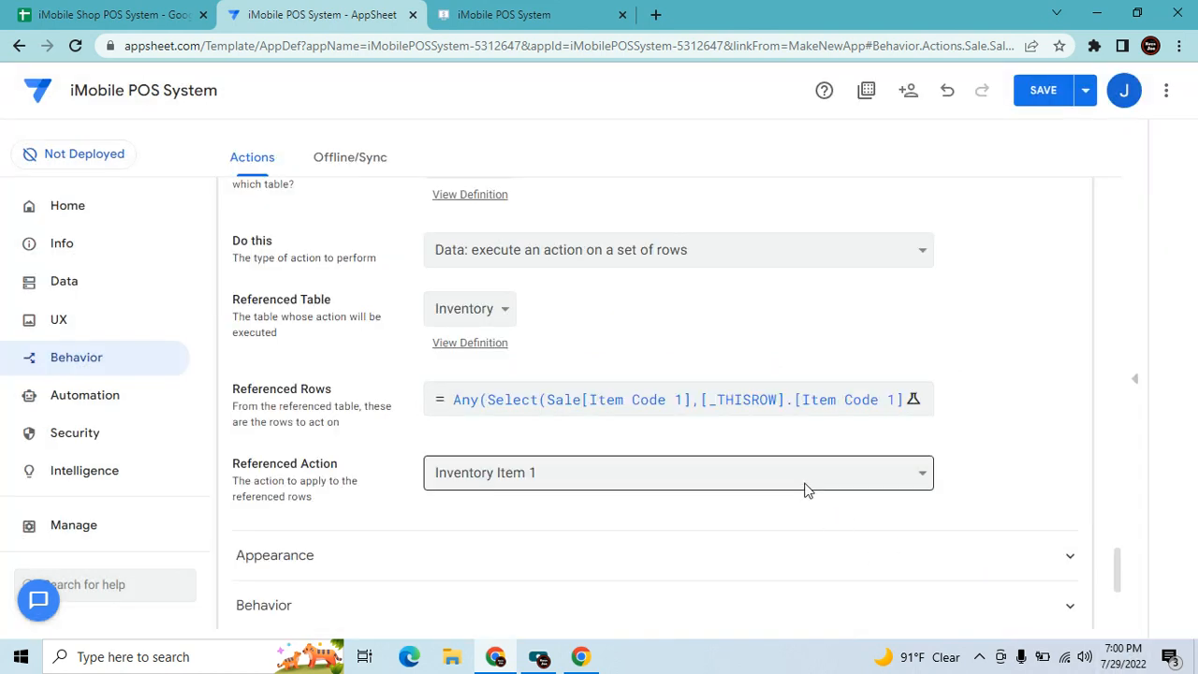
# Reopen the Referenced Rows expression and remove the Any() wrapper, leaving Select(Sale[Item Code 1],[_THISROW].[Item Code 1]=[Item Code 1]).
pyautogui.scroll(1, 575, 305)
pyautogui.scroll(1, 579, 308)
pyautogui.scroll(-1, 580, 309)
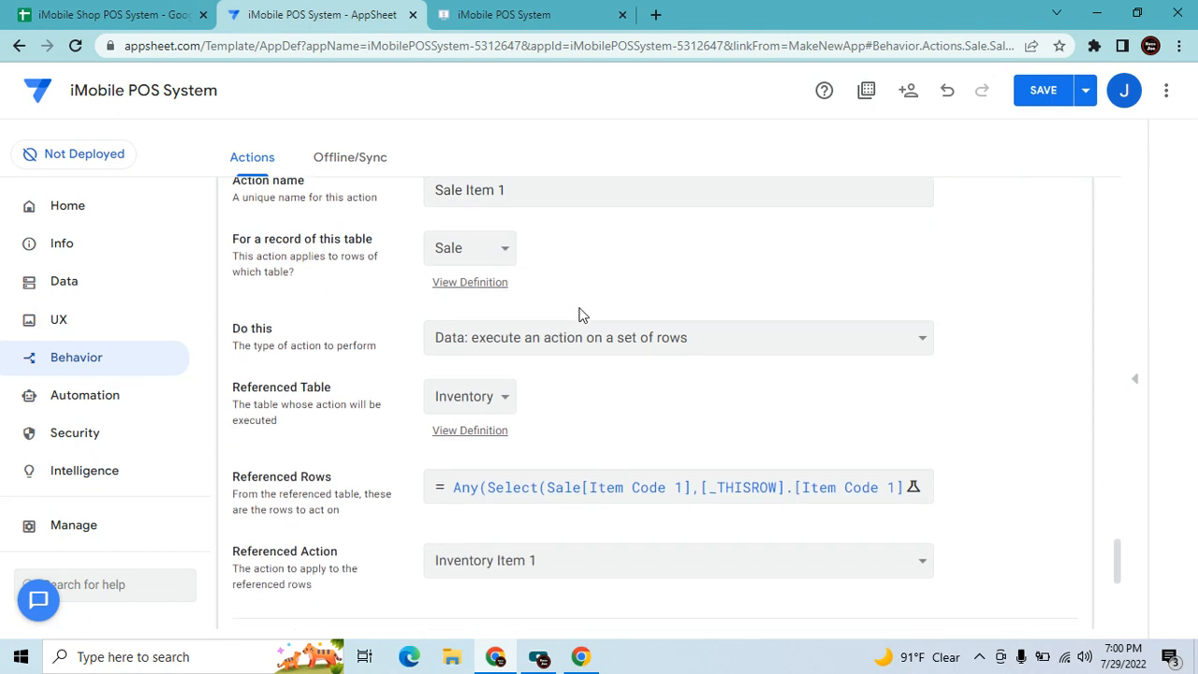
pyautogui.click(562, 492)
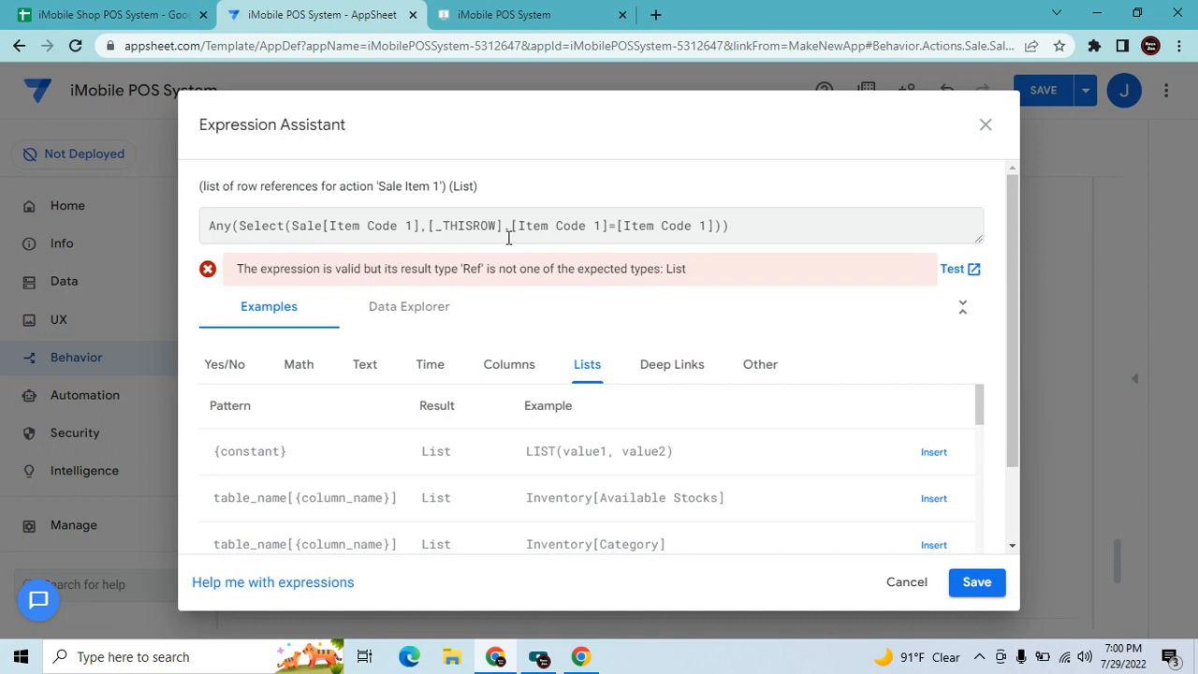
pyautogui.click(233, 226)
pyautogui.press('BackSpace')
pyautogui.press('BackSpace')
pyautogui.press('BackSpace')
pyautogui.press('BackSpace')
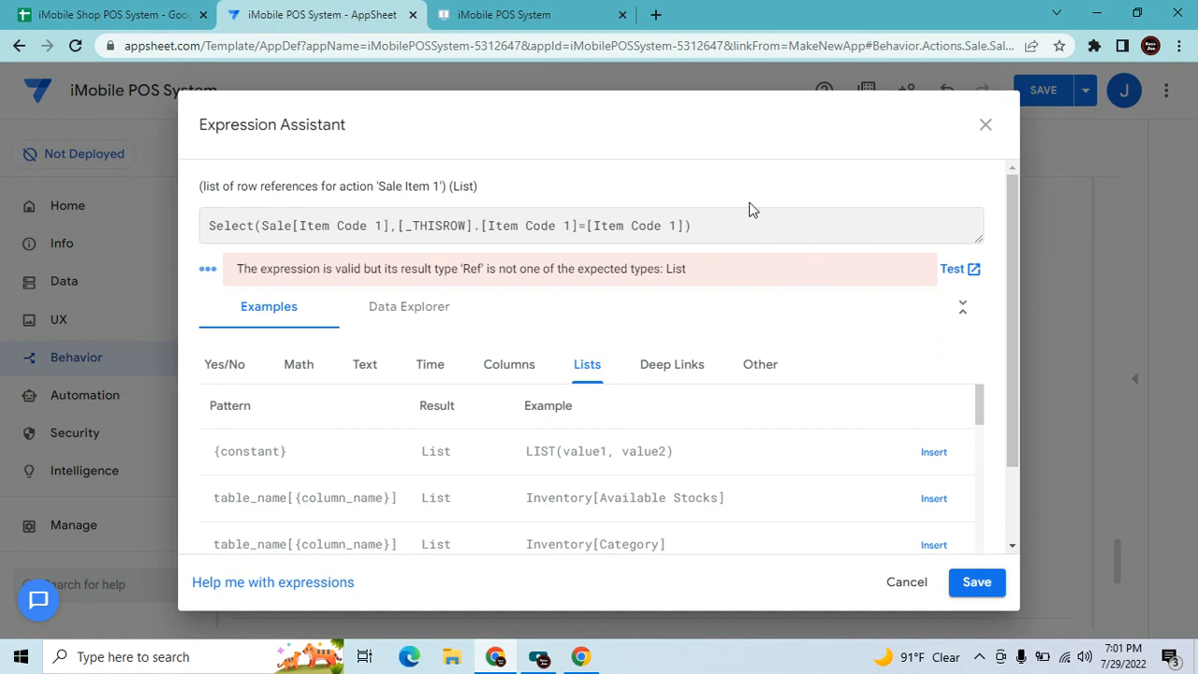
# Copy the whole Select expression of the Sale Item 1 referenced rows for reuse.
pyautogui.moveTo(722, 235); pyautogui.dragTo(662, 225)
pyautogui.moveTo(428, 208); pyautogui.dragTo(161, 226)
pyautogui.hotkey('ctrl', 'c')
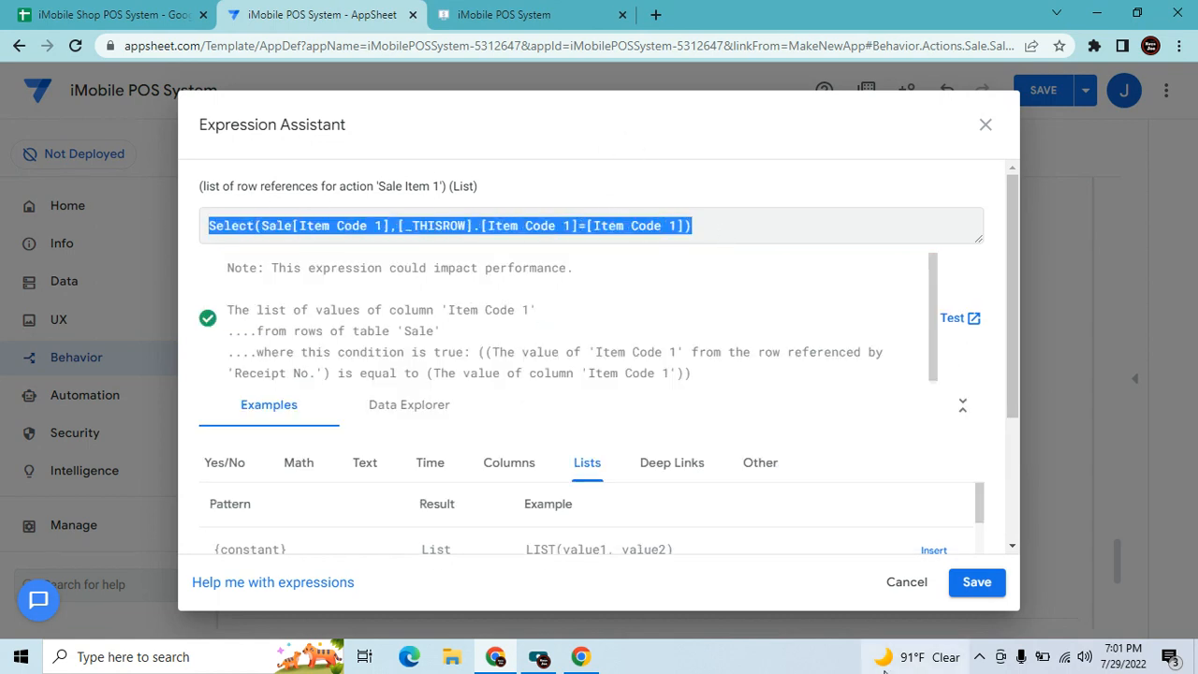
# Save the Sale Item 1 referenced rows expression and set the action's prominence to Do not display.
pyautogui.click(963, 585)
pyautogui.scroll(-2, 811, 567)
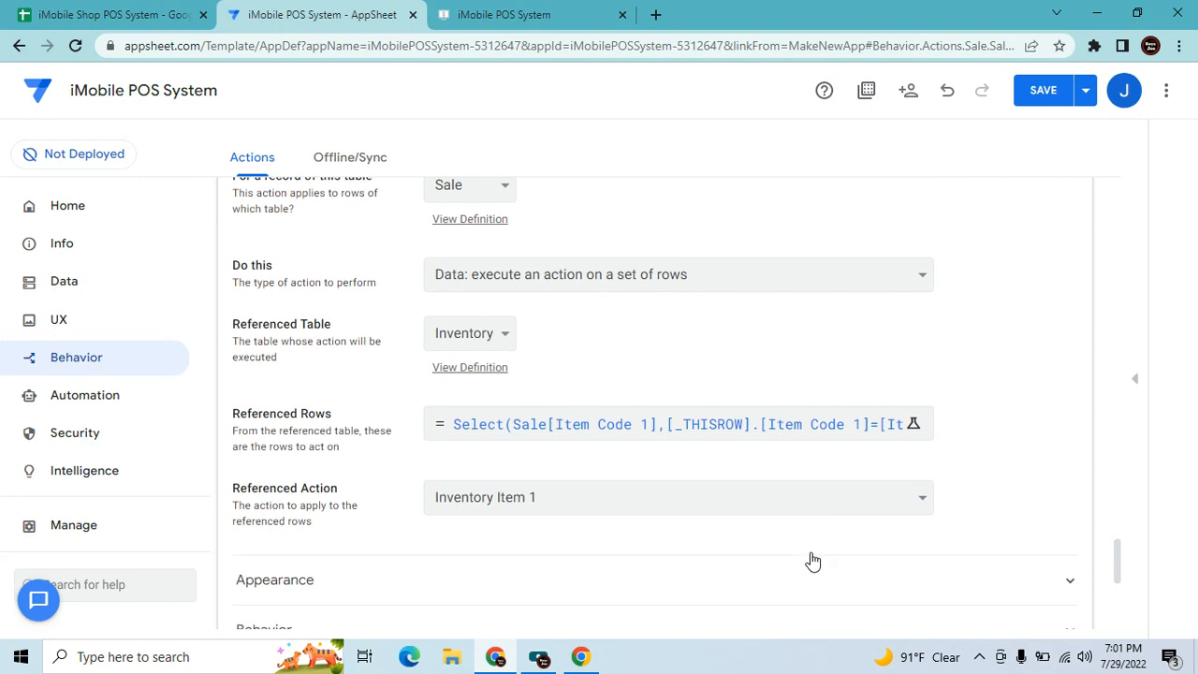
pyautogui.click(655, 475)
pyautogui.scroll(-5, 698, 473)
pyautogui.click(888, 323)
pyautogui.scroll(10, 842, 374)
pyautogui.scroll(-8, 833, 372)
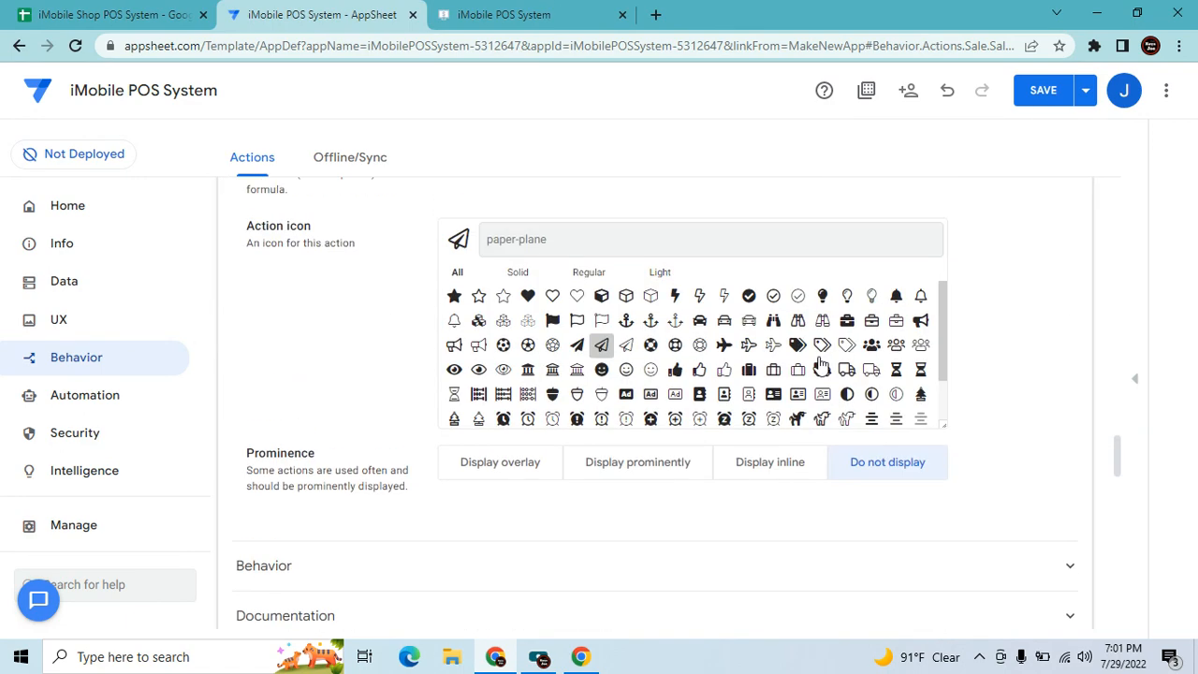
pyautogui.scroll(2, 875, 450)
pyautogui.scroll(-11, 874, 450)
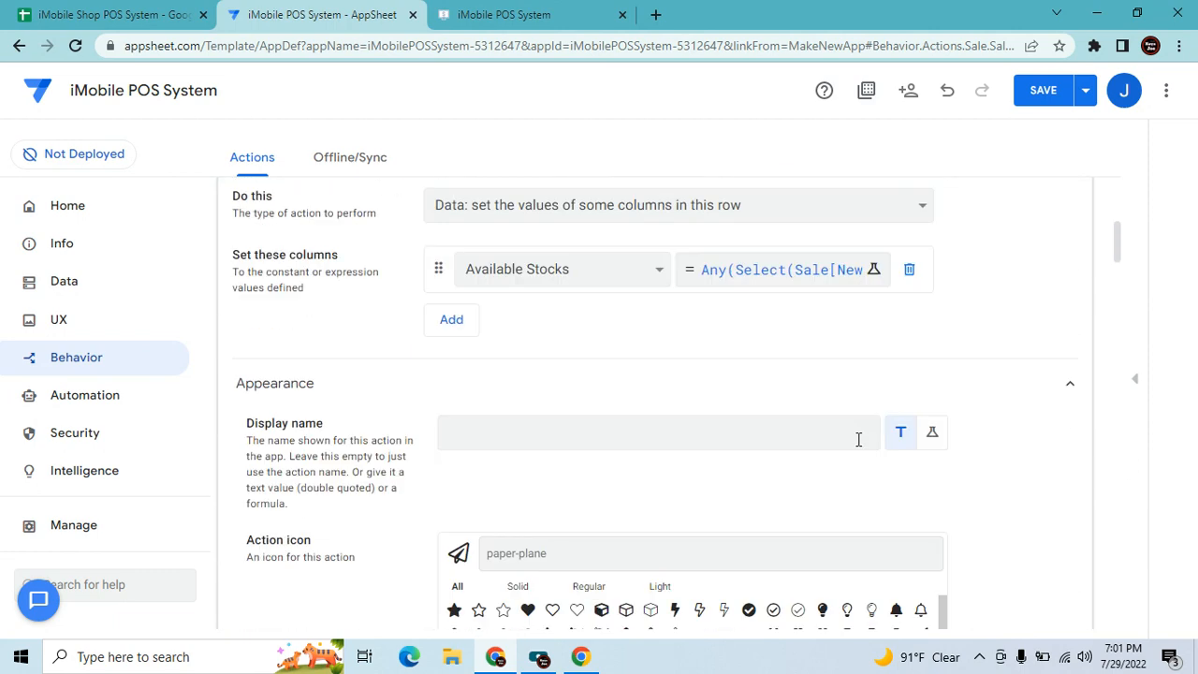
# Create a new action named Sale Item 2 that executes an action on a set of rows.
pyautogui.scroll(15, 852, 435)
pyautogui.click(292, 294)
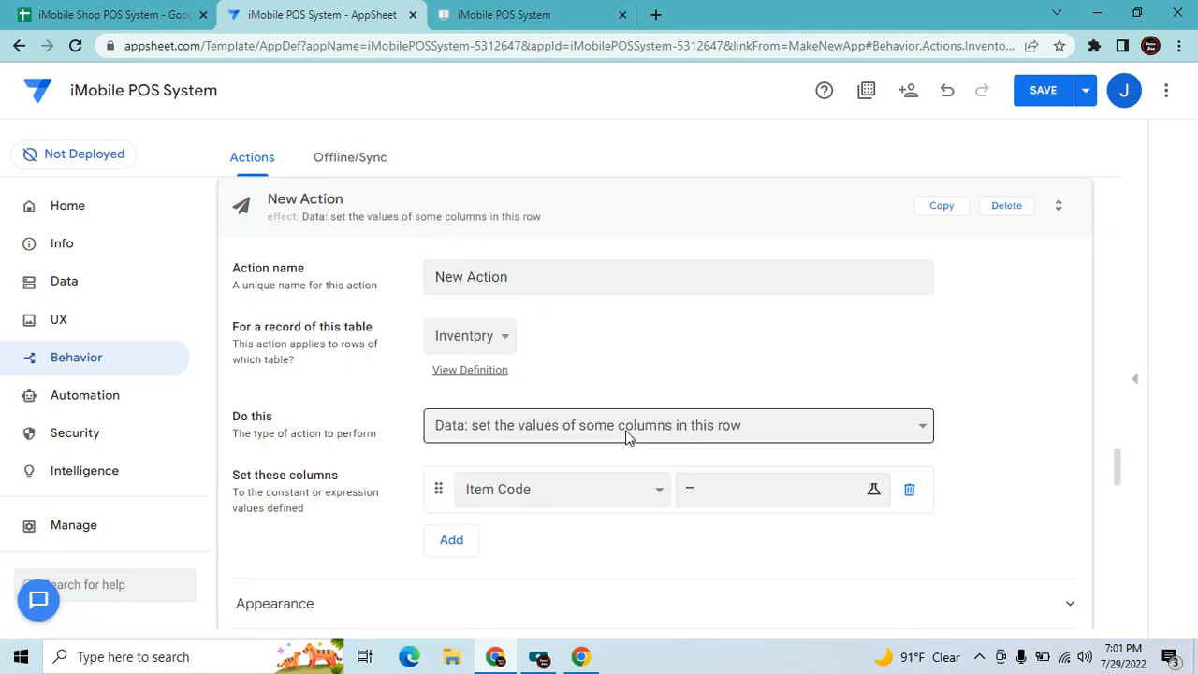
pyautogui.click(590, 426)
pyautogui.click(584, 272)
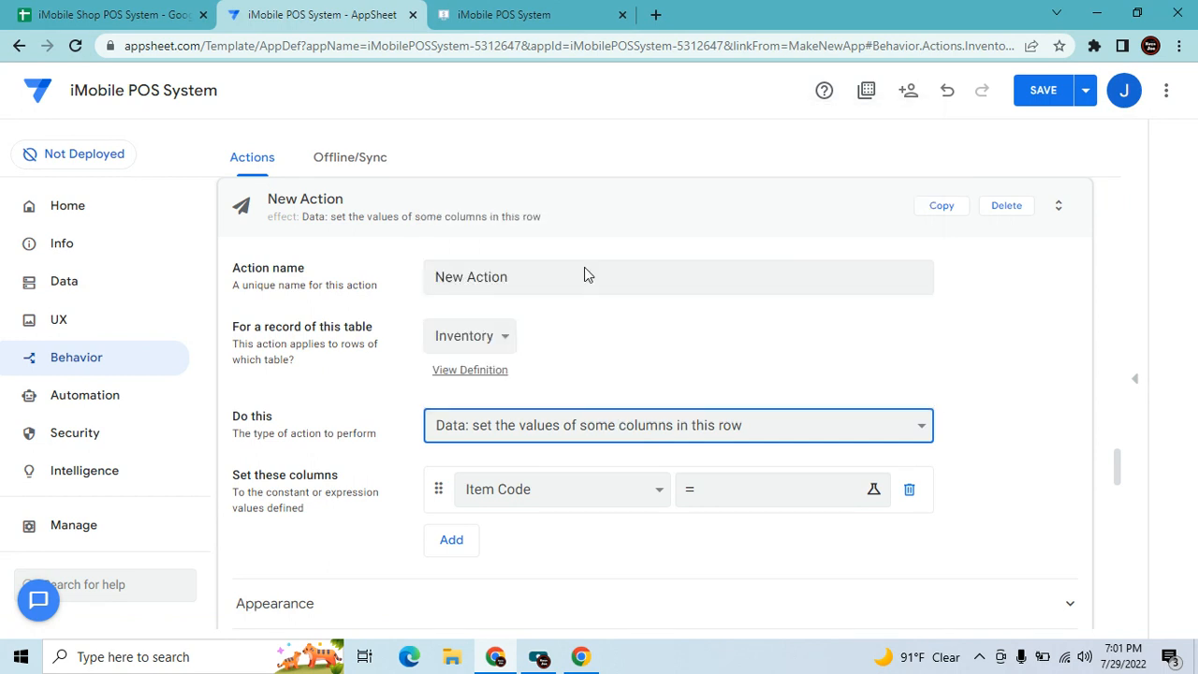
pyautogui.click(531, 275)
pyautogui.write('Sale')
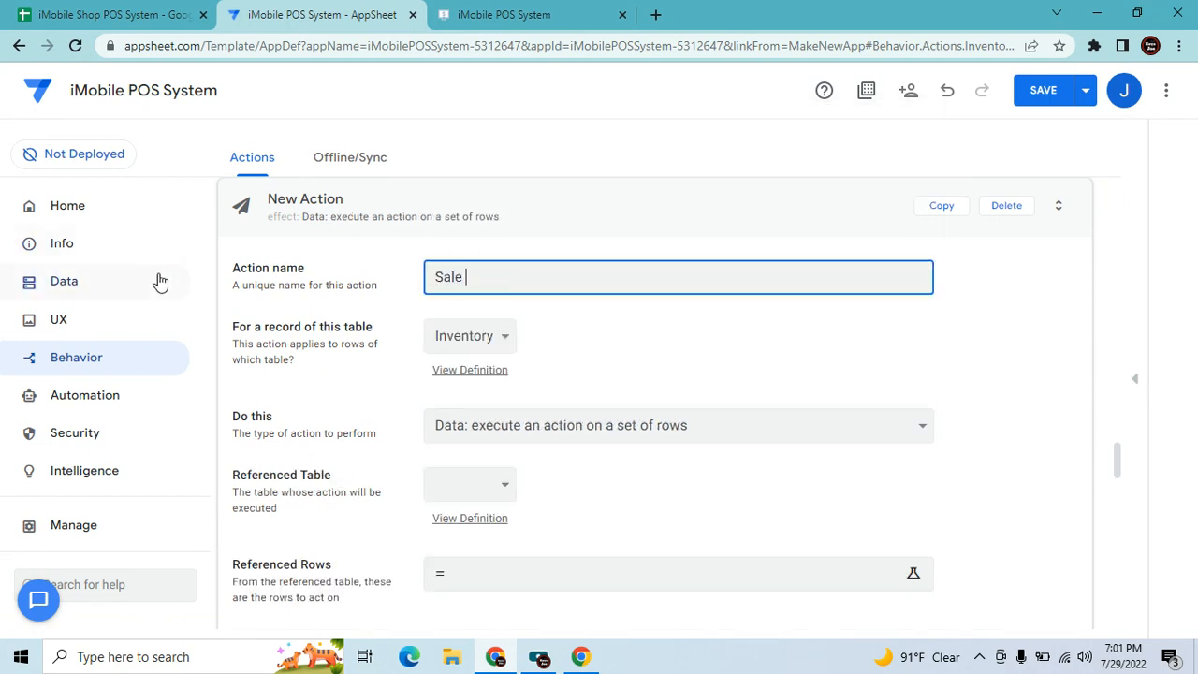
pyautogui.write(' Item 2')
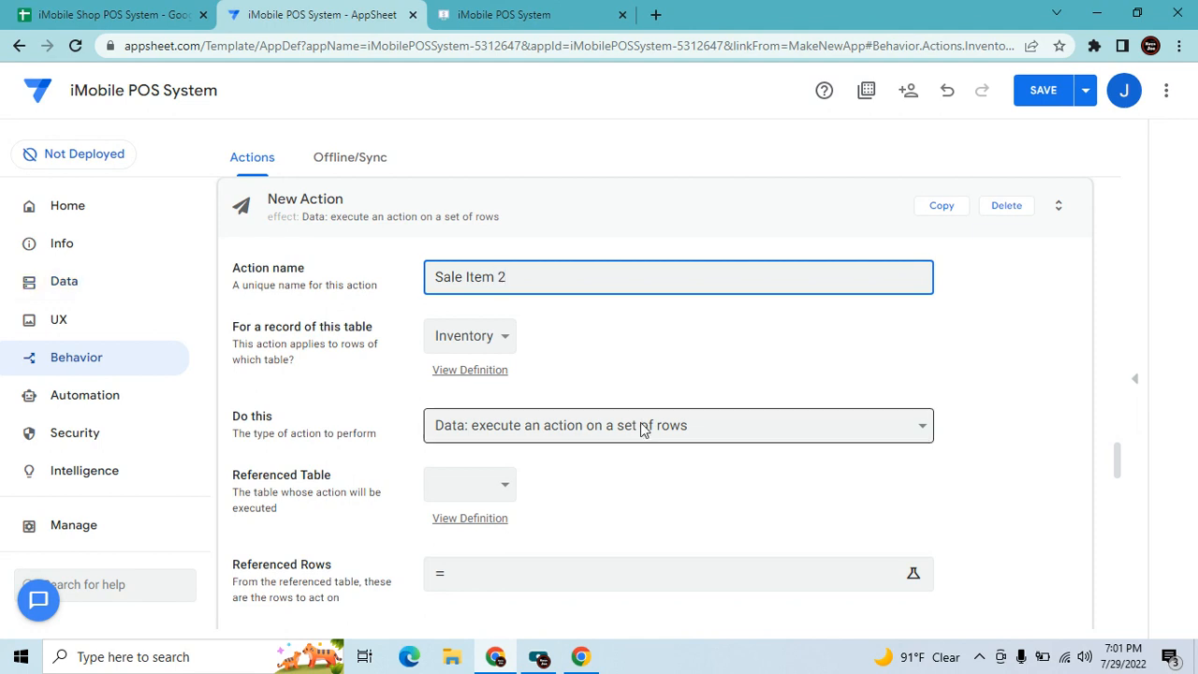
# Set the referenced table of Sale Item 2 to Inventory and its referenced action to Inventory Item 2.
pyautogui.click(479, 484)
pyautogui.click(497, 532)
pyautogui.scroll(-1, 580, 513)
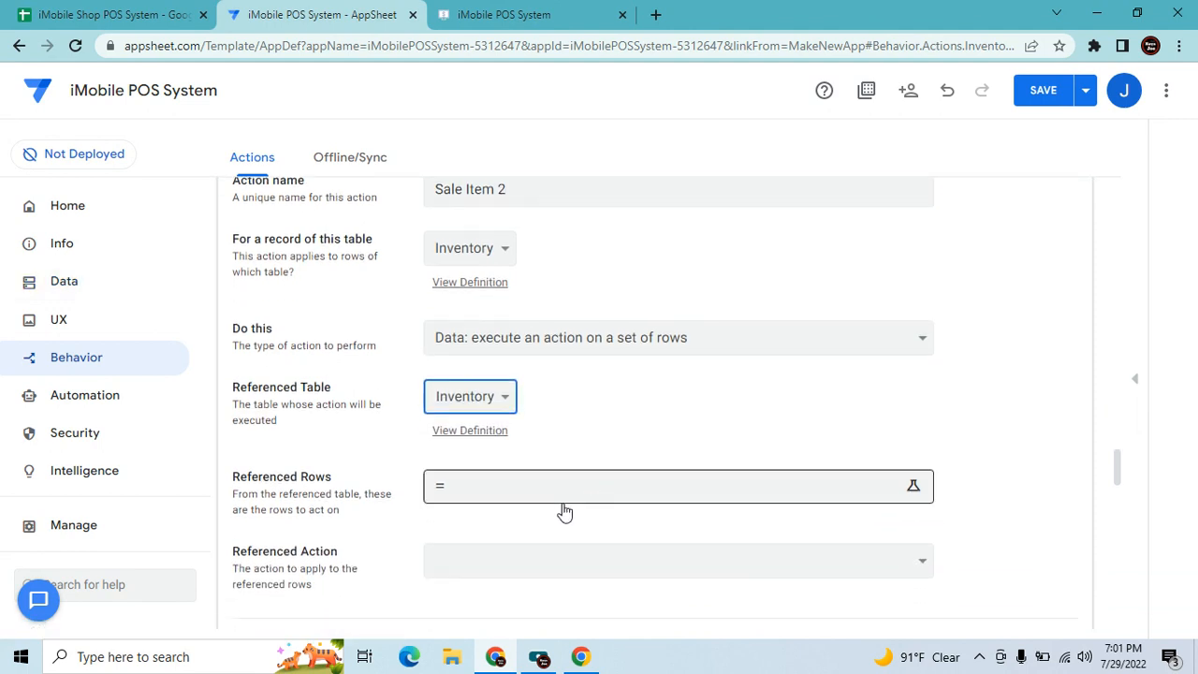
pyautogui.scroll(-2, 535, 538)
pyautogui.click(529, 391)
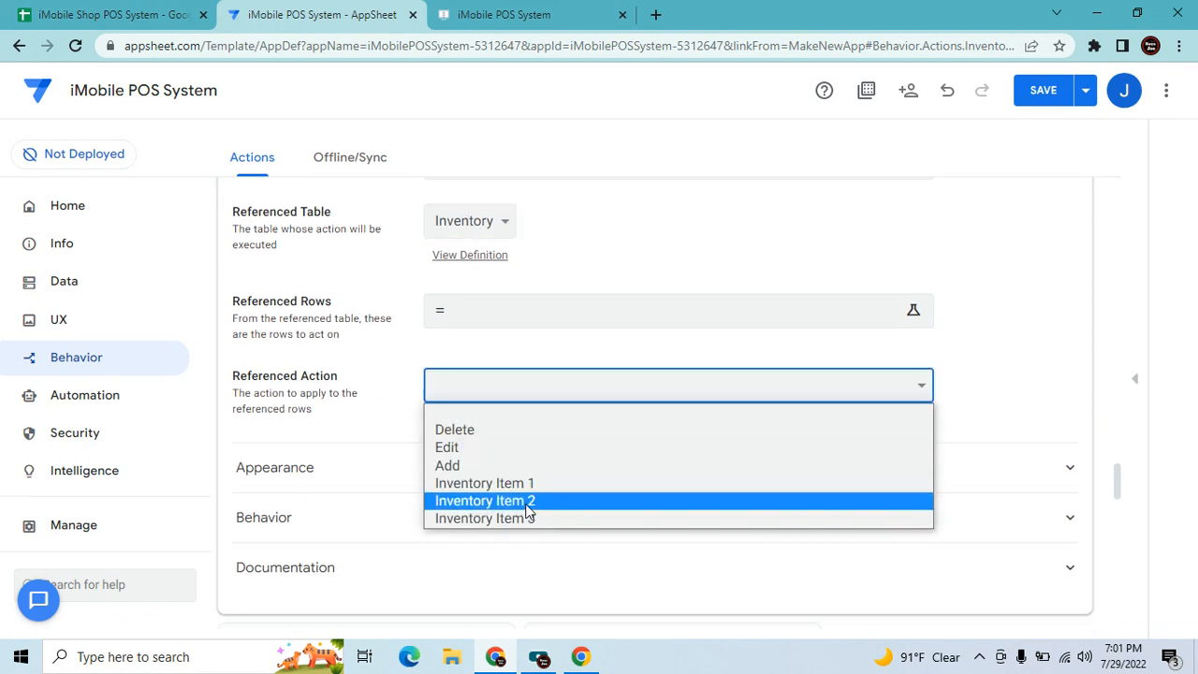
pyautogui.click(526, 505)
# Enter the Sale Item 2 referenced rows expression Select(Sale[Item Code 2],[_THISROW].[Item Code 2]=[Item Code 2]) and save it.
pyautogui.click(545, 310)
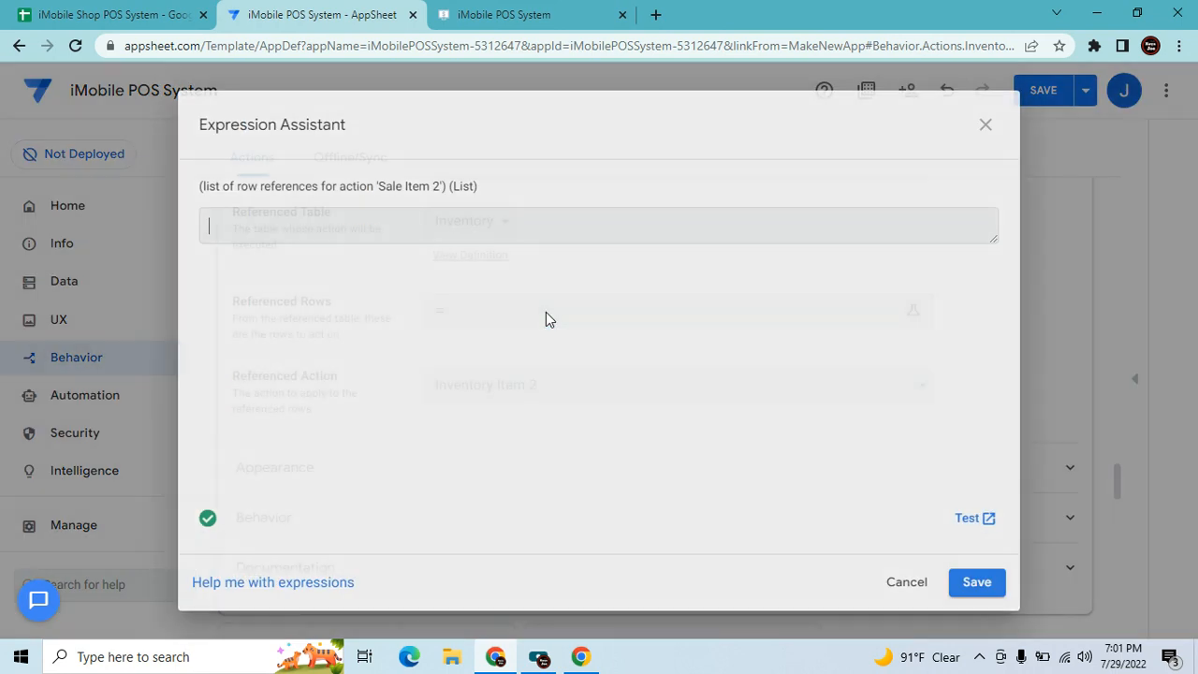
pyautogui.hotkey('ctrl', 'v')
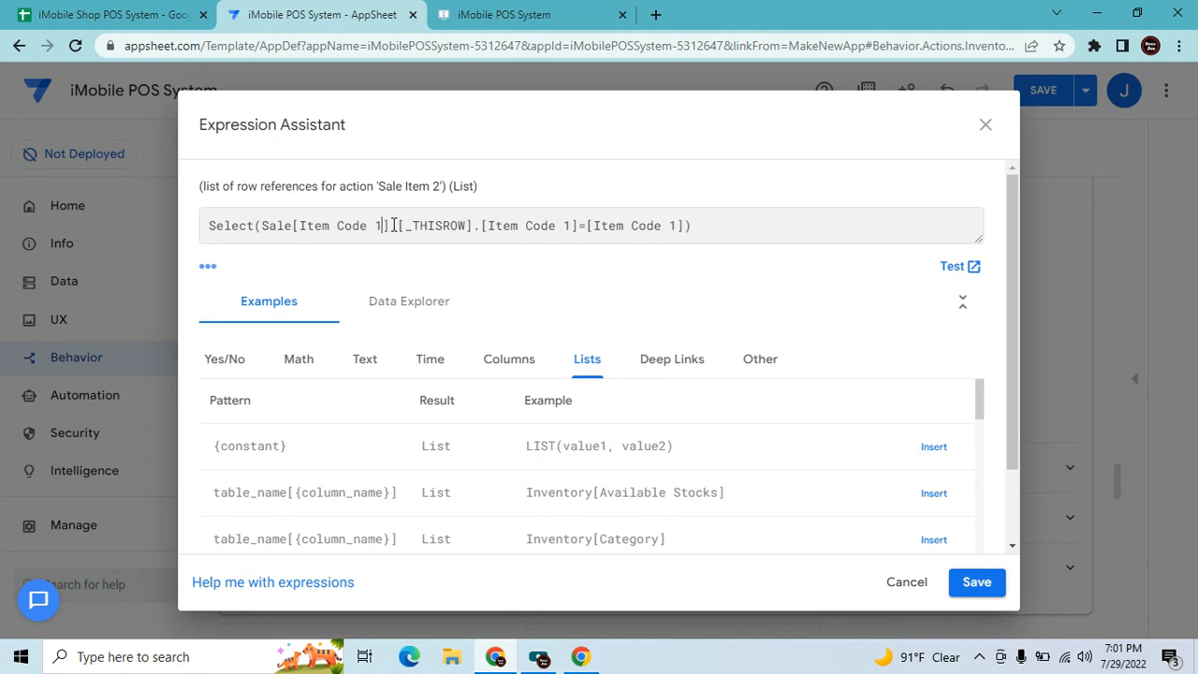
pyautogui.press('BackSpace')
pyautogui.write('2')
pyautogui.press('BackSpace')
pyautogui.write('2')
pyautogui.write('2')
pyautogui.click(976, 582)
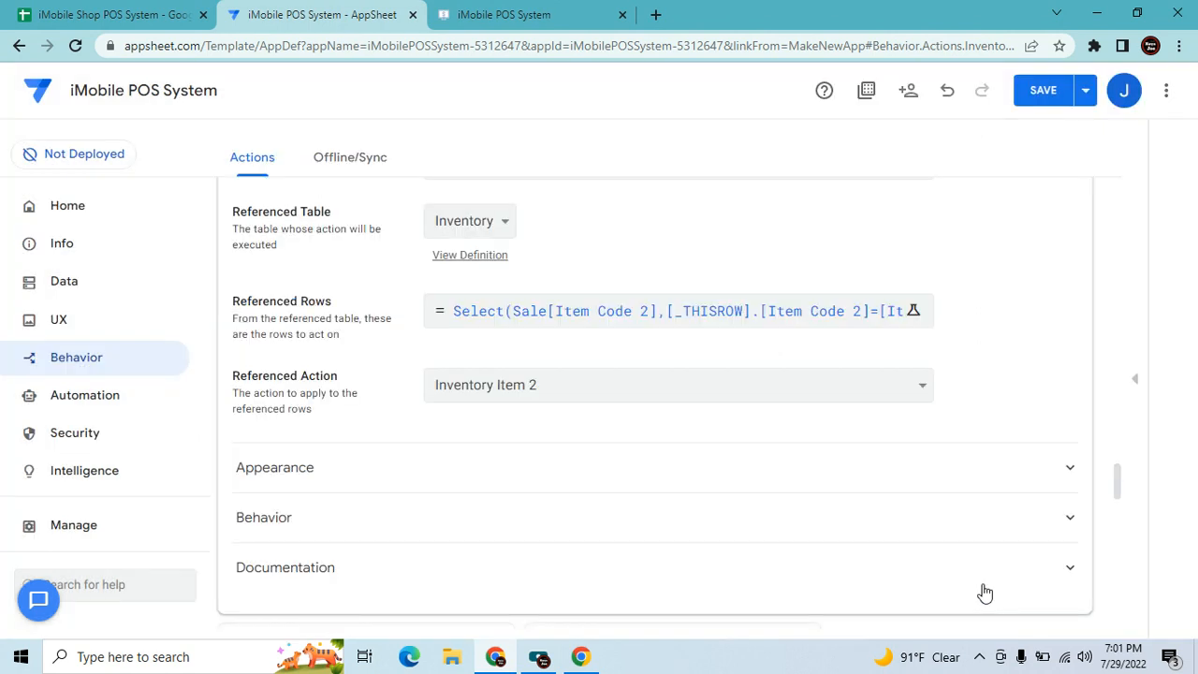
# Set the prominence of the Sale Item 2 action to Do not display.
pyautogui.click(608, 472)
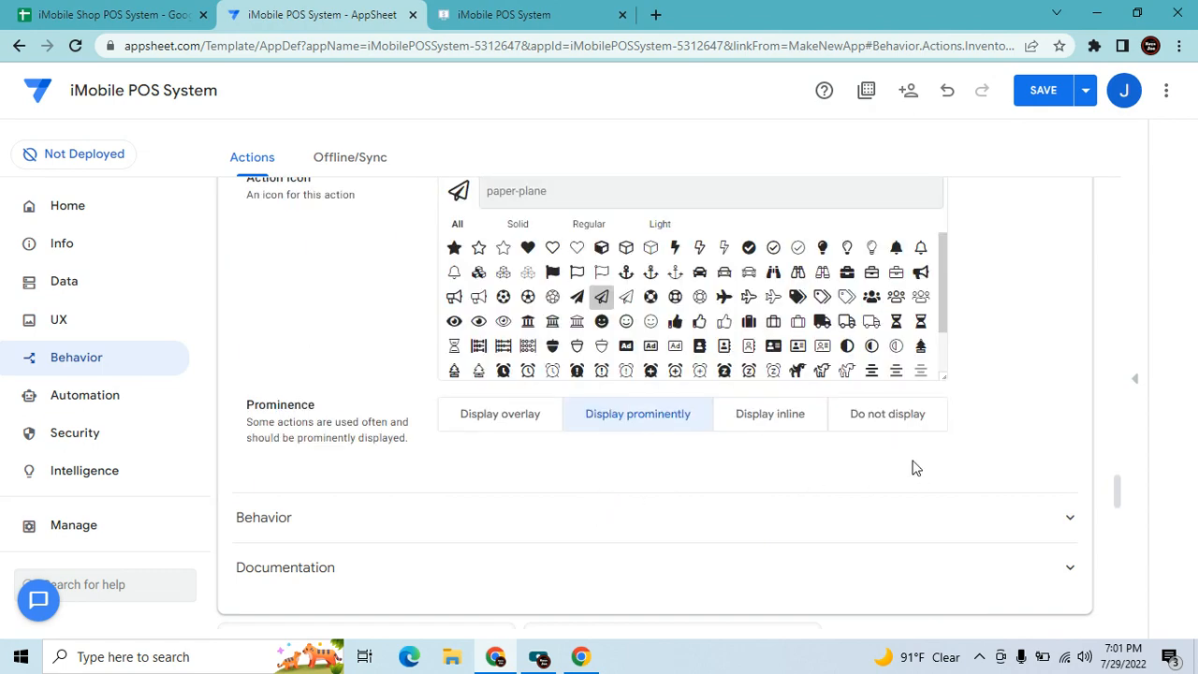
pyautogui.click(911, 422)
pyautogui.scroll(4, 1035, 406)
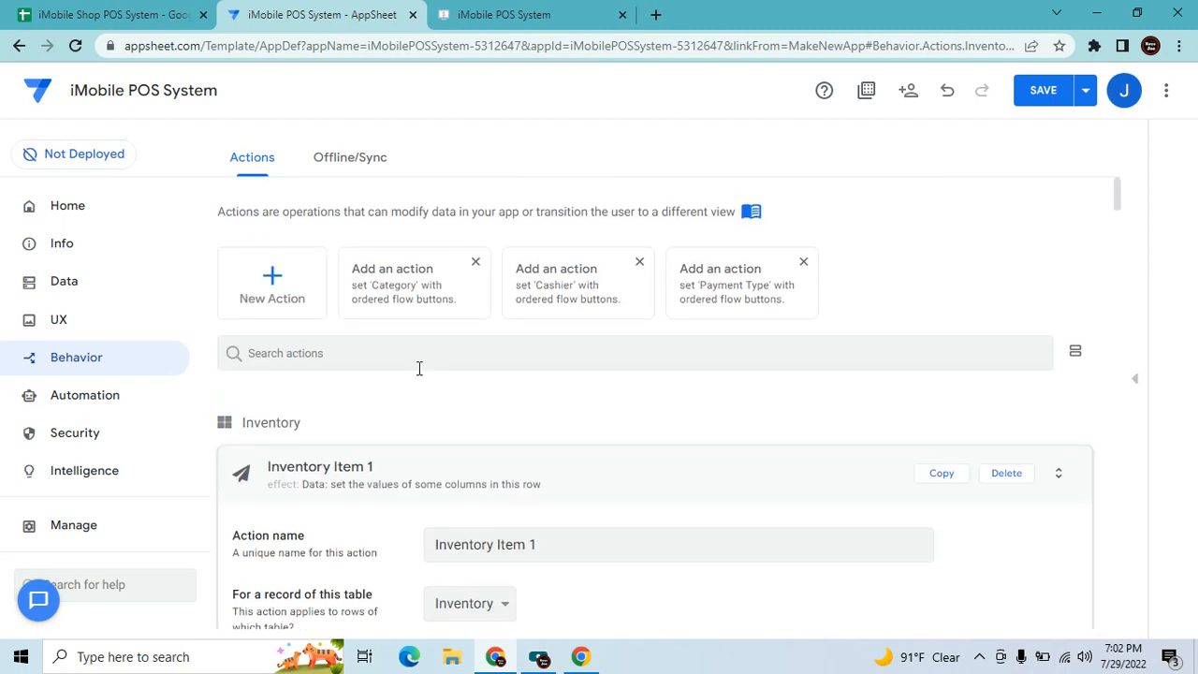
# Create a new action named Sale Item 3 that executes an action on a set of rows.
pyautogui.click(278, 311)
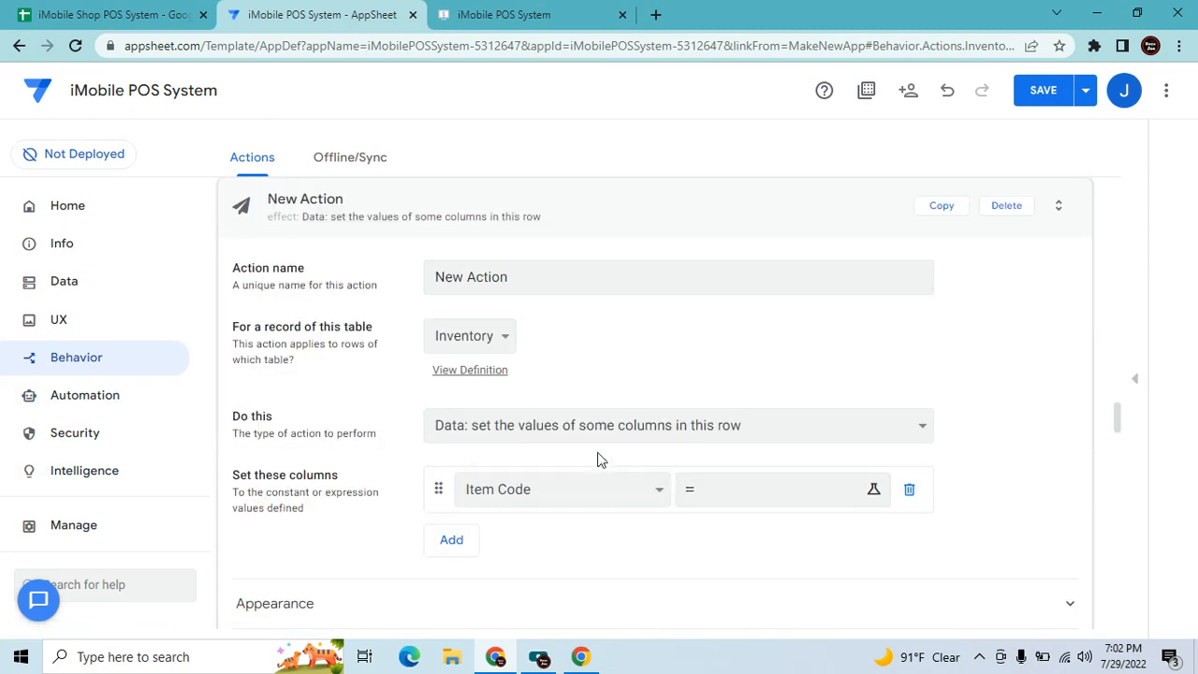
pyautogui.click(599, 427)
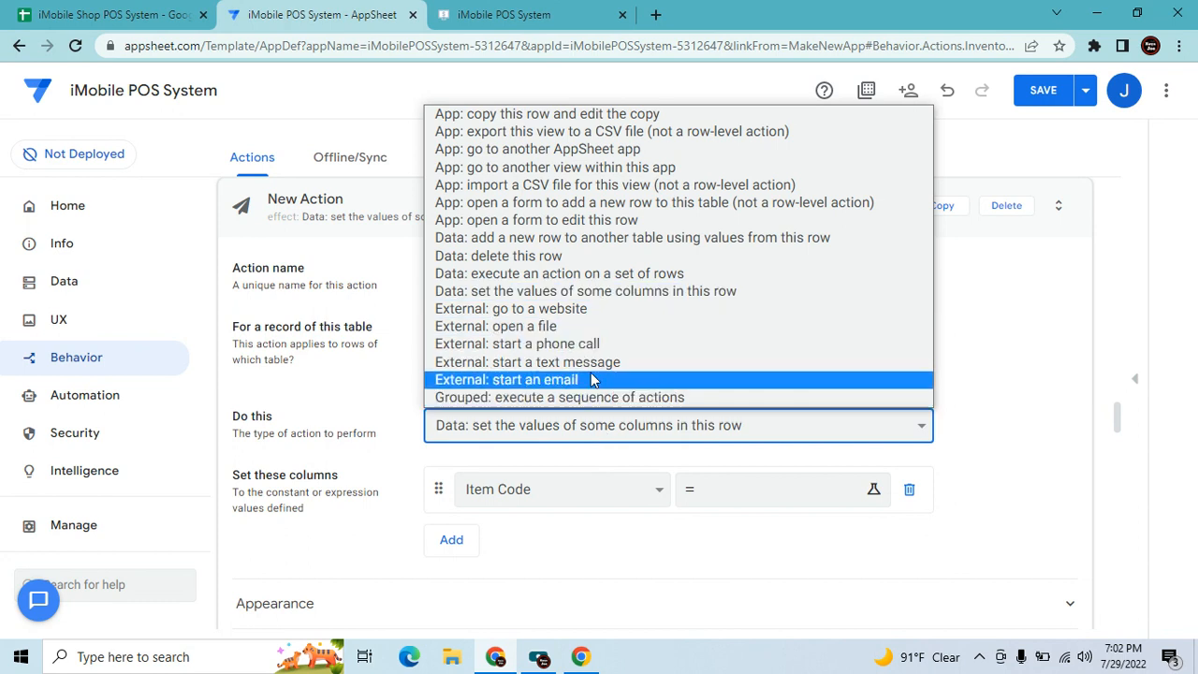
pyautogui.click(574, 274)
pyautogui.moveTo(523, 272); pyautogui.dragTo(275, 268)
pyautogui.write('Sale Item 3')
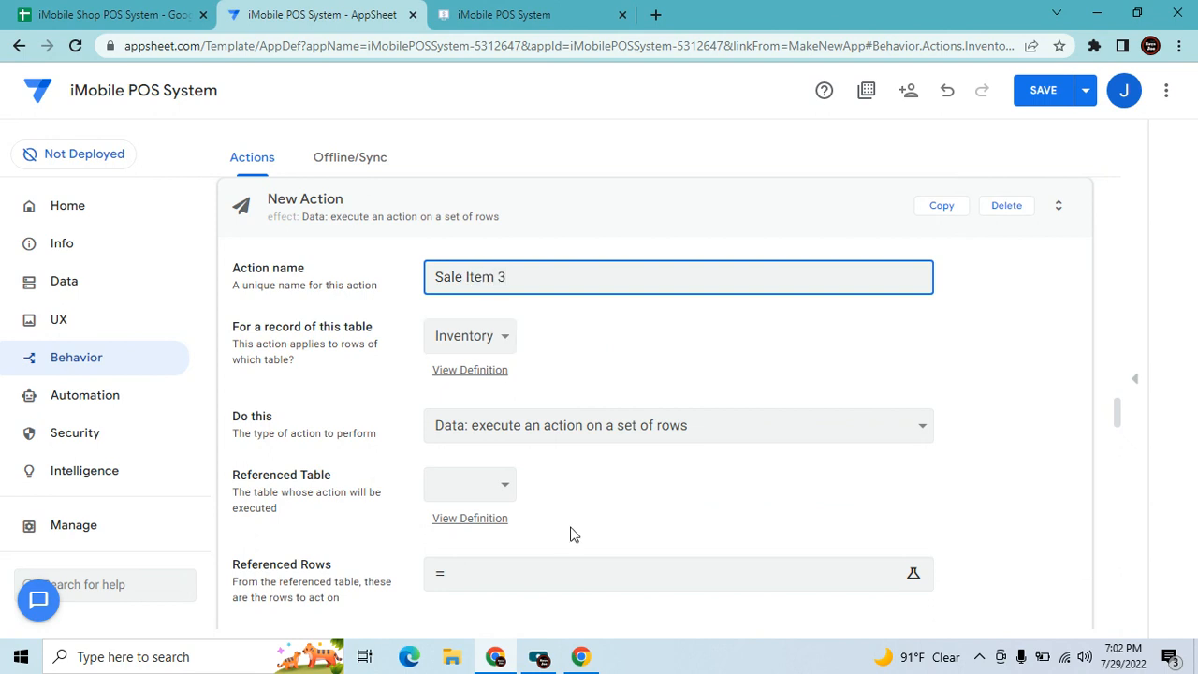
# Set the referenced table of Sale Item 3 to Inventory and its referenced action to Inventory Item 3.
pyautogui.click(471, 482)
pyautogui.click(493, 530)
pyautogui.scroll(-3, 580, 505)
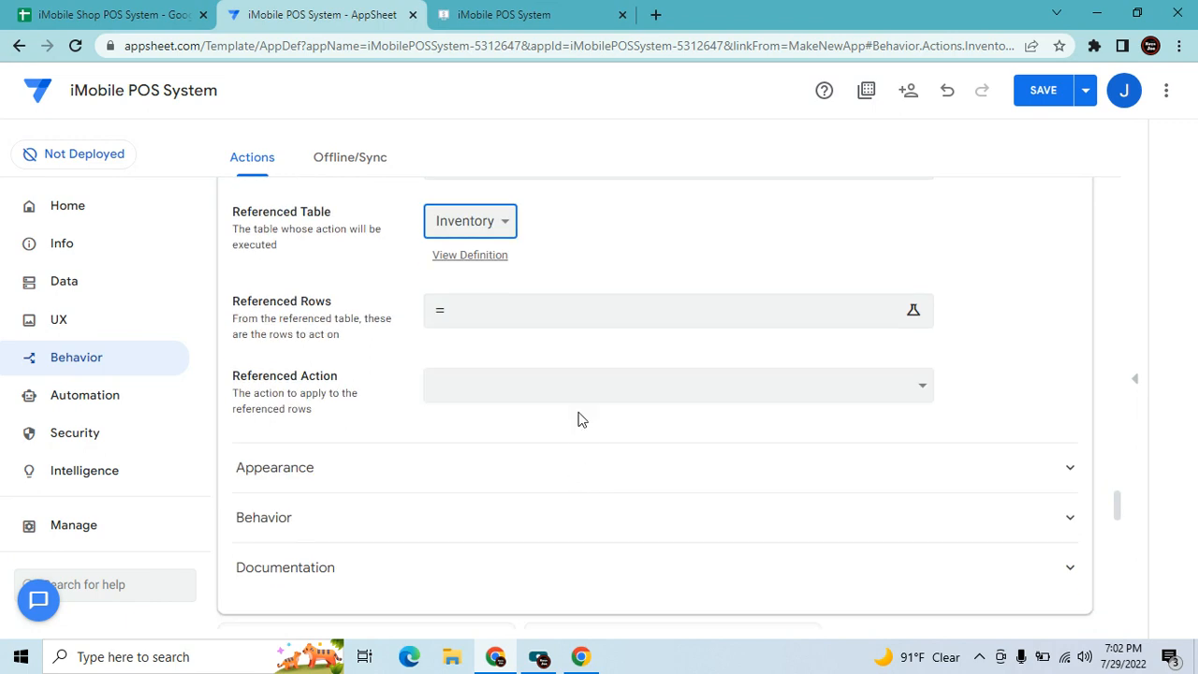
pyautogui.click(579, 388)
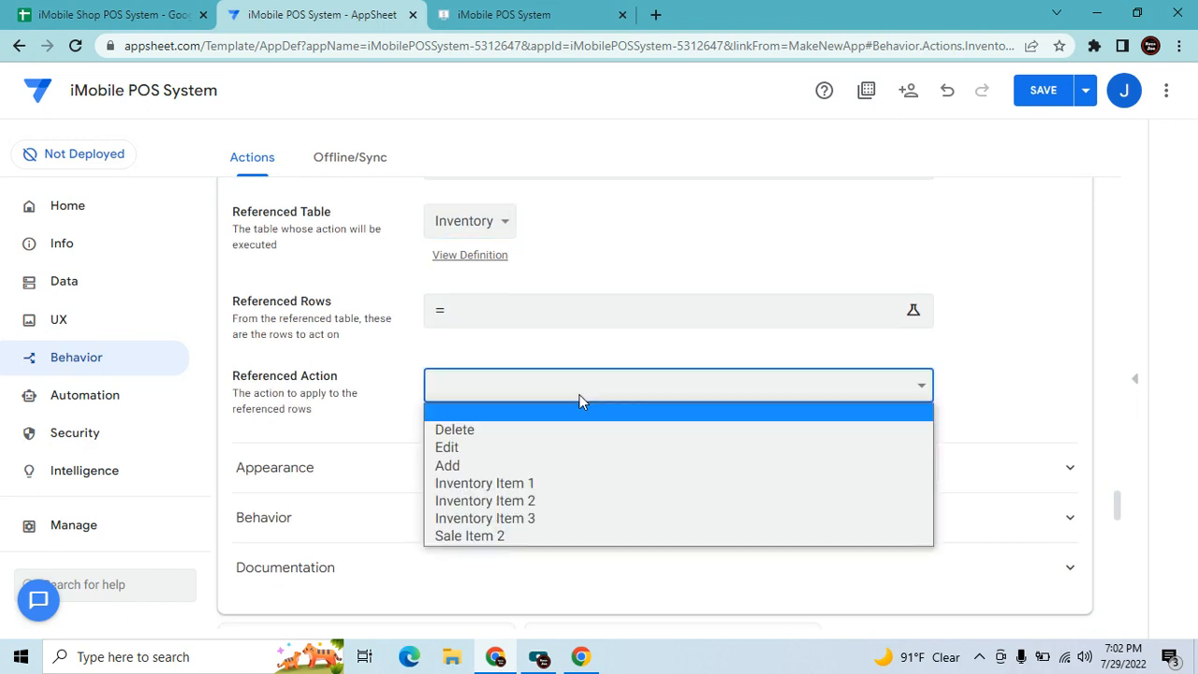
pyautogui.click(544, 520)
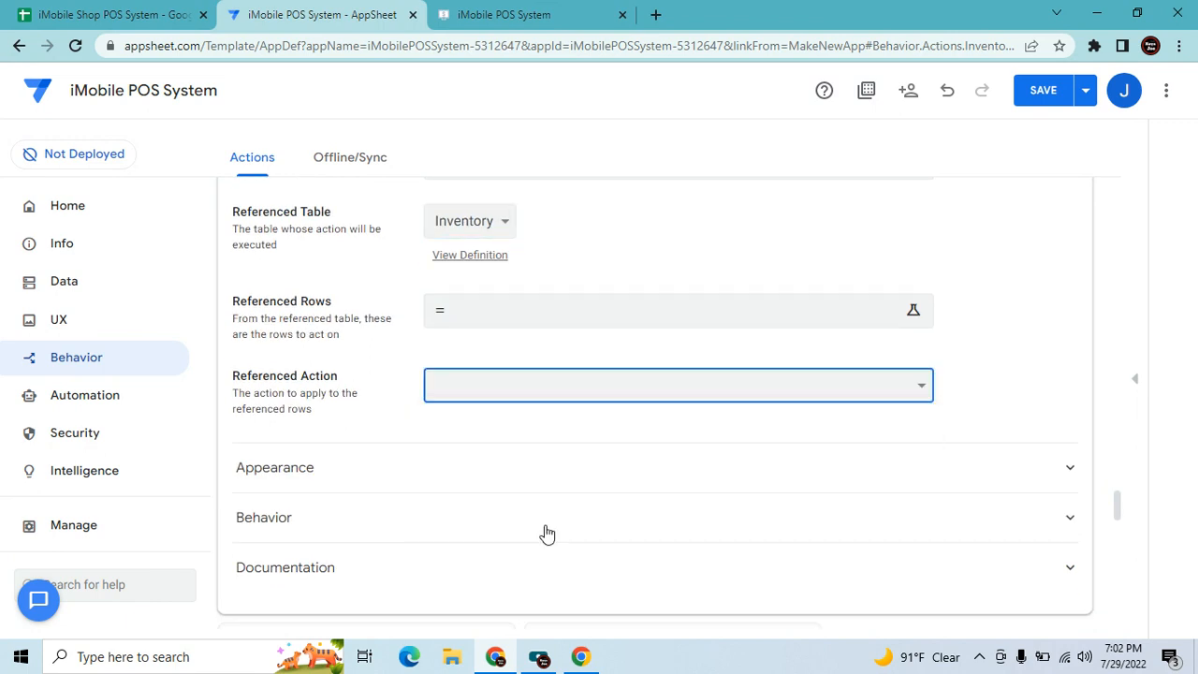
# Enter the Sale Item 3 referenced rows expression Select(Sale[Item Code 3],[_THISROW].[Item Code 3]=[Item Code 3]) and save it.
pyautogui.scroll(3, 564, 517)
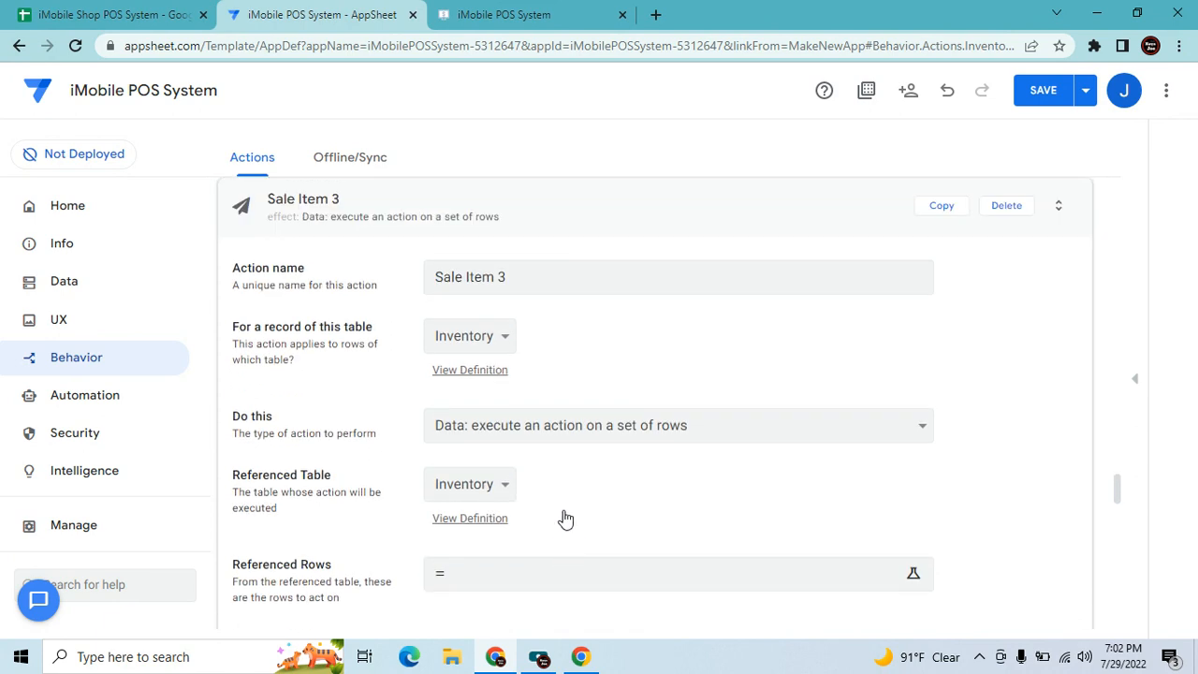
pyautogui.click(558, 568)
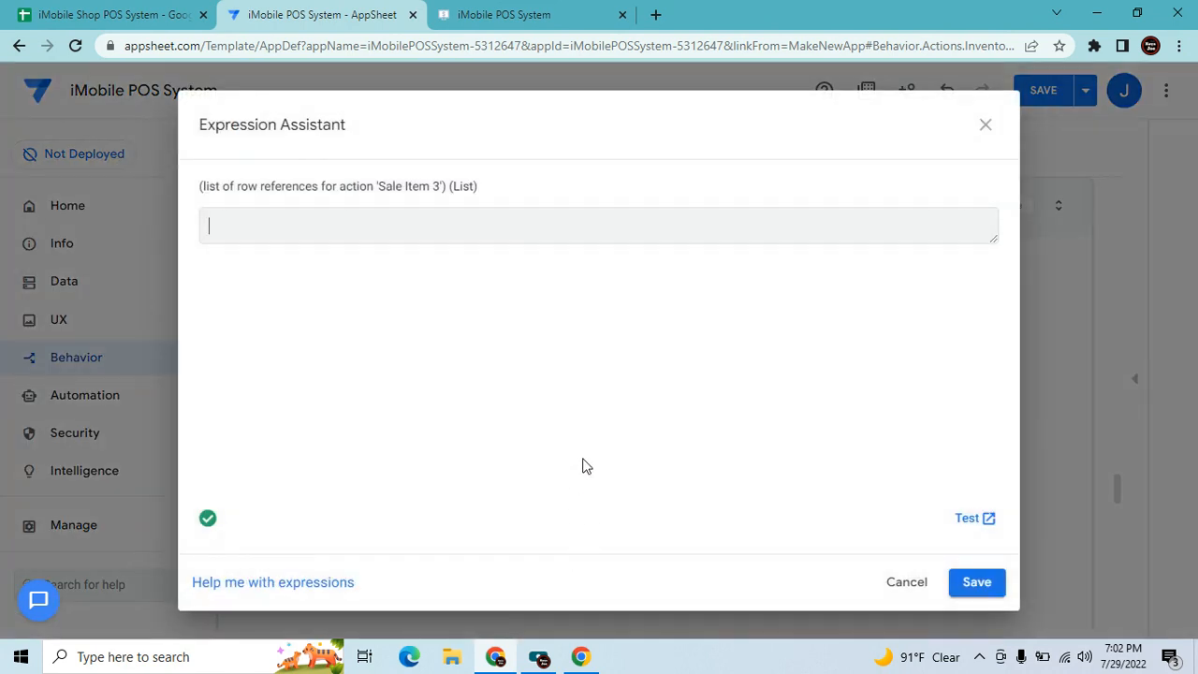
pyautogui.write('Select(Sale[Item Code 1],[_THISROW].[Item Code 1]=[Item Code 1])')
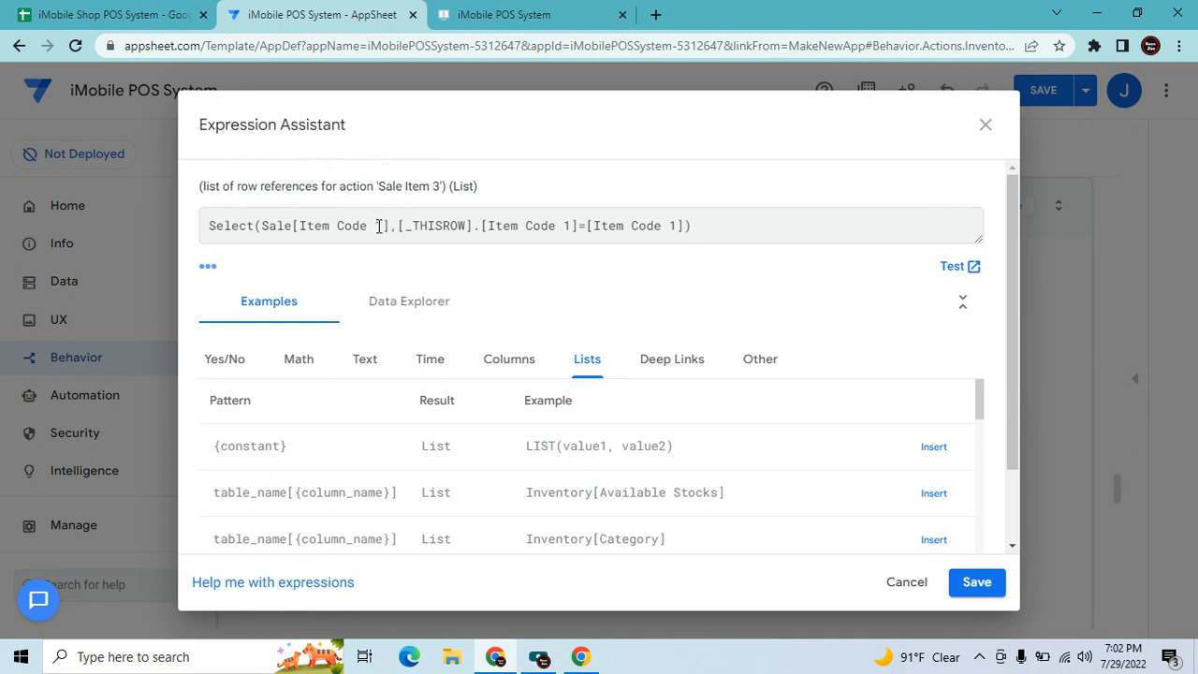
pyautogui.press('BackSpace')
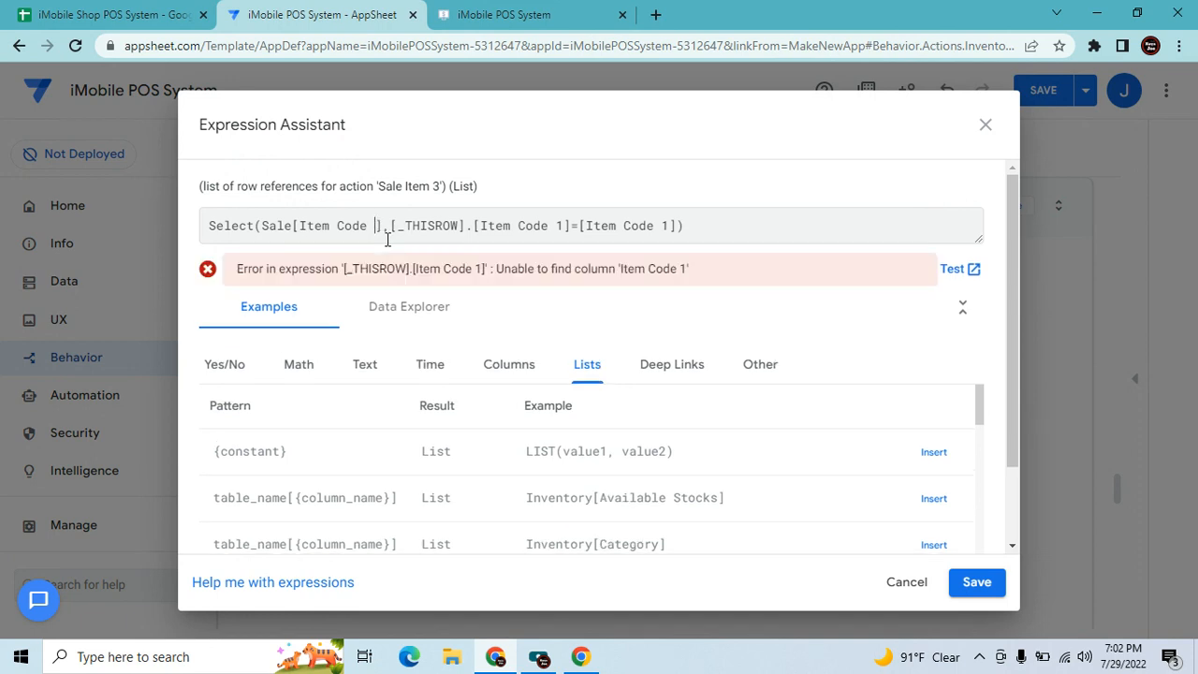
pyautogui.write('3')
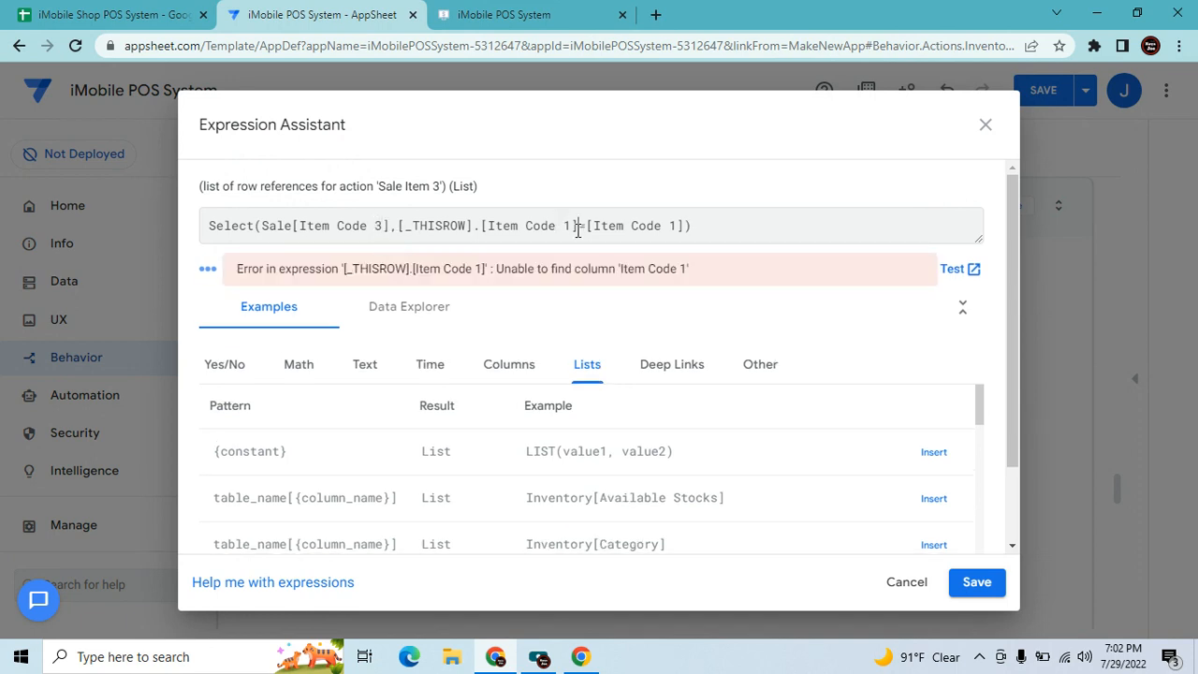
pyautogui.write('3')
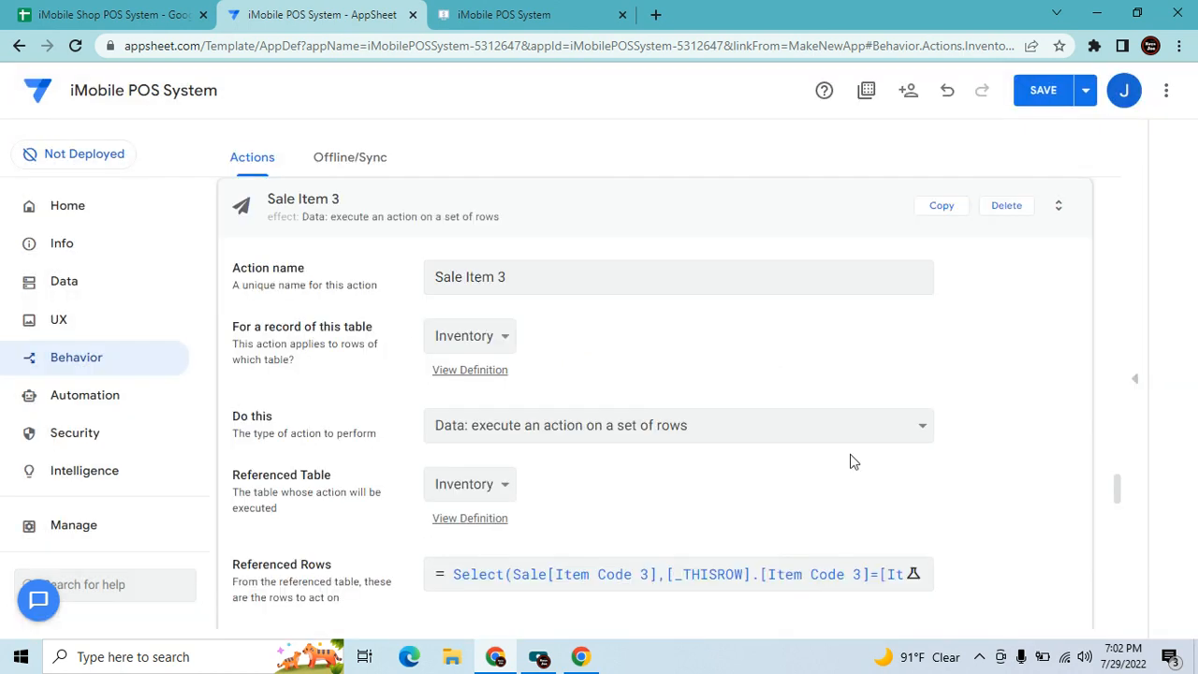
pyautogui.click(973, 584)
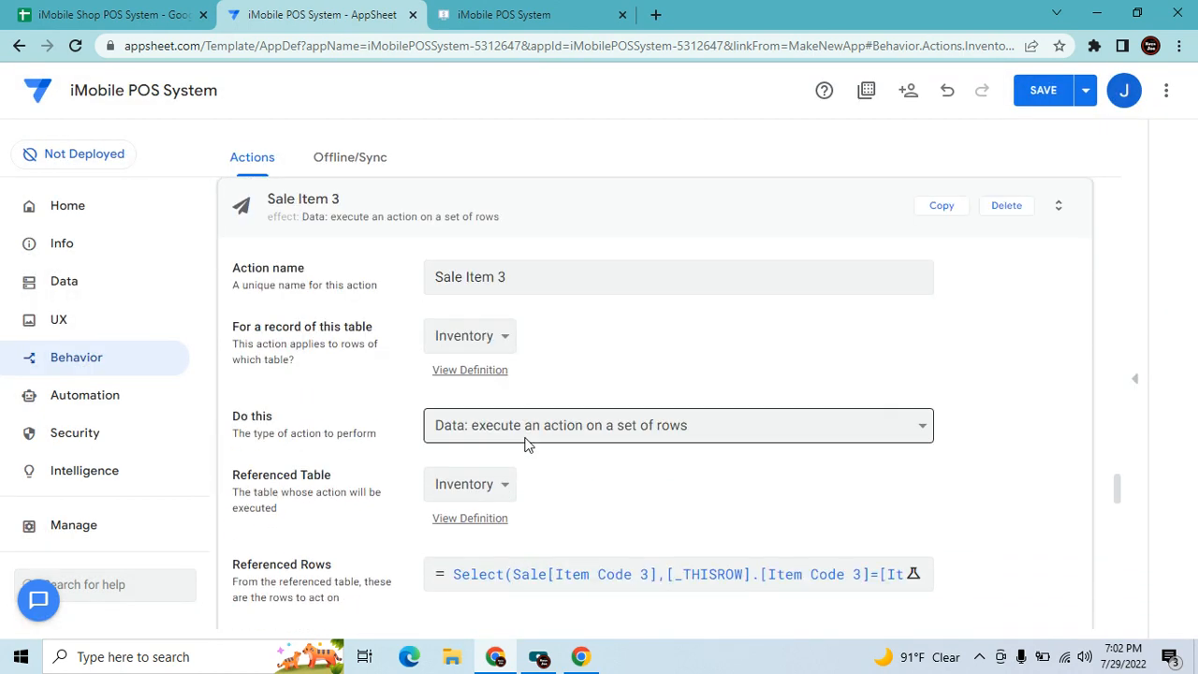
# Make the Sale Item 3 action apply to records of the Sale table and save the app.
pyautogui.click(499, 345)
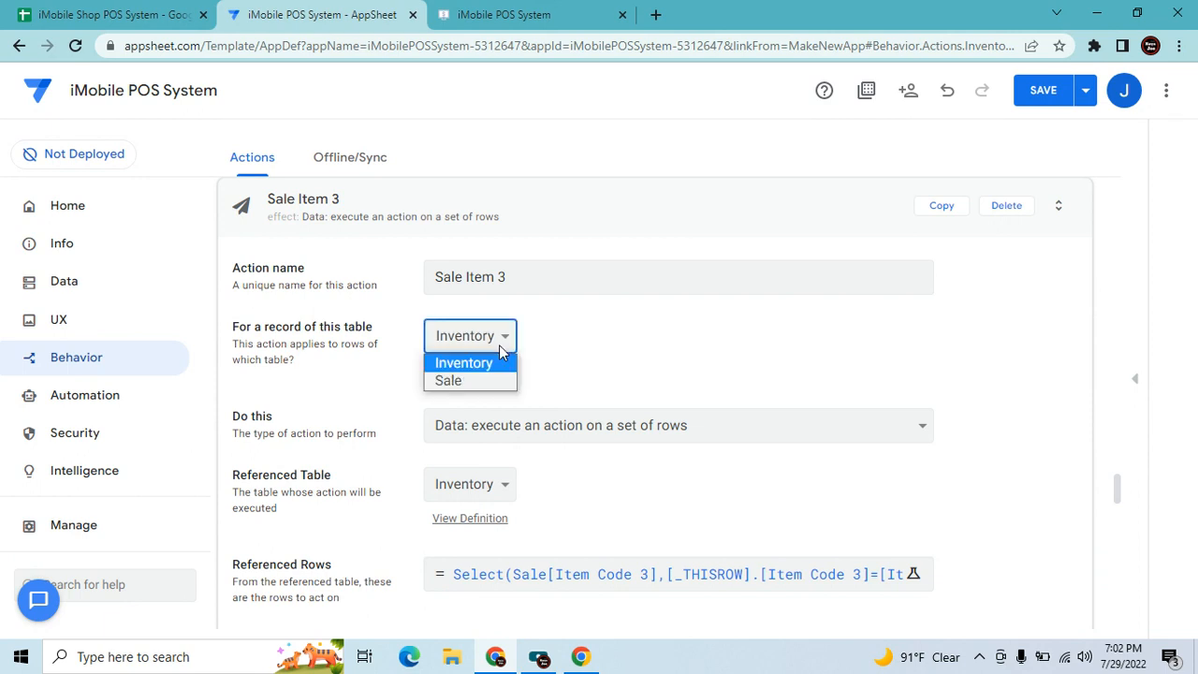
pyautogui.click(466, 385)
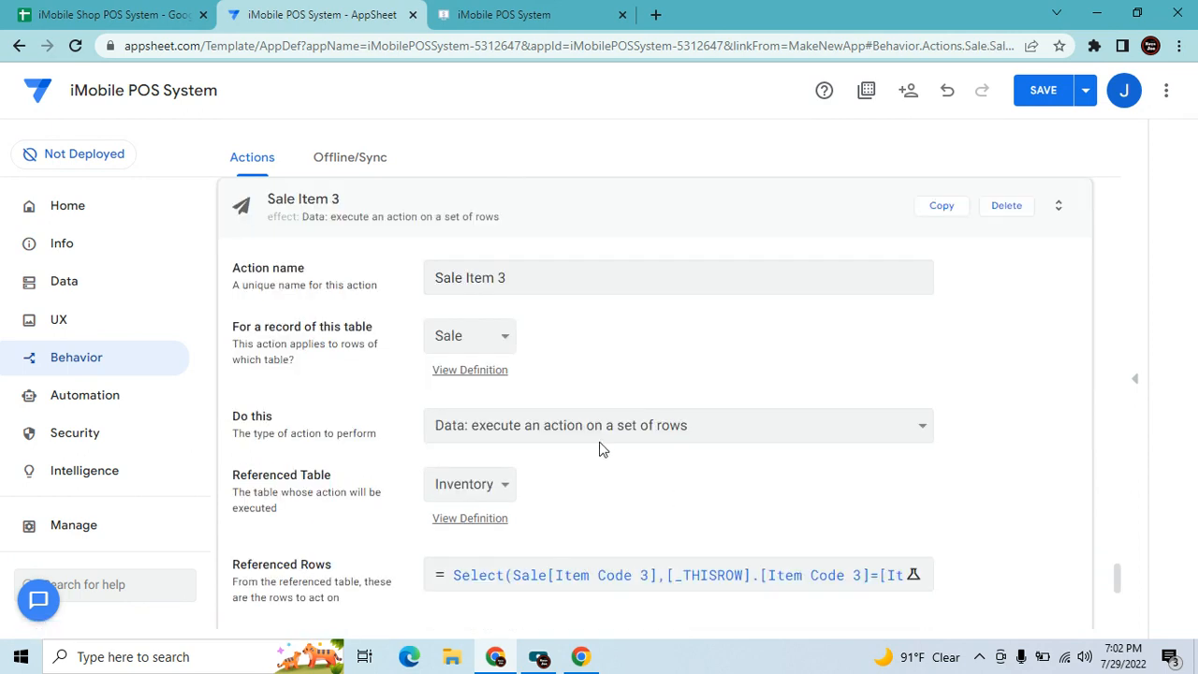
pyautogui.scroll(-3, 609, 455)
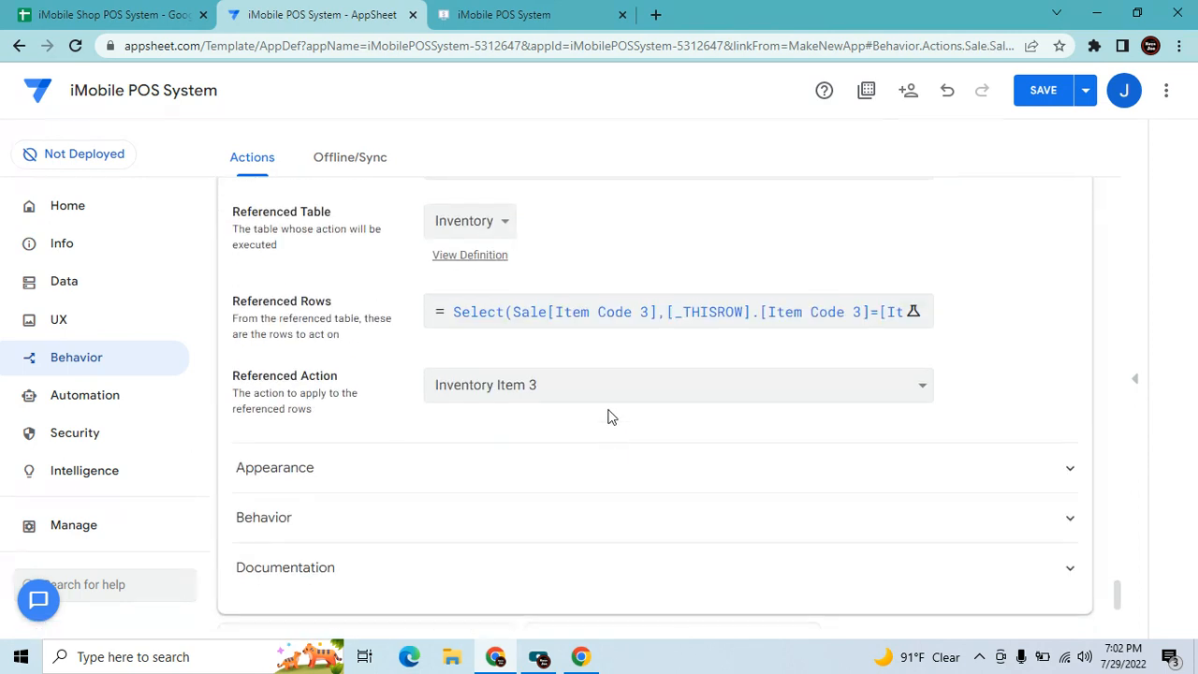
pyautogui.click(1044, 93)
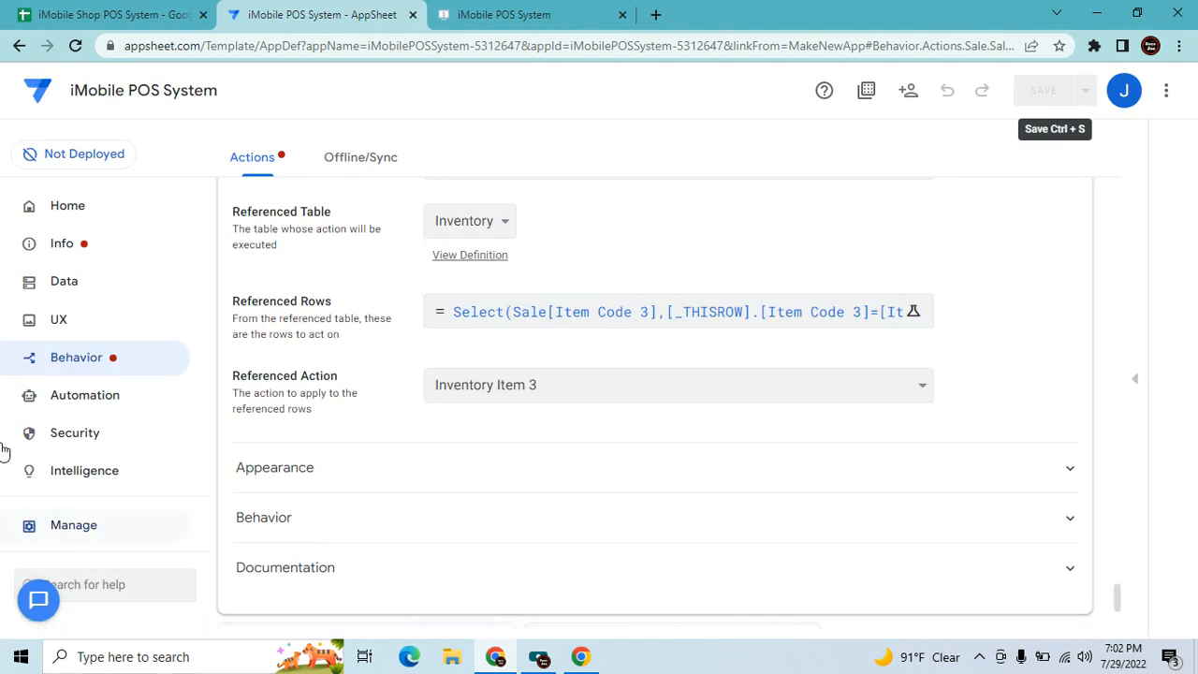
# Open the referenced rows expression of the Sale Item 2 action for inspection.
pyautogui.click(466, 472)
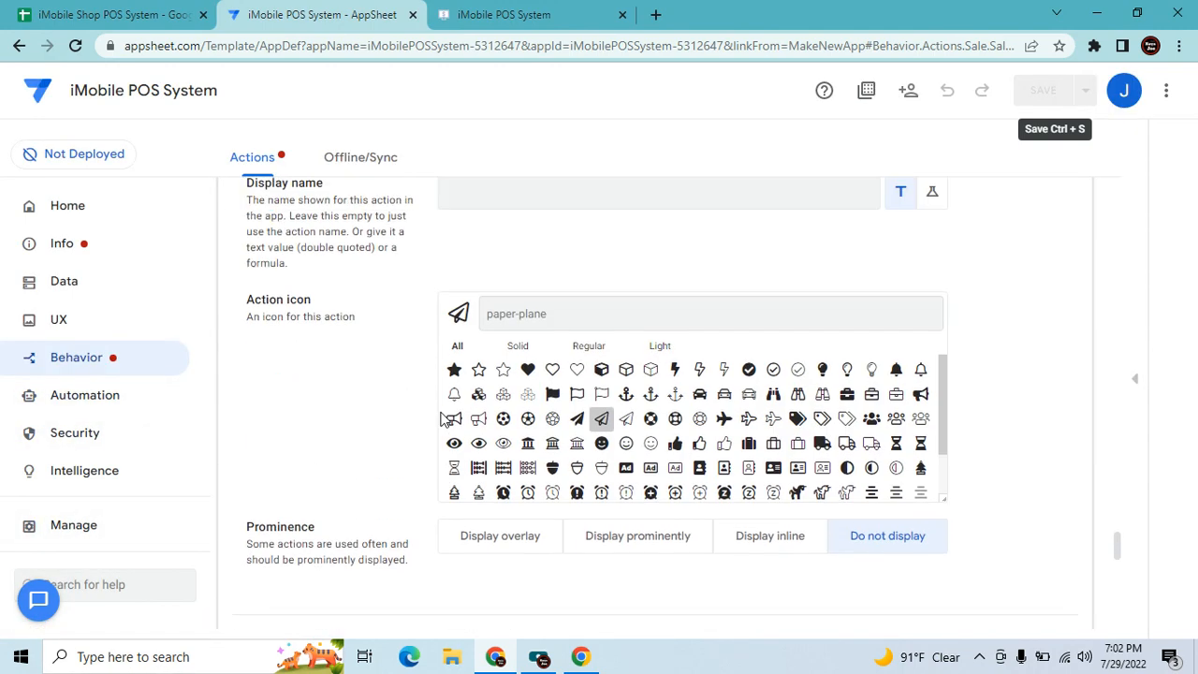
pyautogui.scroll(10, 490, 421)
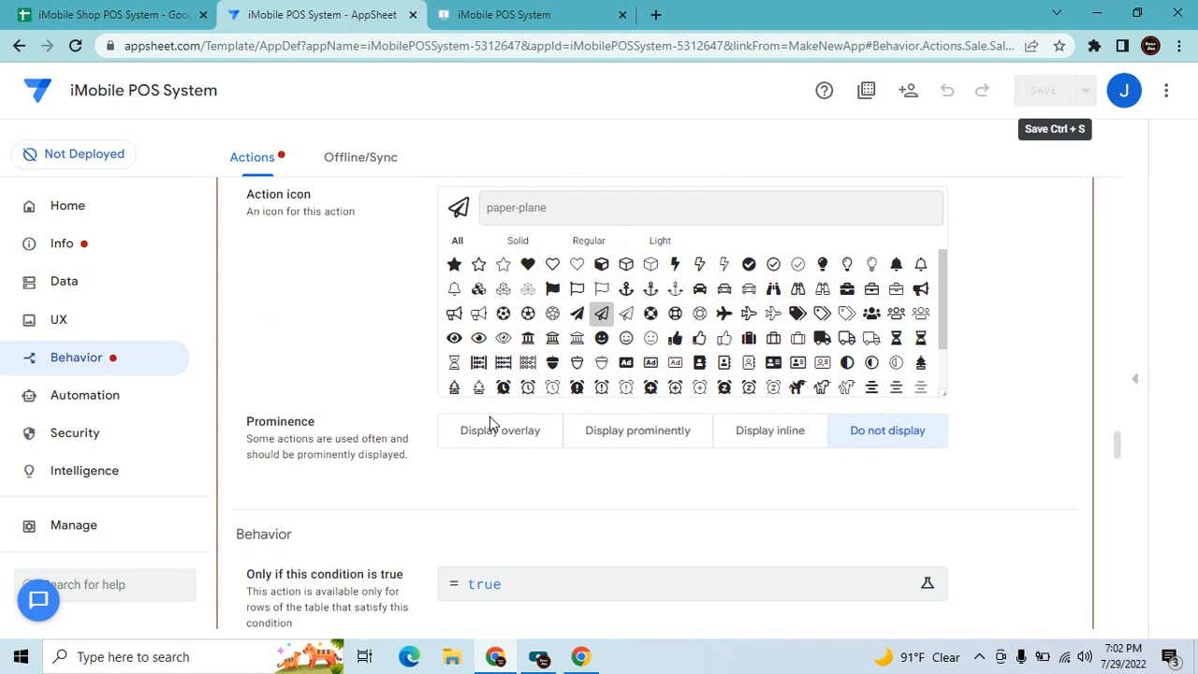
pyautogui.scroll(2, 489, 421)
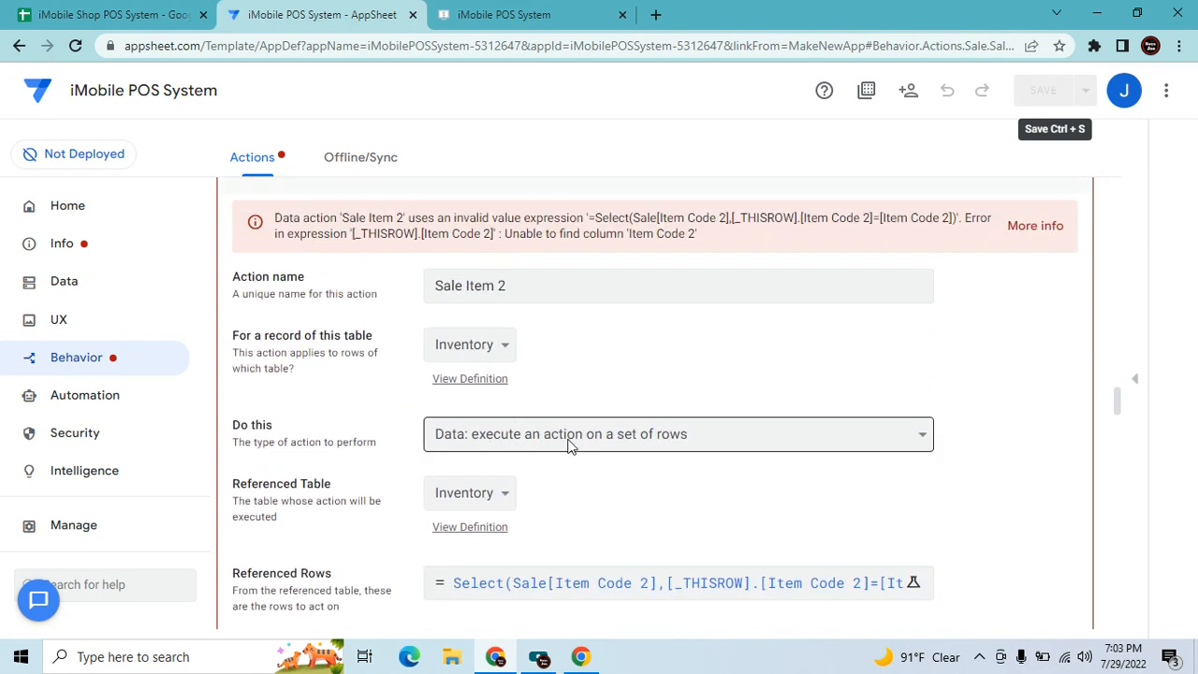
pyautogui.click(773, 585)
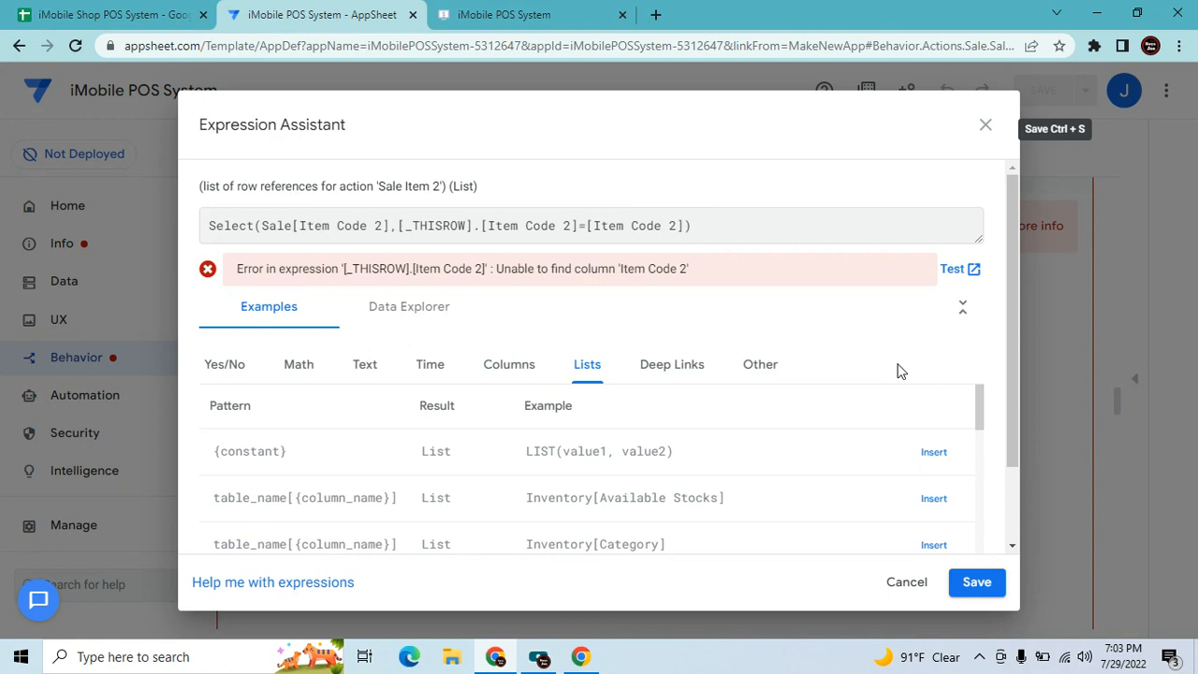
# Switch to the iMobile Shop POS System spreadsheet and check the Item Code 2 column in the Sale sheet.
pyautogui.click(138, 9)
pyautogui.click(753, 223)
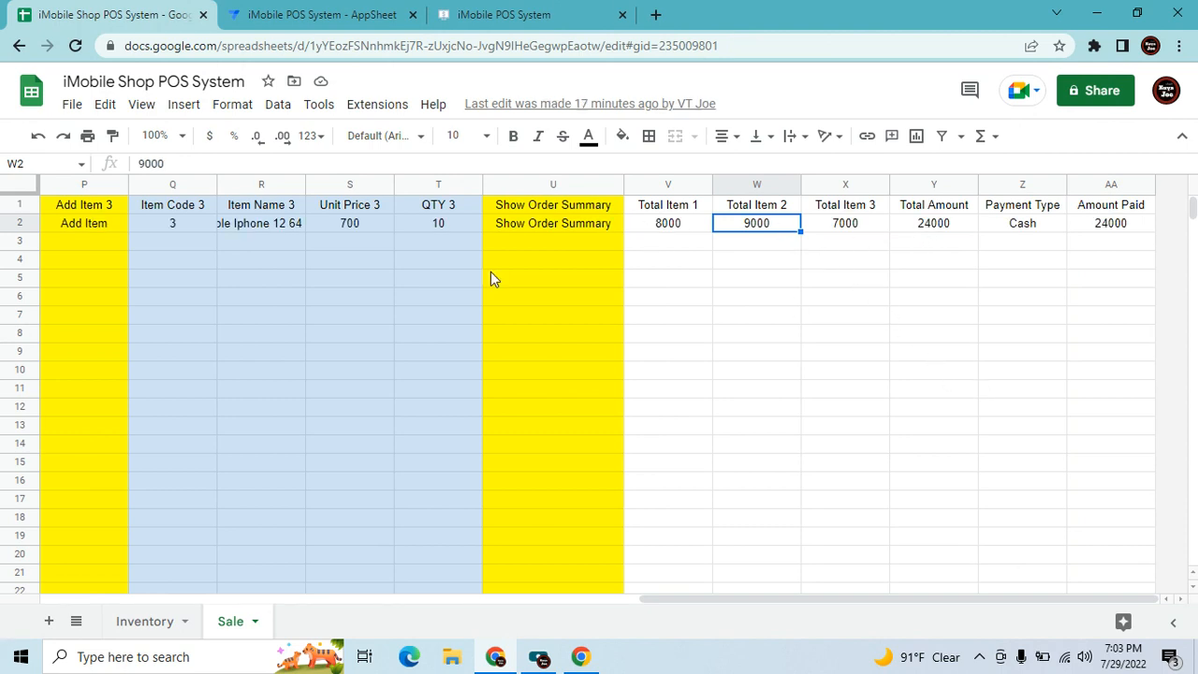
pyautogui.click(255, 222)
pyautogui.press('Left')
pyautogui.press('Left')
pyautogui.press('Left')
pyautogui.press('Left')
pyautogui.press('Left')
pyautogui.press('Left')
pyautogui.press('Left')
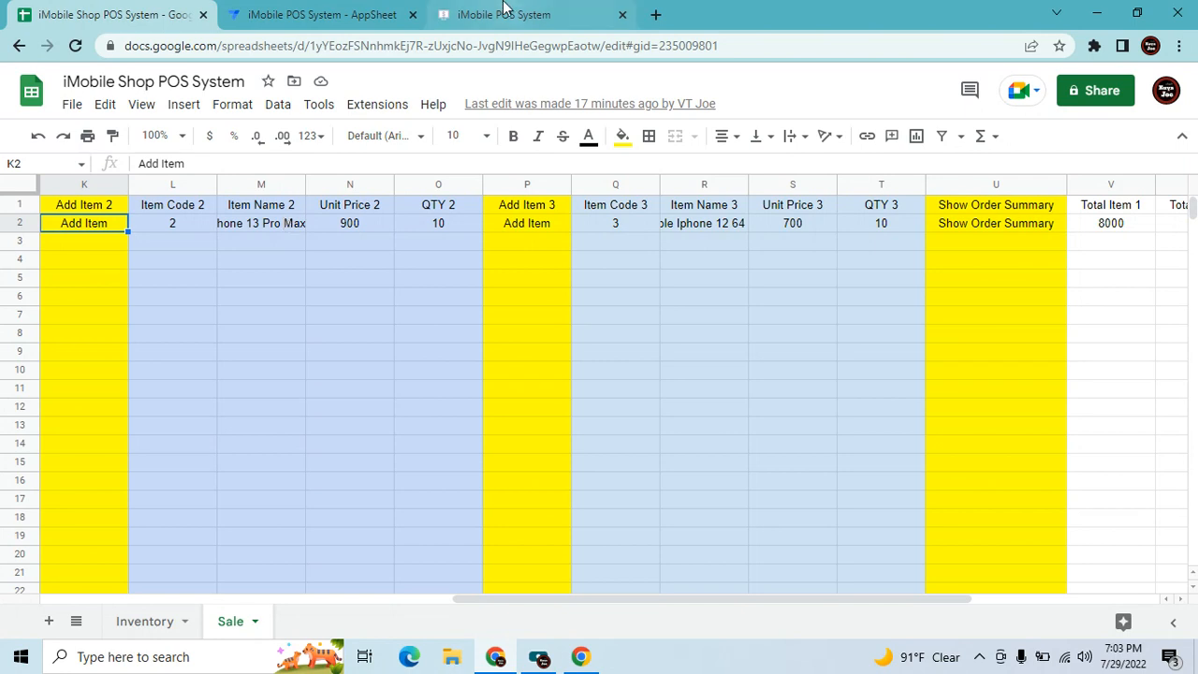
# Return to the AppSheet editor and re-save the Sale Item 2 referenced rows expression.
pyautogui.click(344, 15)
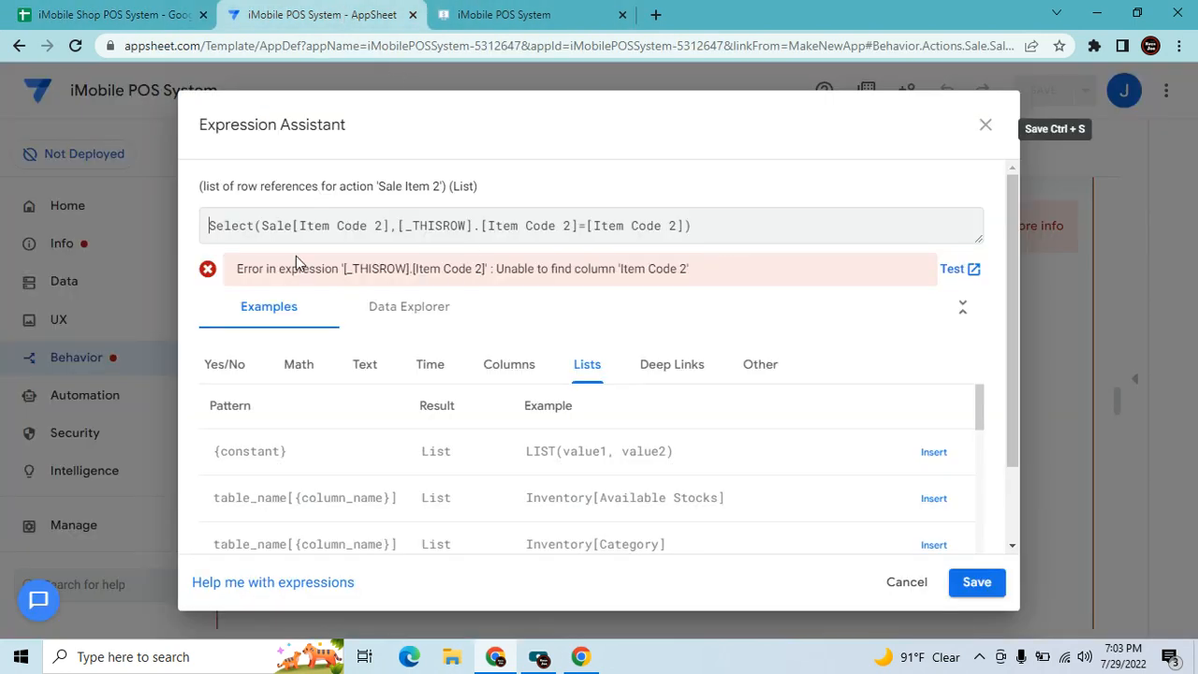
pyautogui.click(365, 227)
pyautogui.click(976, 582)
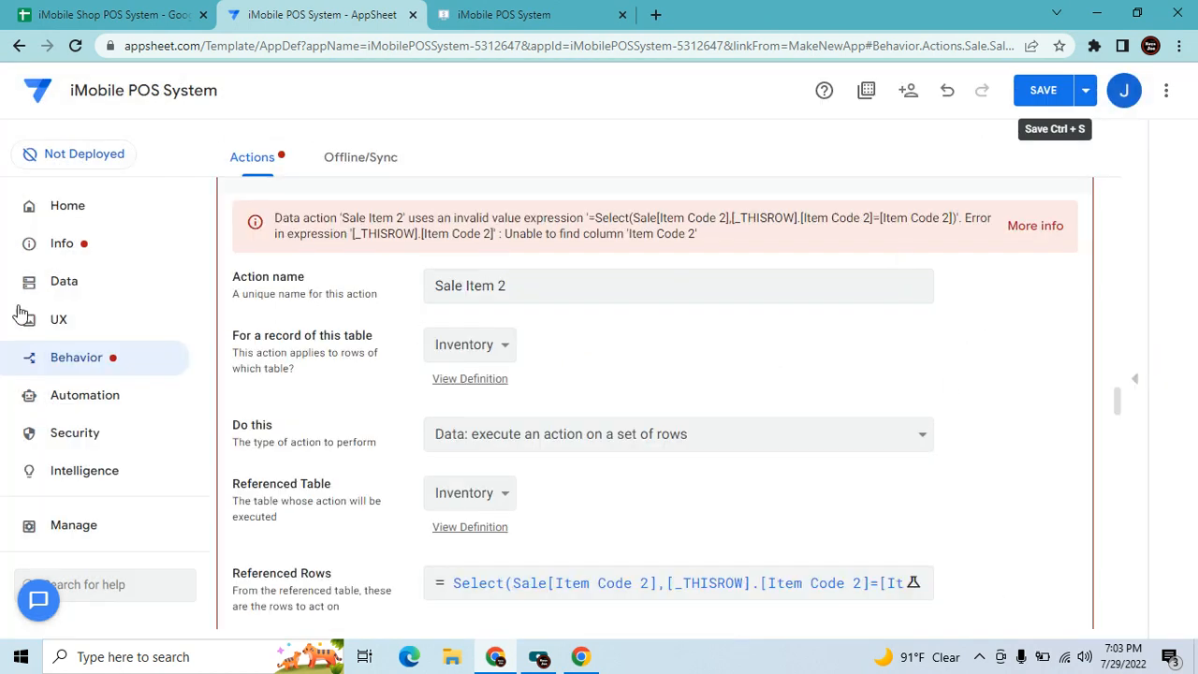
# Examine the Sale table's column definitions to check the name and type of Item Code 2.
pyautogui.click(103, 285)
pyautogui.scroll(-1, 608, 436)
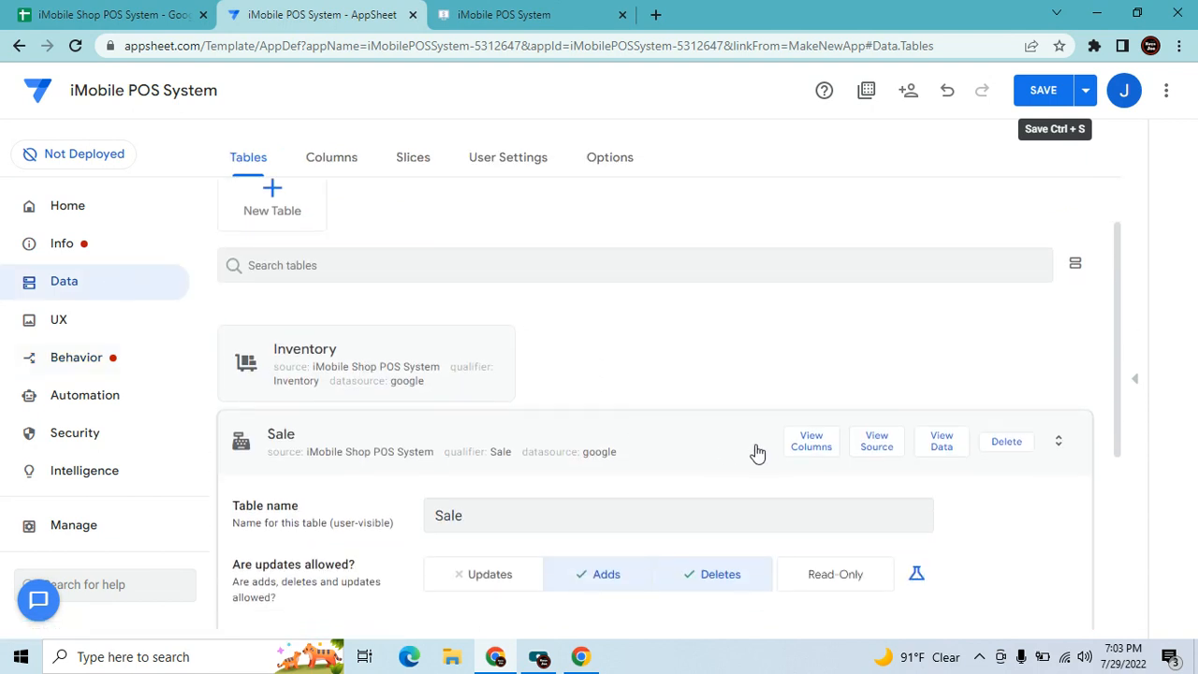
pyautogui.click(812, 442)
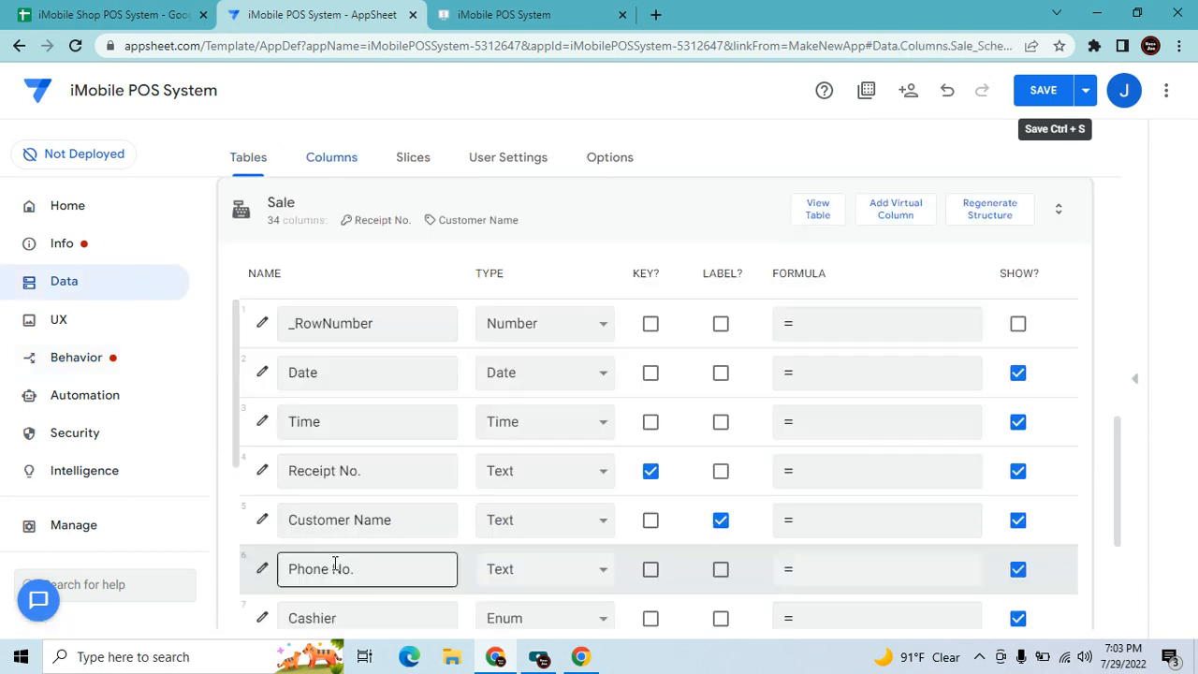
pyautogui.scroll(-2, 462, 462)
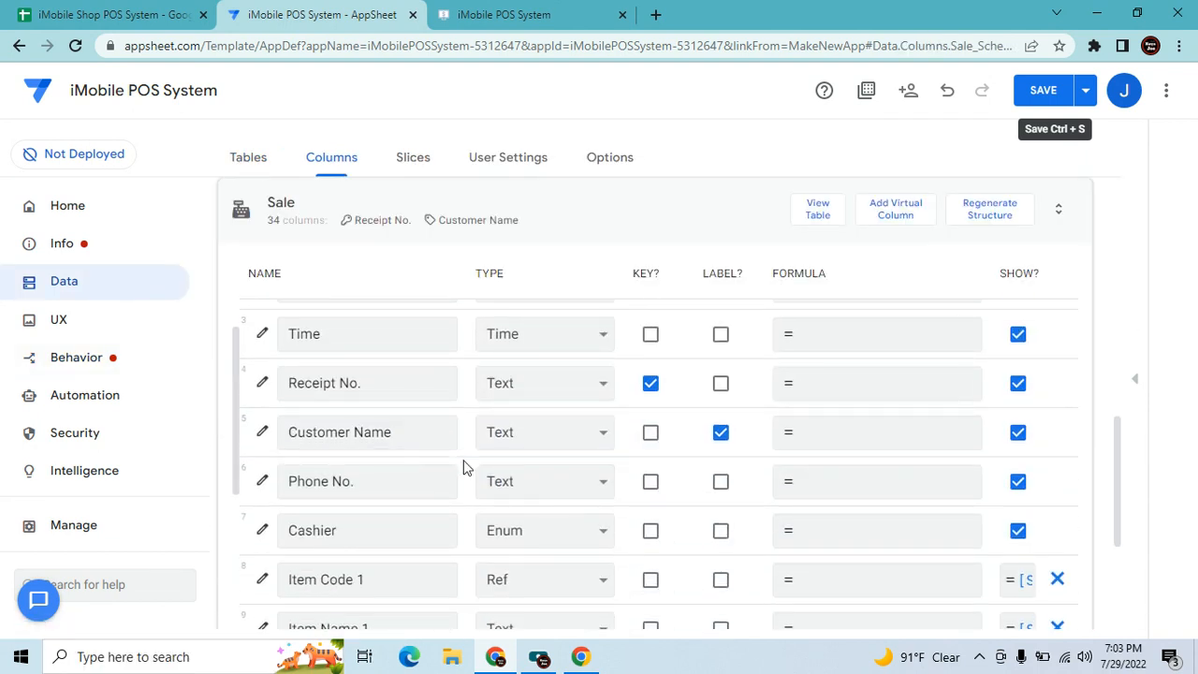
pyautogui.scroll(-3, 463, 467)
pyautogui.scroll(-1, 459, 534)
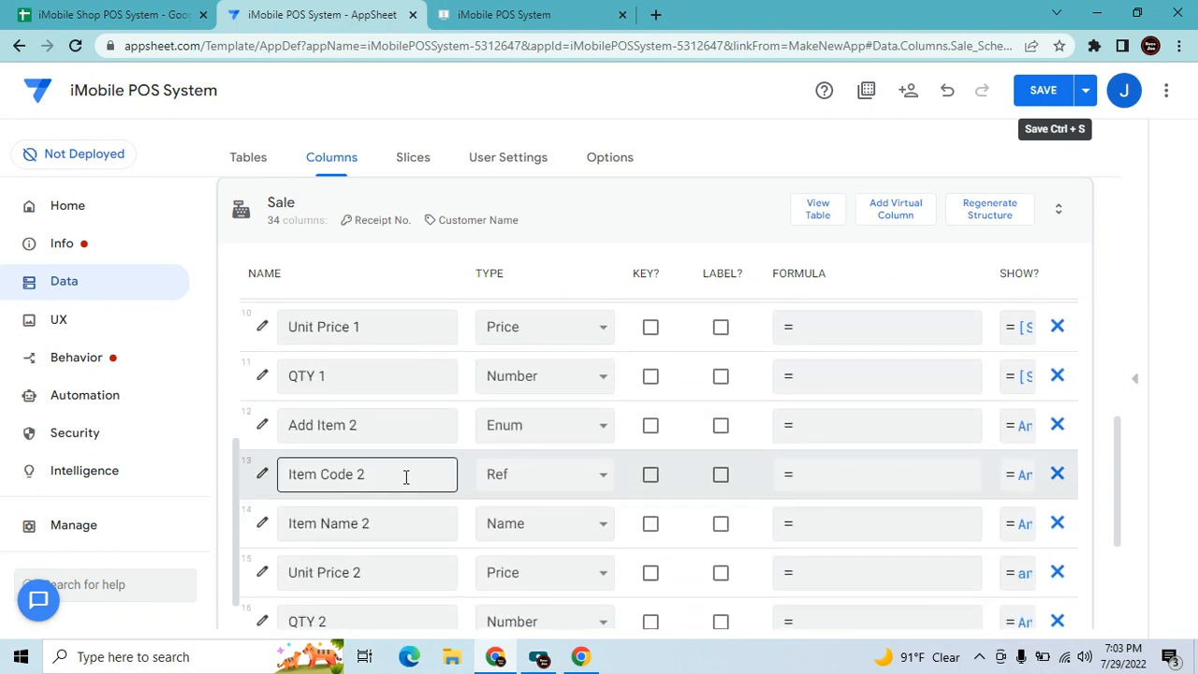
# Look over the actions list and examine the app's error list for the Sale Item 2 problem.
pyautogui.click(118, 357)
pyautogui.scroll(-3, 499, 439)
pyautogui.scroll(3, 497, 438)
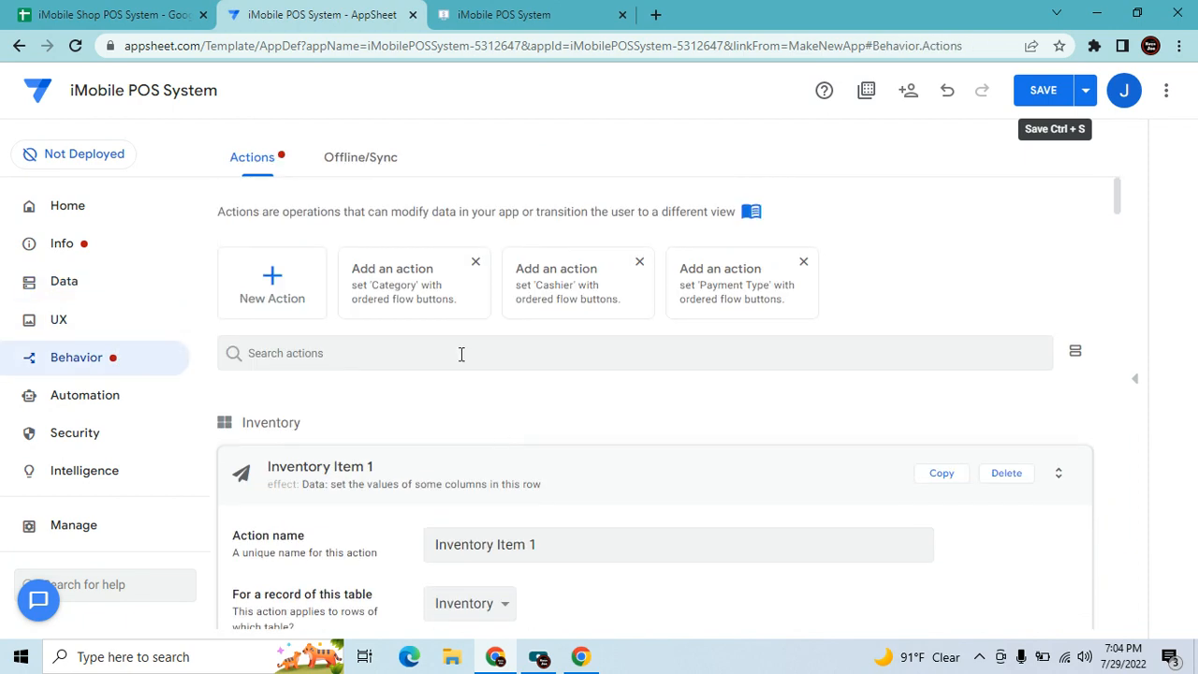
pyautogui.click(64, 254)
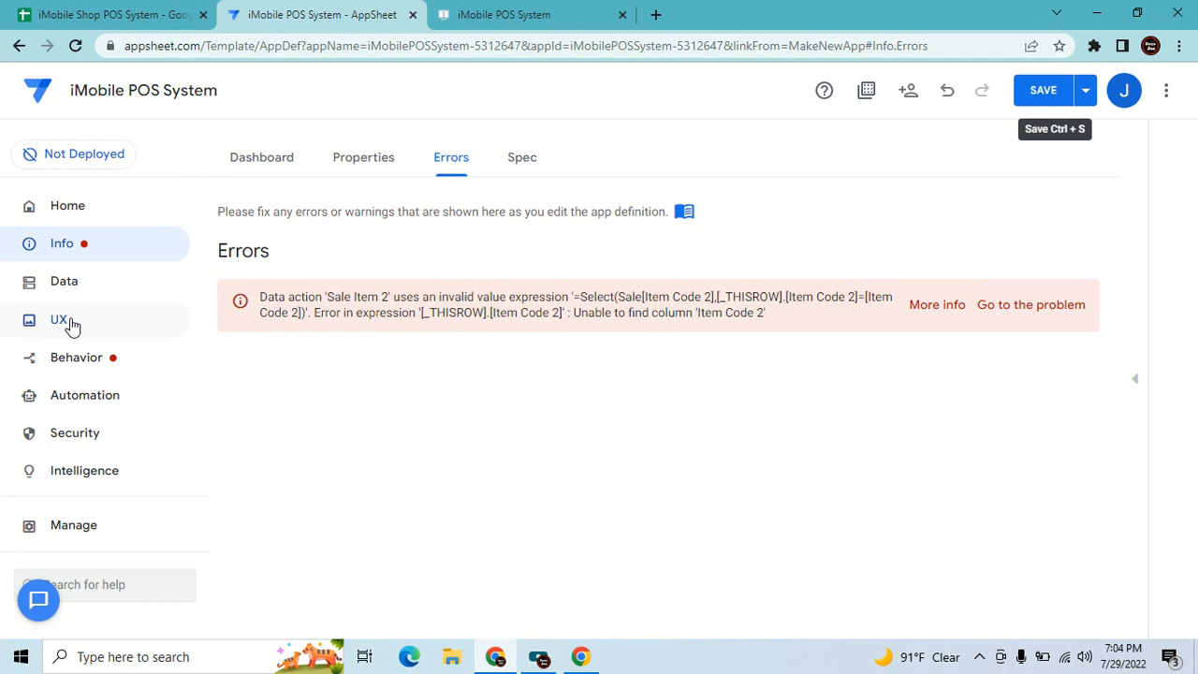
# Go back to the app's actions and reopen the Sale Item 2 referenced rows expression.
pyautogui.click(99, 361)
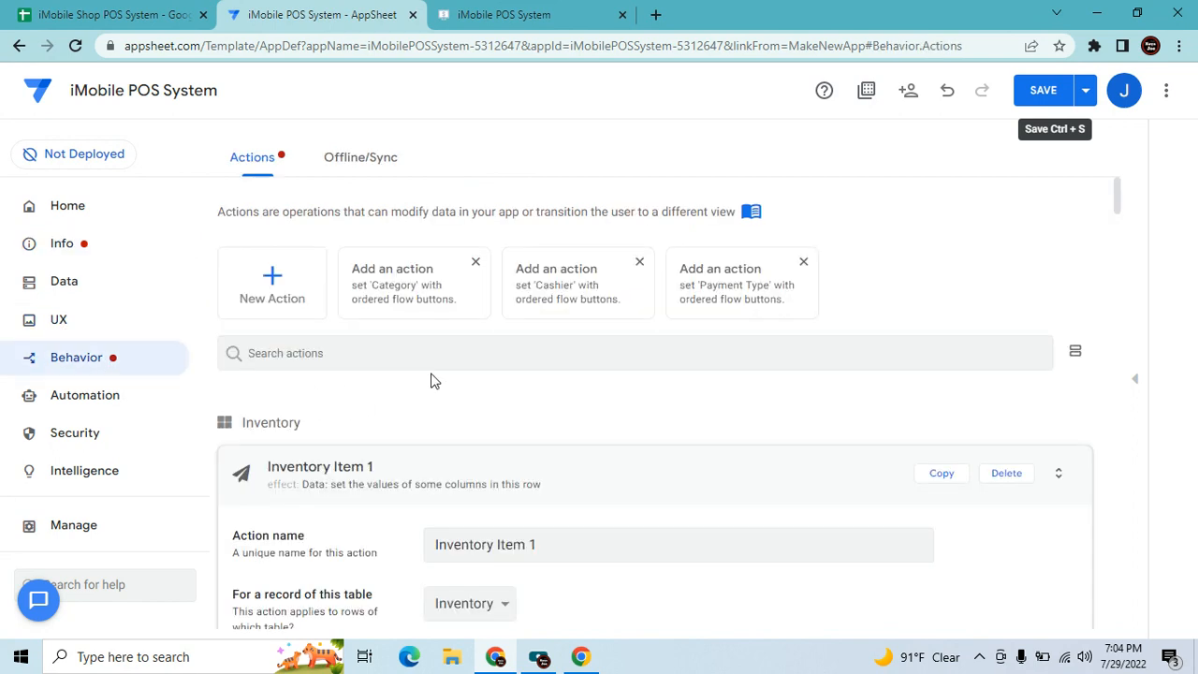
pyautogui.click(499, 469)
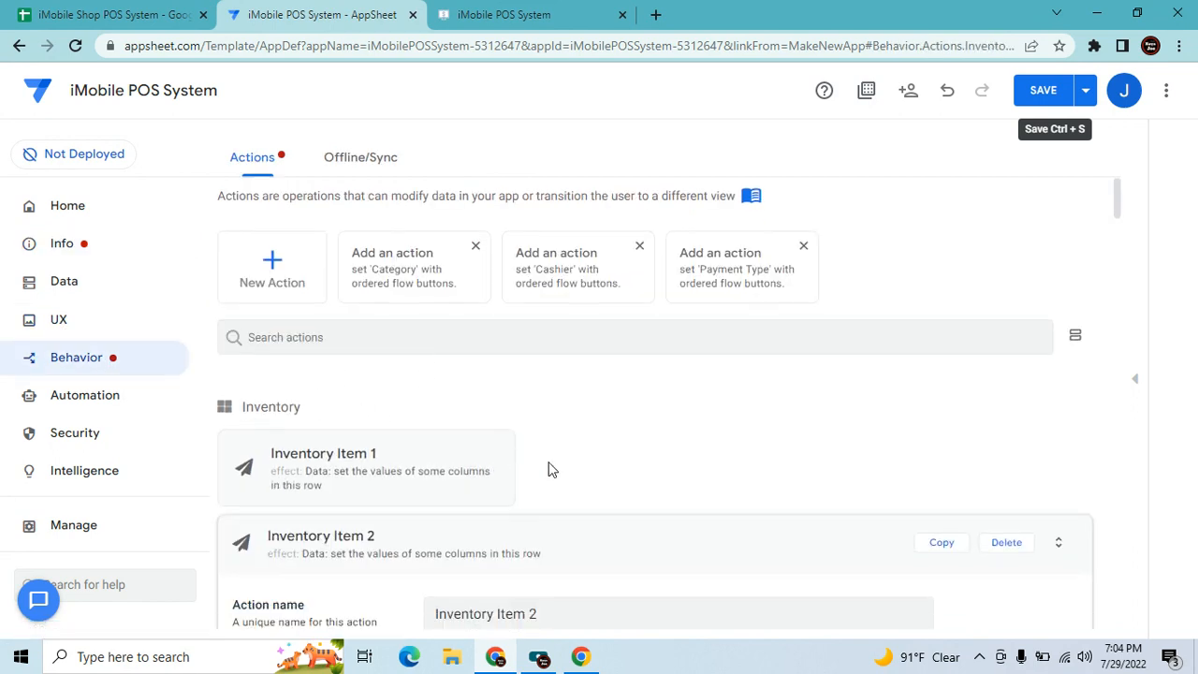
pyautogui.click(644, 278)
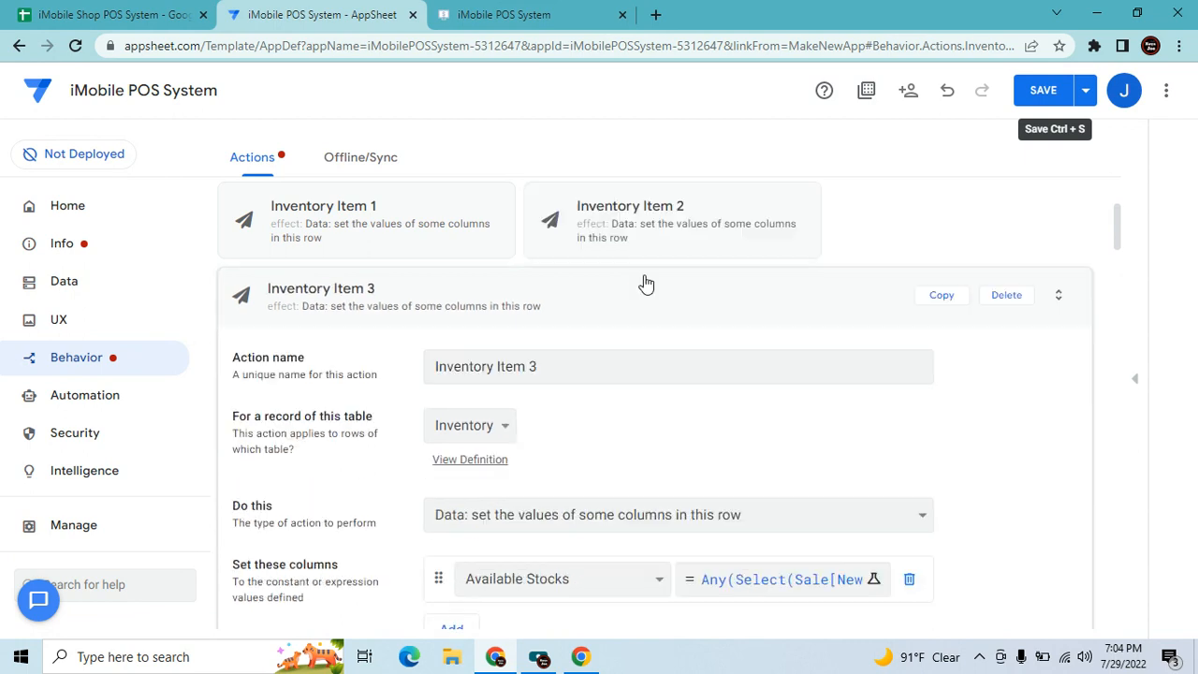
pyautogui.scroll(-3, 654, 310)
pyautogui.scroll(-6, 653, 323)
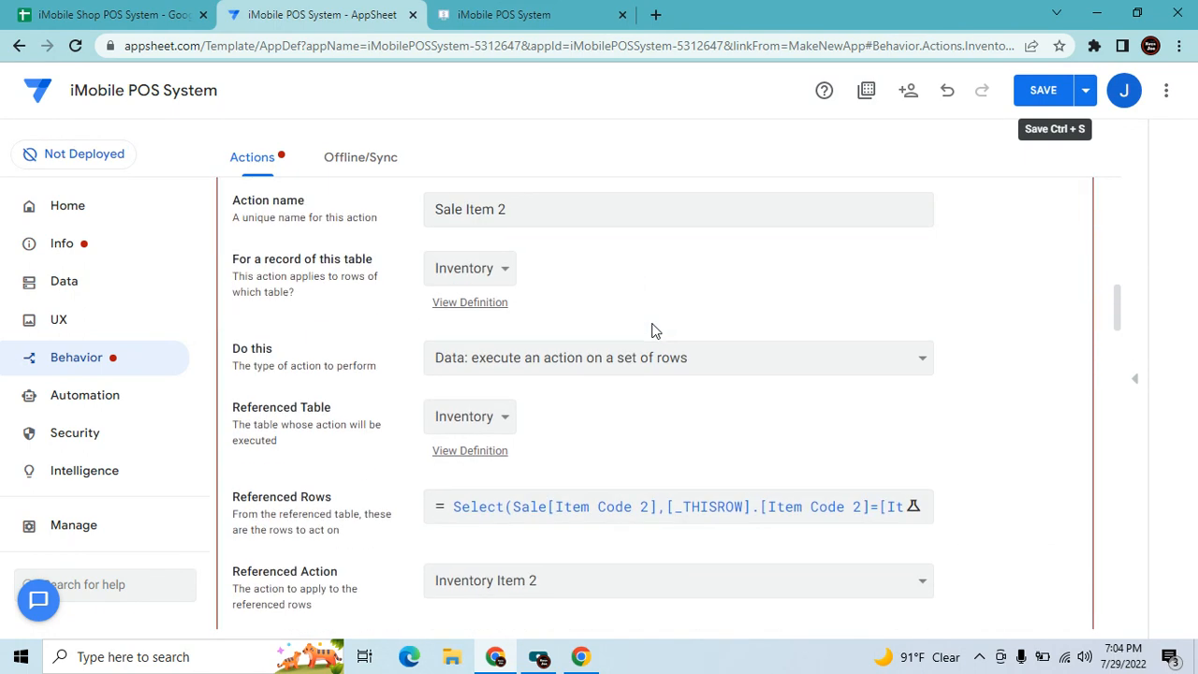
pyautogui.click(643, 434)
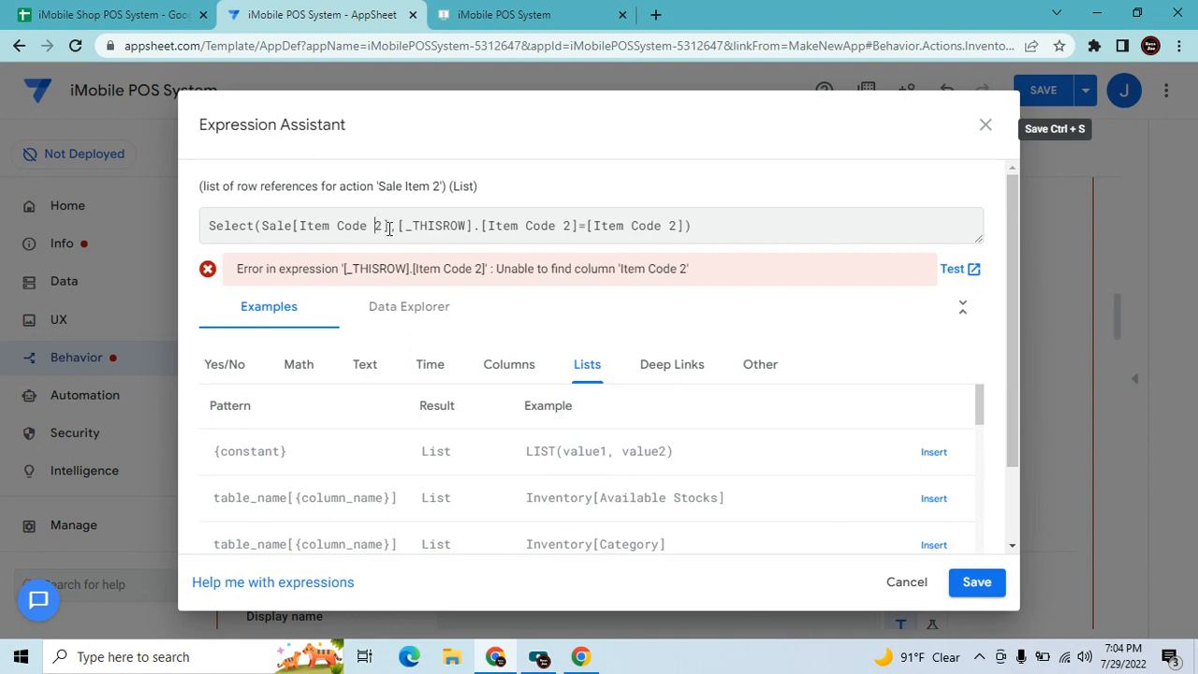
# Retype the closing bracket and dot after [_THISROW in the Sale Item 2 referenced rows expression.
pyautogui.click(525, 225)
pyautogui.press('Left')
pyautogui.press('Left')
pyautogui.press('Left')
pyautogui.press('Left')
pyautogui.press('Left')
pyautogui.press('Left')
pyautogui.press('BackSpace')
pyautogui.press('BackSpace')
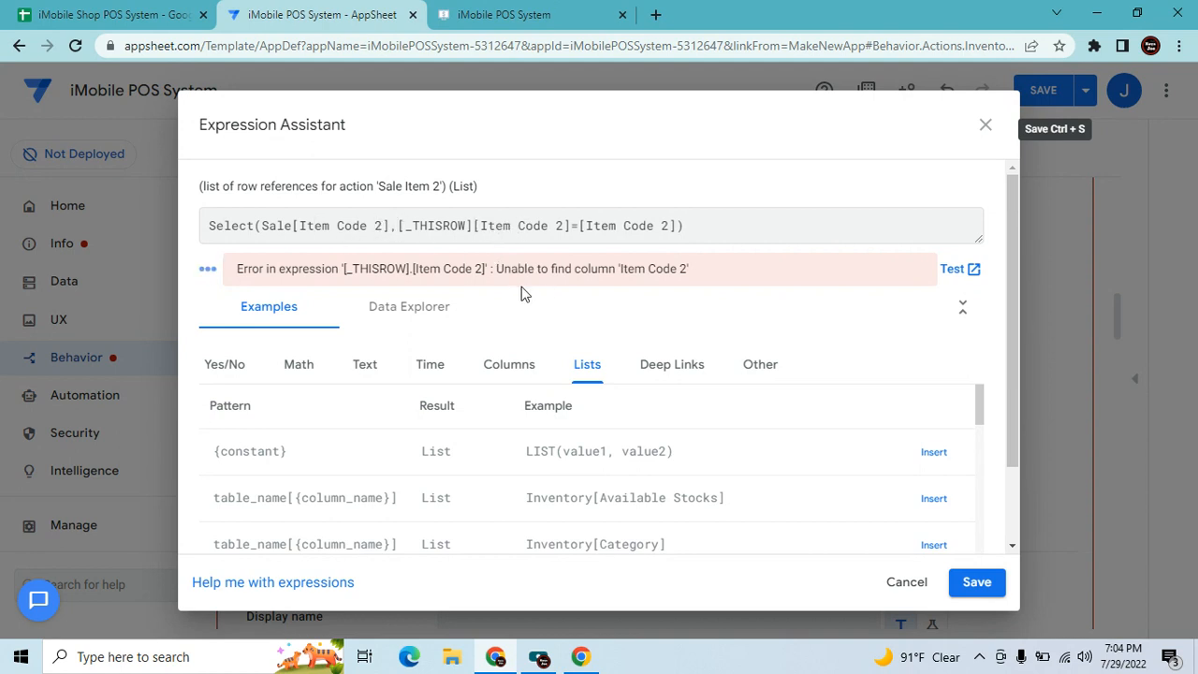
pyautogui.write('].')
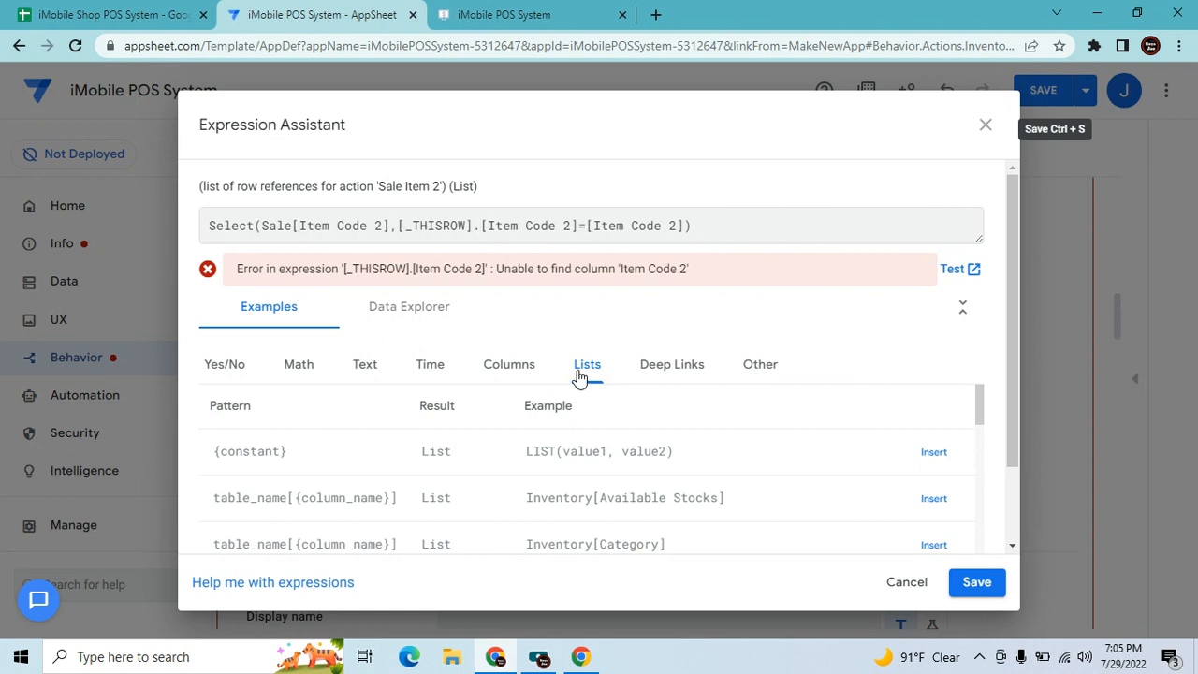
# Change the Sale Item 2 referenced rows expression to Select(Sale[Item Code 2],[Item Code 2]=[Item Code 2]) and save the app.
pyautogui.press('BackSpace')
pyautogui.write('.')
pyautogui.press('BackSpace')
pyautogui.press('BackSpace')
pyautogui.press('BackSpace')
pyautogui.press('BackSpace')
pyautogui.press('BackSpace')
pyautogui.press('BackSpace')
pyautogui.press('BackSpace')
pyautogui.press('BackSpace')
pyautogui.press('BackSpace')
pyautogui.press('BackSpace')
pyautogui.press('BackSpace')
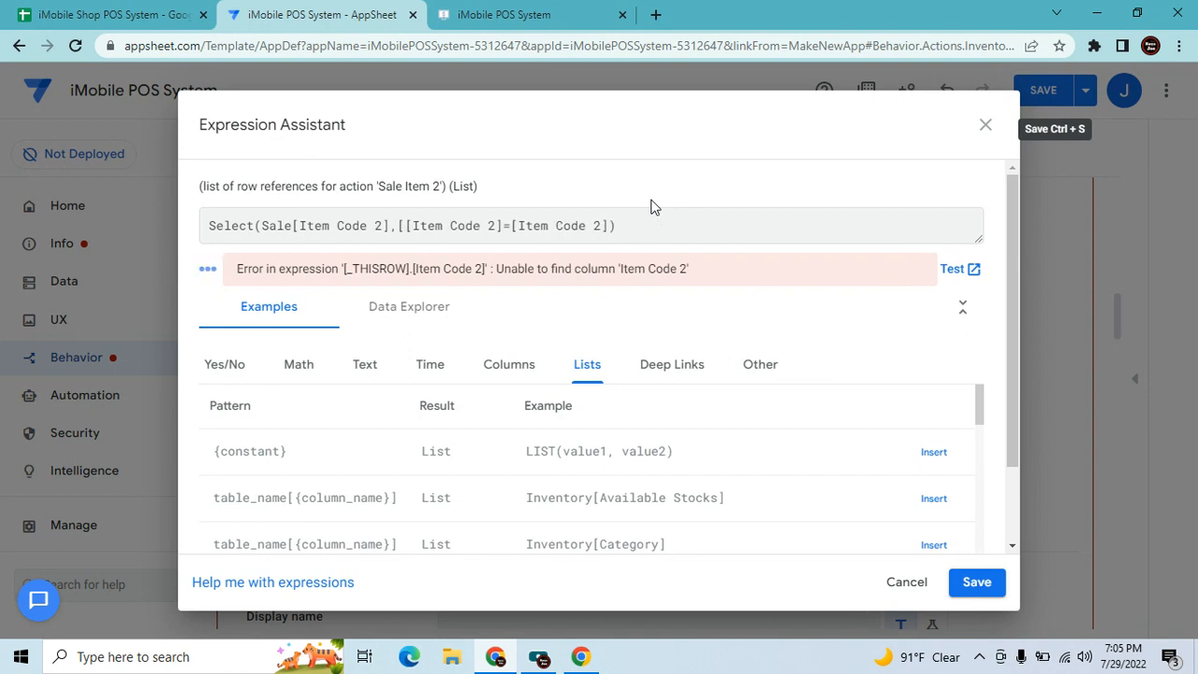
pyautogui.press('BackSpace')
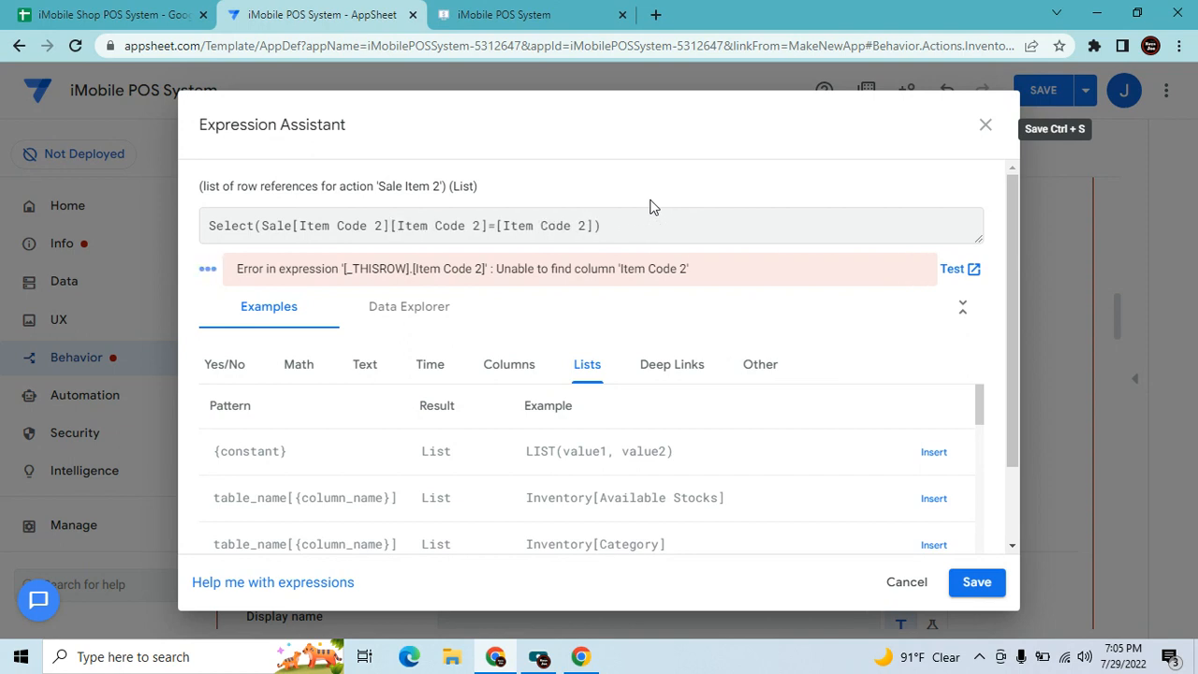
pyautogui.write(',')
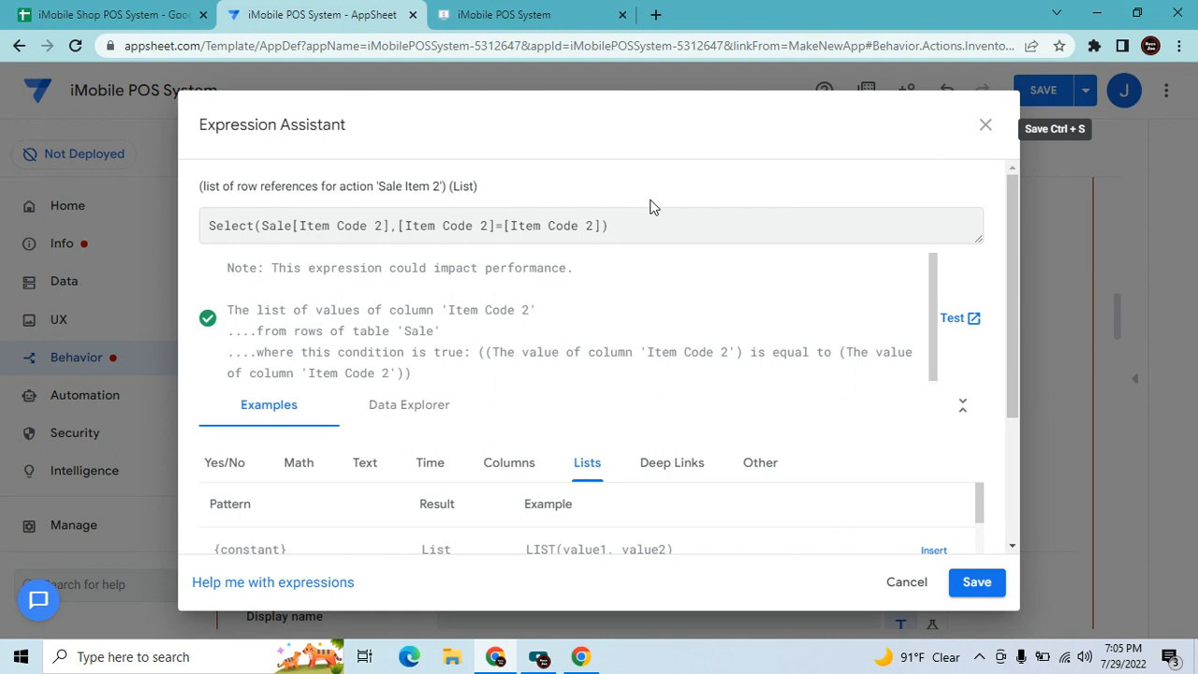
pyautogui.click(971, 586)
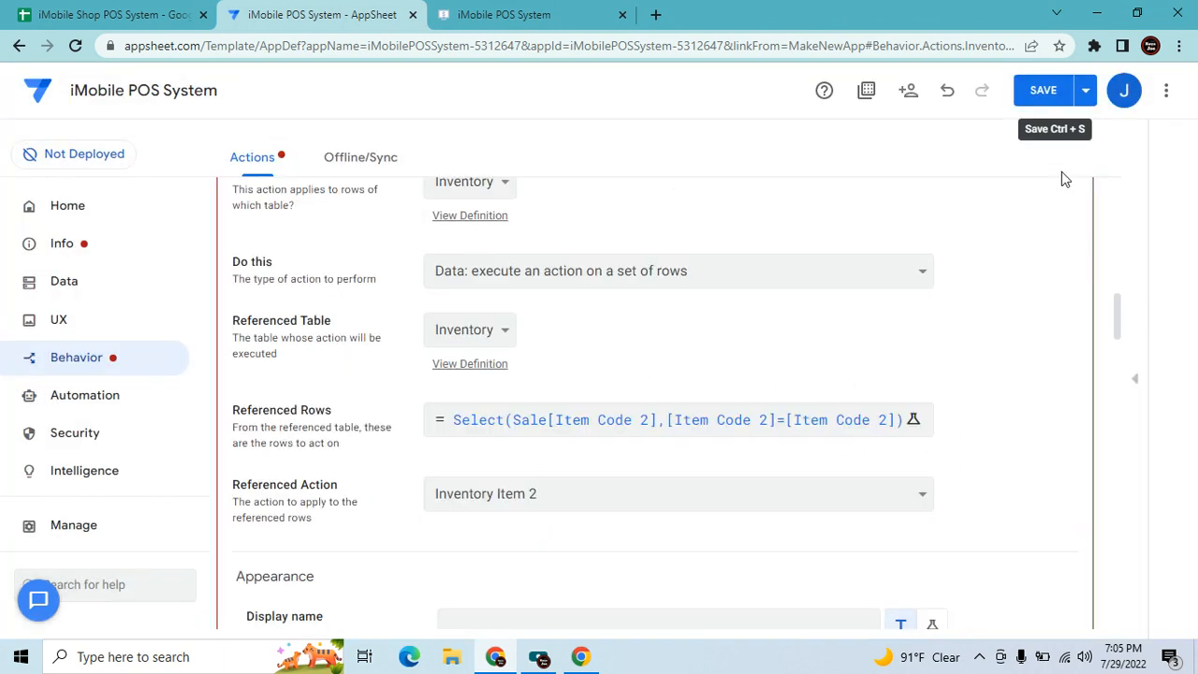
pyautogui.click(1042, 97)
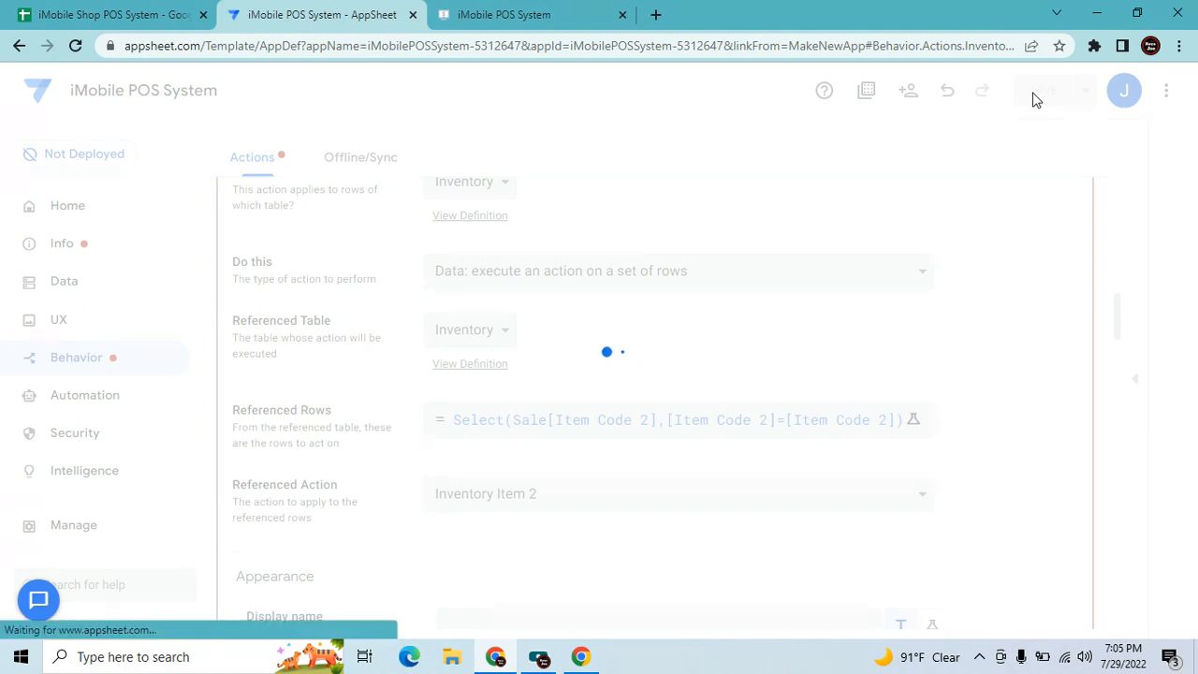
# Try to reinsert [_THISROW]. before the first [Item Code 2] in the Sale Item 2 expression's condition.
pyautogui.click(726, 418)
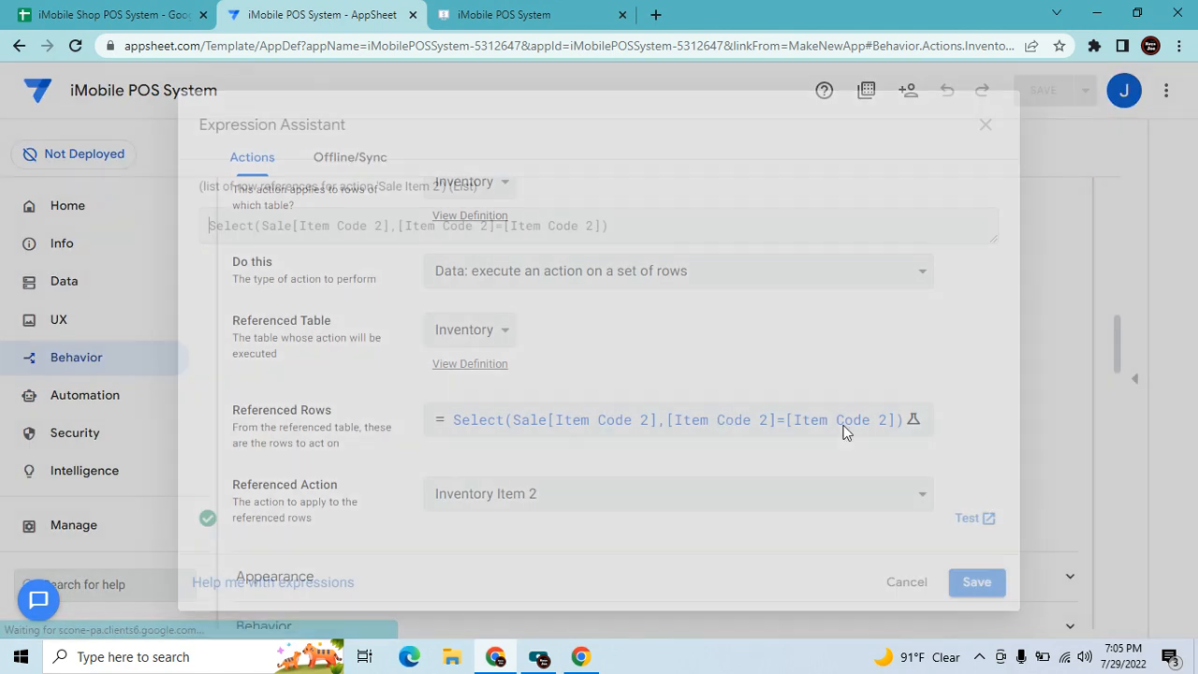
pyautogui.moveTo(227, 267); pyautogui.dragTo(416, 265)
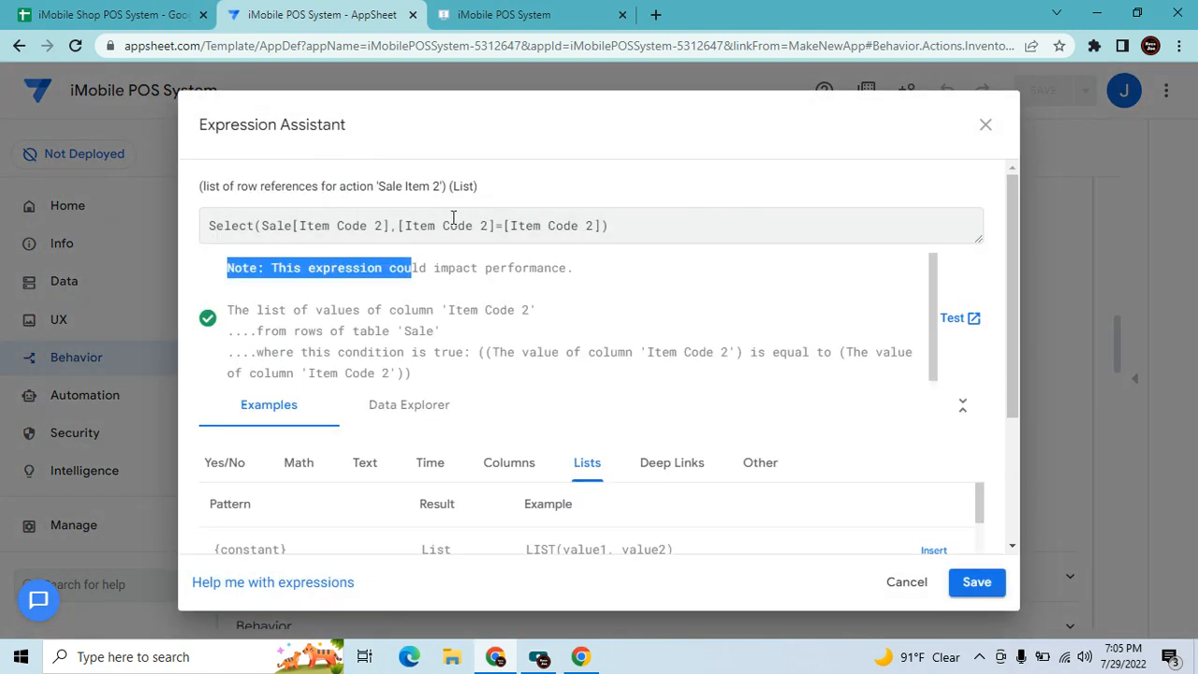
pyautogui.click(406, 225)
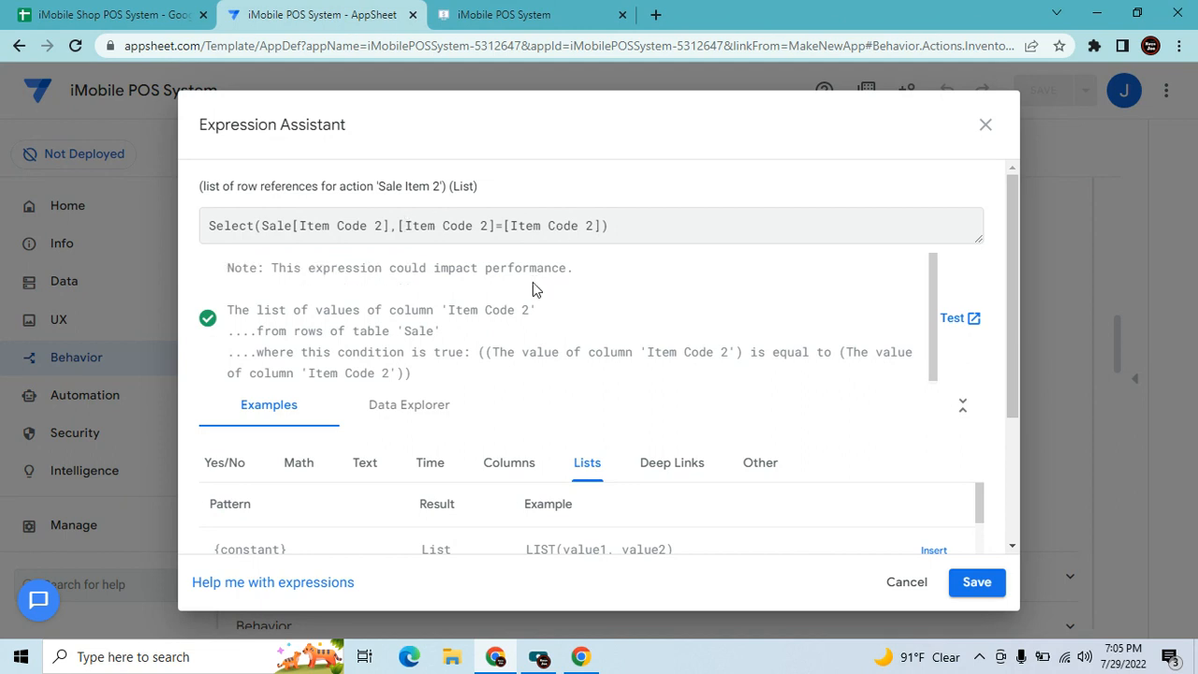
pyautogui.write('[')
pyautogui.write('_THISR')
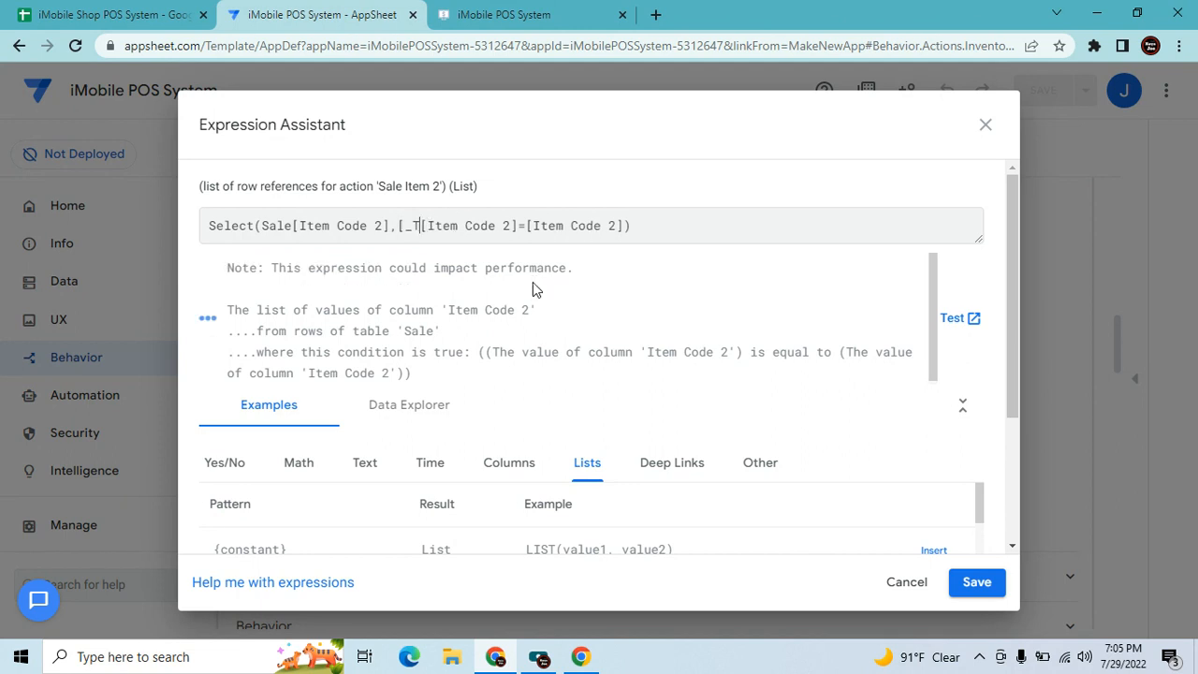
pyautogui.write('OW]')
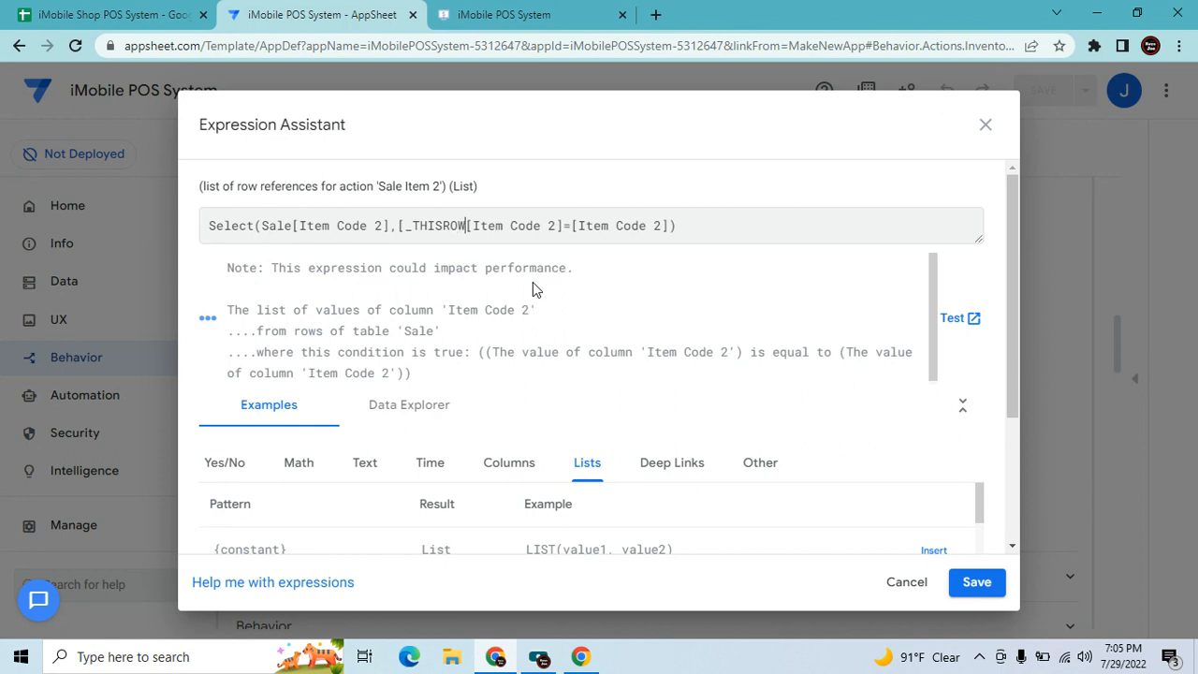
pyautogui.write('.')
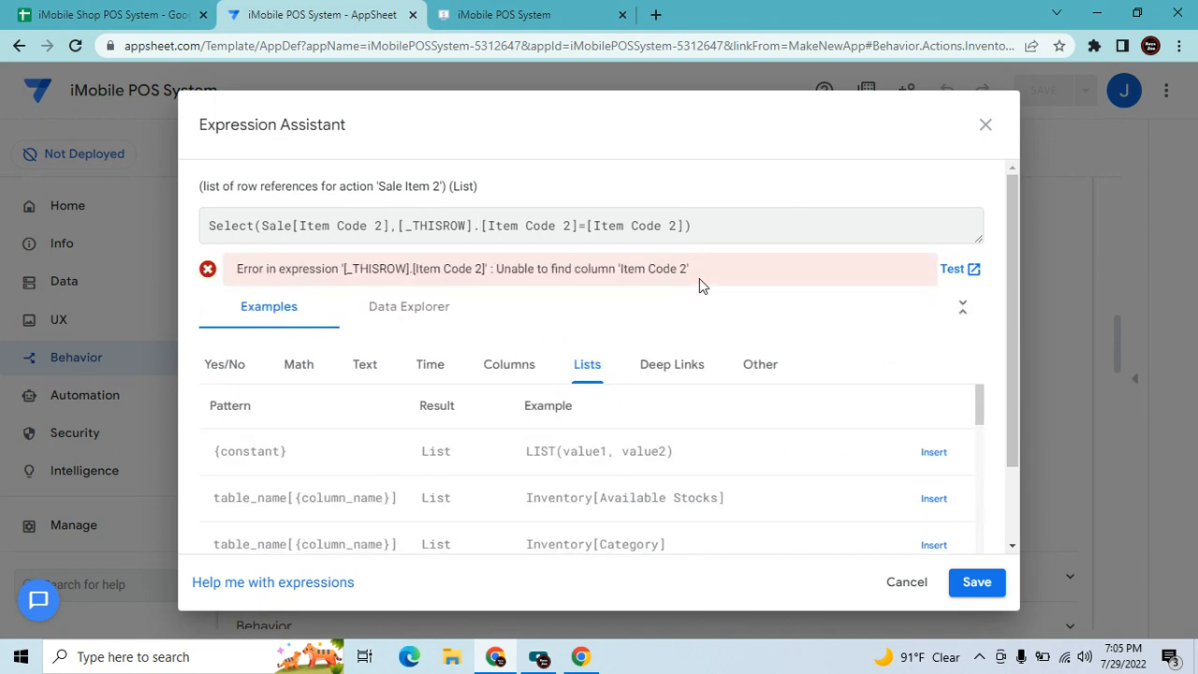
# Discard the [_THISROW]. edit and leave the Sale Item 2 referenced rows expression without saving it.
pyautogui.press('BackSpace')
pyautogui.press('BackSpace')
pyautogui.press('BackSpace')
pyautogui.press('BackSpace')
pyautogui.press('BackSpace')
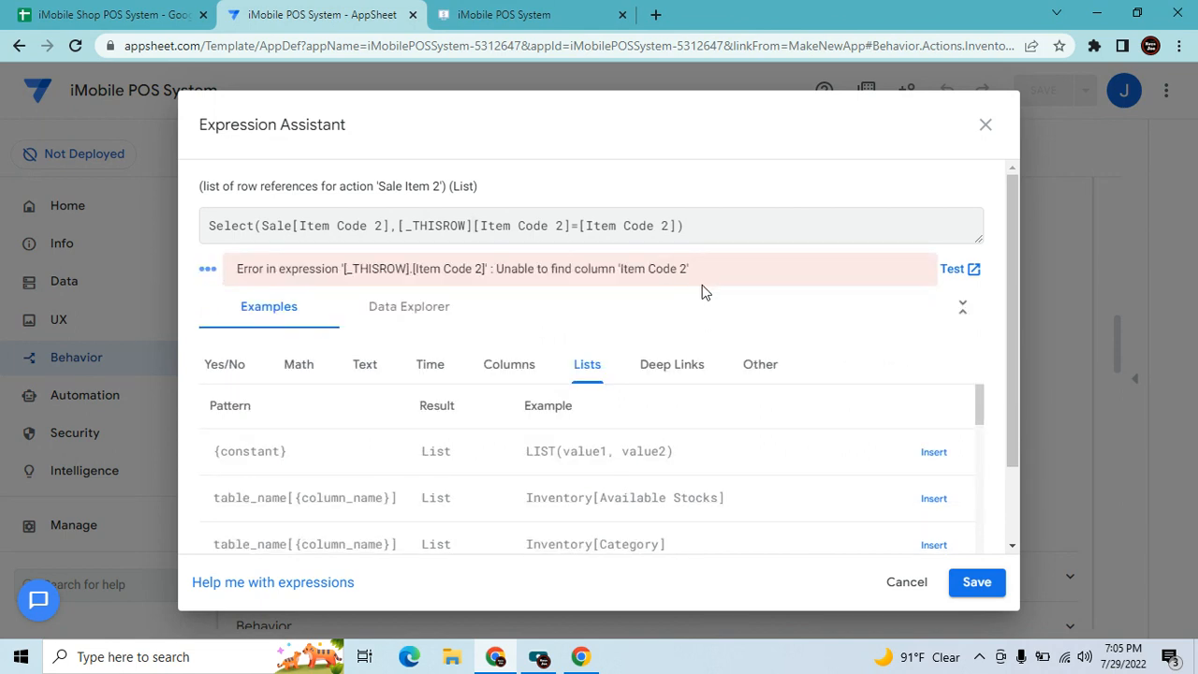
pyautogui.press('BackSpace')
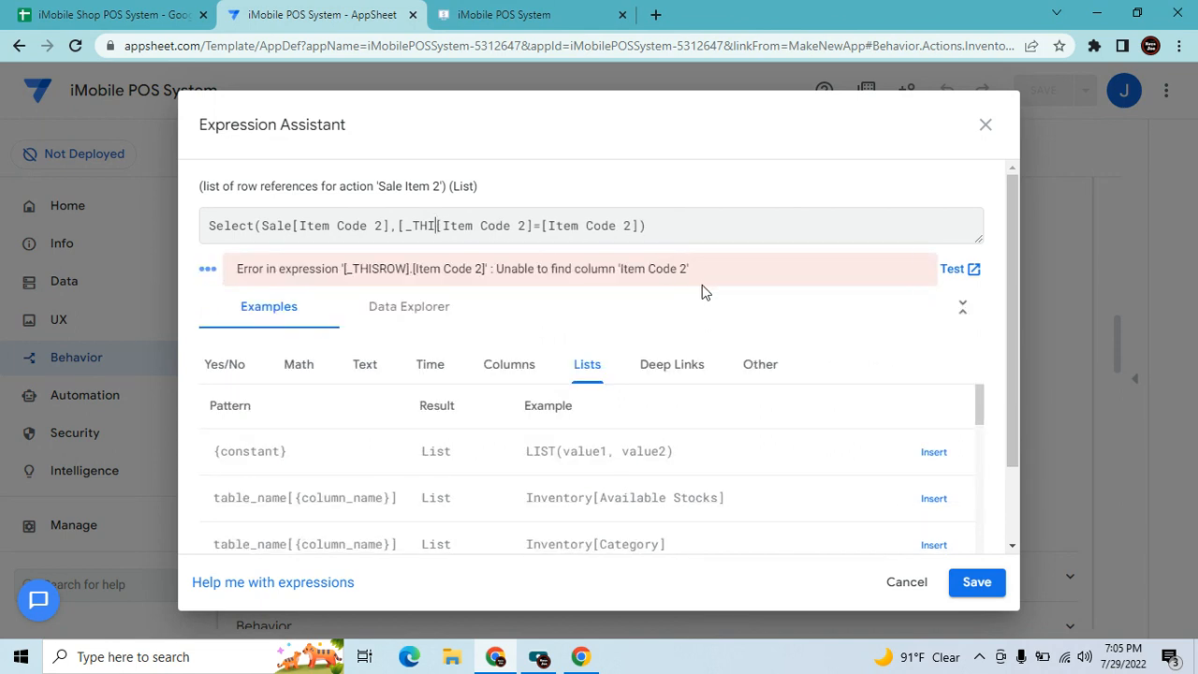
pyautogui.click(906, 581)
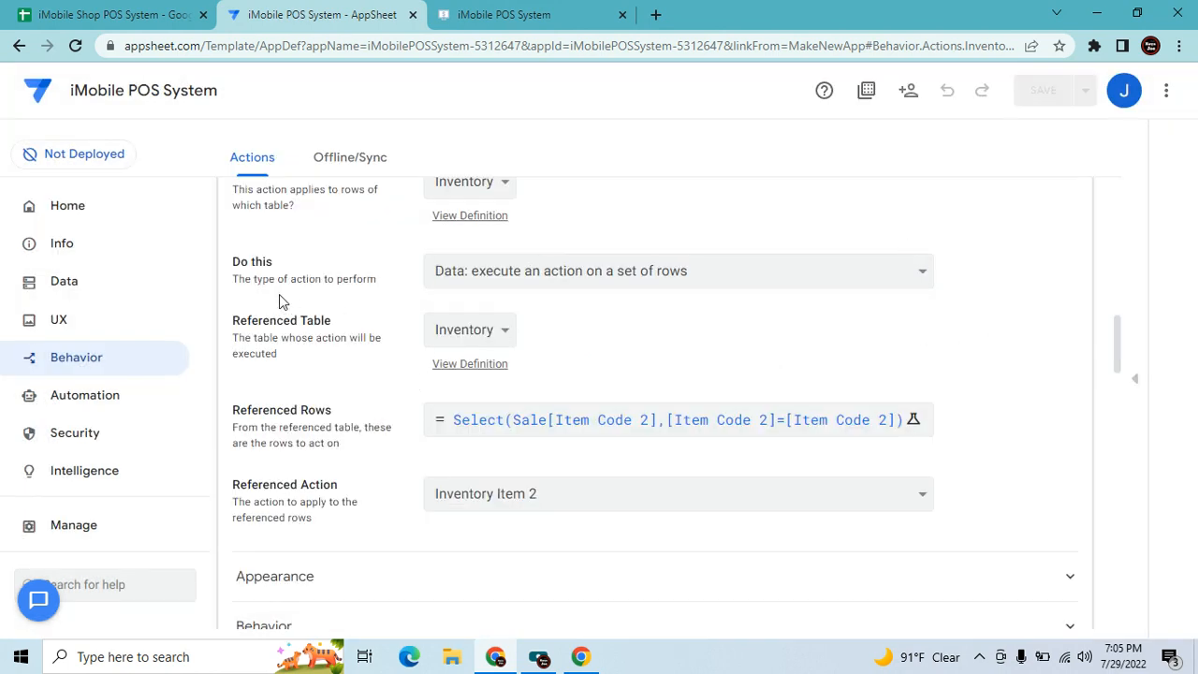
# Collapse the expanded Inventory Item 3 and Sale Item 2 actions in the Inventory group.
pyautogui.scroll(10, 599, 454)
pyautogui.scroll(3, 599, 446)
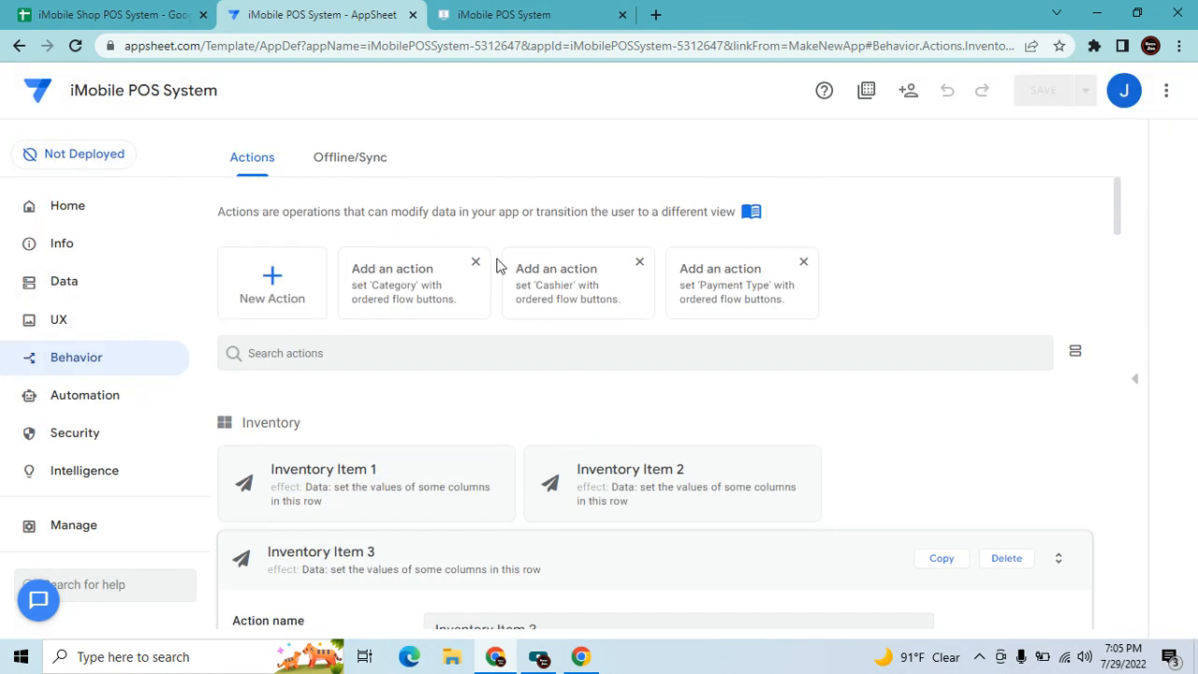
pyautogui.scroll(-2, 646, 524)
pyautogui.click(640, 365)
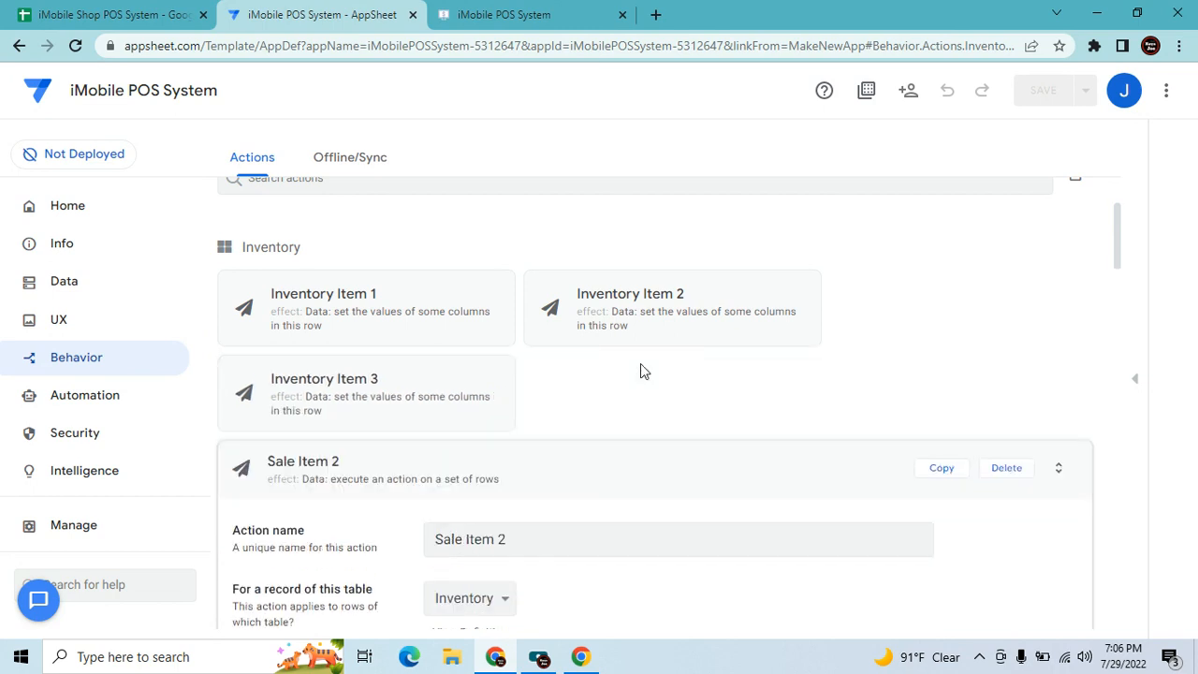
pyautogui.click(640, 488)
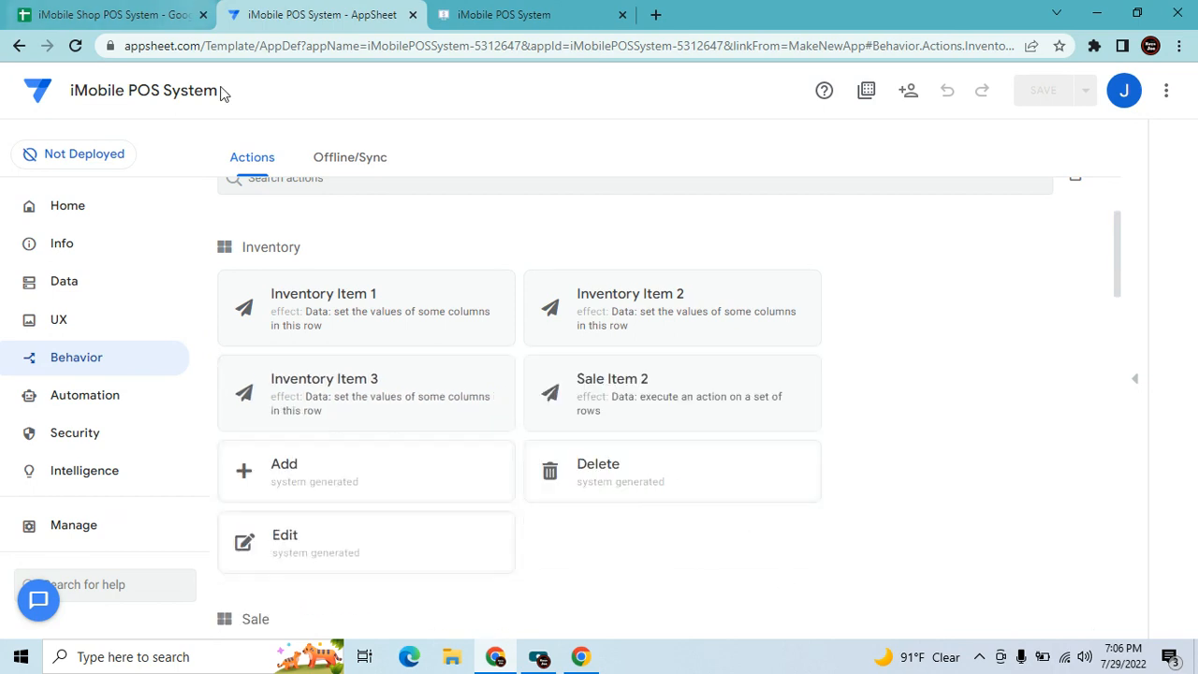
# Create a new action and set its type to Grouped: execute a sequence of actions.
pyautogui.scroll(2, 420, 379)
pyautogui.click(266, 313)
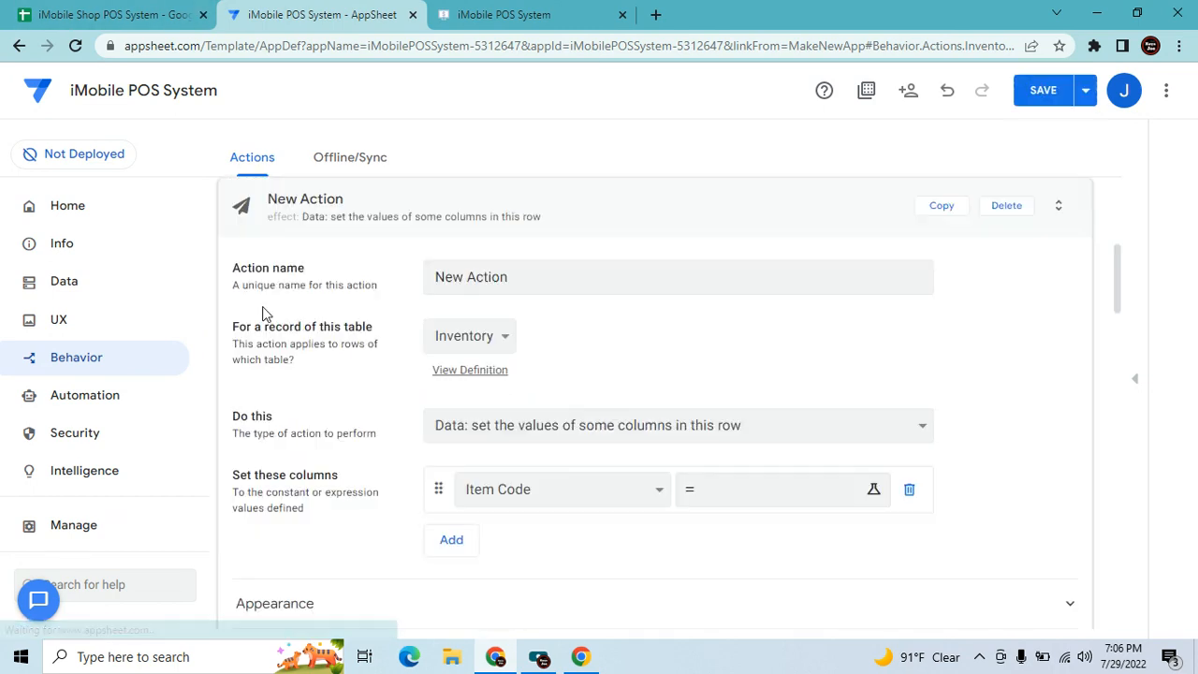
pyautogui.click(656, 432)
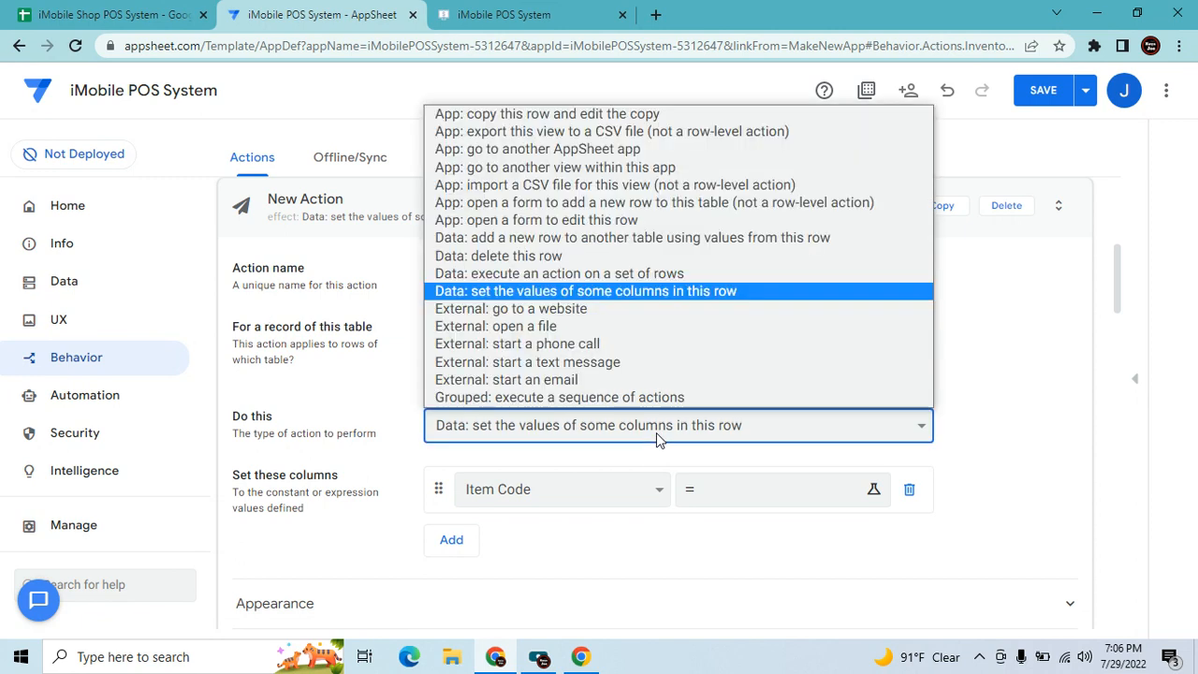
pyautogui.click(618, 400)
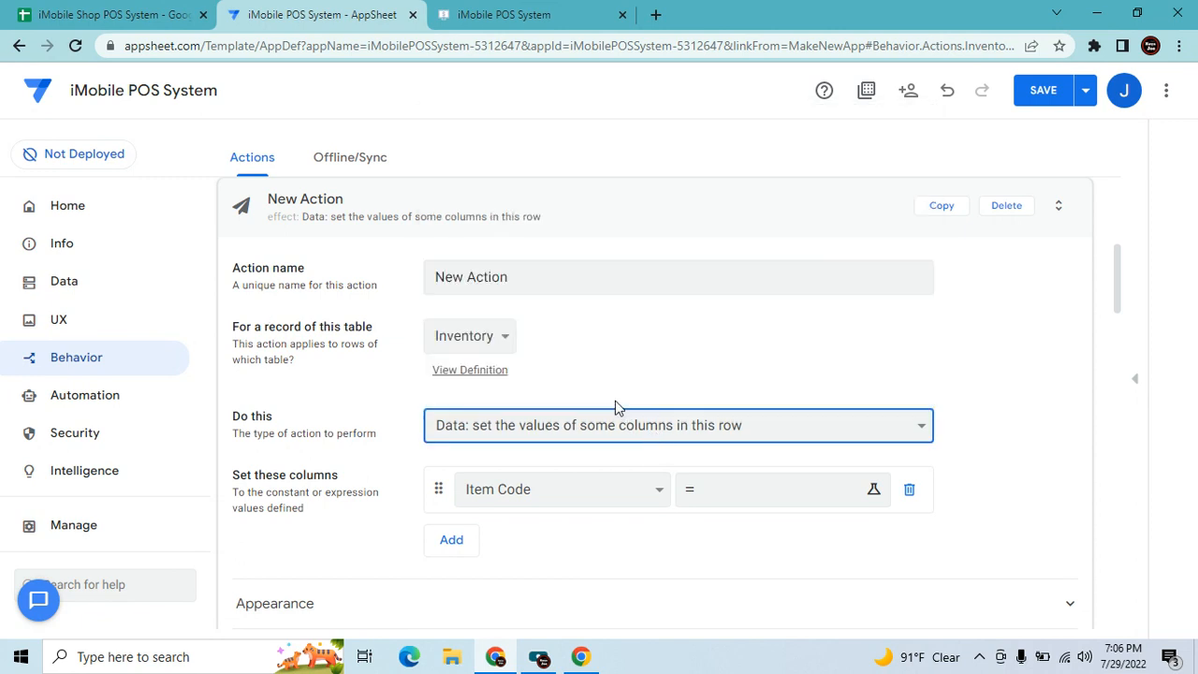
# Name the new grouped action Inventory Changer Sale and apply it to records of the Sale table.
pyautogui.click(513, 277)
pyautogui.moveTo(513, 277); pyautogui.dragTo(274, 257)
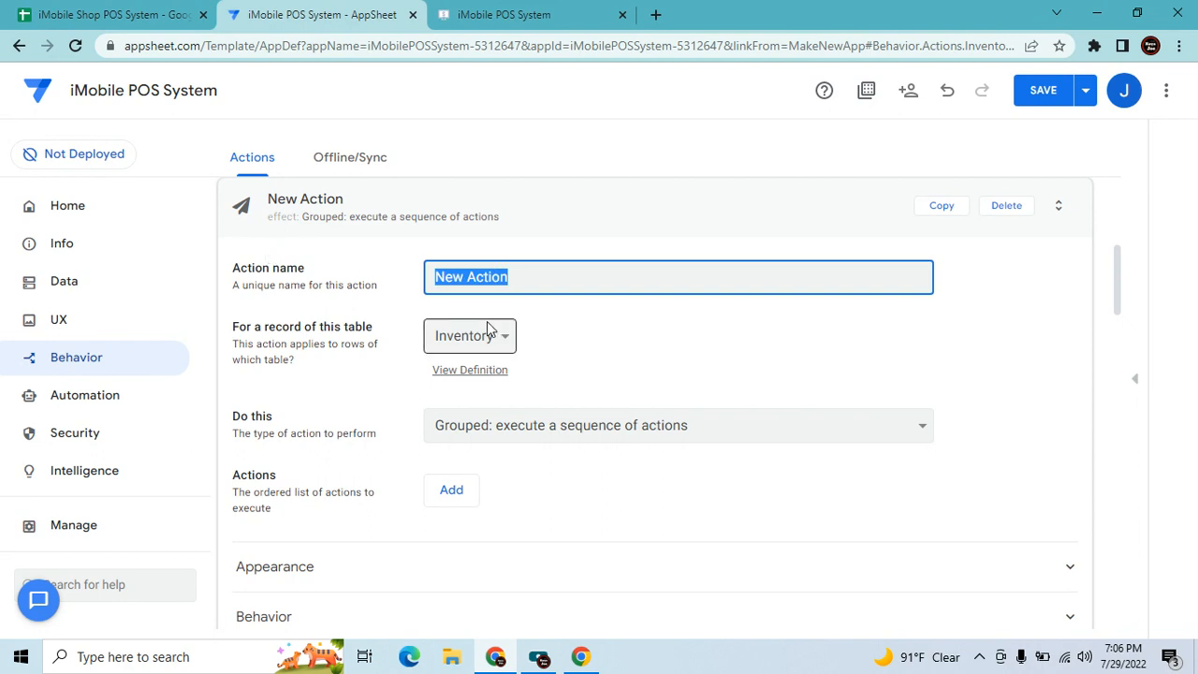
pyautogui.press('BackSpace')
pyautogui.write('I')
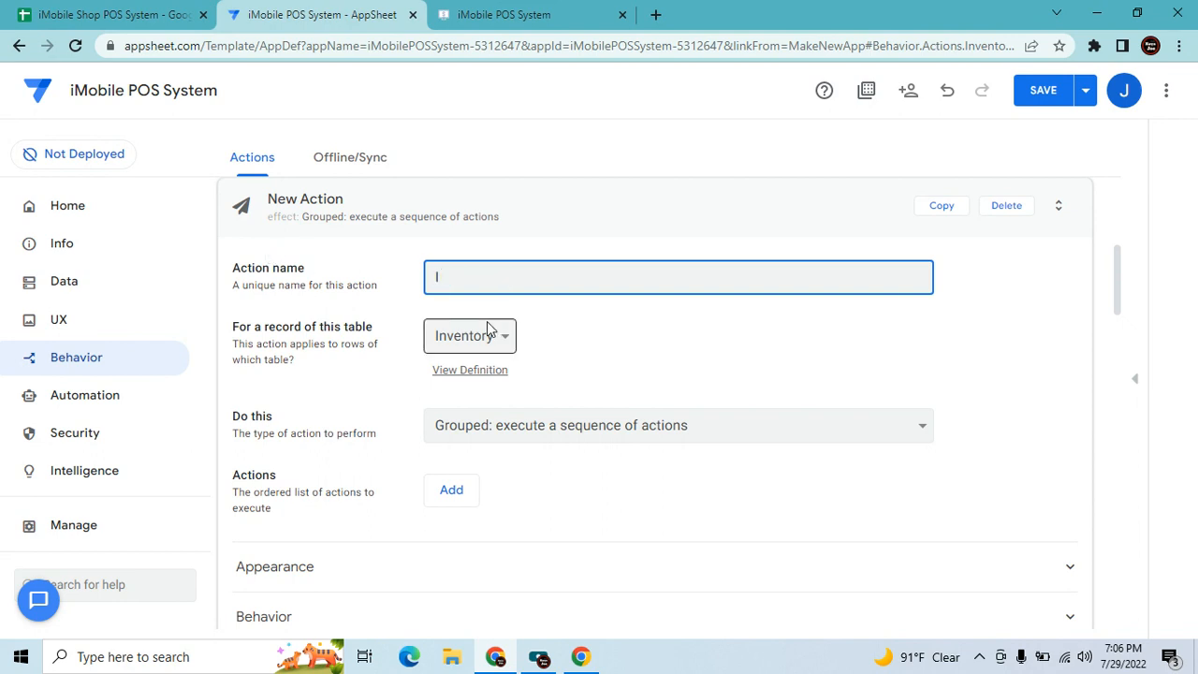
pyautogui.write('nventory Changer Sale')
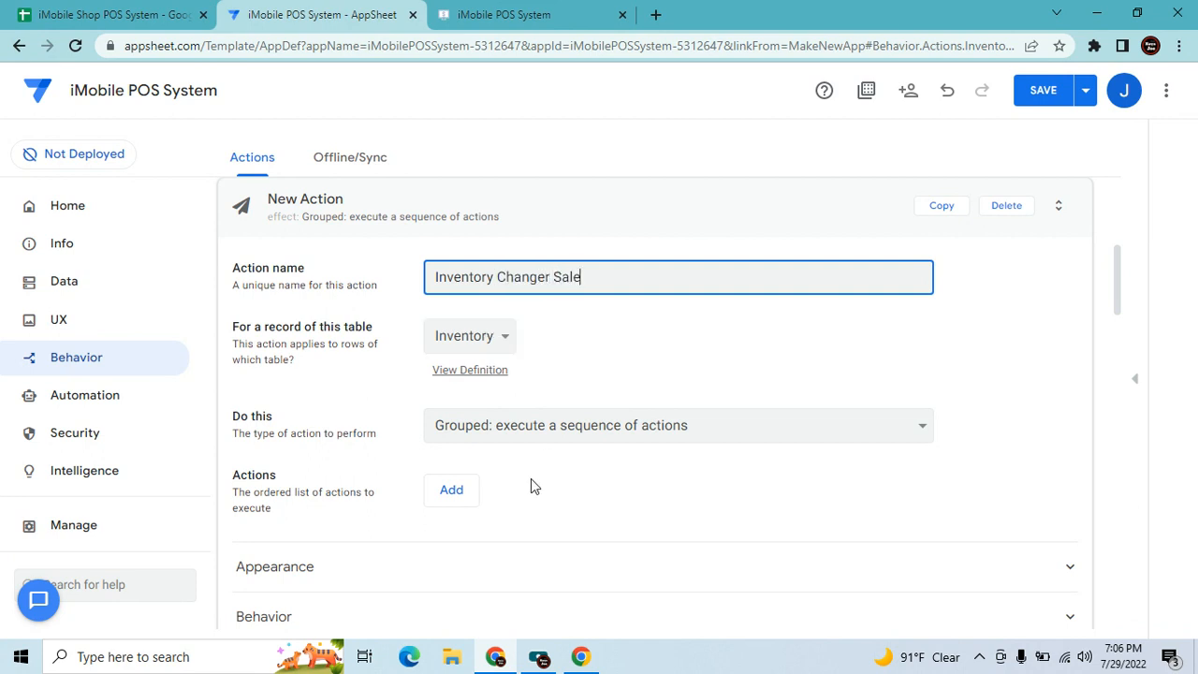
pyautogui.click(494, 344)
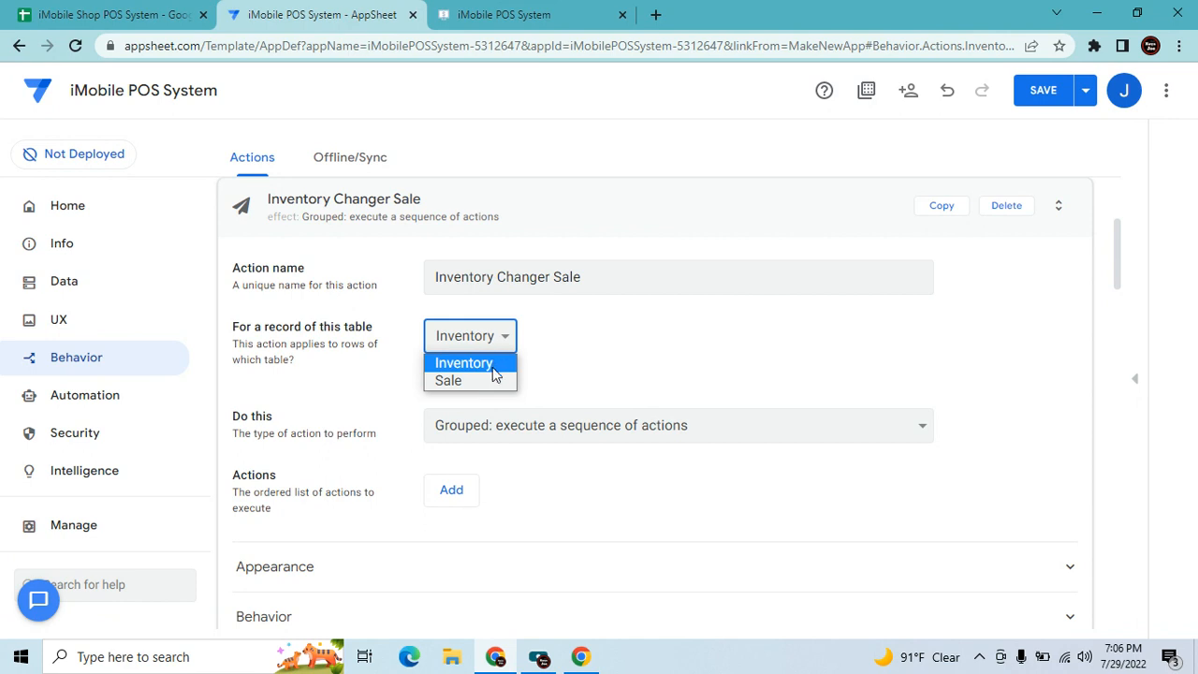
pyautogui.click(489, 382)
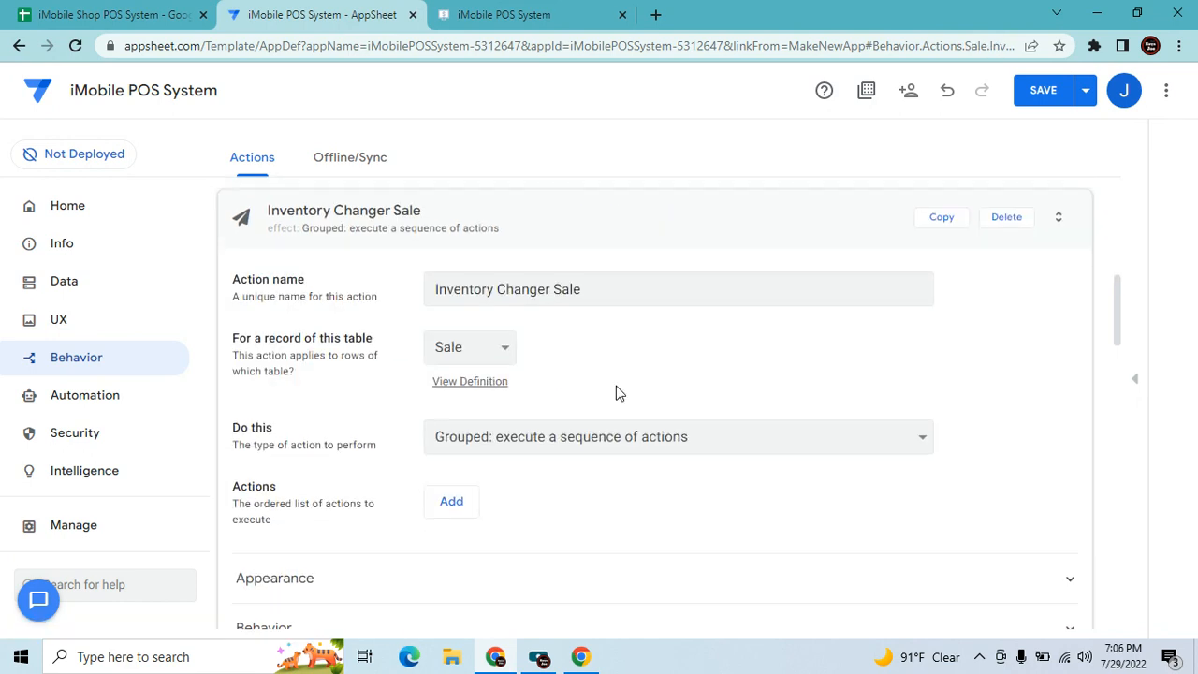
# Add Sale Item 1 as the first action in the Inventory Changer Sale sequence.
pyautogui.scroll(-1, 618, 393)
pyautogui.click(450, 404)
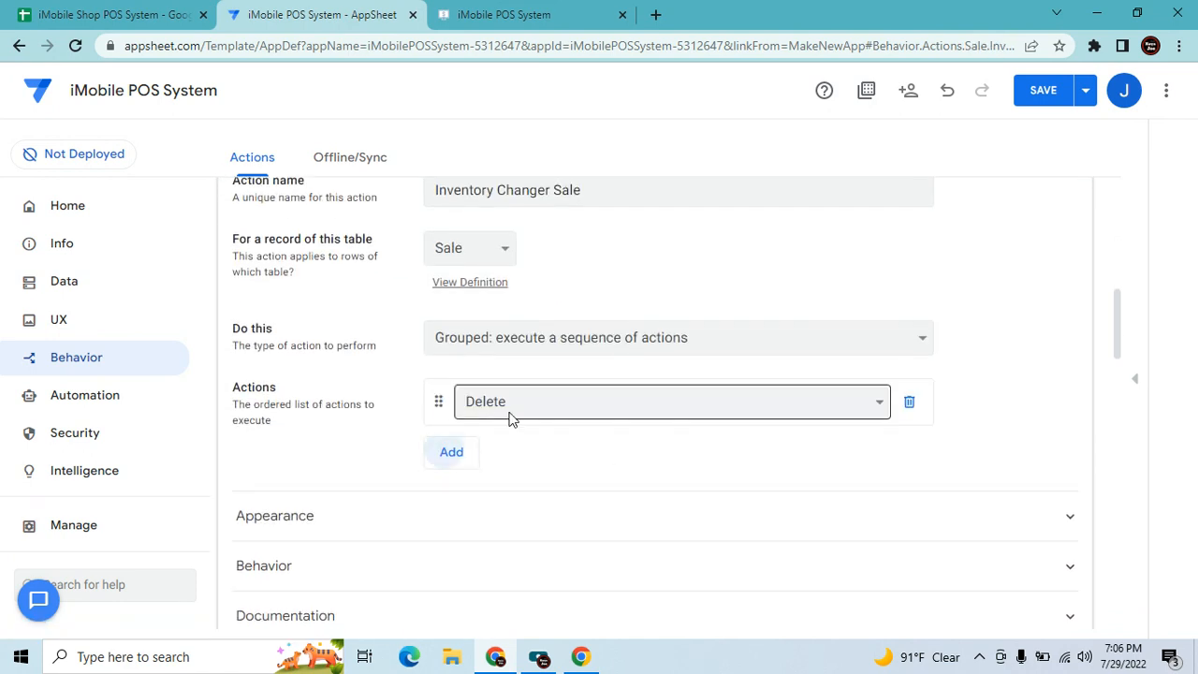
pyautogui.click(515, 408)
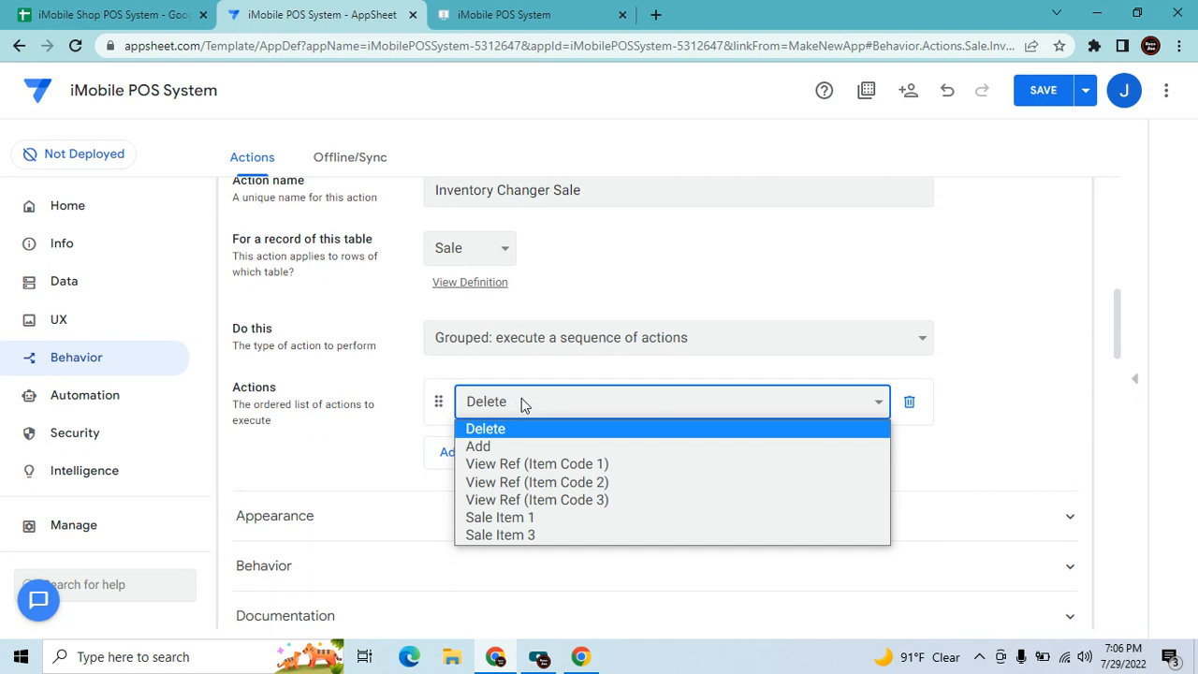
pyautogui.click(548, 519)
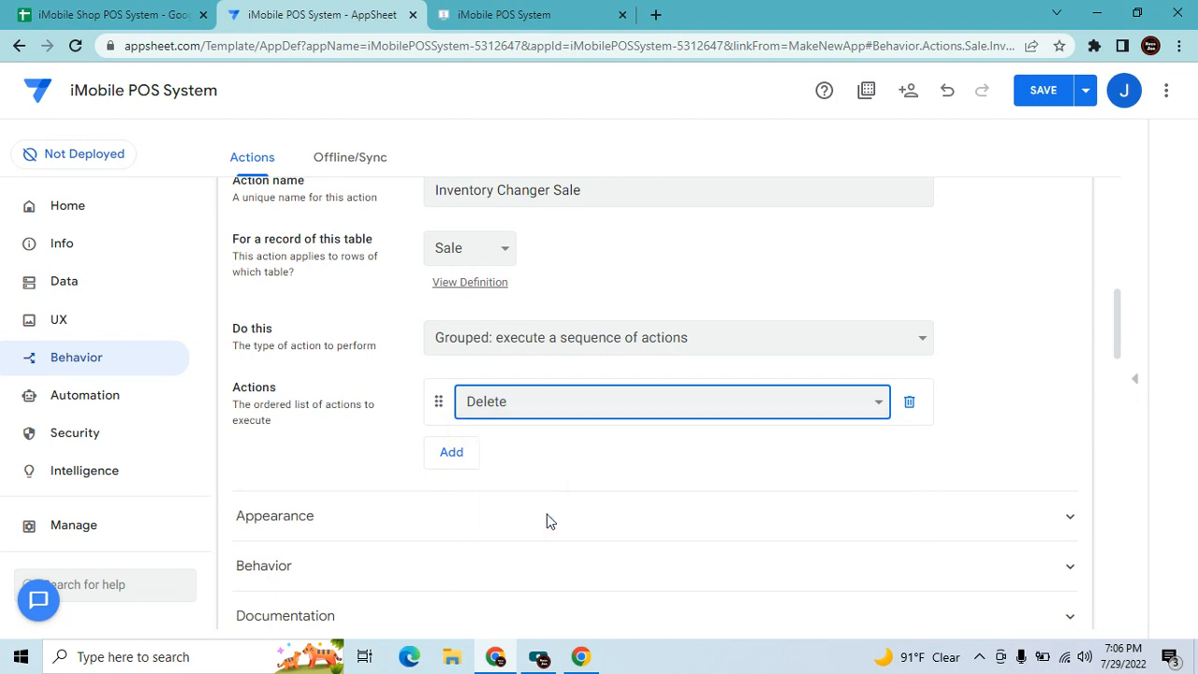
pyautogui.click(457, 455)
pyautogui.click(497, 458)
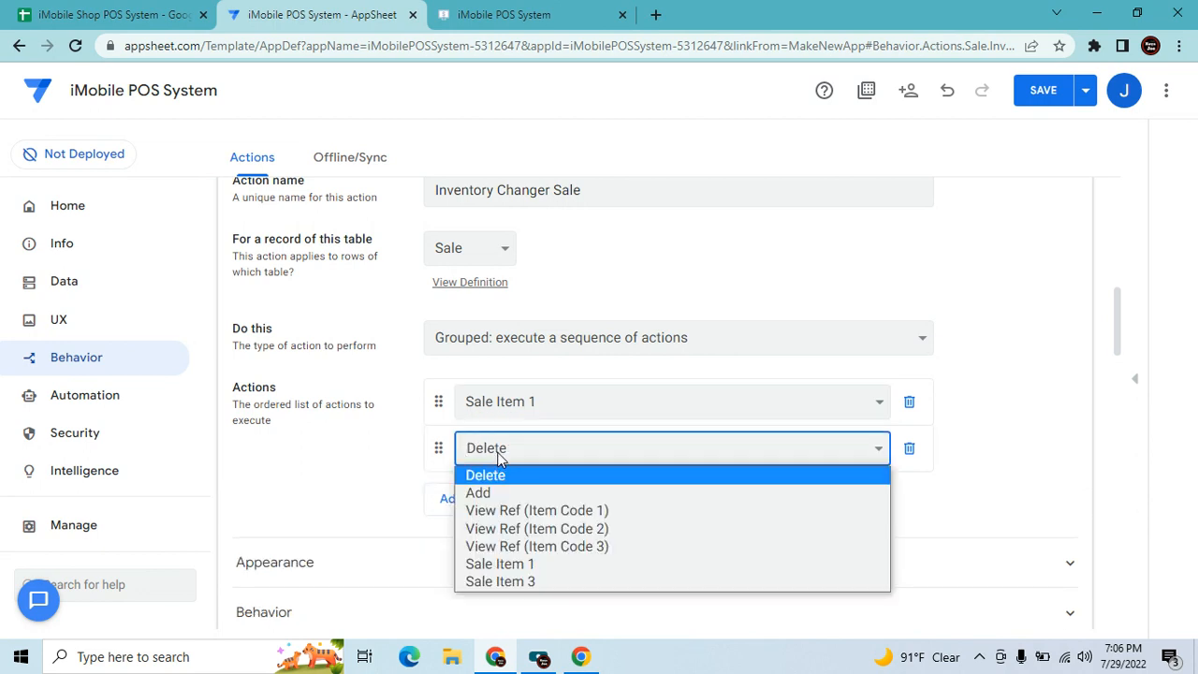
pyautogui.click(342, 514)
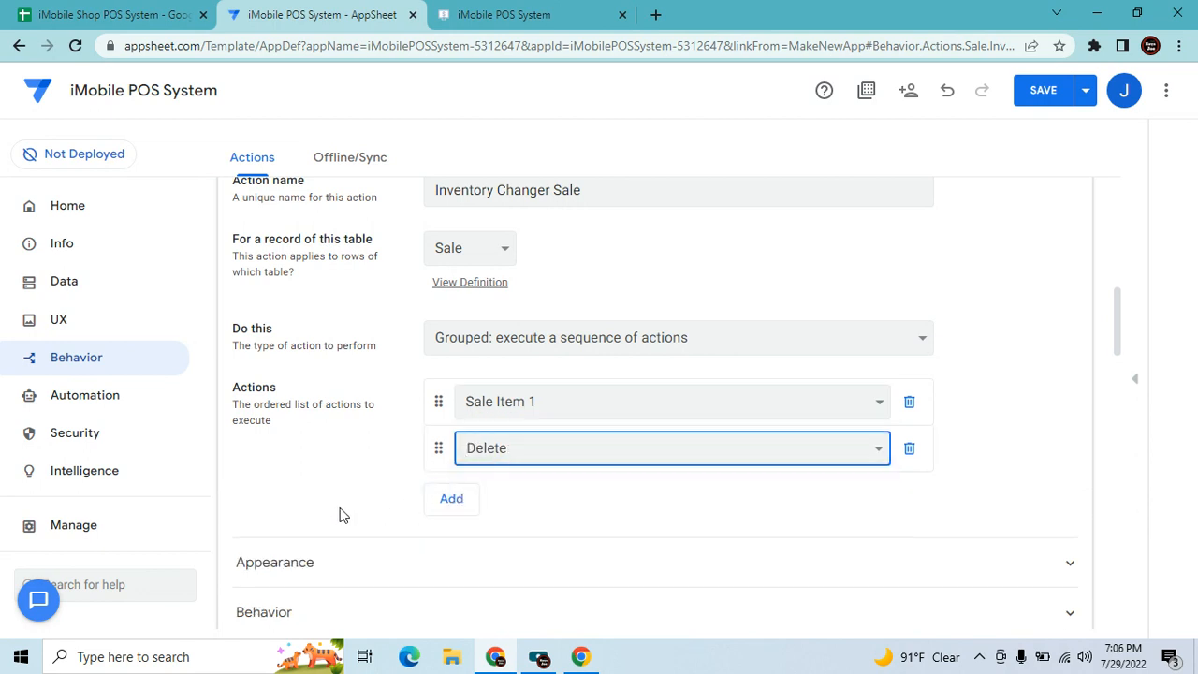
pyautogui.click(911, 451)
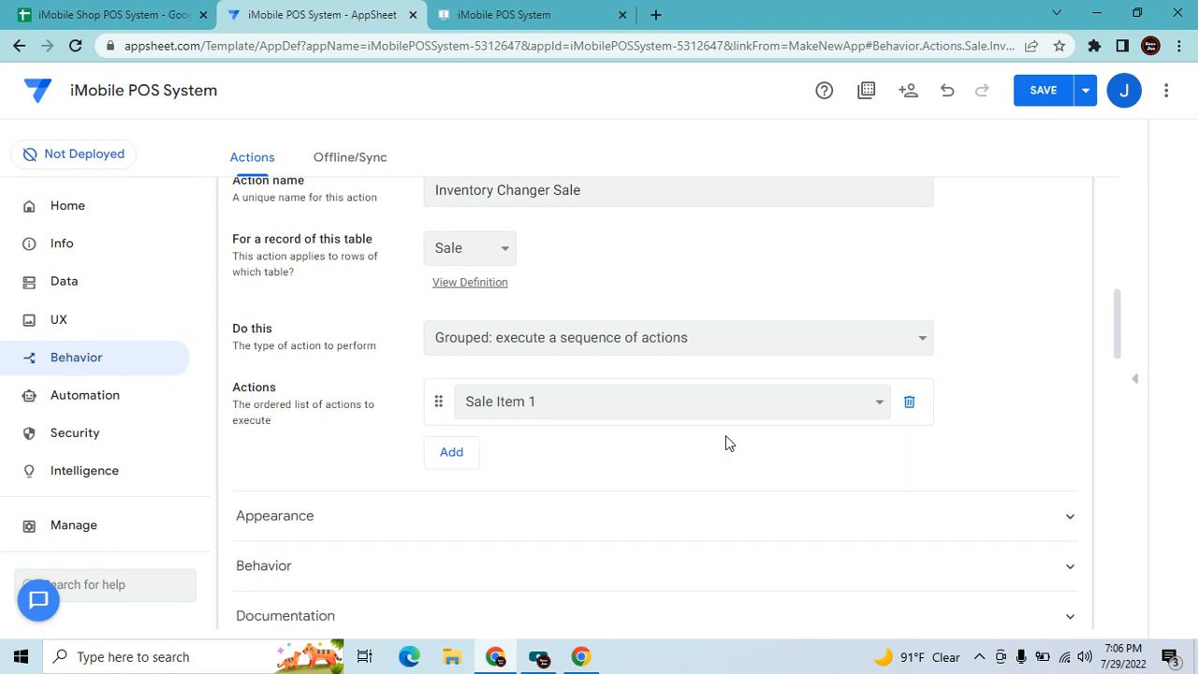
# Collapse the expanded Inventory Changer Sale, Sale Item 1 and Sale Item 3 actions in the Sale group.
pyautogui.scroll(6, 725, 435)
pyautogui.scroll(-3, 725, 435)
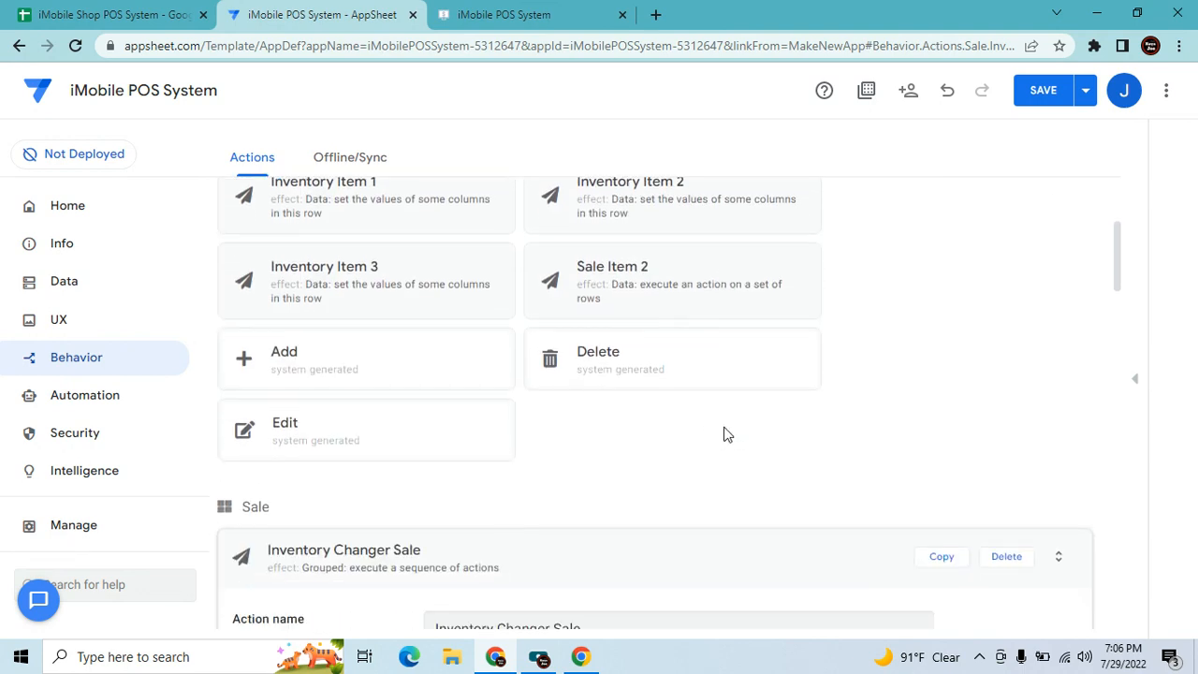
pyautogui.click(708, 471)
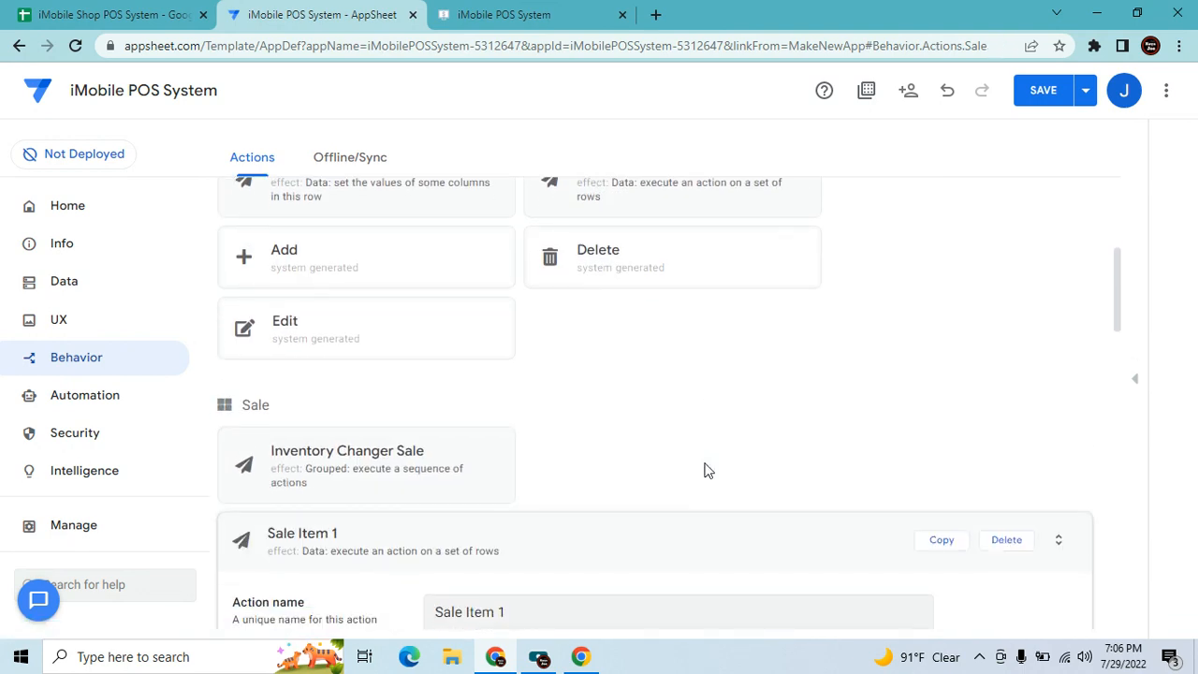
pyautogui.scroll(-2, 692, 430)
pyautogui.click(678, 386)
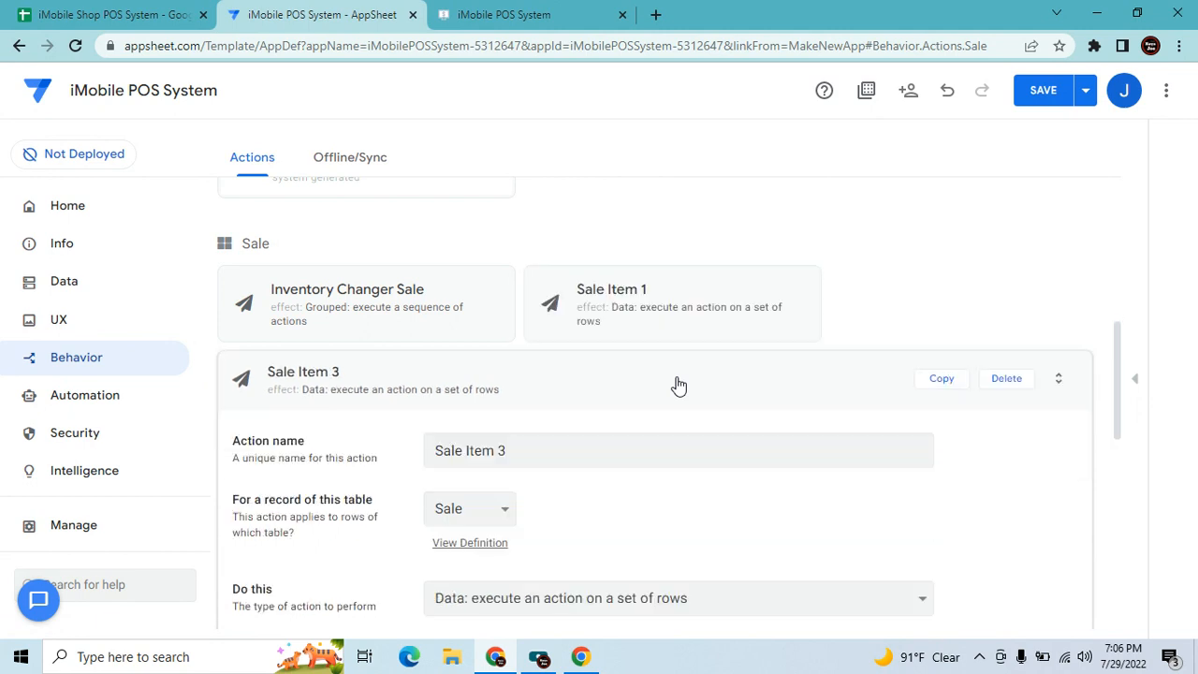
pyautogui.click(690, 388)
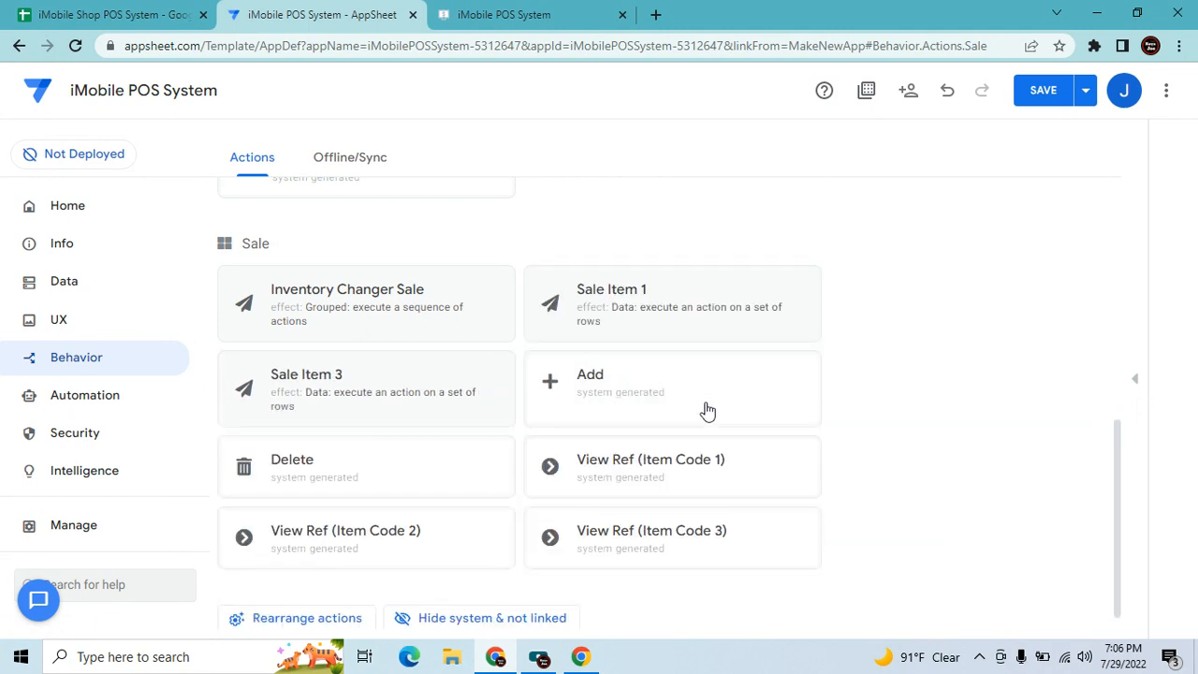
# Change the table that the Sale Item 2 action applies to from Inventory to Sale.
pyautogui.scroll(6, 728, 425)
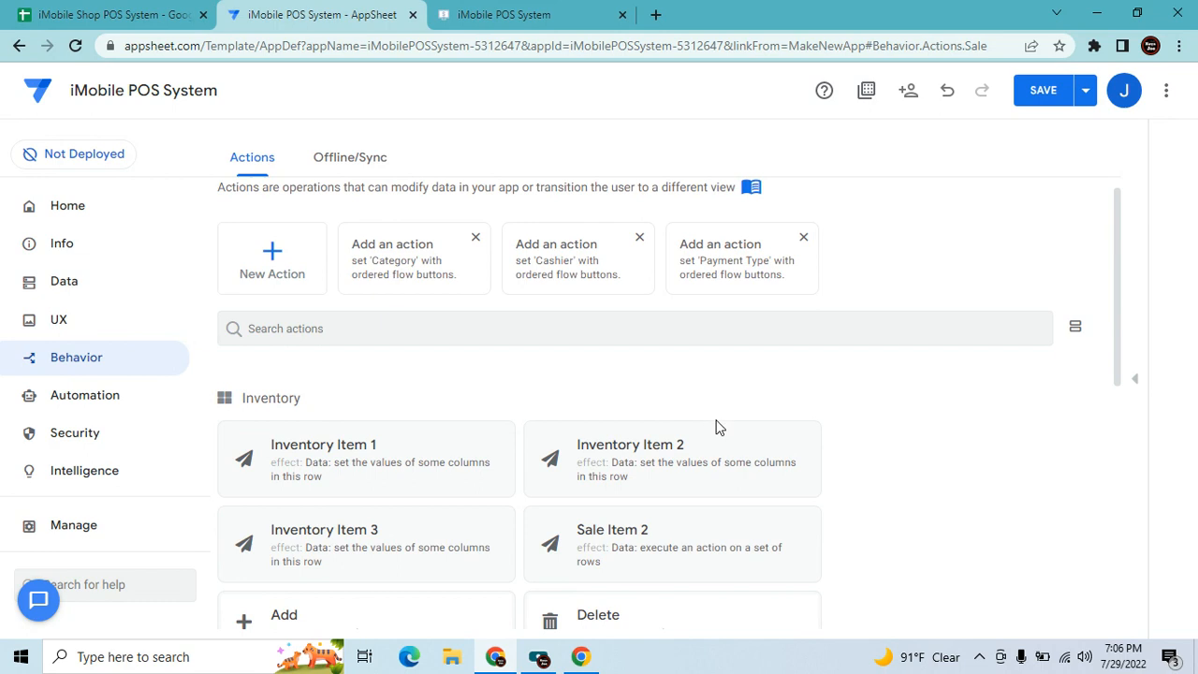
pyautogui.click(706, 551)
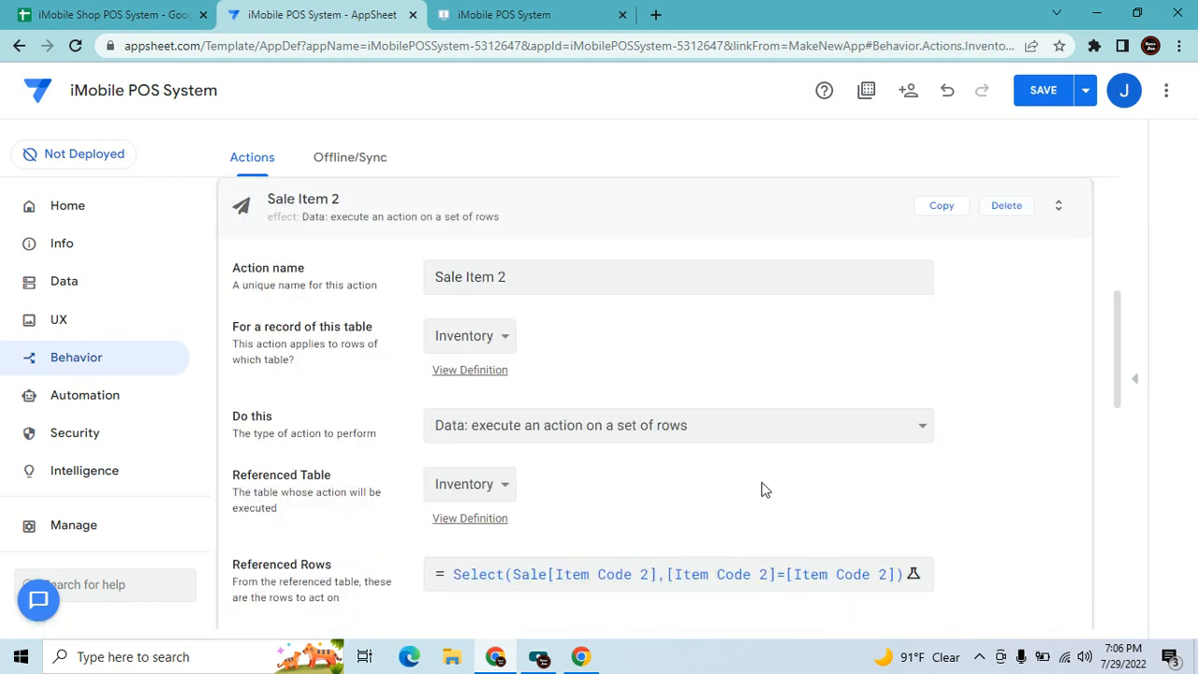
pyautogui.click(472, 344)
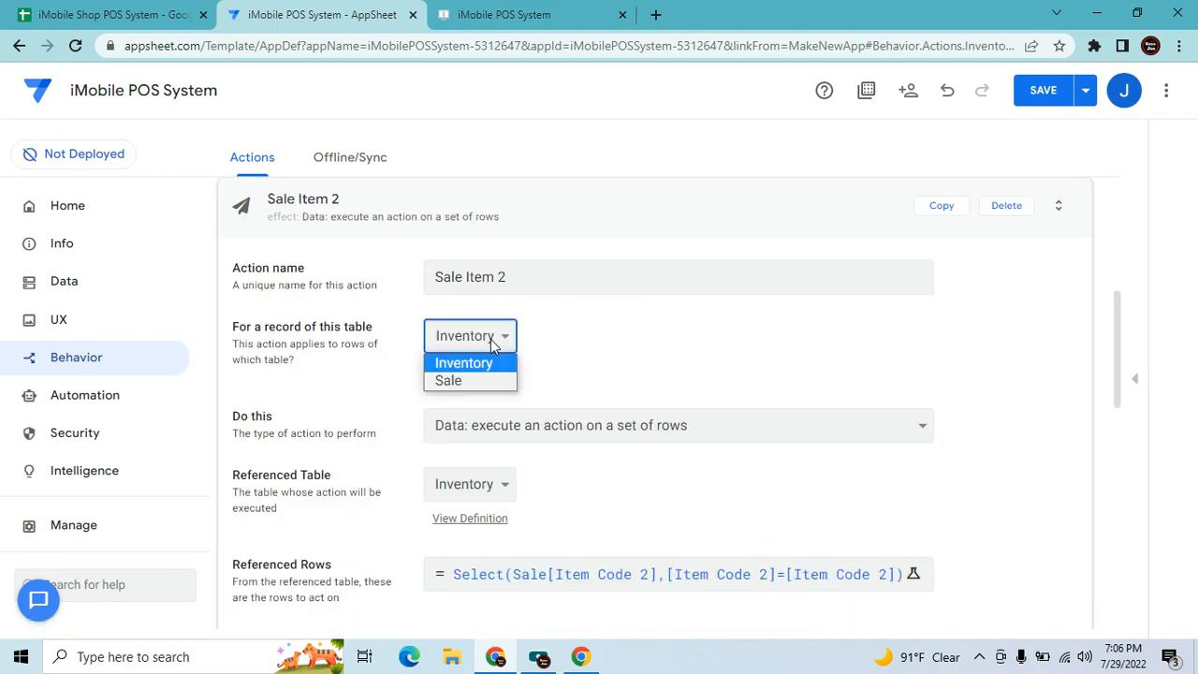
pyautogui.click(481, 386)
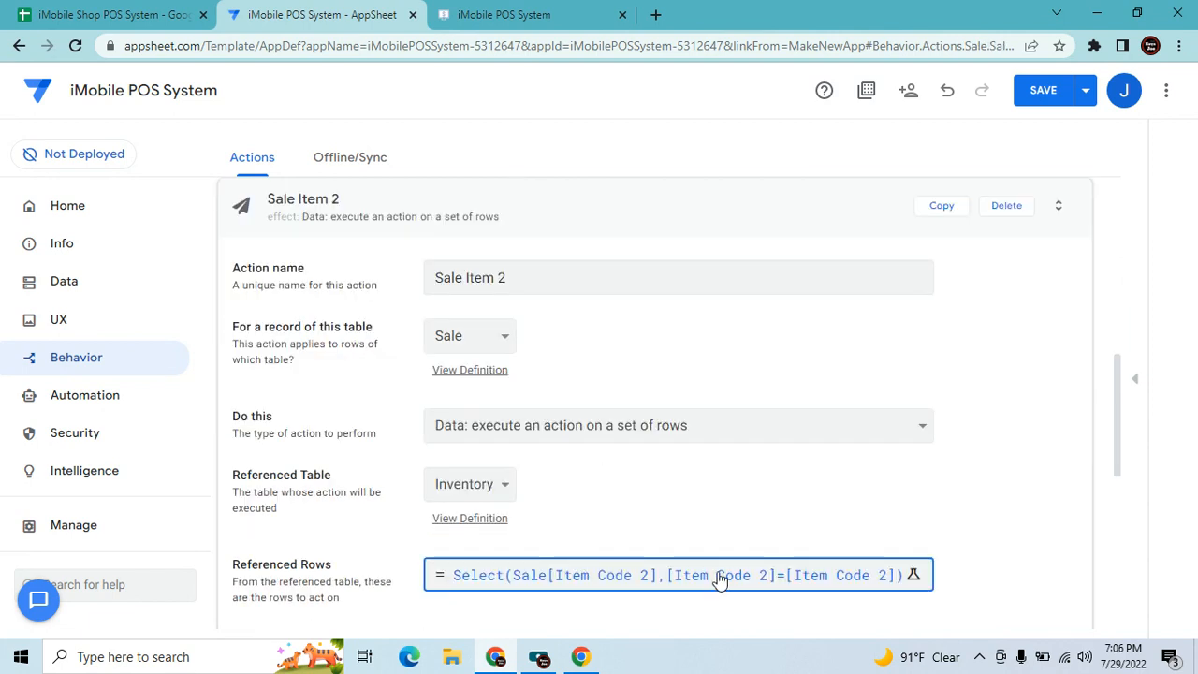
# Change the Sale Item 2 referenced rows expression to Select(Sale[Item Code 2],[_THISROW].[Item Code 2]=[Item Code 2]) and collapse the action.
pyautogui.click(719, 576)
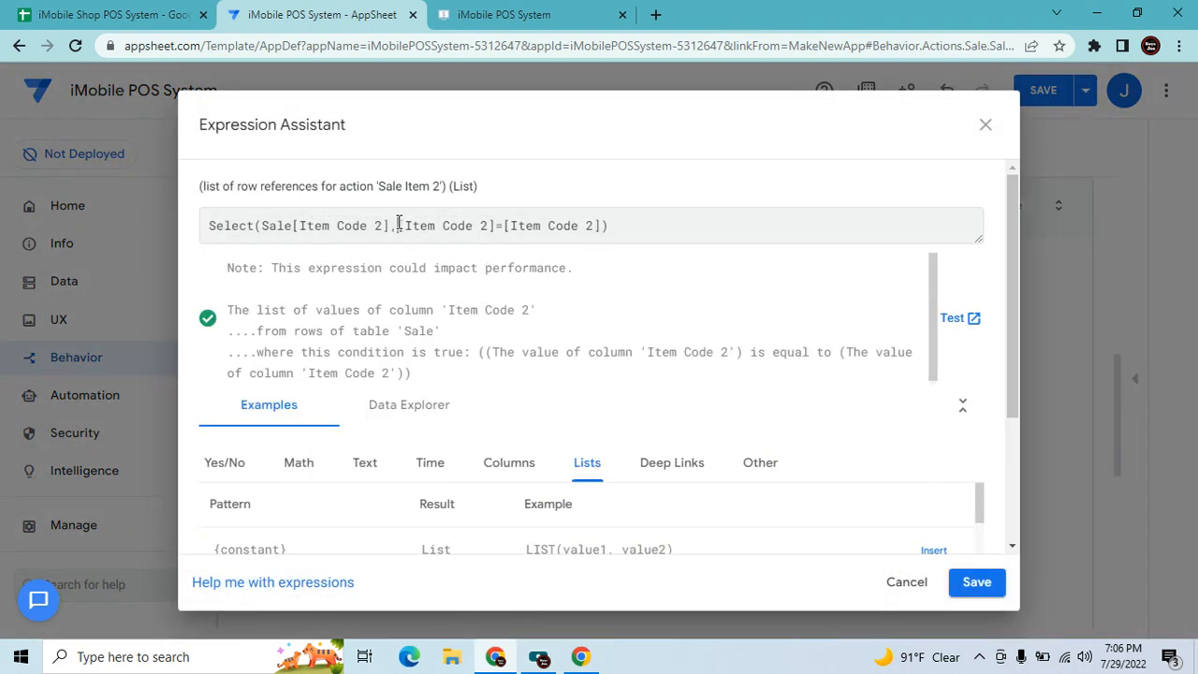
pyautogui.write('[_THISRO')
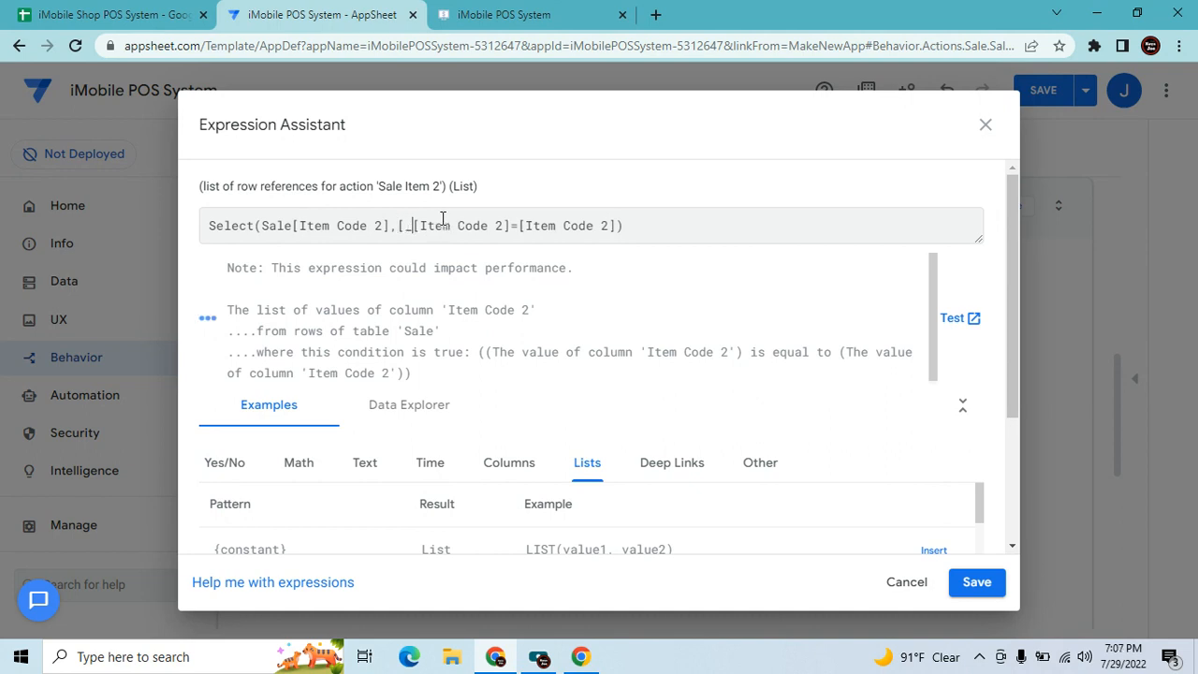
pyautogui.write('W].')
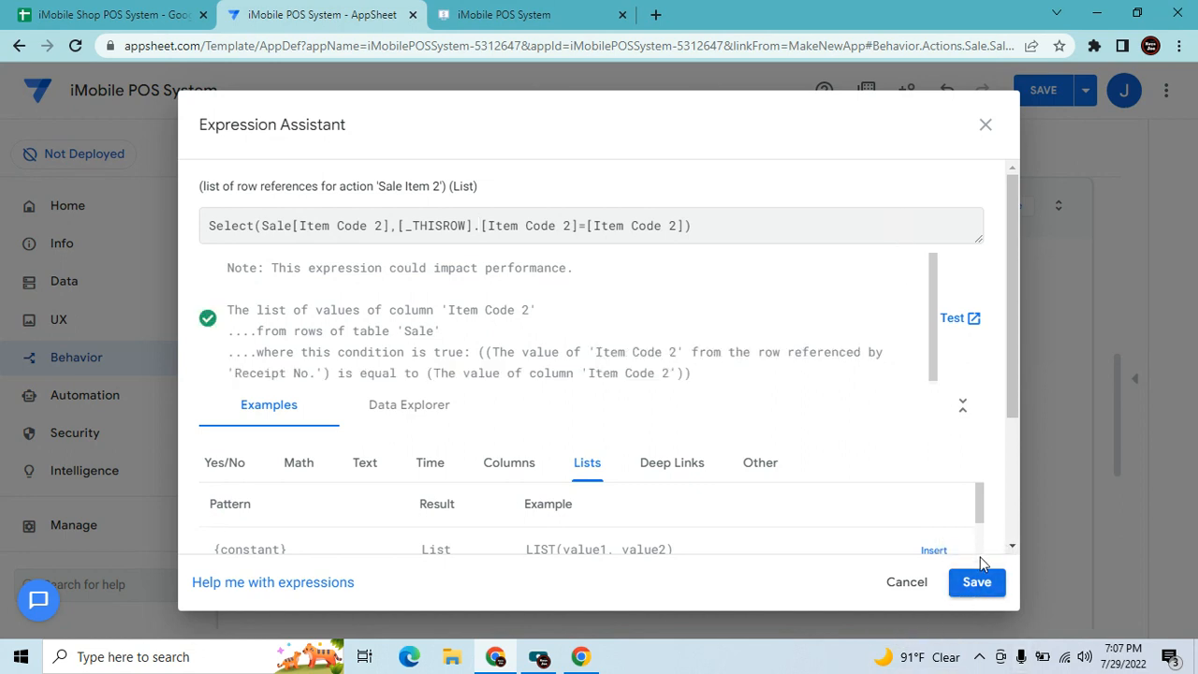
pyautogui.click(975, 582)
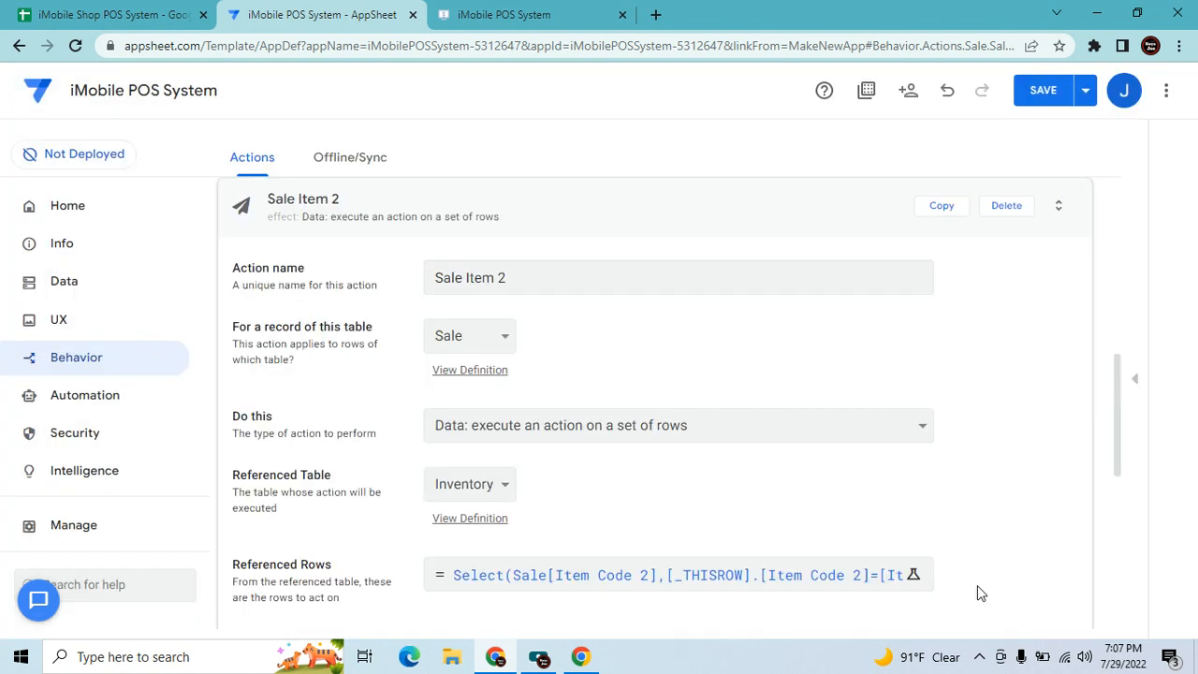
pyautogui.click(671, 226)
# Add Sale Item 2 and Sale Item 3, in that order, after Sale Item 1 in the Inventory Changer Sale sequence.
pyautogui.scroll(2, 620, 421)
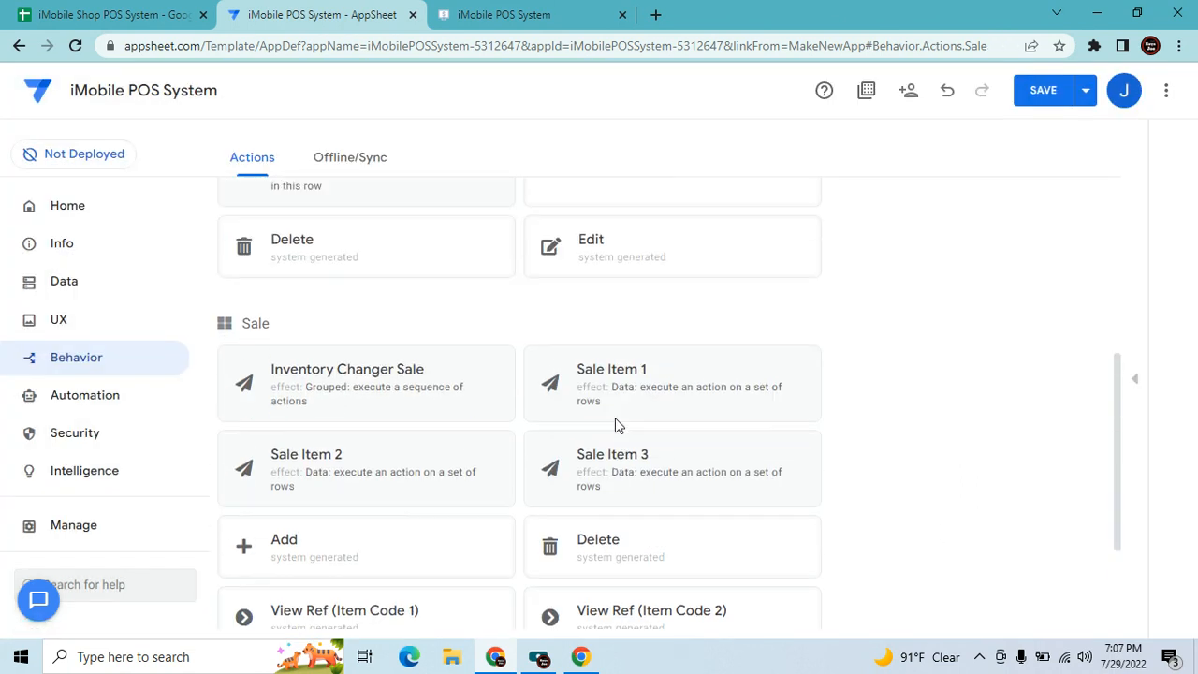
pyautogui.click(413, 406)
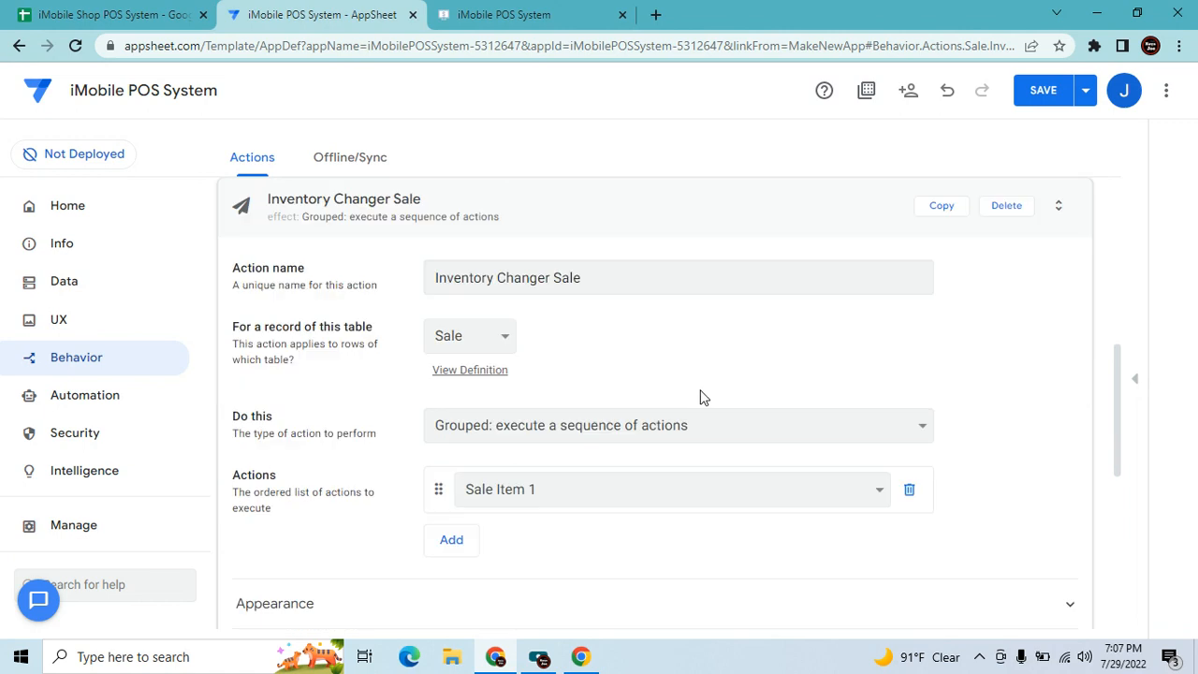
pyautogui.click(452, 541)
pyautogui.click(490, 545)
pyautogui.click(531, 493)
pyautogui.scroll(-2, 553, 500)
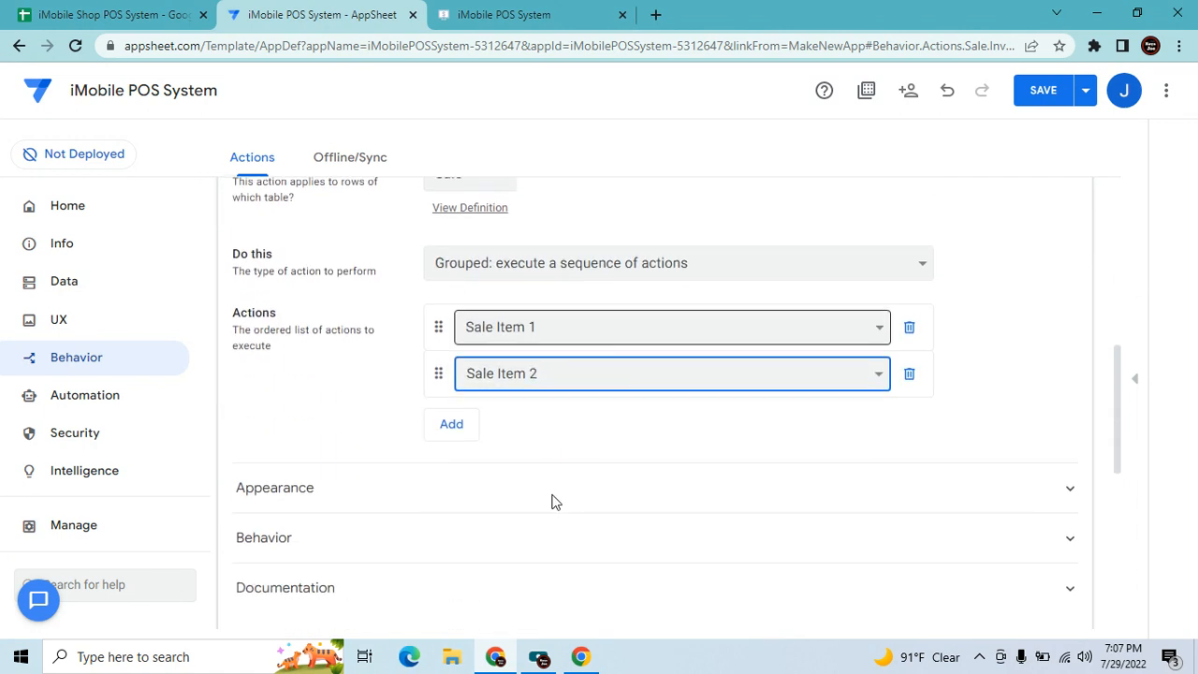
pyautogui.click(440, 413)
pyautogui.click(495, 411)
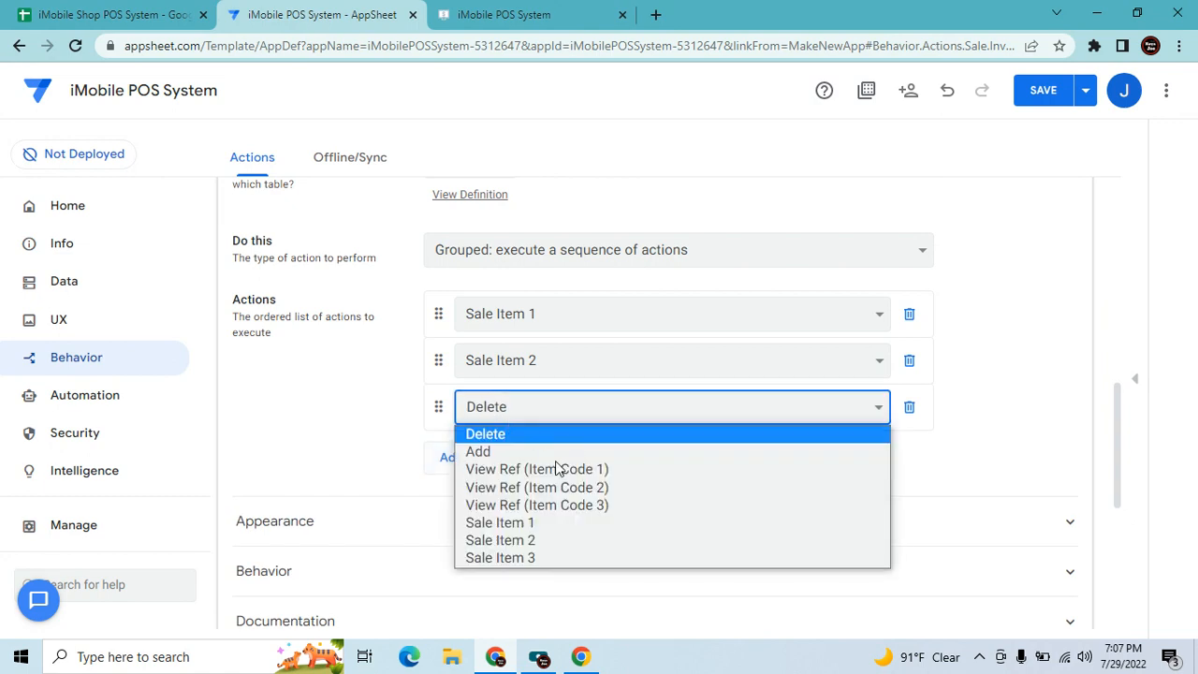
pyautogui.click(568, 559)
# Set the prominence of the Inventory Changer Sale action to Do not display.
pyautogui.scroll(-4, 746, 490)
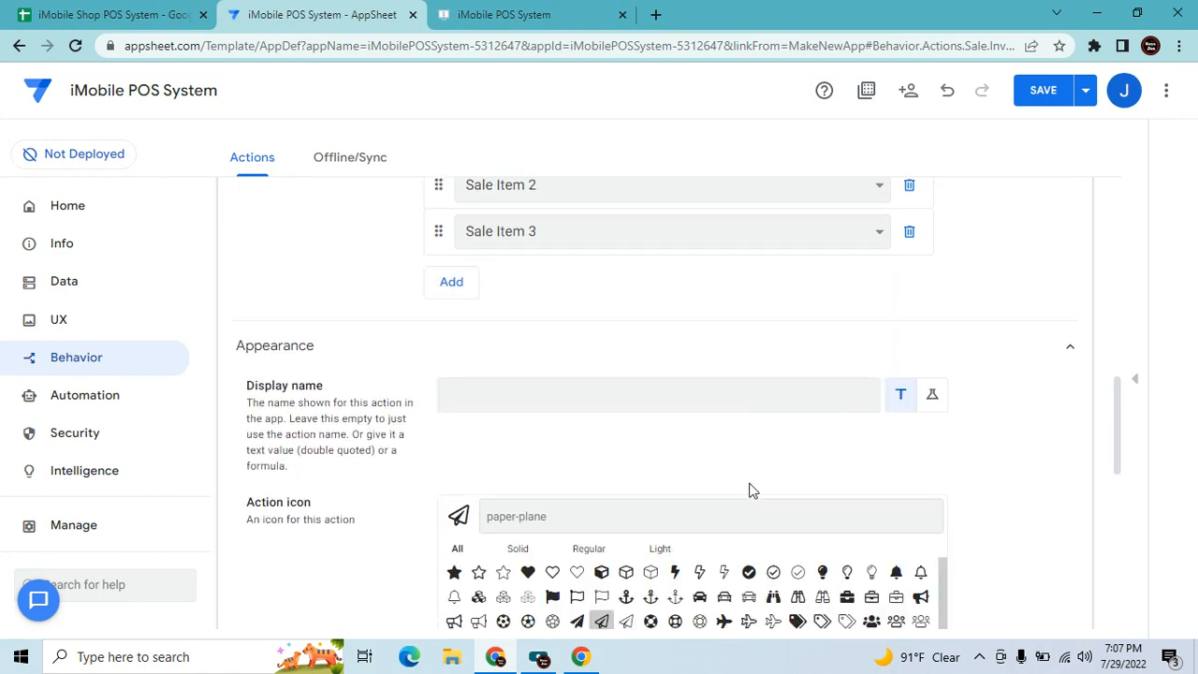
pyautogui.click(909, 480)
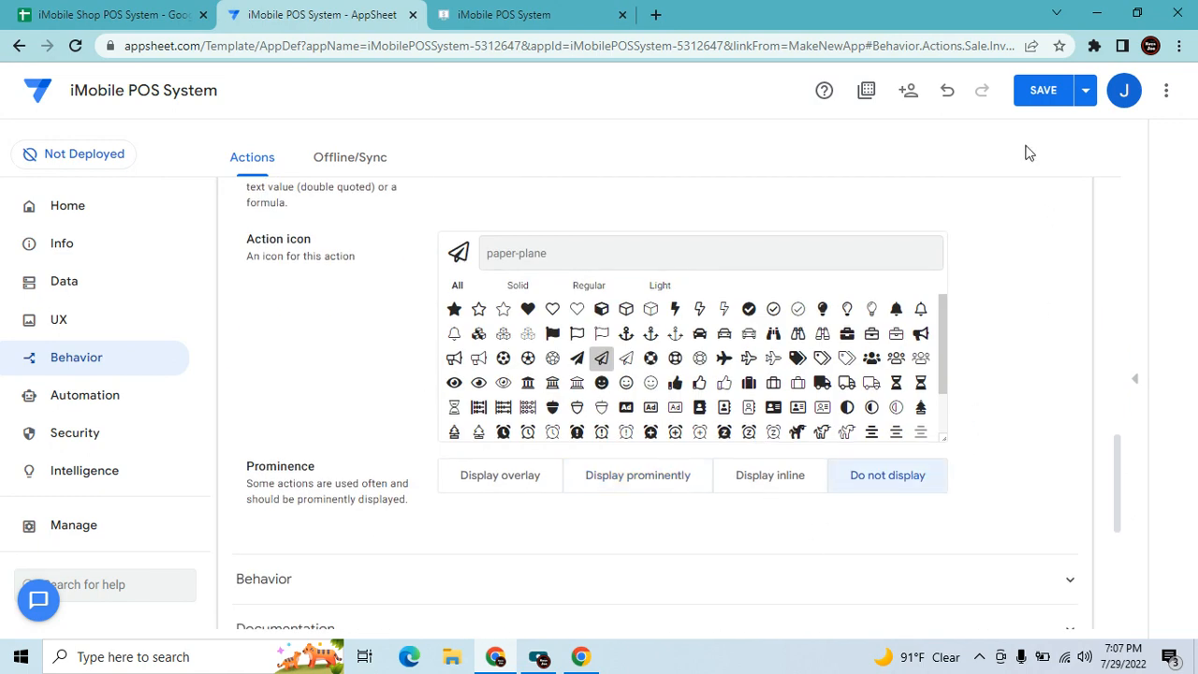
# Save the app and create a custom automation bot named Inventory Changer Sale.
pyautogui.click(1037, 89)
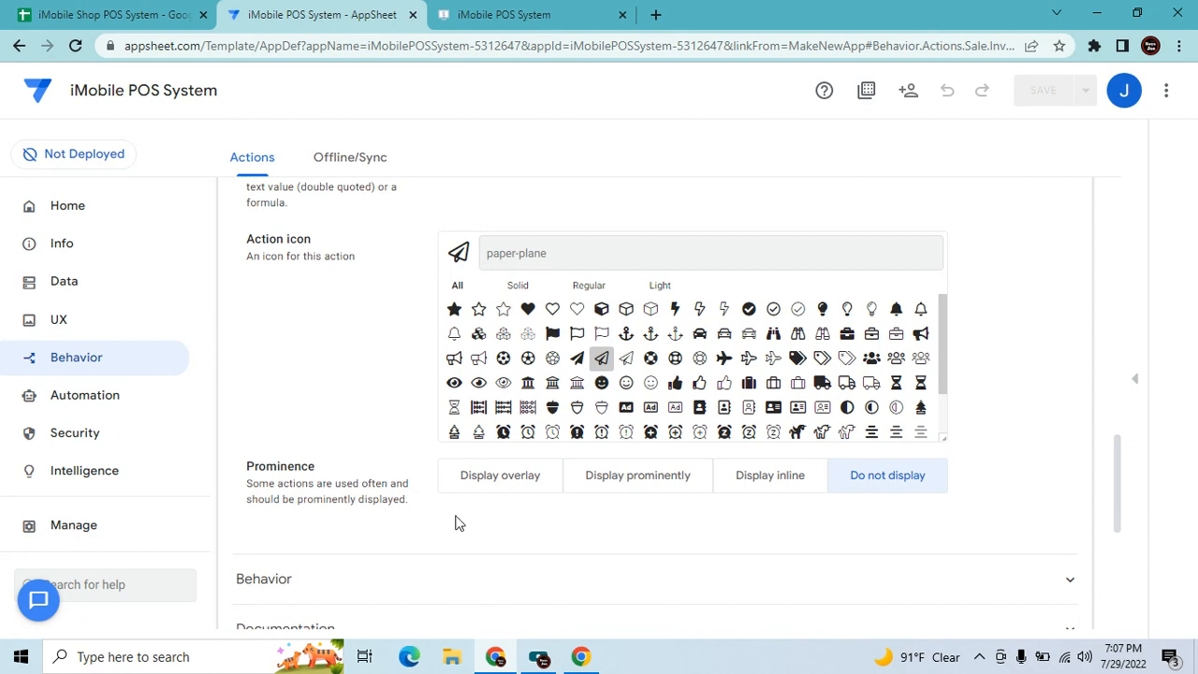
pyautogui.click(82, 402)
pyautogui.click(243, 295)
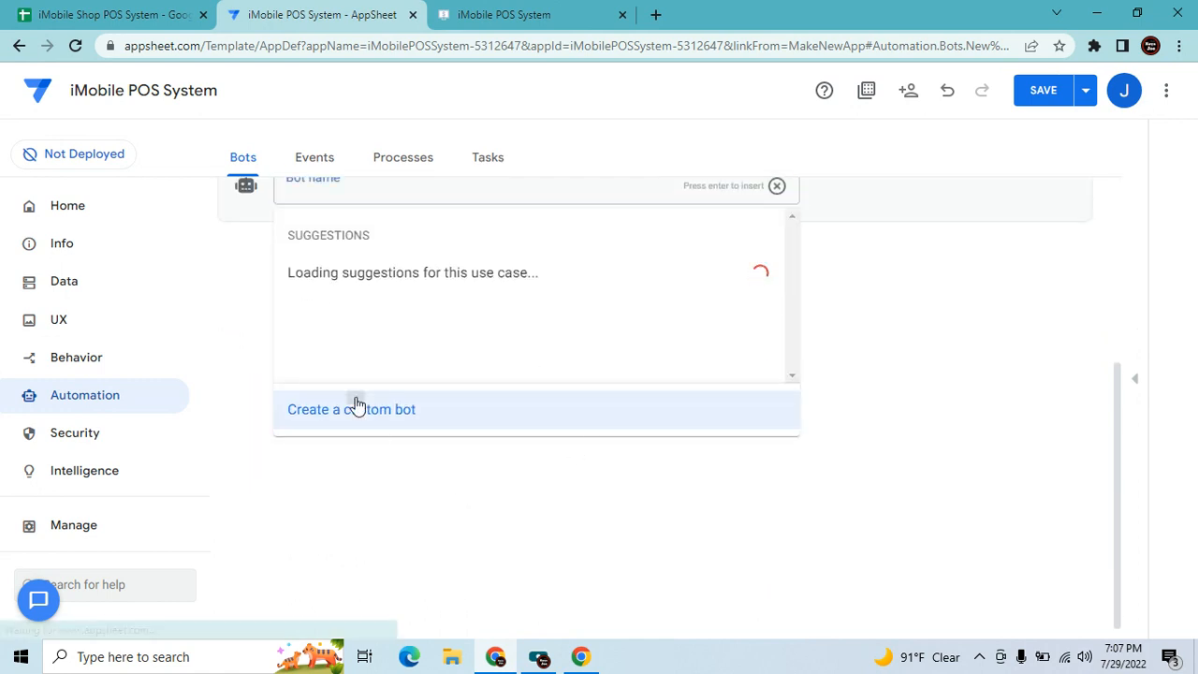
pyautogui.click(356, 409)
pyautogui.click(361, 215)
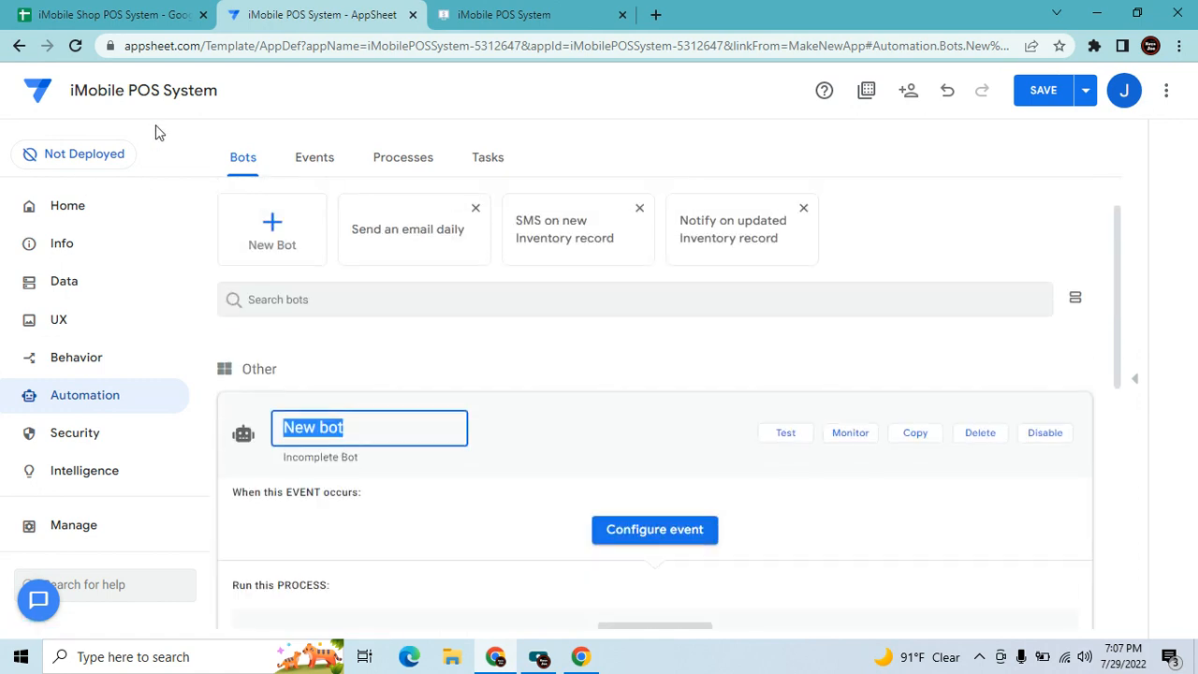
pyautogui.write('Inventory Changer Sale')
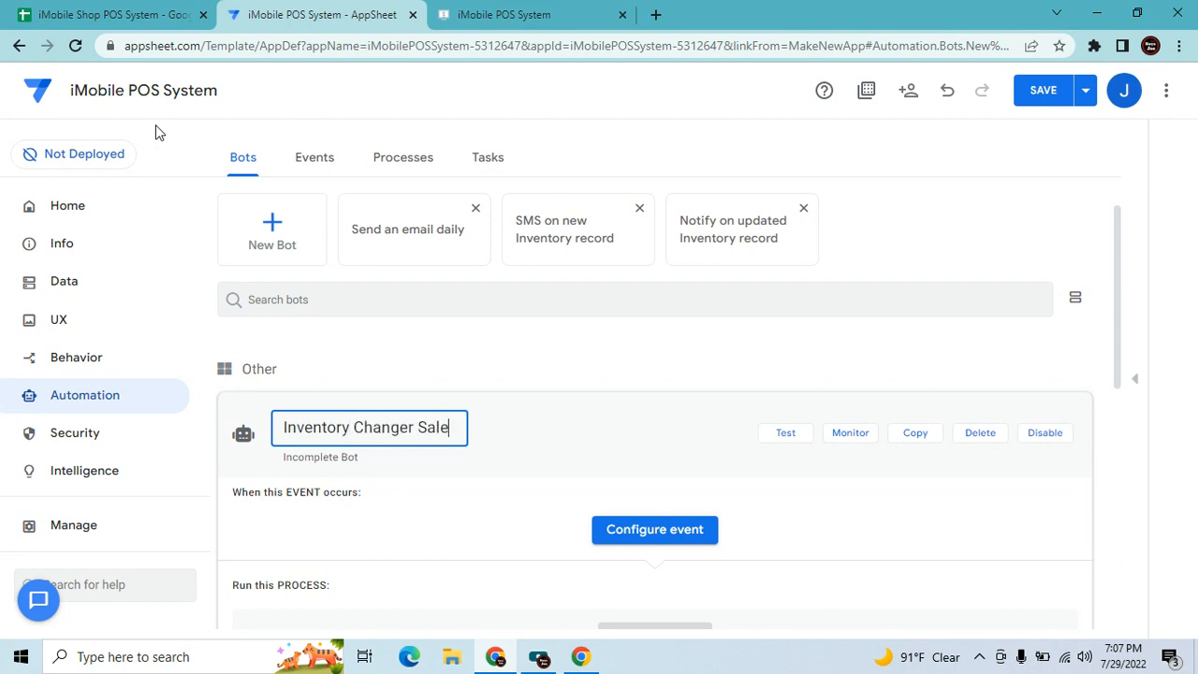
# Add a custom event named Inv Sale to the Inventory Changer Sale bot and restrict its data change type to Adds only.
pyautogui.click(700, 532)
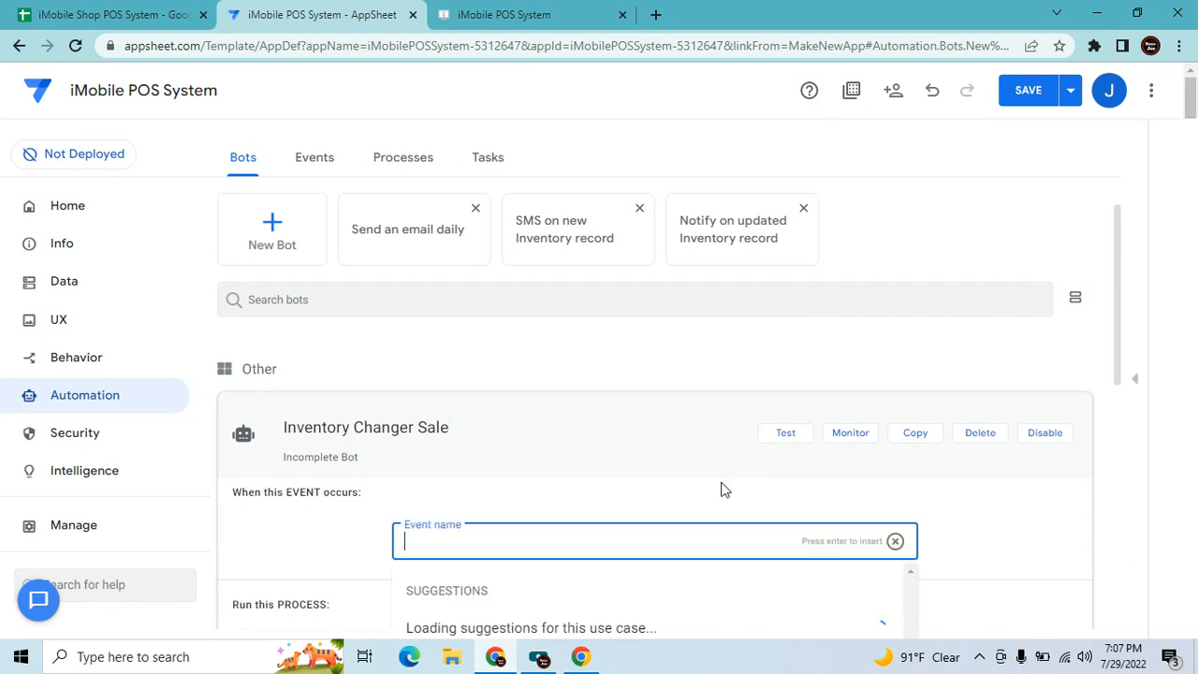
pyautogui.click(530, 588)
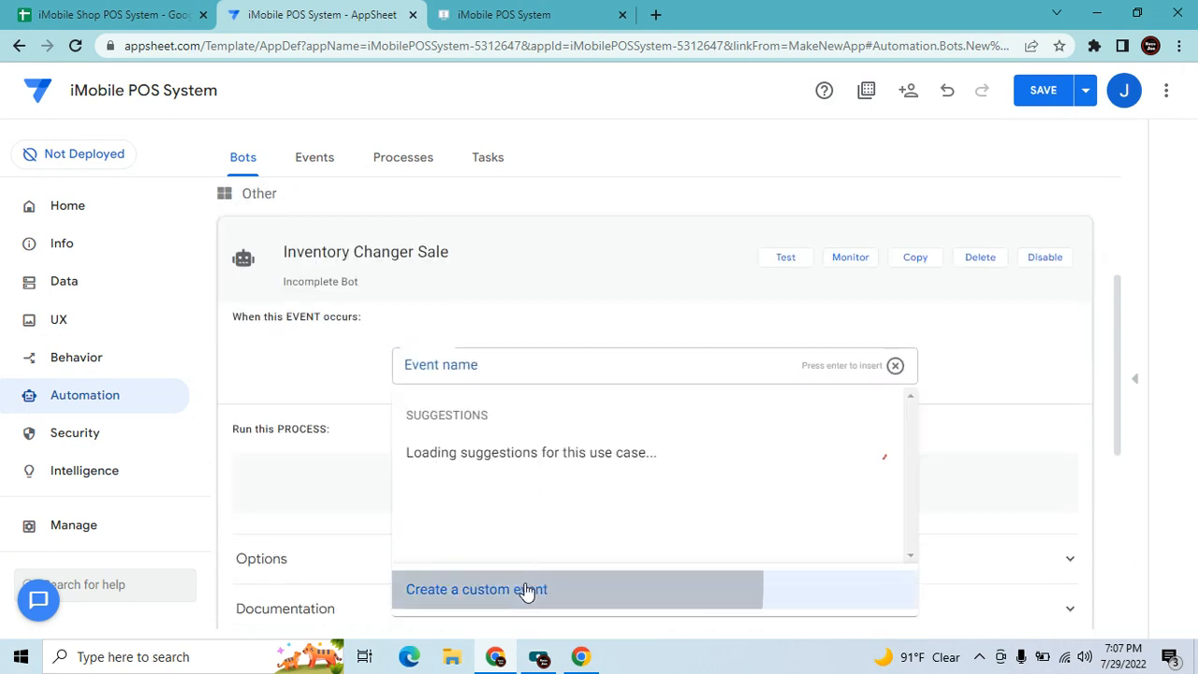
pyautogui.click(965, 286)
pyautogui.hotkey('ctrl', 'a')
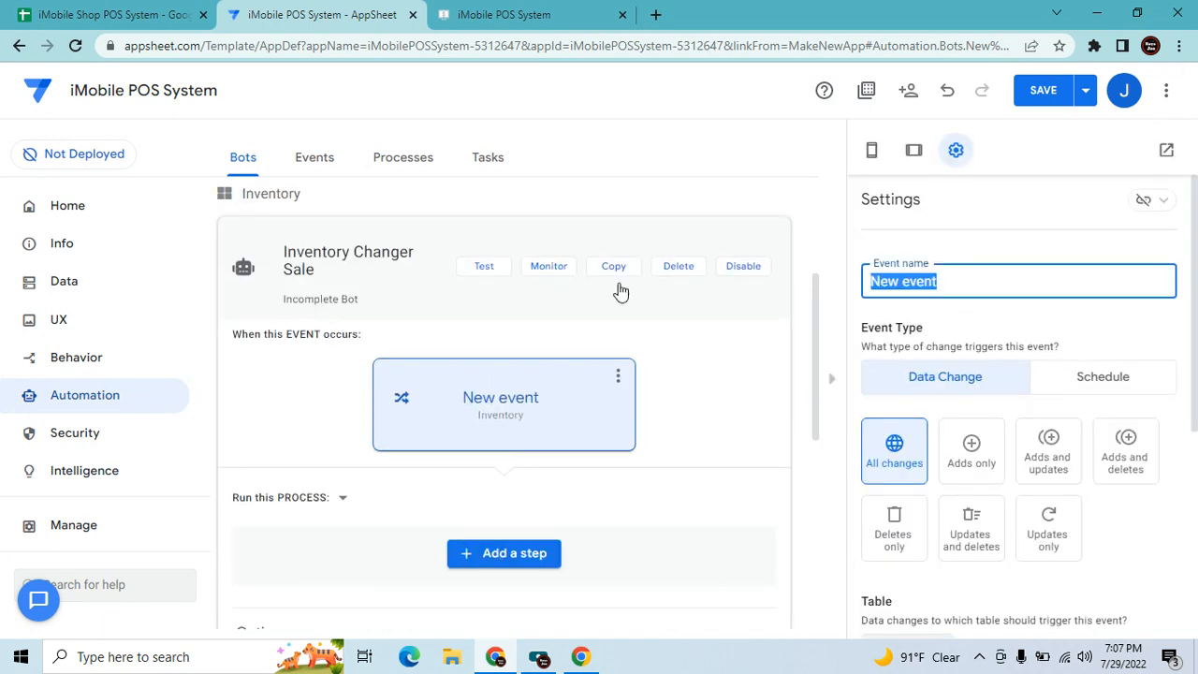
pyautogui.press('BackSpace')
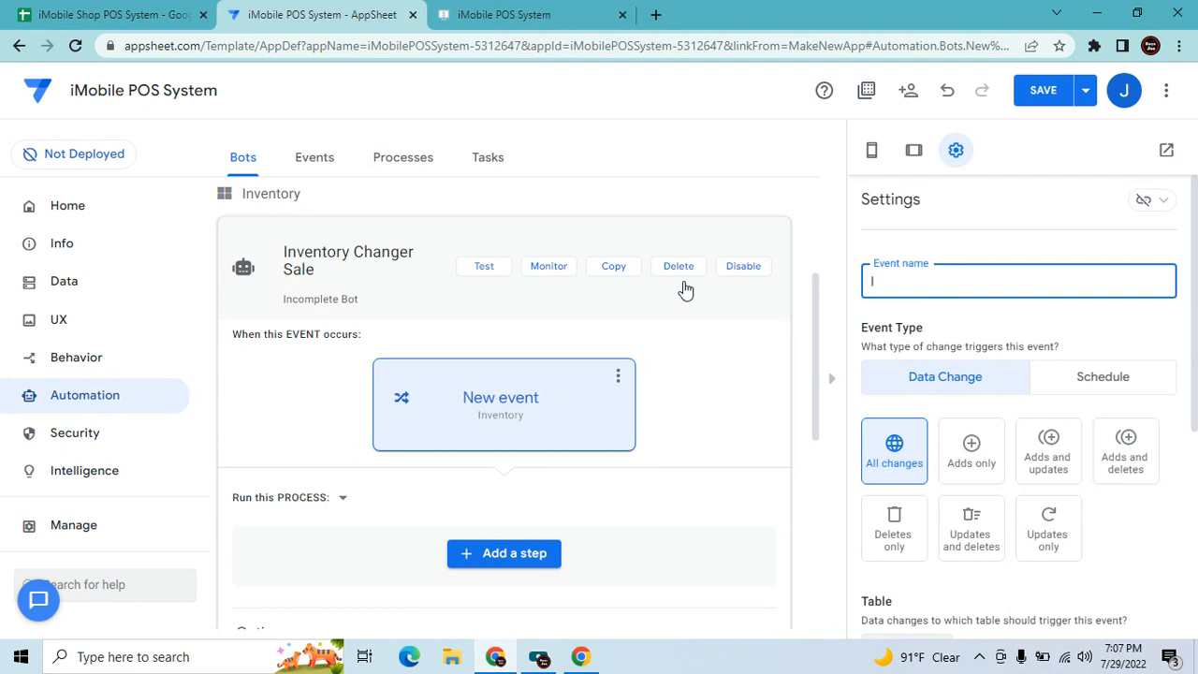
pyautogui.click(685, 288)
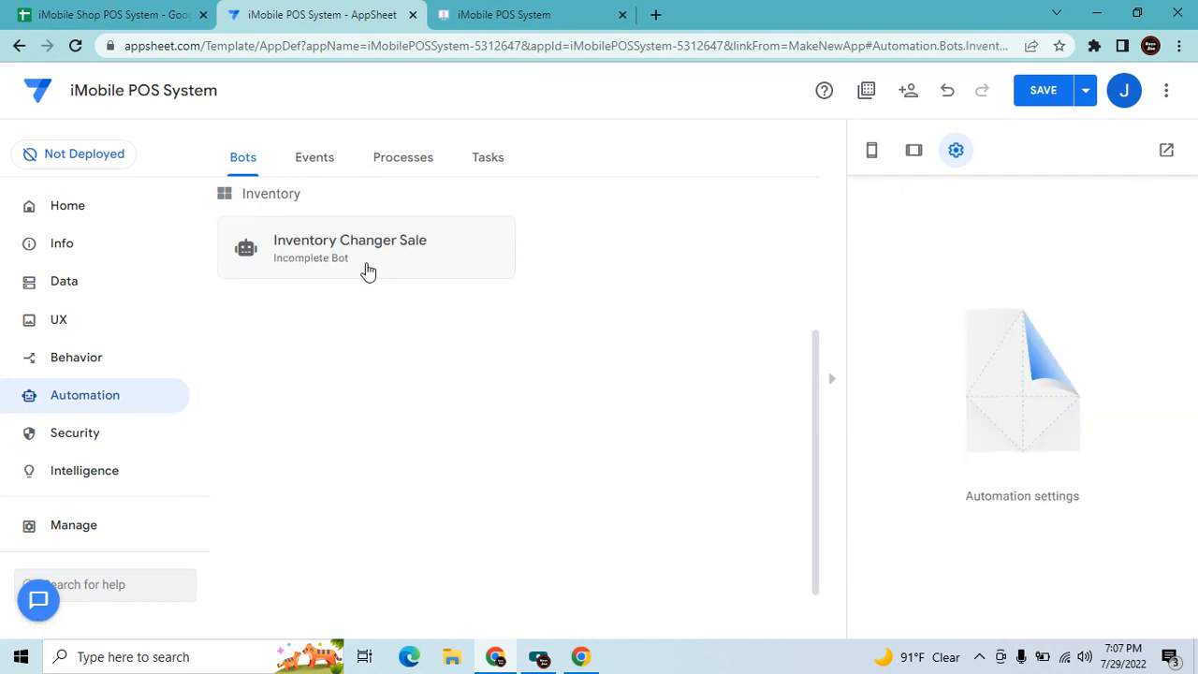
pyautogui.click(365, 270)
pyautogui.click(871, 280)
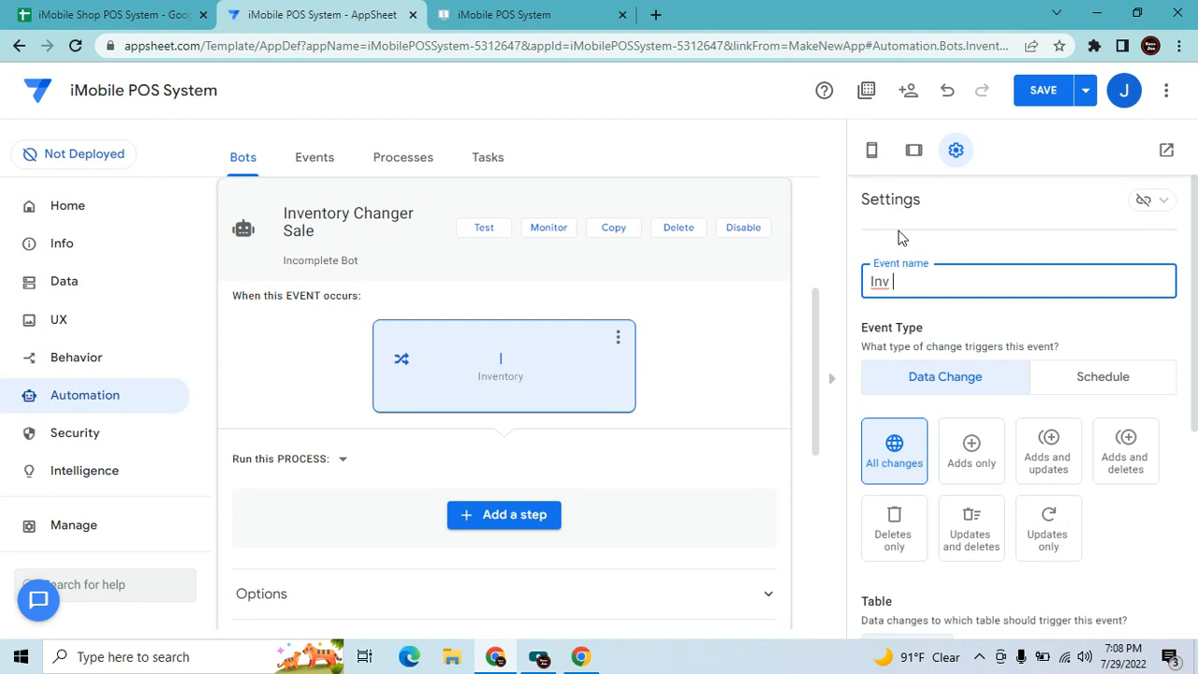
pyautogui.click(609, 393)
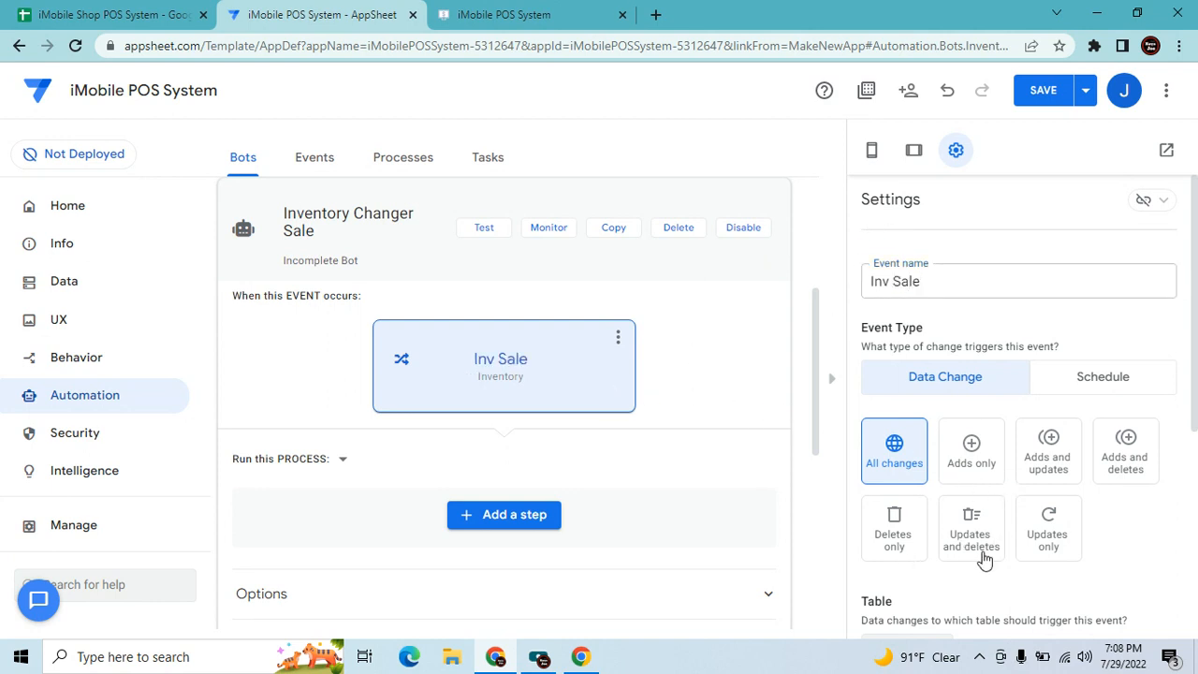
pyautogui.click(981, 462)
# Add a custom step named Inv Sale to the bot's process.
pyautogui.scroll(-1, 721, 435)
pyautogui.scroll(-2, 721, 435)
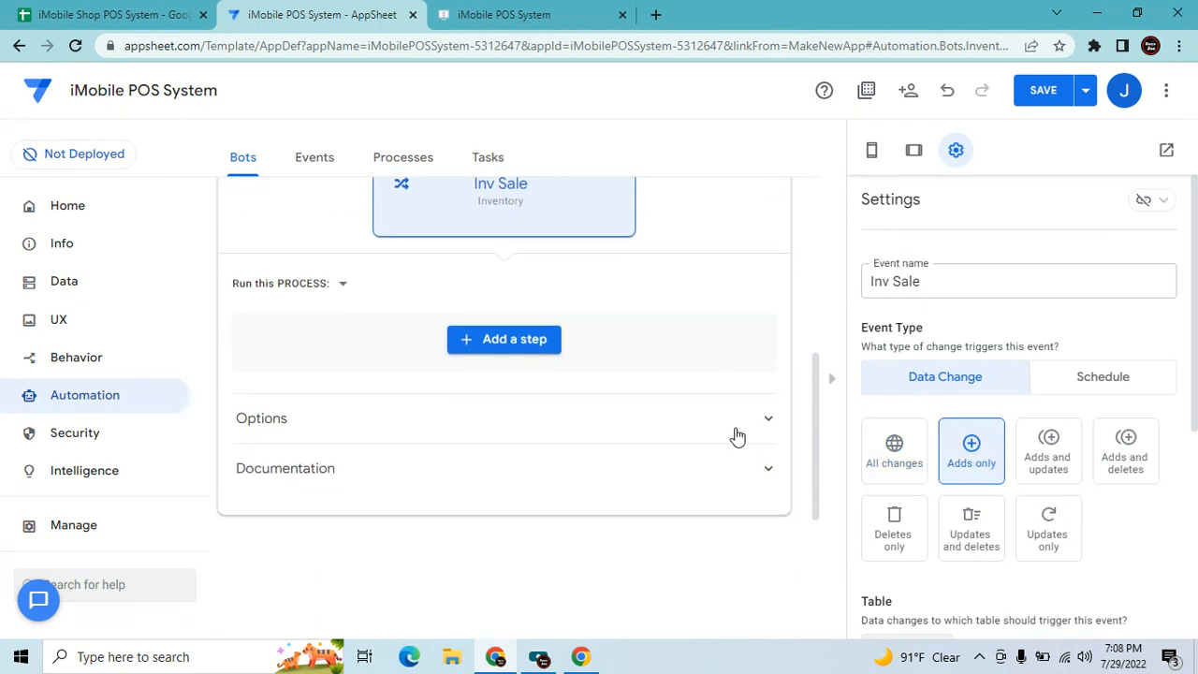
pyautogui.click(535, 342)
pyautogui.click(514, 551)
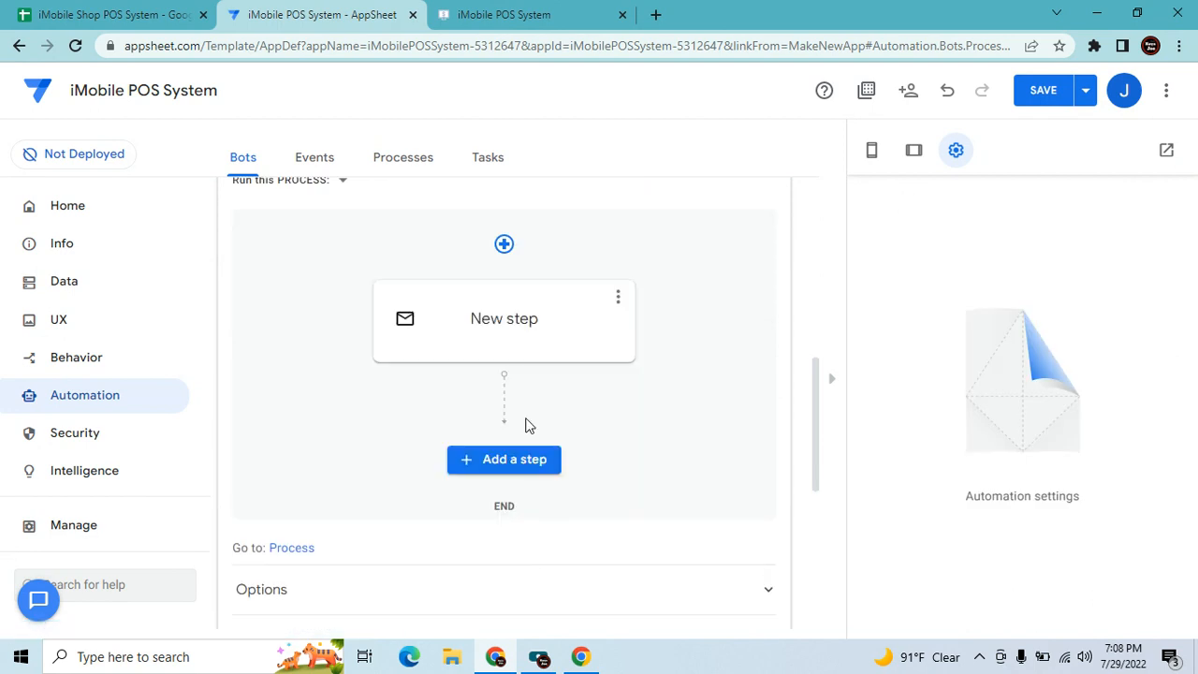
pyautogui.click(520, 340)
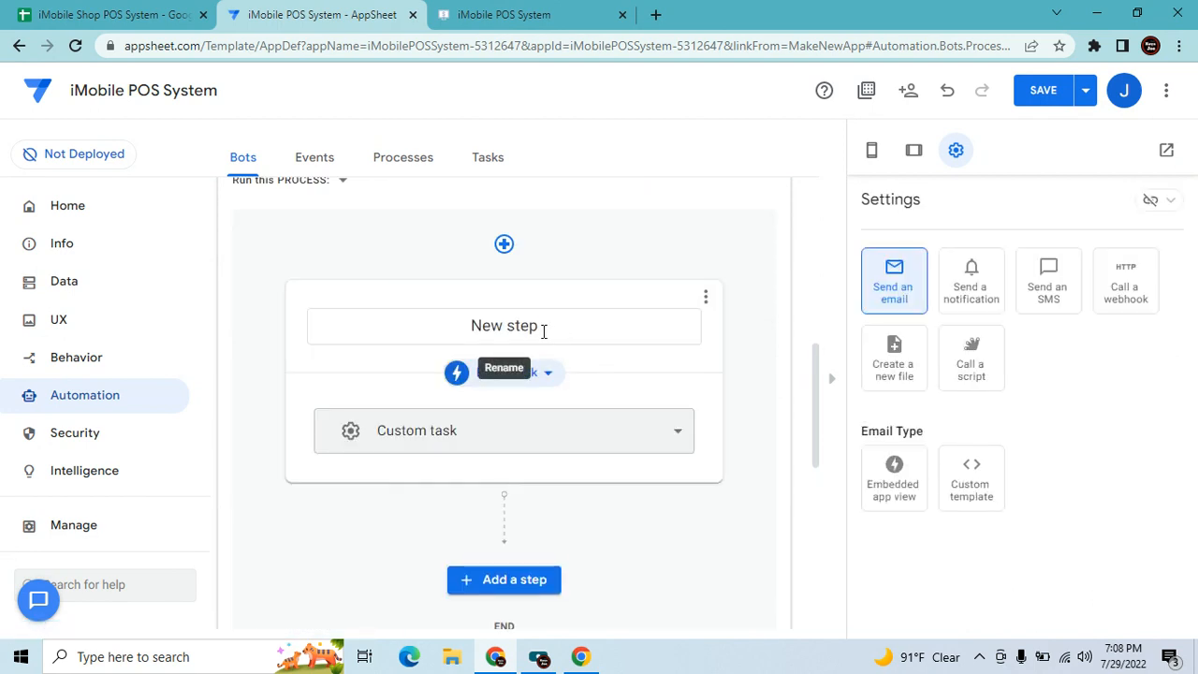
pyautogui.click(346, 329)
pyautogui.write('Inv')
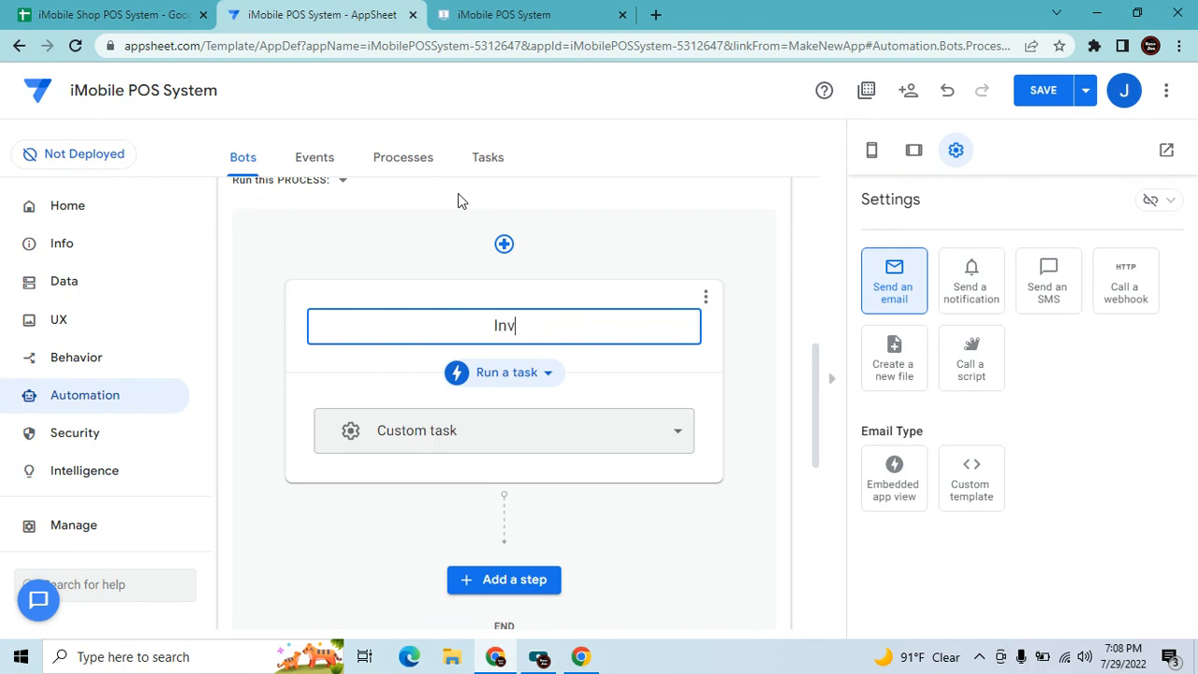
pyautogui.write(' Sale')
# Set the Inv Sale process step to run a data action and check which existing actions it can reuse.
pyautogui.click(535, 382)
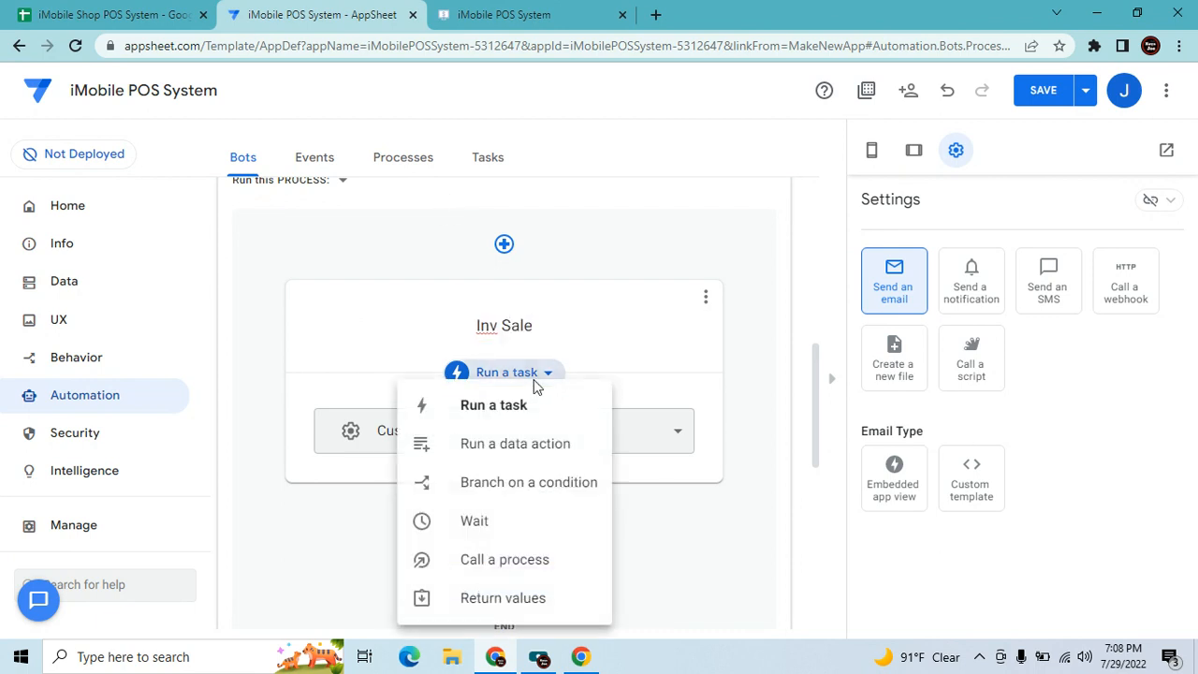
pyautogui.click(547, 442)
pyautogui.click(556, 453)
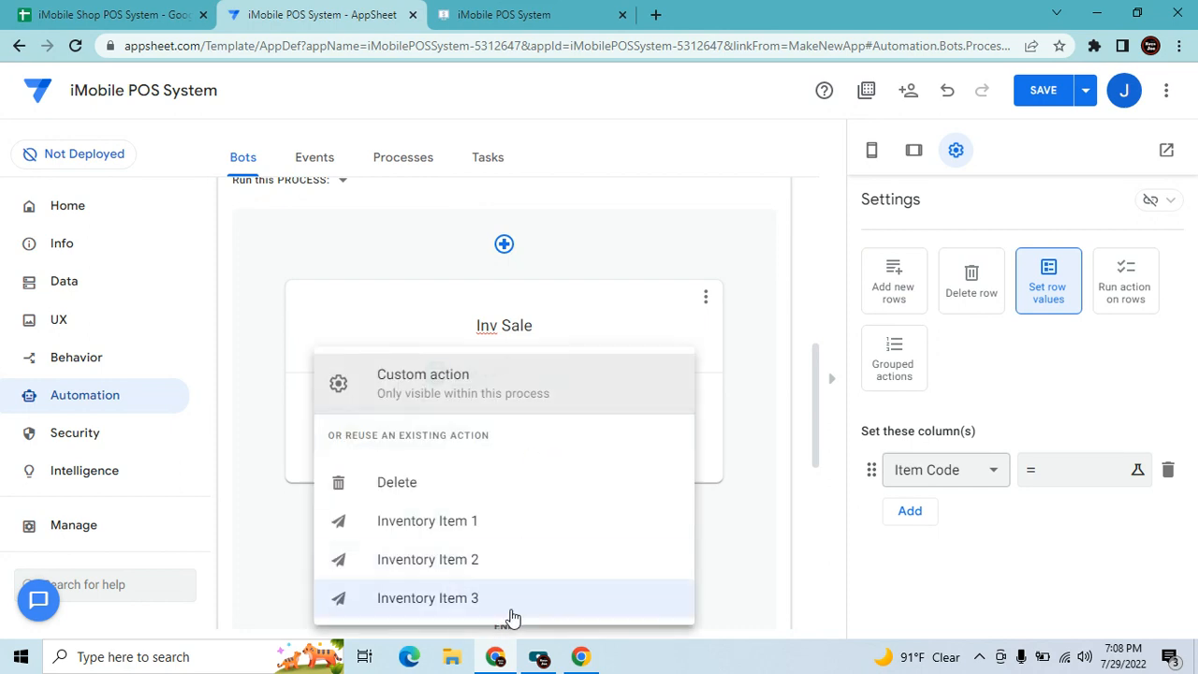
pyautogui.click(668, 375)
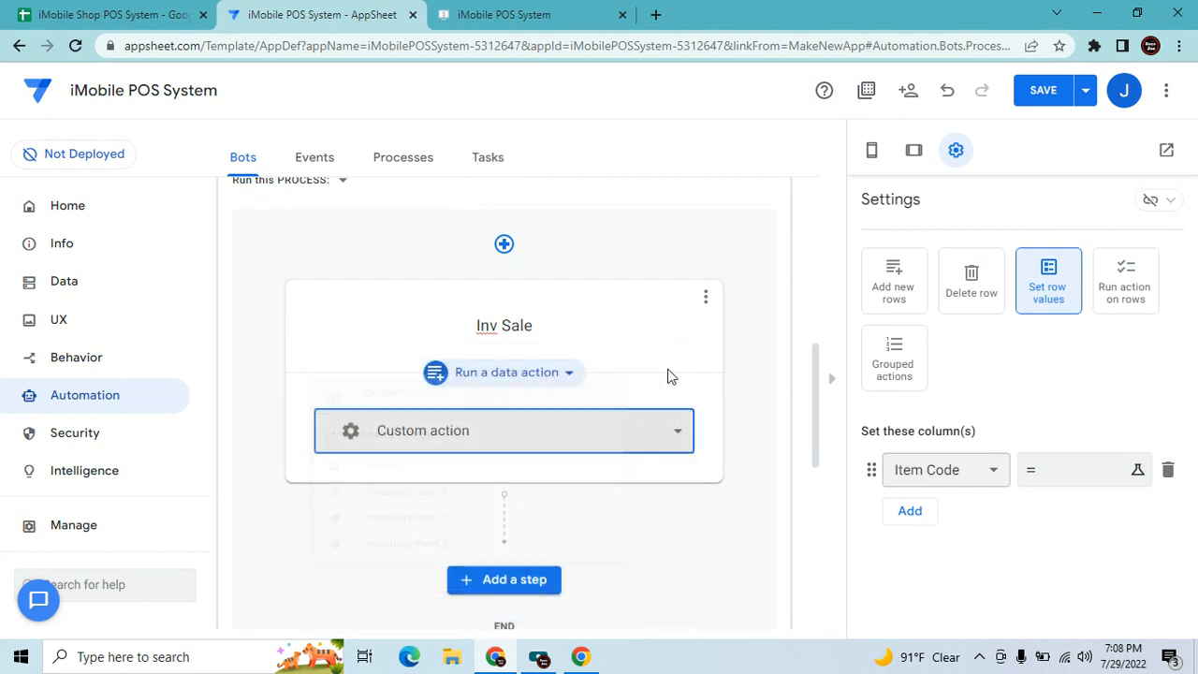
# Change the table that triggers the Inv Sale event from Inventory to Sale.
pyautogui.scroll(2, 783, 347)
pyautogui.scroll(2, 617, 311)
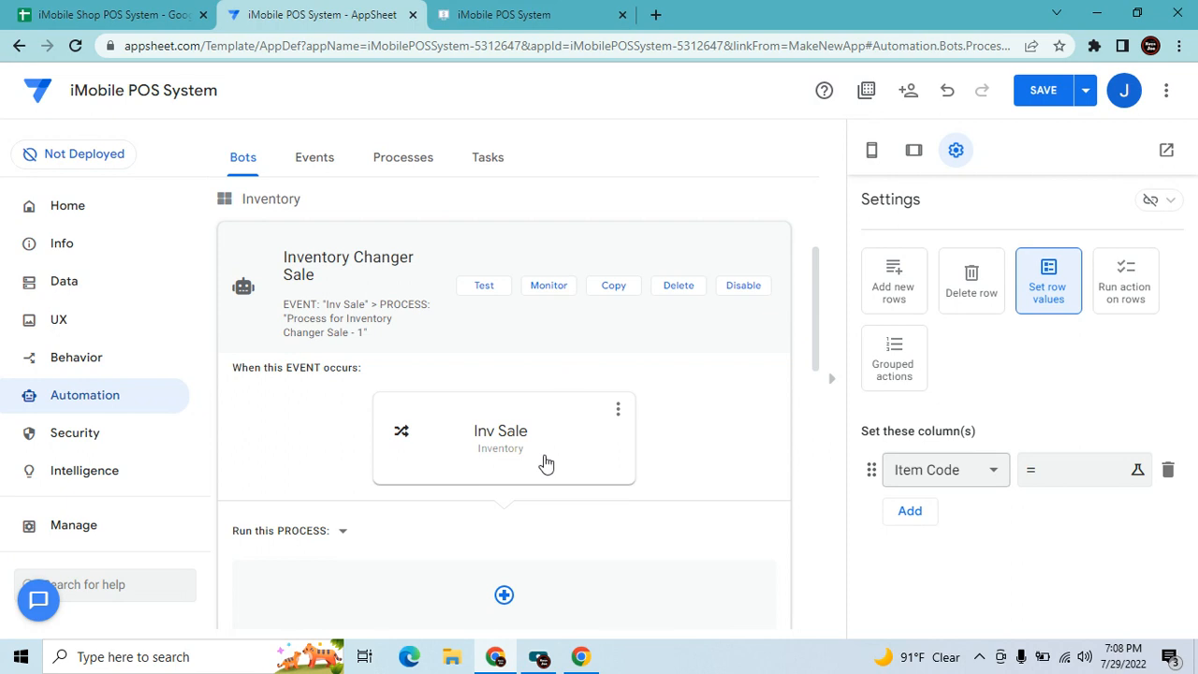
pyautogui.click(554, 464)
pyautogui.scroll(-1, 882, 454)
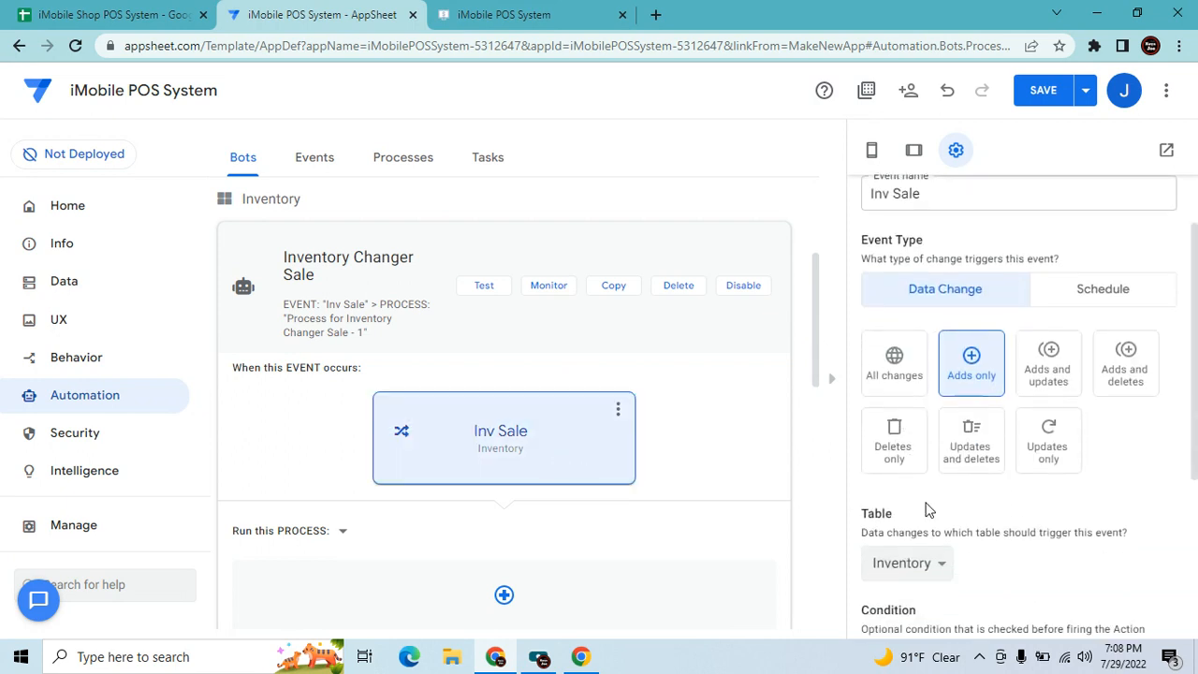
pyautogui.click(917, 563)
pyautogui.click(989, 552)
pyautogui.scroll(-1, 989, 552)
pyautogui.click(906, 475)
pyautogui.click(912, 522)
# Examine the existing actions offered for reuse in the Inv Sale process step.
pyautogui.scroll(-4, 682, 468)
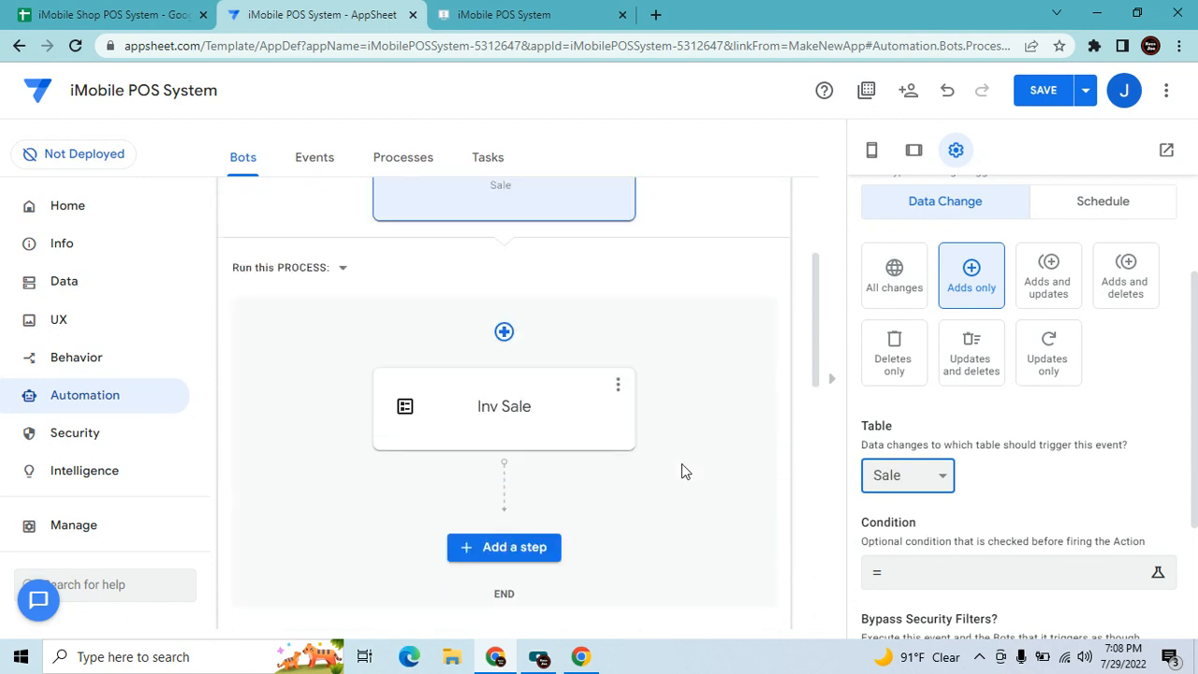
pyautogui.scroll(2, 636, 438)
pyautogui.click(585, 431)
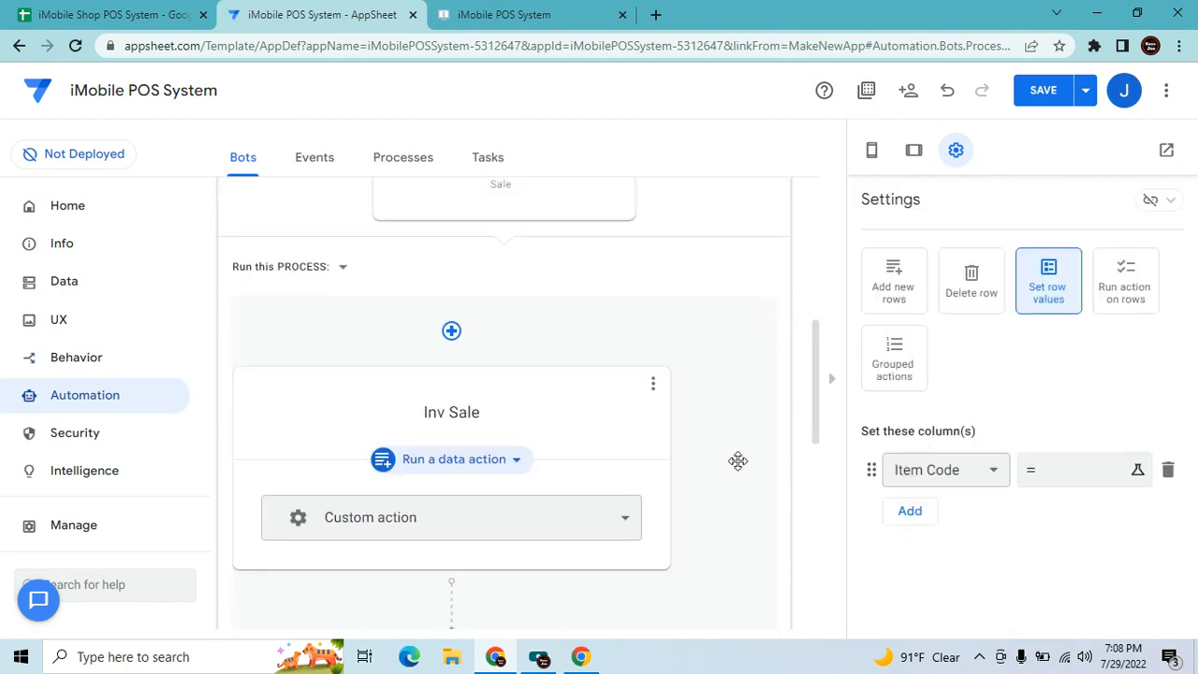
pyautogui.scroll(-1, 401, 347)
pyautogui.click(486, 341)
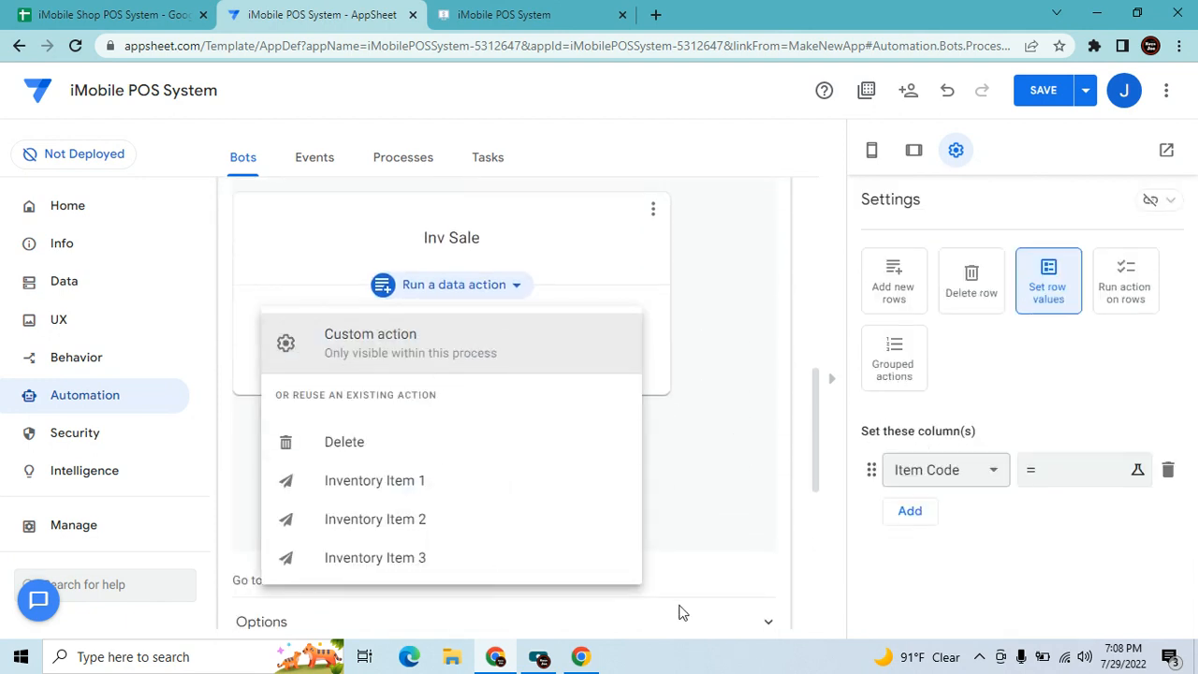
pyautogui.click(517, 293)
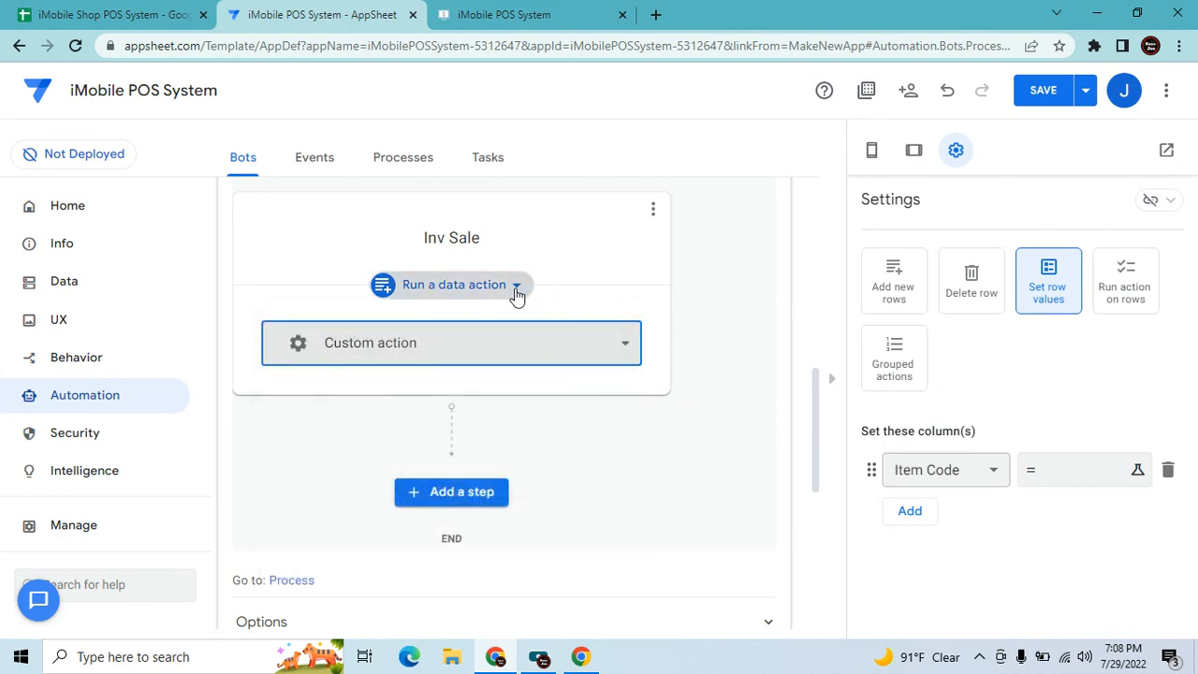
pyautogui.click(613, 343)
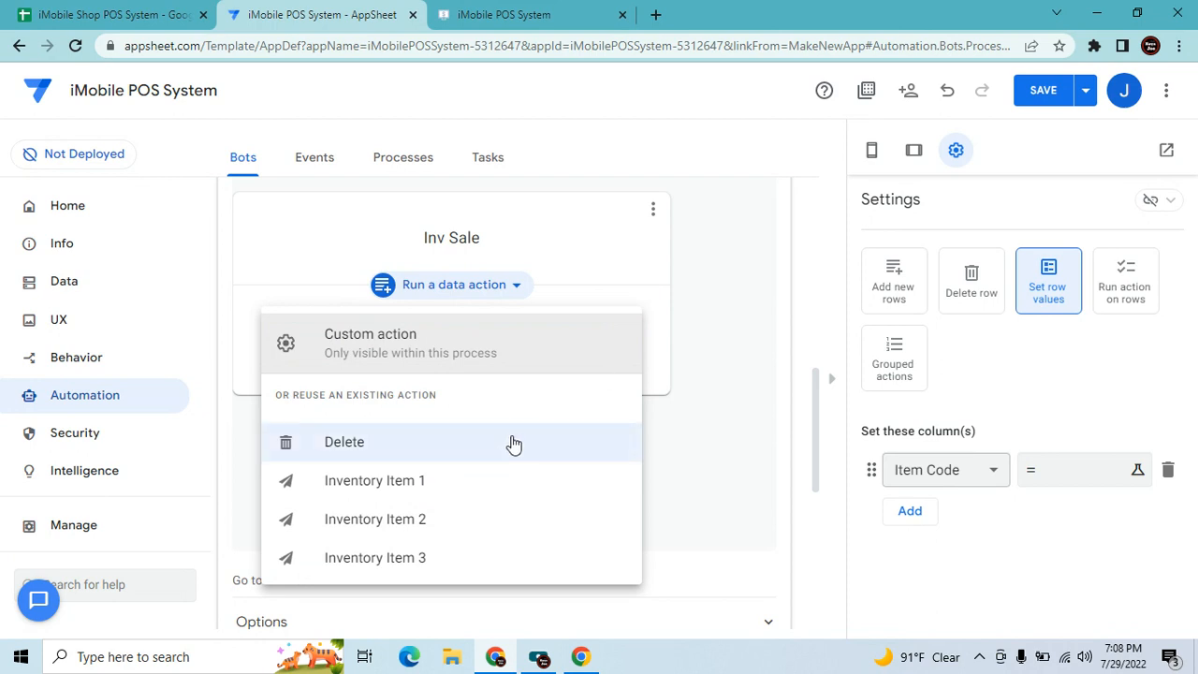
pyautogui.click(775, 398)
pyautogui.scroll(1, 767, 397)
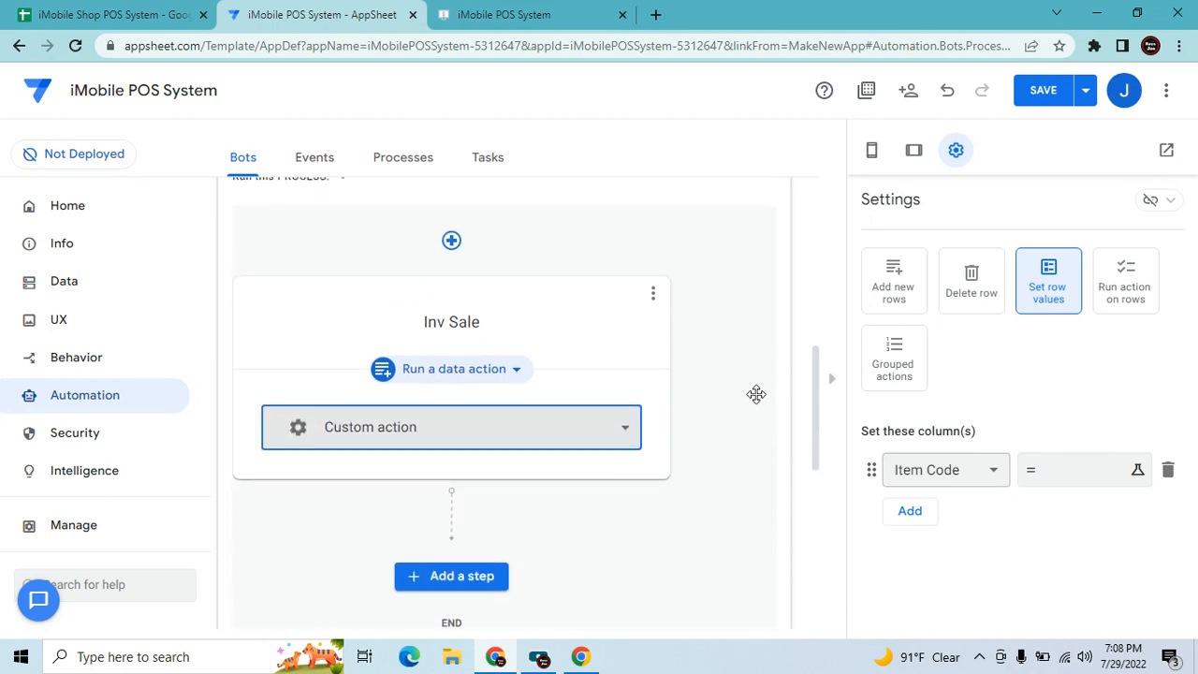
# Review the Inv Sale event's trigger settings and compare them with the table and type of the Inventory Changer Sale action.
pyautogui.scroll(3, 776, 278)
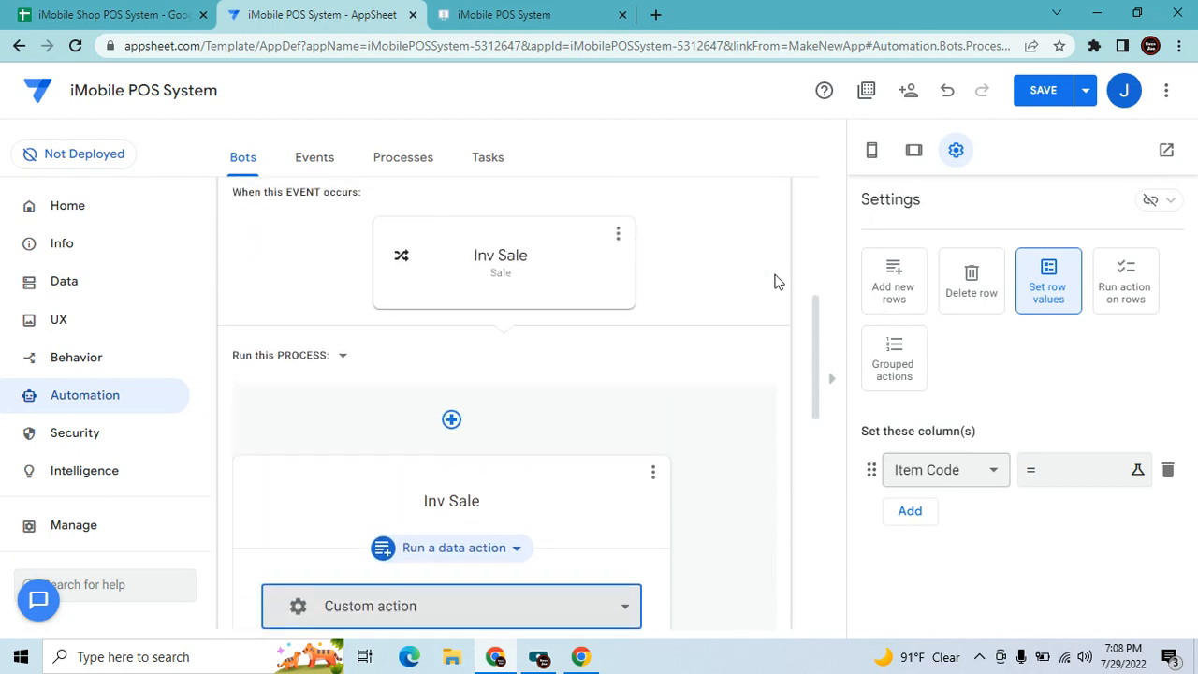
pyautogui.click(574, 473)
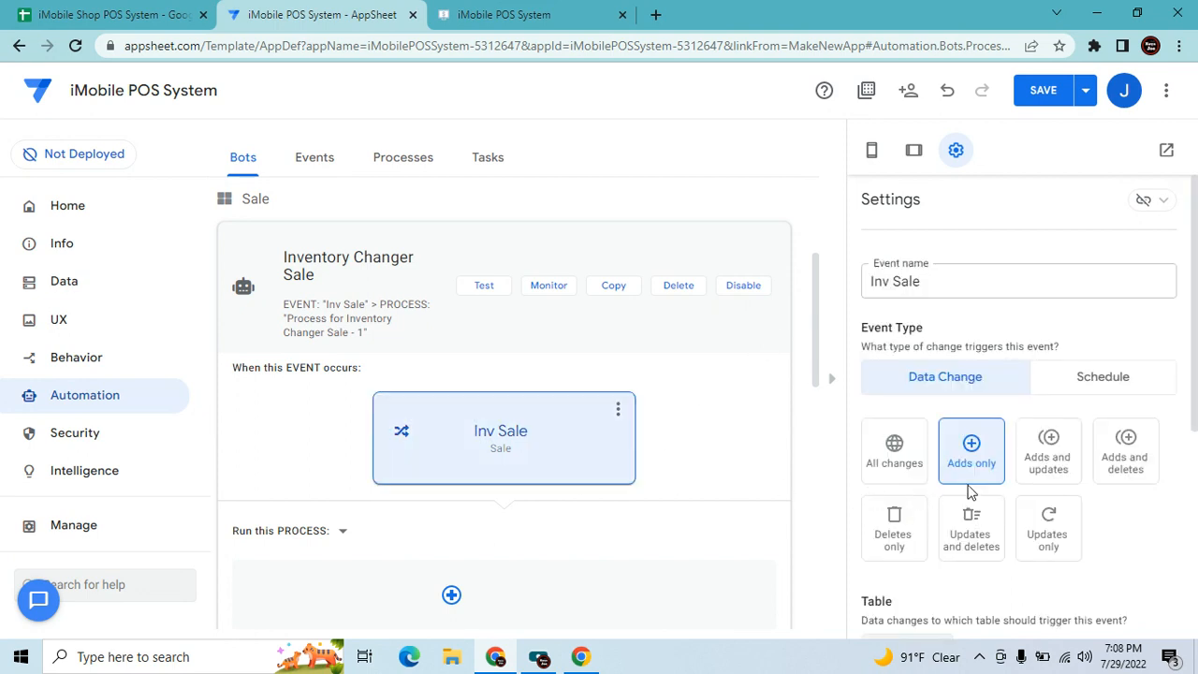
pyautogui.scroll(-4, 949, 483)
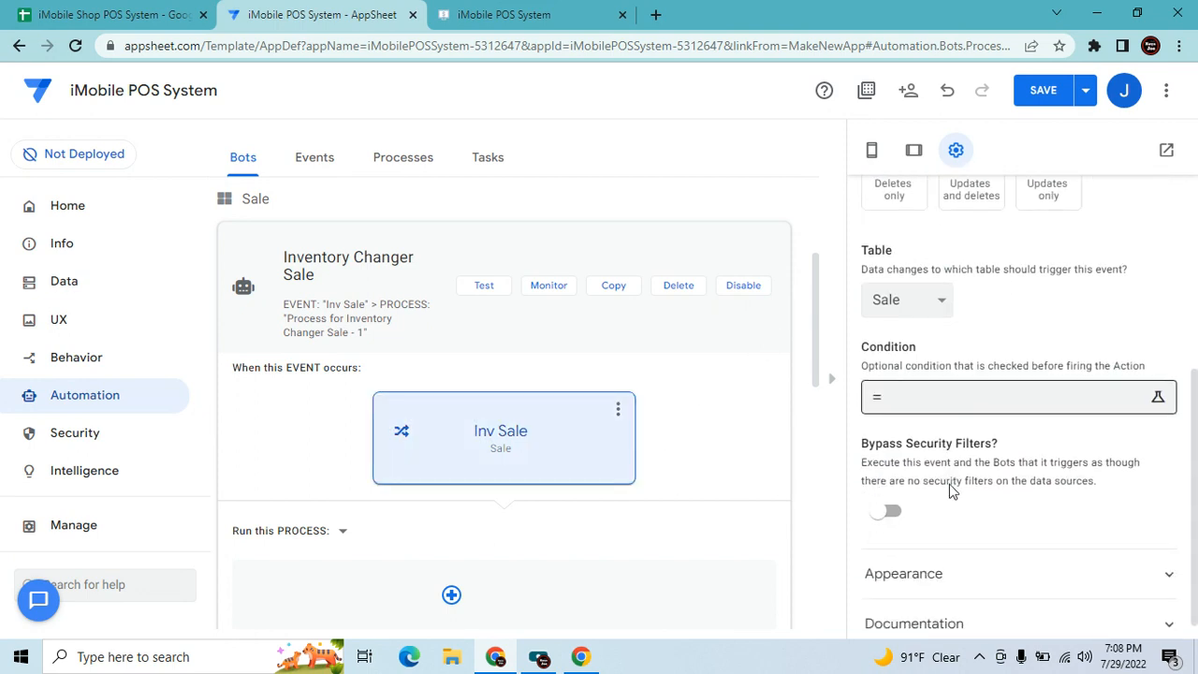
pyautogui.scroll(2, 949, 483)
pyautogui.click(75, 353)
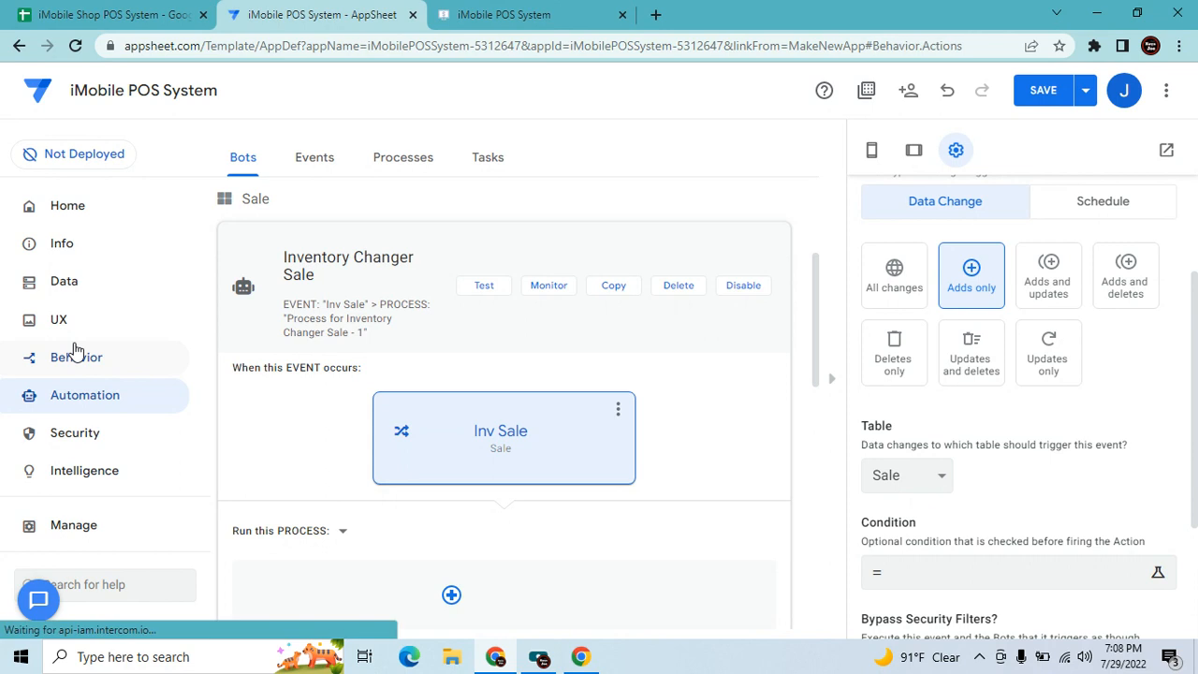
pyautogui.scroll(-5, 360, 457)
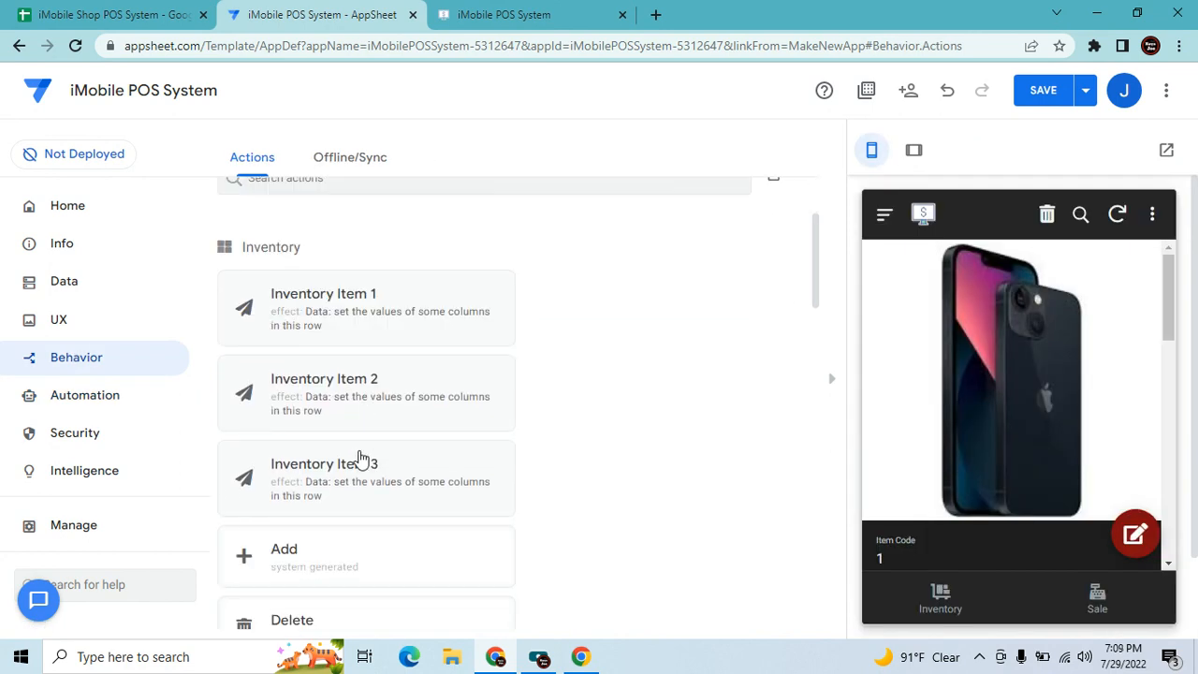
pyautogui.scroll(-2, 365, 459)
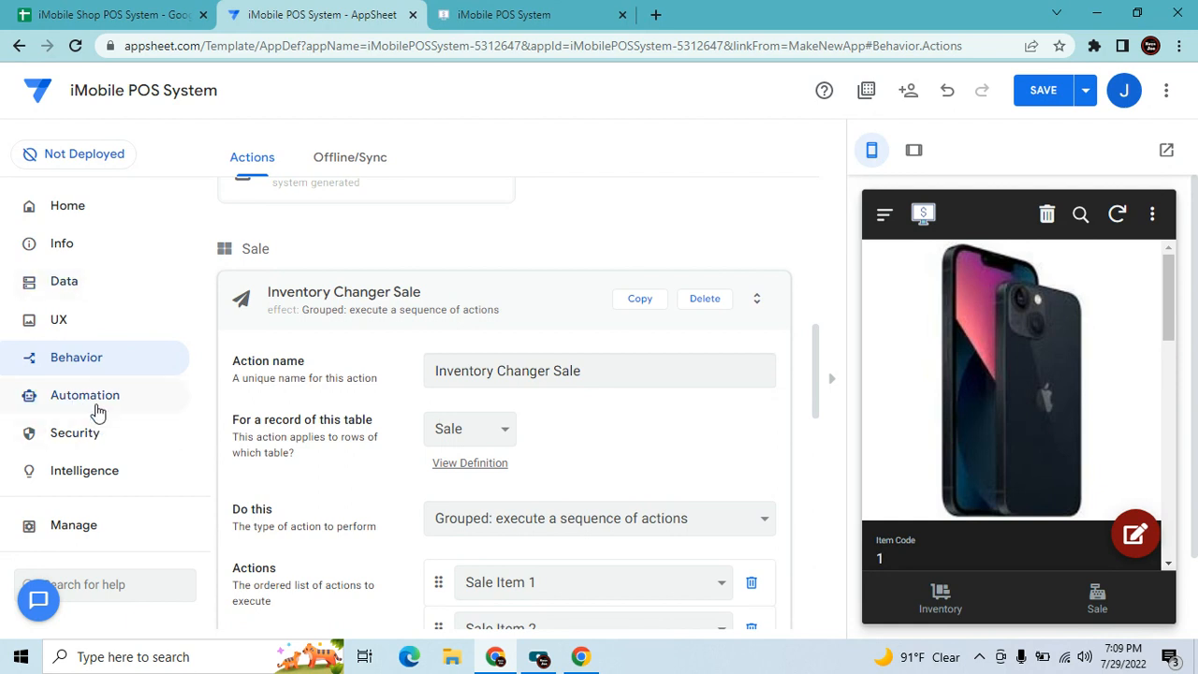
pyautogui.click(98, 408)
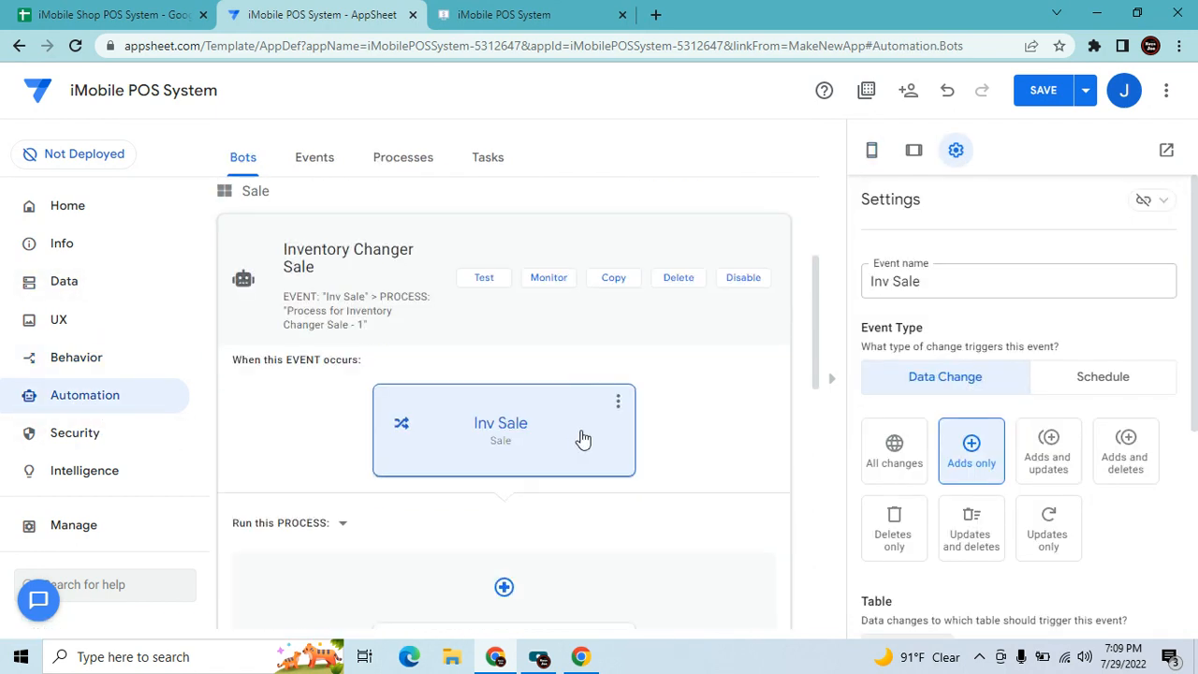
pyautogui.scroll(-3, 982, 444)
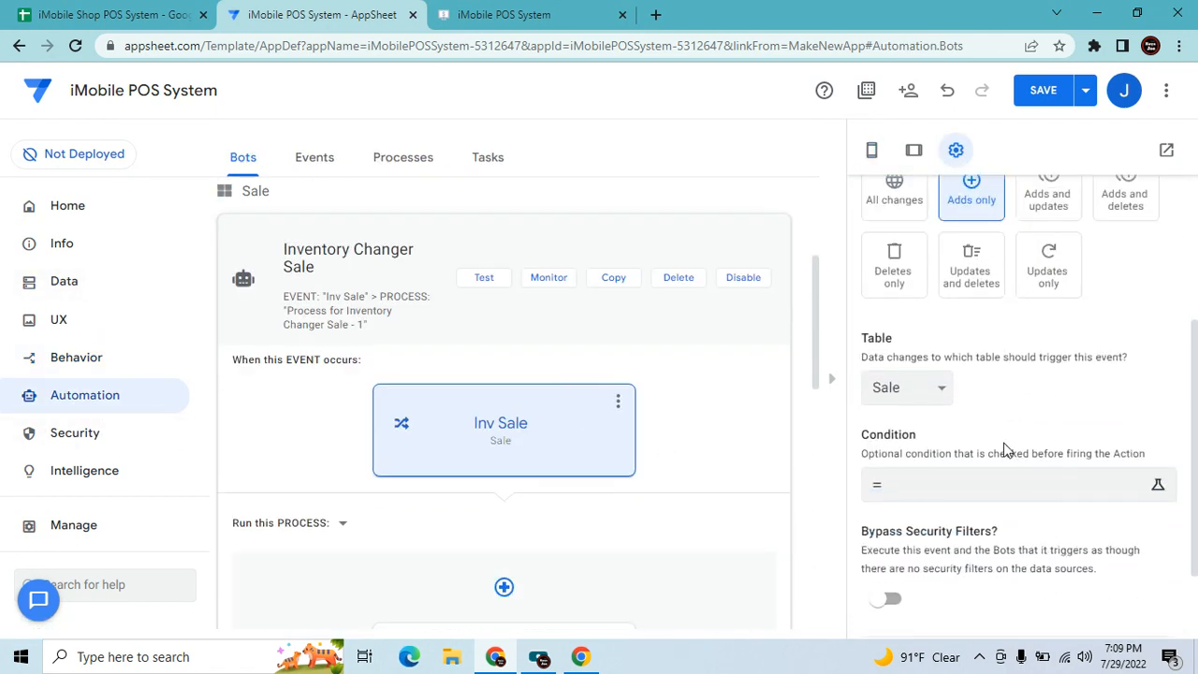
pyautogui.scroll(-3, 697, 474)
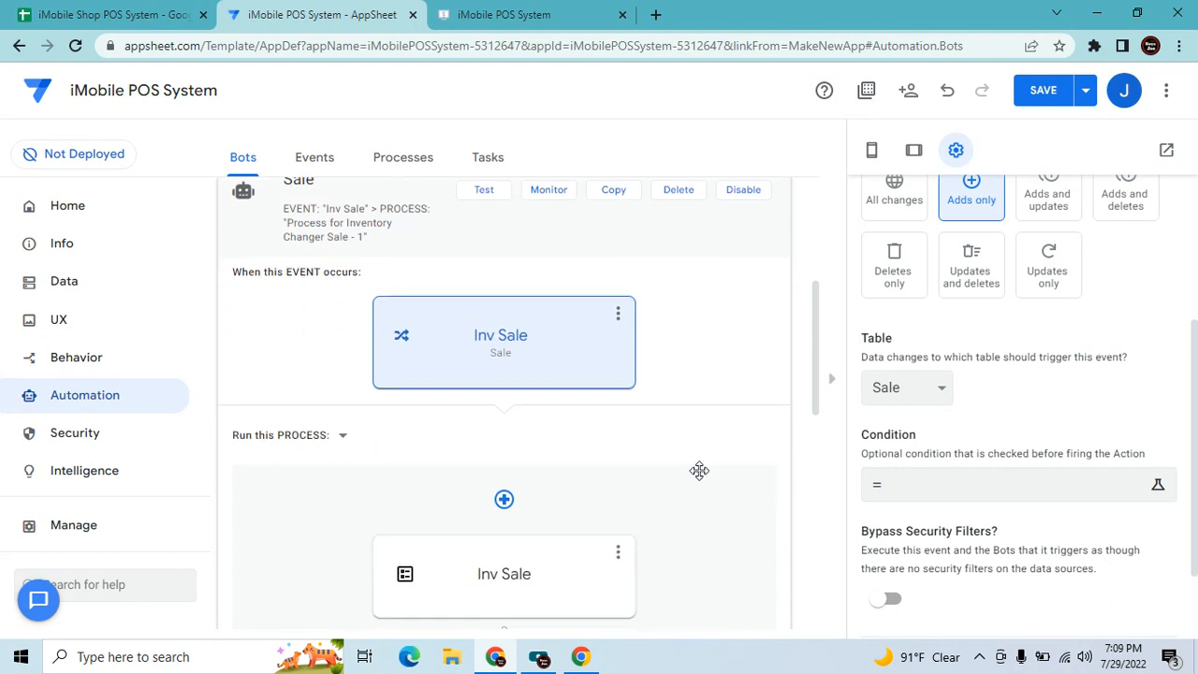
# Keep the Inv Sale process step on running a data action and check the existing actions it offers for reuse.
pyautogui.click(508, 401)
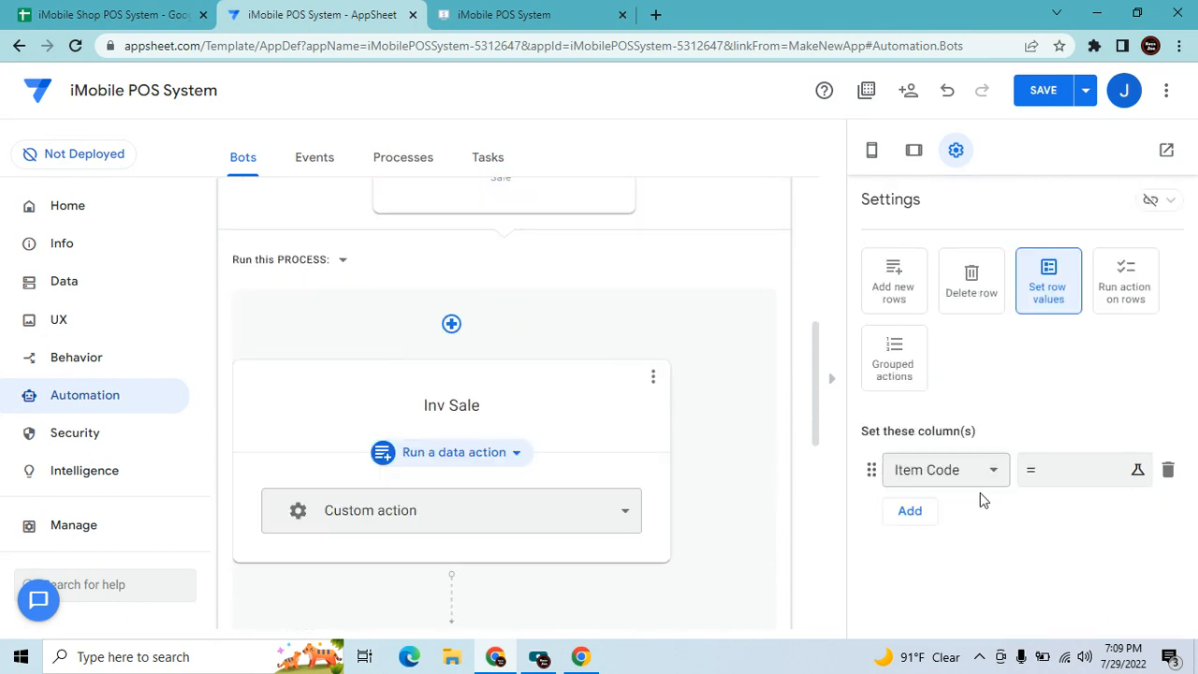
pyautogui.click(510, 453)
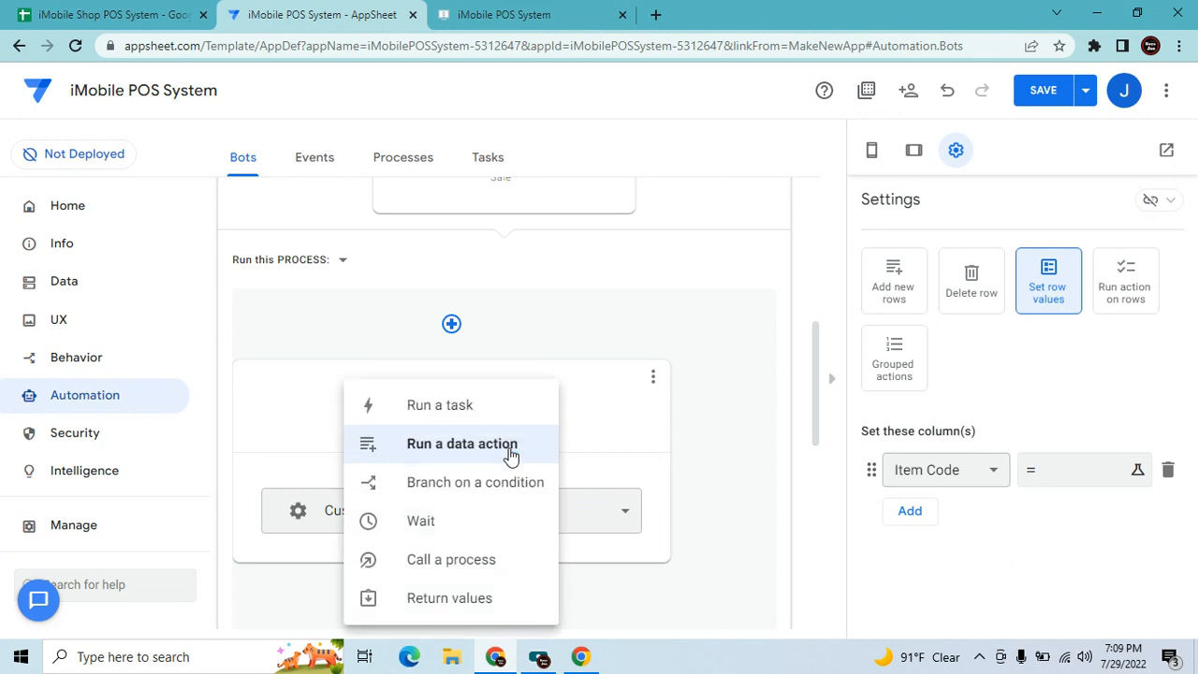
pyautogui.click(510, 454)
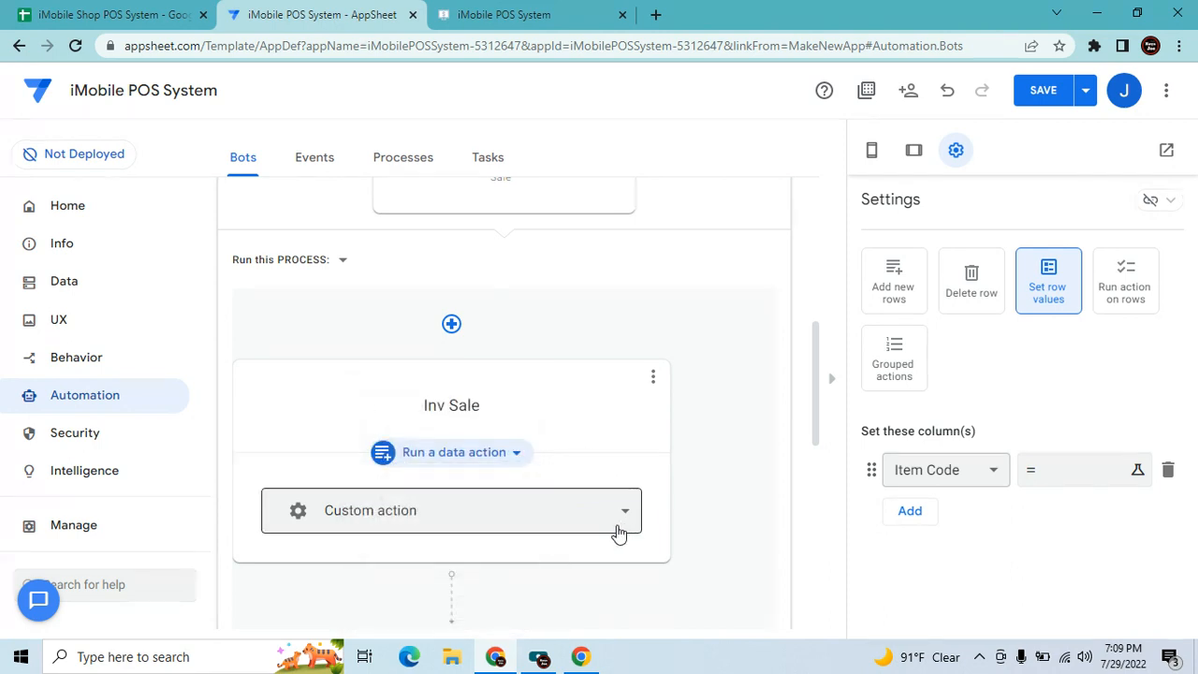
pyautogui.click(613, 526)
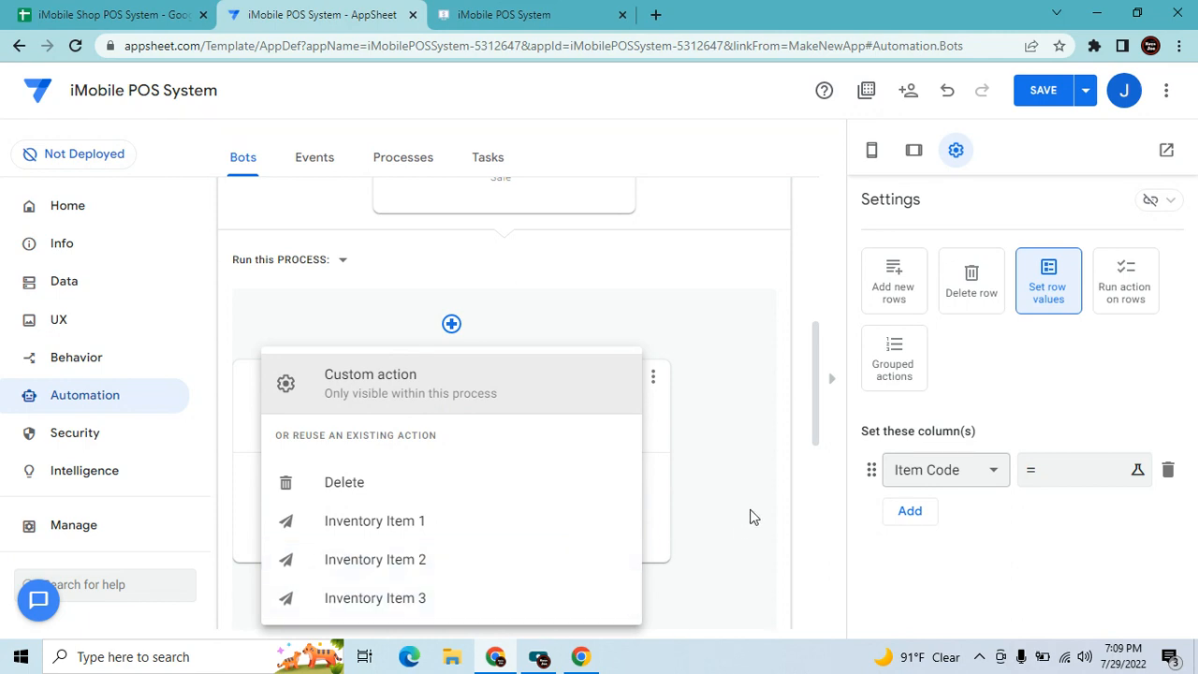
pyautogui.click(793, 486)
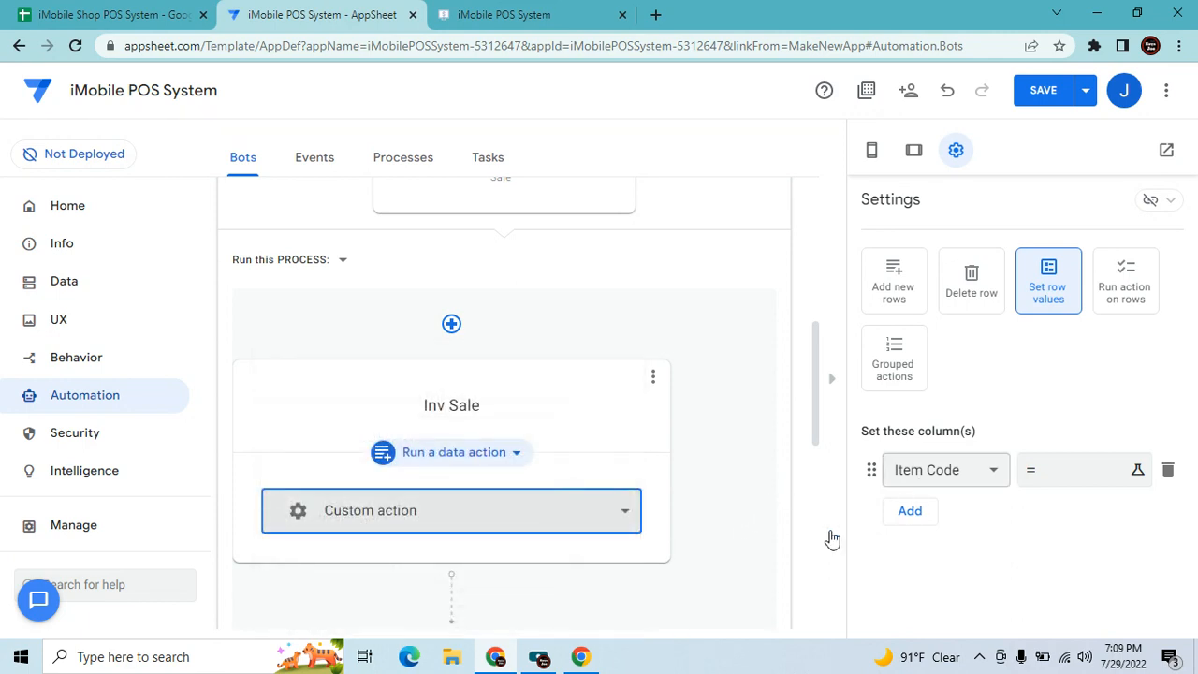
# Review the Inv Sale event's change type, trigger table, condition and security filter settings.
pyautogui.scroll(3, 806, 421)
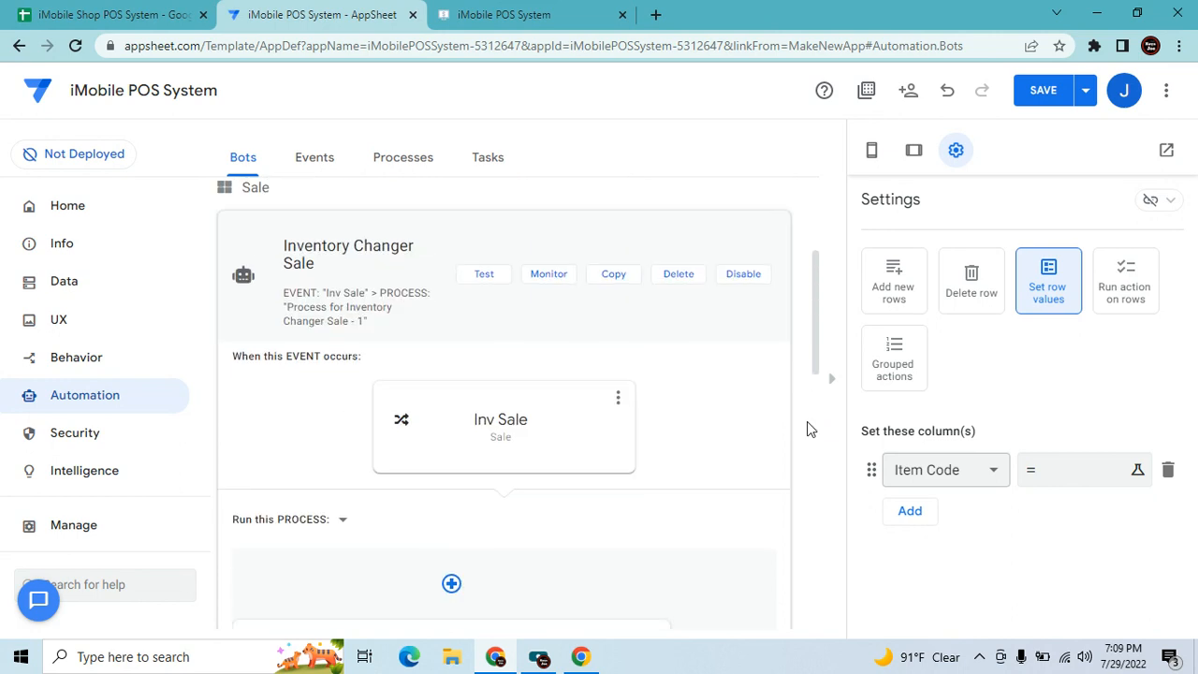
pyautogui.scroll(2, 769, 297)
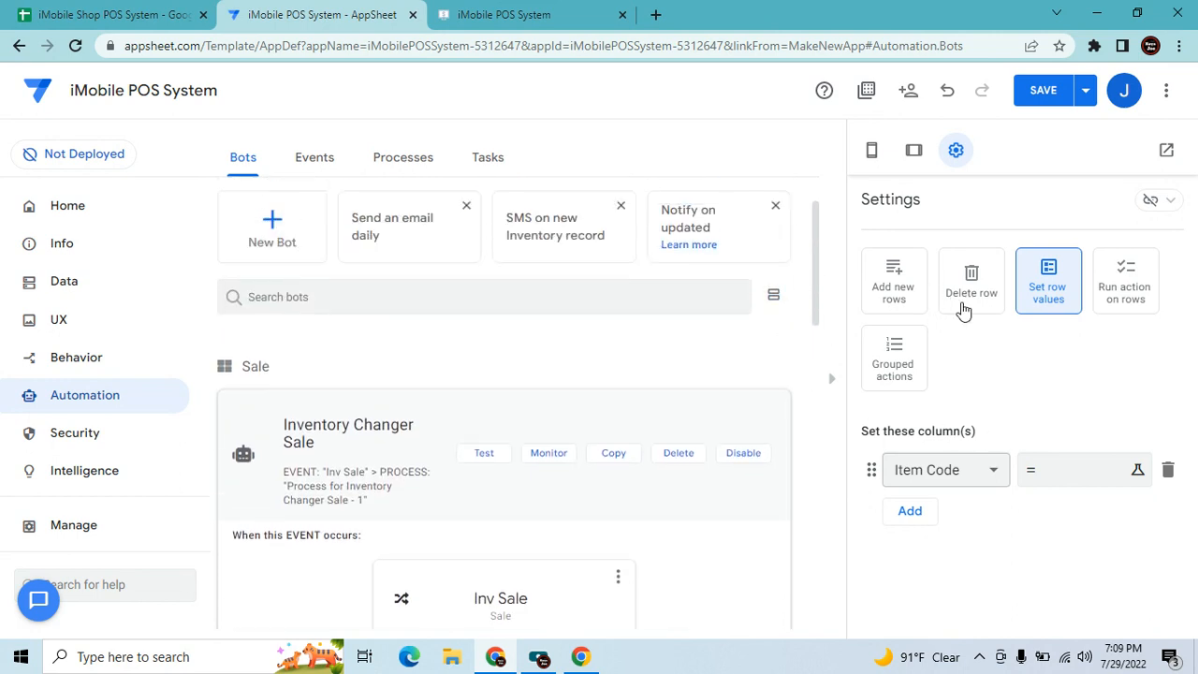
pyautogui.scroll(-1, 485, 525)
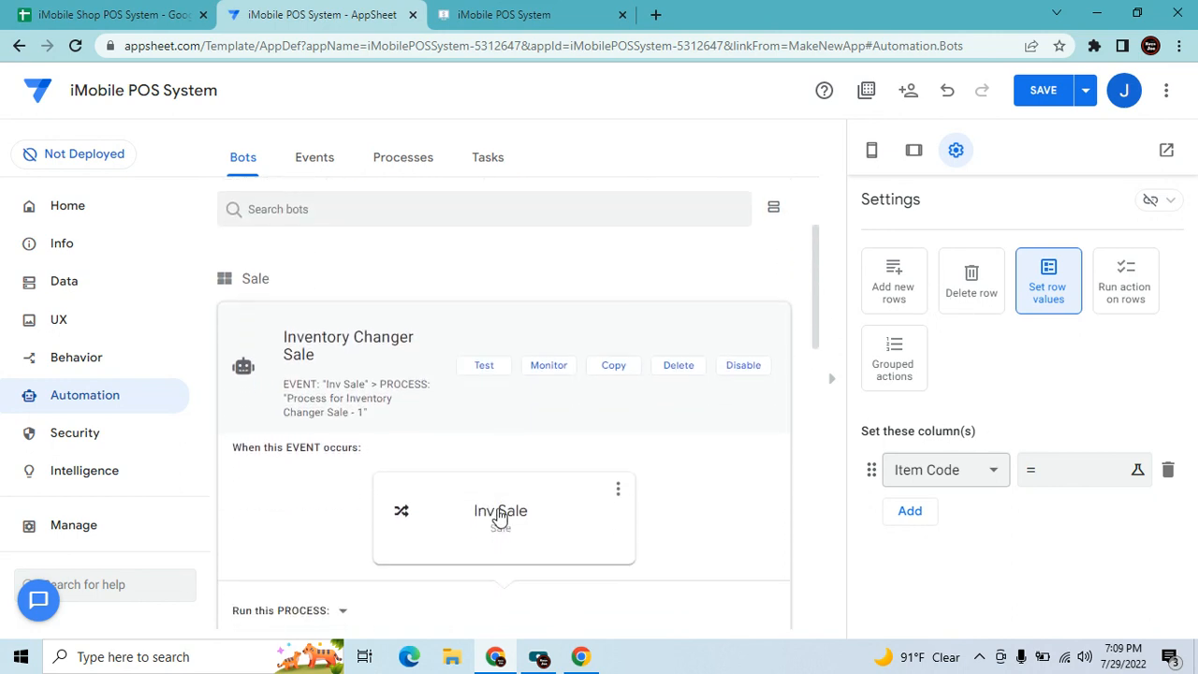
pyautogui.click(552, 498)
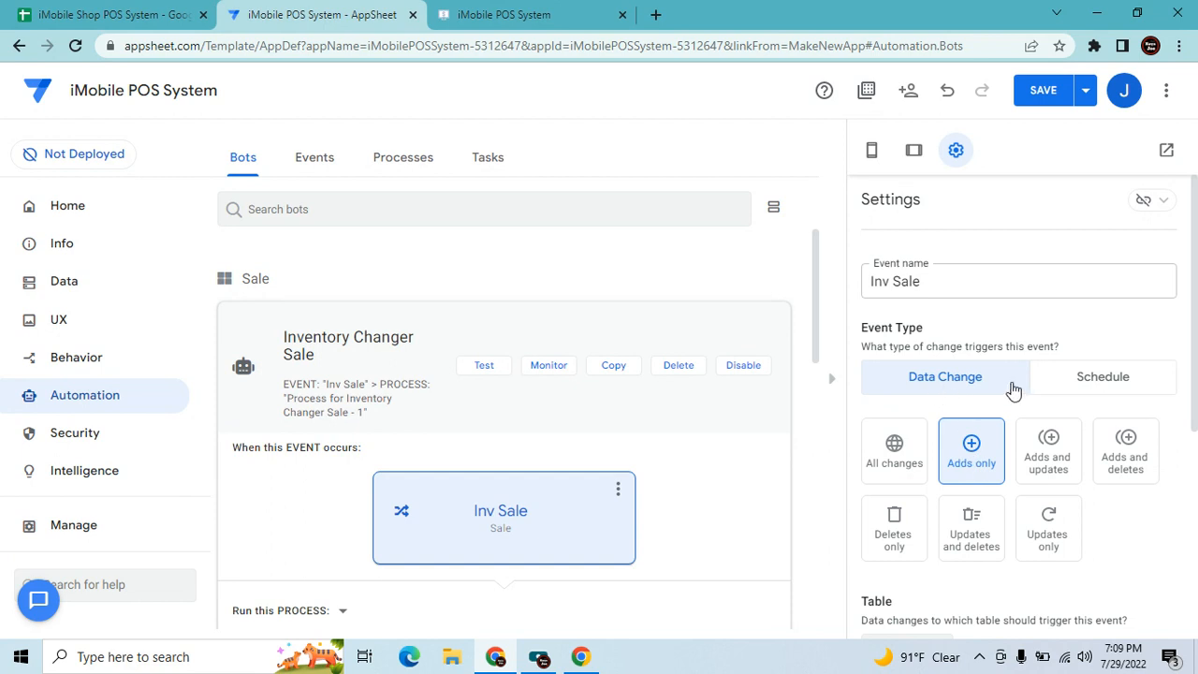
pyautogui.scroll(-2, 1002, 536)
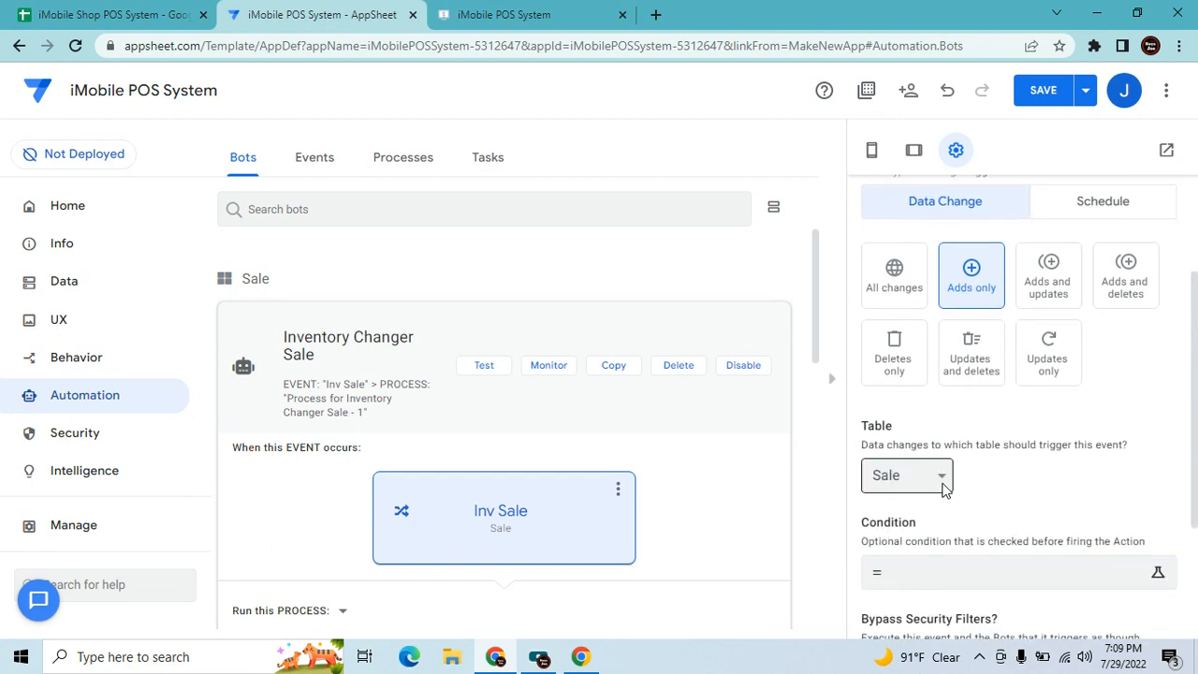
pyautogui.scroll(-2, 1016, 503)
pyautogui.scroll(-1, 891, 458)
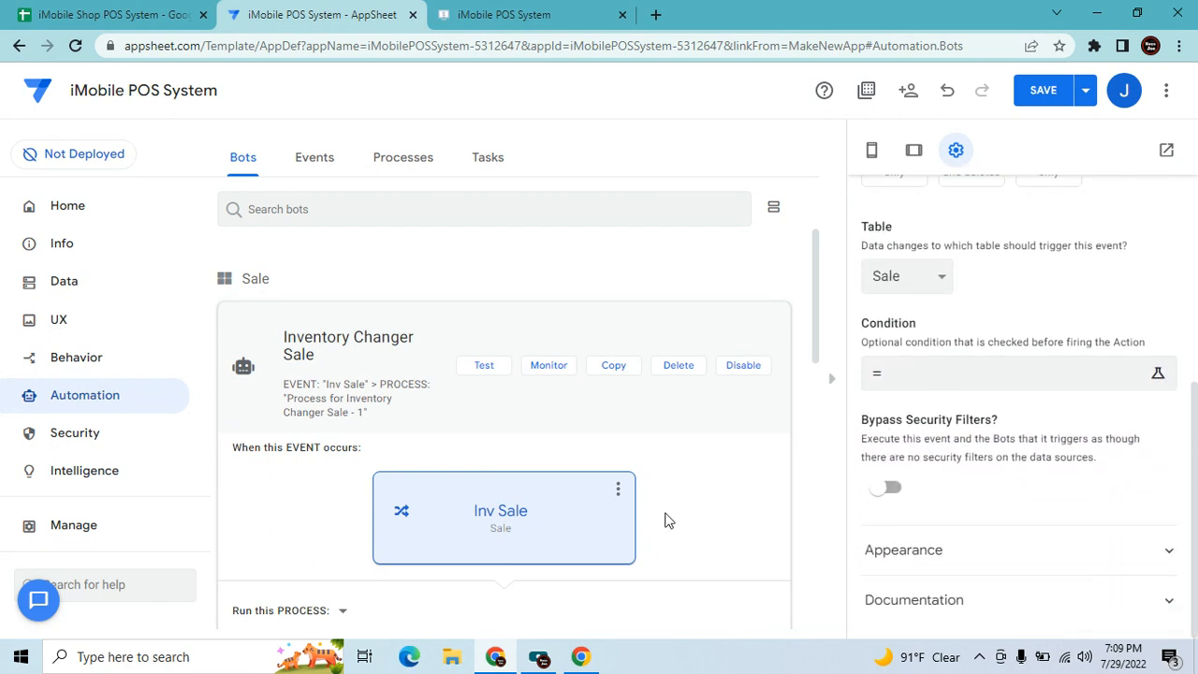
# Set the custom action type of the Inv Sale process step to Grouped actions.
pyautogui.scroll(-3, 714, 515)
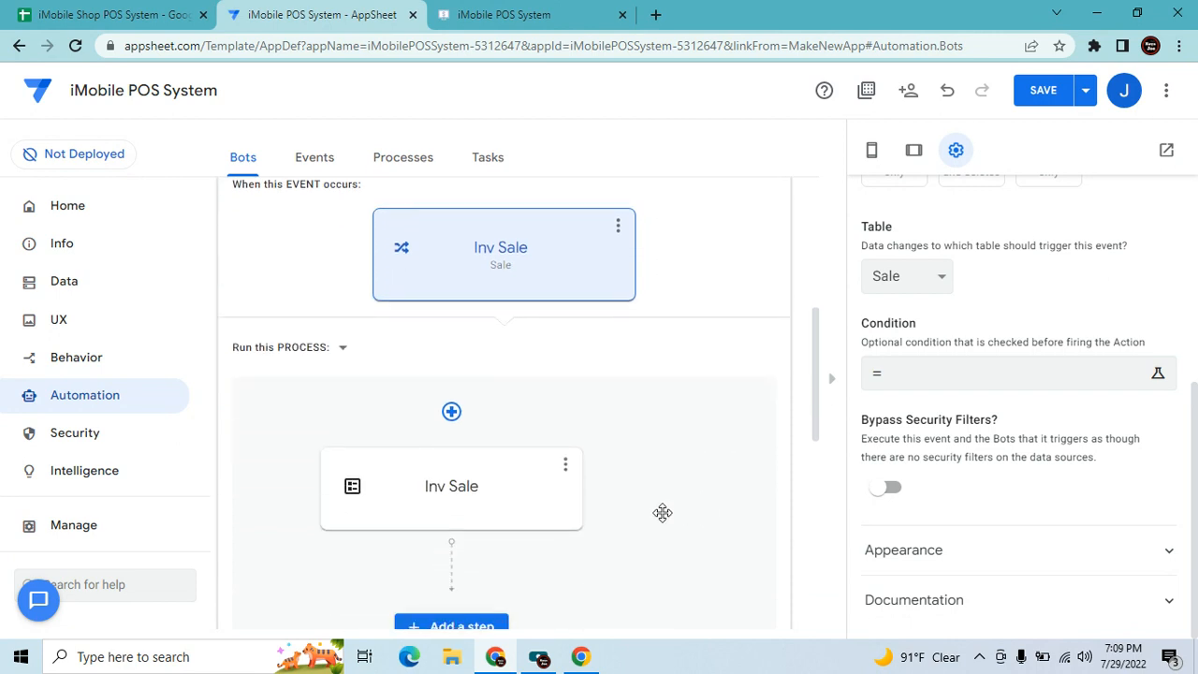
pyautogui.click(557, 495)
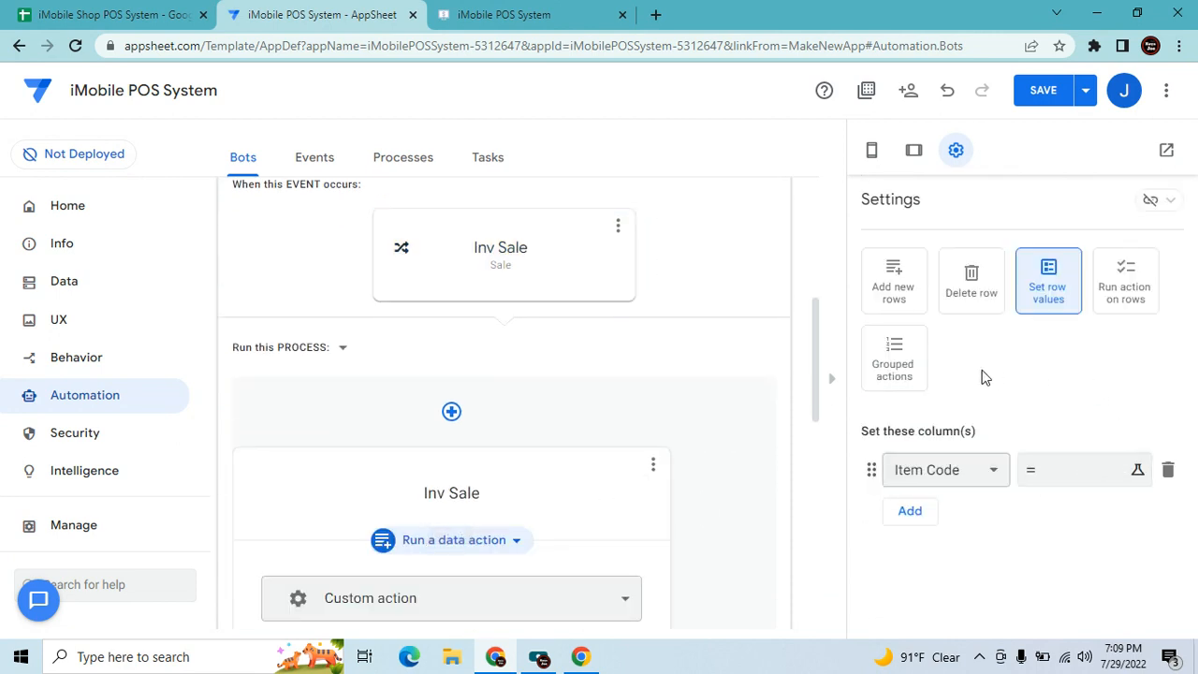
pyautogui.click(896, 376)
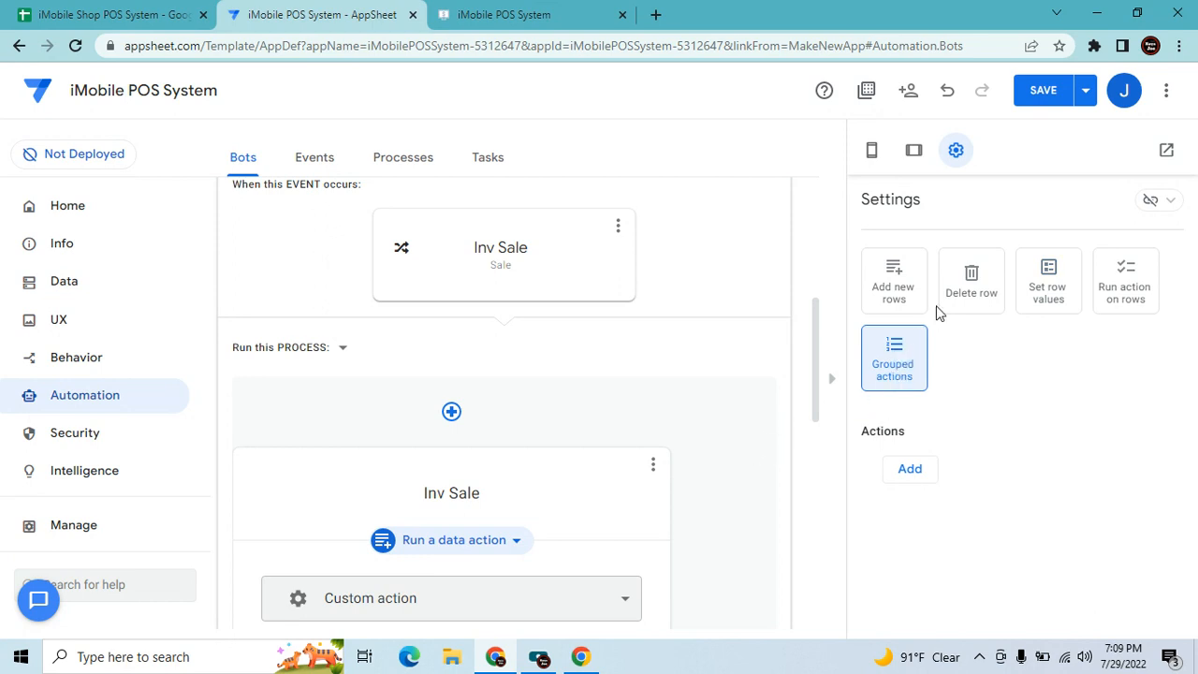
# Check which existing actions the Inv Sale process step can reuse with the grouped action type selected.
pyautogui.scroll(-1, 590, 566)
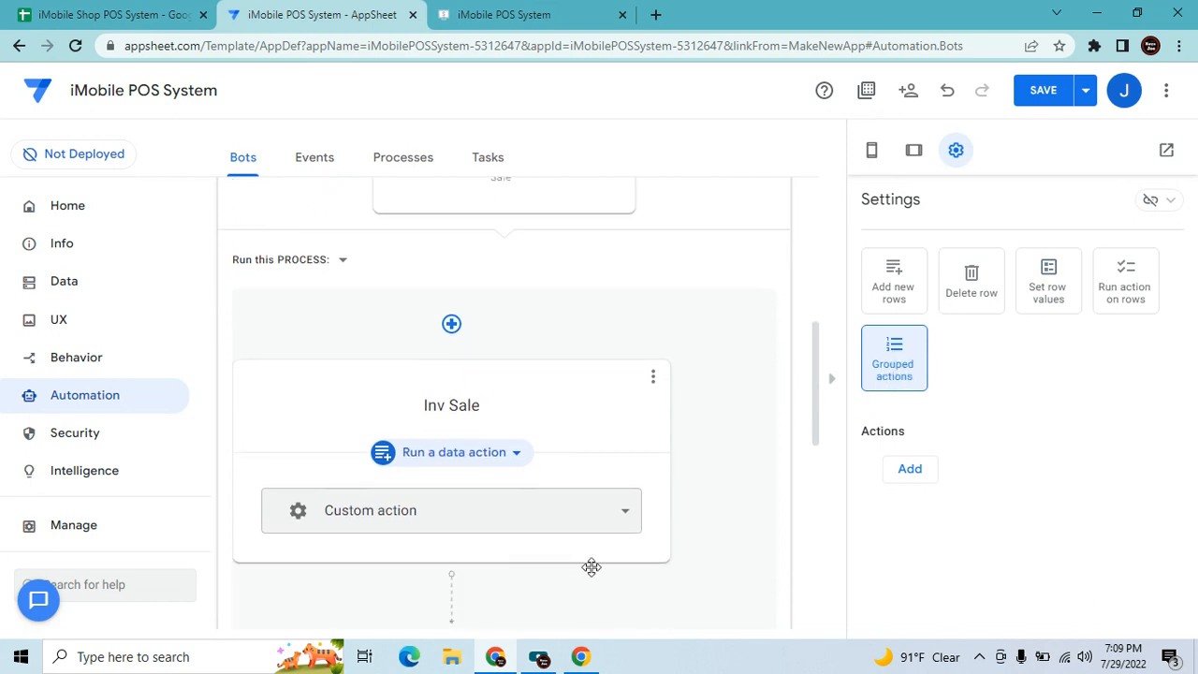
pyautogui.click(617, 521)
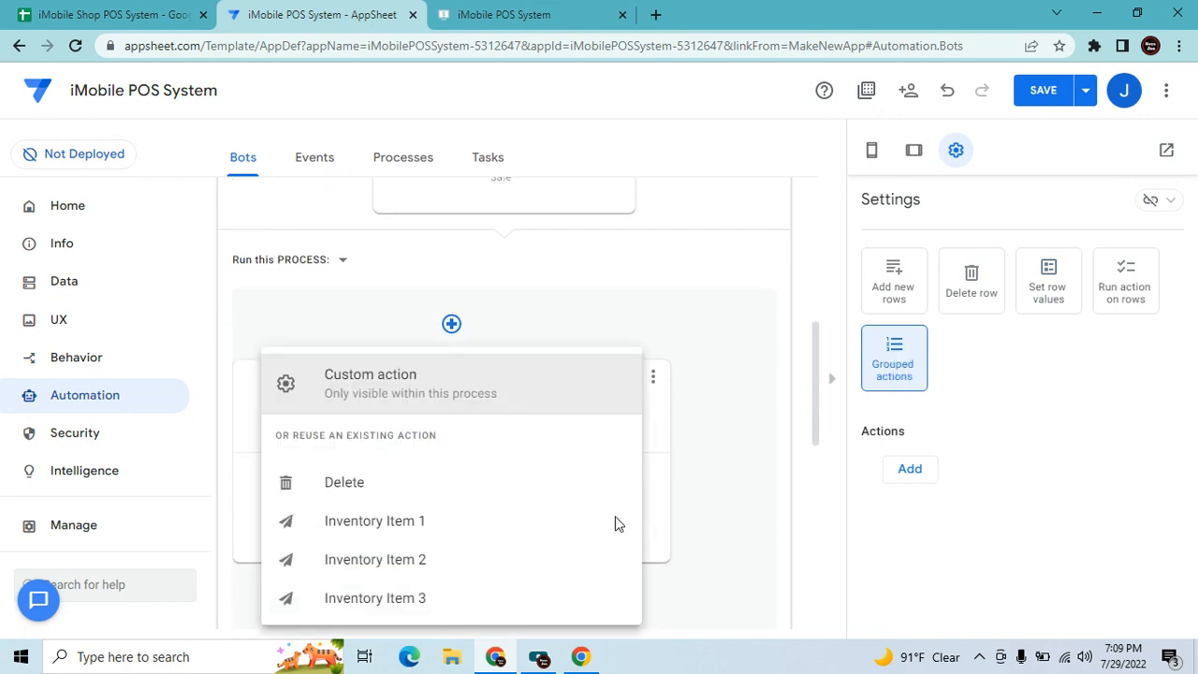
pyautogui.click(675, 520)
pyautogui.click(505, 420)
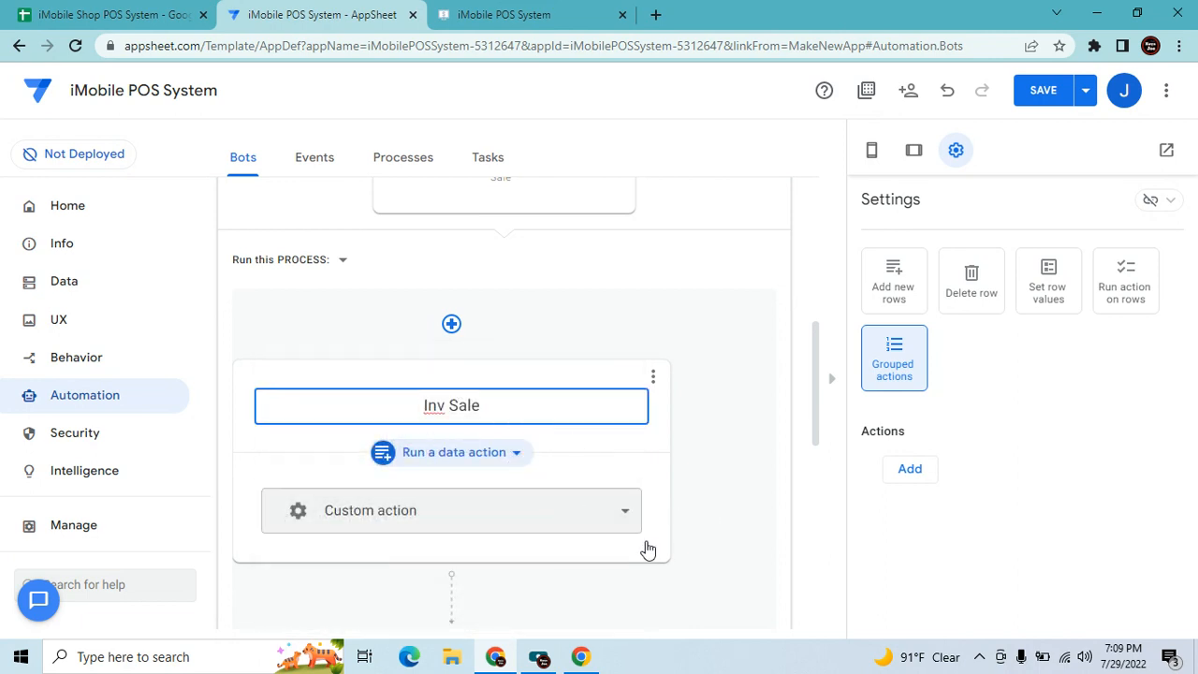
pyautogui.click(631, 510)
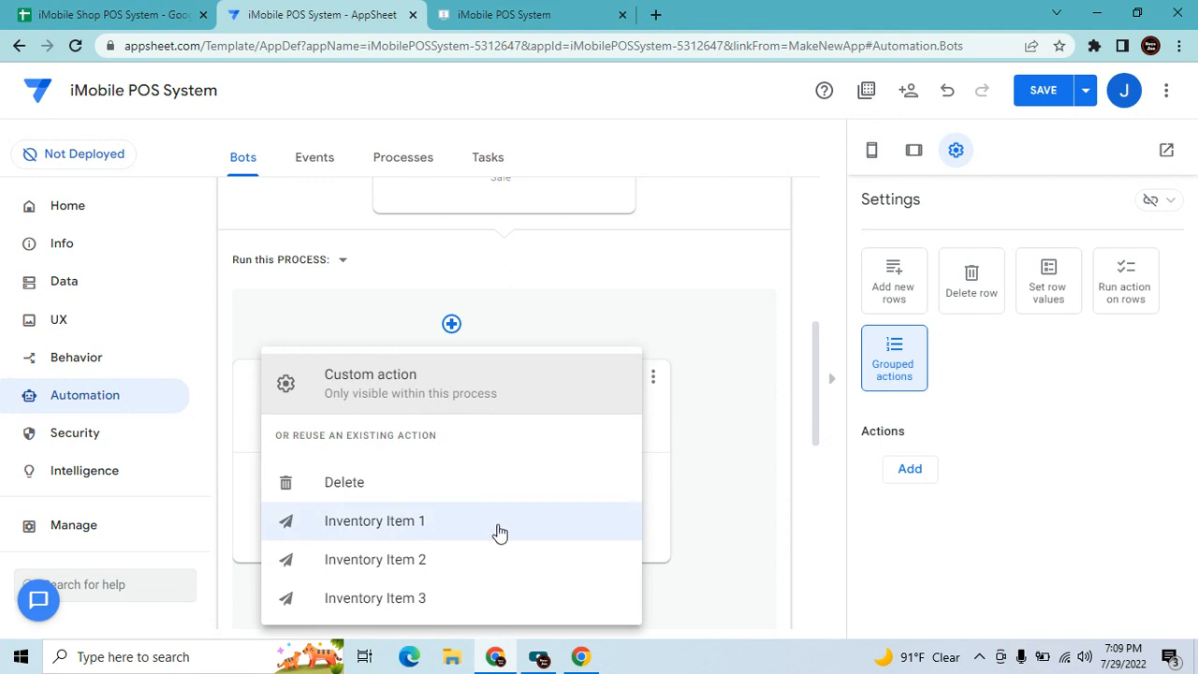
# Review the behavior actions of the Inventory table and the Inventory Changer Sale action's table, type and action sequence.
pyautogui.click(86, 369)
pyautogui.click(85, 366)
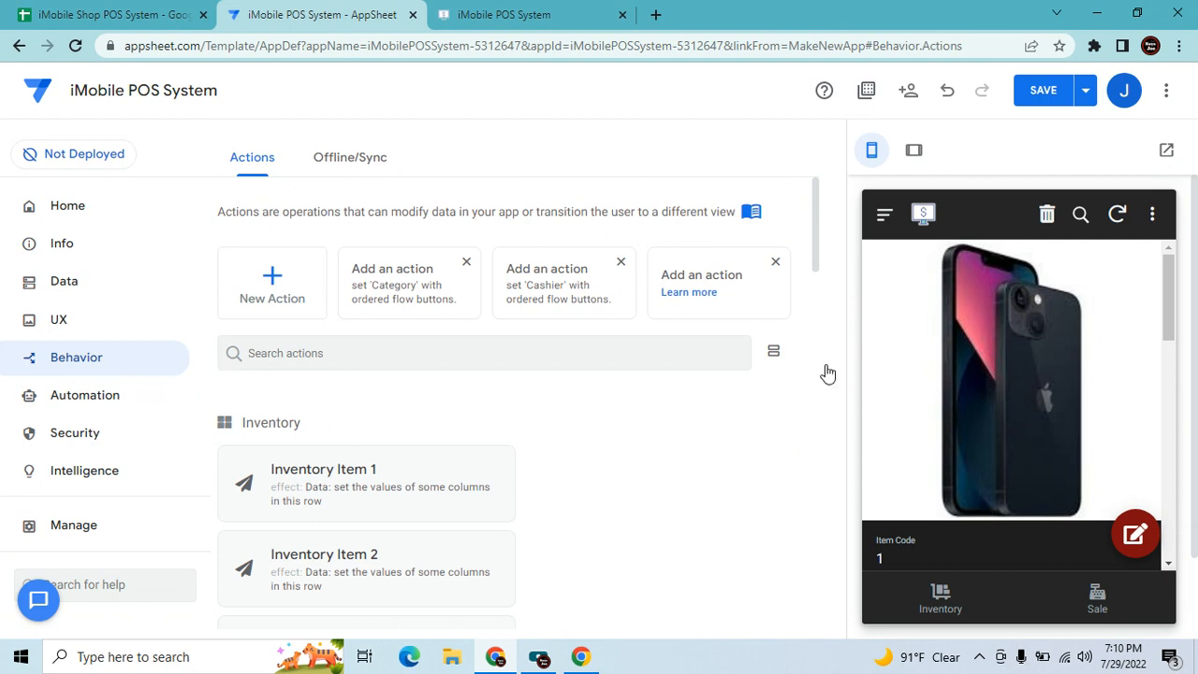
pyautogui.click(826, 374)
pyautogui.scroll(-1, 529, 379)
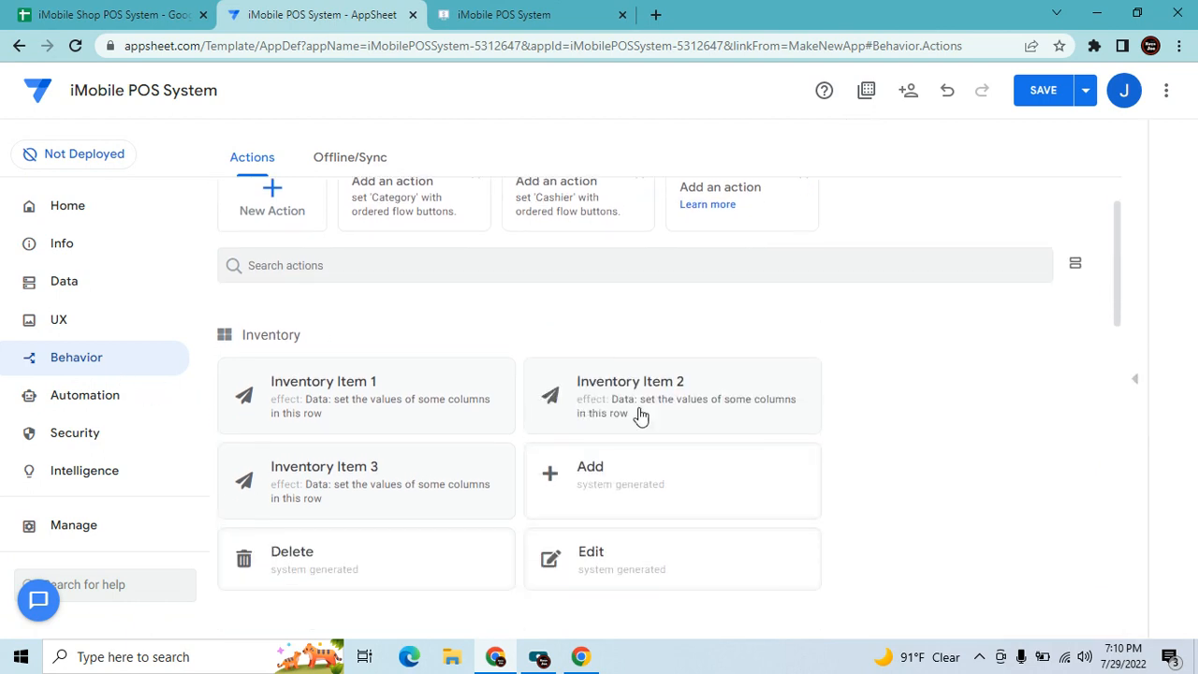
pyautogui.scroll(-2, 412, 436)
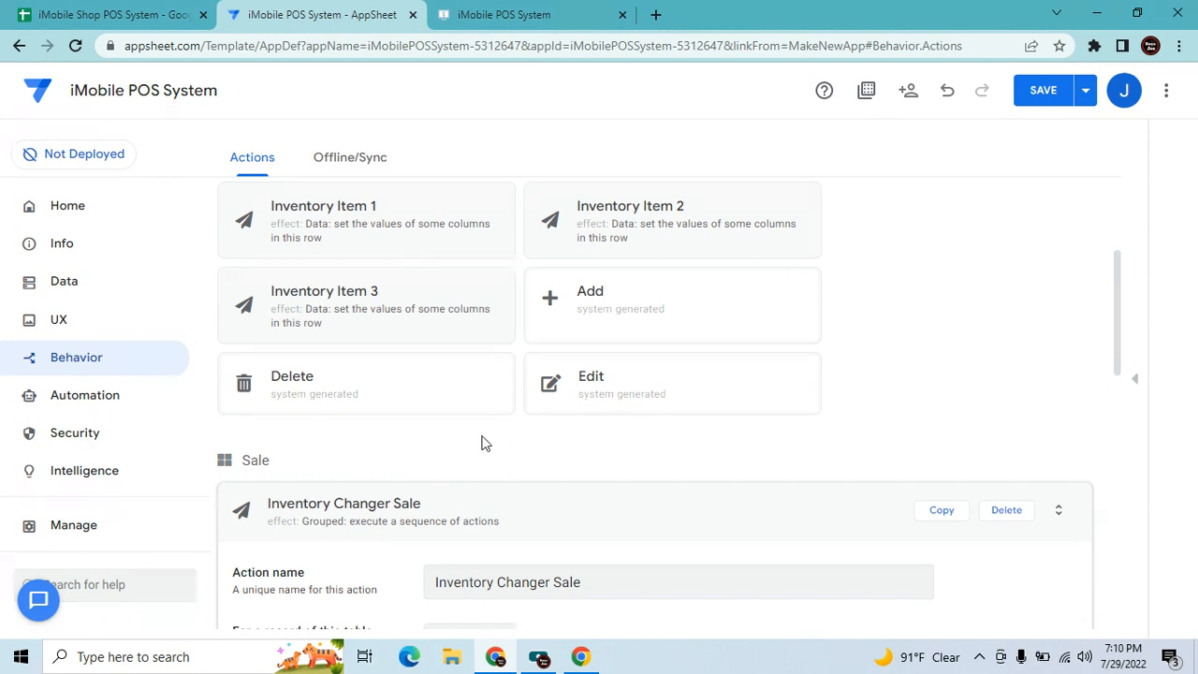
pyautogui.scroll(-1, 506, 443)
pyautogui.scroll(-1, 575, 416)
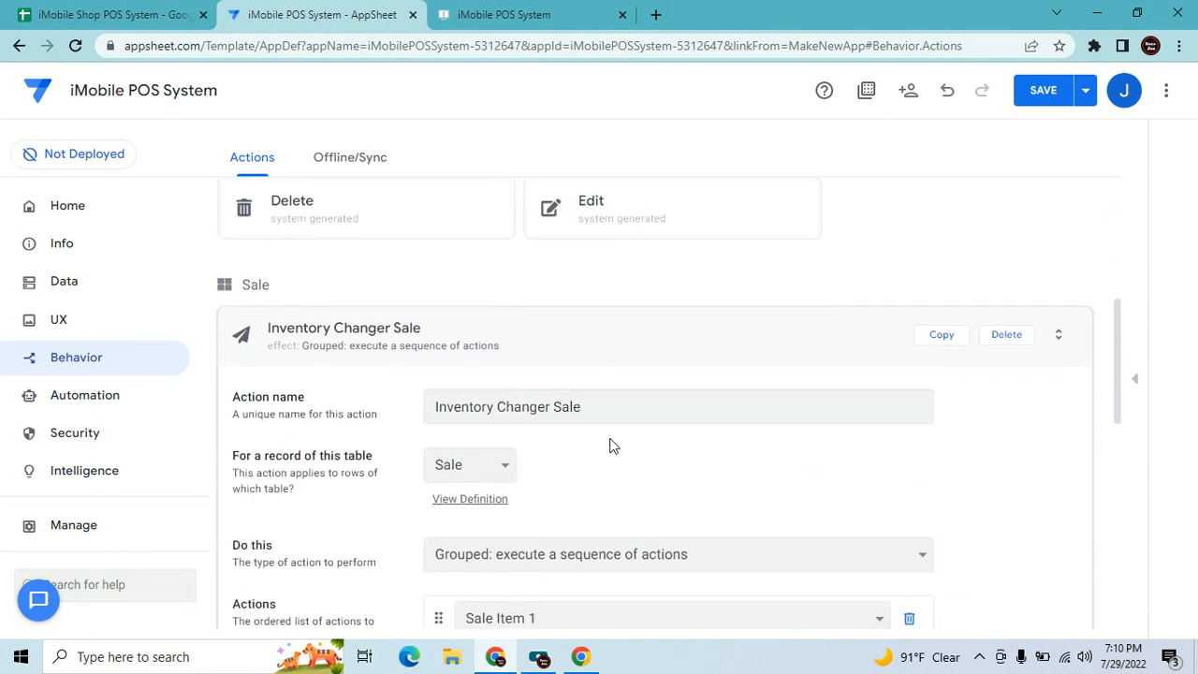
pyautogui.scroll(1, 609, 444)
pyautogui.scroll(-2, 608, 463)
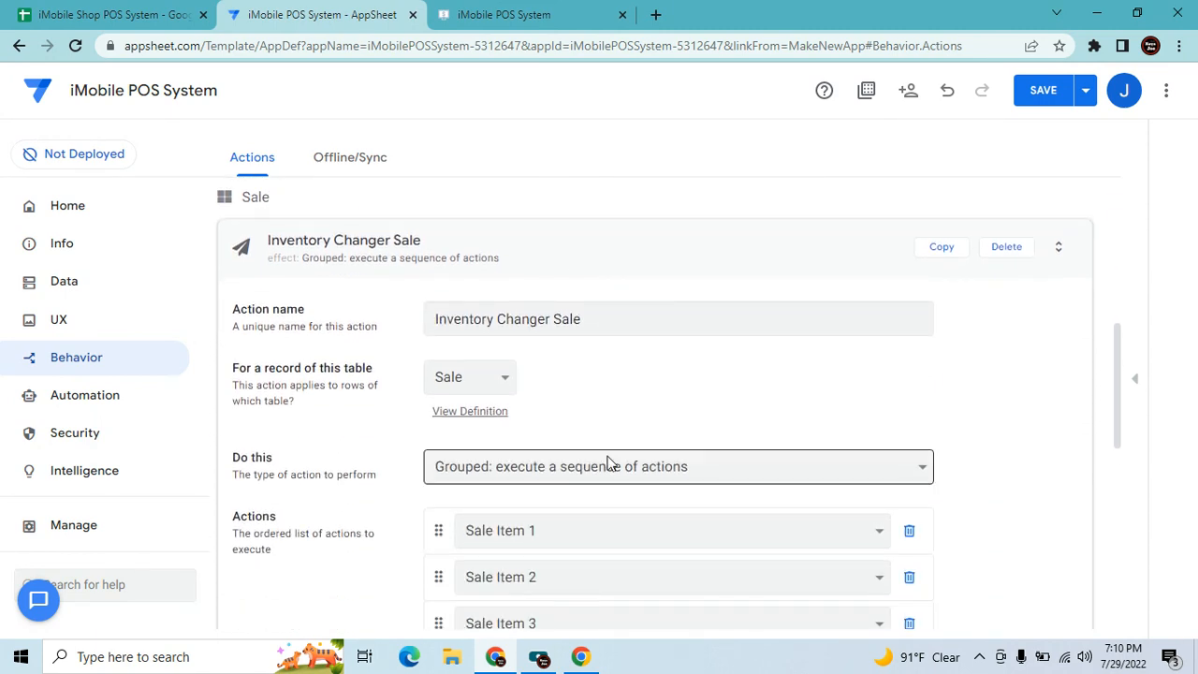
# Collapse the Inventory Changer Sale action and save the app.
pyautogui.click(560, 255)
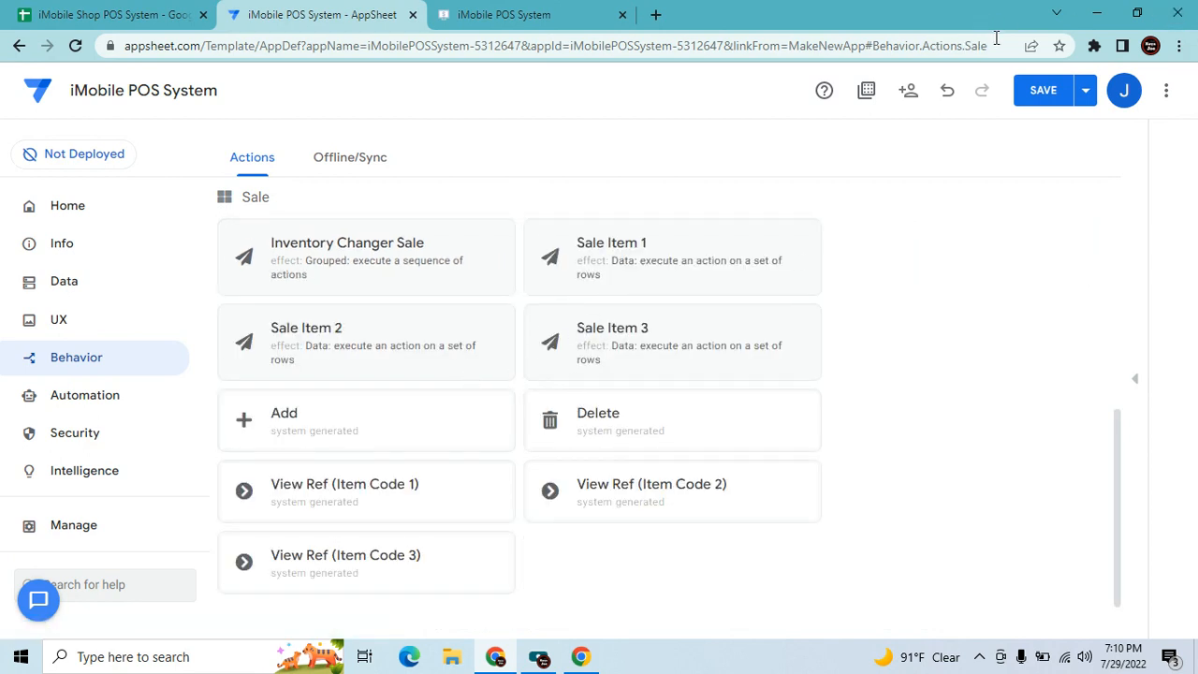
pyautogui.click(1064, 98)
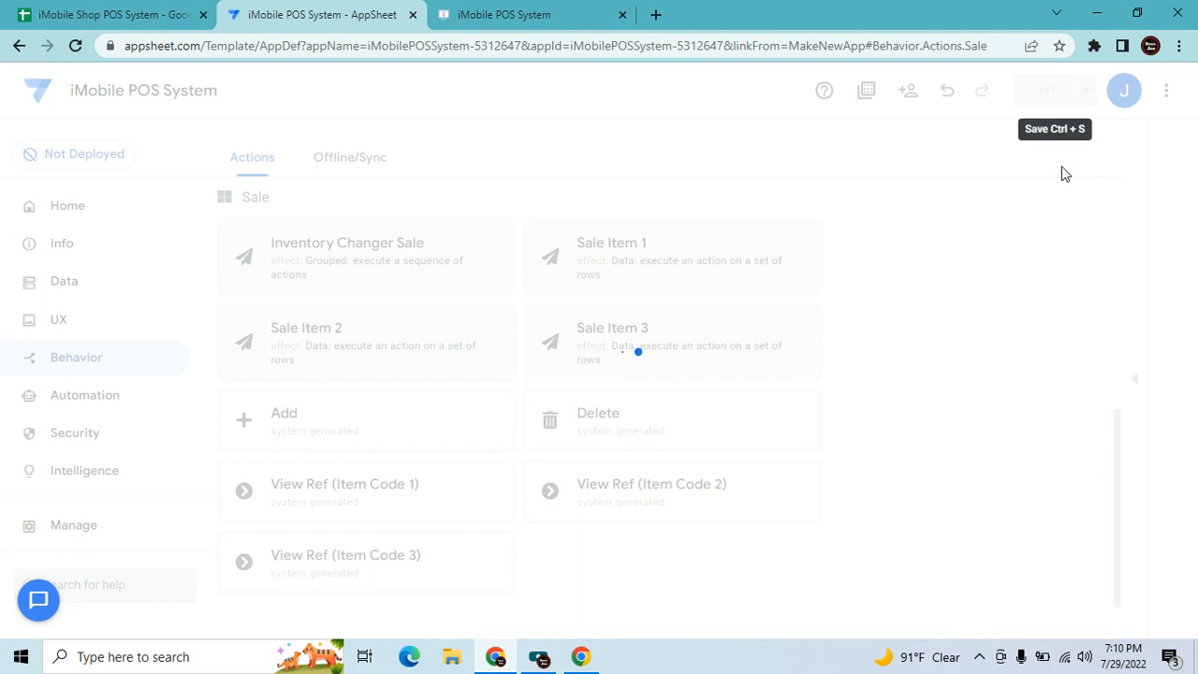
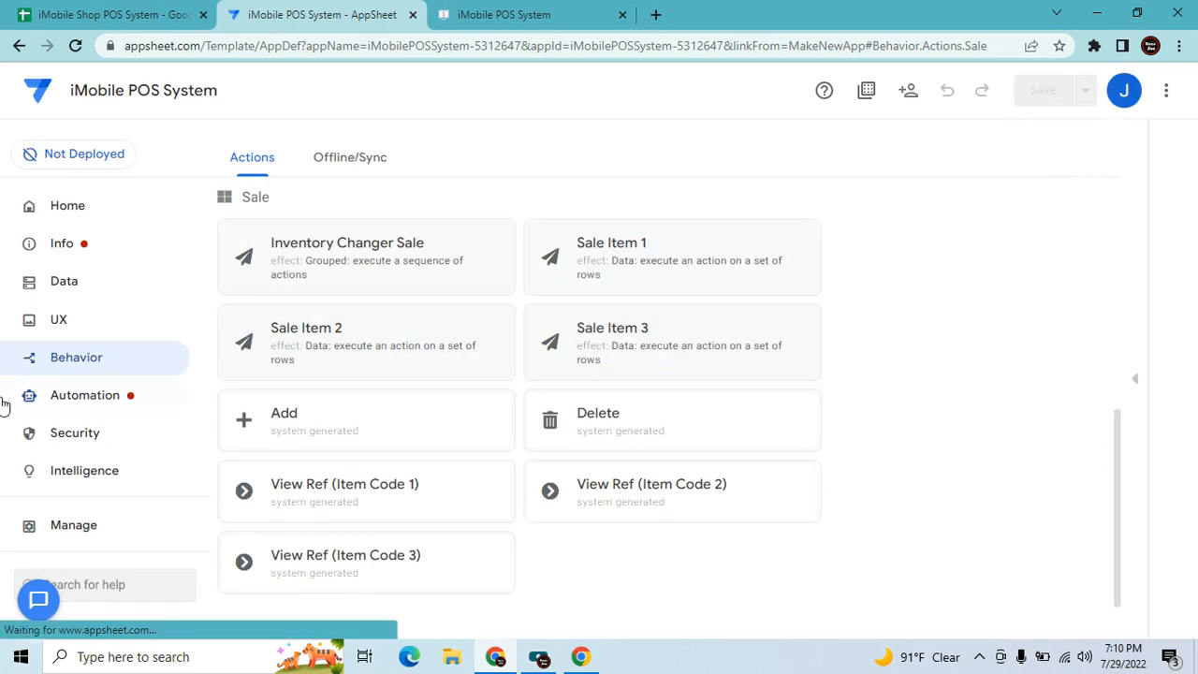
# Examine the Inventory Changer Sale bot's error and the trigger table of its Inv Sale event.
pyautogui.click(106, 395)
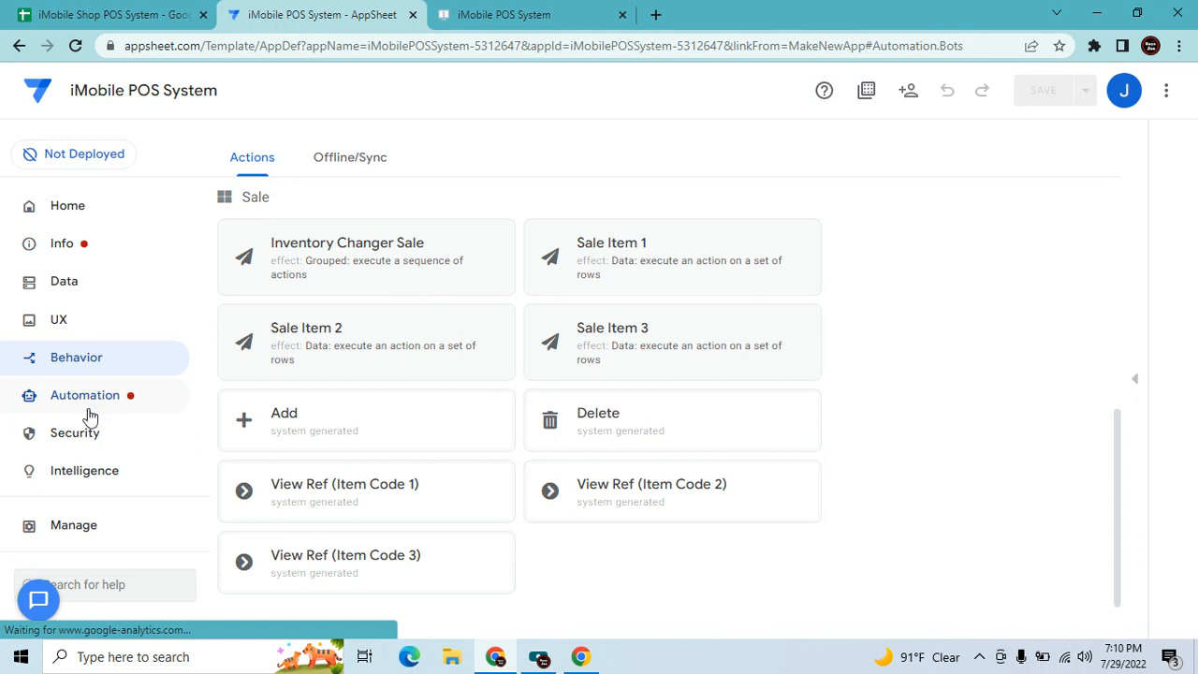
pyautogui.scroll(-4, 767, 535)
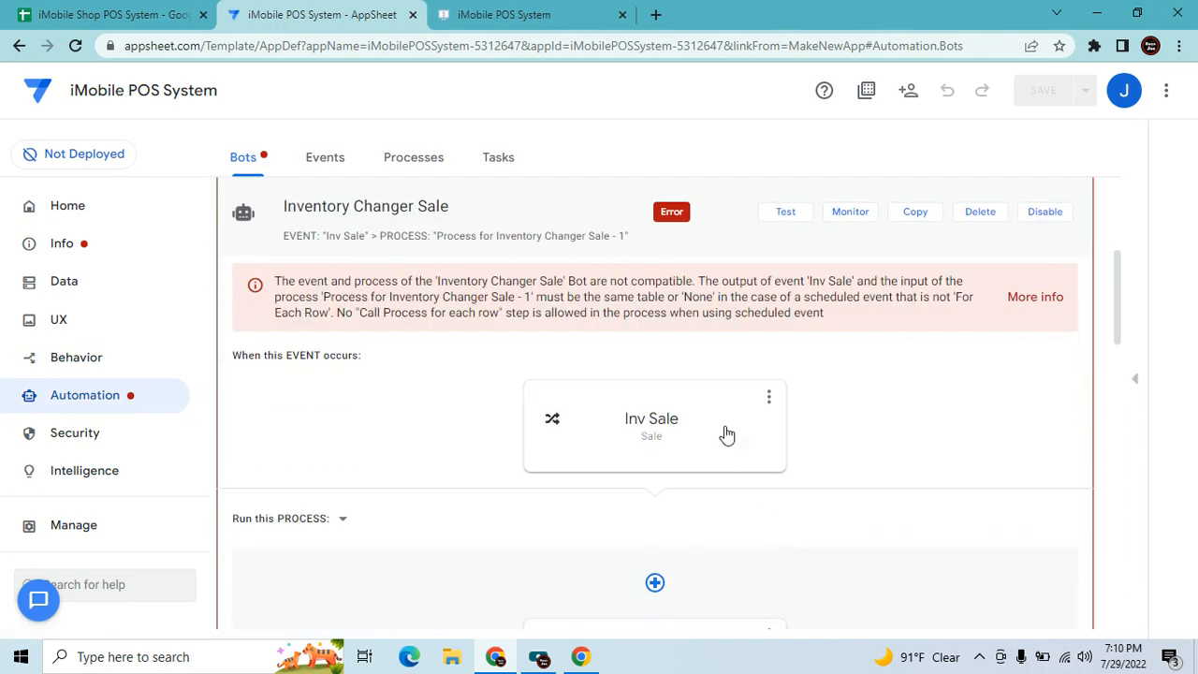
pyautogui.click(721, 433)
pyautogui.scroll(-2, 964, 569)
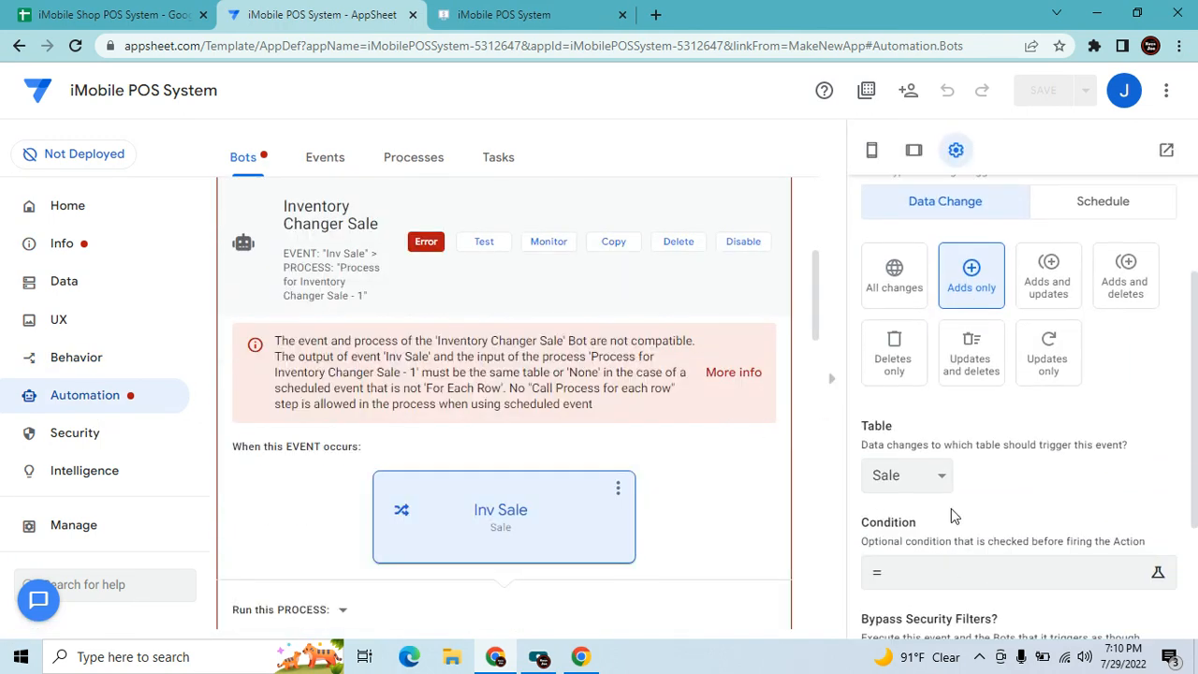
pyautogui.click(933, 487)
pyautogui.click(932, 487)
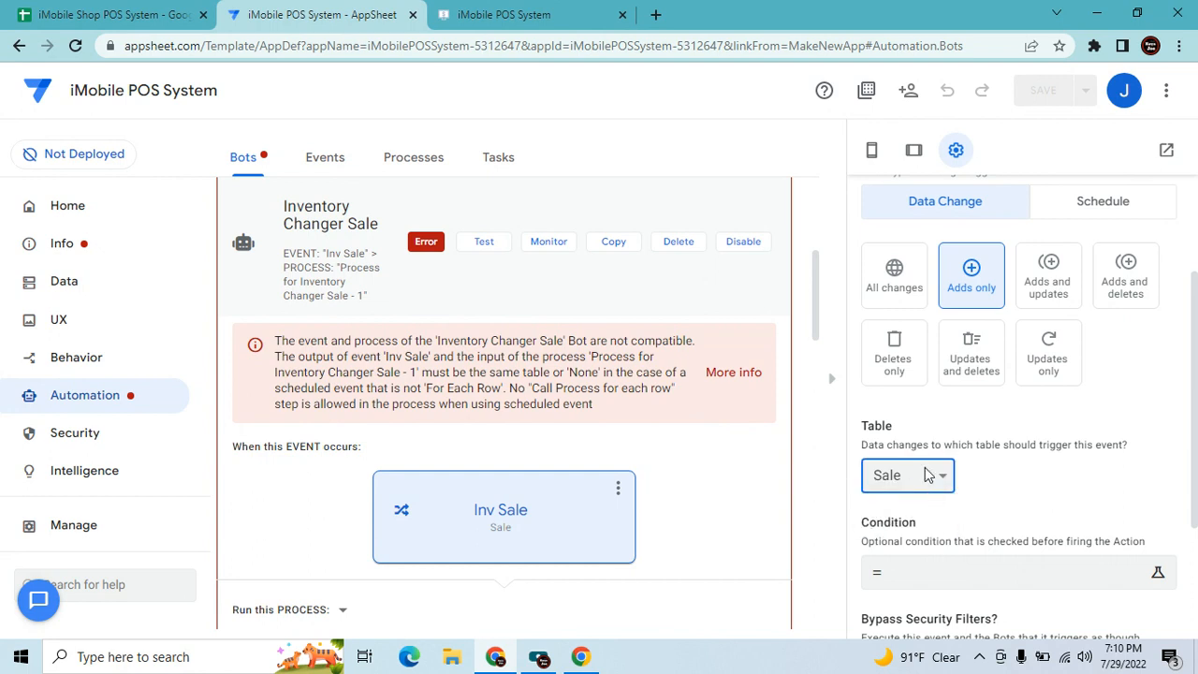
pyautogui.scroll(-3, 462, 521)
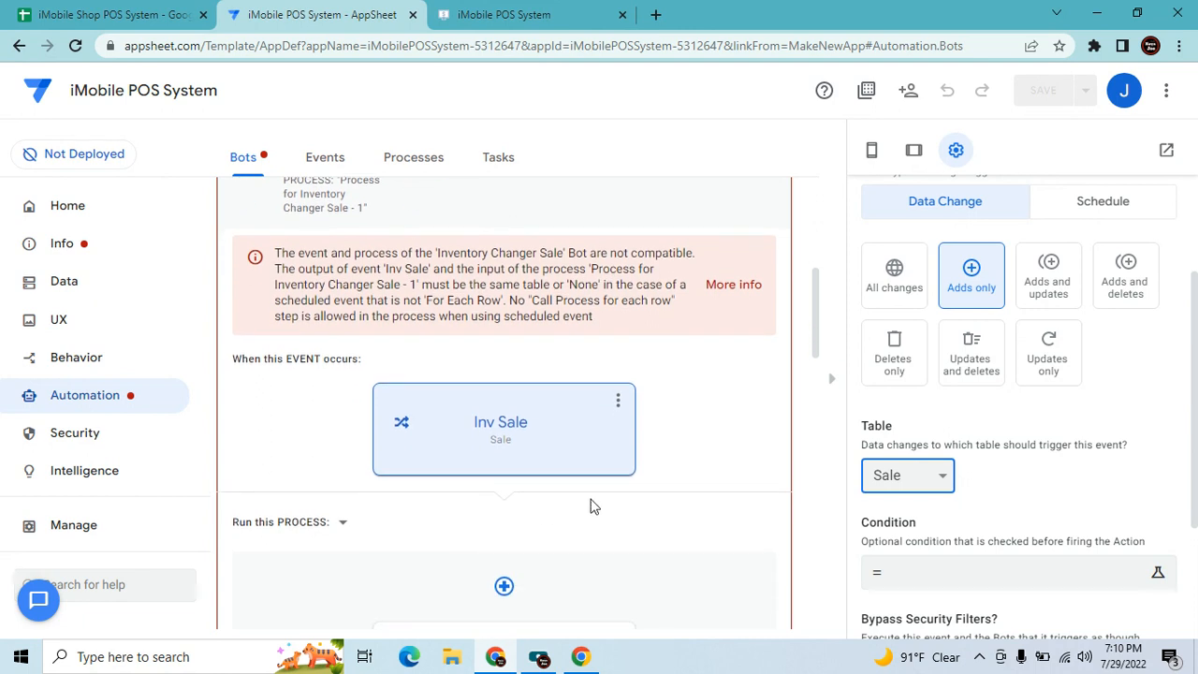
# Recheck the existing actions offered to the Inv Sale data action step, and return to the start of the bot list.
pyautogui.click(488, 482)
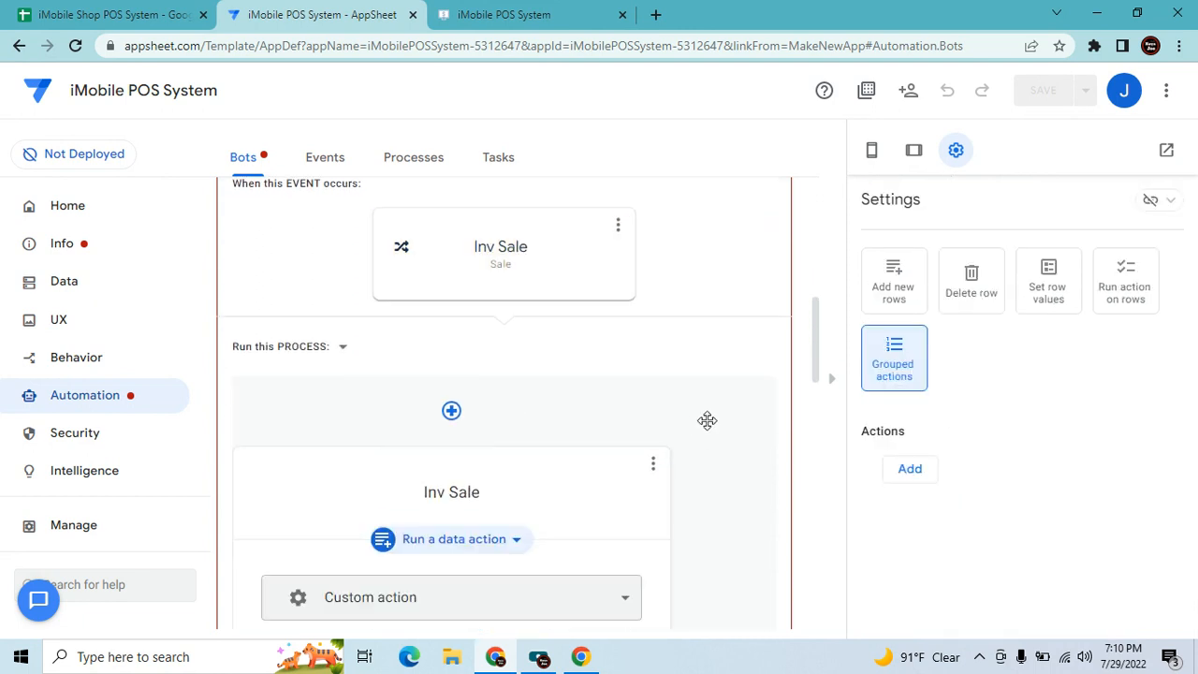
pyautogui.scroll(-1, 621, 553)
pyautogui.click(503, 455)
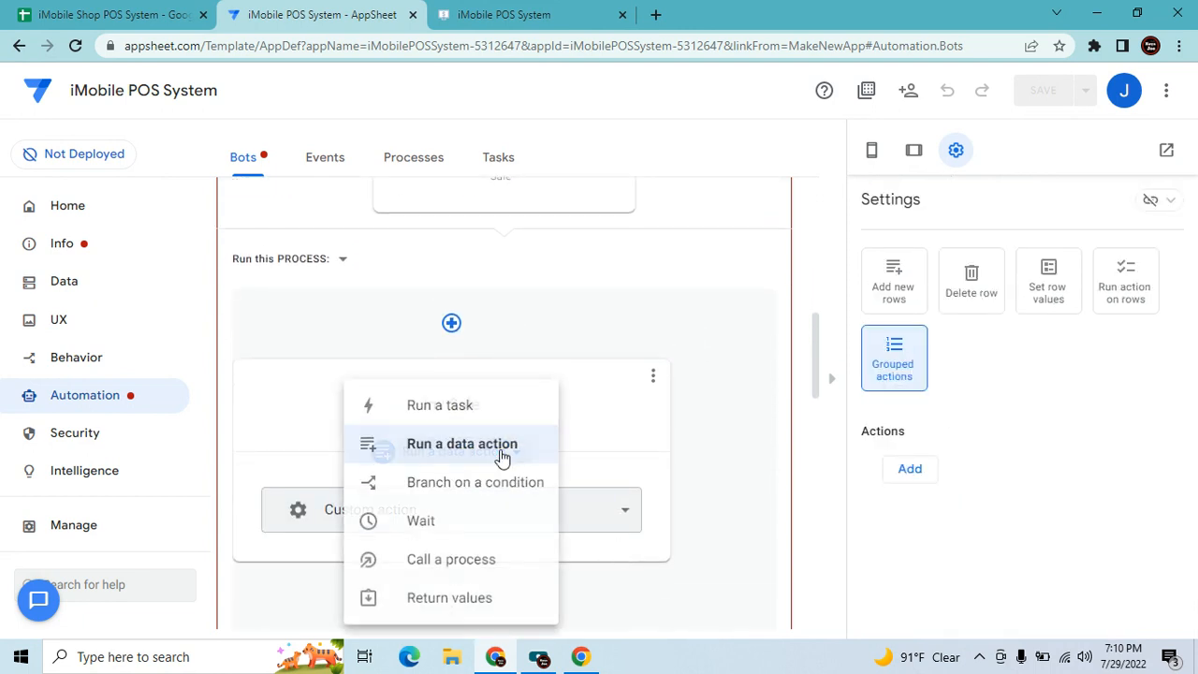
pyautogui.click(499, 456)
pyautogui.click(614, 512)
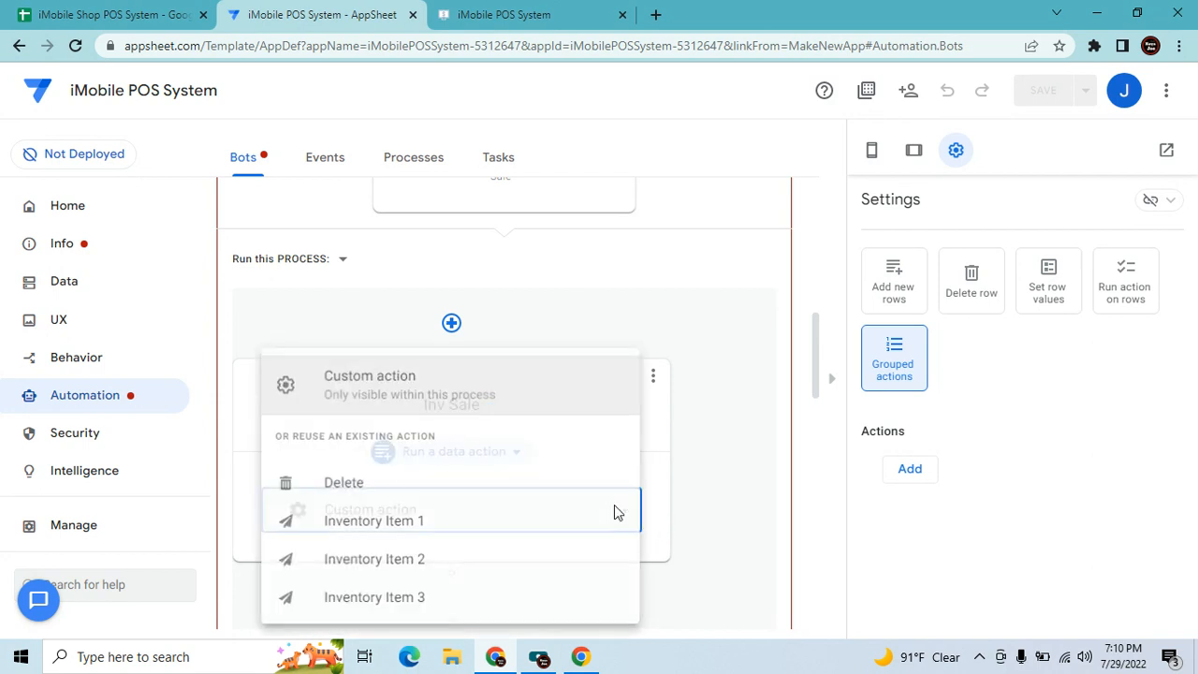
pyautogui.click(726, 506)
pyautogui.scroll(3, 727, 503)
pyautogui.scroll(5, 727, 502)
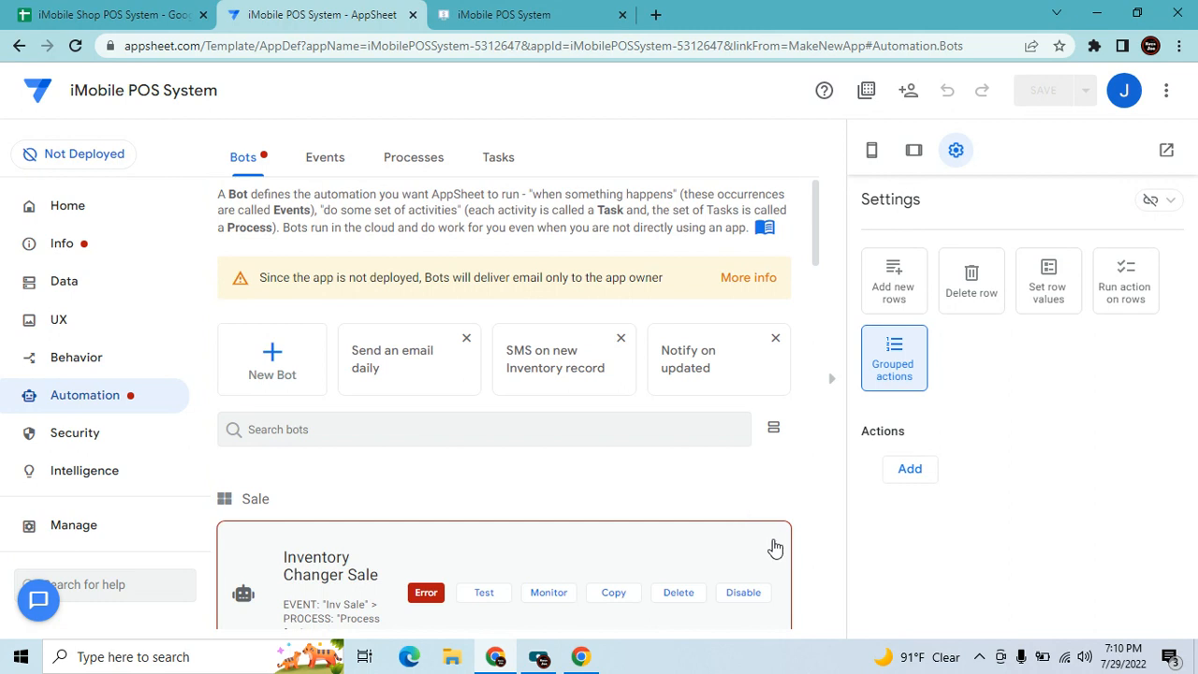
# Switch the trigger table of the Inventory Changer Sale bot's Inv Sale event to Inventory.
pyautogui.scroll(-3, 711, 593)
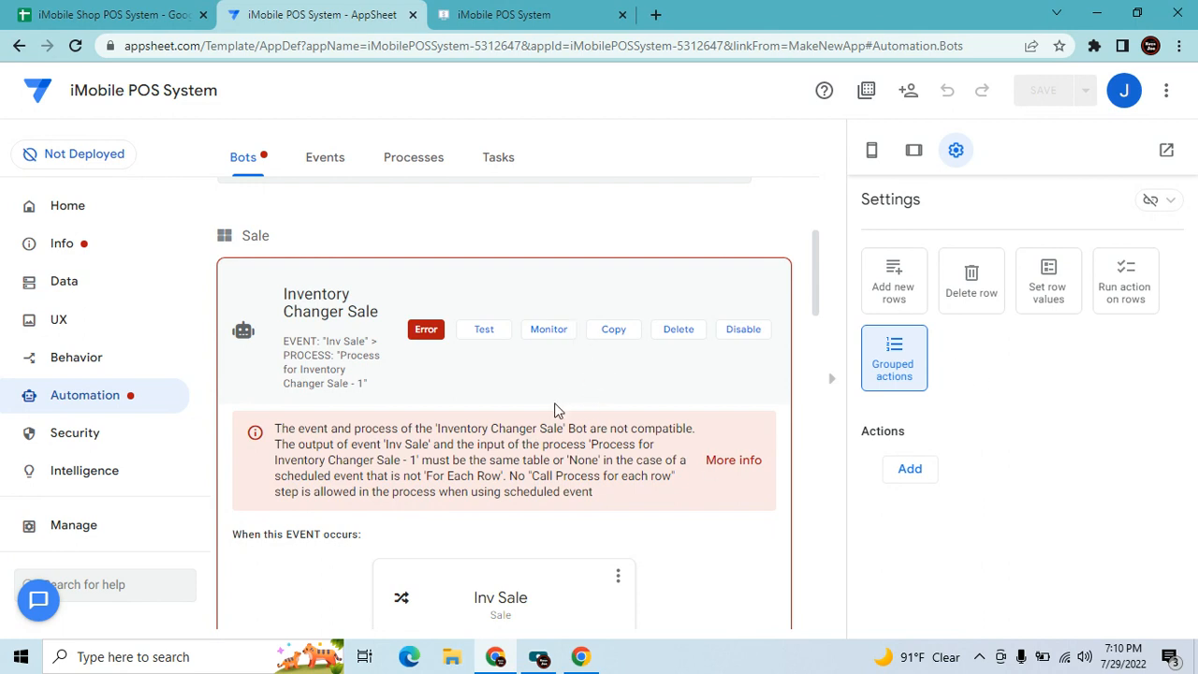
pyautogui.click(587, 584)
pyautogui.scroll(-1, 982, 491)
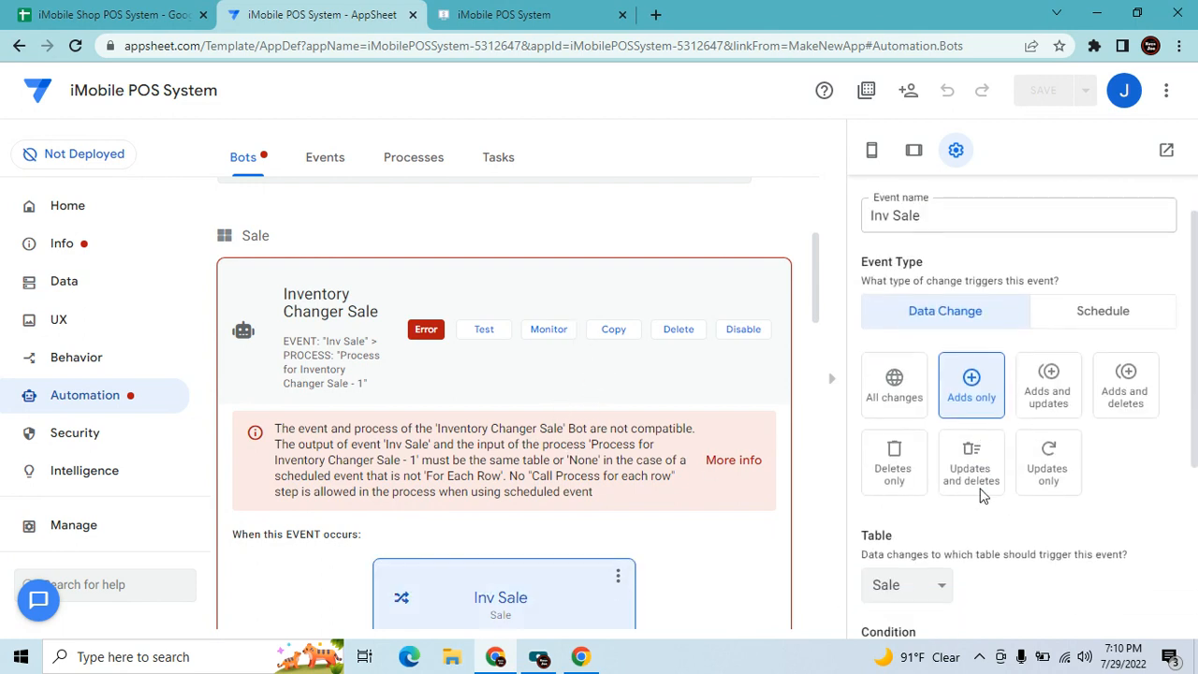
pyautogui.click(936, 564)
pyautogui.click(901, 590)
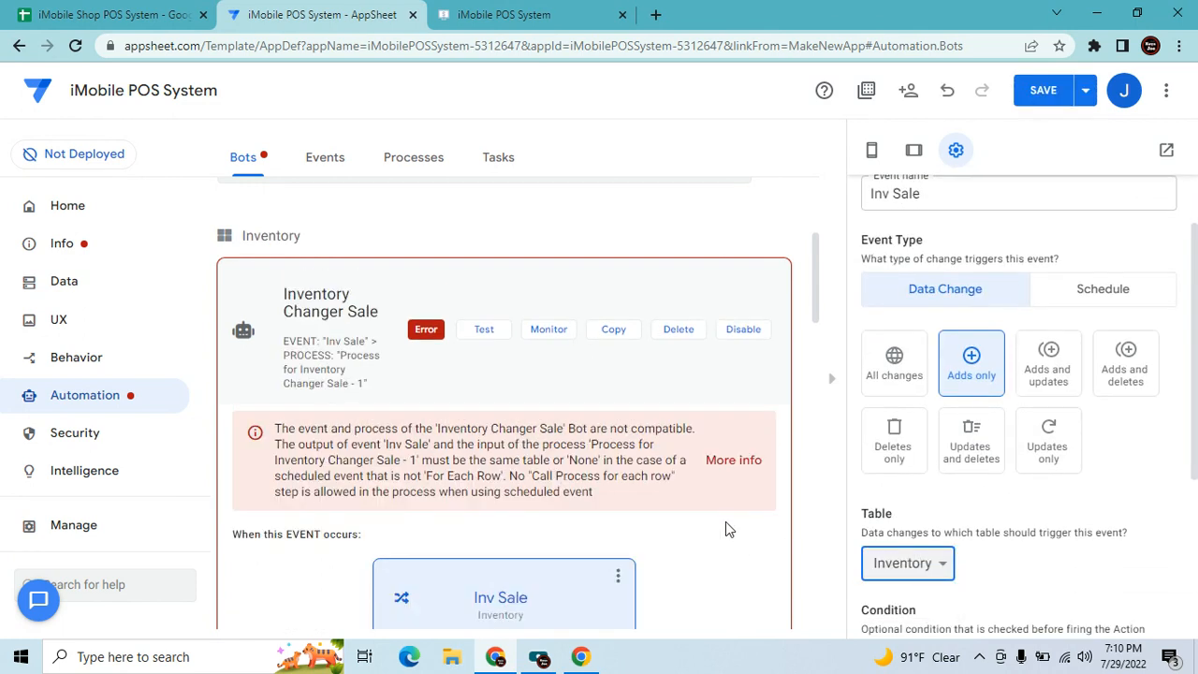
# Examine which existing actions the Inv Sale data action step offers for reuse with the Inventory trigger table.
pyautogui.scroll(-3, 725, 527)
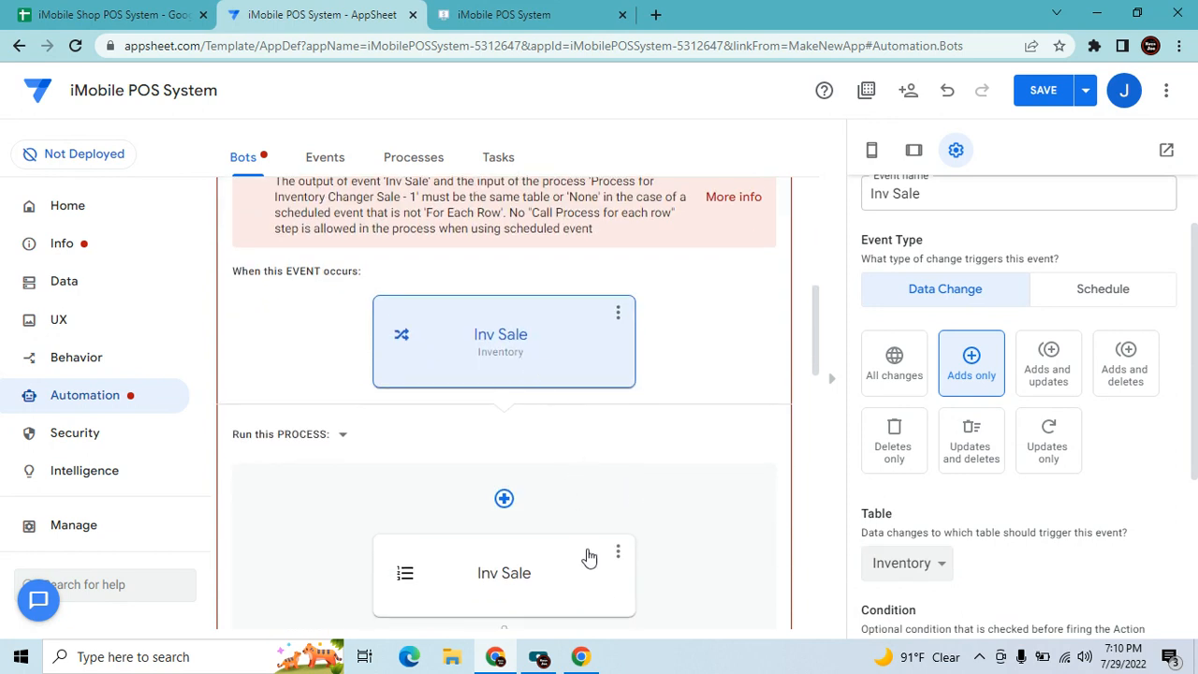
pyautogui.click(589, 561)
pyautogui.scroll(-2, 649, 540)
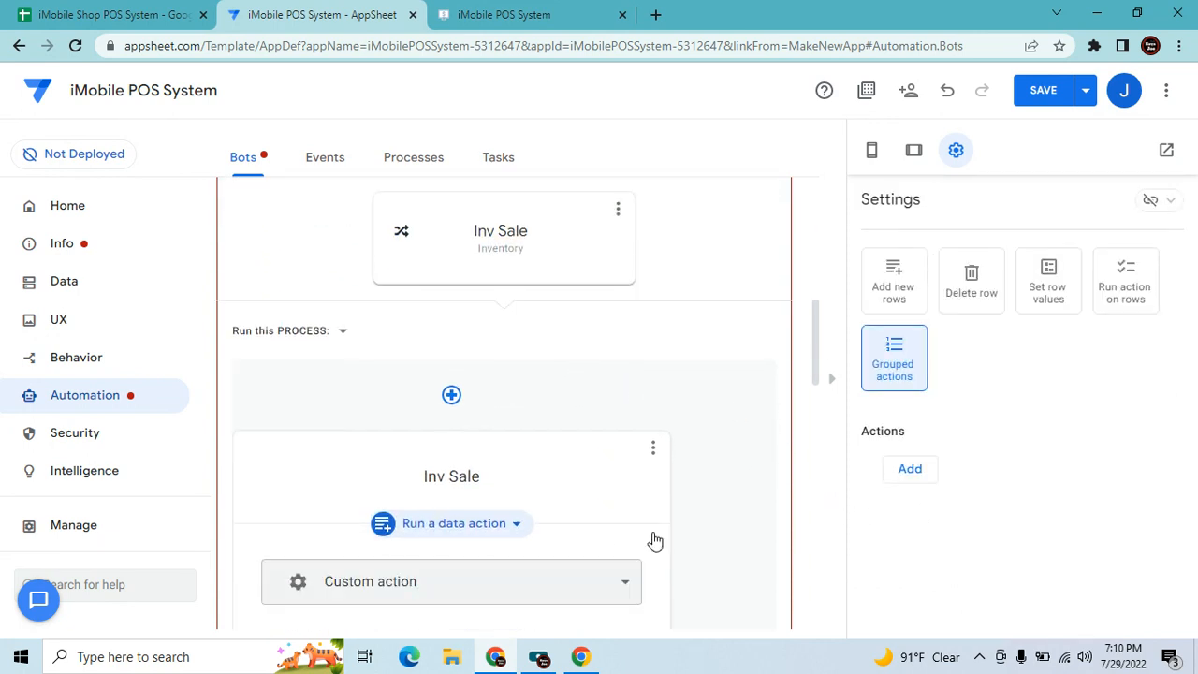
pyautogui.click(455, 460)
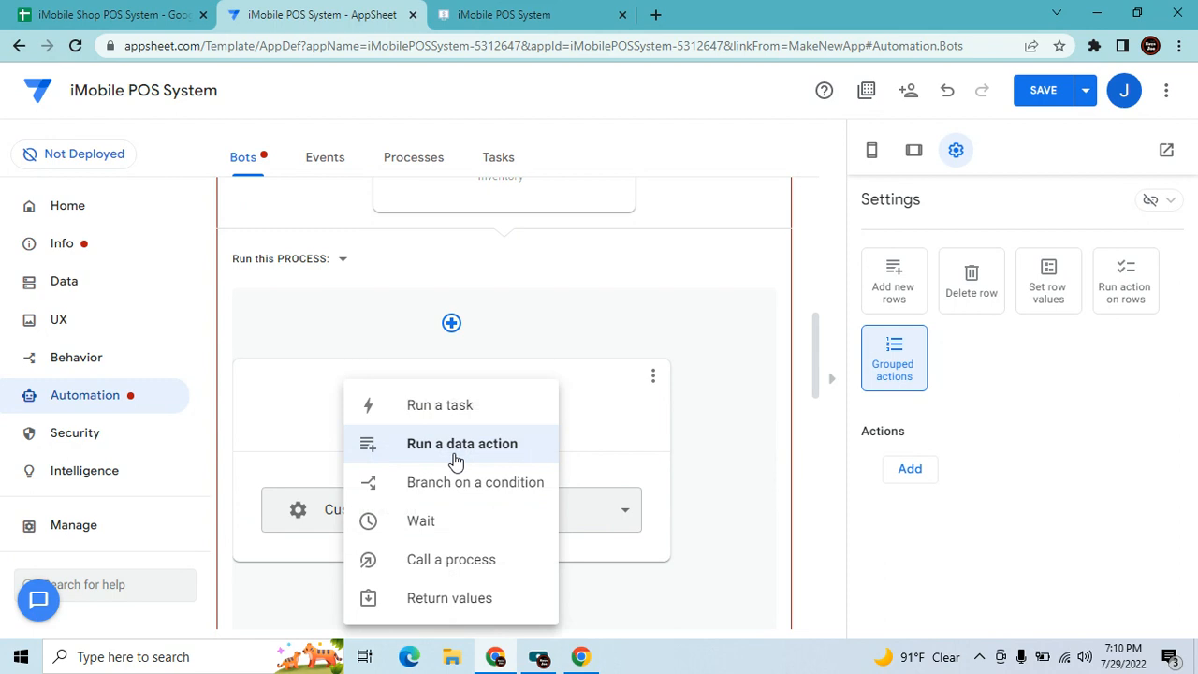
pyautogui.click(456, 460)
pyautogui.click(523, 519)
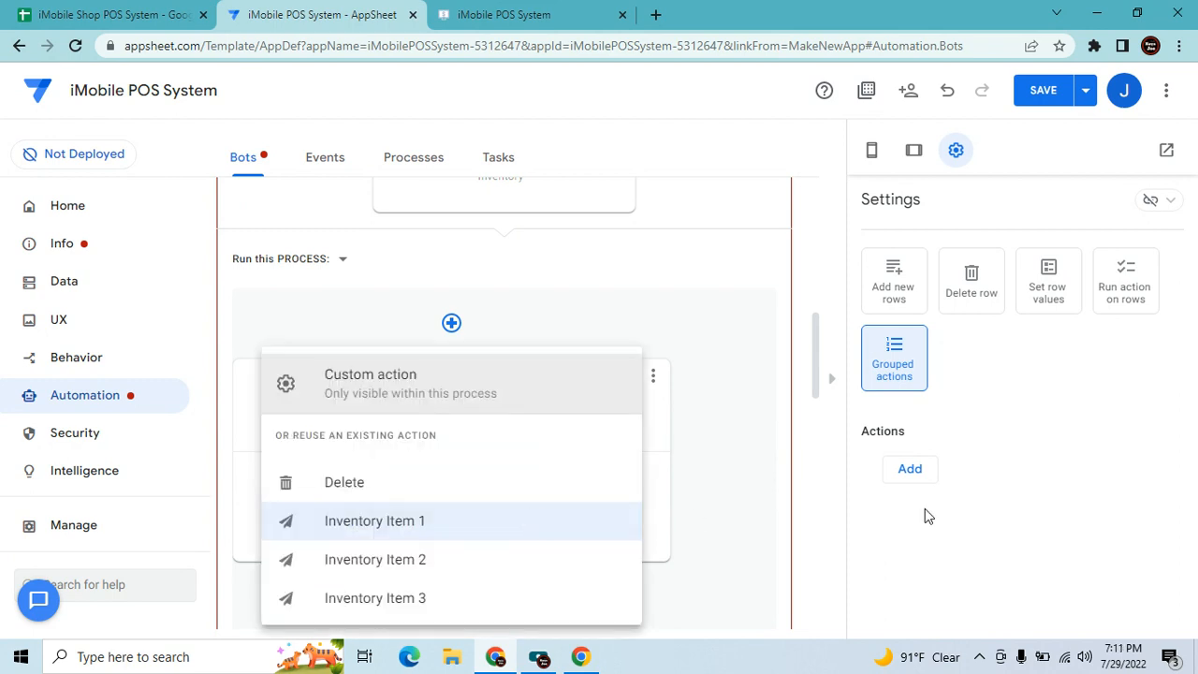
pyautogui.click(684, 477)
# Delete the Inventory Changer Sale bot and save the app.
pyautogui.scroll(4, 683, 453)
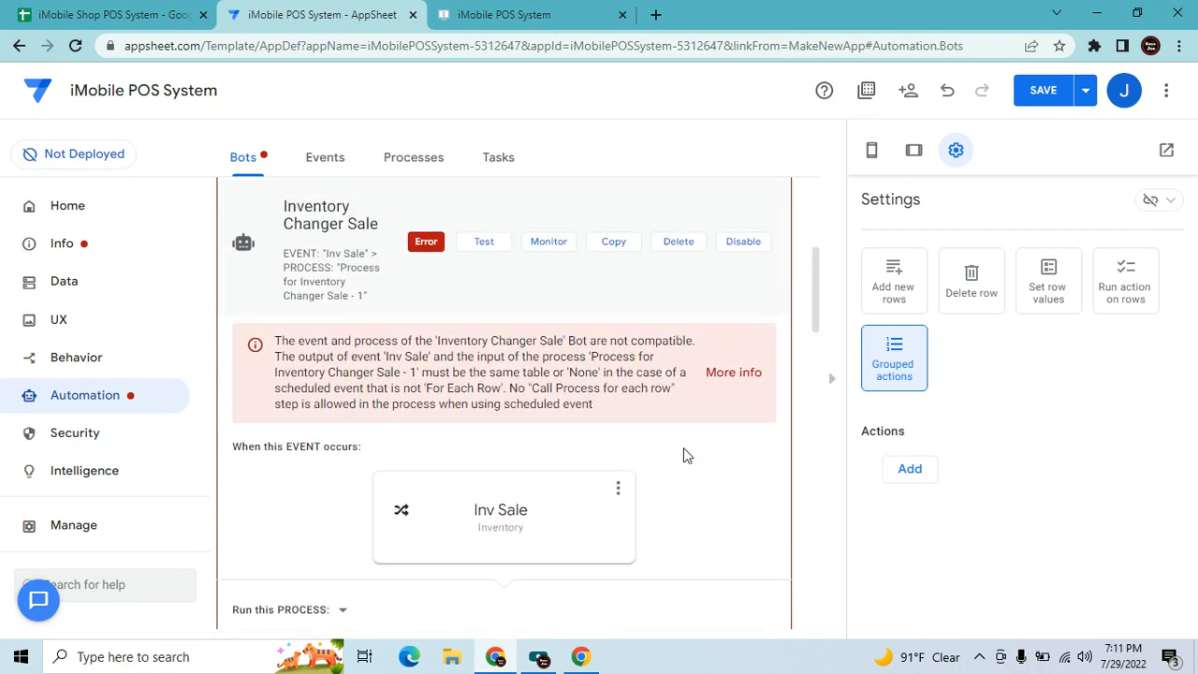
pyautogui.scroll(1, 693, 450)
pyautogui.click(677, 329)
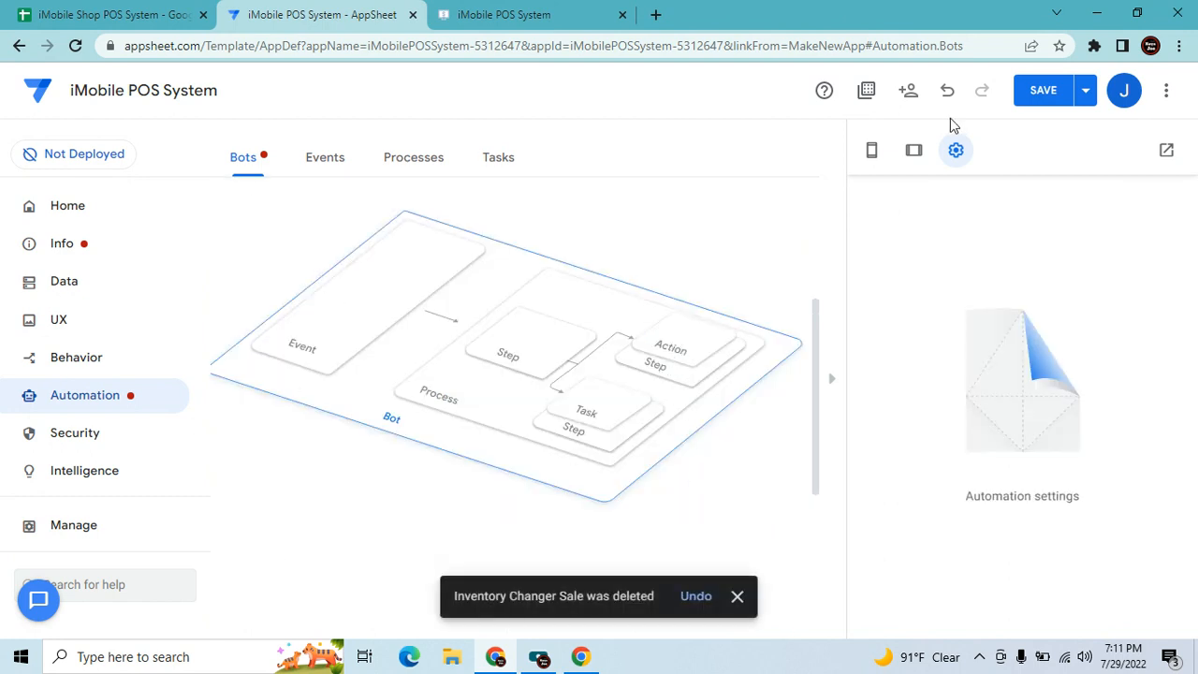
pyautogui.click(326, 169)
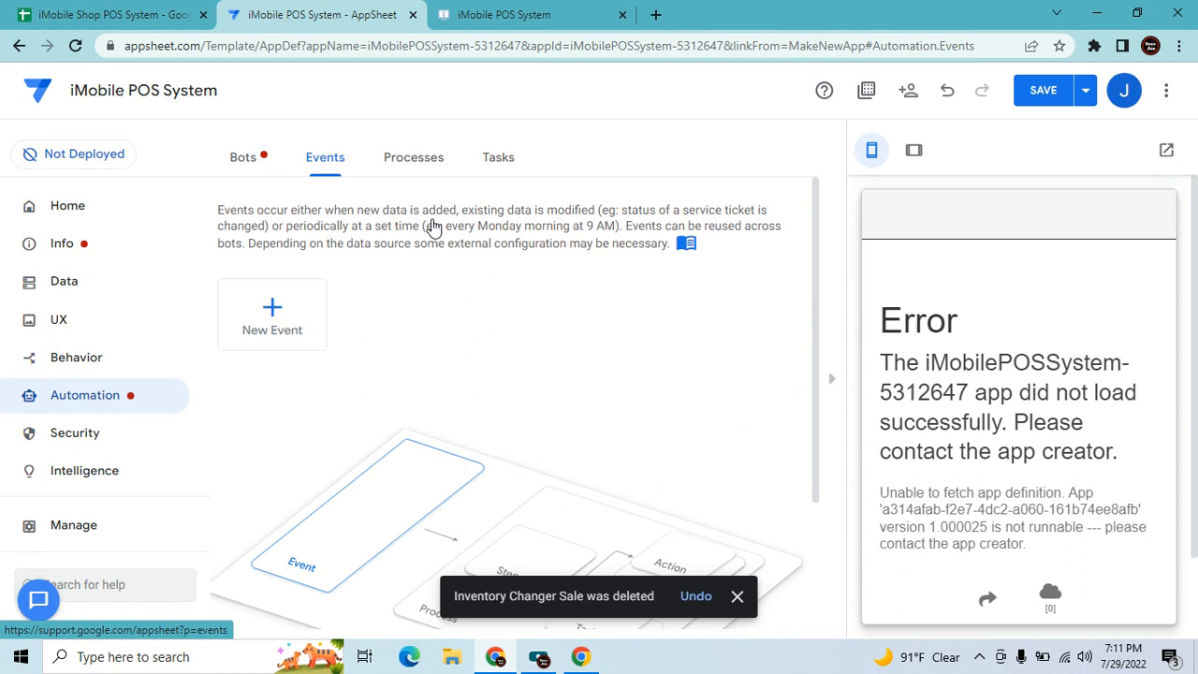
pyautogui.click(1042, 92)
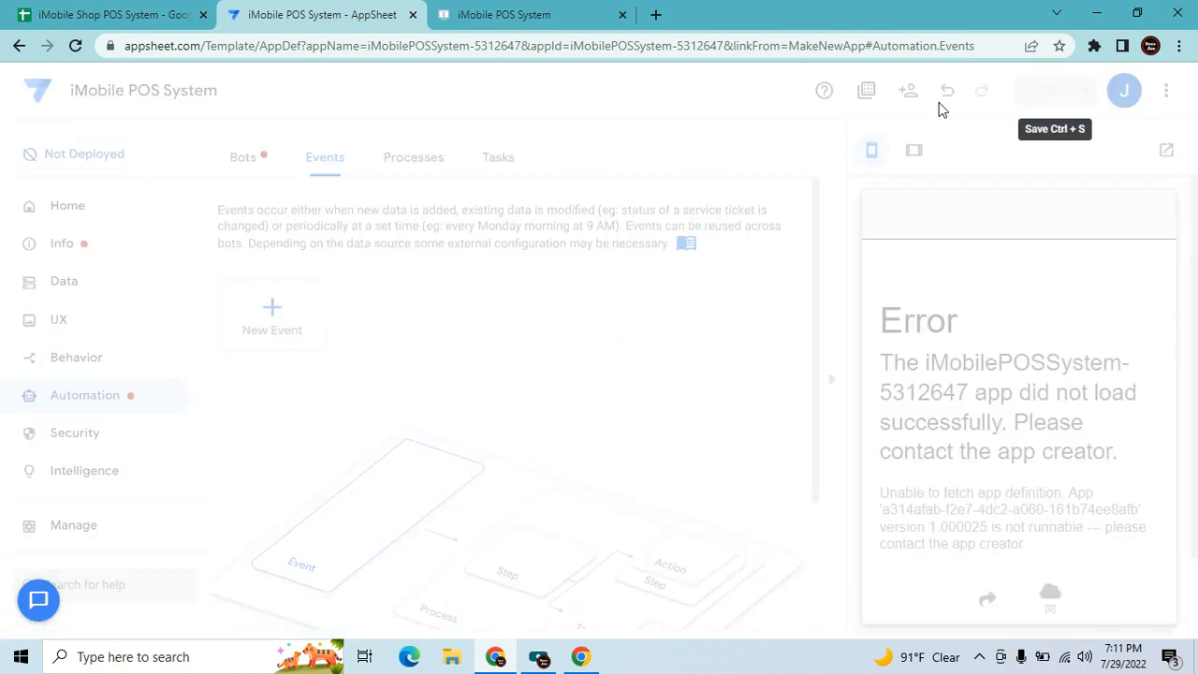
# Review the Sale table's Inventory Changer Sale action, including its type, action sequence and display prominence.
pyautogui.click(76, 359)
pyautogui.click(828, 379)
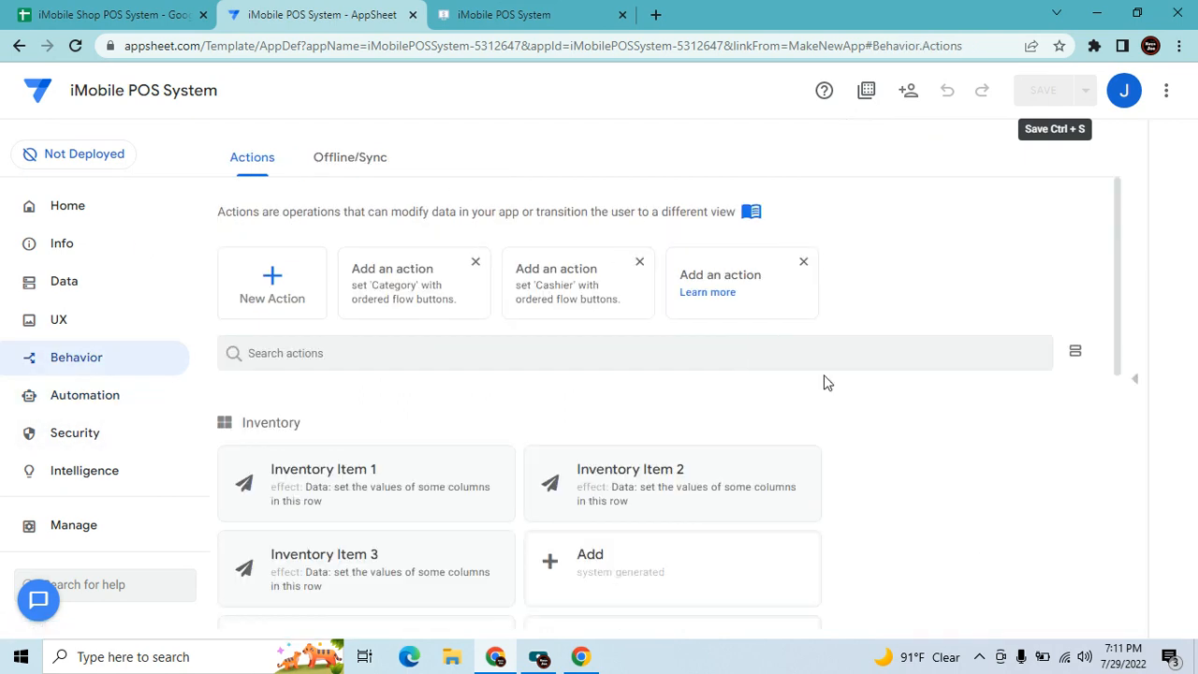
pyautogui.scroll(-2, 654, 421)
pyautogui.scroll(-2, 561, 454)
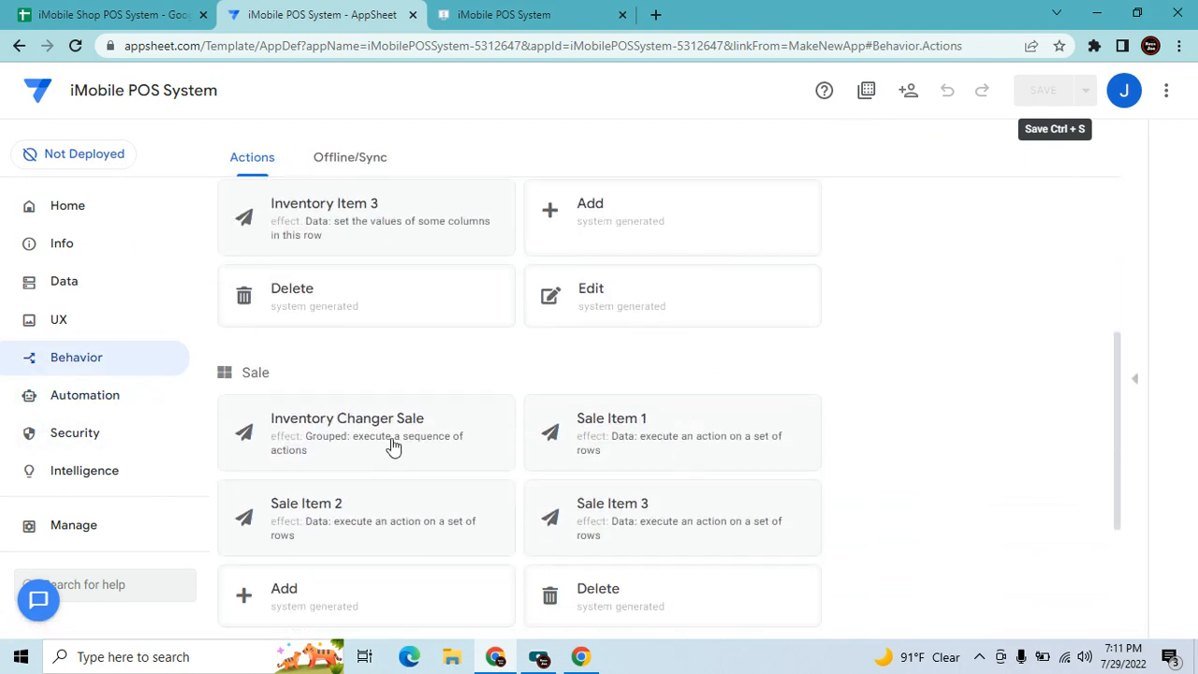
pyautogui.click(392, 443)
pyautogui.scroll(-1, 717, 474)
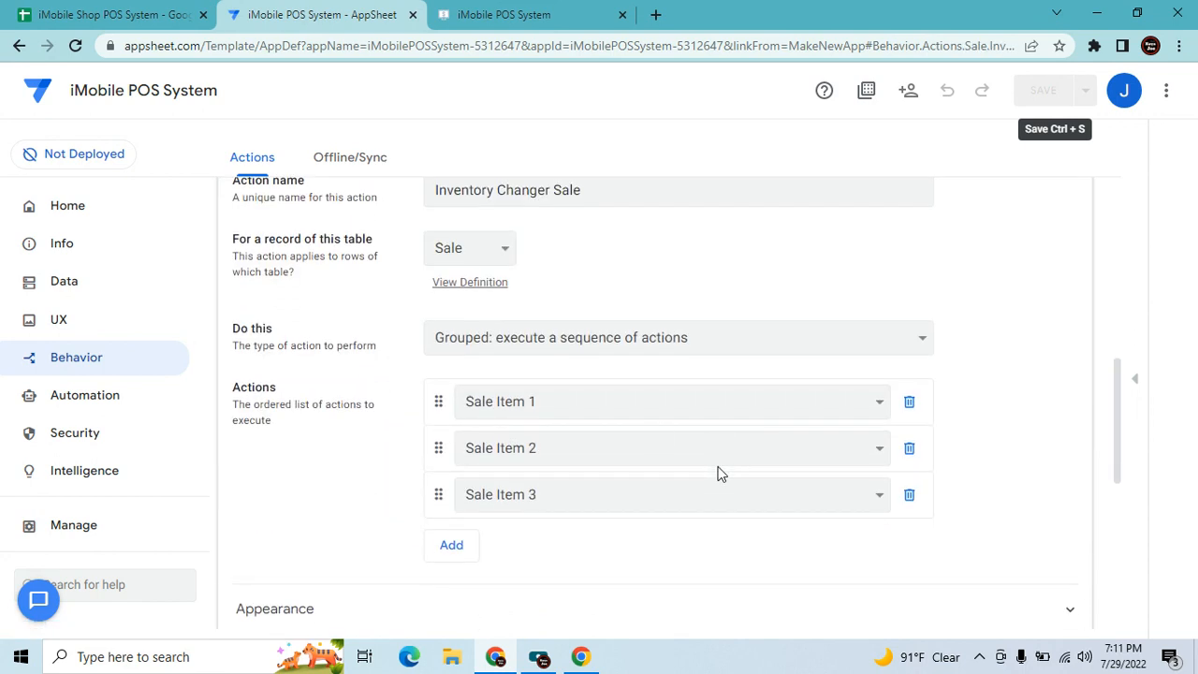
pyautogui.scroll(1, 706, 421)
pyautogui.scroll(-3, 706, 421)
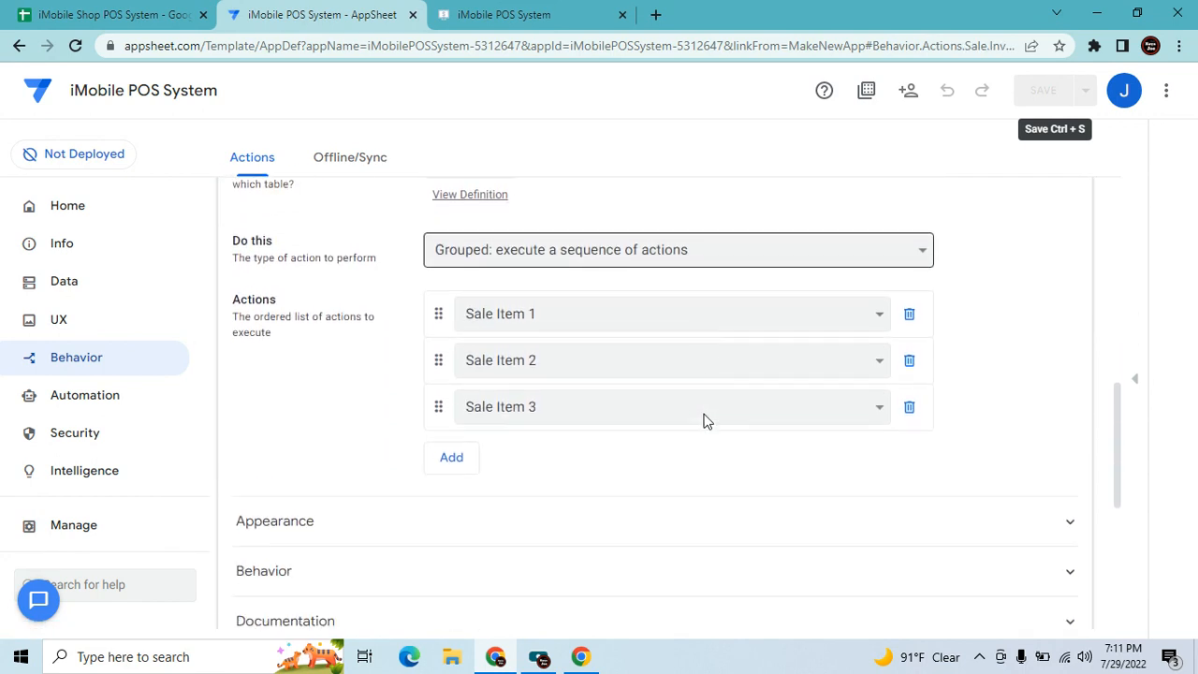
pyautogui.scroll(-1, 706, 421)
pyautogui.click(657, 365)
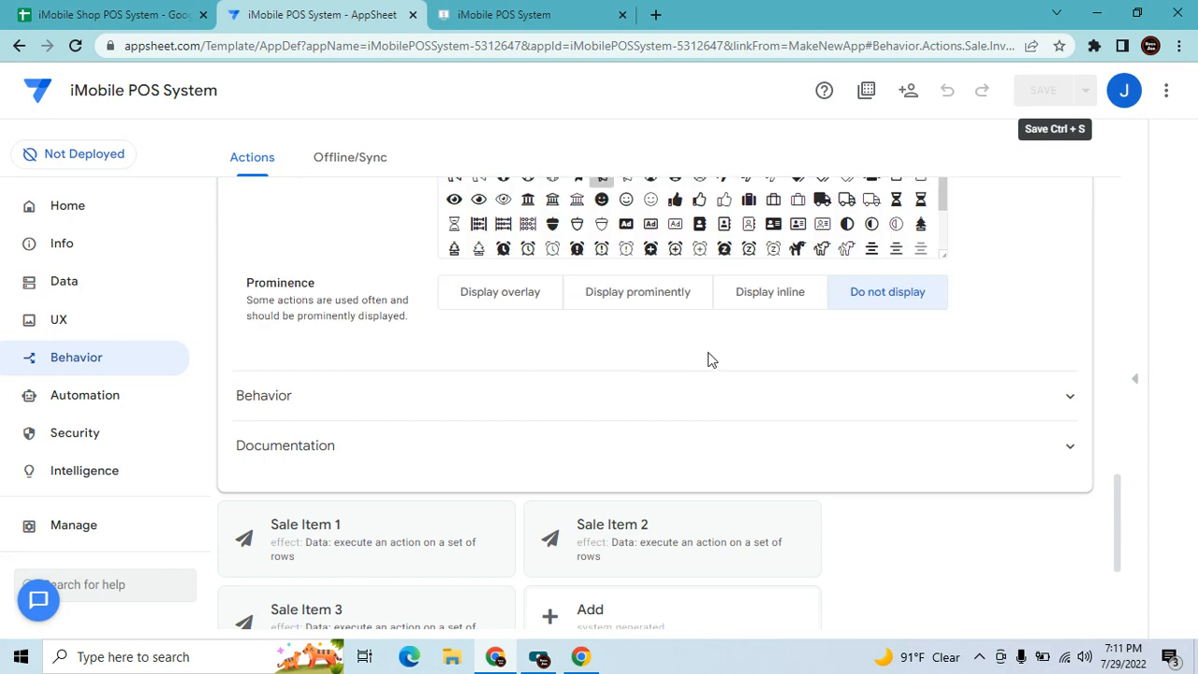
pyautogui.scroll(1, 327, 393)
# Create a new custom automation bot and name it Inv Sale.
pyautogui.click(110, 396)
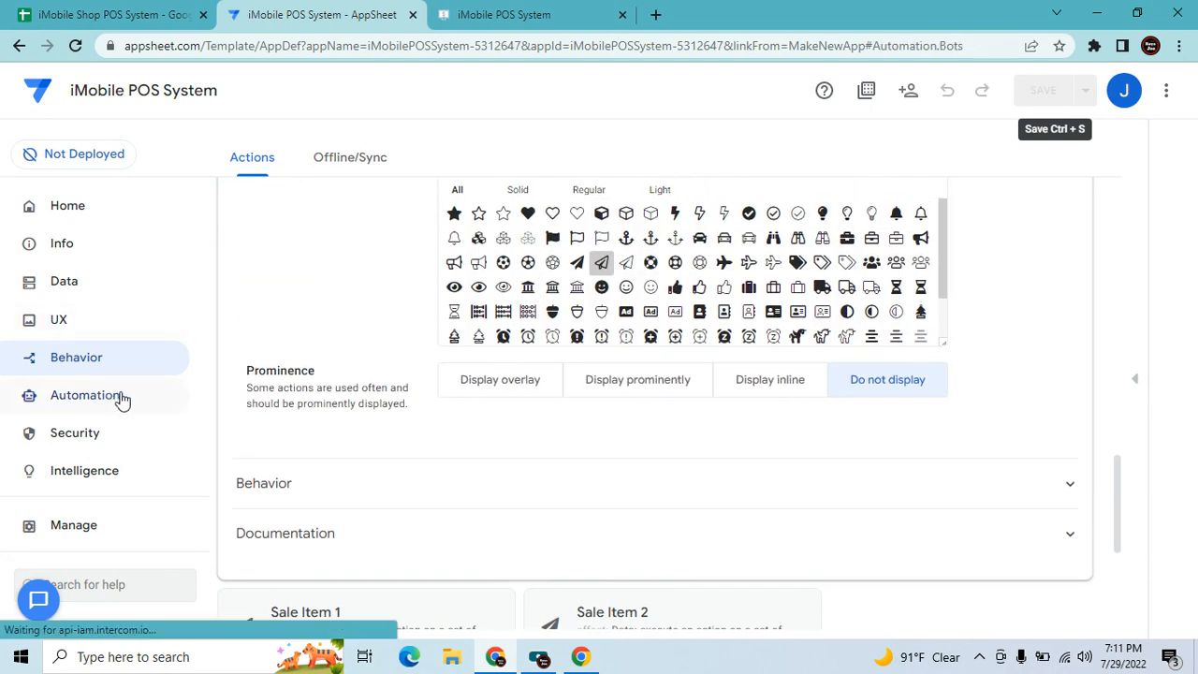
pyautogui.click(274, 304)
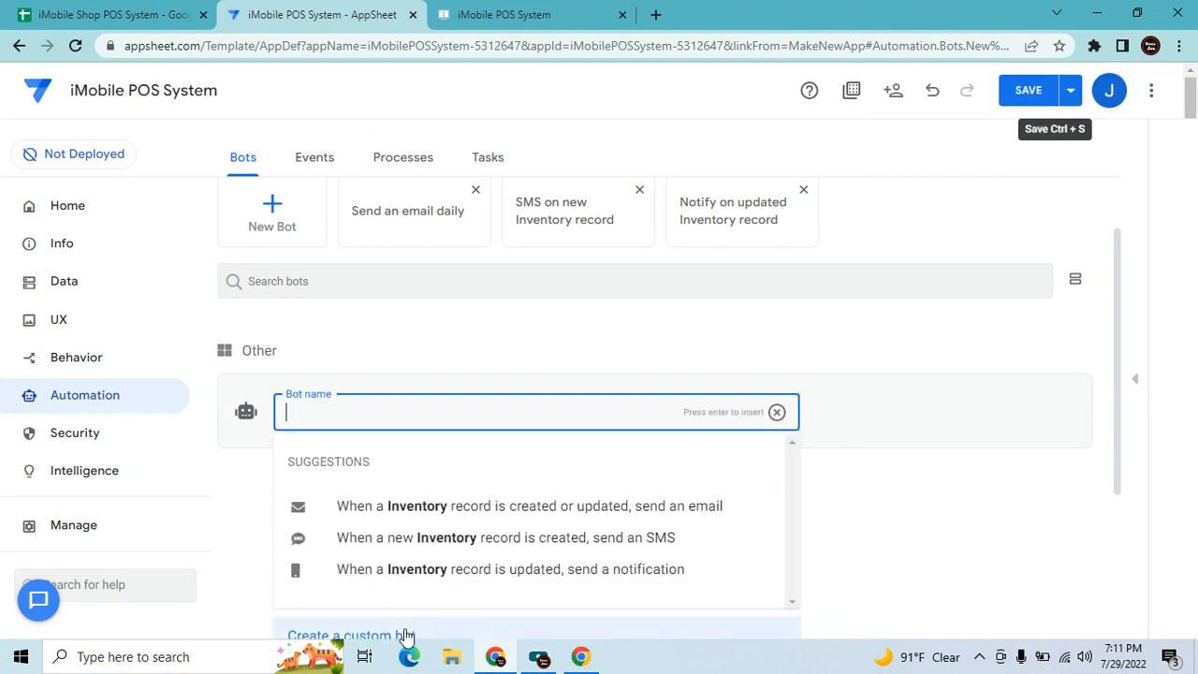
pyautogui.click(406, 634)
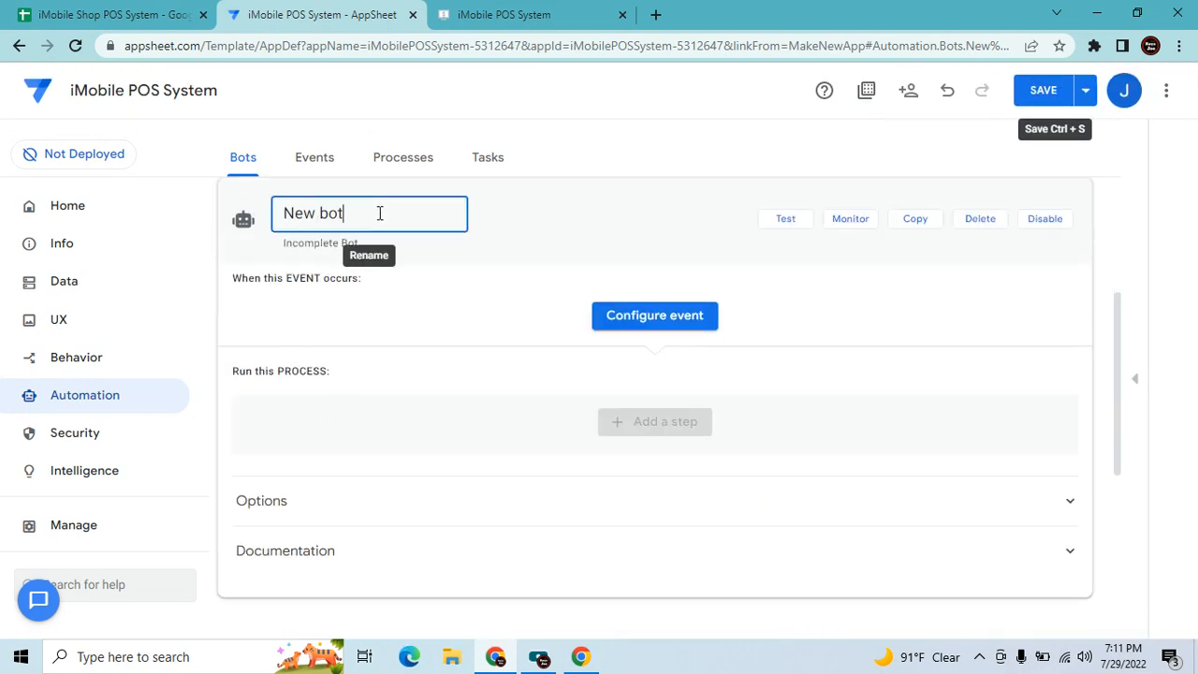
pyautogui.click(393, 214)
pyautogui.press('BackSpace')
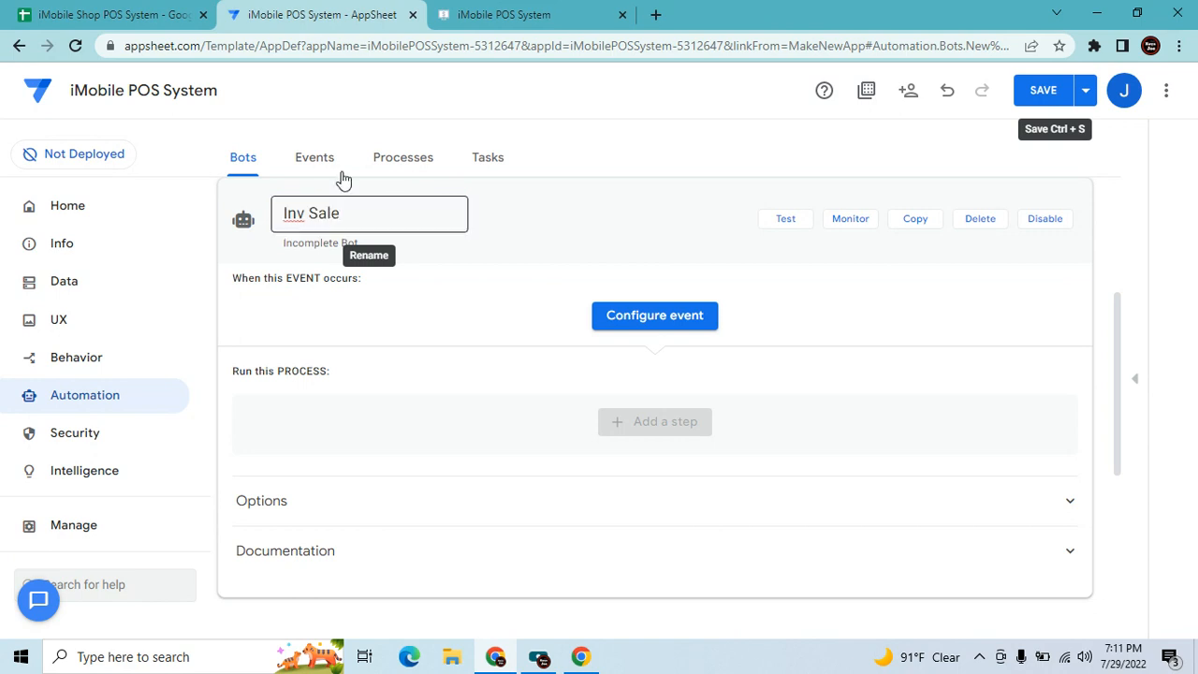
# Configure a custom event for the Inv Sale bot and name it INV Sale.
pyautogui.click(660, 325)
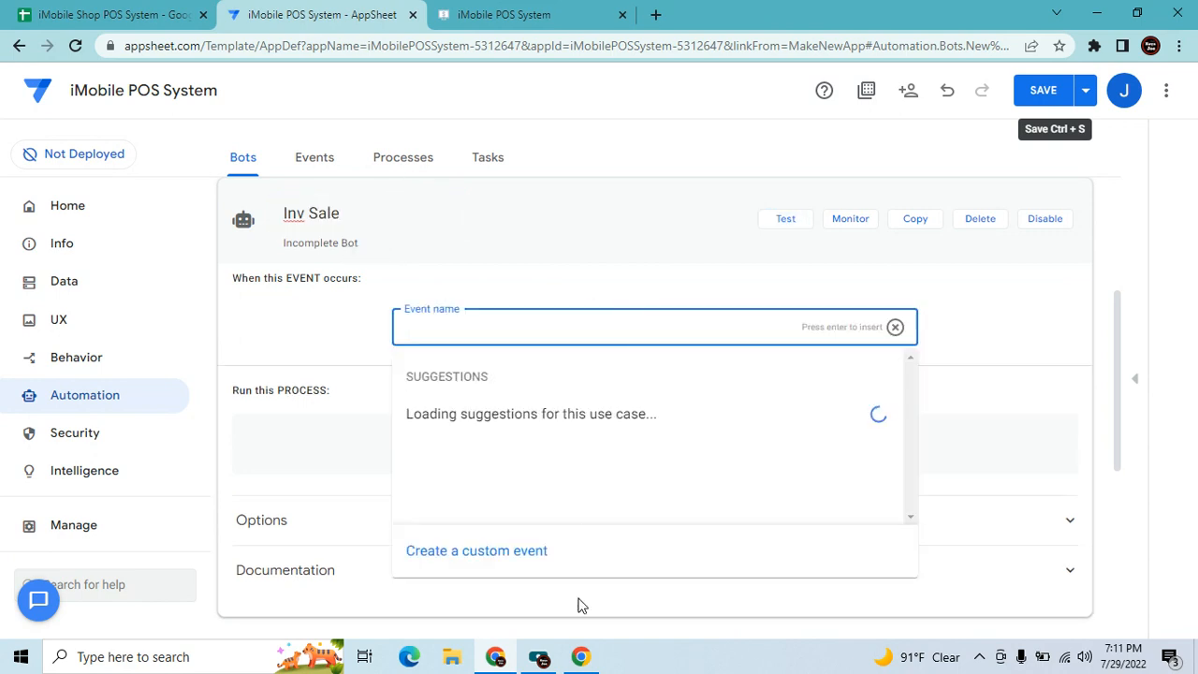
pyautogui.click(500, 558)
pyautogui.moveTo(960, 282); pyautogui.dragTo(533, 282)
pyautogui.press('BackSpace')
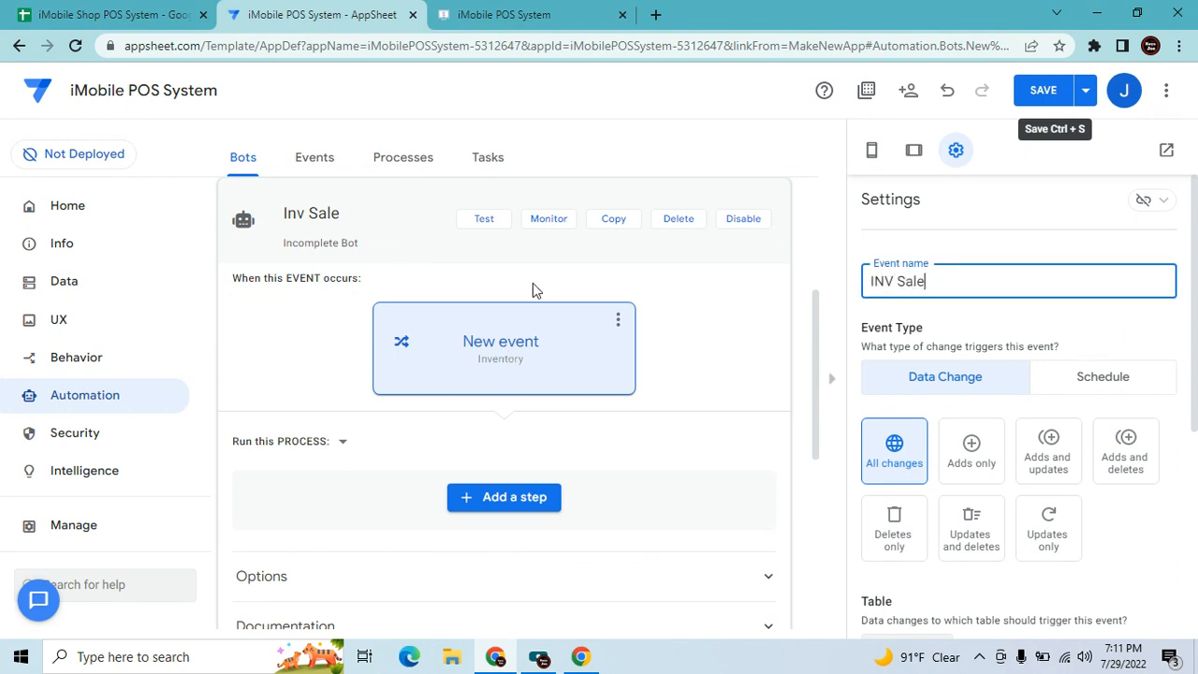
pyautogui.click(839, 525)
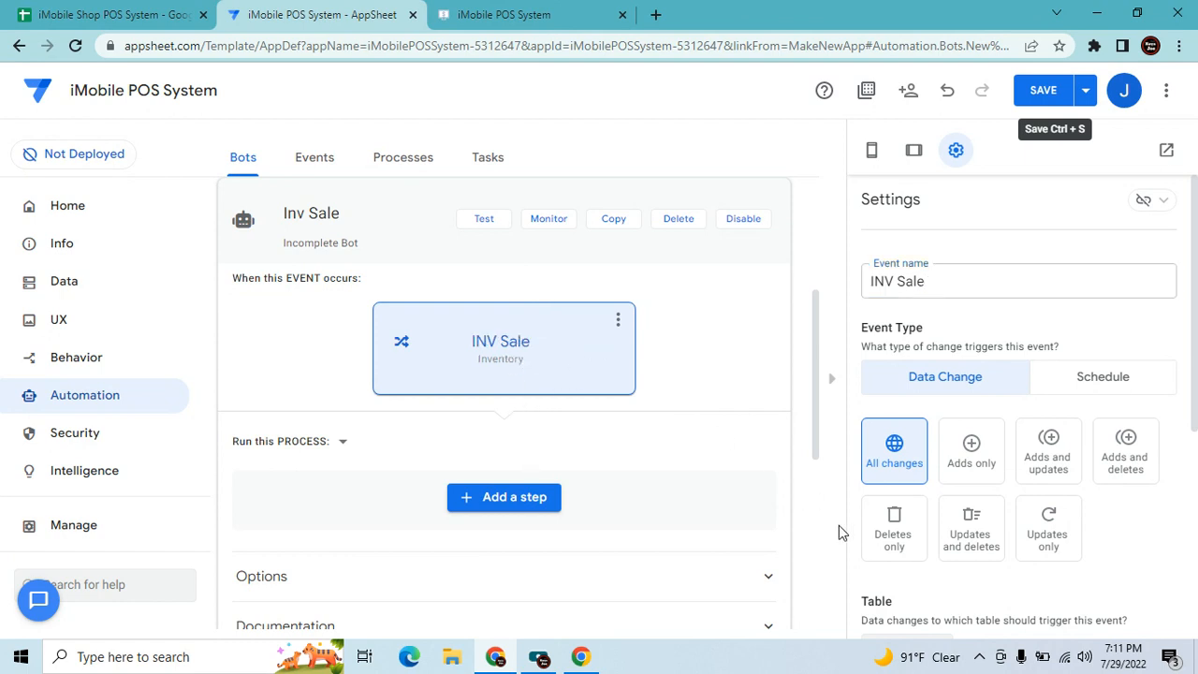
# Set the INV Sale event to trigger on adds only in the Sale table.
pyautogui.click(992, 450)
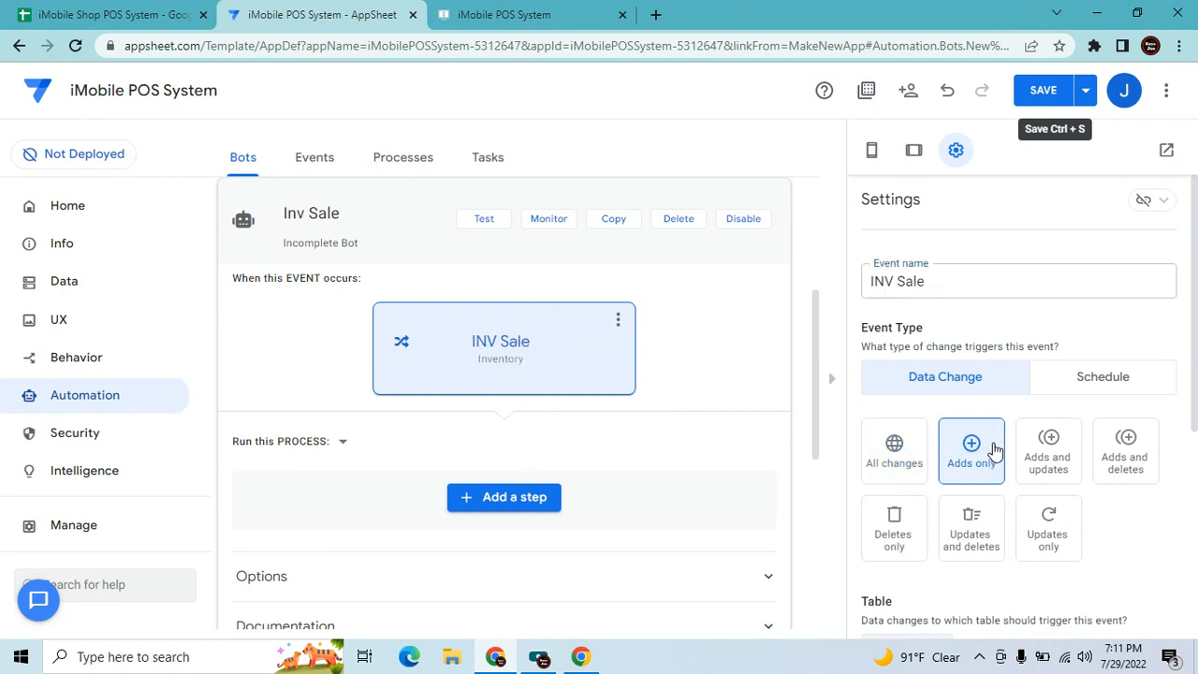
pyautogui.scroll(-2, 1173, 533)
pyautogui.click(913, 477)
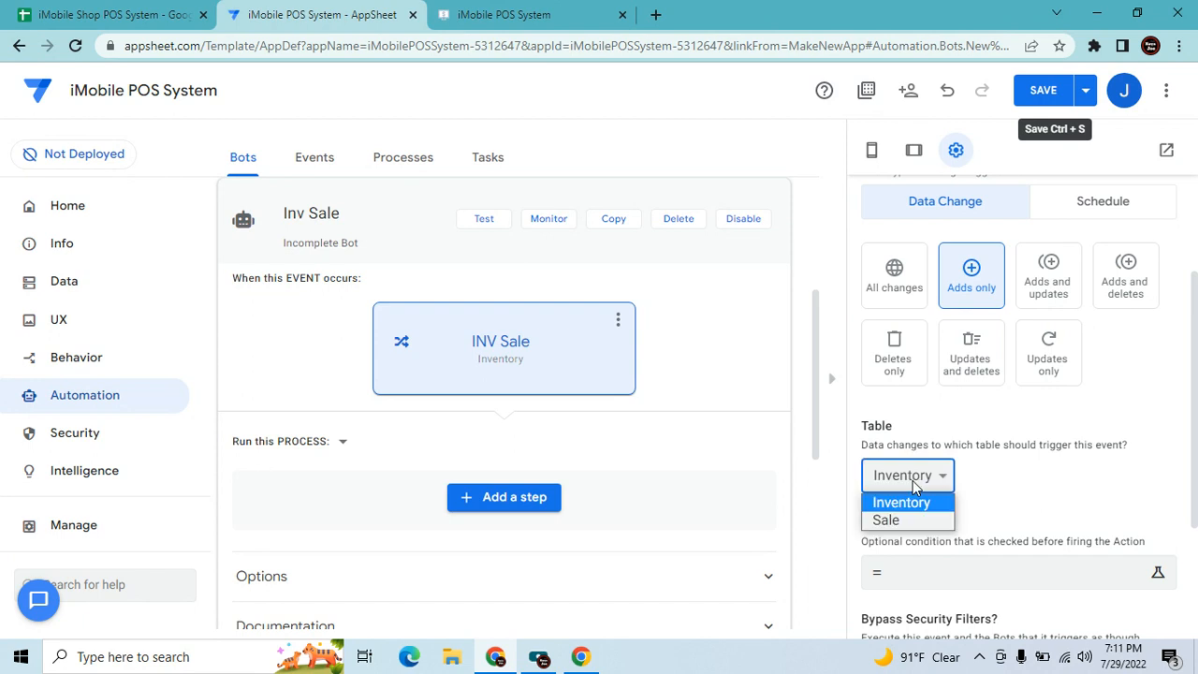
pyautogui.click(912, 520)
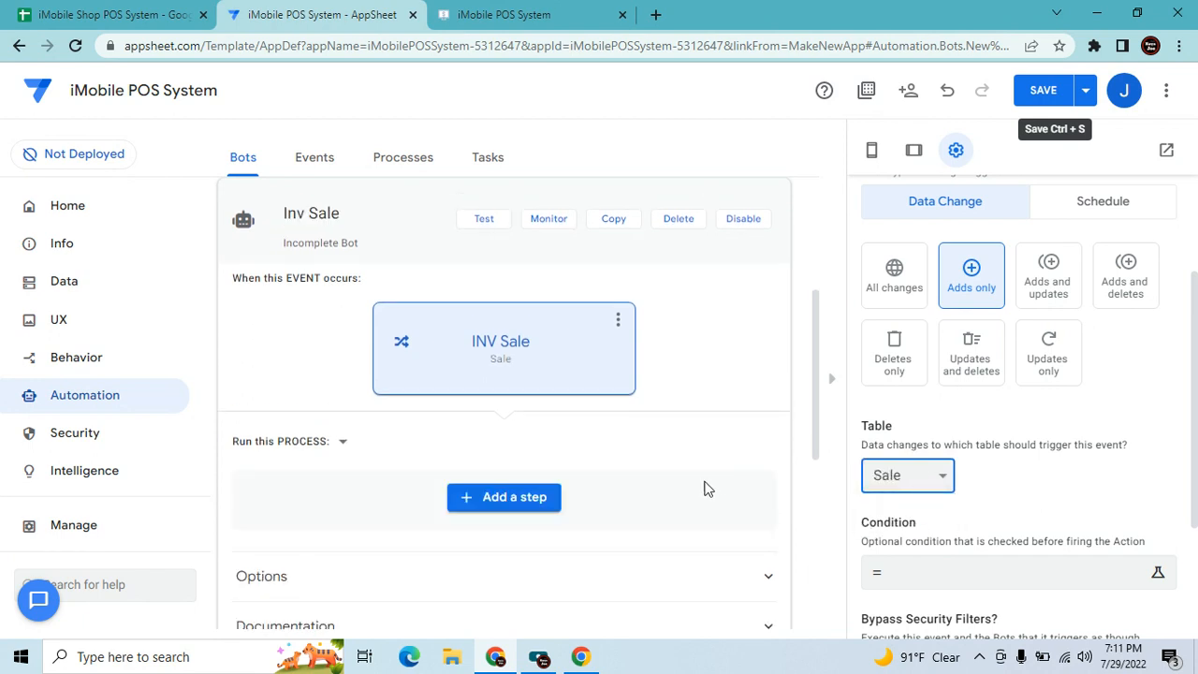
# Add a custom step to the bot's process and name it INV Sale.
pyautogui.click(516, 508)
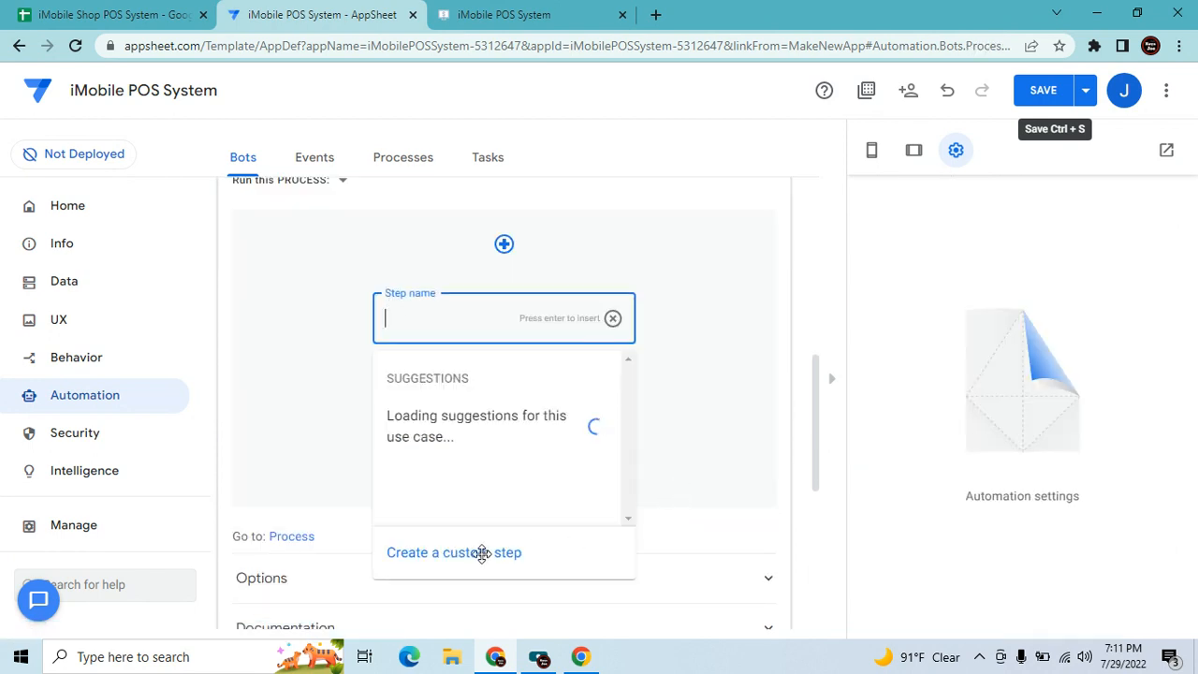
pyautogui.click(481, 552)
pyautogui.click(530, 332)
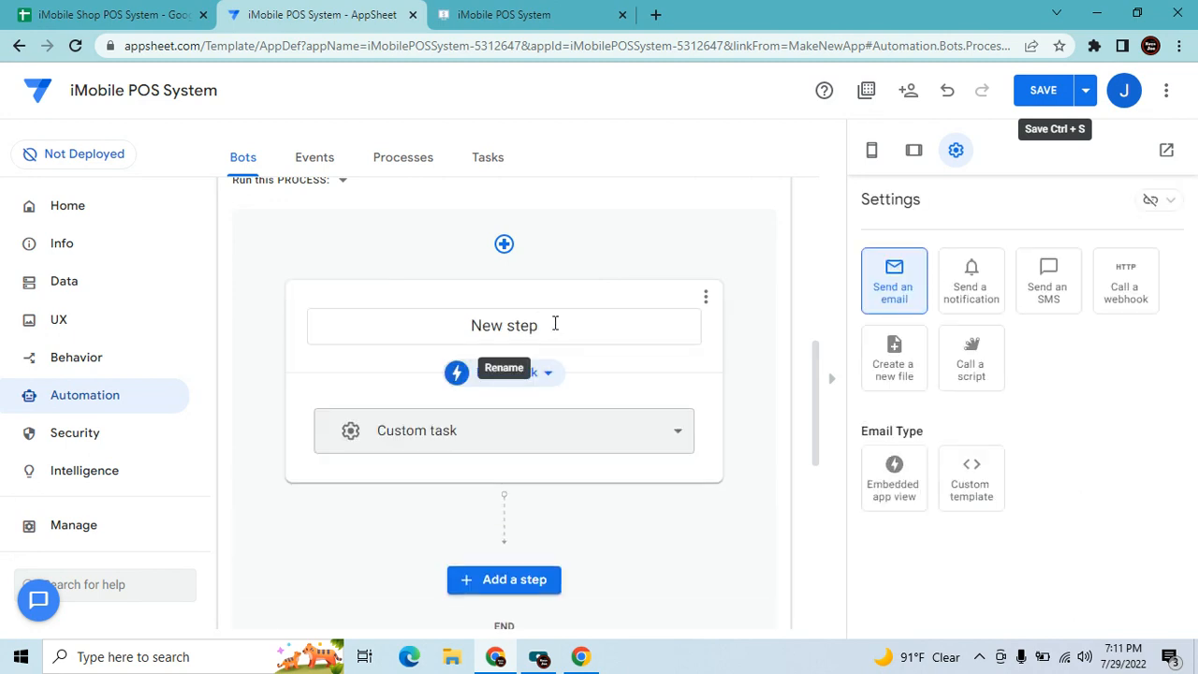
pyautogui.moveTo(553, 323); pyautogui.dragTo(390, 276)
pyautogui.write('INV Sale')
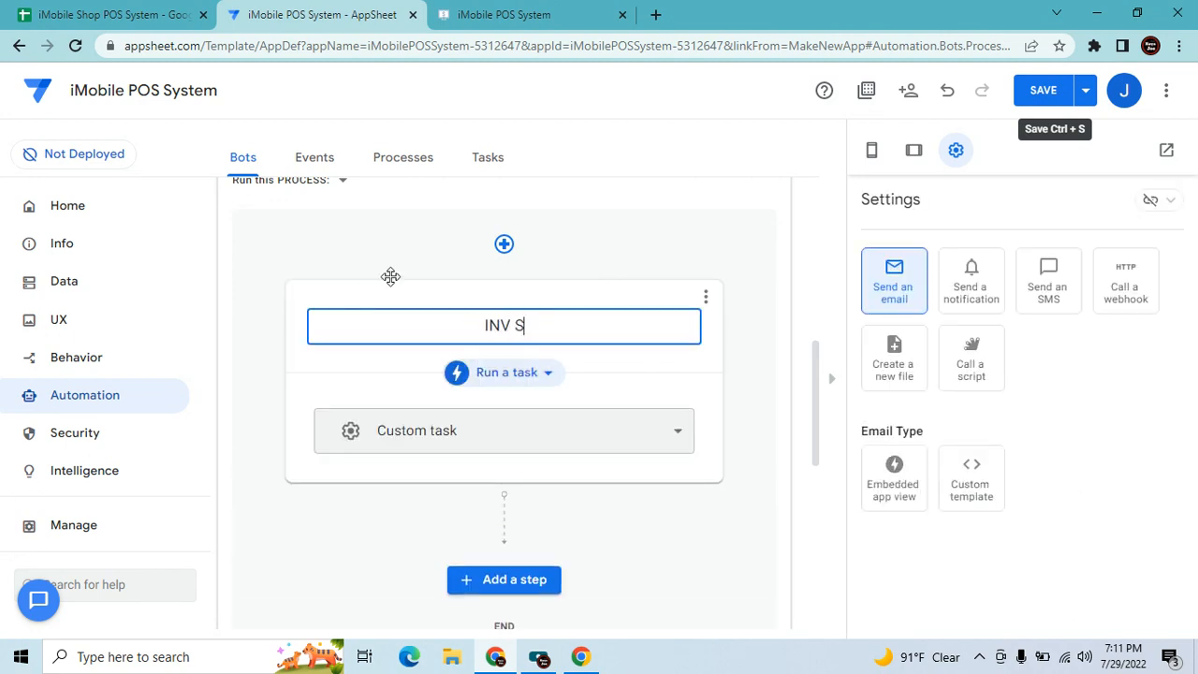
pyautogui.click(390, 276)
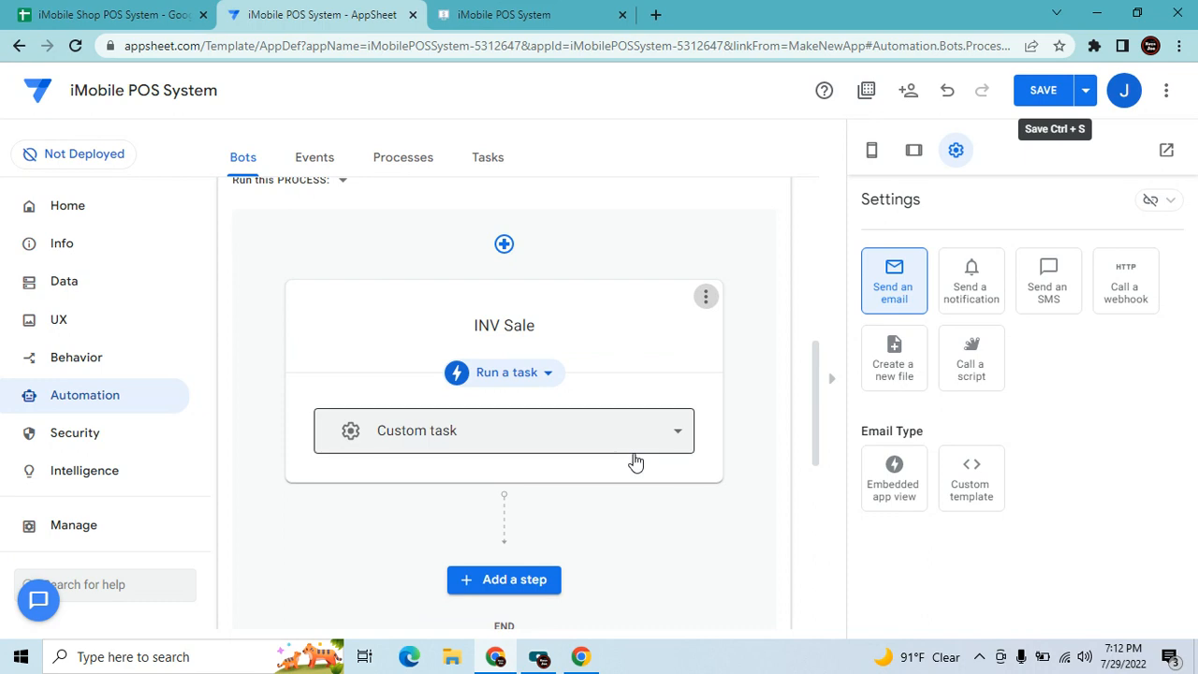
# Make the INV Sale step run a data action that reuses the existing Inventory Changer Sale action.
pyautogui.click(638, 429)
pyautogui.click(550, 386)
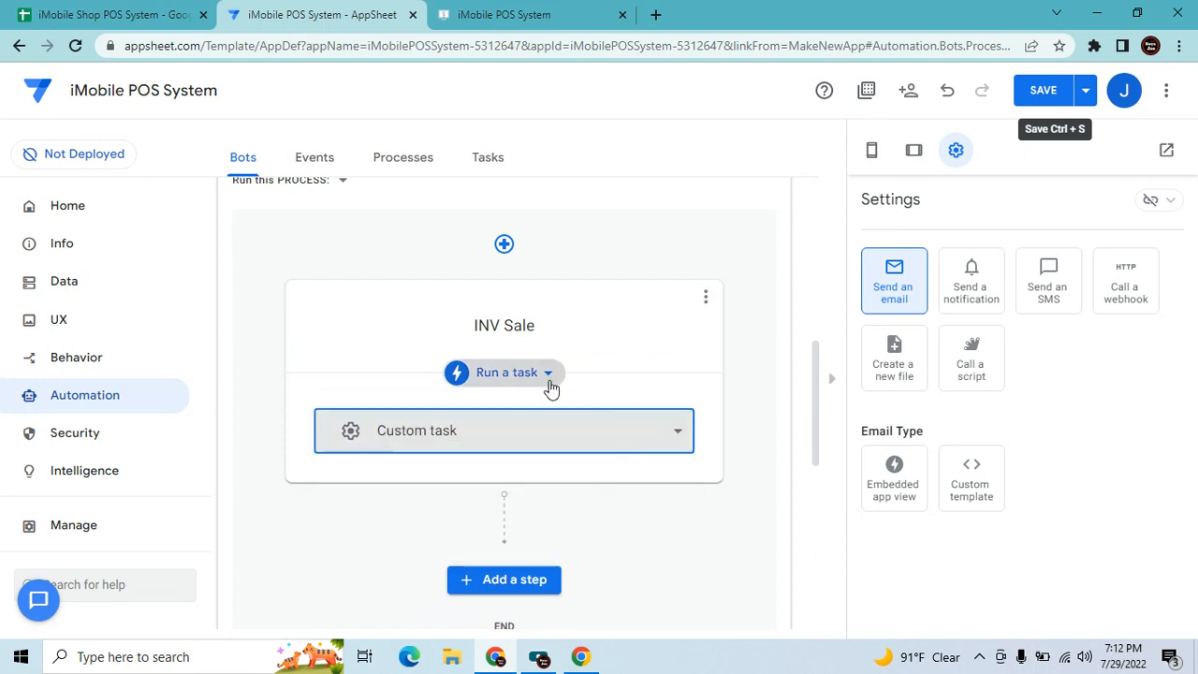
pyautogui.click(540, 380)
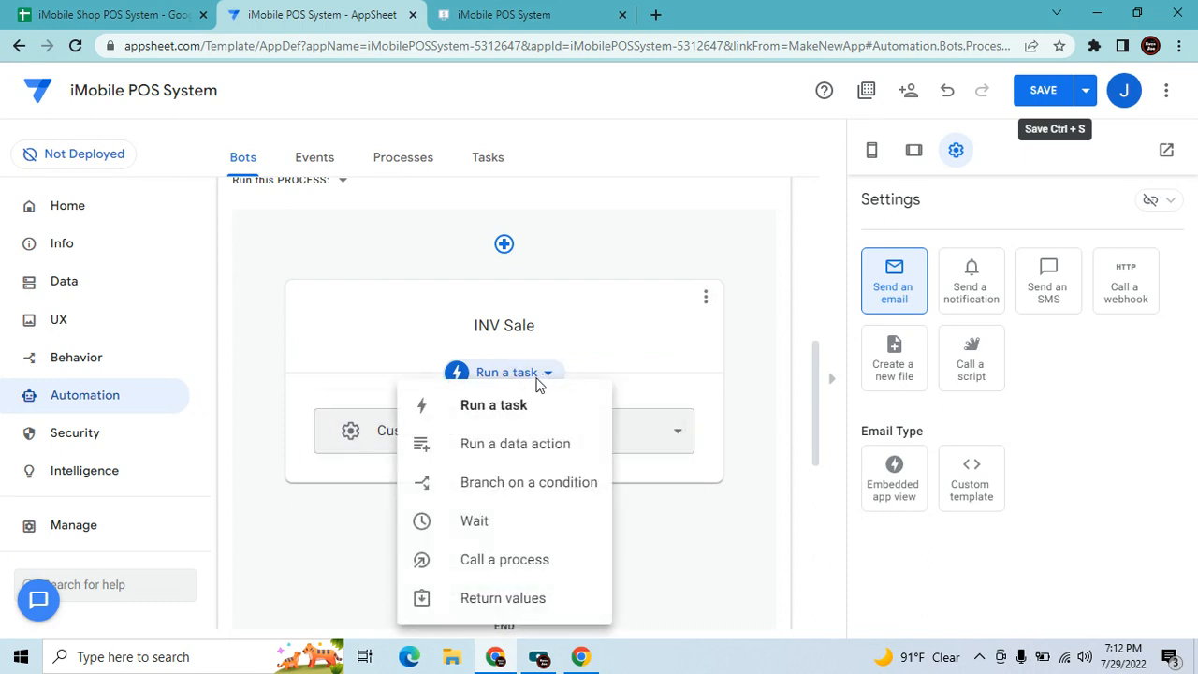
pyautogui.click(540, 443)
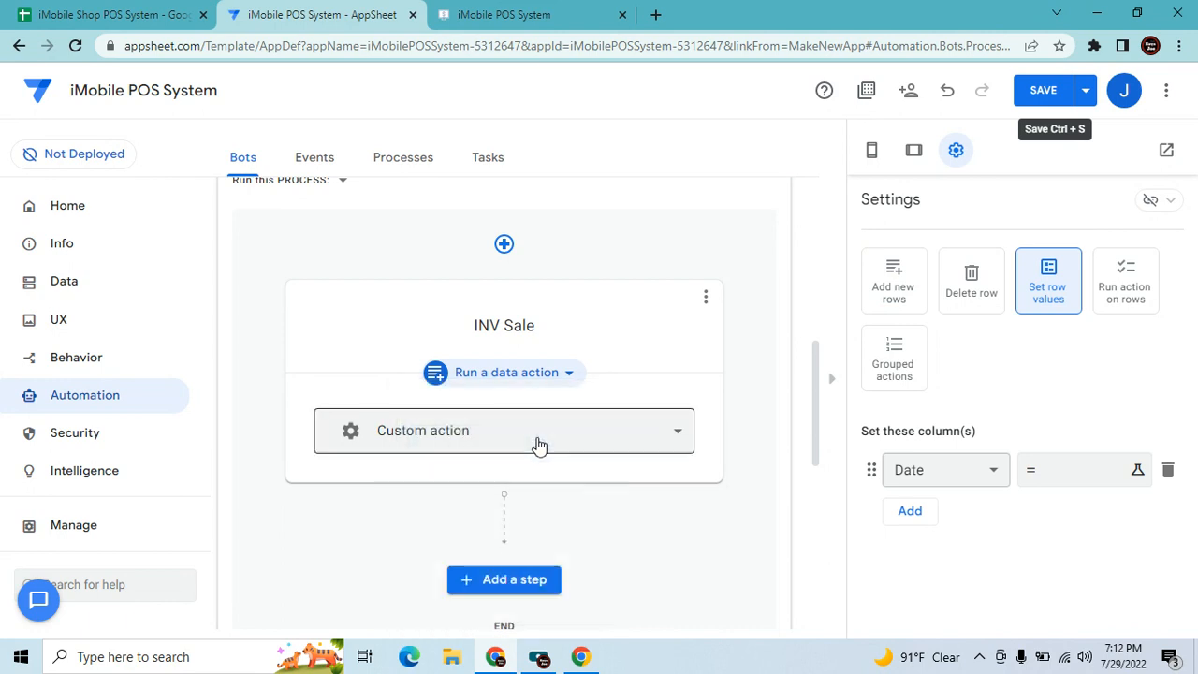
pyautogui.click(649, 441)
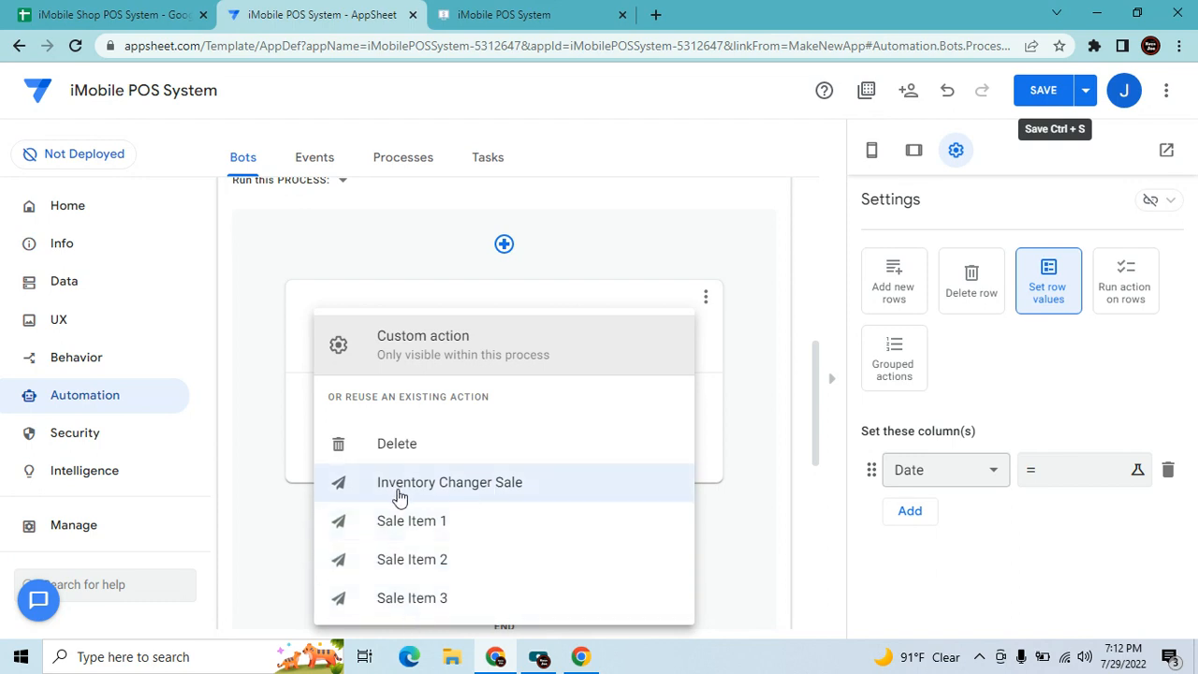
pyautogui.click(501, 483)
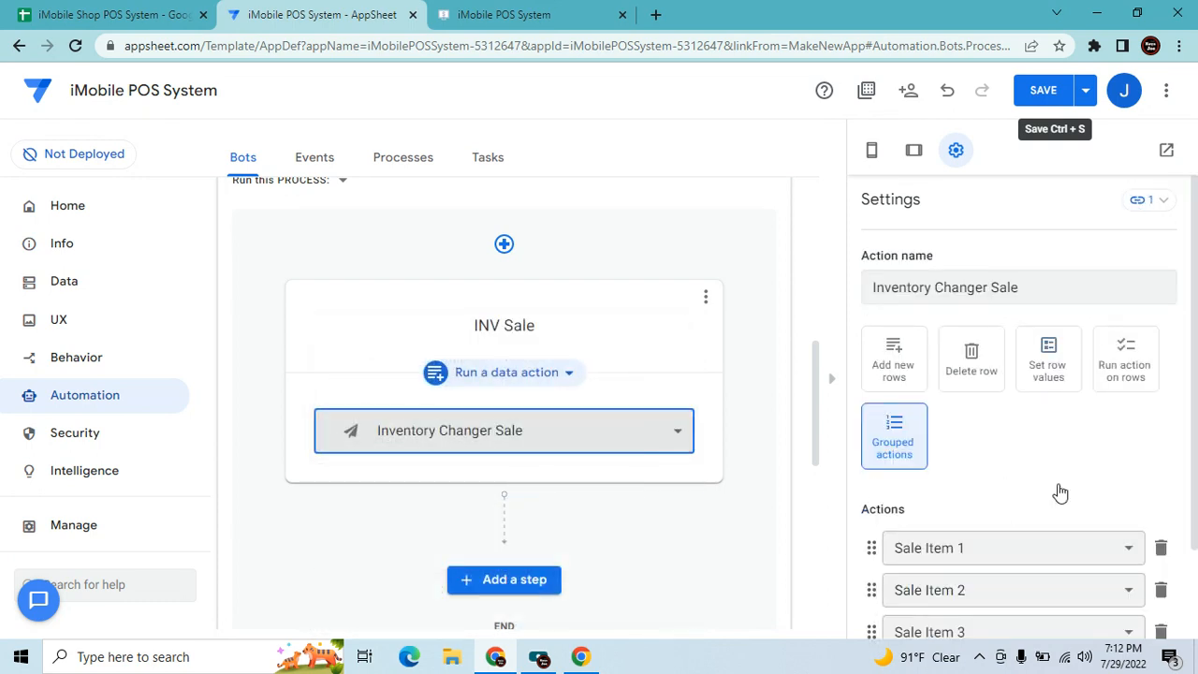
# Save the app's automation changes and open a test of the Inv Sale bot.
pyautogui.scroll(-1, 762, 526)
pyautogui.click(1067, 94)
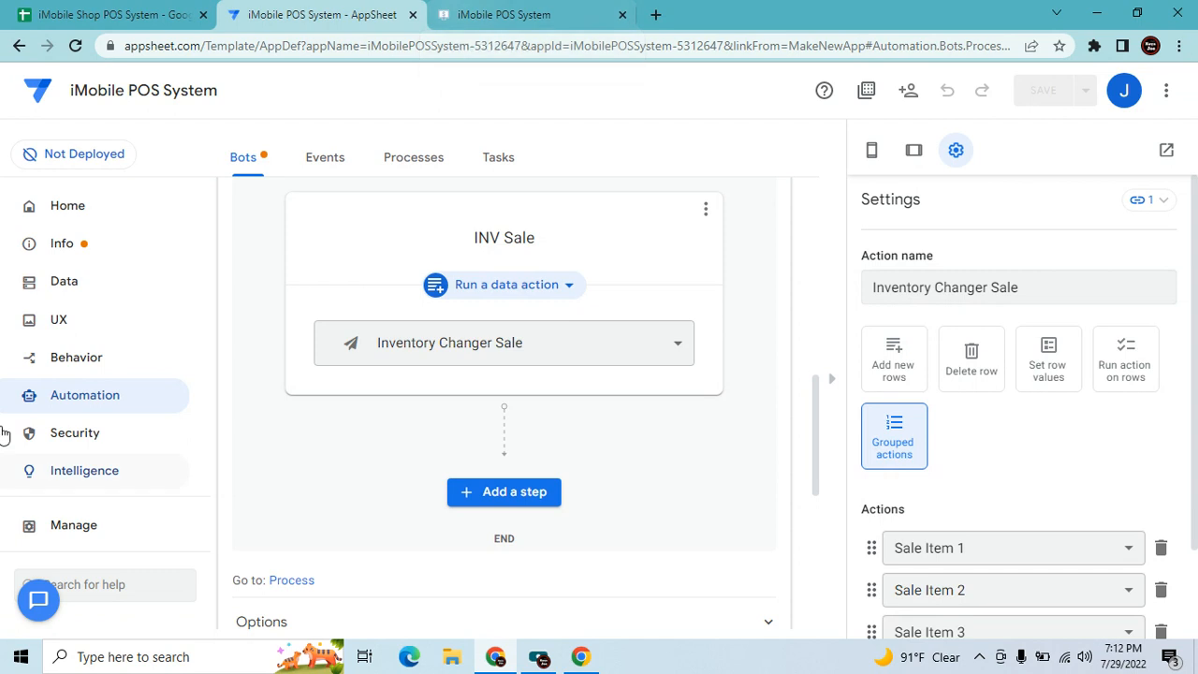
pyautogui.scroll(10, 412, 454)
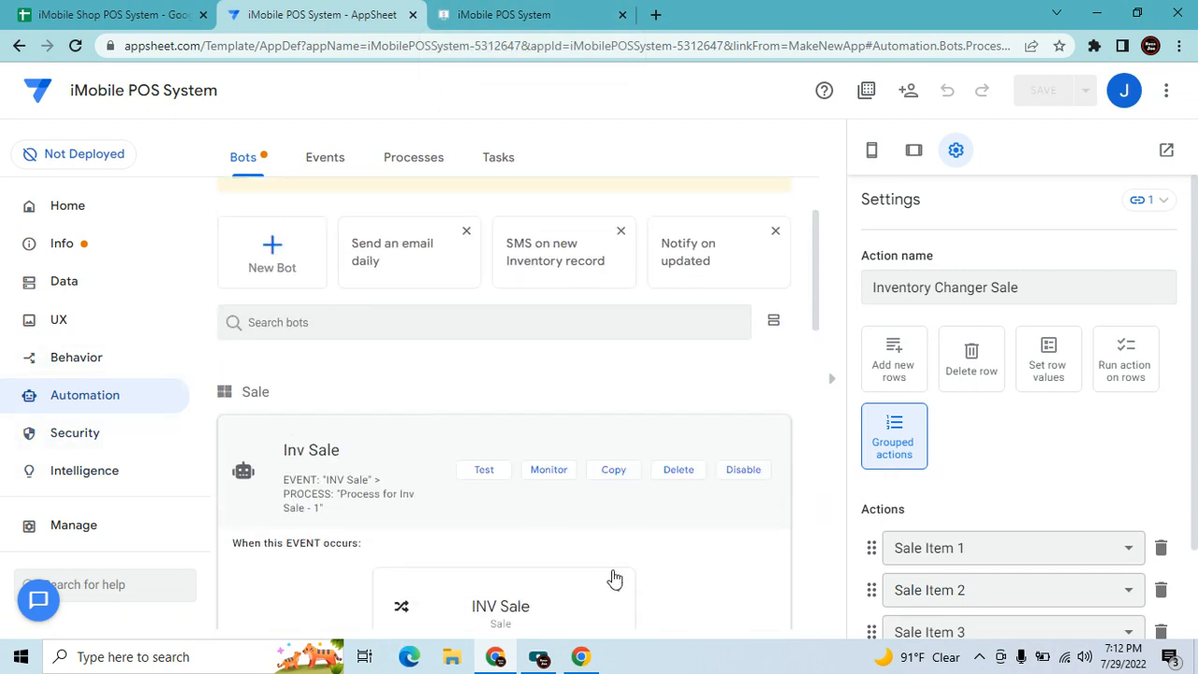
pyautogui.click(488, 477)
# Review the existing 6:46 PM sale record in the app and execute the bot's INV Sale task on it.
pyautogui.click(727, 9)
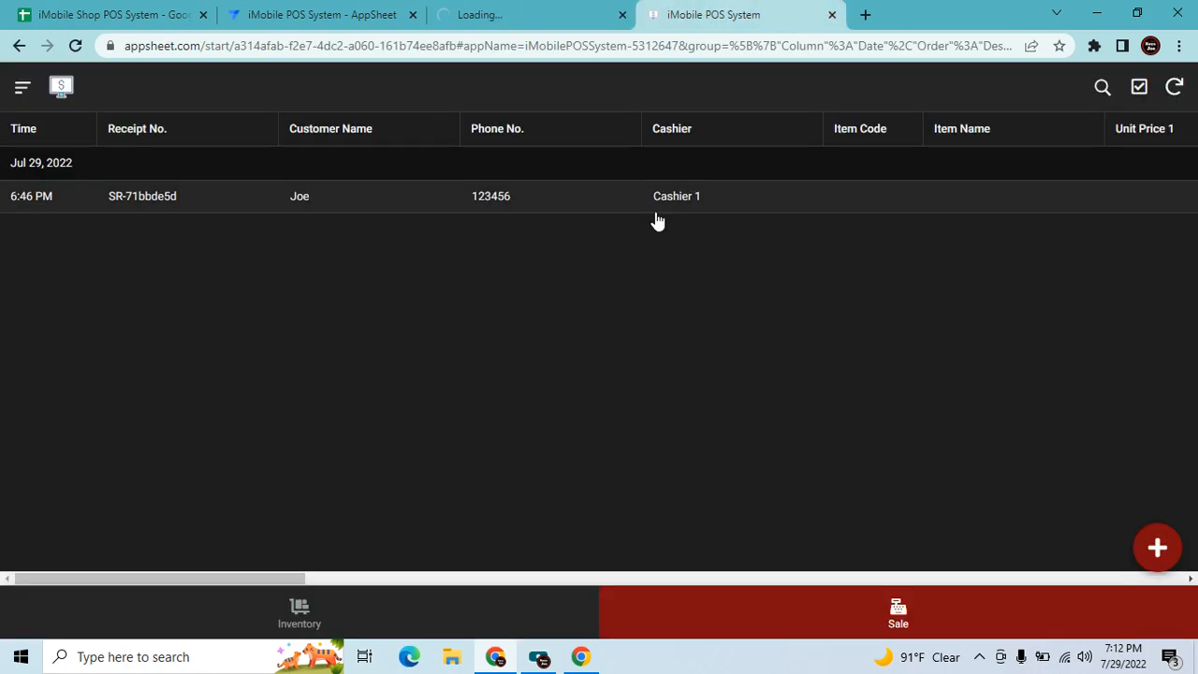
pyautogui.click(655, 206)
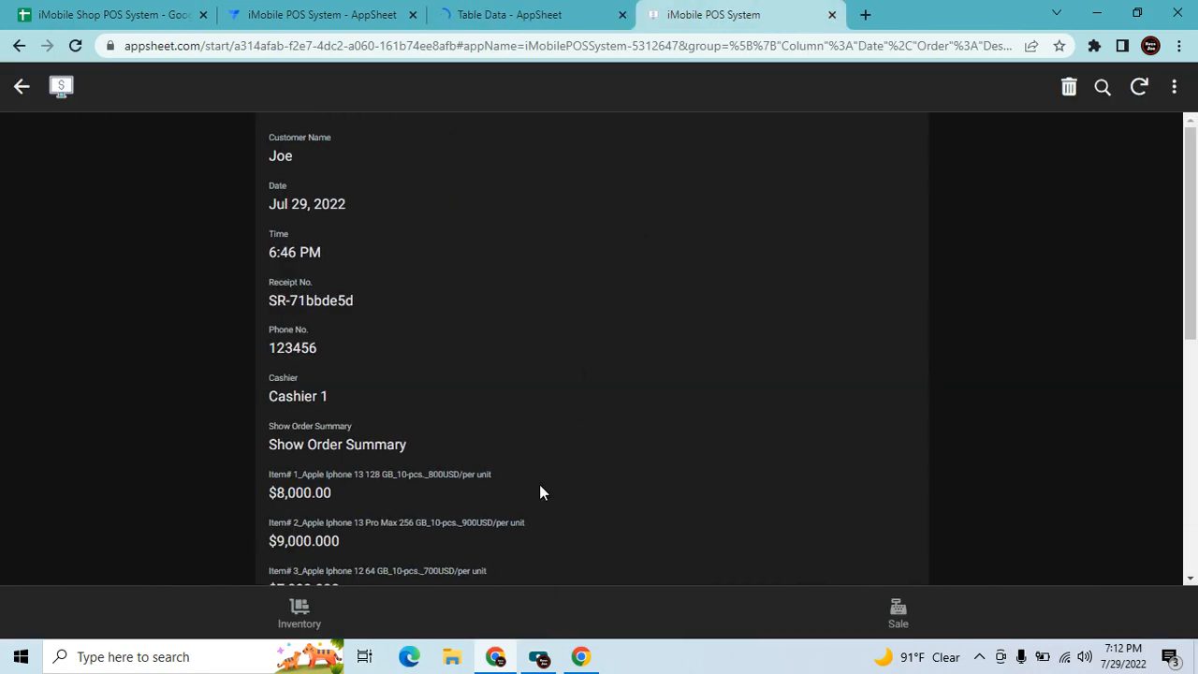
pyautogui.click(567, 16)
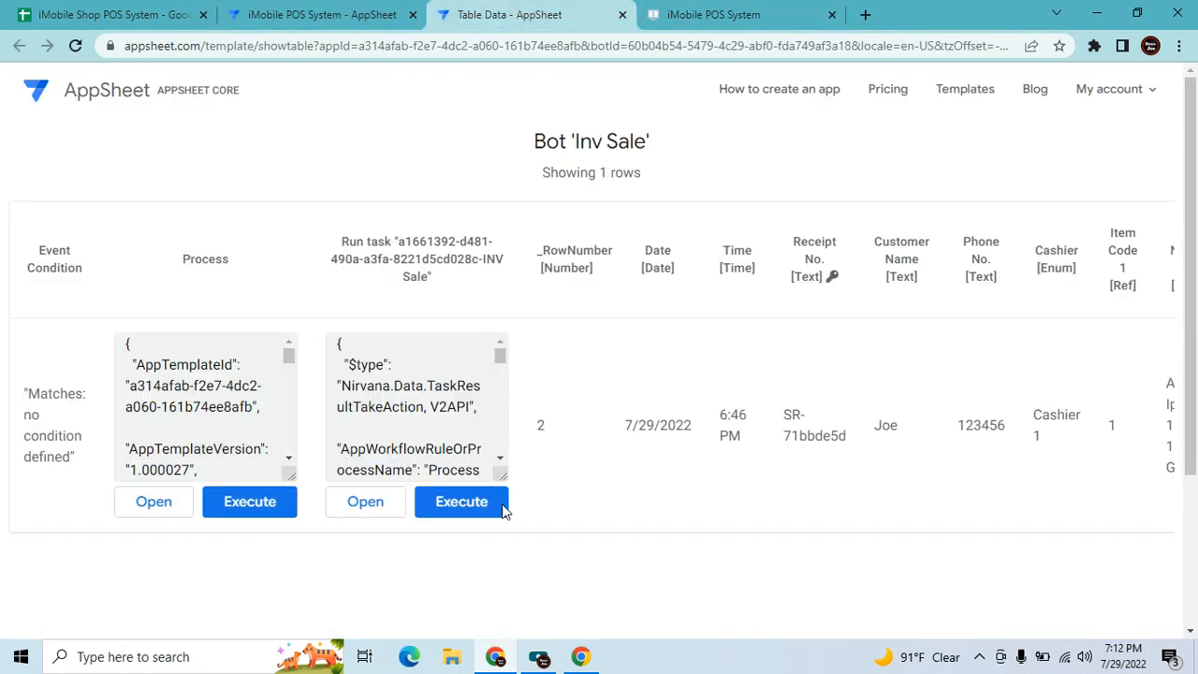
# Check the Available Stocks of item codes 1, 2 and 3 in the spreadsheet's Inventory sheet.
pyautogui.click(171, 9)
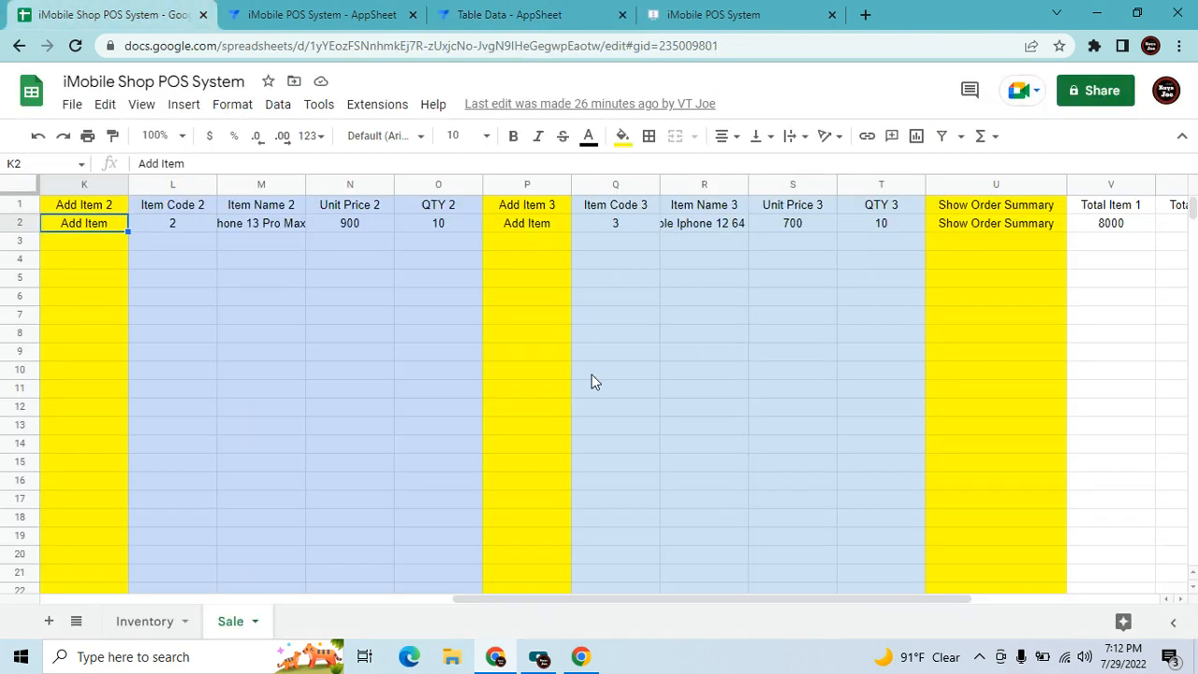
pyautogui.click(178, 622)
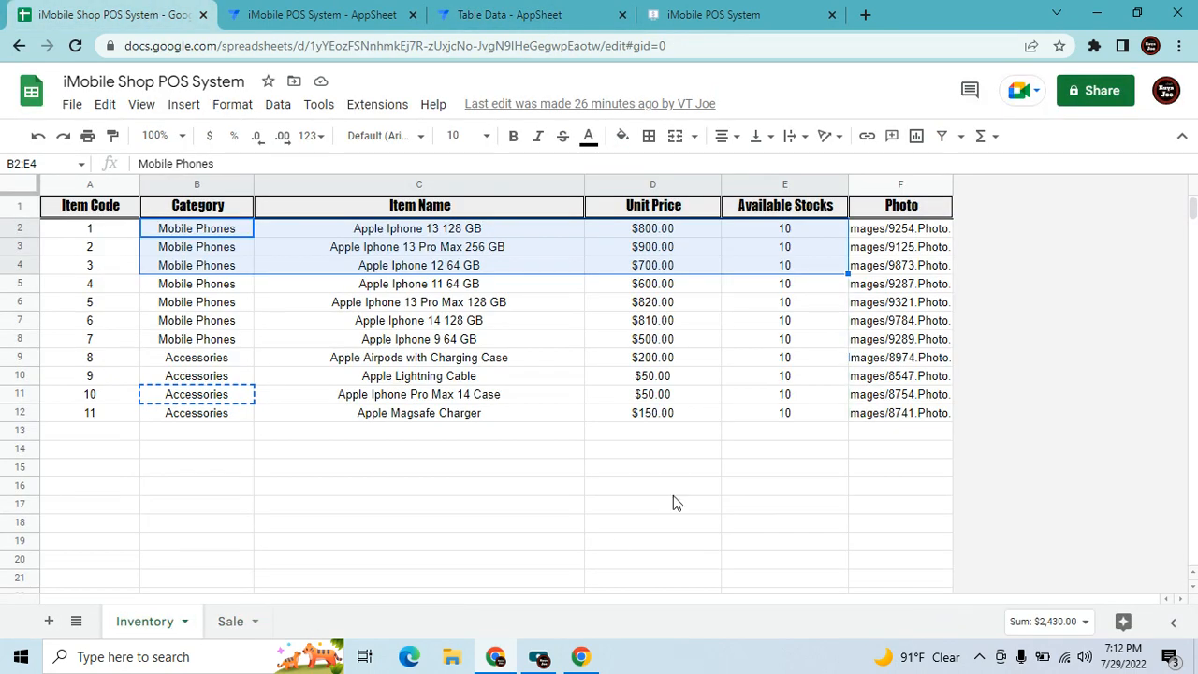
pyautogui.click(809, 358)
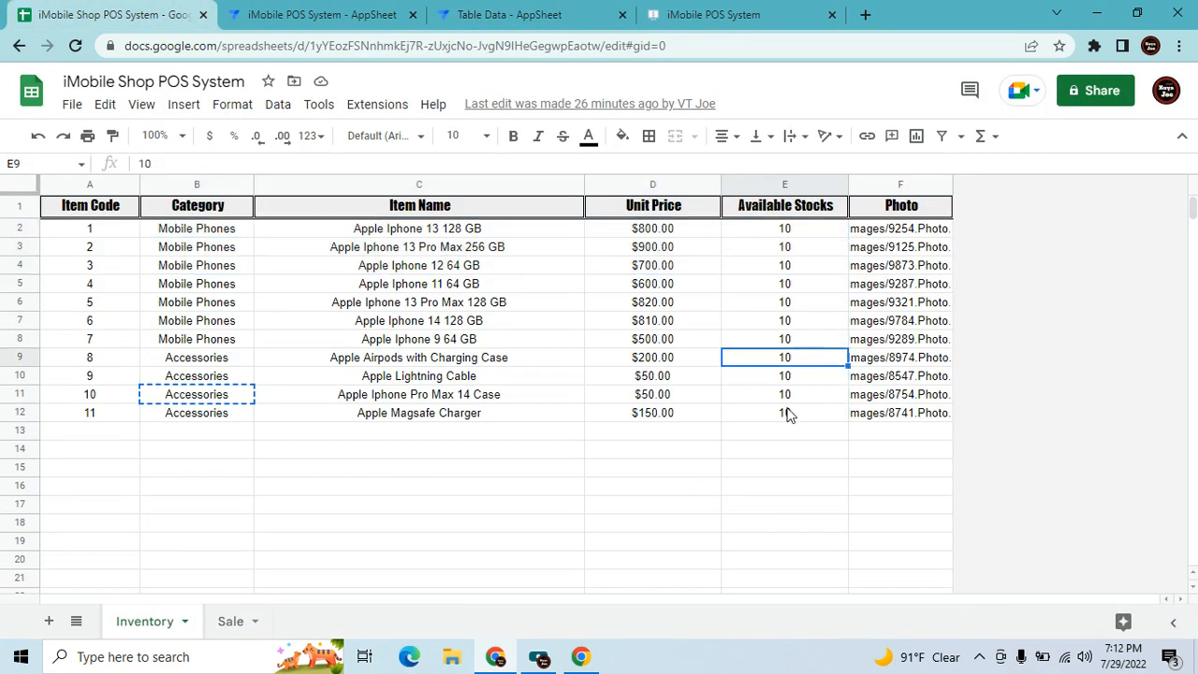
pyautogui.click(787, 252)
pyautogui.click(782, 389)
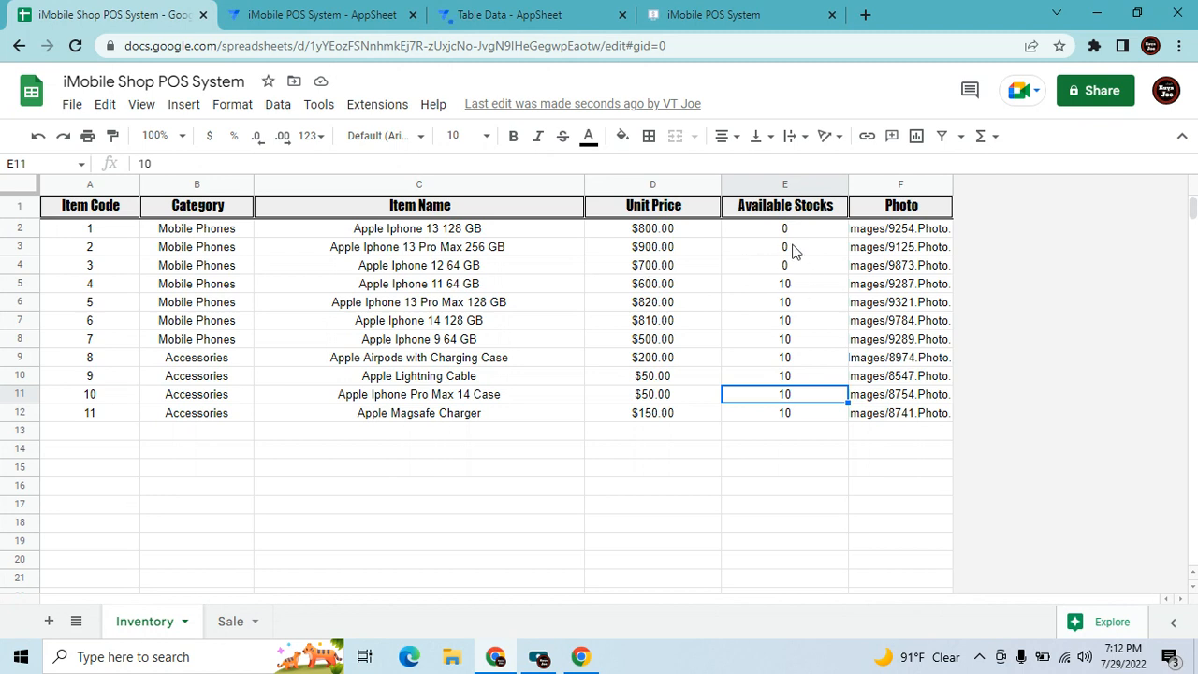
pyautogui.click(797, 232)
pyautogui.click(807, 249)
pyautogui.click(810, 266)
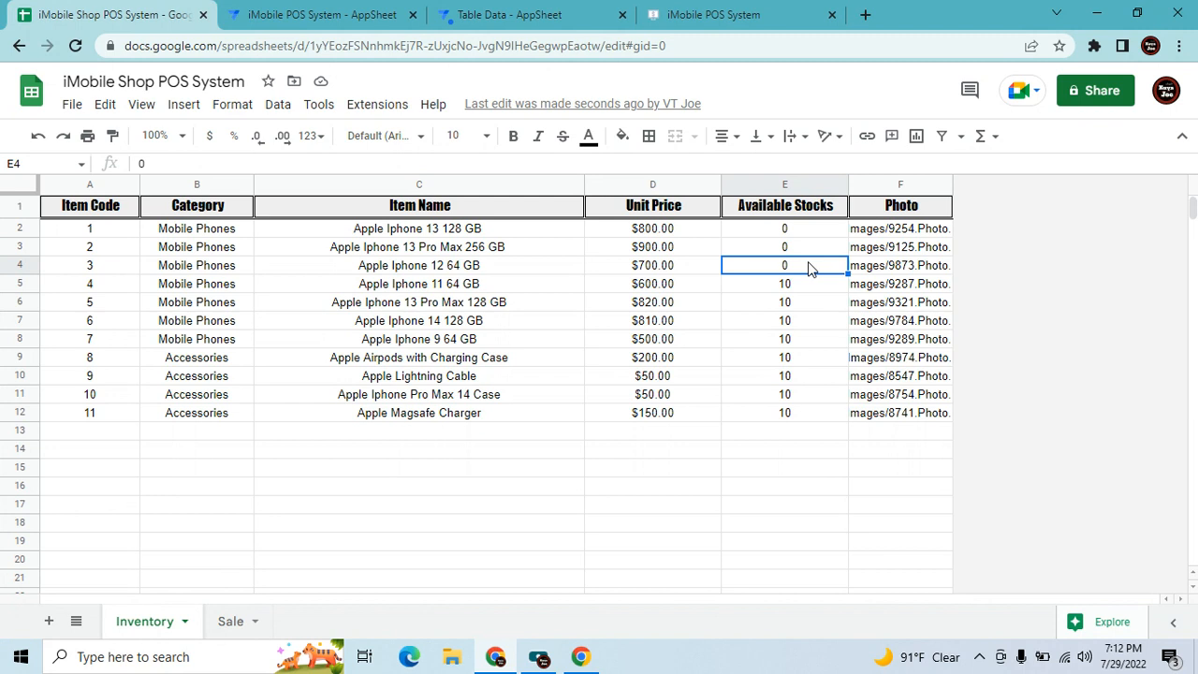
# Dismiss the test's message, close the bot test page and return to the app's Sale list.
pyautogui.click(515, 13)
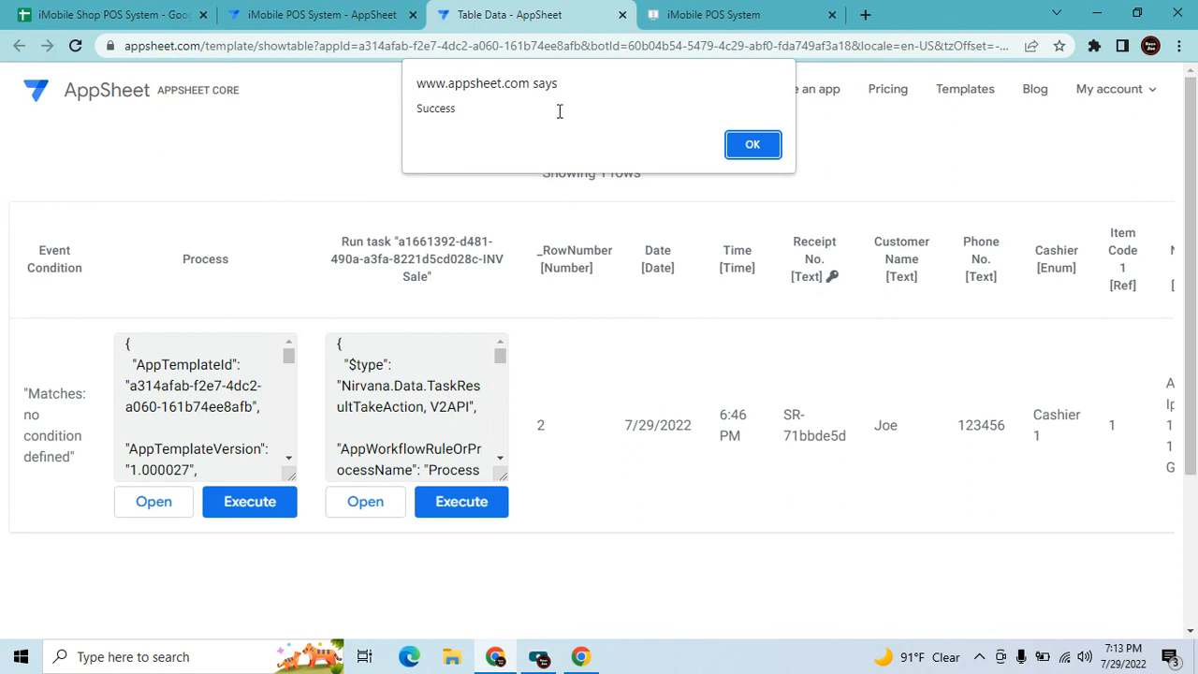
pyautogui.click(749, 148)
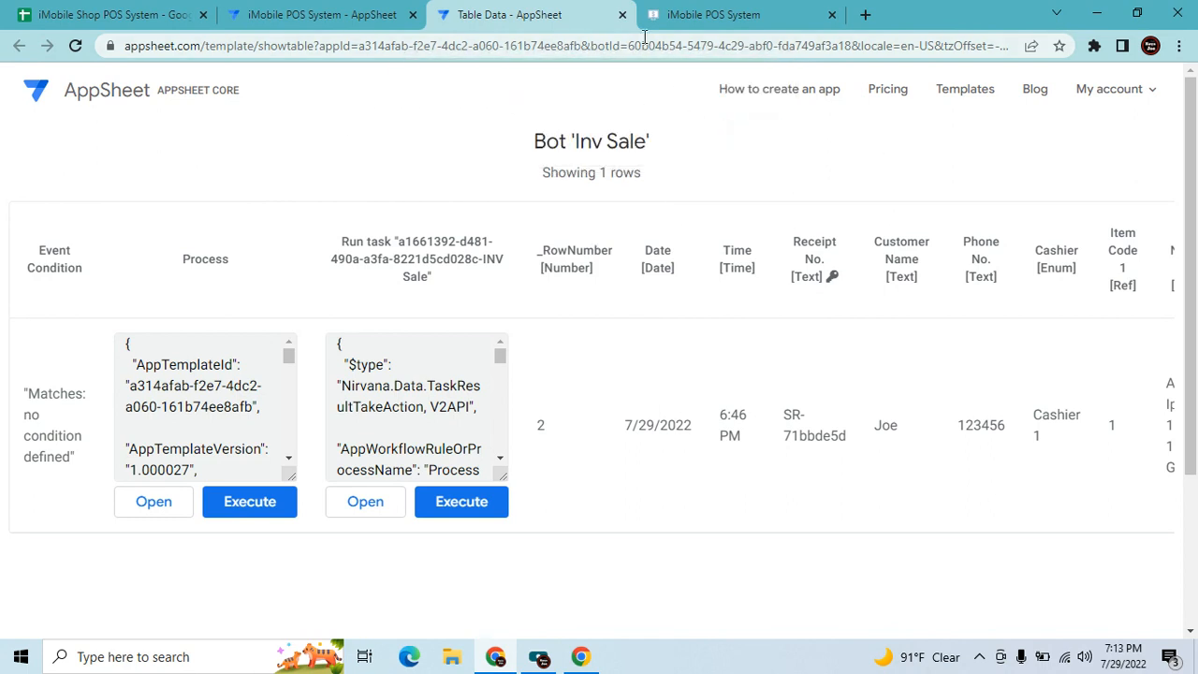
pyautogui.click(622, 17)
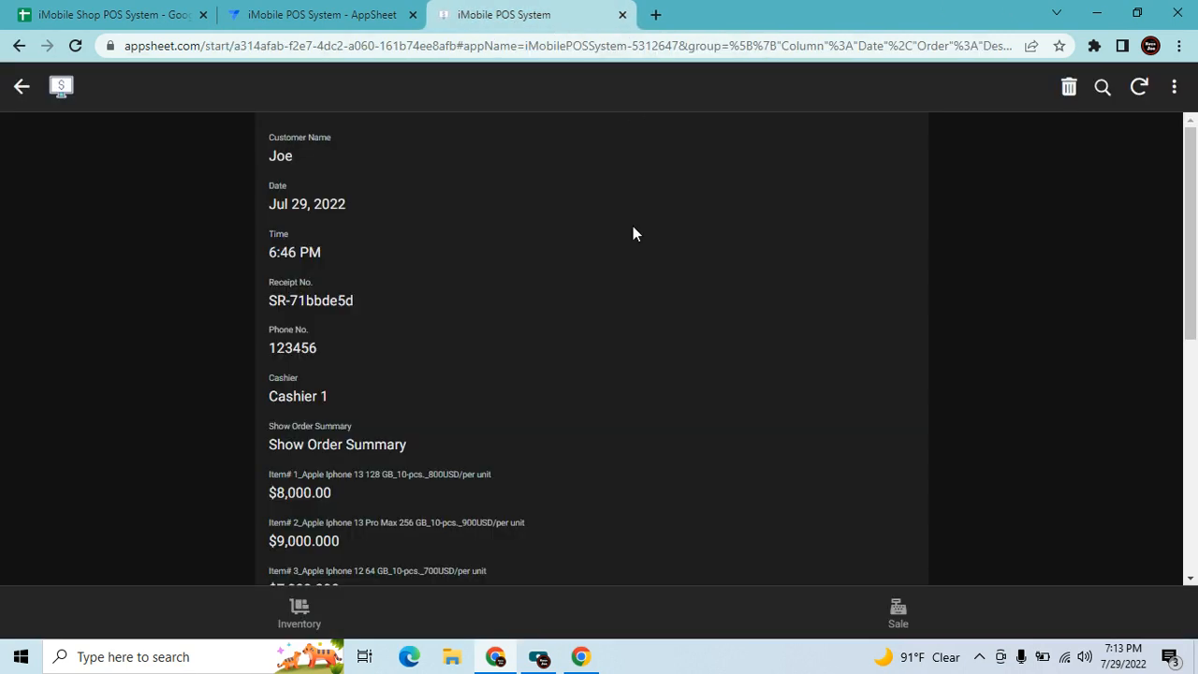
pyautogui.click(912, 615)
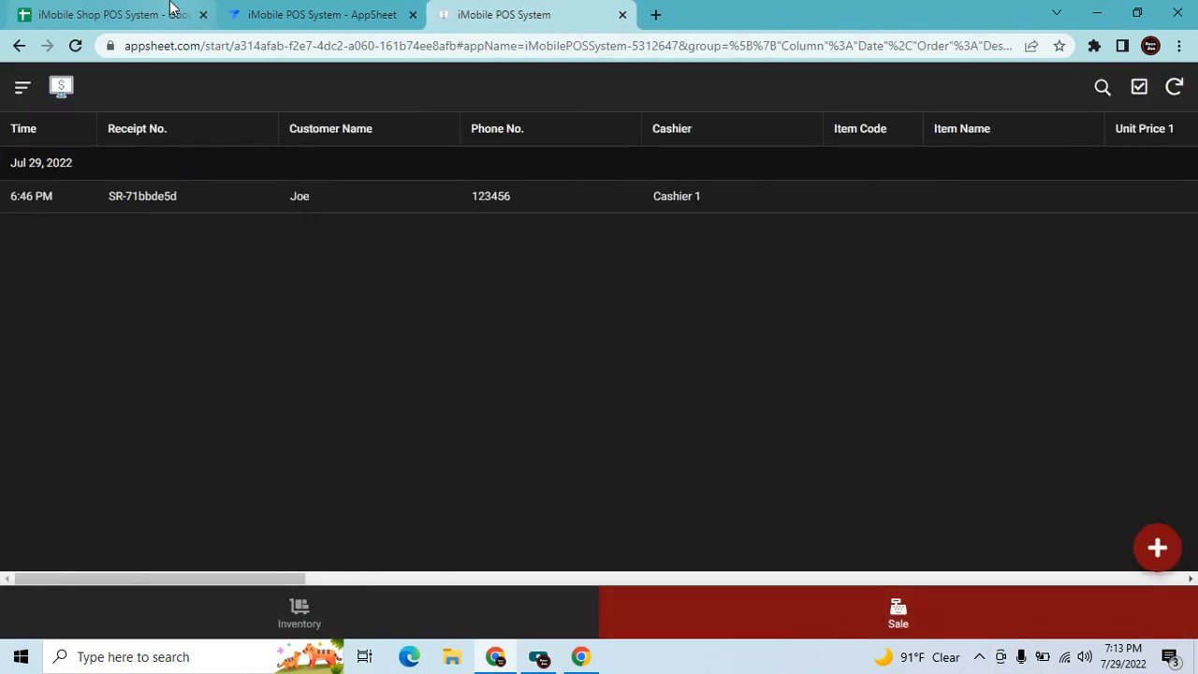
# Examine item codes 9, 10 and 11 and their Available Stocks in the Inventory sheet.
pyautogui.click(131, 11)
pyautogui.click(500, 525)
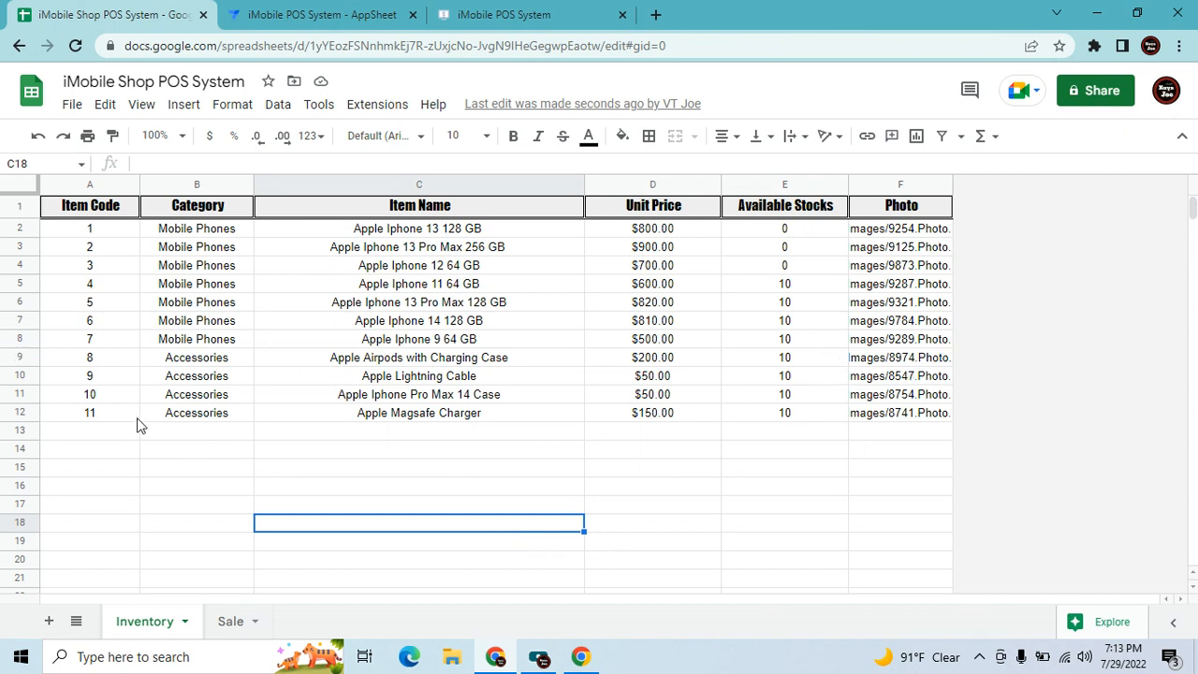
pyautogui.click(96, 383)
pyautogui.click(98, 394)
pyautogui.click(103, 415)
pyautogui.click(806, 379)
pyautogui.click(797, 397)
pyautogui.click(794, 415)
# Sync the app's Inventory view and compare its stock levels with the spreadsheet.
pyautogui.click(506, 11)
pyautogui.click(342, 609)
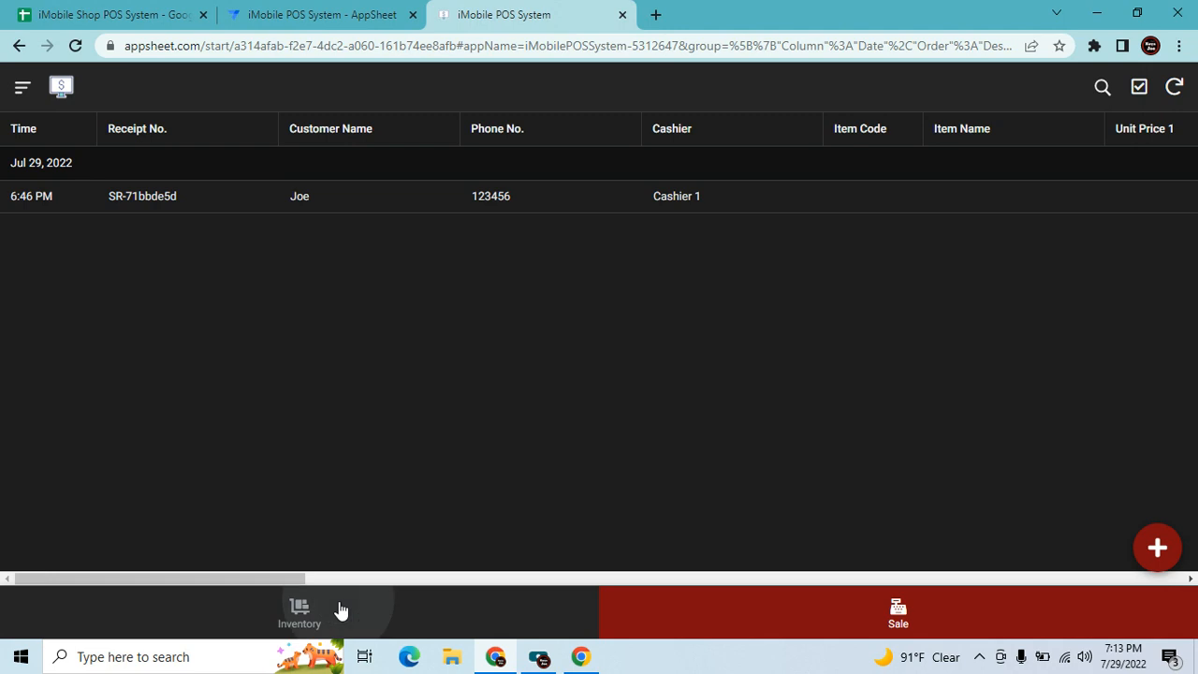
pyautogui.scroll(-1, 309, 430)
pyautogui.scroll(2, 312, 436)
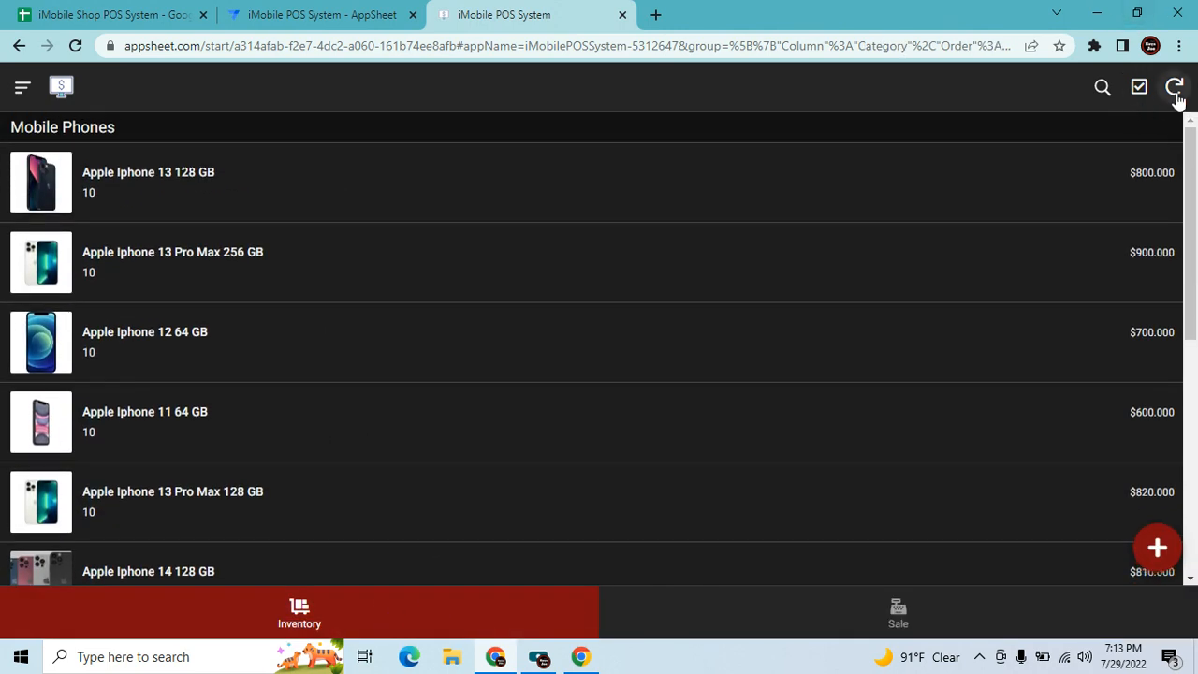
pyautogui.click(1174, 87)
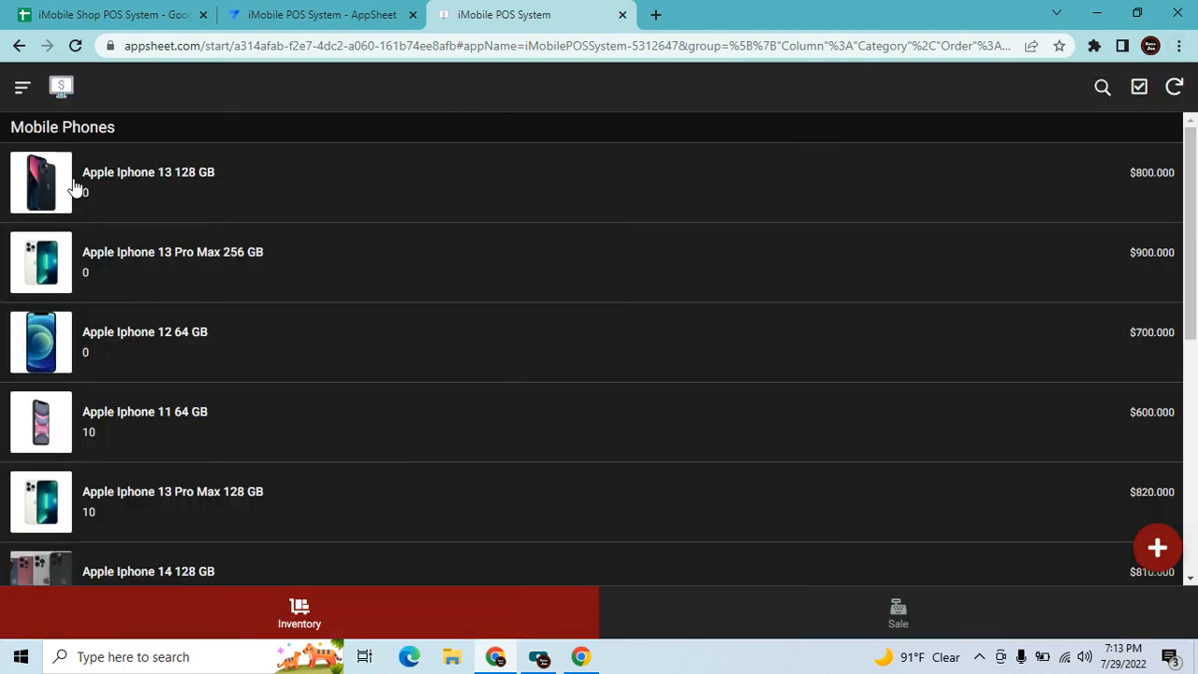
pyautogui.scroll(-5, 289, 471)
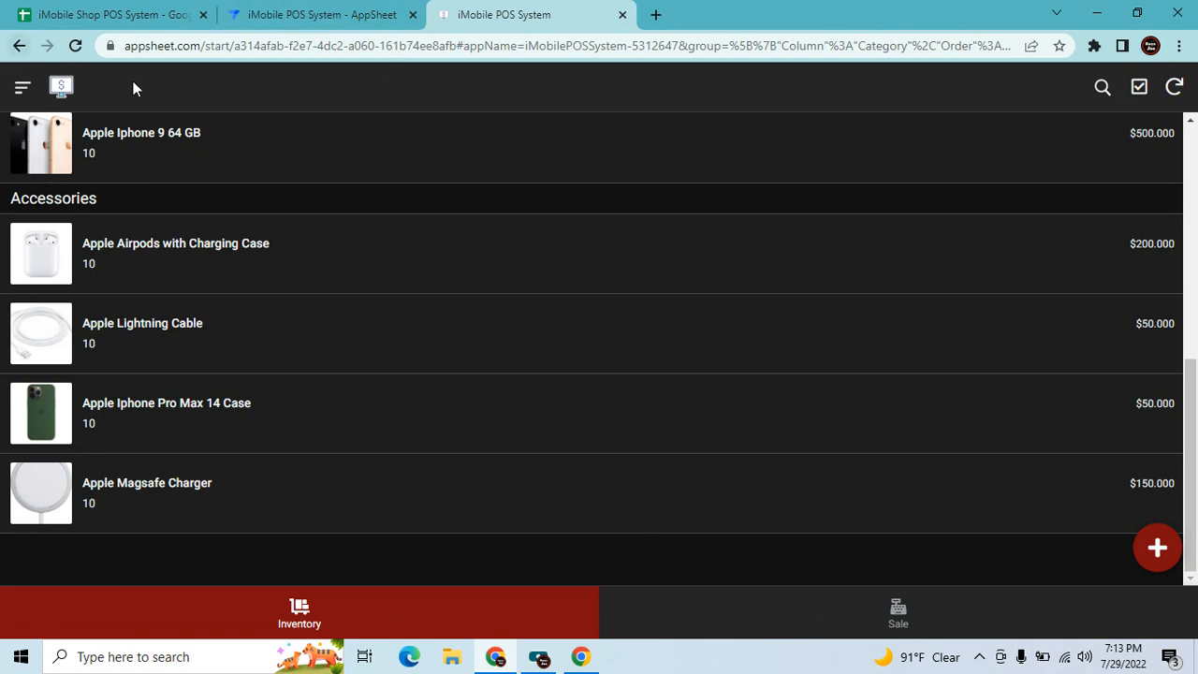
pyautogui.click(122, 14)
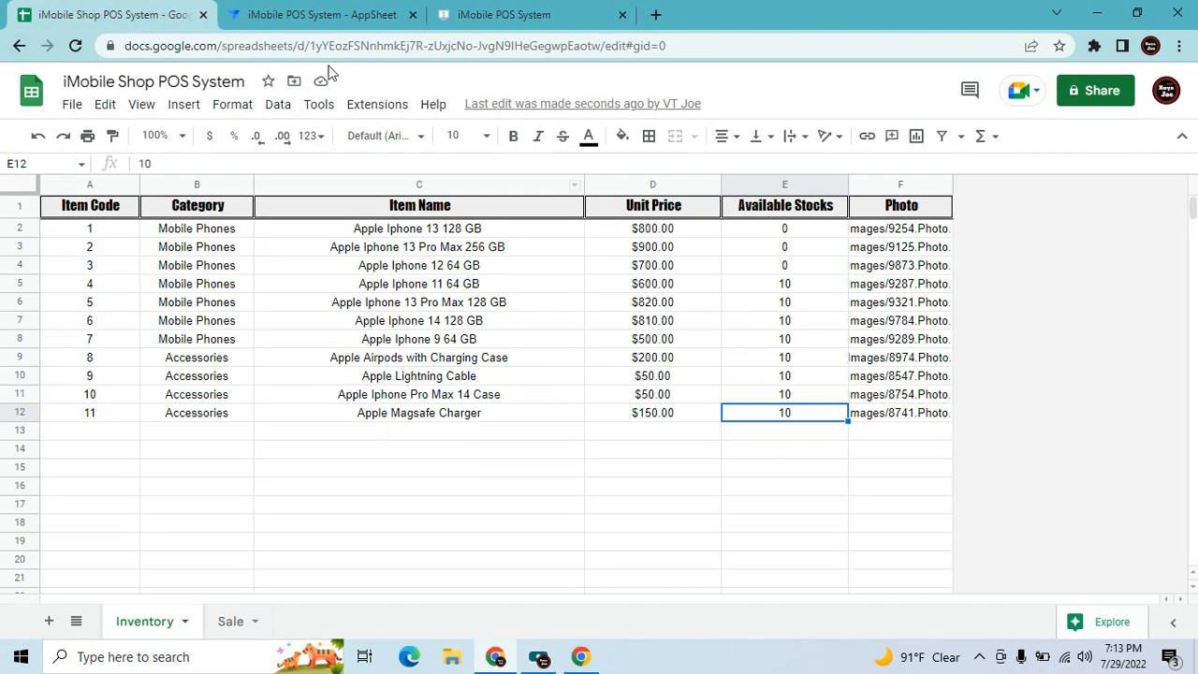
pyautogui.click(490, 12)
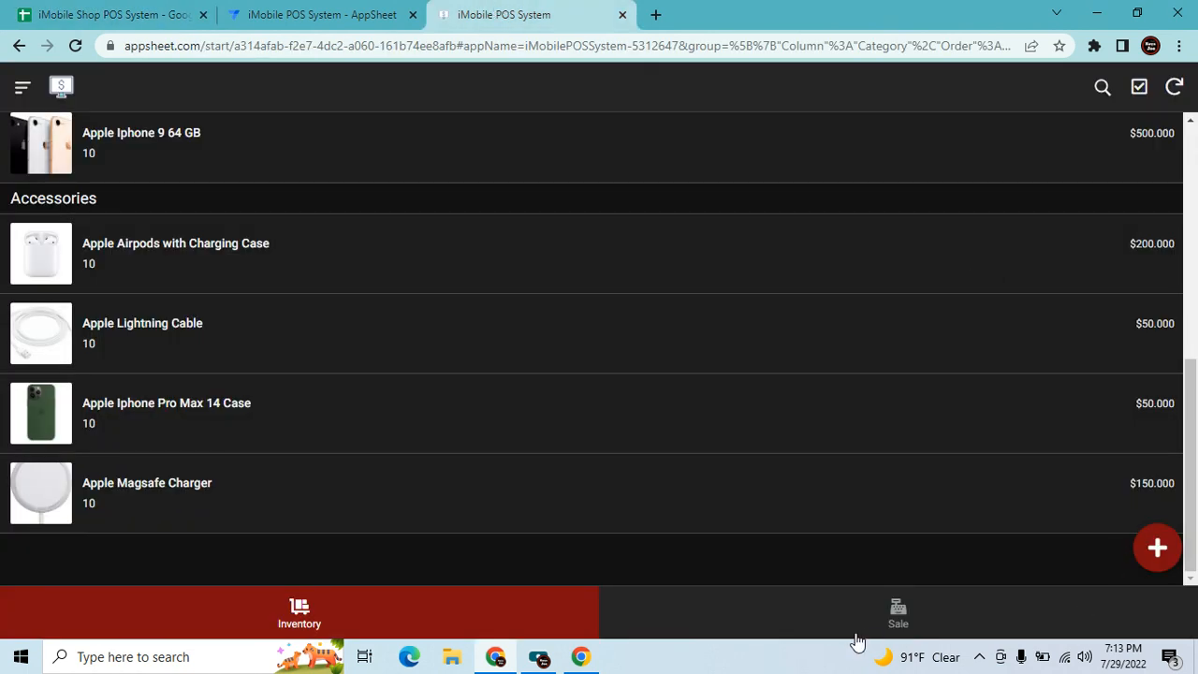
# Start a new Sale record, fill in the customer's name and phone number, and choose Cashier 1.
pyautogui.click(1016, 605)
pyautogui.click(1156, 548)
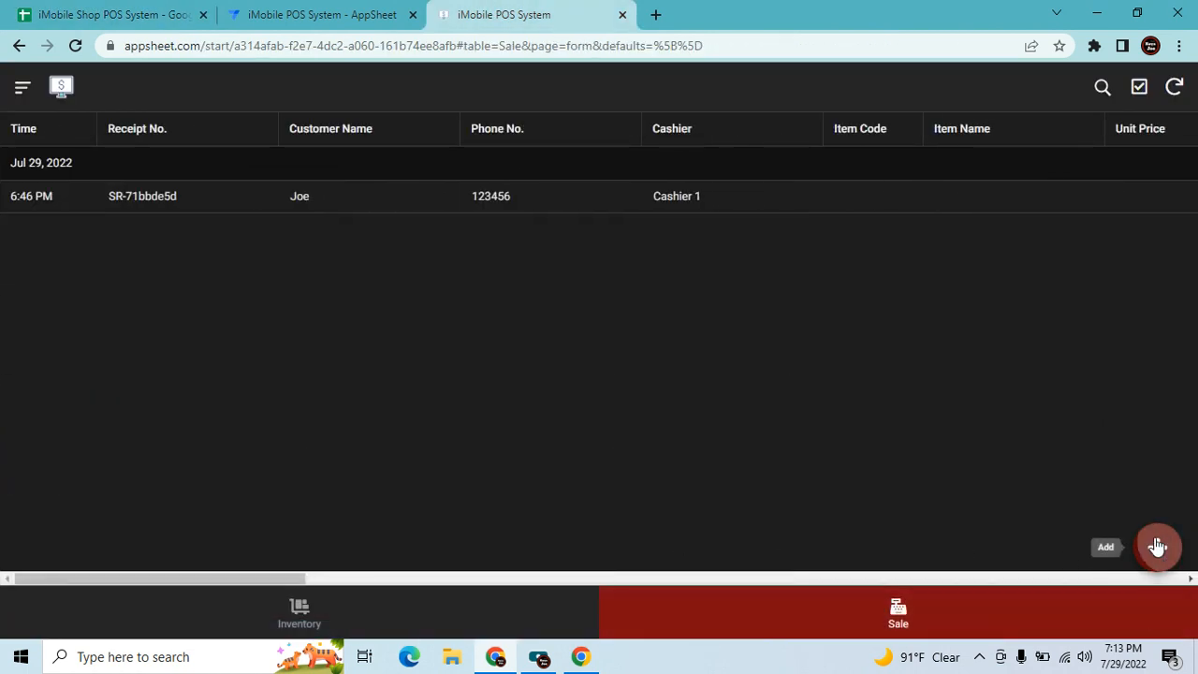
pyautogui.scroll(-2, 423, 360)
pyautogui.click(441, 281)
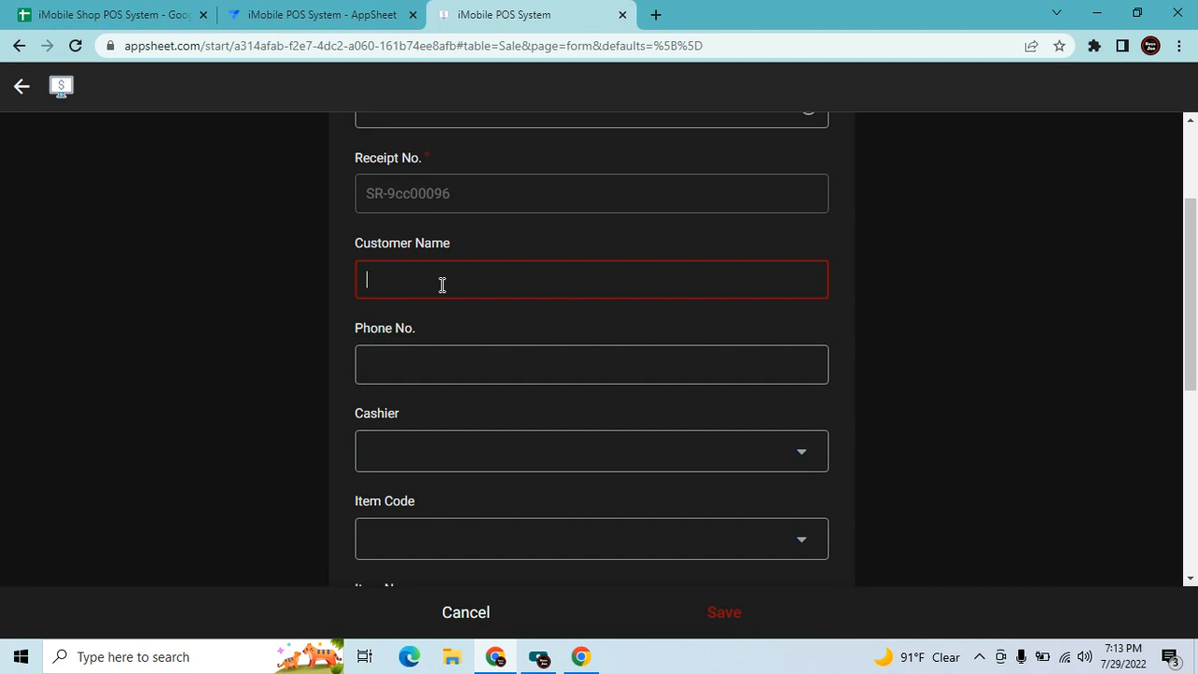
pyautogui.write('Joe')
pyautogui.press('Tab')
pyautogui.write('123456')
pyautogui.press('Tab')
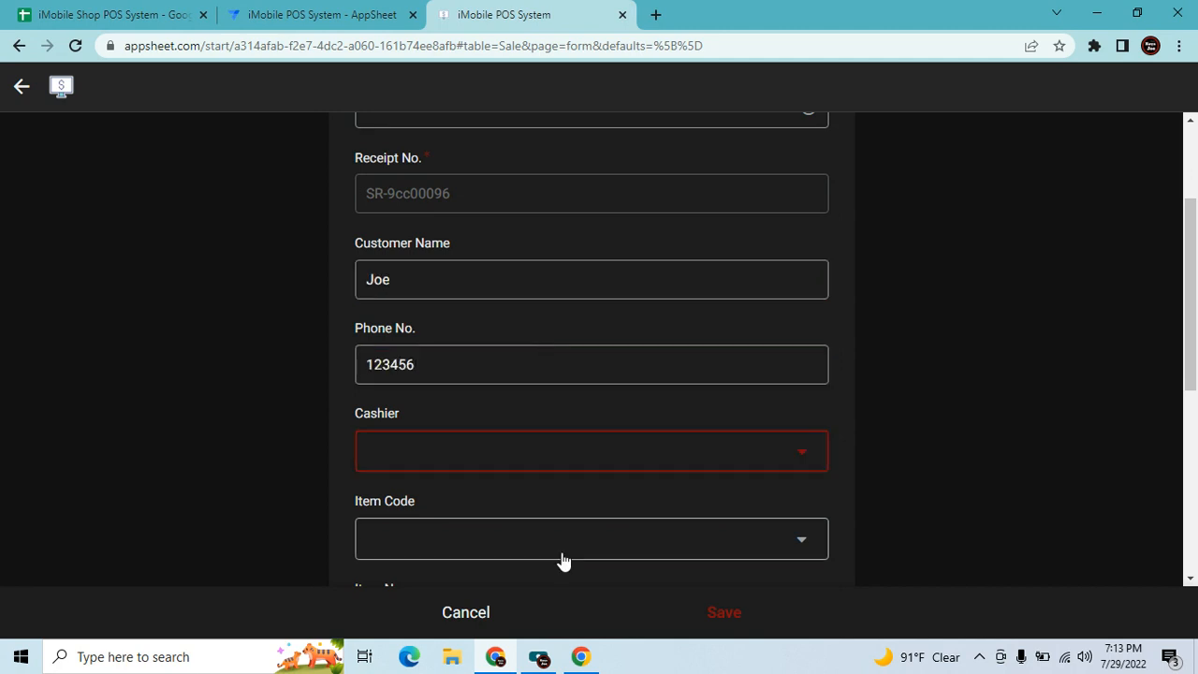
pyautogui.click(573, 475)
pyautogui.click(454, 163)
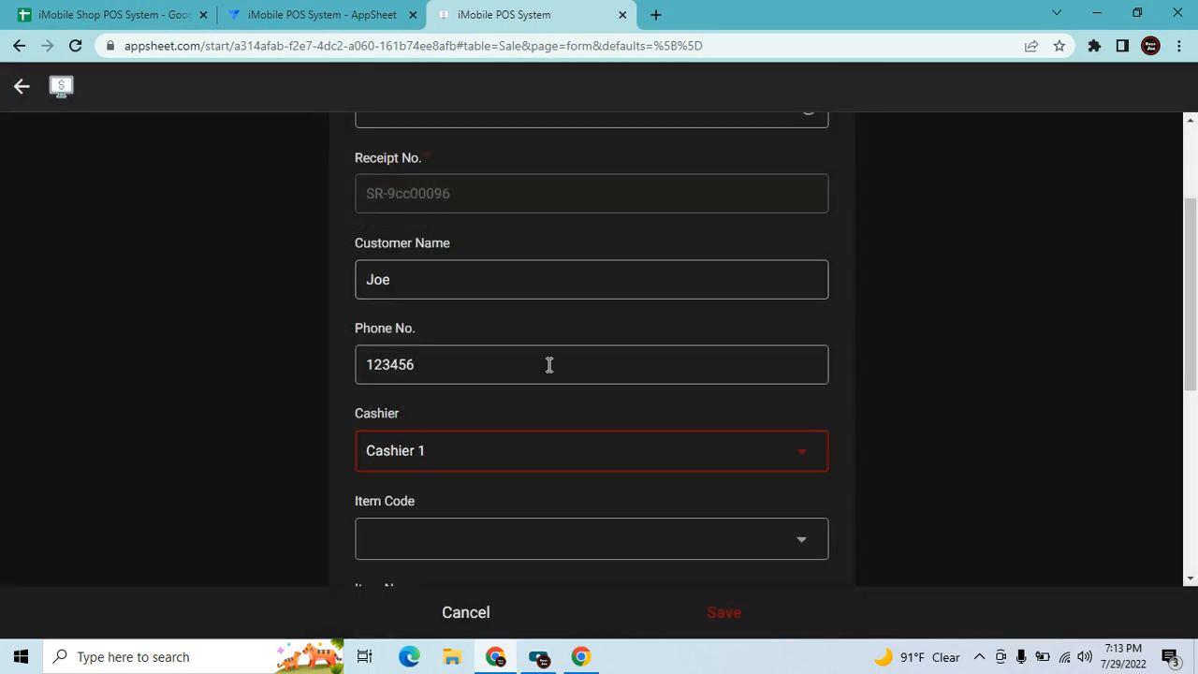
# Set the sale's first item to item code 9 with a quantity of 10.
pyautogui.scroll(-1, 560, 410)
pyautogui.click(551, 463)
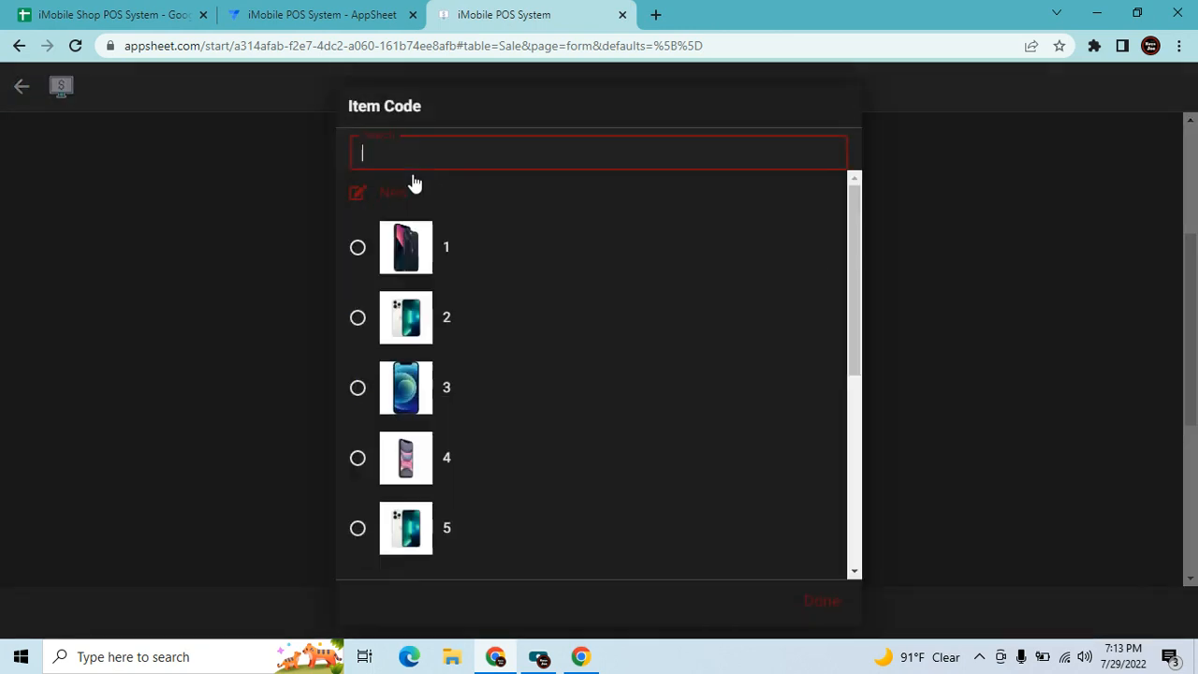
pyautogui.scroll(-5, 483, 466)
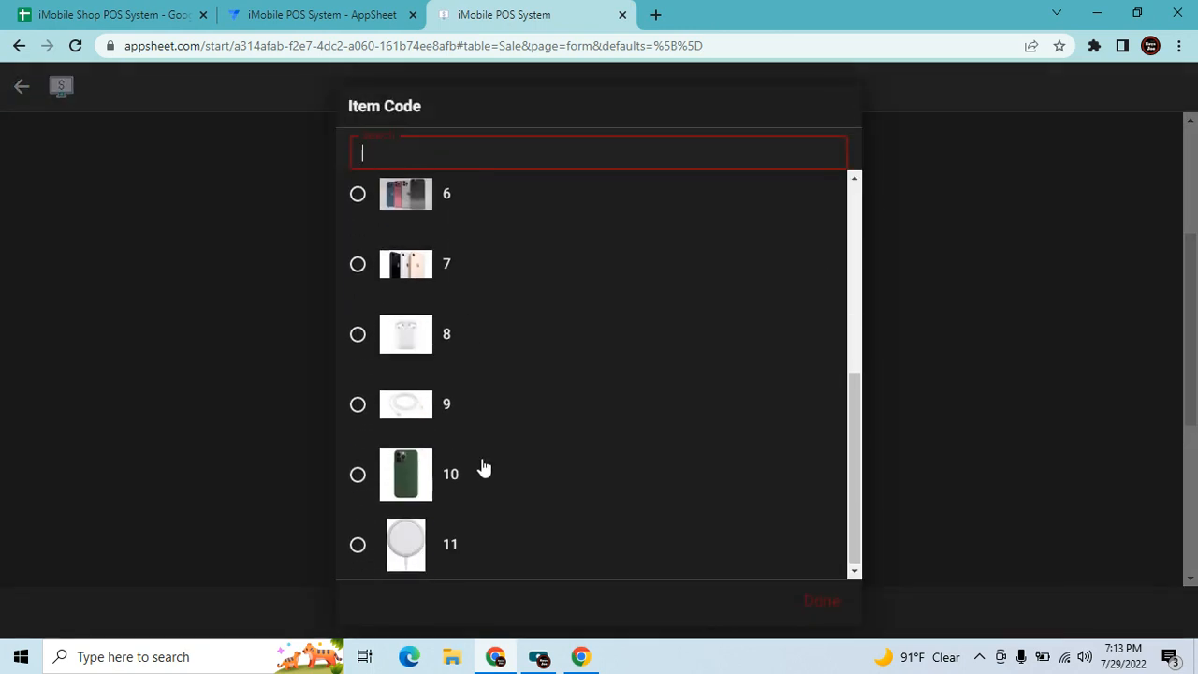
pyautogui.click(358, 403)
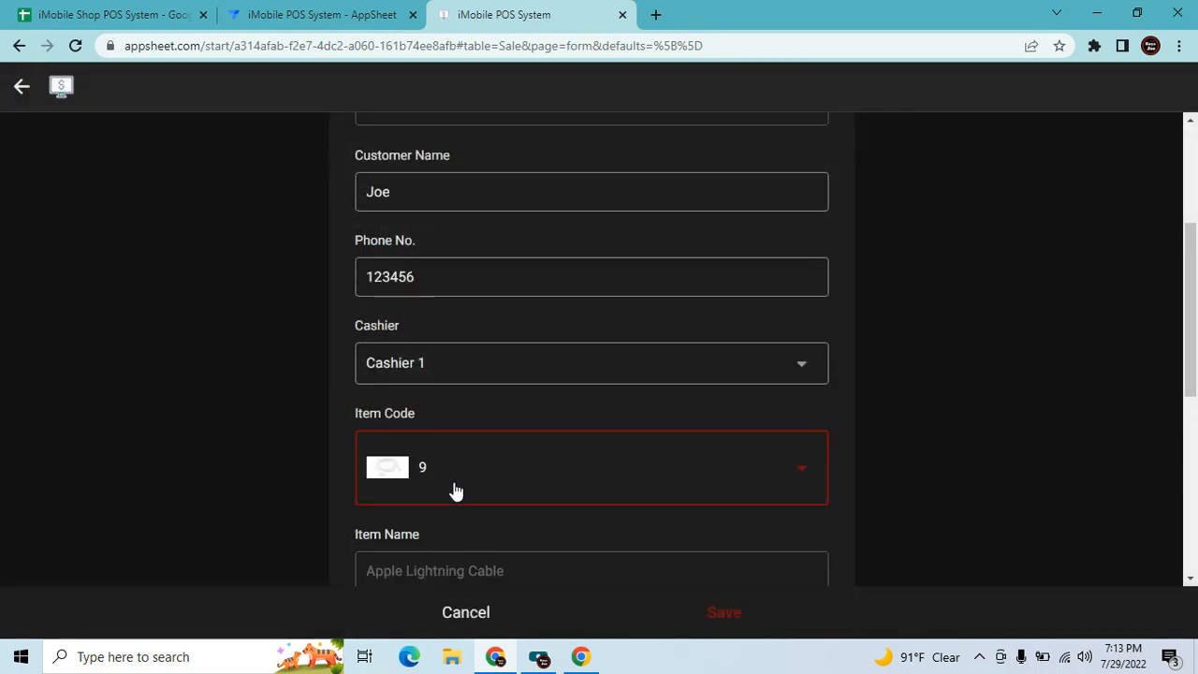
pyautogui.scroll(-3, 455, 490)
pyautogui.click(408, 467)
pyautogui.write('10')
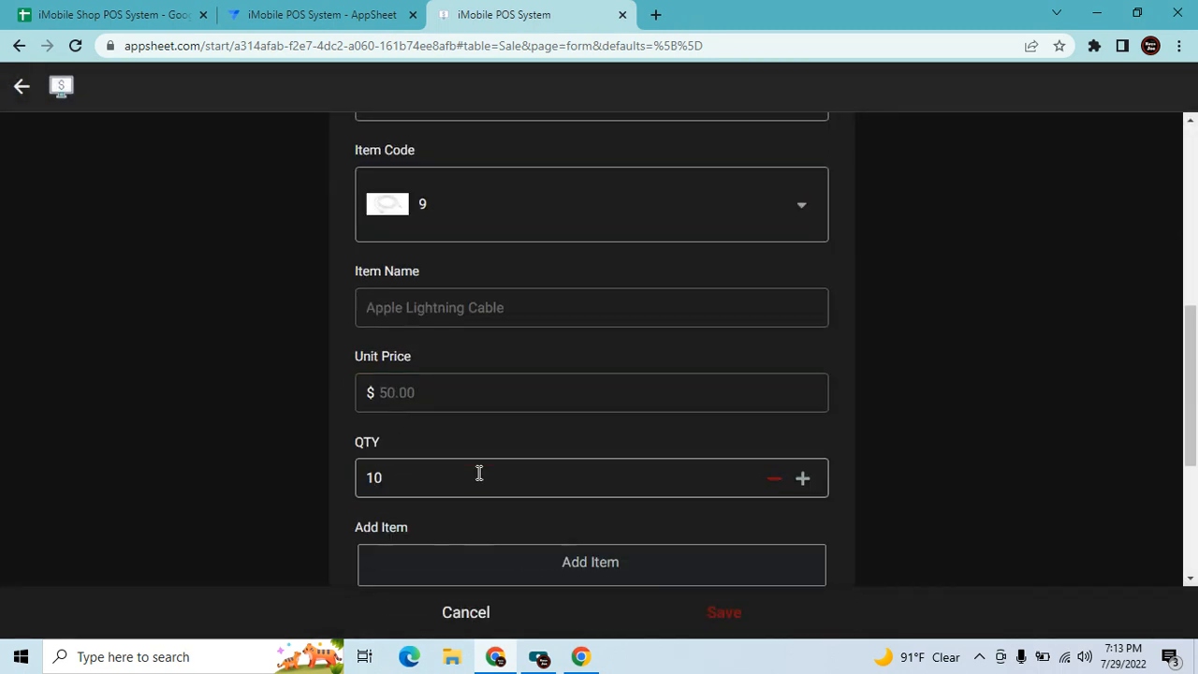
# Add a second item to the sale with item code 10 and a quantity of 10.
pyautogui.click(577, 578)
pyautogui.scroll(-3, 577, 562)
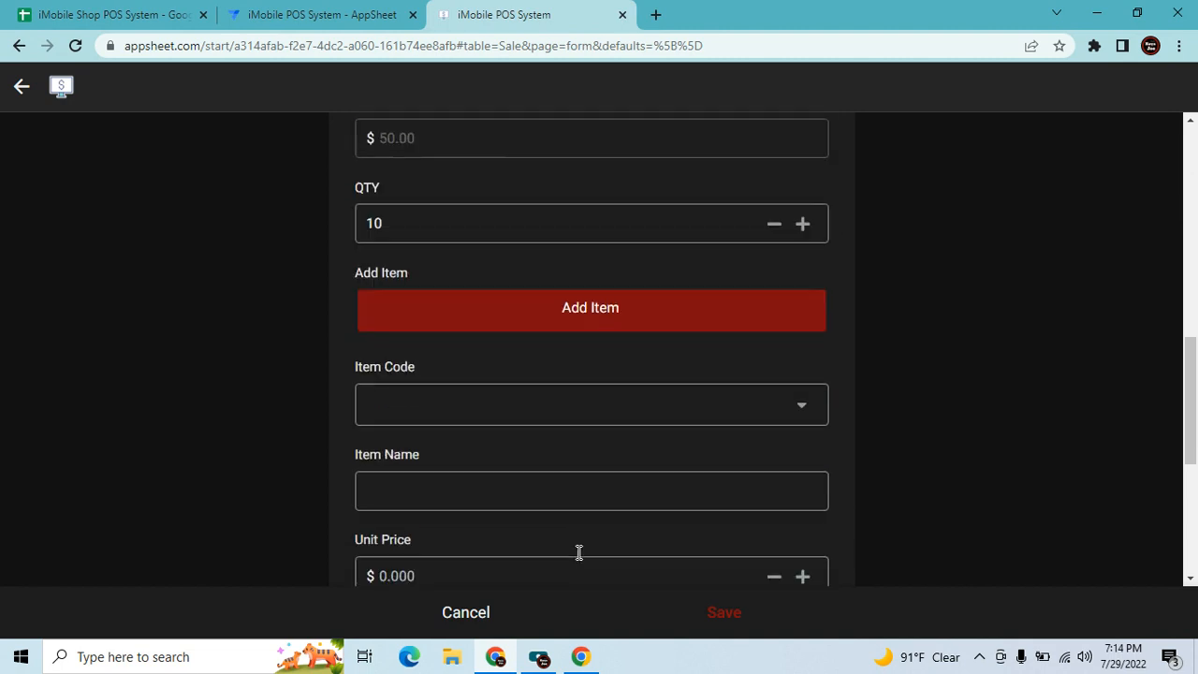
pyautogui.click(551, 425)
pyautogui.scroll(-5, 523, 459)
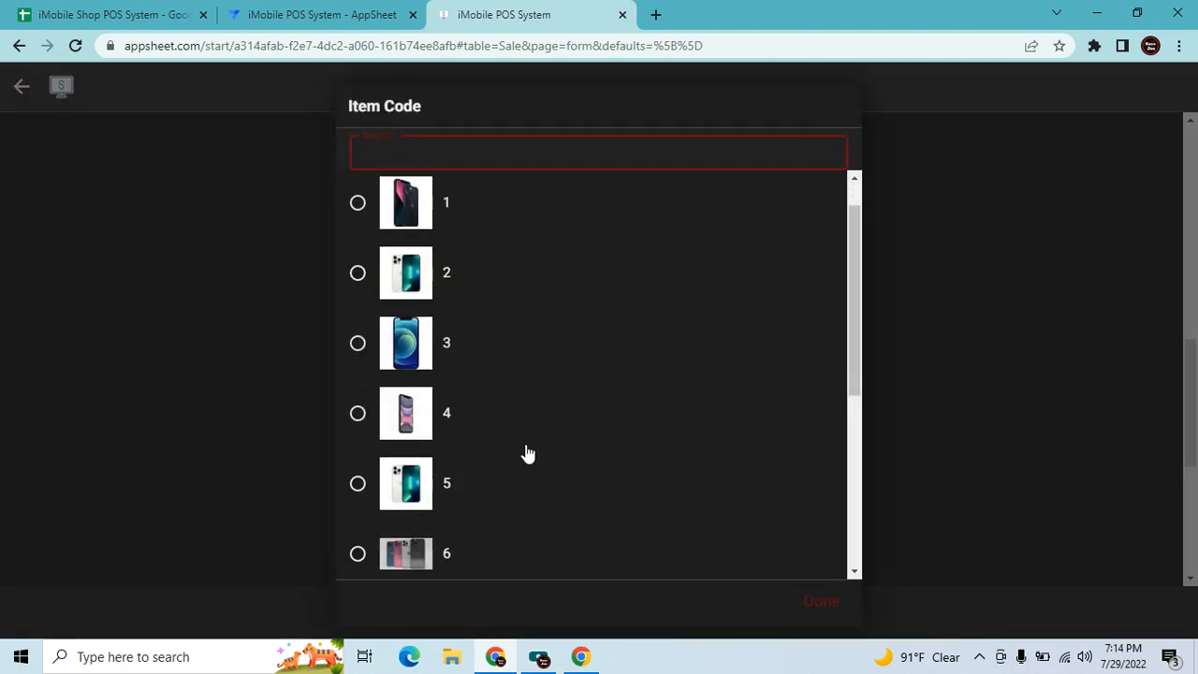
pyautogui.click(384, 484)
pyautogui.scroll(-3, 666, 520)
pyautogui.click(406, 334)
pyautogui.write('10')
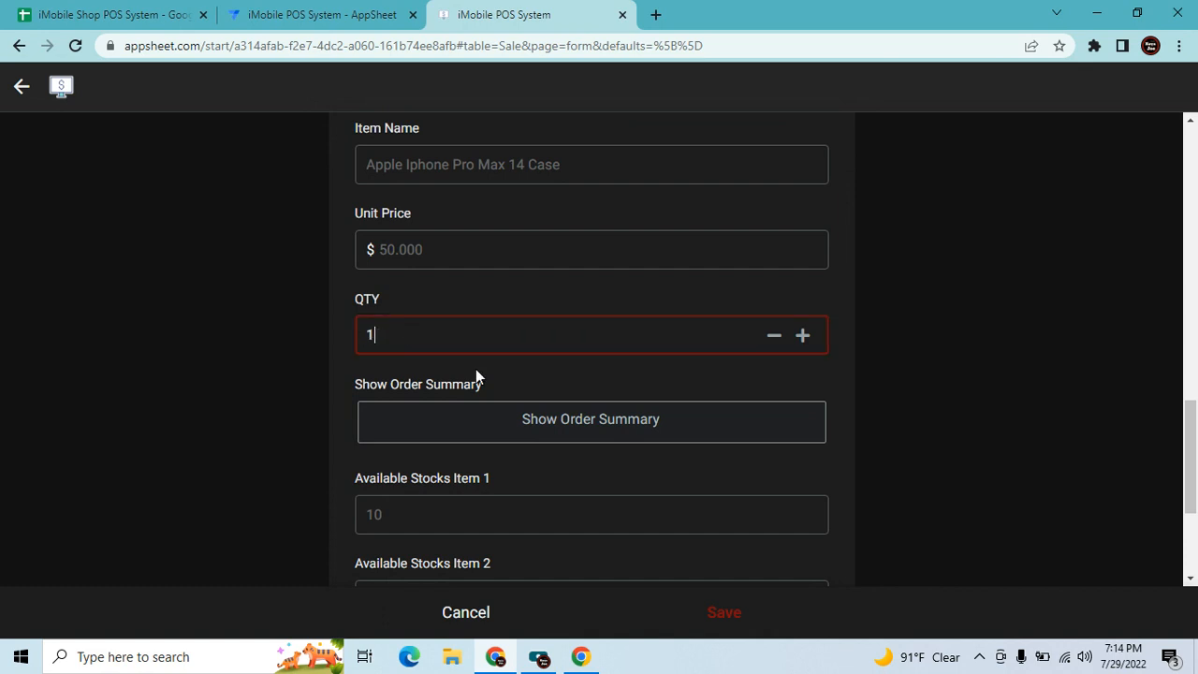
pyautogui.click(475, 369)
# Add a third item to the sale with item code 11 and a quantity of 10.
pyautogui.click(489, 422)
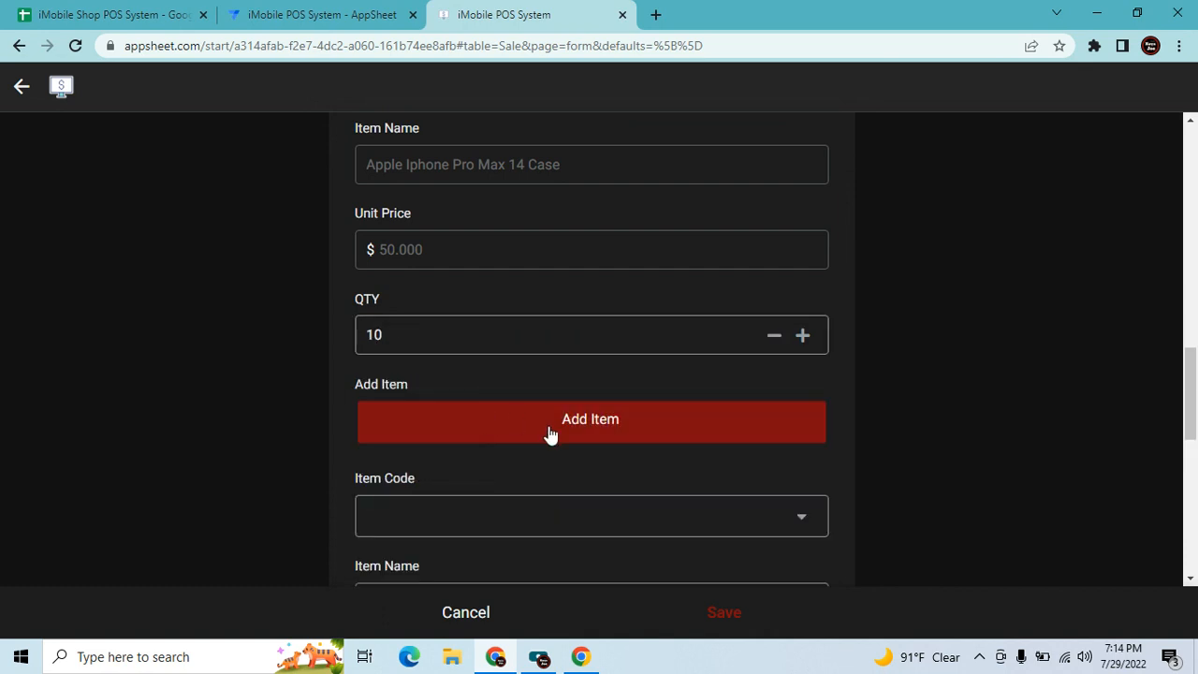
pyautogui.scroll(-1, 524, 425)
pyautogui.click(511, 423)
pyautogui.scroll(-5, 508, 431)
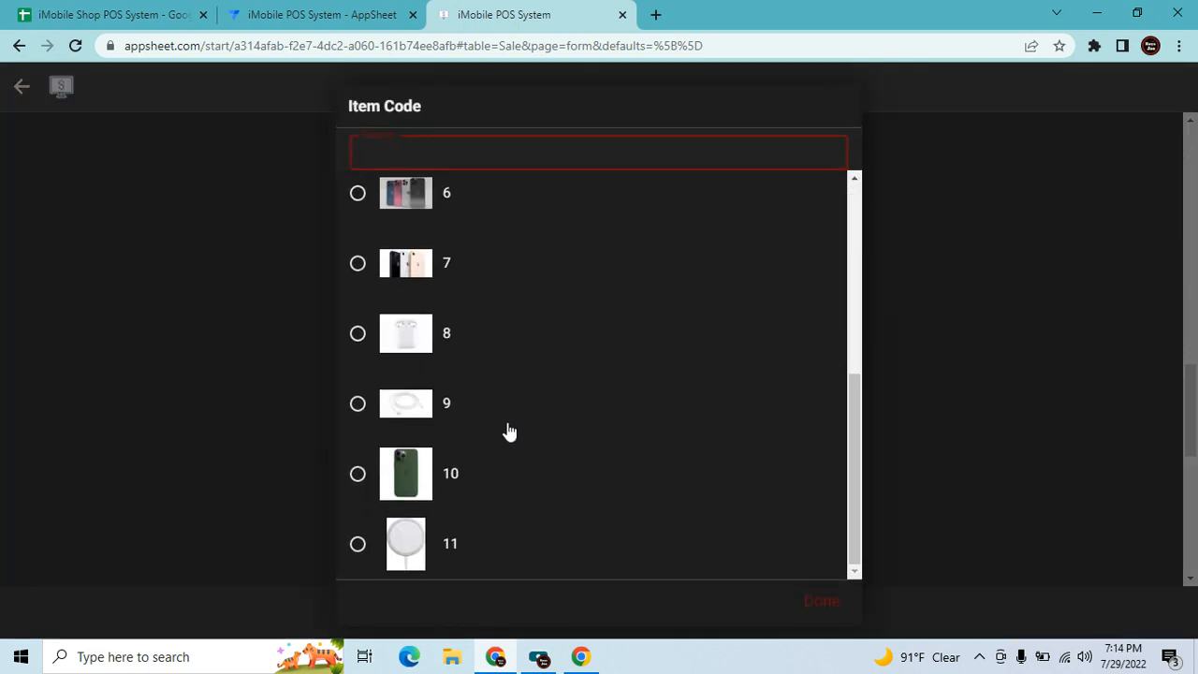
pyautogui.click(449, 543)
pyautogui.click(452, 520)
pyautogui.write('10')
pyautogui.scroll(-4, 452, 522)
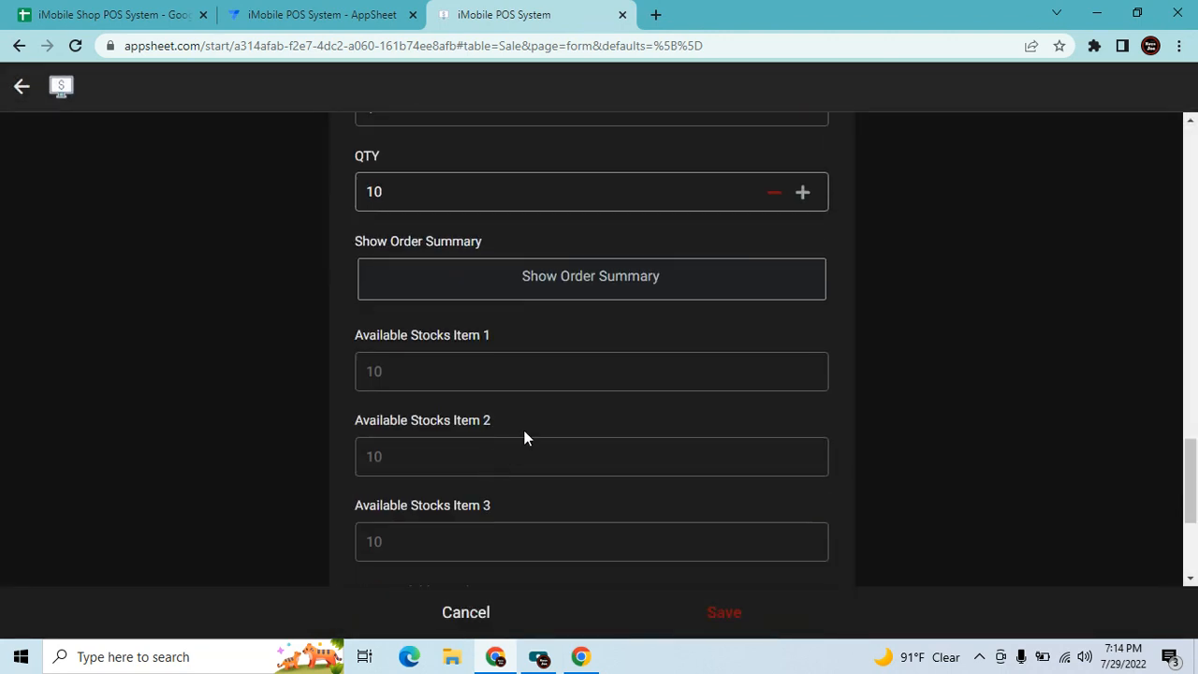
# Show the order summary, set the payment type to Cash with an amount paid of 2500, and save the sale.
pyautogui.click(600, 271)
pyautogui.scroll(-3, 498, 433)
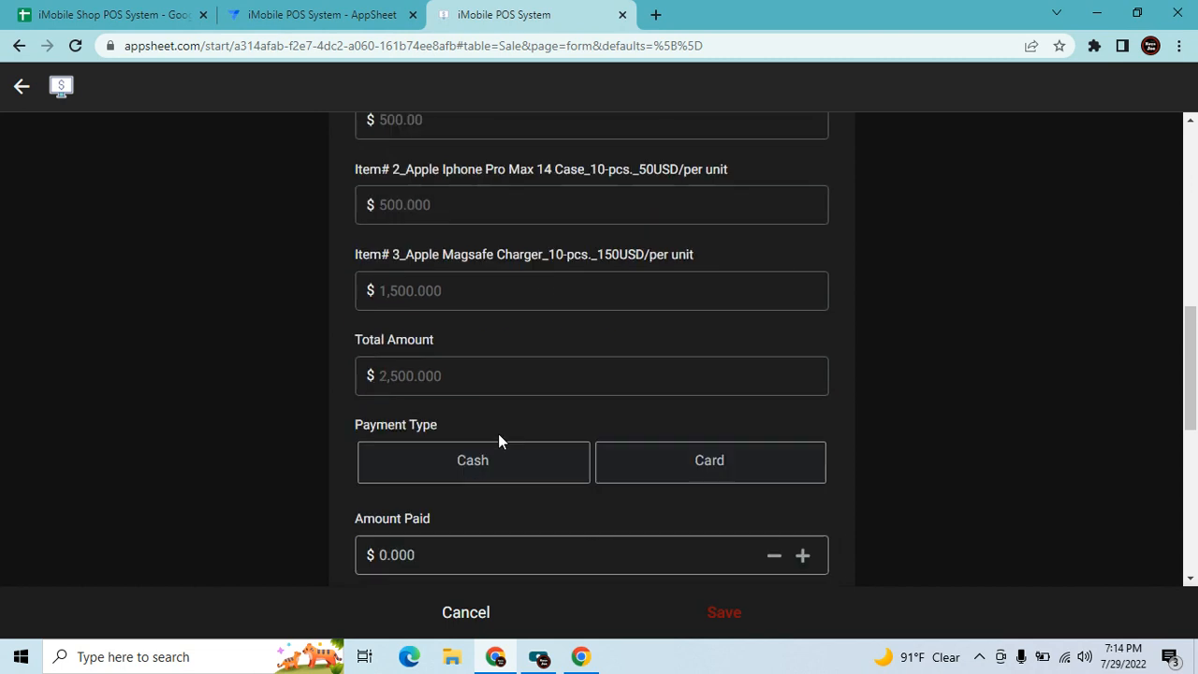
pyautogui.click(518, 453)
pyautogui.click(509, 540)
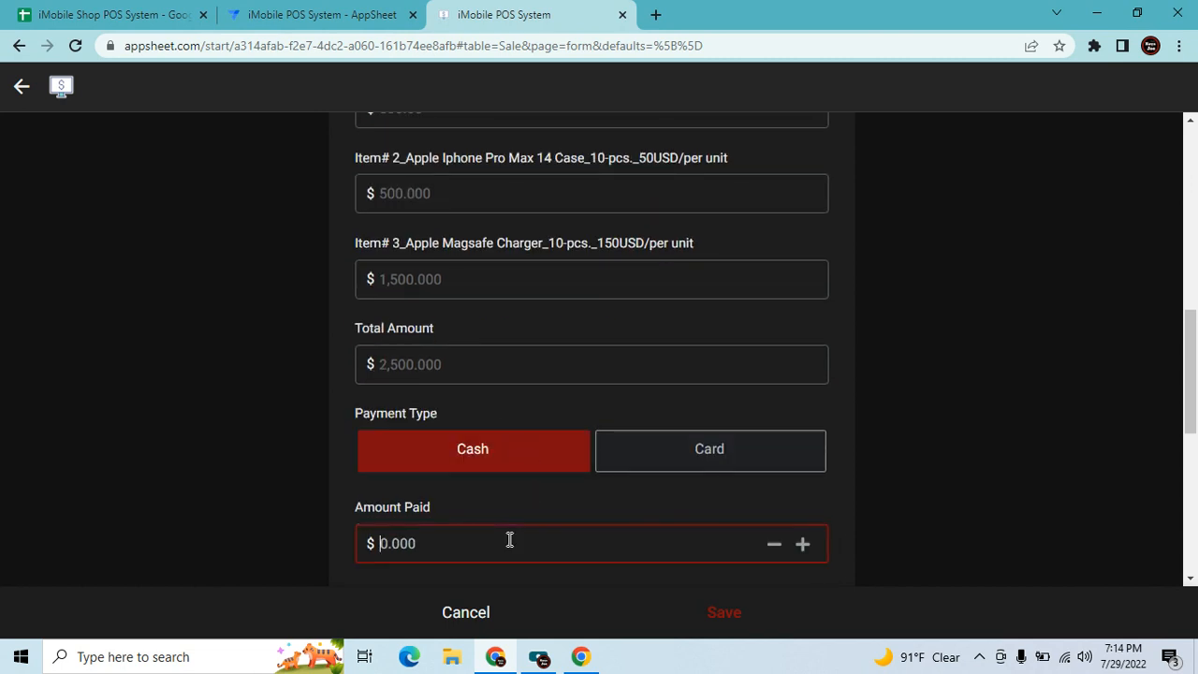
pyautogui.click(693, 494)
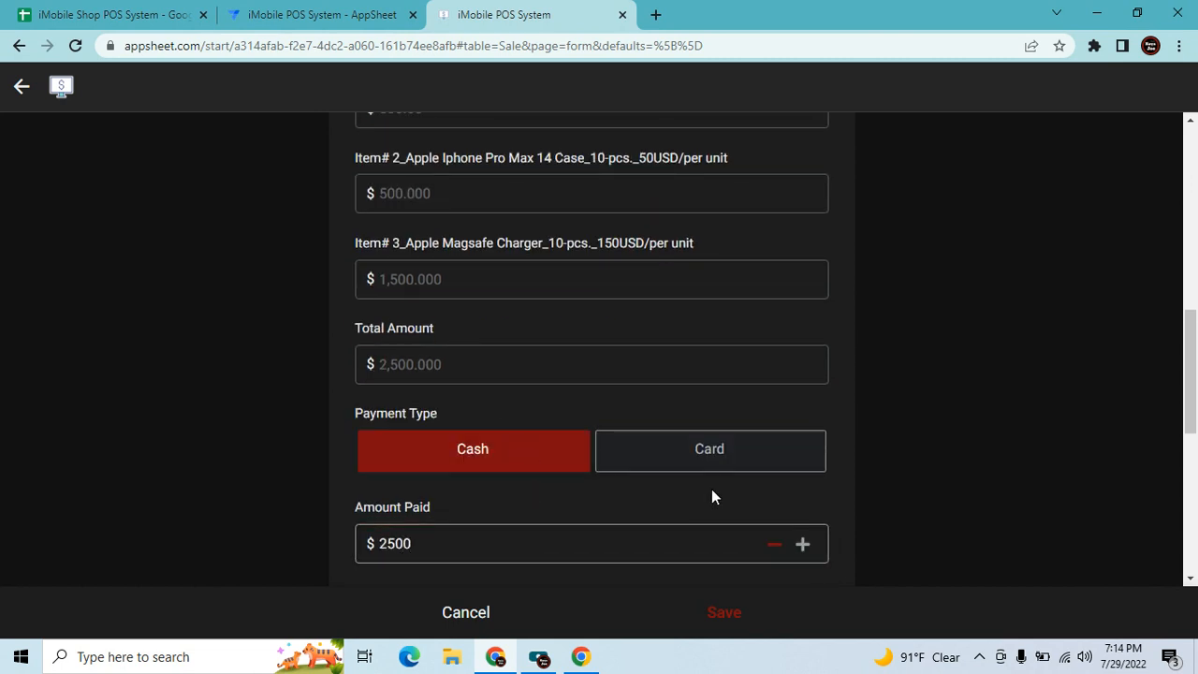
pyautogui.click(729, 619)
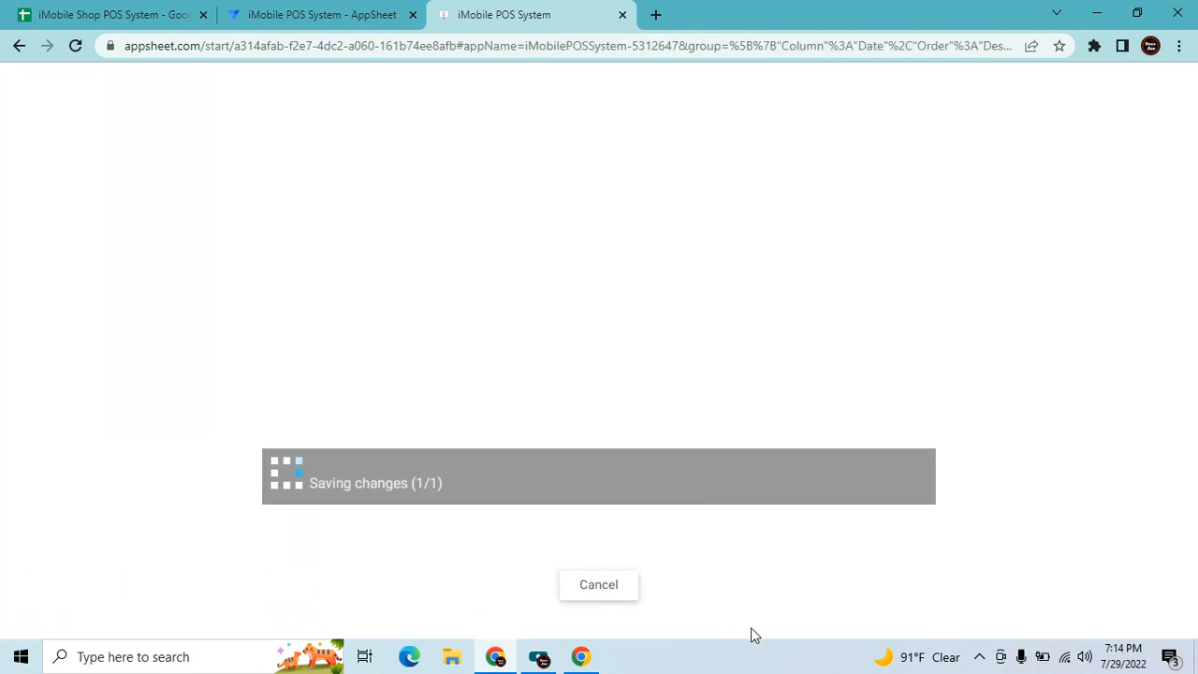
# Check the available stocks of item codes 9, 10 and 11 in the Google Sheets Inventory sheet and in the app's Inventory view.
pyautogui.click(101, 11)
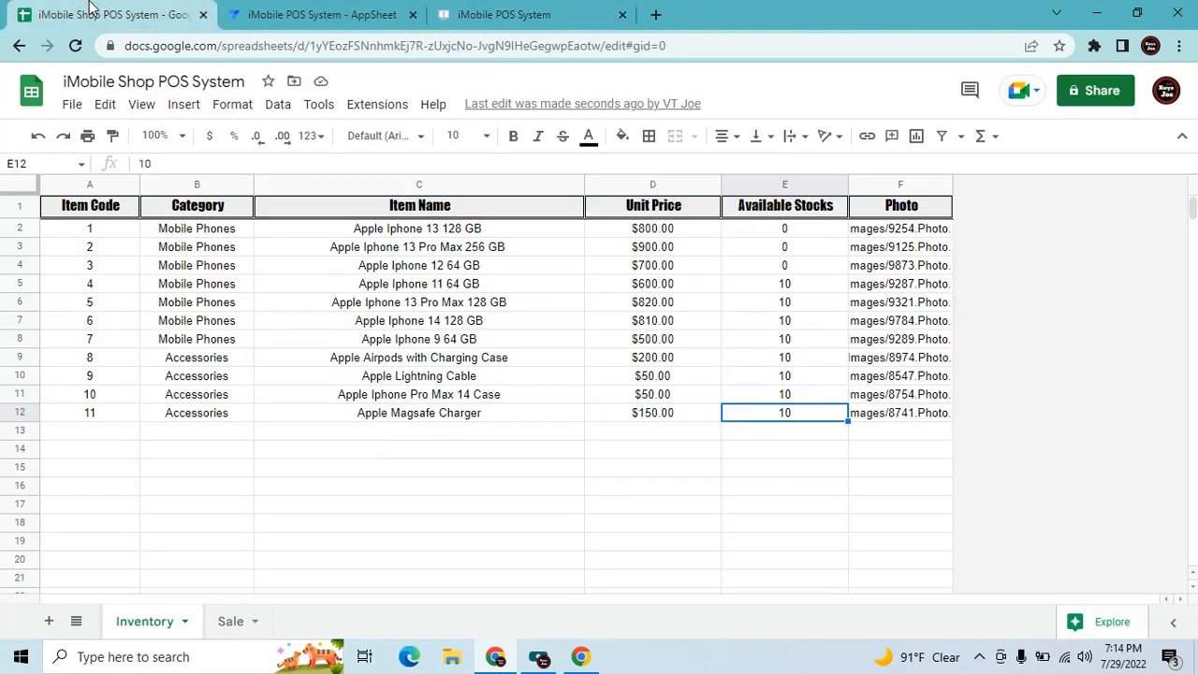
pyautogui.click(504, 526)
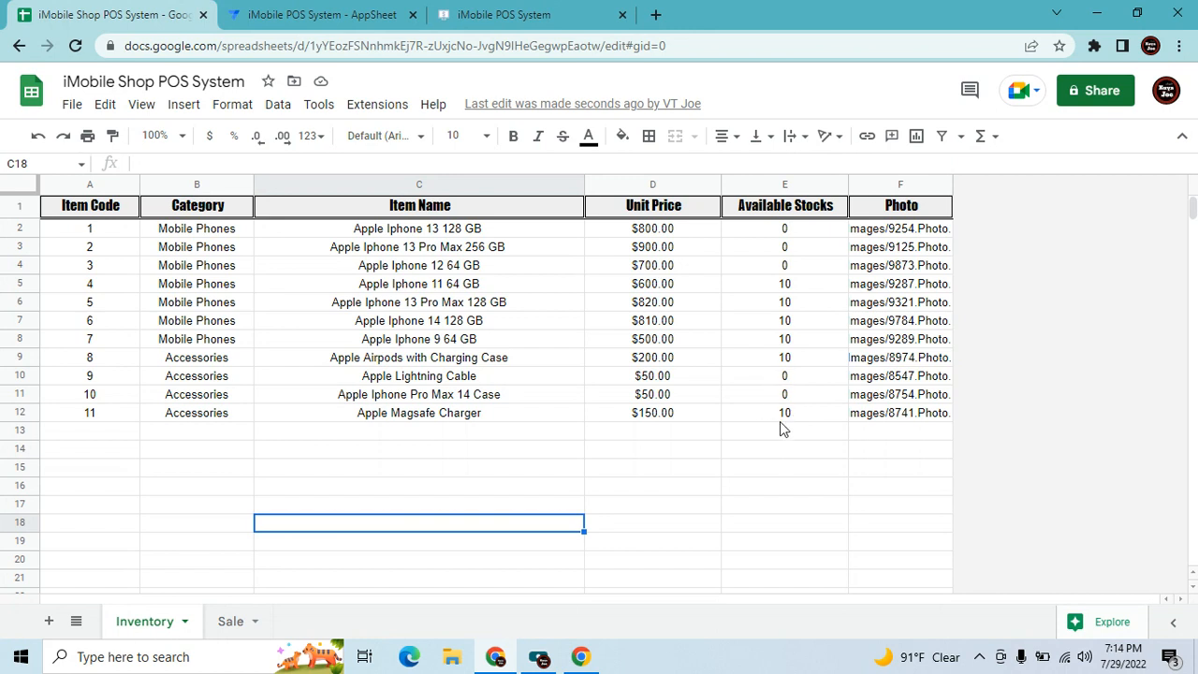
pyautogui.click(510, 11)
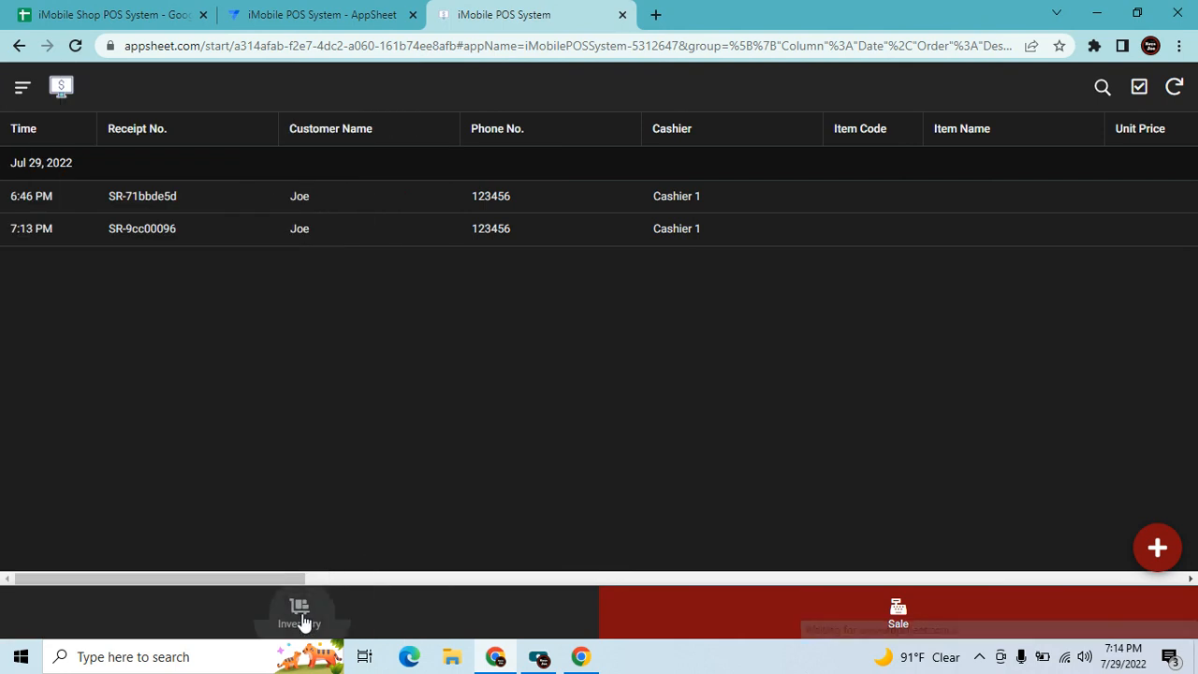
pyautogui.click(299, 618)
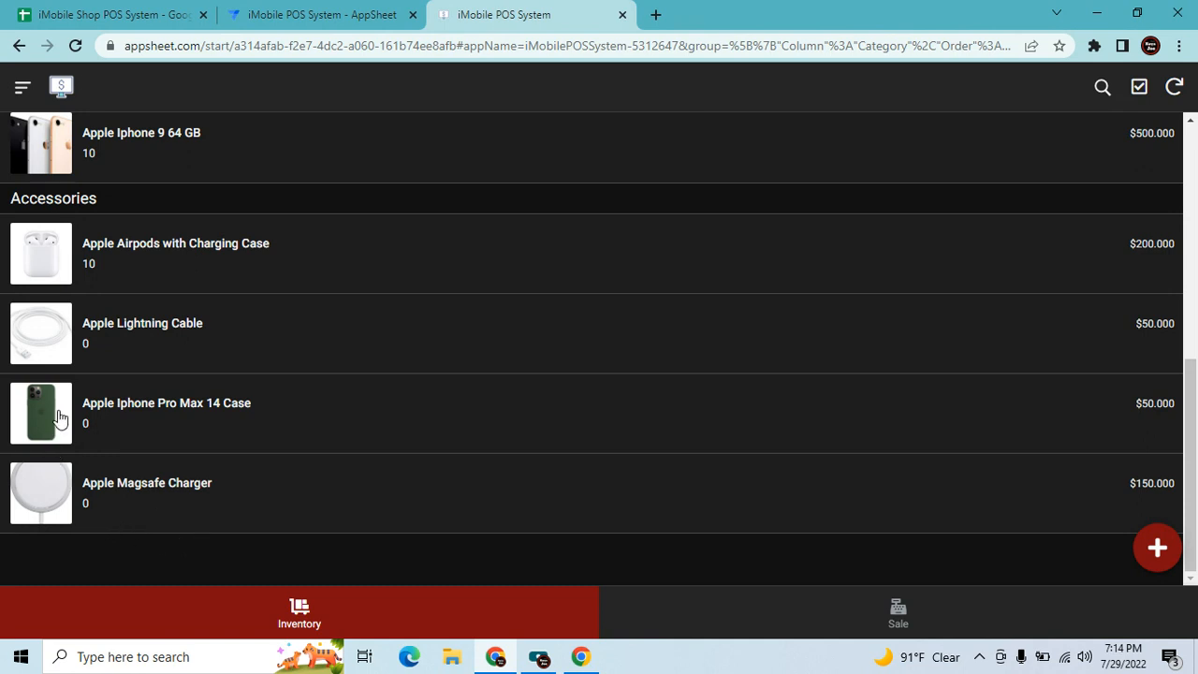
pyautogui.scroll(3, 214, 468)
pyautogui.scroll(3, 297, 395)
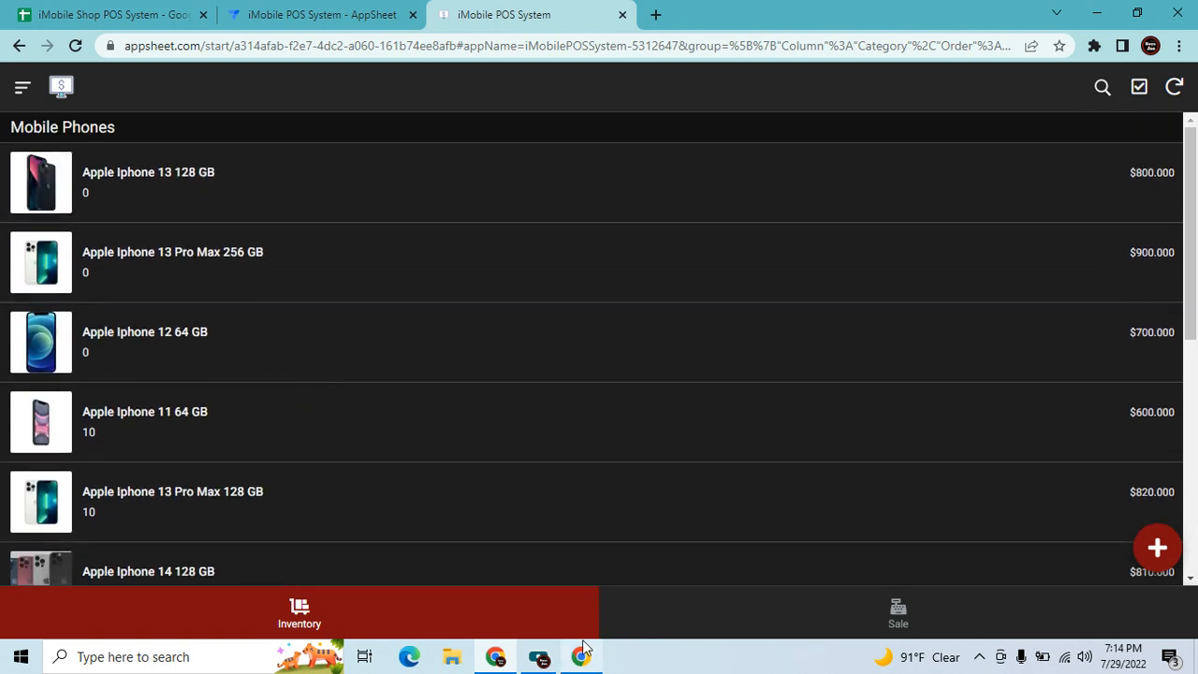
pyautogui.click(861, 612)
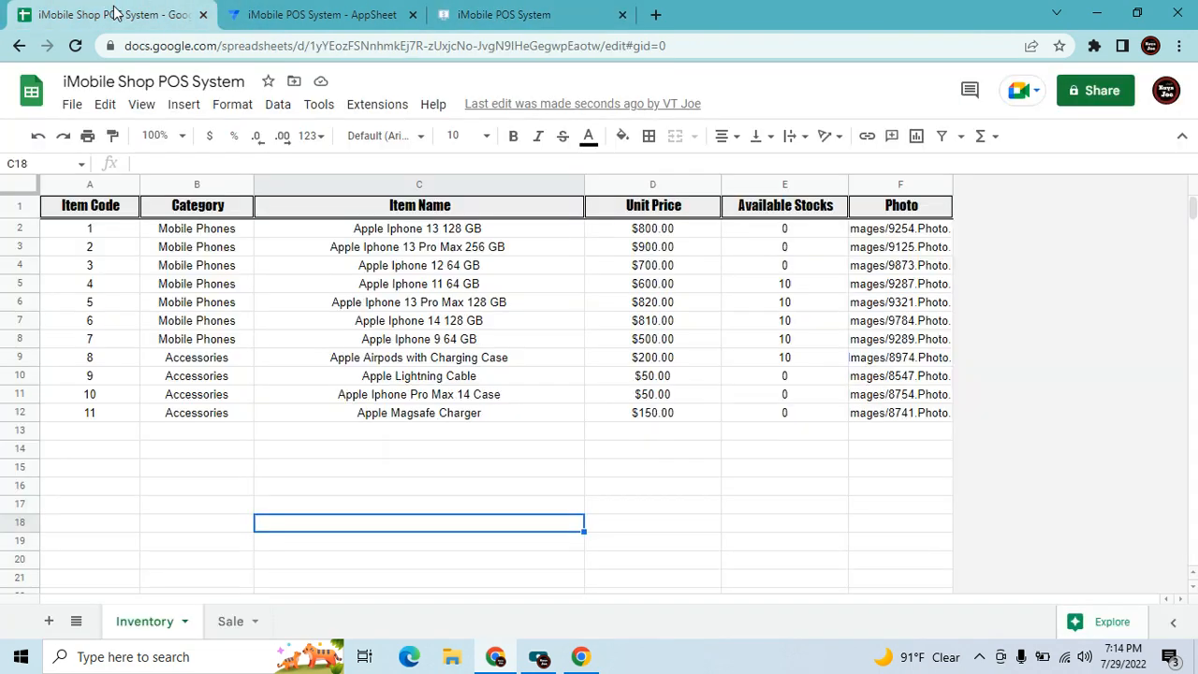
pyautogui.click(118, 14)
pyautogui.click(247, 485)
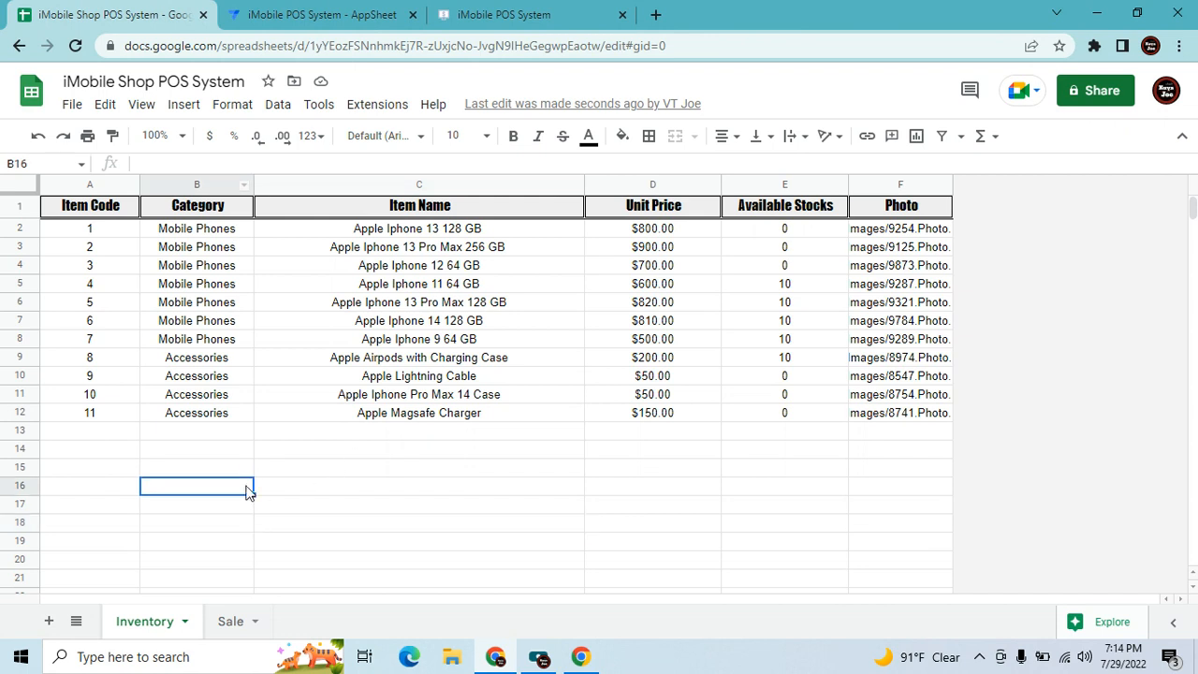
# Add a new sheet named Add Stocks to the spreadsheet and place it after the Sale sheet.
pyautogui.hotkey('shift', 'F11')
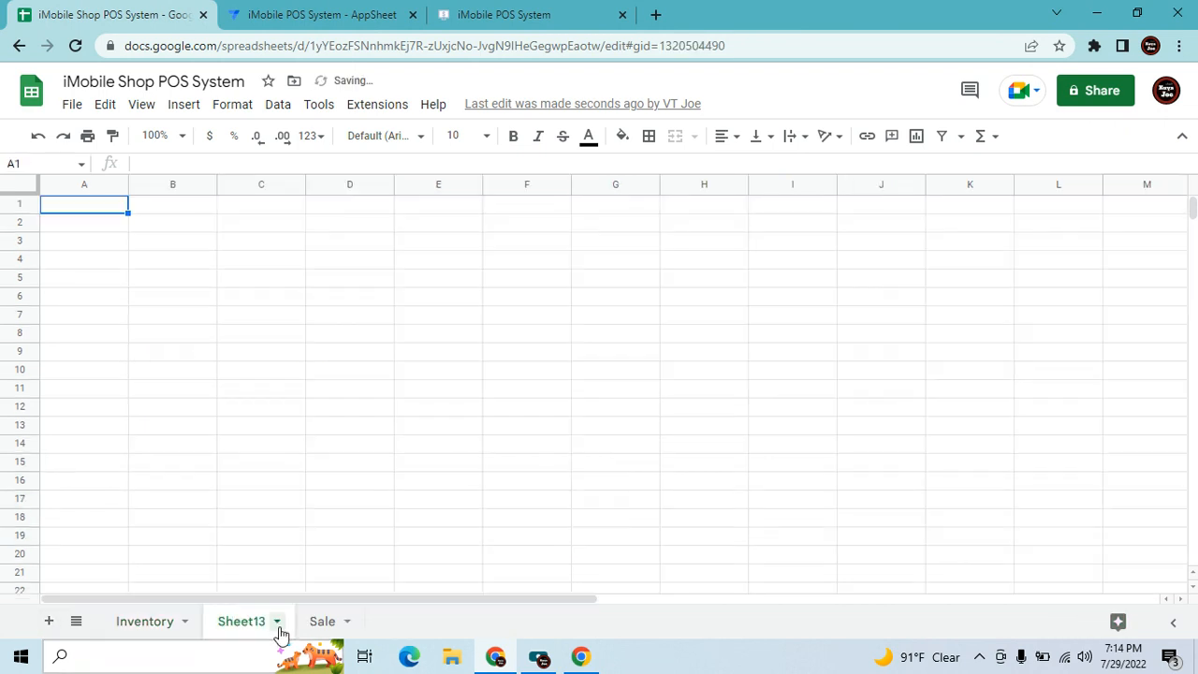
pyautogui.rightClick(253, 628)
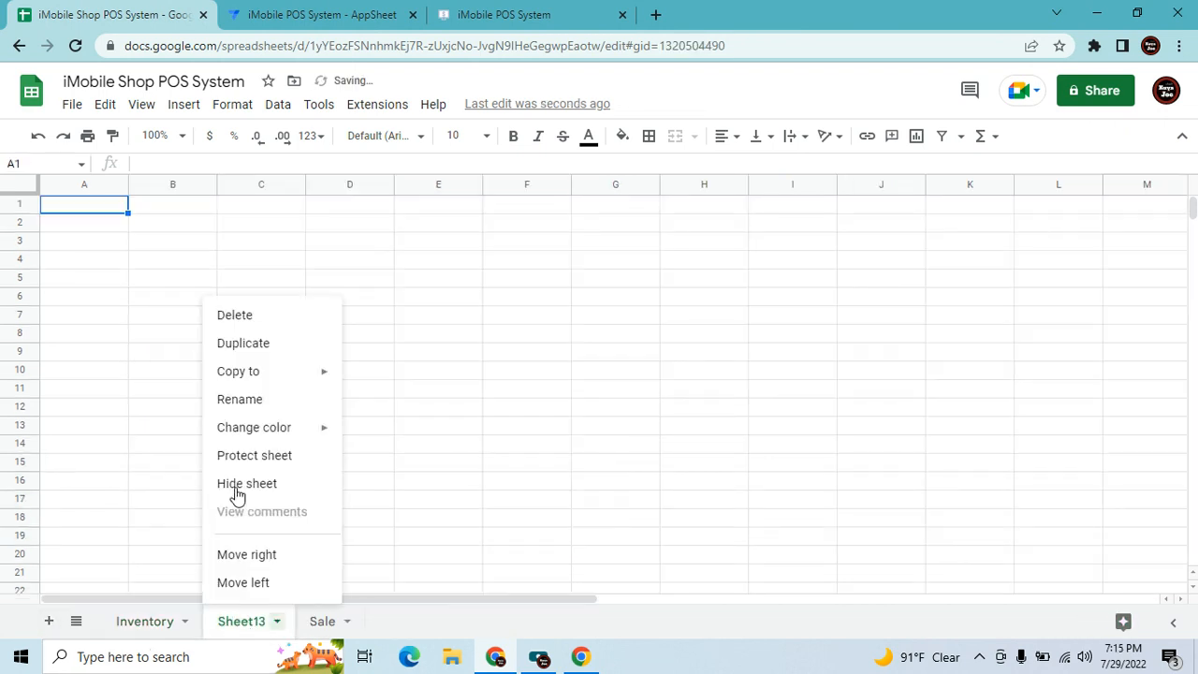
pyautogui.click(236, 406)
pyautogui.write('A')
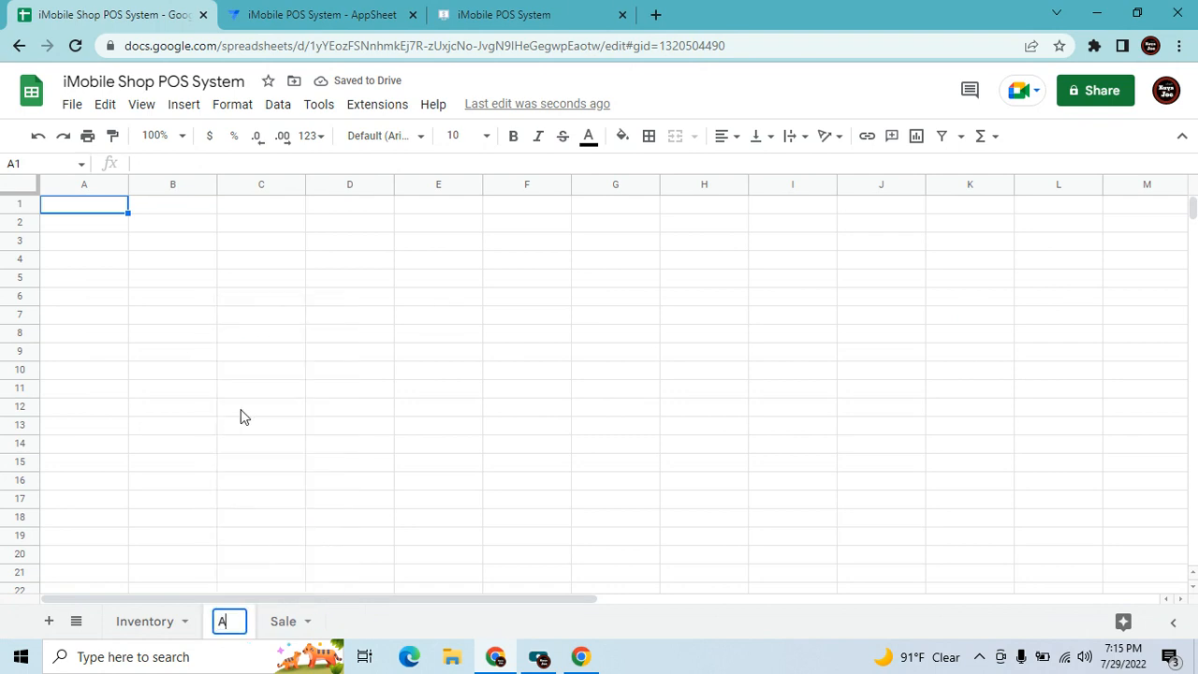
pyautogui.write('dd Stocks')
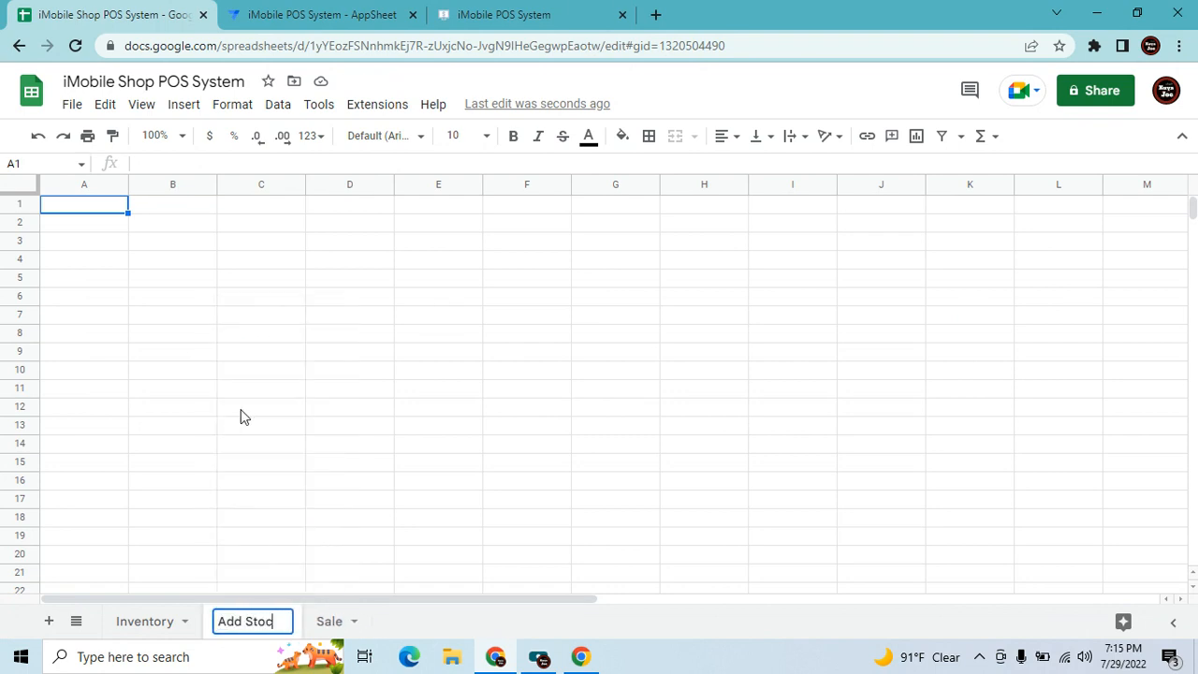
pyautogui.press('Return')
pyautogui.moveTo(243, 623); pyautogui.dragTo(354, 615)
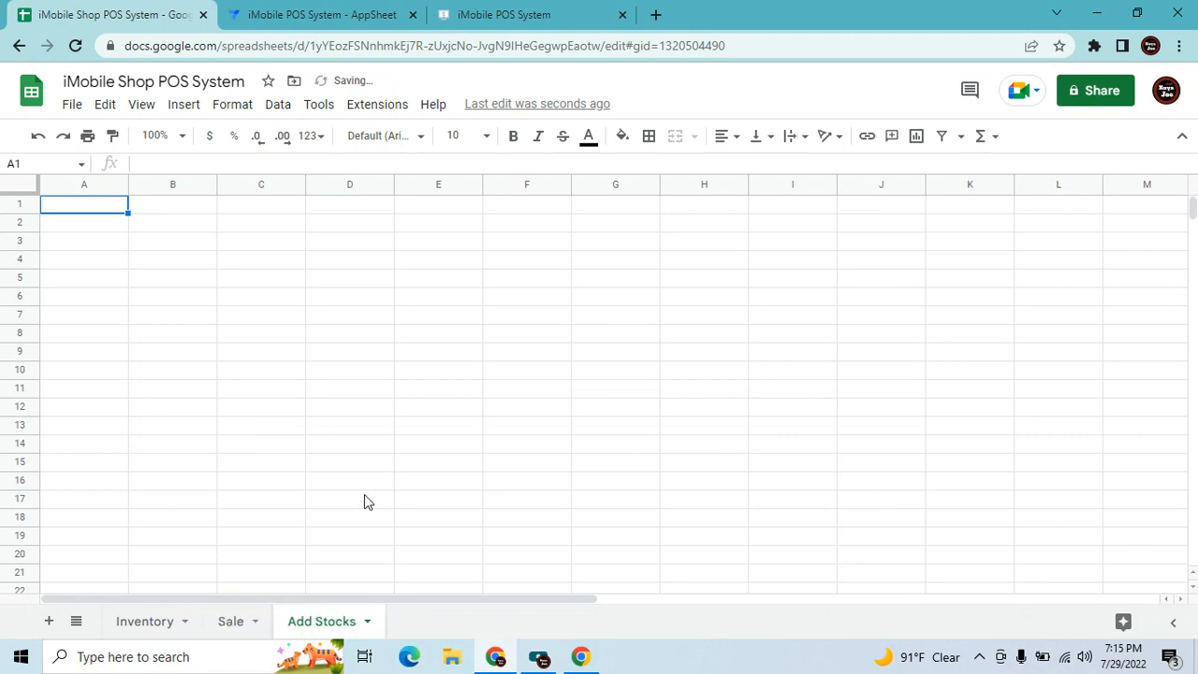
# Enter the headers Date and Time in cells A1 and B1 of the Add Stocks sheet.
pyautogui.click(366, 498)
pyautogui.click(178, 278)
pyautogui.click(99, 204)
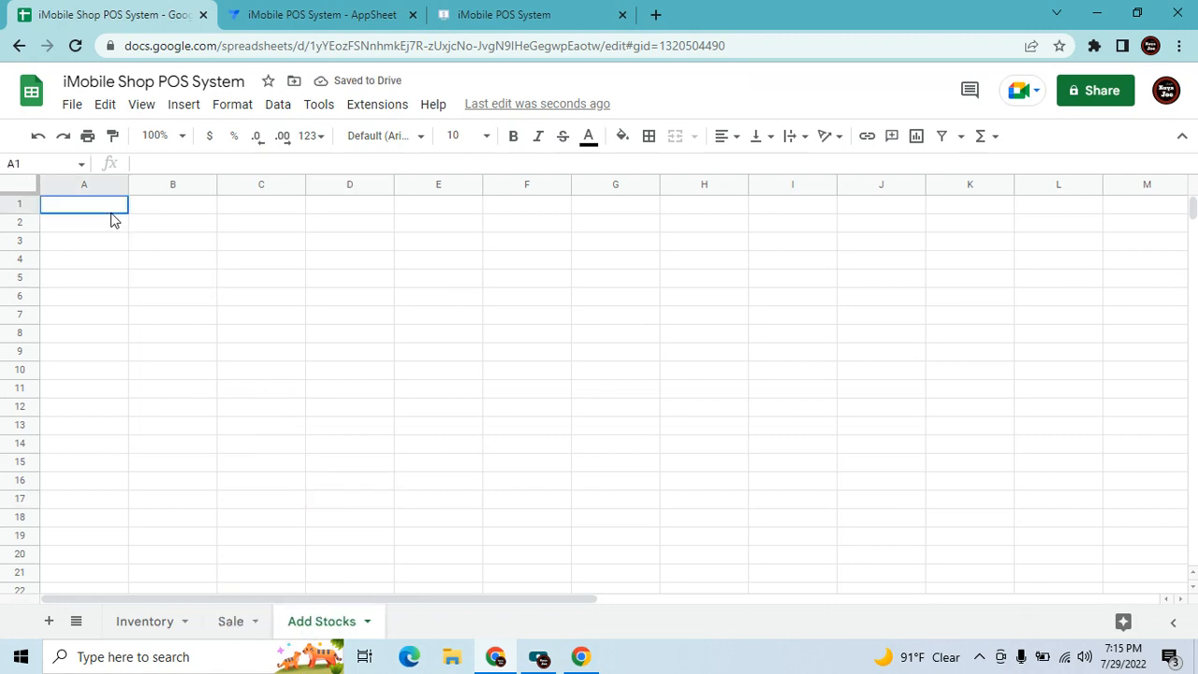
pyautogui.write('Date')
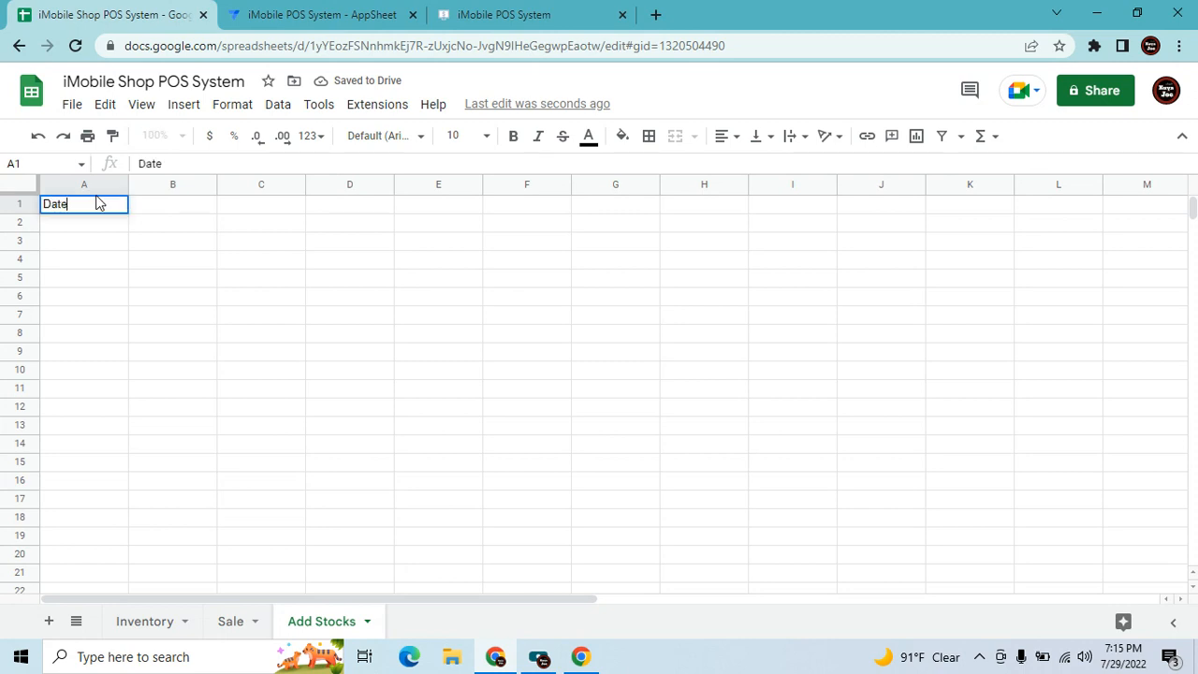
pyautogui.press('Tab')
pyautogui.write('t')
pyautogui.press('BackSpace')
pyautogui.press('BackSpace')
pyautogui.press('BackSpace')
pyautogui.press('BackSpace')
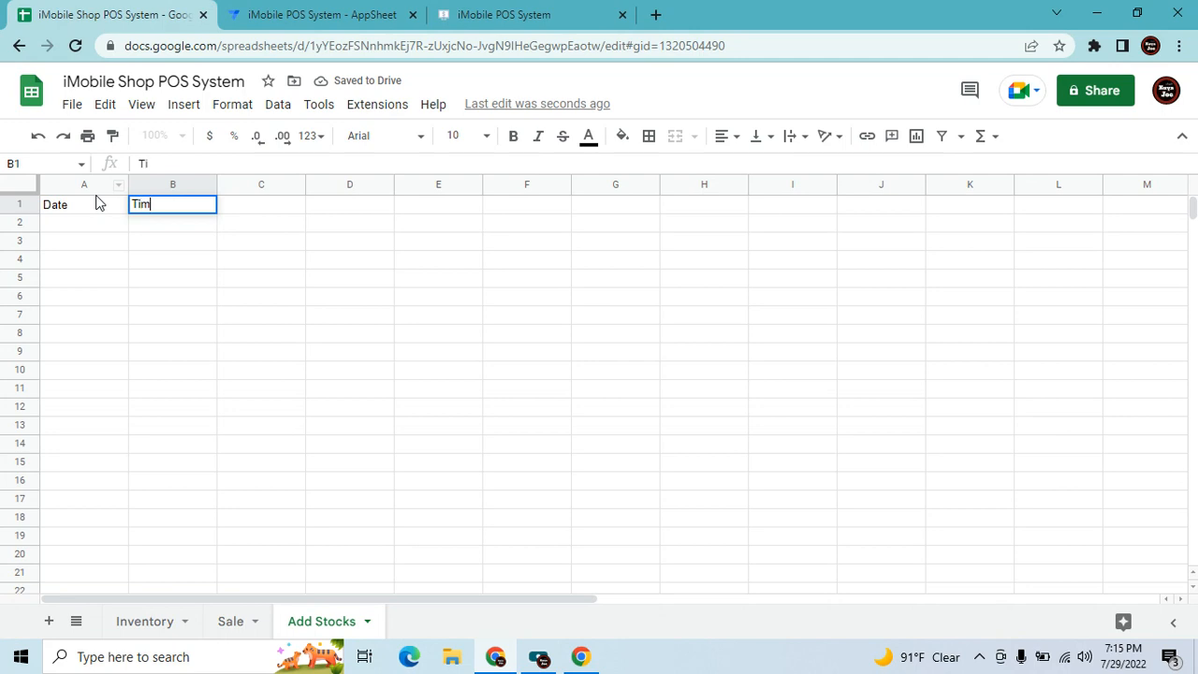
pyautogui.press('Tab')
# Enter the headers Reference ID and Reason in cells C1 and D1.
pyautogui.write('Reference')
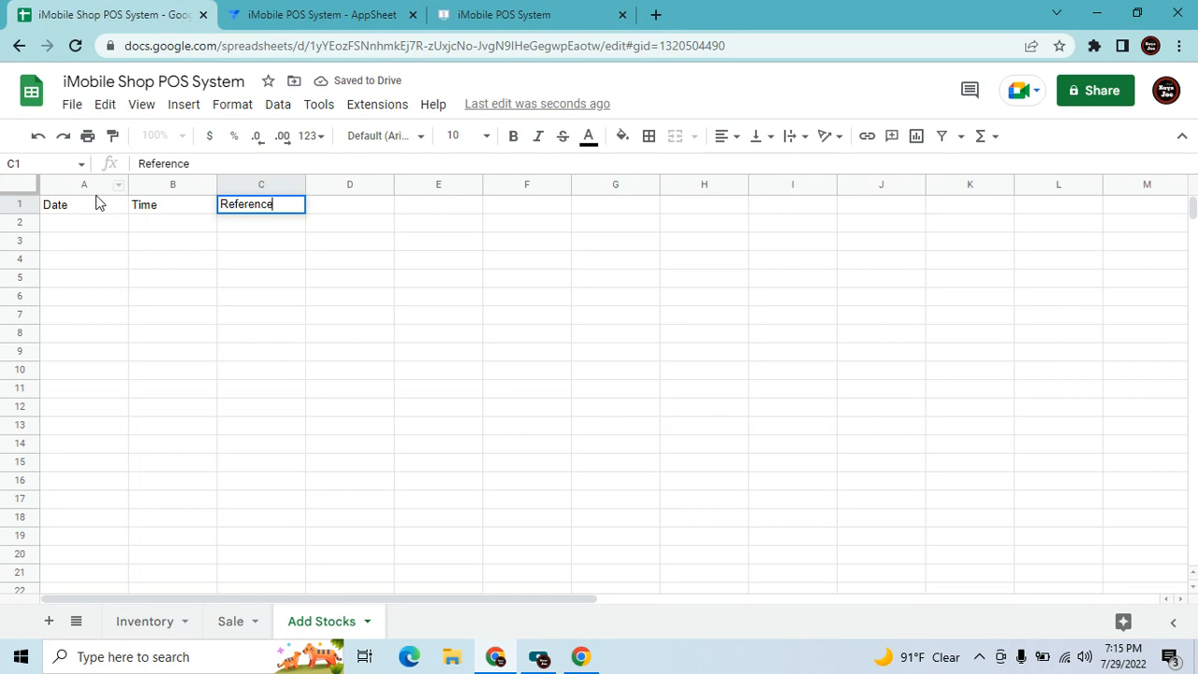
pyautogui.write(' ID')
pyautogui.press('Tab')
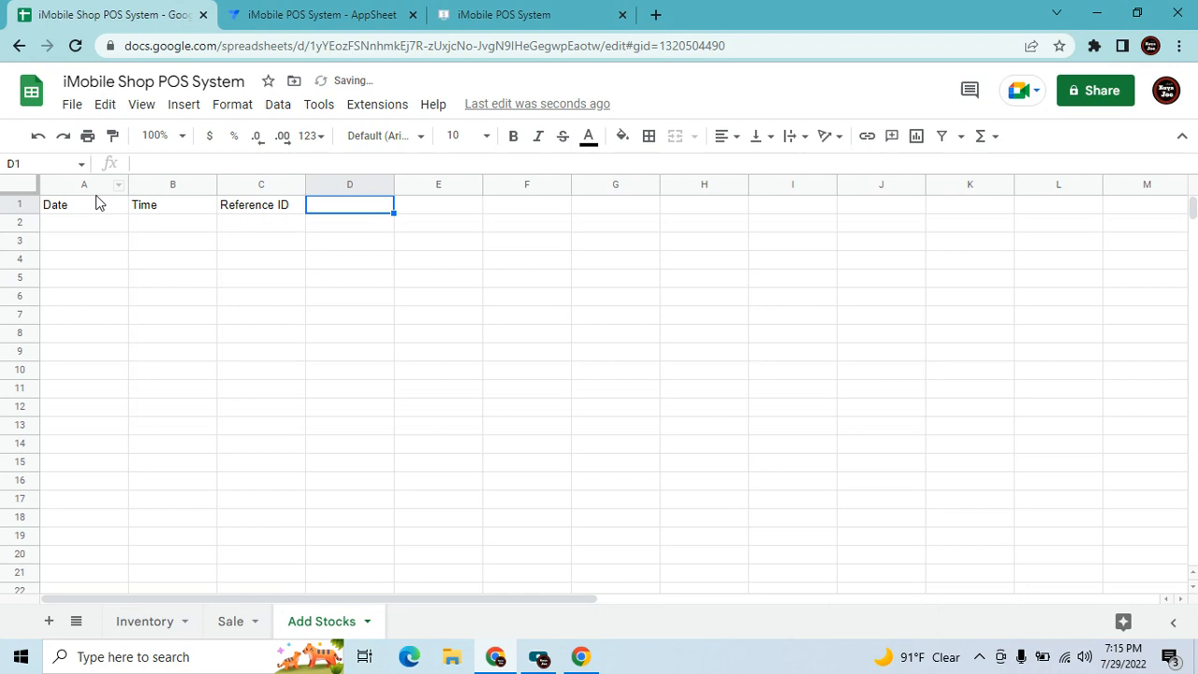
pyautogui.write('Reason')
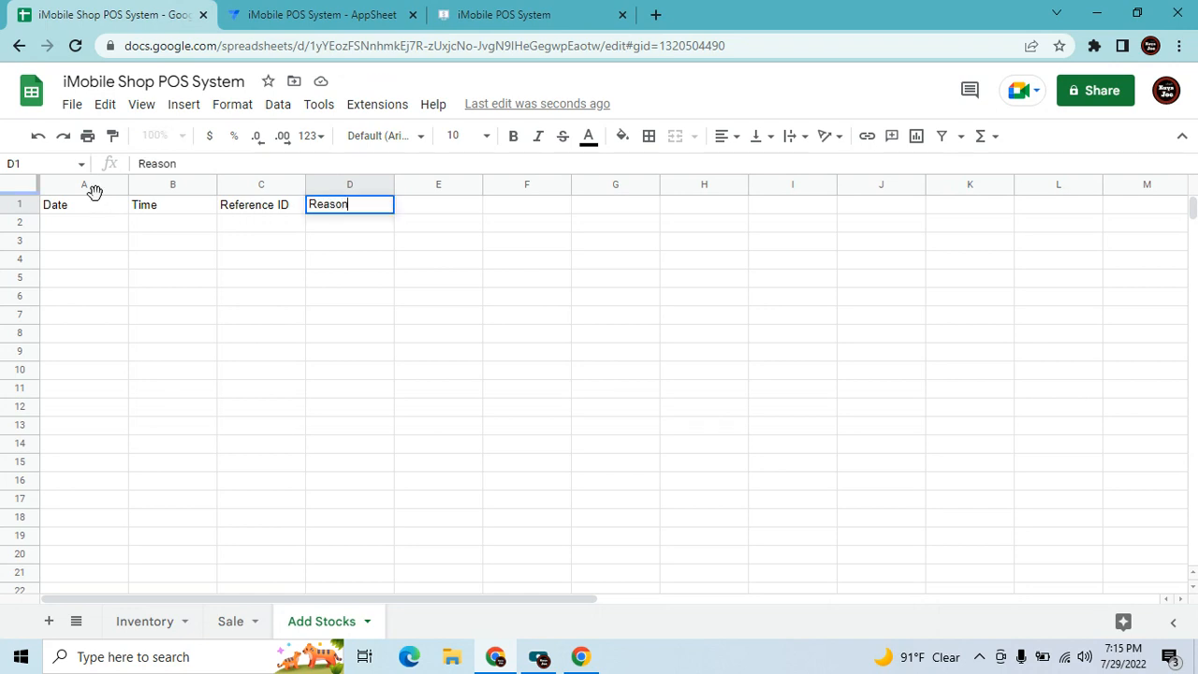
pyautogui.press('Tab')
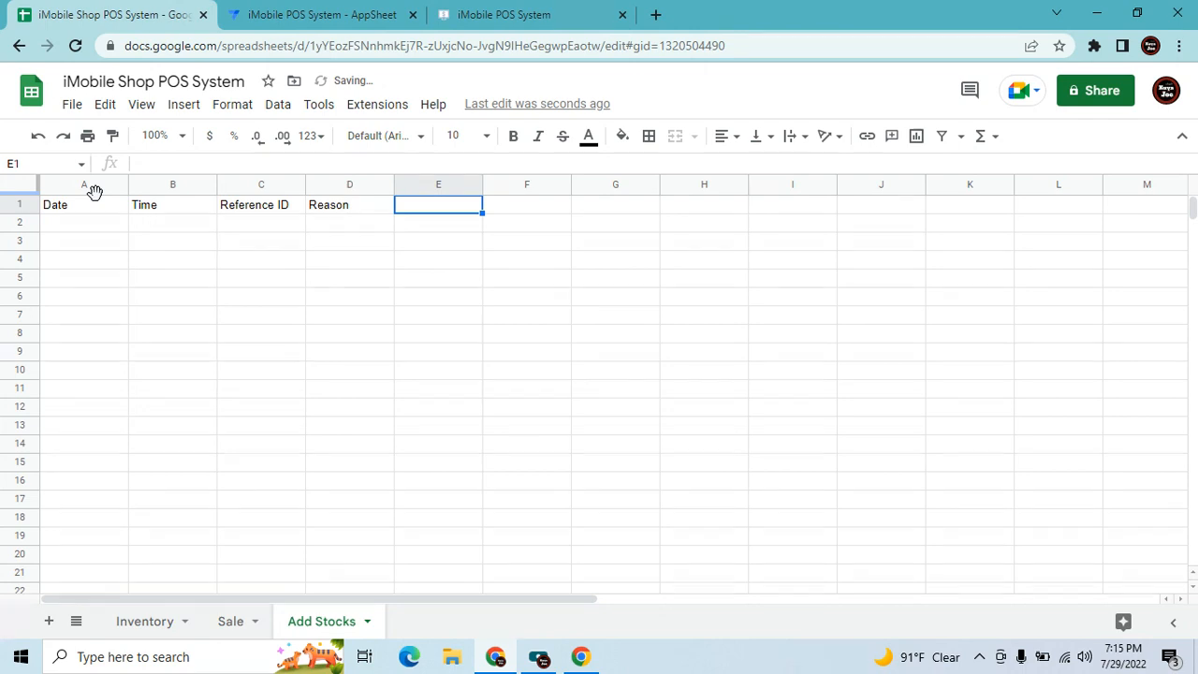
pyautogui.write('Item Code')
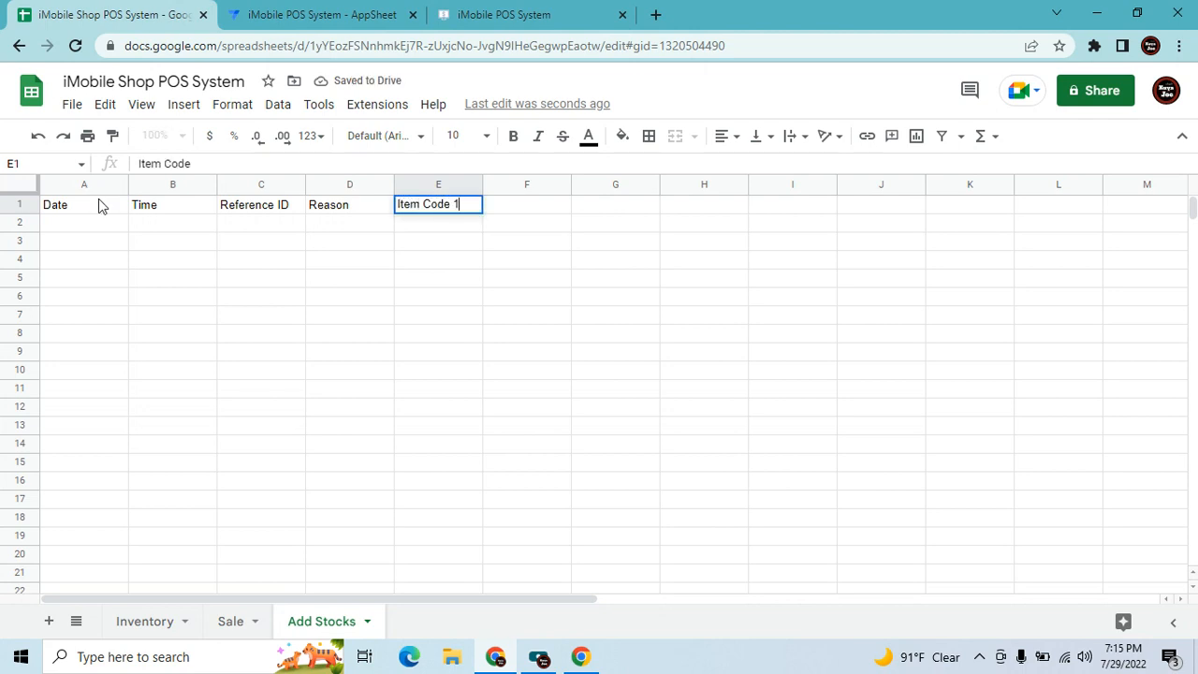
pyautogui.press('Tab')
pyautogui.write('Item name')
pyautogui.press('BackSpace')
pyautogui.press('BackSpace')
pyautogui.press('BackSpace')
pyautogui.press('BackSpace')
pyautogui.press('BackSpace')
pyautogui.press('BackSpace')
pyautogui.press('BackSpace')
pyautogui.press('BackSpace')
pyautogui.press('BackSpace')
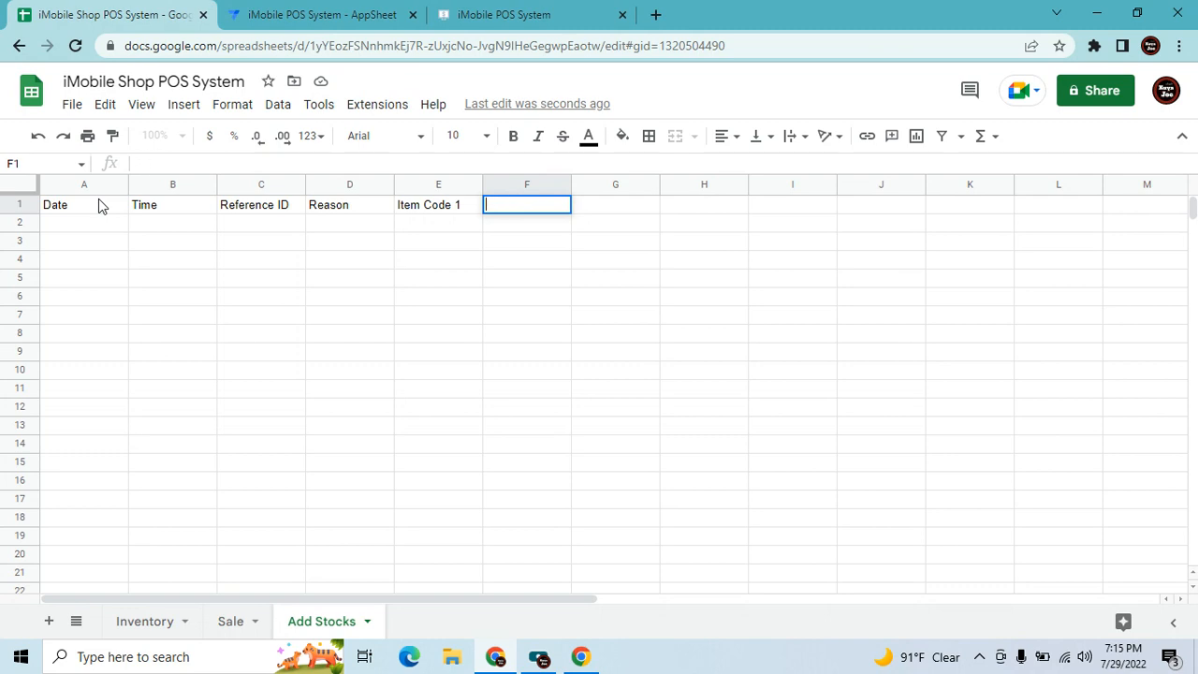
pyautogui.click(416, 204)
pyautogui.press('Delete')
pyautogui.click(210, 377)
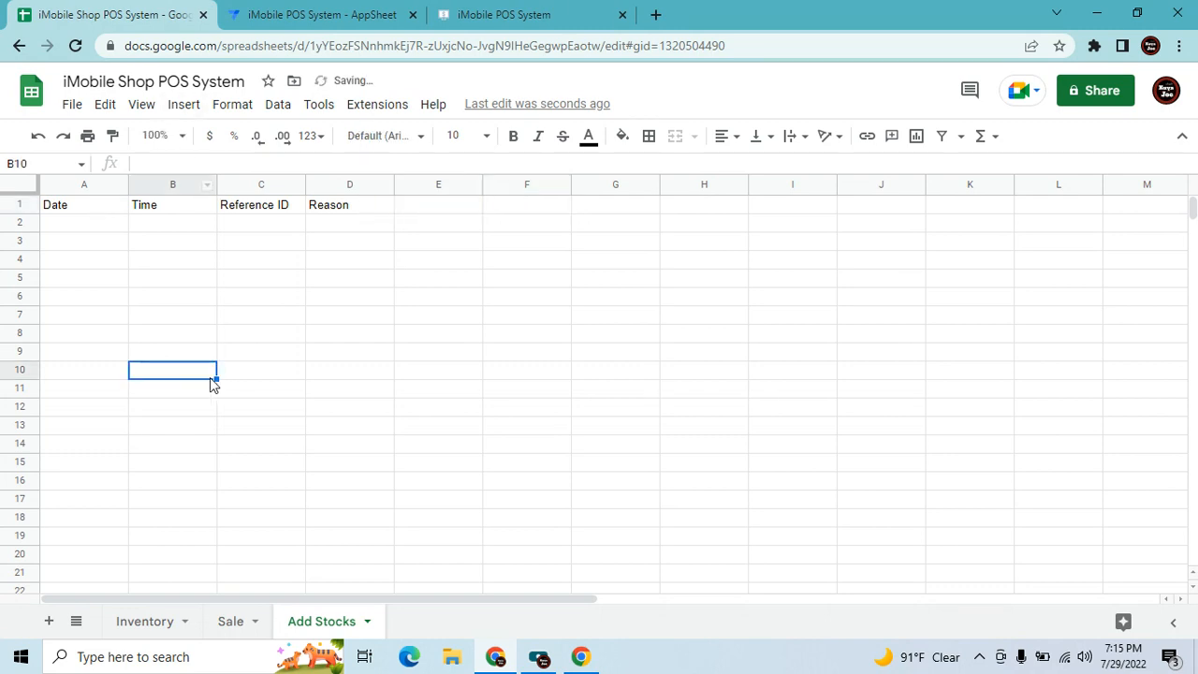
# Copy the headers Item Code 1 through QTY 3 (G1:T1) from the Sale sheet and return to the Add Stocks sheet.
pyautogui.click(234, 622)
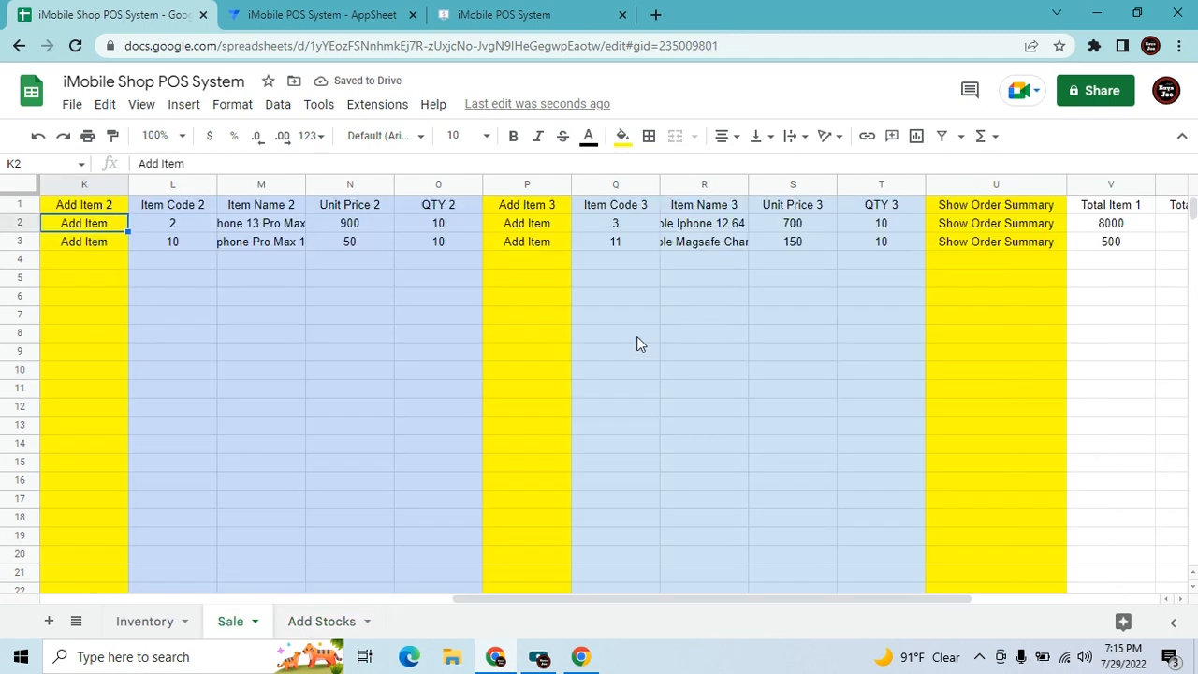
pyautogui.click(241, 296)
pyautogui.click(131, 223)
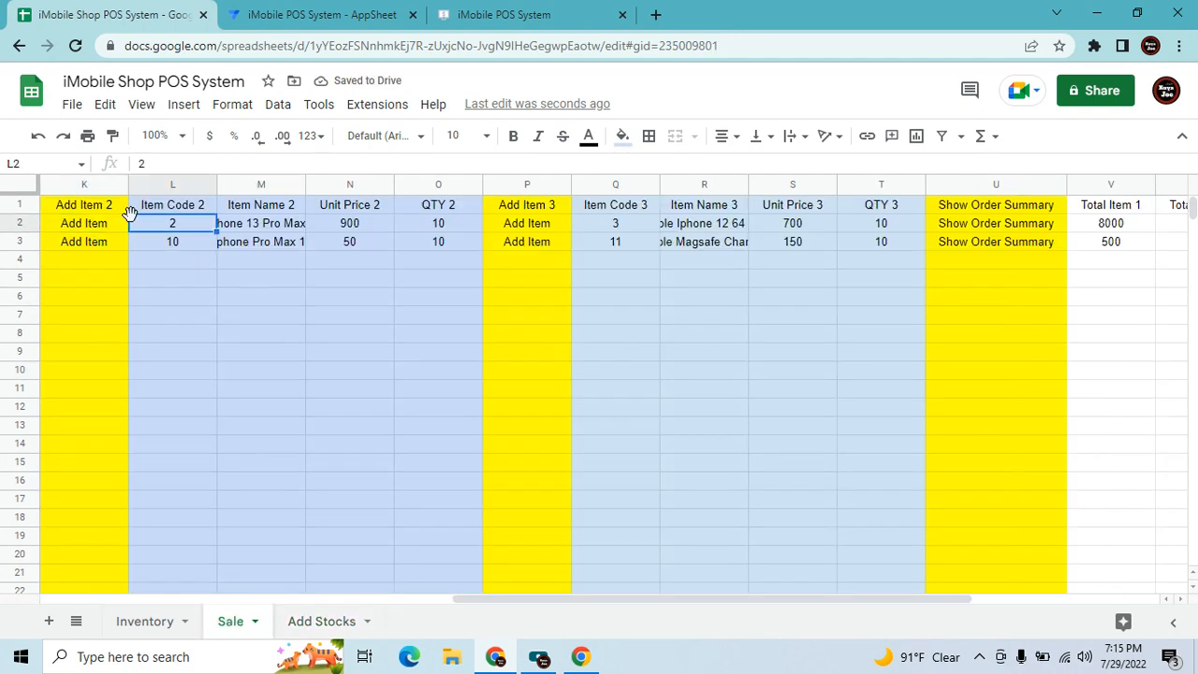
pyautogui.press('Left')
pyautogui.press('Left')
pyautogui.press('Left')
pyautogui.press('Left')
pyautogui.press('Left')
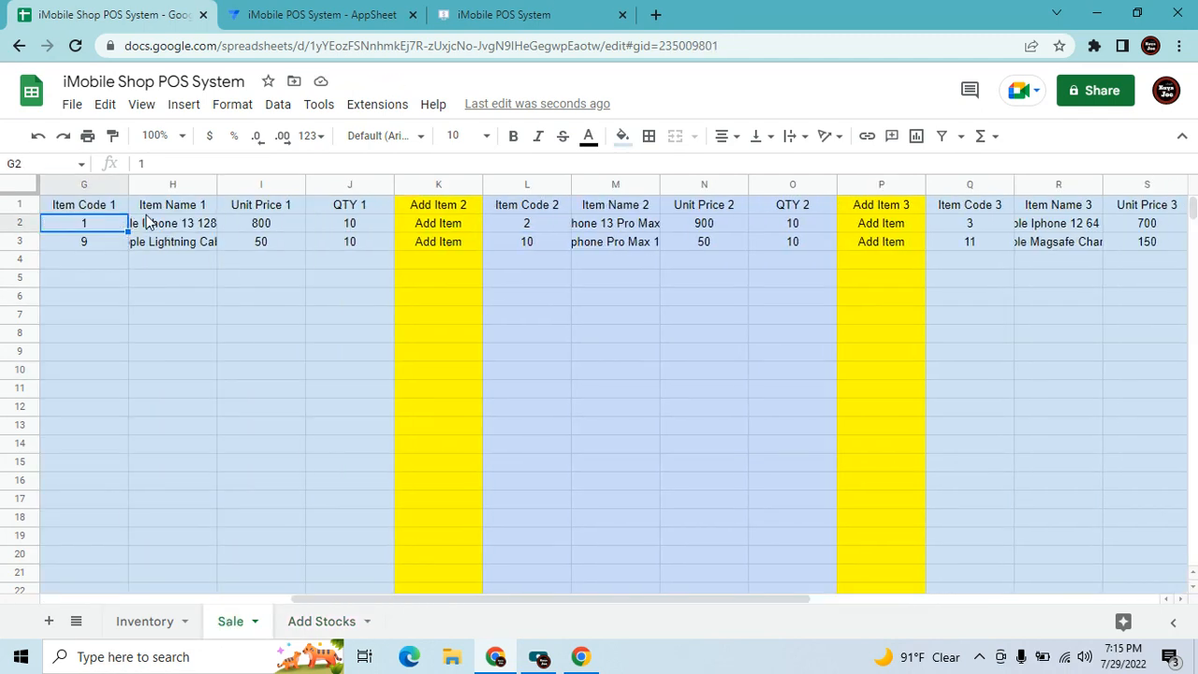
pyautogui.press('Left')
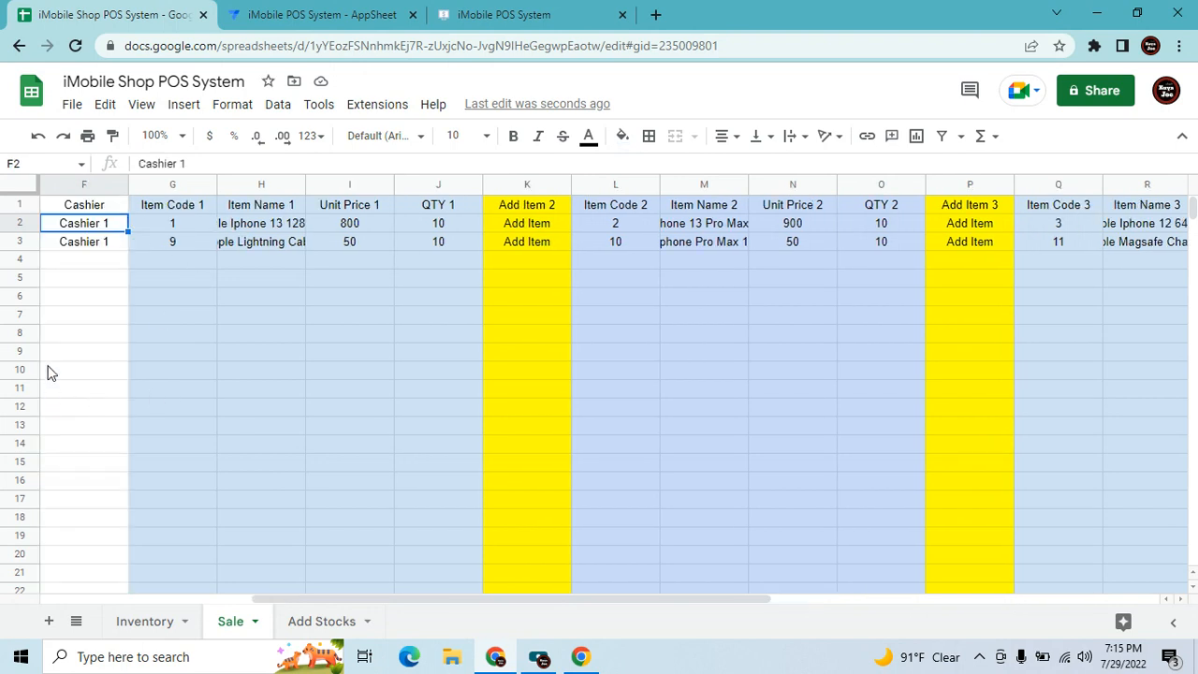
pyautogui.moveTo(145, 204); pyautogui.dragTo(875, 209)
pyautogui.hotkey('ctrl', 'c')
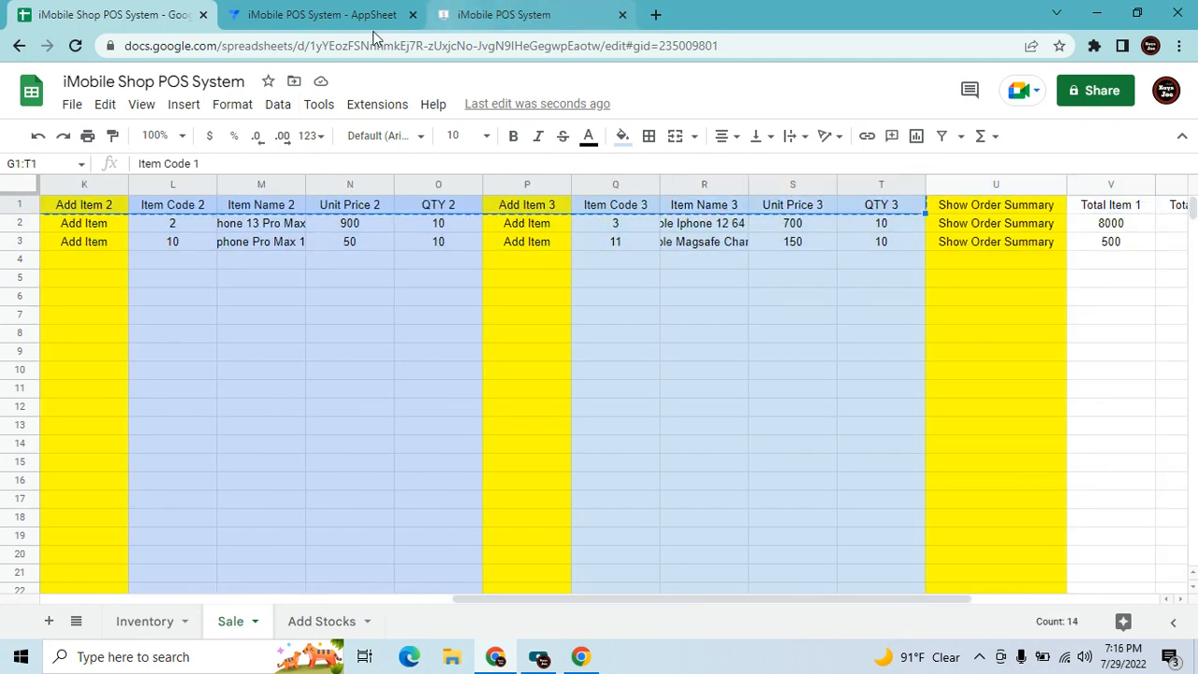
pyautogui.click(359, 623)
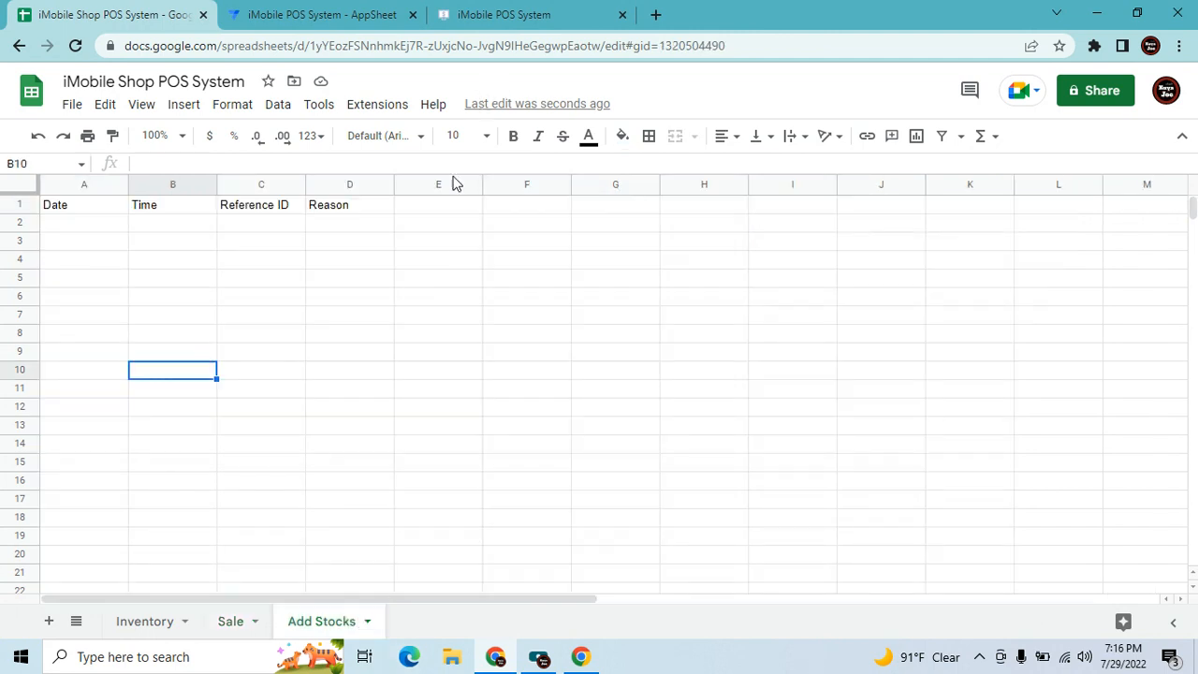
# Paste the copied item headings into row 1 of the Add Stocks sheet, starting at cell E1 after Reason.
pyautogui.click(450, 203)
pyautogui.hotkey('ctrl', 'v')
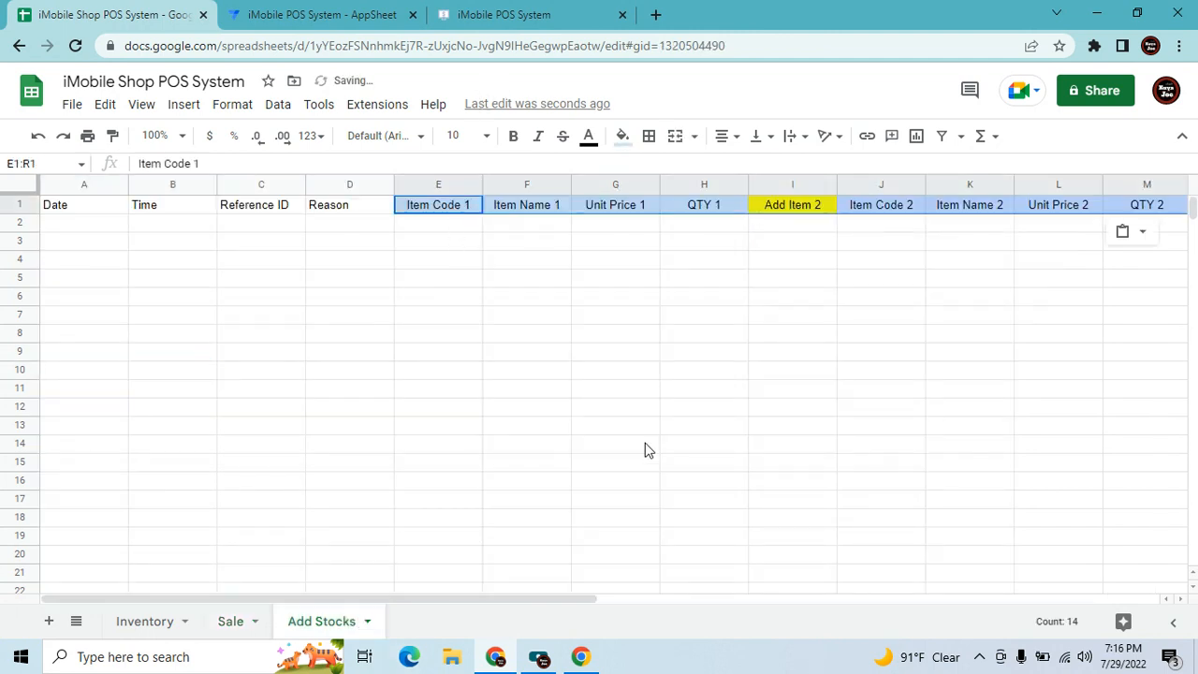
pyautogui.click(643, 447)
pyautogui.click(579, 280)
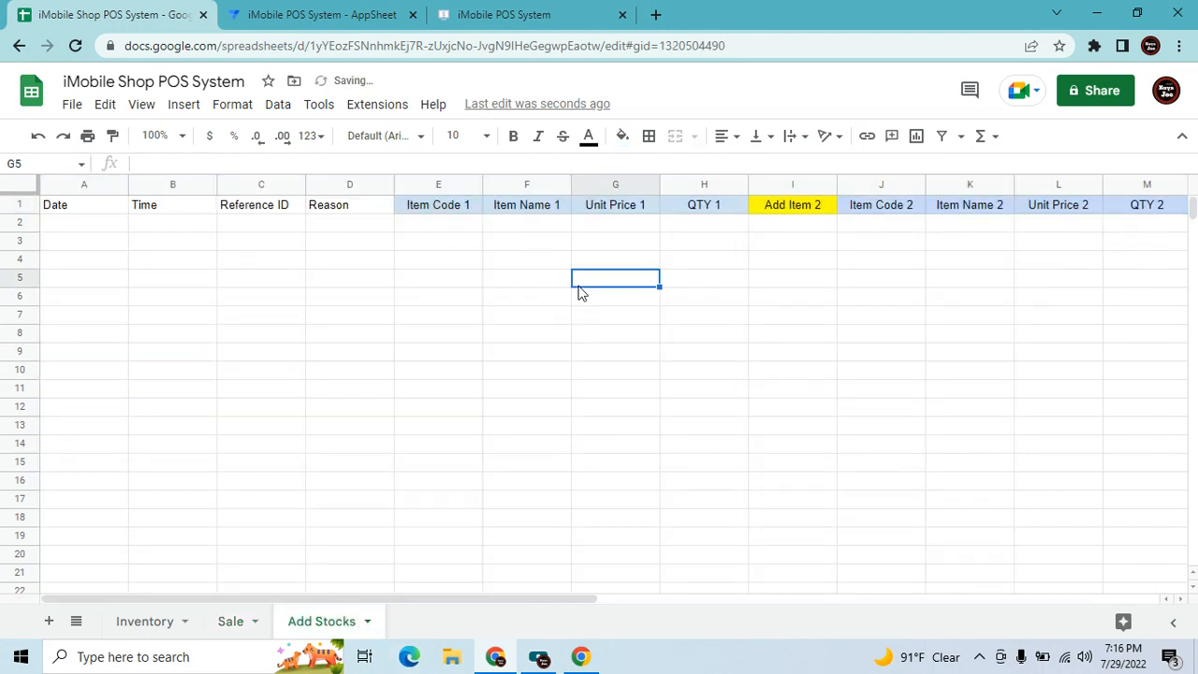
# Set the fill color of the entire Add Stocks sheet to white to remove the heading highlights.
pyautogui.click(5, 191)
pyautogui.click(622, 136)
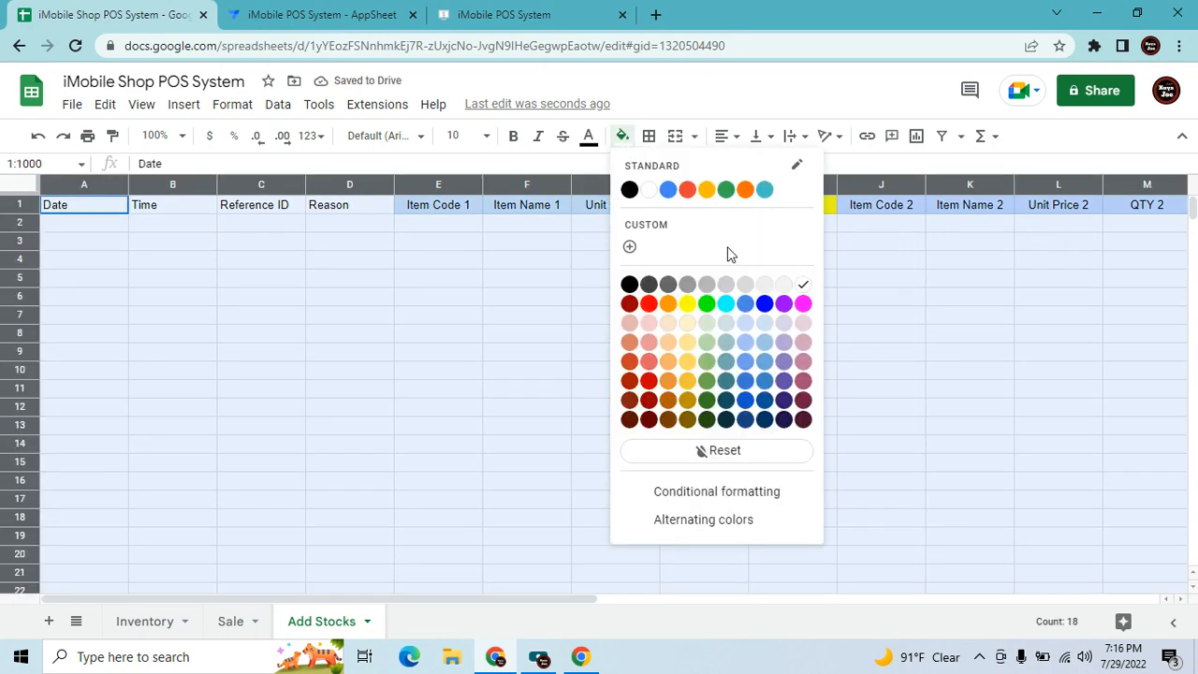
pyautogui.click(649, 190)
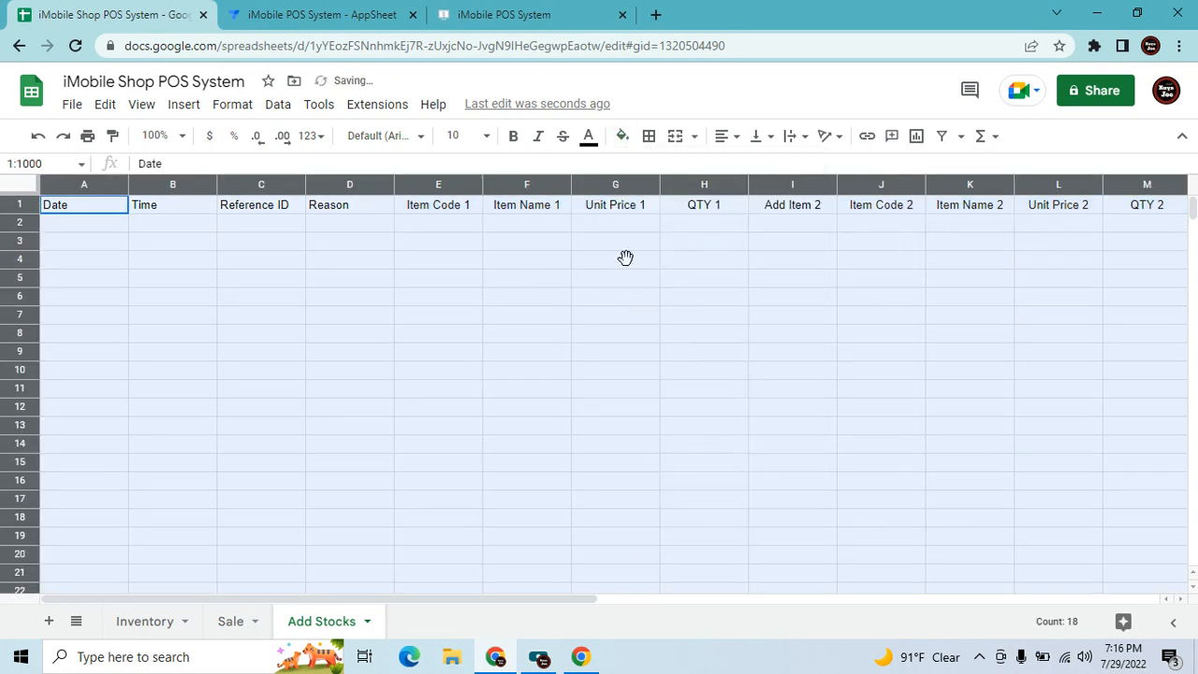
pyautogui.click(637, 314)
pyautogui.click(562, 245)
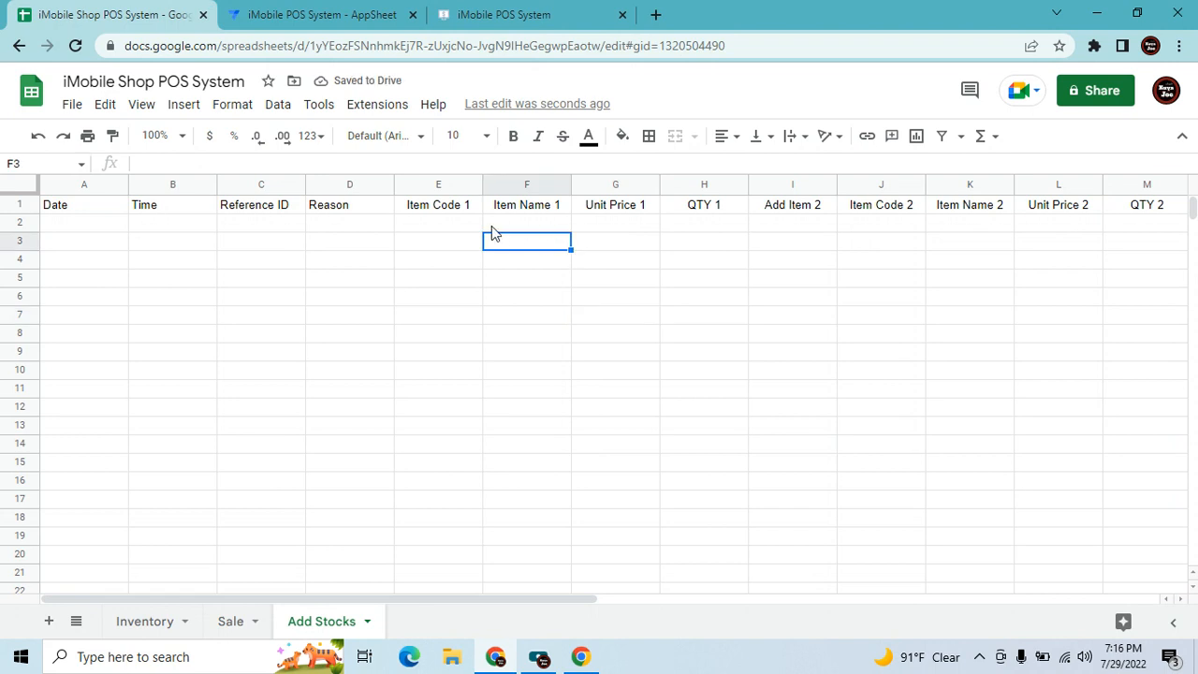
# Review the pasted item headings in row 1 of Add Stocks, from Item Code 1 through QTY 3.
pyautogui.click(448, 183)
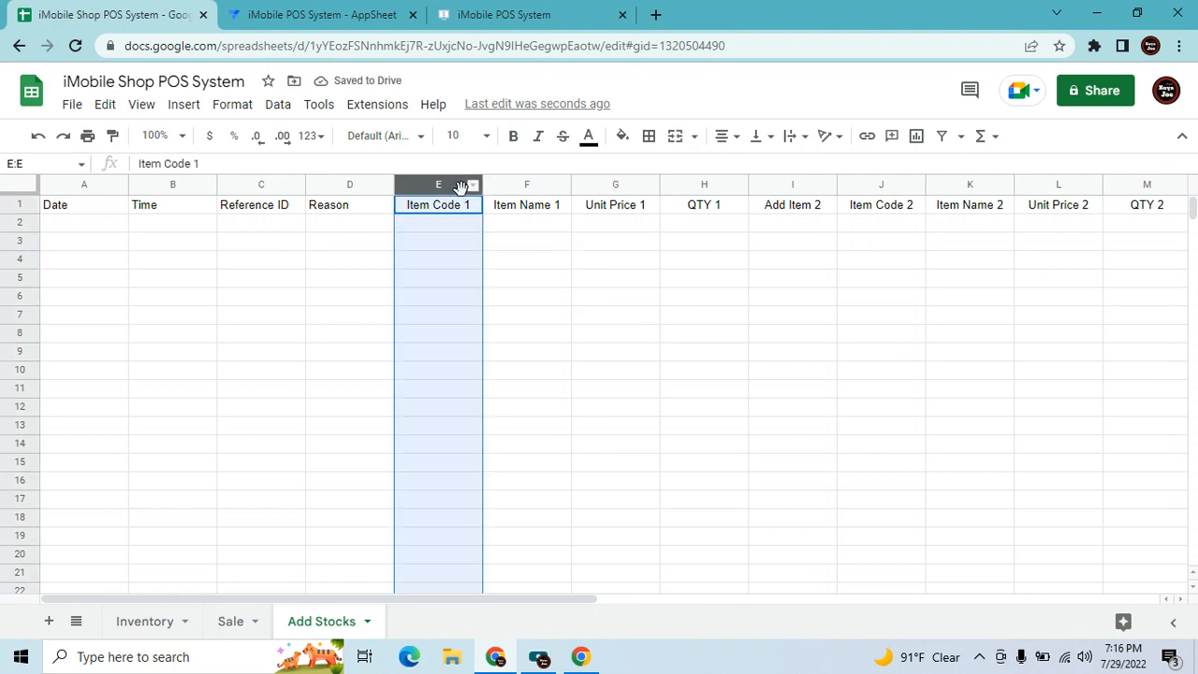
pyautogui.moveTo(435, 183); pyautogui.dragTo(578, 206)
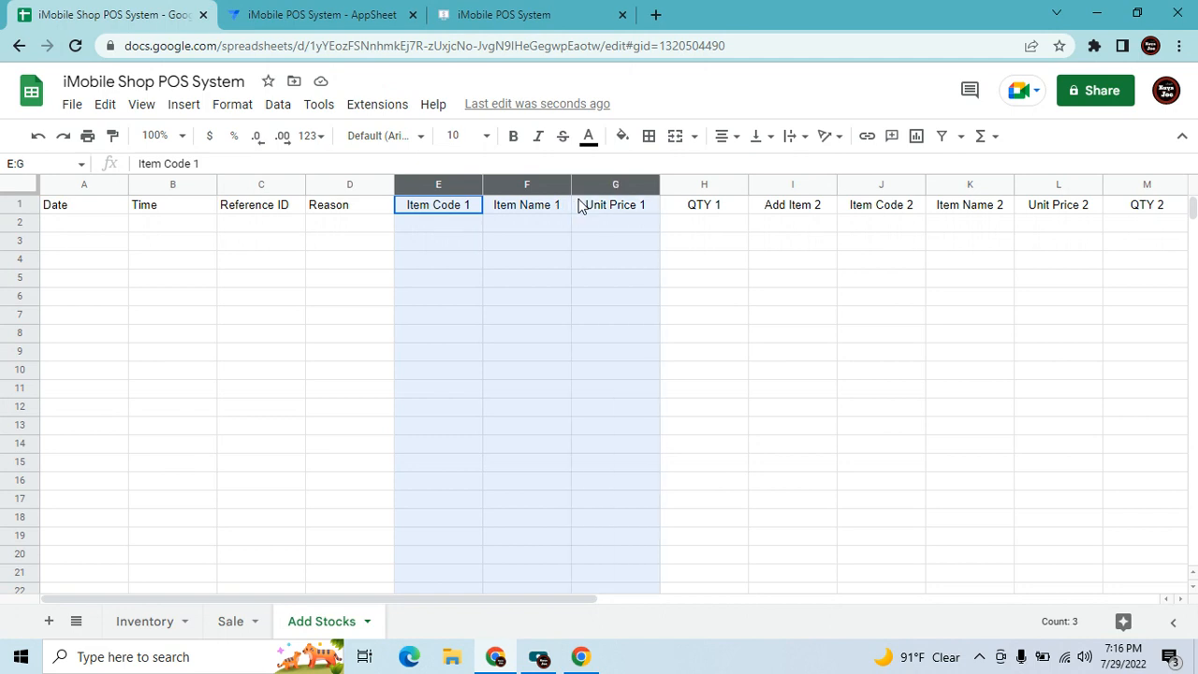
pyautogui.click(579, 370)
pyautogui.click(511, 297)
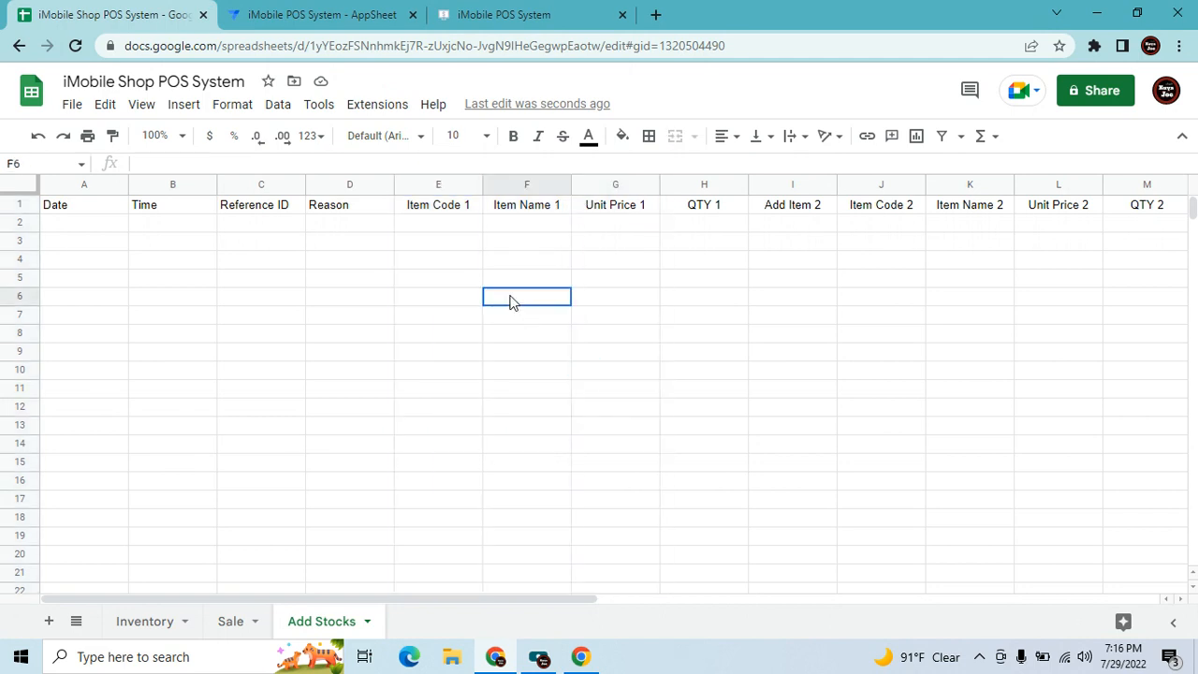
pyautogui.click(465, 308)
pyautogui.click(548, 228)
pyautogui.click(609, 230)
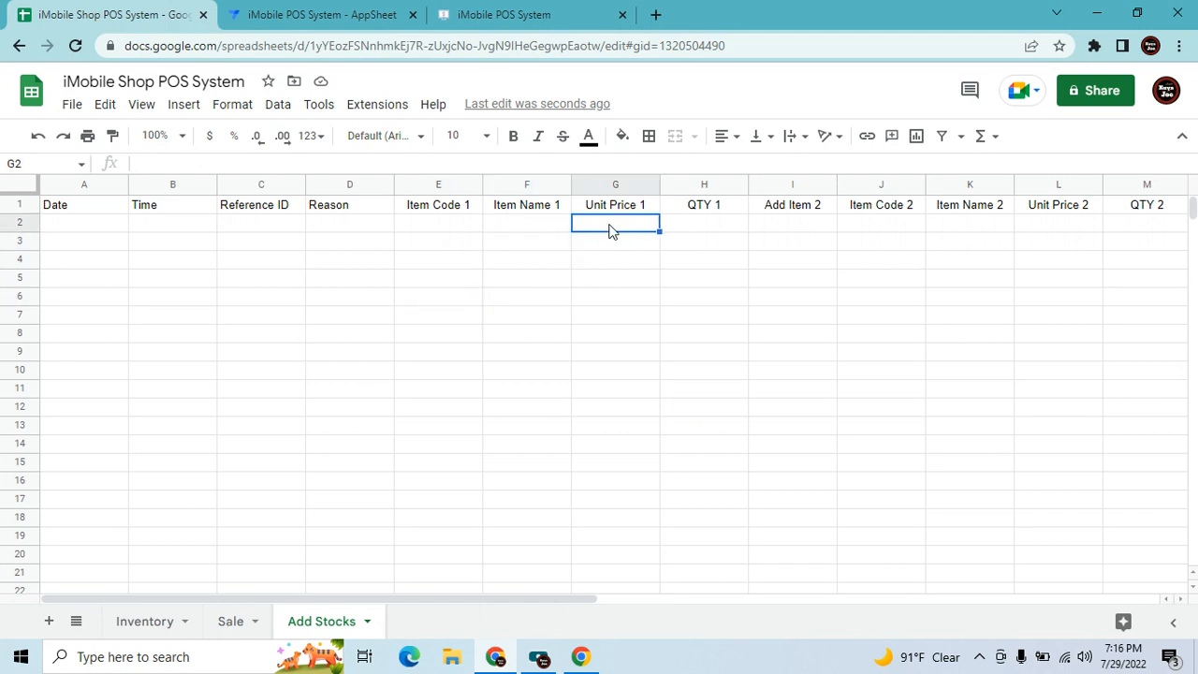
pyautogui.click(631, 368)
pyautogui.click(755, 280)
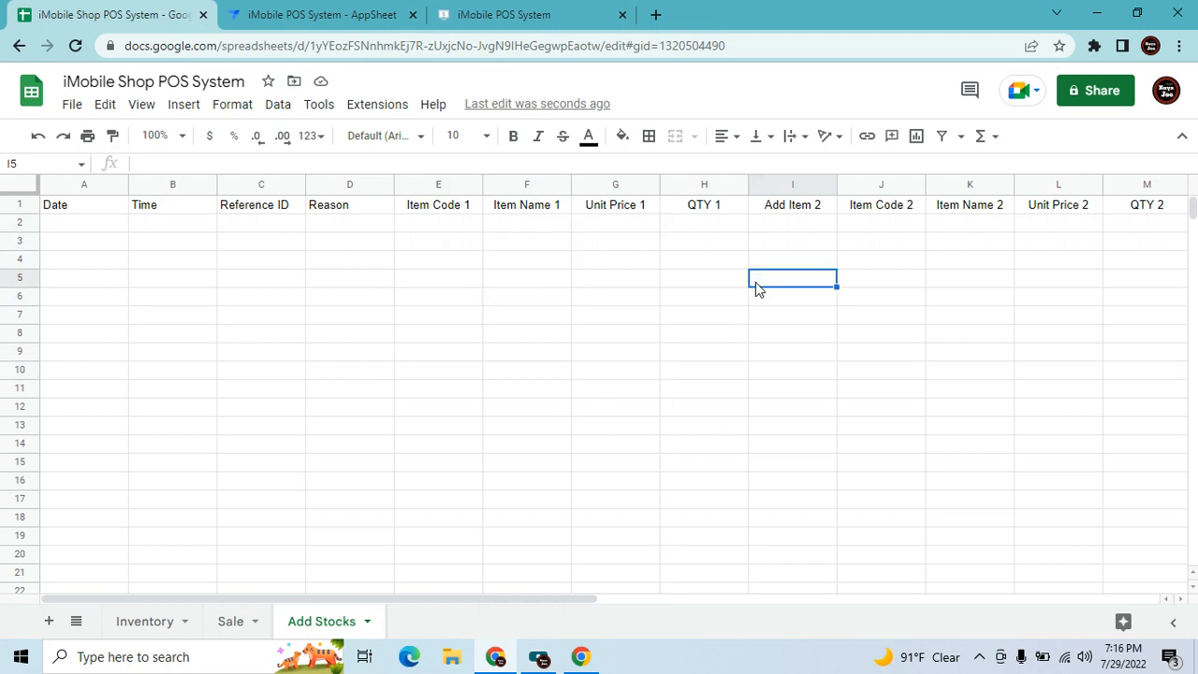
pyautogui.click(582, 414)
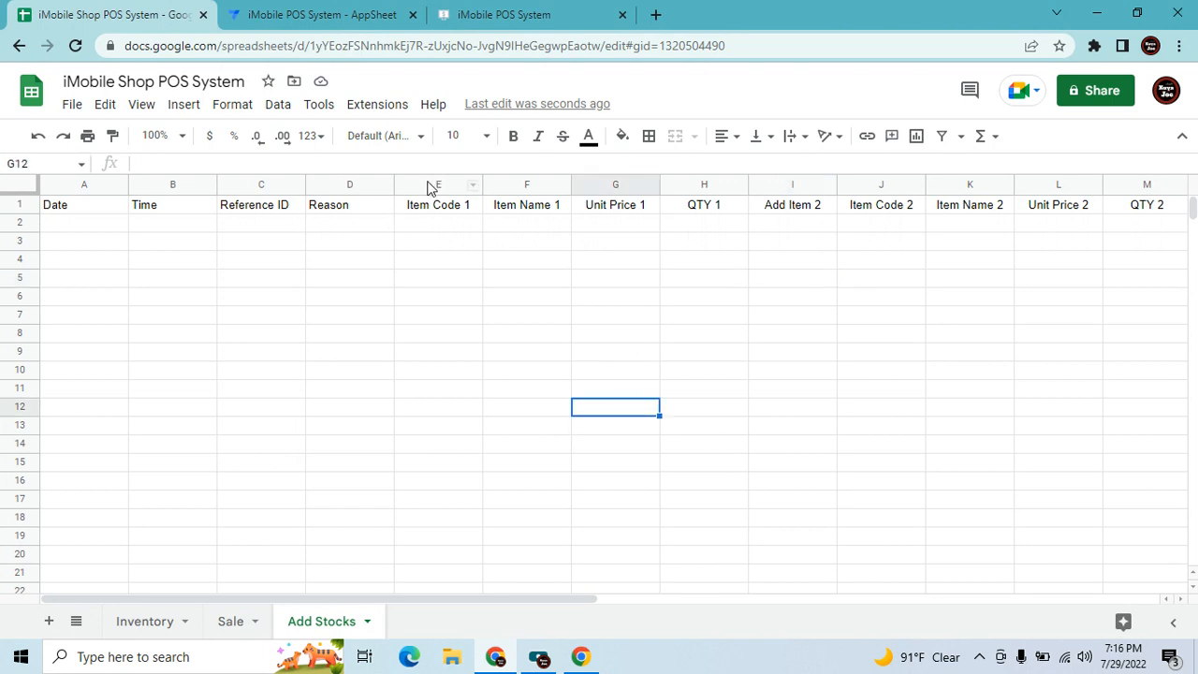
pyautogui.click(433, 183)
pyautogui.click(604, 505)
pyautogui.click(541, 362)
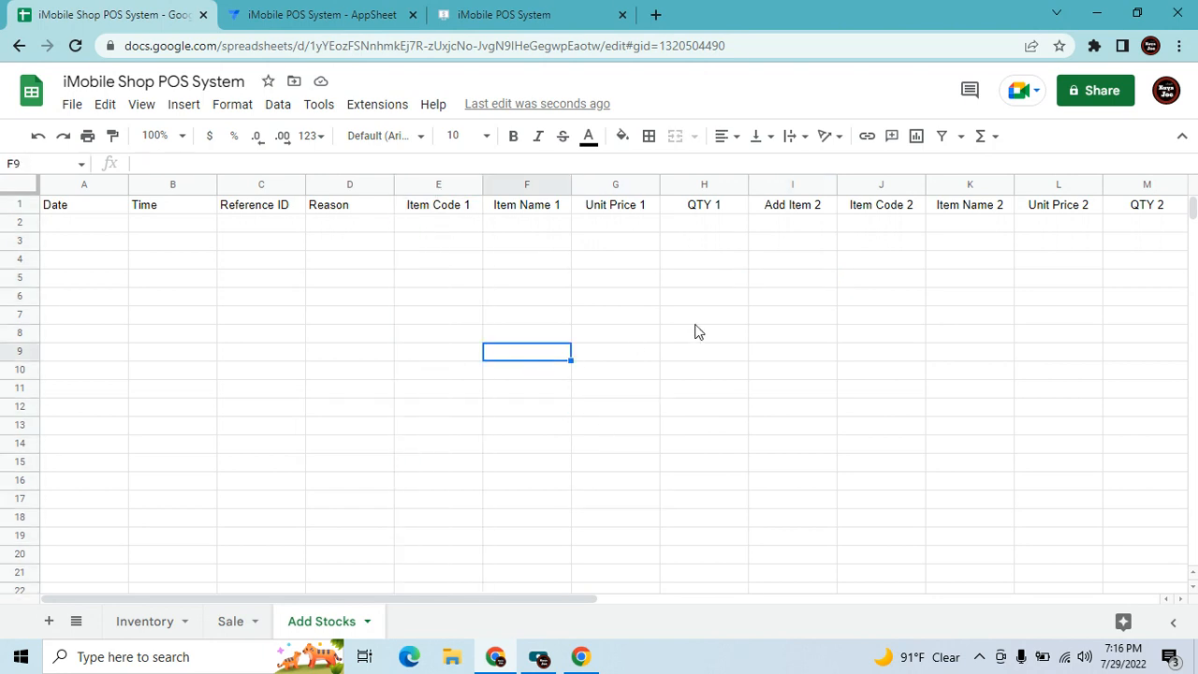
pyautogui.click(819, 213)
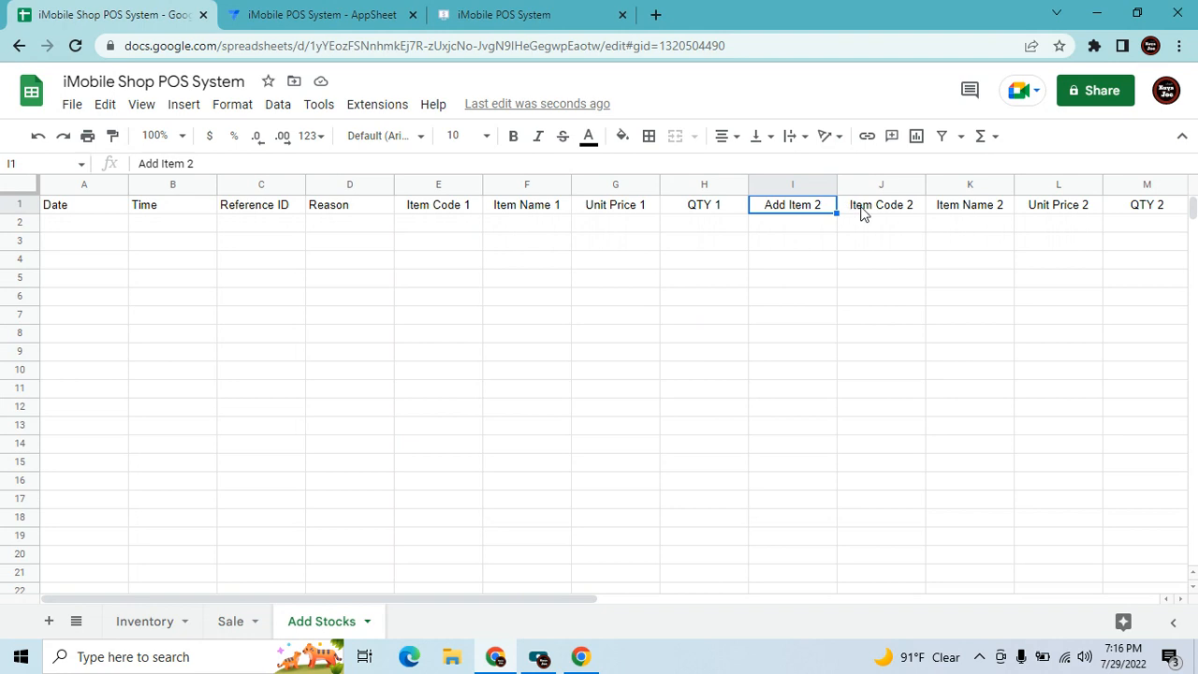
pyautogui.click(862, 212)
pyautogui.press('Right')
pyautogui.press('Right')
pyautogui.press('Right')
pyautogui.press('Right')
pyautogui.press('Right')
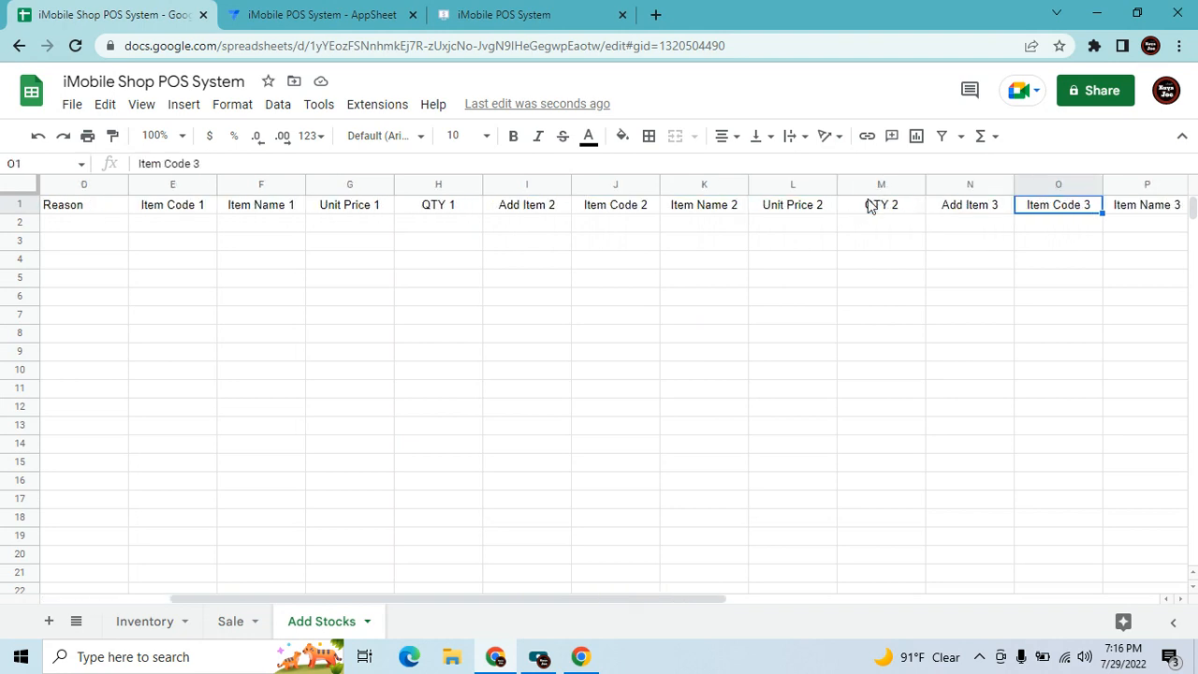
pyautogui.press('Left')
pyautogui.press('Home')
pyautogui.press('Right')
pyautogui.press('Right')
pyautogui.press('Right')
pyautogui.press('Right')
pyautogui.press('Right')
pyautogui.press('Right')
pyautogui.press('Right')
pyautogui.press('Right')
pyautogui.press('Right')
pyautogui.press('Right')
pyautogui.press('Right')
pyautogui.press('Right')
pyautogui.press('Right')
pyautogui.press('Right')
pyautogui.press('Right')
pyautogui.press('Right')
pyautogui.press('Right')
pyautogui.press('Right')
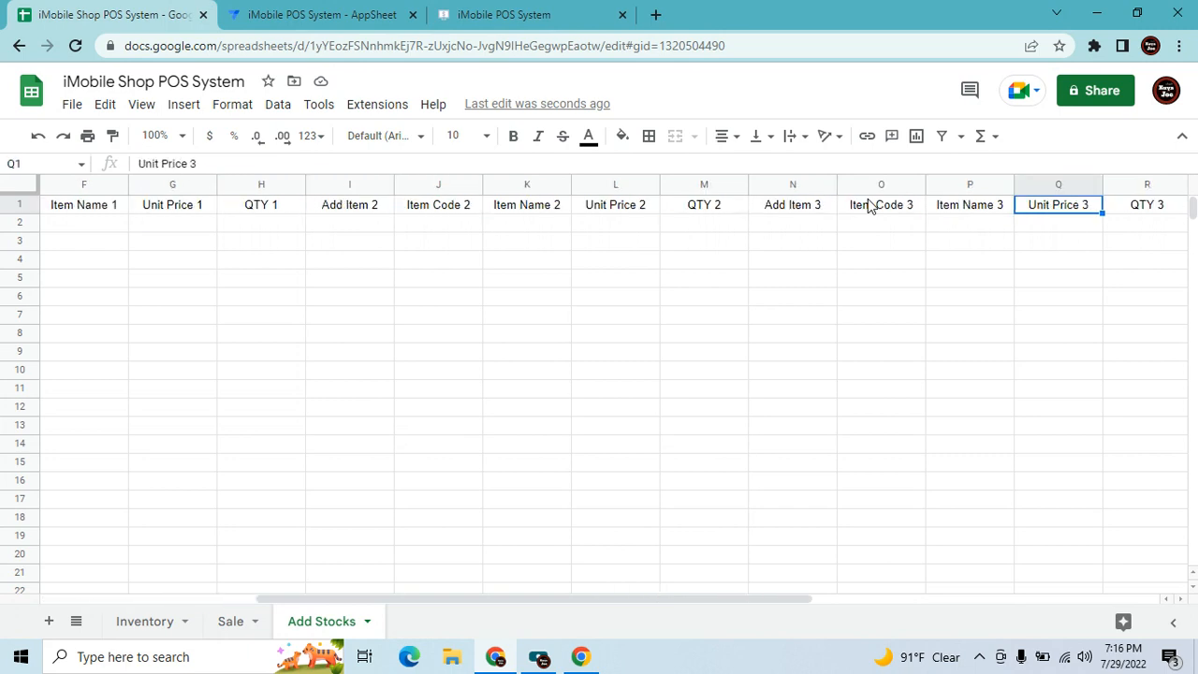
pyautogui.press('Left')
pyautogui.press('Left')
pyautogui.press('Left')
pyautogui.press('Left')
pyautogui.press('Left')
pyautogui.press('Left')
pyautogui.press('Left')
pyautogui.press('Left')
pyautogui.press('Left')
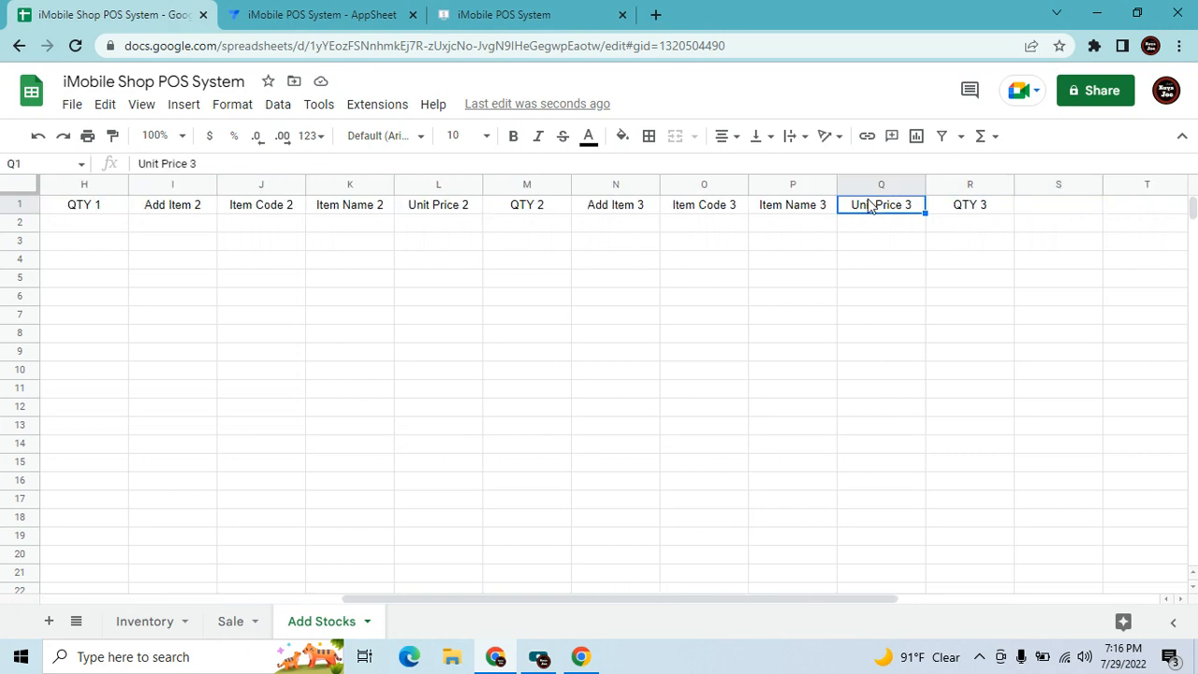
# Add the heading Remarks in cell S1, directly after QTY 3.
pyautogui.click(868, 206)
pyautogui.press('Right')
pyautogui.press('Right')
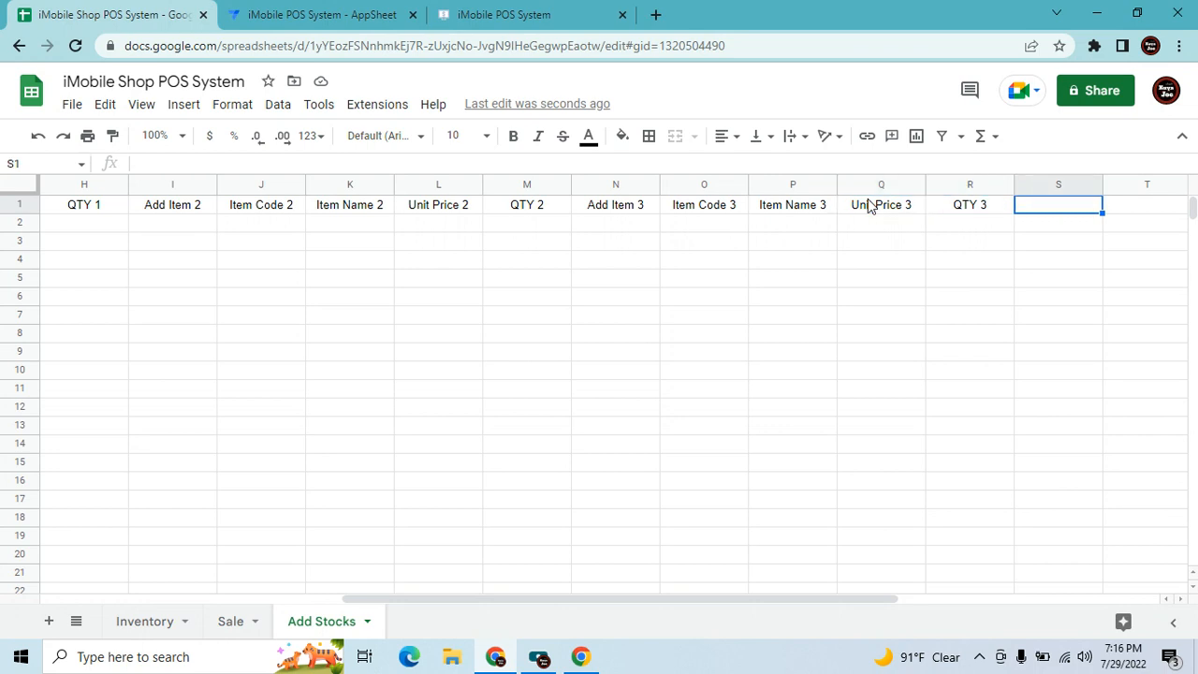
pyautogui.write('Remar')
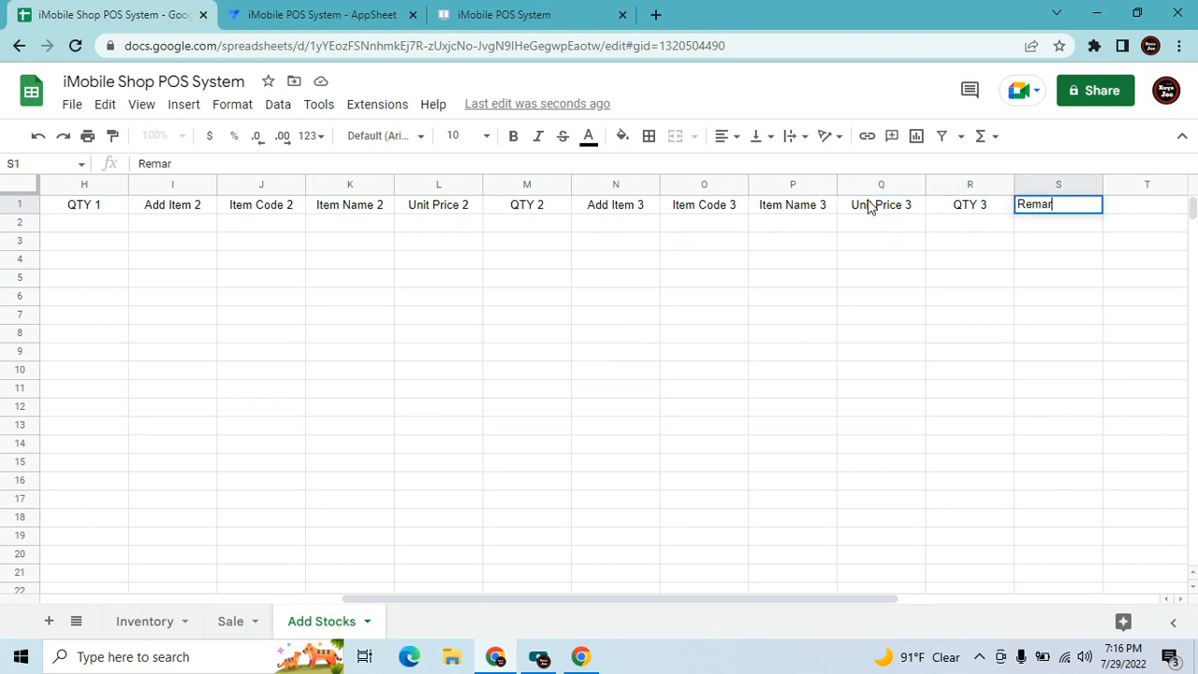
pyautogui.write('ks')
pyautogui.press('Tab')
pyautogui.click(636, 334)
pyautogui.click(977, 212)
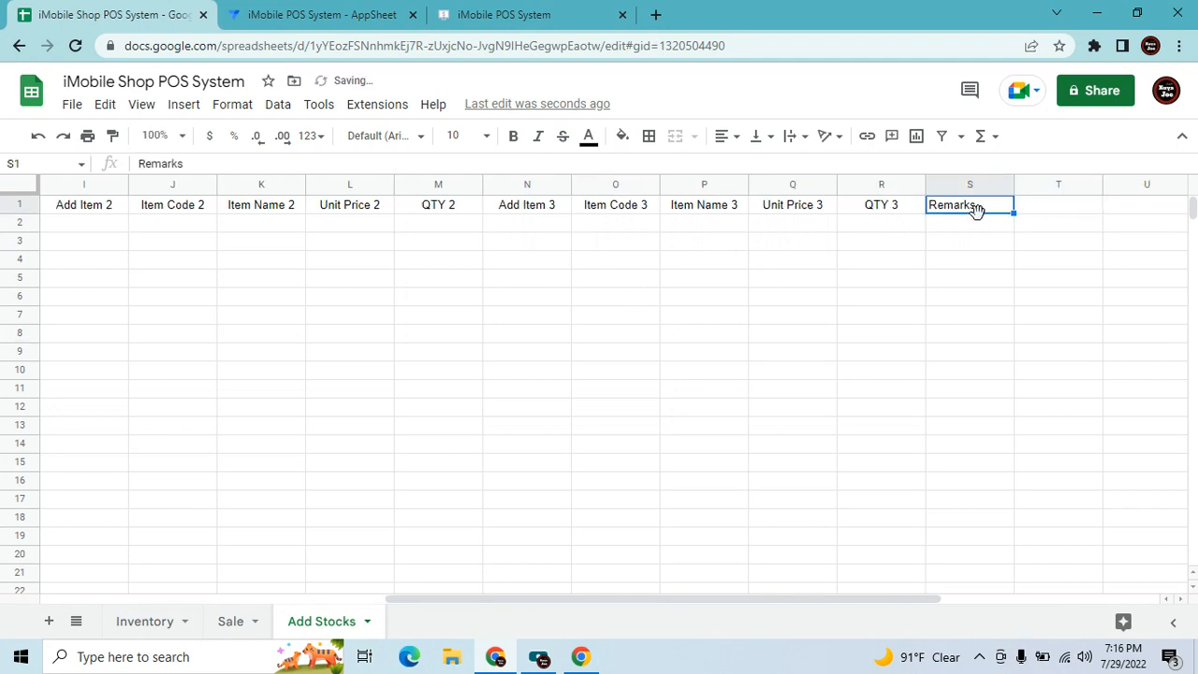
# Look back over the Add Stocks headings toward the Date, Time, Reference ID and Reason columns.
pyautogui.click(785, 310)
pyautogui.press('Left')
pyautogui.press('Left')
pyautogui.press('Left')
pyautogui.press('Left')
pyautogui.press('Left')
pyautogui.press('Left')
pyautogui.press('Left')
pyautogui.press('Left')
pyautogui.press('Left')
pyautogui.press('Left')
pyautogui.press('Left')
pyautogui.press('Left')
pyautogui.press('Left')
pyautogui.press('Left')
pyautogui.press('Left')
pyautogui.press('Left')
pyautogui.press('Up')
pyautogui.press('Up')
pyautogui.press('Up')
pyautogui.press('Up')
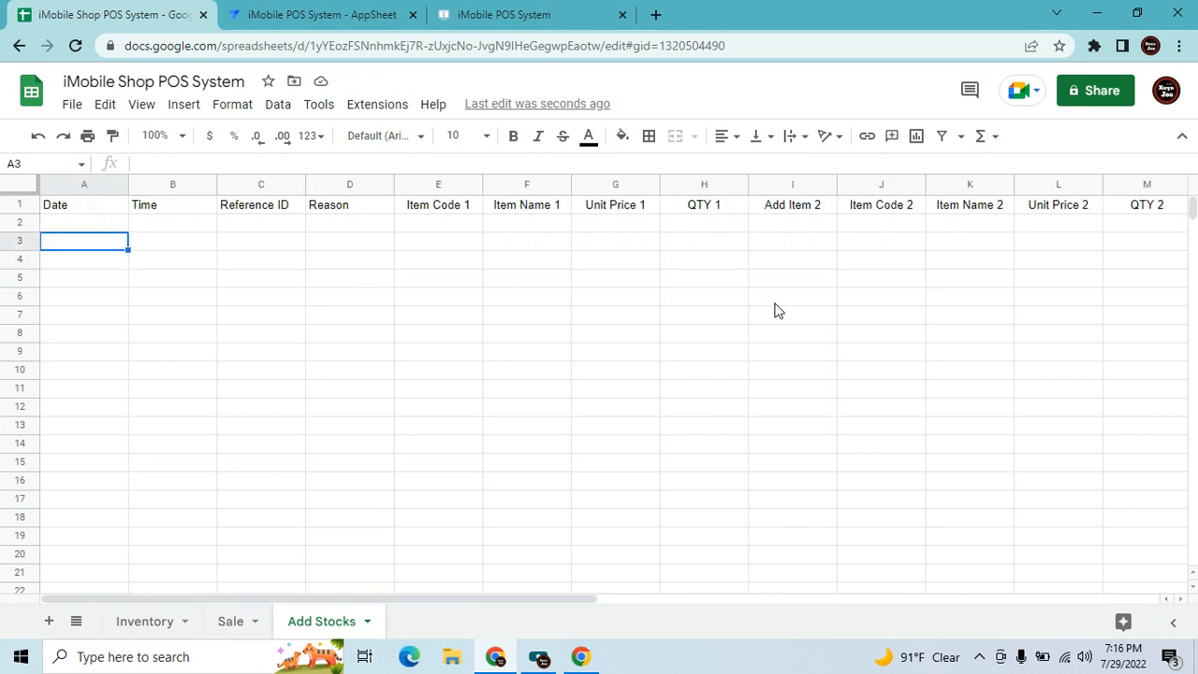
pyautogui.press('Up')
pyautogui.press('Right')
pyautogui.press('Right')
pyautogui.press('Right')
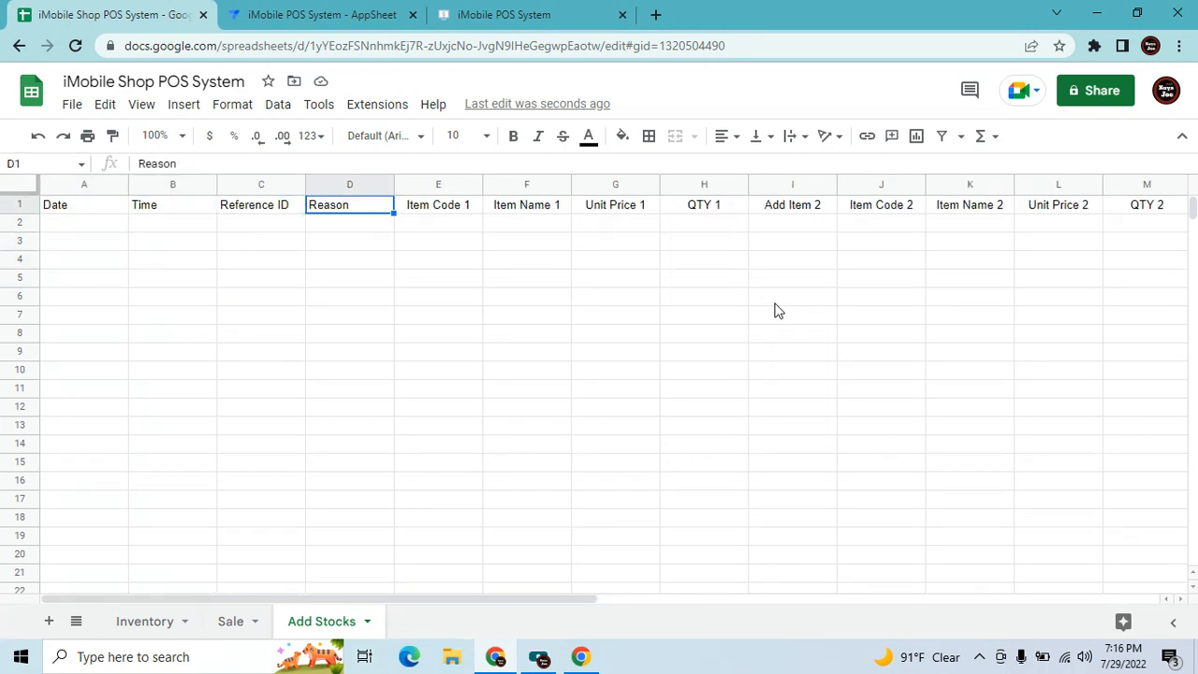
# Switch to AppSheet and start a new data table from the iMobile Shop POS System spreadsheet in Drive's POS With Inventory Management folder.
pyautogui.click(359, 13)
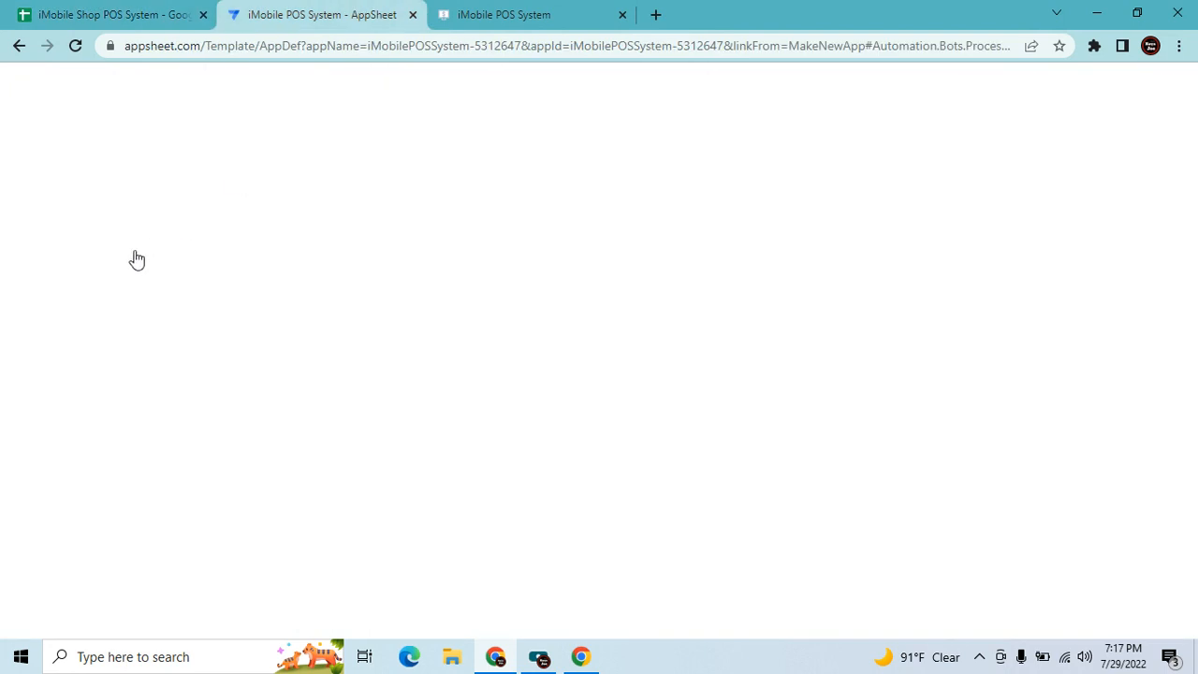
pyautogui.click(76, 285)
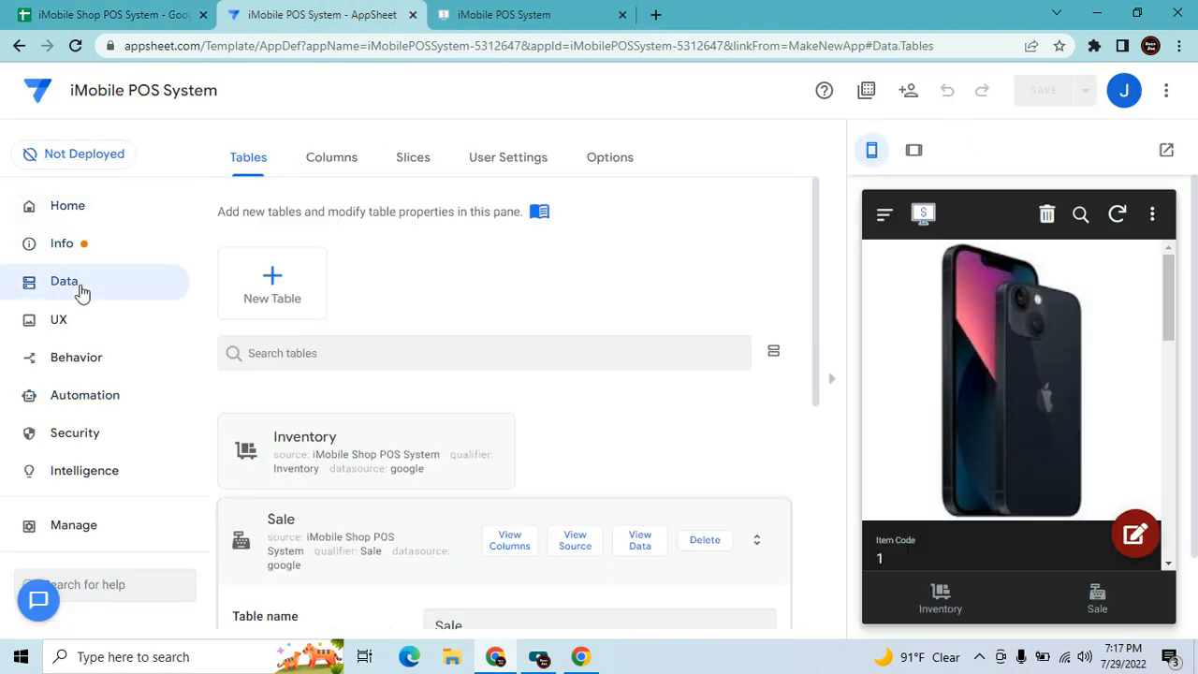
pyautogui.click(273, 285)
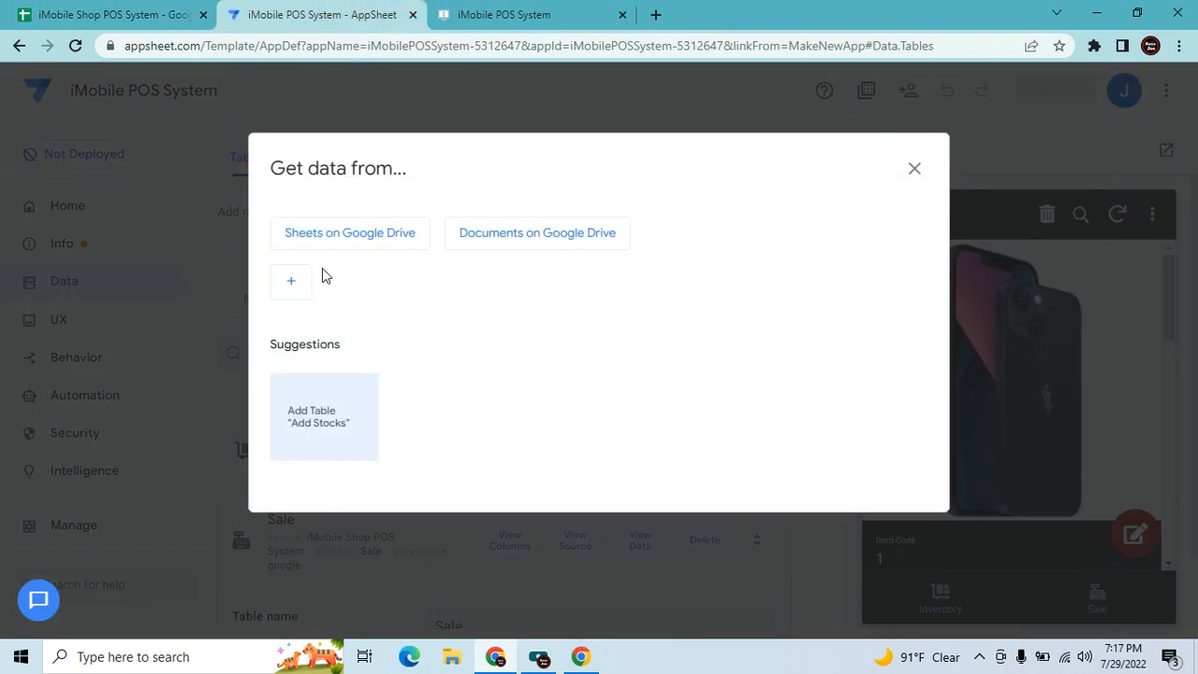
pyautogui.click(329, 238)
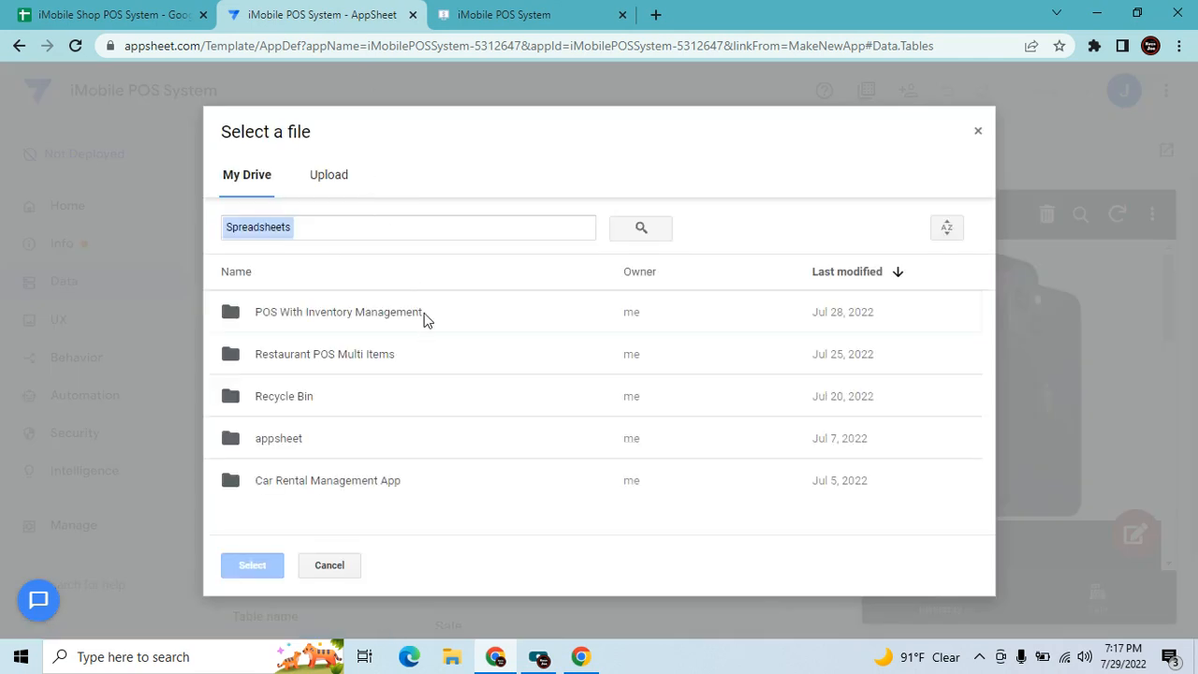
pyautogui.click(423, 318)
pyautogui.click(400, 376)
pyautogui.doubleClick(400, 374)
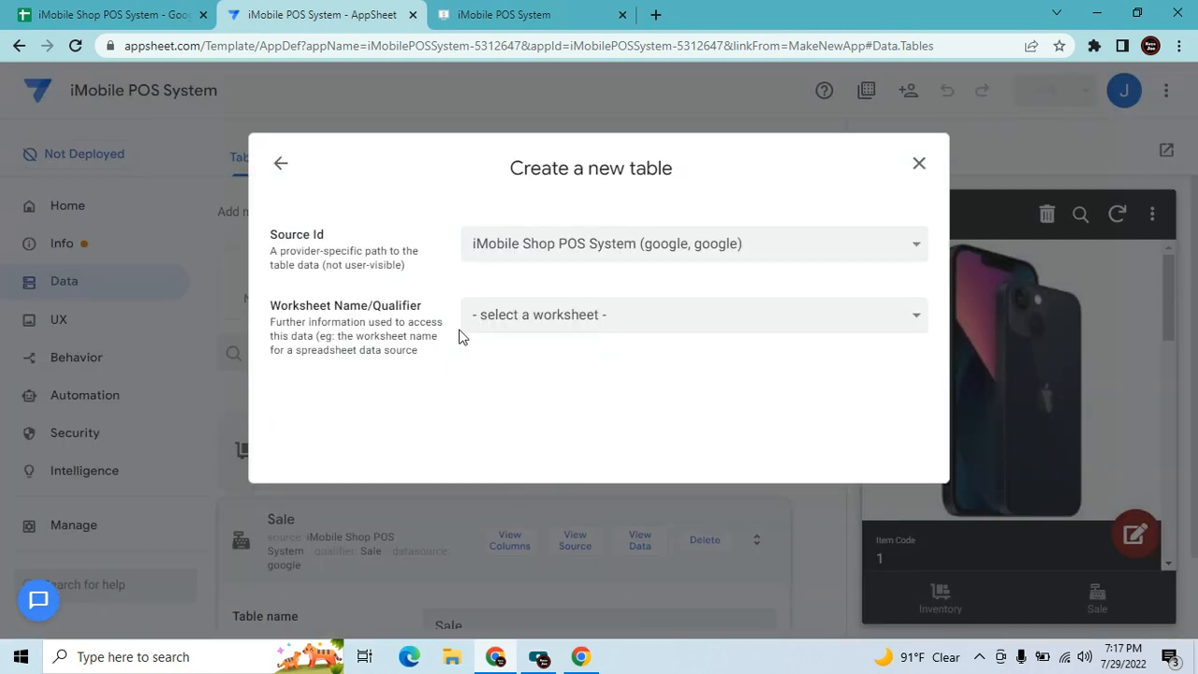
# Create the table from the Add Stocks worksheet, allowing adds and deletes but not updates.
pyautogui.click(513, 322)
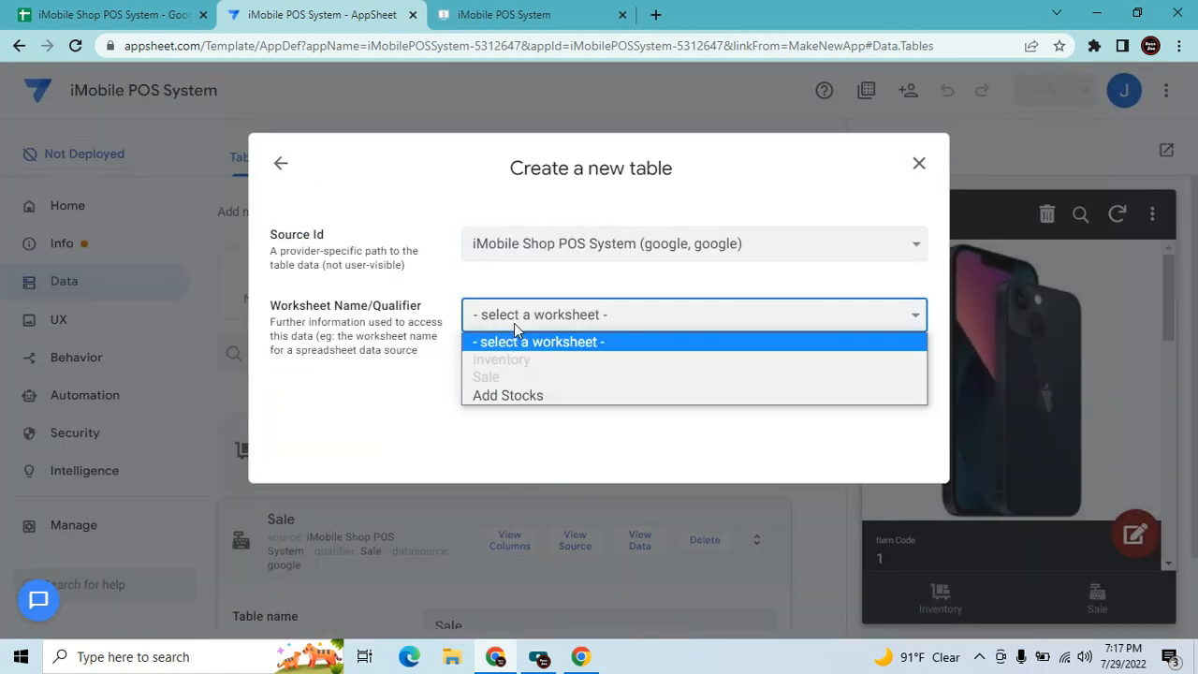
pyautogui.click(543, 393)
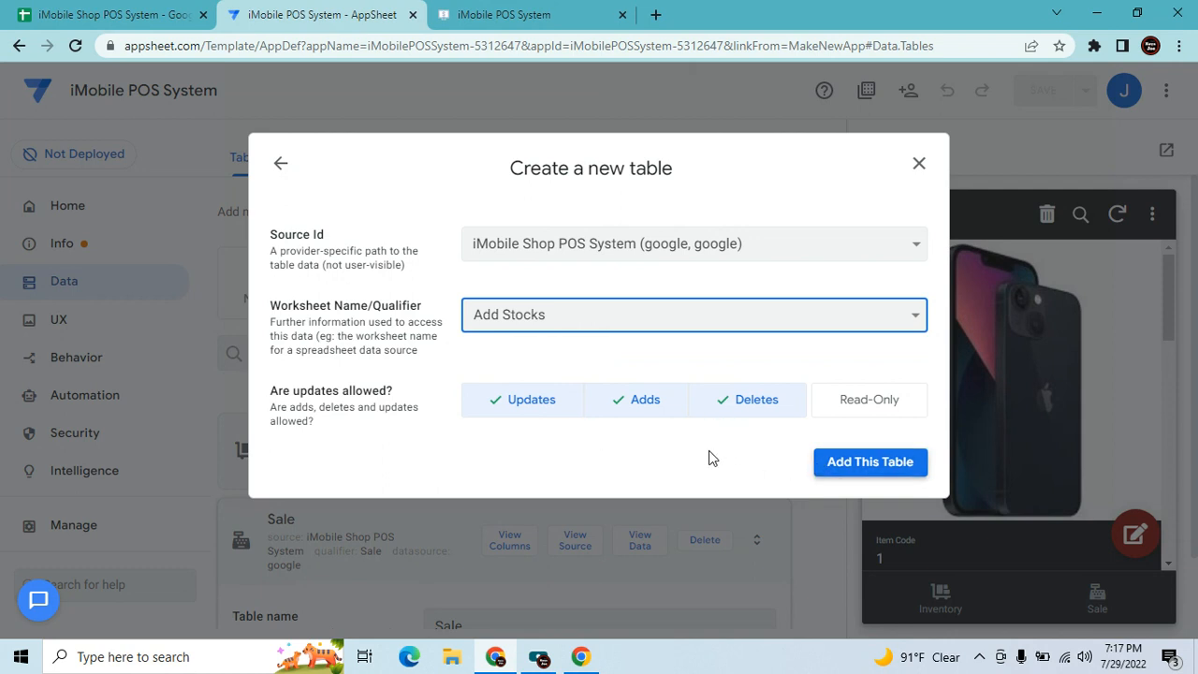
pyautogui.click(520, 408)
pyautogui.click(522, 408)
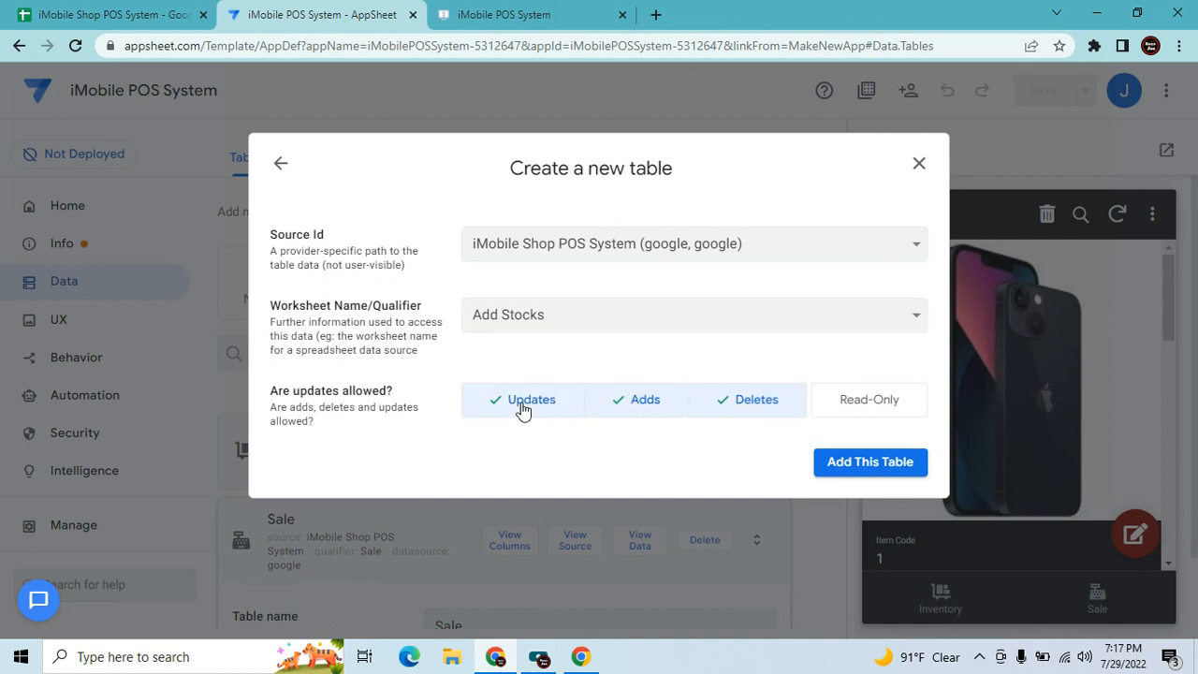
pyautogui.click(522, 408)
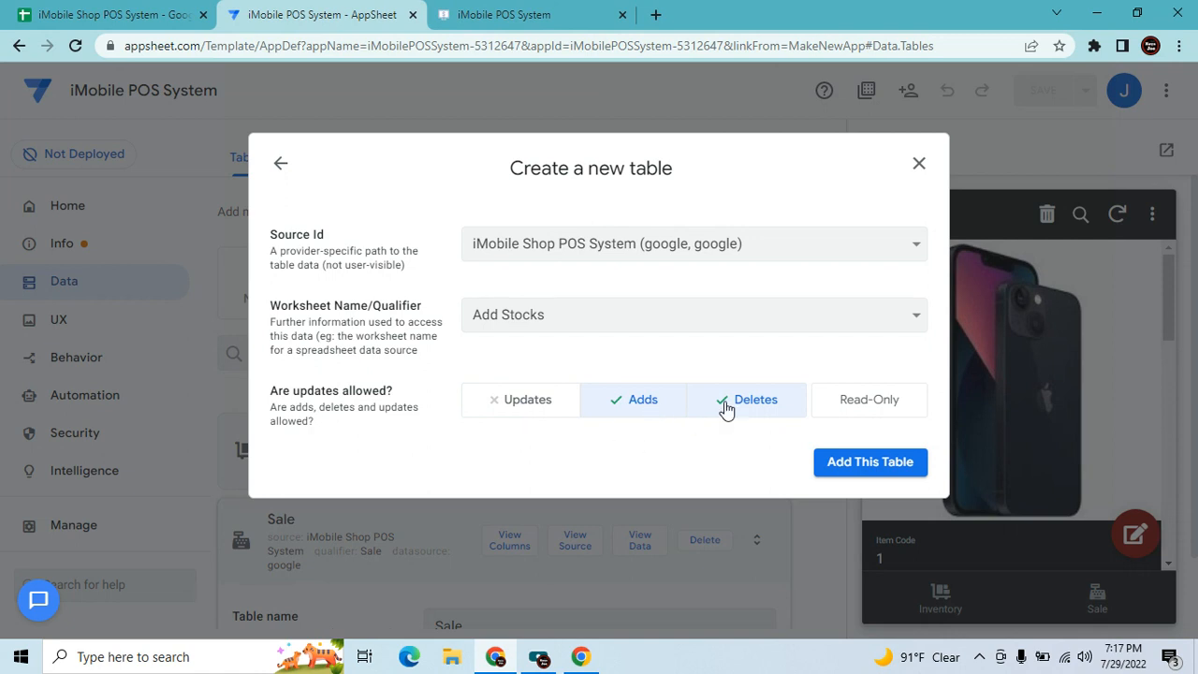
pyautogui.click(824, 463)
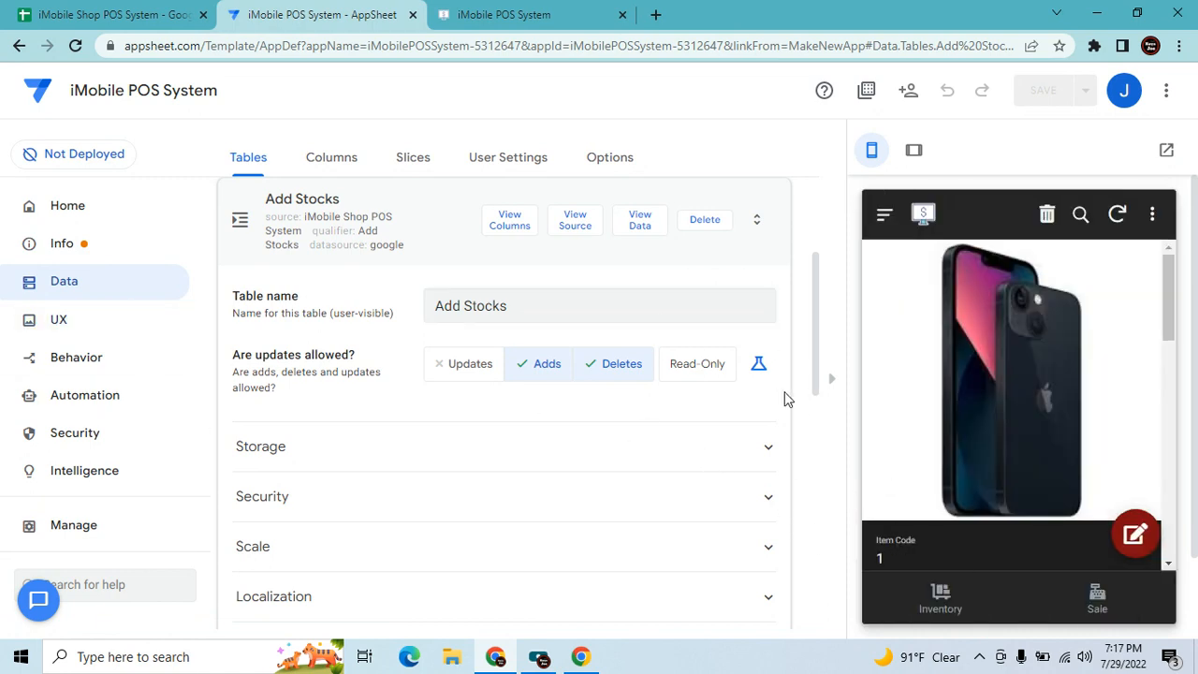
# View the Add Stocks table's columns and turn on the long date format for its Date column.
pyautogui.click(832, 377)
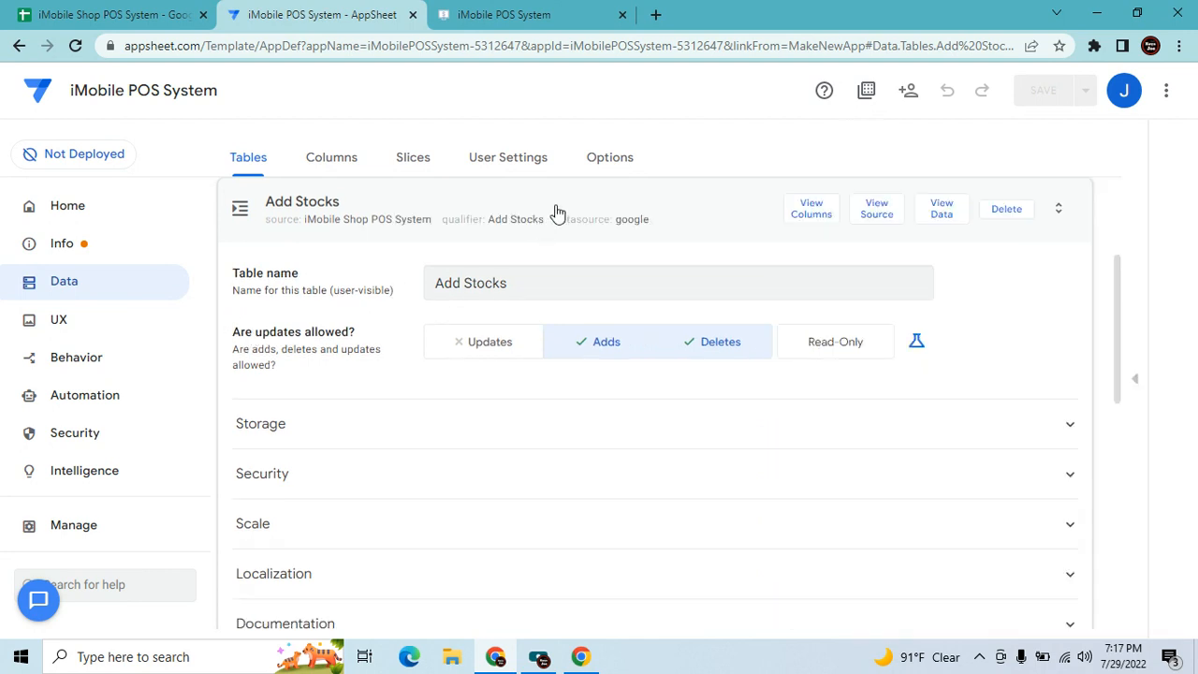
pyautogui.click(816, 210)
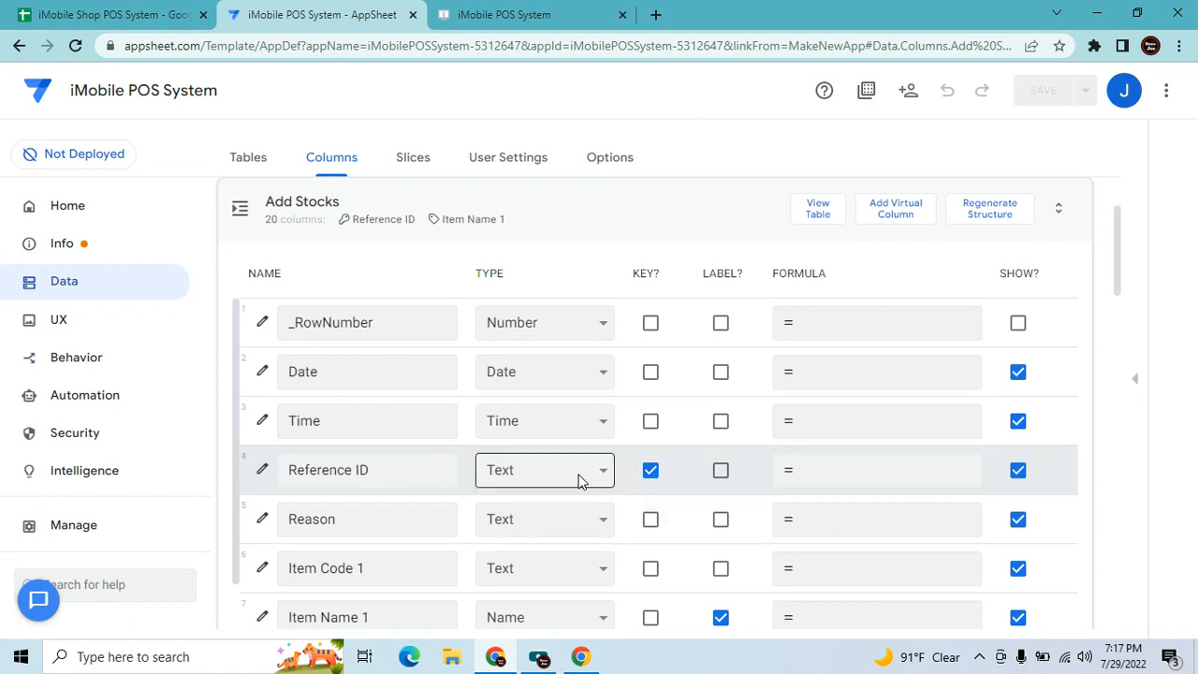
pyautogui.click(263, 372)
pyautogui.scroll(-1, 580, 423)
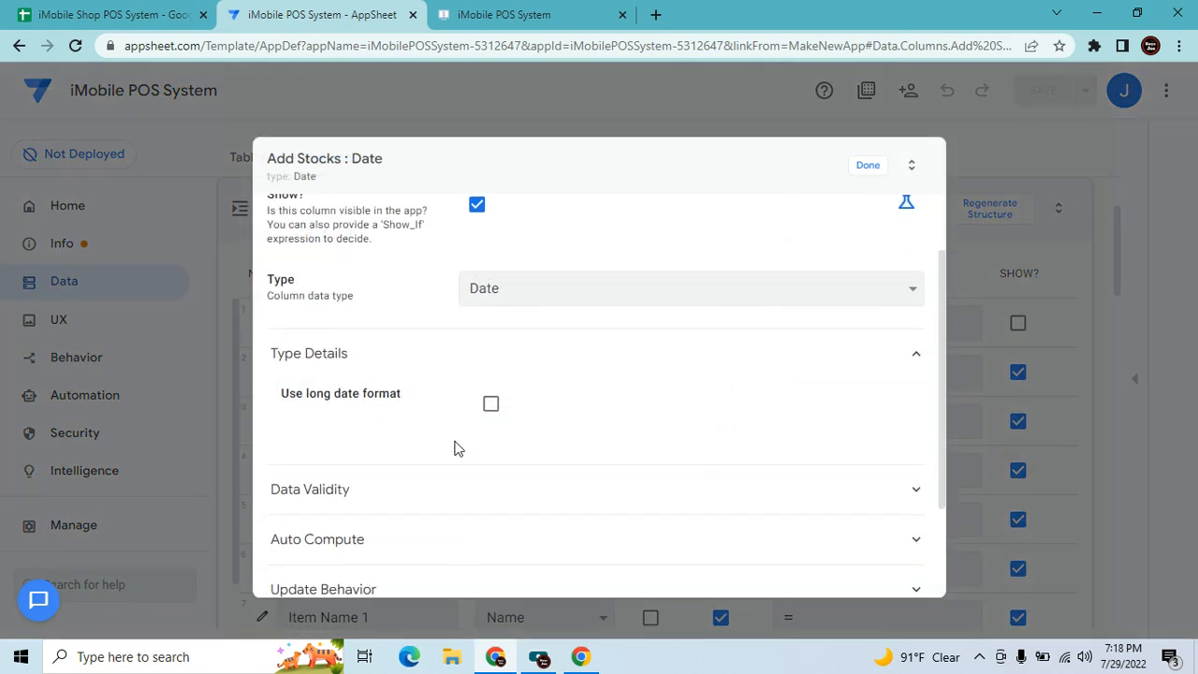
pyautogui.click(489, 404)
pyautogui.scroll(-2, 519, 439)
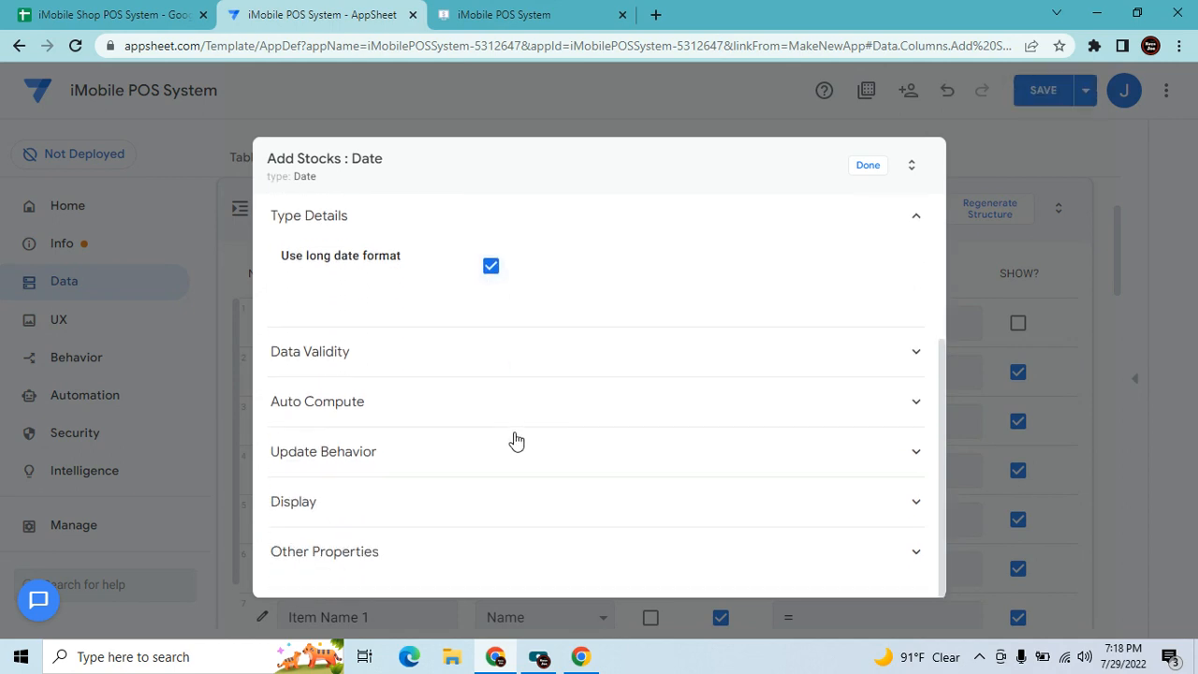
pyautogui.click(462, 519)
pyautogui.scroll(-2, 623, 502)
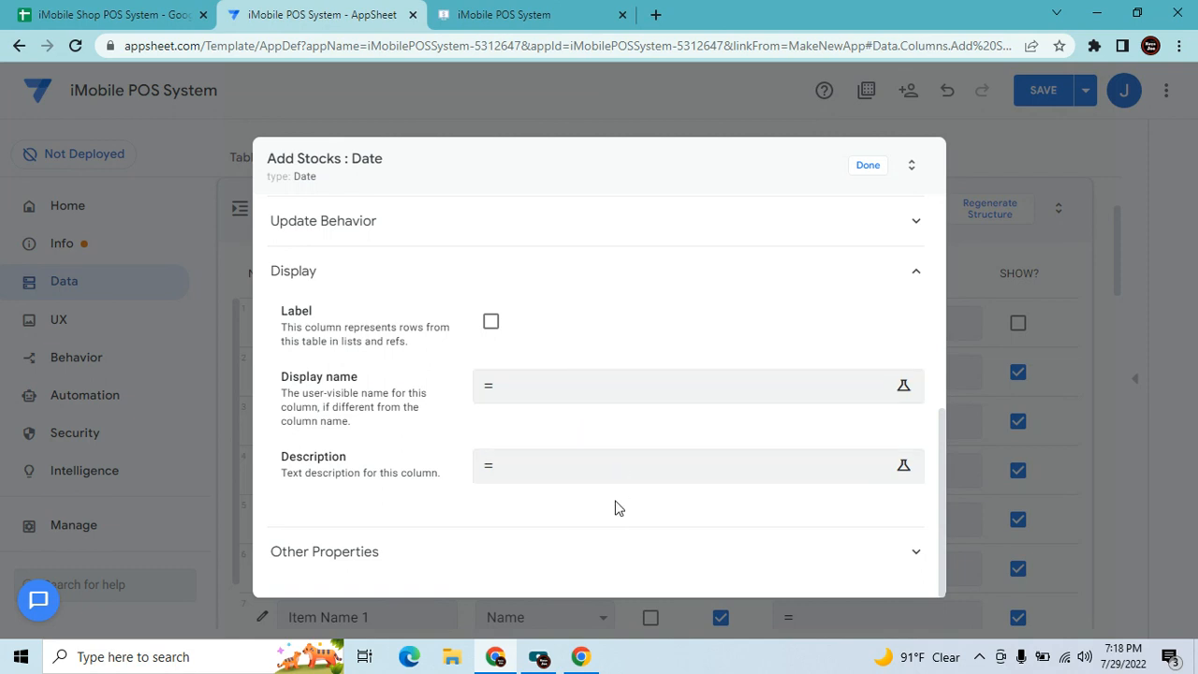
pyautogui.click(869, 170)
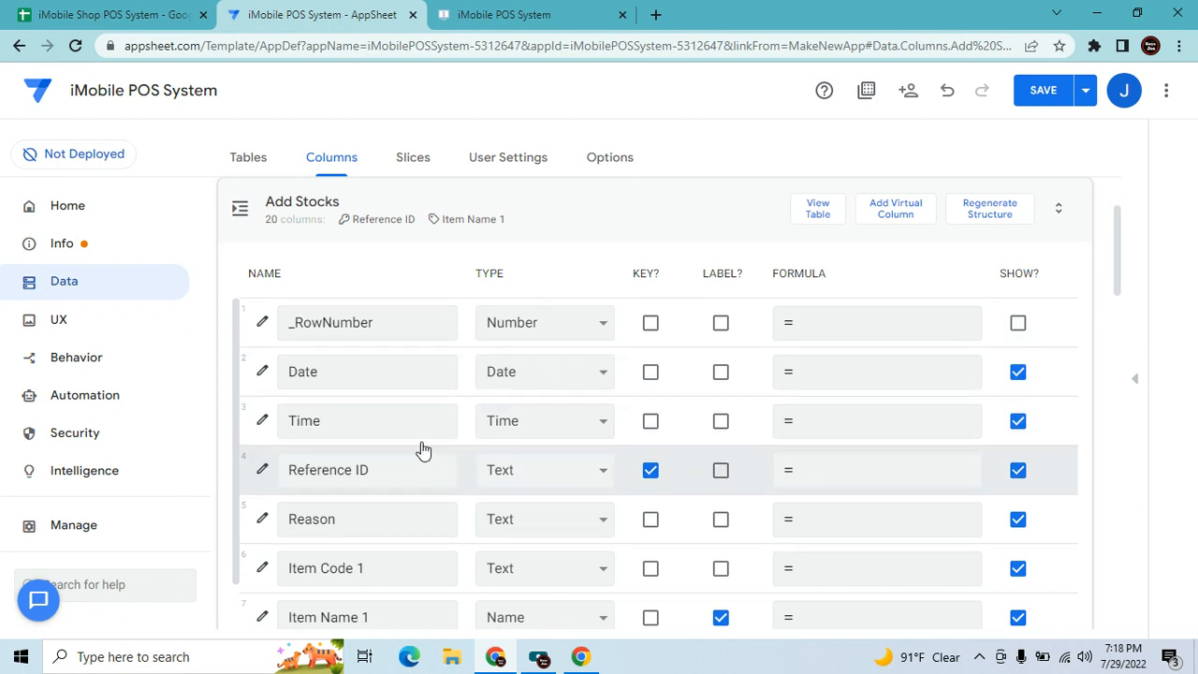
# Set the Reference ID column's initial value to concatenate("AS","-",UNIQUEID()).
pyautogui.click(261, 468)
pyautogui.scroll(-3, 473, 442)
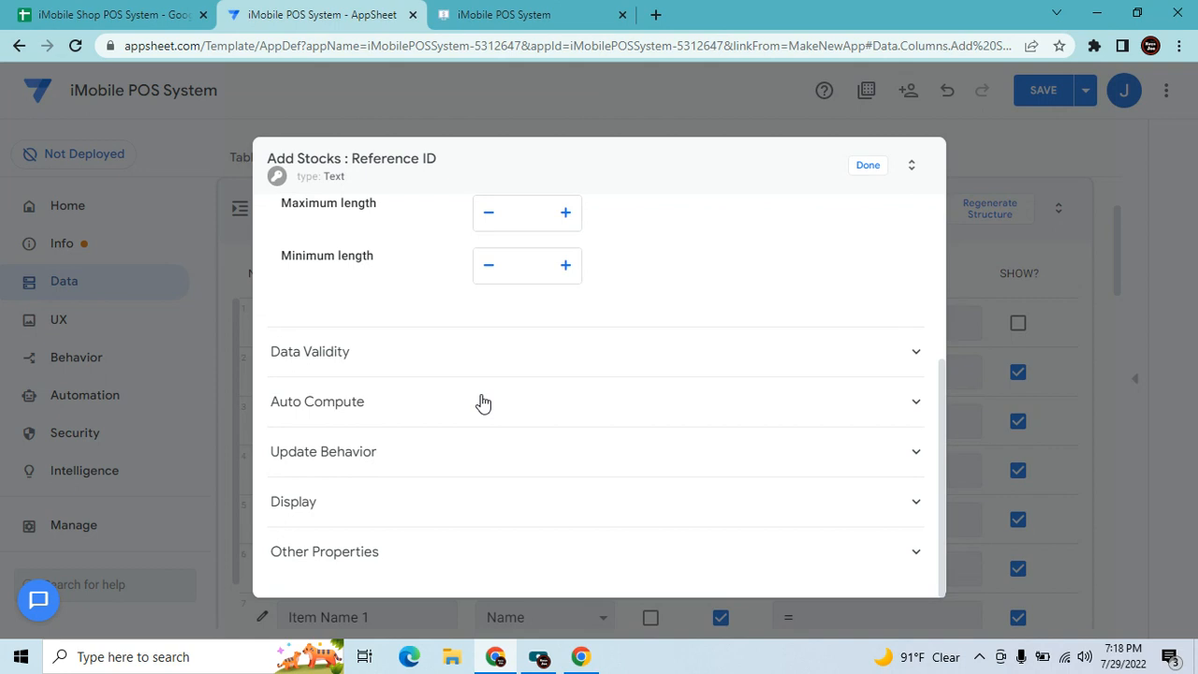
pyautogui.click(483, 401)
pyautogui.click(604, 508)
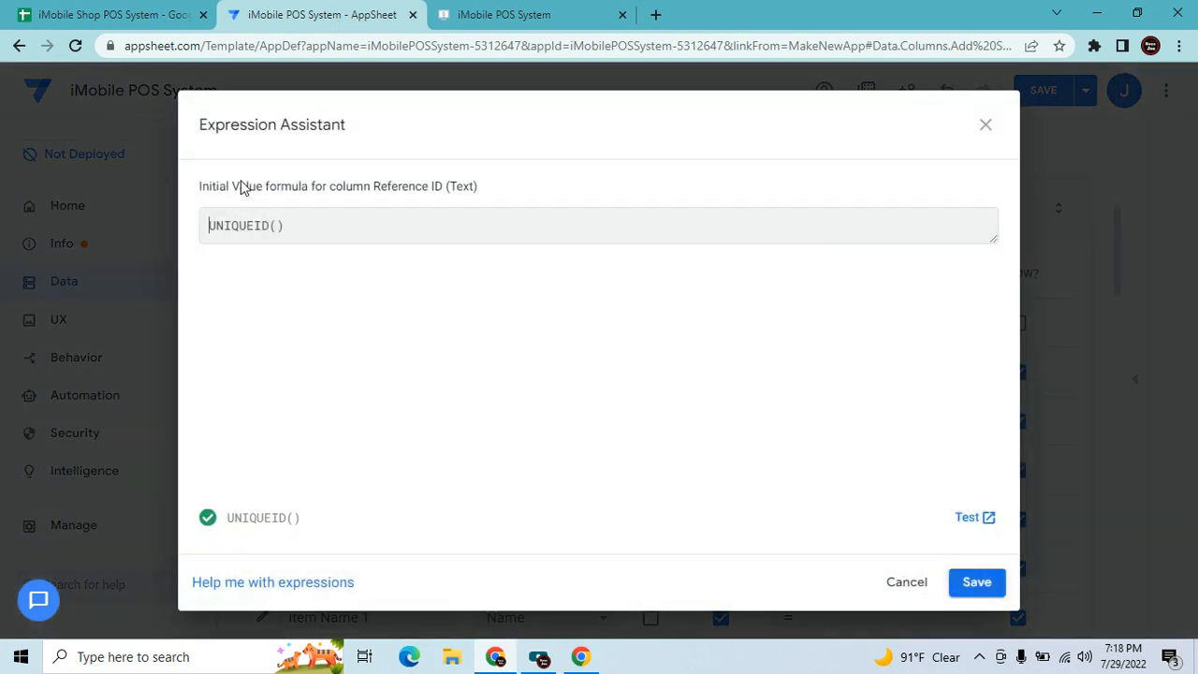
pyautogui.write('co')
pyautogui.write('ncat')
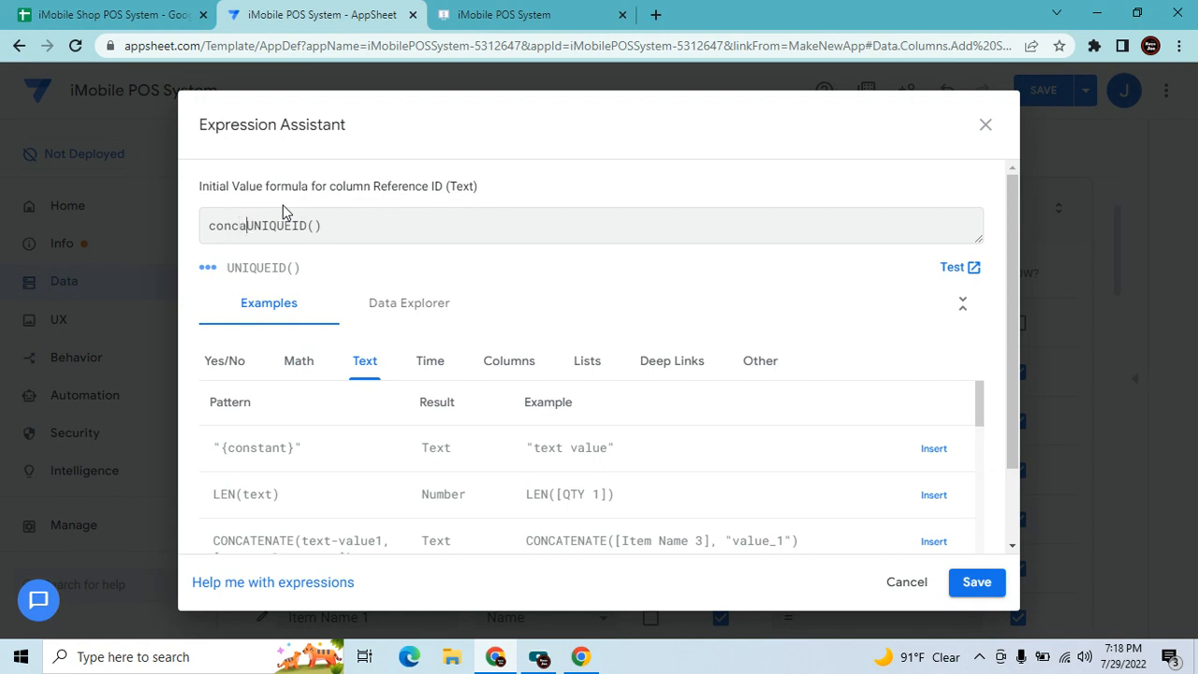
pyautogui.write('enate(A')
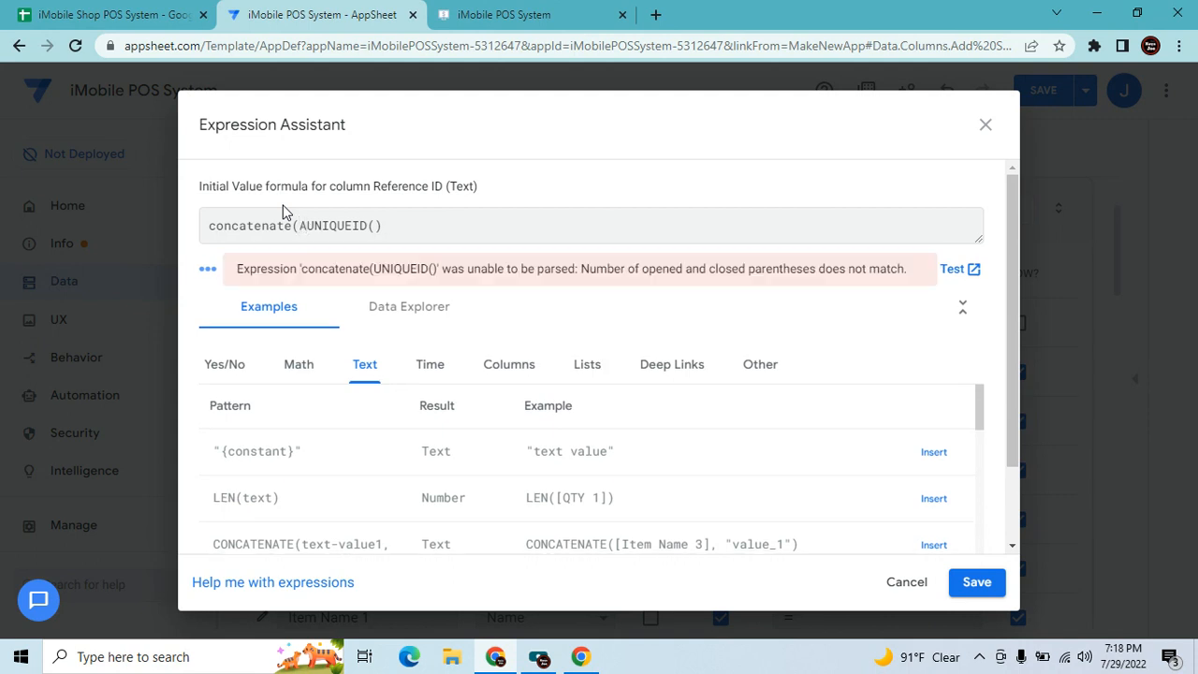
pyautogui.press('BackSpace')
pyautogui.write('"AS","-",')
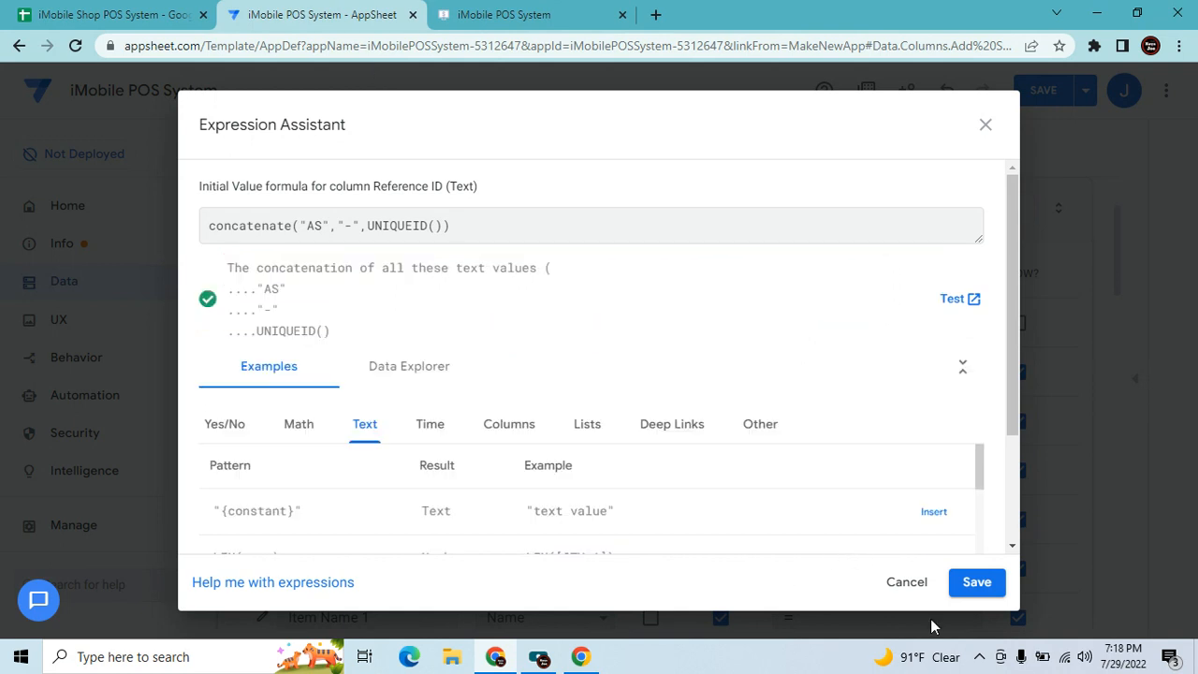
pyautogui.click(976, 582)
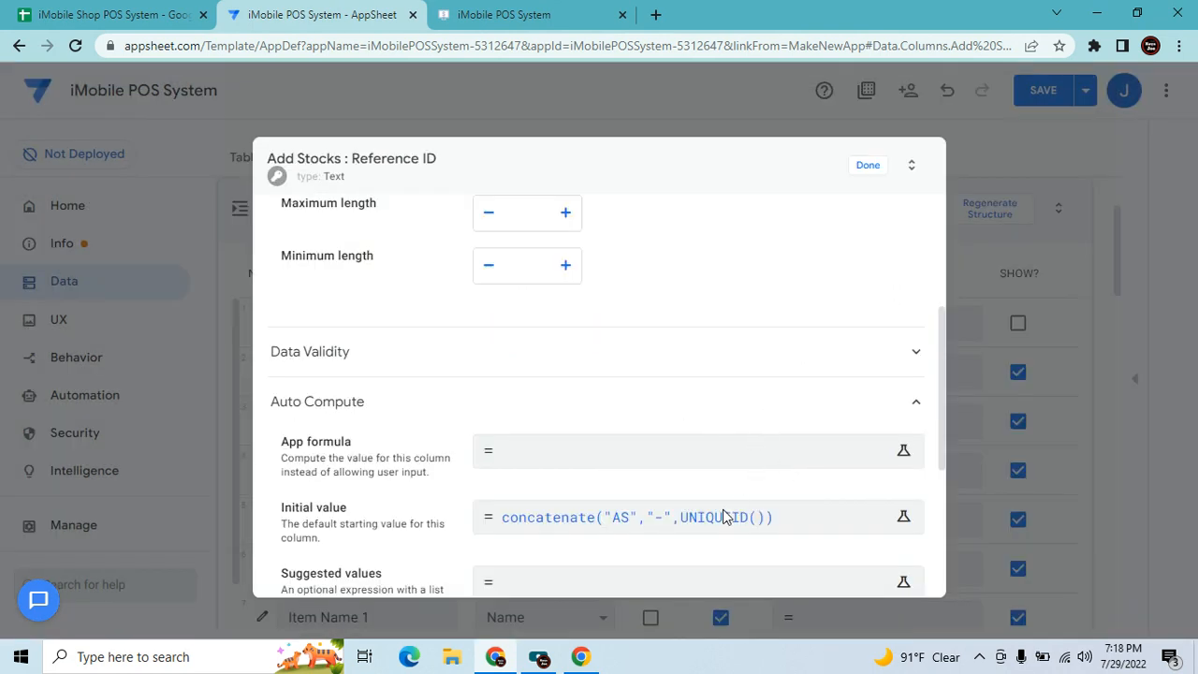
# Make Reference ID editable only under the expression isblank([_THISROW].[Reference ID]) and close the column's settings.
pyautogui.scroll(-3, 723, 517)
pyautogui.scroll(-2, 723, 516)
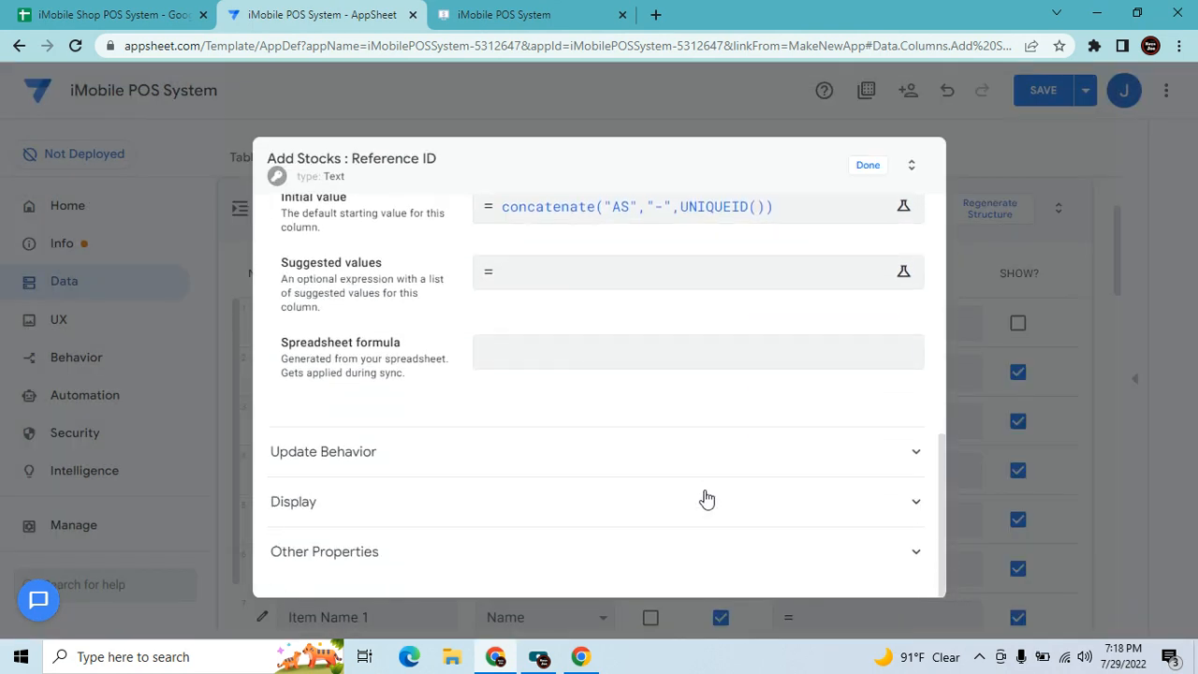
pyautogui.click(810, 468)
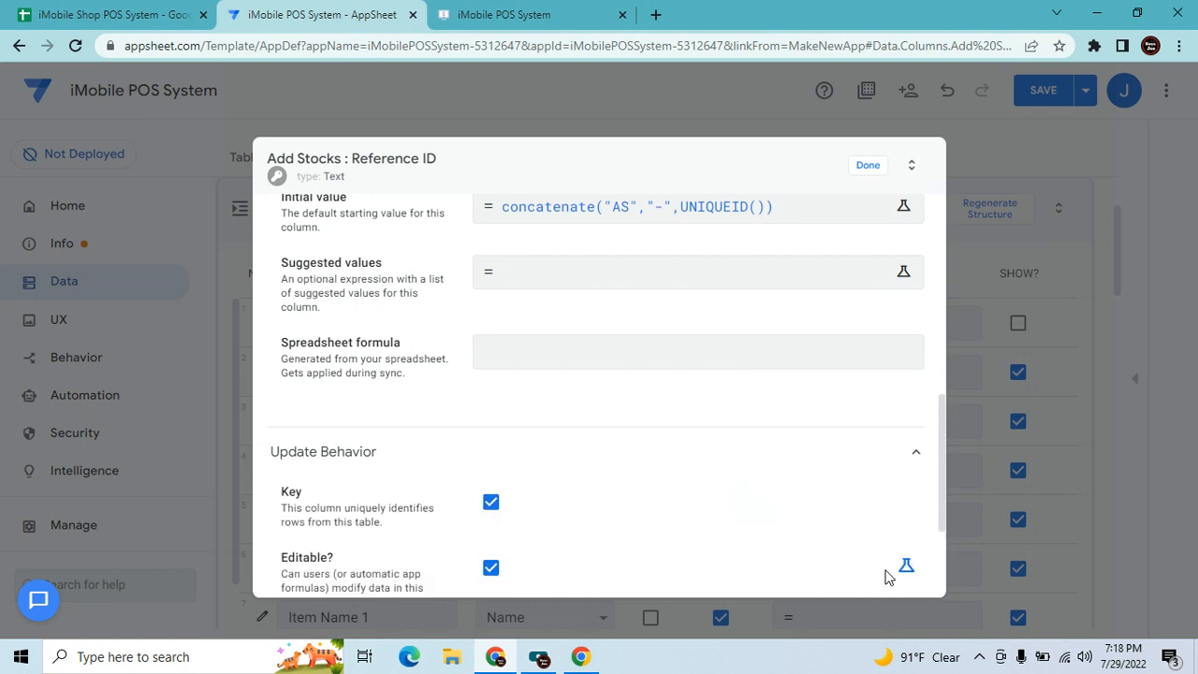
pyautogui.click(726, 568)
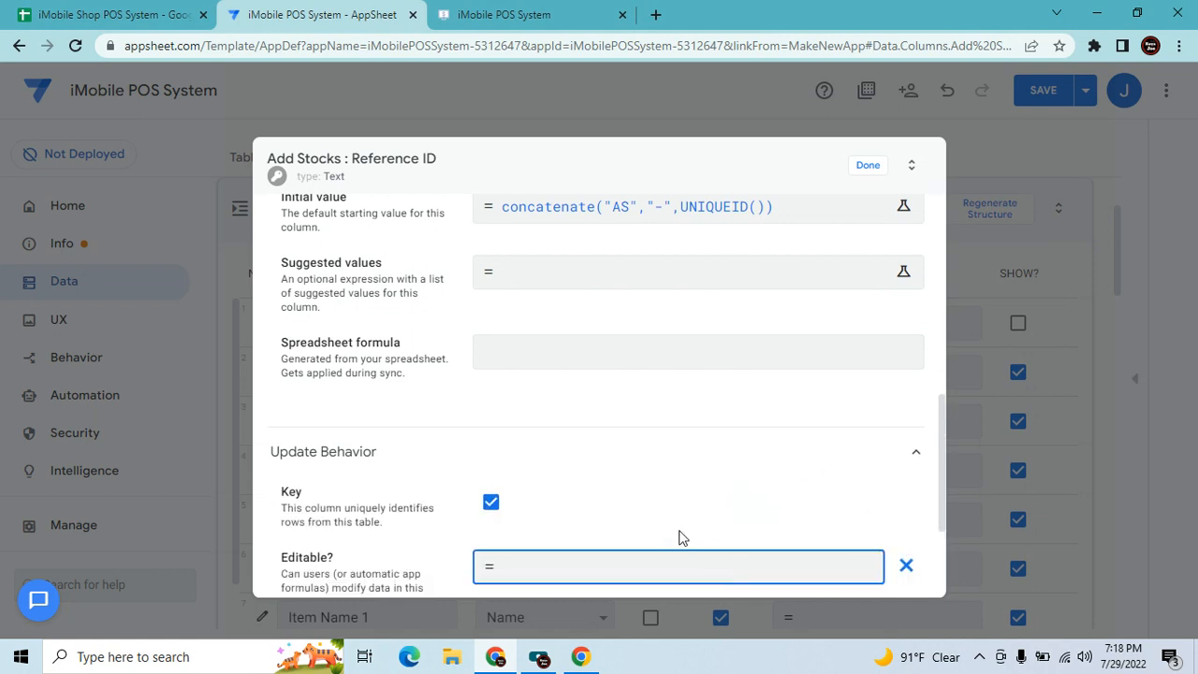
pyautogui.write('isblank([_THISROW].[Reference ID')
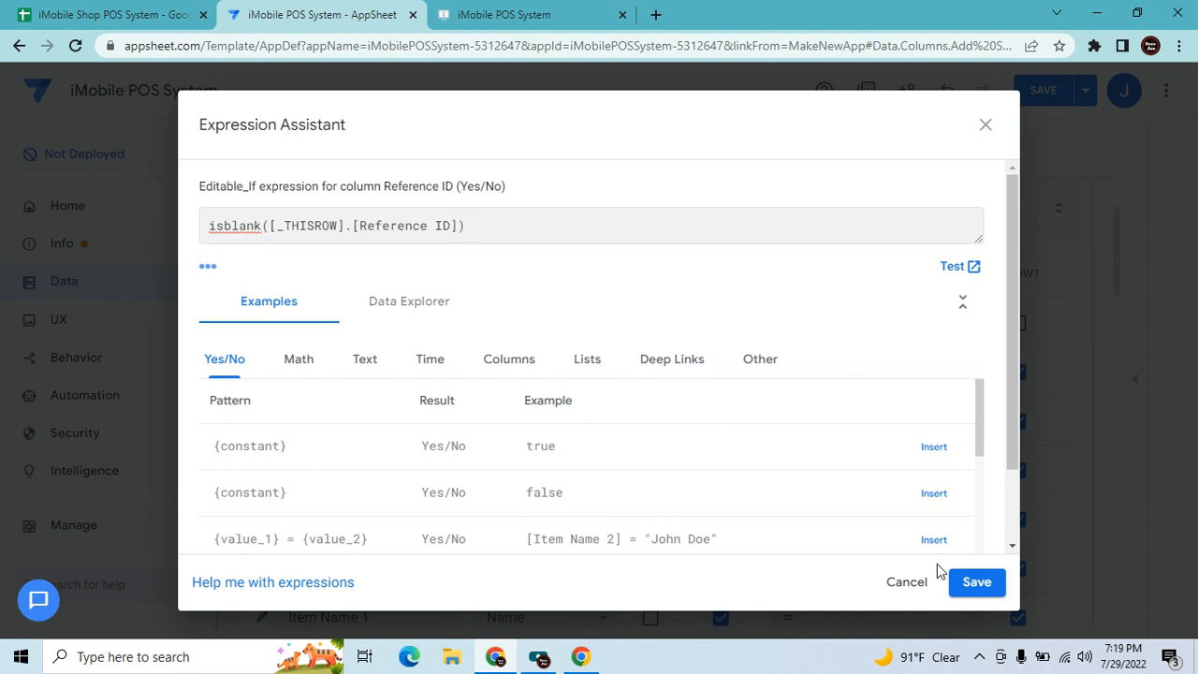
pyautogui.click(976, 589)
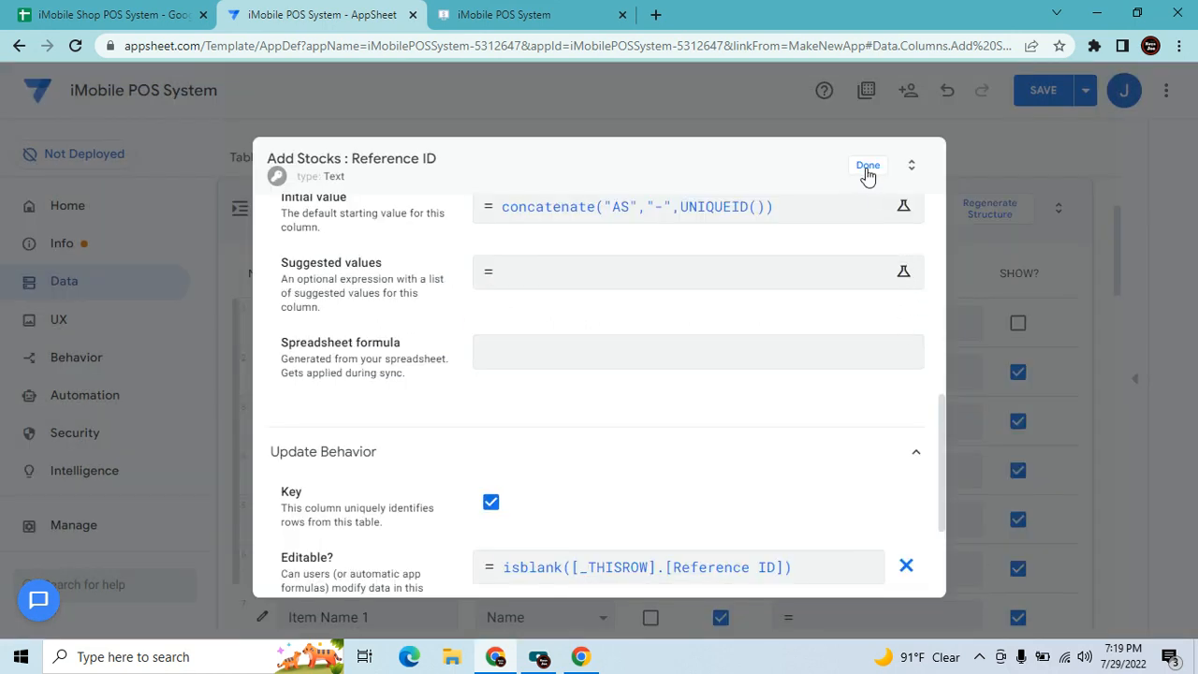
pyautogui.click(866, 166)
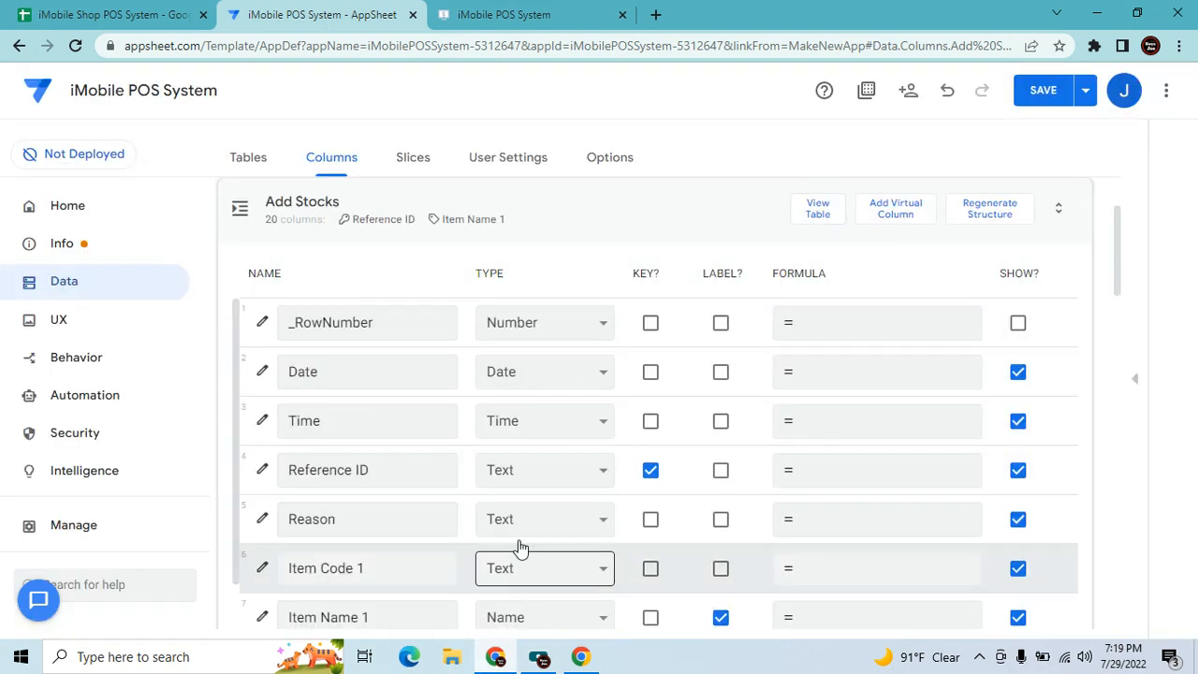
# Change the Reason column's type to Enum and enter Delivery as its first allowed value.
pyautogui.click(584, 522)
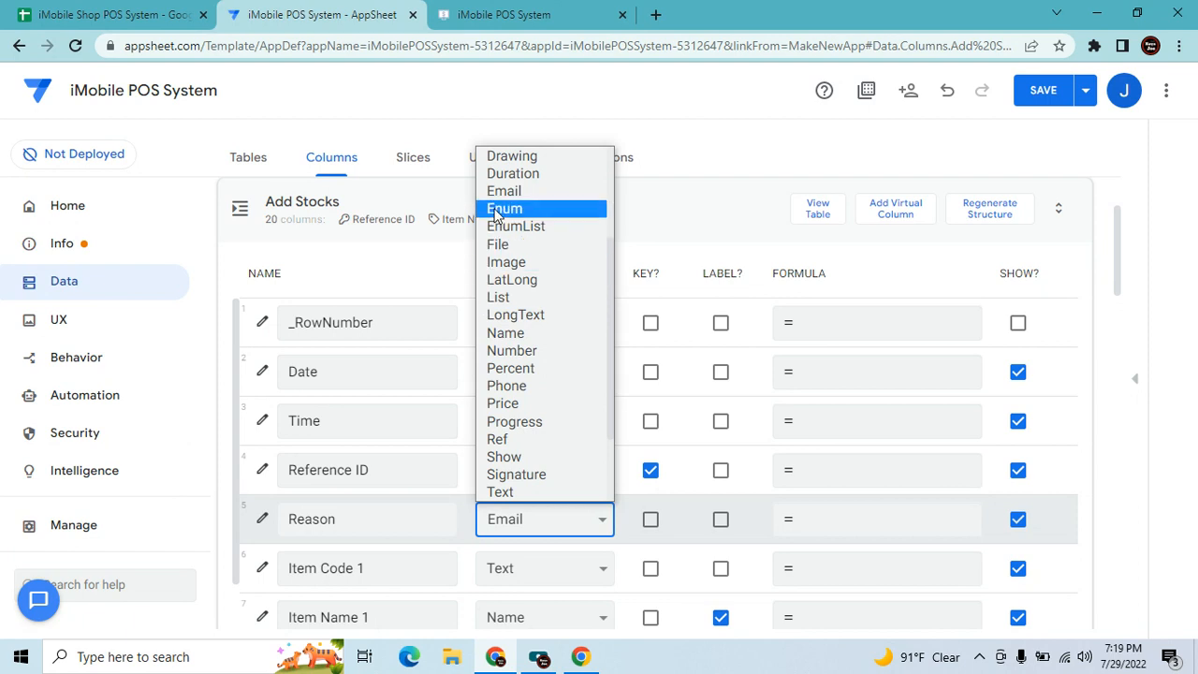
pyautogui.click(548, 204)
pyautogui.click(264, 521)
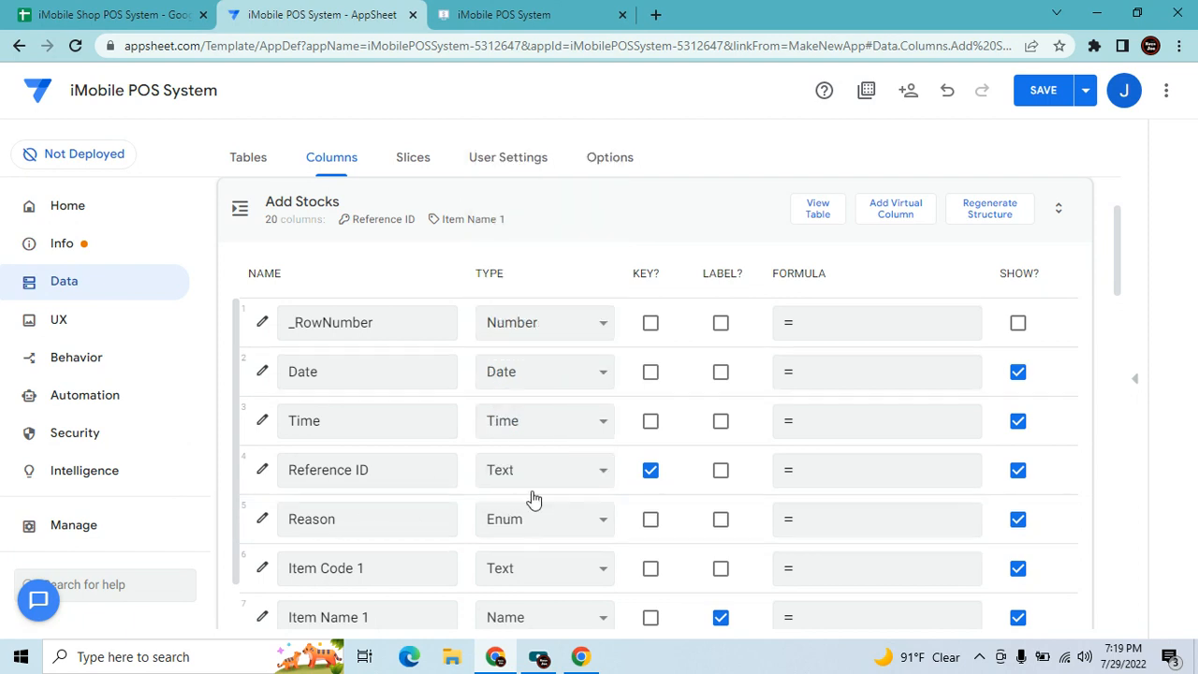
pyautogui.click(499, 412)
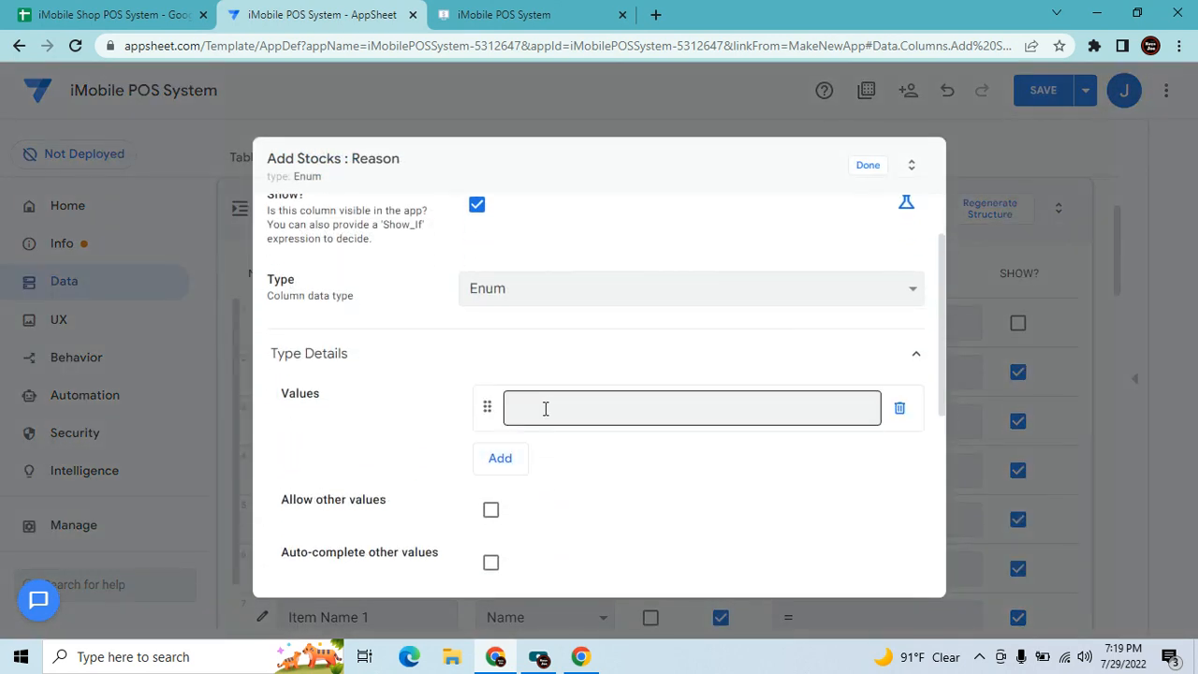
pyautogui.click(551, 406)
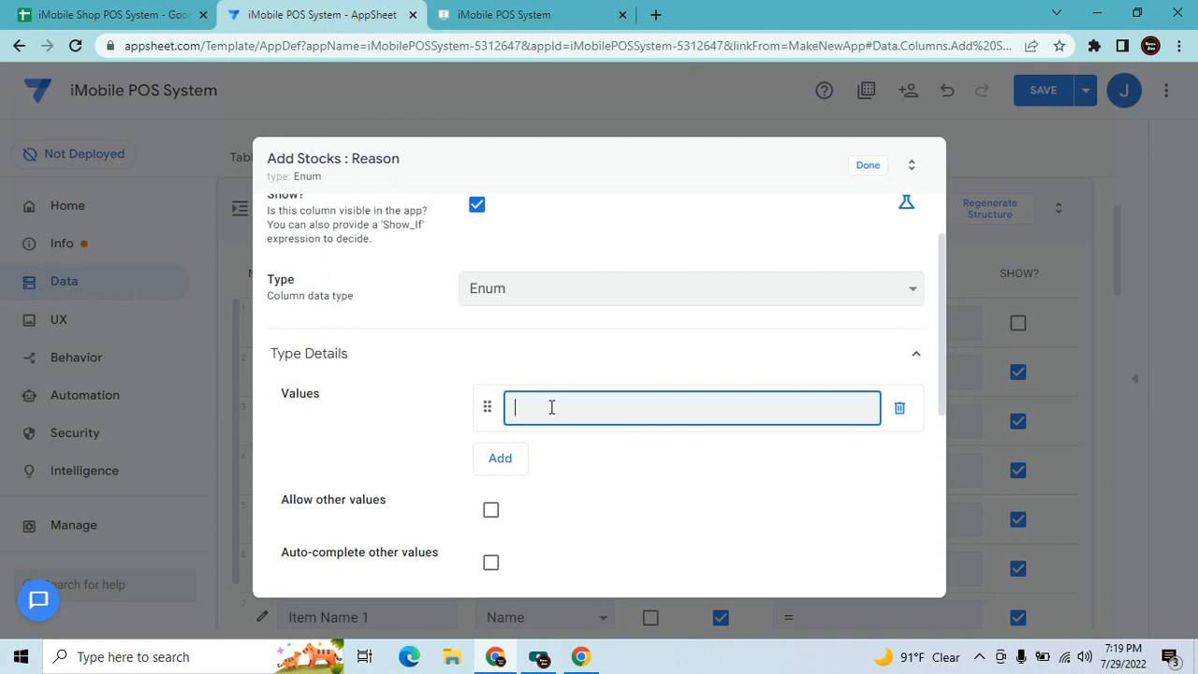
pyautogui.click(491, 376)
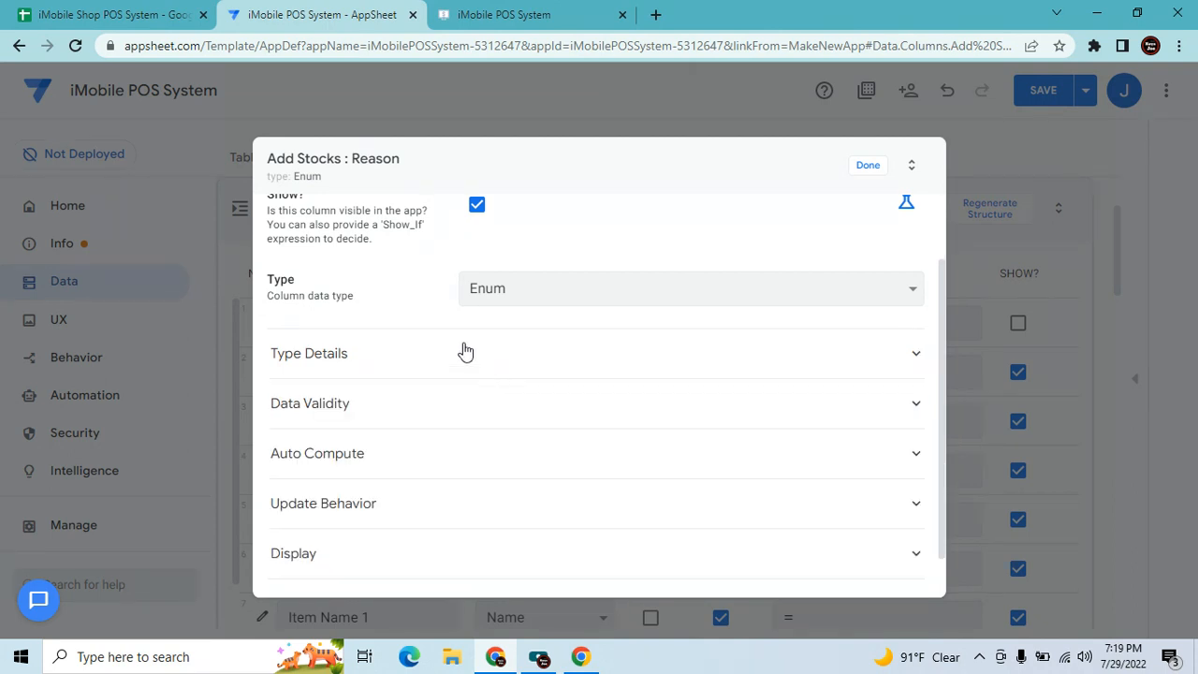
pyautogui.click(891, 363)
pyautogui.click(753, 410)
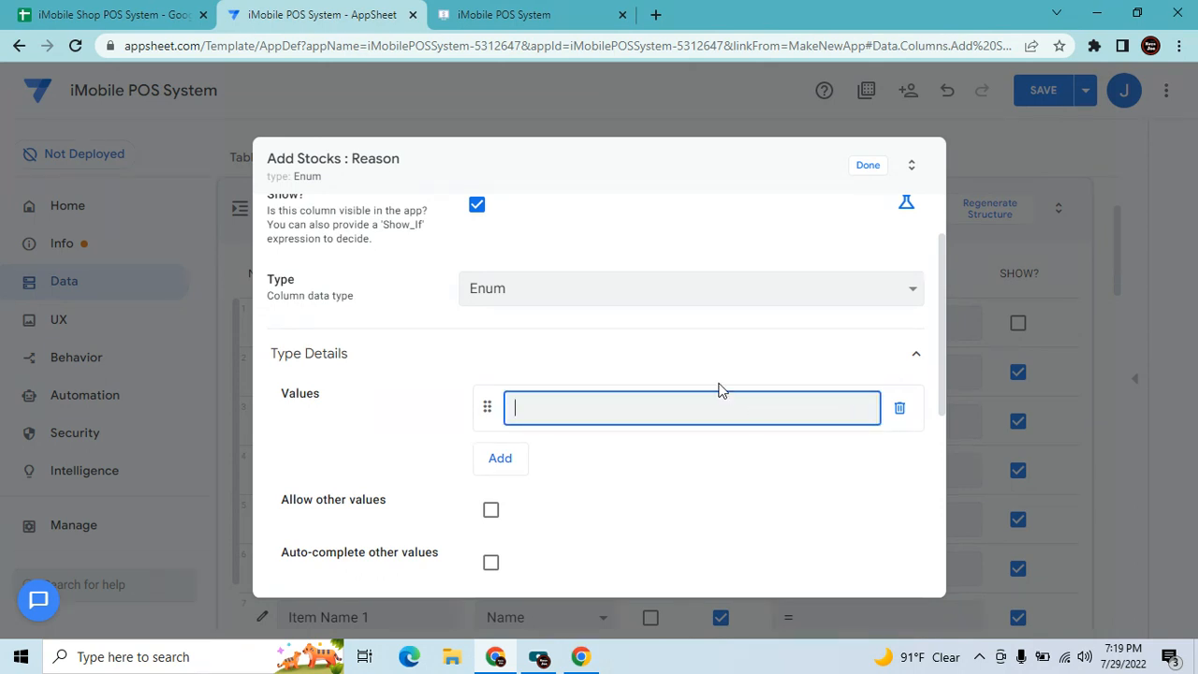
pyautogui.write('Delivery')
# Add Voided and Return to the Reason column's values and set its input mode to Dropdown.
pyautogui.click(505, 460)
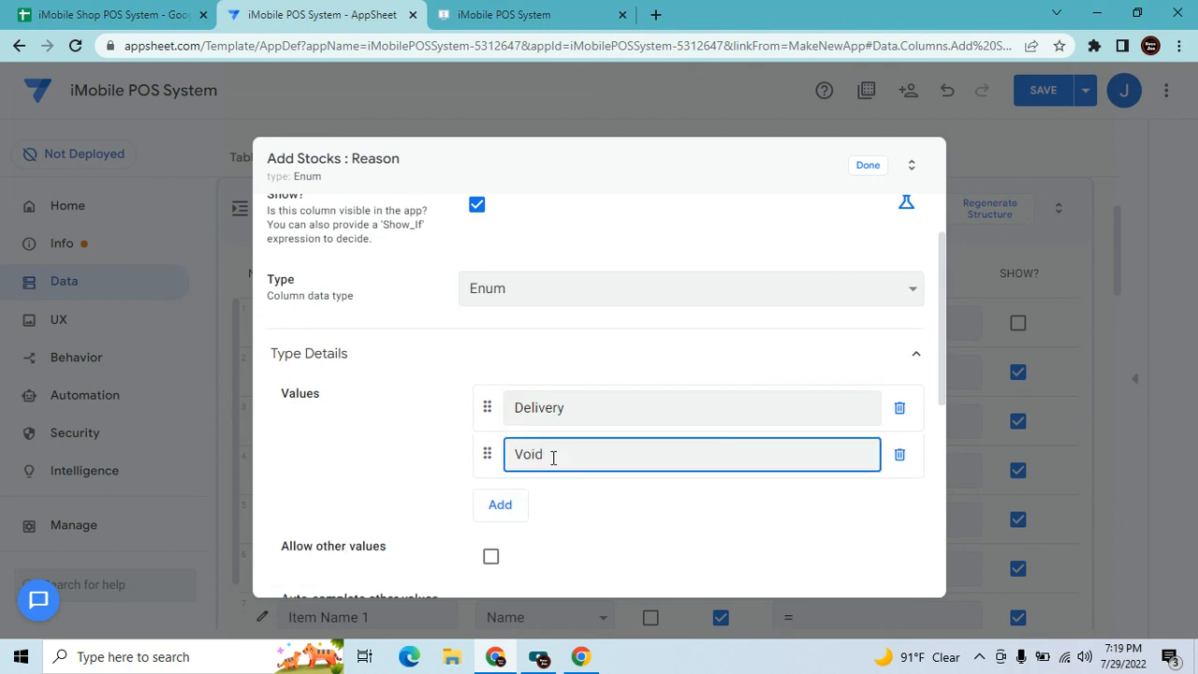
pyautogui.write('Voided')
pyautogui.click(508, 510)
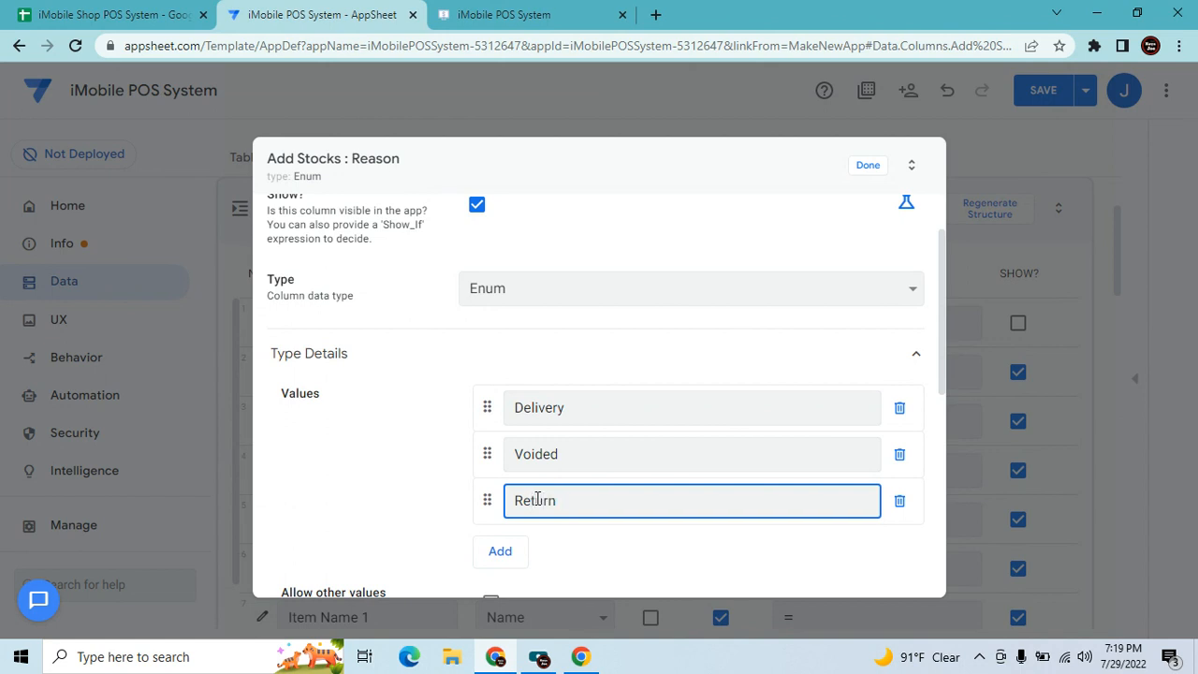
pyautogui.press('Tab')
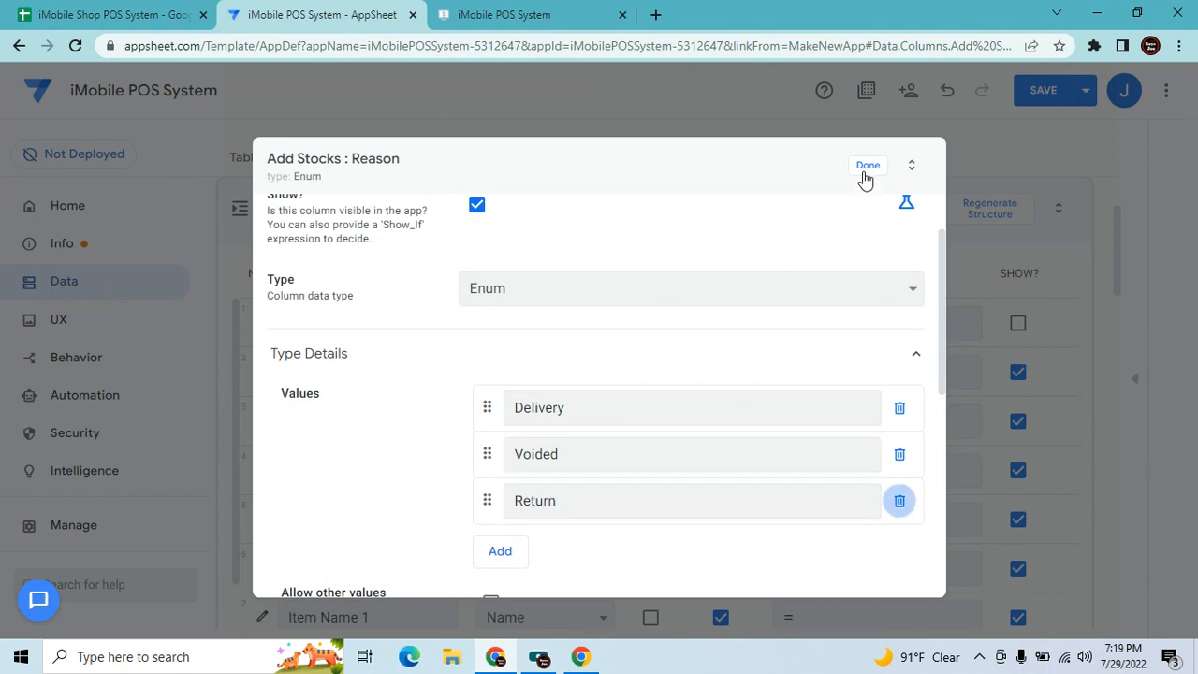
pyautogui.scroll(-3, 792, 497)
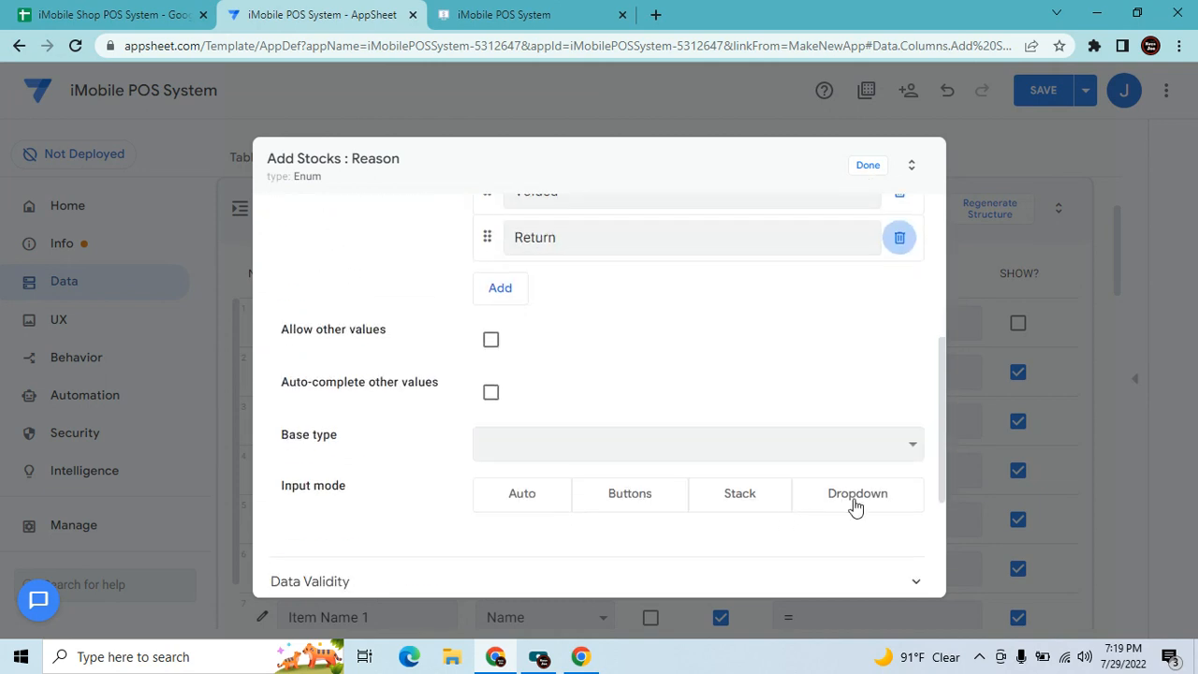
pyautogui.click(862, 496)
pyautogui.click(859, 169)
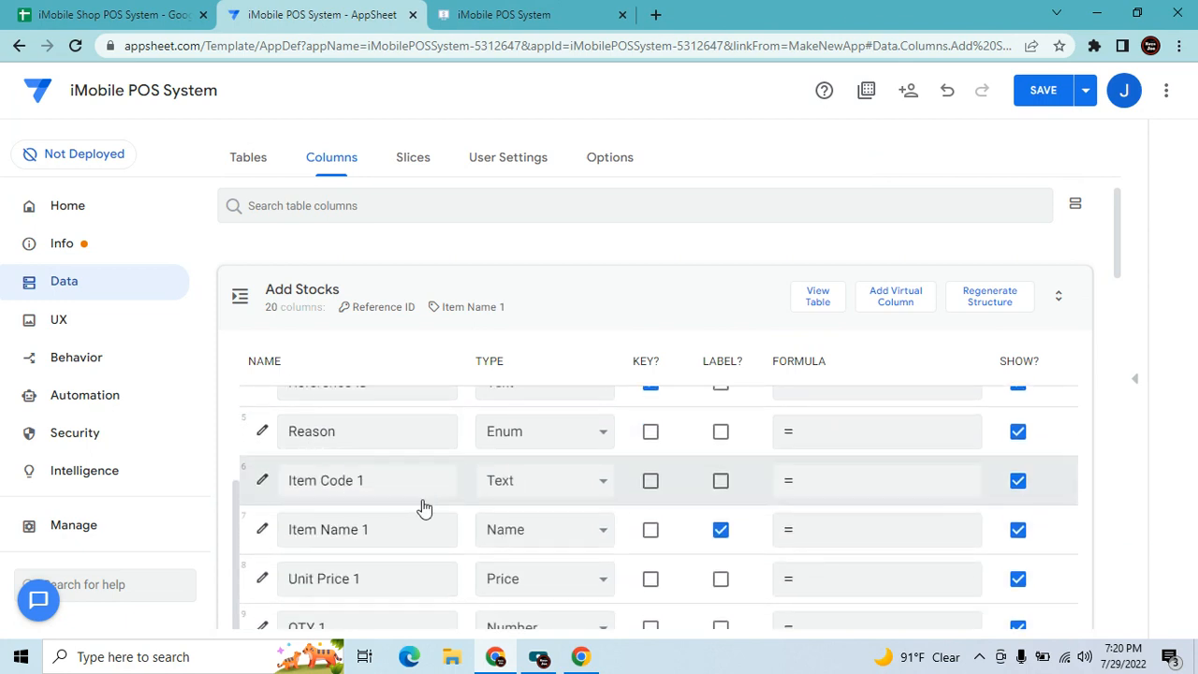
# Switch to the iMobile Shop POS System spreadsheet and review the Add Stocks headings from Item Code 1 through the second item's columns.
pyautogui.click(595, 484)
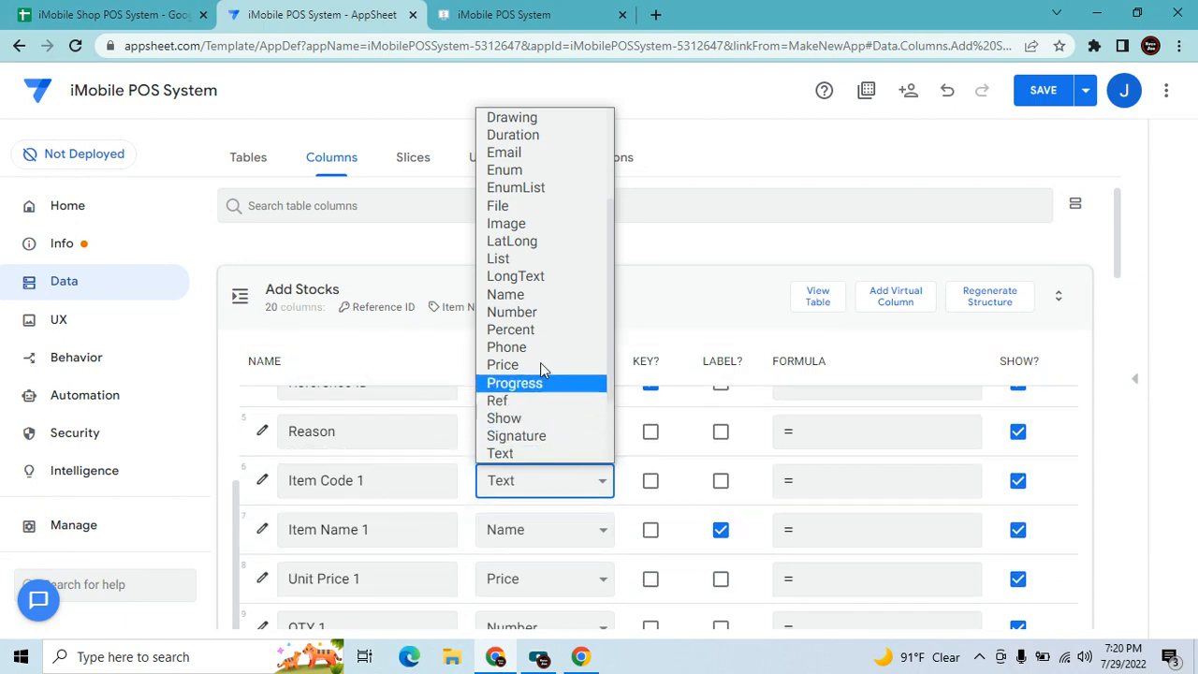
pyautogui.click(58, 9)
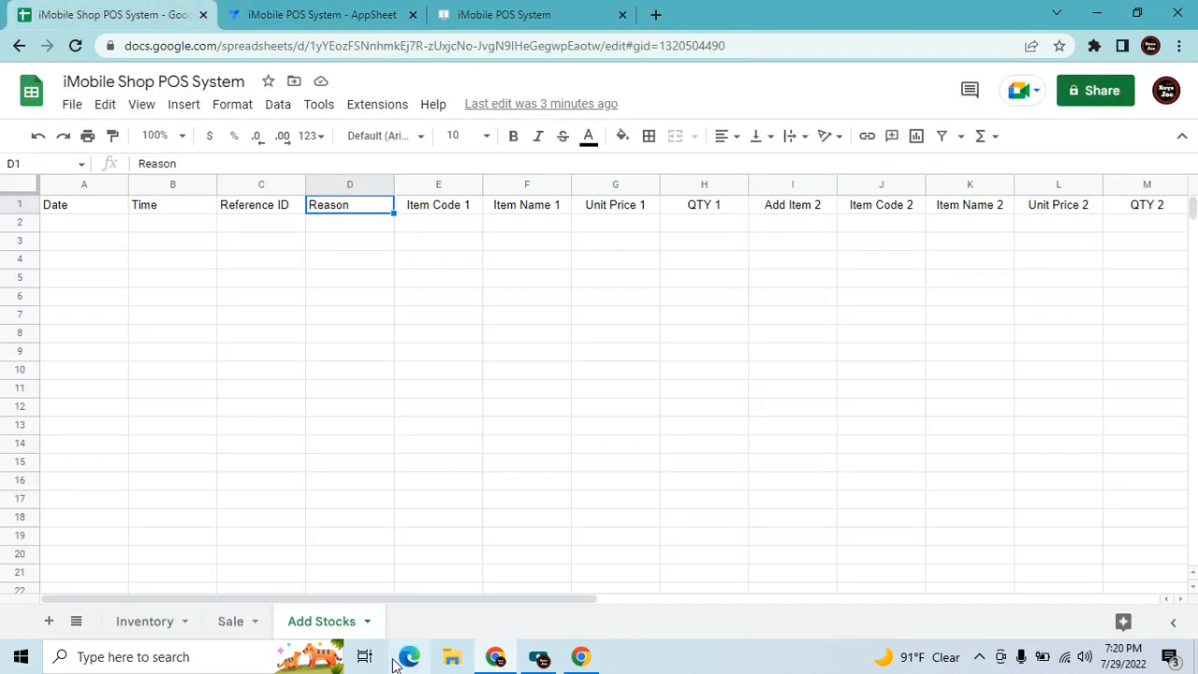
pyautogui.click(404, 241)
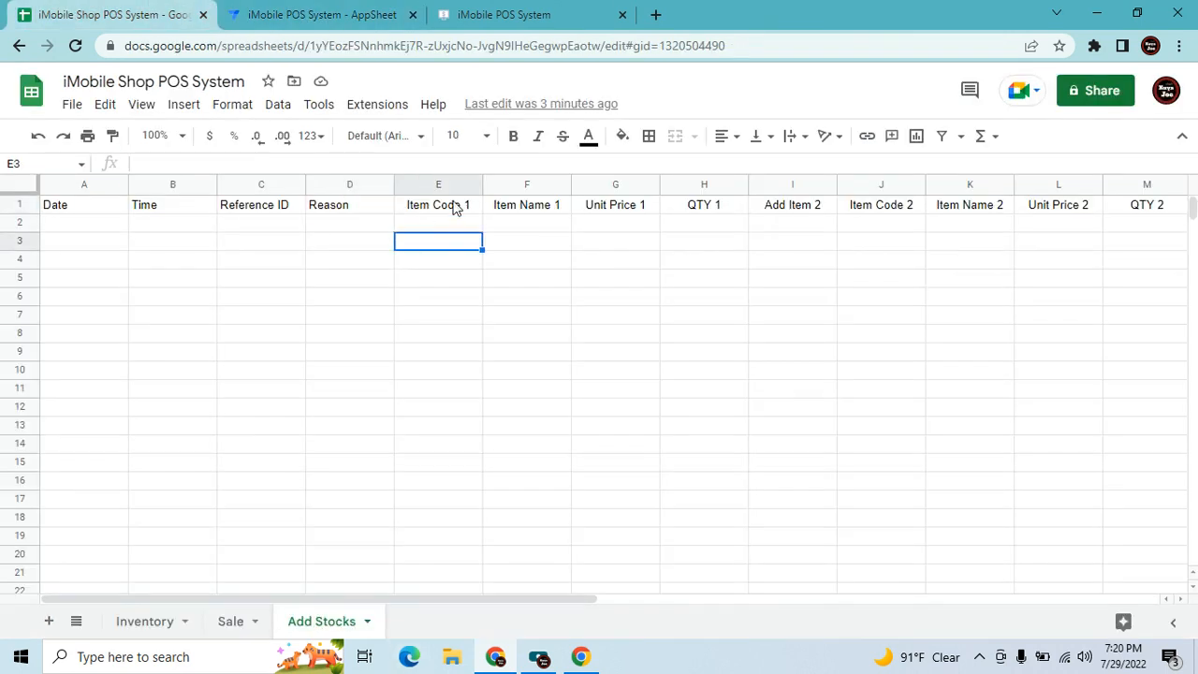
pyautogui.click(450, 206)
pyautogui.press('Right')
pyautogui.press('Right')
pyautogui.press('Right')
pyautogui.press('Right')
pyautogui.press('Right')
pyautogui.press('Right')
pyautogui.press('Right')
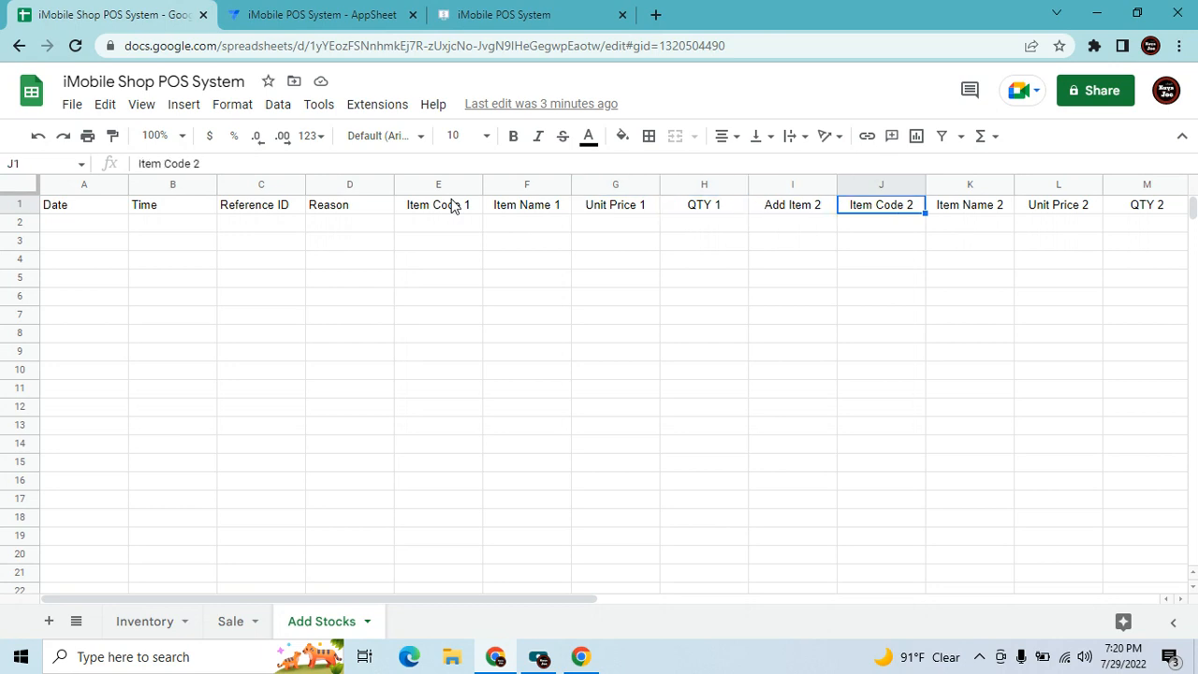
pyautogui.press('Left')
pyautogui.press('Left')
pyautogui.press('Left')
pyautogui.press('Left')
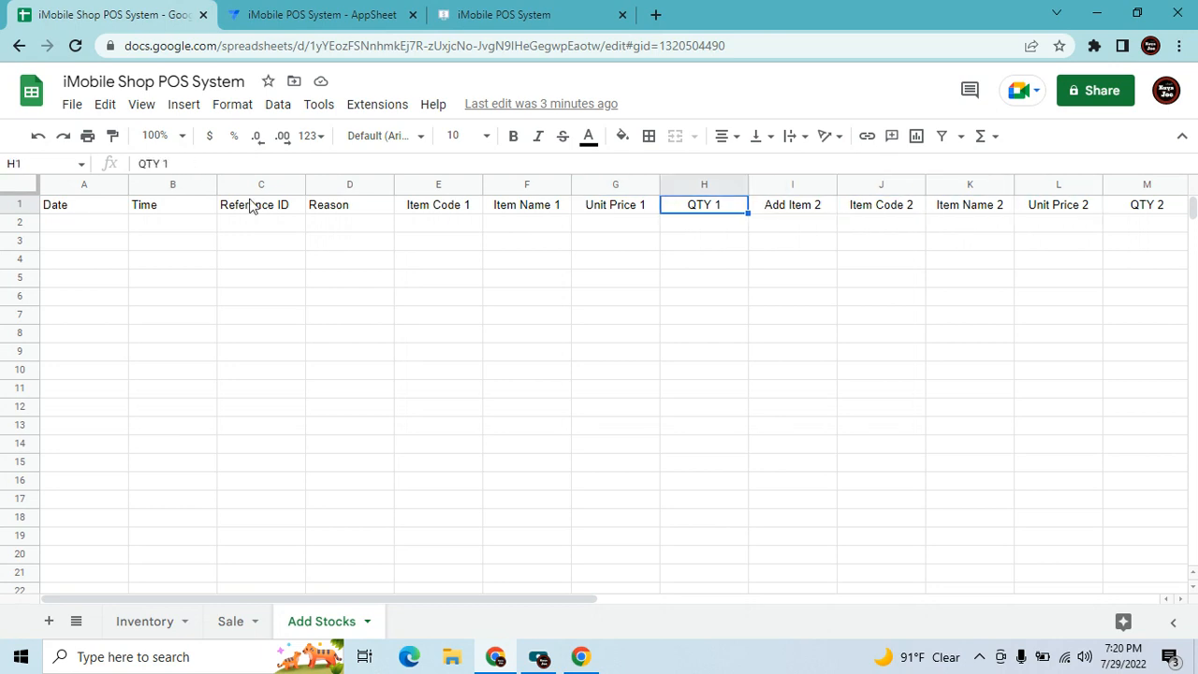
pyautogui.click(870, 314)
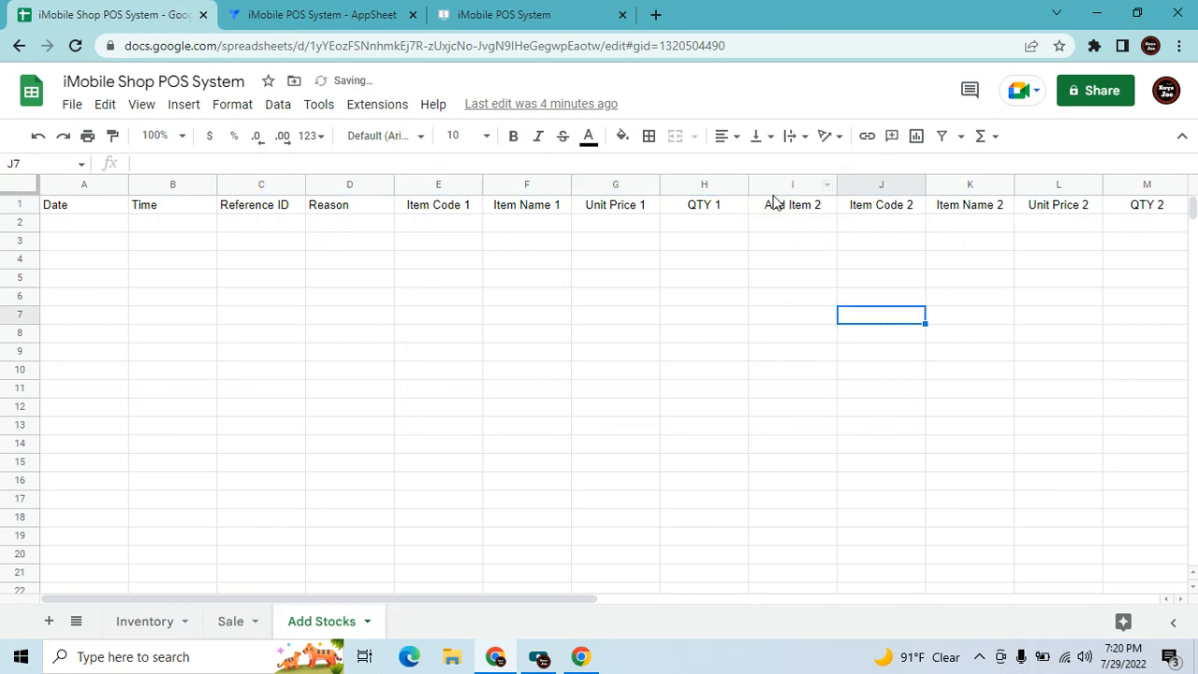
# Fill the Add Item 2 column with yellow.
pyautogui.click(800, 185)
pyautogui.click(622, 136)
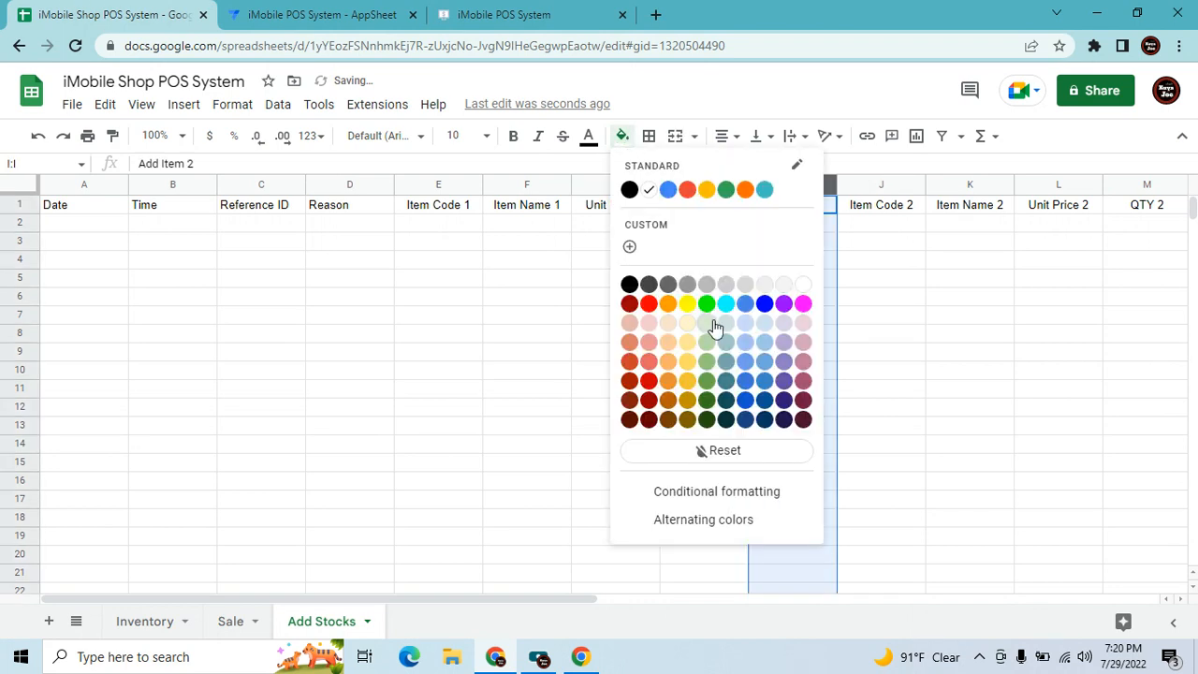
pyautogui.click(687, 303)
pyautogui.click(819, 263)
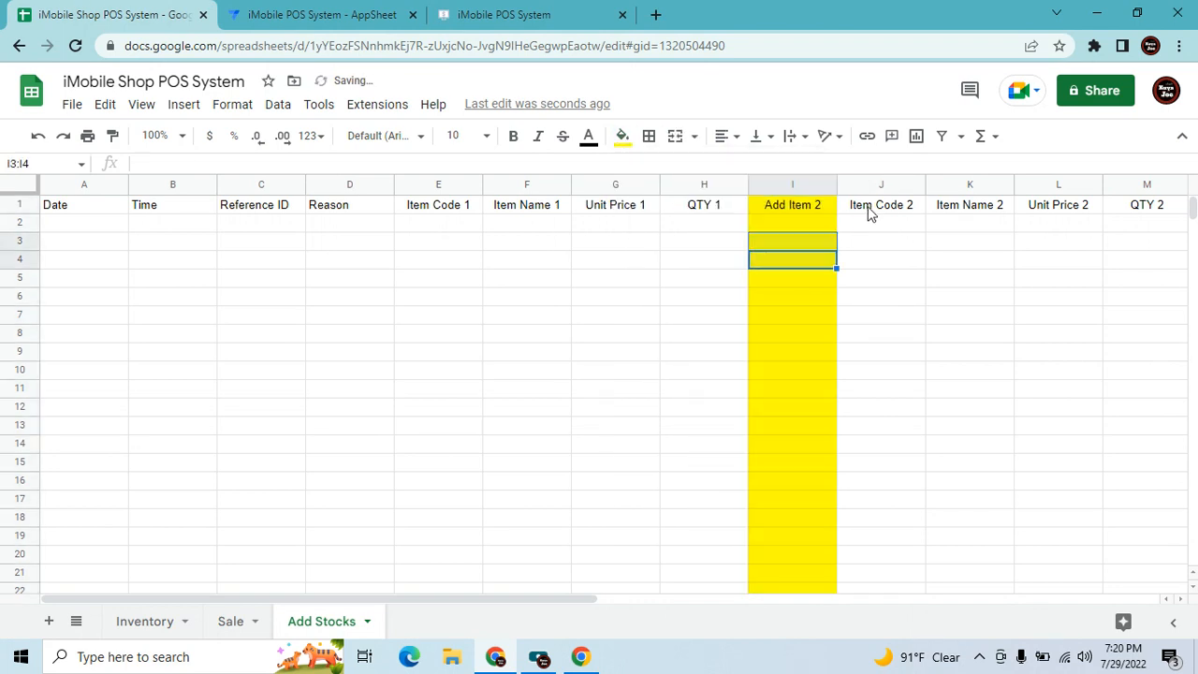
# Look along the headings through the third item's columns and fill the Add Item 3 column with yellow.
pyautogui.click(851, 210)
pyautogui.press('Right')
pyautogui.press('Right')
pyautogui.press('Right')
pyautogui.press('Right')
pyautogui.press('Right')
pyautogui.press('Right')
pyautogui.press('Right')
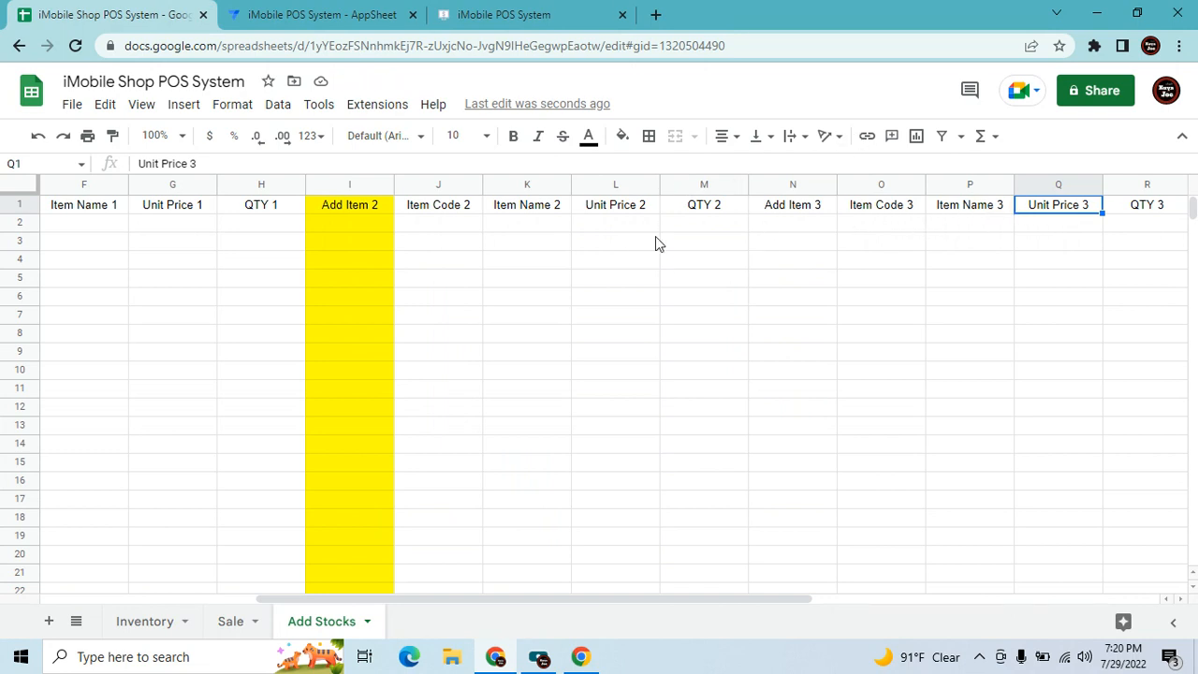
pyautogui.click(841, 337)
pyautogui.click(794, 187)
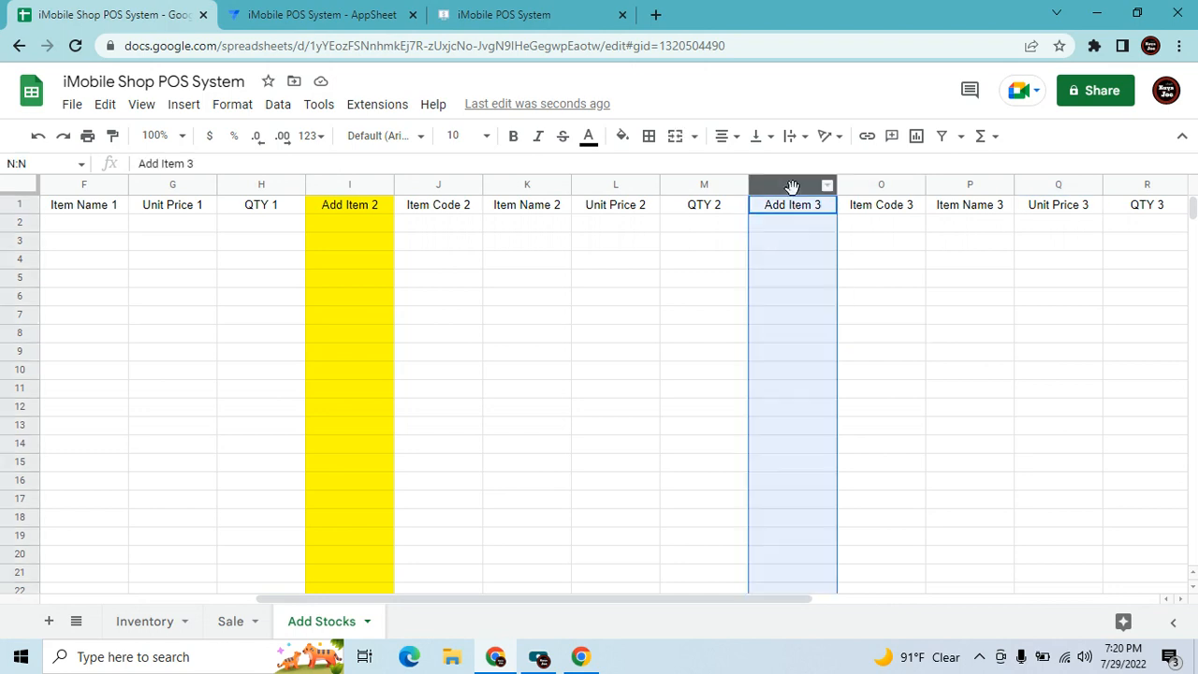
pyautogui.click(622, 136)
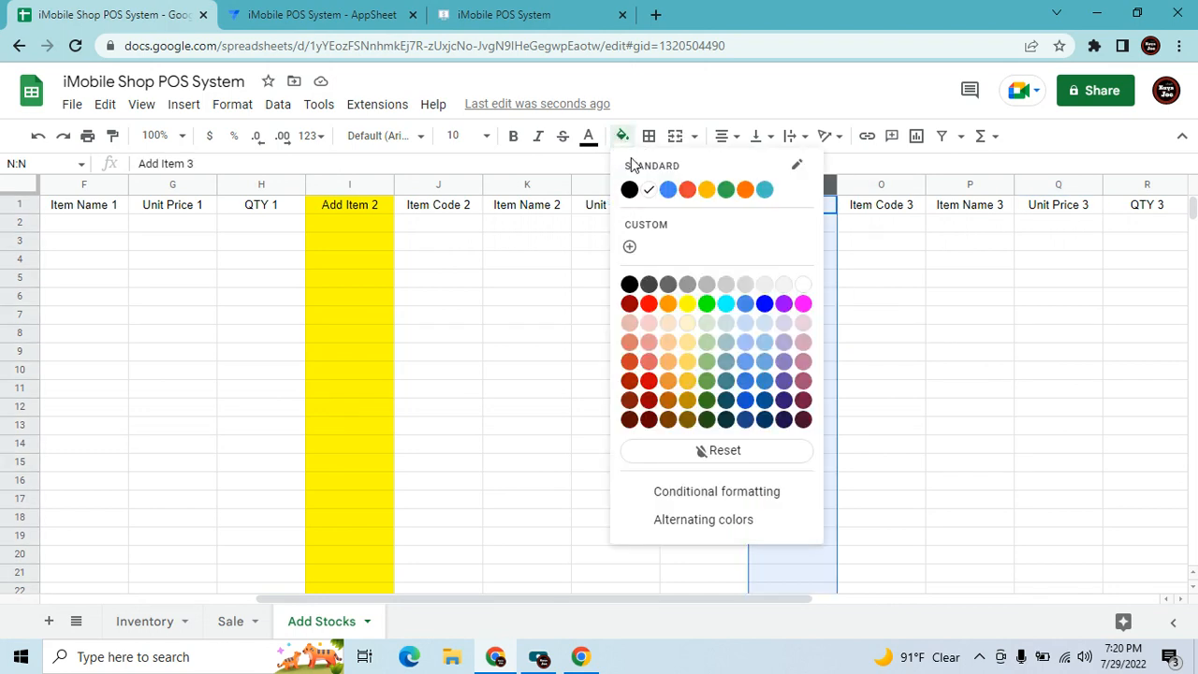
pyautogui.click(693, 304)
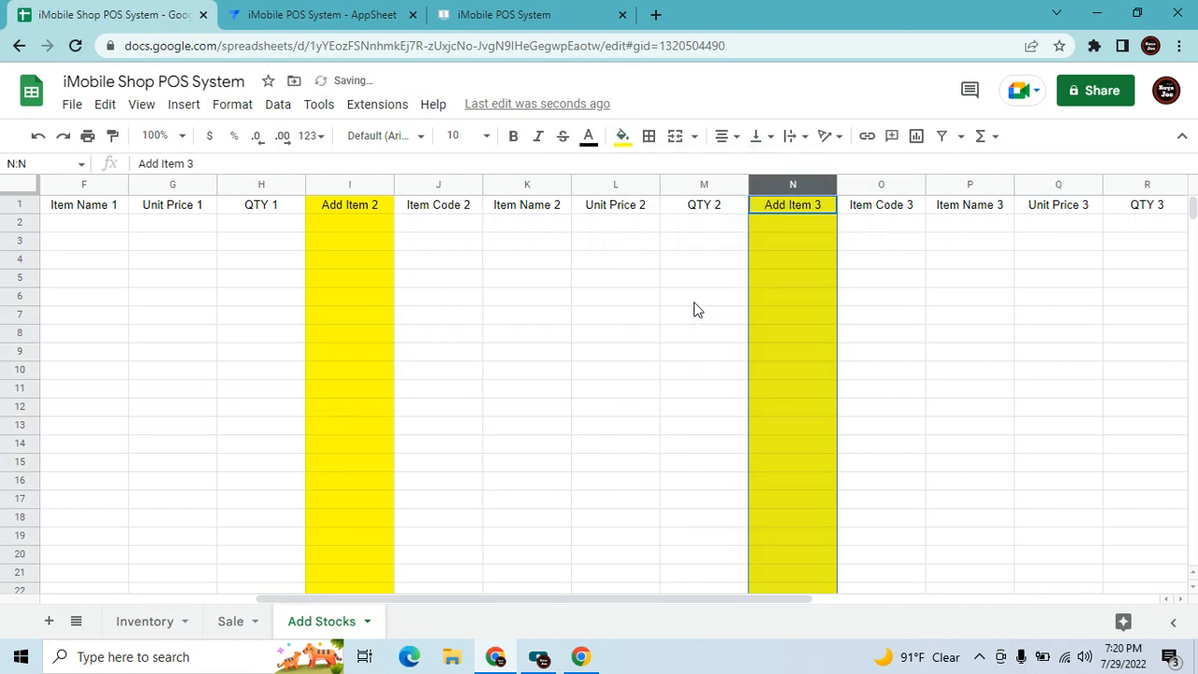
pyautogui.click(704, 301)
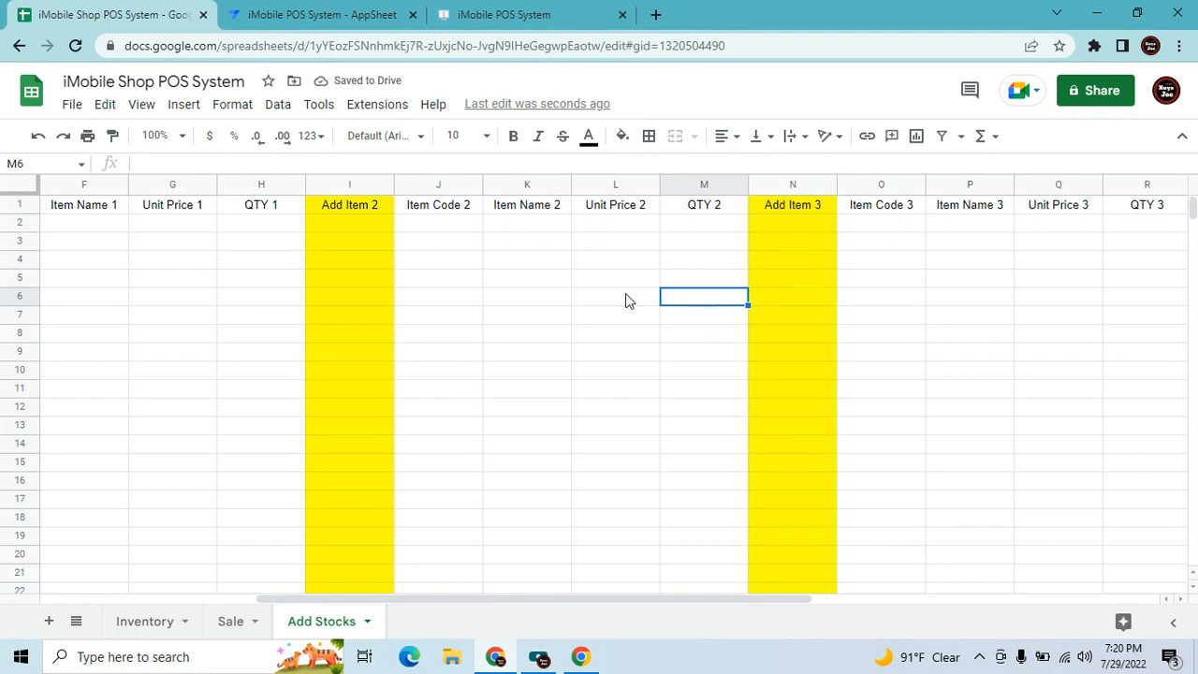
# Delete columns N through Z, from Add Item 3 to the end of the Add Stocks sheet.
pyautogui.click(786, 185)
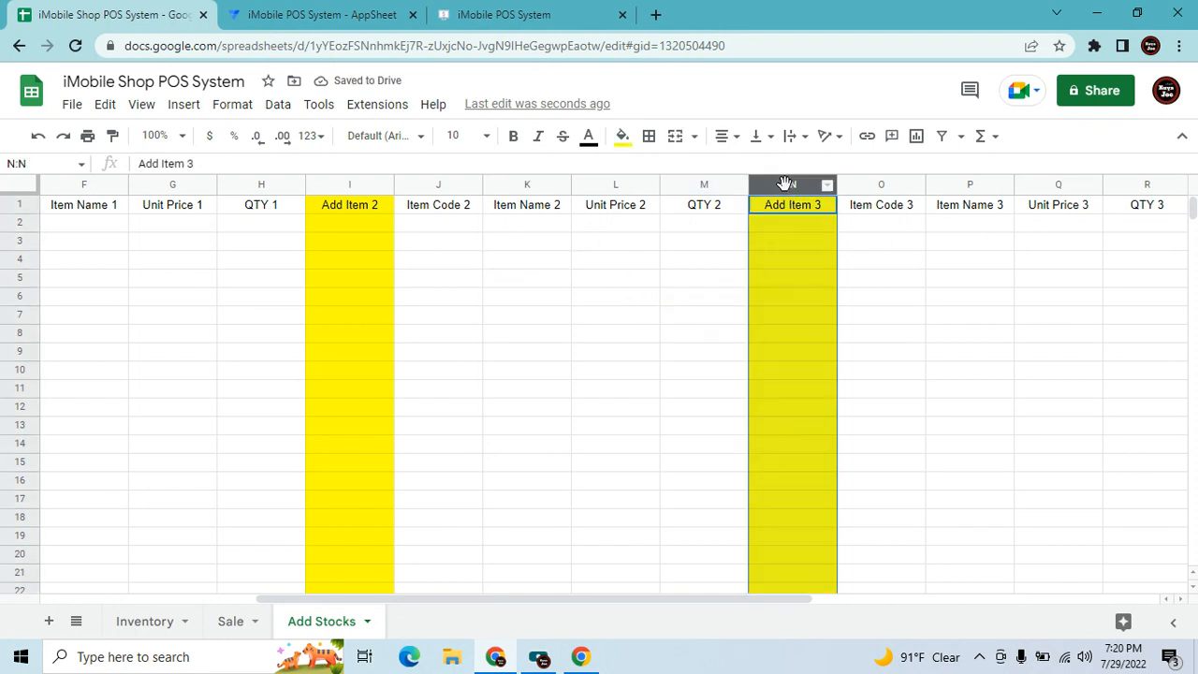
pyautogui.click(782, 499)
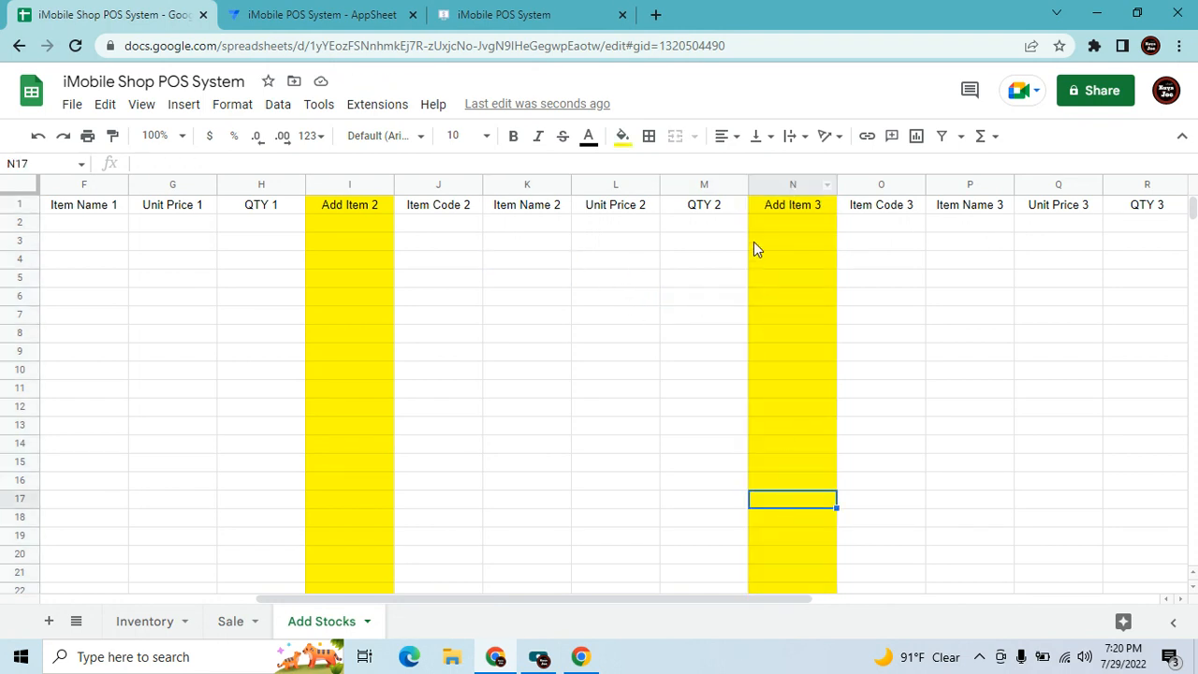
pyautogui.click(786, 184)
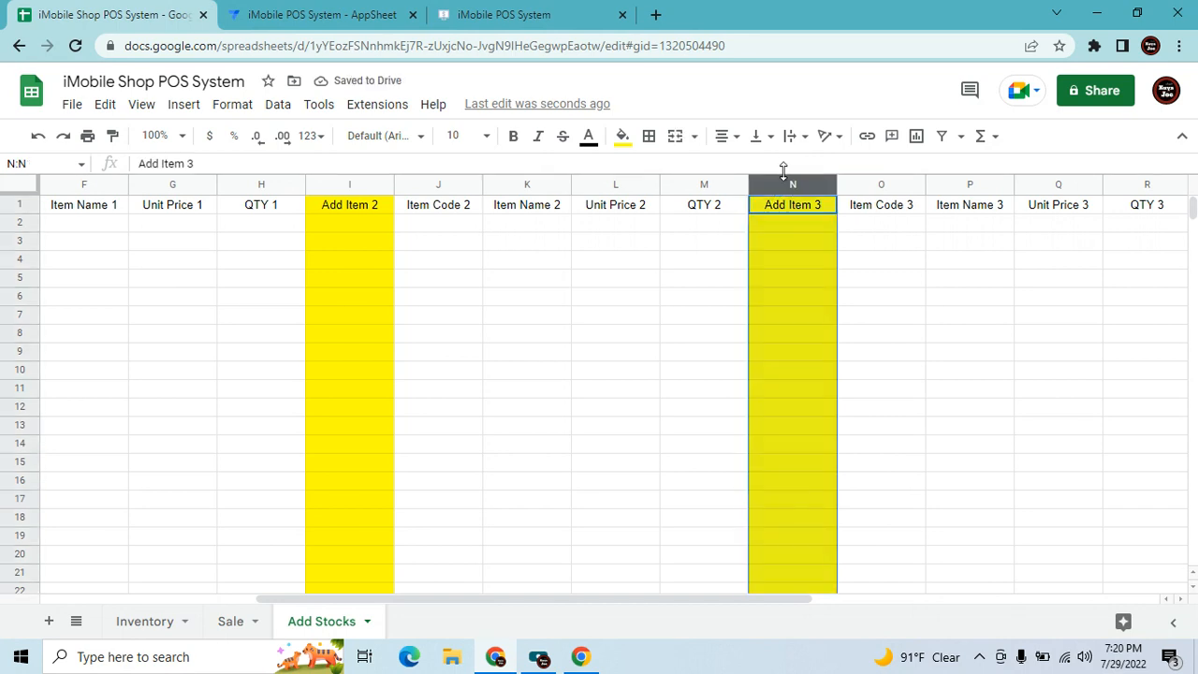
pyautogui.hotkey('ctrl', 'shift', 'Right')
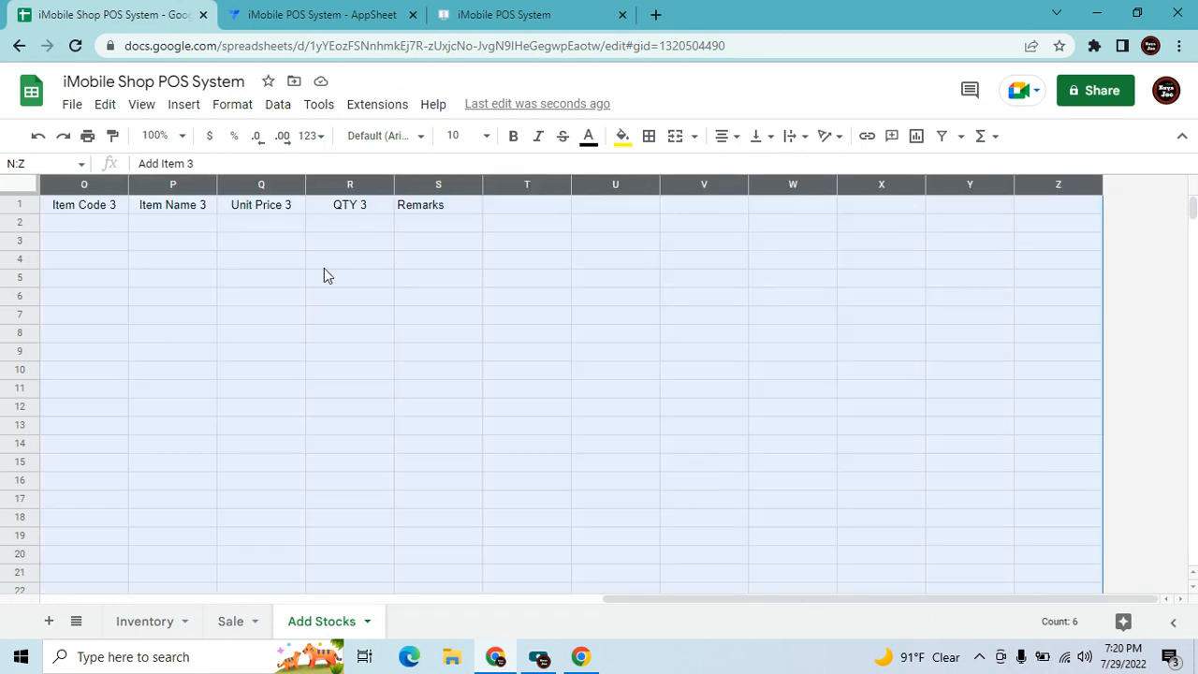
pyautogui.rightClick(309, 292)
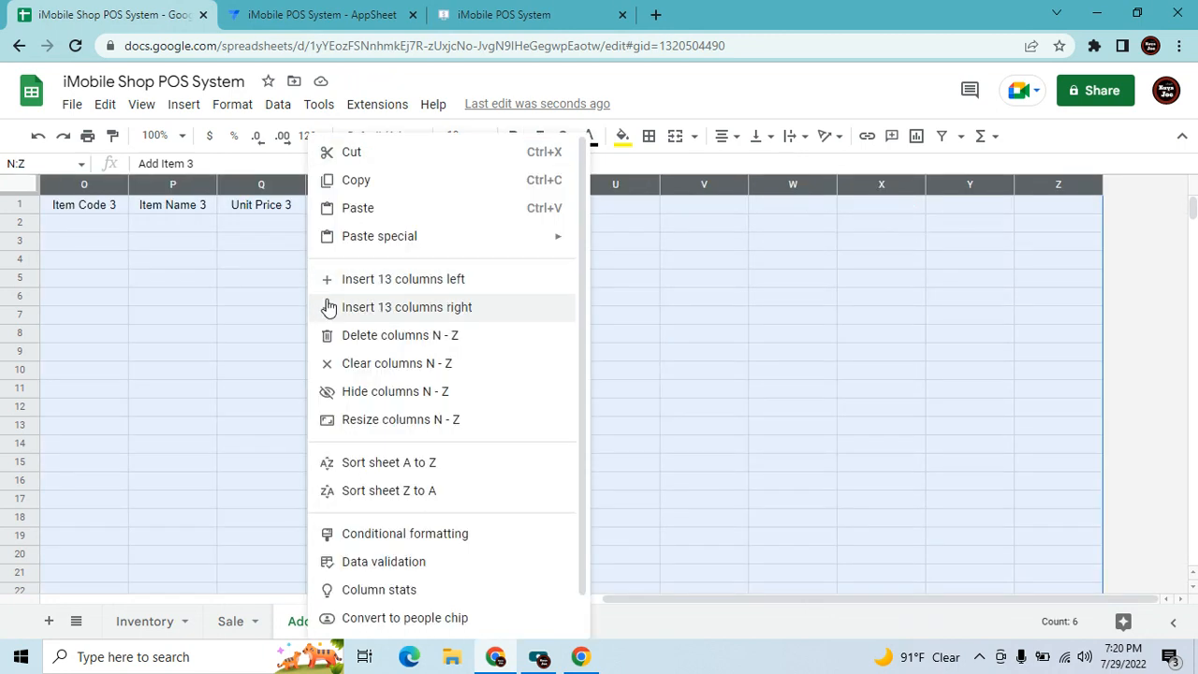
pyautogui.click(413, 341)
pyautogui.click(412, 347)
pyautogui.click(862, 425)
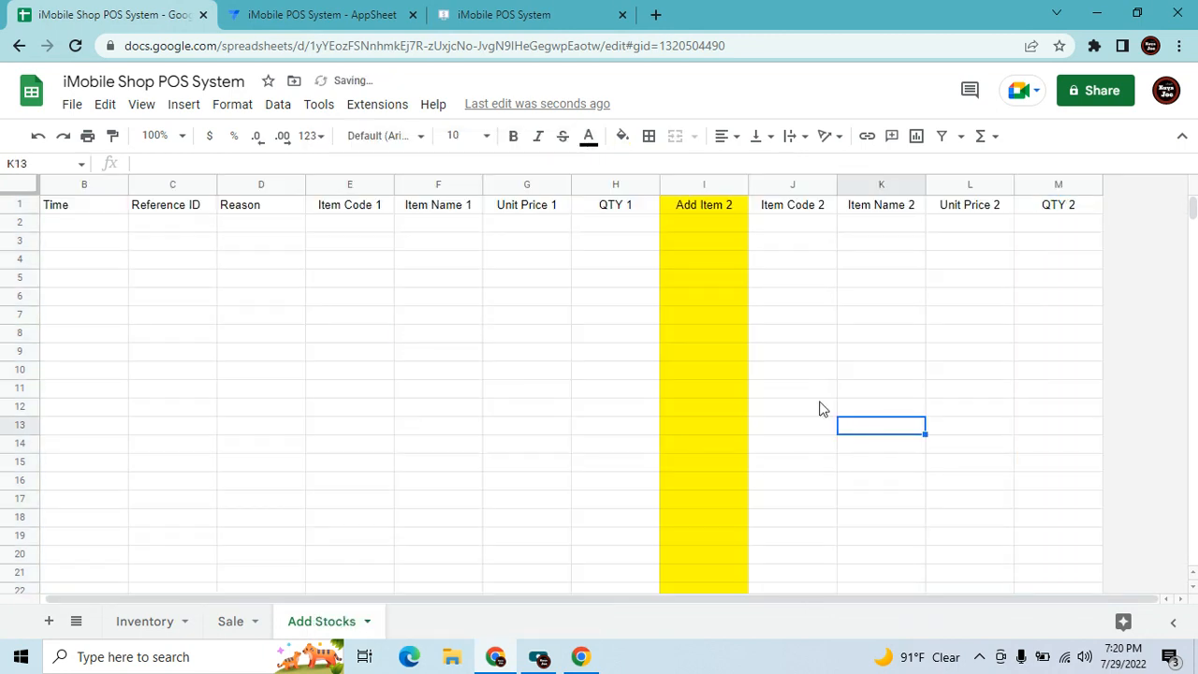
# Insert a new column after QTY 2 and enter Remarks as its heading in row 1.
pyautogui.click(378, 372)
pyautogui.click(1038, 184)
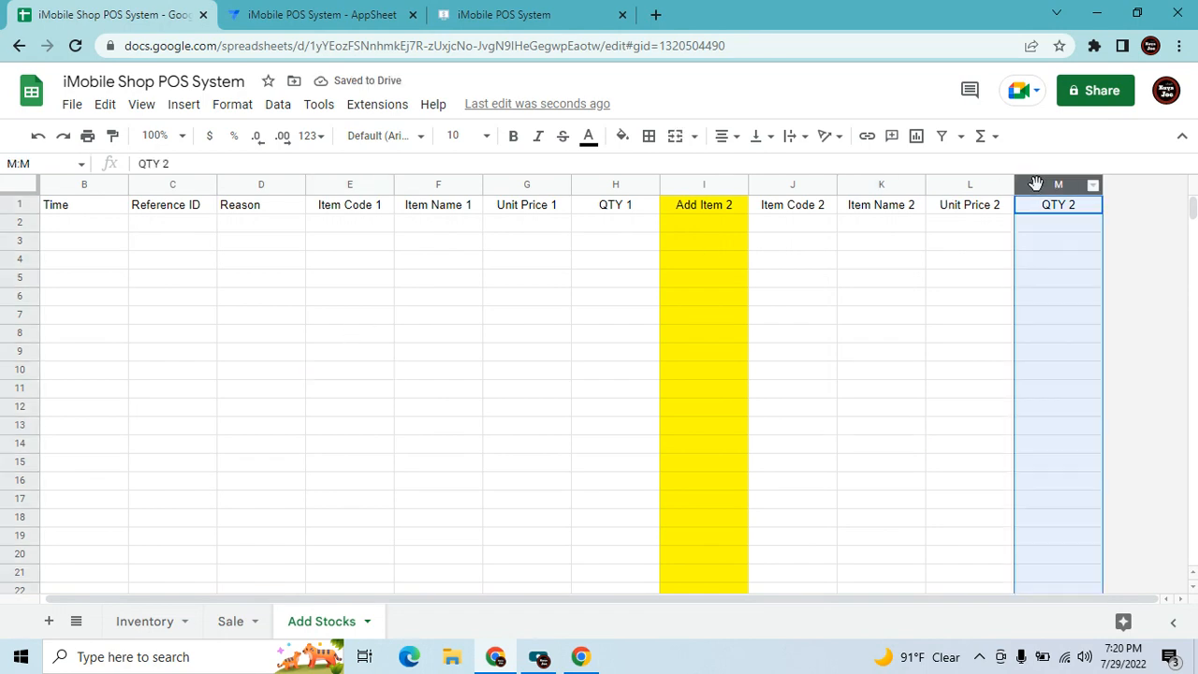
pyautogui.rightClick(1035, 182)
pyautogui.click(1095, 308)
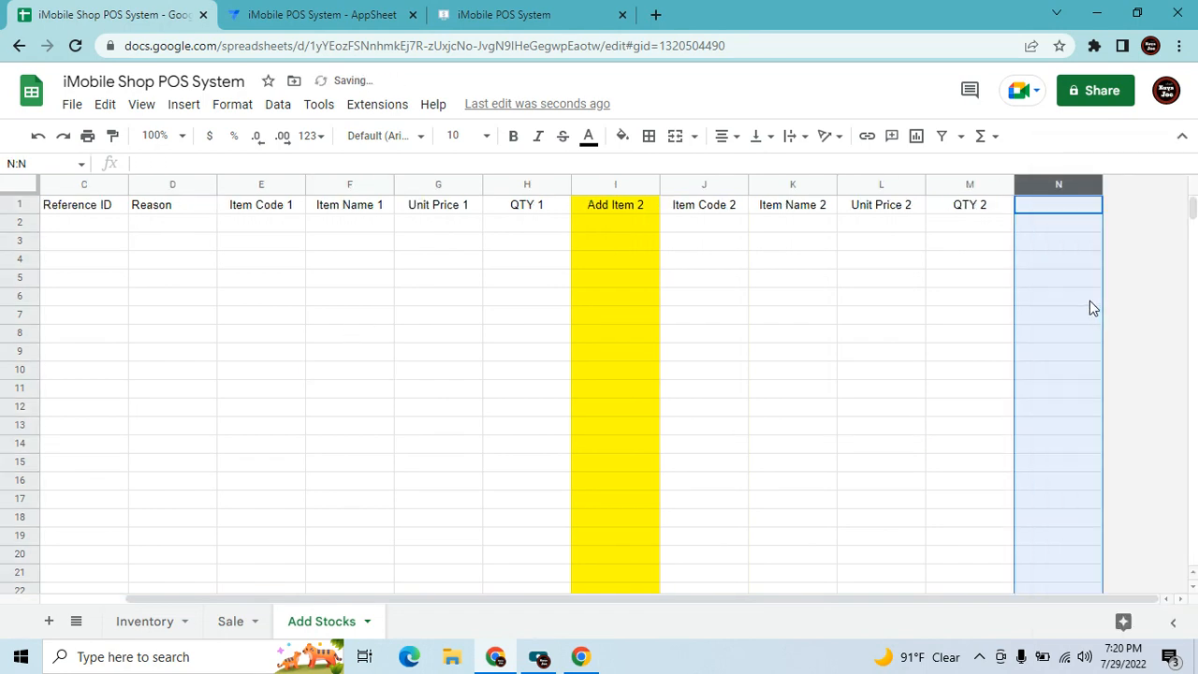
pyautogui.click(1091, 297)
pyautogui.click(1064, 222)
pyautogui.click(1064, 206)
pyautogui.write('Remar')
pyautogui.write('ks')
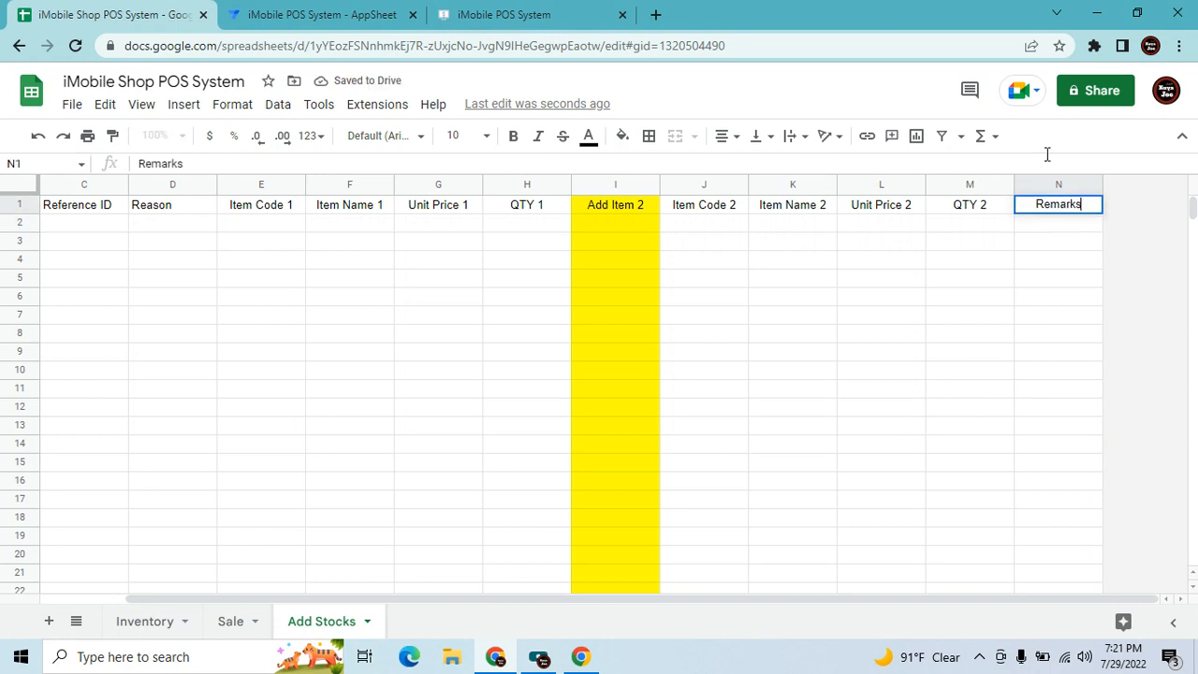
pyautogui.click(914, 372)
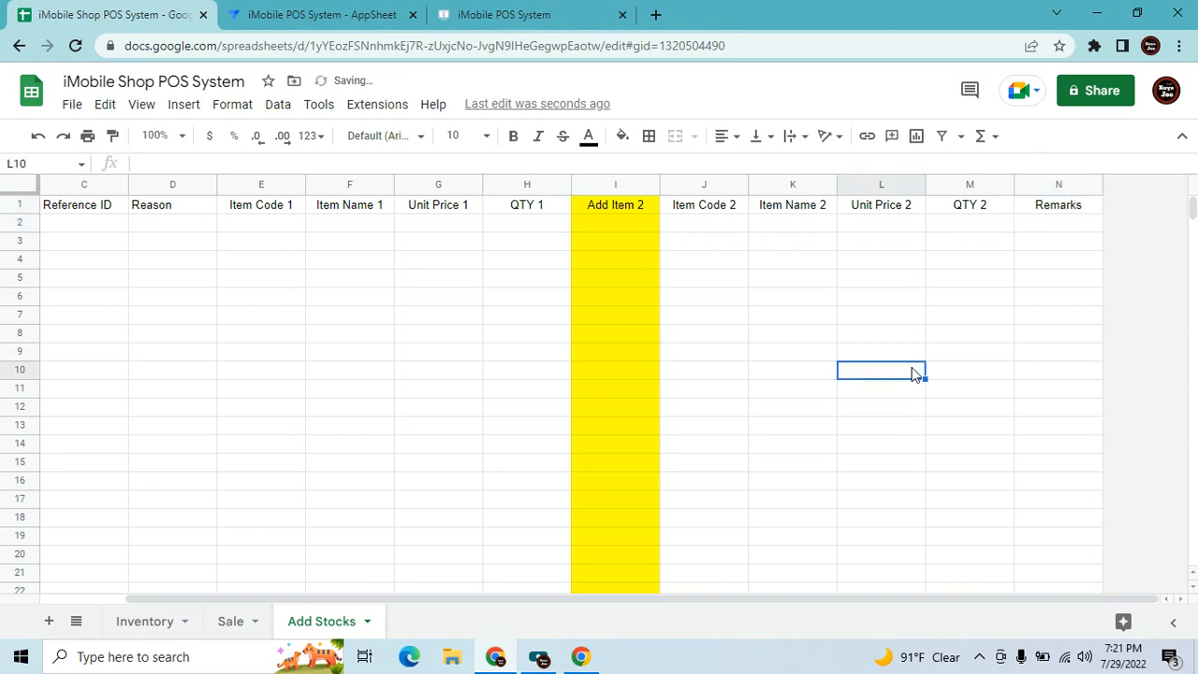
# Switch to AppSheet and regenerate the Add Stocks table's column structure.
pyautogui.click(321, 14)
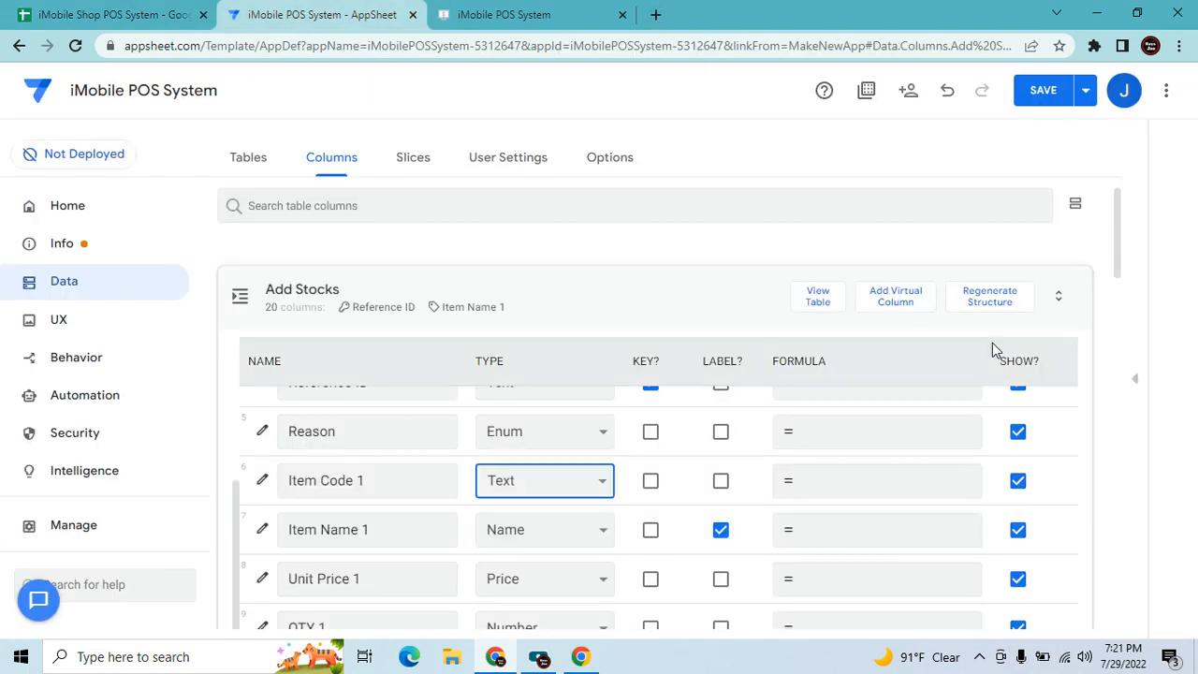
pyautogui.click(996, 298)
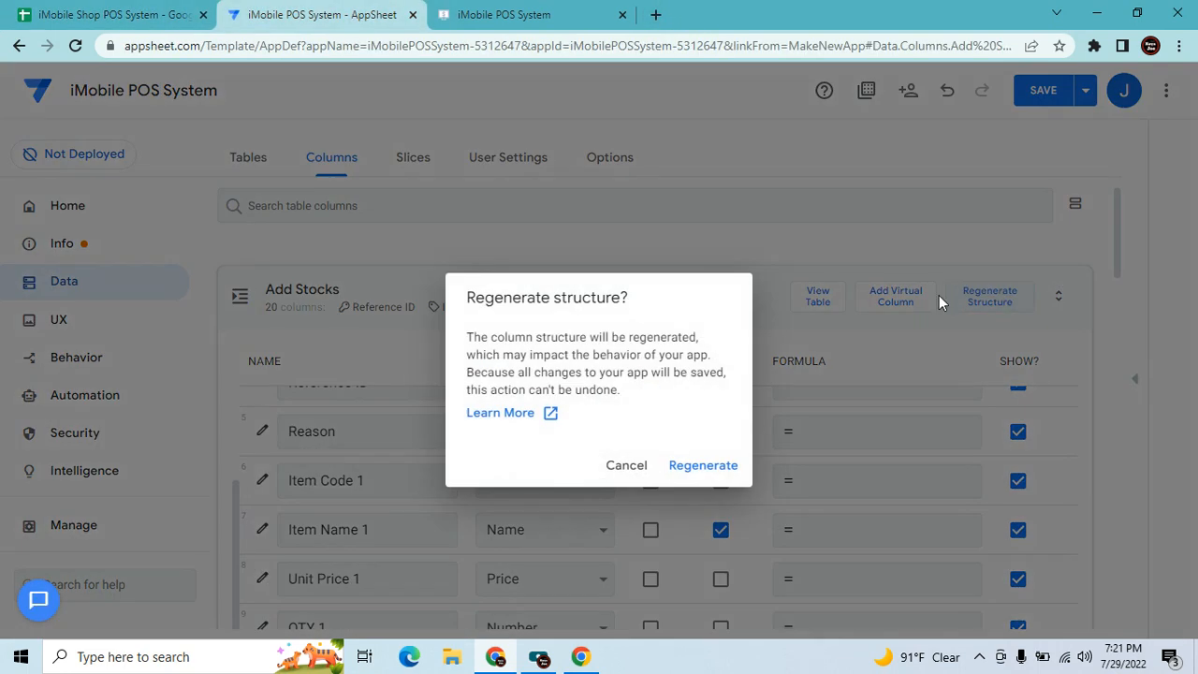
pyautogui.click(712, 470)
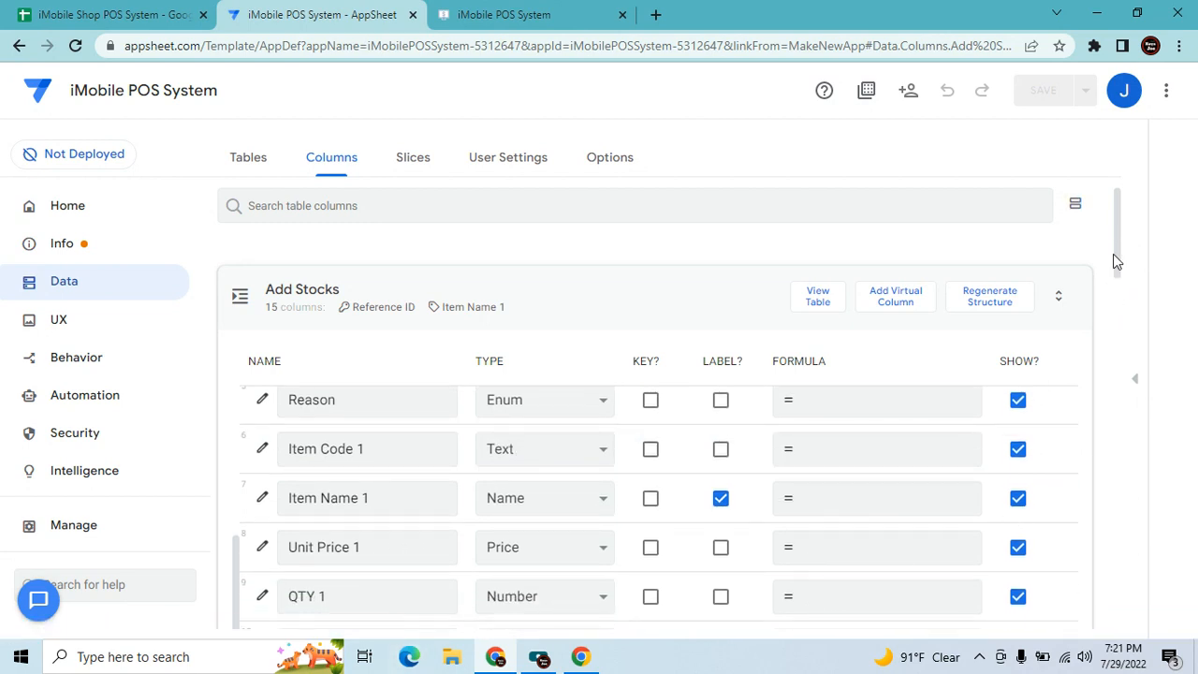
# Set the display name of the Item Code 1 column to "Item Code" and close the column's settings.
pyautogui.moveTo(1118, 239); pyautogui.dragTo(1110, 307)
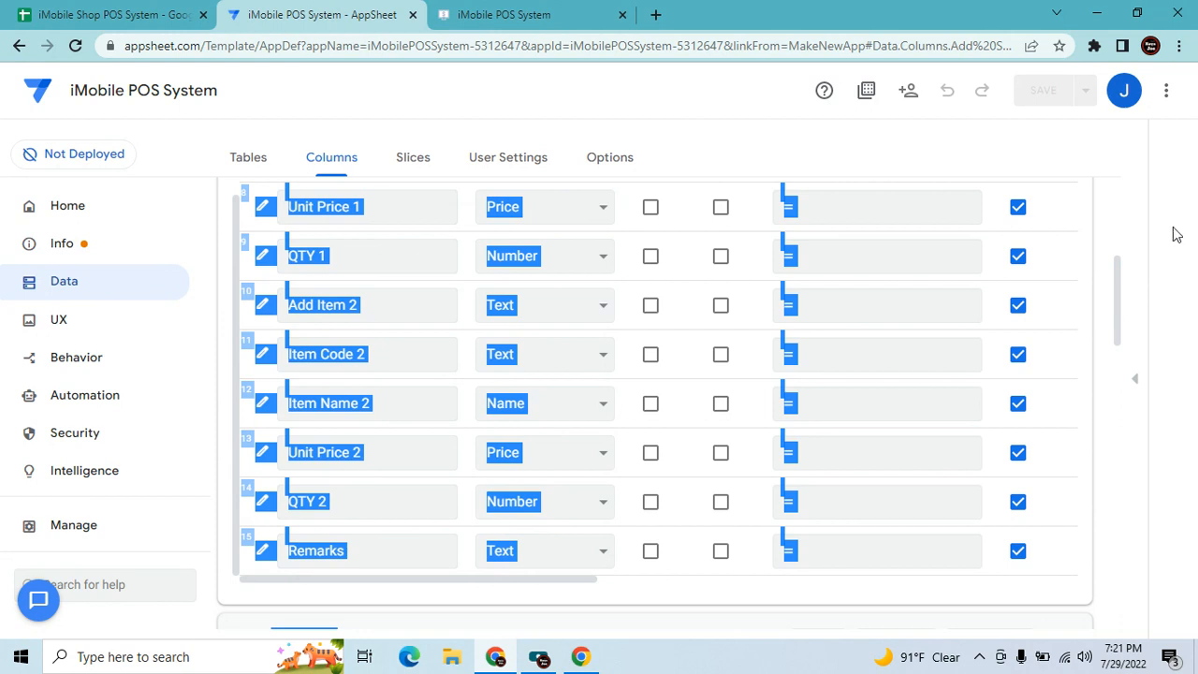
pyautogui.click(503, 436)
pyautogui.scroll(2, 379, 328)
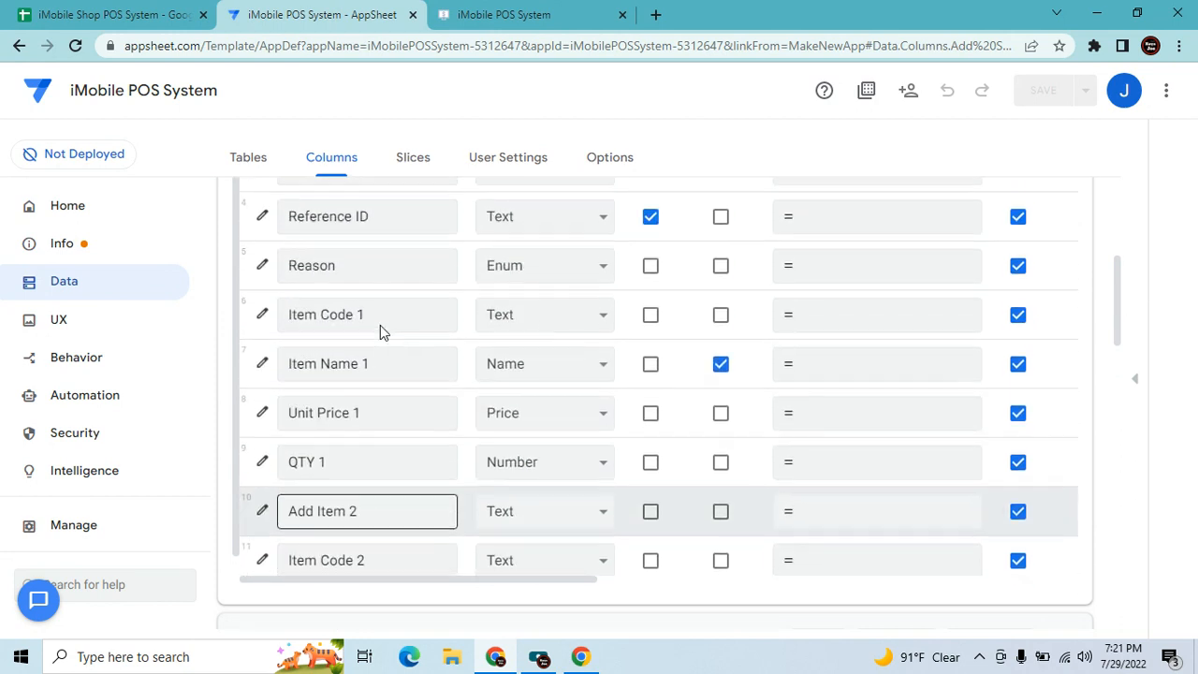
pyautogui.scroll(1, 380, 324)
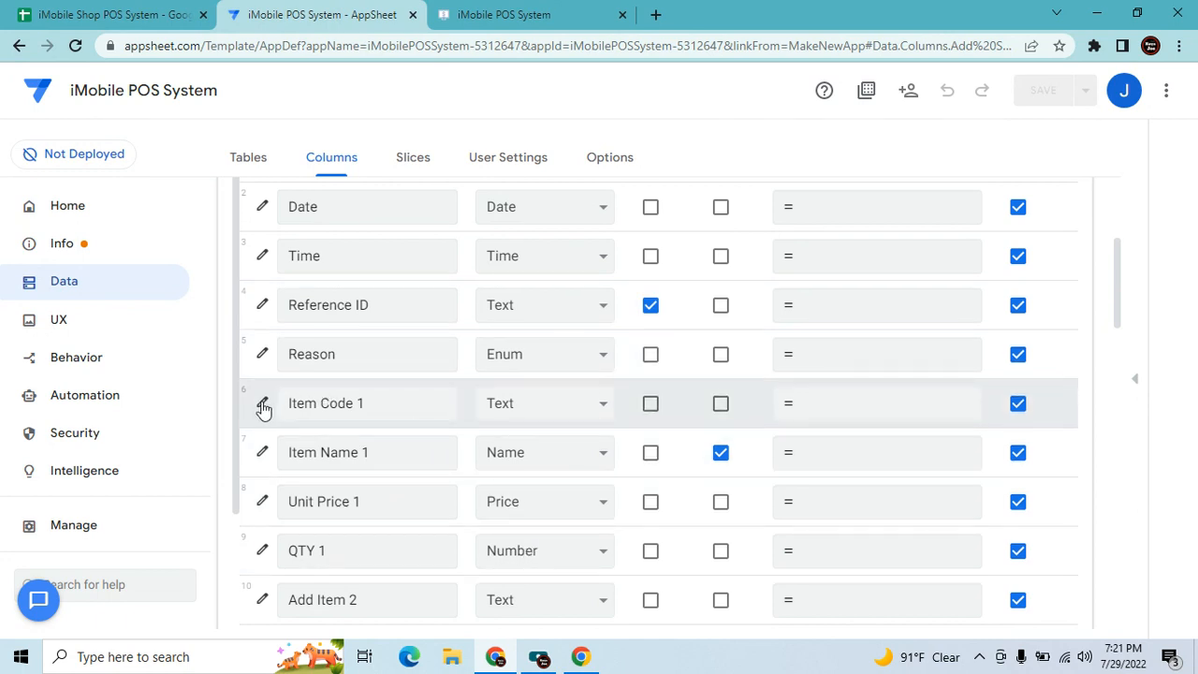
pyautogui.click(401, 412)
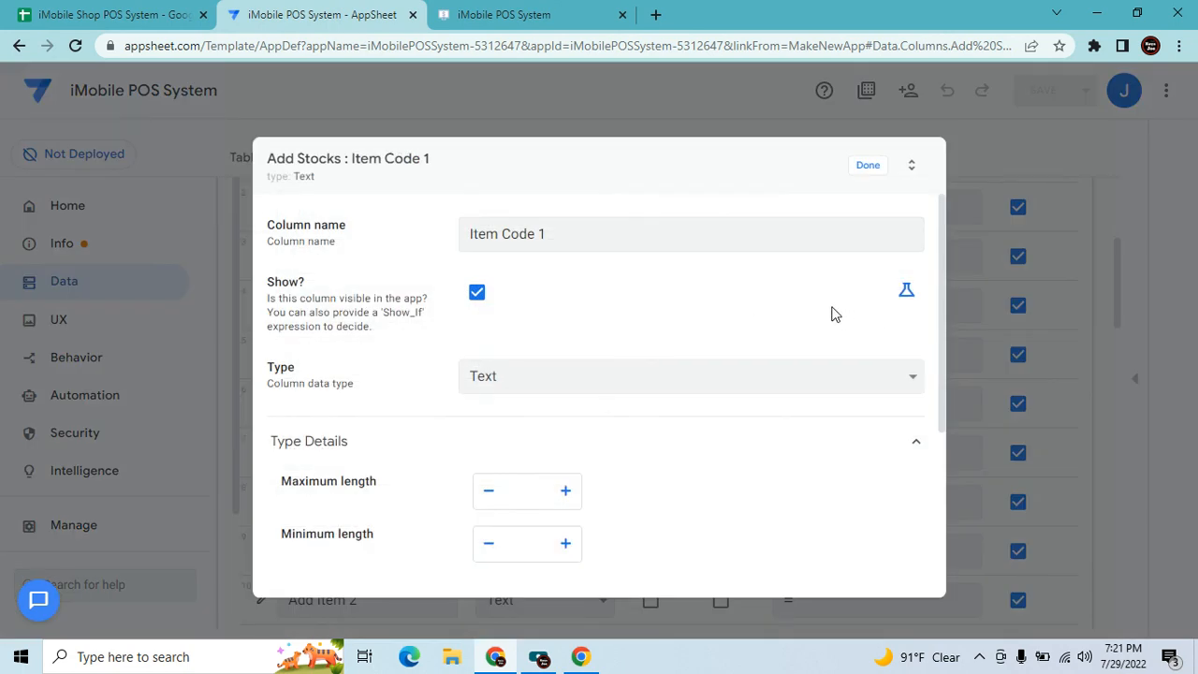
pyautogui.scroll(-1, 694, 496)
pyautogui.scroll(-2, 689, 501)
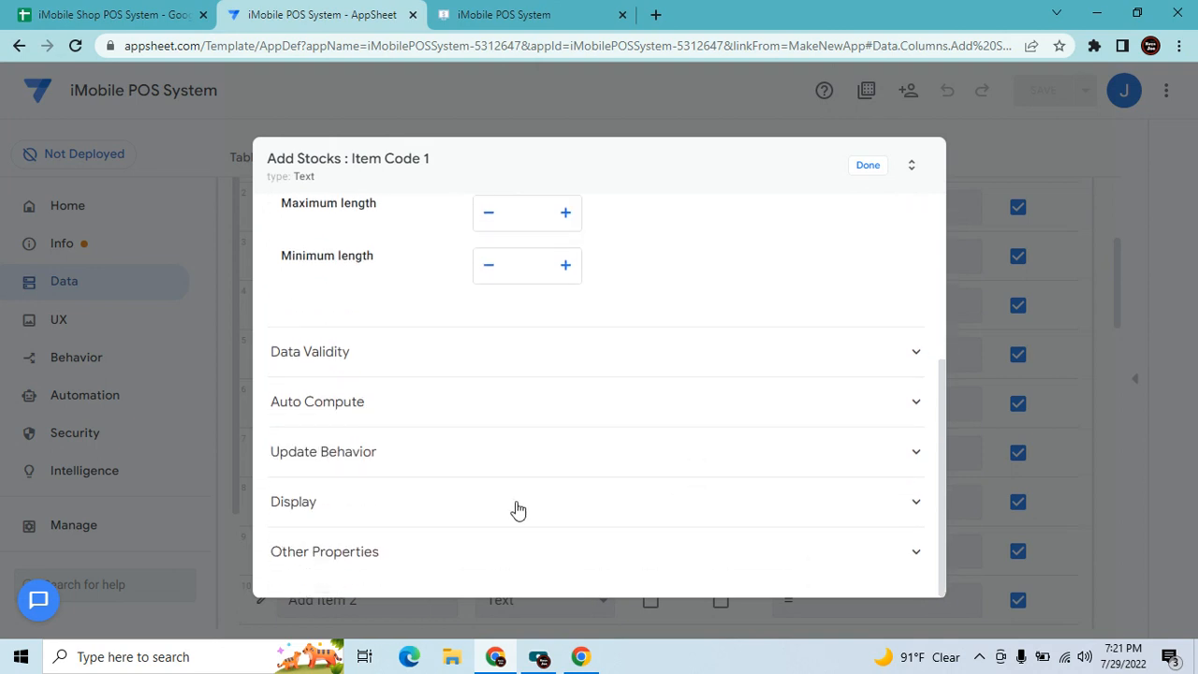
pyautogui.click(515, 510)
pyautogui.click(633, 456)
pyautogui.write('"It')
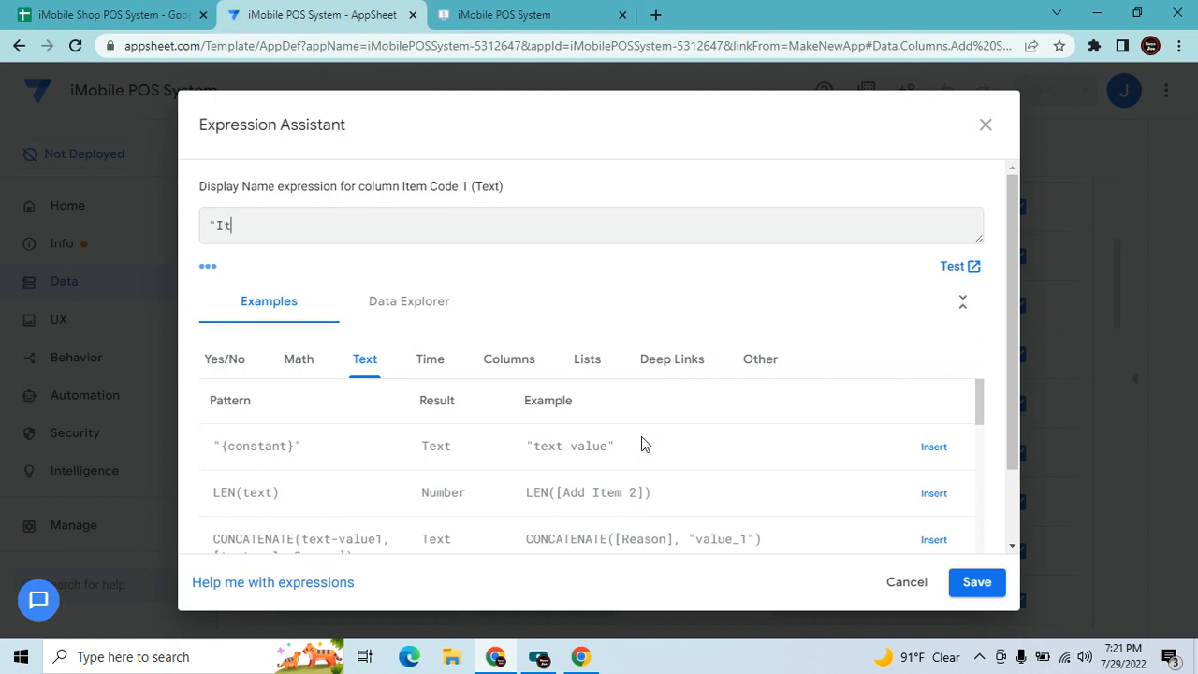
pyautogui.write('em Code"')
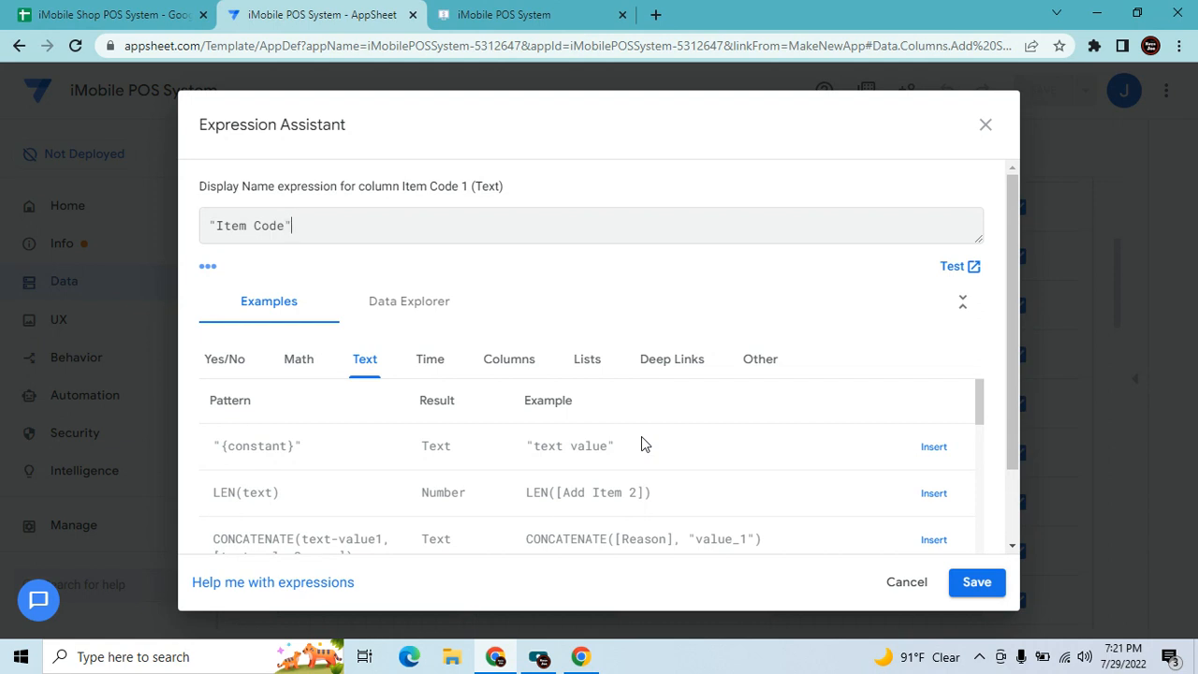
pyautogui.click(976, 582)
pyautogui.click(864, 168)
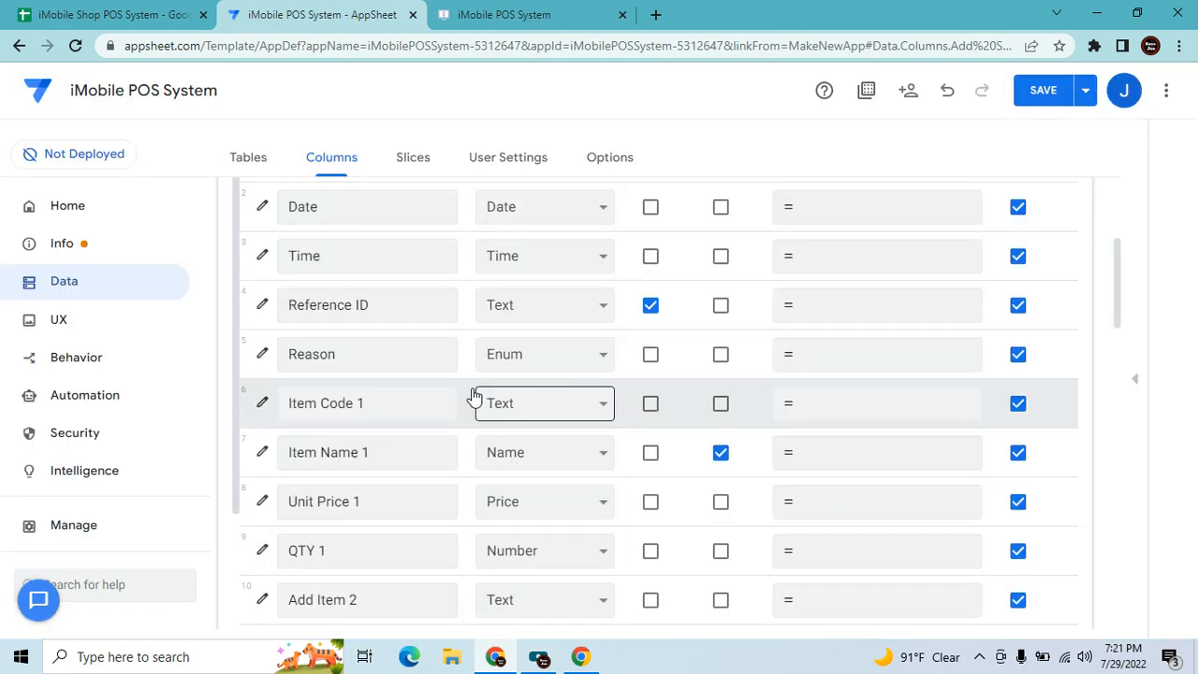
# Change the Item Code 1 column's type to Ref with Inventory as its source table.
pyautogui.click(567, 418)
pyautogui.click(531, 323)
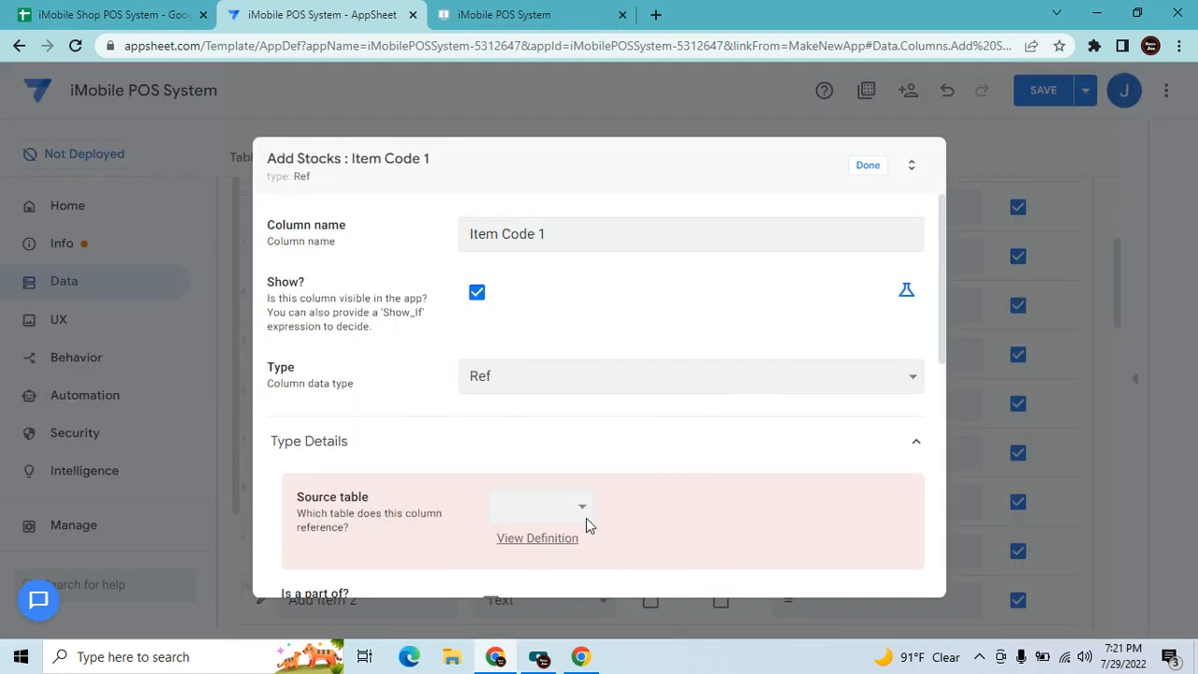
pyautogui.click(582, 510)
pyautogui.click(573, 566)
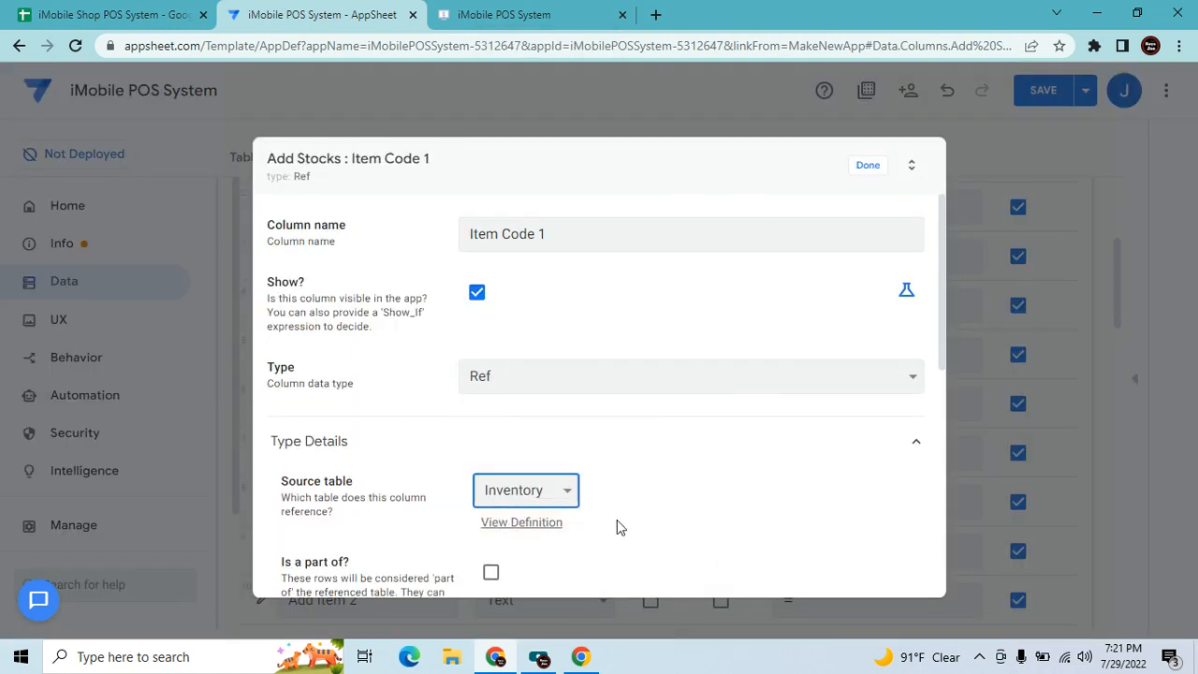
pyautogui.click(867, 165)
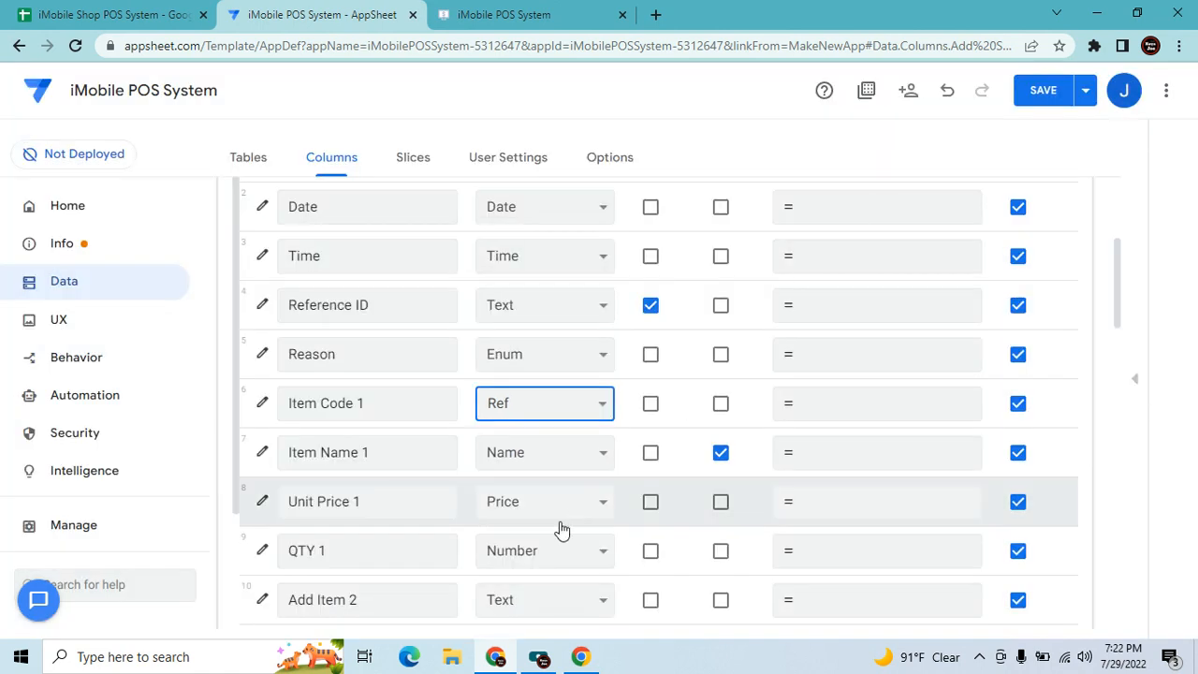
# Change the Item Name 1 column's type to Text and set its display name to "Item Name".
pyautogui.click(553, 471)
pyautogui.click(551, 428)
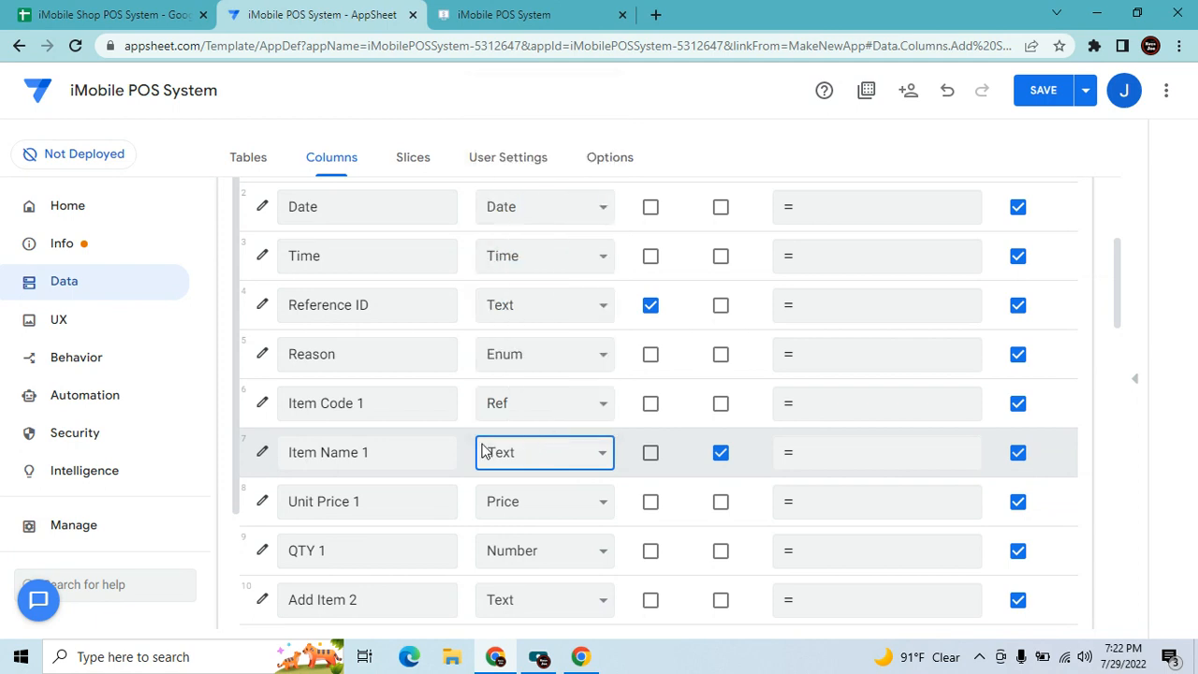
pyautogui.click(262, 452)
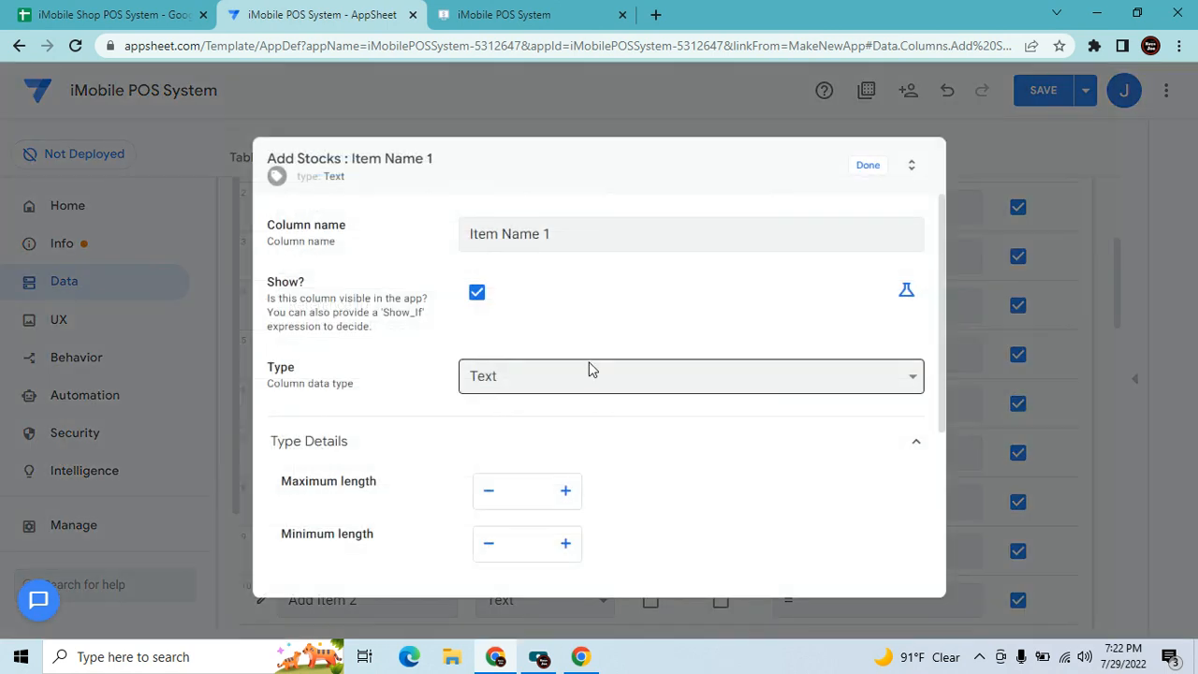
pyautogui.scroll(-3, 727, 457)
pyautogui.click(618, 490)
pyautogui.scroll(-3, 631, 505)
pyautogui.click(623, 411)
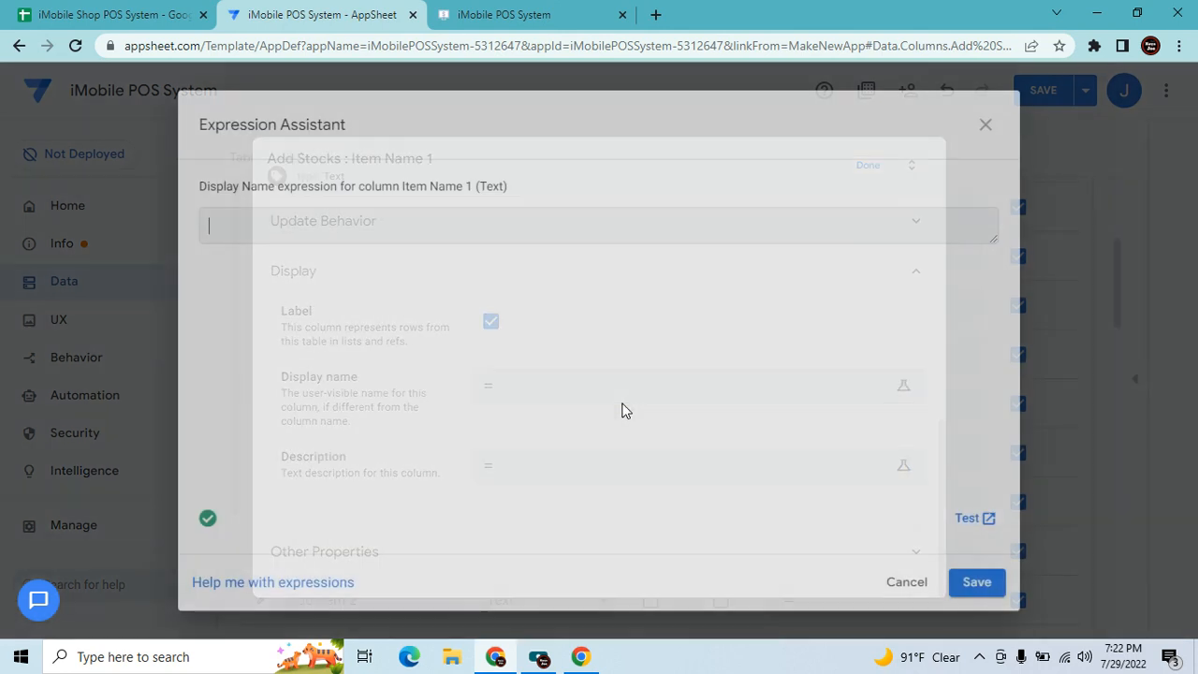
pyautogui.write('"')
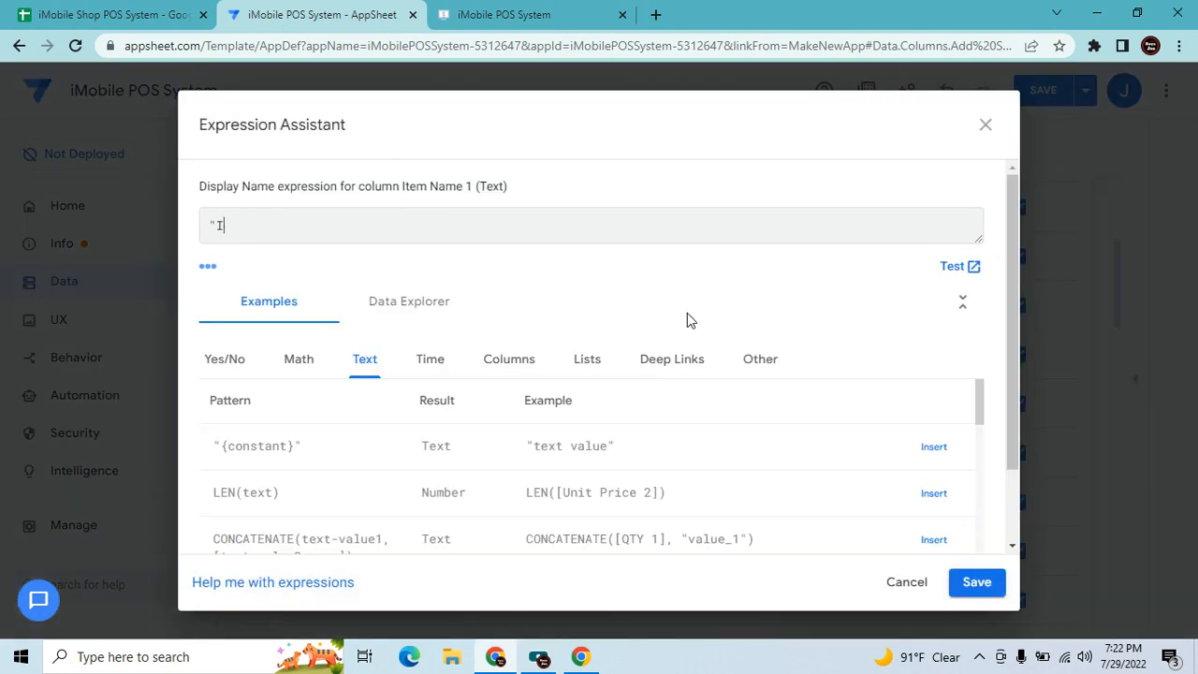
pyautogui.write('Item Name"')
pyautogui.click(970, 589)
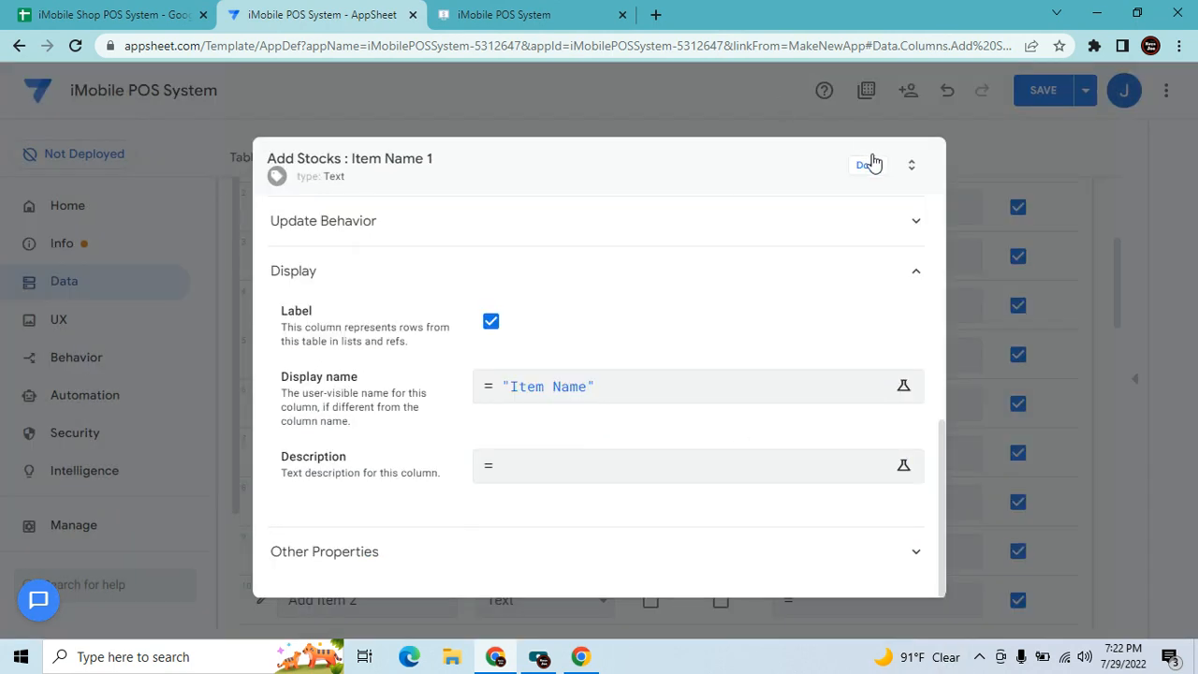
pyautogui.click(867, 165)
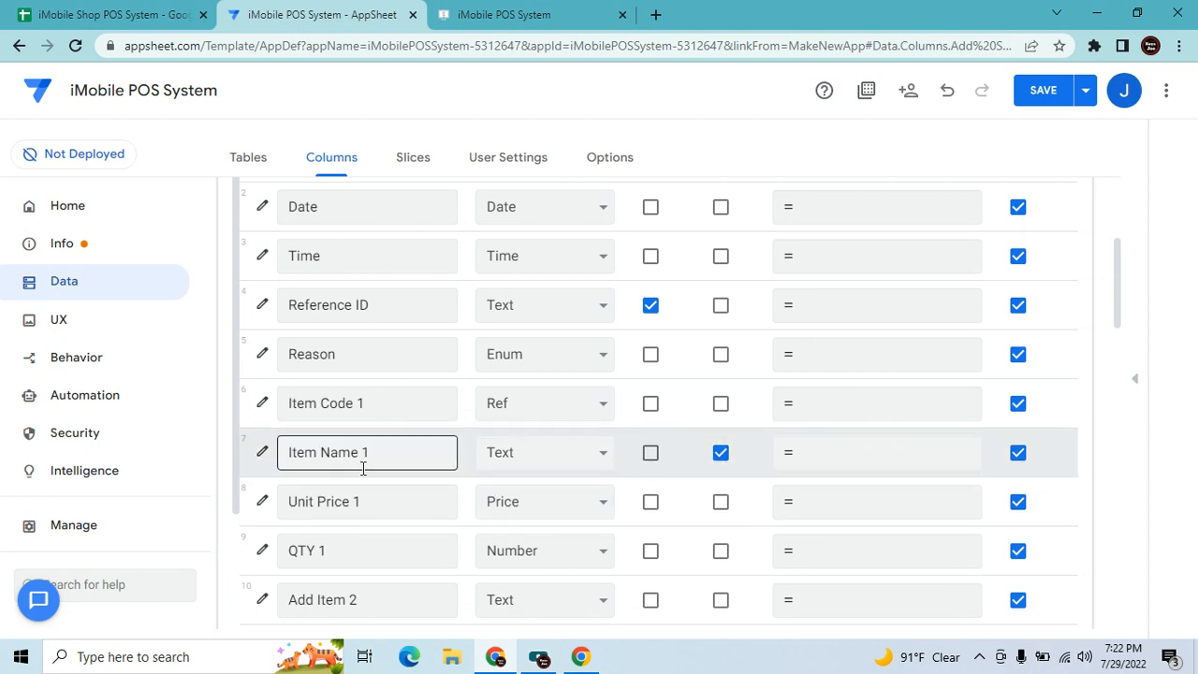
# Set the Item Name 1 column's Editable_If expression to isblank([_THISROW].[Item Name 1]).
pyautogui.click(261, 452)
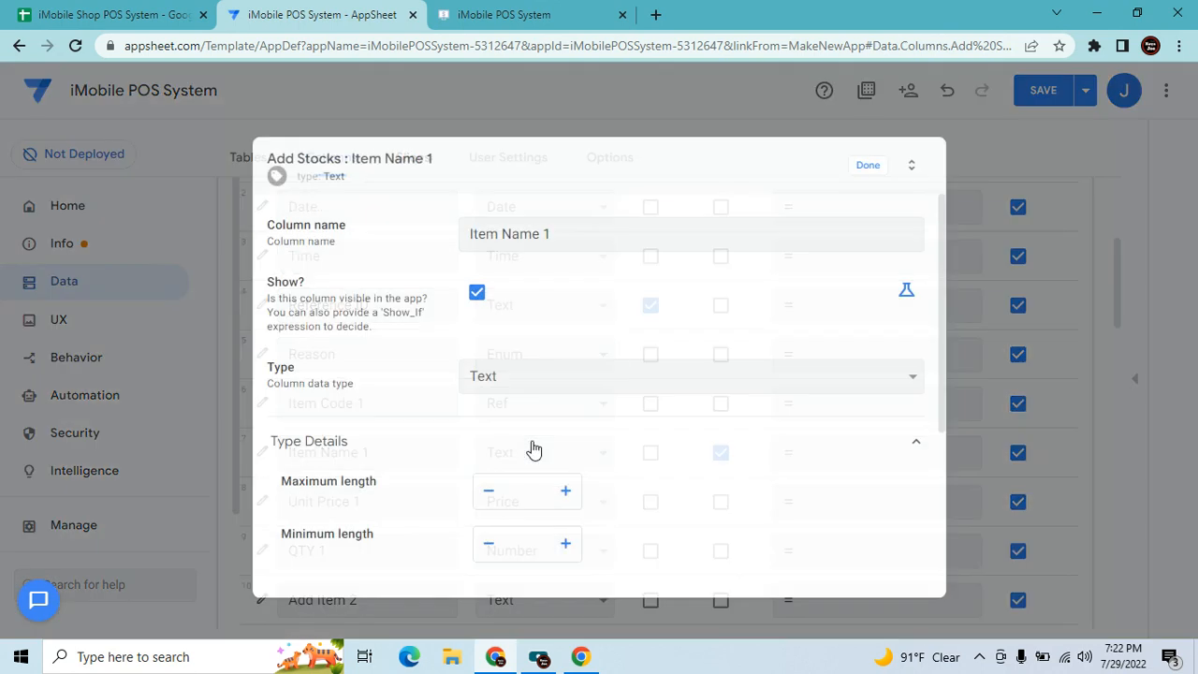
pyautogui.scroll(-3, 558, 447)
pyautogui.click(598, 465)
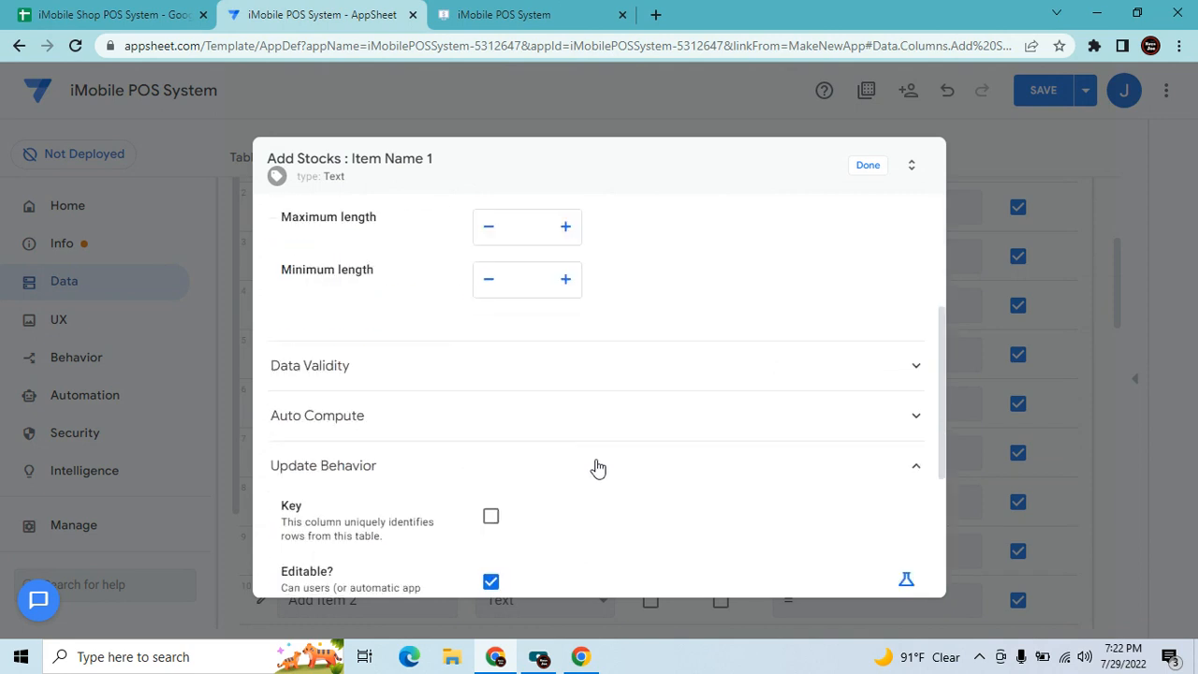
pyautogui.scroll(-2, 598, 466)
pyautogui.click(906, 412)
pyautogui.click(772, 416)
pyautogui.write('isblank(')
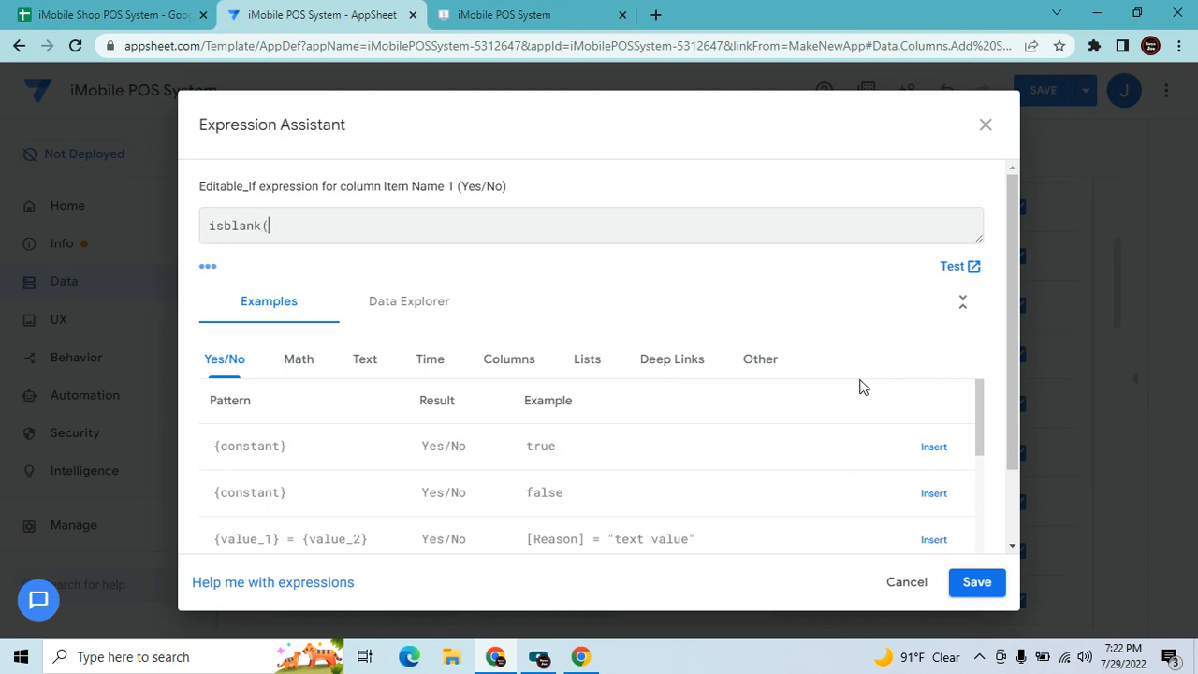
pyautogui.write('[_THISROW].[Item Name 1')
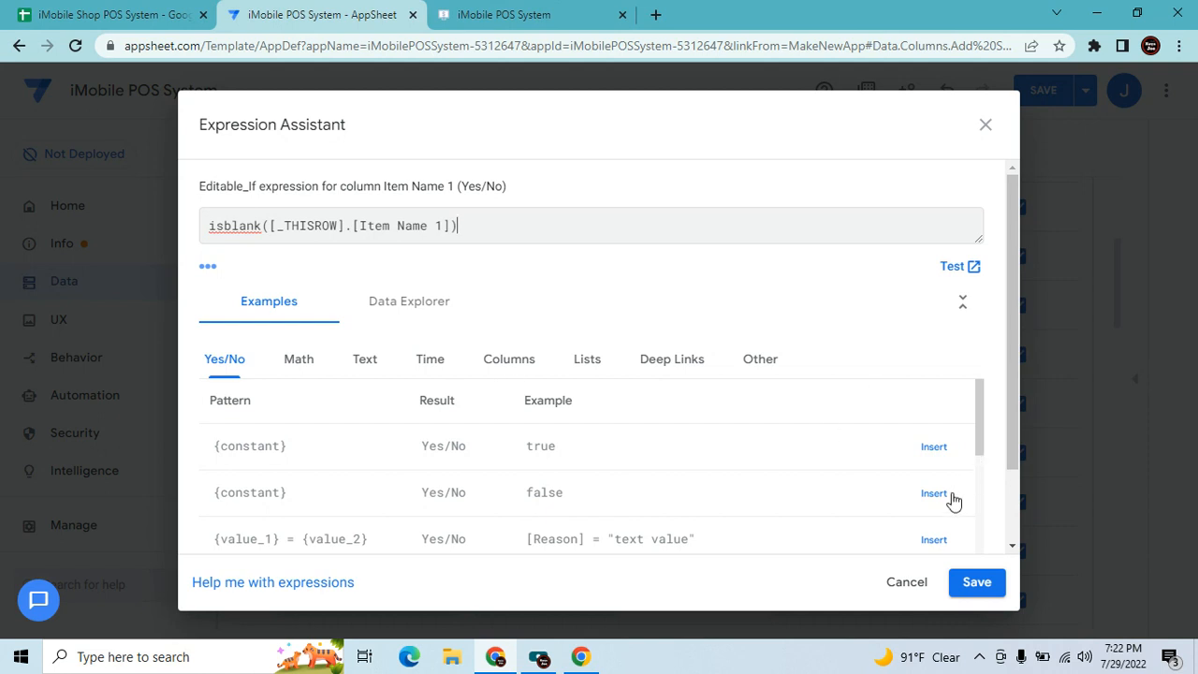
pyautogui.click(985, 593)
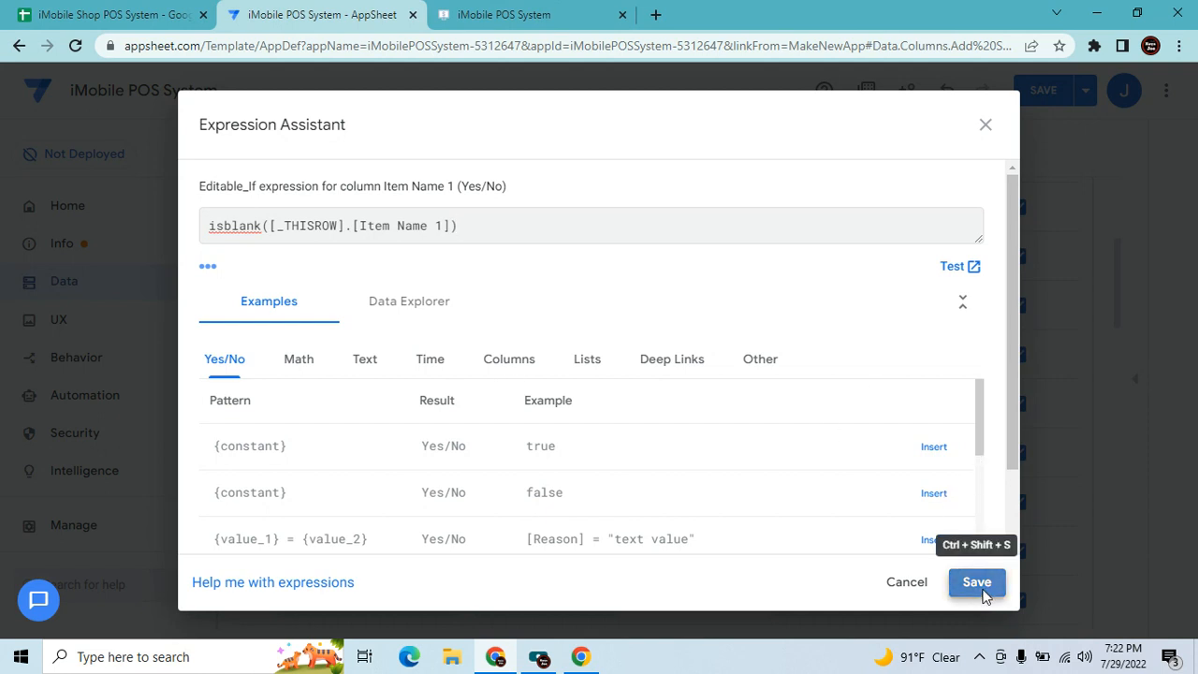
# Set Item Name 1's initial value to Any(Select(Inventory[Item Name],[_THISROW].[Item Code 1]=[Item Code])) and copy that formula for reuse.
pyautogui.scroll(2, 797, 404)
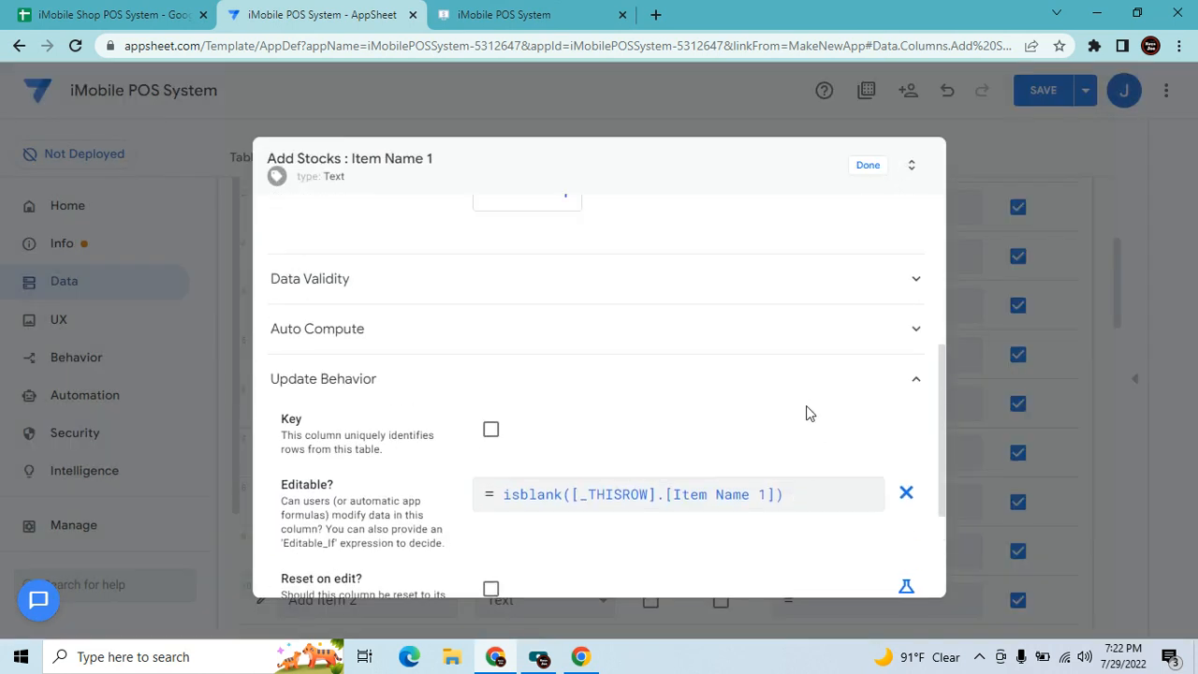
pyautogui.click(749, 346)
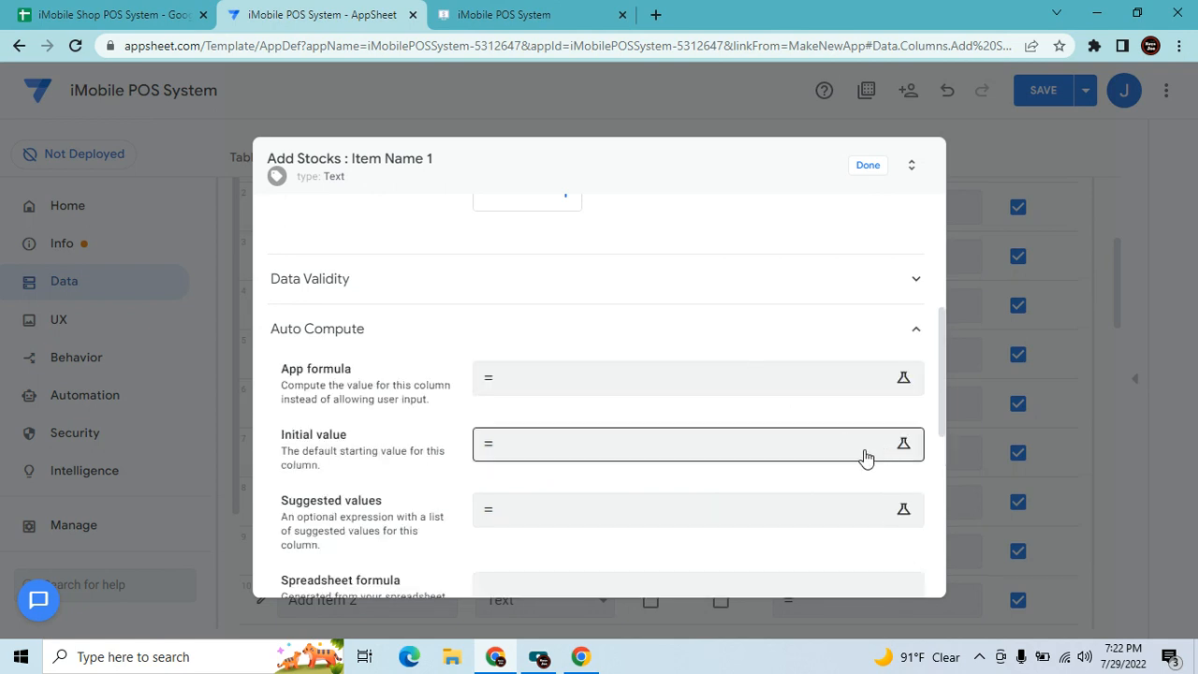
pyautogui.click(749, 452)
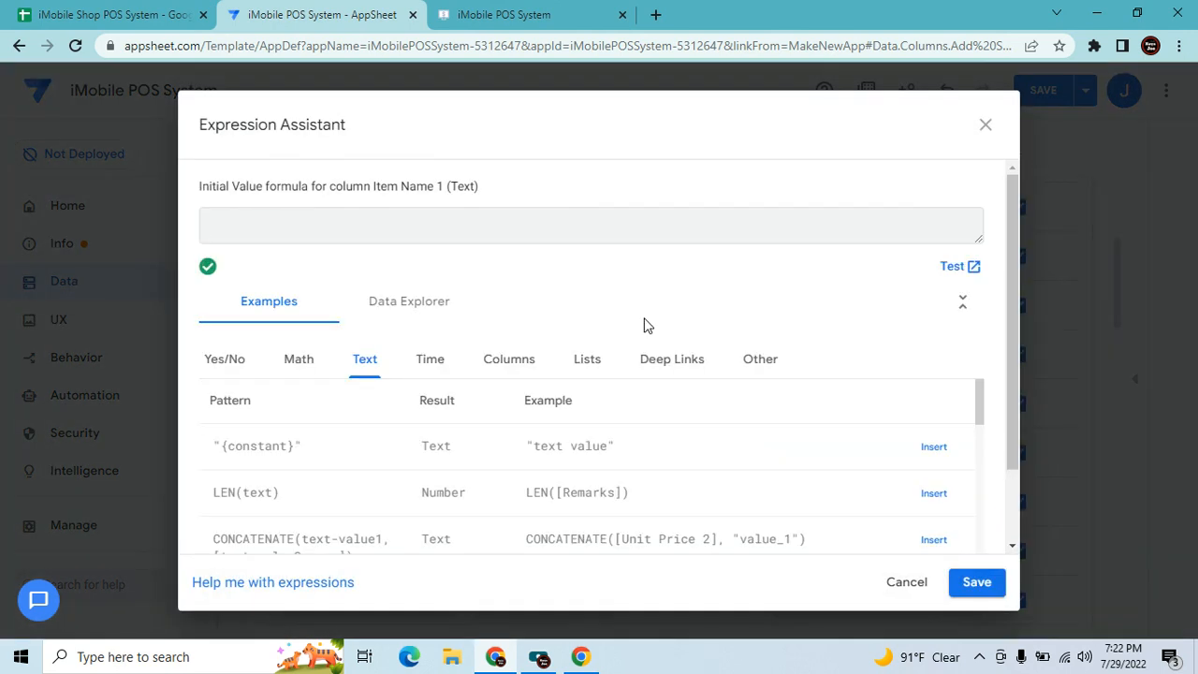
pyautogui.write('Any(Select(Inventory[')
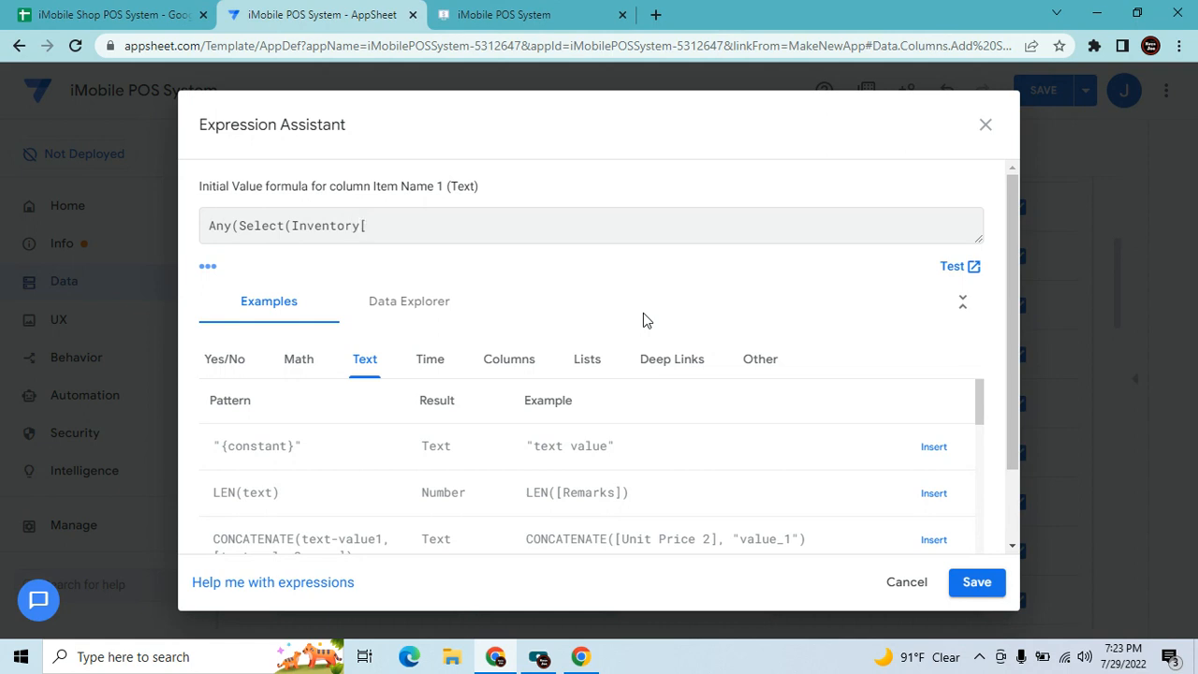
pyautogui.write('Item Name],')
pyautogui.write('[')
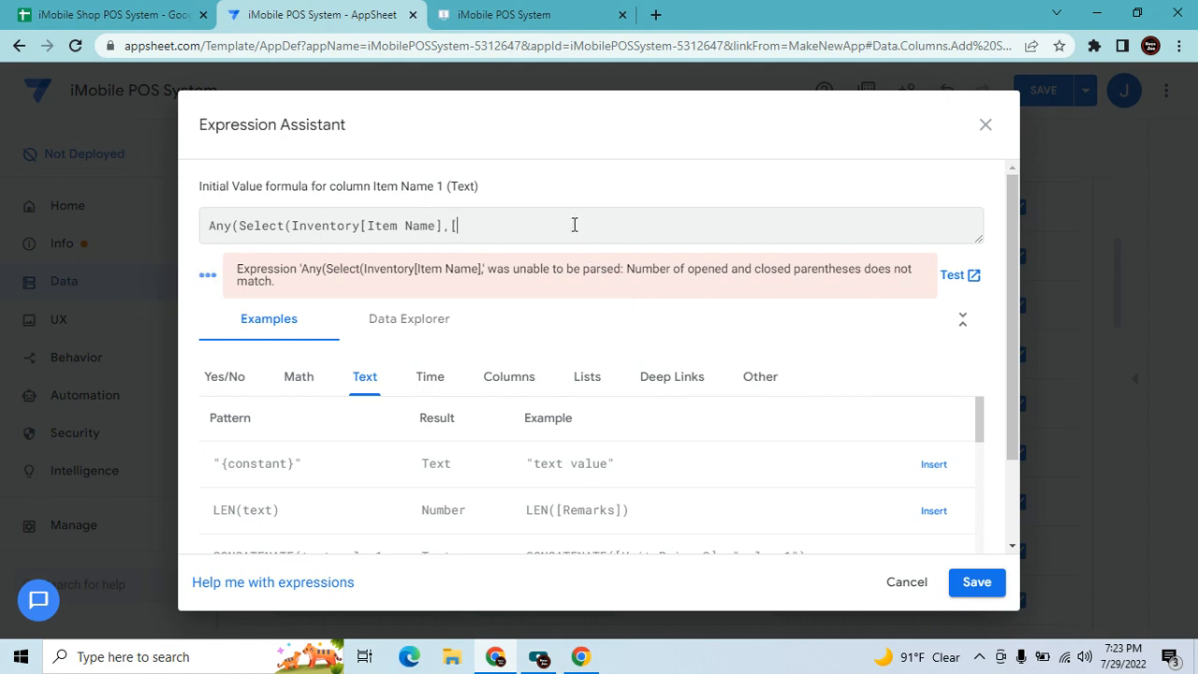
pyautogui.write('_THISRO')
pyautogui.write('W].[Item Code 1]=[Item Code')
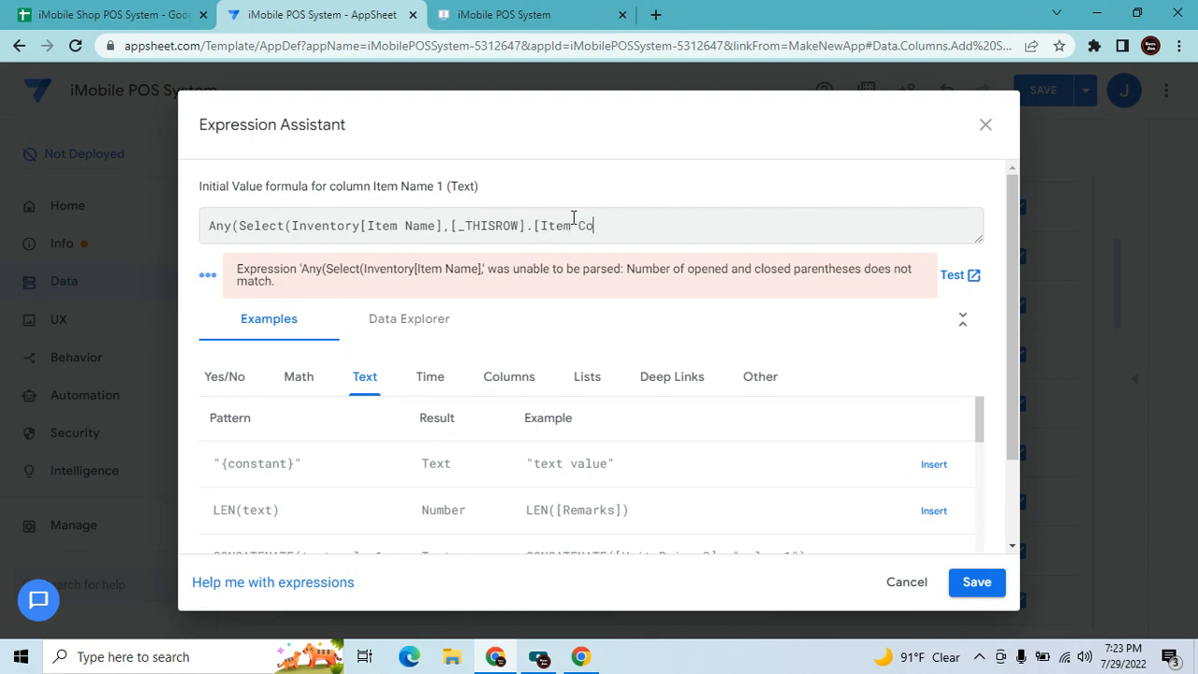
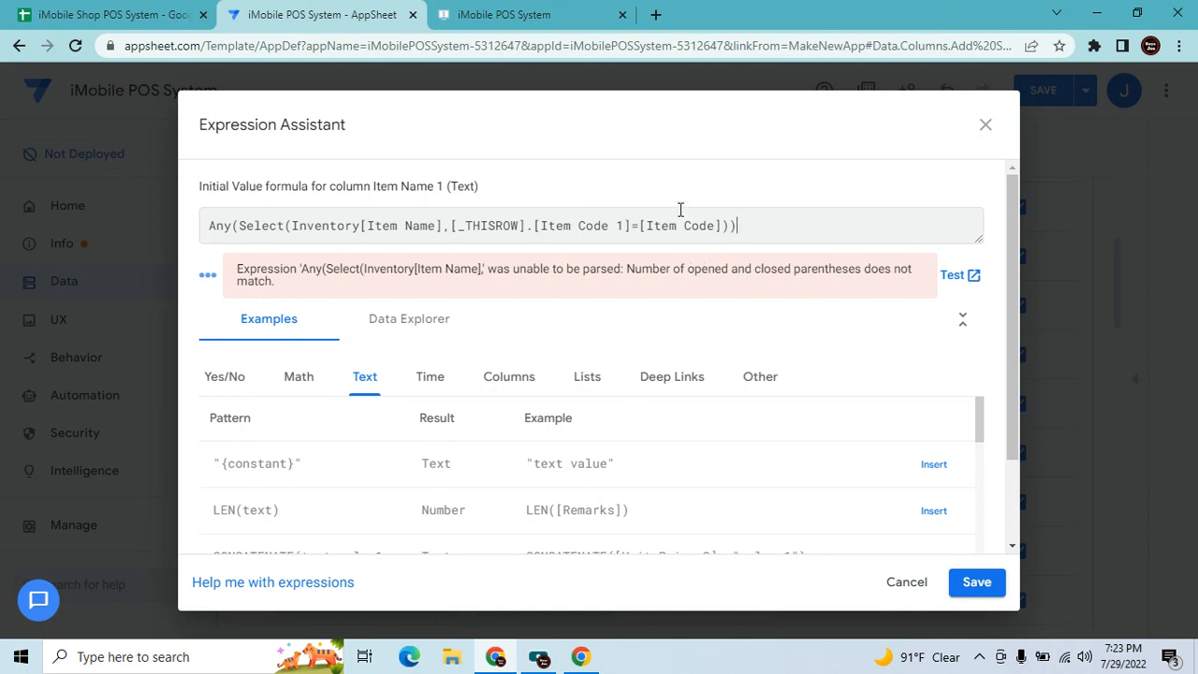
pyautogui.hotkey('ctrl', 'a')
pyautogui.hotkey('ctrl', 'c')
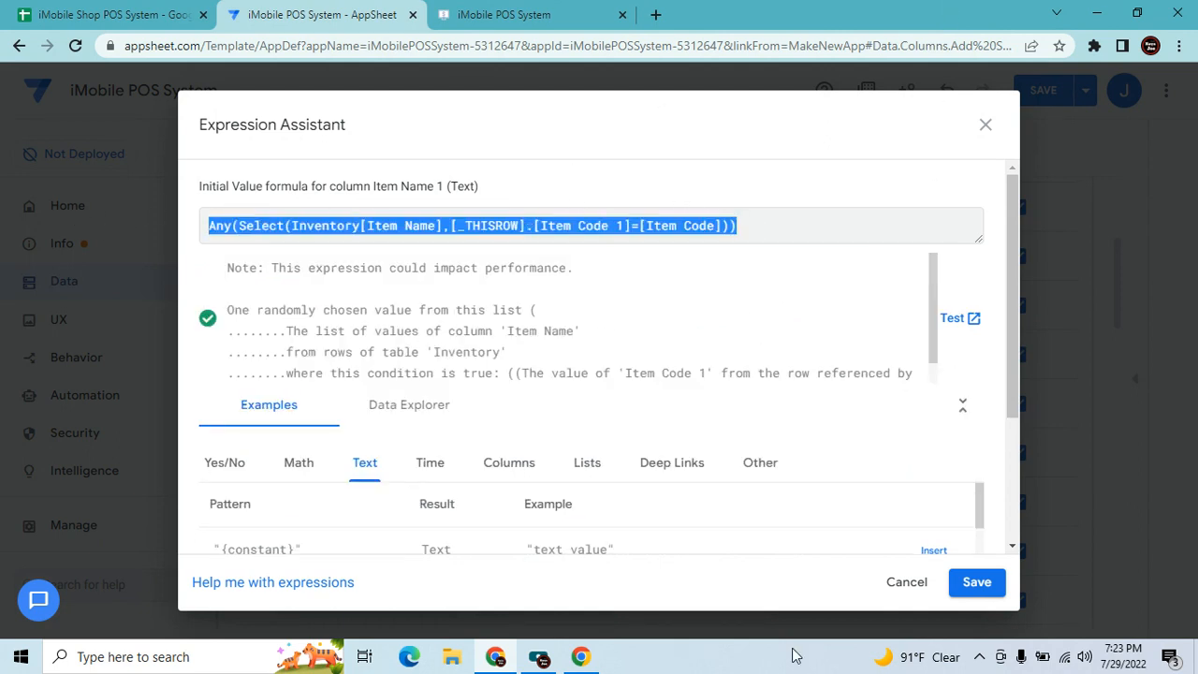
pyautogui.click(976, 581)
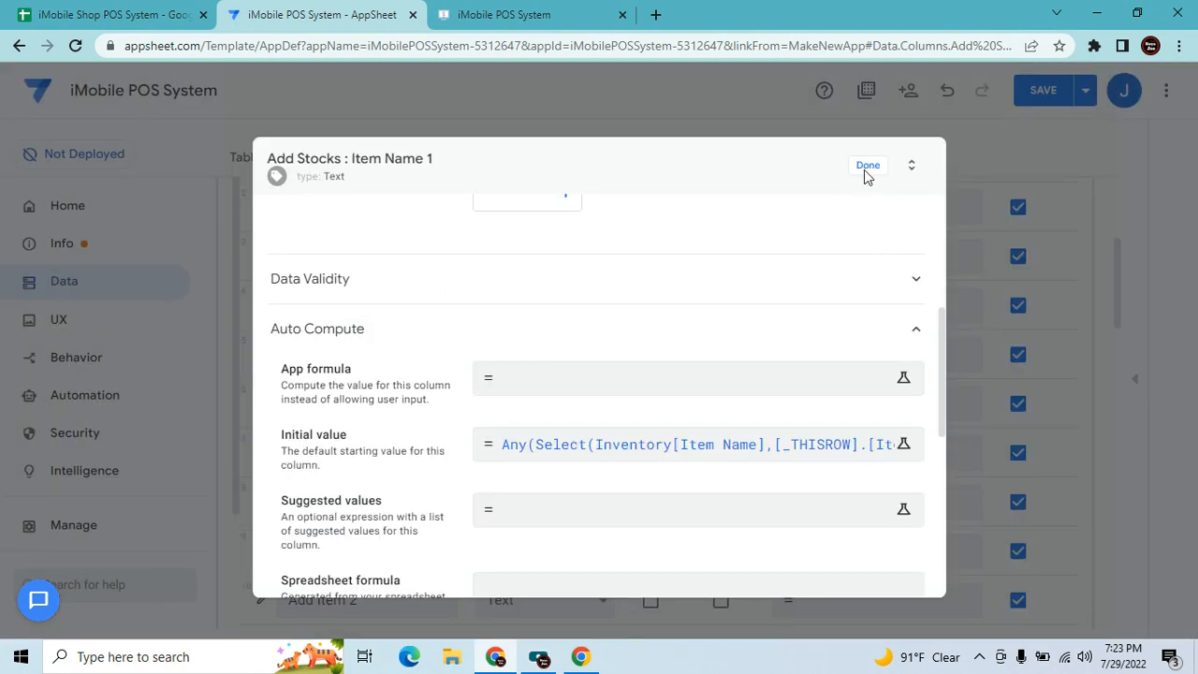
pyautogui.click(867, 165)
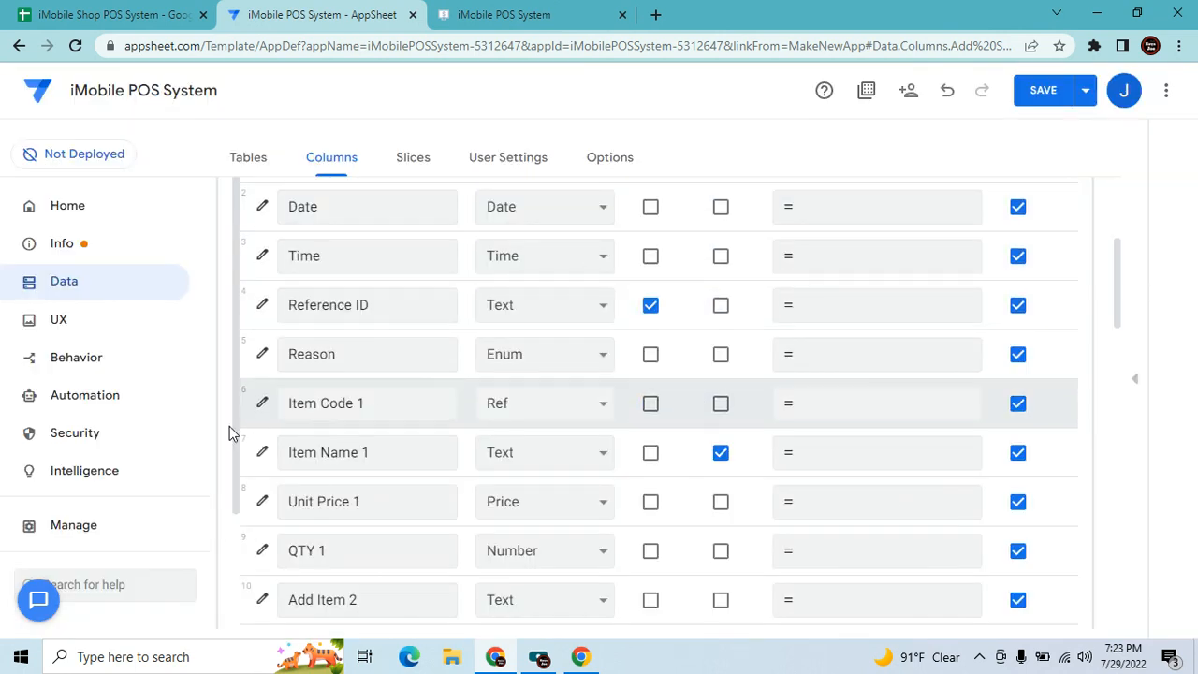
pyautogui.click(263, 453)
pyautogui.scroll(-3, 571, 471)
pyautogui.click(580, 501)
pyautogui.scroll(-3, 652, 511)
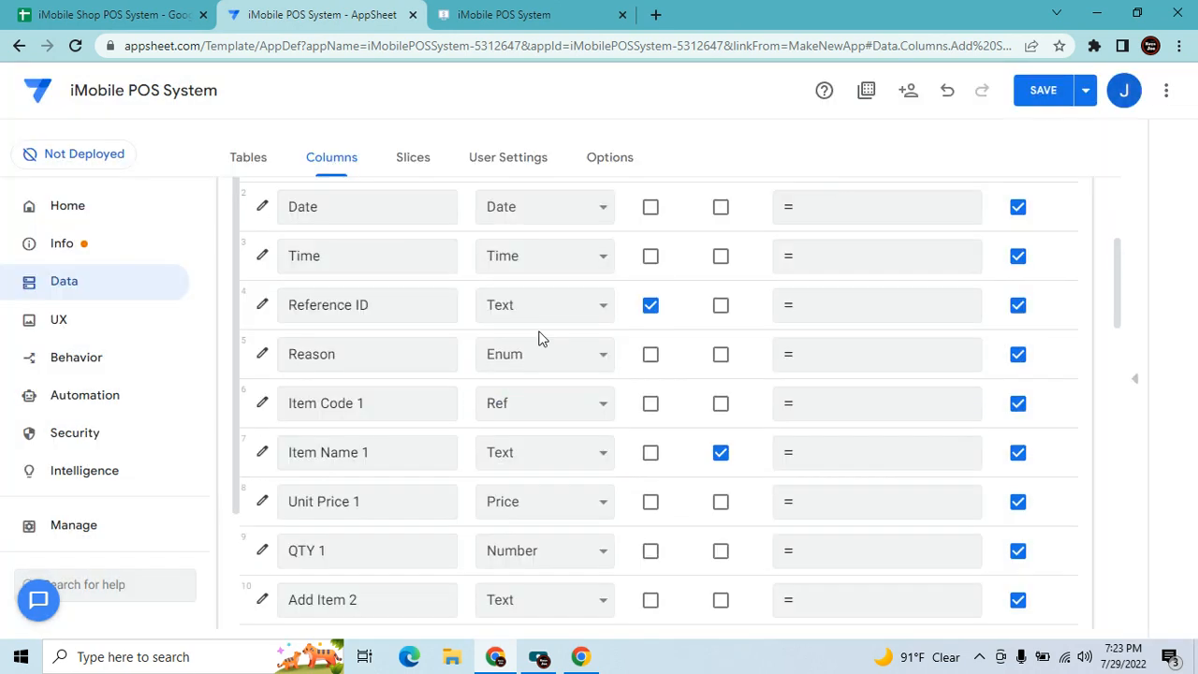
pyautogui.click(867, 167)
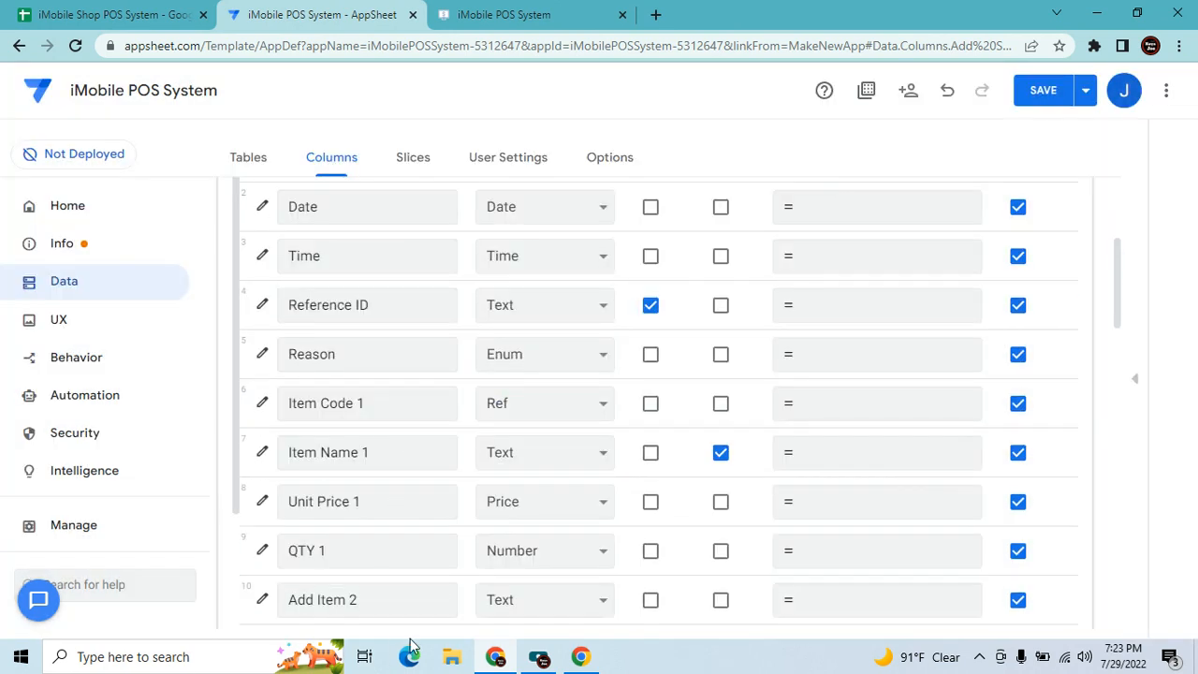
# Paste the copied lookup formula as the initial value of the Unit Price 1 column.
pyautogui.click(265, 502)
pyautogui.scroll(-2, 659, 368)
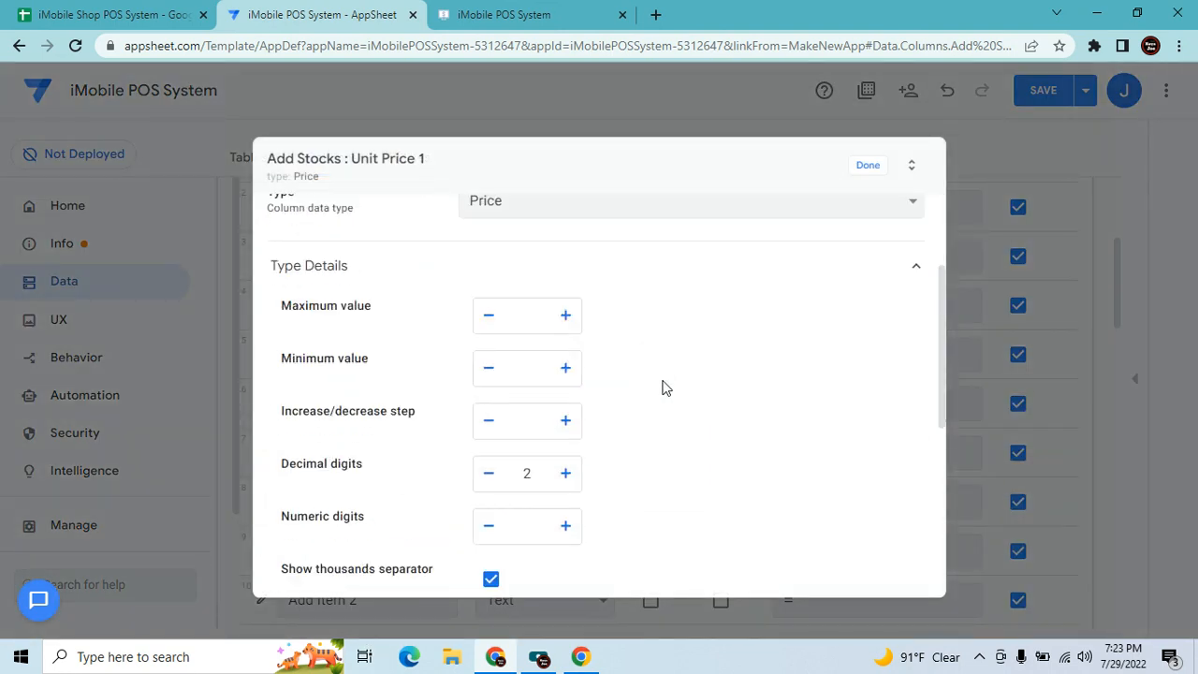
pyautogui.scroll(-5, 662, 387)
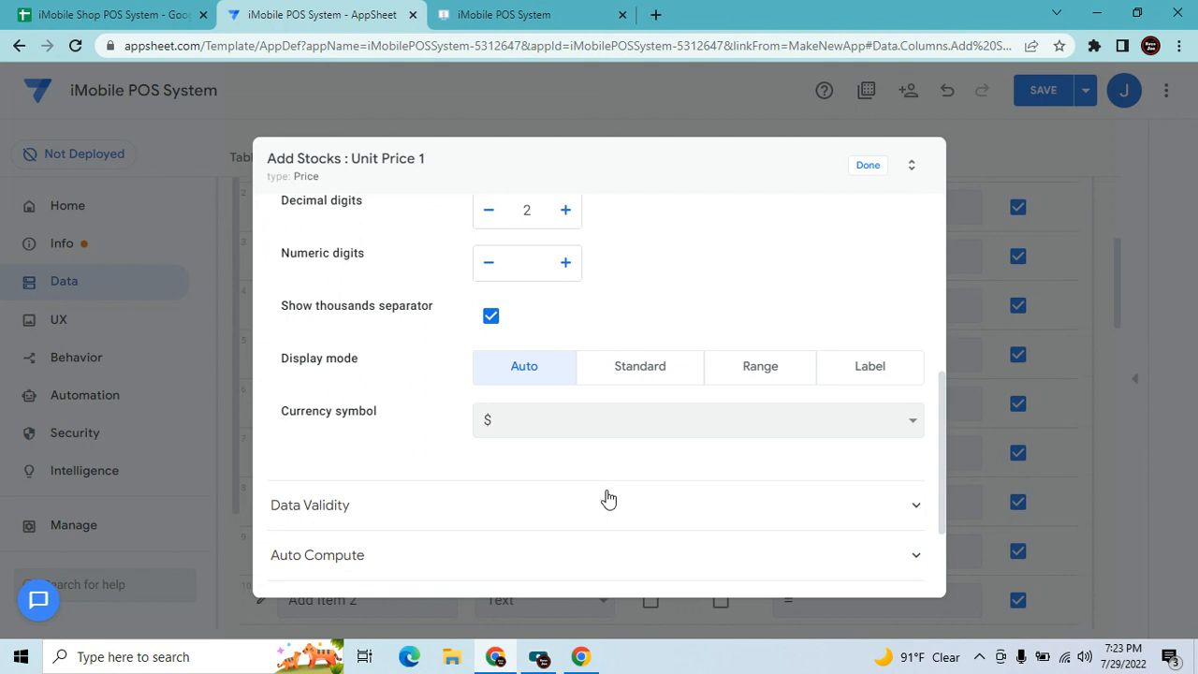
pyautogui.scroll(-1, 589, 496)
pyautogui.click(564, 484)
pyautogui.scroll(-1, 673, 526)
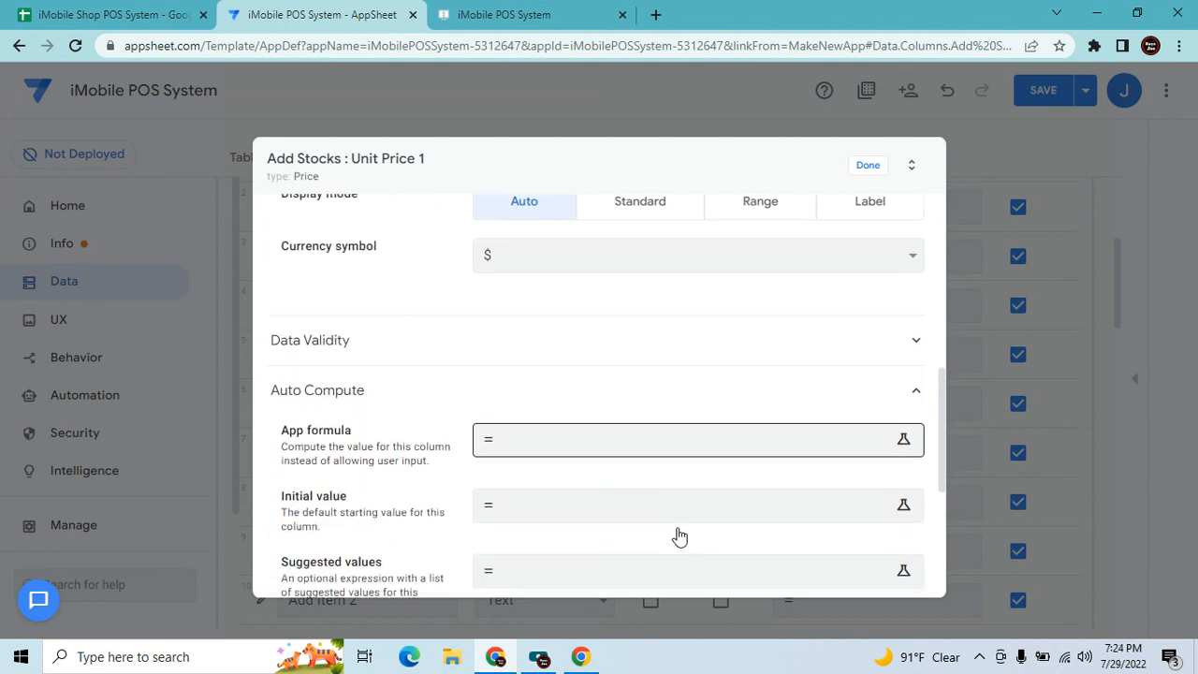
pyautogui.scroll(-2, 679, 535)
pyautogui.click(651, 412)
pyautogui.hotkey('ctrl', 'v')
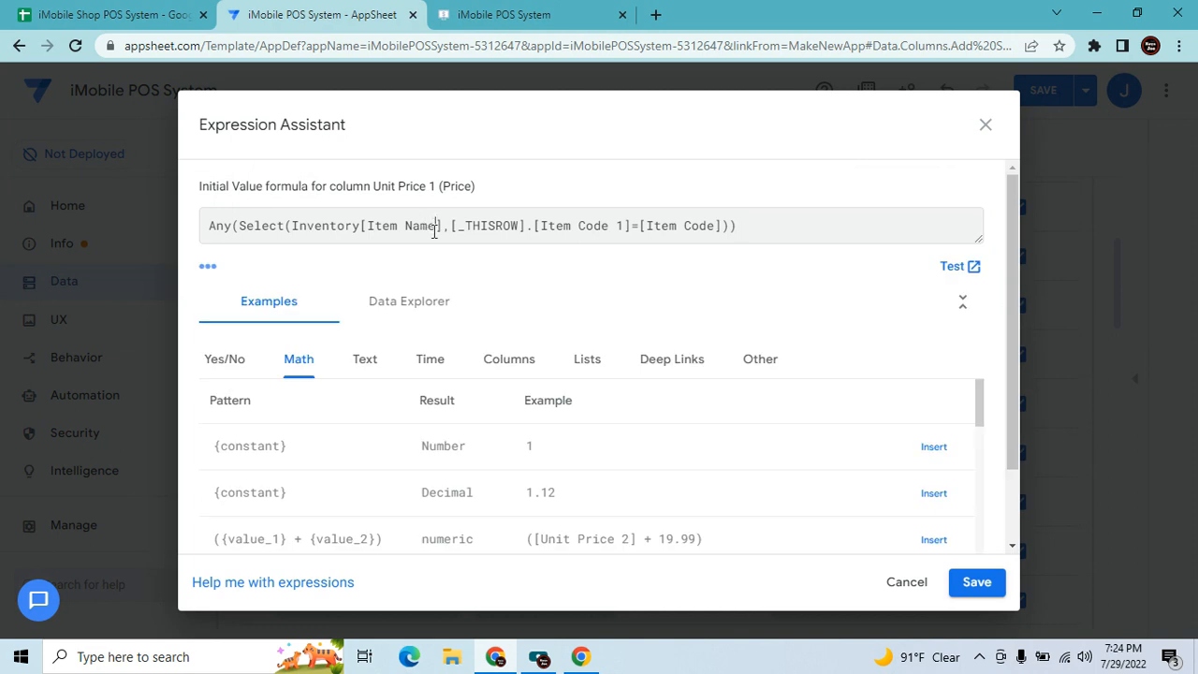
# Replace Item Name with Unit Price as the Inventory column in the Unit Price 1 initial value formula and save it.
pyautogui.press('BackSpace')
pyautogui.press('BackSpace')
pyautogui.press('BackSpace')
pyautogui.press('BackSpace')
pyautogui.press('BackSpace')
pyautogui.press('BackSpace')
pyautogui.press('BackSpace')
pyautogui.press('BackSpace')
pyautogui.press('BackSpace')
pyautogui.write('Unit Pri')
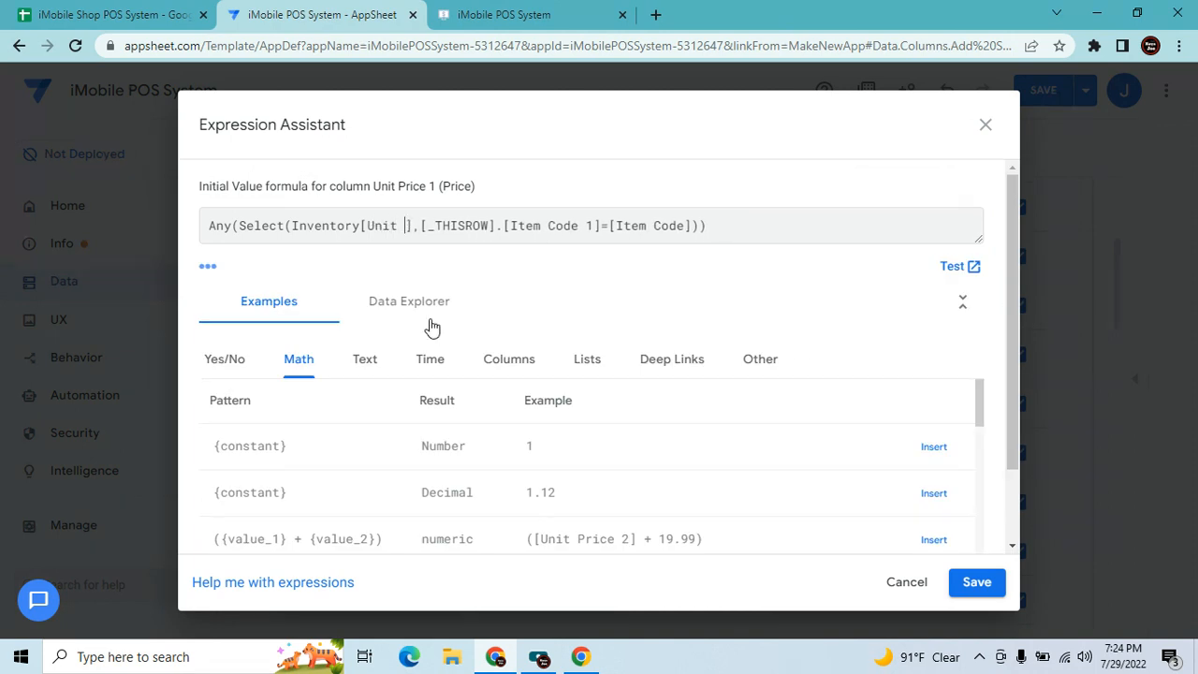
pyautogui.write('ce')
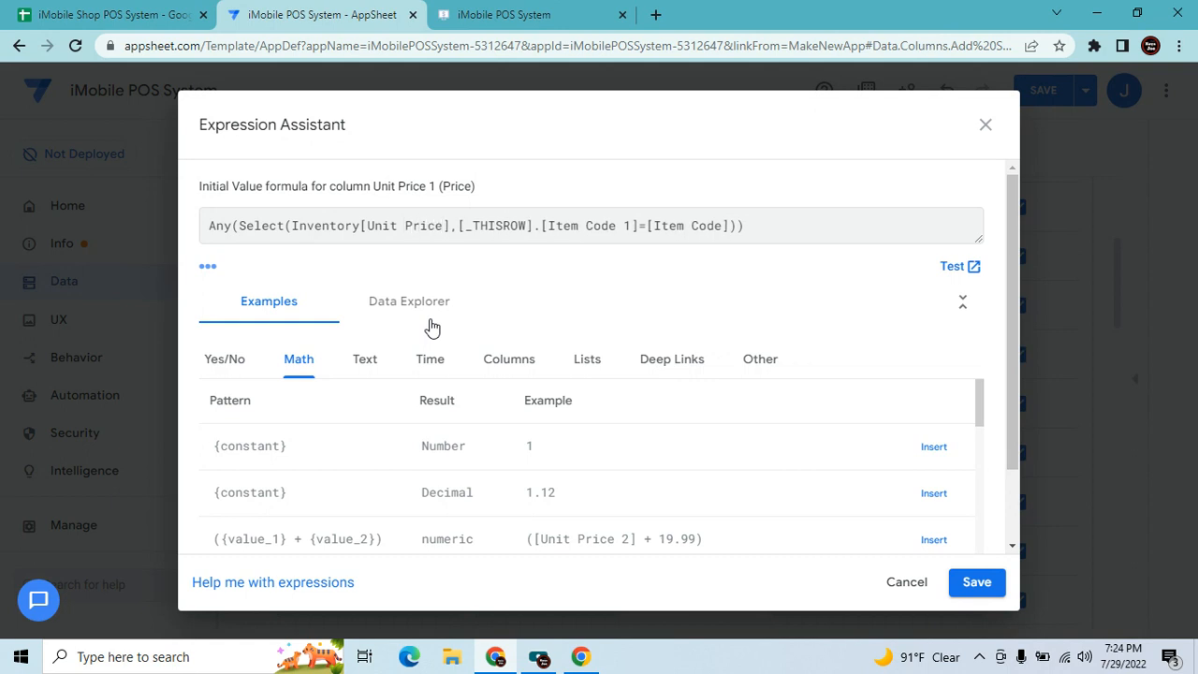
pyautogui.click(976, 581)
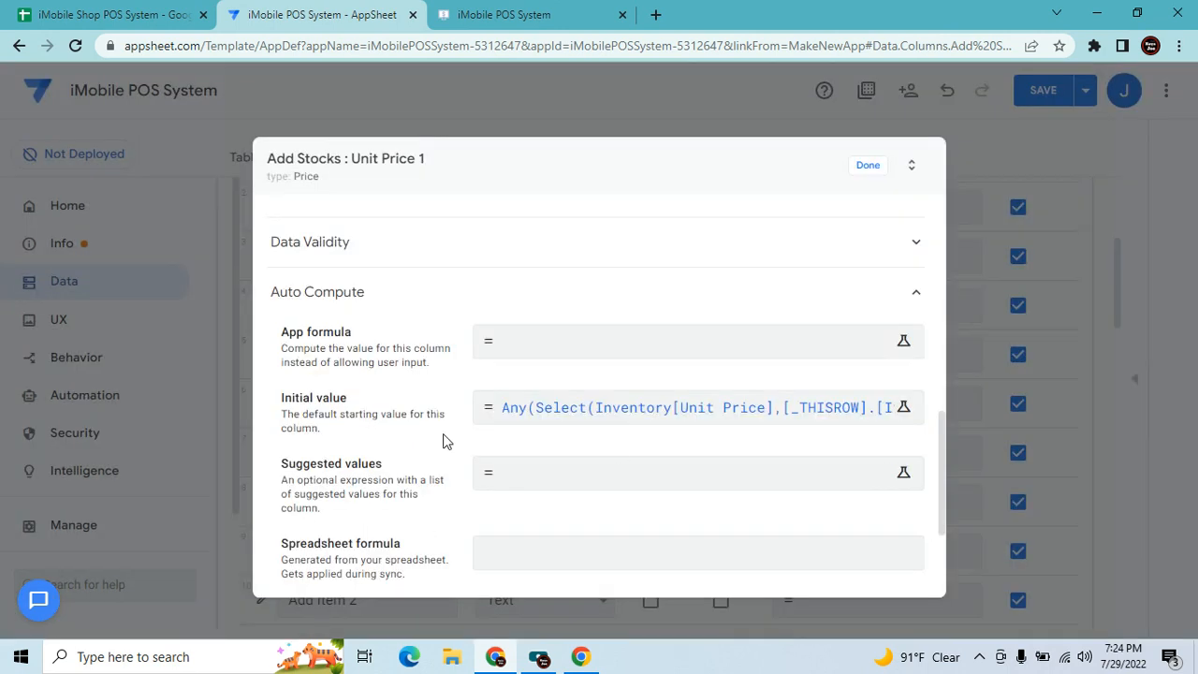
# Set the display name of the Unit Price 1 column to "Unit Price" and close the column's settings.
pyautogui.scroll(-2, 690, 548)
pyautogui.click(643, 515)
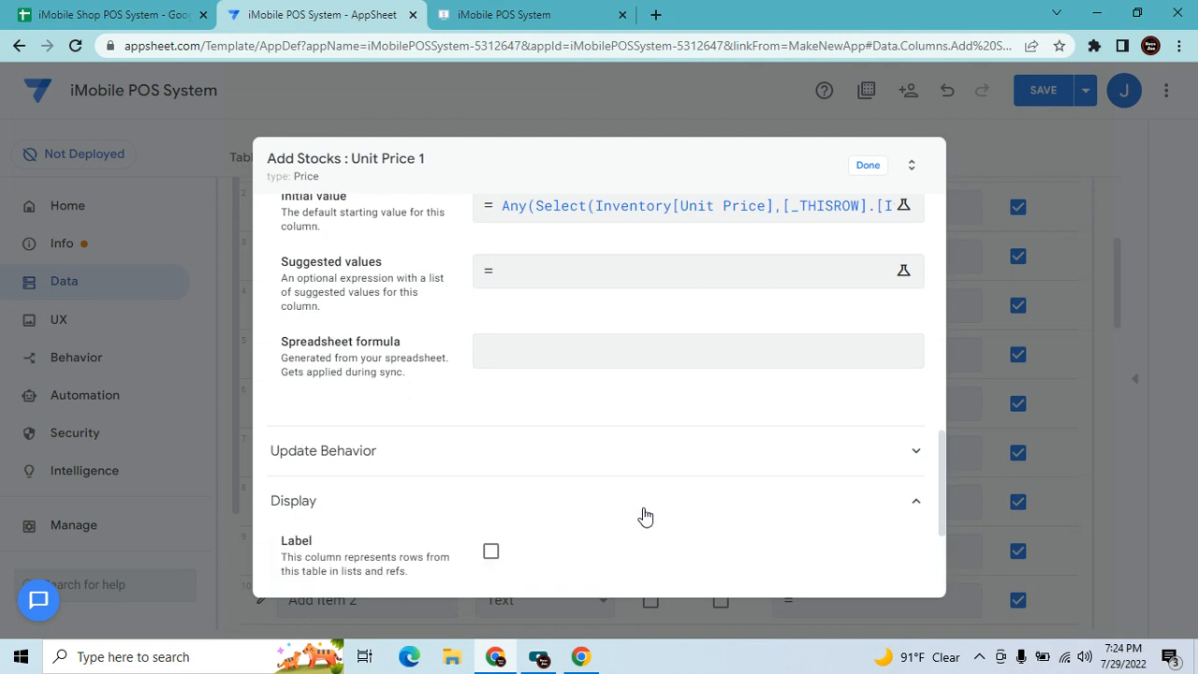
pyautogui.scroll(-1, 646, 524)
pyautogui.click(650, 534)
pyautogui.write('"Unit Price')
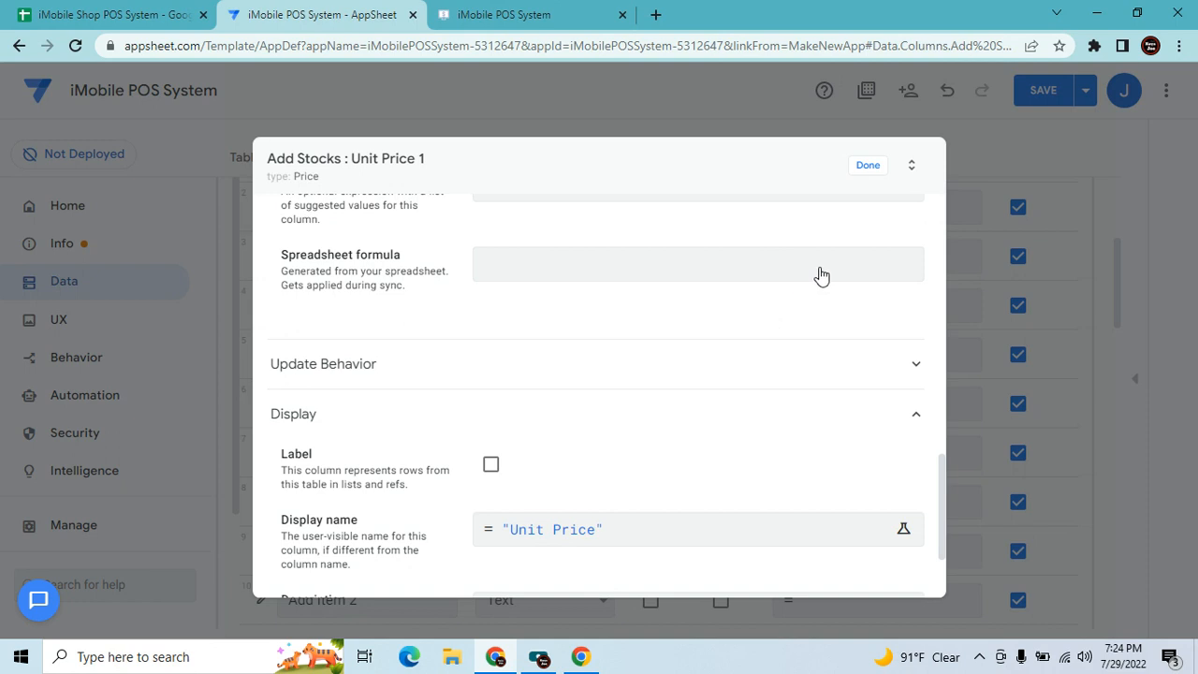
pyautogui.click(867, 166)
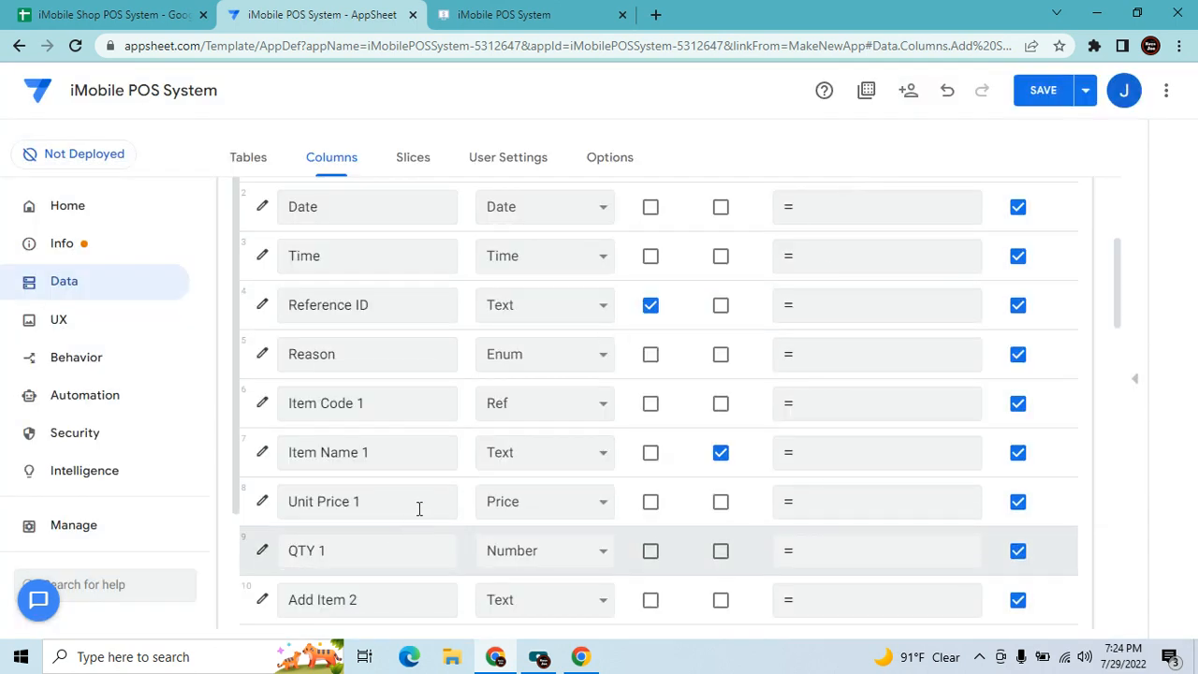
# Set the minimum value of the QTY 1 column to 1.
pyautogui.scroll(1, 400, 549)
pyautogui.scroll(-2, 399, 547)
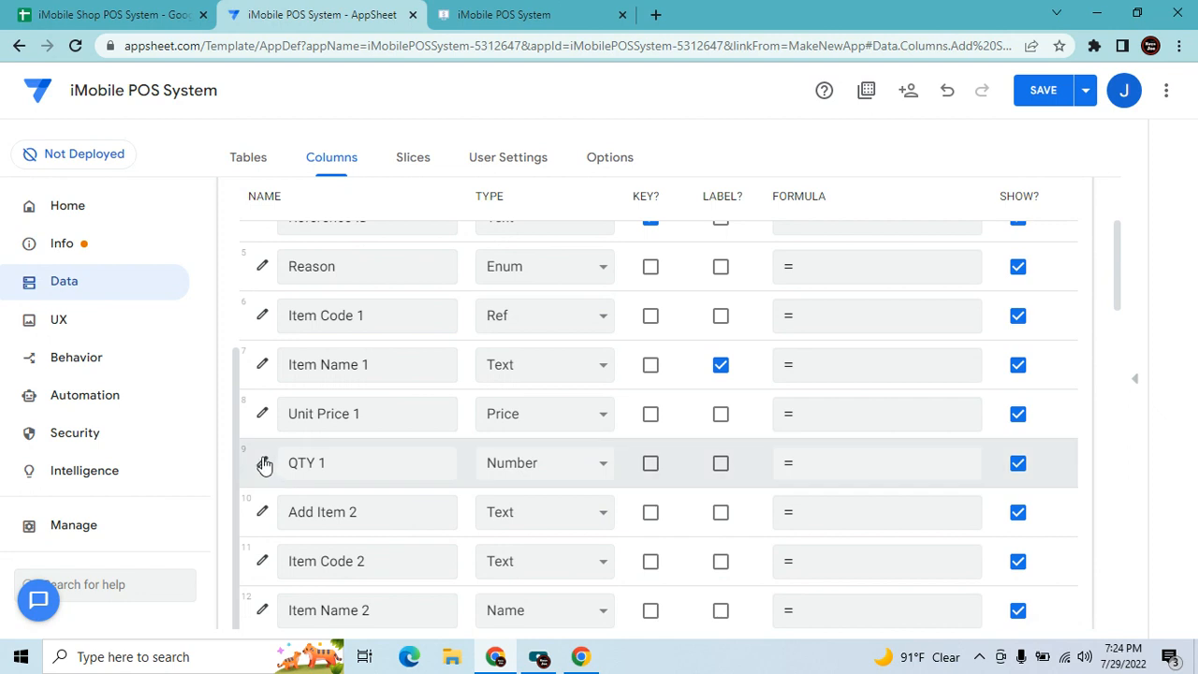
pyautogui.click(263, 465)
pyautogui.scroll(-2, 533, 462)
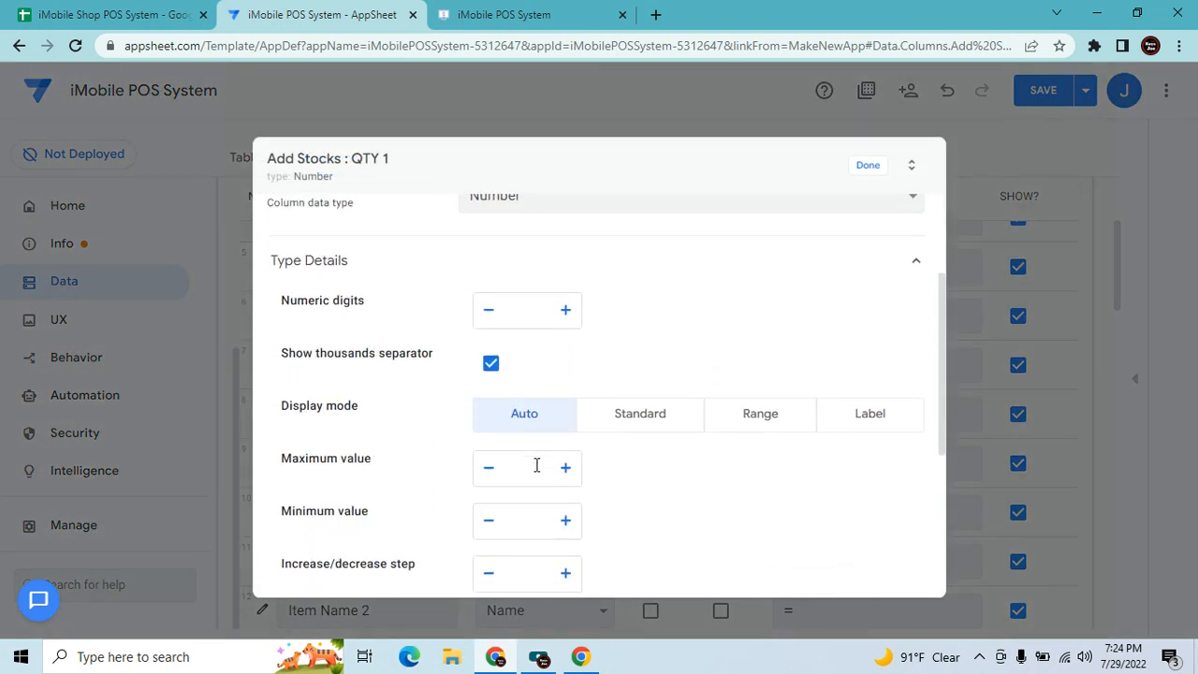
pyautogui.scroll(-2, 536, 465)
pyautogui.click(566, 351)
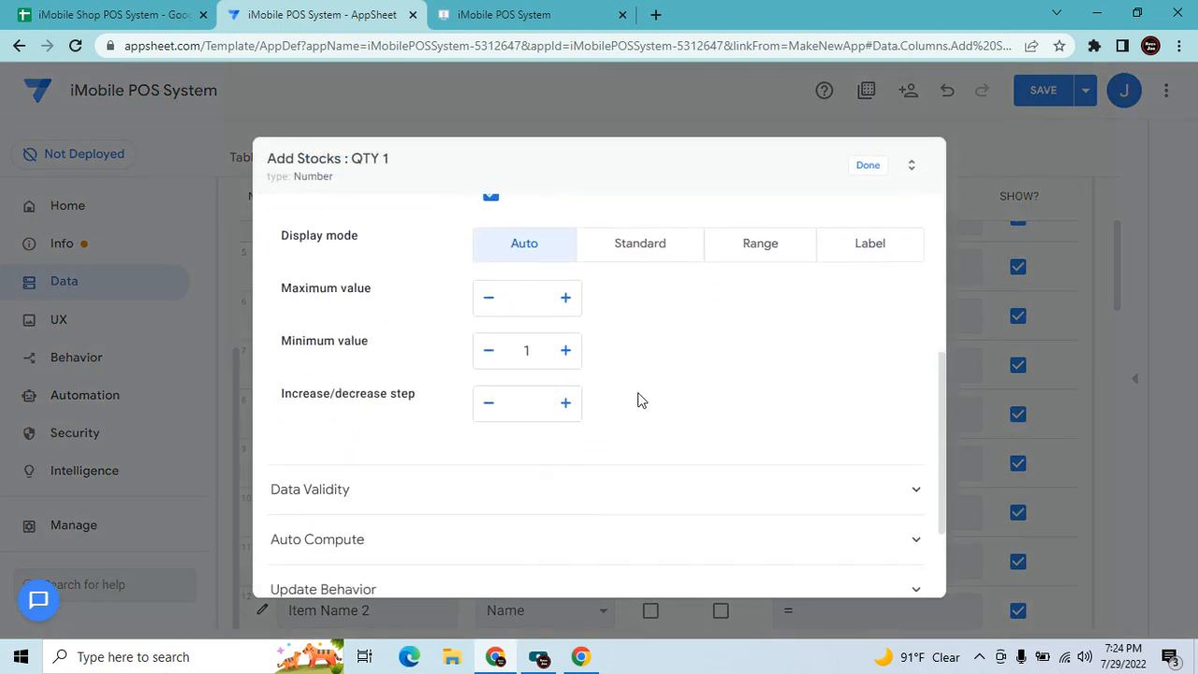
# Set the display name of the QTY 1 column to "Quantity" and close the column's settings.
pyautogui.scroll(-2, 636, 400)
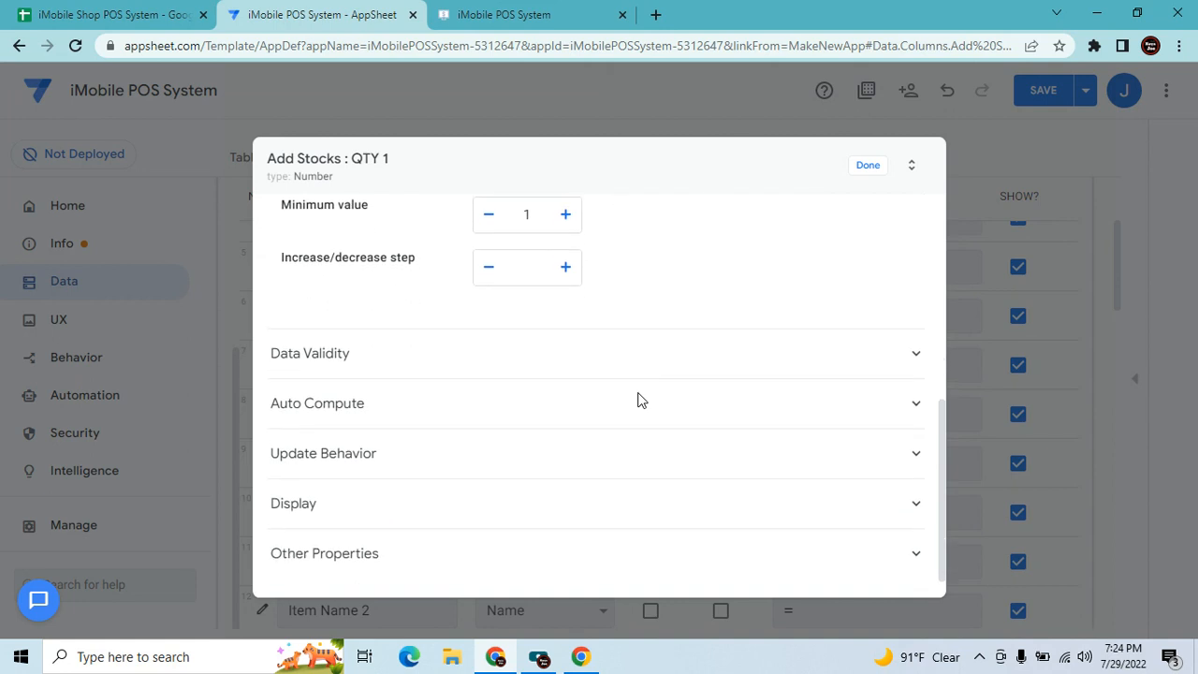
pyautogui.click(495, 505)
pyautogui.click(602, 520)
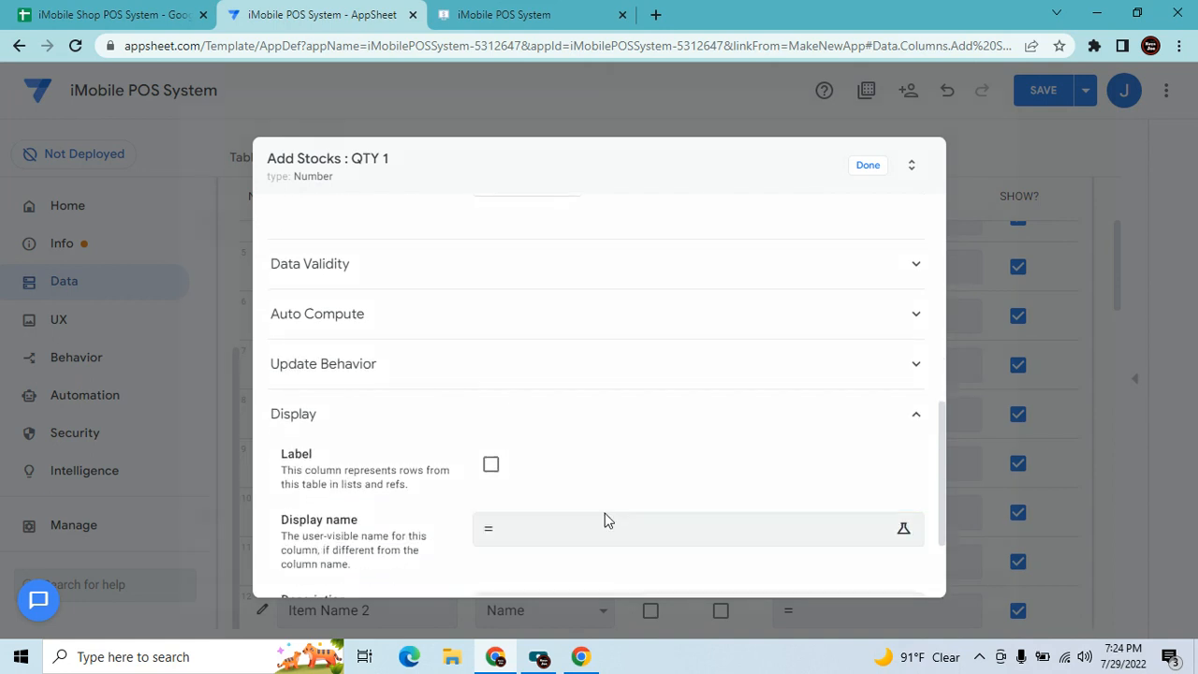
pyautogui.write('"Quantity')
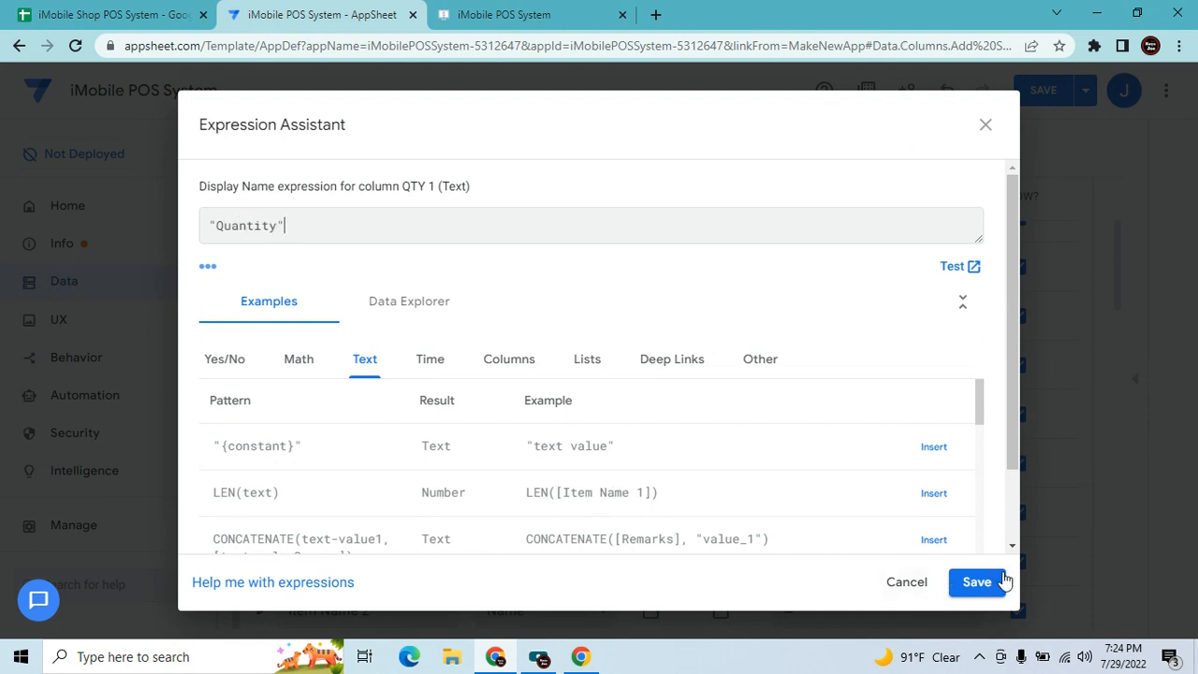
pyautogui.click(975, 581)
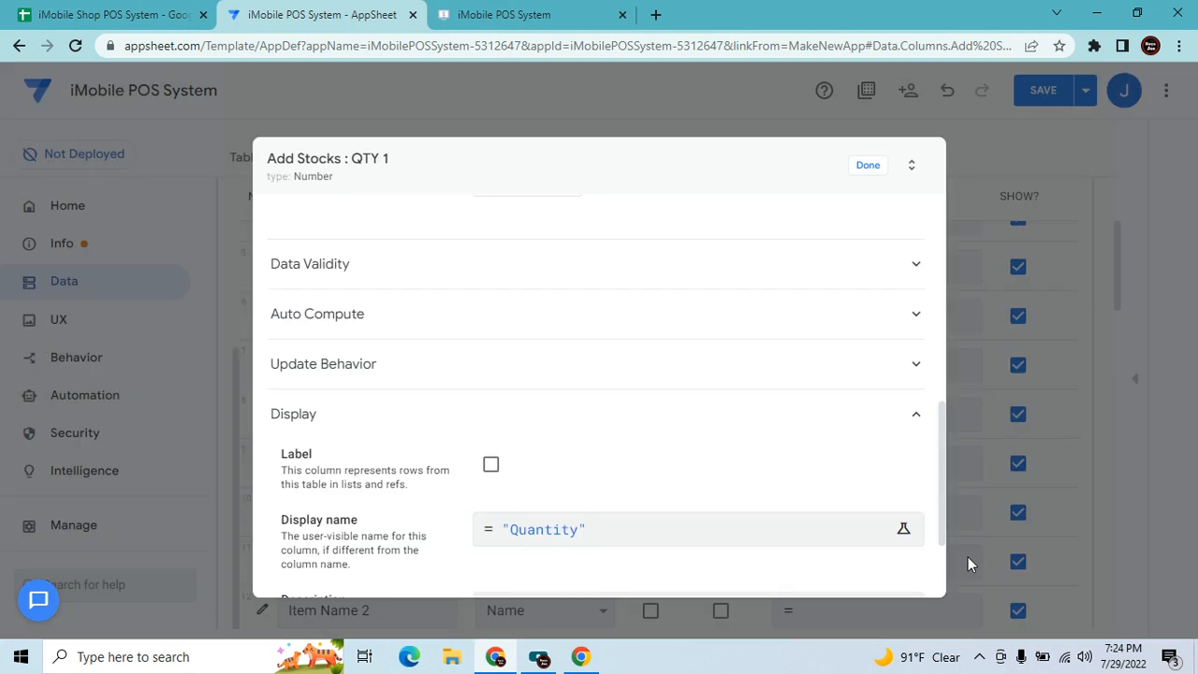
pyautogui.click(876, 171)
# Change the type of the Add Item 2 column to Enum.
pyautogui.click(529, 531)
pyautogui.press('e')
pyautogui.press('n')
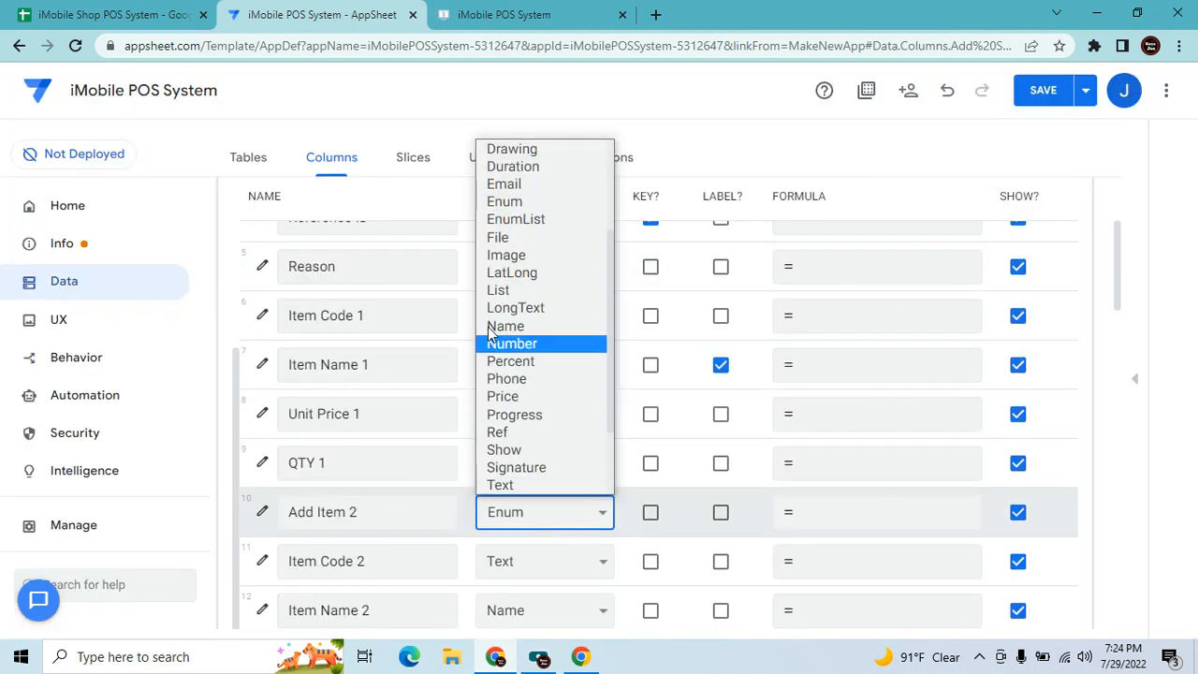
pyautogui.click(509, 204)
# Add the value "Add Item" to the Add Item 2 column and set its input mode to Buttons.
pyautogui.click(265, 514)
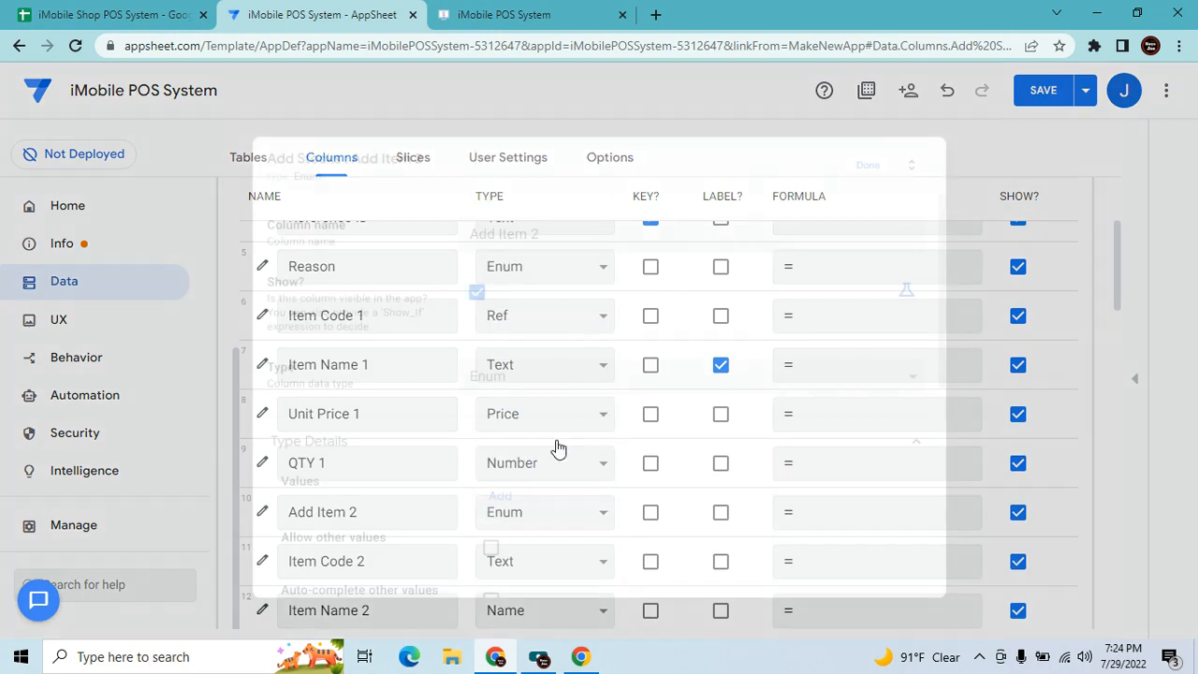
pyautogui.click(515, 494)
pyautogui.click(572, 486)
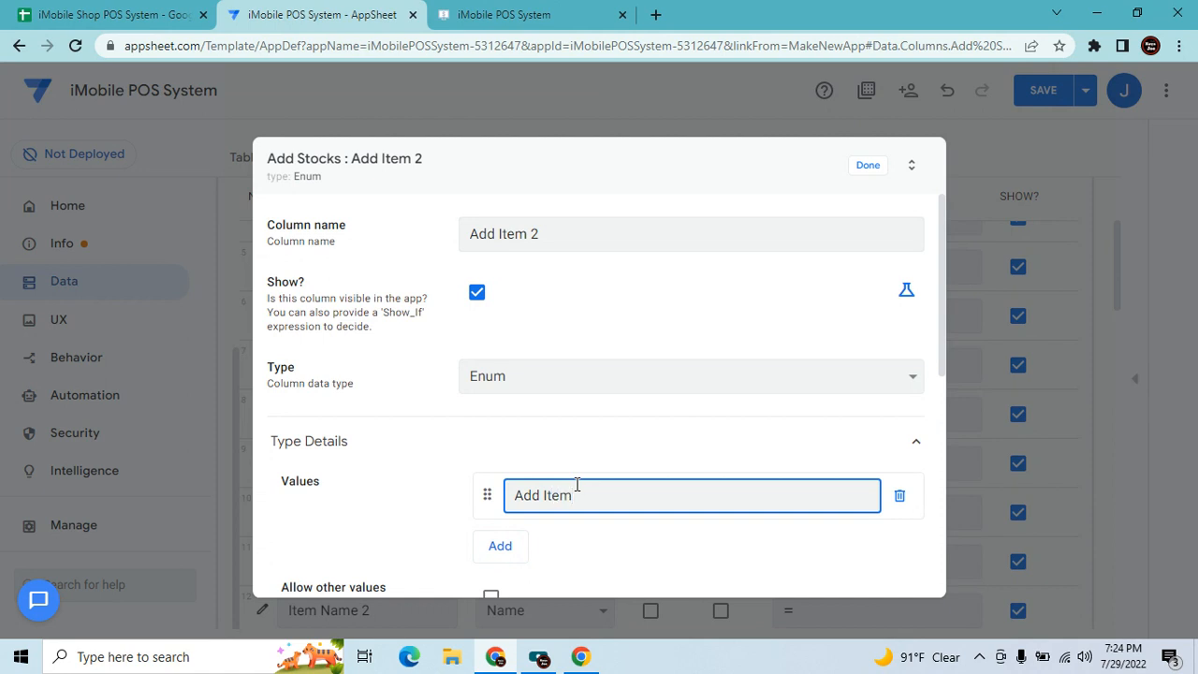
pyautogui.scroll(-3, 758, 477)
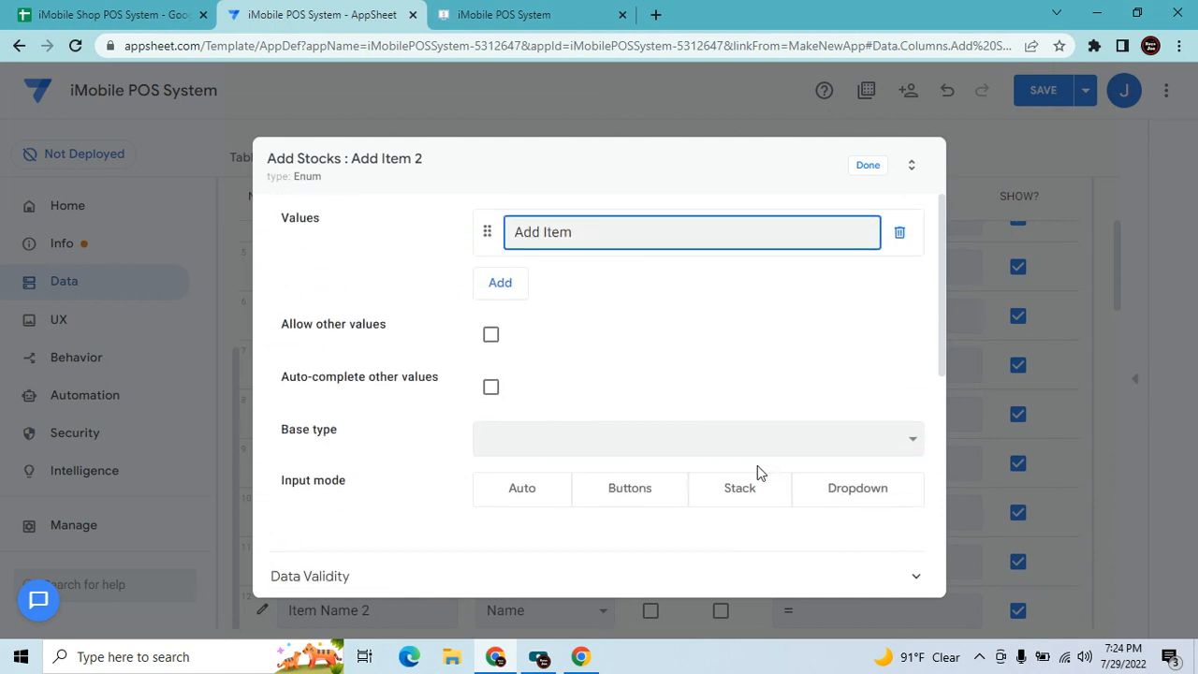
pyautogui.click(660, 488)
pyautogui.click(868, 165)
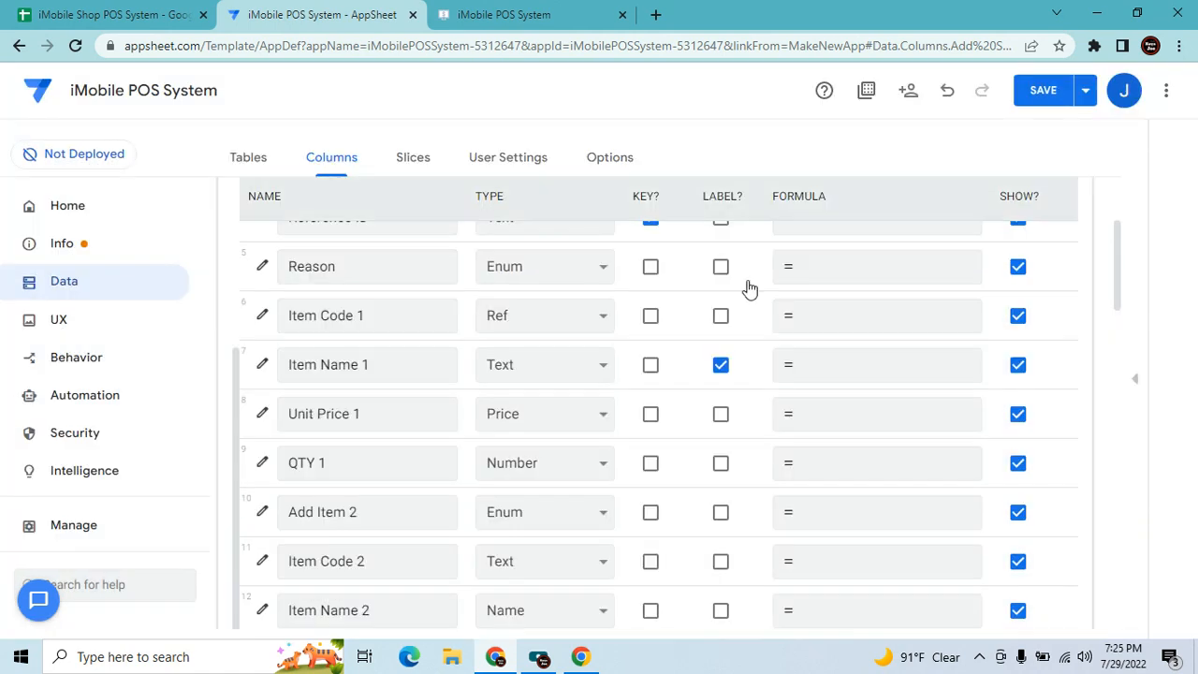
# Set the show condition of the Add Item 2 column to isnotblank([QTY 1]) and save it.
pyautogui.click(544, 462)
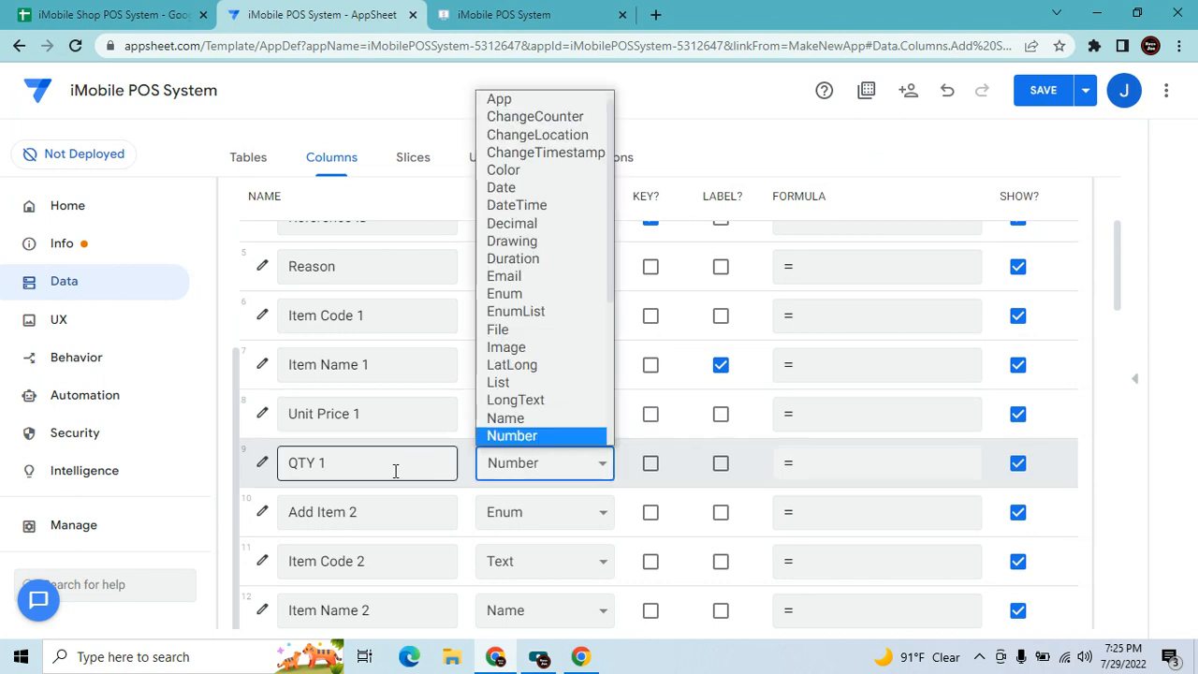
pyautogui.click(264, 518)
pyautogui.click(262, 513)
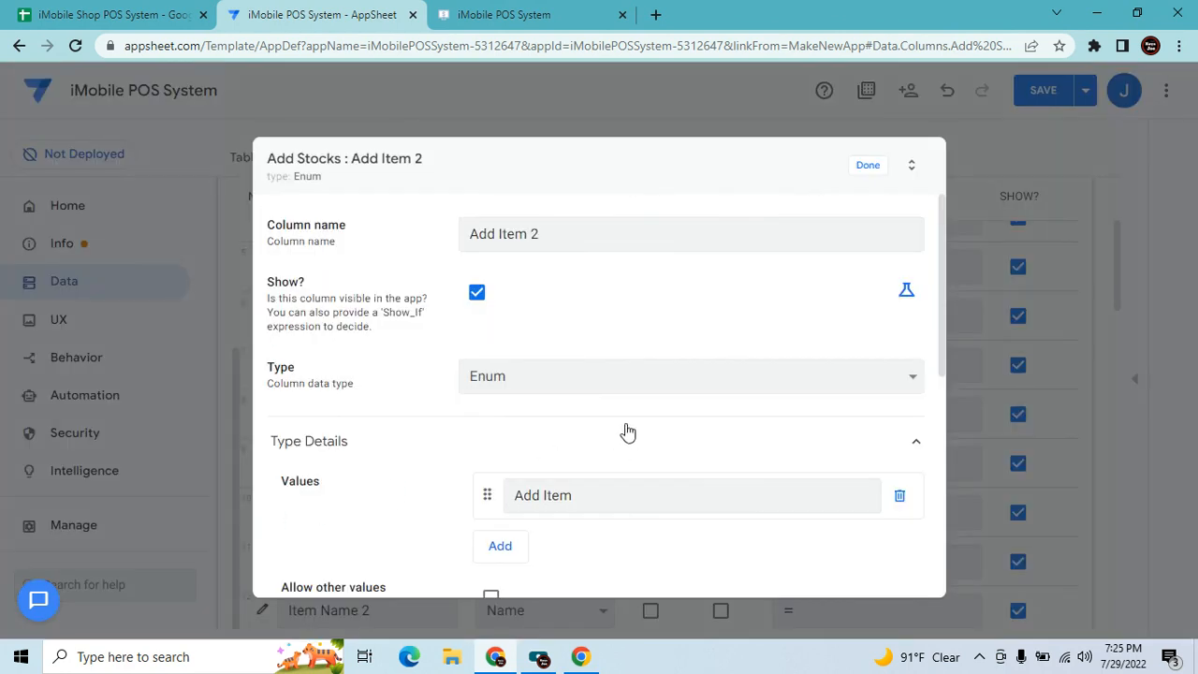
pyautogui.scroll(-1, 627, 431)
pyautogui.scroll(1, 627, 422)
pyautogui.click(908, 293)
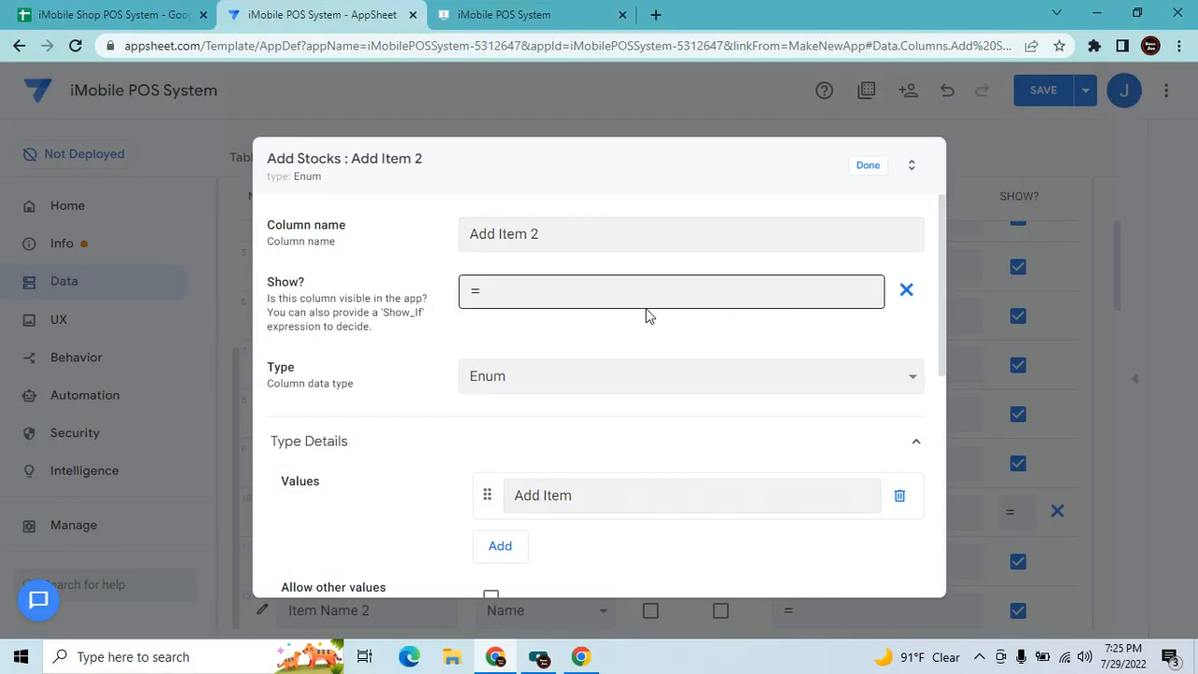
pyautogui.click(664, 316)
pyautogui.click(520, 365)
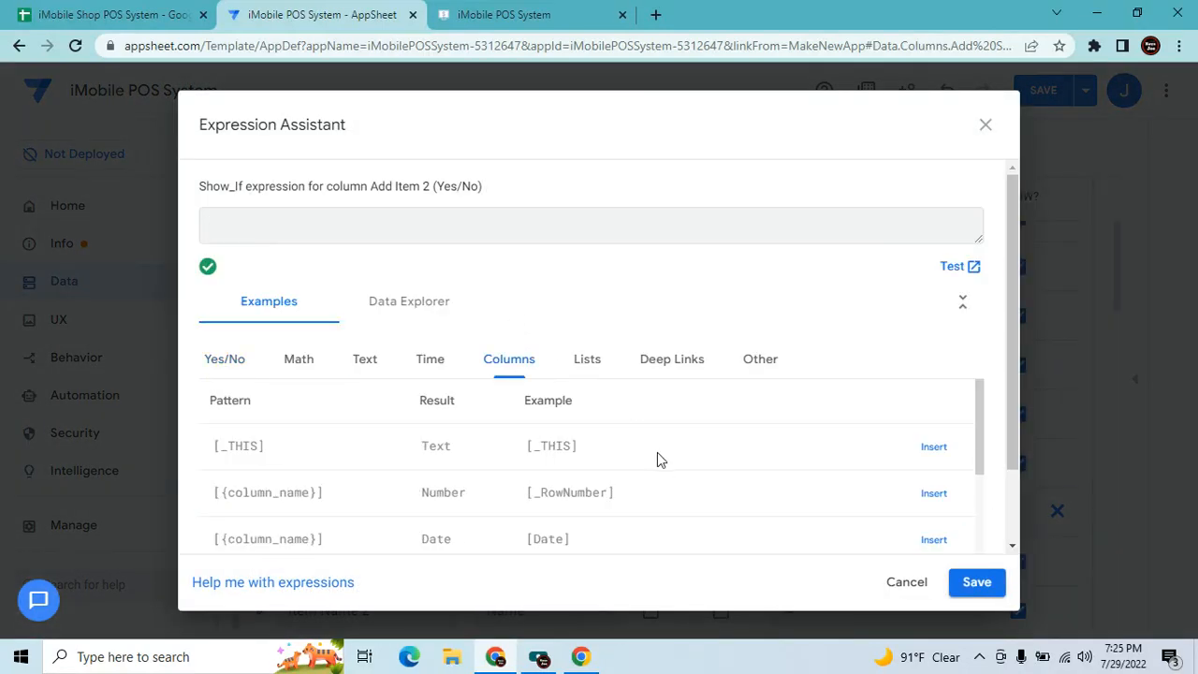
pyautogui.scroll(-1, 664, 506)
pyautogui.scroll(-3, 666, 512)
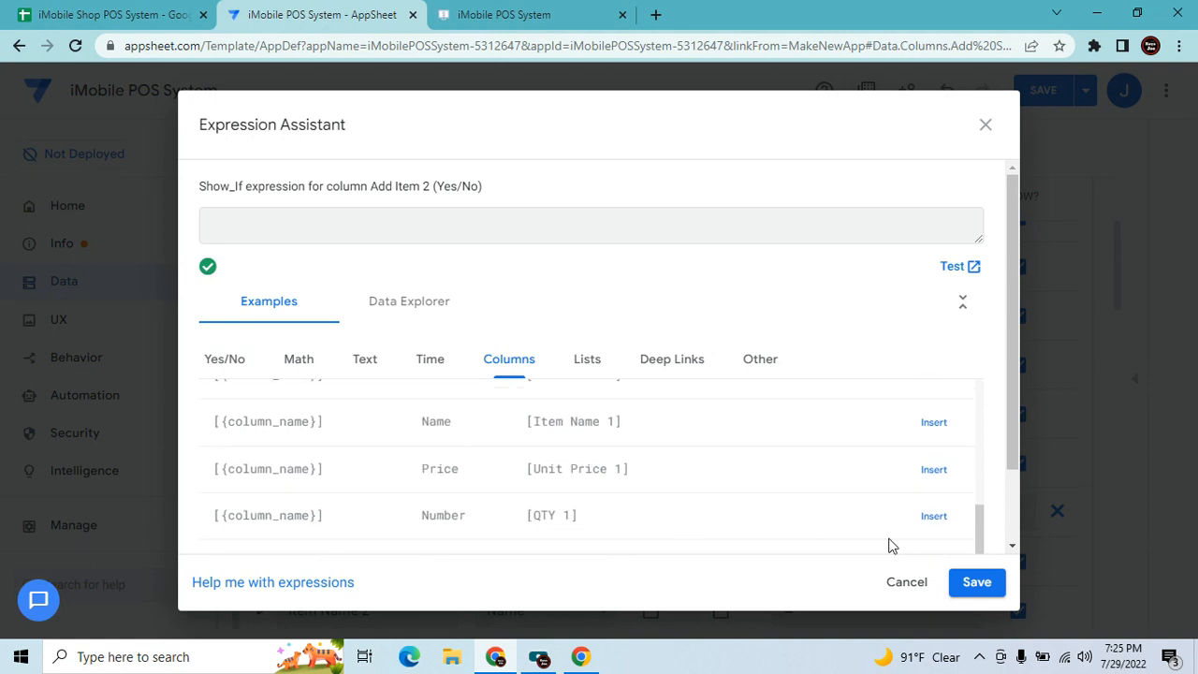
pyautogui.click(933, 517)
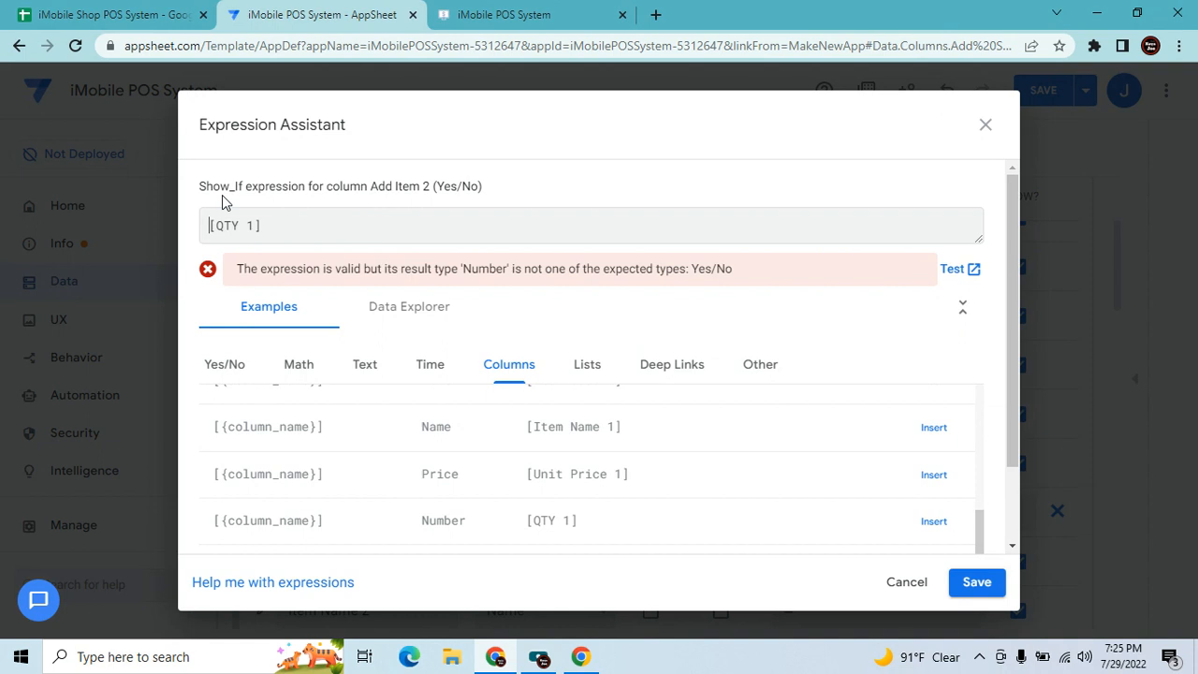
pyautogui.write('isnotblank(')
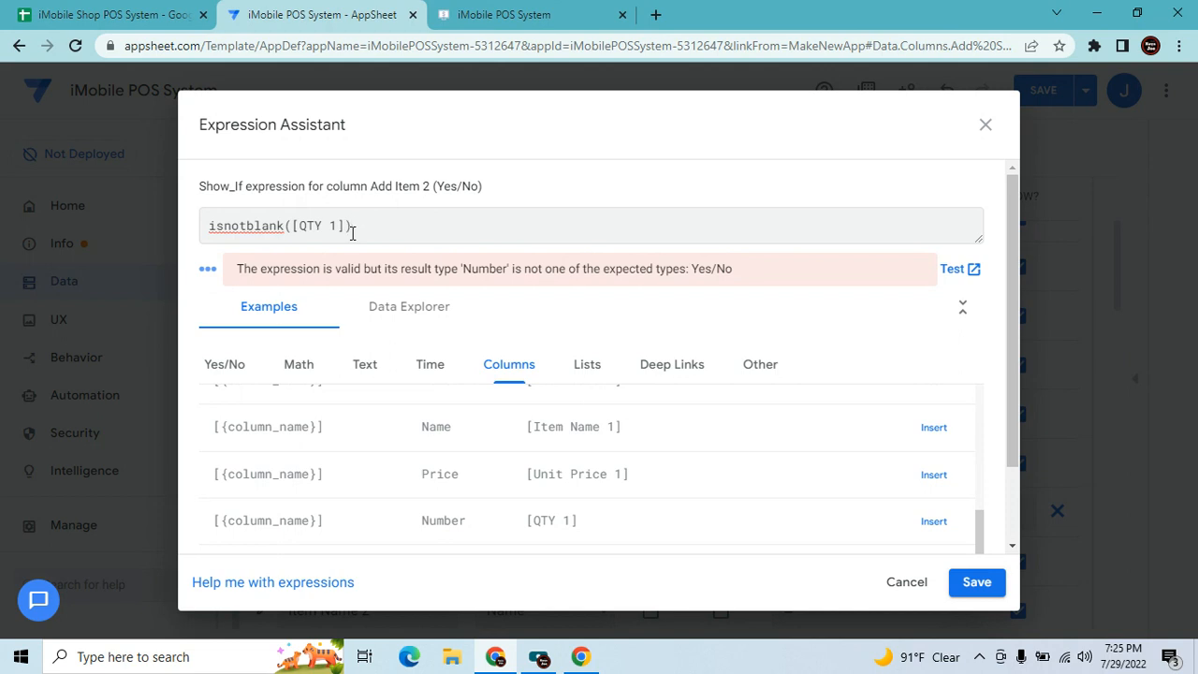
pyautogui.click(973, 582)
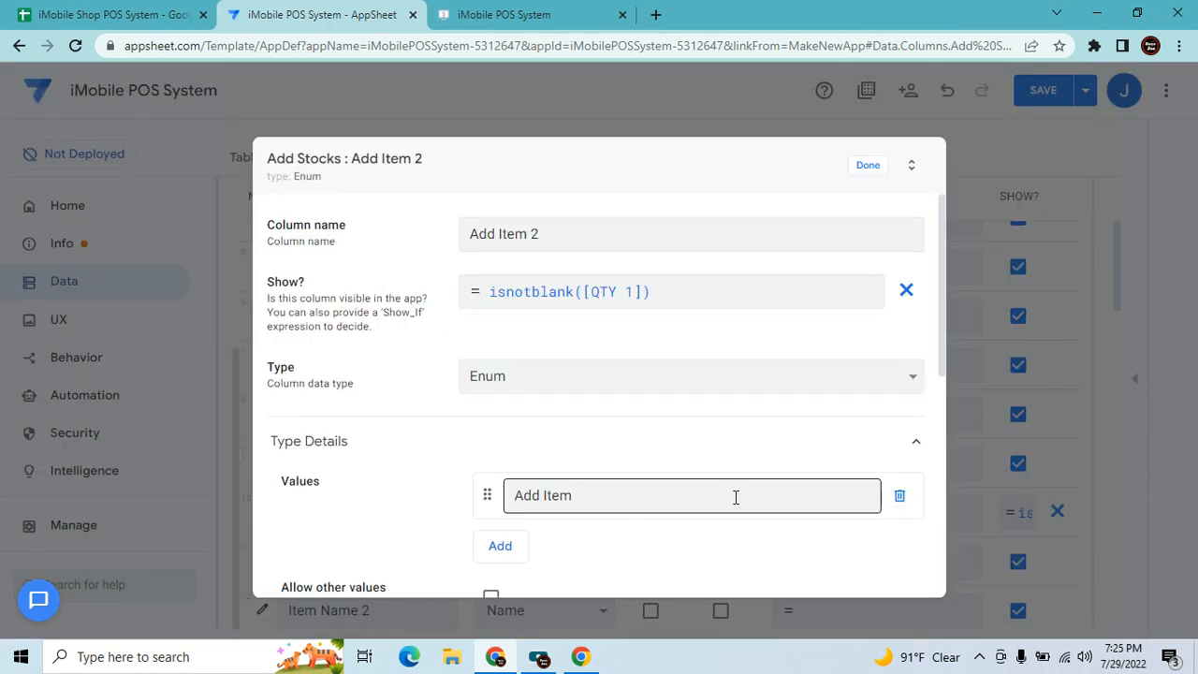
# Set the display name of the Add Item 2 column to "Add Item" and close the column's settings.
pyautogui.scroll(-2, 689, 487)
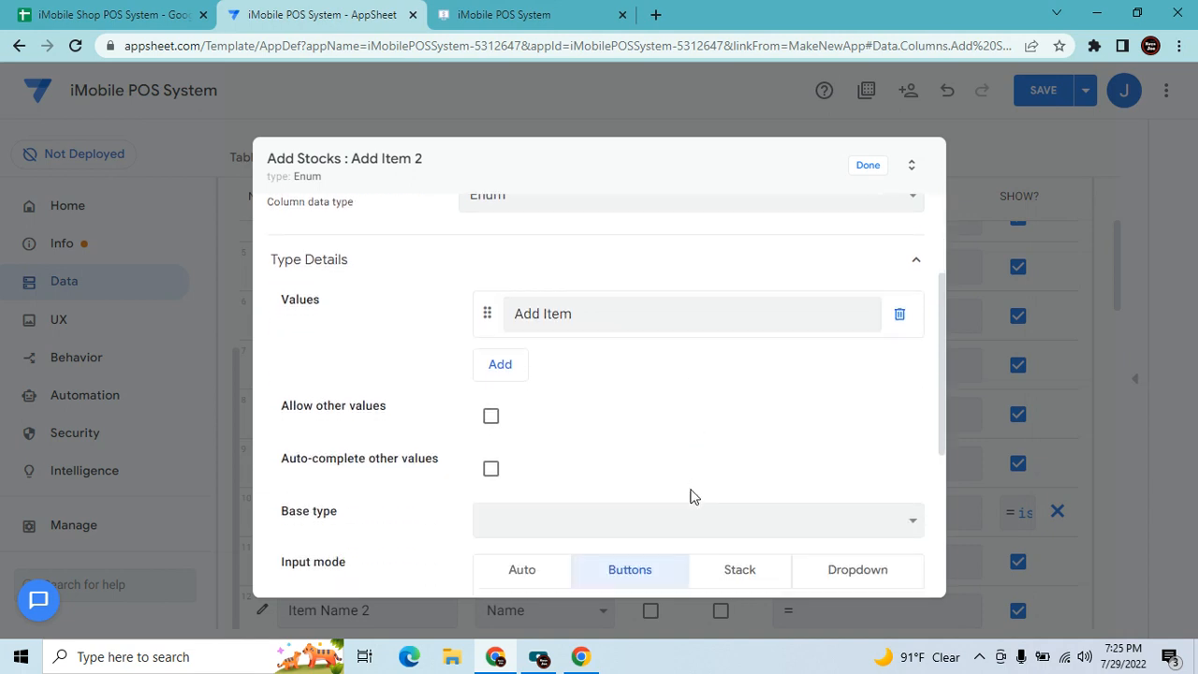
pyautogui.scroll(-3, 690, 493)
pyautogui.click(580, 506)
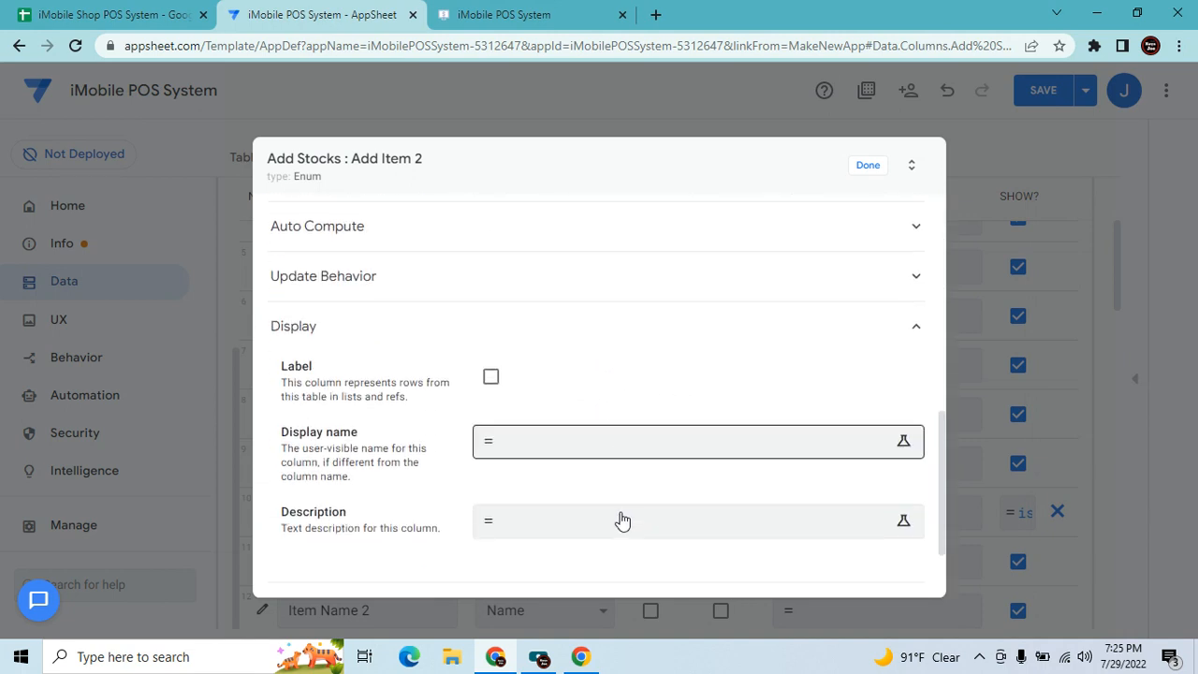
pyautogui.click(614, 447)
pyautogui.write('"Add Item')
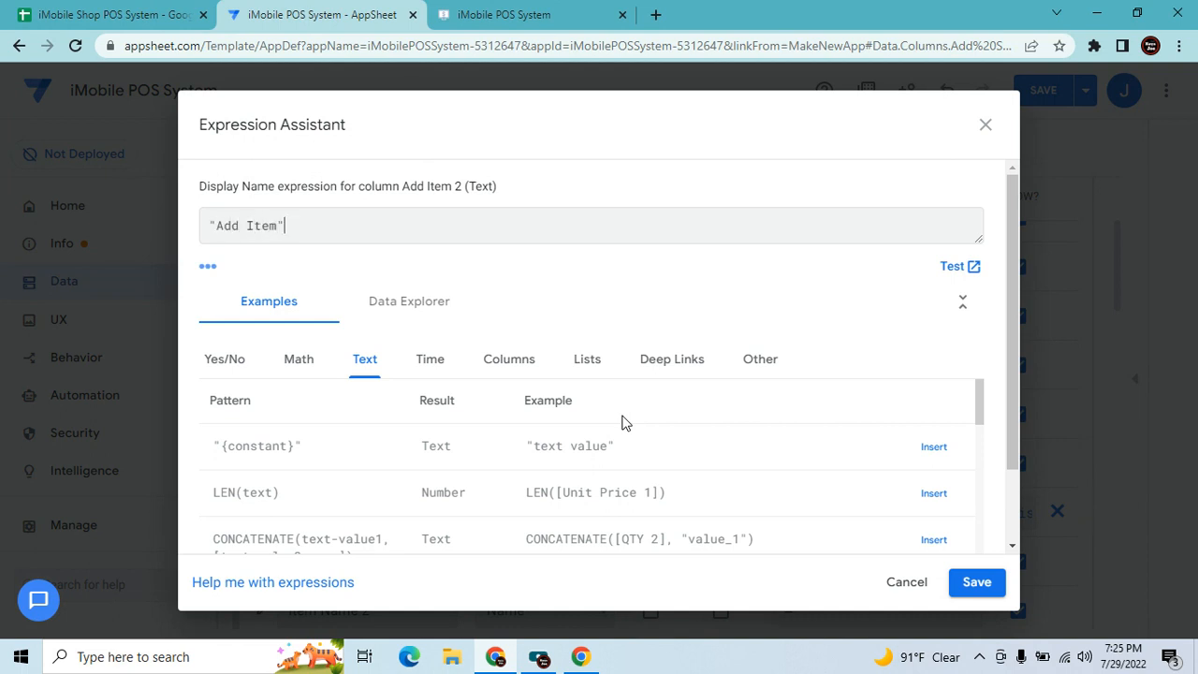
pyautogui.click(980, 584)
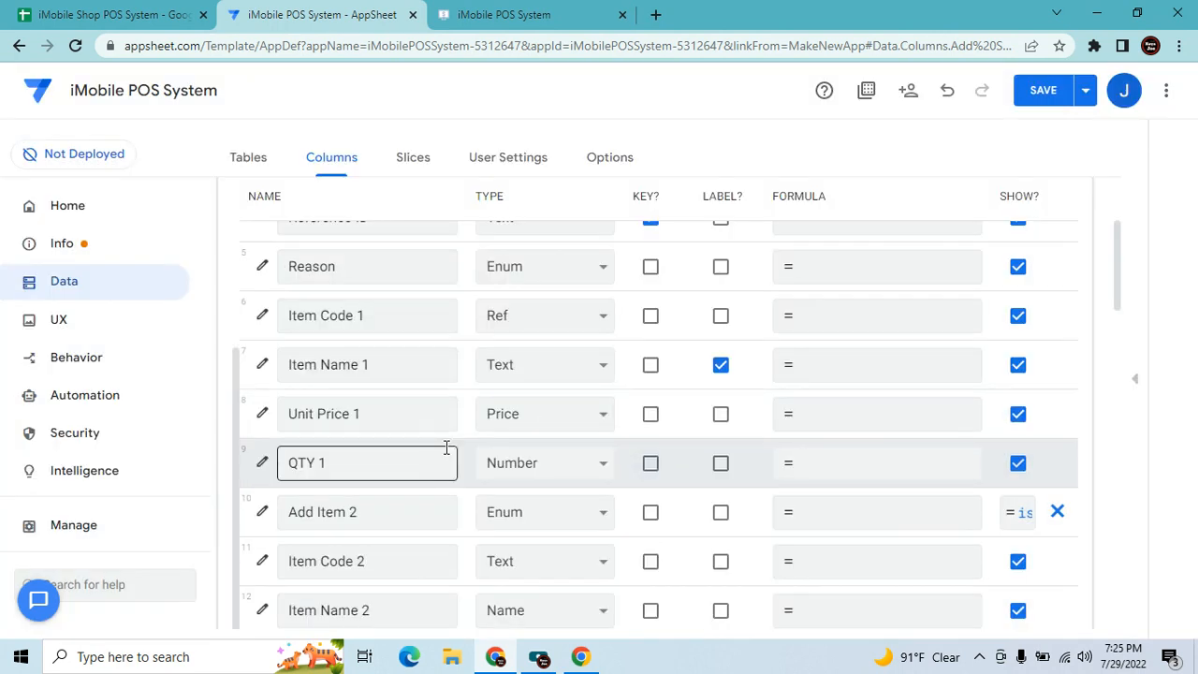
# Change the Item Code 2 column to type Ref with Inventory as its source table.
pyautogui.scroll(-1, 478, 568)
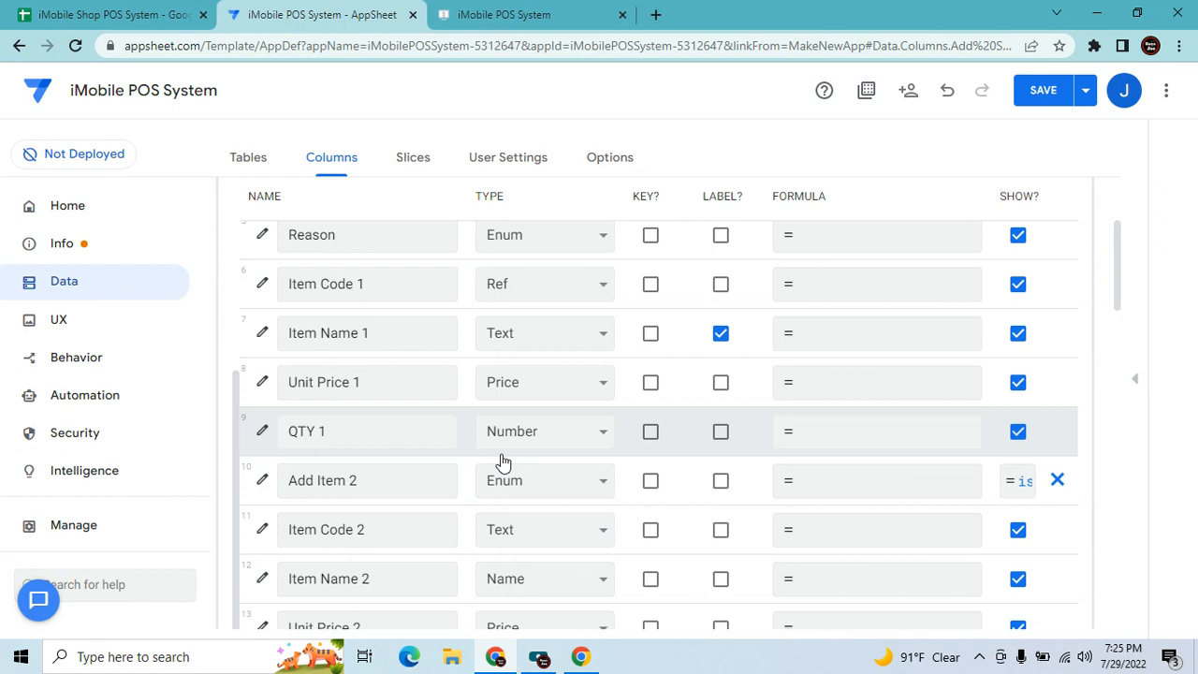
pyautogui.scroll(-2, 501, 459)
pyautogui.click(561, 360)
pyautogui.press('r')
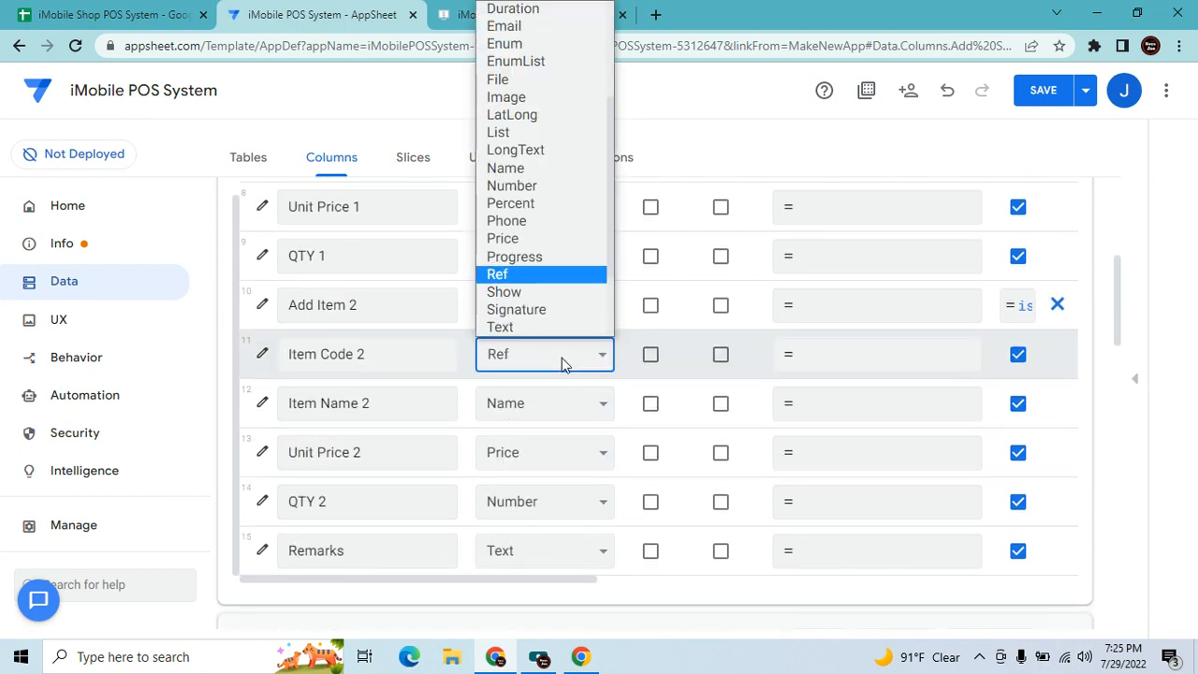
pyautogui.click(496, 274)
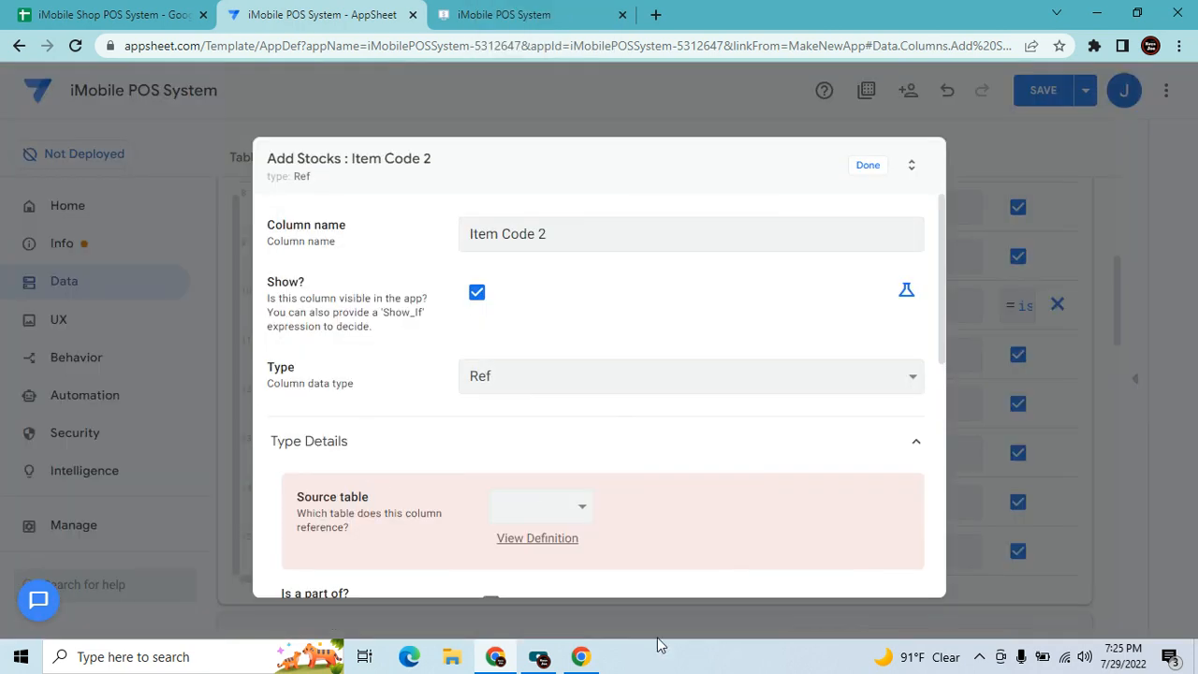
pyautogui.click(573, 509)
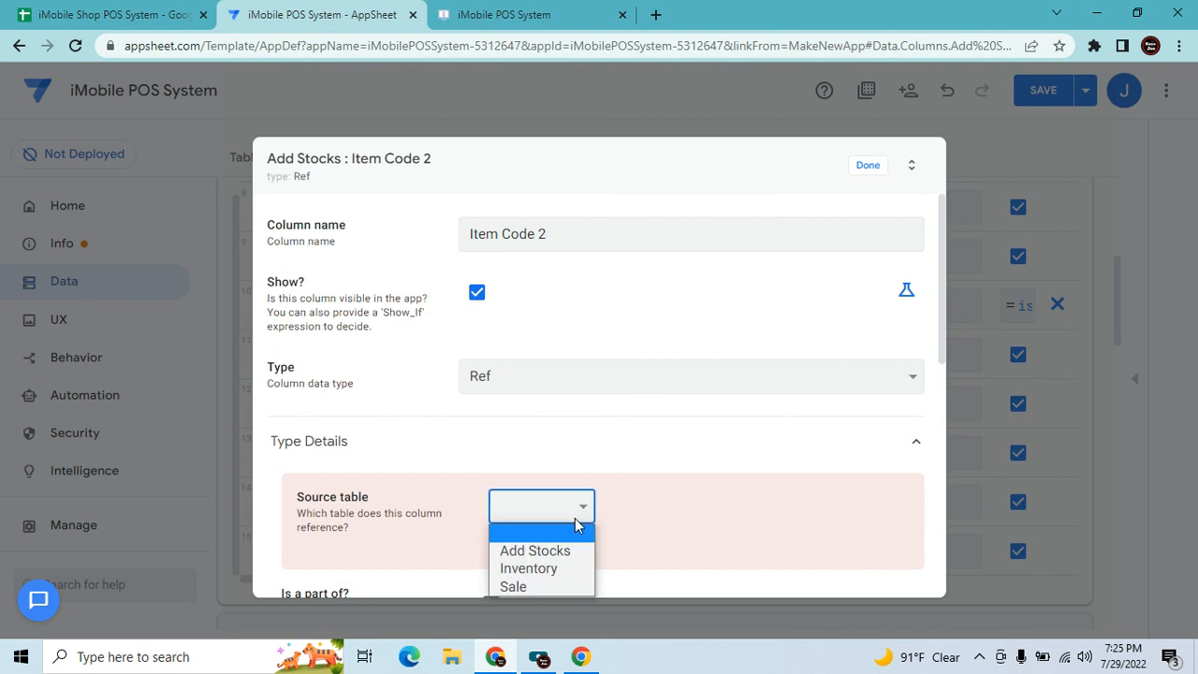
pyautogui.click(557, 571)
pyautogui.click(868, 168)
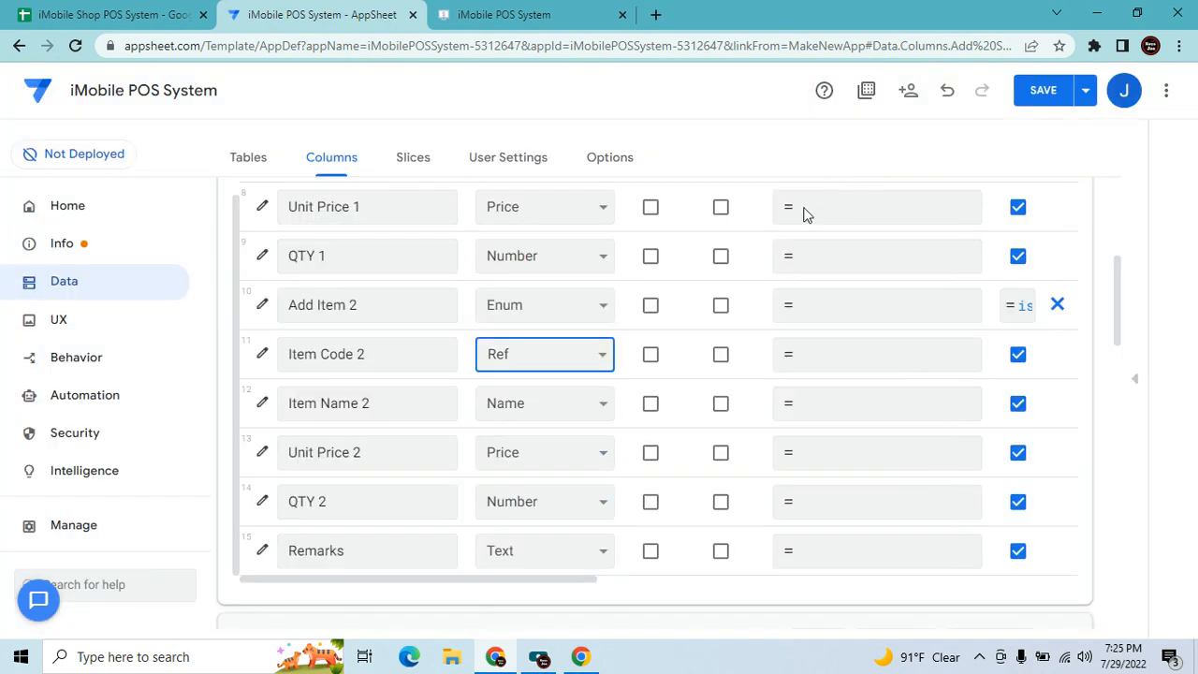
# Set the show condition of the Item Code 2 column to [Add Item 2]="Add Item" and save it.
pyautogui.click(262, 354)
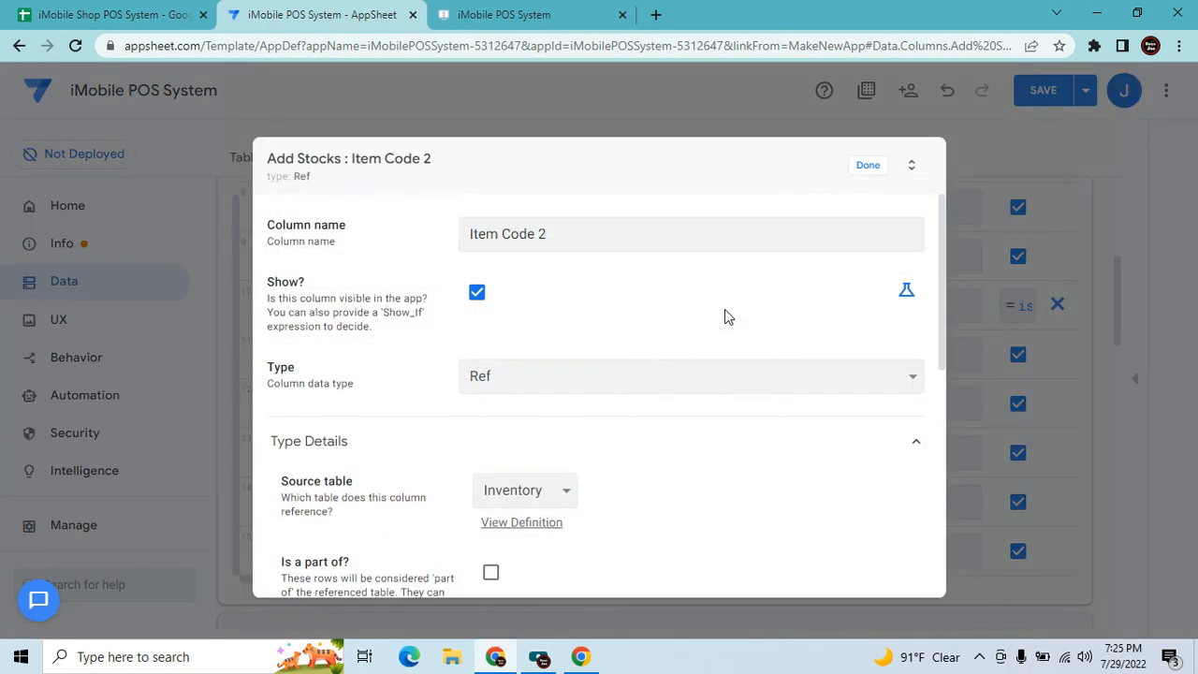
pyautogui.click(913, 293)
pyautogui.click(855, 300)
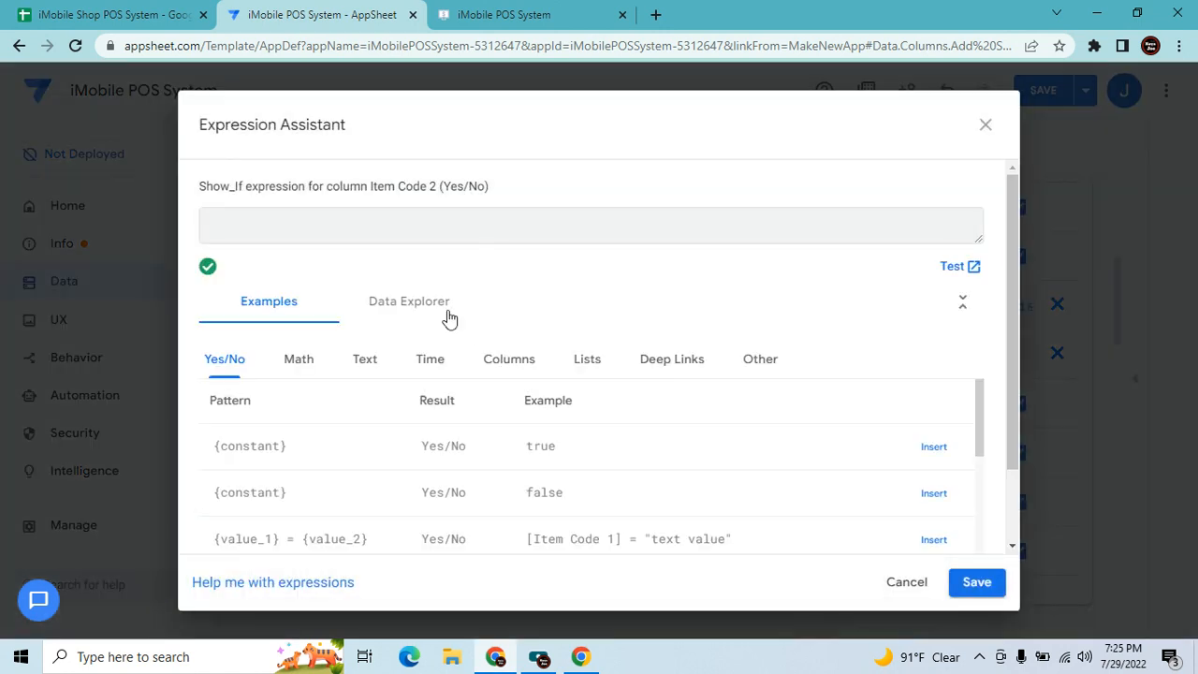
pyautogui.click(508, 361)
pyautogui.scroll(-5, 754, 489)
pyautogui.scroll(-1, 758, 495)
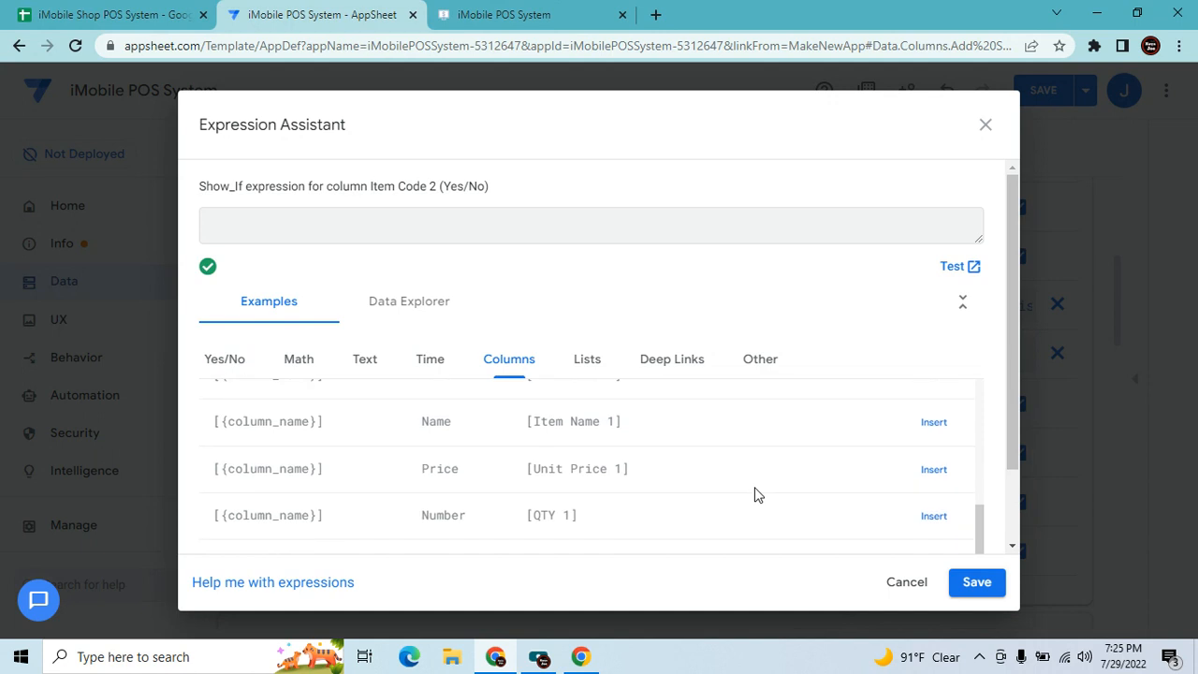
pyautogui.scroll(-2, 757, 496)
pyautogui.click(930, 437)
pyautogui.write('="Add Item')
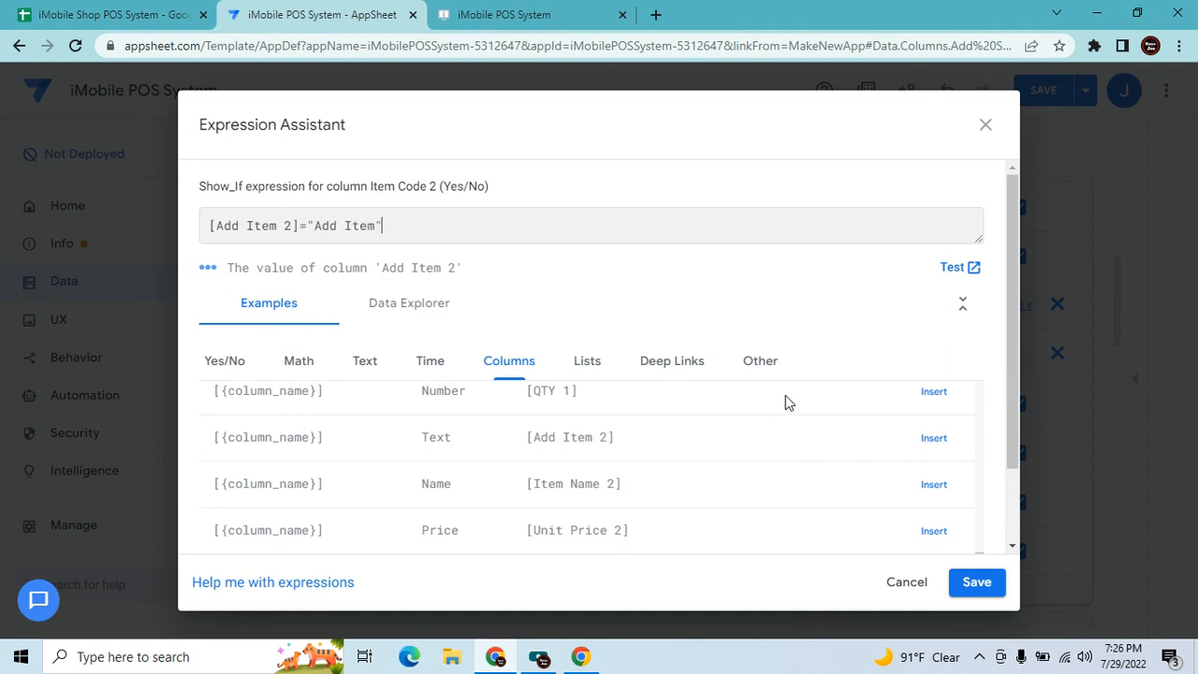
pyautogui.click(954, 590)
# Set the display name of the Item Code 2 column to "Item Code" and close the column's settings.
pyautogui.scroll(-4, 716, 476)
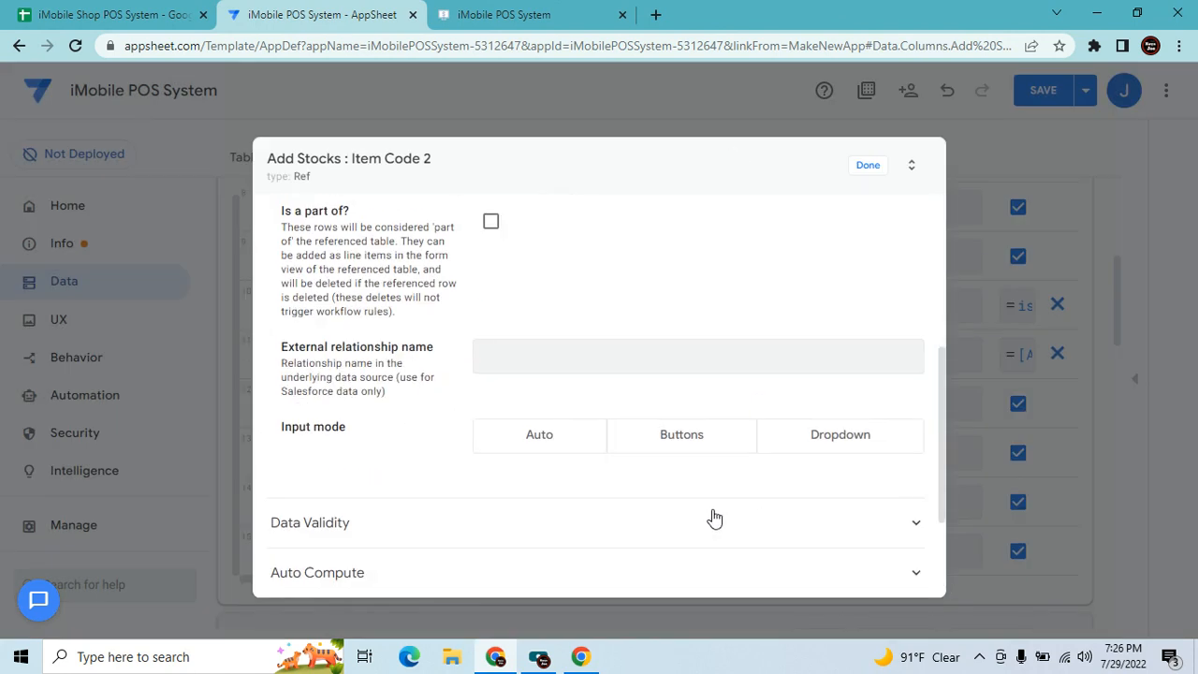
pyautogui.scroll(-2, 713, 518)
pyautogui.click(693, 502)
pyautogui.scroll(-1, 642, 449)
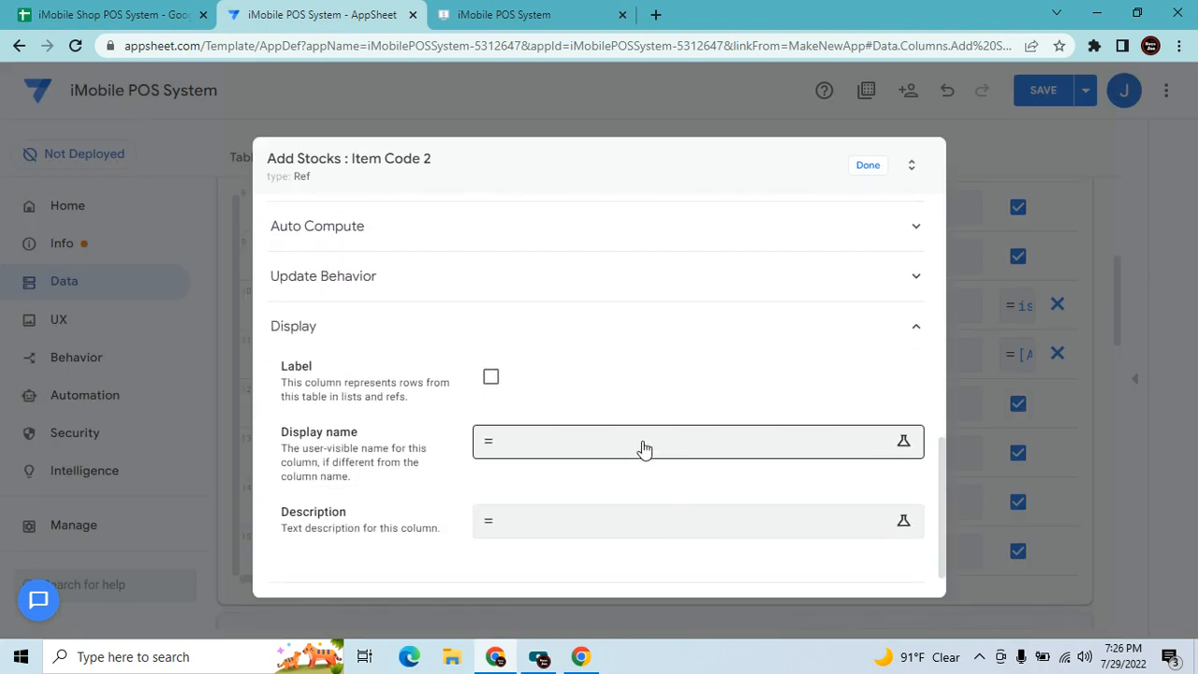
pyautogui.click(655, 436)
pyautogui.write('"Item Code')
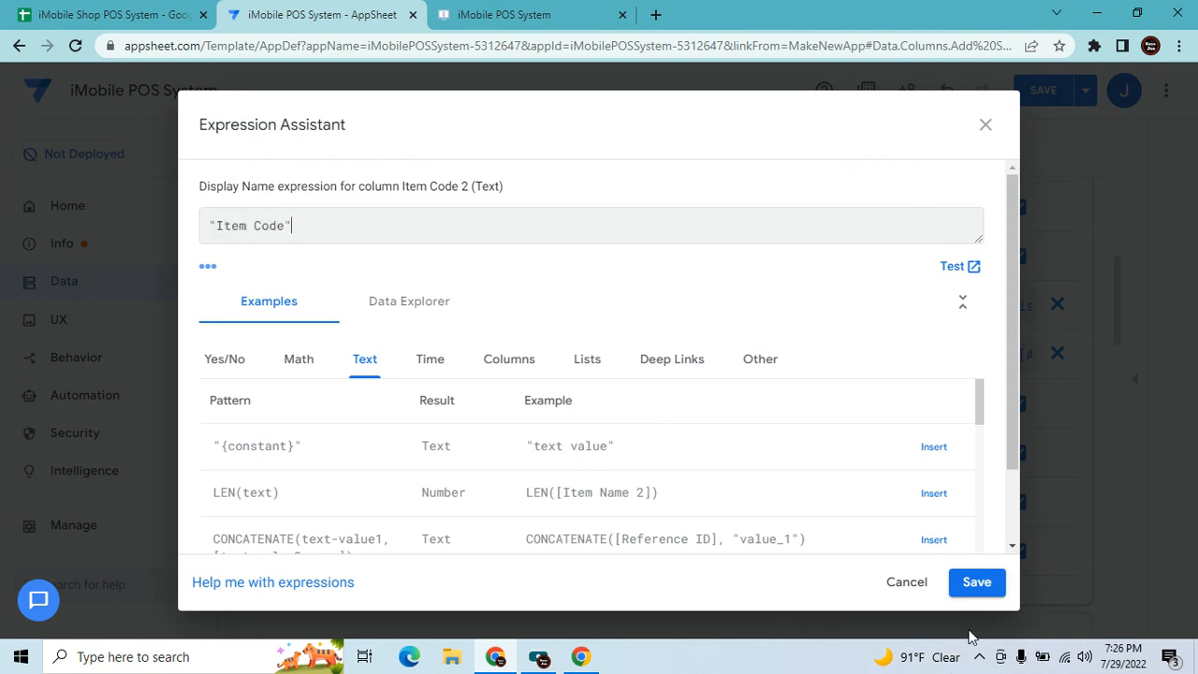
pyautogui.click(974, 588)
pyautogui.click(868, 166)
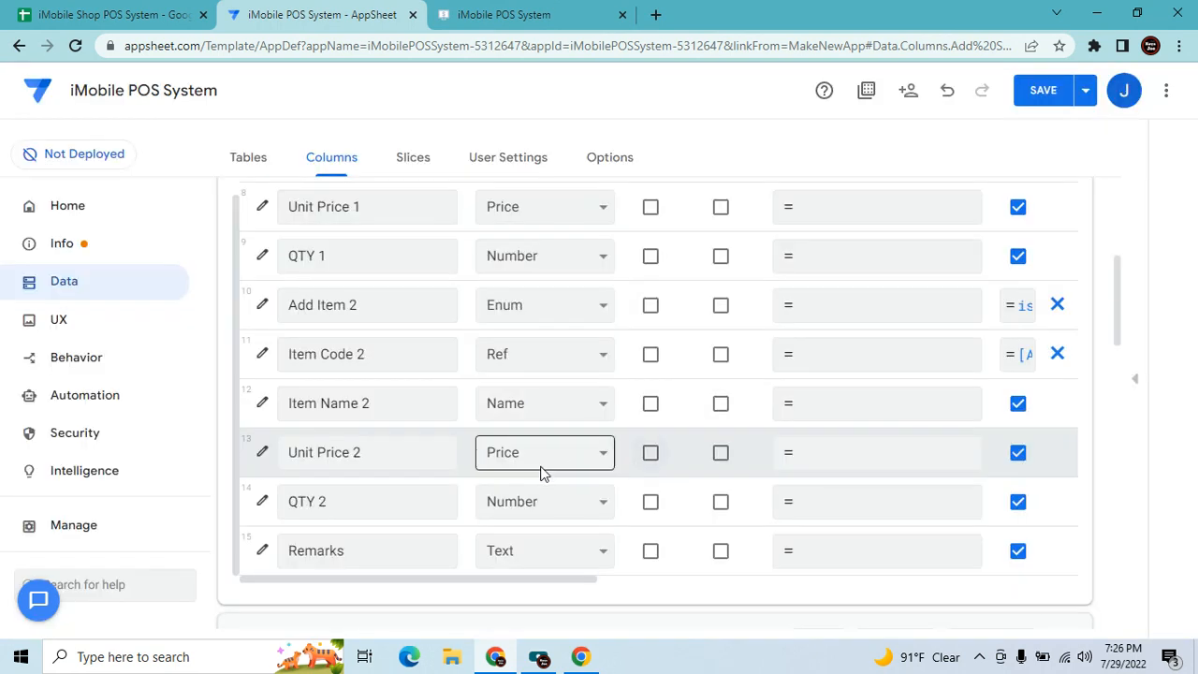
# Set the show condition of the Item Name 2 column to [Add Item 2]="Add Item" and save it.
pyautogui.click(262, 404)
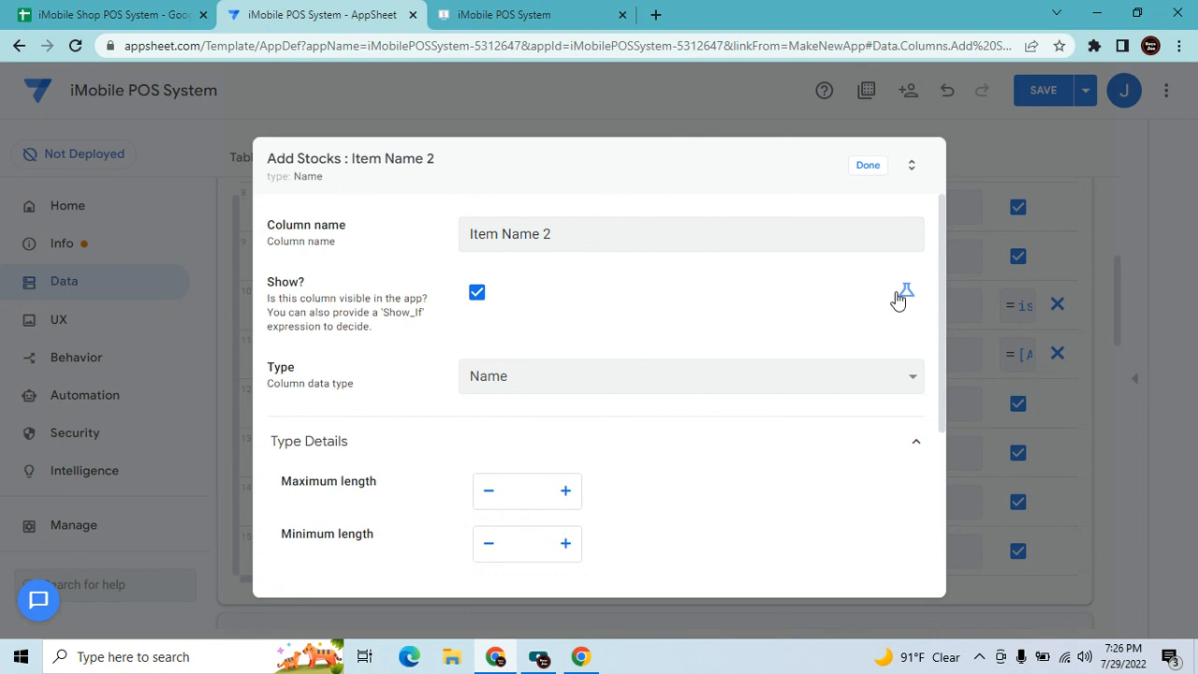
pyautogui.click(898, 299)
pyautogui.click(832, 314)
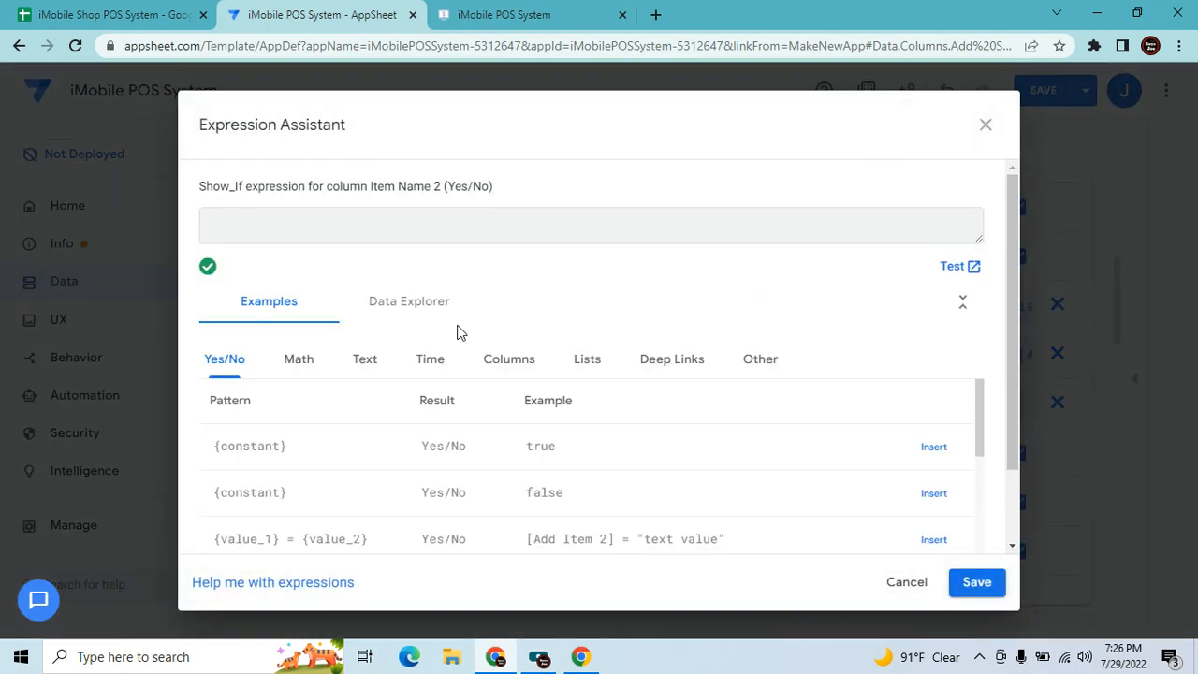
pyautogui.click(500, 359)
pyautogui.scroll(-2, 846, 521)
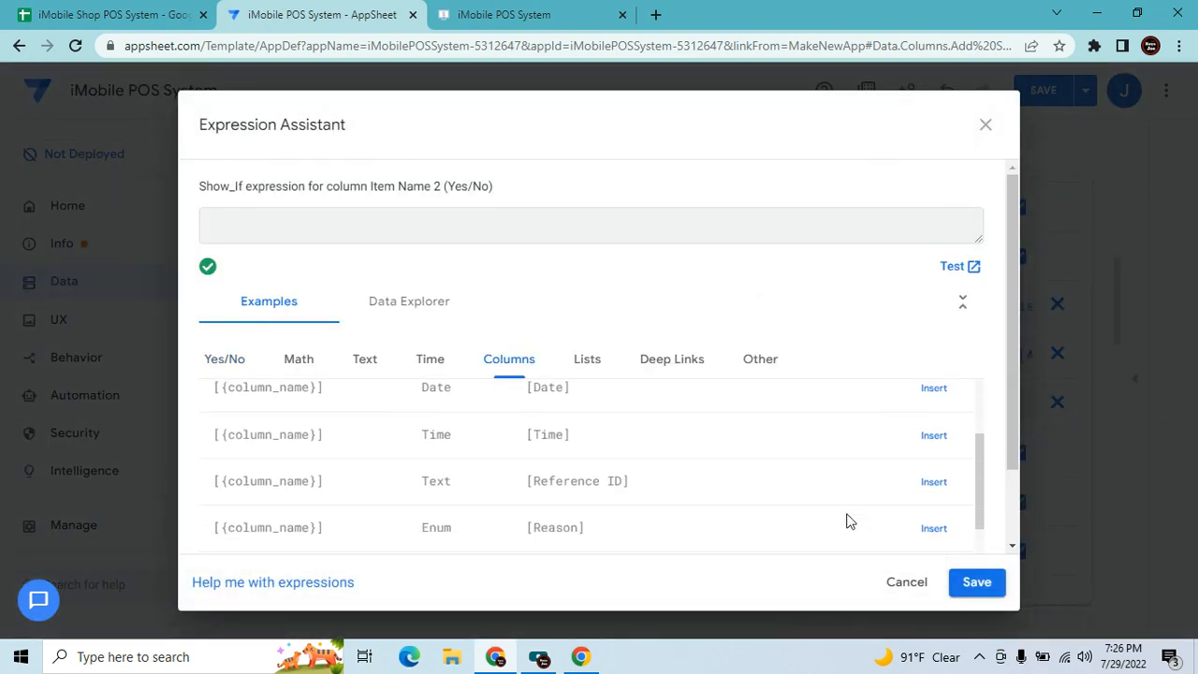
pyautogui.scroll(-5, 846, 521)
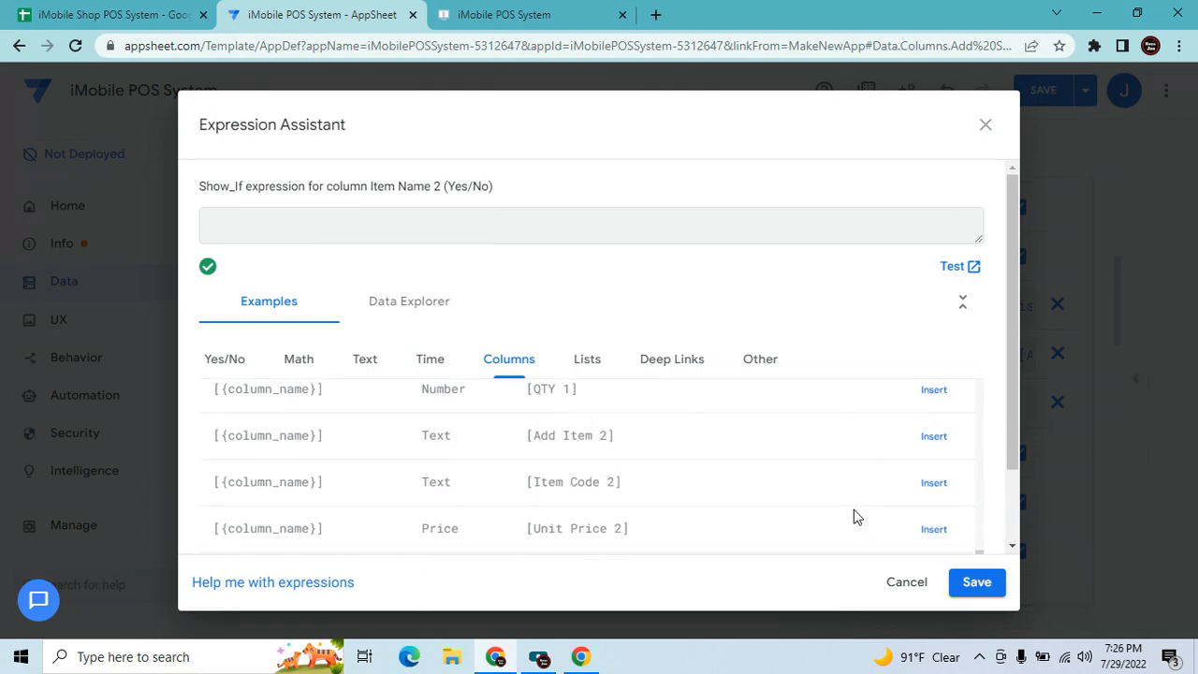
pyautogui.click(931, 440)
pyautogui.write('=')
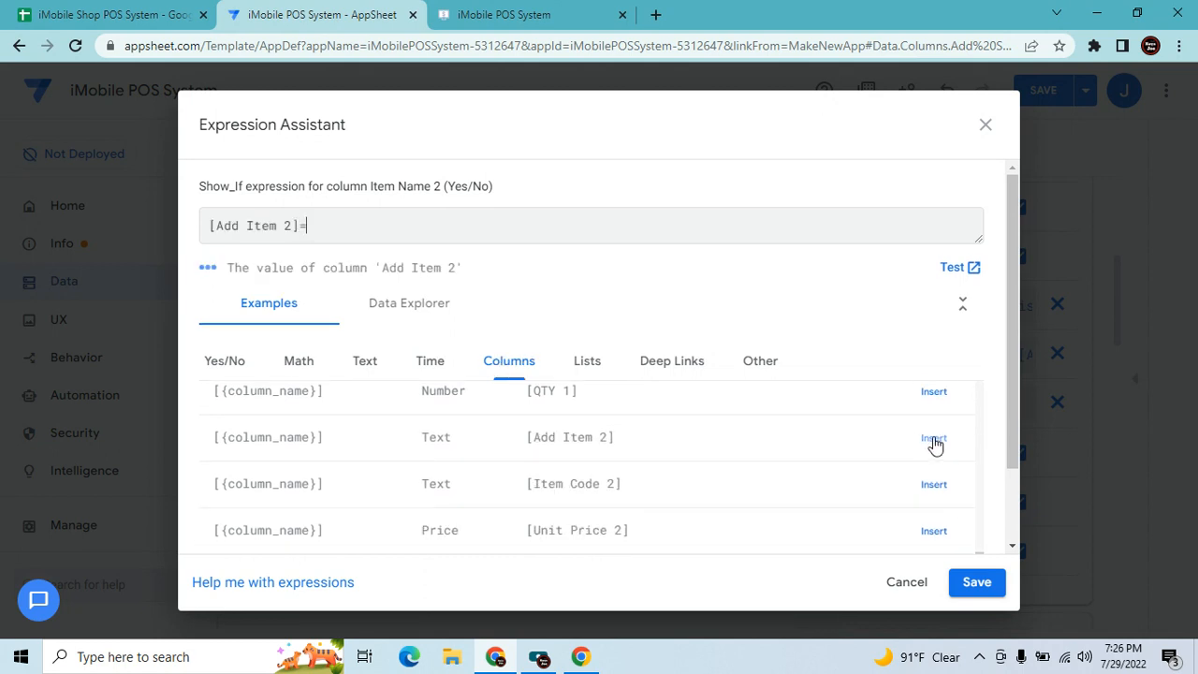
pyautogui.write('"Add Item"')
pyautogui.click(977, 586)
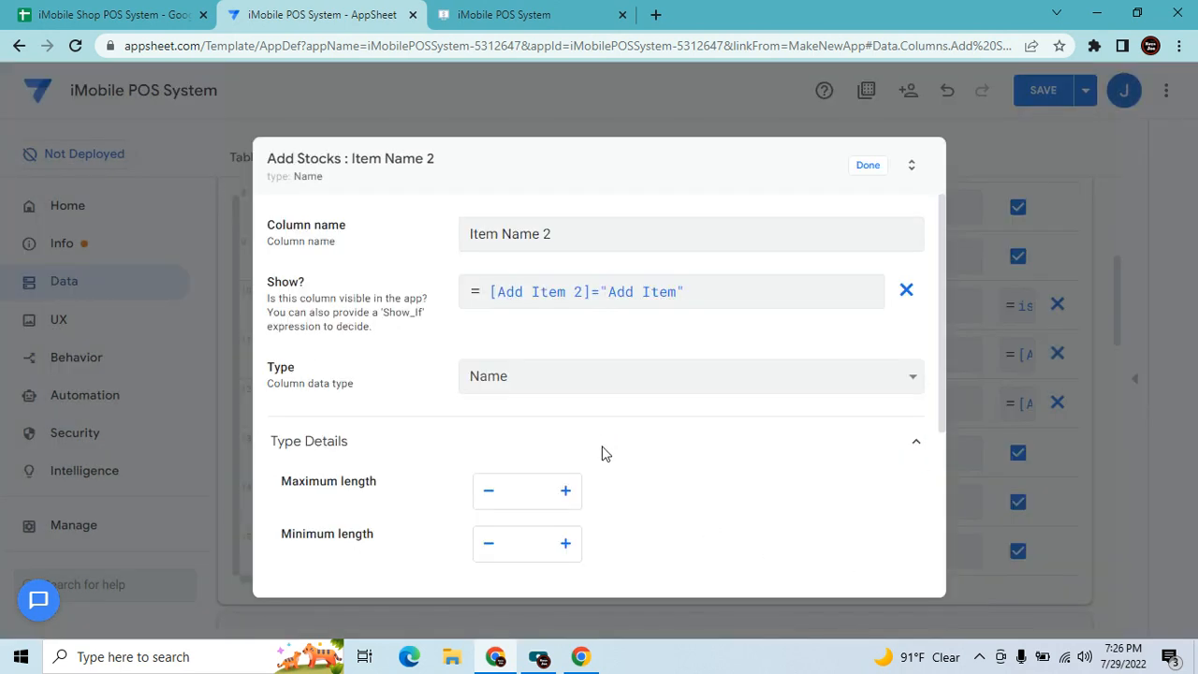
# Set the display name of the Item Name 2 column to "Item Name" and close the column's settings.
pyautogui.scroll(-3, 595, 447)
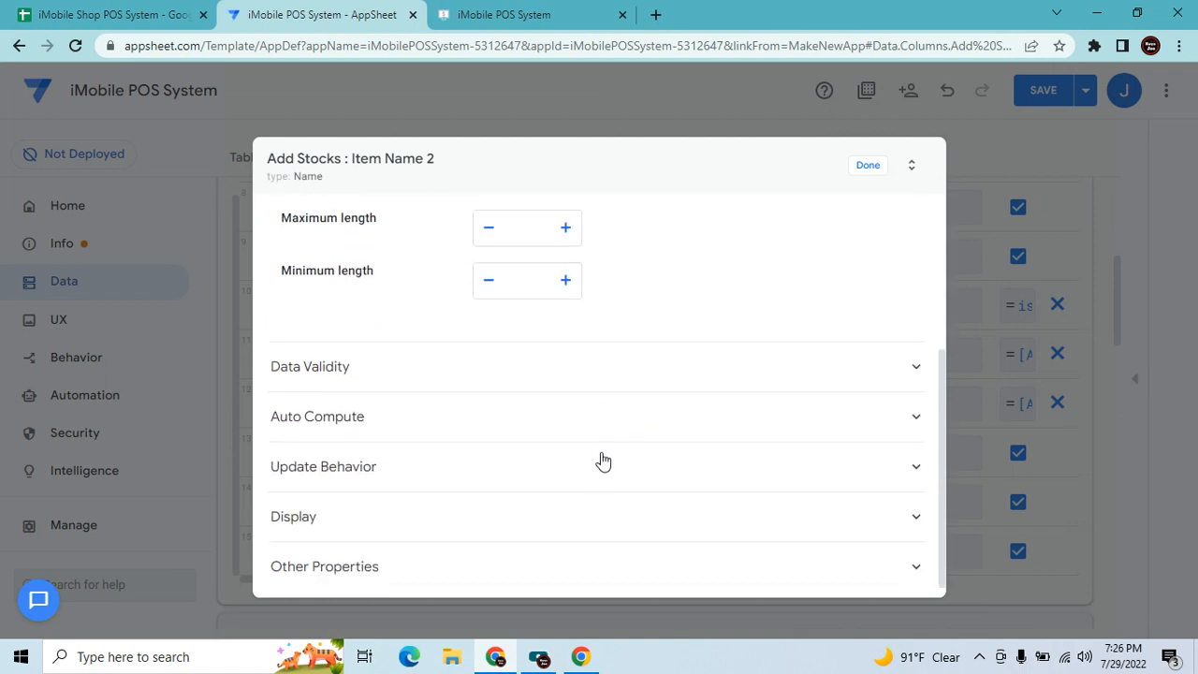
pyautogui.click(547, 467)
pyautogui.click(547, 467)
pyautogui.click(539, 511)
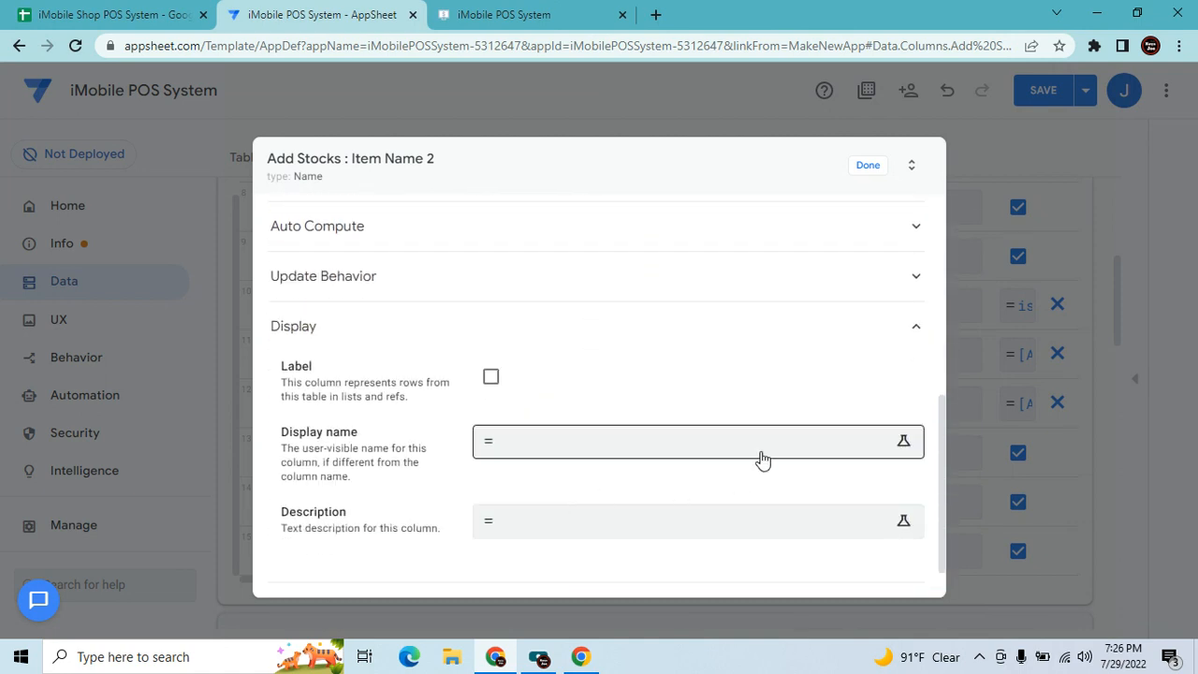
pyautogui.click(735, 449)
pyautogui.write('"Item Name')
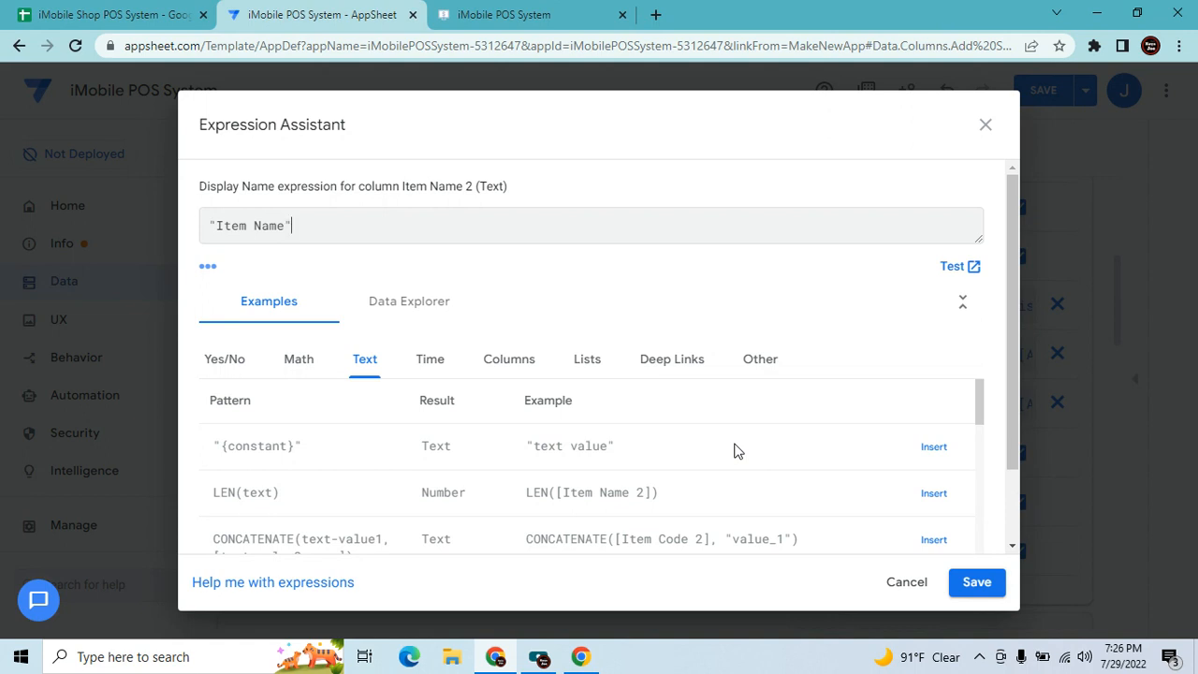
pyautogui.click(992, 585)
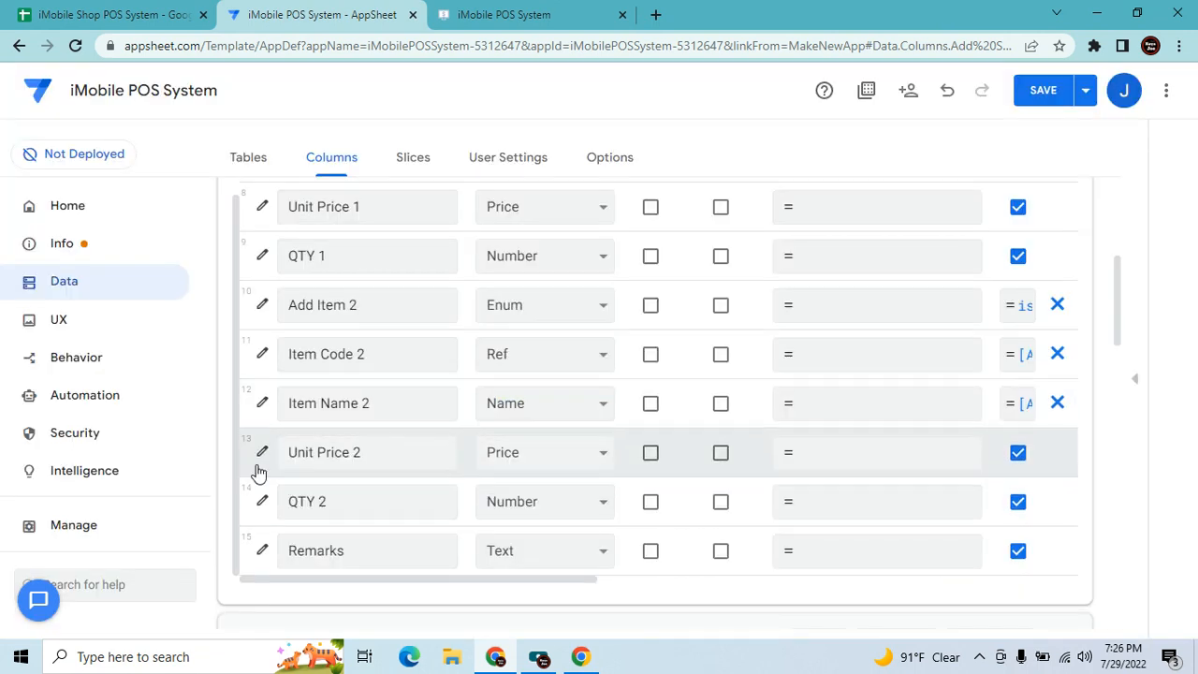
# Set the show condition of the Unit Price 2 column to [Add Item 2]="Add Item" and save it.
pyautogui.click(335, 443)
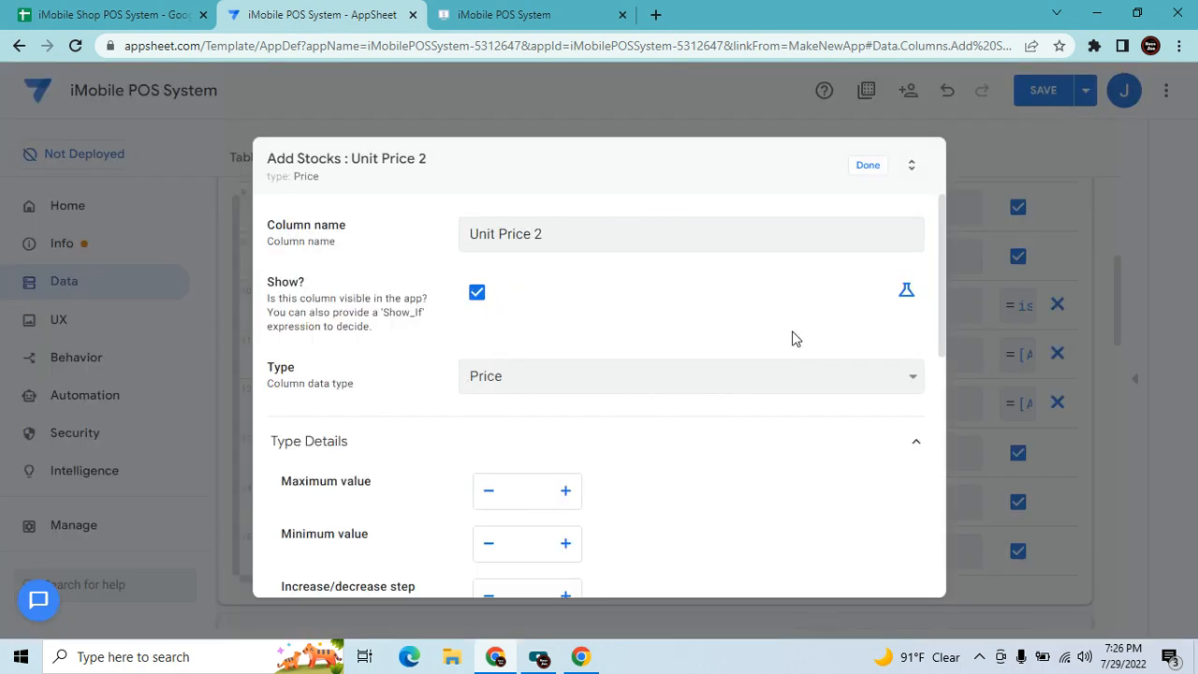
pyautogui.click(904, 291)
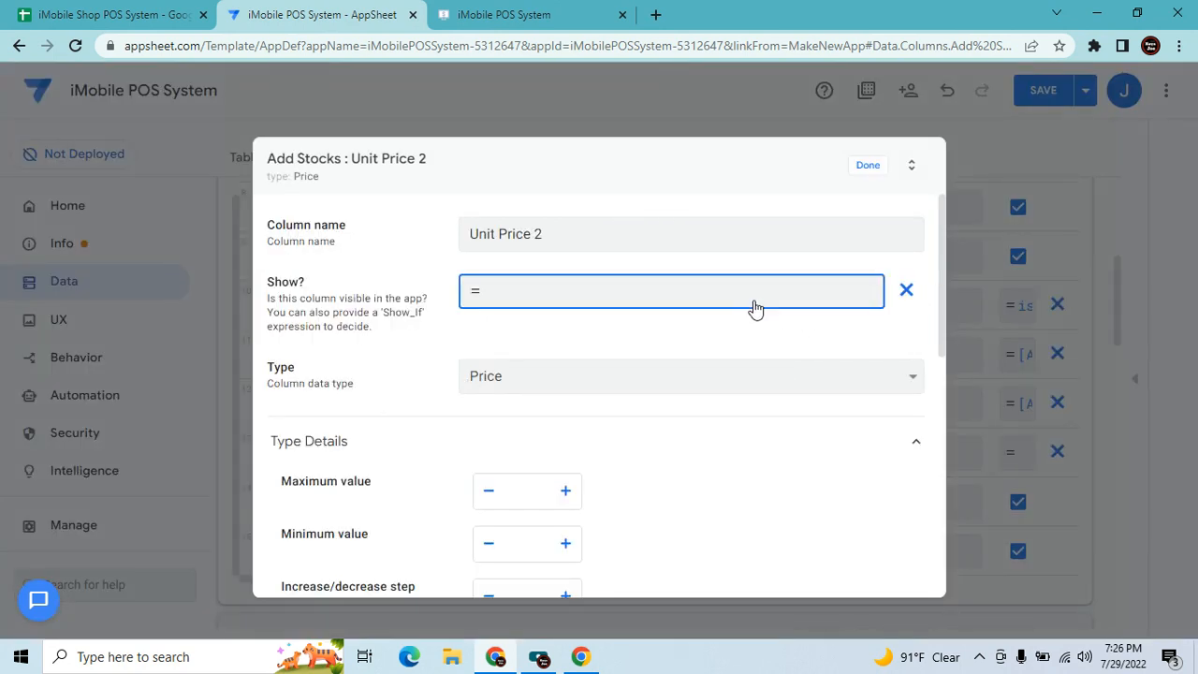
pyautogui.click(754, 301)
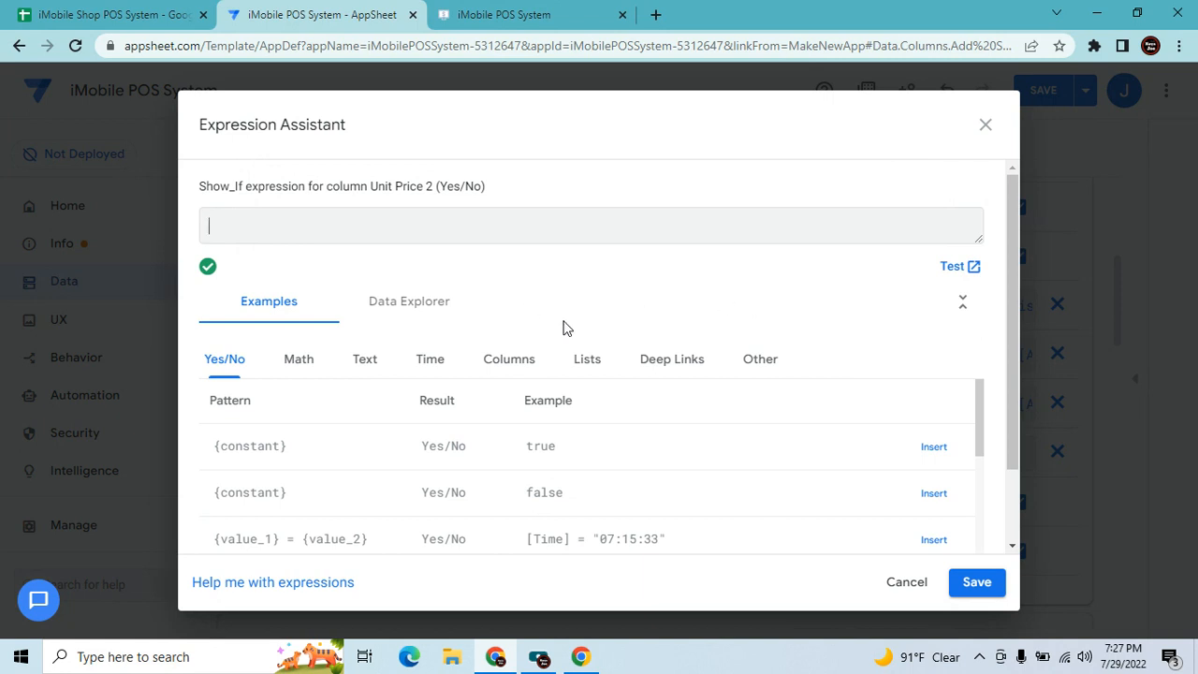
pyautogui.click(521, 368)
pyautogui.scroll(-5, 760, 498)
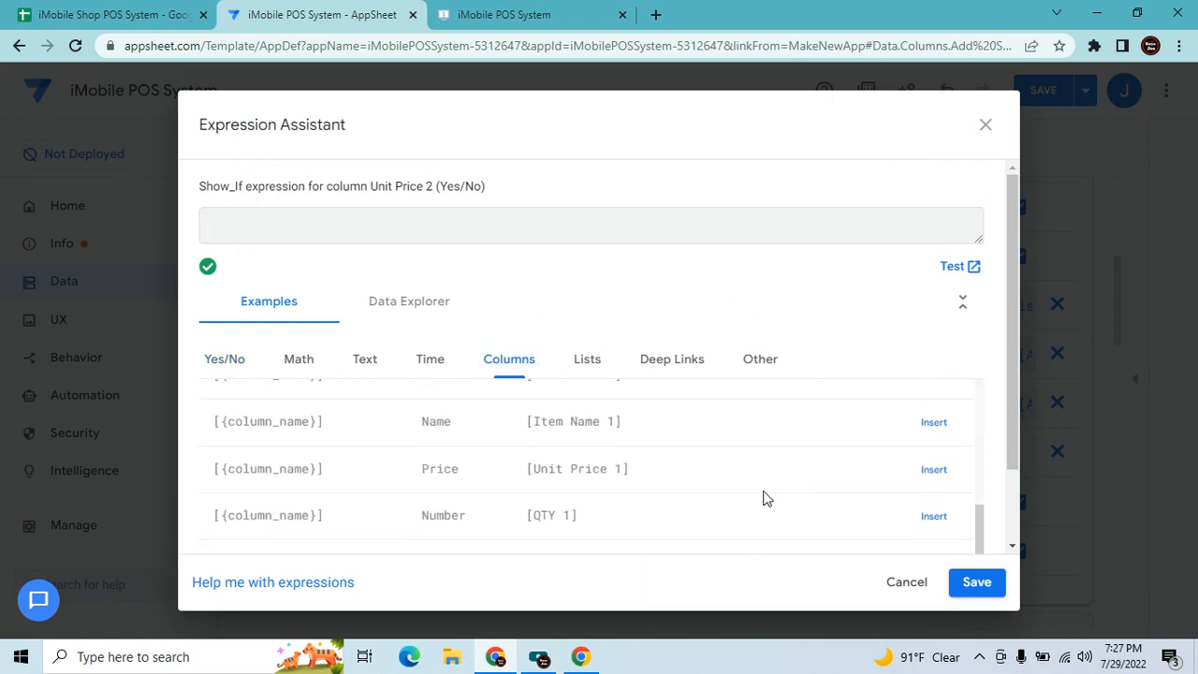
pyautogui.scroll(-5, 823, 492)
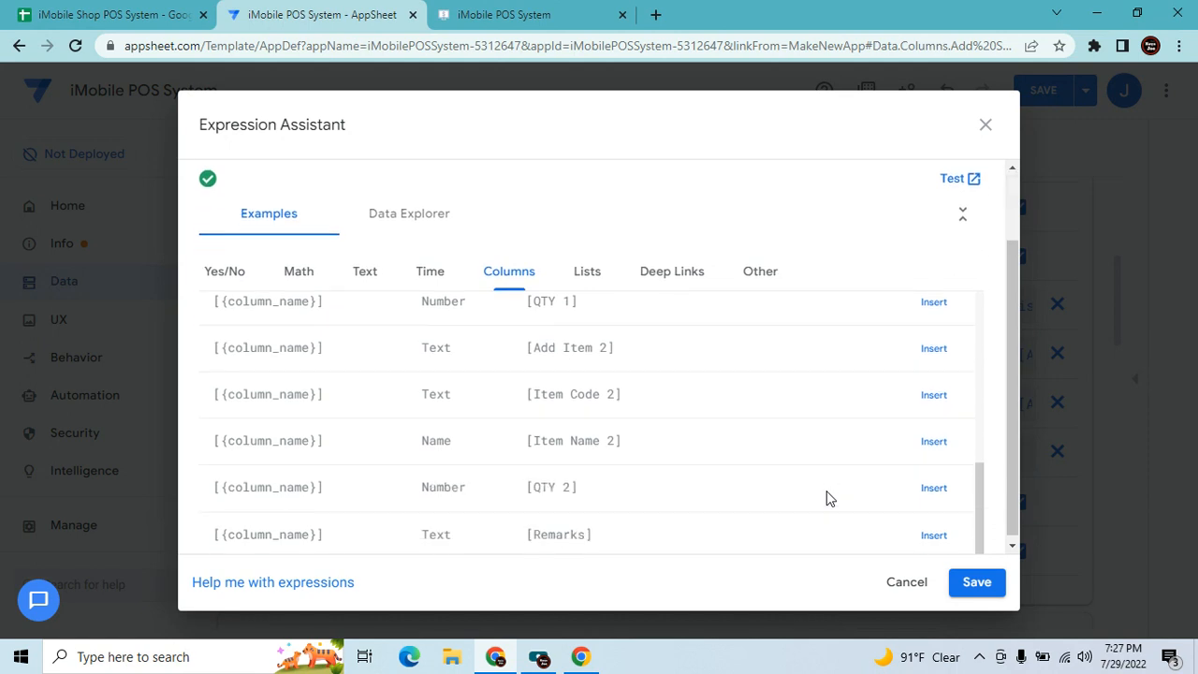
pyautogui.click(934, 349)
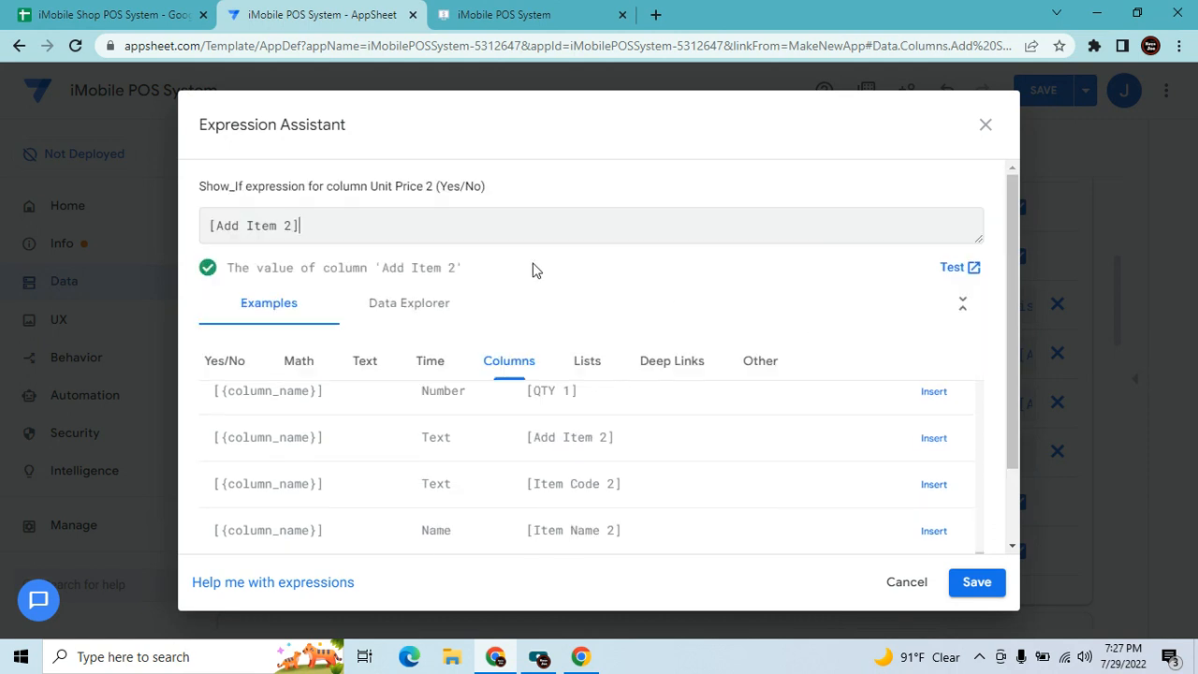
pyautogui.write('="Add Item')
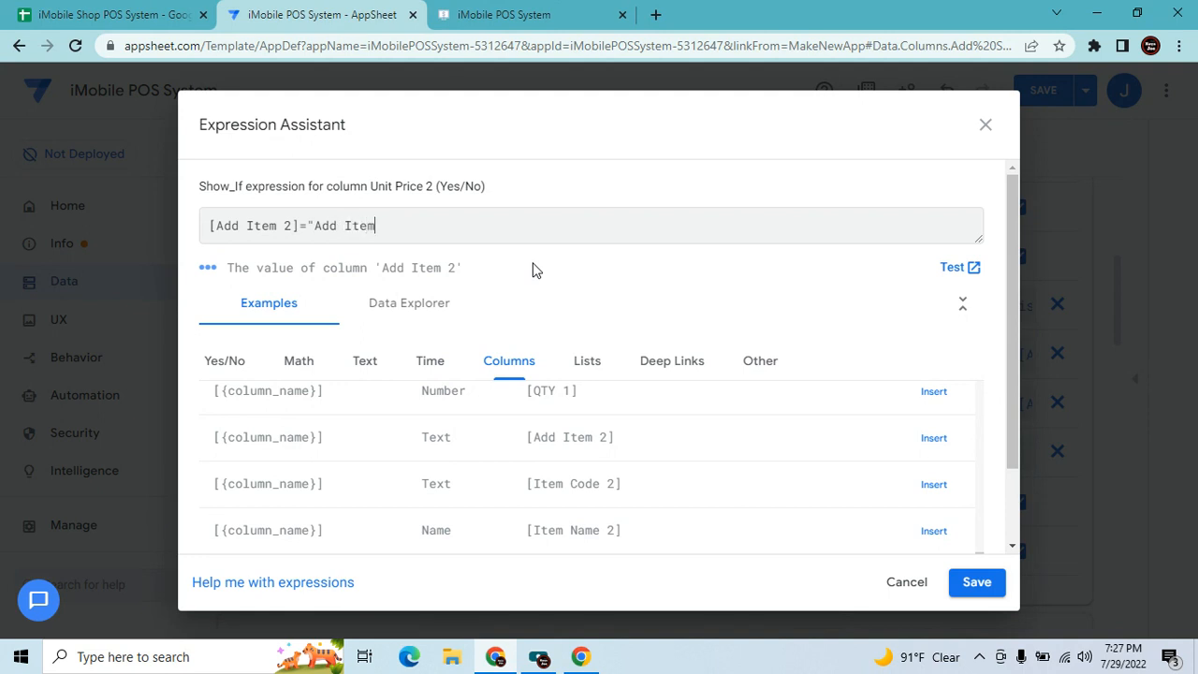
pyautogui.click(971, 587)
# Set the display name of the Unit Price 2 column to "Unit Price" and close the column's settings.
pyautogui.scroll(-5, 745, 386)
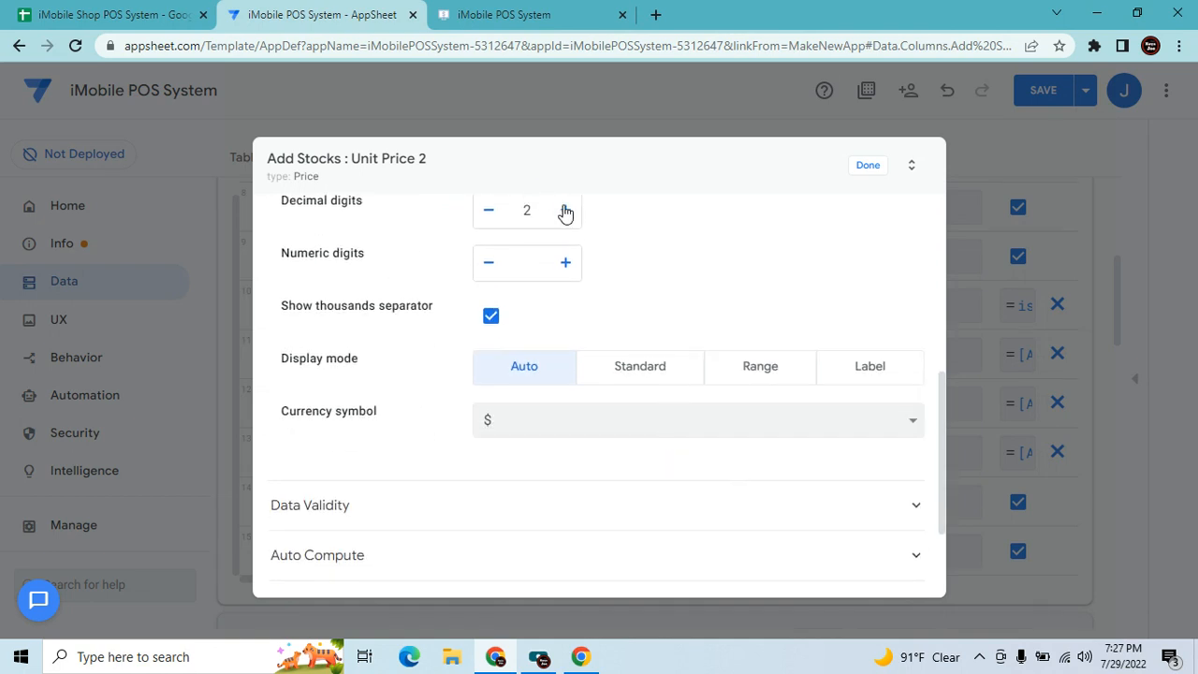
pyautogui.scroll(-2, 663, 412)
pyautogui.click(599, 505)
pyautogui.click(601, 445)
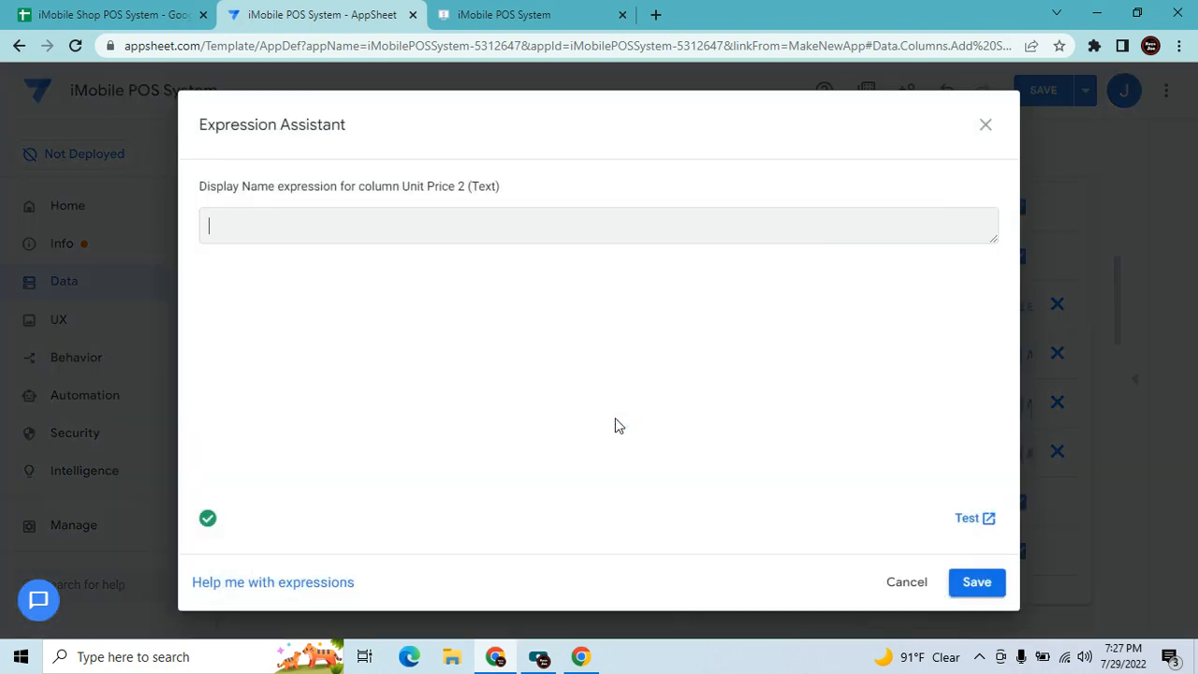
pyautogui.write('"Unit Price')
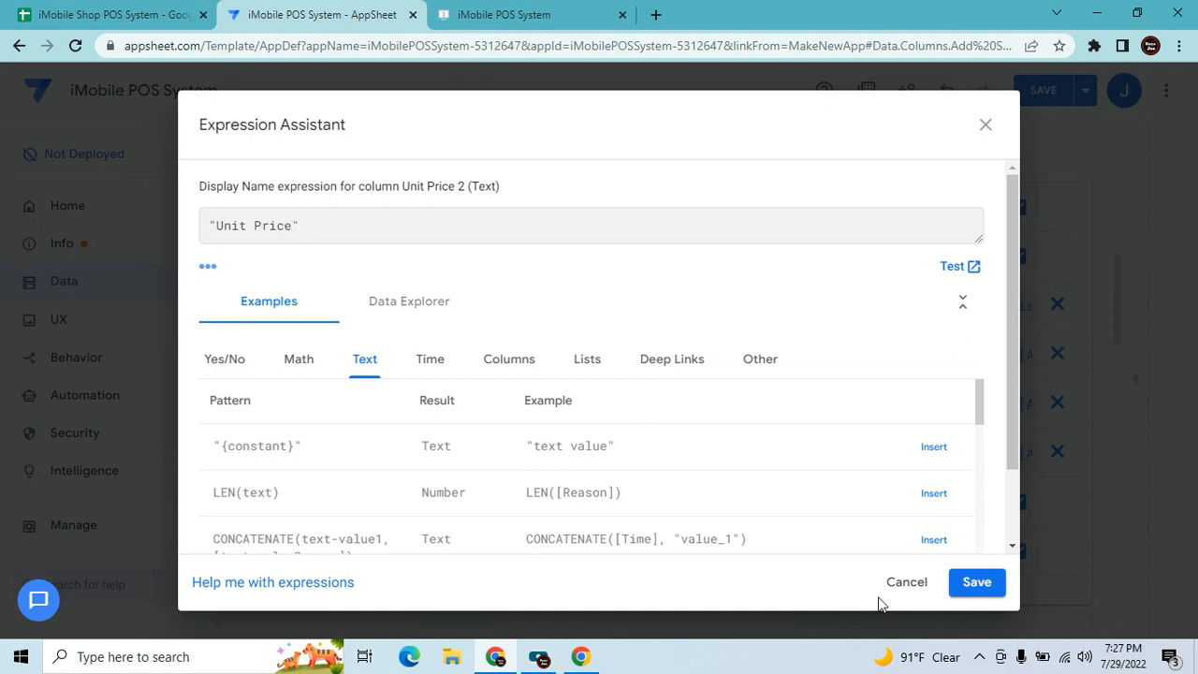
pyautogui.click(994, 581)
pyautogui.click(863, 165)
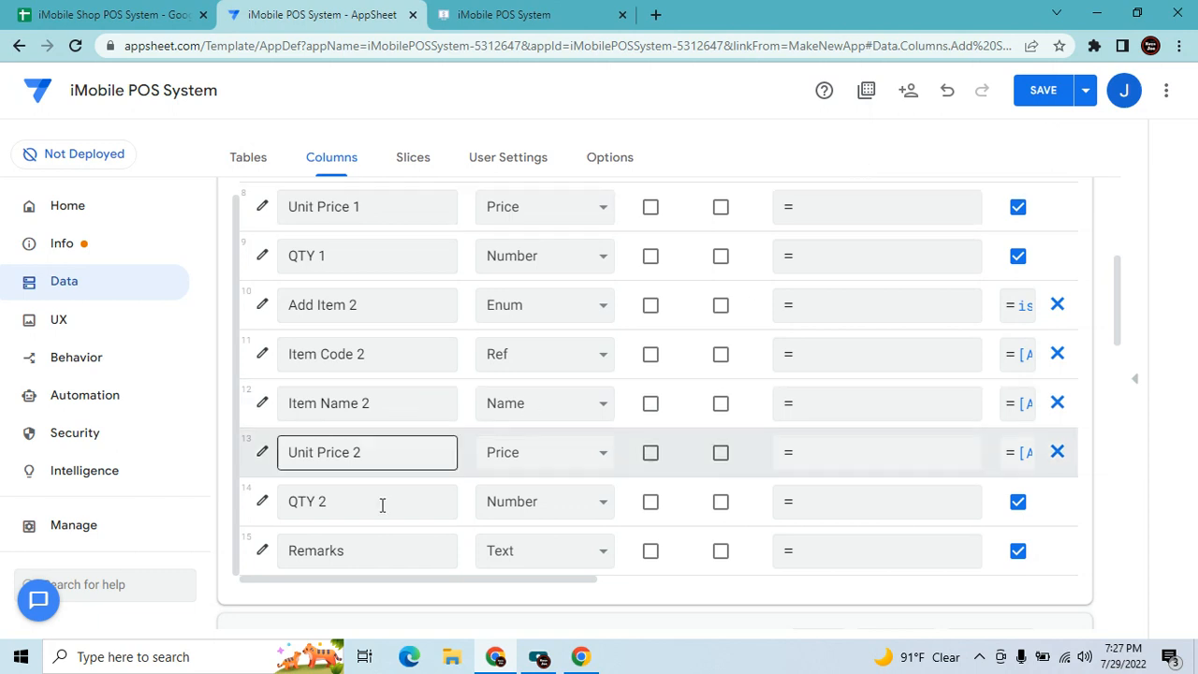
# Enter a show condition for the QTY 2 column that compares [Add Item 2] with "Add Item".
pyautogui.click(262, 500)
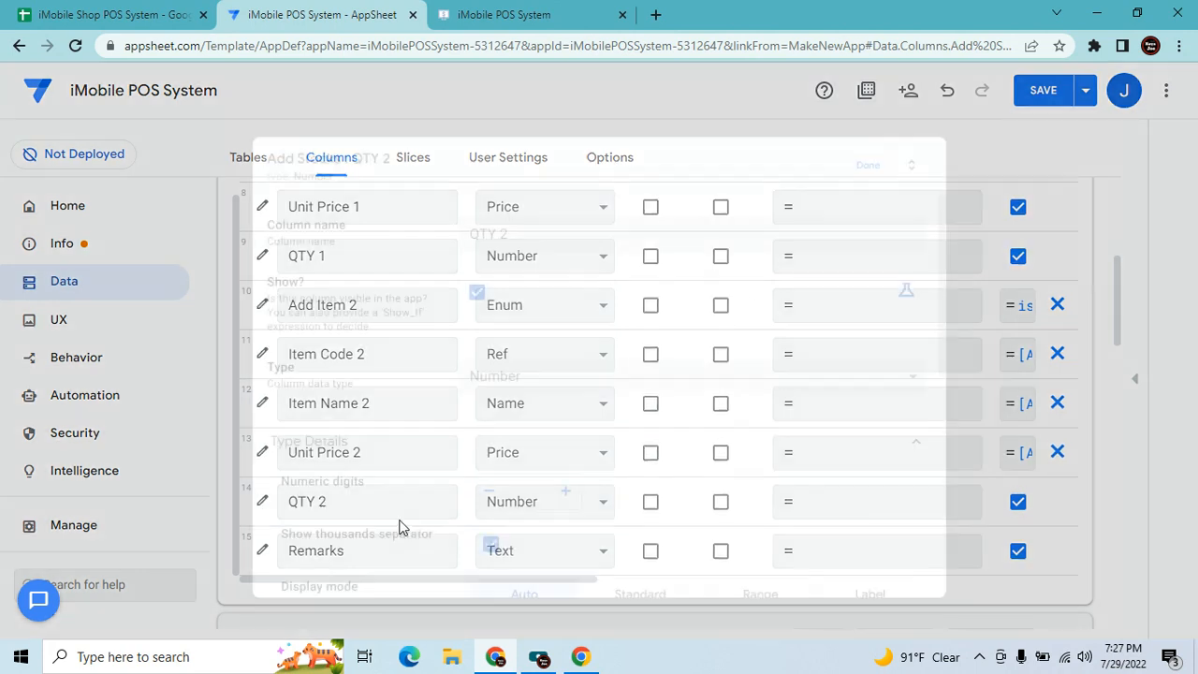
pyautogui.scroll(-2, 552, 528)
pyautogui.scroll(-2, 559, 529)
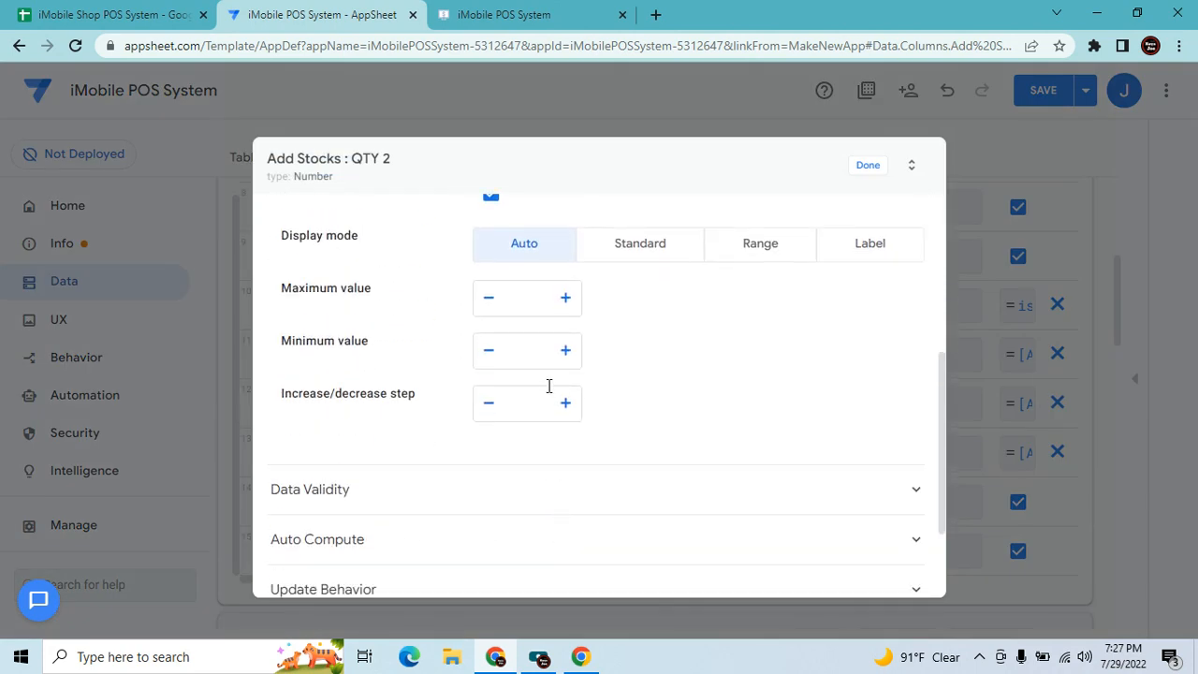
pyautogui.scroll(4, 674, 371)
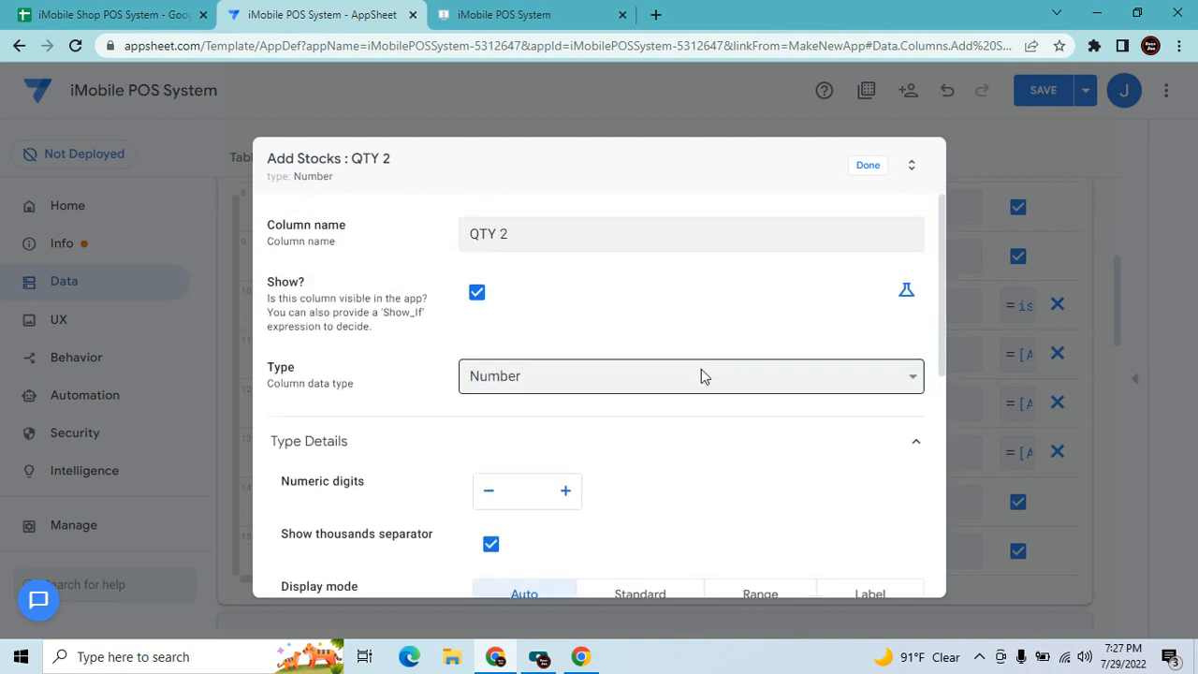
pyautogui.click(905, 293)
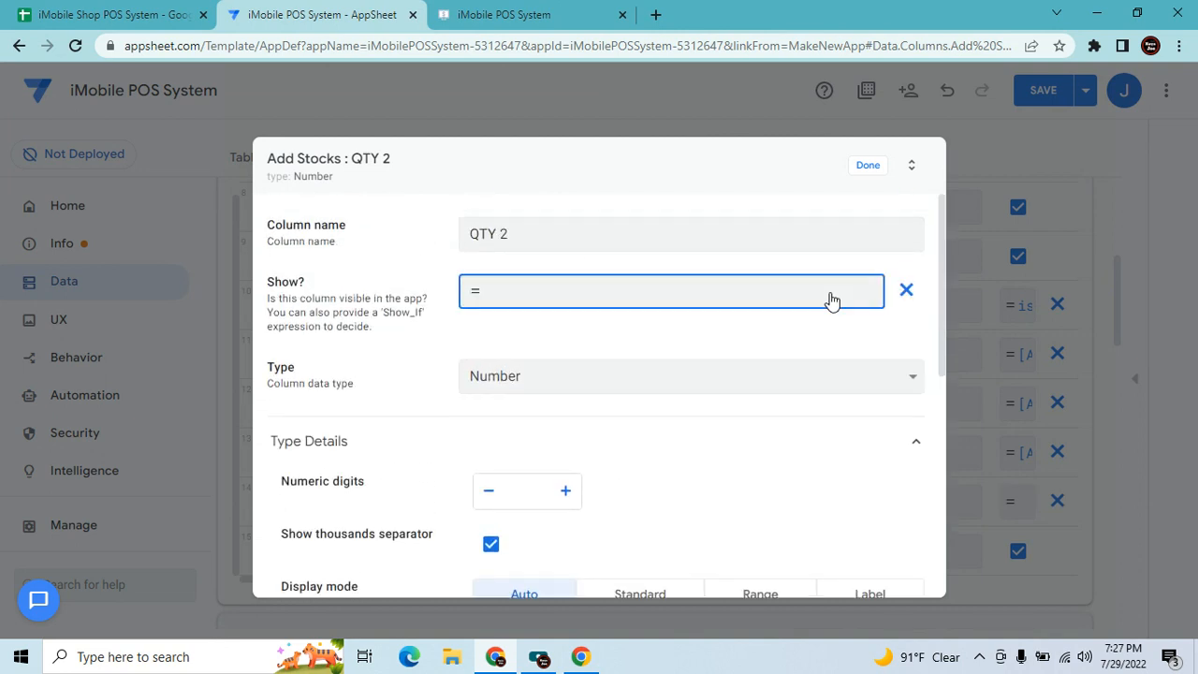
pyautogui.click(835, 299)
pyautogui.click(508, 358)
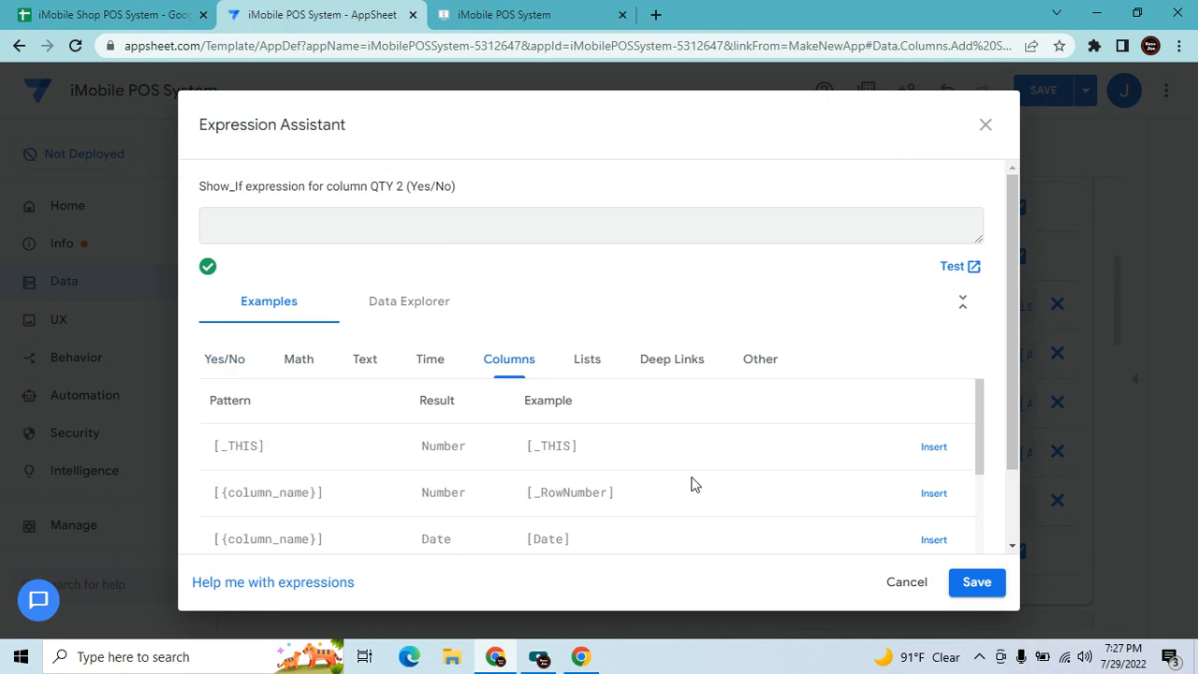
pyautogui.scroll(-3, 698, 496)
pyautogui.scroll(-2, 698, 495)
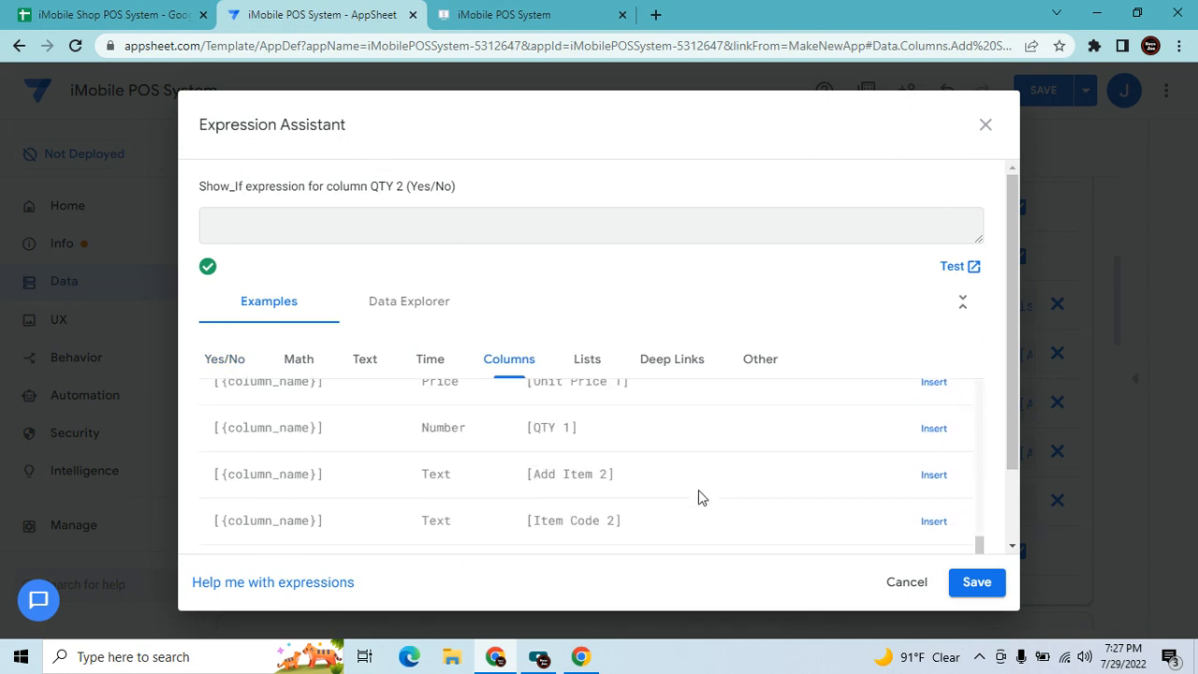
pyautogui.click(924, 480)
pyautogui.click(932, 477)
pyautogui.write('=')
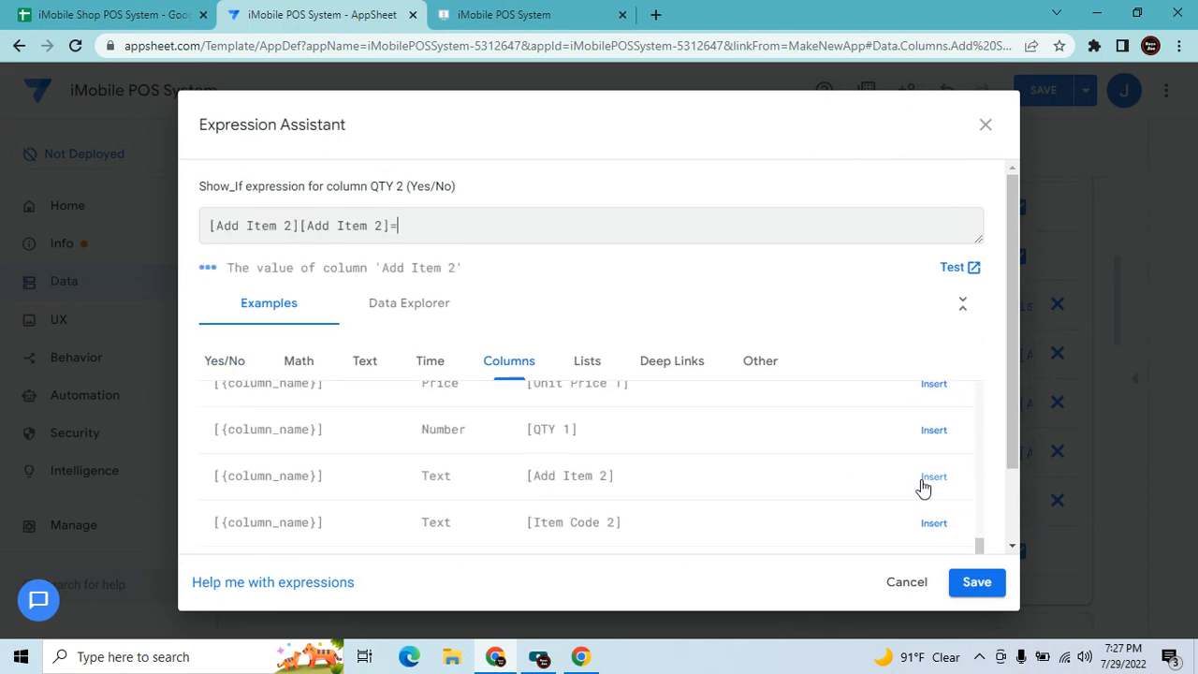
pyautogui.write('"Add Item')
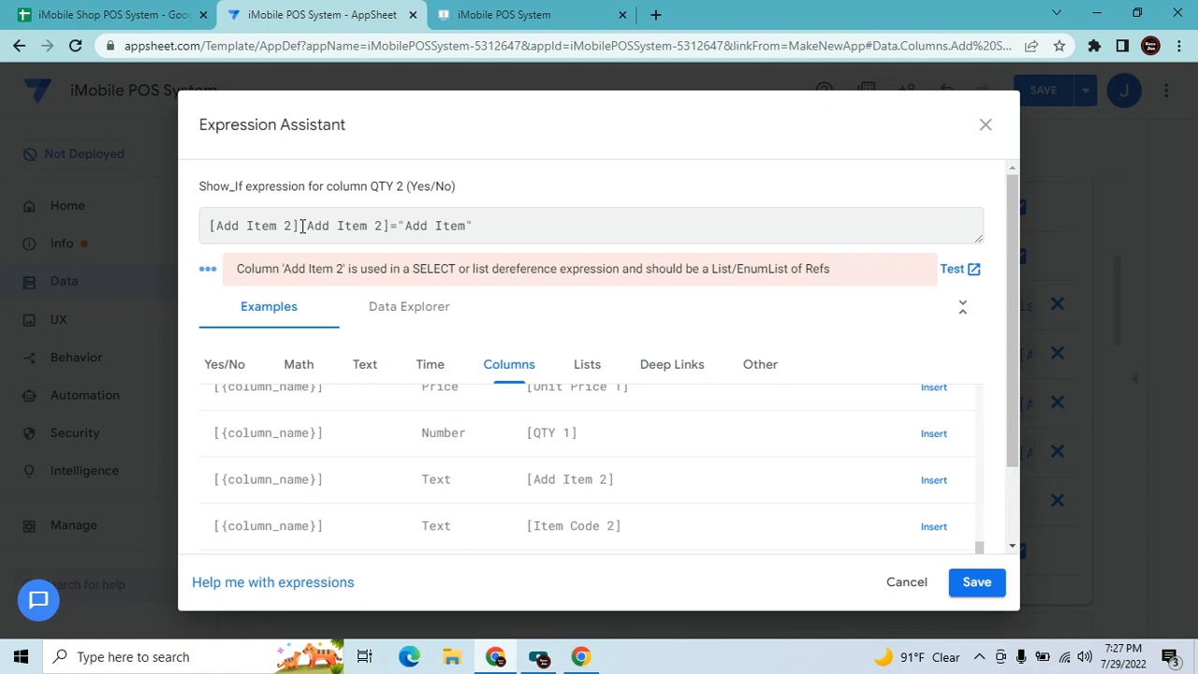
# Remove the duplicate [Add Item 2] reference from the QTY 2 show condition, leaving [Add Item 2]="Add Item", and save it.
pyautogui.press('BackSpace')
pyautogui.press('BackSpace')
pyautogui.press('BackSpace')
pyautogui.press('BackSpace')
pyautogui.press('BackSpace')
pyautogui.press('BackSpace')
pyautogui.press('BackSpace')
pyautogui.press('BackSpace')
pyautogui.press('BackSpace')
pyautogui.press('BackSpace')
pyautogui.press('BackSpace')
pyautogui.press('BackSpace')
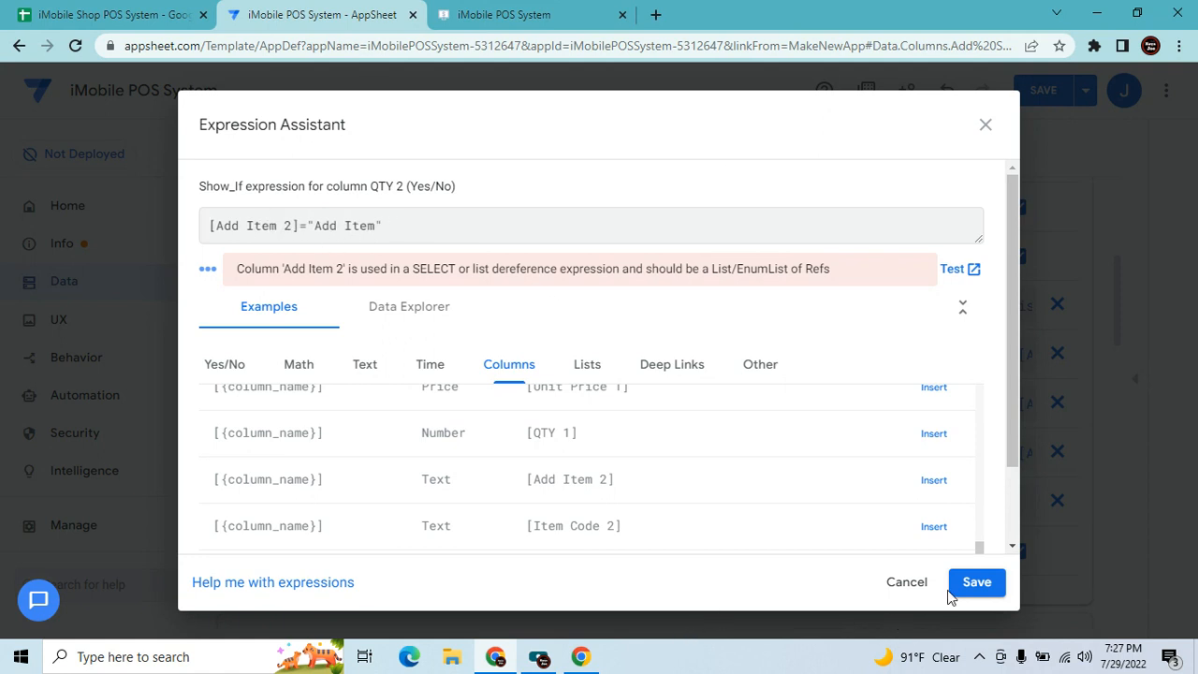
pyautogui.click(978, 584)
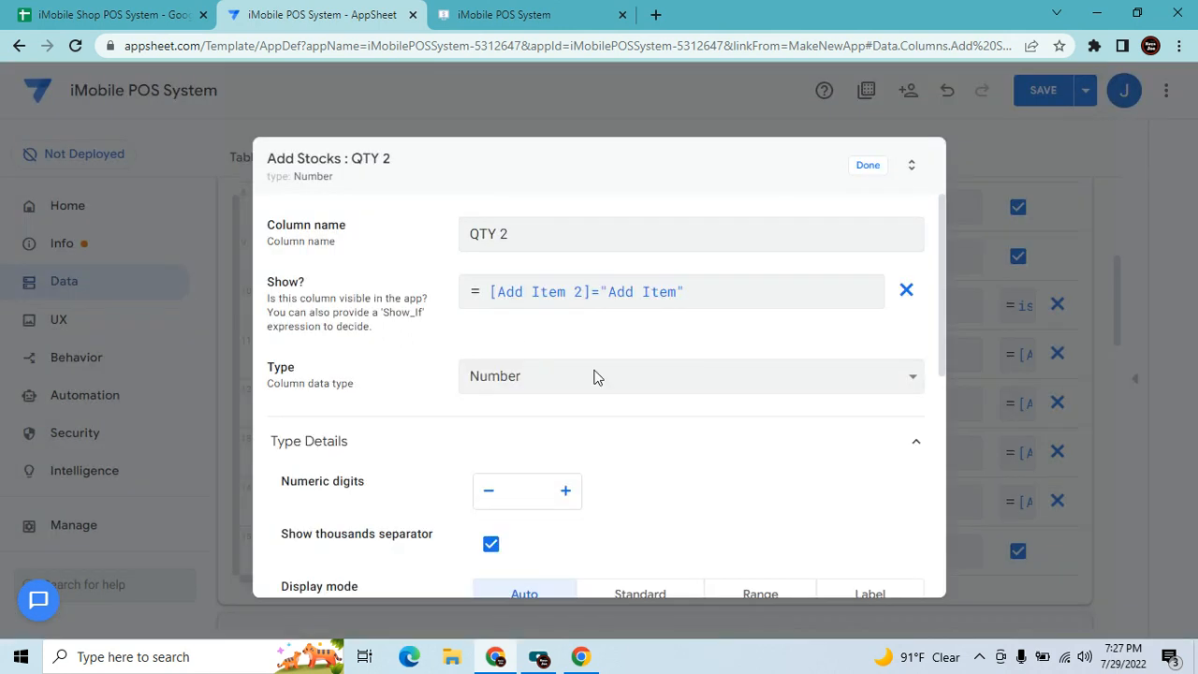
# Set the display name of the QTY 2 column to "QTY" and close the column's settings.
pyautogui.scroll(-5, 558, 398)
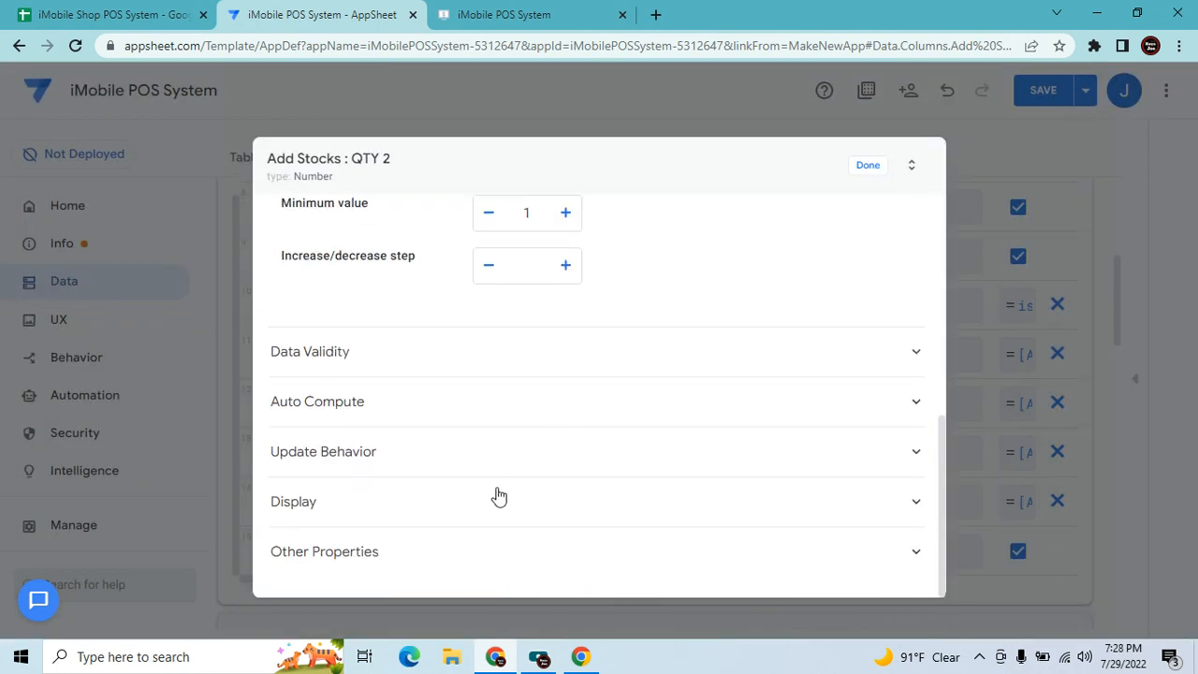
pyautogui.click(499, 496)
pyautogui.scroll(-2, 557, 449)
pyautogui.click(561, 402)
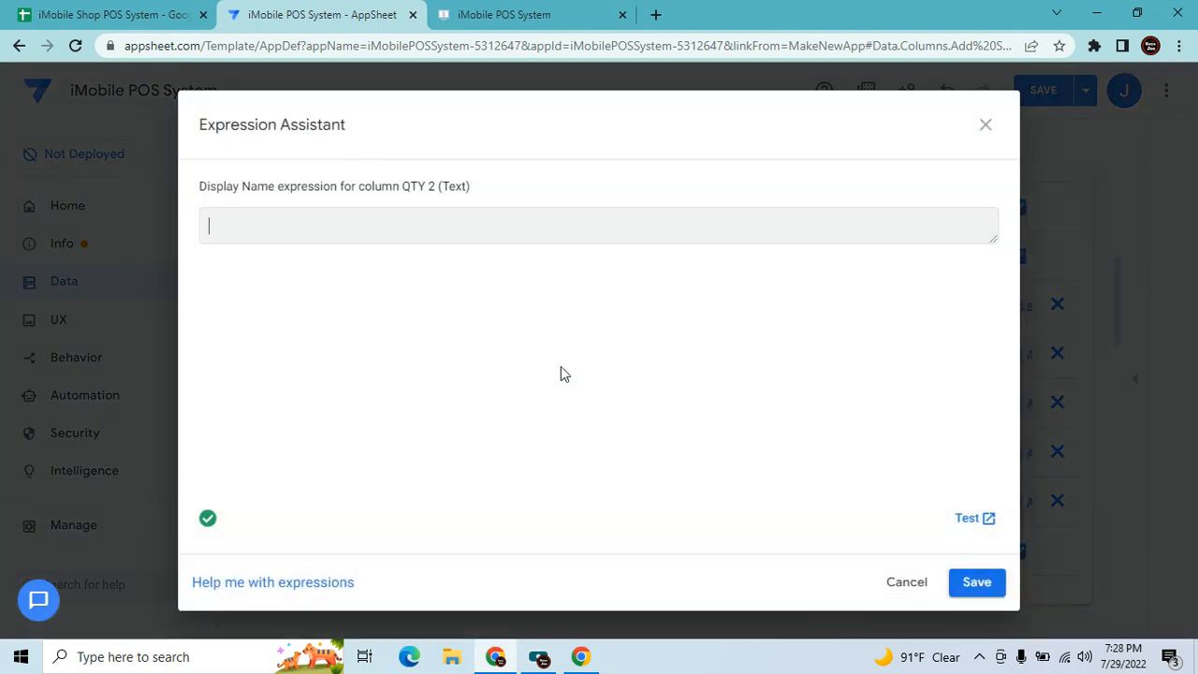
pyautogui.write('"QTY')
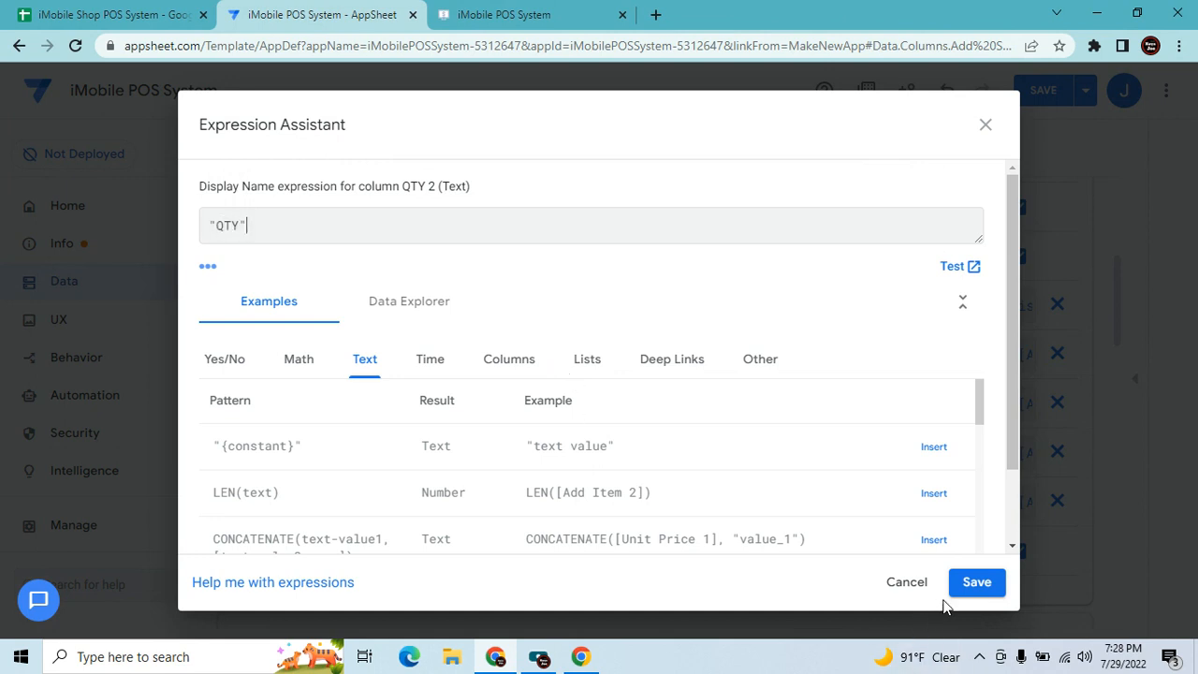
pyautogui.click(970, 587)
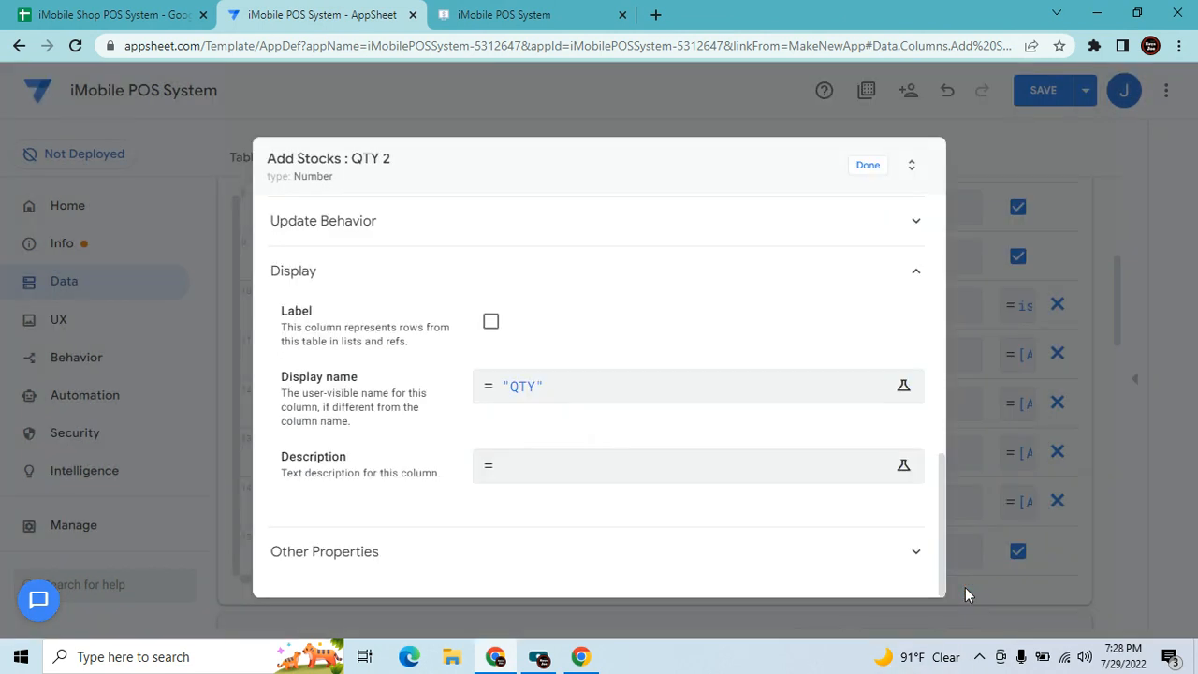
pyautogui.click(868, 169)
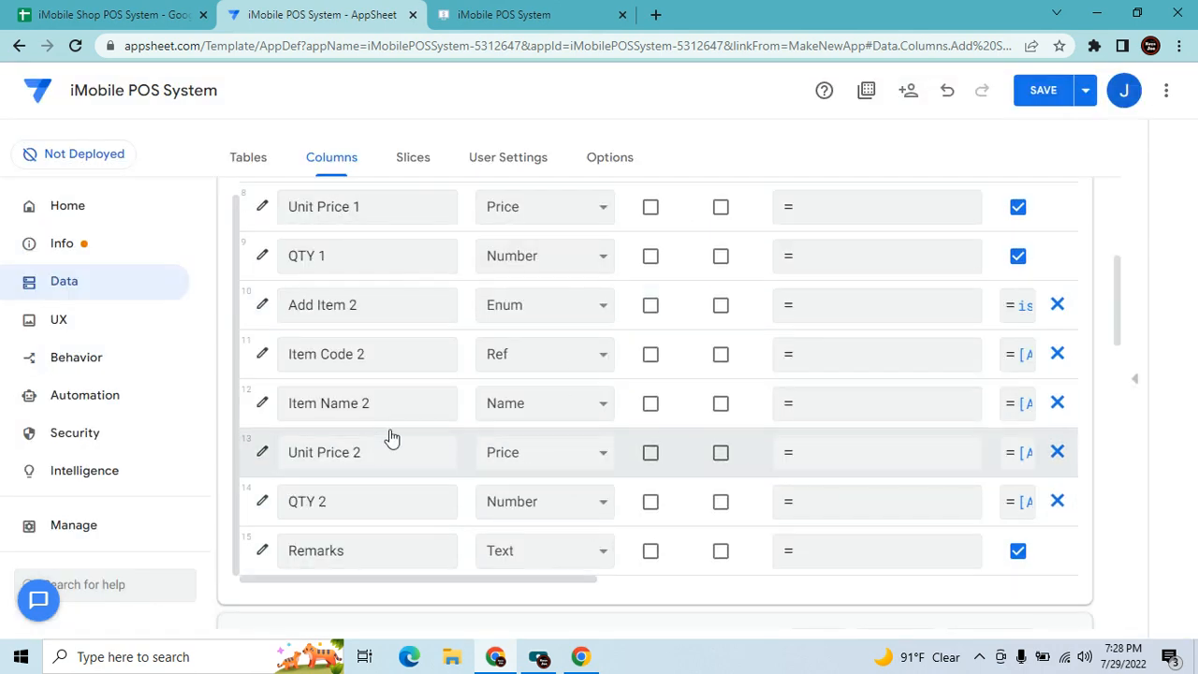
# Set the editability condition of the Unit Price 2 column to isblank([_THISROW].[Unit Price 2]), save it and close the column's settings.
pyautogui.click(261, 500)
pyautogui.click(854, 176)
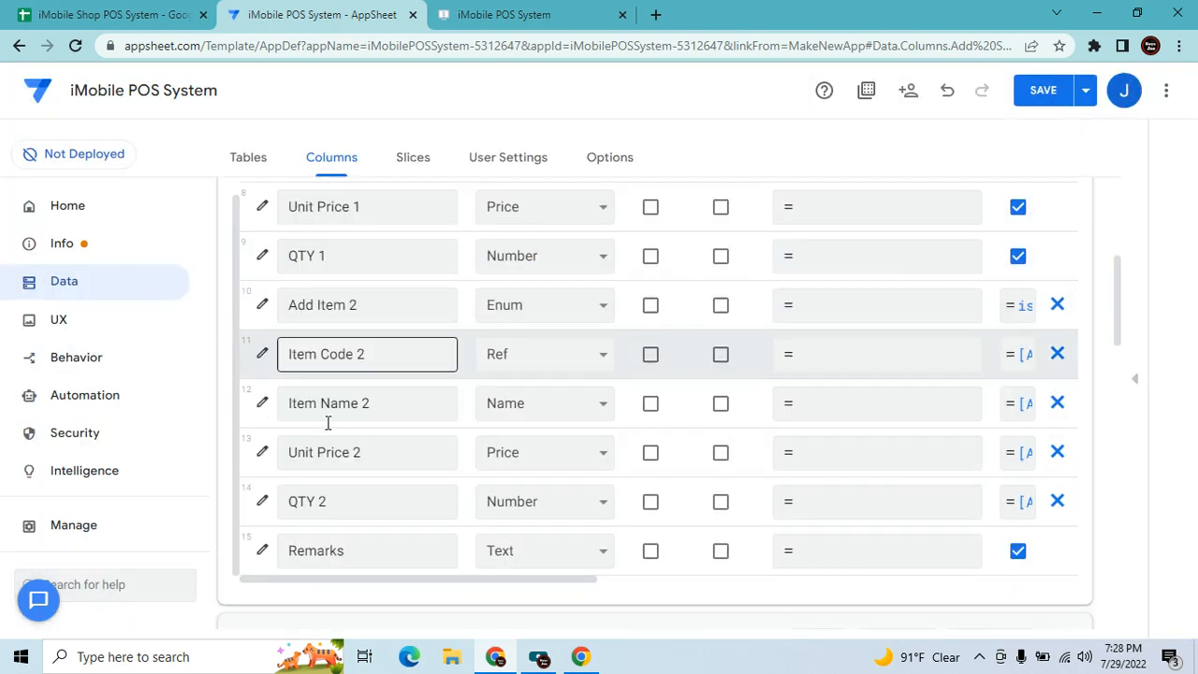
pyautogui.click(260, 458)
pyautogui.scroll(-6, 561, 449)
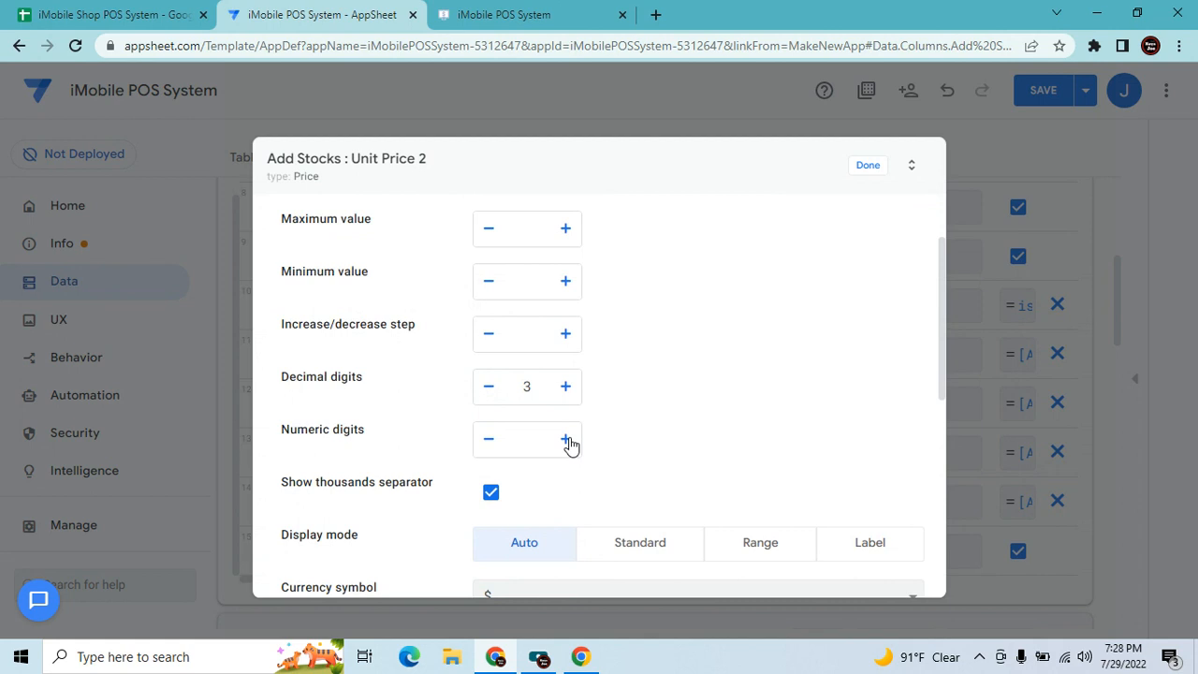
pyautogui.click(490, 454)
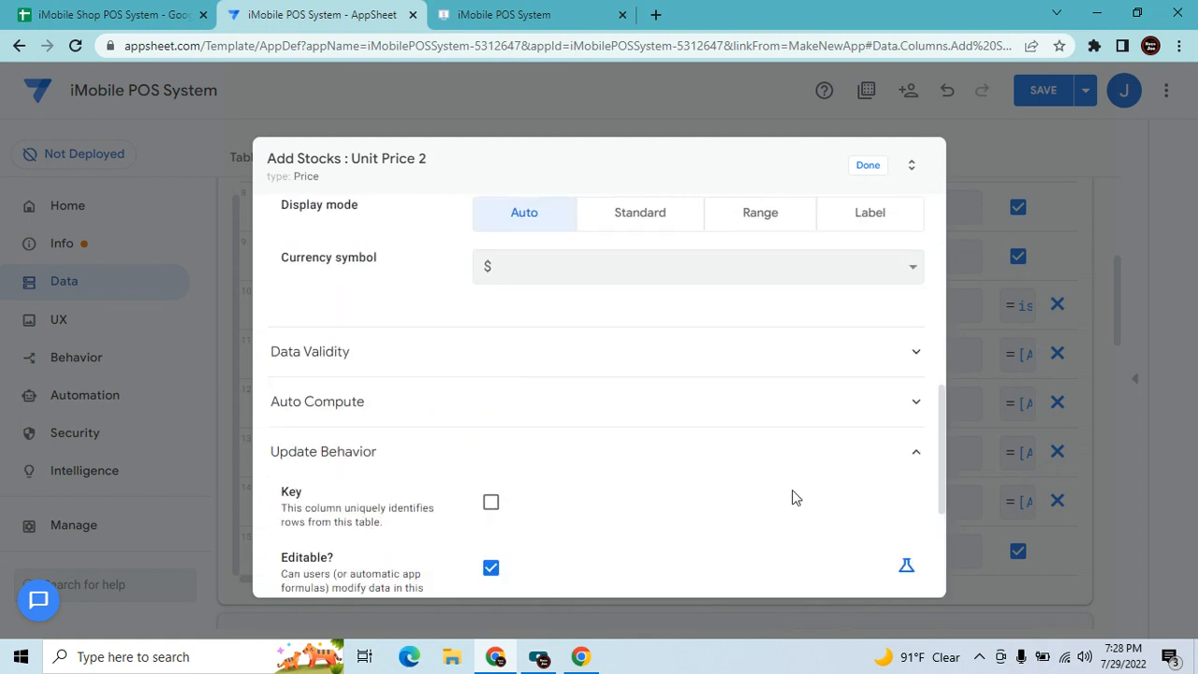
pyautogui.click(905, 567)
pyautogui.click(760, 571)
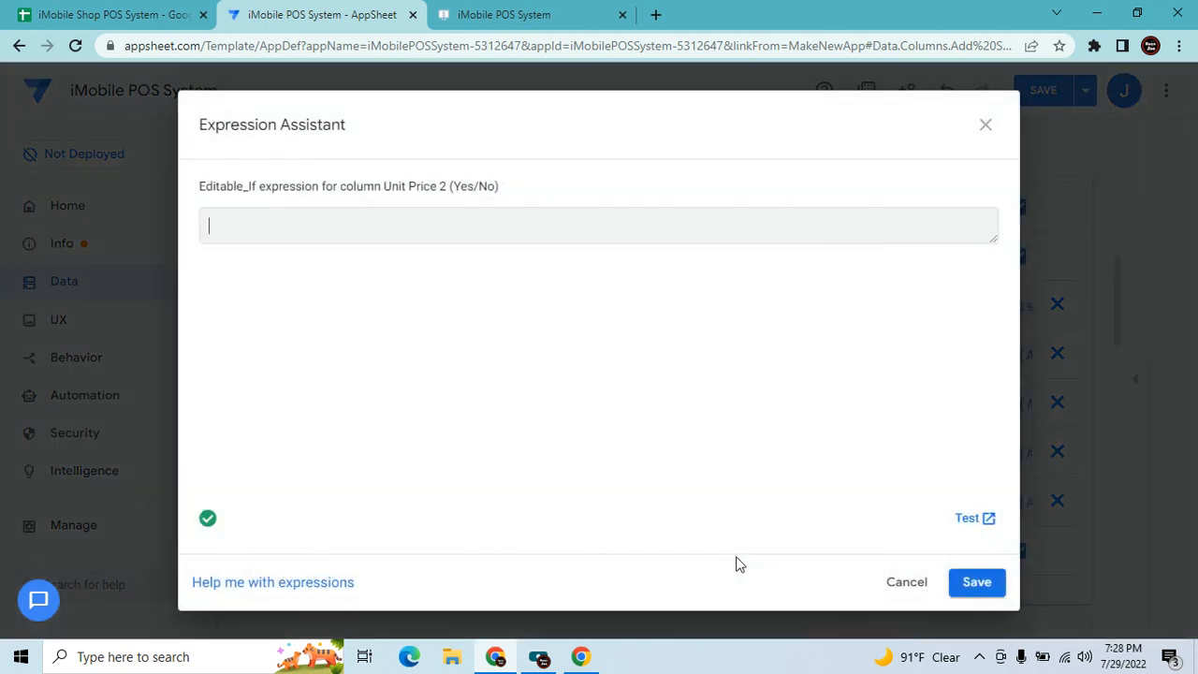
pyautogui.write('isbl')
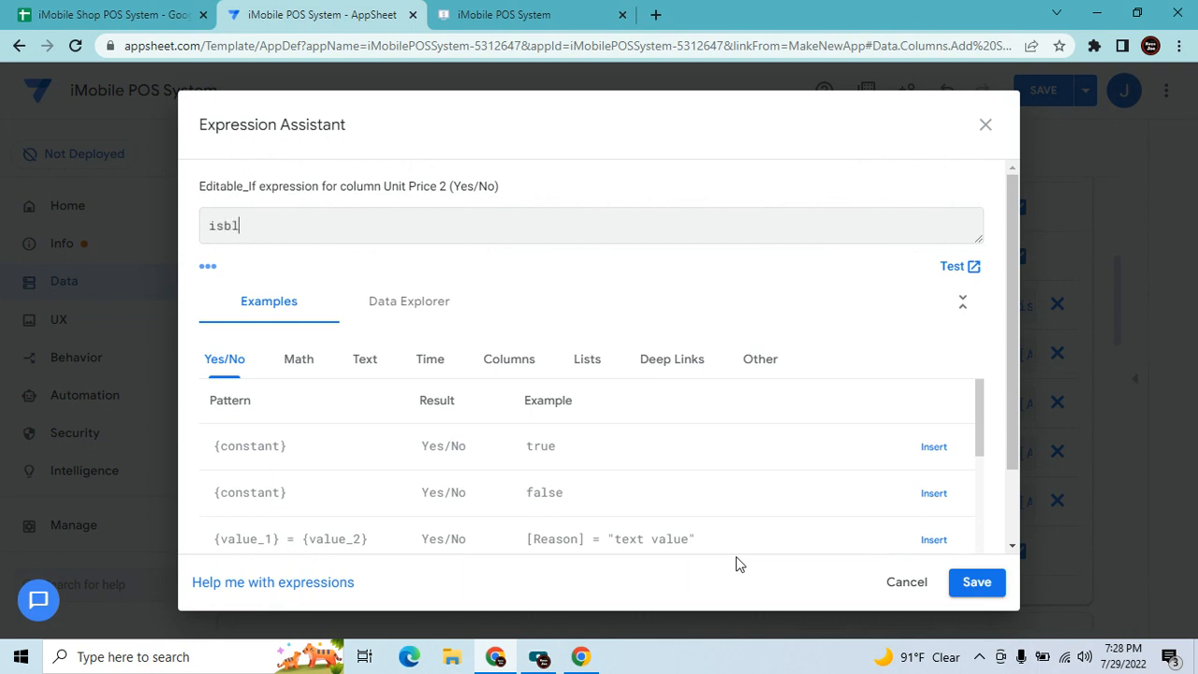
pyautogui.write('ank([_THISROW].[Unit Price 2')
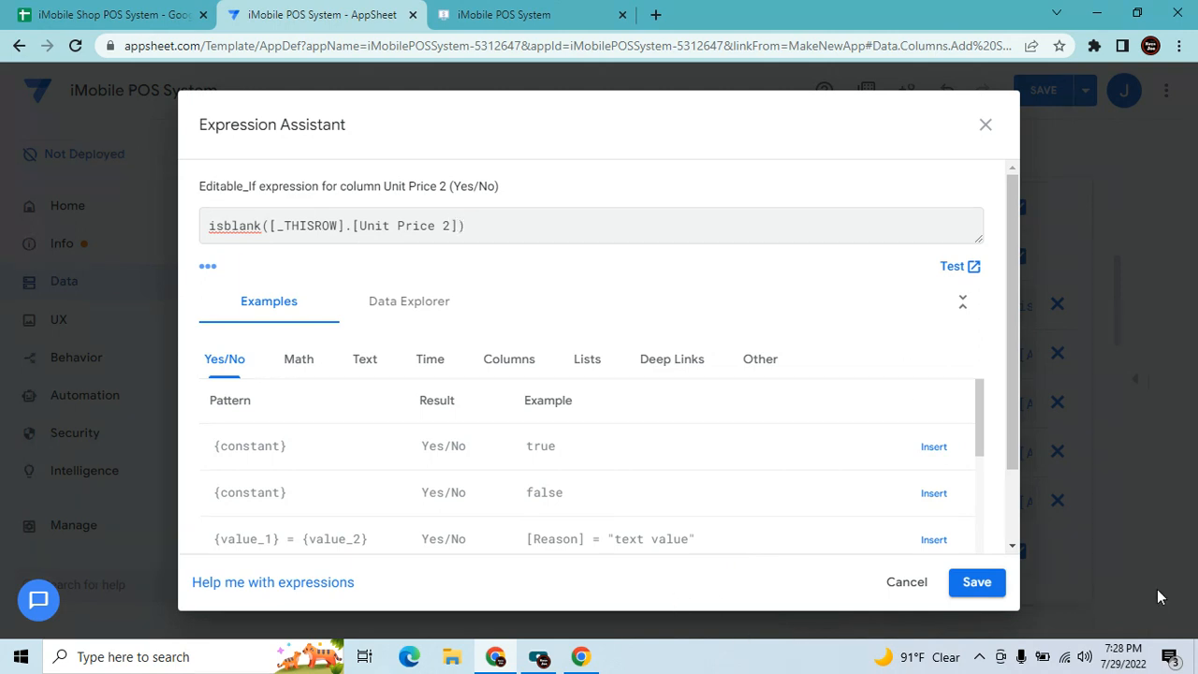
pyautogui.click(979, 582)
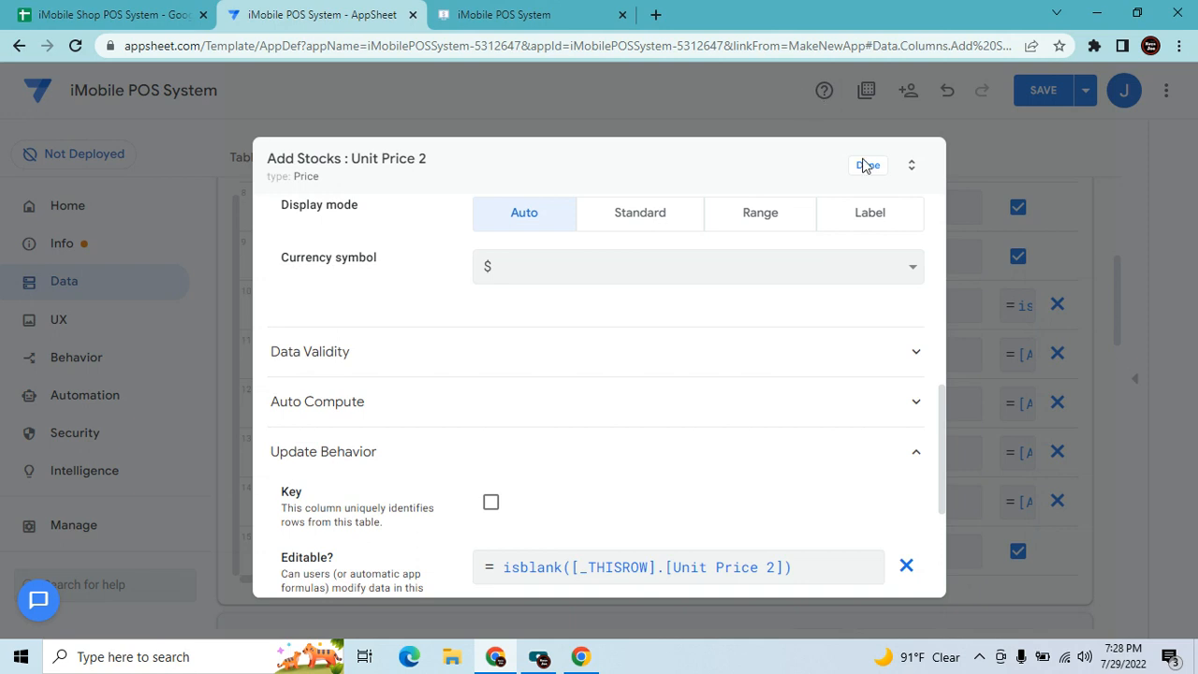
pyautogui.click(861, 165)
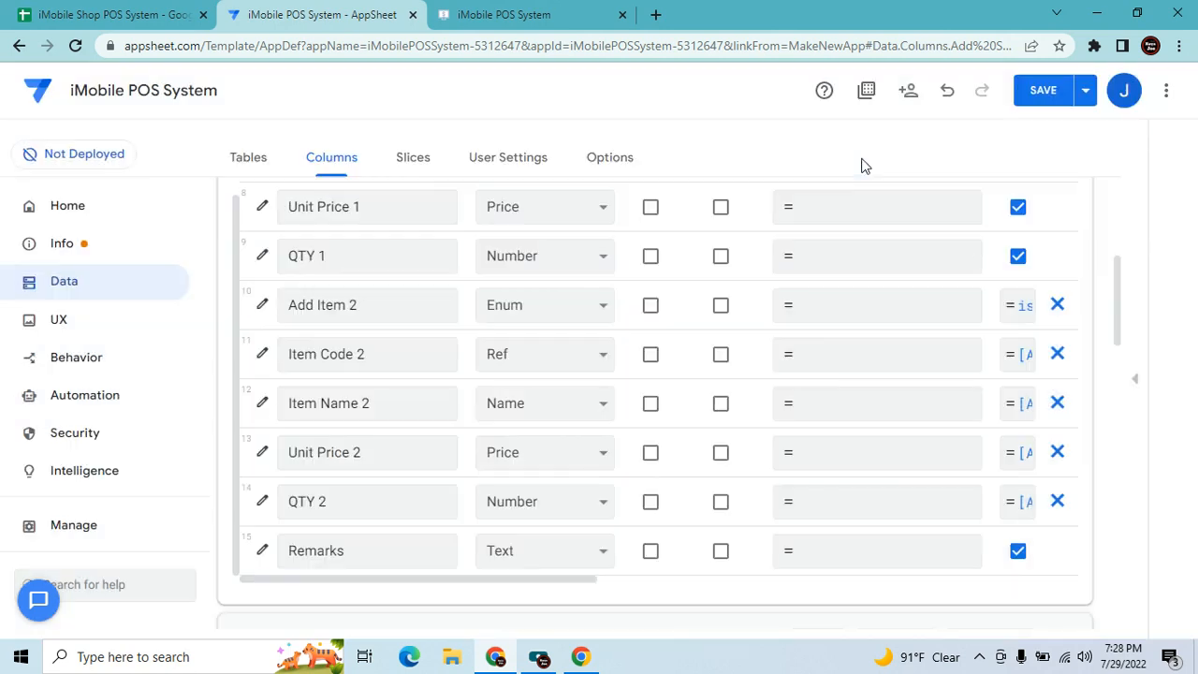
# Set the editability condition of the Item Name 2 column to isblank([_THISROW].[Item Name 2]), save it and close the column's settings.
pyautogui.click(263, 405)
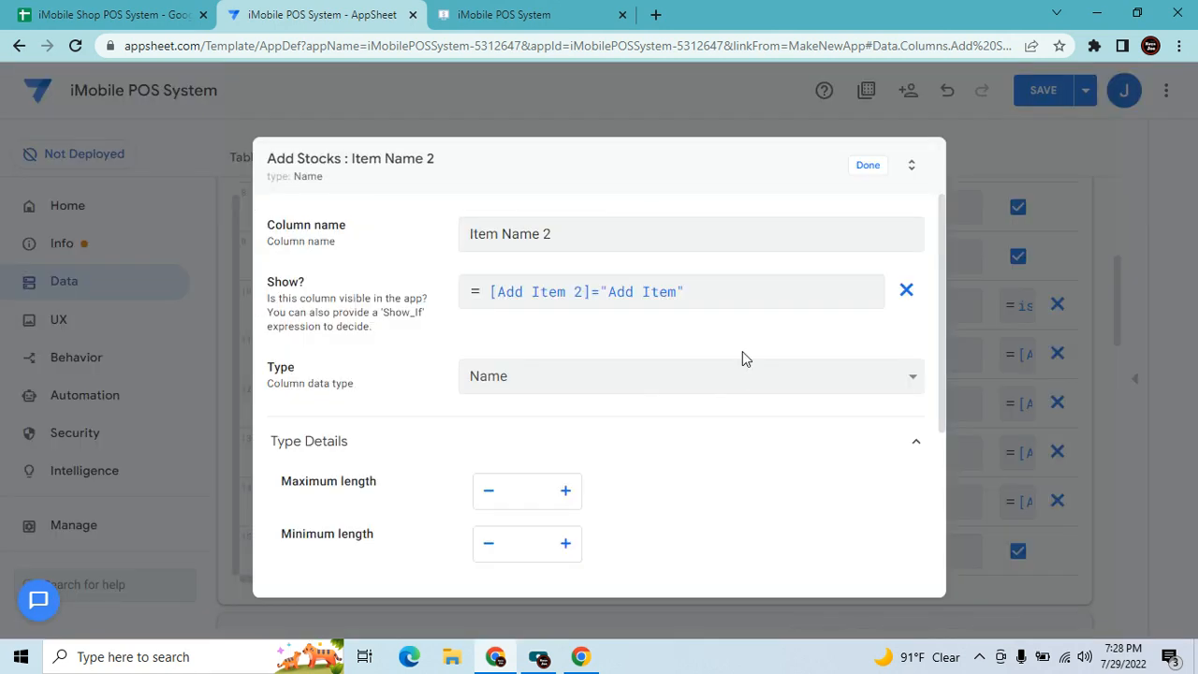
pyautogui.scroll(-3, 756, 481)
pyautogui.click(716, 452)
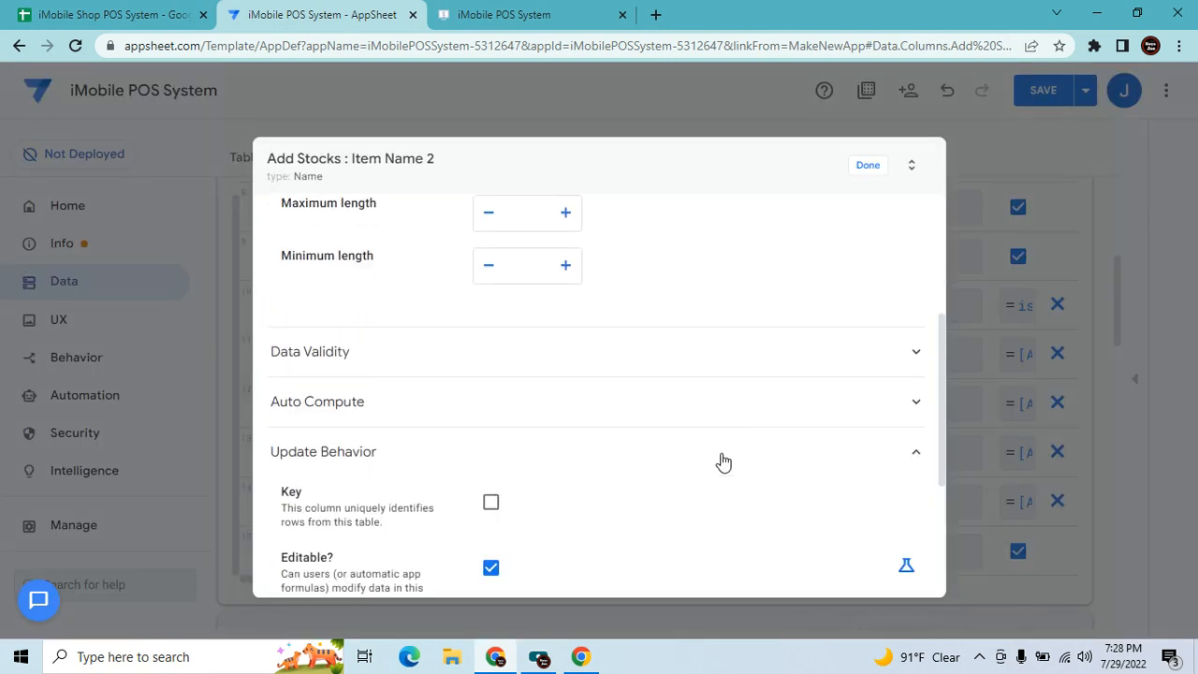
pyautogui.scroll(-2, 896, 447)
pyautogui.click(906, 392)
pyautogui.click(759, 396)
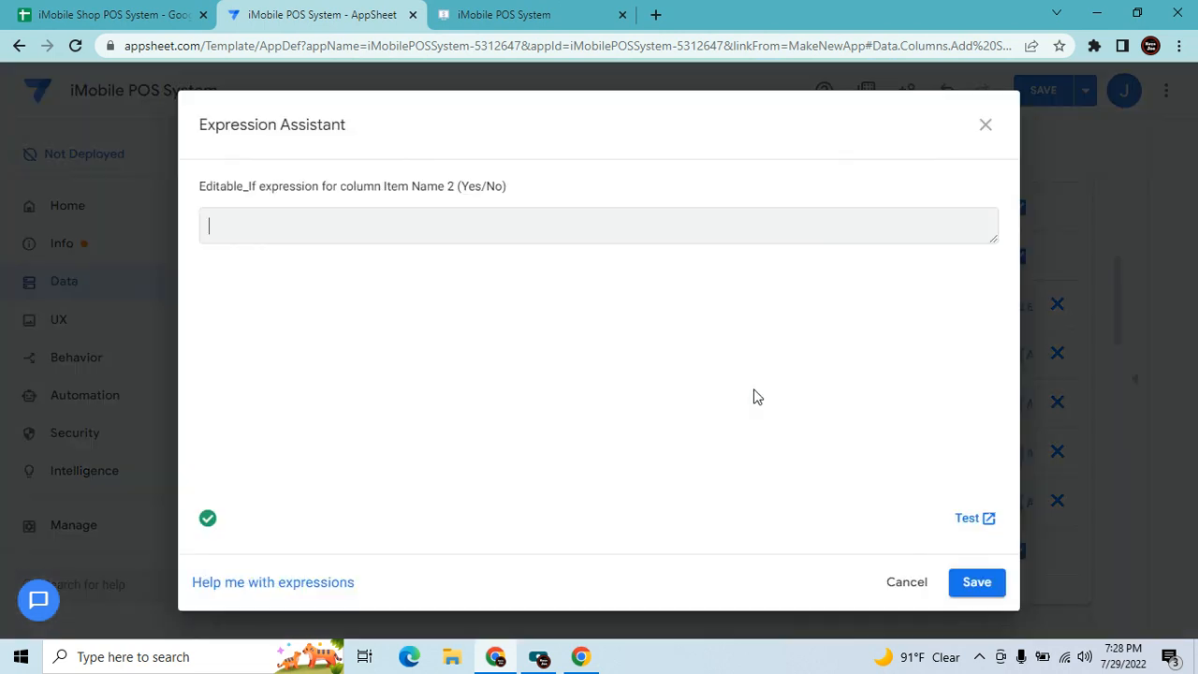
pyautogui.write('isblank([_THISROW].[Item Name 2')
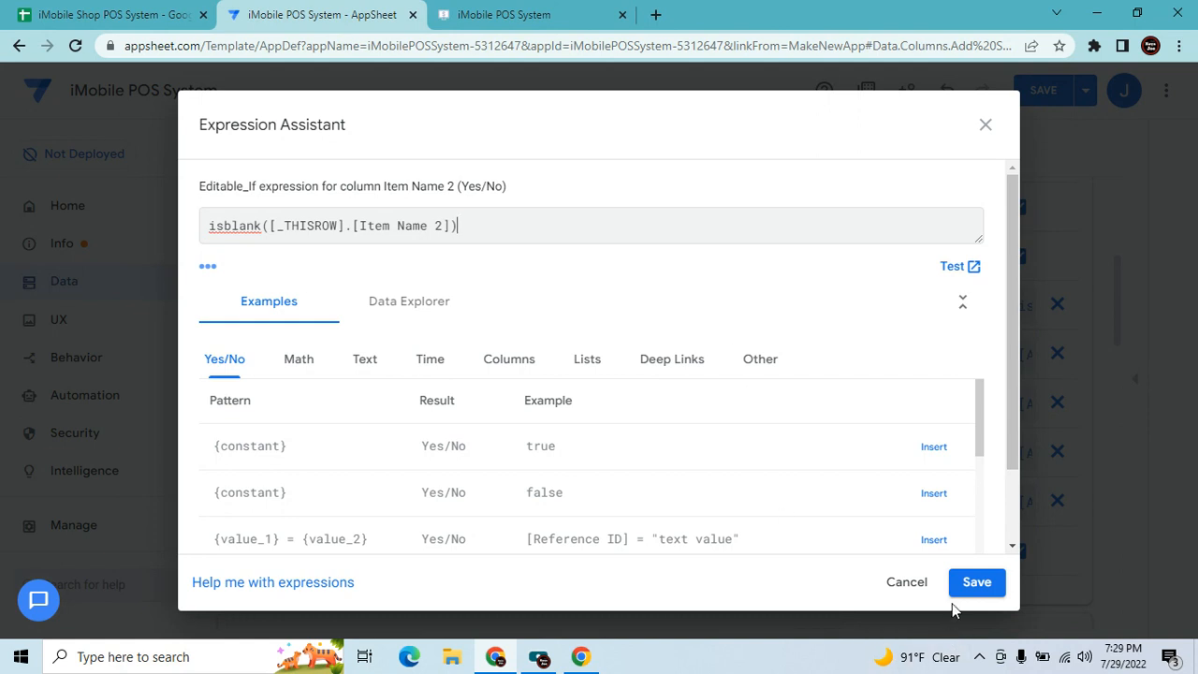
pyautogui.click(977, 582)
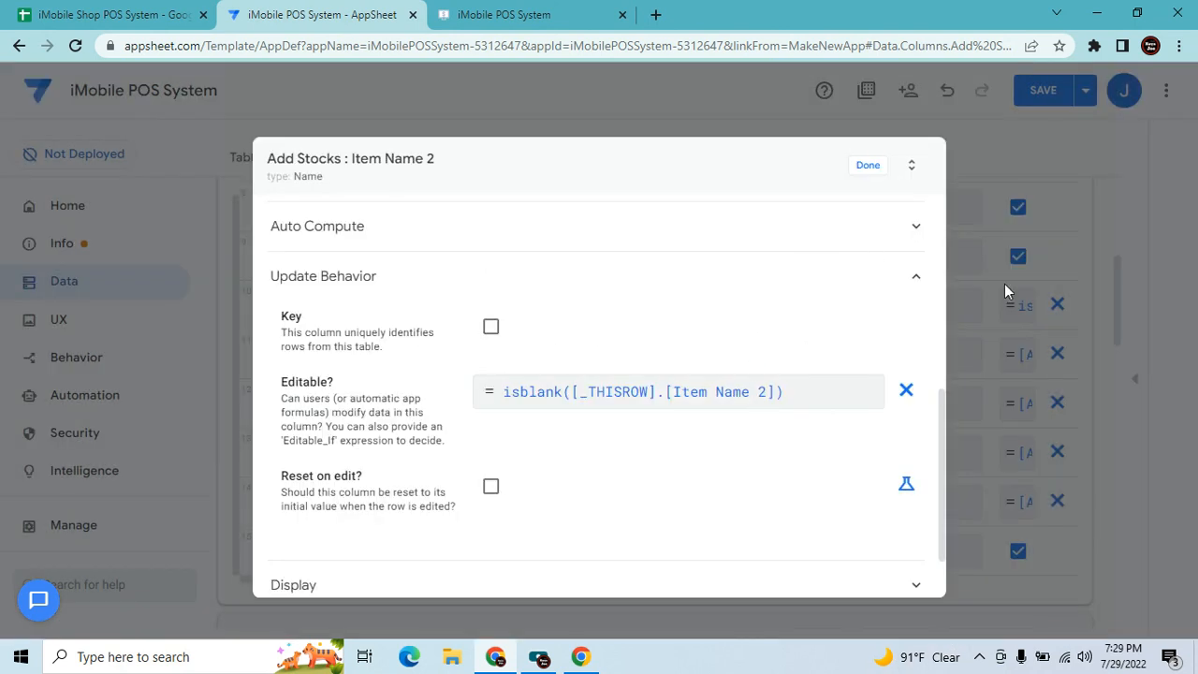
pyautogui.click(870, 165)
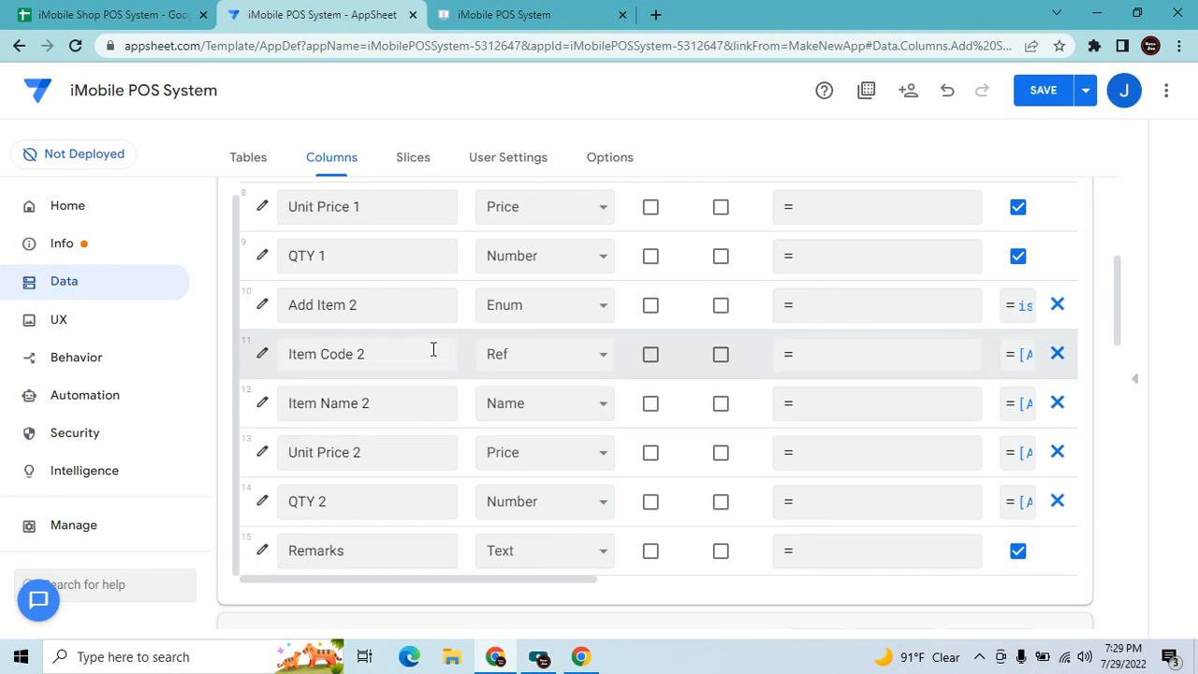
# Copy the editability expression of the Item Name 2 column and close the column's settings without changes.
pyautogui.scroll(1, 433, 349)
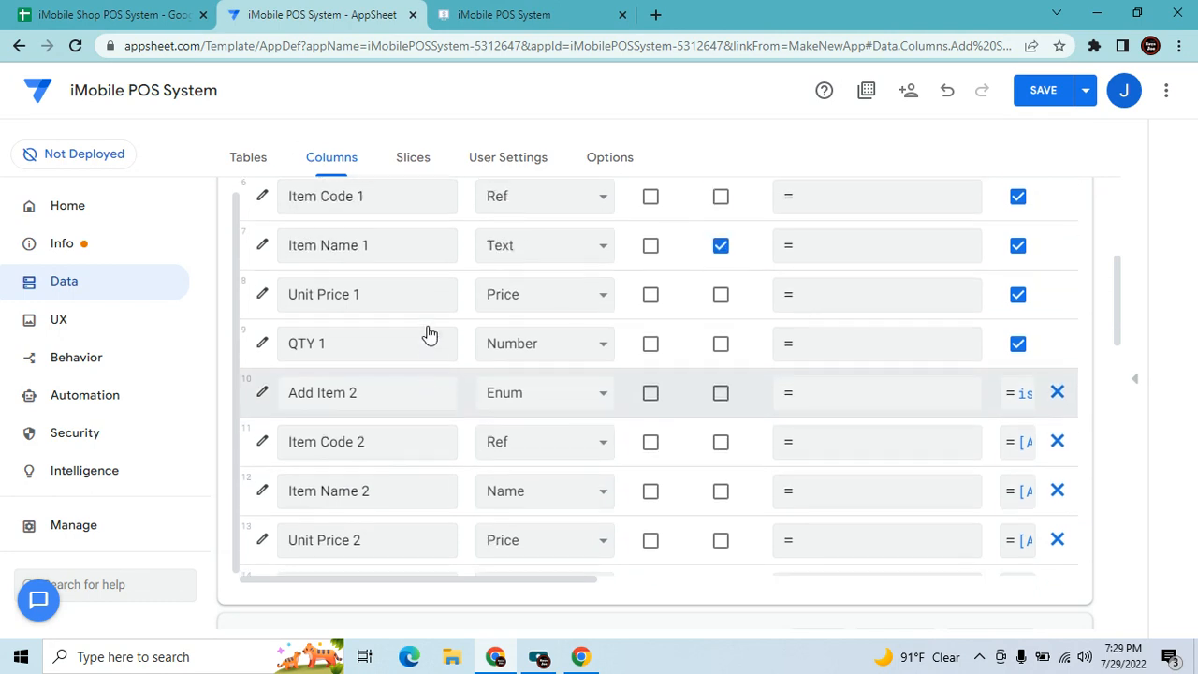
pyautogui.click(262, 293)
pyautogui.click(856, 165)
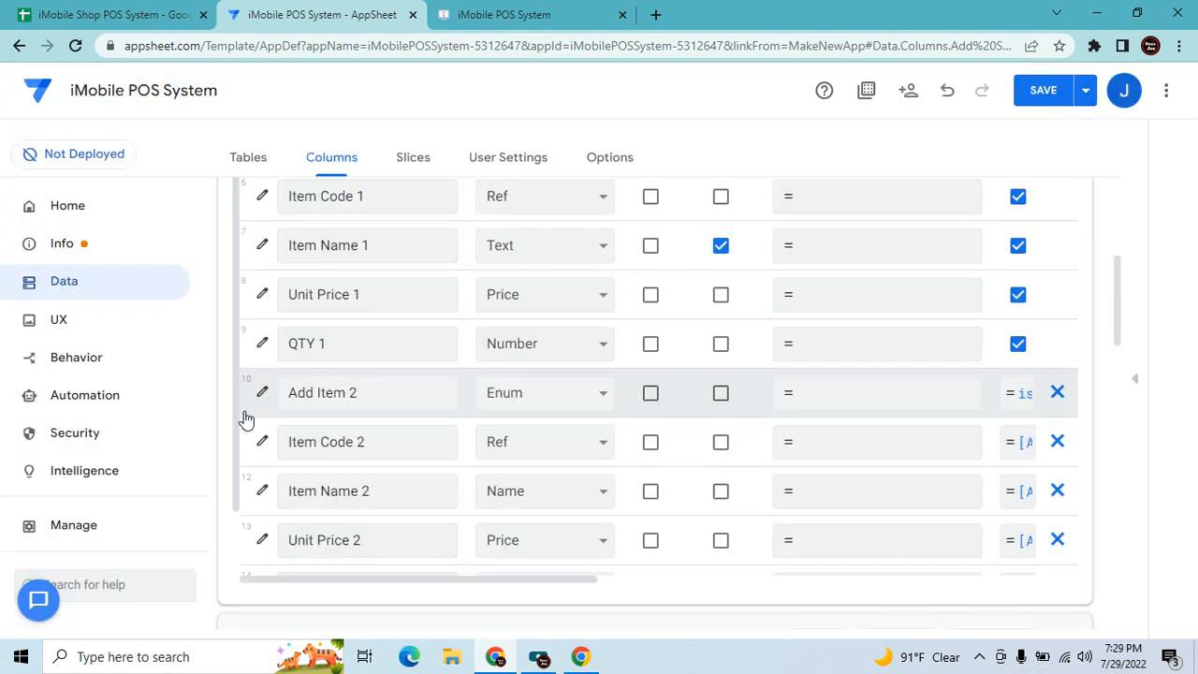
pyautogui.click(263, 490)
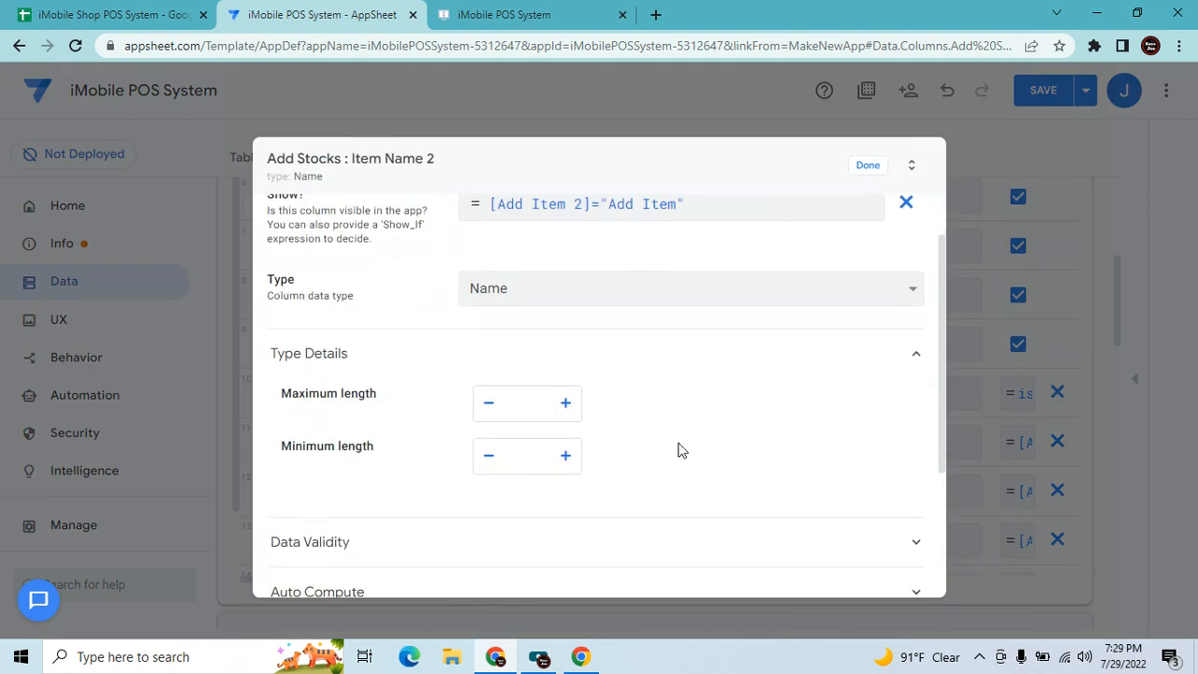
pyautogui.scroll(-2, 674, 449)
pyautogui.click(585, 457)
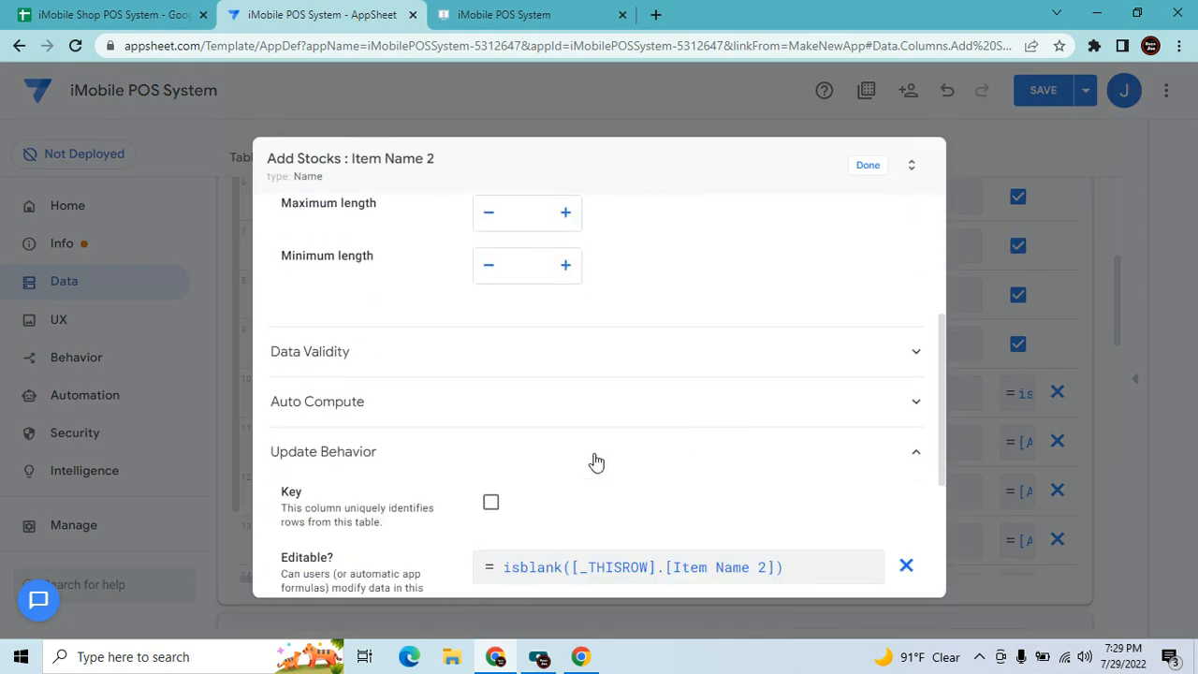
pyautogui.scroll(-1, 633, 516)
pyautogui.click(561, 485)
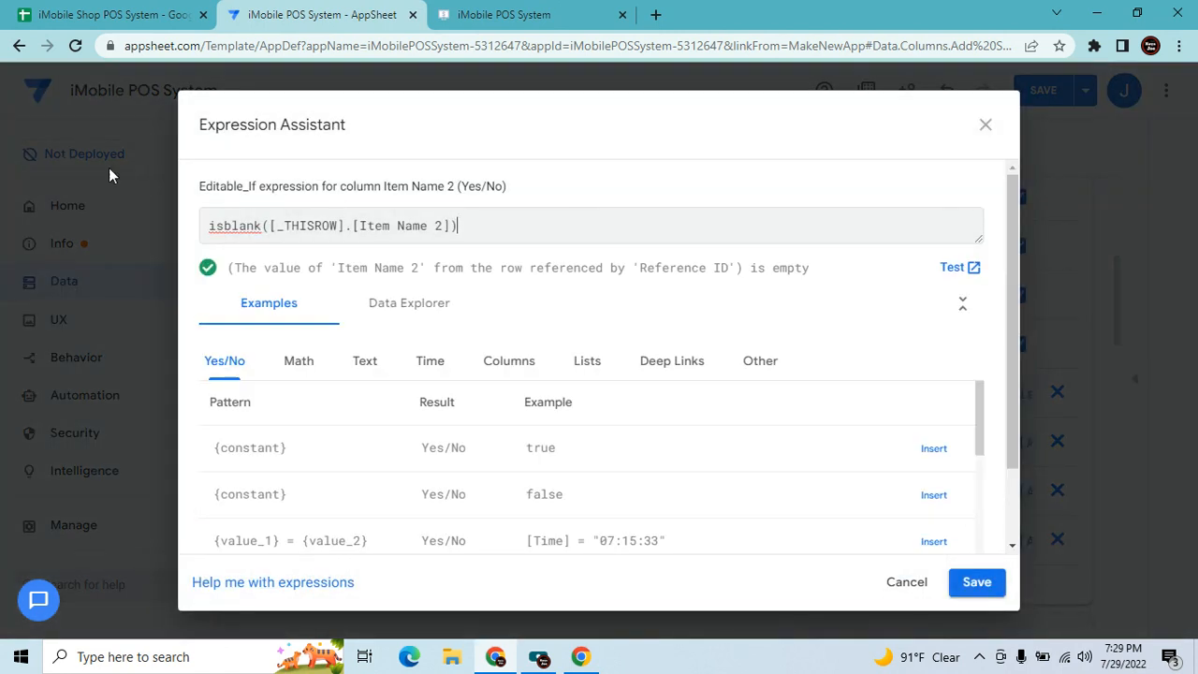
pyautogui.hotkey('ctrl', 'a')
pyautogui.hotkey('ctrl', 'c')
pyautogui.click(983, 127)
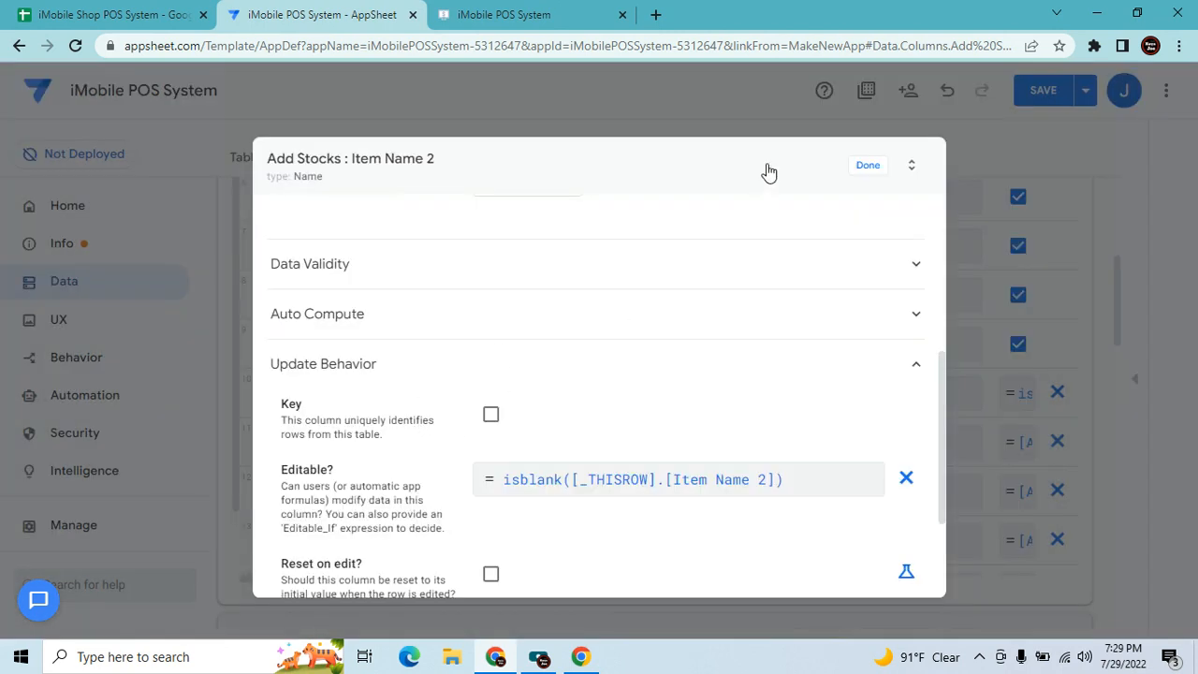
pyautogui.click(866, 166)
pyautogui.click(283, 294)
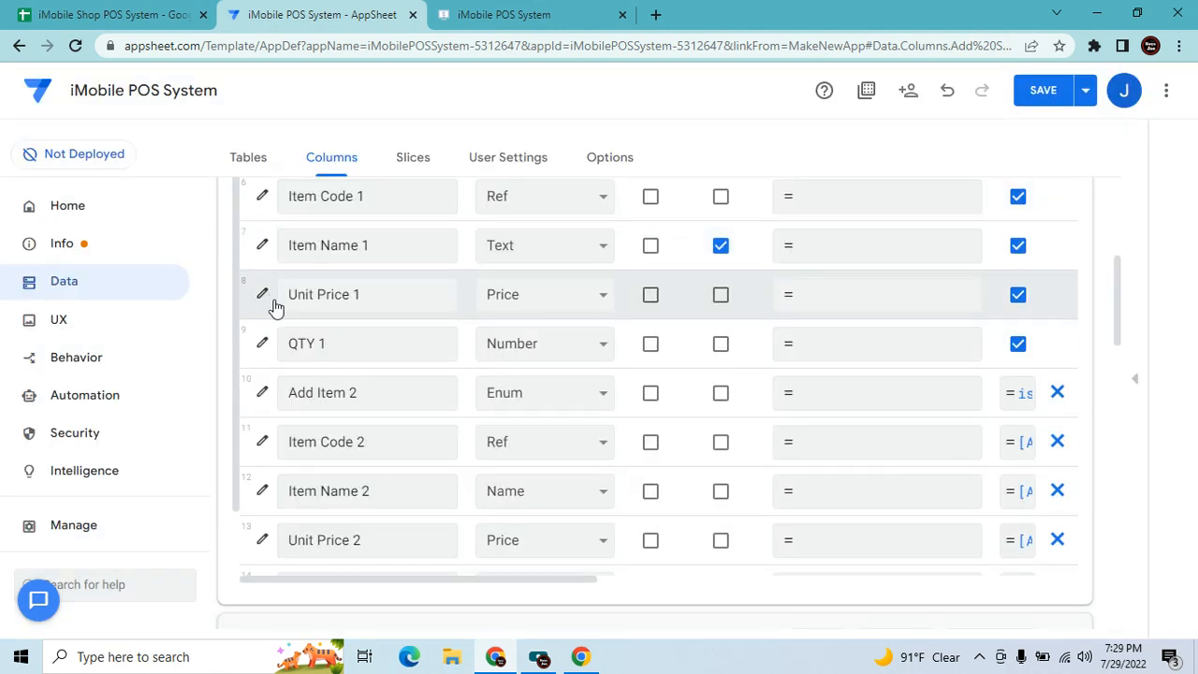
# Paste the copied isblank([_THISROW].[Item Name 2]) expression as the editability condition of the Unit Price 1 column.
pyautogui.click(262, 293)
pyautogui.scroll(-4, 727, 474)
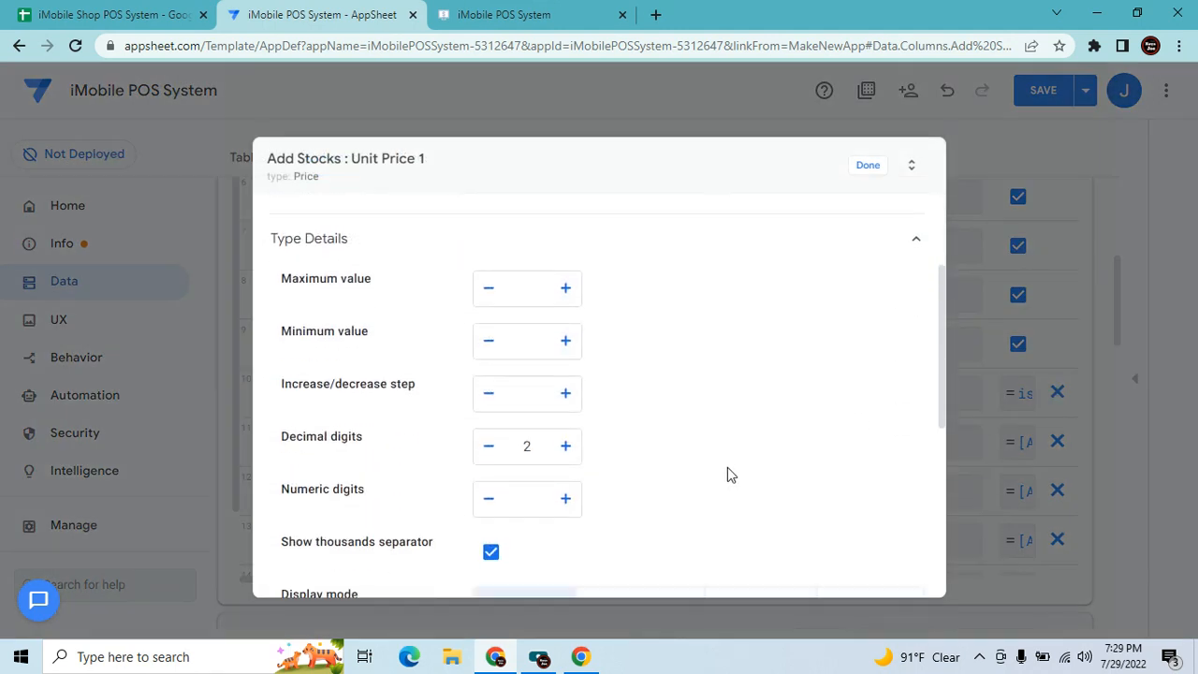
pyautogui.scroll(-2, 728, 477)
pyautogui.click(715, 519)
pyautogui.scroll(-2, 702, 491)
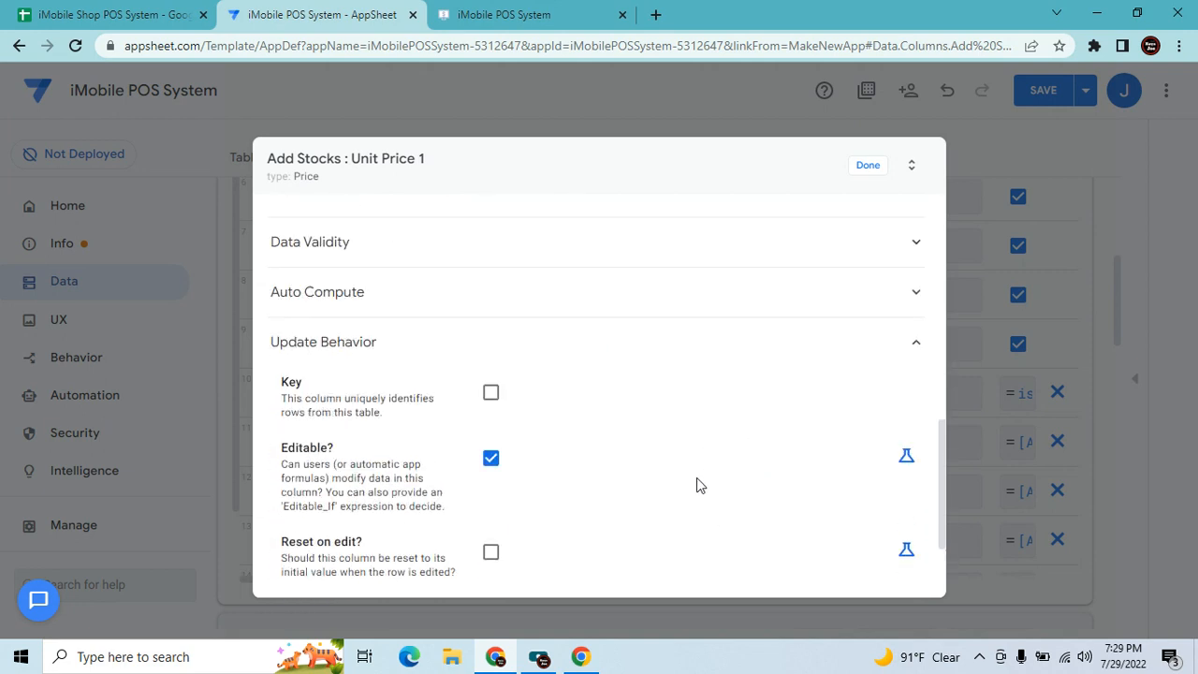
pyautogui.click(905, 456)
pyautogui.click(835, 459)
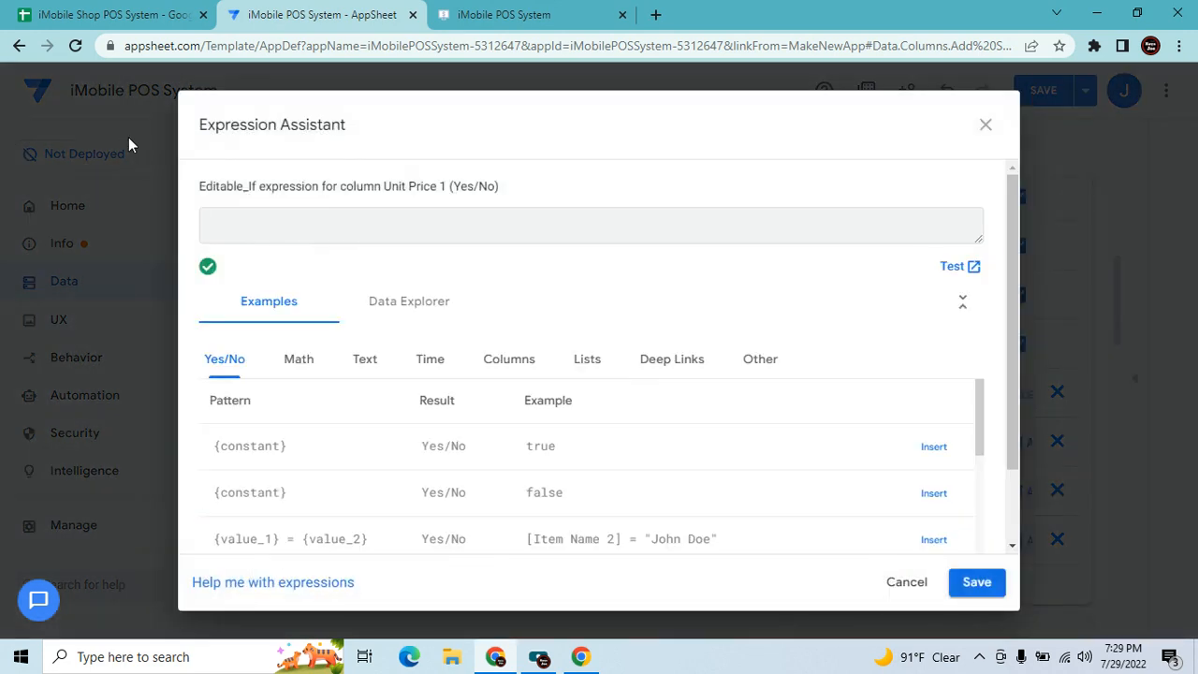
pyautogui.hotkey('ctrl', 'v')
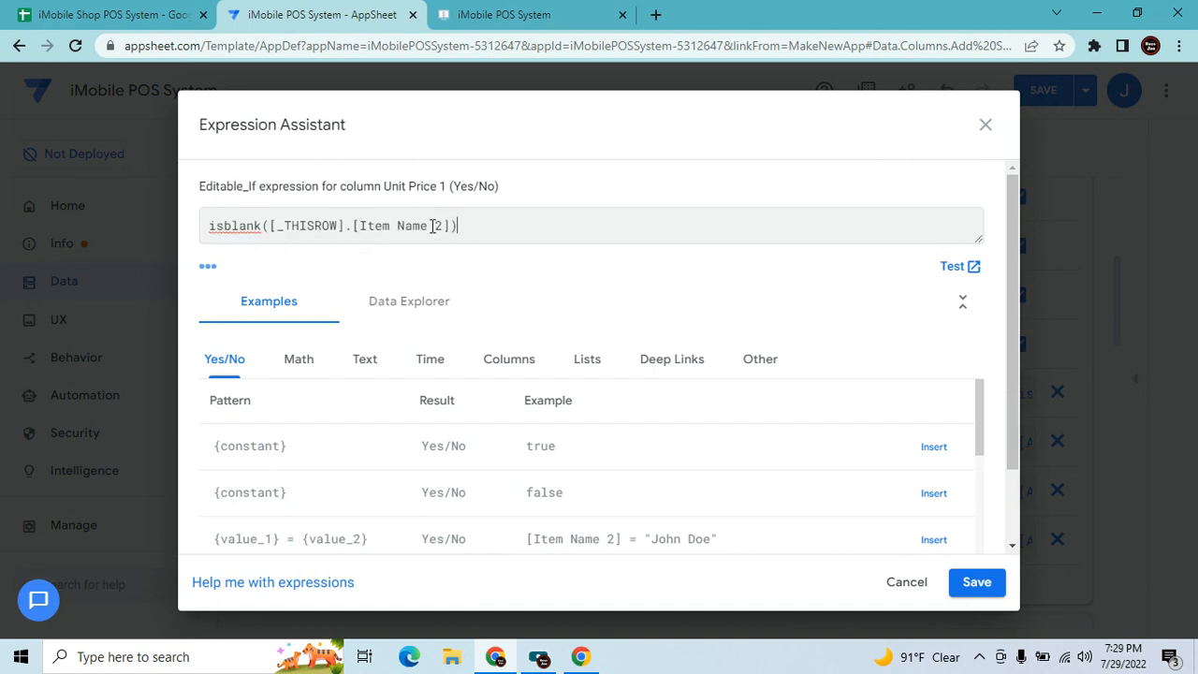
# Change the column reference in the Unit Price 1 editability condition so it reads isblank([_THISROW].[Unit Price 1]), and save it.
pyautogui.press('BackSpace')
pyautogui.press('BackSpace')
pyautogui.press('BackSpace')
pyautogui.press('BackSpace')
pyautogui.press('BackSpace')
pyautogui.press('BackSpace')
pyautogui.press('BackSpace')
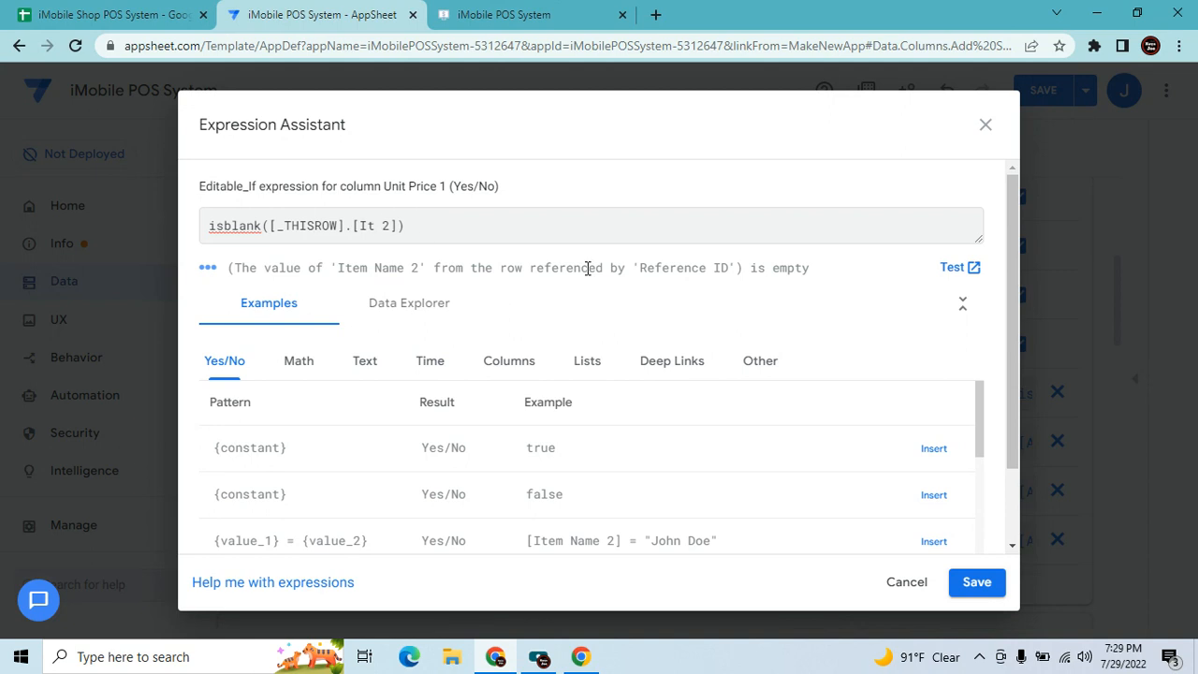
pyautogui.write('Unit Price 1')
pyautogui.hotkey('ctrl', 'a')
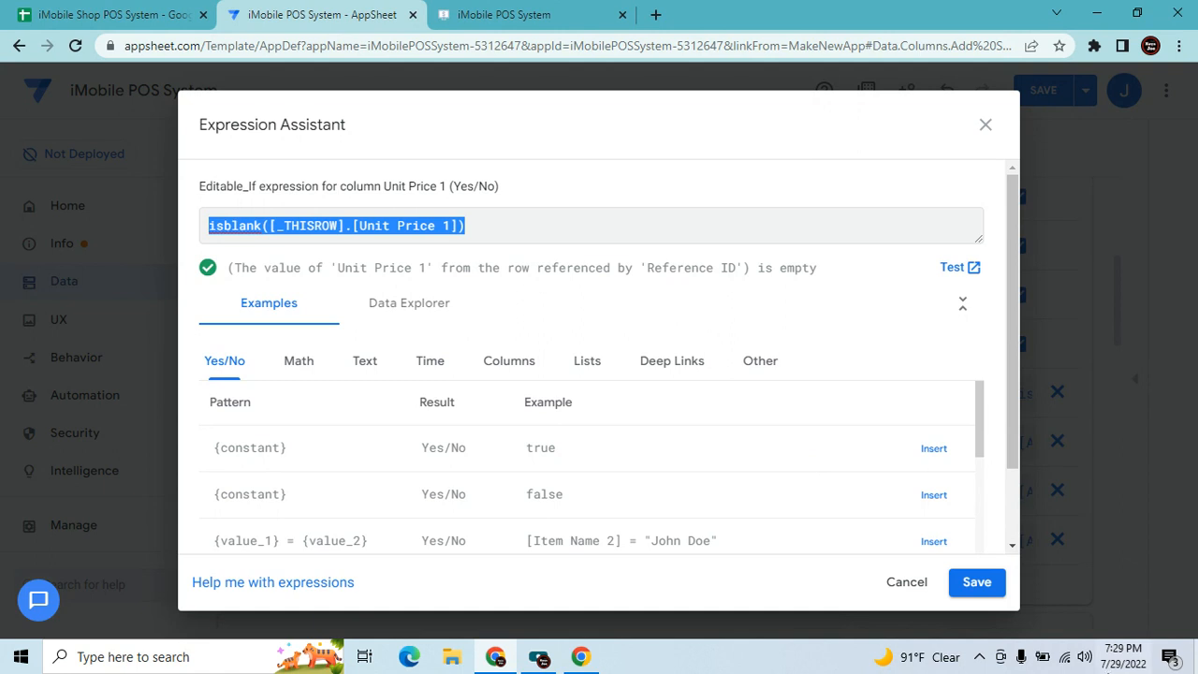
pyautogui.click(980, 592)
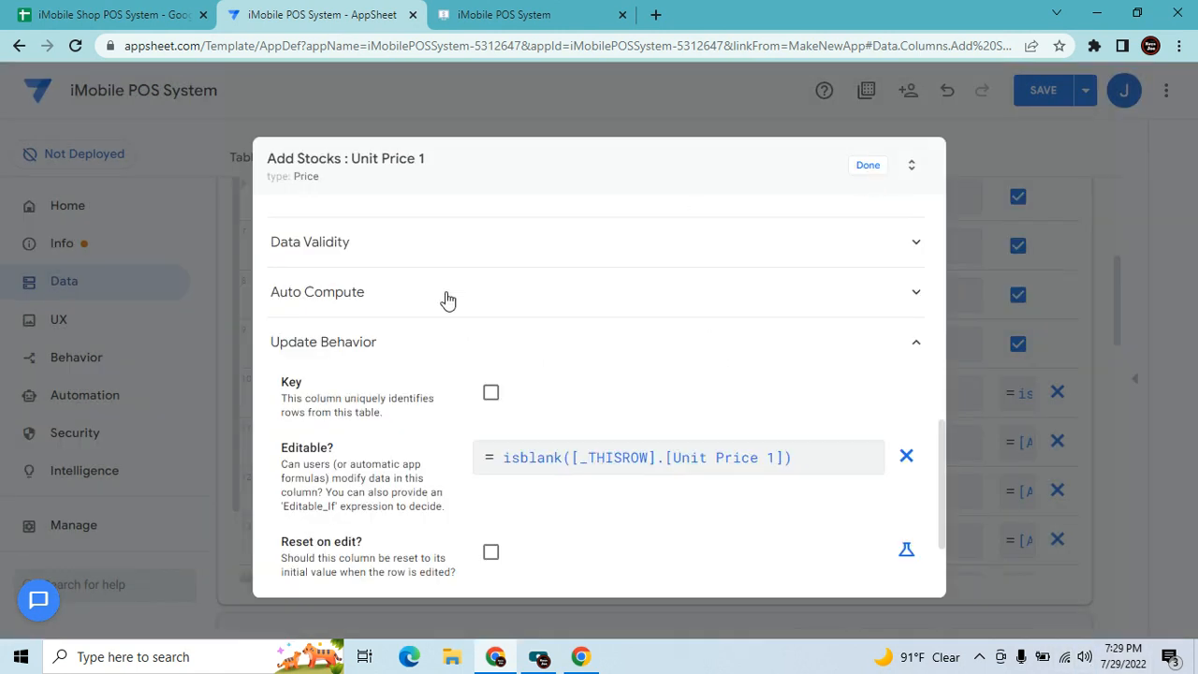
# Close the Unit Price 1 settings and check the editability condition of the Item Name 1 column.
pyautogui.press('Escape')
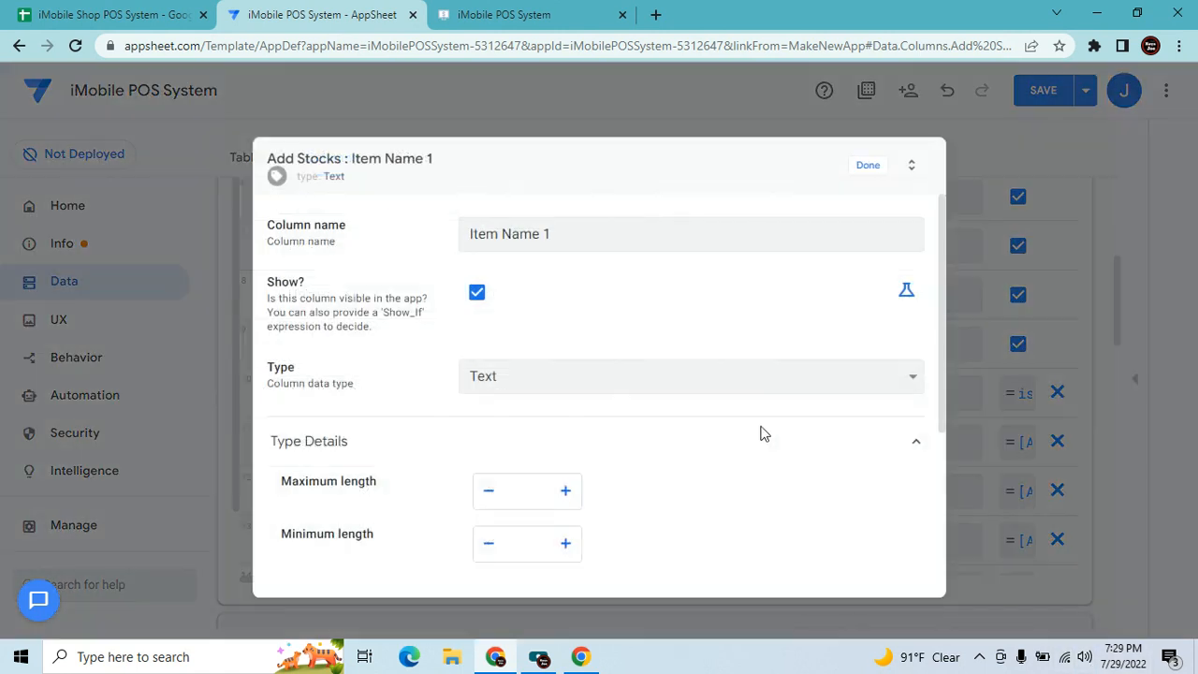
pyautogui.scroll(-3, 761, 430)
pyautogui.click(729, 451)
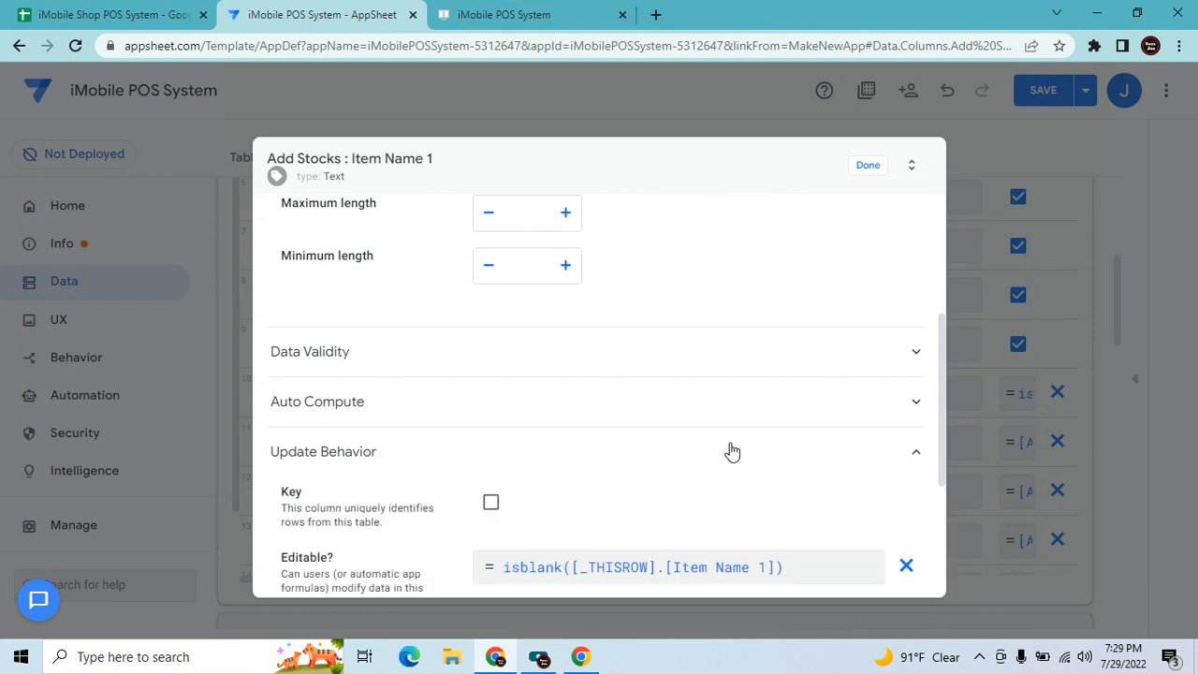
# Close the Item Name 1 column settings and save the app.
pyautogui.scroll(-2, 739, 449)
pyautogui.click(865, 166)
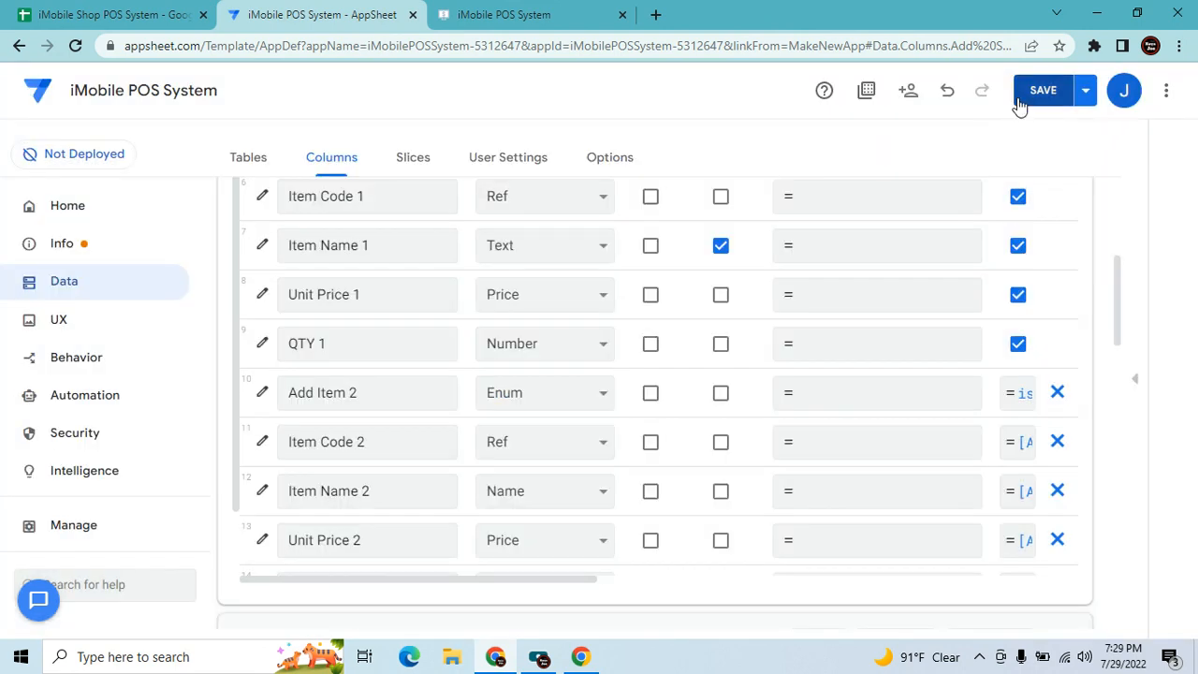
pyautogui.click(1041, 91)
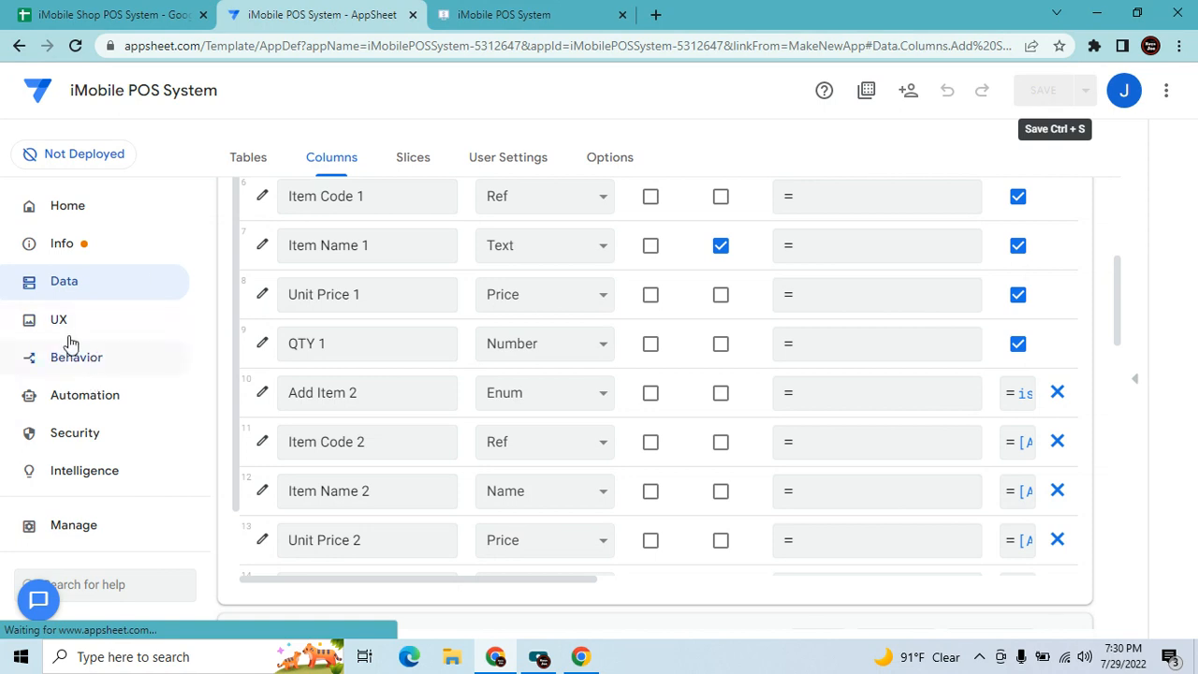
# Set up the new view as a table named Add Stocks, based on the Add Stocks data and positioned right most.
pyautogui.click(68, 335)
pyautogui.doubleClick(262, 262)
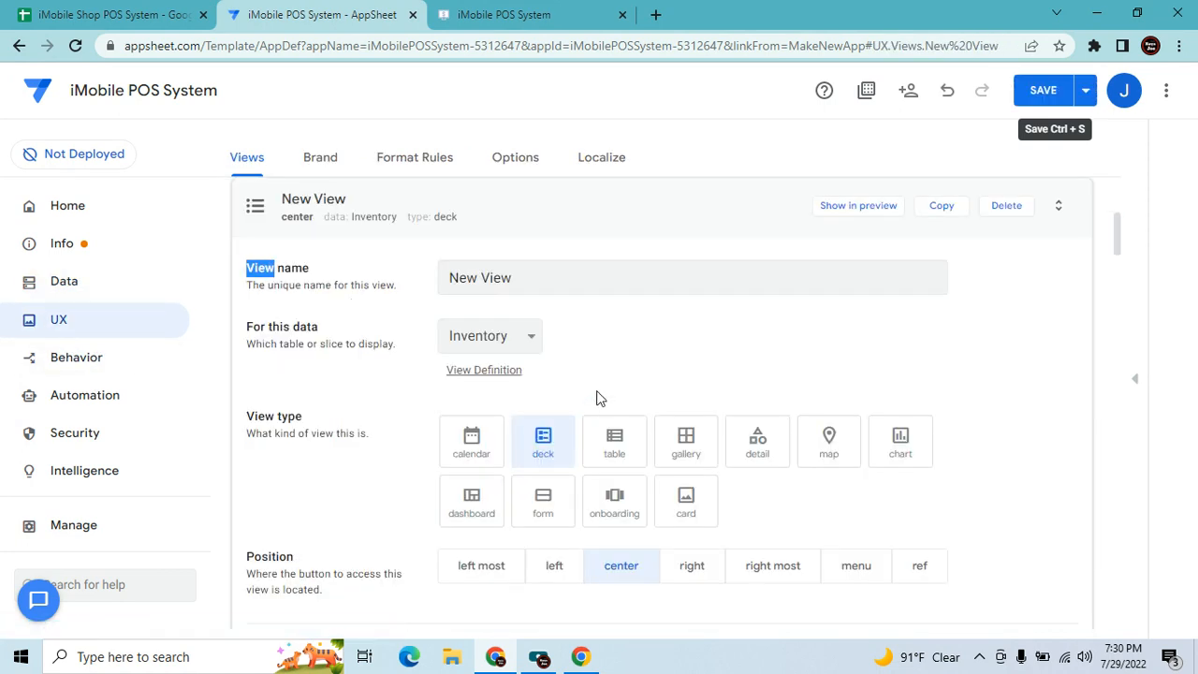
pyautogui.click(524, 346)
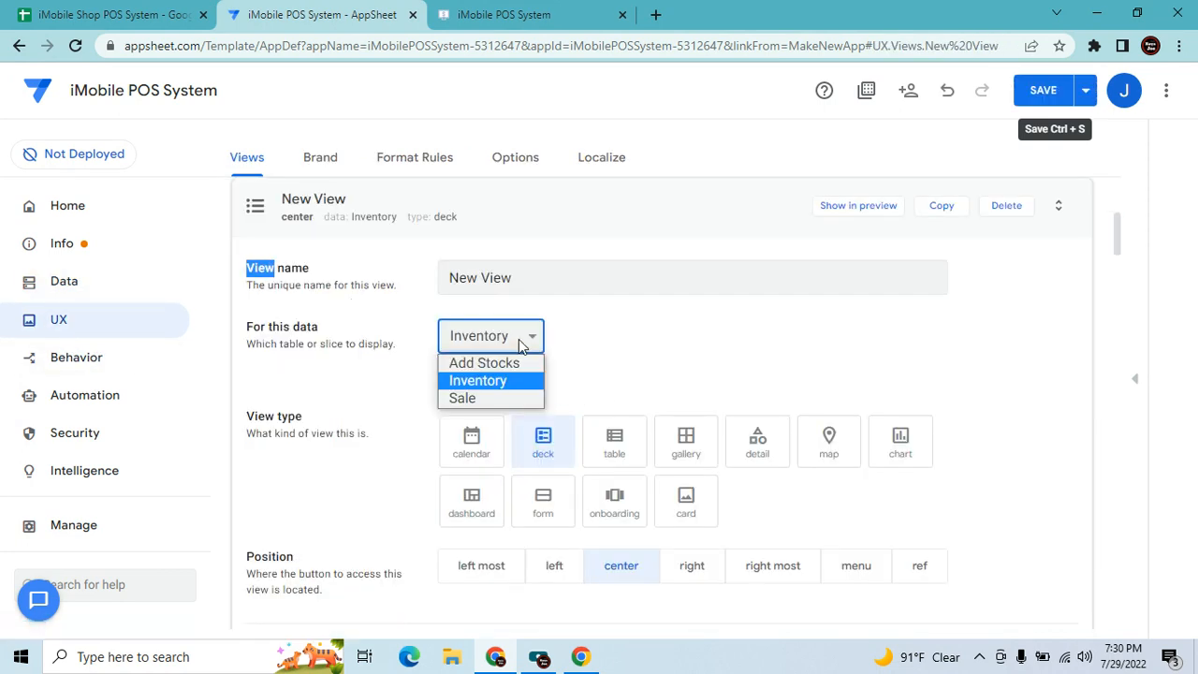
pyautogui.click(494, 365)
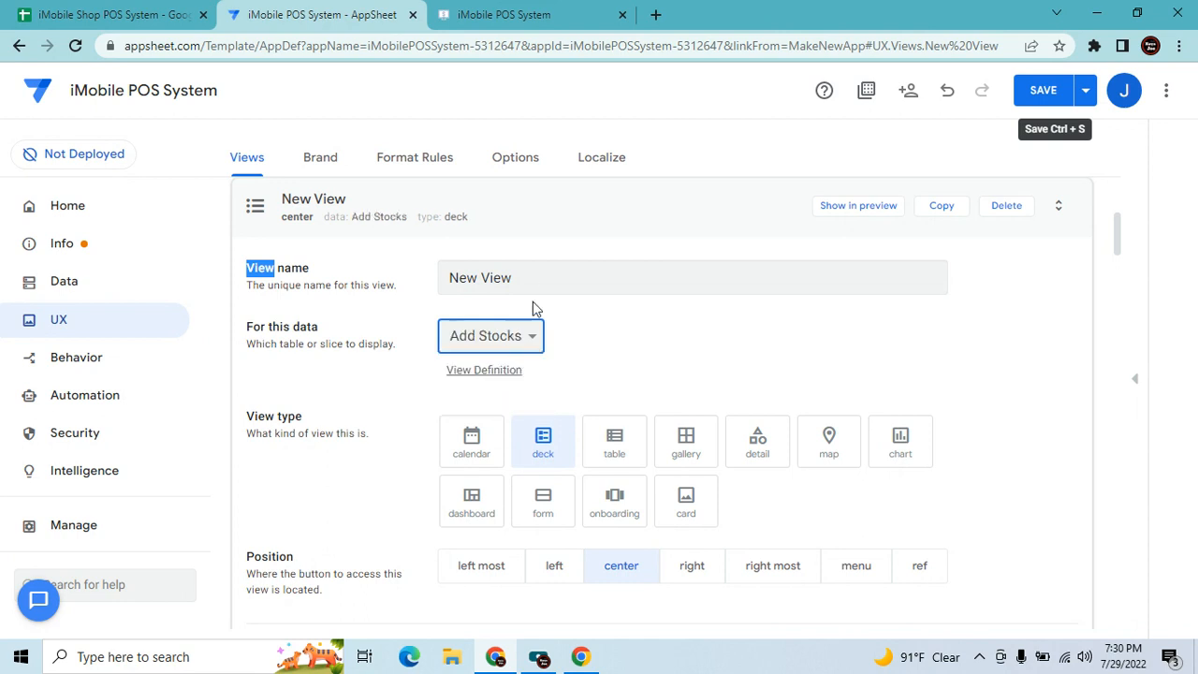
pyautogui.click(351, 279)
pyautogui.write('Add Stocks')
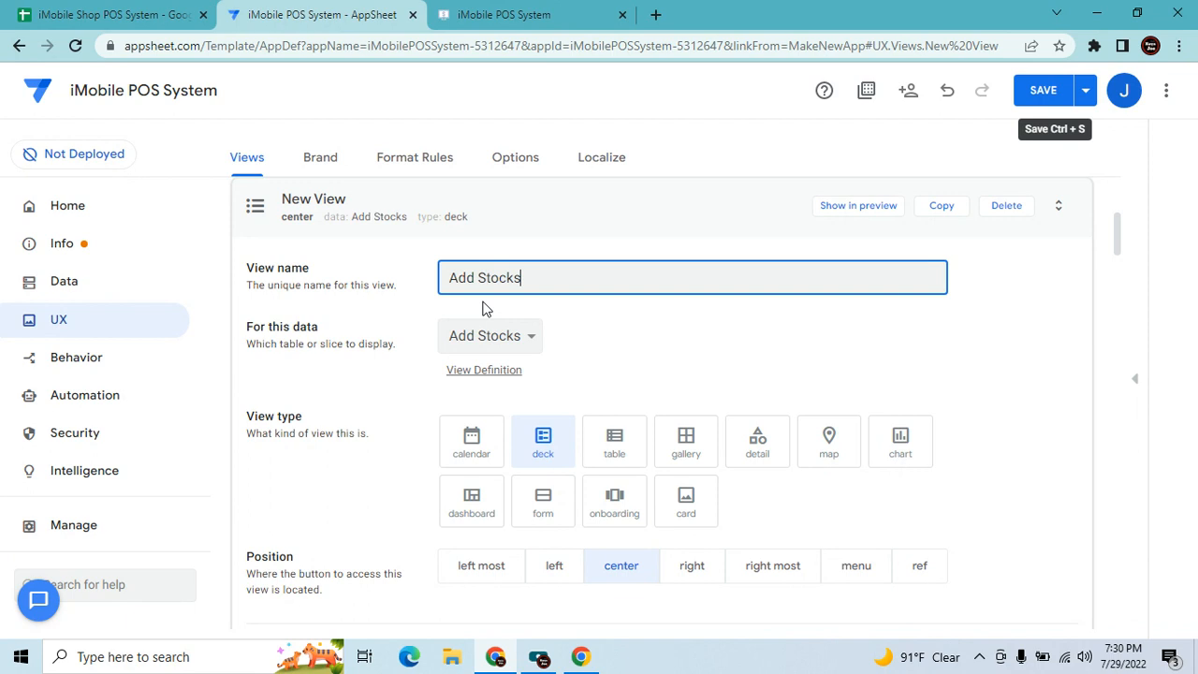
pyautogui.click(625, 465)
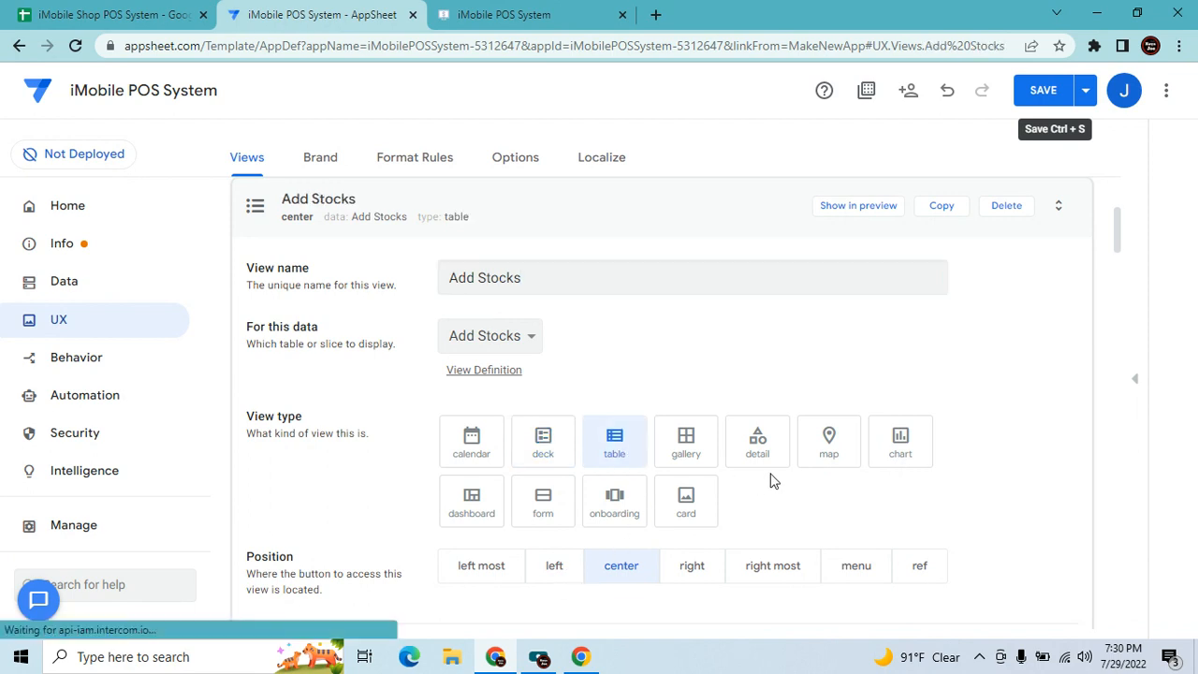
pyautogui.scroll(-2, 765, 481)
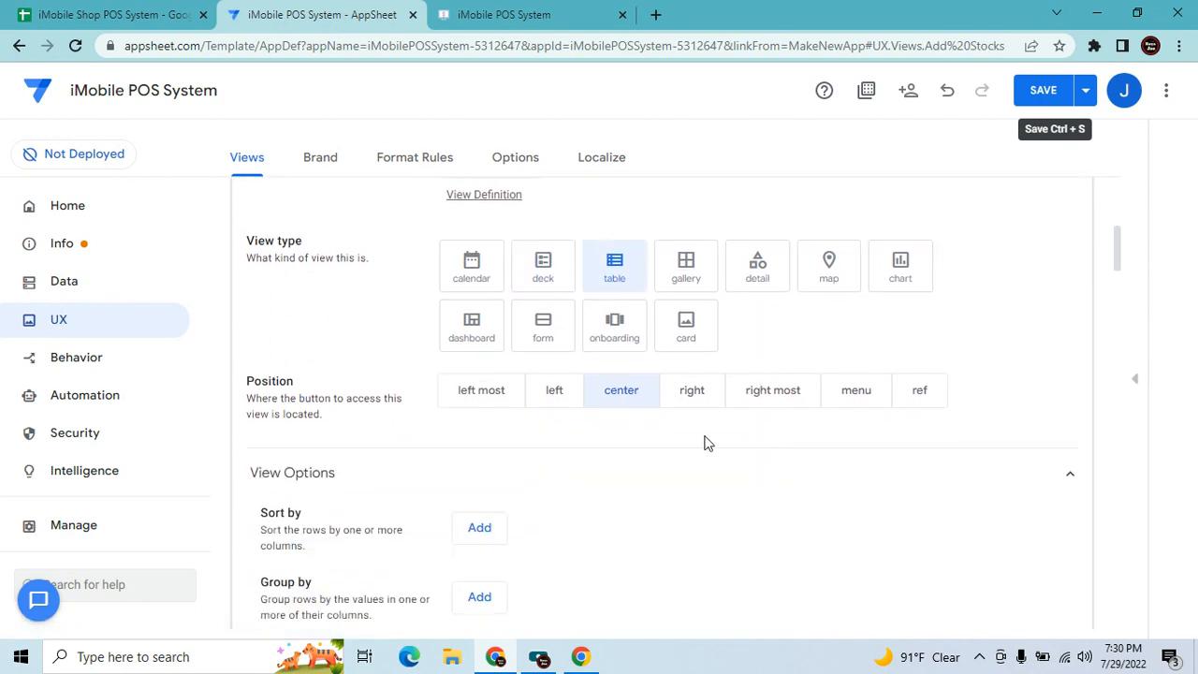
pyautogui.click(782, 396)
# Add an all-other-columns entry to the view's column order and group its rows by Date with the sort direction switched.
pyautogui.scroll(-3, 748, 440)
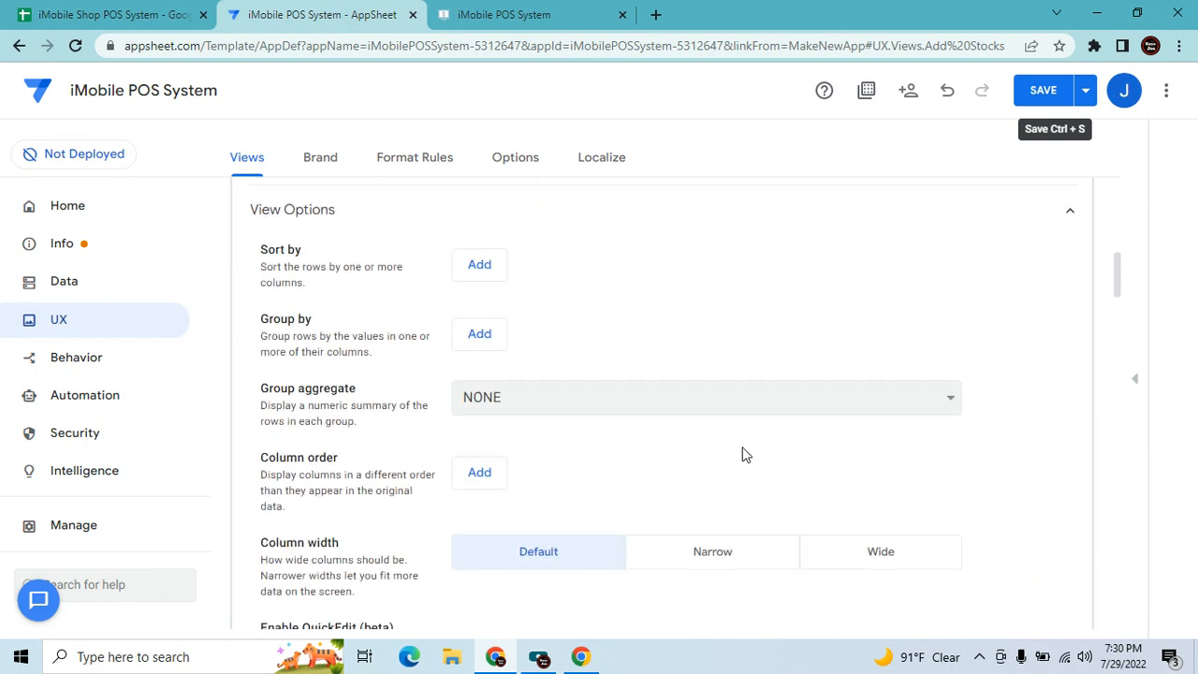
pyautogui.click(491, 474)
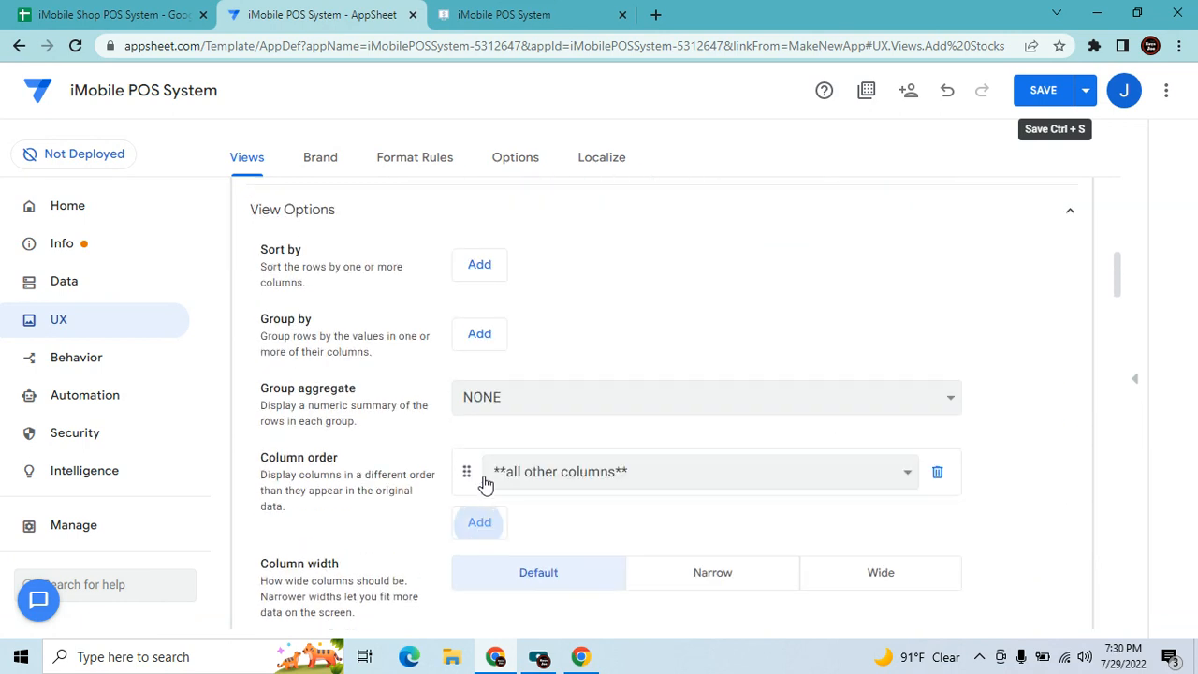
pyautogui.click(483, 334)
pyautogui.click(548, 334)
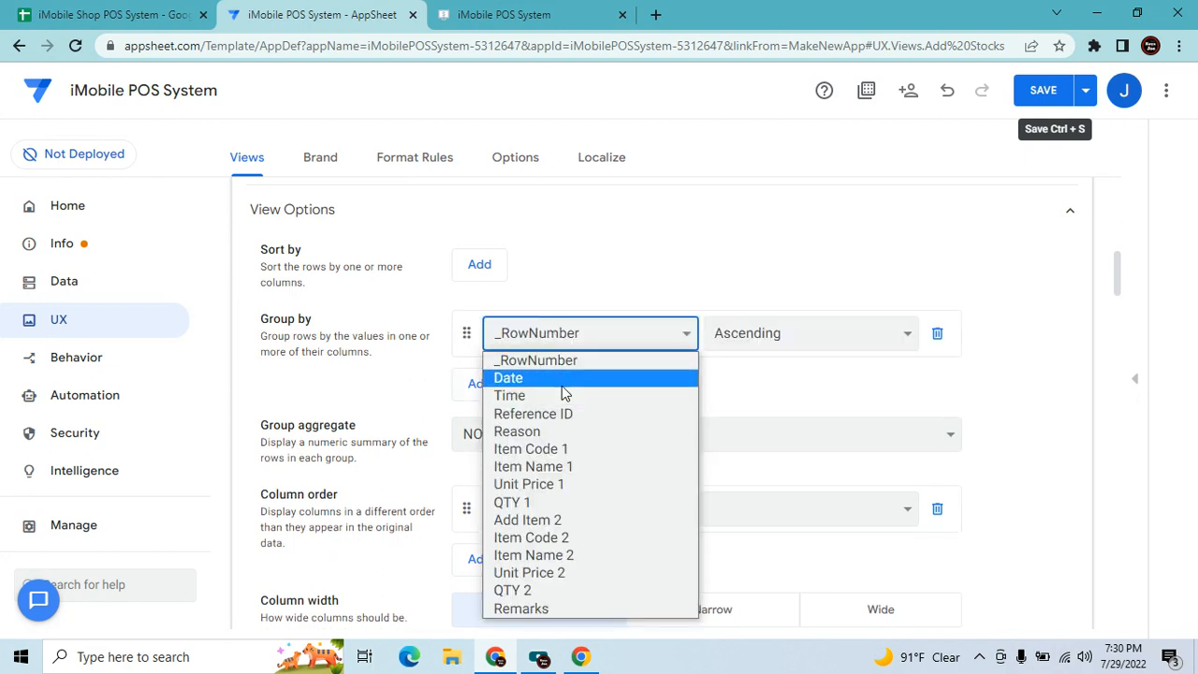
pyautogui.click(561, 384)
pyautogui.click(748, 348)
pyautogui.click(754, 377)
# Search the view's display icons for "add", assign the solid square plus icon to Add Stocks, and save the app.
pyautogui.scroll(-2, 745, 412)
pyautogui.scroll(-3, 746, 412)
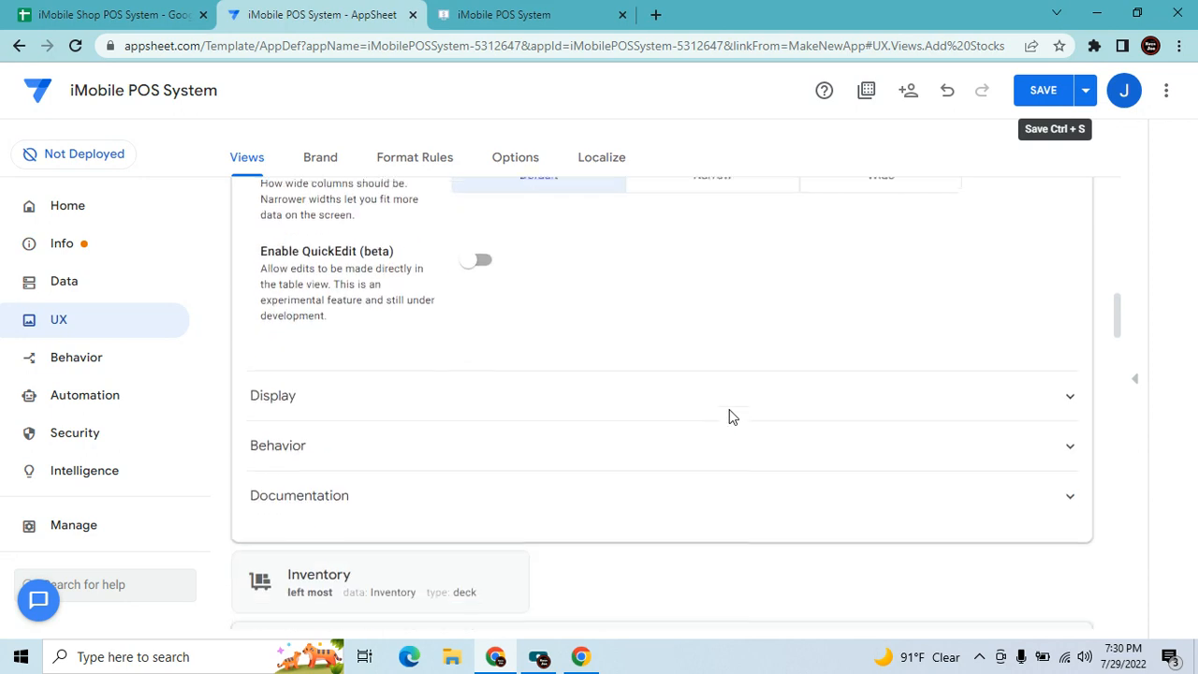
pyautogui.click(593, 403)
pyautogui.write('add')
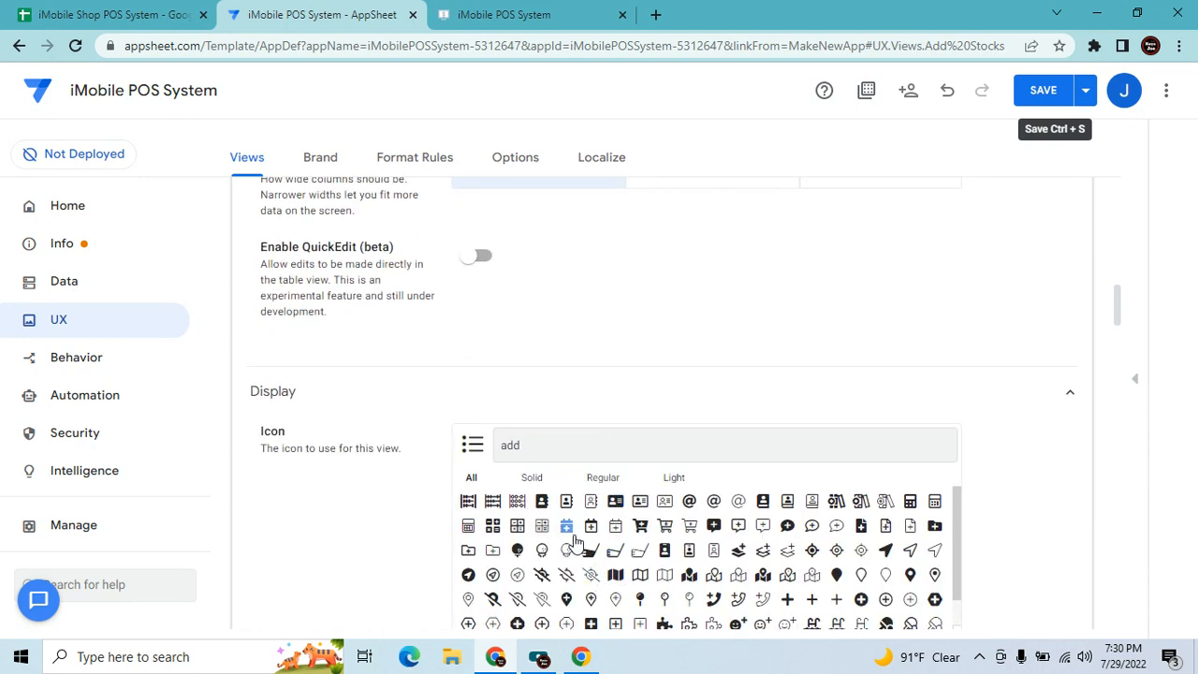
pyautogui.scroll(-1, 907, 572)
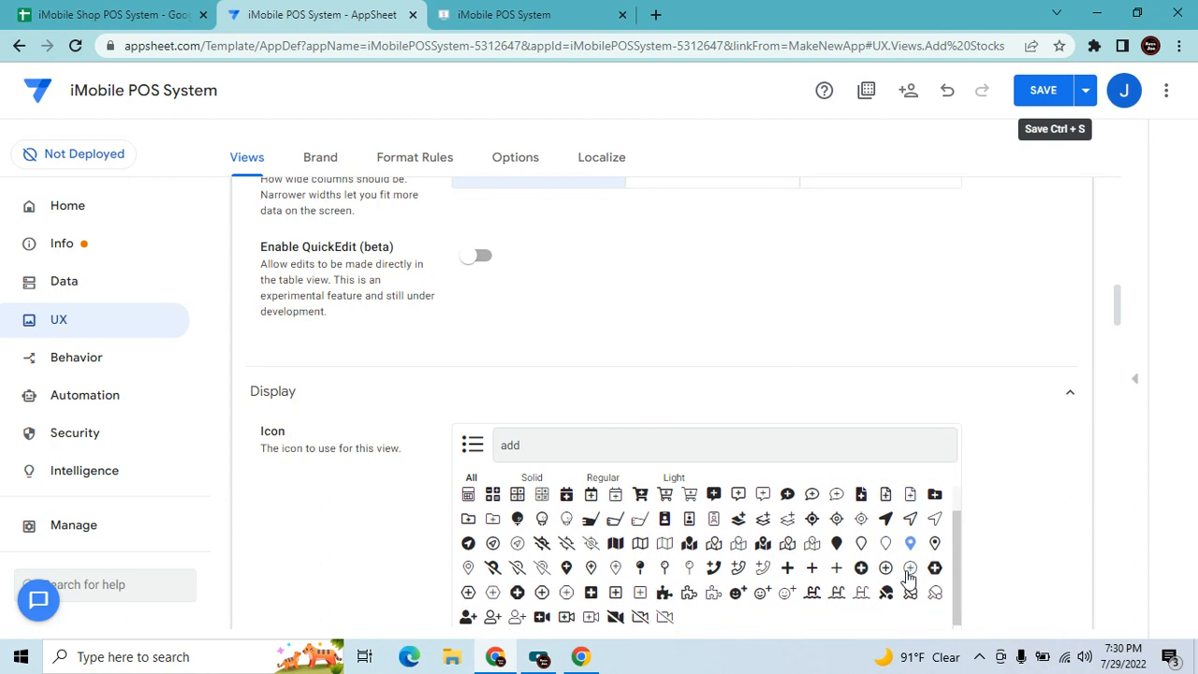
pyautogui.click(590, 591)
pyautogui.scroll(-1, 889, 262)
pyautogui.scroll(-2, 897, 281)
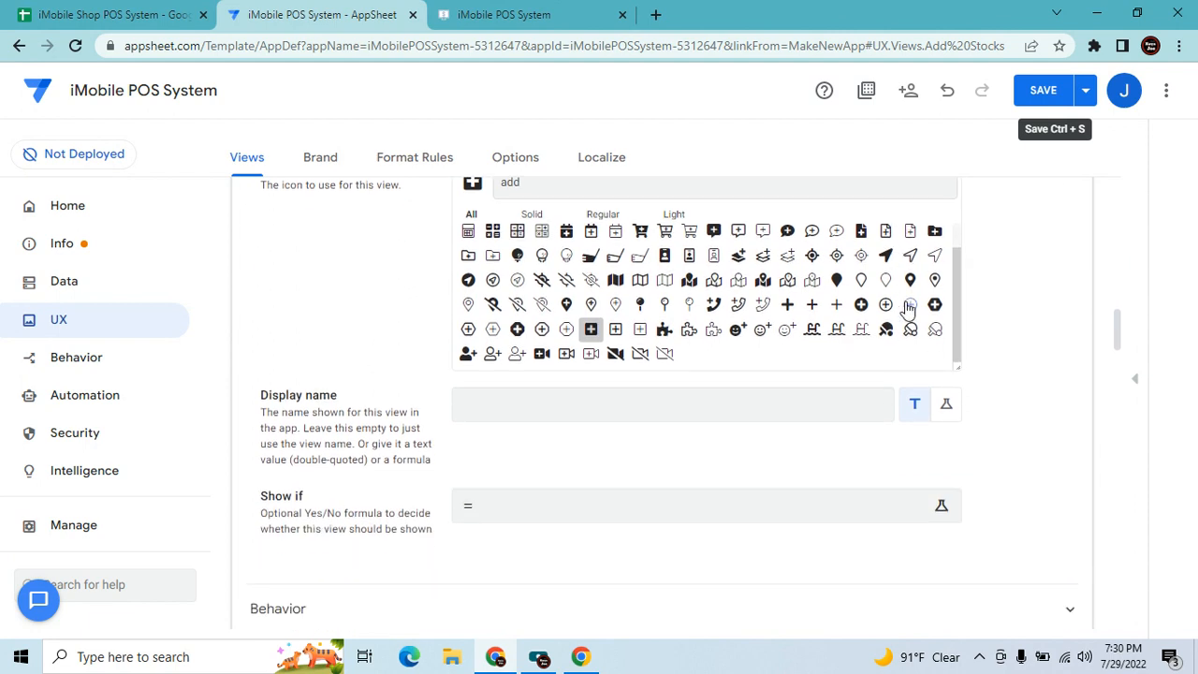
pyautogui.scroll(-2, 862, 522)
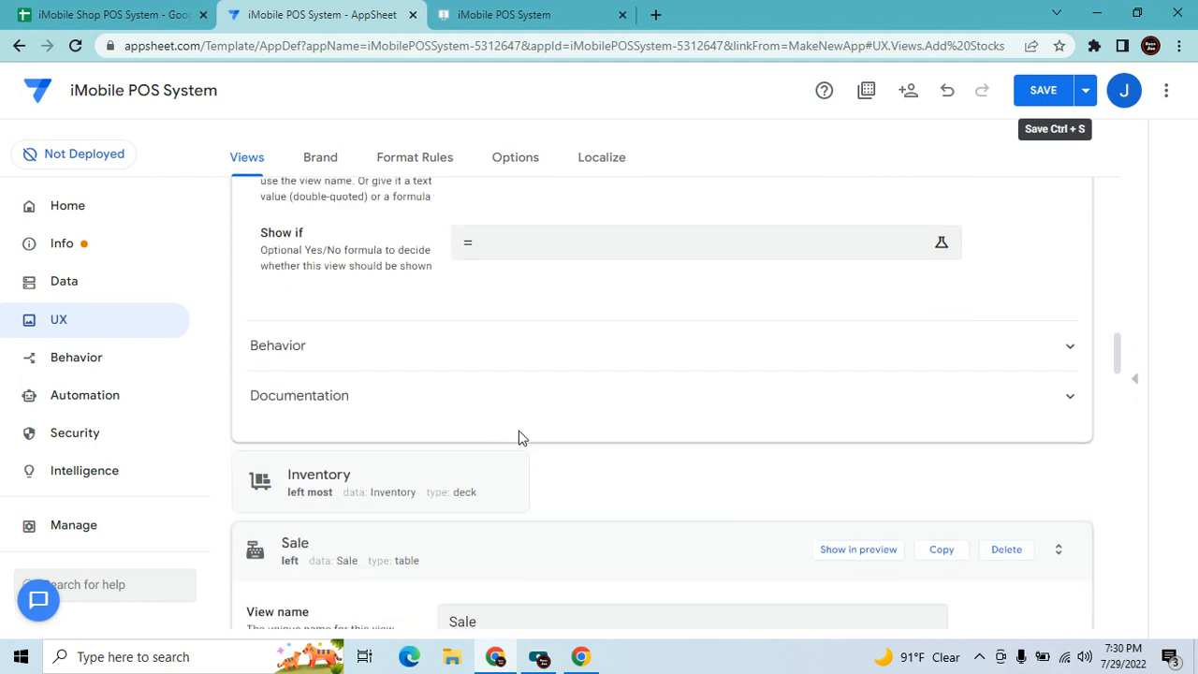
pyautogui.scroll(1, 552, 457)
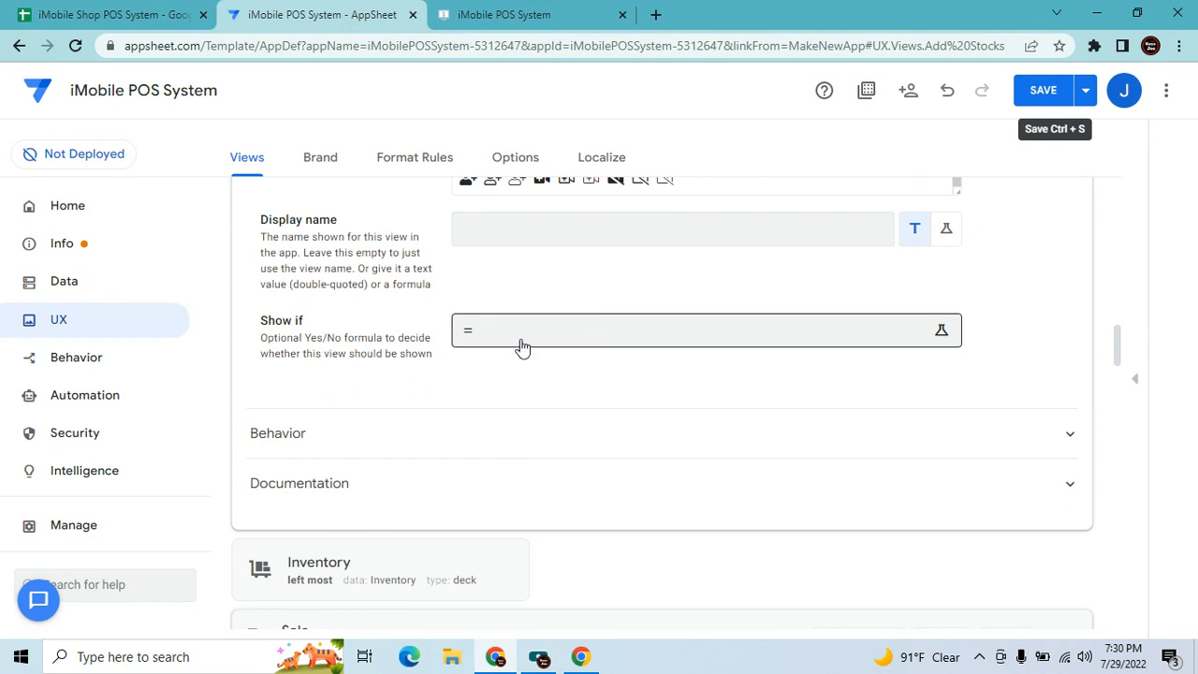
pyautogui.click(1049, 97)
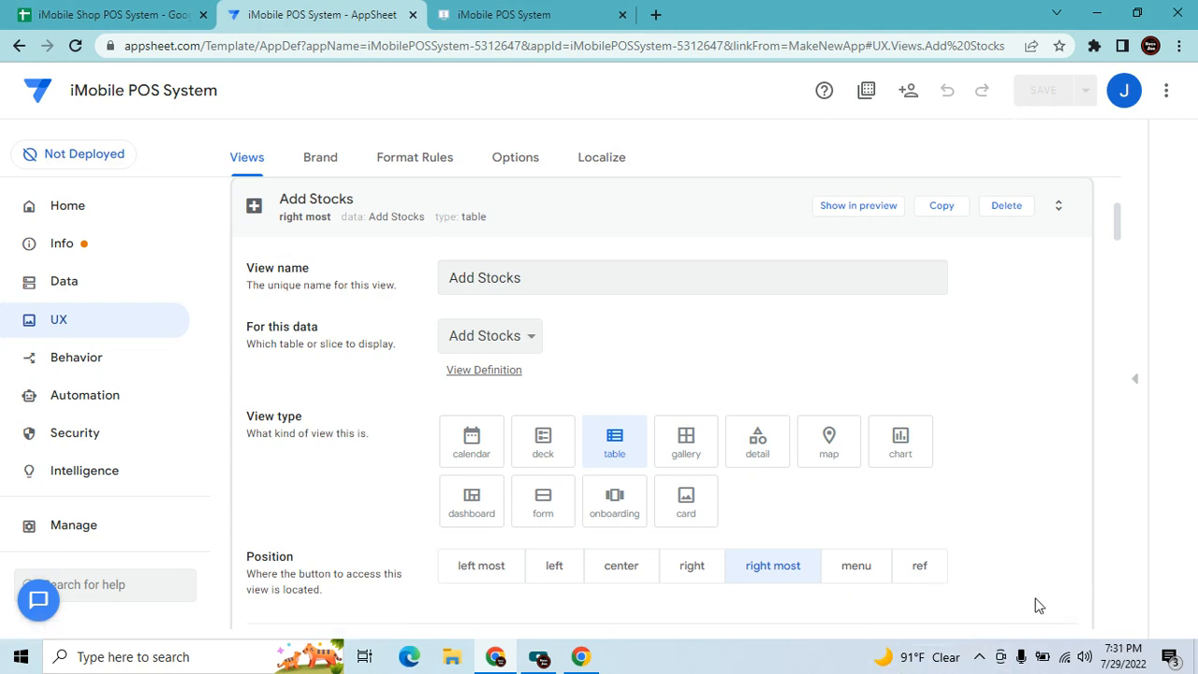
# Show the app preview, switch to the running iMobile POS System app, sync it, and start a new Add Stocks entry.
pyautogui.click(1137, 386)
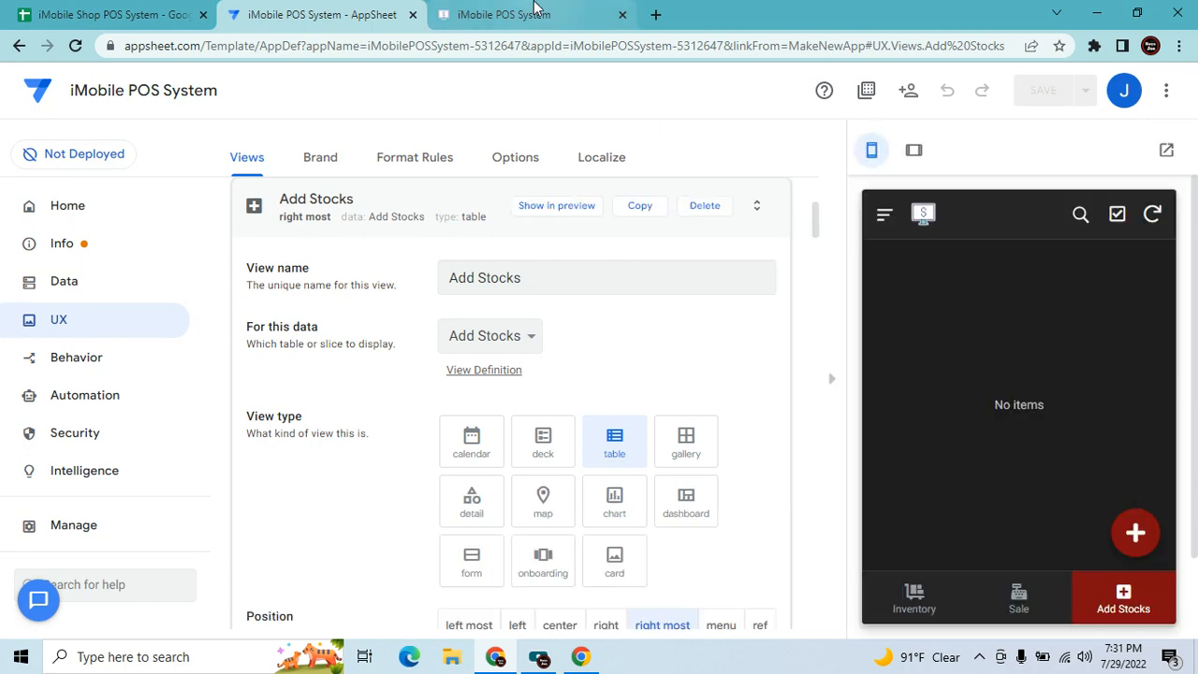
pyautogui.hotkey('ctrl', 'Tab')
pyautogui.click(1174, 103)
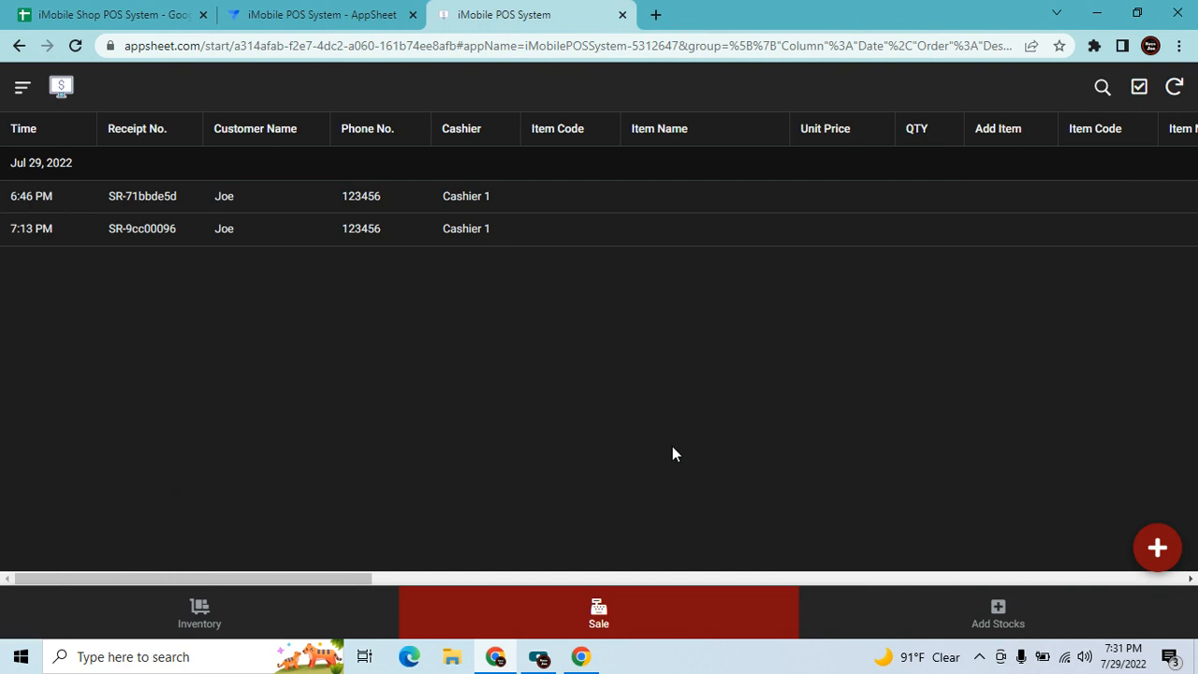
pyautogui.click(994, 610)
pyautogui.click(1161, 549)
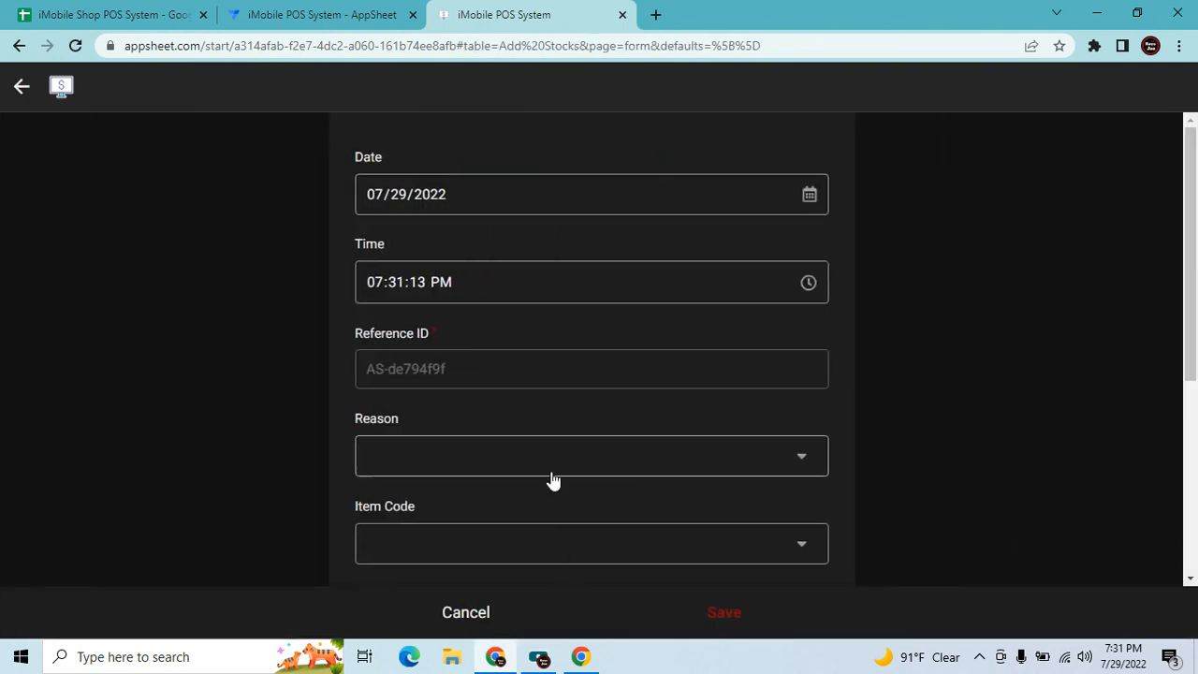
# Set the entry's Reason to Delivery and open the Item Code choices.
pyautogui.click(552, 477)
pyautogui.click(463, 156)
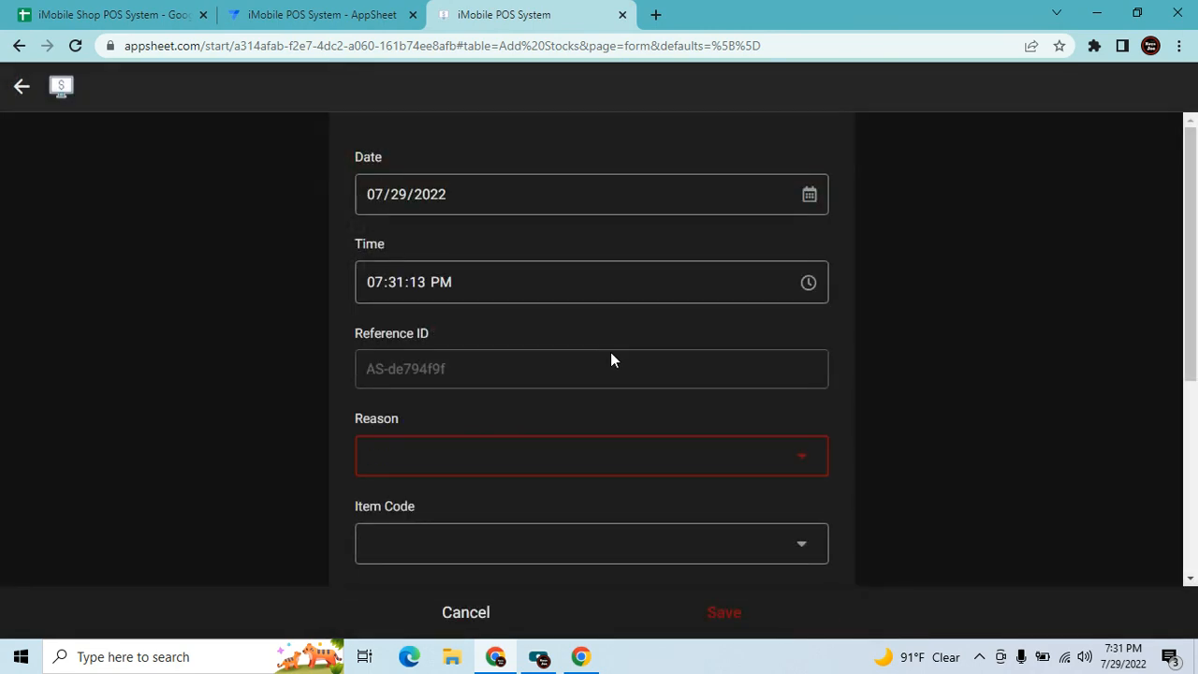
pyautogui.scroll(-1, 608, 356)
pyautogui.click(601, 474)
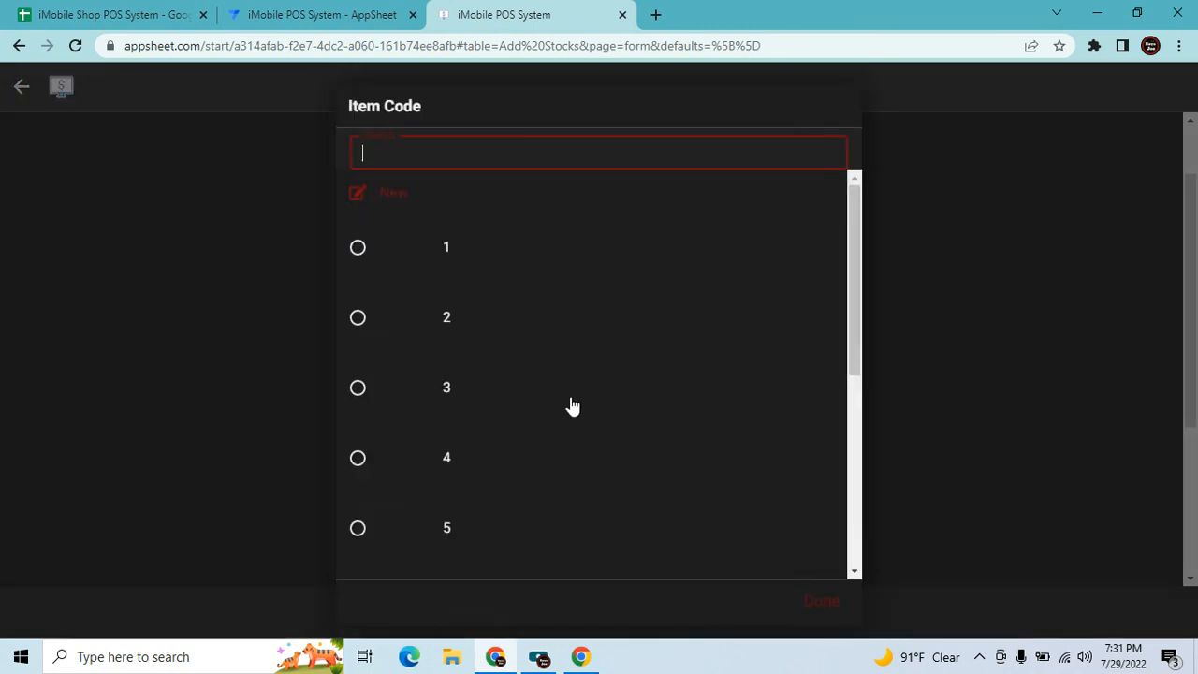
# Check the items' Available Stocks in the Inventory sheet of the Google spreadsheet, and return to the running app.
pyautogui.click(154, 9)
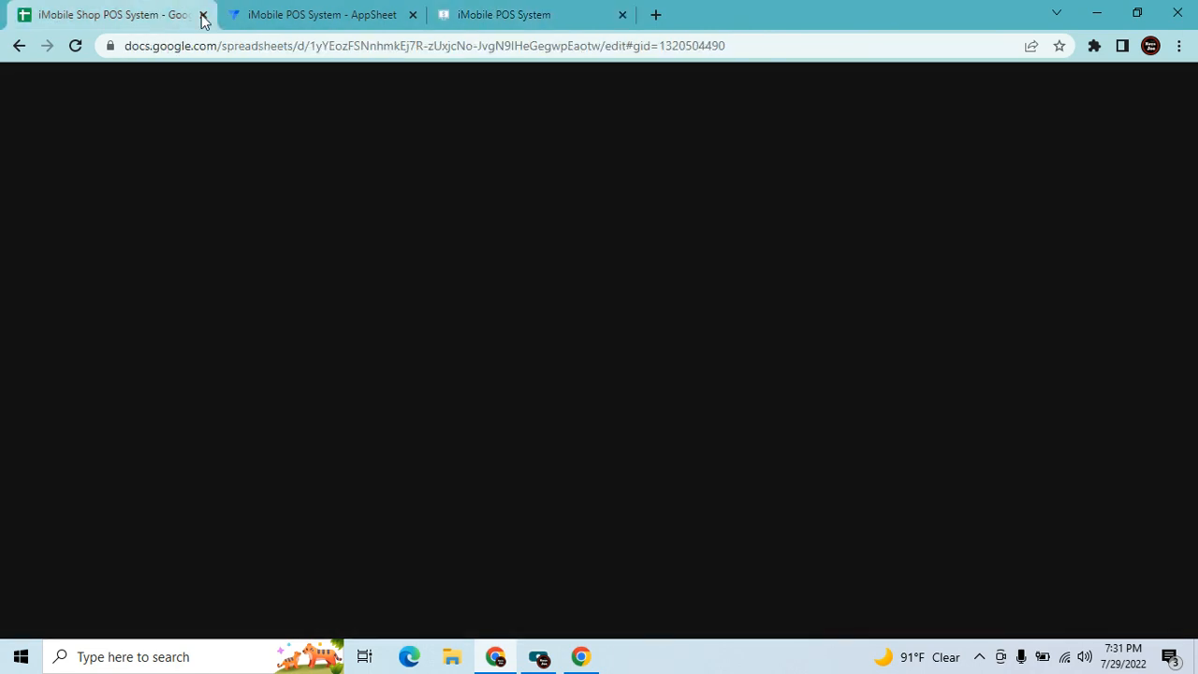
pyautogui.click(150, 621)
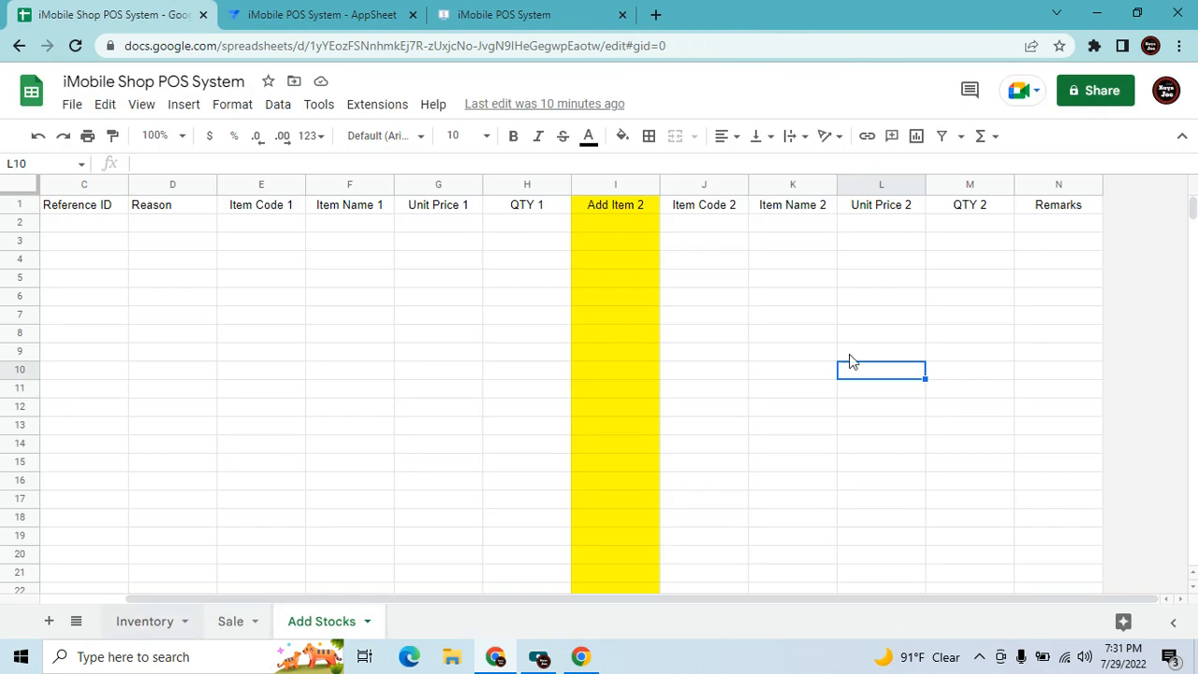
pyautogui.click(809, 229)
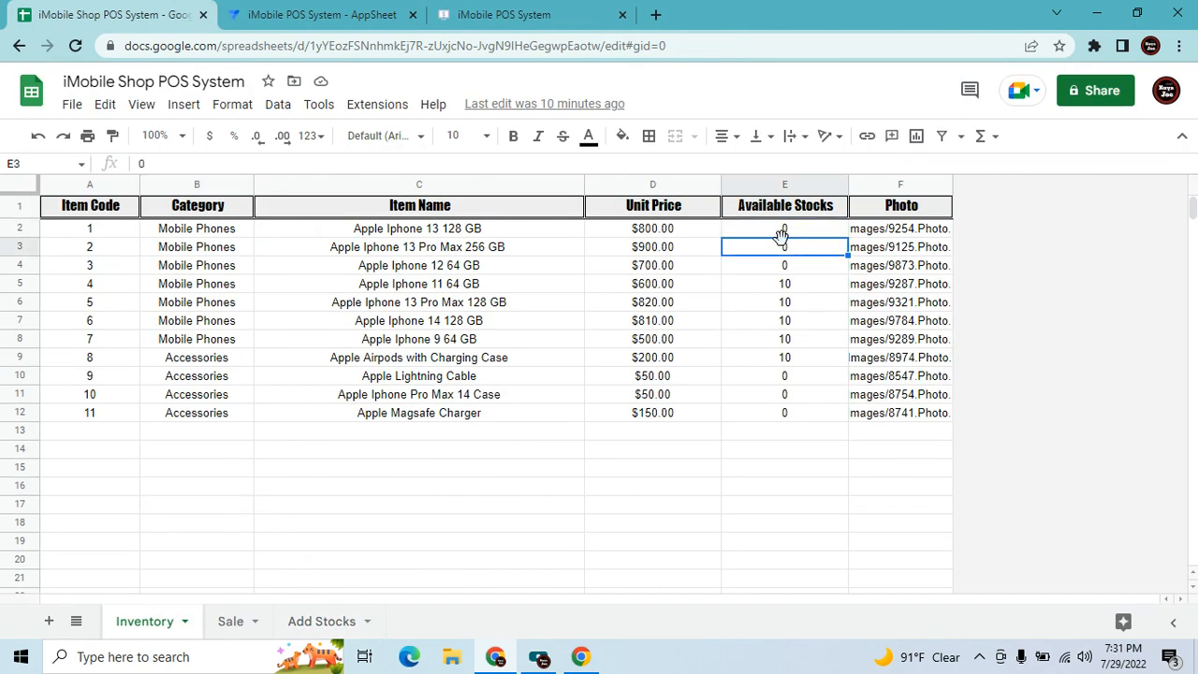
pyautogui.click(502, 11)
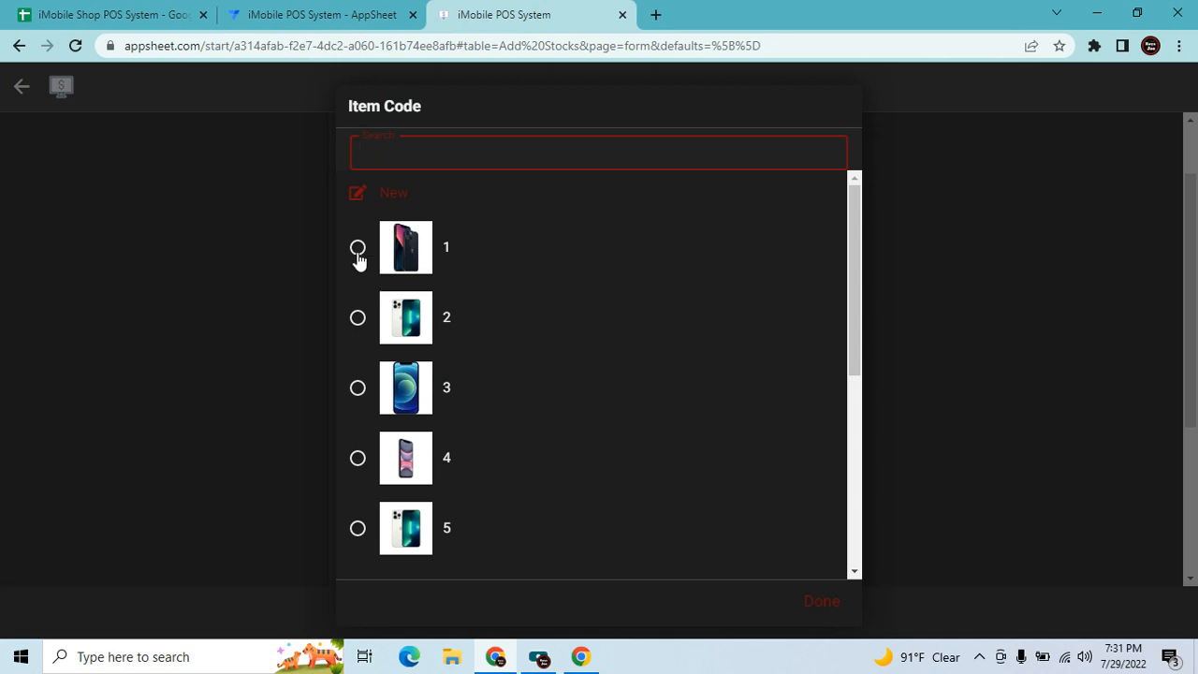
# Choose item code 1 for the first item and set its quantity to 10.
pyautogui.click(357, 247)
pyautogui.scroll(-2, 561, 412)
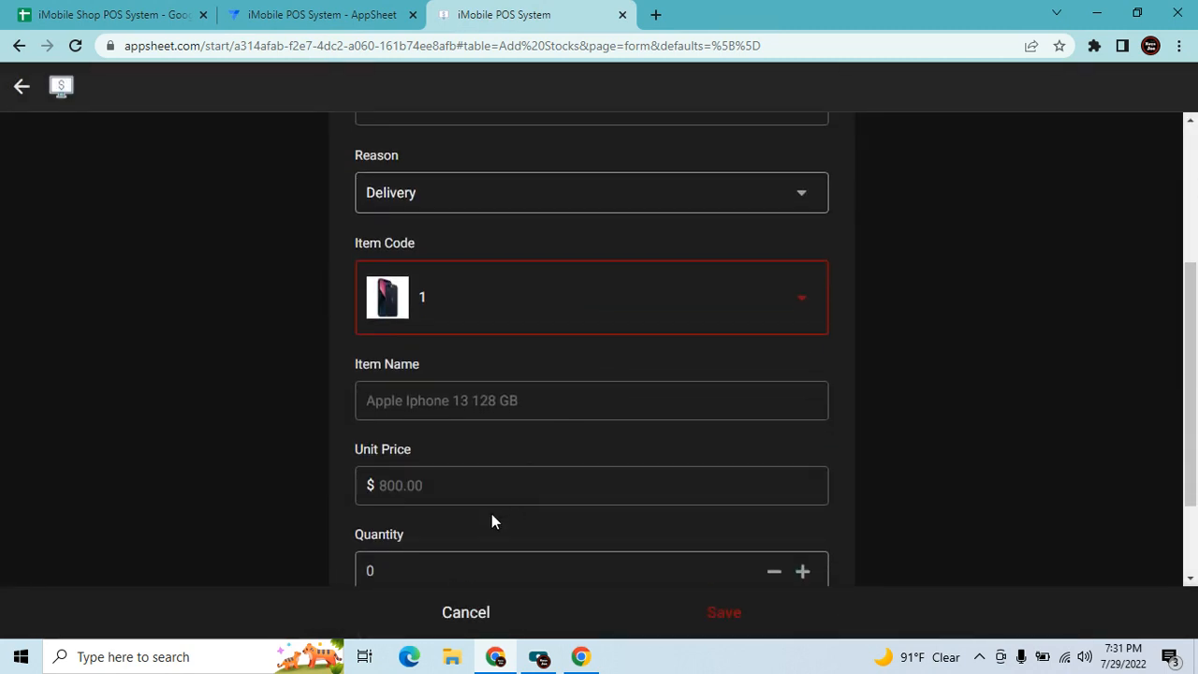
pyautogui.scroll(-2, 440, 510)
pyautogui.click(539, 449)
pyautogui.write('1')
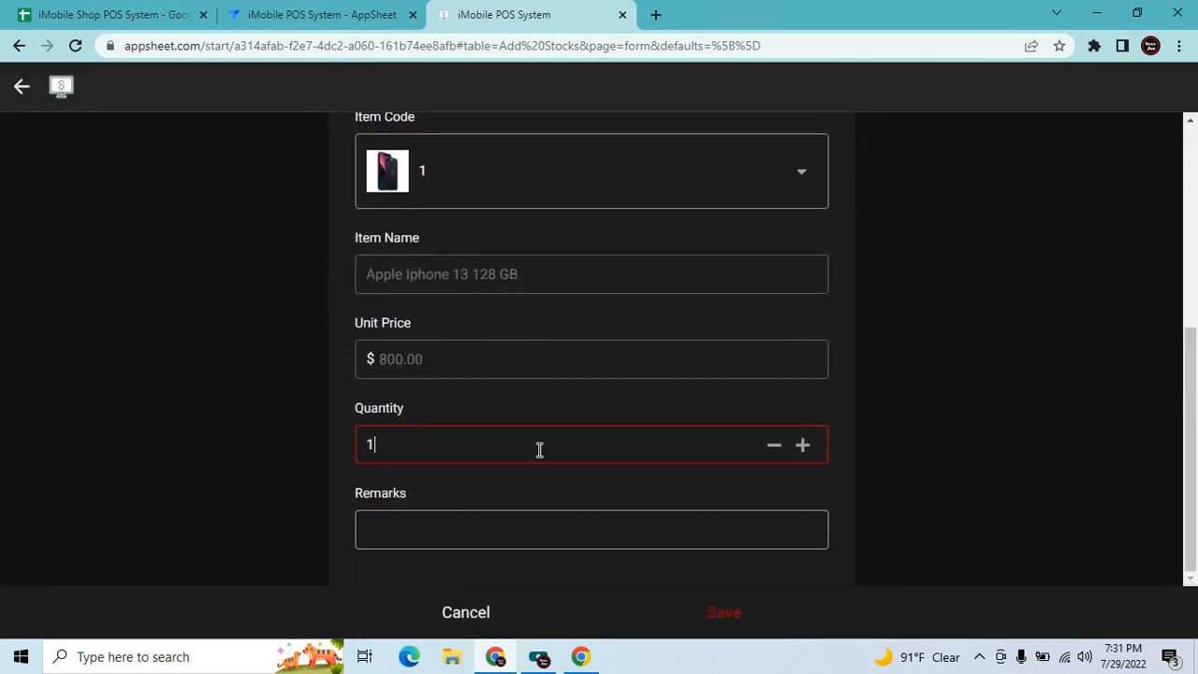
pyautogui.write('0')
# Add a second item with item code 2 and place the cursor in its Item Name field.
pyautogui.click(714, 540)
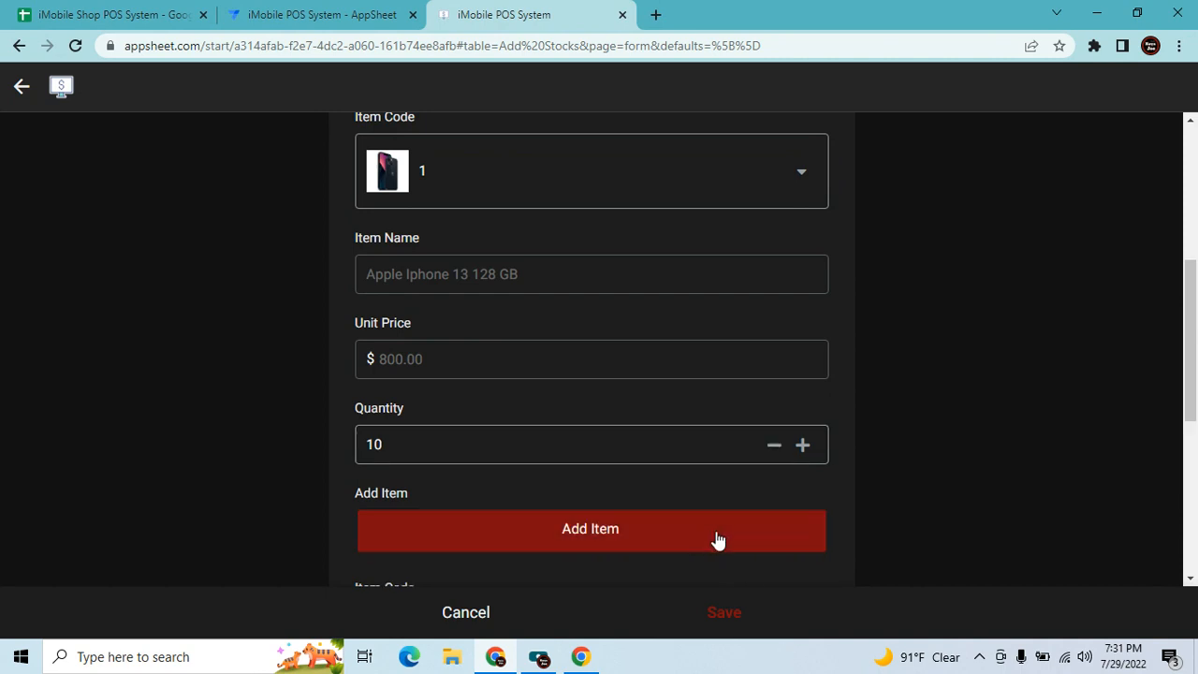
pyautogui.scroll(-2, 555, 468)
pyautogui.click(556, 467)
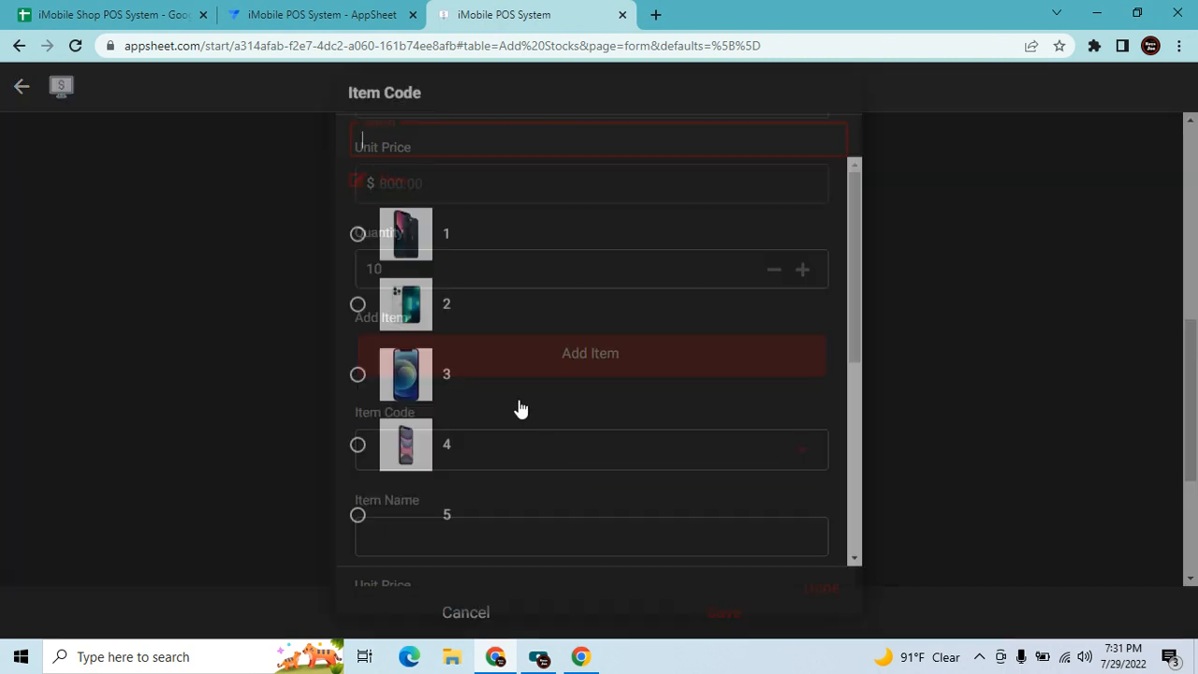
pyautogui.click(580, 363)
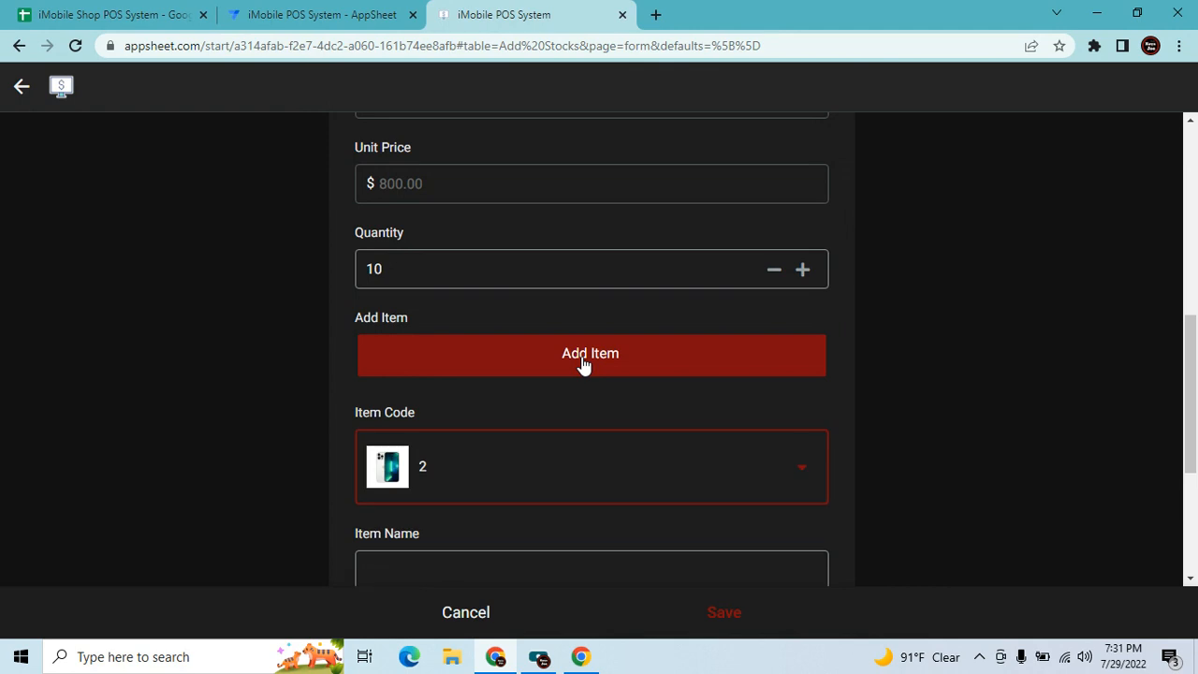
pyautogui.scroll(-2, 552, 383)
pyautogui.click(477, 391)
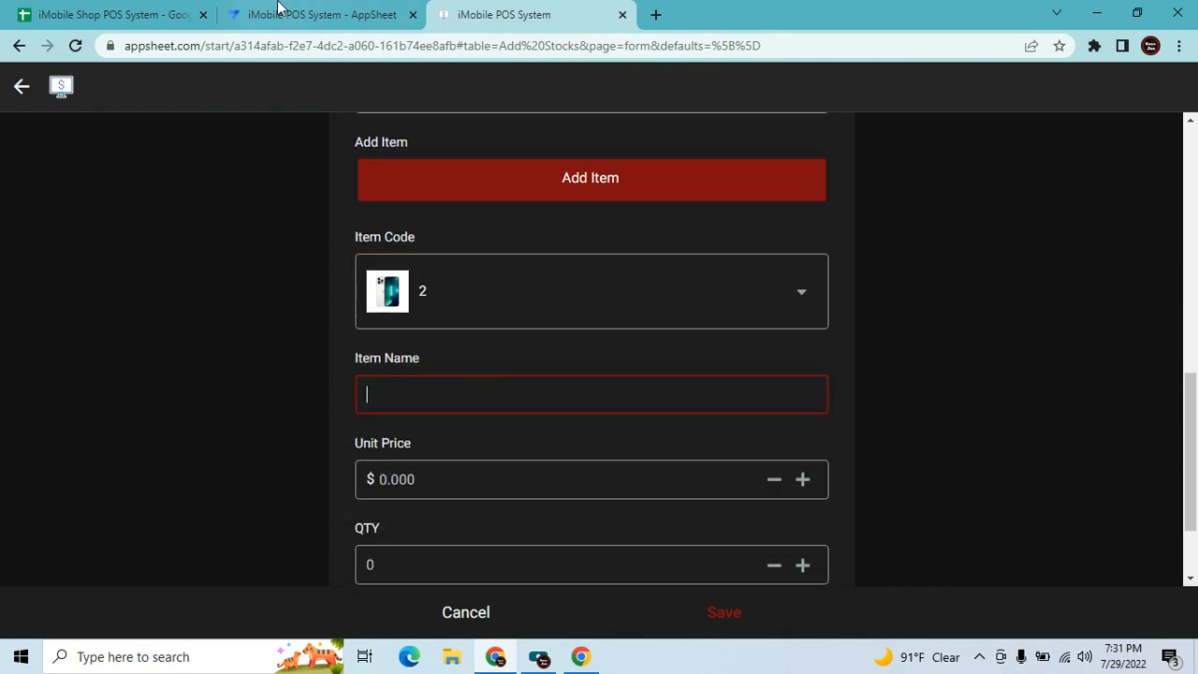
# Switch to the AppSheet editor and open the Add Stocks table's columns.
pyautogui.click(281, 13)
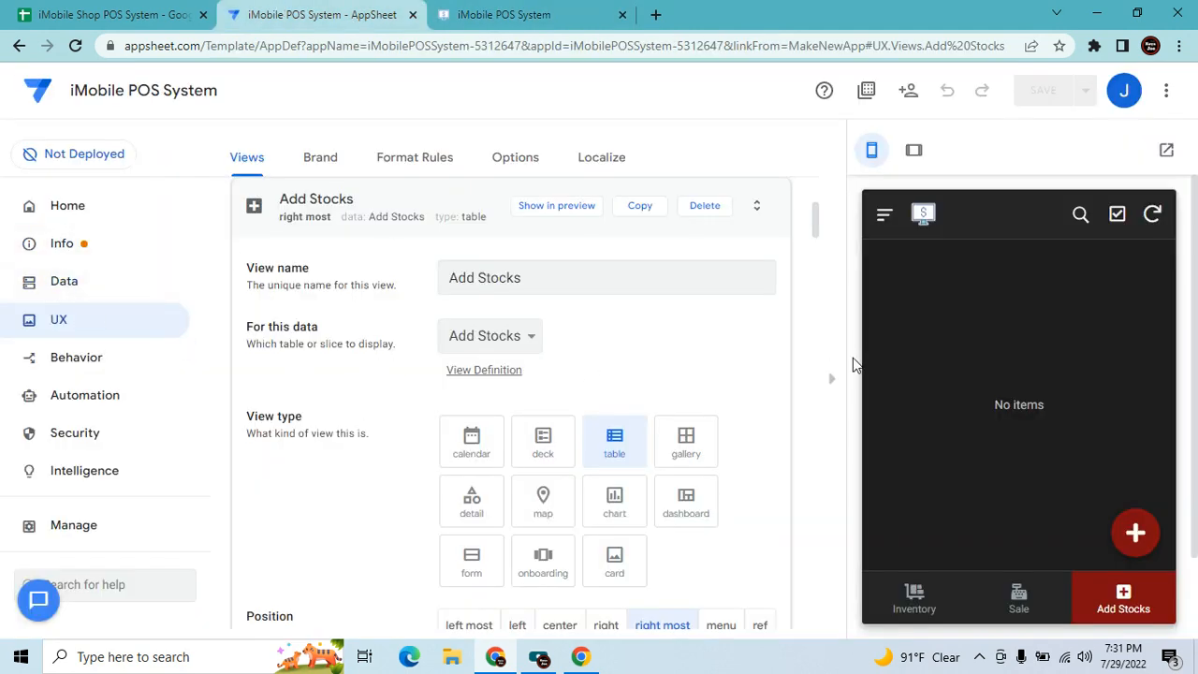
pyautogui.click(833, 381)
pyautogui.click(66, 280)
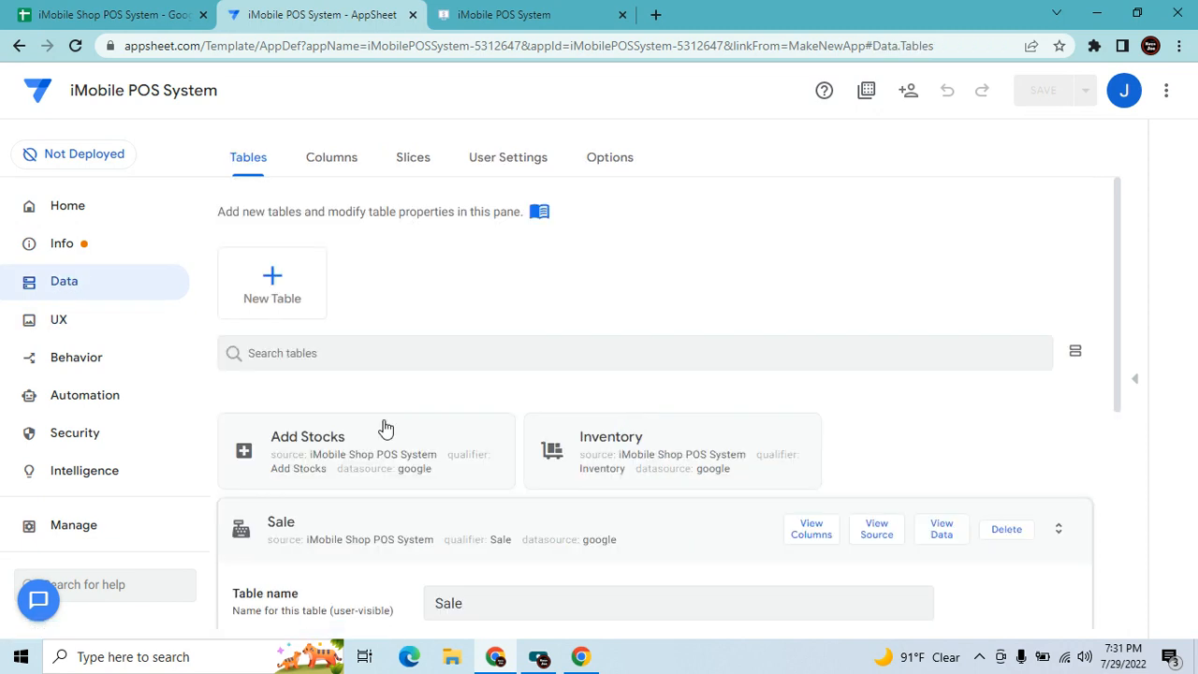
pyautogui.click(670, 348)
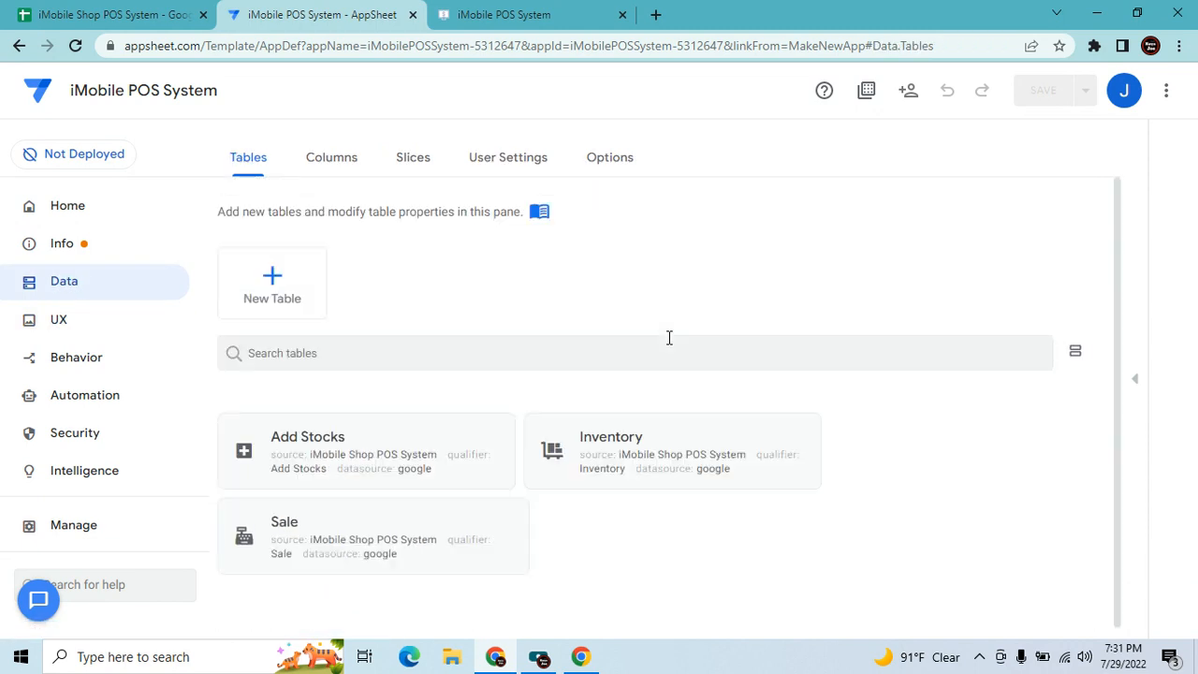
pyautogui.click(423, 430)
pyautogui.click(797, 207)
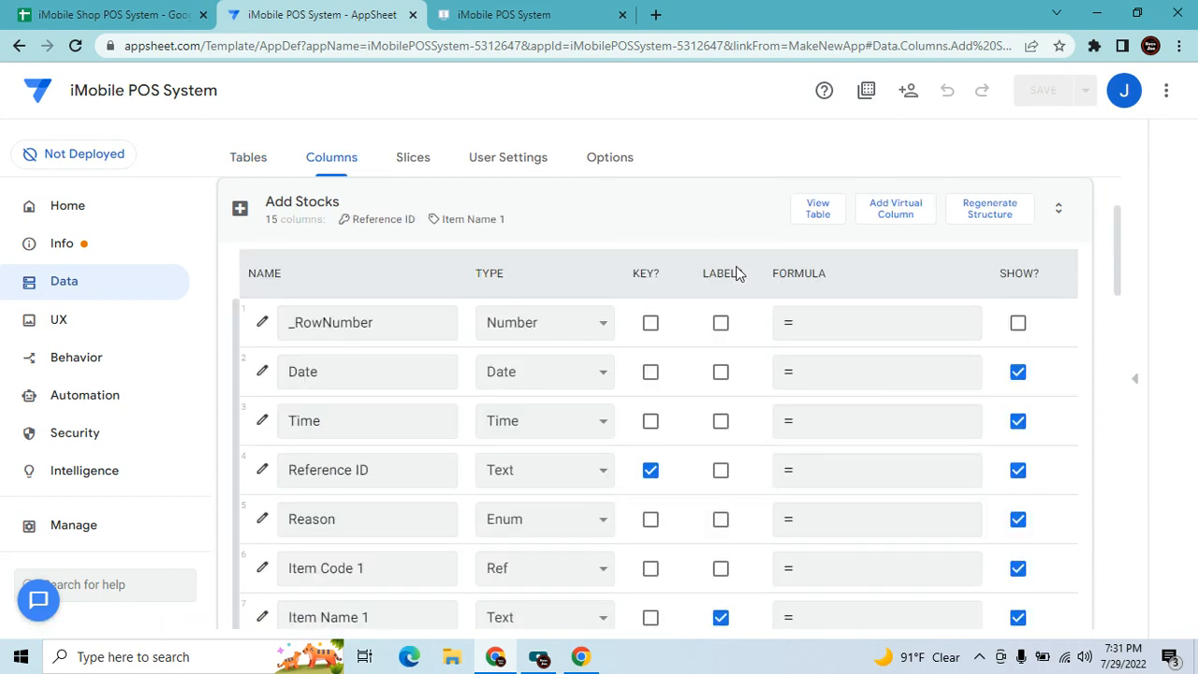
# Copy the Initial value formula of the Item Name 1 column and close its settings without changes.
pyautogui.scroll(-2, 355, 455)
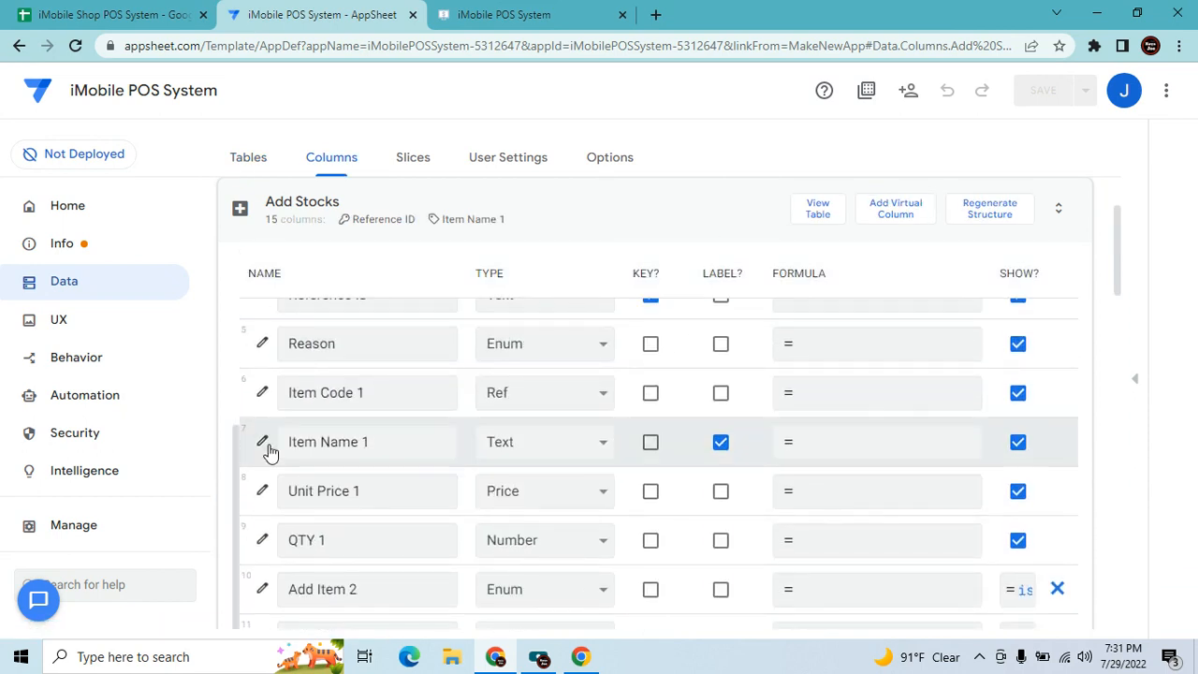
pyautogui.scroll(-2, 398, 449)
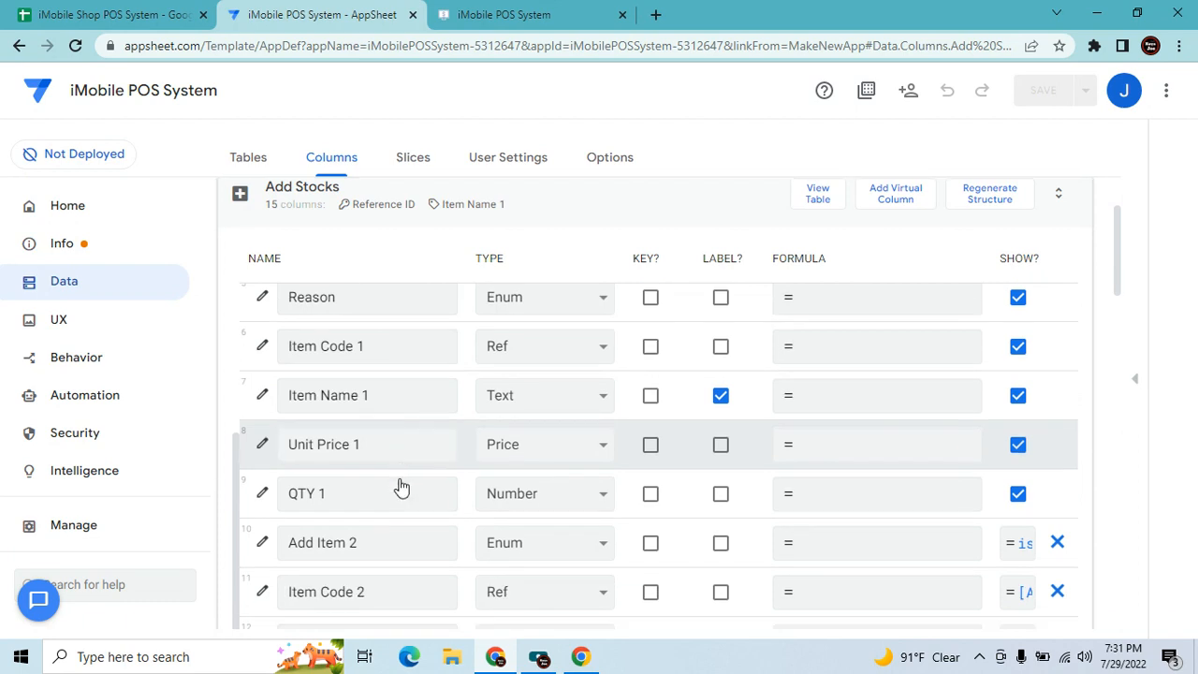
pyautogui.click(265, 324)
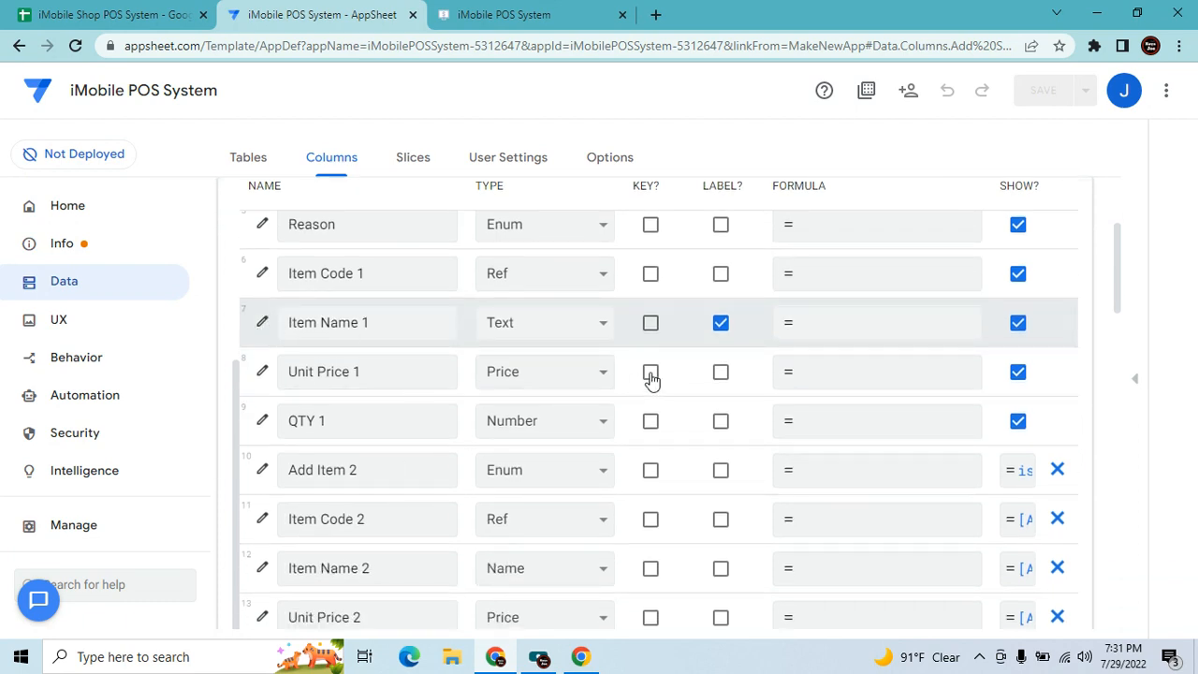
pyautogui.scroll(-3, 636, 430)
pyautogui.click(502, 404)
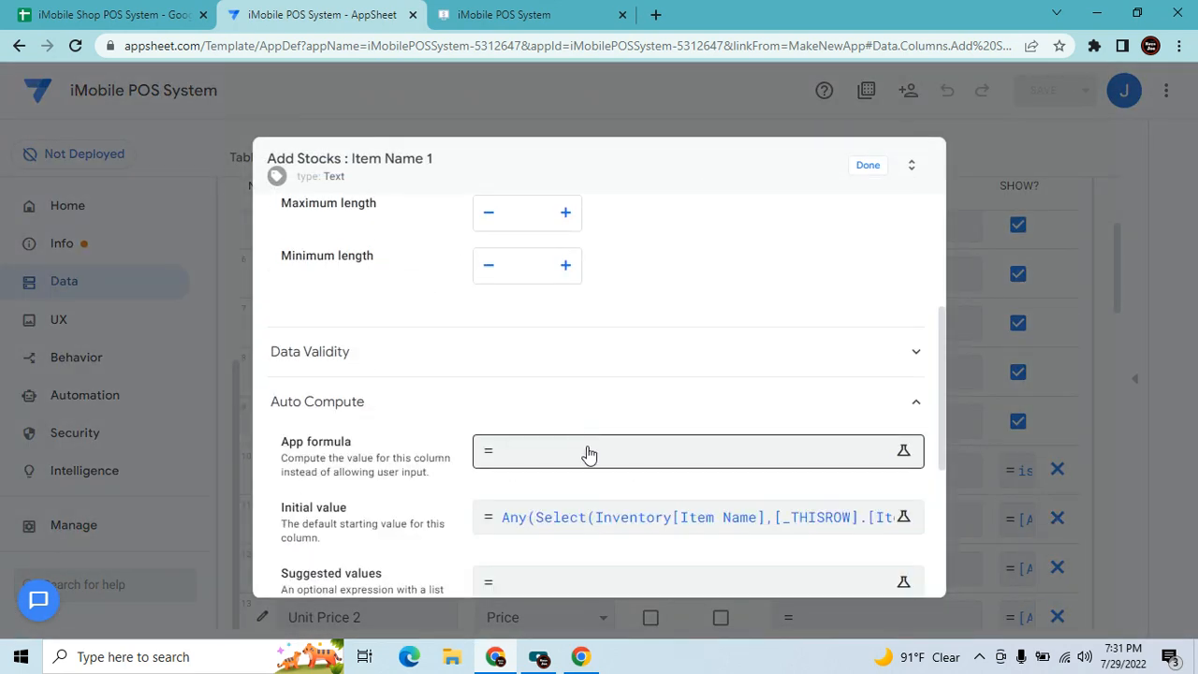
pyautogui.click(646, 519)
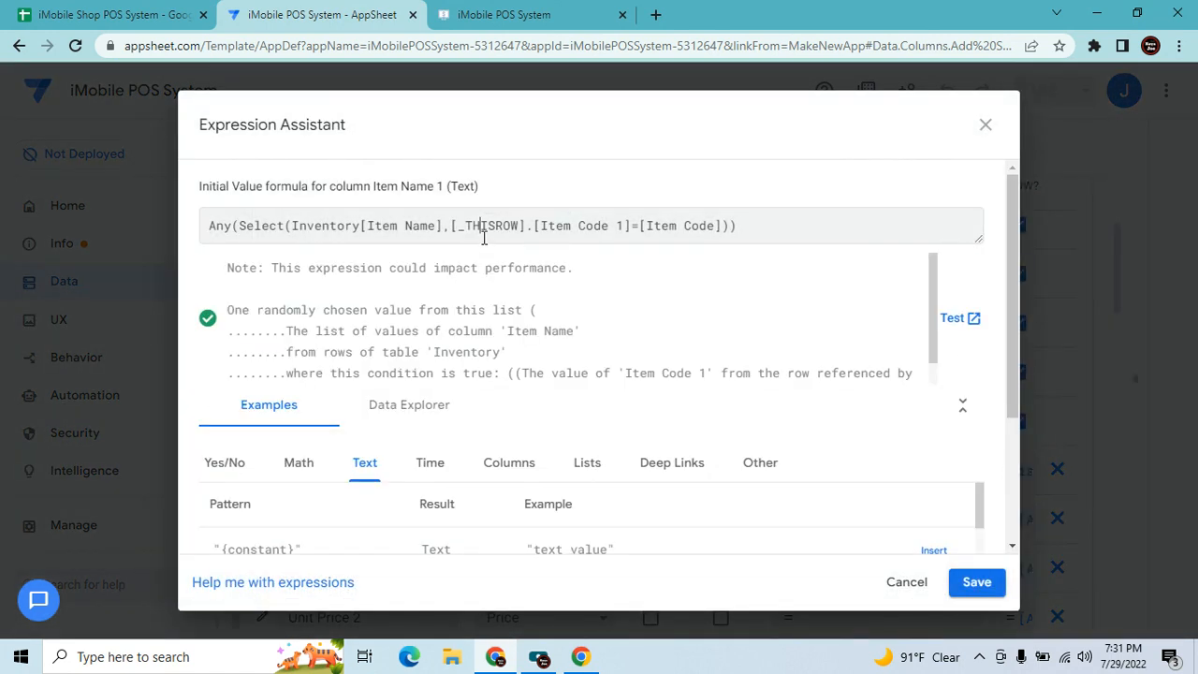
pyautogui.hotkey('ctrl', 'a')
pyautogui.hotkey('ctrl', 'c')
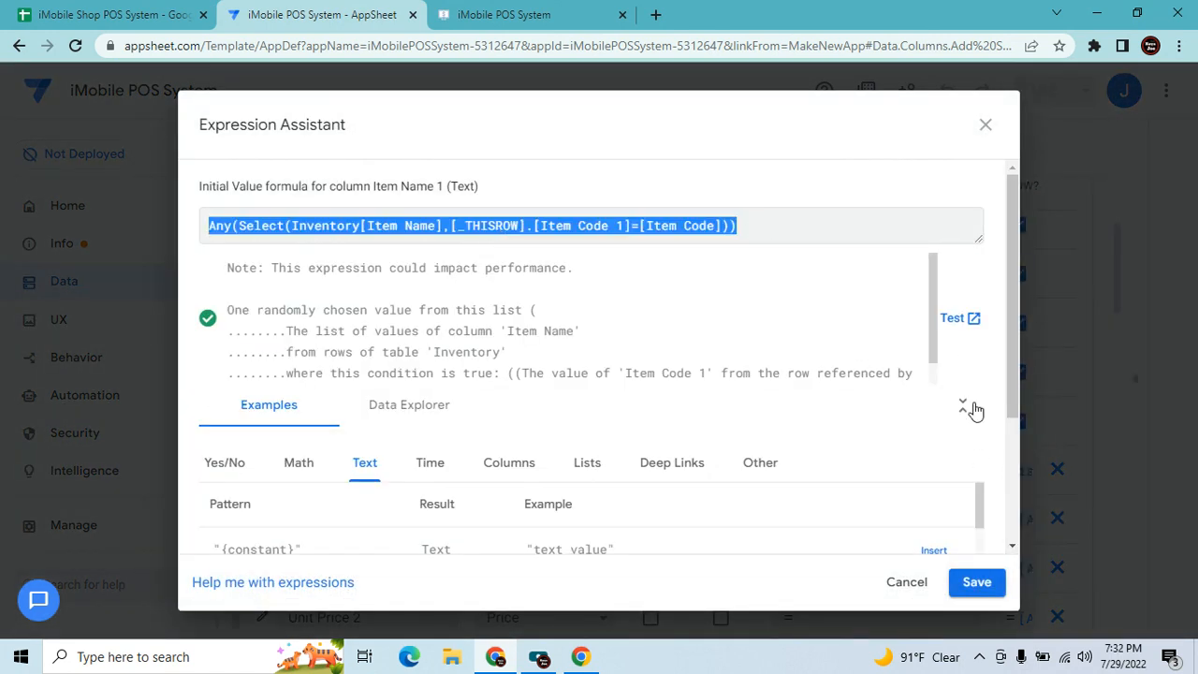
pyautogui.click(985, 124)
pyautogui.click(868, 172)
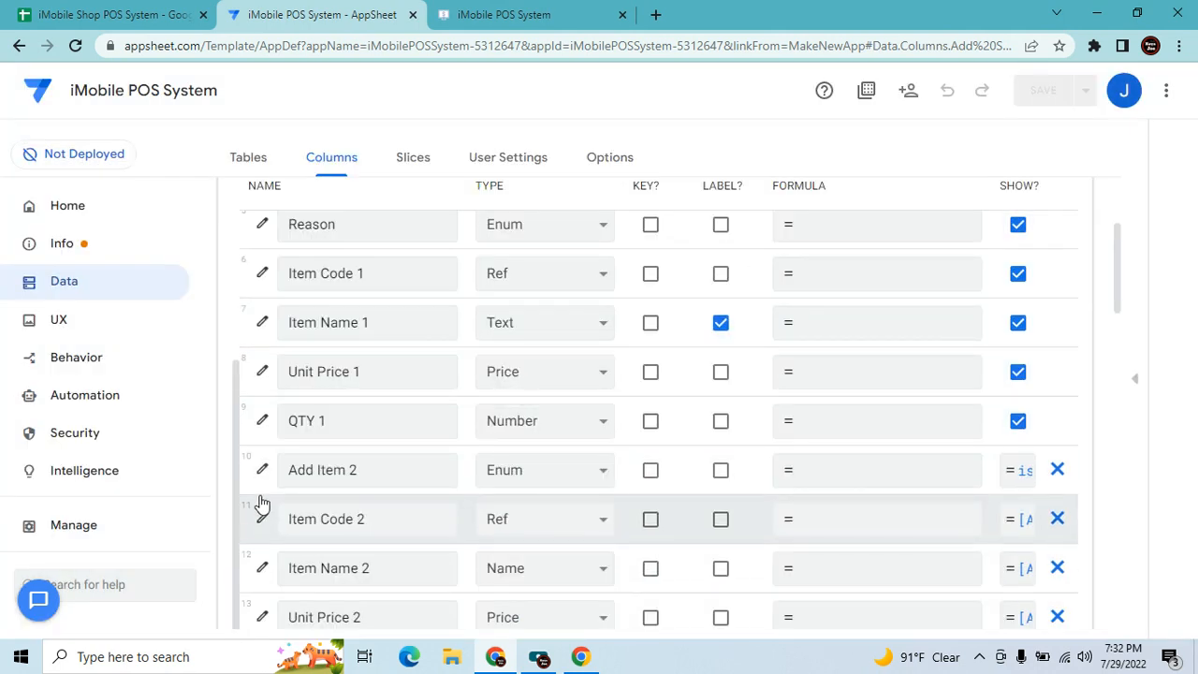
# Set Item Name 2's Initial value to Any(Select(Inventory[Item Name],[_THISROW].[Item Code 2]=[Item Code])).
pyautogui.click(262, 568)
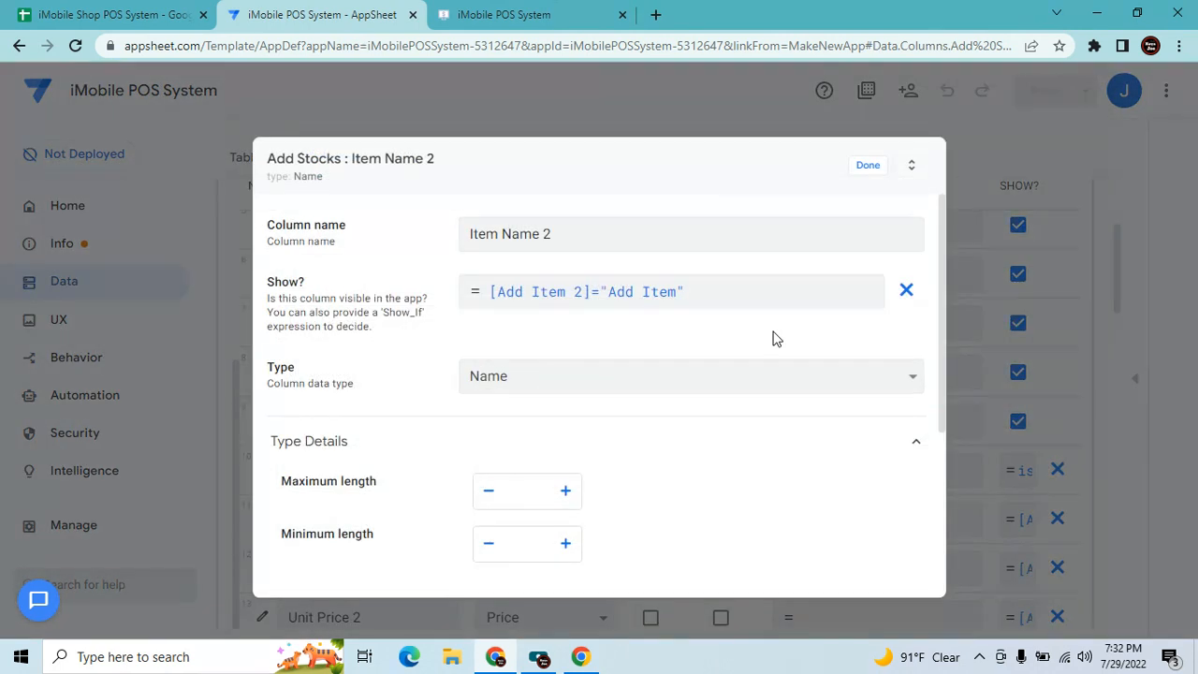
pyautogui.scroll(-2, 757, 374)
pyautogui.click(581, 499)
pyautogui.scroll(-3, 588, 452)
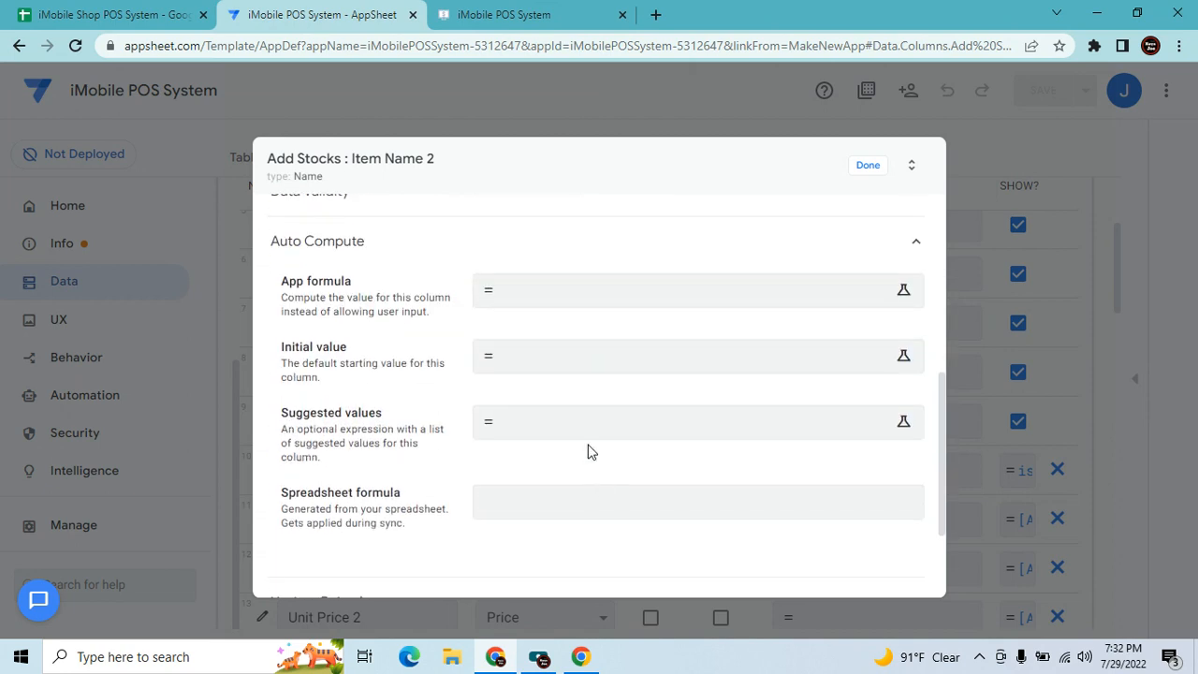
pyautogui.click(575, 353)
pyautogui.hotkey('ctrl', 'v')
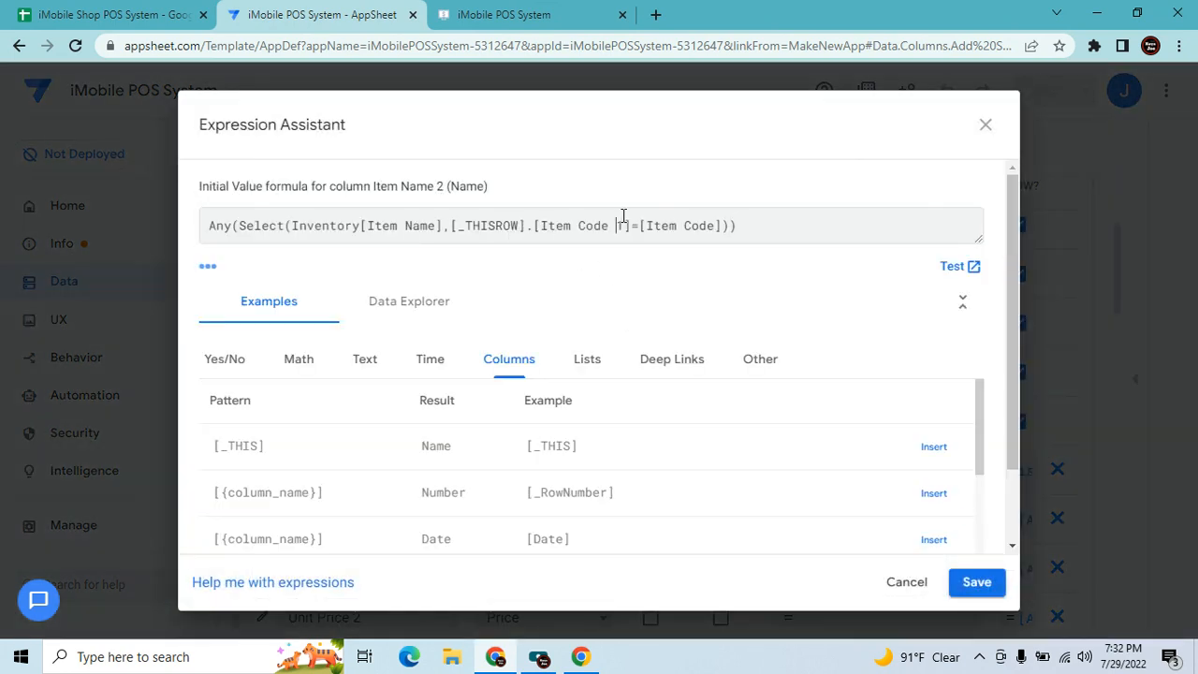
pyautogui.press('BackSpace')
pyautogui.write('2')
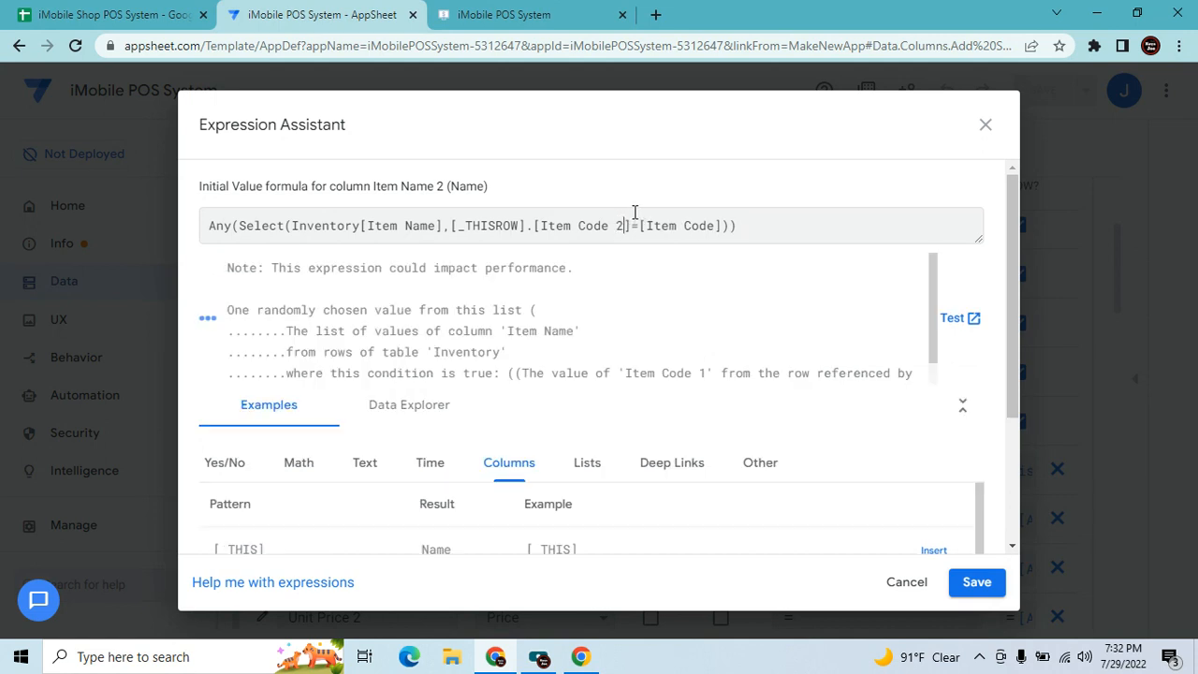
pyautogui.click(975, 582)
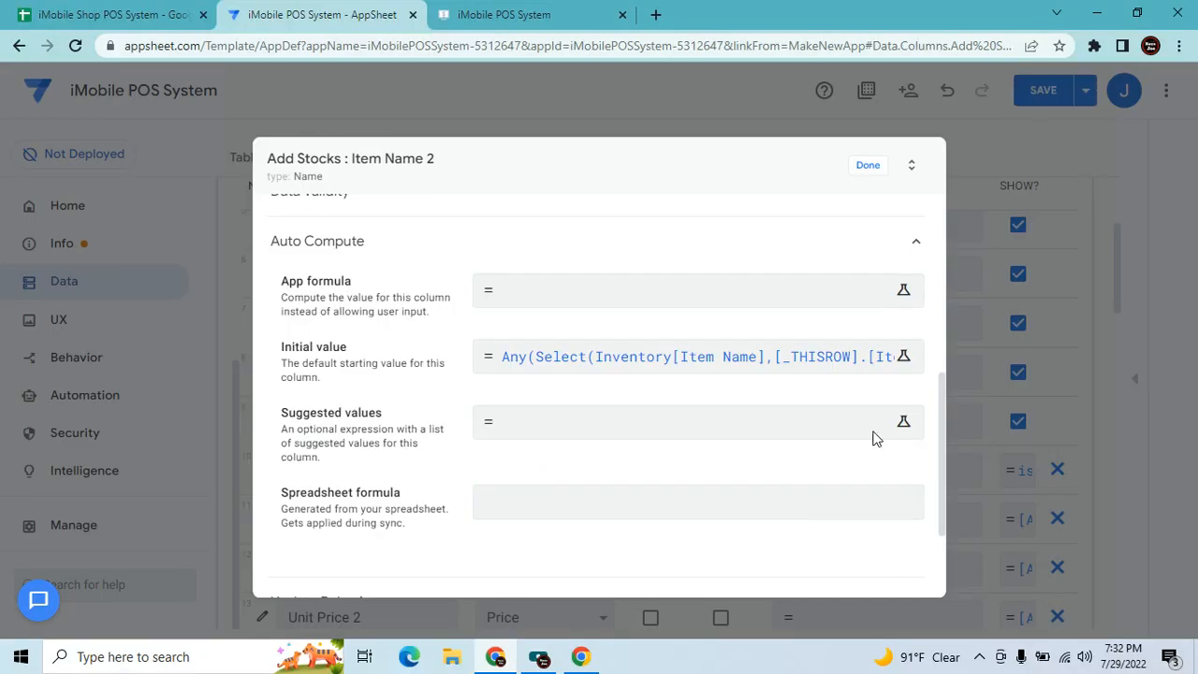
pyautogui.click(867, 167)
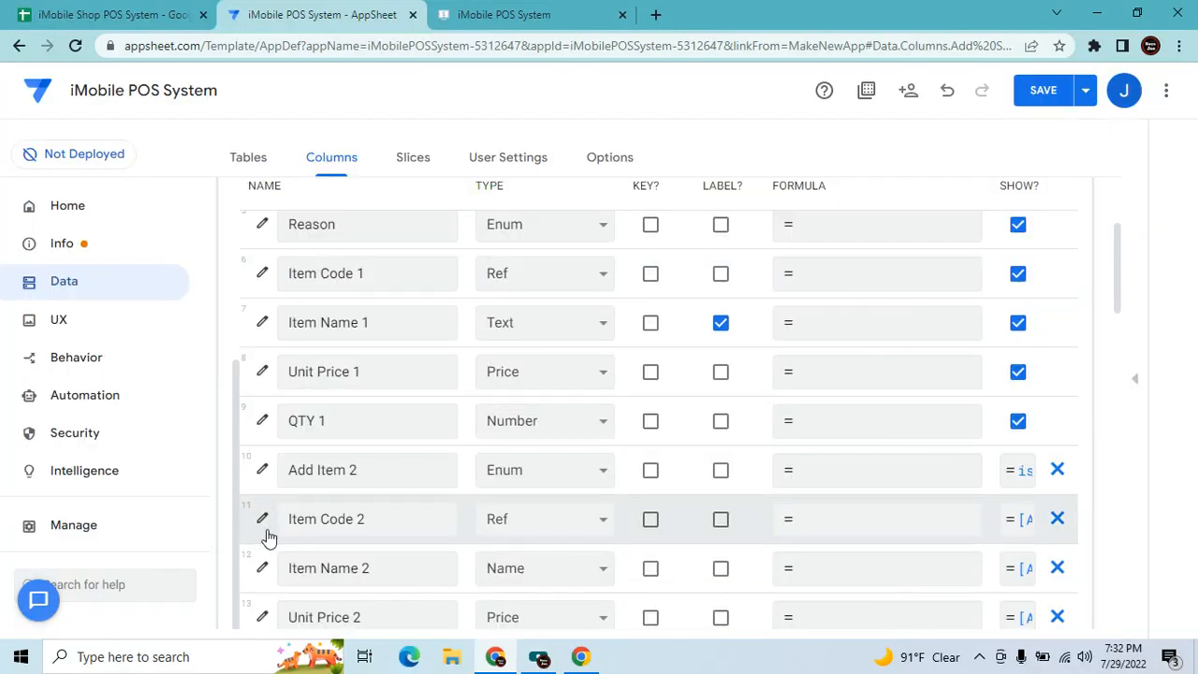
# Paste the copied formula as the Initial value of the Unit Price 2 column.
pyautogui.click(260, 616)
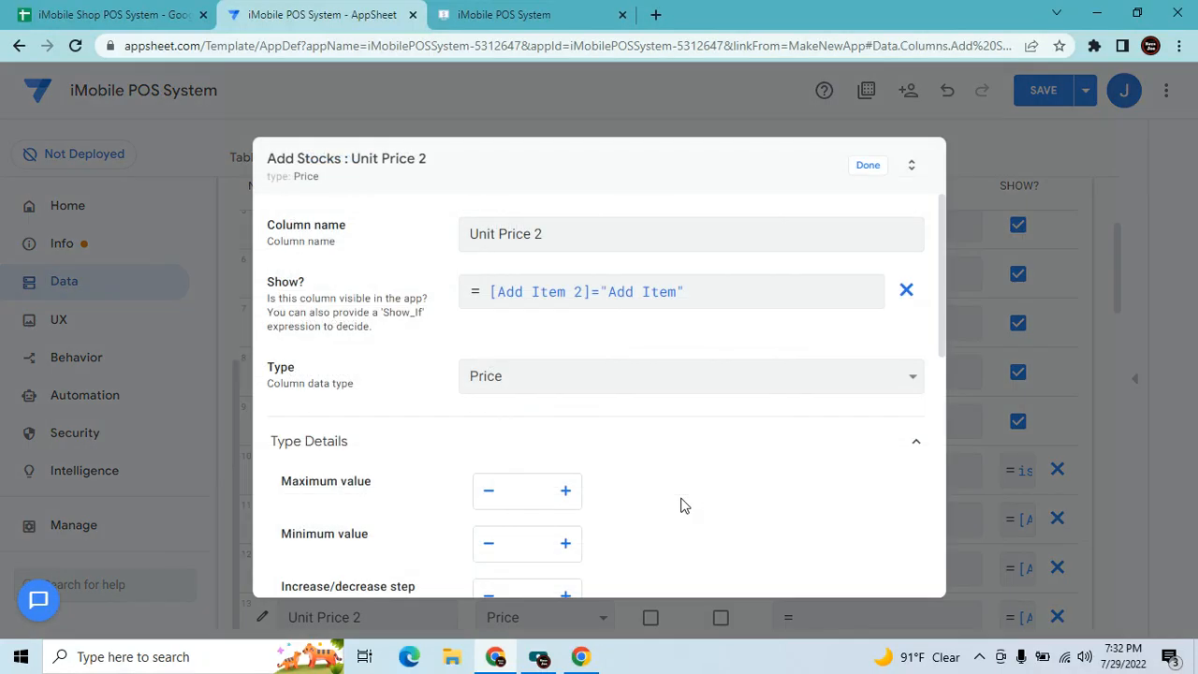
pyautogui.scroll(-2, 682, 505)
pyautogui.scroll(-4, 682, 503)
pyautogui.click(574, 415)
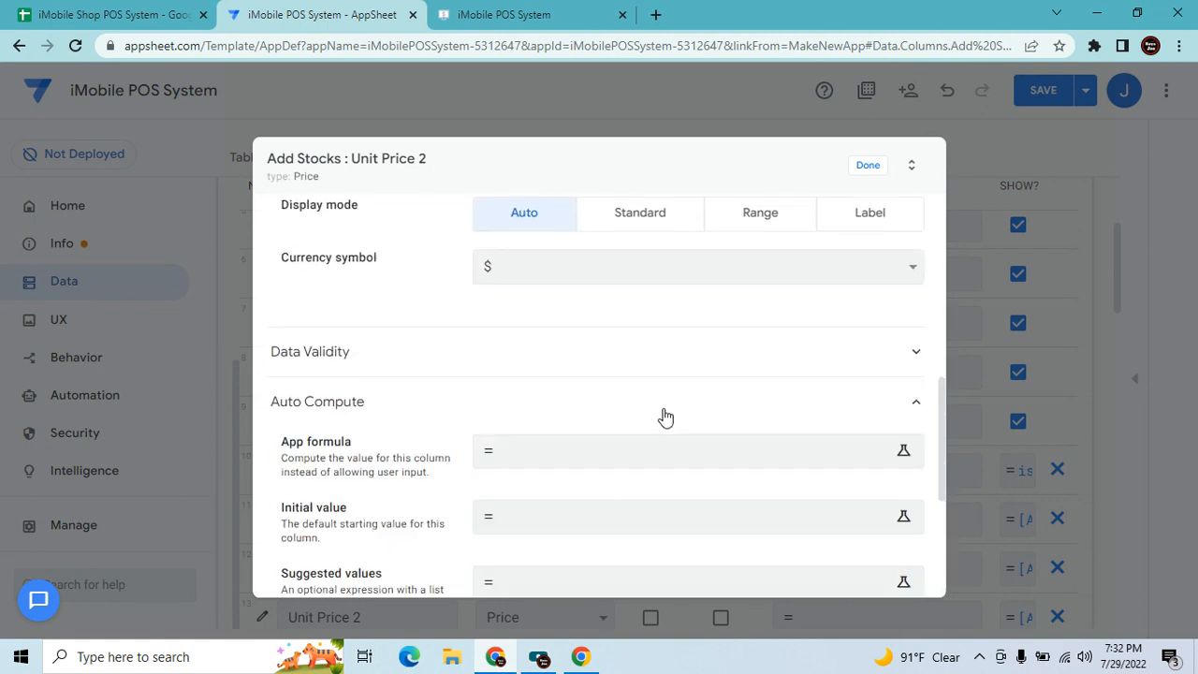
pyautogui.click(714, 530)
pyautogui.hotkey('ctrl', 'v')
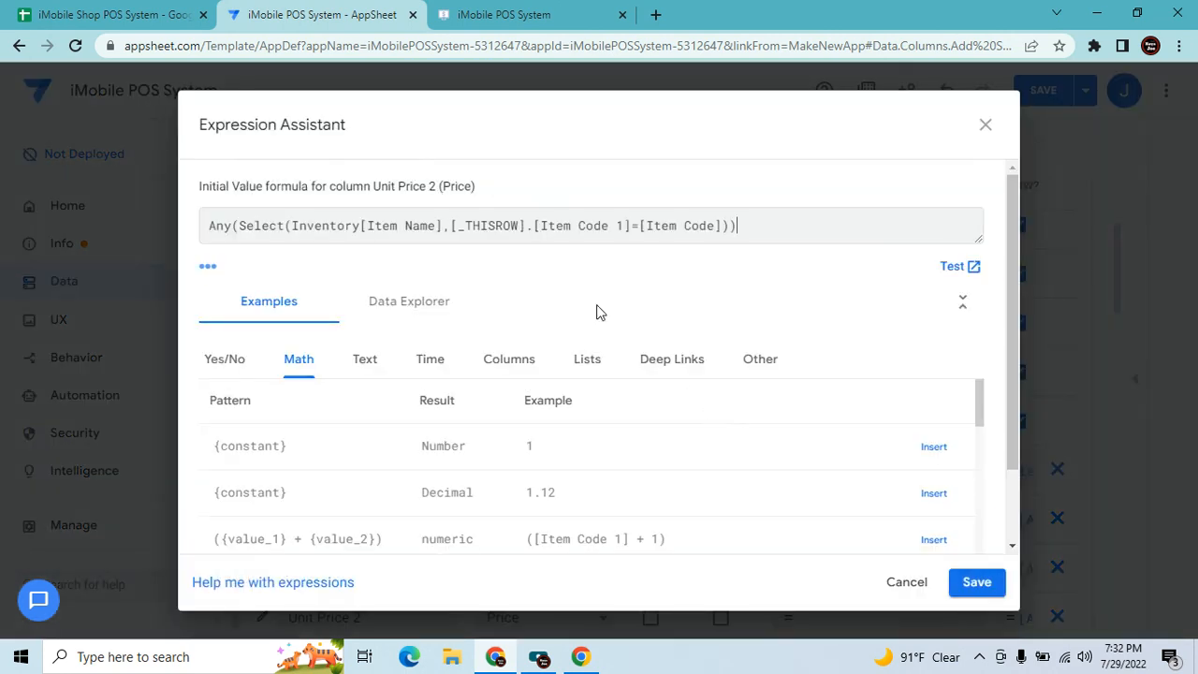
# Change the formula's looked-up Inventory column to [Unit Price].
pyautogui.click(437, 224)
pyautogui.press('BackSpace')
pyautogui.press('BackSpace')
pyautogui.press('BackSpace')
pyautogui.press('BackSpace')
pyautogui.press('BackSpace')
pyautogui.press('BackSpace')
pyautogui.press('BackSpace')
pyautogui.press('BackSpace')
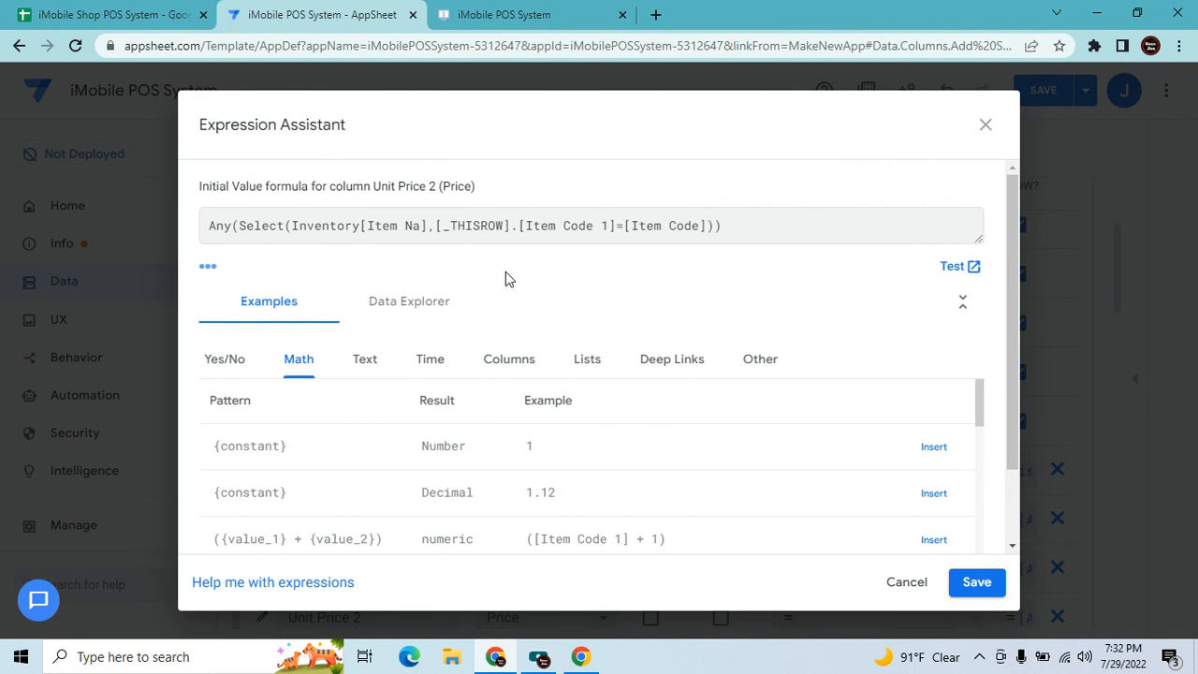
pyautogui.press('BackSpace')
pyautogui.press('BackSpace')
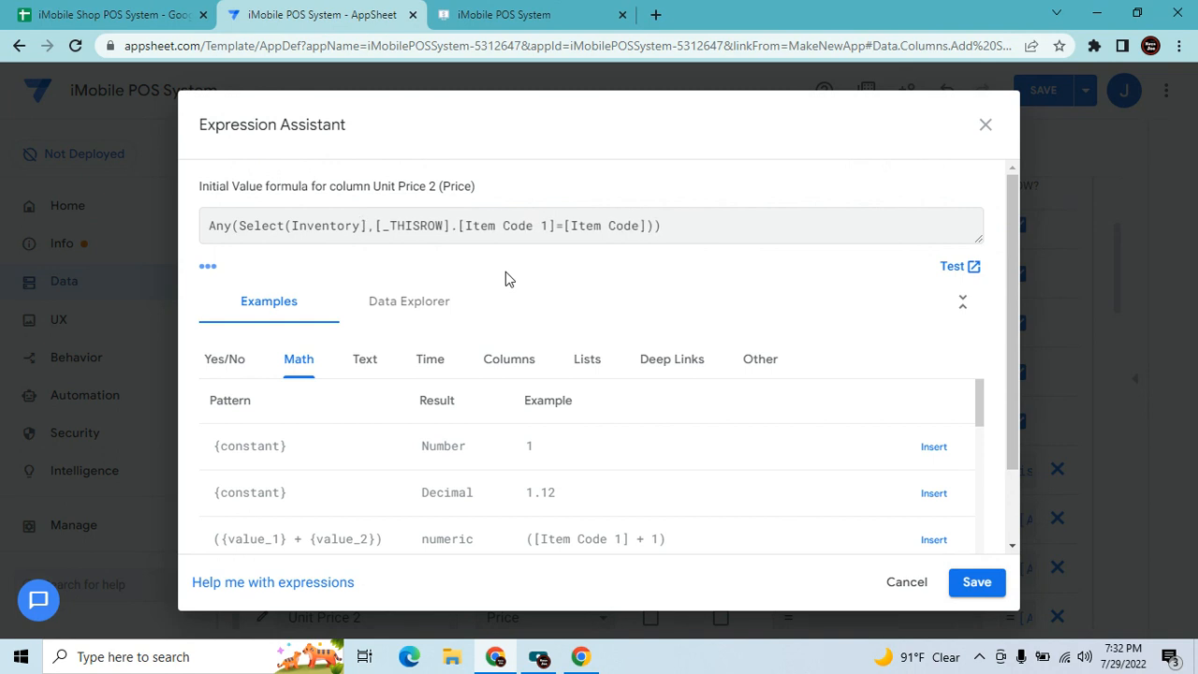
pyautogui.write('[Unit ')
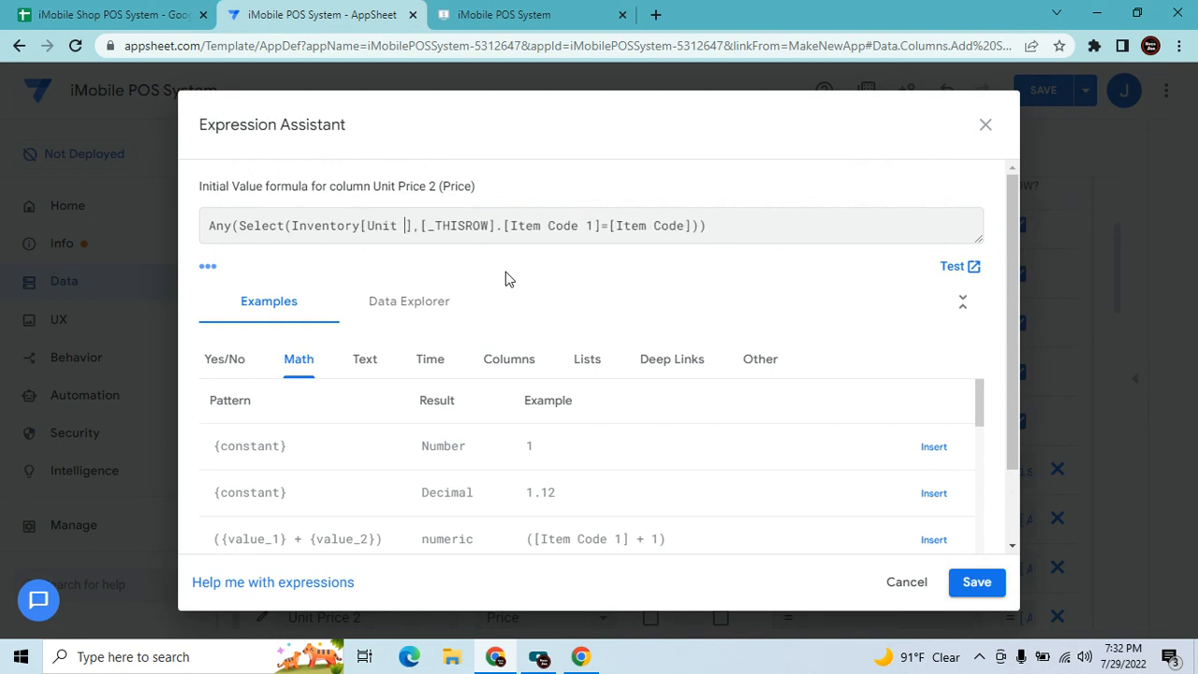
pyautogui.write('Price')
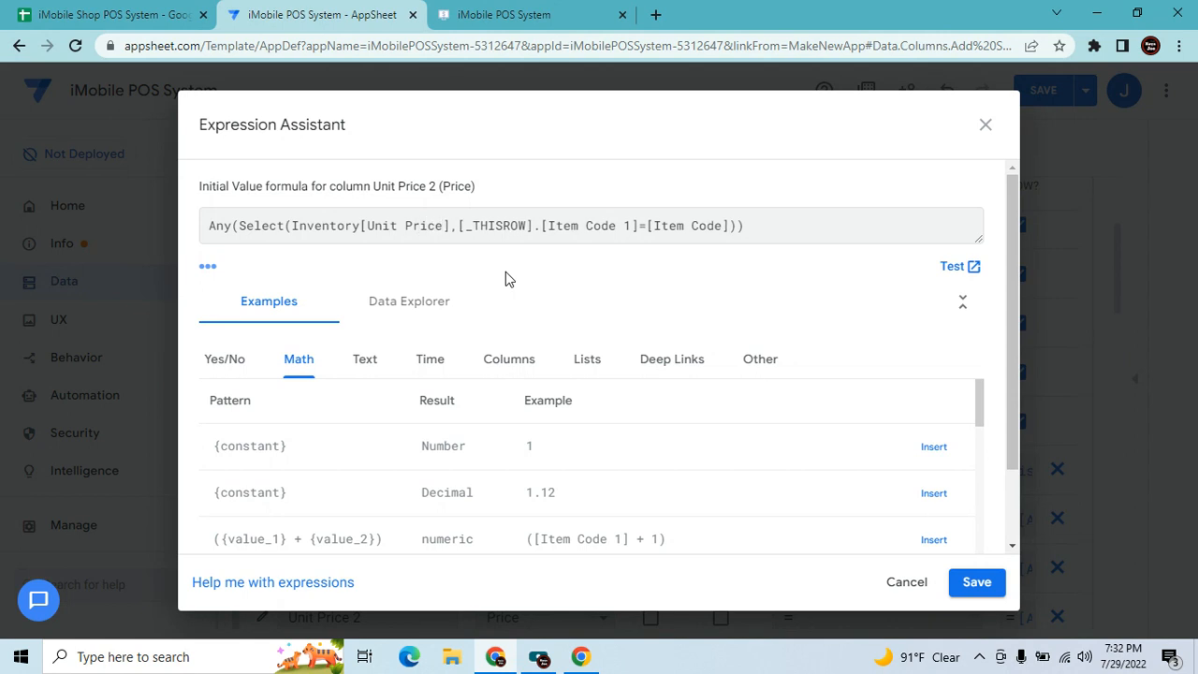
# Change the formula's row reference to [Item Code 2], and save the formula and the app.
pyautogui.click(626, 239)
pyautogui.press('BackSpace')
pyautogui.write('2')
pyautogui.click(971, 575)
pyautogui.click(868, 166)
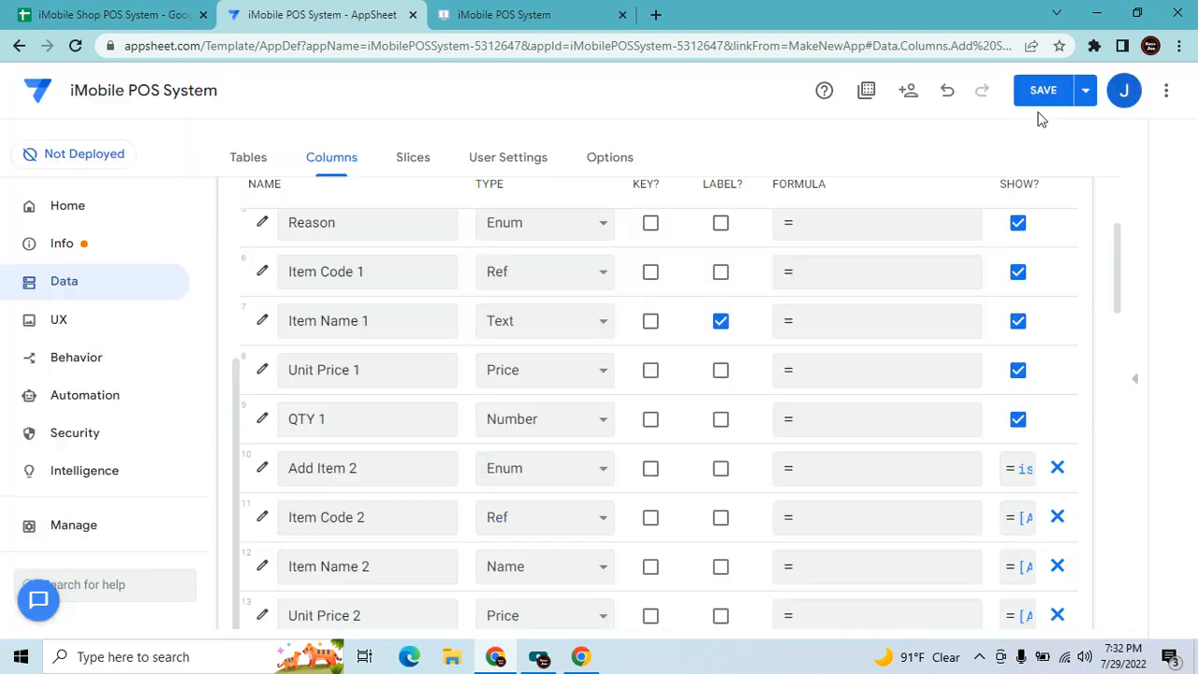
pyautogui.click(1041, 92)
# Return to the running app, discard the unfinished stock entry and sync the app.
pyautogui.click(588, 15)
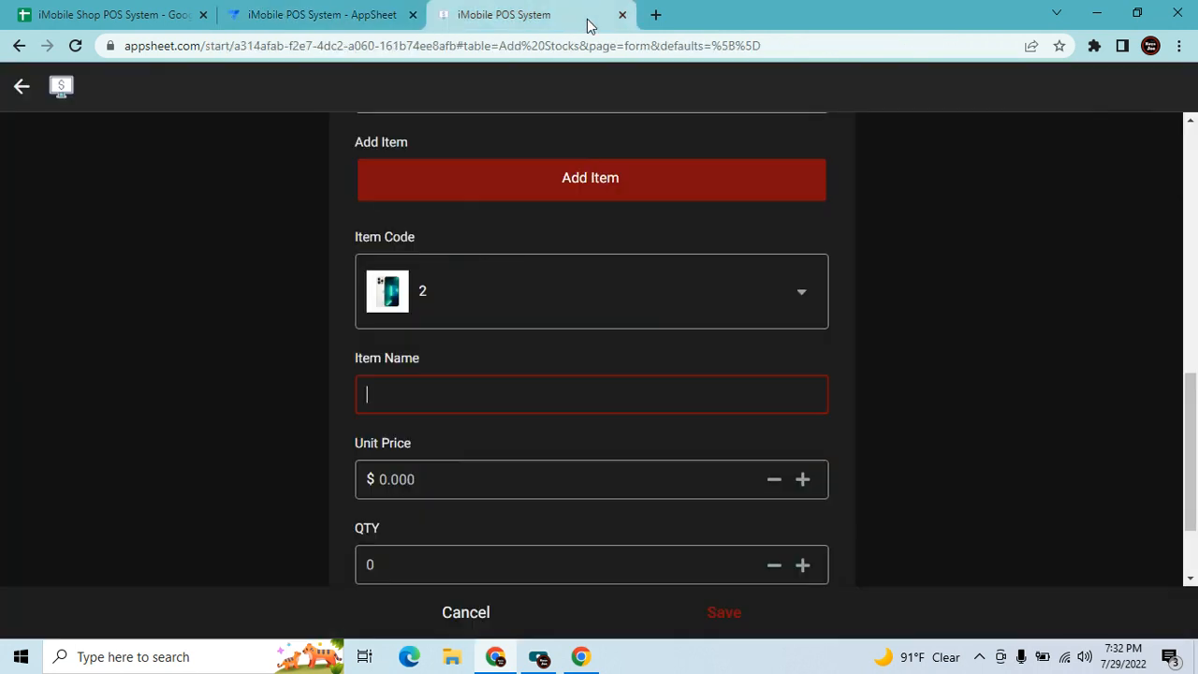
pyautogui.click(487, 614)
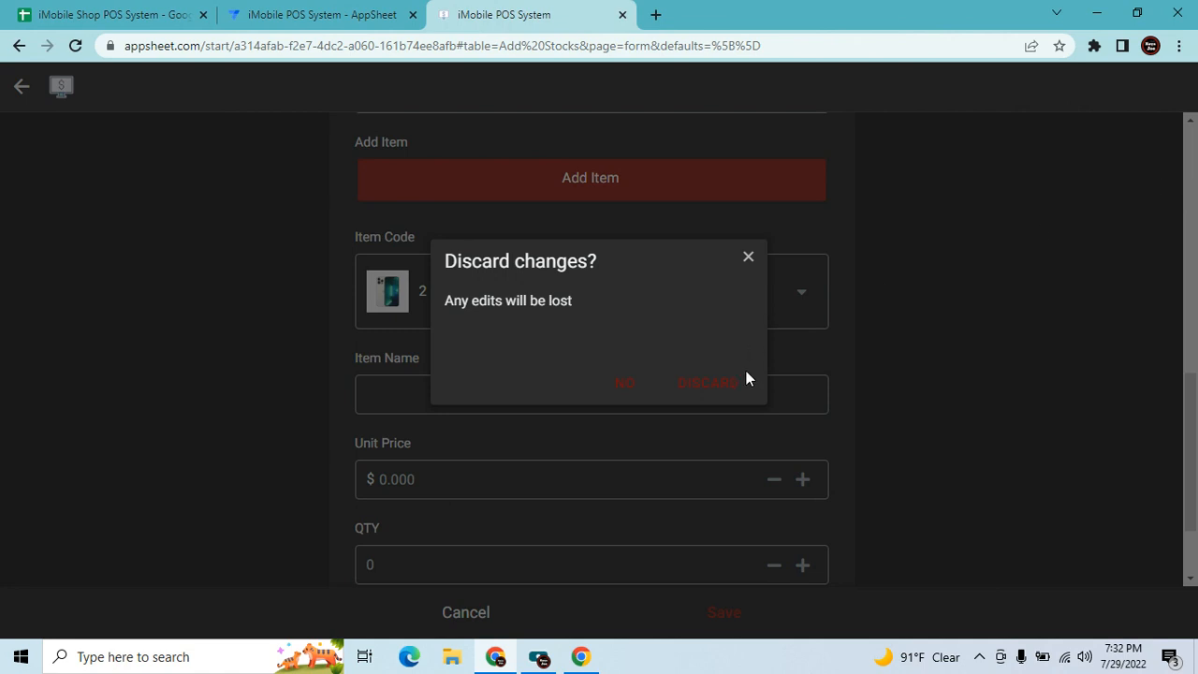
pyautogui.click(708, 383)
pyautogui.click(1174, 88)
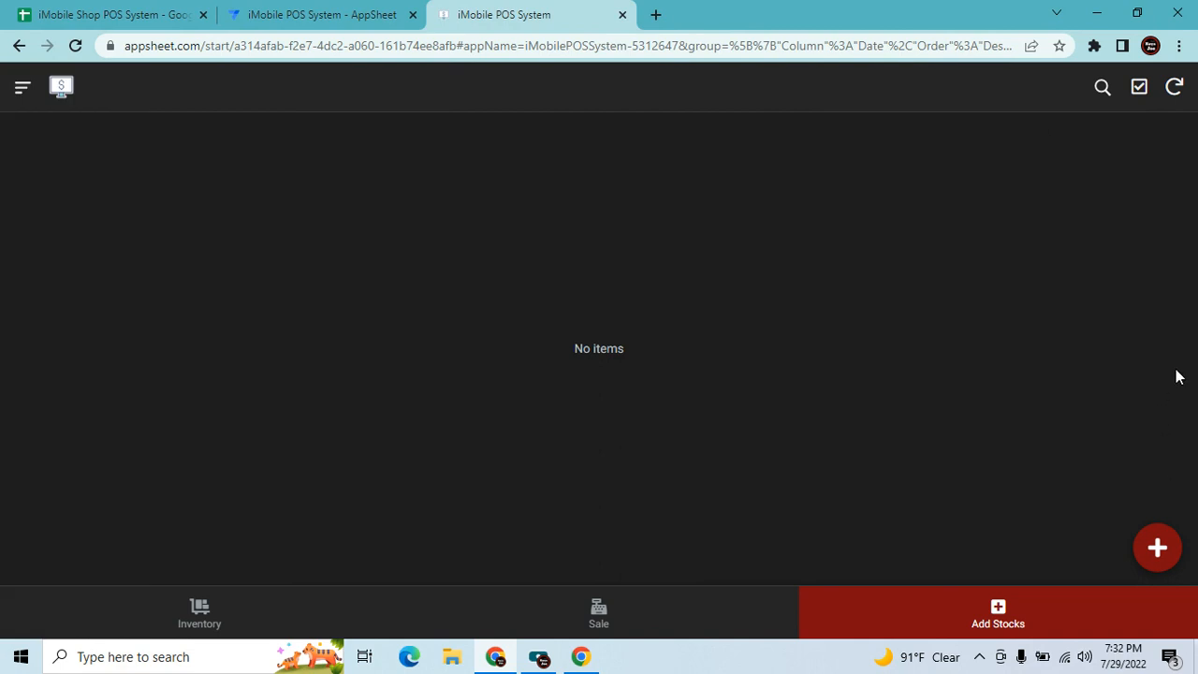
# Start a new stock entry with the Reason Delivery and item code 1.
pyautogui.click(1156, 552)
pyautogui.click(425, 454)
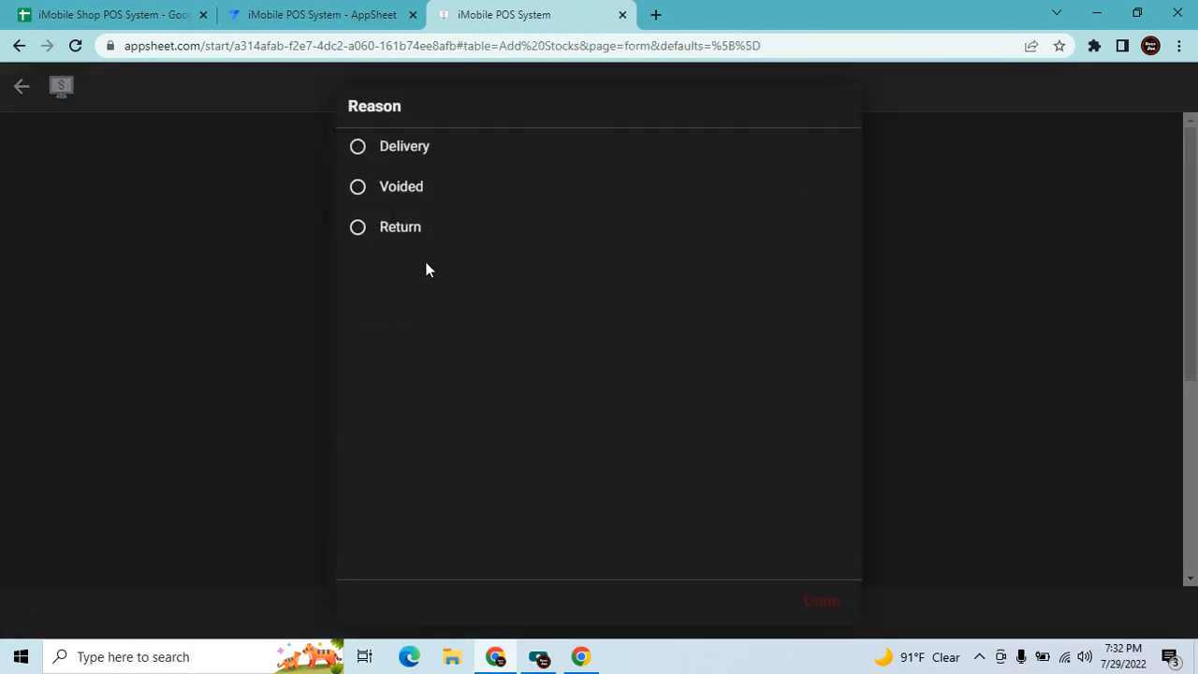
pyautogui.click(418, 153)
pyautogui.scroll(-2, 674, 405)
pyautogui.click(626, 388)
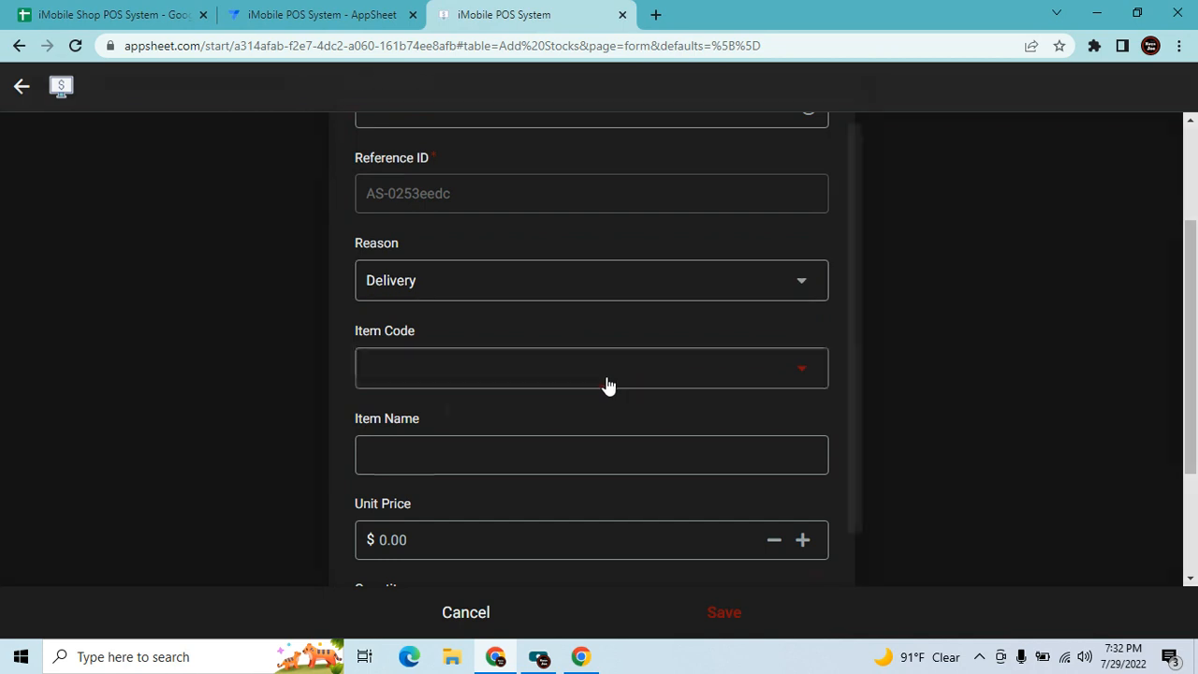
pyautogui.click(465, 246)
pyautogui.scroll(-2, 589, 377)
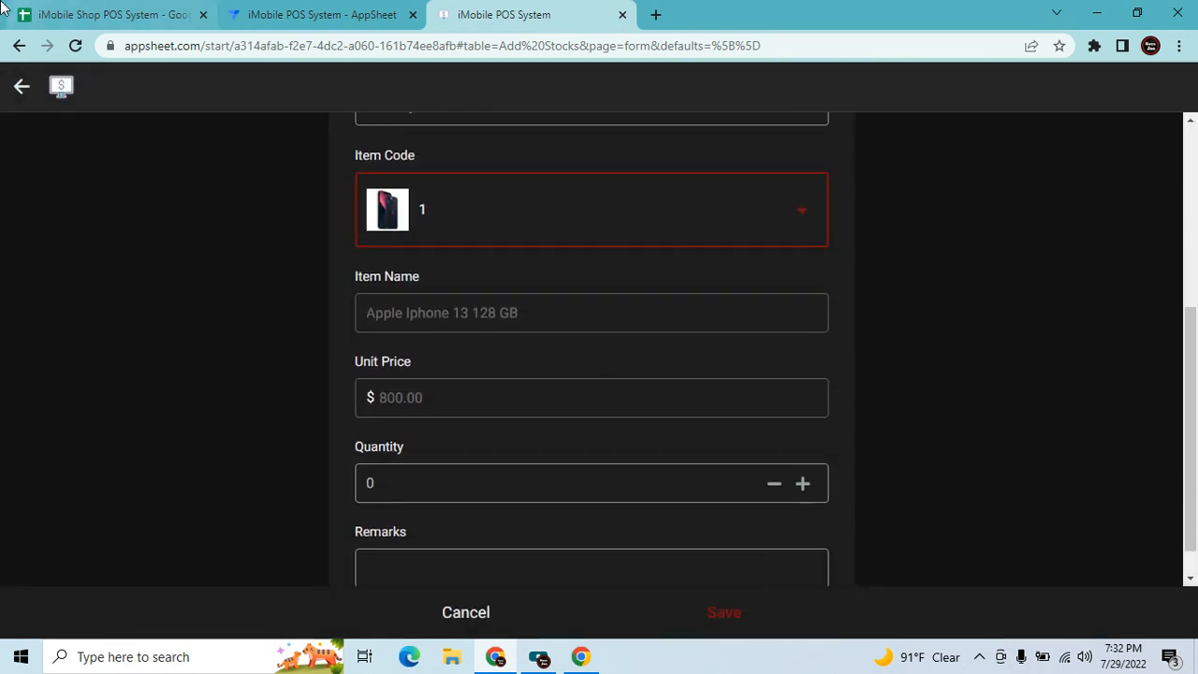
# Check the Available Stocks in the spreadsheet's Inventory sheet, and set the first item's quantity to 10 in the running app.
pyautogui.click(107, 14)
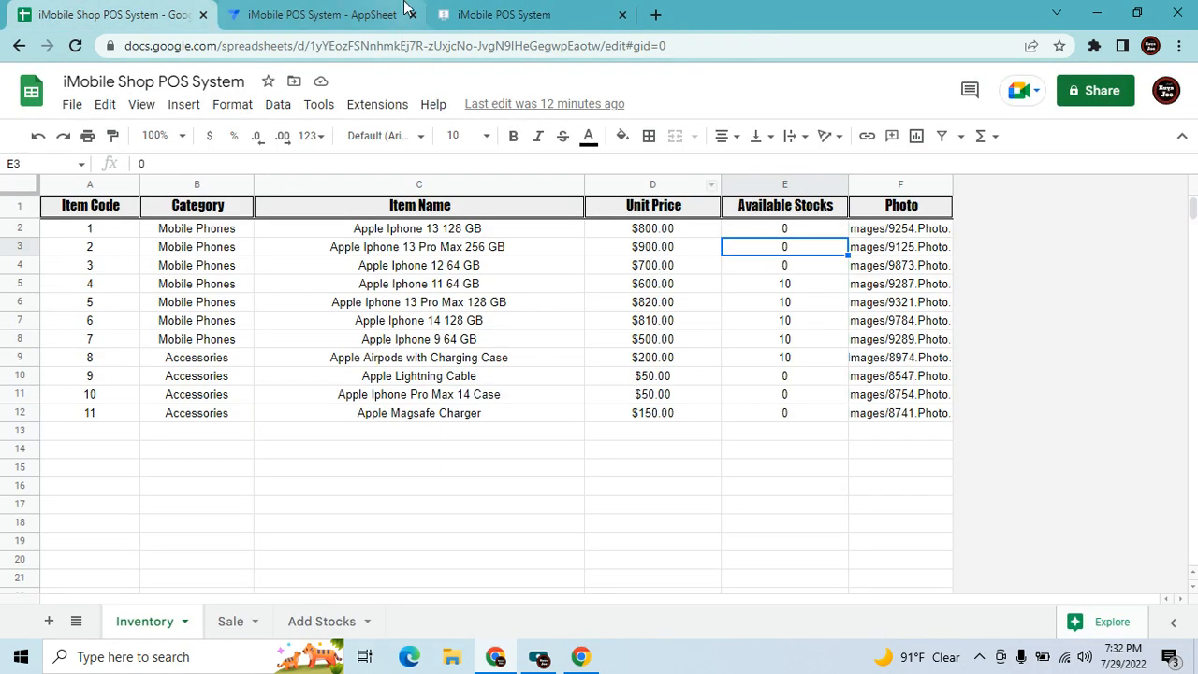
pyautogui.click(582, 11)
pyautogui.click(439, 483)
pyautogui.scroll(-1, 486, 523)
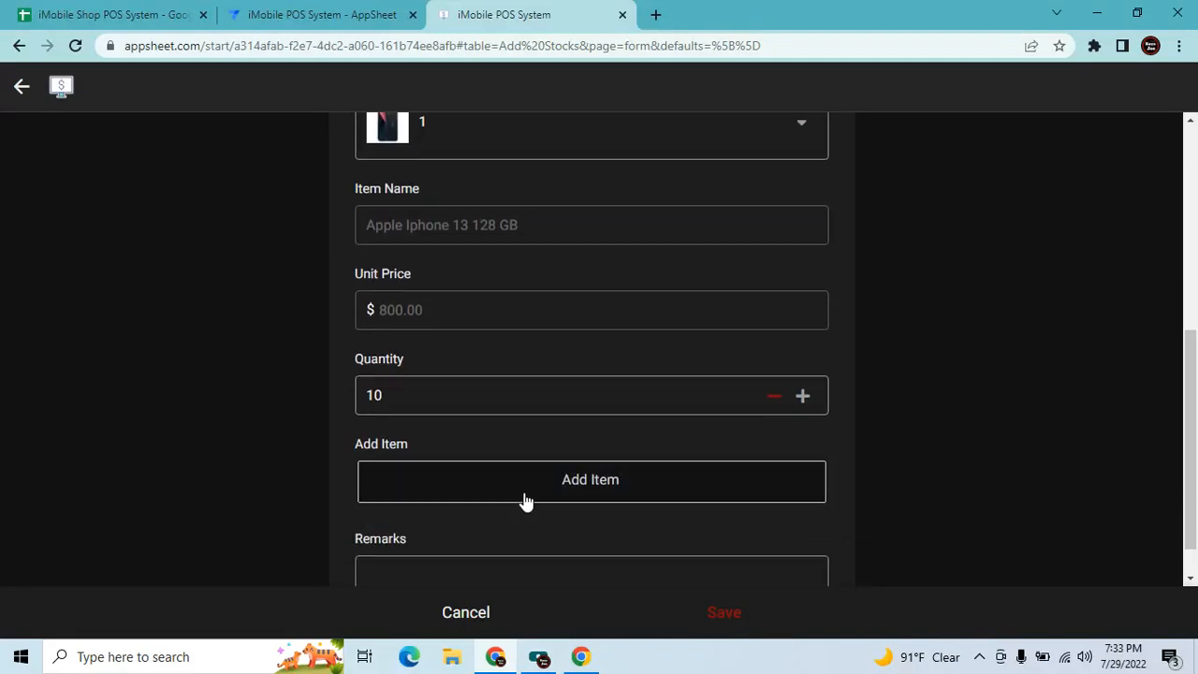
# Add a second item to the stock entry and choose item code 2 for it.
pyautogui.click(559, 470)
pyautogui.scroll(-2, 559, 468)
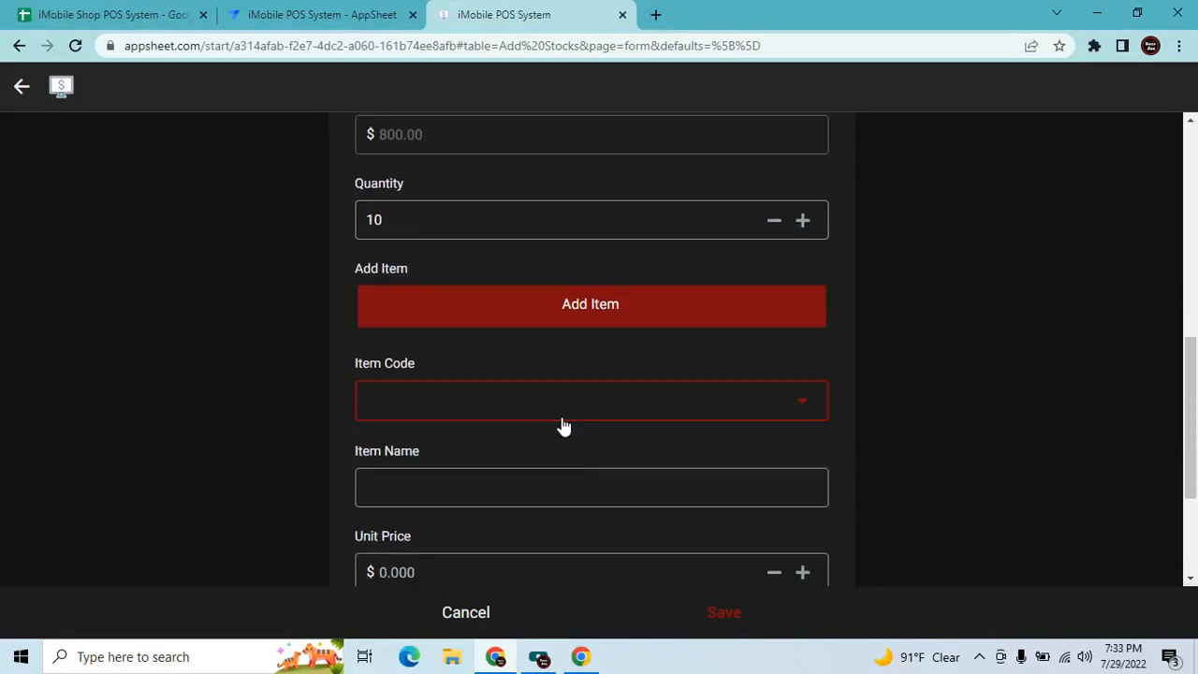
pyautogui.click(562, 411)
pyautogui.click(456, 340)
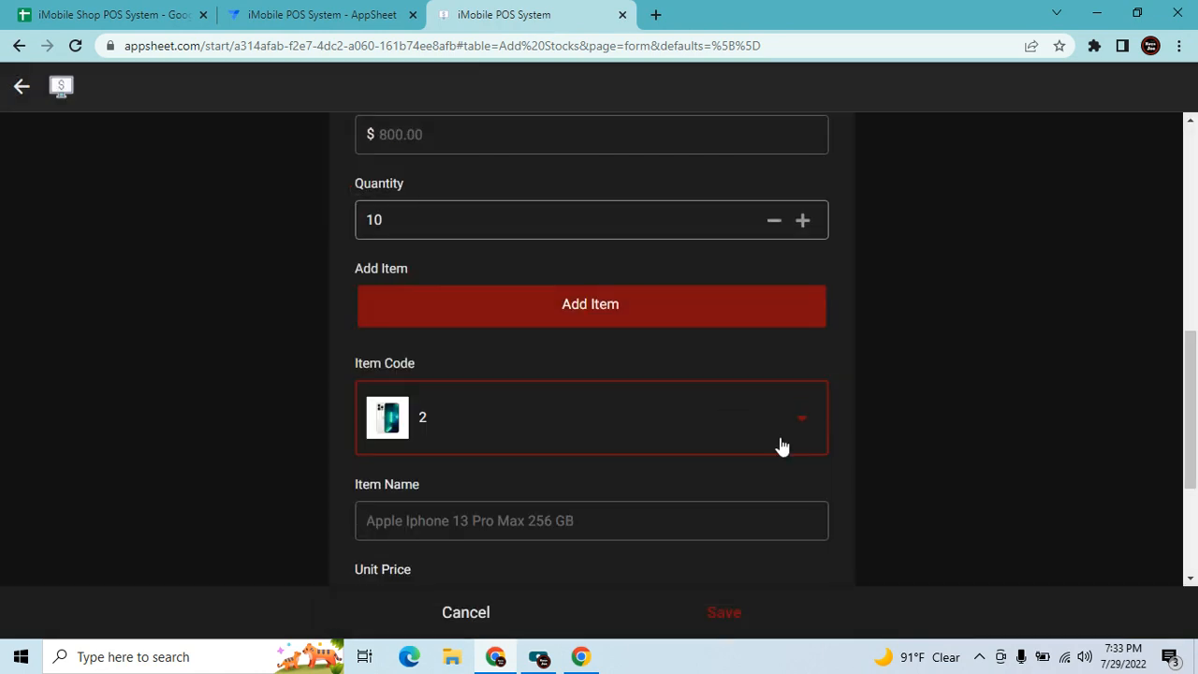
# Set the second item's quantity to 10, enter the remark Hello and save the stock entry.
pyautogui.scroll(-2, 782, 447)
pyautogui.click(600, 496)
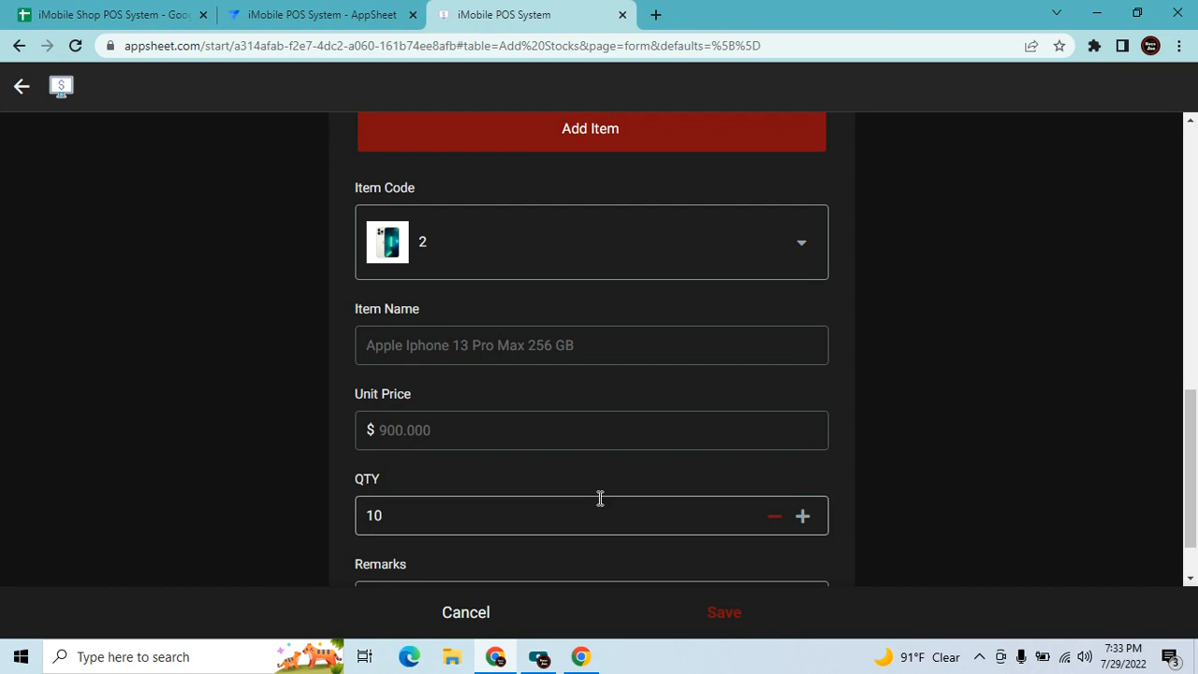
pyautogui.scroll(-1, 580, 498)
pyautogui.click(550, 538)
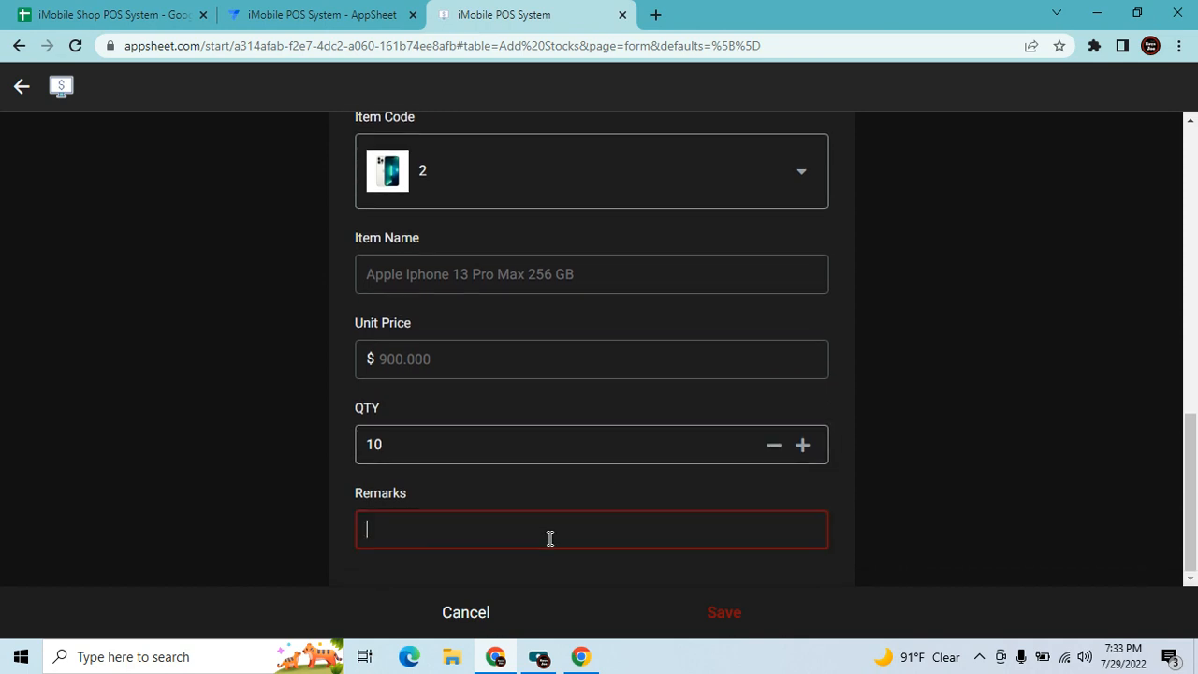
pyautogui.write('Hello')
pyautogui.click(573, 608)
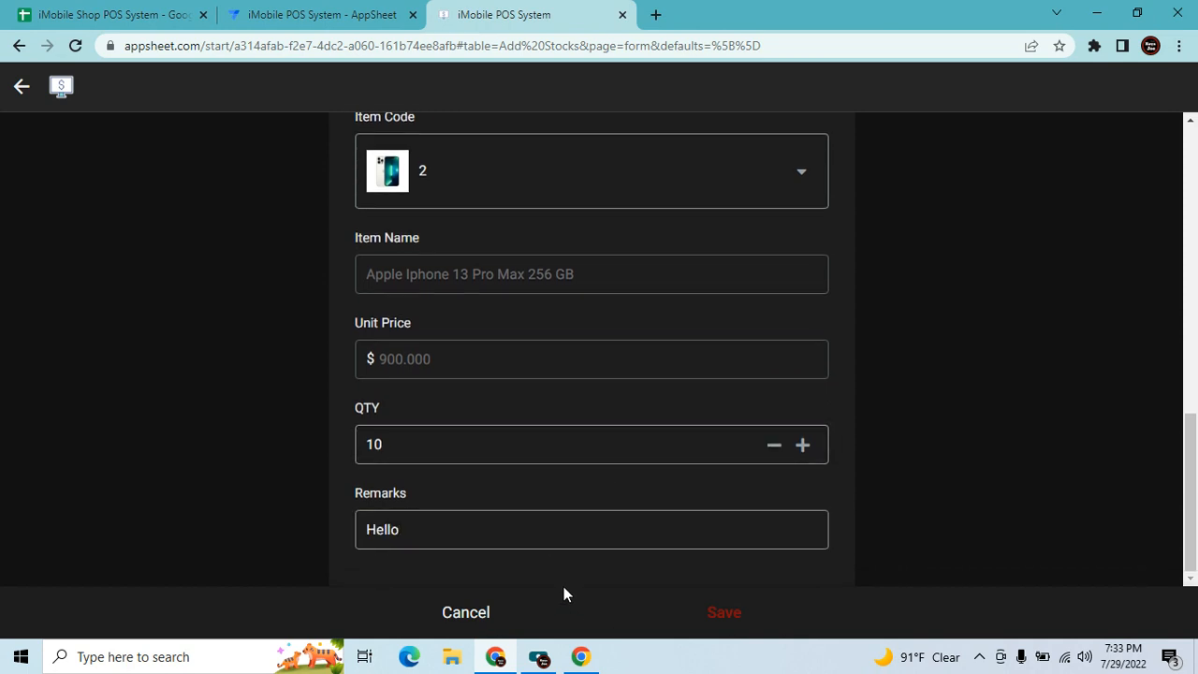
pyautogui.click(722, 617)
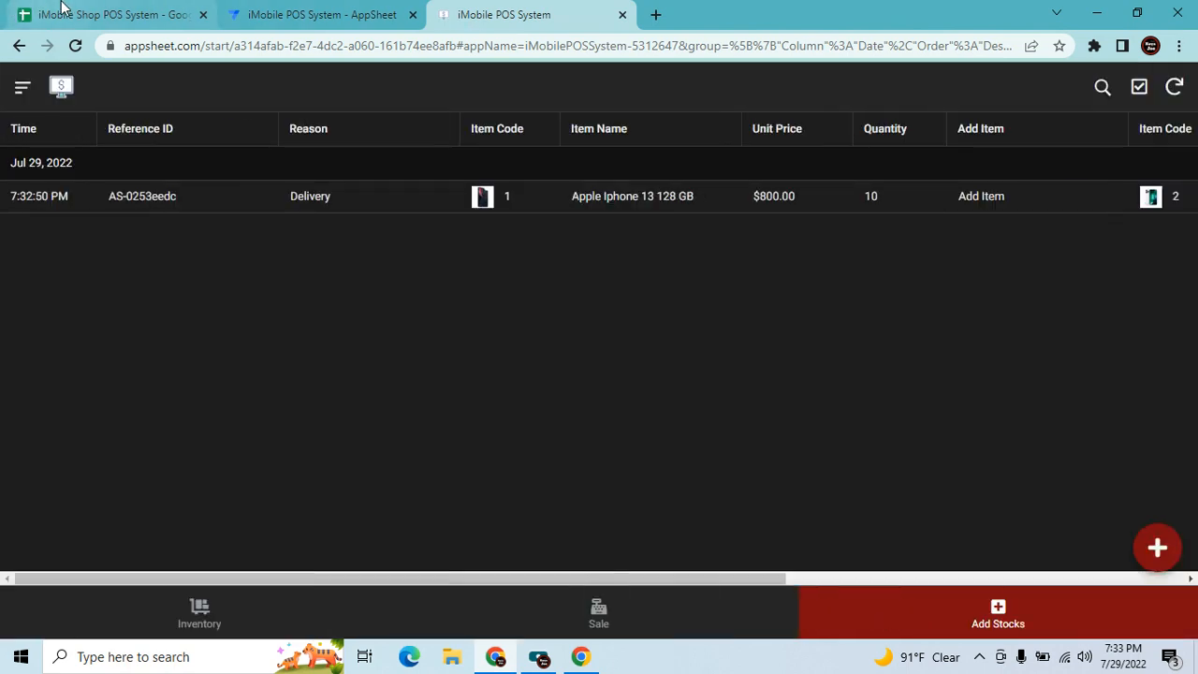
# Check the Available Stocks values in the spreadsheet's Inventory sheet and return to the running app.
pyautogui.click(64, 11)
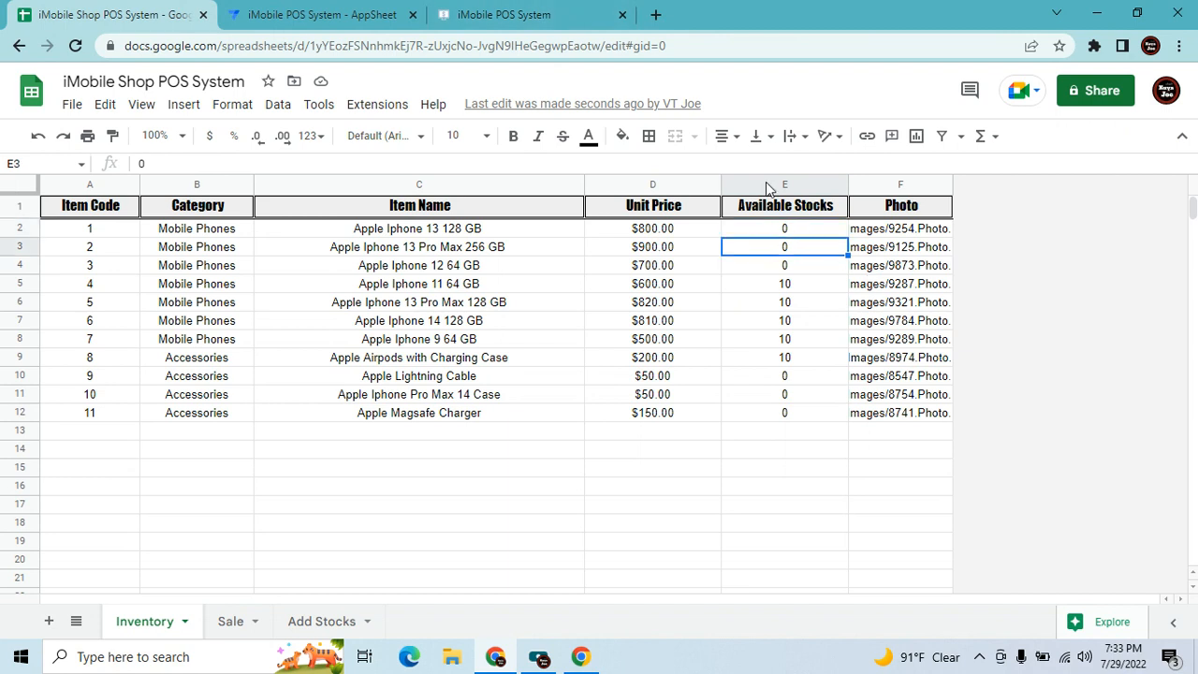
pyautogui.click(505, 14)
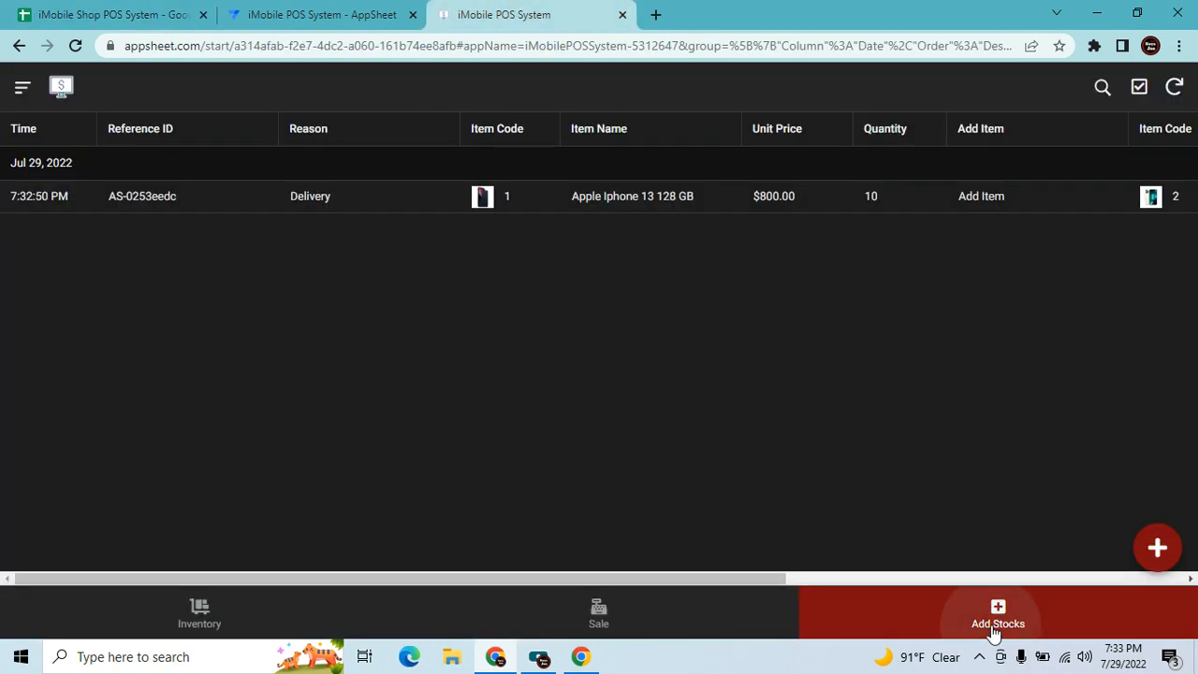
# Switch to the AppSheet editor and add a virtual column named Available Stocks Item 1 AS to the Add Stocks table.
pyautogui.click(330, 28)
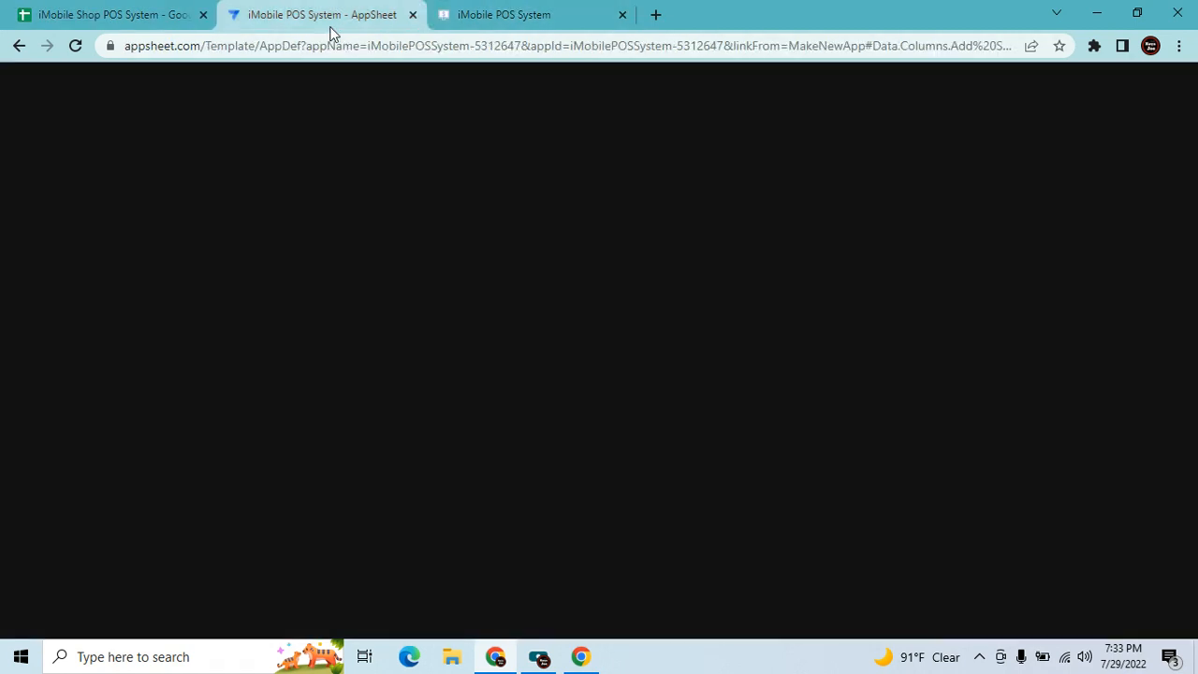
pyautogui.scroll(3, 564, 383)
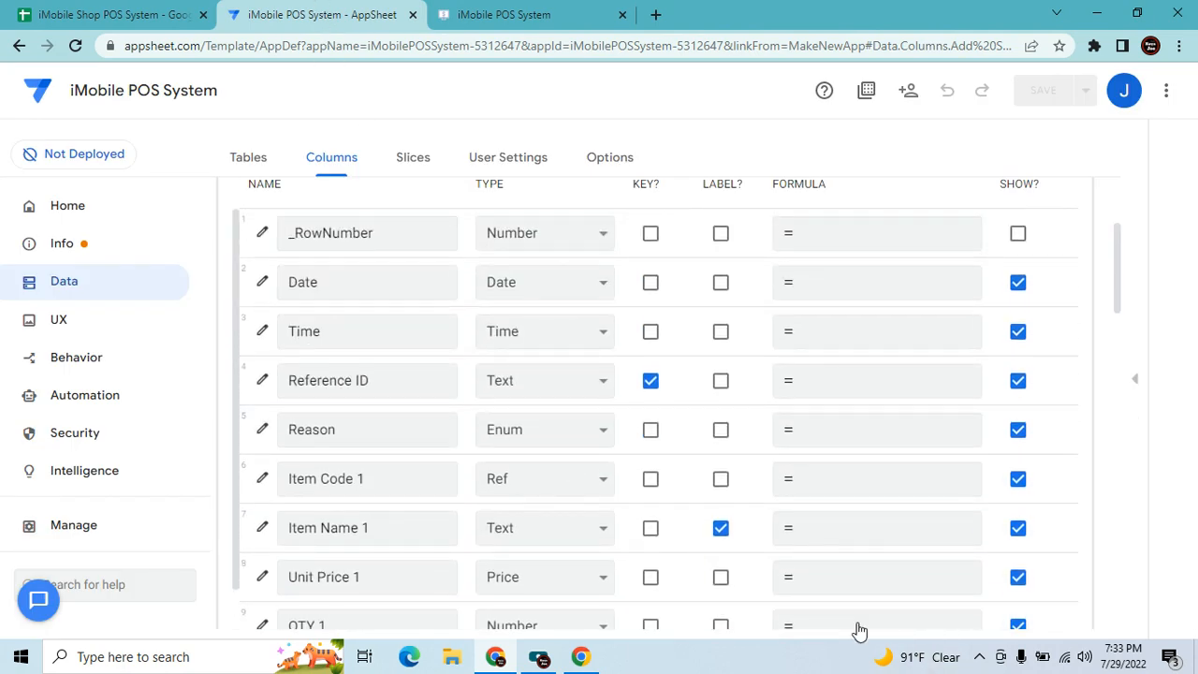
pyautogui.scroll(3, 853, 580)
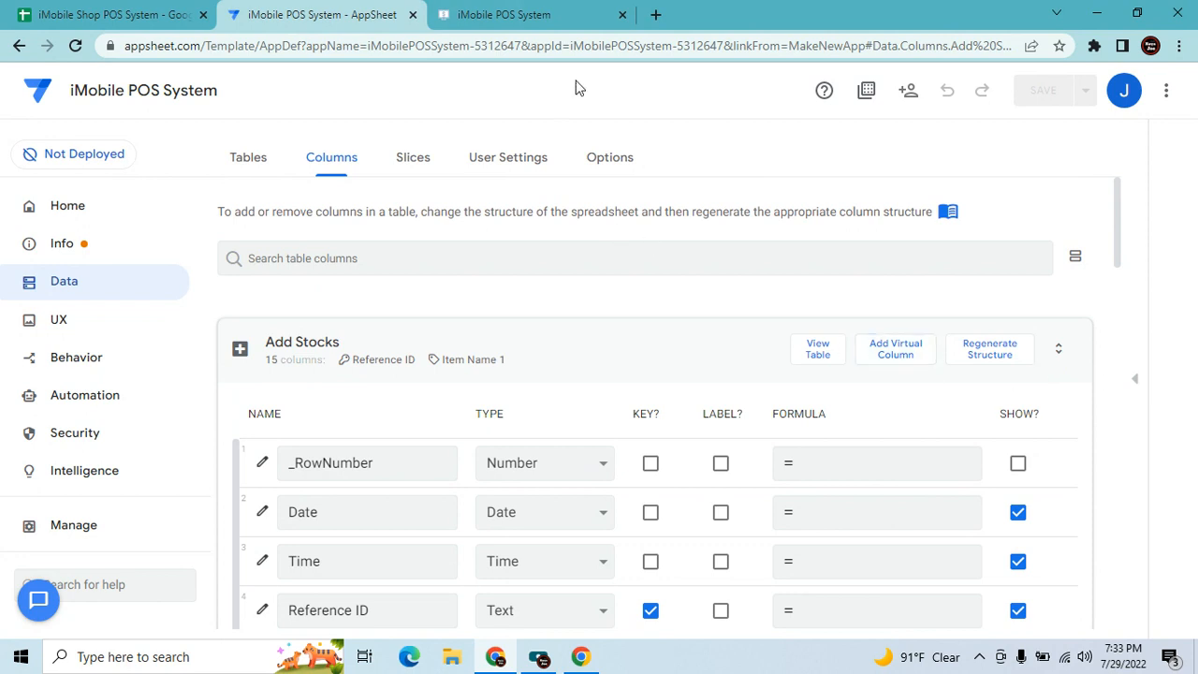
pyautogui.click(911, 350)
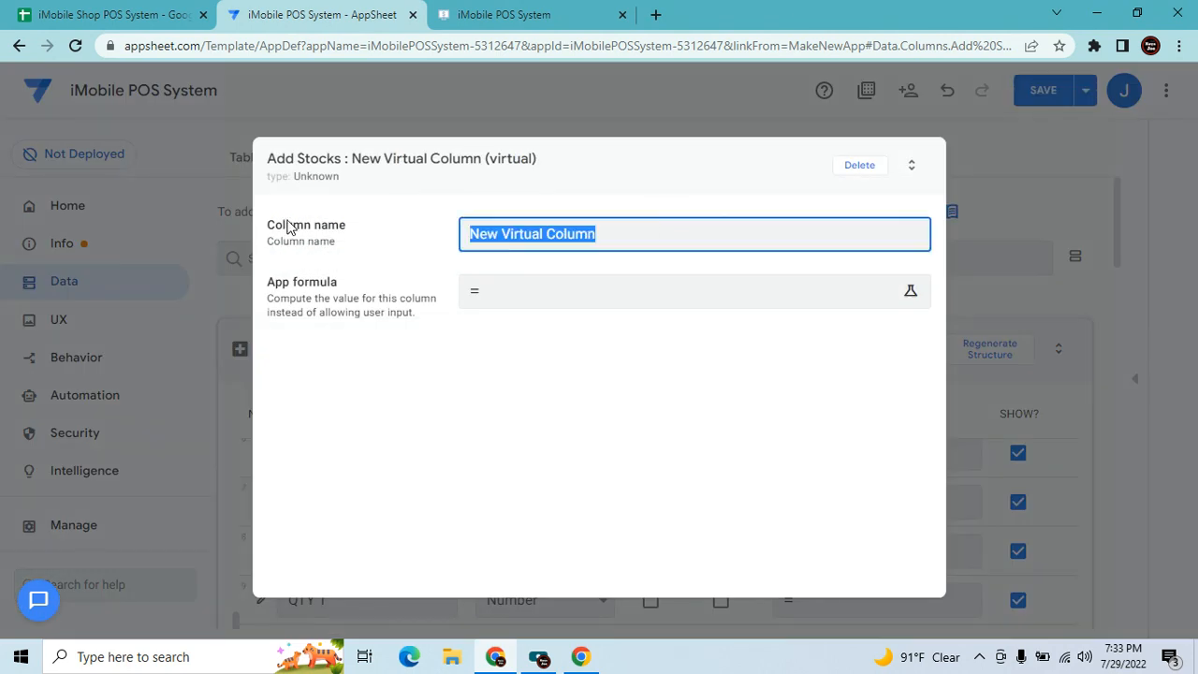
pyautogui.press('BackSpace')
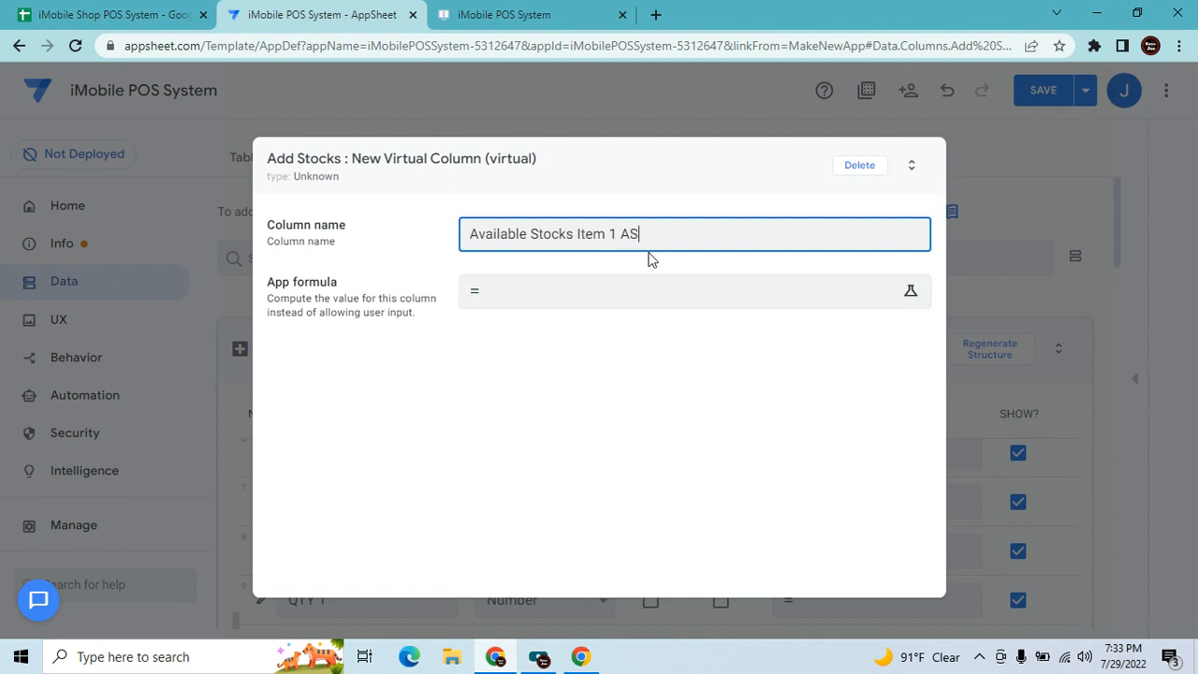
# Set the column's app formula to Any(Select(Inventory[Available Stocks],[_THISROW].[Item Code 1]=[Item Code])) and copy the expression before saving it.
pyautogui.click(618, 301)
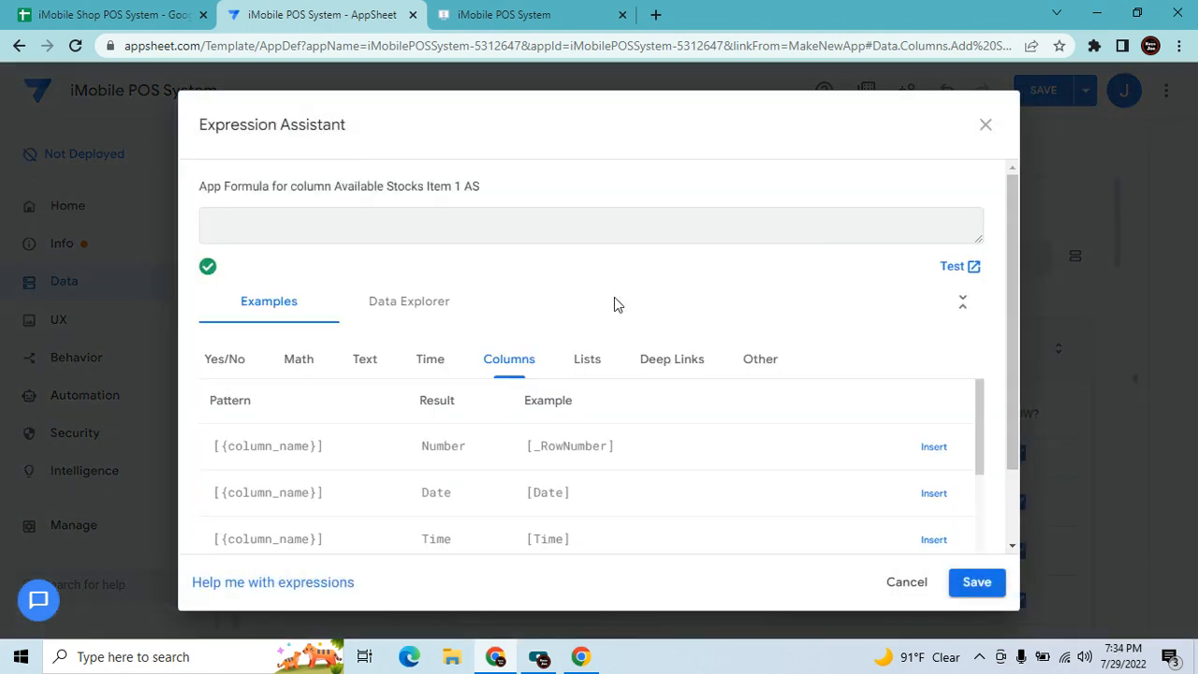
pyautogui.write('Any')
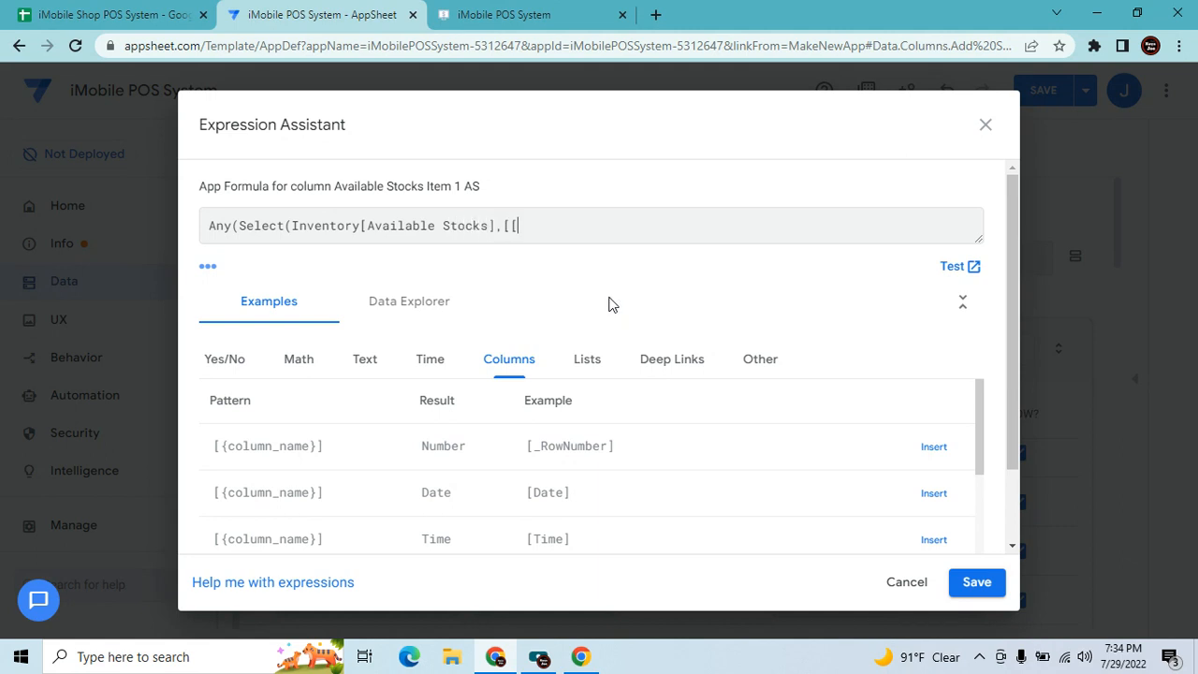
pyautogui.write('HISROW].')
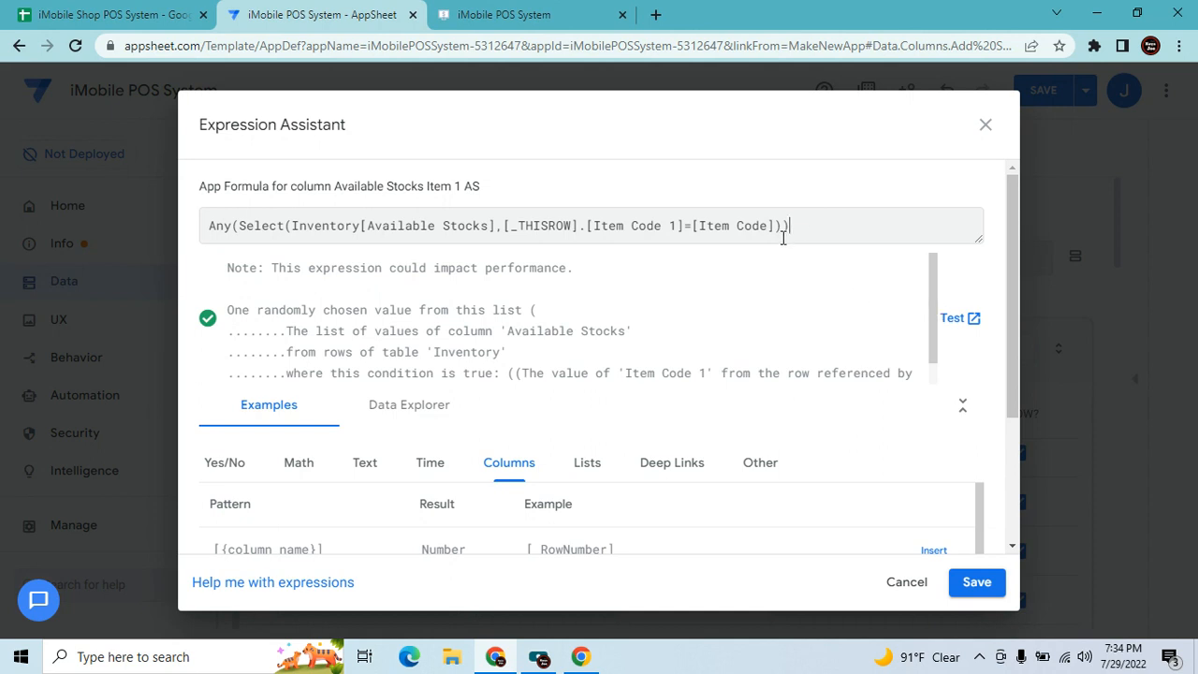
pyautogui.moveTo(789, 226); pyautogui.dragTo(746, 225)
pyautogui.moveTo(383, 136); pyautogui.dragTo(135, 103)
pyautogui.hotkey('ctrl', 'c')
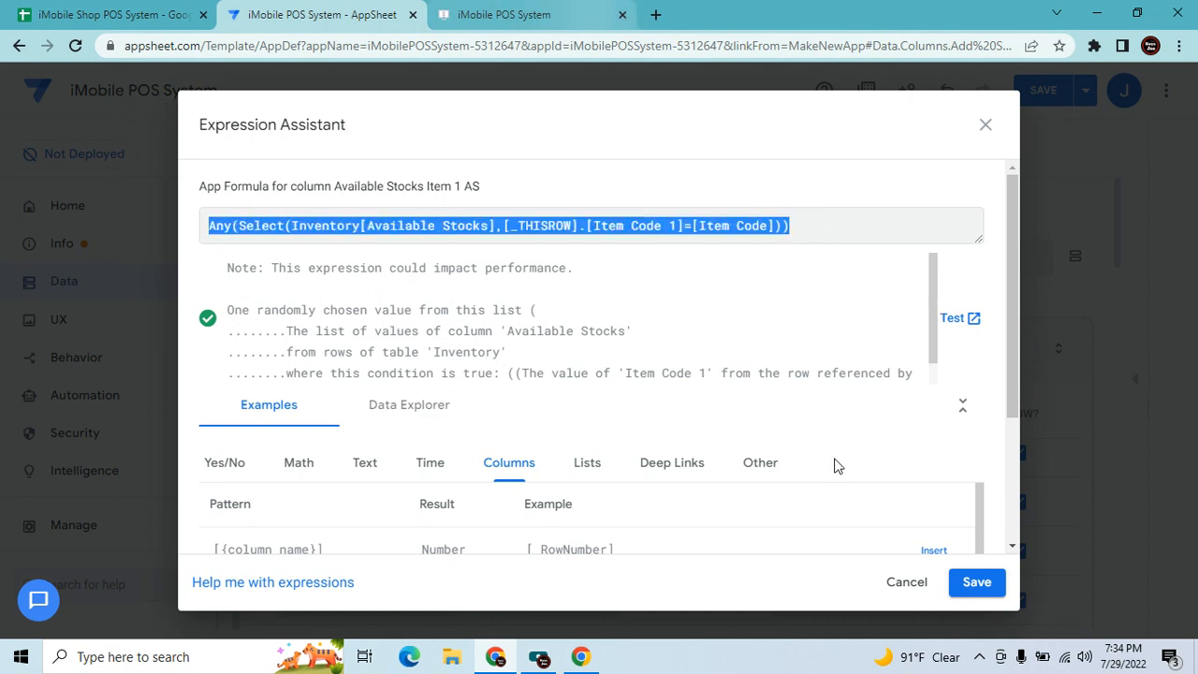
pyautogui.click(980, 585)
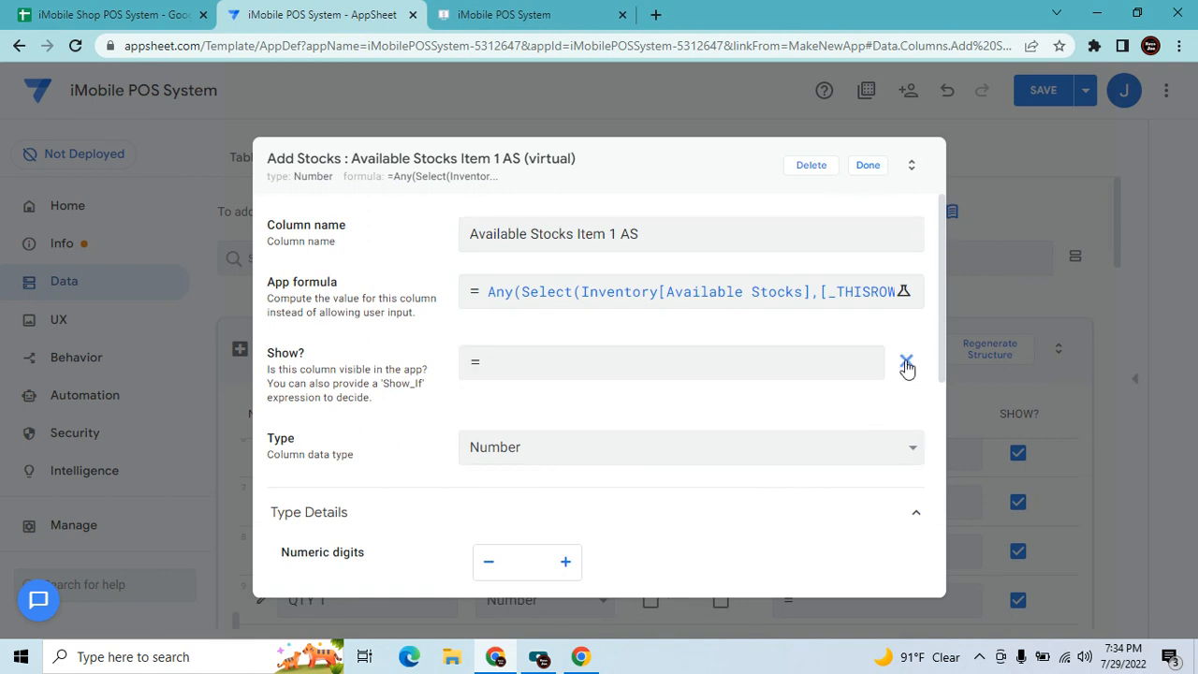
pyautogui.click(905, 365)
pyautogui.click(791, 368)
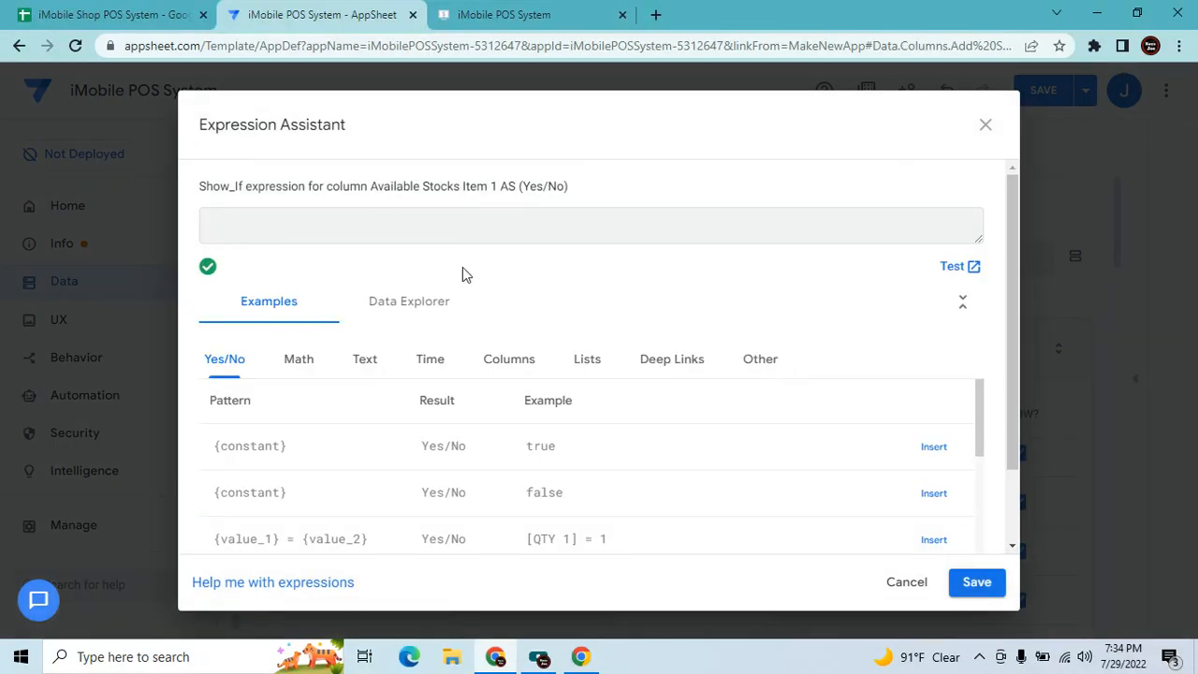
pyautogui.click(526, 367)
pyautogui.scroll(-4, 655, 500)
pyautogui.scroll(-4, 660, 505)
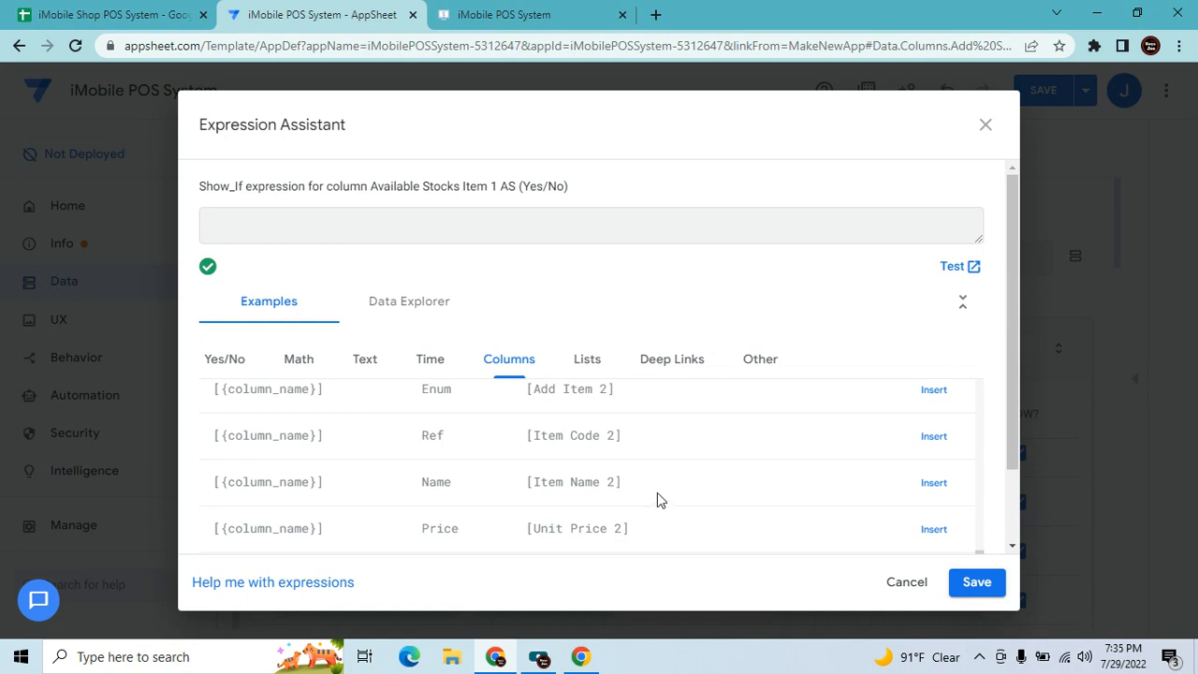
pyautogui.scroll(1, 657, 501)
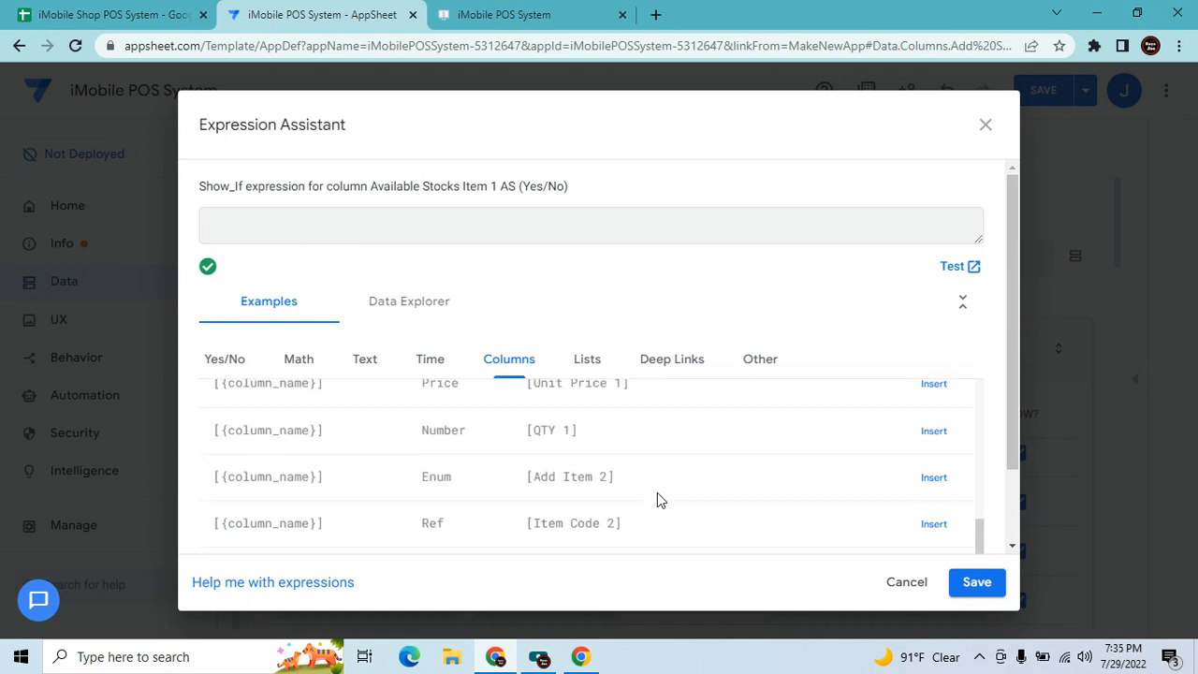
pyautogui.click(985, 125)
# Finish the first virtual column and add another to the Add Stocks table, named Available Stocks Item 2 AS.
pyautogui.click(868, 166)
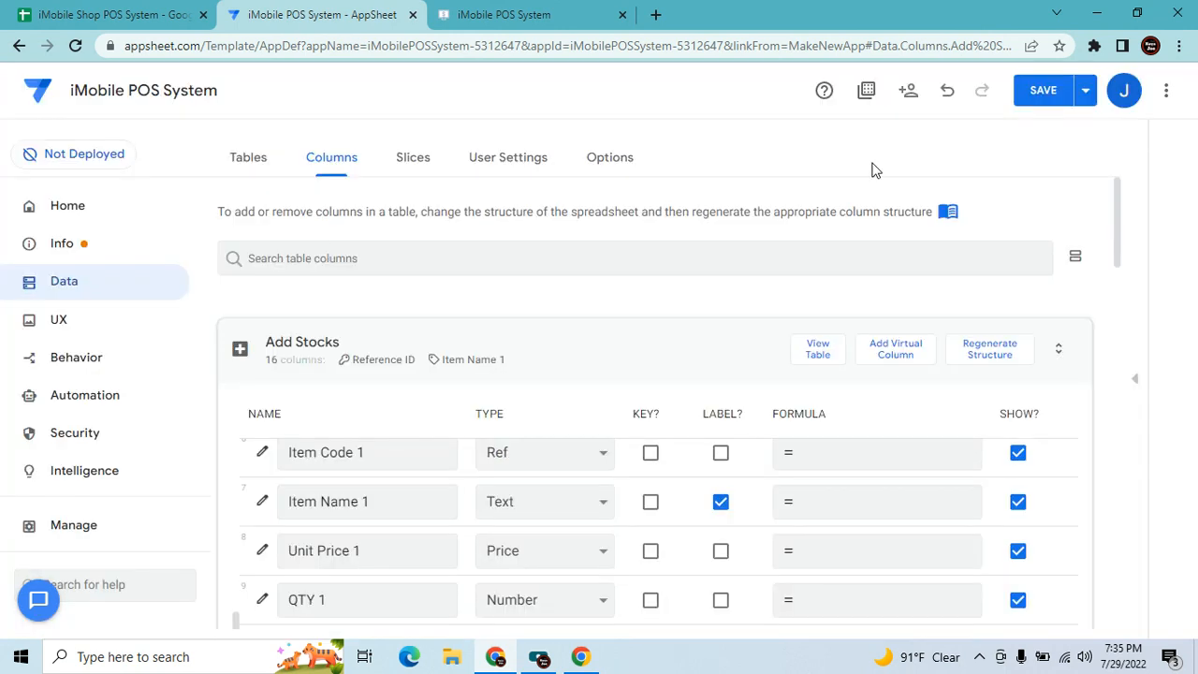
pyautogui.click(912, 355)
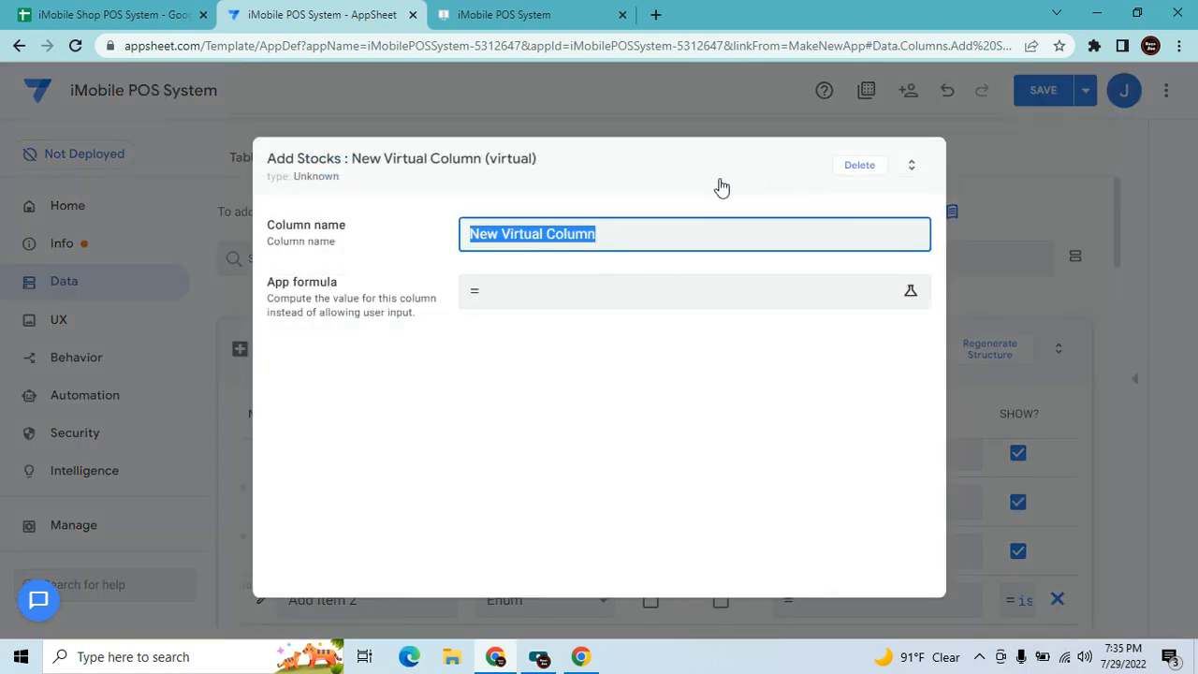
pyautogui.moveTo(717, 185); pyautogui.dragTo(770, 428)
pyautogui.moveTo(686, 235); pyautogui.dragTo(334, 222)
pyautogui.write('Availab')
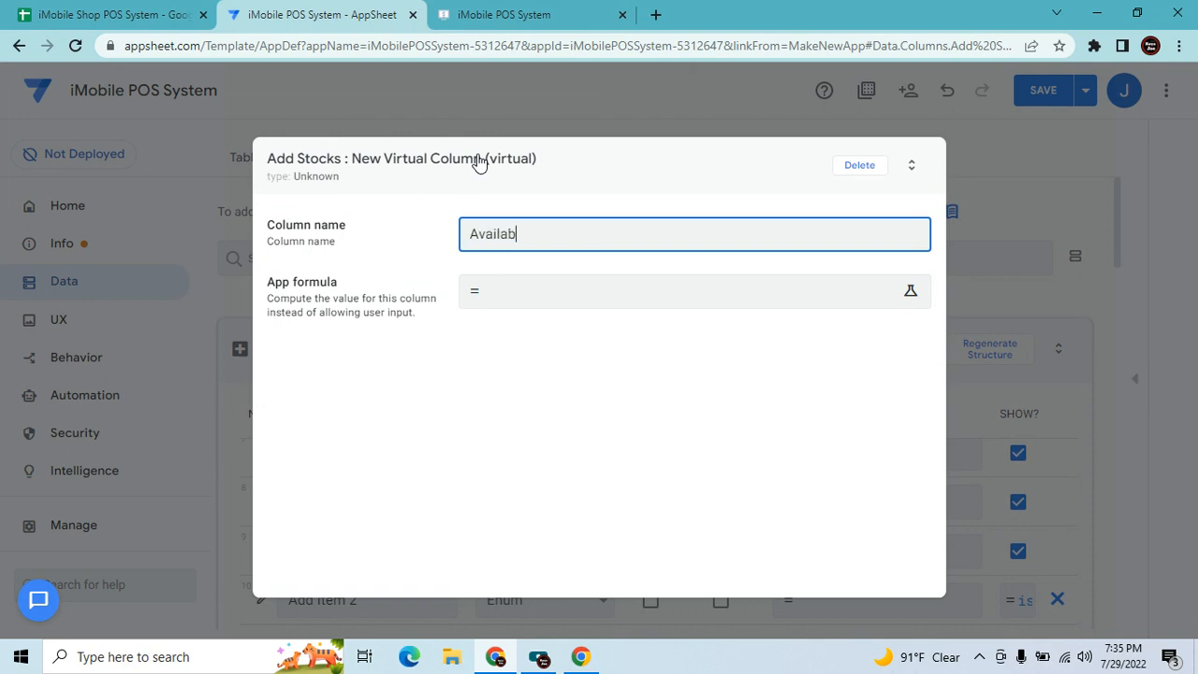
pyautogui.write('le Stoklc')
pyautogui.write('em 2 AS')
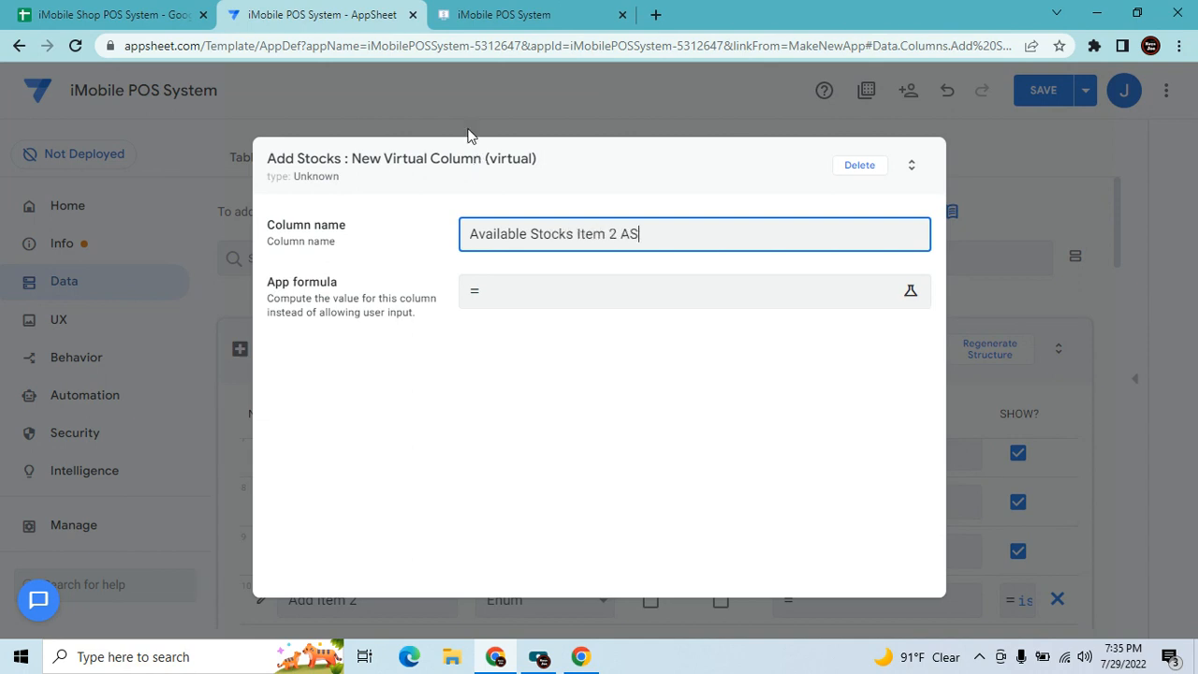
# Set the new column's app formula to Any(Select(Inventory[Available Stocks],[_THISROW].[Item Code 2]=[Item Code])), reusing the copied expression.
pyautogui.click(589, 301)
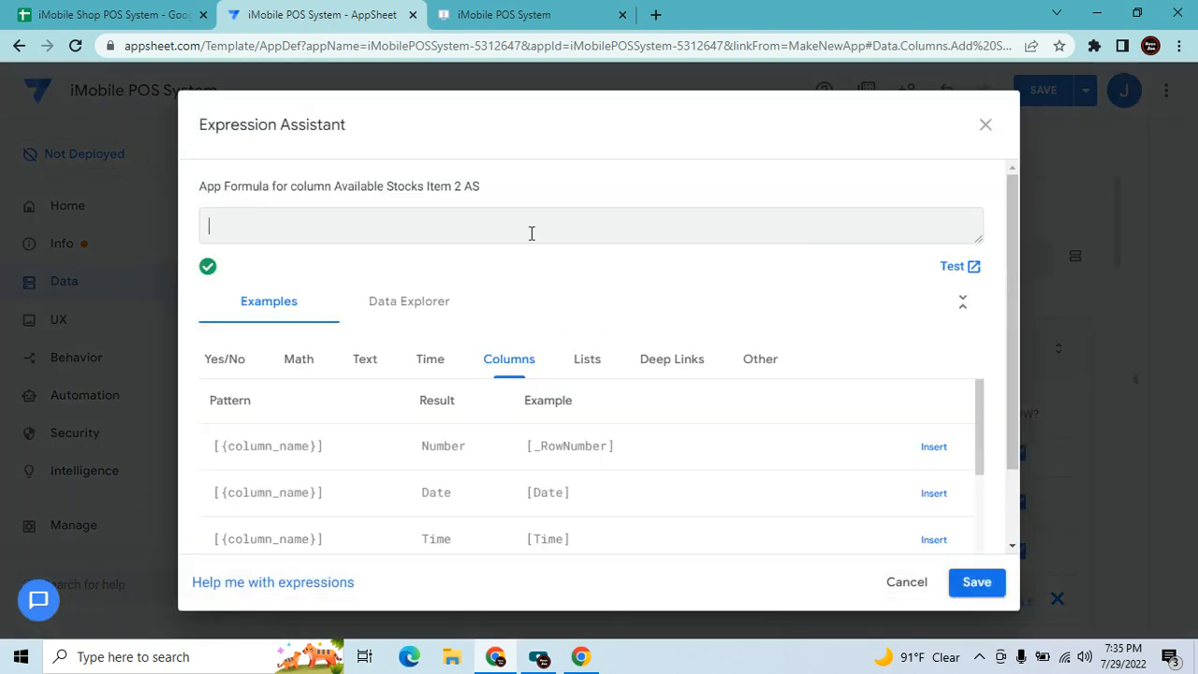
pyautogui.click(530, 233)
pyautogui.hotkey('ctrl', 'v')
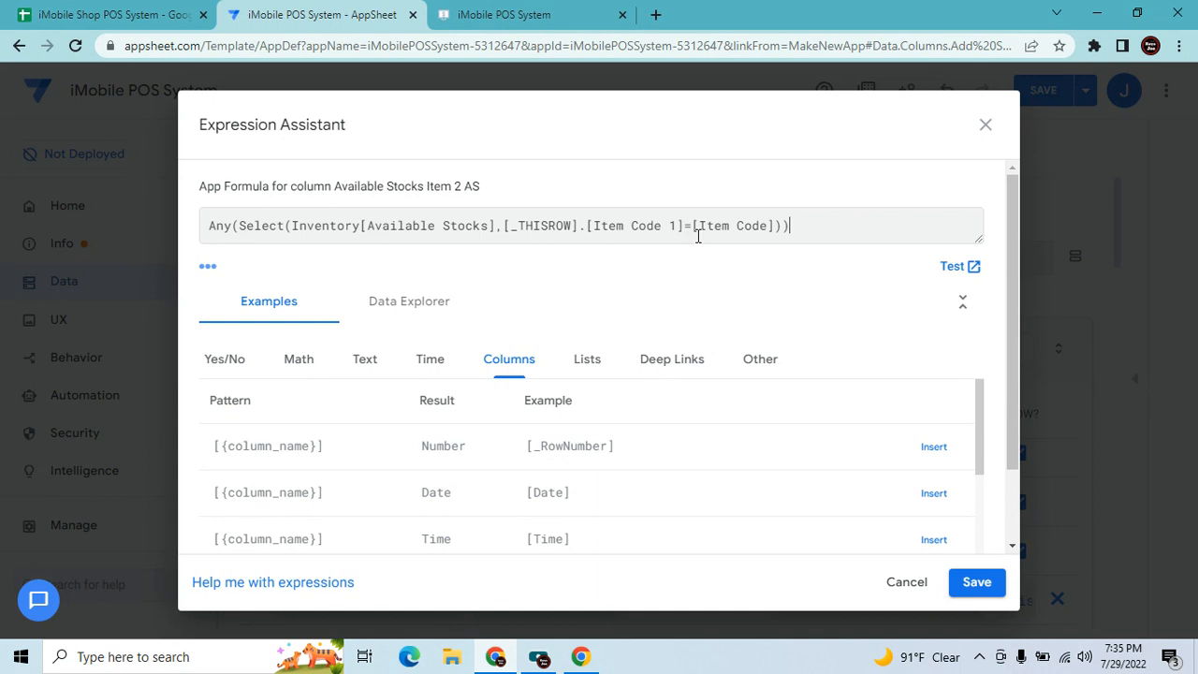
pyautogui.press('BackSpace')
pyautogui.write('2')
pyautogui.click(964, 567)
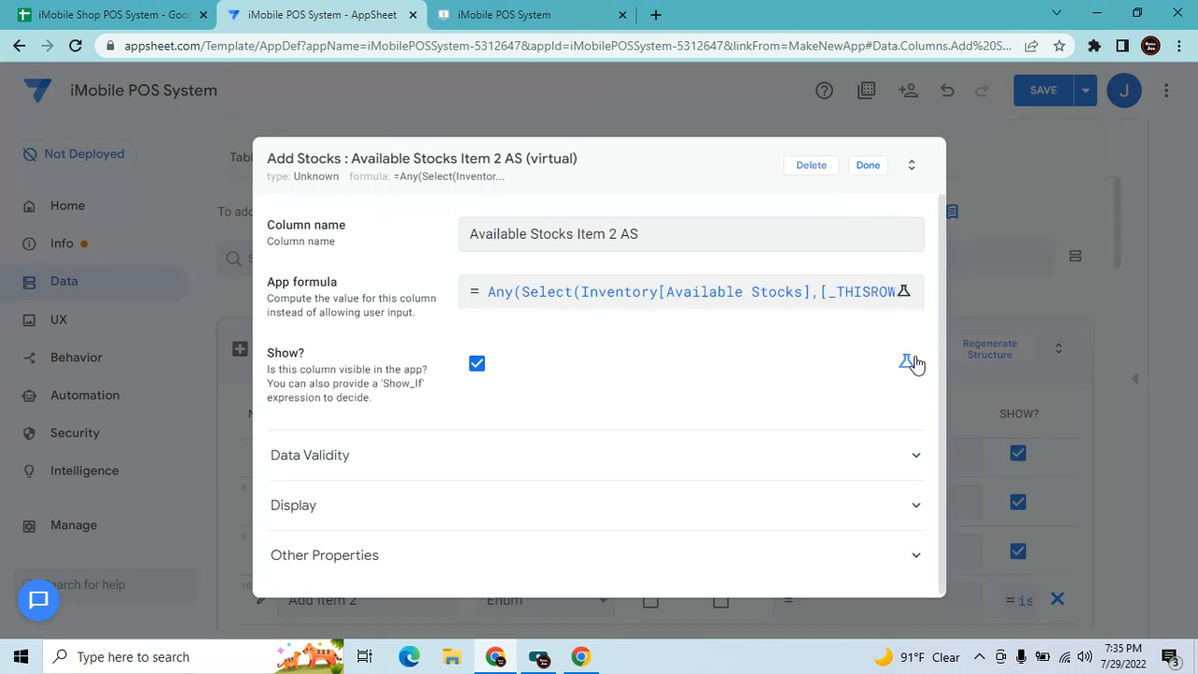
# Set the Show_If expression of Available Stocks Item 2 AS to isnotblank([Item Code 2]) and save the app.
pyautogui.click(912, 360)
pyautogui.click(865, 364)
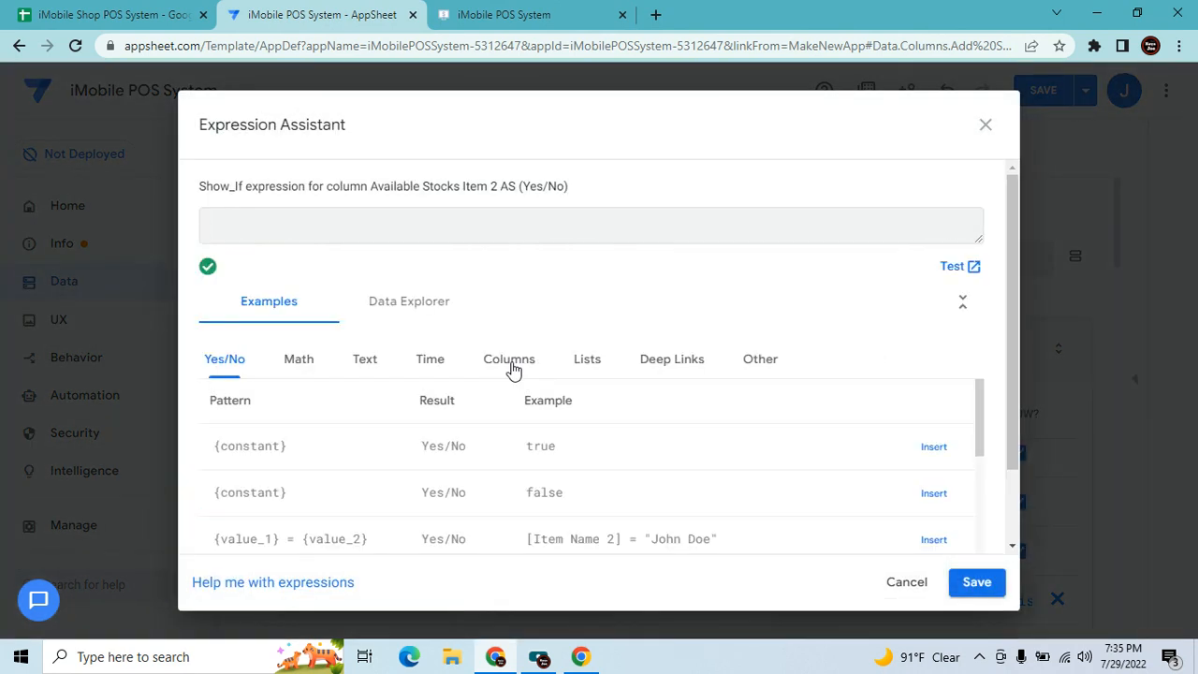
pyautogui.click(509, 365)
pyautogui.scroll(-5, 711, 487)
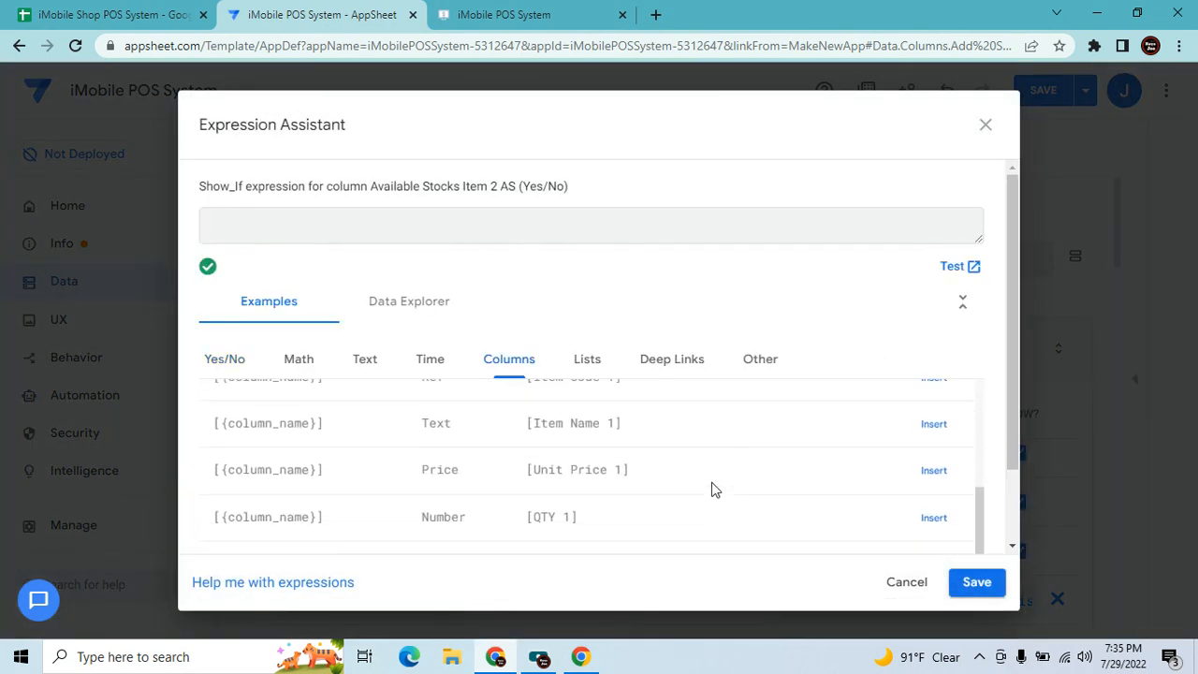
pyautogui.click(931, 474)
pyautogui.click(204, 224)
pyautogui.write('isnot')
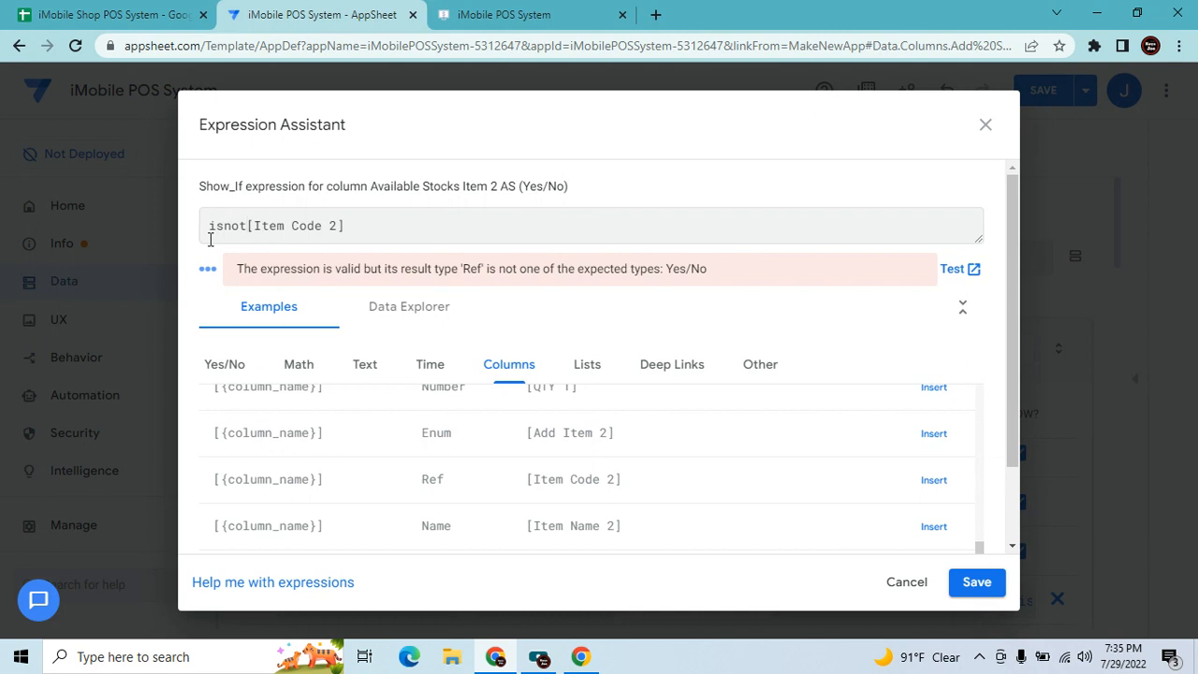
pyautogui.write('blank(')
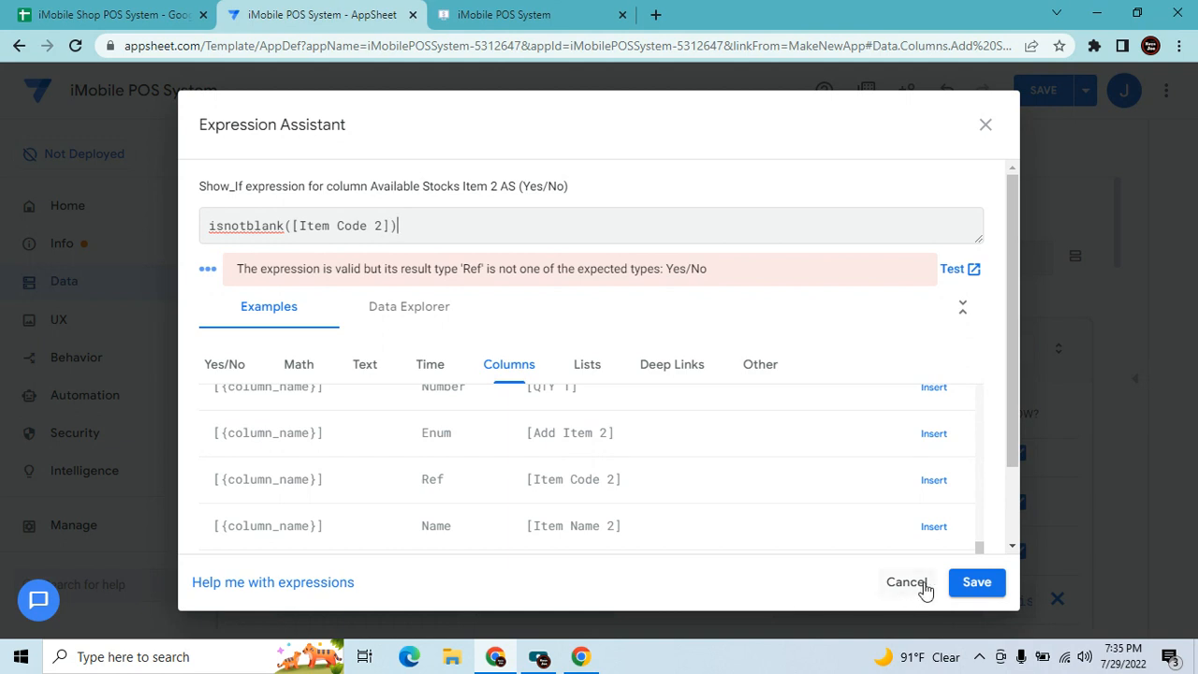
pyautogui.click(976, 582)
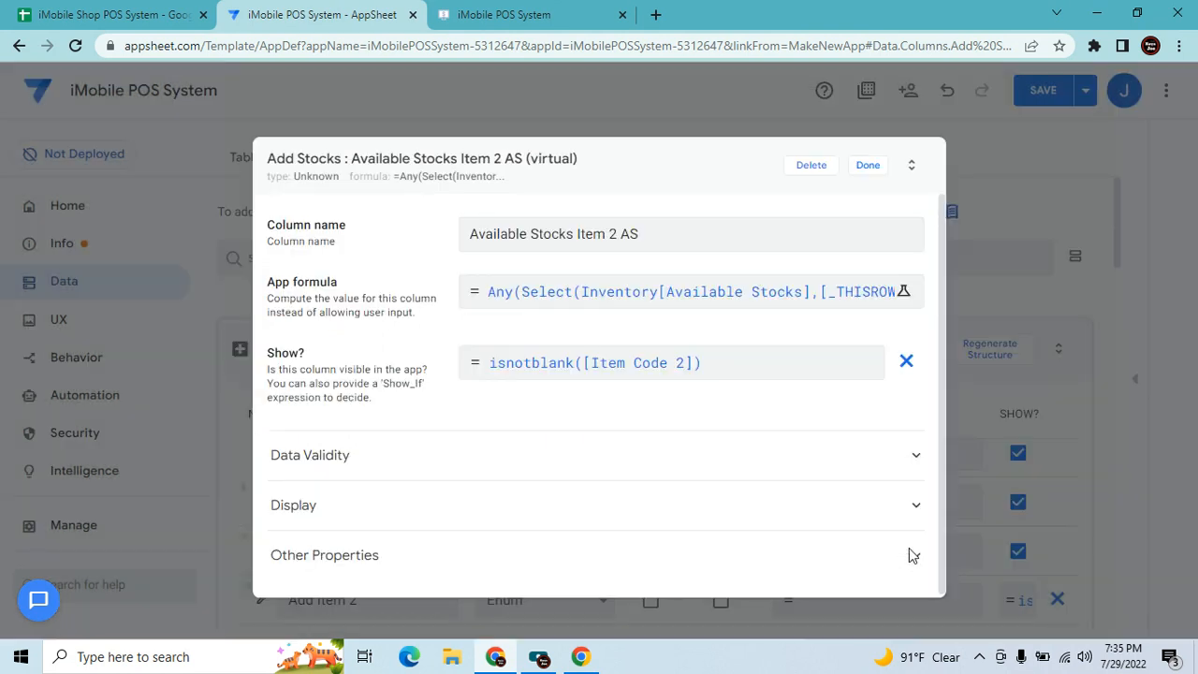
pyautogui.click(870, 166)
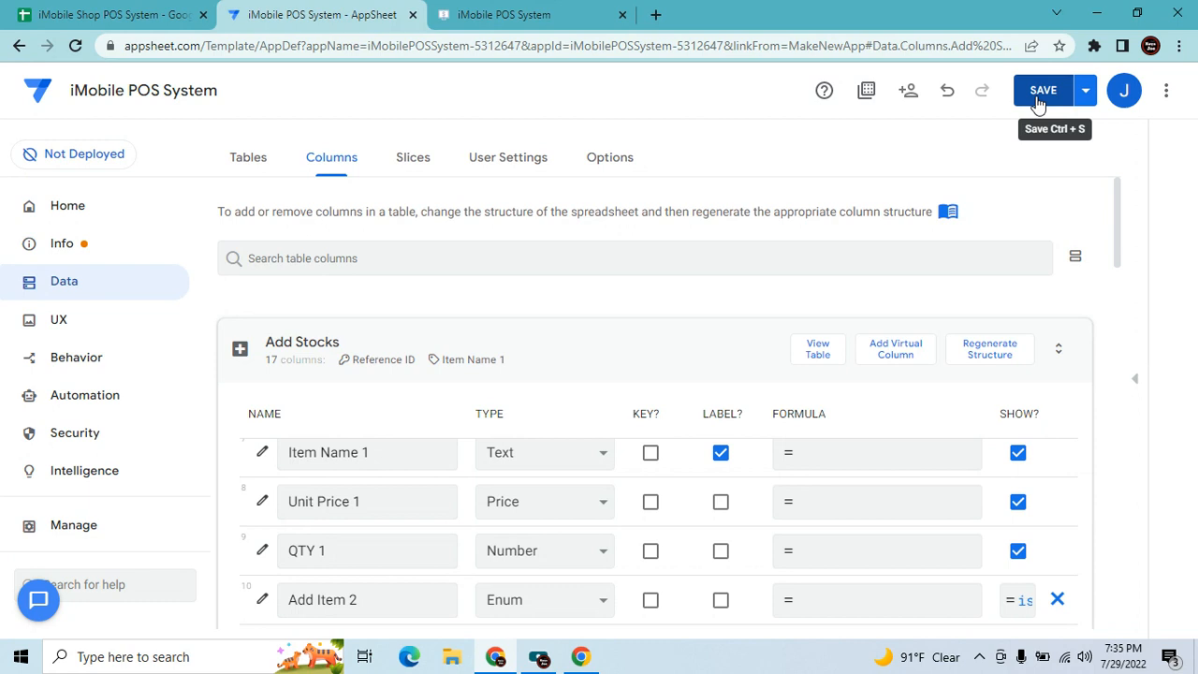
pyautogui.click(1036, 93)
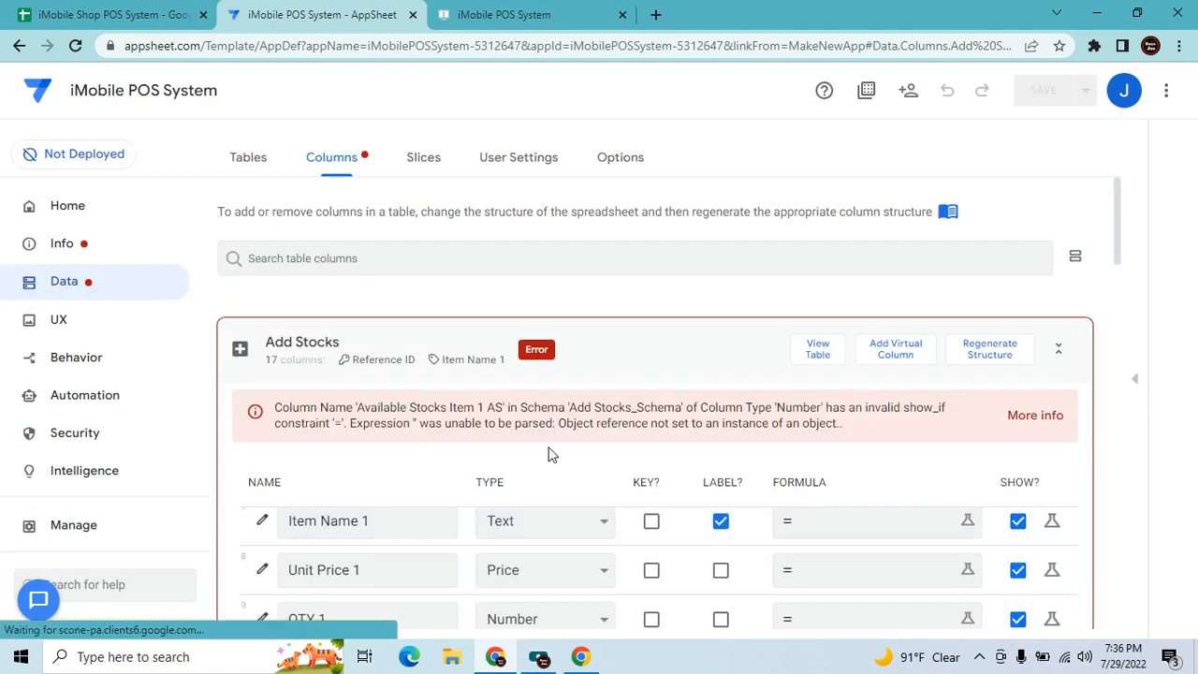
# Remove the empty Show_If expression from the Available Stocks Item 1 AS column and save the app again.
pyautogui.scroll(-3, 580, 468)
pyautogui.scroll(-3, 632, 524)
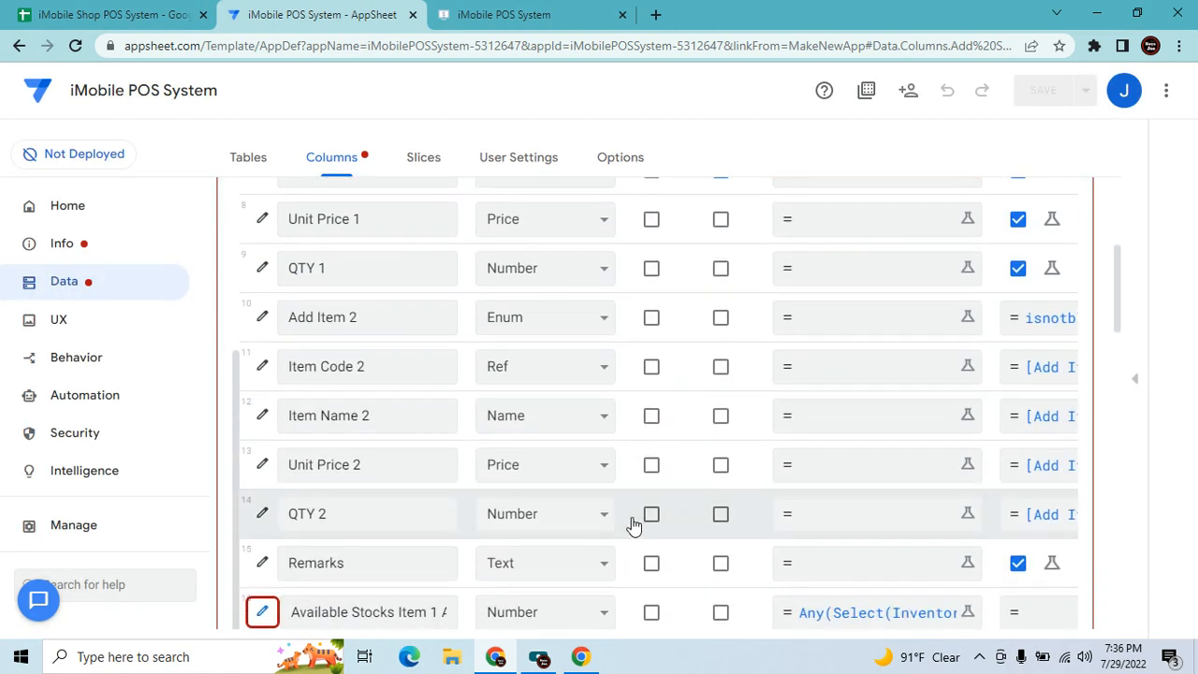
pyautogui.click(262, 436)
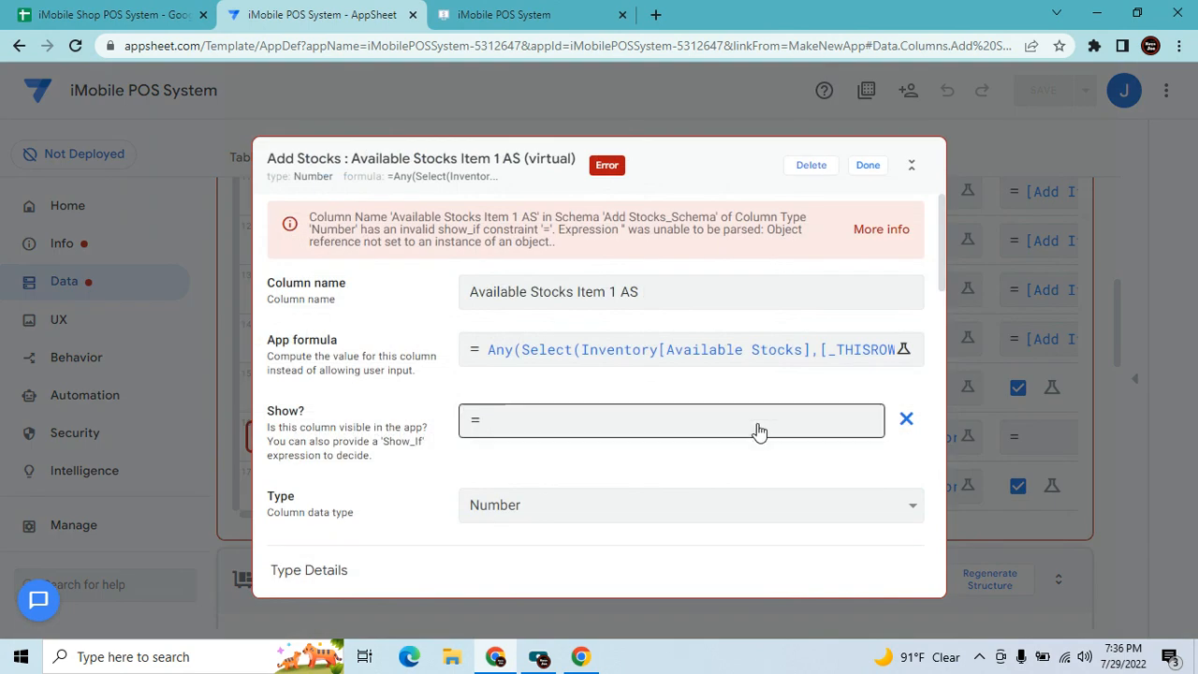
pyautogui.click(909, 422)
pyautogui.click(868, 174)
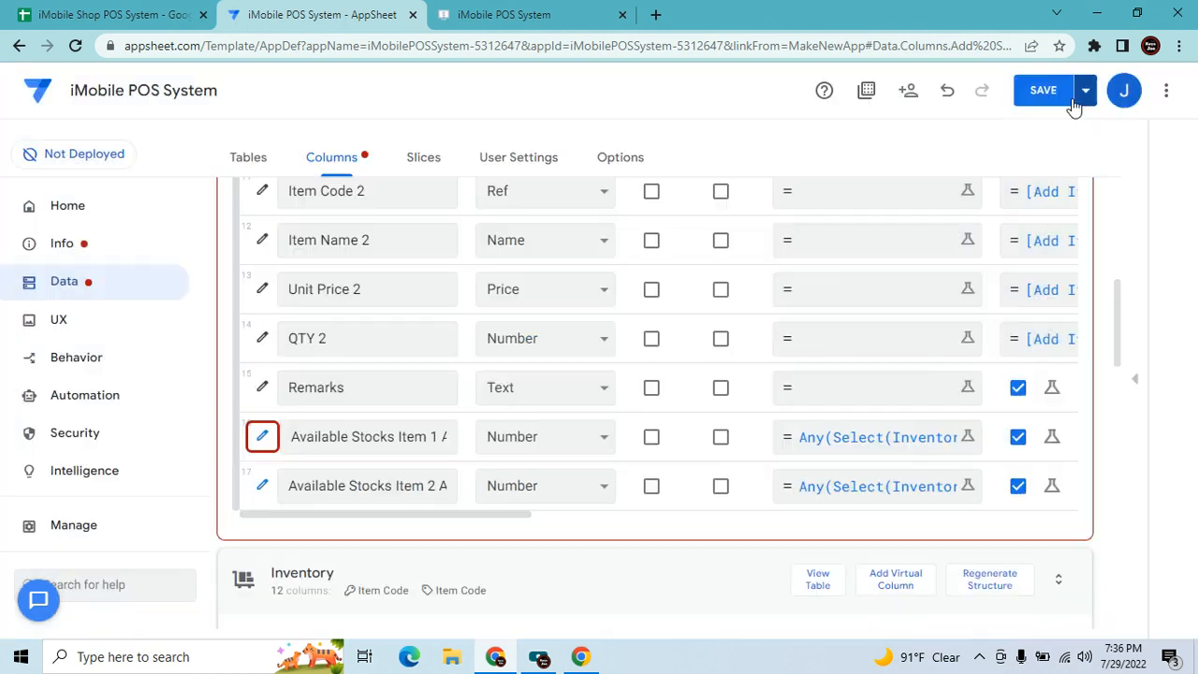
pyautogui.click(1031, 83)
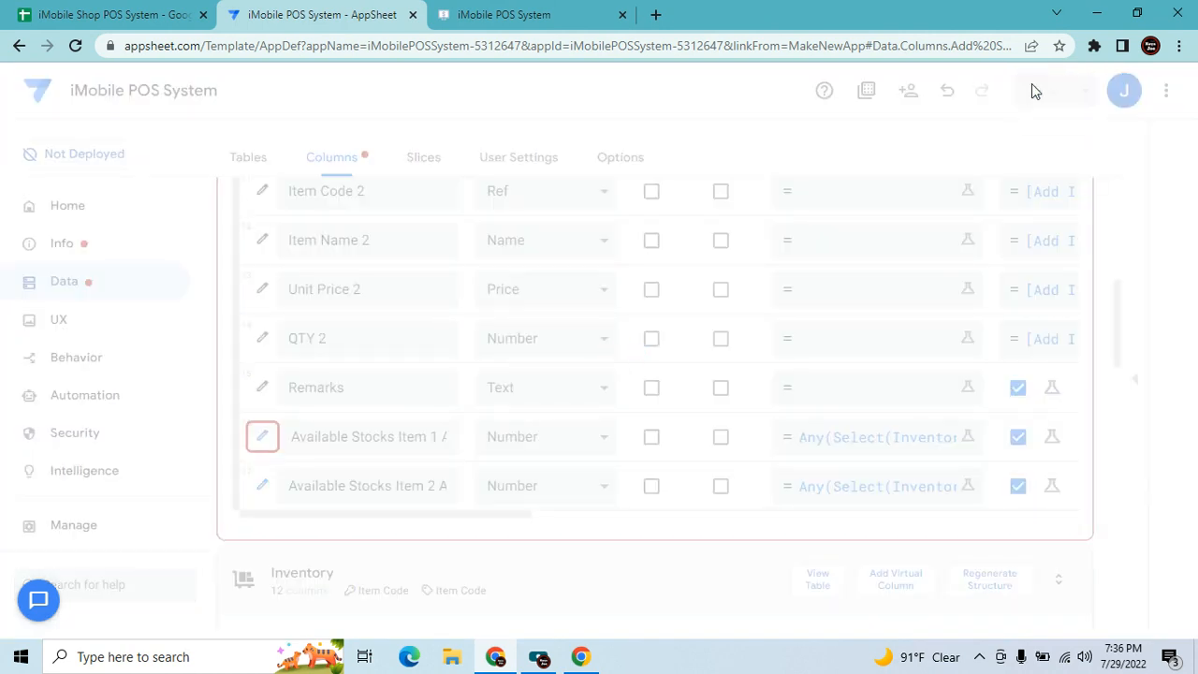
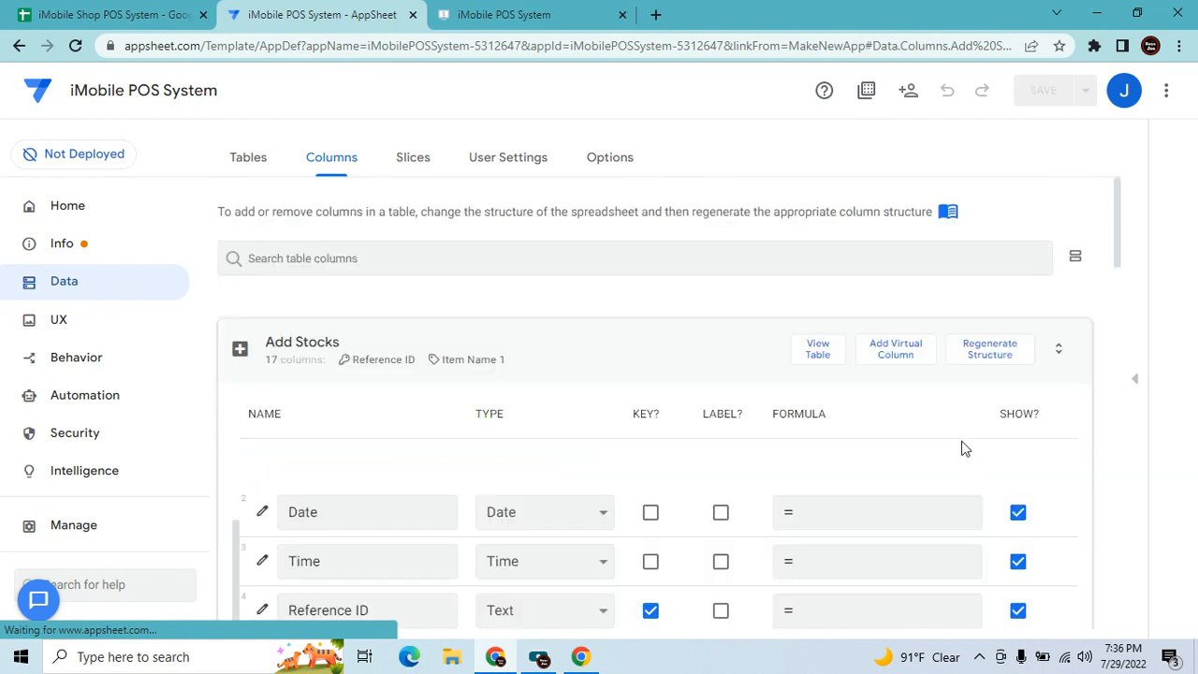
# Add a third virtual column to the Add Stocks table and replace its default name with one beginning New Availab.
pyautogui.click(889, 359)
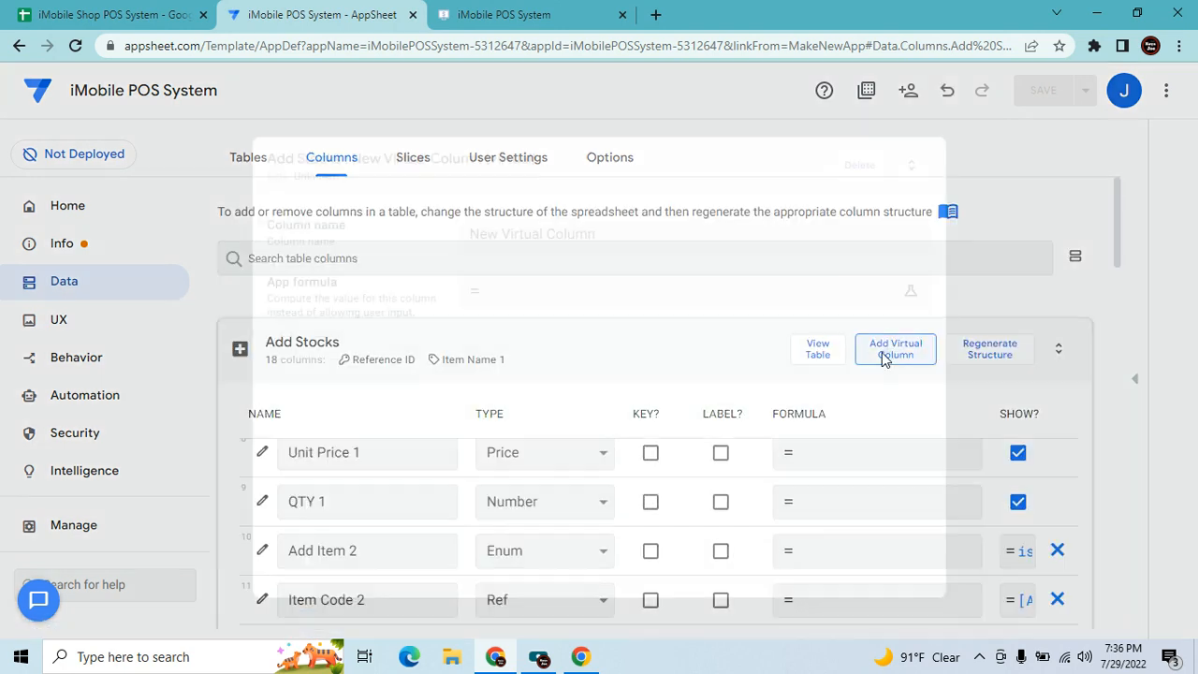
pyautogui.moveTo(606, 234); pyautogui.dragTo(453, 208)
pyautogui.press('BackSpace')
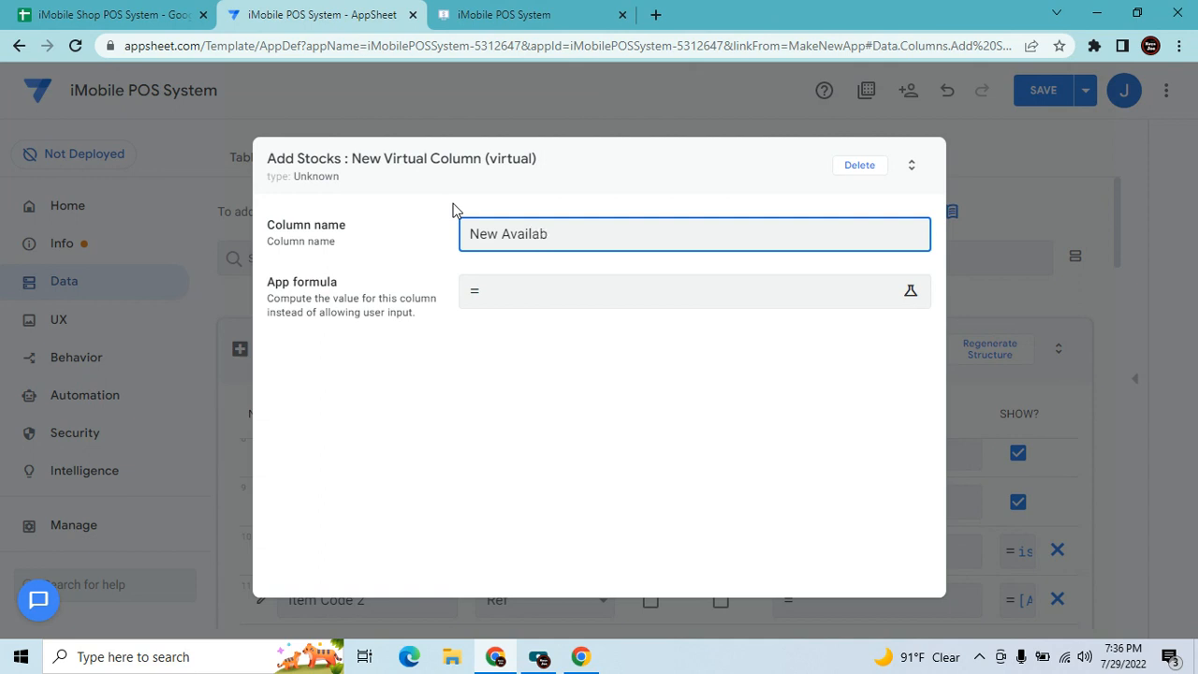
# Name the new Add Stocks virtual column New Available Stocks Item 1 AS and set its app formula to [Available Stocks Item 1 AS]+[QTY 1].
pyautogui.write('New Available Stocks Item 1 AS')
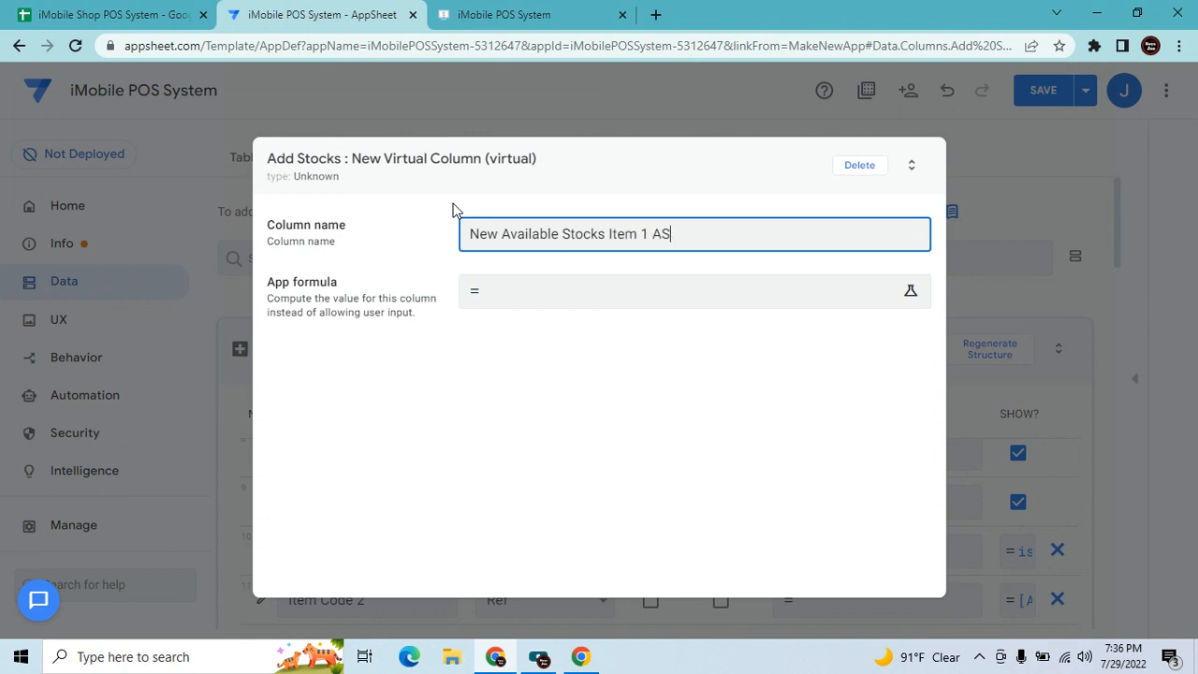
pyautogui.click(571, 293)
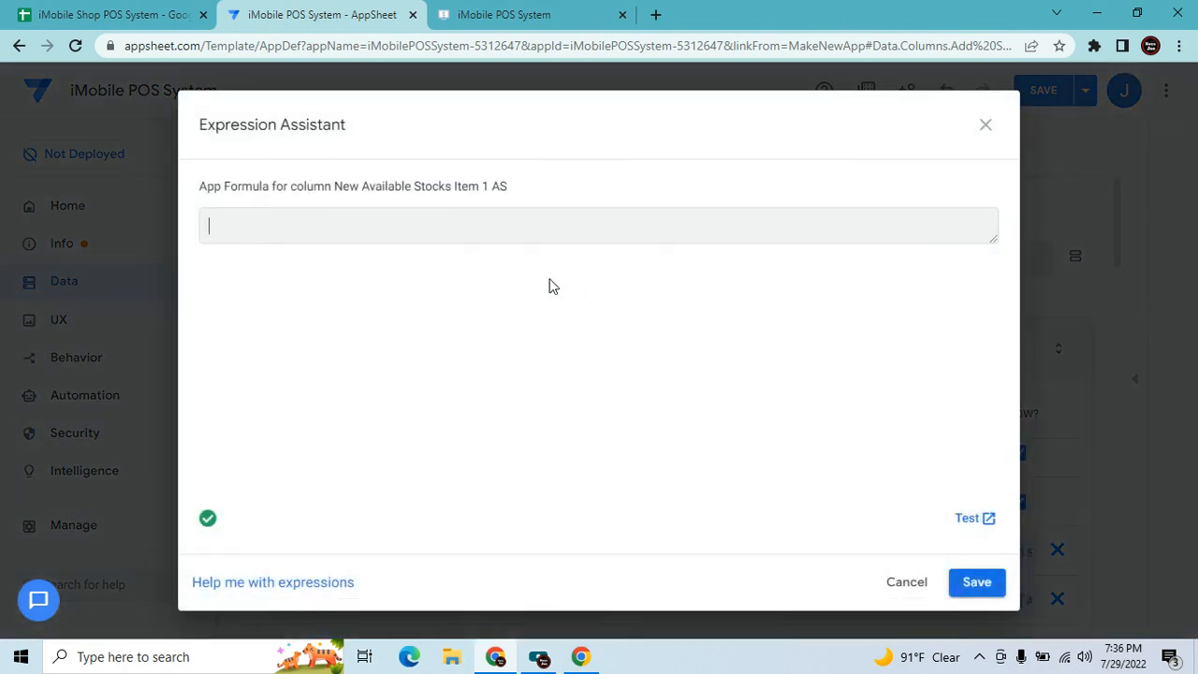
pyautogui.scroll(-3, 784, 506)
pyautogui.scroll(-4, 784, 506)
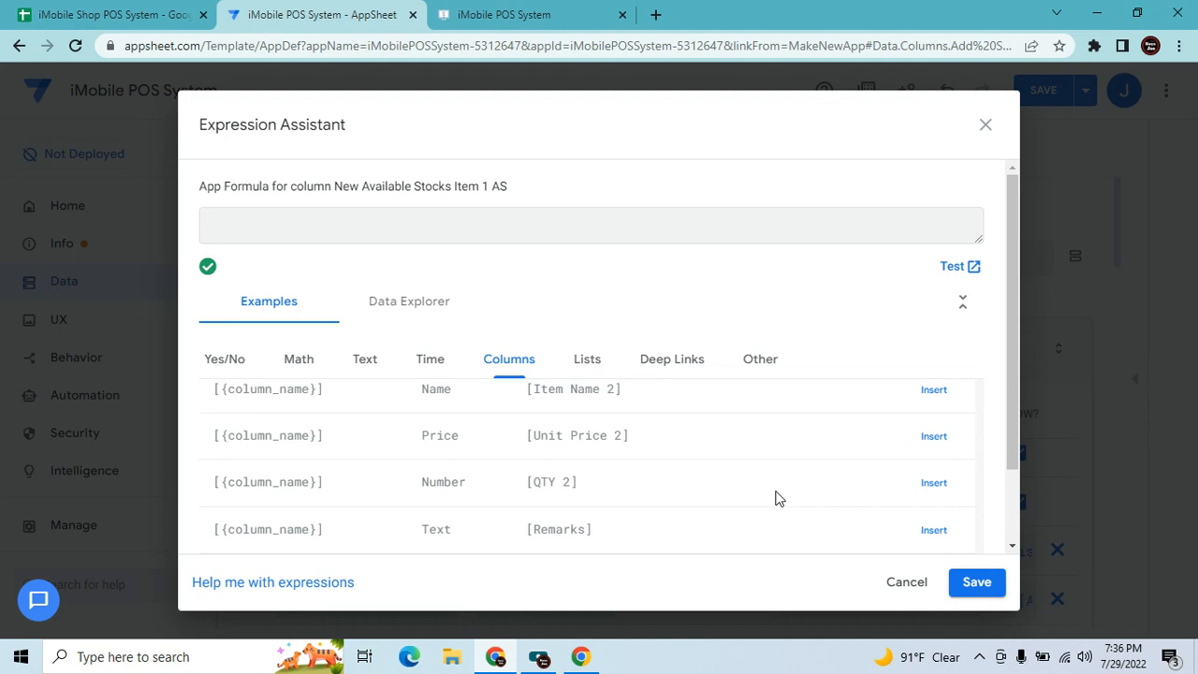
pyautogui.scroll(-2, 1003, 432)
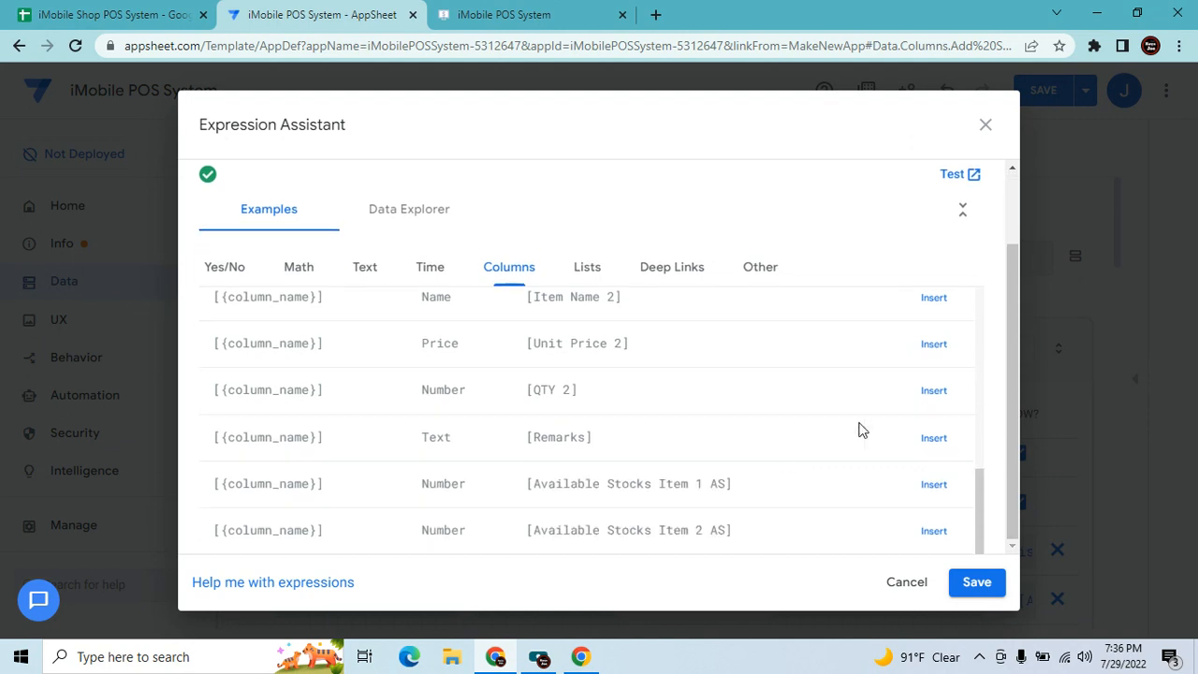
pyautogui.click(933, 484)
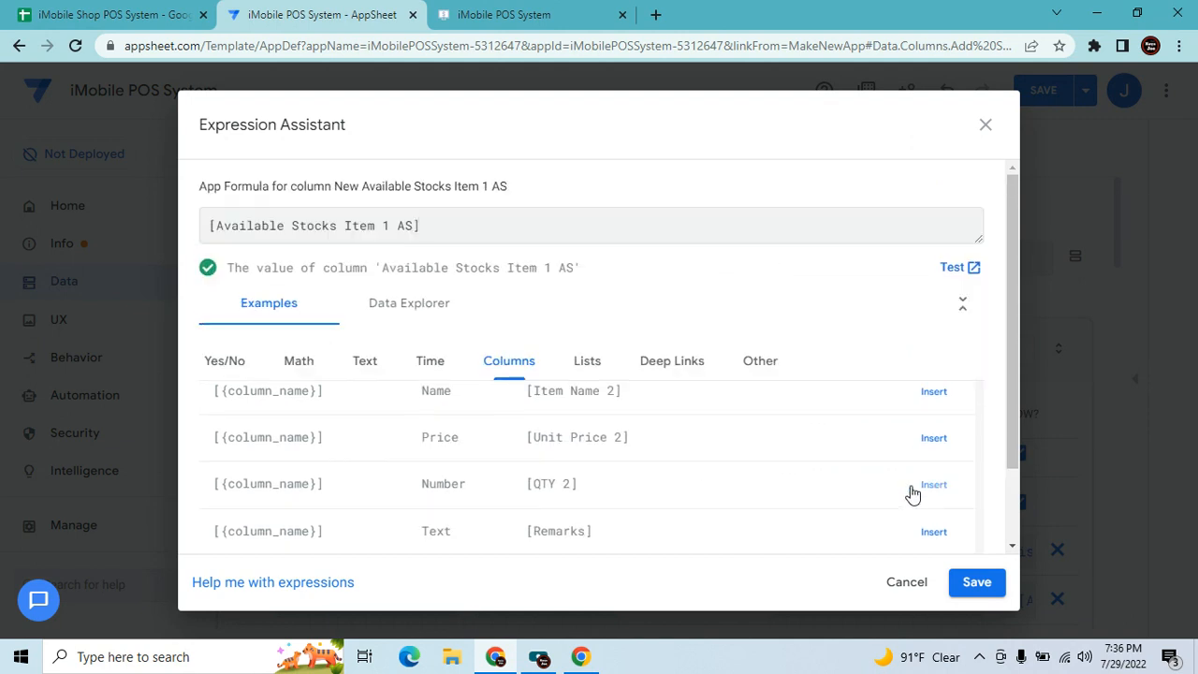
pyautogui.write('+')
pyautogui.scroll(-5, 870, 477)
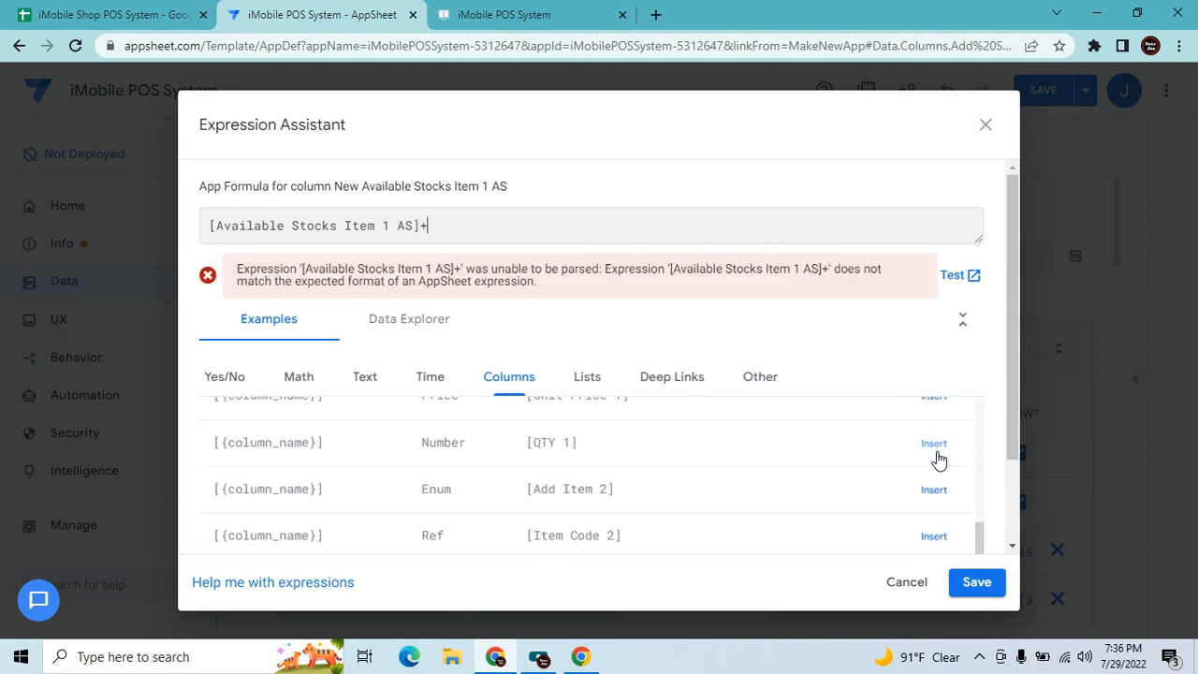
pyautogui.click(936, 451)
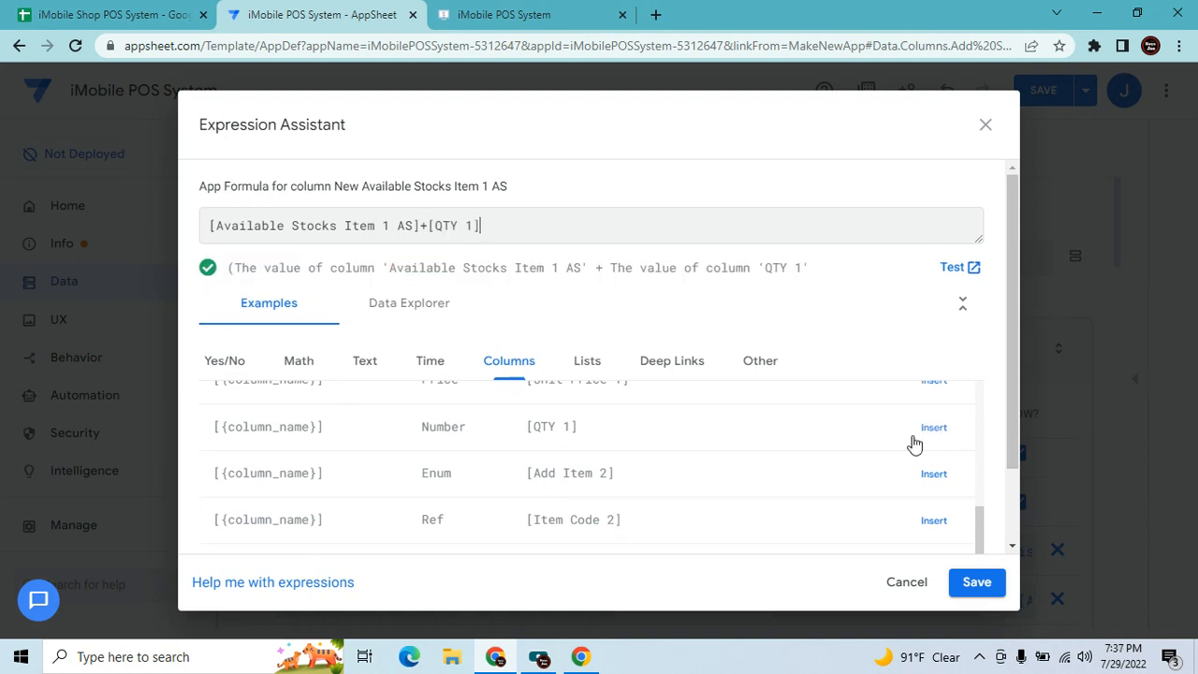
pyautogui.moveTo(494, 227); pyautogui.dragTo(66, 205)
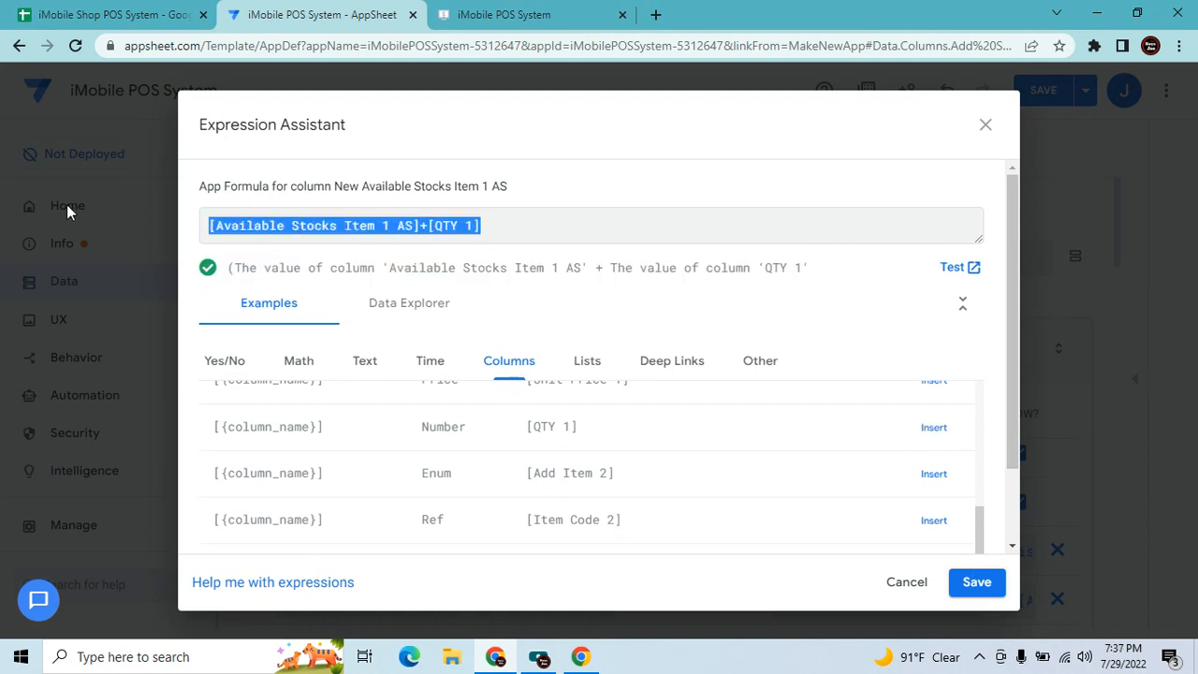
pyautogui.click(979, 586)
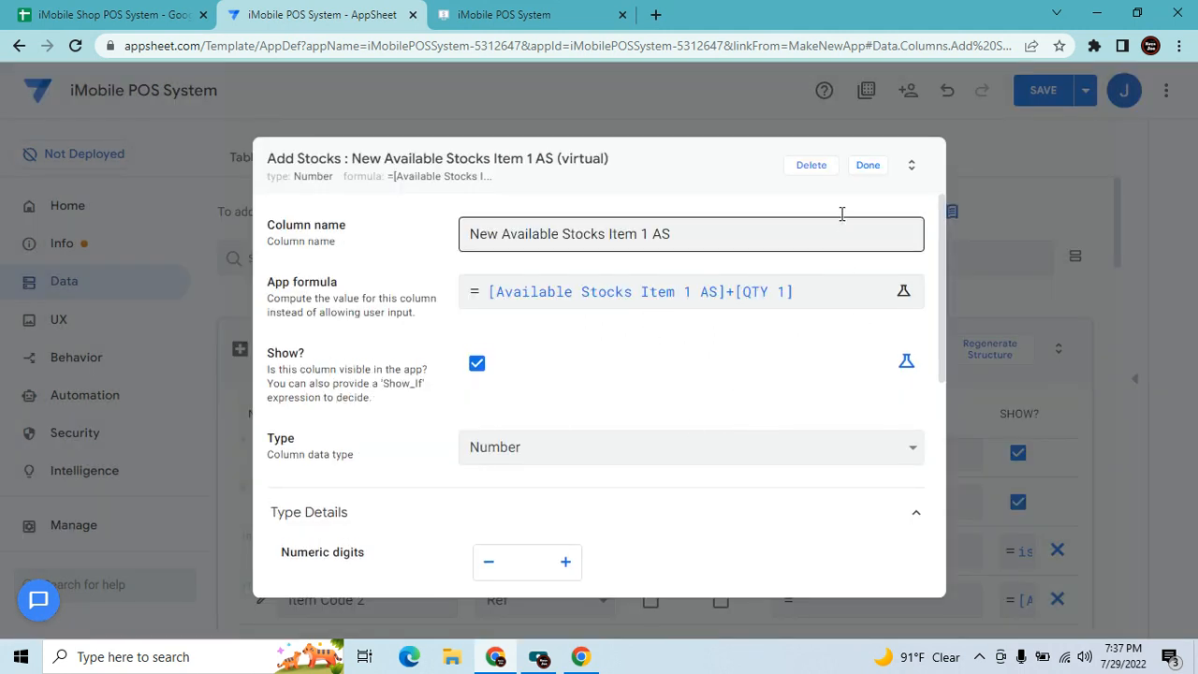
pyautogui.click(867, 165)
# Add an Add Stocks virtual column named New Available Stocks Item 2 AS with the app formula [Available Stocks Item 2 AS]+[QTY 2].
pyautogui.click(888, 362)
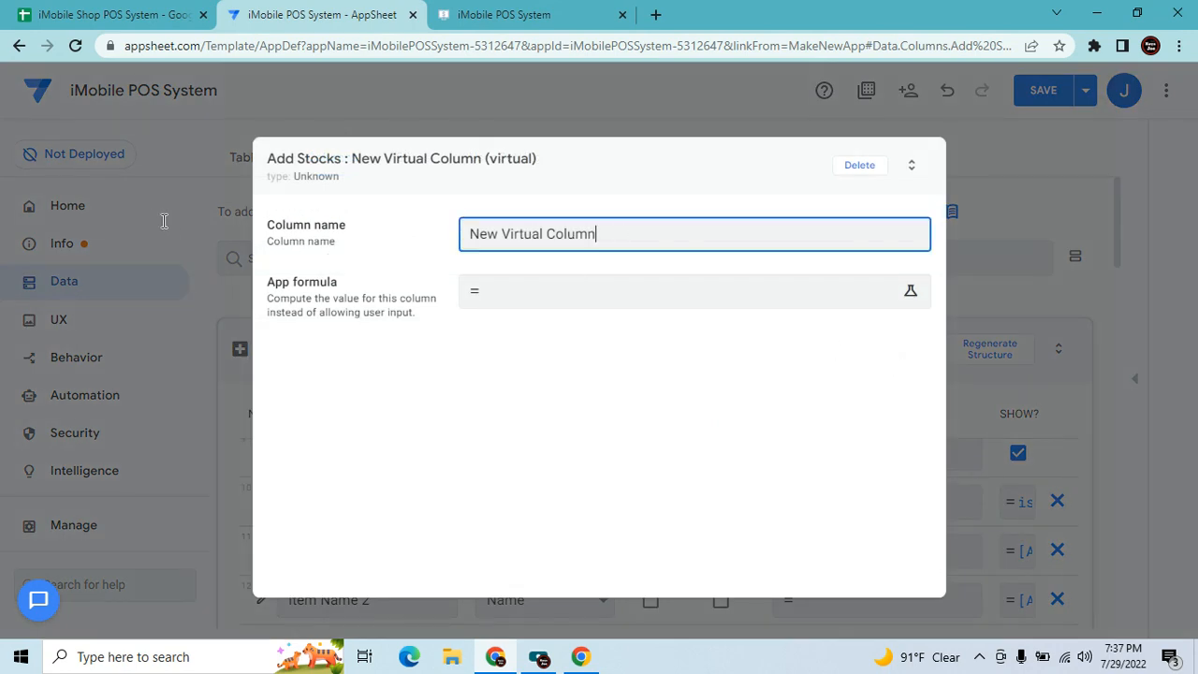
pyautogui.write('New A')
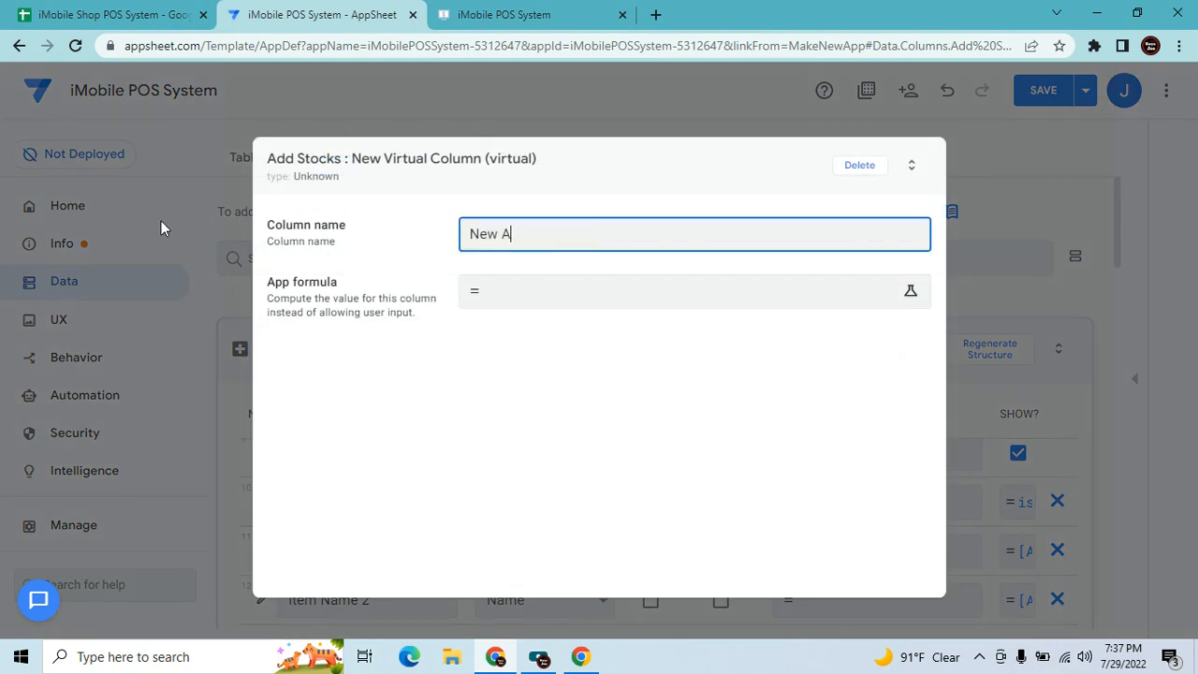
pyautogui.write('vailable Stocks Item 2 ASD')
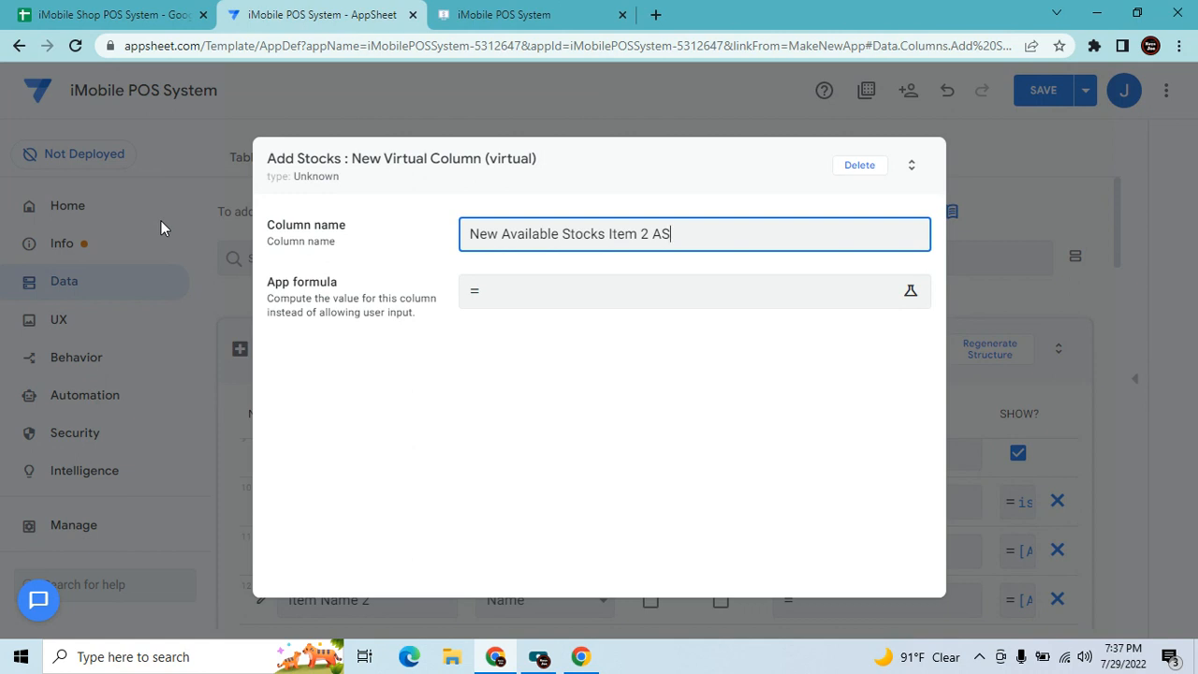
pyautogui.click(588, 290)
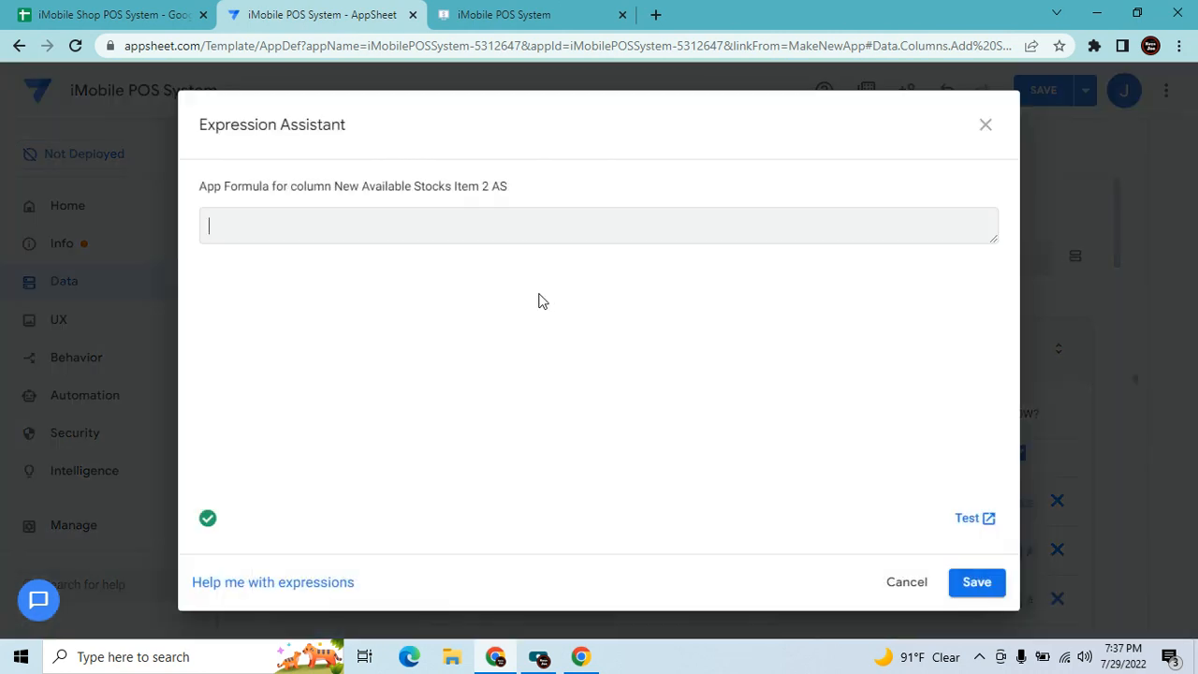
pyautogui.scroll(-3, 779, 482)
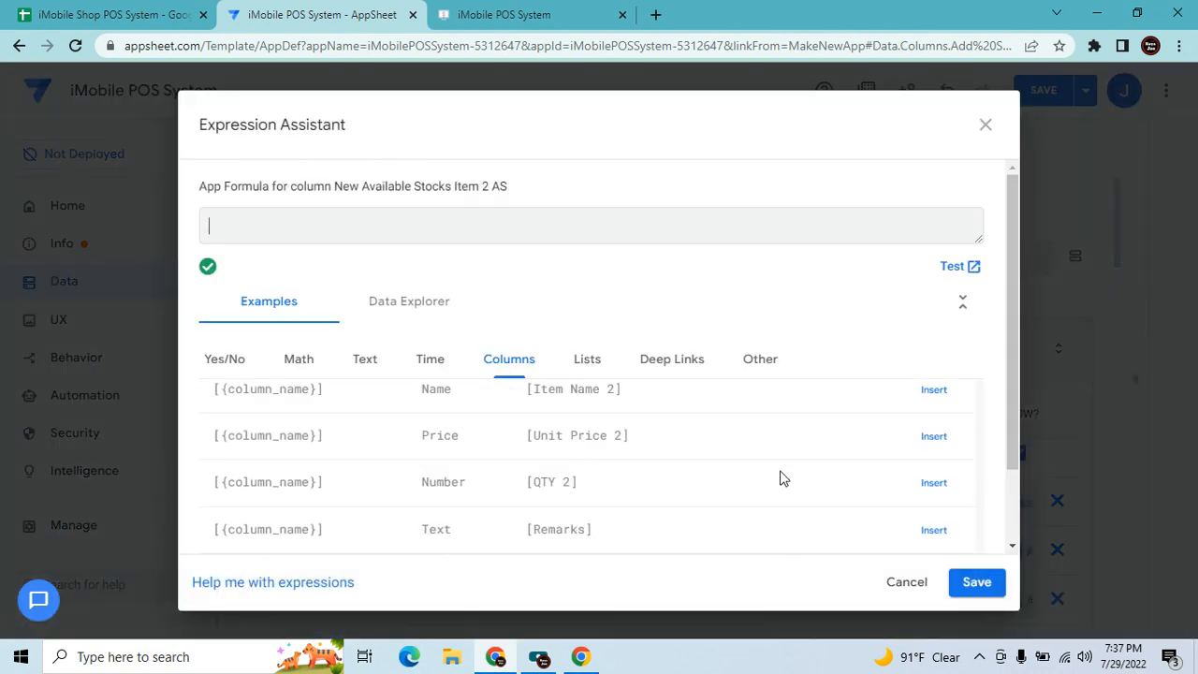
pyautogui.scroll(-2, 793, 504)
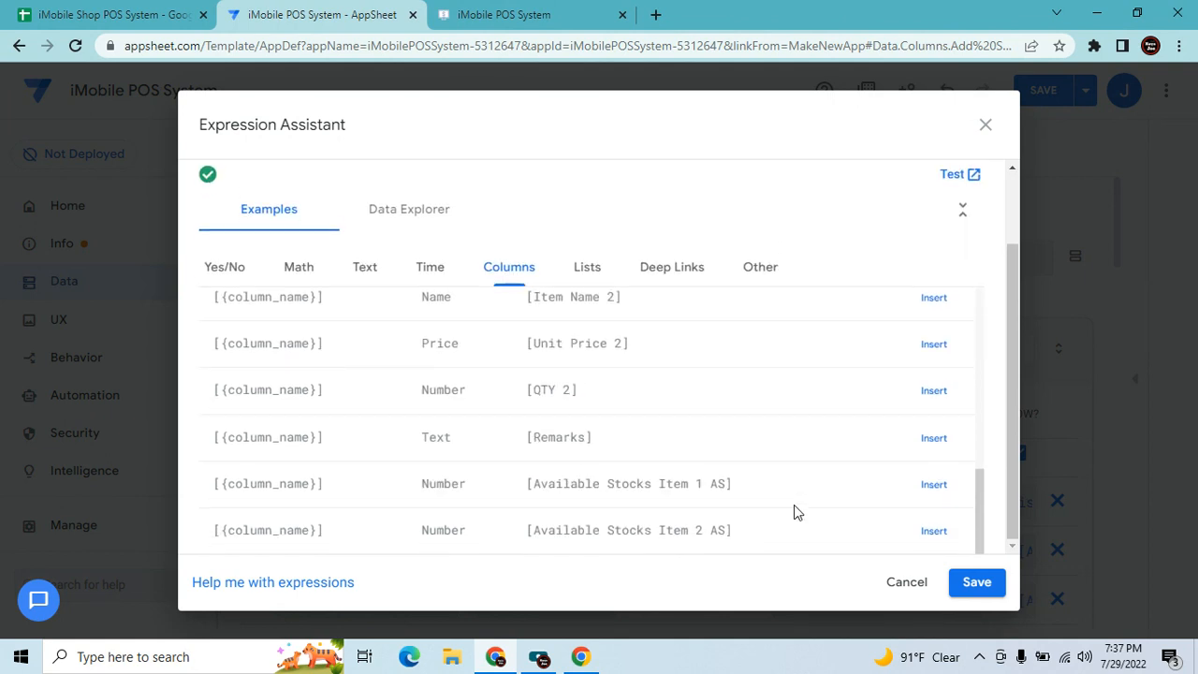
pyautogui.click(917, 532)
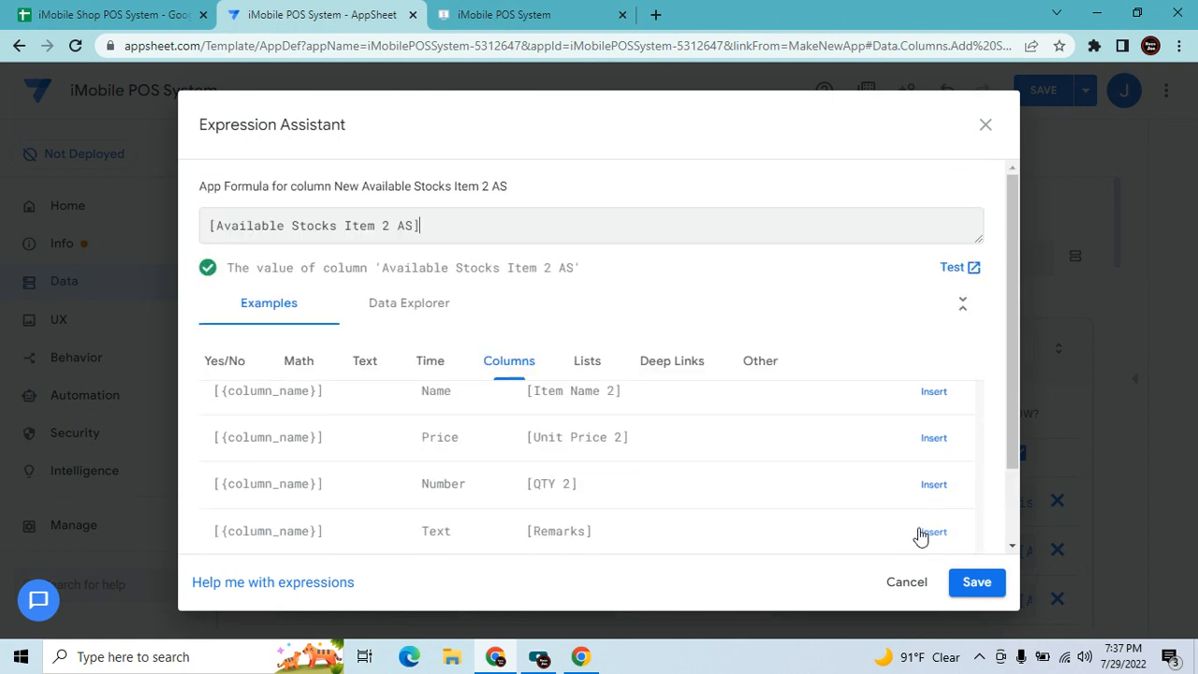
pyautogui.write('+')
pyautogui.click(932, 486)
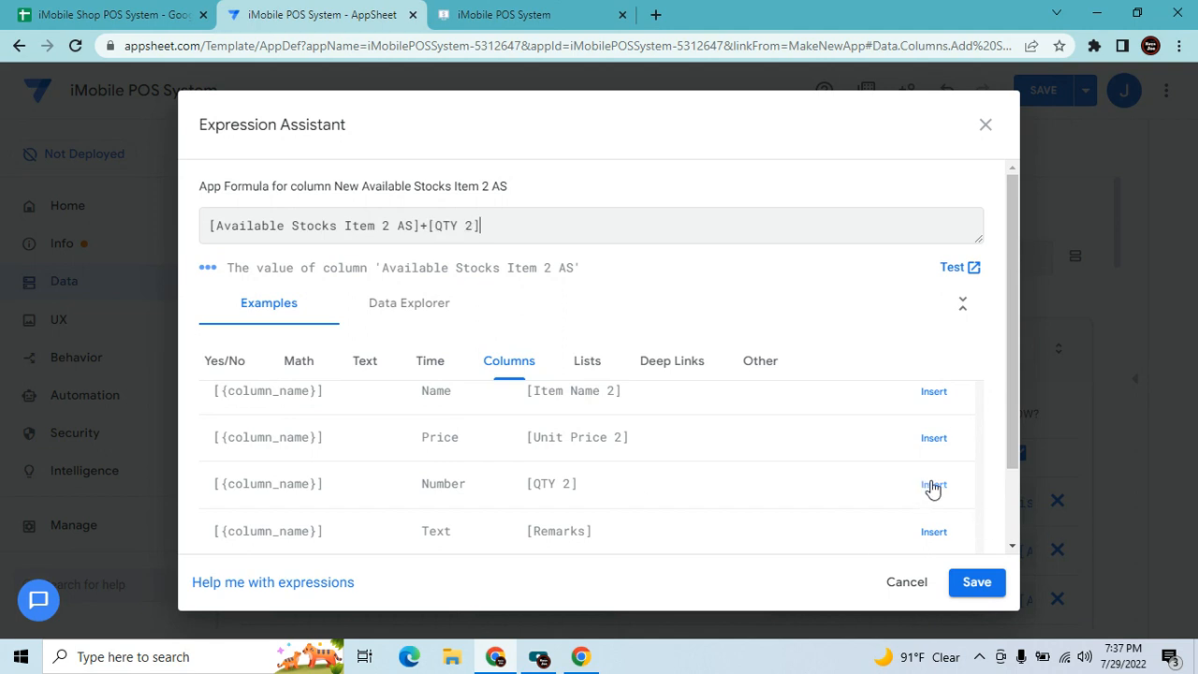
pyautogui.click(983, 581)
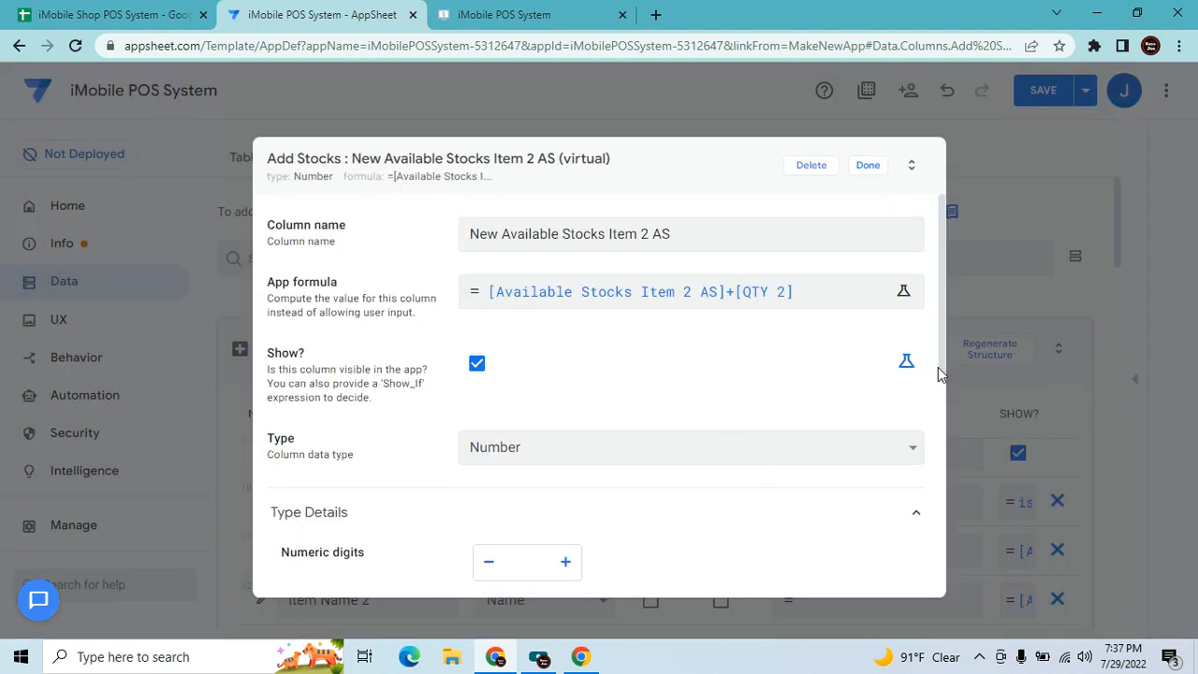
# Set the Show_If expression of New Available Stocks Item 2 AS to isnotblank([Item Code 2]) and save the app.
pyautogui.click(905, 357)
pyautogui.click(827, 367)
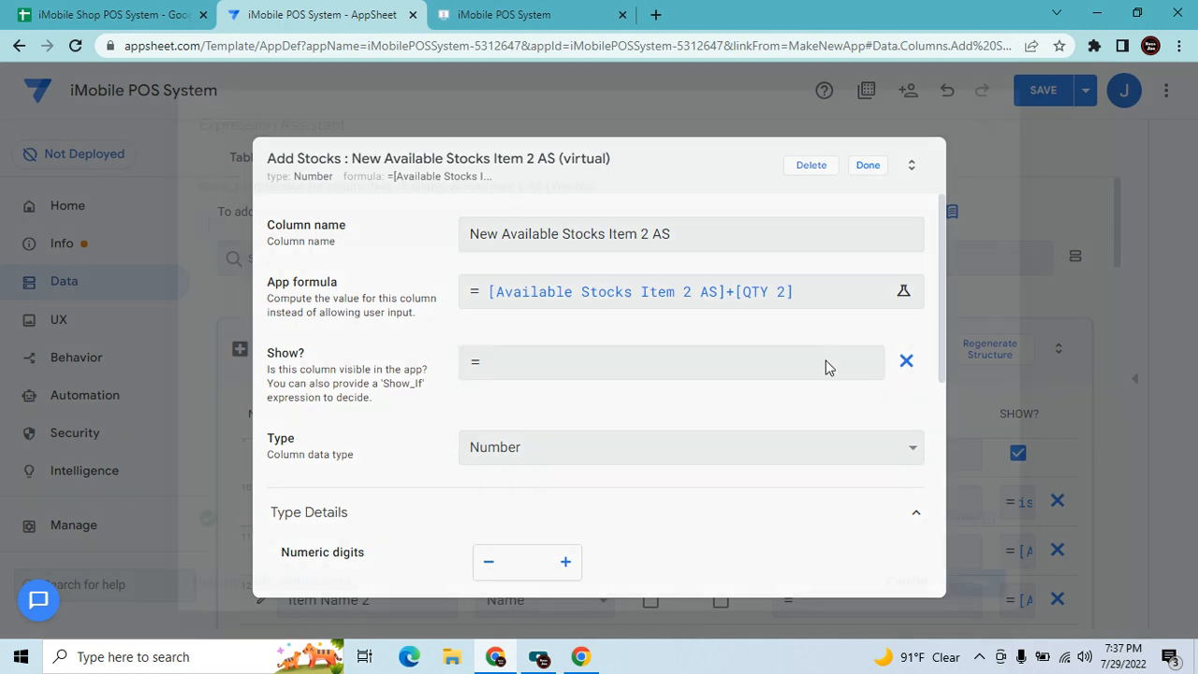
pyautogui.click(508, 359)
pyautogui.click(364, 225)
pyautogui.write('isnotblank(')
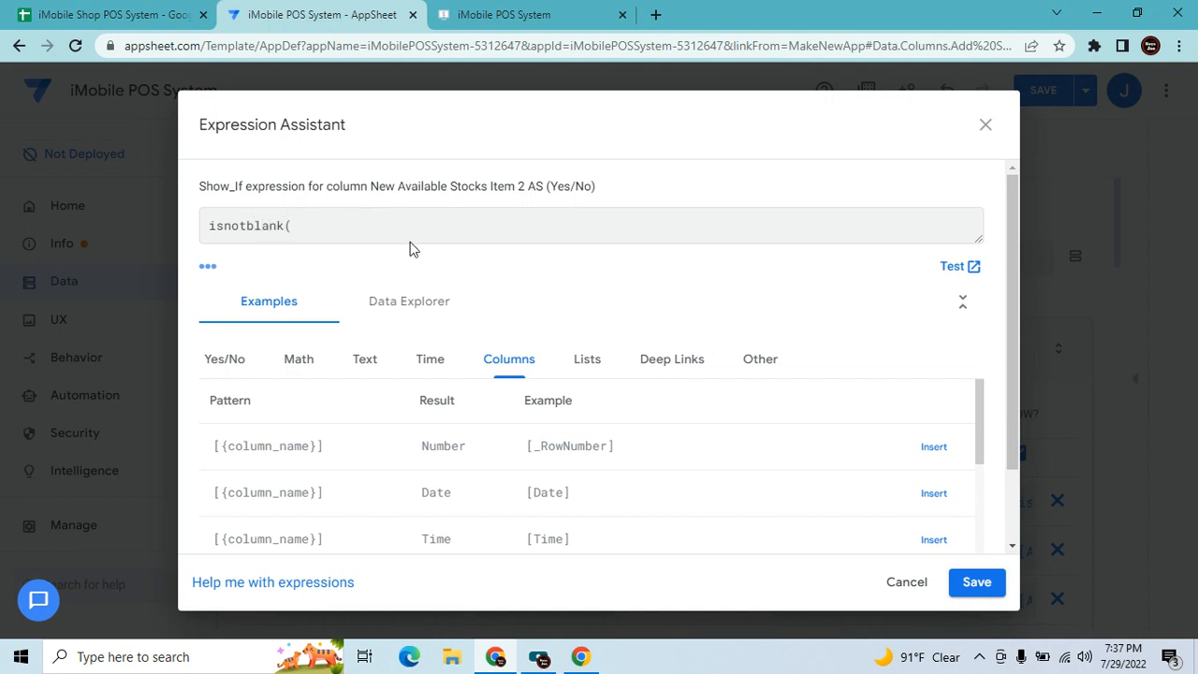
pyautogui.scroll(-5, 593, 529)
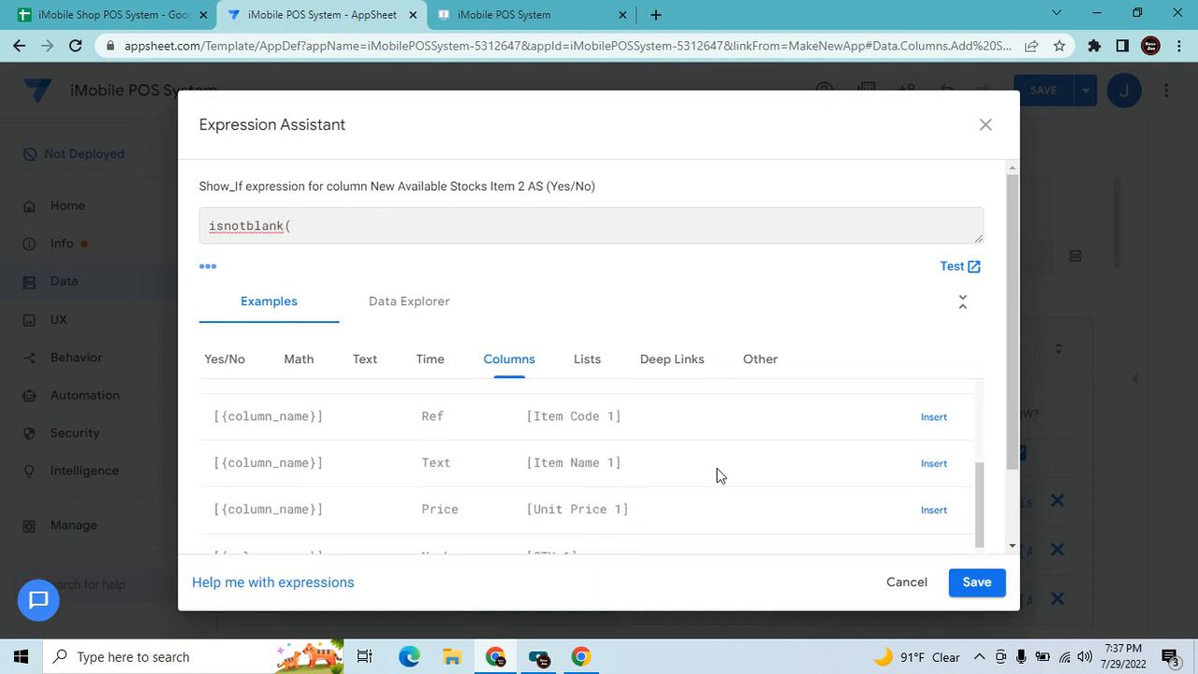
pyautogui.scroll(-2, 748, 472)
pyautogui.click(936, 474)
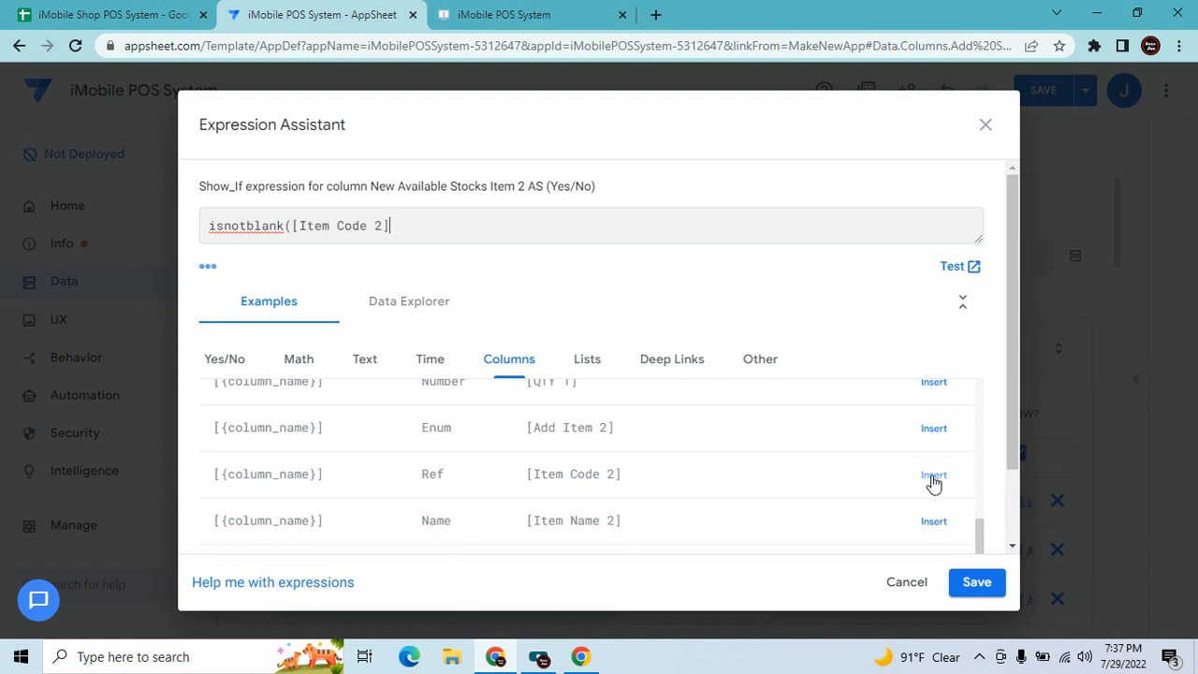
pyautogui.write(')')
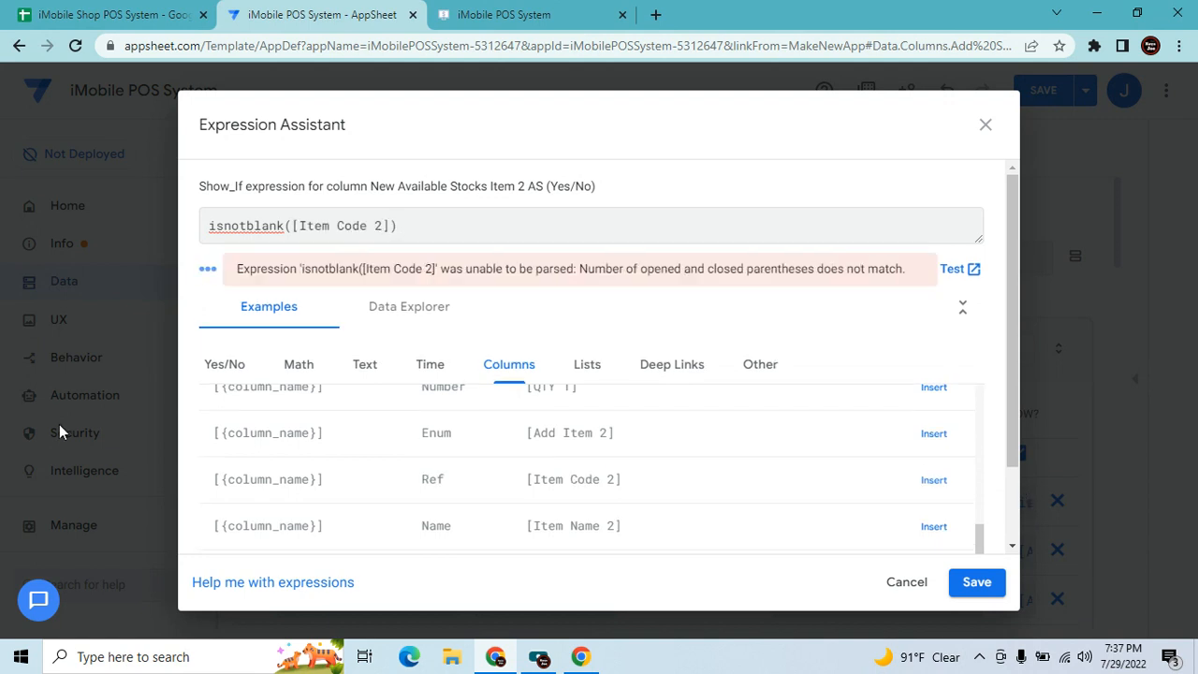
pyautogui.click(969, 584)
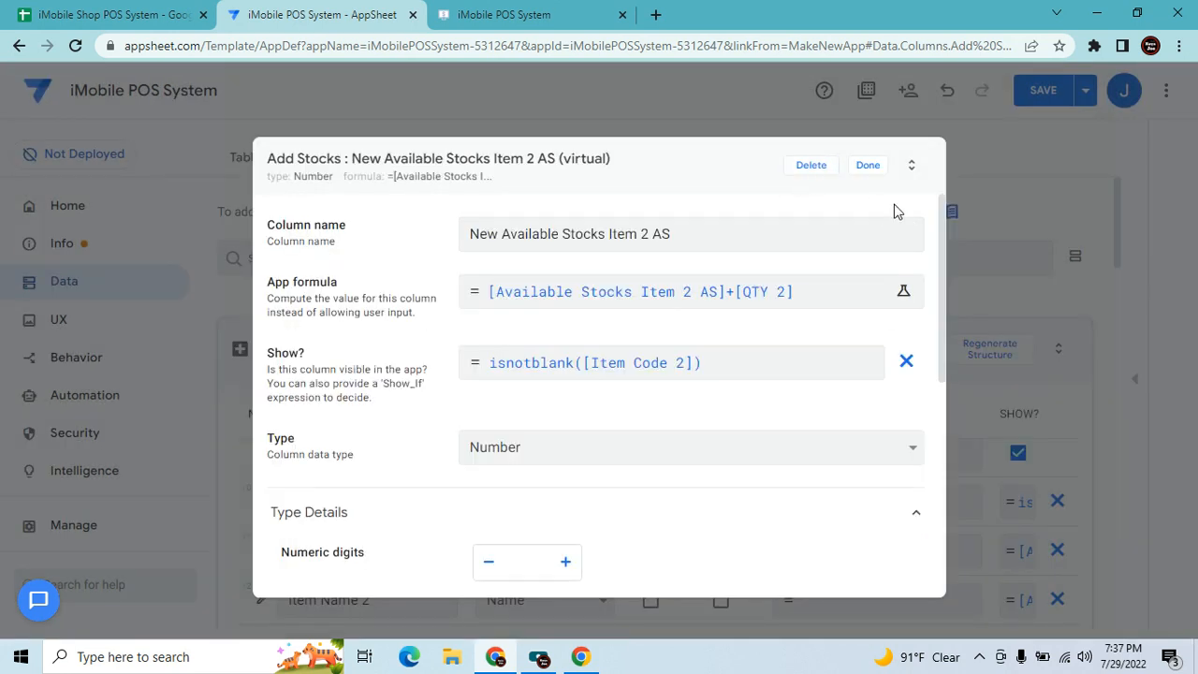
pyautogui.click(867, 166)
pyautogui.click(1019, 88)
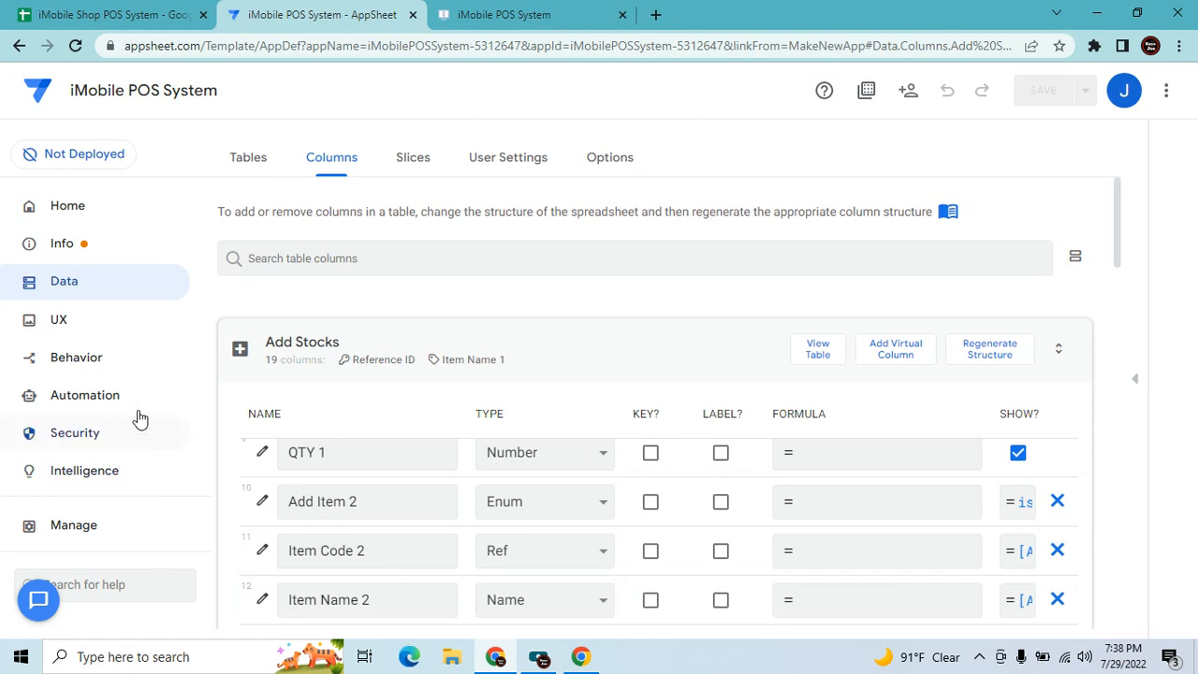
# Create a new behavior action for the Inventory table that sets column values in the row.
pyautogui.click(78, 357)
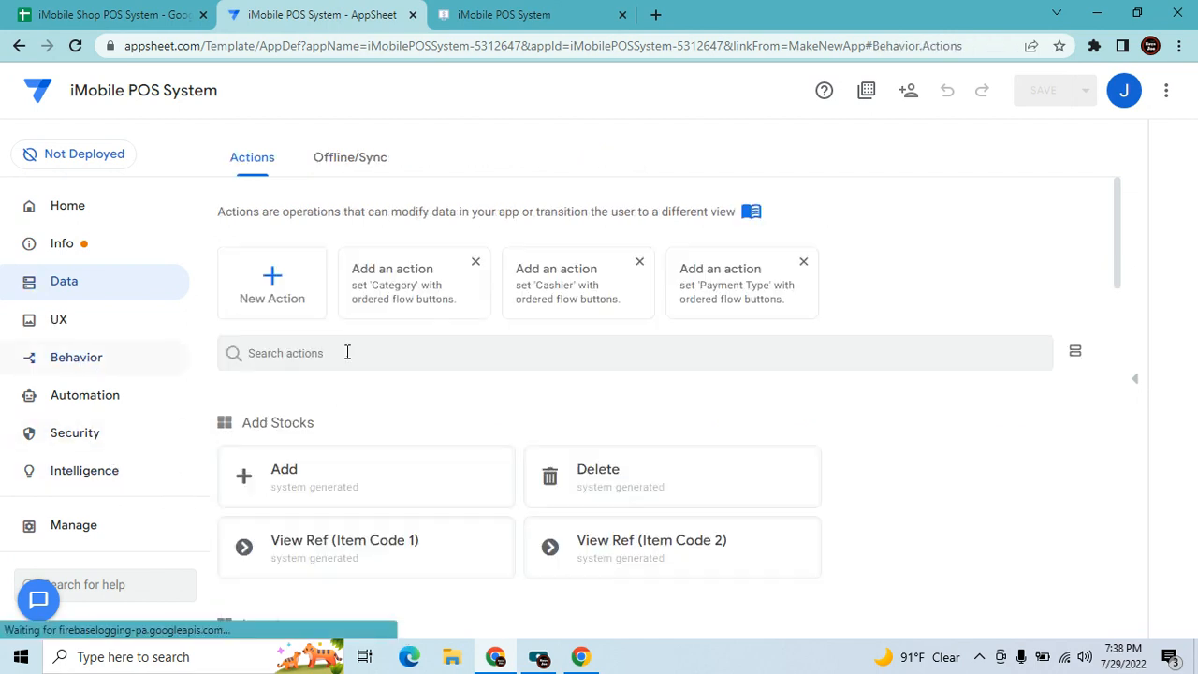
pyautogui.click(274, 285)
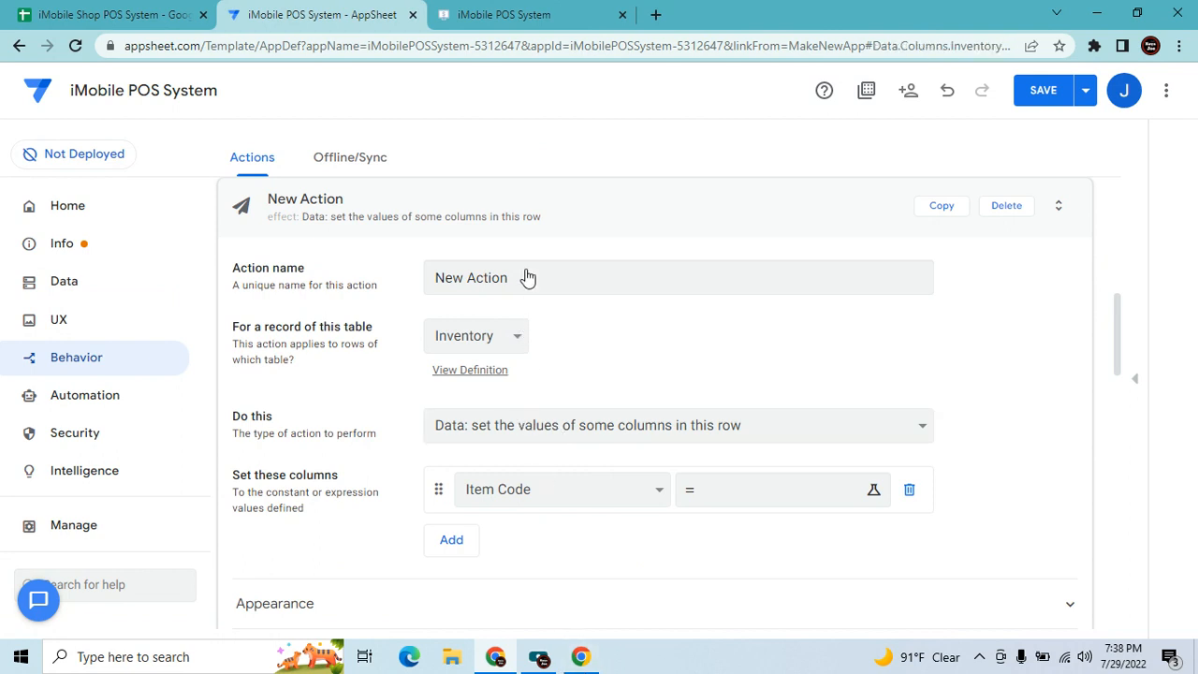
pyautogui.hotkey('alt', 'Left')
pyautogui.click(61, 370)
pyautogui.click(270, 298)
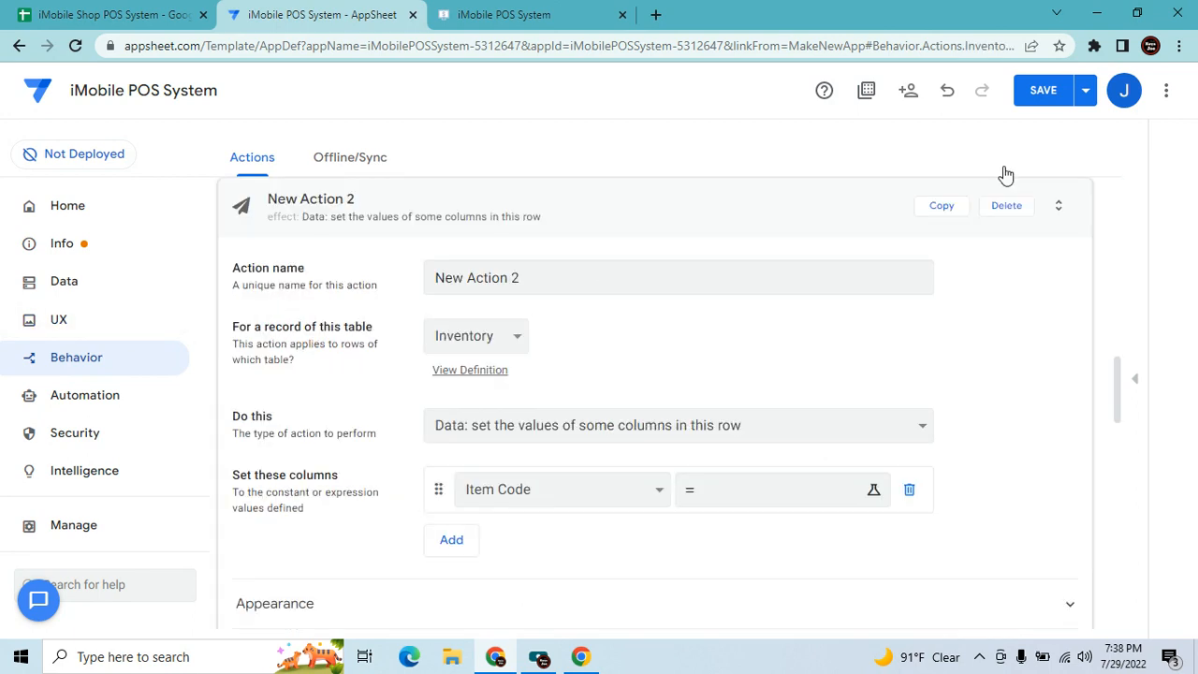
pyautogui.click(999, 218)
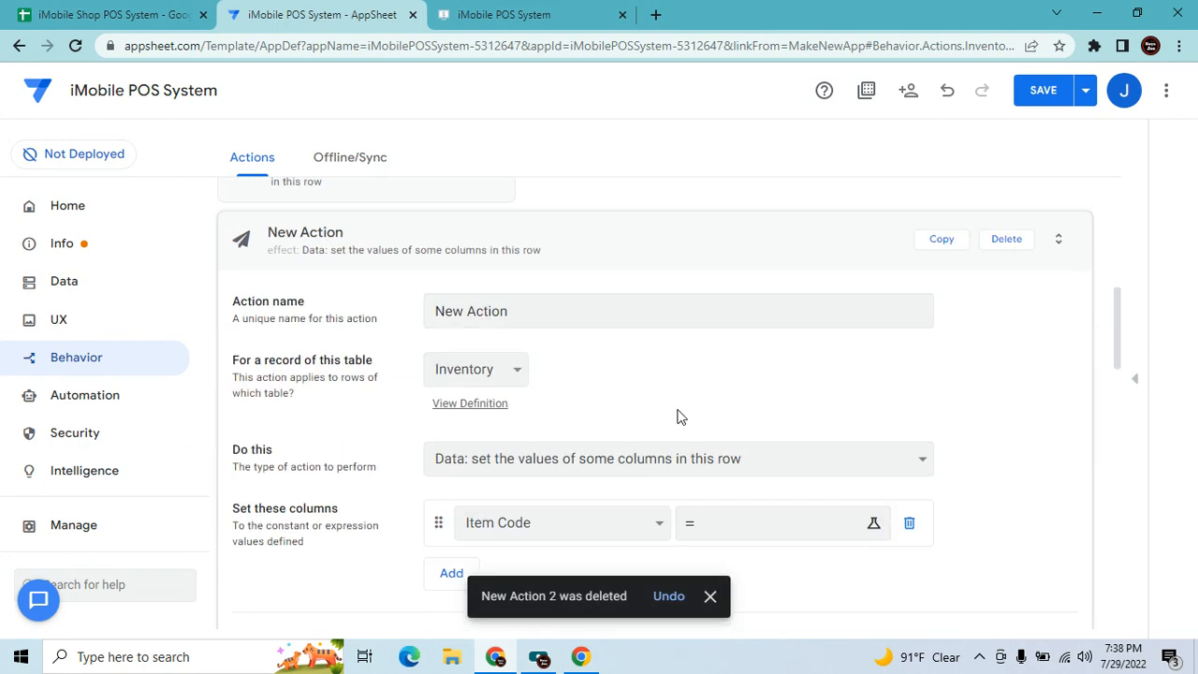
# Make the new Inventory action set the Available Stocks column and name the action AS Inventory Item 1.
pyautogui.click(631, 534)
pyautogui.click(535, 478)
pyautogui.click(522, 319)
pyautogui.hotkey('ctrl', 'a')
pyautogui.write('AS ')
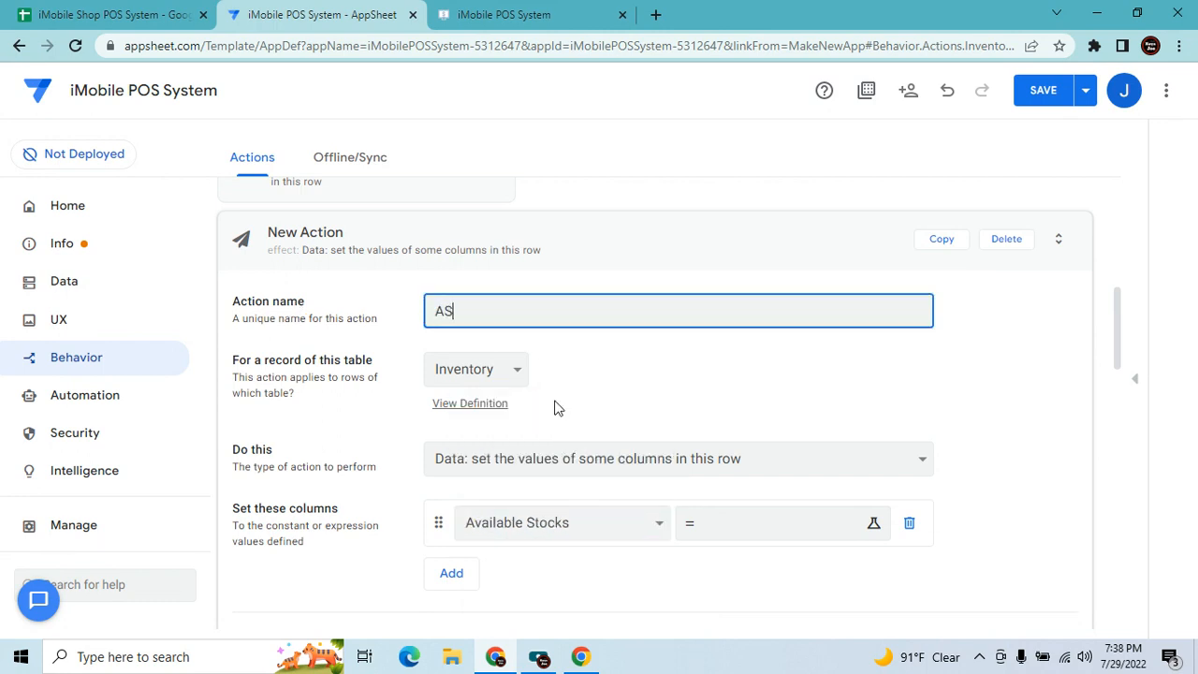
pyautogui.write('Inventory Item 1')
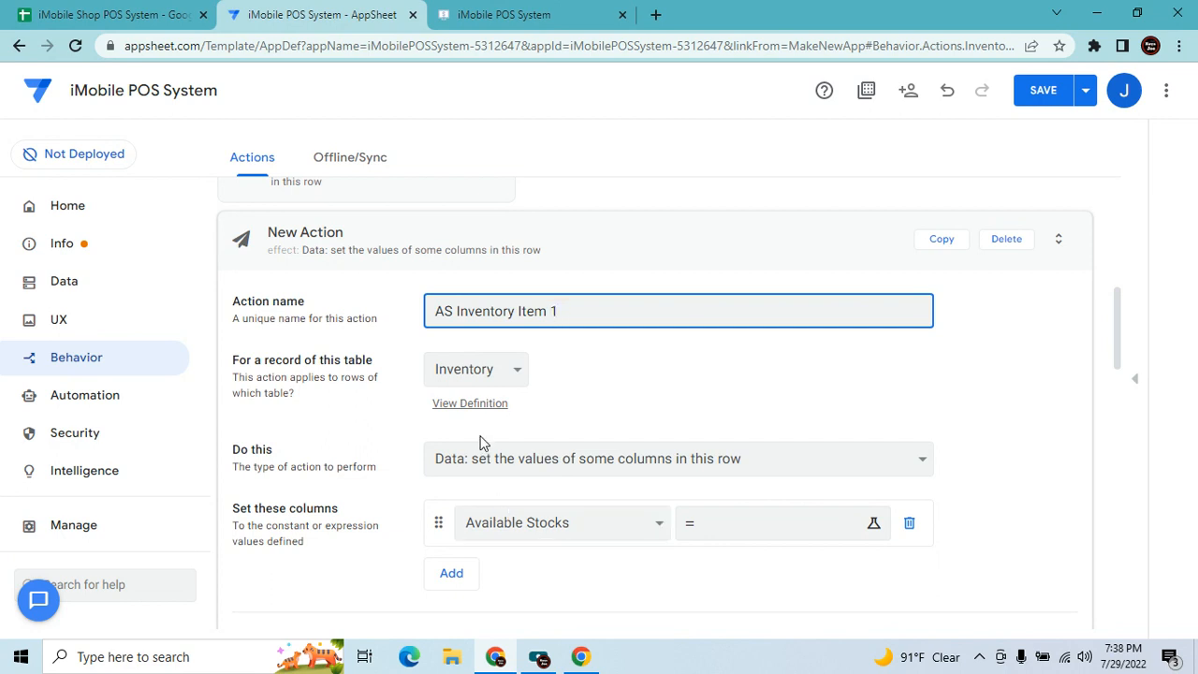
# Set the Available Stocks value in AS Inventory Item 1 to Any(Select(Add Stocks[New Available Stocks Item 1 AS],[_THISROW].[Item Code]=[Item Code 1])) and copy the expression.
pyautogui.click(756, 525)
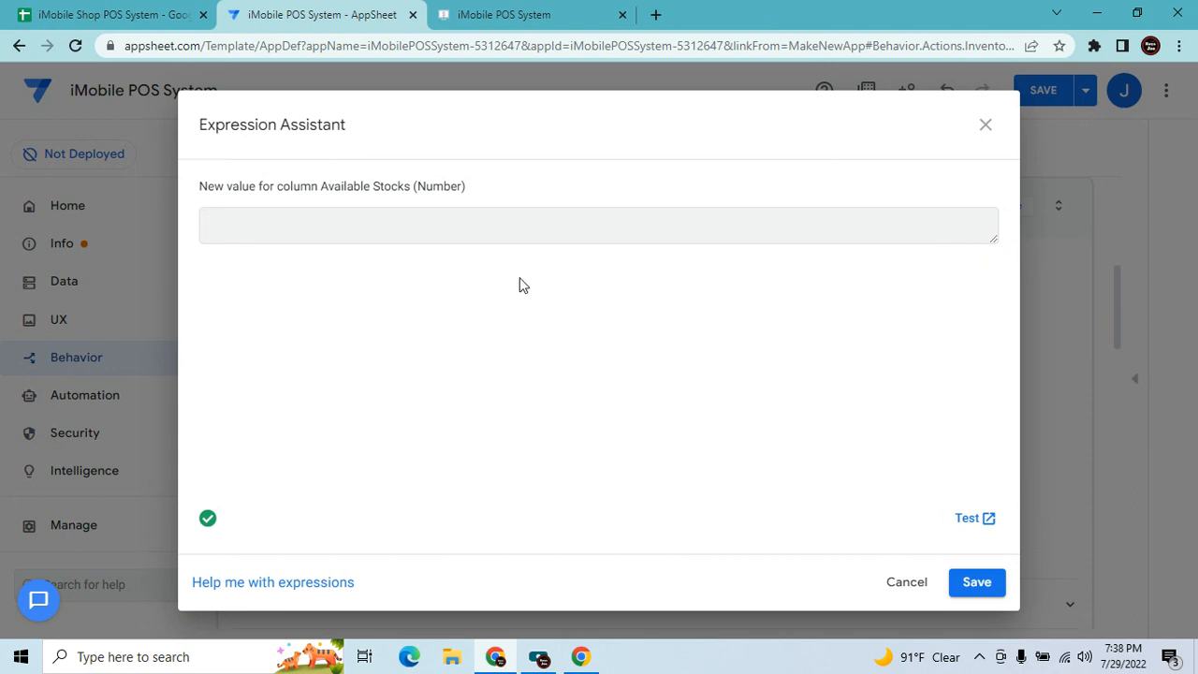
pyautogui.write('Any(Select(')
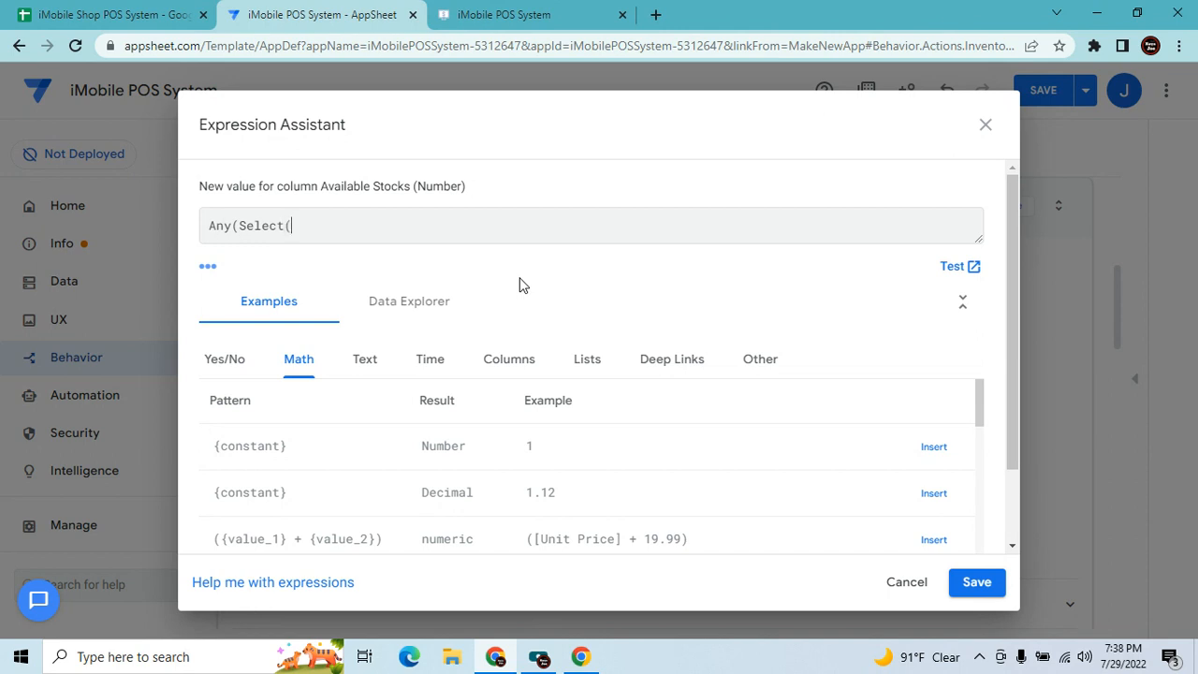
pyautogui.write('Add Stocks[New Availab')
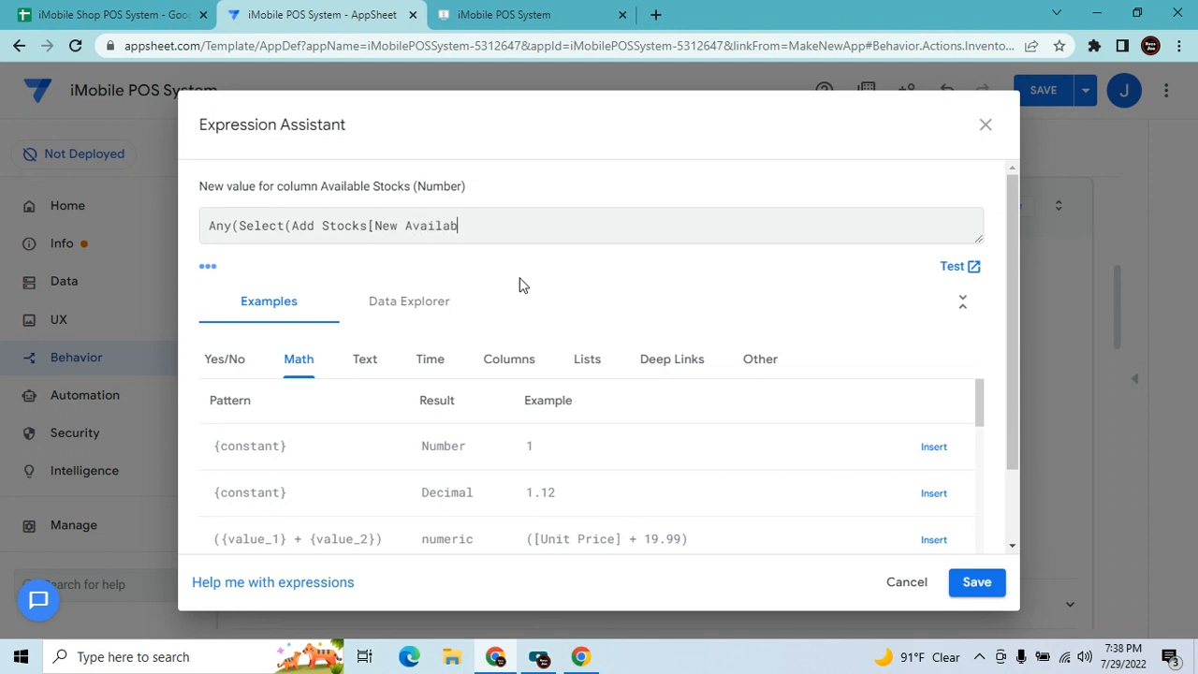
pyautogui.write('le Stocks Item 1 AS],[_THISROW')
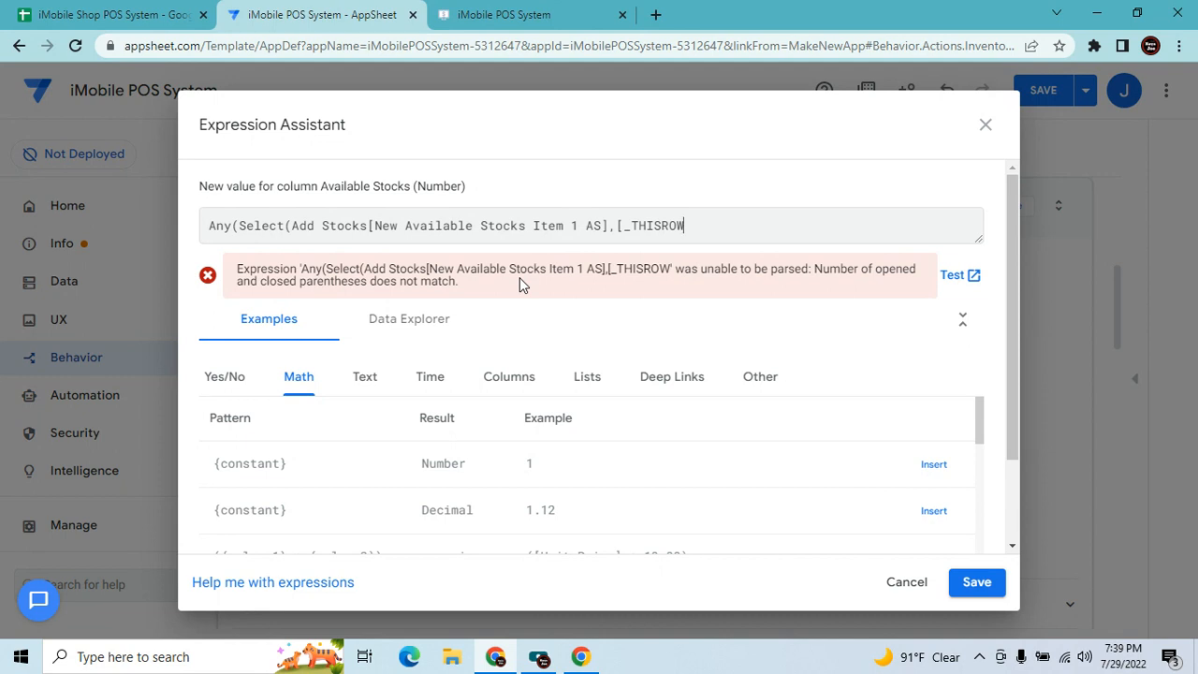
pyautogui.write('].[Item Code]=[Item Code 1]))')
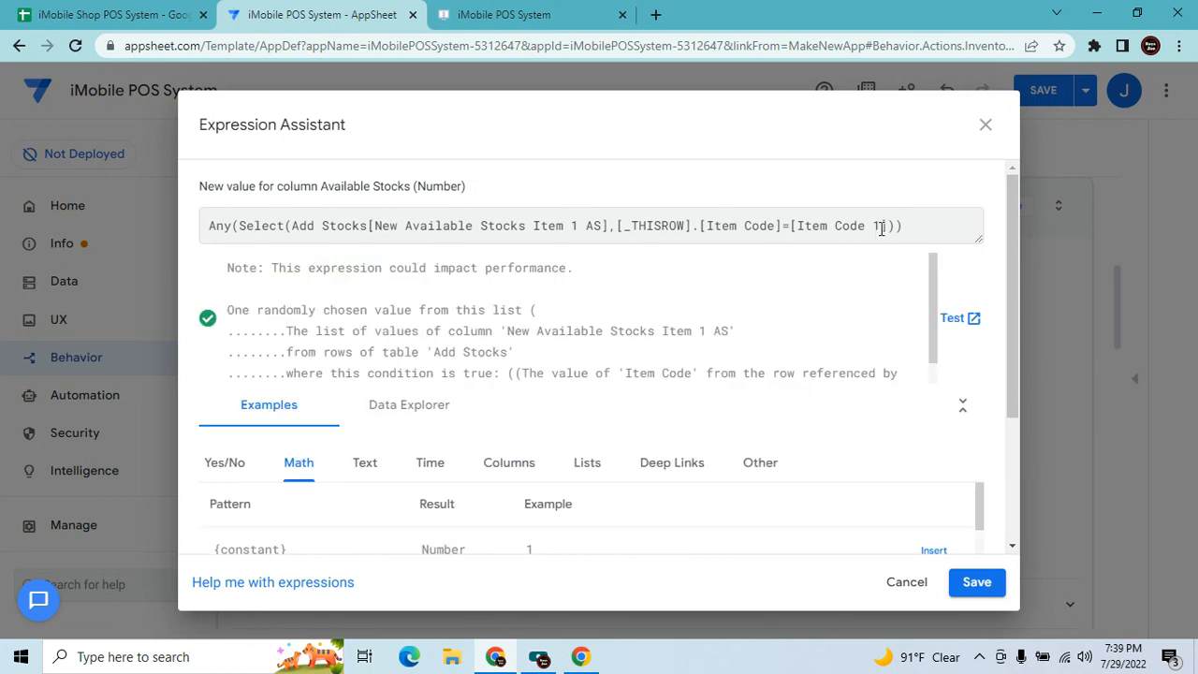
pyautogui.moveTo(904, 225); pyautogui.dragTo(6, 227)
pyautogui.hotkey('ctrl', 'c')
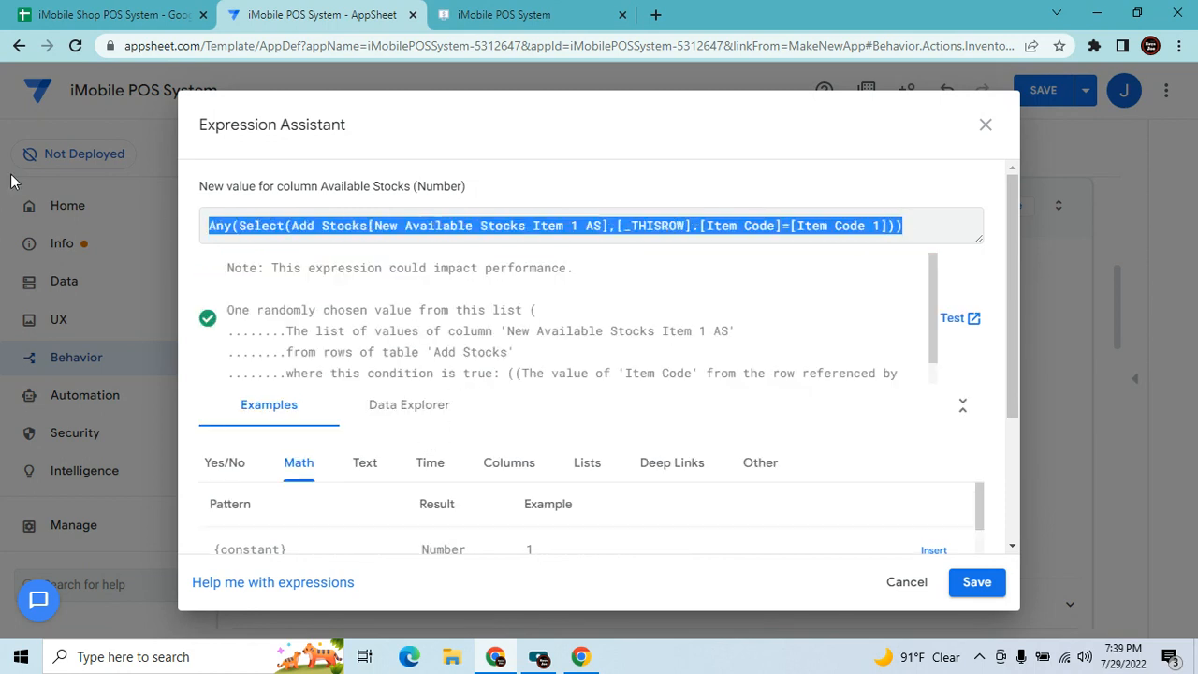
pyautogui.click(958, 582)
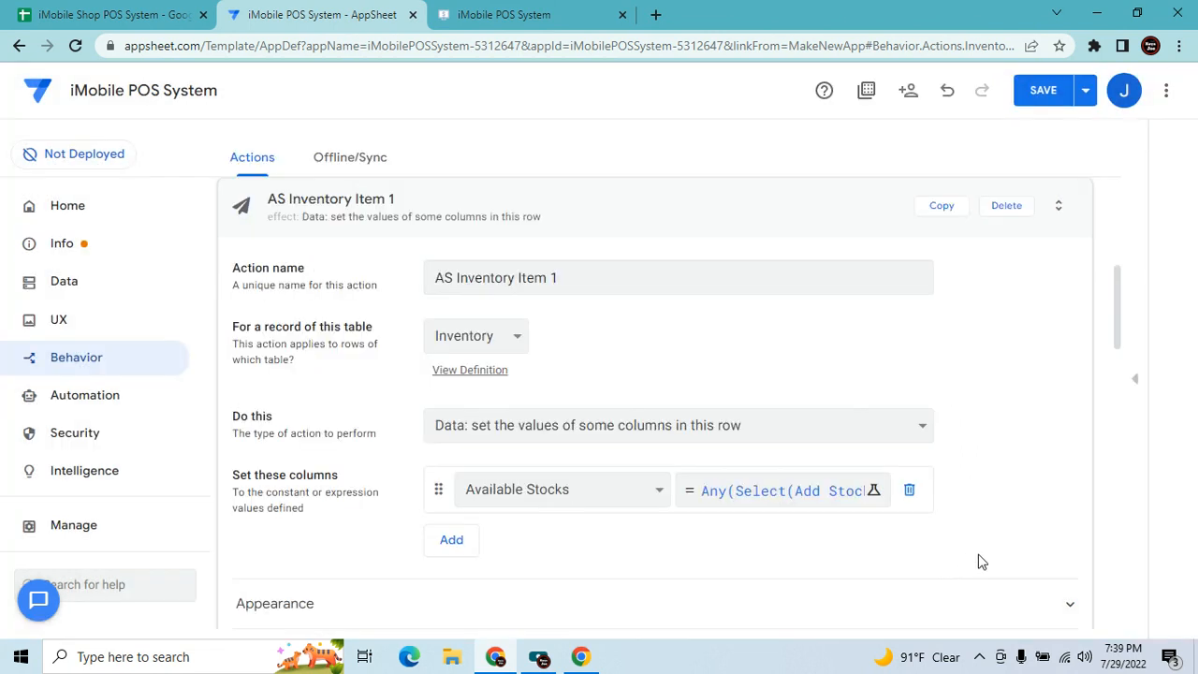
# Set the prominence of the AS Inventory Item 1 action to Do not display.
pyautogui.scroll(-3, 680, 362)
pyautogui.click(496, 337)
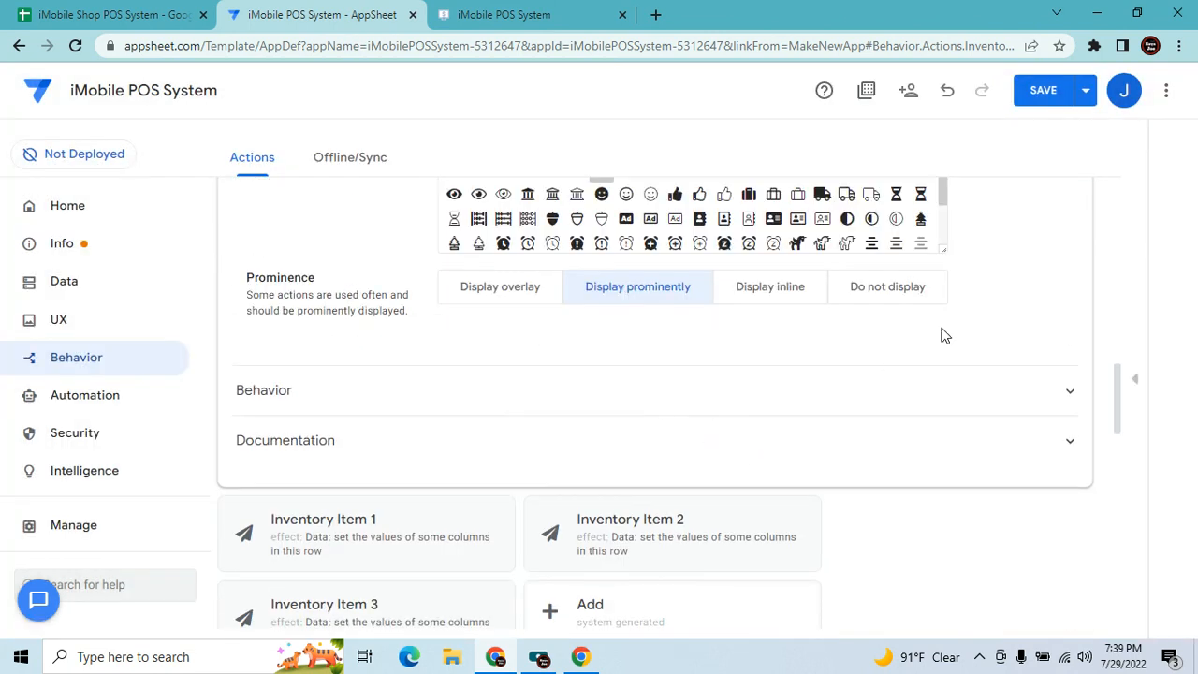
pyautogui.click(933, 293)
# Create another Inventory action that sets column values in the row and choose Available Stocks as its column.
pyautogui.scroll(15, 994, 321)
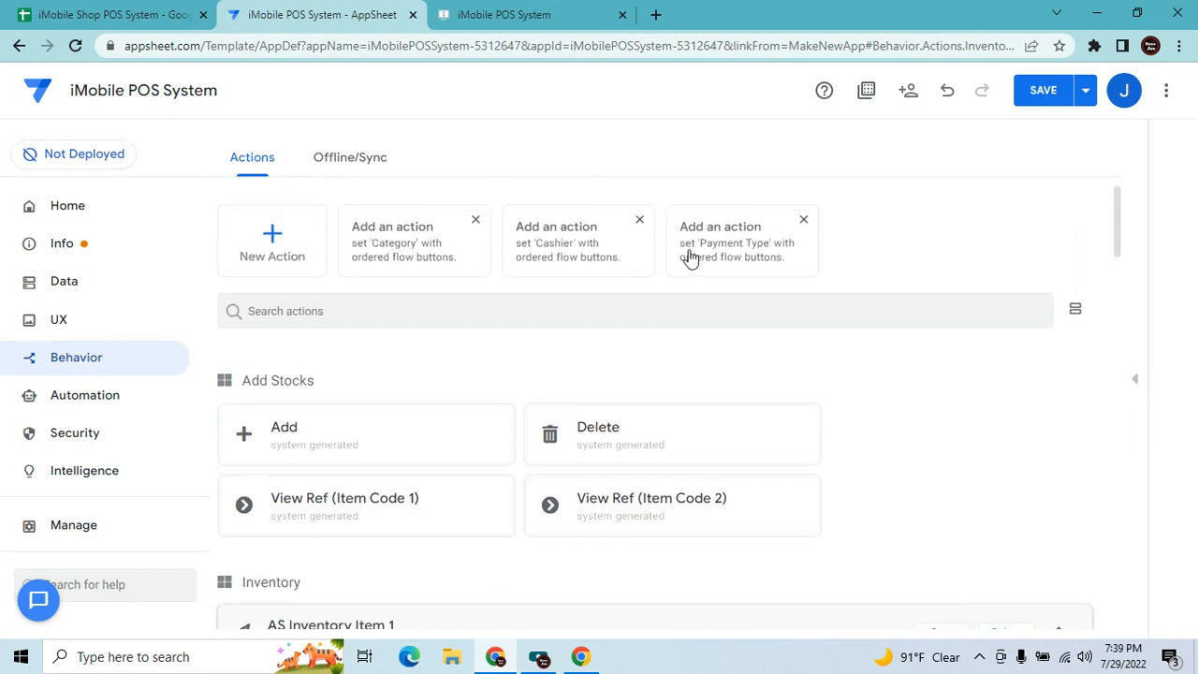
pyautogui.click(301, 293)
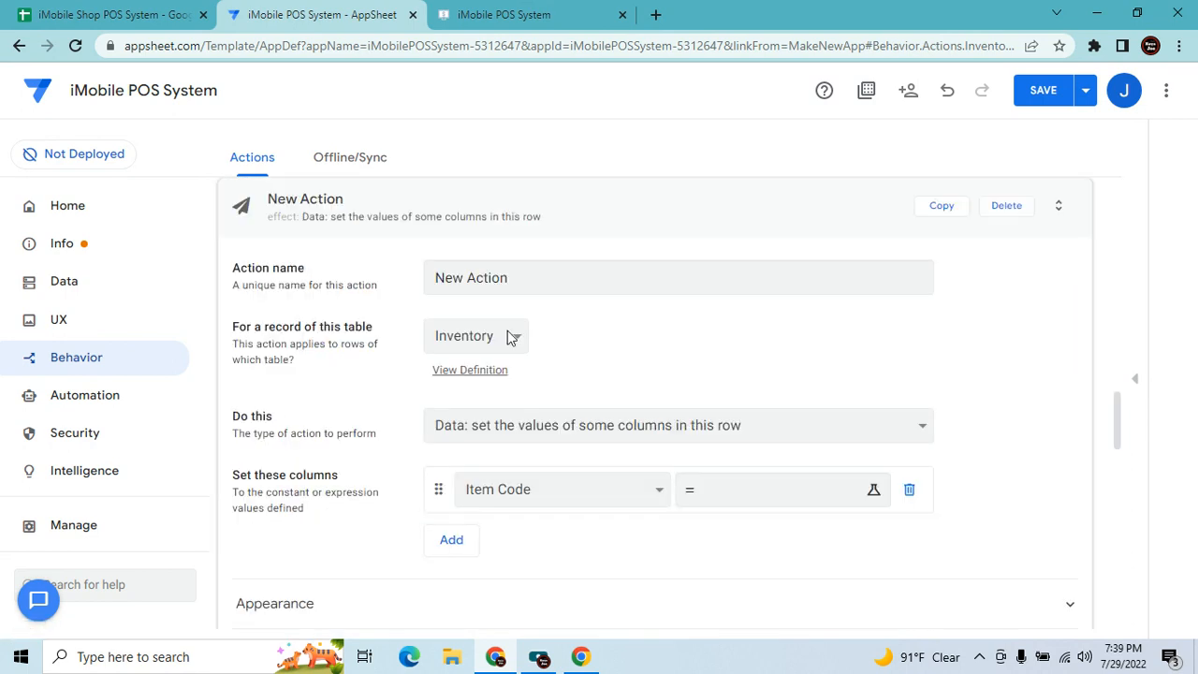
pyautogui.click(562, 490)
pyautogui.click(564, 605)
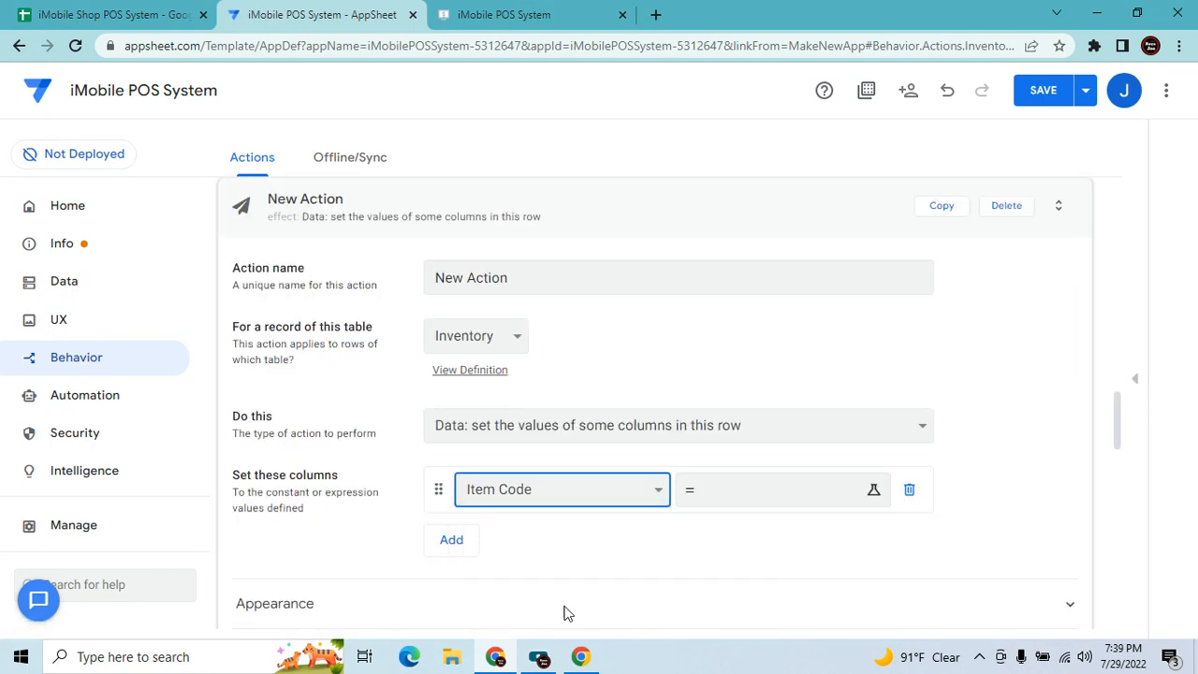
pyautogui.click(554, 492)
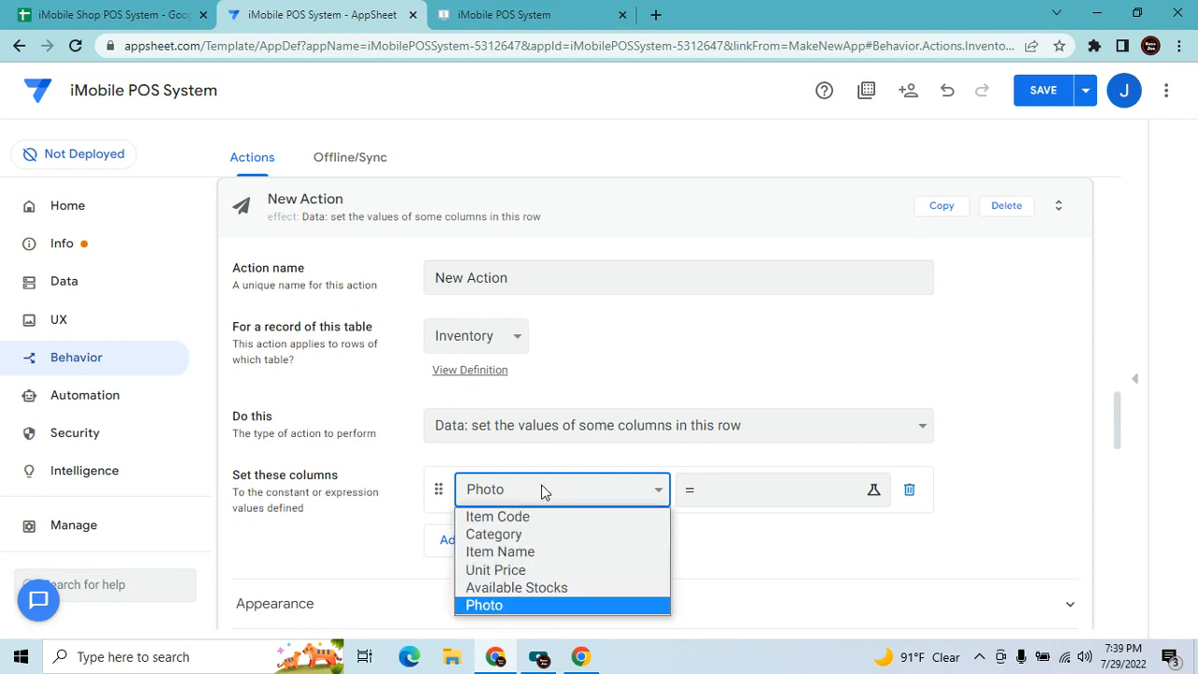
pyautogui.click(536, 588)
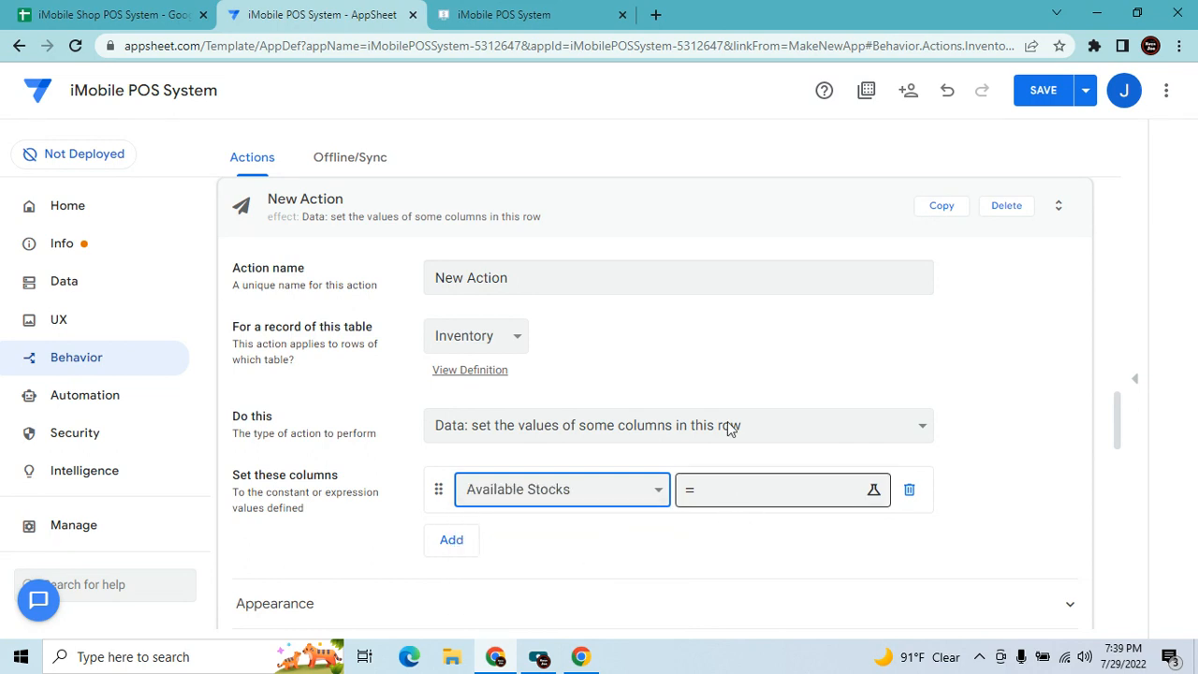
# Reuse the copied expression for Available Stocks, adapted to Any(Select(Add Stocks[New Available Stocks Item 2 AS],[_THISROW].[Item Code]=[Item Code 2])).
pyautogui.click(730, 491)
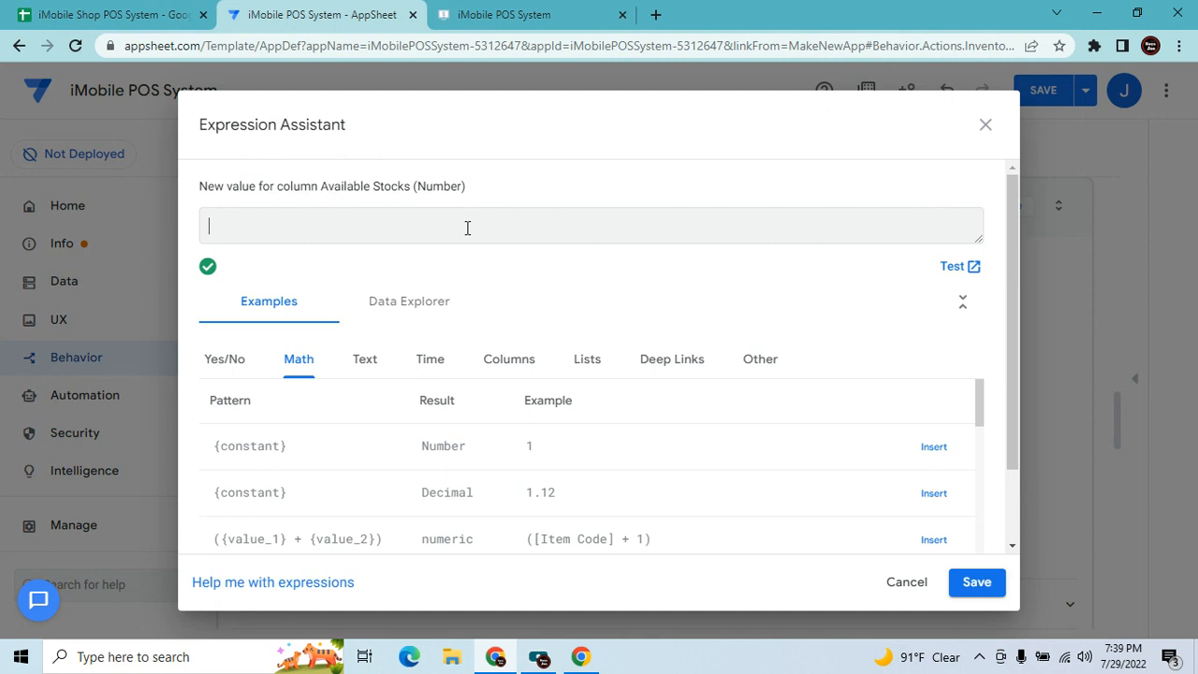
pyautogui.hotkey('ctrl', 'v')
pyautogui.doubleClick(578, 225)
pyautogui.write('2')
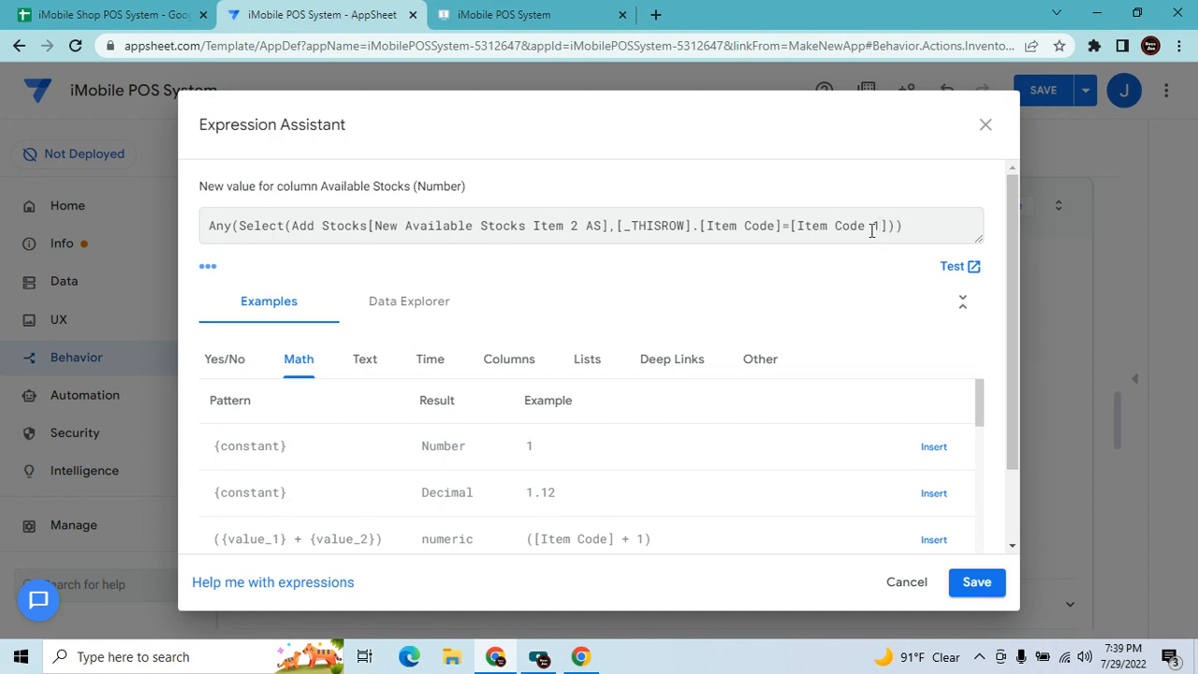
pyautogui.write('2')
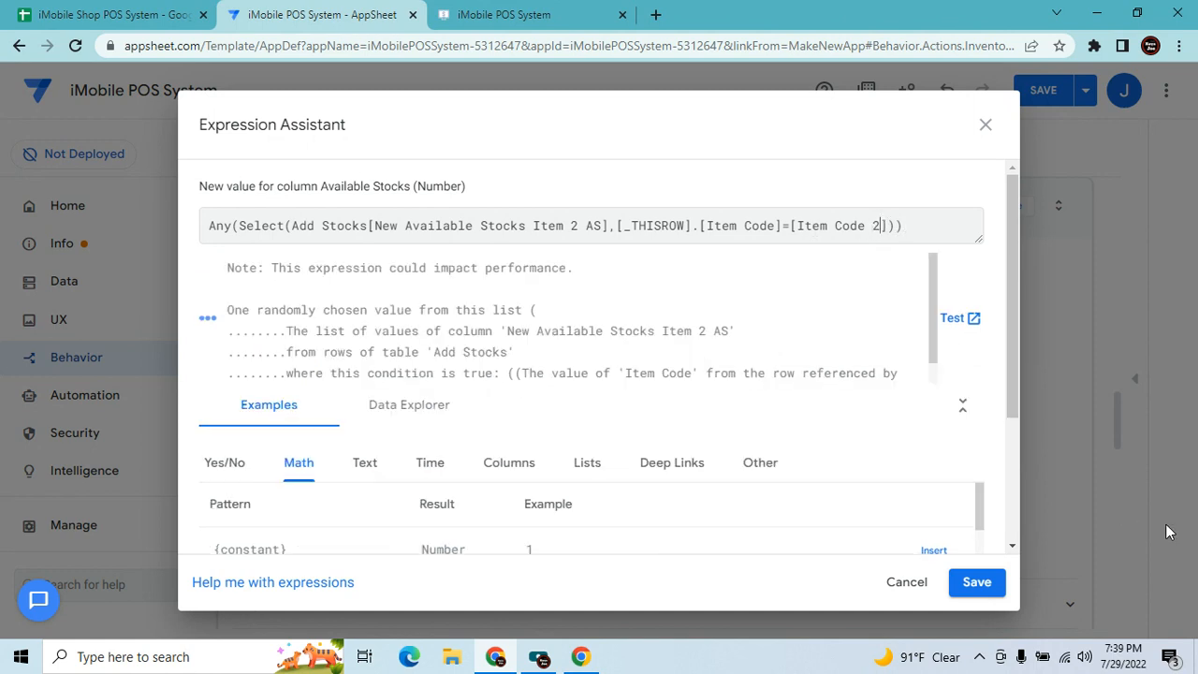
pyautogui.click(976, 582)
# Rename the new Inventory action as AS Inventory Item 2.
pyautogui.click(580, 280)
pyautogui.hotkey('ctrl', 'a')
pyautogui.write('ASD')
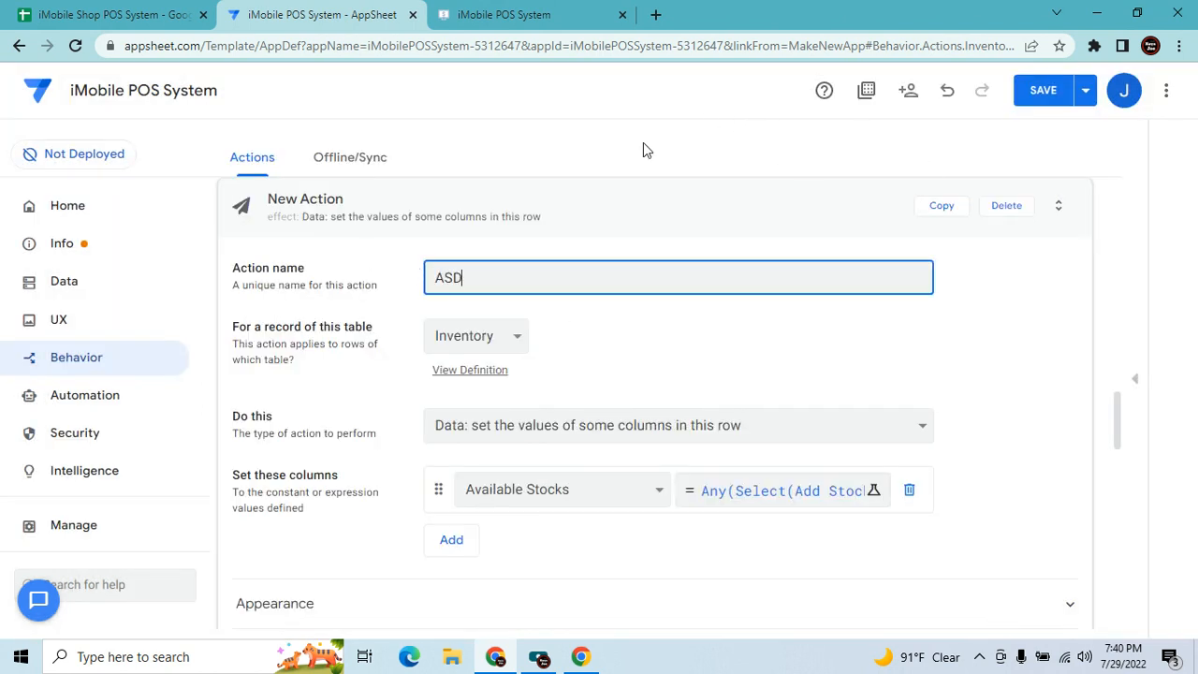
pyautogui.write('nventory Item 2')
# Set the prominence of the AS Inventory Item 2 action to Do not display.
pyautogui.scroll(-2, 850, 533)
pyautogui.scroll(-1, 888, 449)
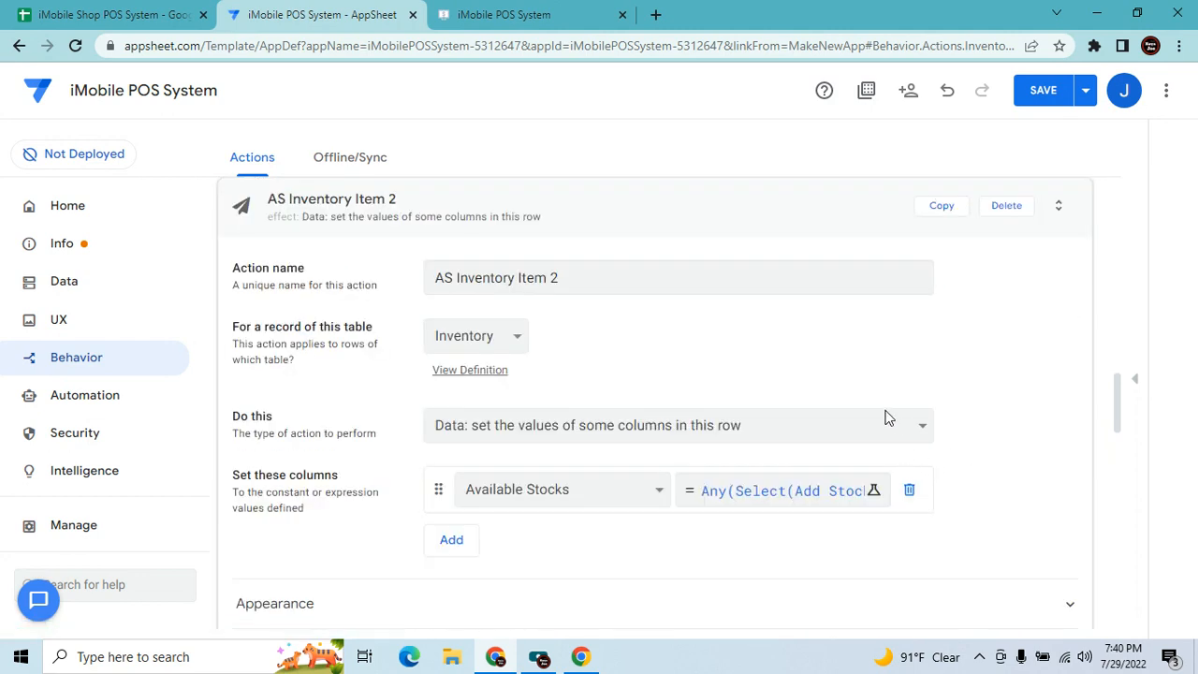
pyautogui.scroll(-2, 938, 537)
pyautogui.click(861, 443)
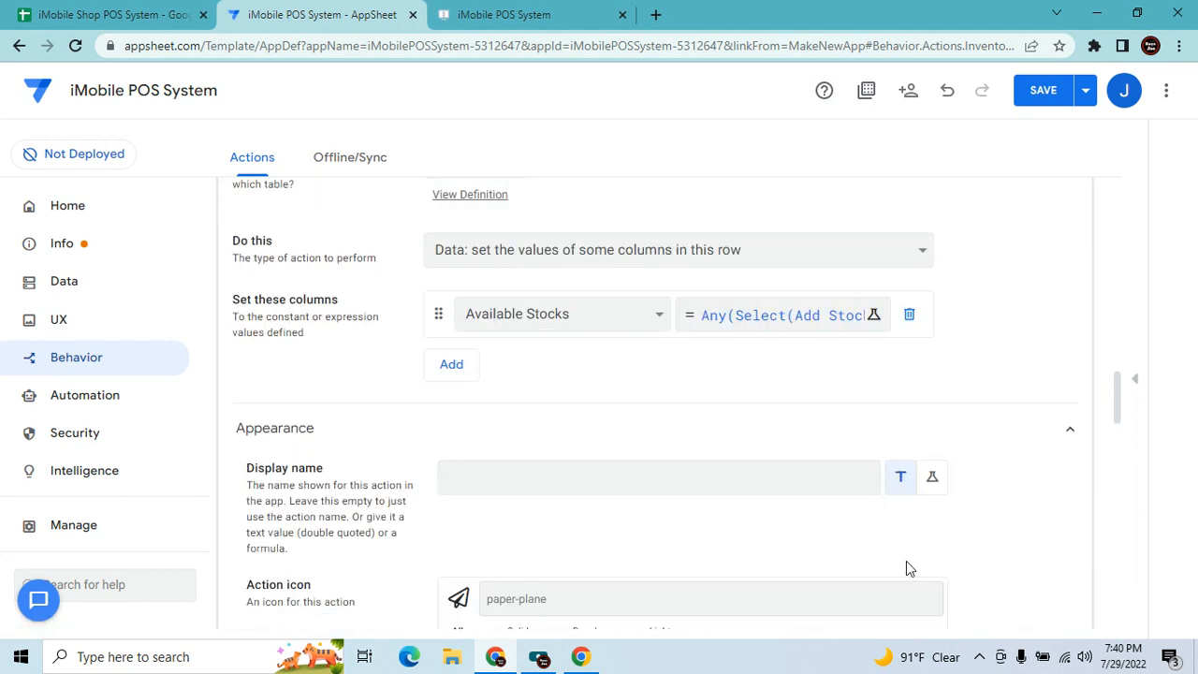
pyautogui.scroll(-3, 903, 524)
pyautogui.click(889, 473)
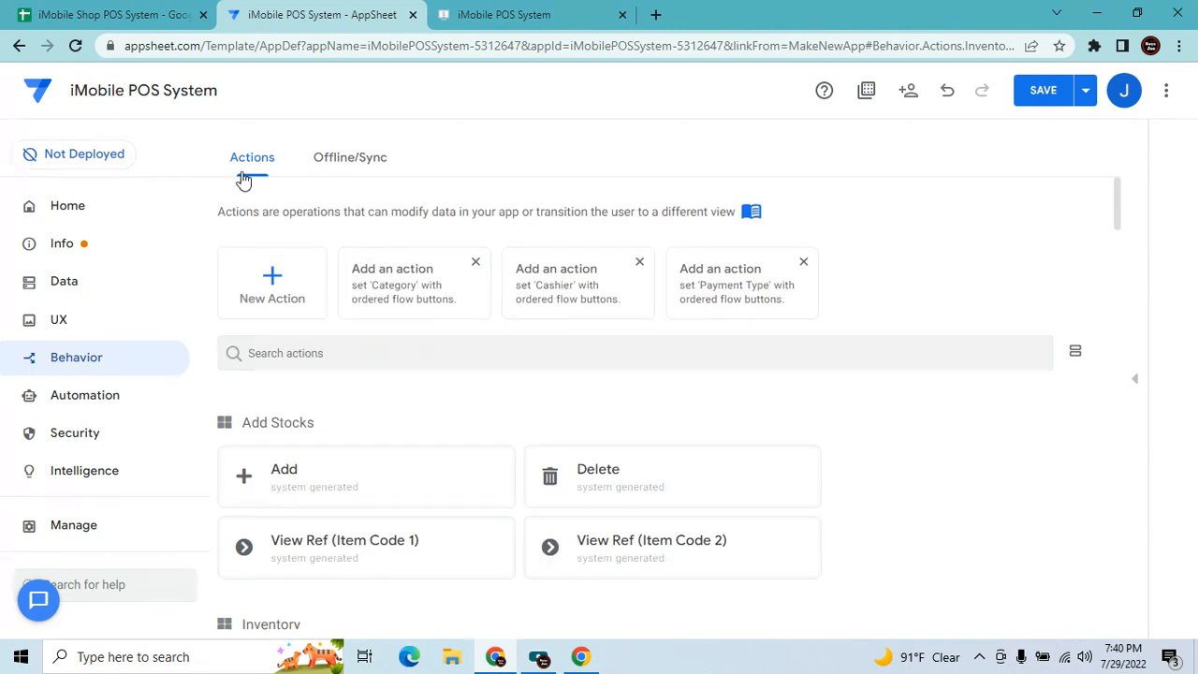
# Create a new action that executes an action on a set of rows and name it AS Item 1.
pyautogui.click(292, 308)
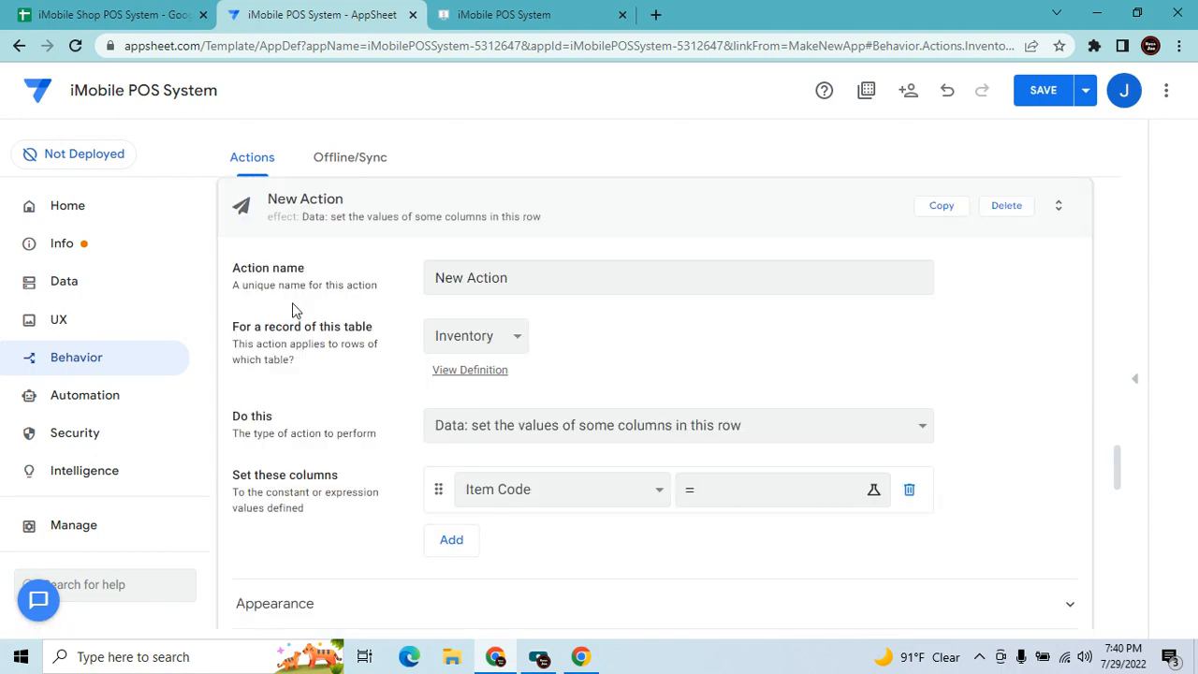
pyautogui.click(529, 339)
pyautogui.click(530, 338)
pyautogui.click(738, 429)
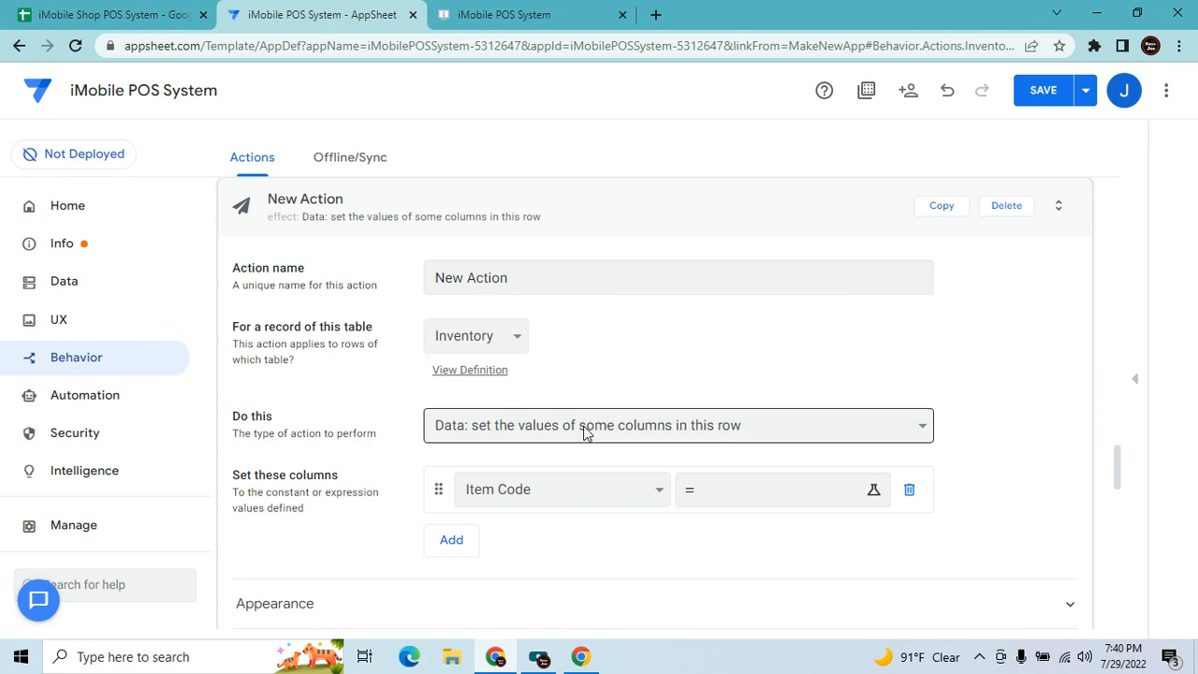
pyautogui.click(561, 275)
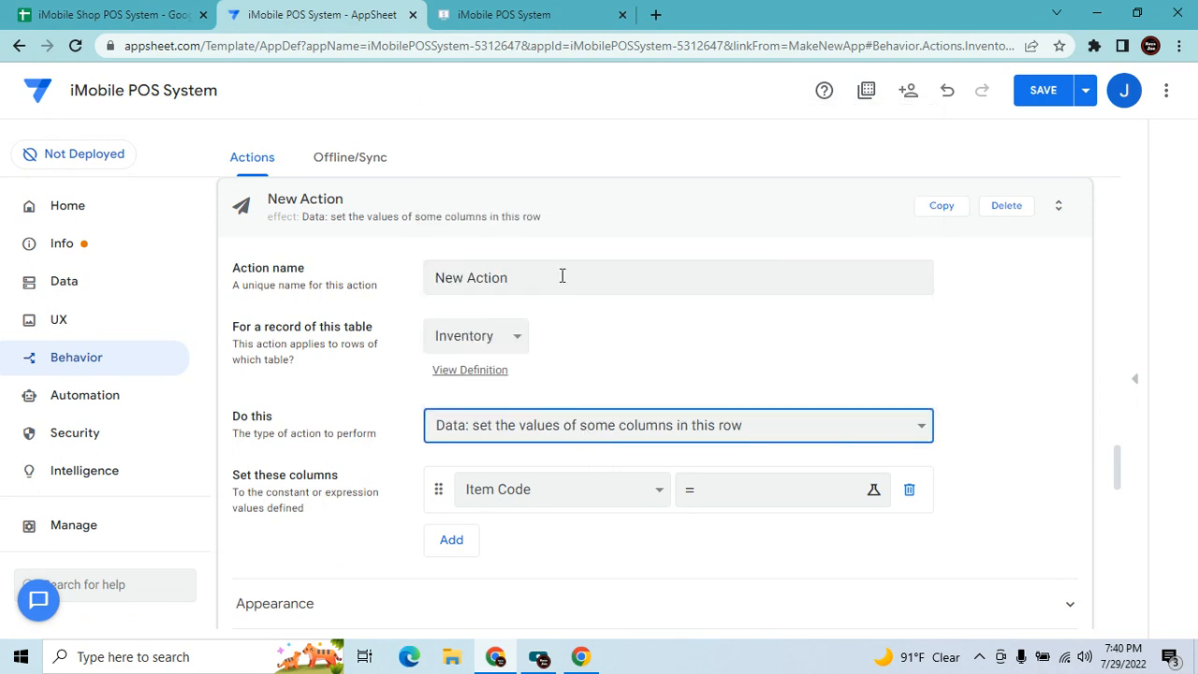
pyautogui.moveTo(208, 244); pyautogui.dragTo(232, 213)
pyautogui.write('AS')
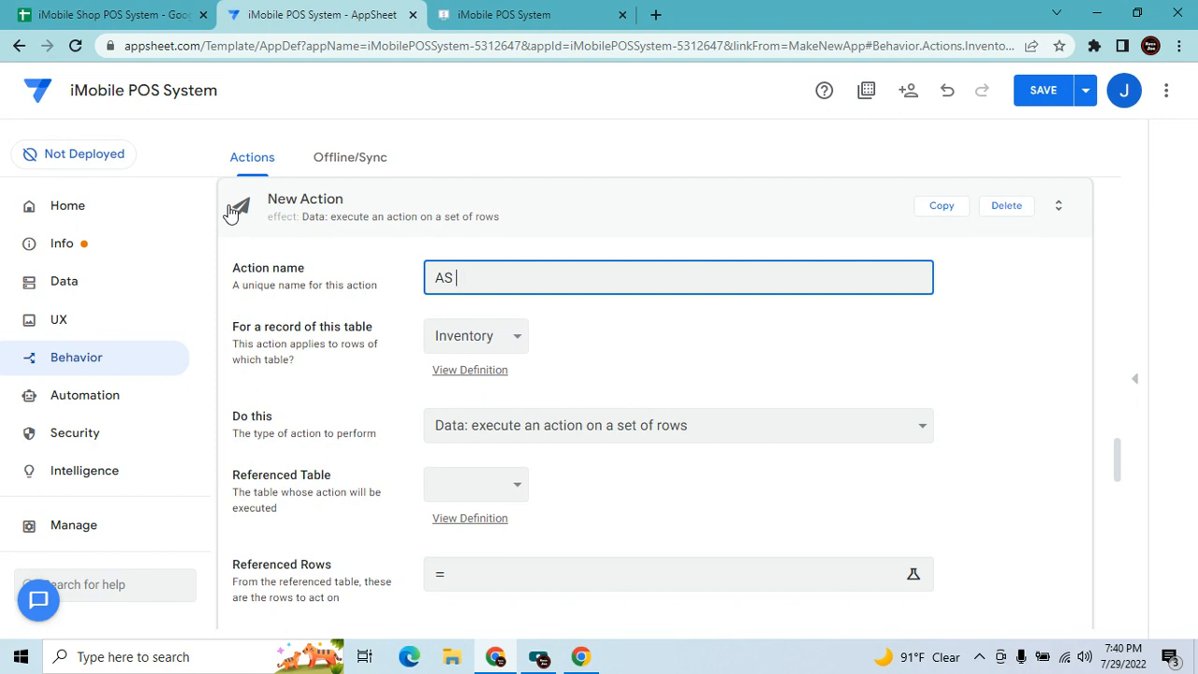
pyautogui.write('m')
pyautogui.write('Item 1')
# Make AS Item 1 apply to the Add Stocks table, keeping its effect as executing an action on a set of rows.
pyautogui.click(499, 337)
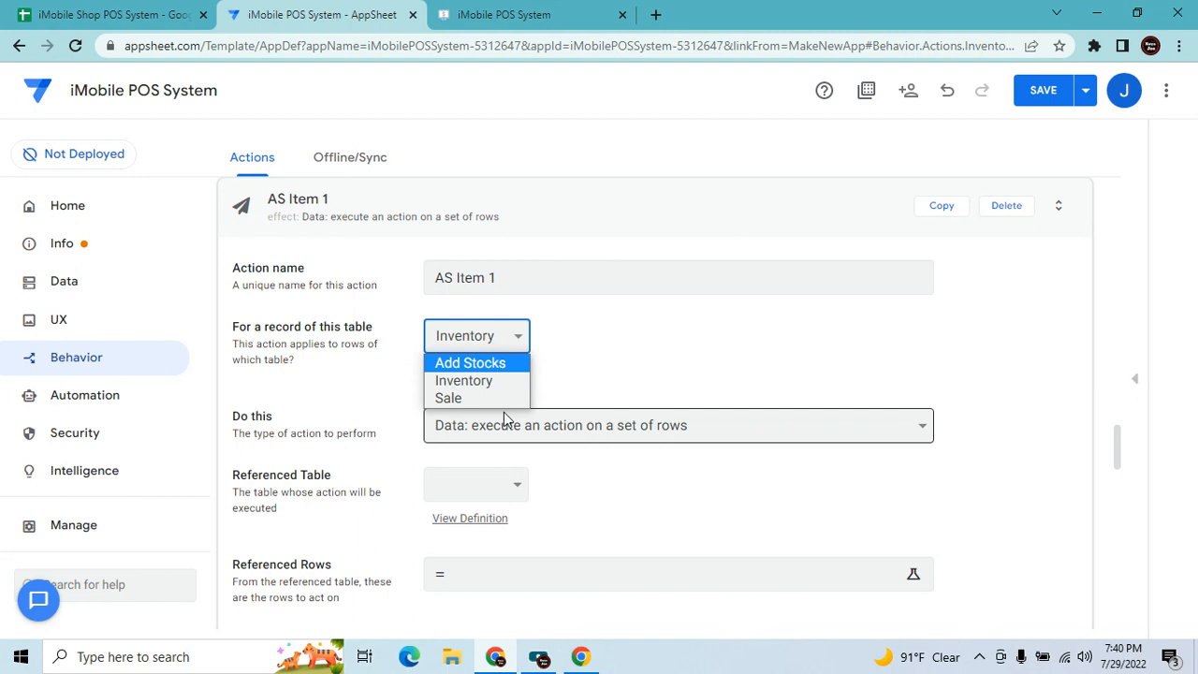
pyautogui.press('Up')
pyautogui.press('Return')
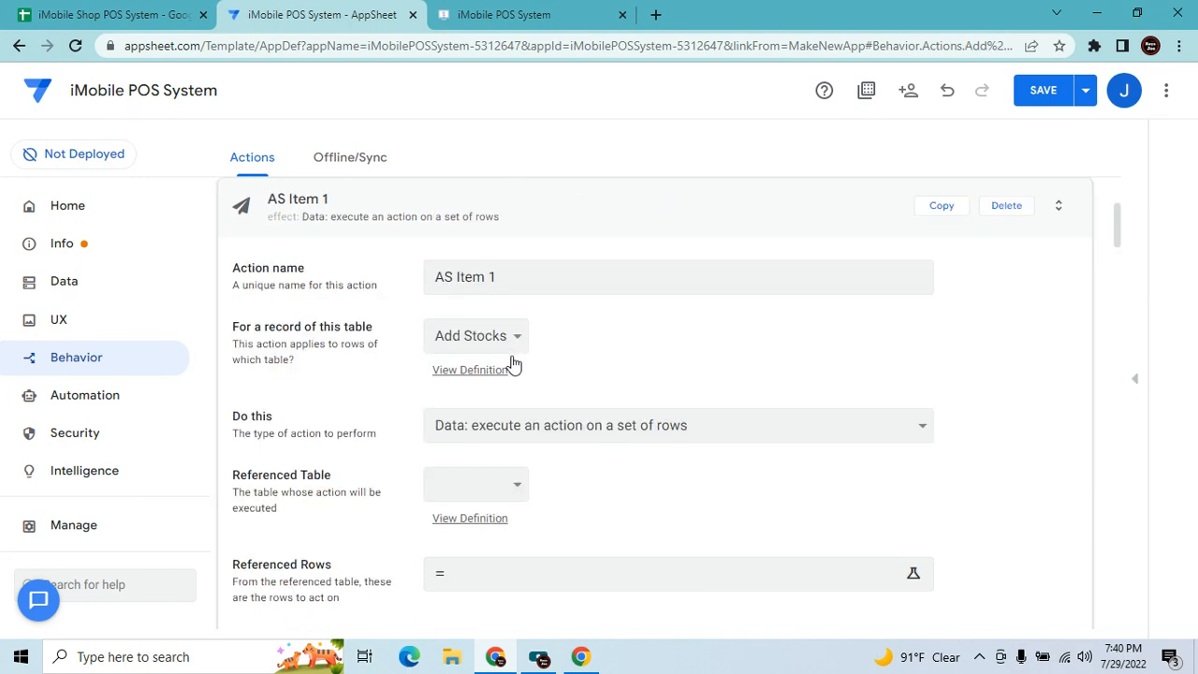
pyautogui.click(595, 426)
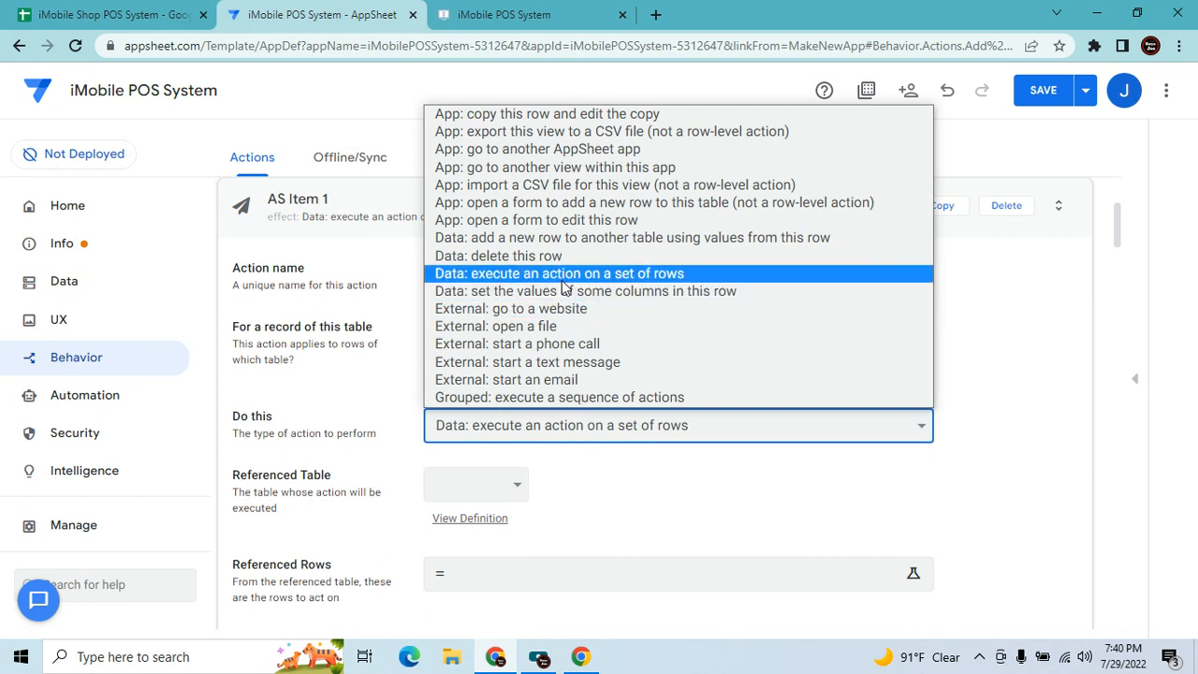
pyautogui.click(589, 273)
# Set the referenced table of AS Item 1 to Inventory and its referenced action to AS Inventory Item 1.
pyautogui.scroll(-1, 580, 451)
pyautogui.click(515, 397)
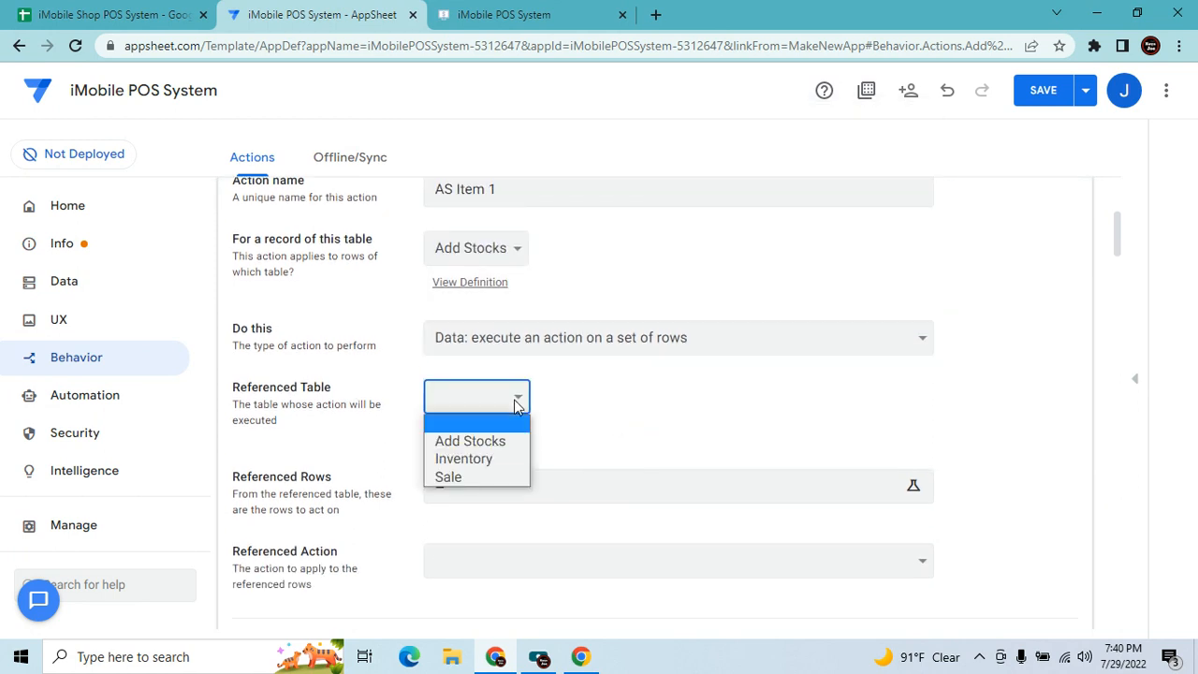
pyautogui.click(481, 458)
pyautogui.scroll(-1, 608, 481)
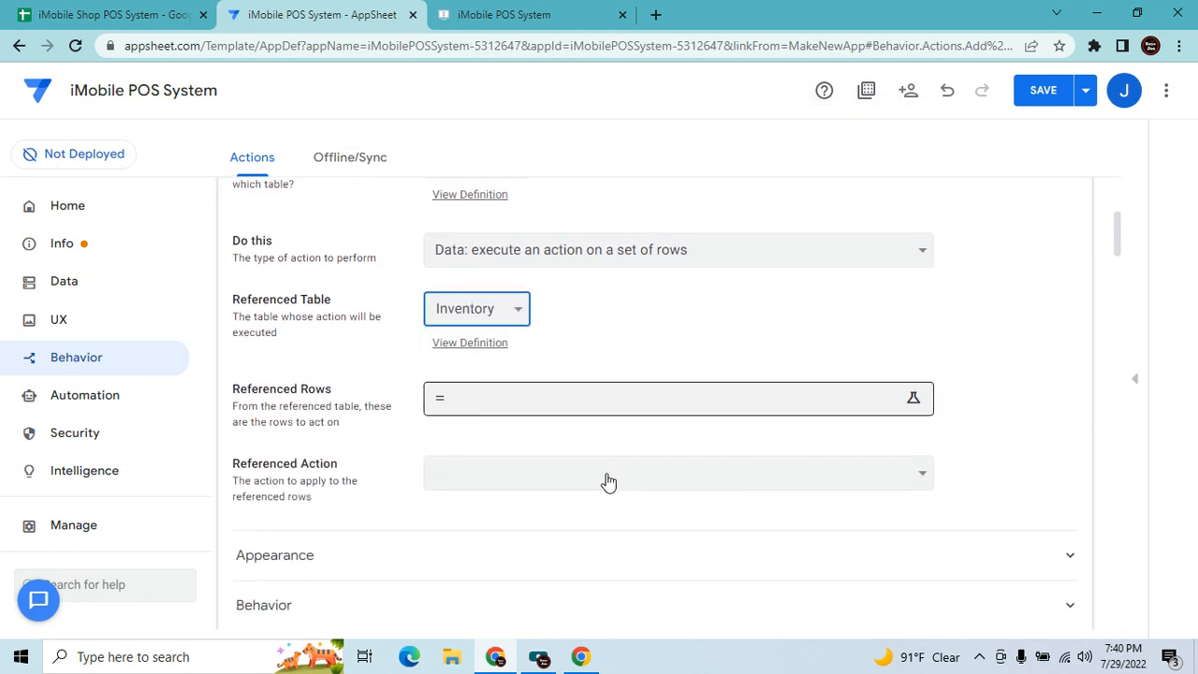
pyautogui.click(876, 476)
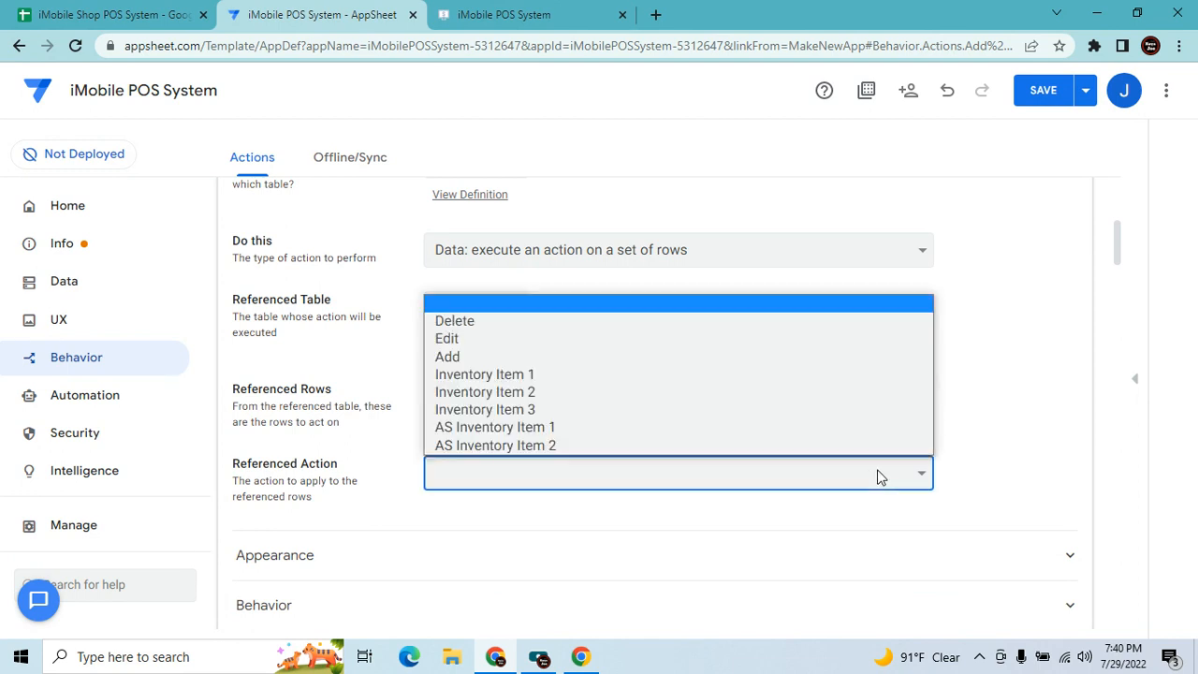
pyautogui.click(595, 429)
# Set AS Item 1's referenced rows to Select(Add Stocks[Item Code 1],[_THISROW].[Item Code 1]=[Item Code 1]), copying the expression for reuse.
pyautogui.click(593, 409)
pyautogui.write('Select')
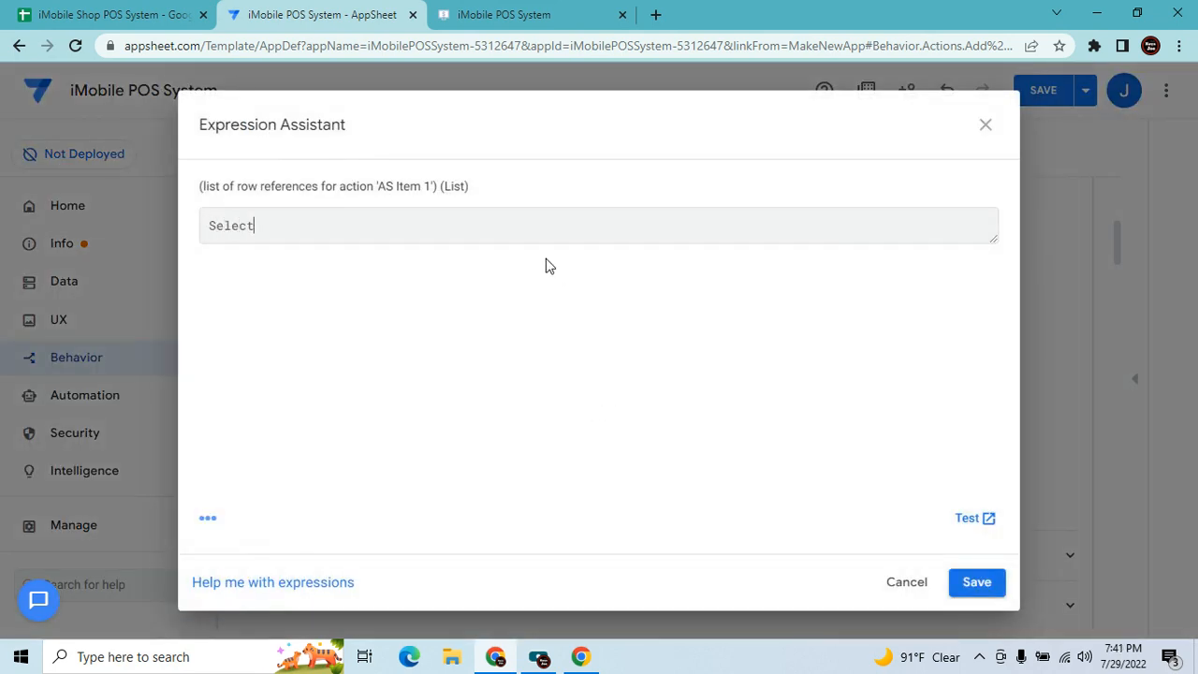
pyautogui.write('(Add Stock')
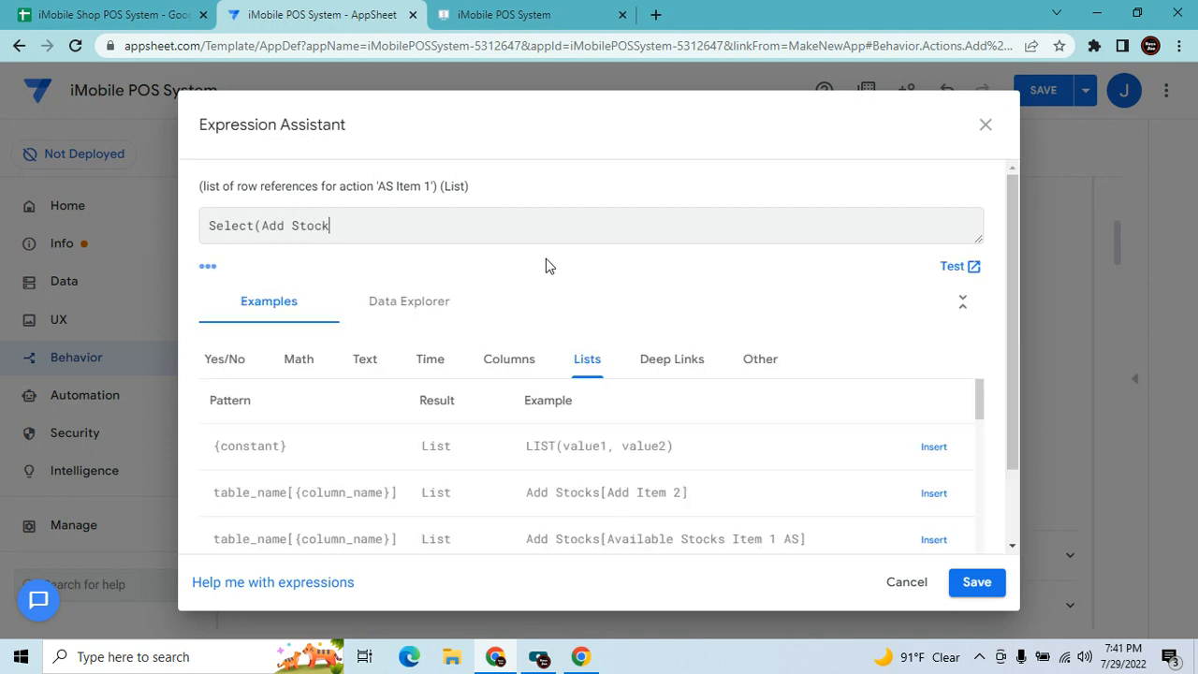
pyautogui.write('s[Item Code 1],[')
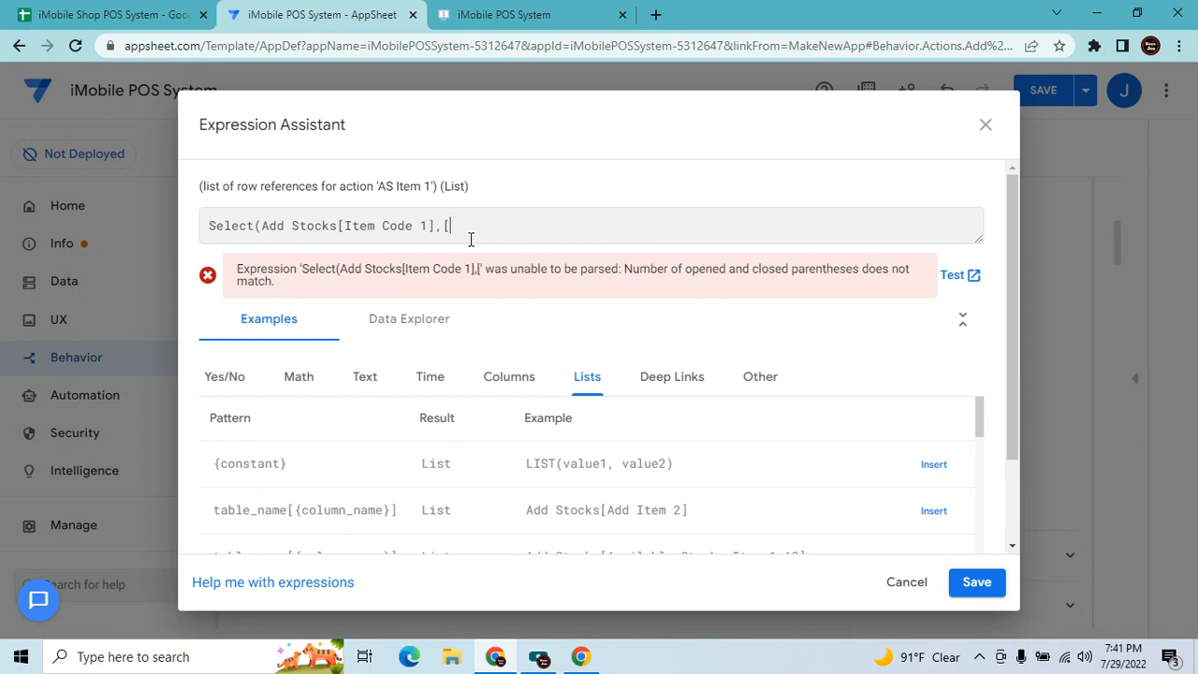
pyautogui.write('_')
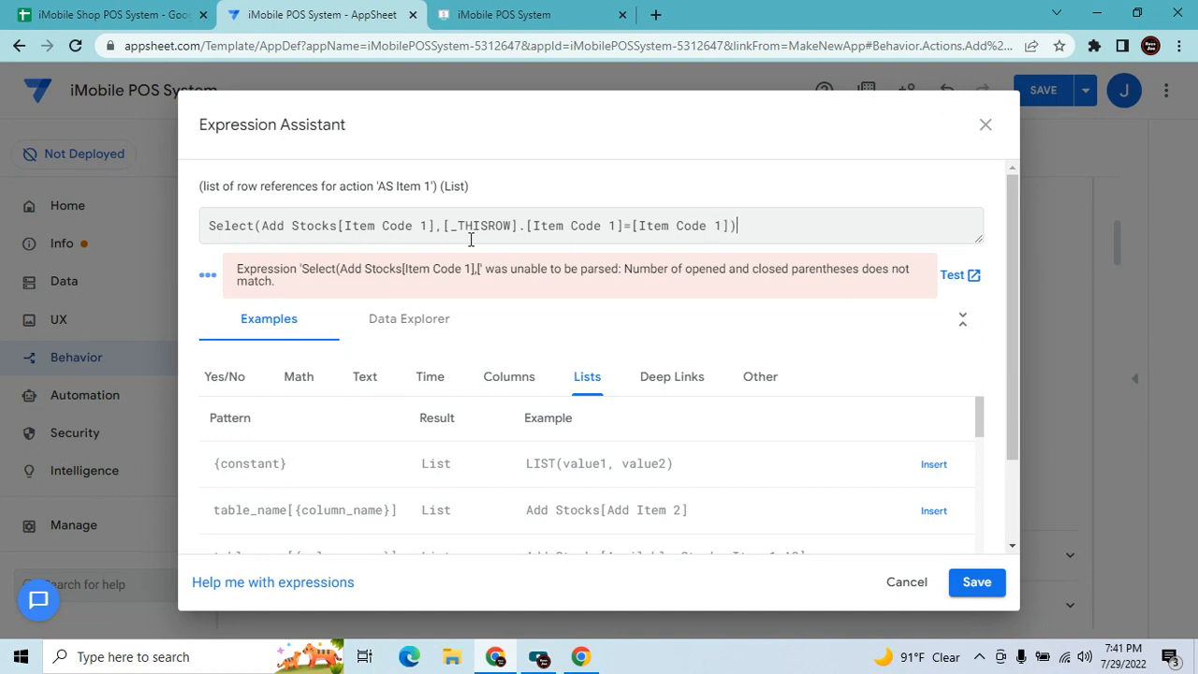
pyautogui.moveTo(760, 227); pyautogui.dragTo(136, 248)
pyautogui.hotkey('ctrl', 'c')
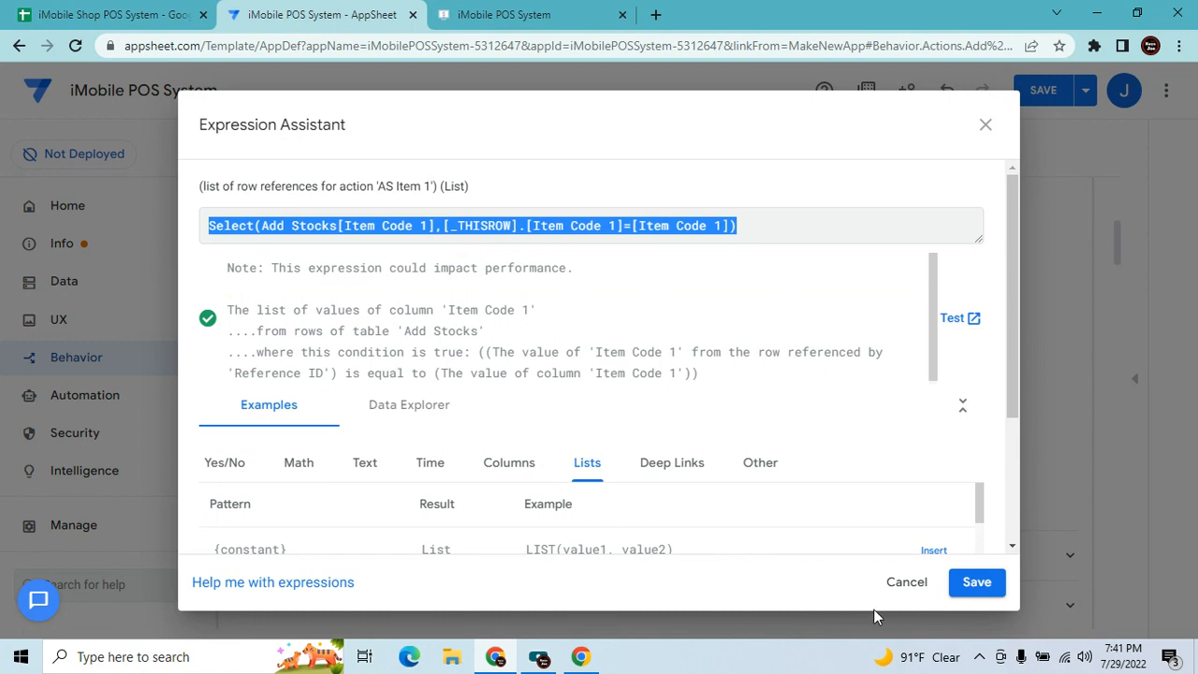
pyautogui.click(973, 589)
# Set the prominence of the AS Item 1 action to Do not display.
pyautogui.click(626, 552)
pyautogui.scroll(-3, 626, 552)
pyautogui.scroll(-5, 689, 532)
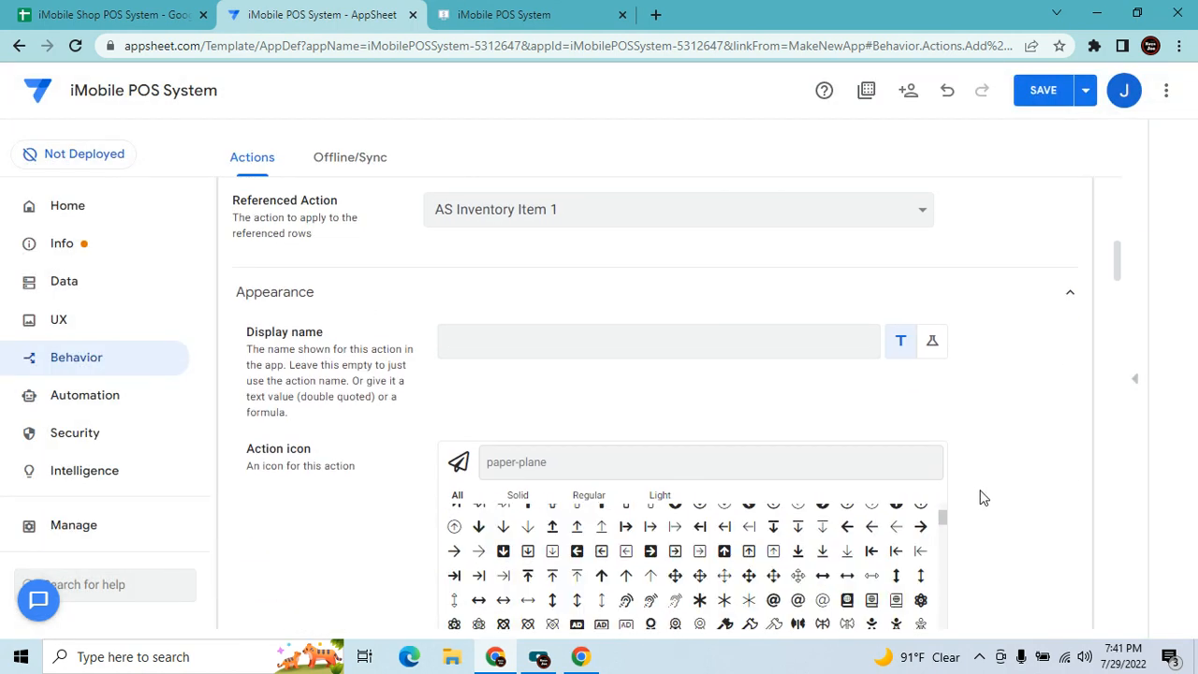
pyautogui.scroll(-5, 979, 495)
pyautogui.click(890, 338)
# Create a new action for the Add Stocks table and name it As Item 2.
pyautogui.scroll(5, 742, 407)
pyautogui.scroll(5, 721, 386)
pyautogui.click(292, 296)
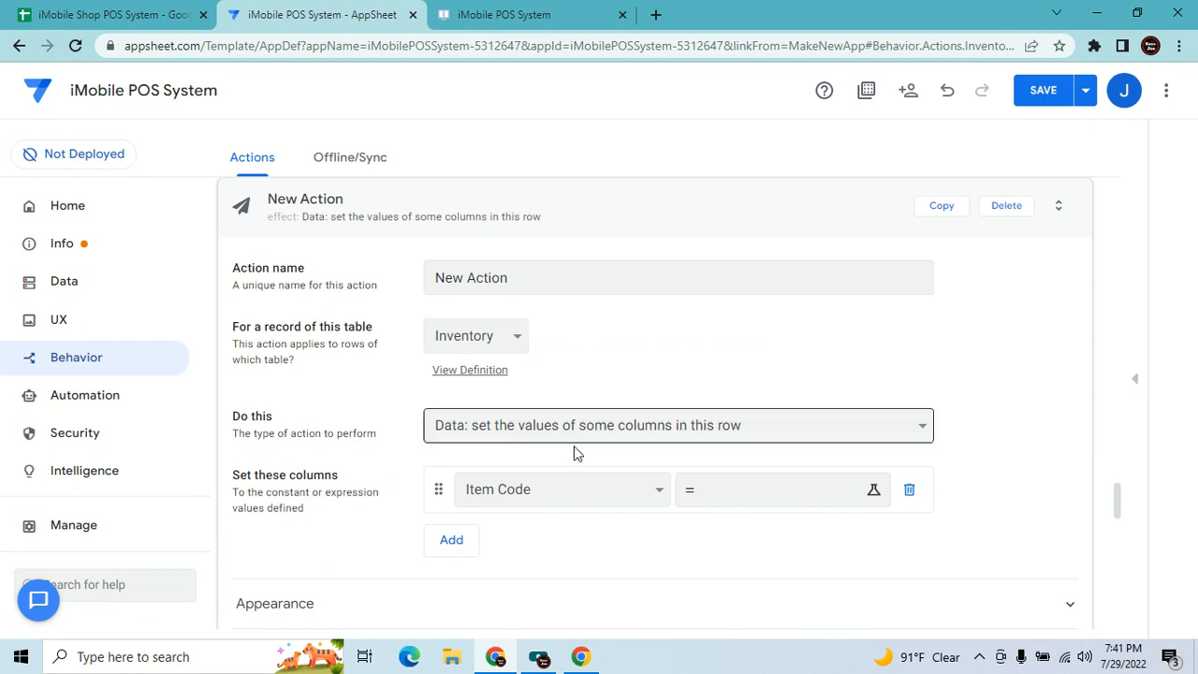
pyautogui.click(520, 336)
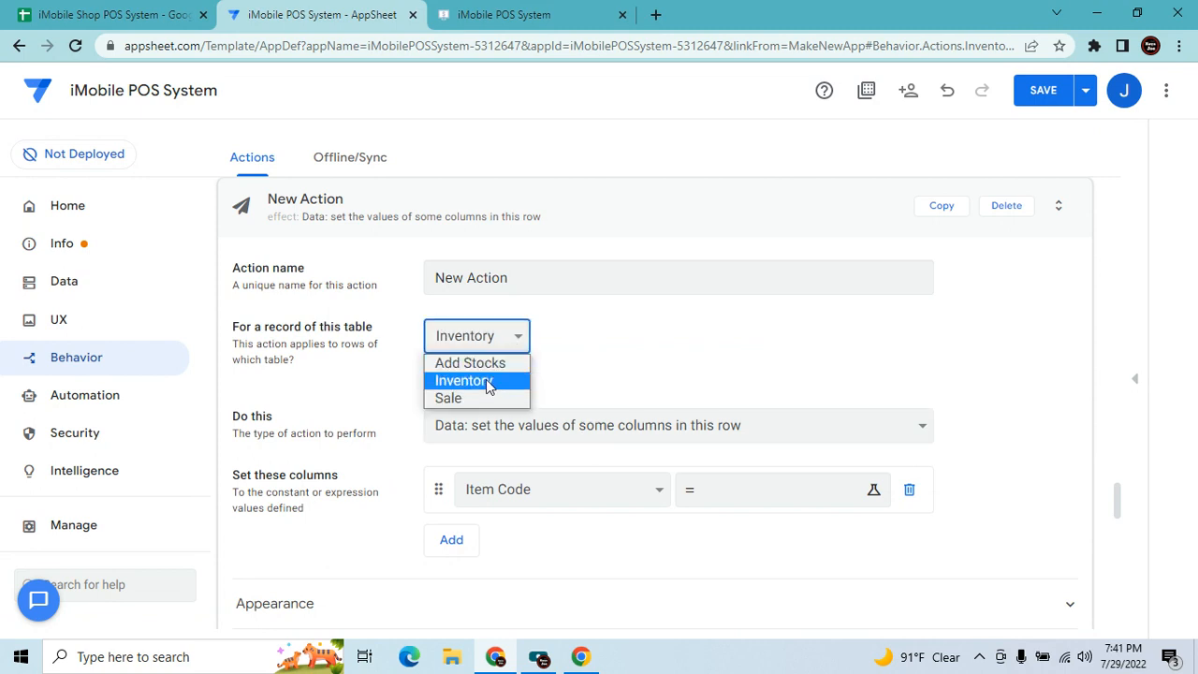
pyautogui.click(479, 365)
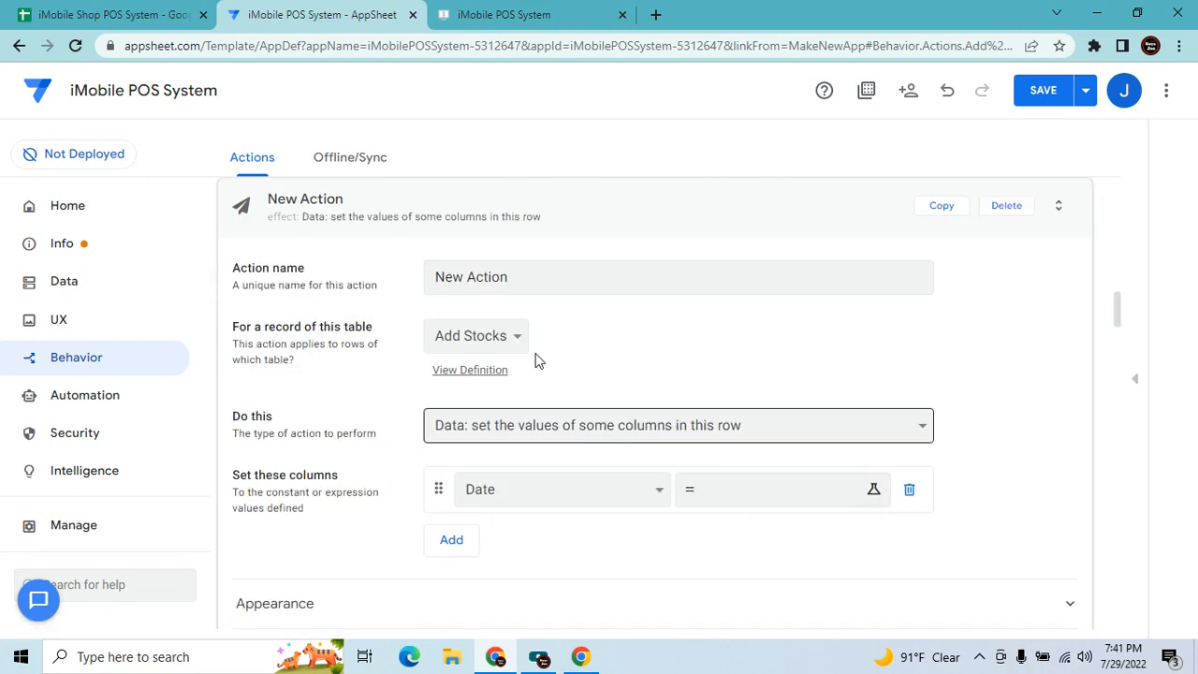
pyautogui.click(526, 290)
pyautogui.write('As Item 2')
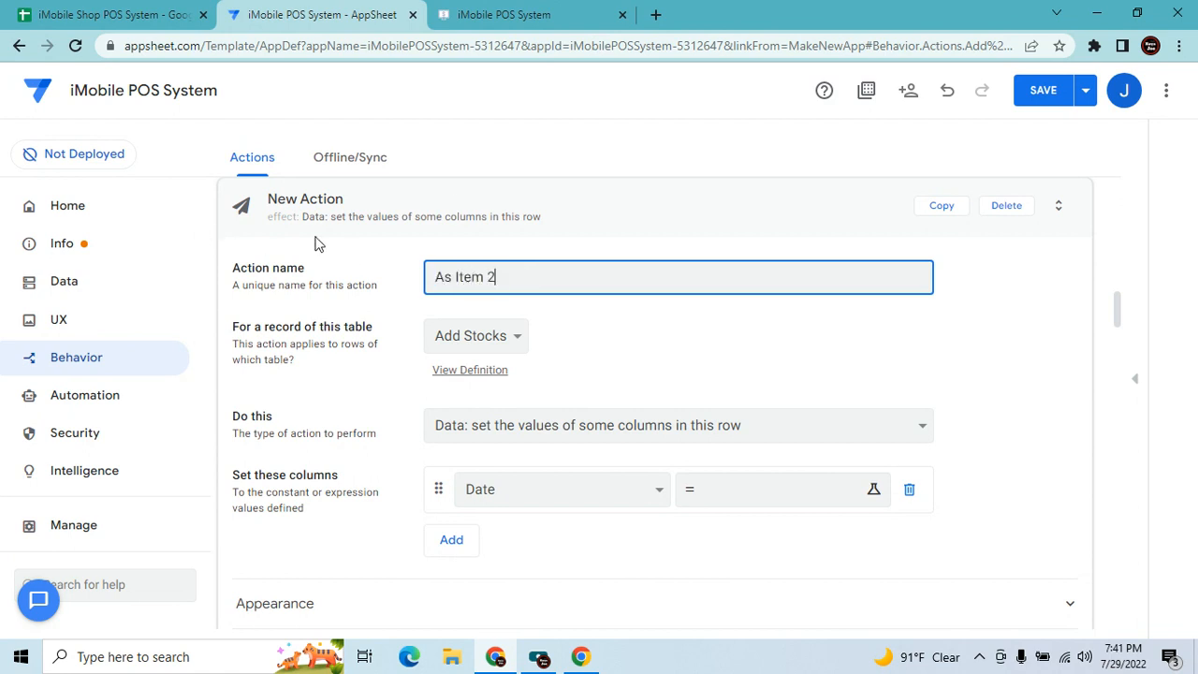
# Make As Item 2 execute an action on a set of rows, with referenced table Inventory and referenced action AS Inventory Item 2.
pyautogui.click(727, 438)
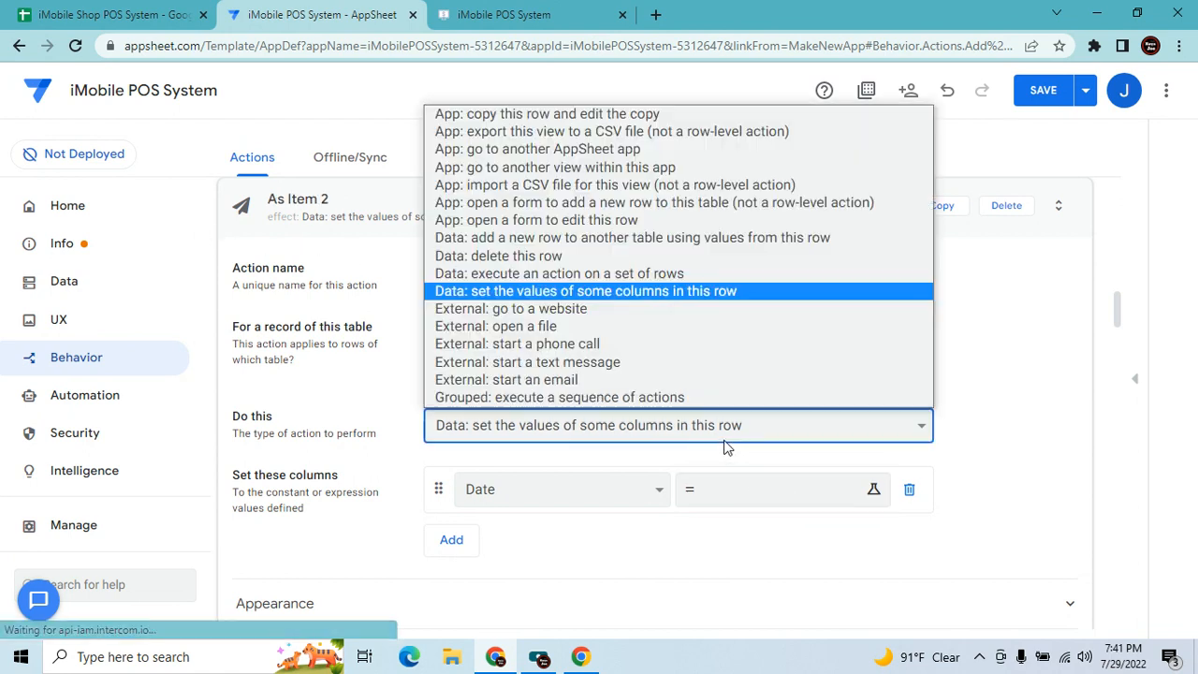
pyautogui.click(604, 273)
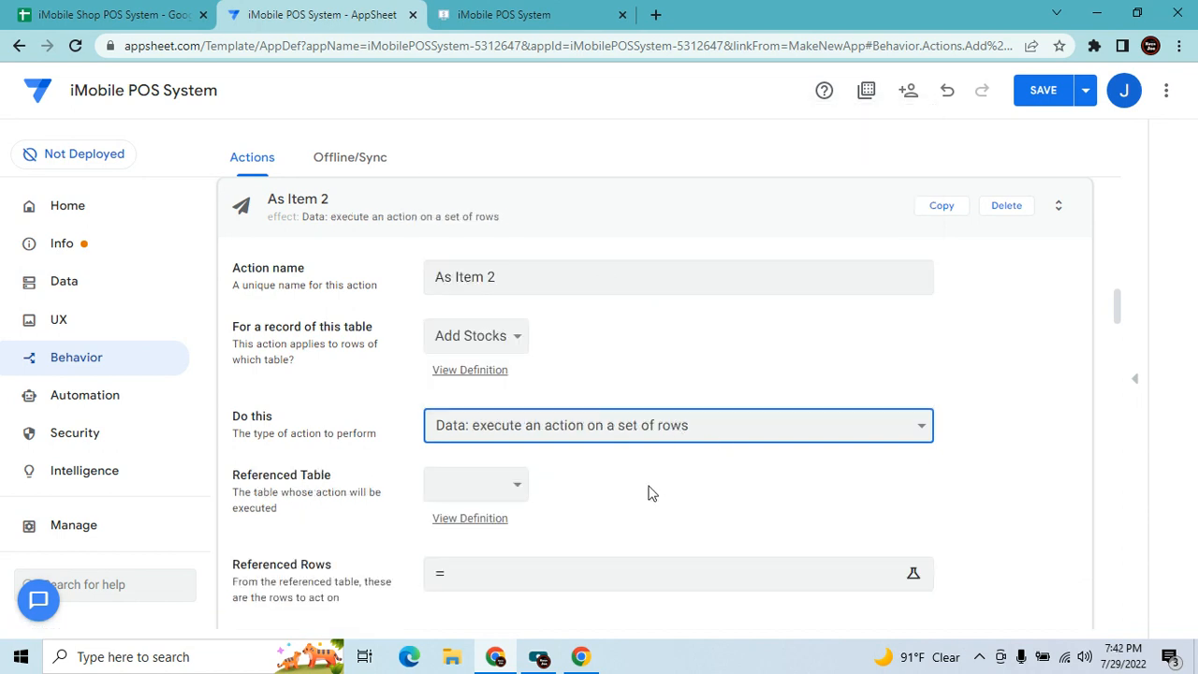
pyautogui.click(513, 486)
pyautogui.click(499, 547)
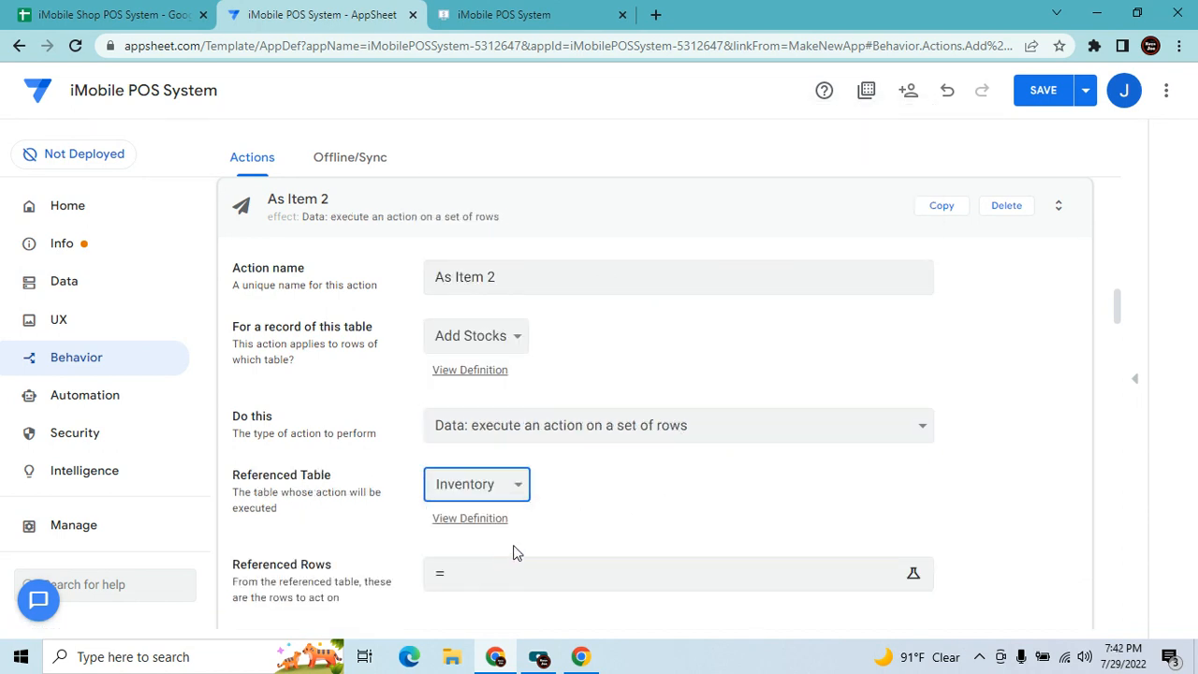
pyautogui.click(679, 559)
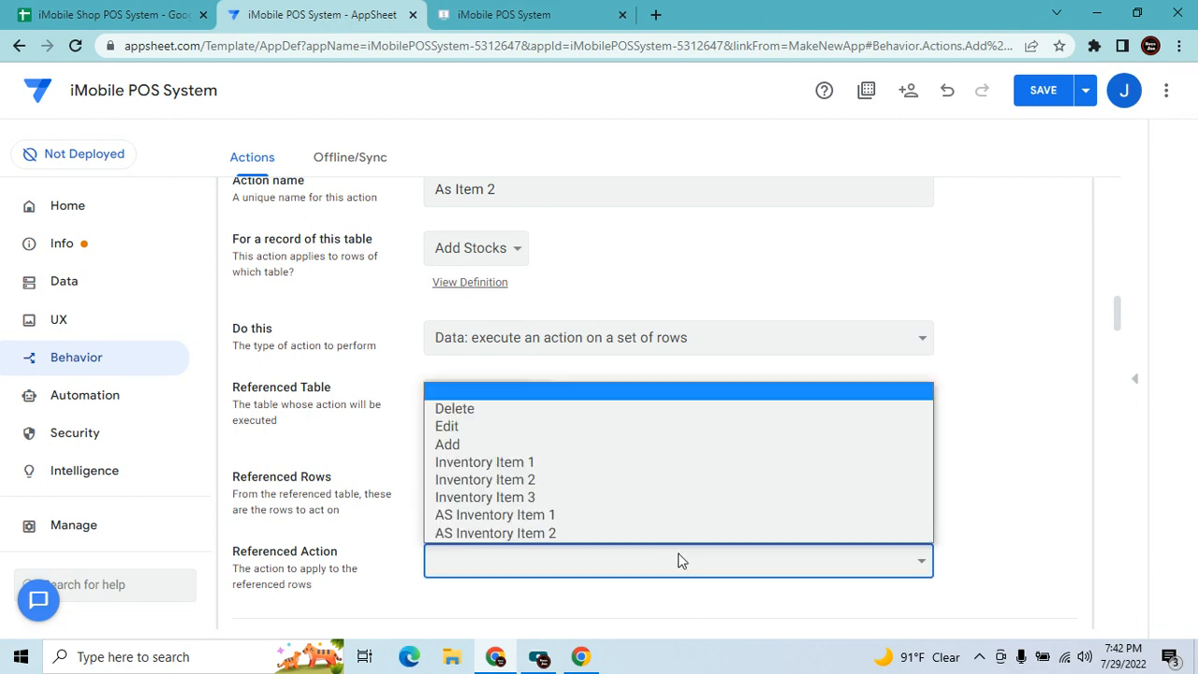
pyautogui.click(625, 535)
# Set As Item 2's referenced rows to the copied expression edited to Select(Add Stocks[Item Code 2],[_THISROW].[Item Code 2]=[Item Code 1]).
pyautogui.click(601, 508)
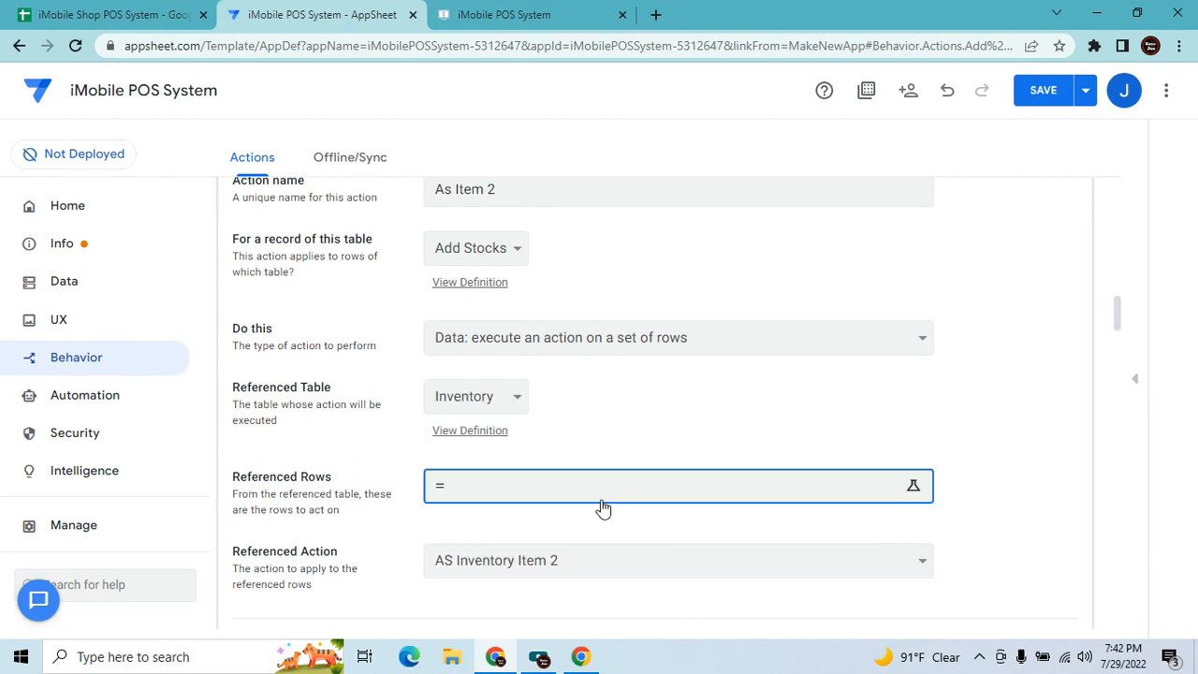
pyautogui.hotkey('ctrl', 'v')
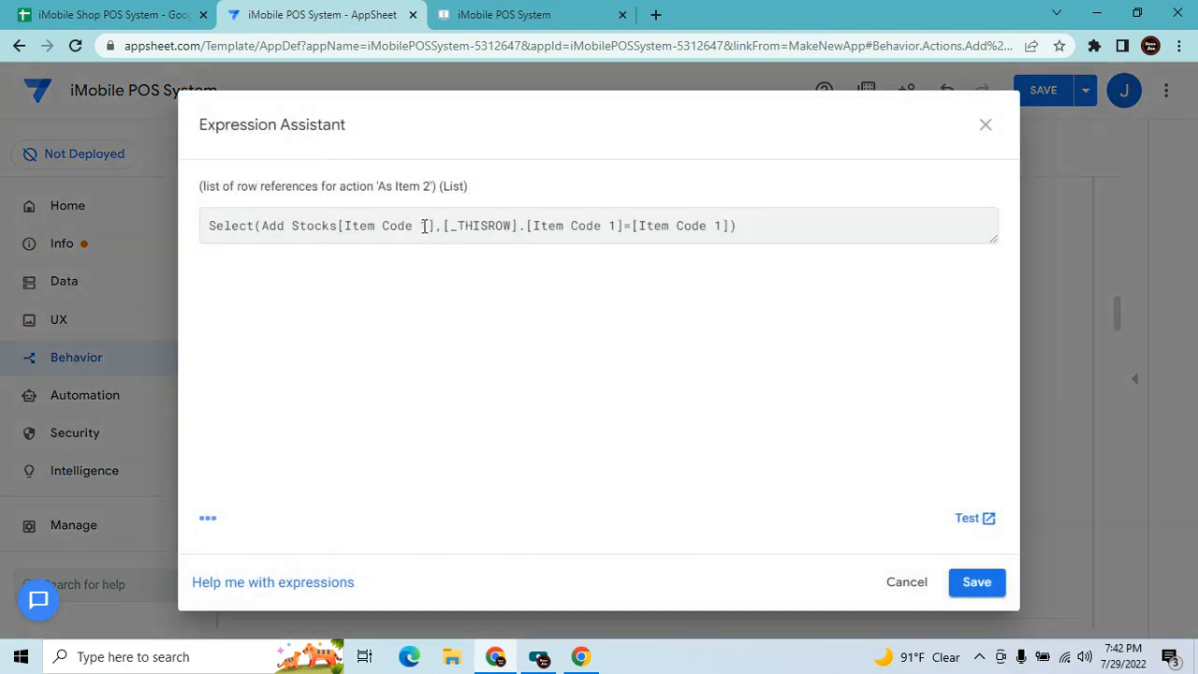
pyautogui.press('BackSpace')
pyautogui.write('2')
pyautogui.press('BackSpace')
pyautogui.write('2')
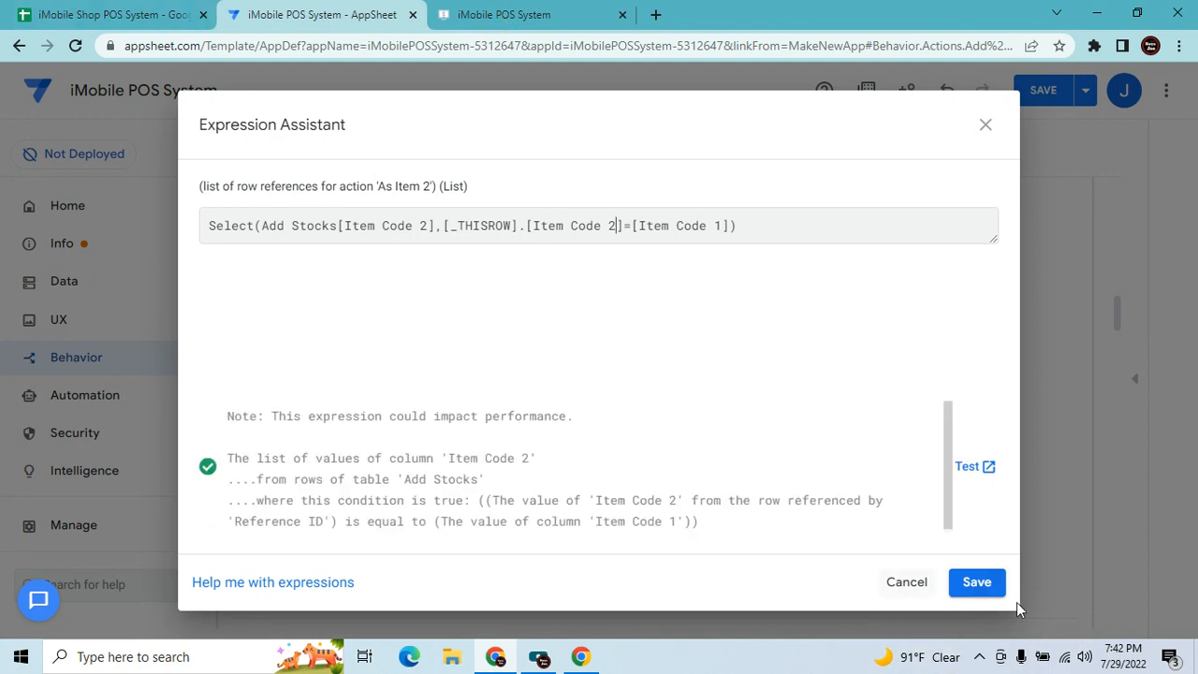
pyautogui.click(982, 584)
# Set the prominence of the As Item 2 action to Do not display.
pyautogui.scroll(-2, 776, 454)
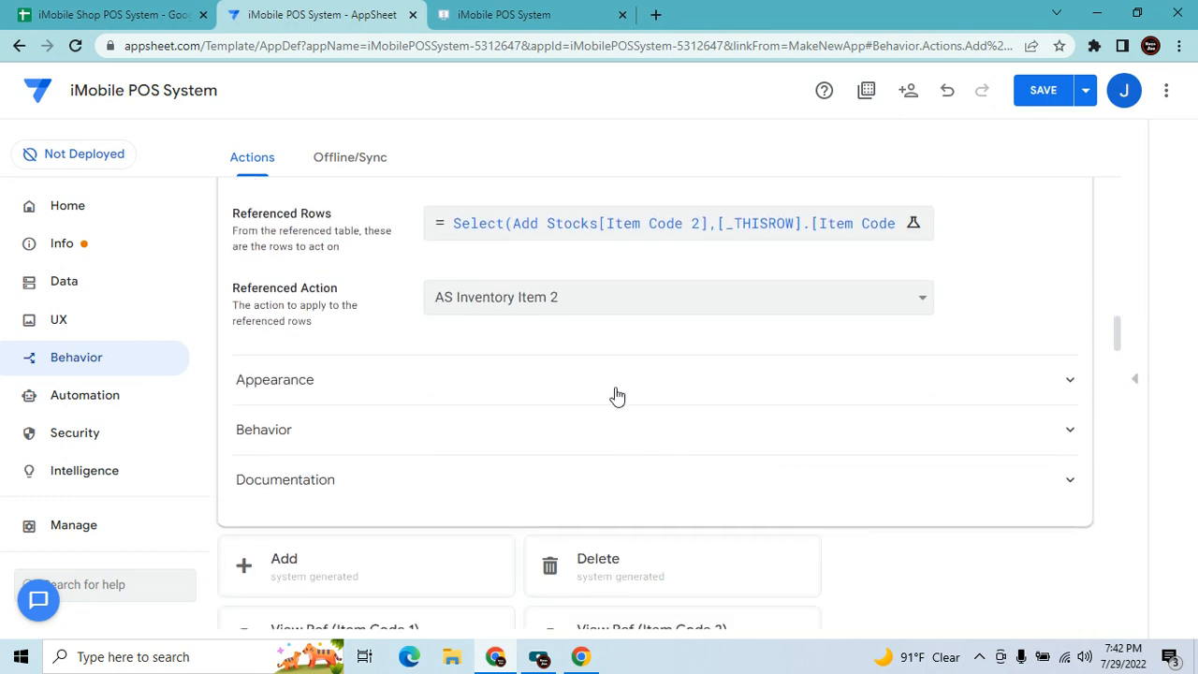
pyautogui.click(618, 401)
pyautogui.click(891, 335)
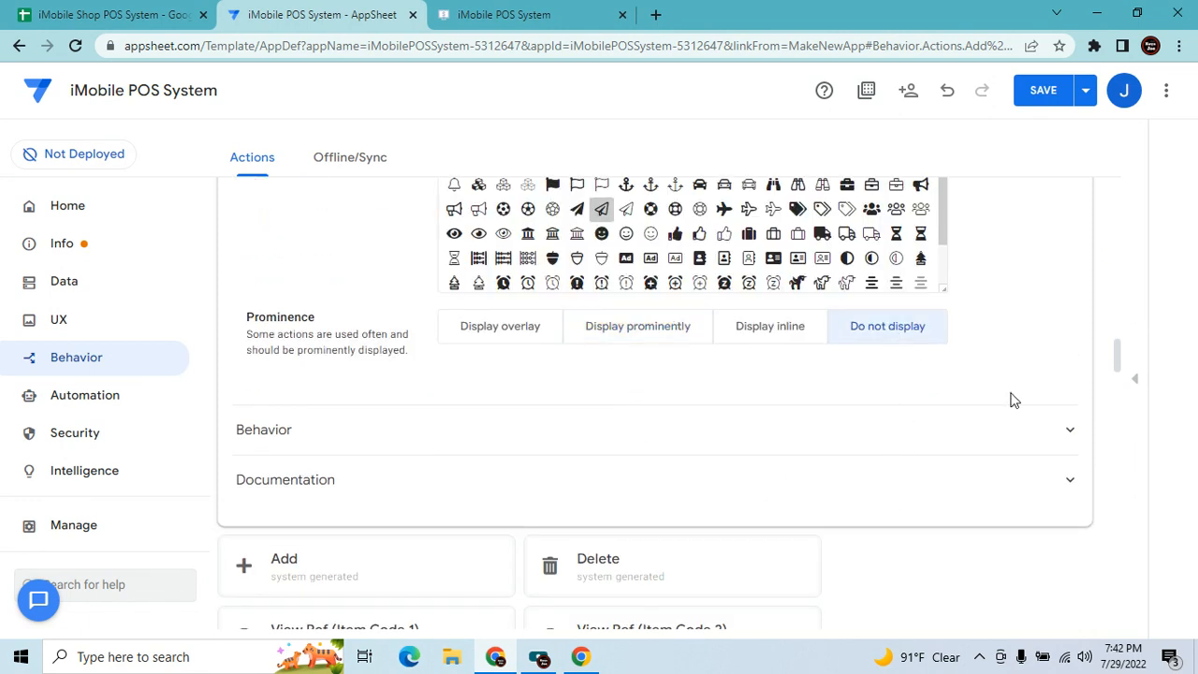
# Create a grouped action that executes a sequence of actions, named AS Inv Changer, for the Add Stocks table.
pyautogui.scroll(15, 1048, 343)
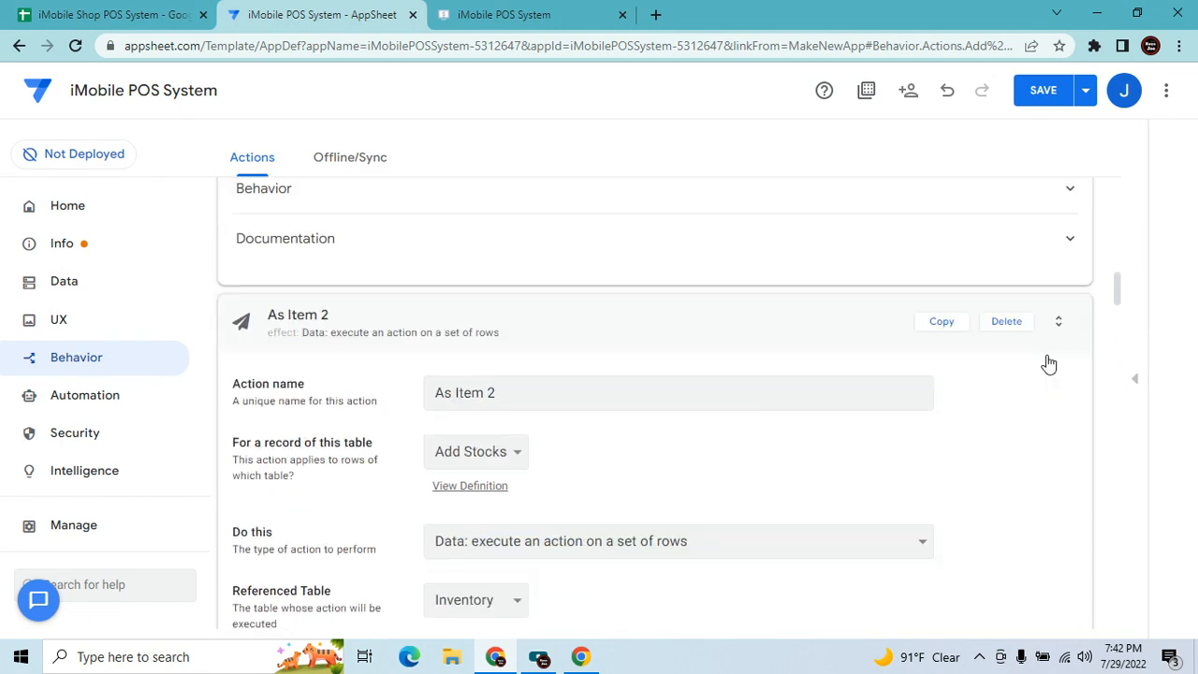
pyautogui.click(234, 290)
pyautogui.click(510, 433)
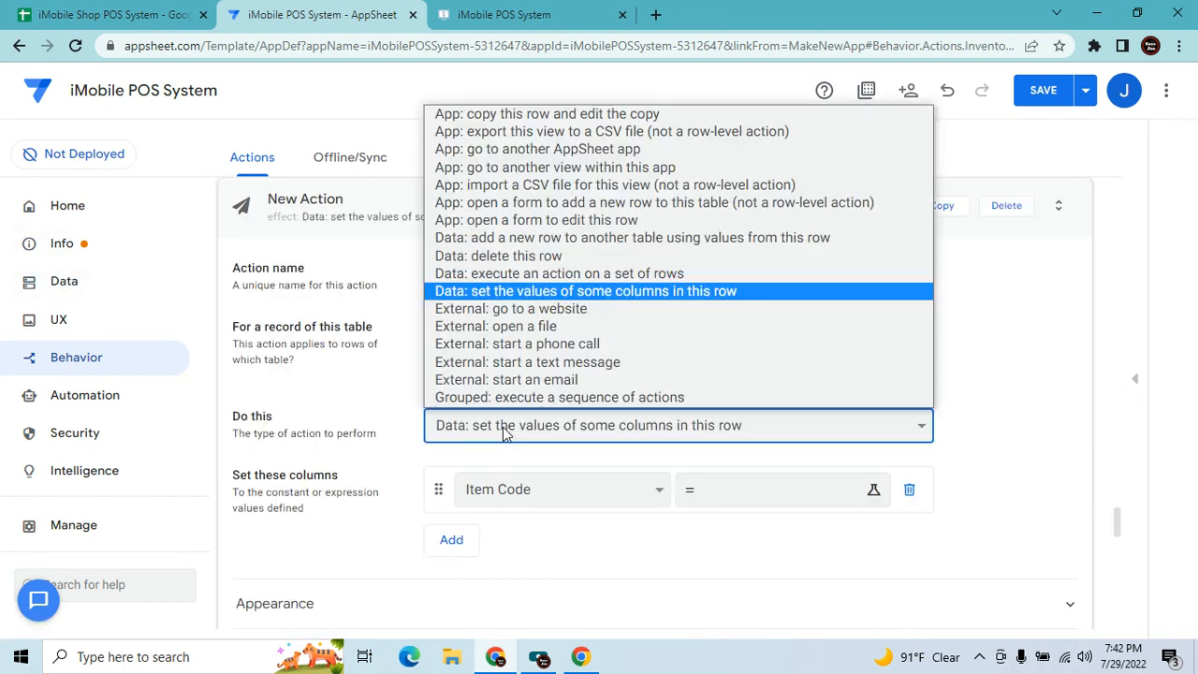
pyautogui.click(505, 398)
pyautogui.click(524, 275)
pyautogui.hotkey('ctrl', 'a')
pyautogui.write('A')
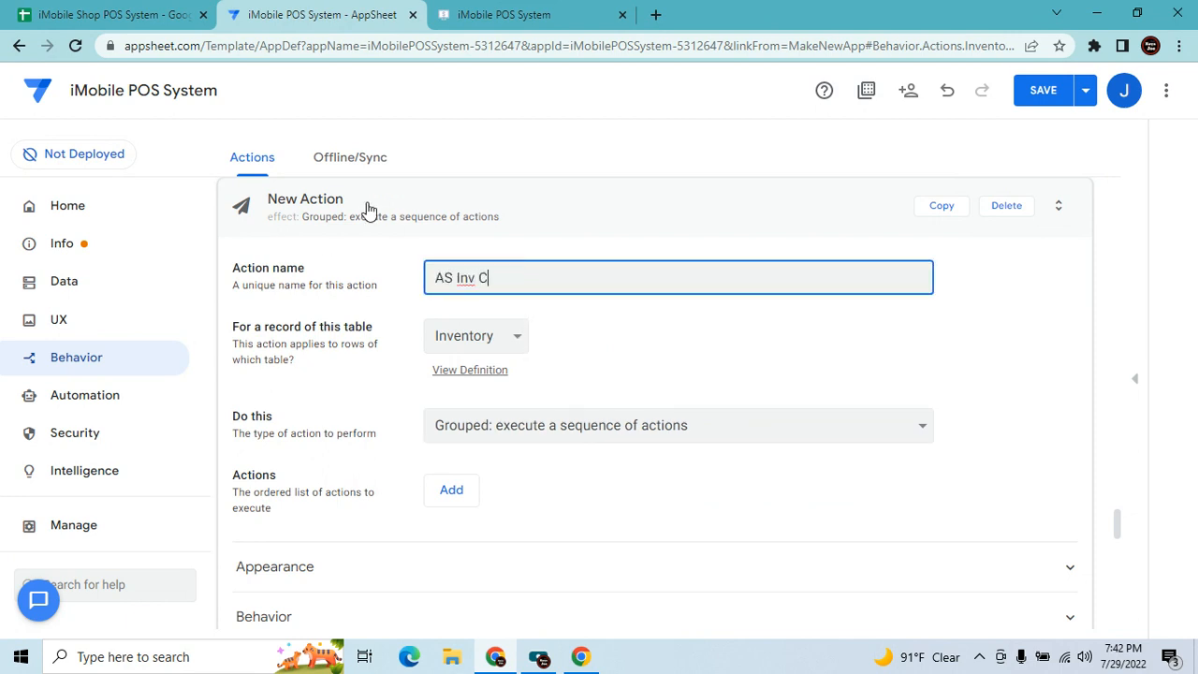
pyautogui.click(486, 339)
pyautogui.click(485, 361)
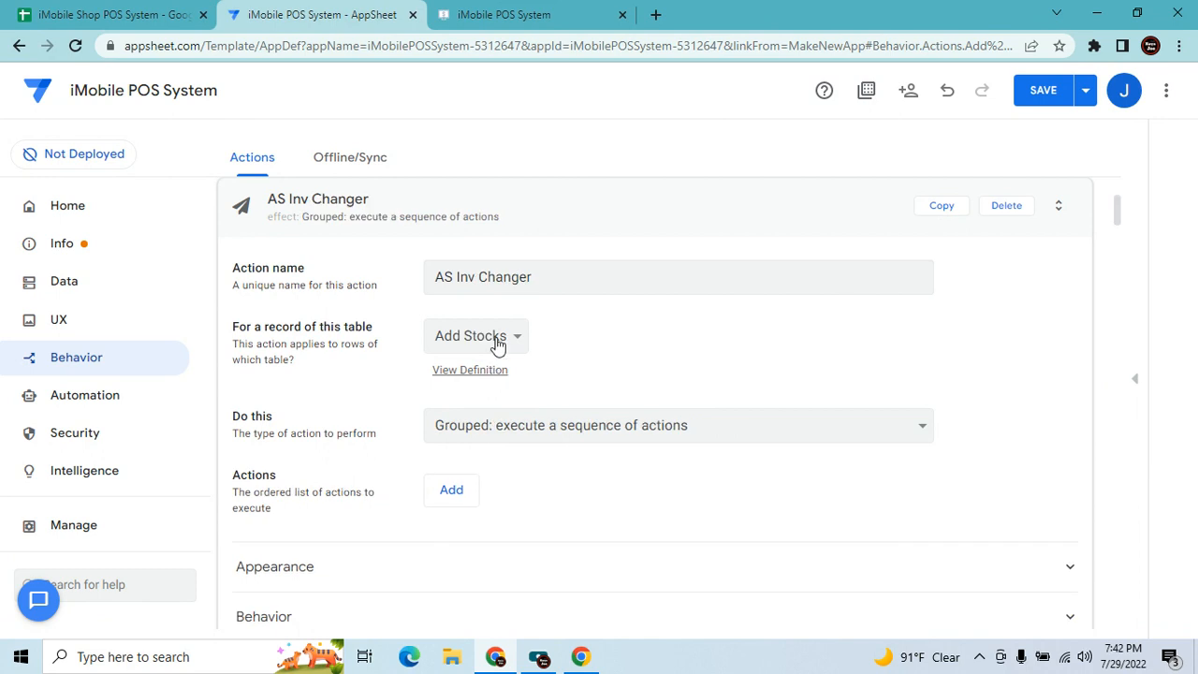
# Add AS Item 1 and As Item 2 to the AS Inv Changer action sequence and save the app.
pyautogui.scroll(-1, 505, 393)
pyautogui.click(451, 411)
pyautogui.click(590, 403)
pyautogui.click(551, 506)
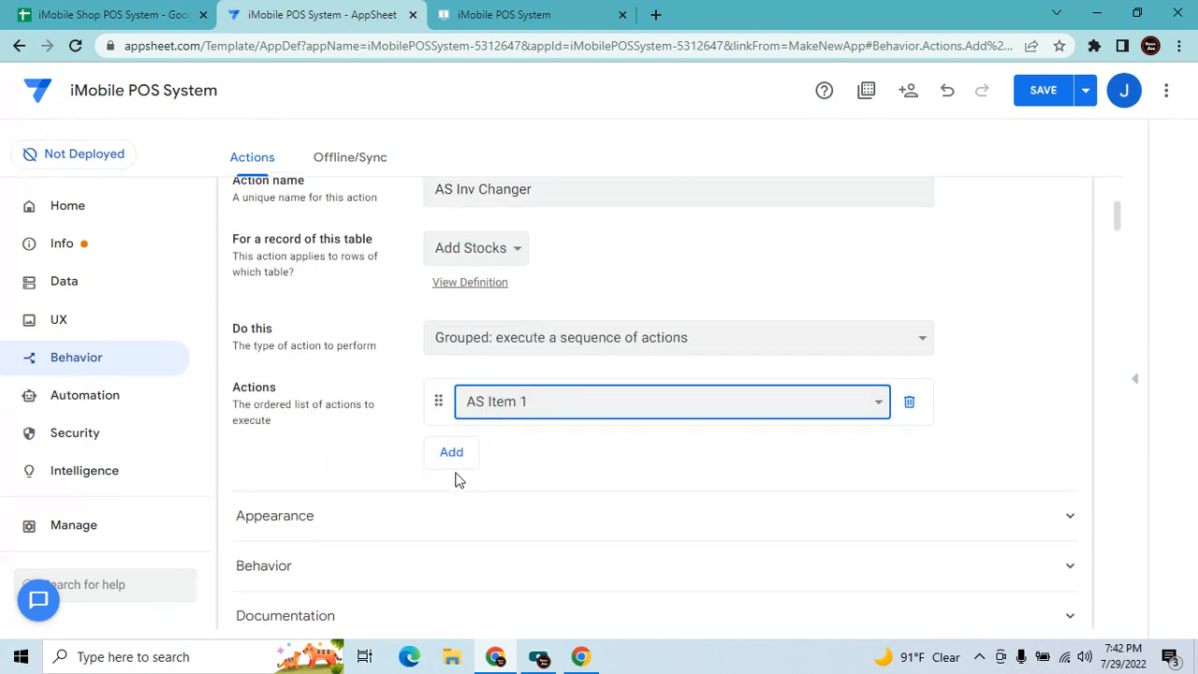
pyautogui.click(473, 453)
pyautogui.click(508, 464)
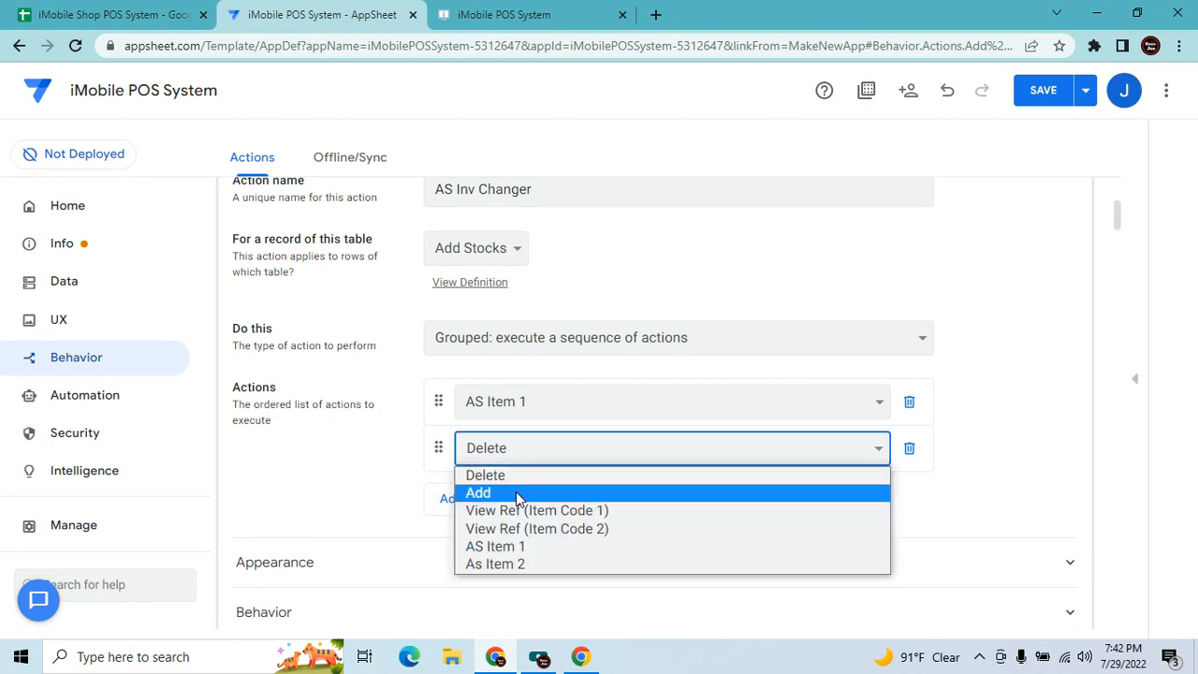
pyautogui.click(543, 565)
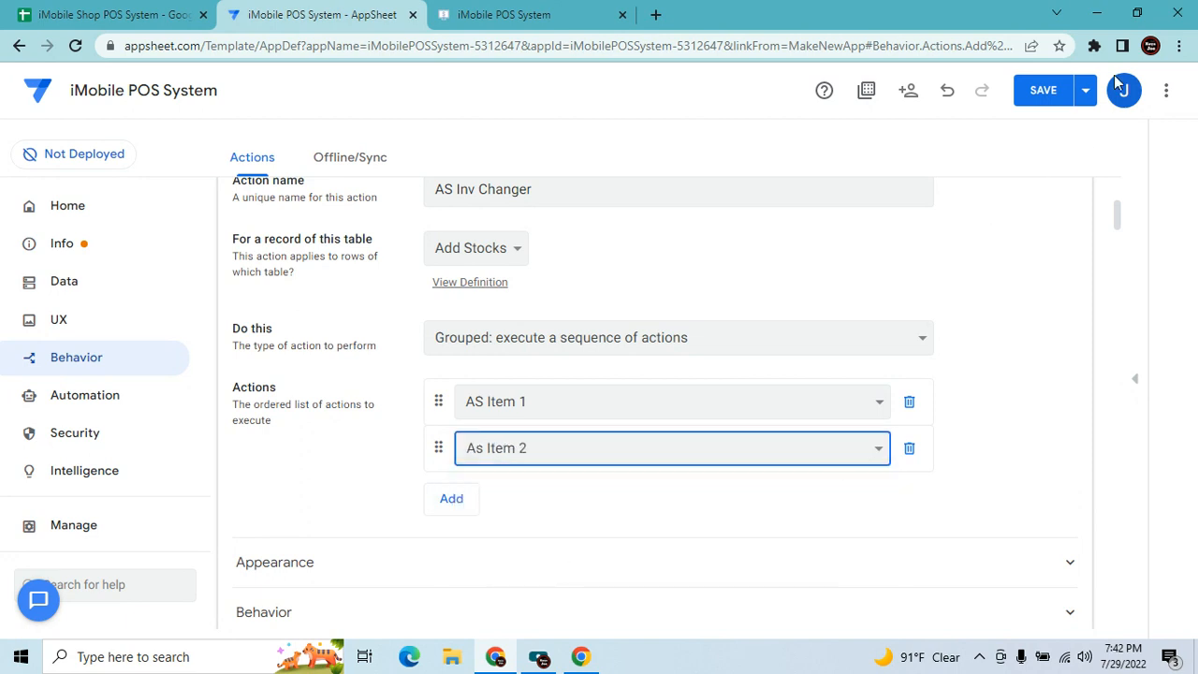
pyautogui.click(1036, 101)
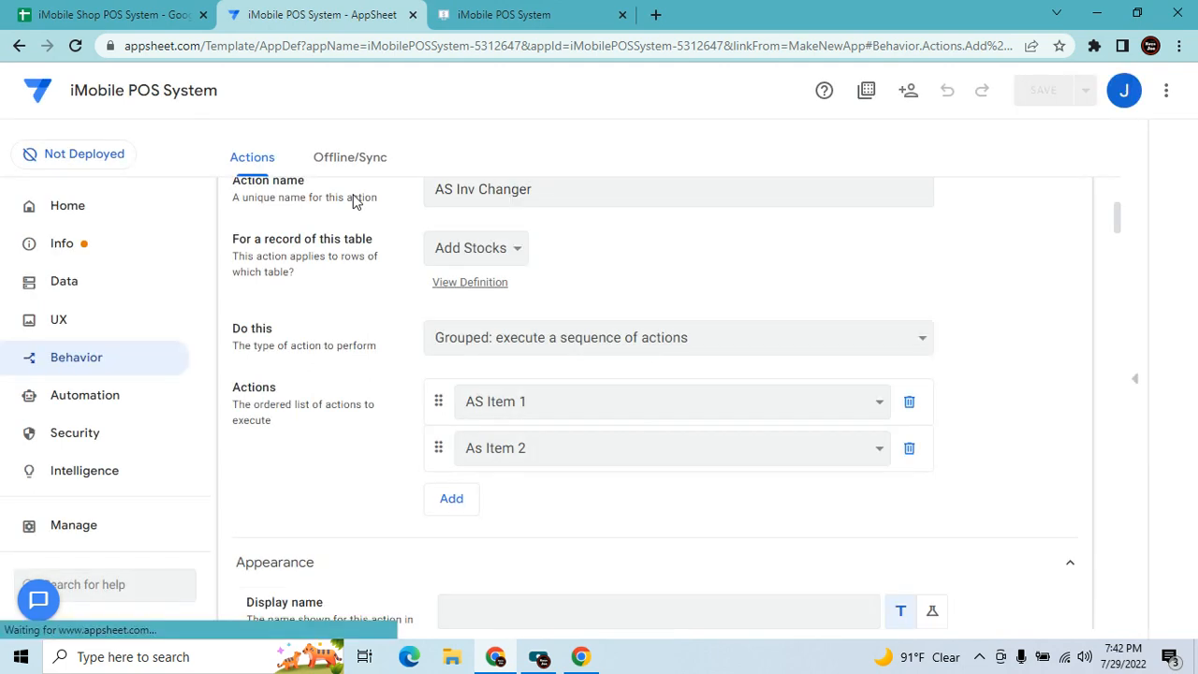
# Create a custom automation bot and name it AS Inv Changer.
pyautogui.click(115, 396)
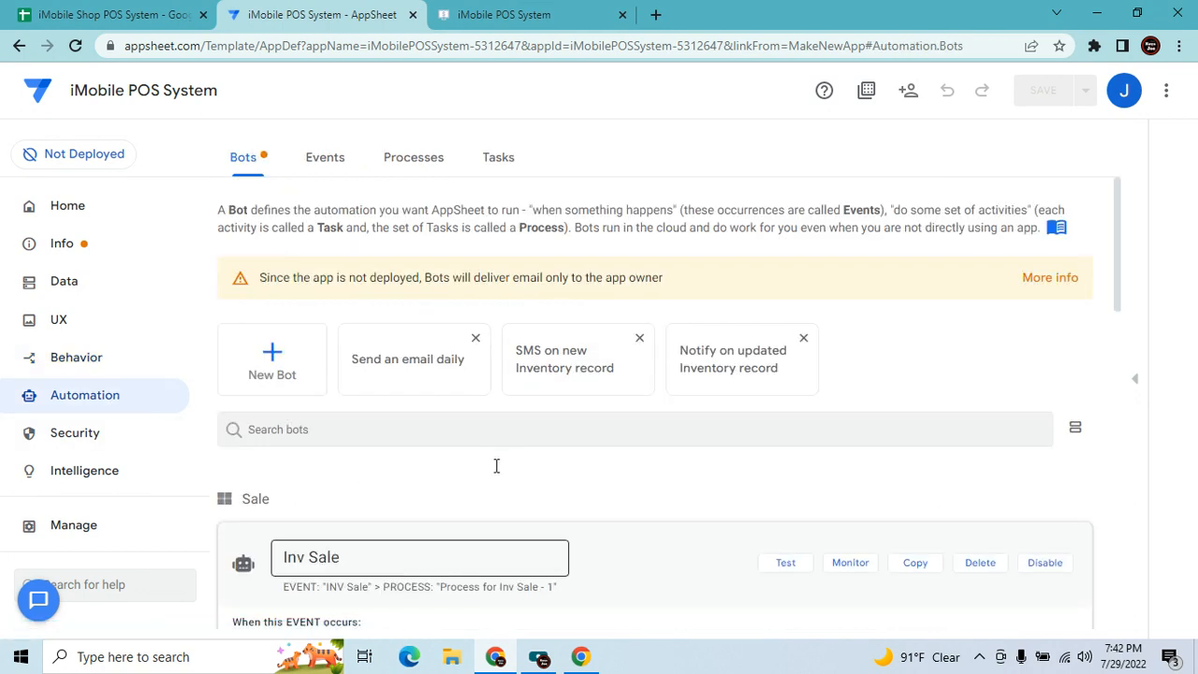
pyautogui.click(274, 353)
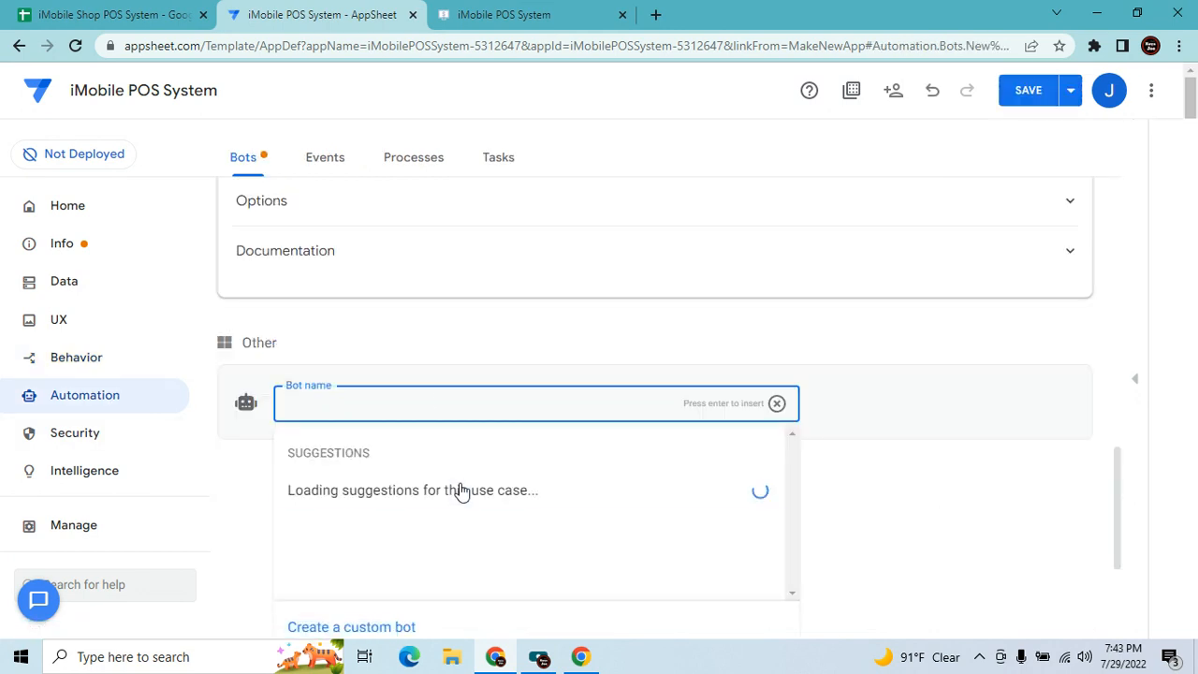
pyautogui.click(377, 614)
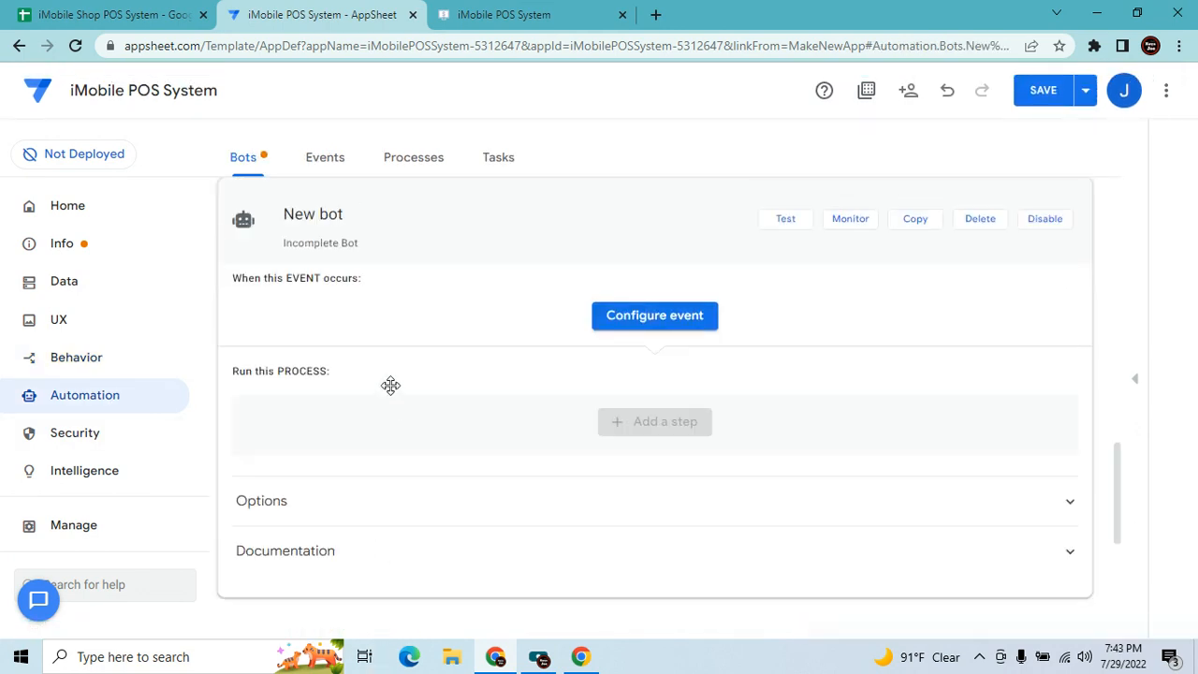
pyautogui.click(338, 207)
pyautogui.hotkey('ctrl', 'a')
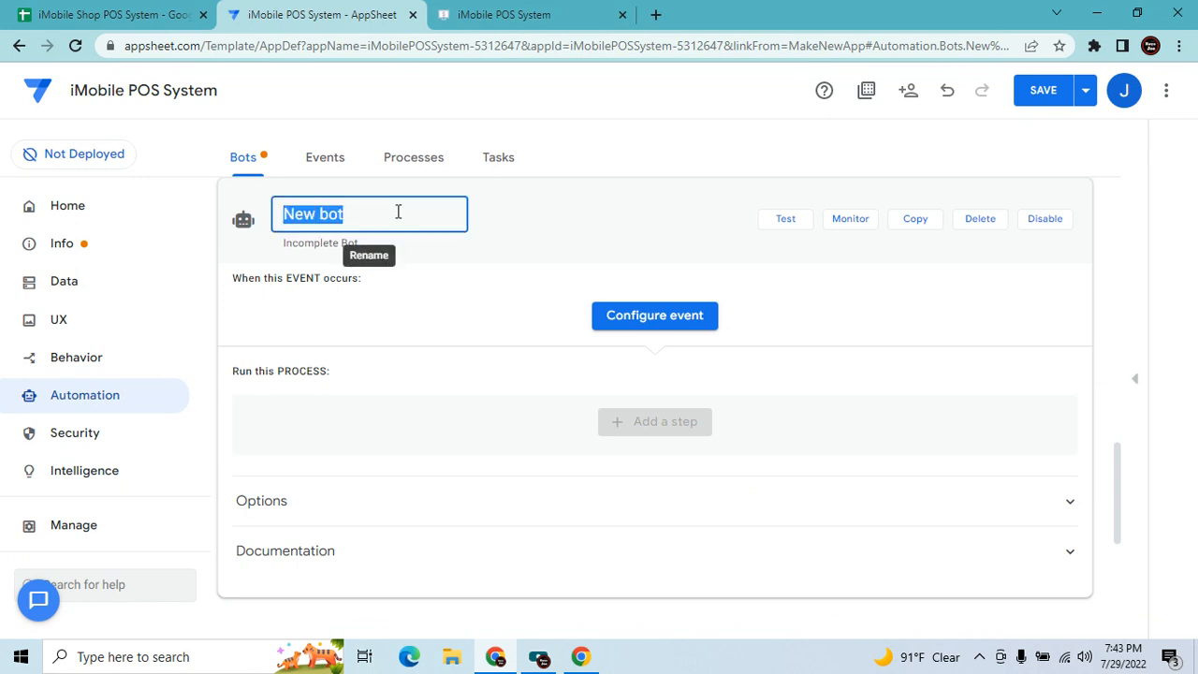
pyautogui.write('AS Inv Changer')
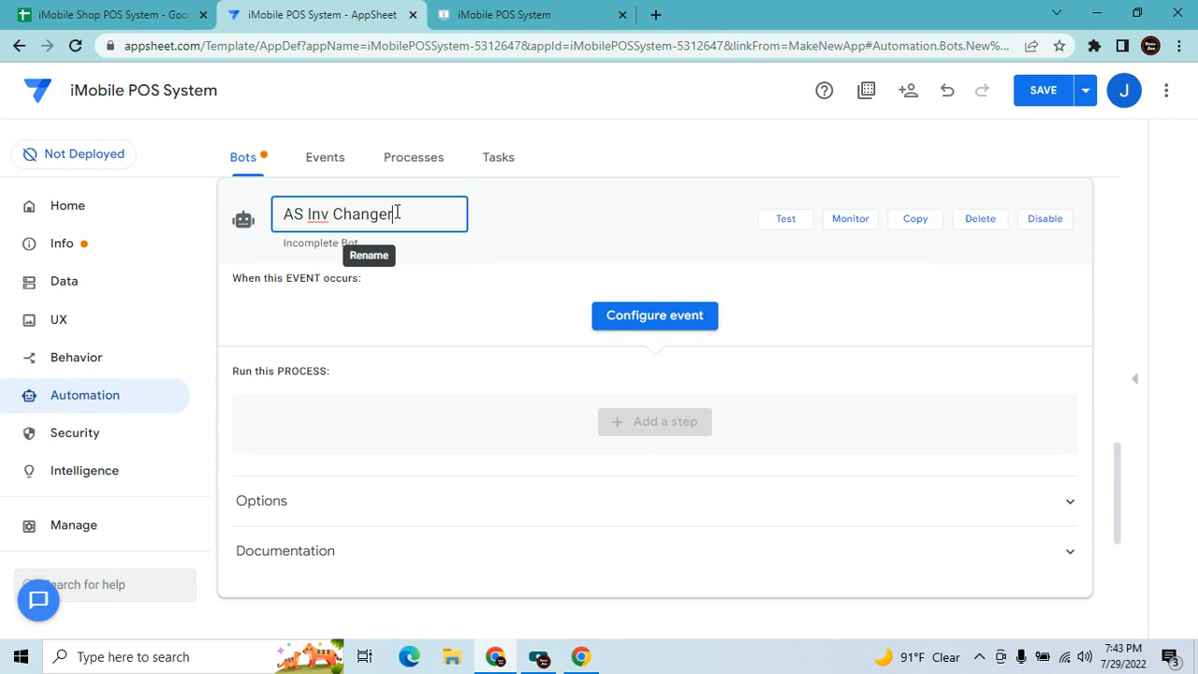
# Create a custom event for the AS Inv Changer bot and open the INV Sale step of the existing Inv Sale bot.
pyautogui.click(686, 321)
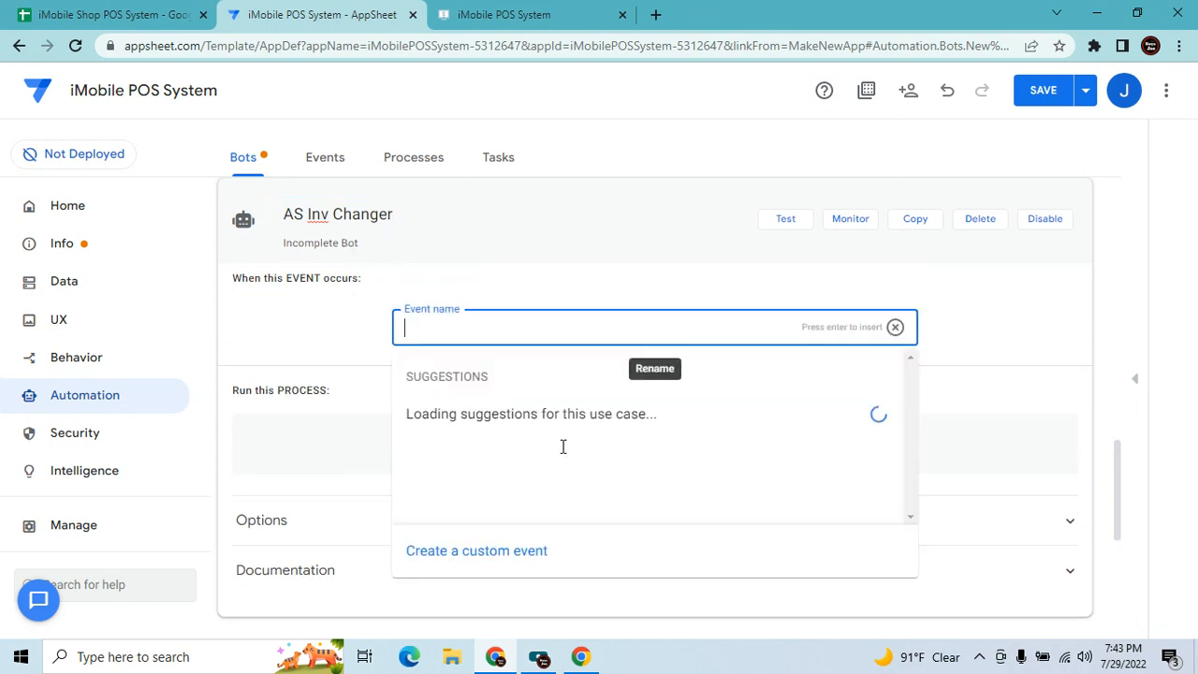
pyautogui.click(521, 551)
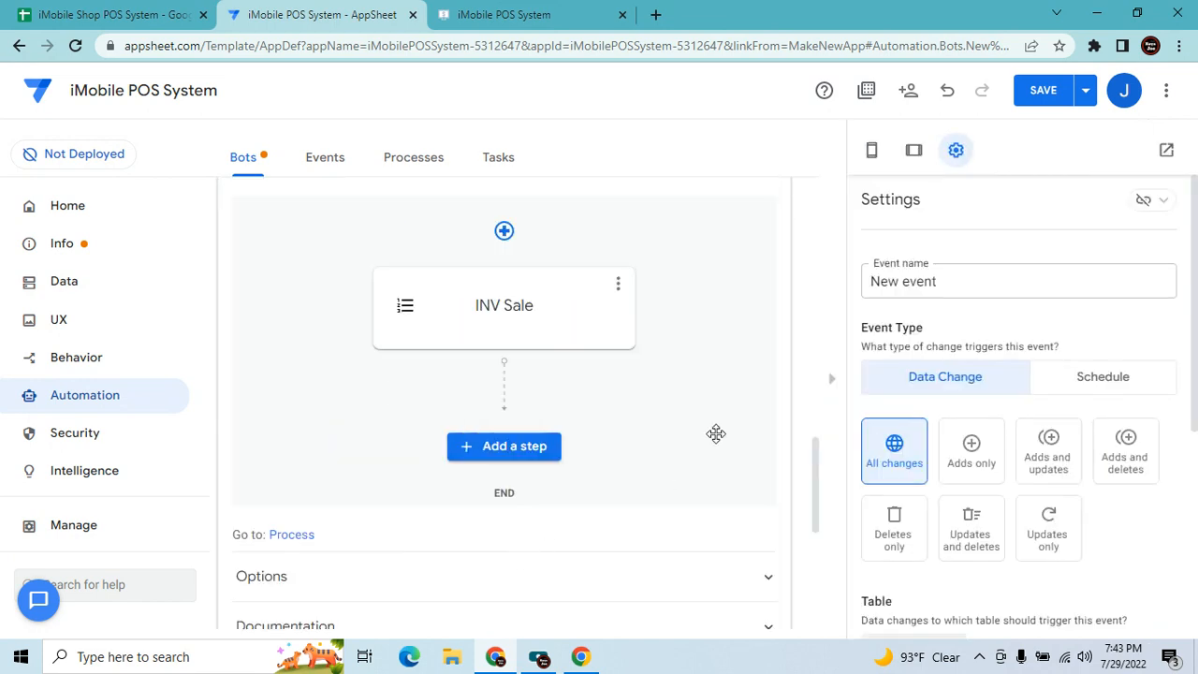
pyautogui.click(574, 326)
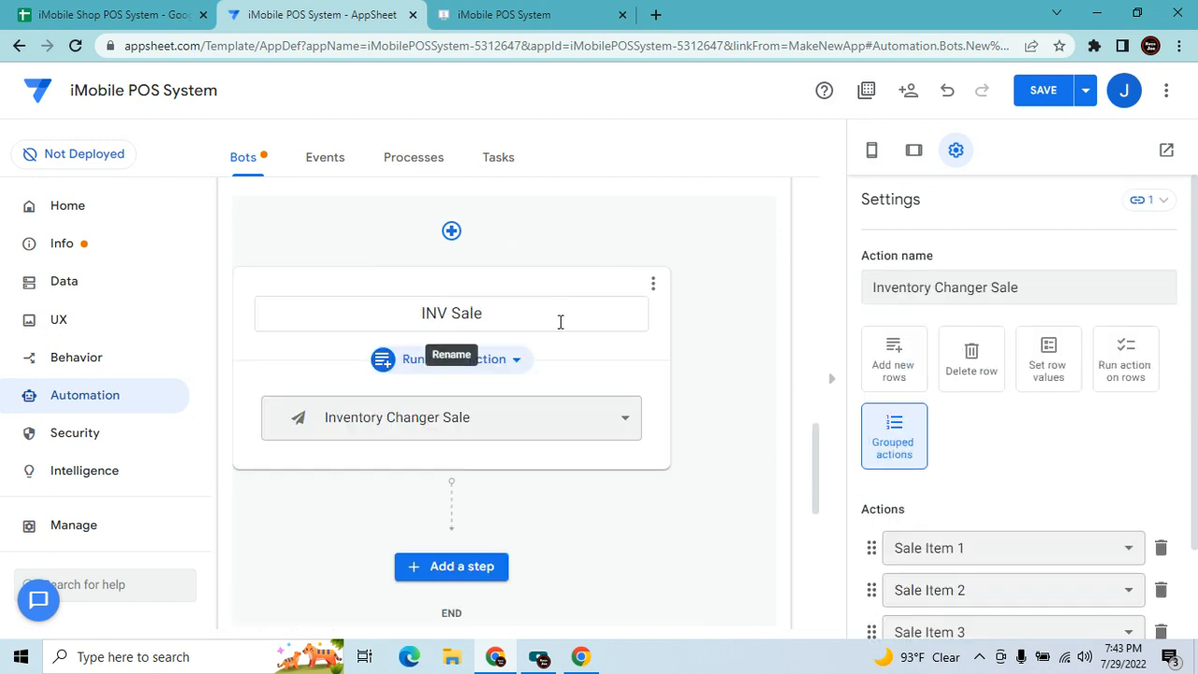
# Set the triggering table of the Inv Sale bot's INV Sale event to Add Stocks.
pyautogui.scroll(4, 663, 377)
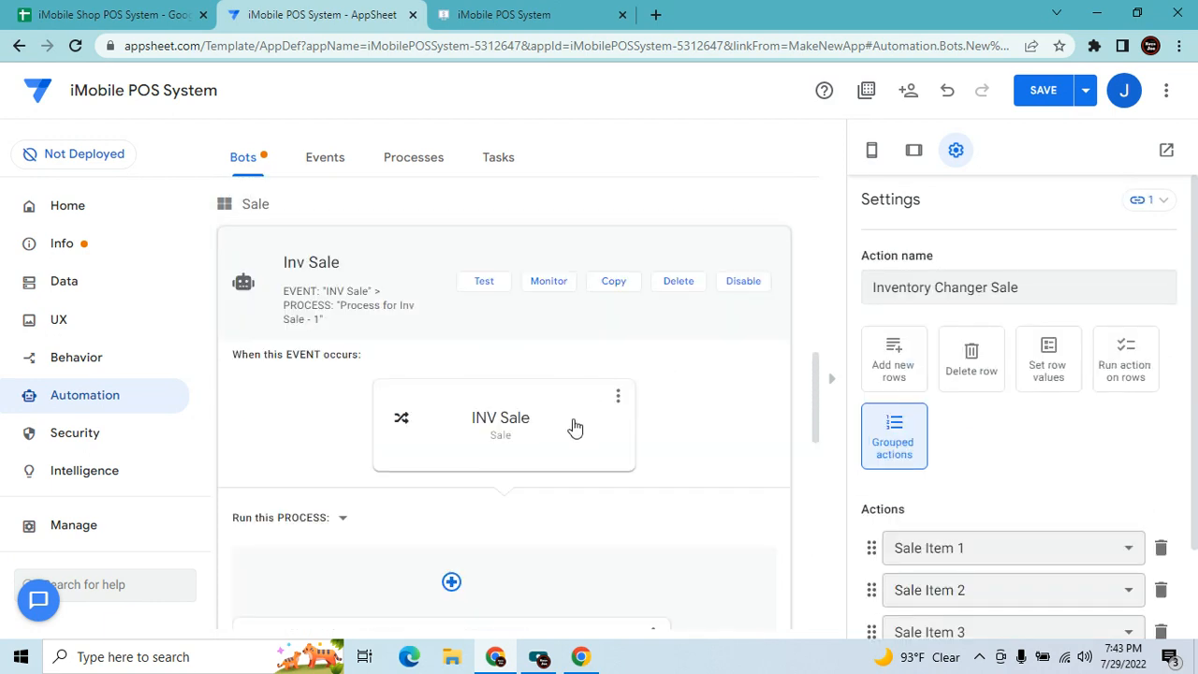
pyautogui.click(574, 427)
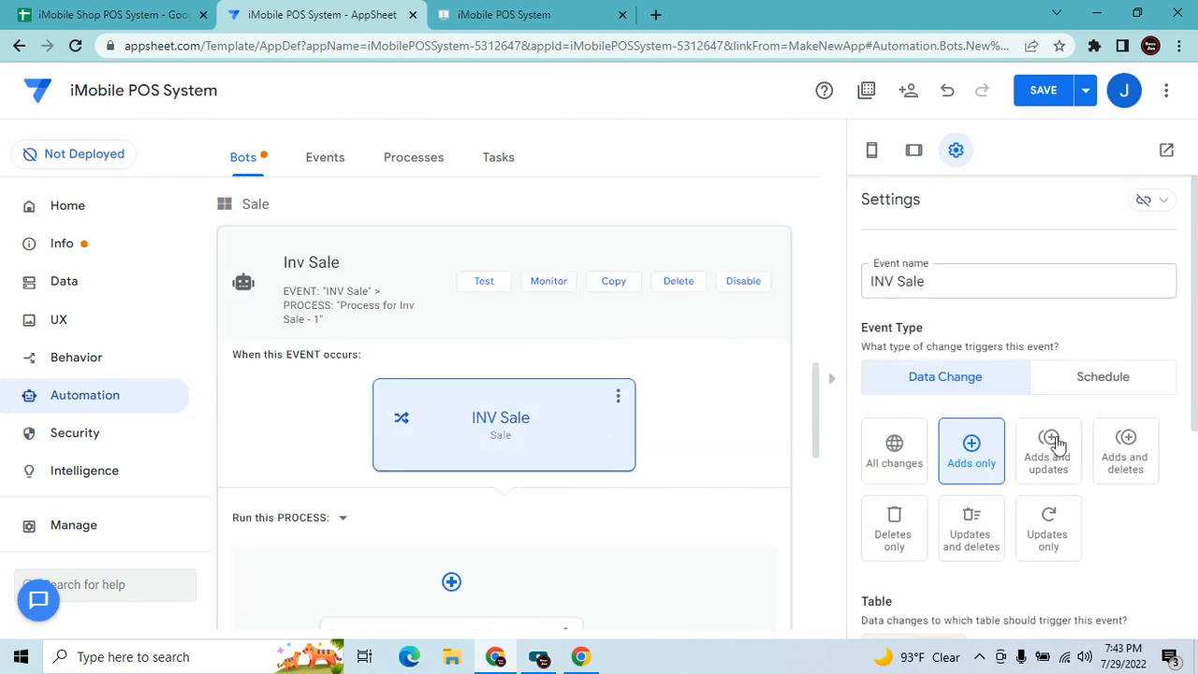
pyautogui.scroll(-1, 1123, 582)
pyautogui.scroll(-1, 1039, 564)
pyautogui.click(951, 476)
pyautogui.click(908, 502)
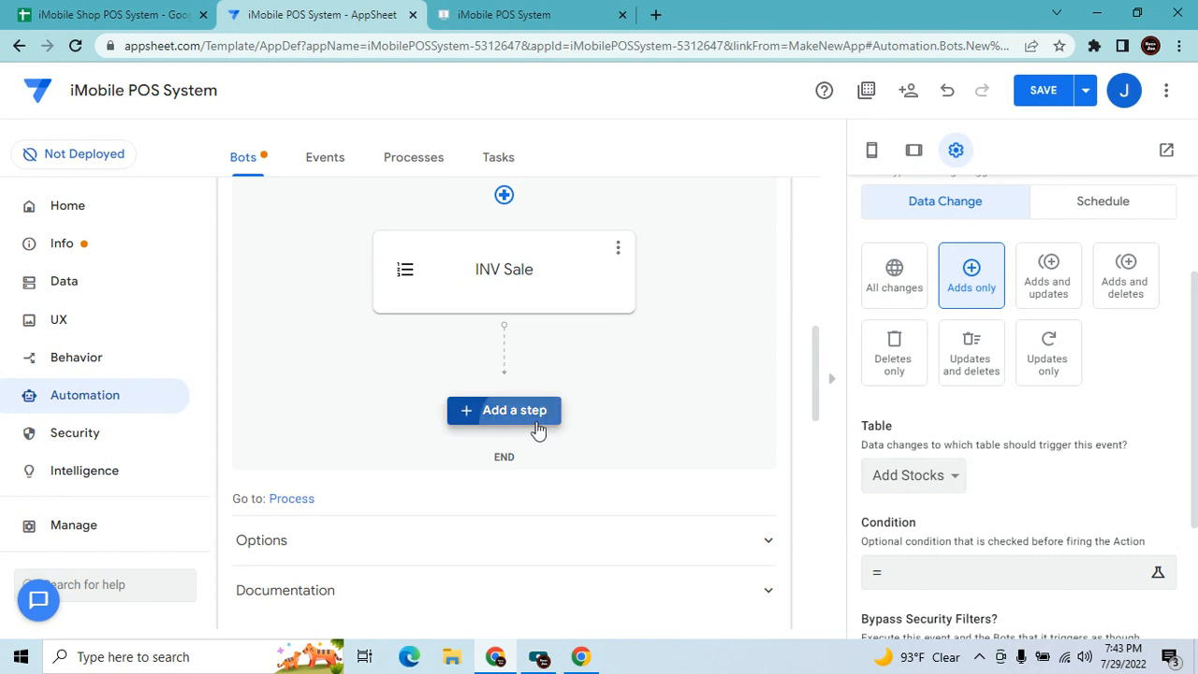
# Add a custom step named AS Inv after the INV Sale step and make it run a data action.
pyautogui.click(537, 423)
pyautogui.click(427, 557)
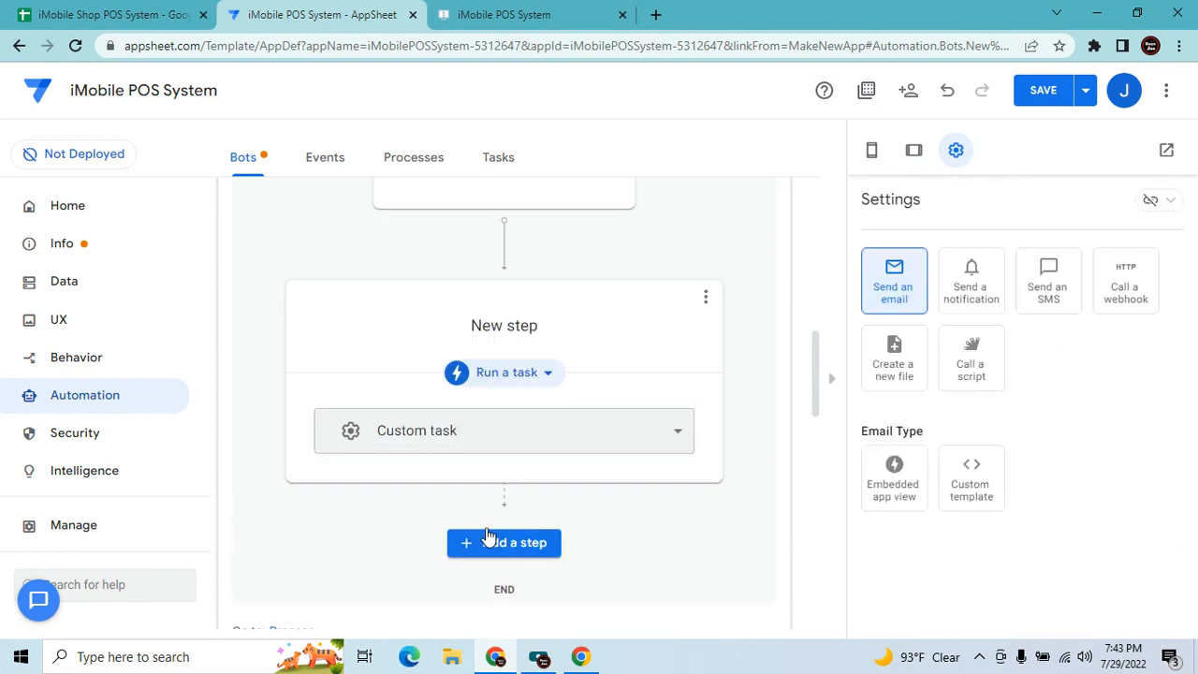
pyautogui.click(546, 324)
pyautogui.write('AS Inv')
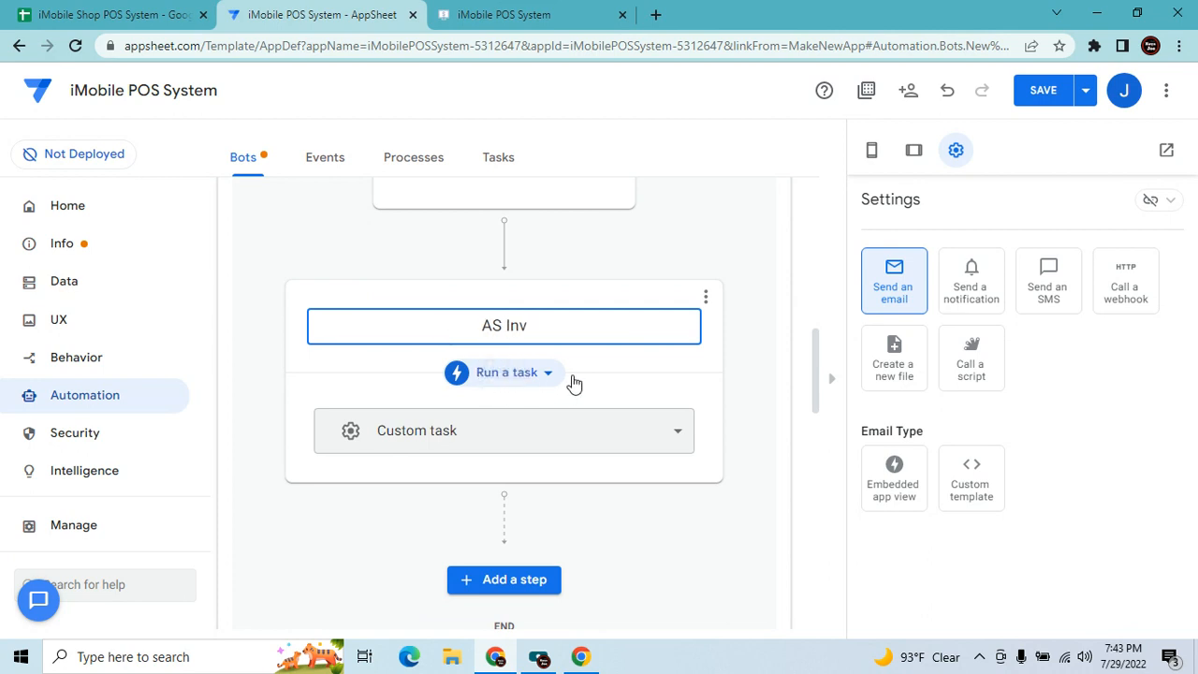
pyautogui.press('Return')
pyautogui.click(545, 373)
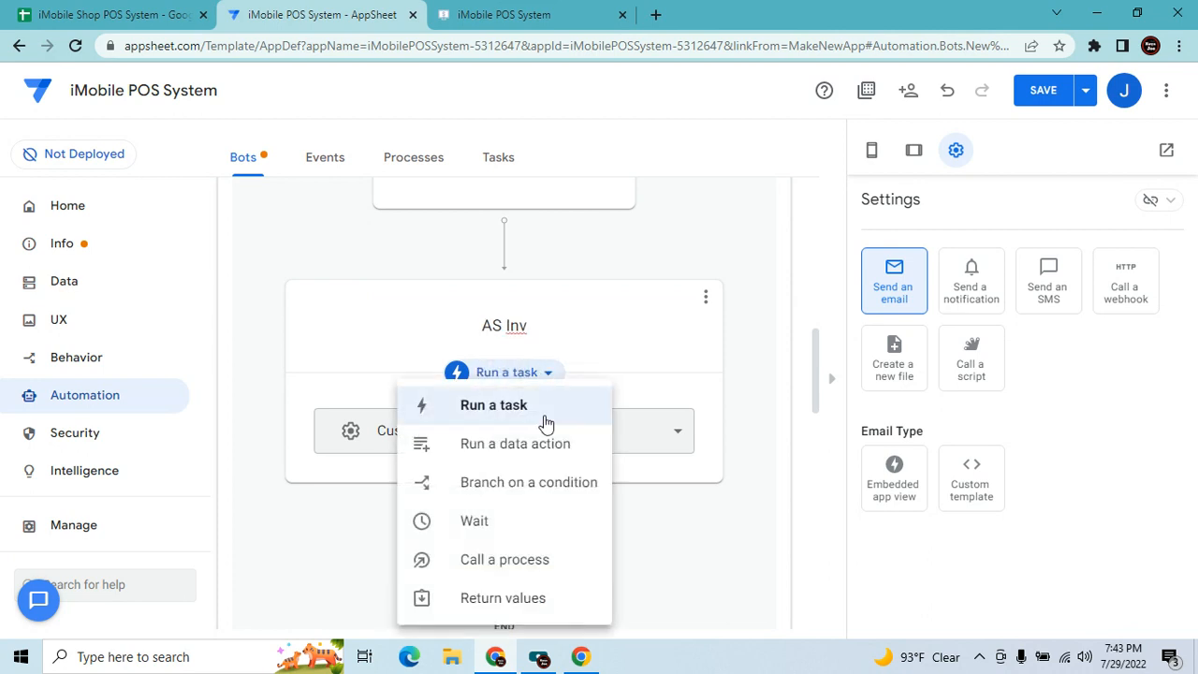
pyautogui.click(558, 457)
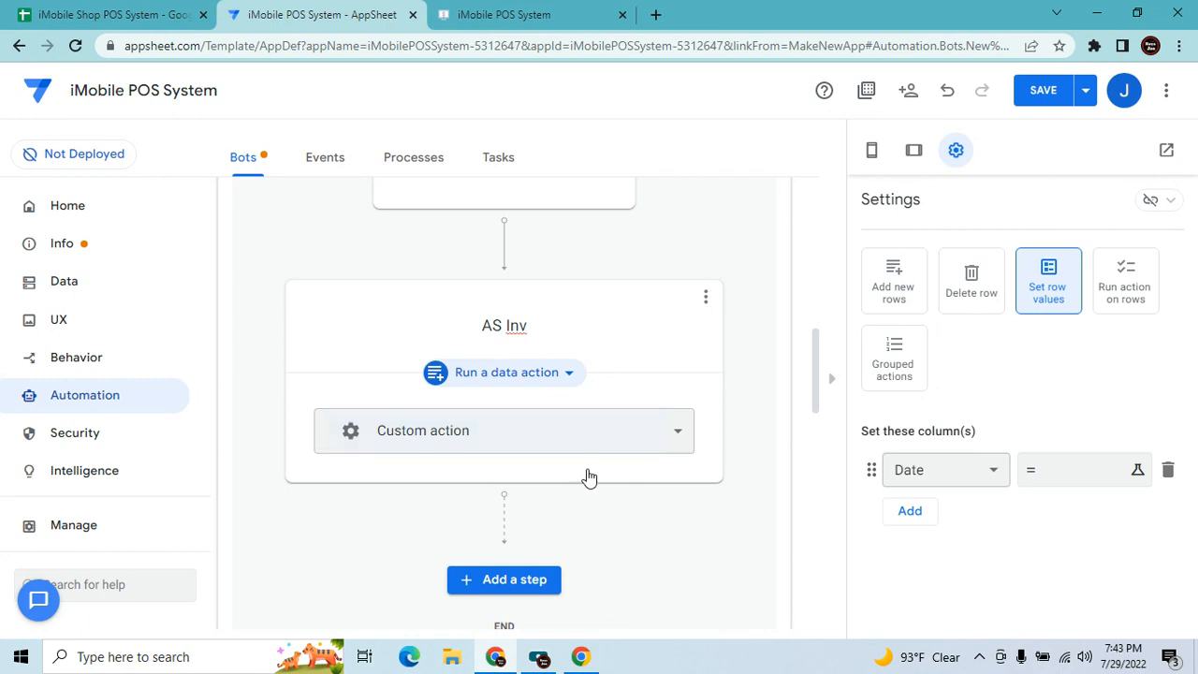
# Check the reusable actions for the AS Inv step, keep the custom action, and set its type to grouped actions.
pyautogui.click(596, 441)
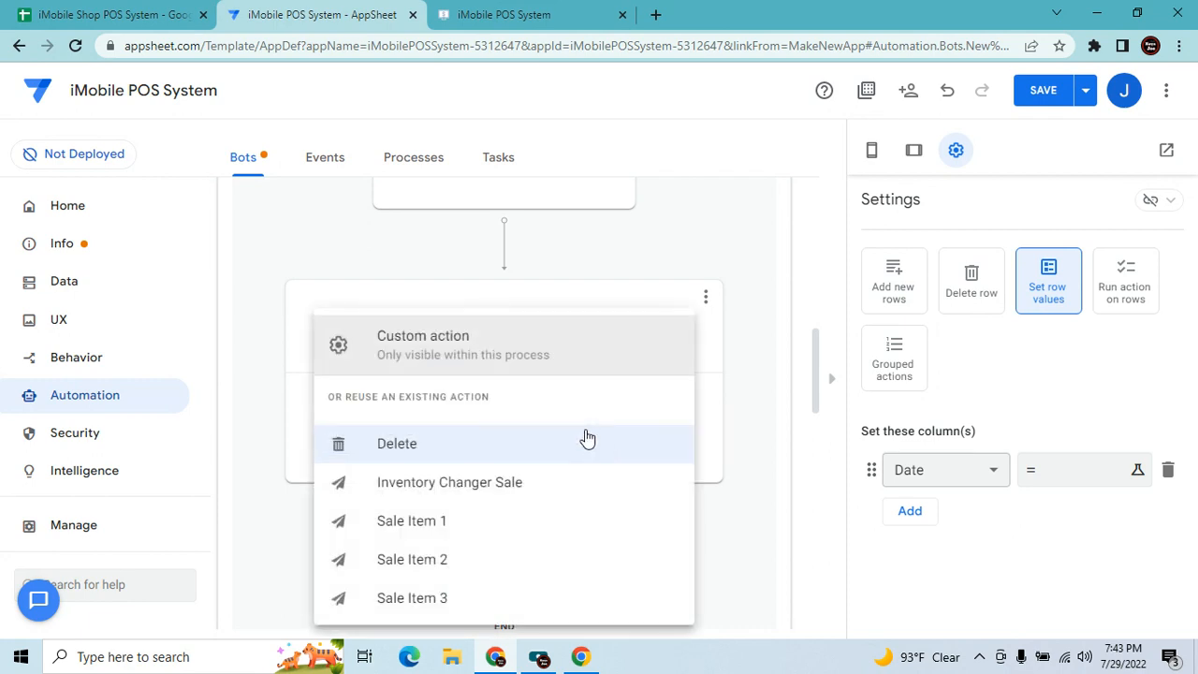
pyautogui.click(765, 374)
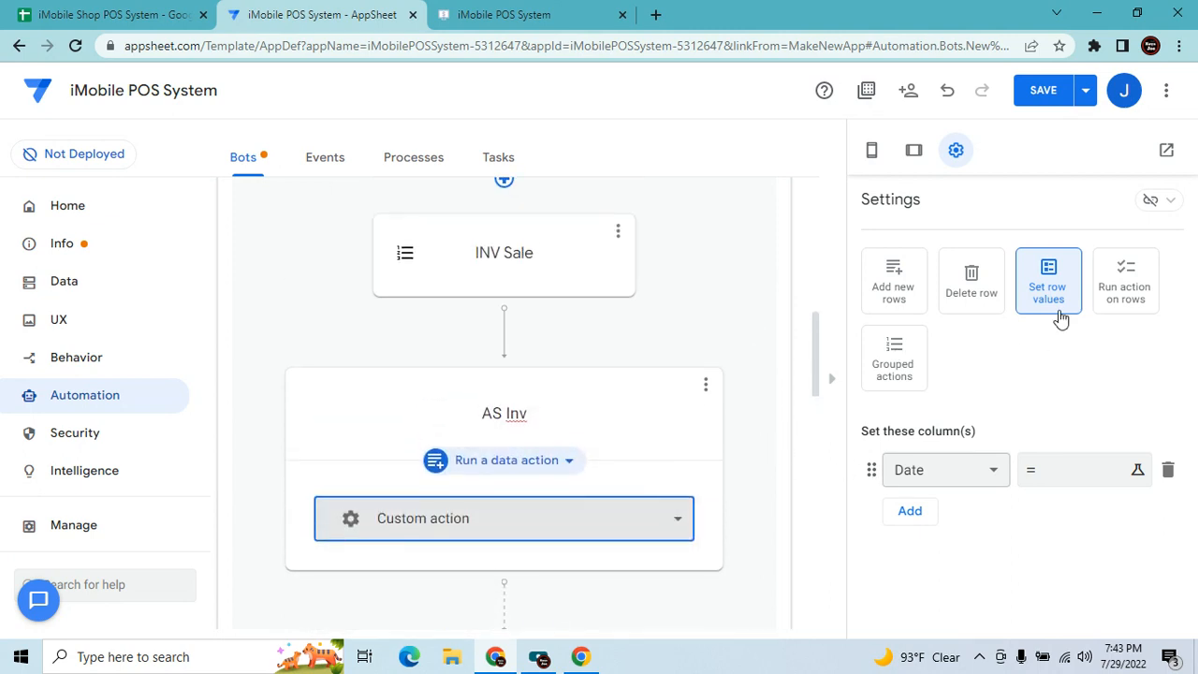
pyautogui.click(1113, 290)
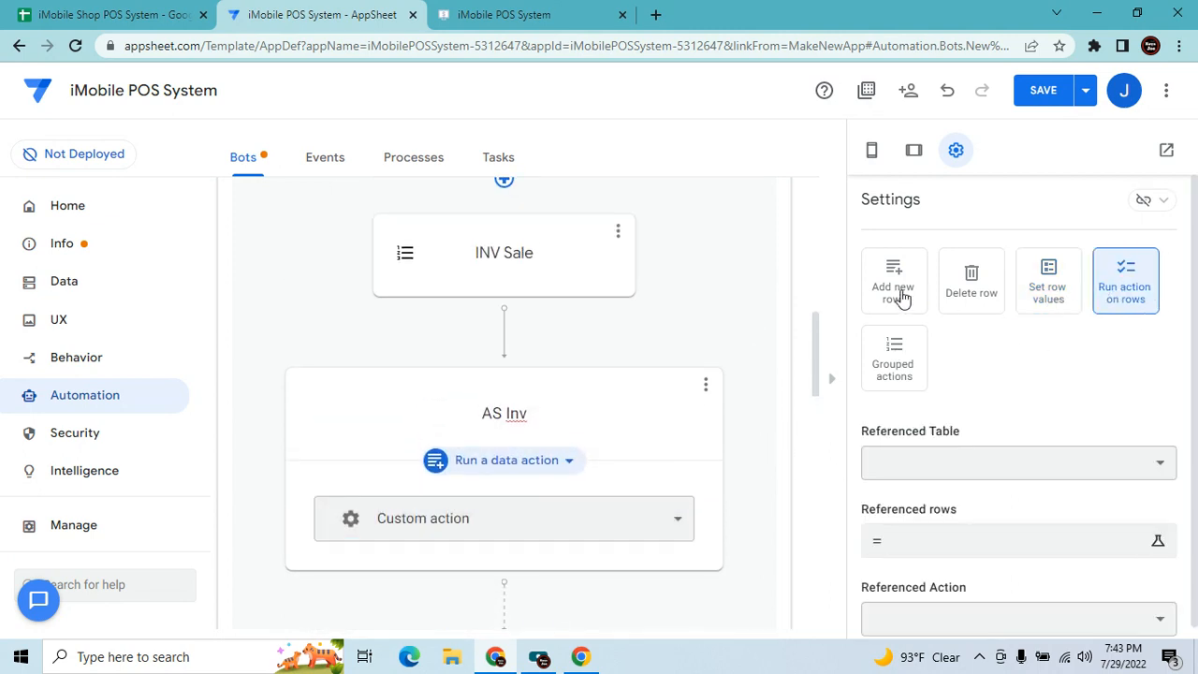
pyautogui.click(914, 365)
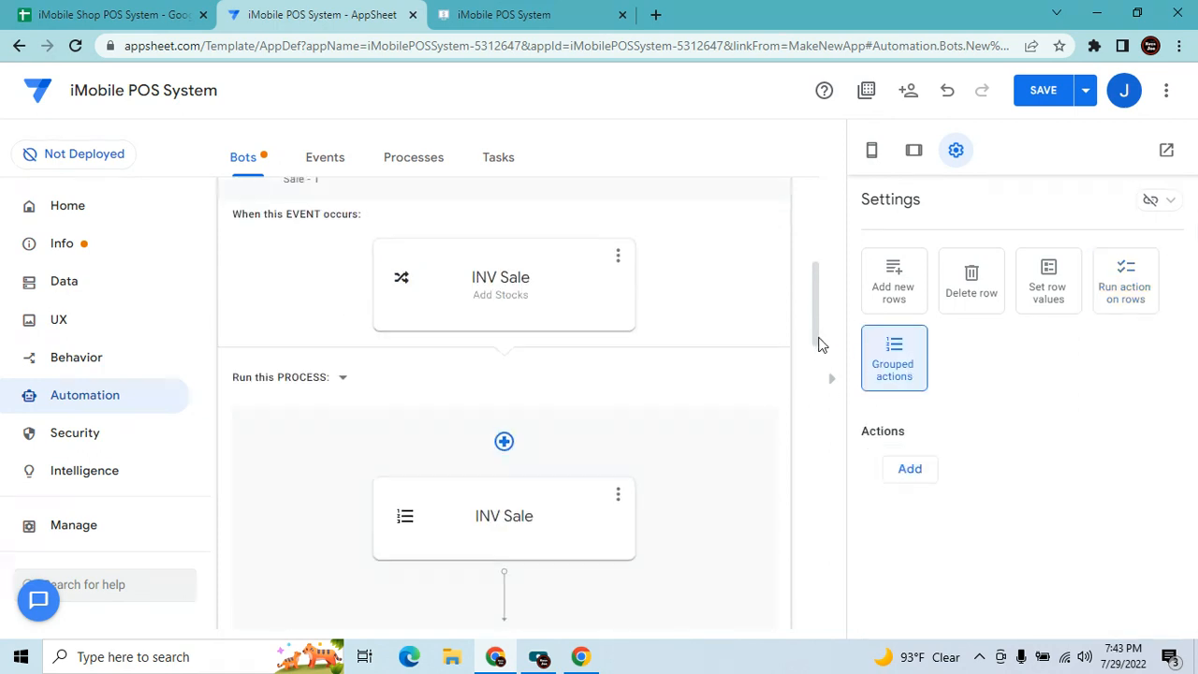
# Delete the AS Inv step from the Inv Sale bot's process.
pyautogui.scroll(-2, 794, 339)
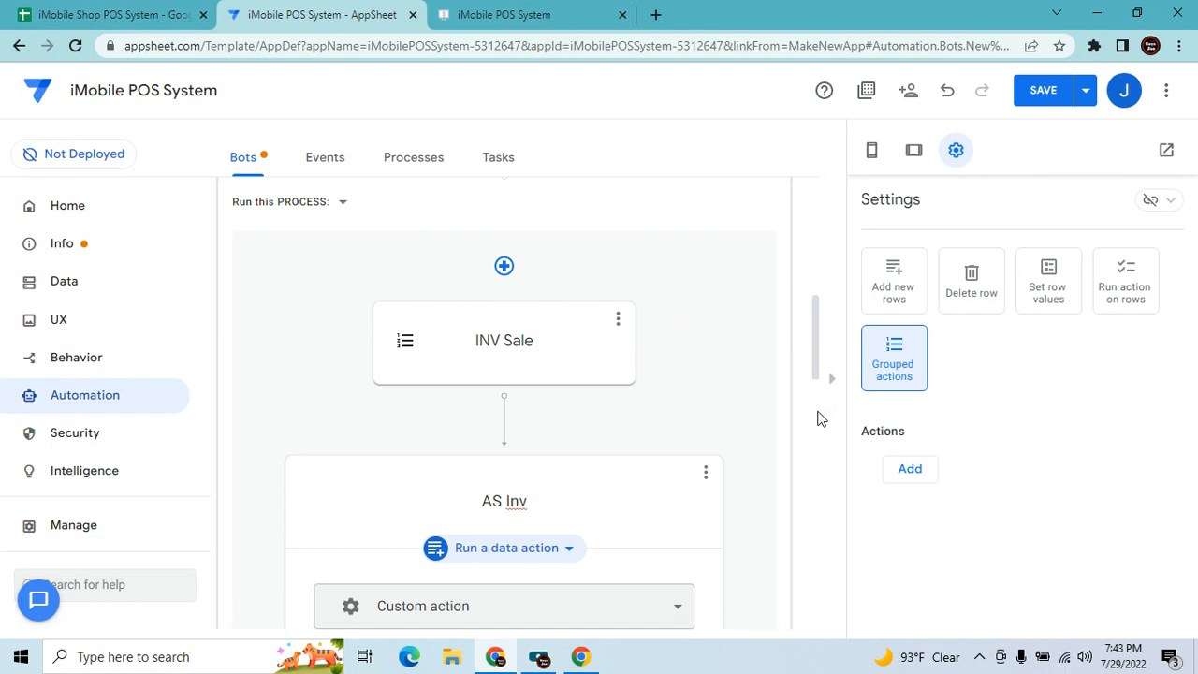
pyautogui.scroll(-3, 820, 417)
pyautogui.click(703, 215)
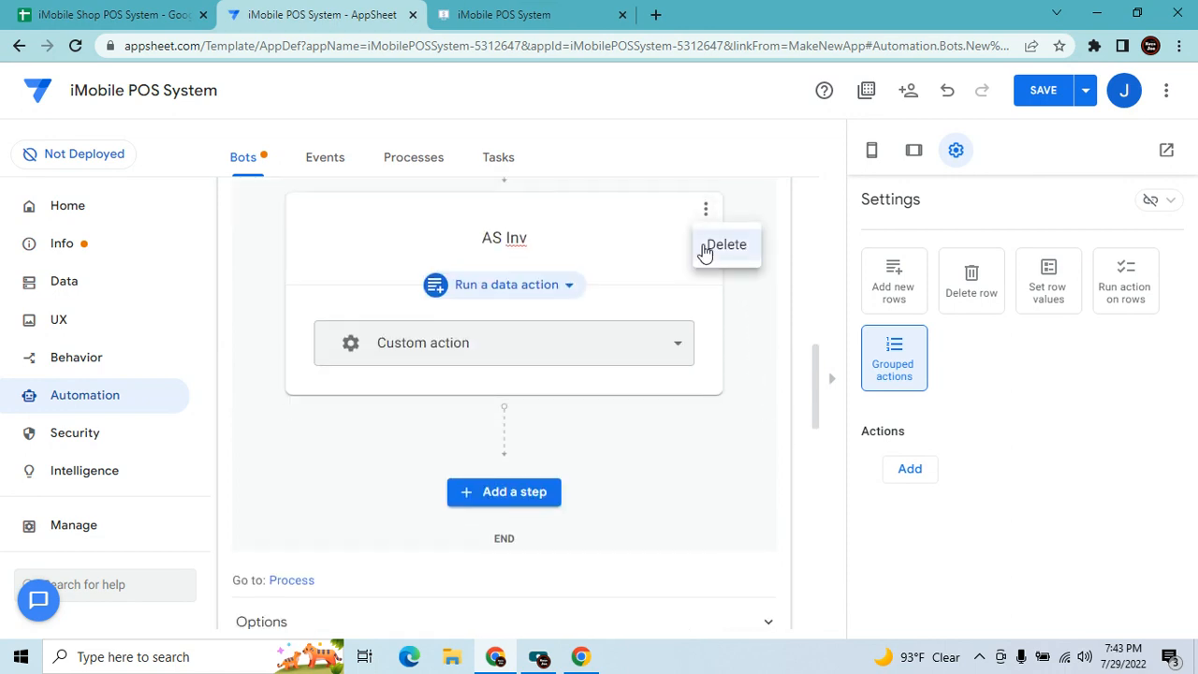
pyautogui.click(707, 246)
pyautogui.scroll(8, 744, 290)
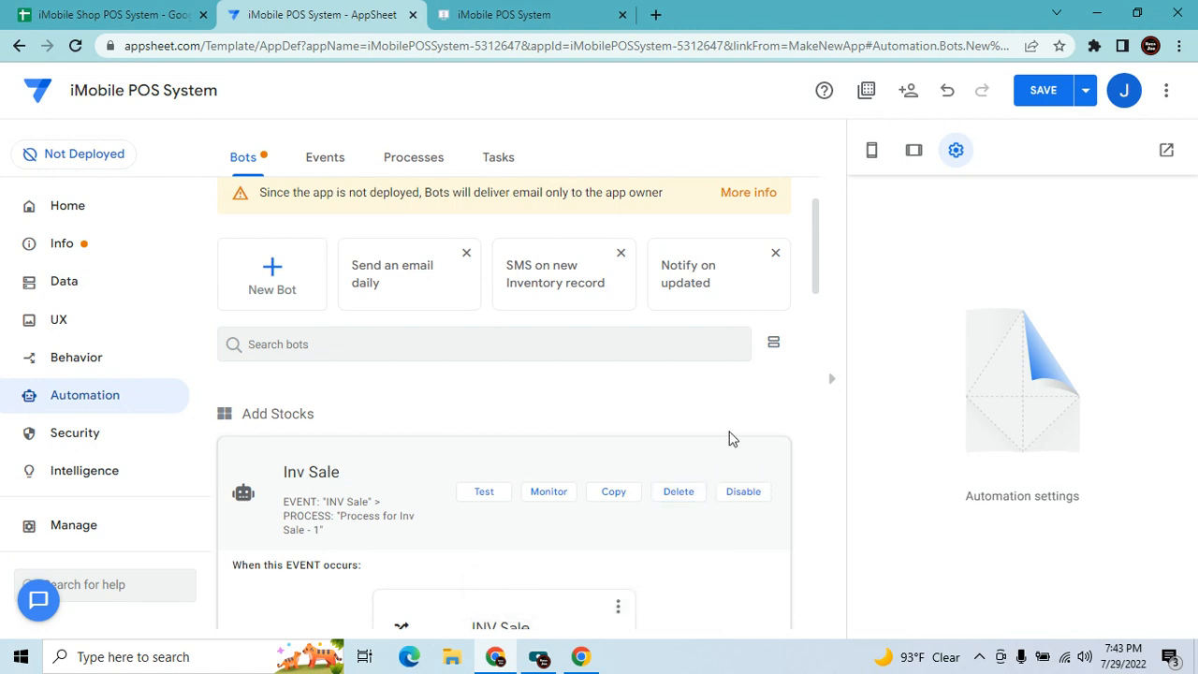
# Undo the deletion of the AS Inv step and the change made before it.
pyautogui.scroll(-3, 731, 438)
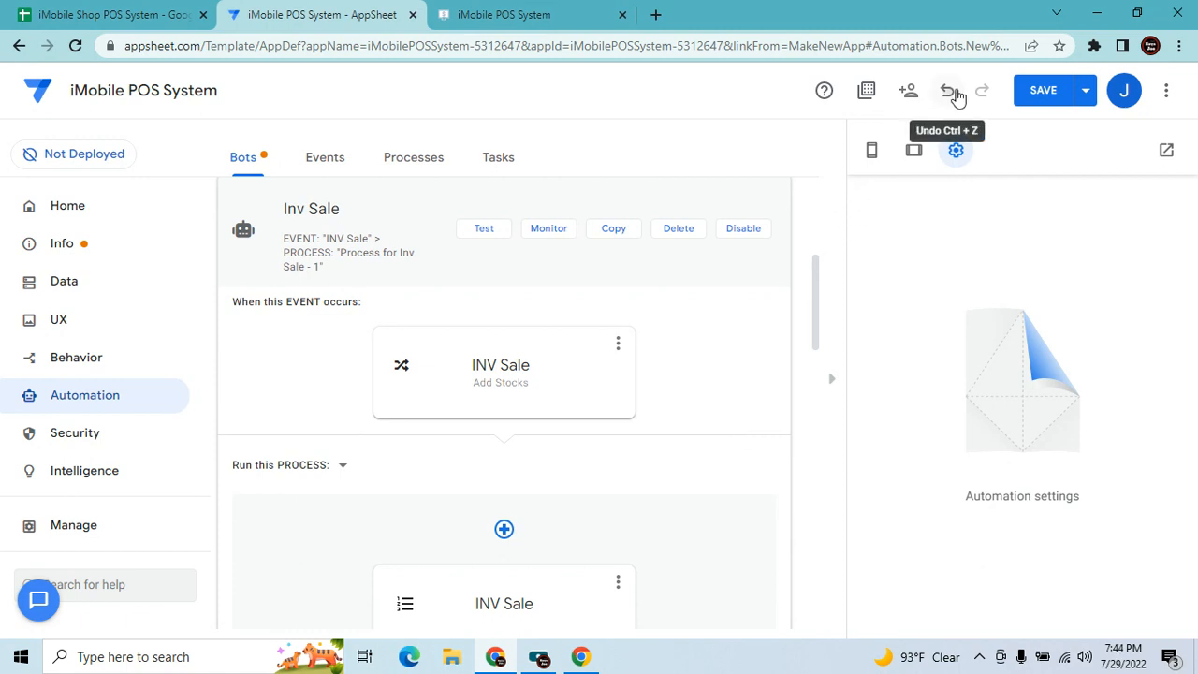
pyautogui.click(949, 91)
pyautogui.click(705, 596)
pyautogui.scroll(-4, 756, 500)
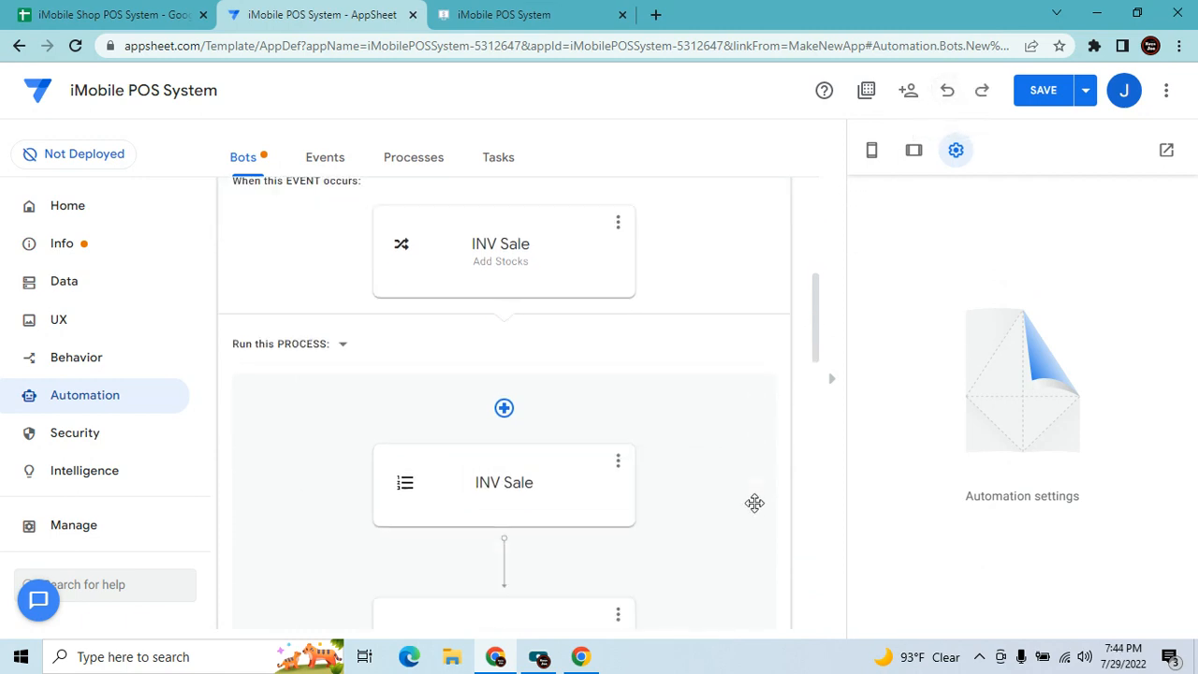
pyautogui.scroll(-3, 754, 502)
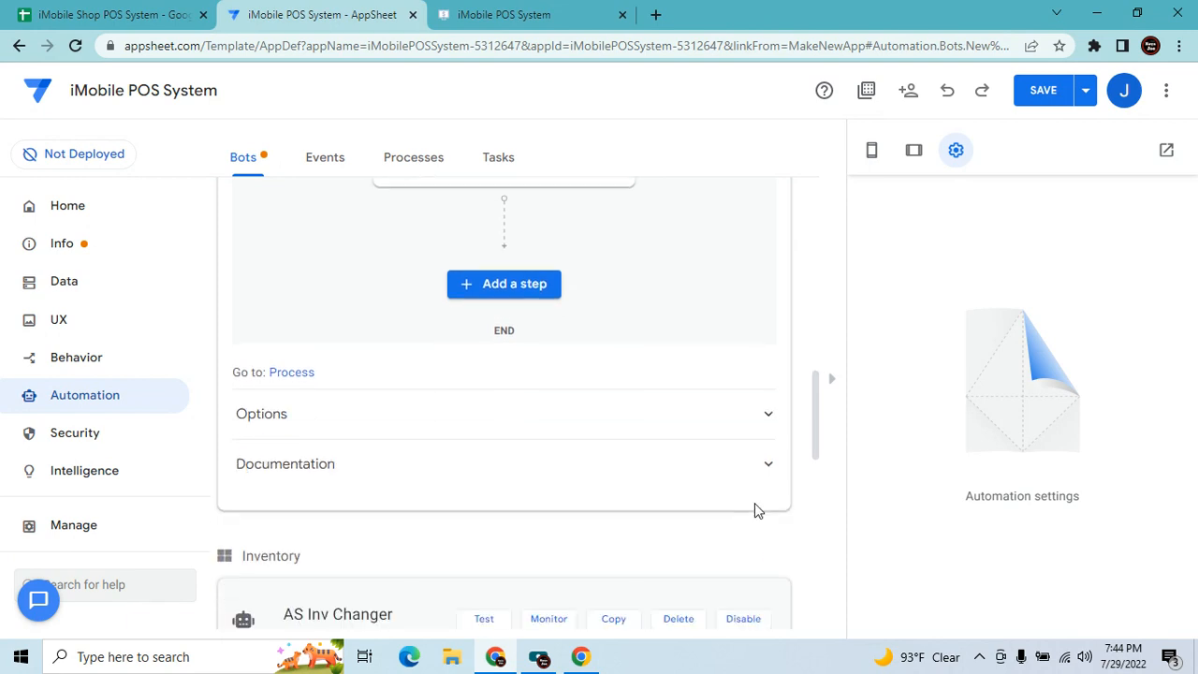
pyautogui.scroll(-2, 756, 510)
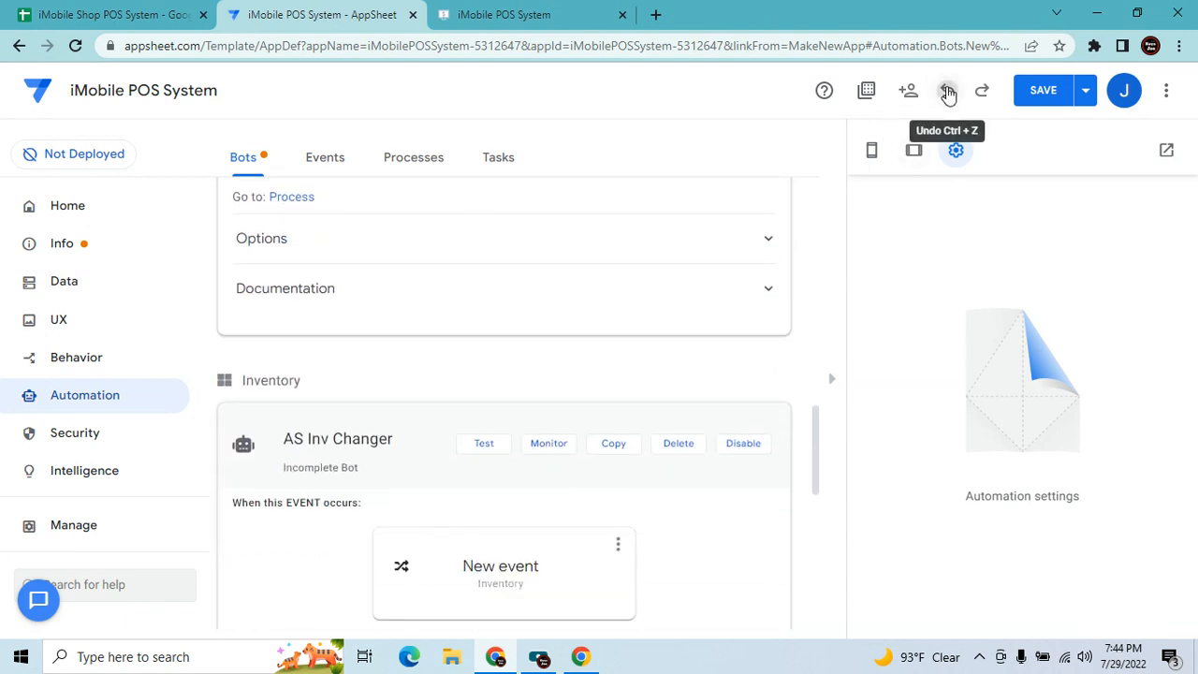
pyautogui.click(947, 94)
# Rename the AS Inv Changer bot's event to As INV and set it to trigger on adds only.
pyautogui.scroll(-1, 800, 548)
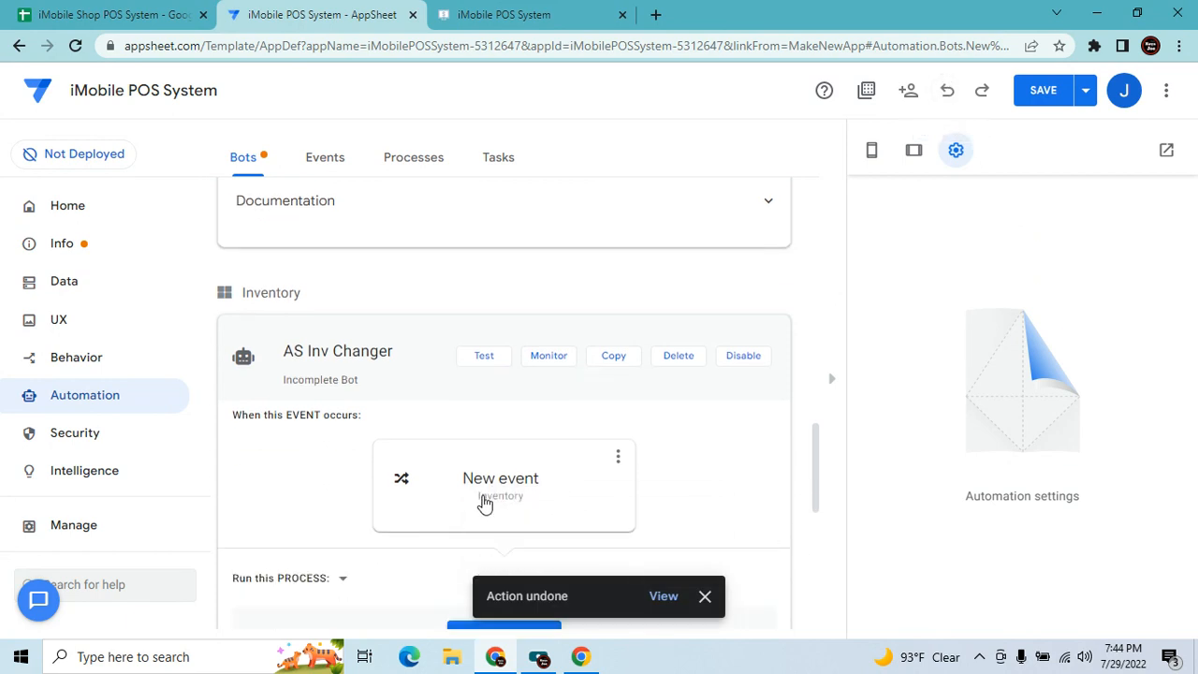
pyautogui.click(484, 504)
pyautogui.click(964, 280)
pyautogui.hotkey('ctrl', 'a')
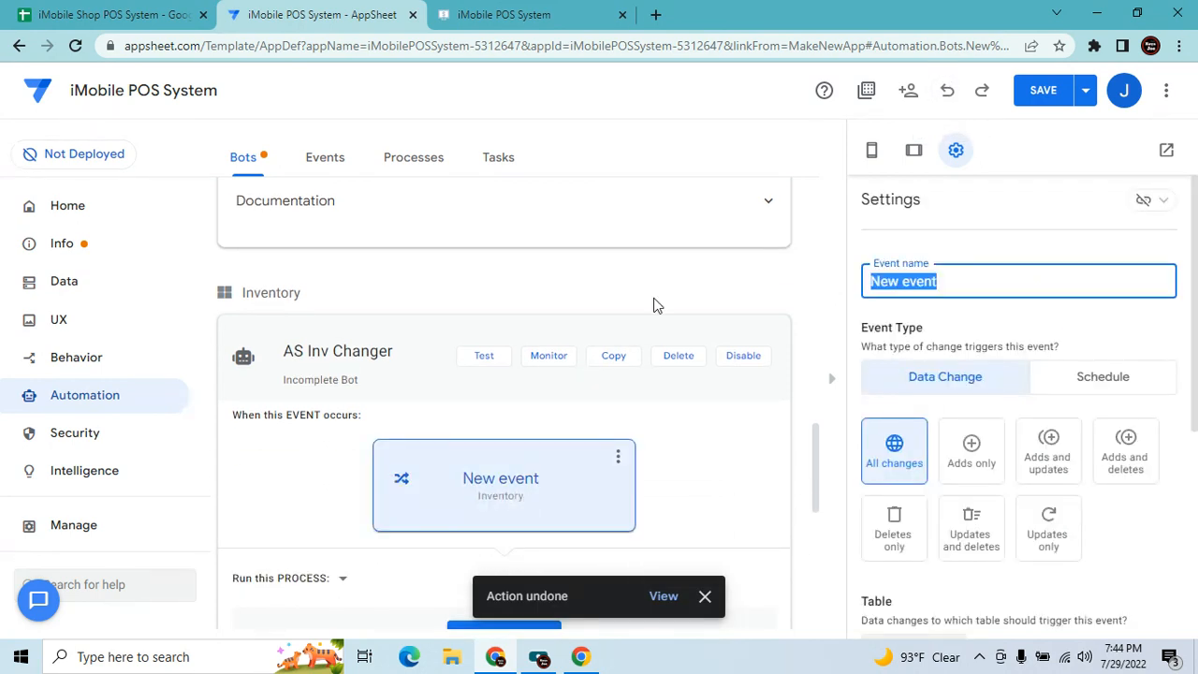
pyautogui.write('As INV')
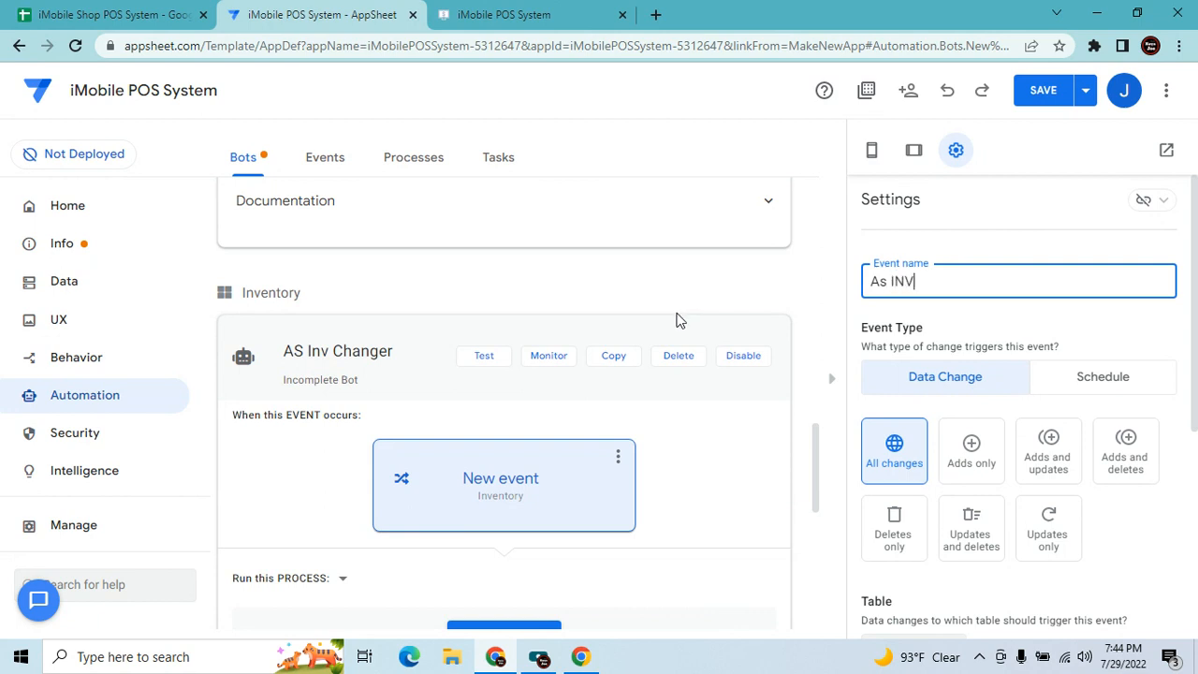
pyautogui.scroll(-2, 562, 532)
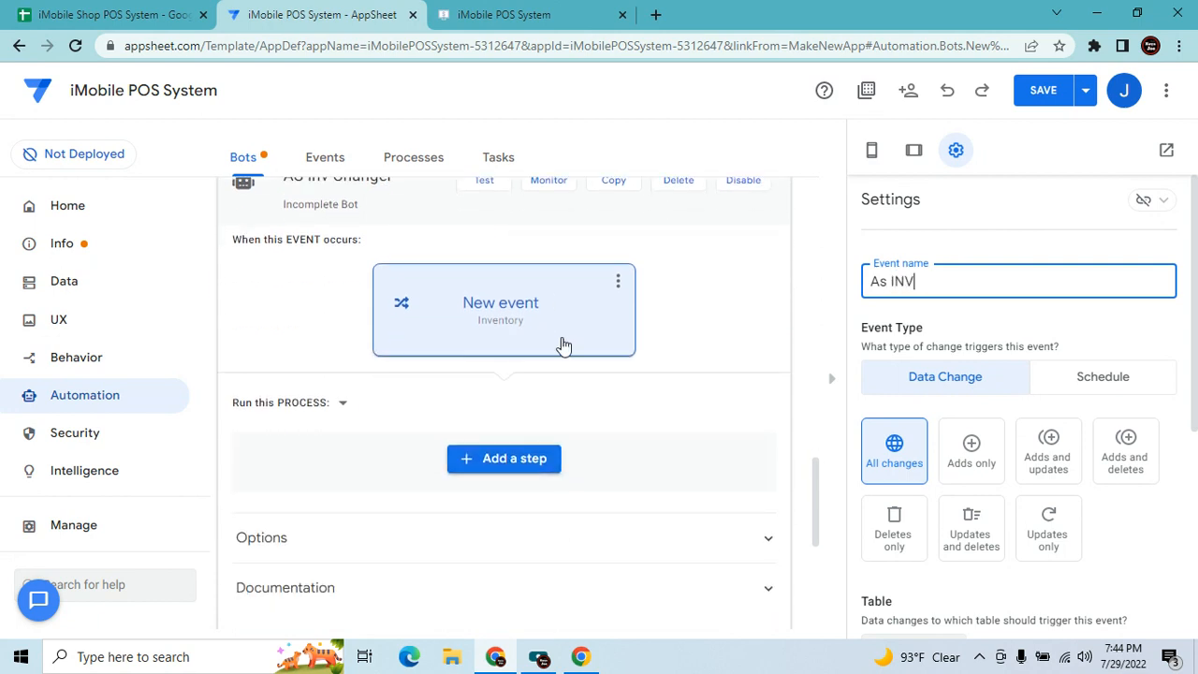
pyautogui.click(970, 459)
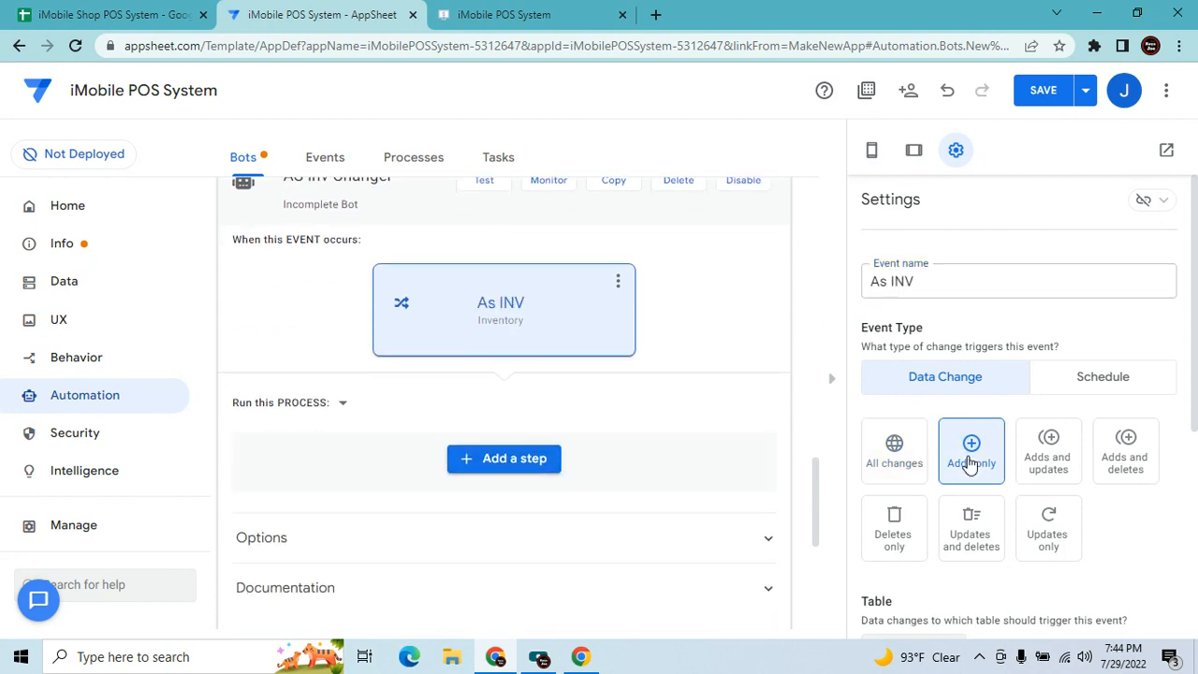
# Add a custom step named As INV to the AS Inv Changer bot's process and make it run a data action.
pyautogui.click(522, 466)
pyautogui.click(499, 552)
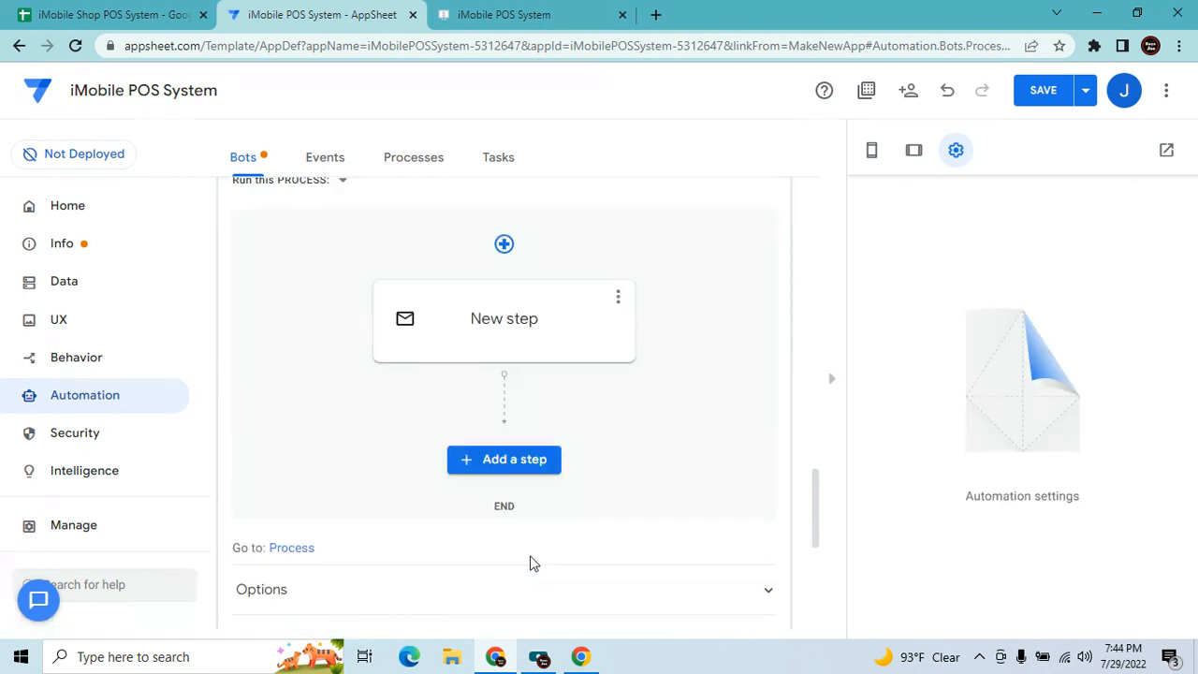
pyautogui.click(548, 323)
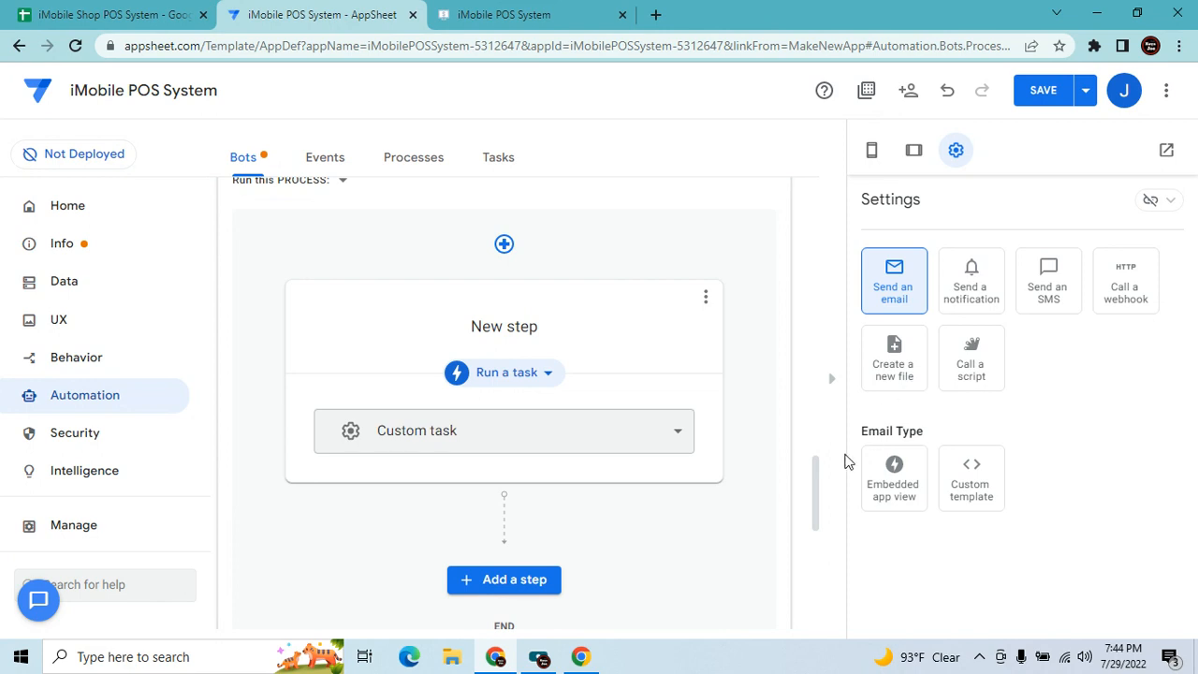
pyautogui.click(543, 324)
pyautogui.hotkey('ctrl', 'a')
pyautogui.write('As INV')
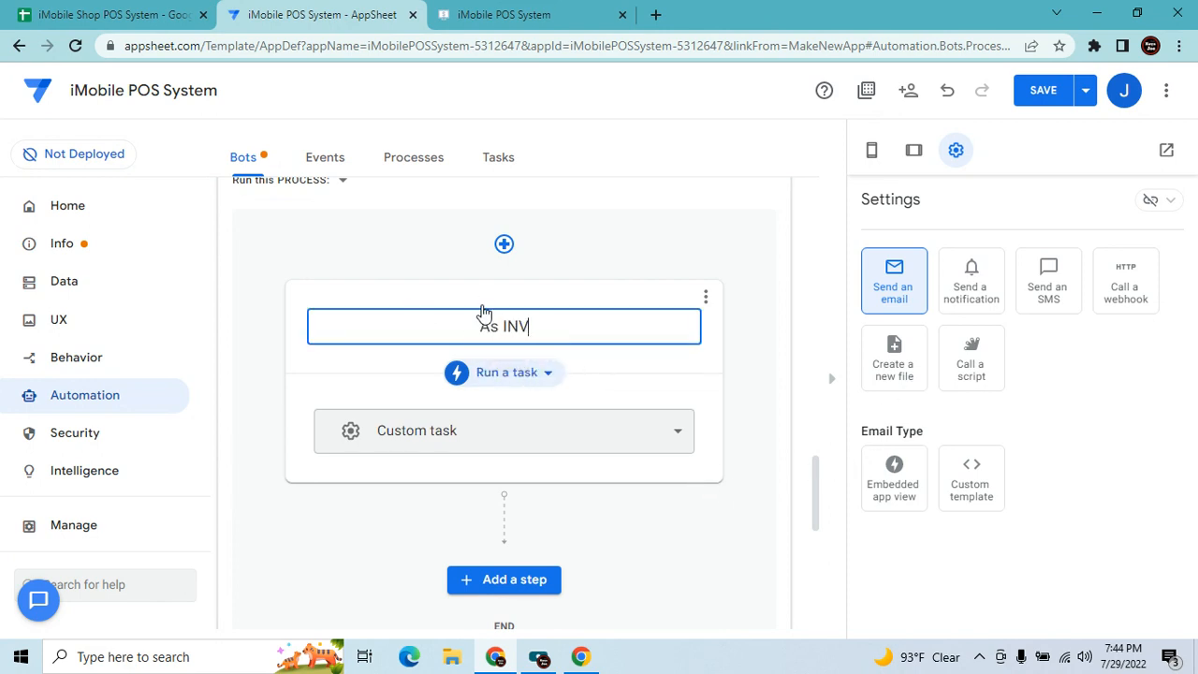
pyautogui.click(535, 375)
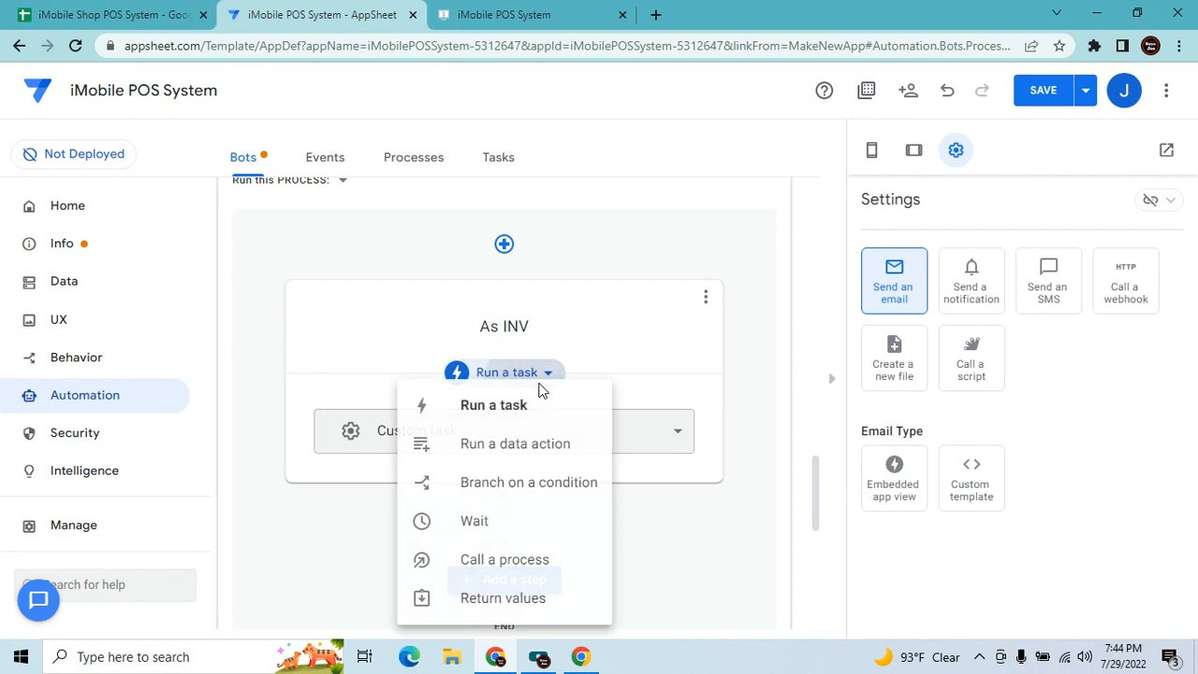
pyautogui.click(545, 441)
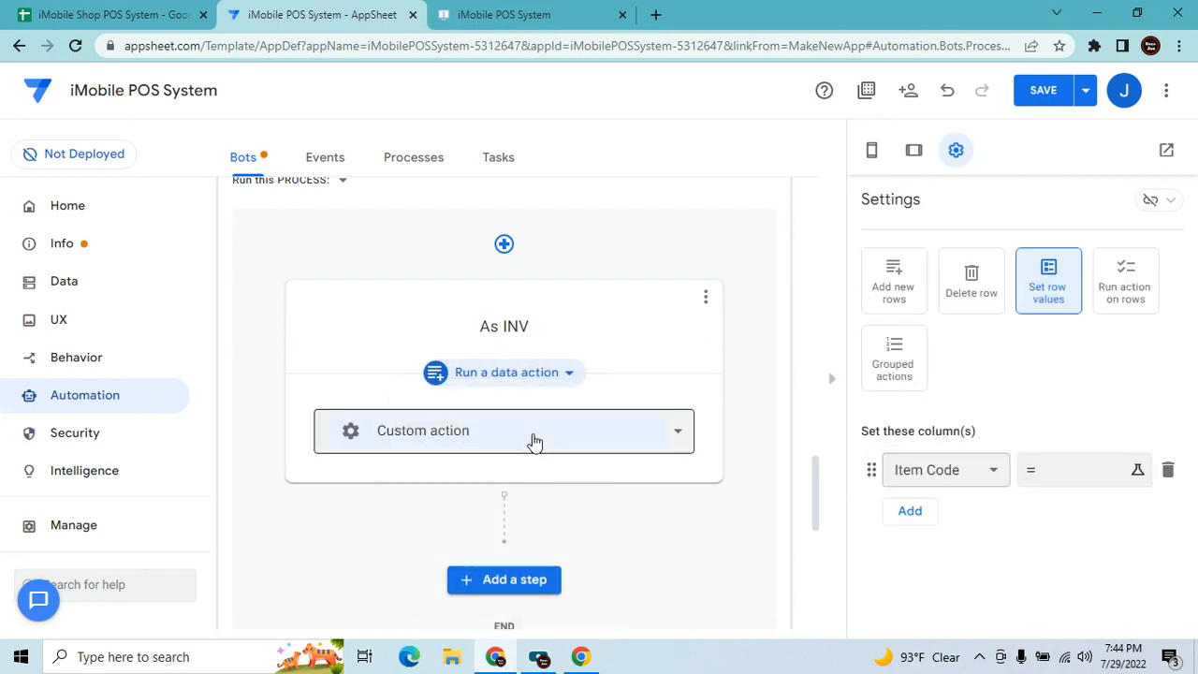
# Check the step's reusable actions and set the As INV event's triggering table to Add Stocks.
pyautogui.click(535, 441)
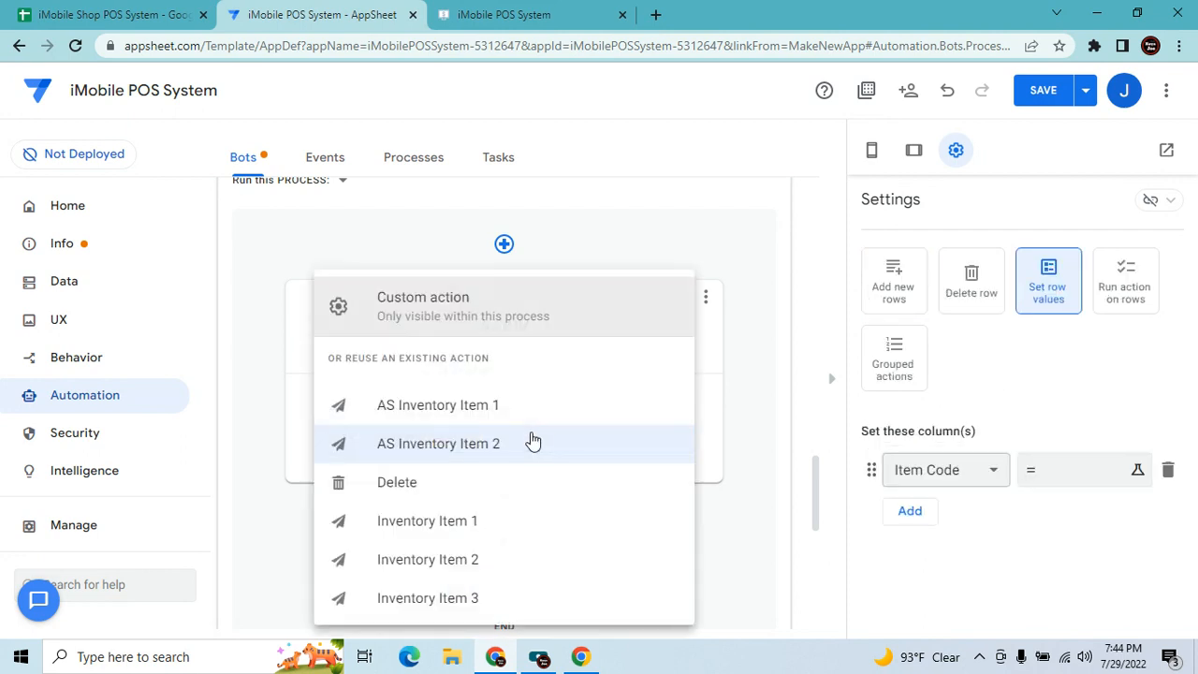
pyautogui.click(794, 552)
pyautogui.scroll(2, 771, 421)
pyautogui.scroll(1, 764, 406)
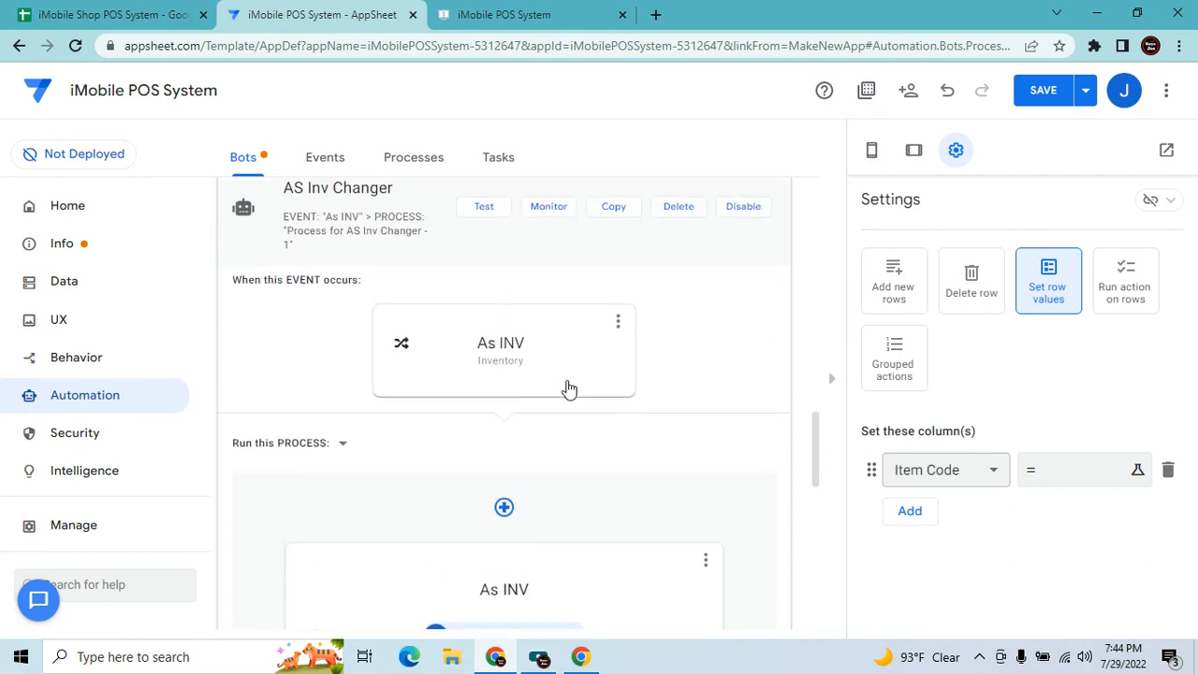
pyautogui.click(565, 382)
pyautogui.scroll(-1, 913, 542)
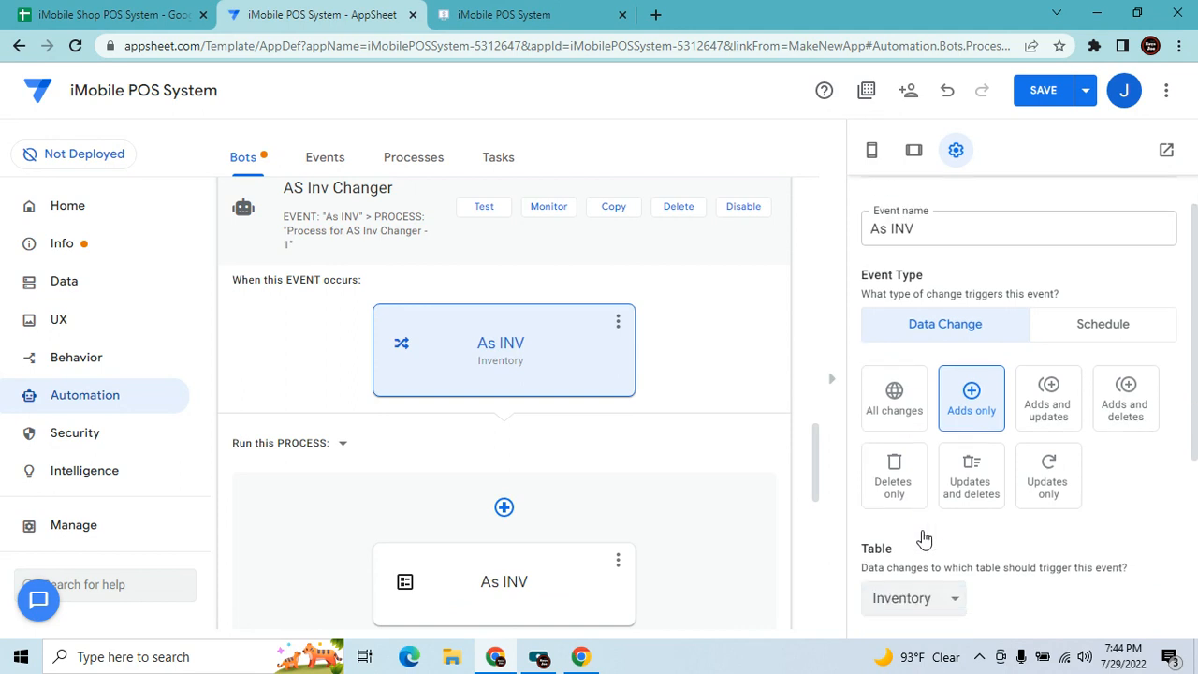
pyautogui.click(949, 566)
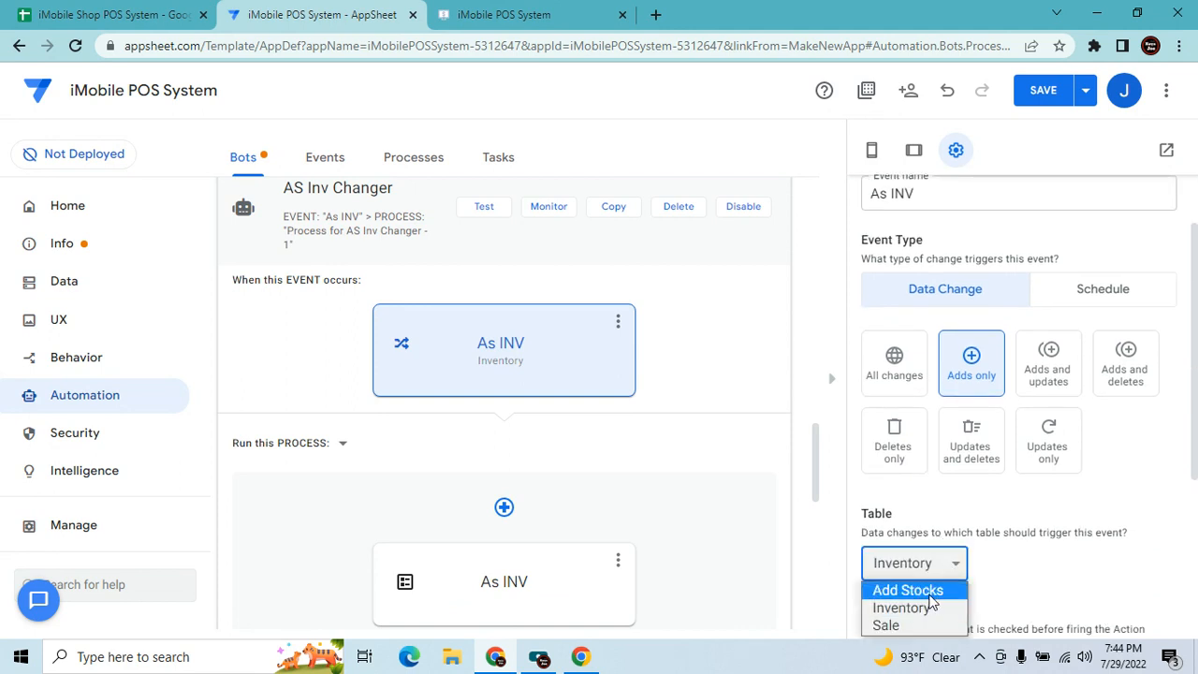
pyautogui.click(933, 590)
# Check the reusable actions for the Inv Sale bot's AS Inv step and save the app.
pyautogui.click(508, 445)
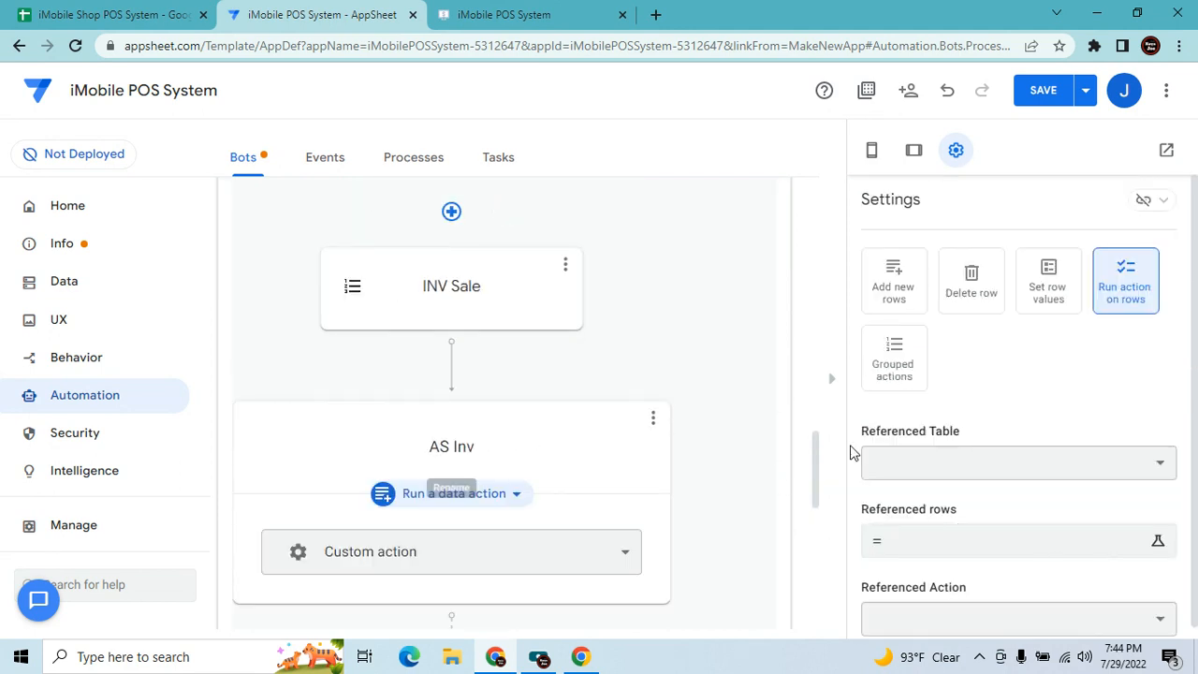
pyautogui.click(624, 552)
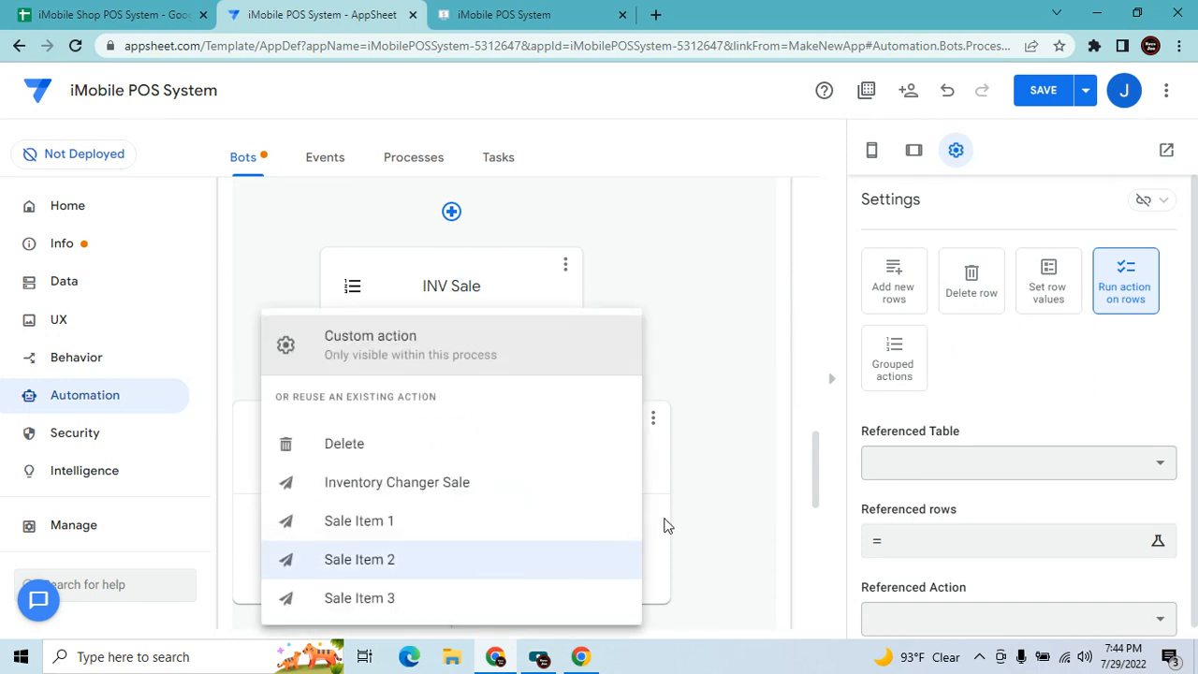
pyautogui.click(754, 495)
pyautogui.click(1034, 94)
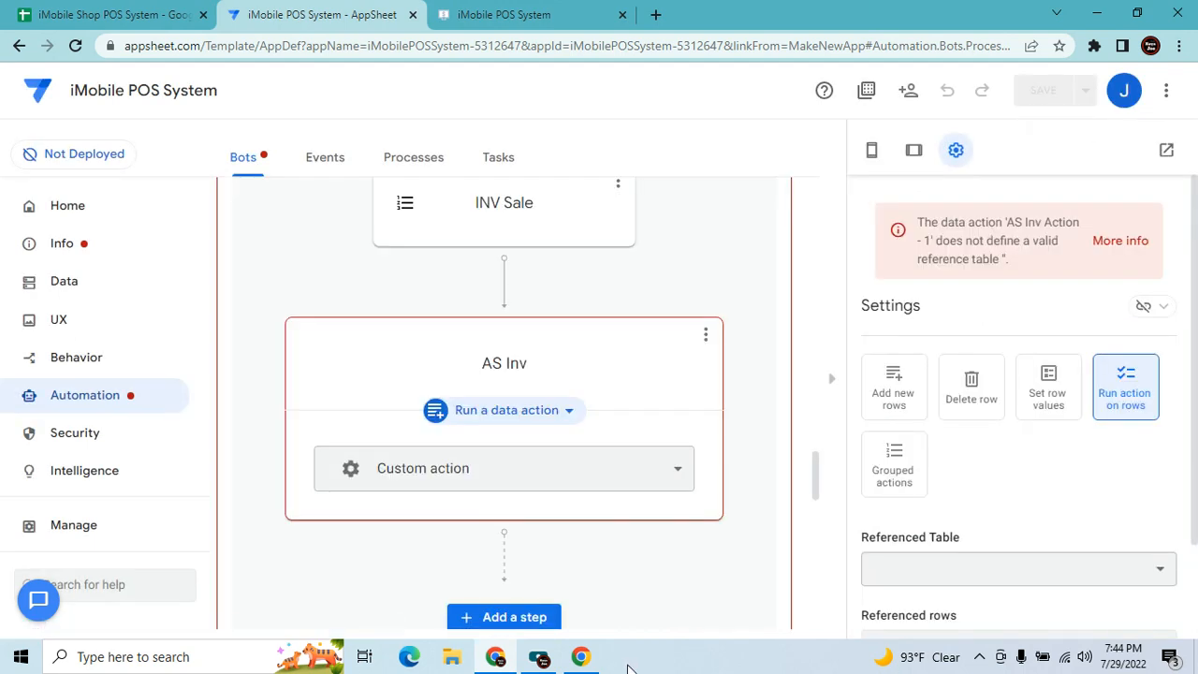
# Examine the settings of the AS Inv Changer bot's As INV event and the data action in its As INV step.
pyautogui.scroll(10, 569, 381)
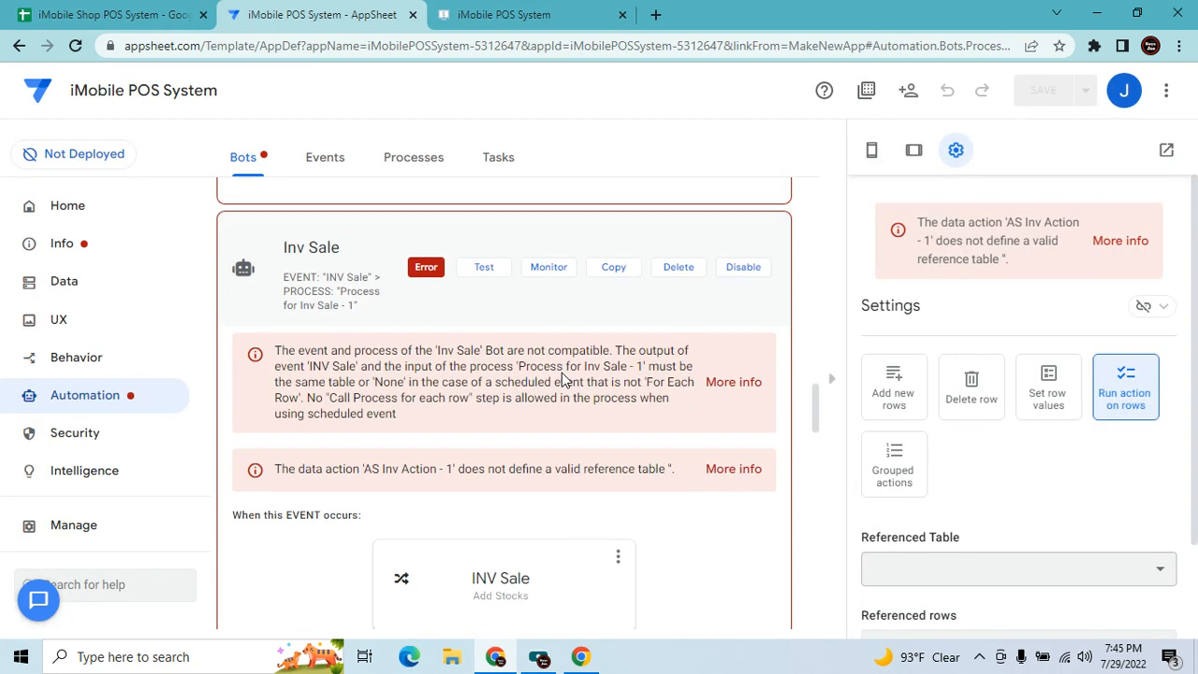
pyautogui.scroll(10, 593, 473)
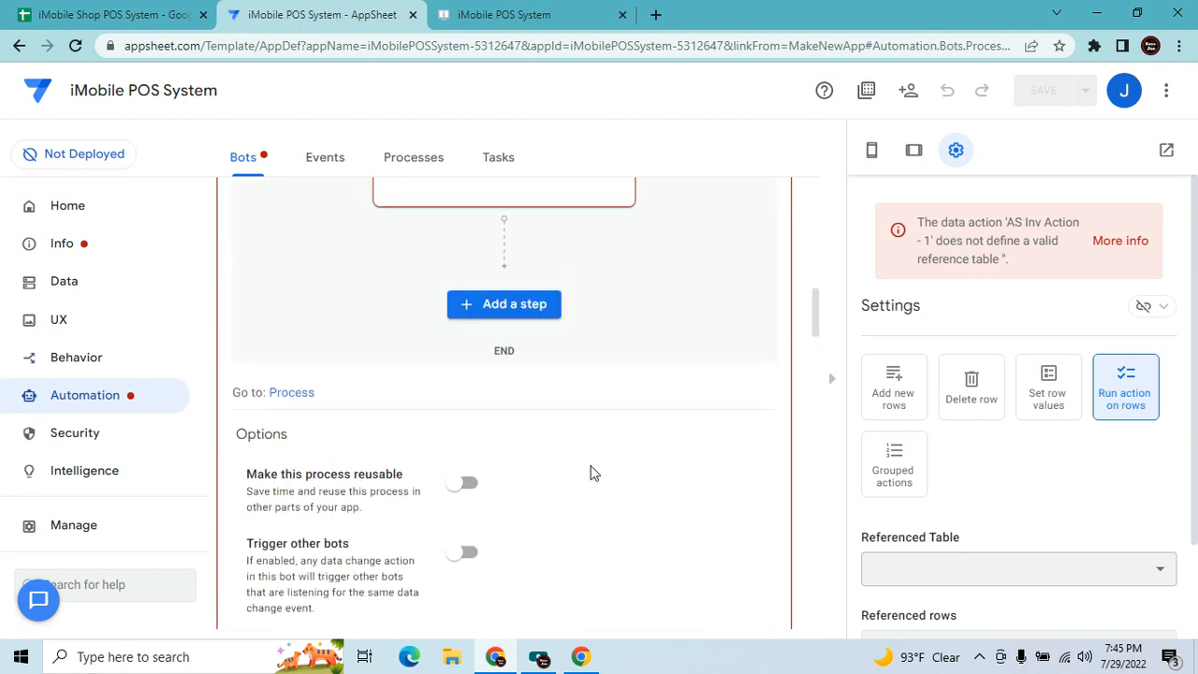
pyautogui.scroll(10, 591, 472)
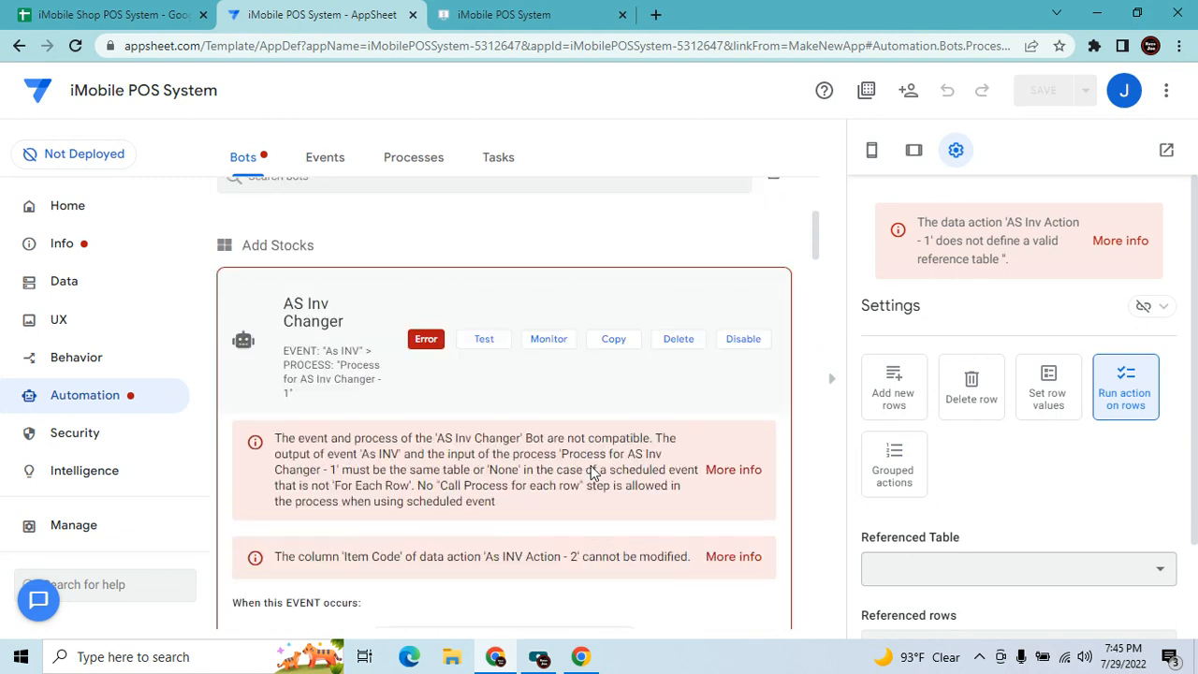
pyautogui.scroll(-1, 591, 473)
pyautogui.scroll(-4, 591, 472)
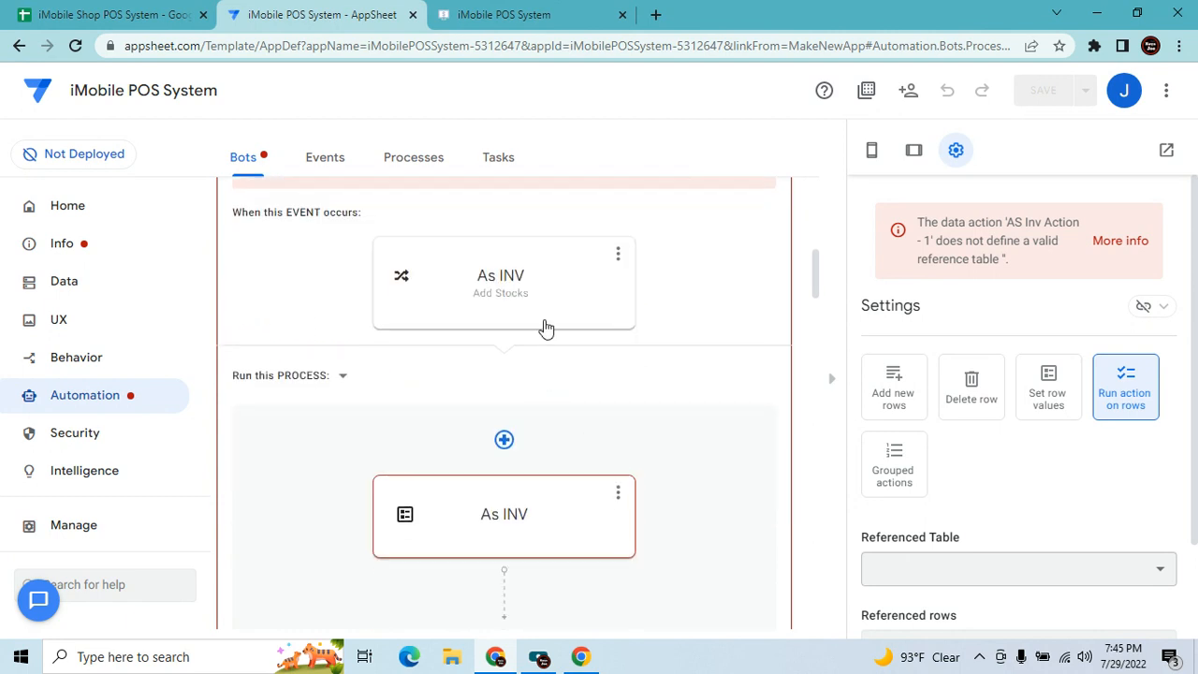
pyautogui.click(534, 288)
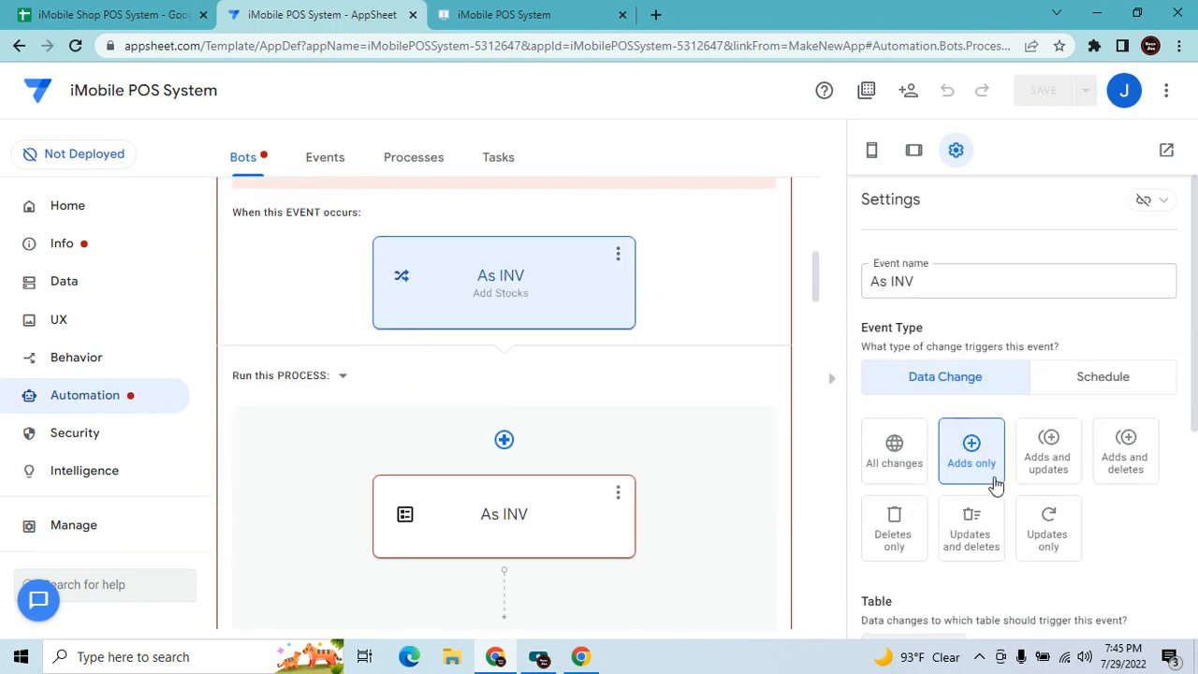
pyautogui.scroll(-3, 994, 483)
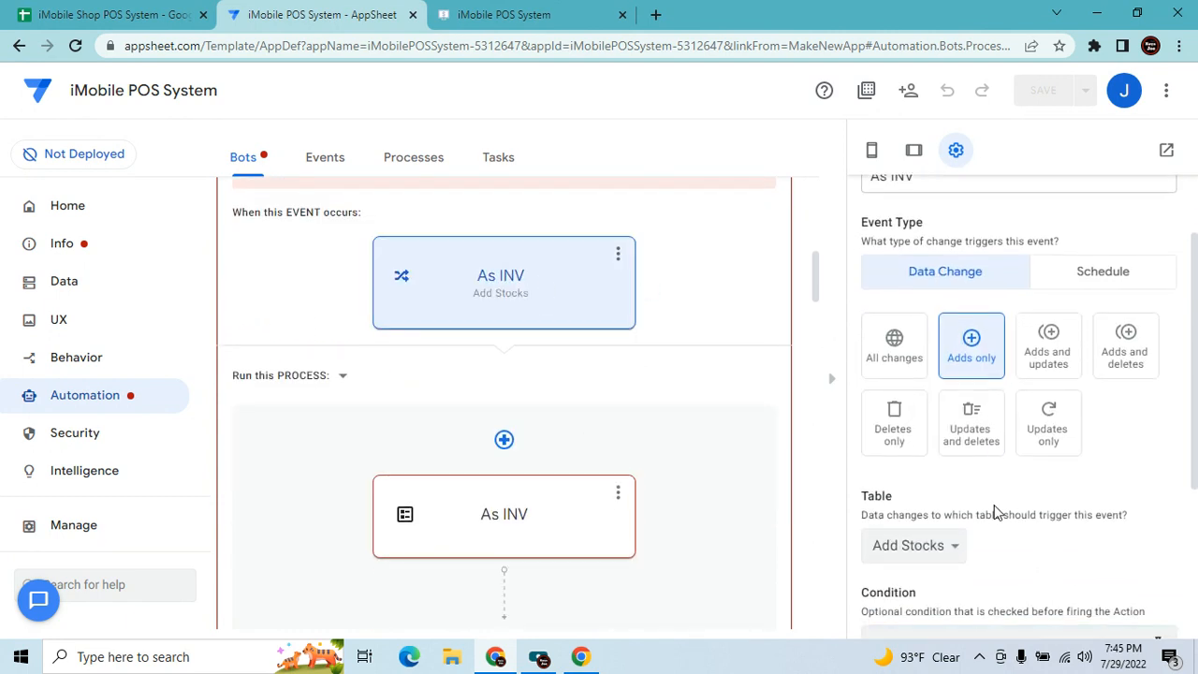
pyautogui.click(564, 510)
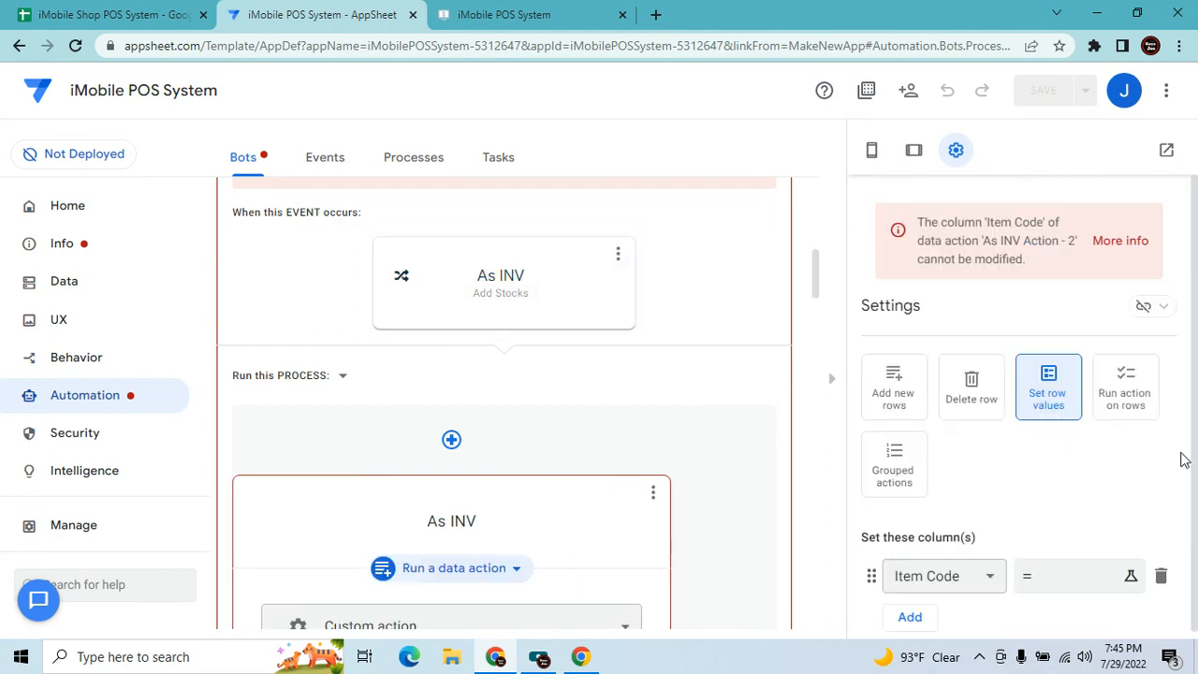
pyautogui.scroll(-1, 550, 524)
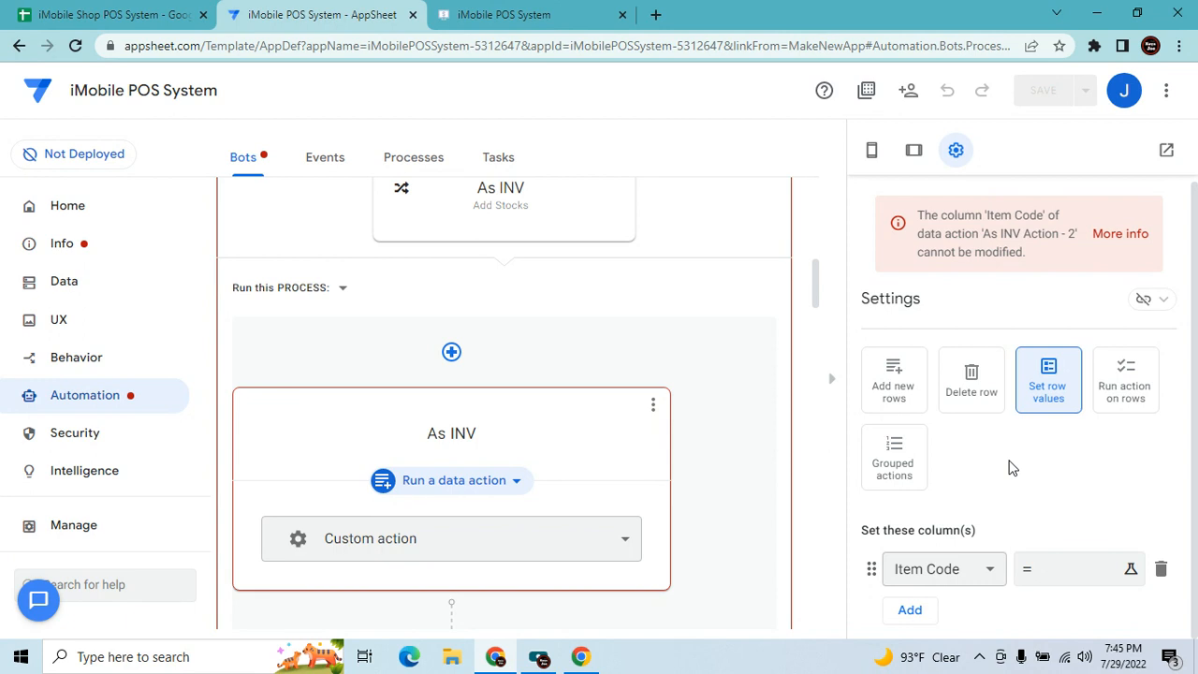
# Check which existing actions the AS Inv Changer bot's As INV step can reuse for its data action.
pyautogui.click(508, 487)
pyautogui.click(482, 443)
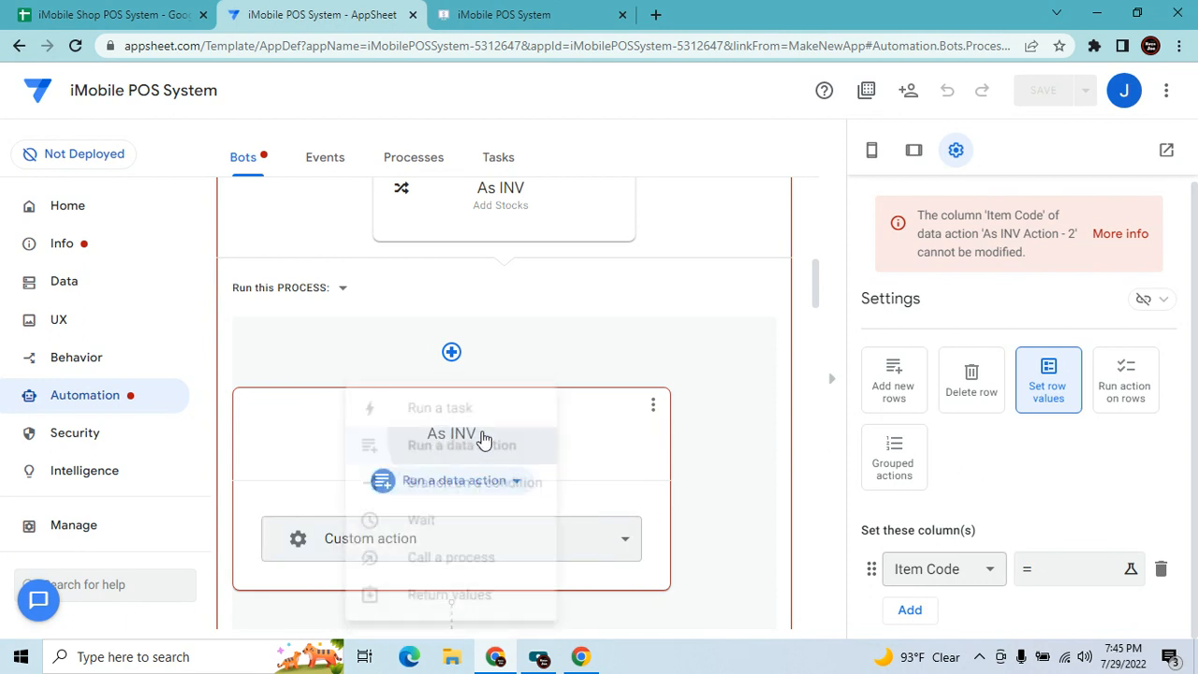
pyautogui.click(548, 554)
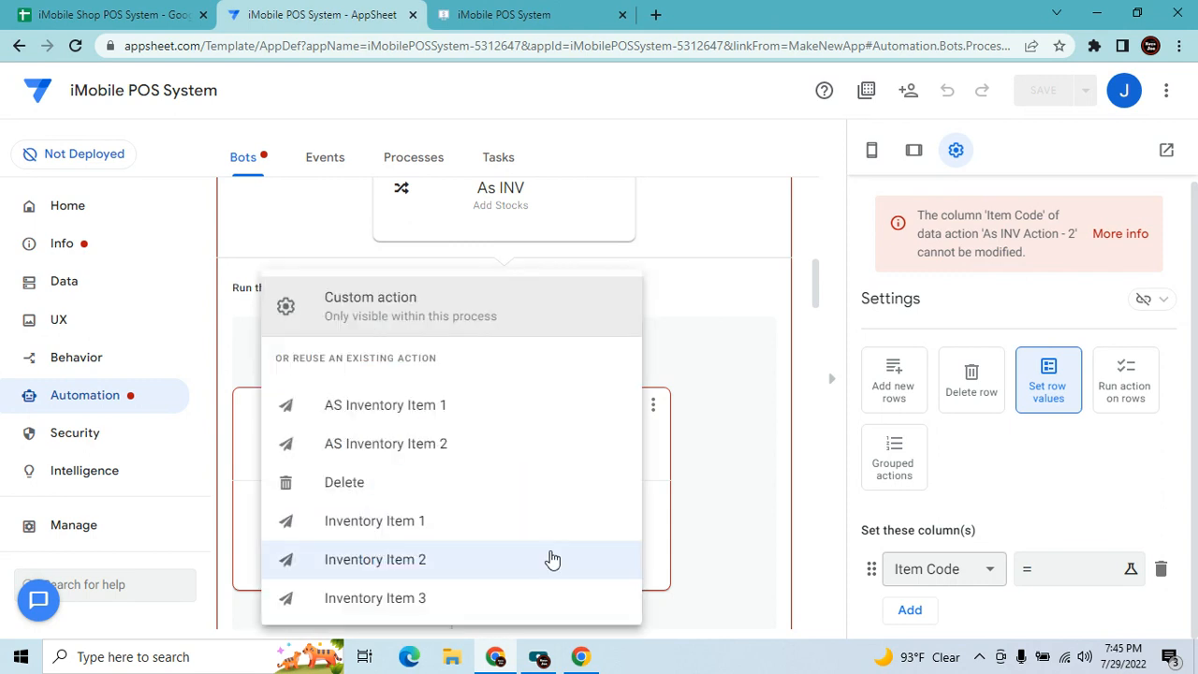
pyautogui.click(736, 537)
# Delete the AS Inv Changer bot.
pyautogui.scroll(4, 722, 436)
pyautogui.scroll(2, 723, 437)
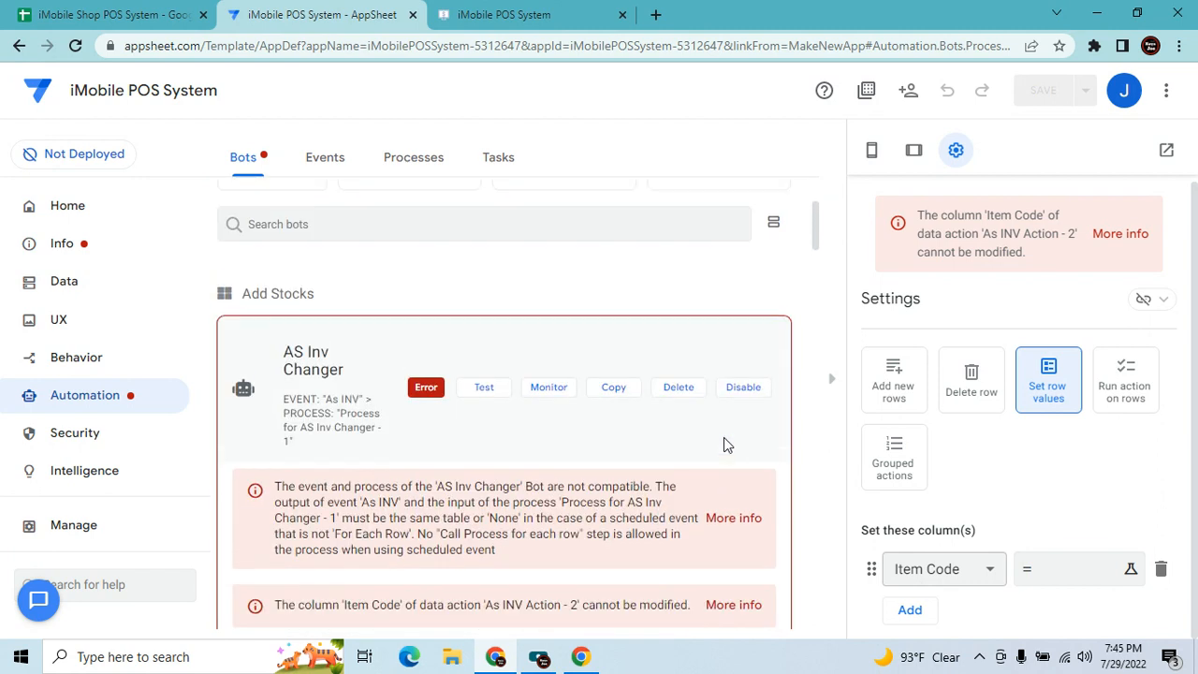
pyautogui.click(679, 389)
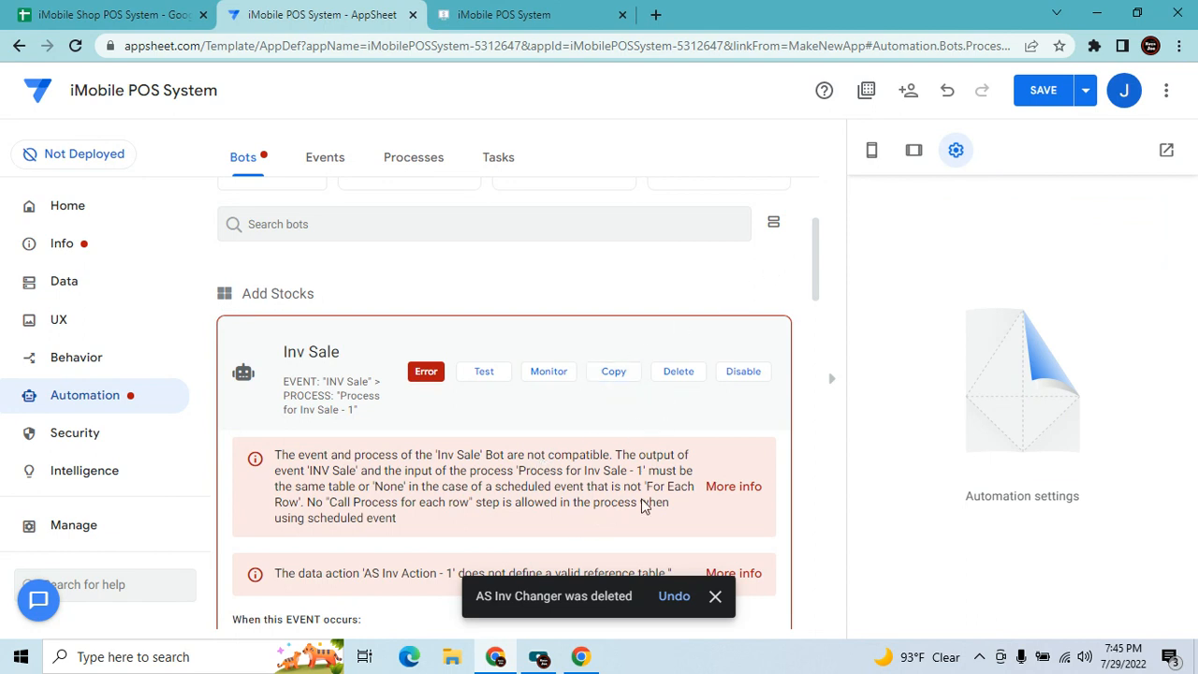
# Make the Inv Sale bot's AS Inv step reuse the existing Inventory Changer Sale action and save the app.
pyautogui.scroll(-3, 552, 507)
pyautogui.scroll(-5, 545, 506)
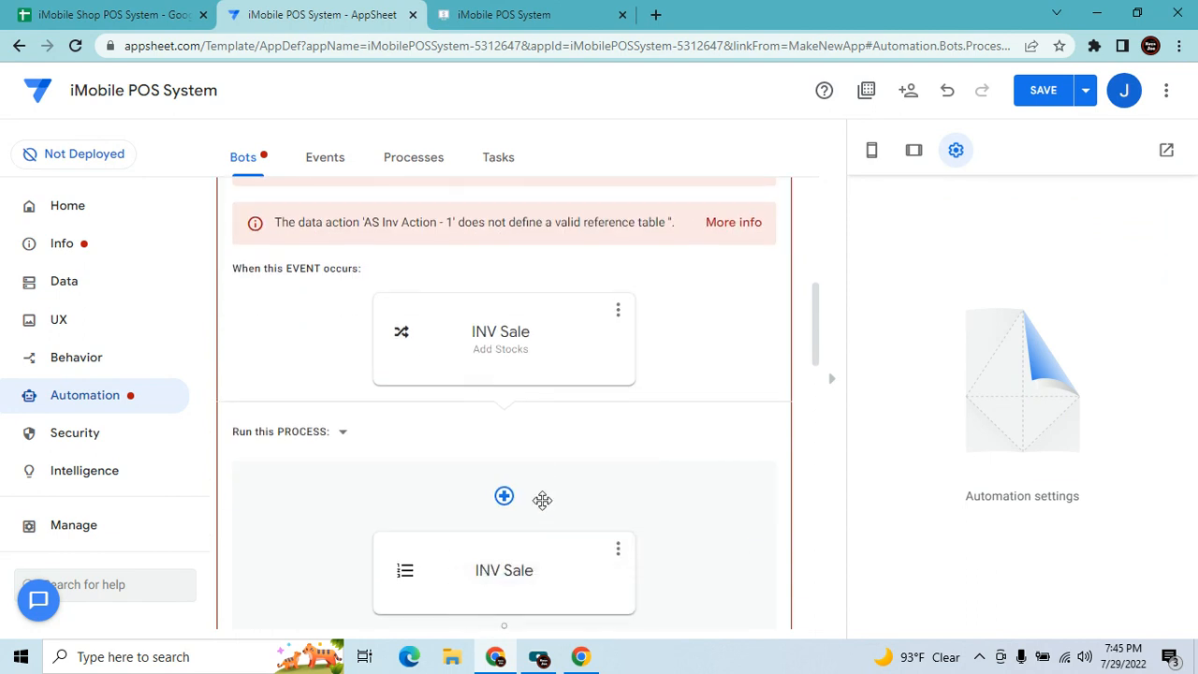
pyautogui.click(527, 319)
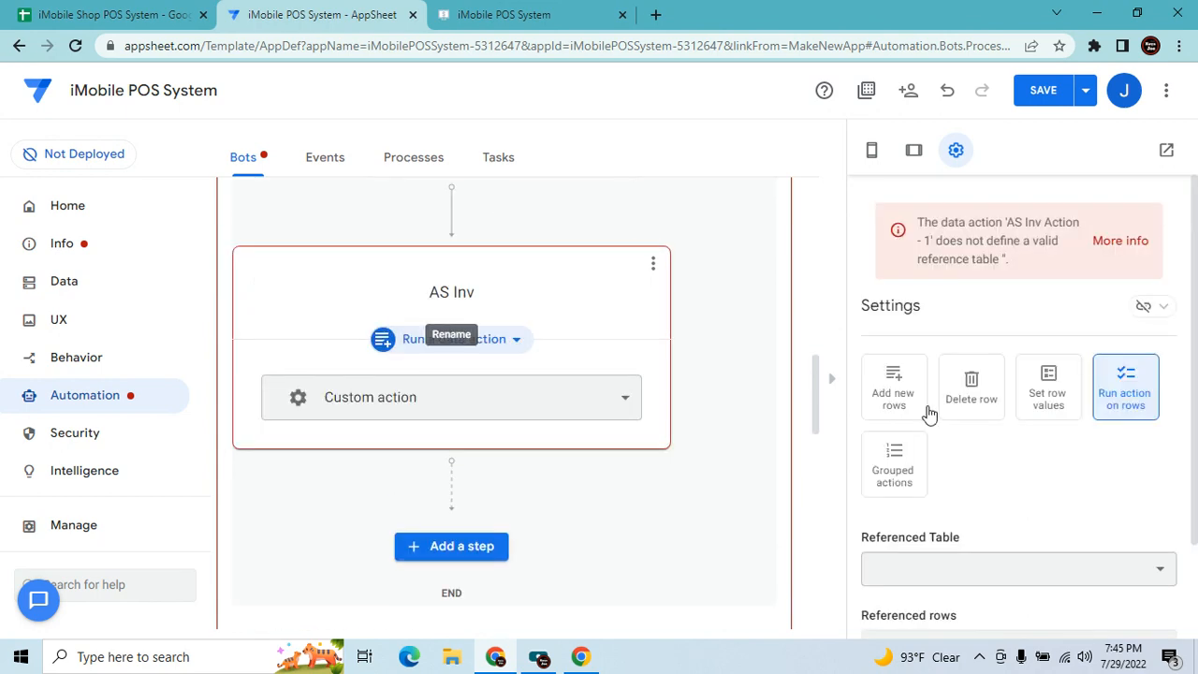
pyautogui.scroll(-2, 937, 505)
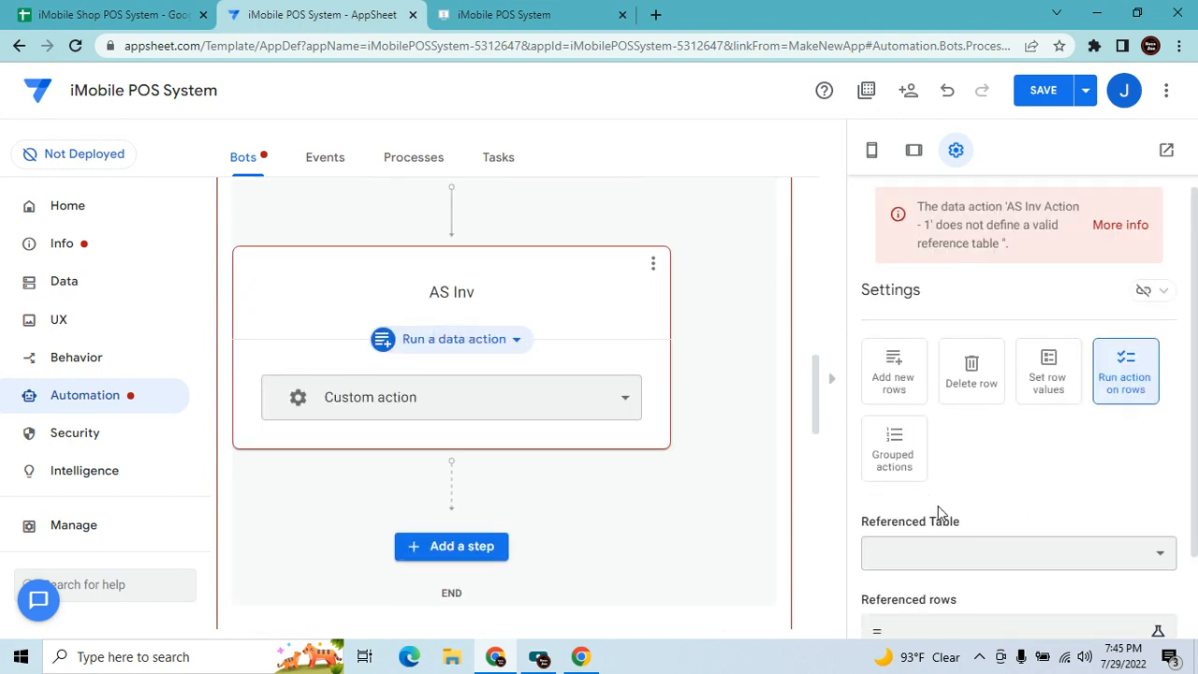
pyautogui.click(582, 414)
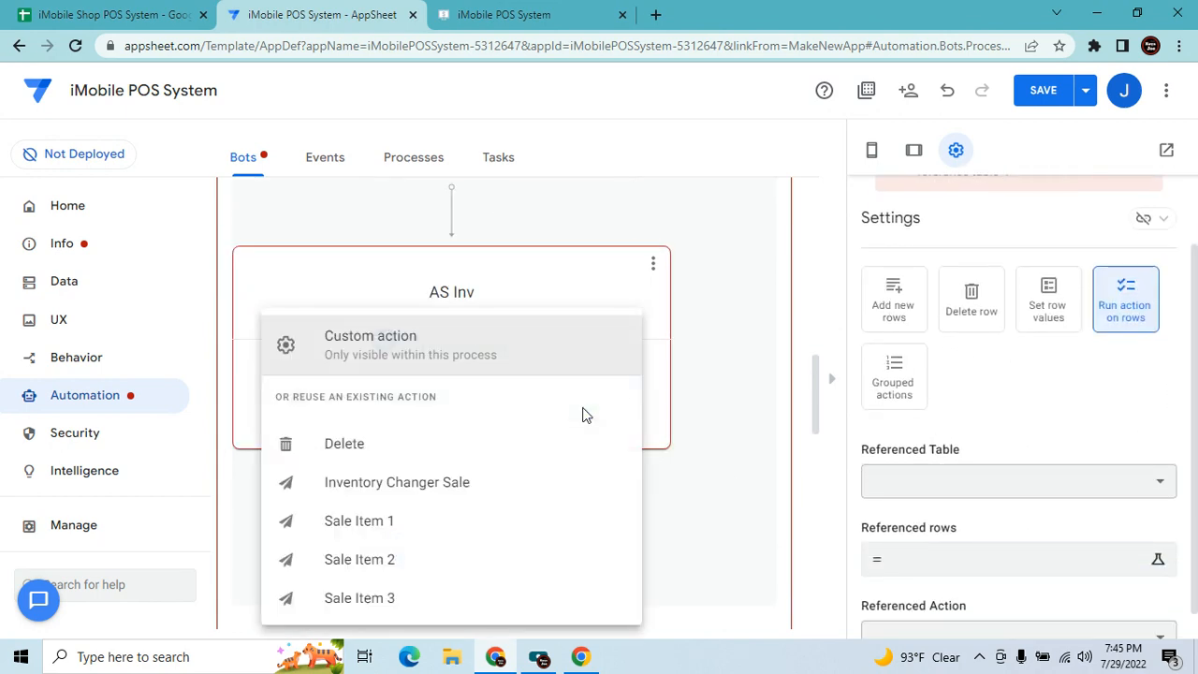
pyautogui.click(546, 483)
pyautogui.click(1048, 89)
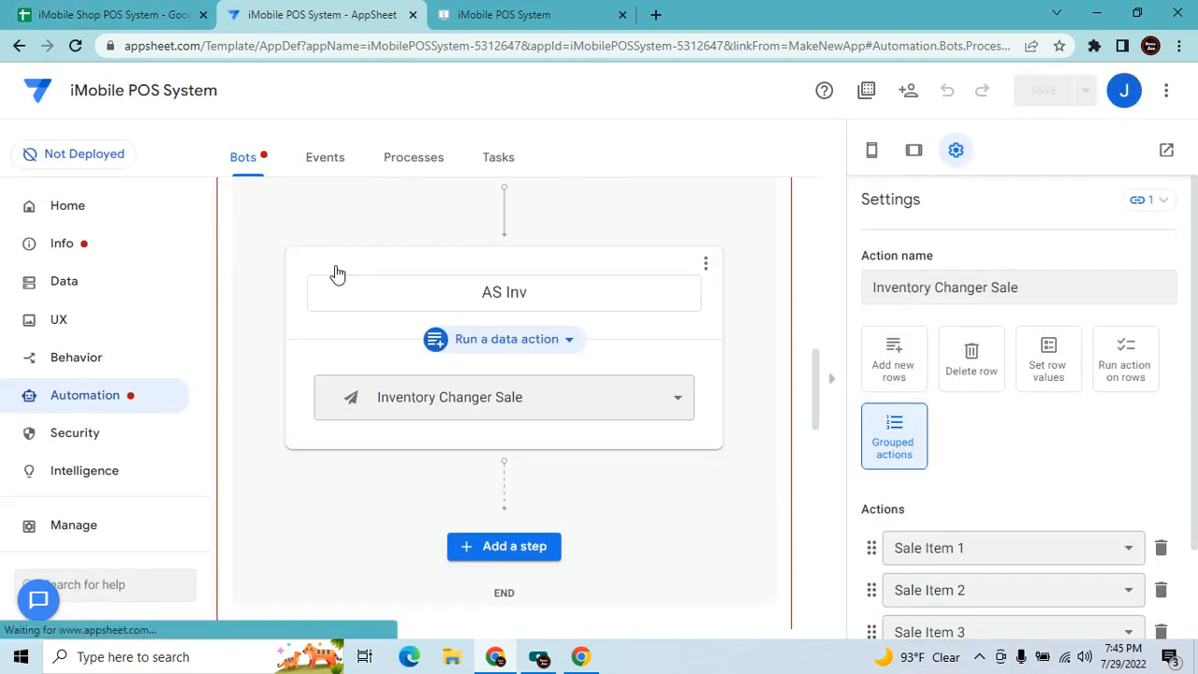
# Examine the Inv Sale bot's error details, its AS Inv step and the settings of its INV Sale event.
pyautogui.scroll(6, 770, 353)
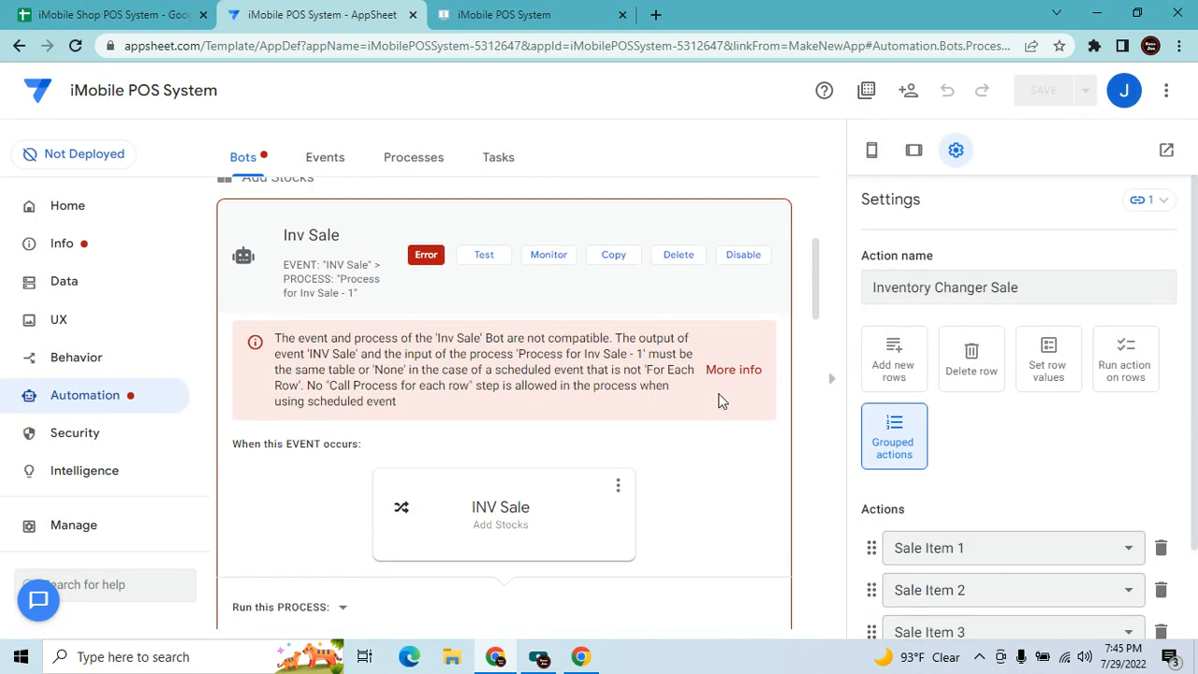
pyautogui.scroll(1, 713, 395)
pyautogui.scroll(-5, 717, 399)
pyautogui.scroll(-10, 720, 401)
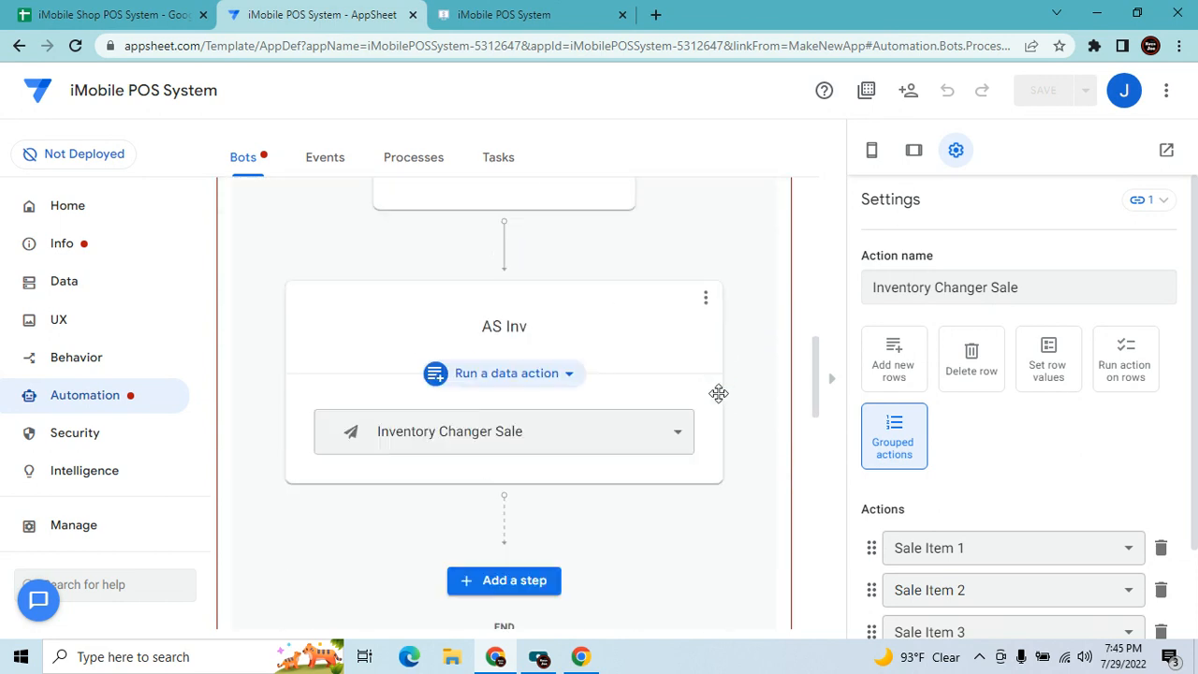
pyautogui.scroll(10, 722, 401)
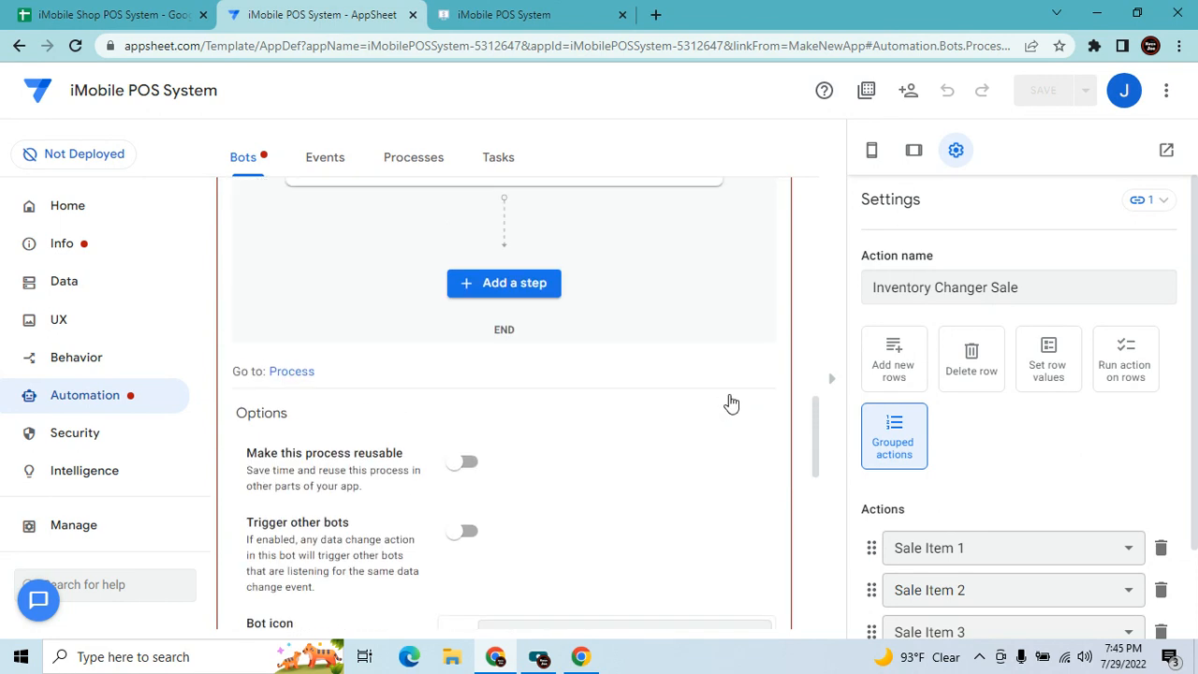
pyautogui.scroll(5, 729, 393)
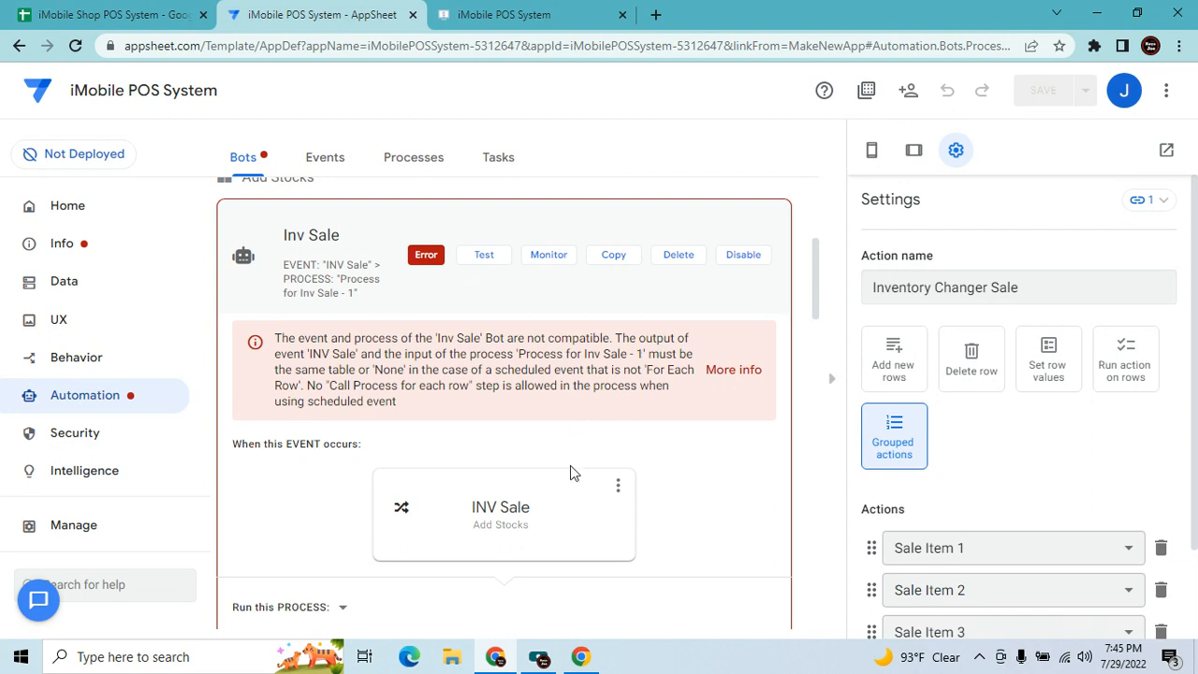
pyautogui.click(594, 502)
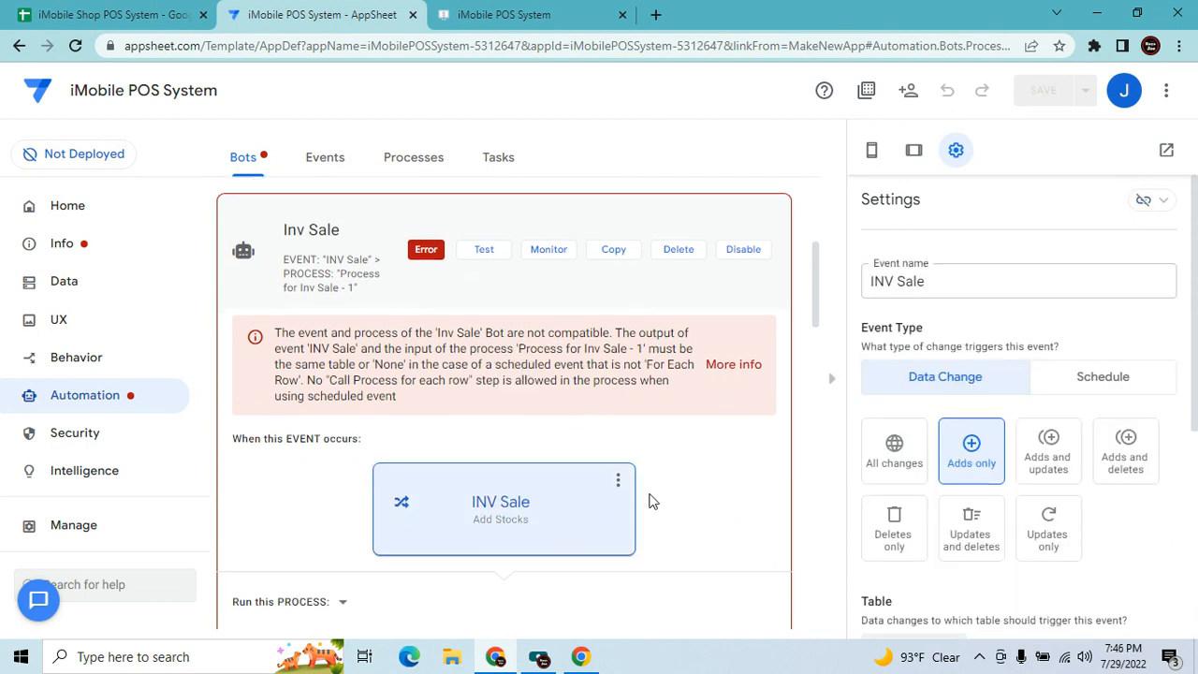
pyautogui.scroll(-3, 646, 497)
pyautogui.scroll(3, 661, 490)
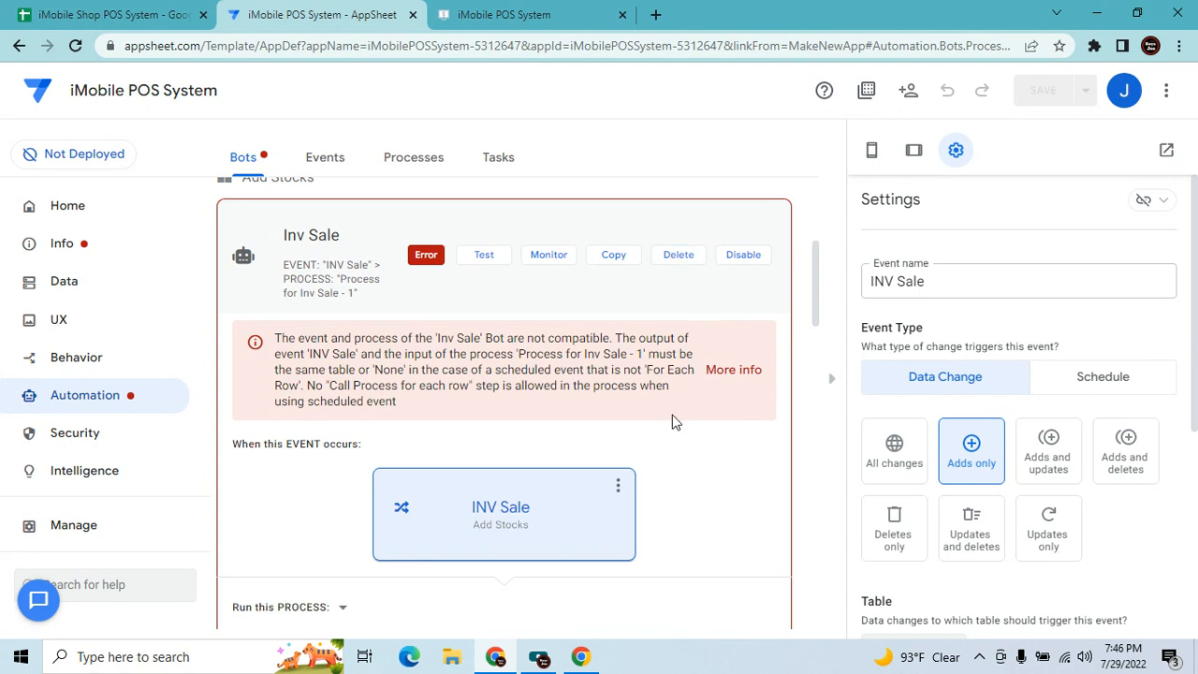
# Examine the Inv Sale bot's process and the data action settings of its INV Sale step.
pyautogui.scroll(-7, 669, 493)
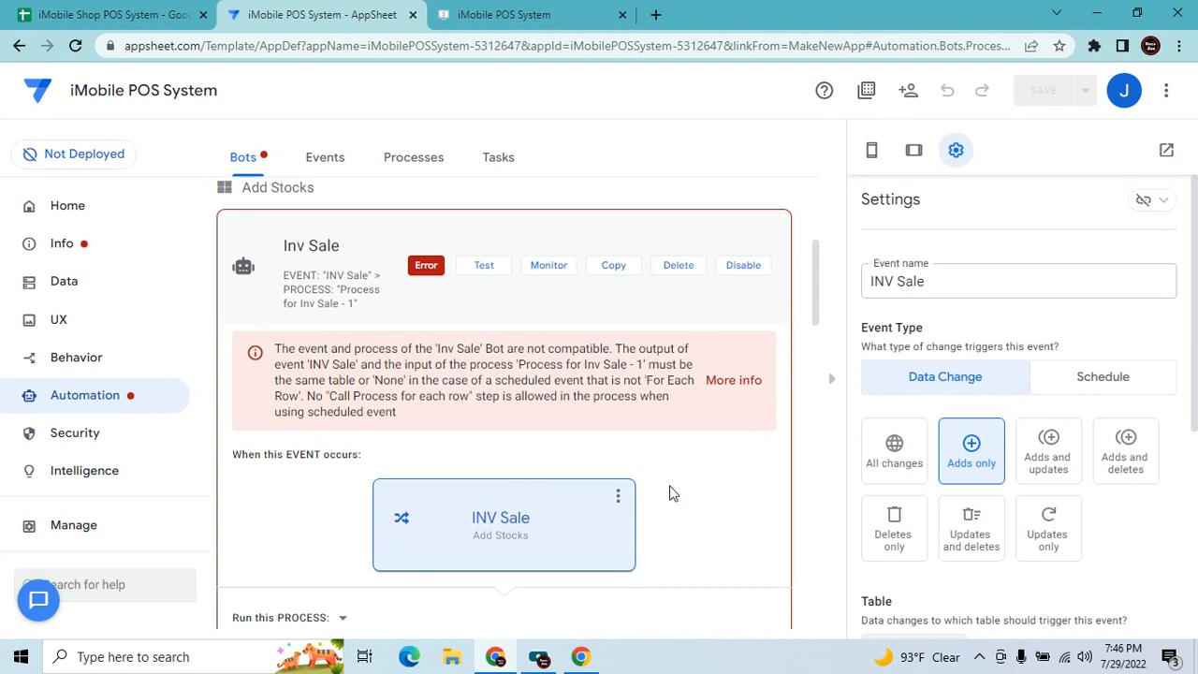
pyautogui.scroll(-5, 669, 493)
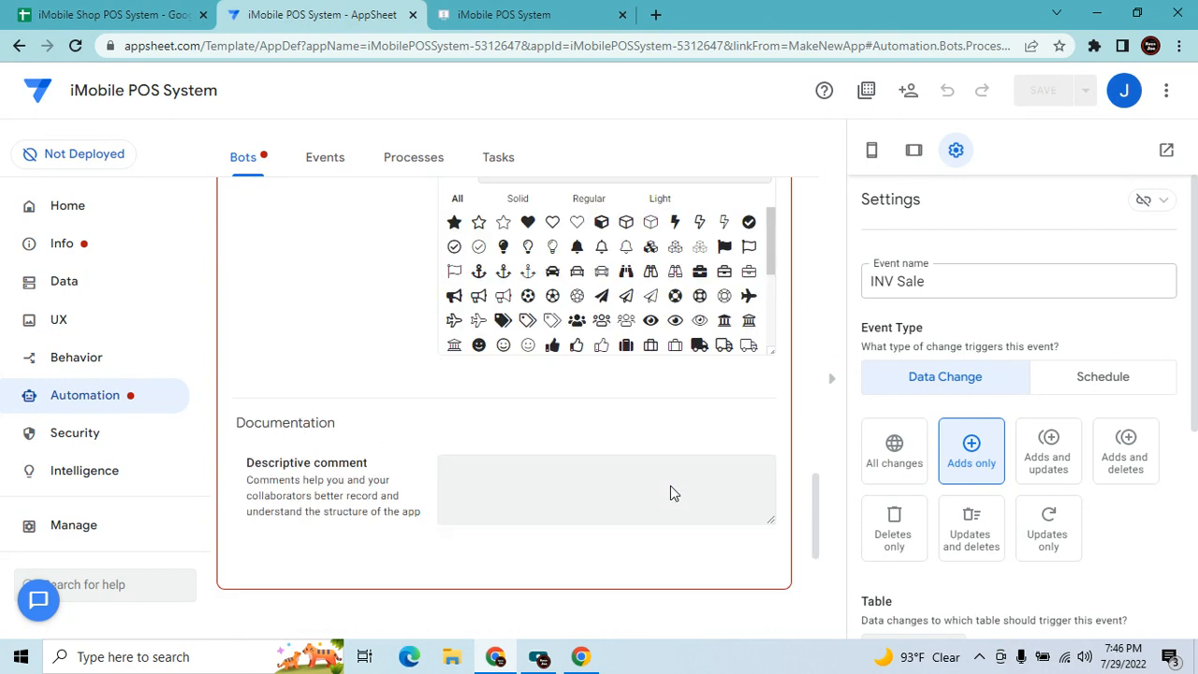
pyautogui.scroll(5, 669, 493)
pyautogui.scroll(5, 670, 493)
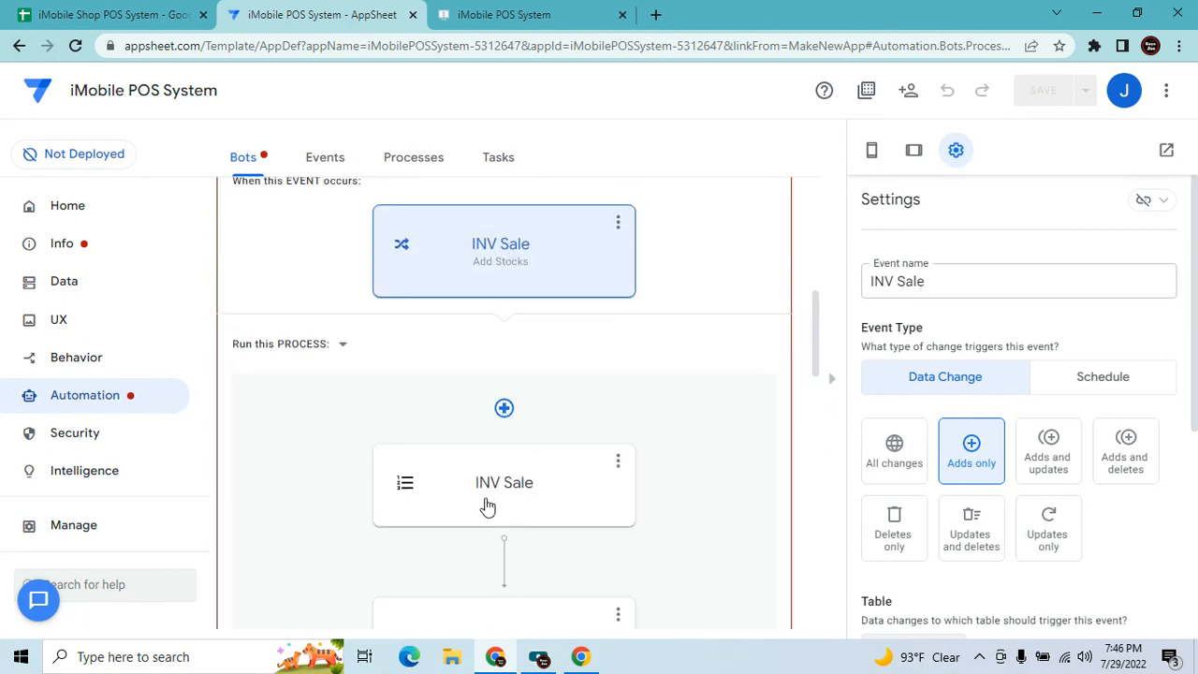
pyautogui.click(487, 498)
pyautogui.scroll(-1, 821, 480)
pyautogui.scroll(-1, 820, 480)
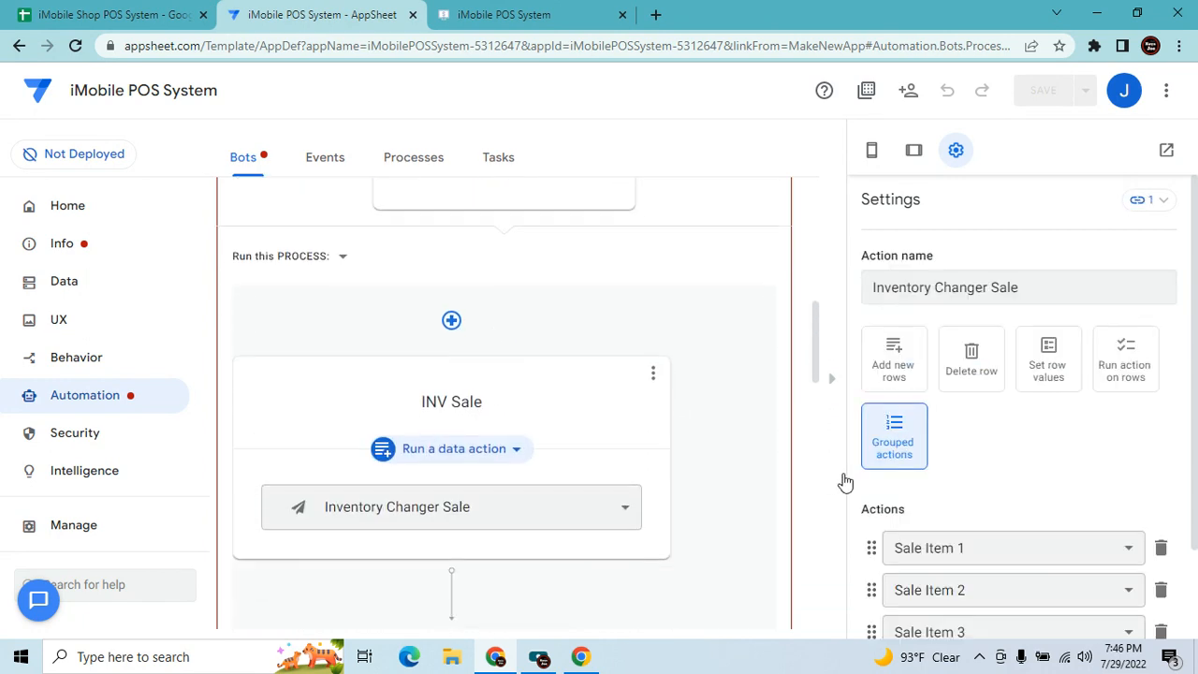
pyautogui.scroll(-2, 938, 521)
pyautogui.scroll(2, 930, 532)
pyautogui.scroll(3, 584, 347)
# Set the table that triggers the Inv Sale bot's INV Sale event to Sale and save the app.
pyautogui.click(536, 429)
pyautogui.scroll(-2, 945, 477)
pyautogui.click(929, 565)
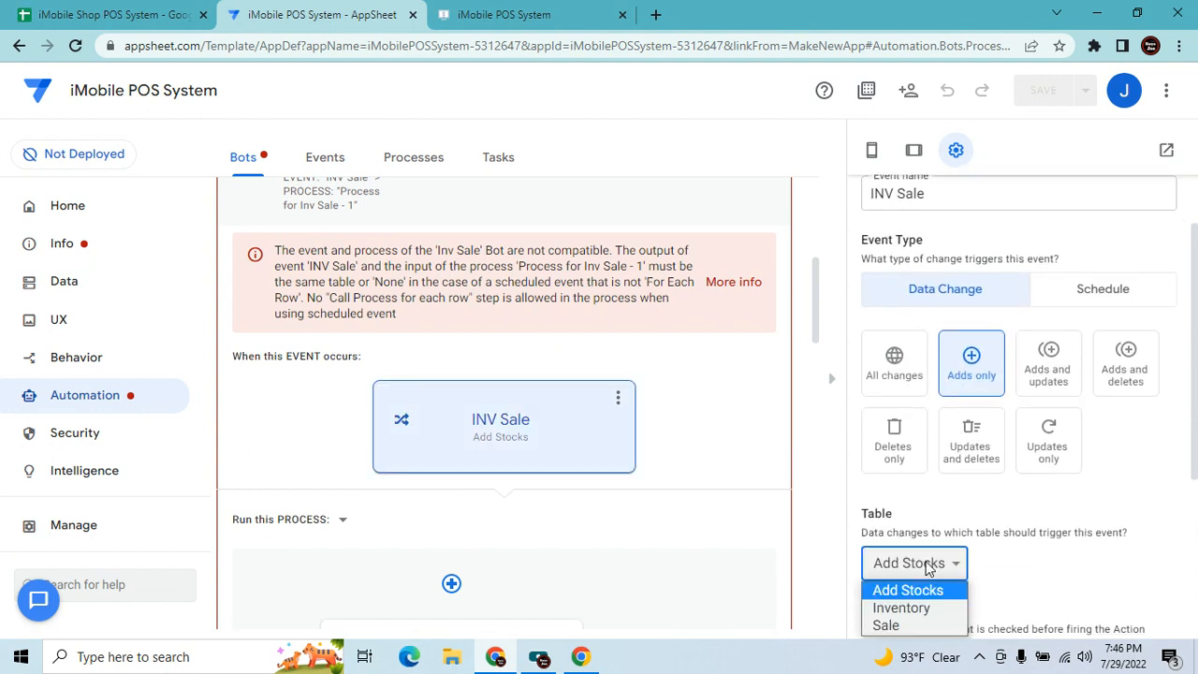
pyautogui.click(906, 640)
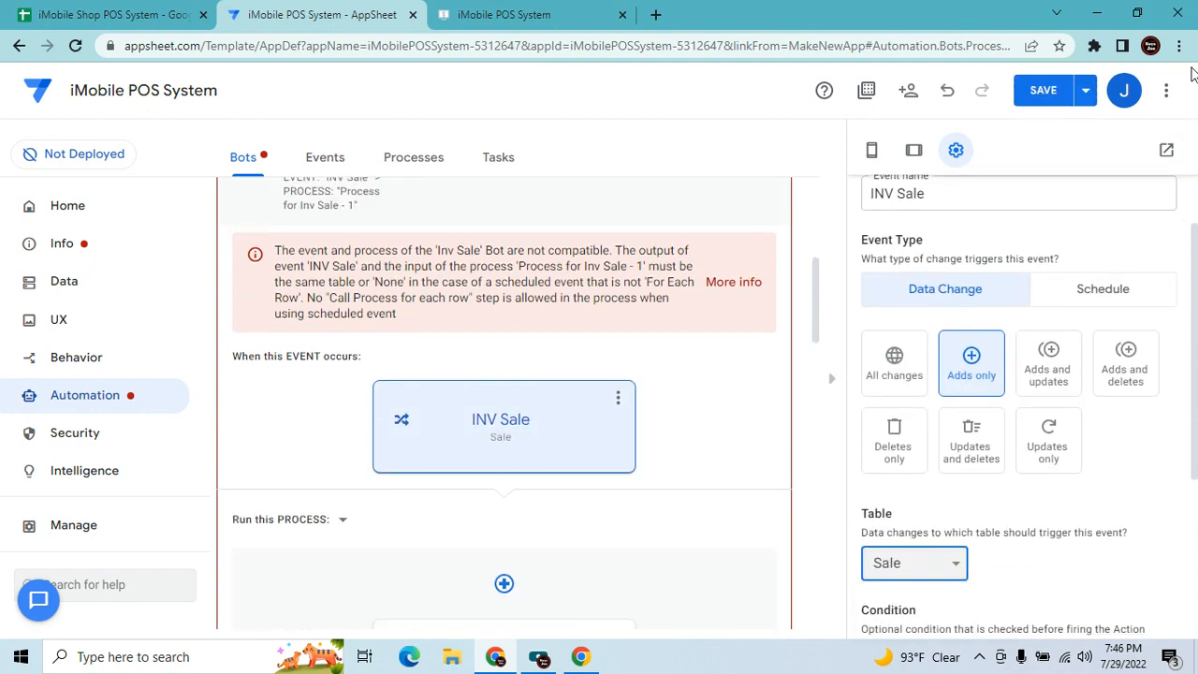
pyautogui.click(1018, 86)
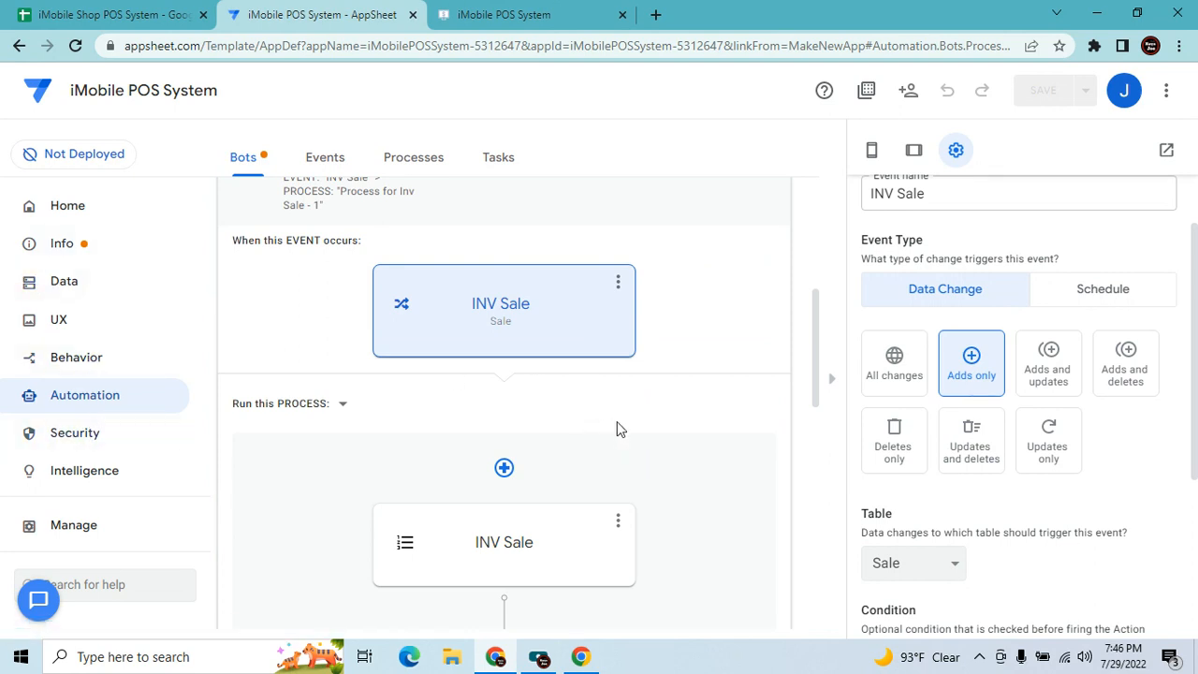
# Create a new custom bot and expand its details.
pyautogui.scroll(5, 616, 429)
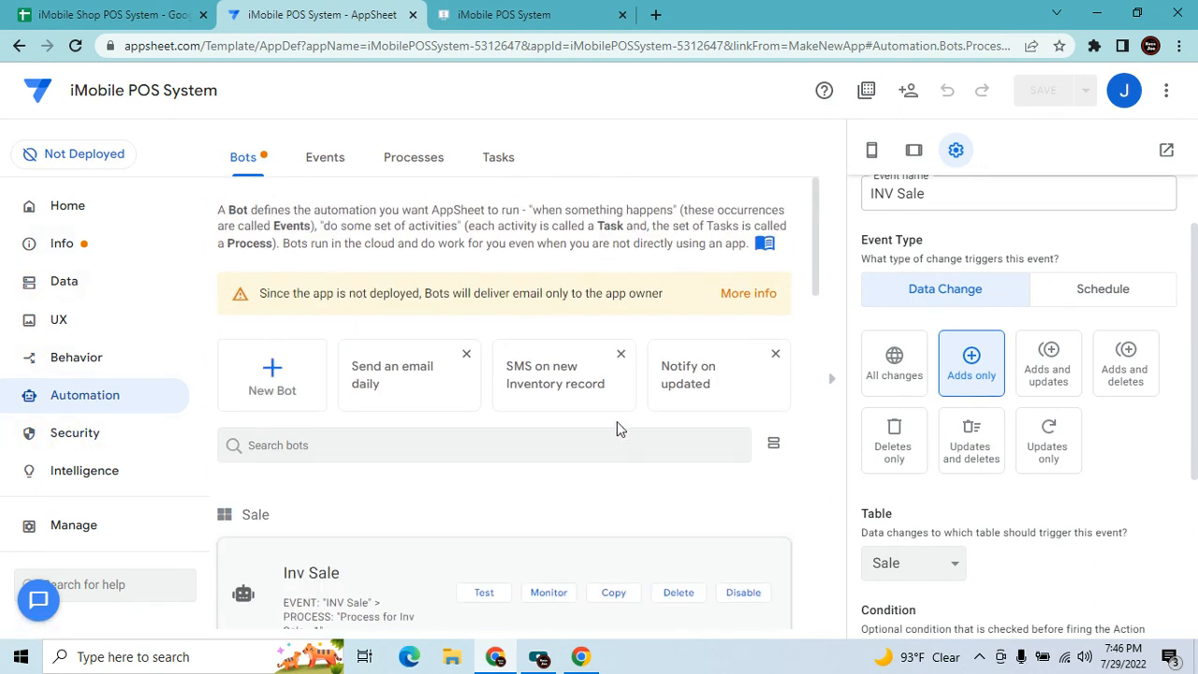
pyautogui.click(270, 387)
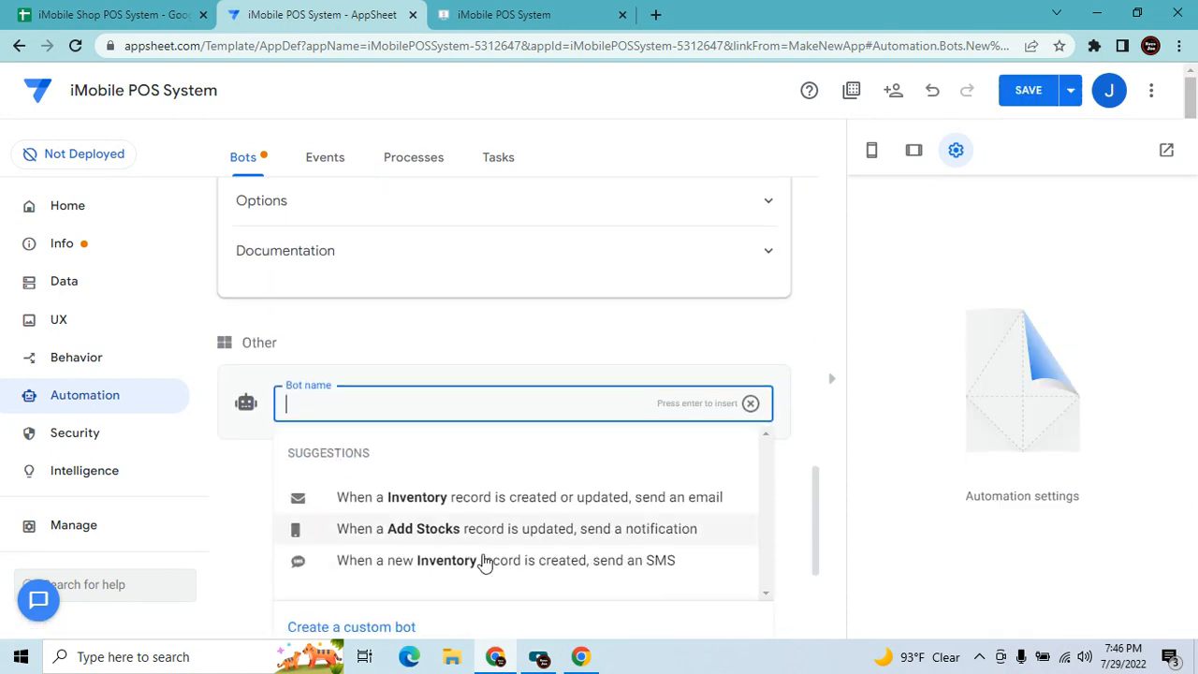
pyautogui.click(397, 624)
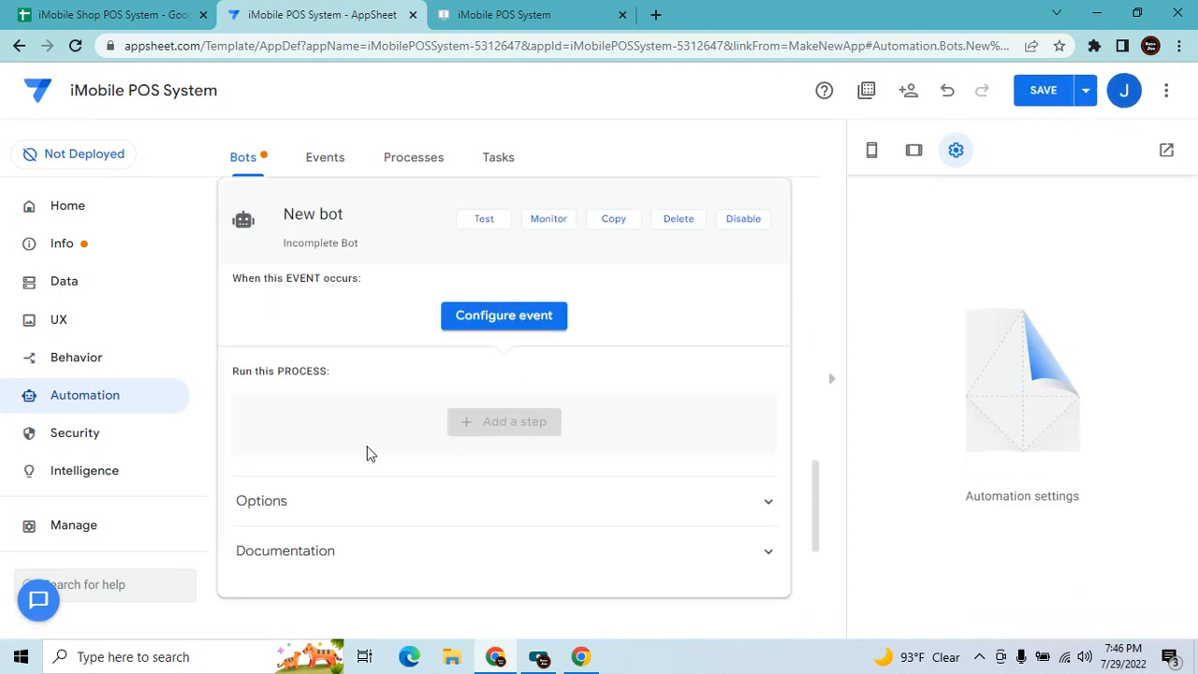
pyautogui.click(369, 221)
pyautogui.click(365, 191)
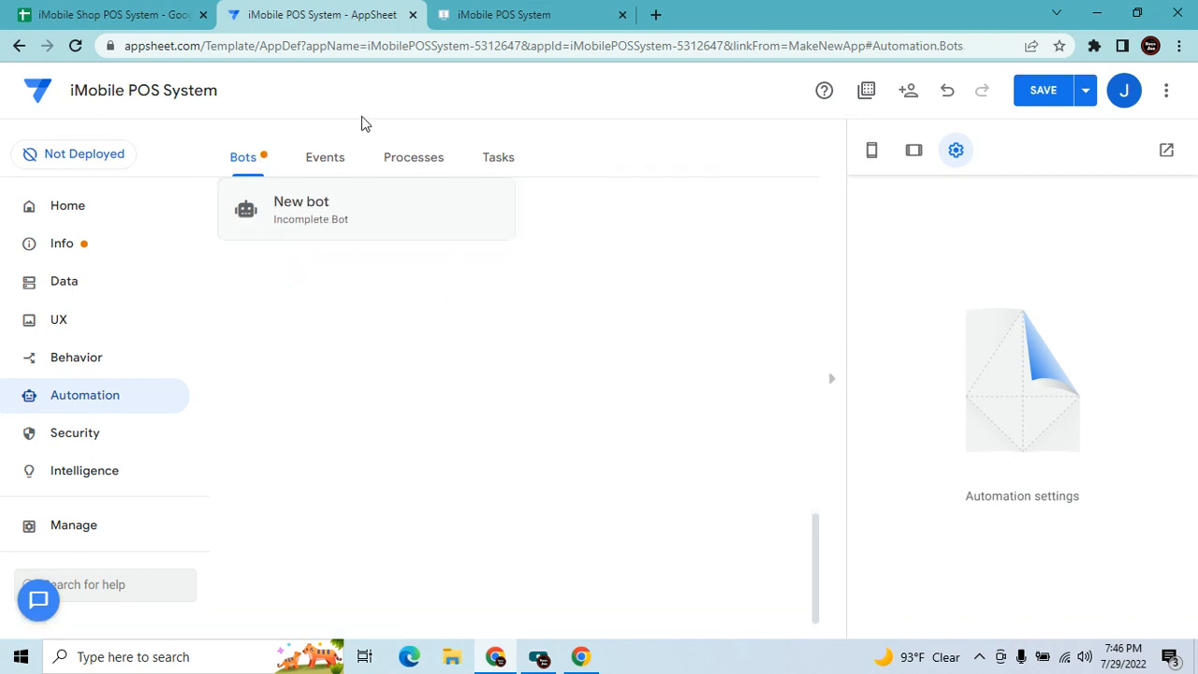
pyautogui.click(402, 298)
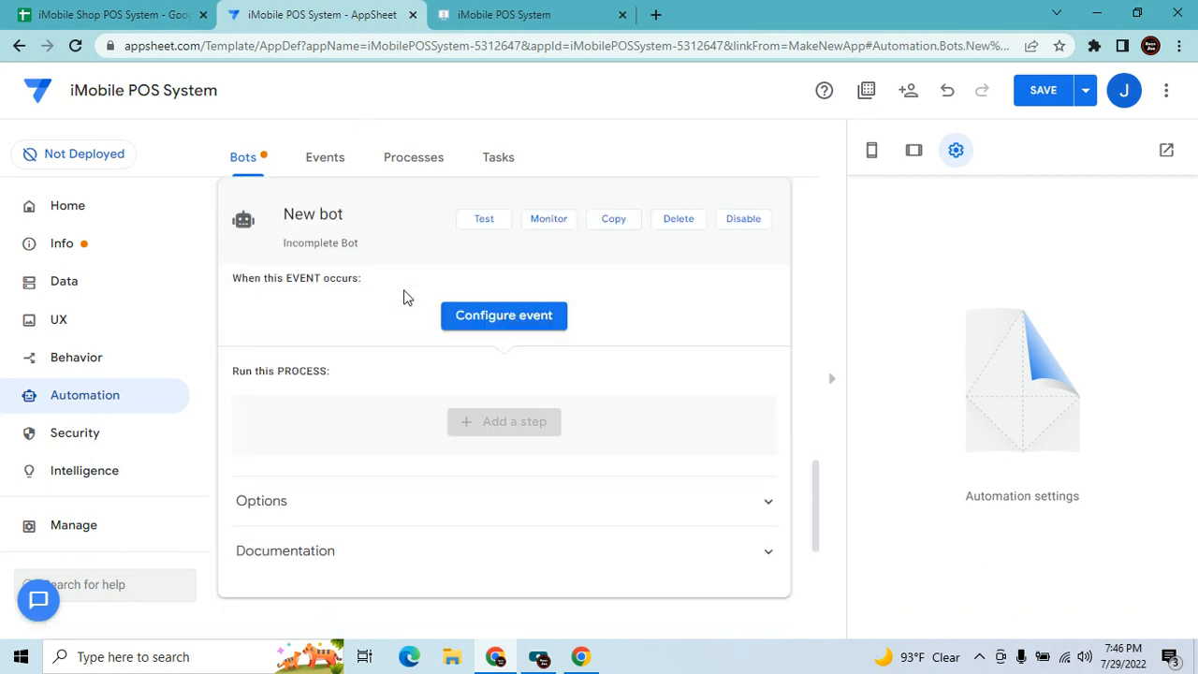
# Expand the new bot and rename it AS.
pyautogui.moveTo(348, 213); pyautogui.dragTo(225, 208)
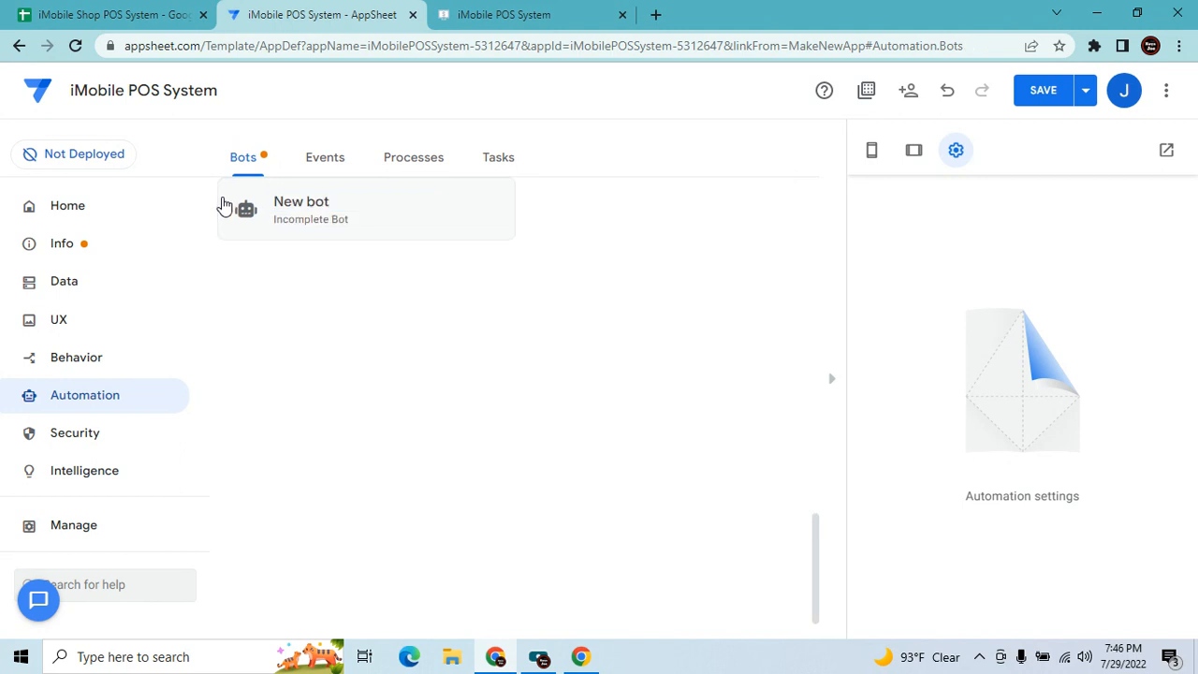
pyautogui.click(366, 235)
pyautogui.moveTo(371, 219); pyautogui.dragTo(318, 219)
pyautogui.click(395, 219)
pyautogui.scroll(3, 634, 399)
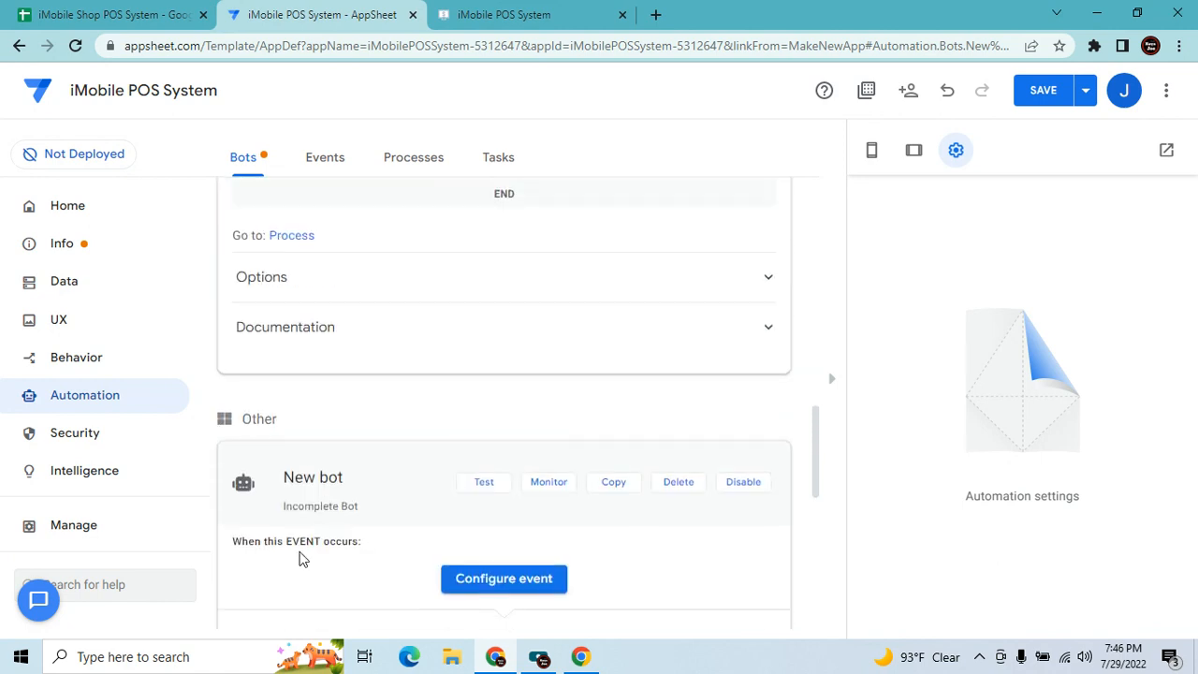
pyautogui.click(388, 476)
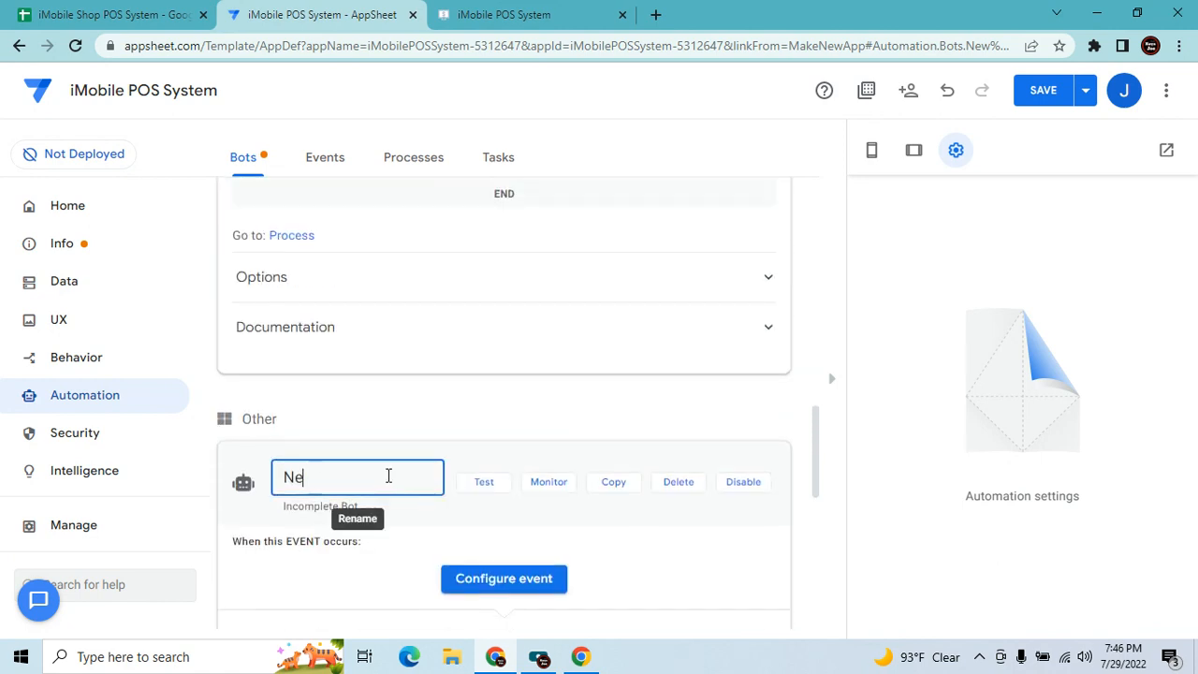
pyautogui.write('AS')
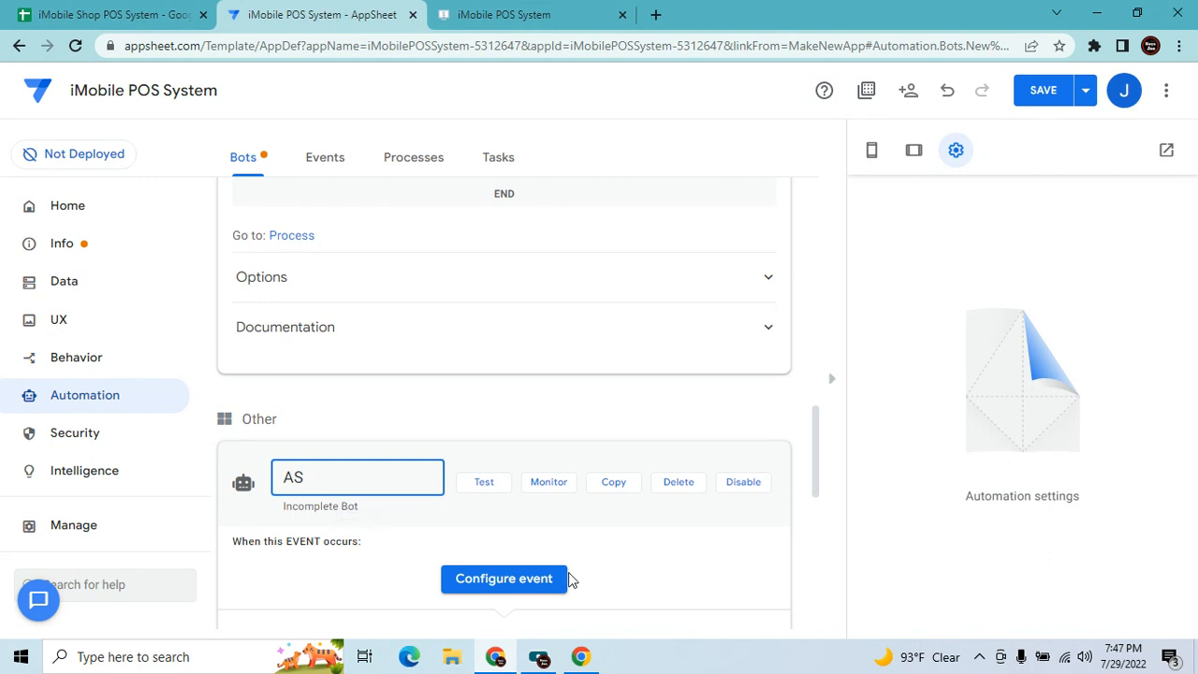
# Add a new event to the AS bot and name the event AS.
pyautogui.click(539, 580)
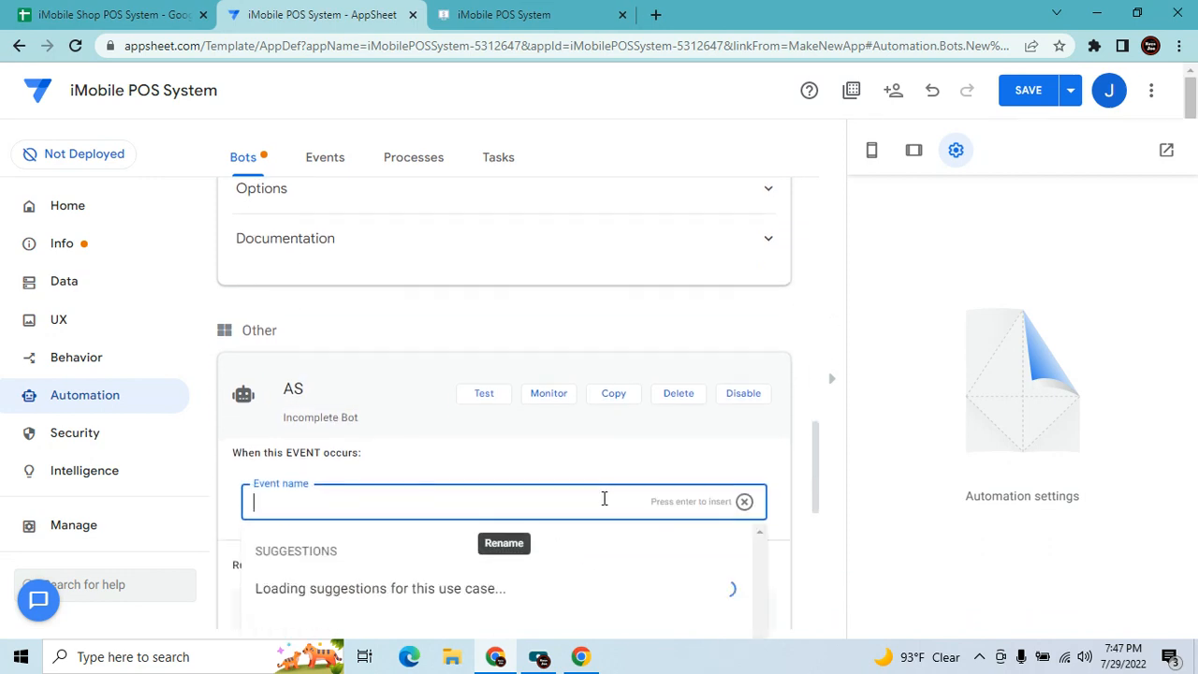
pyautogui.click(412, 562)
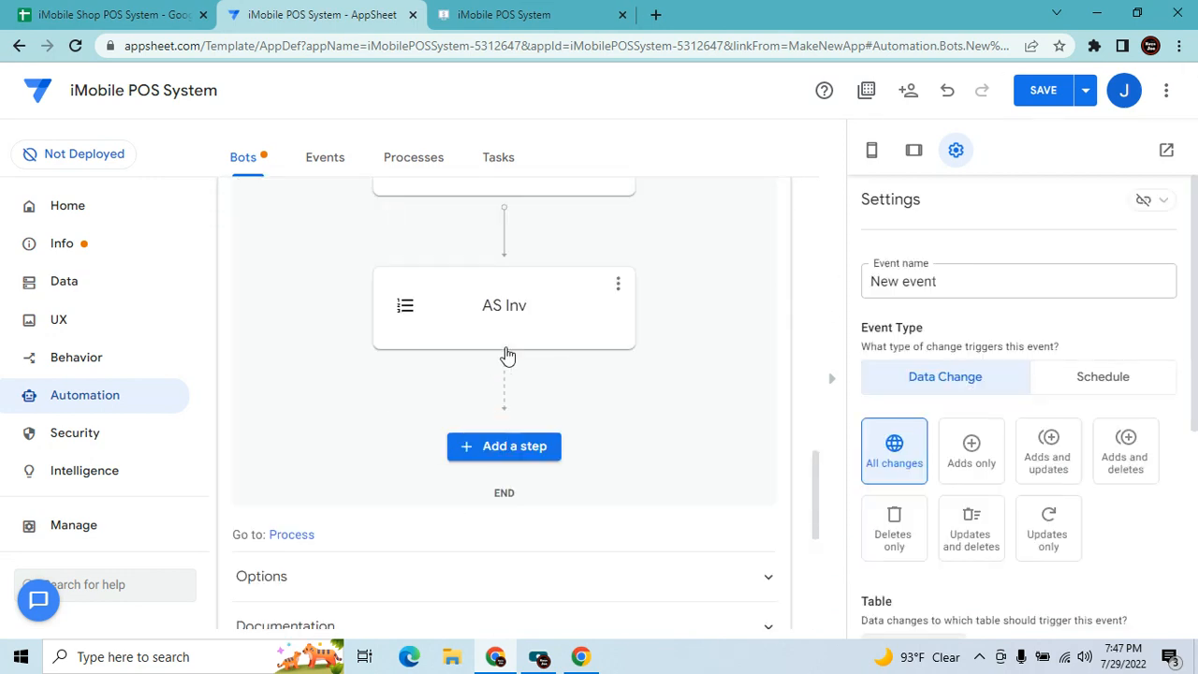
pyautogui.scroll(1, 606, 431)
pyautogui.scroll(5, 580, 427)
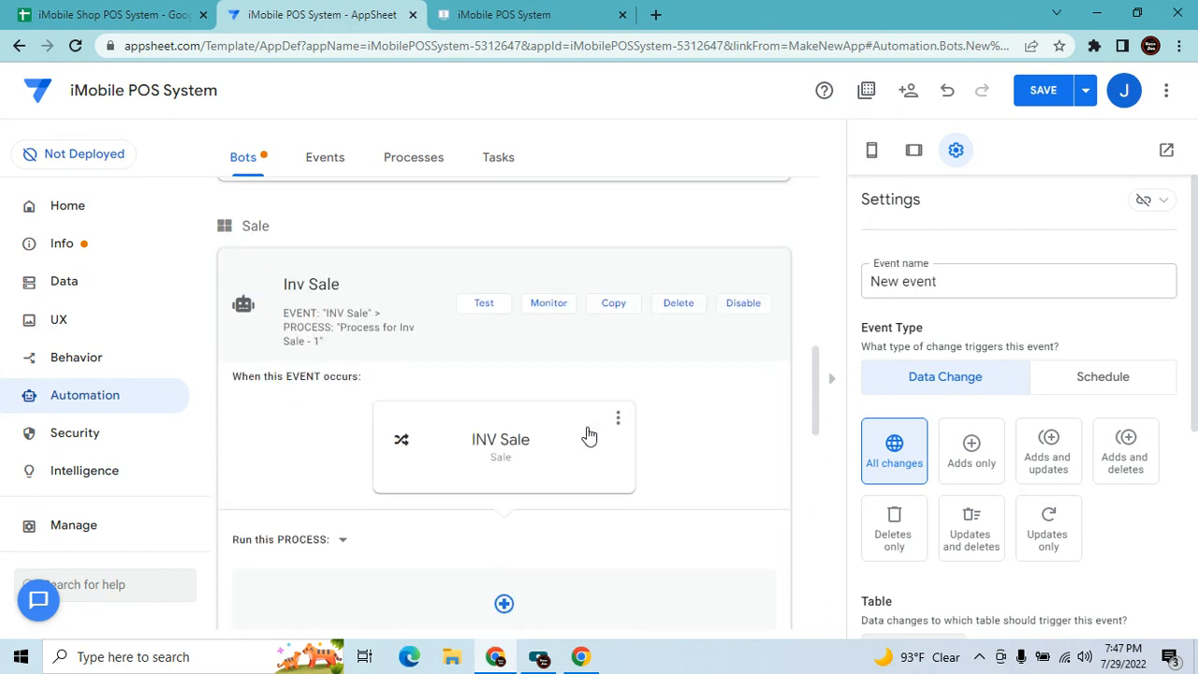
pyautogui.scroll(6, 589, 435)
pyautogui.scroll(-4, 591, 435)
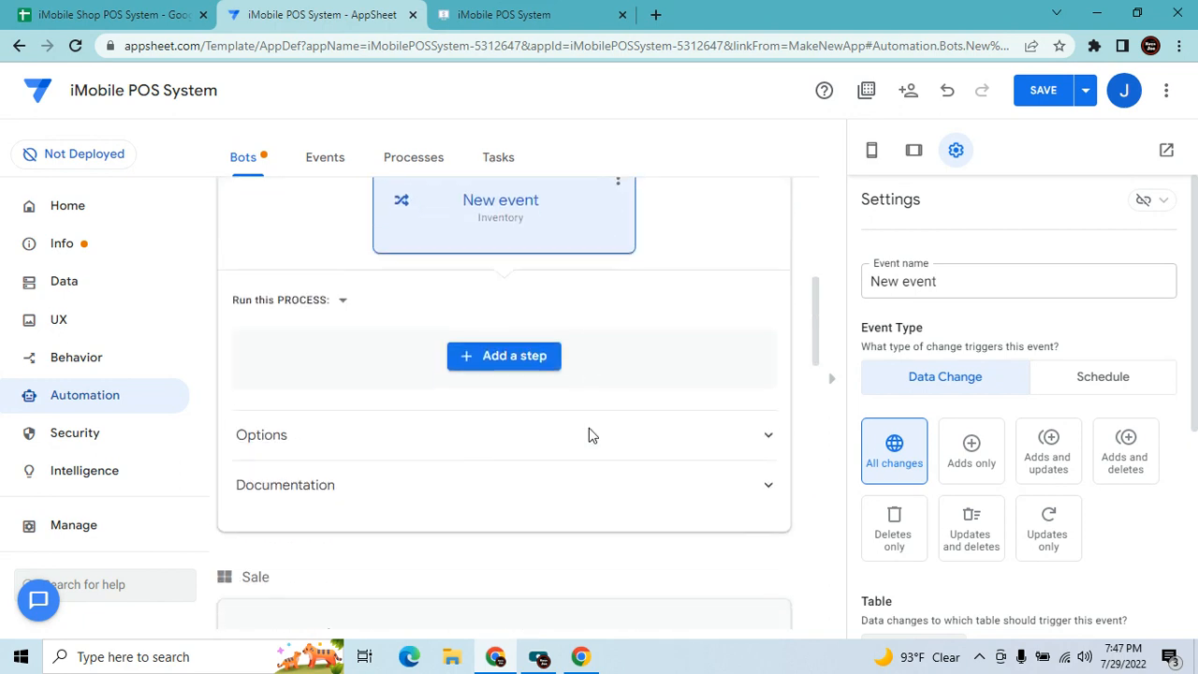
pyautogui.scroll(7, 590, 435)
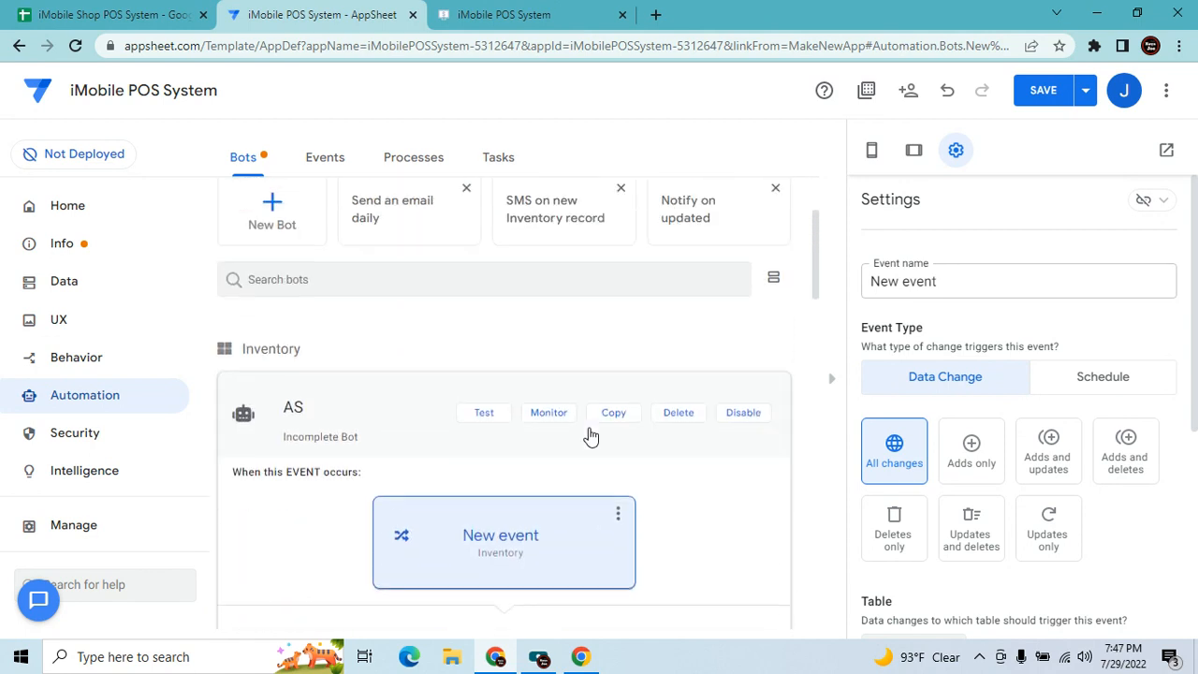
pyautogui.click(962, 272)
pyautogui.hotkey('ctrl', 'a')
pyautogui.write('AS')
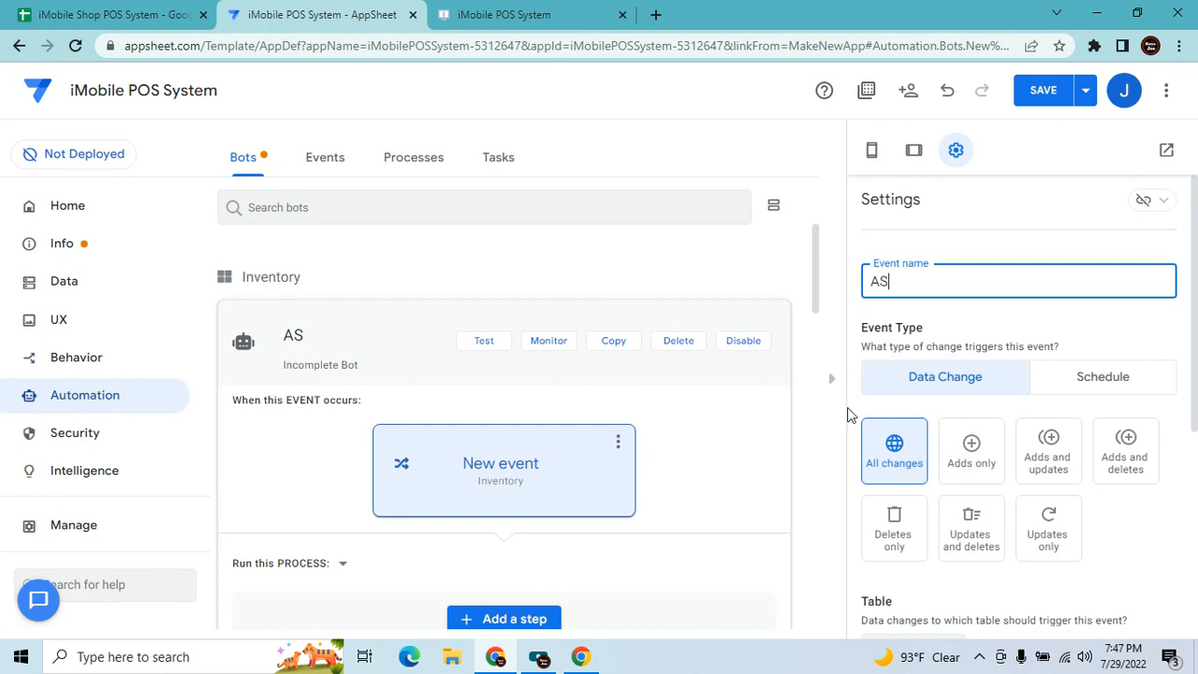
# Set the AS event to trigger on adds only in the Add Stocks table.
pyautogui.click(973, 468)
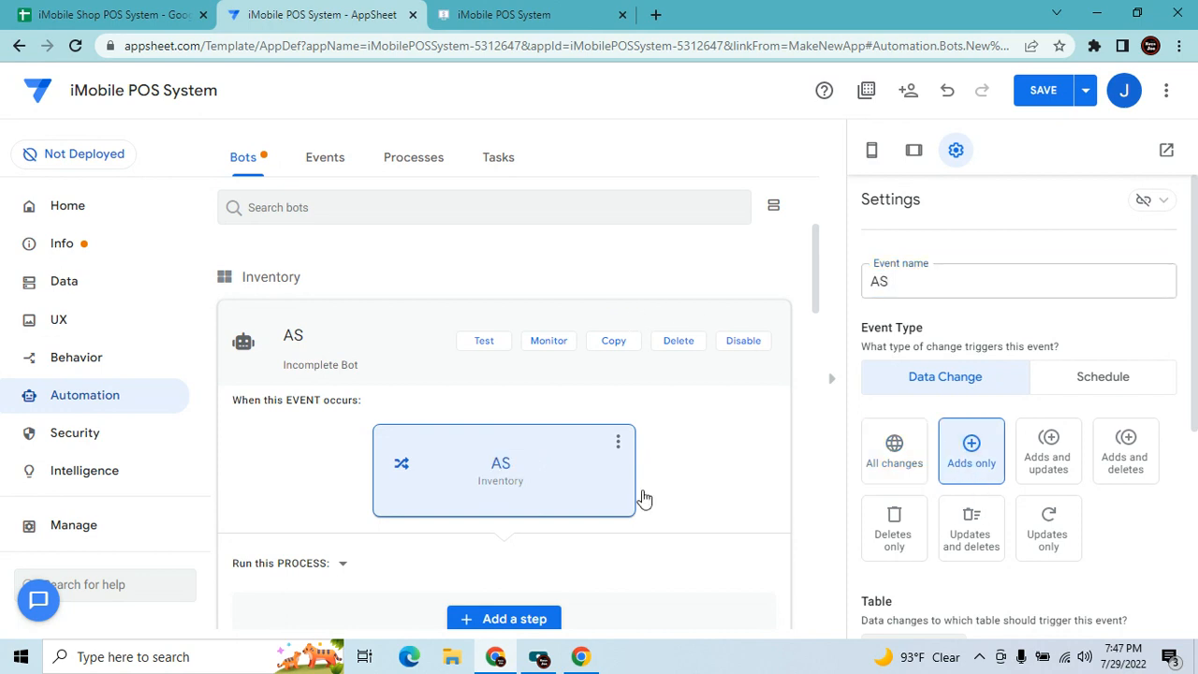
pyautogui.scroll(-2, 947, 522)
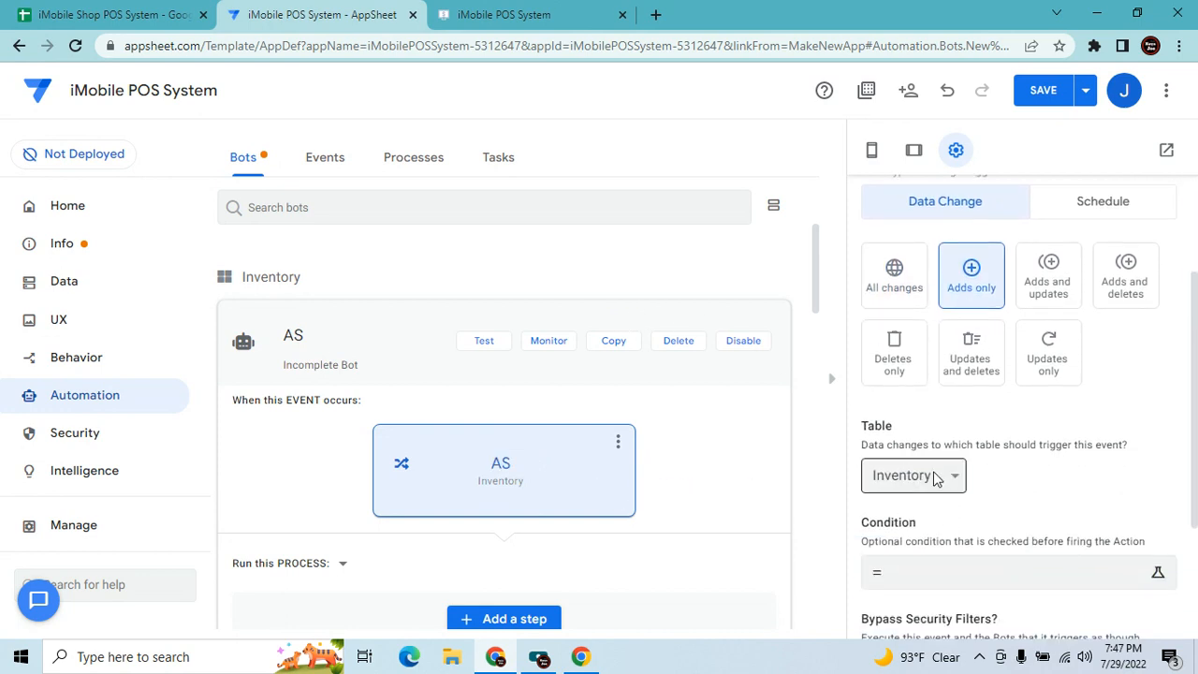
pyautogui.click(950, 477)
pyautogui.click(908, 503)
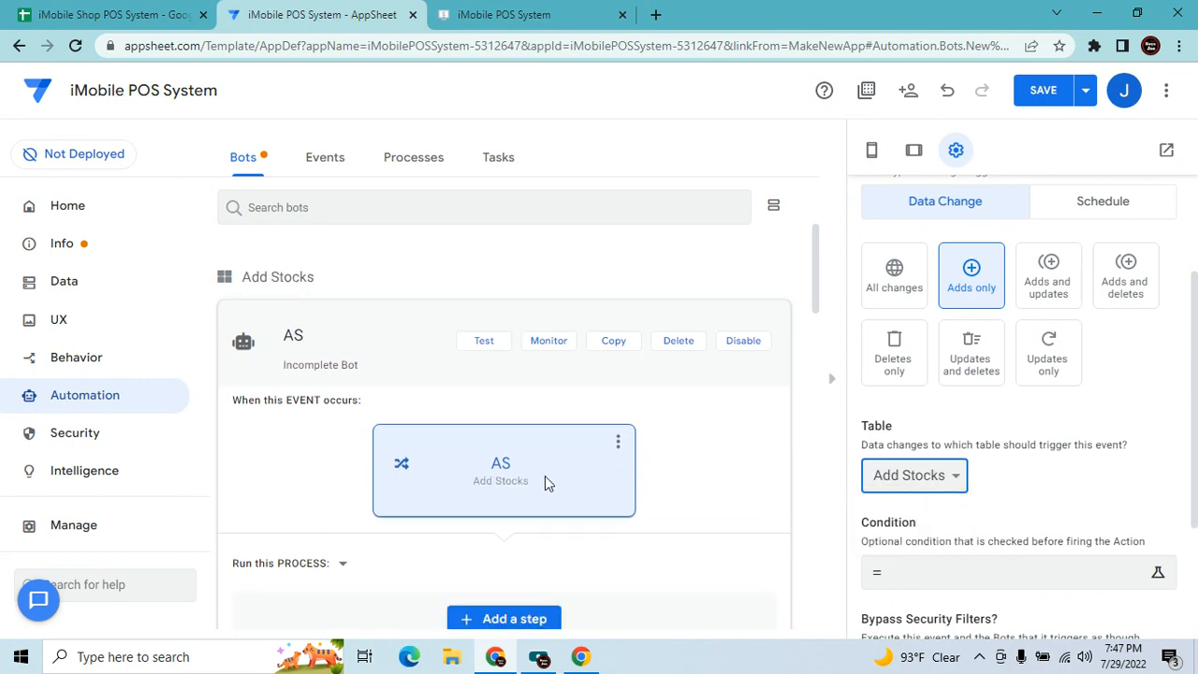
# Add a new step to the AS bot's process and name it AS.
pyautogui.scroll(-1, 552, 479)
pyautogui.click(529, 532)
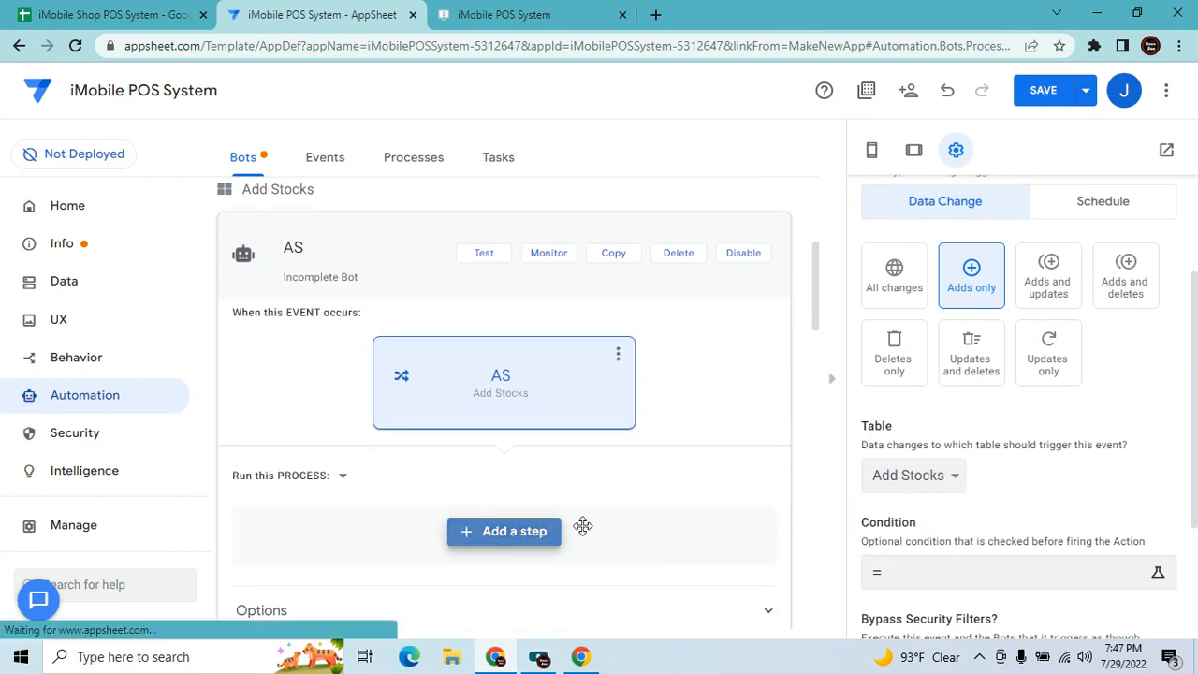
pyautogui.click(505, 556)
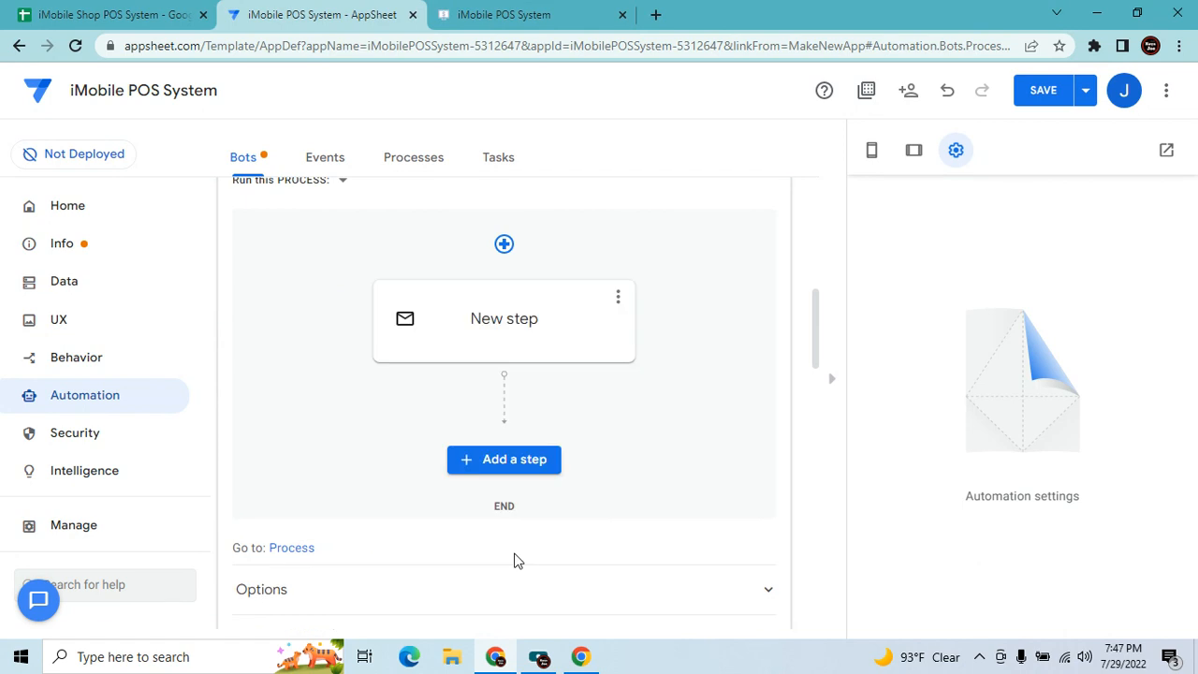
pyautogui.click(530, 344)
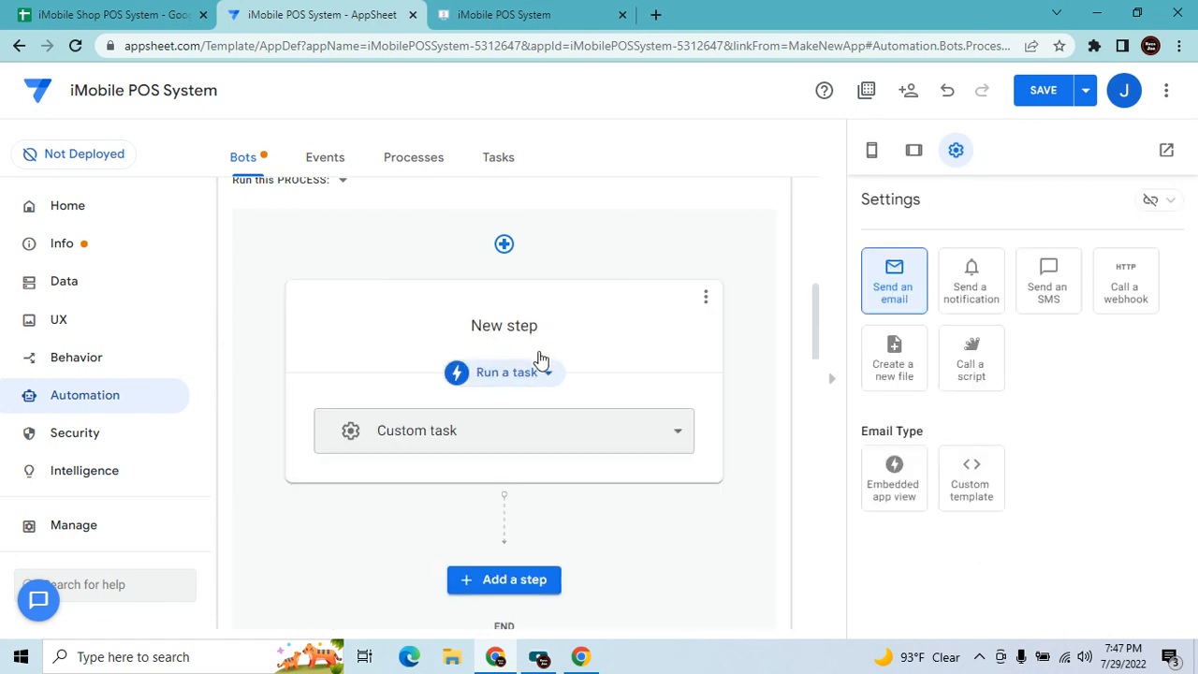
pyautogui.click(449, 318)
pyautogui.write('AS')
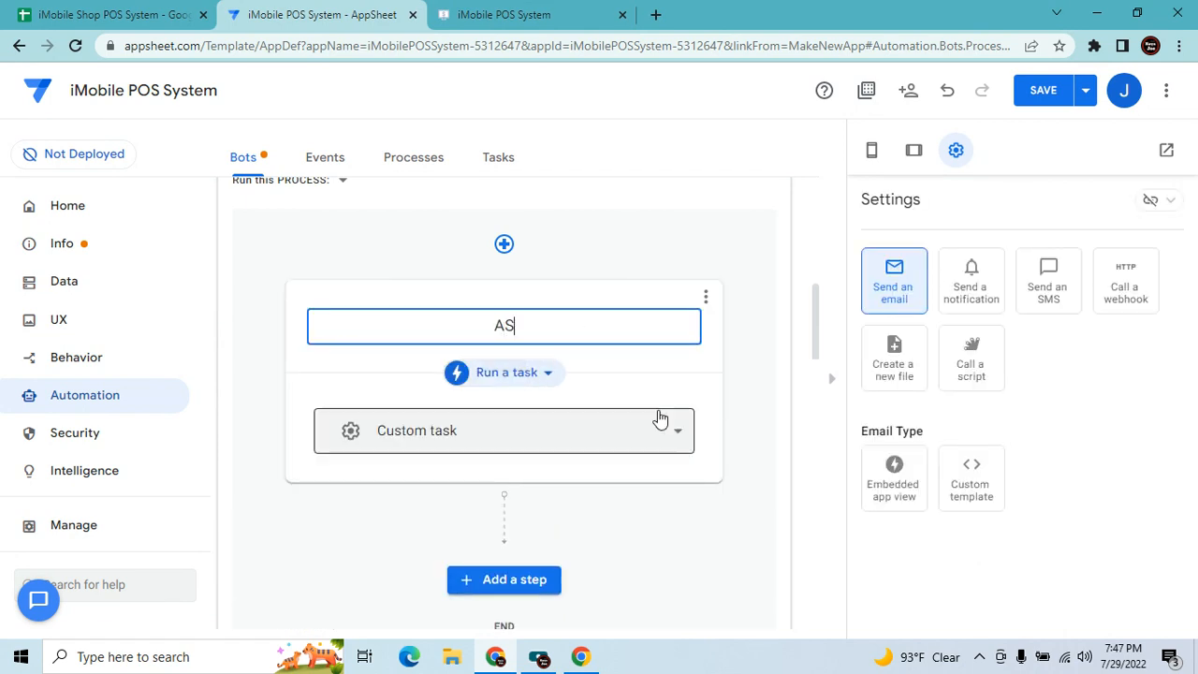
# Make the AS step run a data action that reuses the existing AS Inv Changer action.
pyautogui.click(543, 372)
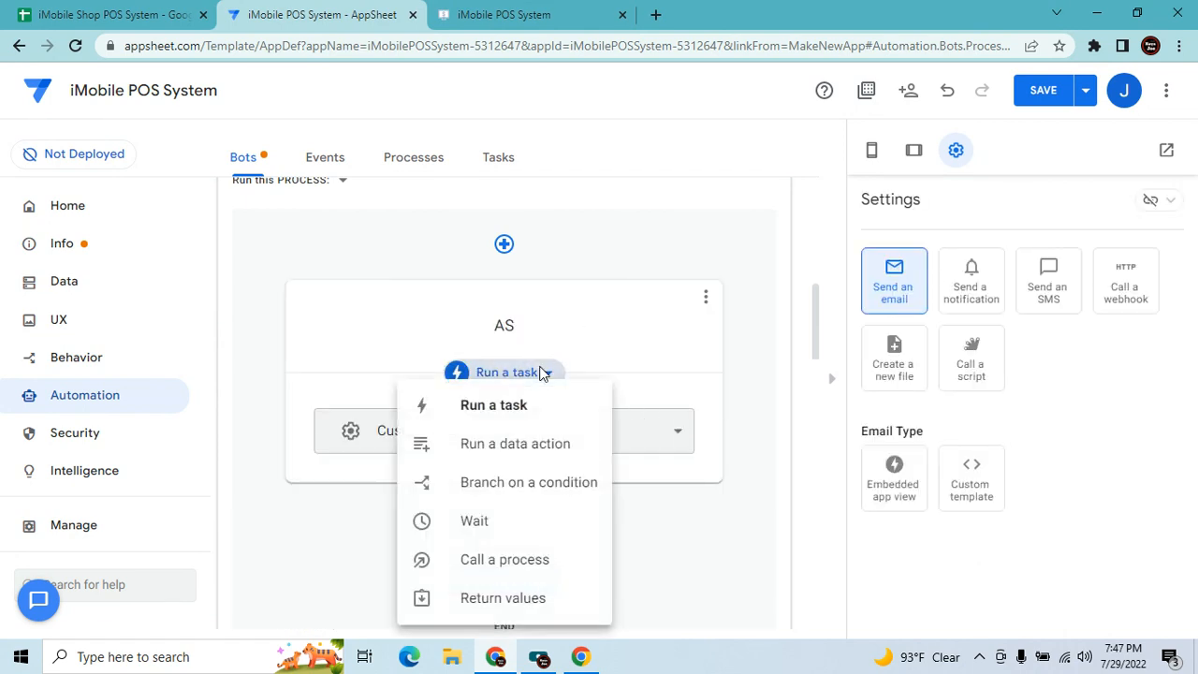
pyautogui.click(533, 447)
pyautogui.click(617, 440)
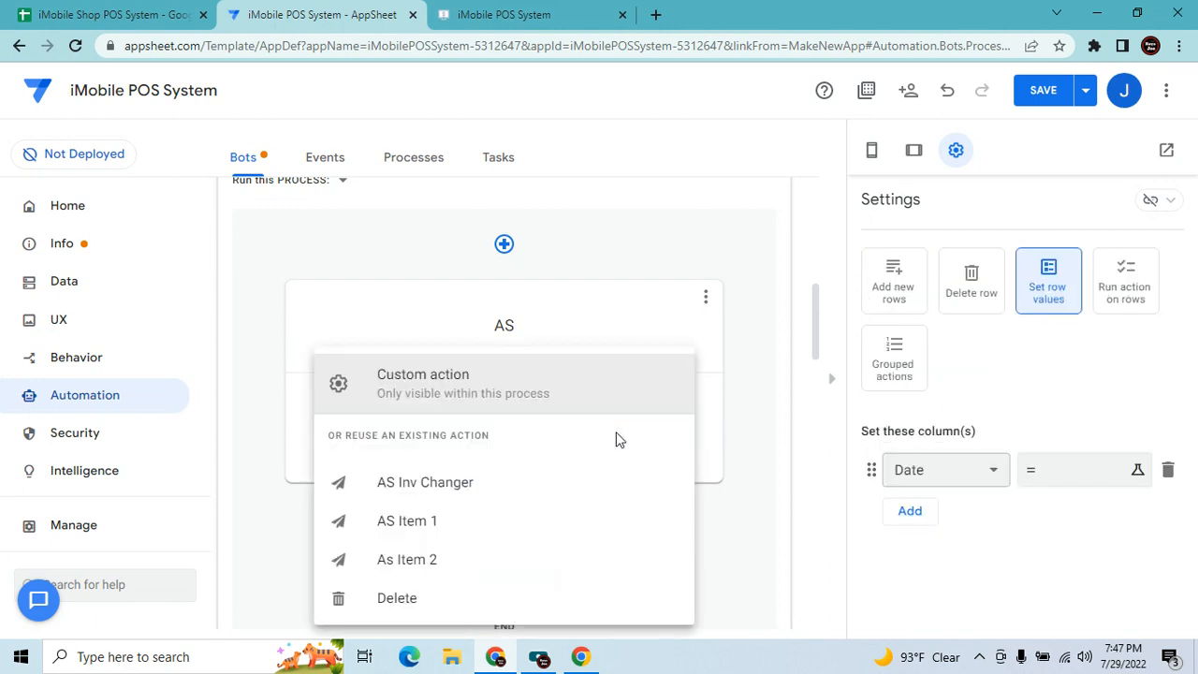
pyautogui.click(445, 501)
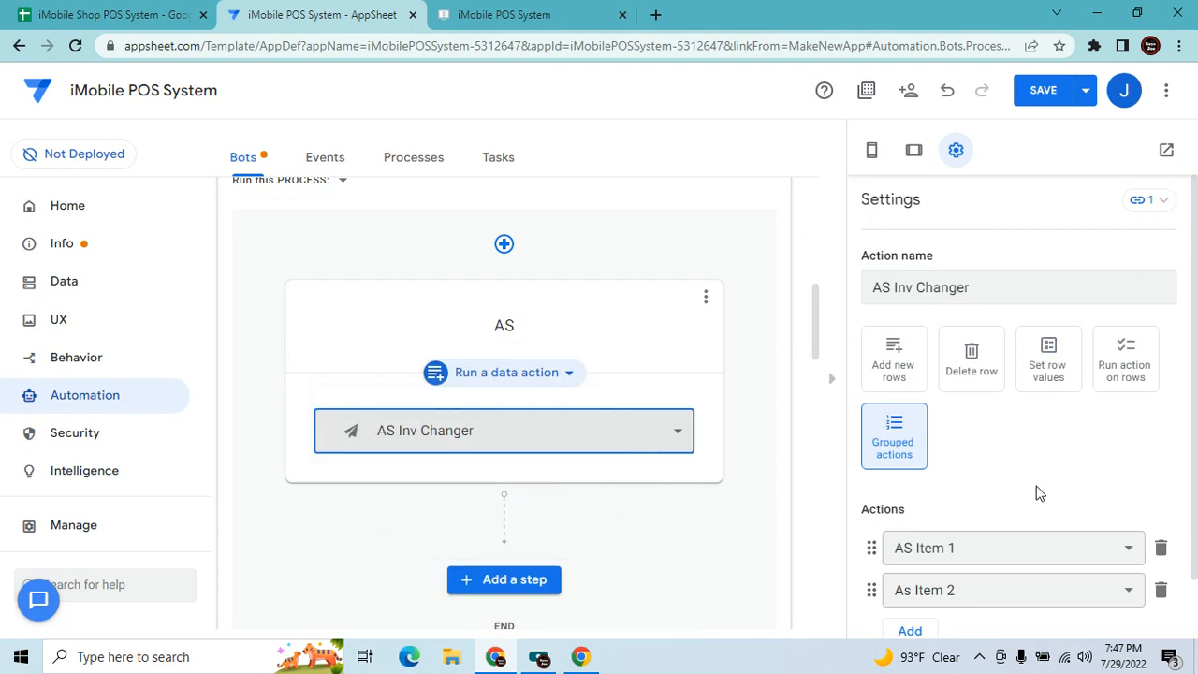
# Review the AS event's settings and save the app.
pyautogui.scroll(2, 562, 355)
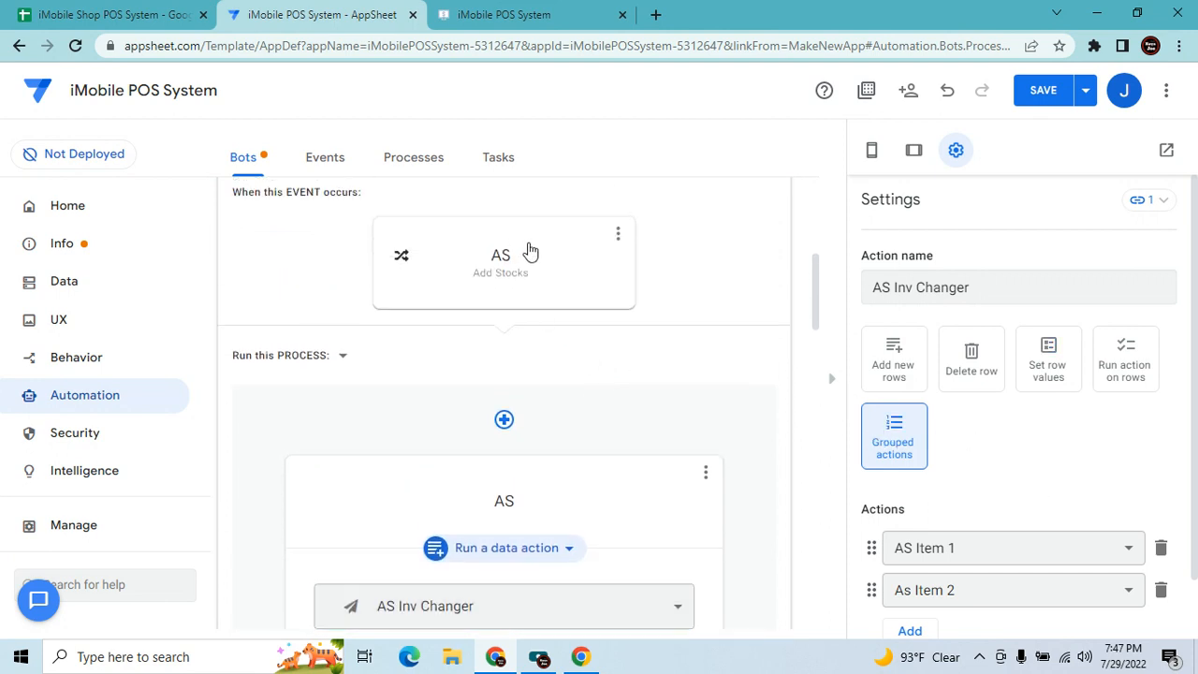
pyautogui.click(529, 251)
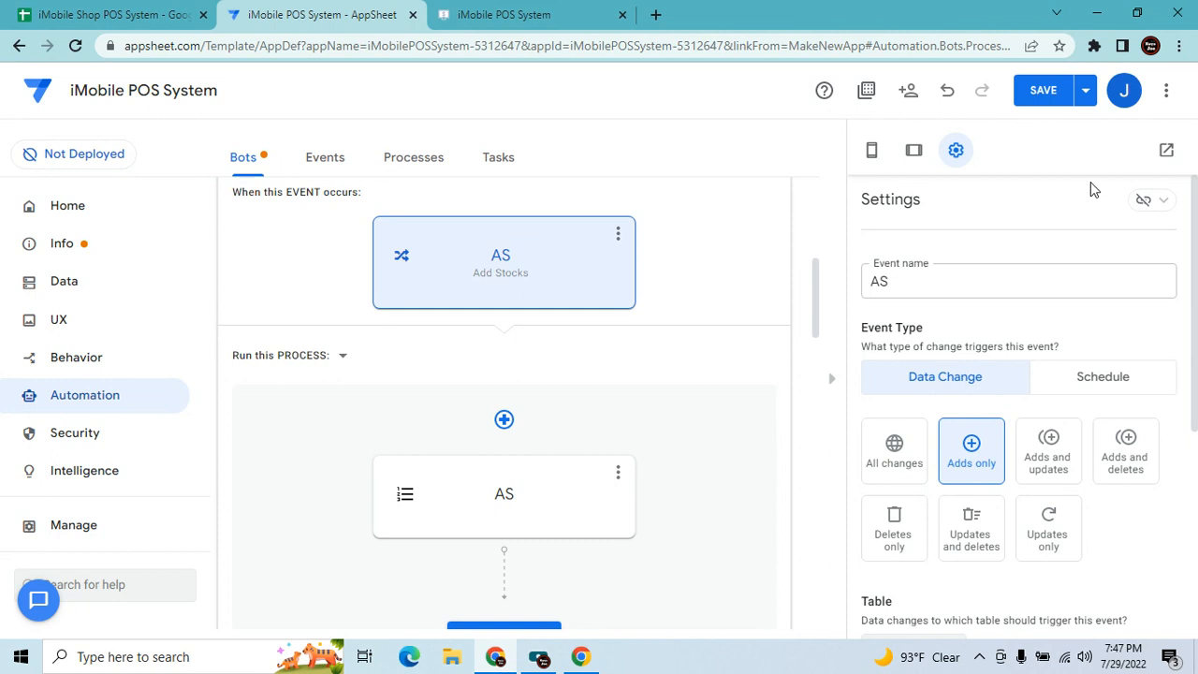
pyautogui.click(1040, 102)
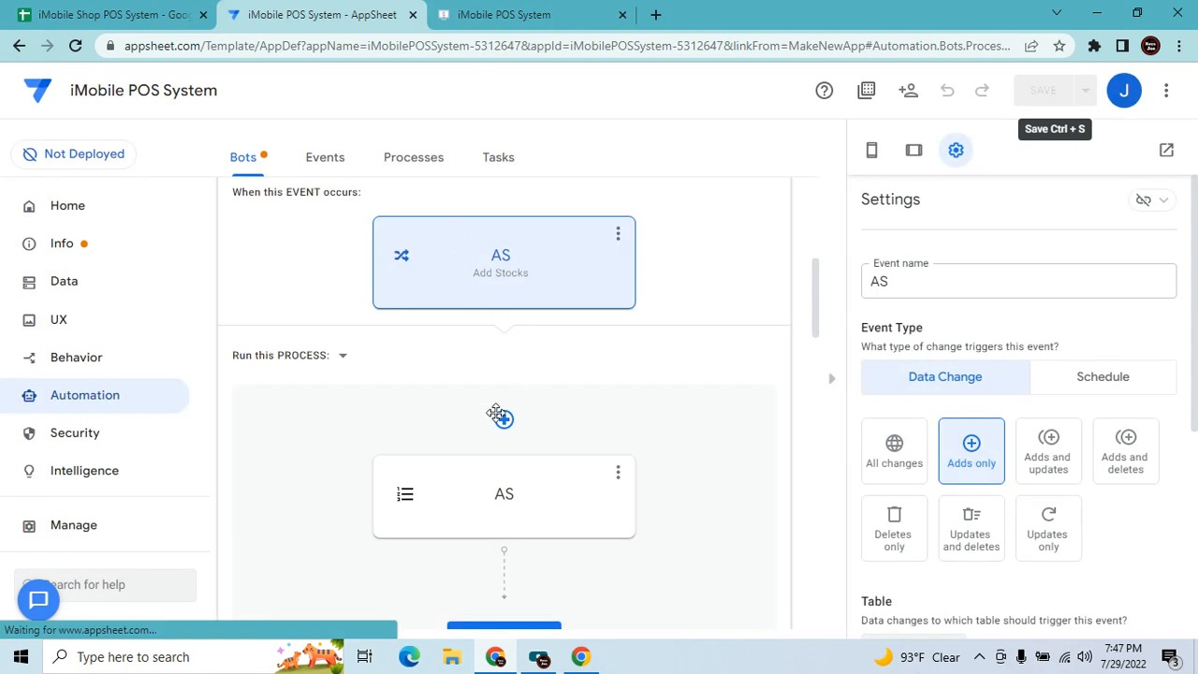
# Test the AS bot against the existing Add Stocks record and examine the execution result.
pyautogui.scroll(3, 655, 368)
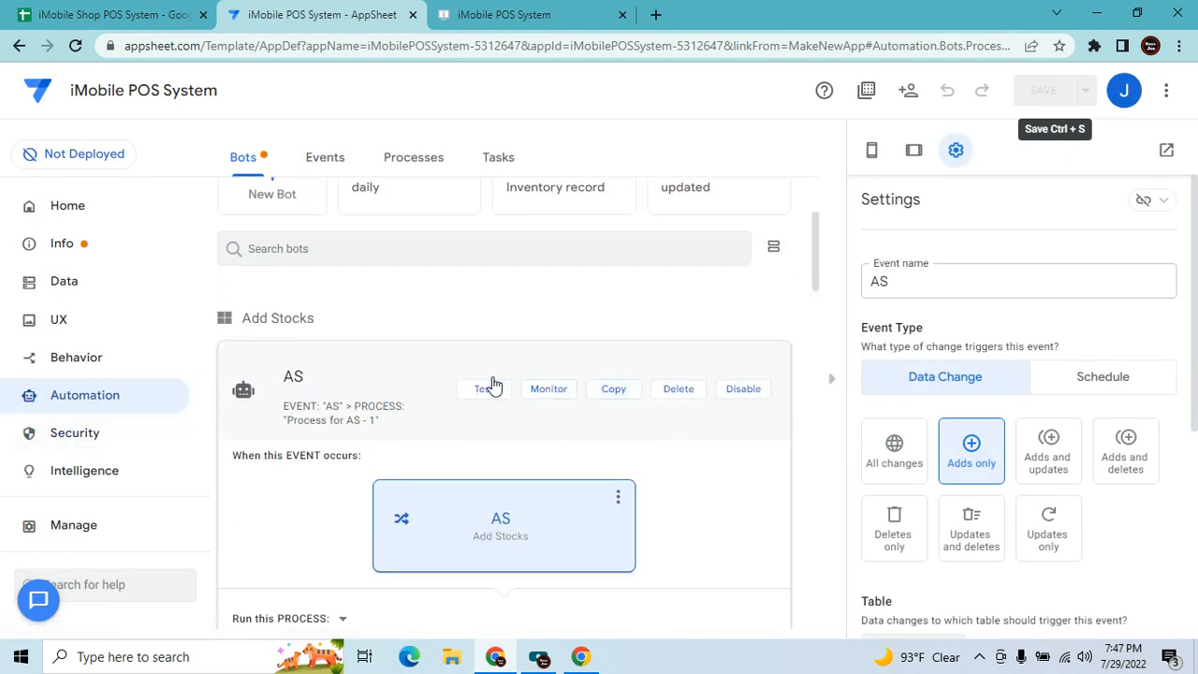
pyautogui.click(503, 396)
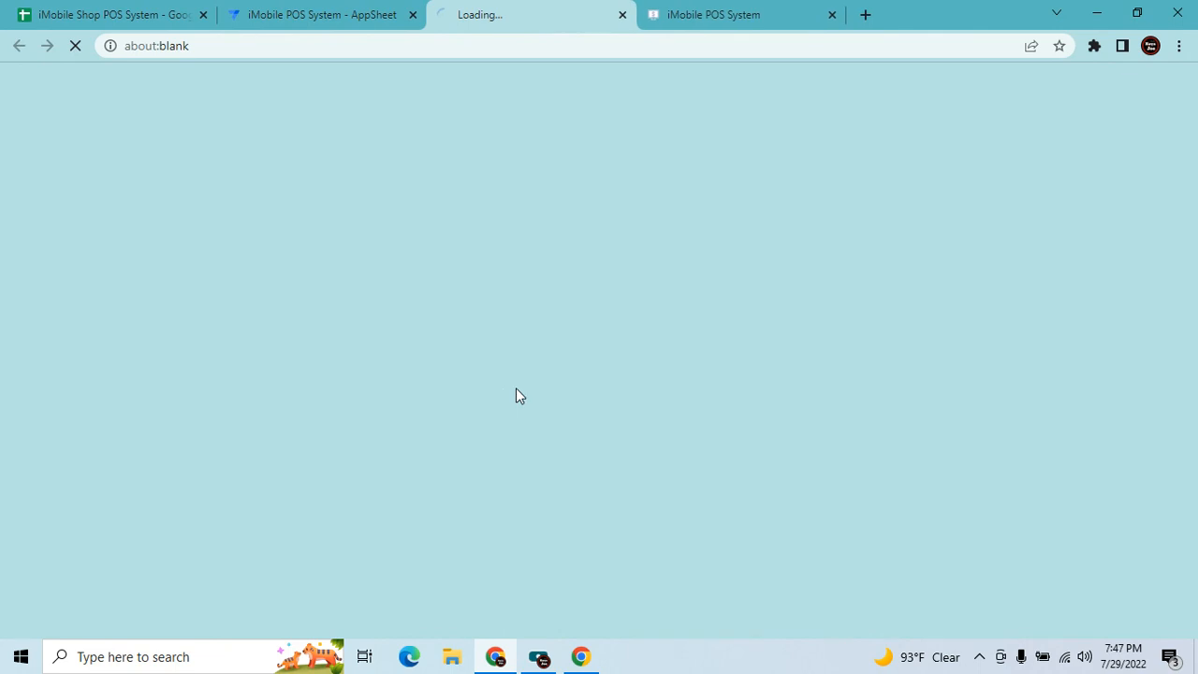
pyautogui.click(794, 9)
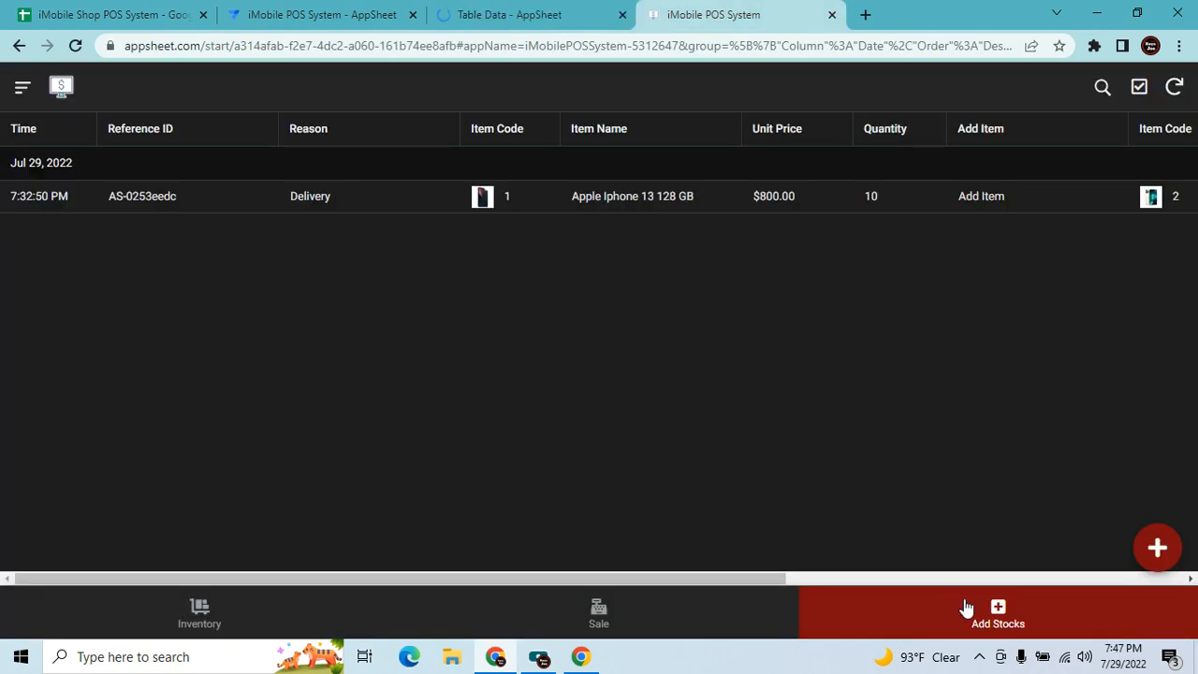
pyautogui.click(524, 14)
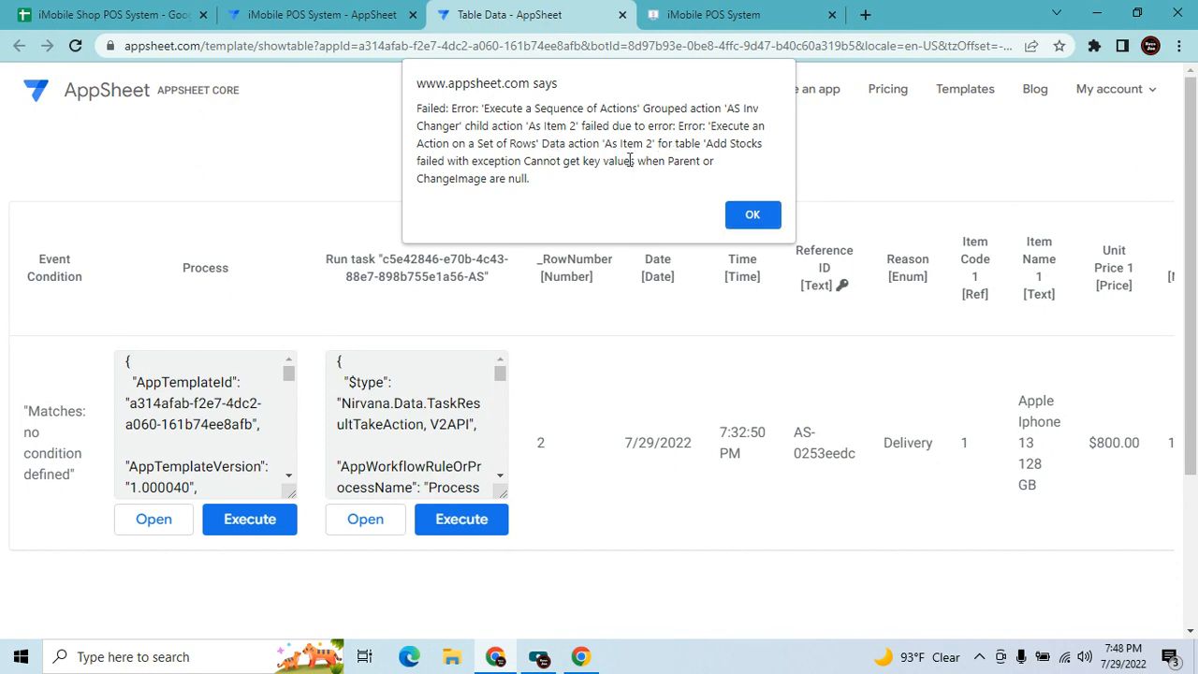
# Examine the As Item 2 action's Referenced Rows expression in the app's behavior actions and compare it with the AS bot's test message.
pyautogui.click(336, 27)
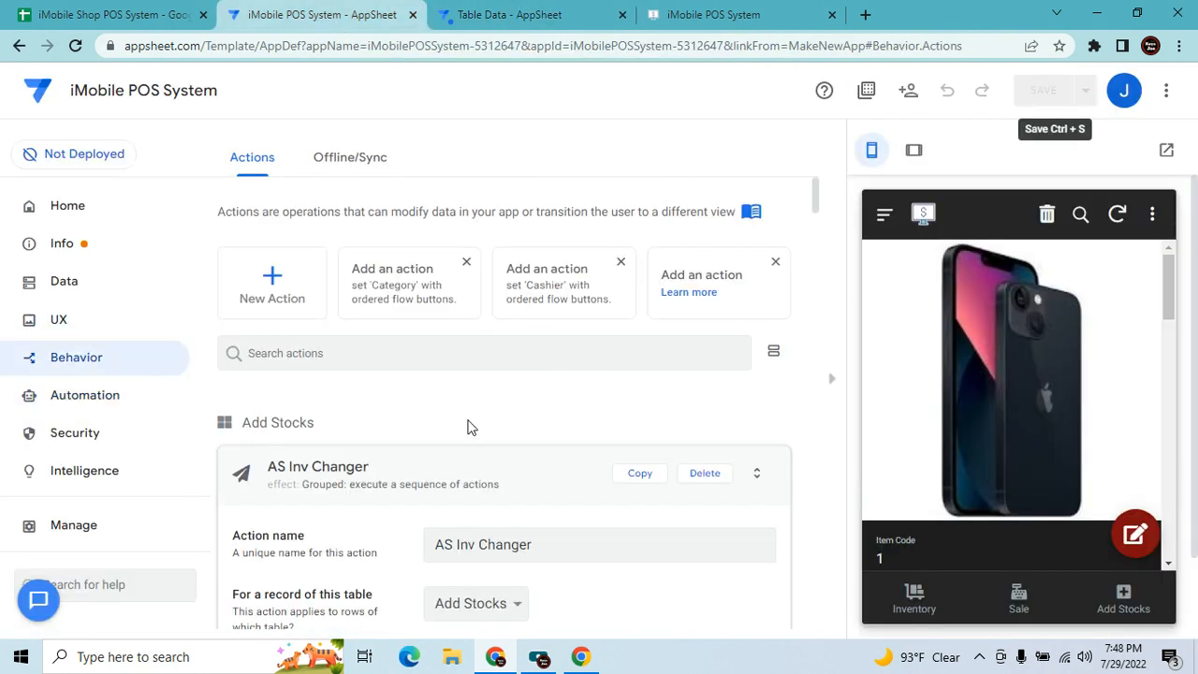
pyautogui.scroll(-2, 468, 425)
pyautogui.click(552, 299)
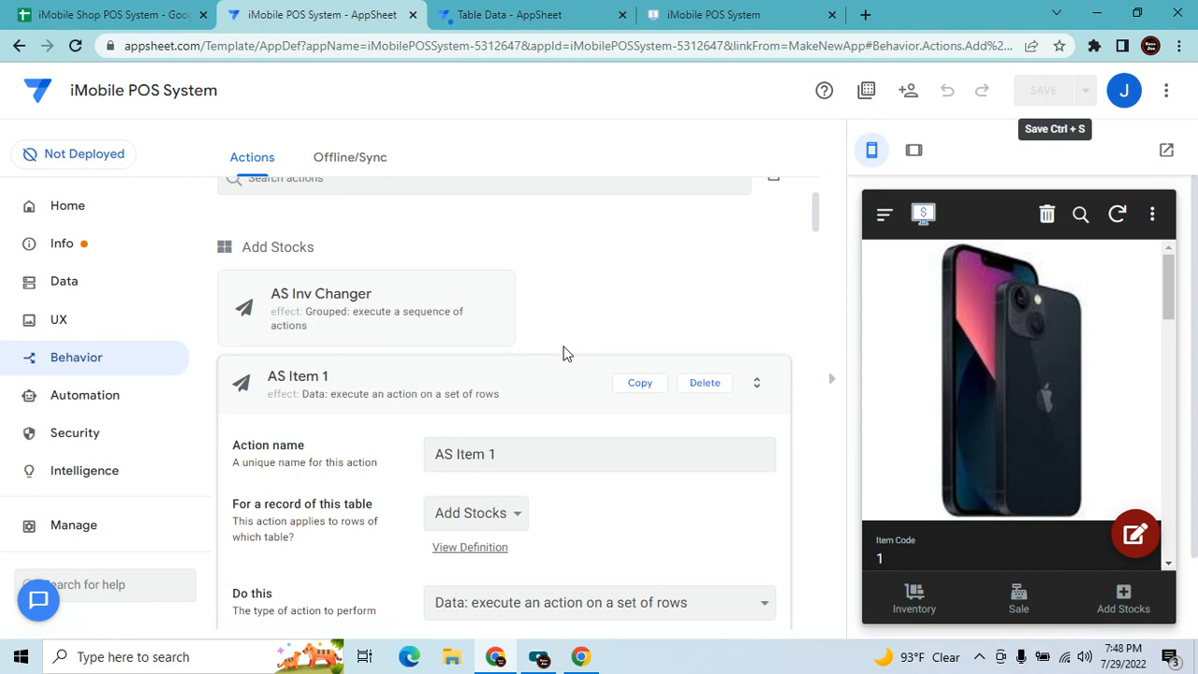
pyautogui.click(582, 395)
pyautogui.scroll(-1, 550, 411)
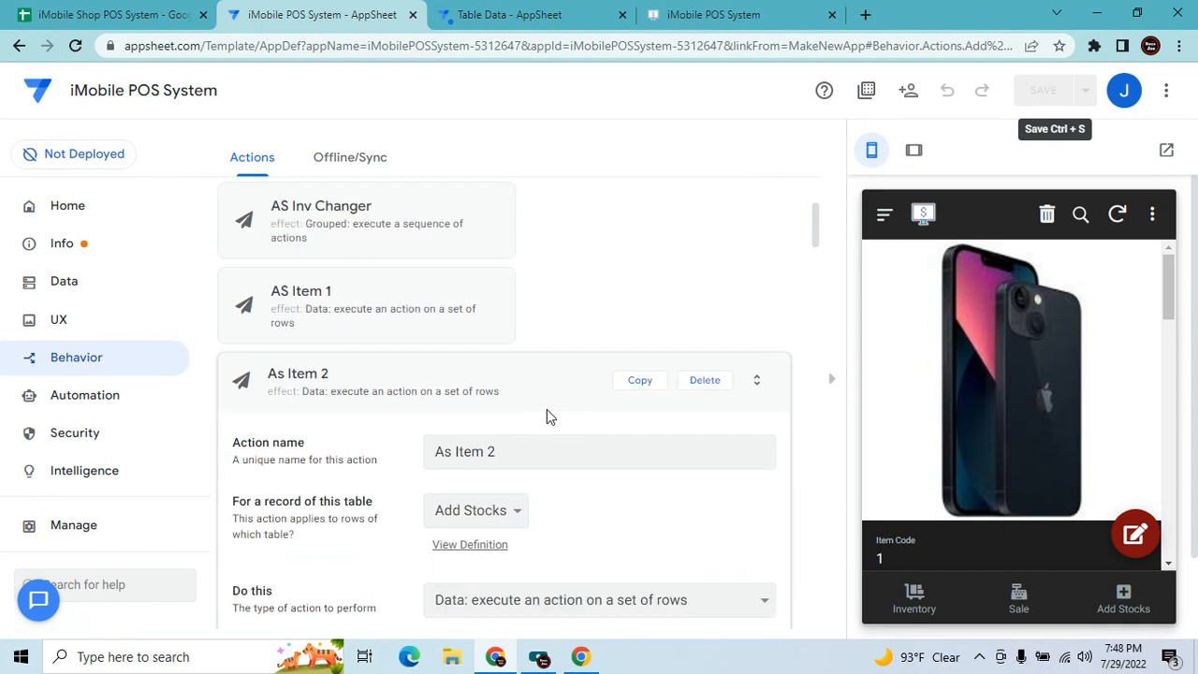
pyautogui.click(547, 404)
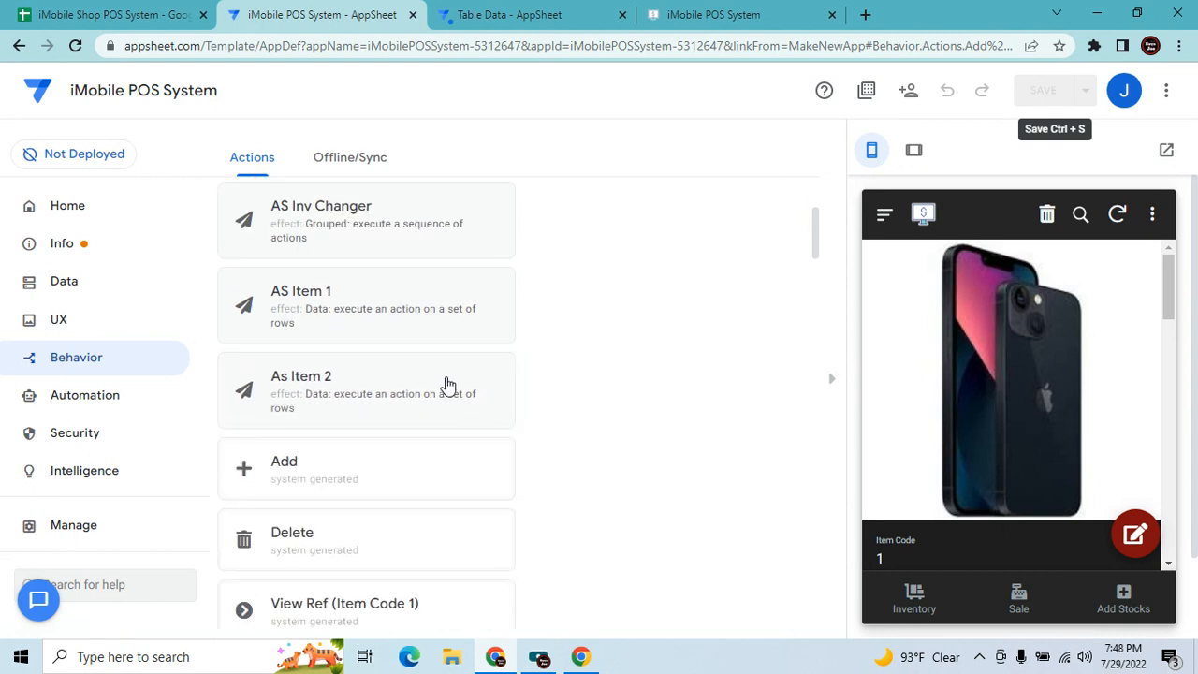
pyautogui.click(447, 387)
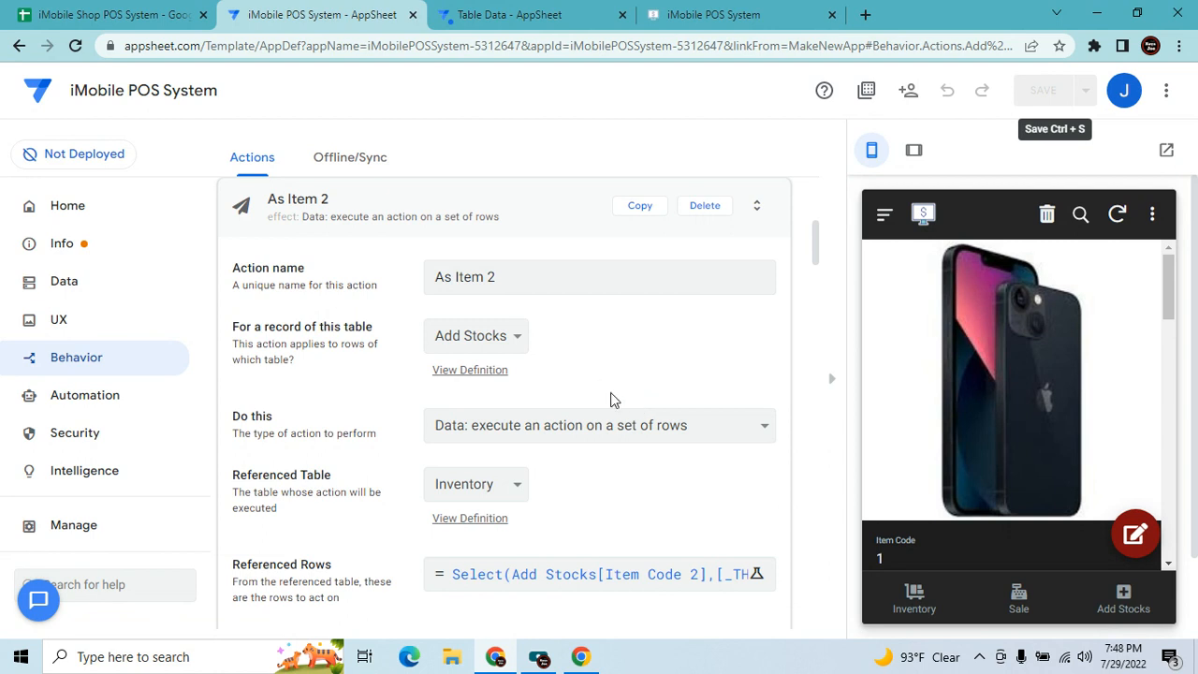
pyautogui.click(674, 573)
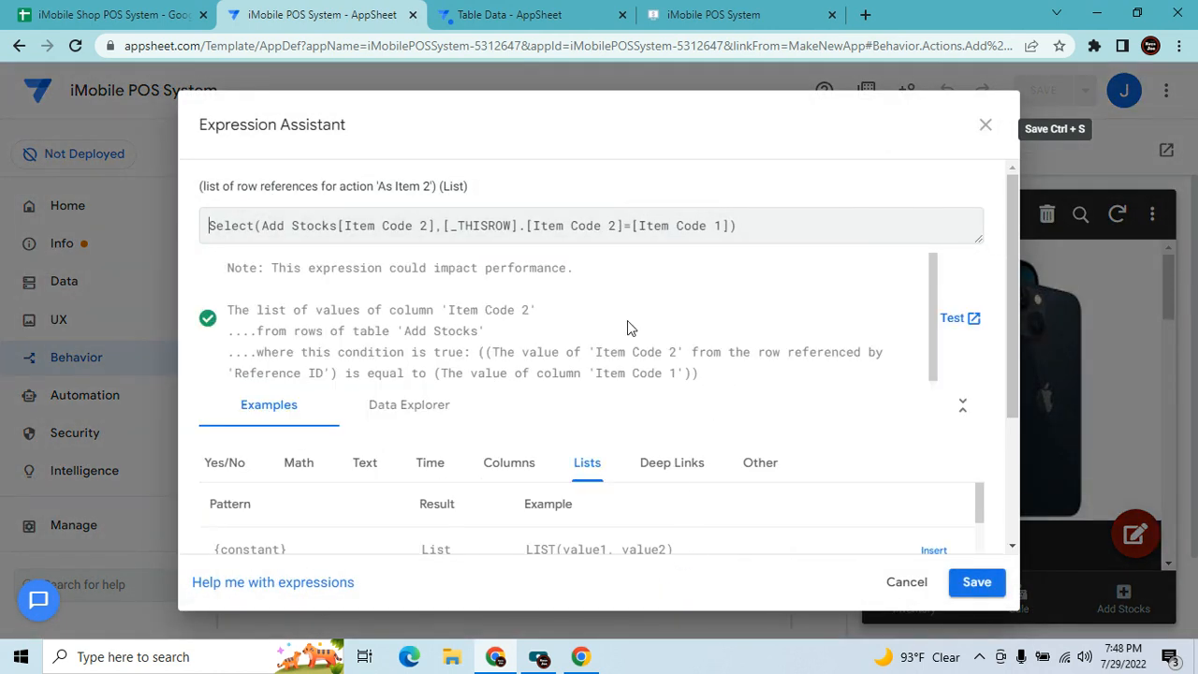
pyautogui.click(488, 13)
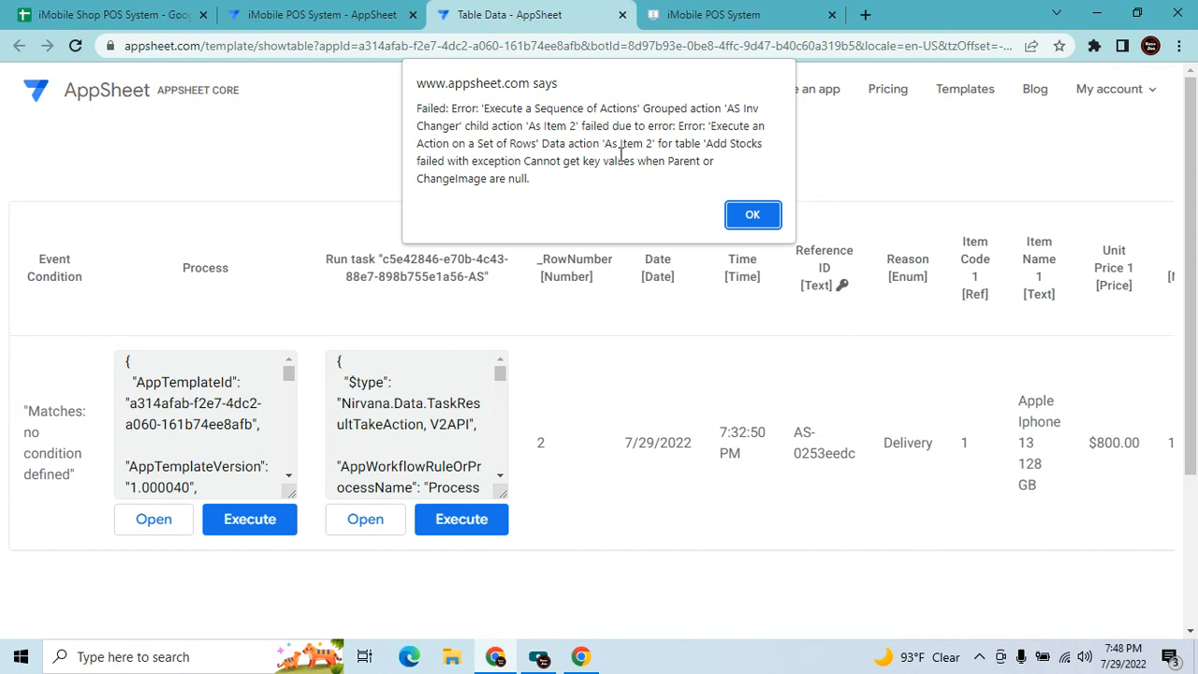
pyautogui.click(318, 15)
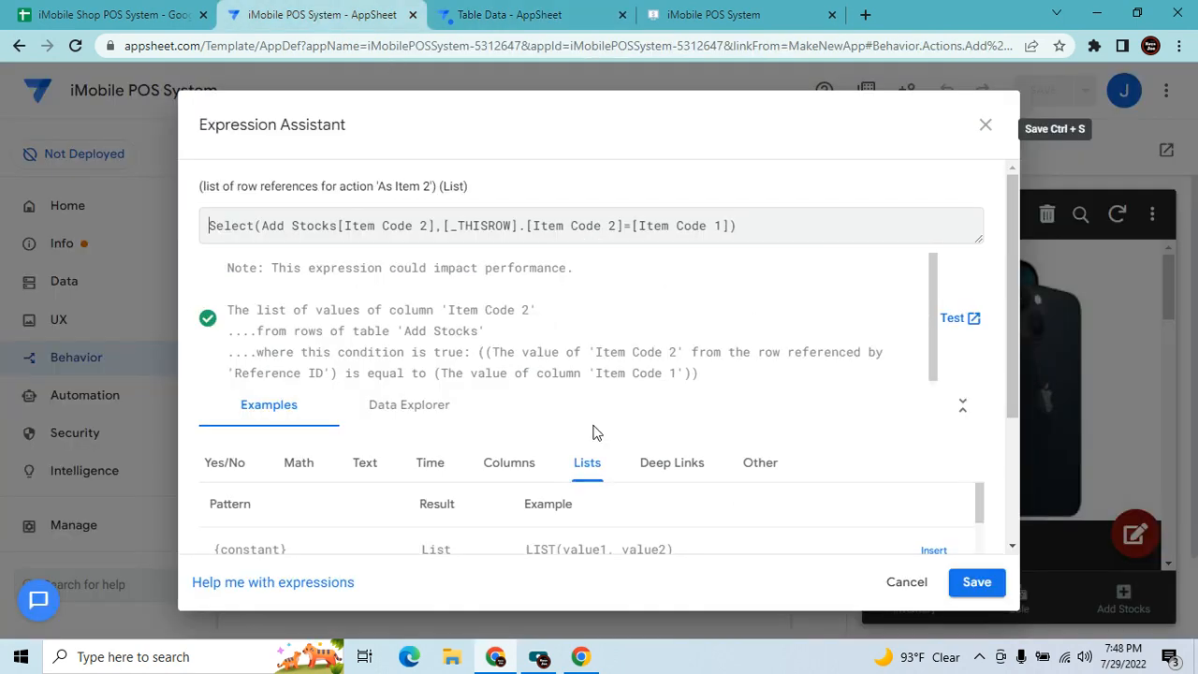
# Hide the app preview, re-save the As Item 2 action's Referenced Rows expression as it stands, and collapse the action.
pyautogui.click(985, 124)
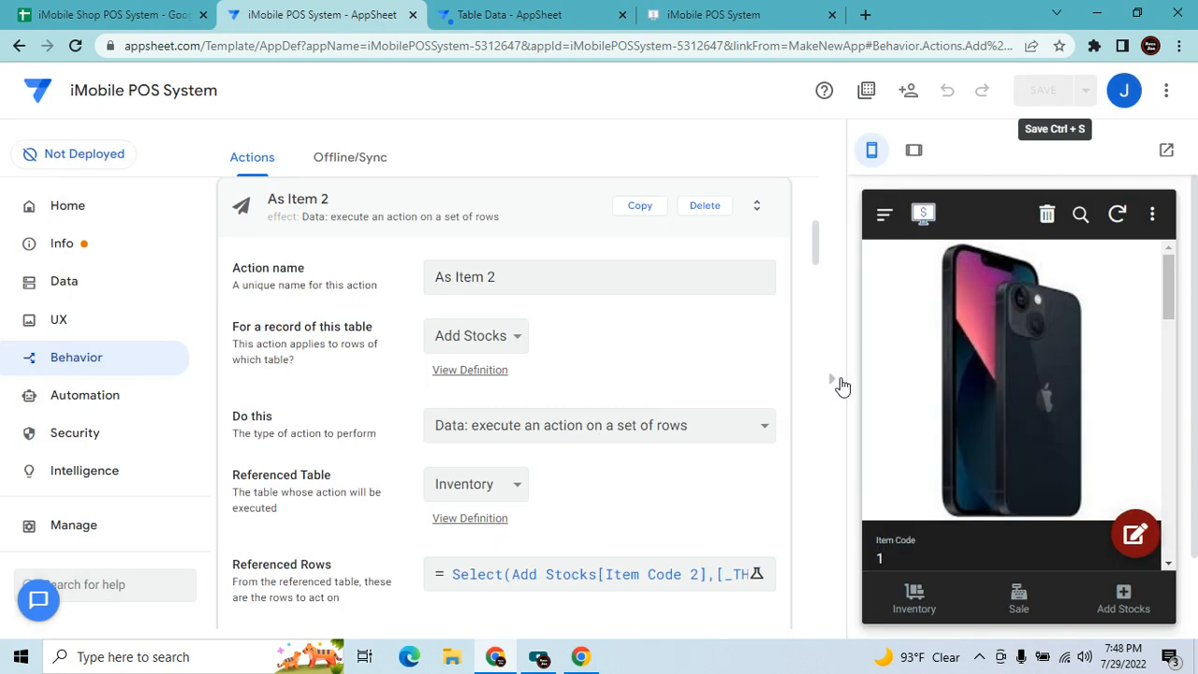
pyautogui.click(839, 386)
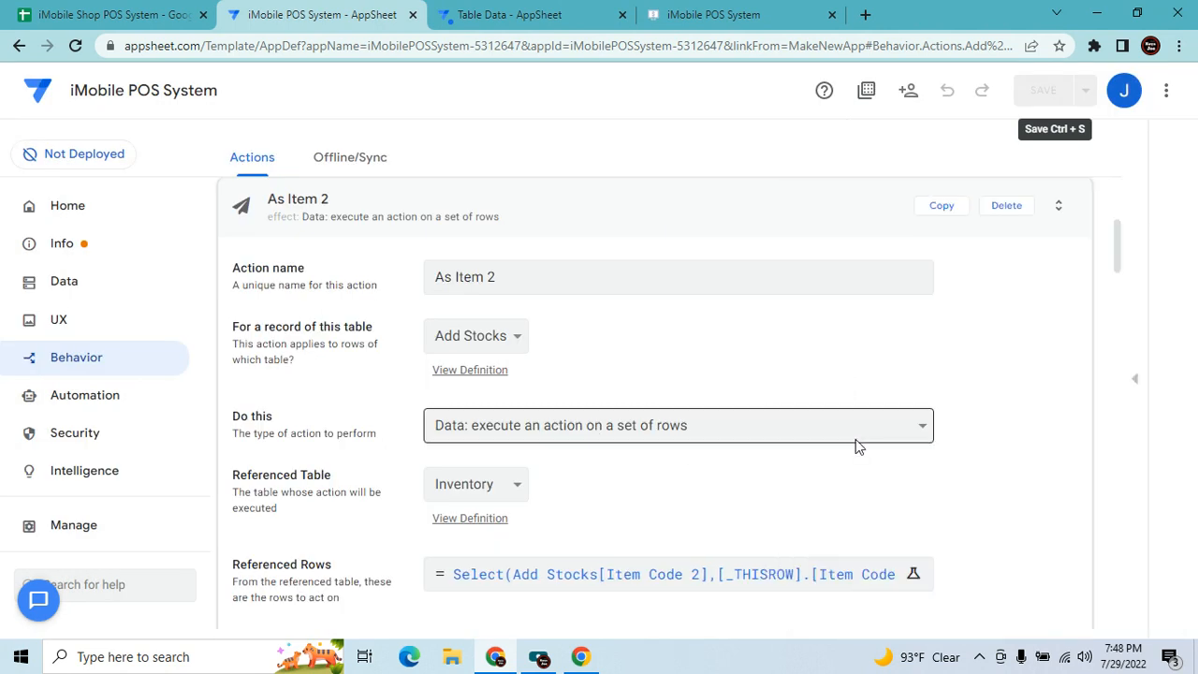
pyautogui.scroll(-1, 604, 470)
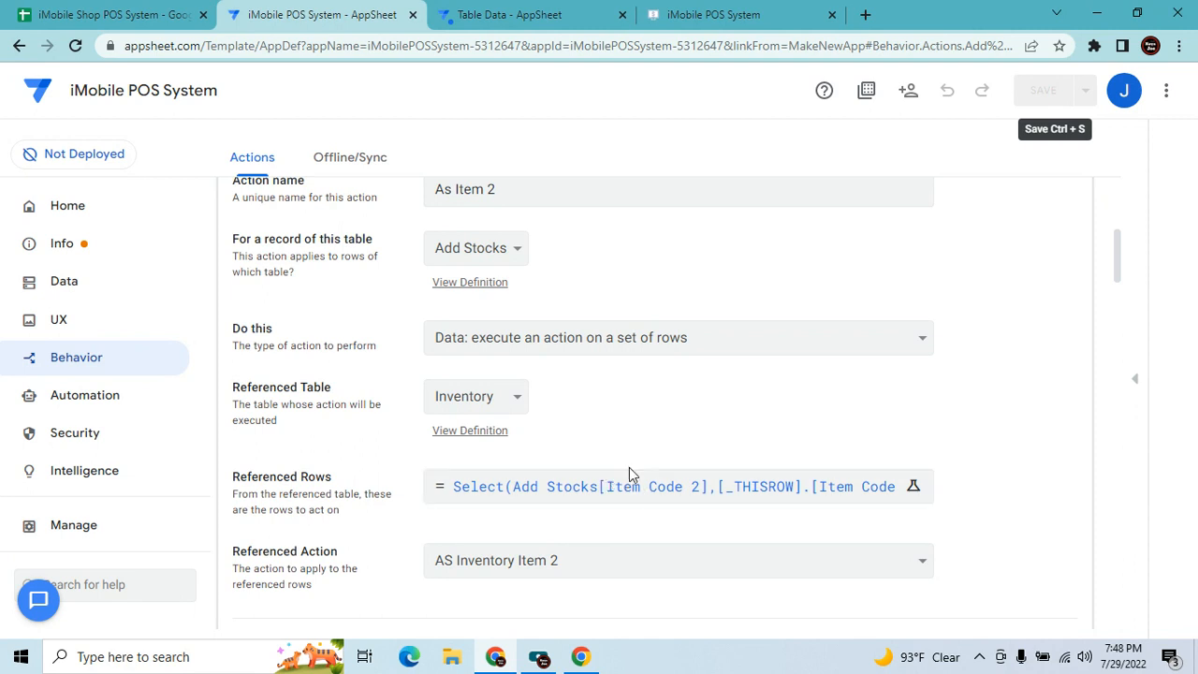
pyautogui.click(637, 488)
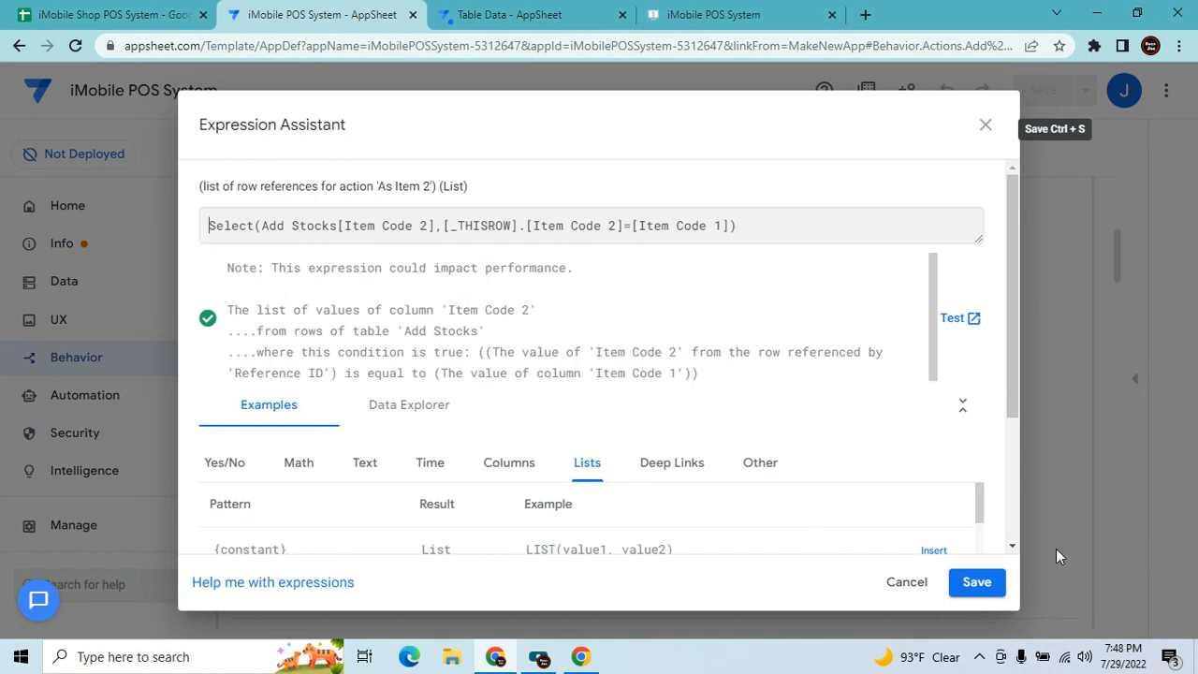
pyautogui.click(979, 582)
pyautogui.scroll(1, 855, 318)
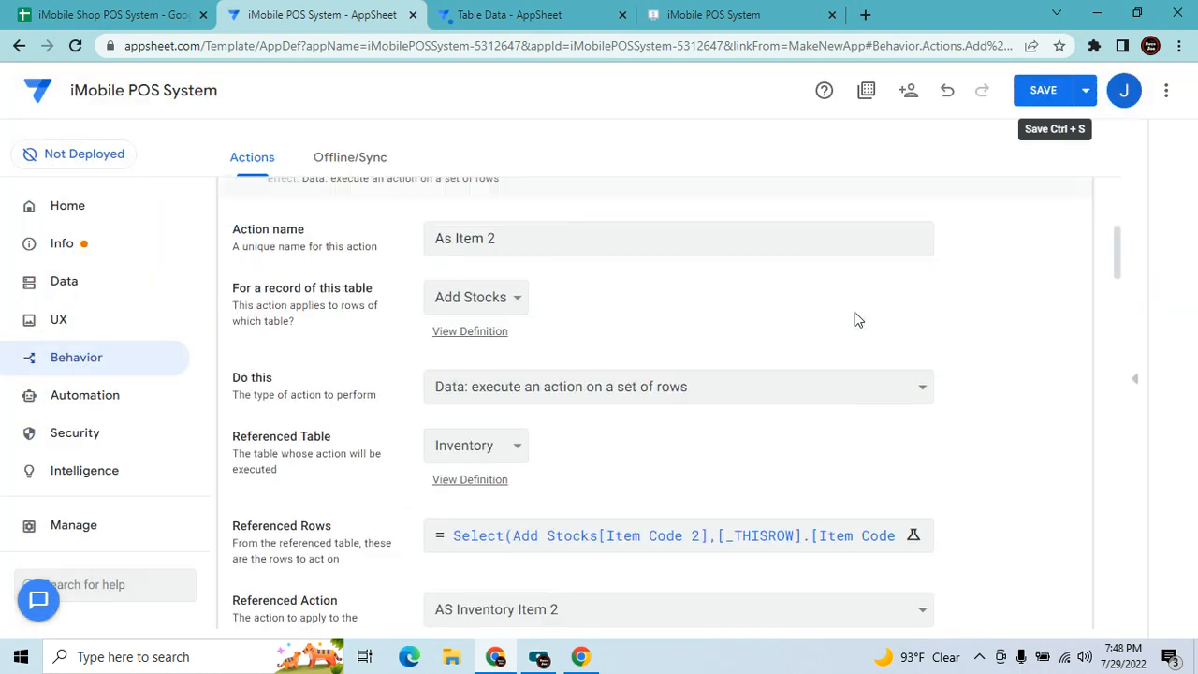
pyautogui.scroll(2, 854, 319)
pyautogui.click(671, 315)
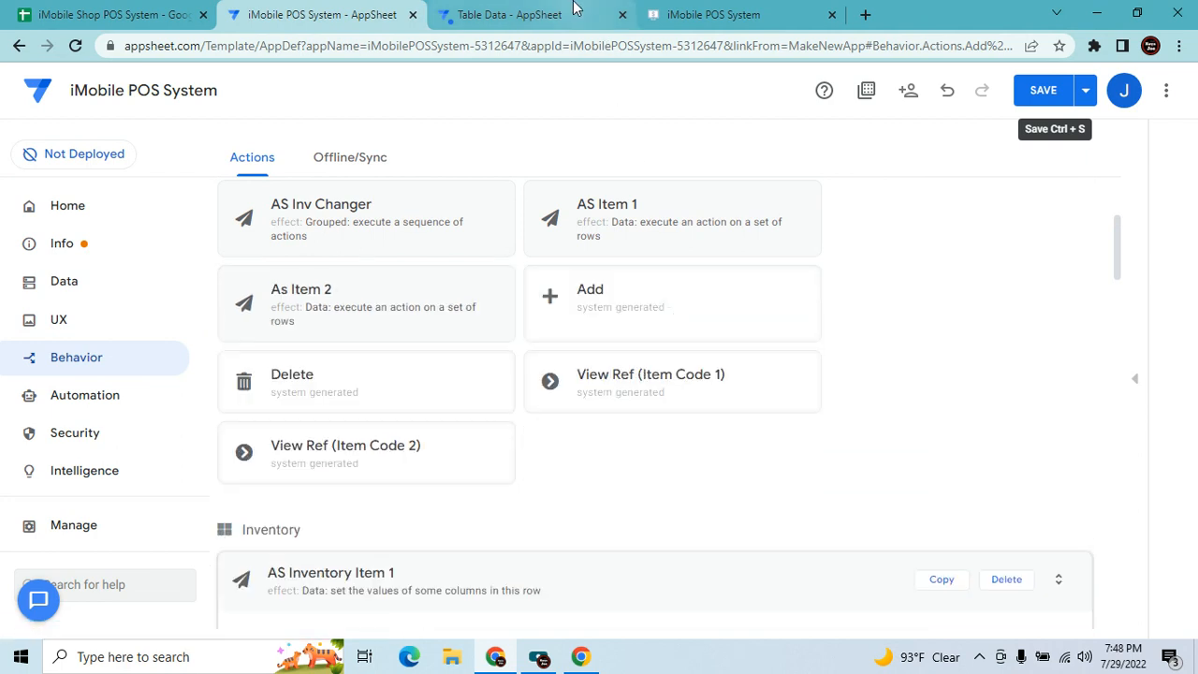
# Recheck the AS bot's test message and collapse the expanded Inventory and Sale actions in the behavior actions list.
pyautogui.click(575, 9)
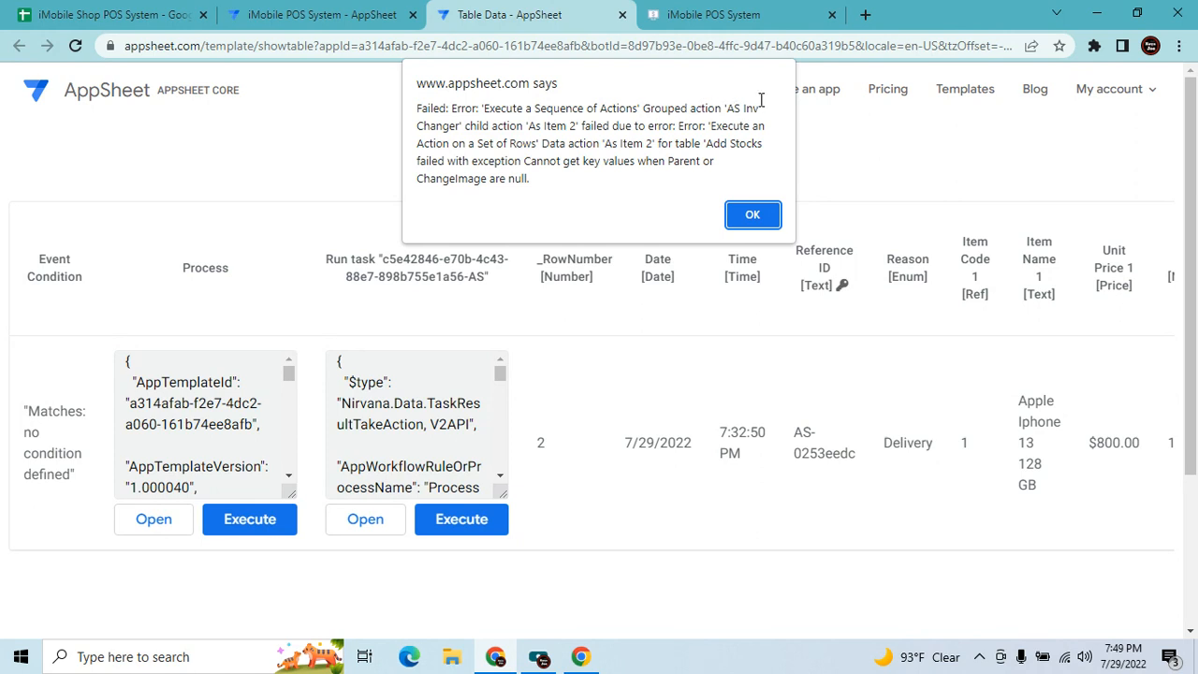
pyautogui.click(307, 16)
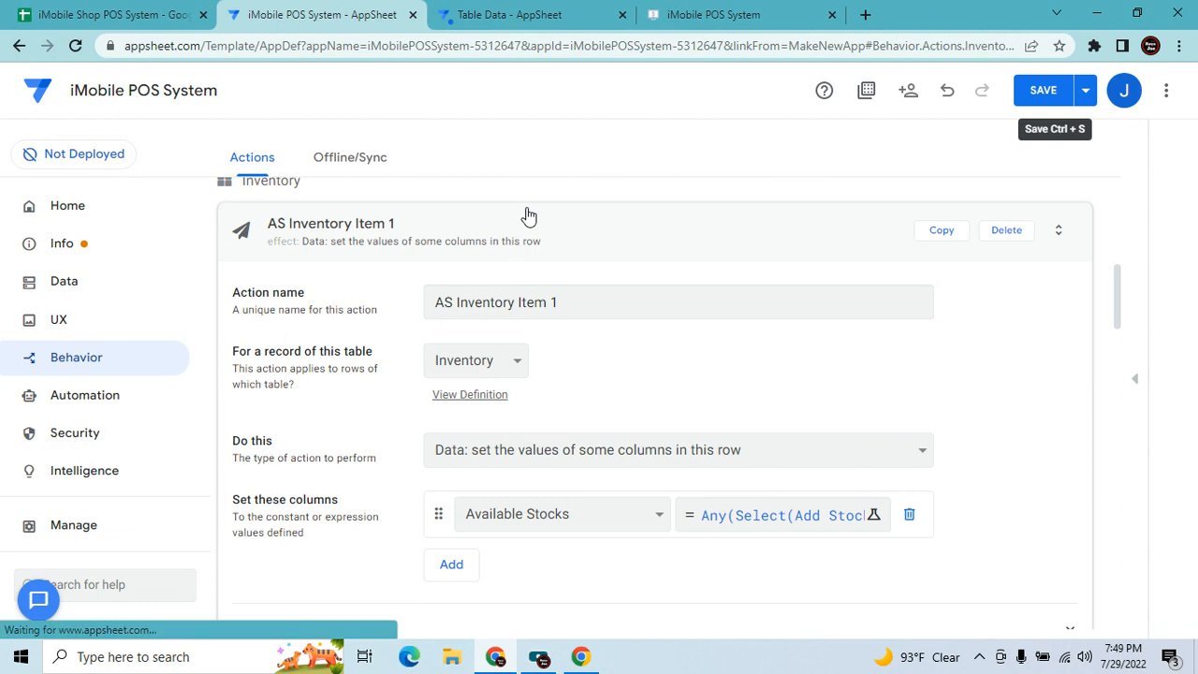
pyautogui.click(527, 217)
pyautogui.click(560, 323)
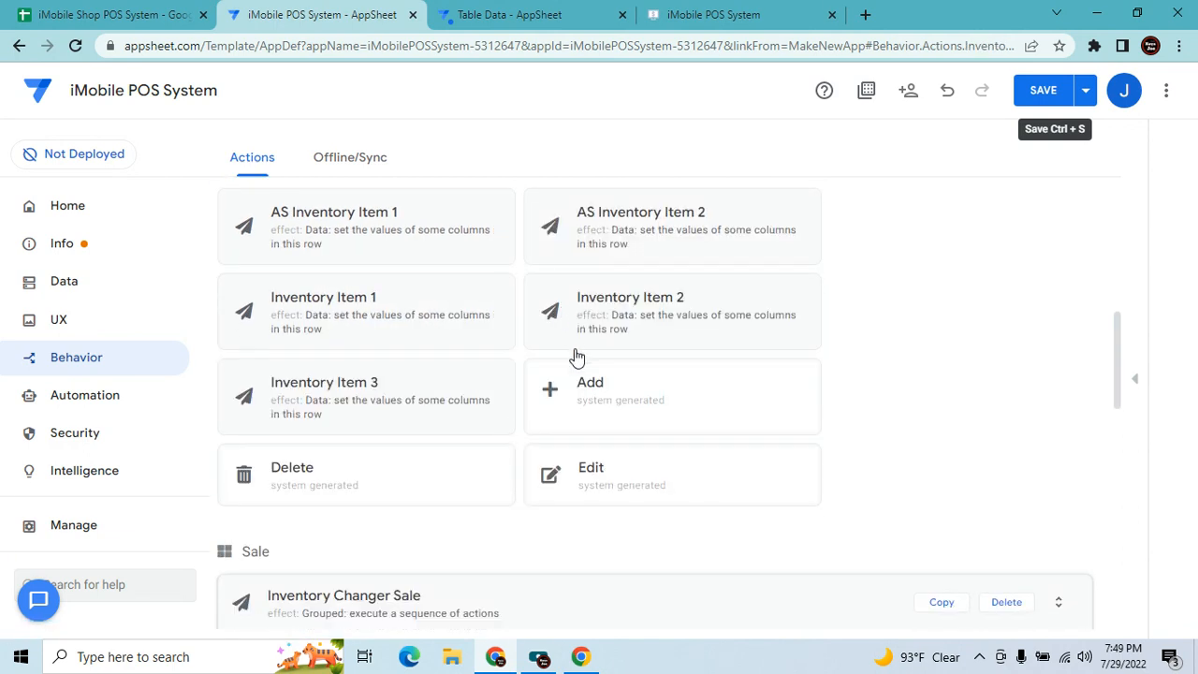
pyautogui.click(527, 352)
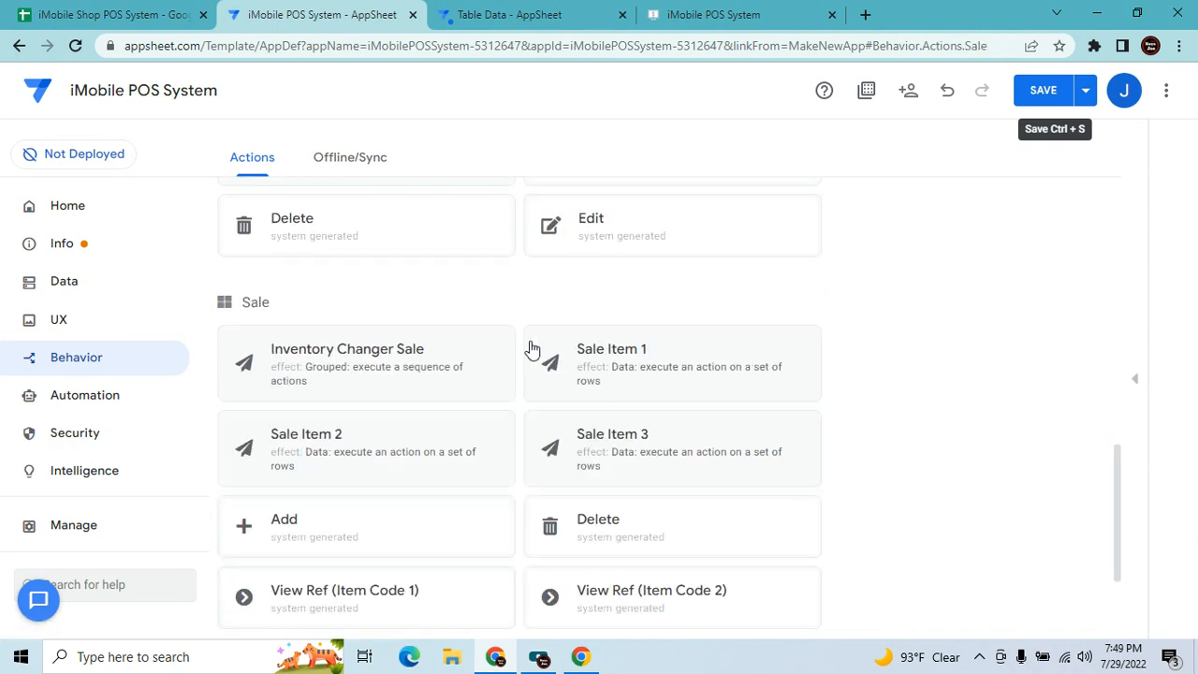
pyautogui.scroll(10, 542, 393)
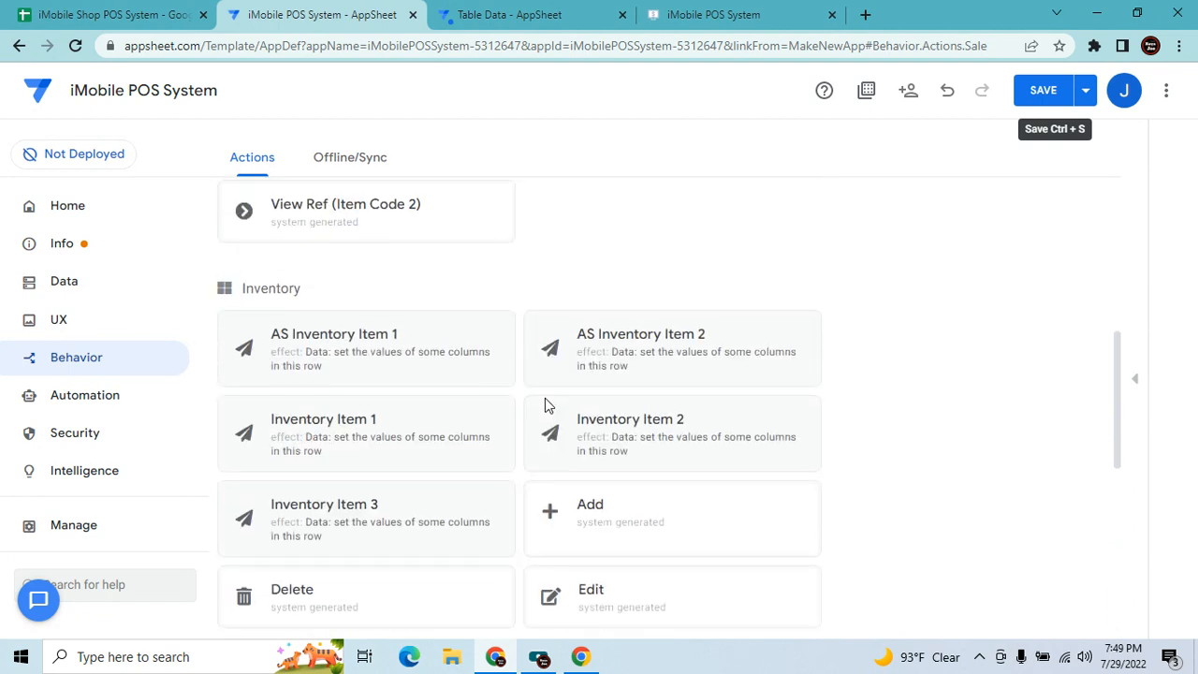
pyautogui.scroll(3, 548, 404)
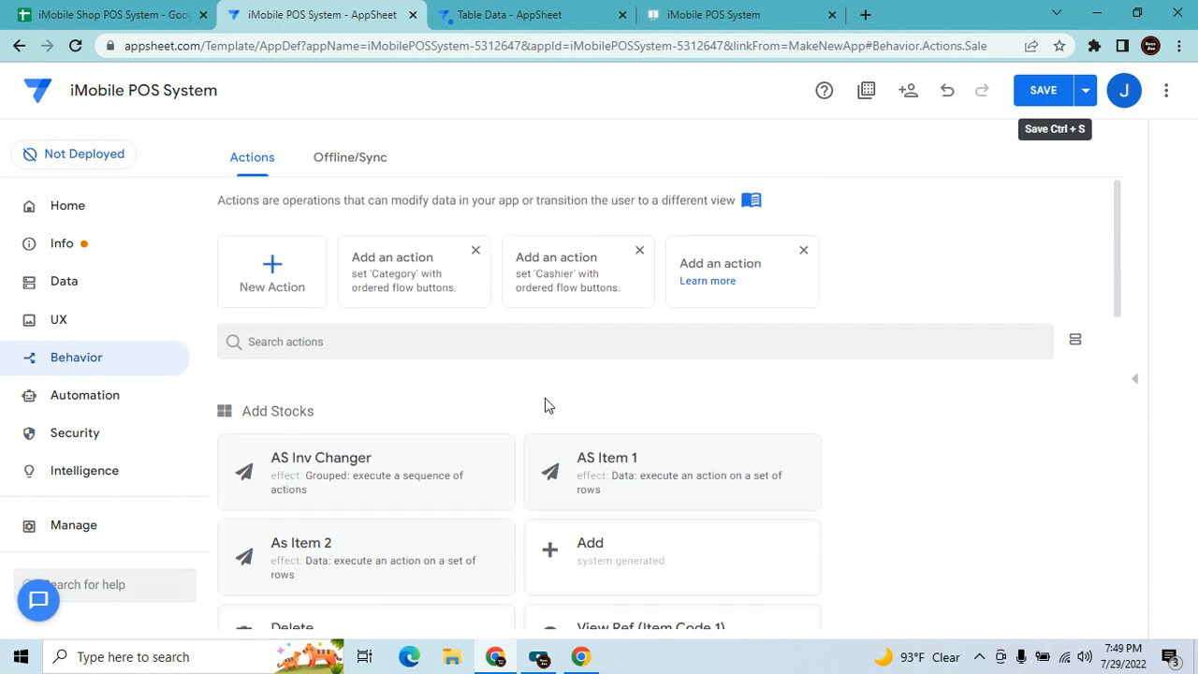
pyautogui.scroll(-1, 505, 411)
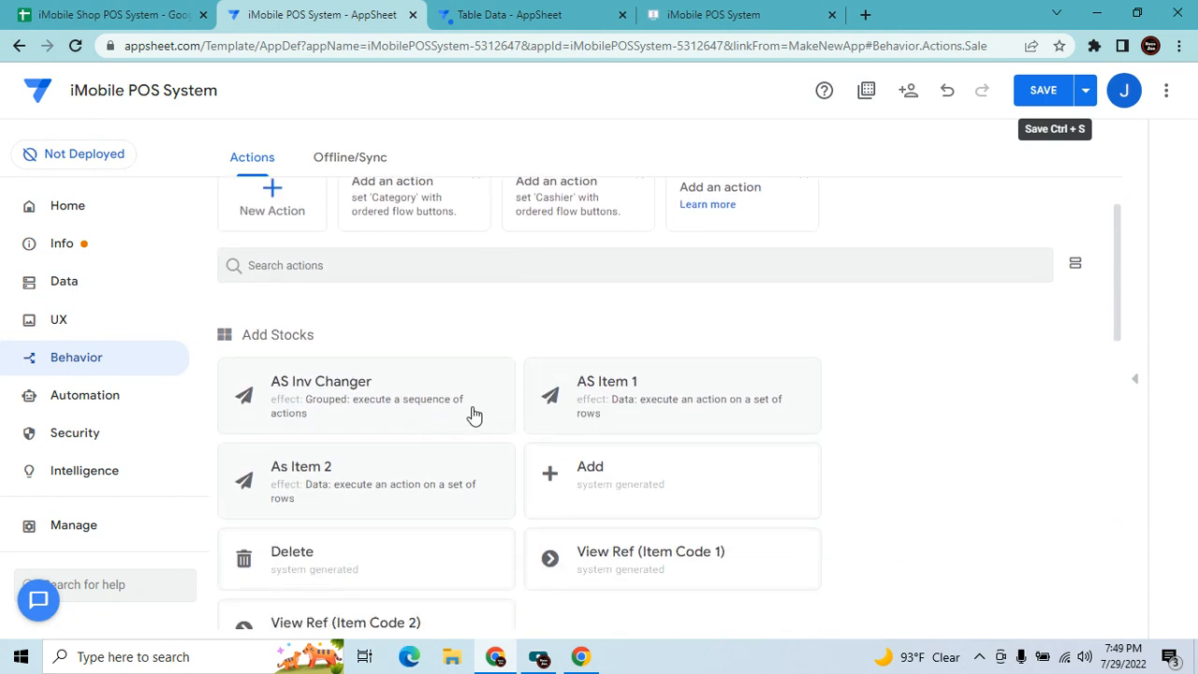
# Review the AS Inv Changer action's table, type and ordered list of actions, then collapse it.
pyautogui.click(445, 372)
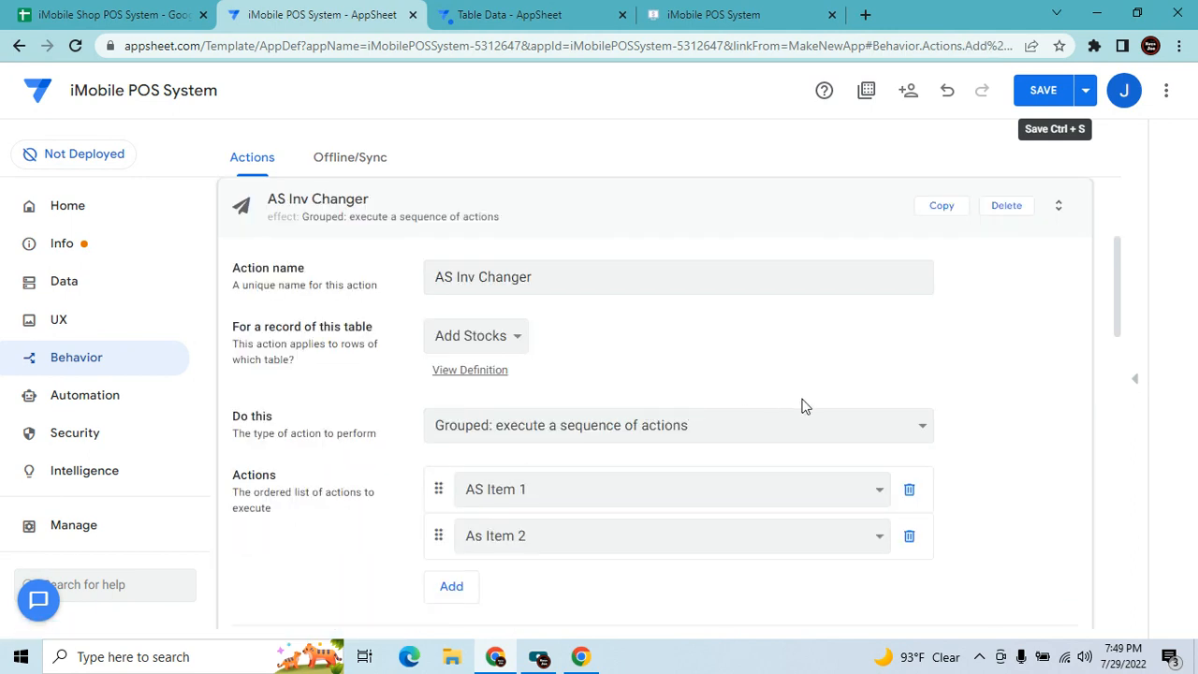
pyautogui.scroll(-2, 802, 406)
pyautogui.scroll(1, 776, 436)
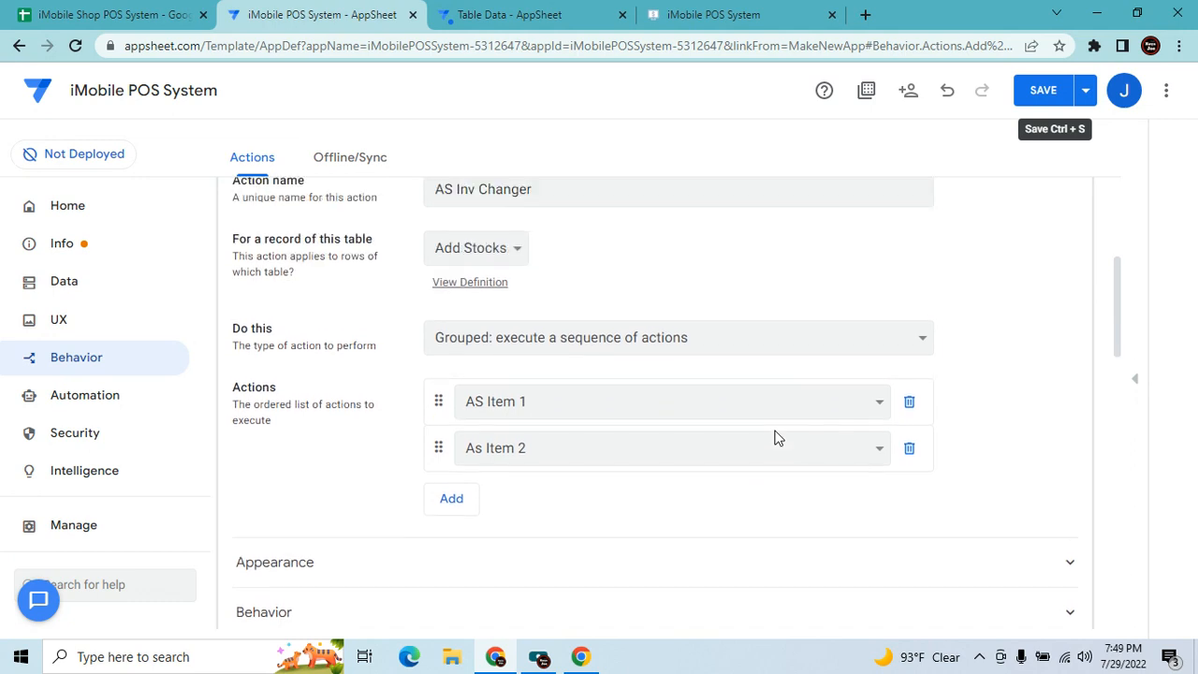
pyautogui.scroll(3, 775, 436)
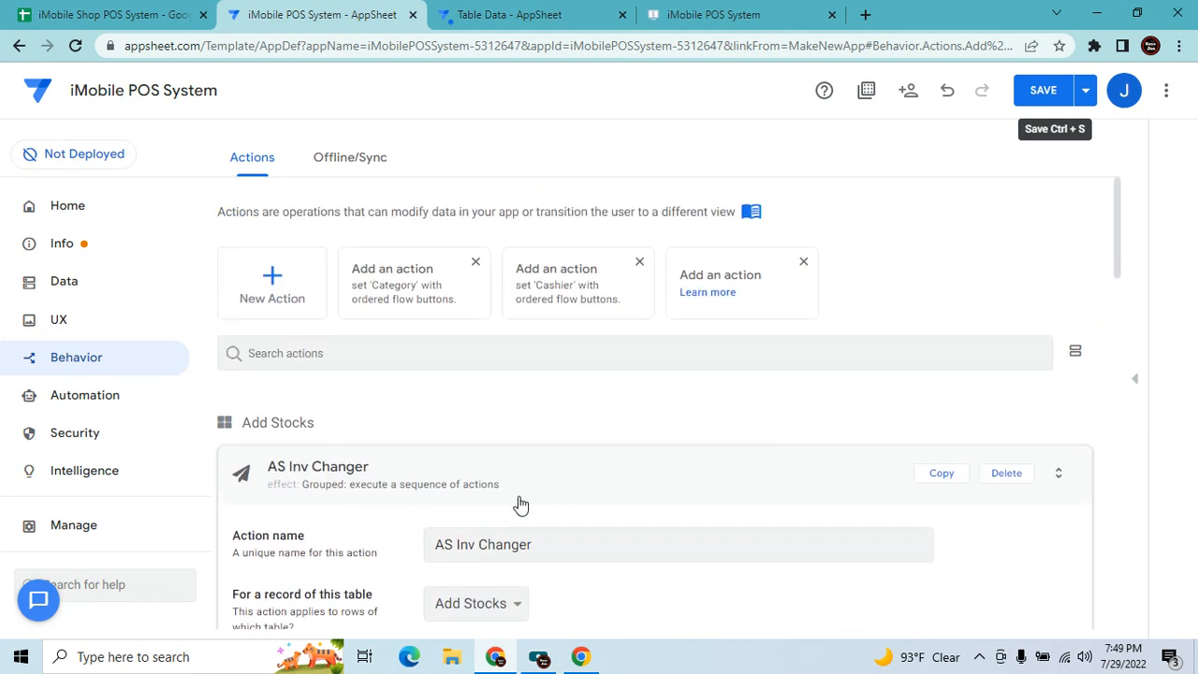
pyautogui.click(526, 468)
# Examine the AS Inventory Item 2 action's expression for the Available Stocks column without changing it.
pyautogui.scroll(-5, 520, 467)
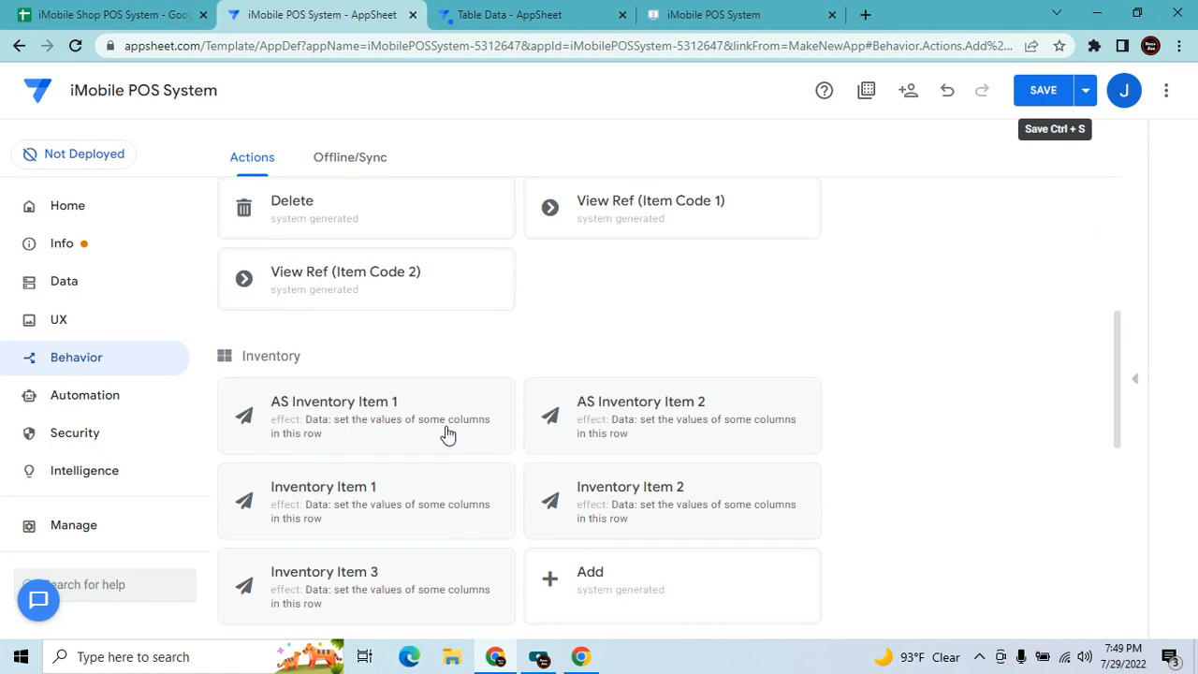
pyautogui.click(676, 425)
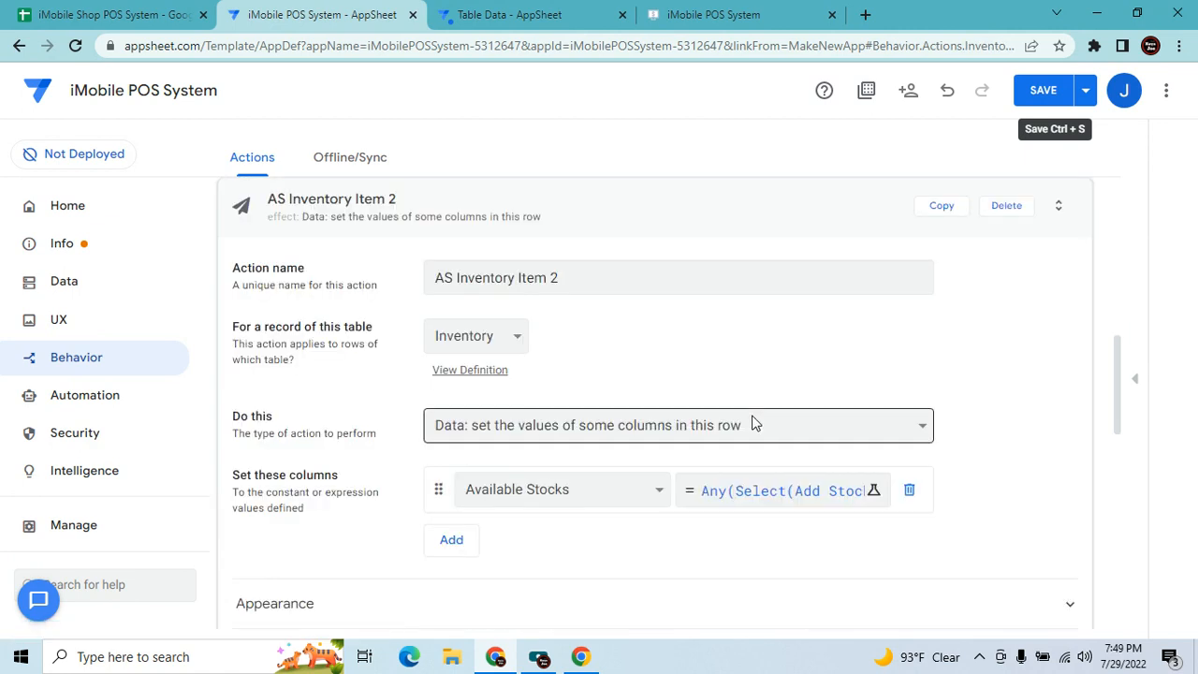
pyautogui.click(772, 496)
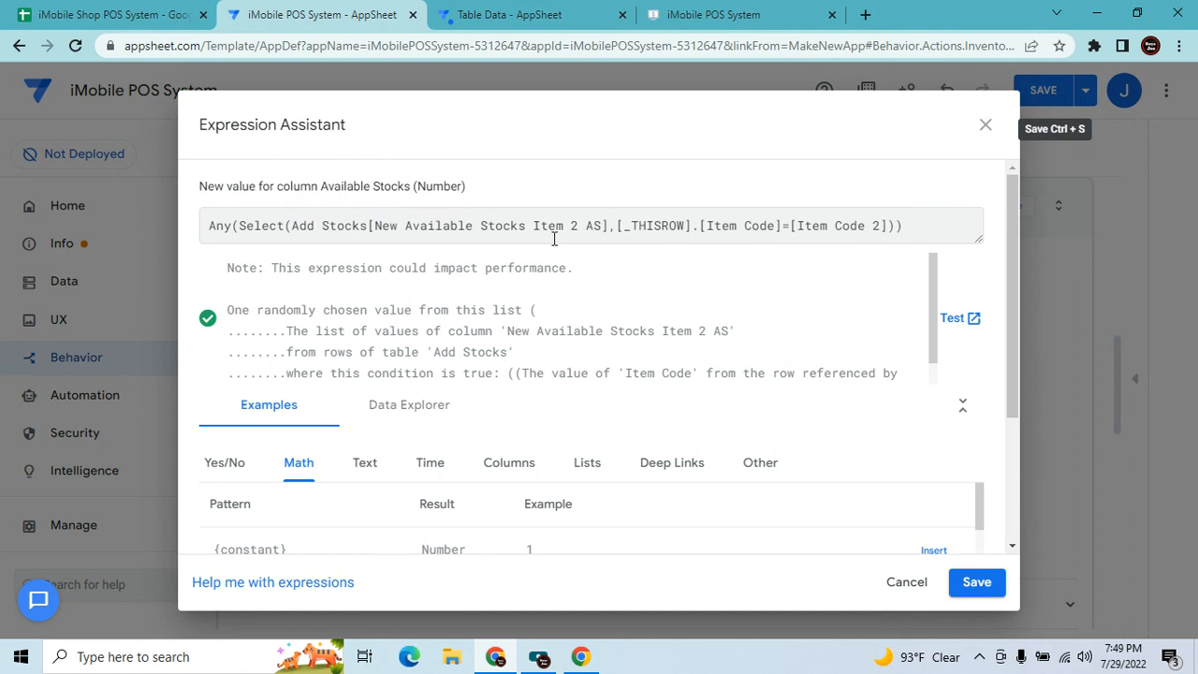
pyautogui.click(985, 125)
pyautogui.click(700, 210)
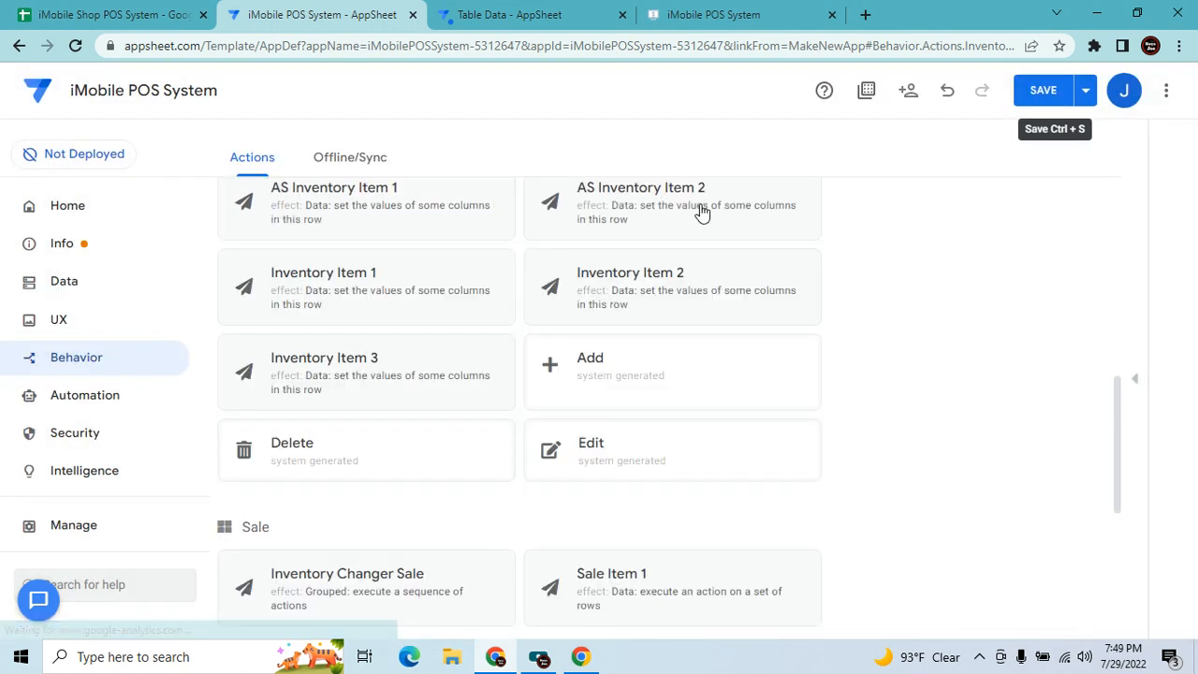
# Save the app and test the AS bot again against the existing Add Stocks record.
pyautogui.click(1041, 94)
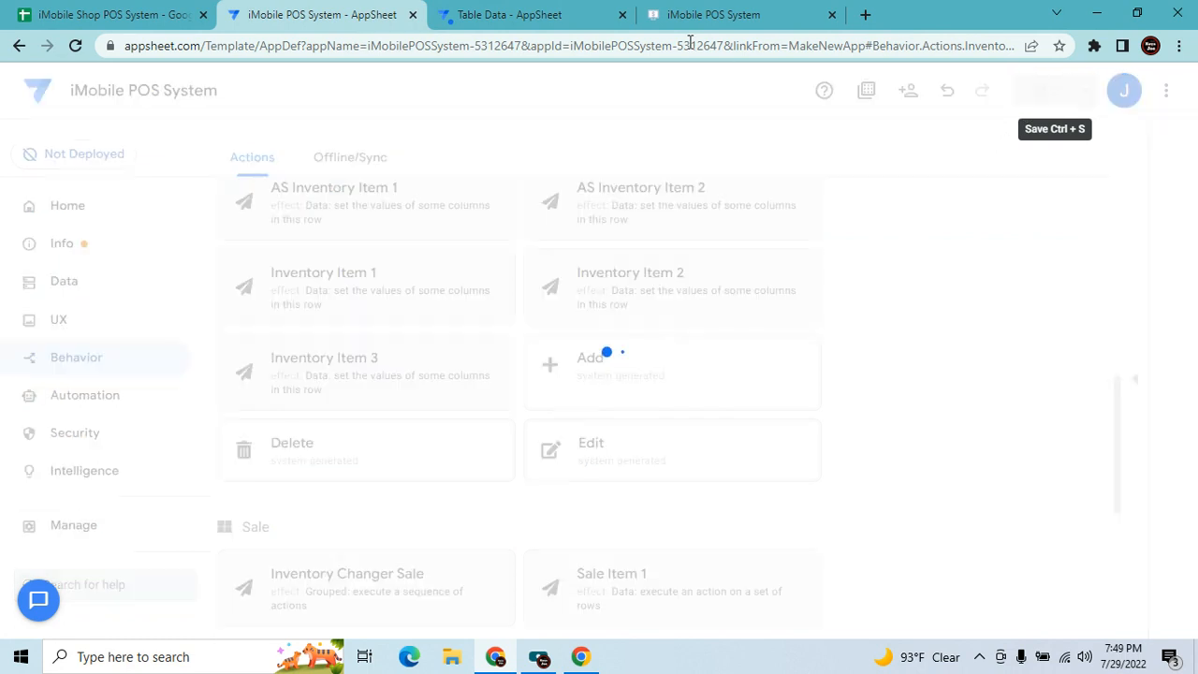
pyautogui.click(753, 214)
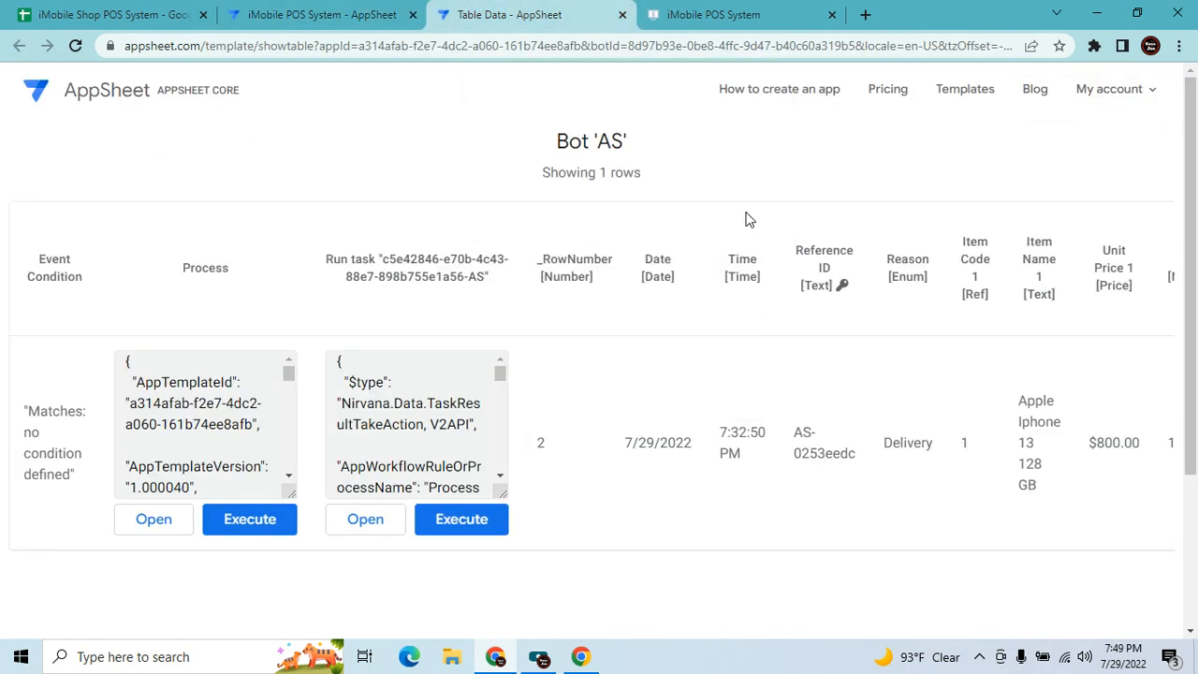
pyautogui.click(621, 15)
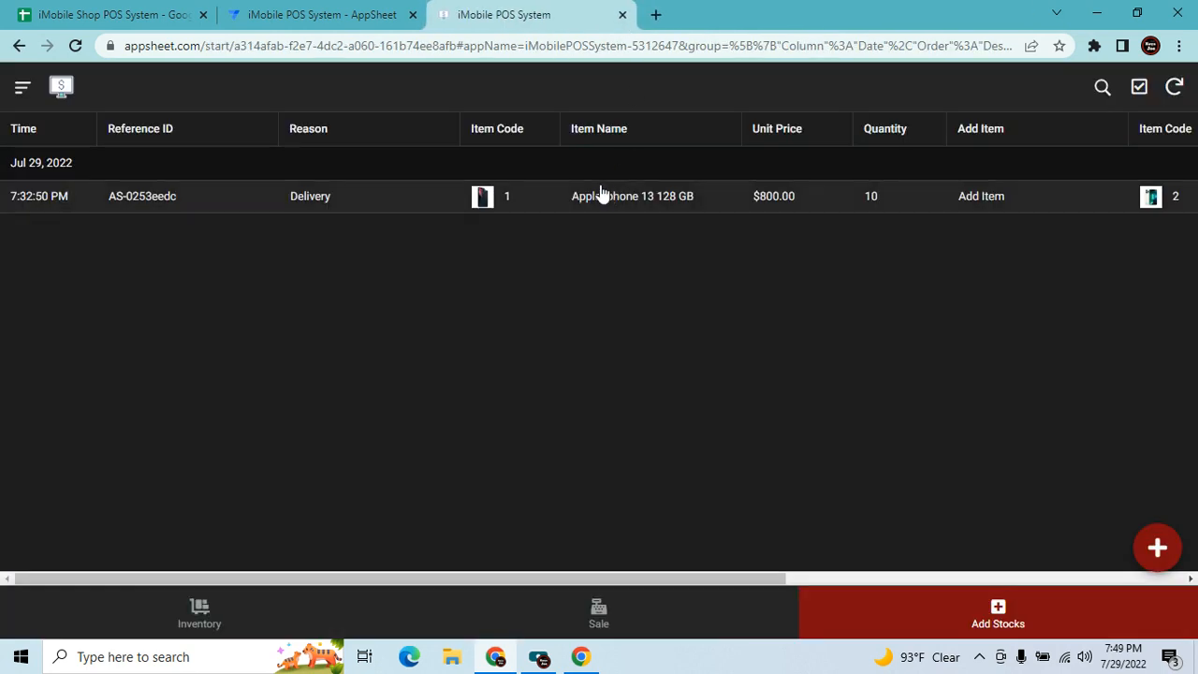
pyautogui.click(321, 14)
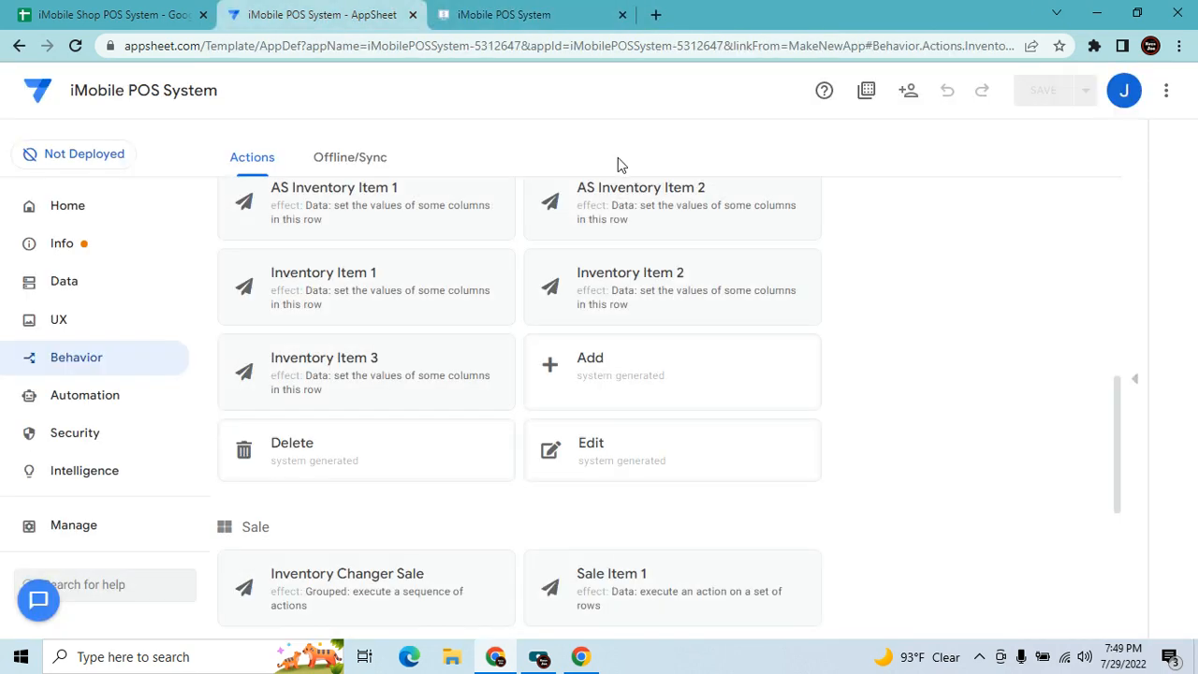
pyautogui.click(125, 405)
pyautogui.scroll(-2, 454, 434)
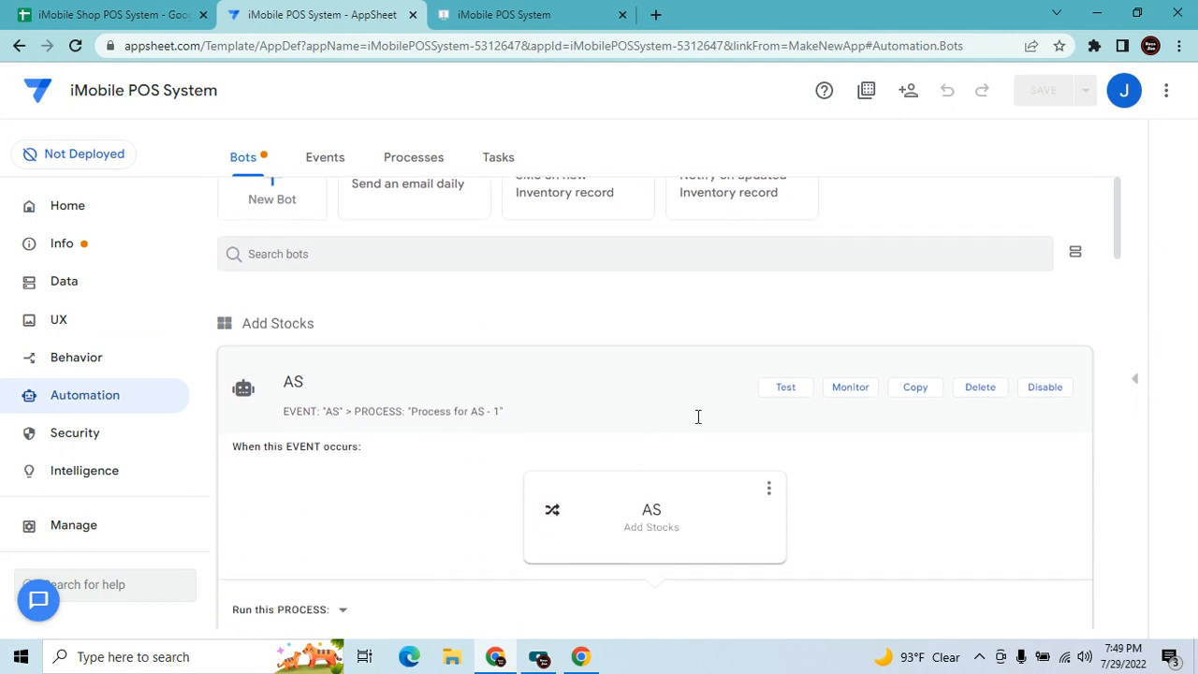
pyautogui.click(810, 394)
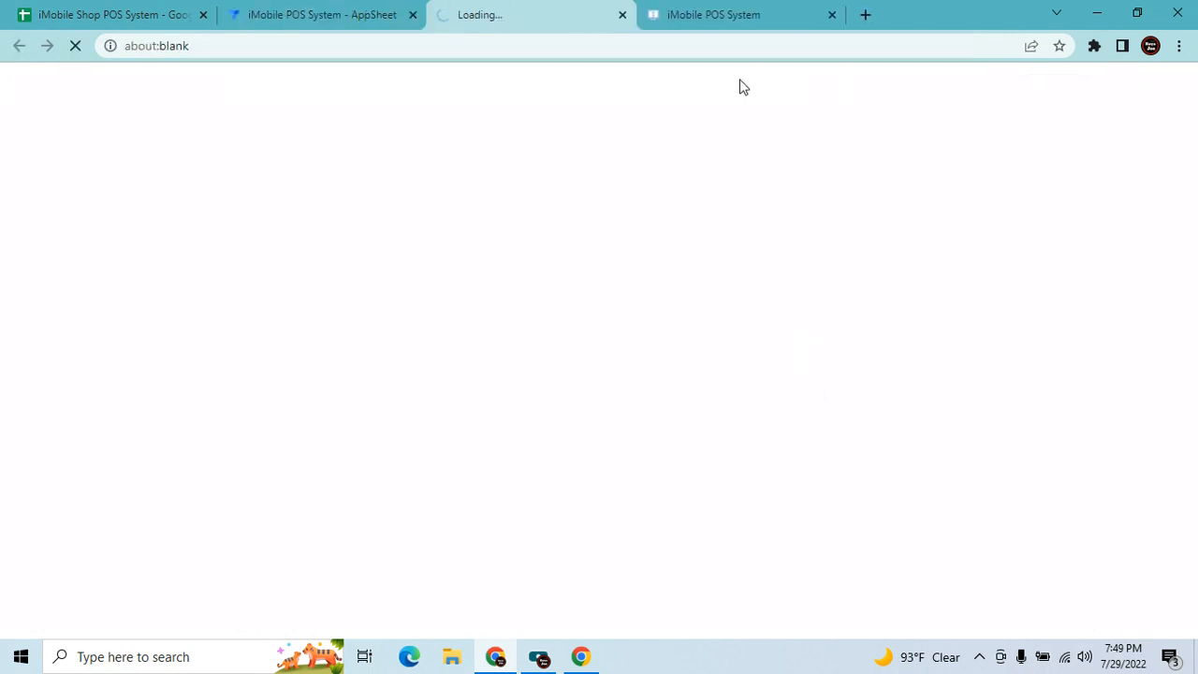
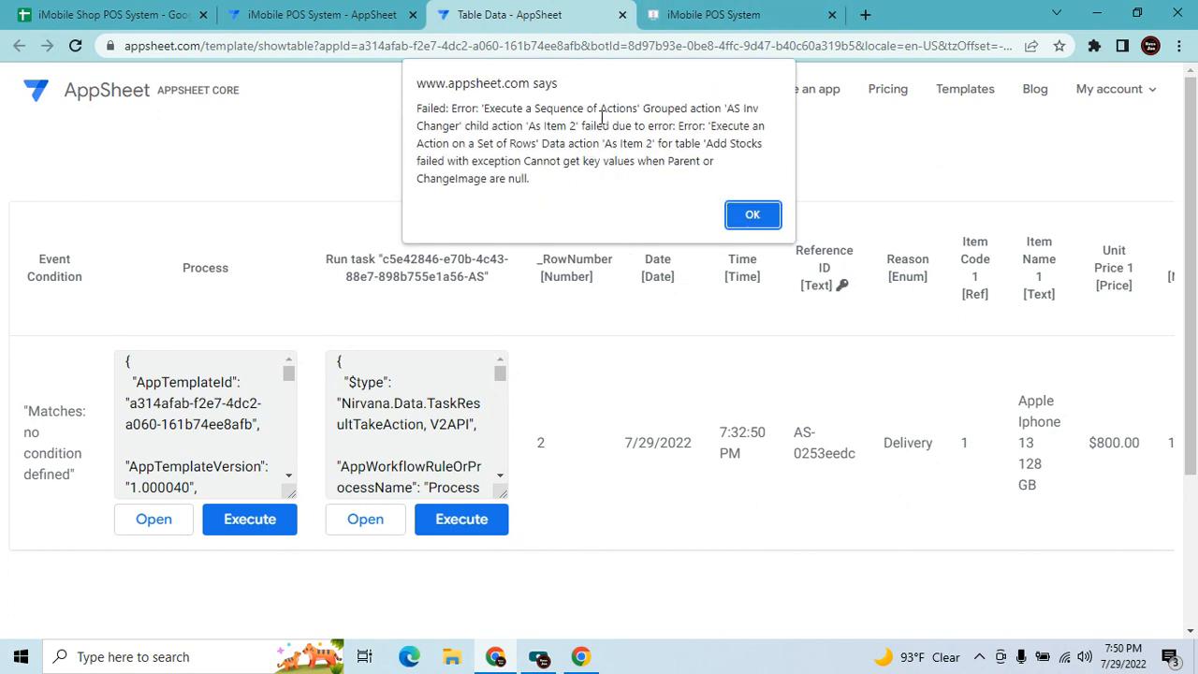
# Look through the app's behavior actions for Add Stocks, Inventory and Sale.
pyautogui.click(393, 14)
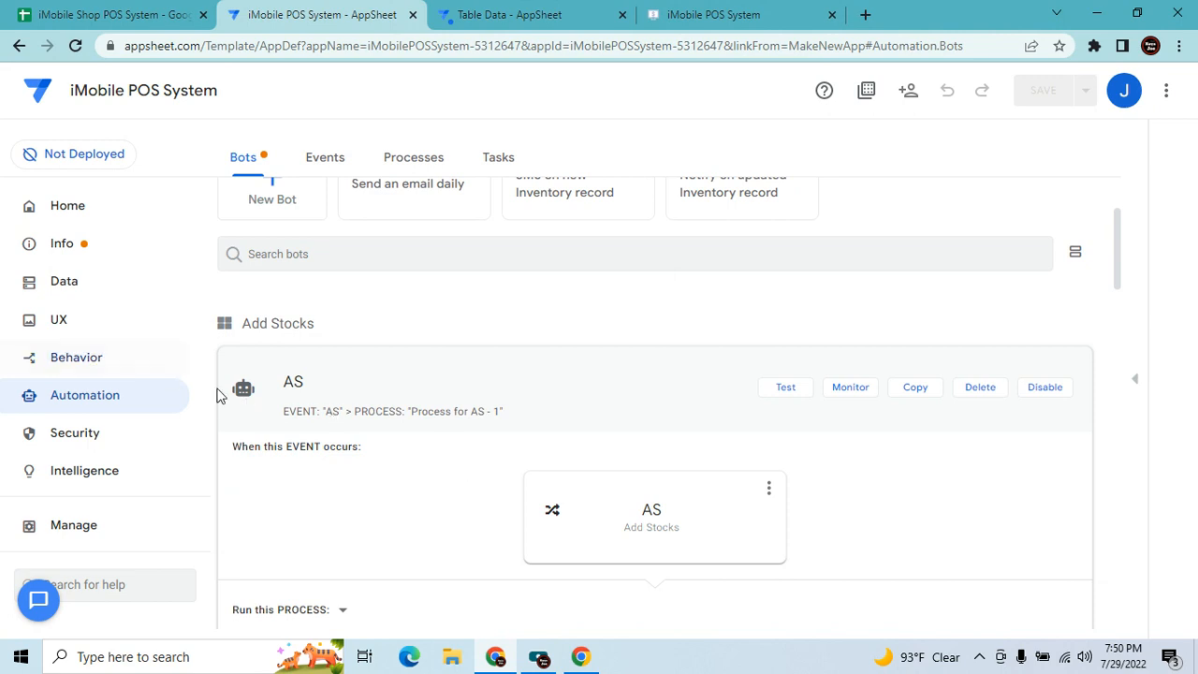
pyautogui.click(107, 360)
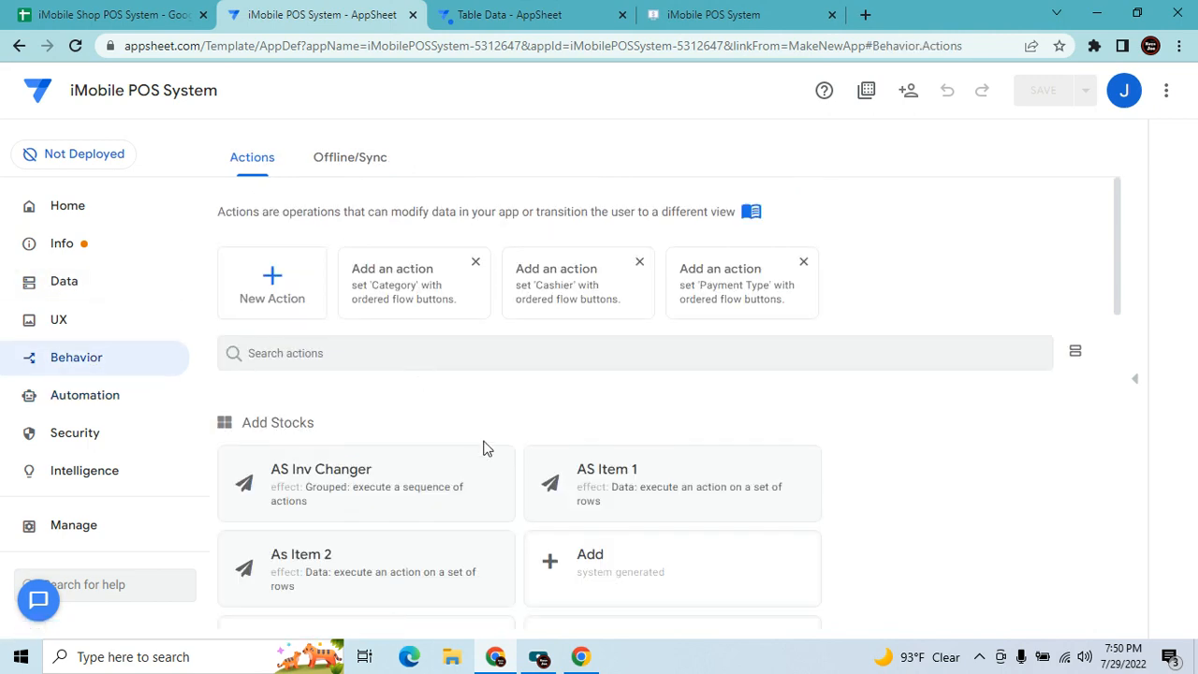
pyautogui.scroll(-6, 484, 449)
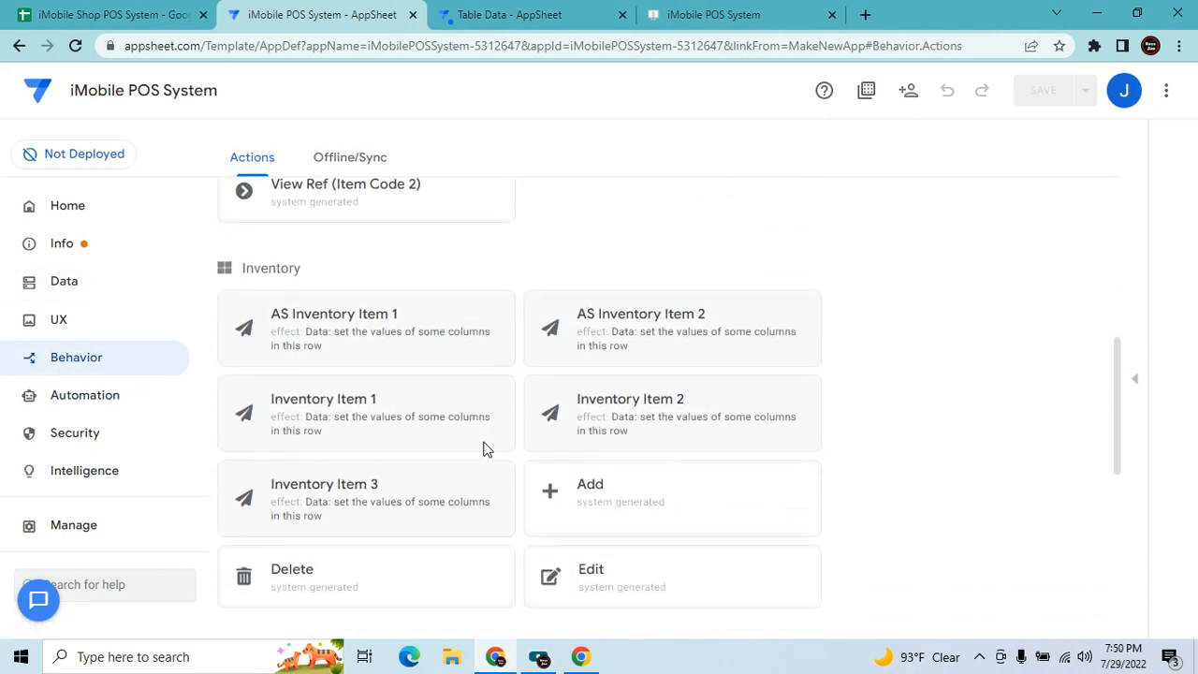
pyautogui.scroll(-6, 483, 450)
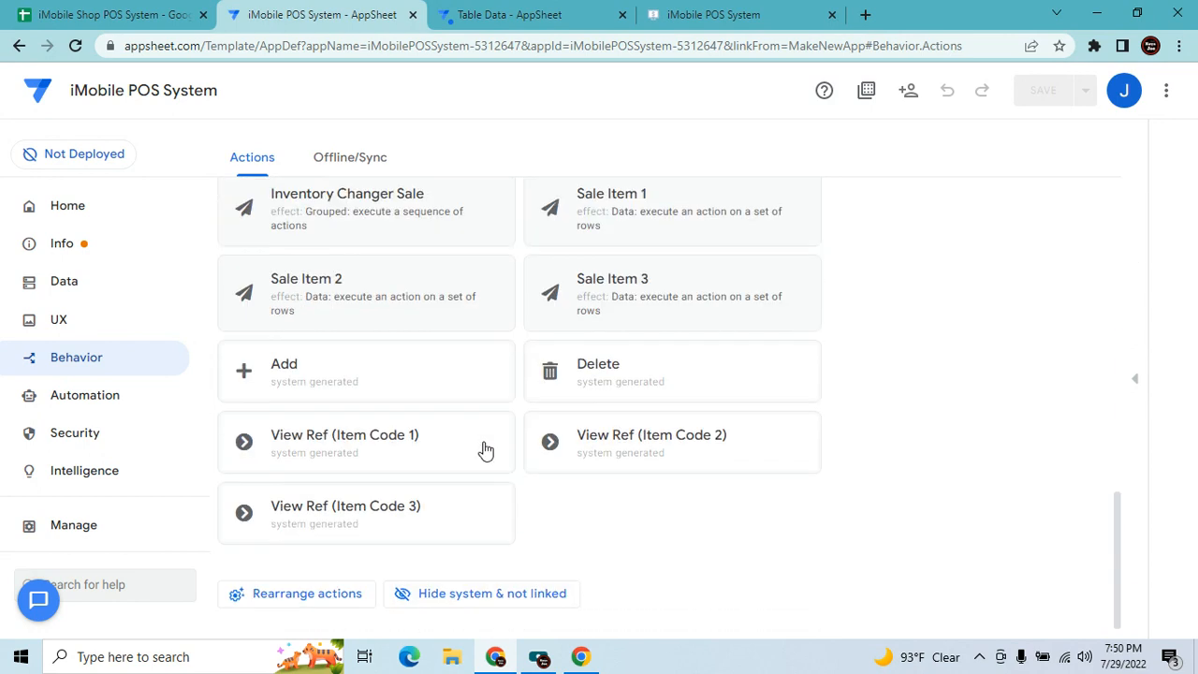
pyautogui.scroll(12, 483, 449)
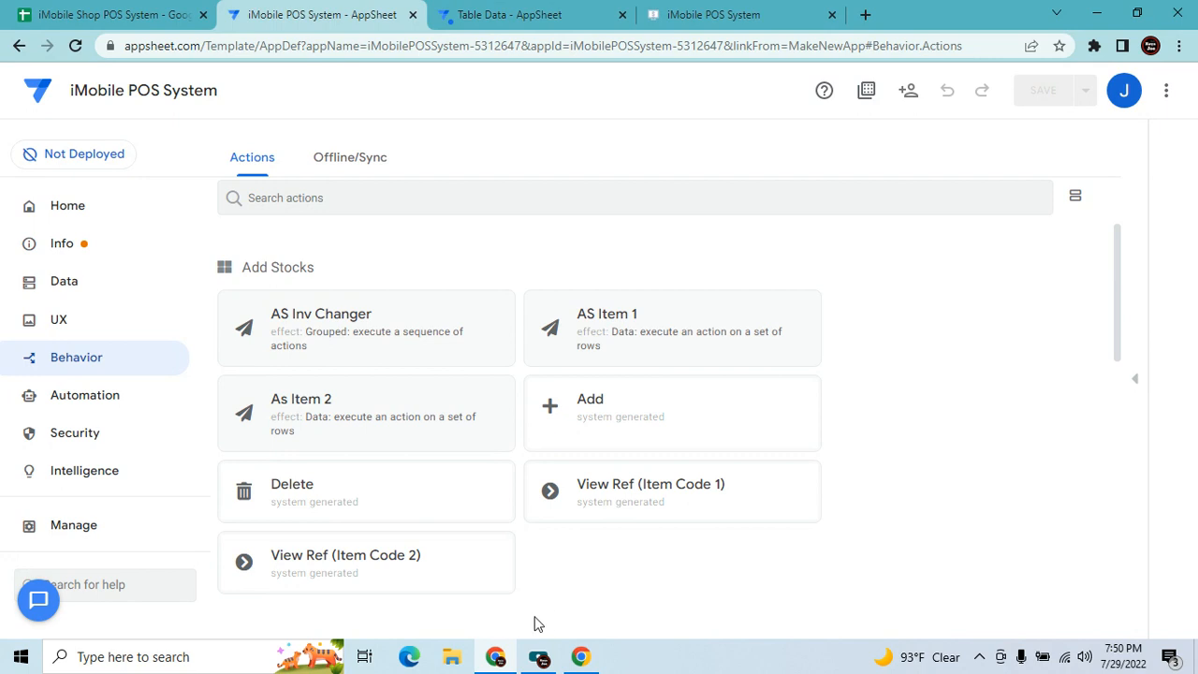
# Recheck the bot test's error message and examine the AS Item 1 action's Referenced Rows expression without changing it.
pyautogui.click(538, 14)
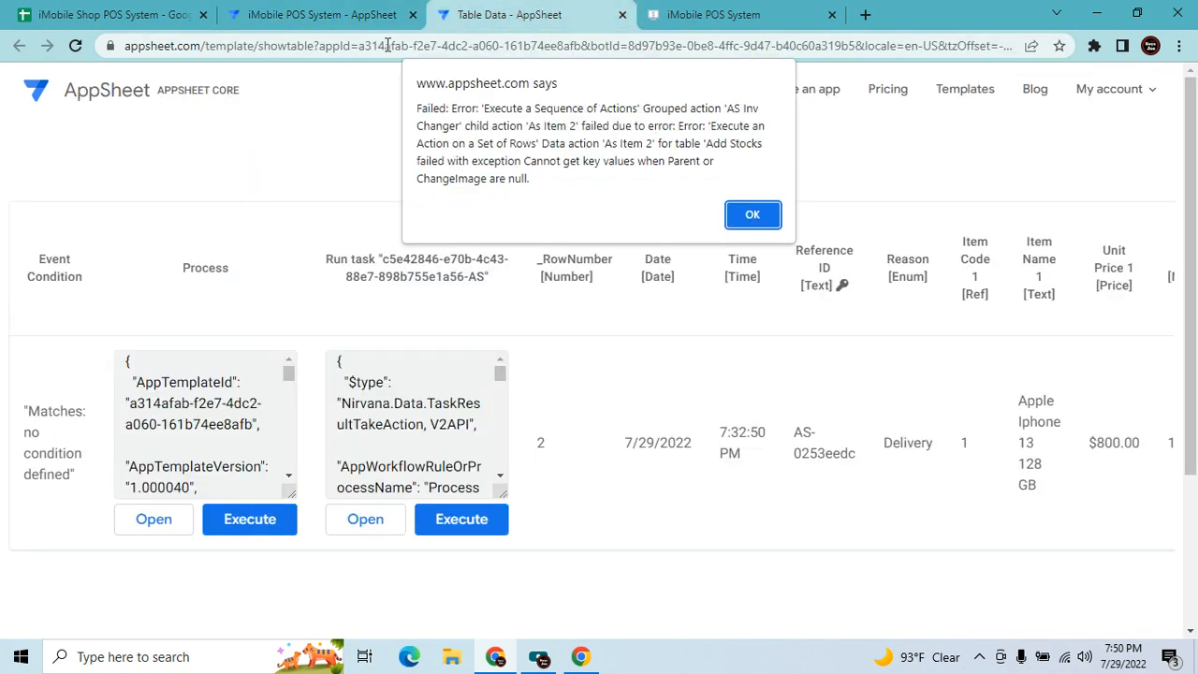
pyautogui.click(307, 14)
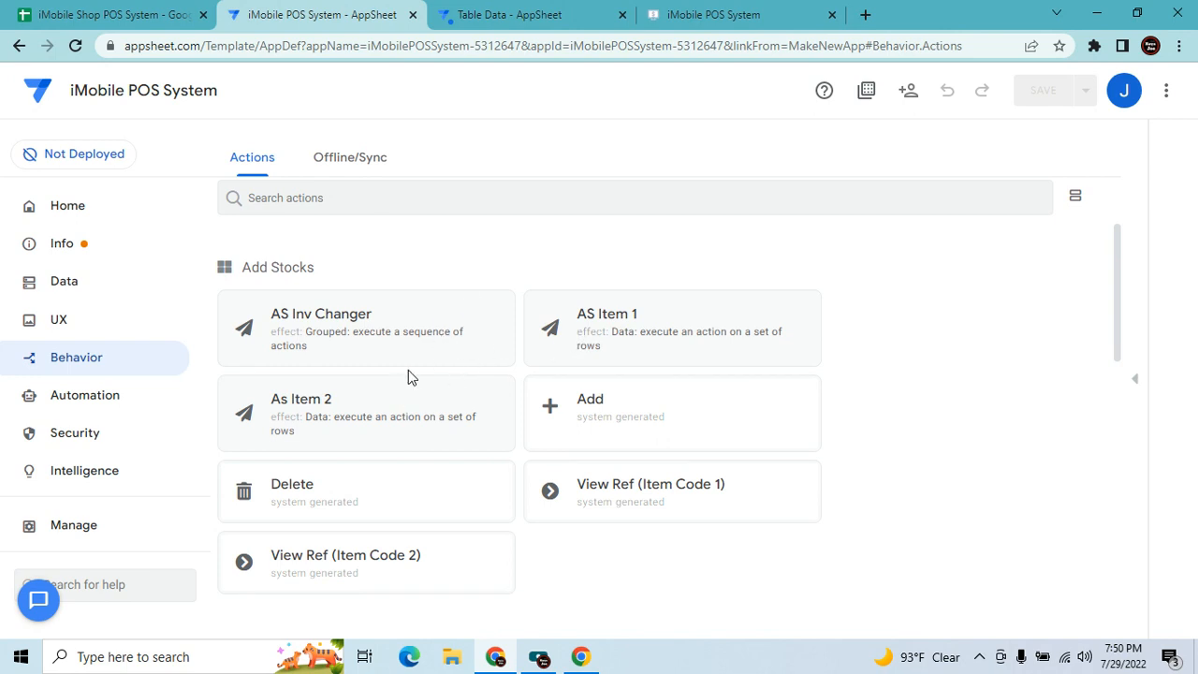
pyautogui.click(674, 345)
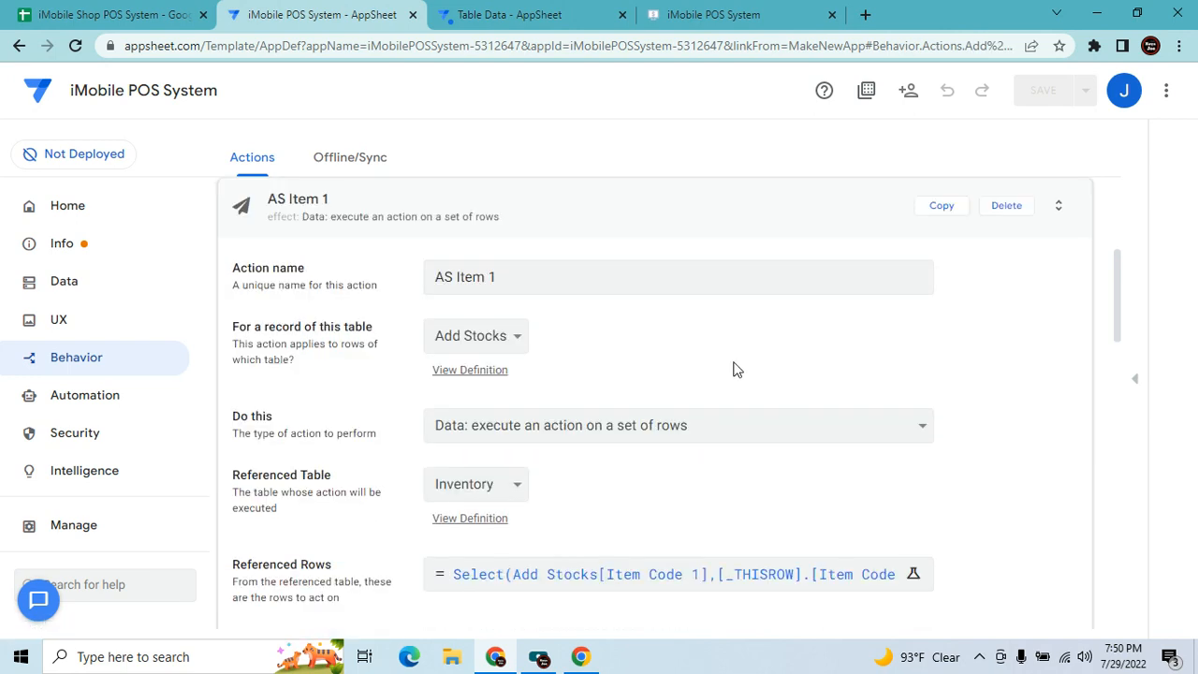
pyautogui.scroll(-2, 558, 520)
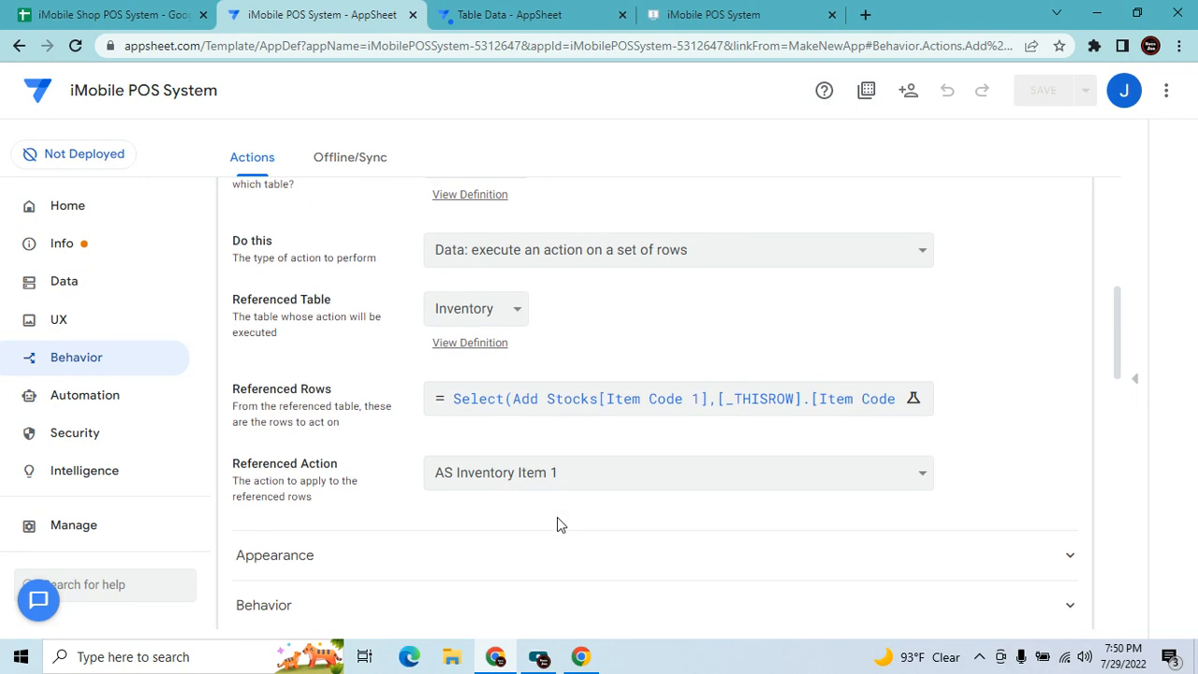
pyautogui.click(657, 409)
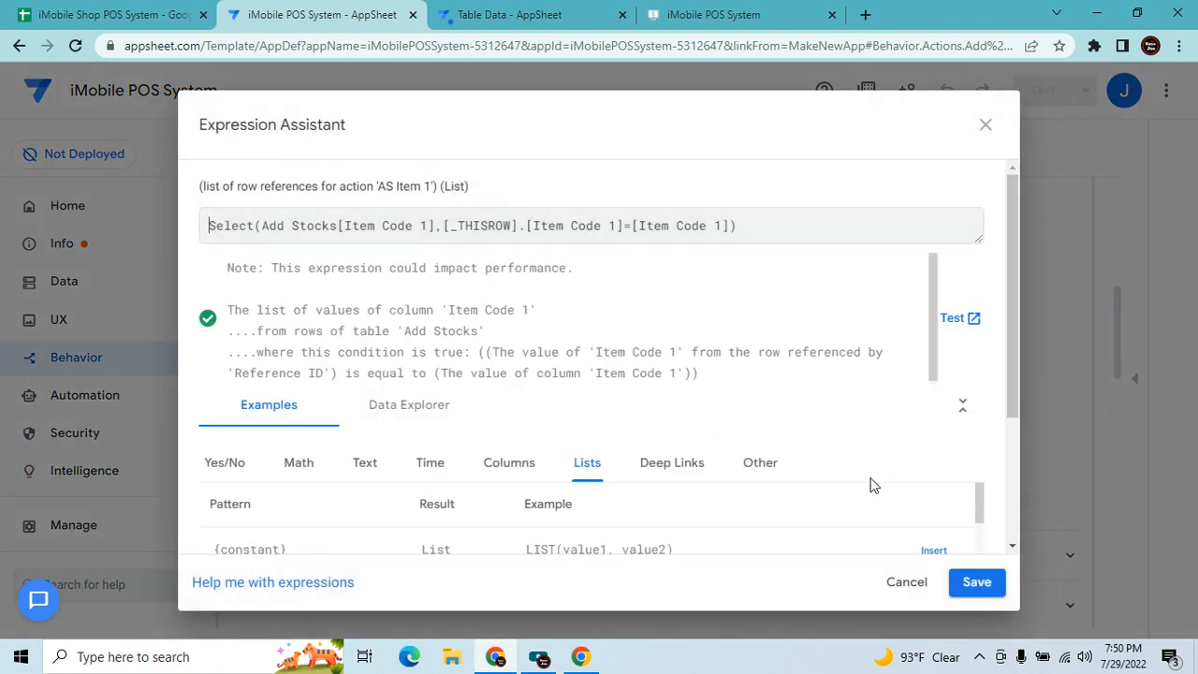
pyautogui.click(984, 125)
pyautogui.click(562, 215)
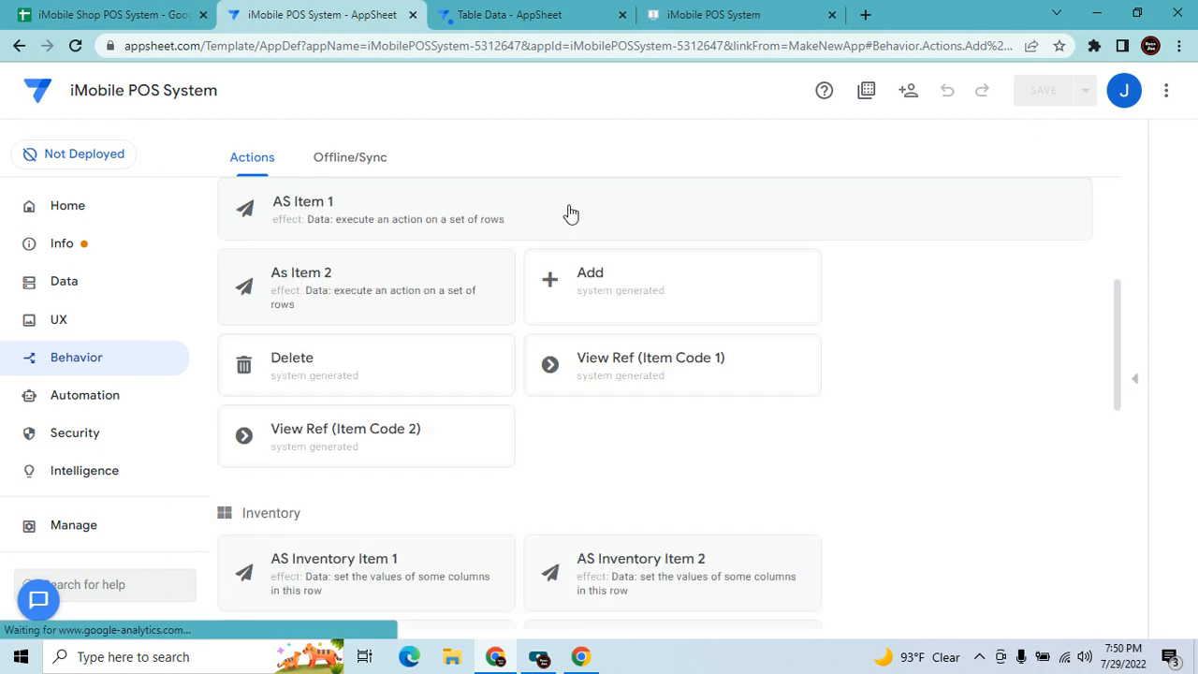
# Review the As Item 2 action's Referenced Rows expression and referenced action, keeping the expression as it is, and collapse the action.
pyautogui.click(447, 292)
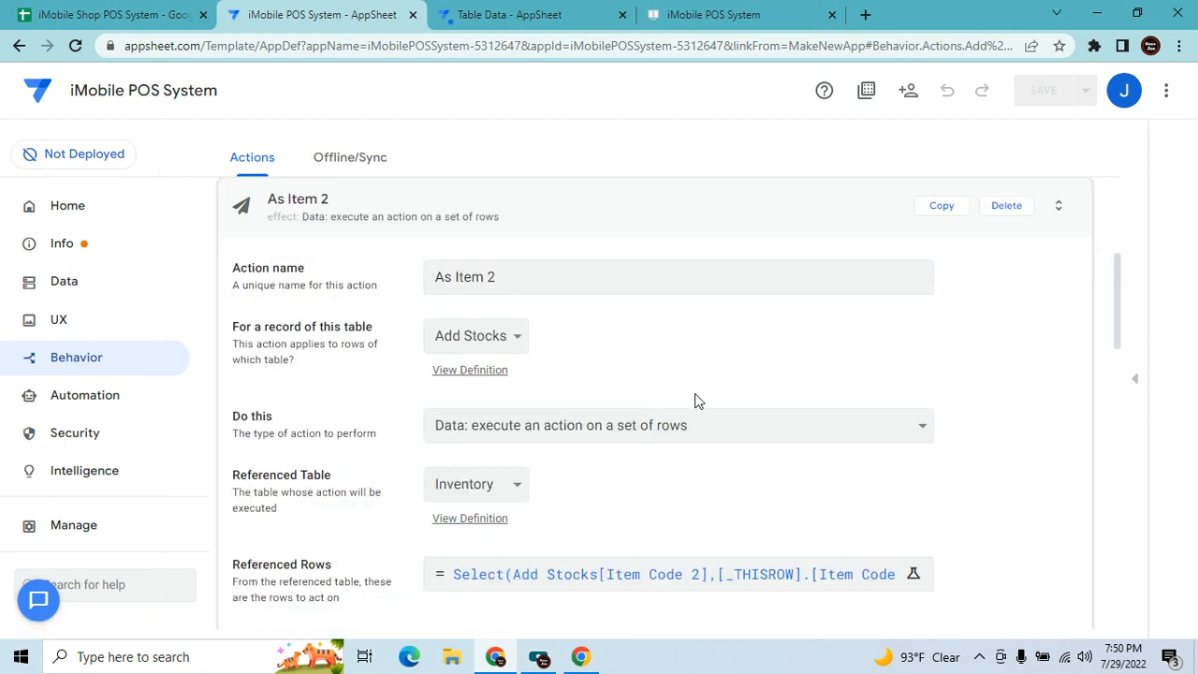
pyautogui.scroll(-1, 688, 449)
pyautogui.click(681, 504)
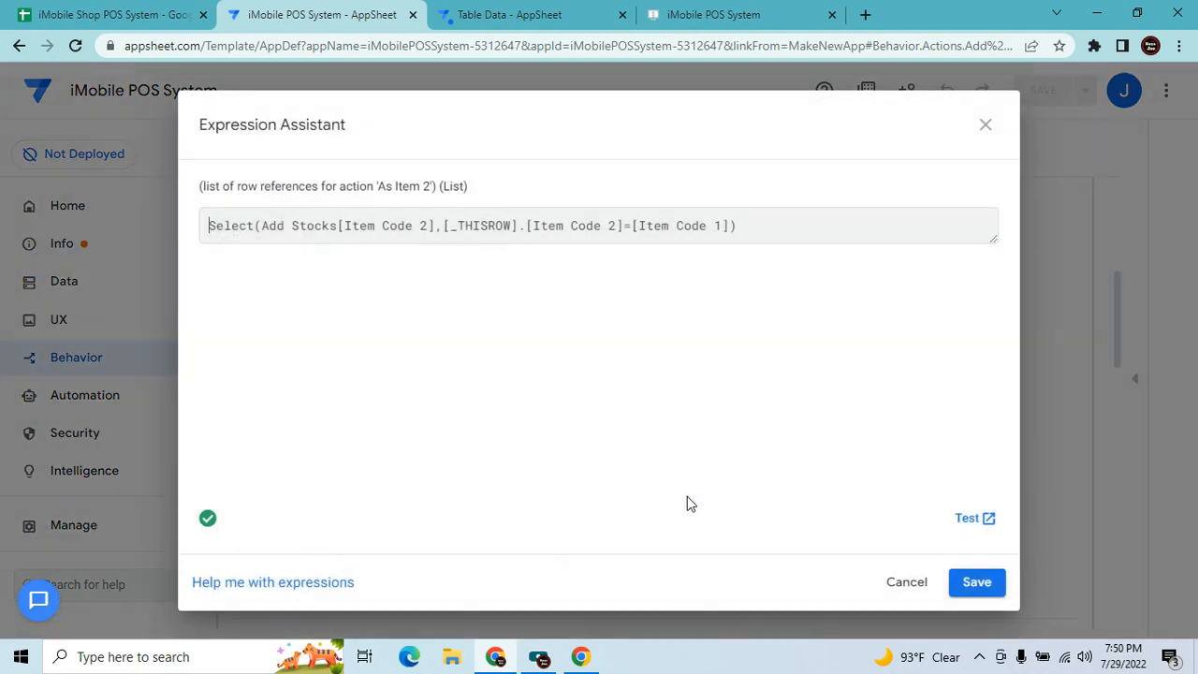
pyautogui.click(973, 582)
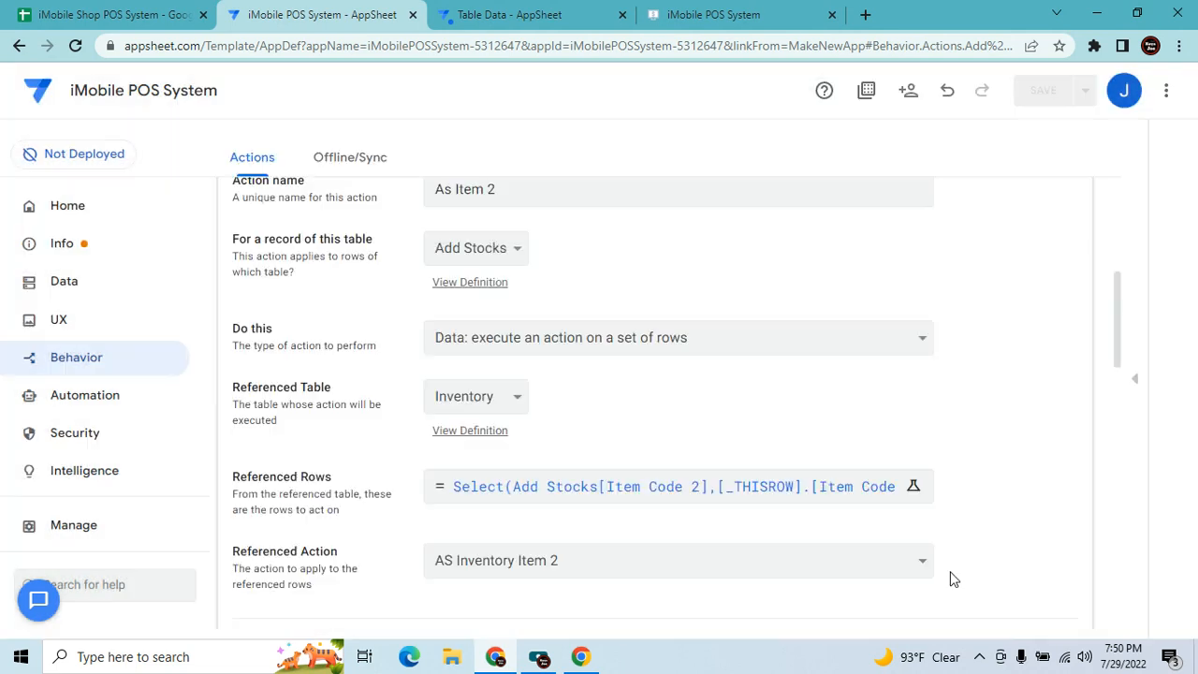
pyautogui.scroll(-1, 577, 510)
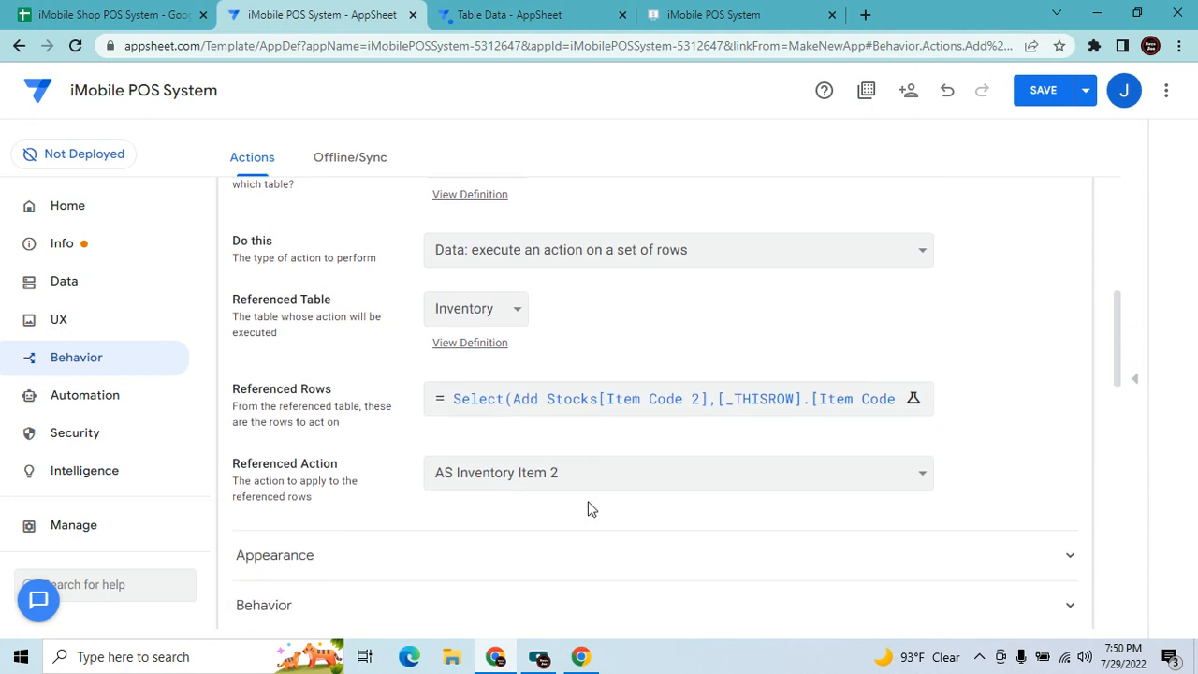
pyautogui.scroll(2, 589, 508)
pyautogui.click(595, 213)
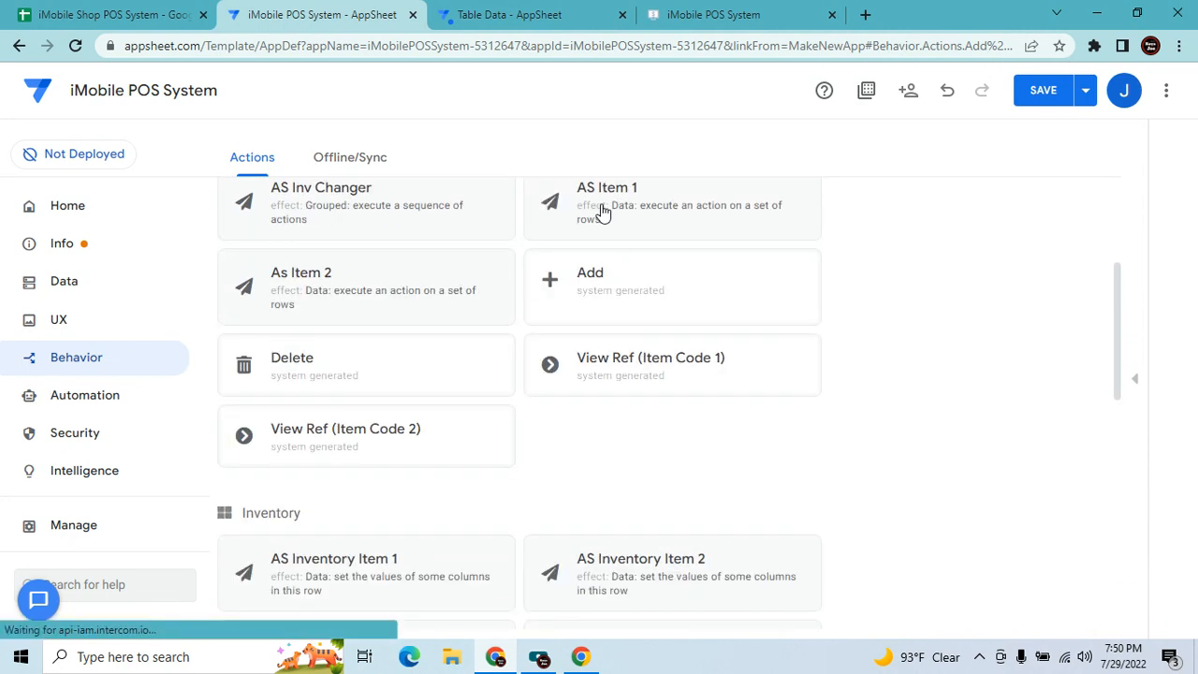
# Look through all behavior actions from Add Stocks to Sale and open the AS Inv Changer action.
pyautogui.scroll(3, 629, 508)
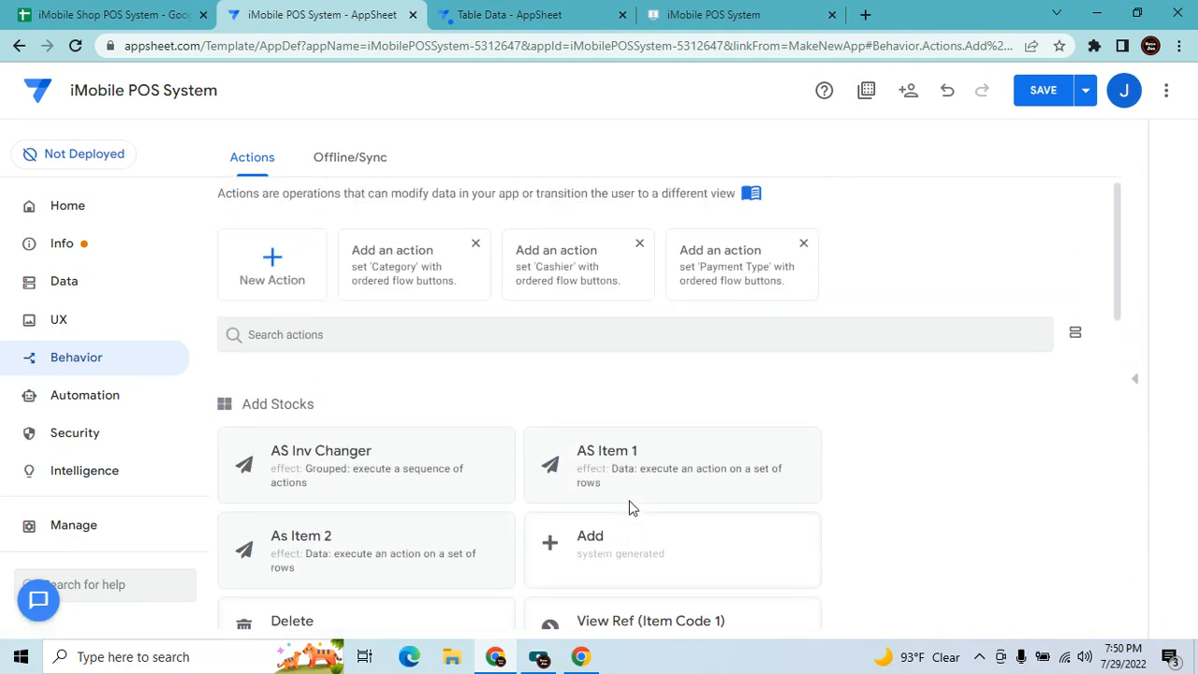
pyautogui.scroll(-1, 633, 506)
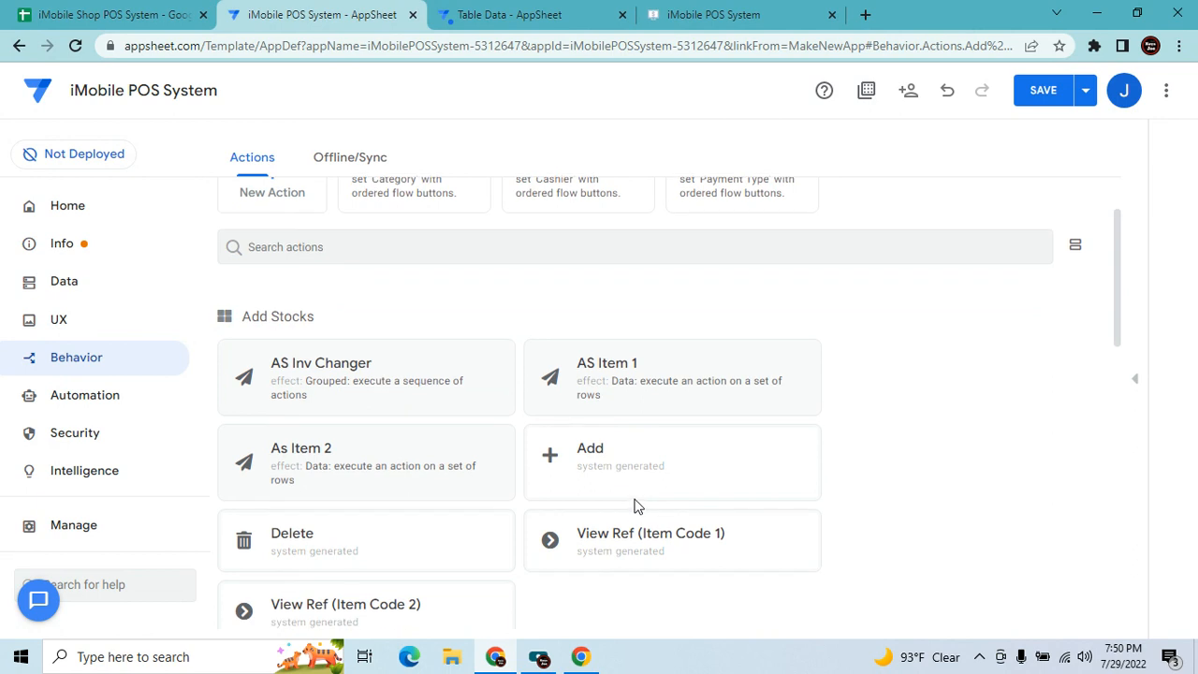
pyautogui.scroll(-1, 635, 506)
pyautogui.scroll(-4, 645, 482)
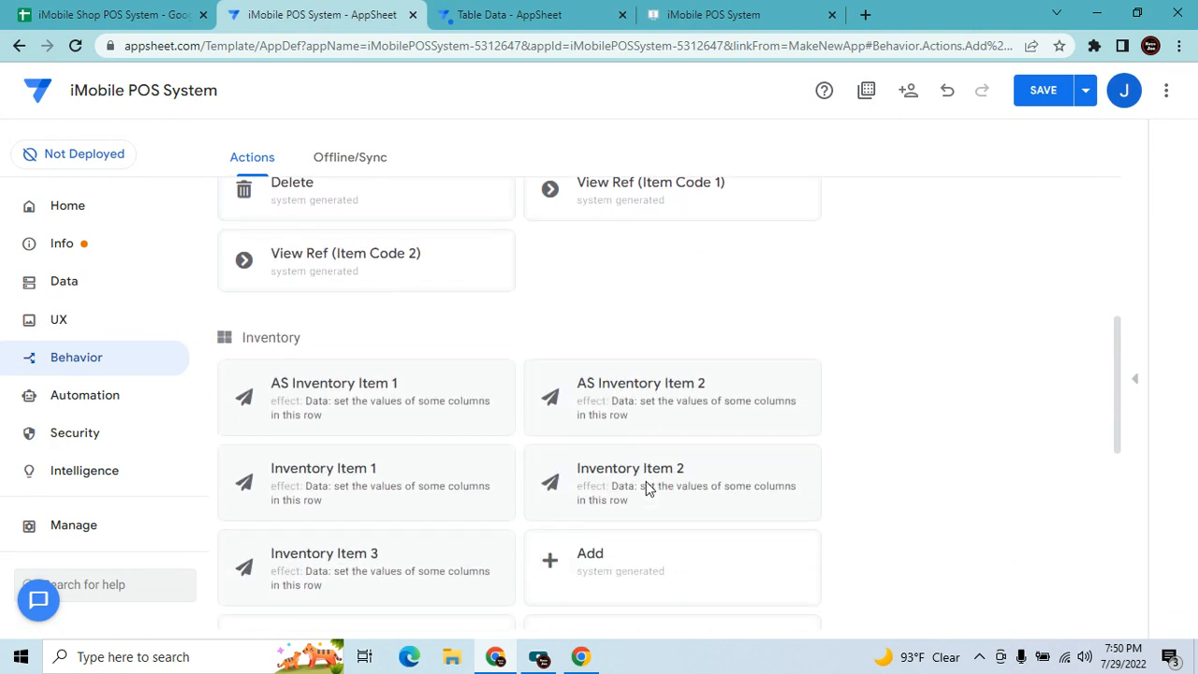
pyautogui.scroll(-2, 648, 489)
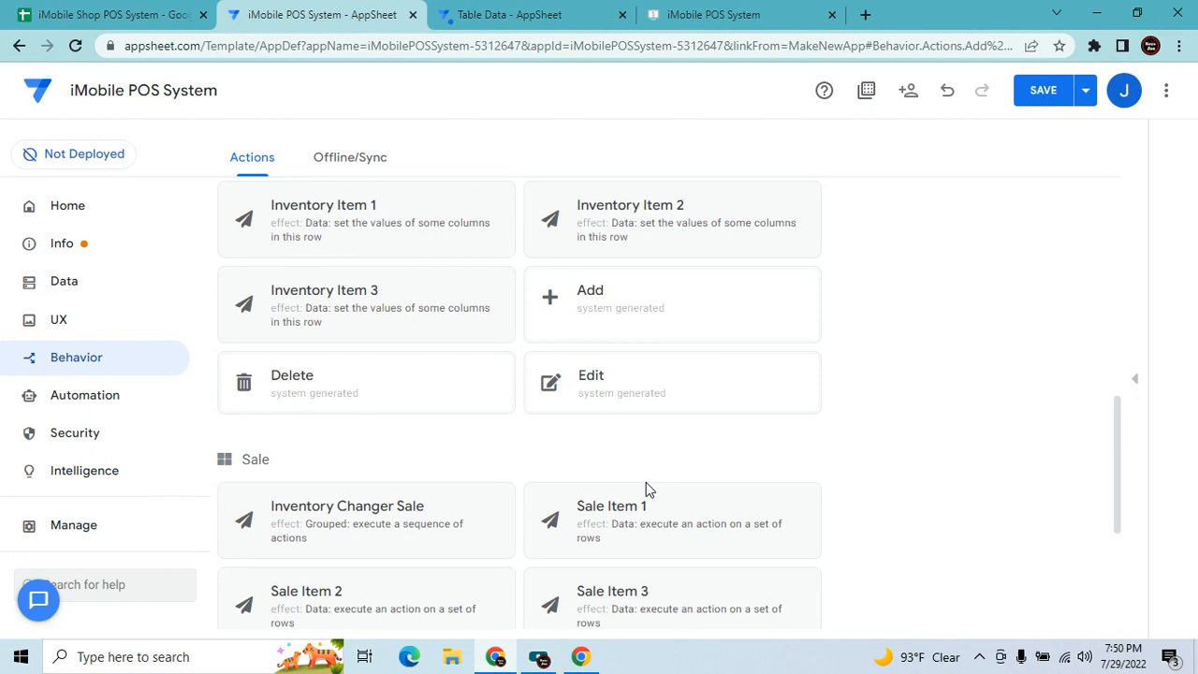
pyautogui.scroll(-3, 646, 484)
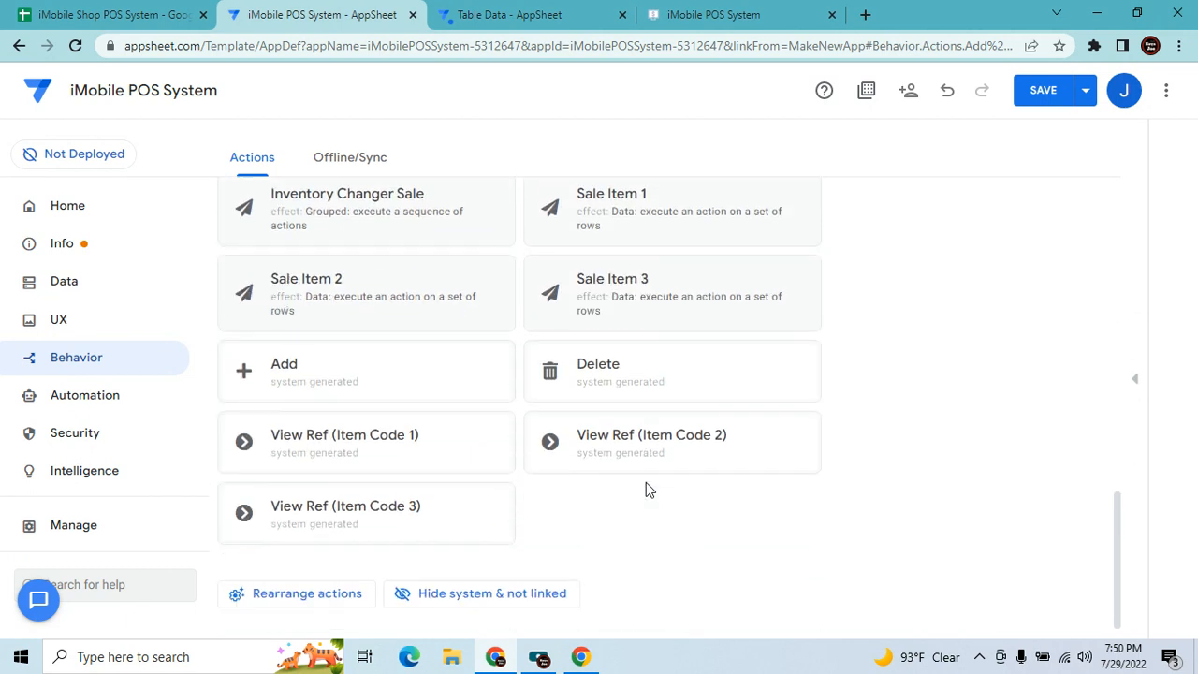
pyautogui.scroll(5, 645, 482)
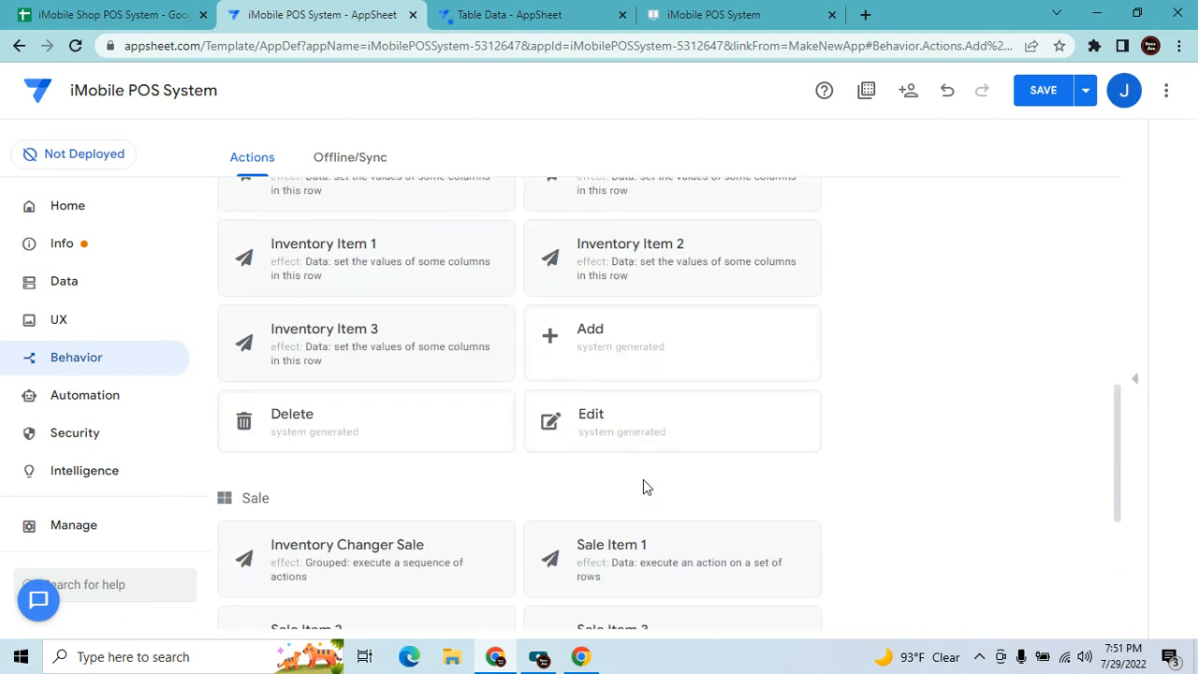
pyautogui.scroll(2, 643, 486)
pyautogui.scroll(3, 642, 487)
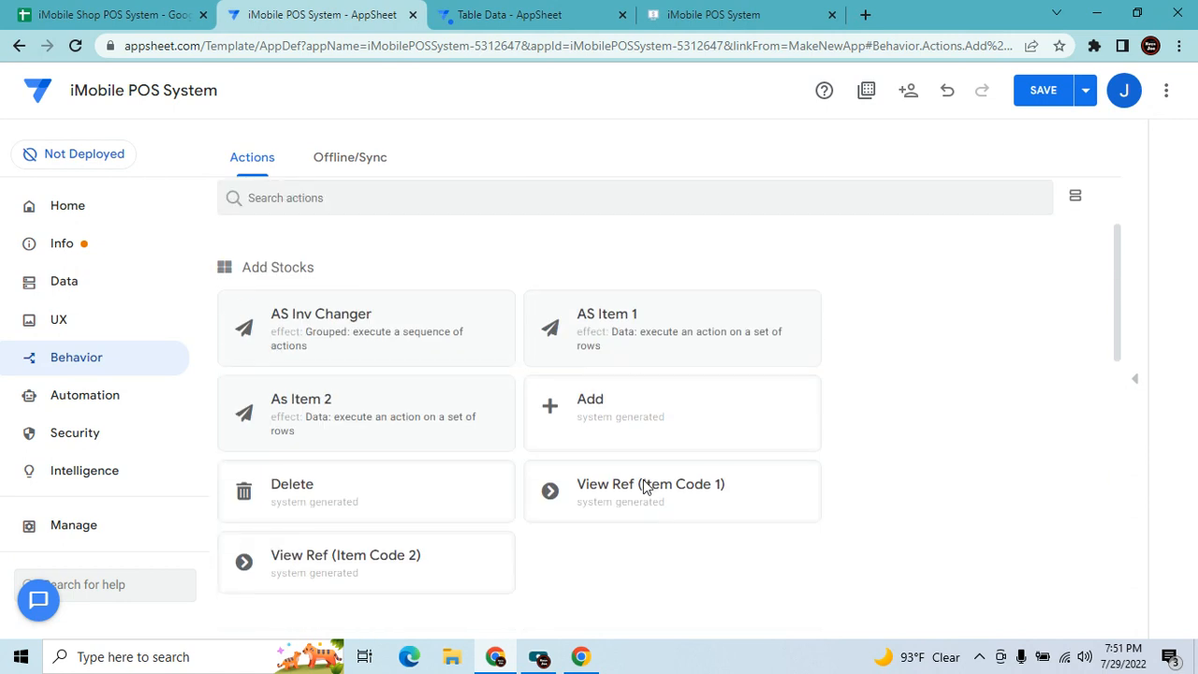
pyautogui.click(394, 359)
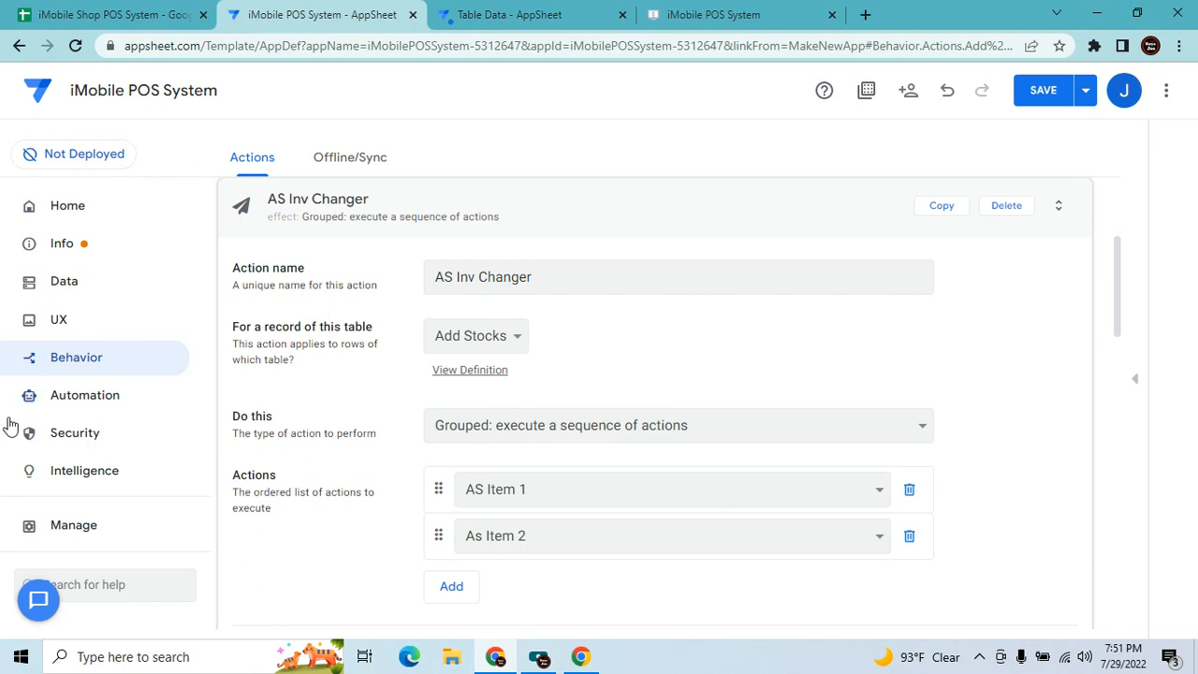
# Review the AS automation bot's event settings, including its change type, table and condition.
pyautogui.click(54, 400)
pyautogui.scroll(-3, 560, 452)
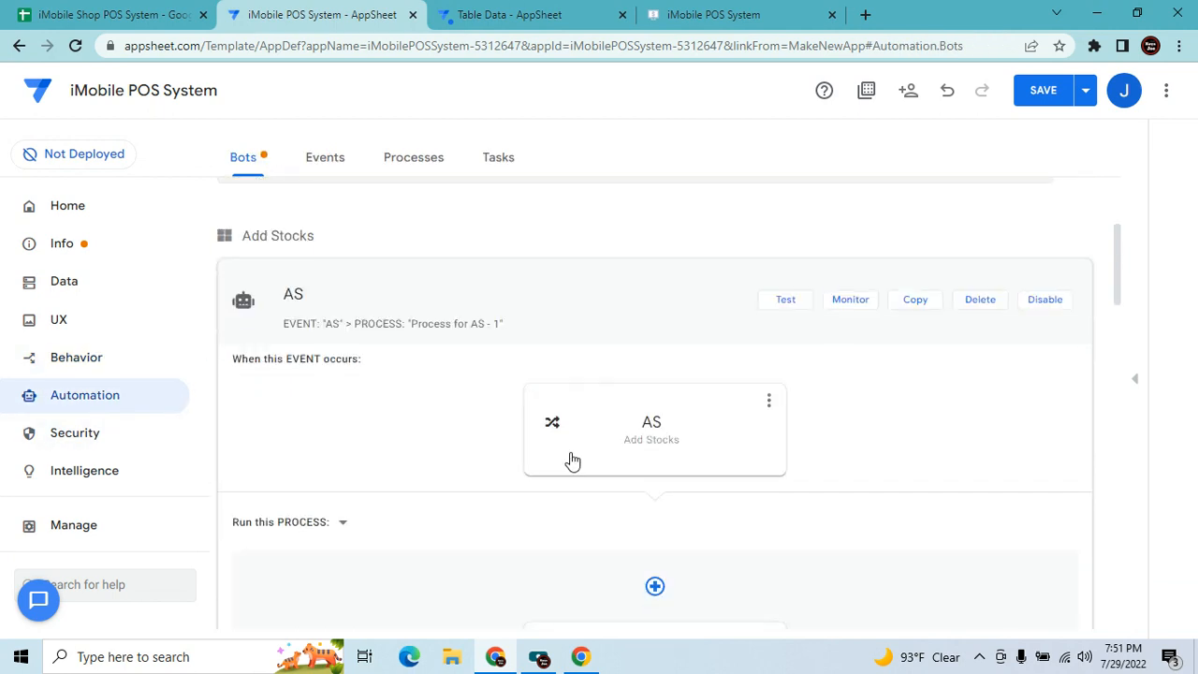
pyautogui.click(632, 434)
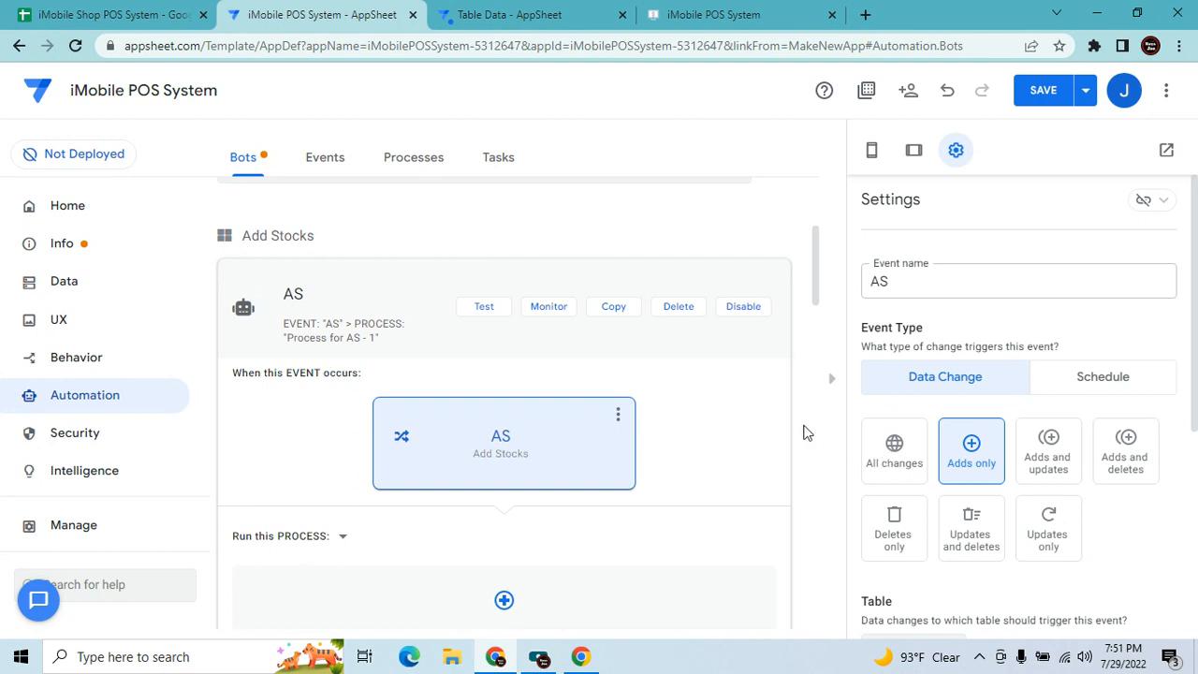
pyautogui.scroll(-2, 972, 458)
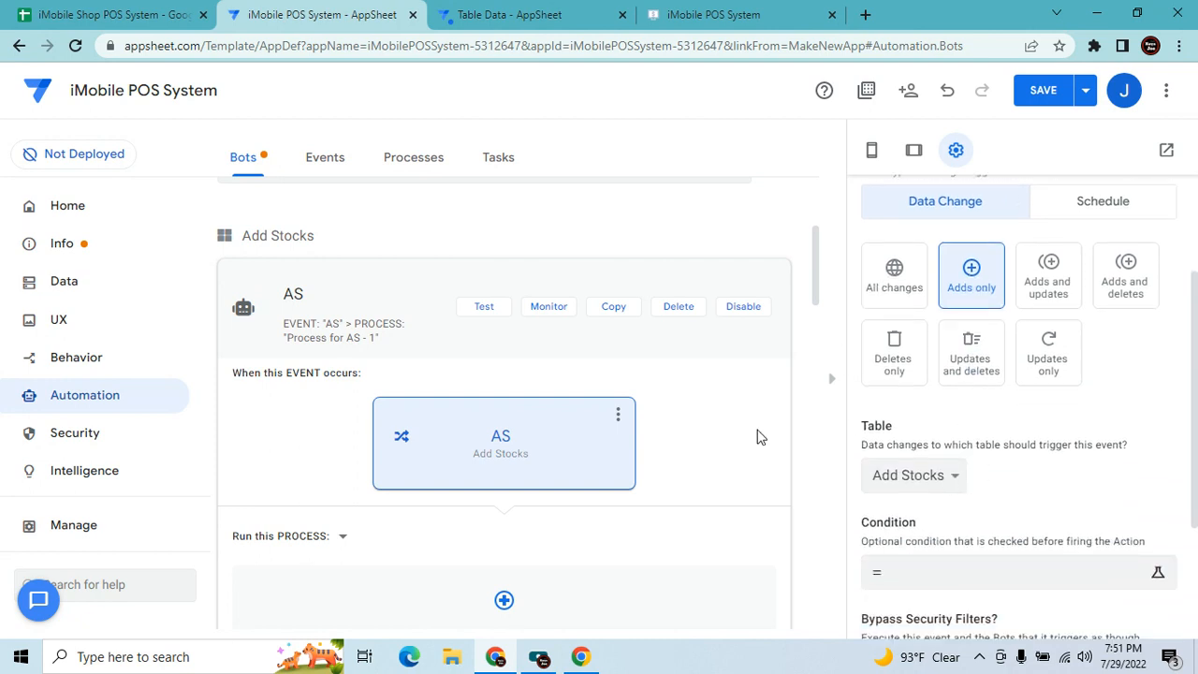
# Review the AS bot's process step, checking its AS Inv Changer data action and the grouped actions.
pyautogui.scroll(-3, 689, 436)
pyautogui.click(505, 420)
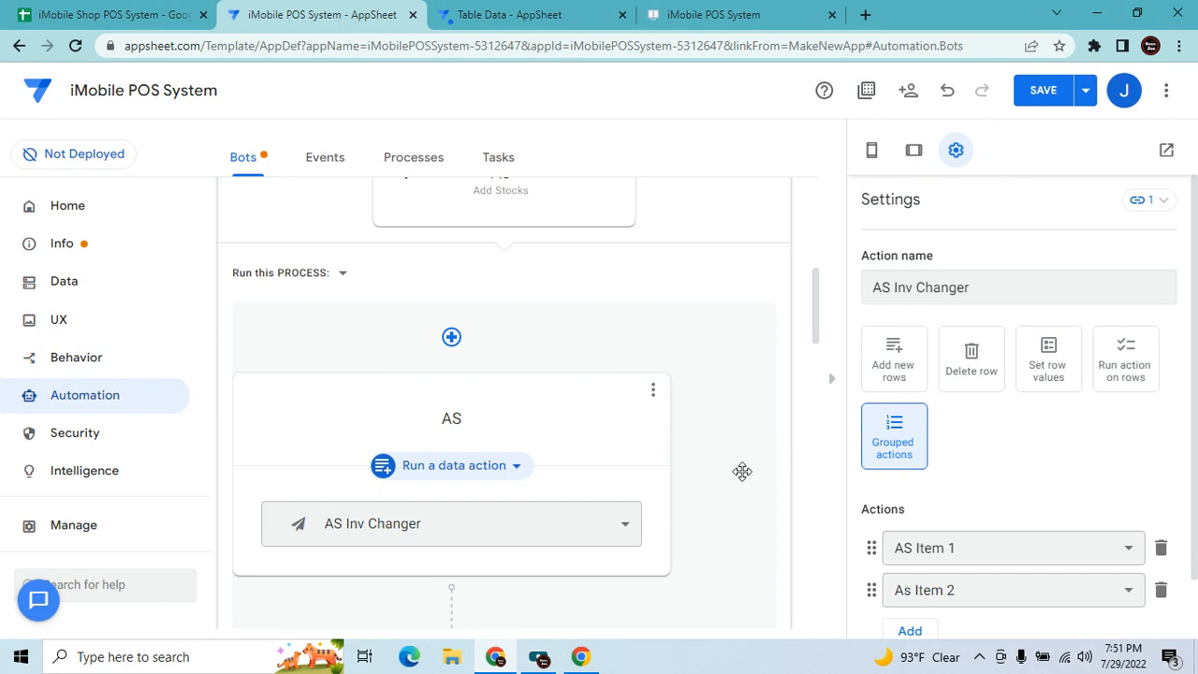
pyautogui.click(570, 538)
pyautogui.click(517, 489)
pyautogui.scroll(-2, 730, 505)
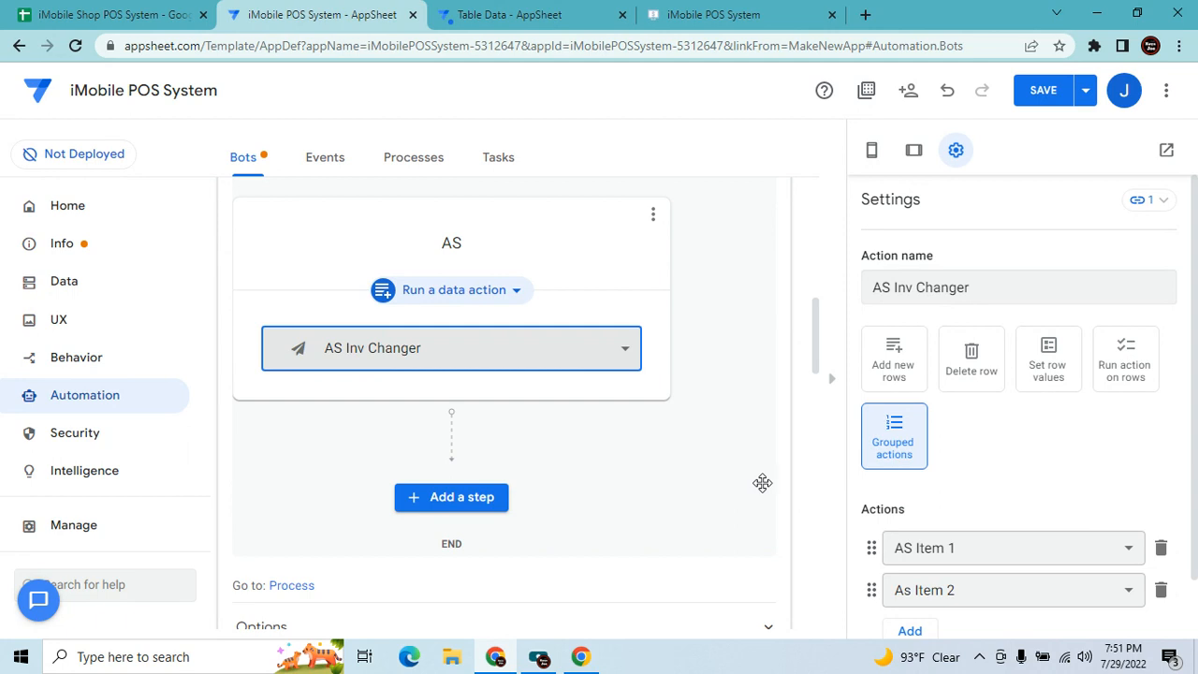
pyautogui.scroll(-1, 964, 505)
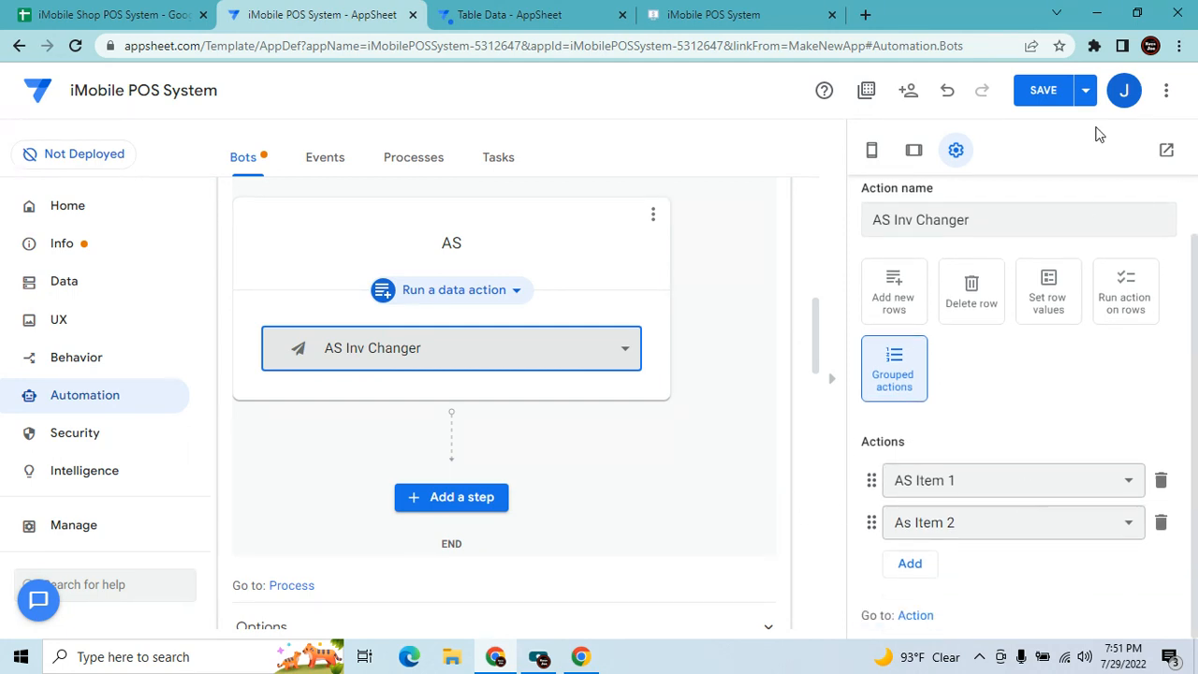
# Save the app, run the AS bot test again, and close the new test results.
pyautogui.click(1049, 90)
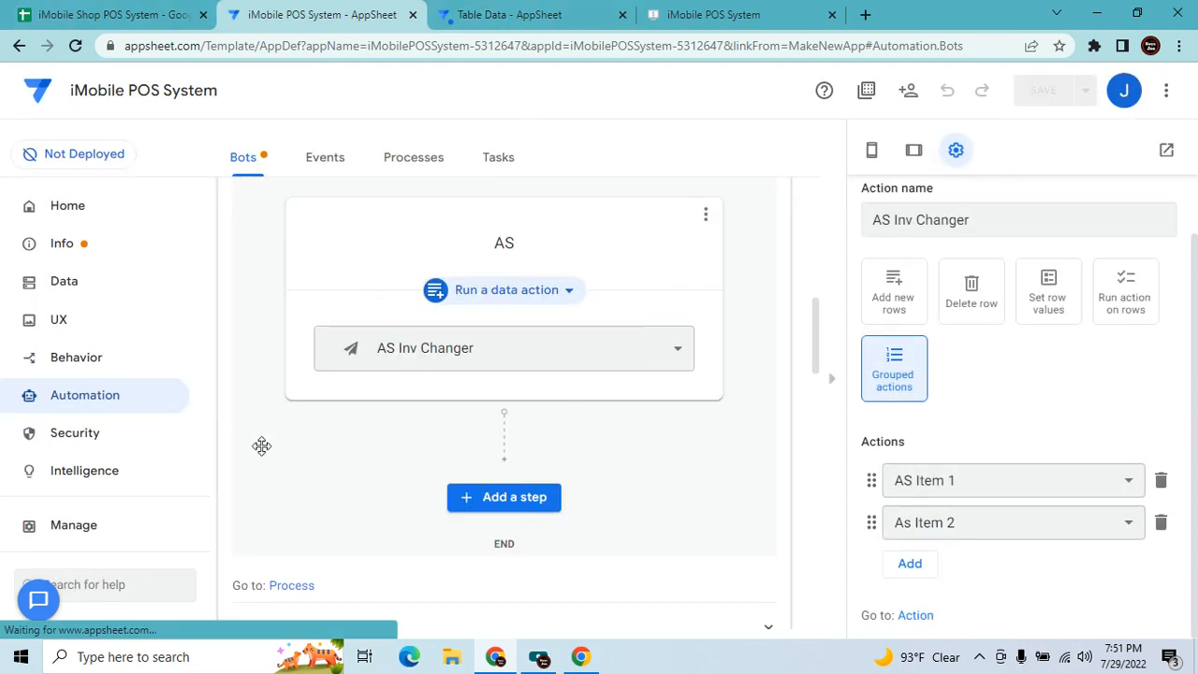
pyautogui.click(685, 11)
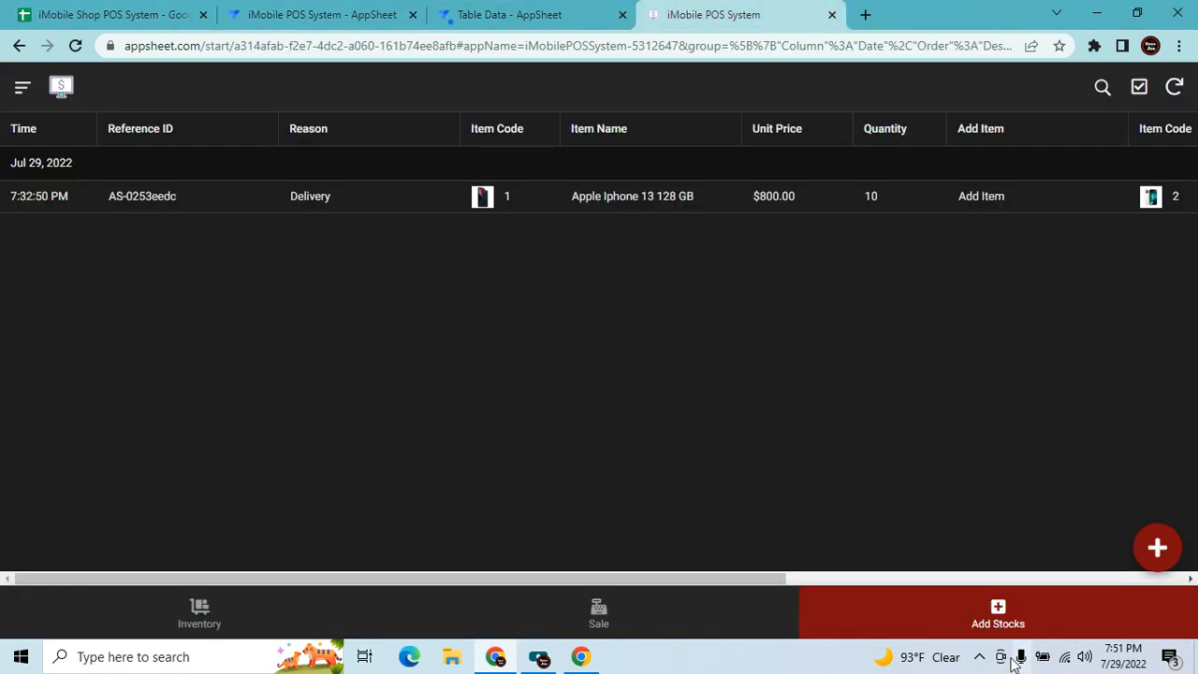
pyautogui.click(251, 12)
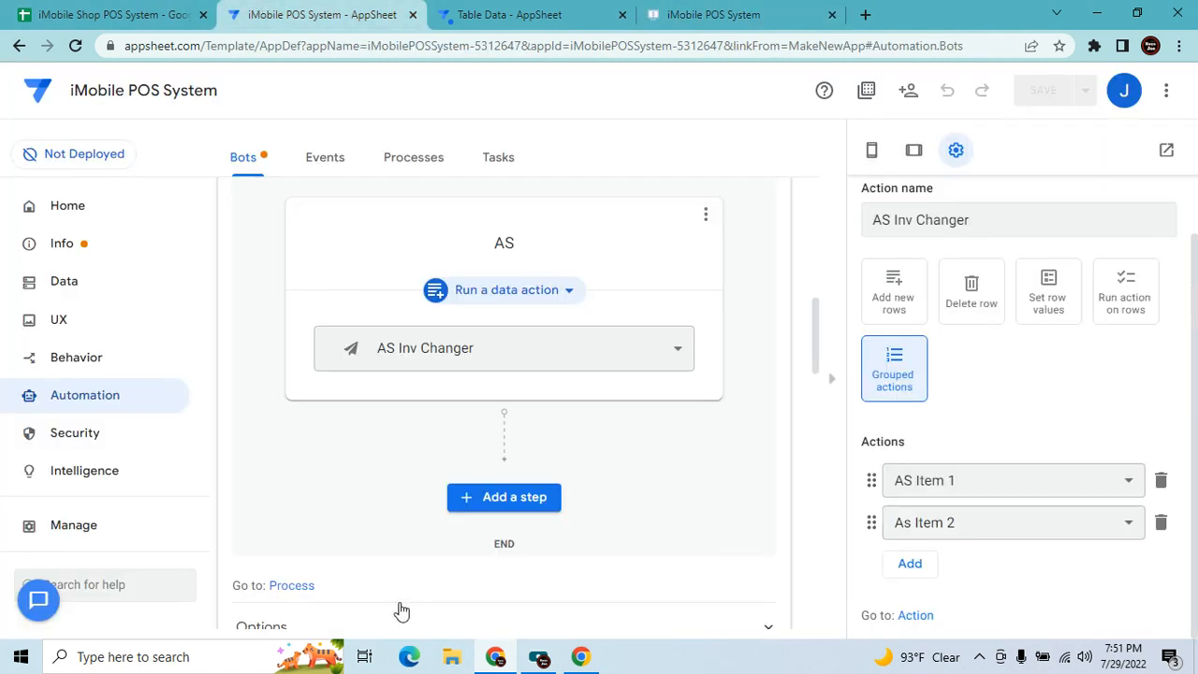
pyautogui.scroll(1, 272, 417)
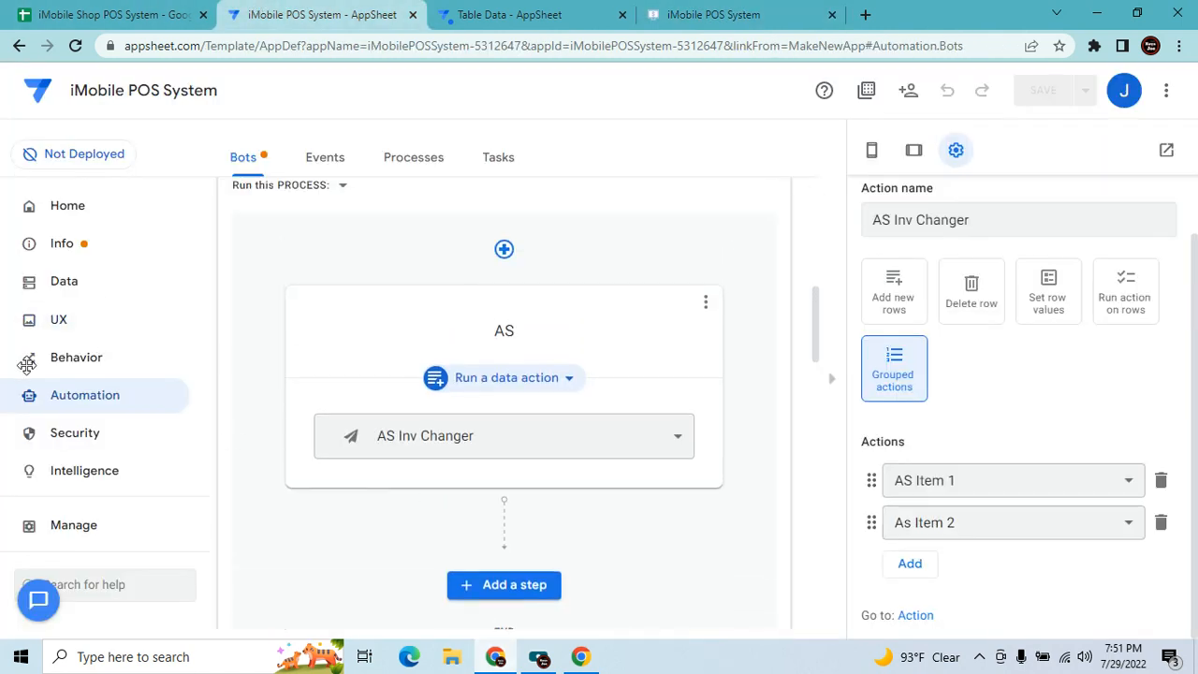
pyautogui.scroll(6, 277, 411)
pyautogui.click(478, 488)
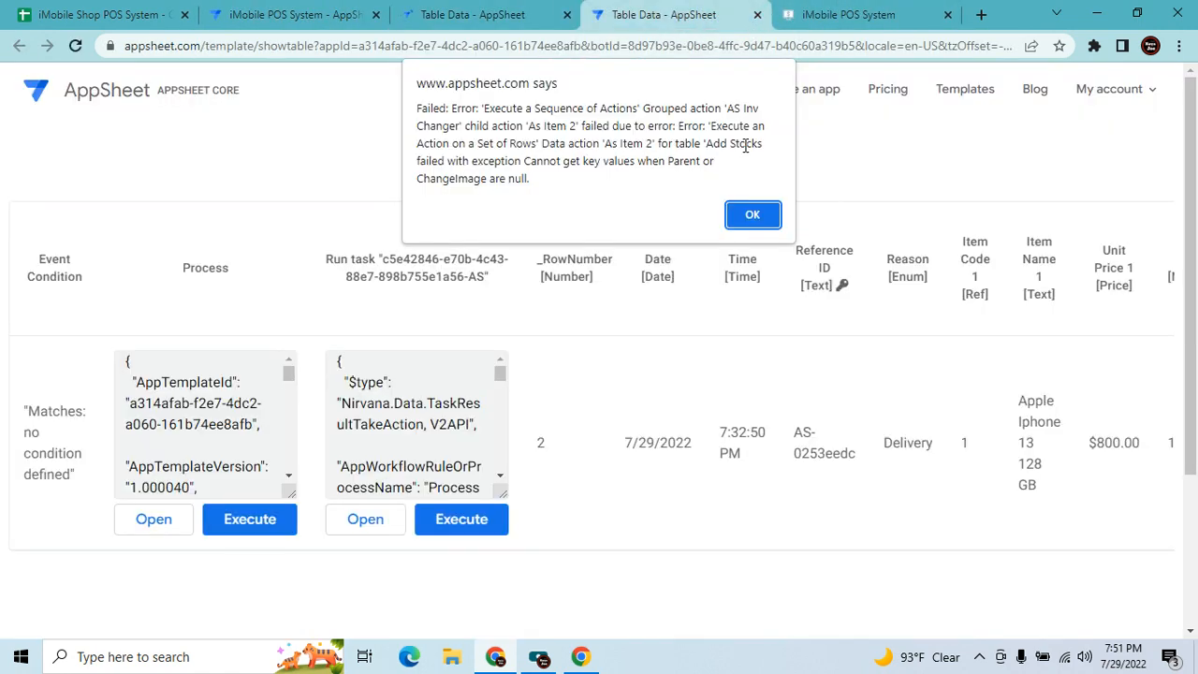
pyautogui.click(752, 214)
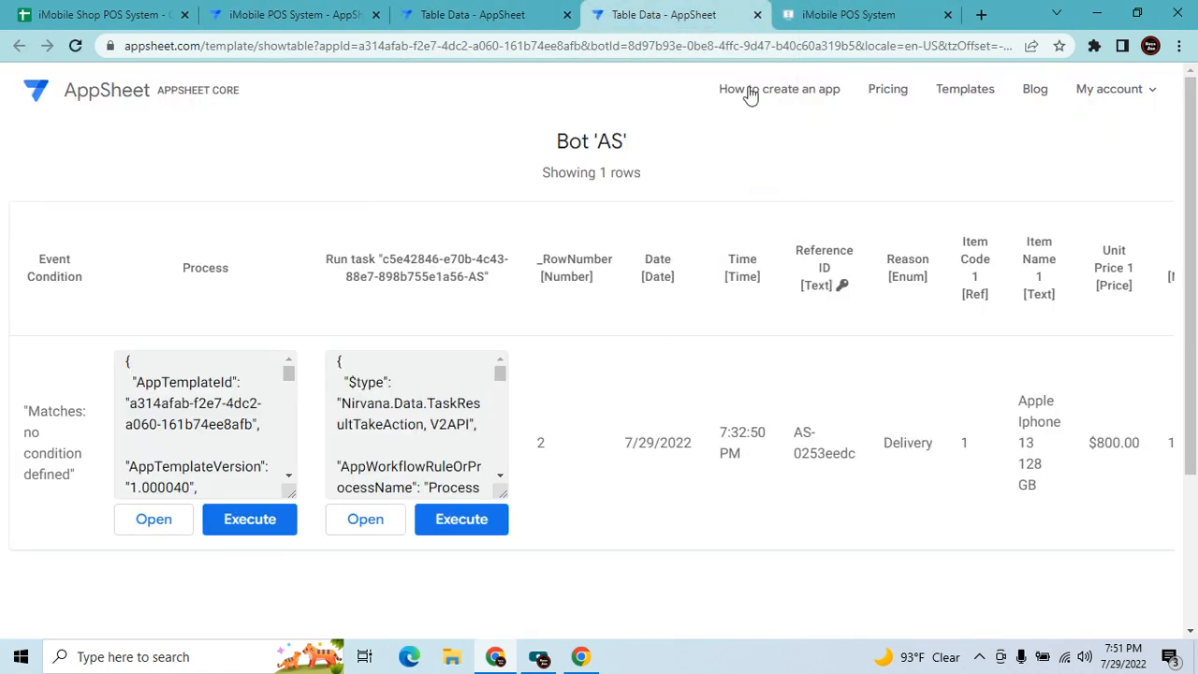
pyautogui.click(756, 14)
# Reread the error message in the earlier AS bot test results and return to the app's behavior actions.
pyautogui.click(481, 14)
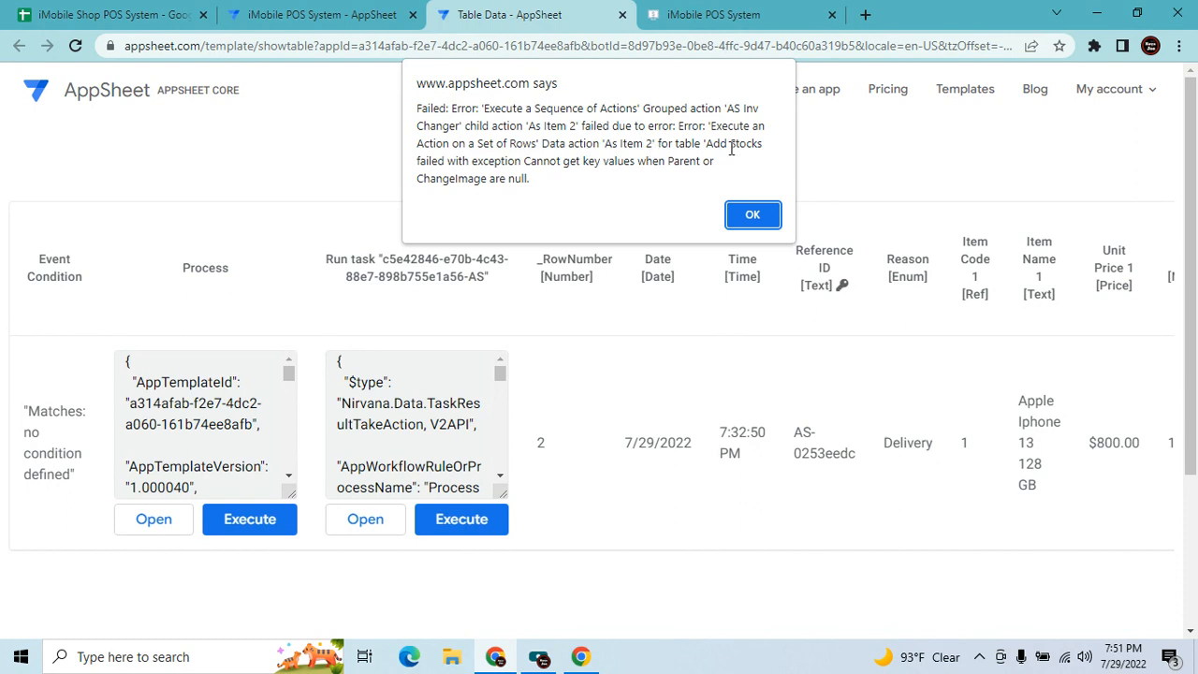
pyautogui.click(630, 141)
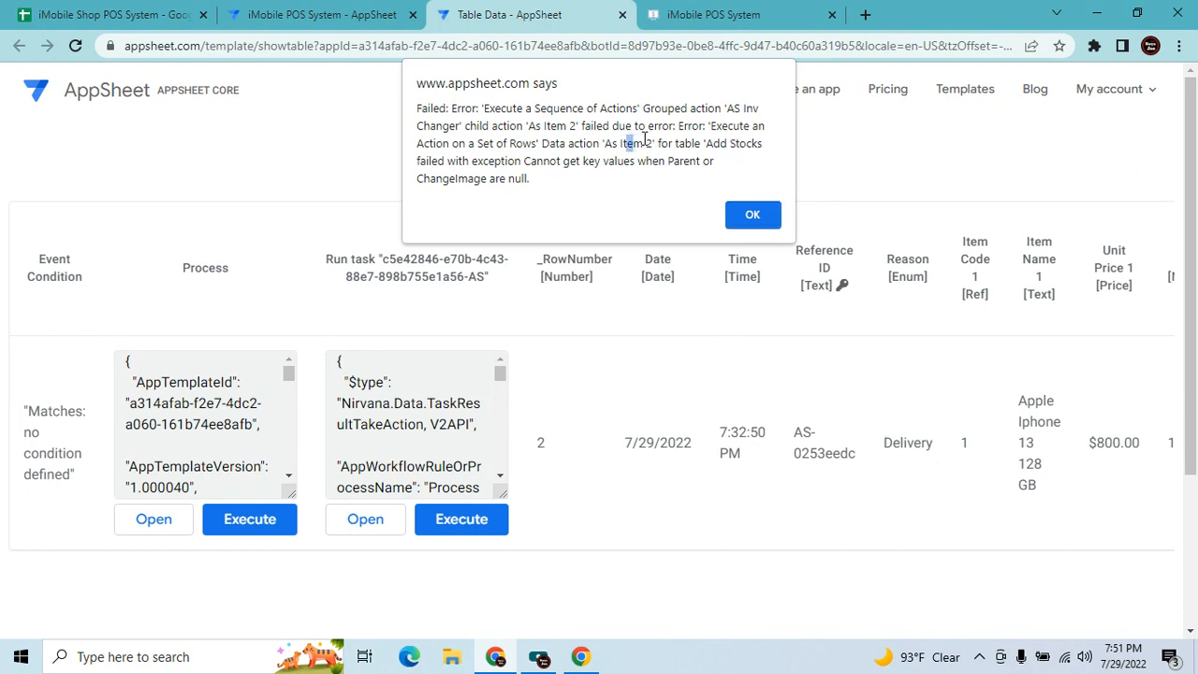
pyautogui.click(323, 14)
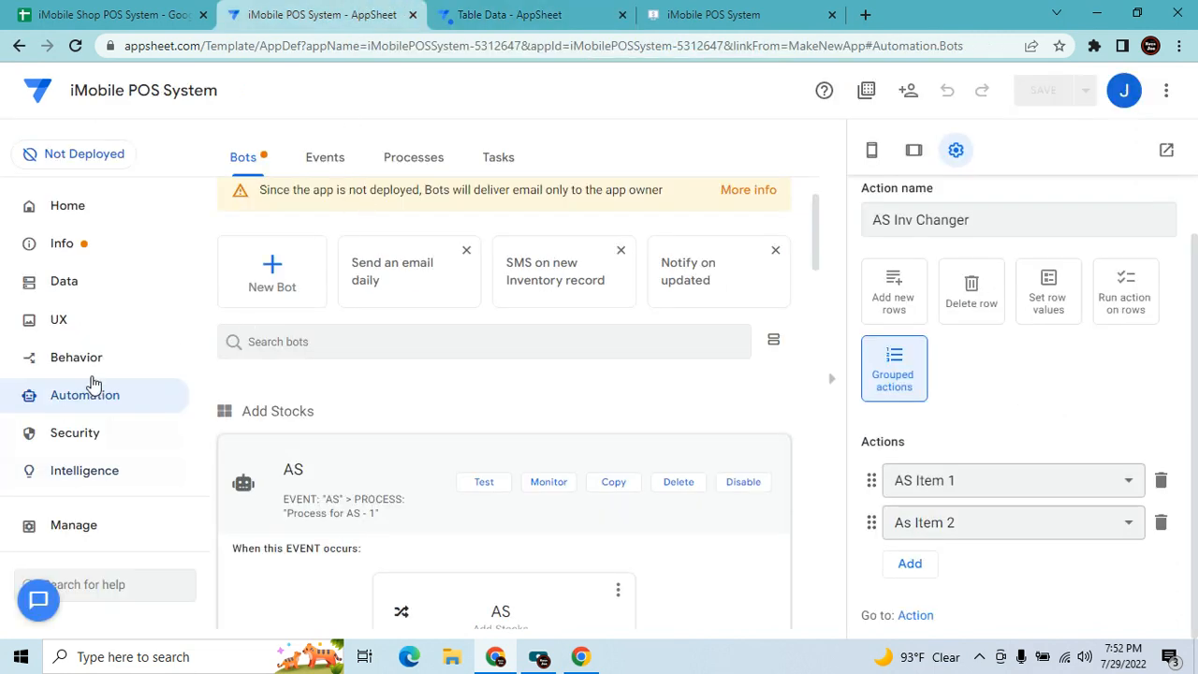
pyautogui.click(94, 372)
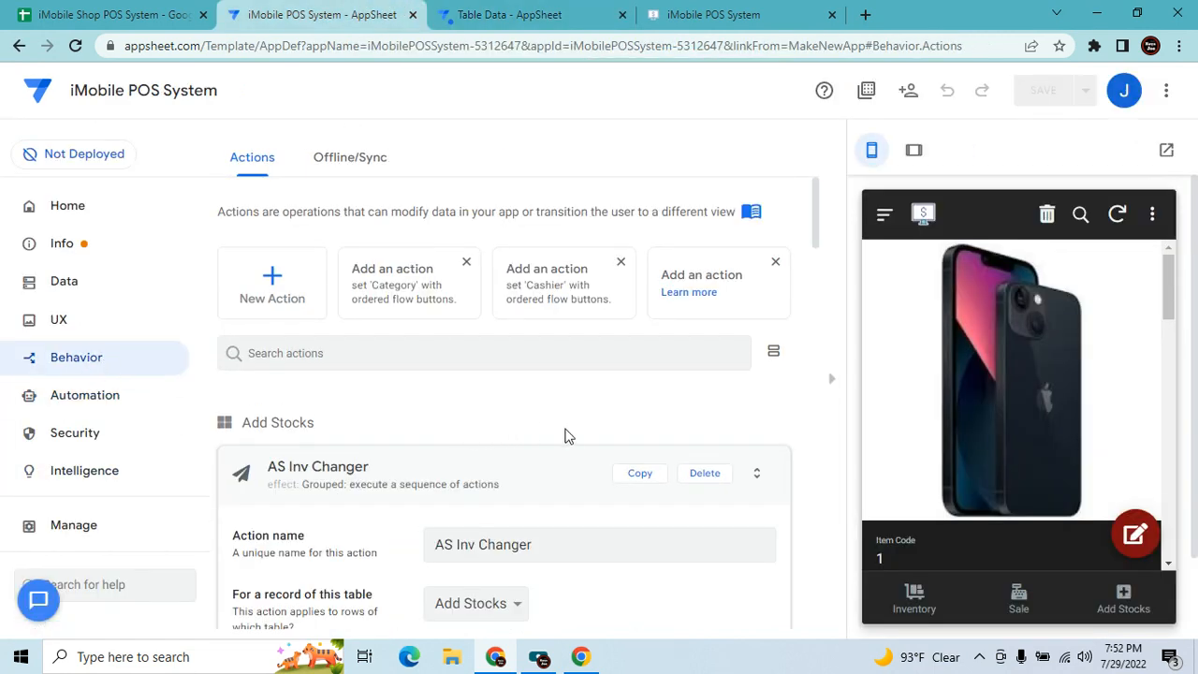
# Hide the app preview and open the As Item 2 action of the Add Stocks table for editing.
pyautogui.click(827, 379)
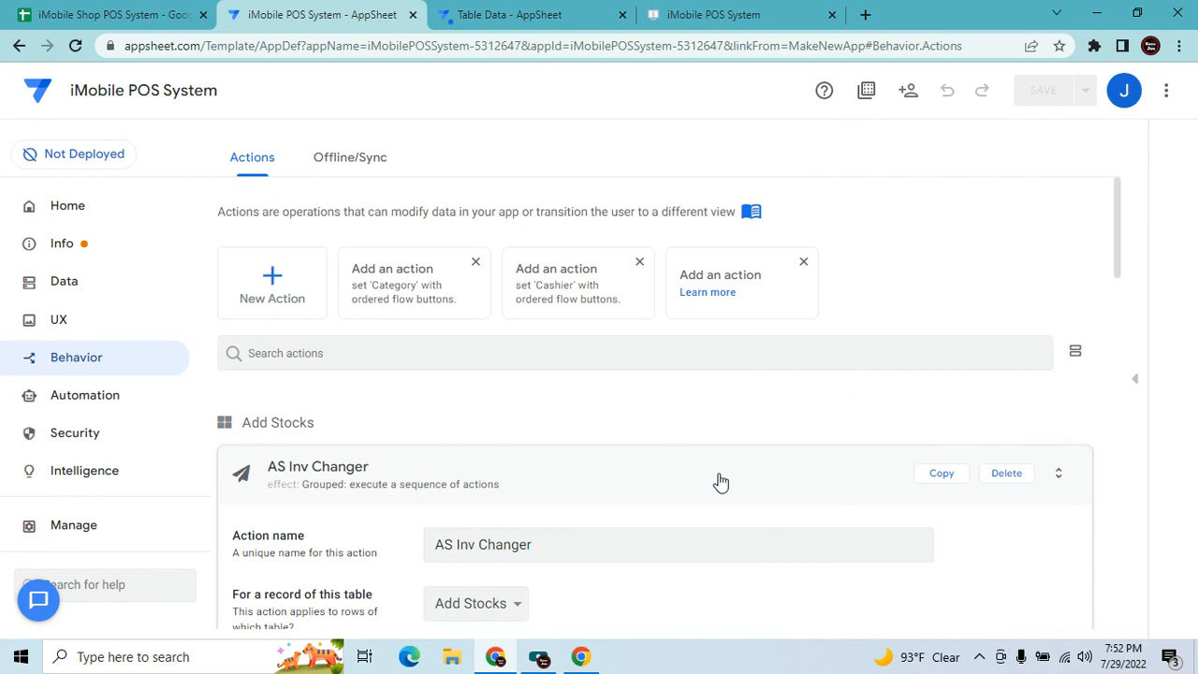
pyautogui.click(721, 482)
pyautogui.scroll(-2, 608, 440)
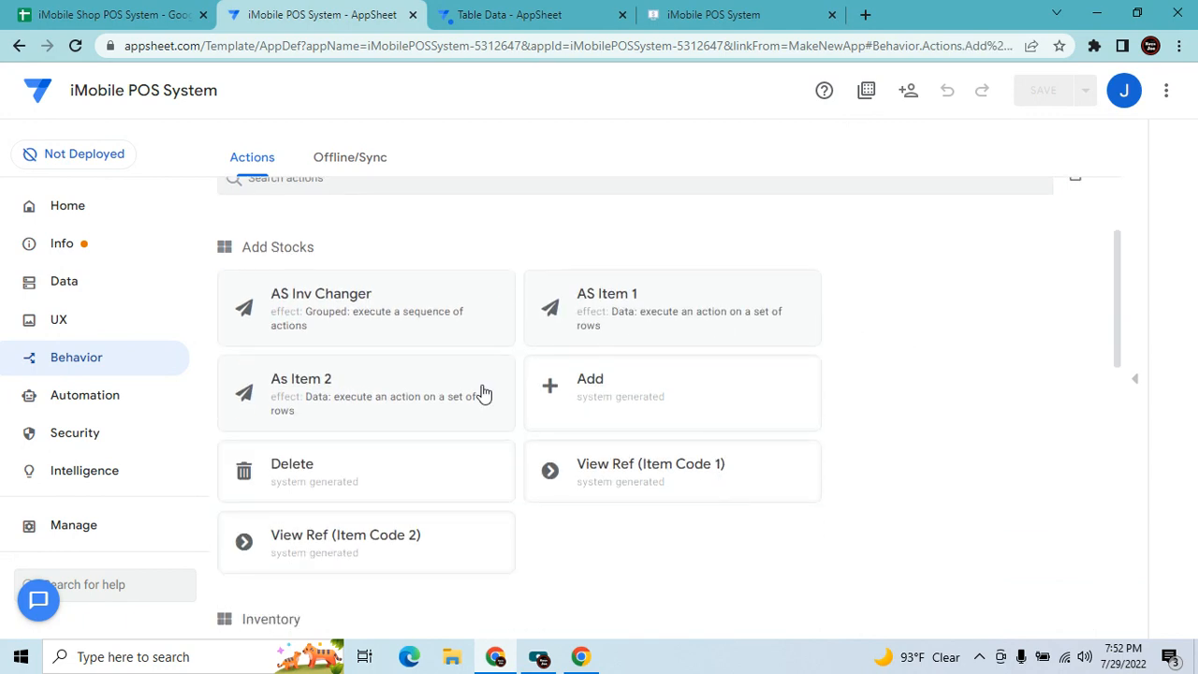
pyautogui.click(484, 393)
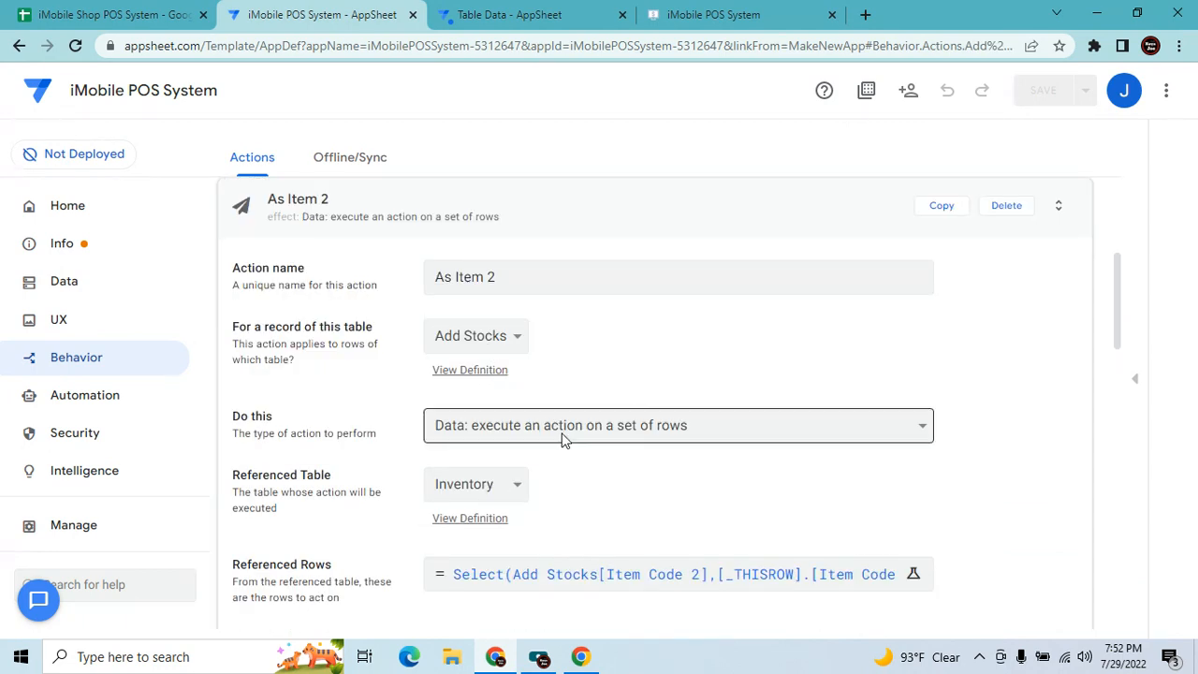
# Try comparing with [Item Code] instead of [Item Code 1] in As Item 2's Referenced Rows expression, and save the app.
pyautogui.click(609, 577)
pyautogui.moveTo(609, 572); pyautogui.dragTo(554, 388)
pyautogui.click(578, 366)
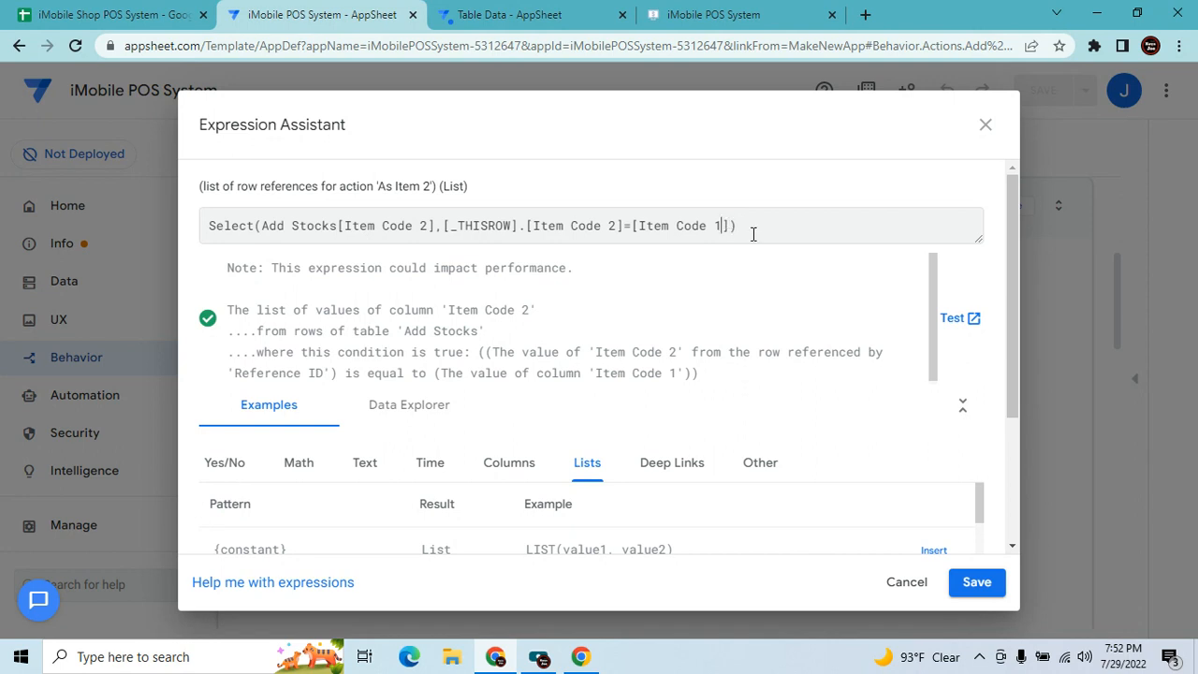
pyautogui.press('BackSpace')
pyautogui.click(976, 584)
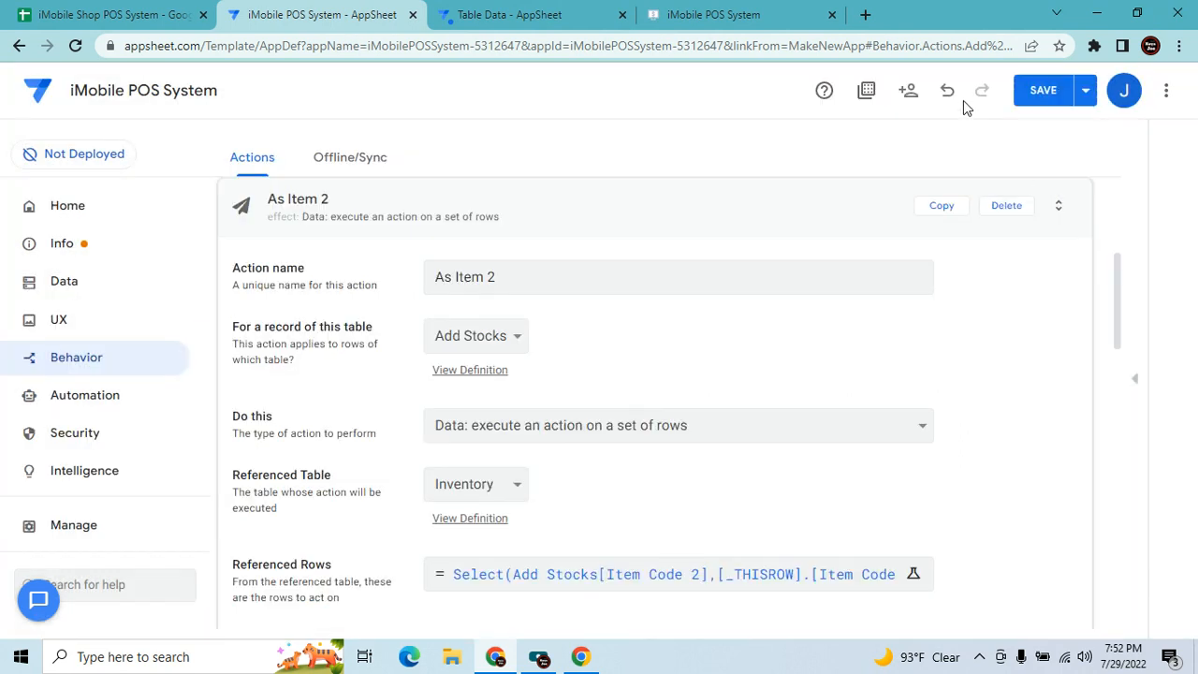
pyautogui.click(1065, 92)
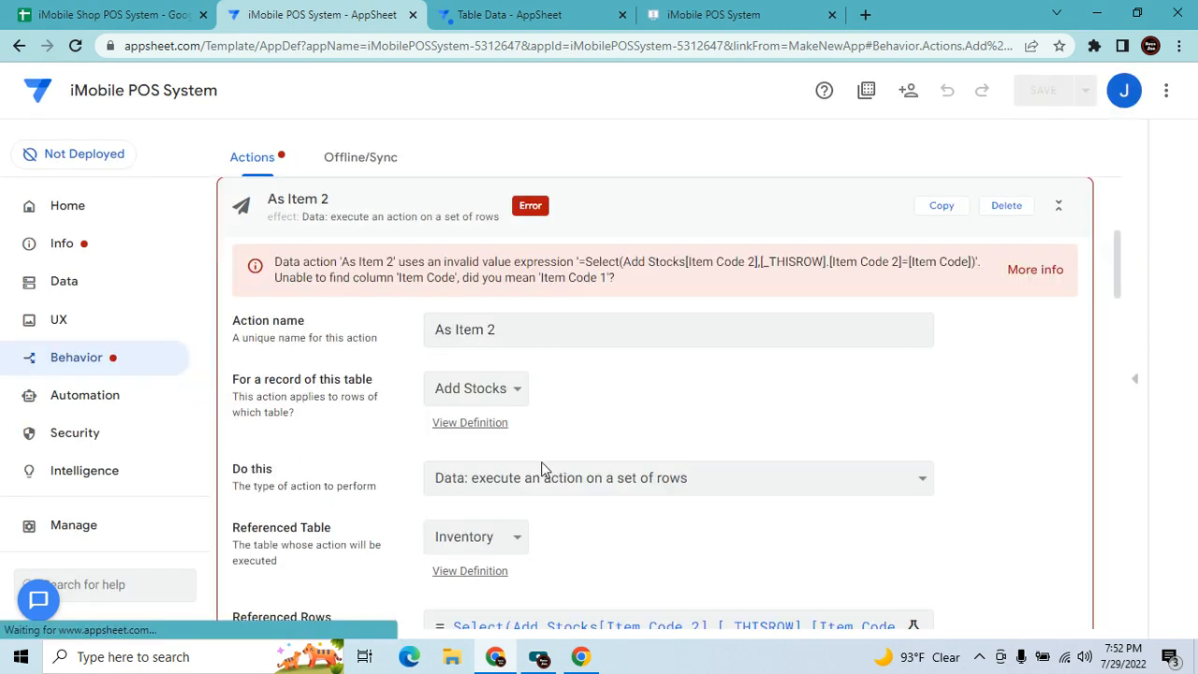
# Review the error on the As Item 2 action and inspect its Referenced Rows expression and referenced action.
pyautogui.scroll(-2, 541, 461)
pyautogui.scroll(2, 542, 467)
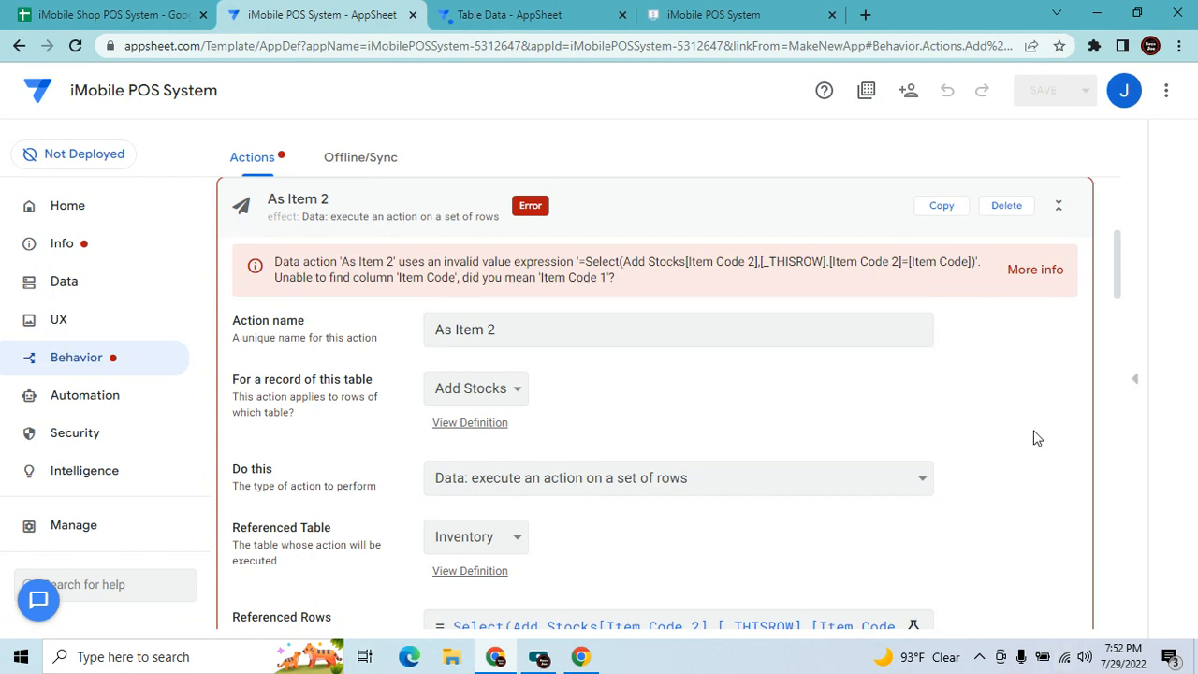
pyautogui.scroll(-6, 1100, 267)
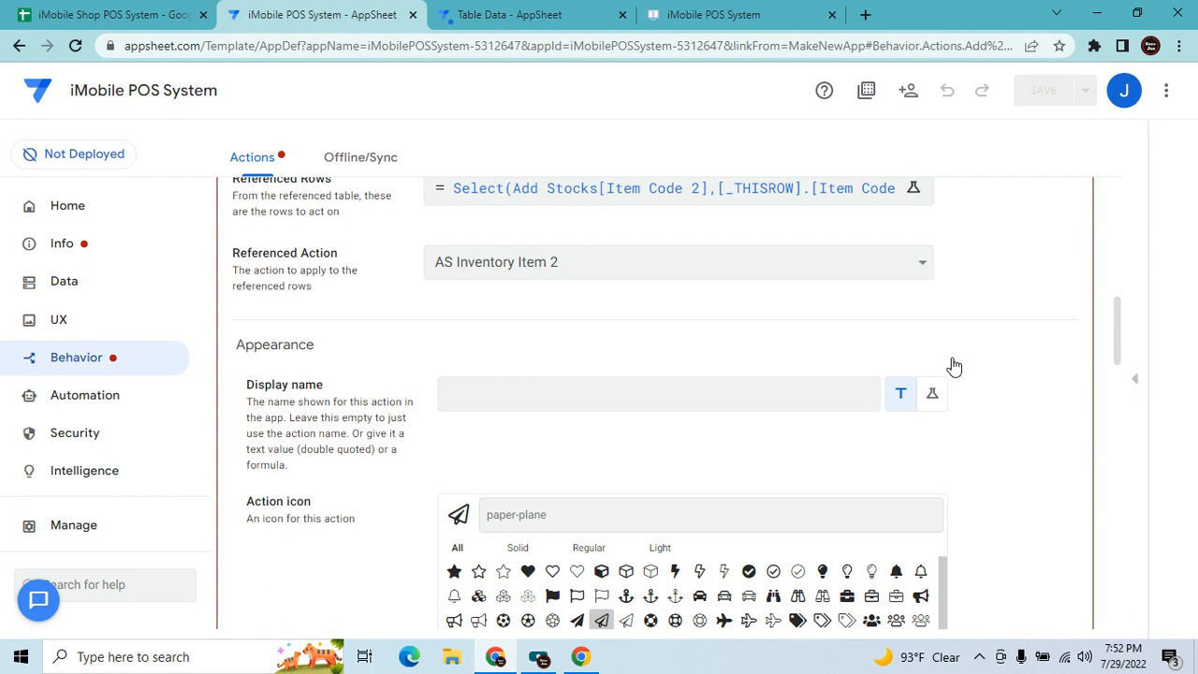
pyautogui.scroll(3, 951, 366)
pyautogui.scroll(2, 920, 335)
pyautogui.scroll(-2, 890, 347)
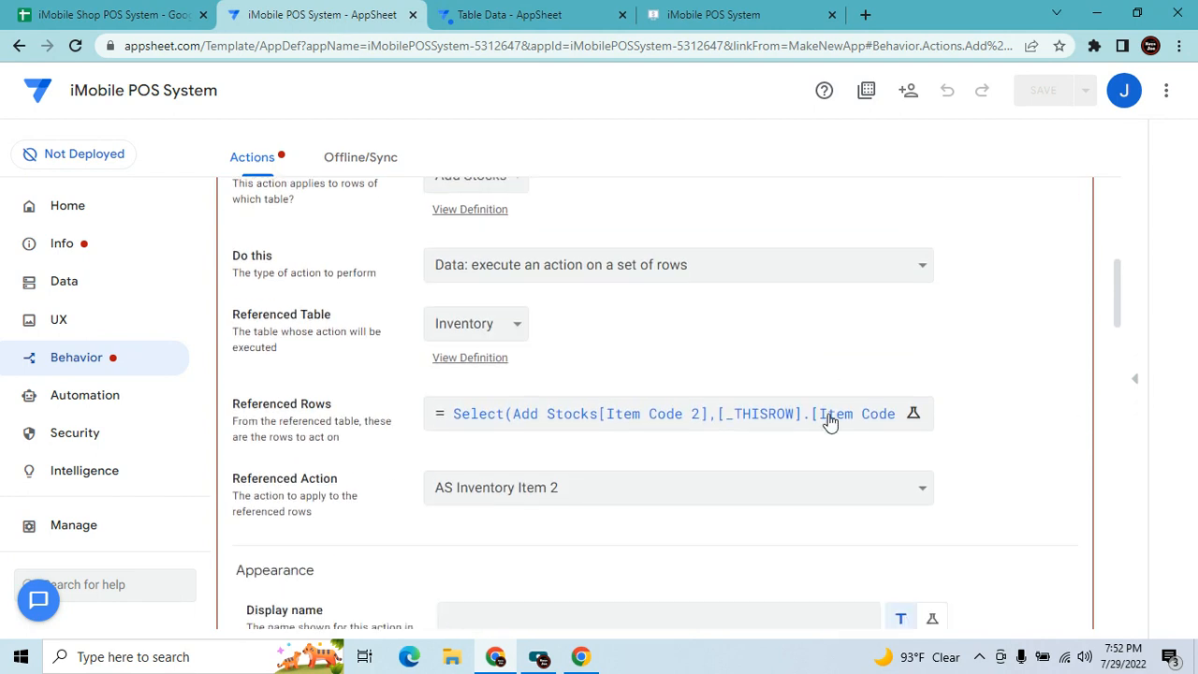
pyautogui.click(767, 372)
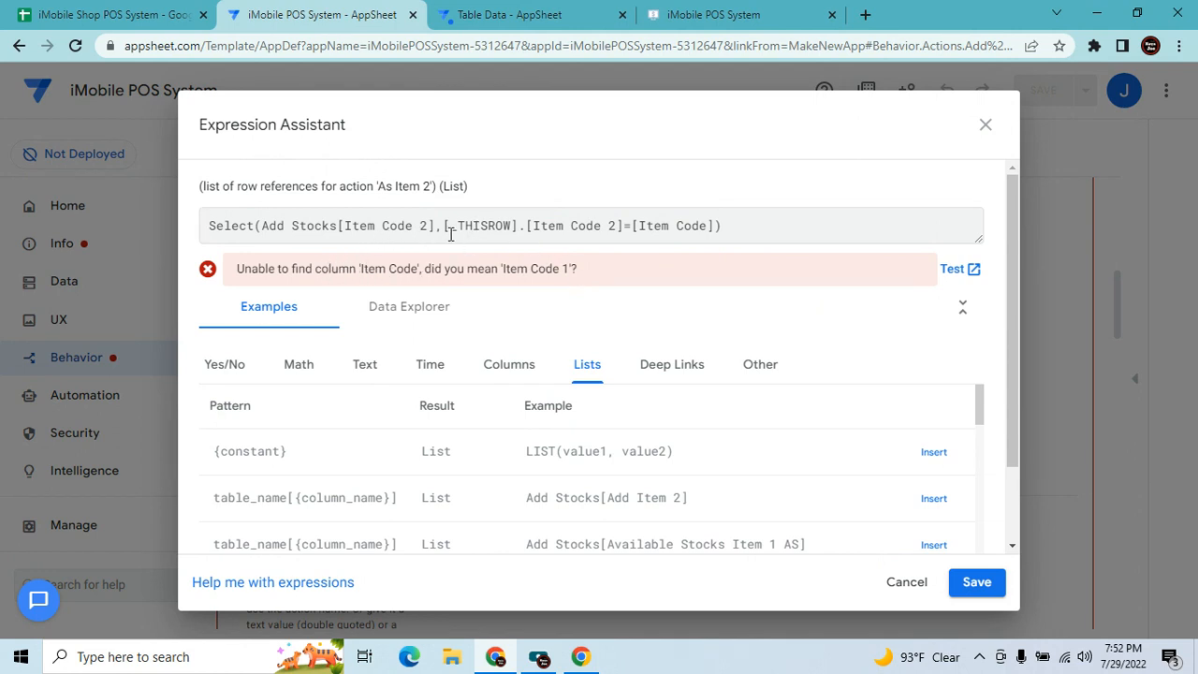
pyautogui.click(978, 589)
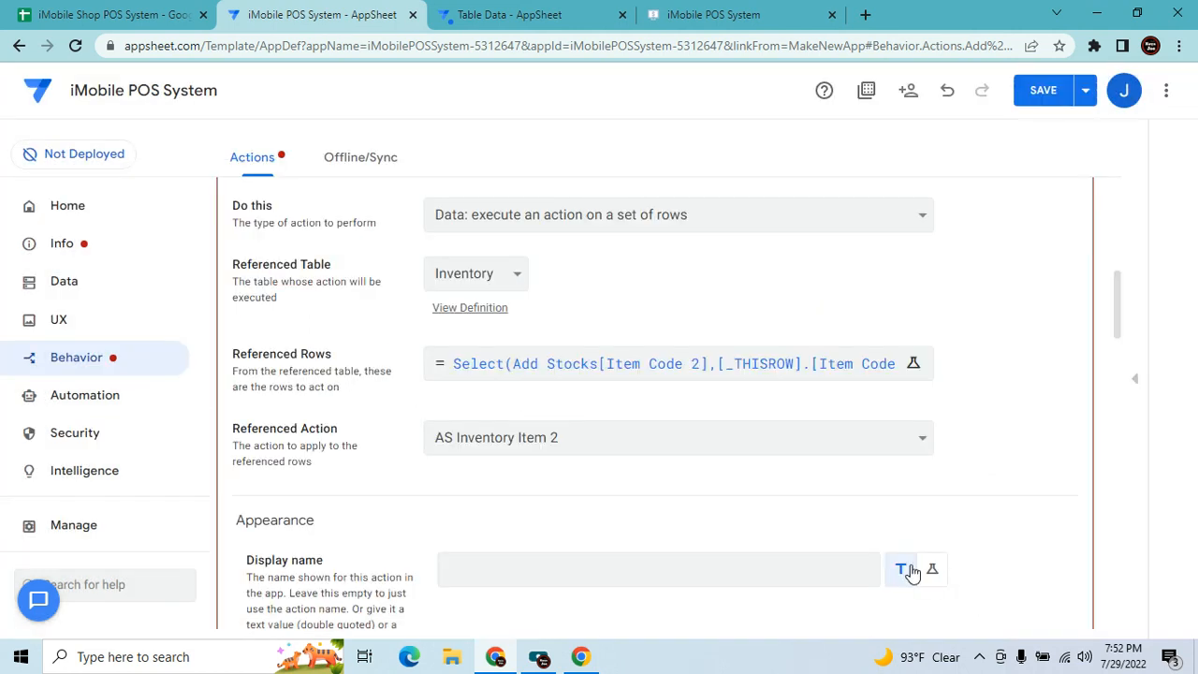
# Try Add Stocks as the As Item 2 action's referenced table, revert it to Inventory, and save the app.
pyautogui.scroll(1, 618, 409)
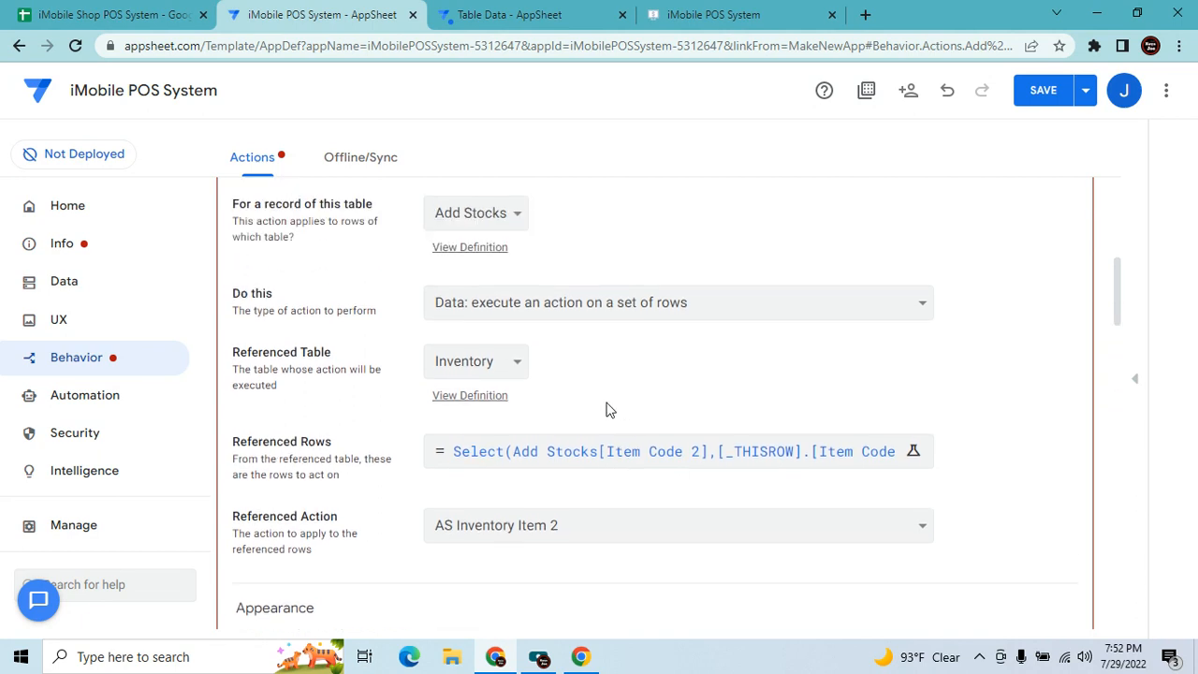
pyautogui.click(518, 367)
pyautogui.click(469, 387)
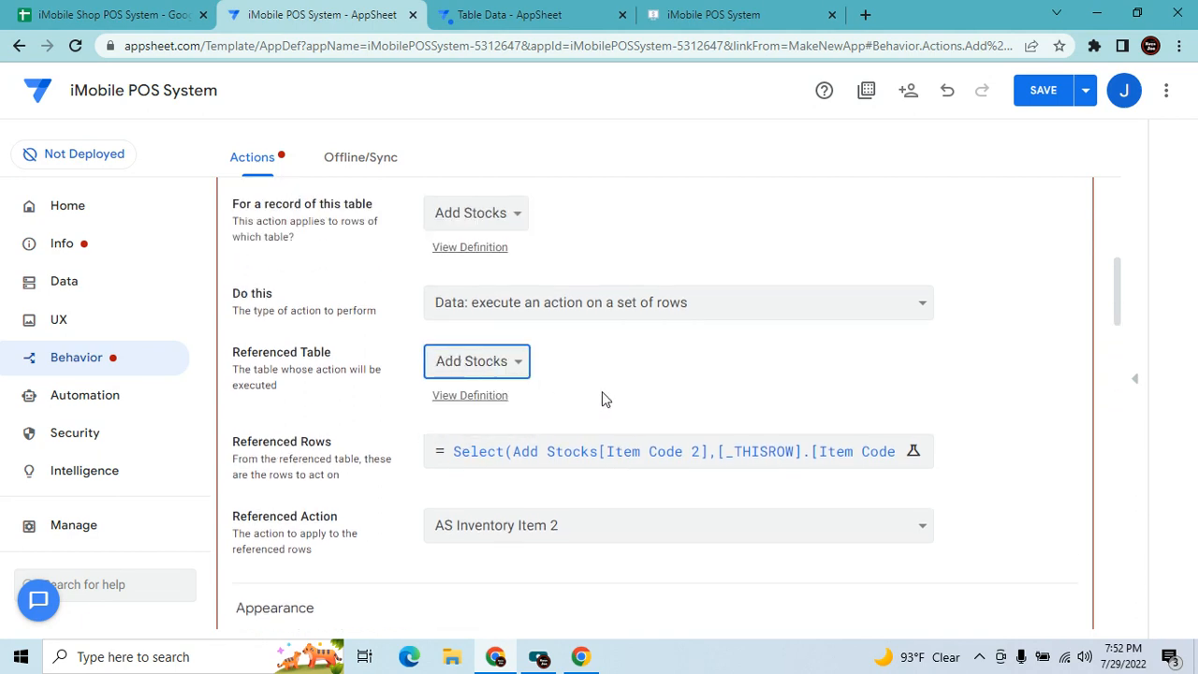
pyautogui.click(513, 370)
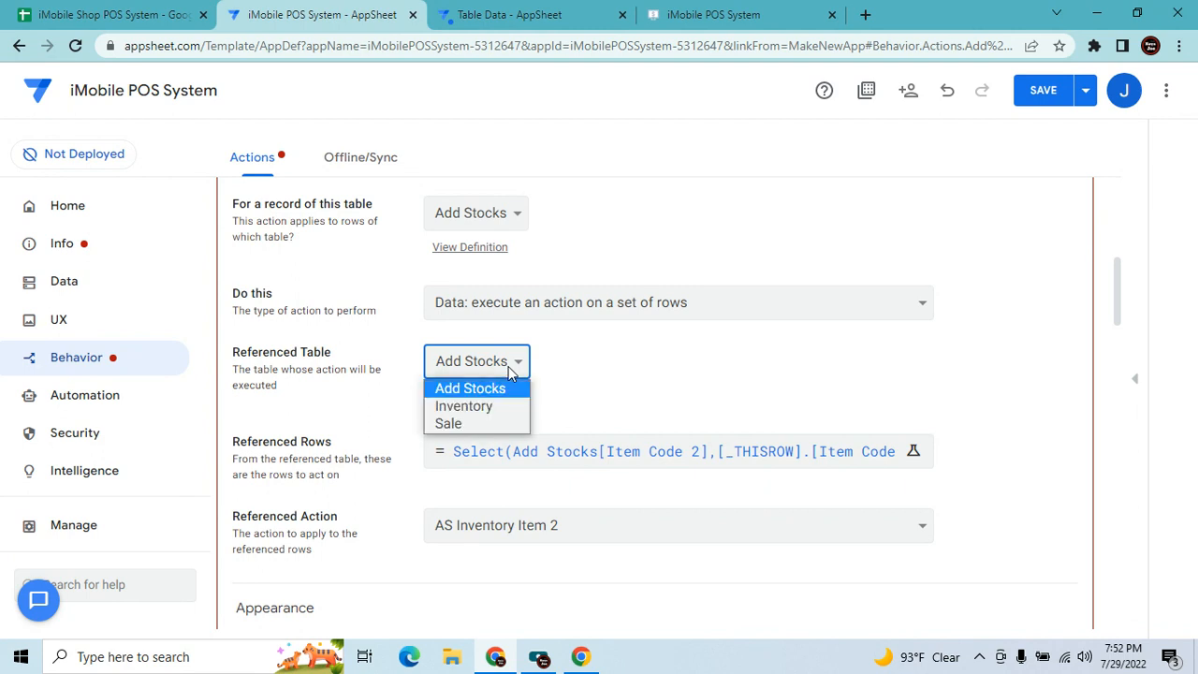
pyautogui.click(479, 407)
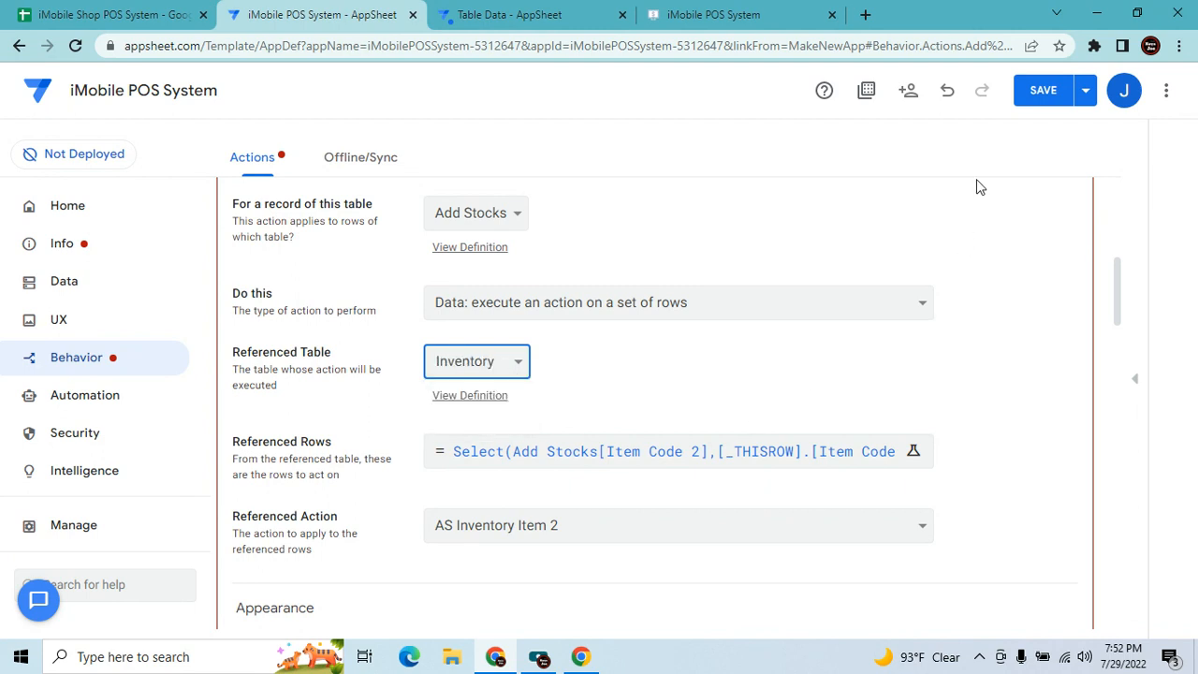
pyautogui.click(1048, 99)
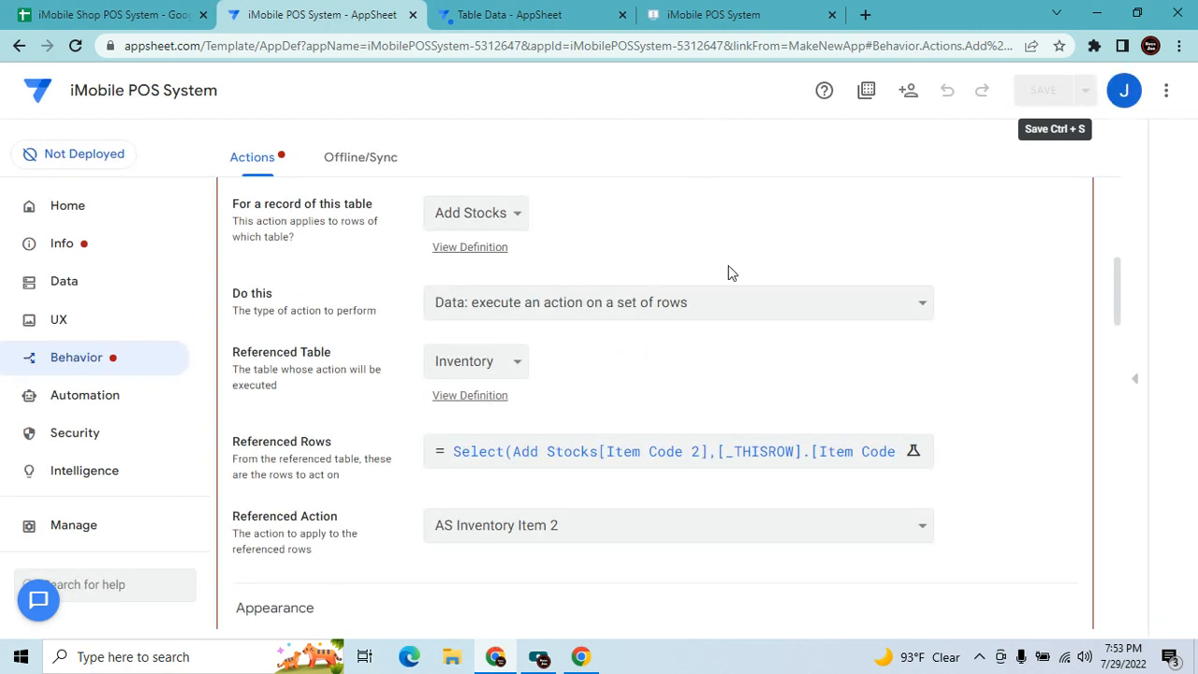
# Set As Item 2's Referenced Rows to Select(Add Stocks[Item Code 2],[_THISROW].[Item Code 2]=[Item Code 2]) and save the app.
pyautogui.scroll(2, 655, 309)
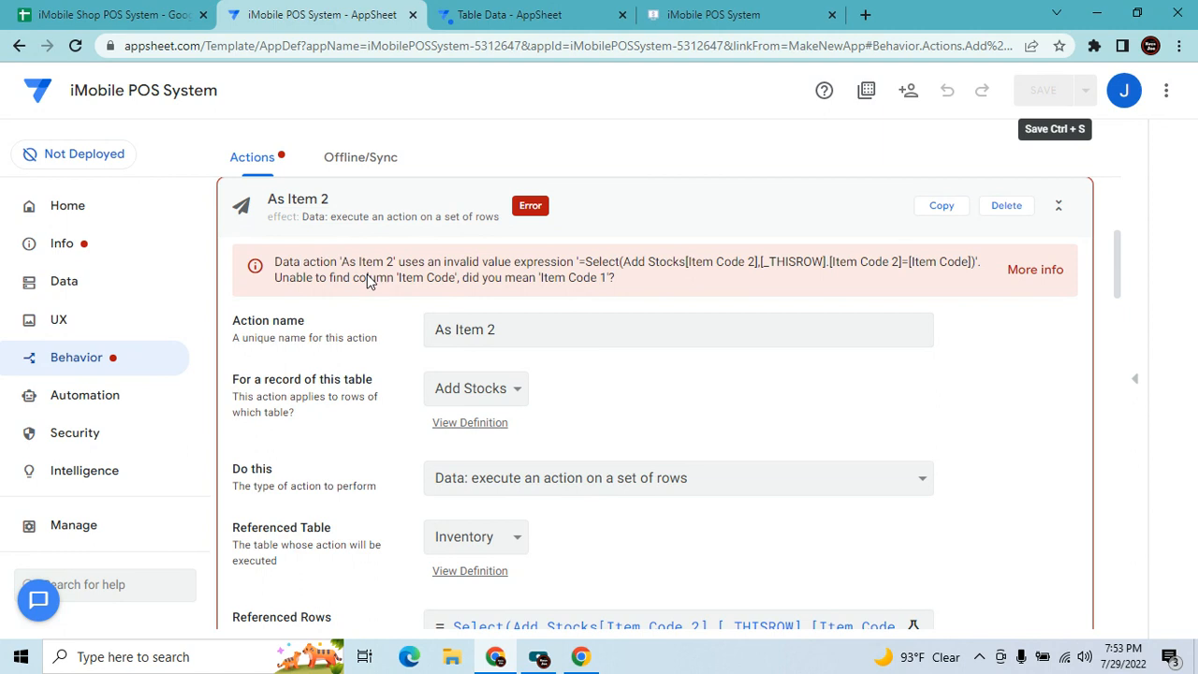
pyautogui.scroll(-1, 696, 297)
pyautogui.click(618, 557)
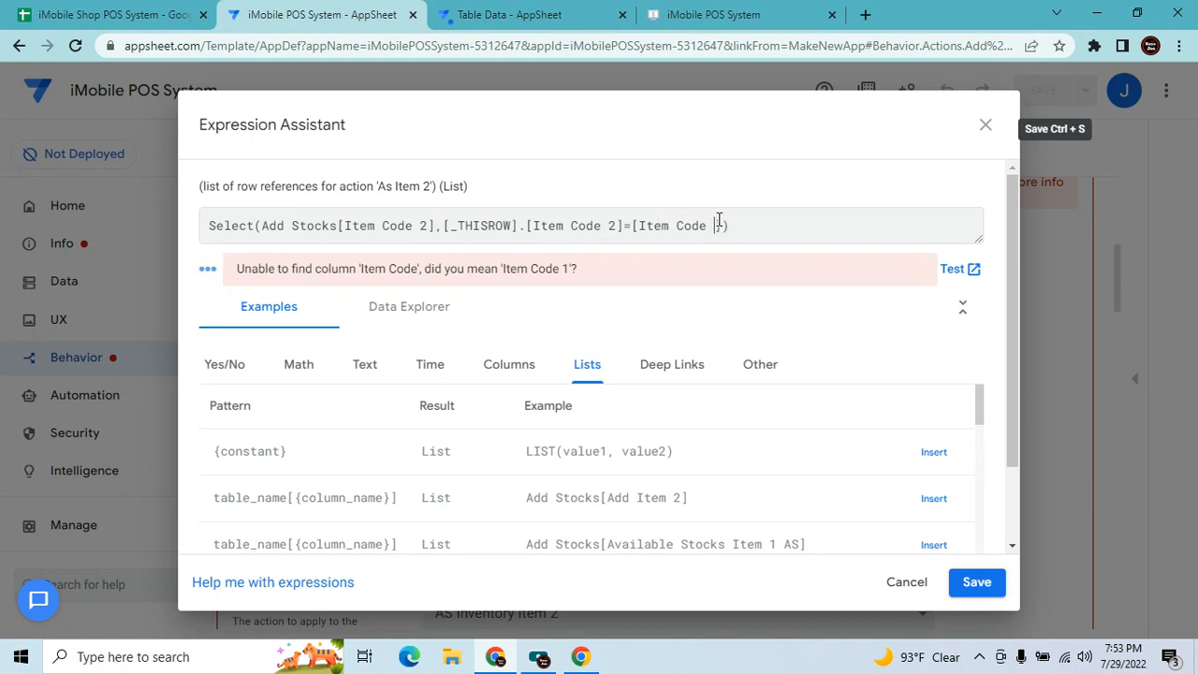
pyautogui.write('2')
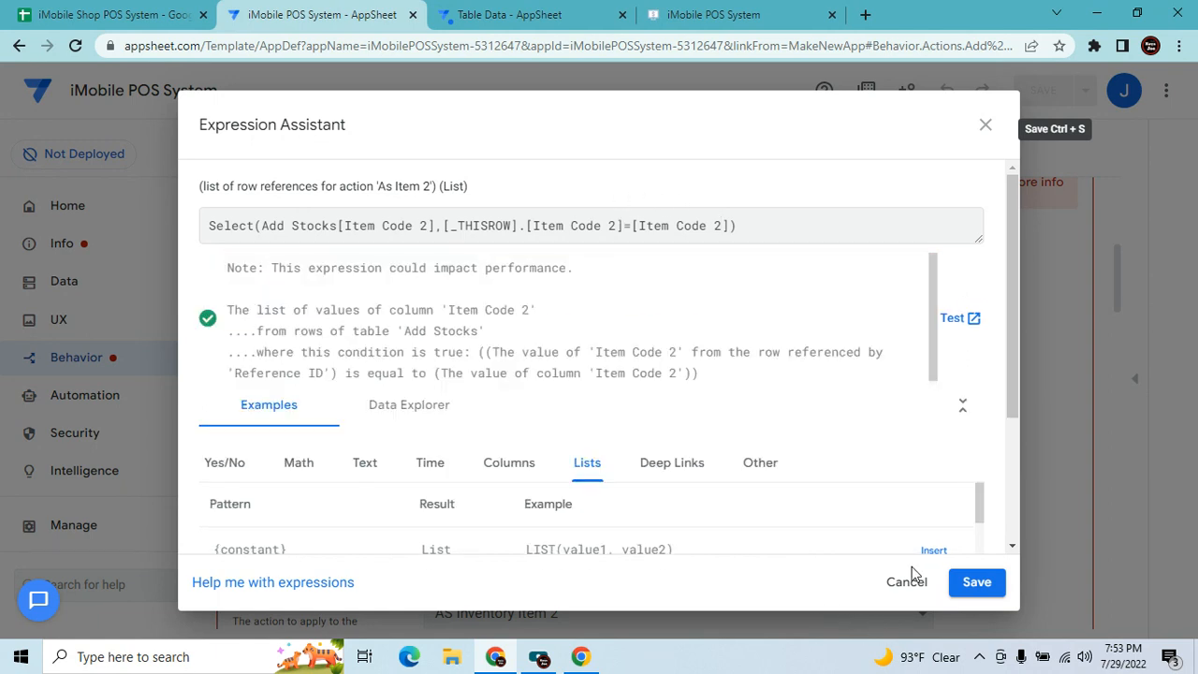
pyautogui.click(978, 588)
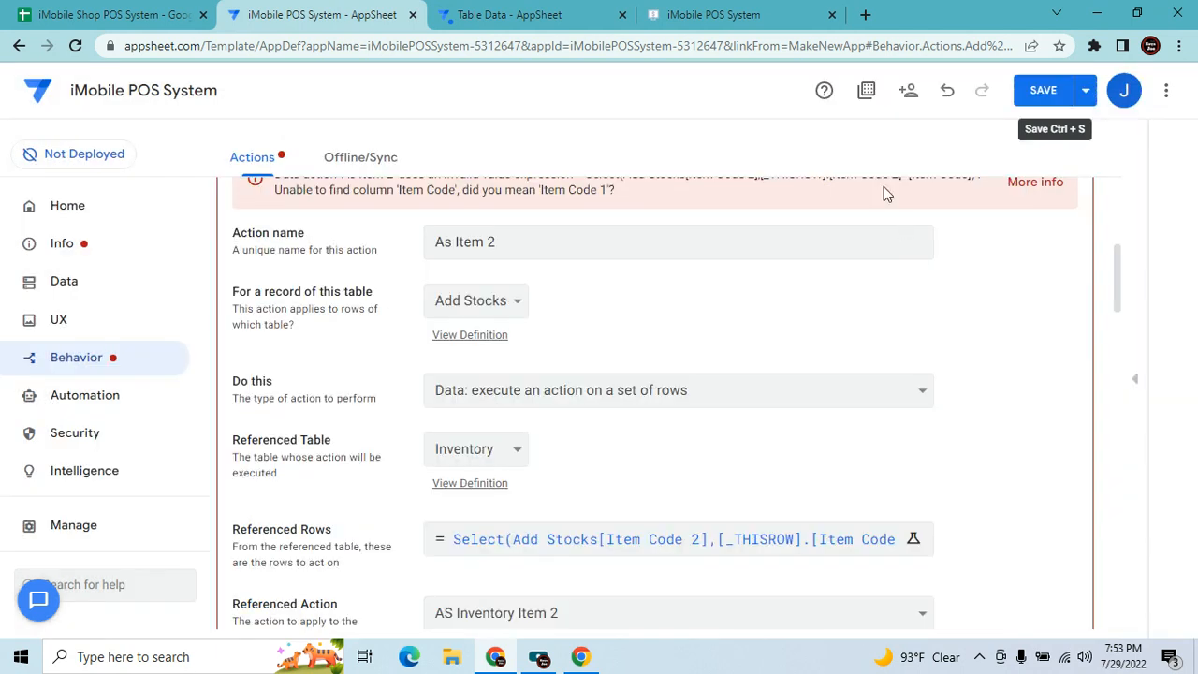
pyautogui.click(1043, 91)
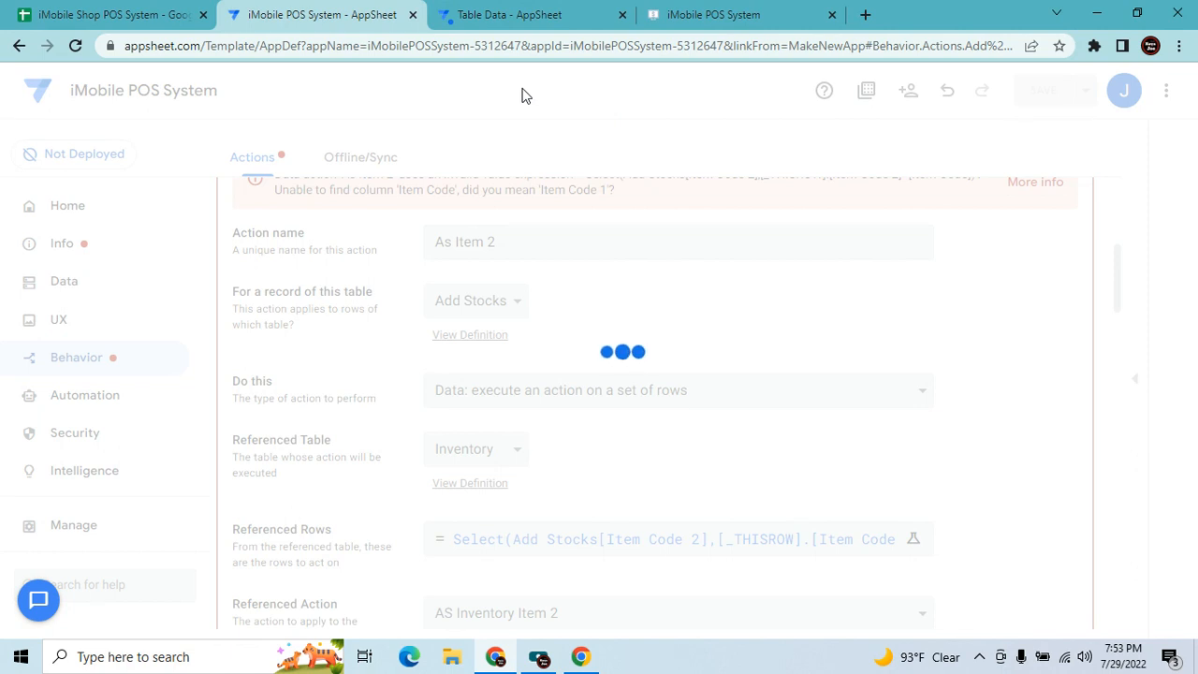
# Run the AS automation bot's test and execute its AS task on the Add Stocks record.
pyautogui.click(80, 400)
pyautogui.scroll(-2, 628, 482)
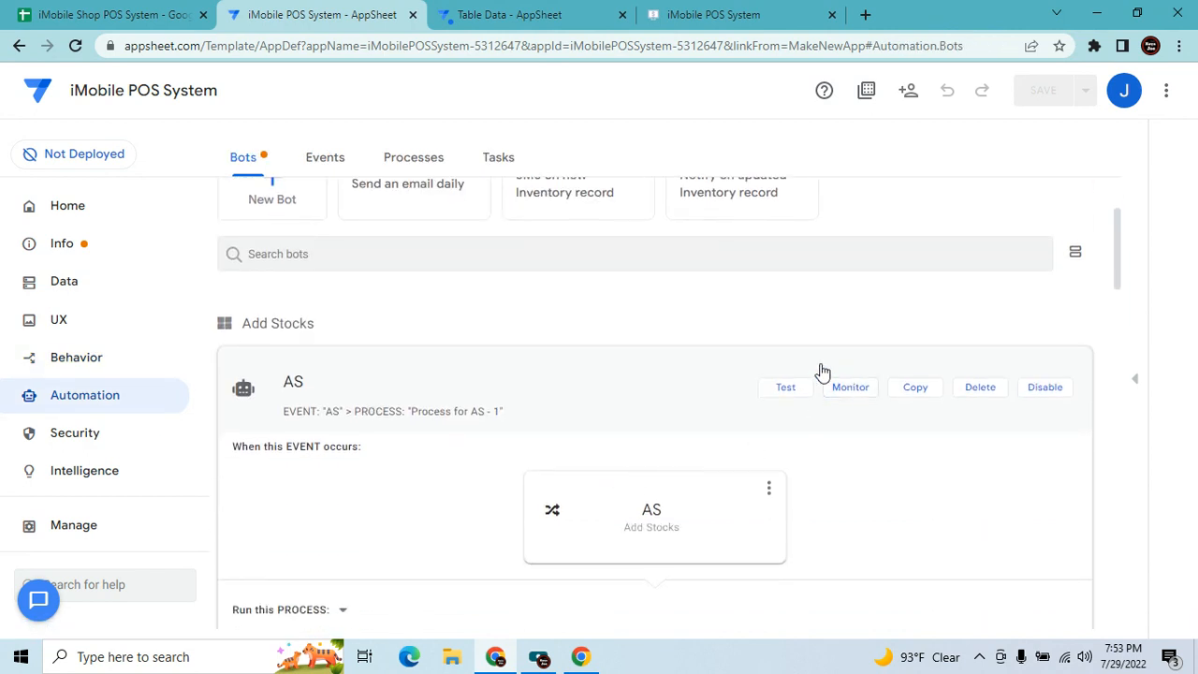
pyautogui.click(784, 387)
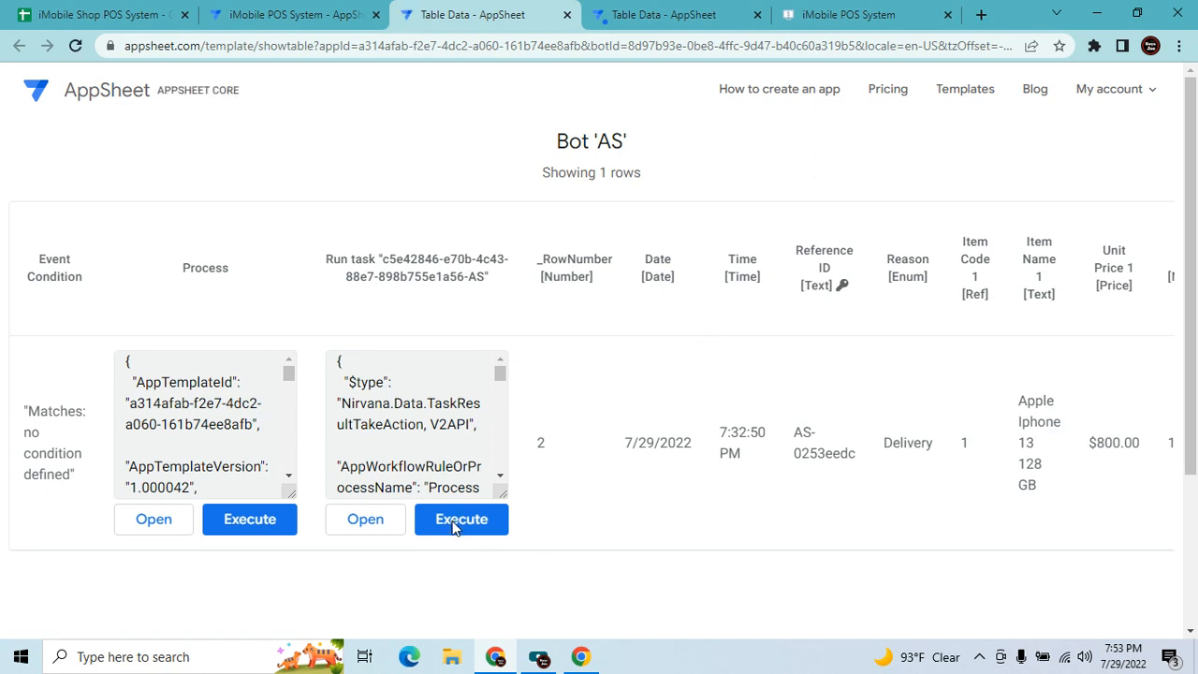
pyautogui.click(458, 526)
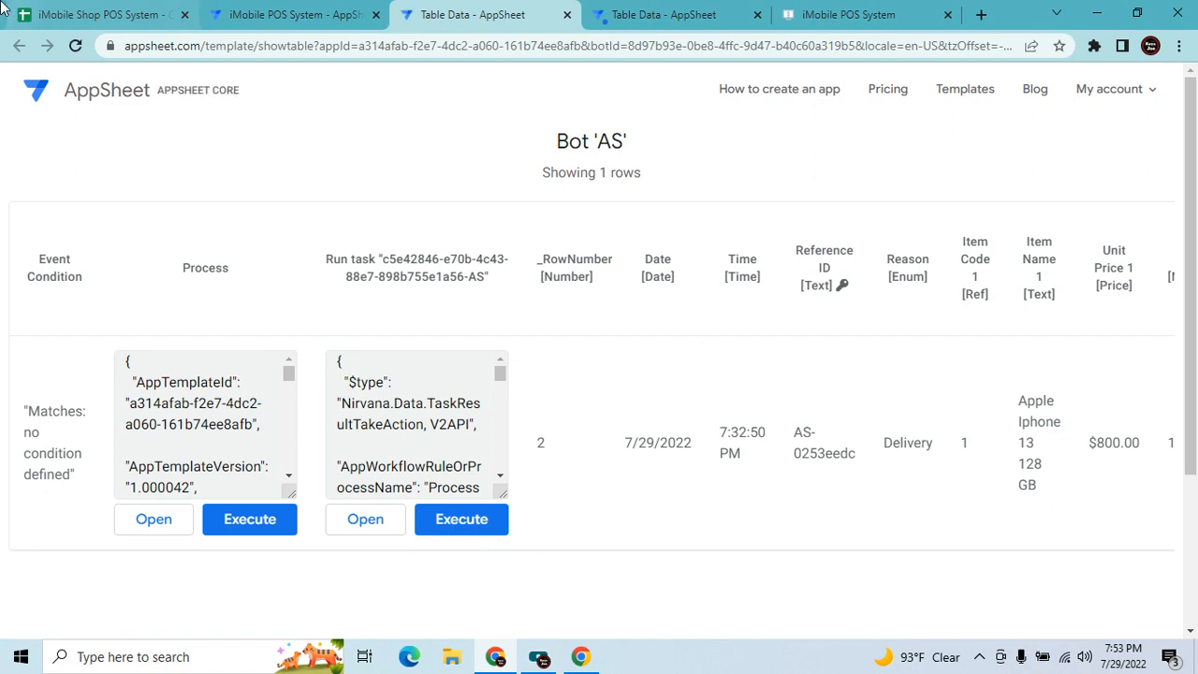
# Check the Available Stocks of item codes 1 and 2 in the iMobile Shop POS System spreadsheet's Inventory sheet.
pyautogui.hotkey('ctrl', '1')
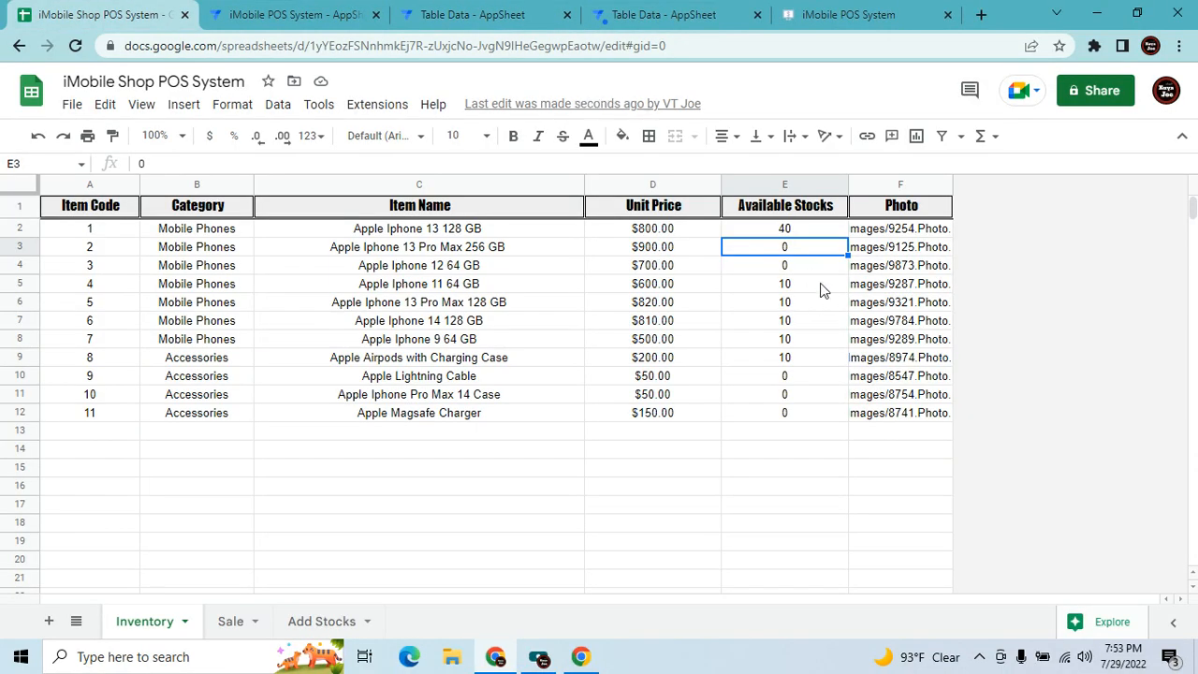
pyautogui.click(791, 236)
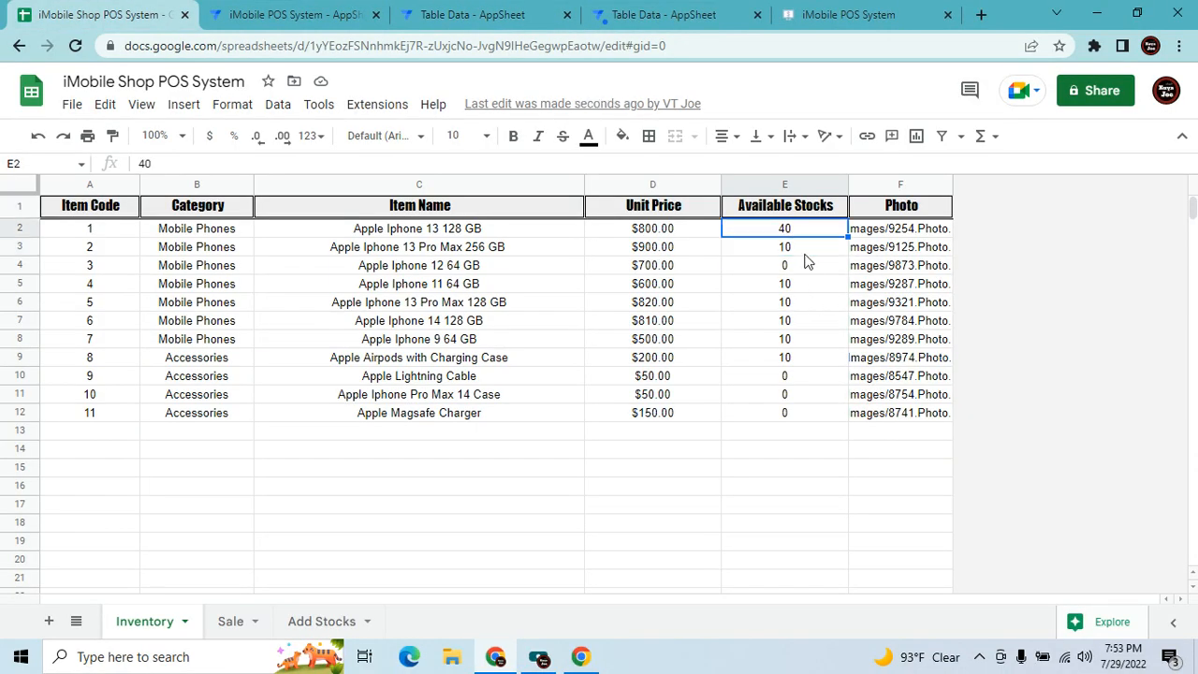
pyautogui.click(803, 252)
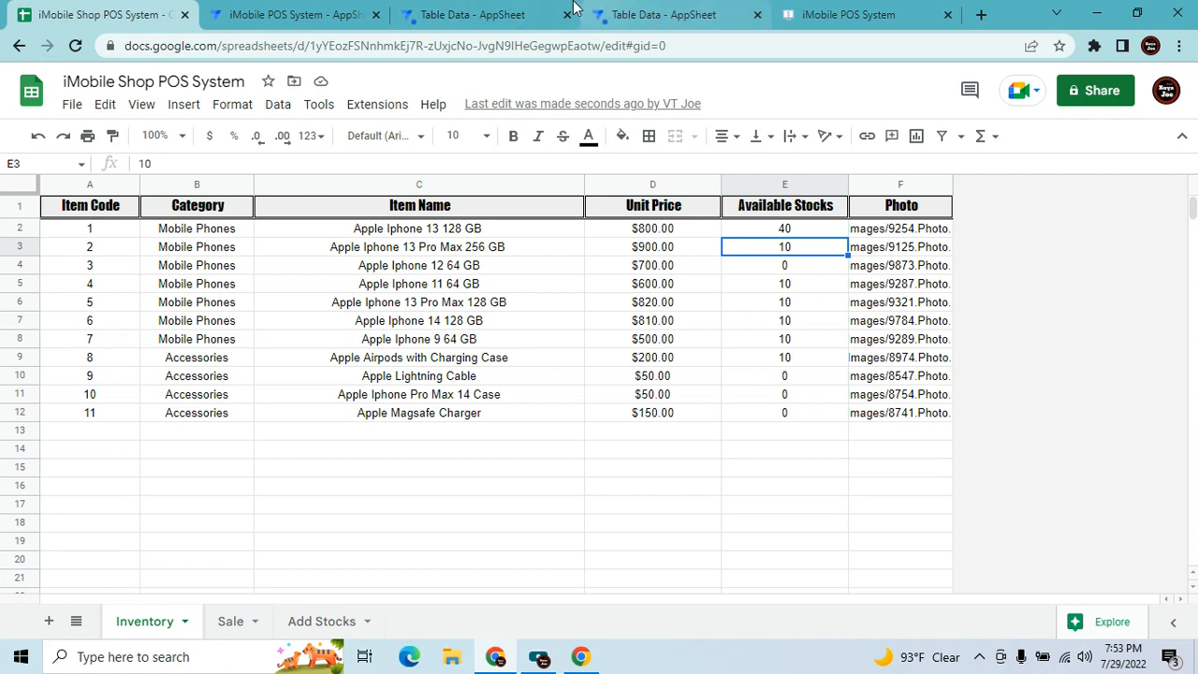
# Close both bot test result pages and sync the running iMobile POS System app.
pyautogui.click(478, 9)
pyautogui.click(751, 148)
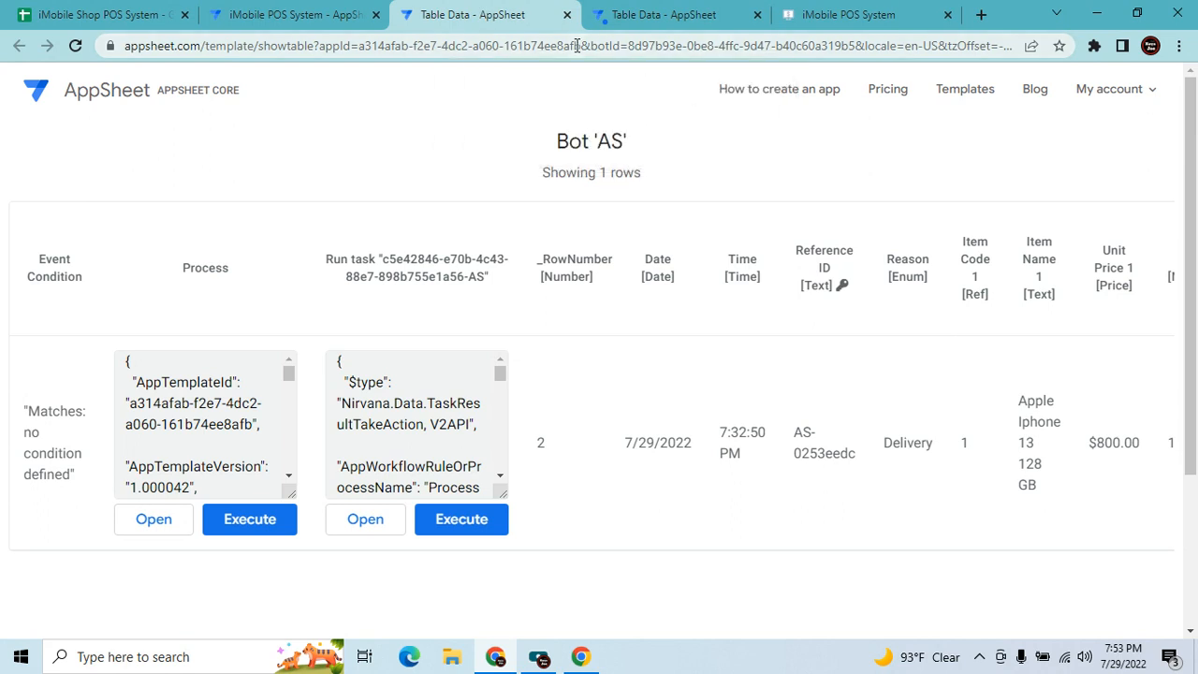
pyautogui.click(567, 15)
pyautogui.click(567, 15)
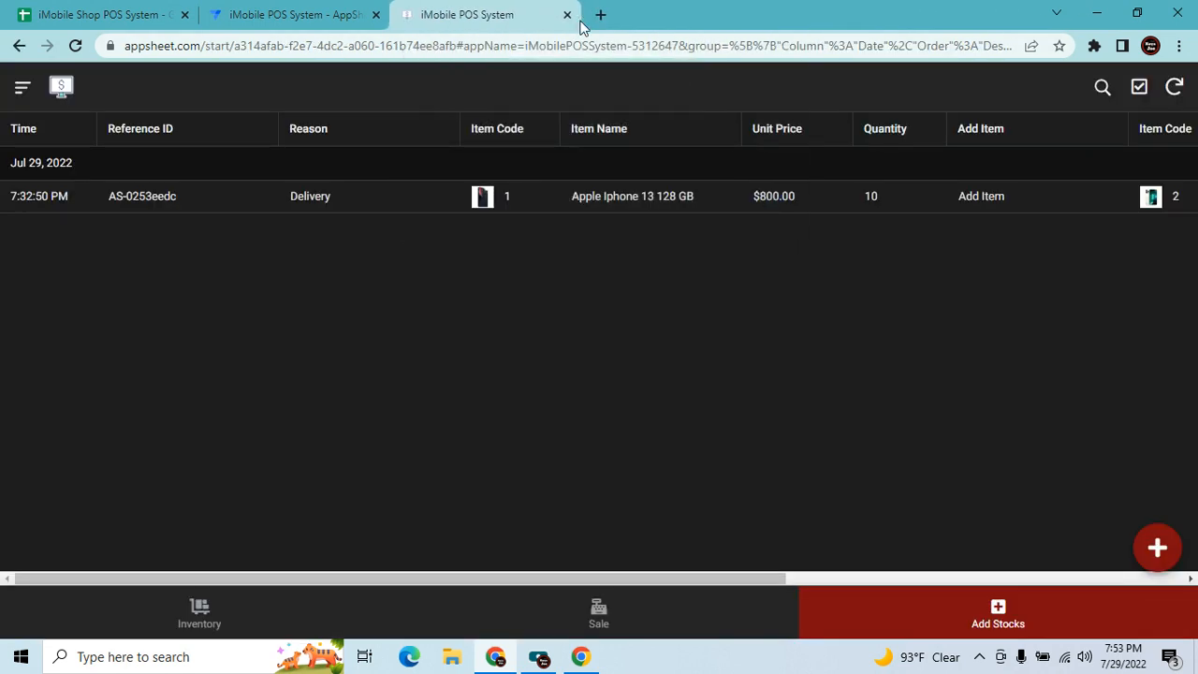
pyautogui.click(1173, 87)
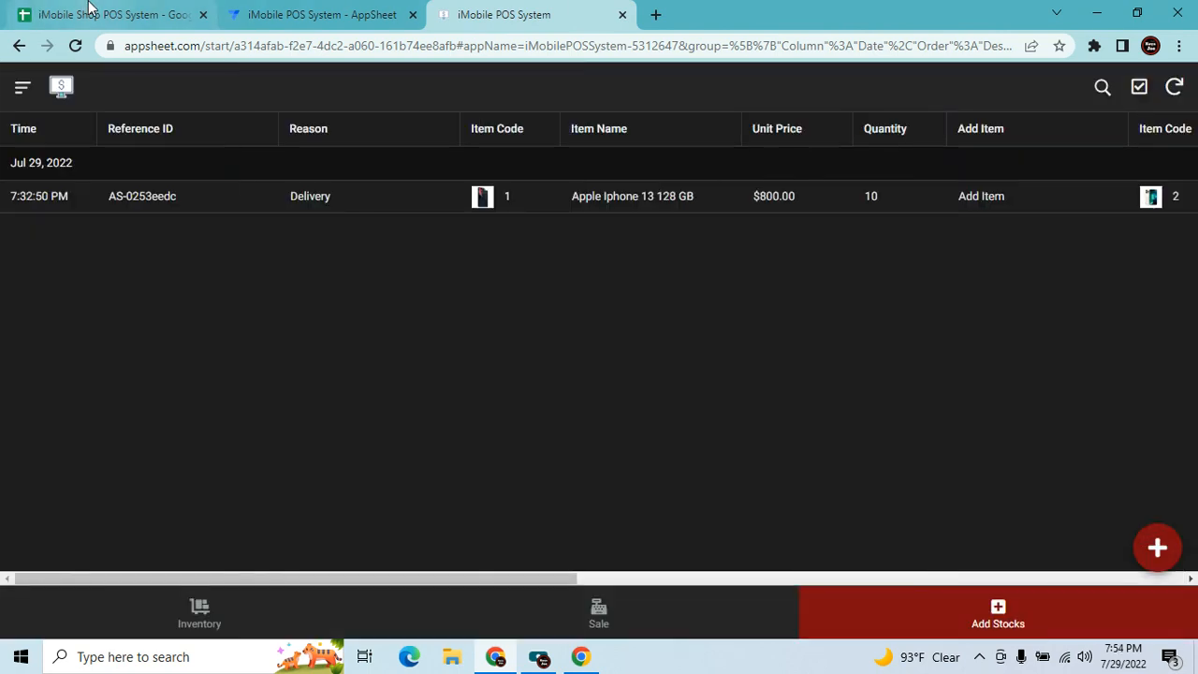
# Return to the spreadsheet's Inventory sheet and compare the first two items' codes with their Available Stocks.
pyautogui.click(90, 10)
pyautogui.click(763, 530)
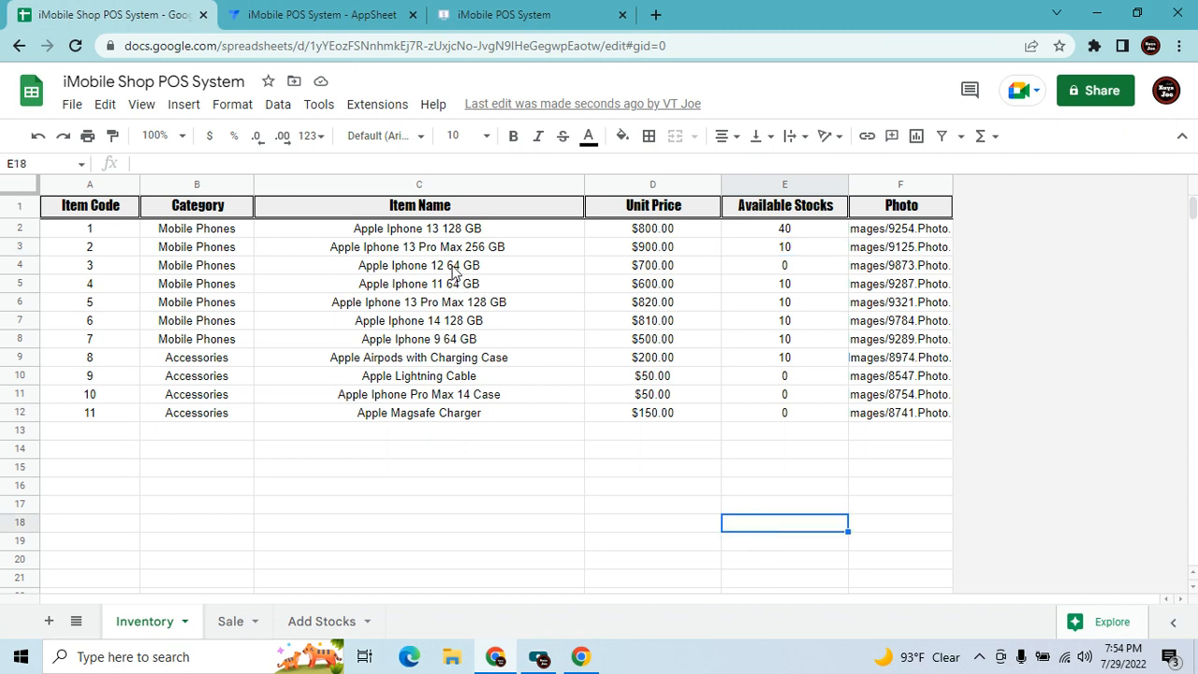
pyautogui.click(797, 235)
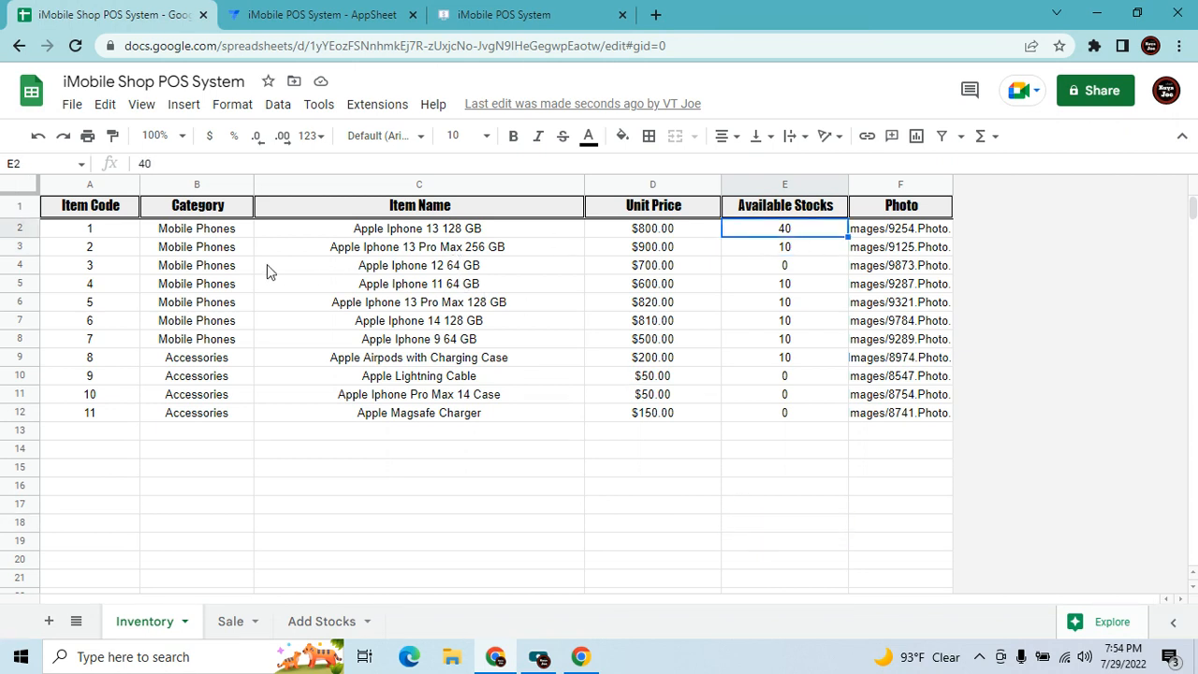
pyautogui.click(206, 232)
pyautogui.click(118, 233)
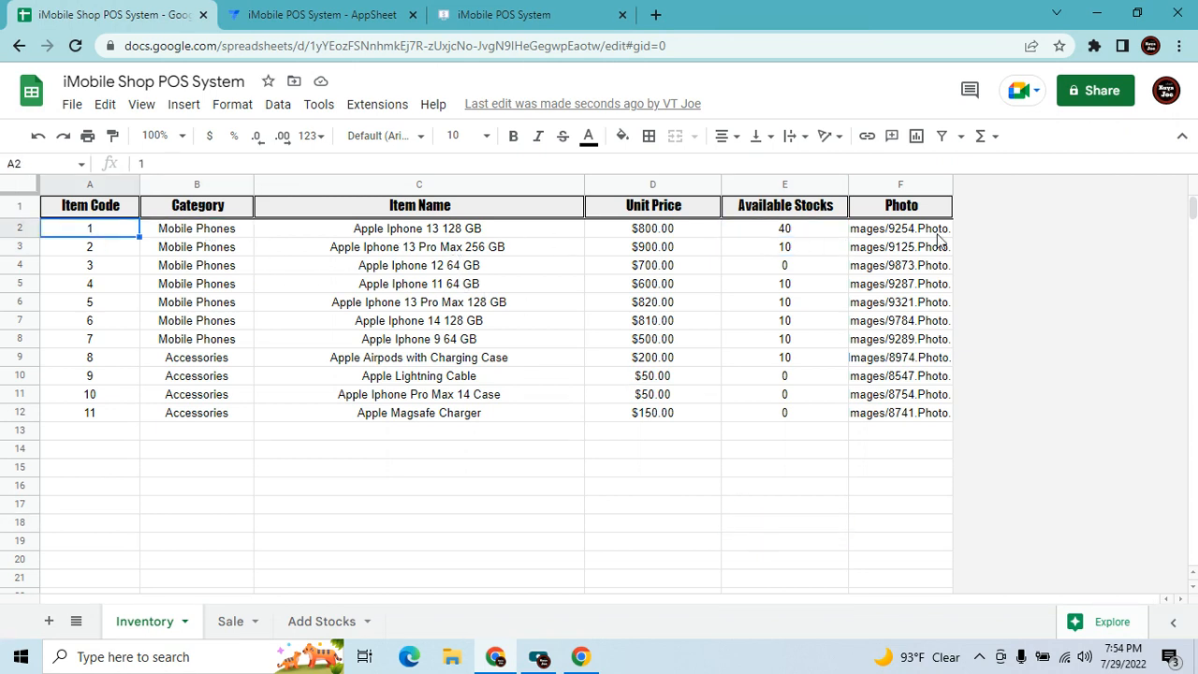
pyautogui.click(797, 248)
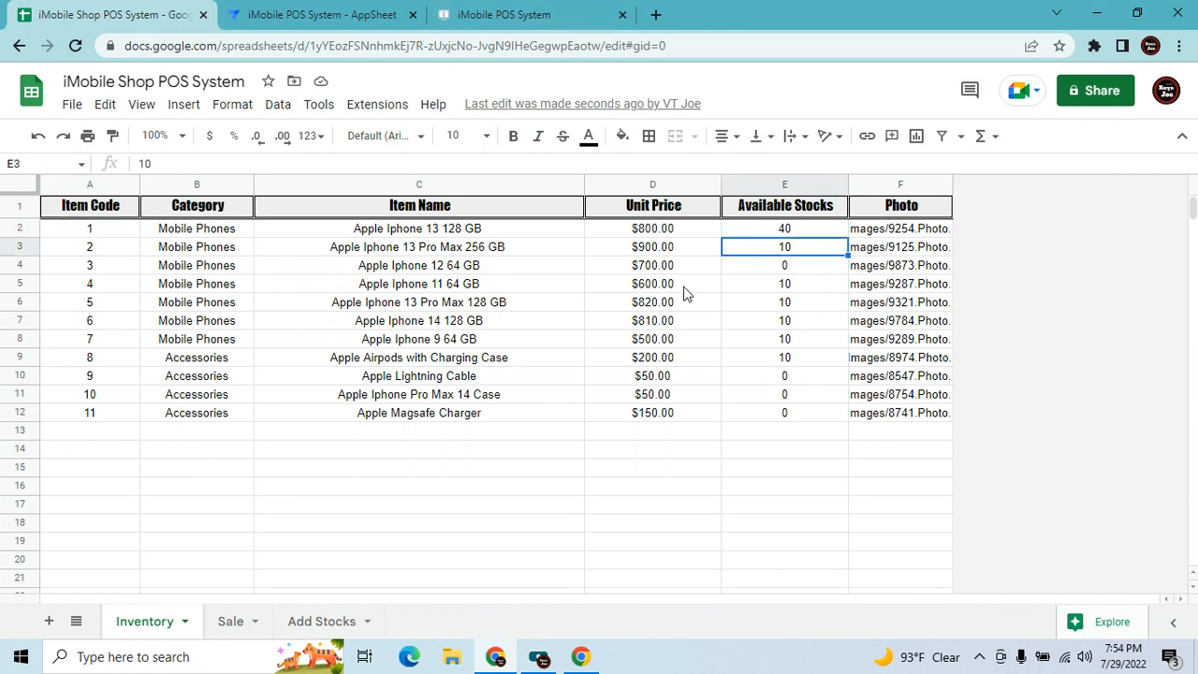
pyautogui.click(559, 501)
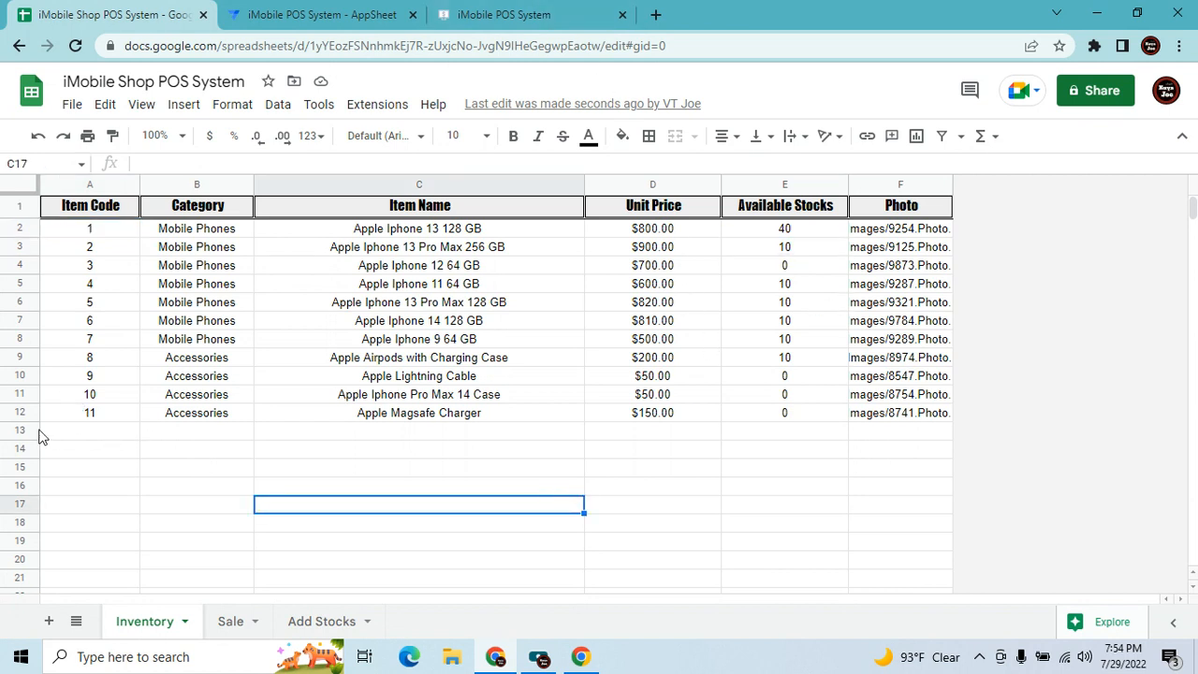
# Switch to the running iMobile POS System app and start a new Add Stocks record with Delivery as the reason.
pyautogui.click(73, 435)
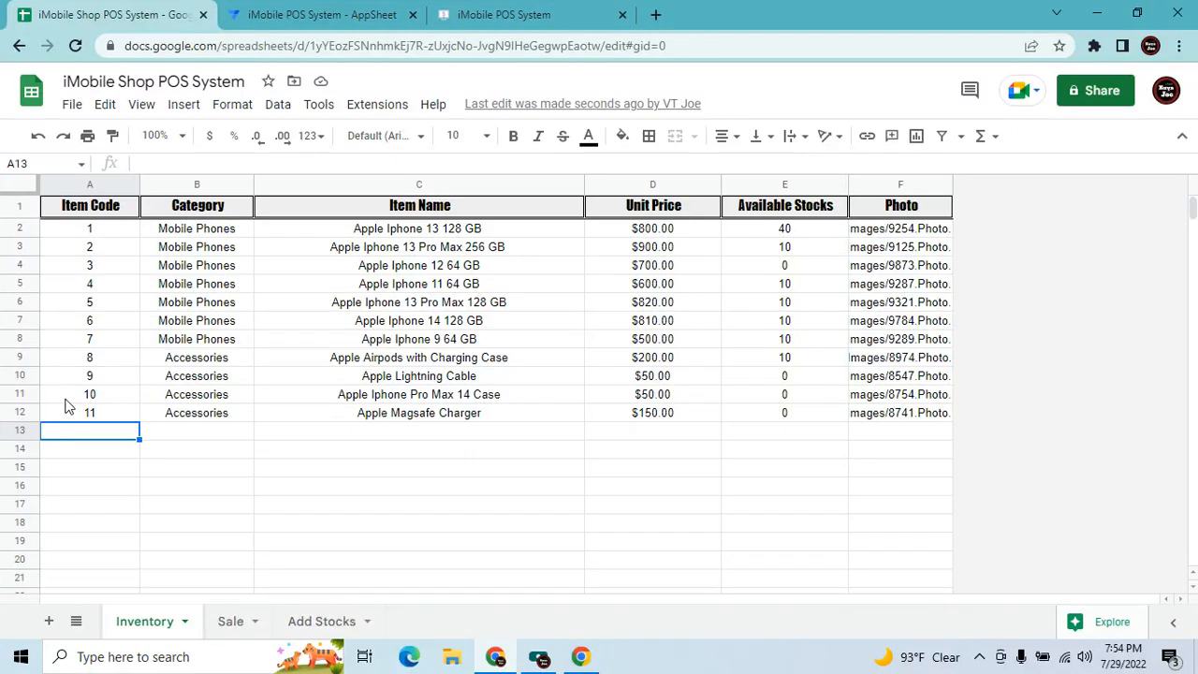
pyautogui.click(503, 12)
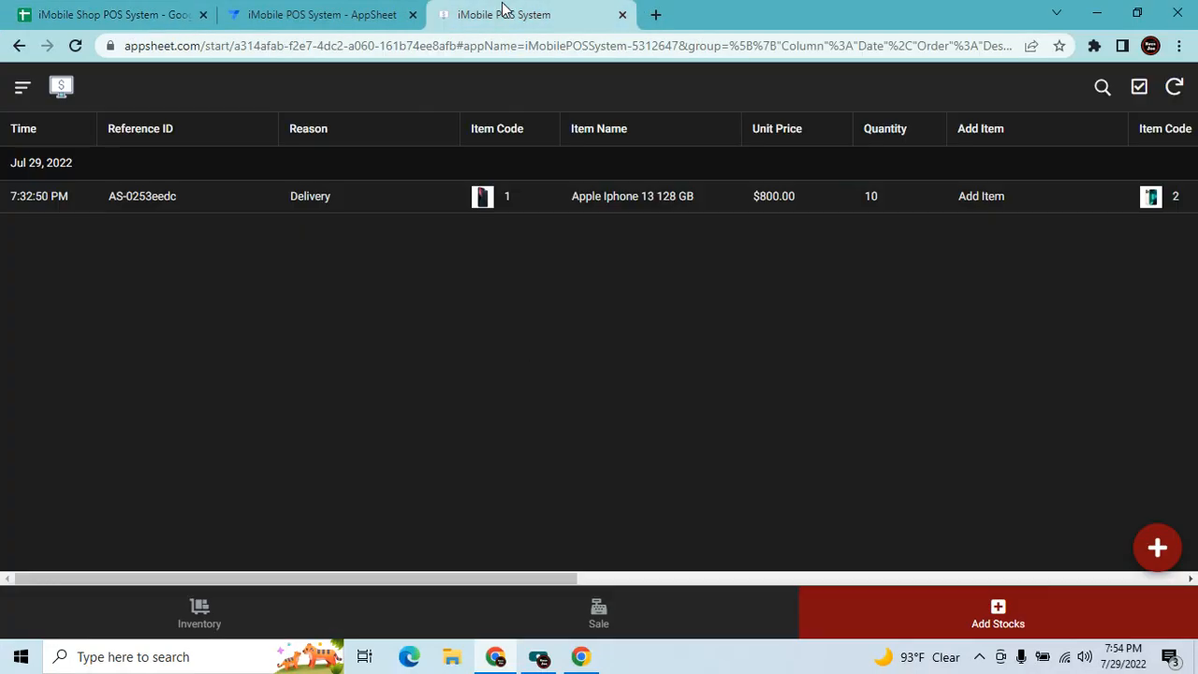
pyautogui.click(1157, 556)
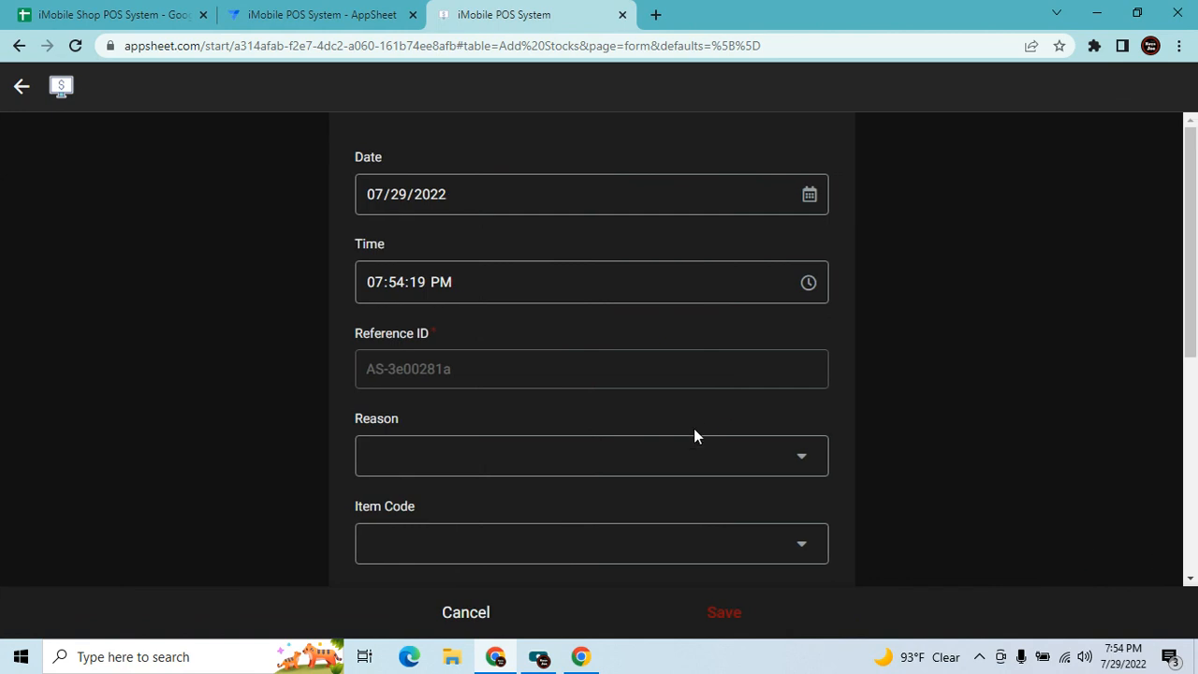
pyautogui.click(695, 455)
pyautogui.click(436, 150)
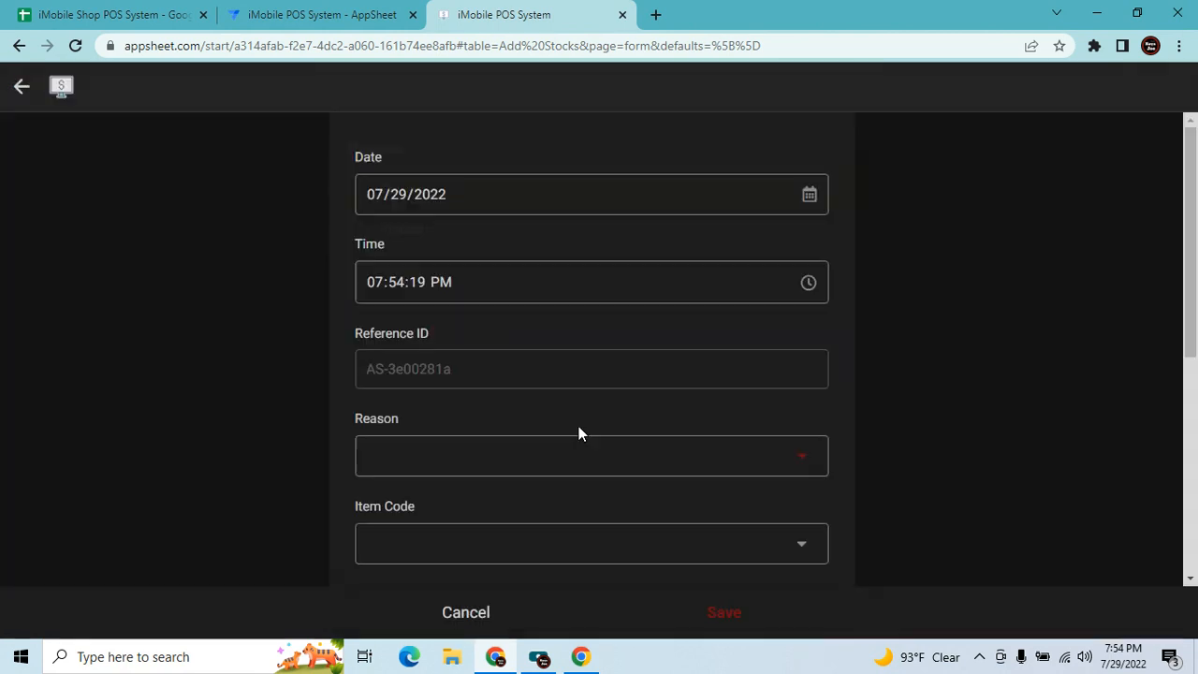
# Choose item code 11 as the first item of the delivery record.
pyautogui.scroll(-2, 539, 390)
pyautogui.click(536, 367)
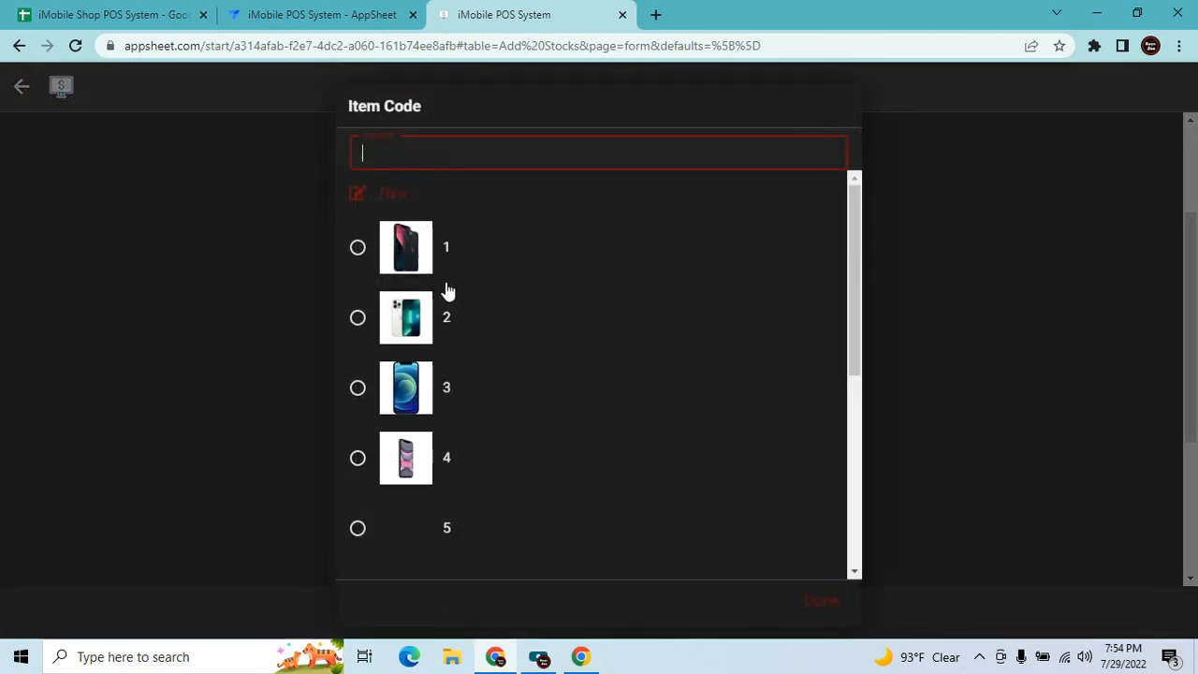
pyautogui.scroll(-4, 512, 501)
pyautogui.scroll(-2, 511, 513)
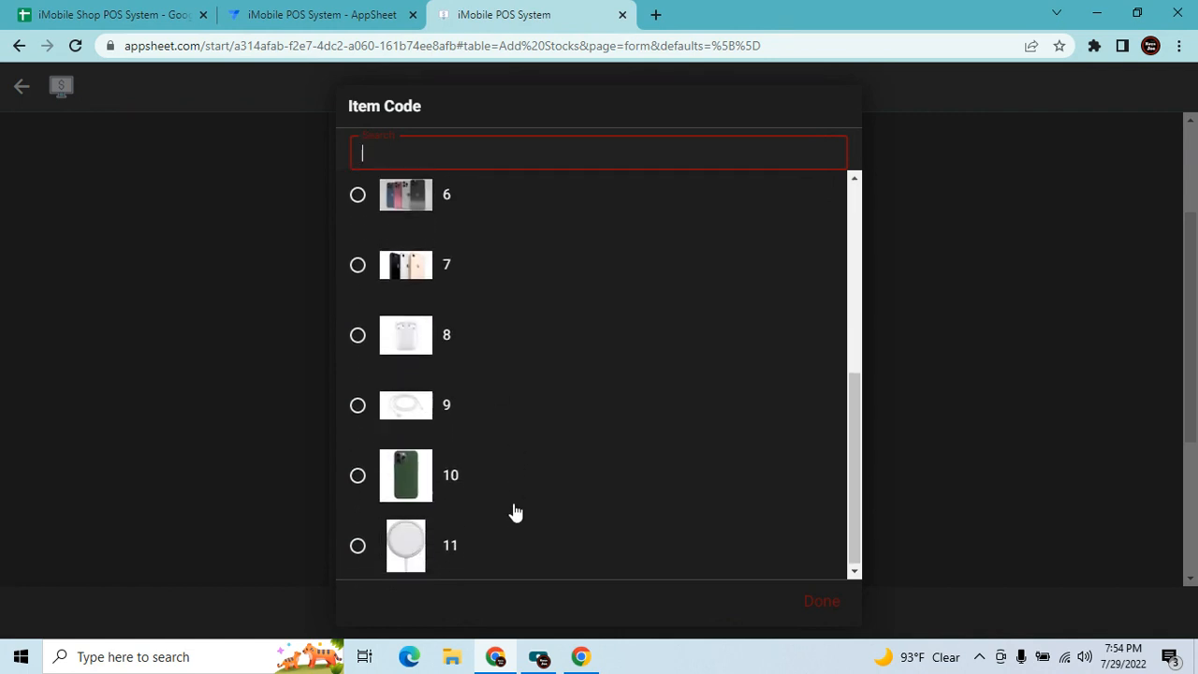
pyautogui.click(361, 545)
# Compare the form's details for item code 11 with its row in the spreadsheet's Inventory sheet.
pyautogui.click(94, 11)
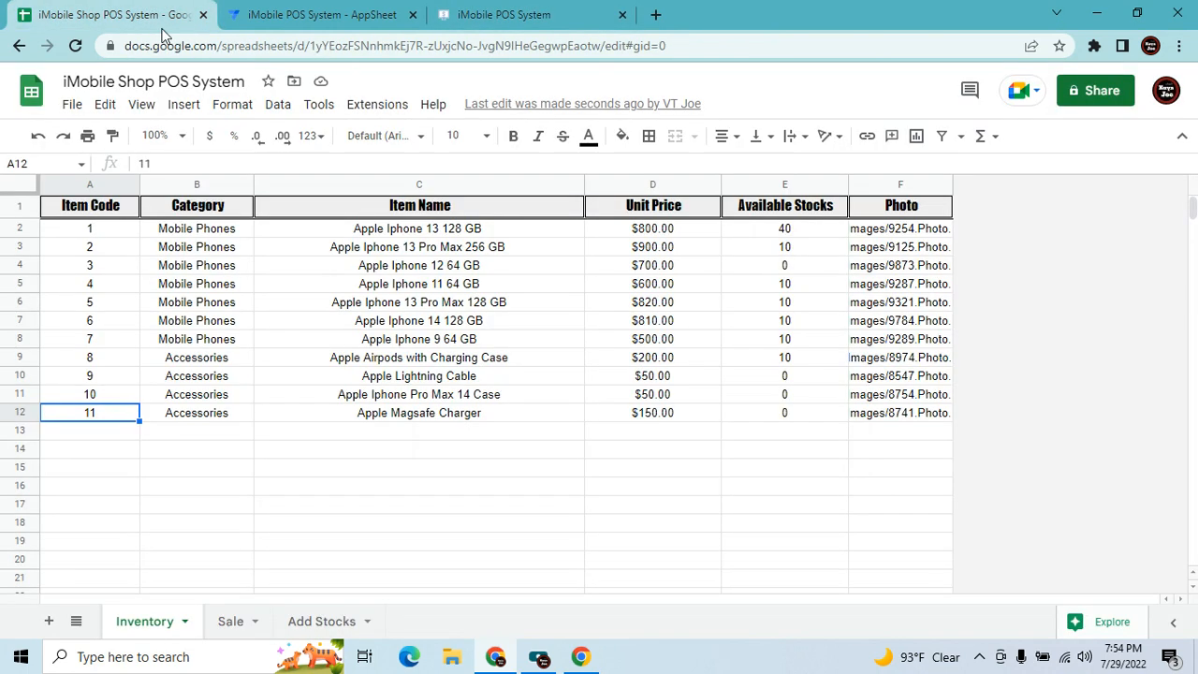
pyautogui.click(524, 15)
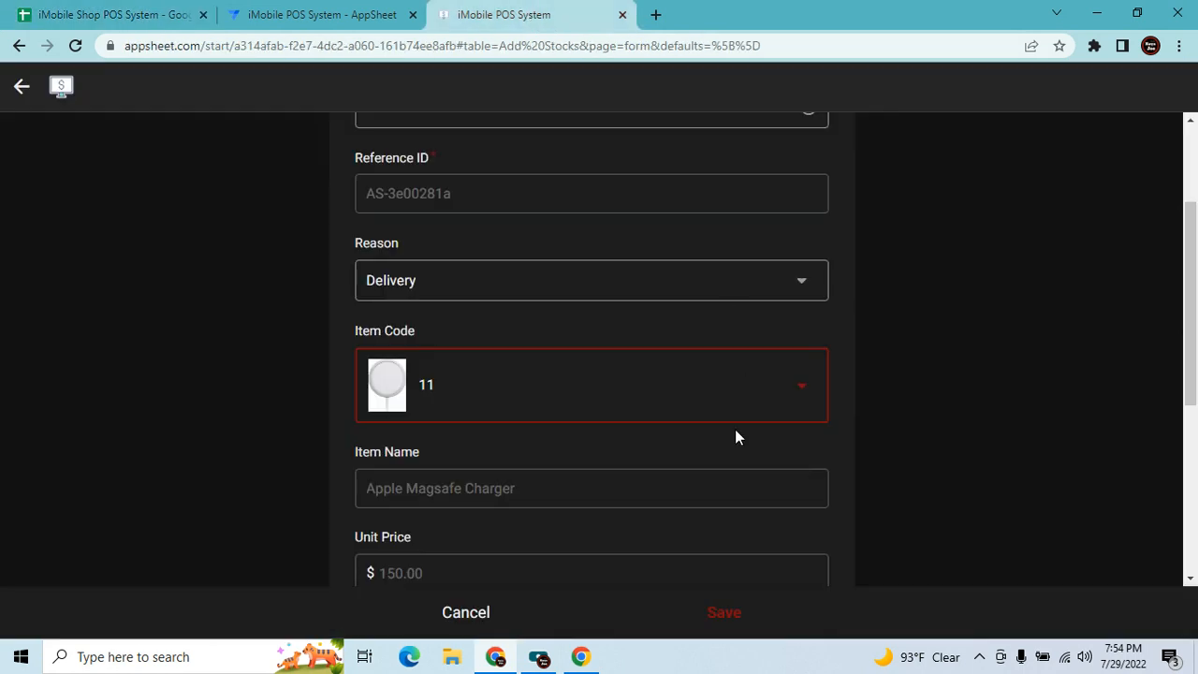
pyautogui.scroll(-2, 734, 428)
pyautogui.click(82, 10)
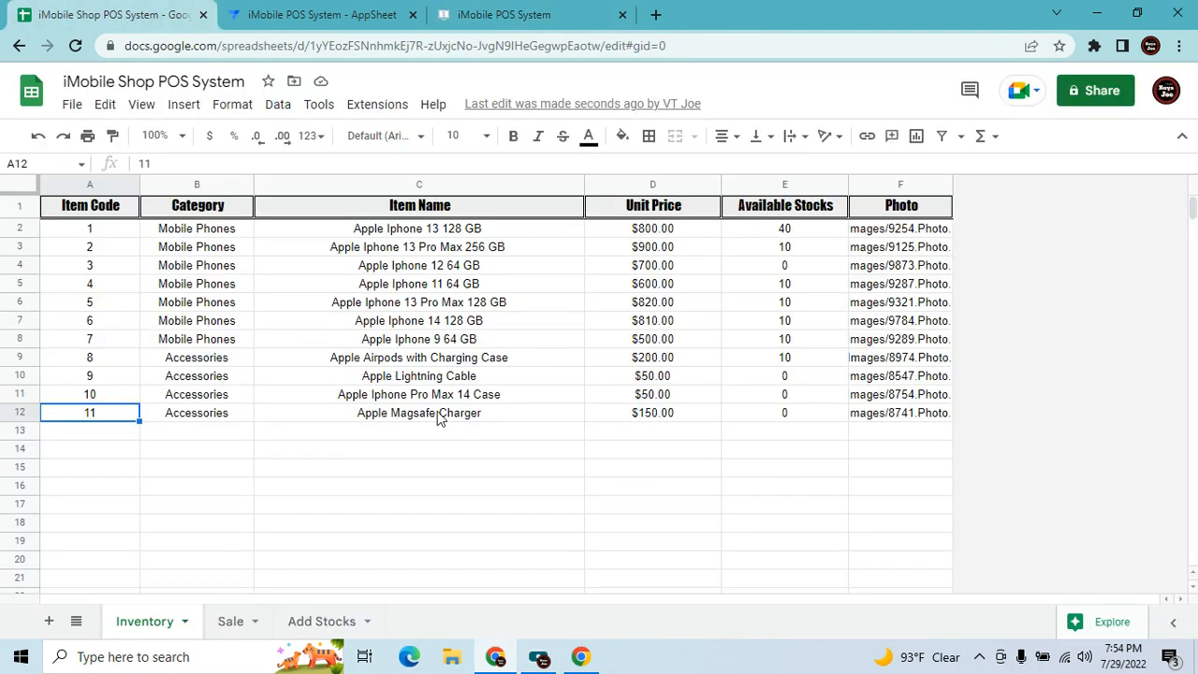
pyautogui.click(299, 14)
pyautogui.click(556, 17)
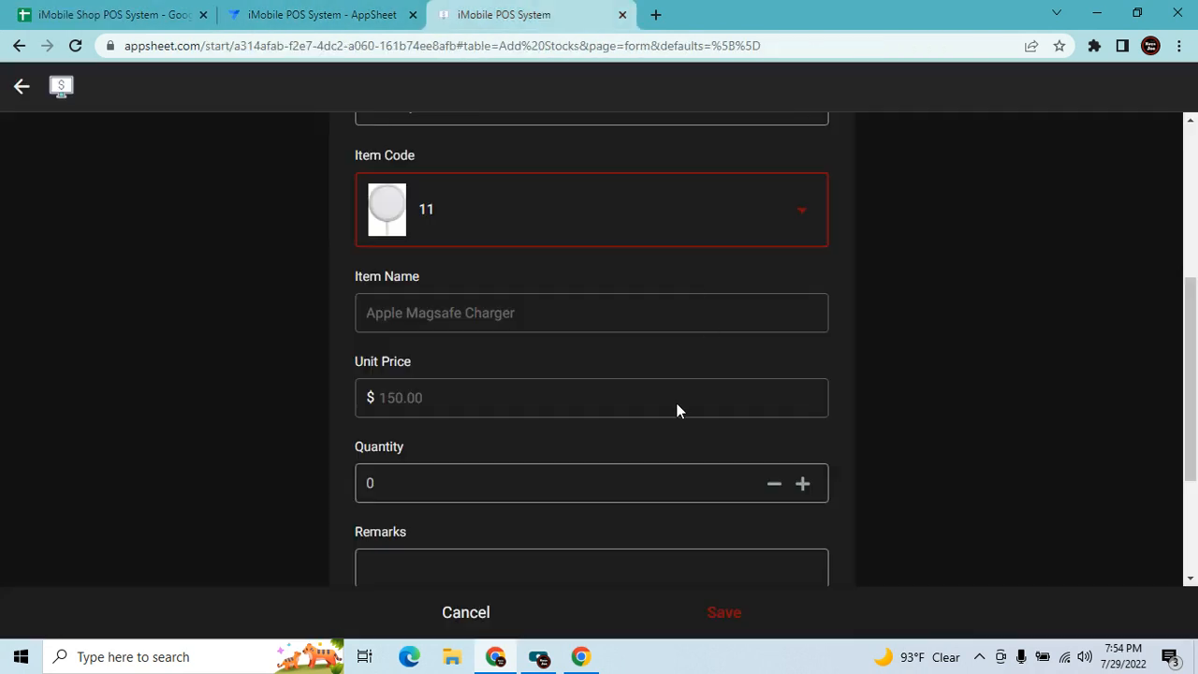
# Set the Apple Magsafe Charger's quantity to 10 and enable Add Item for a second item.
pyautogui.click(672, 472)
pyautogui.click(706, 428)
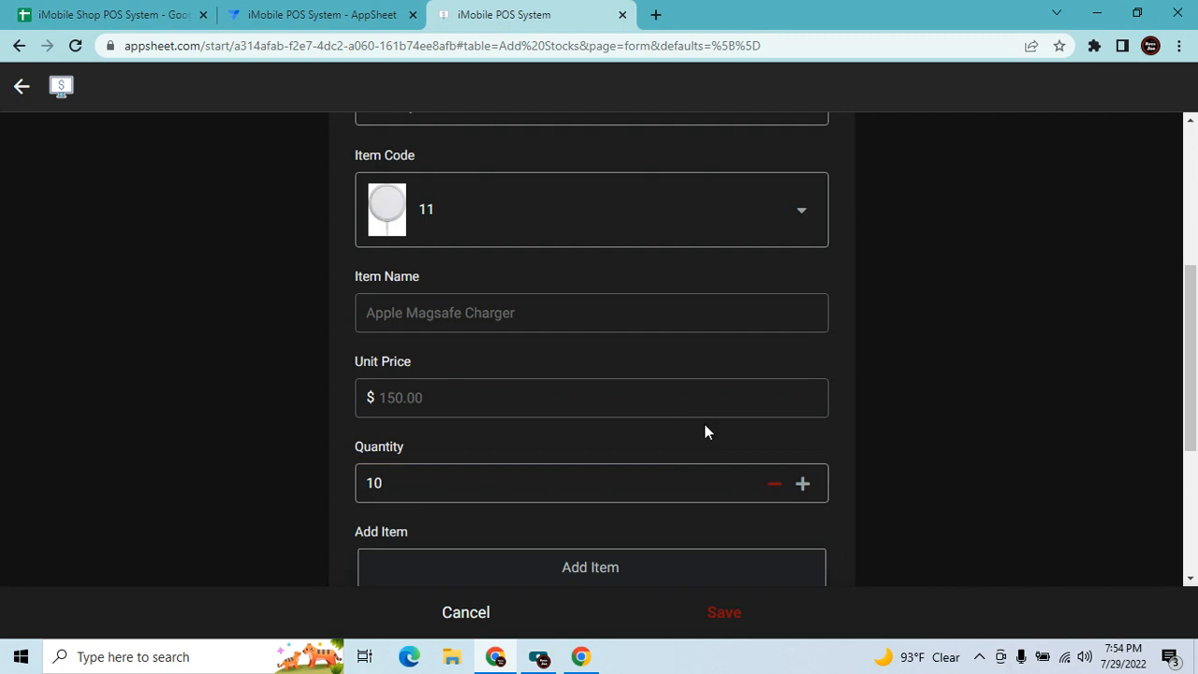
pyautogui.scroll(-2, 706, 430)
pyautogui.click(697, 415)
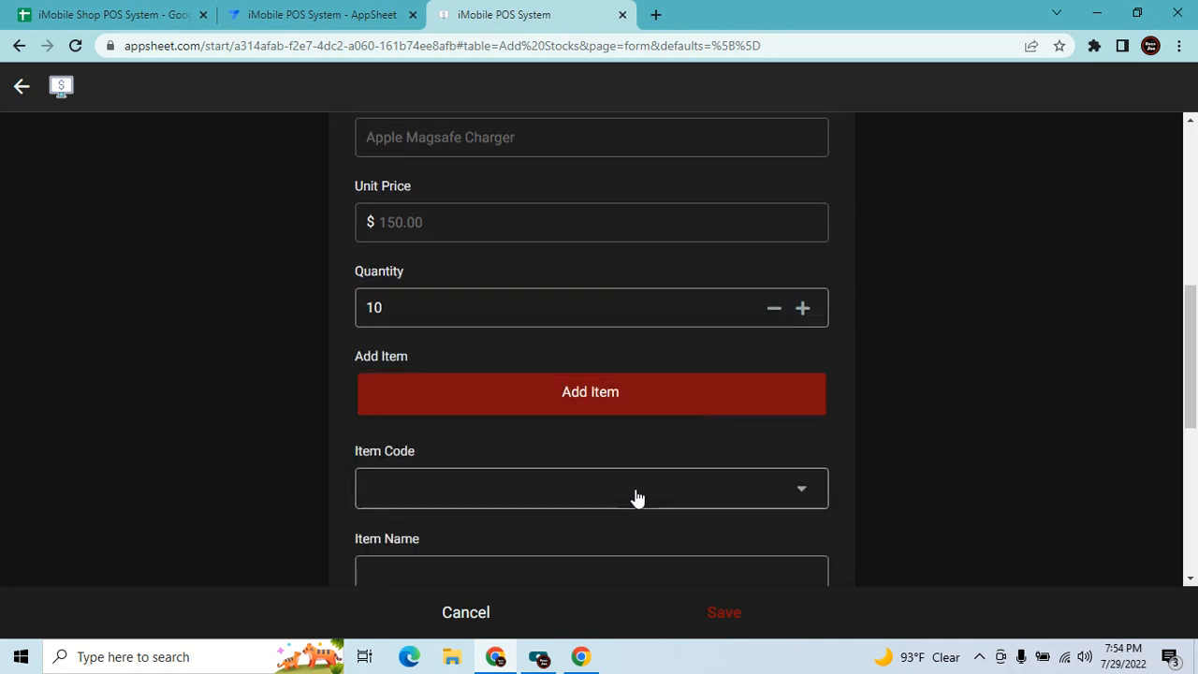
# Choose item code 10 as the second item and set its QTY to 10.
pyautogui.click(641, 501)
pyautogui.scroll(-3, 528, 462)
pyautogui.scroll(-2, 533, 467)
pyautogui.click(495, 484)
pyautogui.scroll(-3, 589, 483)
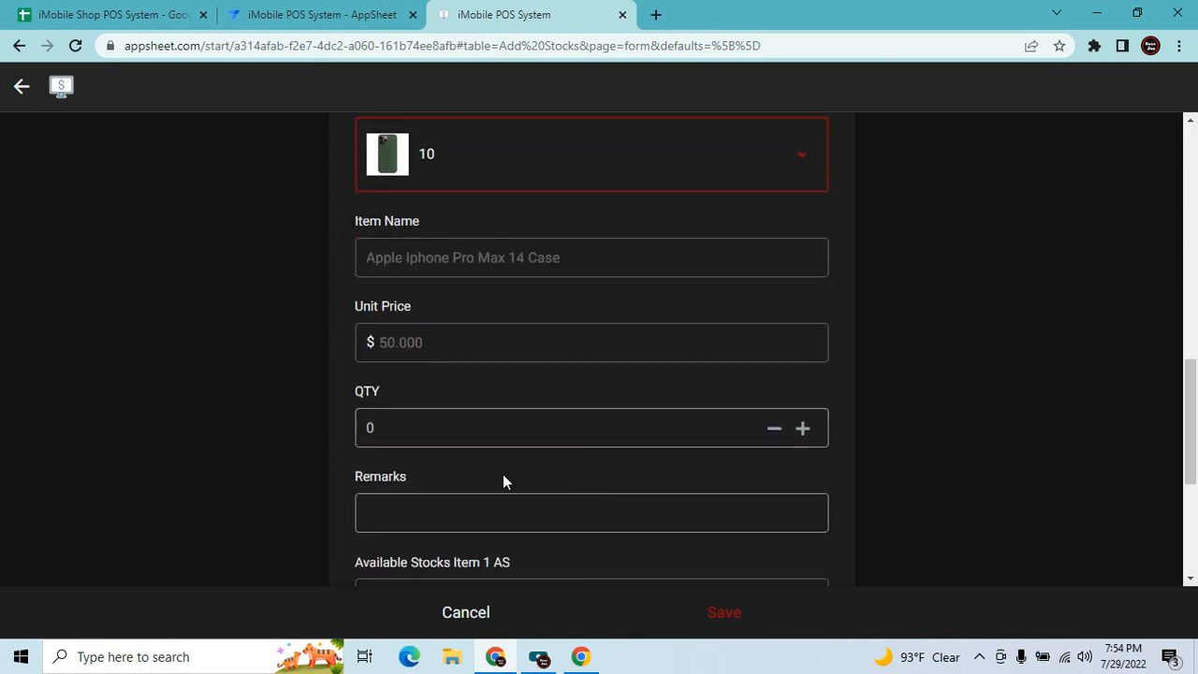
pyautogui.click(481, 412)
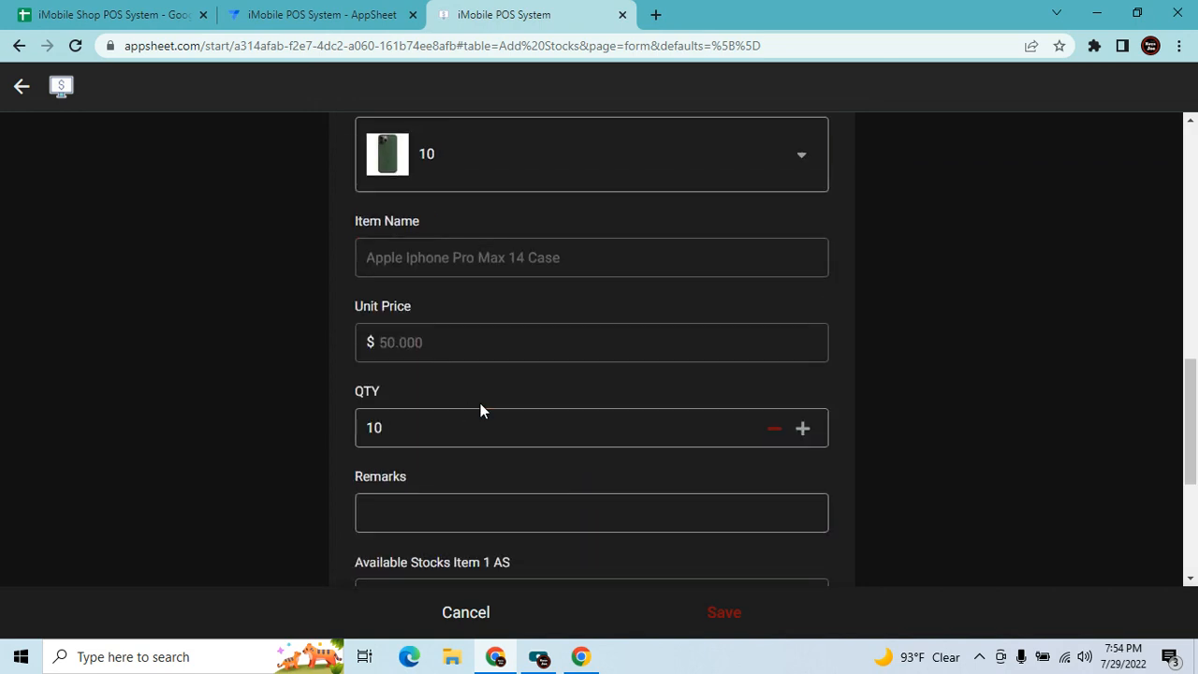
# Review the current and new available stocks of both items and save the delivery record.
pyautogui.scroll(-2, 767, 496)
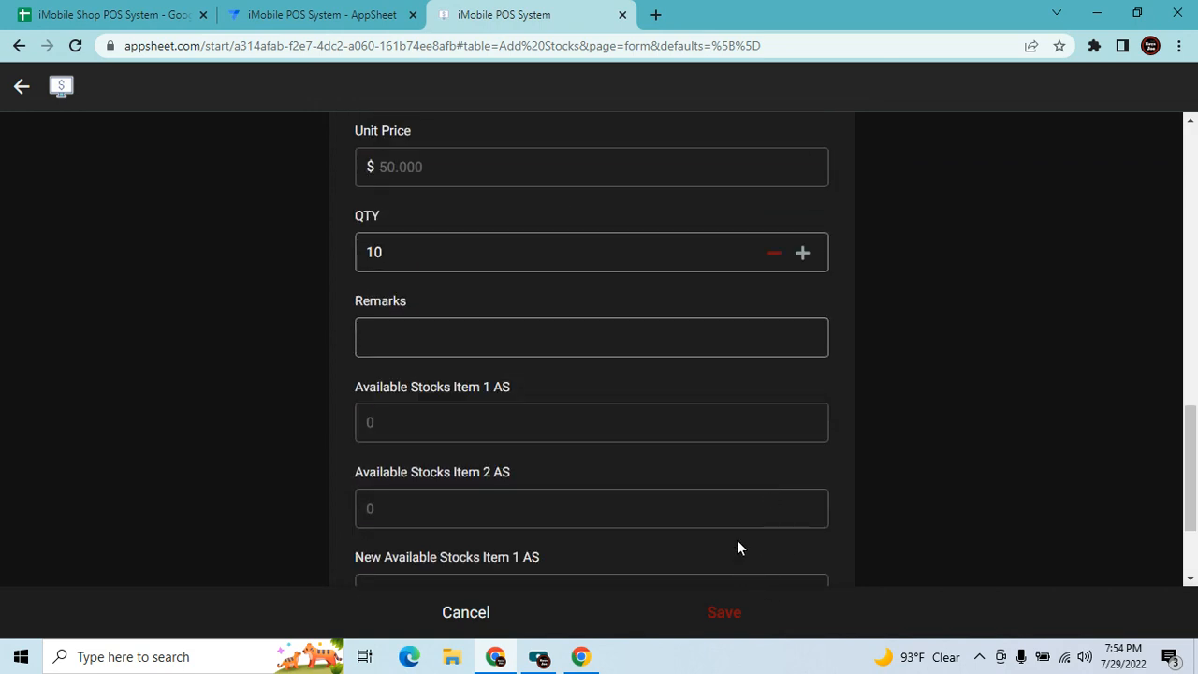
pyautogui.scroll(-2, 737, 536)
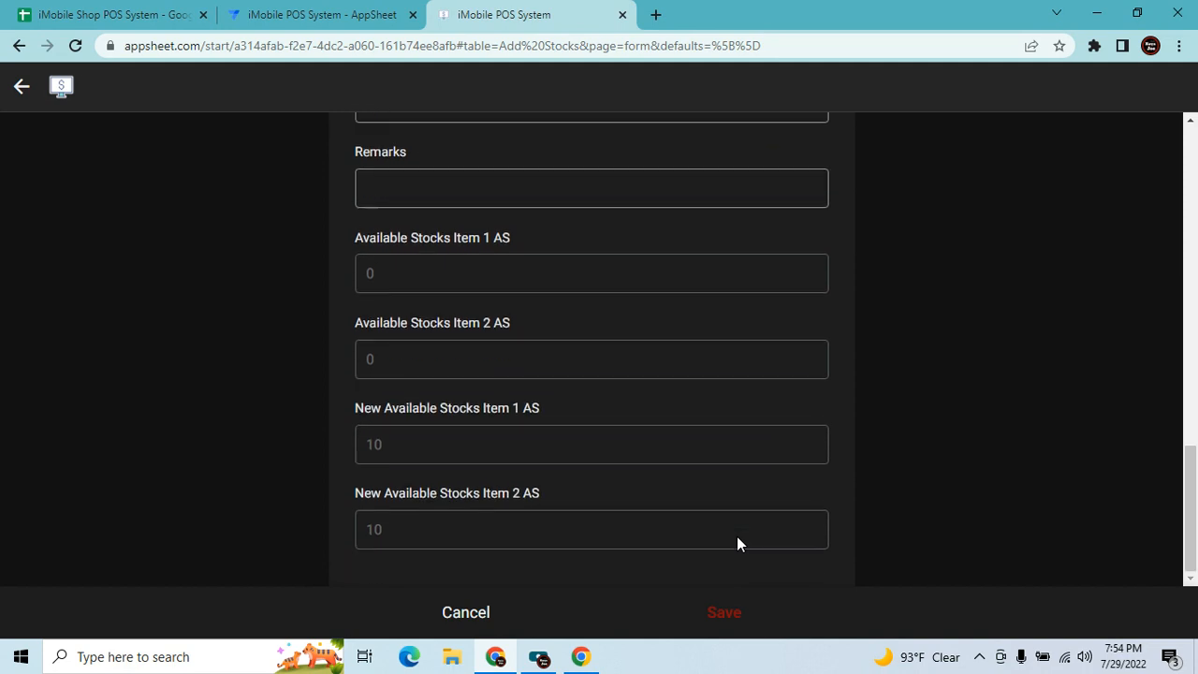
pyautogui.click(724, 613)
# Check the Available Stocks of item codes 10 and 11 in the spreadsheet's Inventory sheet.
pyautogui.click(156, 13)
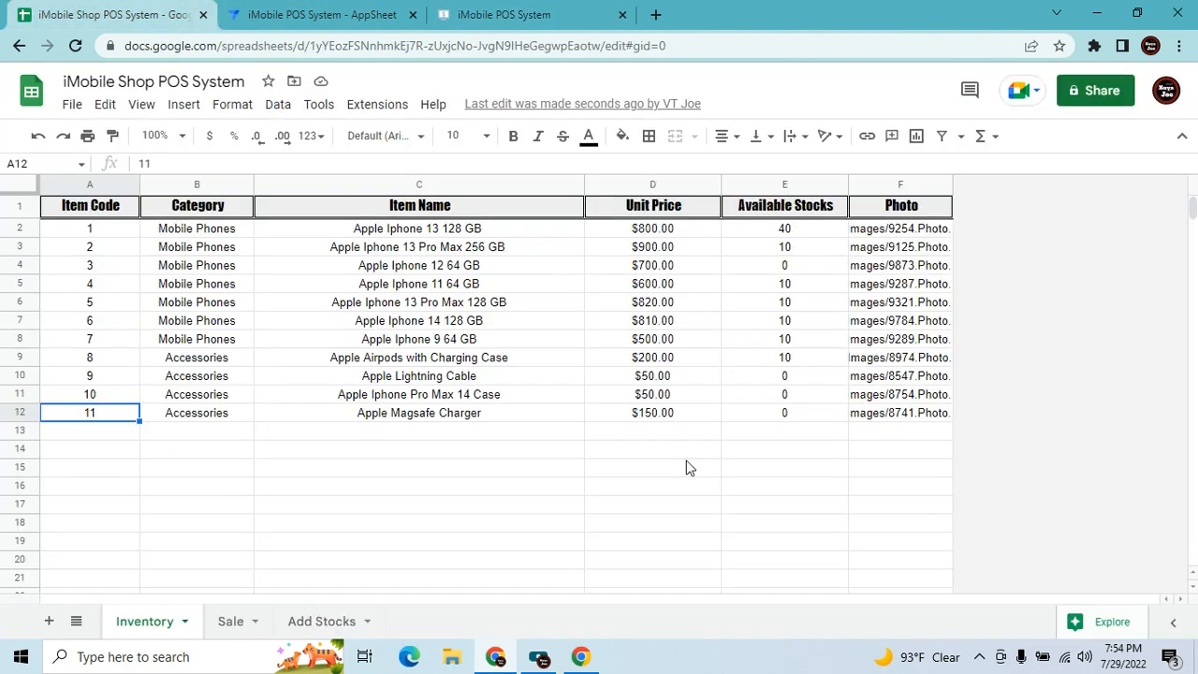
pyautogui.click(759, 420)
pyautogui.click(775, 486)
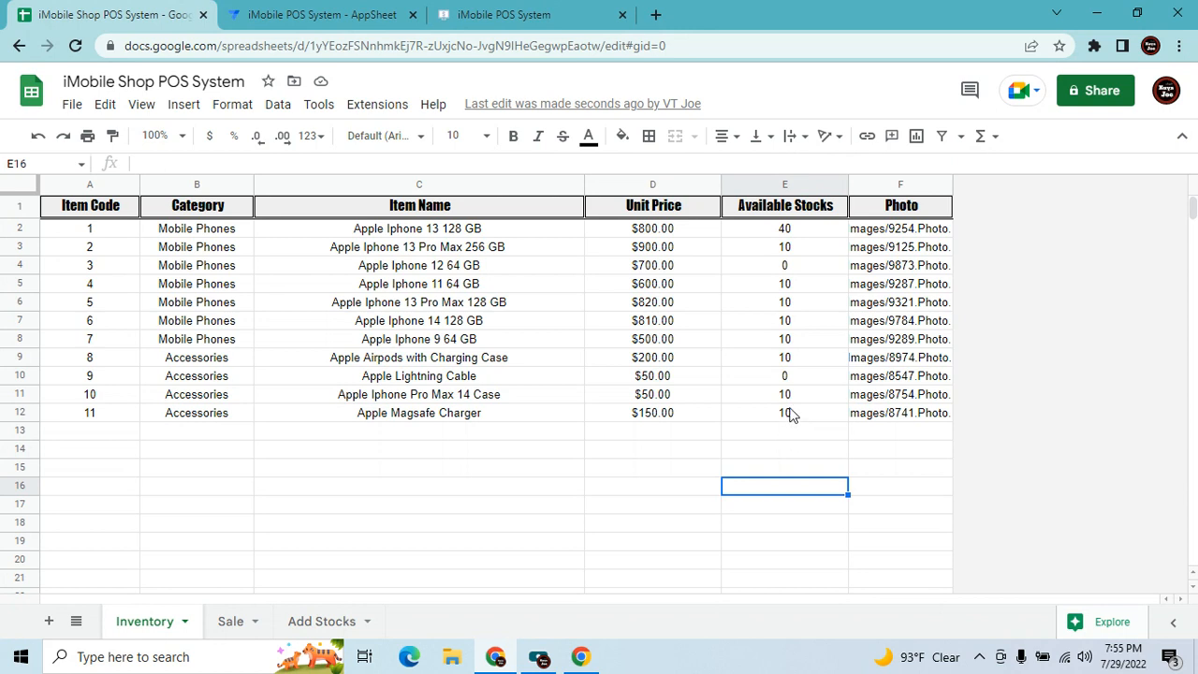
pyautogui.click(787, 395)
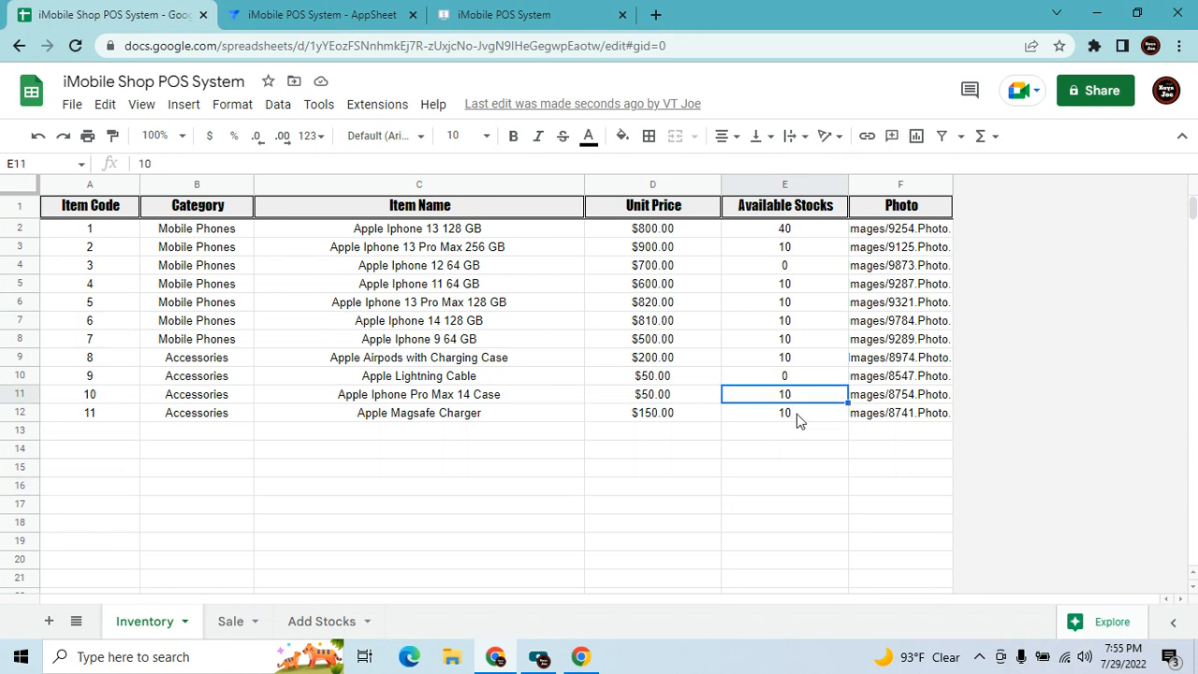
# Start another Add Stocks record in the app with Voided as the reason, checking the spreadsheet for an item code.
pyautogui.click(504, 14)
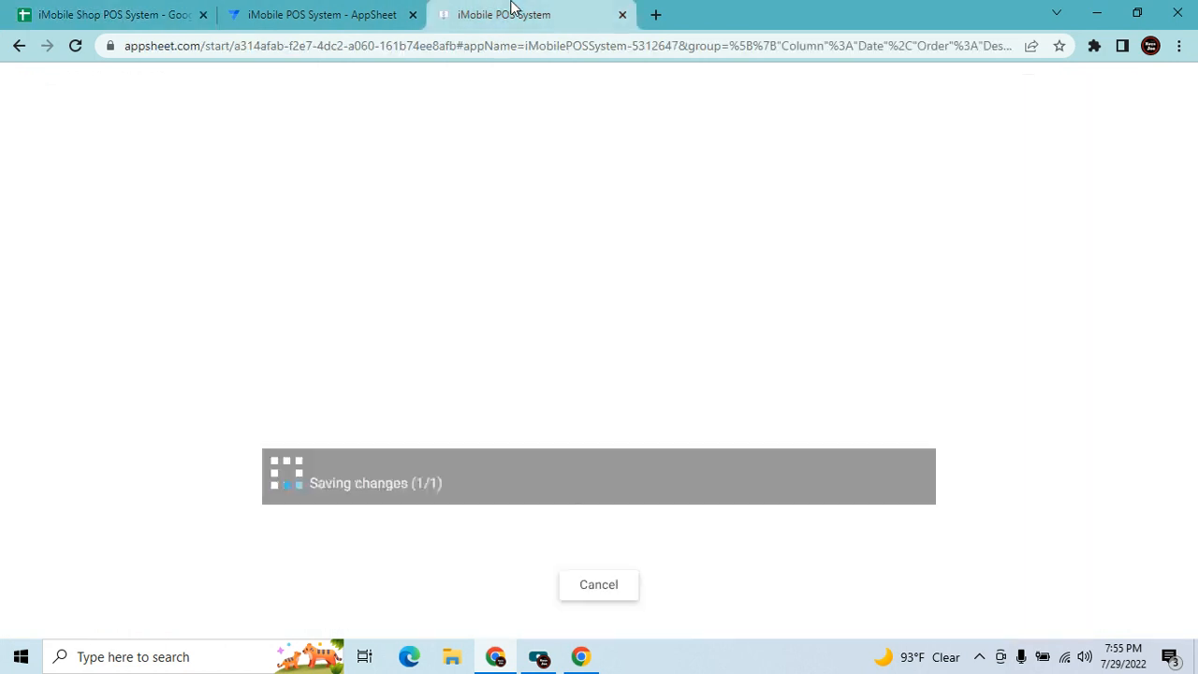
pyautogui.click(1157, 548)
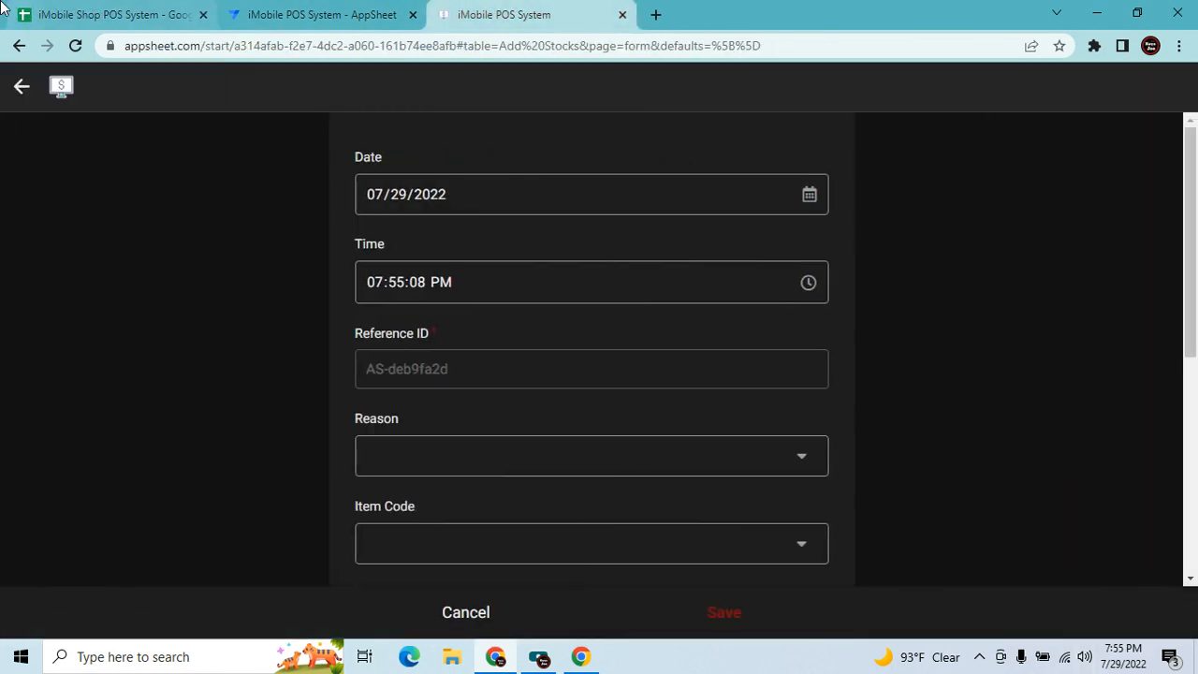
pyautogui.click(112, 14)
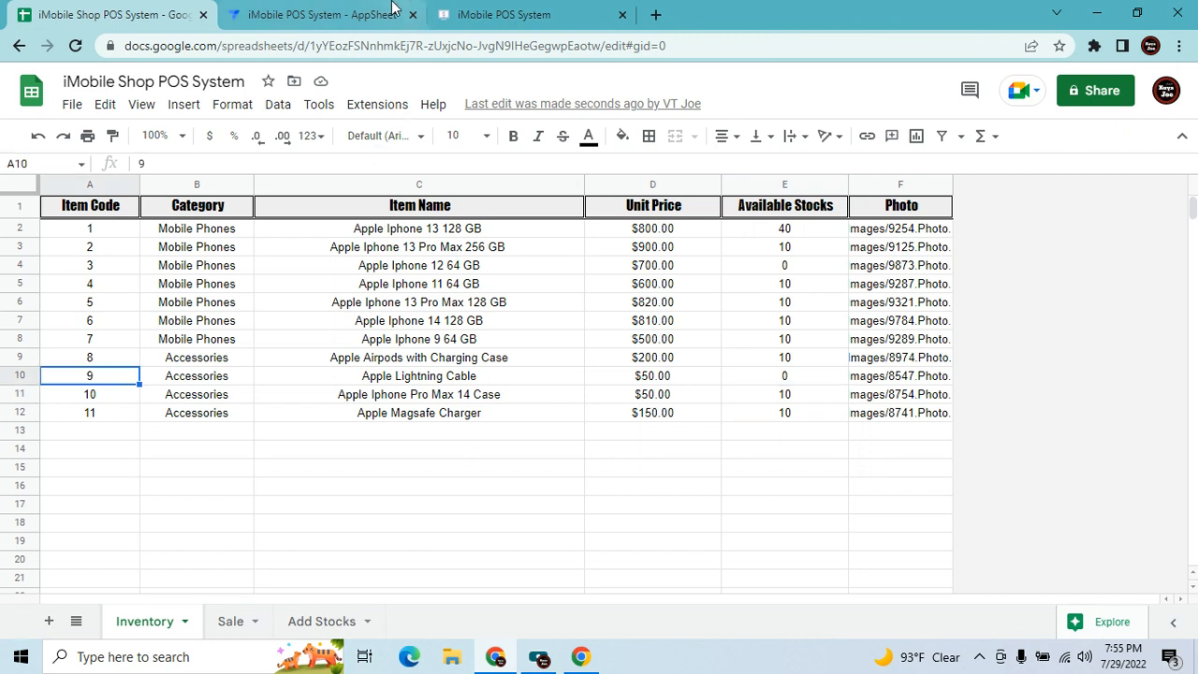
pyautogui.click(478, 14)
pyautogui.click(599, 465)
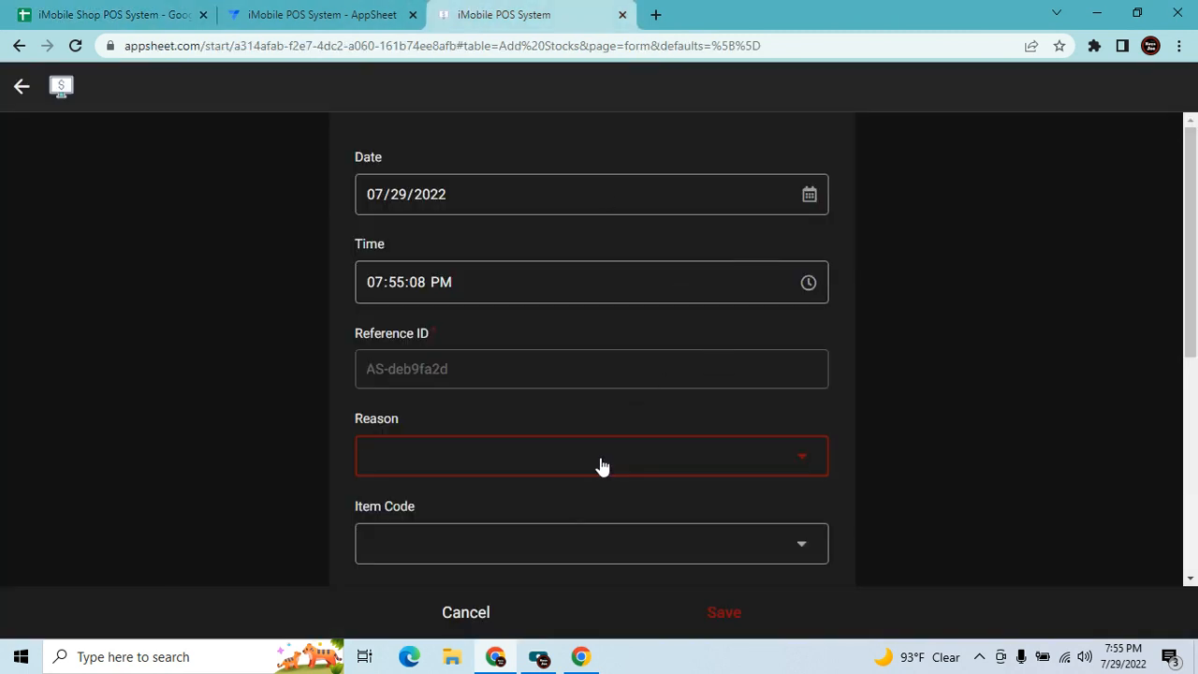
pyautogui.click(378, 194)
# Choose item code 9 as the item of the voided record.
pyautogui.scroll(-2, 547, 409)
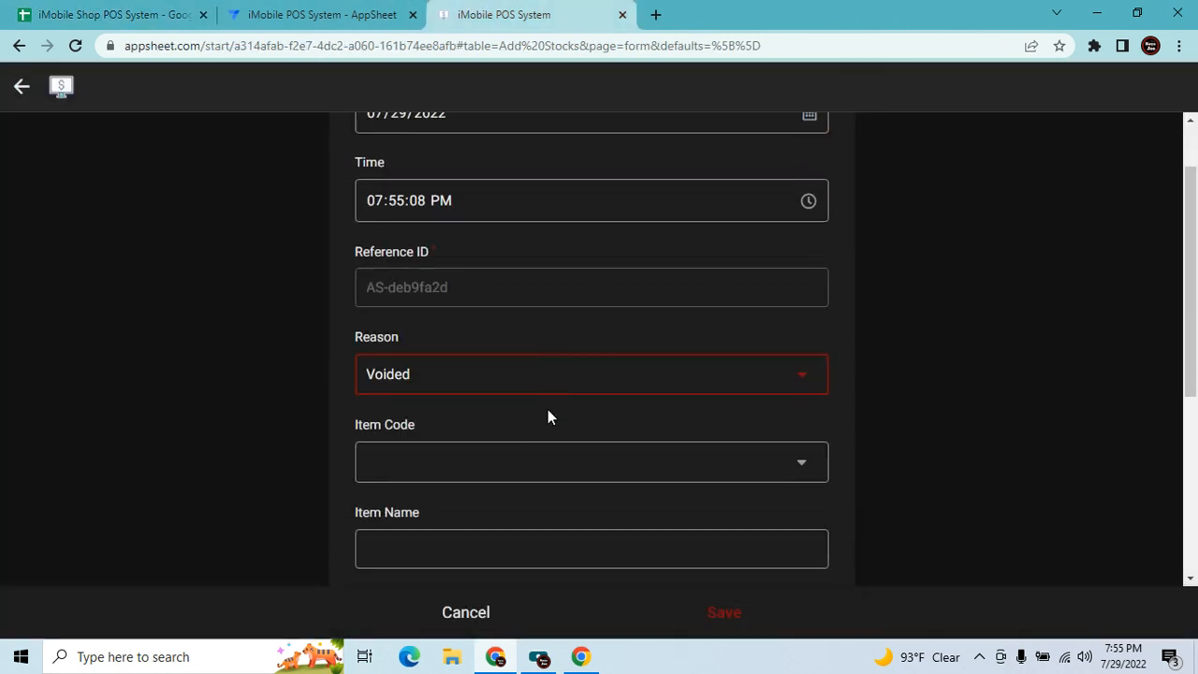
pyautogui.click(537, 454)
pyautogui.scroll(-5, 516, 420)
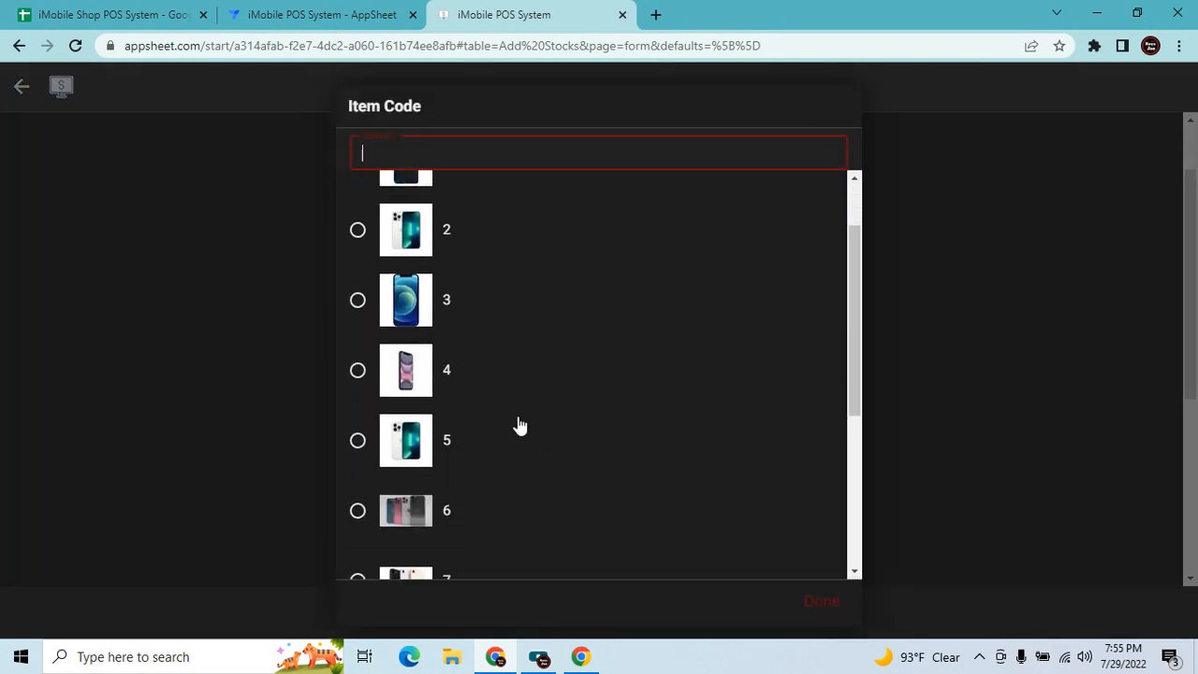
pyautogui.click(500, 469)
# Set the Apple Lightning Cable's quantity to 200 and save the record.
pyautogui.scroll(-4, 512, 467)
pyautogui.click(468, 409)
pyautogui.write('200')
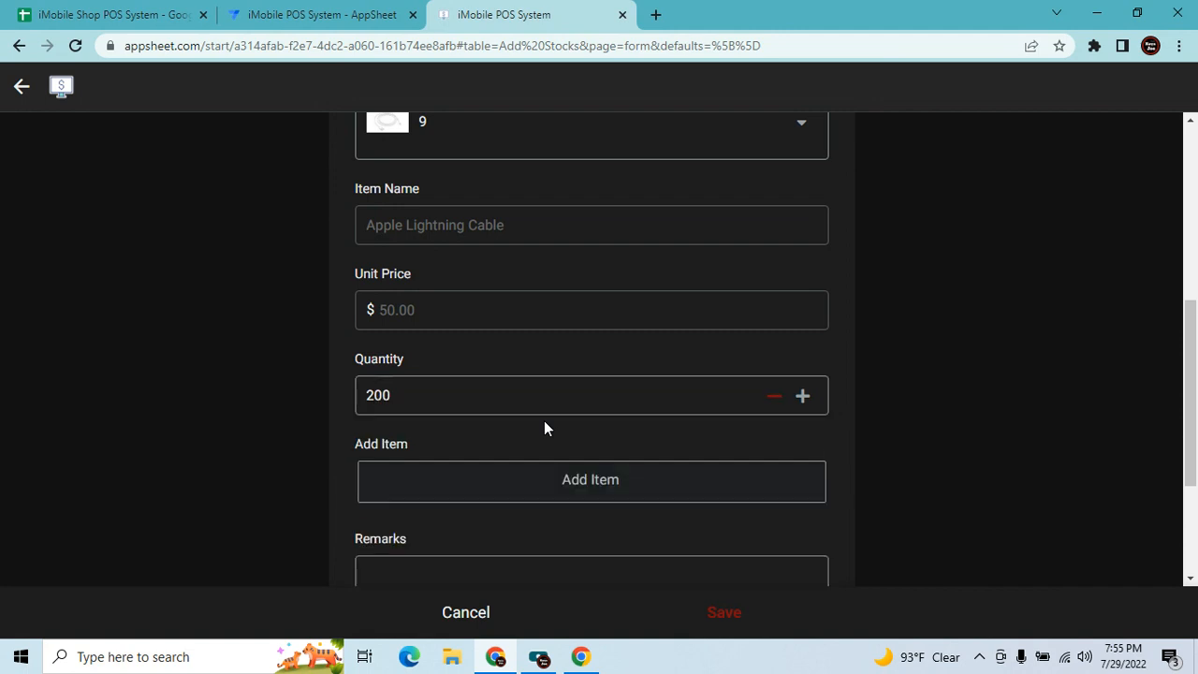
pyautogui.click(731, 622)
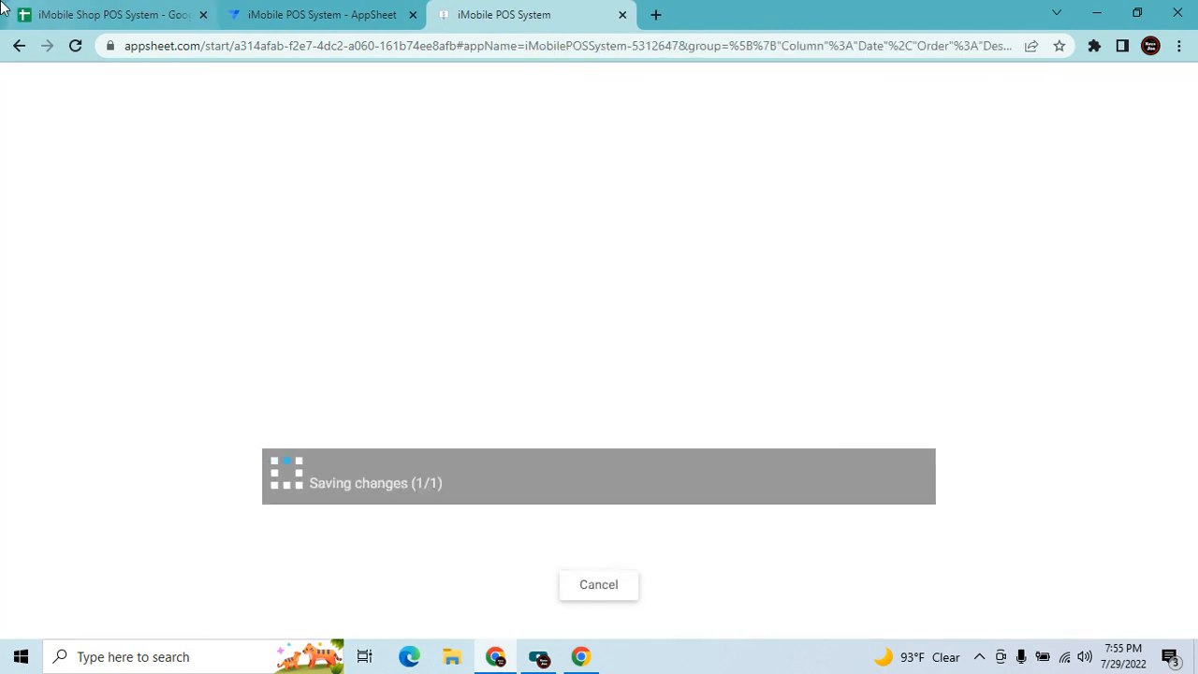
# Check the Available Stocks of item code 9 in the spreadsheet's Inventory sheet.
pyautogui.click(98, 13)
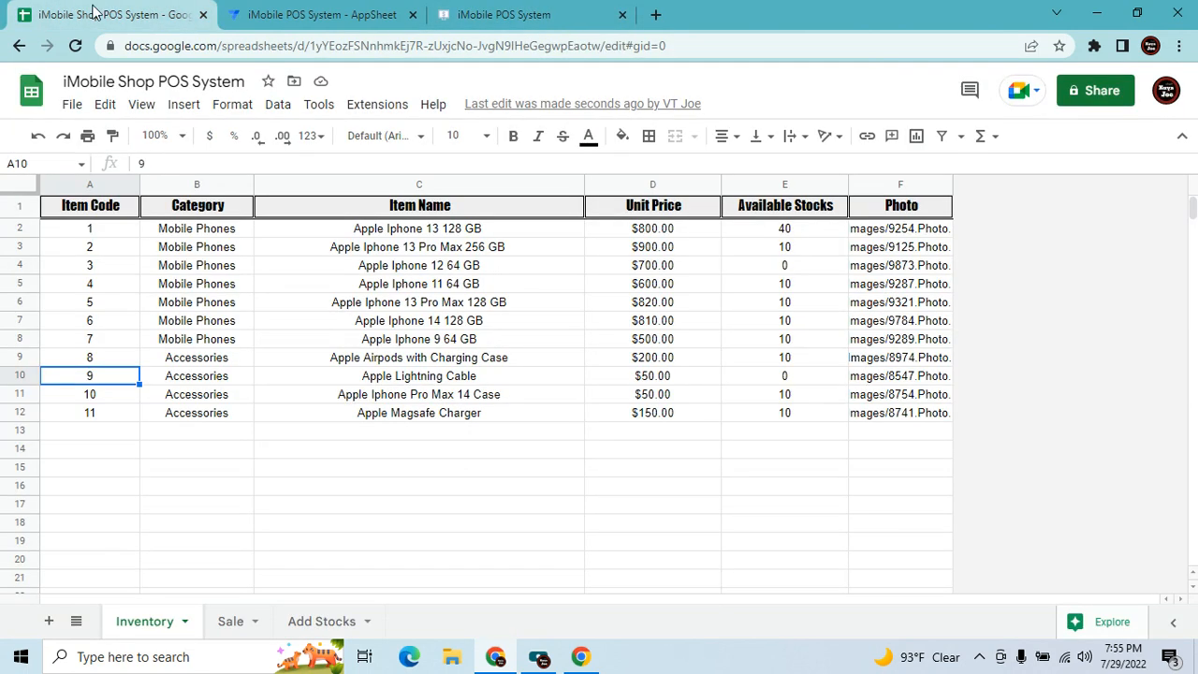
pyautogui.click(812, 381)
pyautogui.click(786, 457)
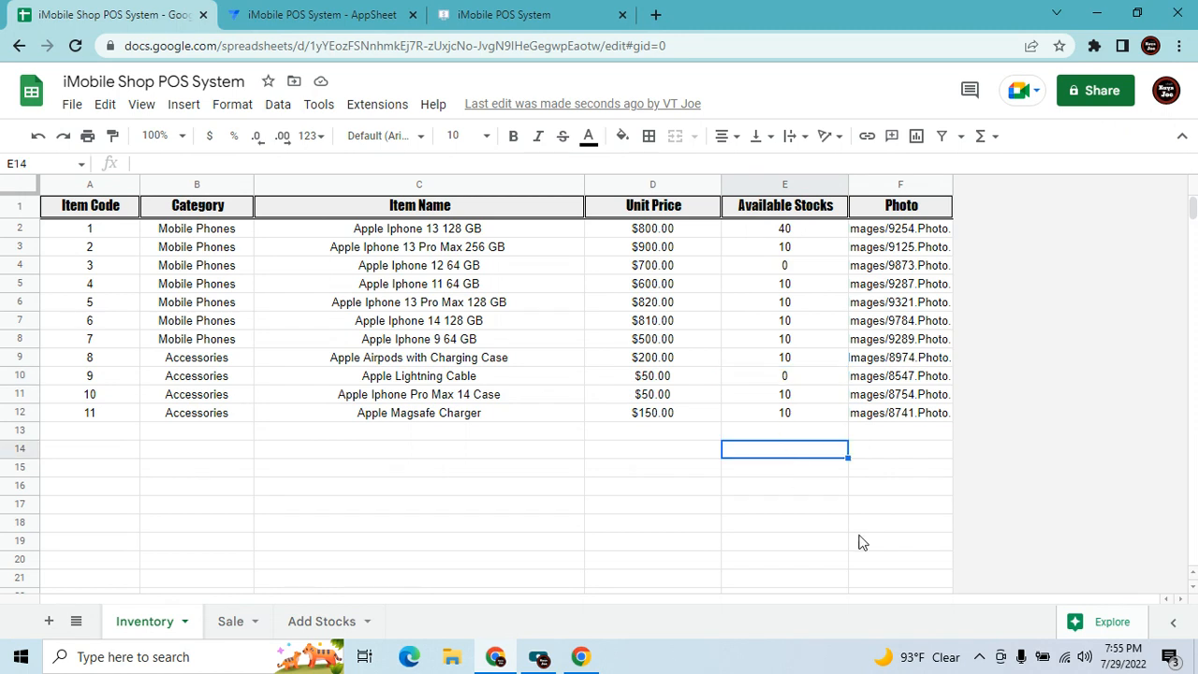
pyautogui.click(759, 382)
# Return to the app and look through the saved Add Stocks records and the Inventory list's stock figures.
pyautogui.click(496, 15)
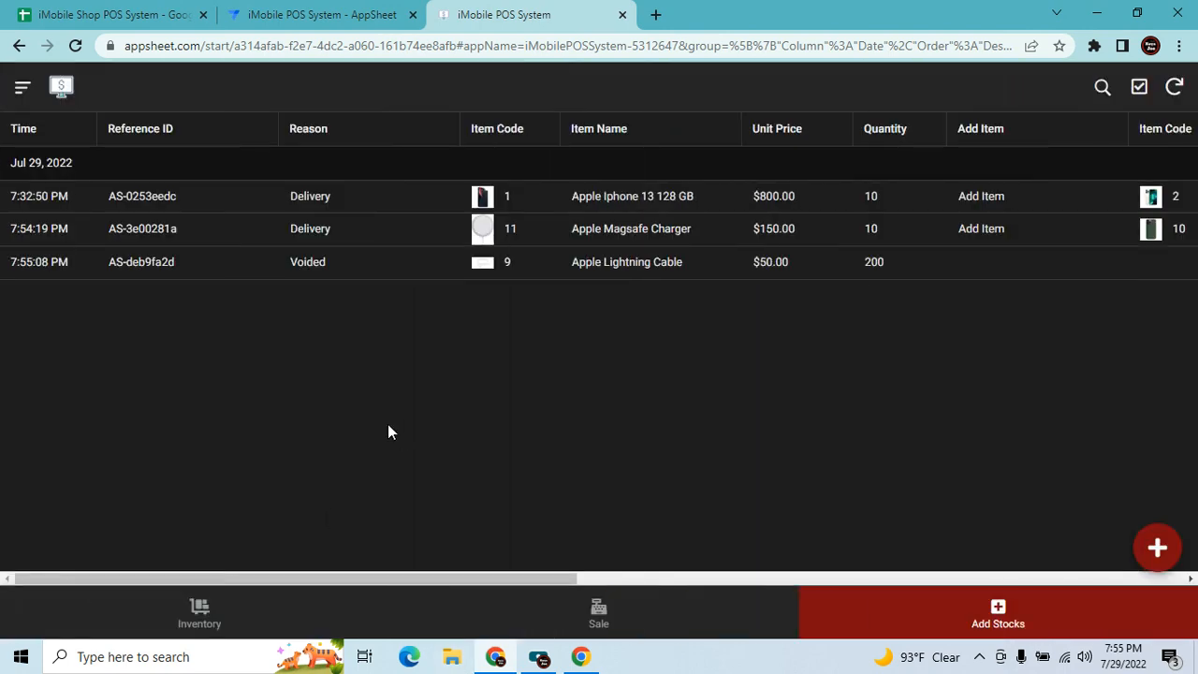
pyautogui.click(214, 625)
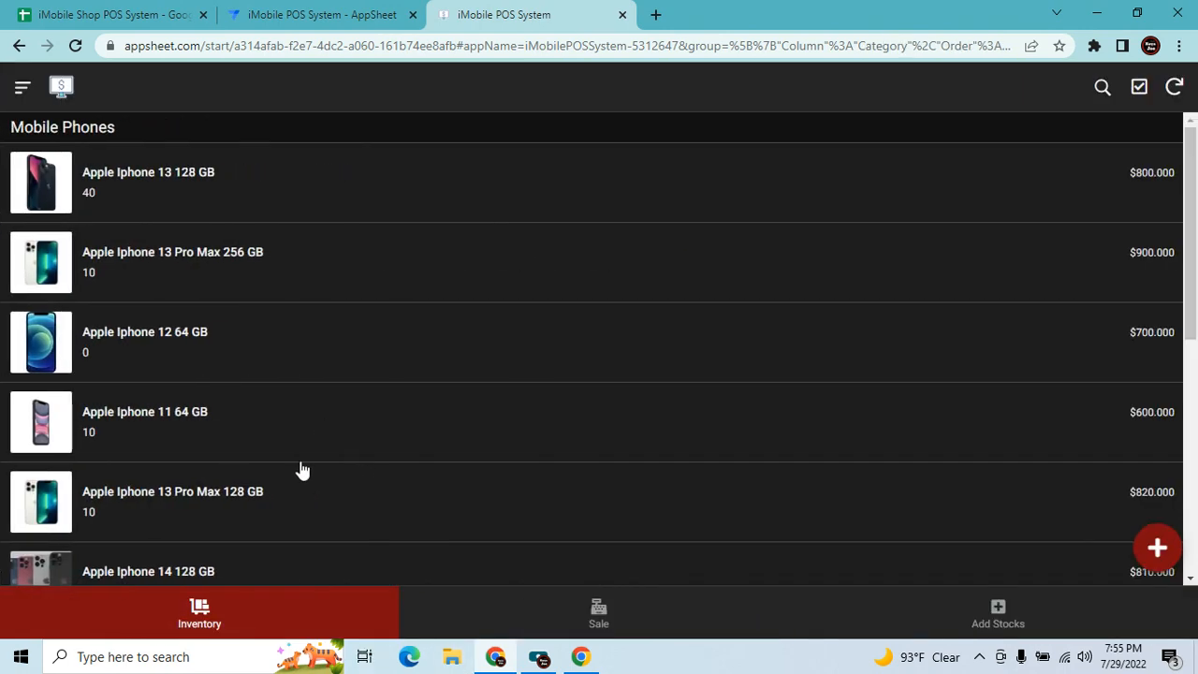
pyautogui.scroll(-5, 321, 481)
pyautogui.scroll(5, 327, 486)
# Examine the Apple Iphone 13 128 GB item's details and its delete confirmation, dismissing the confirmation without deleting the item.
pyautogui.click(366, 203)
pyautogui.scroll(-1, 845, 554)
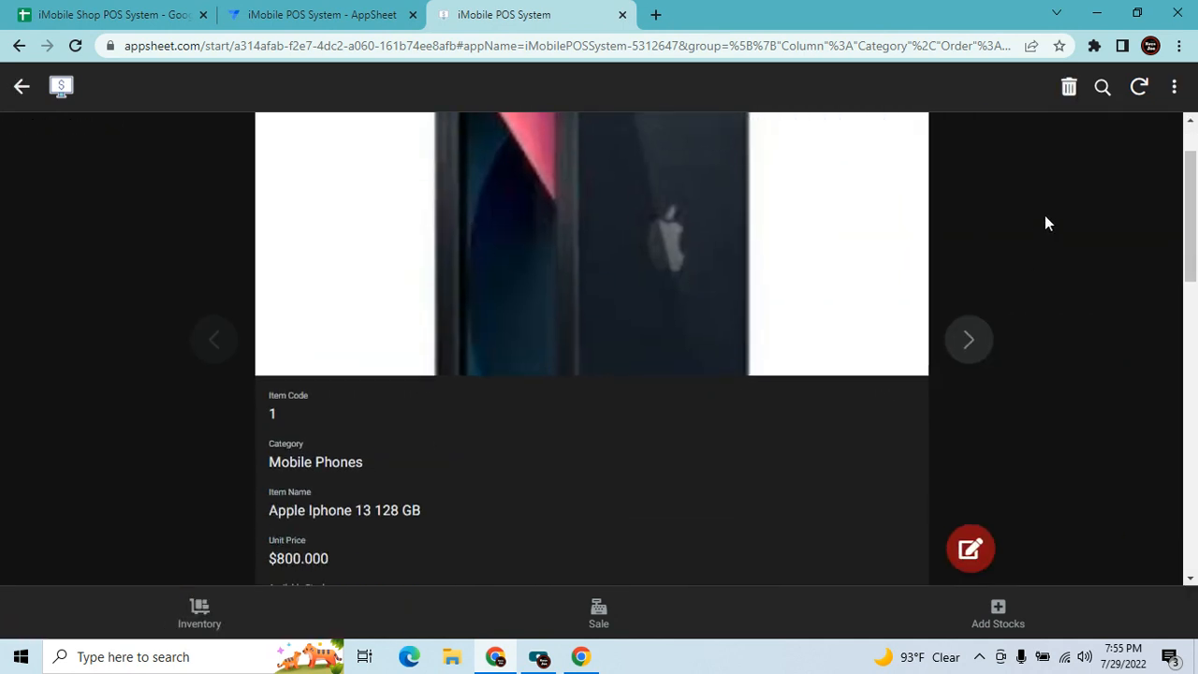
pyautogui.click(1065, 88)
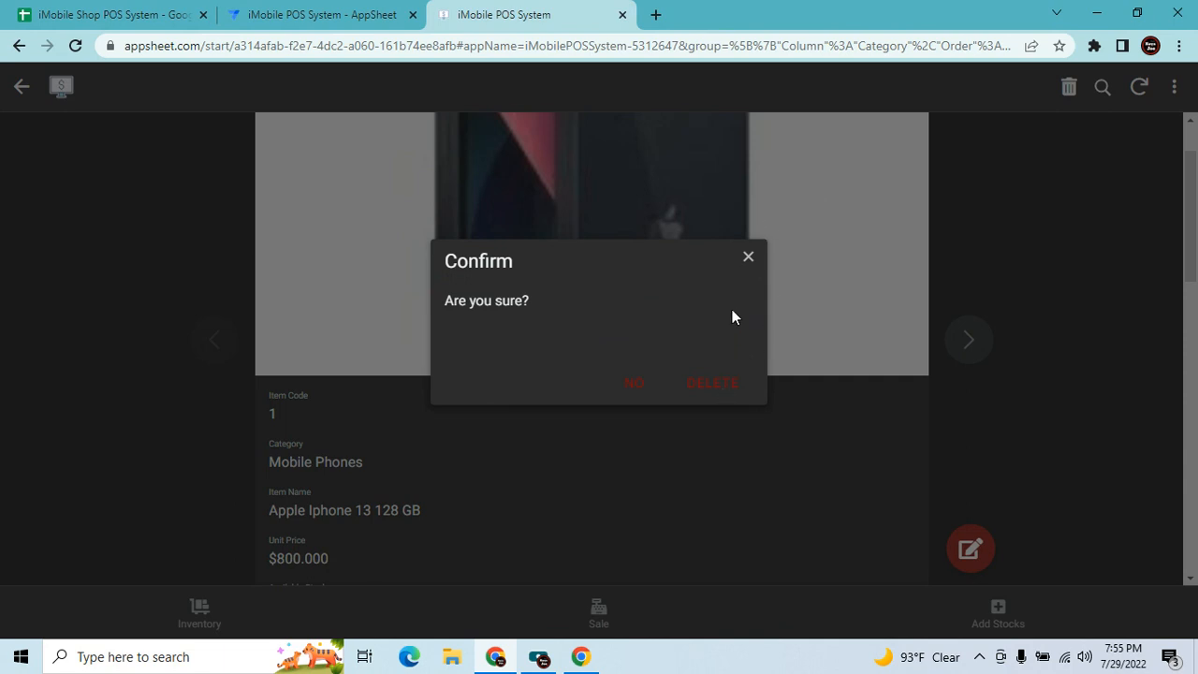
pyautogui.click(746, 262)
# Delete the 6:46 PM record of Jul 29, 2022 from the Sale view.
pyautogui.click(607, 627)
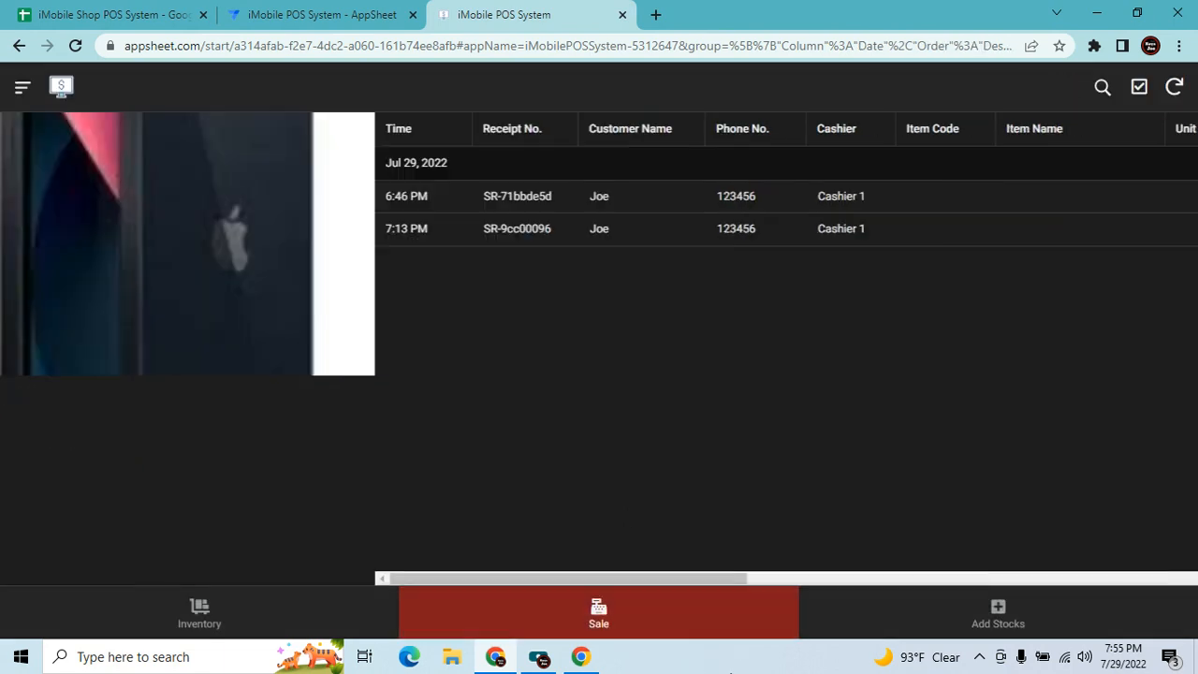
pyautogui.click(474, 195)
pyautogui.click(1066, 89)
pyautogui.click(713, 383)
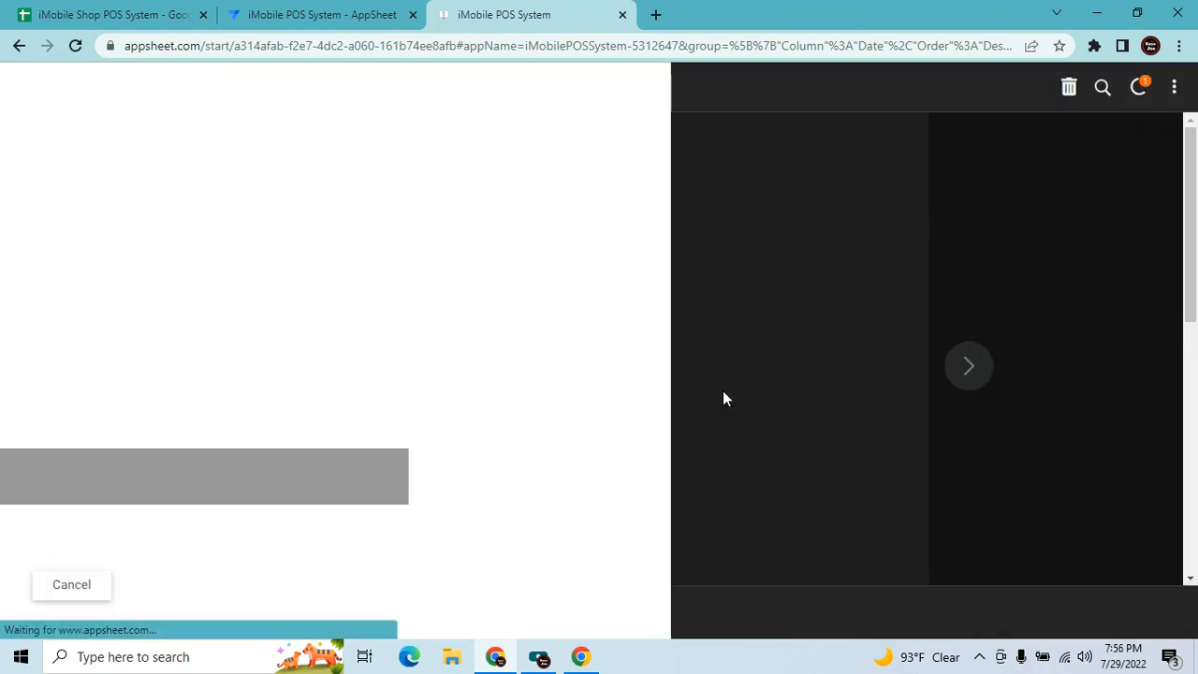
# Check item code 9's Available Stocks in the spreadsheet and return to the app to review its Sale and Inventory views.
pyautogui.click(102, 13)
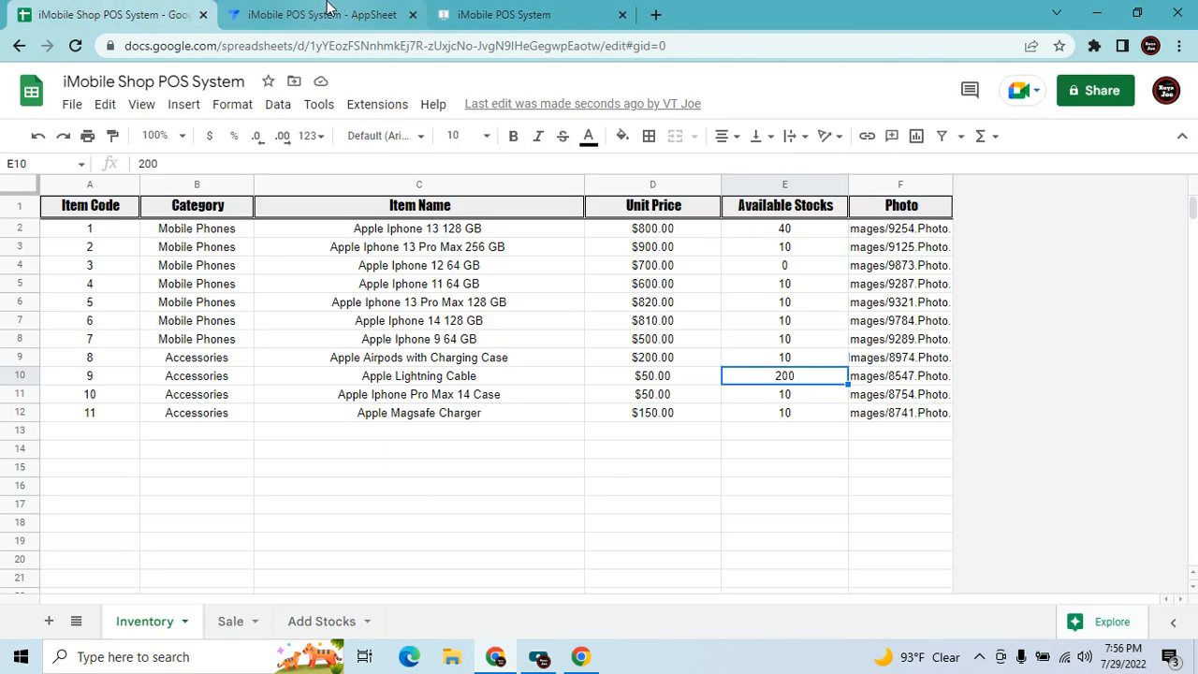
pyautogui.click(329, 11)
pyautogui.click(512, 9)
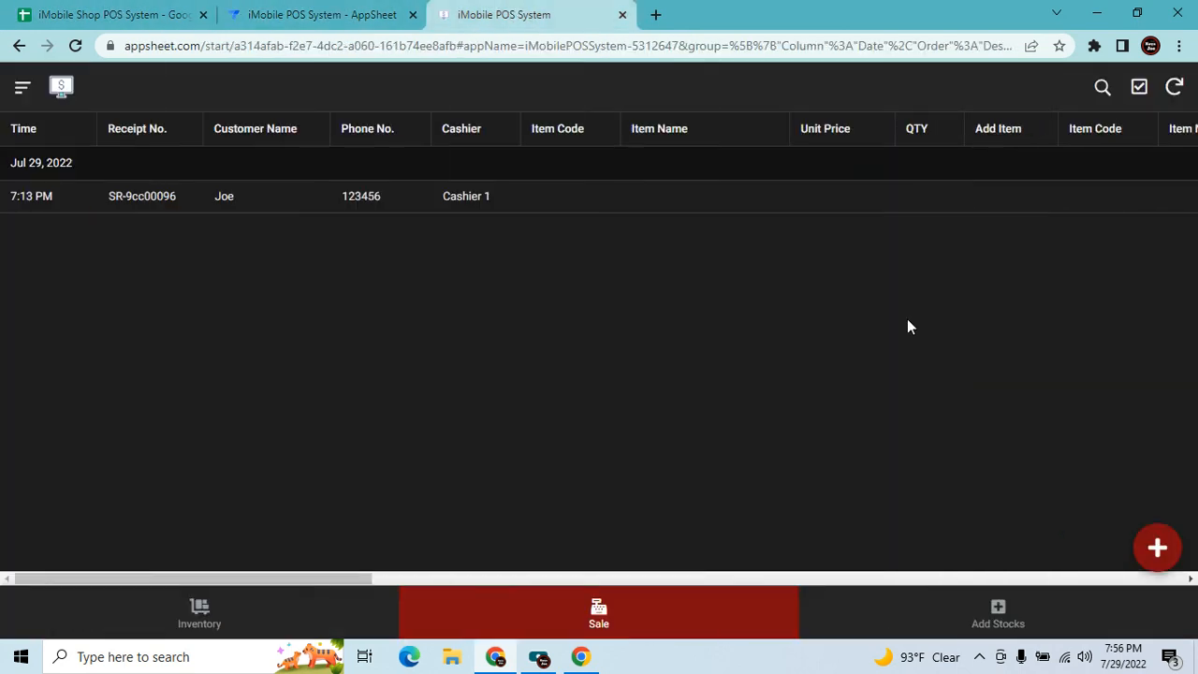
pyautogui.click(200, 617)
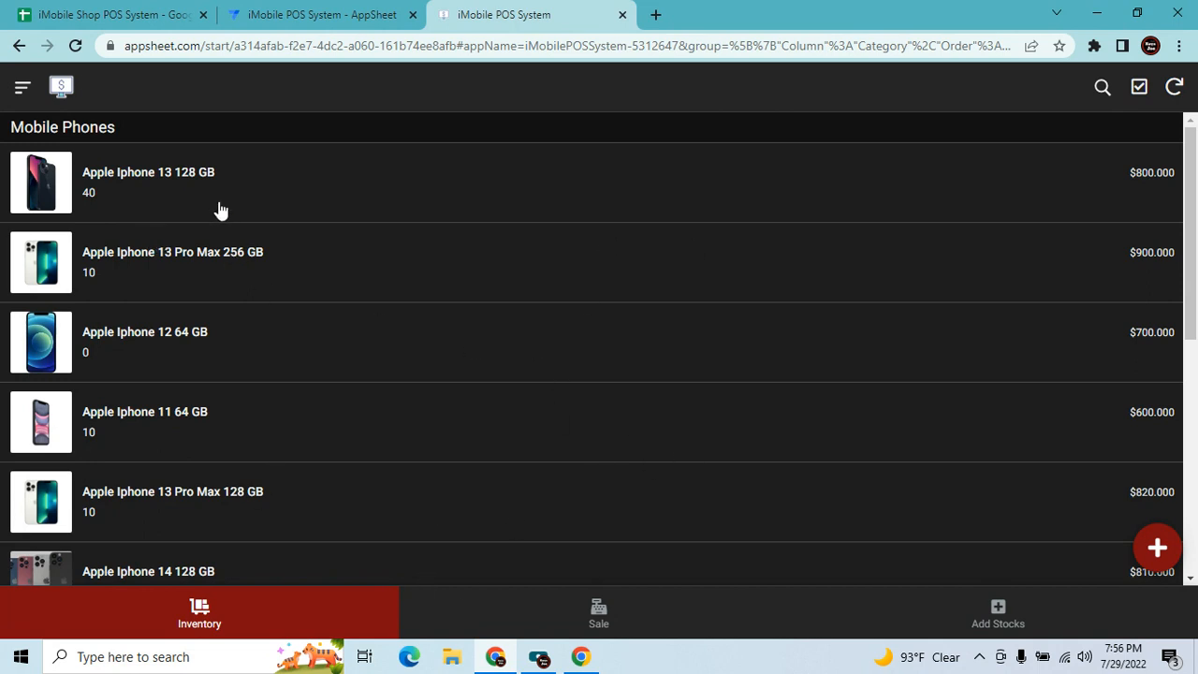
pyautogui.click(552, 662)
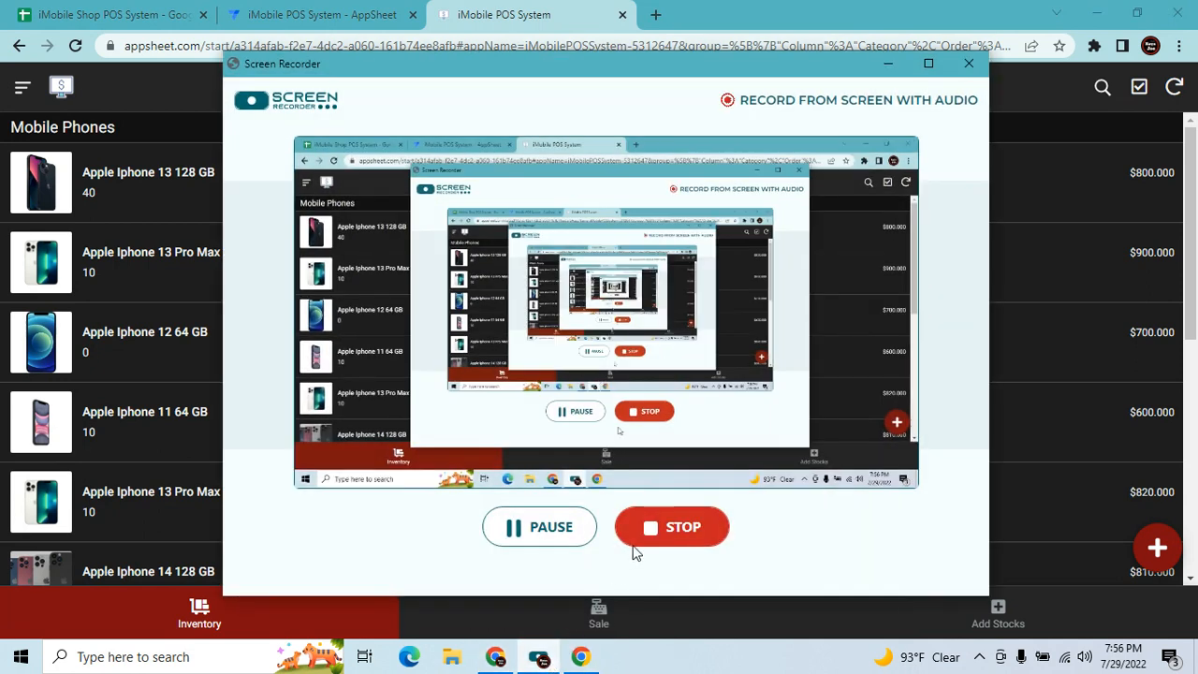